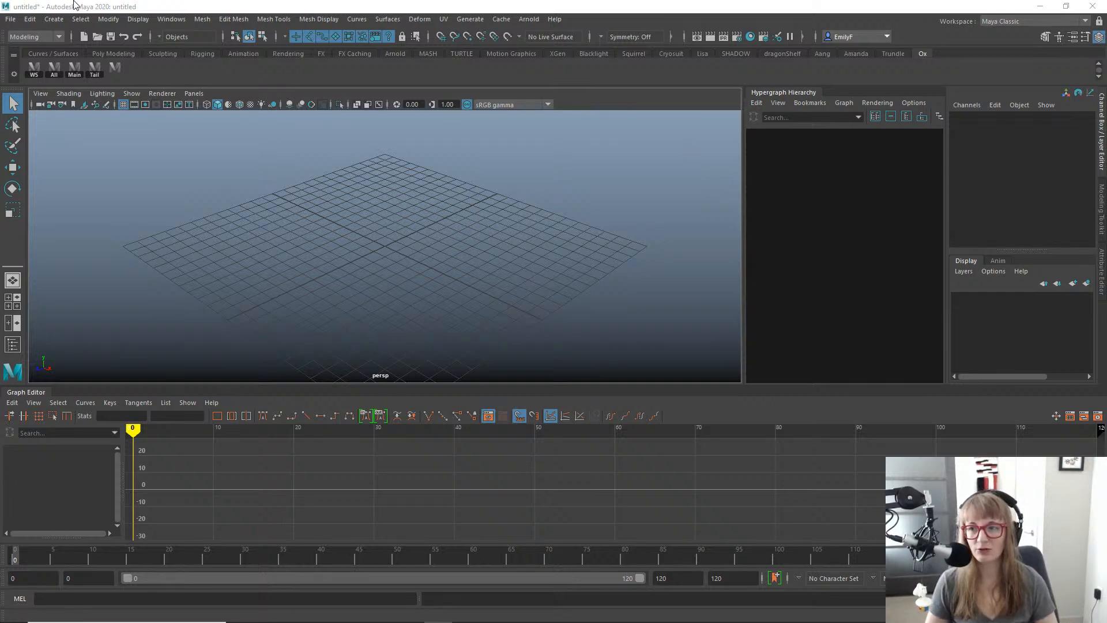
# Open the recent scene ox_run.0031.mb without saving the current scene, and dismiss the file-reading error notice.
pyautogui.click(10, 19)
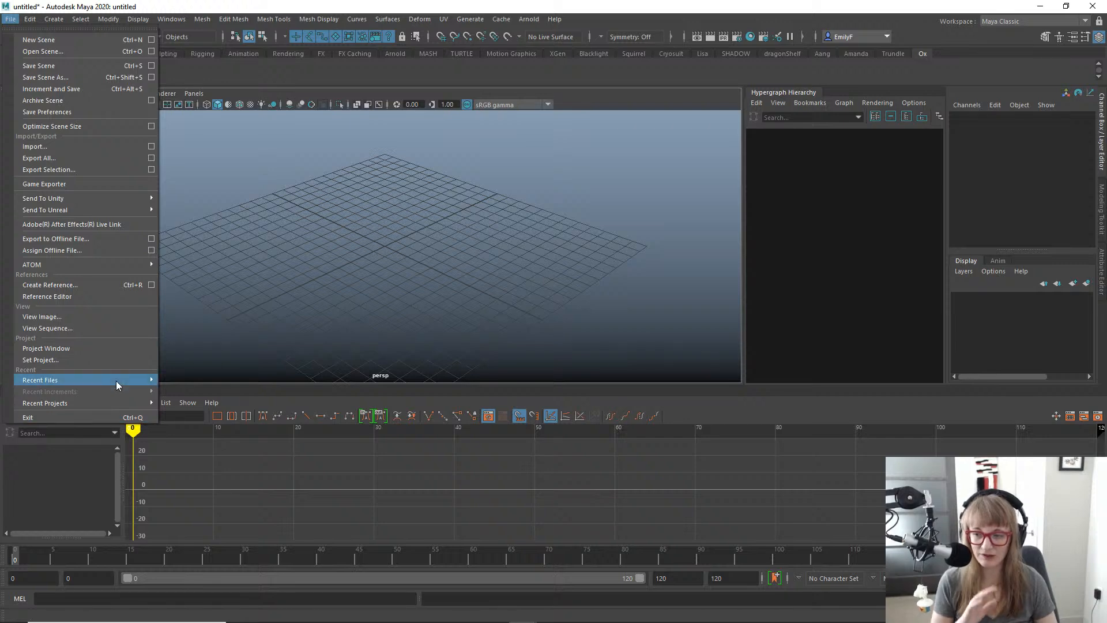
pyautogui.moveTo(116, 381)
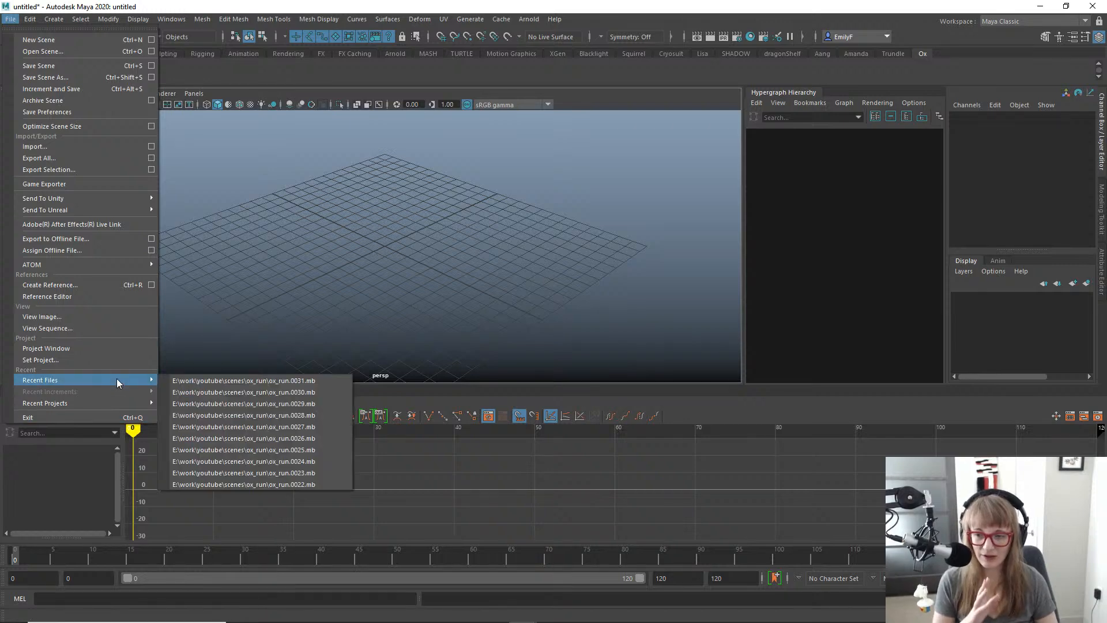
pyautogui.click(211, 382)
pyautogui.click(557, 320)
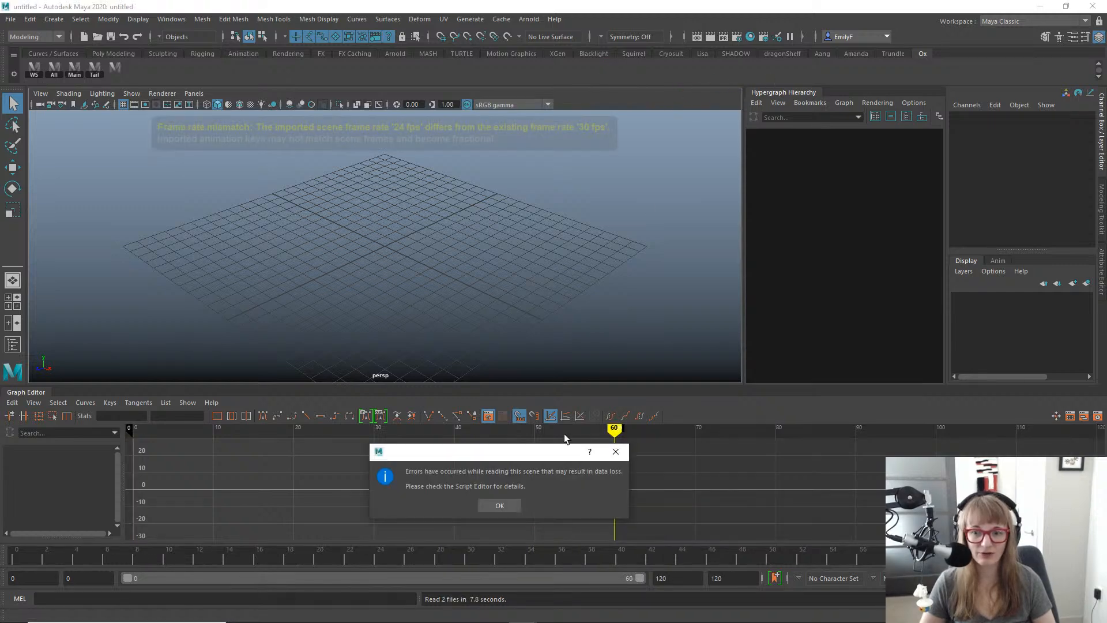
pyautogui.click(500, 505)
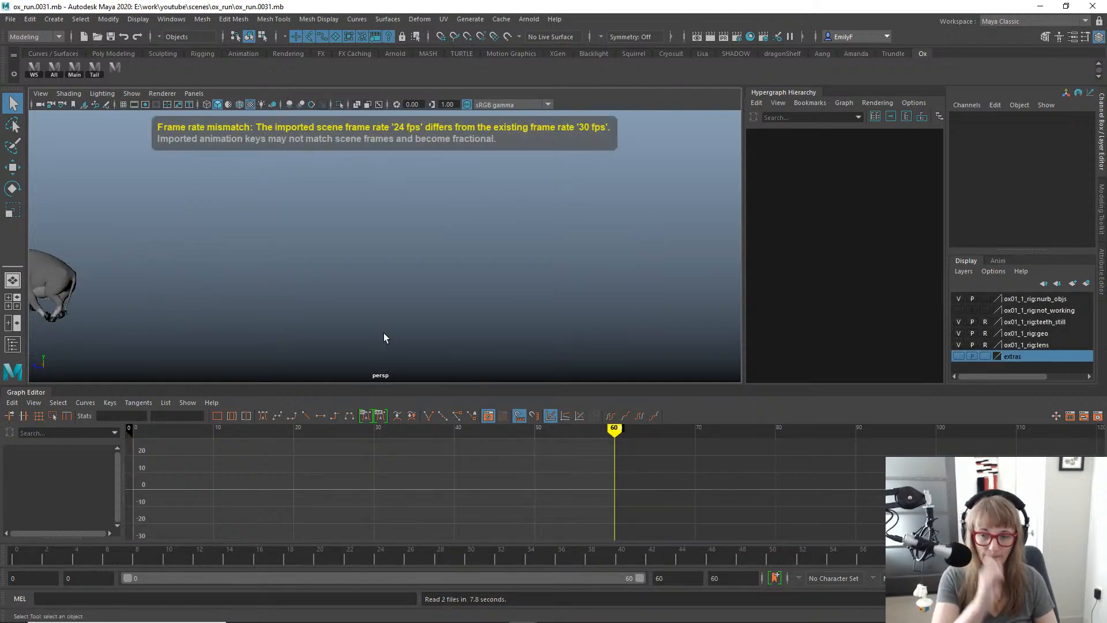
# Play the ox's run through the scene and bring the ox close in the perspective view.
pyautogui.hotkey('alt', 'v')
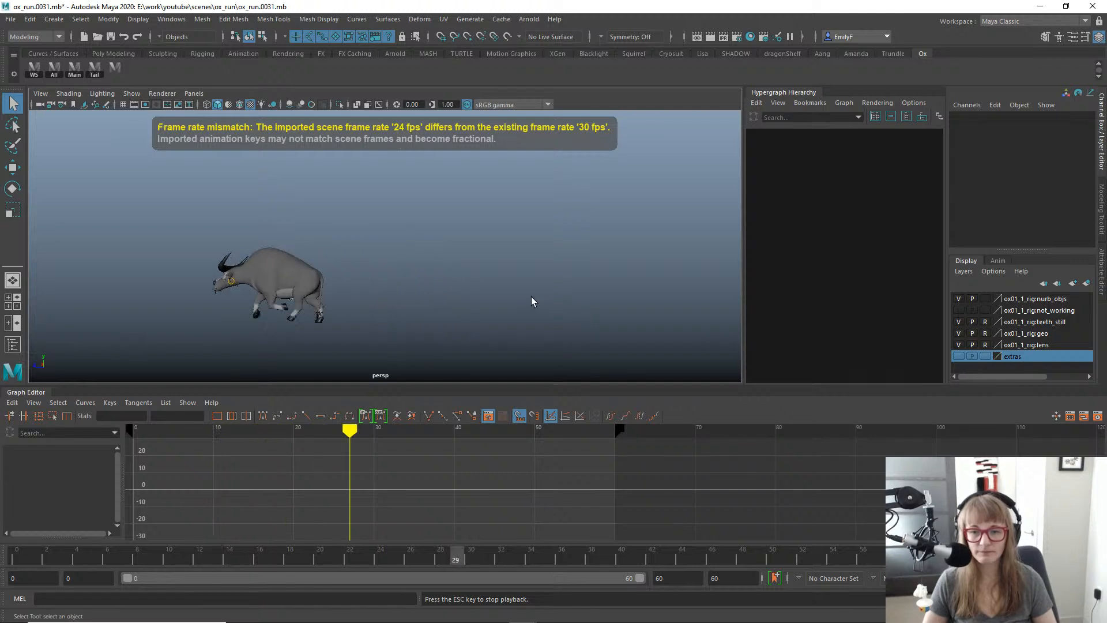
pyautogui.keyDown('alt'); pyautogui.moveTo(497, 225); pyautogui.dragTo(541, 215); pyautogui.keyUp('alt')
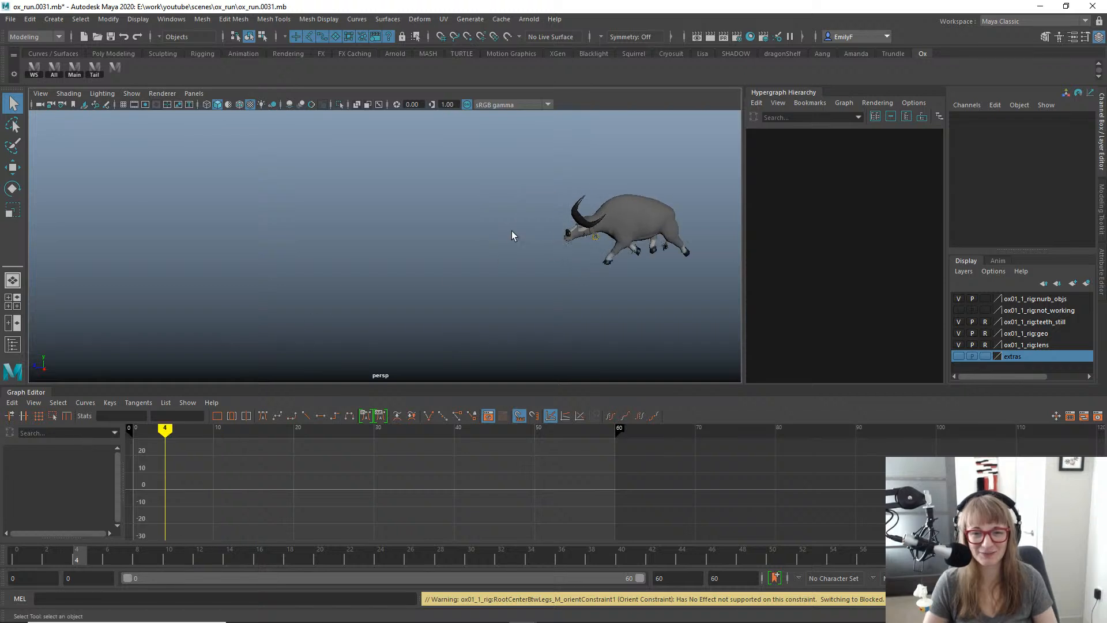
pyautogui.keyDown('alt'); pyautogui.moveTo(566, 234); pyautogui.dragTo(665, 255, button='right'); pyautogui.keyUp('alt')
pyautogui.keyDown('alt'); pyautogui.moveTo(665, 255); pyautogui.dragTo(456, 242, button='middle'); pyautogui.keyUp('alt')
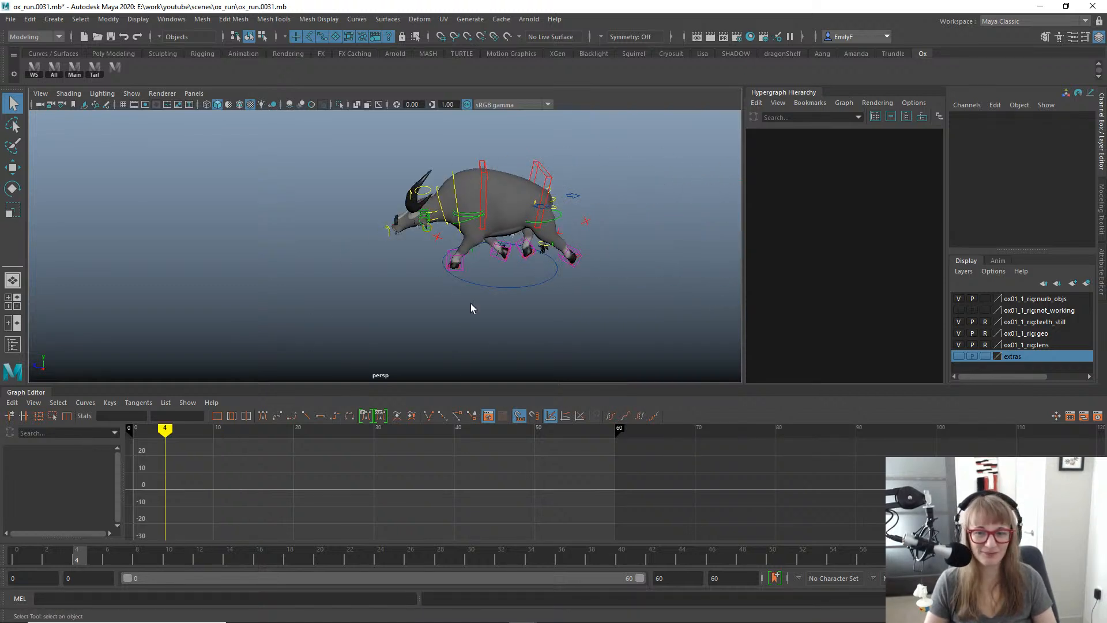
# Select the ox's Main control at frame 0 and review the travelling run from several angles with the rig controls hidden.
pyautogui.click(8, 558)
pyautogui.click(568, 287)
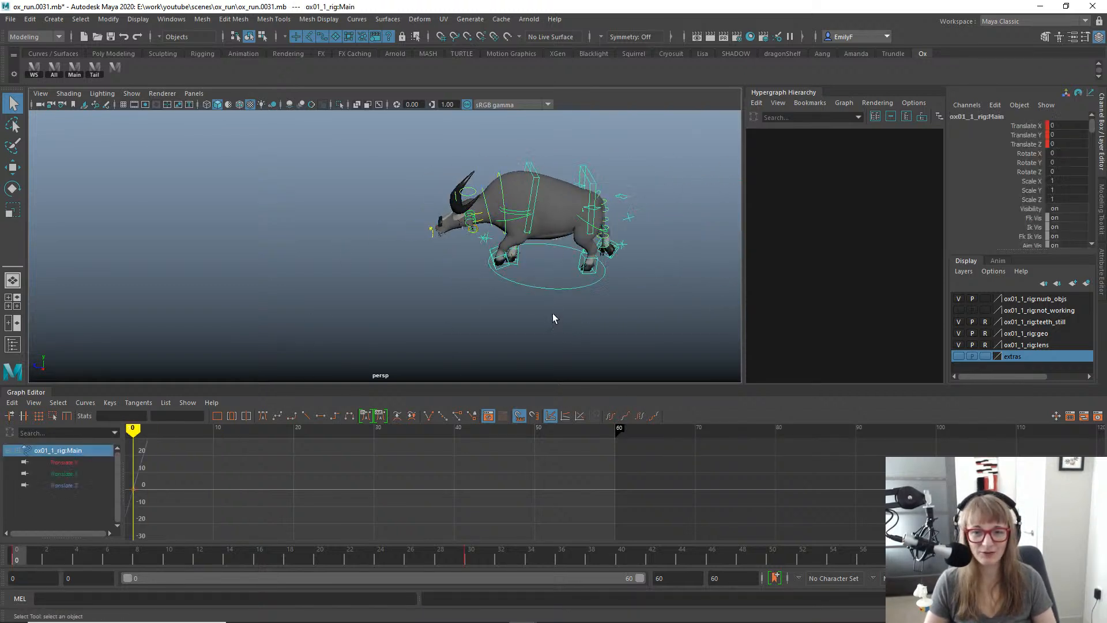
pyautogui.hotkey('alt', '1')
pyautogui.keyDown('alt'); pyautogui.moveTo(497, 264); pyautogui.dragTo(426, 239, button='right'); pyautogui.keyUp('alt')
pyautogui.hotkey('alt', 'v')
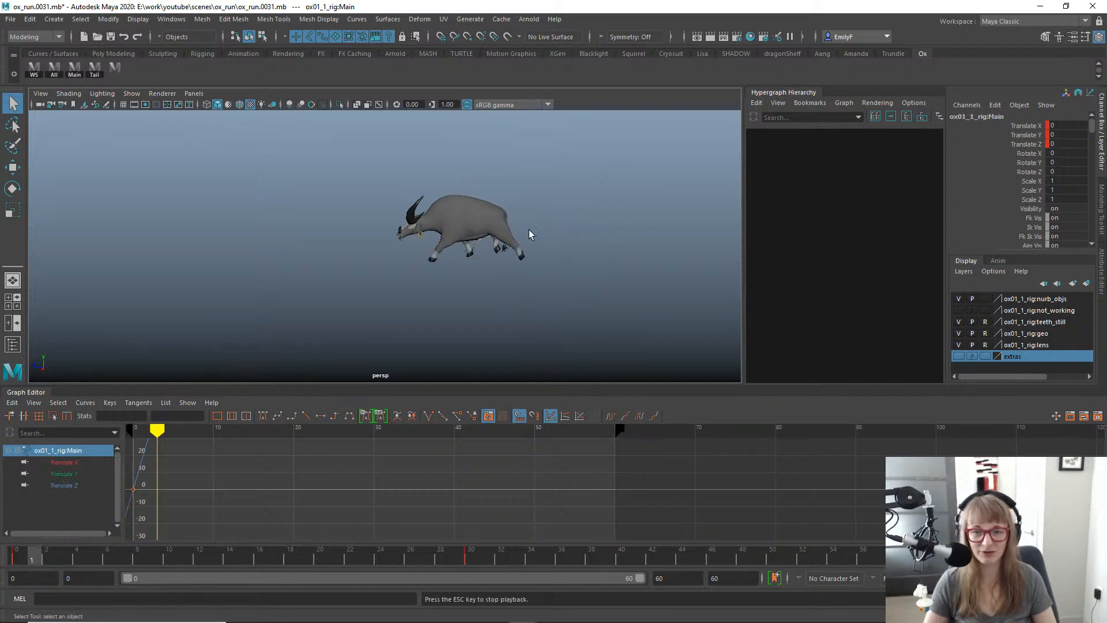
pyautogui.keyDown('alt'); pyautogui.moveTo(617, 232); pyautogui.dragTo(661, 231, button='middle'); pyautogui.keyUp('alt')
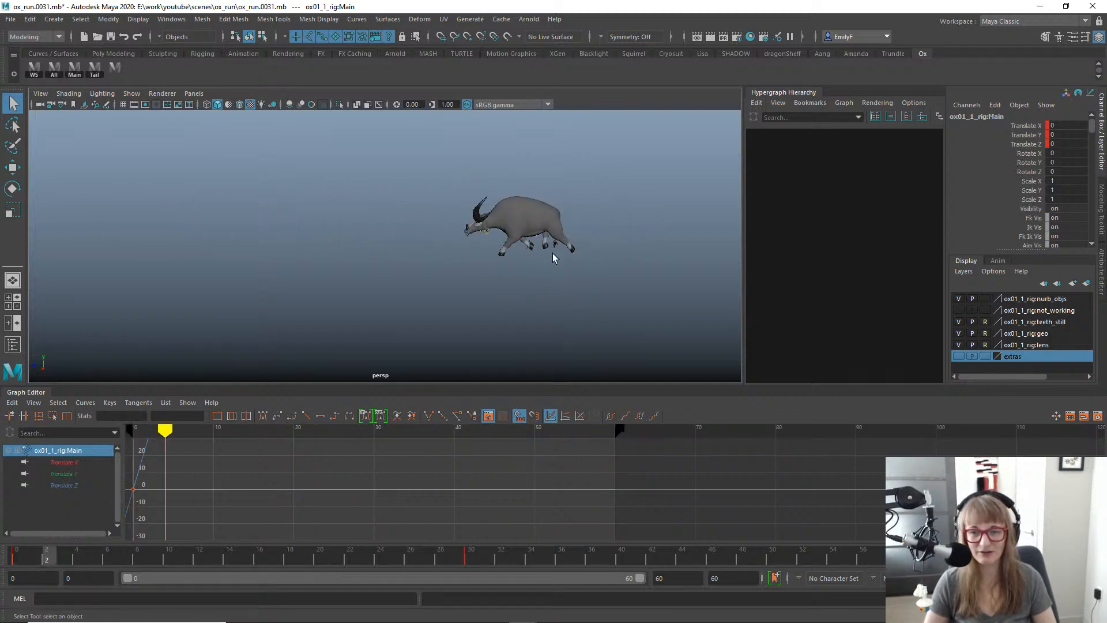
pyautogui.keyDown('alt'); pyautogui.moveTo(553, 253); pyautogui.dragTo(615, 264); pyautogui.keyUp('alt')
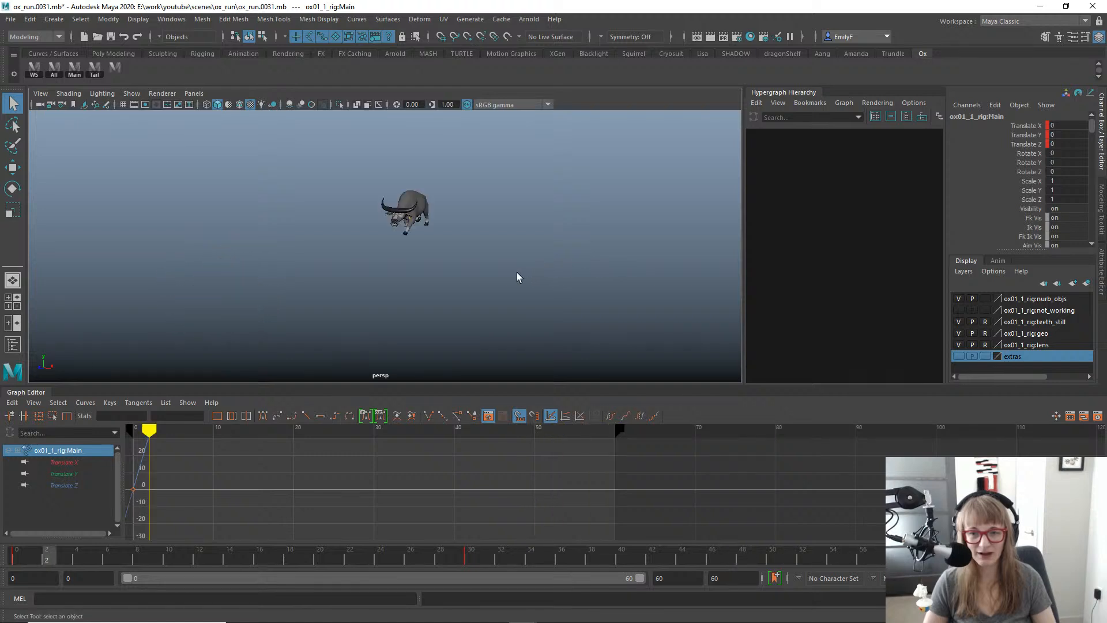
pyautogui.keyDown('alt'); pyautogui.moveTo(519, 277); pyautogui.dragTo(588, 264, button='middle'); pyautogui.keyUp('alt')
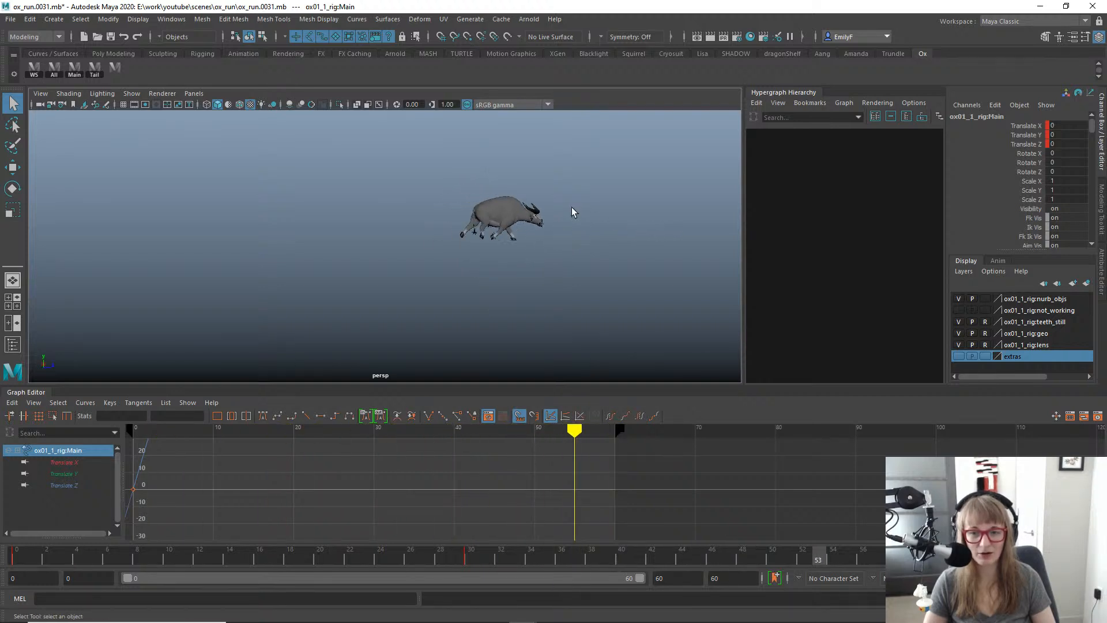
# Return to frame 0 and mute the Main control's Translate Z channel so the ox runs in place.
pyautogui.moveTo(63, 559); pyautogui.dragTo(15, 556)
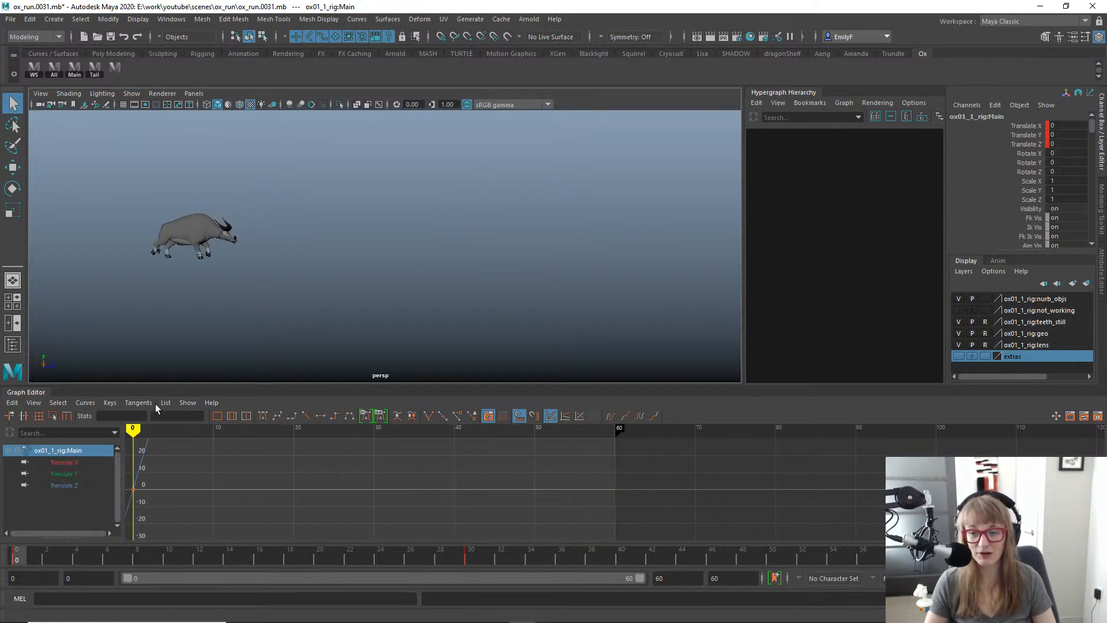
pyautogui.press('w')
pyautogui.click(1020, 135)
pyautogui.click(1010, 144)
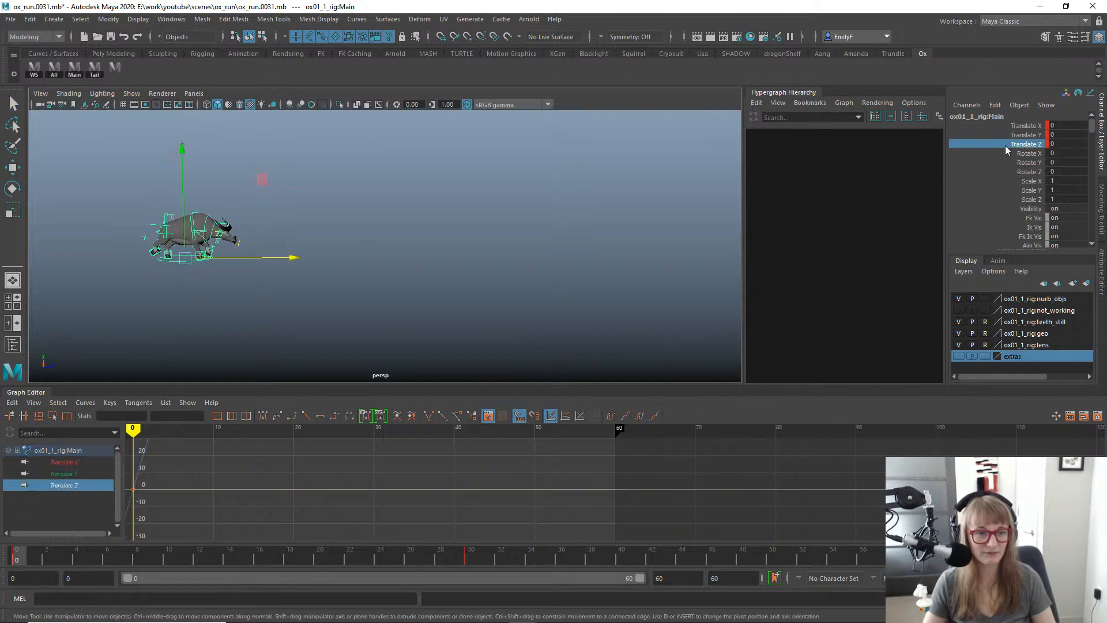
pyautogui.rightClick(1003, 148)
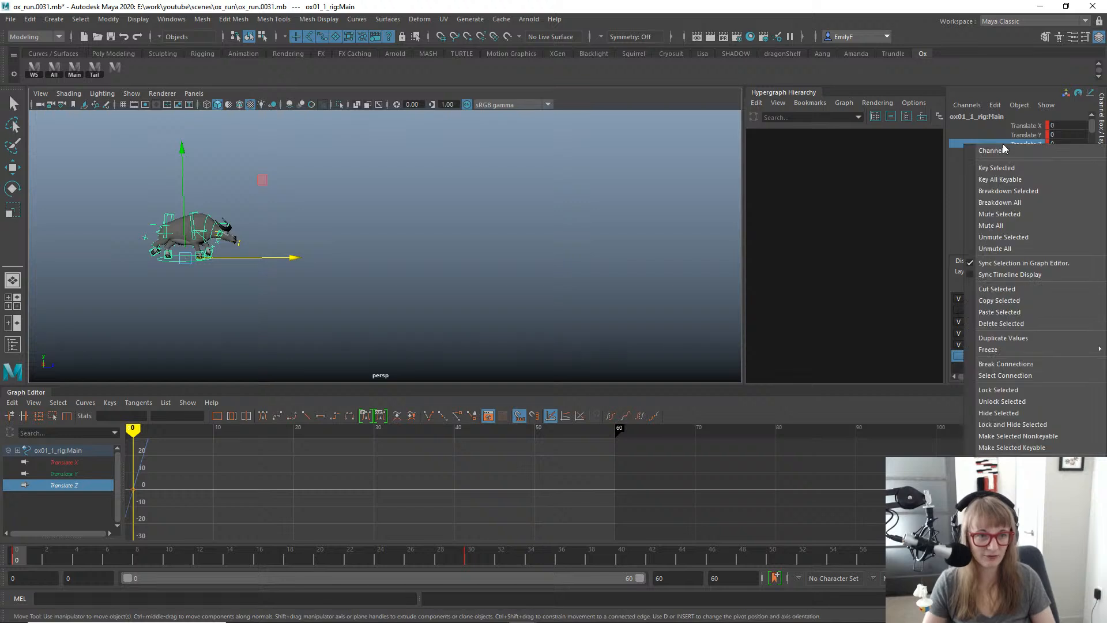
pyautogui.click(1015, 214)
# Play the in-place run from the side at close range, toggling the rig controls, and stop playback at the start frame.
pyautogui.keyDown('alt'); pyautogui.moveTo(410, 205); pyautogui.dragTo(398, 229, button='middle'); pyautogui.keyUp('alt')
pyautogui.keyDown('alt'); pyautogui.moveTo(398, 229); pyautogui.dragTo(416, 230, button='right'); pyautogui.keyUp('alt')
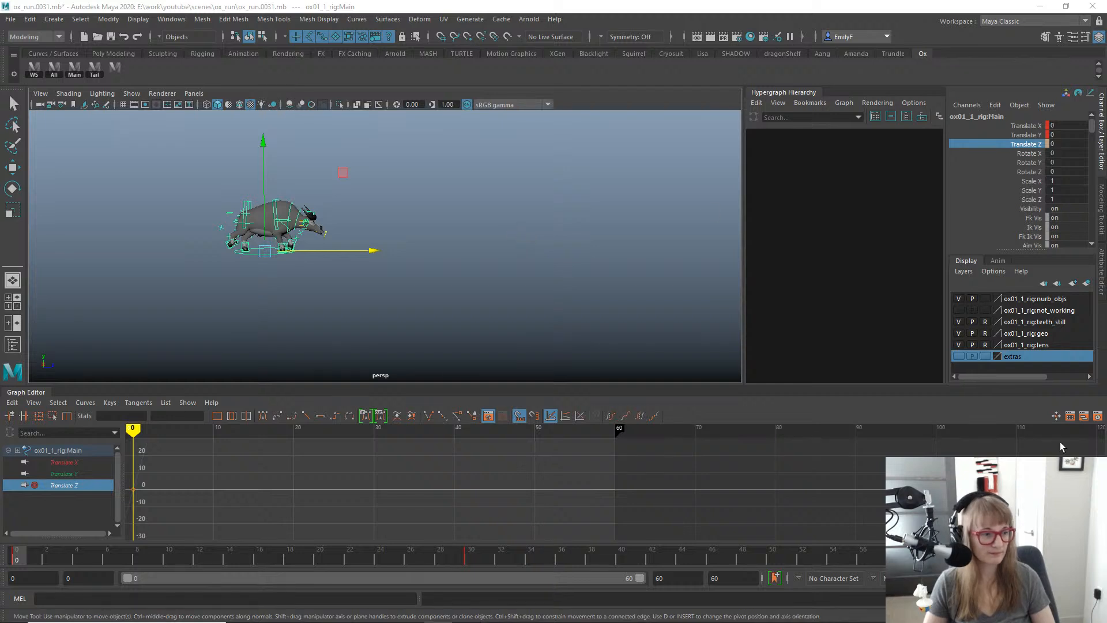
pyautogui.keyDown('alt'); pyautogui.moveTo(306, 201); pyautogui.dragTo(420, 225, button='right'); pyautogui.keyUp('alt')
pyautogui.keyDown('alt'); pyautogui.moveTo(453, 240); pyautogui.dragTo(549, 282, button='middle'); pyautogui.keyUp('alt')
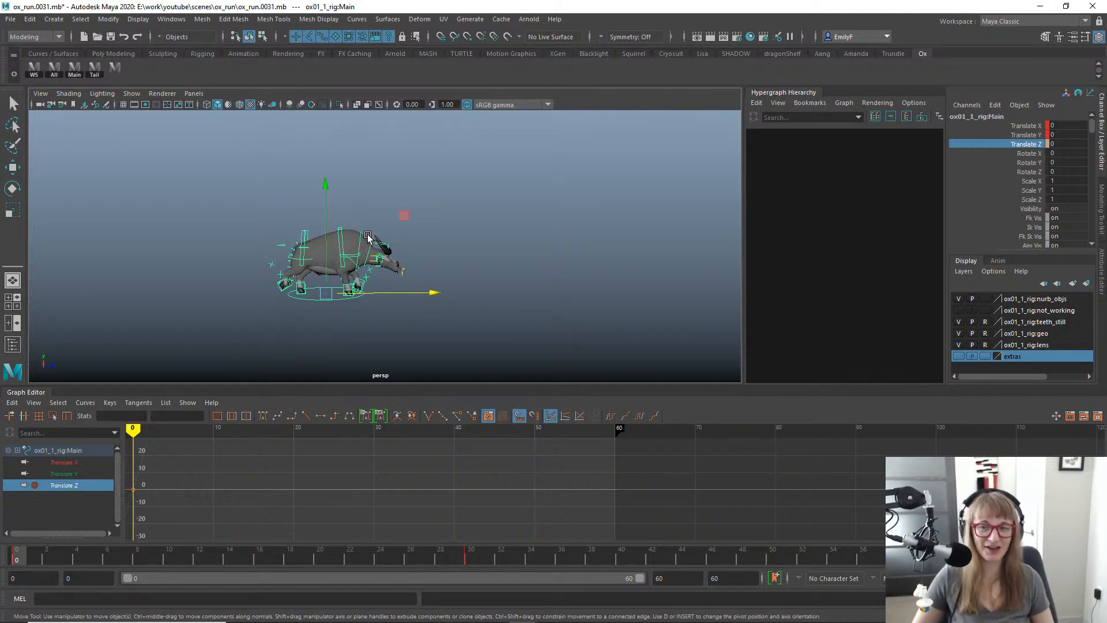
pyautogui.hotkey('alt', 'v')
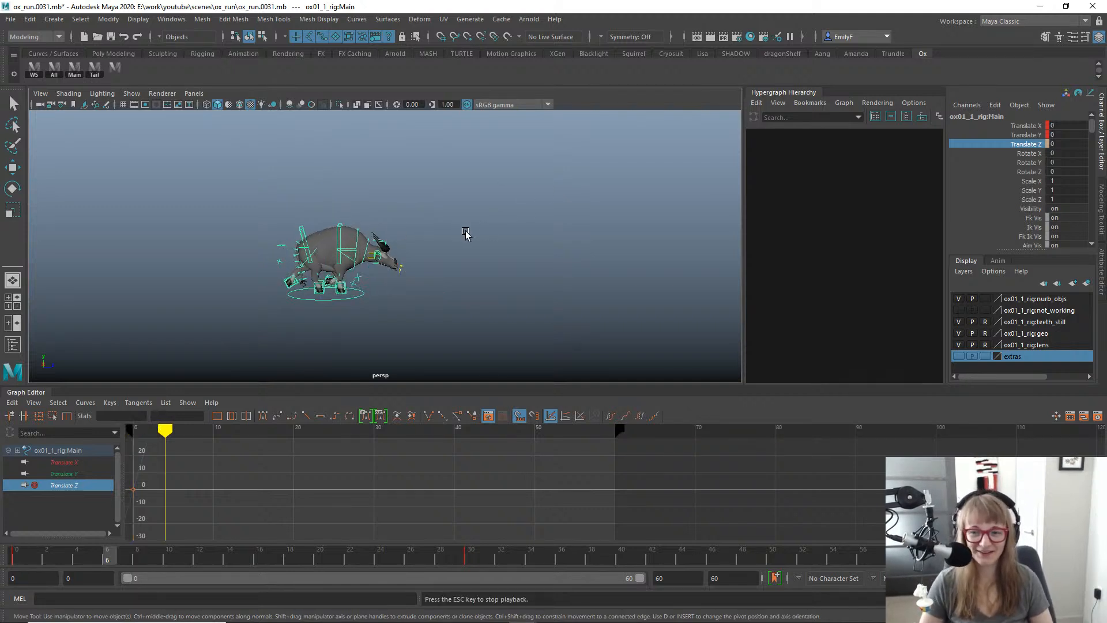
pyautogui.keyDown('alt'); pyautogui.moveTo(620, 213); pyautogui.dragTo(660, 156, button='right'); pyautogui.keyUp('alt')
pyautogui.keyDown('alt'); pyautogui.moveTo(659, 156); pyautogui.dragTo(730, 134, button='middle'); pyautogui.keyUp('alt')
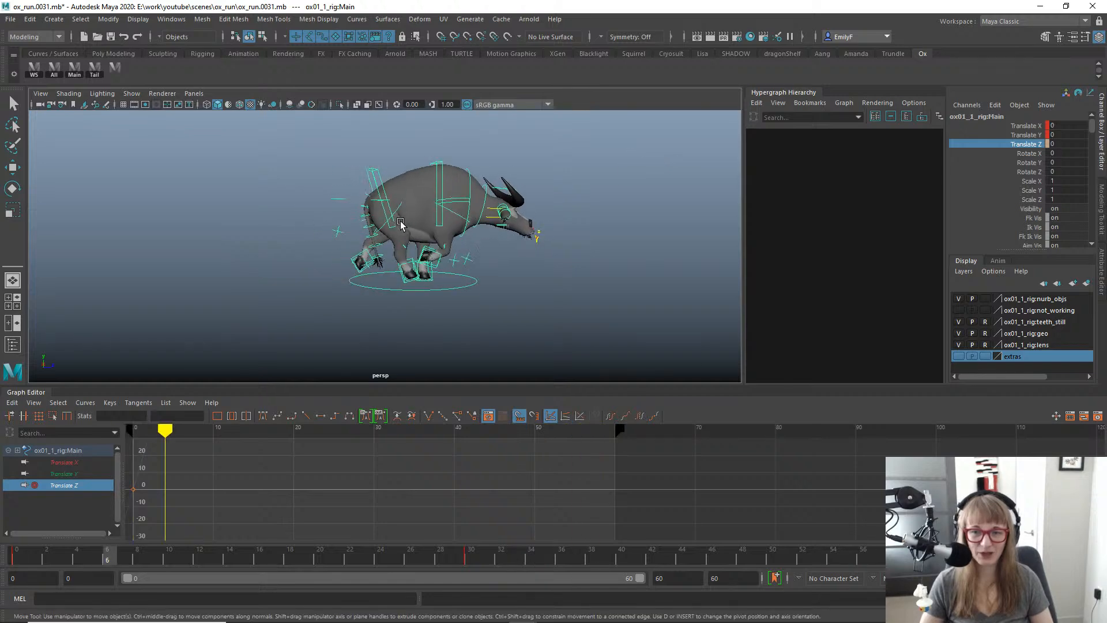
pyautogui.hotkey('alt', '1')
pyautogui.keyDown('alt'); pyautogui.moveTo(369, 233); pyautogui.dragTo(406, 232, button='middle'); pyautogui.keyUp('alt')
pyautogui.keyDown('alt'); pyautogui.moveTo(405, 232); pyautogui.dragTo(568, 223, button='right'); pyautogui.keyUp('alt')
pyautogui.hotkey('alt', '1')
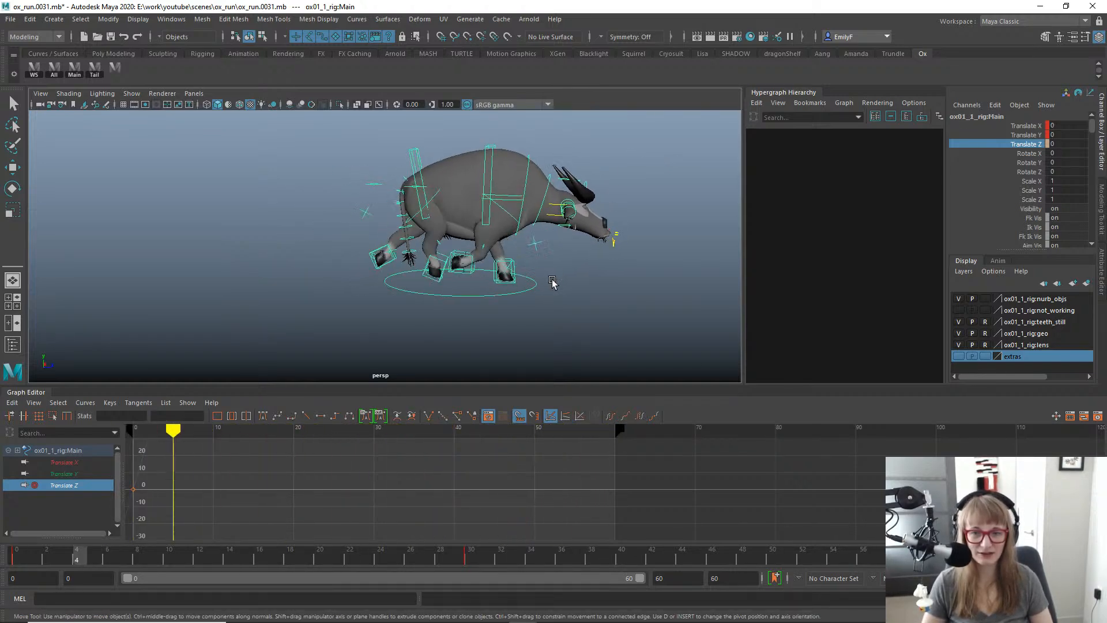
pyautogui.hotkey('alt', '1')
pyautogui.press('Escape')
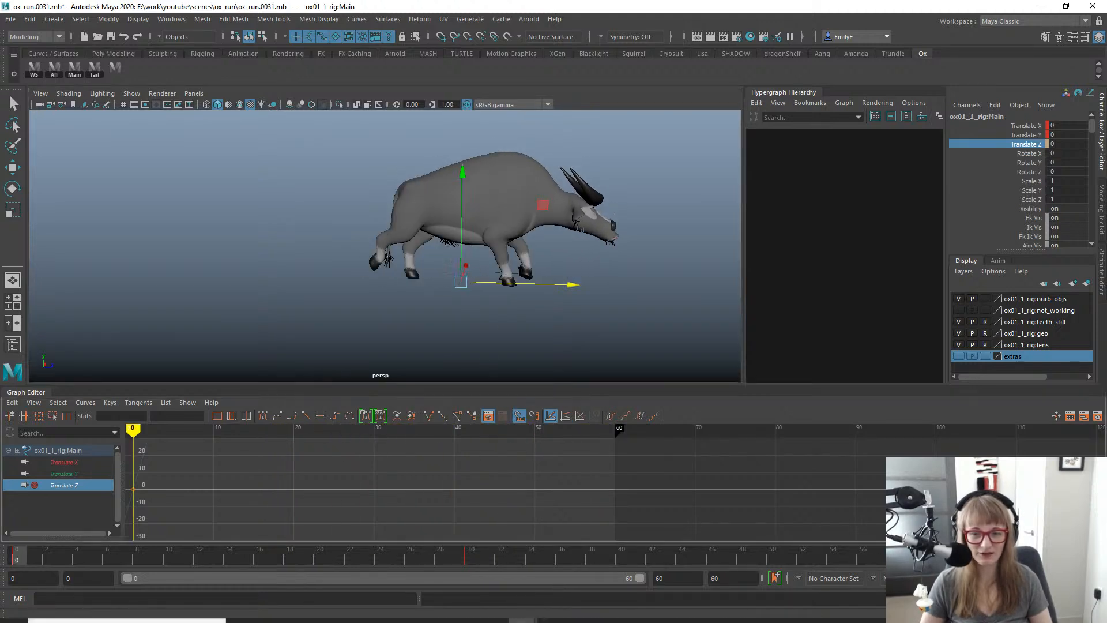
# Select all of the ox's animation controls and show their full run-cycle curves in the Graph Editor.
pyautogui.moveTo(460, 544); pyautogui.dragTo(501, 557)
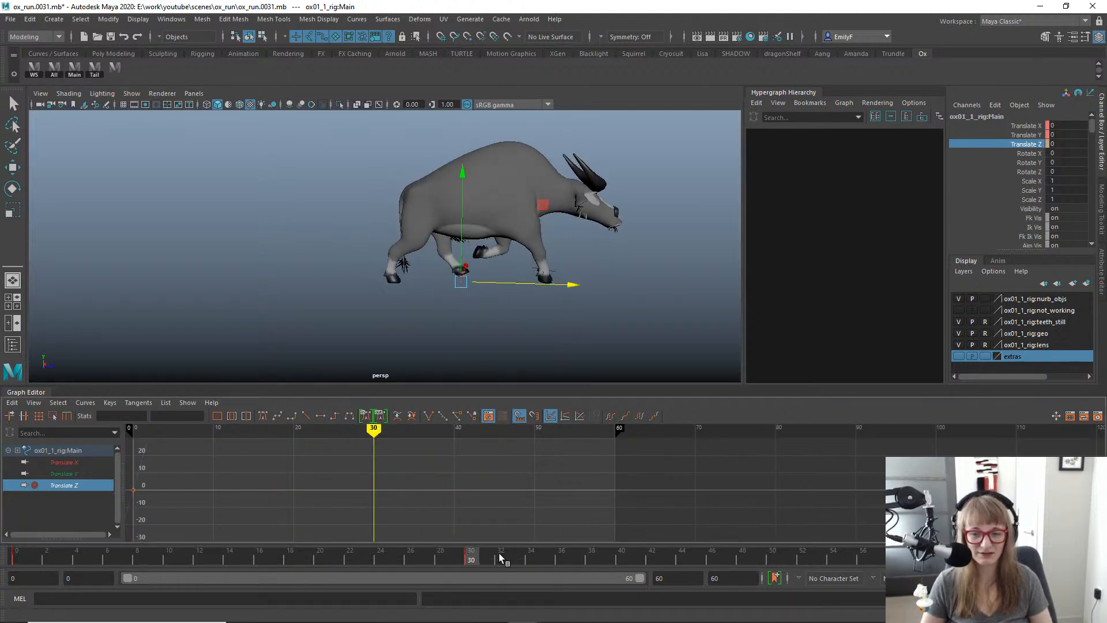
pyautogui.hotkey('alt', '1')
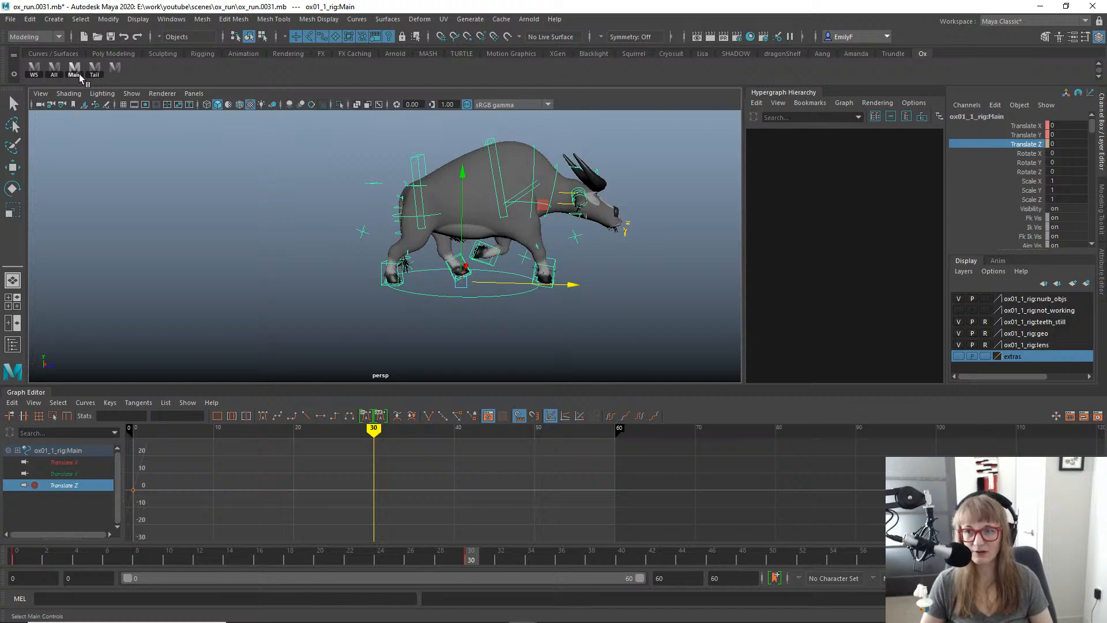
pyautogui.click(54, 69)
pyautogui.press('a')
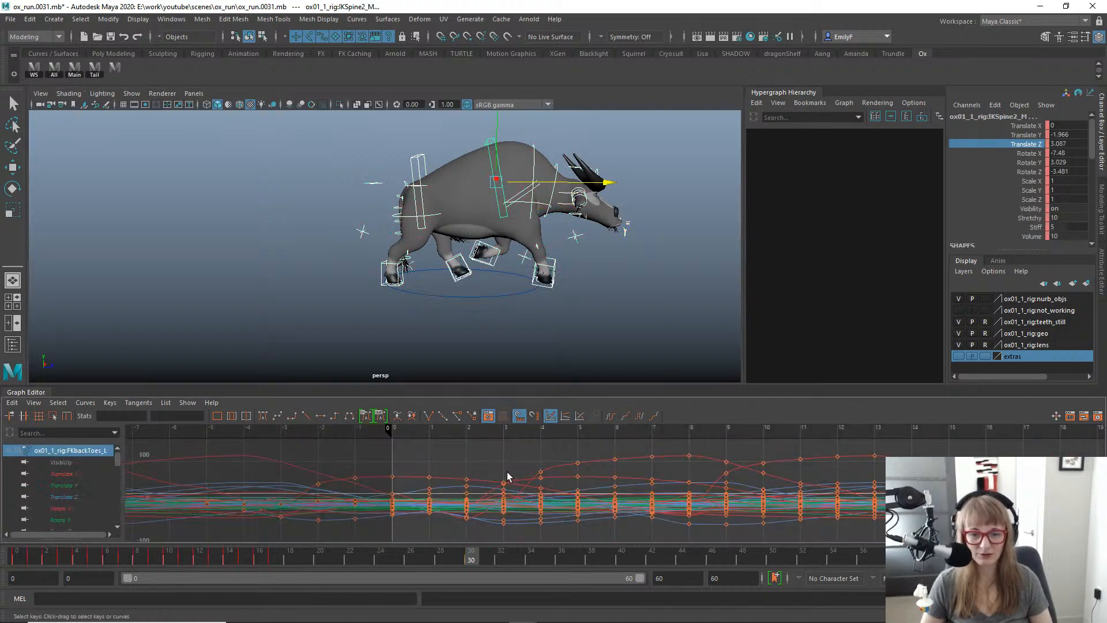
pyautogui.keyDown('alt'); pyautogui.moveTo(708, 476); pyautogui.dragTo(649, 432, button='right'); pyautogui.keyUp('alt')
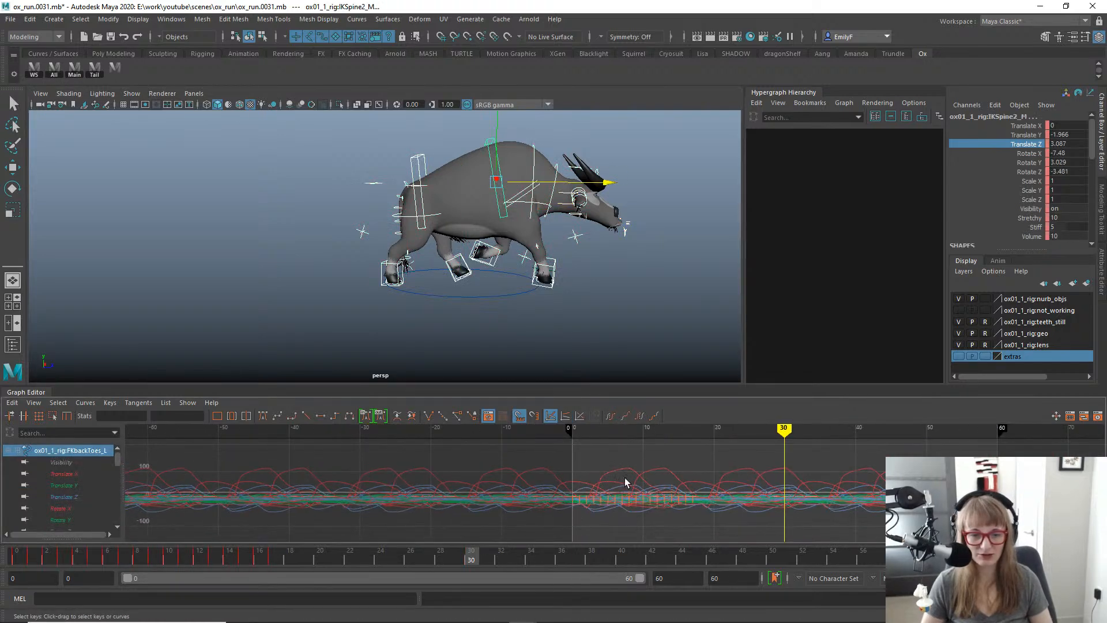
pyautogui.keyDown('alt'); pyautogui.keyDown('shift'); pyautogui.moveTo(597, 503); pyautogui.dragTo(621, 504, button='right'); pyautogui.keyUp('shift'); pyautogui.keyUp('alt')
# Scrub to the last keyed frame of the cycle and set the animation's end frame to 17.
pyautogui.moveTo(316, 564); pyautogui.dragTo(282, 560)
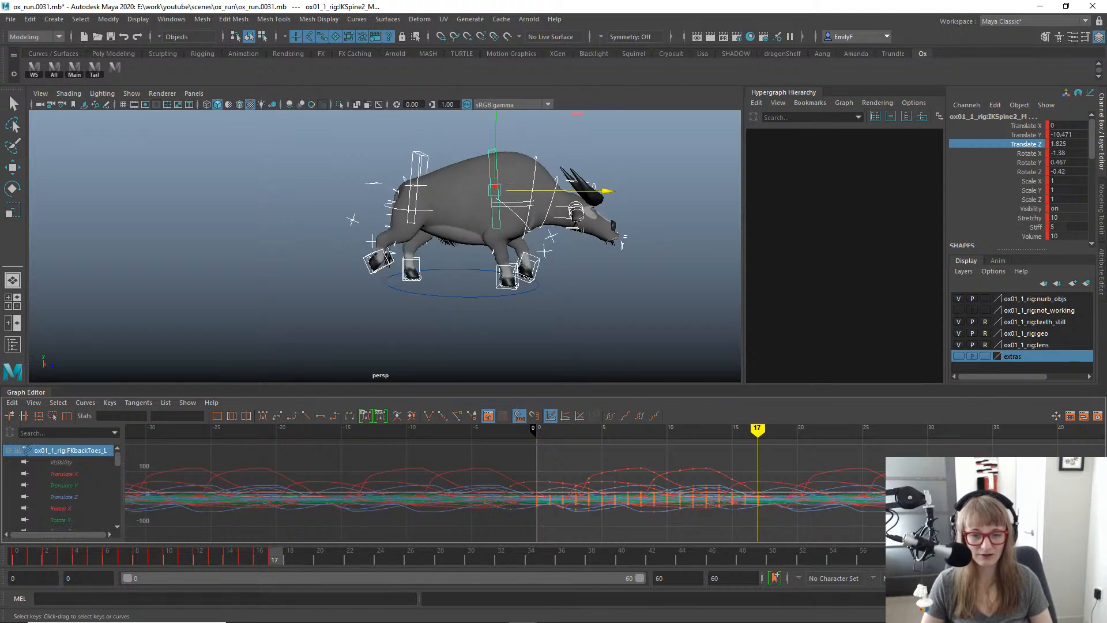
pyautogui.write('17')
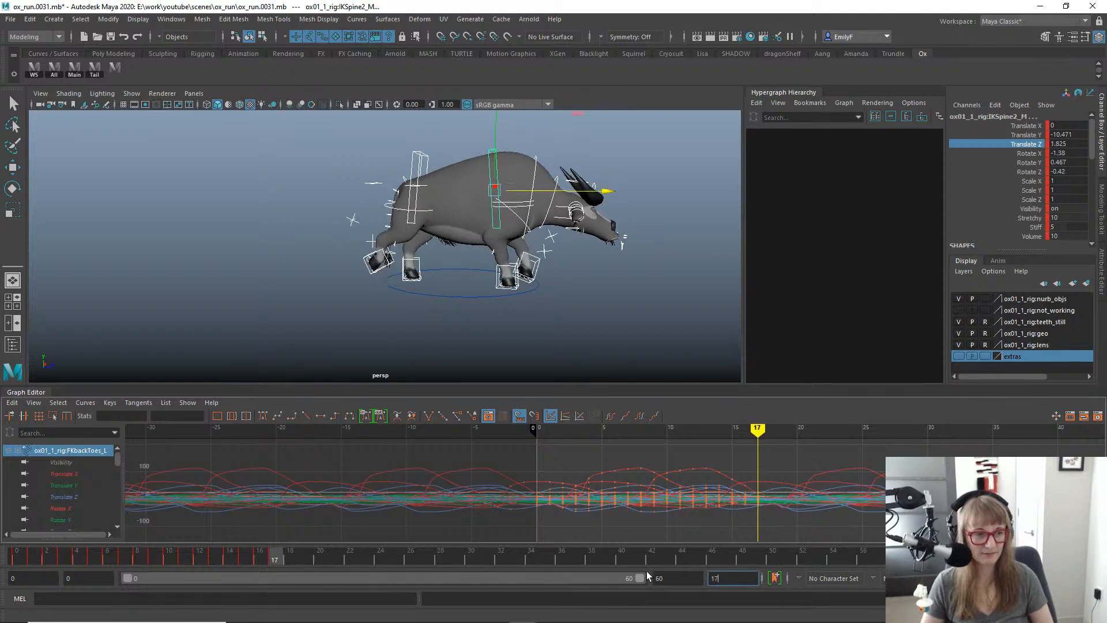
pyautogui.press('Return')
# Play the shortened run cycle, inspecting the ox from the side and from behind.
pyautogui.scroll(1, 521, 281)
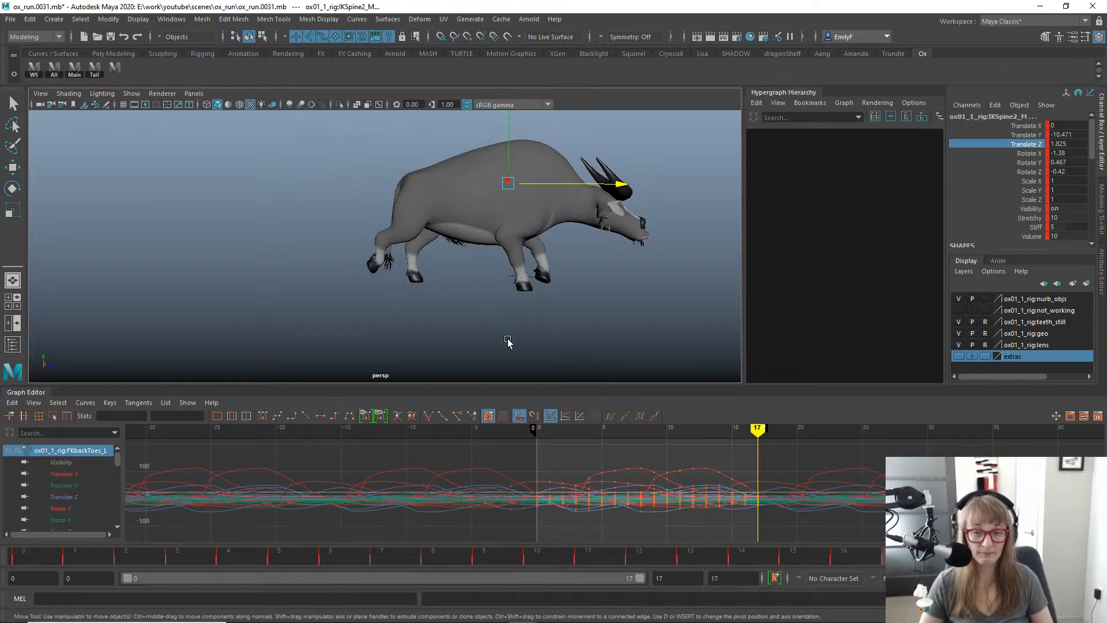
pyautogui.hotkey('alt', 'v')
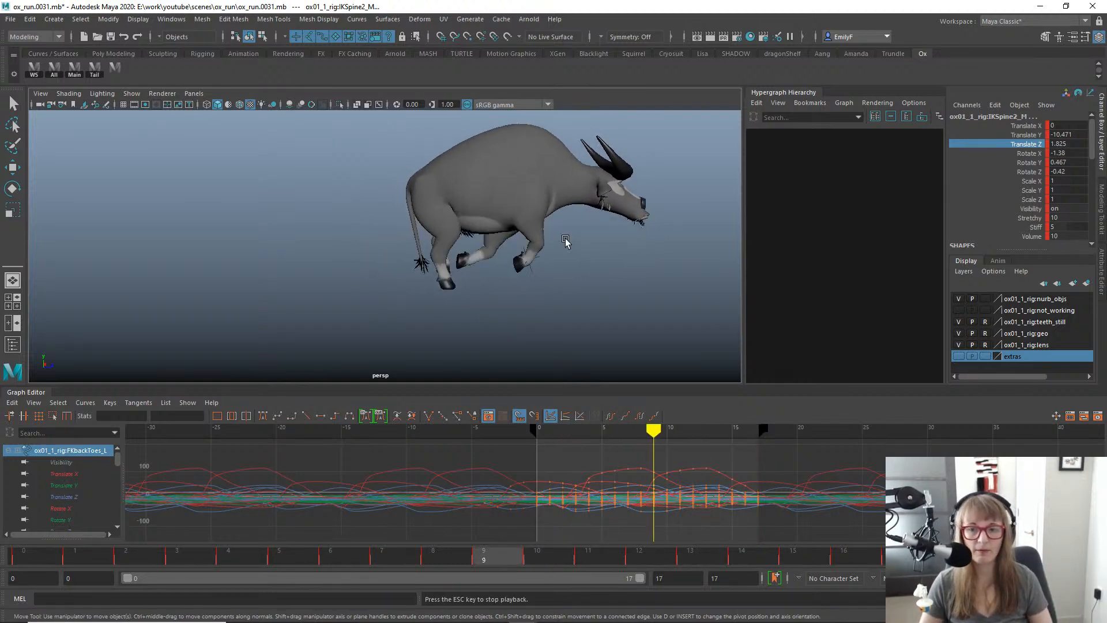
pyautogui.keyDown('alt'); pyautogui.moveTo(475, 283); pyautogui.dragTo(580, 282); pyautogui.keyUp('alt')
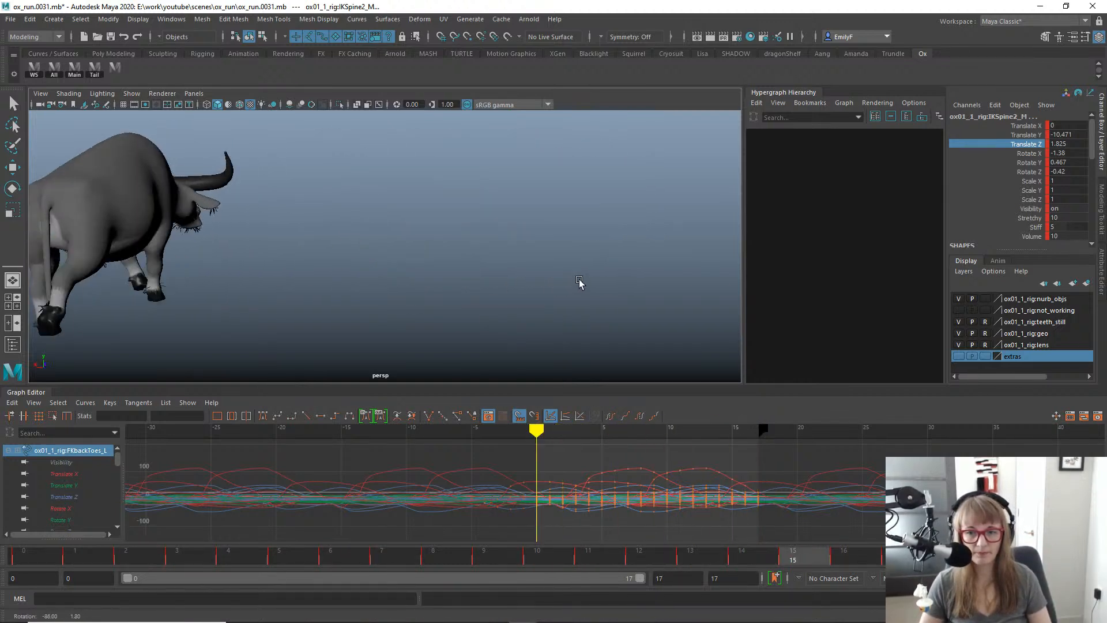
pyautogui.hotkey('alt', 'v')
pyautogui.keyDown('alt'); pyautogui.moveTo(375, 257); pyautogui.dragTo(571, 195, button='middle'); pyautogui.keyUp('alt')
# Show the rig controls and select the right back leg's IK control with the Select tool.
pyautogui.hotkey('alt', '1')
pyautogui.scroll(2, 434, 249)
pyautogui.keyDown('alt'); pyautogui.moveTo(284, 296); pyautogui.dragTo(383, 292, button='middle'); pyautogui.keyUp('alt')
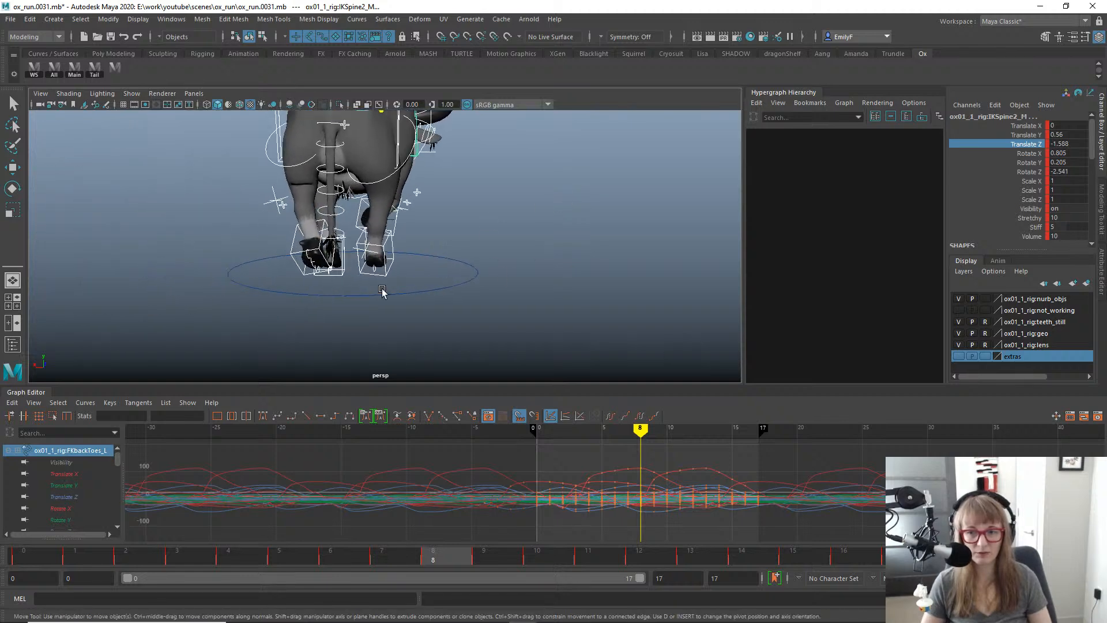
pyautogui.press('q')
pyautogui.click(379, 240)
pyautogui.press('f')
pyautogui.keyDown('alt'); pyautogui.moveTo(568, 271); pyautogui.dragTo(211, 162, button='right'); pyautogui.keyUp('alt')
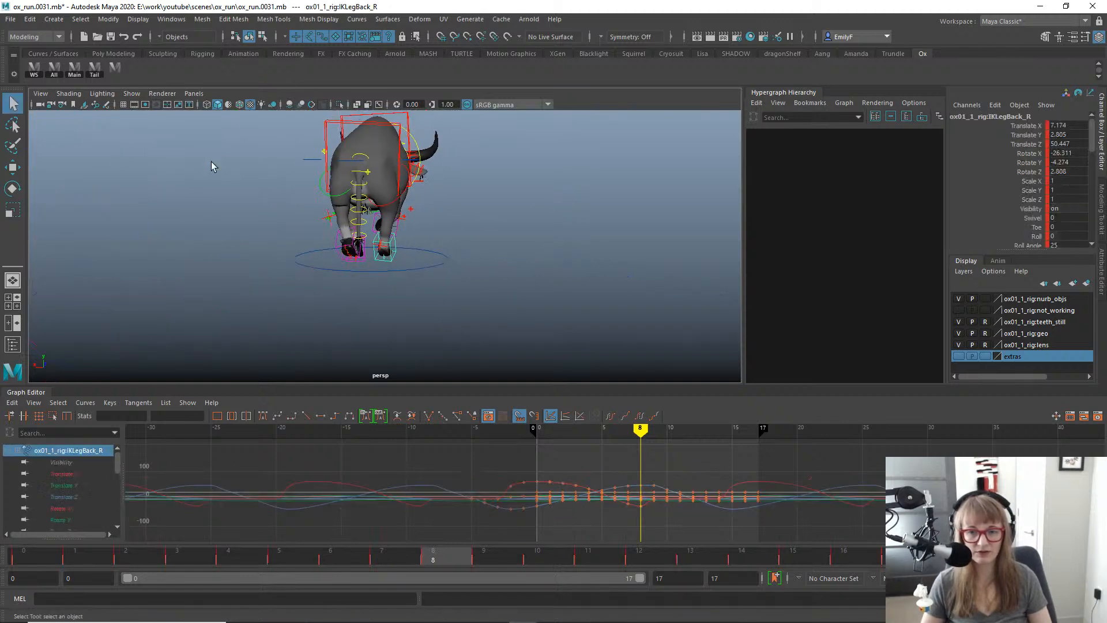
# Hide the rig controls and play the run cycle from directly behind the ox, stopping near the start.
pyautogui.keyDown('alt'); pyautogui.moveTo(211, 161); pyautogui.dragTo(444, 196); pyautogui.keyUp('alt')
pyautogui.hotkey('alt', '1')
pyautogui.keyDown('alt'); pyautogui.moveTo(473, 215); pyautogui.dragTo(490, 224, button='middle'); pyautogui.keyUp('alt')
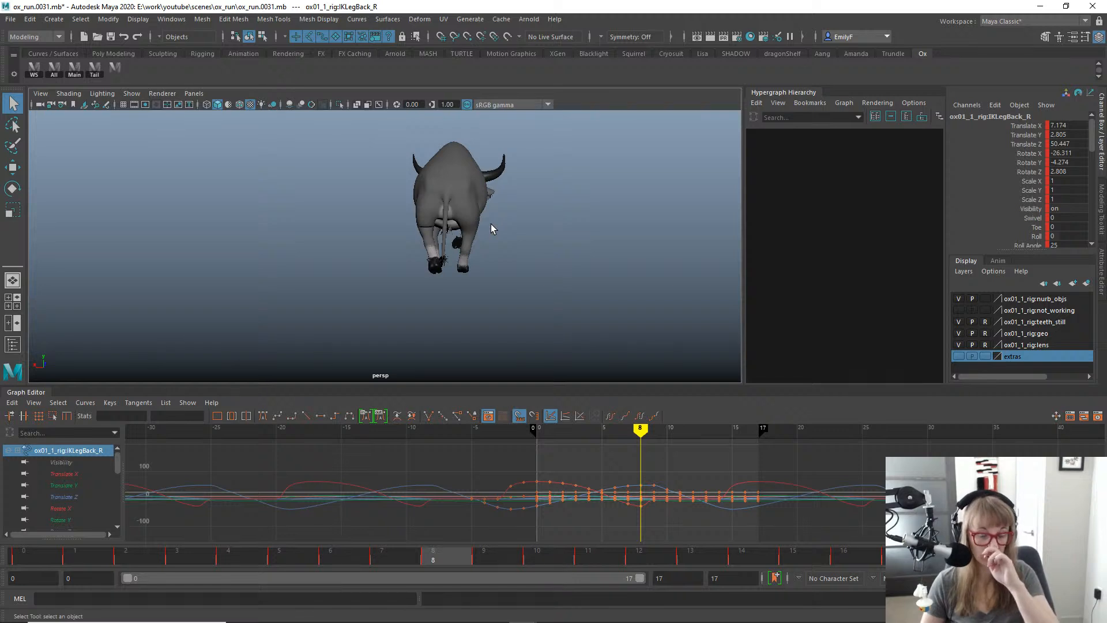
pyautogui.hotkey('alt', 'v')
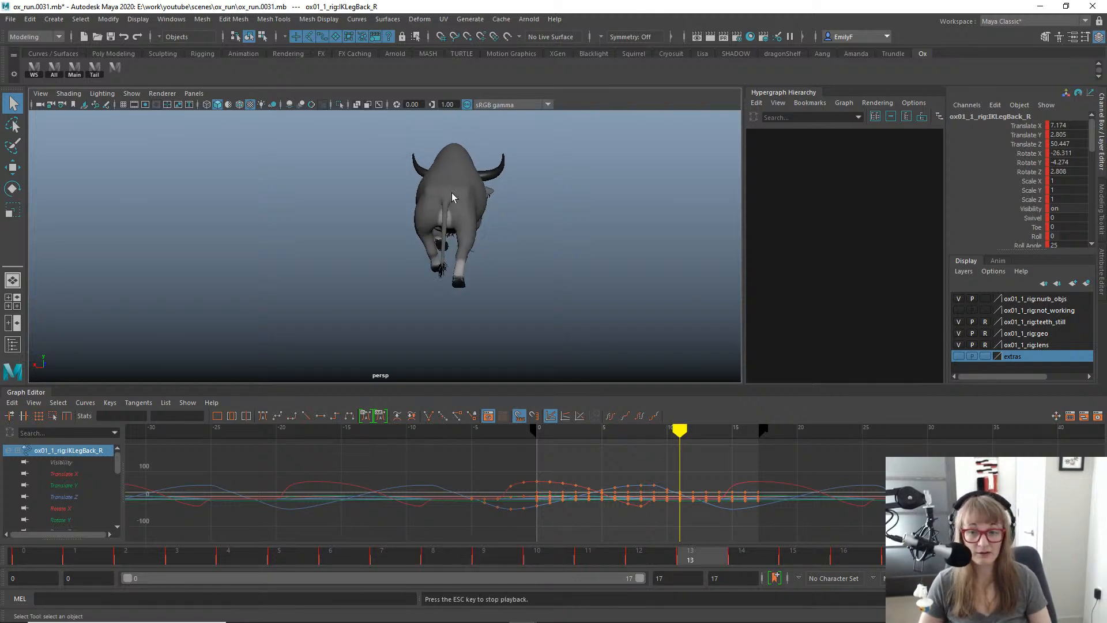
pyautogui.hotkey('alt', 'v')
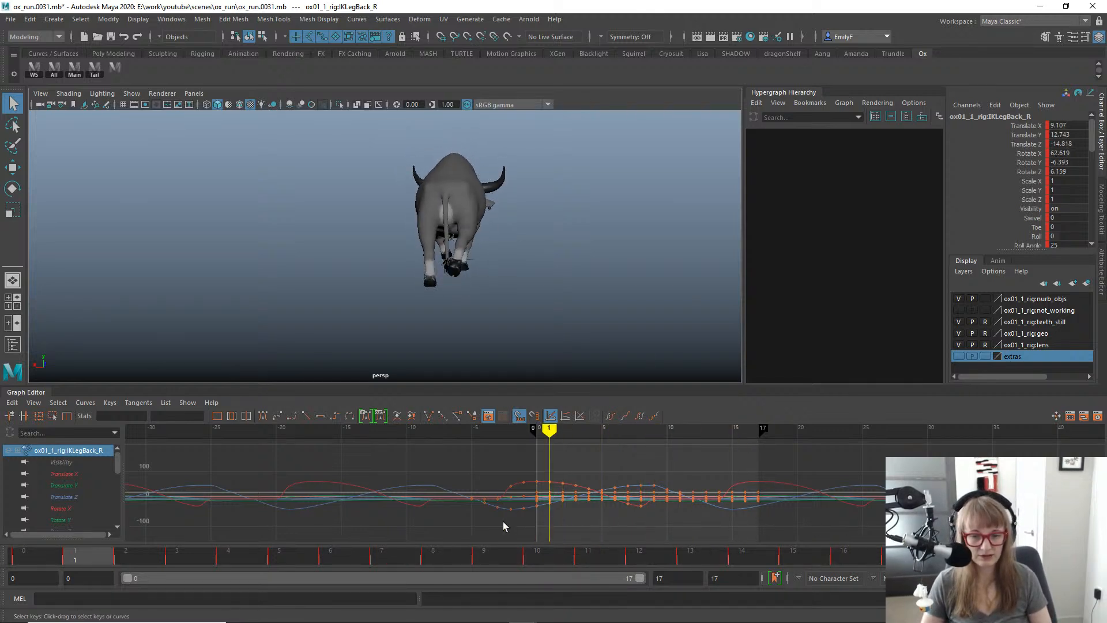
# Scrub the ox run cycle through to frame 17, then play it in the perspective view from behind.
pyautogui.moveTo(524, 560); pyautogui.dragTo(901, 555)
pyautogui.moveTo(731, 466); pyautogui.dragTo(755, 483)
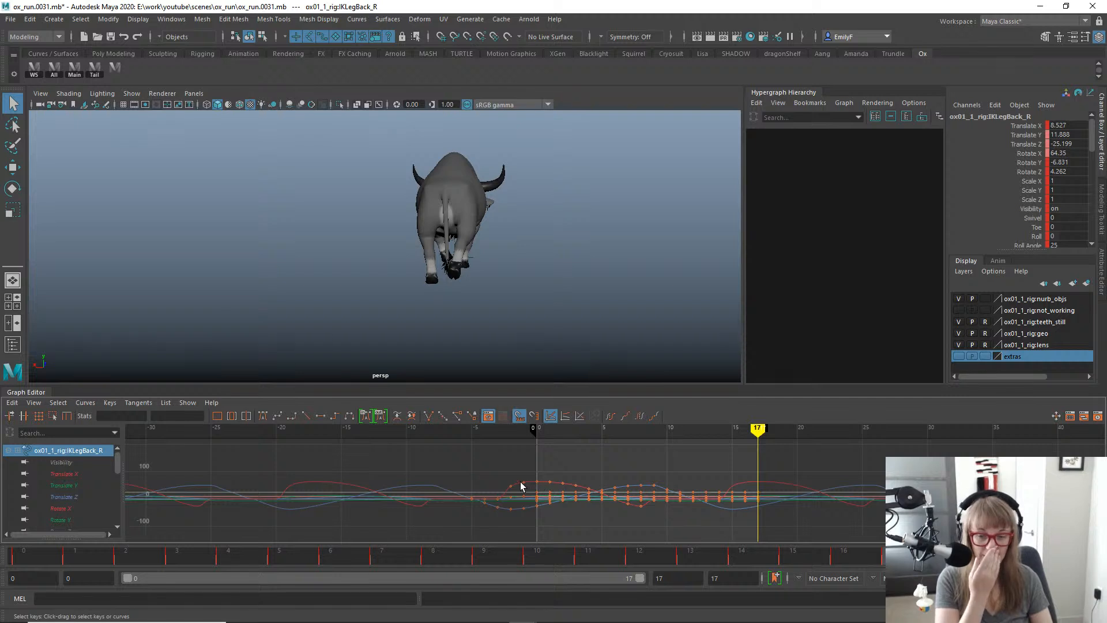
pyautogui.hotkey('alt', 'v')
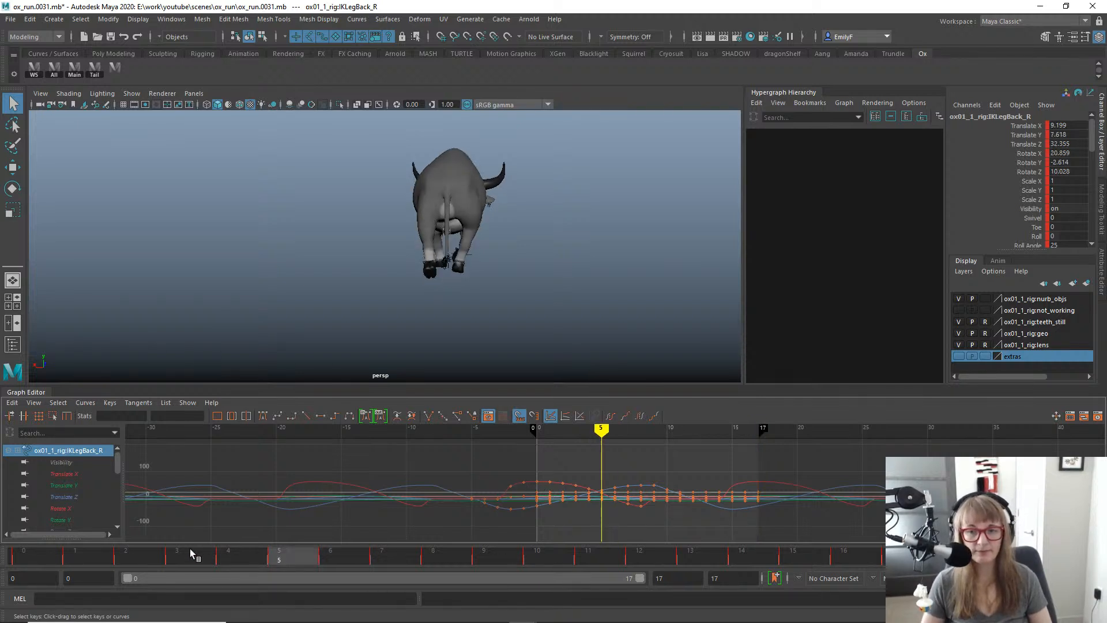
# Switch to the back orthographic view with the ox filling the view, and scrub through the run cycle from the start.
pyautogui.press('space')
pyautogui.moveTo(384, 176); pyautogui.dragTo(337, 194)
pyautogui.keyDown('alt'); pyautogui.moveTo(603, 274); pyautogui.dragTo(516, 254, button='right'); pyautogui.keyUp('alt')
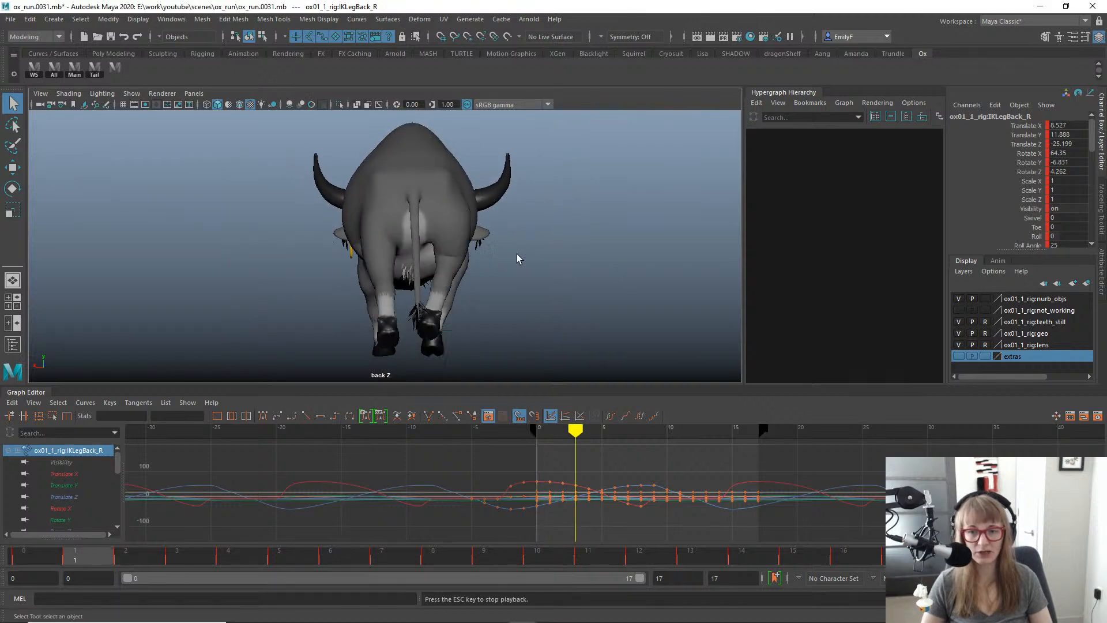
pyautogui.keyDown('alt'); pyautogui.moveTo(604, 231); pyautogui.dragTo(738, 226, button='middle'); pyautogui.keyUp('alt')
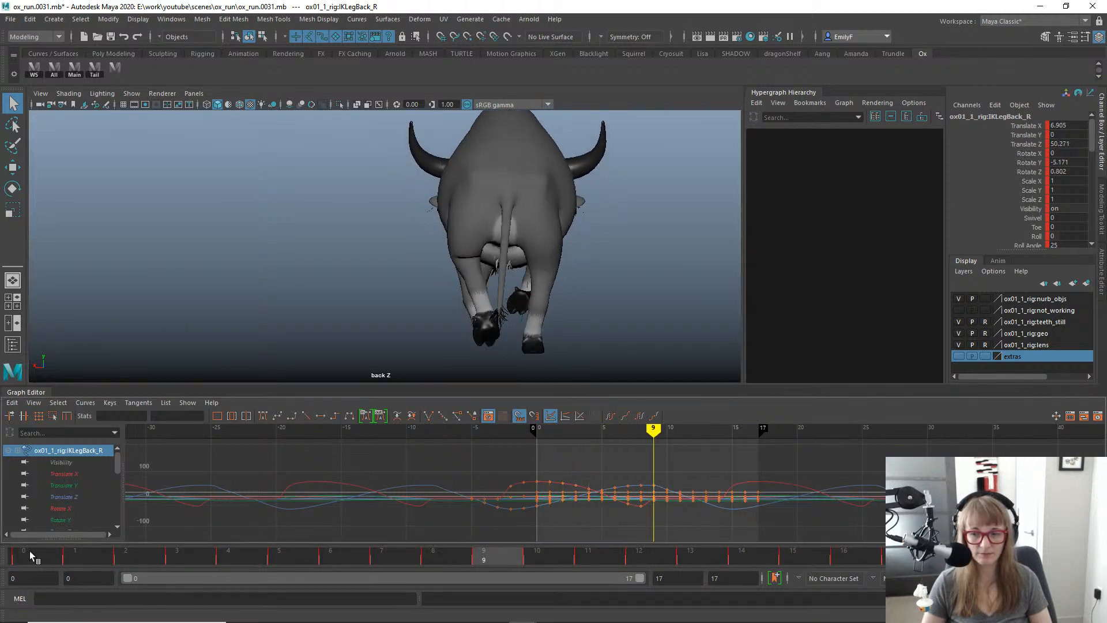
pyautogui.moveTo(30, 552)
pyautogui.mouseDown()
pyautogui.moveTo(757, 542)
pyautogui.moveTo(23, 455)
pyautogui.moveTo(289, 426)
pyautogui.moveTo(558, 430)
pyautogui.moveTo(726, 448)
pyautogui.mouseUp()
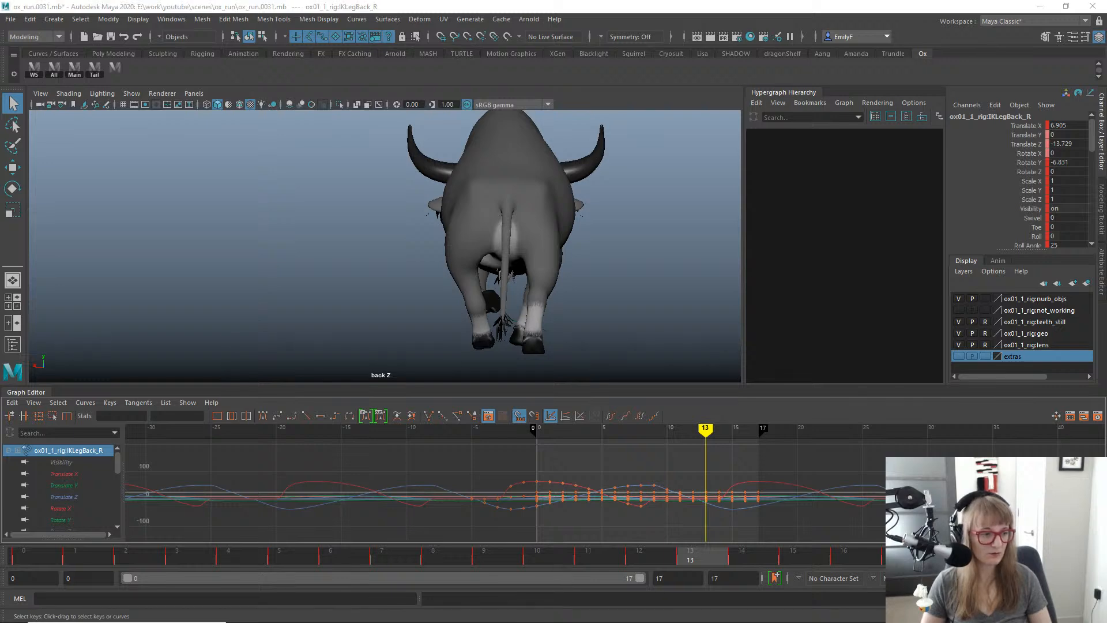
# Review the running bison reference clip by scrubbing from its beginning and playing it, then move the player out of the way.
pyautogui.moveTo(706, 150); pyautogui.dragTo(742, 144)
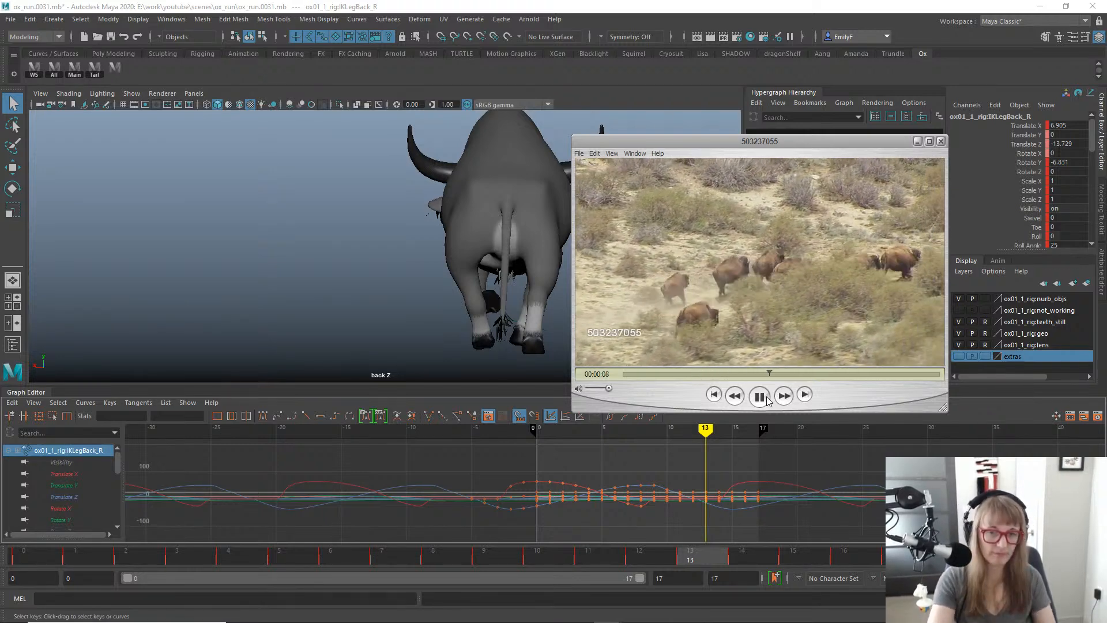
pyautogui.click(632, 373)
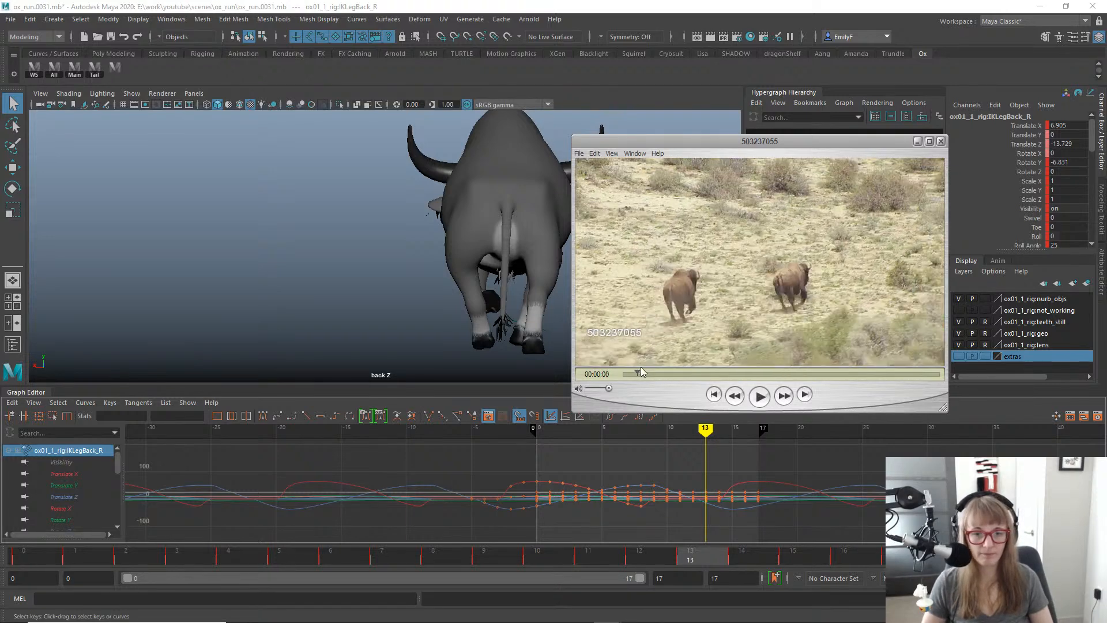
pyautogui.moveTo(633, 374); pyautogui.dragTo(655, 361)
pyautogui.moveTo(662, 357); pyautogui.dragTo(684, 351)
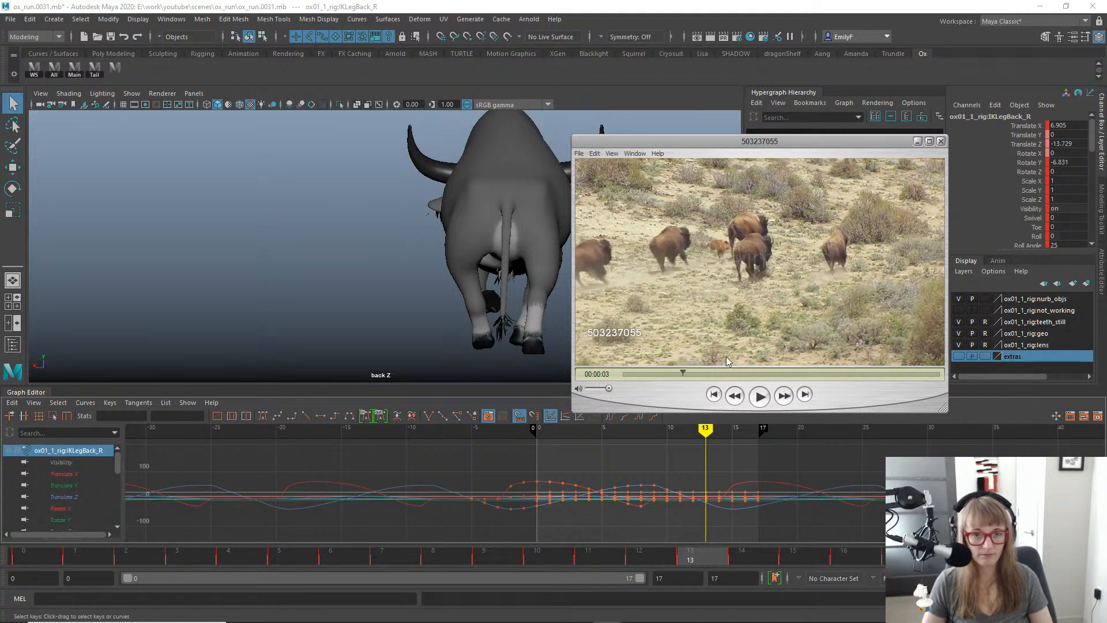
pyautogui.click(756, 396)
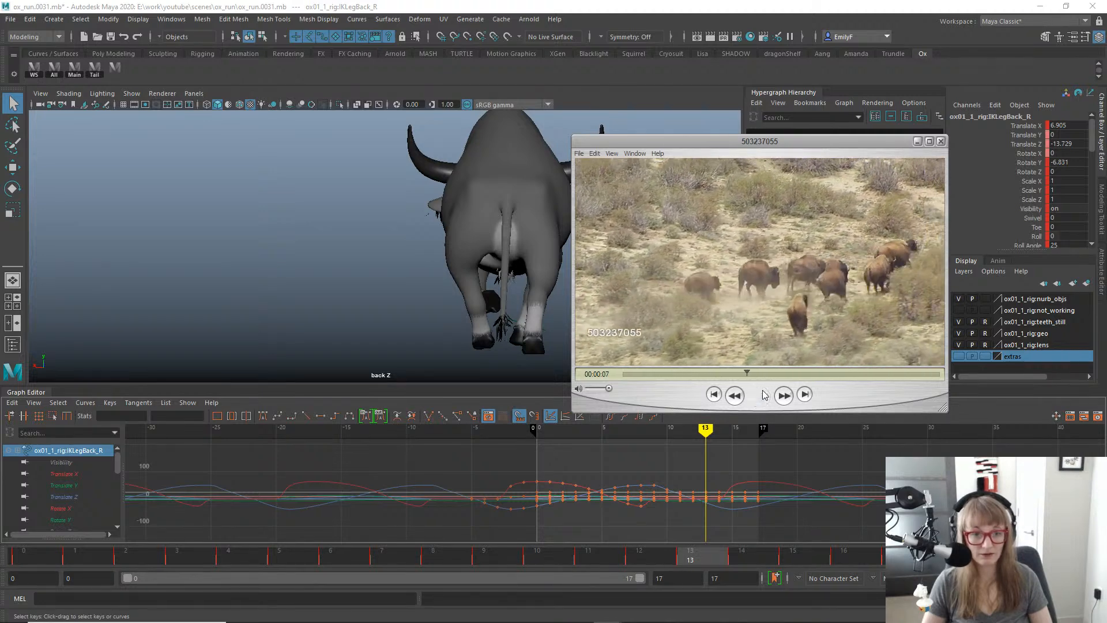
pyautogui.moveTo(738, 141); pyautogui.dragTo(1106, 145)
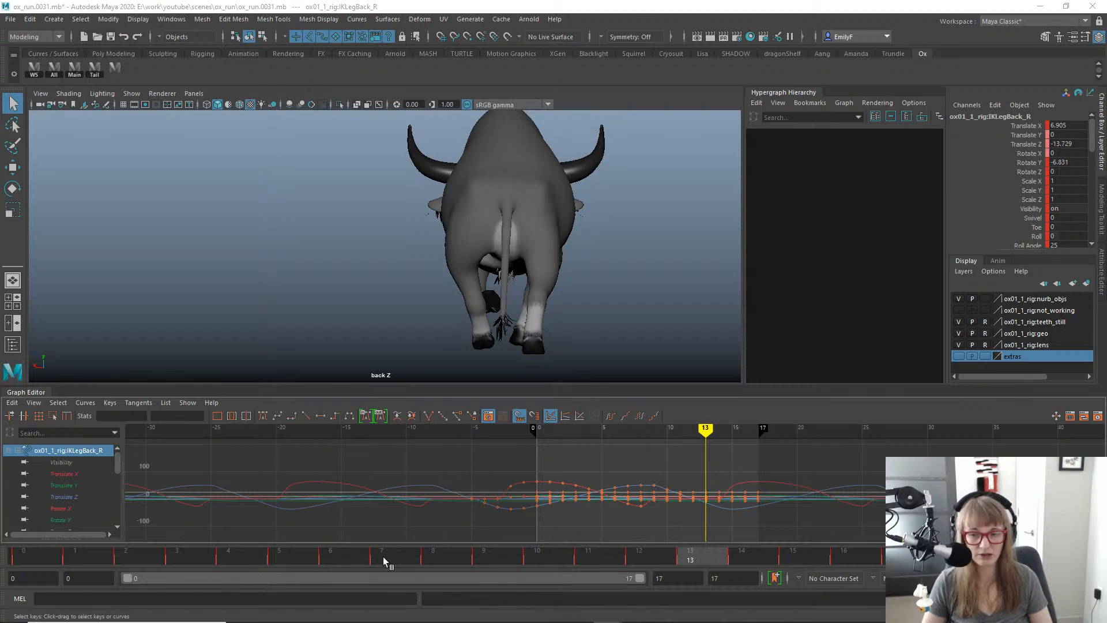
# Play the run cycle in the back view, scrub its opening frames from frame 0, and clear the selection.
pyautogui.hotkey('alt', 'v')
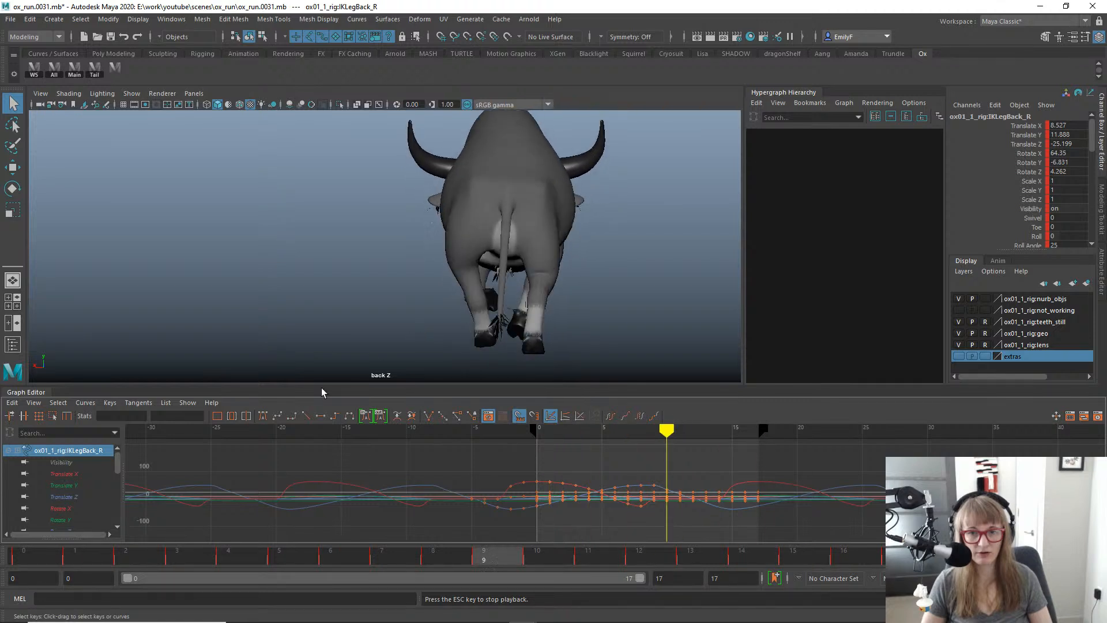
pyautogui.hotkey('alt', 'v')
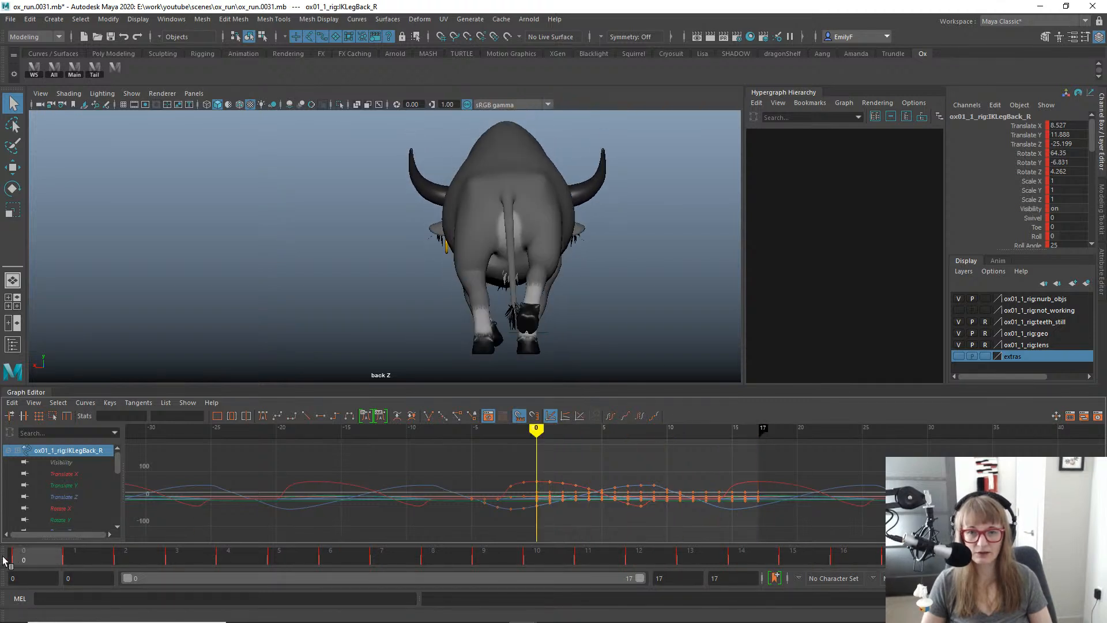
pyautogui.moveTo(3, 560)
pyautogui.mouseDown()
pyautogui.moveTo(196, 558)
pyautogui.moveTo(900, 496)
pyautogui.moveTo(86, 485)
pyautogui.mouseUp()
pyautogui.click(553, 195)
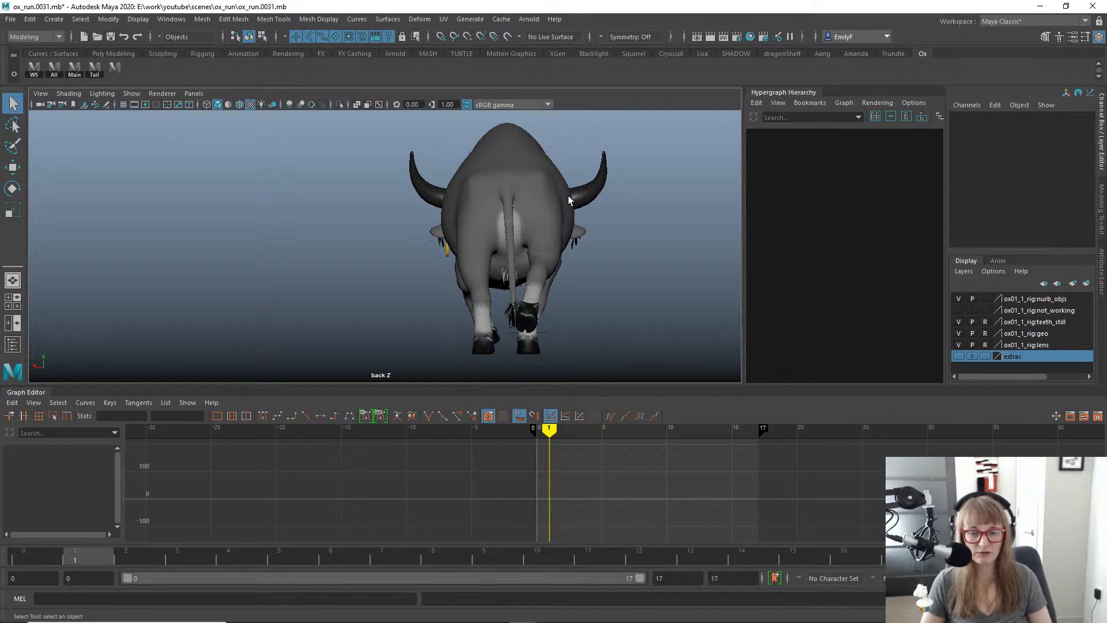
# Switch to the front orthographic view with the whole ox framed, and play the run cycle.
pyautogui.press('space')
pyautogui.moveTo(610, 215); pyautogui.dragTo(600, 254)
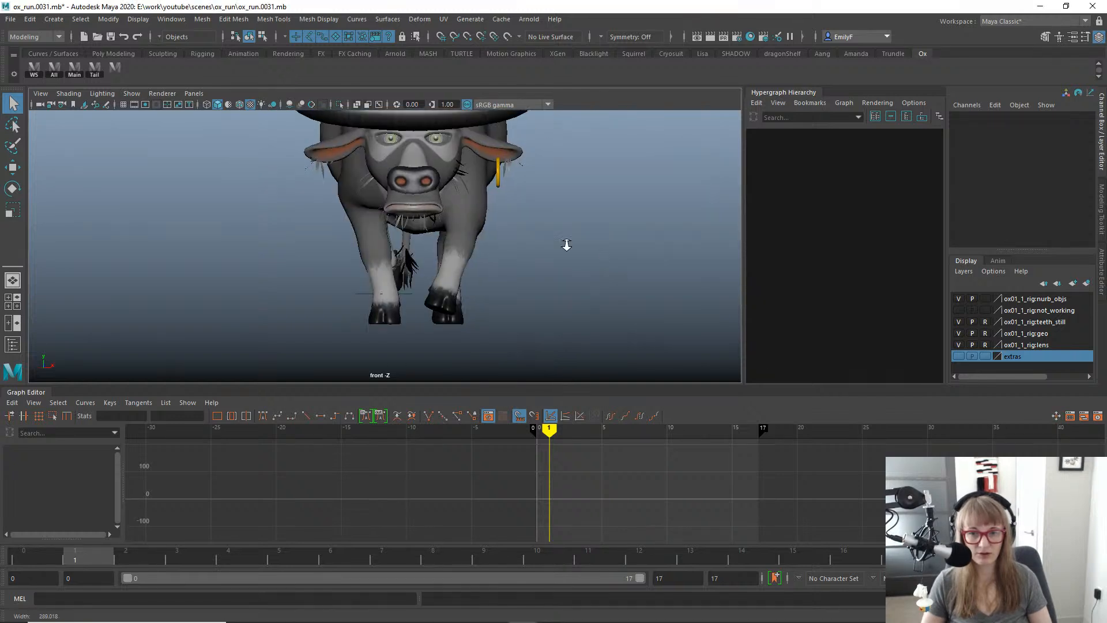
pyautogui.keyDown('alt'); pyautogui.moveTo(564, 243); pyautogui.dragTo(375, 173, button='right'); pyautogui.keyUp('alt')
pyautogui.keyDown('alt'); pyautogui.moveTo(375, 173); pyautogui.dragTo(451, 223, button='middle'); pyautogui.keyUp('alt')
pyautogui.hotkey('alt', 'v')
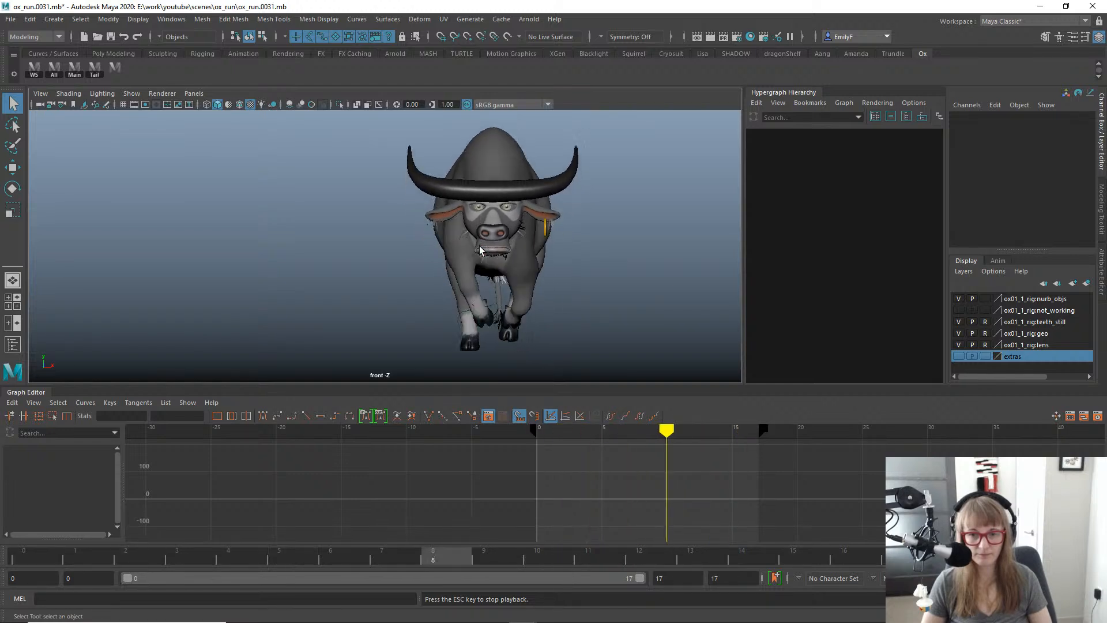
pyautogui.press('Escape')
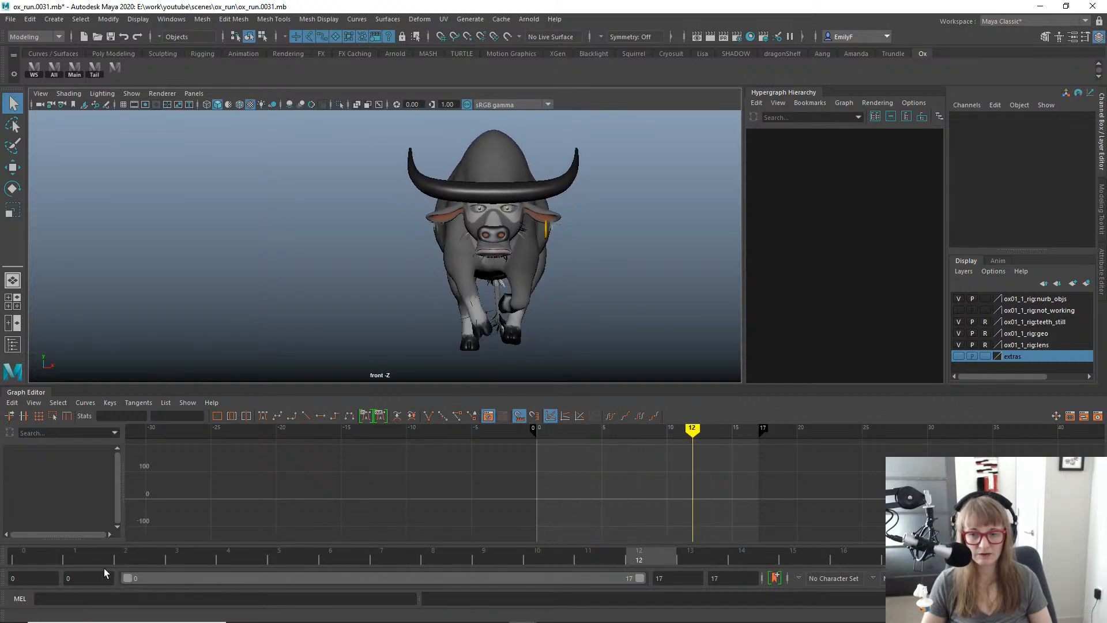
# Scrub through the cycle in the front view to check the front leg motion, stopping at frame 11.
pyautogui.moveTo(22, 560)
pyautogui.mouseDown()
pyautogui.moveTo(229, 555)
pyautogui.moveTo(547, 487)
pyautogui.moveTo(501, 496)
pyautogui.moveTo(284, 461)
pyautogui.moveTo(275, 447)
pyautogui.moveTo(489, 445)
pyautogui.moveTo(369, 452)
pyautogui.moveTo(94, 435)
pyautogui.moveTo(68, 417)
pyautogui.moveTo(524, 413)
pyautogui.moveTo(431, 424)
pyautogui.mouseUp()
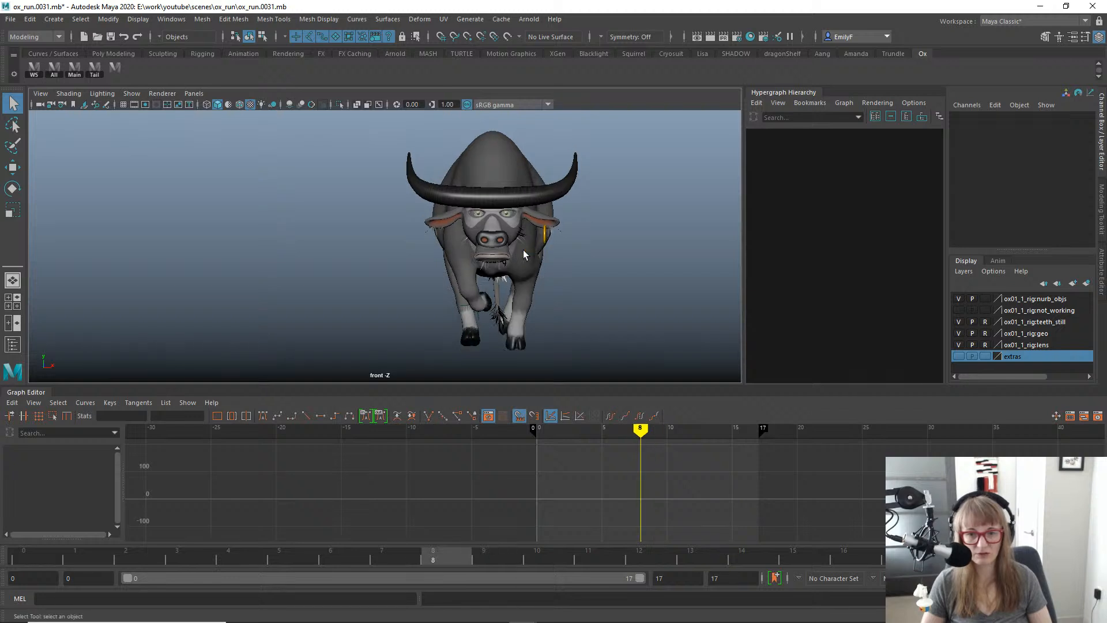
pyautogui.moveTo(476, 550)
pyautogui.mouseDown()
pyautogui.moveTo(489, 546)
pyautogui.moveTo(442, 546)
pyautogui.moveTo(486, 533)
pyautogui.mouseUp()
pyautogui.moveTo(386, 523); pyautogui.dragTo(571, 503)
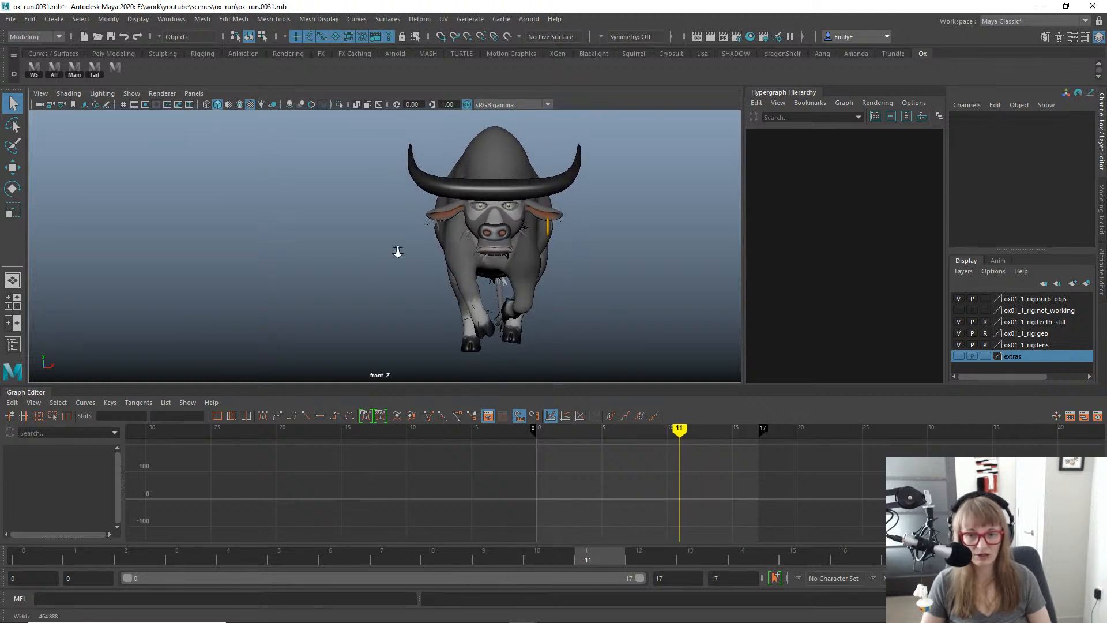
# Select the front_right_ankle locator and create a motion trail for it.
pyautogui.keyDown('alt'); pyautogui.moveTo(396, 251); pyautogui.dragTo(574, 319, button='right'); pyautogui.keyUp('alt')
pyautogui.keyDown('alt'); pyautogui.moveTo(574, 319); pyautogui.dragTo(526, 228, button='middle'); pyautogui.keyUp('alt')
pyautogui.click(501, 264)
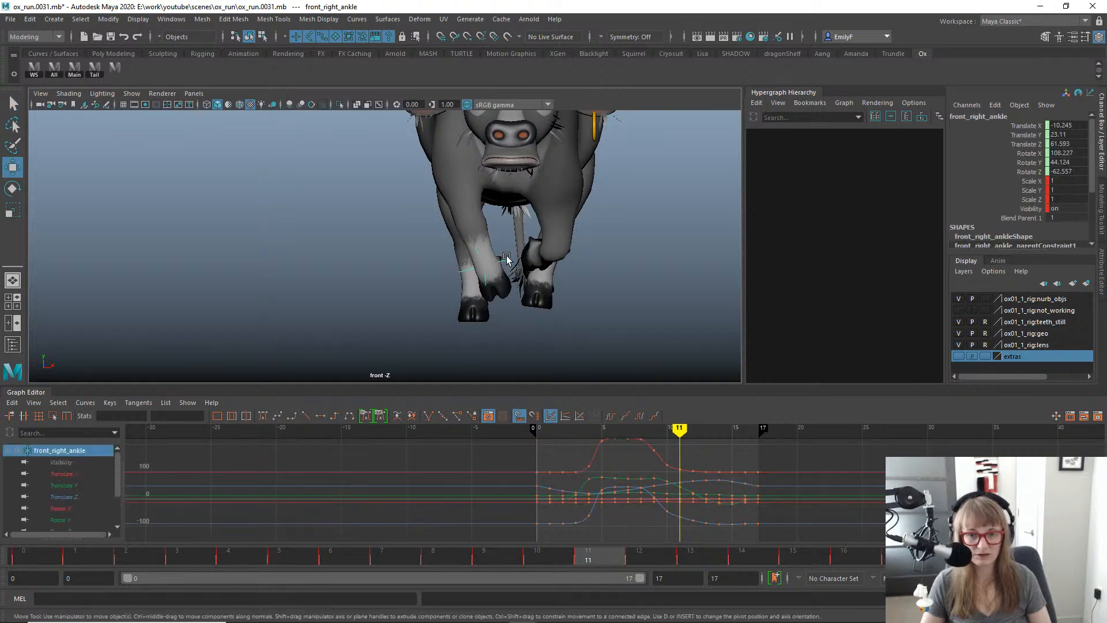
pyautogui.press('w')
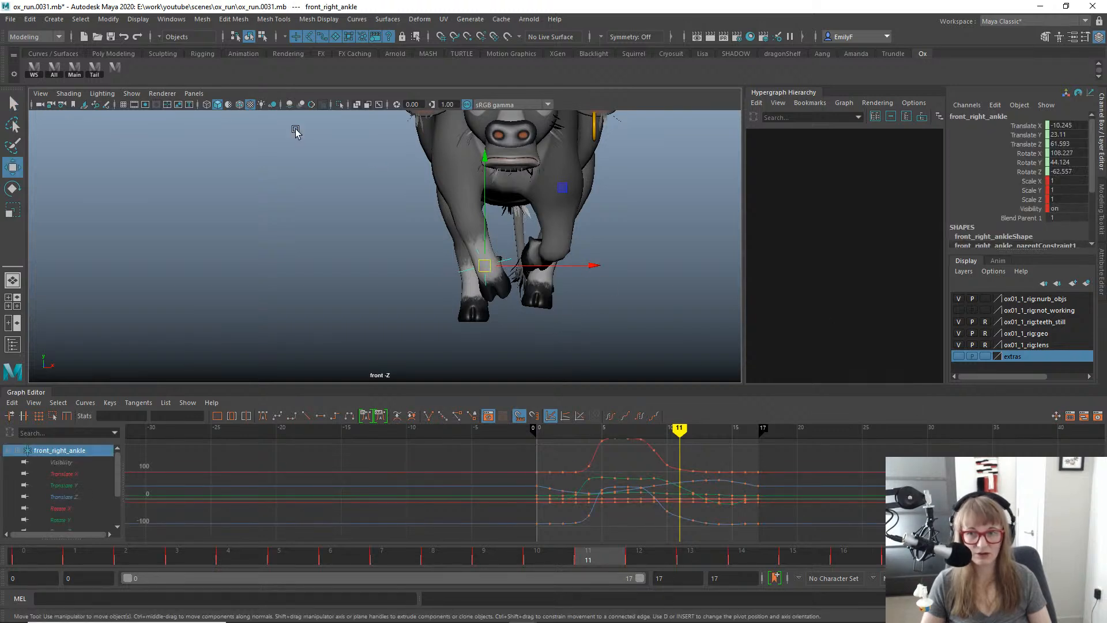
pyautogui.click(131, 93)
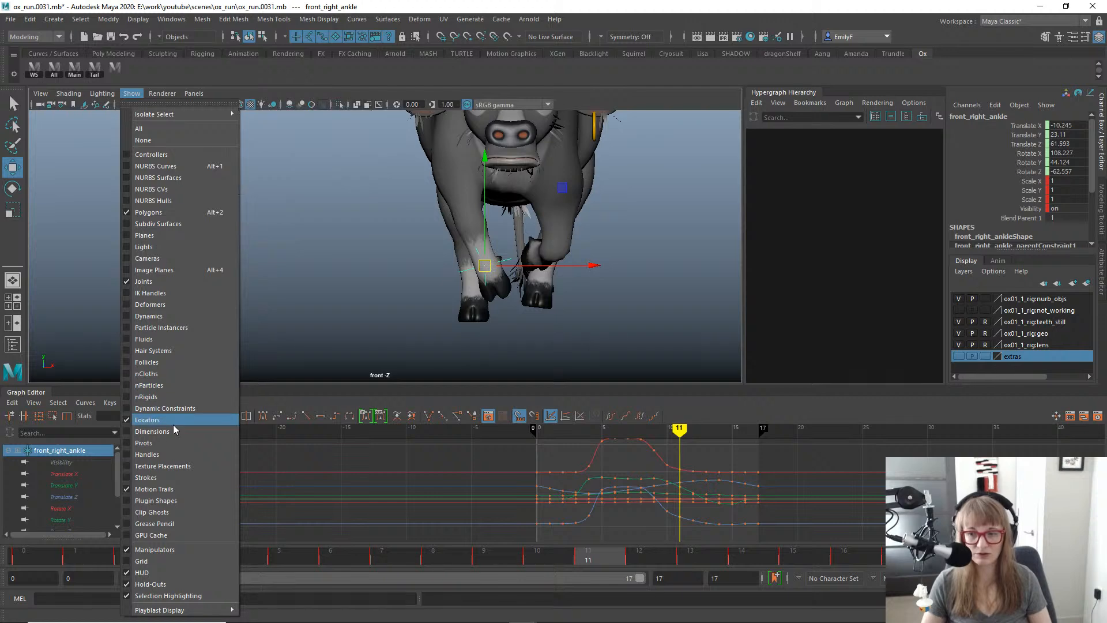
pyautogui.click(313, 303)
pyautogui.keyDown('alt'); pyautogui.moveTo(313, 305); pyautogui.dragTo(327, 292, button='right'); pyautogui.keyUp('alt')
pyautogui.press('g')
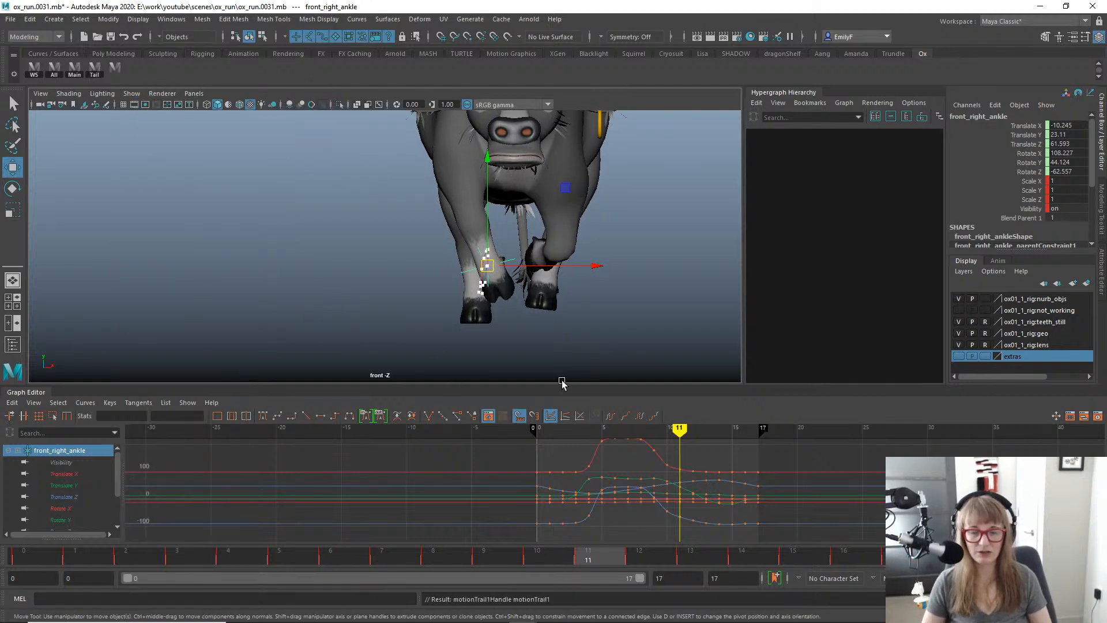
# Inspect the front right ankle's motion trail up close while scrubbing around frames 11 and 12.
pyautogui.keyDown('alt'); pyautogui.moveTo(474, 275); pyautogui.dragTo(653, 271, button='right'); pyautogui.keyUp('alt')
pyautogui.keyDown('alt'); pyautogui.moveTo(653, 272); pyautogui.dragTo(573, 262, button='middle'); pyautogui.keyUp('alt')
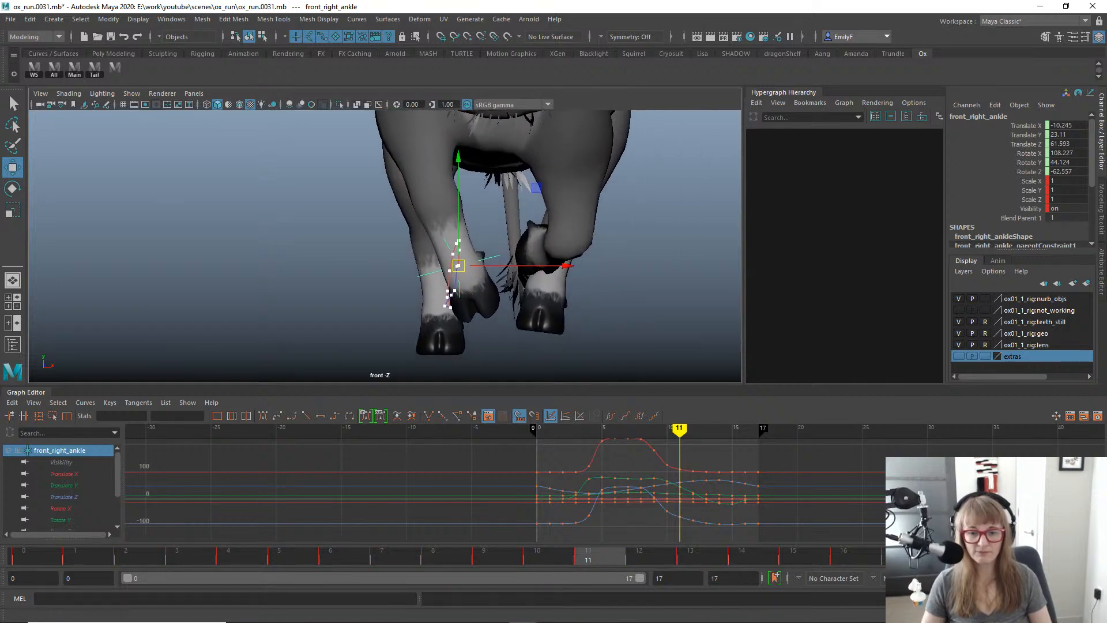
pyautogui.moveTo(589, 558); pyautogui.dragTo(642, 534)
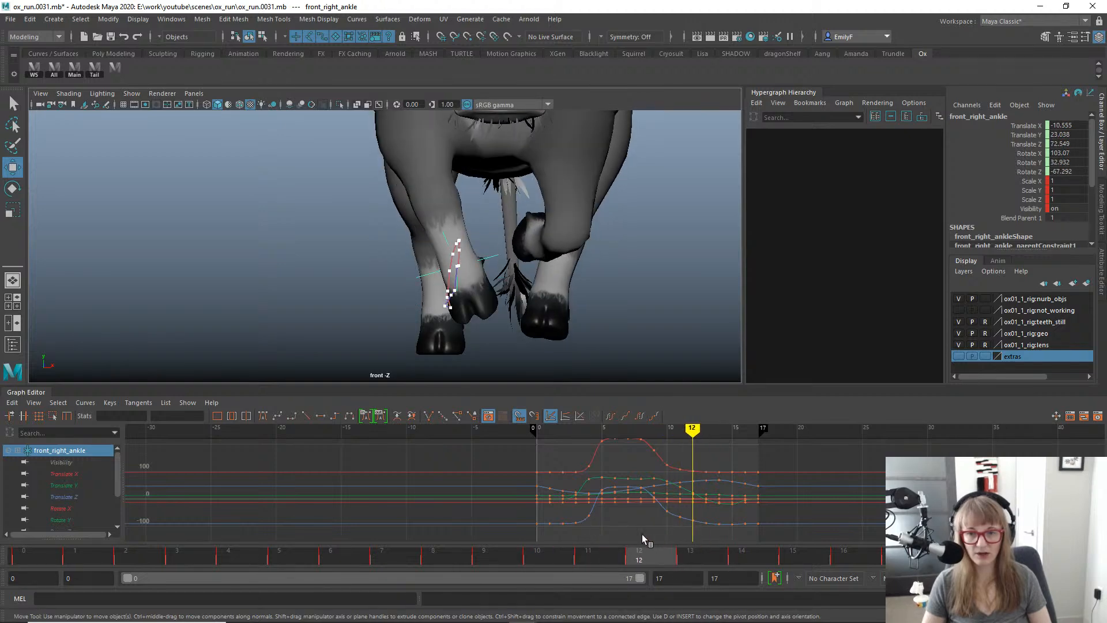
pyautogui.keyDown('alt'); pyautogui.moveTo(516, 289); pyautogui.dragTo(663, 289, button='right'); pyautogui.keyUp('alt')
pyautogui.keyDown('alt'); pyautogui.moveTo(664, 290); pyautogui.dragTo(605, 257, button='middle'); pyautogui.keyUp('alt')
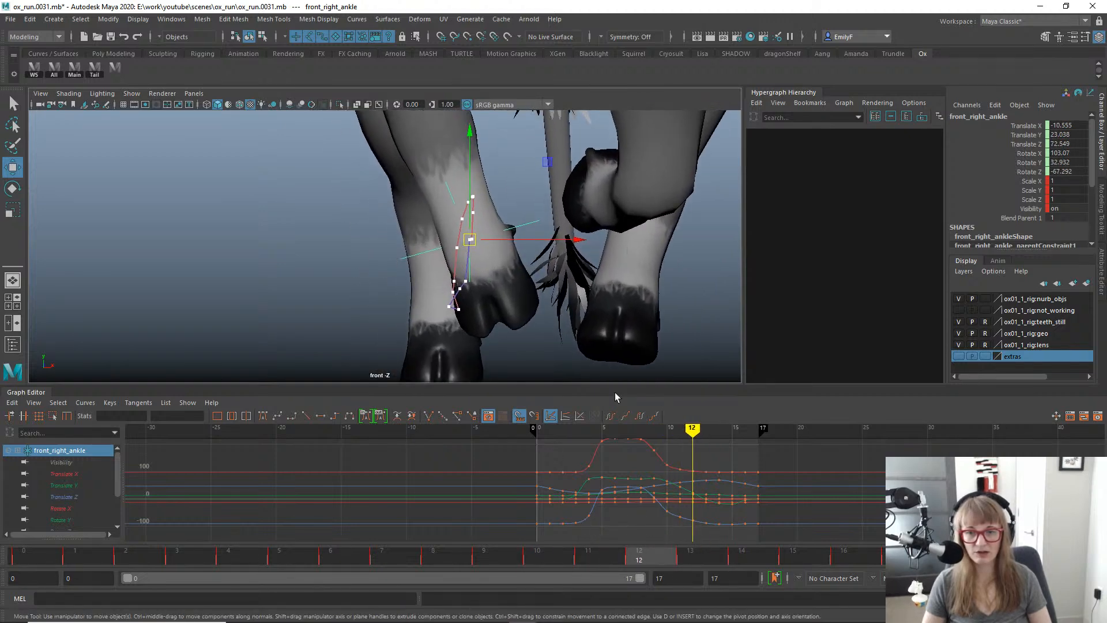
pyautogui.moveTo(639, 562); pyautogui.dragTo(671, 507)
# Isolate the Translate Y curve of the IKLegFront_R control and lower its frame 12 key to 7.694.
pyautogui.click(503, 214)
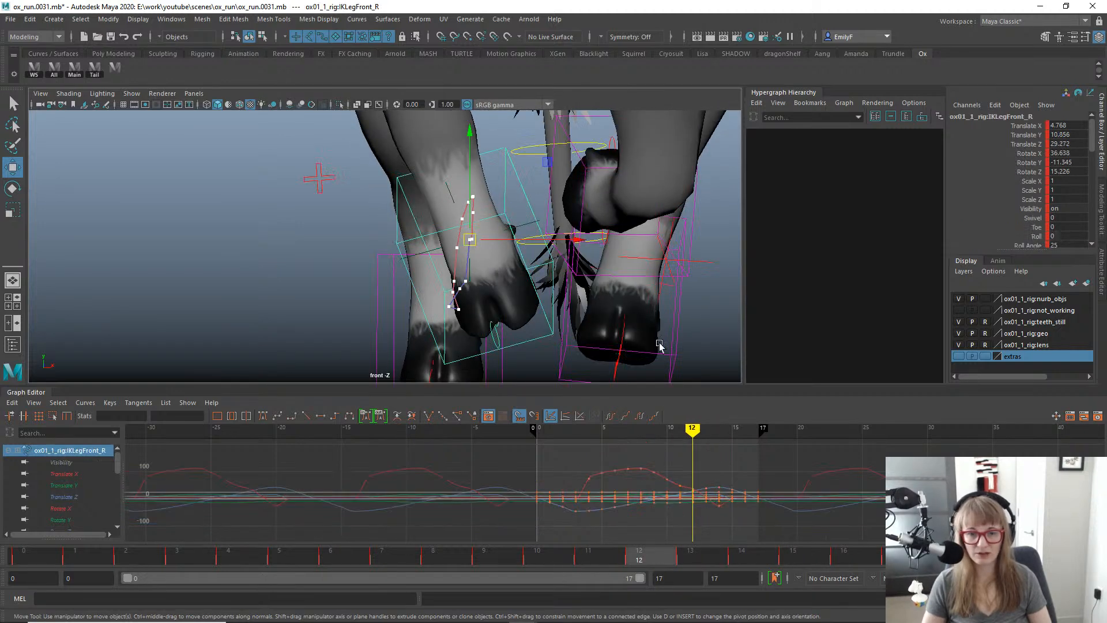
pyautogui.click(72, 485)
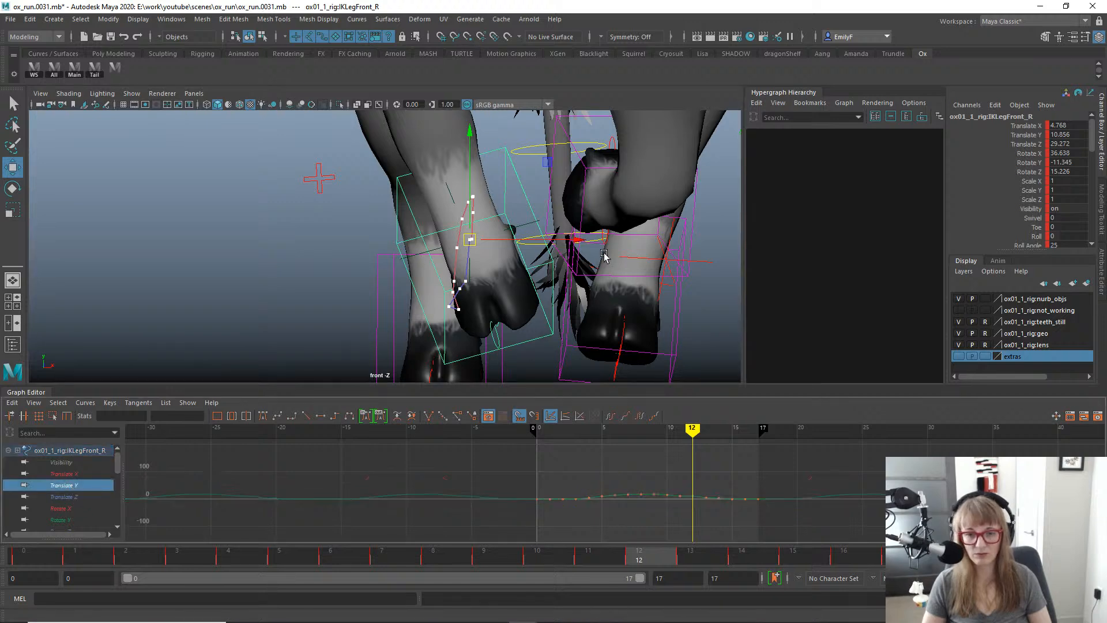
pyautogui.keyDown('alt'); pyautogui.moveTo(673, 509); pyautogui.dragTo(646, 495, button='middle'); pyautogui.keyUp('alt')
pyautogui.keyDown('alt'); pyautogui.keyDown('shift'); pyautogui.moveTo(646, 496); pyautogui.dragTo(656, 431, button='right'); pyautogui.keyUp('shift'); pyautogui.keyUp('alt')
pyautogui.keyDown('alt'); pyautogui.moveTo(656, 434); pyautogui.dragTo(619, 511, button='middle'); pyautogui.keyUp('alt')
pyautogui.keyDown('alt'); pyautogui.keyDown('shift'); pyautogui.moveTo(610, 507); pyautogui.dragTo(655, 506, button='right'); pyautogui.keyUp('shift'); pyautogui.keyUp('alt')
pyautogui.moveTo(640, 561)
pyautogui.mouseDown()
pyautogui.moveTo(603, 562)
pyautogui.moveTo(705, 562)
pyautogui.moveTo(658, 563)
pyautogui.mouseUp()
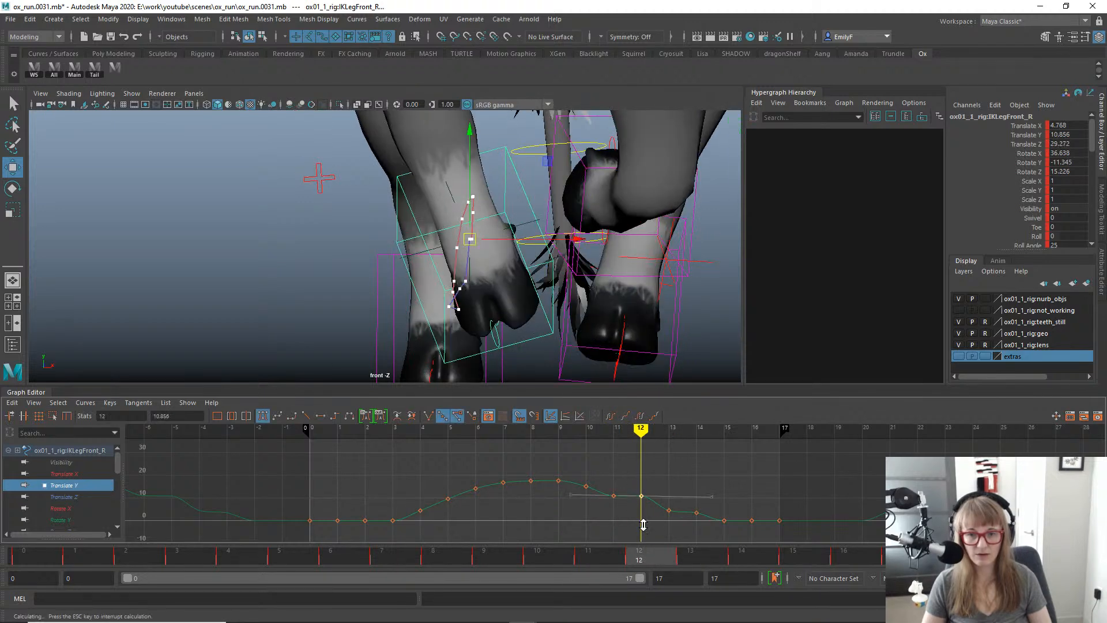
pyautogui.moveTo(643, 498); pyautogui.dragTo(643, 507, button='middle')
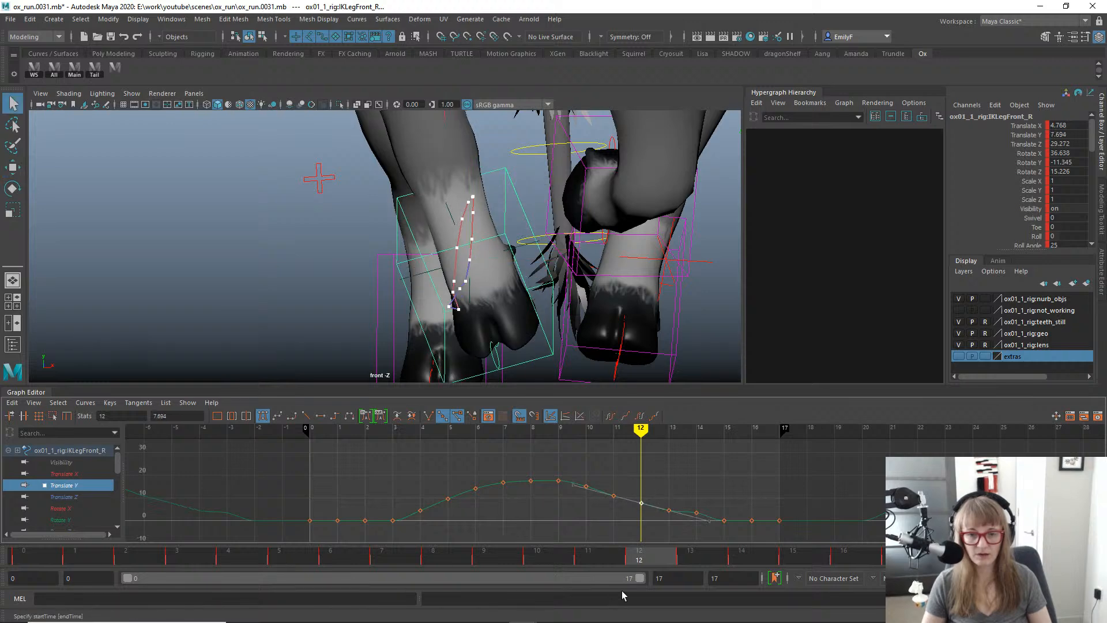
# Delete the frame 13 key from the front right leg's Translate Y curve and scrub to frame 15 to check the trail.
pyautogui.moveTo(545, 563)
pyautogui.mouseDown()
pyautogui.moveTo(760, 553)
pyautogui.moveTo(703, 560)
pyautogui.moveTo(745, 553)
pyautogui.mouseUp()
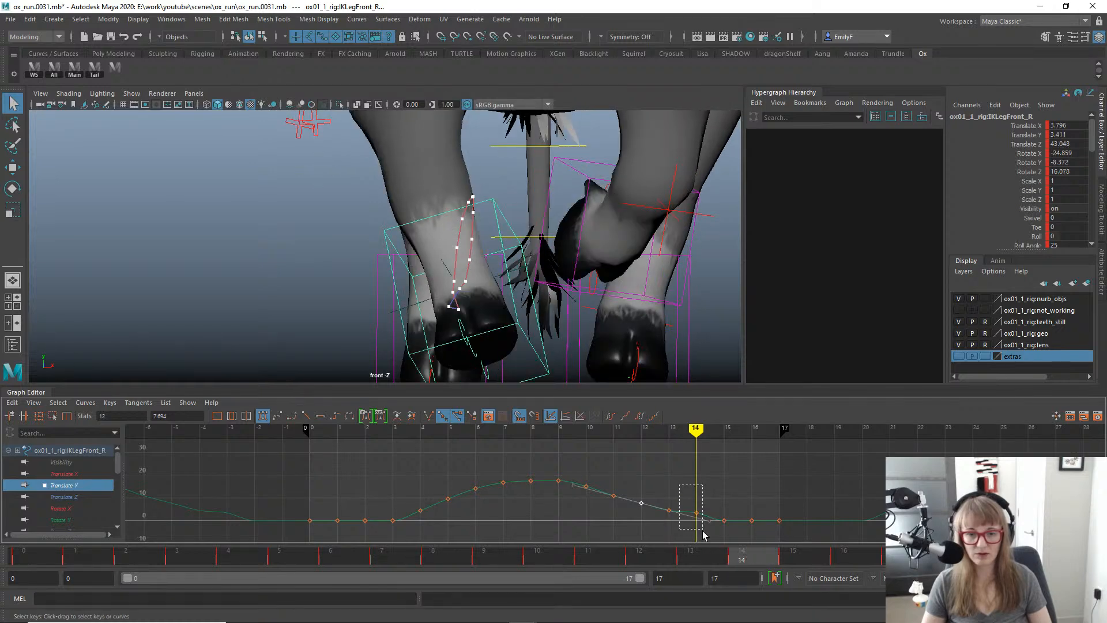
pyautogui.press('Delete')
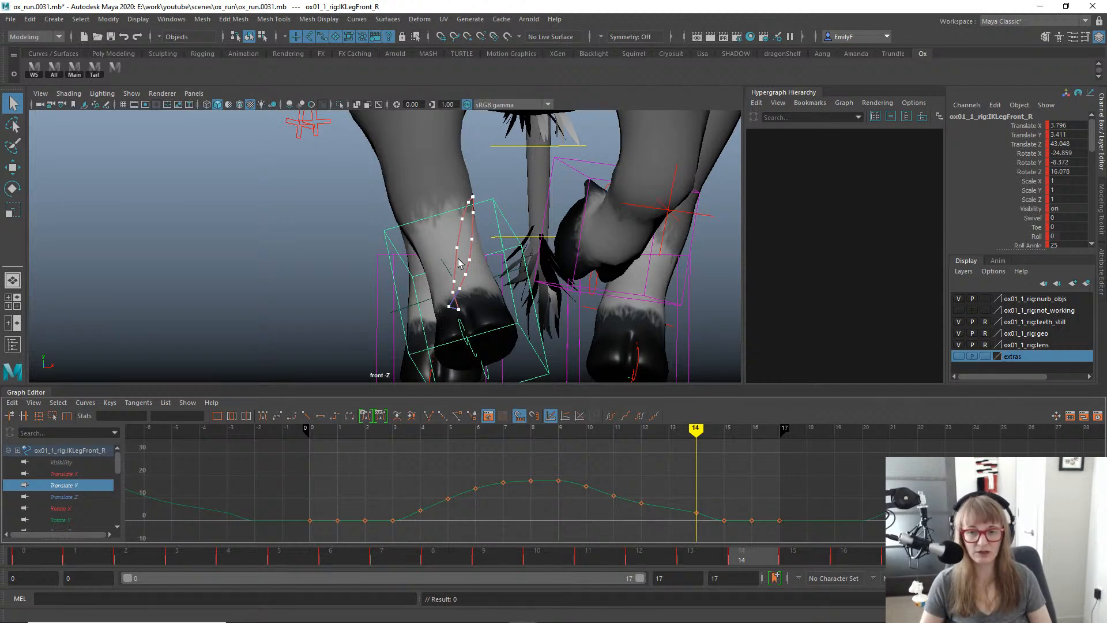
pyautogui.click(827, 562)
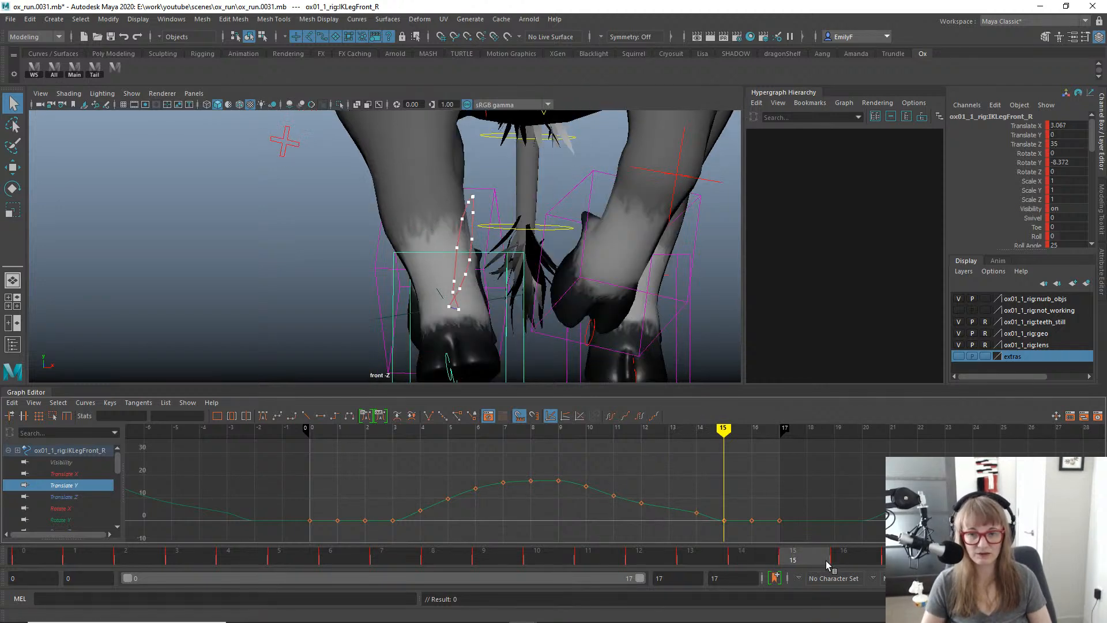
pyautogui.moveTo(839, 576); pyautogui.dragTo(808, 563)
# Isolate the Translate X curve of the IKLegFront_R control and enlarge it to examine its shape.
pyautogui.press('w')
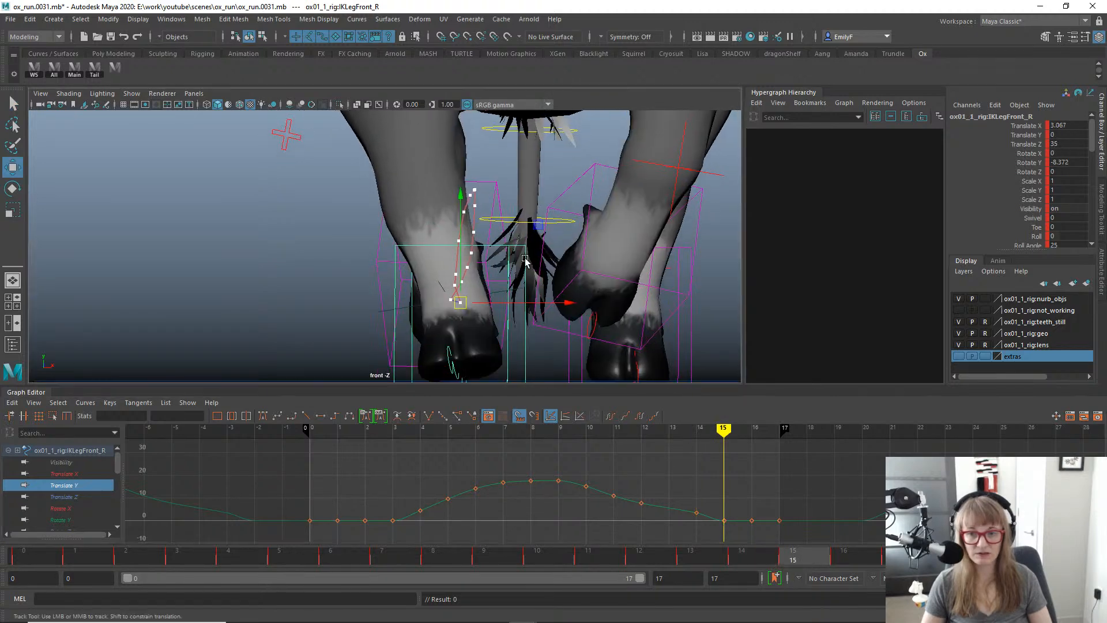
pyautogui.click(63, 474)
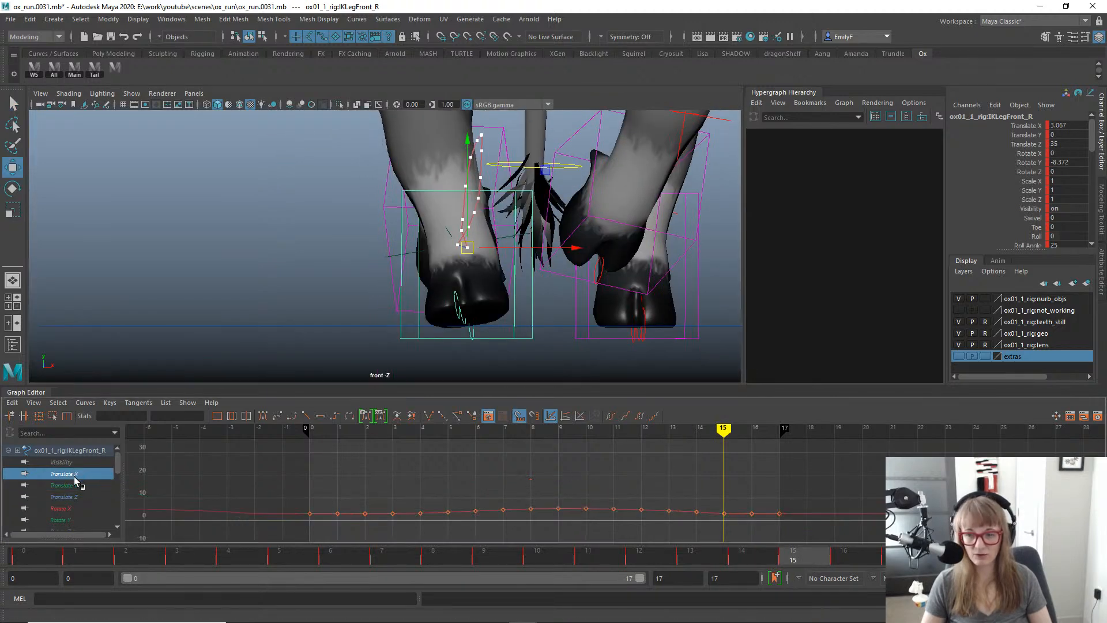
pyautogui.scroll(3, 717, 452)
pyautogui.keyDown('alt'); pyautogui.moveTo(737, 498); pyautogui.dragTo(723, 413, button='middle'); pyautogui.keyUp('alt')
pyautogui.keyDown('alt'); pyautogui.moveTo(704, 519); pyautogui.dragTo(706, 452, button='middle'); pyautogui.keyUp('alt')
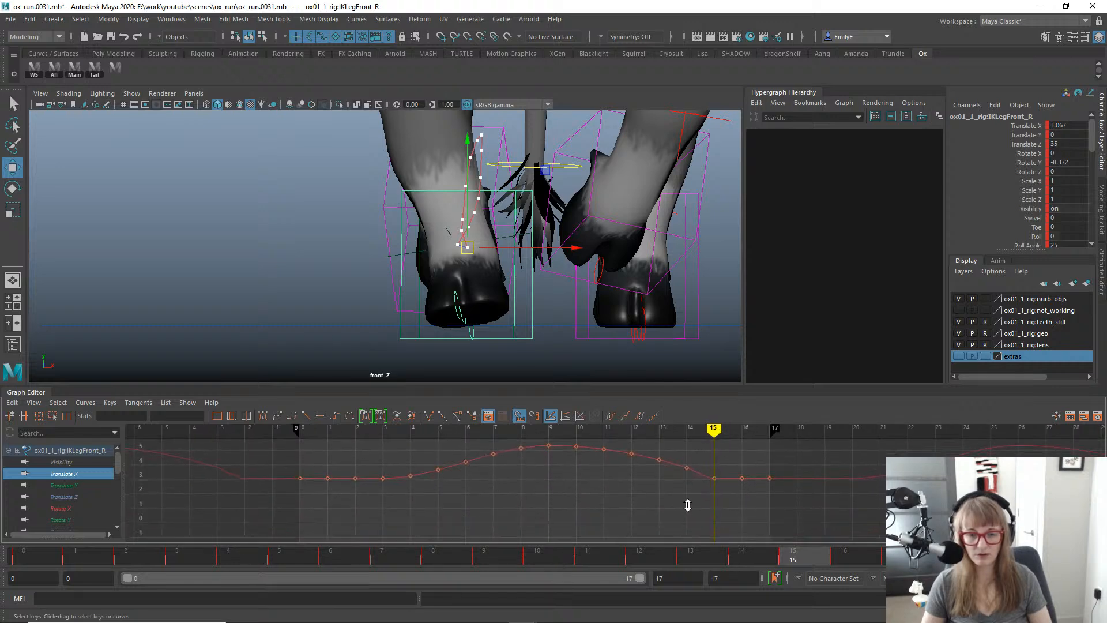
pyautogui.keyDown('alt'); pyautogui.keyDown('shift'); pyautogui.moveTo(686, 504); pyautogui.dragTo(692, 474, button='right'); pyautogui.keyUp('shift'); pyautogui.keyUp('alt')
pyautogui.keyDown('alt'); pyautogui.moveTo(694, 475); pyautogui.dragTo(691, 525, button='middle'); pyautogui.keyUp('alt')
# Step back and forth through frames 13 to 15 and across the loop to frames 1 to 3, examining the front right ankle's path.
pyautogui.moveTo(789, 553); pyautogui.dragTo(765, 542)
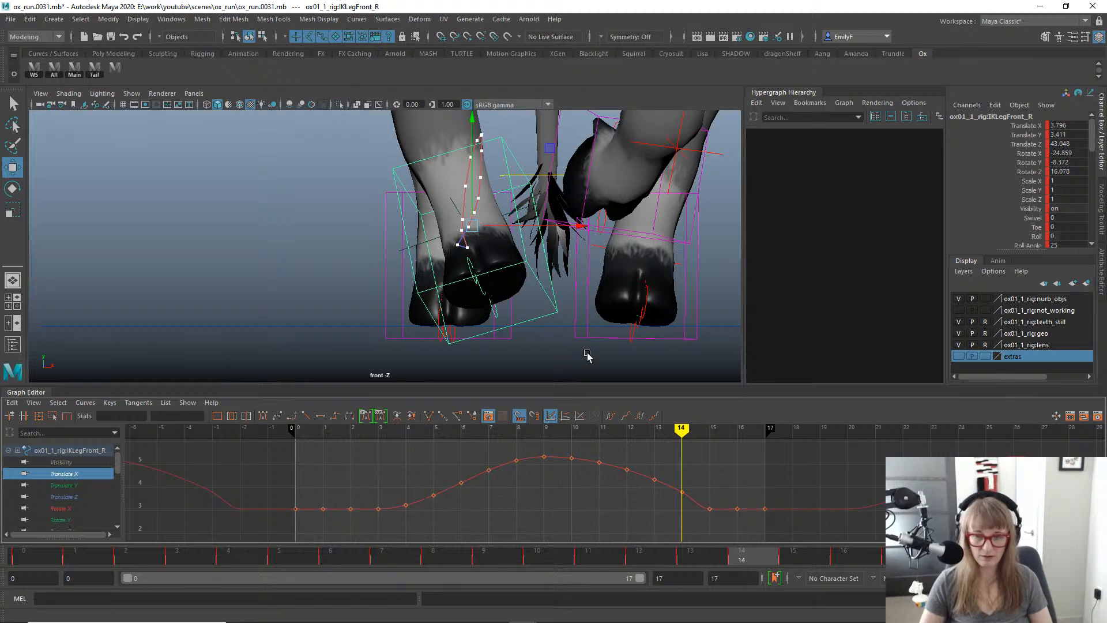
pyautogui.hotkey('alt', '.')
pyautogui.hotkey('alt', '.')
pyautogui.hotkey('alt', ',')
pyautogui.hotkey('alt', ',')
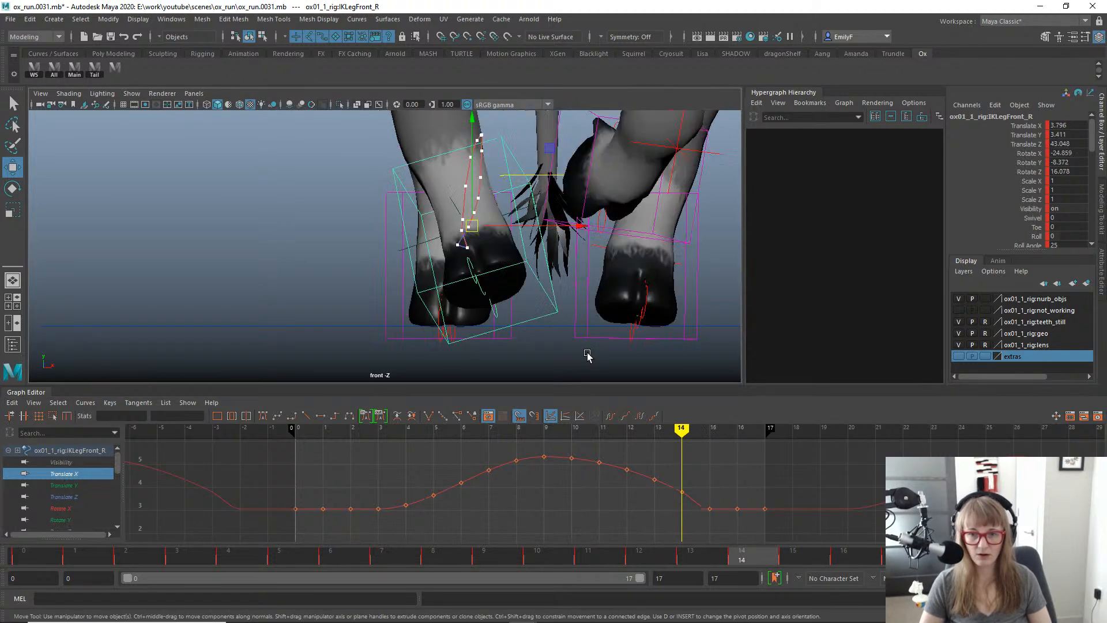
pyautogui.hotkey('alt', ',')
pyautogui.hotkey('alt', '.')
pyautogui.hotkey('alt', '.')
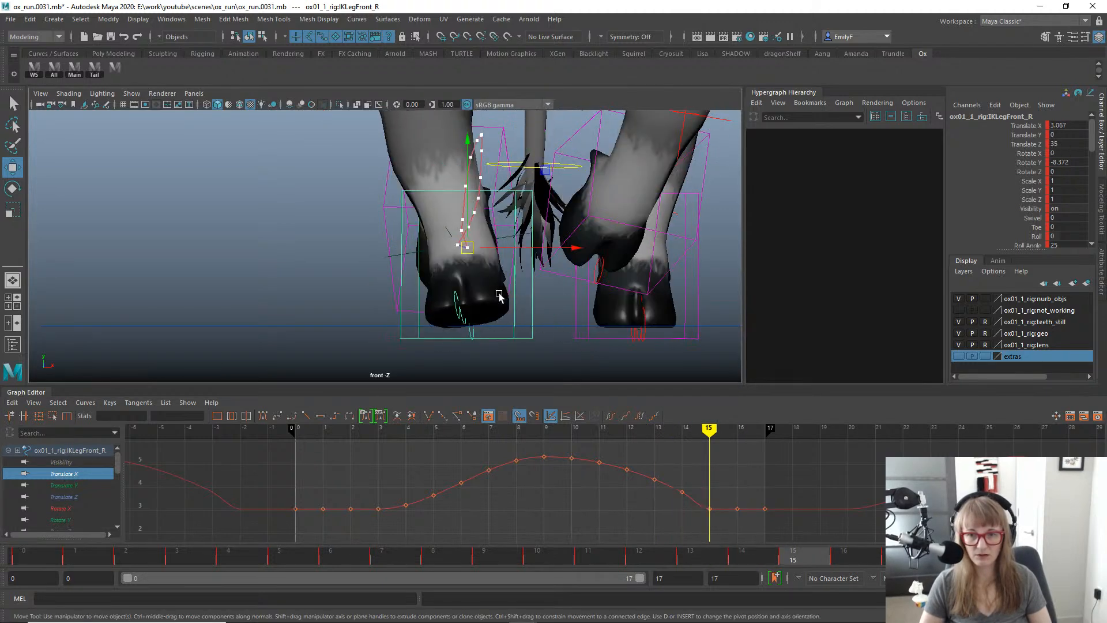
pyautogui.hotkey('alt', ',')
pyautogui.hotkey('alt', '.')
pyautogui.hotkey('alt', '.')
pyautogui.hotkey('alt', '.')
pyautogui.hotkey('alt', '.')
pyautogui.hotkey('alt', '.')
pyautogui.hotkey('alt', '.')
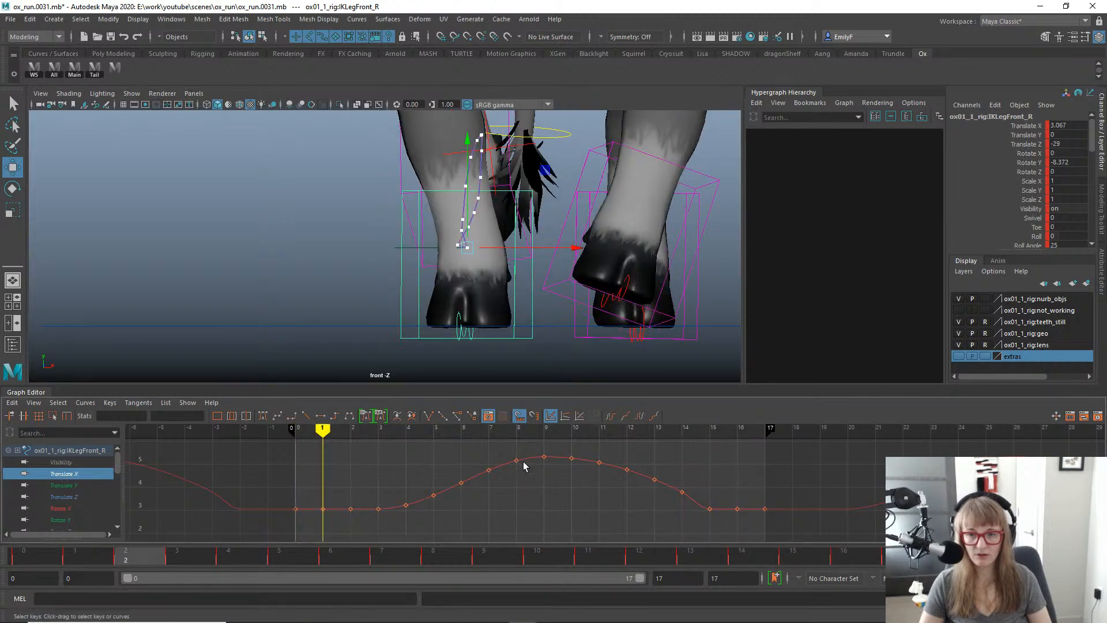
pyautogui.hotkey('alt', '.')
pyautogui.hotkey('alt', '.')
pyautogui.hotkey('alt', ',')
pyautogui.hotkey('alt', ',')
pyautogui.hotkey('alt', ',')
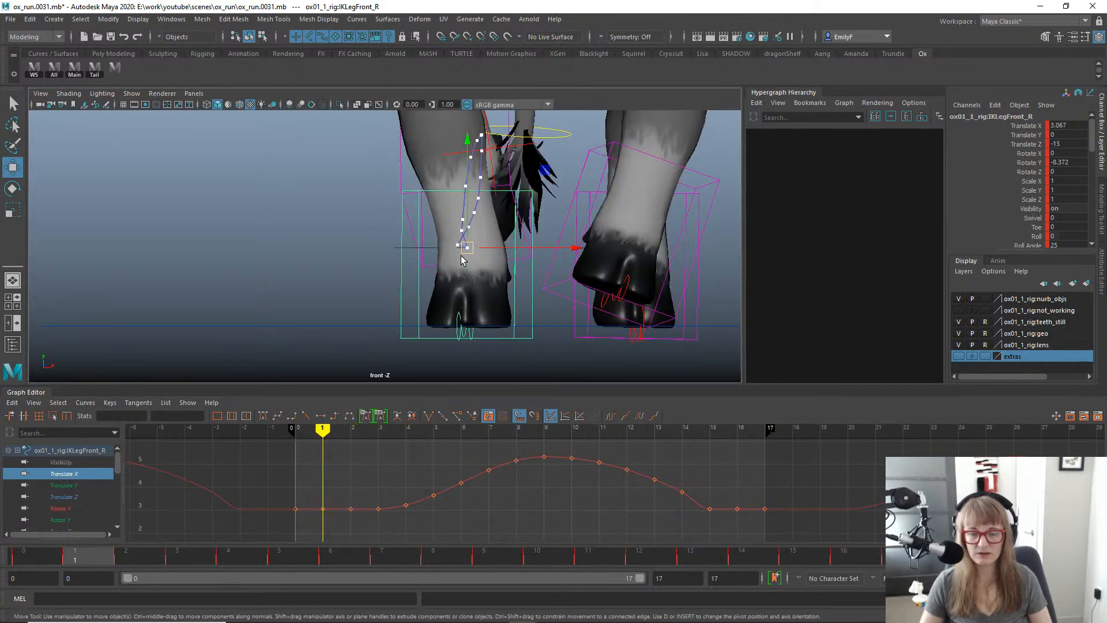
# Try to move point 15 of the front right ankle's motion trail sideways while on frame 6.
pyautogui.scroll(2, 461, 260)
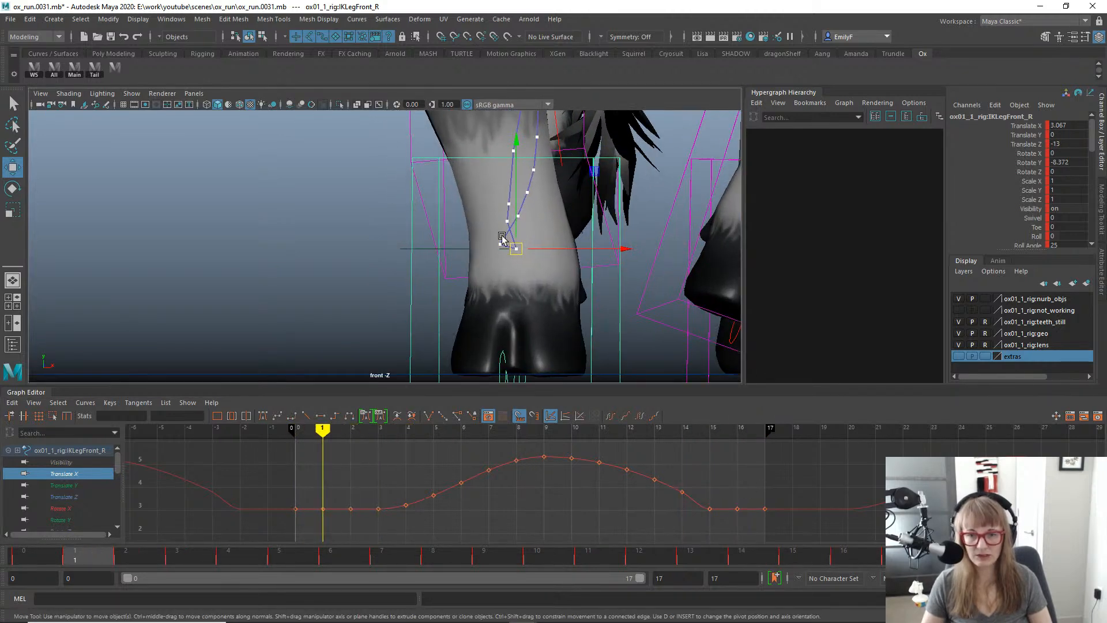
pyautogui.click(501, 239)
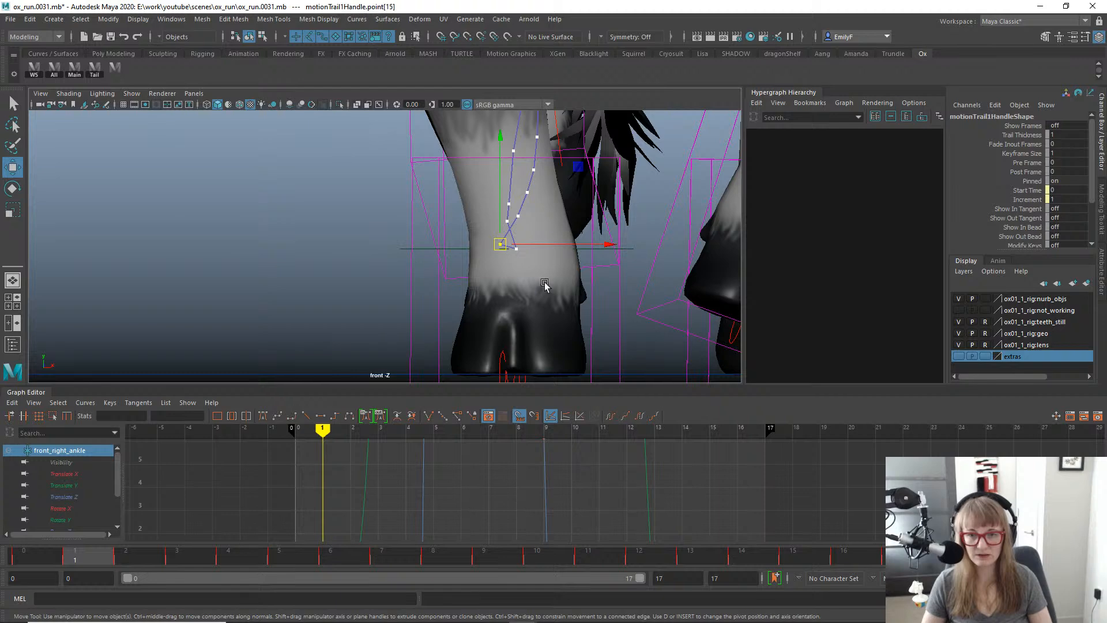
pyautogui.click(322, 555)
pyautogui.press('f')
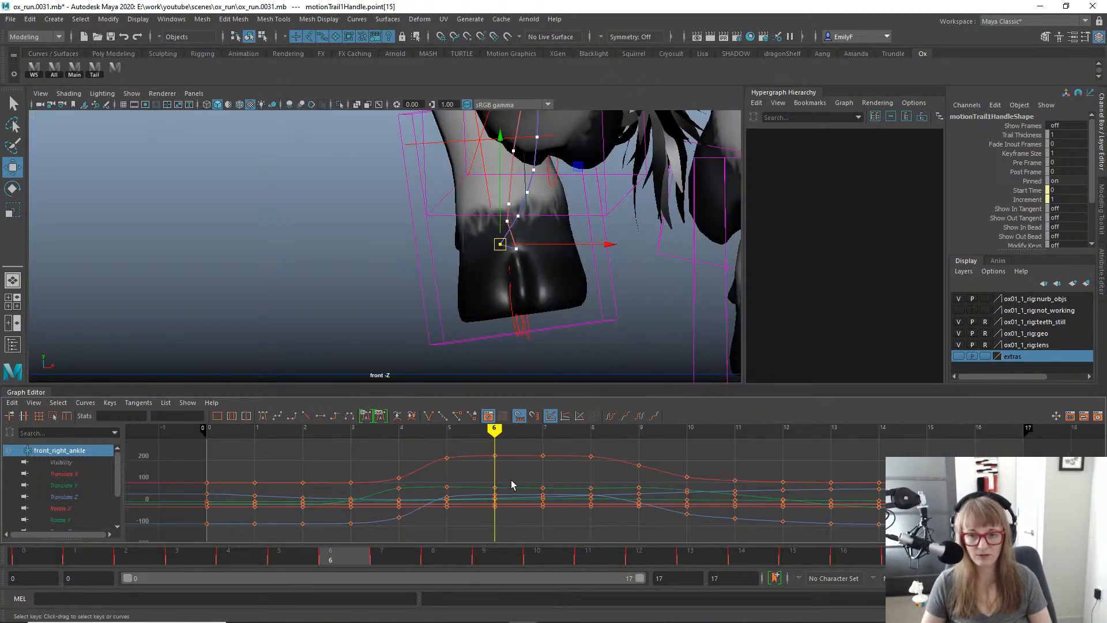
pyautogui.moveTo(499, 245); pyautogui.dragTo(534, 241)
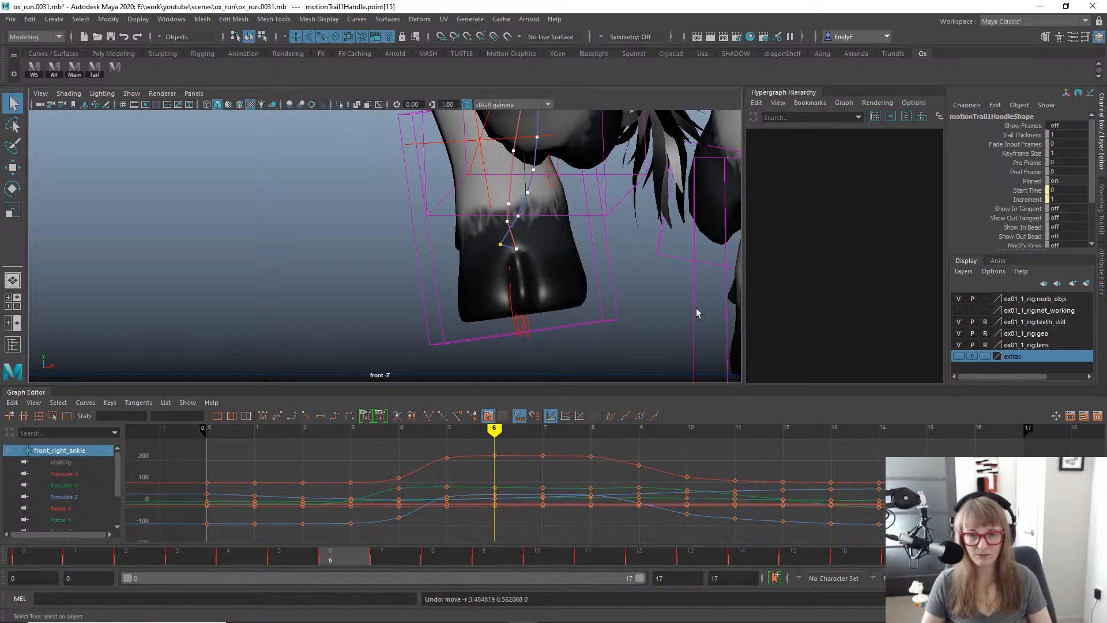
# Select the IKLegFront_R control again and frame its motion trail in the side view.
pyautogui.keyDown('alt'); pyautogui.moveTo(695, 312); pyautogui.dragTo(534, 278, button='right'); pyautogui.keyUp('alt')
pyautogui.moveTo(597, 251); pyautogui.dragTo(598, 251)
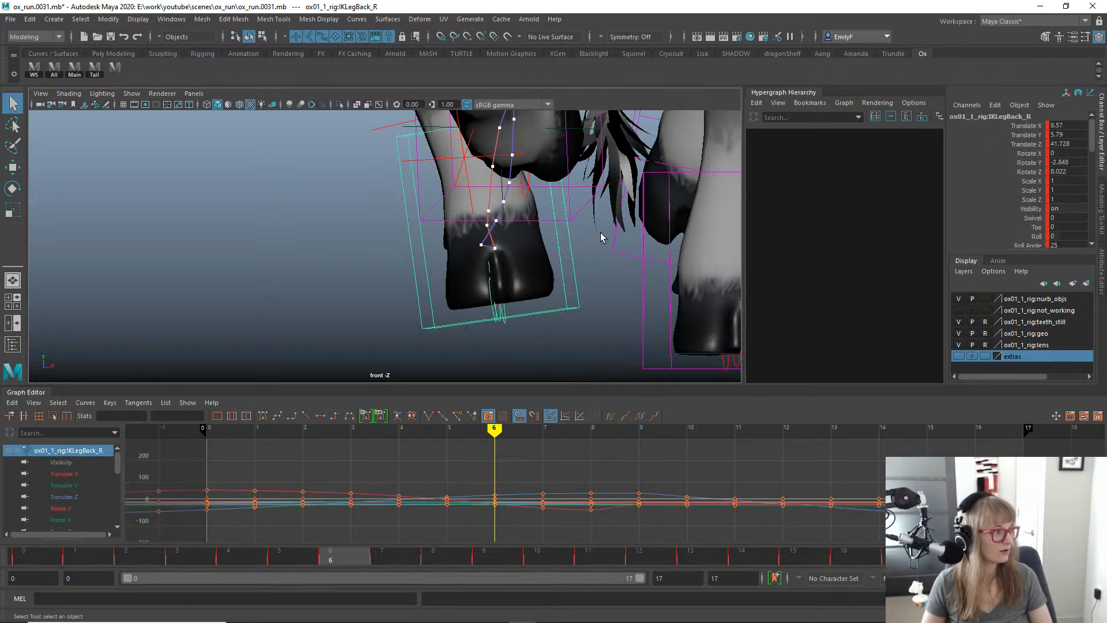
pyautogui.keyDown('alt'); pyautogui.moveTo(601, 233); pyautogui.dragTo(336, 188, button='right'); pyautogui.keyUp('alt')
pyautogui.keyDown('alt'); pyautogui.moveTo(498, 188); pyautogui.dragTo(483, 237, button='middle'); pyautogui.keyUp('alt')
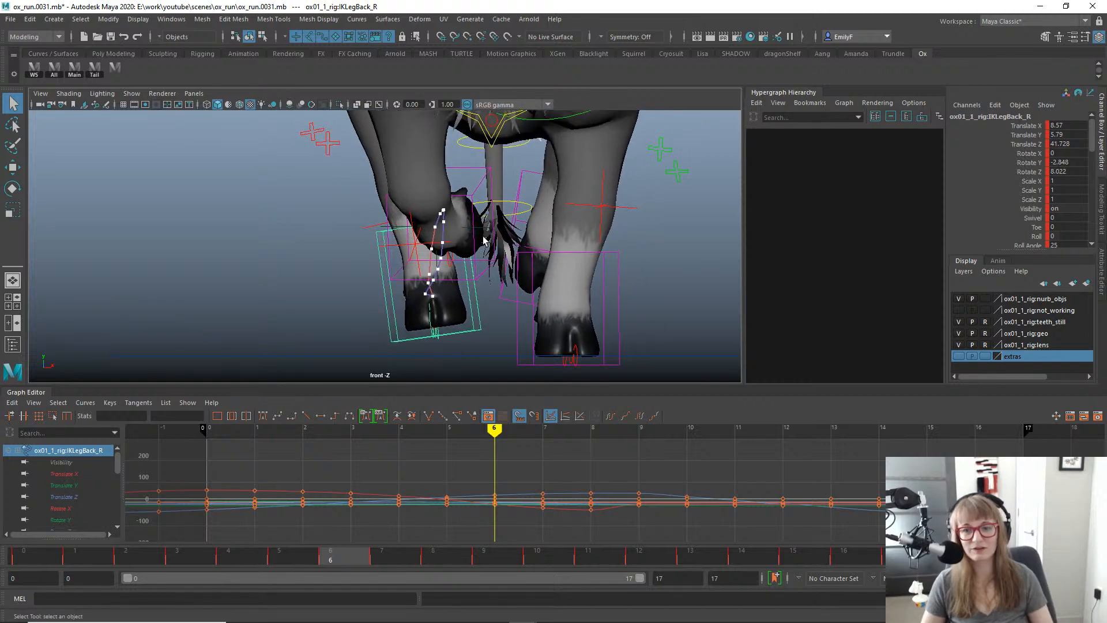
pyautogui.keyDown('alt'); pyautogui.moveTo(589, 203); pyautogui.dragTo(569, 346, button='right'); pyautogui.keyUp('alt')
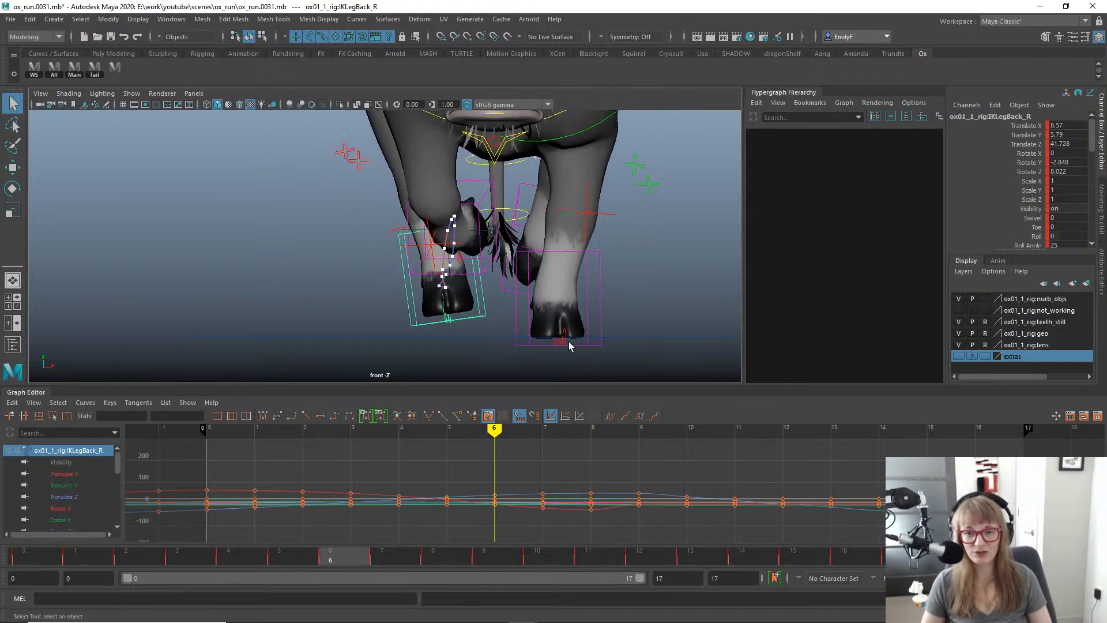
pyautogui.click(483, 274)
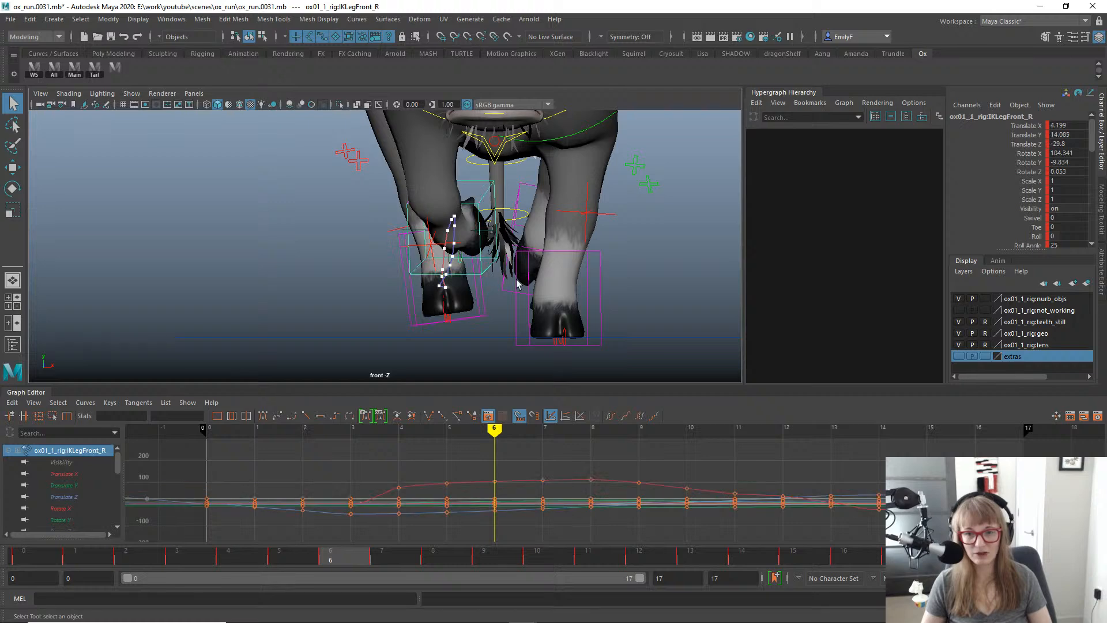
pyautogui.keyDown('alt'); pyautogui.moveTo(519, 278); pyautogui.dragTo(459, 337, button='right'); pyautogui.keyUp('alt')
pyautogui.press('space')
pyautogui.moveTo(524, 269); pyautogui.dragTo(468, 252)
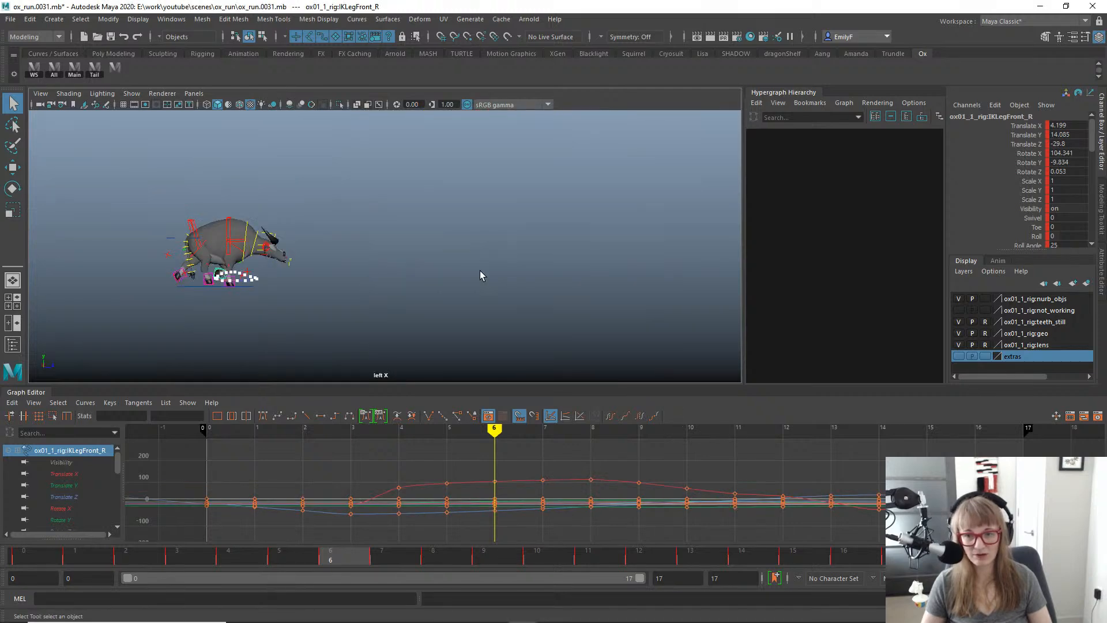
pyautogui.press('f')
pyautogui.keyDown('alt'); pyautogui.moveTo(362, 257); pyautogui.dragTo(215, 224, button='middle'); pyautogui.keyUp('alt')
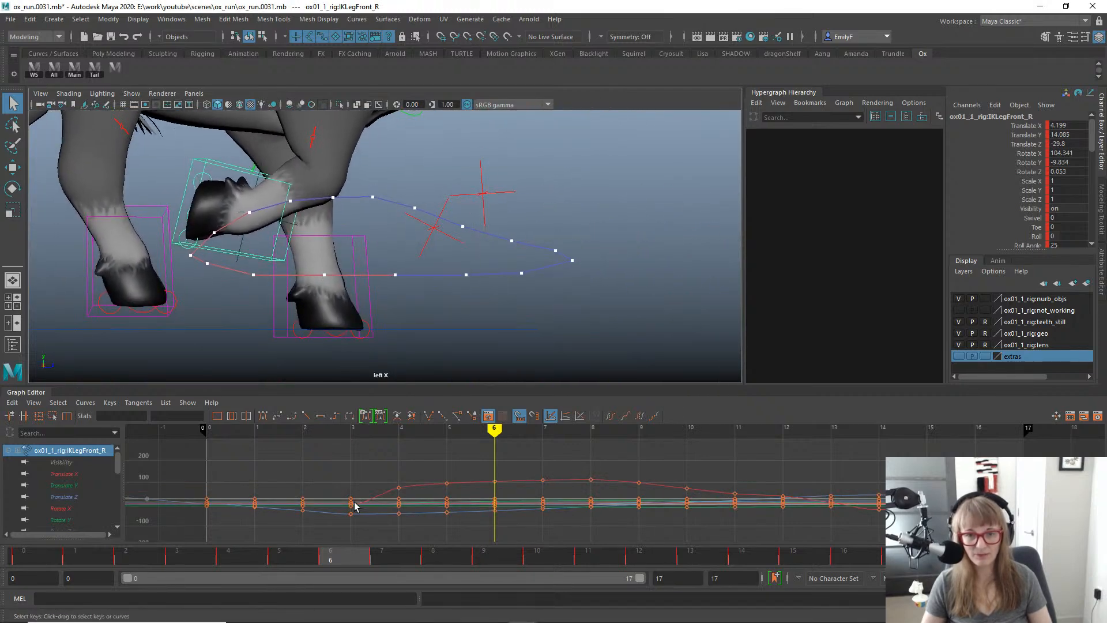
# At frame 9, lower the IKLegFront_R control to a Translate Y of 16.832.
pyautogui.moveTo(341, 560); pyautogui.dragTo(485, 559)
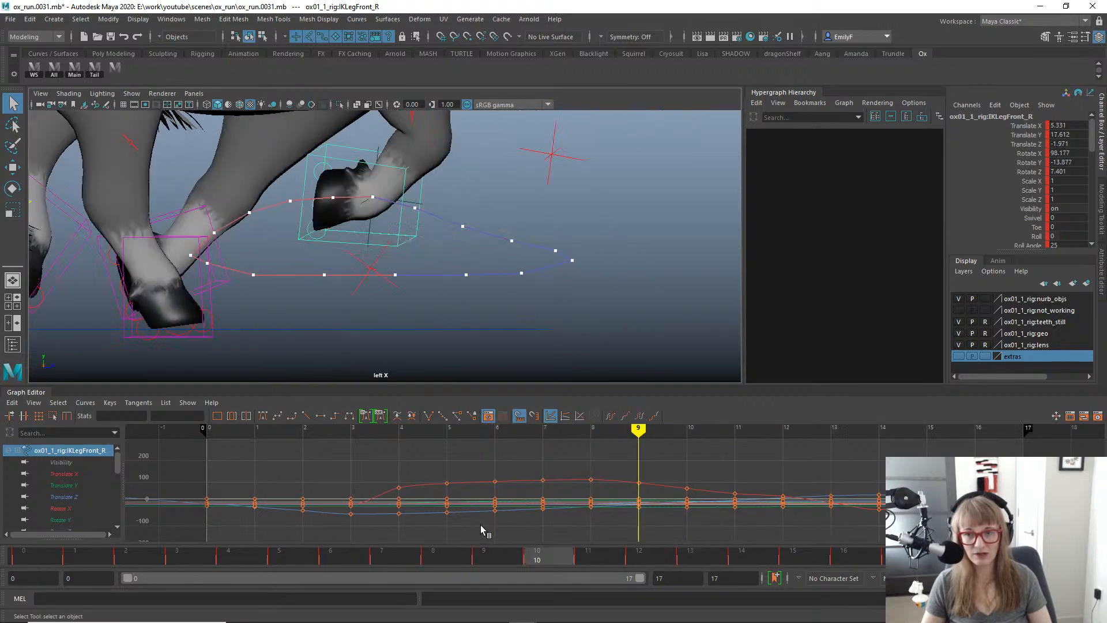
pyautogui.press('w')
pyautogui.keyDown('alt'); pyautogui.moveTo(402, 193); pyautogui.dragTo(531, 206, button='middle'); pyautogui.keyUp('alt')
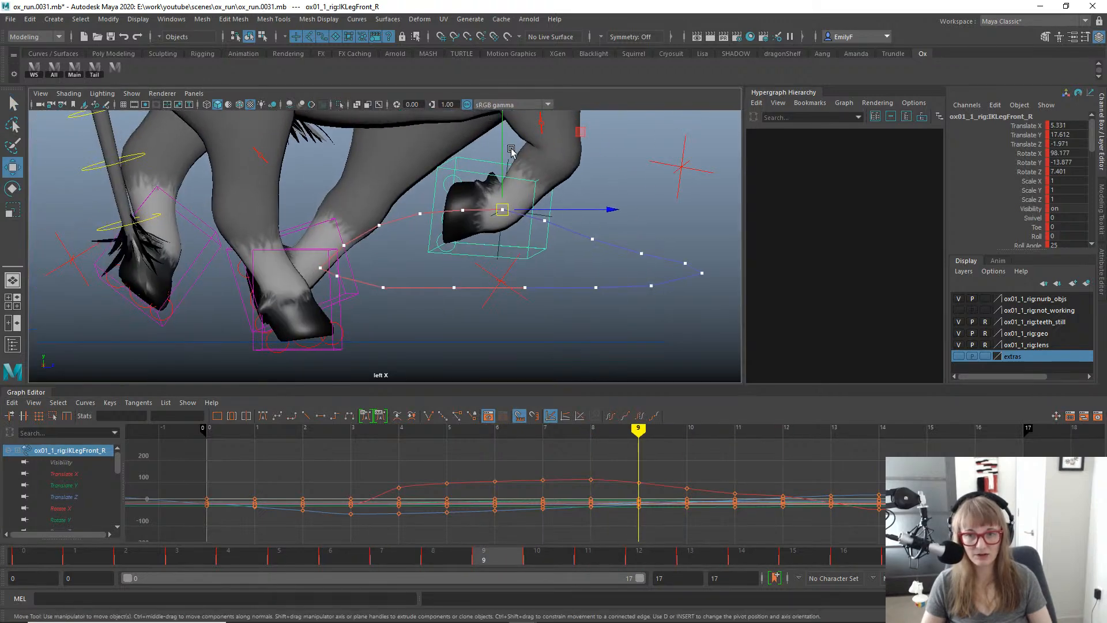
pyautogui.moveTo(510, 149); pyautogui.dragTo(503, 150)
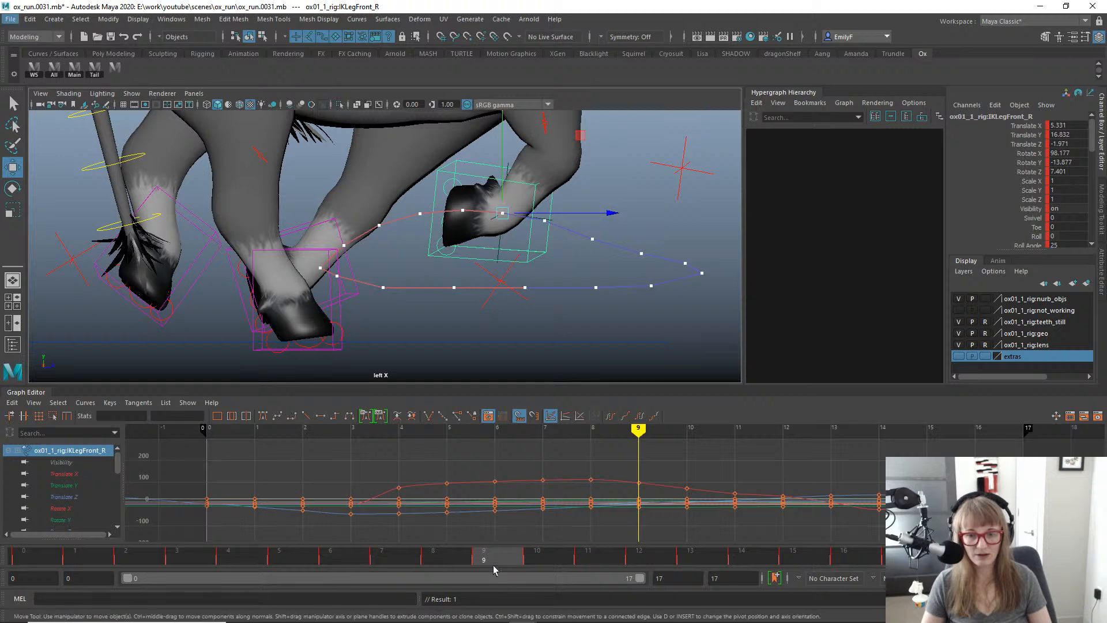
# Check the front right ankle's trail at frame 14 from the side and from the front while scrubbing through frame 15 to frame 2.
pyautogui.moveTo(500, 560); pyautogui.dragTo(743, 553)
pyautogui.keyDown('alt'); pyautogui.moveTo(563, 271); pyautogui.dragTo(297, 247, button='middle'); pyautogui.keyUp('alt')
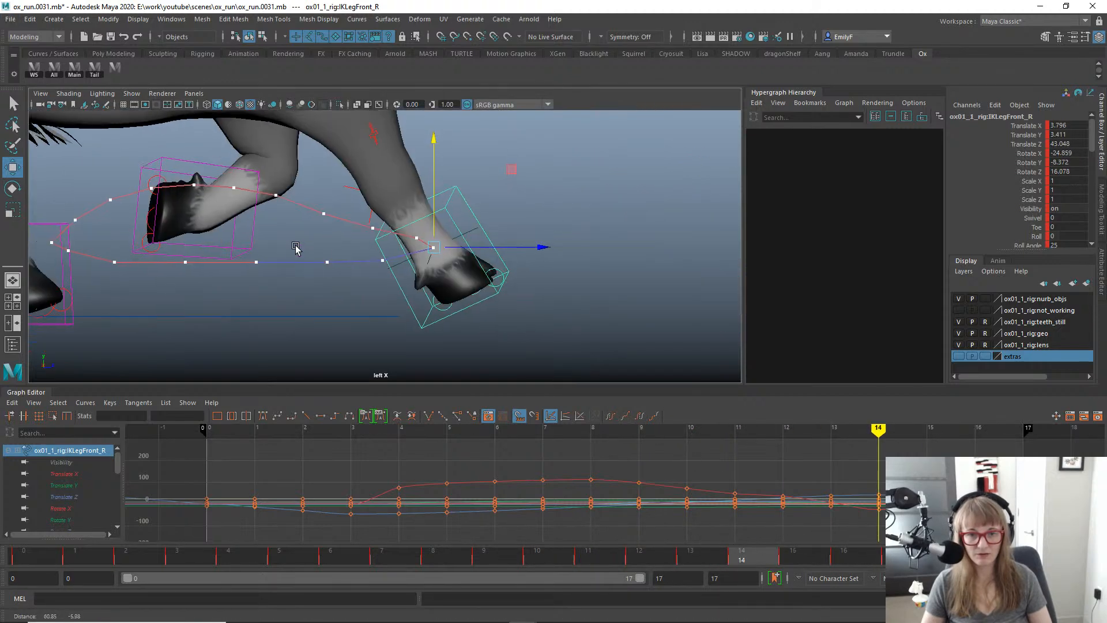
pyautogui.press('space')
pyautogui.moveTo(559, 261); pyautogui.dragTo(558, 279)
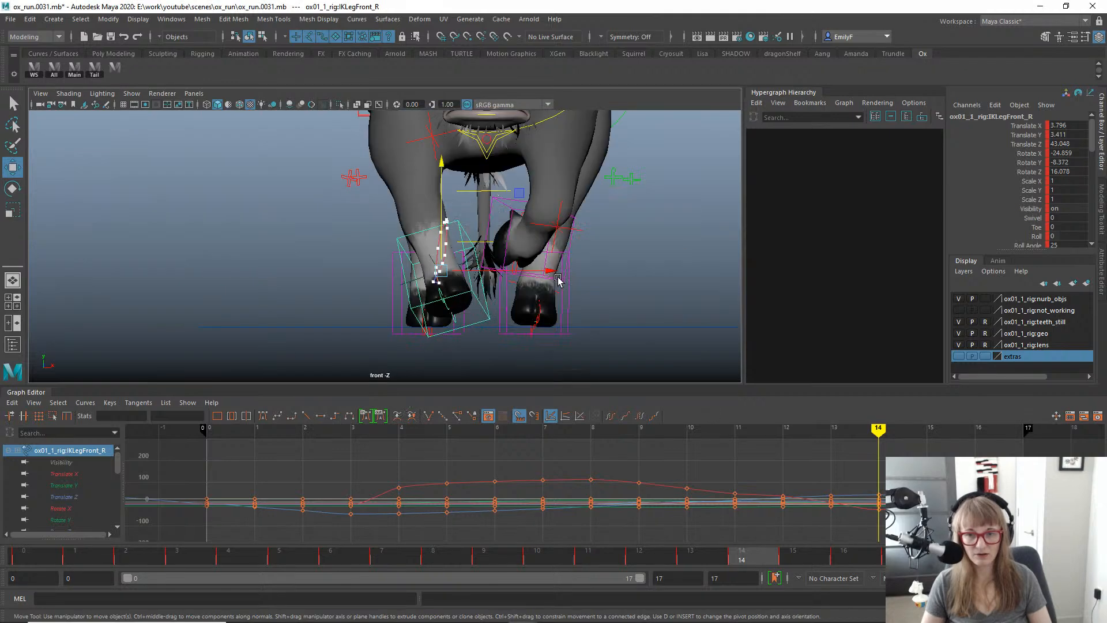
pyautogui.scroll(5, 505, 303)
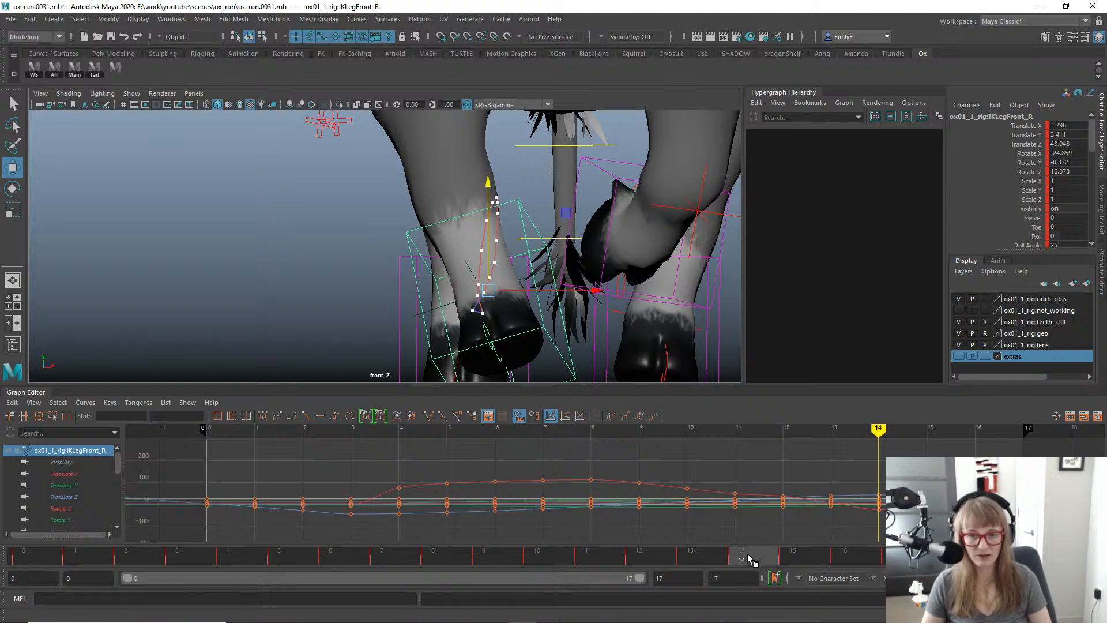
pyautogui.moveTo(748, 558); pyautogui.dragTo(807, 552)
pyautogui.keyDown('alt'); pyautogui.moveTo(624, 285); pyautogui.dragTo(590, 182, button='middle'); pyautogui.keyUp('alt')
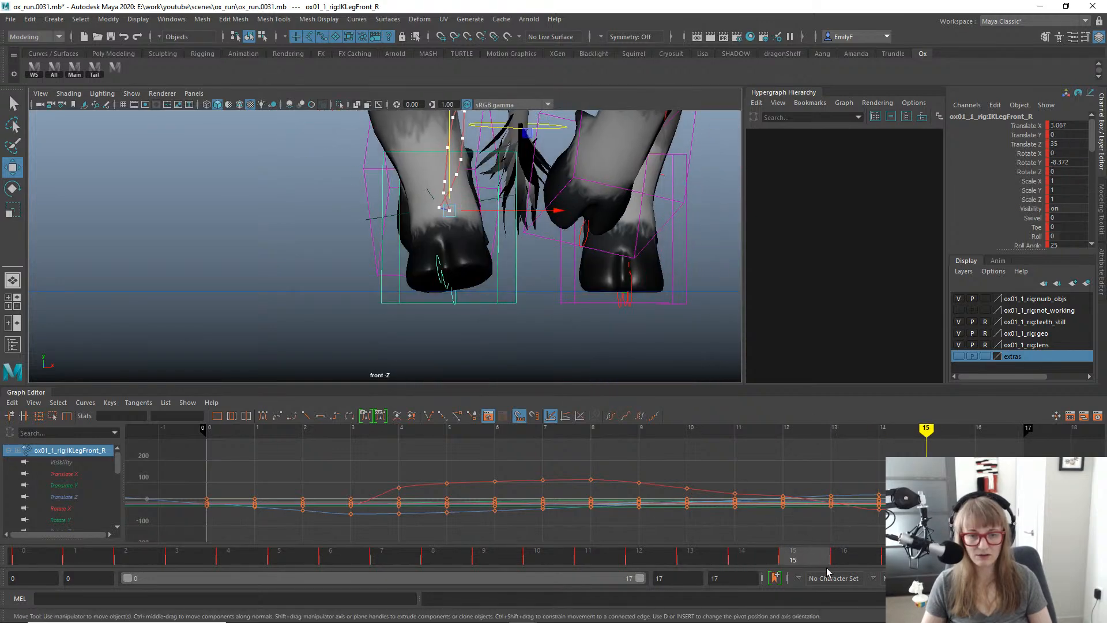
pyautogui.moveTo(849, 560); pyautogui.dragTo(749, 556)
pyautogui.moveTo(478, 527); pyautogui.dragTo(136, 500)
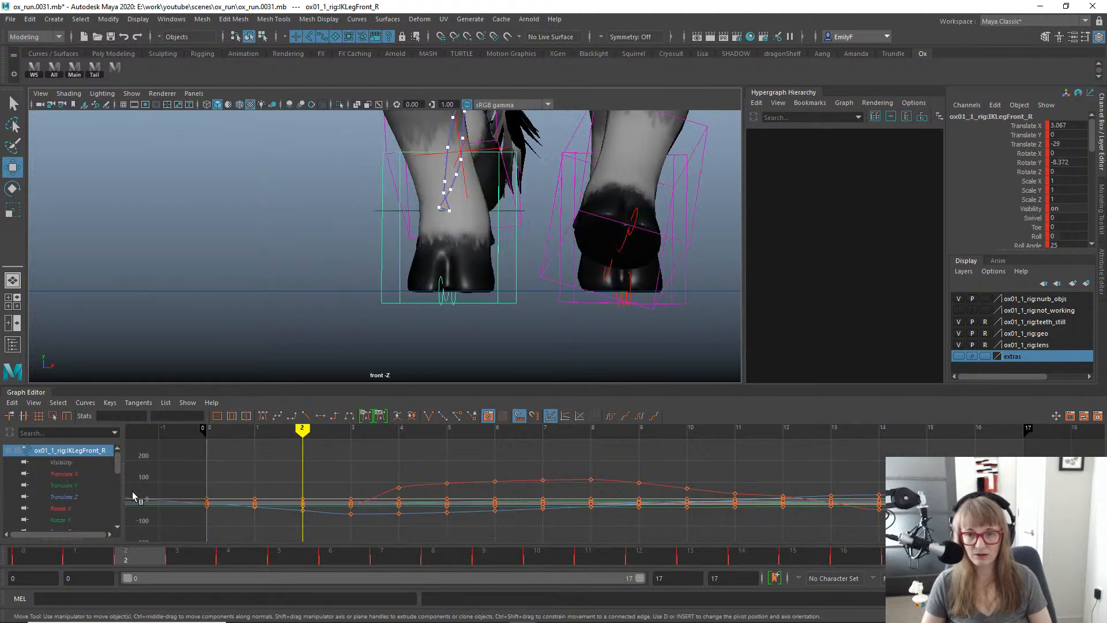
# Select point 15 of the ankle's motion trail and compare its position in the front and side views at frames 2 and 3.
pyautogui.press('space')
pyautogui.click(367, 175)
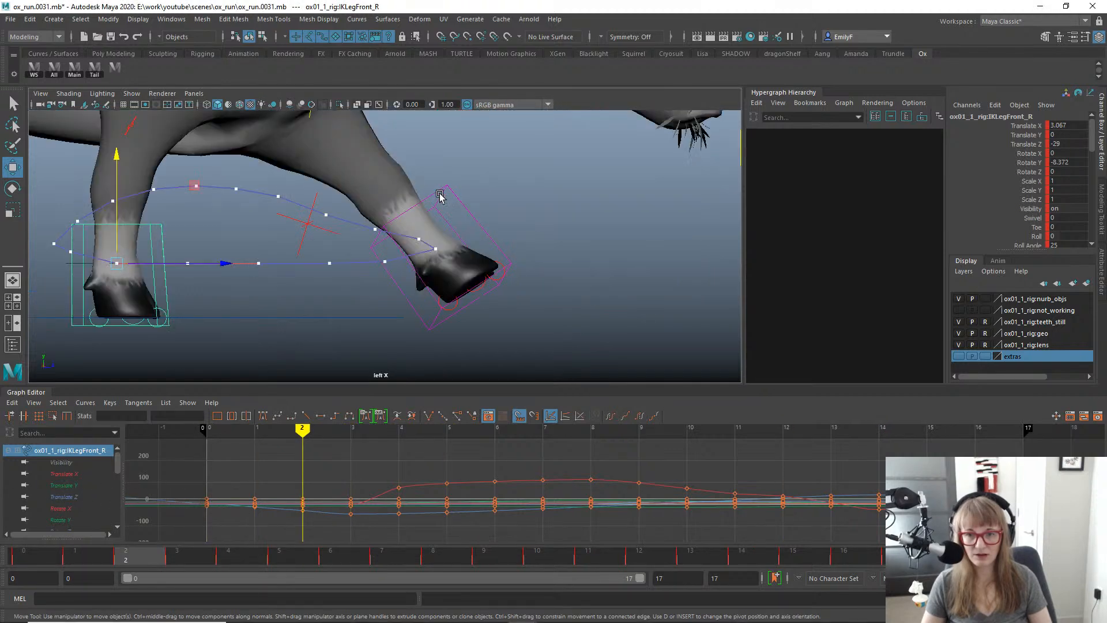
pyautogui.press('space')
pyautogui.click(378, 251)
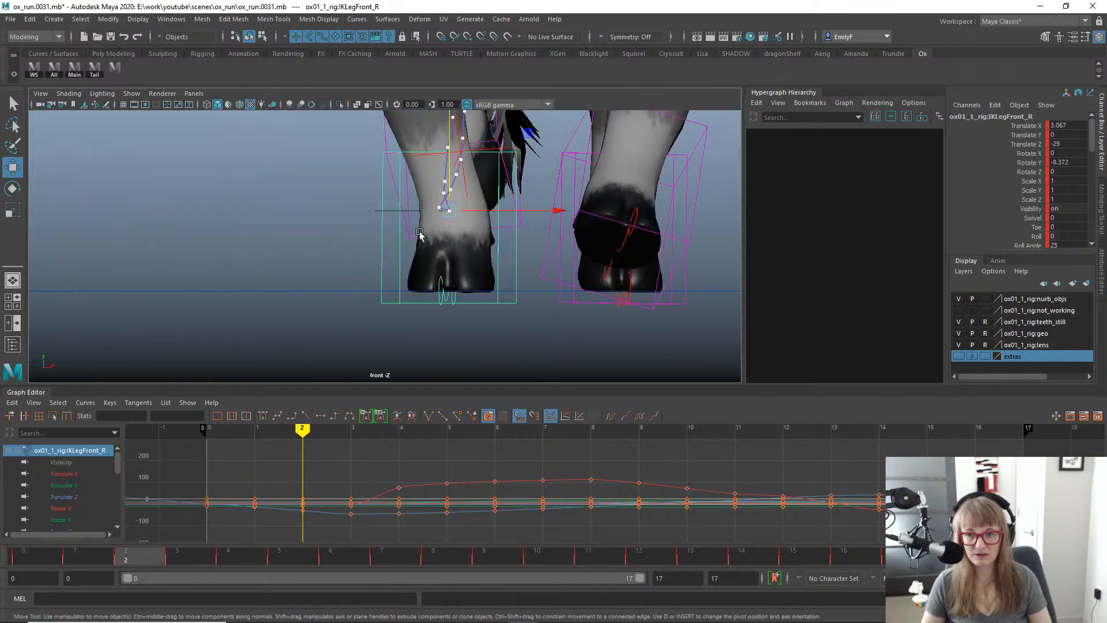
pyautogui.press('q')
pyautogui.click(447, 211)
pyautogui.press('w')
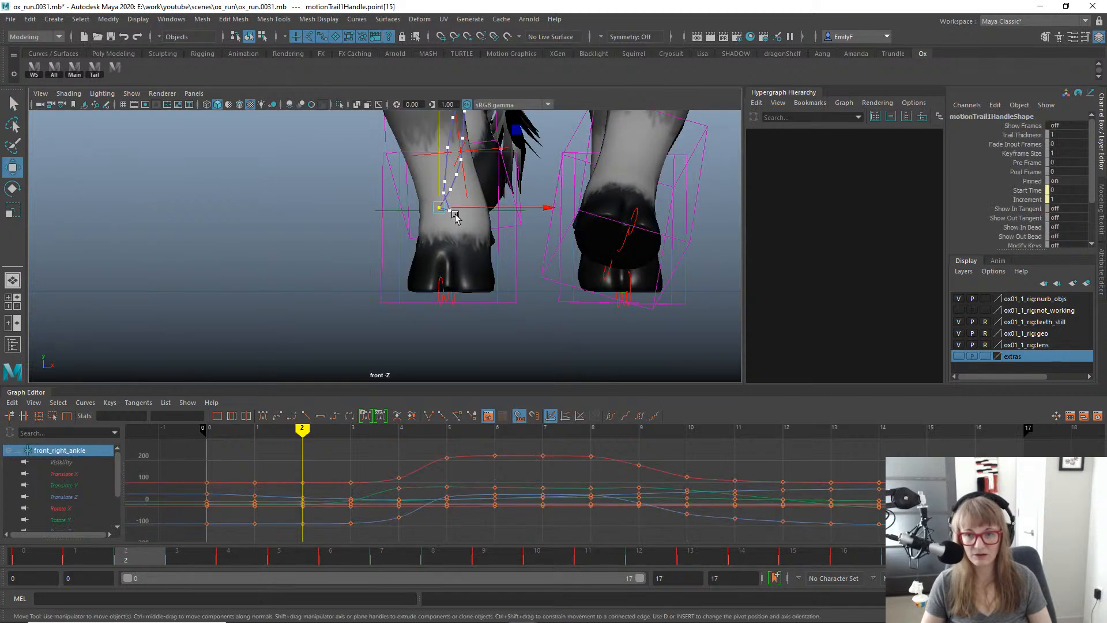
pyautogui.press('space')
pyautogui.keyDown('alt'); pyautogui.moveTo(448, 235); pyautogui.dragTo(583, 236, button='middle'); pyautogui.keyUp('alt')
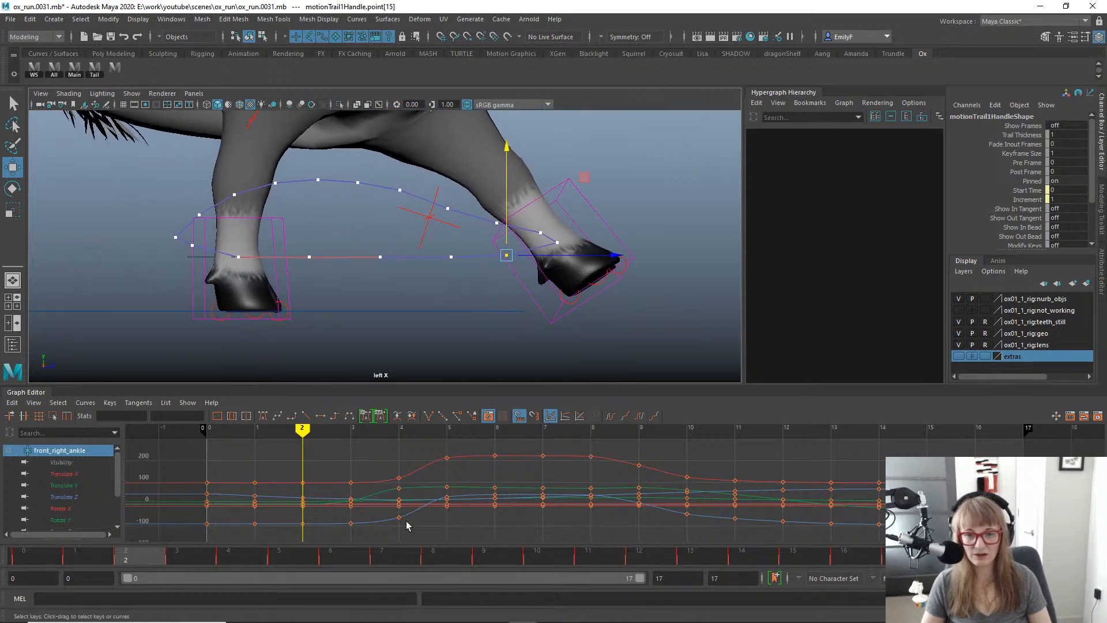
pyautogui.click(182, 558)
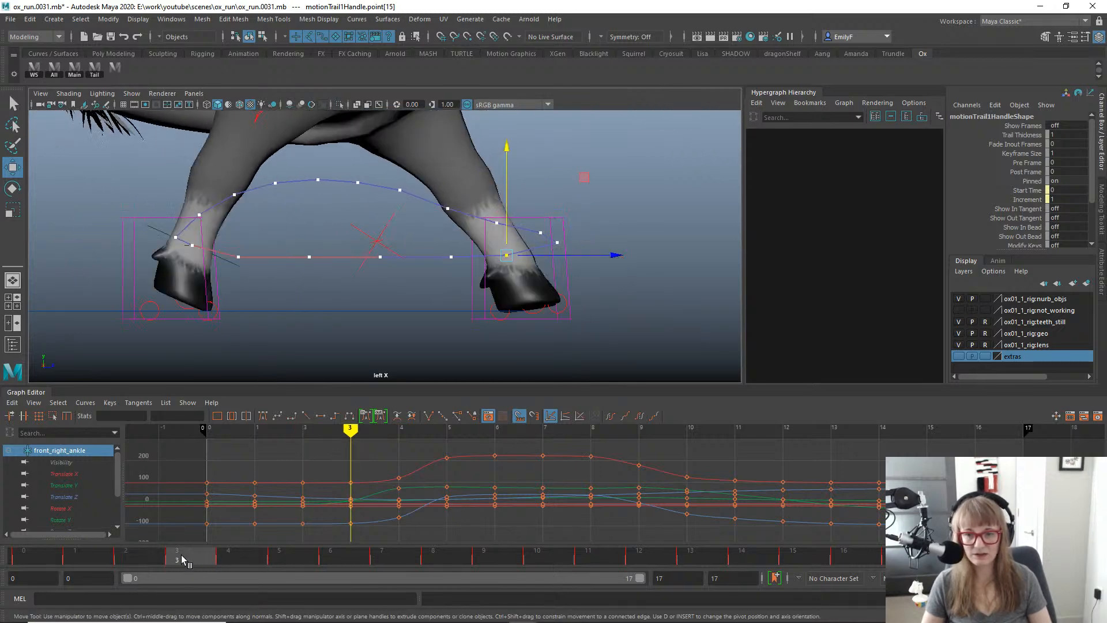
pyautogui.moveTo(201, 560)
pyautogui.mouseDown()
pyautogui.moveTo(133, 557)
pyautogui.moveTo(202, 560)
pyautogui.mouseUp()
# Reselect the IKLegFront_R control and examine the front right hoof against its trail at frame 3 in the front view.
pyautogui.press('q')
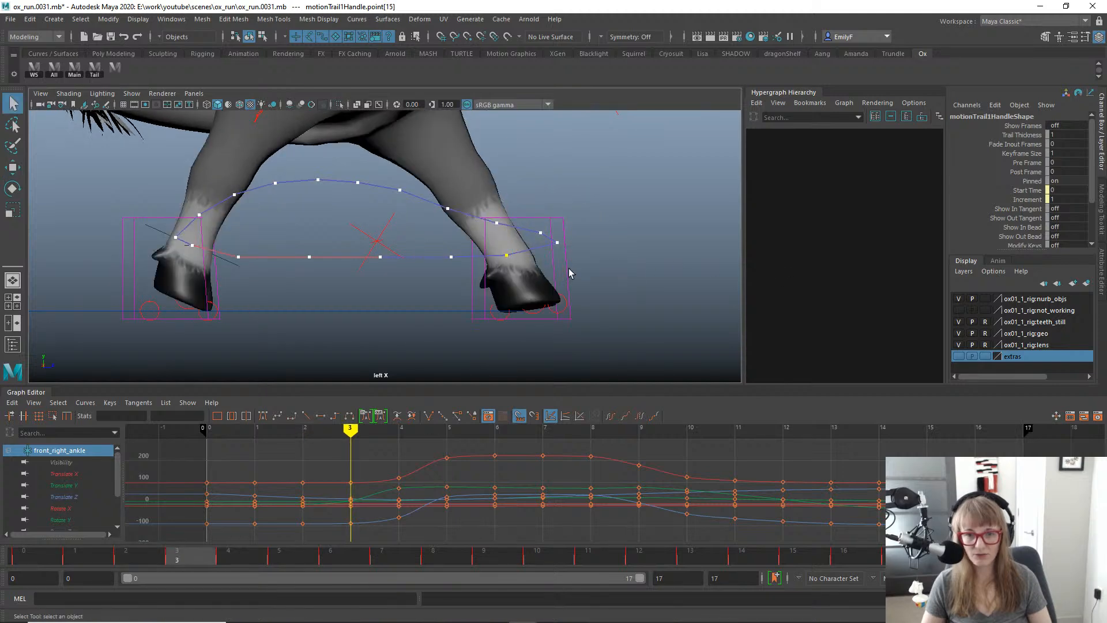
pyautogui.click(567, 273)
pyautogui.moveTo(507, 254); pyautogui.dragTo(518, 277)
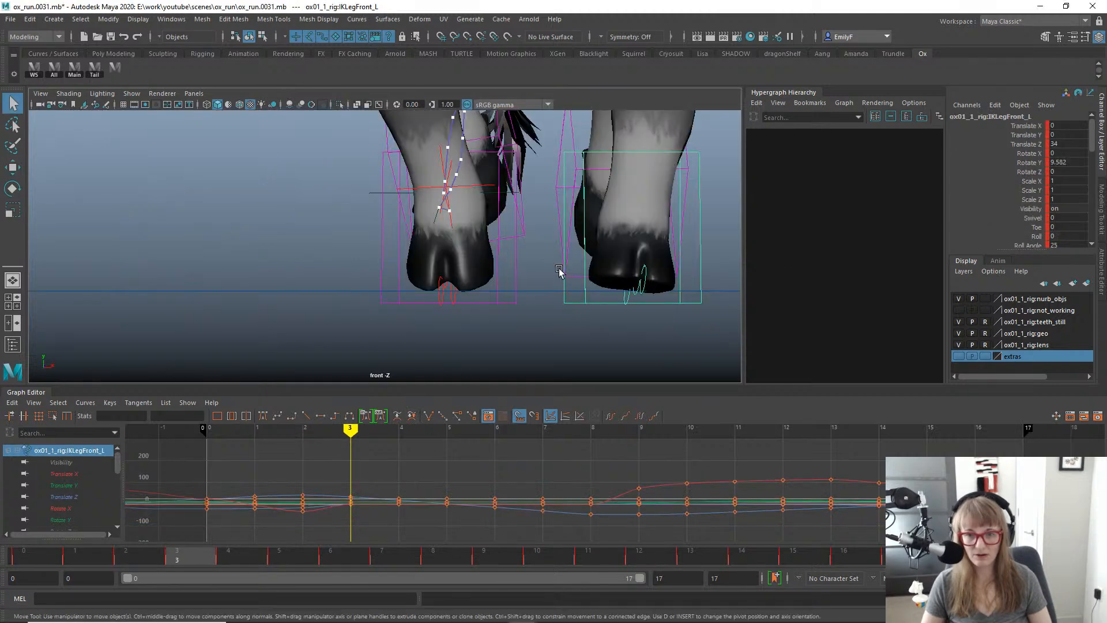
pyautogui.press('w')
pyautogui.keyDown('alt'); pyautogui.moveTo(537, 235); pyautogui.dragTo(536, 258, button='middle'); pyautogui.keyUp('alt')
pyautogui.click(509, 328)
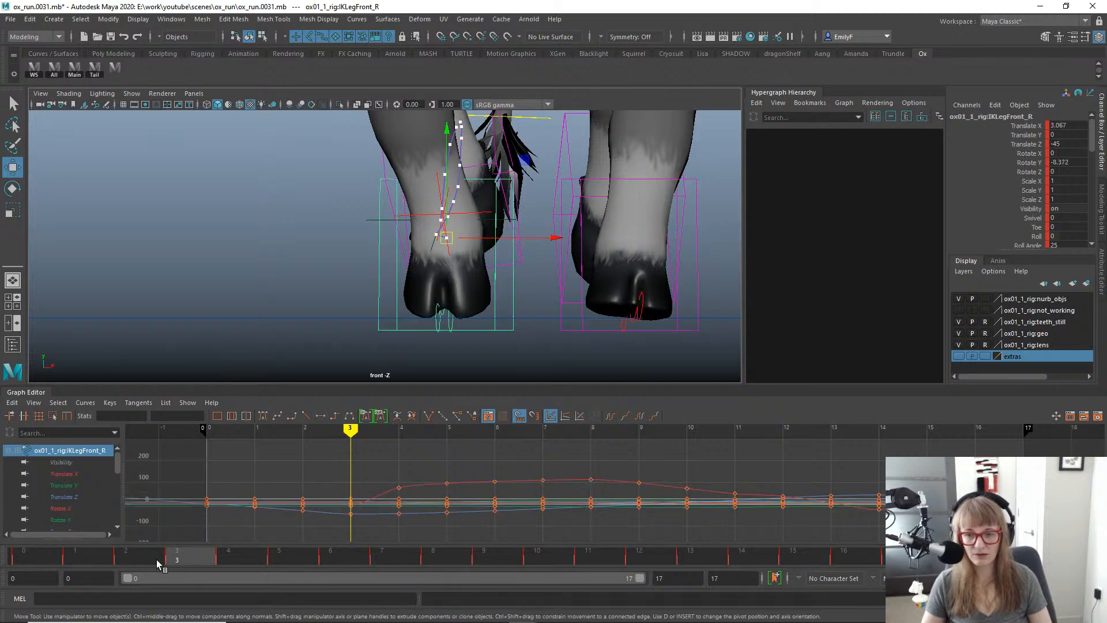
pyautogui.moveTo(158, 564)
pyautogui.mouseDown()
pyautogui.moveTo(140, 562)
pyautogui.moveTo(171, 565)
pyautogui.mouseUp()
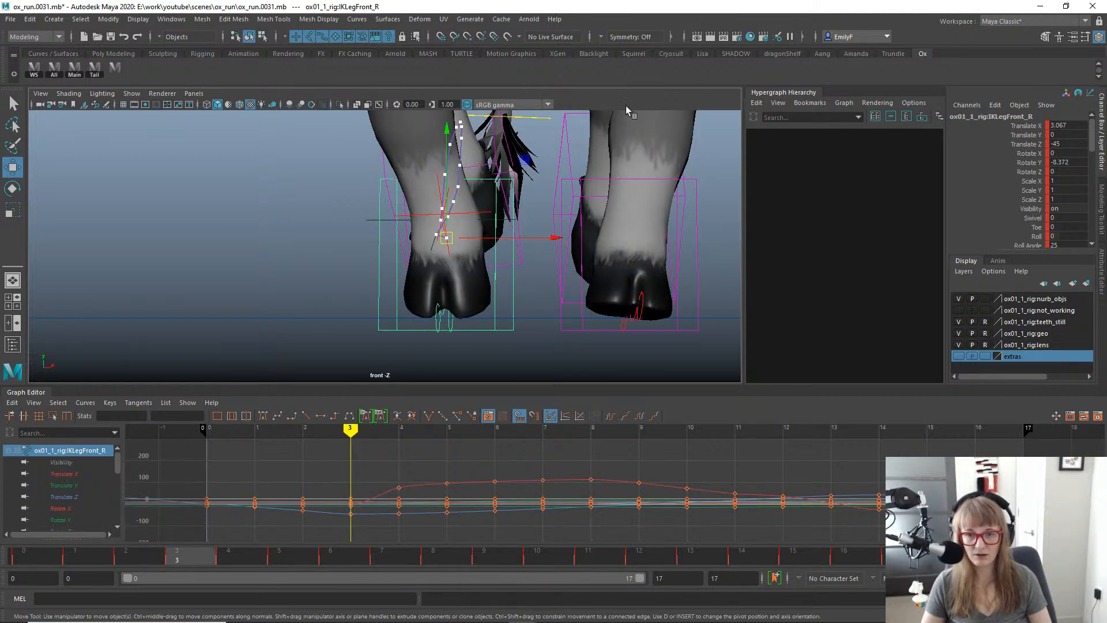
# Try a slight rotation and a sideways shift of the IKLegFront_R control at frame 3, undoing each attempt.
pyautogui.press('e')
pyautogui.moveTo(533, 180); pyautogui.dragTo(538, 182)
pyautogui.hotkey('ctrl', 'z')
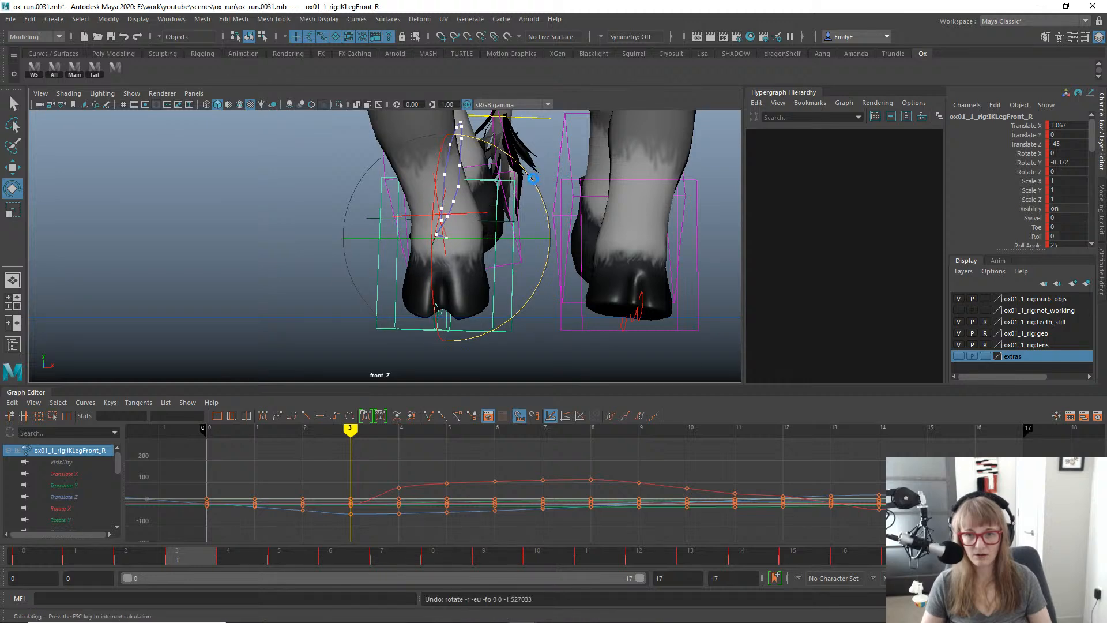
pyautogui.press('w')
pyautogui.moveTo(523, 239); pyautogui.dragTo(533, 240)
pyautogui.hotkey('ctrl', 'z')
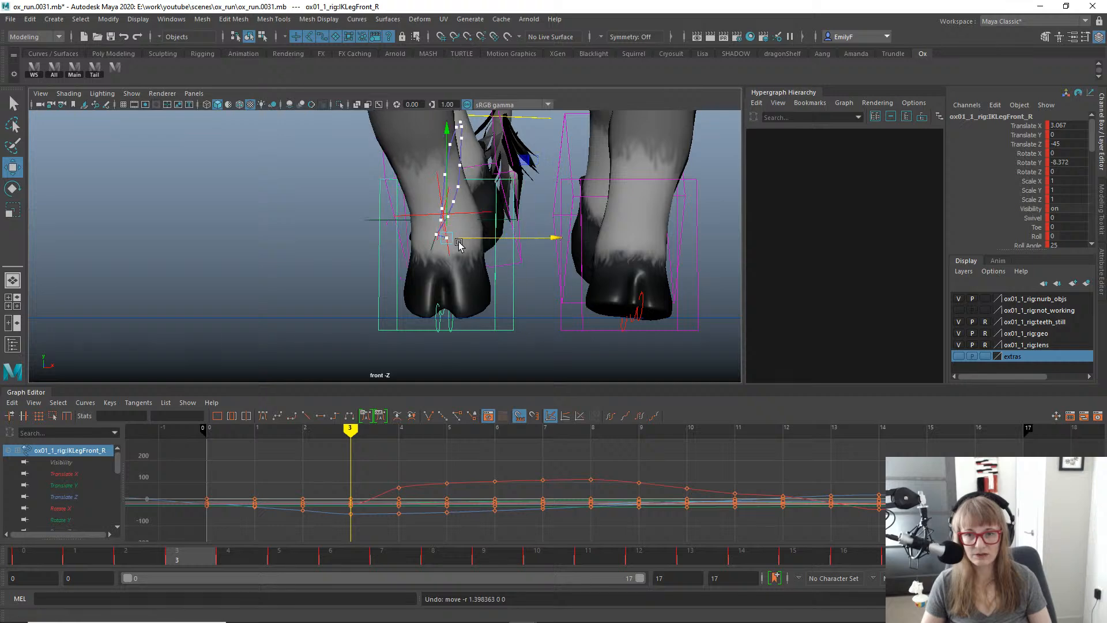
# Select point 15 of the ankle's motion trail and check its position in the side view at frames 3 and 2.
pyautogui.press('q')
pyautogui.click(437, 236)
pyautogui.press('w')
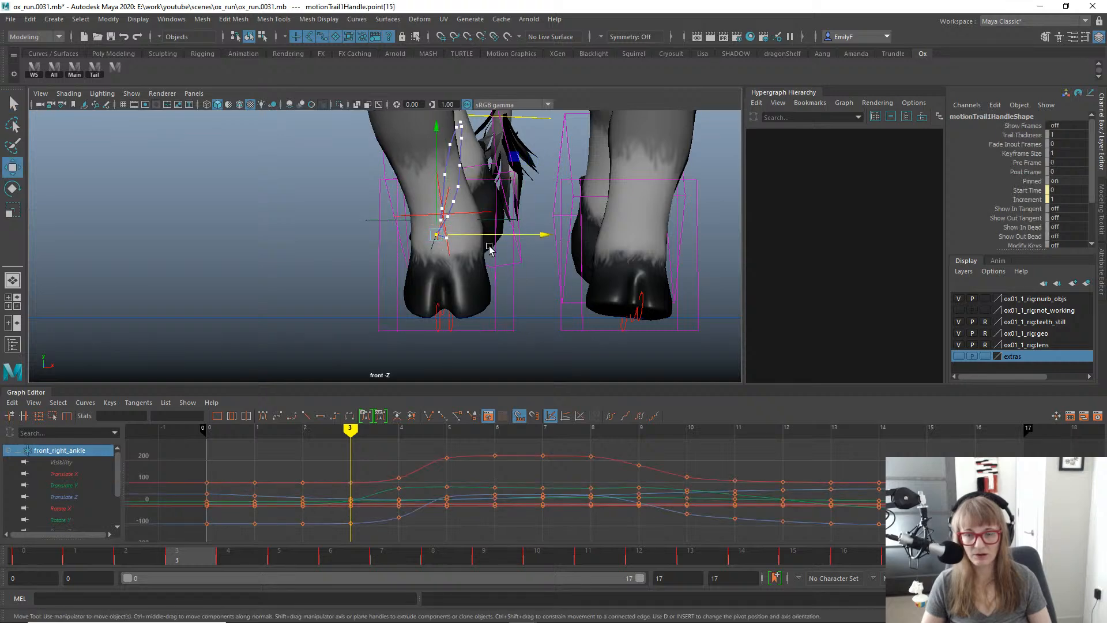
pyautogui.press('space')
pyautogui.moveTo(514, 246); pyautogui.dragTo(477, 229)
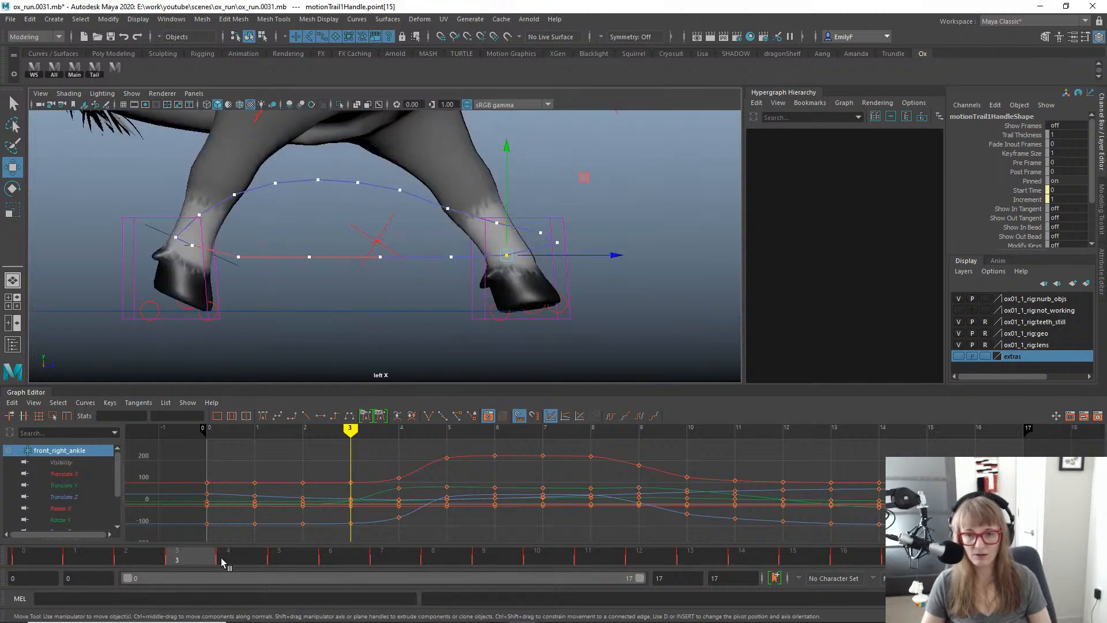
pyautogui.moveTo(222, 562); pyautogui.dragTo(135, 555)
# Examine the front right ankle's trail in the perspective view from the front and side while scrubbing frames 2, 1 and 15.
pyautogui.press('space')
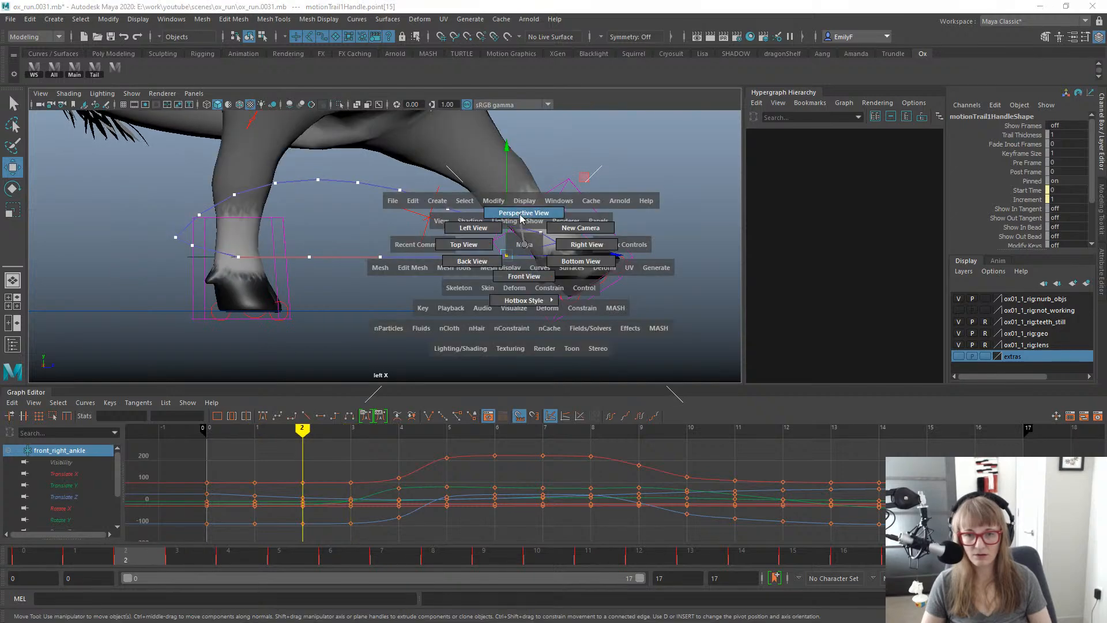
pyautogui.click(521, 215)
pyautogui.press('f')
pyautogui.keyDown('alt'); pyautogui.moveTo(462, 273); pyautogui.dragTo(635, 260); pyautogui.keyUp('alt')
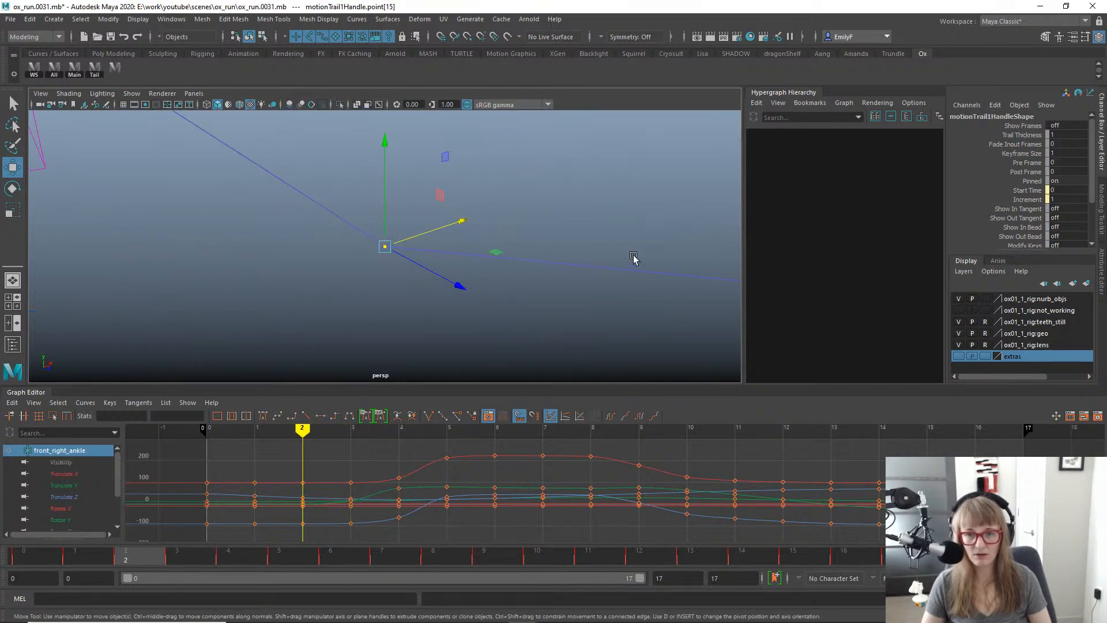
pyautogui.keyDown('alt'); pyautogui.moveTo(635, 260); pyautogui.dragTo(124, 108, button='right'); pyautogui.keyUp('alt')
pyautogui.keyDown('alt'); pyautogui.moveTo(420, 195); pyautogui.dragTo(422, 226); pyautogui.keyUp('alt')
pyautogui.keyDown('alt'); pyautogui.moveTo(422, 282); pyautogui.dragTo(371, 314); pyautogui.keyUp('alt')
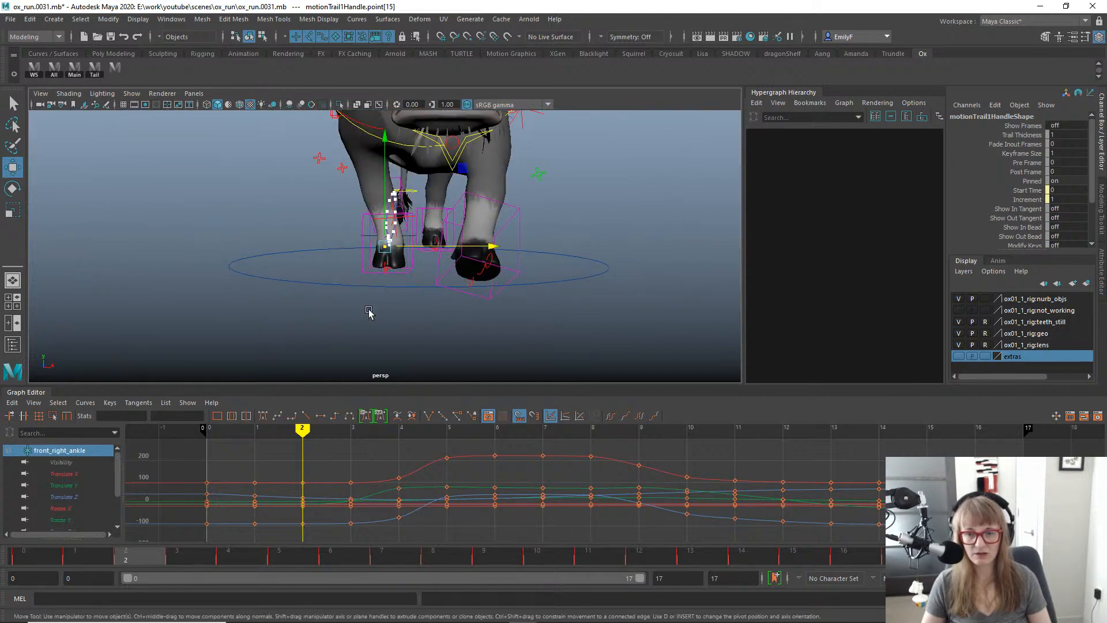
pyautogui.moveTo(123, 558); pyautogui.dragTo(109, 538)
pyautogui.keyDown('alt'); pyautogui.moveTo(378, 218); pyautogui.dragTo(427, 243); pyautogui.keyUp('alt')
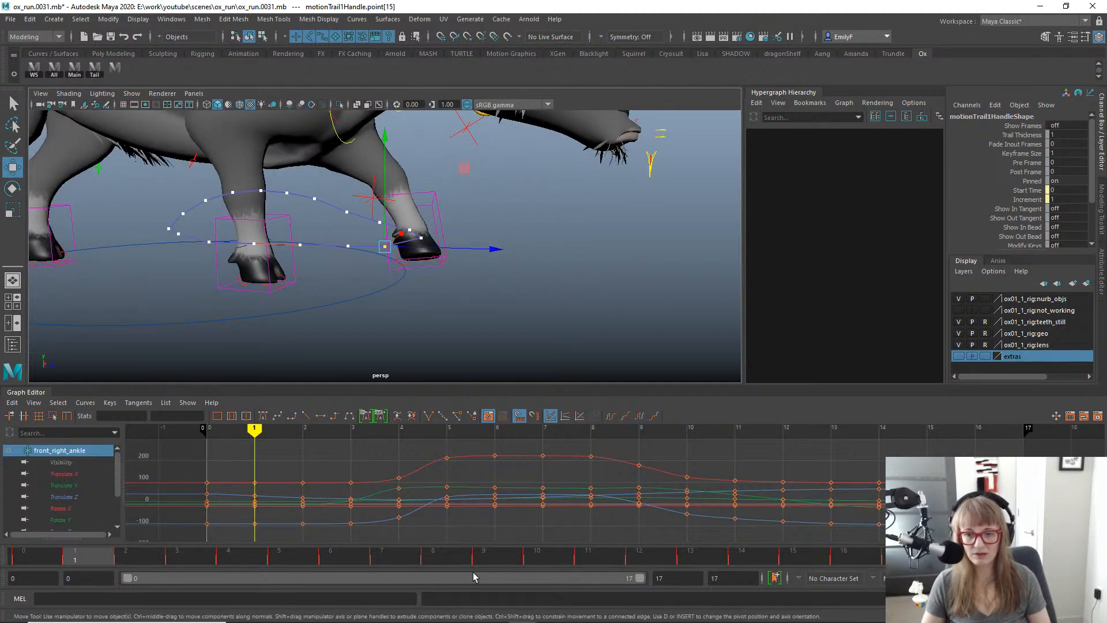
pyautogui.moveTo(531, 555); pyautogui.dragTo(831, 500)
pyautogui.keyDown('alt'); pyautogui.moveTo(462, 180); pyautogui.dragTo(346, 217); pyautogui.keyUp('alt')
pyautogui.keyDown('alt'); pyautogui.moveTo(436, 238); pyautogui.dragTo(493, 236); pyautogui.keyUp('alt')
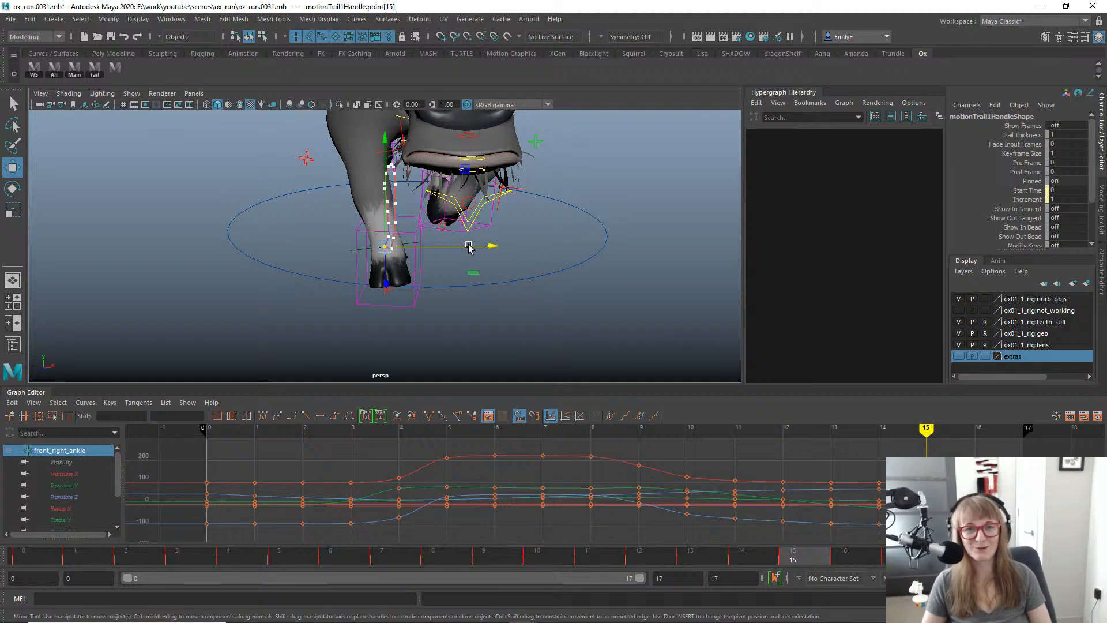
# Reselect the IKLegFront_R control at frame 15 and show the front right hoof in the front view, ready for moving.
pyautogui.press('q')
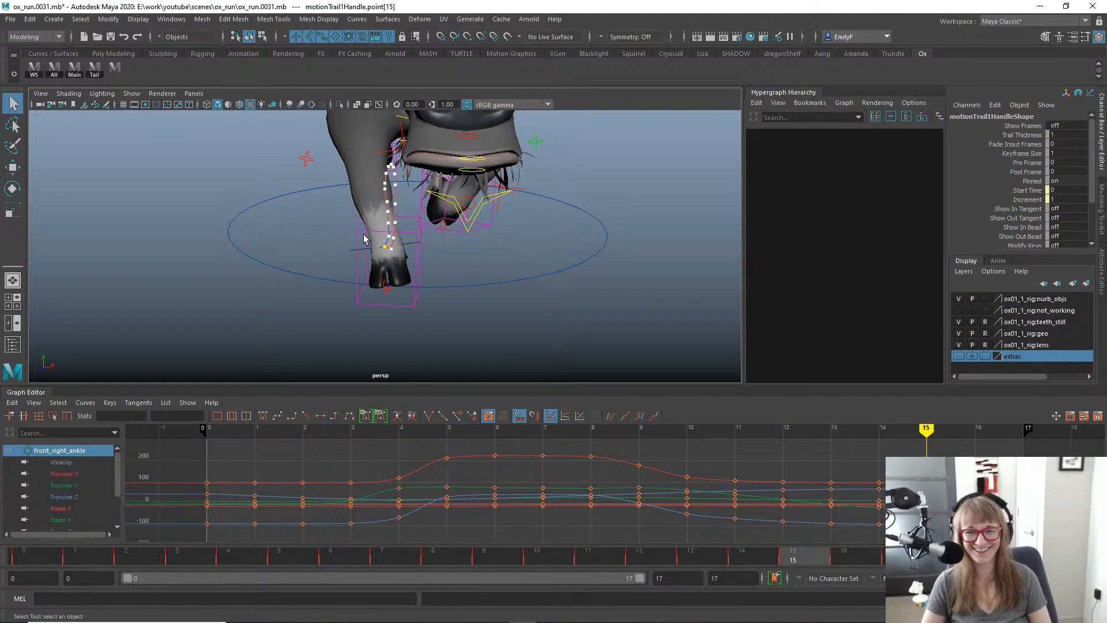
pyautogui.click(358, 237)
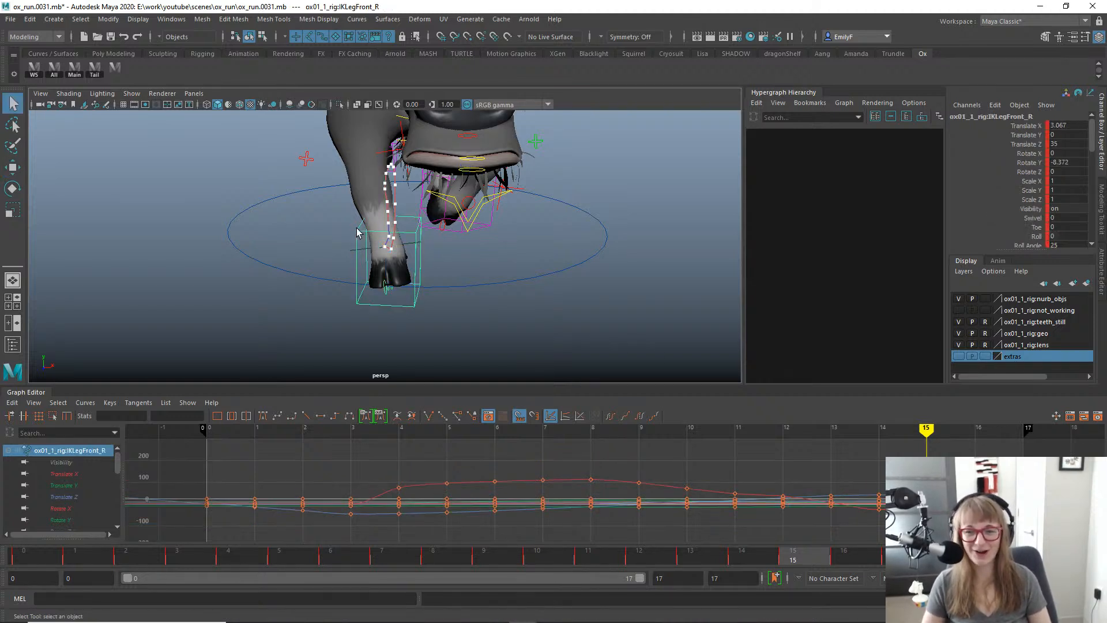
pyautogui.keyDown('alt'); pyautogui.moveTo(399, 205); pyautogui.dragTo(500, 243, button='right'); pyautogui.keyUp('alt')
pyautogui.press('space')
pyautogui.moveTo(435, 226); pyautogui.dragTo(437, 245)
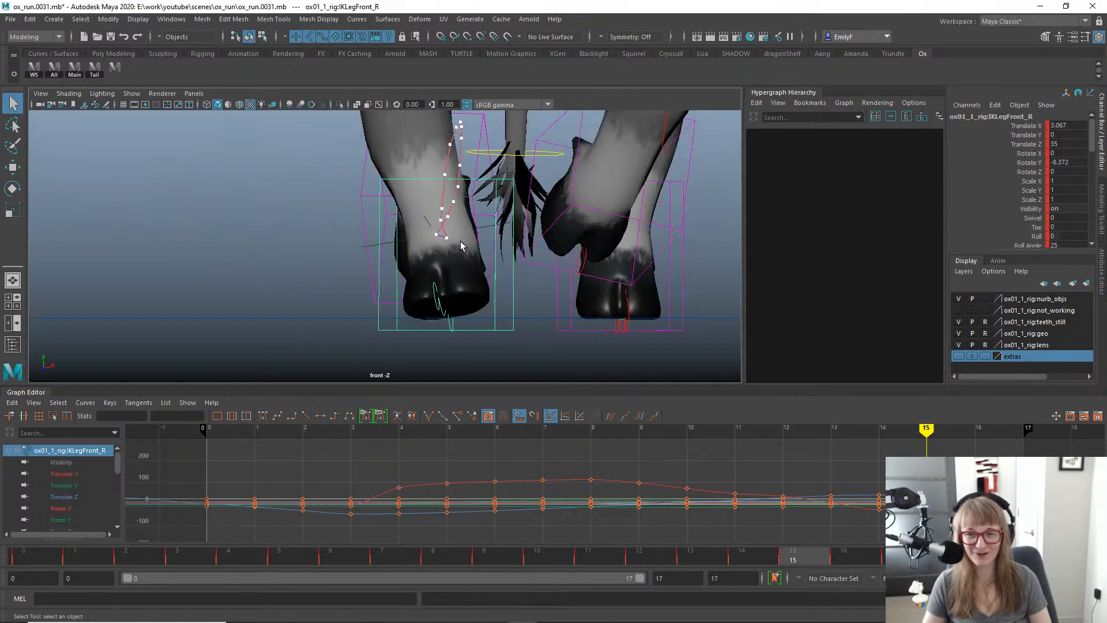
pyautogui.keyDown('alt'); pyautogui.moveTo(474, 240); pyautogui.dragTo(385, 235, button='right'); pyautogui.keyUp('alt')
pyautogui.press('w')
pyautogui.keyDown('alt'); pyautogui.moveTo(478, 233); pyautogui.dragTo(443, 236, button='middle'); pyautogui.keyUp('alt')
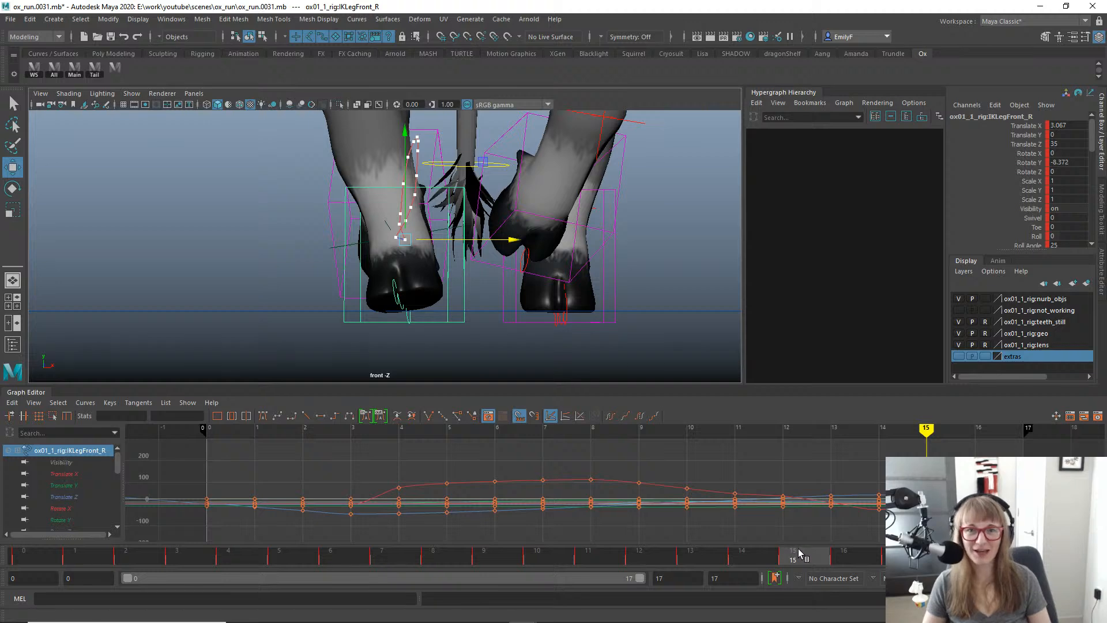
# Try shifting the IKLegFront_R control sideways at frame 15 to a Translate X of 3.754, and undo it.
pyautogui.moveTo(799, 555)
pyautogui.mouseDown()
pyautogui.moveTo(844, 555)
pyautogui.moveTo(808, 556)
pyautogui.mouseUp()
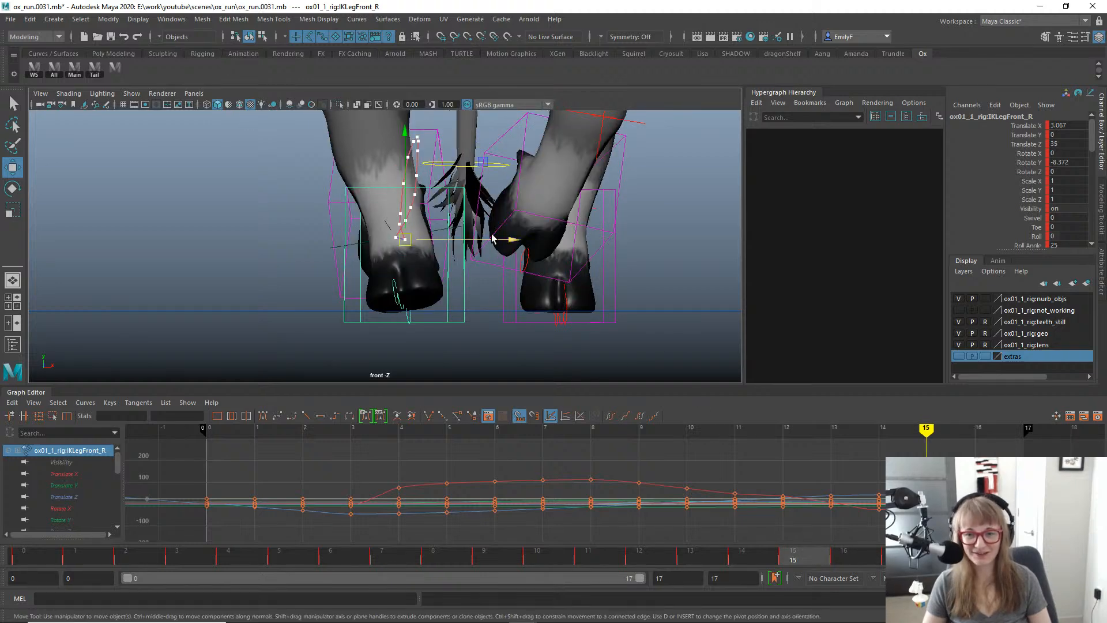
pyautogui.moveTo(493, 239); pyautogui.dragTo(497, 238)
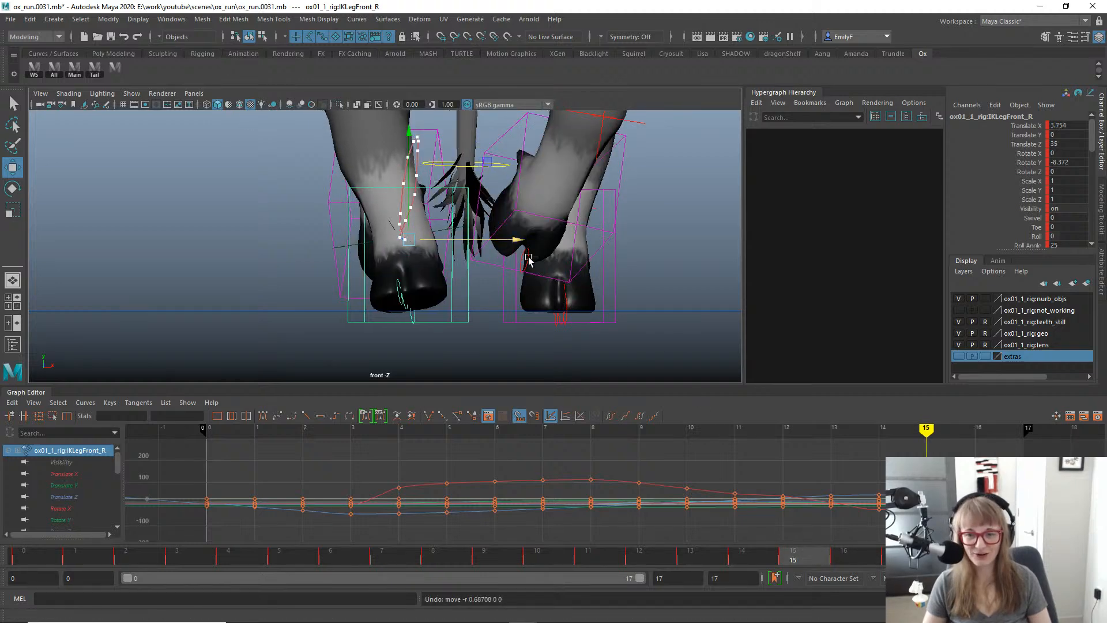
pyautogui.hotkey('ctrl', 'z')
# Shift the IKLegFront_R control sideways to a Translate X of 2.52 at frame 14 and 3.456 at frame 13.
pyautogui.moveTo(776, 567); pyautogui.dragTo(766, 529)
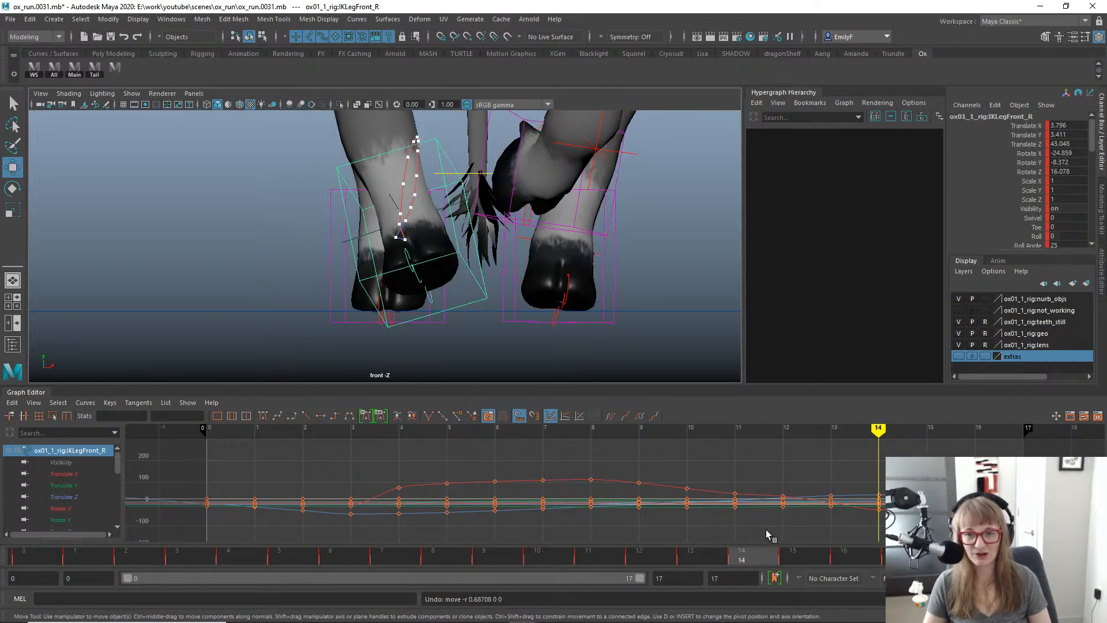
pyautogui.moveTo(519, 221); pyautogui.dragTo(505, 220)
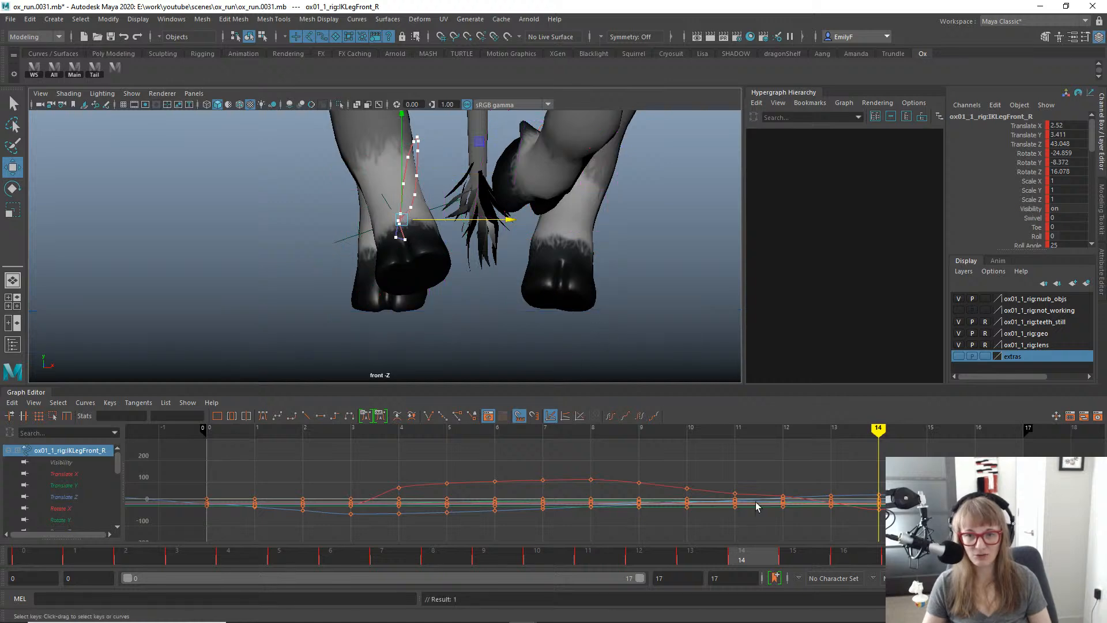
pyautogui.moveTo(721, 555); pyautogui.dragTo(692, 555)
pyautogui.moveTo(521, 209); pyautogui.dragTo(515, 208)
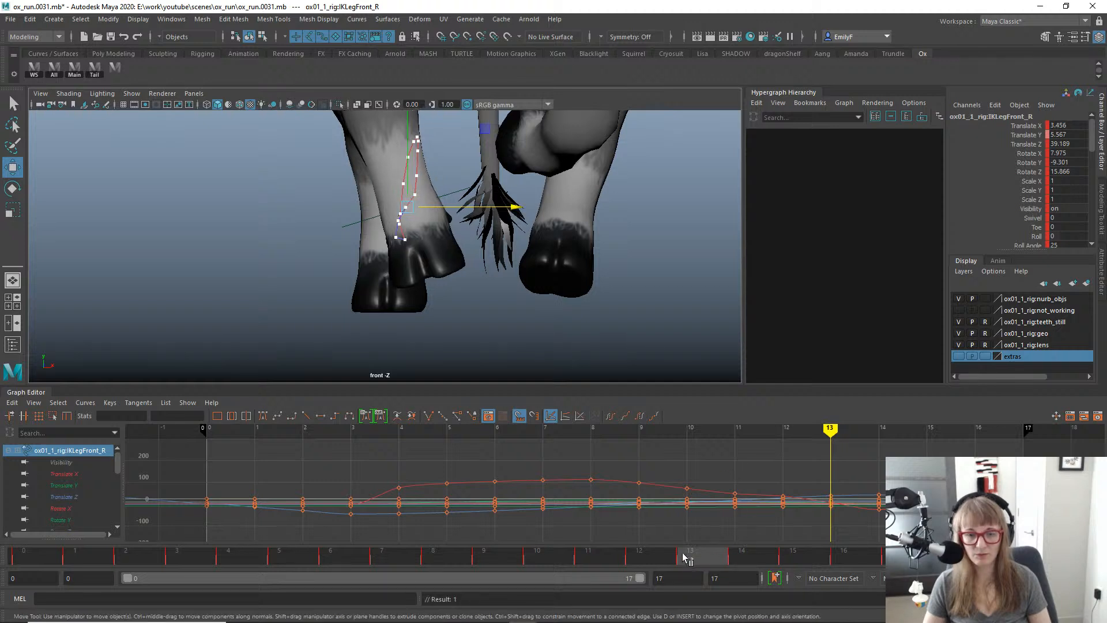
# Continue smoothing the front-view arc by moving IKLegFront_R to a Translate X of 3.983 at frame 12 and 6.248 at frame 10.
pyautogui.moveTo(686, 557); pyautogui.dragTo(660, 558)
pyautogui.moveTo(523, 201); pyautogui.dragTo(519, 201)
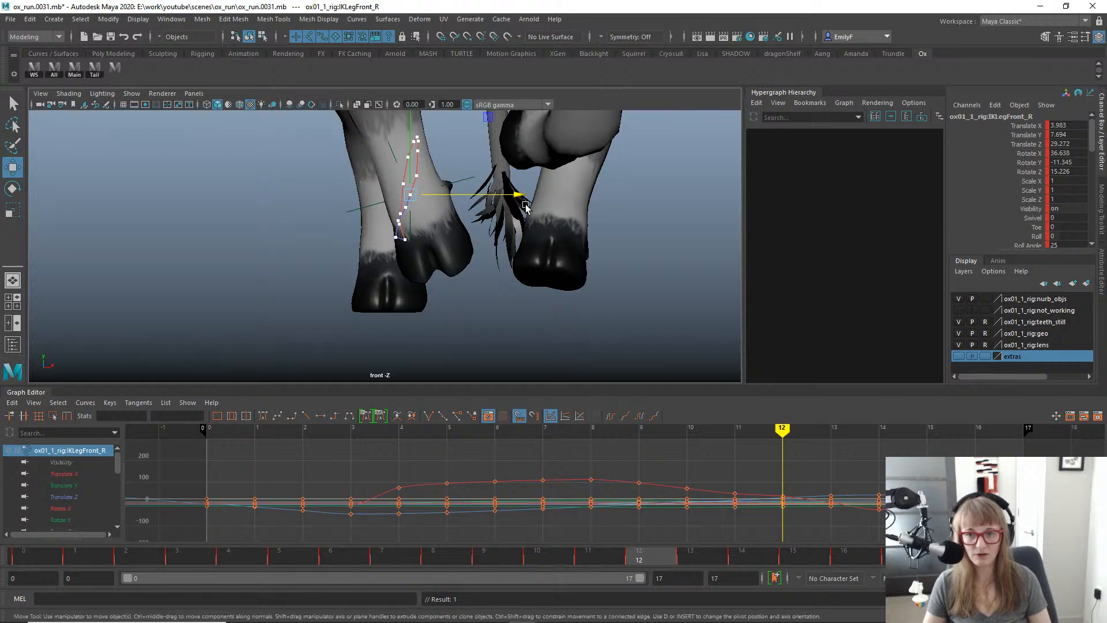
pyautogui.click(587, 556)
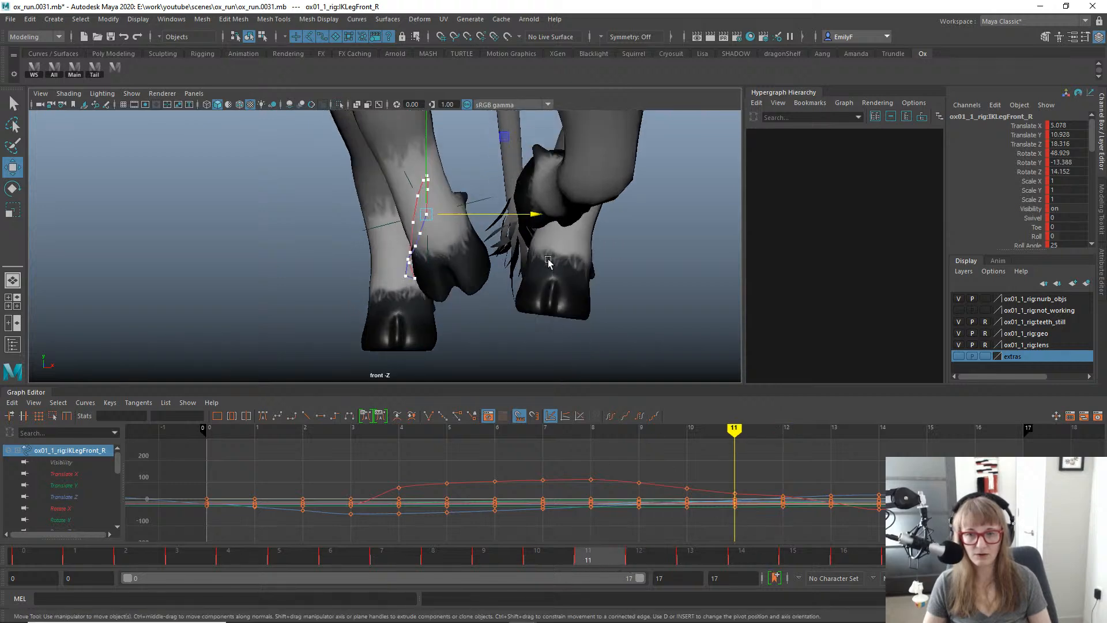
pyautogui.moveTo(535, 214); pyautogui.dragTo(535, 215)
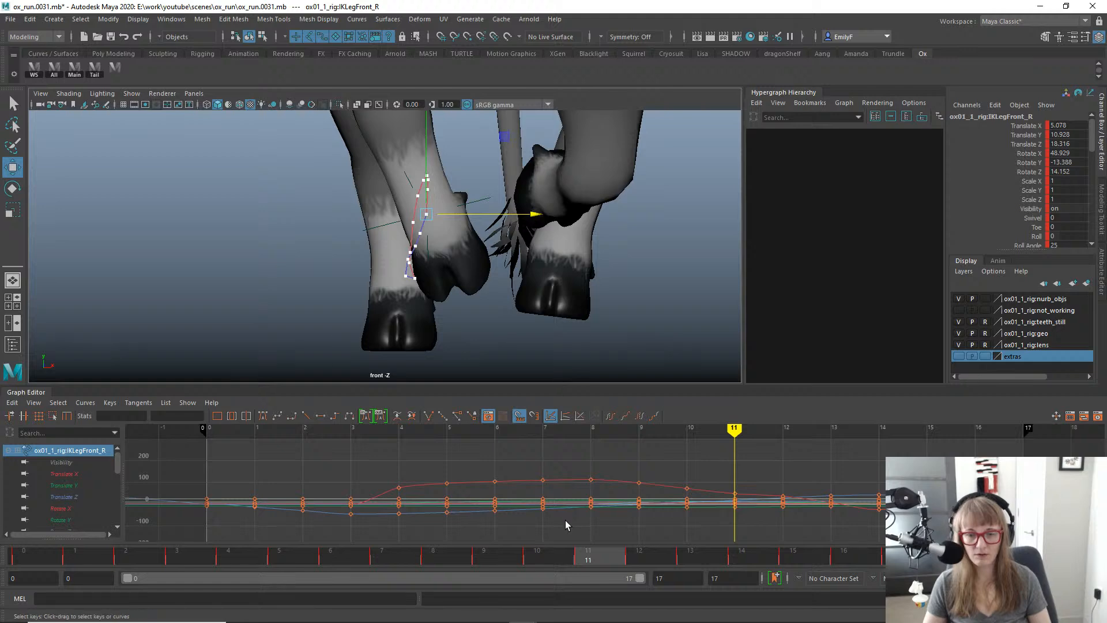
pyautogui.click(558, 559)
pyautogui.moveTo(528, 188); pyautogui.dragTo(542, 190)
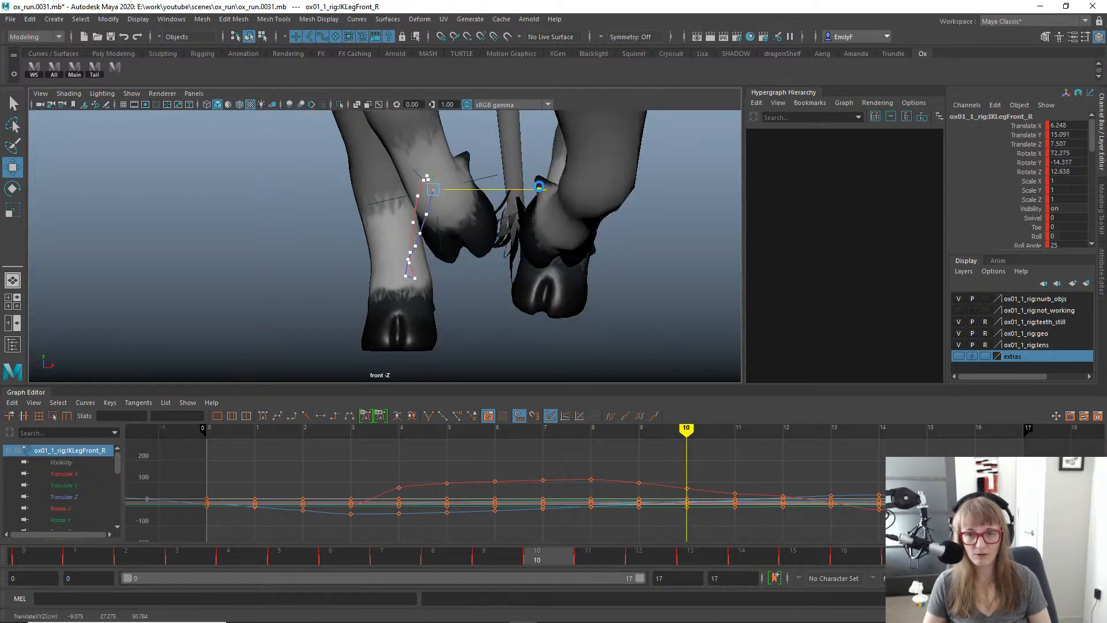
# Compare the frames around frame 9, and move IKLegFront_R to a Translate X of 5.919 at frame 9.
pyautogui.hotkey('alt', ',')
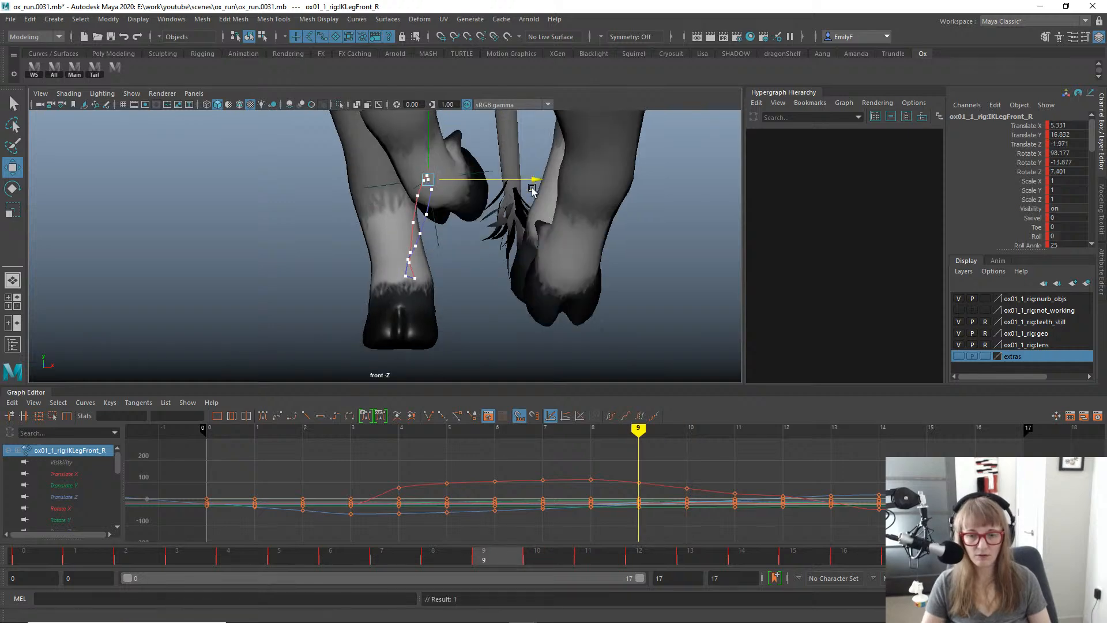
pyautogui.hotkey('alt', '.')
pyautogui.hotkey('alt', ',')
pyautogui.hotkey('alt', ',')
pyautogui.hotkey('alt', '.')
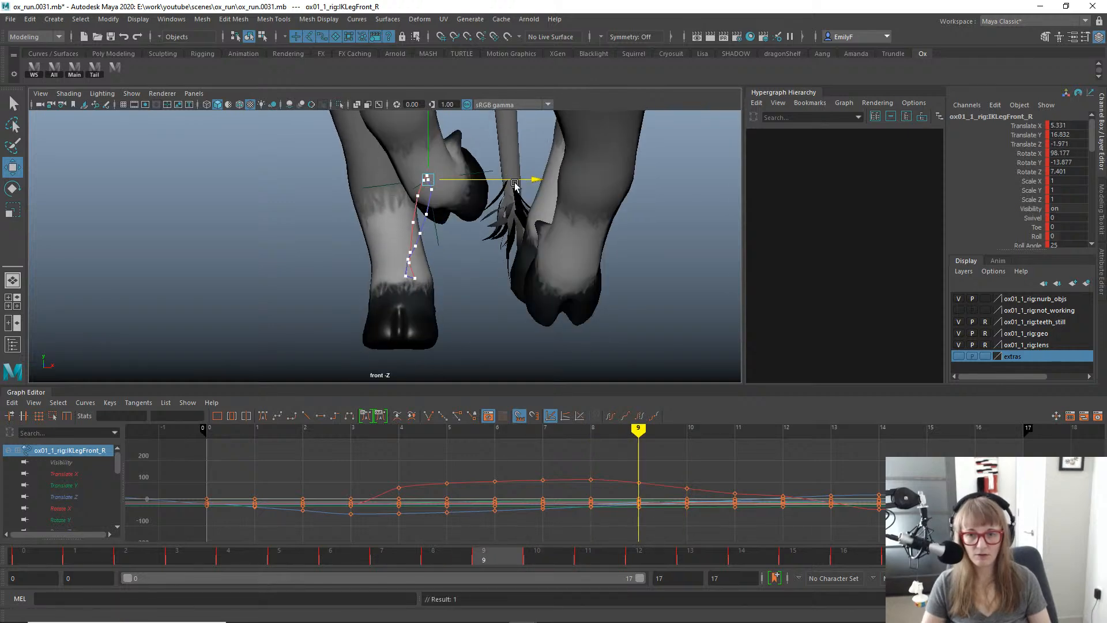
pyautogui.moveTo(529, 175); pyautogui.dragTo(476, 183)
# Play back the run cycle in the side view to check the front right leg's arc, and stop the playback.
pyautogui.press('q')
pyautogui.press('space')
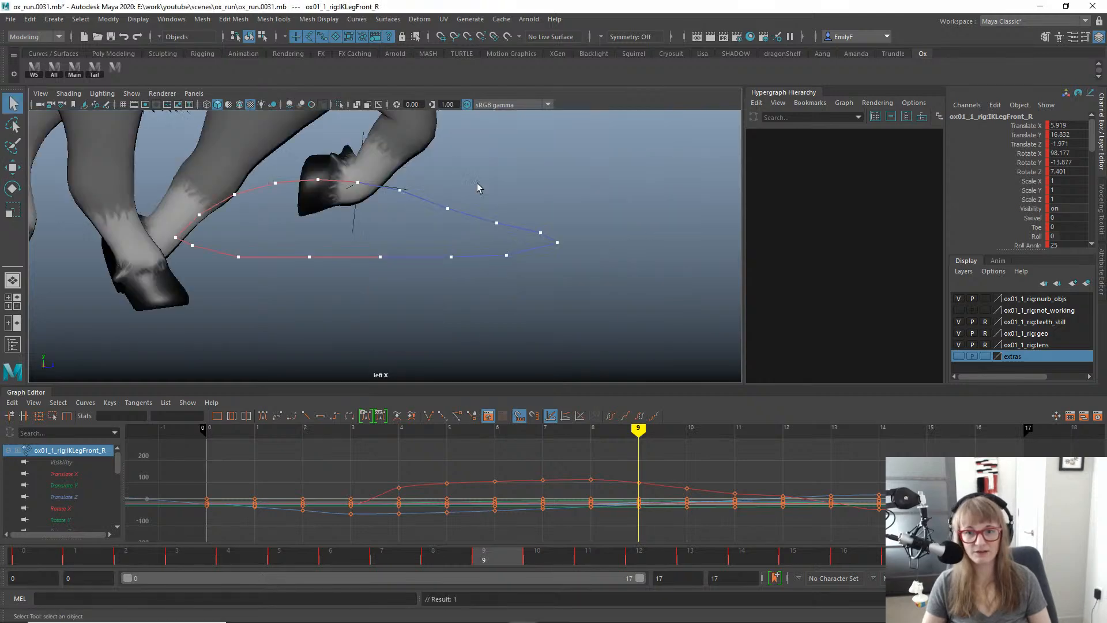
pyautogui.keyDown('alt'); pyautogui.moveTo(476, 183); pyautogui.dragTo(378, 208, button='right'); pyautogui.keyUp('alt')
pyautogui.keyDown('alt'); pyautogui.moveTo(377, 209); pyautogui.dragTo(508, 210, button='middle'); pyautogui.keyUp('alt')
pyautogui.hotkey('alt', 'v')
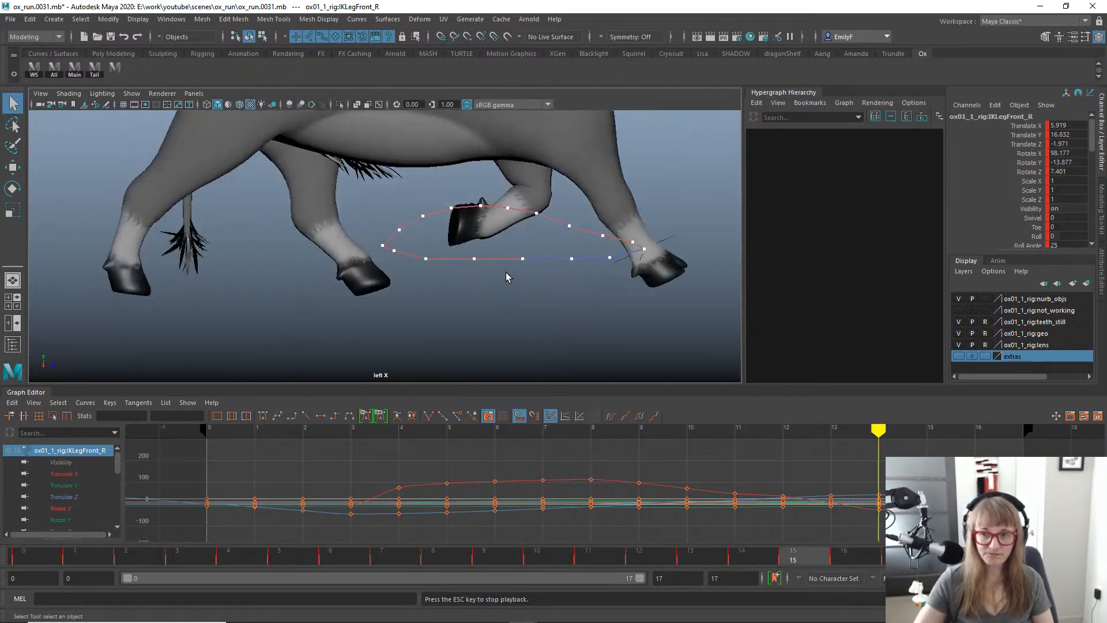
pyautogui.press('Escape')
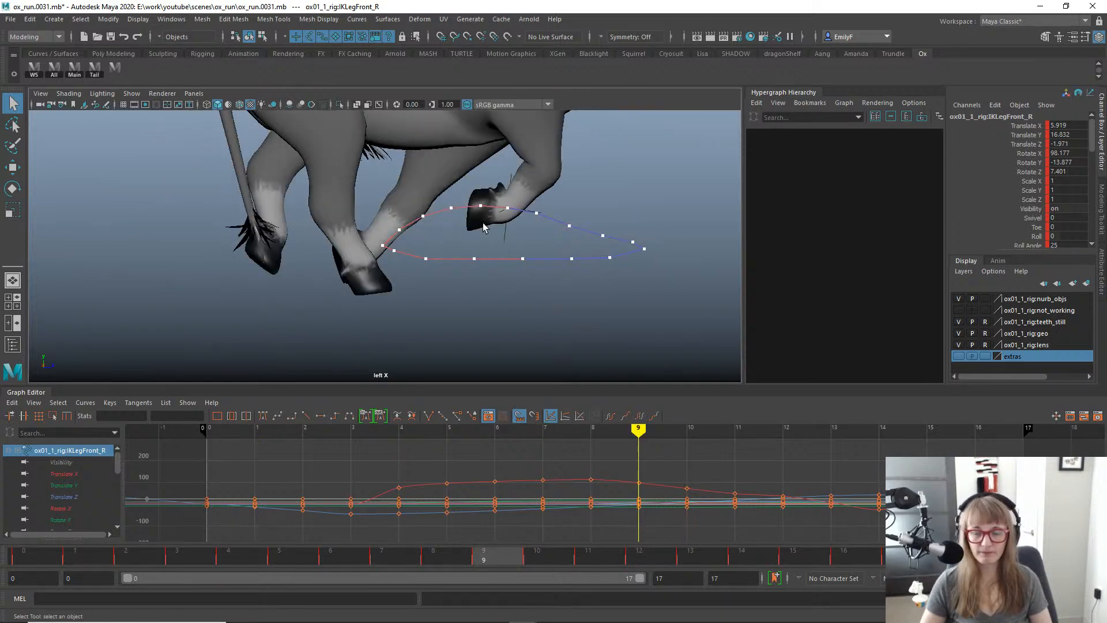
# Go to frame 0 and display the rig's control curves around the front legs in the side view.
pyautogui.keyDown('alt'); pyautogui.moveTo(506, 272); pyautogui.dragTo(521, 323, button='middle'); pyautogui.keyUp('alt')
pyautogui.keyDown('alt'); pyautogui.moveTo(521, 323); pyautogui.dragTo(562, 223, button='right'); pyautogui.keyUp('alt')
pyautogui.keyDown('alt'); pyautogui.moveTo(453, 296); pyautogui.dragTo(408, 242, button='middle'); pyautogui.keyUp('alt')
pyautogui.keyDown('alt'); pyautogui.moveTo(407, 243); pyautogui.dragTo(423, 300, button='right'); pyautogui.keyUp('alt')
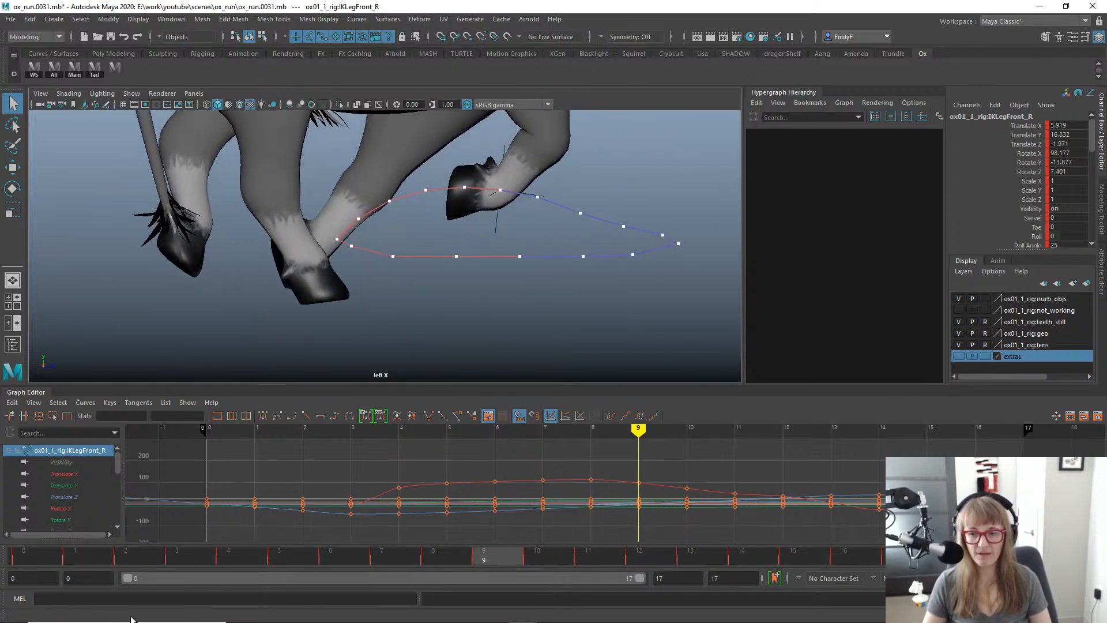
pyautogui.click(24, 555)
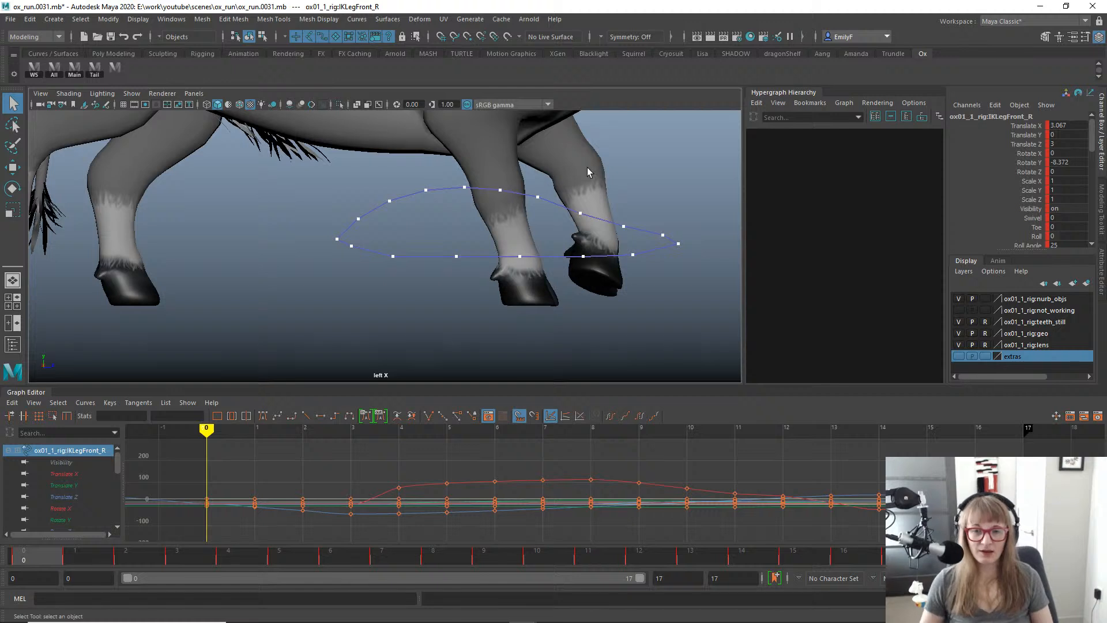
pyautogui.keyDown('alt'); pyautogui.moveTo(589, 187); pyautogui.dragTo(691, 206, button='right'); pyautogui.keyUp('alt')
pyautogui.keyDown('alt'); pyautogui.moveTo(490, 273); pyautogui.dragTo(415, 287, button='middle'); pyautogui.keyUp('alt')
pyautogui.keyDown('alt'); pyautogui.moveTo(415, 288); pyautogui.dragTo(484, 289, button='right'); pyautogui.keyUp('alt')
pyautogui.keyDown('alt'); pyautogui.click(483, 288); pyautogui.keyUp('alt')
pyautogui.hotkey('alt', 'c')
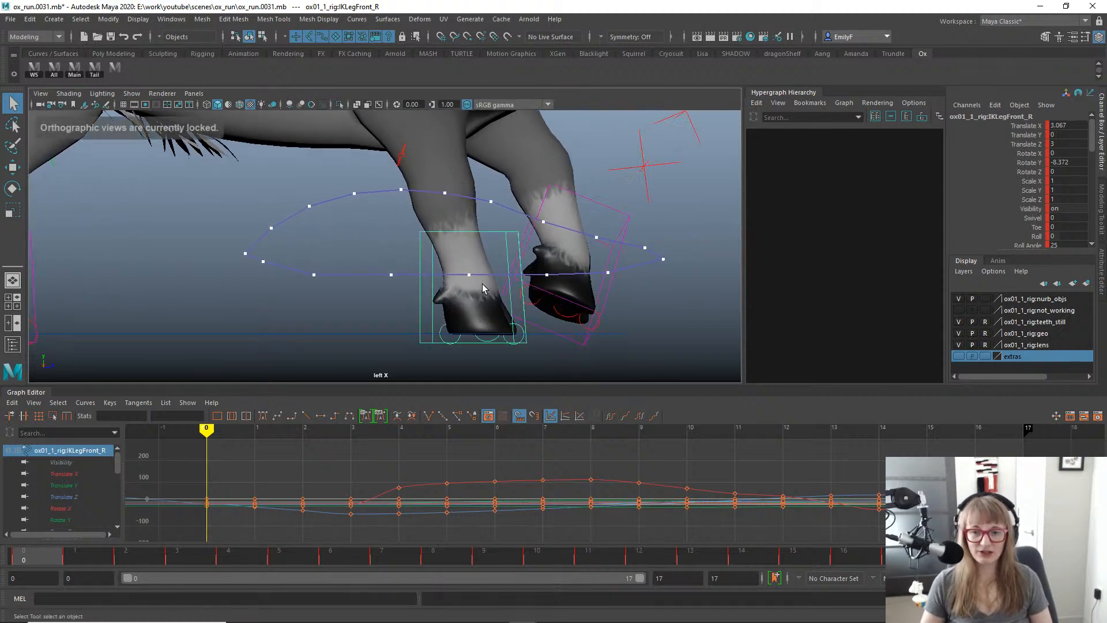
# Delete the front right ankle's motion trail.
pyautogui.click(486, 226)
pyautogui.click(486, 233)
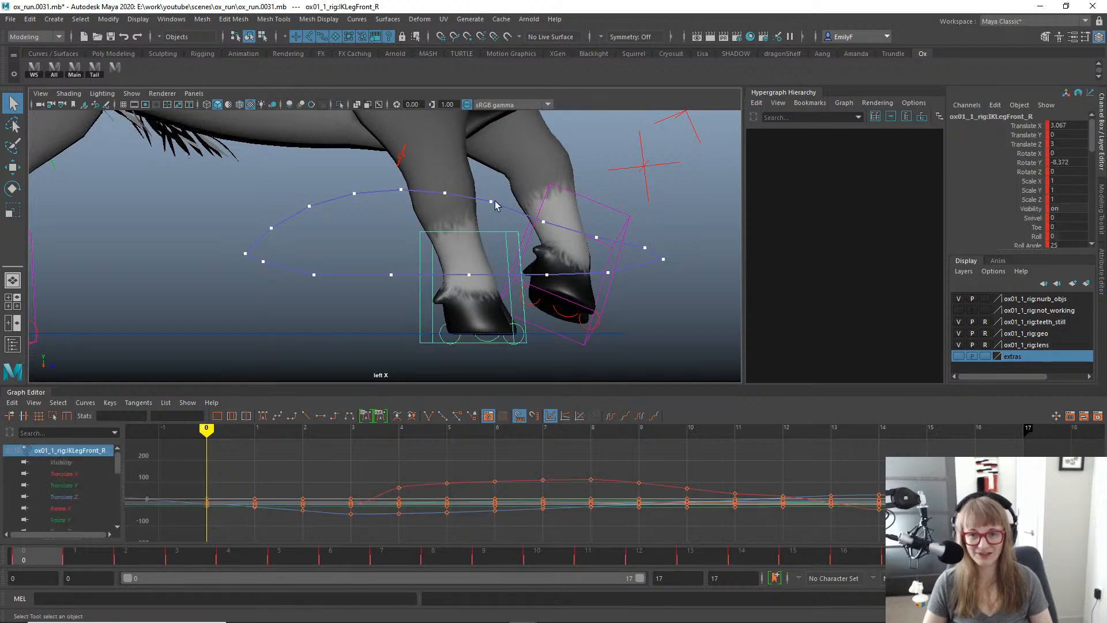
pyautogui.click(507, 229)
pyautogui.press('Delete')
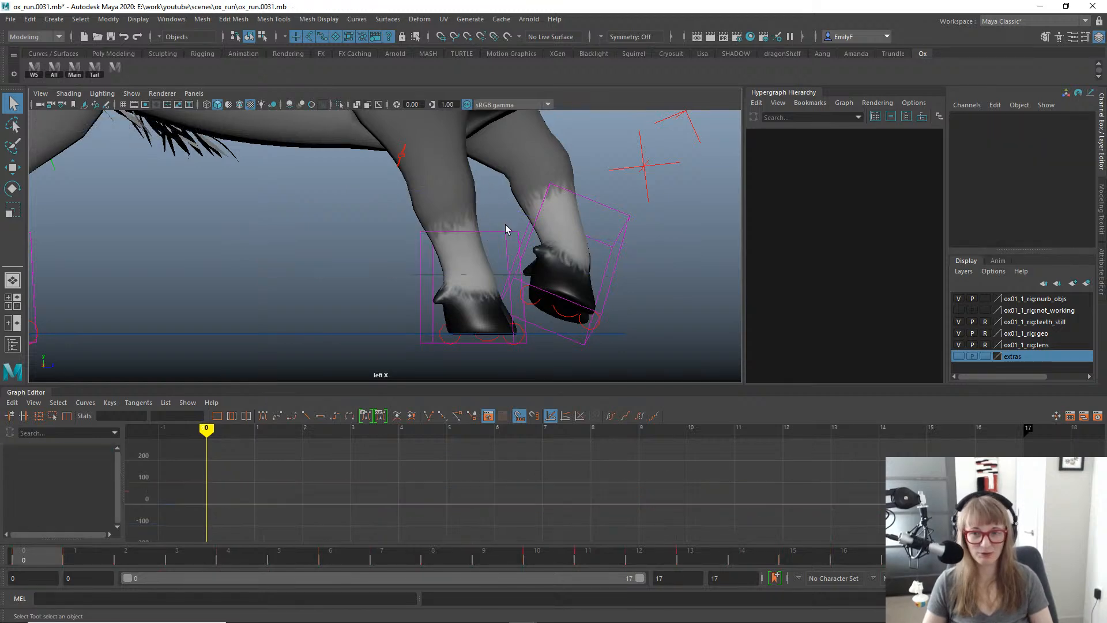
# Hide the rig's control curves, select the front_right_ankle locator and frame it in the Hypergraph Hierarchy.
pyautogui.keyDown('alt'); pyautogui.moveTo(519, 222); pyautogui.dragTo(586, 215, button='right'); pyautogui.keyUp('alt')
pyautogui.keyDown('alt'); pyautogui.moveTo(586, 215); pyautogui.dragTo(377, 201, button='middle'); pyautogui.keyUp('alt')
pyautogui.hotkey('alt', '1')
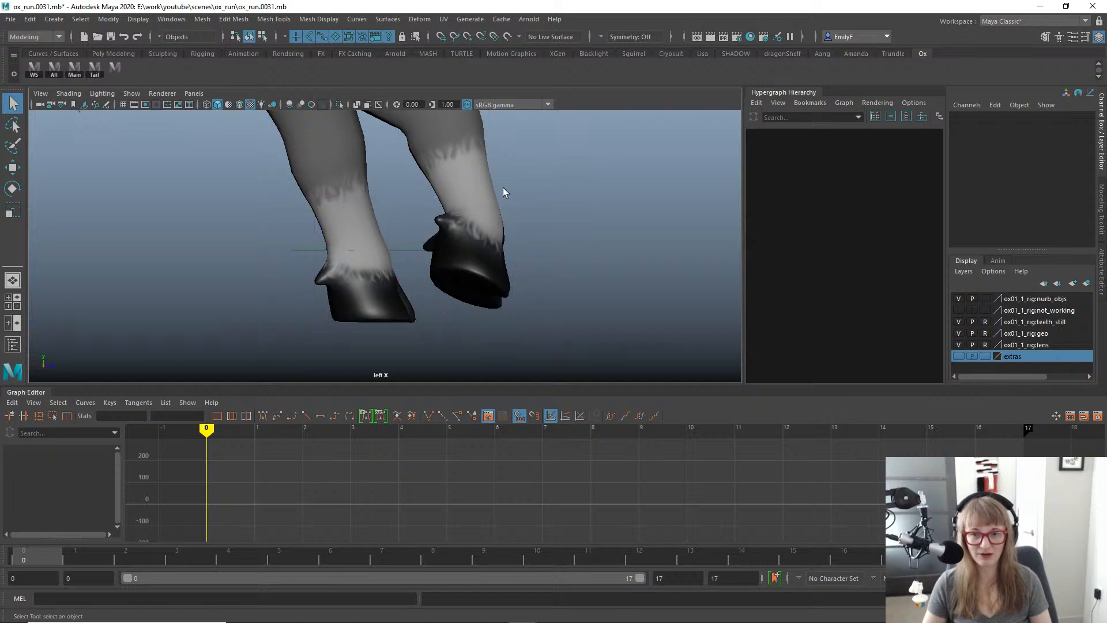
pyautogui.keyDown('alt'); pyautogui.moveTo(455, 210); pyautogui.dragTo(552, 205, button='right'); pyautogui.keyUp('alt')
pyautogui.click(419, 265)
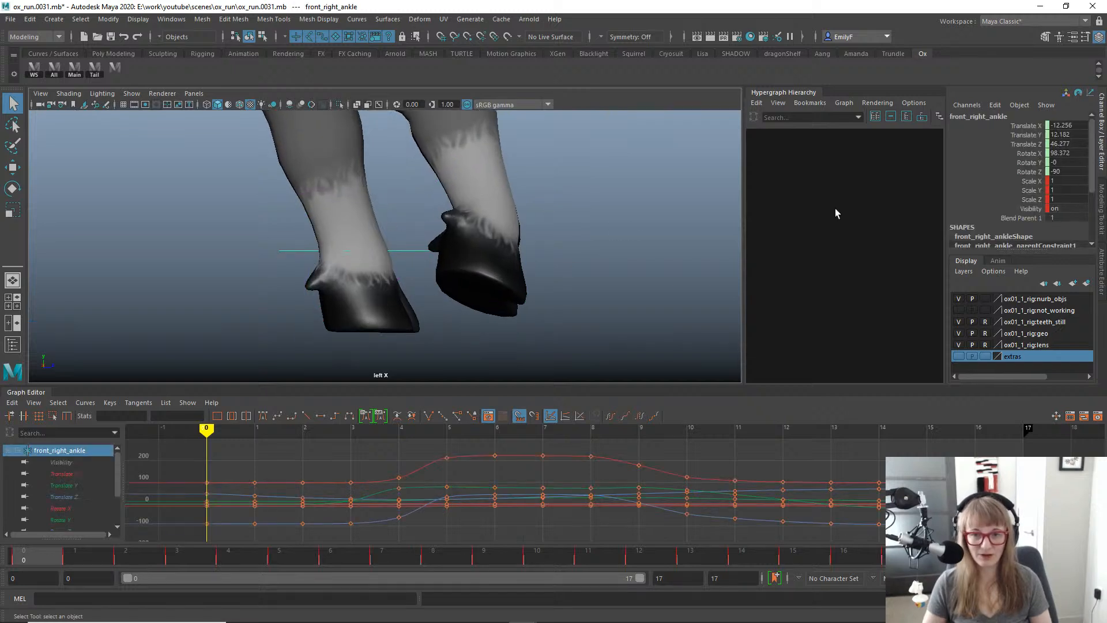
pyautogui.press('f')
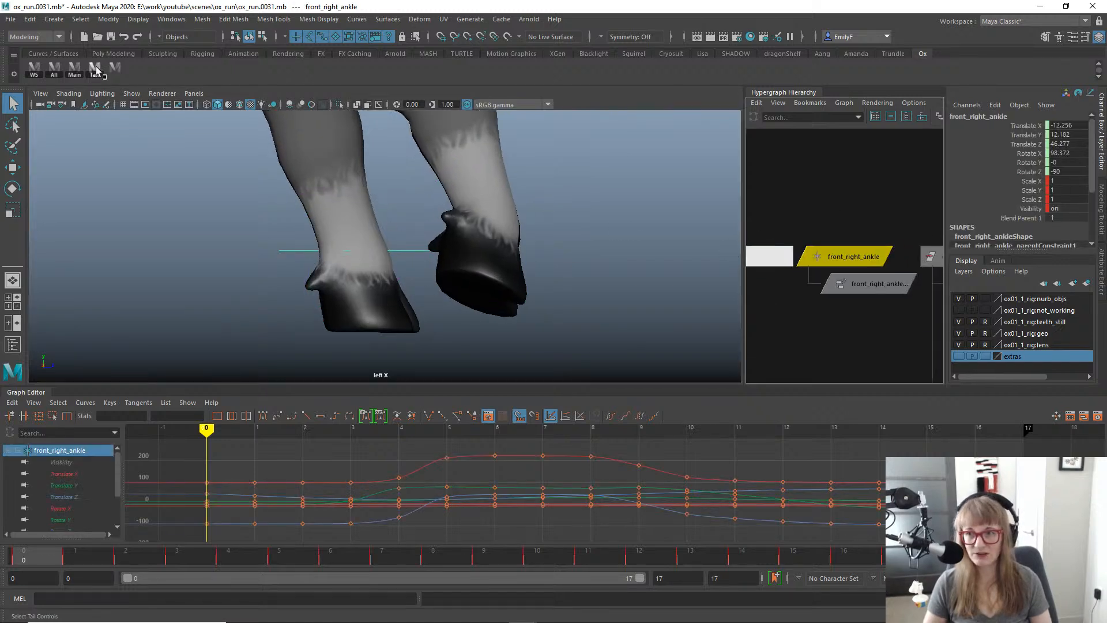
# Select the front right ankle joint, frame it in the Hypergraph, and widen the Hypergraph for more of its hierarchy.
pyautogui.click(115, 69)
pyautogui.press('f')
pyautogui.scroll(-3, 795, 265)
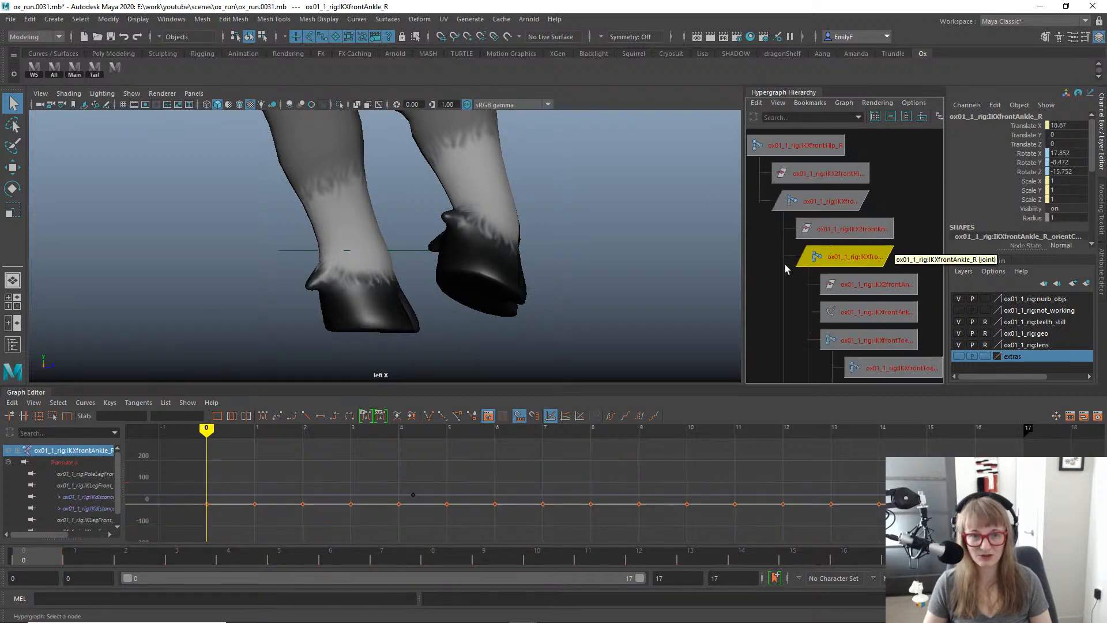
pyautogui.moveTo(744, 276); pyautogui.dragTo(672, 277)
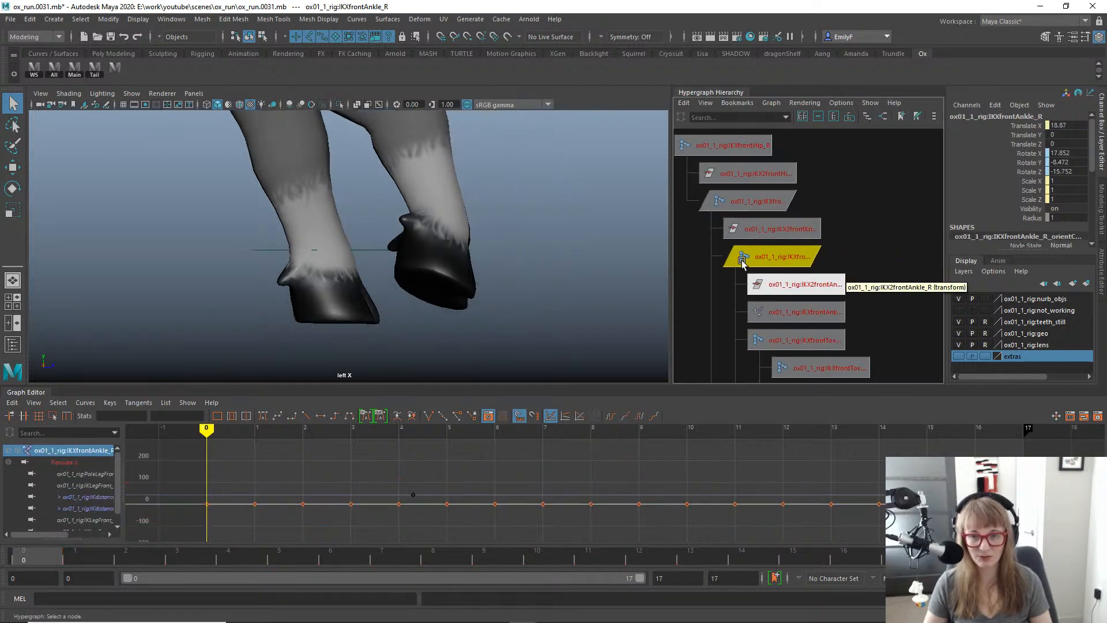
pyautogui.keyDown('alt'); pyautogui.moveTo(770, 270); pyautogui.dragTo(831, 287, button='middle'); pyautogui.keyUp('alt')
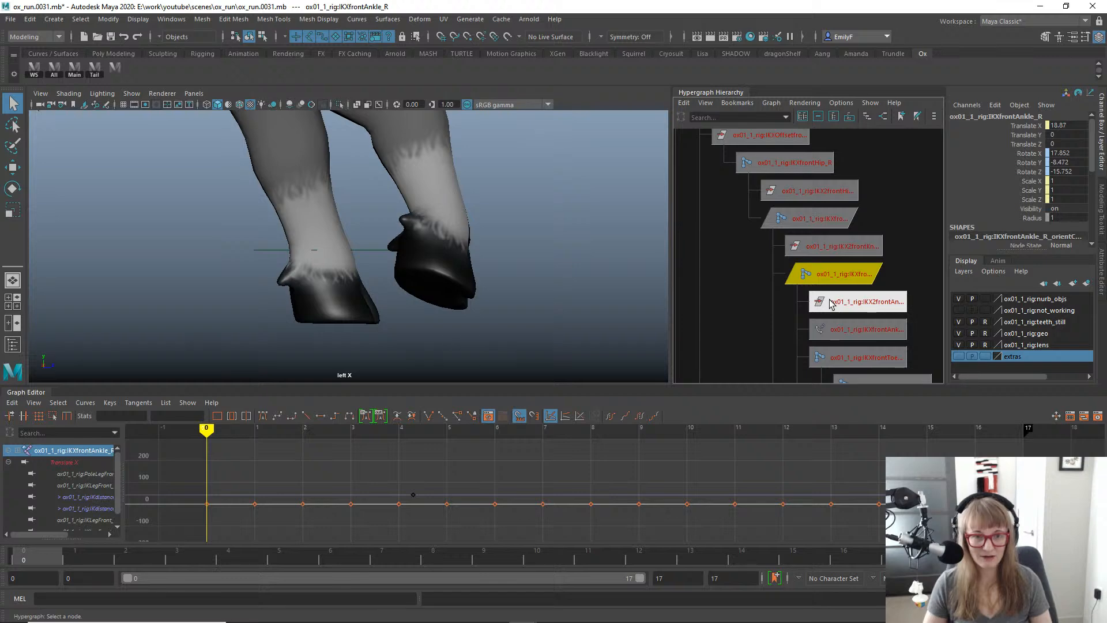
pyautogui.scroll(-3, 831, 303)
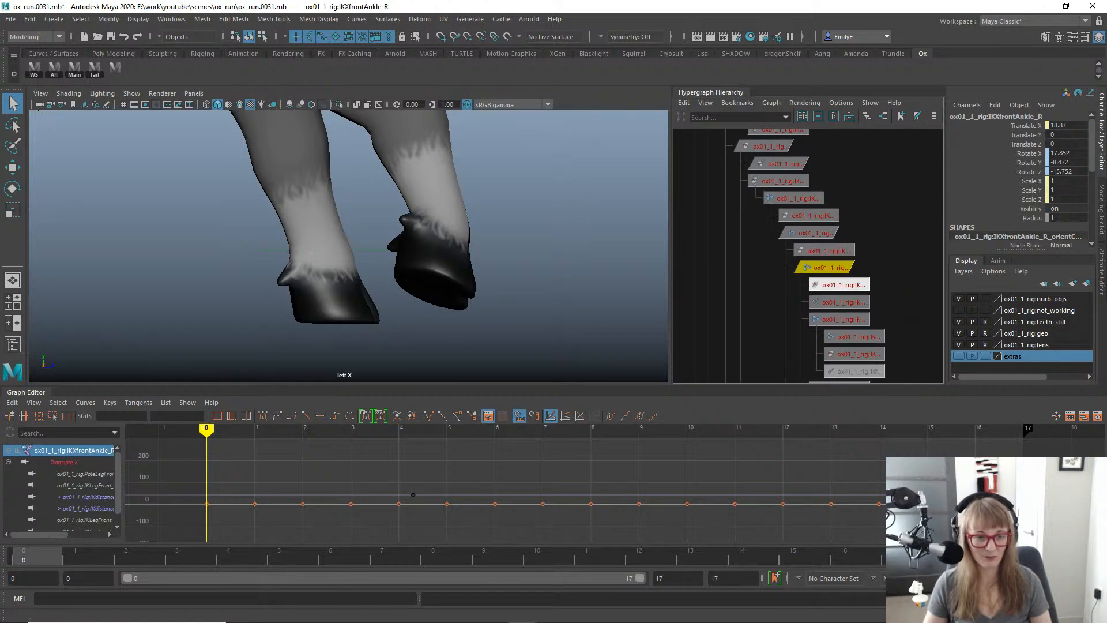
# Change the MEL command in the Script Editor to "select -r ox01_1_rig:IKXfrontAnkle_L;", run it, and minimize the editor.
pyautogui.click(1097, 599)
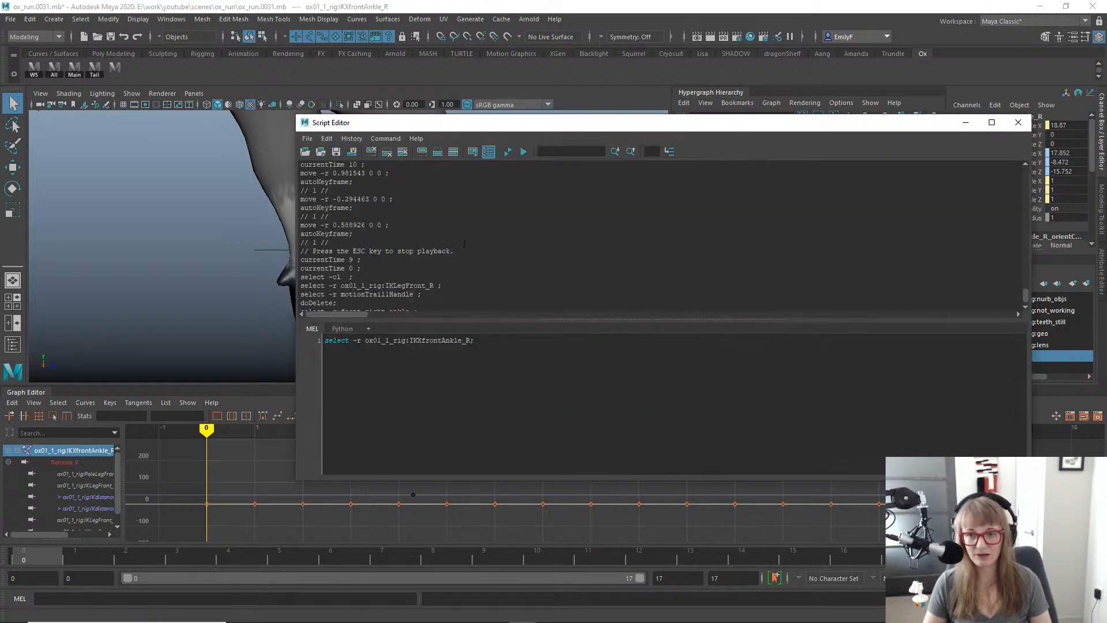
pyautogui.scroll(-1, 598, 254)
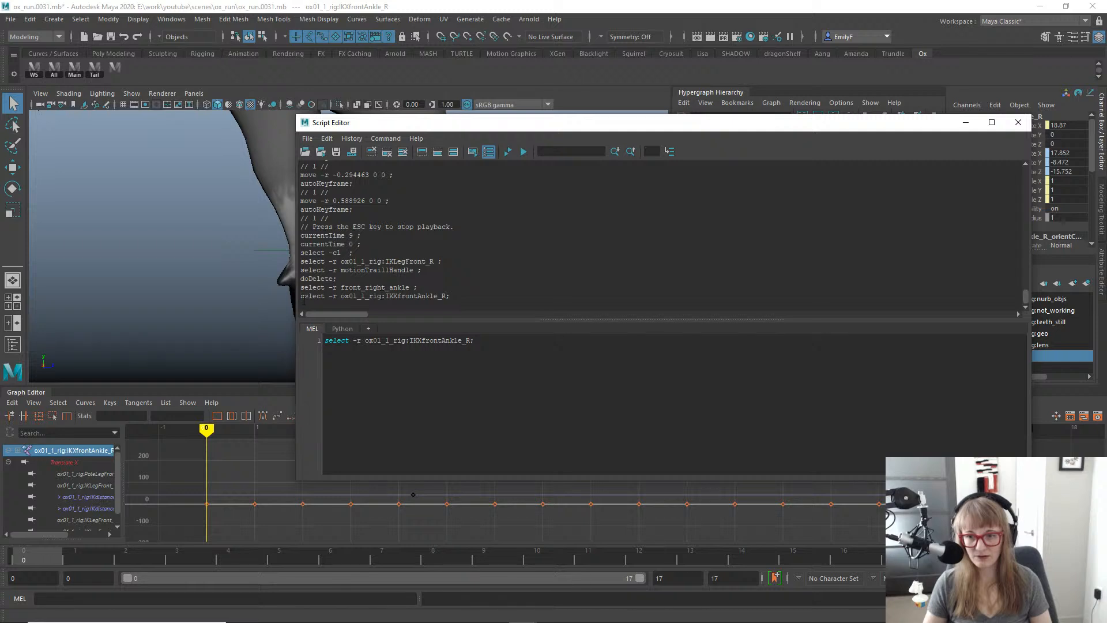
pyautogui.moveTo(301, 298); pyautogui.dragTo(459, 303)
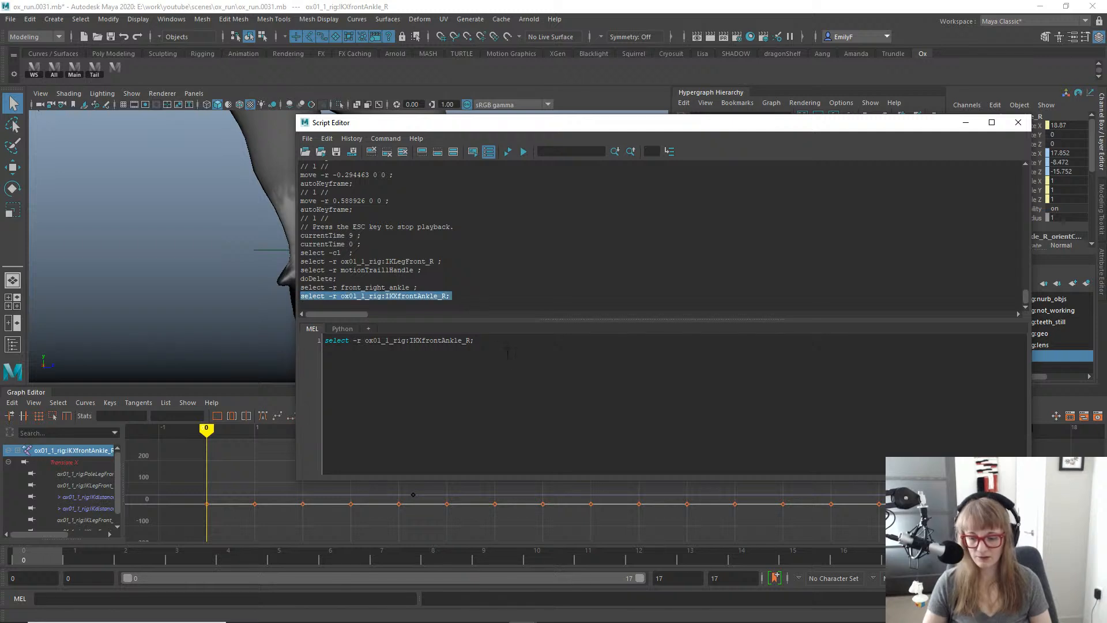
pyautogui.moveTo(508, 340); pyautogui.dragTo(254, 346)
pyautogui.click(539, 354)
pyautogui.press('Return')
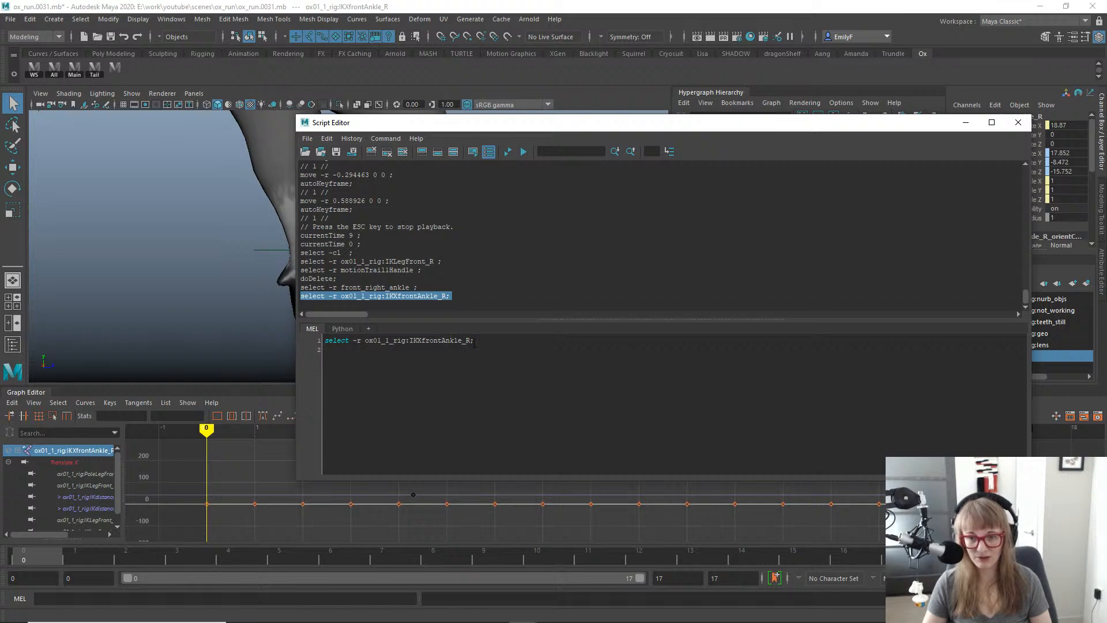
pyautogui.press('Left')
pyautogui.press('BackSpace')
pyautogui.write('L')
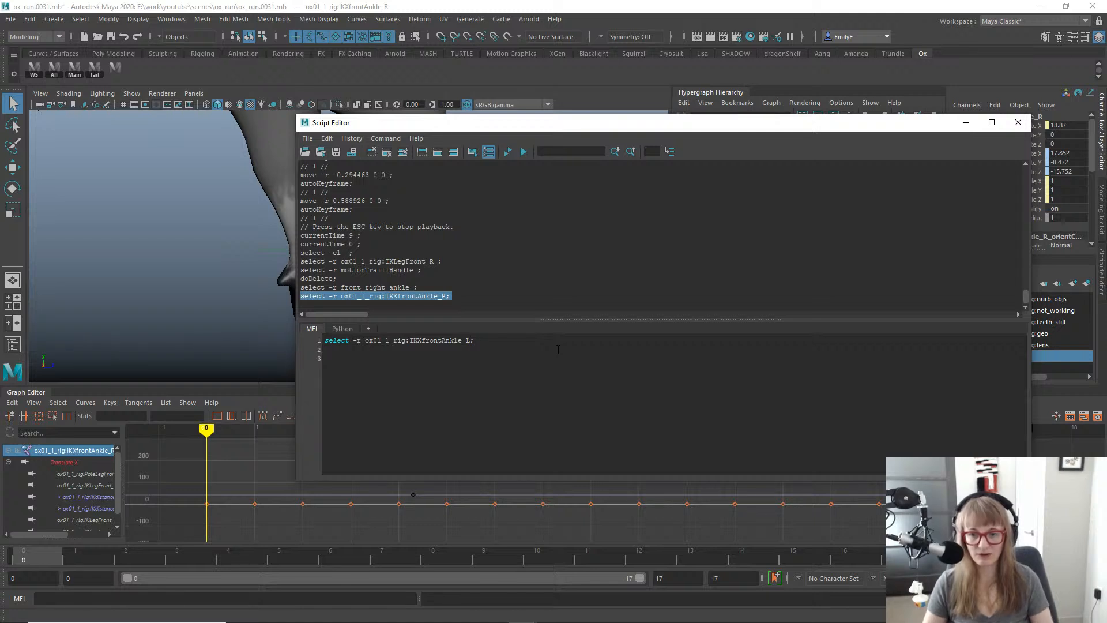
pyautogui.click(558, 349)
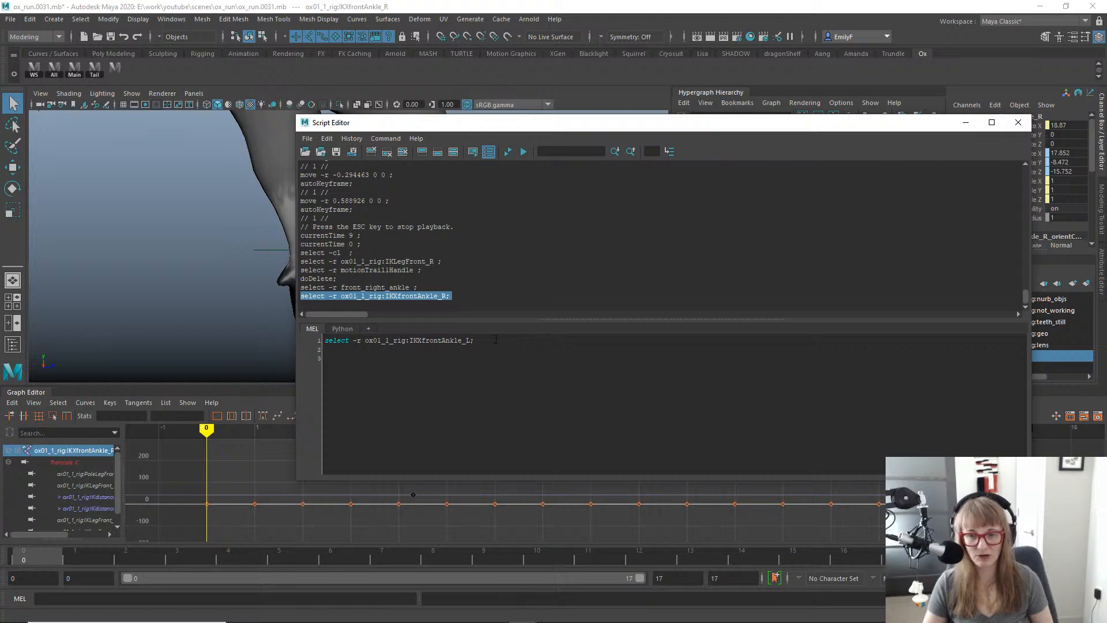
pyautogui.hotkey('ctrl', 'Return')
pyautogui.click(965, 123)
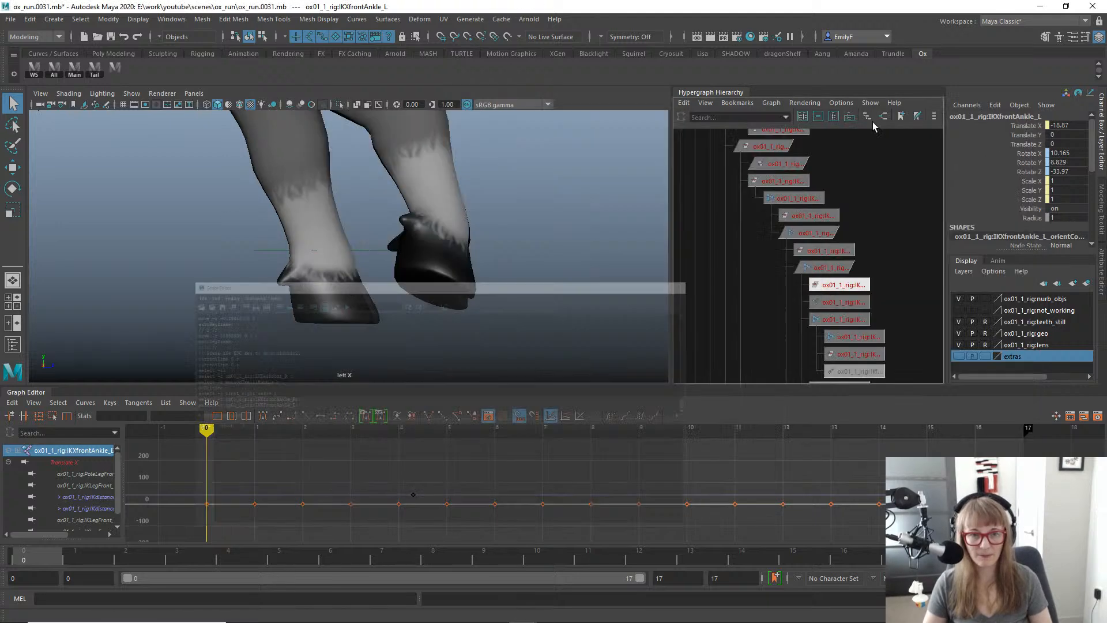
# Switch to the perspective view and frame the front left ankle joint there and in the Hypergraph.
pyautogui.press('w')
pyautogui.press('f')
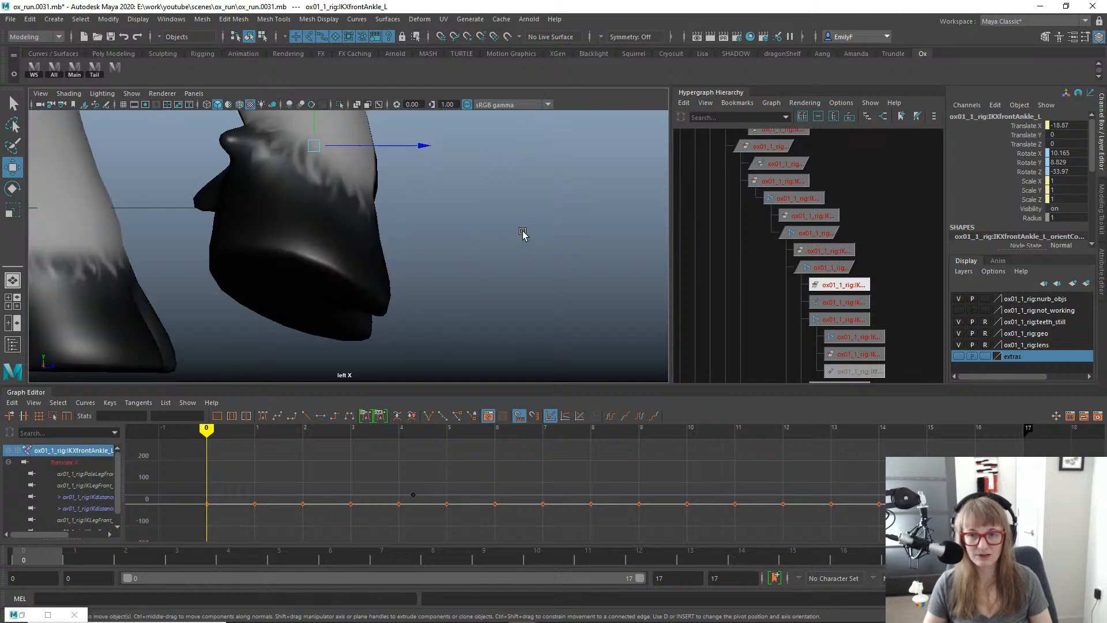
pyautogui.press('space')
pyautogui.moveTo(466, 194); pyautogui.dragTo(526, 186)
pyautogui.keyDown('alt'); pyautogui.moveTo(526, 186); pyautogui.dragTo(471, 173, button='middle'); pyautogui.keyUp('alt')
pyautogui.press('f')
pyautogui.keyDown('alt'); pyautogui.moveTo(884, 221); pyautogui.dragTo(771, 214, button='right'); pyautogui.keyUp('alt')
pyautogui.keyDown('alt'); pyautogui.moveTo(771, 215); pyautogui.dragTo(760, 249, button='middle'); pyautogui.keyUp('alt')
pyautogui.keyDown('alt'); pyautogui.moveTo(759, 249); pyautogui.dragTo(778, 262, button='right'); pyautogui.keyUp('alt')
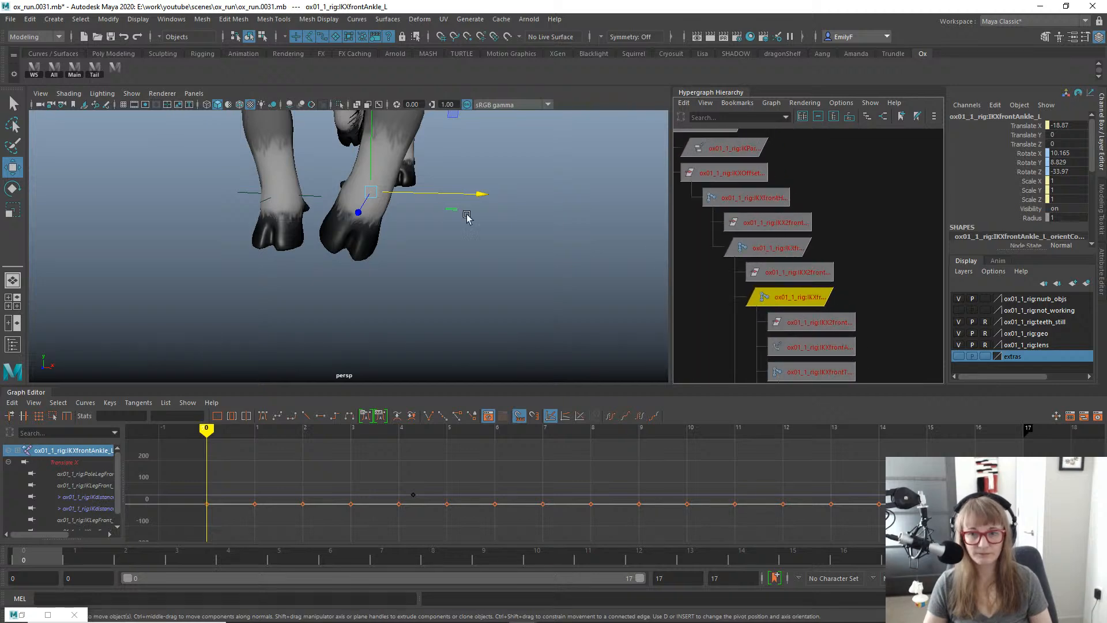
# Create a locator and set its Local Scale X, Y and Z to 10.
pyautogui.press('space')
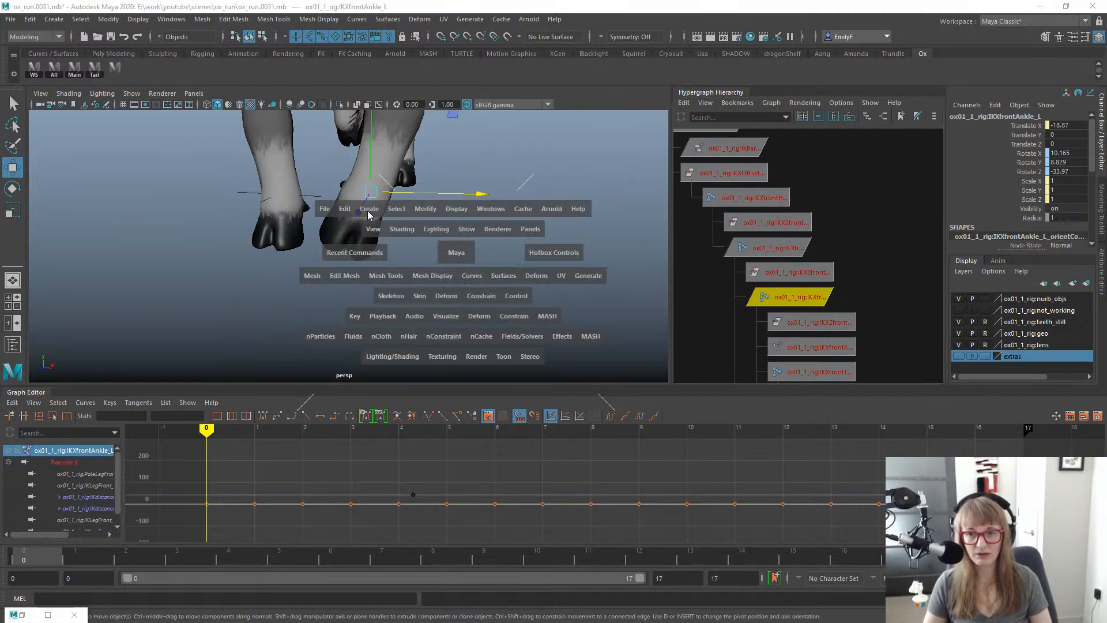
pyautogui.moveTo(370, 215); pyautogui.dragTo(415, 382)
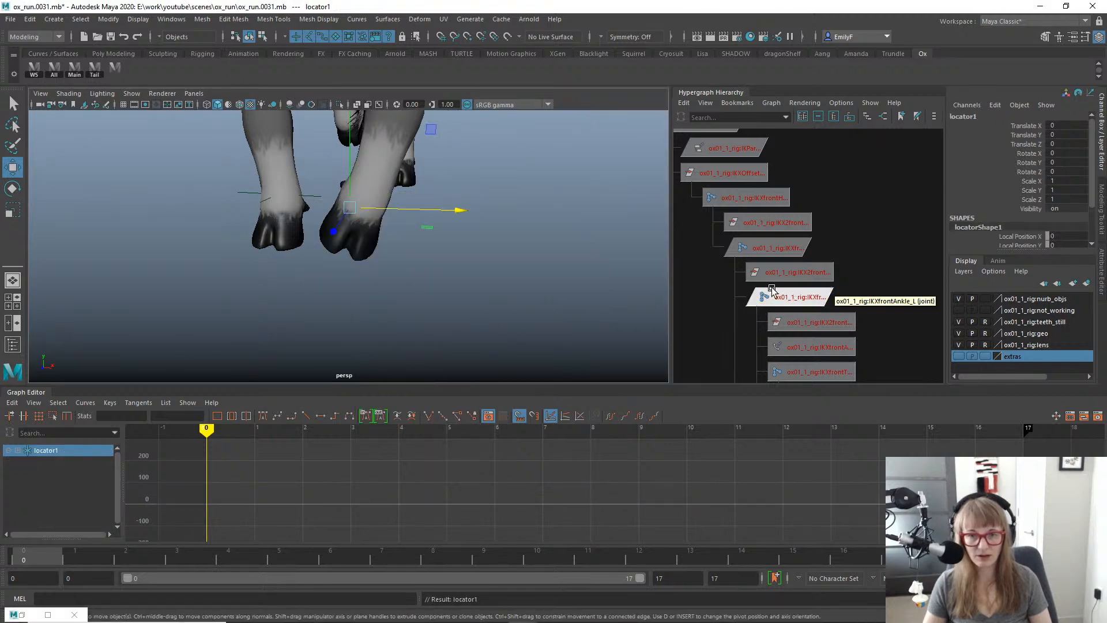
pyautogui.keyDown('alt'); pyautogui.moveTo(394, 259); pyautogui.dragTo(422, 257); pyautogui.keyUp('alt')
pyautogui.scroll(-1, 1008, 188)
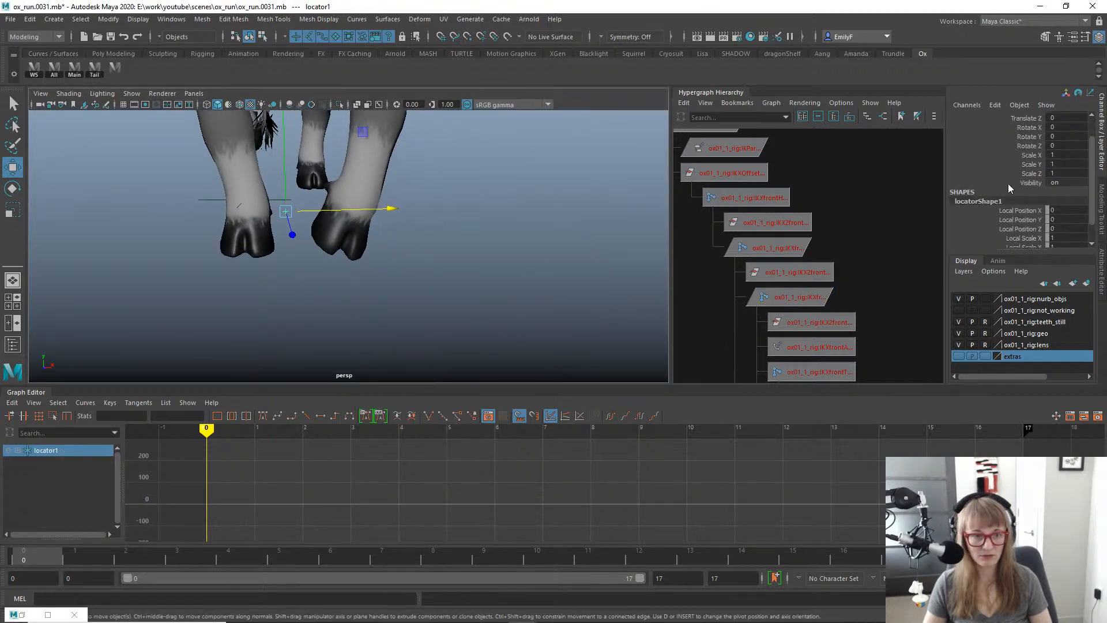
pyautogui.scroll(-1, 1008, 184)
pyautogui.moveTo(1058, 215); pyautogui.dragTo(1064, 225)
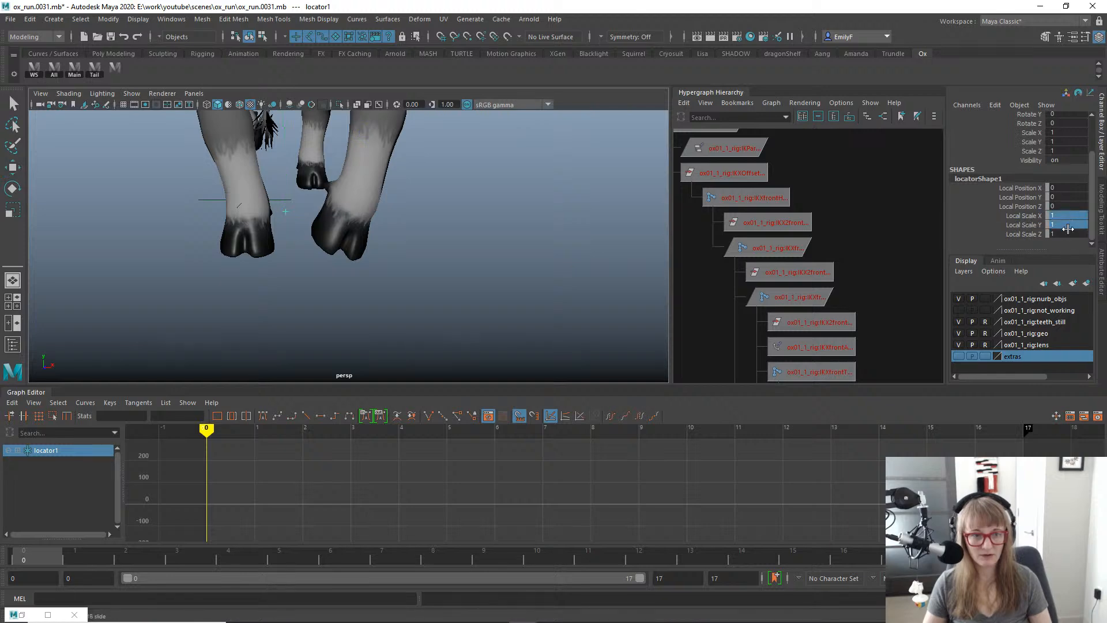
pyautogui.click(1062, 233)
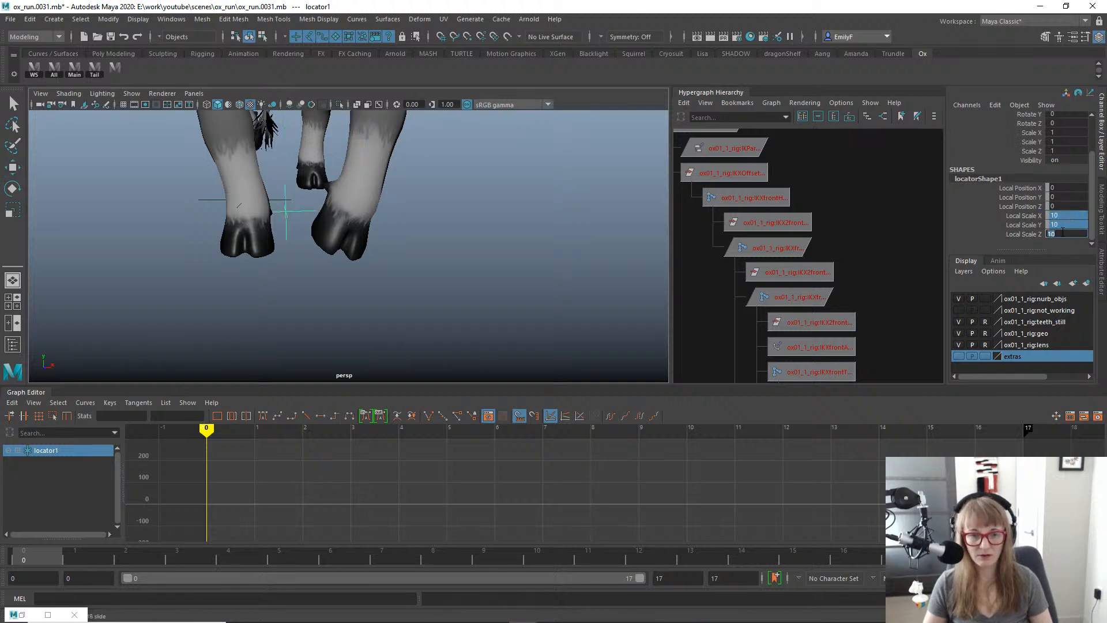
# Parent constrain the locator to the front left ankle joint on all translate and rotate axes, without maintaining offset.
pyautogui.click(787, 297)
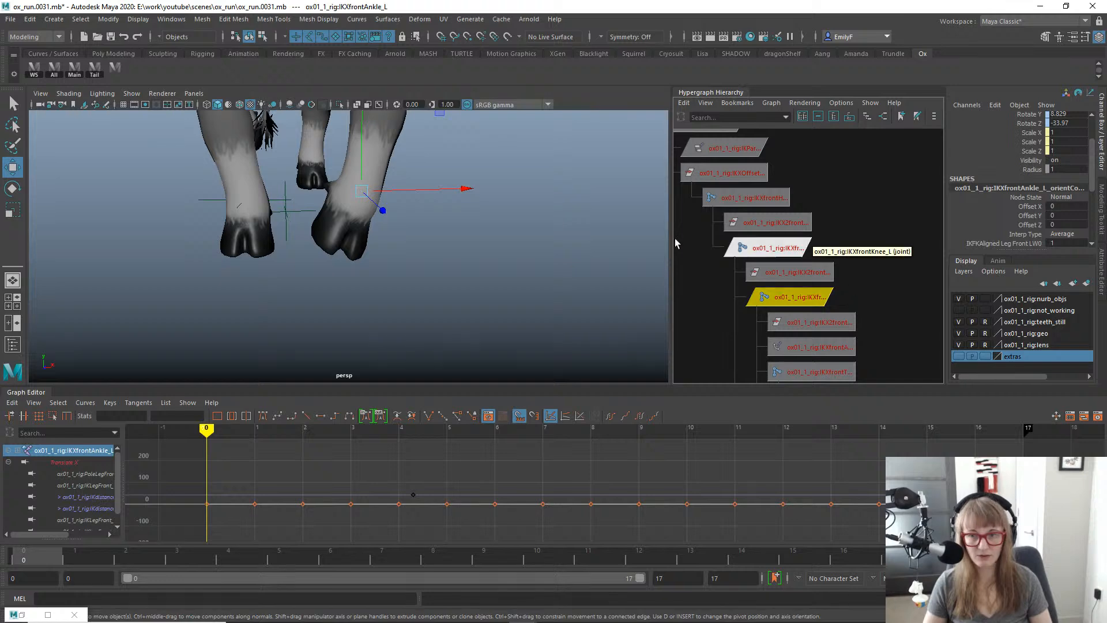
pyautogui.keyDown('alt'); pyautogui.moveTo(456, 216); pyautogui.dragTo(320, 220); pyautogui.keyUp('alt')
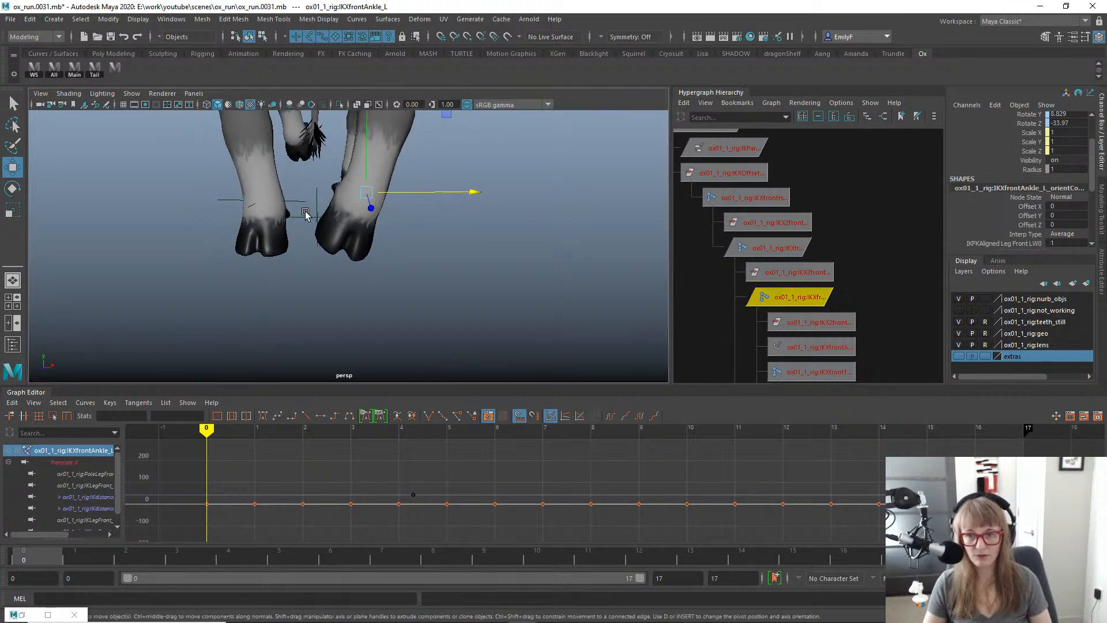
pyautogui.click(319, 195)
pyautogui.press('space')
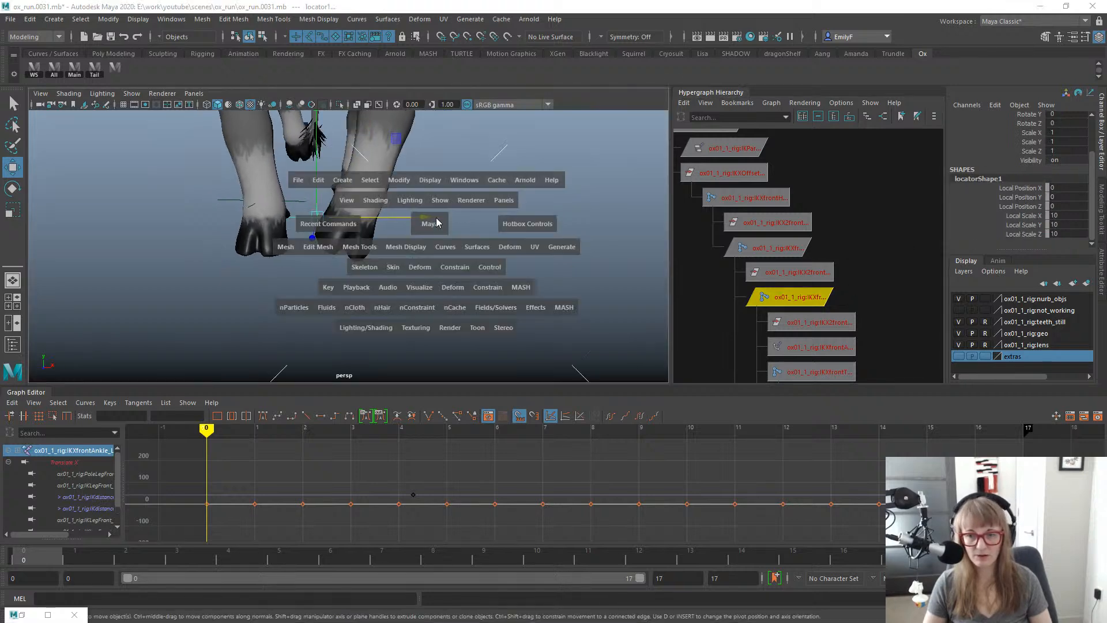
pyautogui.click(455, 267)
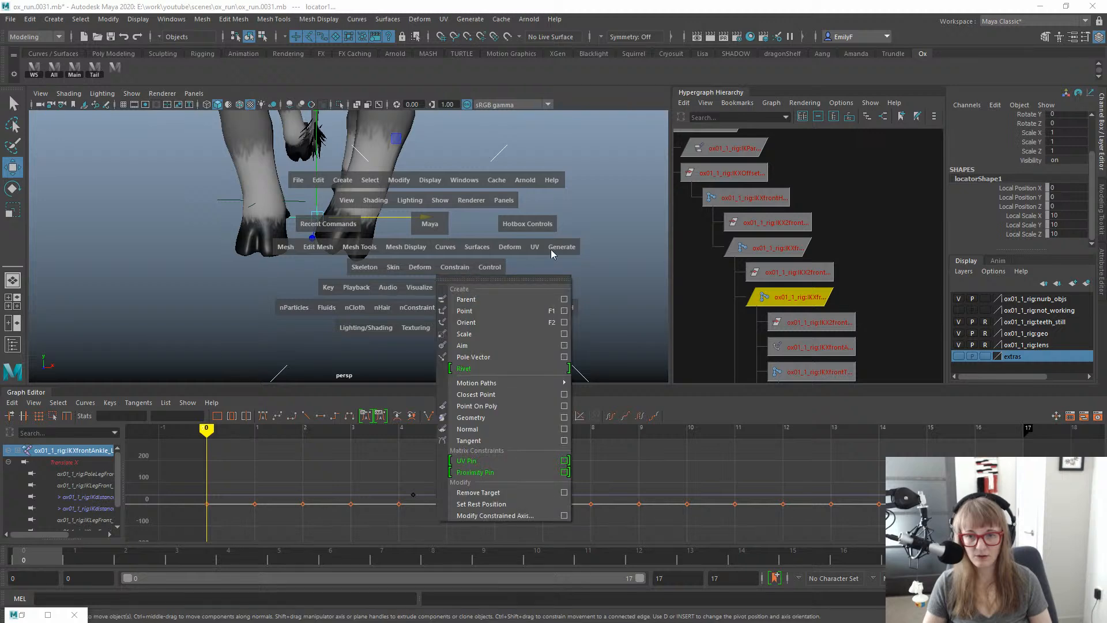
pyautogui.click(563, 300)
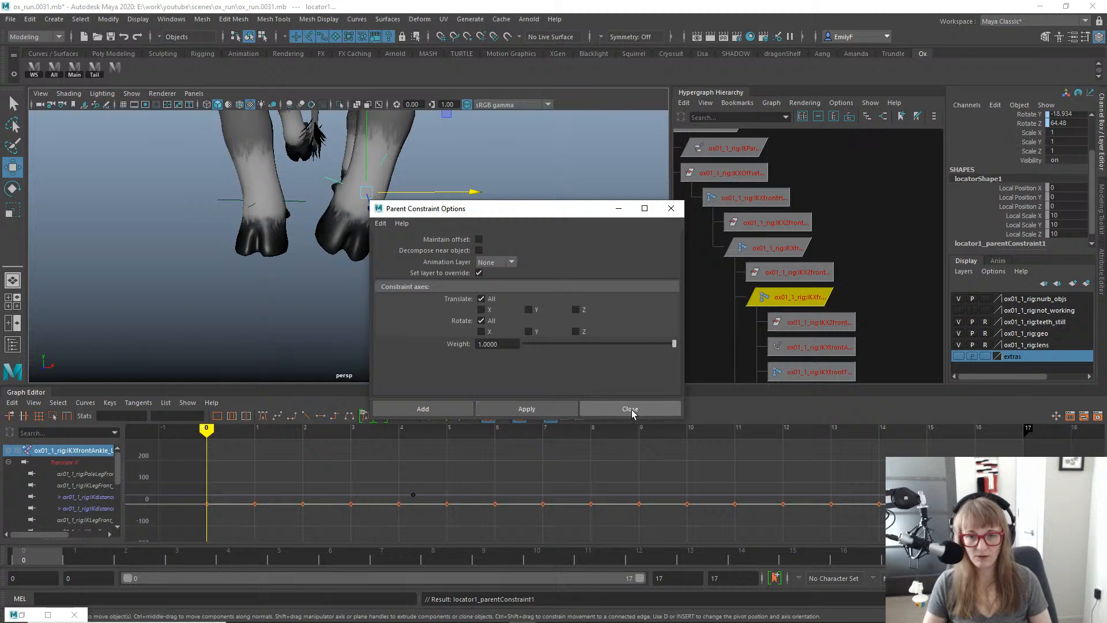
pyautogui.click(631, 409)
# Bake the locator's translate and rotate channels over the frame range 0 to 17.
pyautogui.click(863, 295)
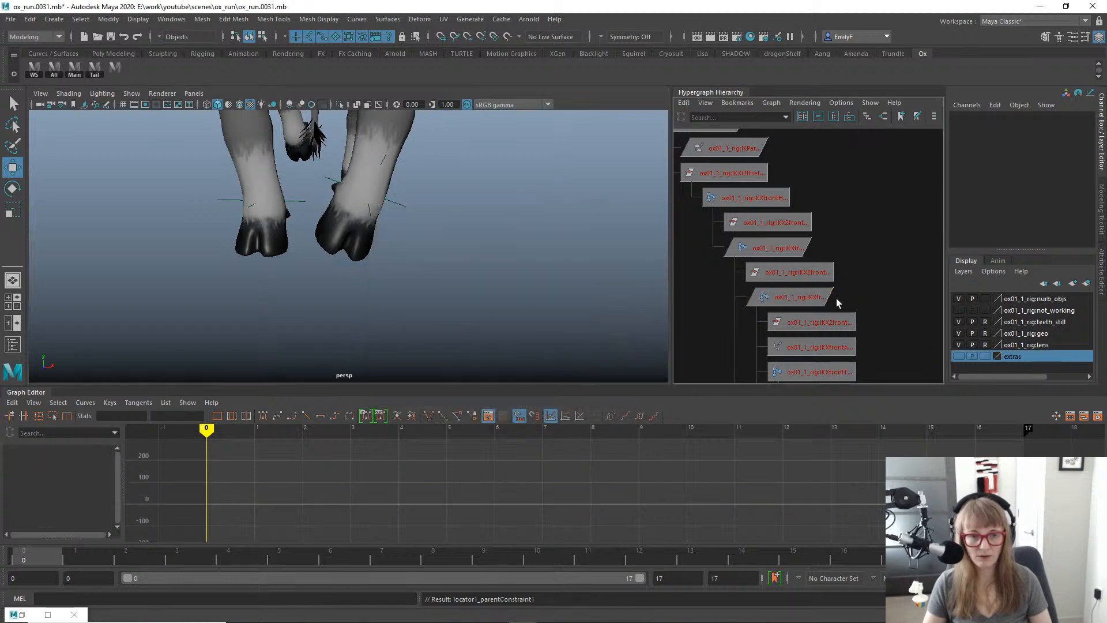
pyautogui.click(396, 193)
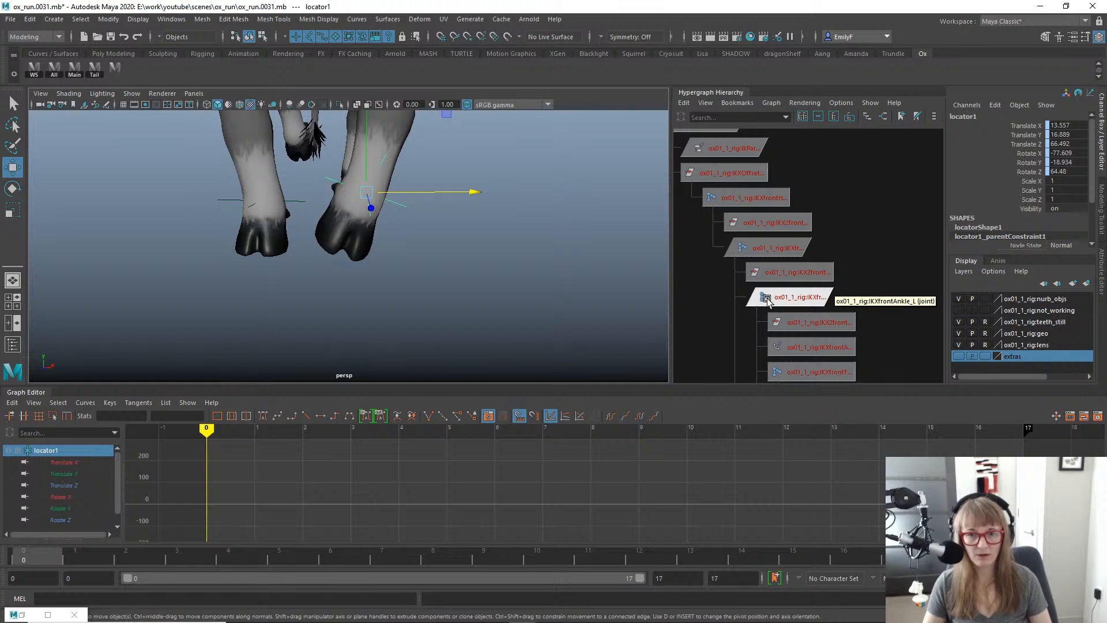
pyautogui.moveTo(1016, 124); pyautogui.dragTo(993, 173)
pyautogui.hotkey('ctrl', 'b')
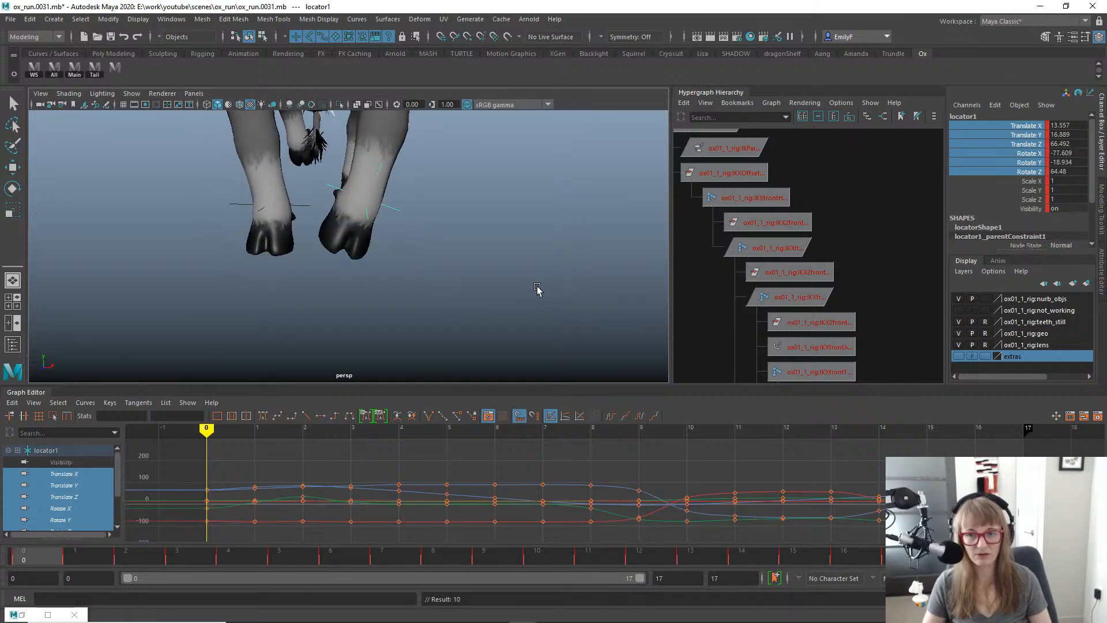
pyautogui.scroll(-8, 670, 471)
pyautogui.keyDown('alt'); pyautogui.keyDown('shift'); pyautogui.moveTo(670, 468); pyautogui.dragTo(648, 467, button='right'); pyautogui.keyUp('shift'); pyautogui.keyUp('alt')
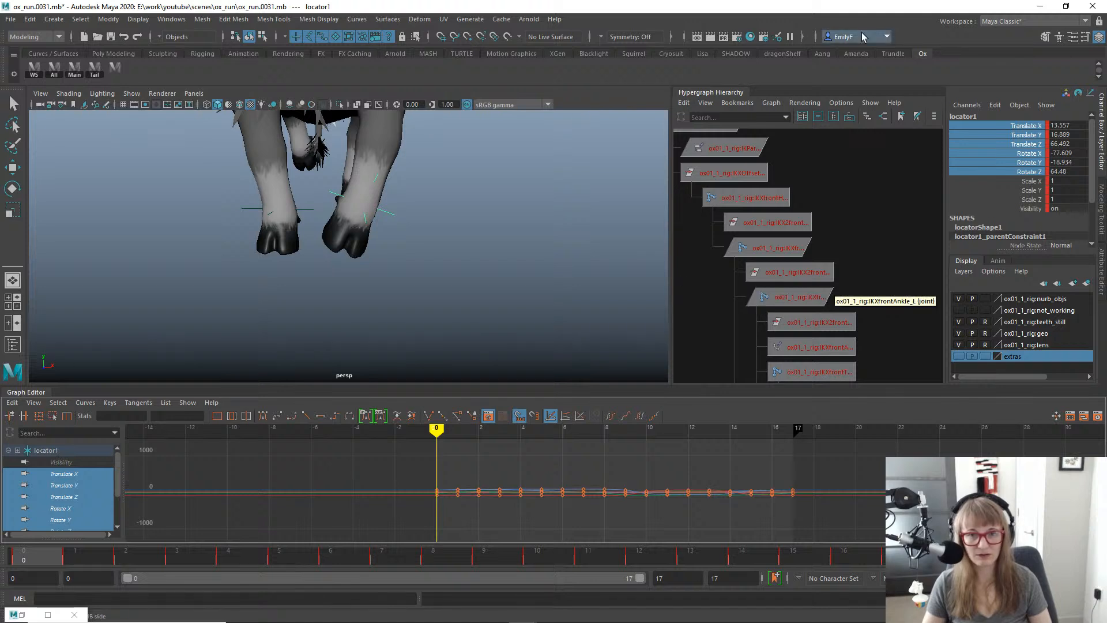
# Graph the locator's input and output connections in the Hypergraph and delete its parent constraint node.
pyautogui.click(885, 117)
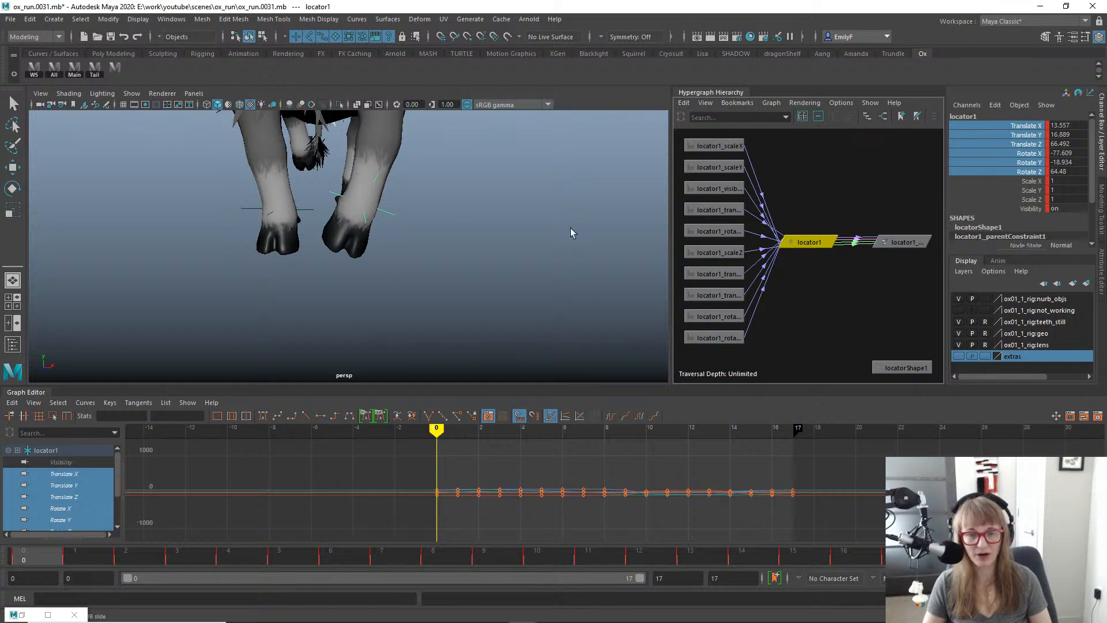
pyautogui.keyDown('alt'); pyautogui.moveTo(805, 290); pyautogui.dragTo(764, 293, button='middle'); pyautogui.keyUp('alt')
pyautogui.keyDown('alt'); pyautogui.moveTo(770, 254); pyautogui.dragTo(804, 241, button='right'); pyautogui.keyUp('alt')
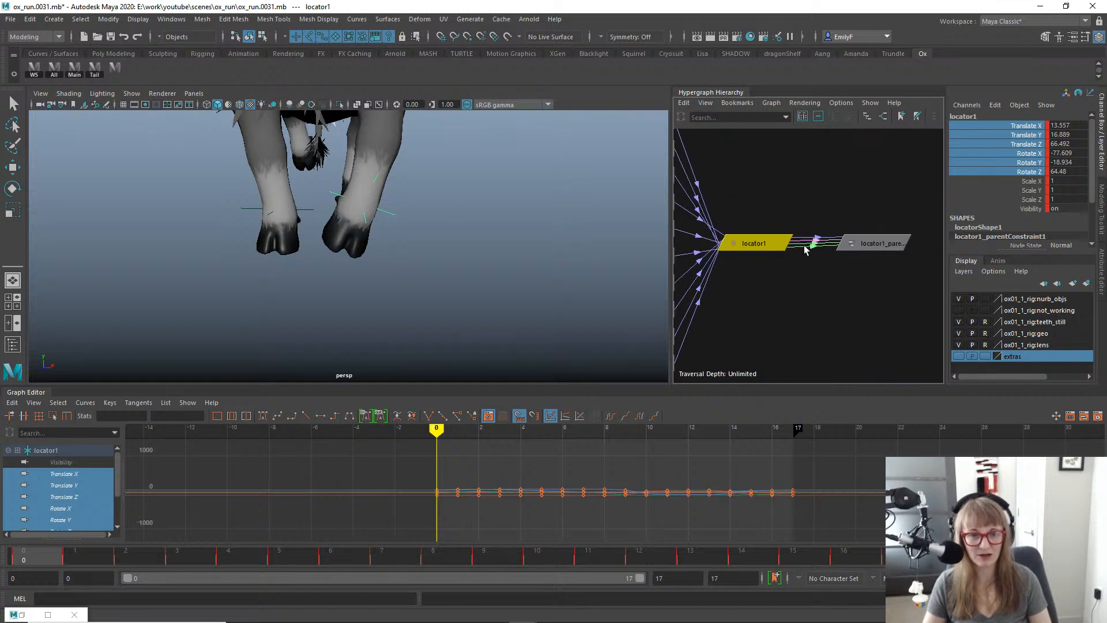
pyautogui.keyDown('alt'); pyautogui.moveTo(758, 276); pyautogui.dragTo(826, 241, button='middle'); pyautogui.keyUp('alt')
pyautogui.moveTo(827, 241)
pyautogui.keyDown('alt'); pyautogui.mouseDown(button='right')
pyautogui.moveTo(810, 240)
pyautogui.moveTo(836, 244)
pyautogui.mouseUp(button='right'); pyautogui.keyUp('alt')
pyautogui.keyDown('alt'); pyautogui.moveTo(823, 240); pyautogui.dragTo(716, 273, button='middle'); pyautogui.keyUp('alt')
pyautogui.keyDown('alt'); pyautogui.moveTo(803, 203); pyautogui.dragTo(842, 157, button='middle'); pyautogui.keyUp('alt')
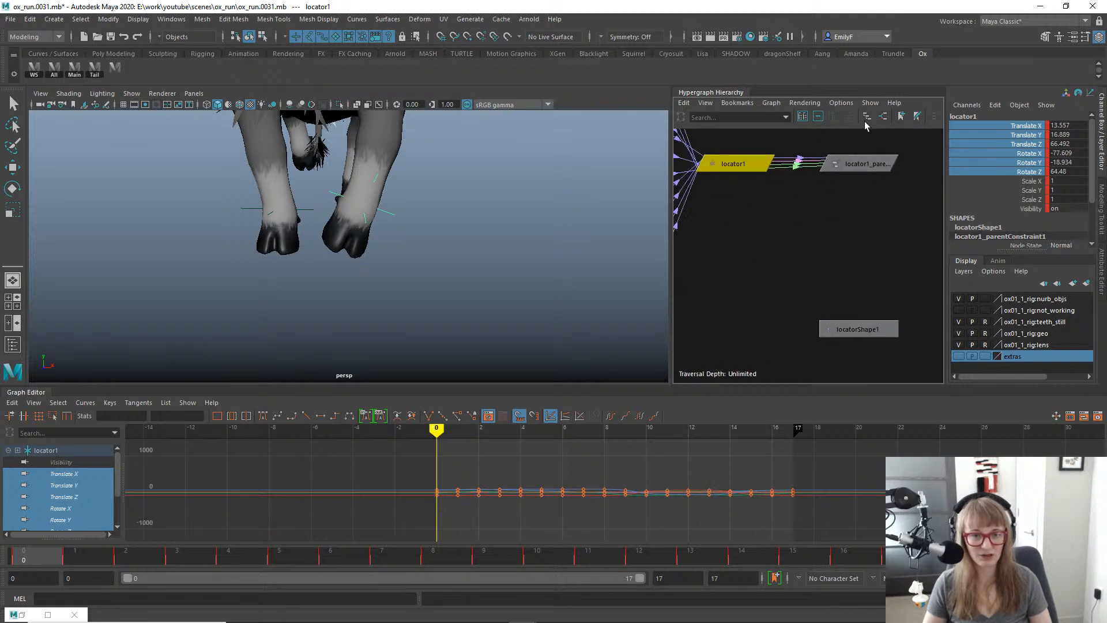
pyautogui.click(875, 162)
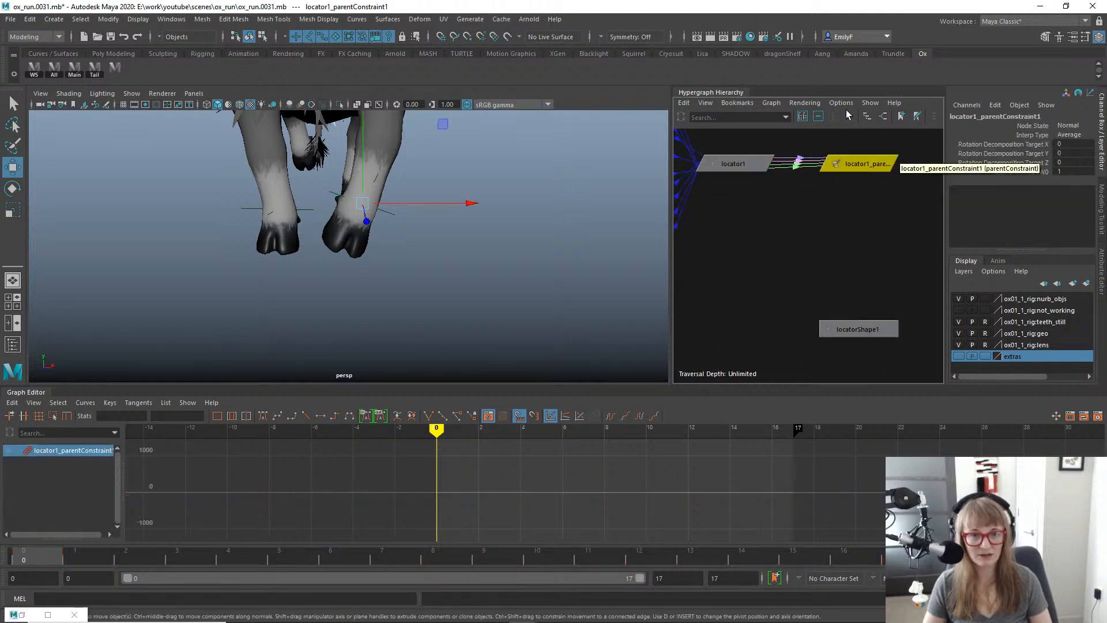
pyautogui.click(881, 115)
pyautogui.keyDown('alt'); pyautogui.moveTo(789, 263); pyautogui.dragTo(566, 234, button='middle'); pyautogui.keyUp('alt')
pyautogui.keyDown('alt'); pyautogui.moveTo(902, 225); pyautogui.dragTo(744, 257, button='middle'); pyautogui.keyUp('alt')
pyautogui.moveTo(846, 207); pyautogui.dragTo(868, 246)
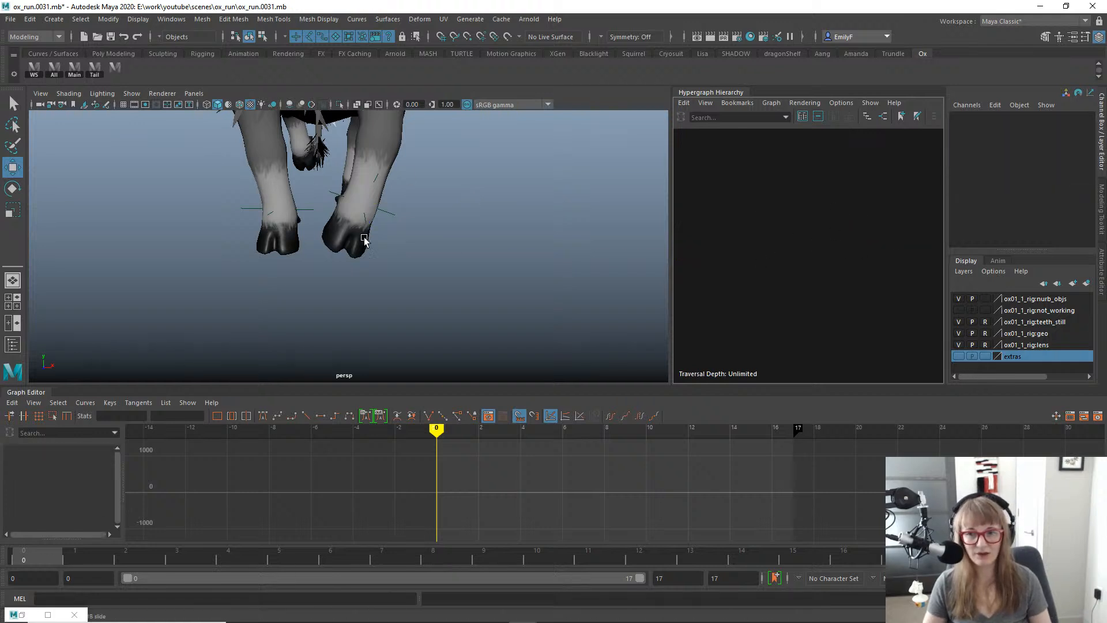
# Check the locator's connections, return to the scene hierarchy and select the front left ankle joint.
pyautogui.click(388, 223)
pyautogui.click(882, 117)
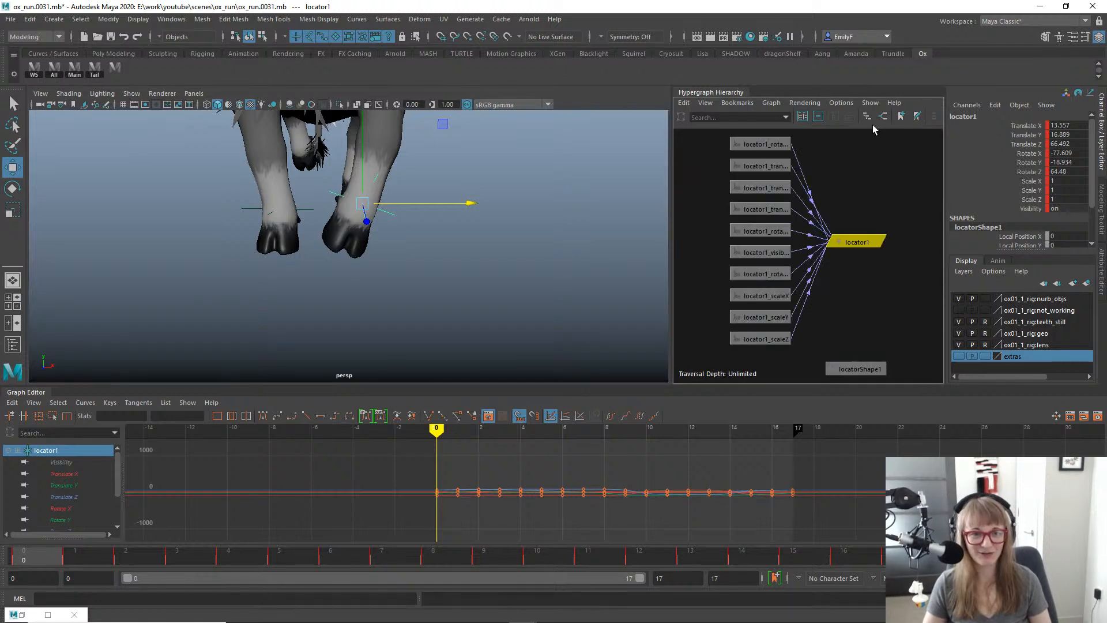
pyautogui.click(868, 115)
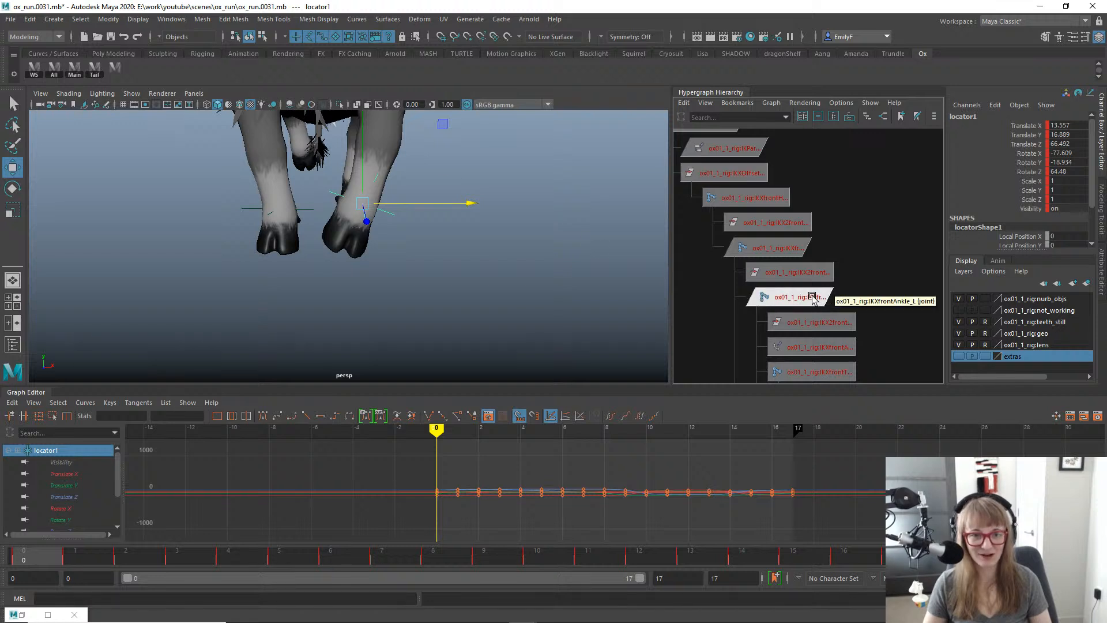
pyautogui.click(813, 298)
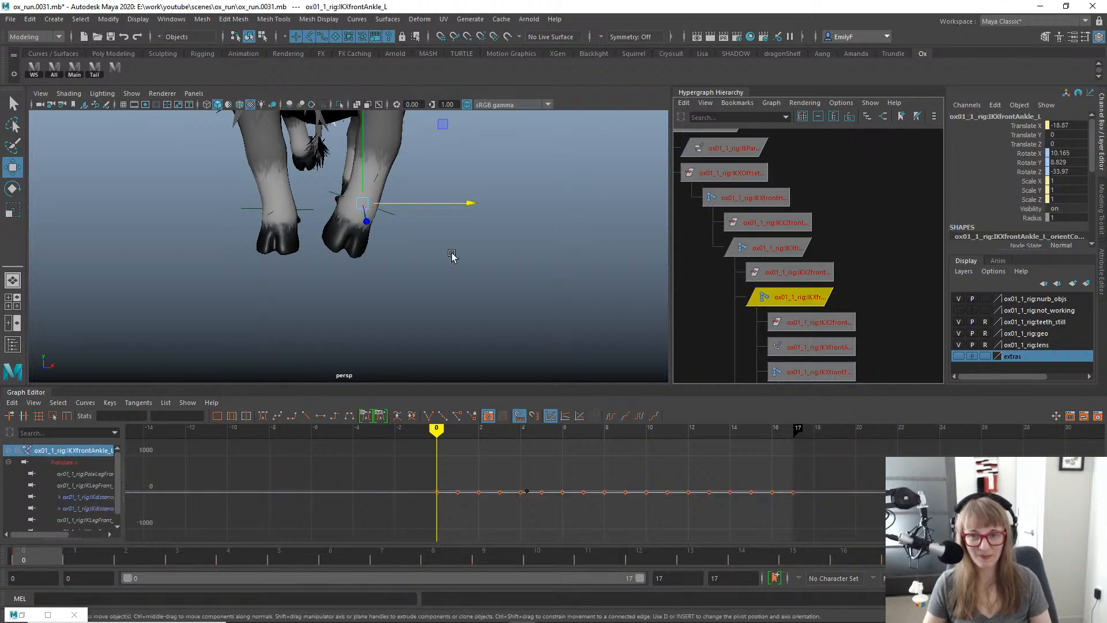
# Parent constrain the locator to the front left ankle joint on all translate and rotate axes, without maintaining offset.
pyautogui.keyDown('shift'); pyautogui.click(386, 212); pyautogui.keyUp('shift')
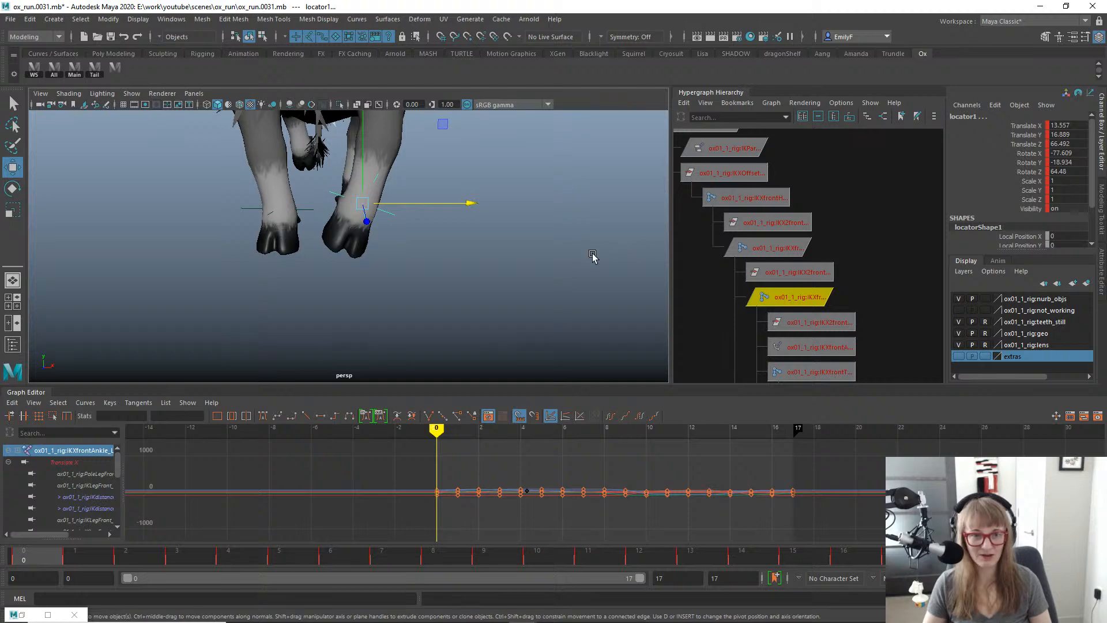
pyautogui.press('space')
pyautogui.click(578, 312)
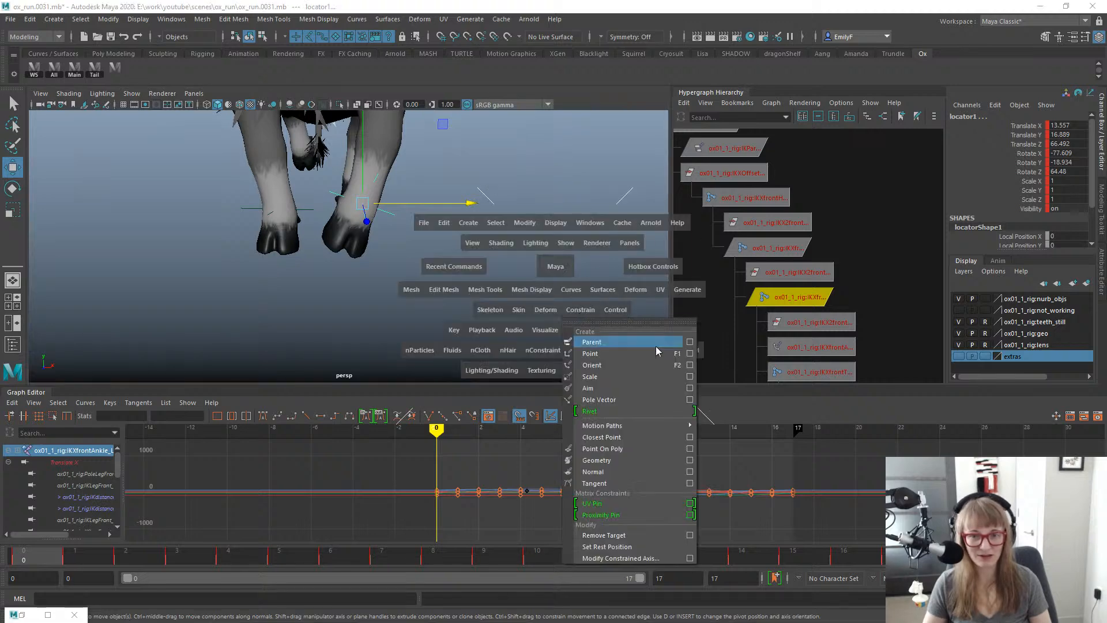
pyautogui.click(692, 341)
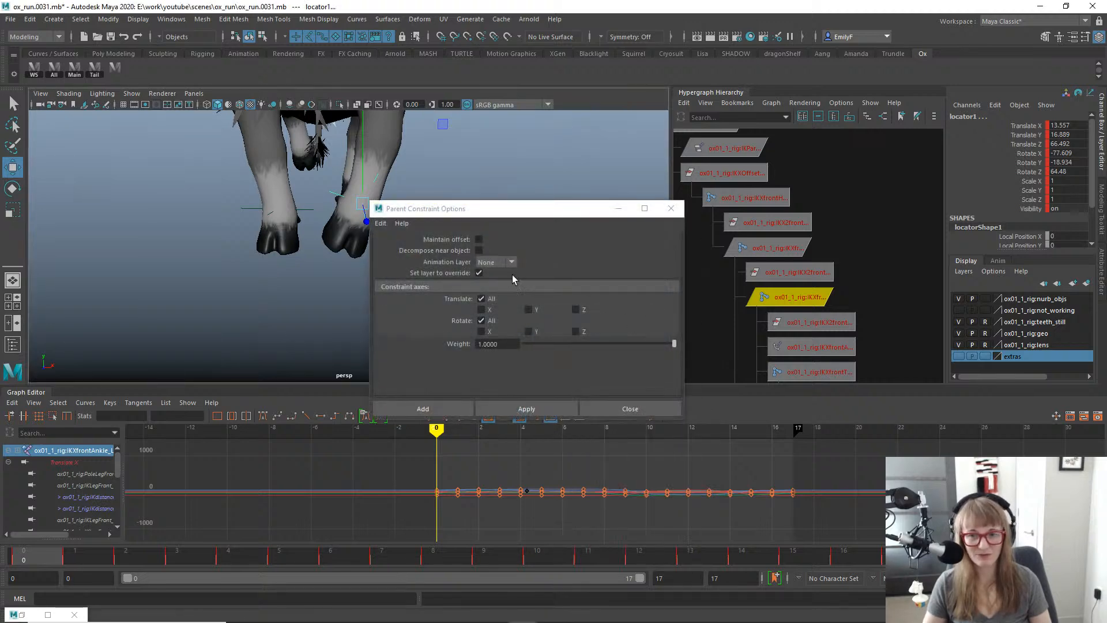
pyautogui.click(529, 409)
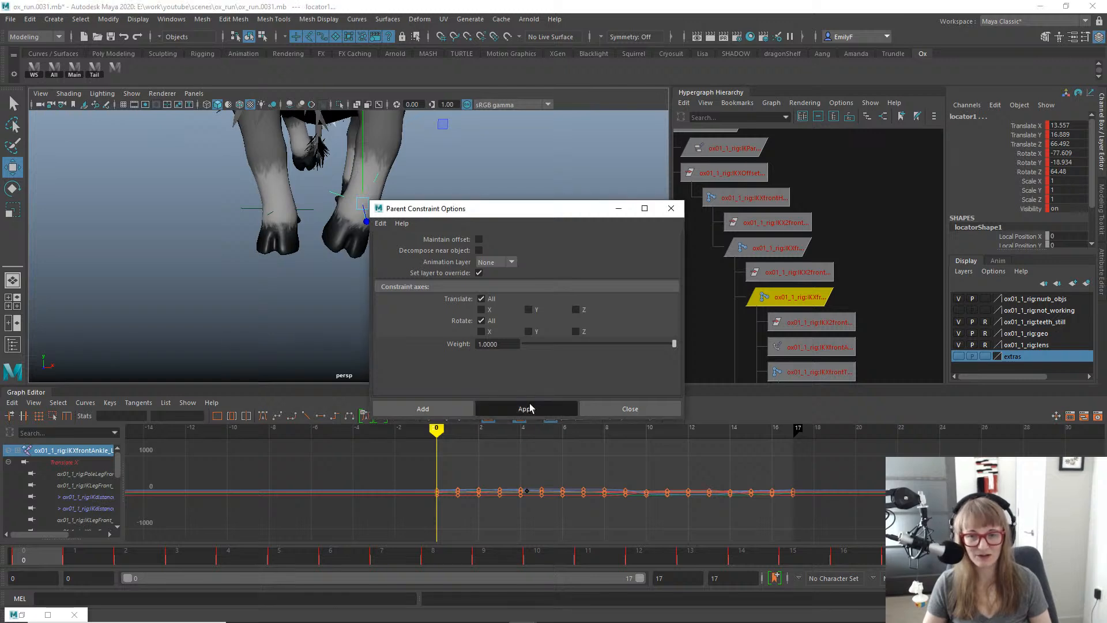
pyautogui.click(643, 410)
# Create motion trails for the selected front left ankle joint and its locator.
pyautogui.keyDown('alt'); pyautogui.moveTo(469, 287); pyautogui.dragTo(452, 267); pyautogui.keyUp('alt')
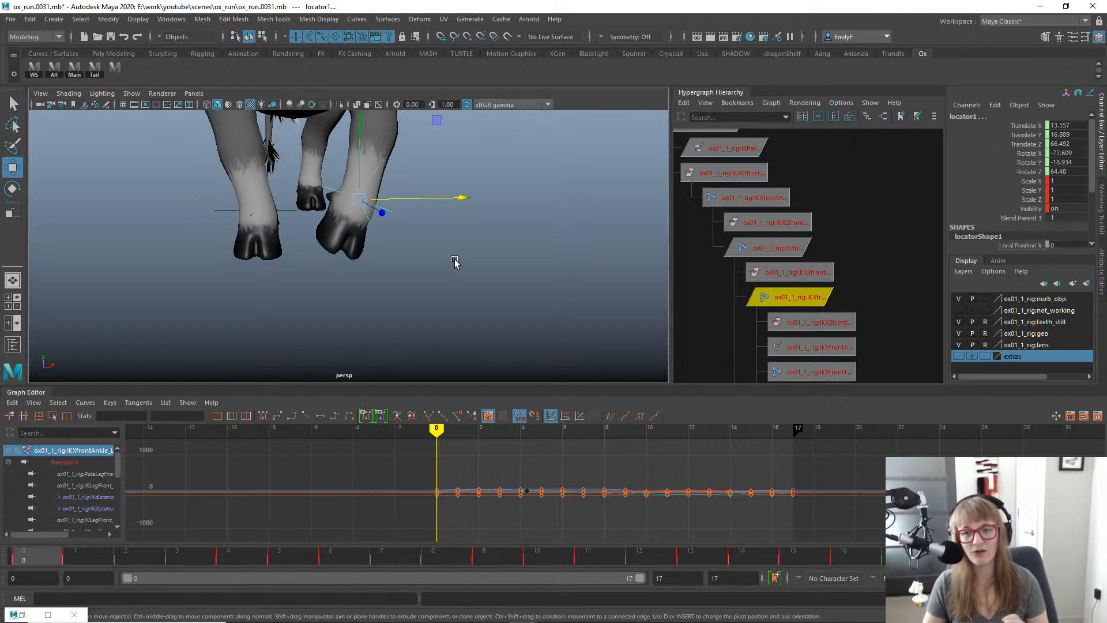
pyautogui.keyDown('alt'); pyautogui.moveTo(455, 263); pyautogui.dragTo(494, 271); pyautogui.keyUp('alt')
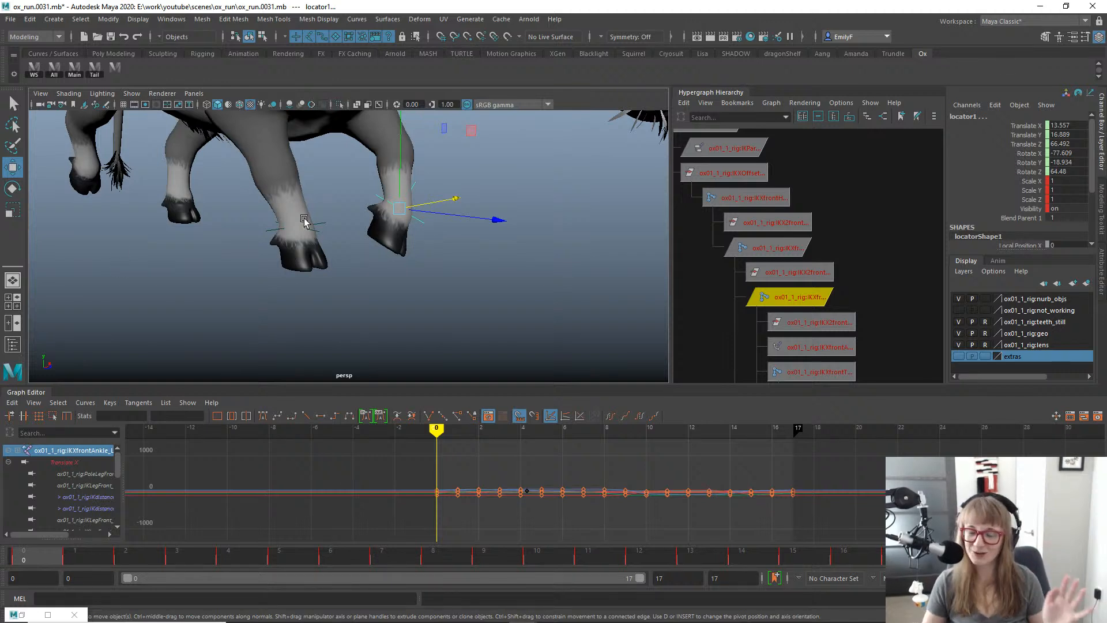
pyautogui.keyDown('alt'); pyautogui.moveTo(304, 221); pyautogui.dragTo(510, 231, button='right'); pyautogui.keyUp('alt')
pyautogui.keyDown('alt'); pyautogui.moveTo(495, 248); pyautogui.dragTo(497, 319, button='middle'); pyautogui.keyUp('alt')
pyautogui.keyDown('alt'); pyautogui.moveTo(496, 319); pyautogui.dragTo(361, 336, button='right'); pyautogui.keyUp('alt')
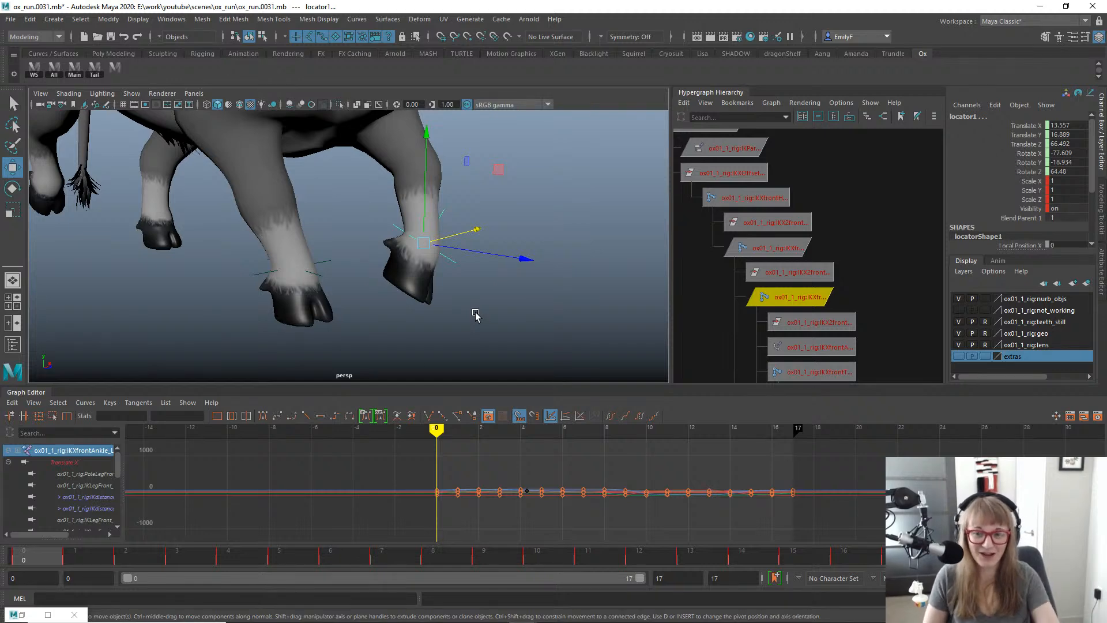
pyautogui.keyDown('alt'); pyautogui.moveTo(471, 242); pyautogui.dragTo(509, 239, button='right'); pyautogui.keyUp('alt')
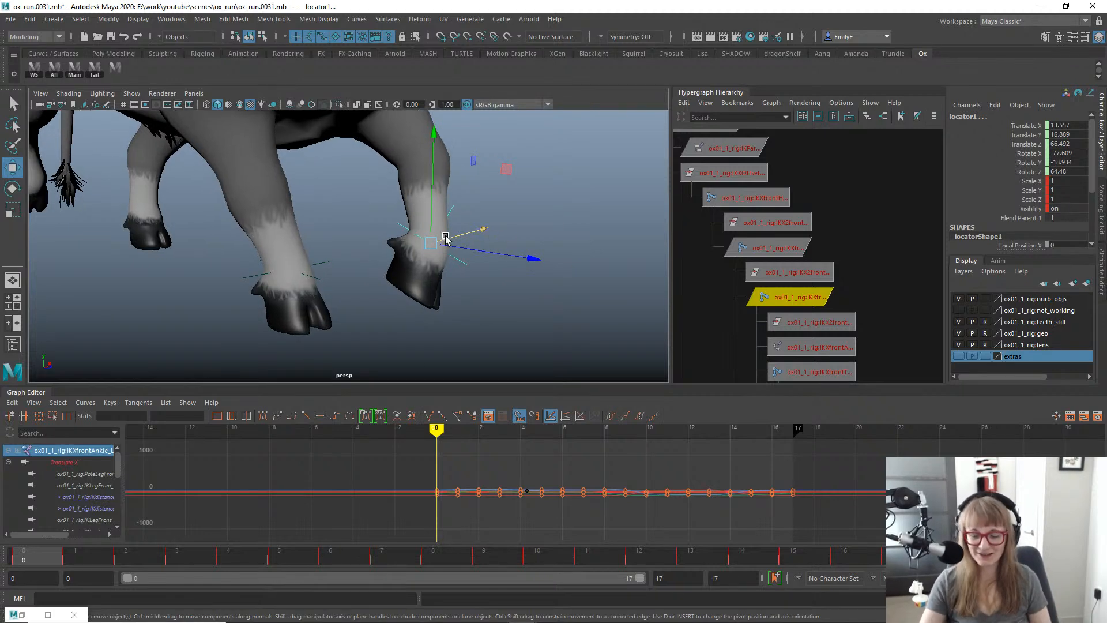
pyautogui.press('g')
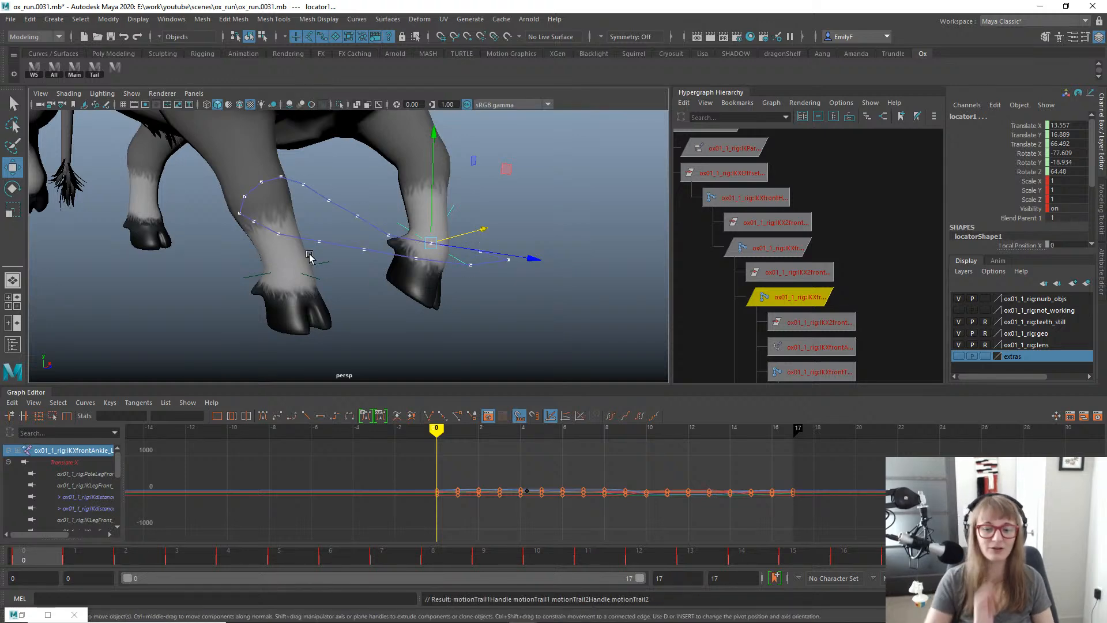
# Select the front left leg's IK control and play the run cycle from the side view.
pyautogui.keyDown('alt'); pyautogui.moveTo(332, 251); pyautogui.dragTo(208, 233); pyautogui.keyUp('alt')
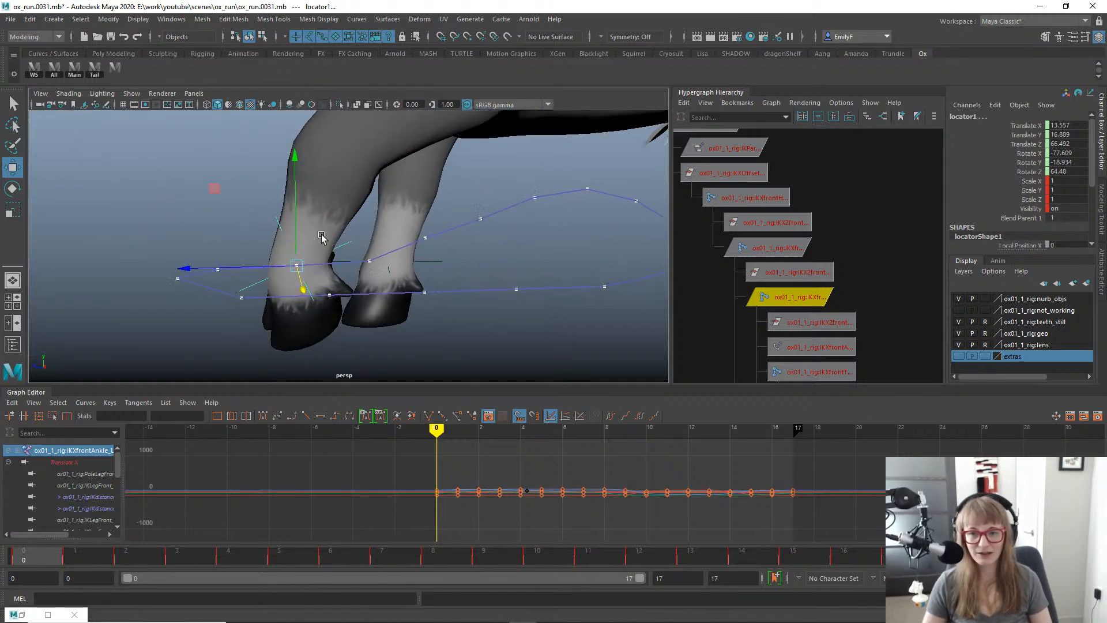
pyautogui.keyDown('alt'); pyautogui.moveTo(321, 239); pyautogui.dragTo(384, 219, button='middle'); pyautogui.keyUp('alt')
pyautogui.press('q')
pyautogui.hotkey('alt', '1')
pyautogui.click(333, 210)
pyautogui.press('w')
pyautogui.hotkey('alt', '1')
pyautogui.press('space')
pyautogui.moveTo(474, 216); pyautogui.dragTo(517, 217)
pyautogui.keyDown('alt'); pyautogui.moveTo(514, 218); pyautogui.dragTo(455, 218, button='right'); pyautogui.keyUp('alt')
pyautogui.keyDown('alt'); pyautogui.moveTo(312, 234); pyautogui.dragTo(417, 207, button='middle'); pyautogui.keyUp('alt')
pyautogui.keyDown('alt'); pyautogui.moveTo(417, 207); pyautogui.dragTo(536, 209, button='right'); pyautogui.keyUp('alt')
pyautogui.hotkey('alt', 'v')
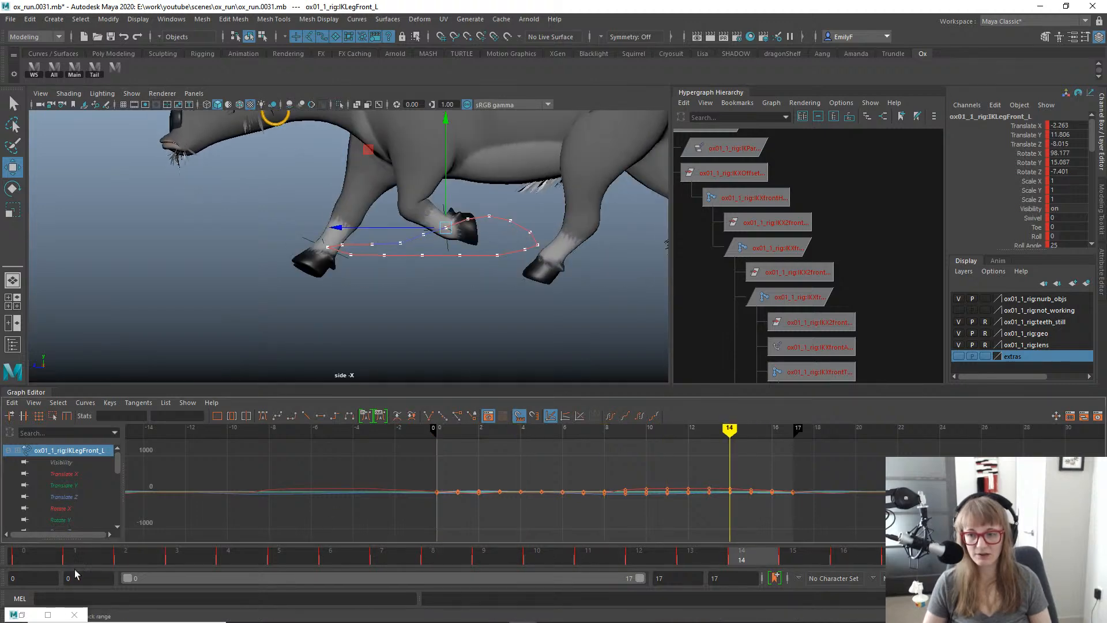
# Smooth the front left leg's side arc by setting the IK control's Translate Y to 7.576 at frame 15 and 5.712 at frame 16.
pyautogui.moveTo(26, 559); pyautogui.dragTo(793, 552)
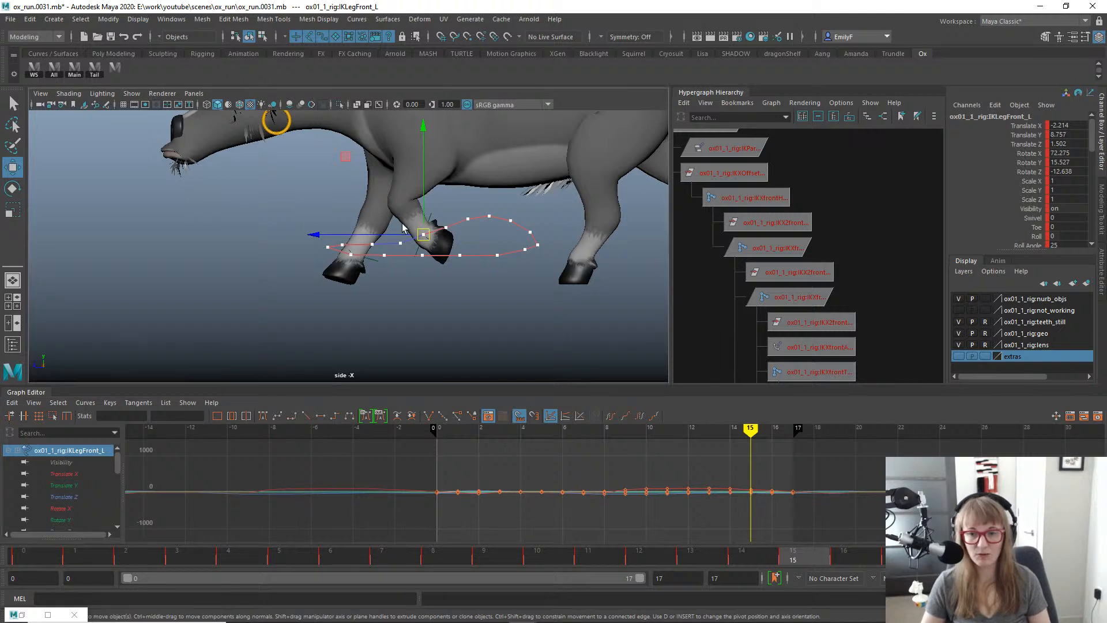
pyautogui.keyDown('alt'); pyautogui.moveTo(404, 228); pyautogui.dragTo(470, 145, button='right'); pyautogui.keyUp('alt')
pyautogui.moveTo(441, 122); pyautogui.dragTo(442, 127)
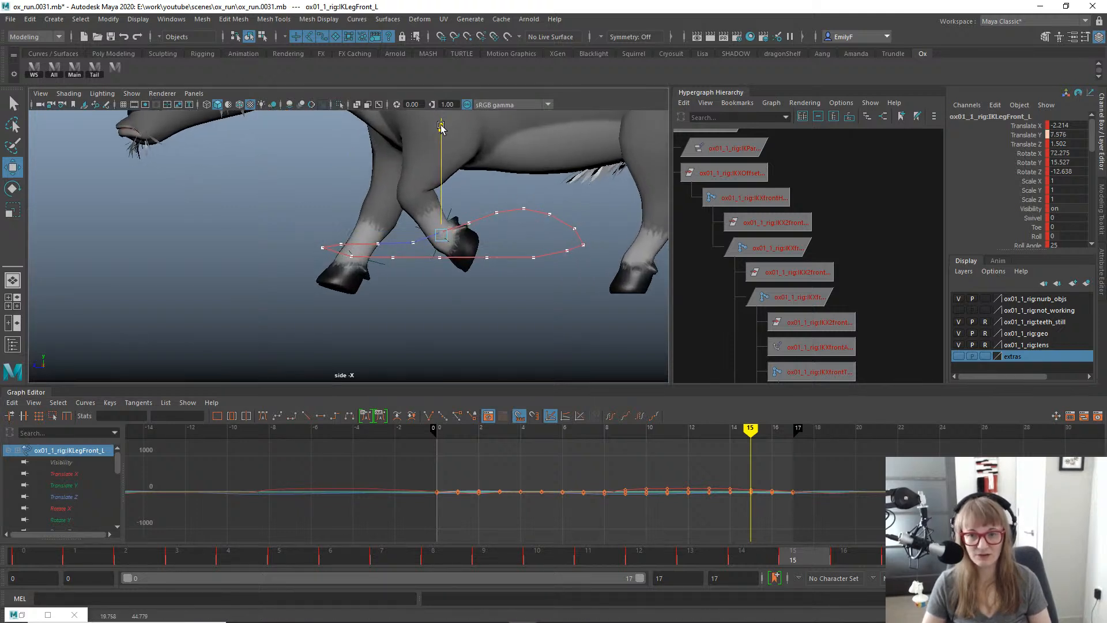
pyautogui.press('.')
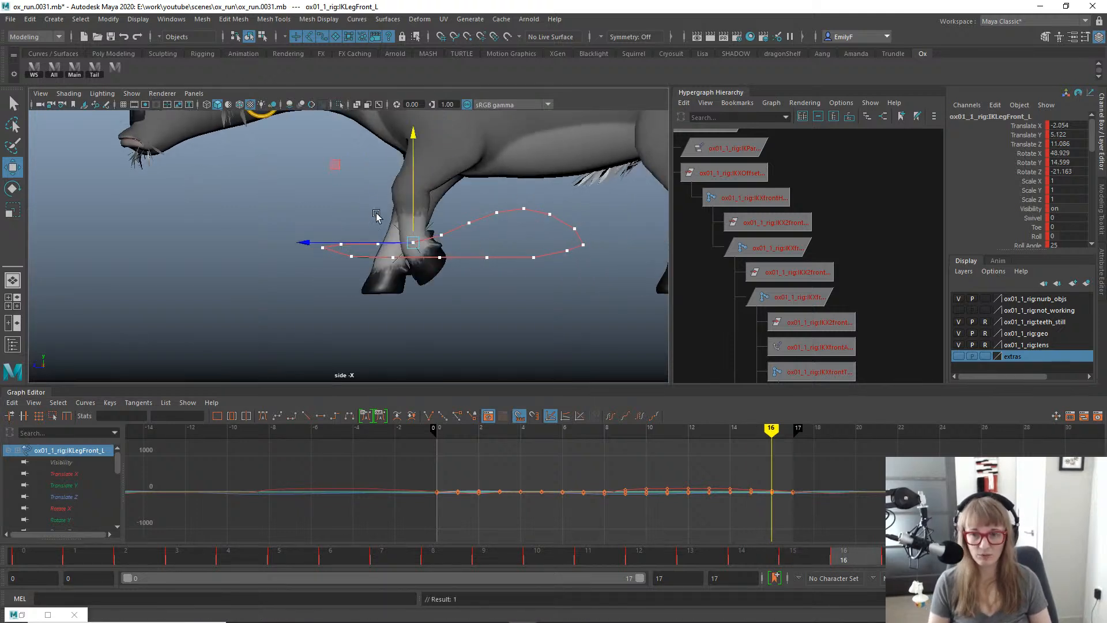
pyautogui.moveTo(412, 147); pyautogui.dragTo(414, 135)
pyautogui.press('s')
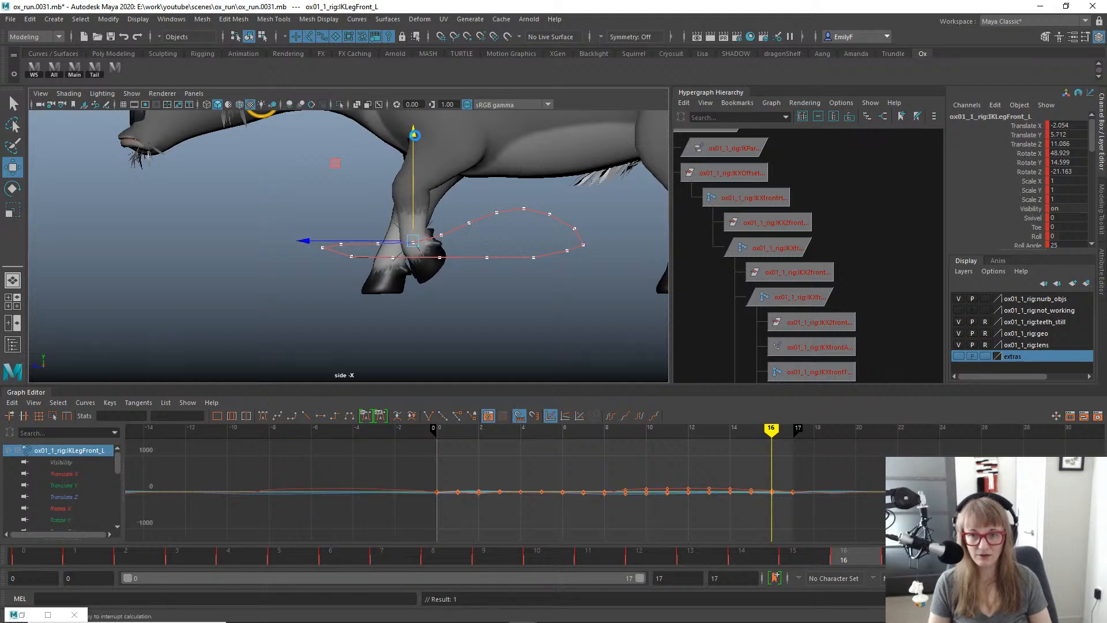
# Step through the cycle frame by frame in the side view to examine the front left leg's arc.
pyautogui.press(',')
pyautogui.press(',')
pyautogui.press(',')
pyautogui.press('.')
pyautogui.press('.')
pyautogui.press('.')
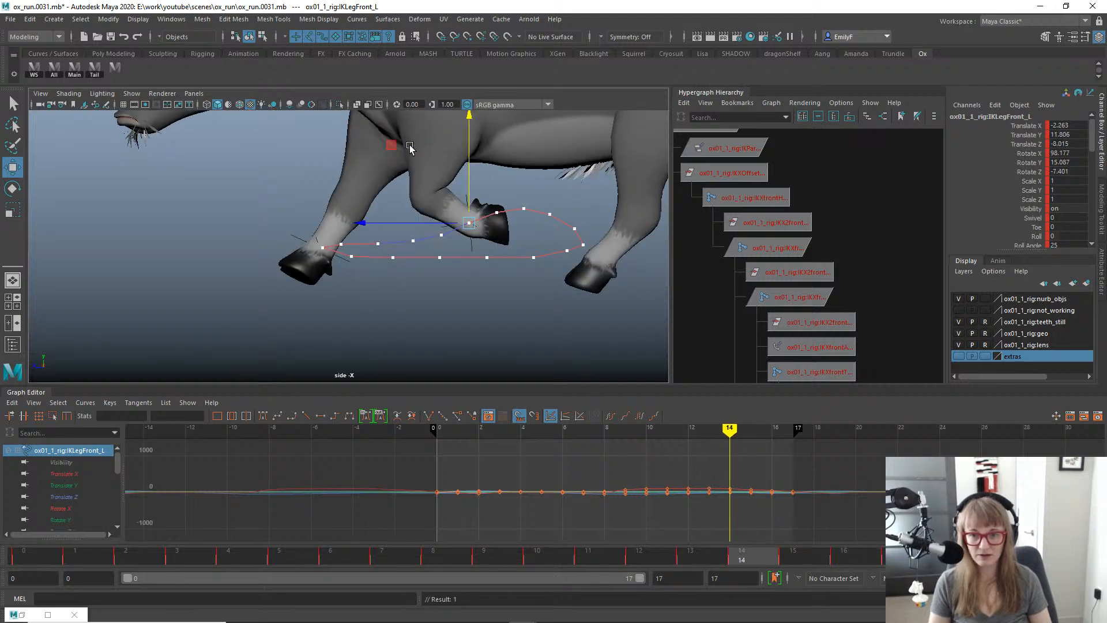
pyautogui.press('.')
pyautogui.press('.')
pyautogui.press('.')
pyautogui.press('.')
pyautogui.press('.')
pyautogui.press('.')
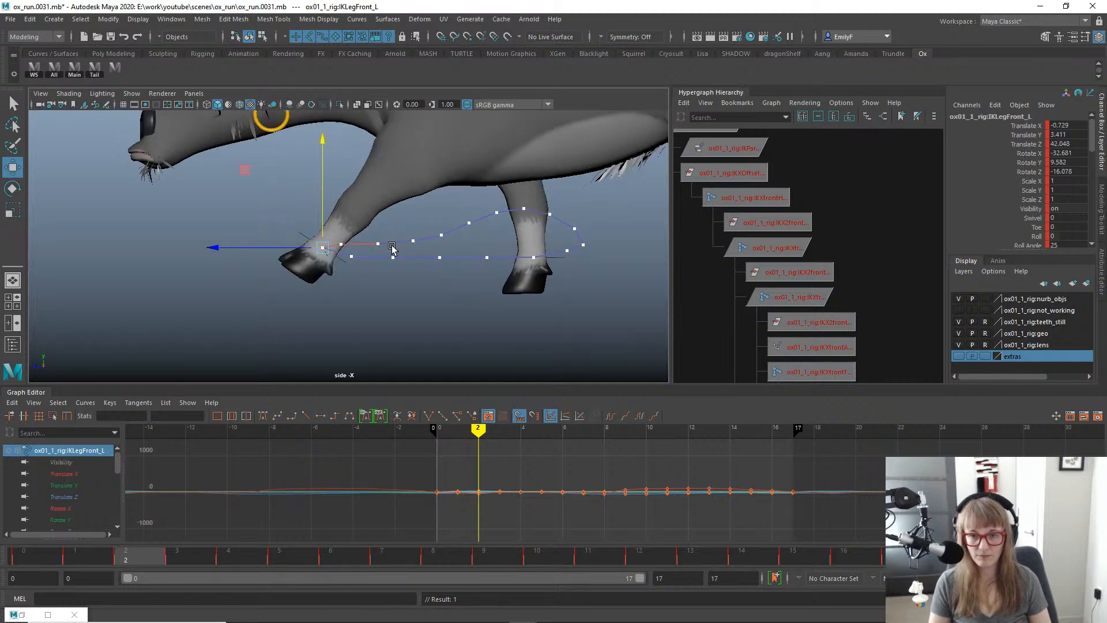
pyautogui.press('.')
pyautogui.press('.')
pyautogui.press('.')
pyautogui.press('.')
pyautogui.press('.')
pyautogui.press('.')
pyautogui.press('.')
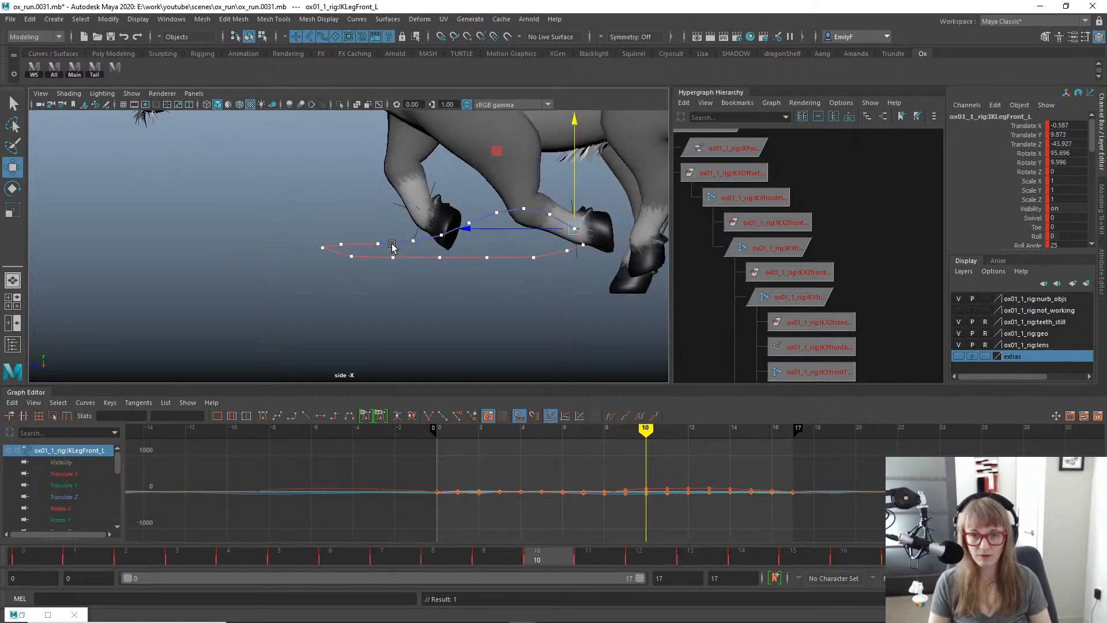
# From the front view, shift the front left leg's IK control outward at frame 9 to Translate X 0.29.
pyautogui.press('space')
pyautogui.moveTo(488, 255); pyautogui.dragTo(489, 281)
pyautogui.keyDown('alt'); pyautogui.moveTo(381, 242); pyautogui.dragTo(491, 201, button='right'); pyautogui.keyUp('alt')
pyautogui.moveTo(121, 559); pyautogui.dragTo(455, 533)
pyautogui.keyDown('alt'); pyautogui.moveTo(453, 250); pyautogui.dragTo(484, 244, button='right'); pyautogui.keyUp('alt')
pyautogui.press('.')
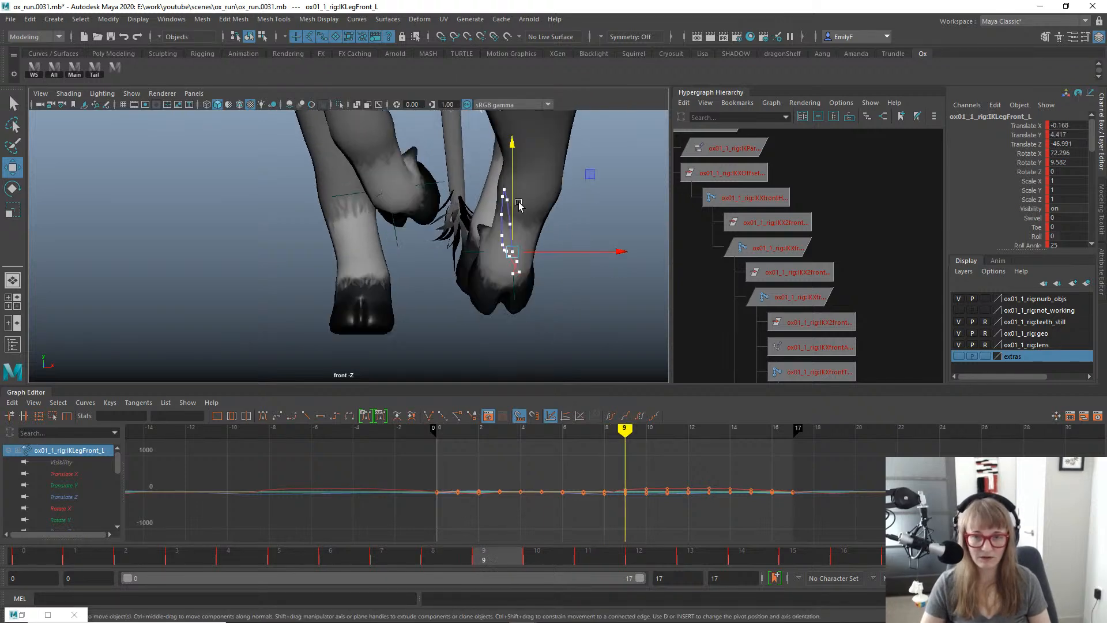
pyautogui.moveTo(586, 254); pyautogui.dragTo(610, 251)
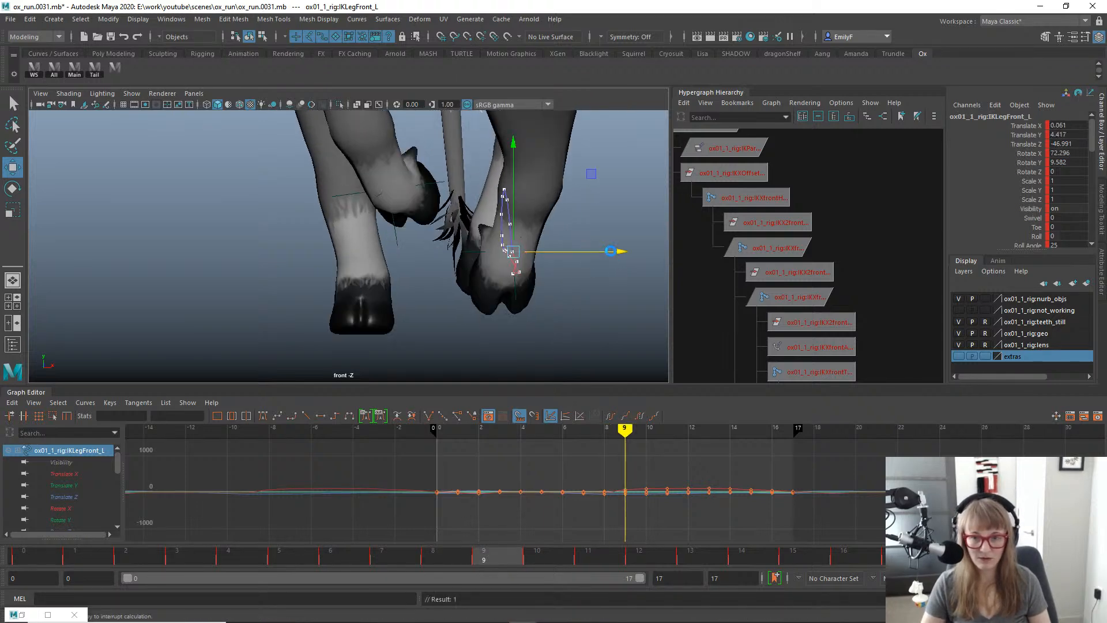
pyautogui.press(',')
pyautogui.press('.')
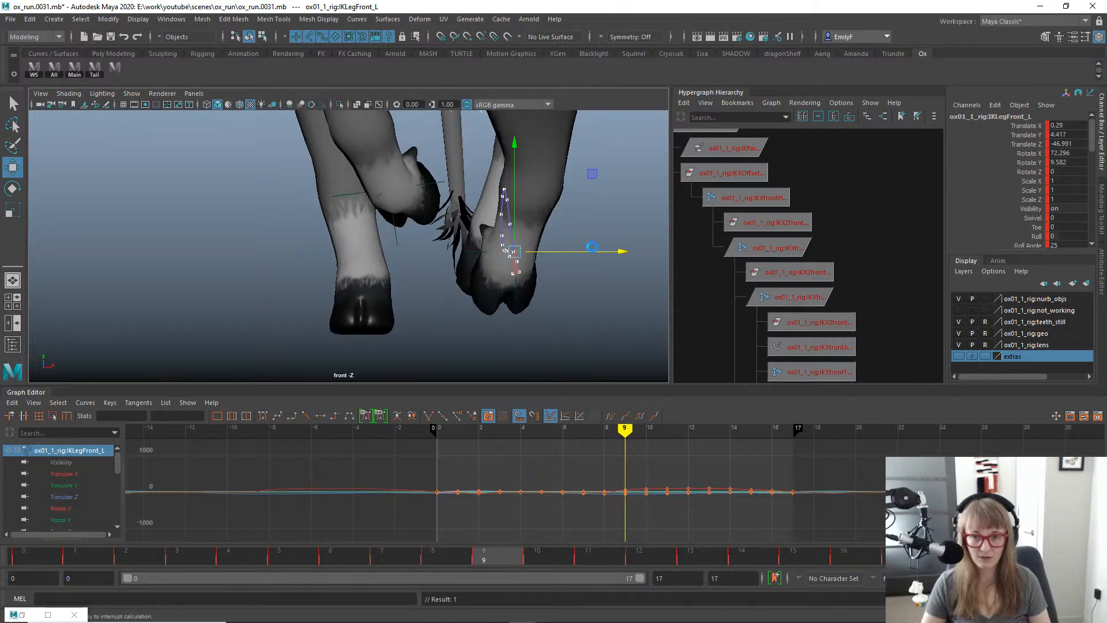
# Step through the frames from 9 onward in the front view to examine the front left leg's arc.
pyautogui.press('.')
pyautogui.press('.')
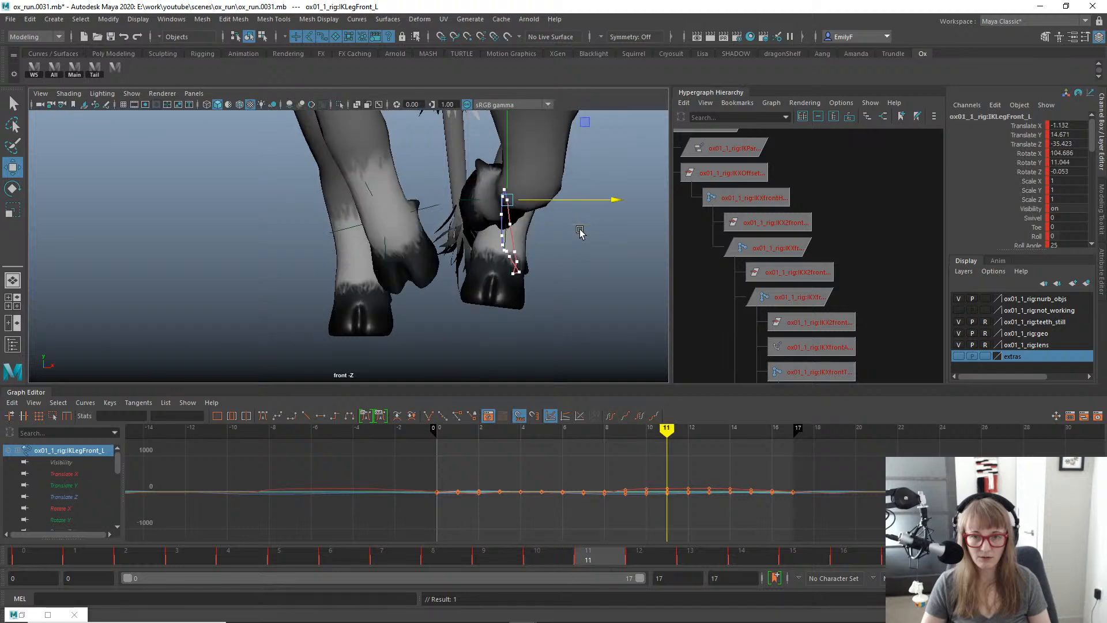
pyautogui.press('.')
pyautogui.press('.')
pyautogui.press('.')
pyautogui.press('.')
pyautogui.press('.')
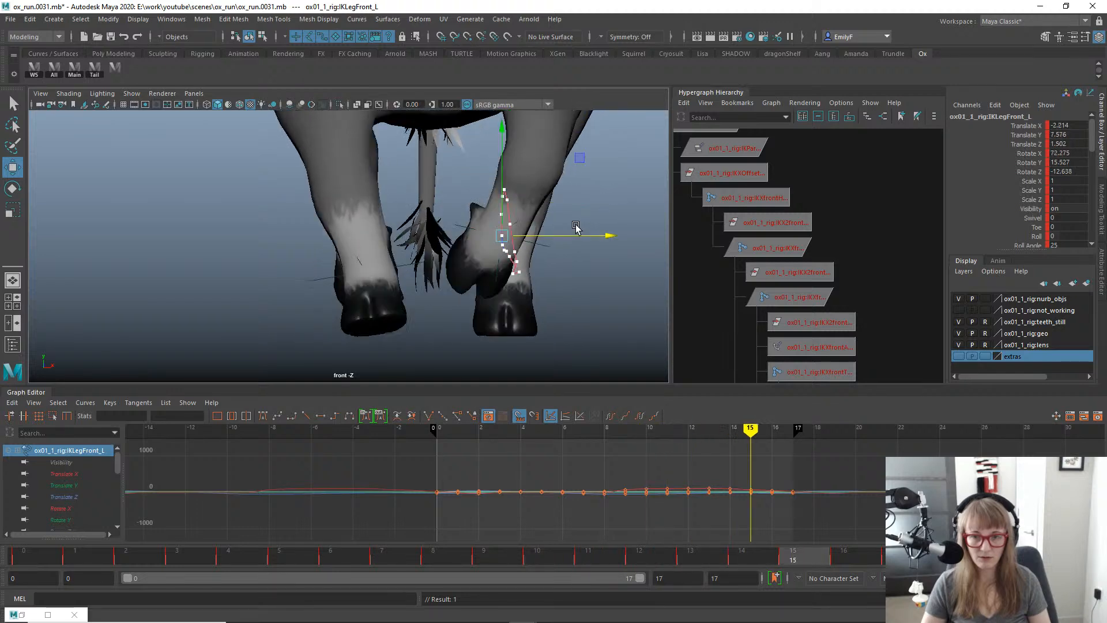
pyautogui.press('.')
pyautogui.press('.')
pyautogui.press('.')
pyautogui.press('.')
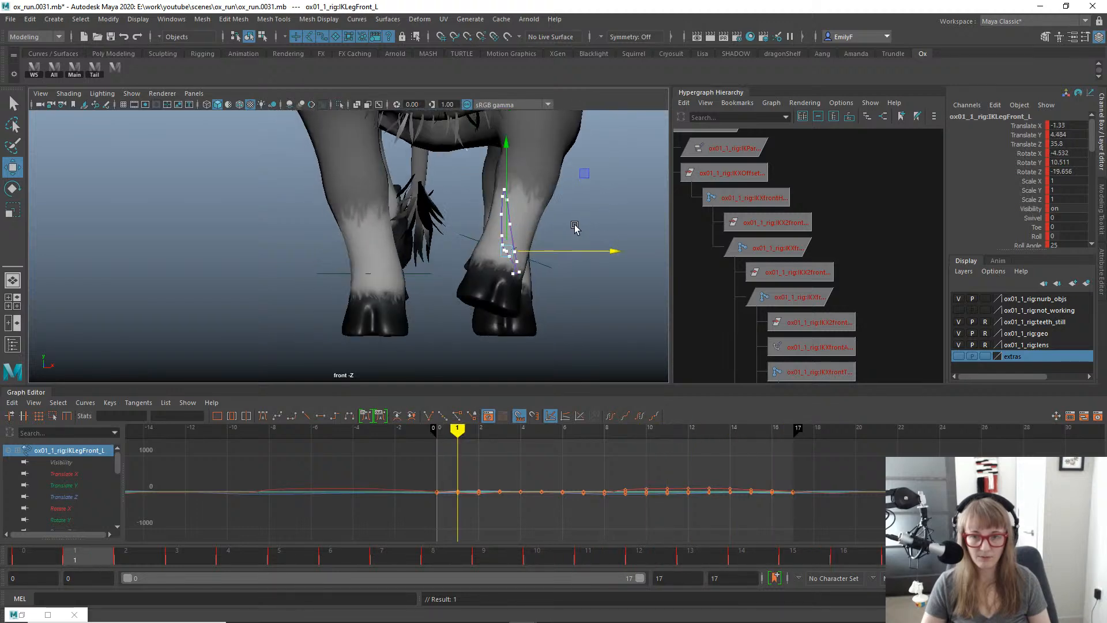
# Compare the arc around frames 0 to 2 and lower the front left leg's IK control to Translate Y 4.119 at frame 1.
pyautogui.keyDown('alt'); pyautogui.moveTo(574, 230); pyautogui.dragTo(639, 218, button='right'); pyautogui.keyUp('alt')
pyautogui.keyDown('alt'); pyautogui.moveTo(500, 249); pyautogui.dragTo(611, 224, button='right'); pyautogui.keyUp('alt')
pyautogui.keyDown('alt'); pyautogui.moveTo(571, 223); pyautogui.dragTo(514, 219, button='middle'); pyautogui.keyUp('alt')
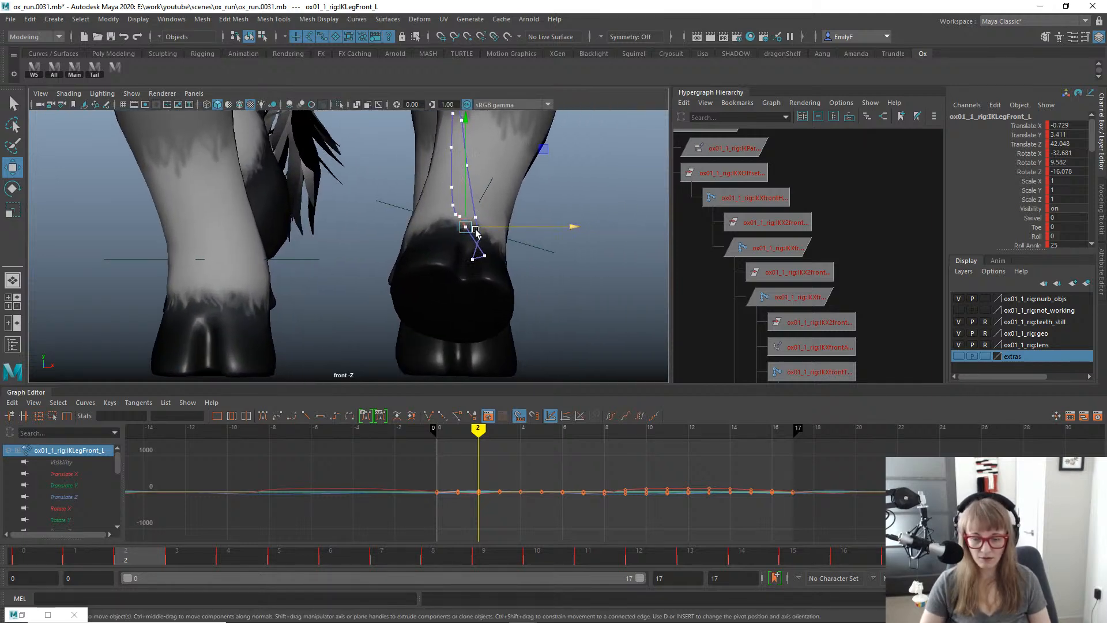
pyautogui.press(',')
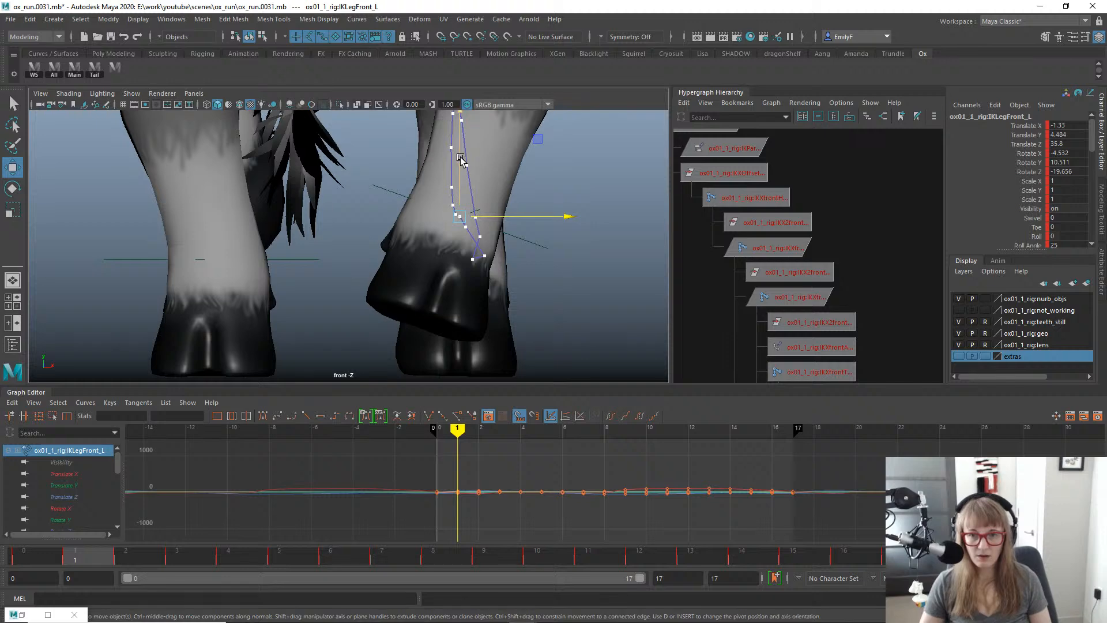
pyautogui.click(457, 165)
pyautogui.press(',')
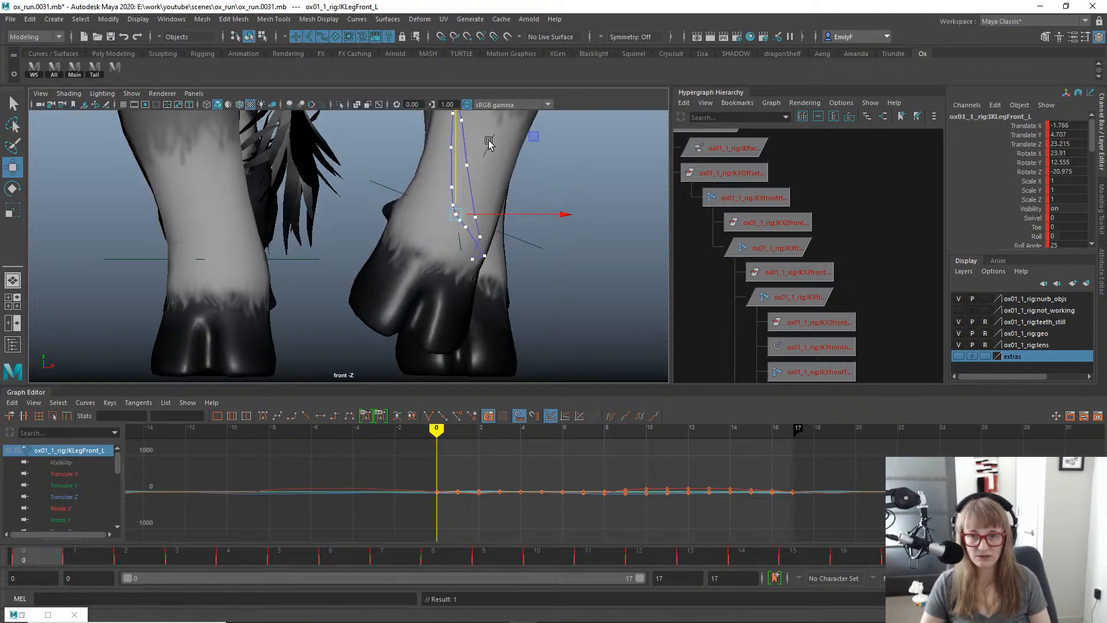
pyautogui.press(',')
pyautogui.press('.')
pyautogui.press('.')
pyautogui.press('.')
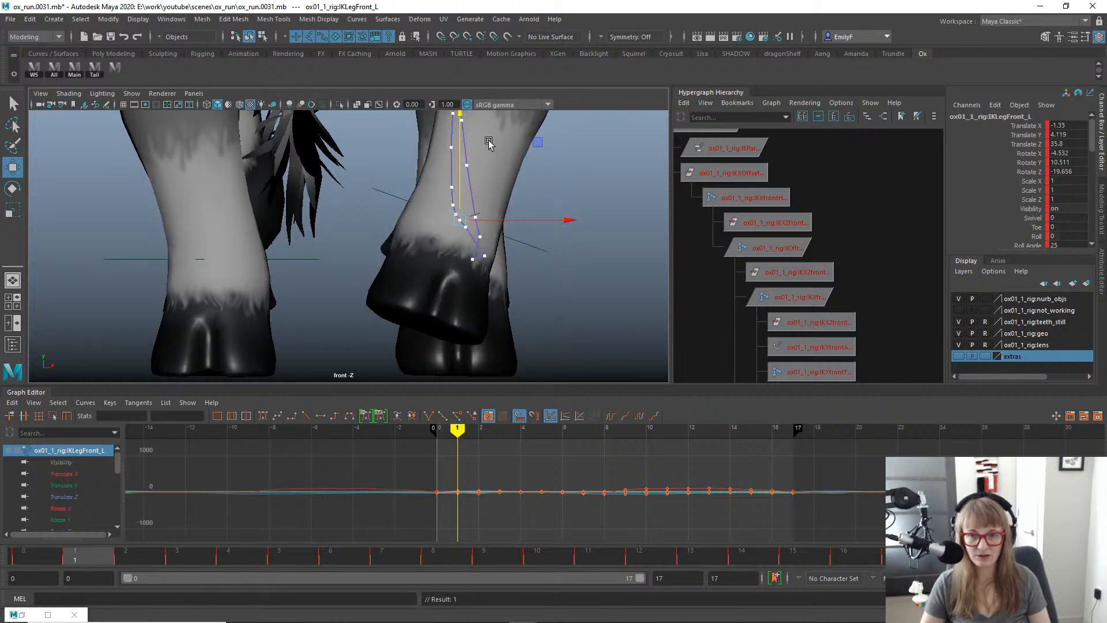
# Key the front left leg's IK control at frame 2 with Translate Y 2.741 and Translate X -0.668.
pyautogui.press('.')
pyautogui.press(',')
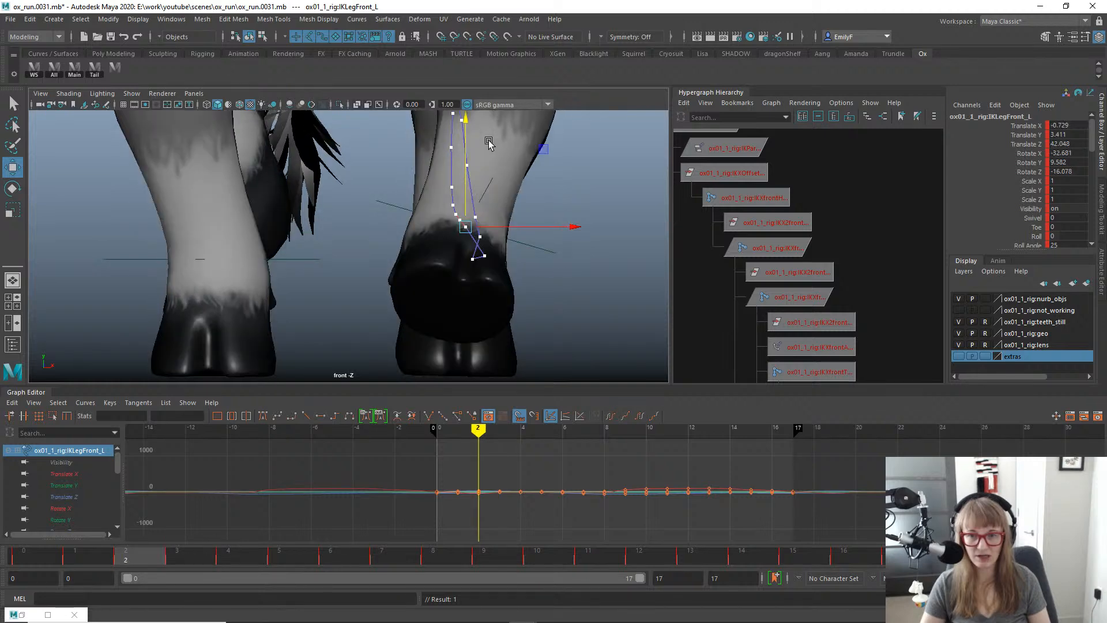
pyautogui.press('s')
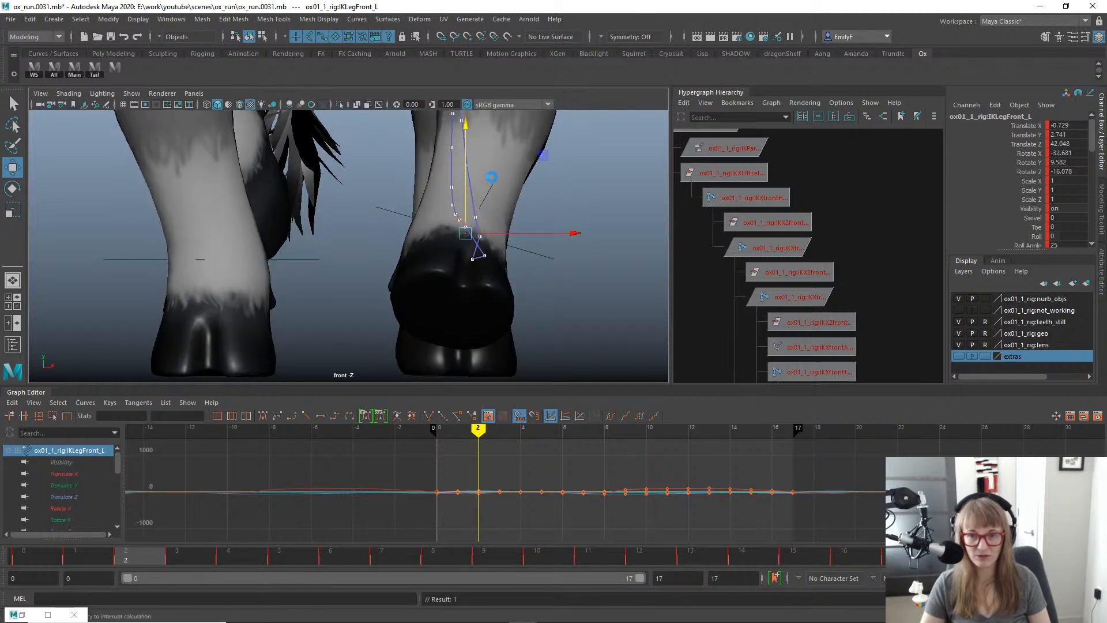
pyautogui.moveTo(569, 231); pyautogui.dragTo(575, 232)
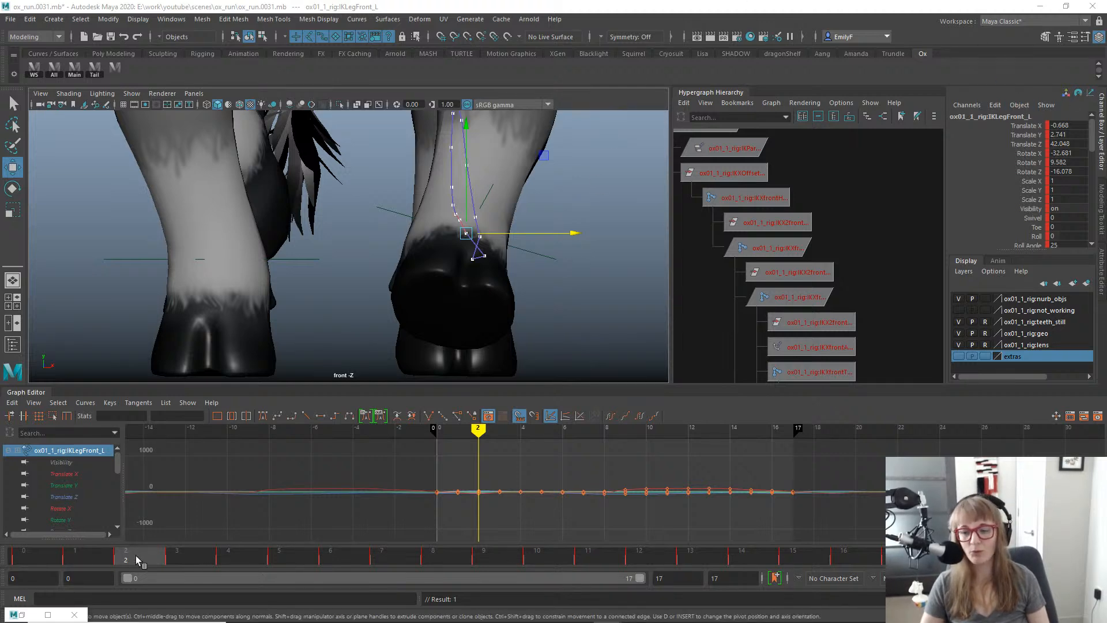
# Lower the front left leg's IK control to Translate Y 3.997 at frame 1 and advance to frame 4 to check the arc.
pyautogui.click(98, 562)
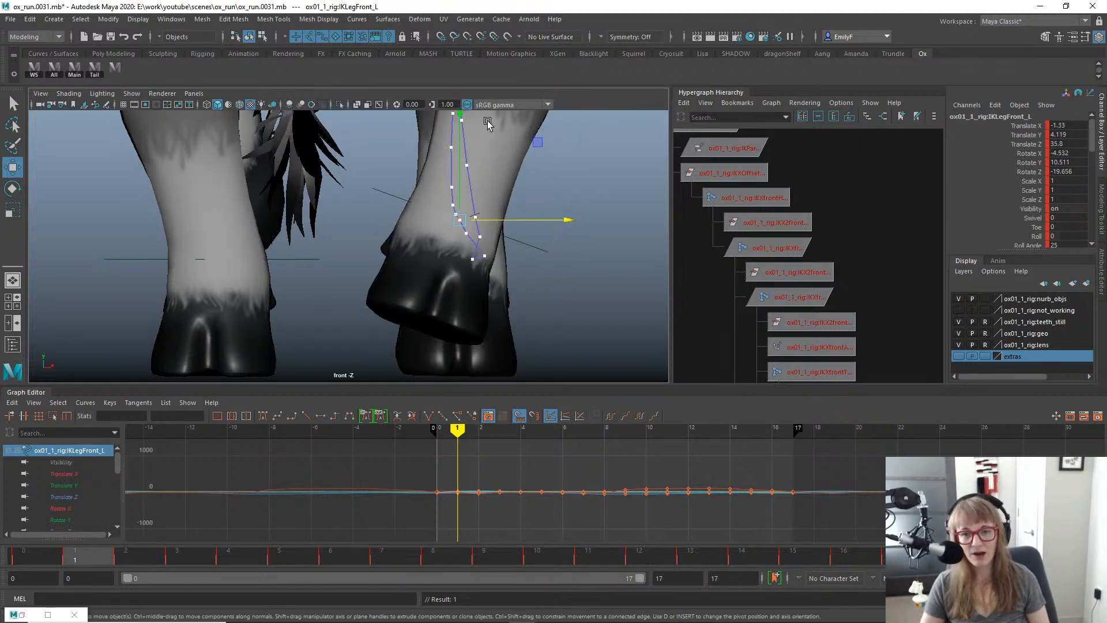
pyautogui.moveTo(460, 153); pyautogui.dragTo(460, 156)
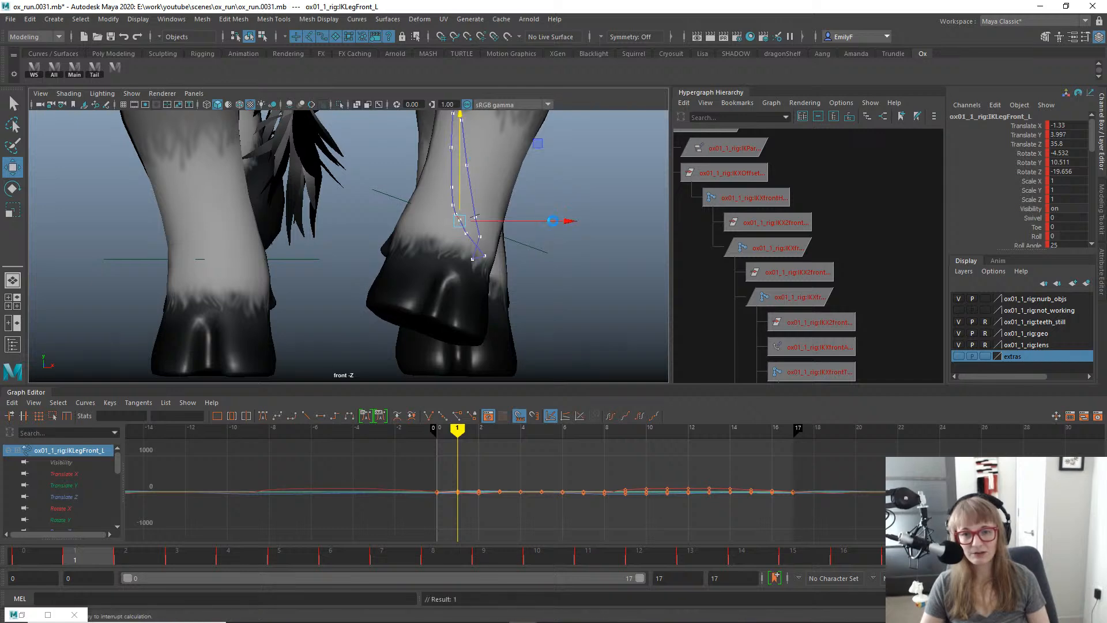
pyautogui.moveTo(568, 222); pyautogui.dragTo(569, 224)
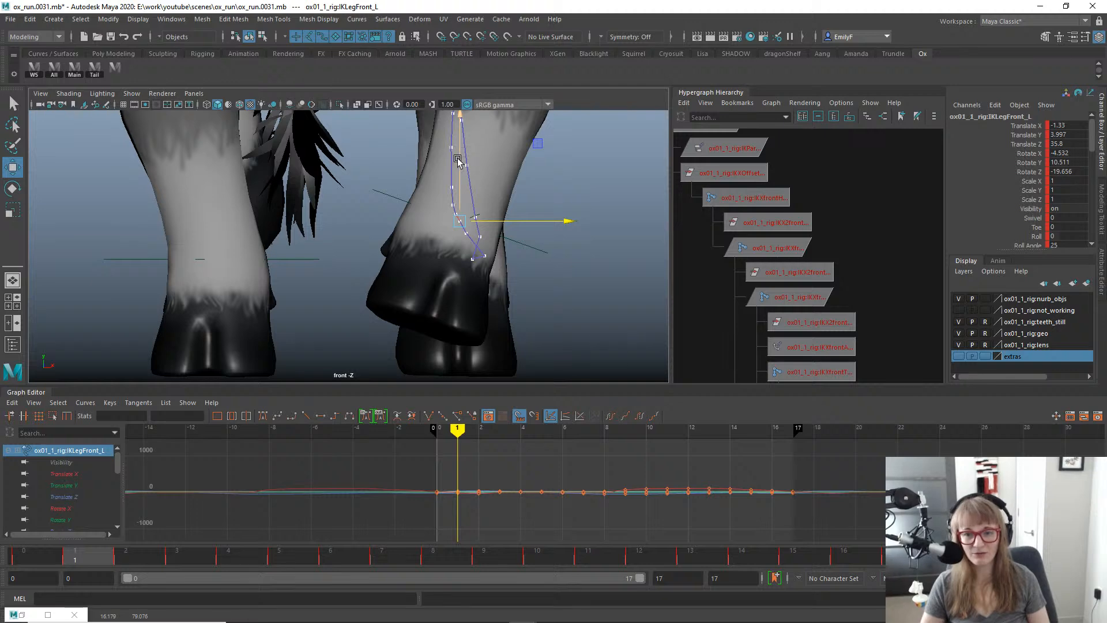
pyautogui.press('.')
pyautogui.press('.')
pyautogui.press('.')
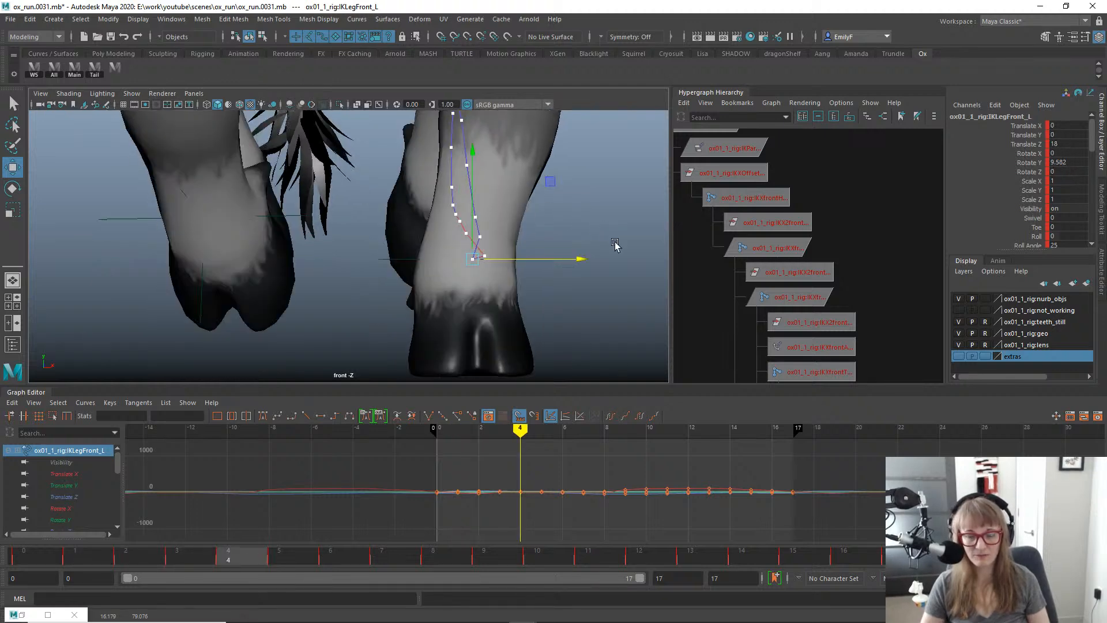
# Step through the frames up to 17 in the front view to examine the front left leg's adjusted arc.
pyautogui.press(',')
pyautogui.press(',')
pyautogui.press(',')
pyautogui.press(',')
pyautogui.press(',')
pyautogui.press(',')
pyautogui.press(',')
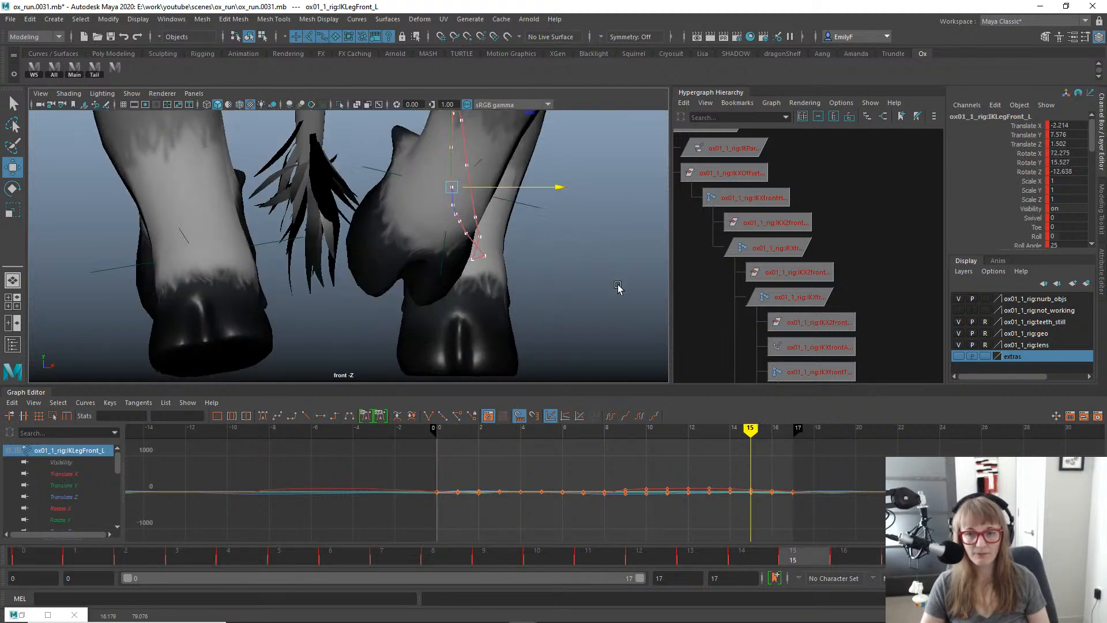
pyautogui.press(',')
pyautogui.press(',')
pyautogui.press(',')
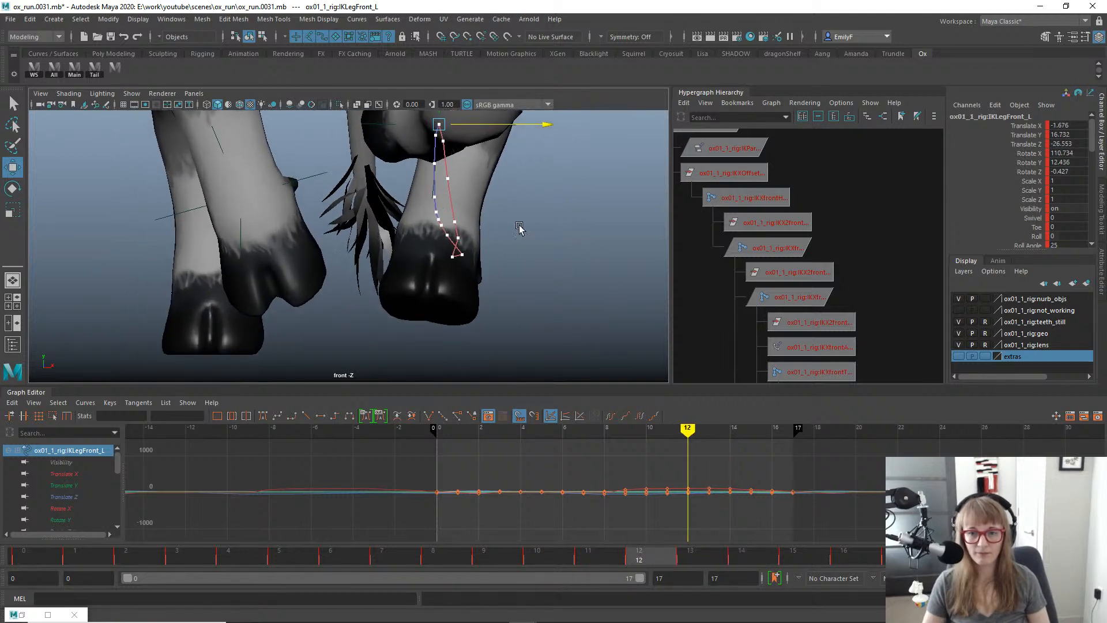
pyautogui.scroll(1, 519, 227)
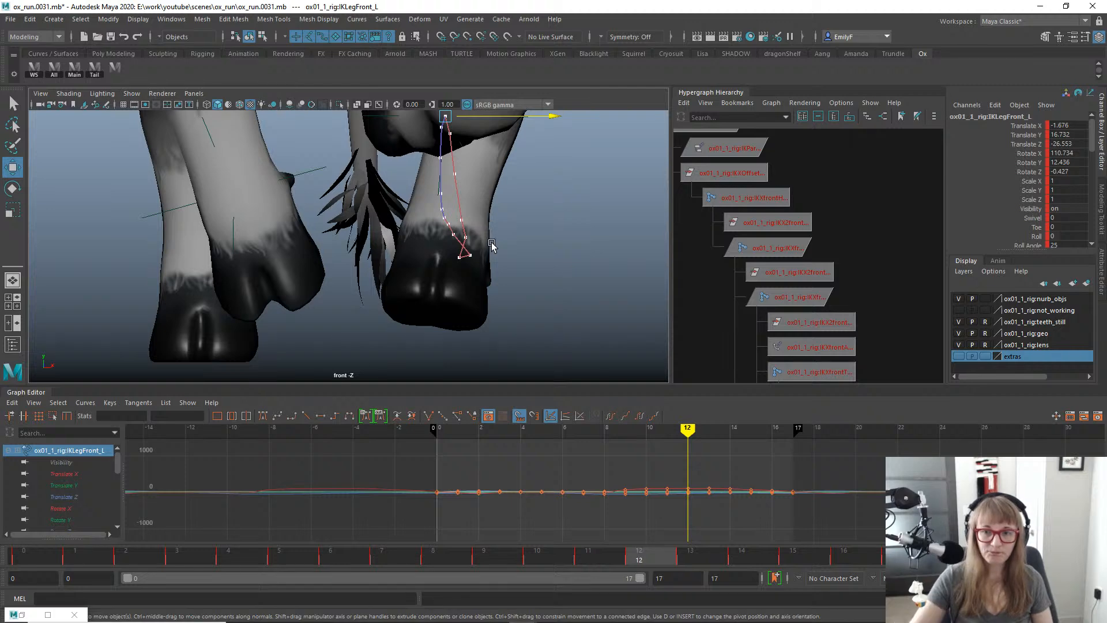
pyautogui.press(',')
pyautogui.press(',')
pyautogui.press(',')
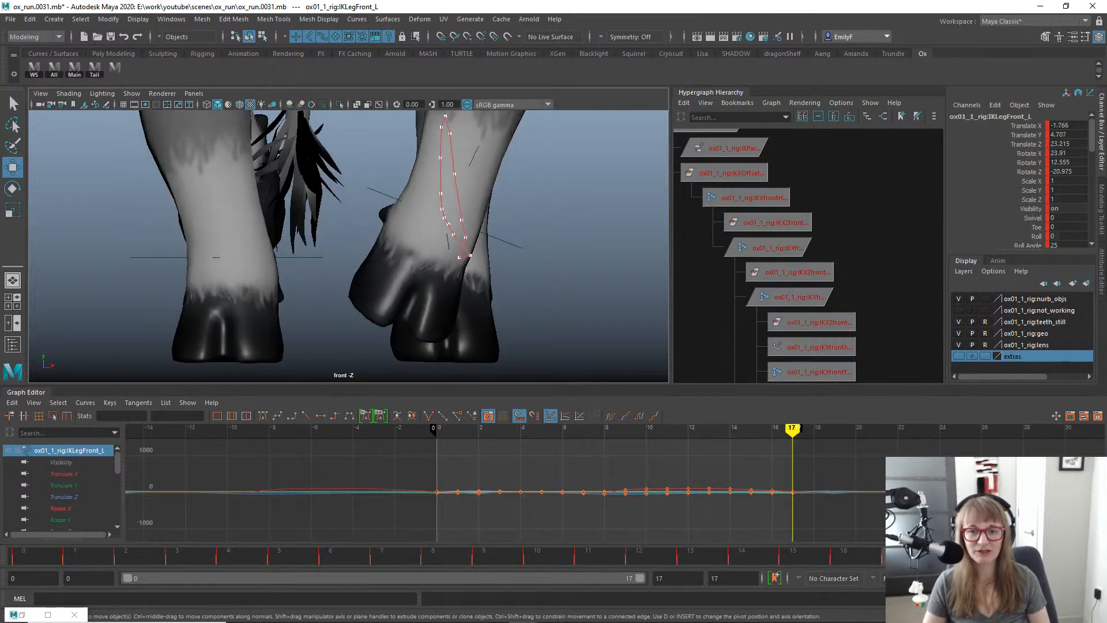
# Return to the perspective view, scrub to frame 3 and play the cycle to check the ankle motion trail from the side.
pyautogui.press('space')
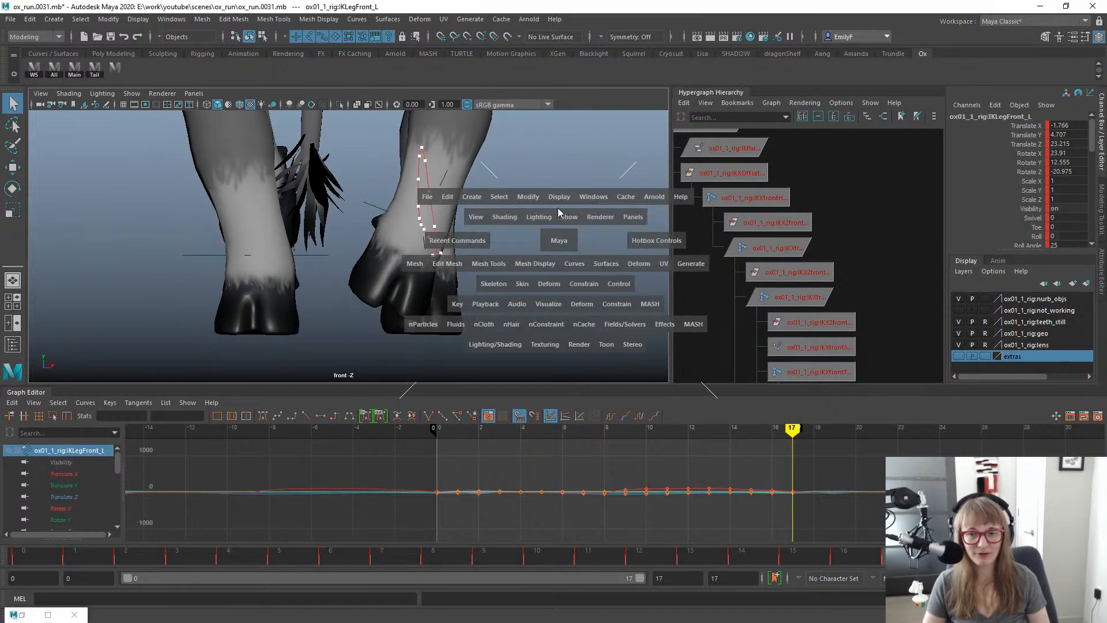
pyautogui.moveTo(559, 240); pyautogui.dragTo(559, 207)
pyautogui.keyDown('alt'); pyautogui.moveTo(555, 236); pyautogui.dragTo(452, 217, button='right'); pyautogui.keyUp('alt')
pyautogui.keyDown('alt'); pyautogui.moveTo(451, 217); pyautogui.dragTo(491, 229, button='middle'); pyautogui.keyUp('alt')
pyautogui.keyDown('alt'); pyautogui.moveTo(491, 229); pyautogui.dragTo(577, 236, button='right'); pyautogui.keyUp('alt')
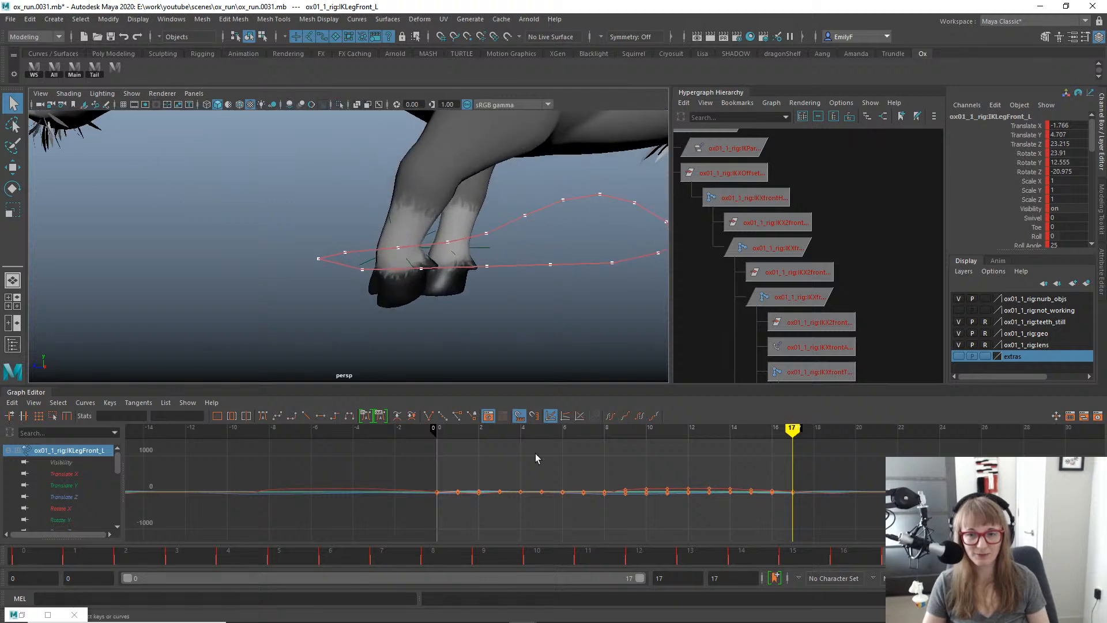
pyautogui.moveTo(504, 556); pyautogui.dragTo(201, 372)
pyautogui.keyDown('alt'); pyautogui.moveTo(297, 234); pyautogui.dragTo(238, 224, button='right'); pyautogui.keyUp('alt')
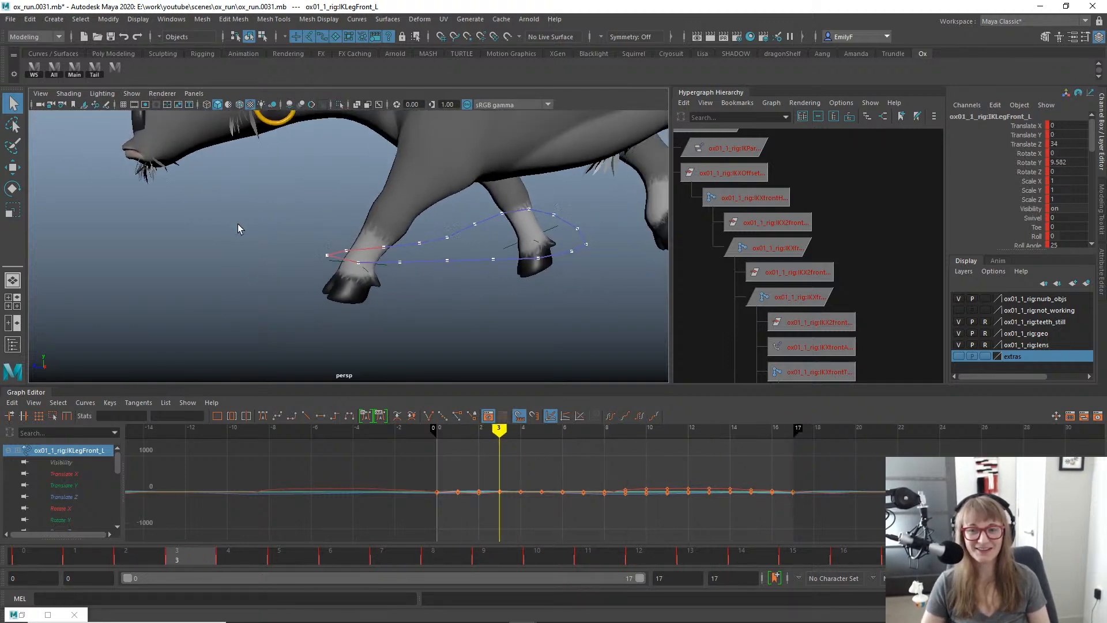
pyautogui.hotkey('alt', 'v')
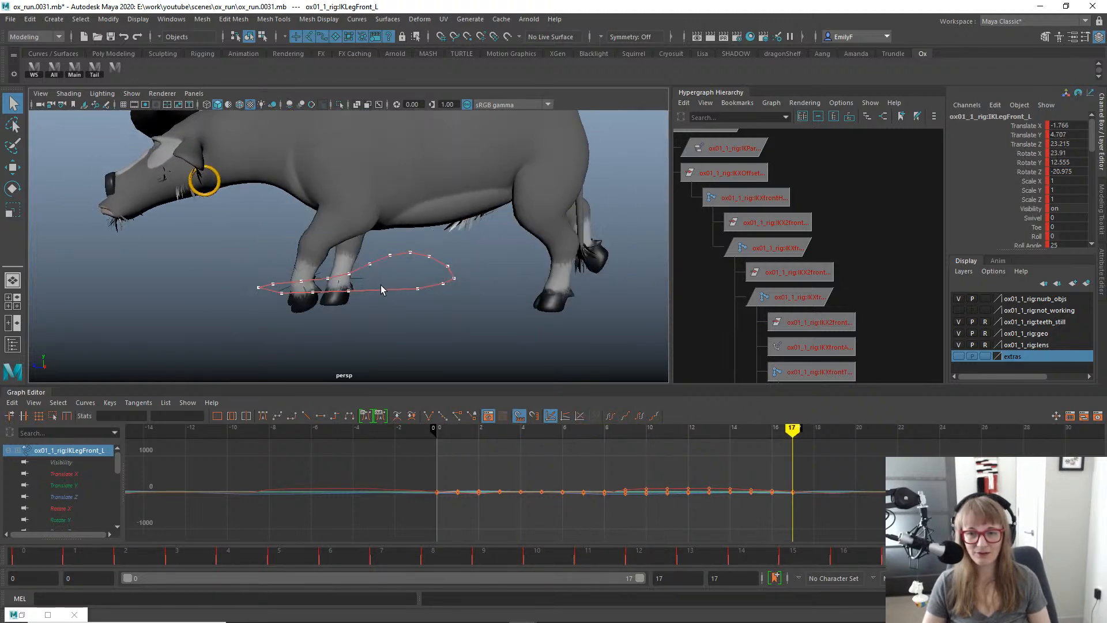
# Deselect the front left leg's IK control and select locator1 at the front left leg.
pyautogui.click(390, 303)
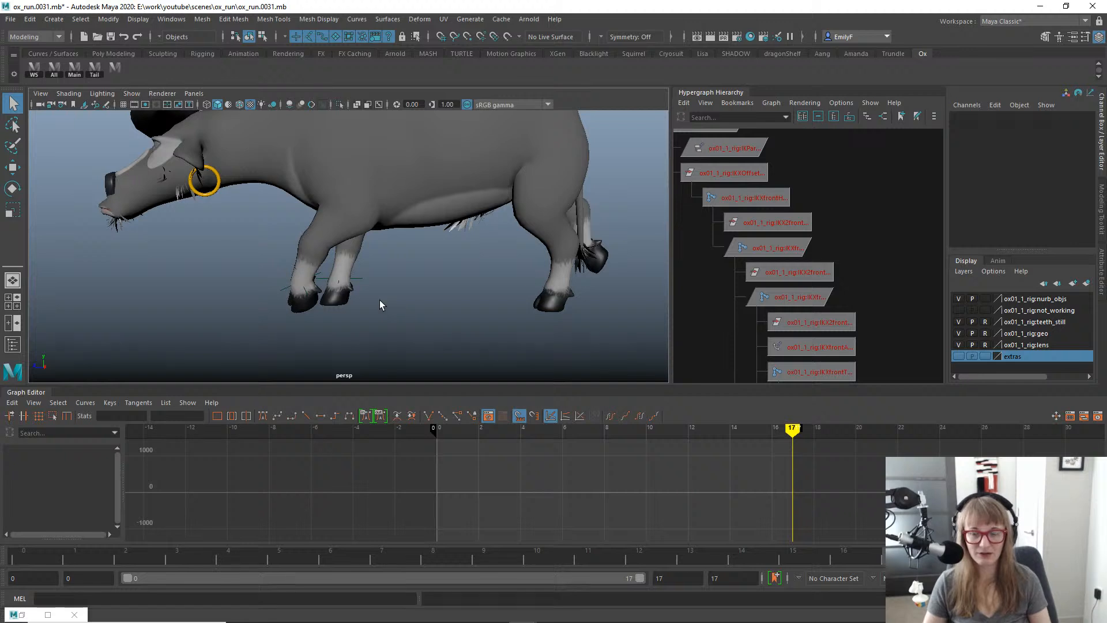
pyautogui.scroll(-1, 377, 300)
pyautogui.scroll(3, 346, 295)
pyautogui.moveTo(243, 297); pyautogui.dragTo(258, 326)
pyautogui.keyDown('alt'); pyautogui.moveTo(257, 326); pyautogui.dragTo(358, 247); pyautogui.keyUp('alt')
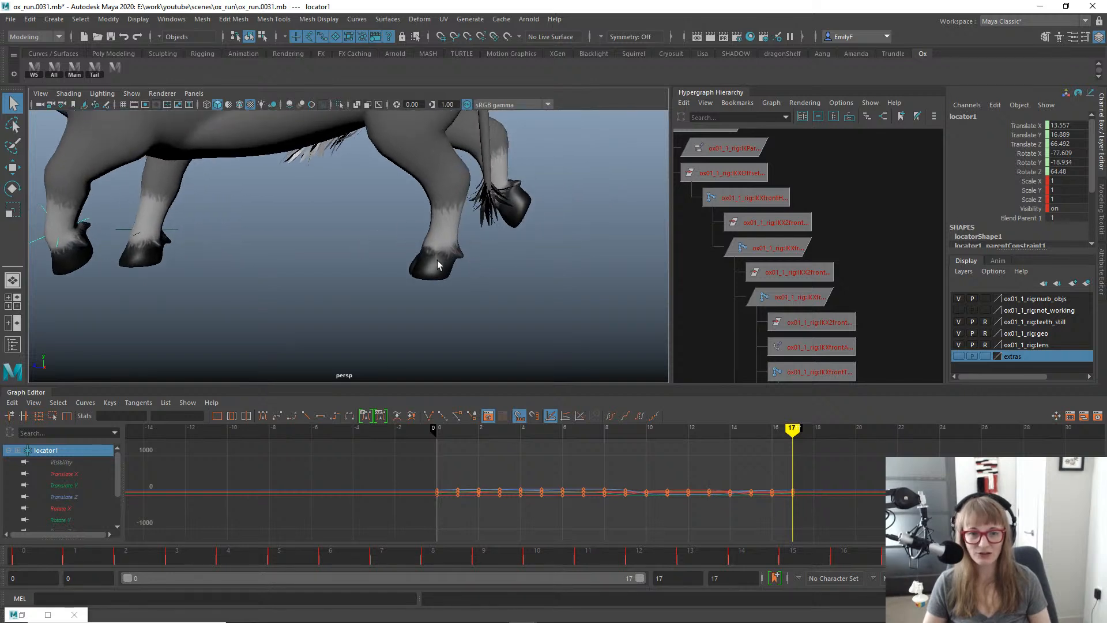
# Select the IKXbackAnkle_L joint in the rig hierarchy and examine its position on the back left leg up close.
pyautogui.scroll(2, 438, 265)
pyautogui.scroll(-4, 840, 304)
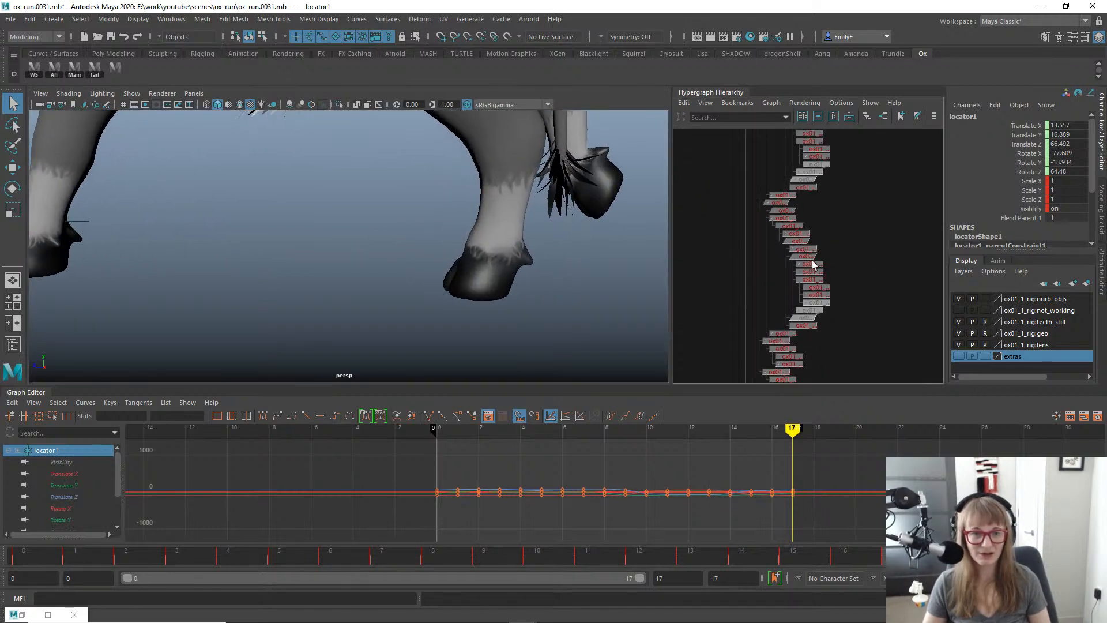
pyautogui.scroll(6, 796, 257)
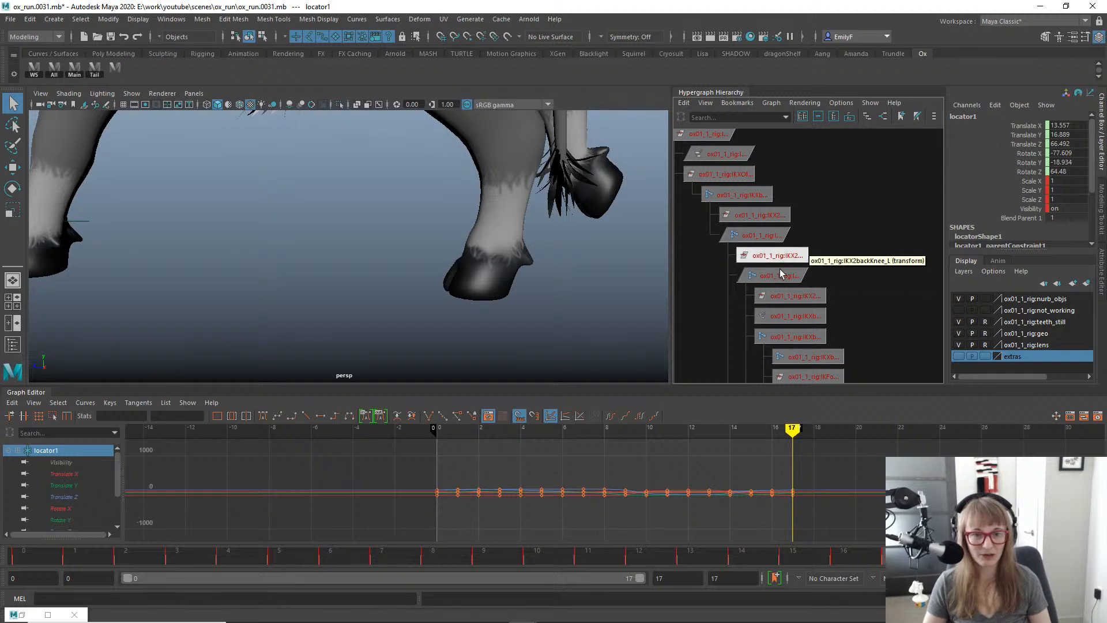
pyautogui.click(779, 277)
pyautogui.press('w')
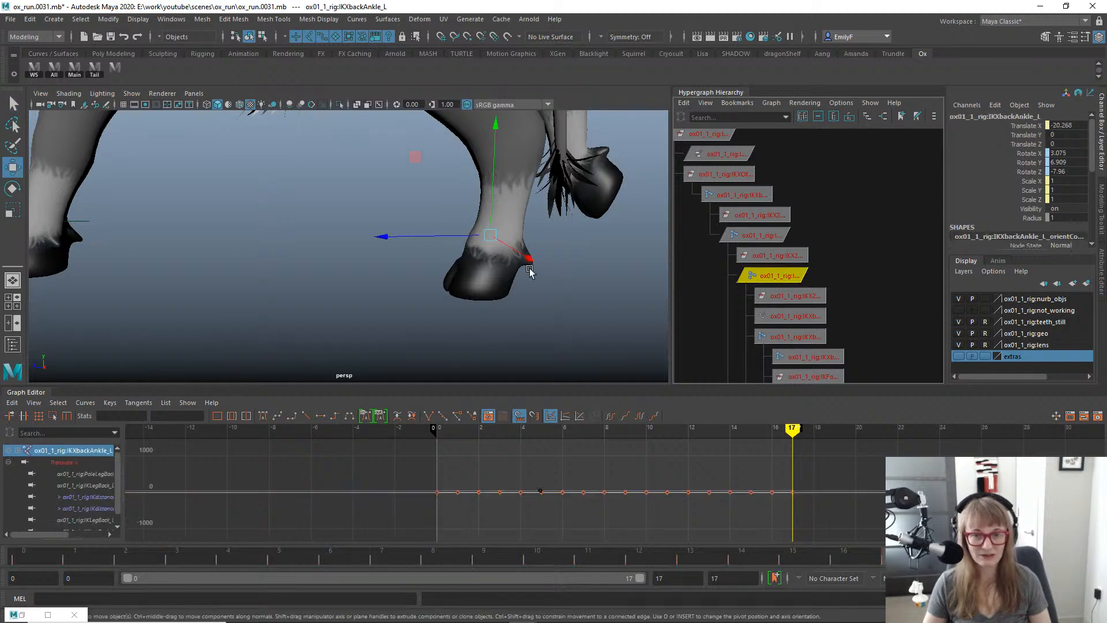
pyautogui.press('f')
pyautogui.keyDown('alt'); pyautogui.moveTo(591, 248); pyautogui.dragTo(558, 245); pyautogui.keyUp('alt')
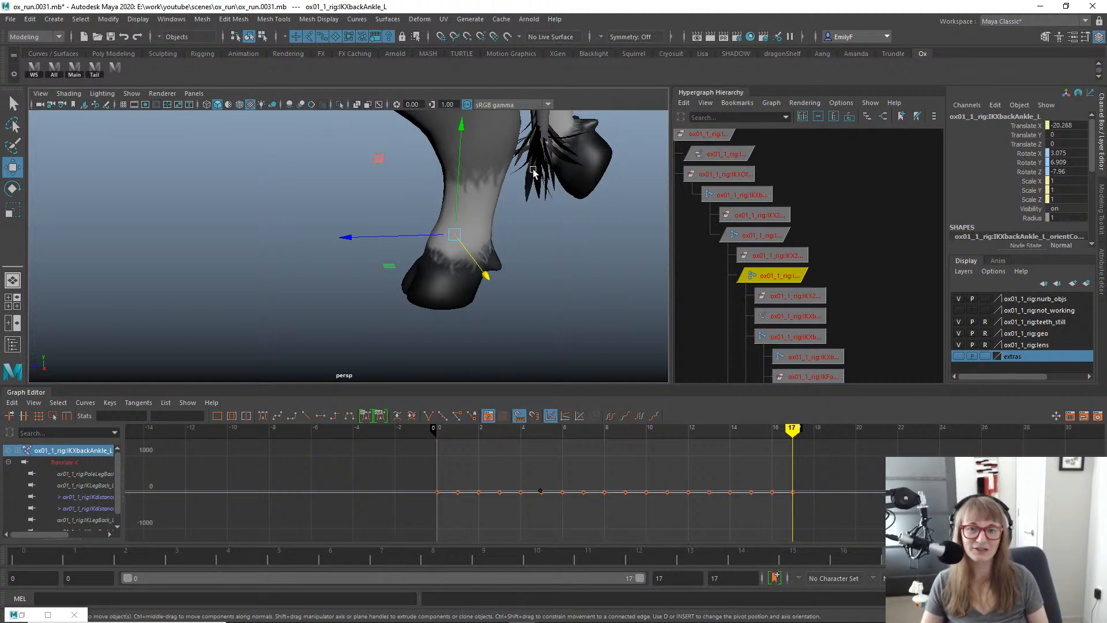
pyautogui.keyDown('alt'); pyautogui.moveTo(386, 206); pyautogui.dragTo(460, 202, button='right'); pyautogui.keyUp('alt')
pyautogui.keyDown('alt'); pyautogui.moveTo(460, 203); pyautogui.dragTo(395, 211, button='middle'); pyautogui.keyUp('alt')
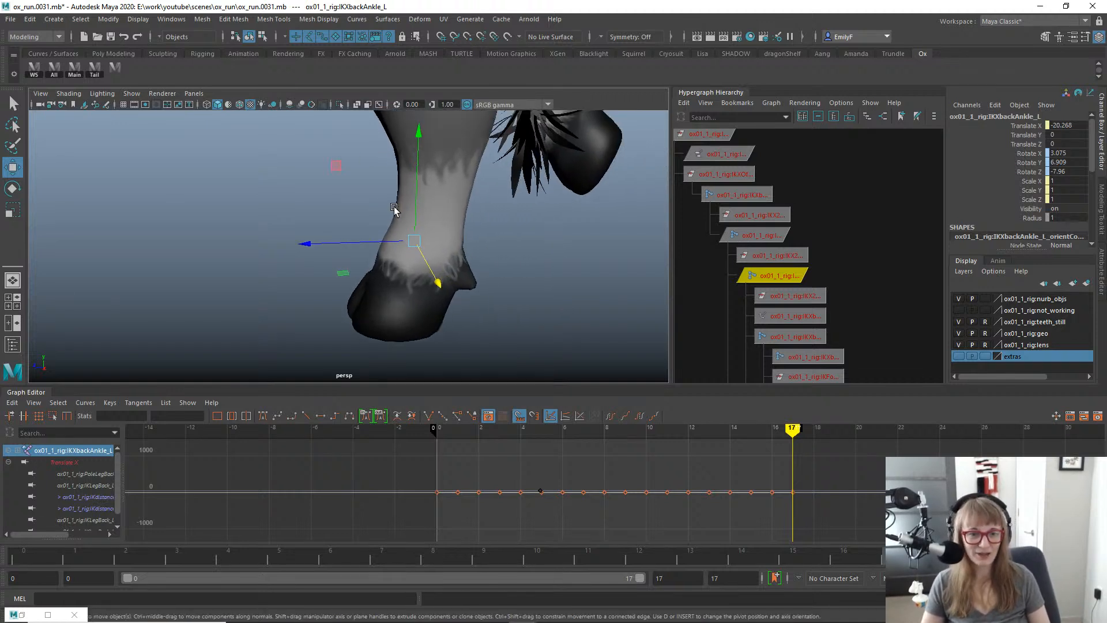
pyautogui.keyDown('alt'); pyautogui.moveTo(415, 202); pyautogui.dragTo(451, 203); pyautogui.keyUp('alt')
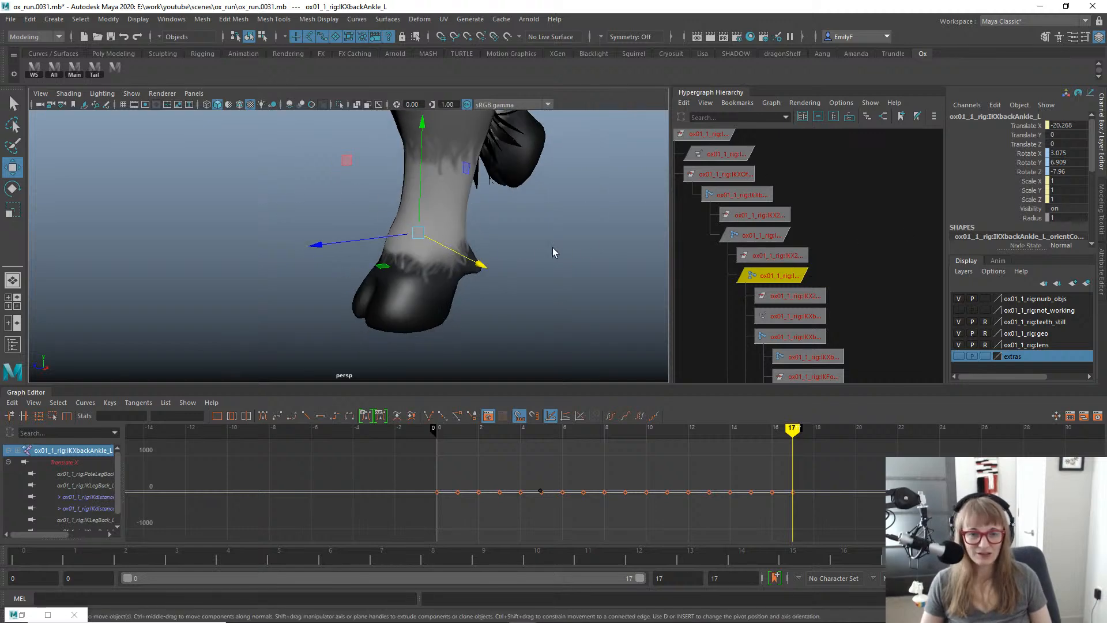
# Clear the selection and create a new locator at the origin.
pyautogui.click(579, 246)
pyautogui.press('space')
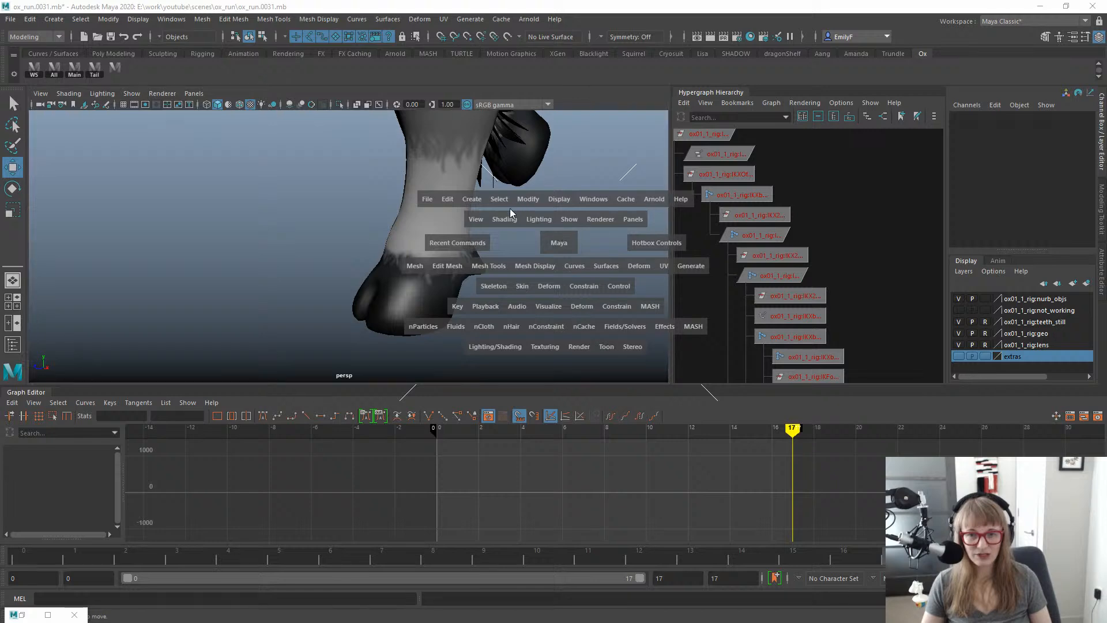
pyautogui.click(474, 198)
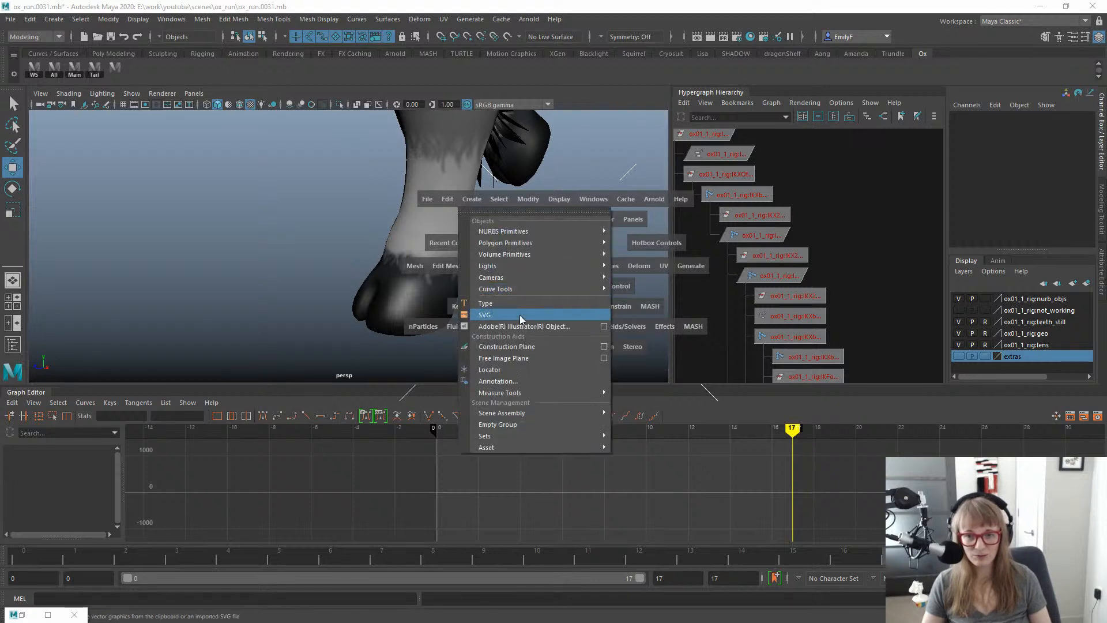
pyautogui.click(518, 371)
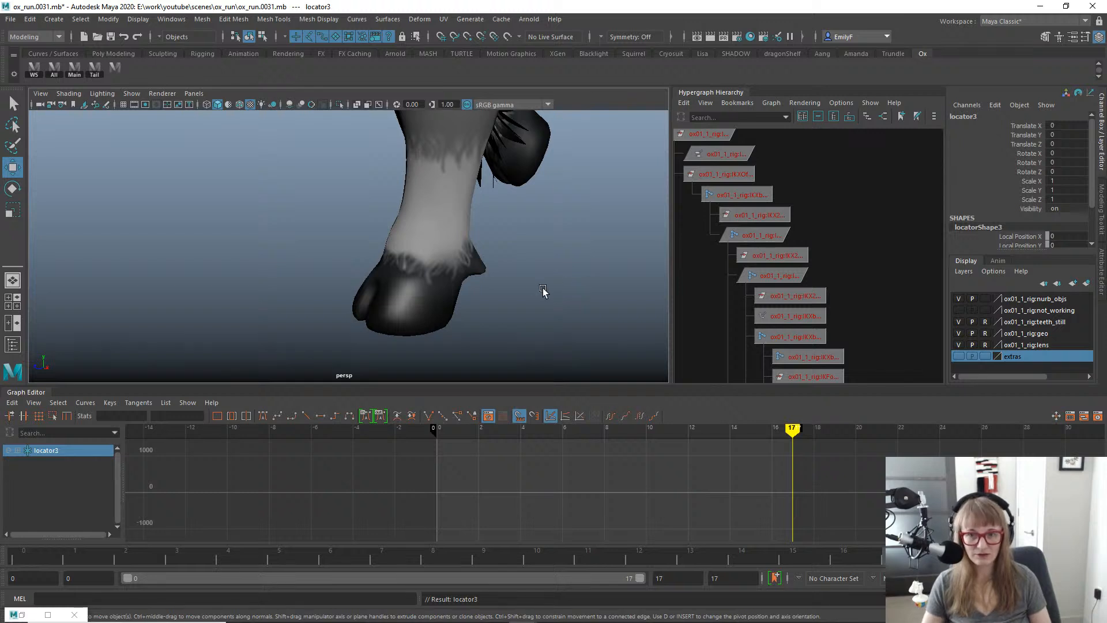
# Select both locators at the origin, locator2 and locator3, and set their Local Scale X, Y and Z to 10.
pyautogui.keyDown('alt'); pyautogui.moveTo(564, 279); pyautogui.dragTo(287, 260, button='right'); pyautogui.keyUp('alt')
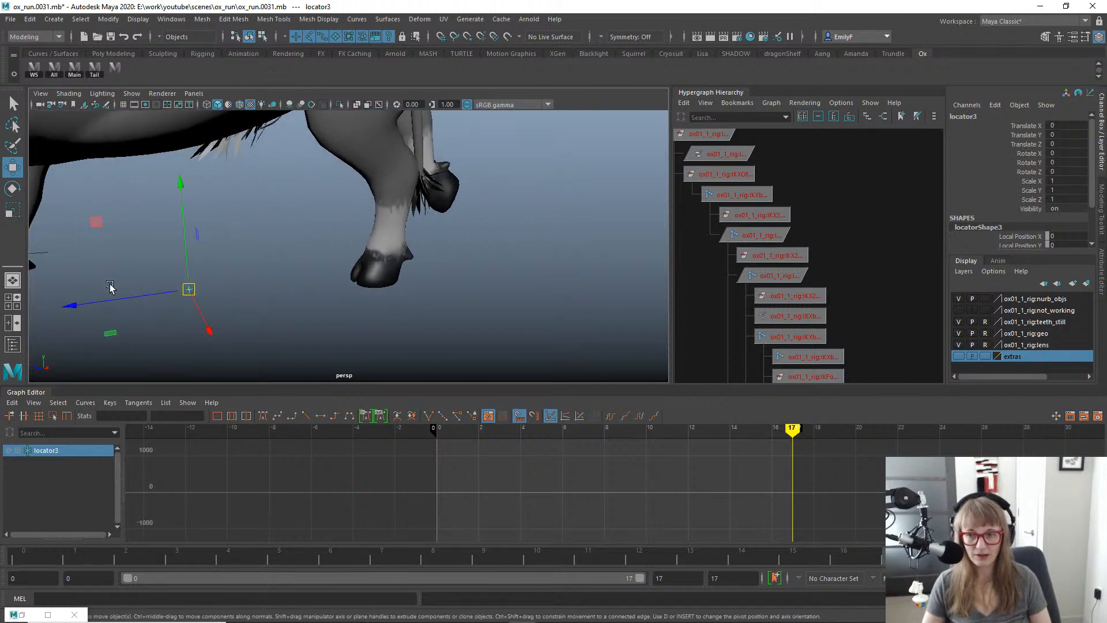
pyautogui.moveTo(139, 267); pyautogui.dragTo(233, 301)
pyautogui.scroll(-2, 1041, 171)
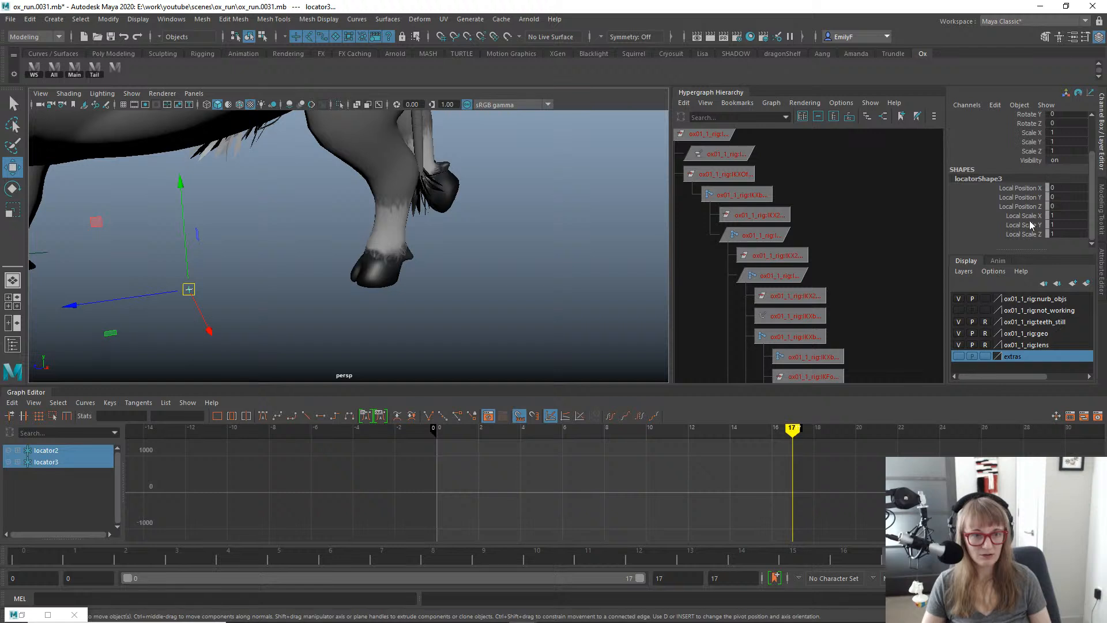
pyautogui.moveTo(1030, 216); pyautogui.dragTo(1031, 242)
pyautogui.click(1064, 215)
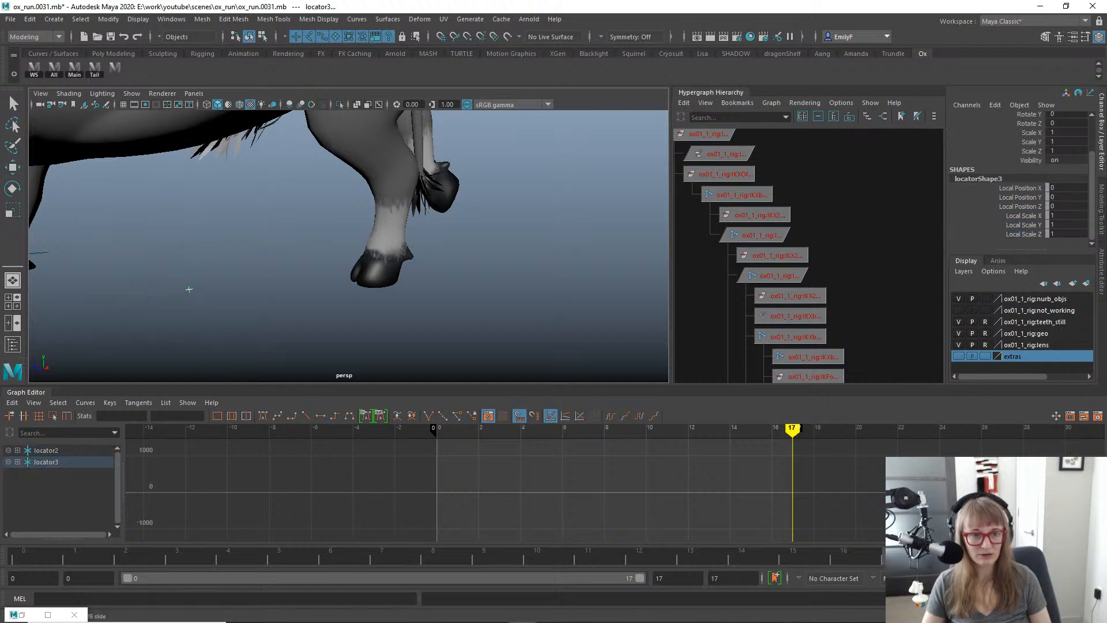
pyautogui.moveTo(1068, 218); pyautogui.dragTo(1074, 231)
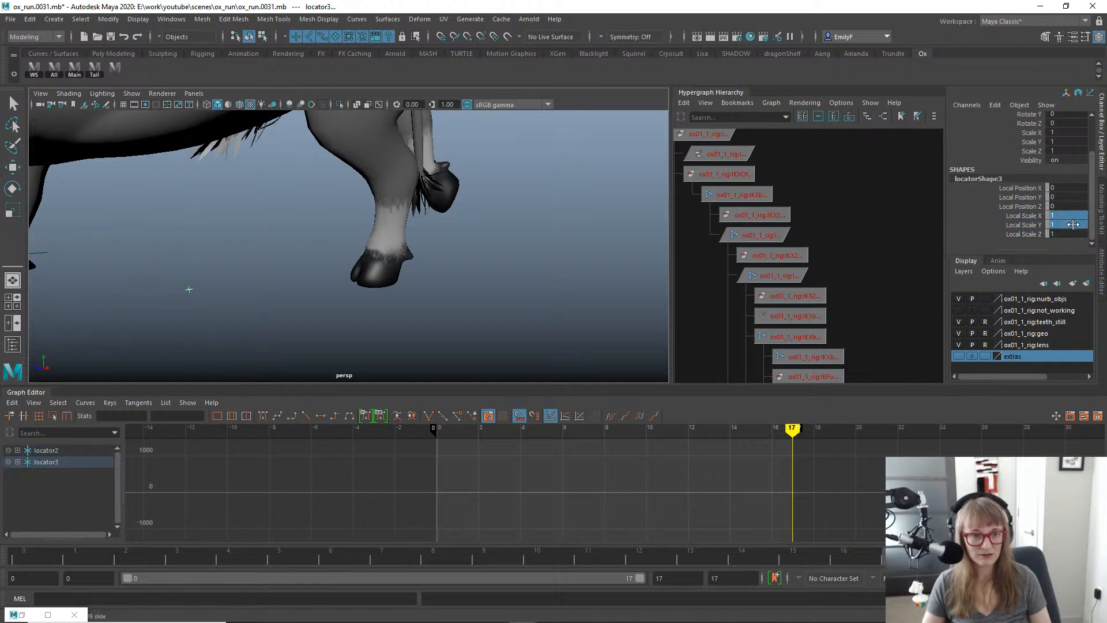
pyautogui.write('10')
pyautogui.press('Return')
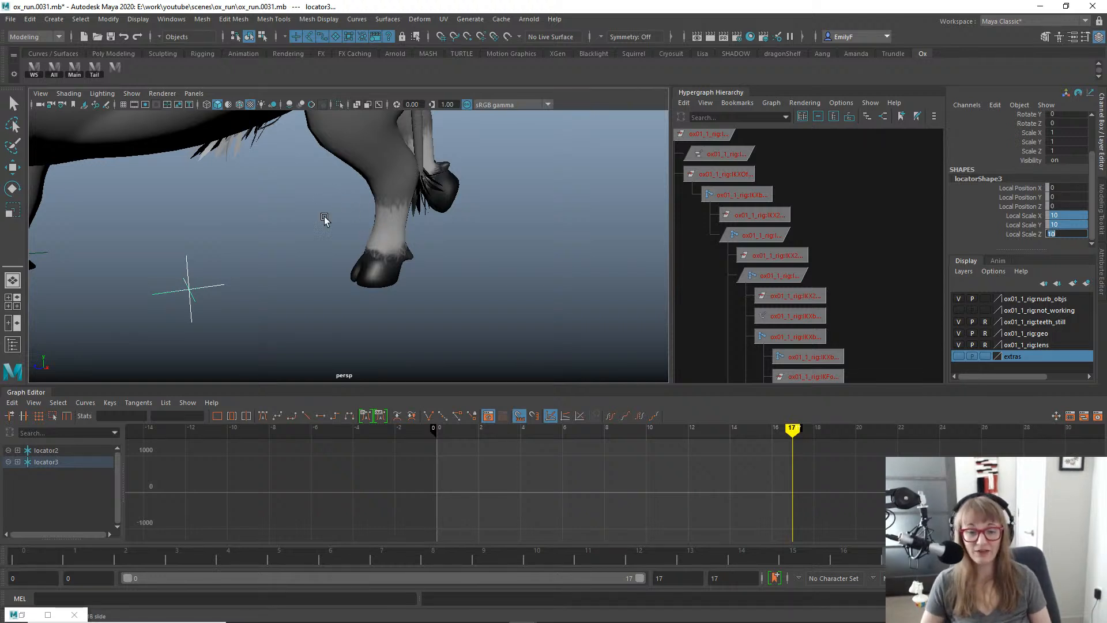
# Examine the whole ox and the enlarged locators from several side angles.
pyautogui.moveTo(324, 218)
pyautogui.keyDown('alt'); pyautogui.mouseDown()
pyautogui.moveTo(219, 230)
pyautogui.moveTo(346, 220)
pyautogui.moveTo(314, 234)
pyautogui.mouseUp(); pyautogui.keyUp('alt')
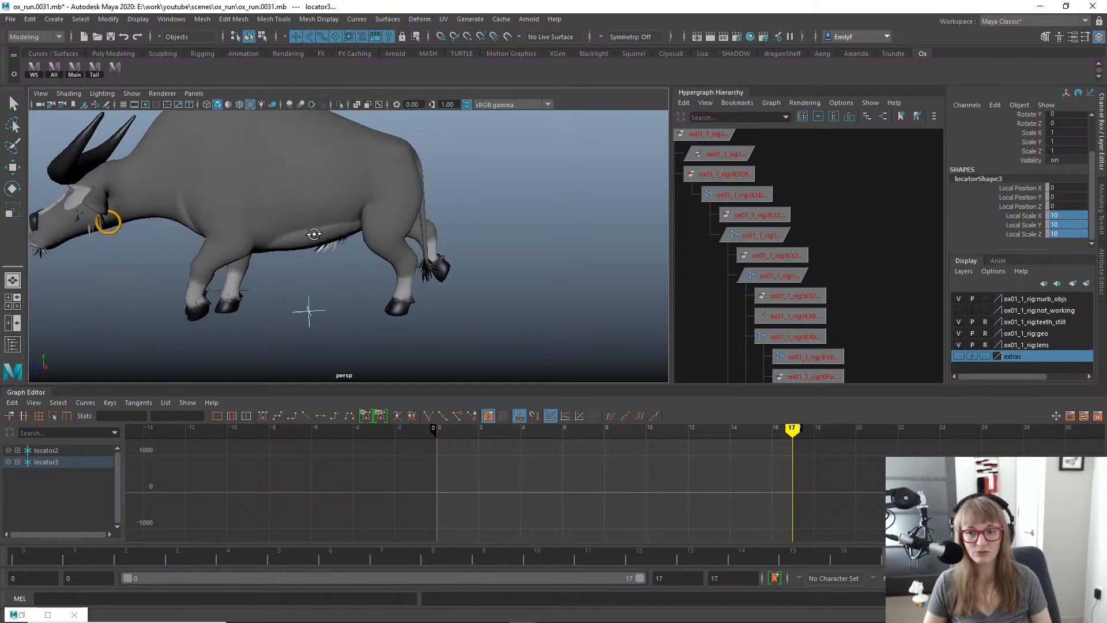
pyautogui.keyDown('alt'); pyautogui.moveTo(314, 233); pyautogui.dragTo(421, 235, button='right'); pyautogui.keyUp('alt')
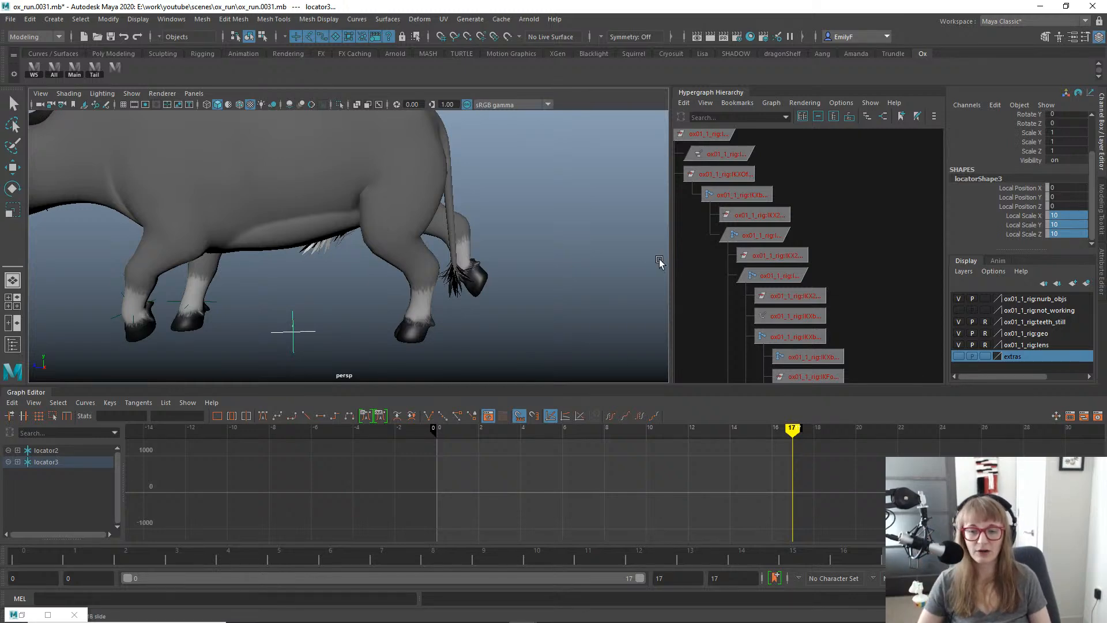
pyautogui.keyDown('alt'); pyautogui.moveTo(351, 239); pyautogui.dragTo(358, 247); pyautogui.keyUp('alt')
pyautogui.keyDown('alt'); pyautogui.moveTo(358, 248); pyautogui.dragTo(418, 253, button='middle'); pyautogui.keyUp('alt')
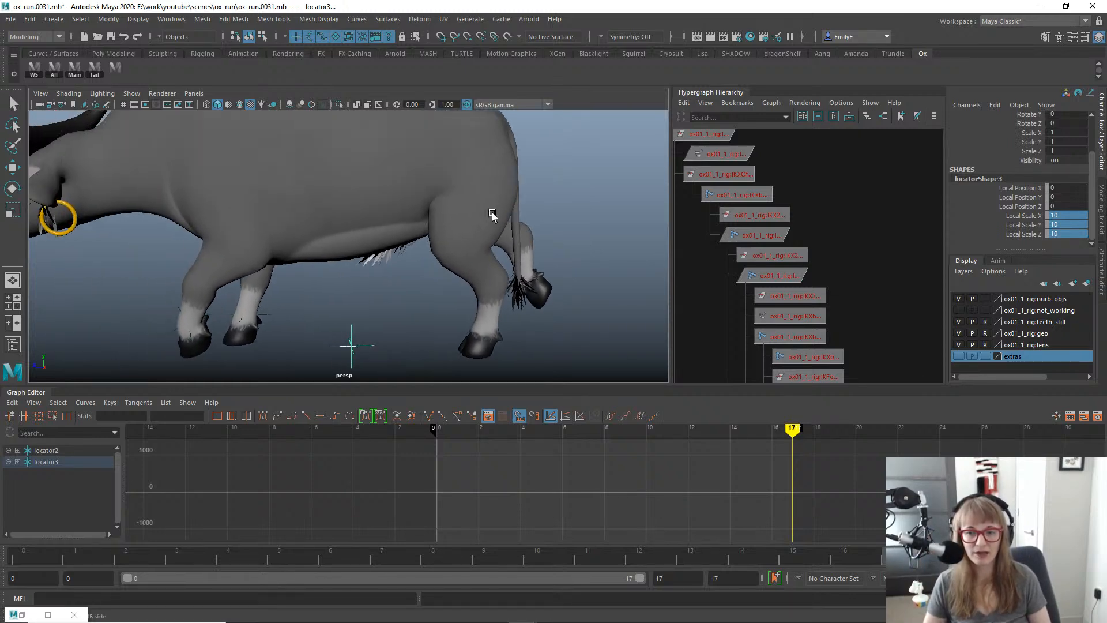
pyautogui.keyDown('alt'); pyautogui.moveTo(427, 210); pyautogui.dragTo(448, 211); pyautogui.keyUp('alt')
pyautogui.keyDown('alt'); pyautogui.moveTo(448, 211); pyautogui.dragTo(431, 210, button='right'); pyautogui.keyUp('alt')
pyautogui.keyDown('alt'); pyautogui.moveTo(444, 210); pyautogui.dragTo(423, 211); pyautogui.keyUp('alt')
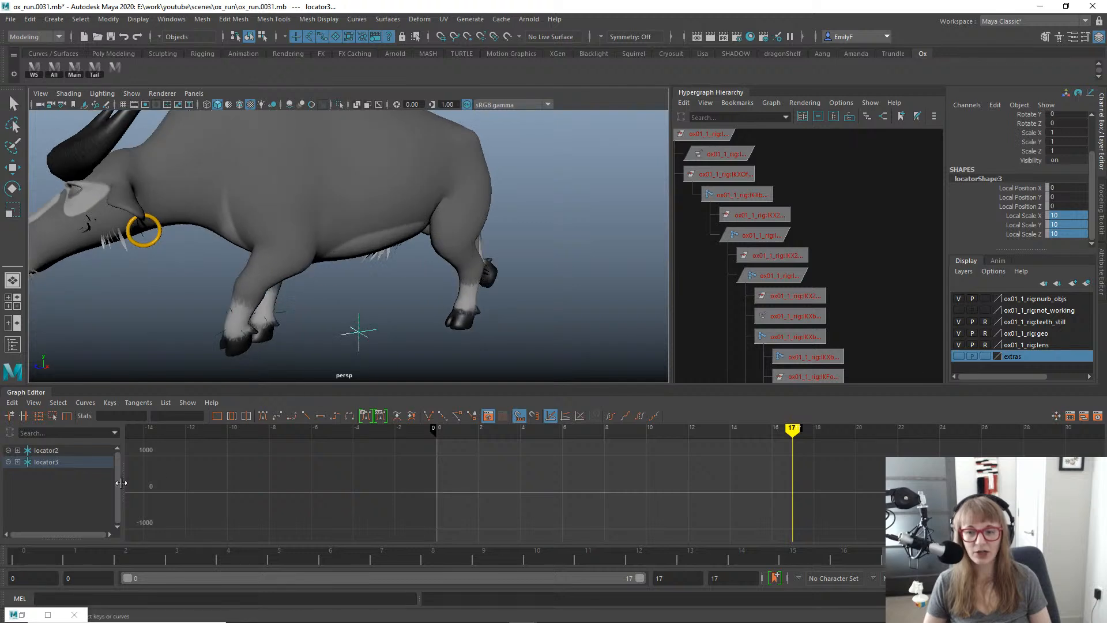
pyautogui.keyDown('alt'); pyautogui.moveTo(406, 250); pyautogui.dragTo(374, 251, button='right'); pyautogui.keyUp('alt')
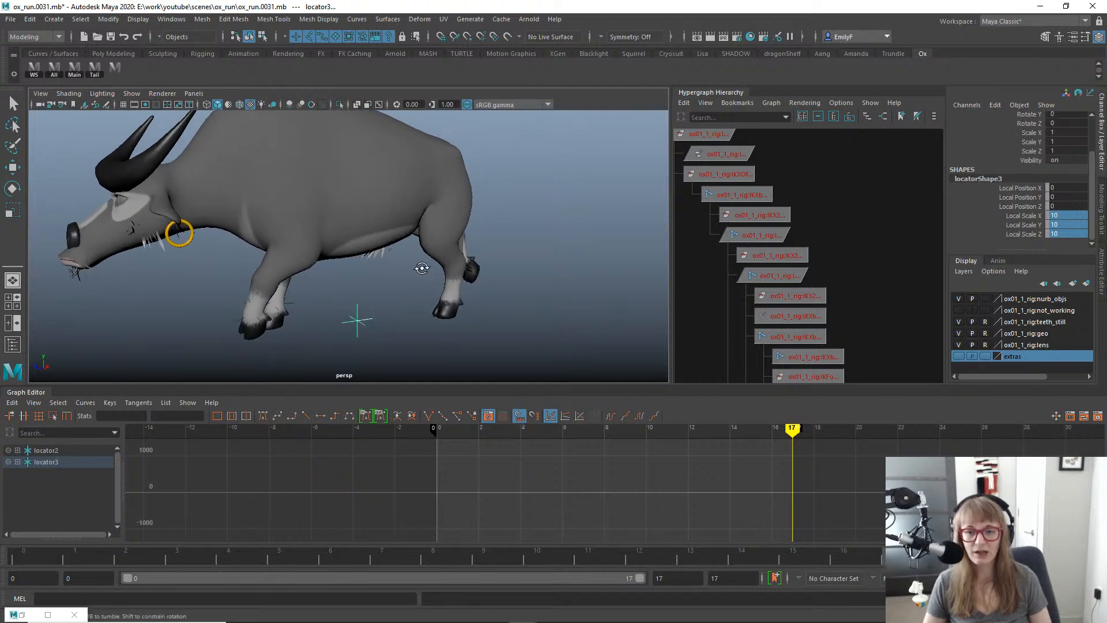
pyautogui.keyDown('alt'); pyautogui.moveTo(422, 271); pyautogui.dragTo(407, 271); pyautogui.keyUp('alt')
pyautogui.keyDown('alt'); pyautogui.moveTo(427, 301); pyautogui.dragTo(326, 291, button='right'); pyautogui.keyUp('alt')
# Play back the run cycle and scrub from frame 3 to frame 6 to review how the legs move.
pyautogui.hotkey('alt', 'v')
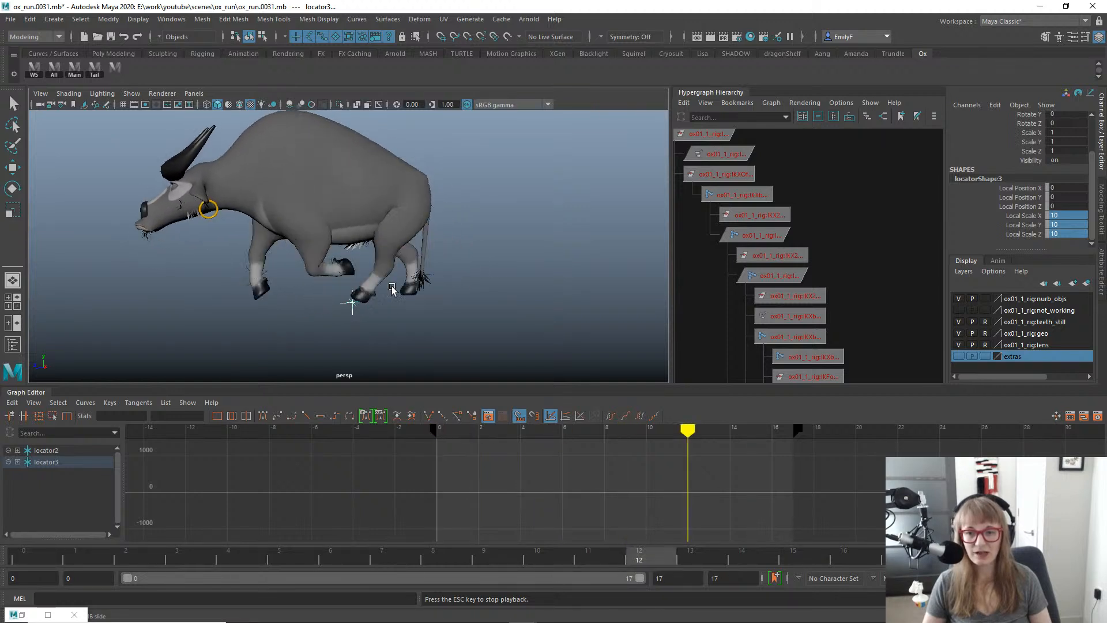
pyautogui.press('Escape')
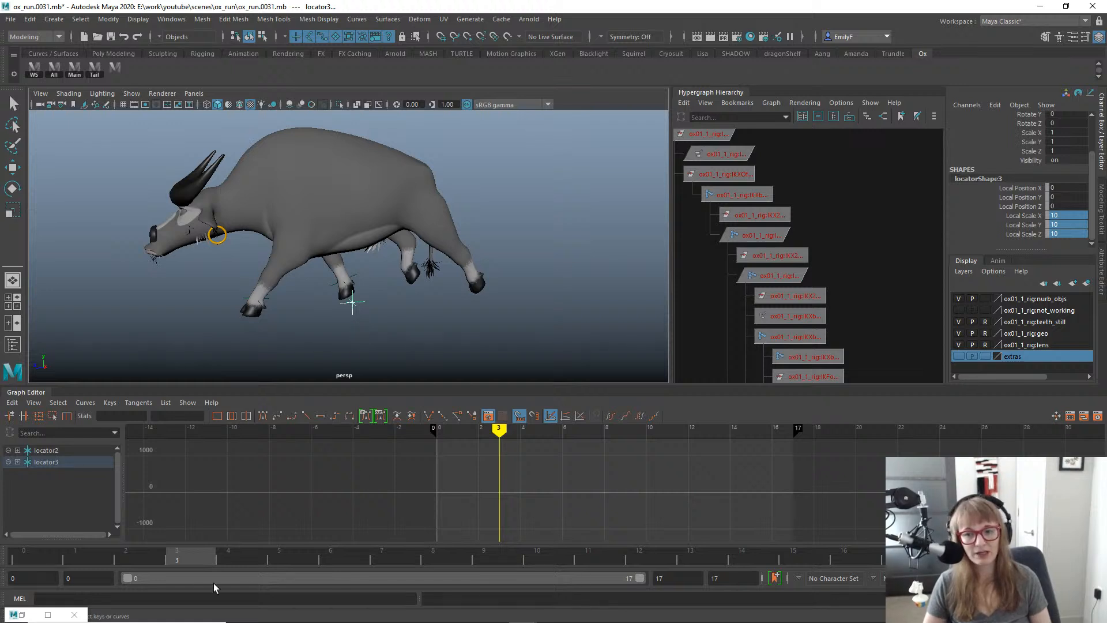
pyautogui.moveTo(203, 559); pyautogui.dragTo(355, 548)
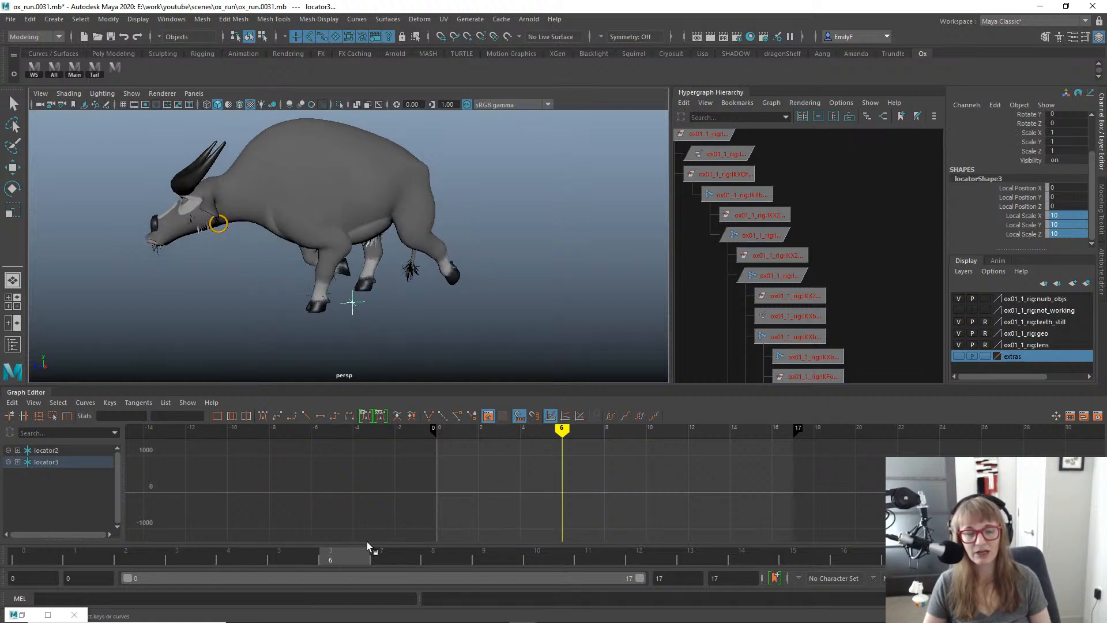
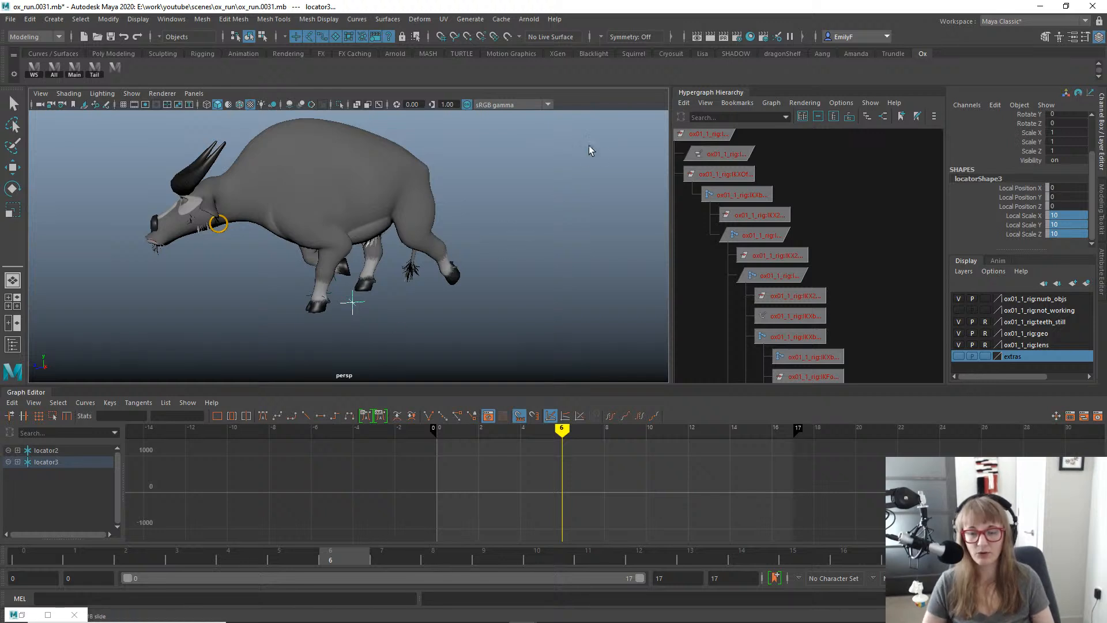
pyautogui.hotkey('alt', 'v')
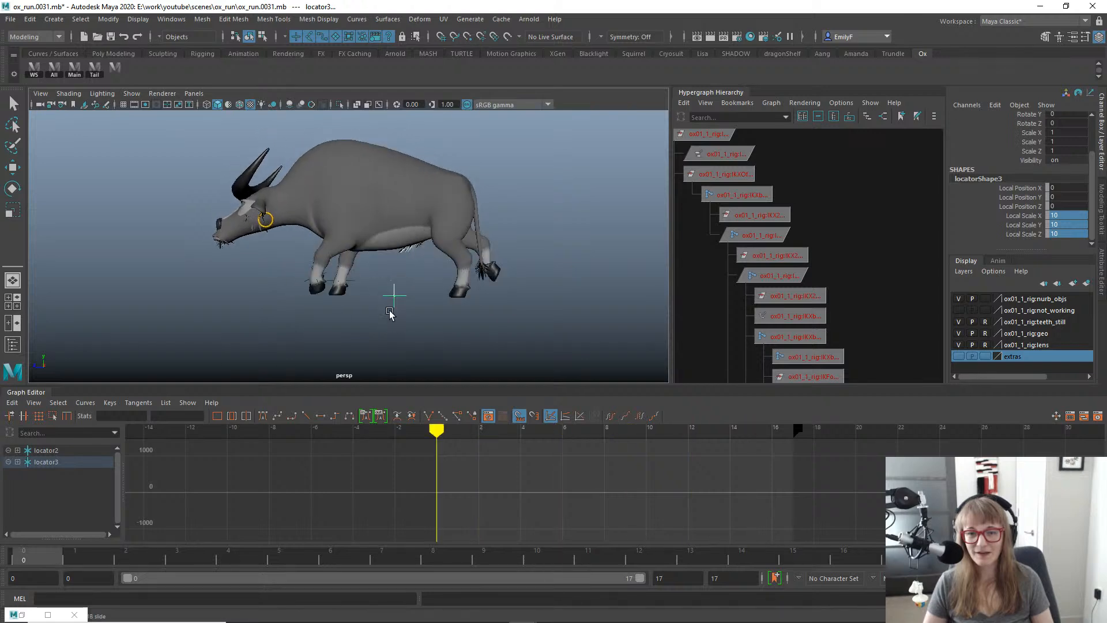
pyautogui.keyDown('alt'); pyautogui.moveTo(274, 282); pyautogui.dragTo(457, 258, button='right'); pyautogui.keyUp('alt')
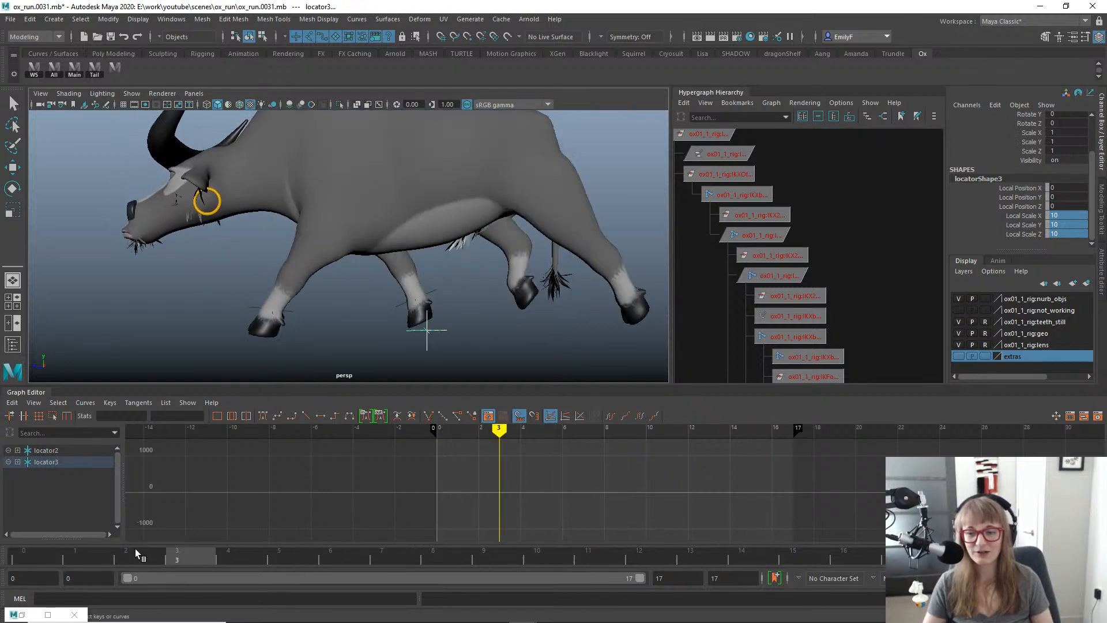
# Return to frame 0, bring the whole ox into side view, and scrub to frame 6 to review the leg motion.
pyautogui.moveTo(138, 556); pyautogui.dragTo(13, 559)
pyautogui.keyDown('alt'); pyautogui.moveTo(489, 257); pyautogui.dragTo(462, 228, button='middle'); pyautogui.keyUp('alt')
pyautogui.keyDown('alt'); pyautogui.moveTo(460, 224); pyautogui.dragTo(549, 259, button='right'); pyautogui.keyUp('alt')
pyautogui.keyDown('alt'); pyautogui.moveTo(549, 259); pyautogui.dragTo(443, 249); pyautogui.keyUp('alt')
pyautogui.keyDown('alt'); pyautogui.moveTo(442, 249); pyautogui.dragTo(388, 222, button='right'); pyautogui.keyUp('alt')
pyautogui.keyDown('alt'); pyautogui.moveTo(388, 223); pyautogui.dragTo(422, 247, button='middle'); pyautogui.keyUp('alt')
pyautogui.keyDown('alt'); pyautogui.moveTo(423, 247); pyautogui.dragTo(378, 239, button='right'); pyautogui.keyUp('alt')
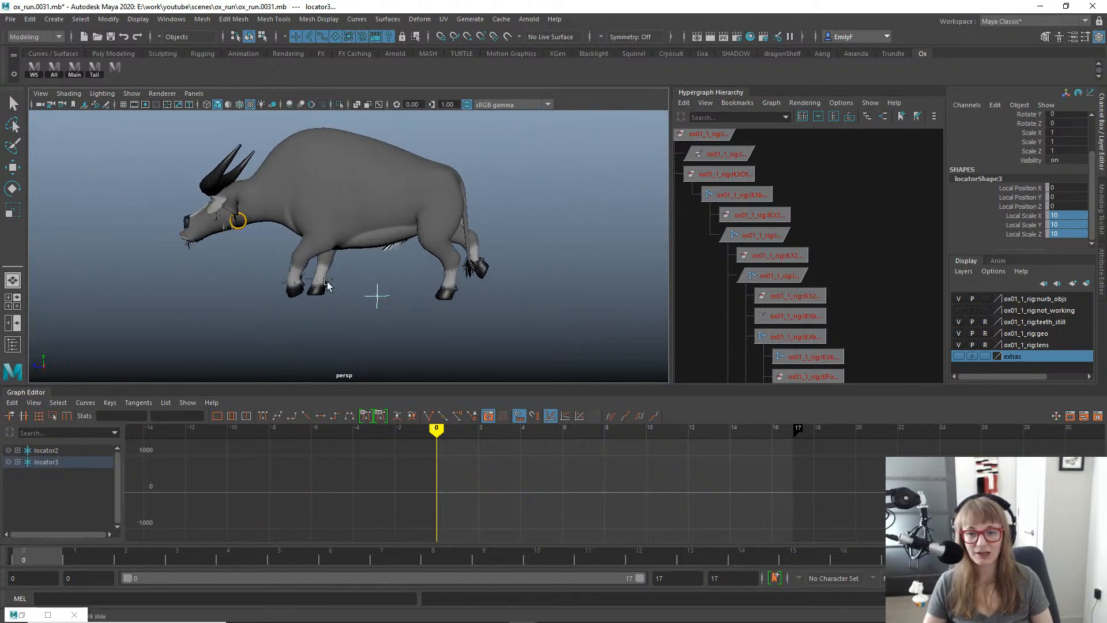
pyautogui.moveTo(36, 555); pyautogui.dragTo(348, 462)
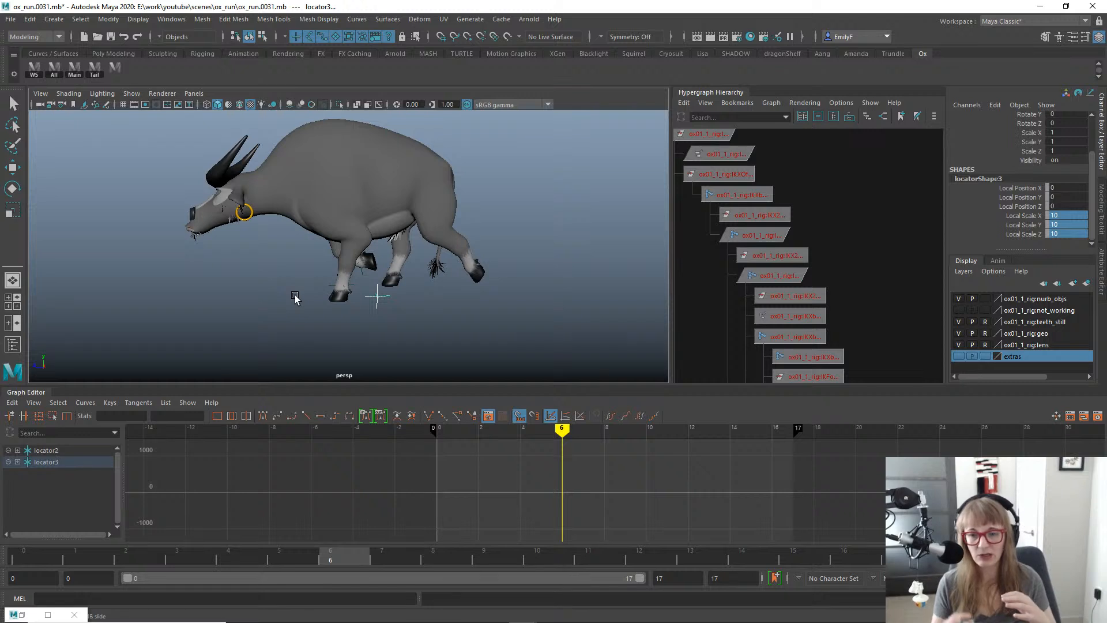
# Parent constrain locator3 to the left back ankle joint IKXbackAnkle_L with Maintain Offset off and all translate and rotate axes on.
pyautogui.keyDown('alt'); pyautogui.moveTo(290, 199); pyautogui.dragTo(499, 204, button='right'); pyautogui.keyUp('alt')
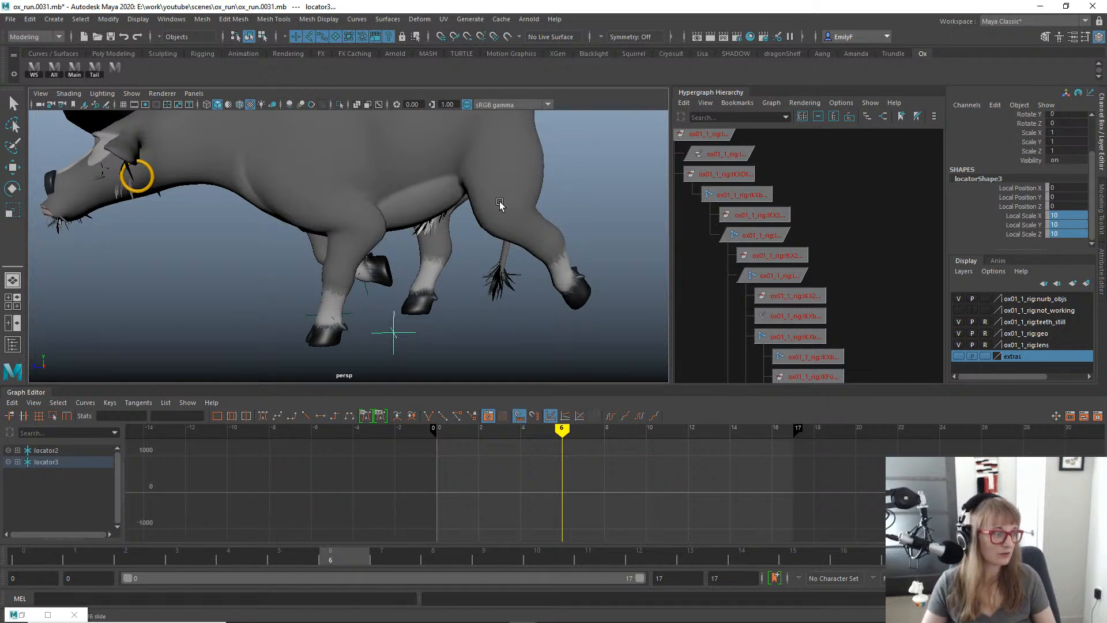
pyautogui.scroll(5, 542, 226)
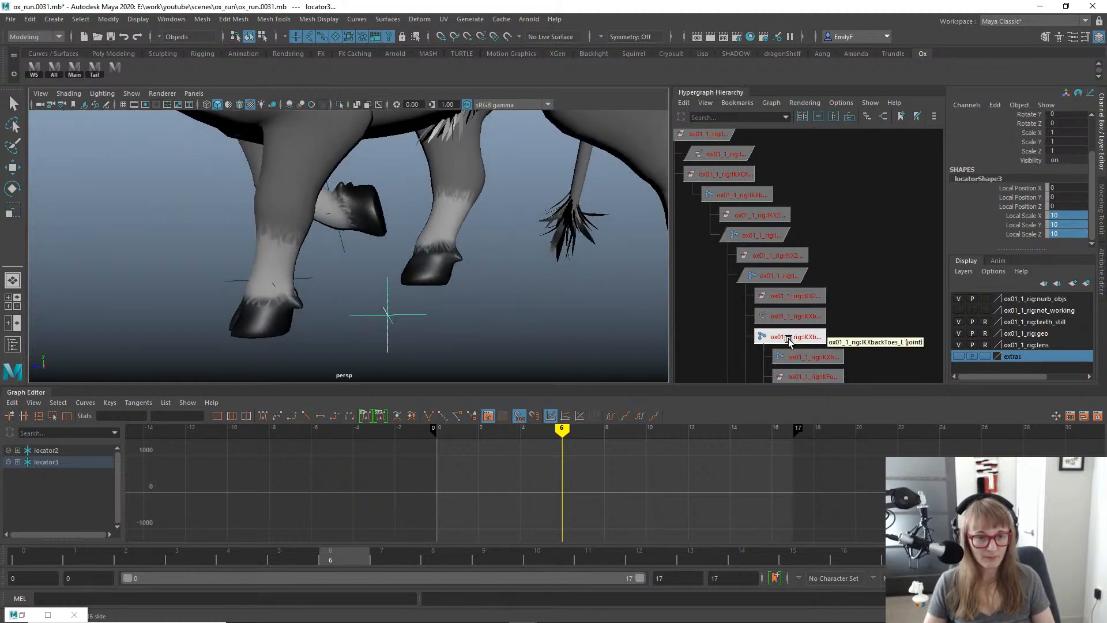
pyautogui.click(788, 274)
pyautogui.press('w')
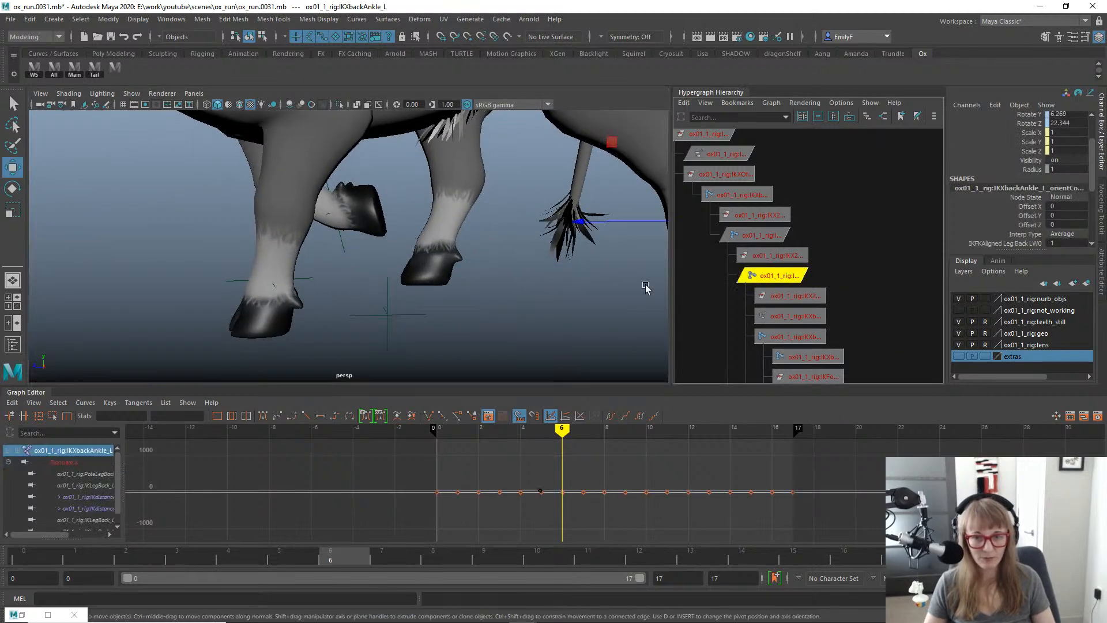
pyautogui.keyDown('alt'); pyautogui.moveTo(311, 274); pyautogui.dragTo(566, 314, button='right'); pyautogui.keyUp('alt')
pyautogui.keyDown('alt'); pyautogui.moveTo(441, 335); pyautogui.dragTo(420, 289, button='middle'); pyautogui.keyUp('alt')
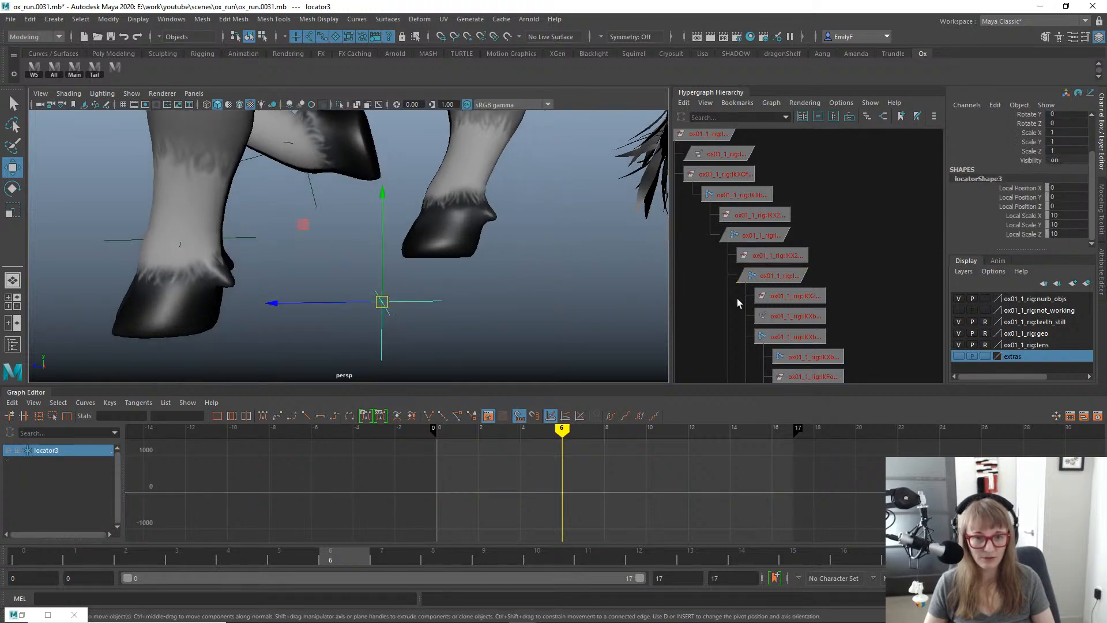
pyautogui.click(421, 302)
pyautogui.press('space')
pyautogui.click(591, 326)
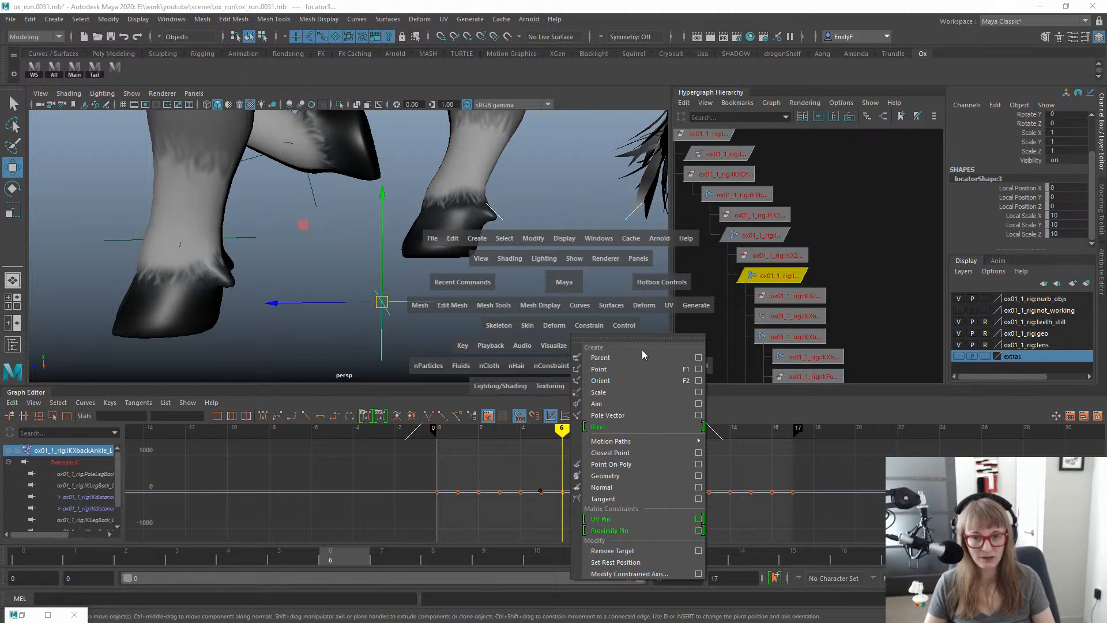
pyautogui.click(698, 358)
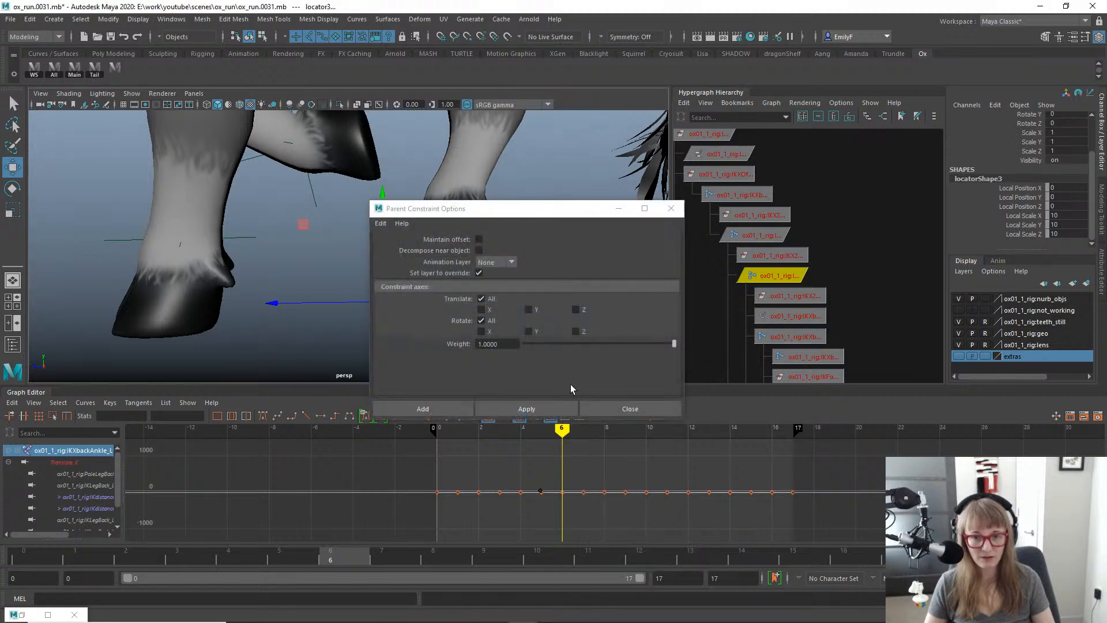
pyautogui.click(526, 408)
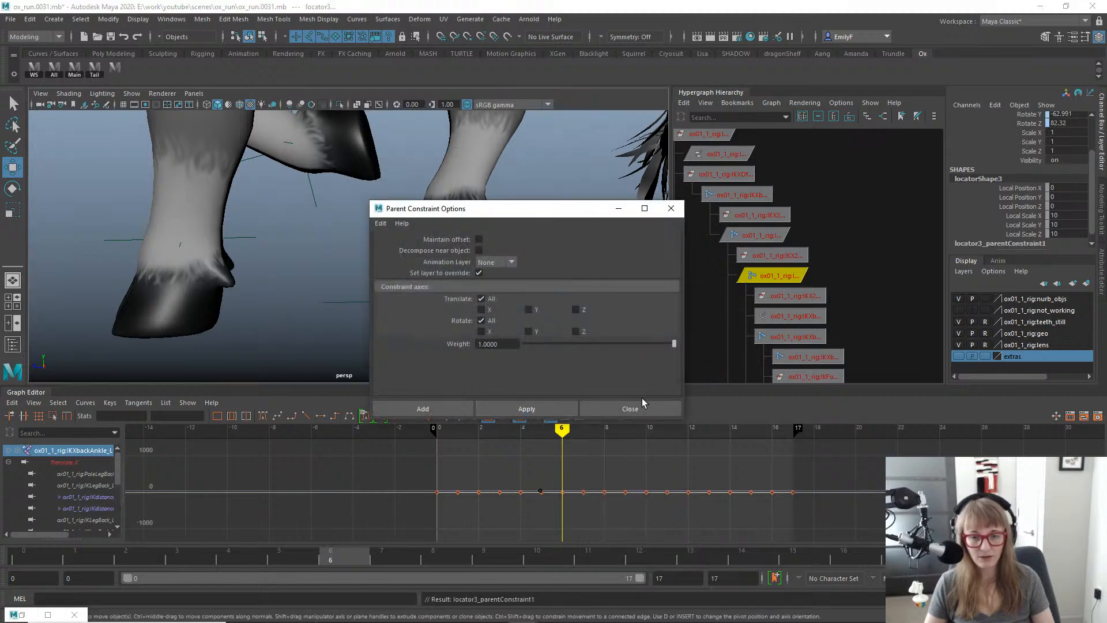
pyautogui.click(637, 407)
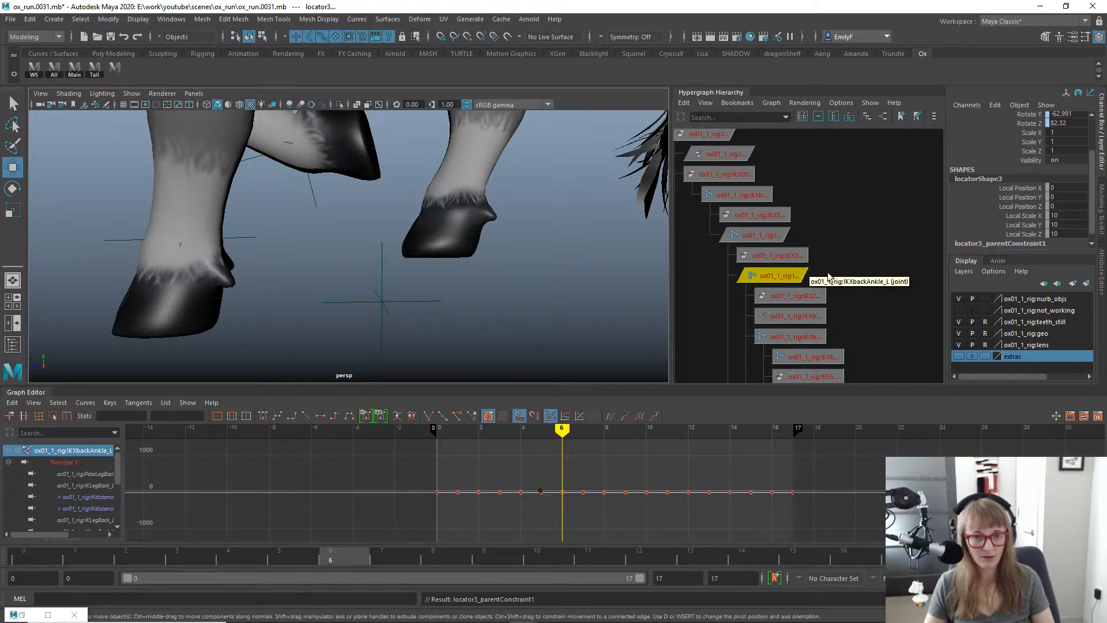
# Bake locator3's Translate and Rotate channels to a key on every frame from 0 to 17.
pyautogui.click(754, 272)
pyautogui.press('f')
pyautogui.keyDown('alt'); pyautogui.moveTo(516, 256); pyautogui.dragTo(461, 235, button='right'); pyautogui.keyUp('alt')
pyautogui.click(596, 261)
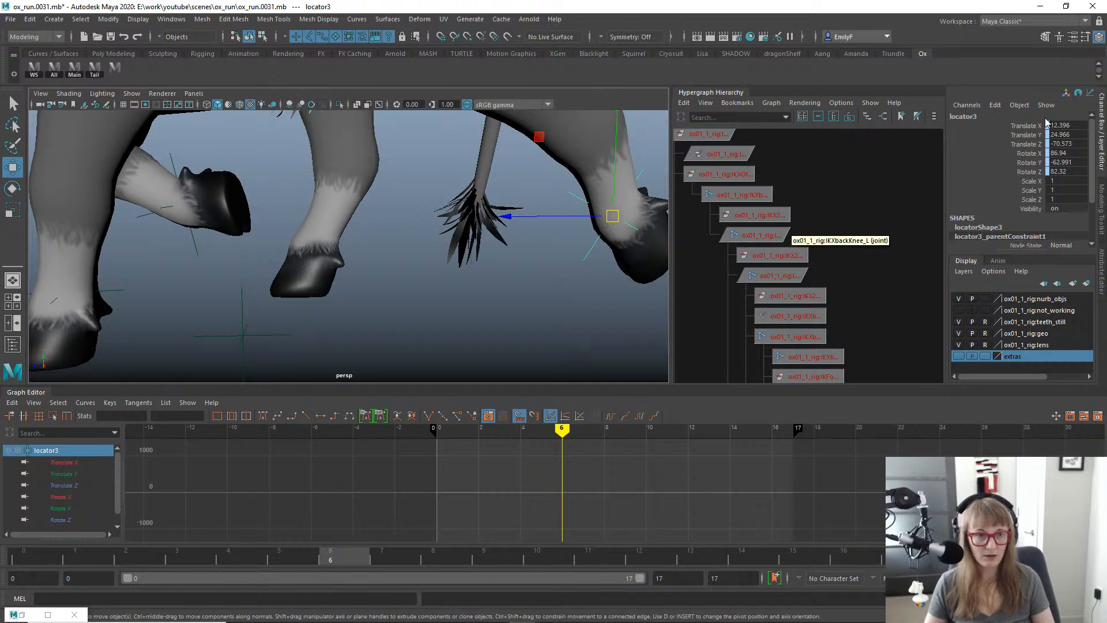
pyautogui.keyDown('alt'); pyautogui.moveTo(656, 253); pyautogui.dragTo(659, 253, button='right'); pyautogui.keyUp('alt')
pyautogui.press('g')
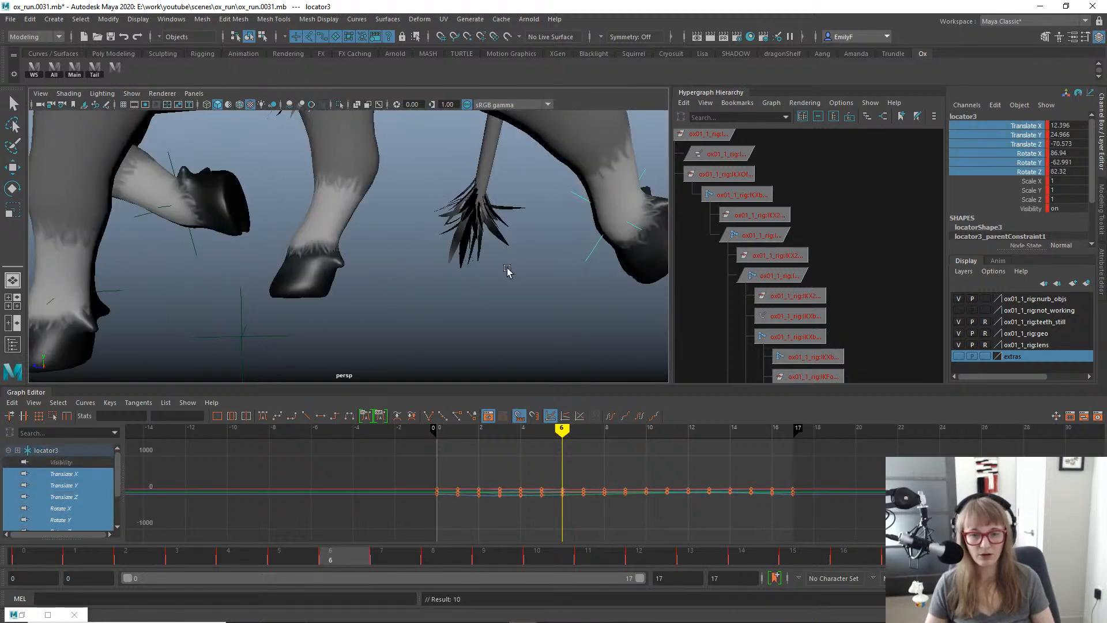
pyautogui.keyDown('alt'); pyautogui.moveTo(506, 271); pyautogui.dragTo(537, 272, button='right'); pyautogui.keyUp('alt')
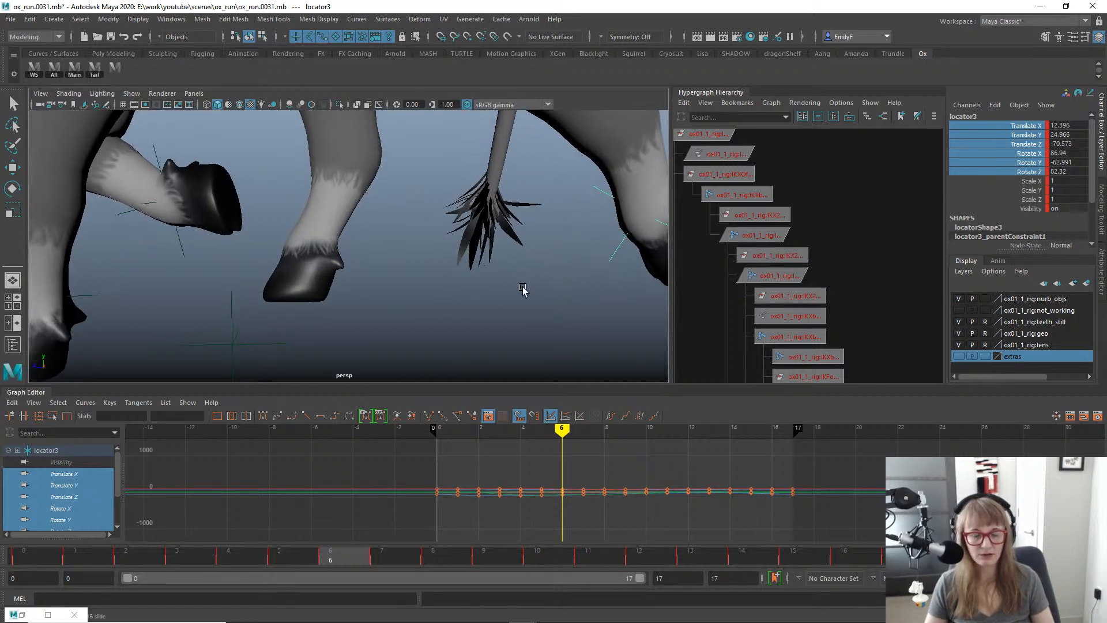
pyautogui.keyDown('alt'); pyautogui.moveTo(513, 288); pyautogui.dragTo(600, 260, button='right'); pyautogui.keyUp('alt')
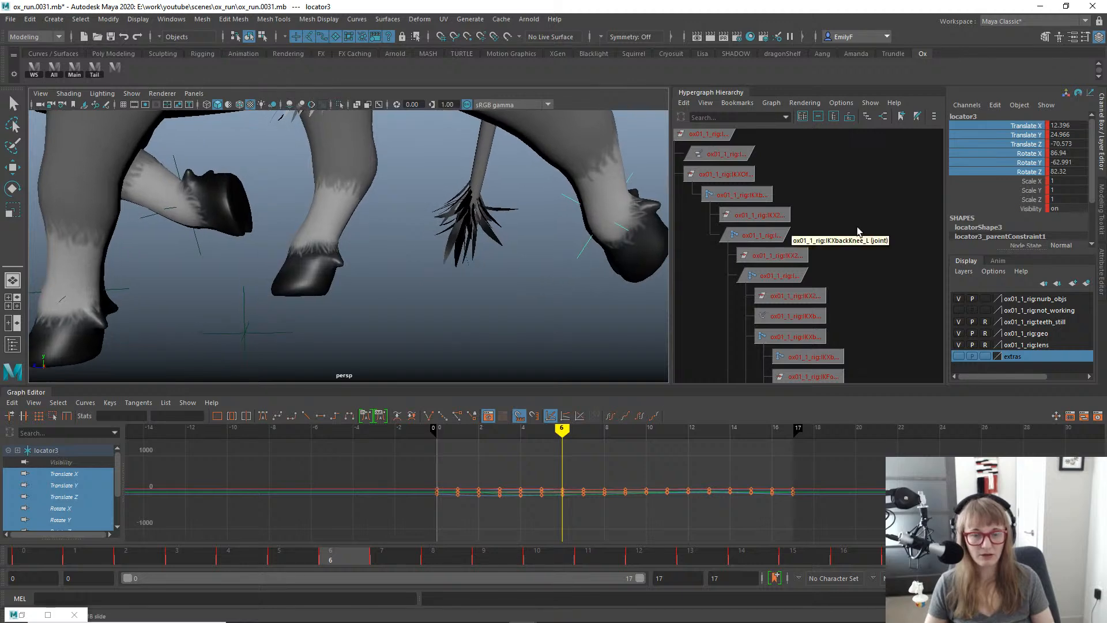
# Graph locator3's connections and delete its parent constraint node.
pyautogui.click(883, 116)
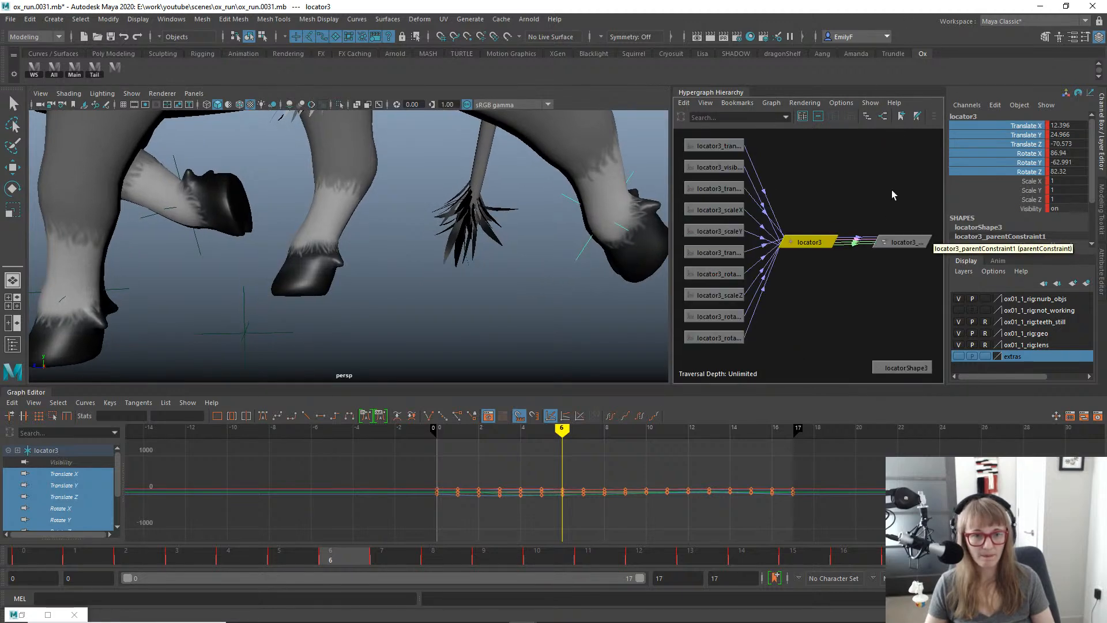
pyautogui.click(901, 242)
pyautogui.press('w')
pyautogui.press('Delete')
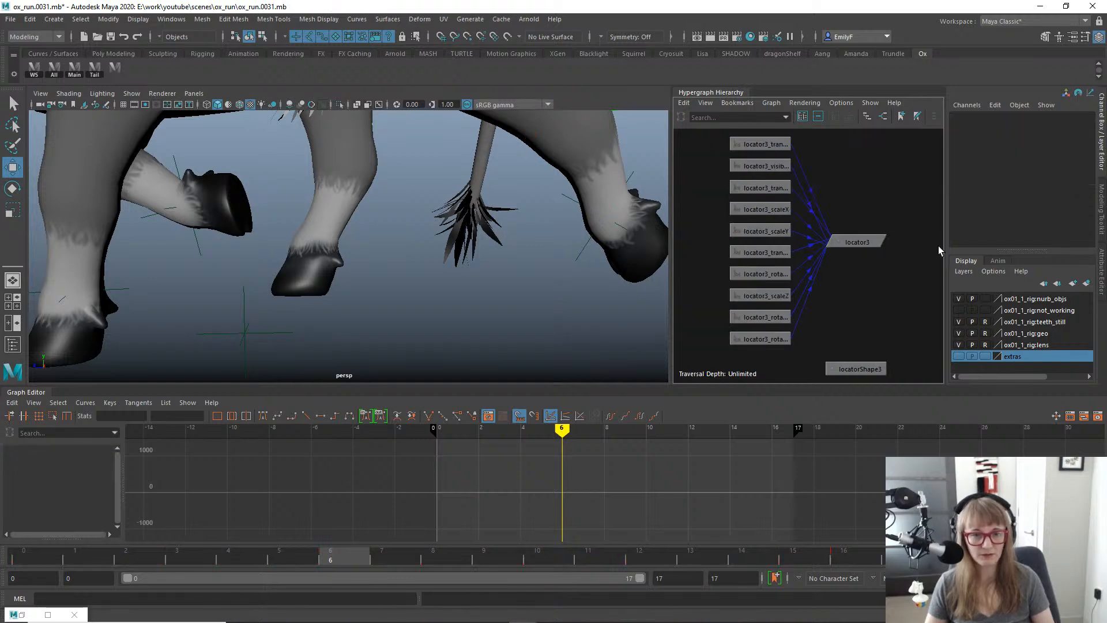
# Find the left back ankle joint IKXbackAnkle_L in the rig hierarchy, select it, and add locator3 to the selection.
pyautogui.click(585, 251)
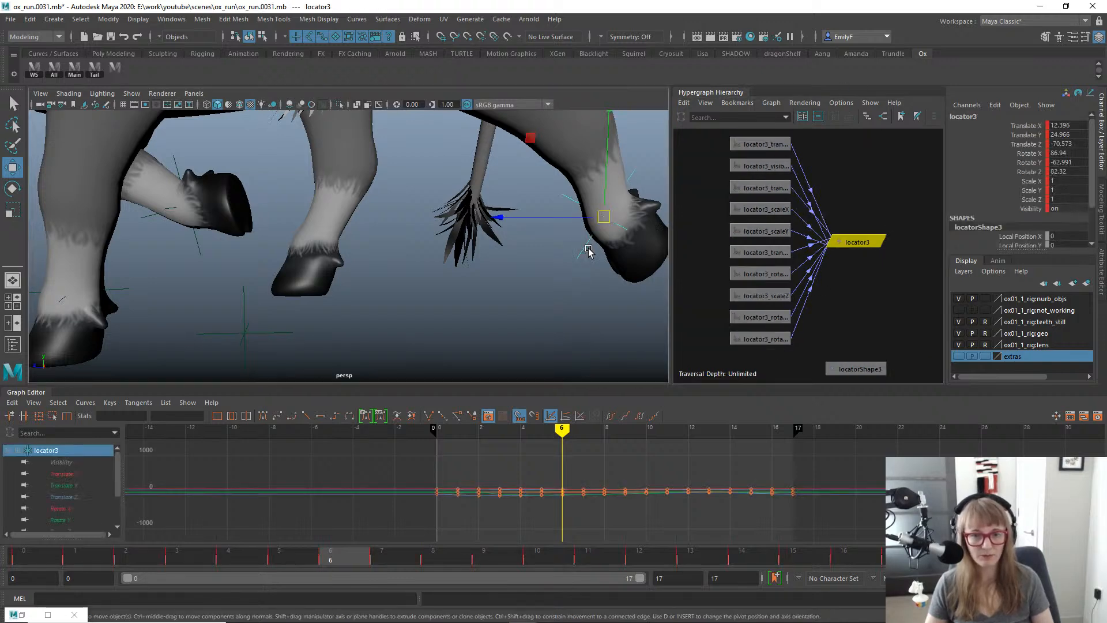
pyautogui.click(885, 116)
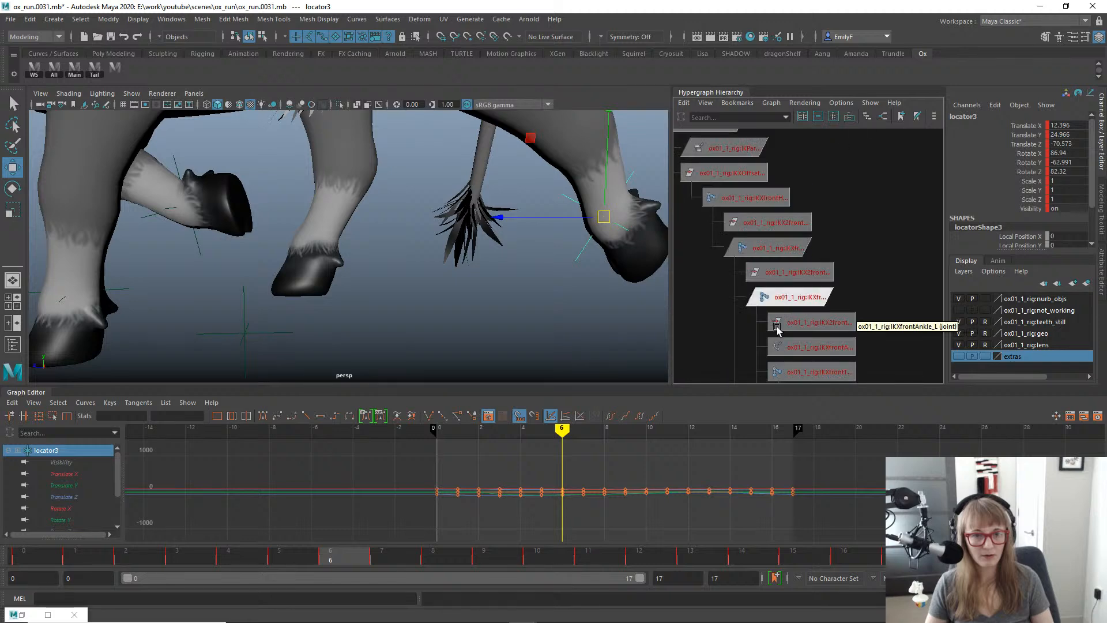
pyautogui.click(794, 297)
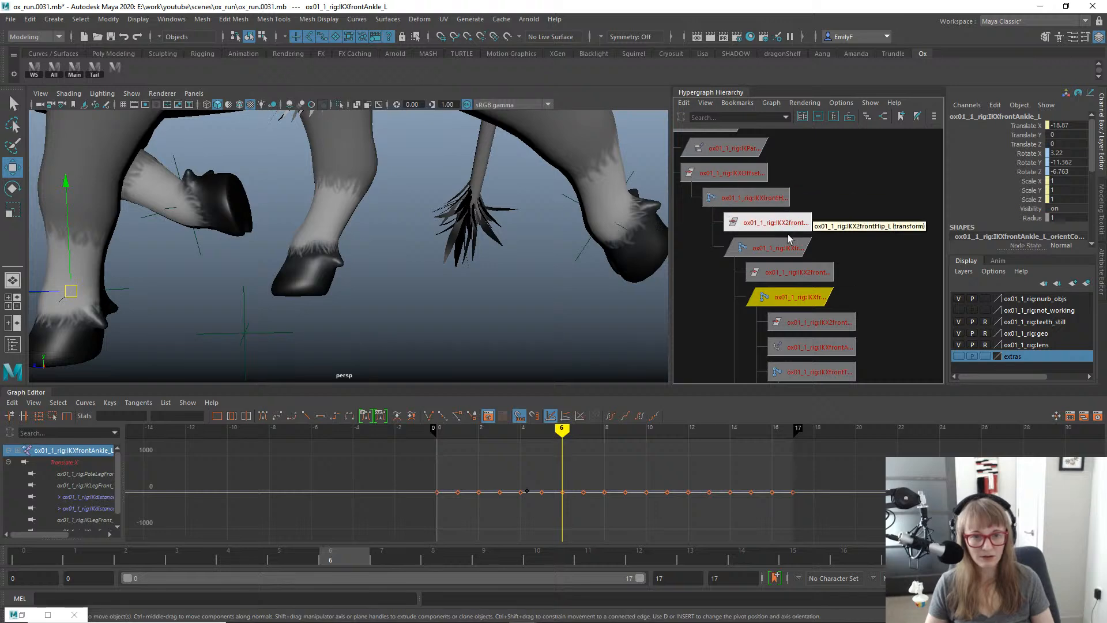
pyautogui.keyDown('alt'); pyautogui.moveTo(830, 249); pyautogui.dragTo(862, 330, button='middle'); pyautogui.keyUp('alt')
pyautogui.keyDown('alt'); pyautogui.moveTo(820, 191); pyautogui.dragTo(798, 340, button='middle'); pyautogui.keyUp('alt')
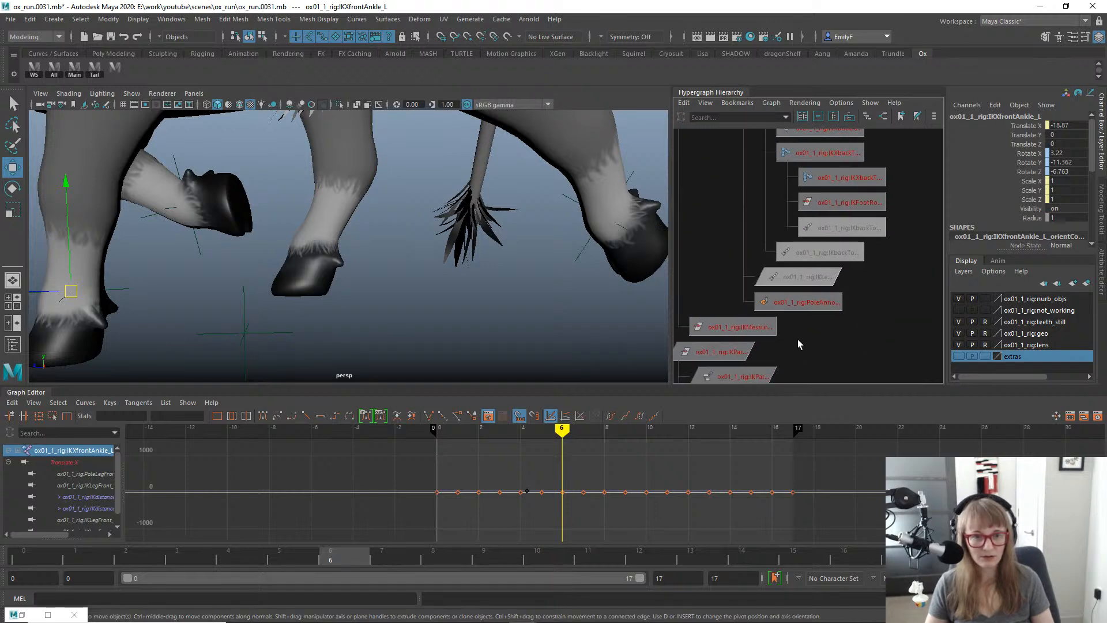
pyautogui.click(835, 156)
pyautogui.keyDown('alt'); pyautogui.moveTo(835, 156); pyautogui.dragTo(804, 248, button='middle'); pyautogui.keyUp('alt')
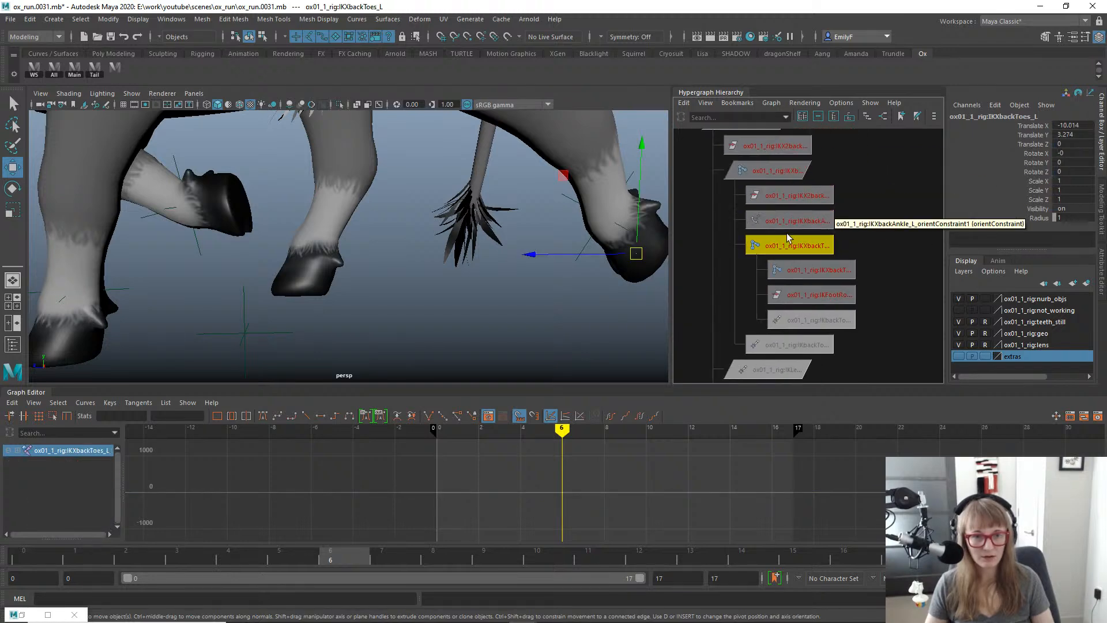
pyautogui.click(775, 170)
pyautogui.keyDown('alt'); pyautogui.moveTo(467, 251); pyautogui.dragTo(453, 265, button='middle'); pyautogui.keyUp('alt')
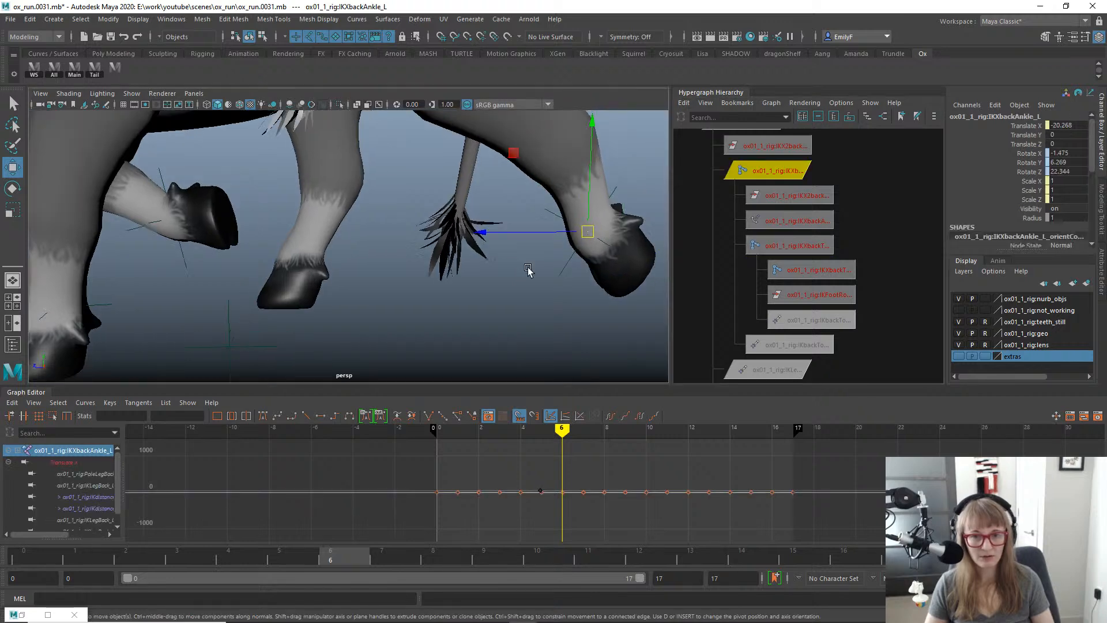
pyautogui.moveTo(569, 271); pyautogui.dragTo(569, 271)
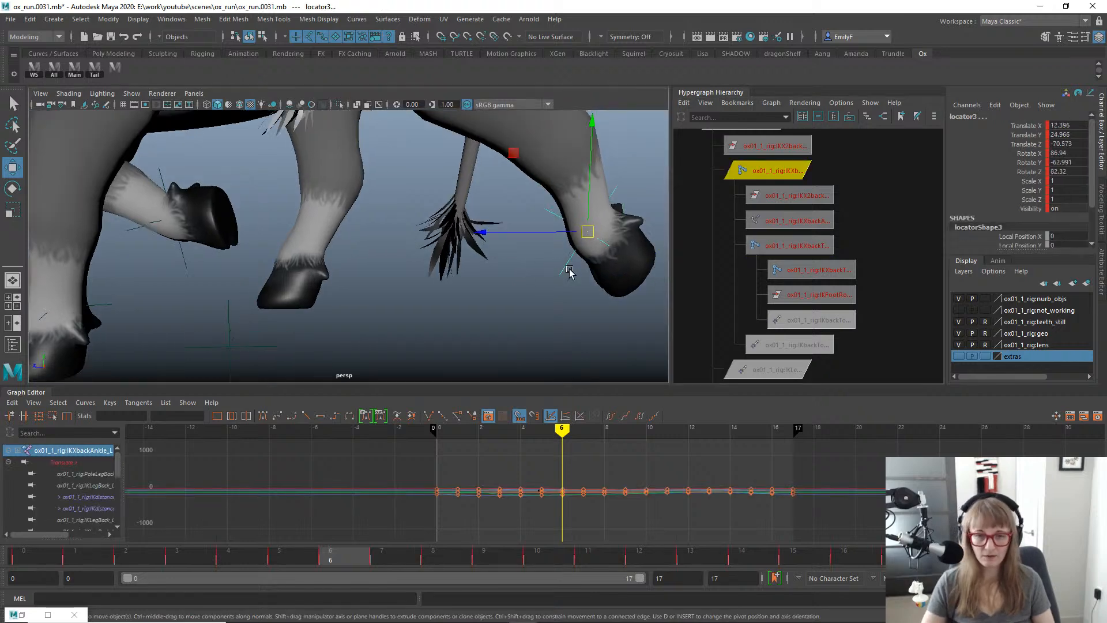
pyautogui.press('space')
pyautogui.click(596, 307)
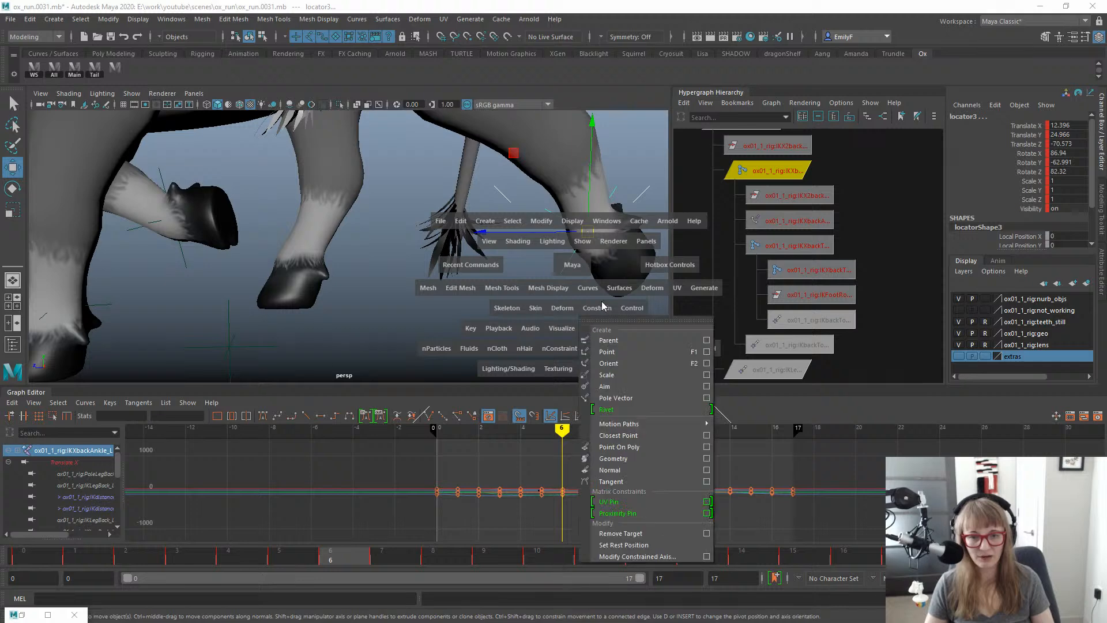
pyautogui.click(708, 340)
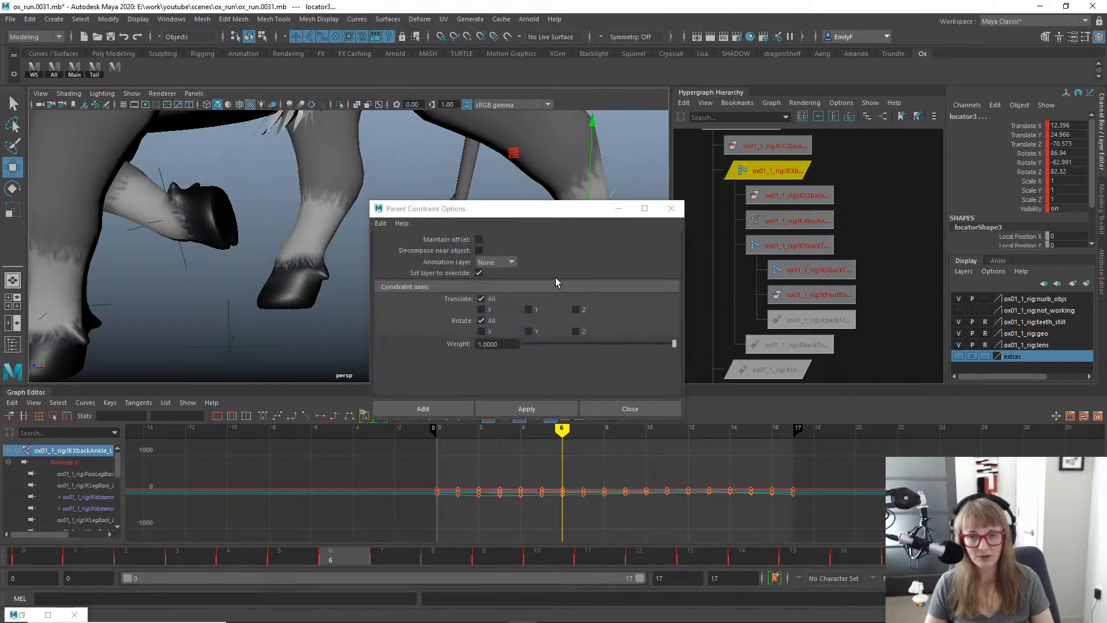
pyautogui.click(618, 411)
# Apply a parent constraint from the left back ankle joint to the baked locator3, with Maintain Offset off and weight 1.
pyautogui.press('space')
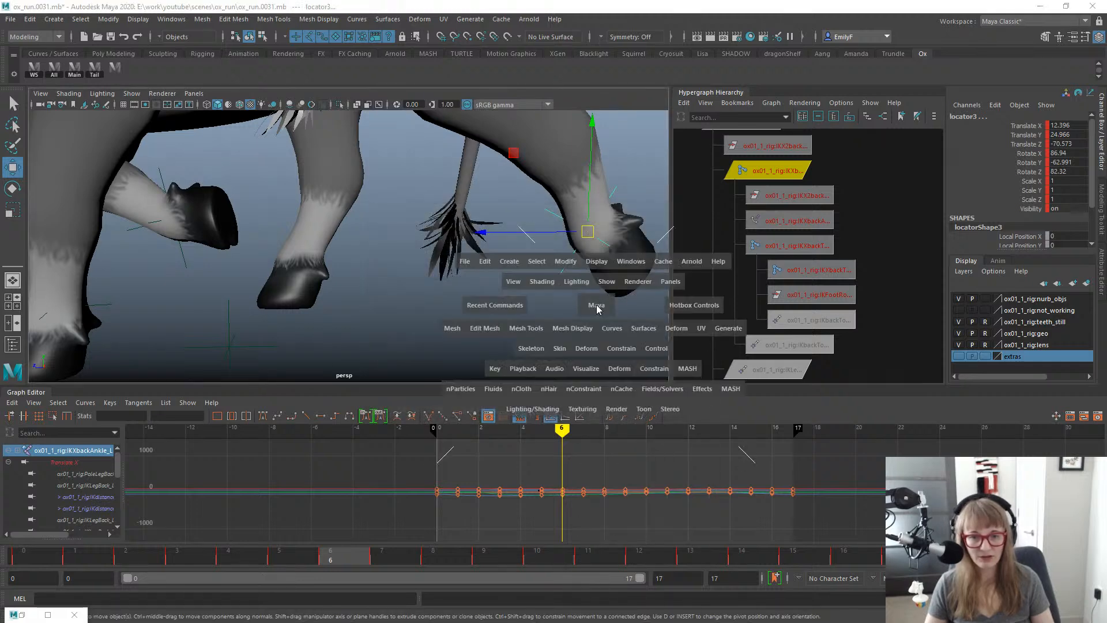
pyautogui.click(620, 349)
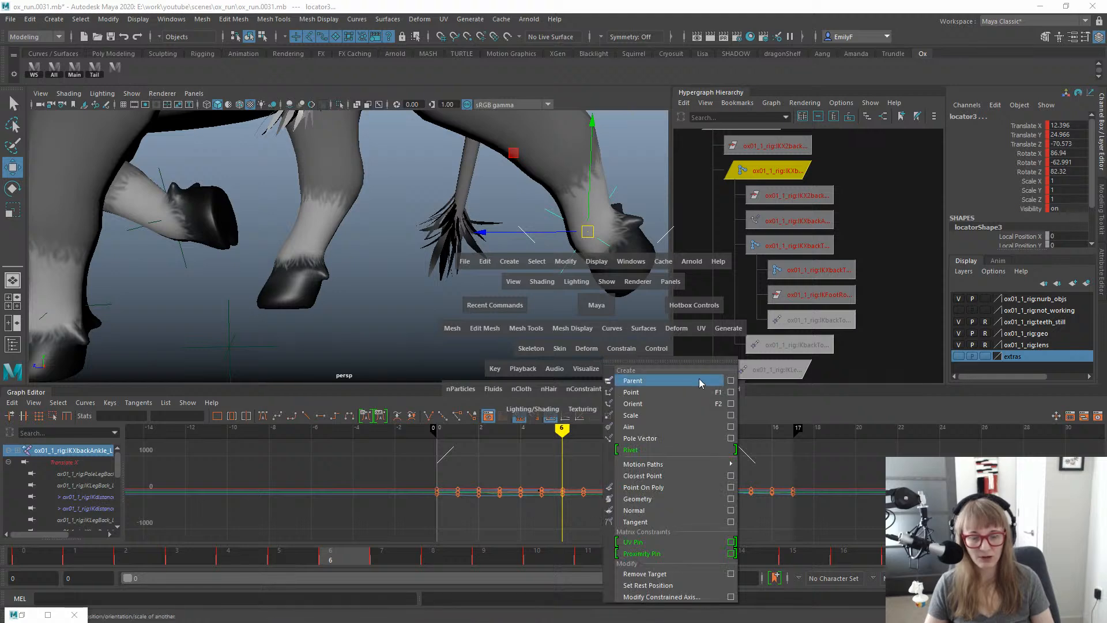
pyautogui.click(732, 380)
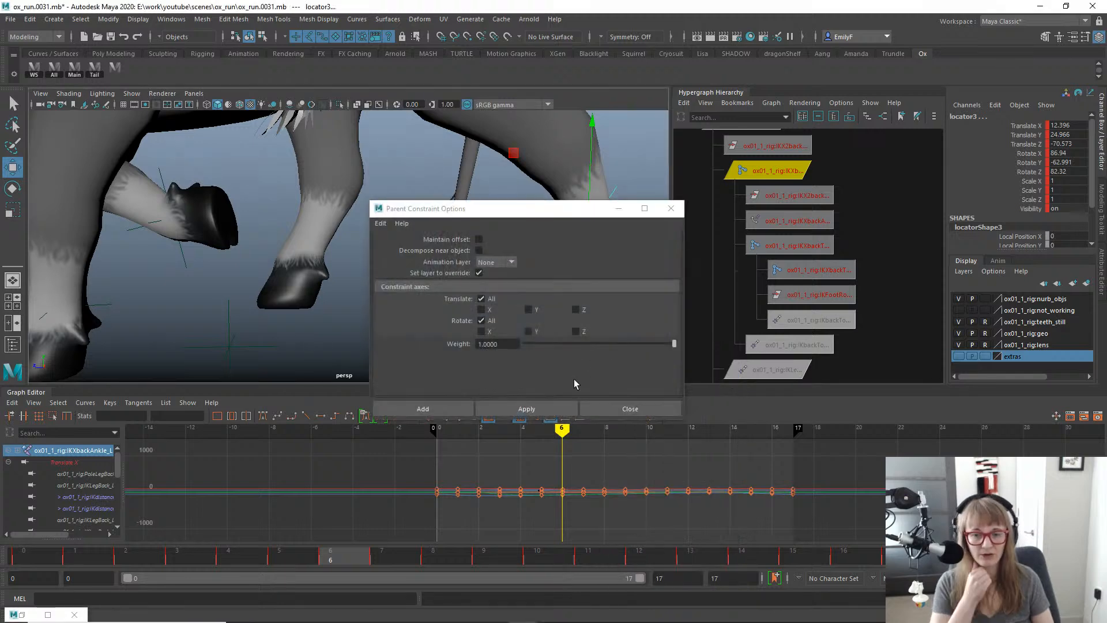
pyautogui.click(524, 410)
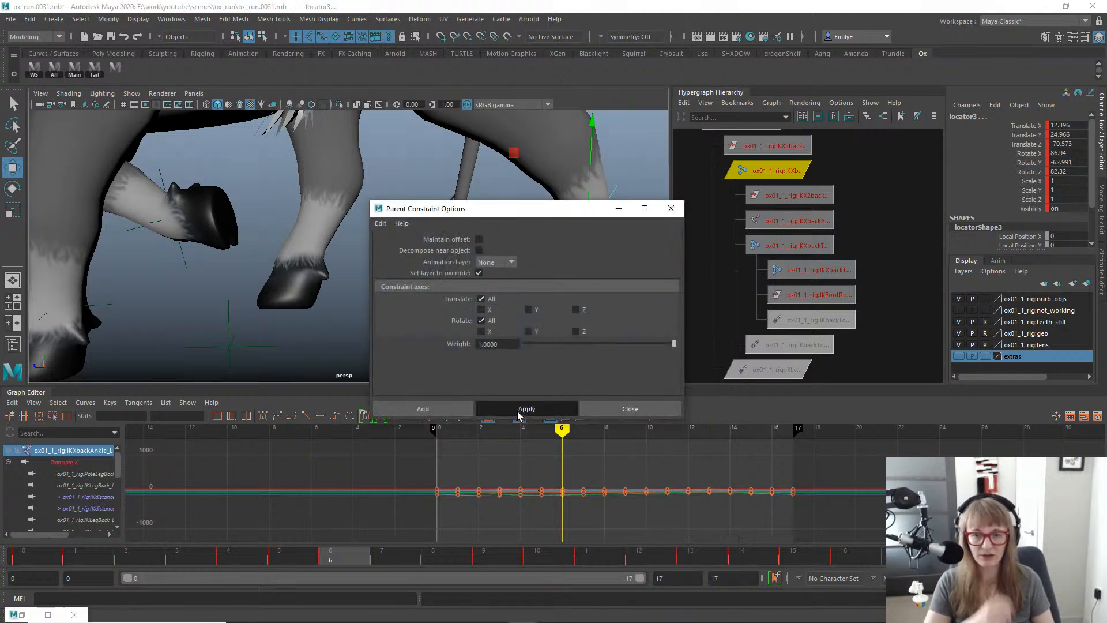
pyautogui.click(609, 410)
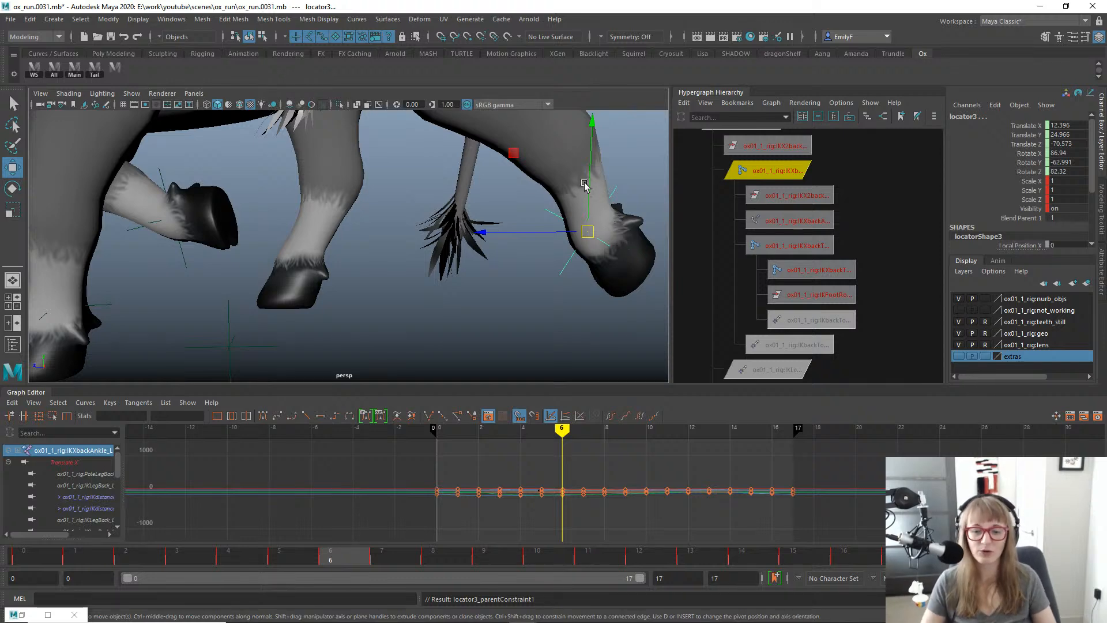
pyautogui.keyDown('alt'); pyautogui.moveTo(563, 197); pyautogui.dragTo(539, 203, button='right'); pyautogui.keyUp('alt')
pyautogui.keyDown('alt'); pyautogui.moveTo(540, 249); pyautogui.dragTo(551, 225, button='middle'); pyautogui.keyUp('alt')
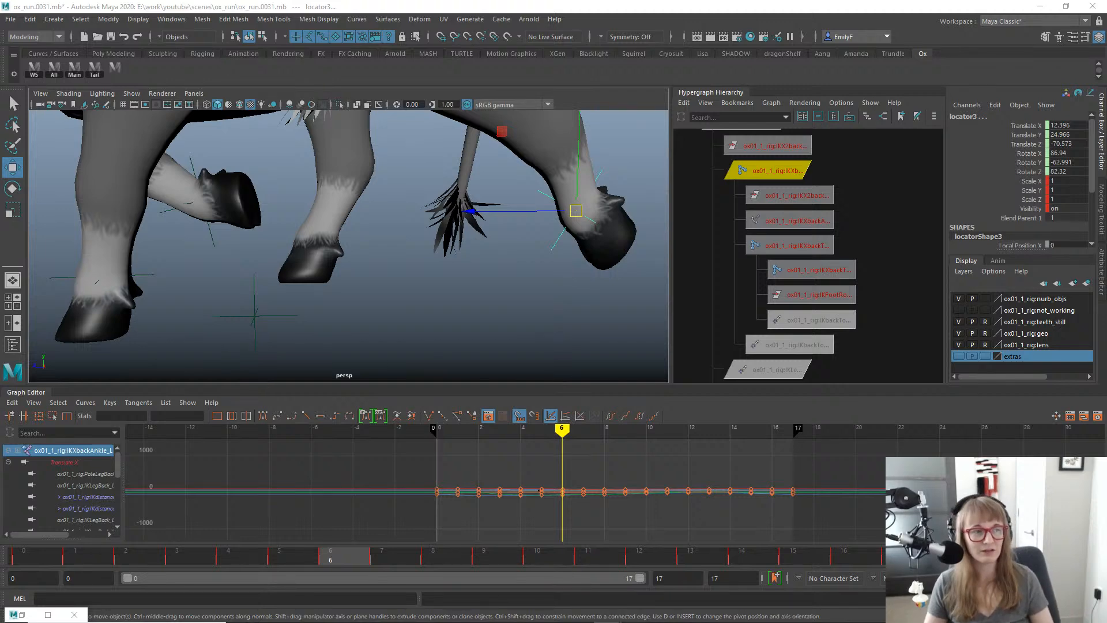
# Switch to the video player and play and scrub the bison_running02 reference clip to study how the bison run.
pyautogui.moveTo(1106, 133); pyautogui.dragTo(627, 66)
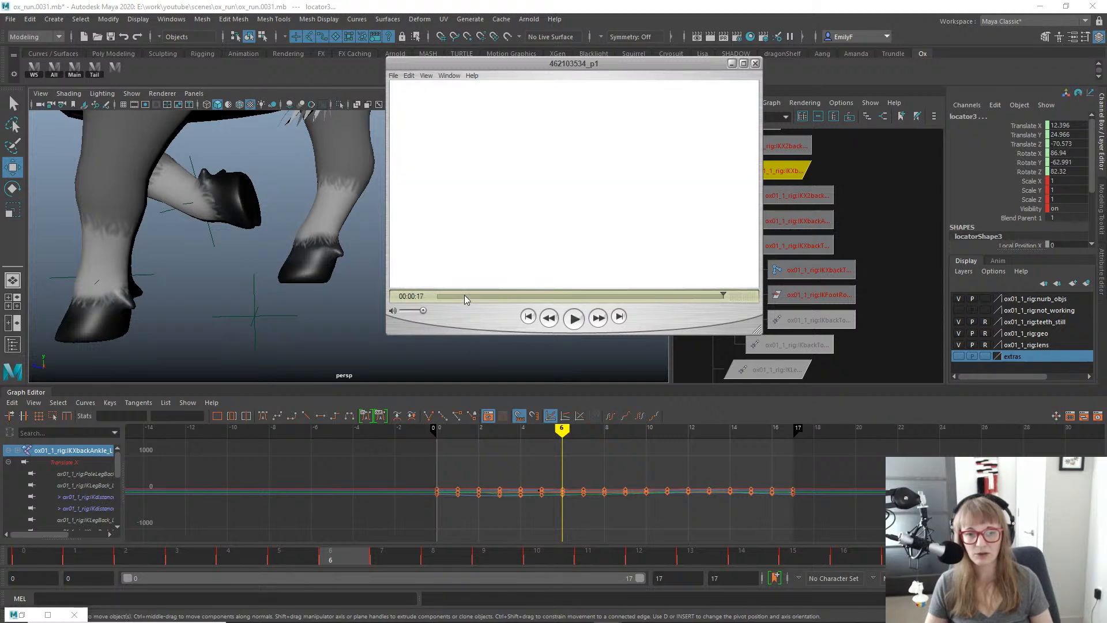
pyautogui.click(466, 296)
pyautogui.moveTo(490, 64); pyautogui.dragTo(542, 142)
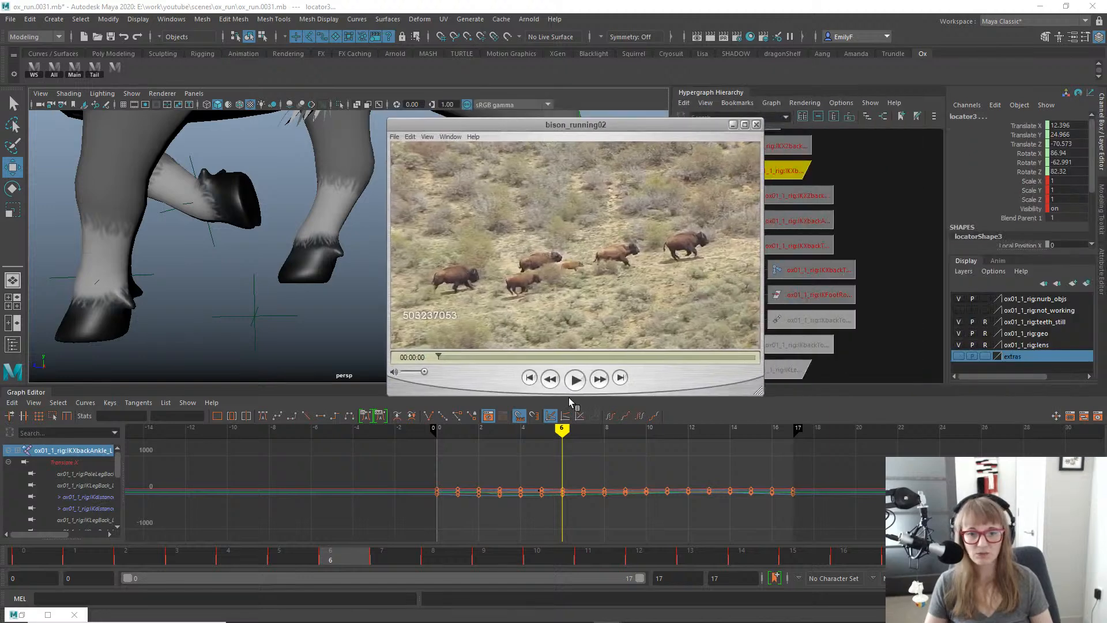
pyautogui.click(575, 380)
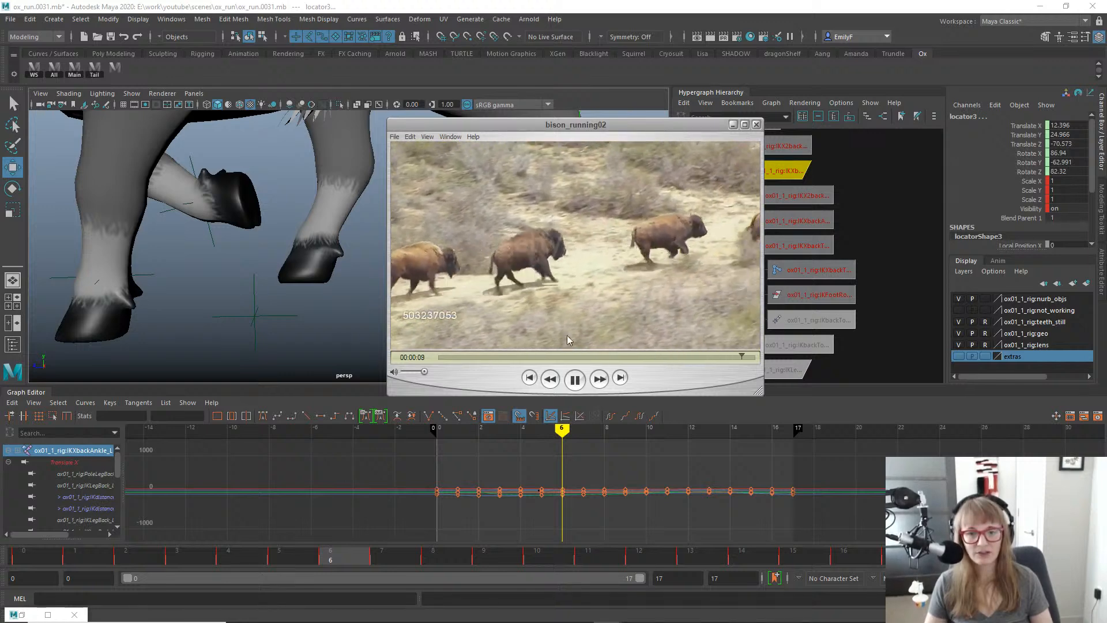
pyautogui.moveTo(507, 356); pyautogui.dragTo(654, 344)
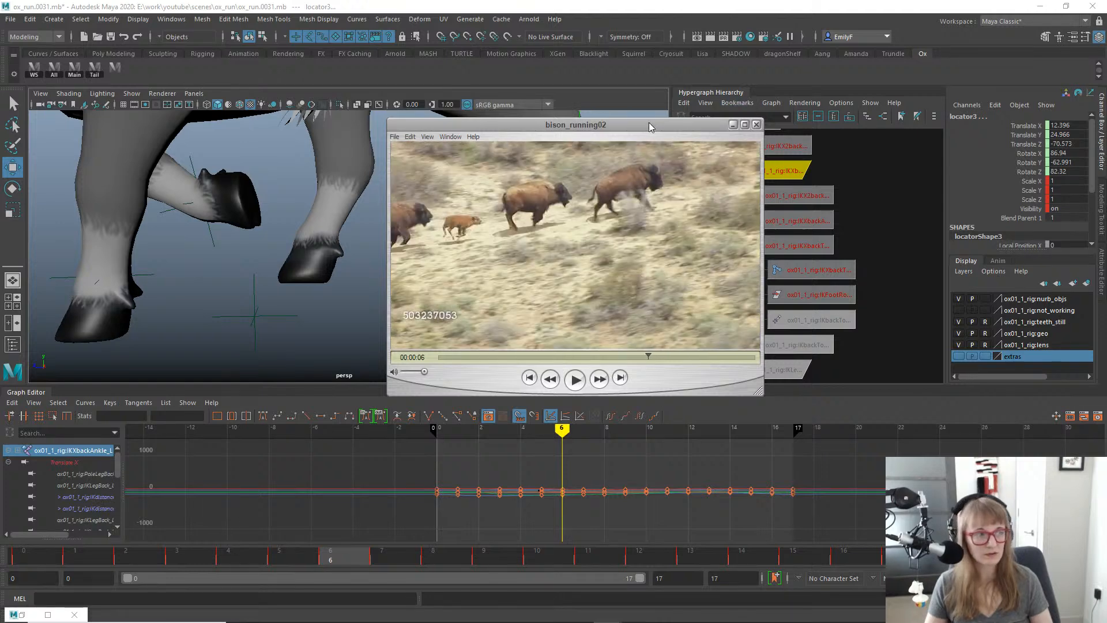
# Move the reference video aside, undo the simulation bake, and create motion trails for the selected back left ankle joint and locator3.
pyautogui.moveTo(650, 124); pyautogui.dragTo(1106, 135)
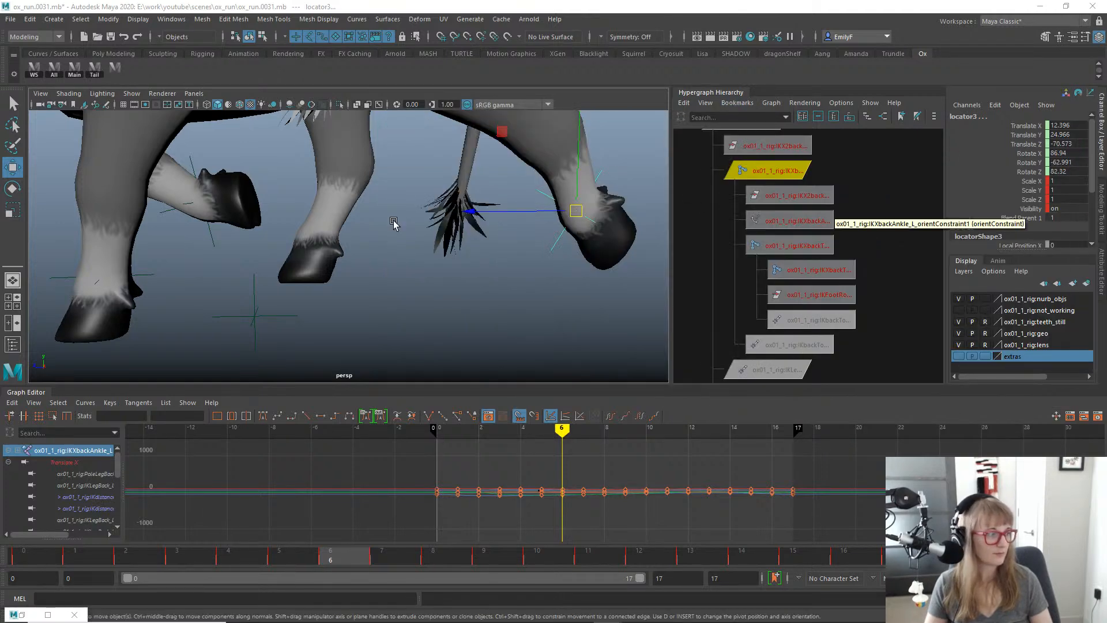
pyautogui.keyDown('alt'); pyautogui.moveTo(411, 186); pyautogui.dragTo(528, 257); pyautogui.keyUp('alt')
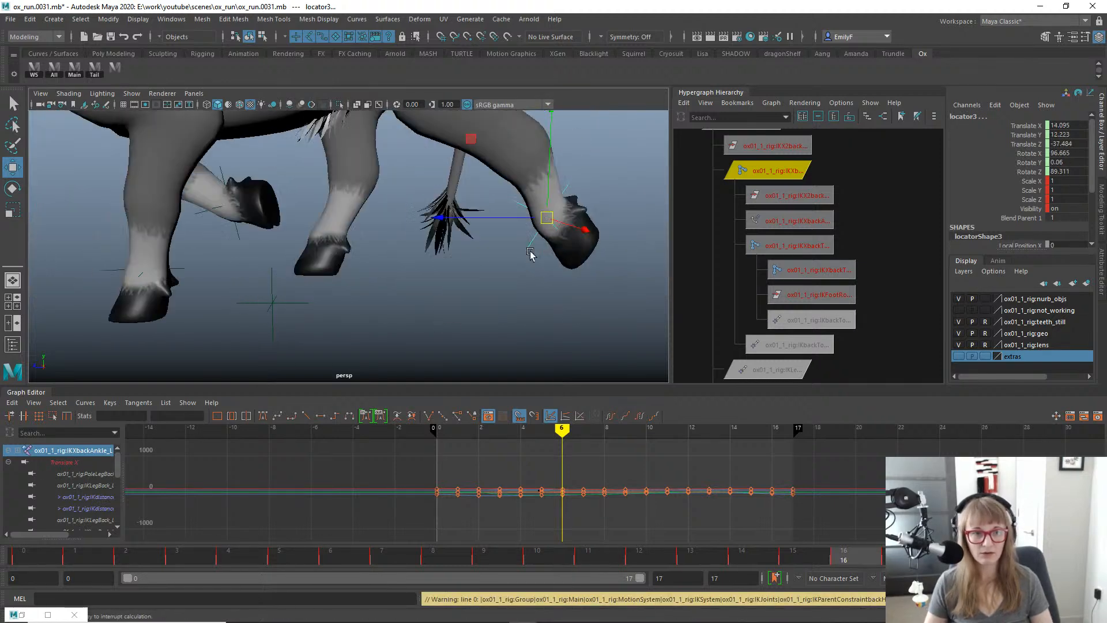
pyautogui.hotkey('ctrl', 'z')
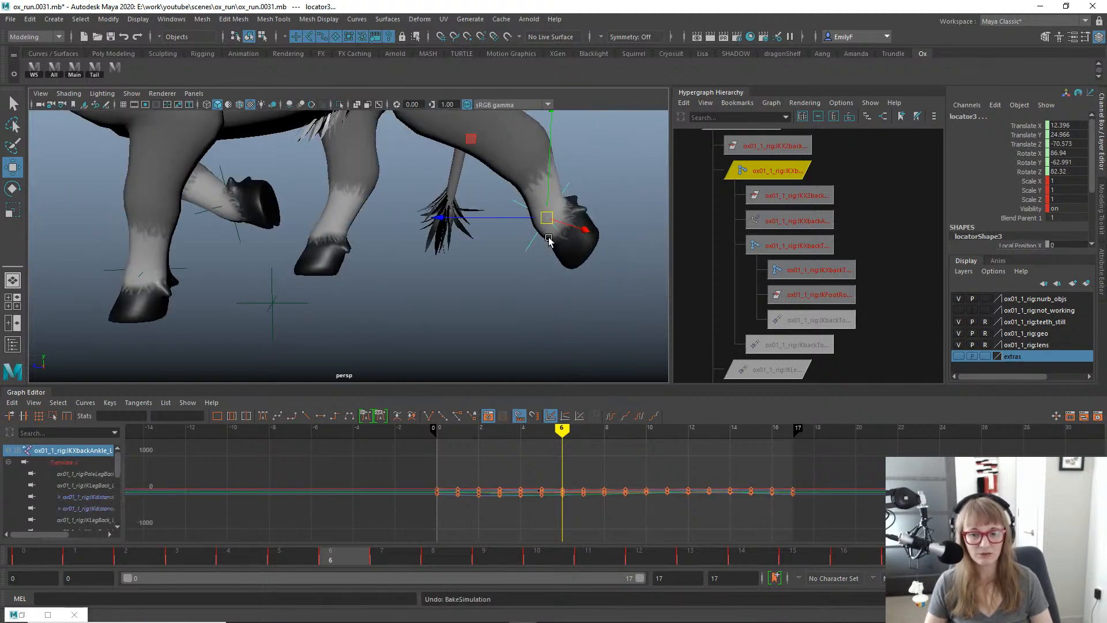
pyautogui.scroll(1, 527, 254)
pyautogui.press('g')
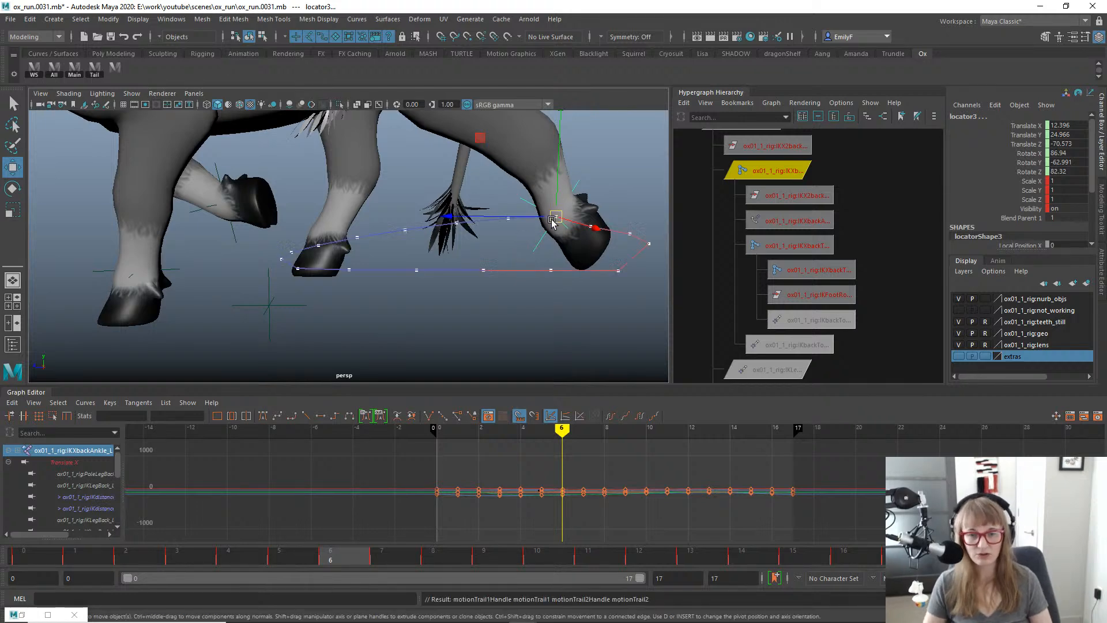
# Select the back left leg control IKLegBack_L and show its motion trail in the side view with the rig controls hidden.
pyautogui.moveTo(553, 235)
pyautogui.keyDown('alt'); pyautogui.mouseDown()
pyautogui.moveTo(570, 249)
pyautogui.moveTo(564, 237)
pyautogui.mouseUp(); pyautogui.keyUp('alt')
pyautogui.press('q')
pyautogui.hotkey('alt', '1')
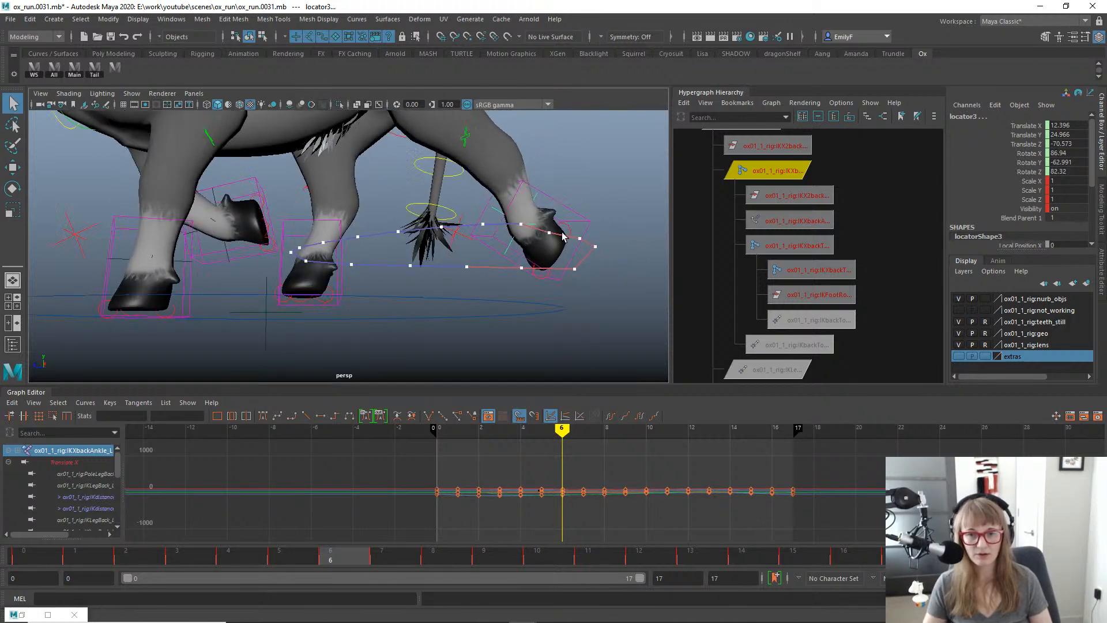
pyautogui.click(563, 202)
pyautogui.click(562, 207)
pyautogui.press('space')
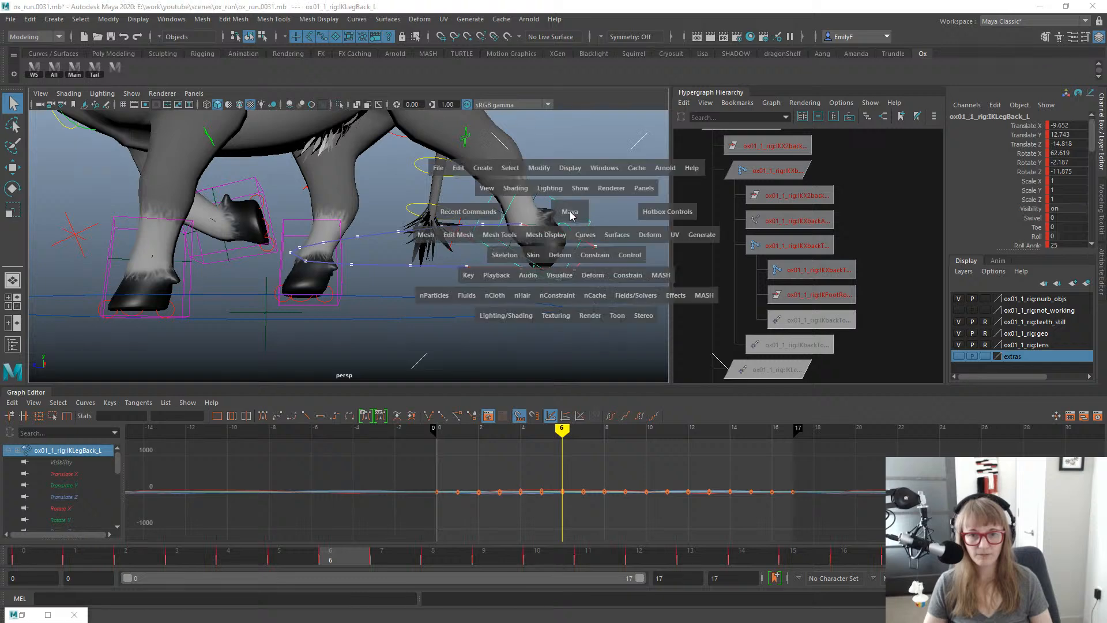
pyautogui.moveTo(570, 212); pyautogui.dragTo(596, 210)
pyautogui.scroll(-1, 593, 222)
pyautogui.keyDown('alt'); pyautogui.moveTo(593, 222); pyautogui.dragTo(444, 222, button='middle'); pyautogui.keyUp('alt')
pyautogui.scroll(3, 444, 222)
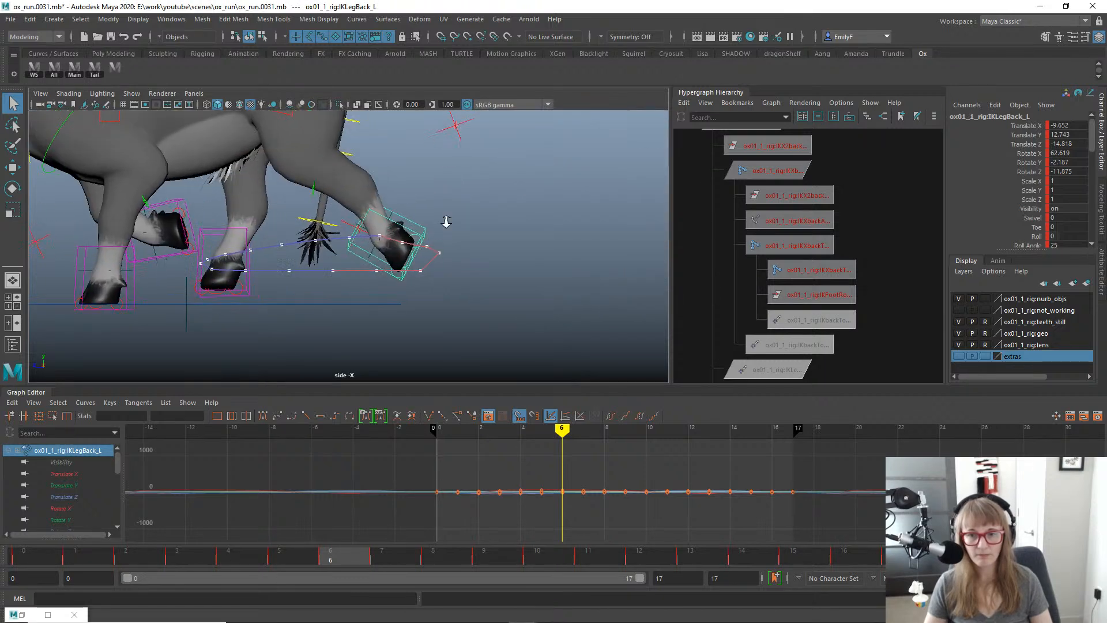
pyautogui.hotkey('alt', '1')
pyautogui.keyDown('alt'); pyautogui.moveTo(429, 271); pyautogui.dragTo(605, 252, button='middle'); pyautogui.keyUp('alt')
# At frame 3, lower the back left leg control to Translate Y 5.425 to smooth the rear end of the trail.
pyautogui.moveTo(301, 555); pyautogui.dragTo(181, 507)
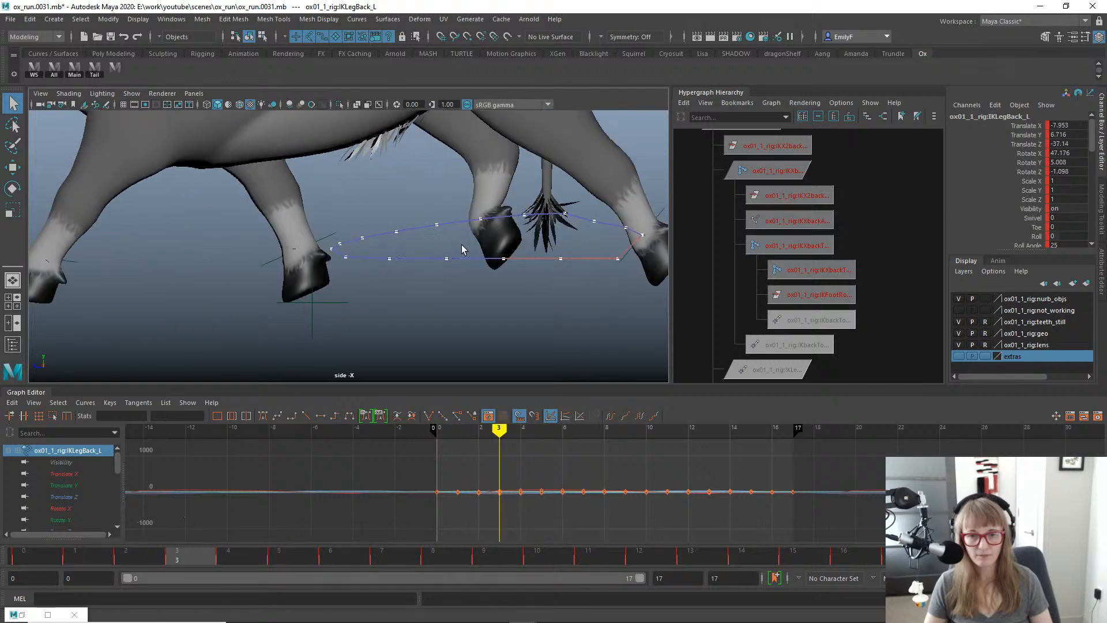
pyautogui.keyDown('alt'); pyautogui.moveTo(647, 137); pyautogui.dragTo(466, 148, button='middle'); pyautogui.keyUp('alt')
pyautogui.press('w')
pyautogui.moveTo(460, 169); pyautogui.dragTo(463, 174)
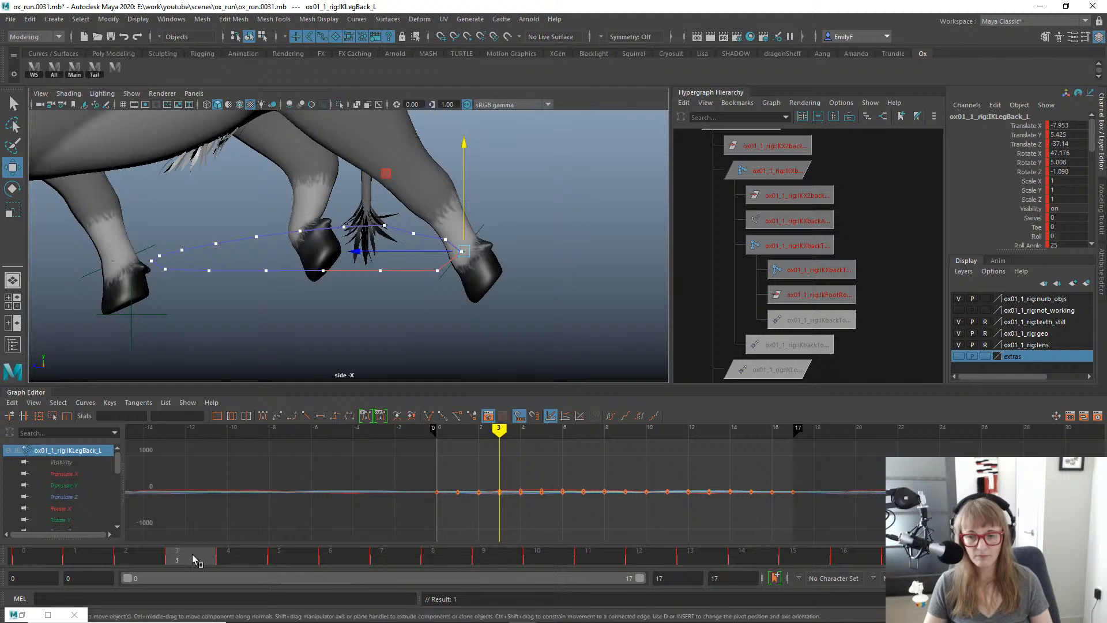
# At frame 5, raise the back left leg control to Translate Y 13.824 and step through the following frames to check the arc.
pyautogui.click(225, 560)
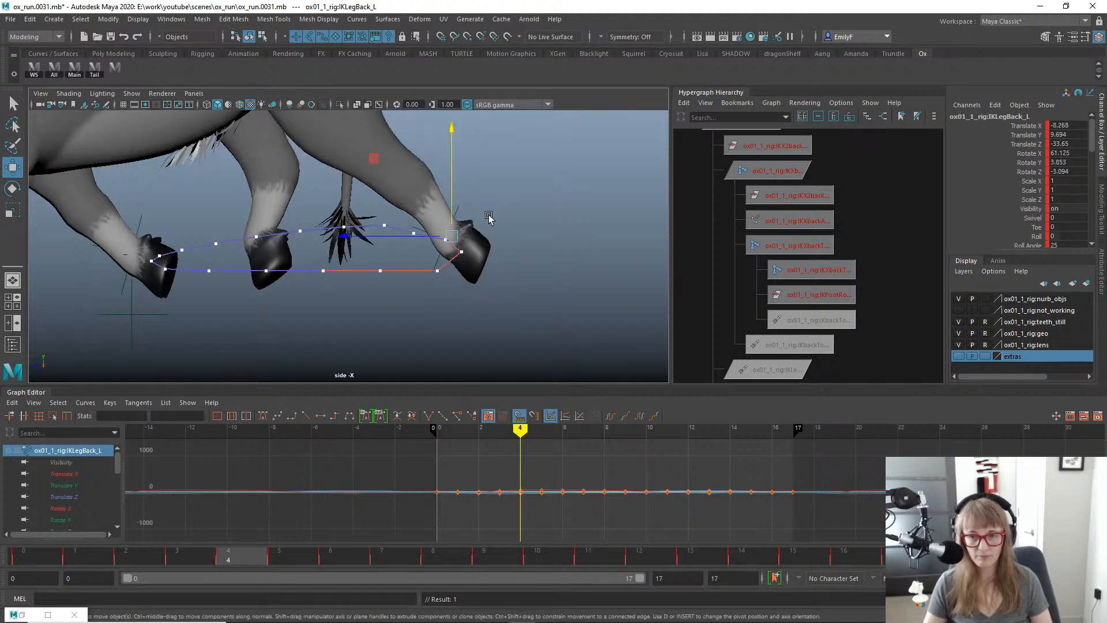
pyautogui.press('.')
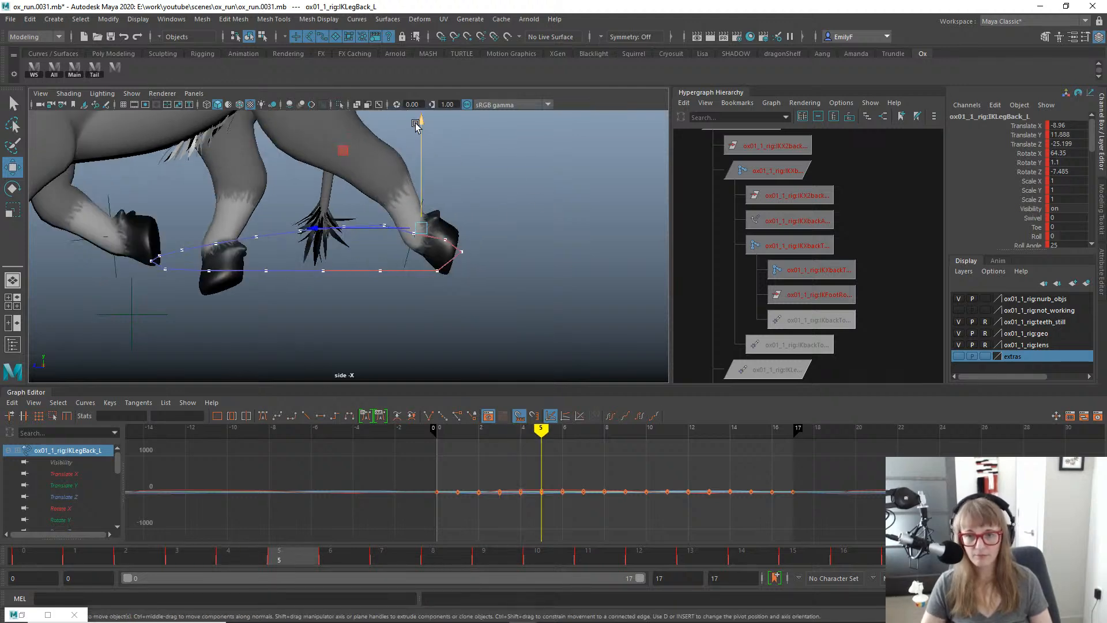
pyautogui.moveTo(421, 120); pyautogui.dragTo(422, 113)
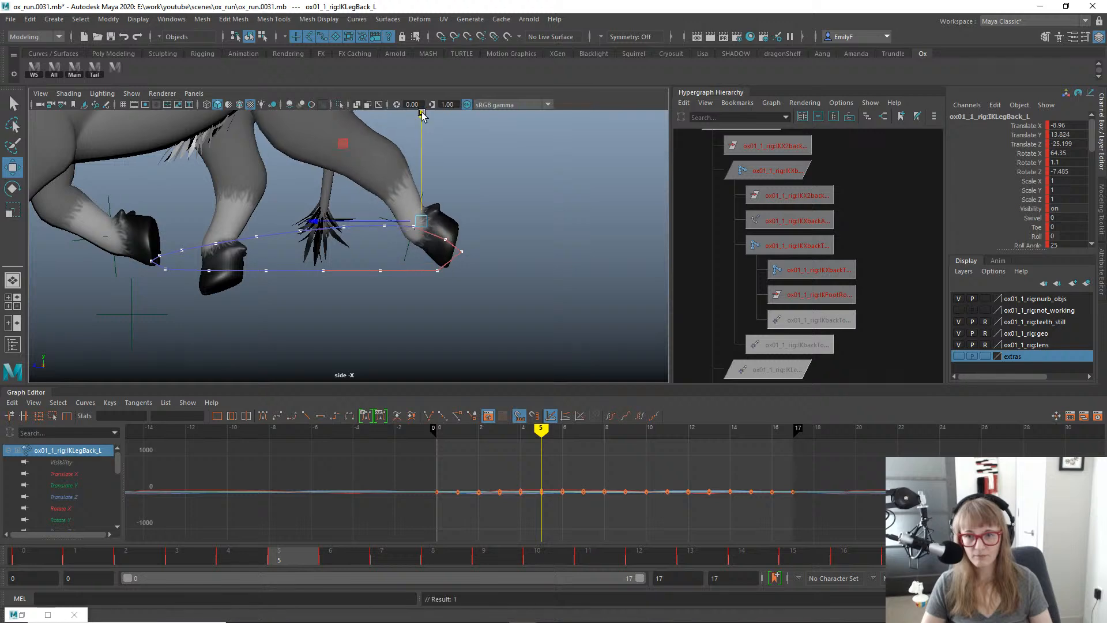
pyautogui.press(',')
pyautogui.press('.')
pyautogui.press('.')
pyautogui.press('.')
pyautogui.press('.')
pyautogui.press('.')
pyautogui.press('.')
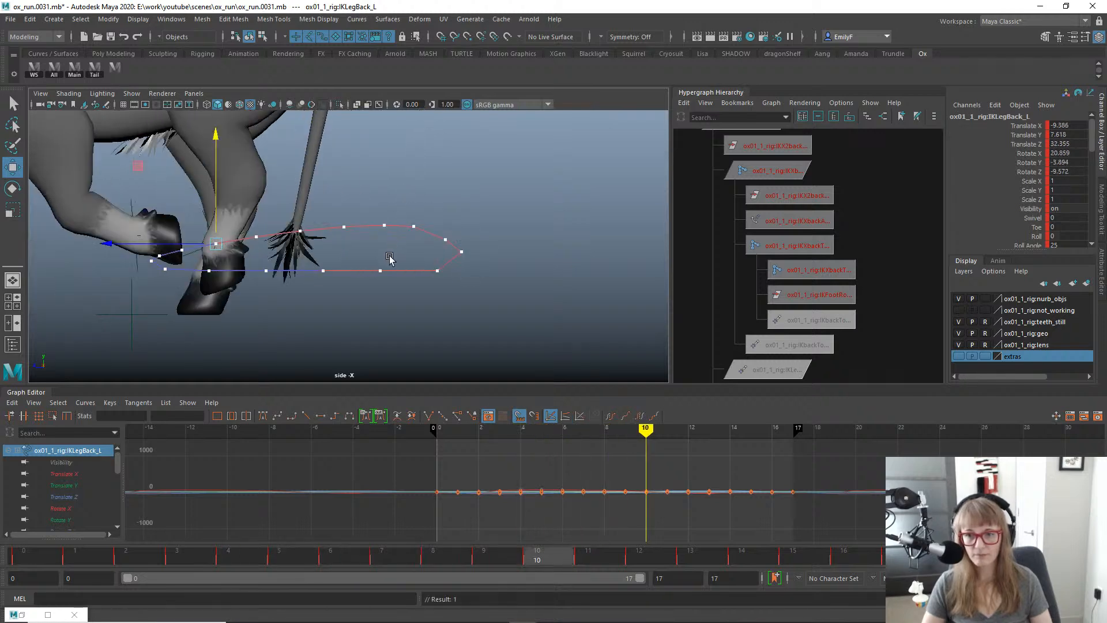
# Play back the cycle, return to frame 5 and refine the back left leg control to Translate Y 13.179 and Translate Z -25.844.
pyautogui.hotkey('alt', 'v')
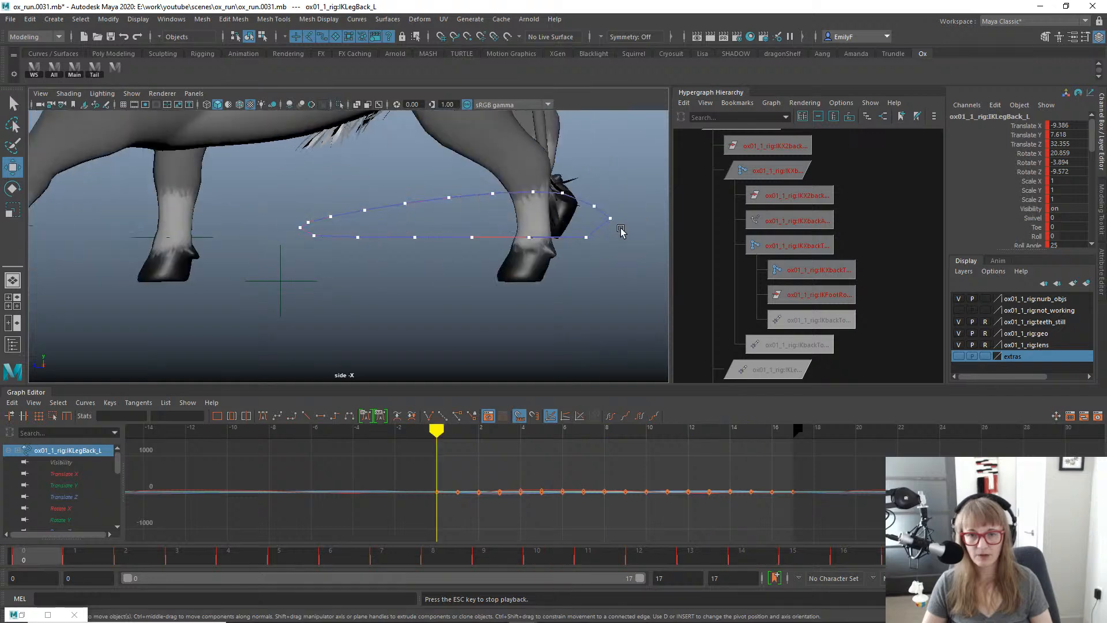
pyautogui.hotkey('alt', 'v')
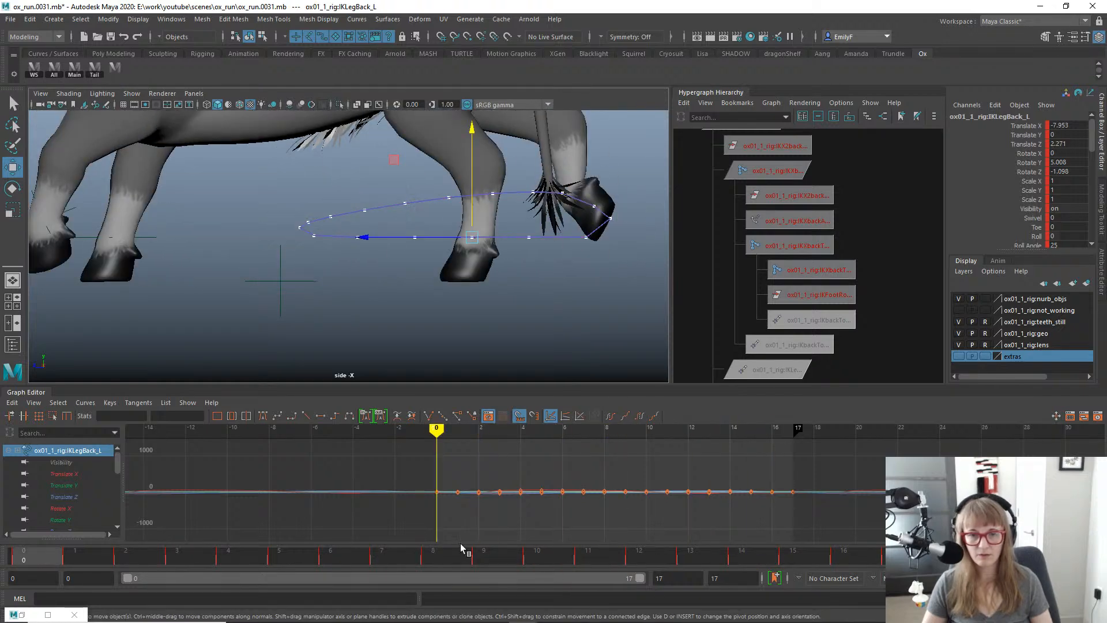
pyautogui.moveTo(456, 552); pyautogui.dragTo(61, 465)
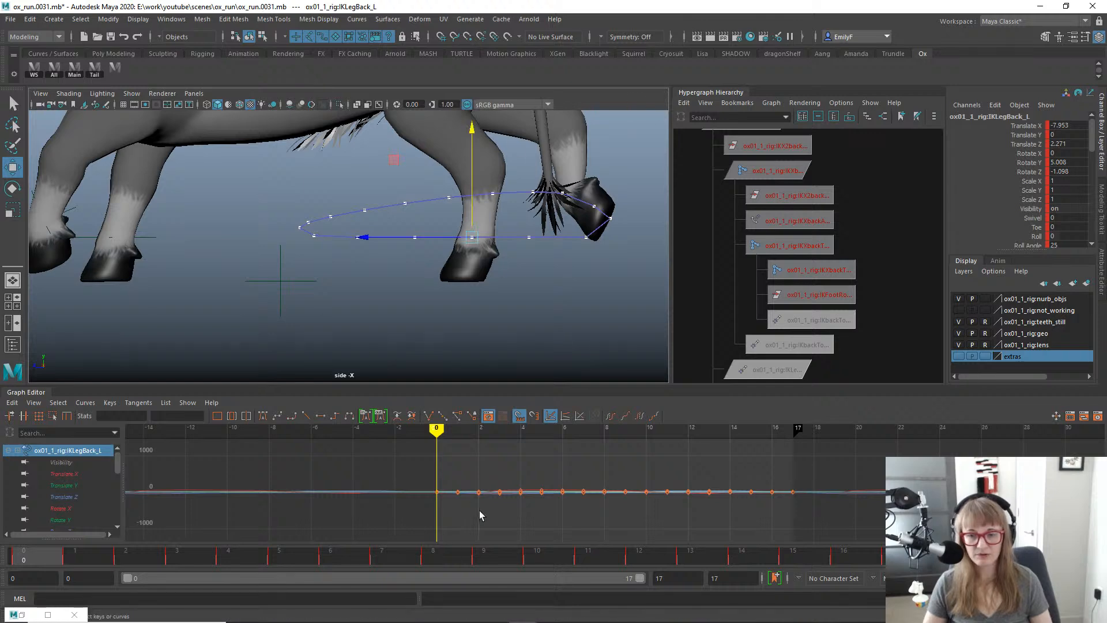
pyautogui.moveTo(366, 563); pyautogui.dragTo(595, 460)
pyautogui.moveTo(542, 556); pyautogui.dragTo(295, 507)
pyautogui.moveTo(569, 150); pyautogui.dragTo(569, 152)
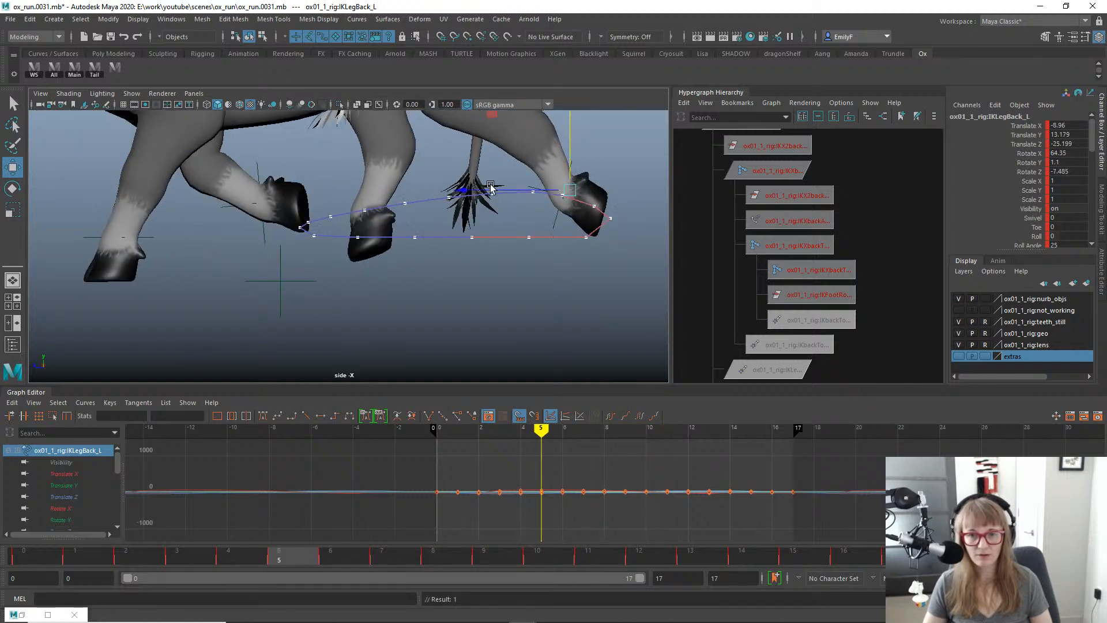
pyautogui.moveTo(488, 191); pyautogui.dragTo(526, 178)
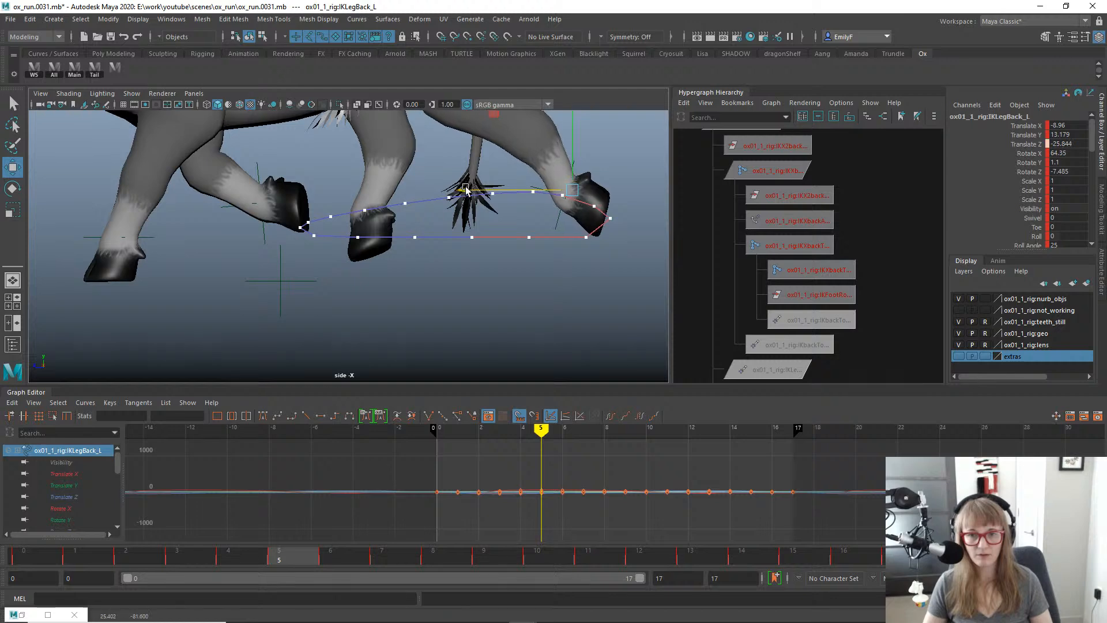
# Switch to the back view, frame the rear hooves, and play and step through the cycle to examine the ankle trail's sideways path.
pyautogui.press('space')
pyautogui.moveTo(557, 273); pyautogui.dragTo(505, 298)
pyautogui.keyDown('alt'); pyautogui.moveTo(503, 296); pyautogui.dragTo(462, 201, button='middle'); pyautogui.keyUp('alt')
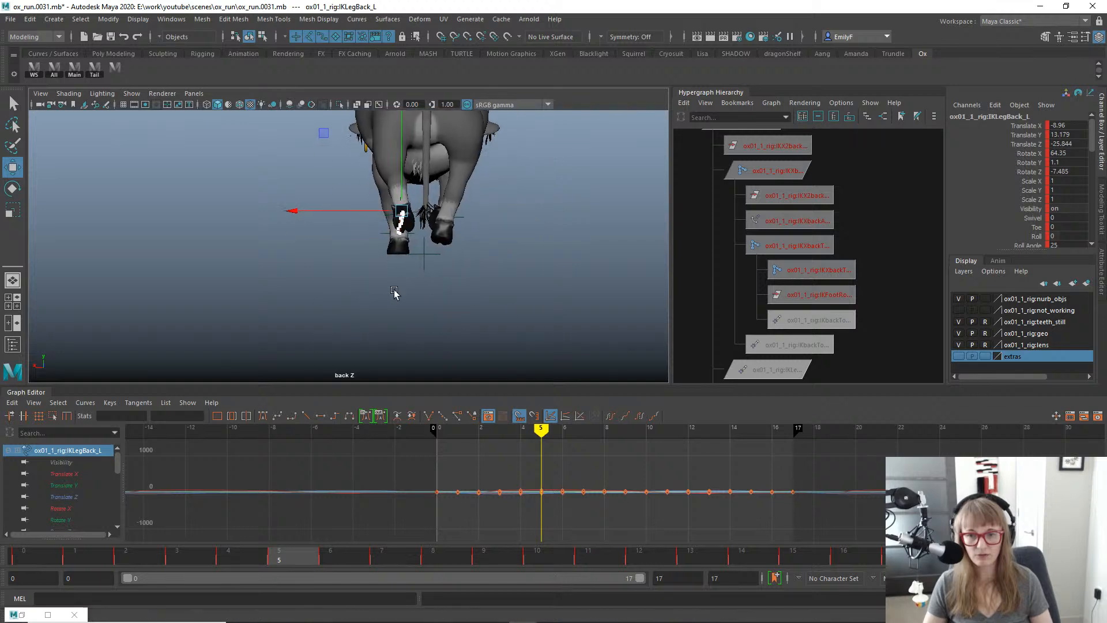
pyautogui.keyDown('alt'); pyautogui.moveTo(396, 294); pyautogui.dragTo(571, 301, button='right'); pyautogui.keyUp('alt')
pyautogui.keyDown('alt'); pyautogui.moveTo(508, 214); pyautogui.dragTo(399, 266, button='middle'); pyautogui.keyUp('alt')
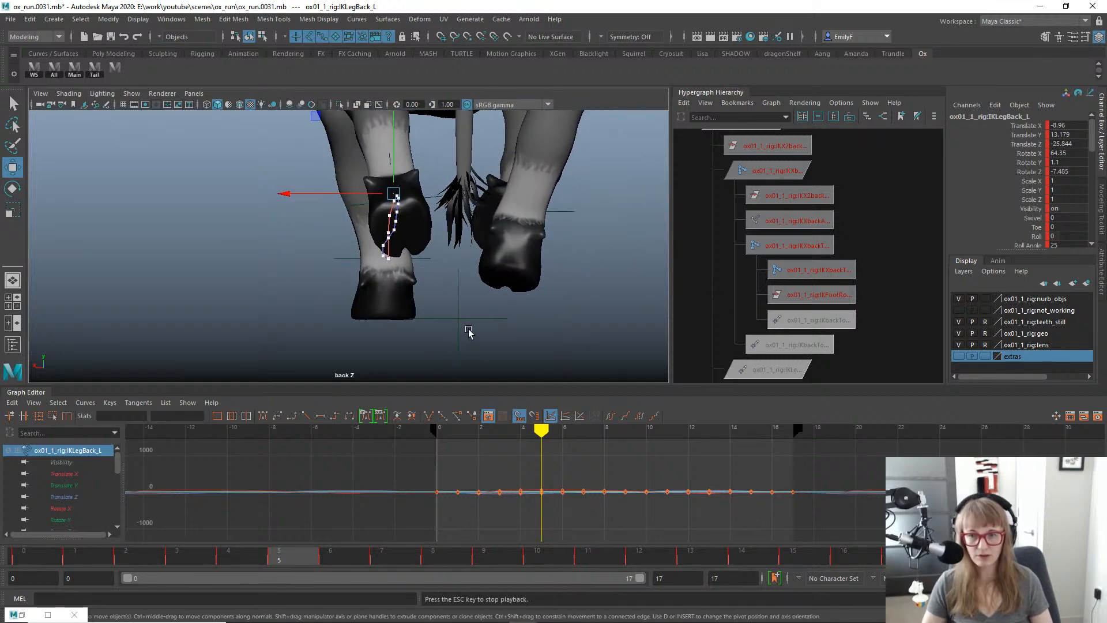
pyautogui.hotkey('alt', 'v')
pyautogui.moveTo(189, 552); pyautogui.dragTo(206, 533)
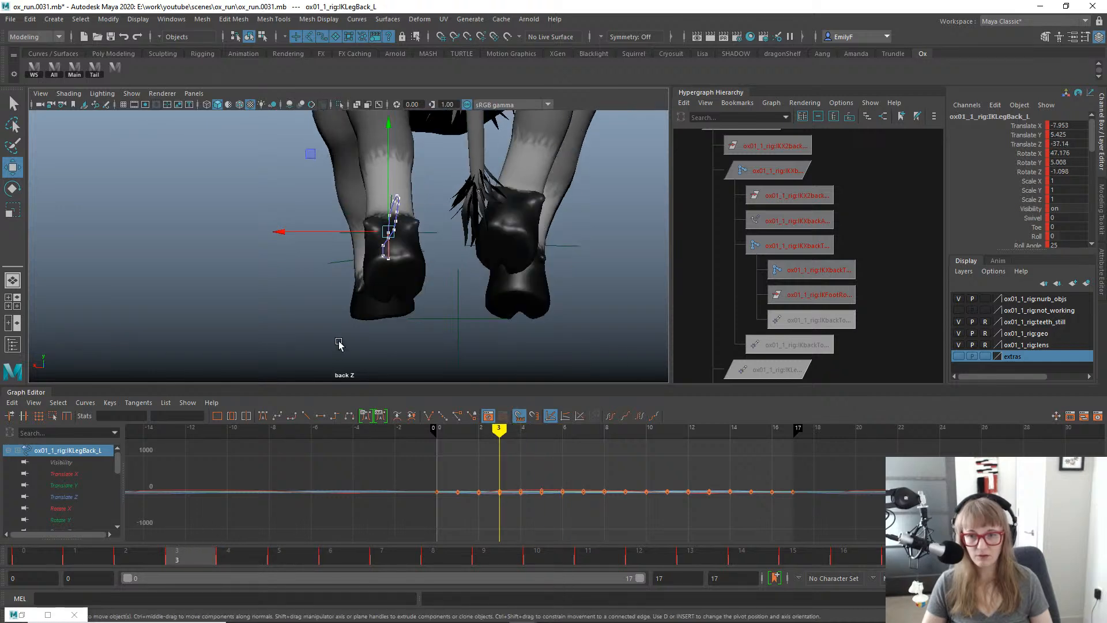
pyautogui.press(',')
pyautogui.press(',')
pyautogui.press(',')
pyautogui.press(',')
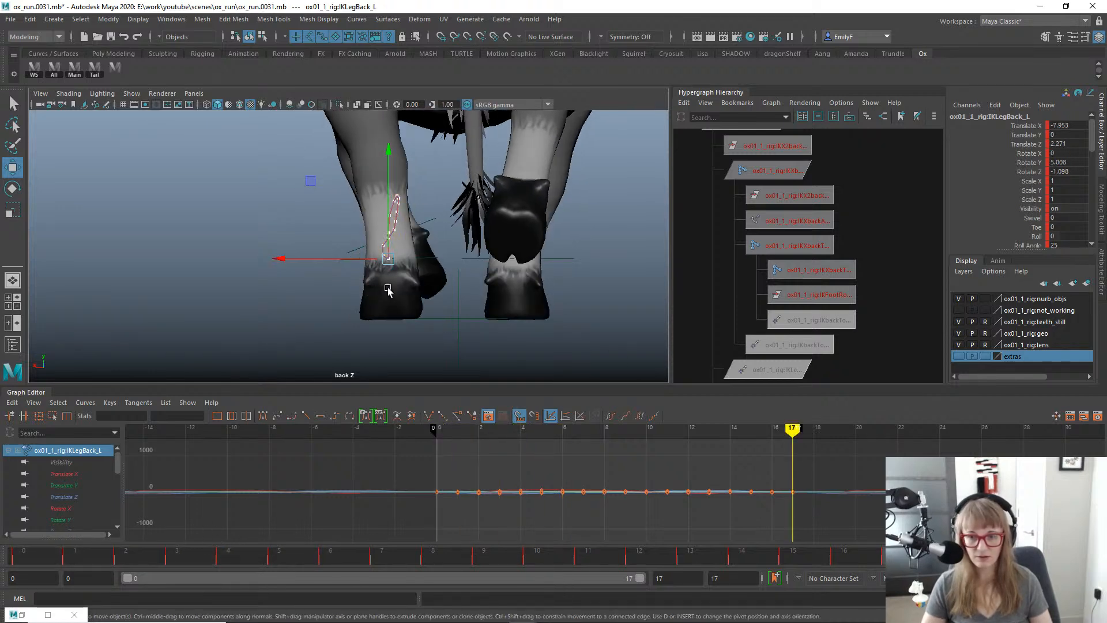
# At frame 9, shift the back left leg control sideways to Translate X -10.037.
pyautogui.press('.')
pyautogui.press('.')
pyautogui.press('.')
pyautogui.press('.')
pyautogui.press('.')
pyautogui.press('.')
pyautogui.press('.')
pyautogui.press('.')
pyautogui.press('.')
pyautogui.press('.')
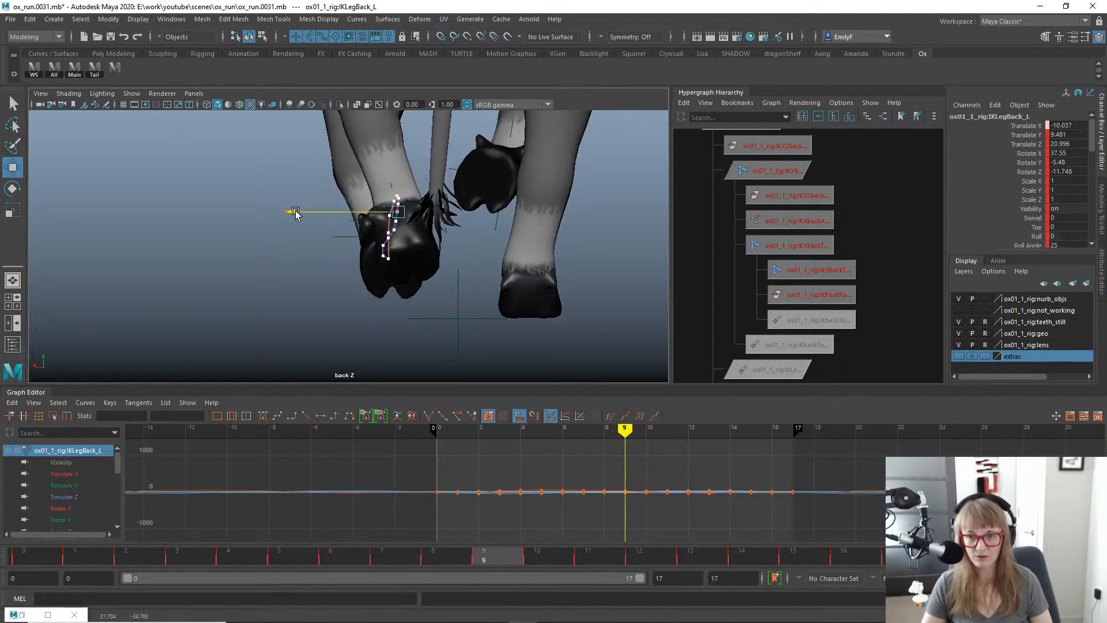
# Step on through the frames and smooth the back left leg control's sideways path, with Translate X -8.411 at frame 12.
pyautogui.press('.')
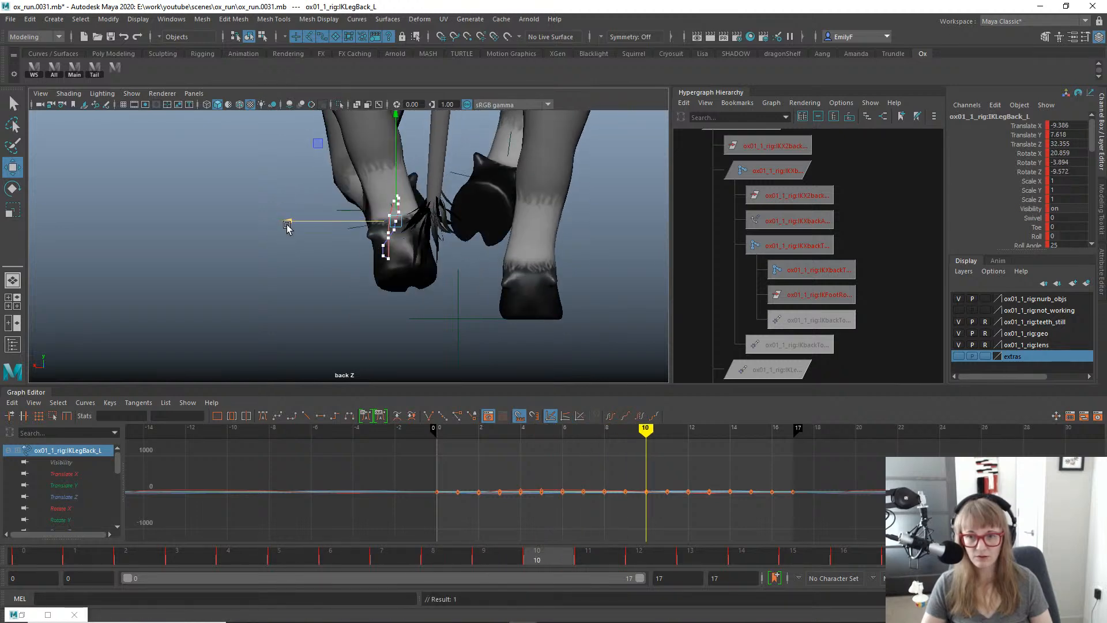
pyautogui.press(',')
pyautogui.press('.')
pyautogui.press('.')
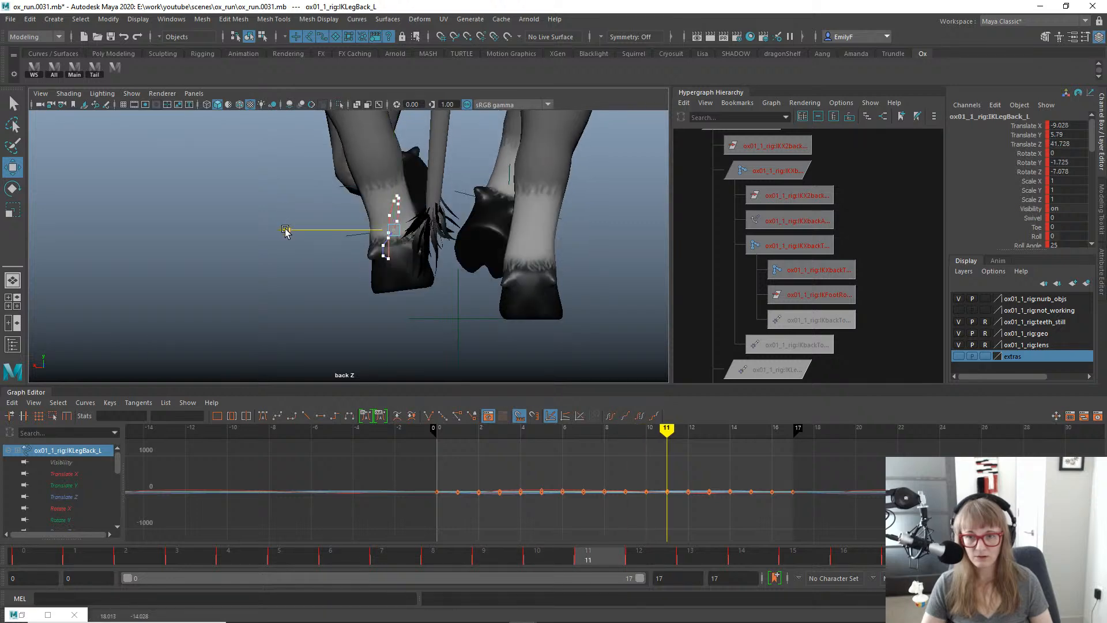
pyautogui.press('.')
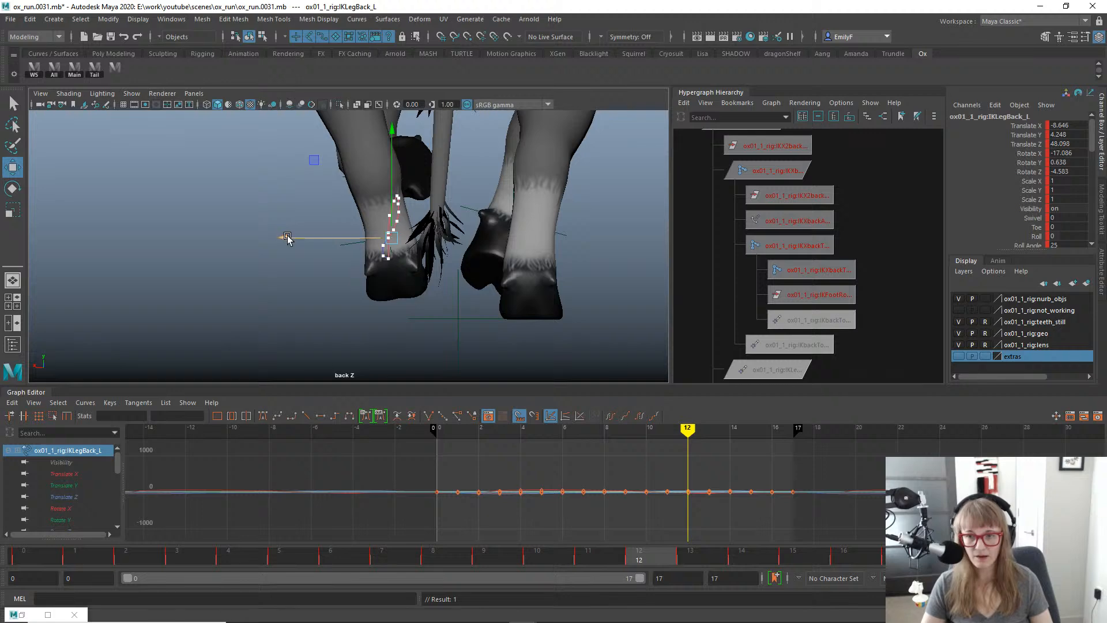
pyautogui.moveTo(287, 236); pyautogui.dragTo(282, 237)
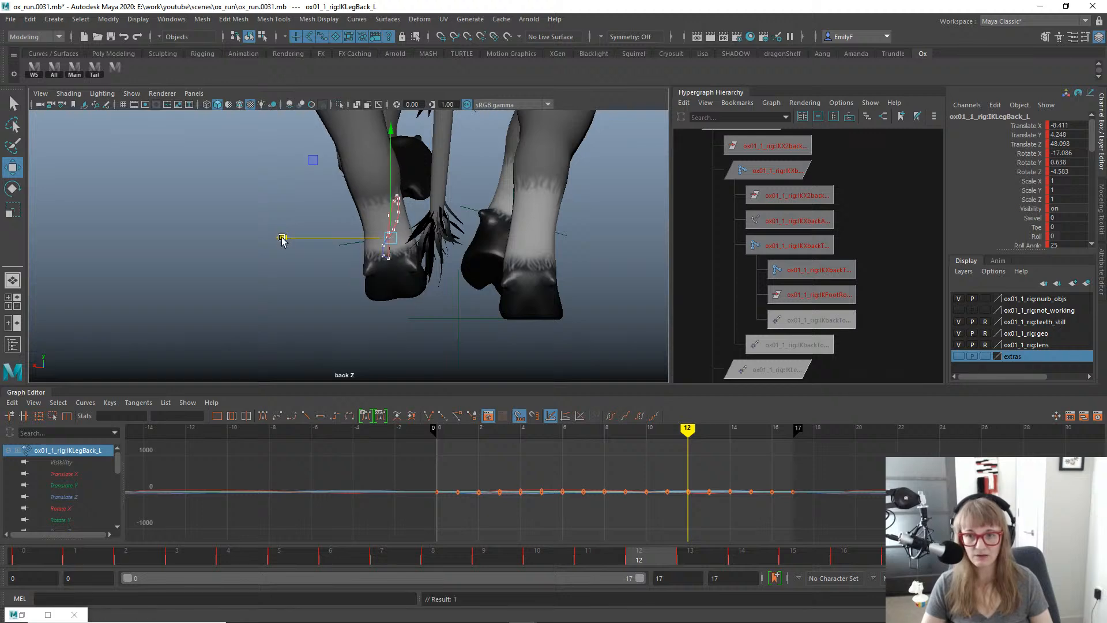
# Check the trail up to frame 15, go back to frame 8 and set the back left leg control's Translate X to -10.125.
pyautogui.press('.')
pyautogui.press('.')
pyautogui.press('.')
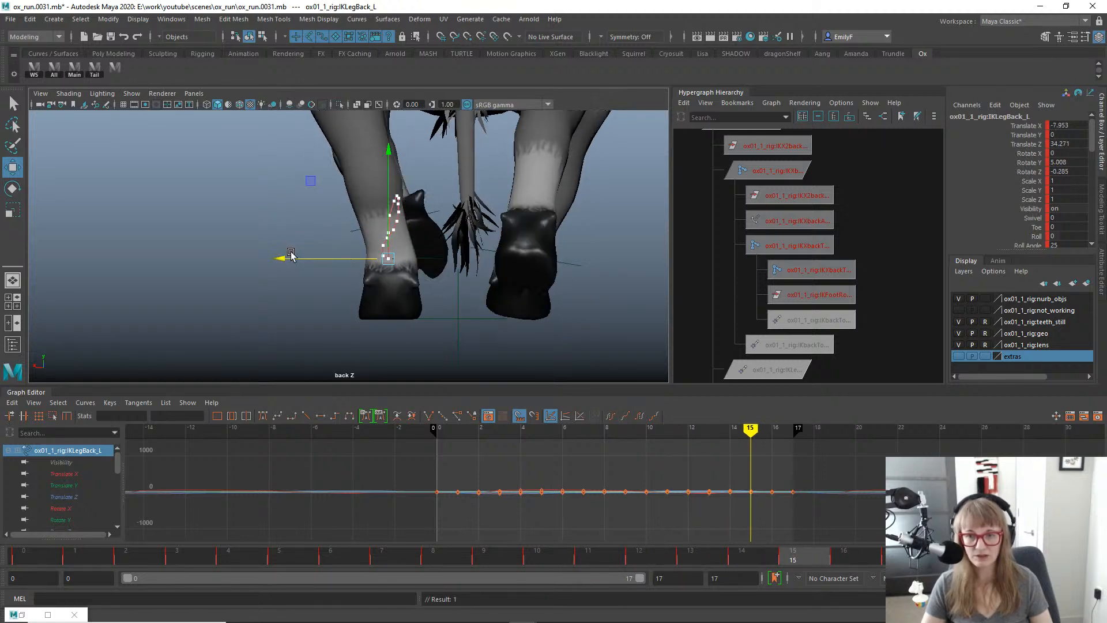
pyautogui.press(',')
pyautogui.press(',')
pyautogui.press(',')
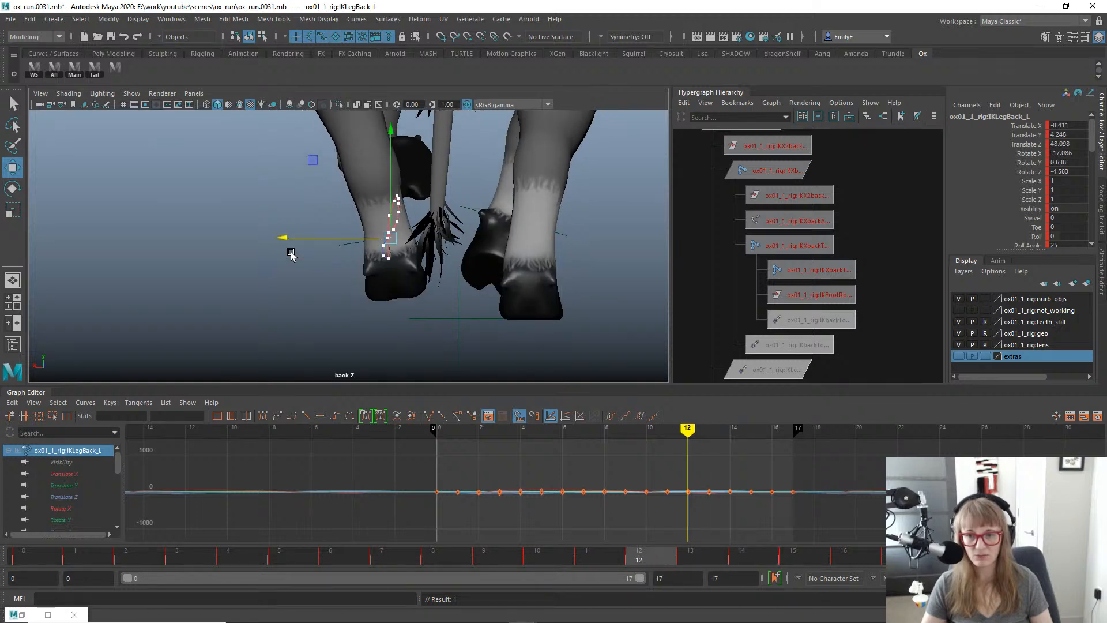
pyautogui.press(',')
pyautogui.press(',')
pyautogui.press(',')
pyautogui.press(',')
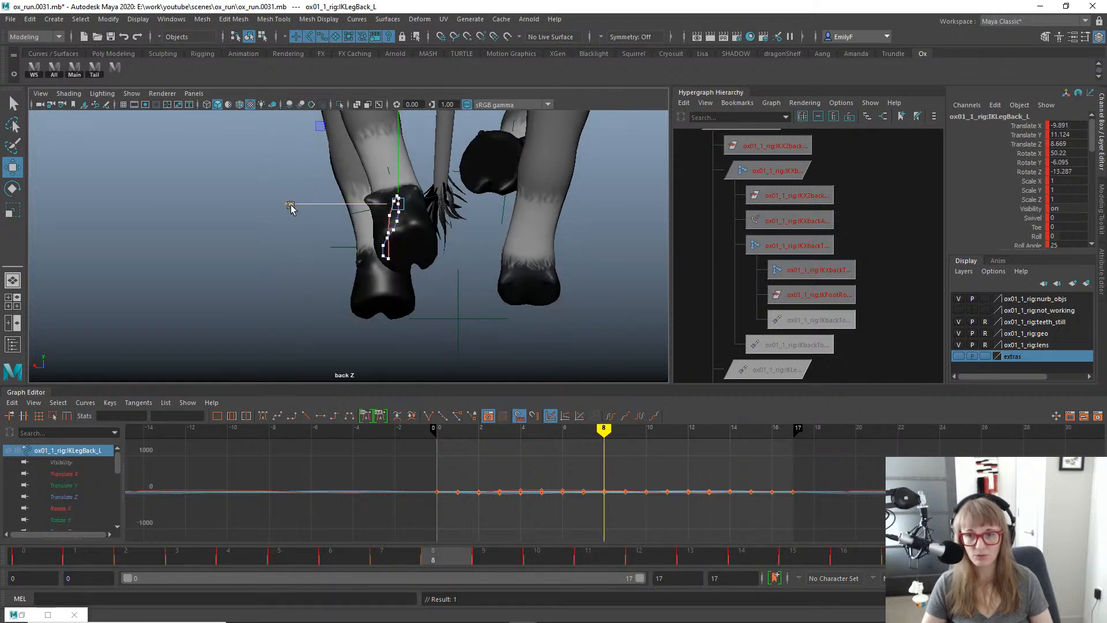
pyautogui.moveTo(291, 205); pyautogui.dragTo(291, 205)
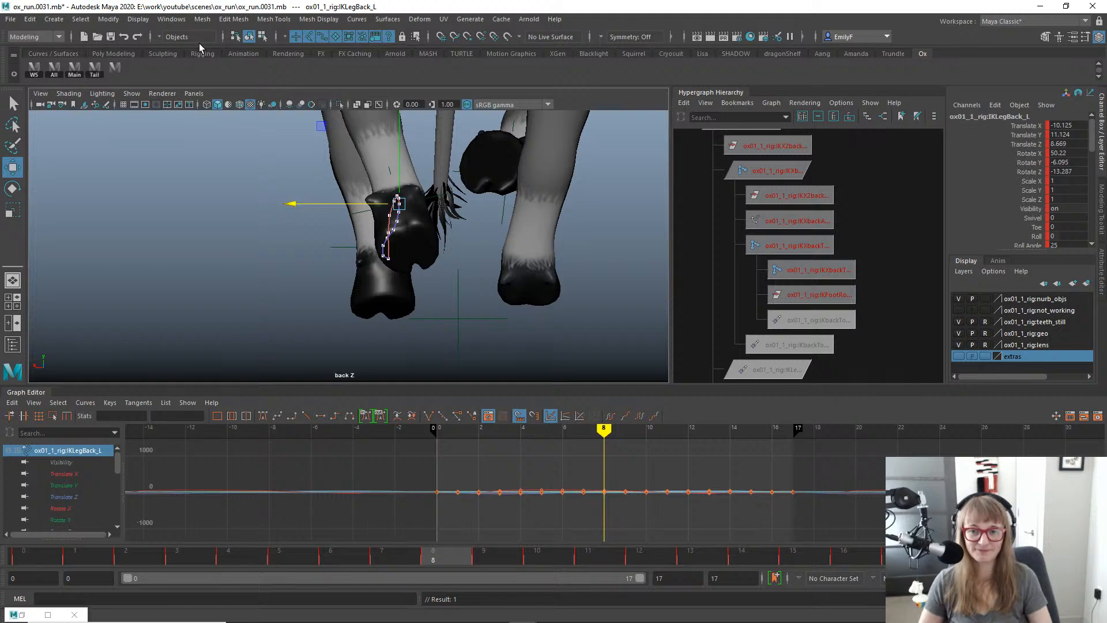
# Play back the cycle, return to the perspective view and delete the back left ankle's motion trails.
pyautogui.hotkey('alt', 'v')
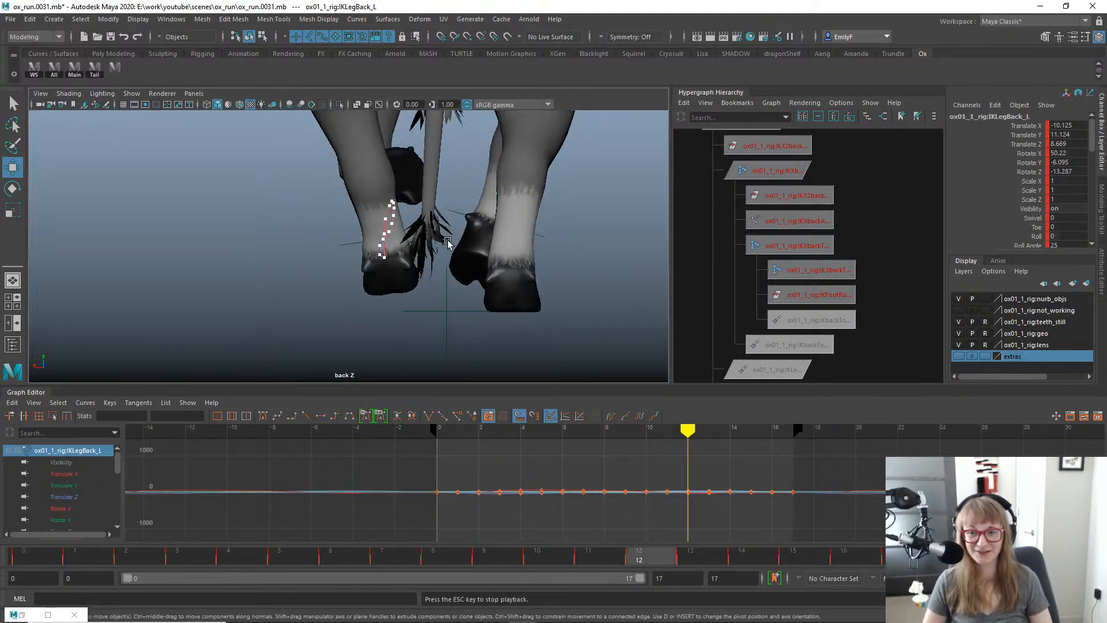
pyautogui.press('Escape')
pyautogui.press('space')
pyautogui.moveTo(464, 225); pyautogui.dragTo(372, 271)
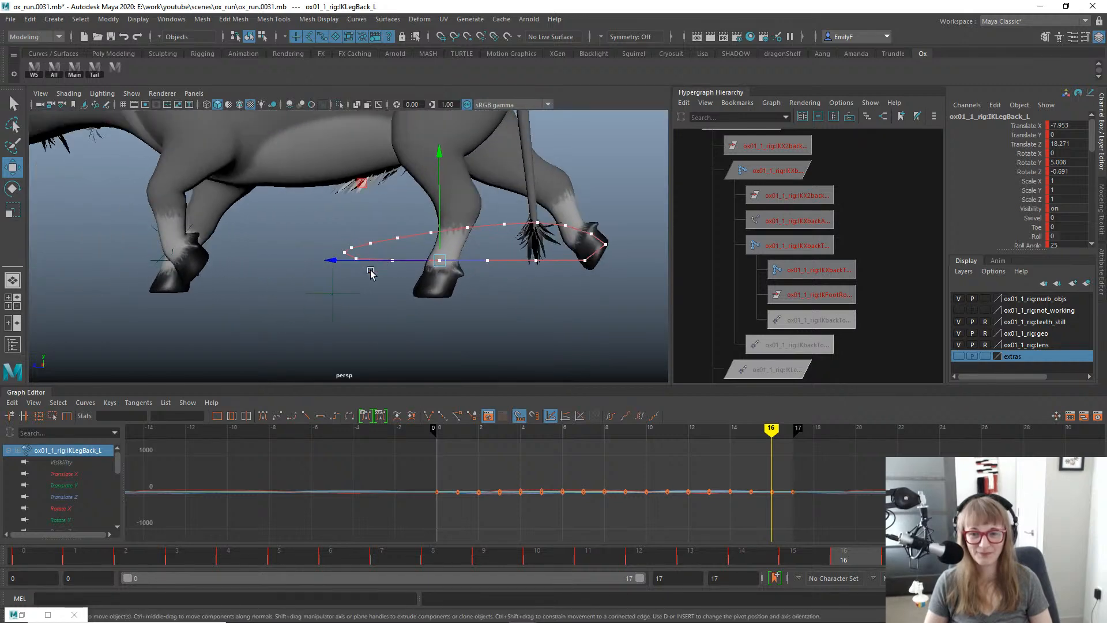
pyautogui.moveTo(509, 278); pyautogui.dragTo(508, 282)
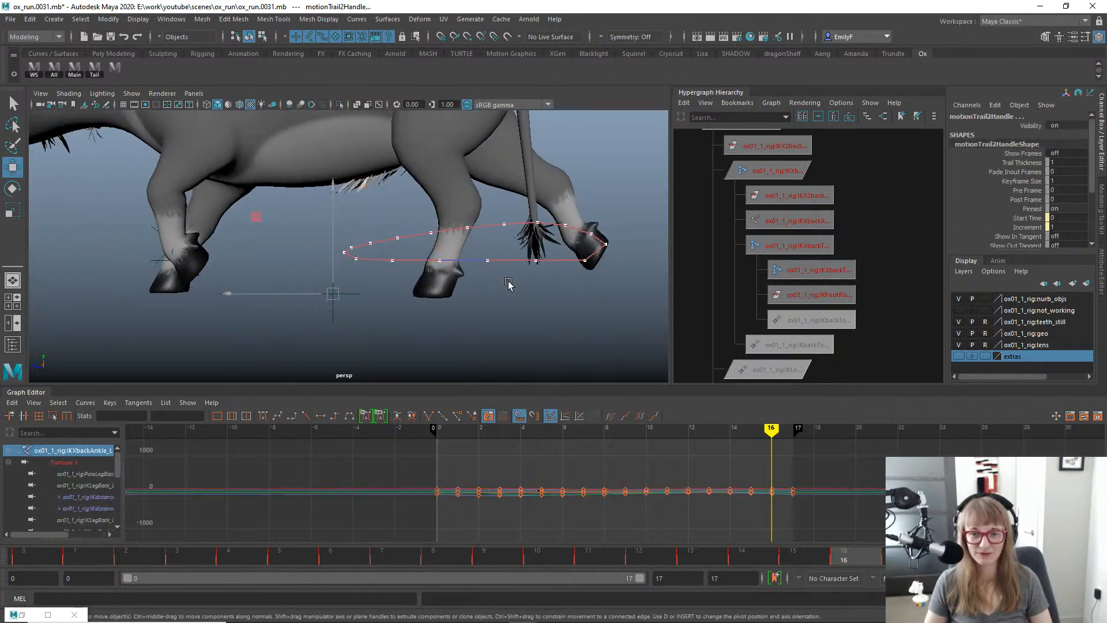
pyautogui.press('Delete')
pyautogui.scroll(4, 334, 291)
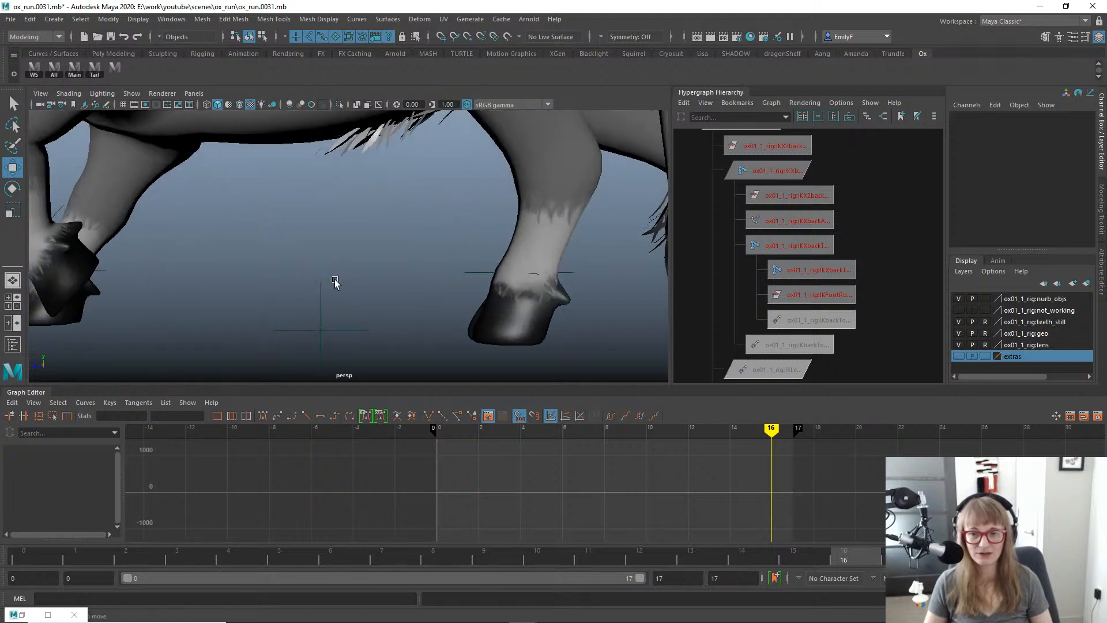
# Select the new locator at the origin and search the rig's joint hierarchy for the back ankle joints.
pyautogui.keyDown('alt'); pyautogui.moveTo(400, 333); pyautogui.dragTo(344, 317, button='middle'); pyautogui.keyUp('alt')
pyautogui.moveTo(241, 272); pyautogui.dragTo(325, 285)
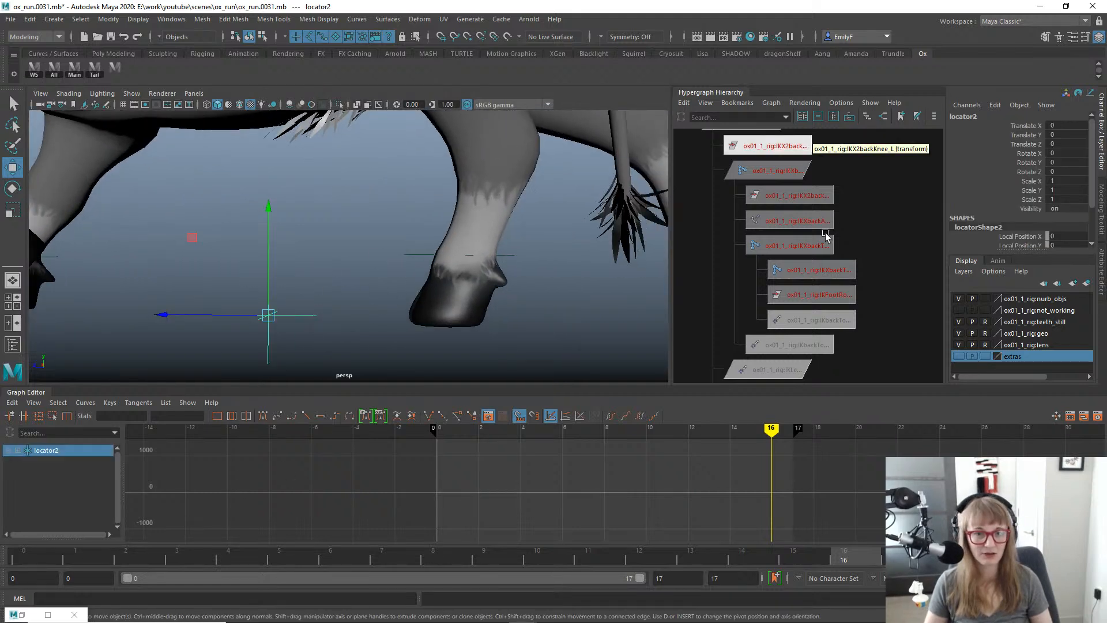
pyautogui.keyDown('alt'); pyautogui.moveTo(825, 237); pyautogui.dragTo(789, 357, button='middle'); pyautogui.keyUp('alt')
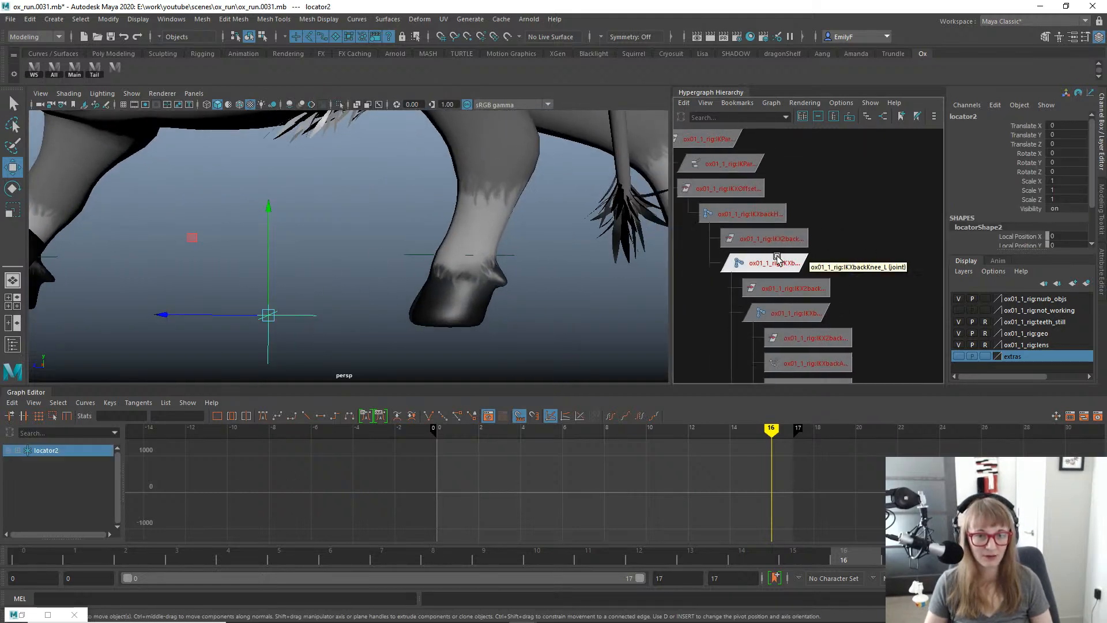
pyautogui.keyDown('alt'); pyautogui.moveTo(771, 166); pyautogui.dragTo(853, 294, button='middle'); pyautogui.keyUp('alt')
pyautogui.keyDown('alt'); pyautogui.moveTo(890, 210); pyautogui.dragTo(871, 375, button='middle'); pyautogui.keyUp('alt')
pyautogui.scroll(-1, 865, 210)
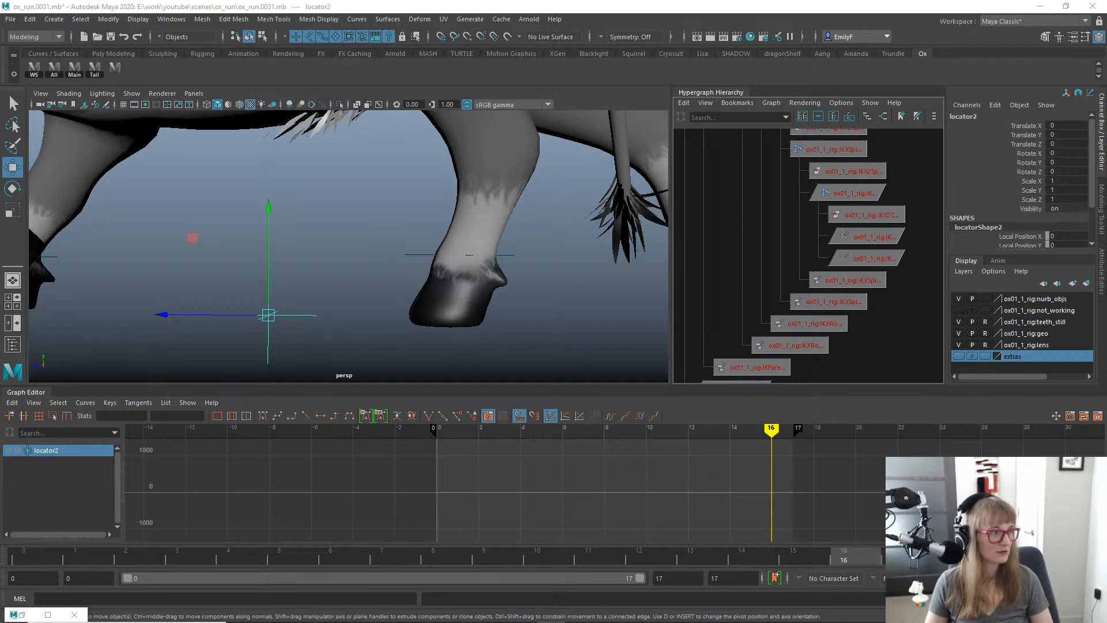
pyautogui.keyDown('alt'); pyautogui.moveTo(468, 301); pyautogui.dragTo(571, 288, button='right'); pyautogui.keyUp('alt')
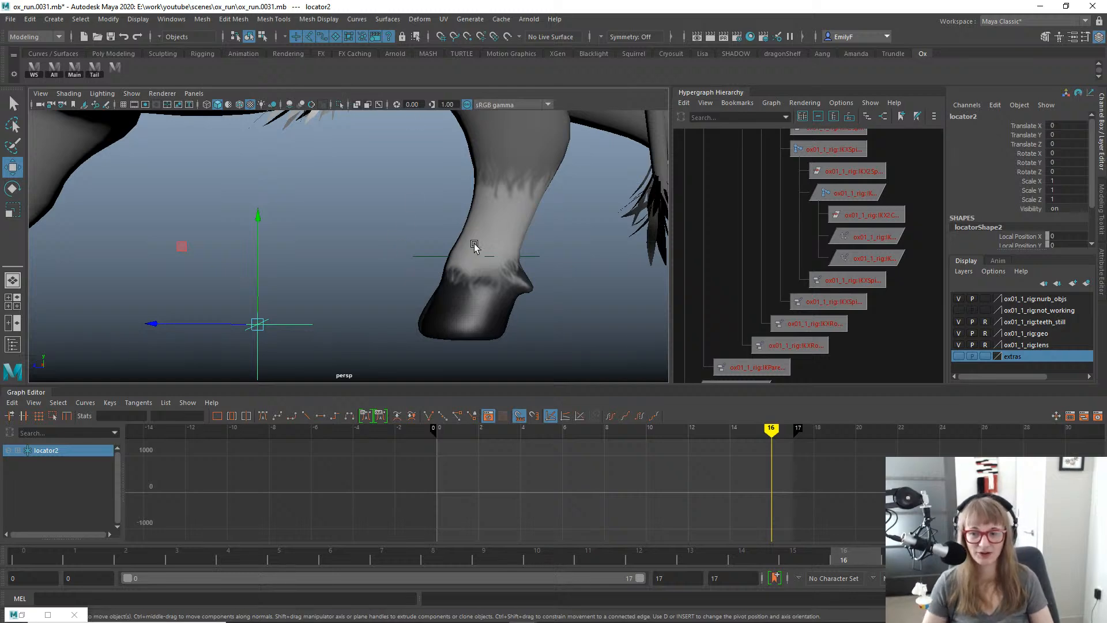
pyautogui.keyDown('alt'); pyautogui.moveTo(474, 243); pyautogui.dragTo(307, 245, button='right'); pyautogui.keyUp('alt')
pyautogui.moveTo(334, 247)
pyautogui.keyDown('alt'); pyautogui.mouseDown()
pyautogui.moveTo(388, 244)
pyautogui.moveTo(341, 252)
pyautogui.mouseUp(); pyautogui.keyUp('alt')
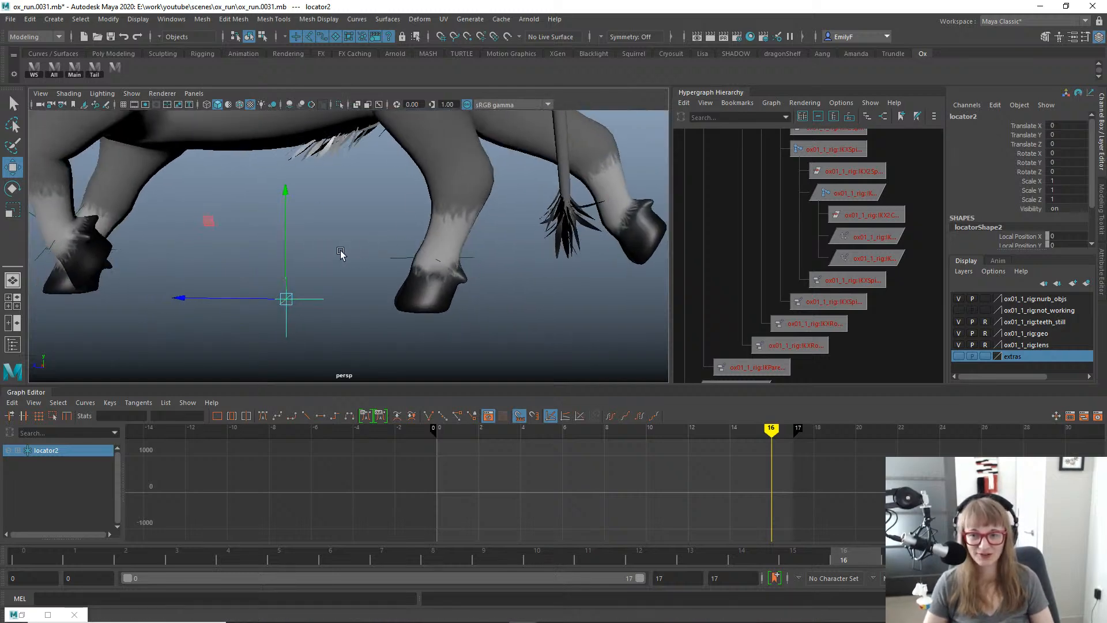
pyautogui.press('q')
pyautogui.keyDown('alt'); pyautogui.moveTo(289, 281); pyautogui.dragTo(396, 264, button='right'); pyautogui.keyUp('alt')
pyautogui.keyDown('alt'); pyautogui.moveTo(395, 264); pyautogui.dragTo(349, 267, button='middle'); pyautogui.keyUp('alt')
pyautogui.keyDown('alt'); pyautogui.moveTo(858, 154); pyautogui.dragTo(812, 303, button='middle'); pyautogui.keyUp('alt')
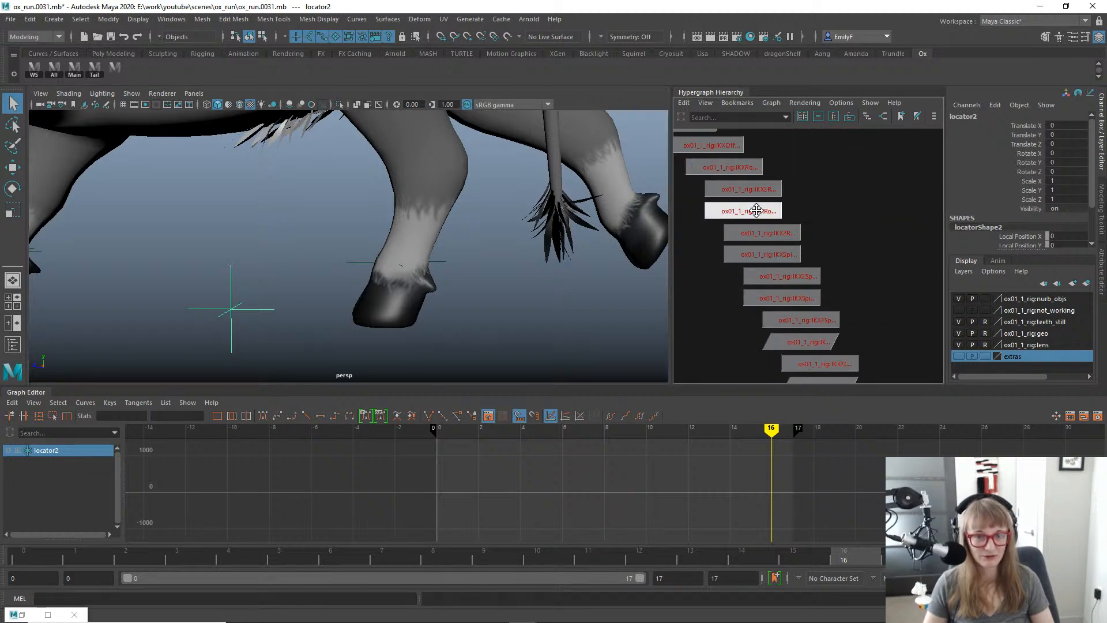
pyautogui.keyDown('alt'); pyautogui.moveTo(749, 212); pyautogui.dragTo(838, 306, button='middle'); pyautogui.keyUp('alt')
pyautogui.keyDown('alt'); pyautogui.moveTo(835, 222); pyautogui.dragTo(818, 403, button='middle'); pyautogui.keyUp('alt')
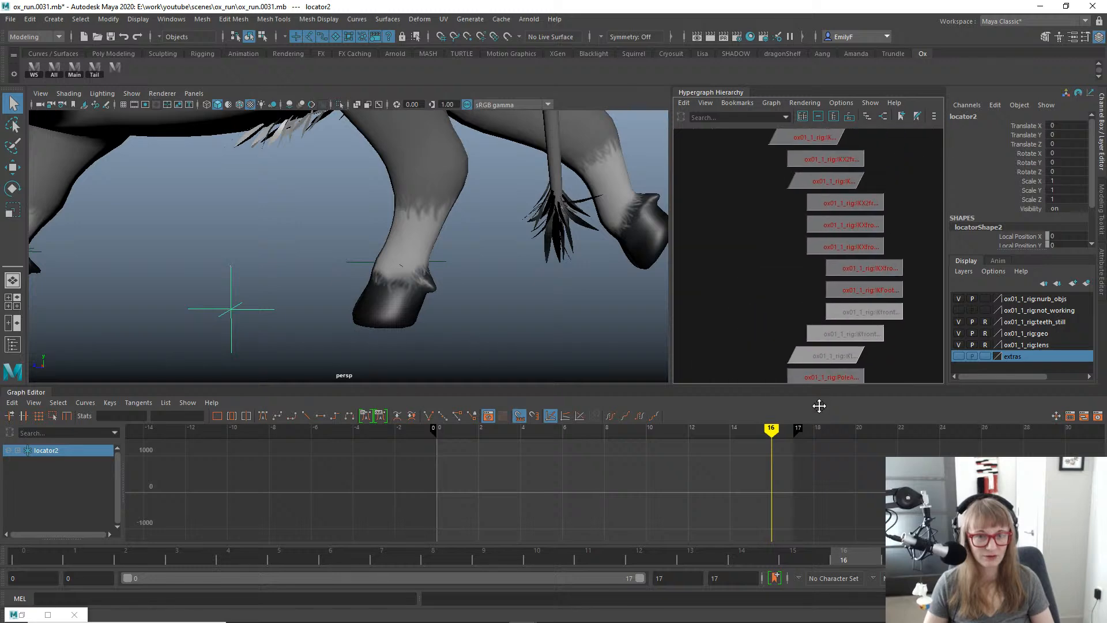
pyautogui.keyDown('alt'); pyautogui.moveTo(867, 148); pyautogui.dragTo(855, 269, button='middle'); pyautogui.keyUp('alt')
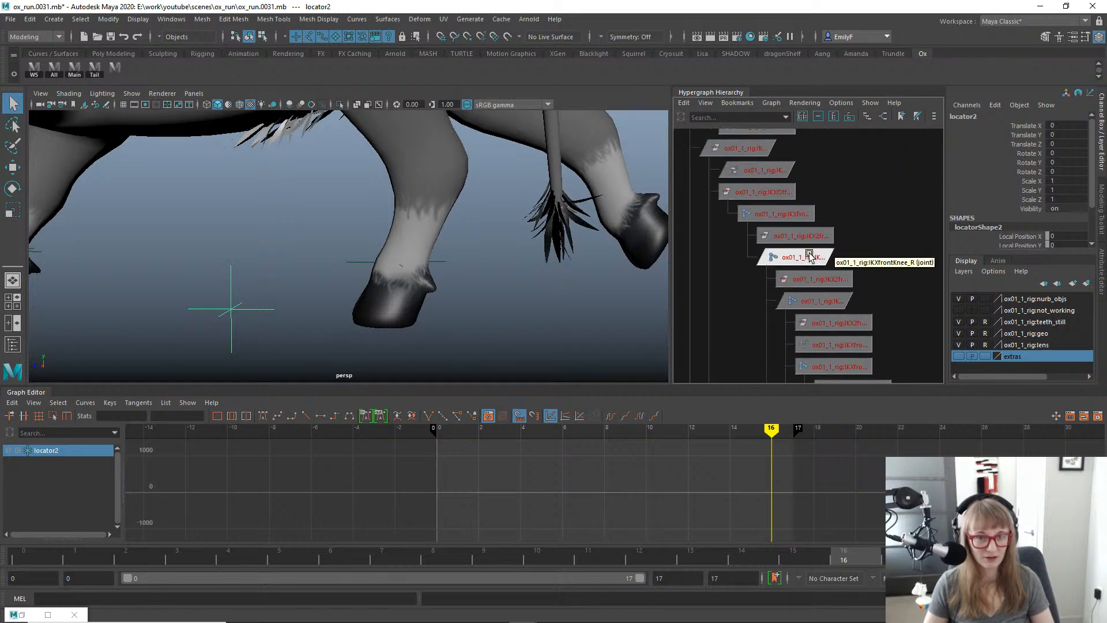
pyautogui.keyDown('alt'); pyautogui.moveTo(796, 340); pyautogui.dragTo(799, 89, button='middle'); pyautogui.keyUp('alt')
pyautogui.keyDown('alt'); pyautogui.moveTo(786, 303); pyautogui.dragTo(786, 176, button='middle'); pyautogui.keyUp('alt')
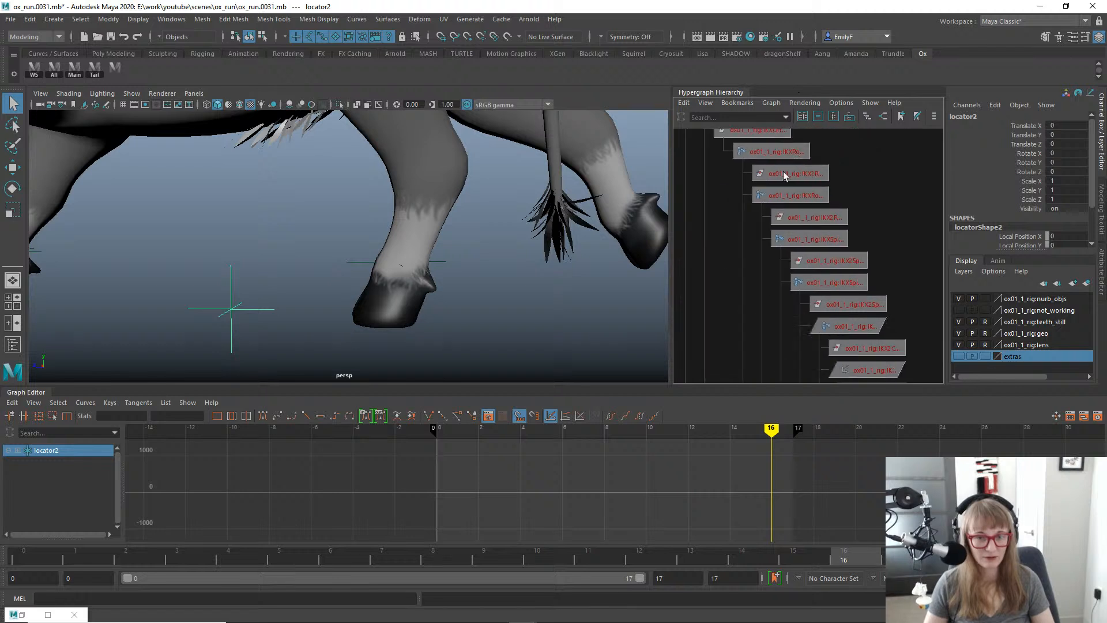
pyautogui.keyDown('alt'); pyautogui.moveTo(823, 304); pyautogui.dragTo(796, 165, button='middle'); pyautogui.keyUp('alt')
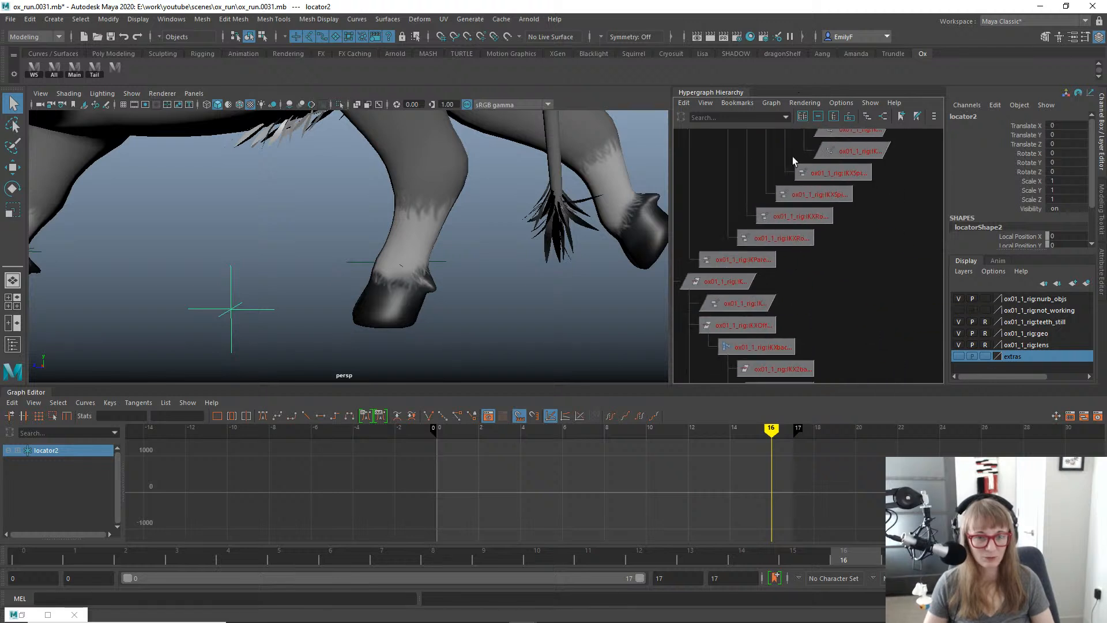
pyautogui.keyDown('alt'); pyautogui.moveTo(778, 302); pyautogui.dragTo(790, 153, button='middle'); pyautogui.keyUp('alt')
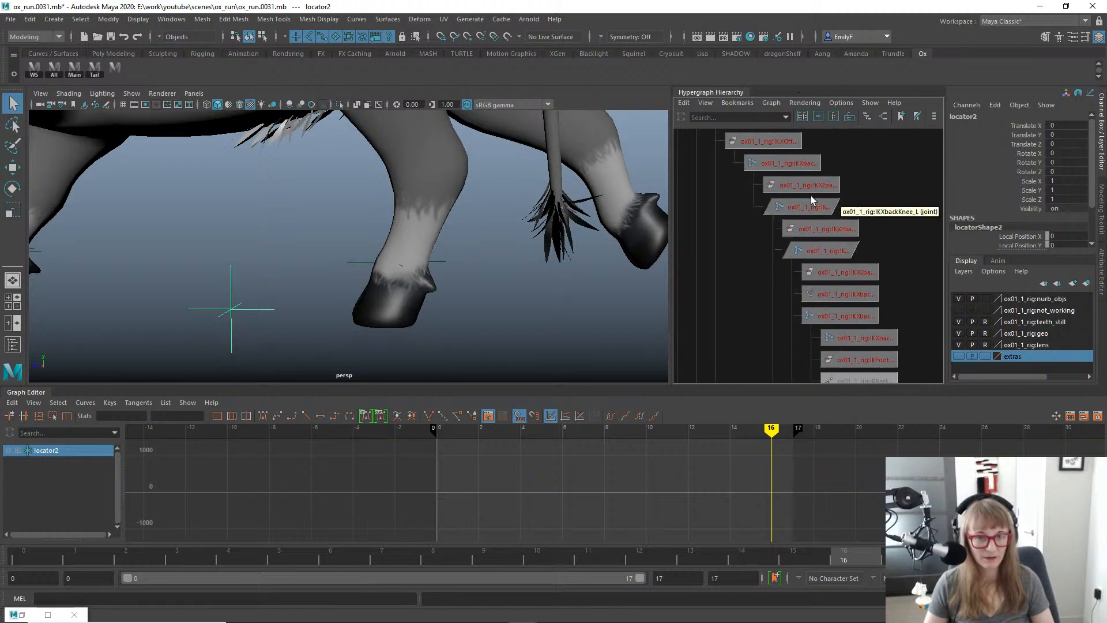
pyautogui.keyDown('alt'); pyautogui.moveTo(836, 329); pyautogui.dragTo(832, 88, button='middle'); pyautogui.keyUp('alt')
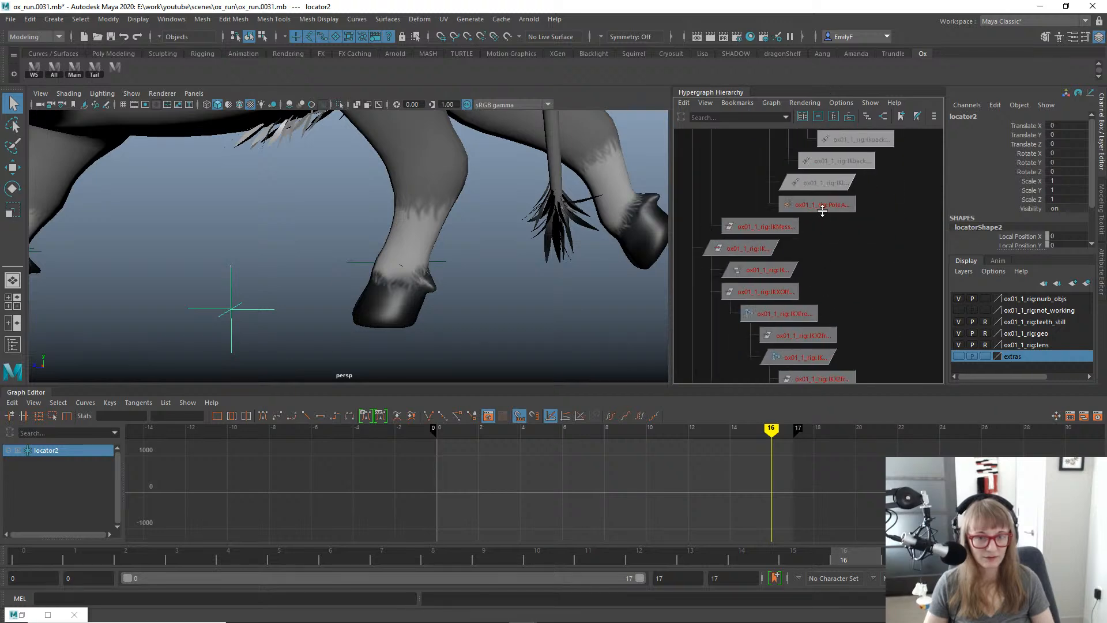
pyautogui.keyDown('alt'); pyautogui.moveTo(831, 332); pyautogui.dragTo(821, 166, button='middle'); pyautogui.keyUp('alt')
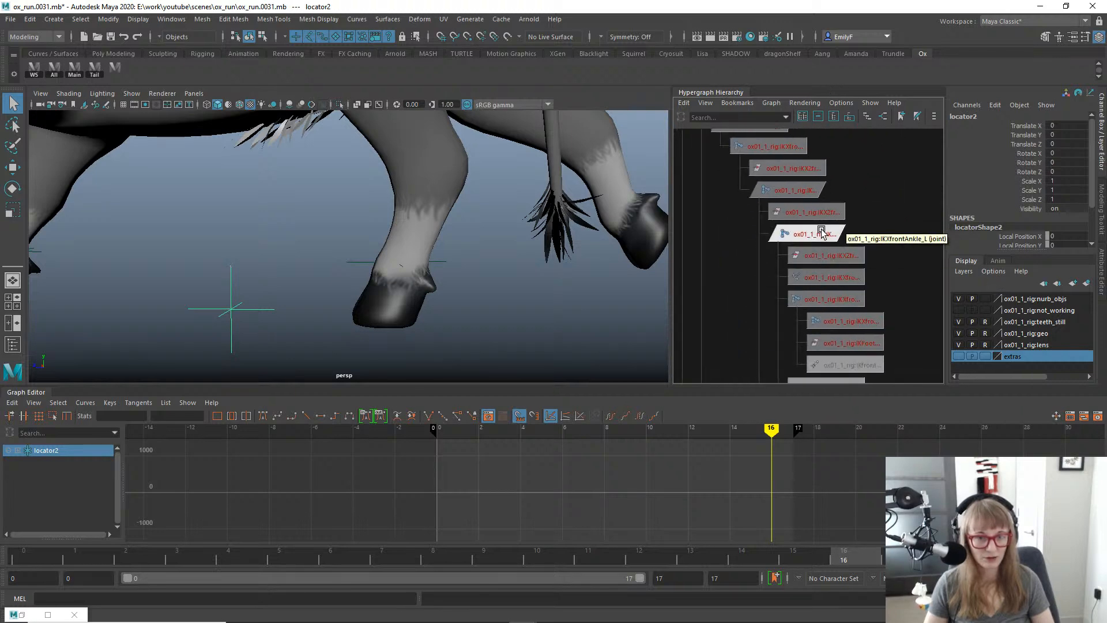
# Select the back left ankle joint and copy its select command from the script history into the MEL input.
pyautogui.keyDown('alt'); pyautogui.moveTo(821, 231); pyautogui.dragTo(828, 369, button='middle'); pyautogui.keyUp('alt')
pyautogui.keyDown('alt'); pyautogui.moveTo(833, 196); pyautogui.dragTo(822, 372, button='middle'); pyautogui.keyUp('alt')
pyautogui.click(798, 227)
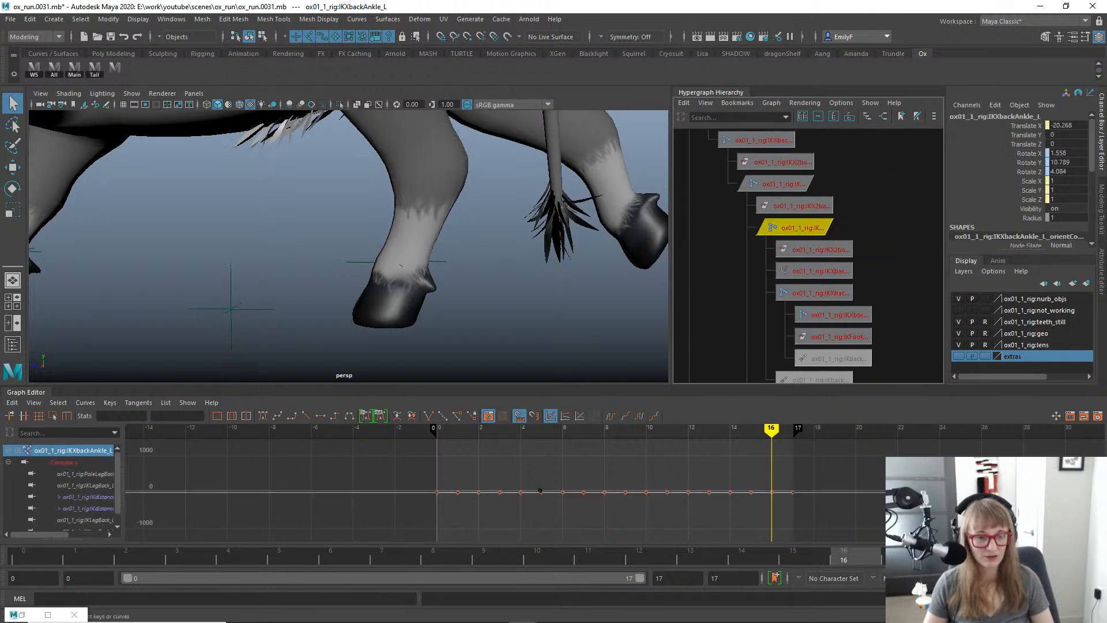
pyautogui.click(22, 614)
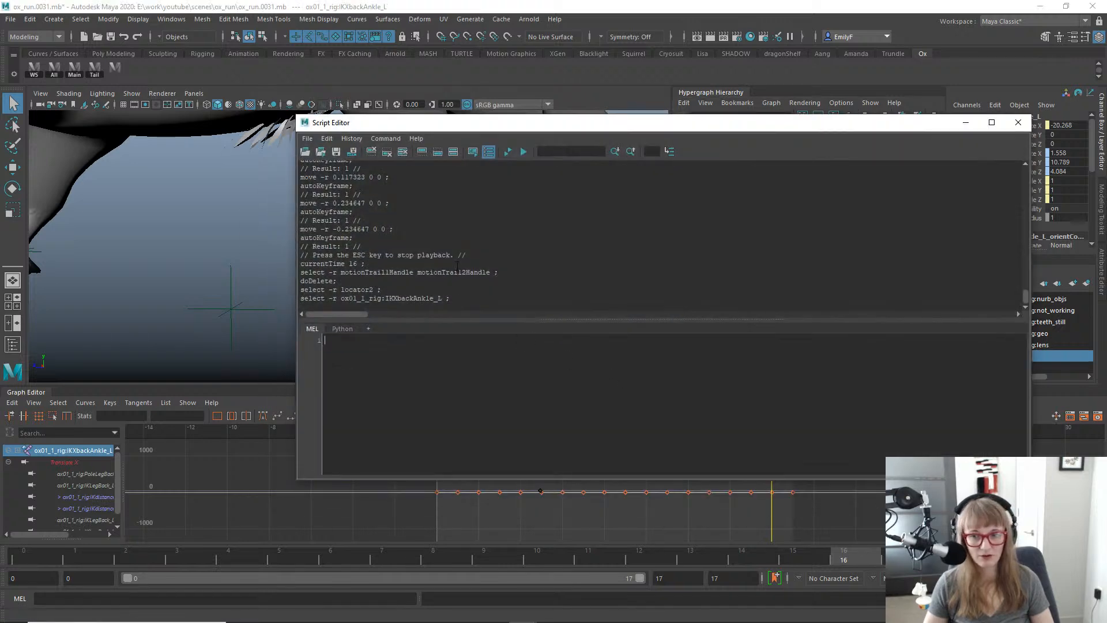
pyautogui.moveTo(451, 296); pyautogui.dragTo(381, 290)
pyautogui.click(452, 289)
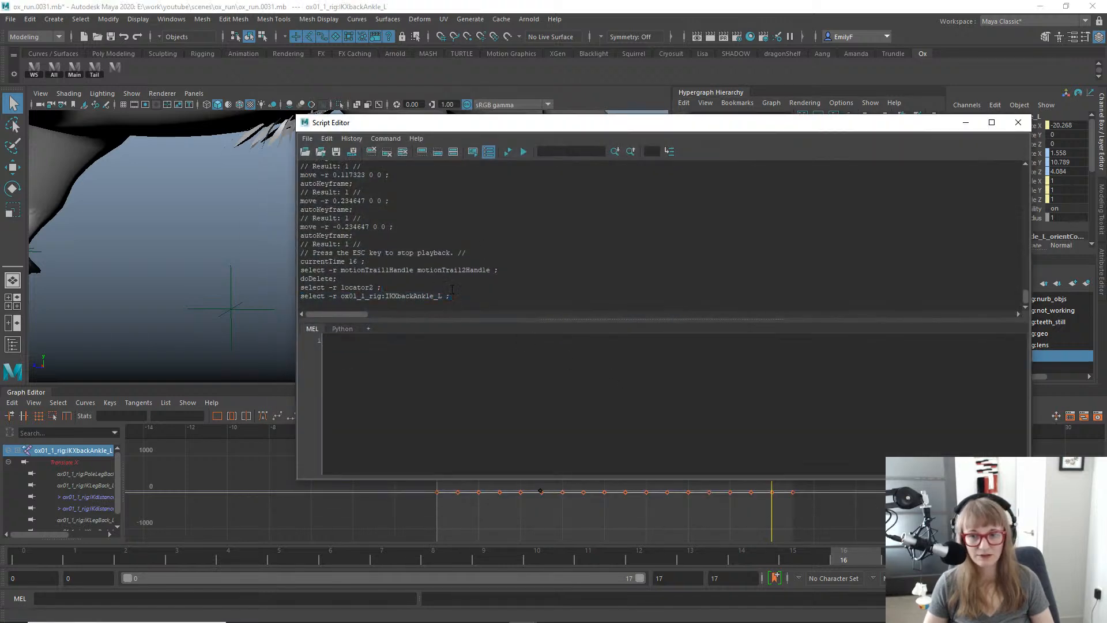
pyautogui.moveTo(450, 296); pyautogui.dragTo(297, 296)
pyautogui.hotkey('ctrl', 'c')
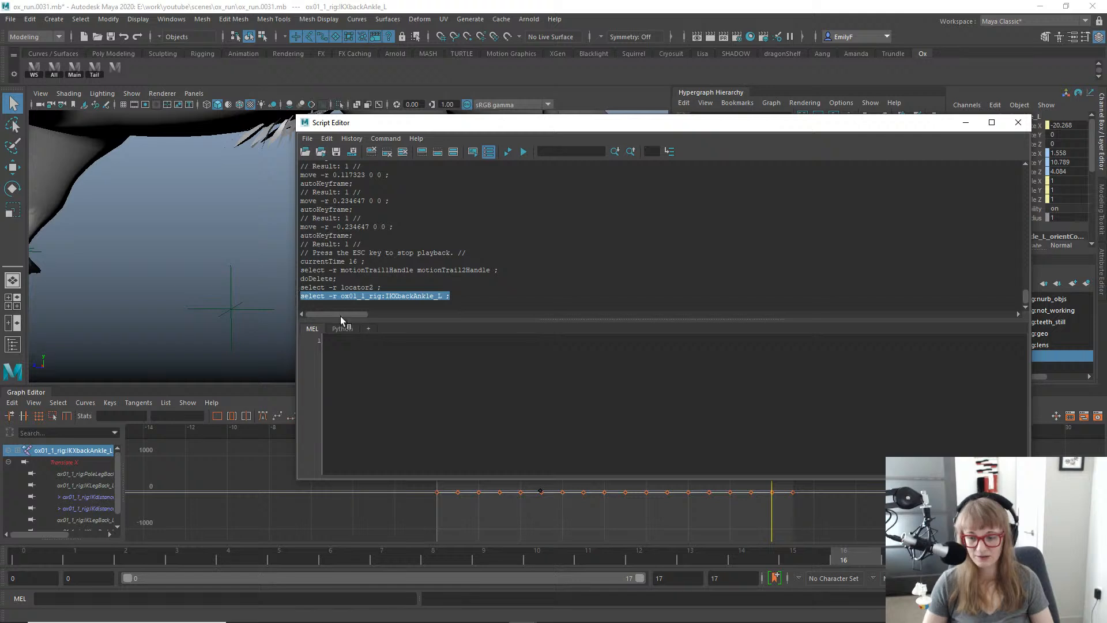
pyautogui.click(469, 397)
pyautogui.hotkey('ctrl', 'v')
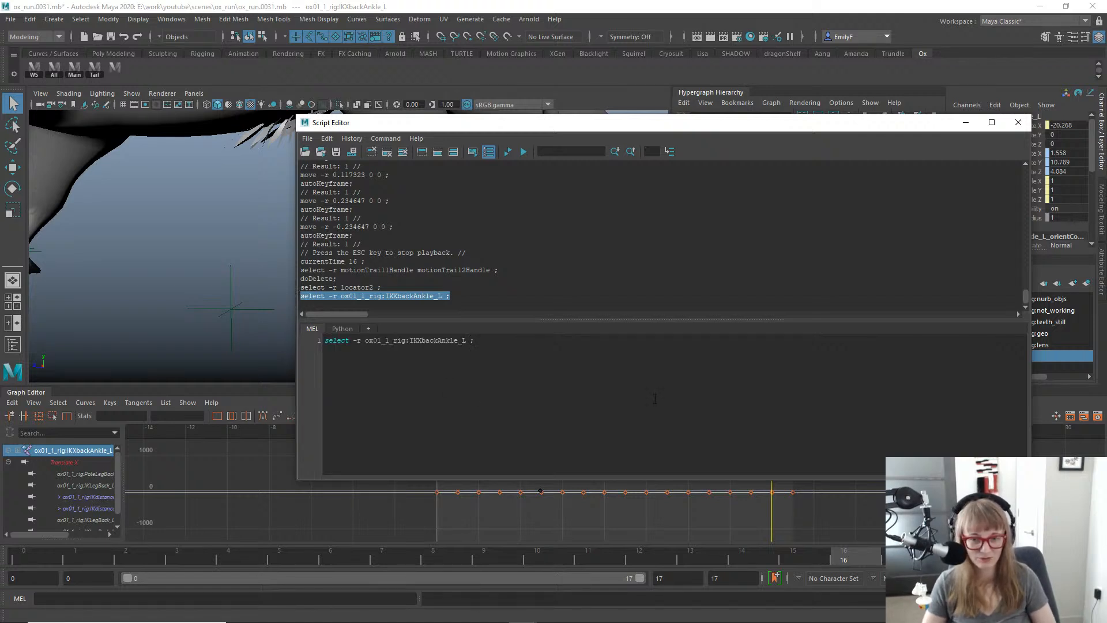
# Change the copied command to ox01_1_rig:IKXbackAnkle_R, run it, and frame the selected joint in the hierarchy.
pyautogui.press('BackSpace')
pyautogui.write('R')
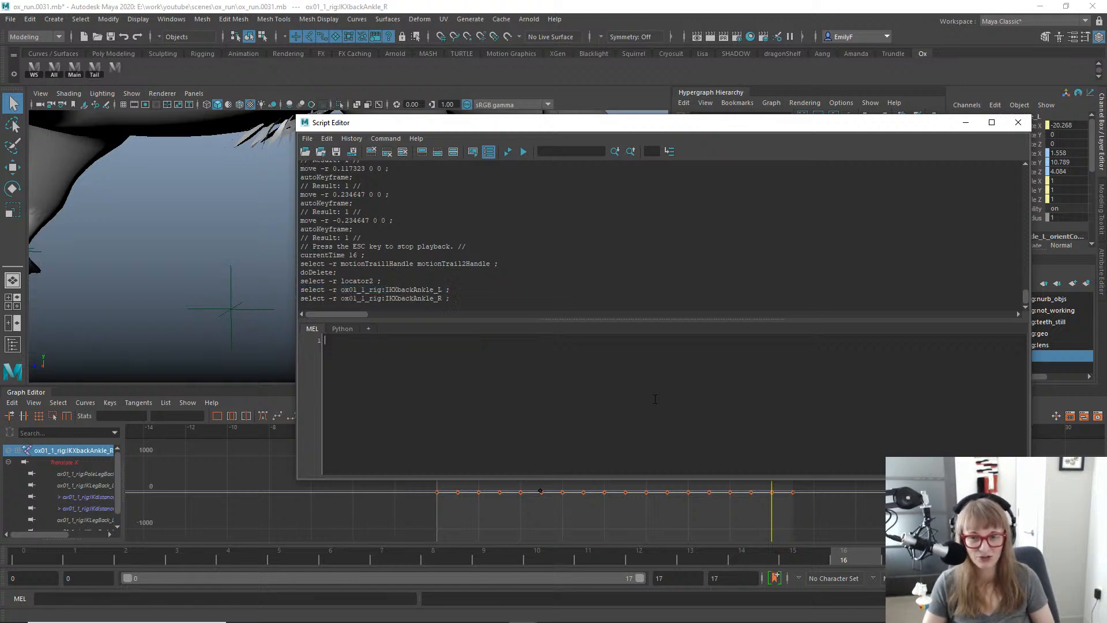
pyautogui.hotkey('ctrl', 'Return')
pyautogui.click(1019, 123)
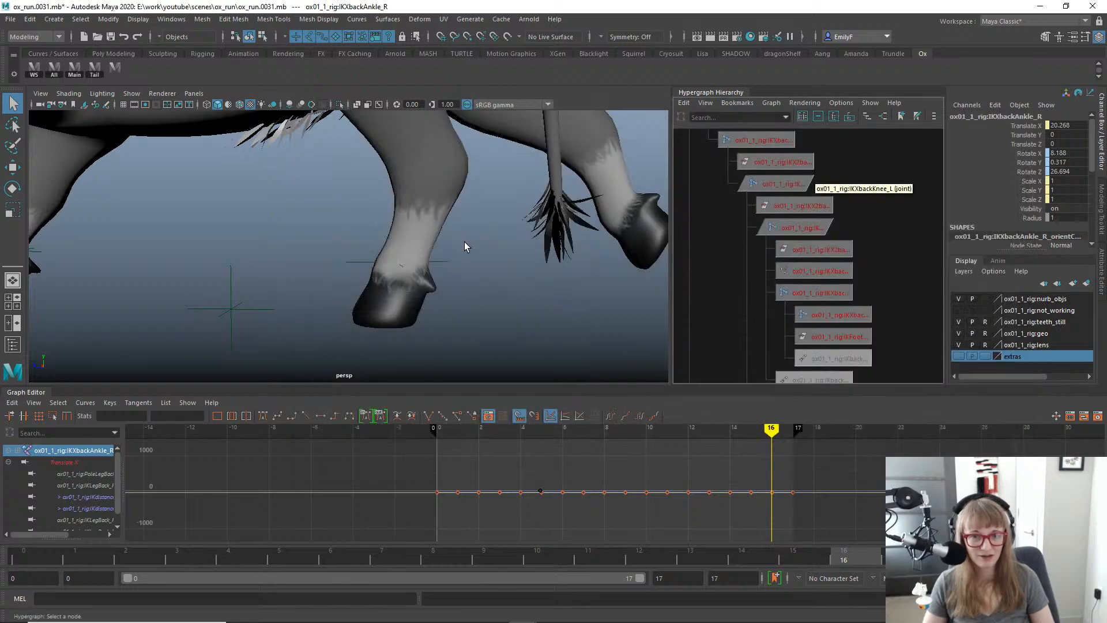
pyautogui.press('w')
pyautogui.keyDown('alt'); pyautogui.moveTo(578, 222); pyautogui.dragTo(616, 210); pyautogui.keyUp('alt')
pyautogui.keyDown('alt'); pyautogui.moveTo(515, 222); pyautogui.dragTo(465, 237, button='middle'); pyautogui.keyUp('alt')
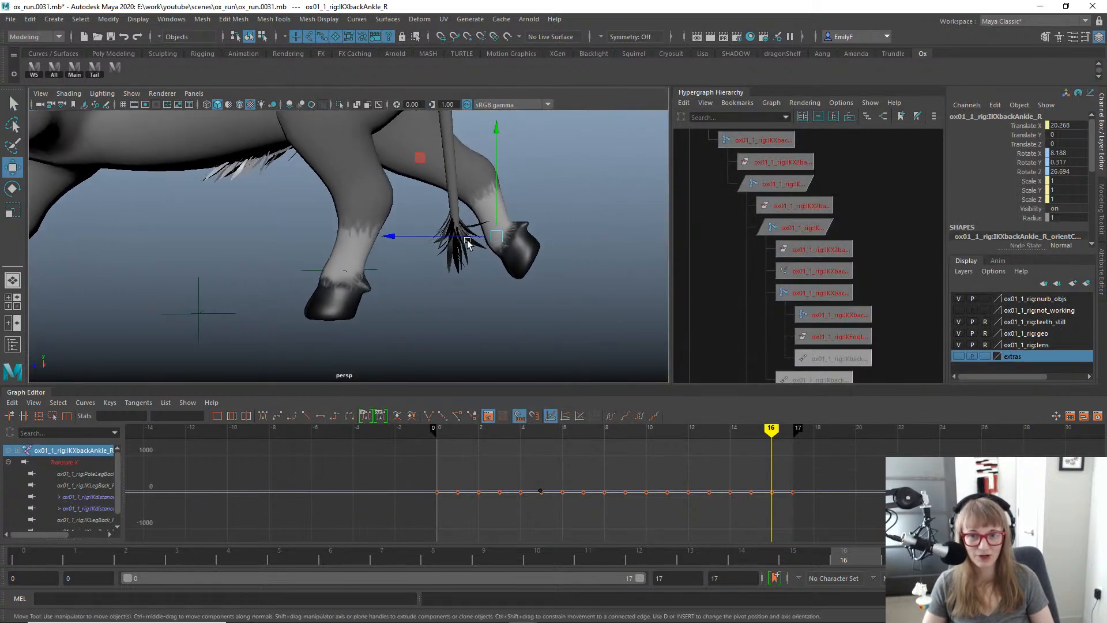
pyautogui.press('f')
pyautogui.keyDown('alt'); pyautogui.moveTo(856, 237); pyautogui.dragTo(724, 237, button='right'); pyautogui.keyUp('alt')
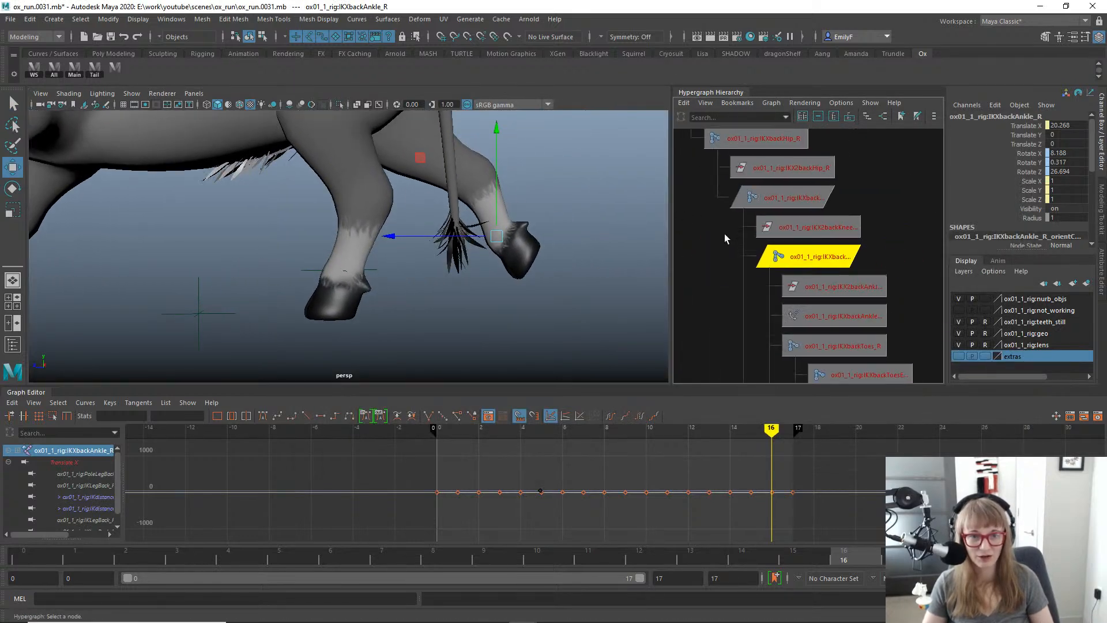
# Parent-constrain locator2 to the back right ankle joint.
pyautogui.click(228, 313)
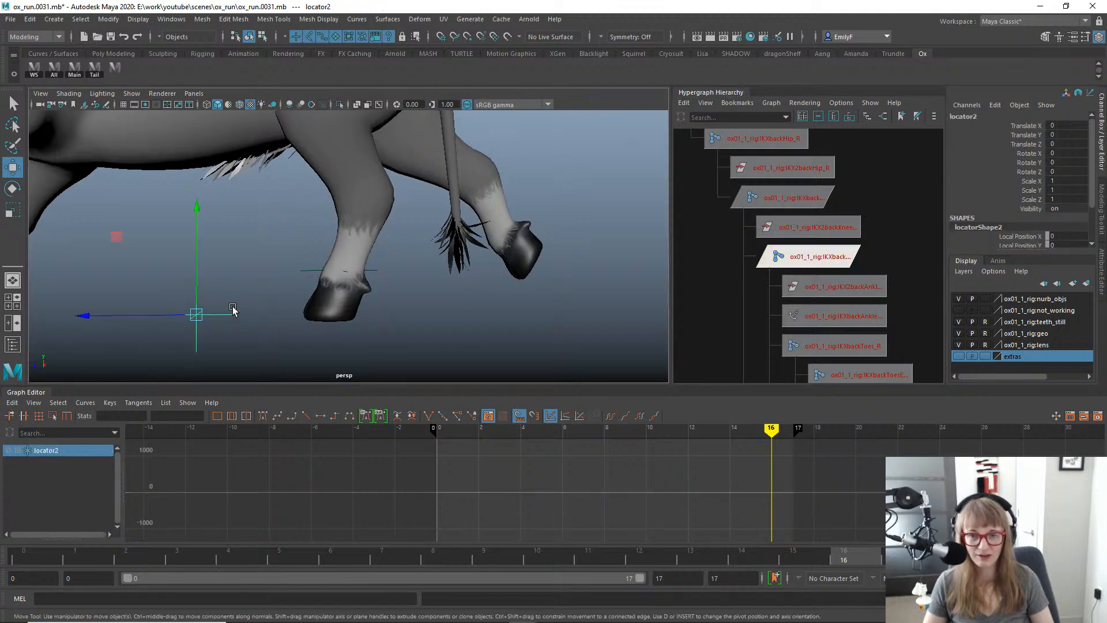
pyautogui.click(819, 257)
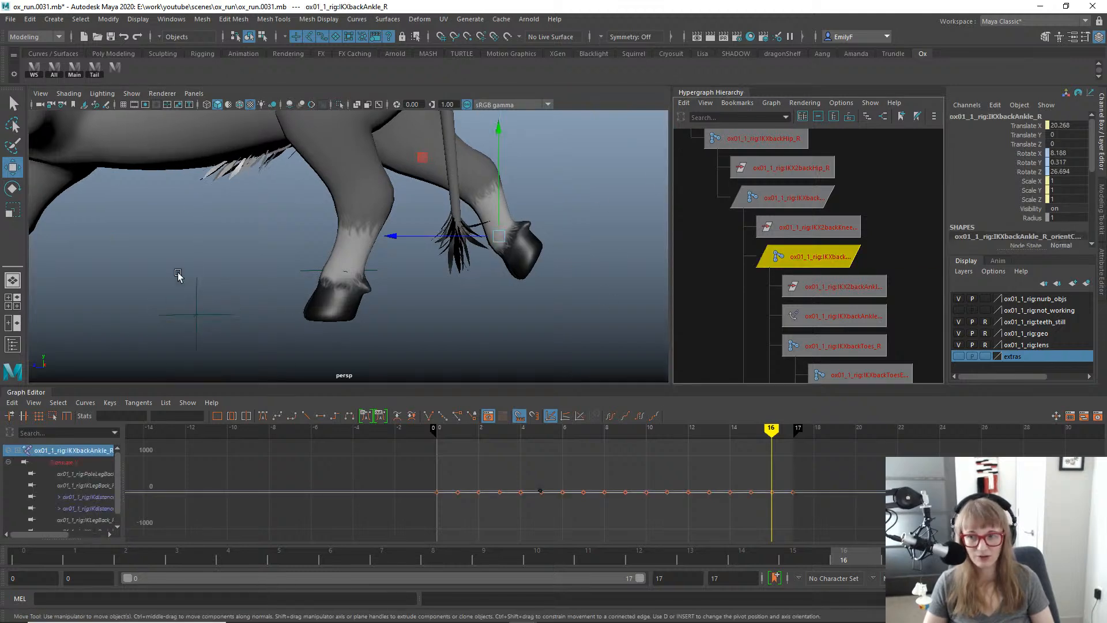
pyautogui.keyDown('shift'); pyautogui.click(196, 315); pyautogui.keyUp('shift')
pyautogui.press('space')
pyautogui.click(524, 331)
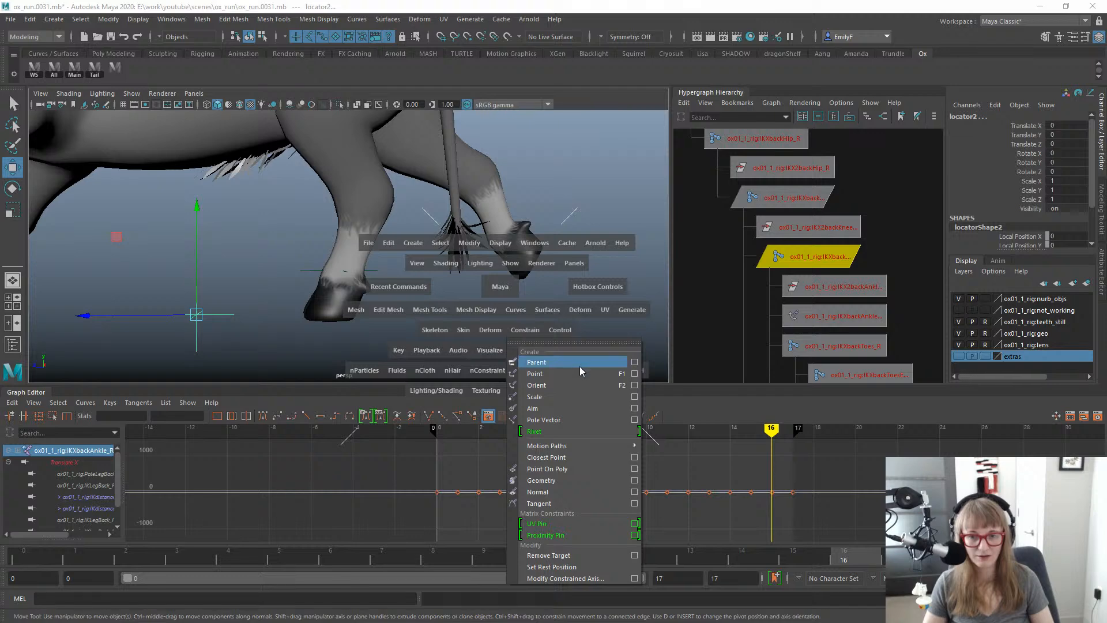
pyautogui.click(580, 366)
pyautogui.press('q')
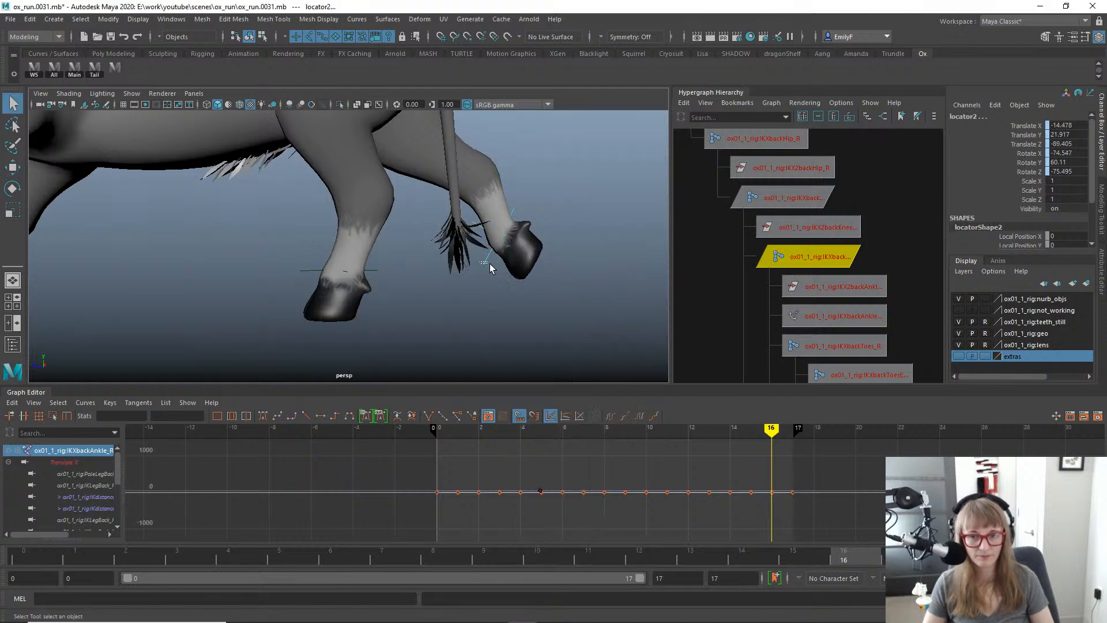
# Bake locator2's translate and rotate channels over frames 0 to 17 and delete its parent constraint.
pyautogui.keyDown('ctrl'); pyautogui.click(819, 257); pyautogui.keyUp('ctrl')
pyautogui.moveTo(1025, 125); pyautogui.dragTo(1015, 172)
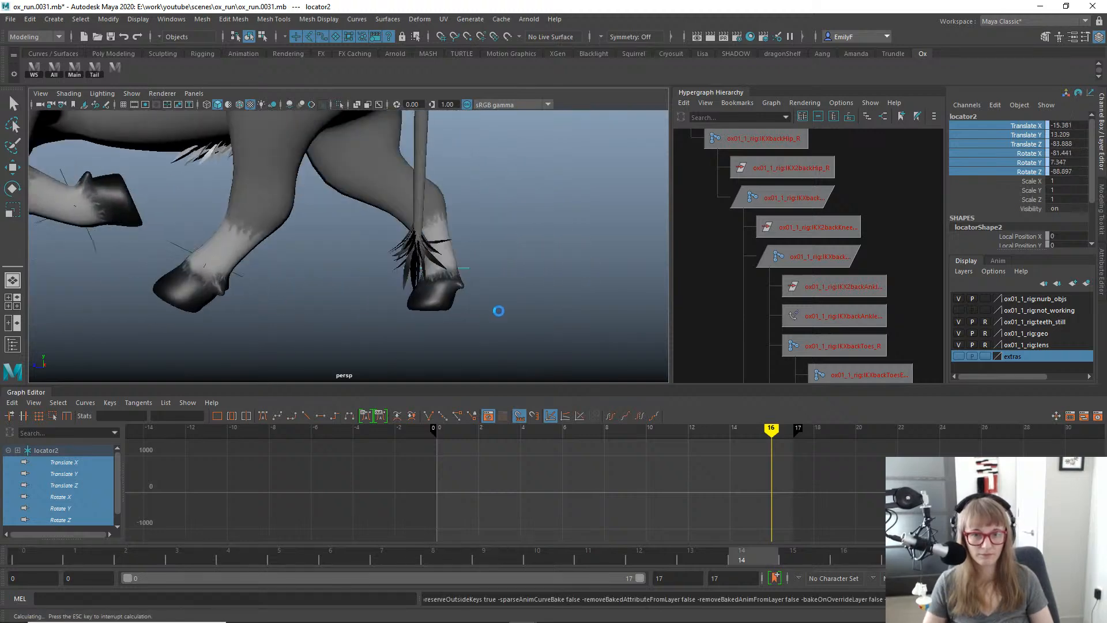
pyautogui.click(883, 117)
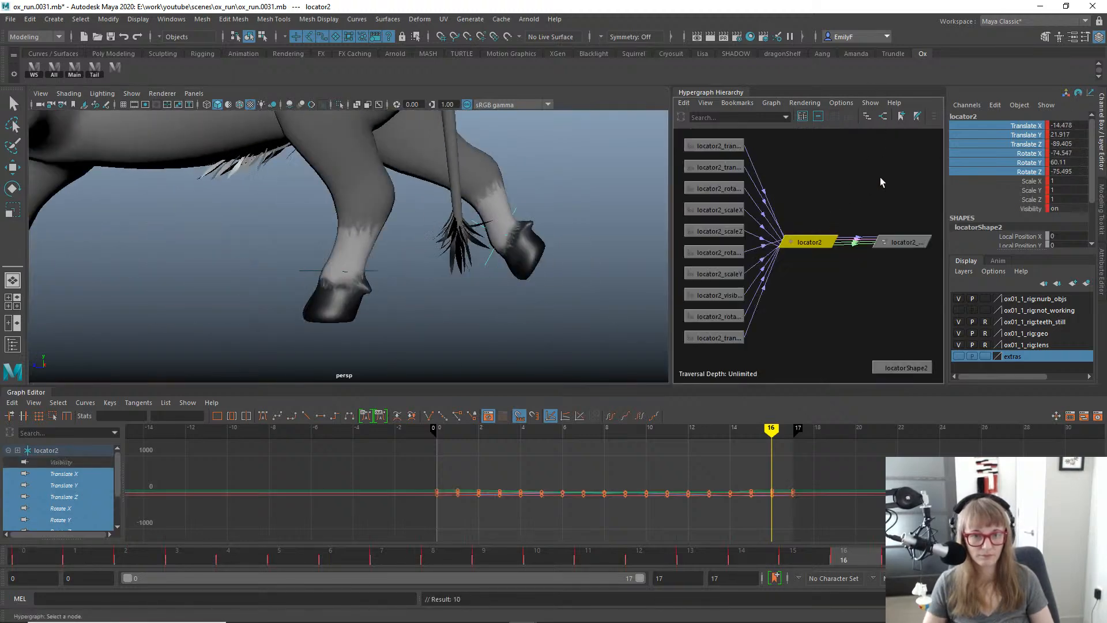
pyautogui.click(891, 242)
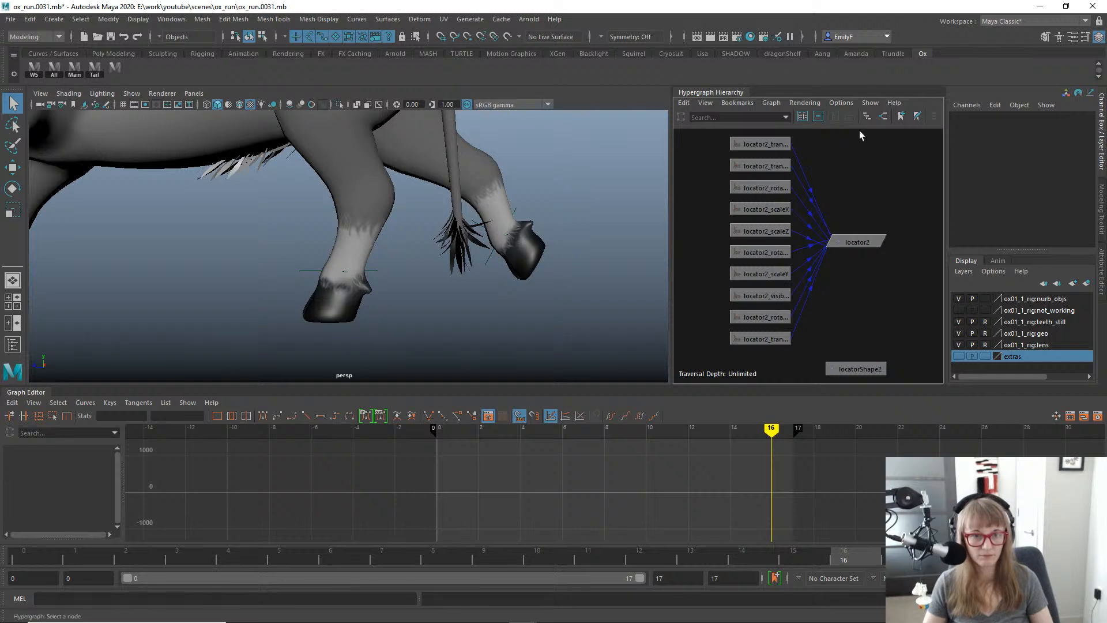
# Return to the scene hierarchy and select the front left ankle joint, ox01_1_rig:IKXfrontAnkle_L.
pyautogui.click(867, 116)
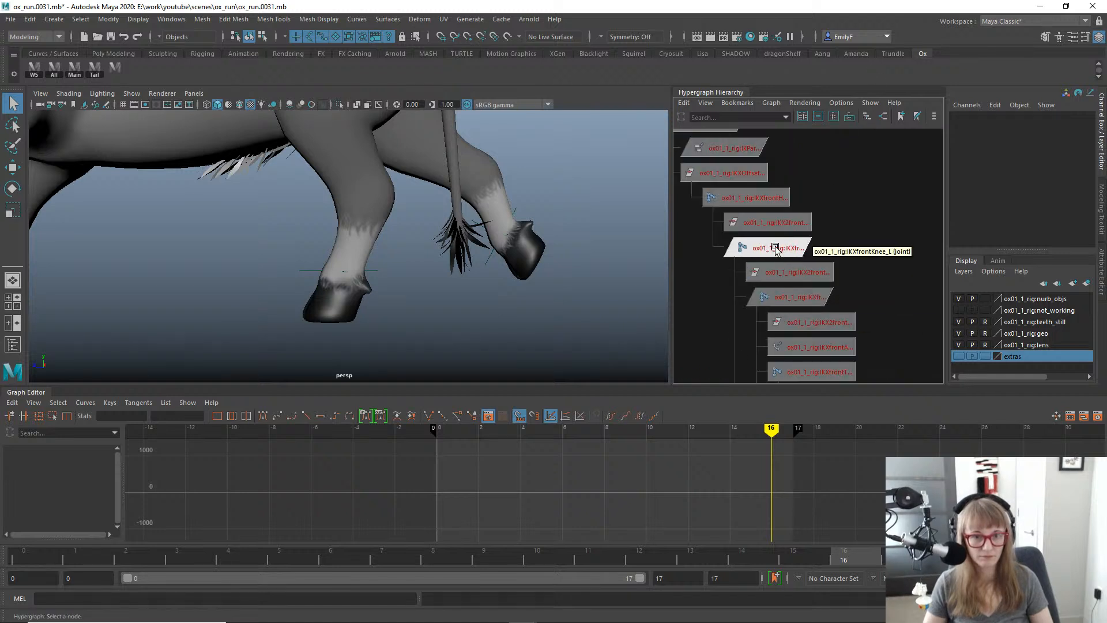
pyautogui.click(789, 301)
pyautogui.keyDown('alt'); pyautogui.moveTo(775, 250); pyautogui.dragTo(823, 234, button='right'); pyautogui.keyUp('alt')
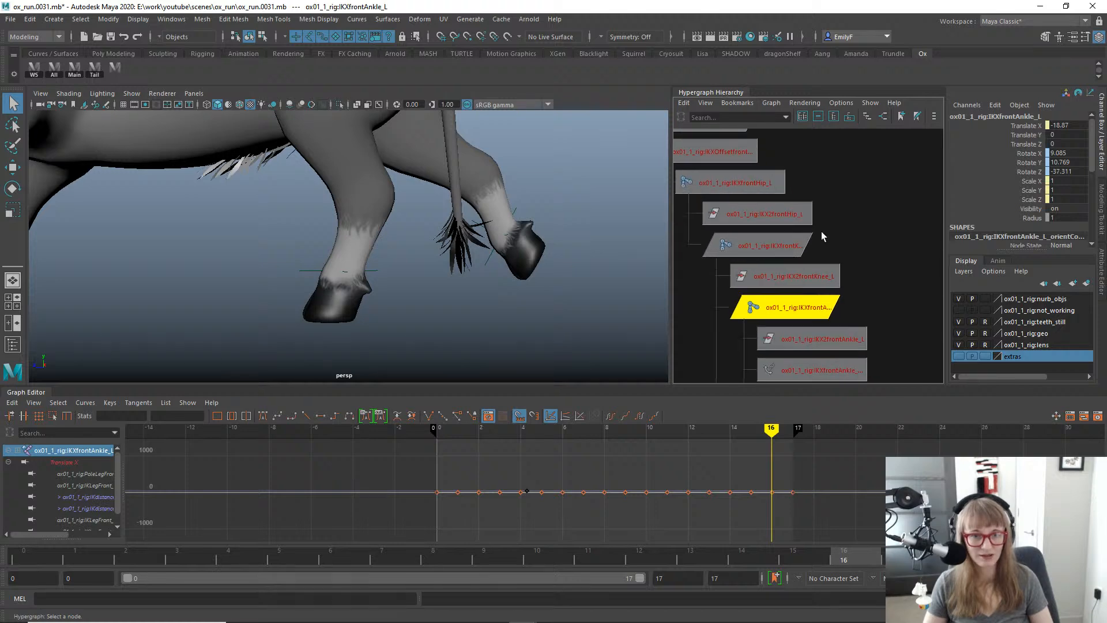
pyautogui.keyDown('alt'); pyautogui.moveTo(756, 169); pyautogui.dragTo(808, 282, button='middle'); pyautogui.keyUp('alt')
# Copy the logged MEL command select -r ox01_1_rig:IKXbackAnkle_R ; from the script history and run it to select the back right ankle joint.
pyautogui.click(1097, 598)
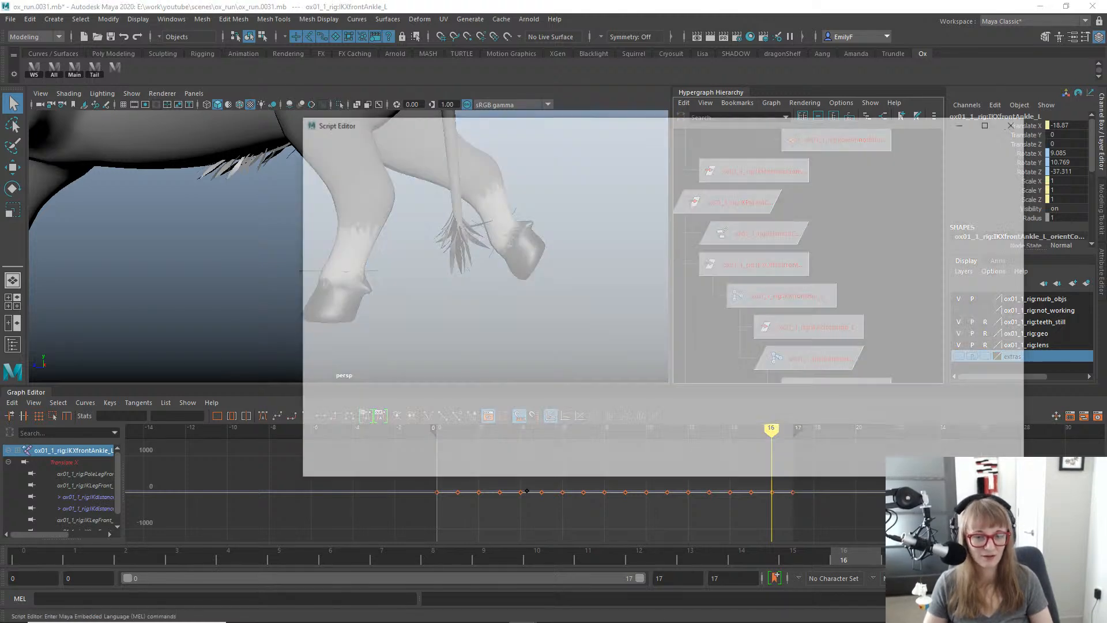
pyautogui.scroll(-1, 422, 267)
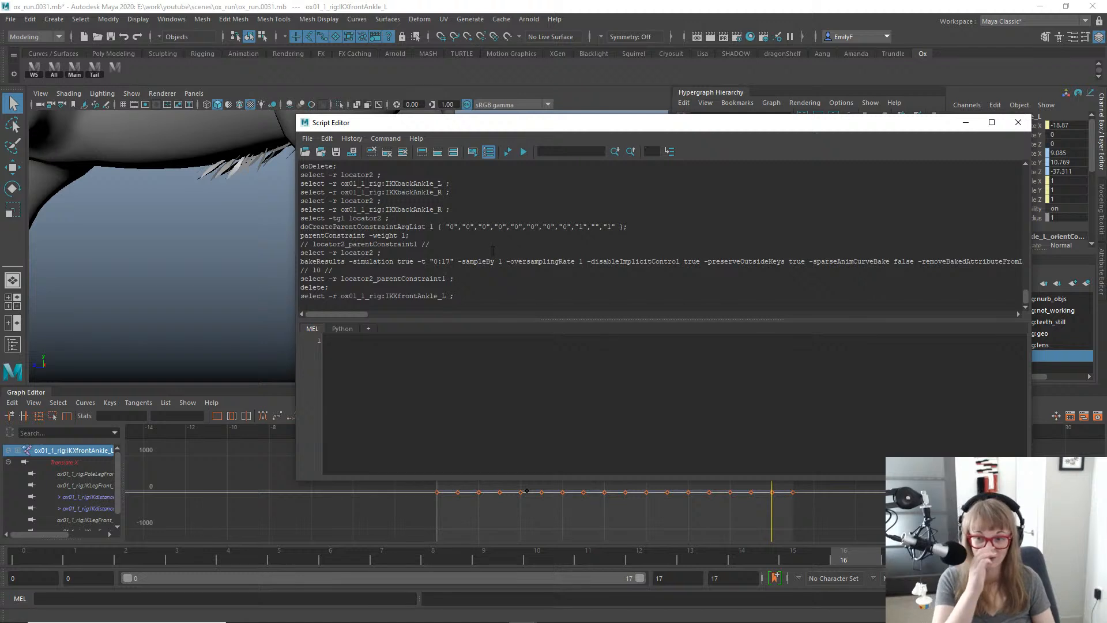
pyautogui.moveTo(456, 296); pyautogui.dragTo(313, 295)
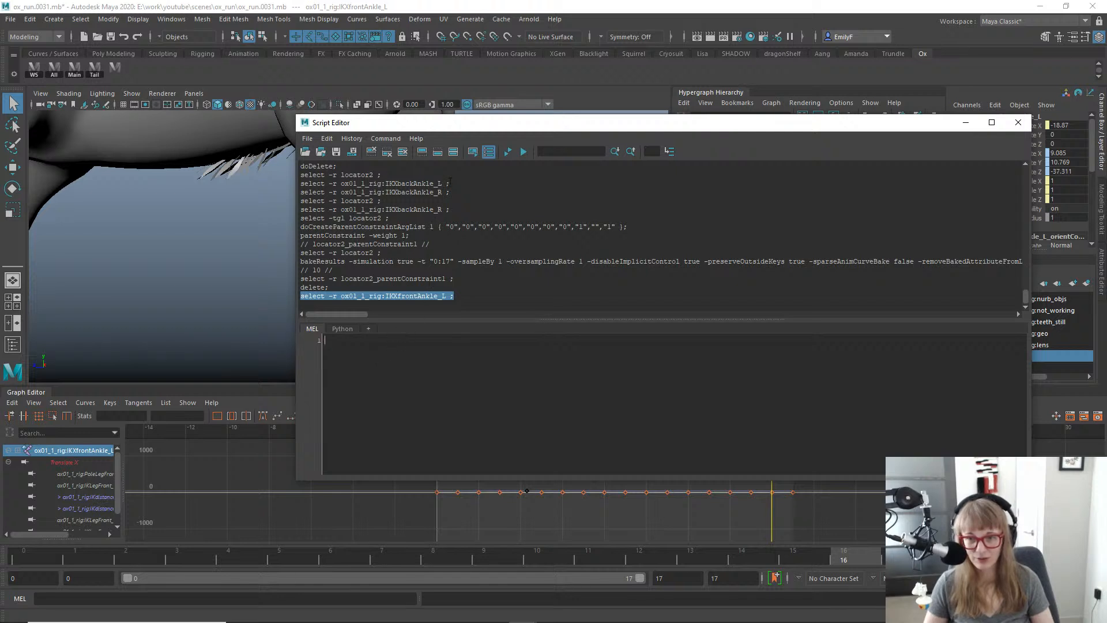
pyautogui.moveTo(454, 192); pyautogui.dragTo(277, 188)
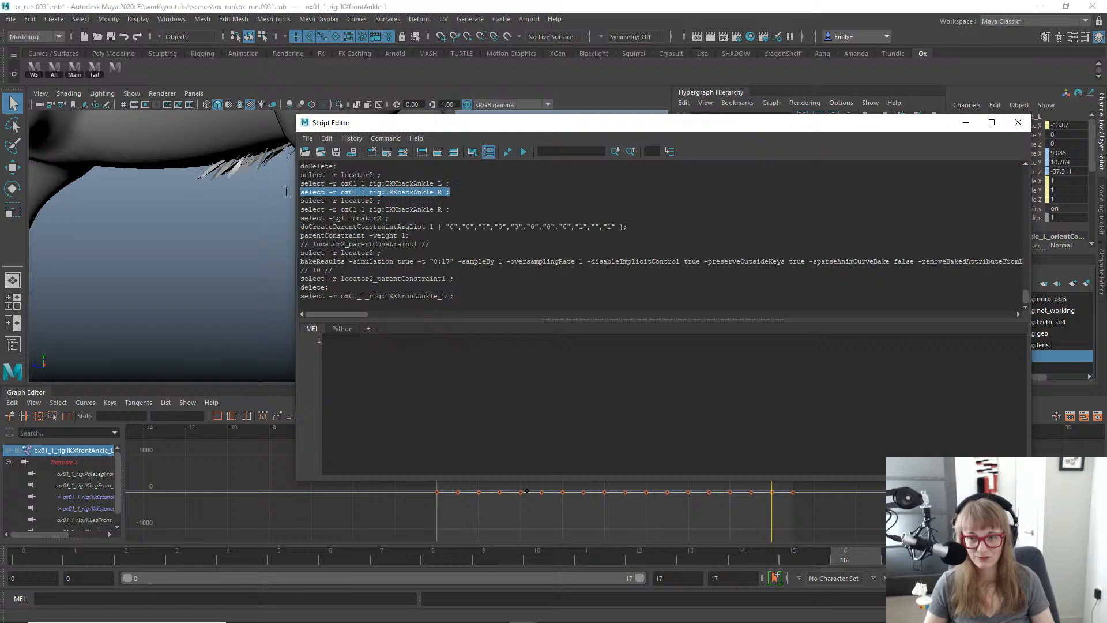
pyautogui.write('select -r ox01_1_rig:IKXbackAnkle_R ;')
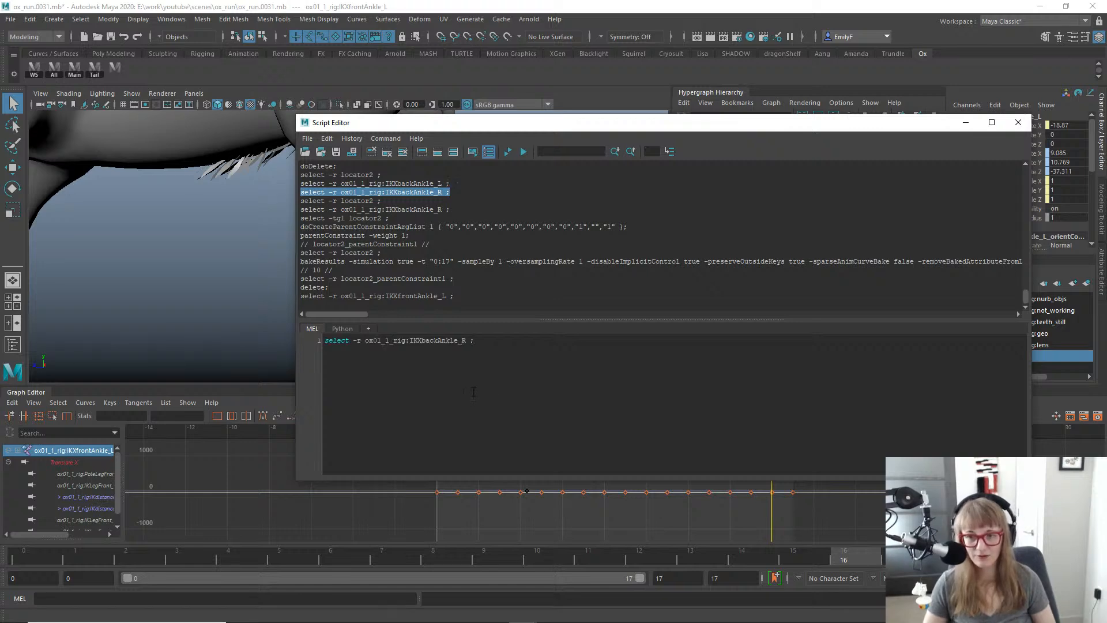
pyautogui.hotkey('ctrl', 'Return')
pyautogui.click(959, 127)
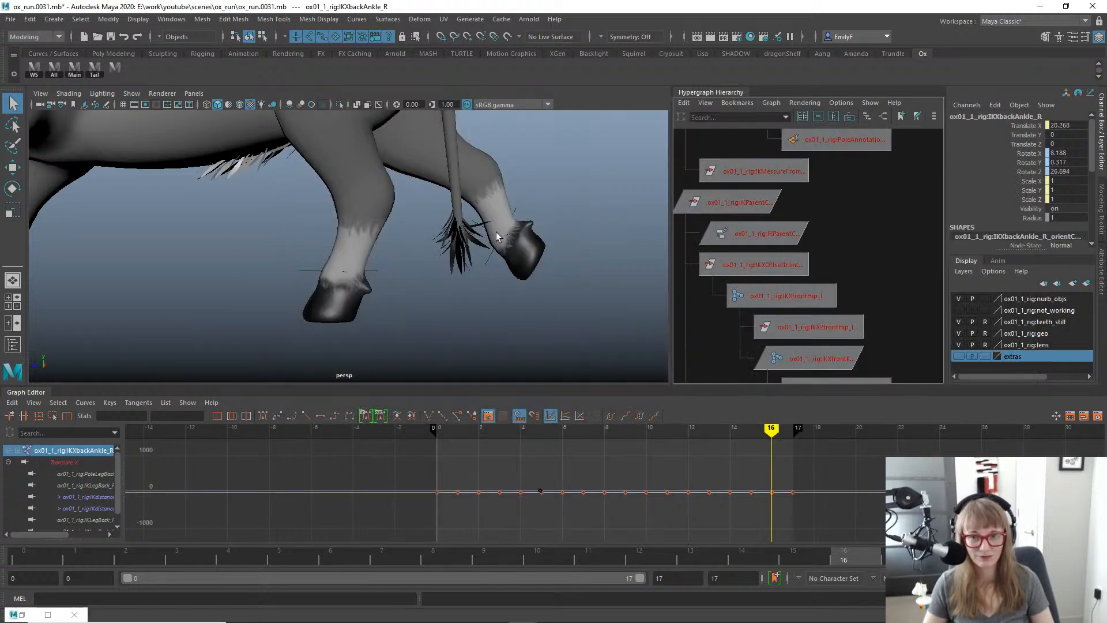
# Add locator2 to the selection and parent-constrain it to the back right ankle joint again.
pyautogui.press('w')
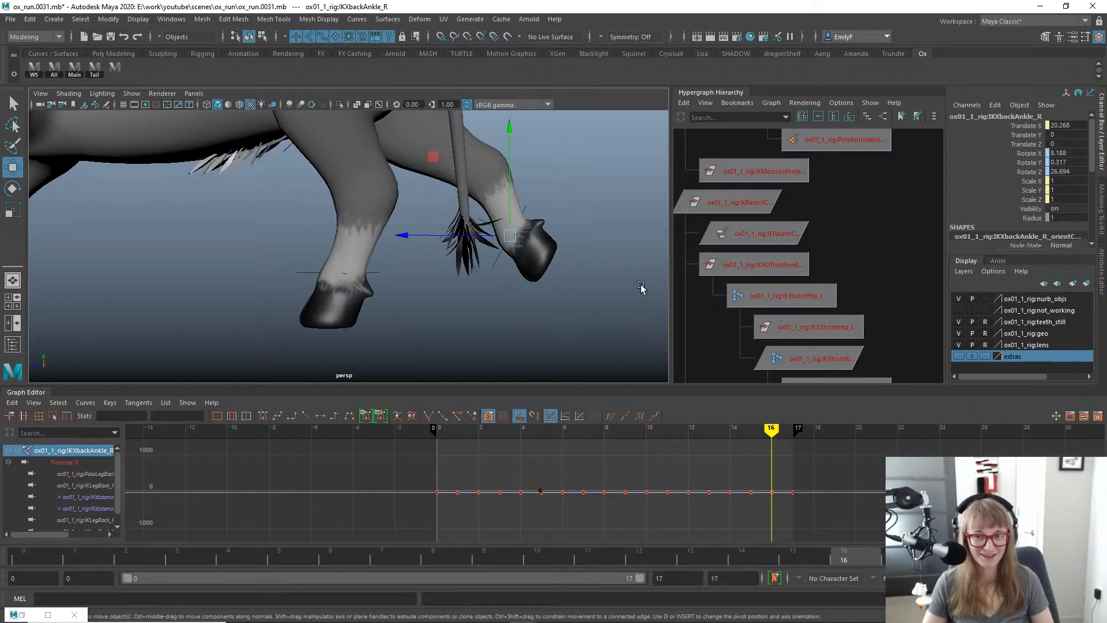
pyautogui.click(526, 205)
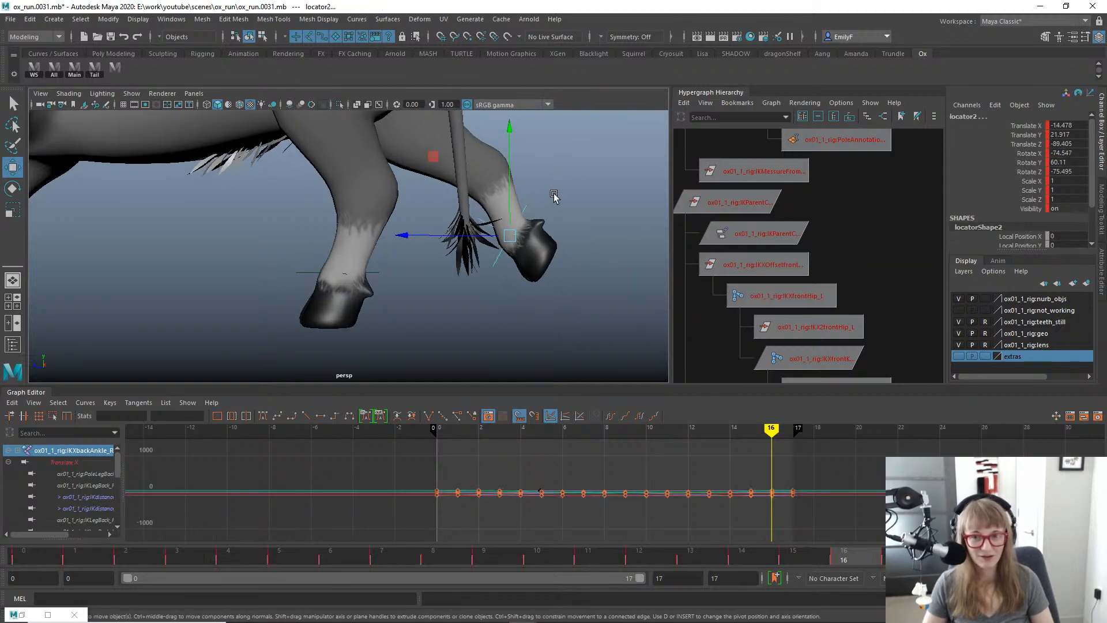
pyautogui.press('space')
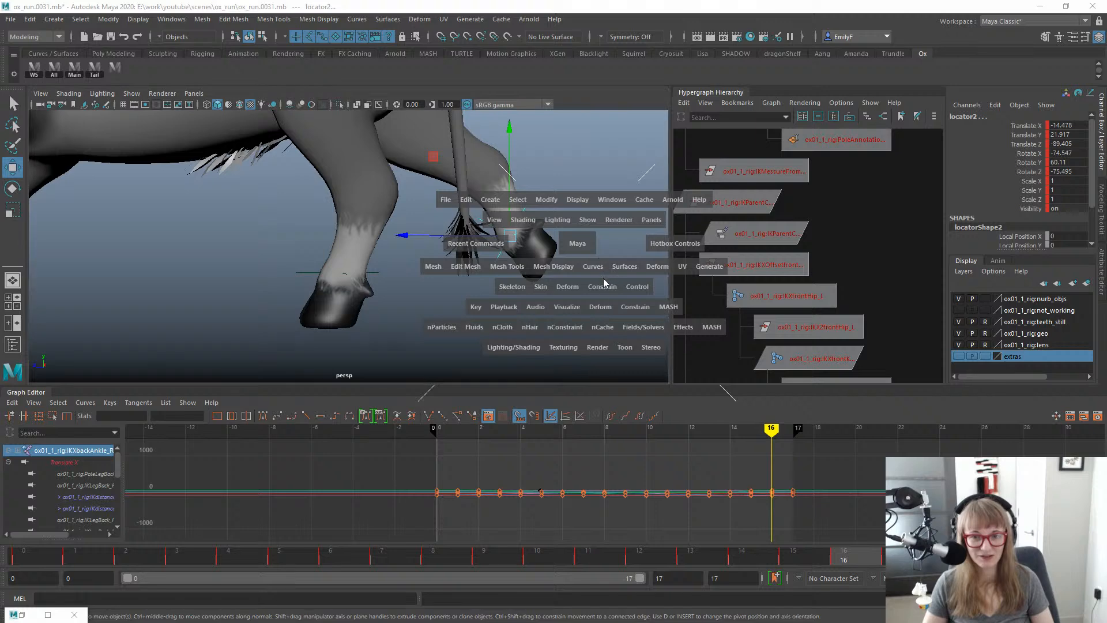
pyautogui.click(602, 287)
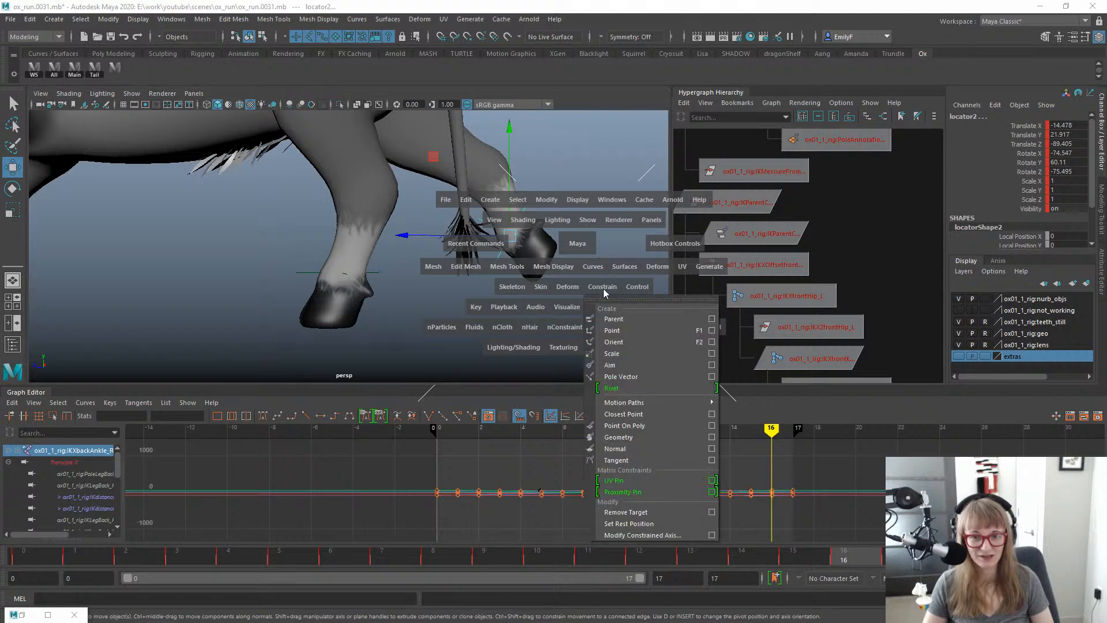
pyautogui.click(713, 319)
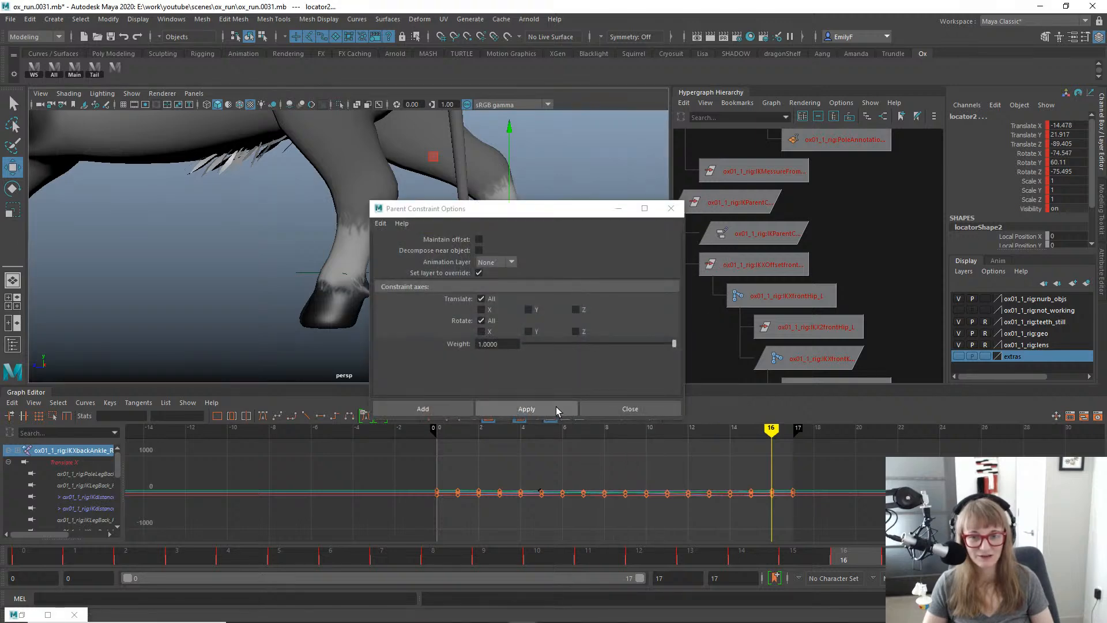
pyautogui.click(557, 410)
pyautogui.click(630, 410)
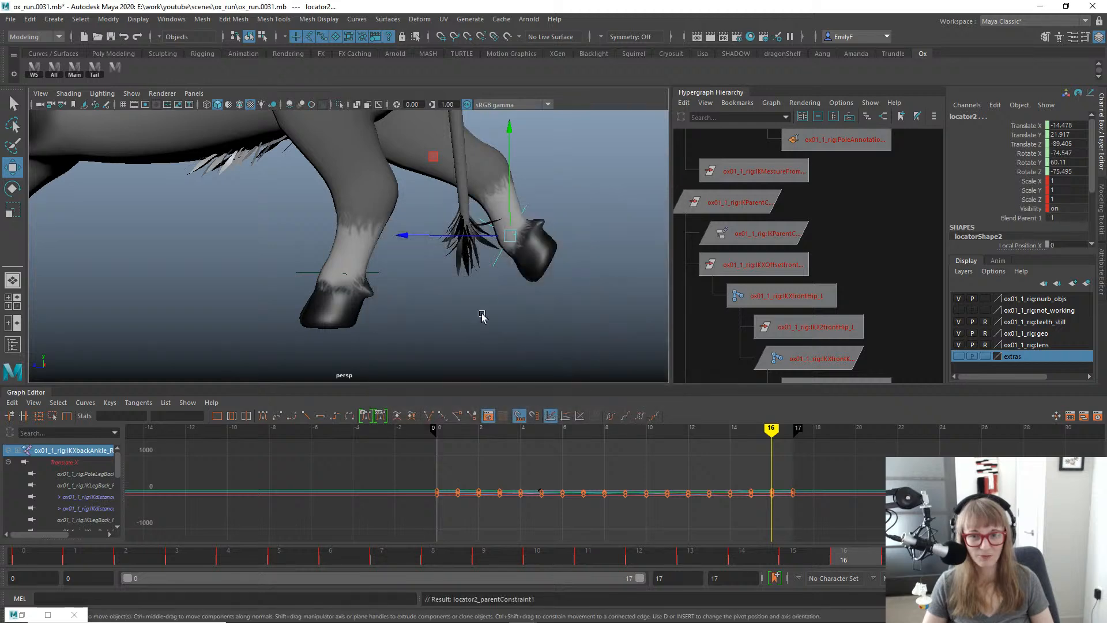
# Show the rig's control curves and create a motion trail for locator2 alone.
pyautogui.click(494, 262)
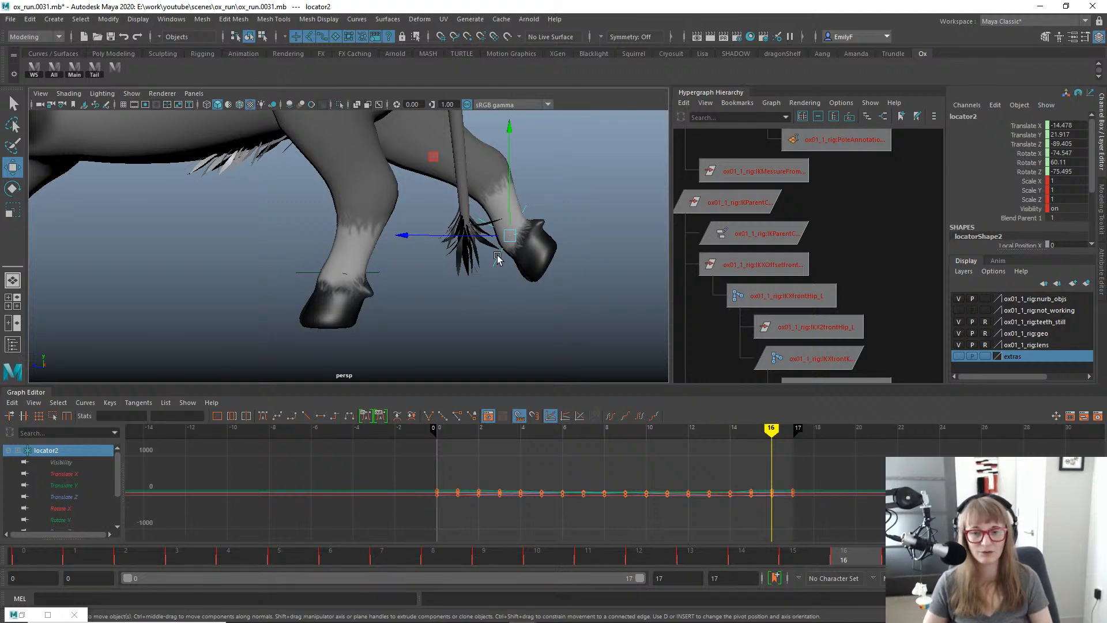
pyautogui.hotkey('alt', '1')
pyautogui.press('q')
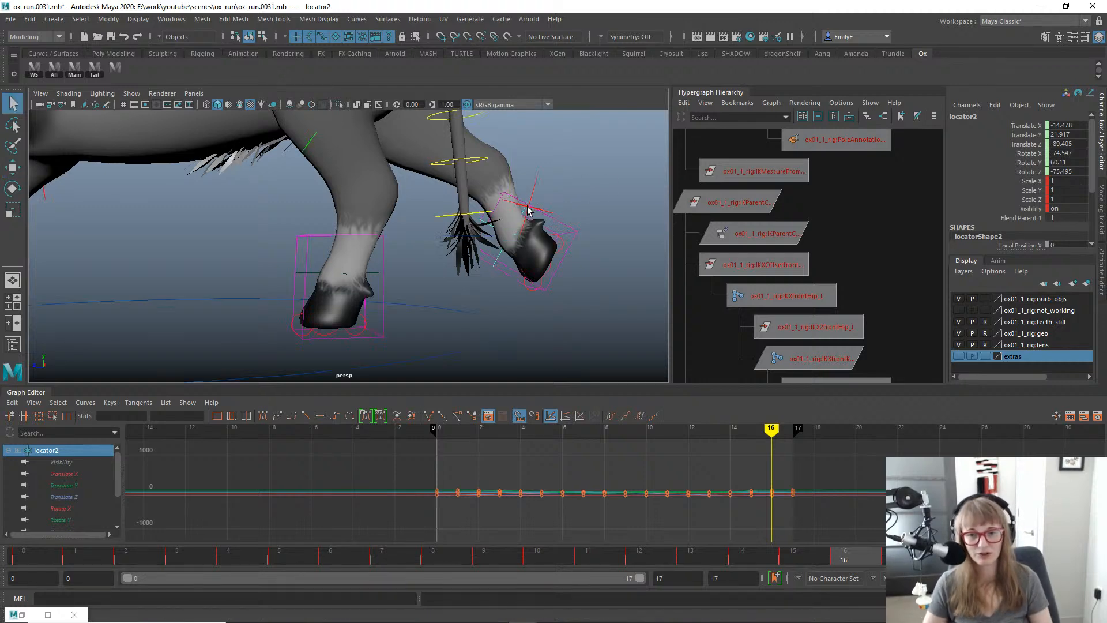
pyautogui.click(505, 257)
pyautogui.click(498, 256)
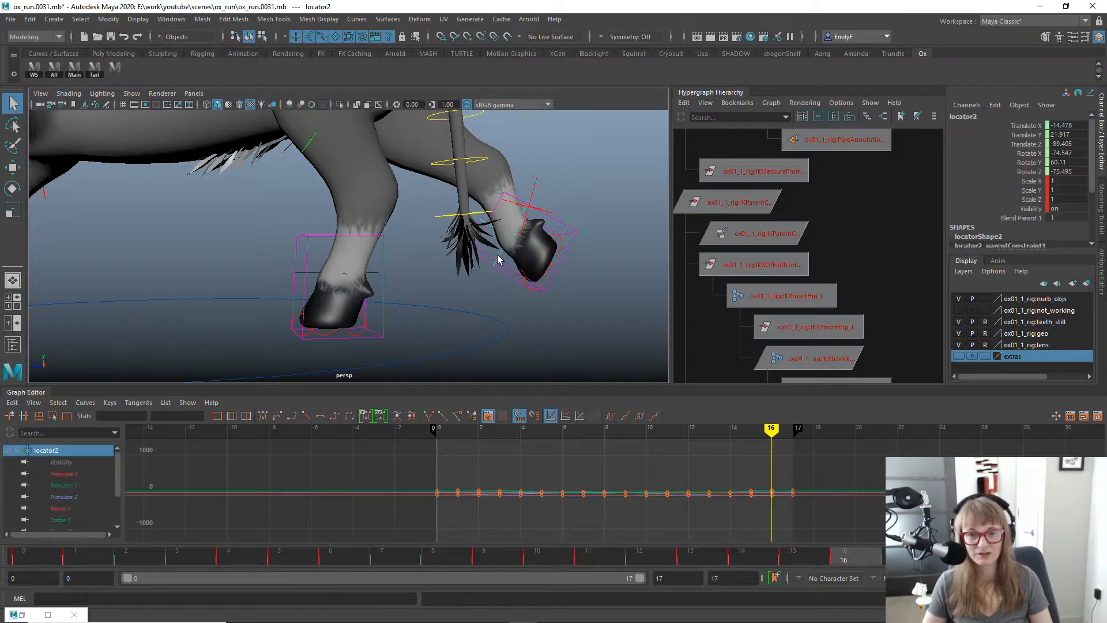
pyautogui.keyDown('alt'); pyautogui.moveTo(513, 290); pyautogui.dragTo(554, 287, button='right'); pyautogui.keyUp('alt')
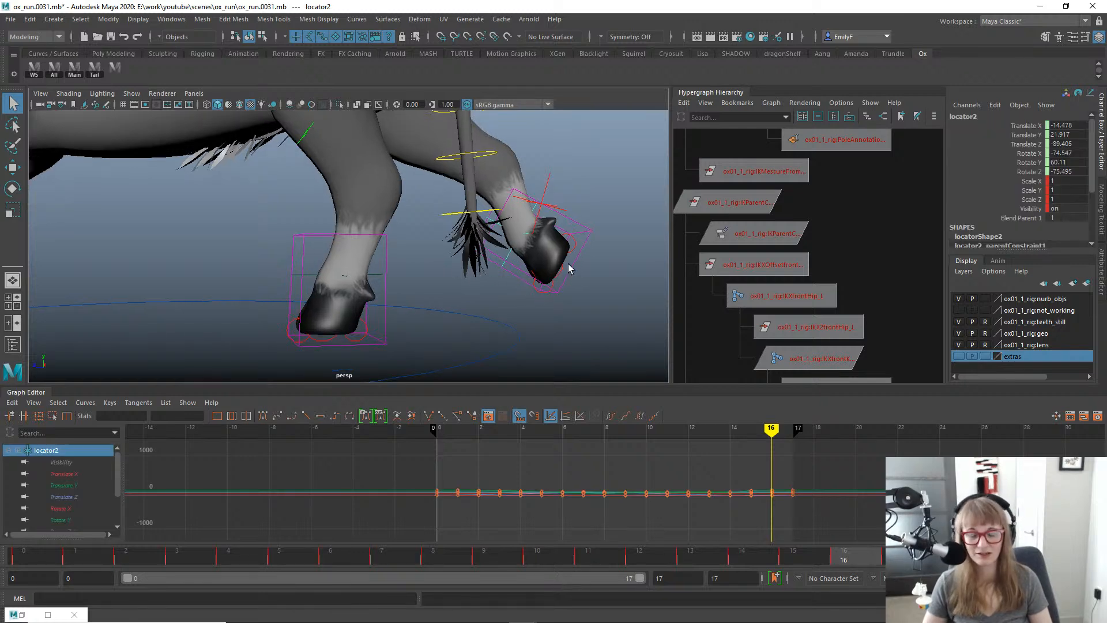
pyautogui.press('g')
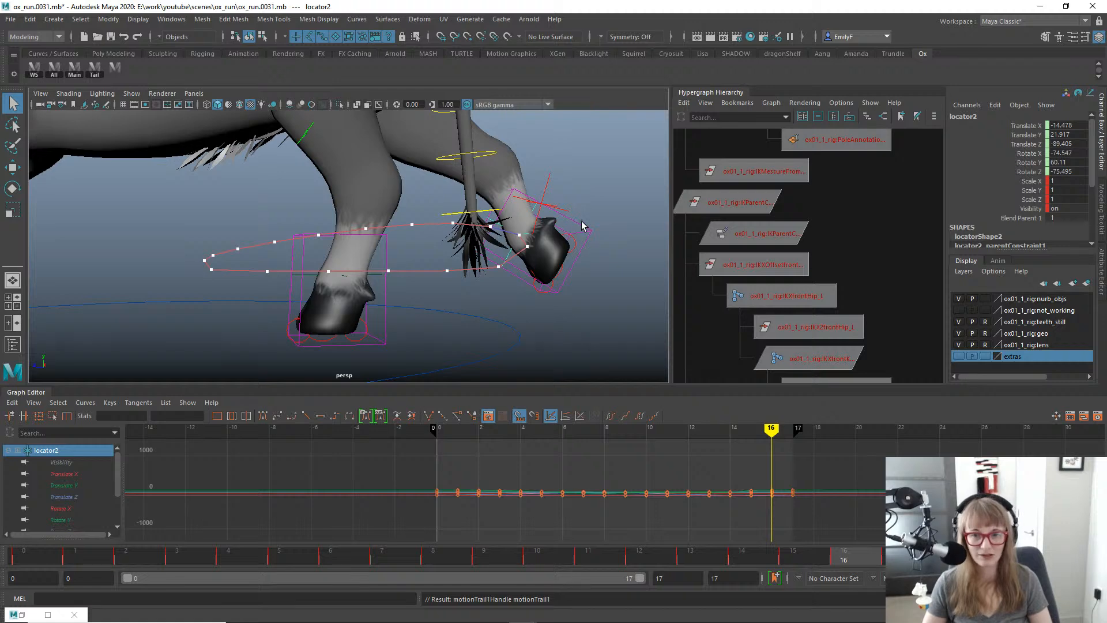
# Select the ox's right back leg IK control and frame the hoof and its motion trail in the left side view.
pyautogui.click(583, 227)
pyautogui.click(586, 226)
pyautogui.press('space')
pyautogui.moveTo(584, 242); pyautogui.dragTo(501, 241)
pyautogui.press('space')
pyautogui.keyDown('alt'); pyautogui.moveTo(173, 285); pyautogui.dragTo(290, 251, button='middle'); pyautogui.keyUp('alt')
pyautogui.keyDown('alt'); pyautogui.moveTo(290, 251); pyautogui.dragTo(211, 230, button='right'); pyautogui.keyUp('alt')
pyautogui.keyDown('alt'); pyautogui.moveTo(819, 196); pyautogui.dragTo(109, 187, button='right'); pyautogui.keyUp('alt')
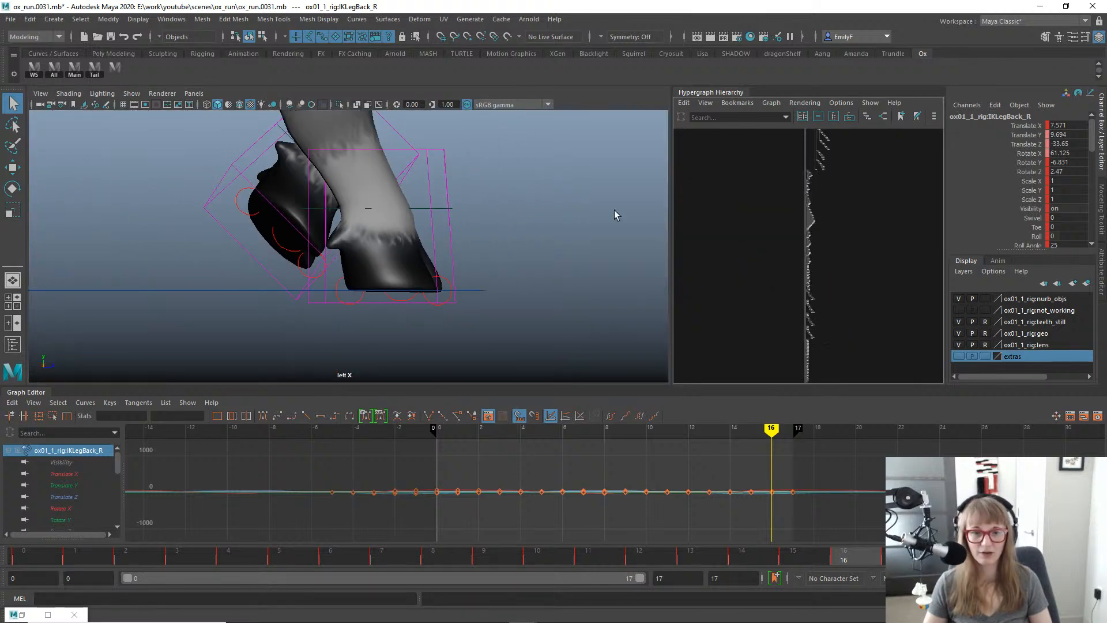
pyautogui.keyDown('alt'); pyautogui.moveTo(872, 194); pyautogui.dragTo(323, 238, button='right'); pyautogui.keyUp('alt')
pyautogui.keyDown('alt'); pyautogui.moveTo(294, 236); pyautogui.dragTo(749, 318, button='middle'); pyautogui.keyUp('alt')
pyautogui.keyDown('alt'); pyautogui.moveTo(462, 231); pyautogui.dragTo(167, 124, button='right'); pyautogui.keyUp('alt')
pyautogui.keyDown('alt'); pyautogui.moveTo(168, 124); pyautogui.dragTo(474, 133, button='middle'); pyautogui.keyUp('alt')
pyautogui.keyDown('alt'); pyautogui.moveTo(208, 268); pyautogui.dragTo(587, 243, button='middle'); pyautogui.keyUp('alt')
pyautogui.keyDown('alt'); pyautogui.moveTo(588, 244); pyautogui.dragTo(554, 239, button='right'); pyautogui.keyUp('alt')
pyautogui.keyDown('alt'); pyautogui.moveTo(611, 291); pyautogui.dragTo(491, 319, button='middle'); pyautogui.keyUp('alt')
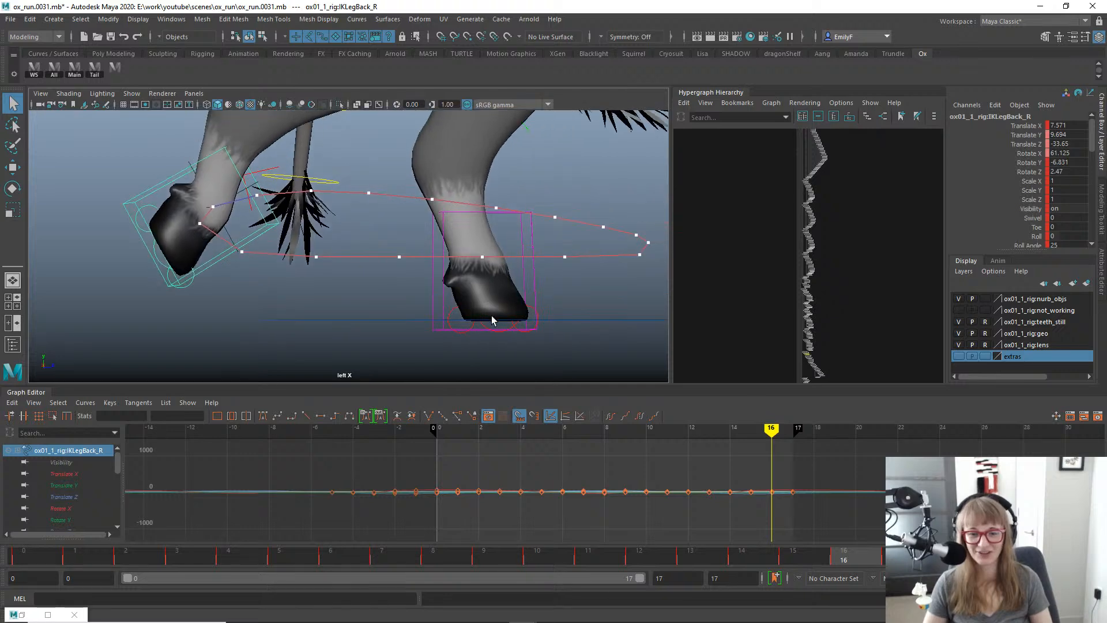
# Try to lower the right back leg control slightly at frame 15.
pyautogui.moveTo(840, 556); pyautogui.dragTo(798, 507)
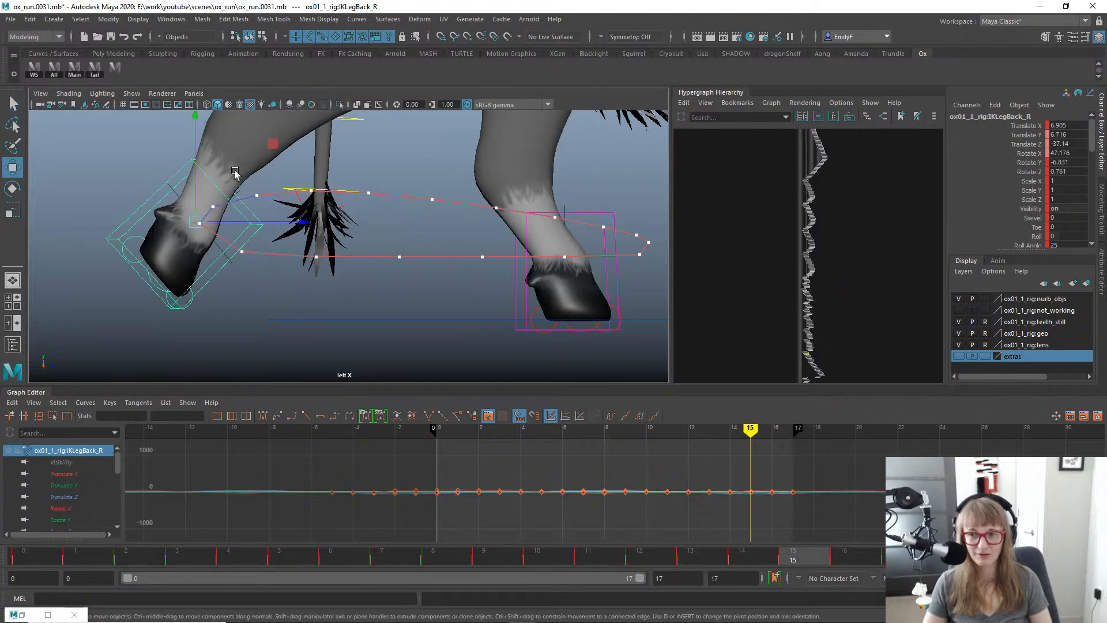
pyautogui.press('w')
pyautogui.moveTo(195, 167); pyautogui.dragTo(195, 171)
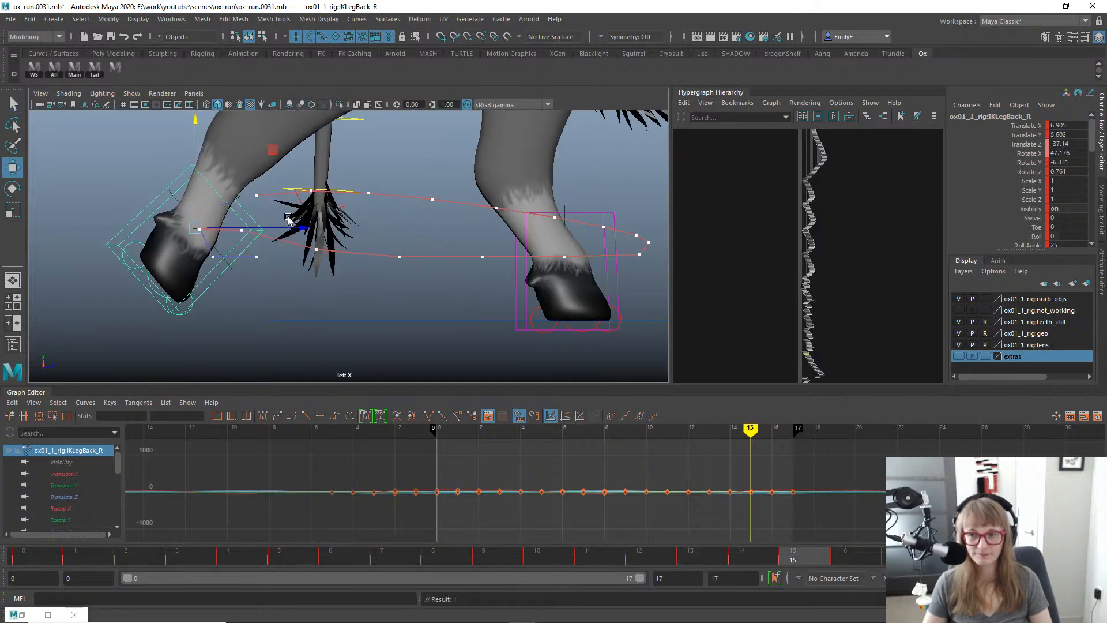
pyautogui.hotkey('ctrl', 'z')
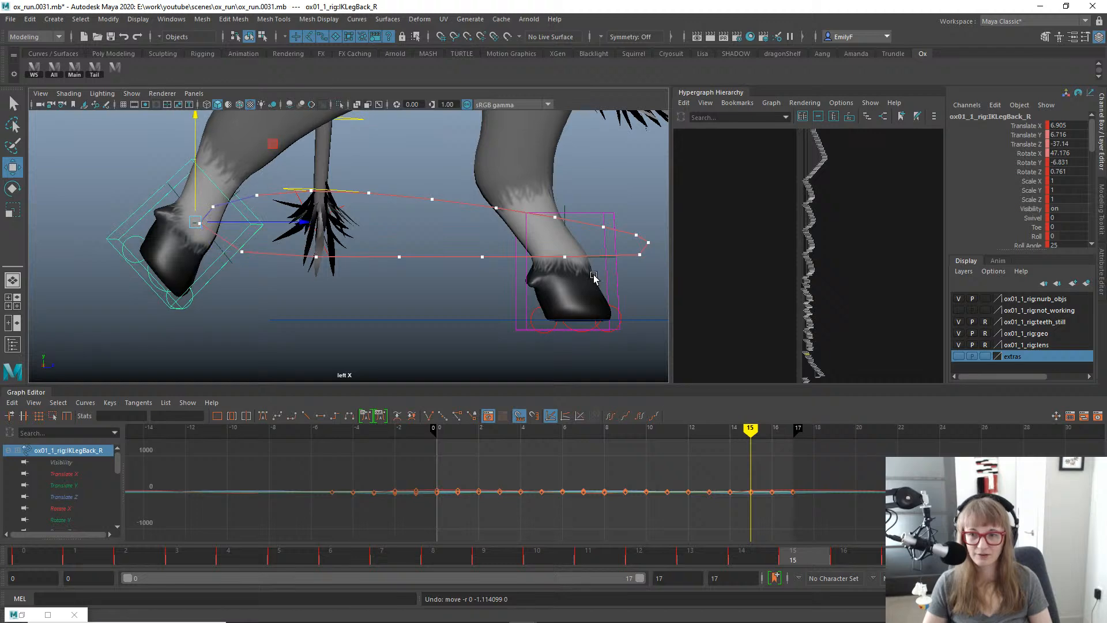
pyautogui.press('q')
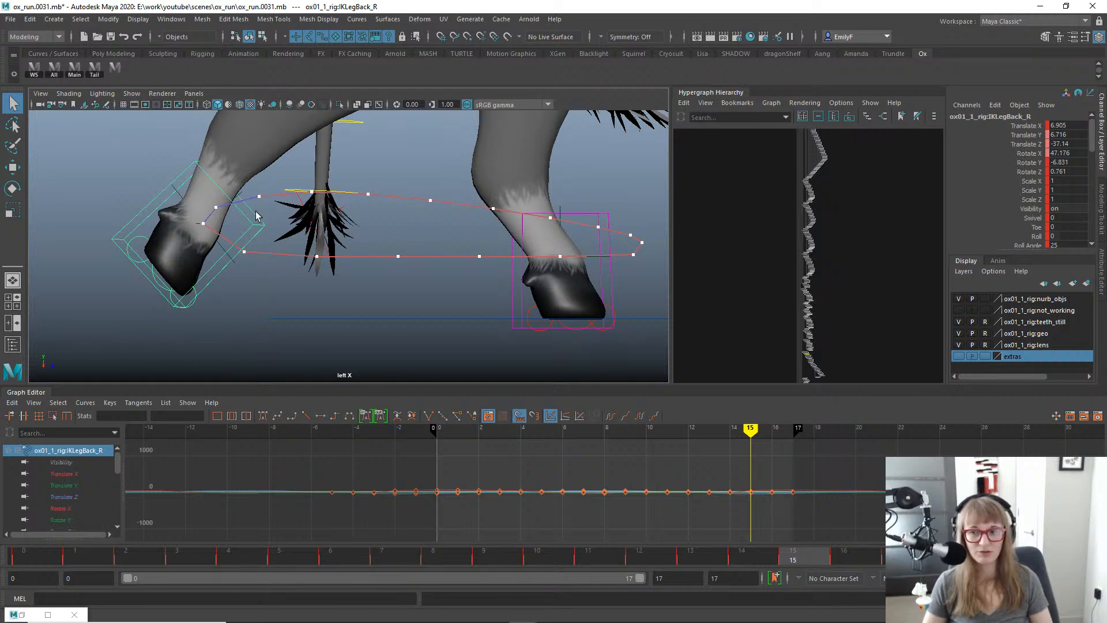
pyautogui.keyDown('alt'); pyautogui.moveTo(256, 217); pyautogui.dragTo(293, 233, button='middle'); pyautogui.keyUp('alt')
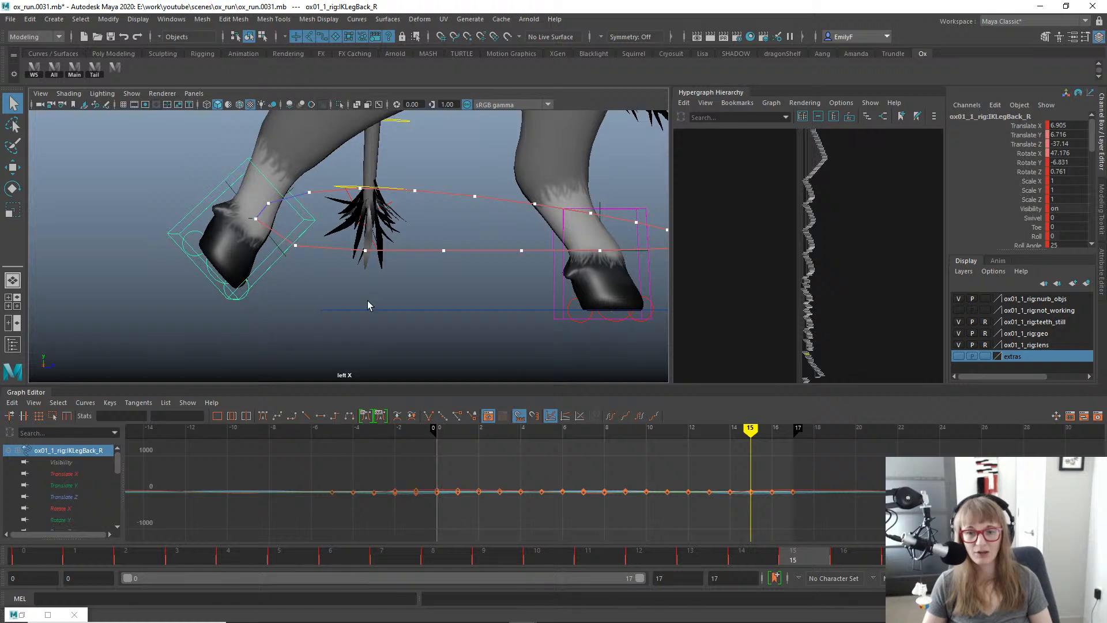
# Play and scrub the run cycle to examine the right back hoof's path between frame 2 and frame 15.
pyautogui.hotkey('alt', 'v')
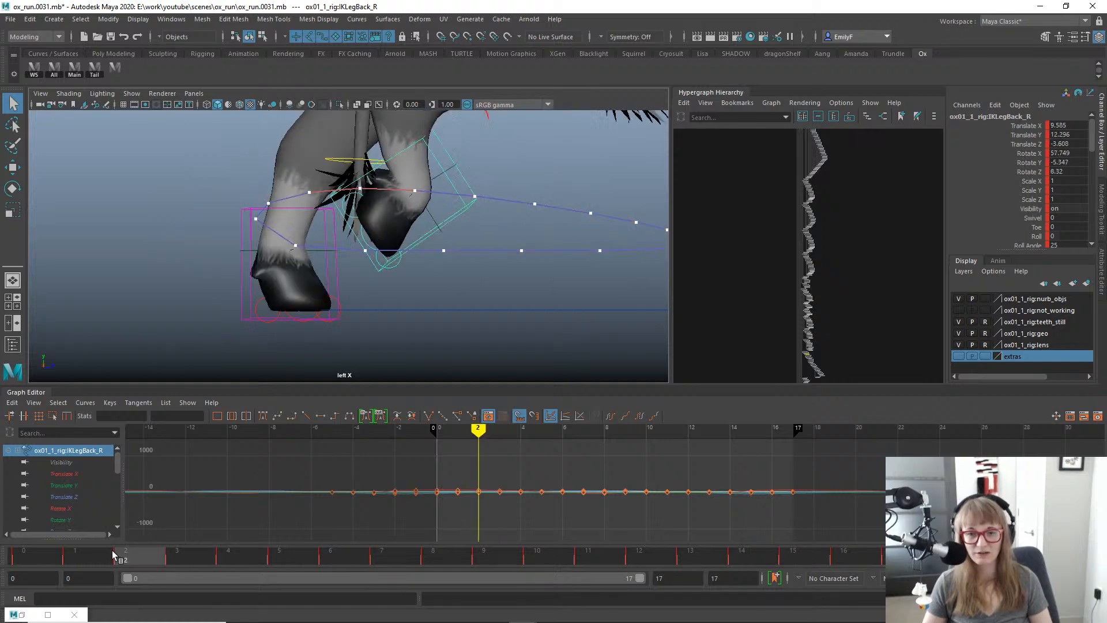
pyautogui.moveTo(593, 497); pyautogui.dragTo(151, 438)
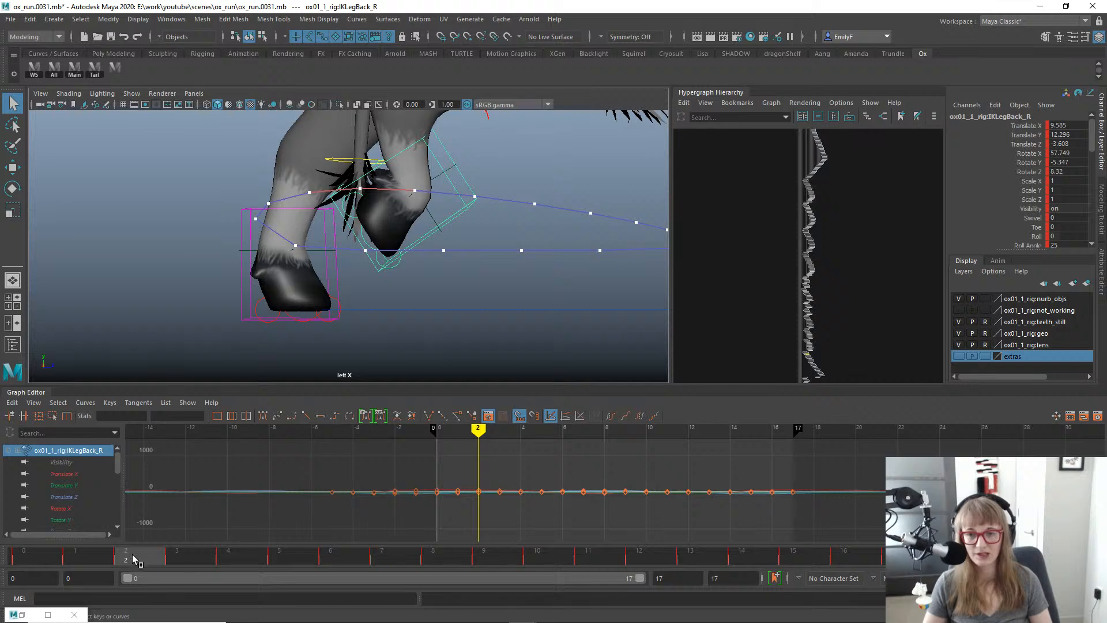
pyautogui.moveTo(198, 556); pyautogui.dragTo(792, 510)
# Try to shift the right back leg control forward along Z at frame 15.
pyautogui.press('w')
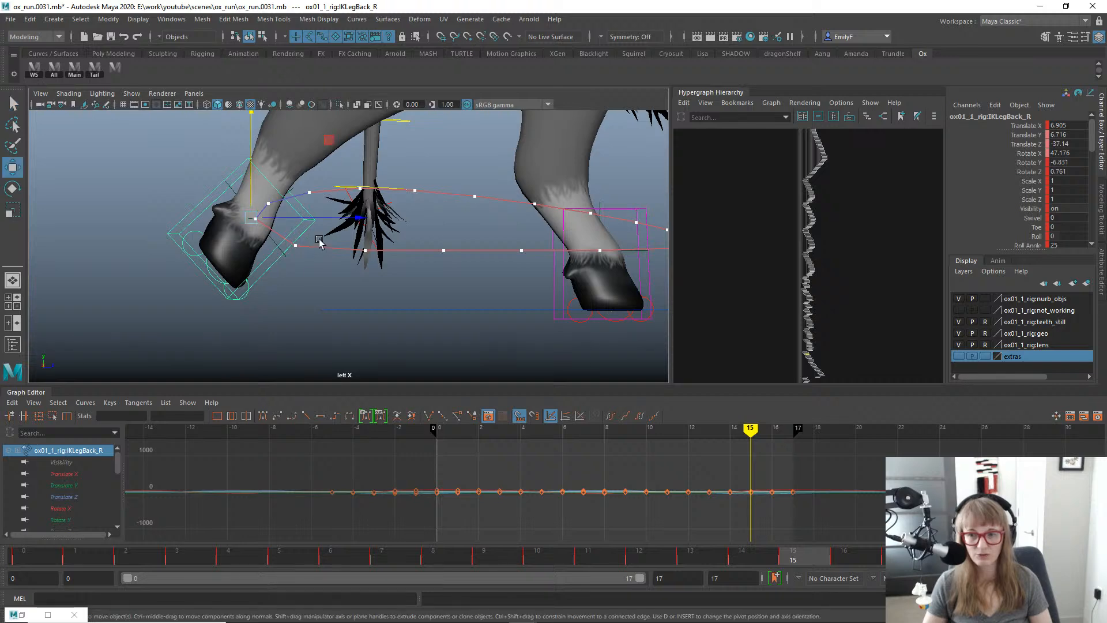
pyautogui.click(356, 220)
pyautogui.hotkey('ctrl', 'z')
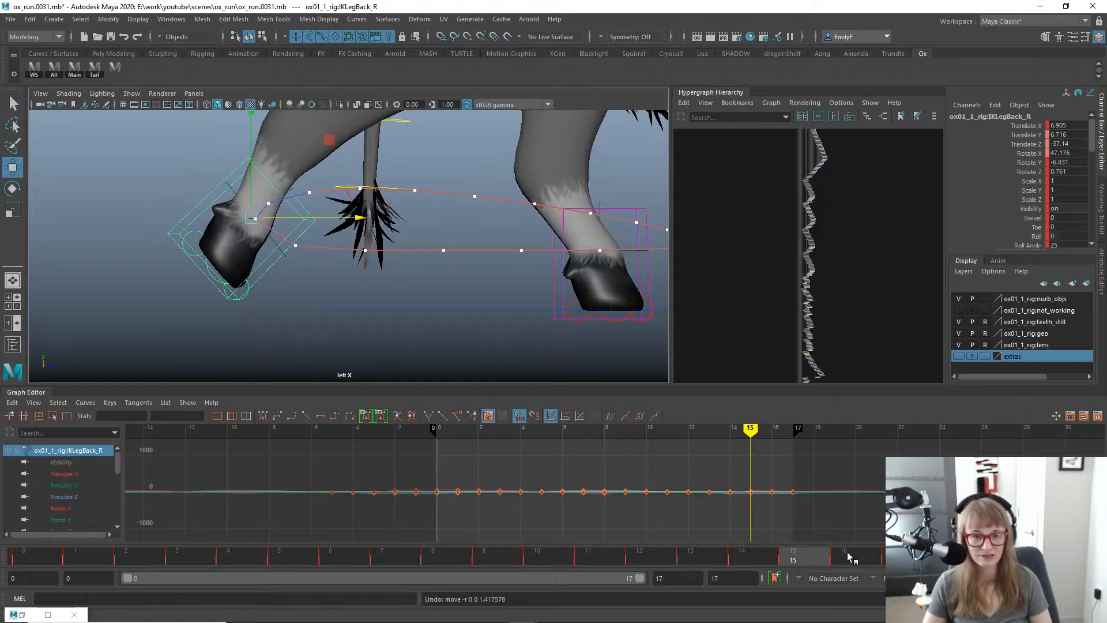
pyautogui.moveTo(772, 559); pyautogui.dragTo(801, 542)
# Inspect the animation curves of the hoof's locator, framed in the Graph Editor, and reselect the right back leg control.
pyautogui.keyDown('alt'); pyautogui.moveTo(305, 248); pyautogui.dragTo(338, 246, button='right'); pyautogui.keyUp('alt')
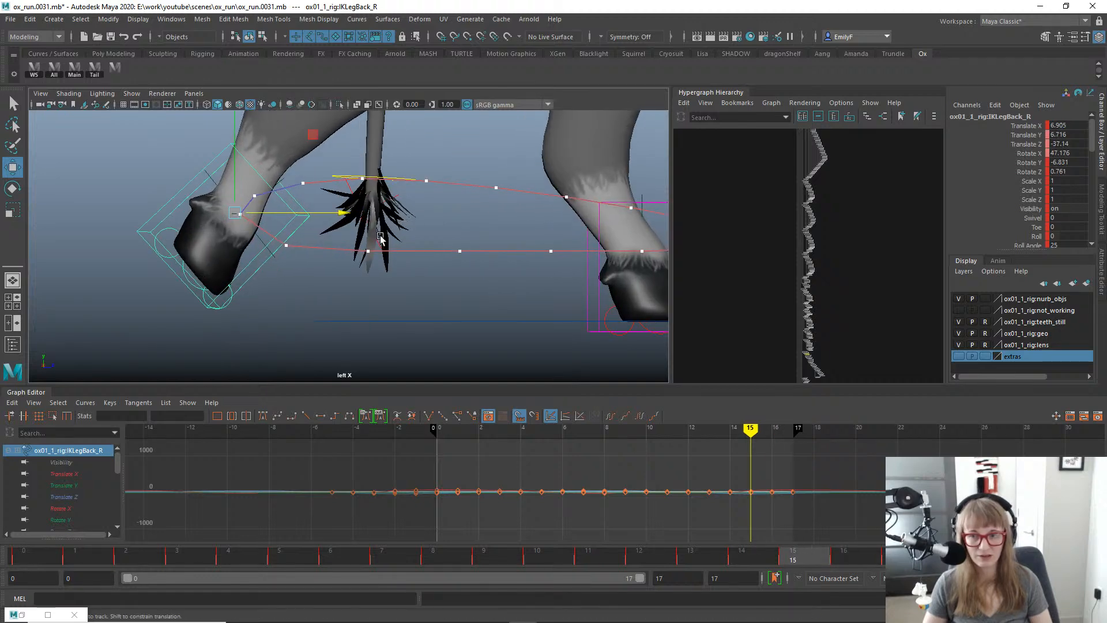
pyautogui.keyDown('alt'); pyautogui.moveTo(338, 247); pyautogui.dragTo(354, 245, button='middle'); pyautogui.keyUp('alt')
pyautogui.click(273, 237)
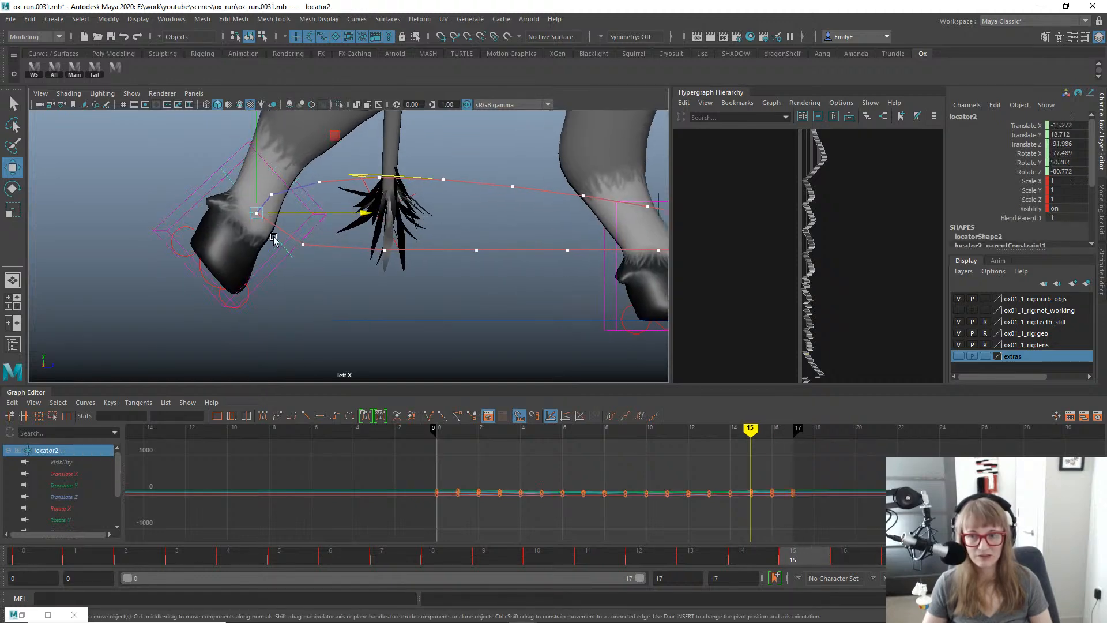
pyautogui.press('a')
pyautogui.scroll(-6, 832, 490)
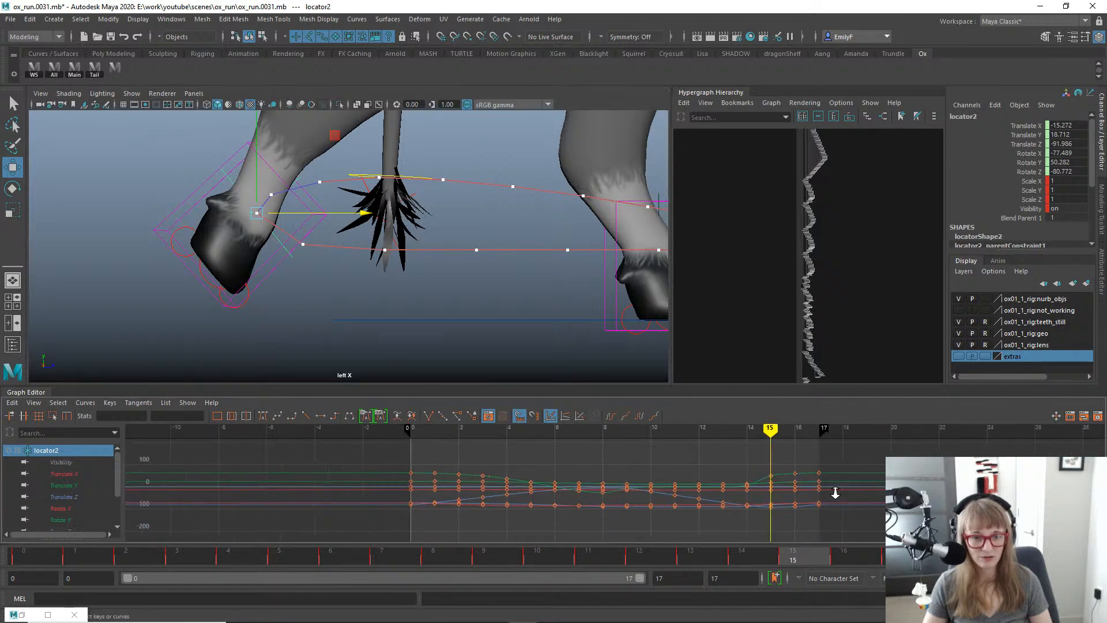
pyautogui.scroll(1, 835, 490)
pyautogui.click(264, 283)
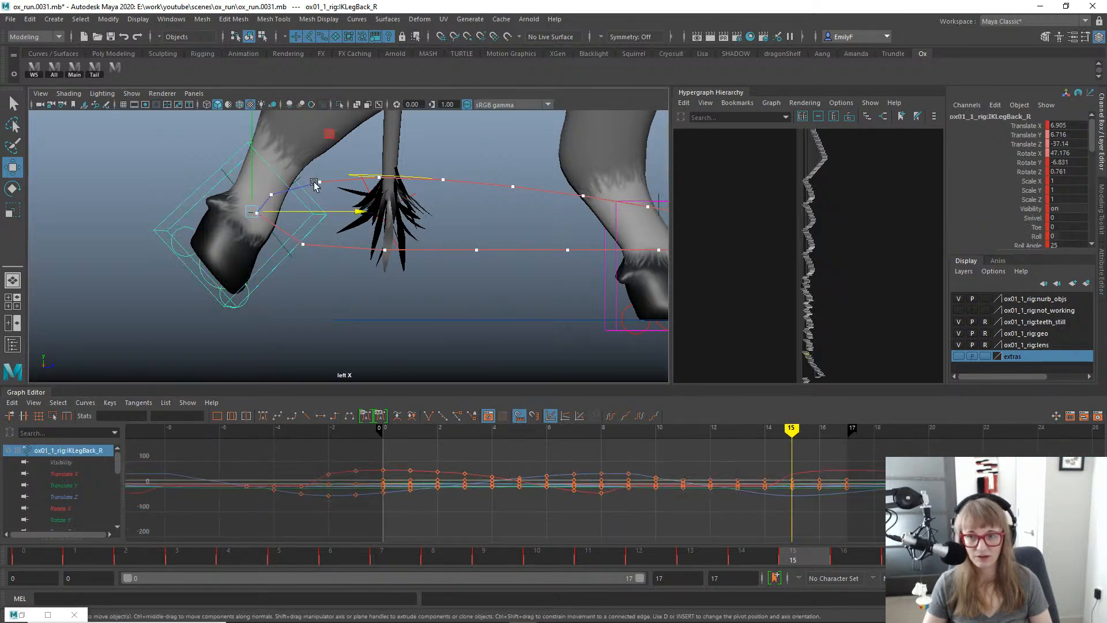
# Try to move the right back leg control forward and down at frame 15, and check the hoof at frame 16.
pyautogui.moveTo(343, 216); pyautogui.dragTo(348, 214)
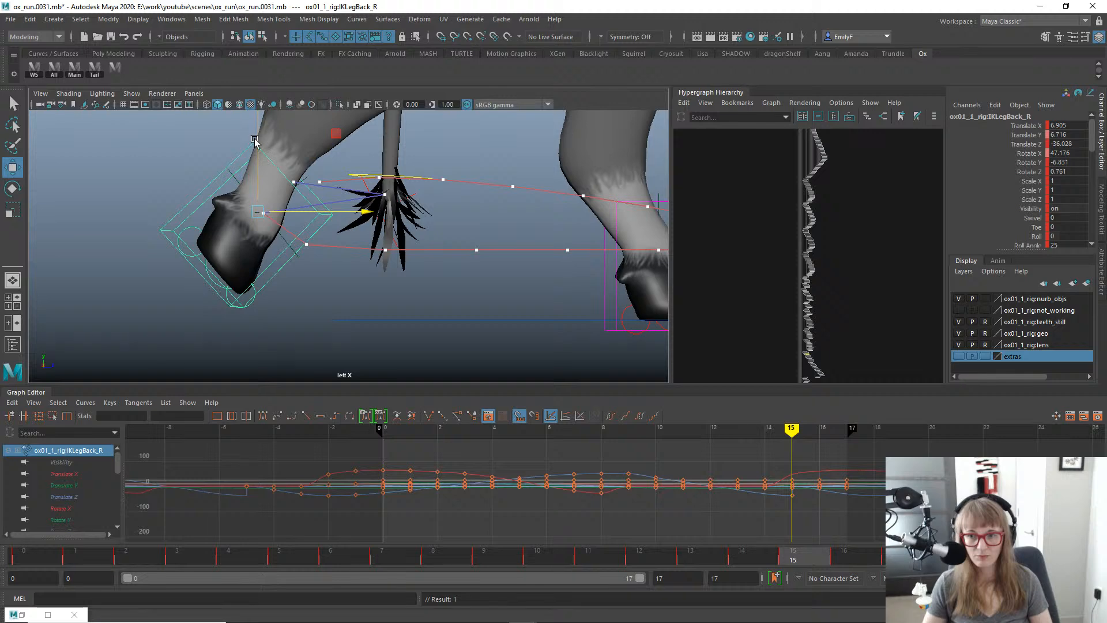
pyautogui.moveTo(253, 146); pyautogui.dragTo(254, 148)
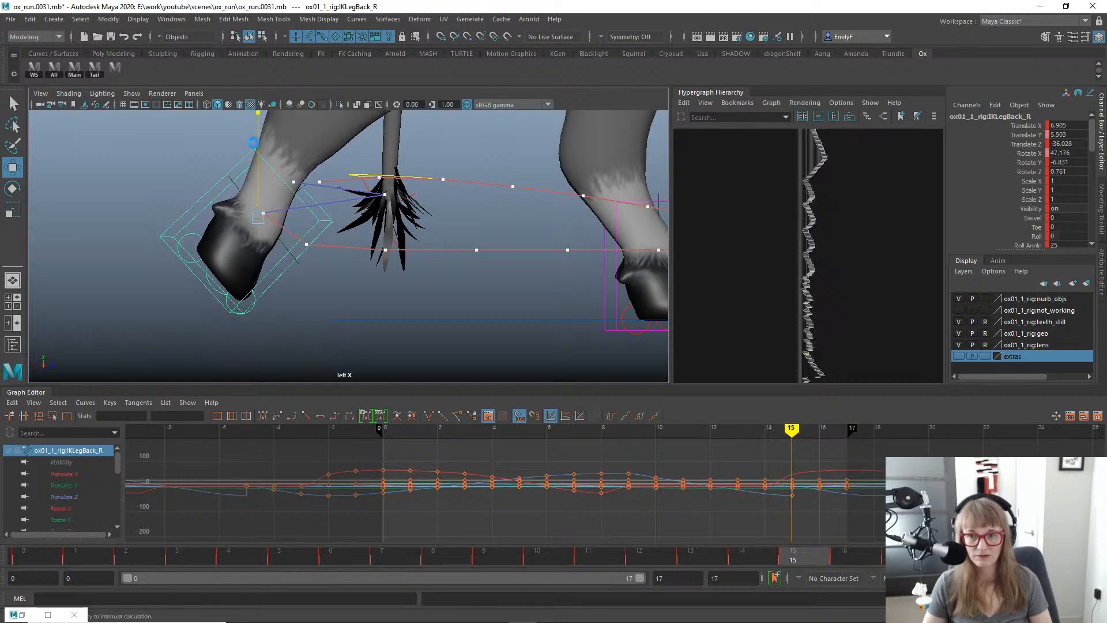
pyautogui.click(855, 553)
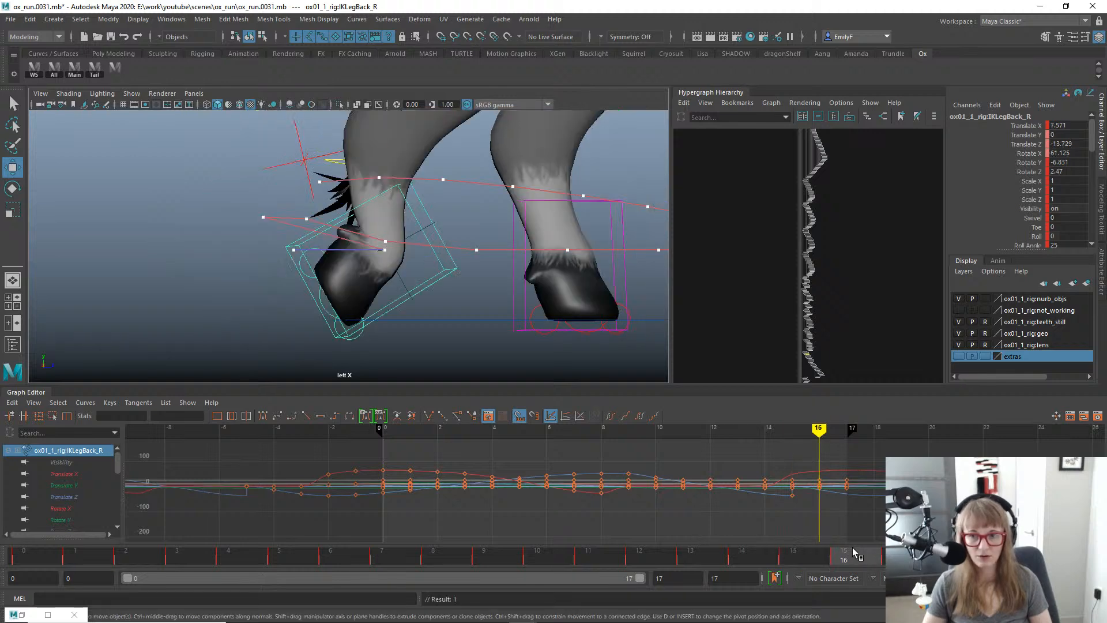
pyautogui.hotkey('alt', ',')
pyautogui.hotkey('ctrl', 'z')
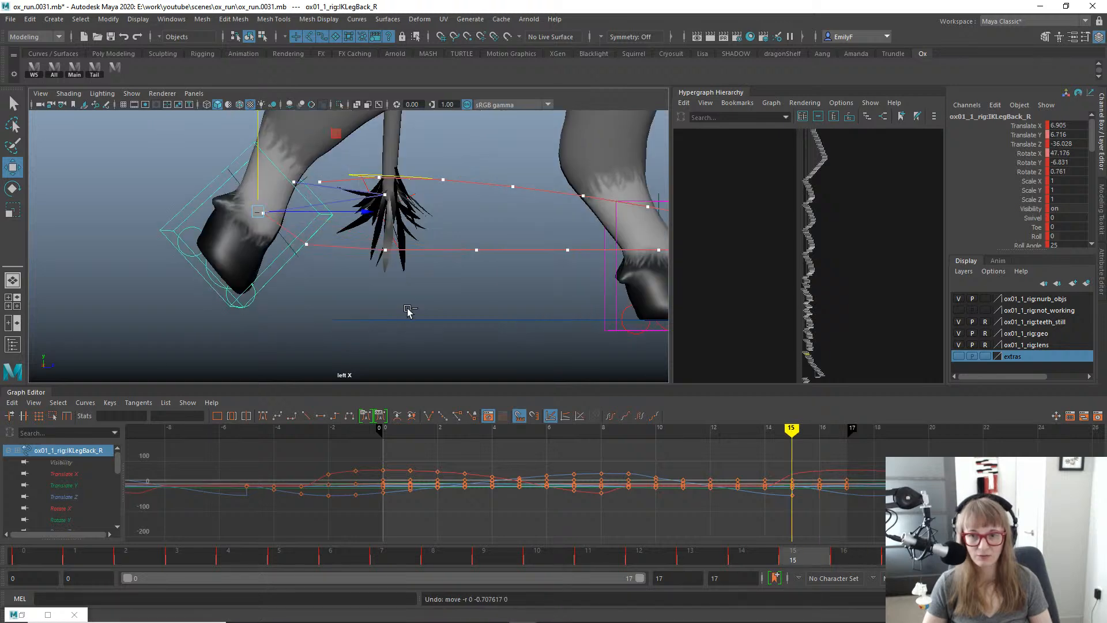
pyautogui.moveTo(357, 247); pyautogui.dragTo(337, 255, button='middle')
pyautogui.press('q')
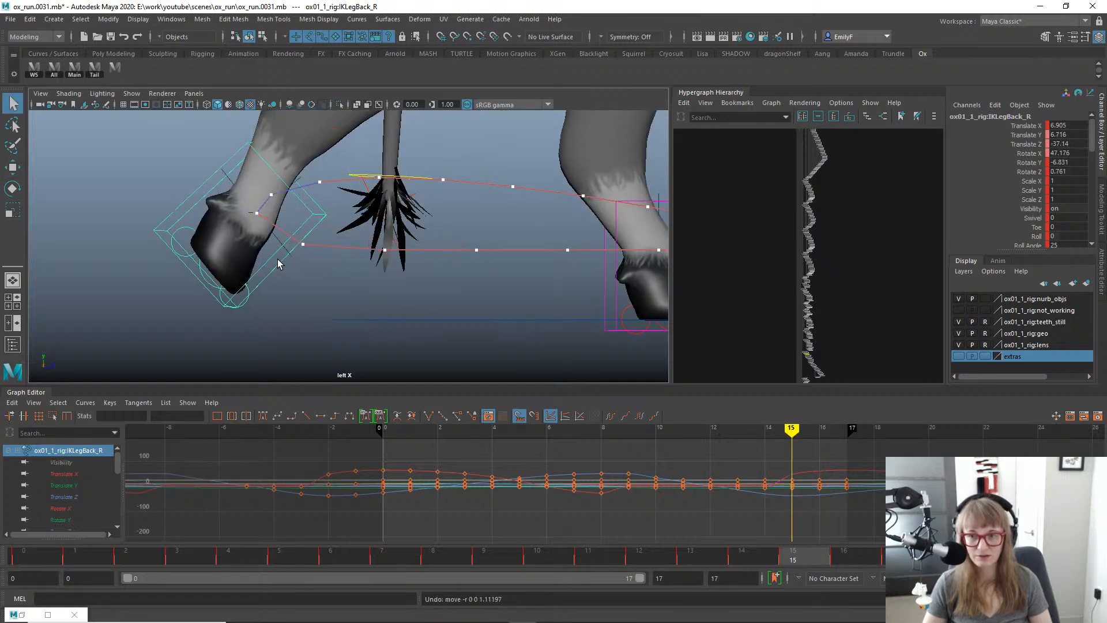
# Step from frame 15 to frame 16 and go to frame 0 to examine the right back leg control's keys.
pyautogui.click(273, 276)
pyautogui.click(275, 269)
pyautogui.press('.')
pyautogui.press('.')
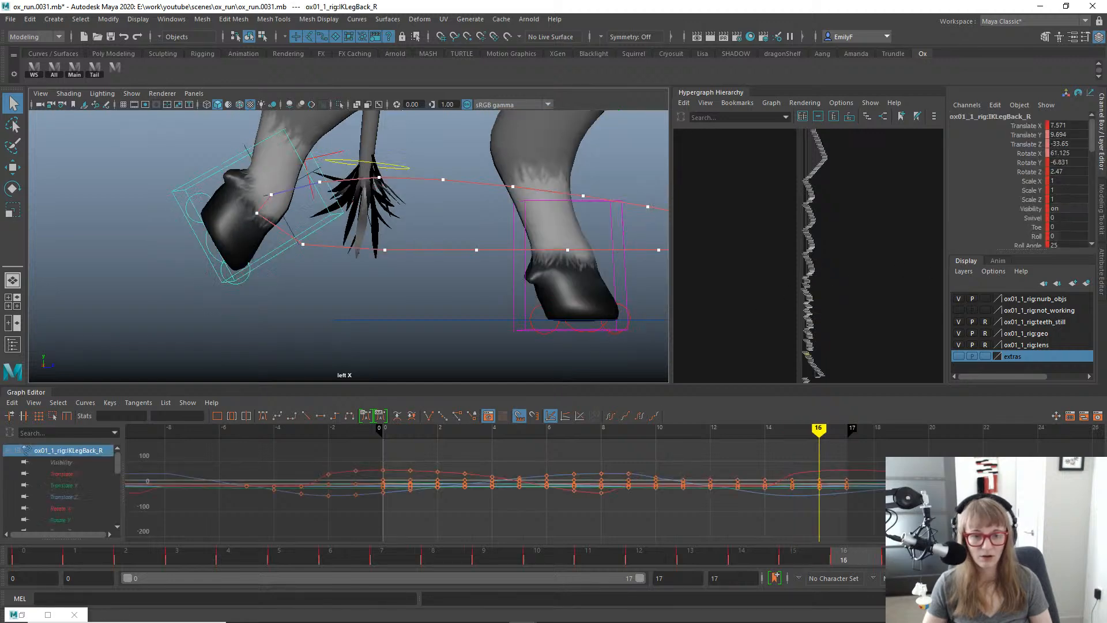
pyautogui.moveTo(899, 557); pyautogui.dragTo(1, 460)
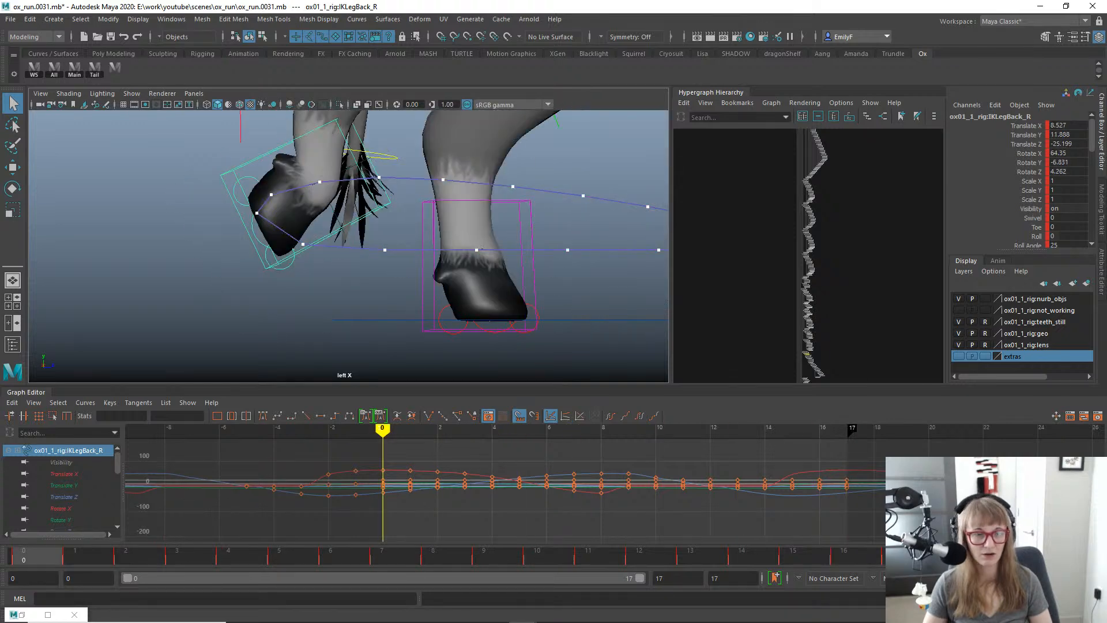
# Bake the right back leg control's Translate X to Rotate Z channels so that they have keys through frame 17.
pyautogui.moveTo(1020, 130); pyautogui.dragTo(1021, 172)
pyautogui.keyDown('alt'); pyautogui.moveTo(444, 317); pyautogui.dragTo(362, 320, button='right'); pyautogui.keyUp('alt')
pyautogui.press('g')
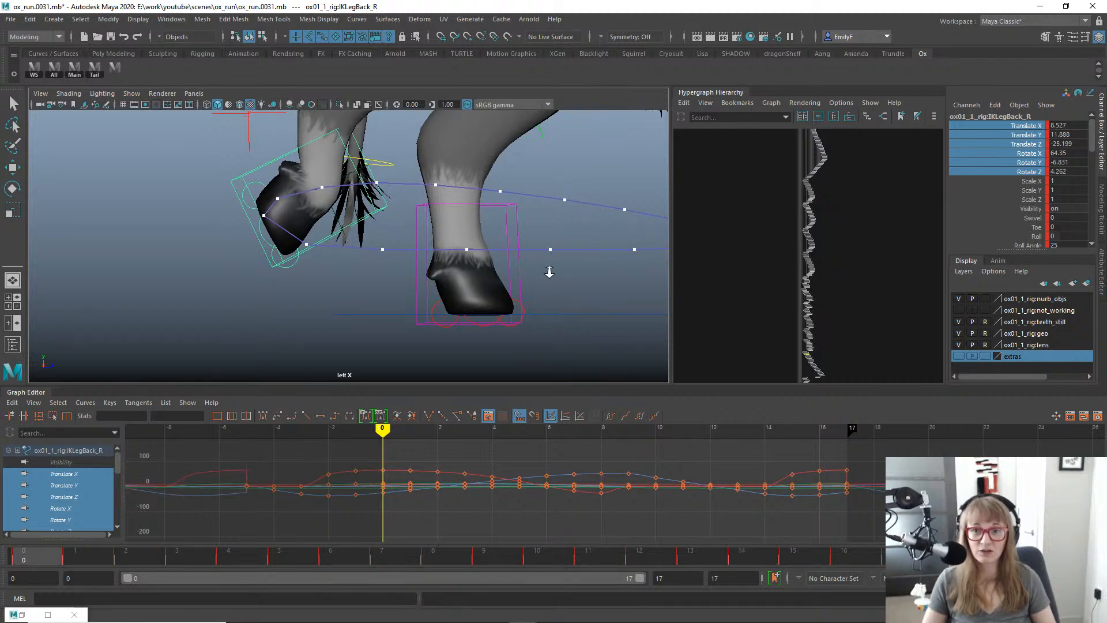
# Save an incremental version of the scene and delete the right back leg control's Translate and Rotate keys before frame 0.
pyautogui.scroll(1, 551, 271)
pyautogui.hotkey('ctrl', 's')
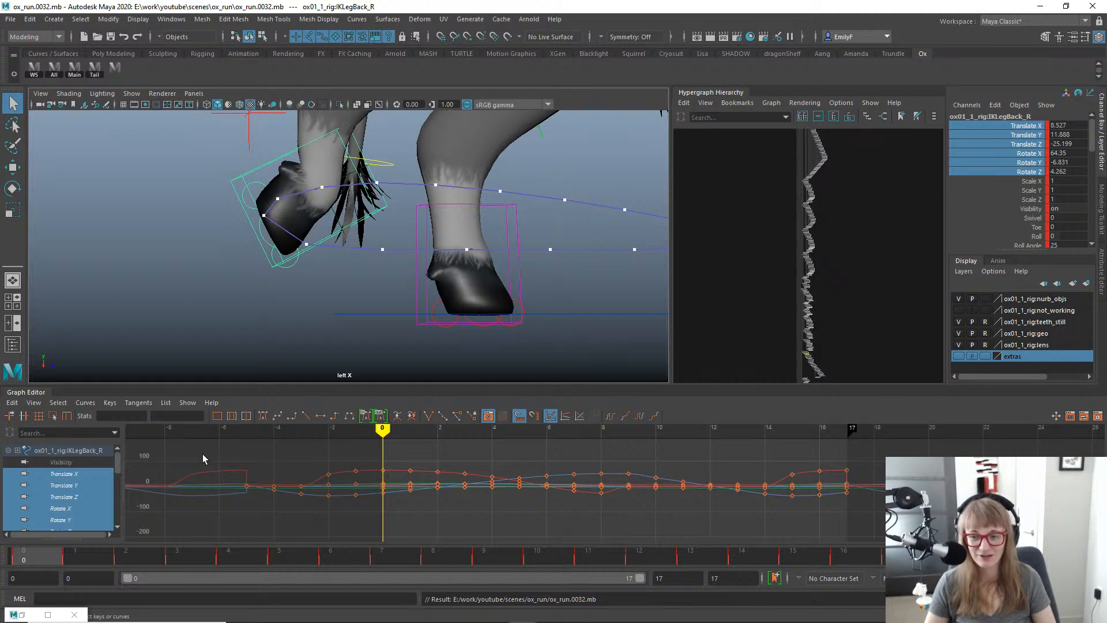
pyautogui.moveTo(215, 459); pyautogui.dragTo(373, 542)
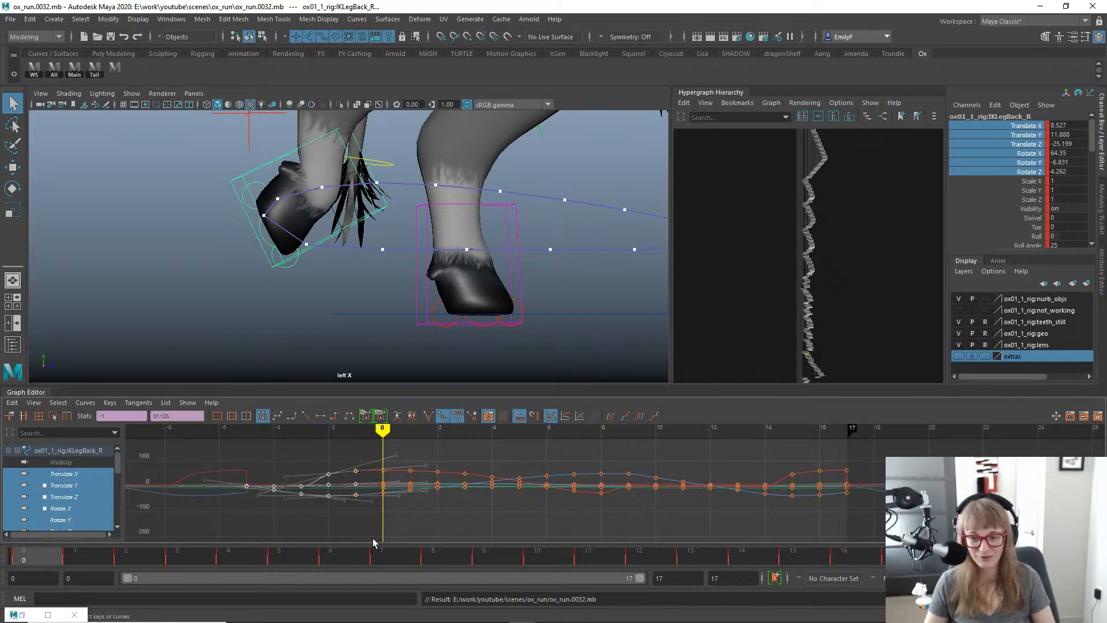
pyautogui.press('Delete')
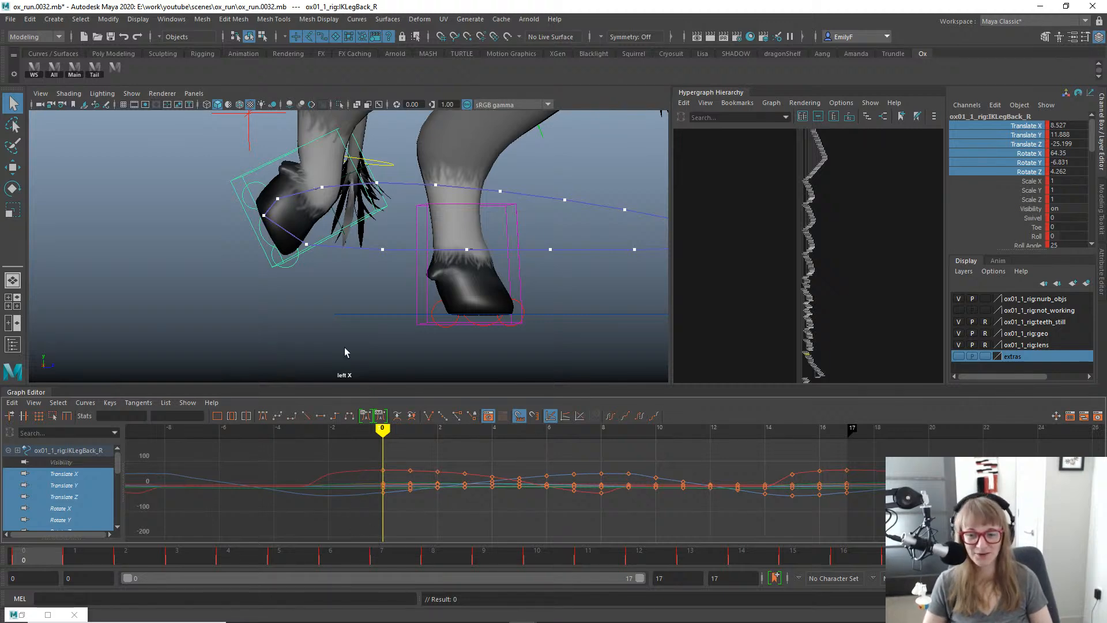
# At frame 15, move the right back leg control forward and down to about Translate Z -36.17 and Translate Y 5.14.
pyautogui.moveTo(64, 565); pyautogui.dragTo(23, 565)
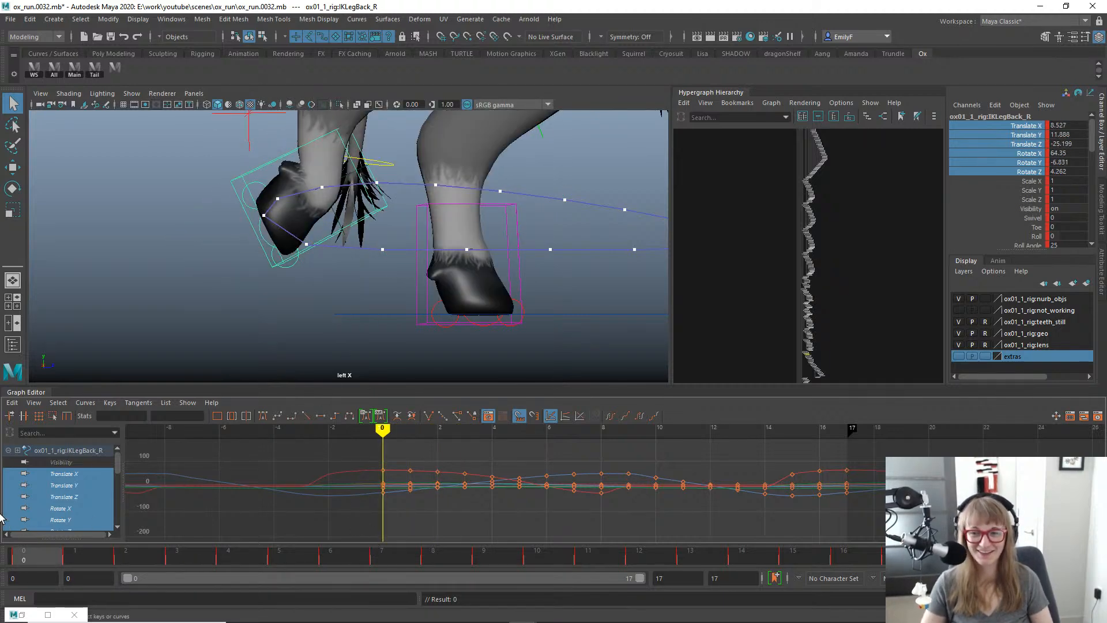
pyautogui.keyDown('alt'); pyautogui.moveTo(375, 295); pyautogui.dragTo(300, 300, button='right'); pyautogui.keyUp('alt')
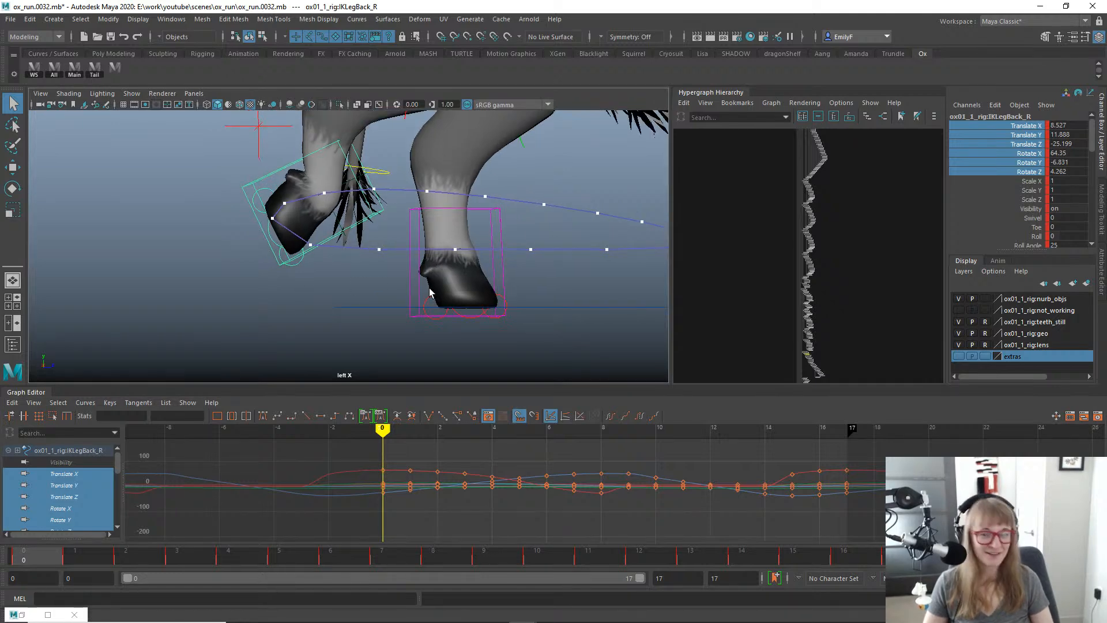
pyautogui.press('w')
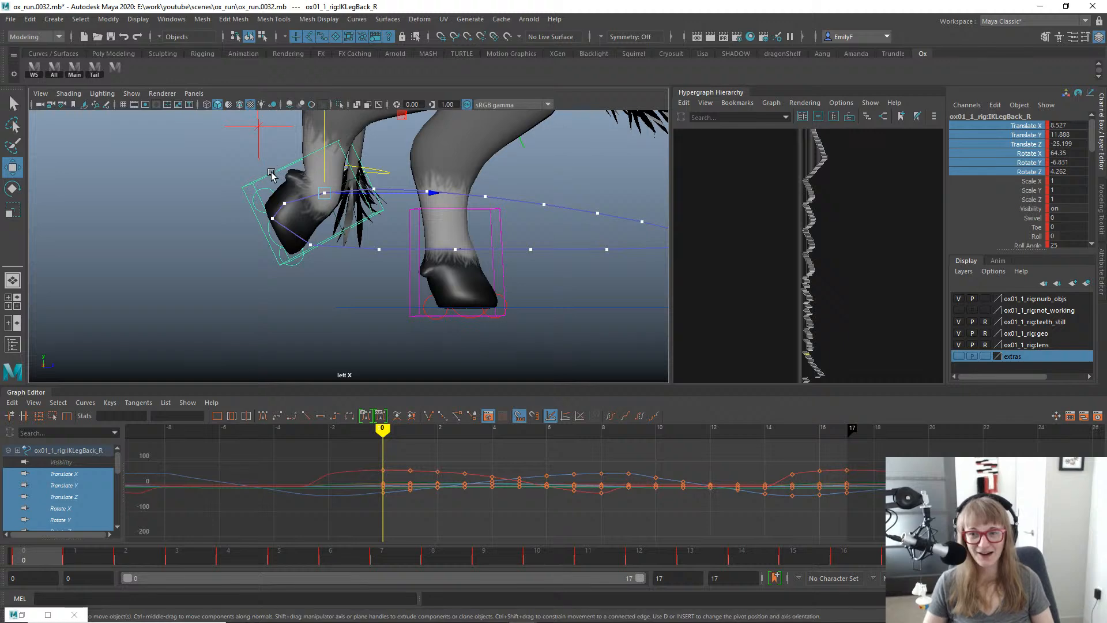
pyautogui.moveTo(538, 556)
pyautogui.mouseDown()
pyautogui.moveTo(882, 556)
pyautogui.moveTo(794, 556)
pyautogui.mouseUp()
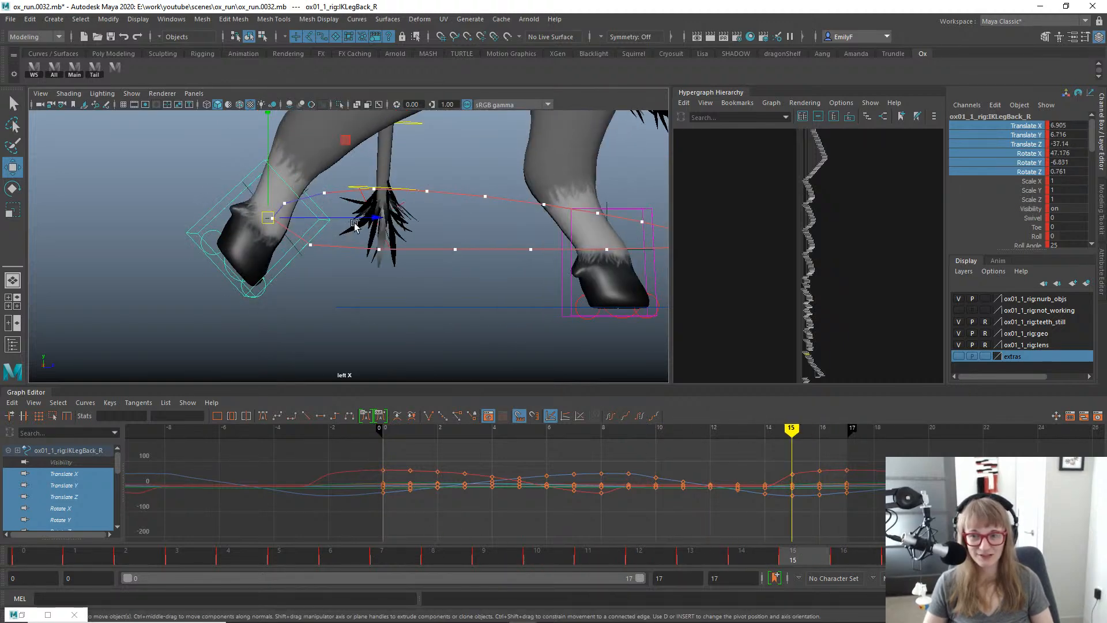
pyautogui.moveTo(348, 217); pyautogui.dragTo(352, 217)
pyautogui.moveTo(266, 154); pyautogui.dragTo(274, 167)
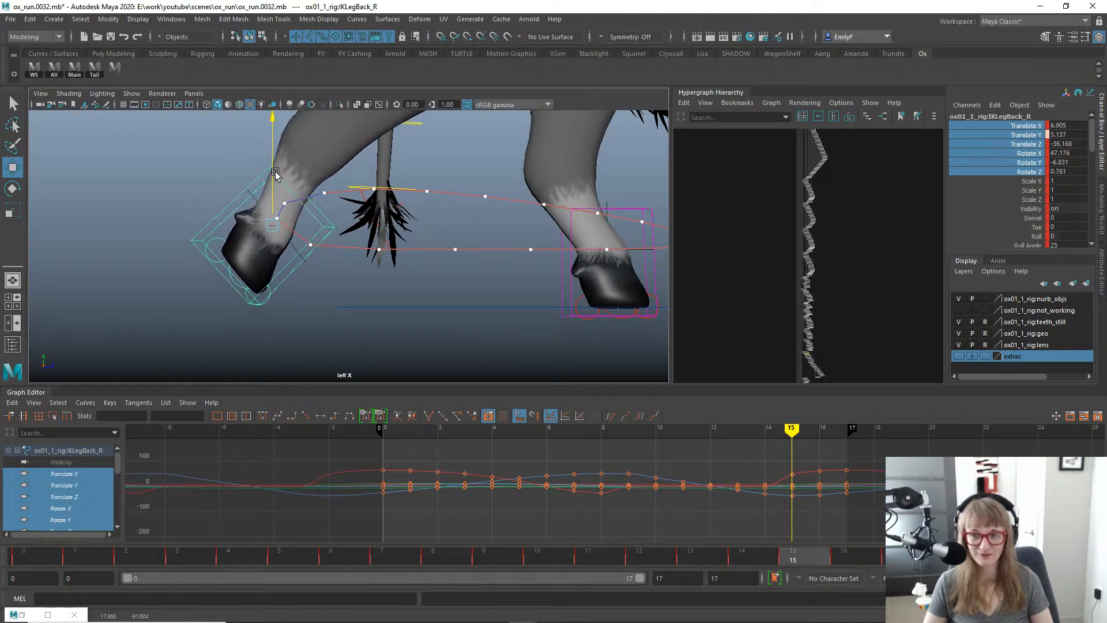
# Scrub and play the run cycle to examine the right back leg's motion and trail, switching from the side view to the back view.
pyautogui.keyDown('alt'); pyautogui.moveTo(450, 272); pyautogui.dragTo(474, 230, button='right'); pyautogui.keyUp('alt')
pyautogui.keyDown('alt'); pyautogui.moveTo(474, 230); pyautogui.dragTo(355, 249, button='middle'); pyautogui.keyUp('alt')
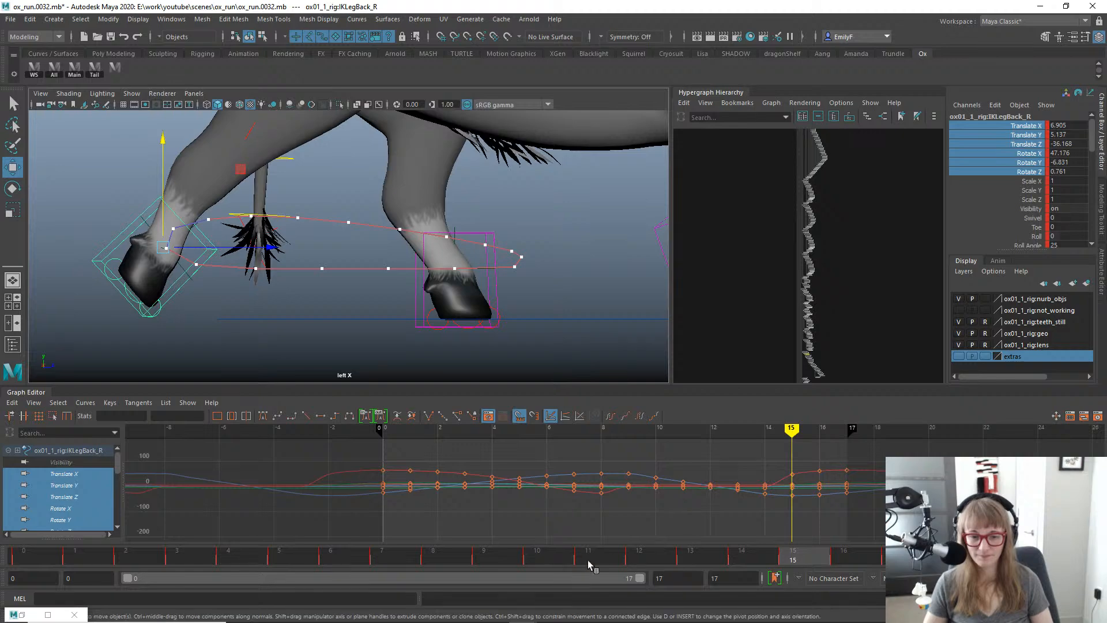
pyautogui.moveTo(586, 559); pyautogui.dragTo(352, 323)
pyautogui.press('space')
pyautogui.moveTo(423, 256); pyautogui.dragTo(381, 270)
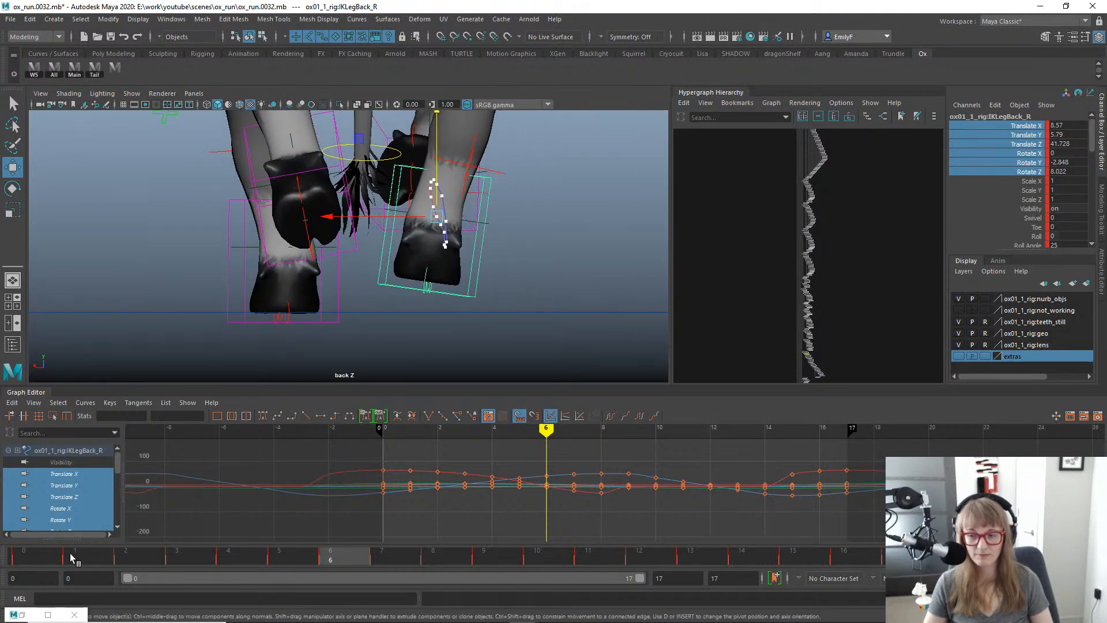
pyautogui.click(19, 551)
pyautogui.moveTo(19, 551); pyautogui.dragTo(330, 552)
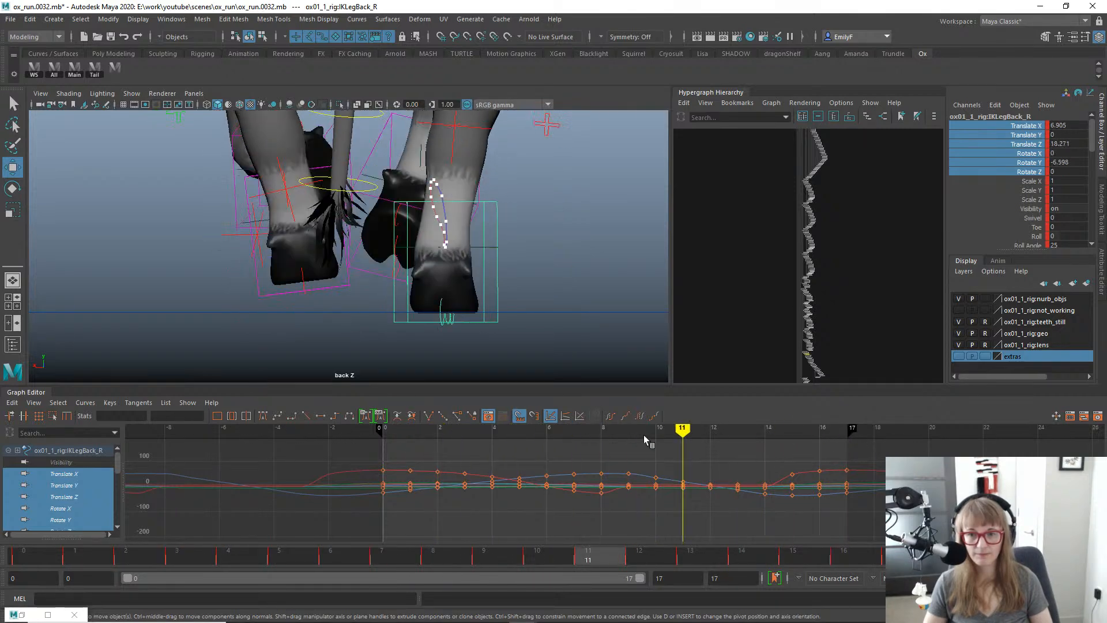
pyautogui.hotkey('alt', 'v')
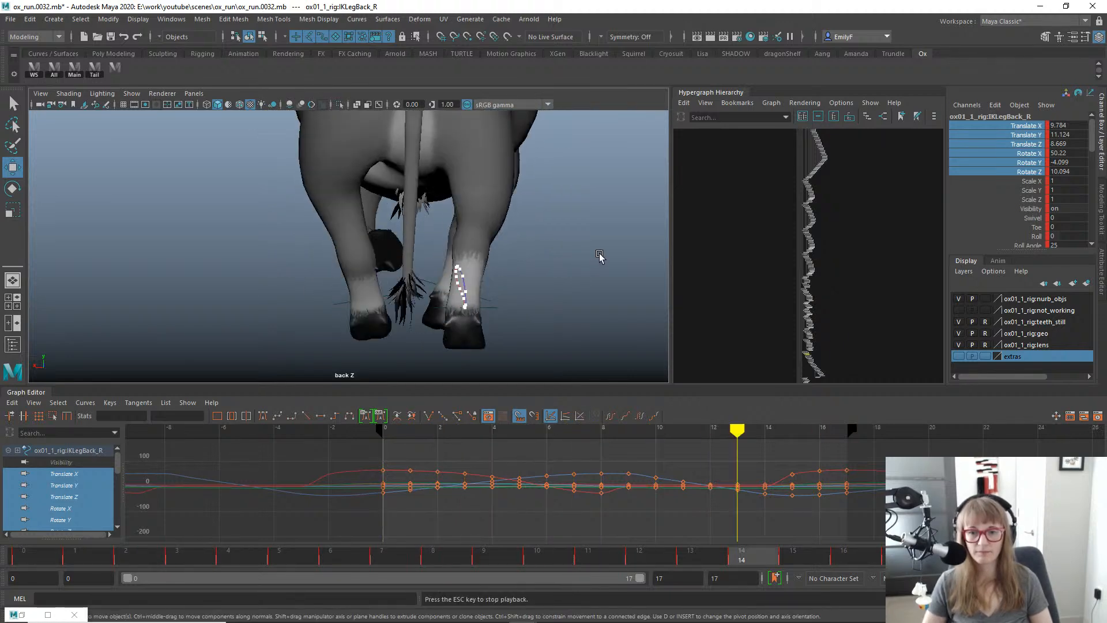
# Play the run cycle and switch from the back view to the side view to examine the right back leg's arc.
pyautogui.hotkey('alt', 'v')
pyautogui.press('space')
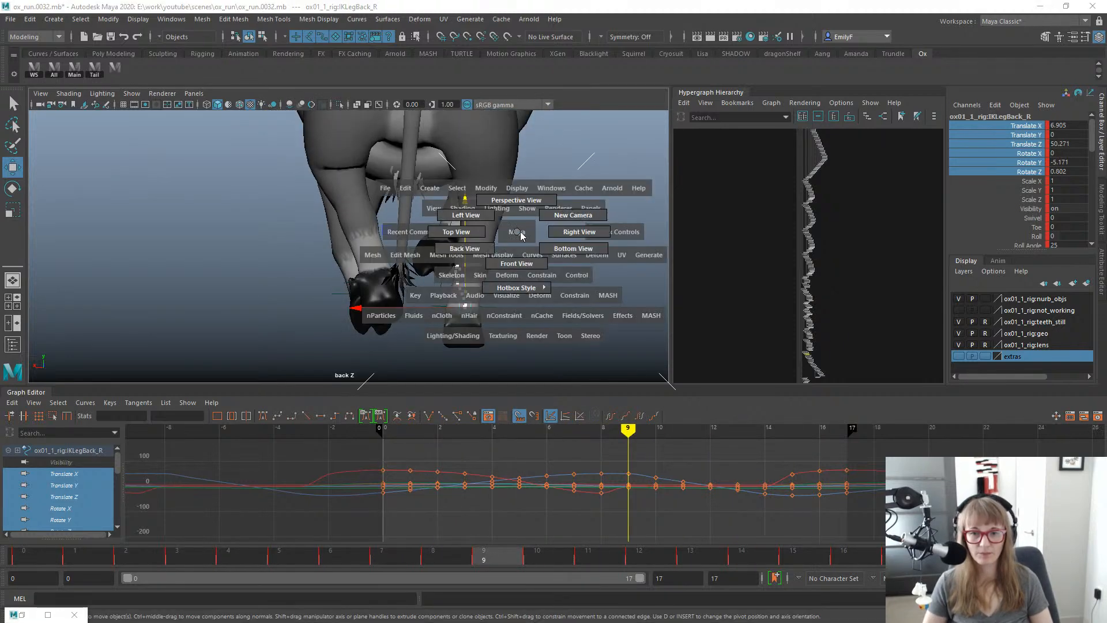
pyautogui.moveTo(519, 233); pyautogui.dragTo(551, 226)
pyautogui.keyDown('alt'); pyautogui.moveTo(551, 227); pyautogui.dragTo(369, 190, button='right'); pyautogui.keyUp('alt')
pyautogui.keyDown('alt'); pyautogui.moveTo(369, 190); pyautogui.dragTo(420, 208, button='middle'); pyautogui.keyUp('alt')
pyautogui.hotkey('alt', 'v')
pyautogui.press('space')
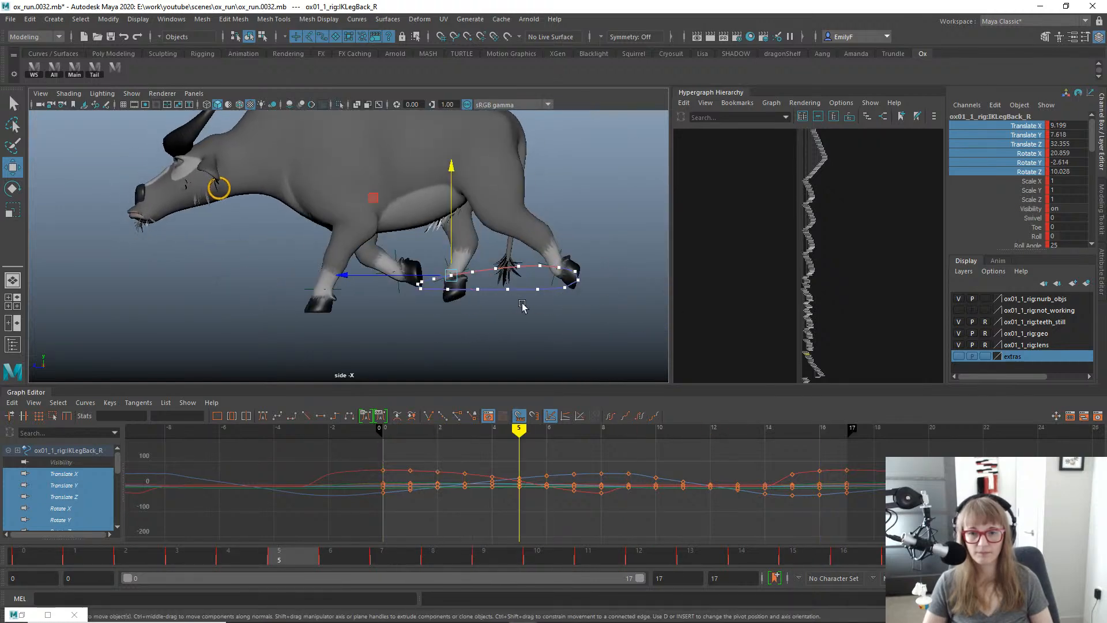
# Remove the right back leg's motion trail from the viewport and play the run cycle without it.
pyautogui.click(549, 291)
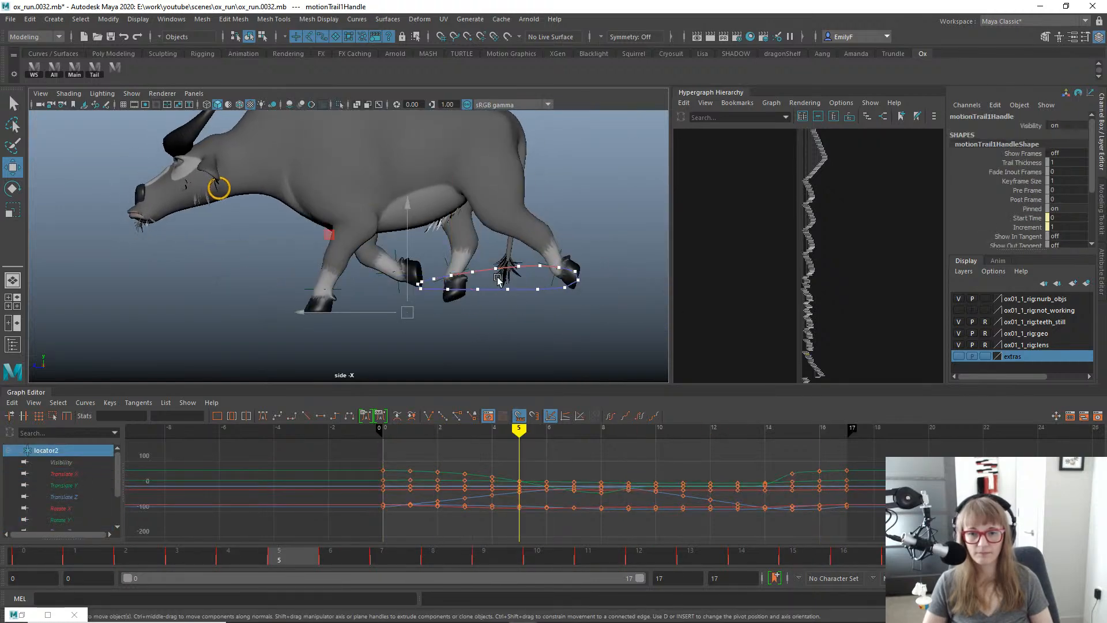
pyautogui.click(520, 311)
pyautogui.hotkey('alt', 'v')
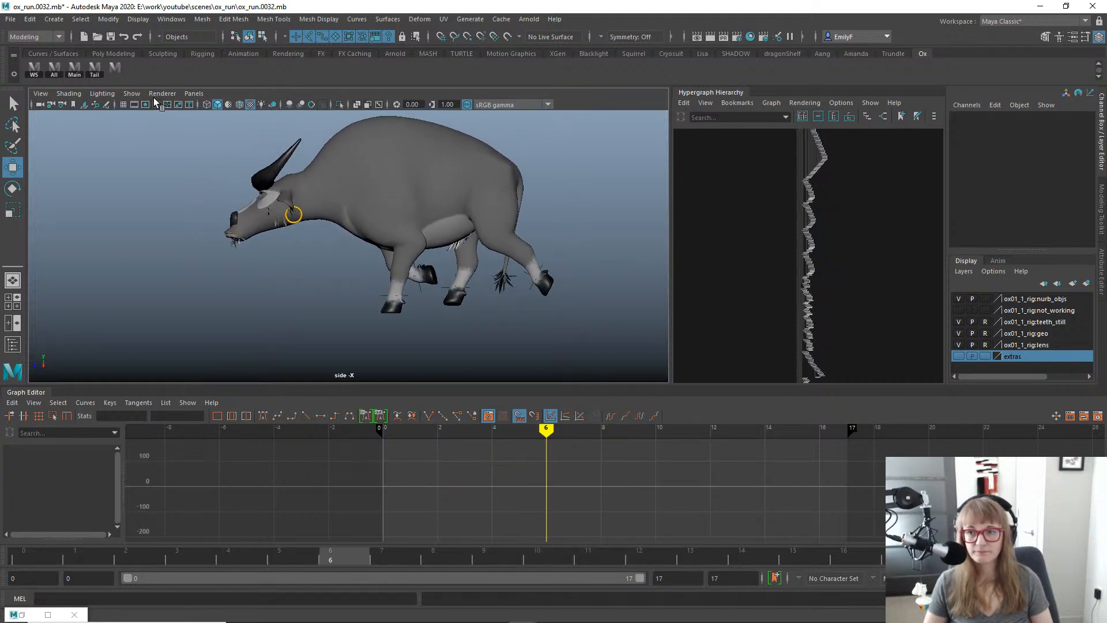
# Find the three leg locators and their parent constraints in the scene hierarchy and hide the locators.
pyautogui.keyDown('alt'); pyautogui.moveTo(848, 192); pyautogui.dragTo(795, 331, button='middle'); pyautogui.keyUp('alt')
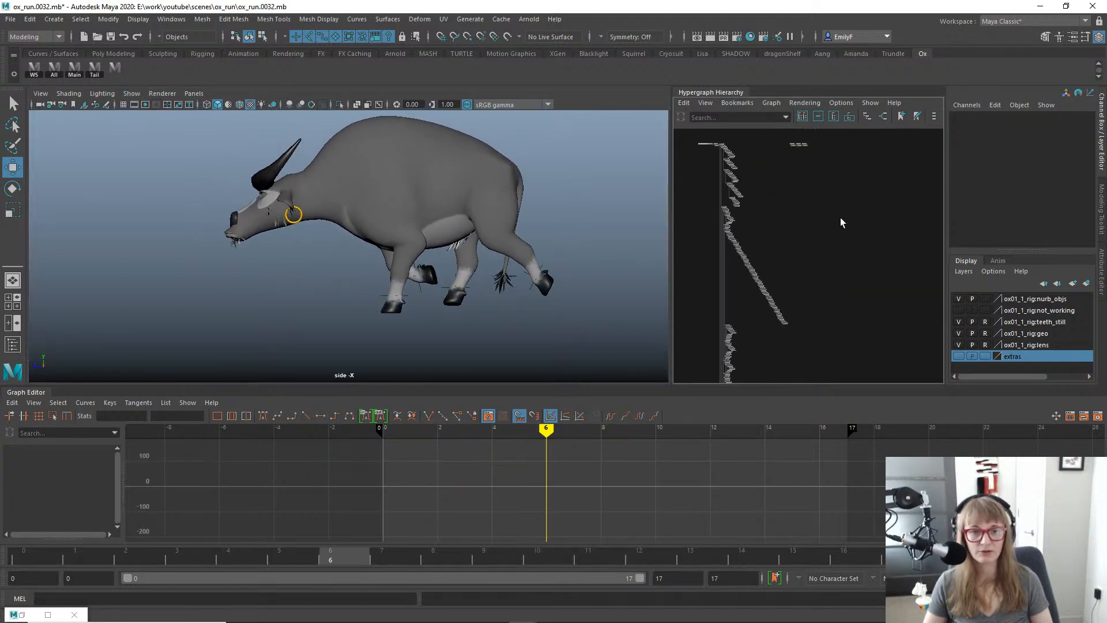
pyautogui.moveTo(782, 129); pyautogui.dragTo(783, 129)
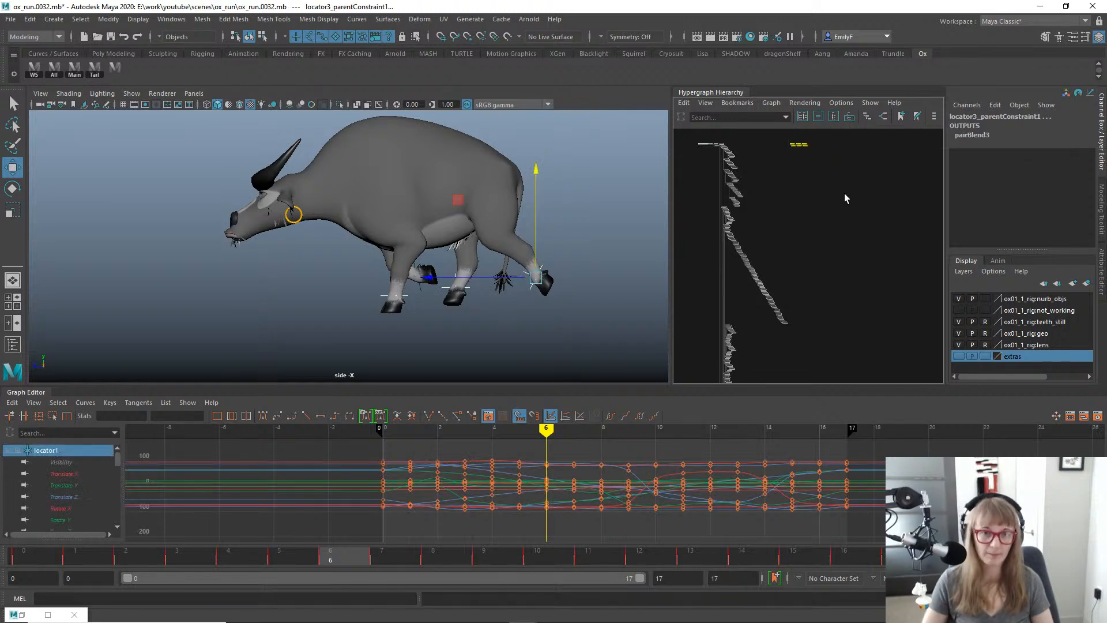
pyautogui.press('f')
pyautogui.keyDown('alt'); pyautogui.moveTo(845, 194); pyautogui.dragTo(775, 233, button='right'); pyautogui.keyUp('alt')
pyautogui.moveTo(688, 199); pyautogui.dragTo(896, 253)
pyautogui.hotkey('ctrl', 'h')
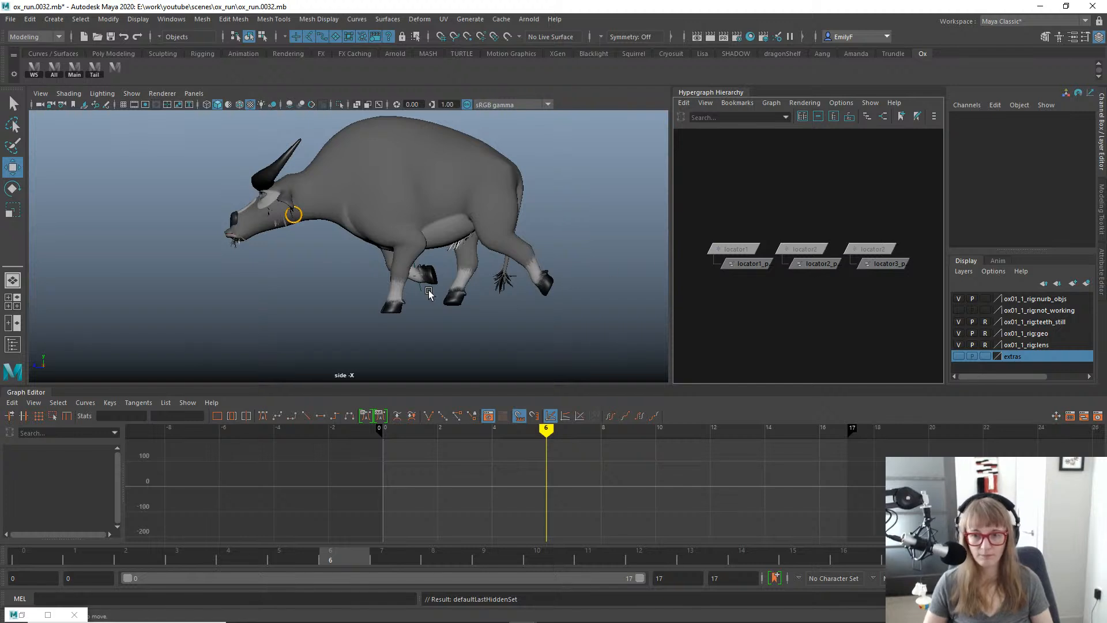
# Hide the front_right_ankle locator as well and play the run cycle in the side view.
pyautogui.click(417, 285)
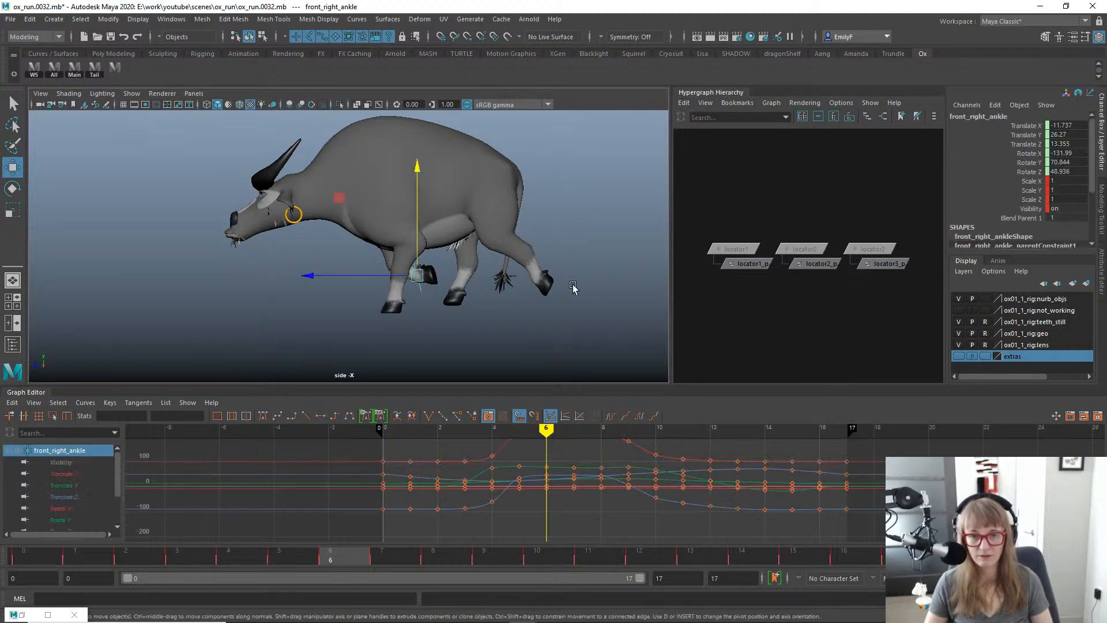
pyautogui.press('f')
pyautogui.keyDown('alt'); pyautogui.moveTo(841, 252); pyautogui.dragTo(930, 245, button='right'); pyautogui.keyUp('alt')
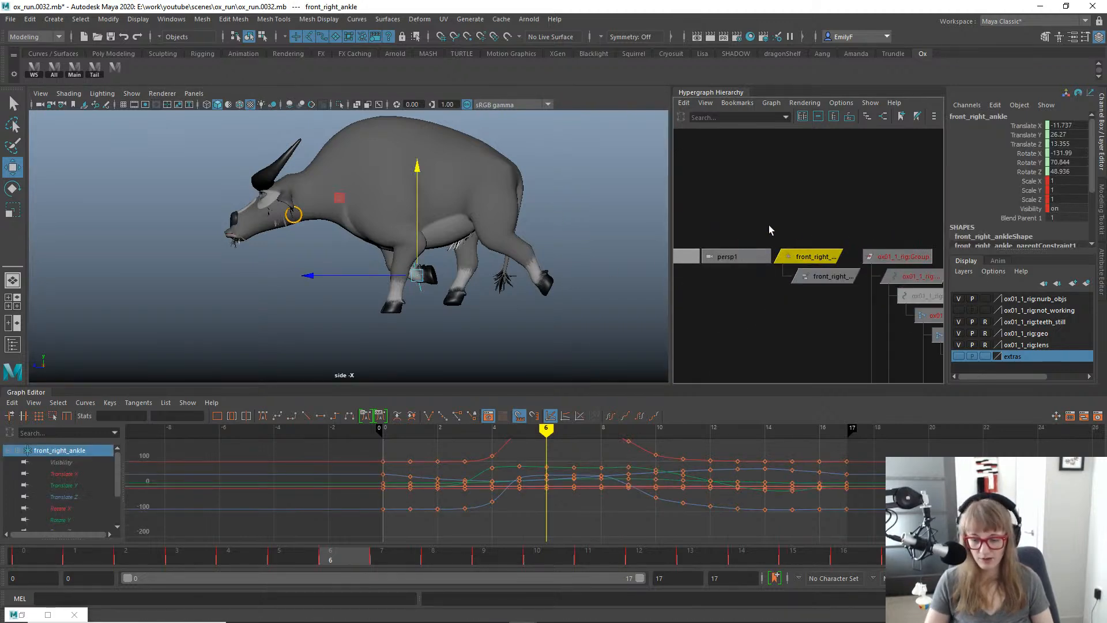
pyautogui.hotkey('ctrl', 'h')
pyautogui.hotkey('alt', 'v')
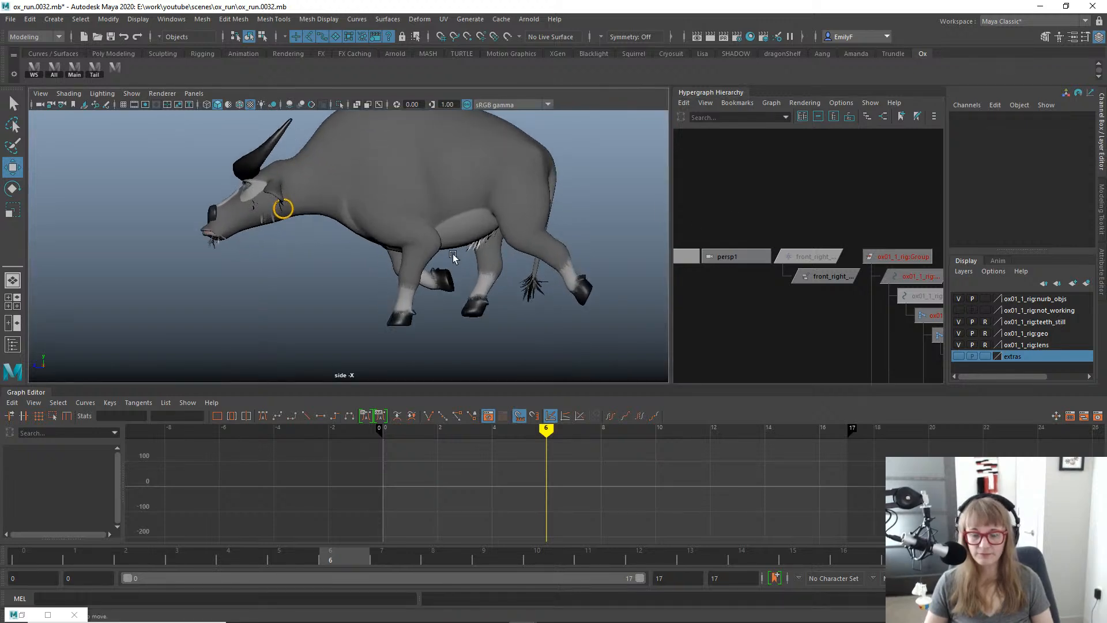
pyautogui.hotkey('alt', 'v')
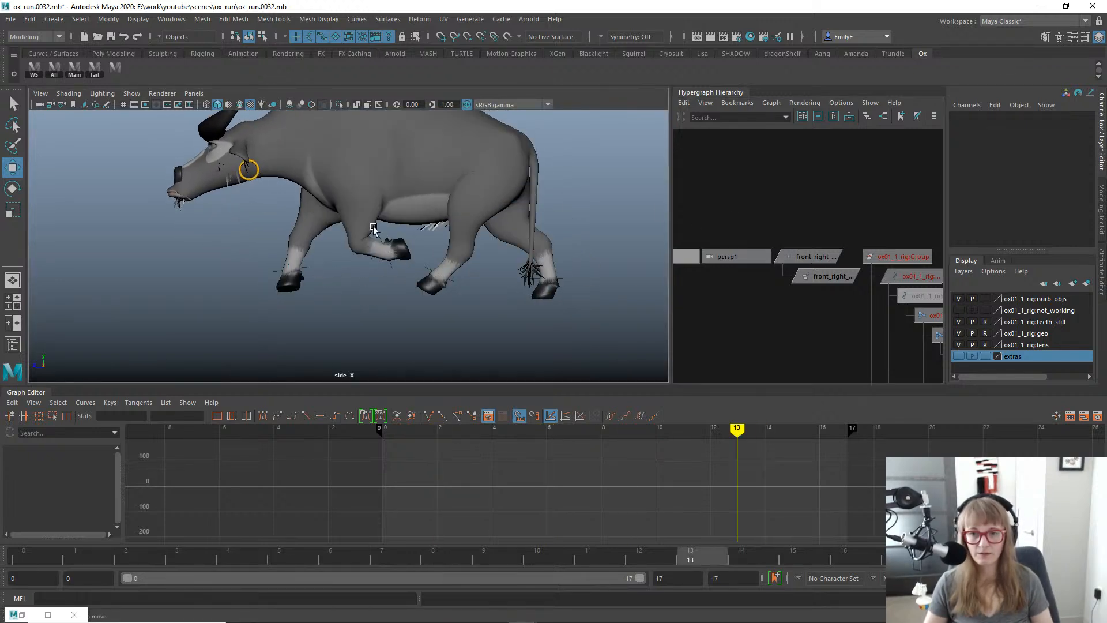
pyautogui.keyDown('alt'); pyautogui.moveTo(374, 230); pyautogui.dragTo(484, 279, button='middle'); pyautogui.keyUp('alt')
# Bring up the 462103534_p1 reference video, then play and scrub it to study the bison's side-on run.
pyautogui.moveTo(1106, 478); pyautogui.dragTo(360, 401)
pyautogui.click(325, 381)
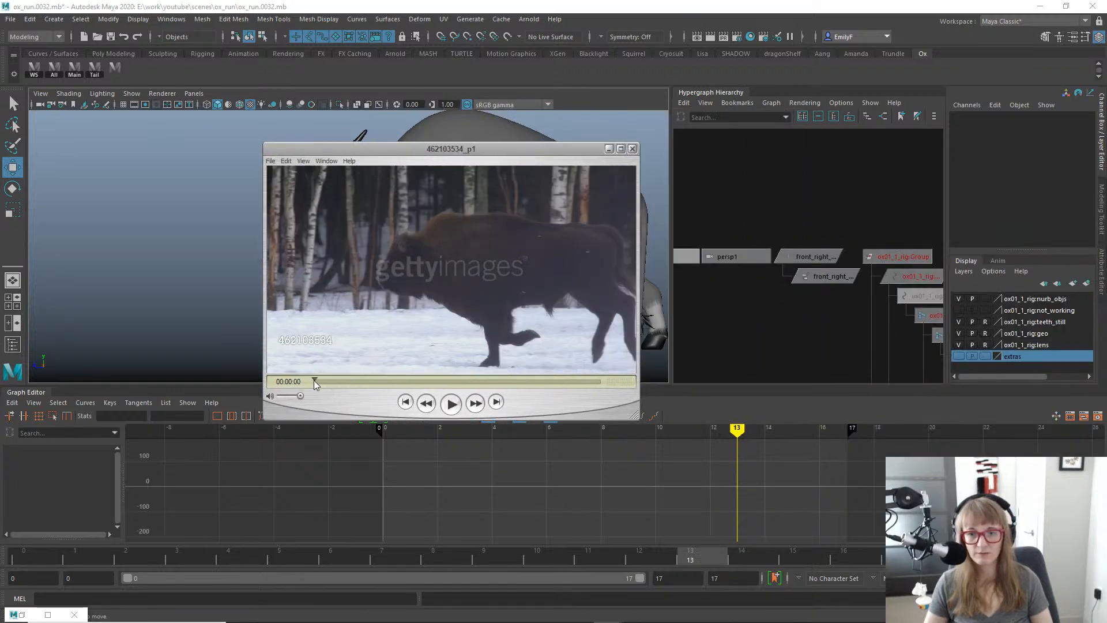
pyautogui.press('space')
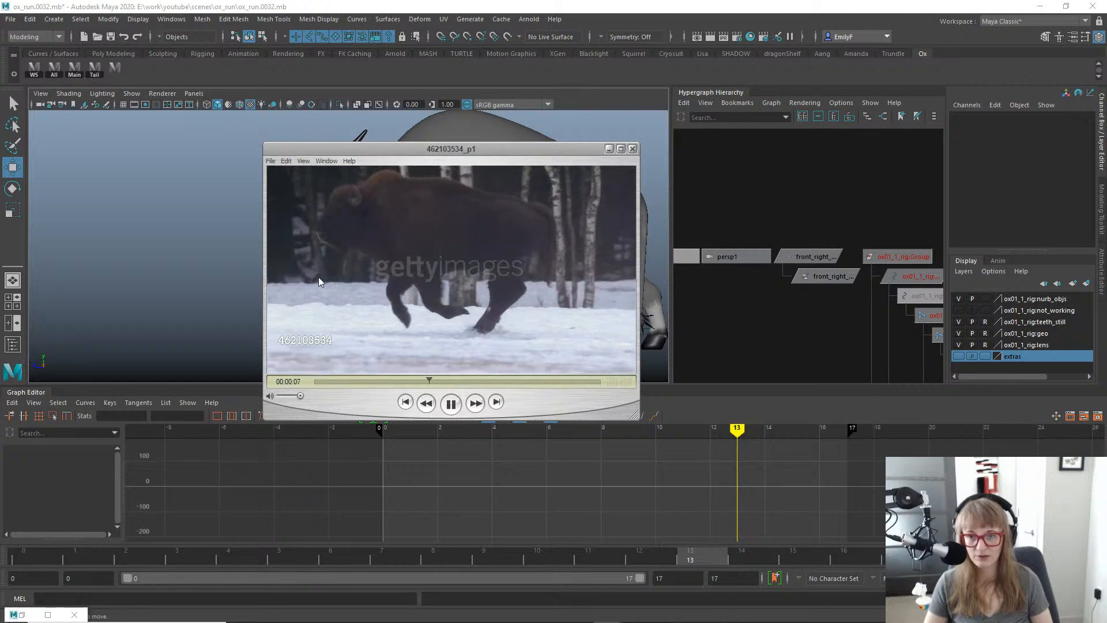
pyautogui.moveTo(440, 375); pyautogui.dragTo(404, 341)
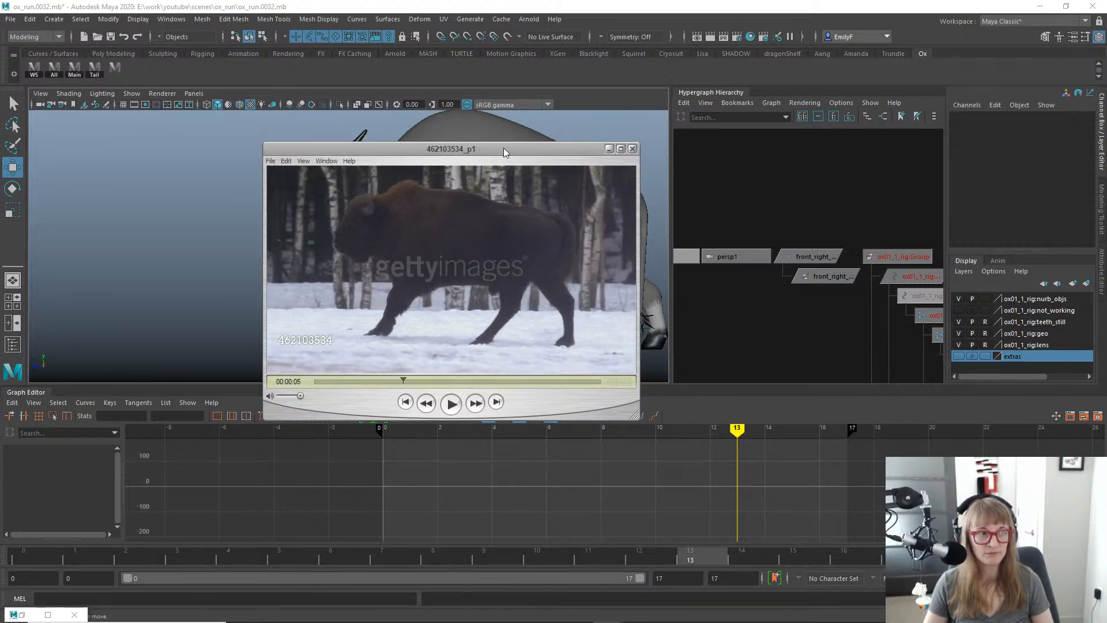
# Bring up the bison_running02 reference video and play it from the start to study the herd's run.
pyautogui.moveTo(939, 122); pyautogui.dragTo(313, 126)
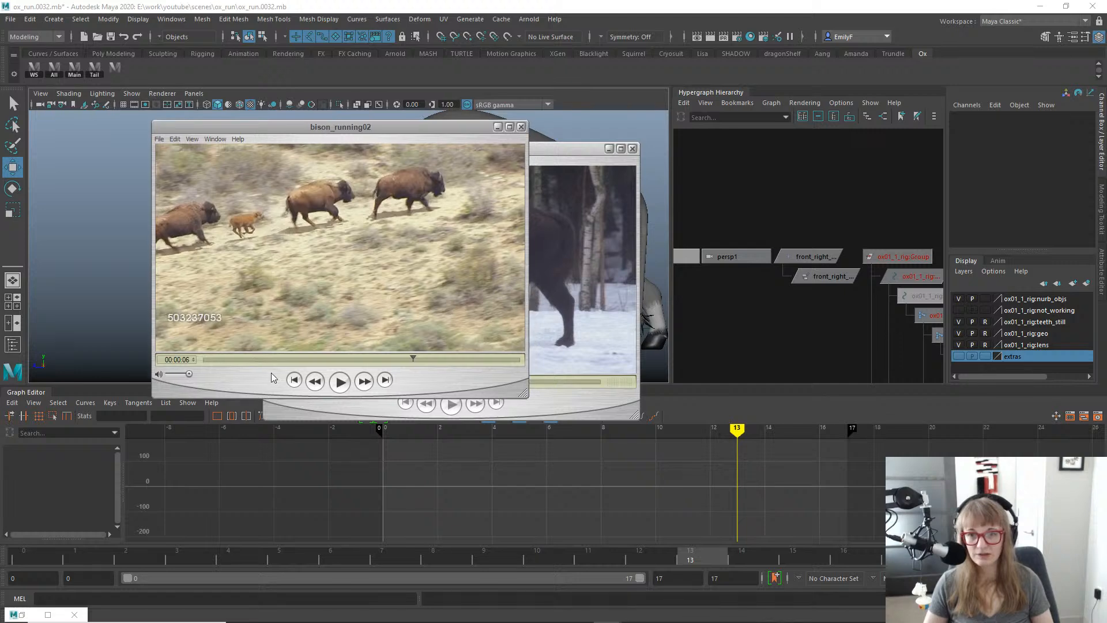
pyautogui.moveTo(205, 358); pyautogui.dragTo(456, 358)
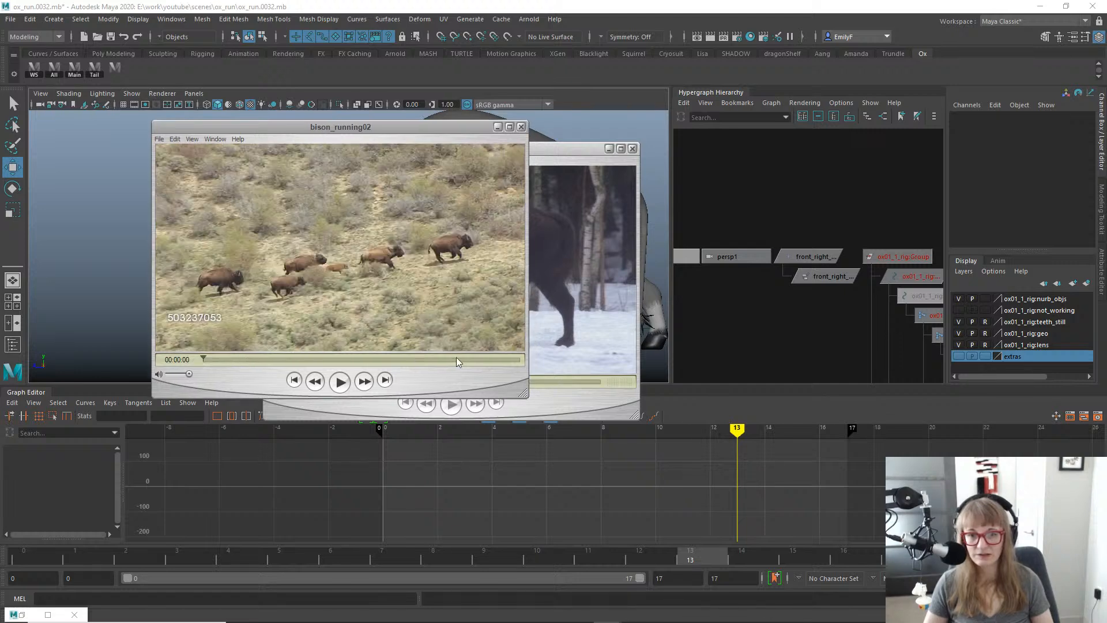
pyautogui.click(341, 383)
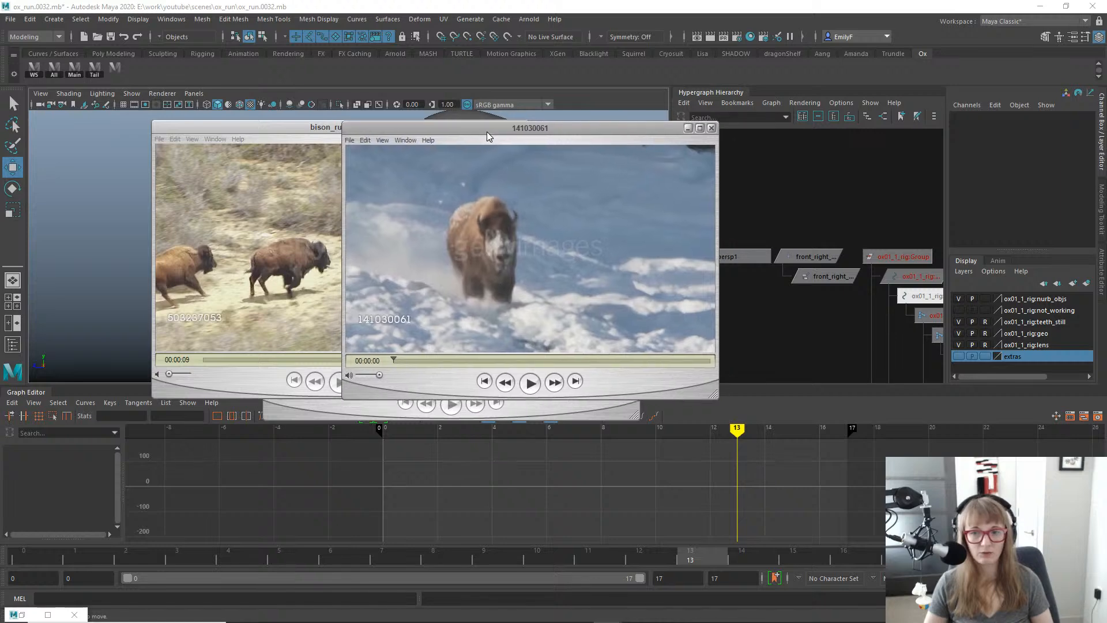
# Scrub and play the 141030061 reference video to study the bison running through snow towards the camera.
pyautogui.moveTo(406, 361)
pyautogui.mouseDown()
pyautogui.moveTo(444, 359)
pyautogui.moveTo(414, 358)
pyautogui.mouseUp()
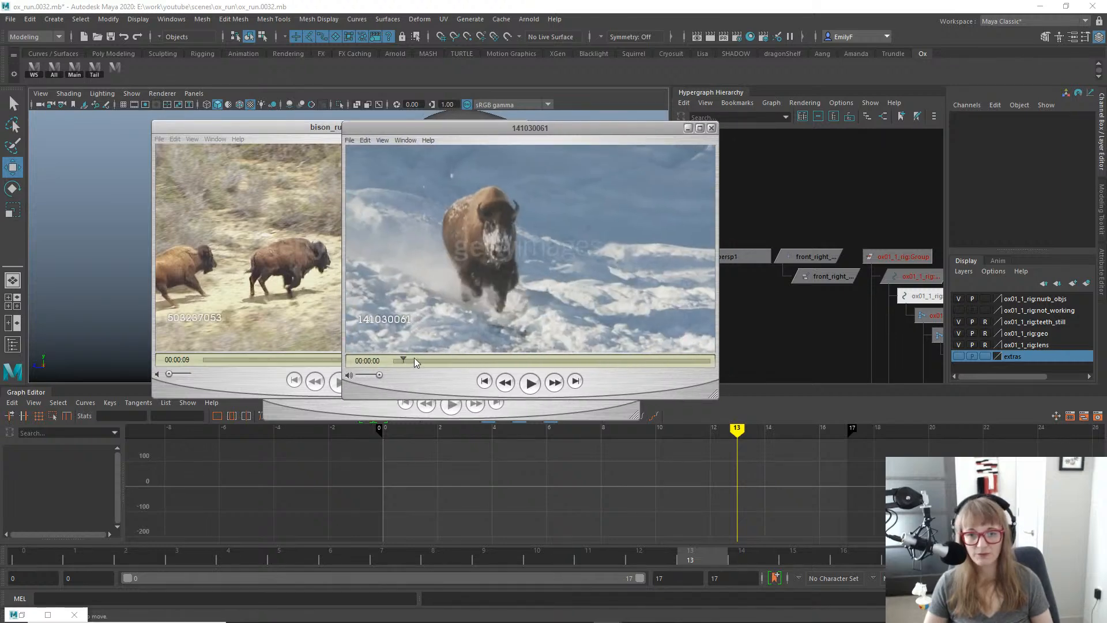
pyautogui.click(531, 386)
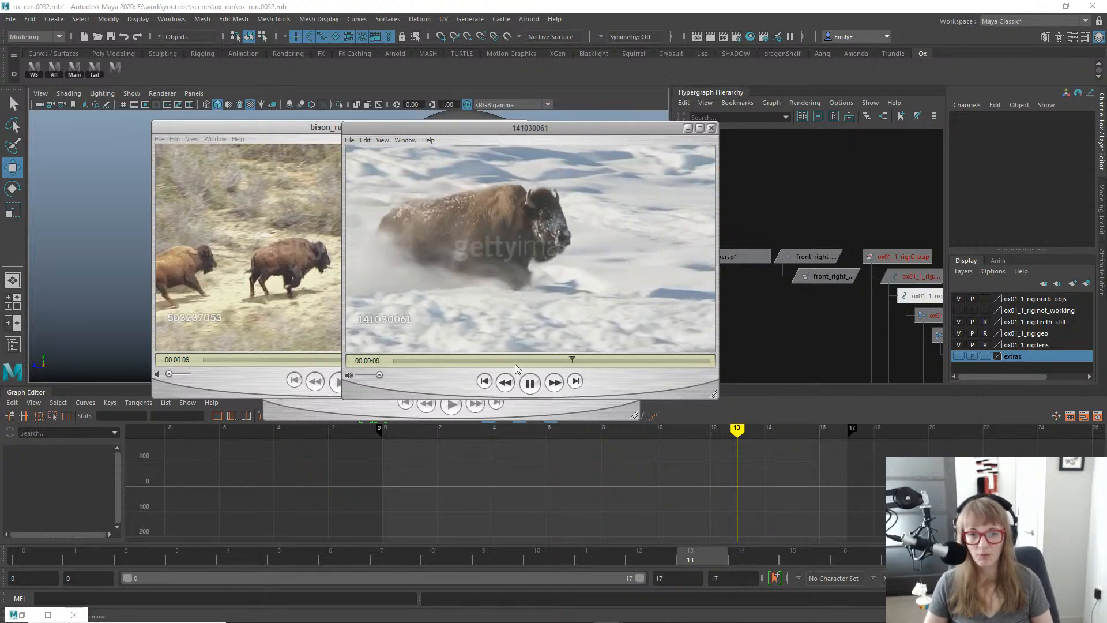
pyautogui.moveTo(492, 361); pyautogui.dragTo(625, 350)
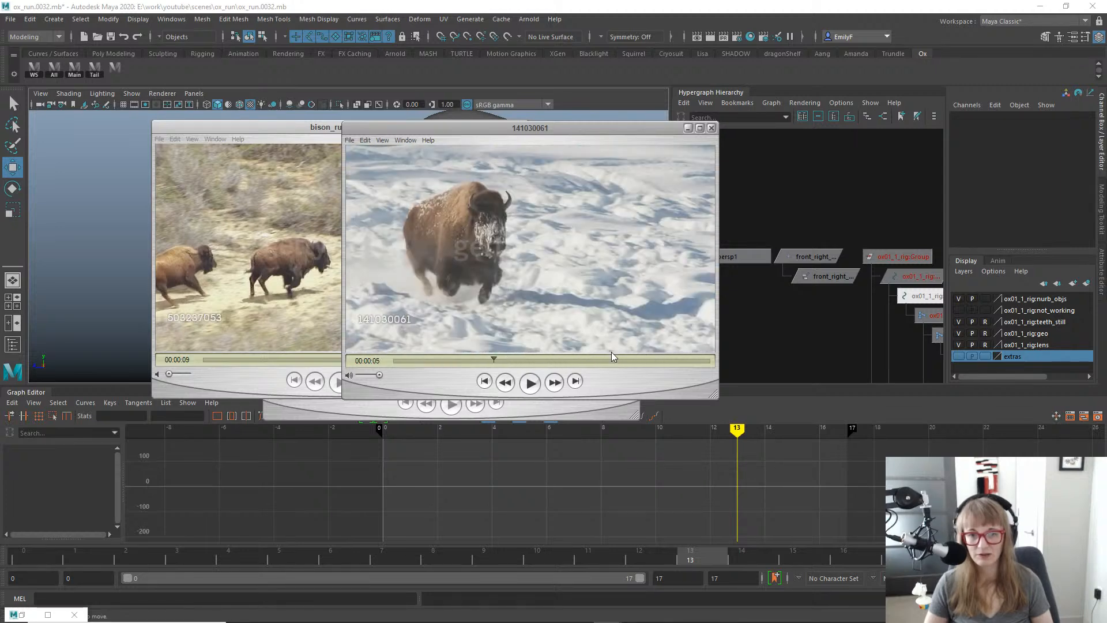
pyautogui.click(530, 383)
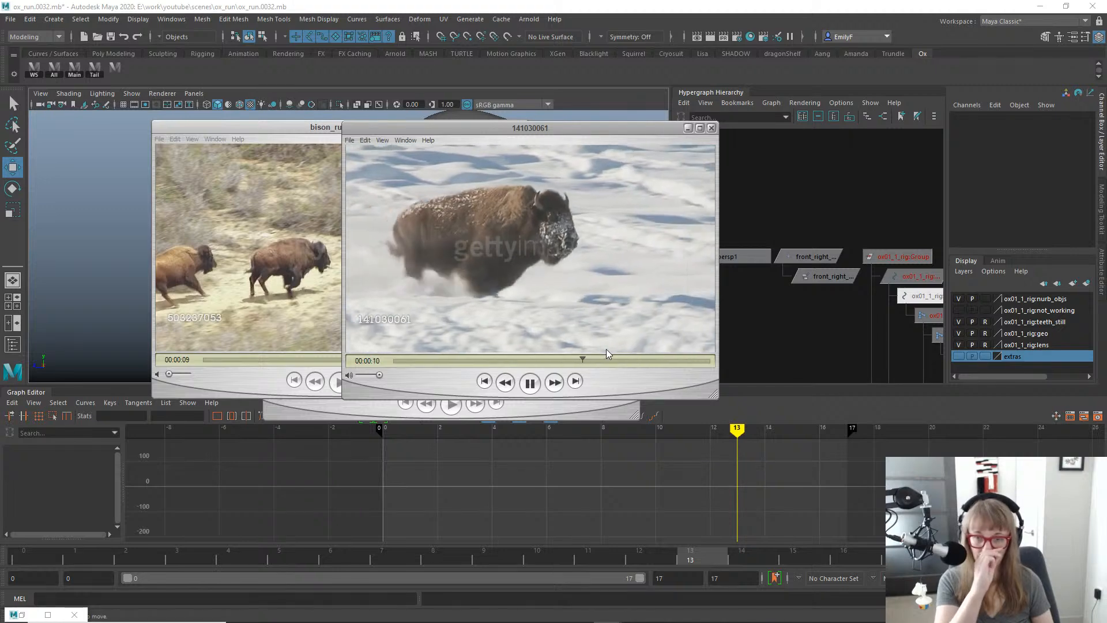
# Scrub the 462103534_p1 reference again and move all the reference videos away from the Maya viewport.
pyautogui.moveTo(600, 123); pyautogui.dragTo(1106, 225)
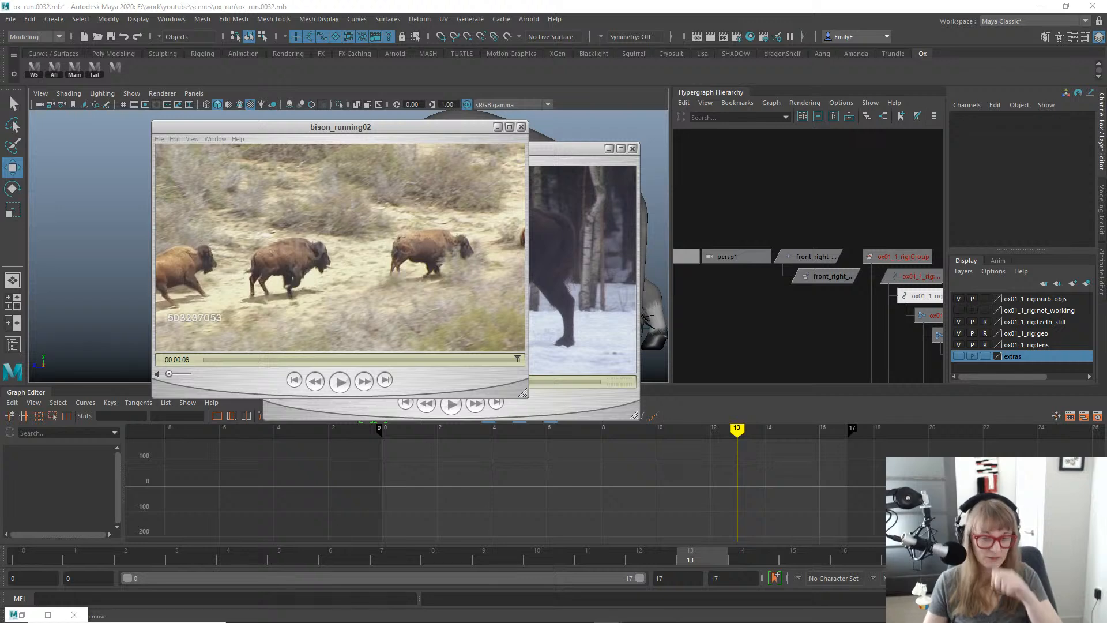
pyautogui.moveTo(269, 125); pyautogui.dragTo(606, 166)
pyautogui.moveTo(445, 151); pyautogui.dragTo(366, 140)
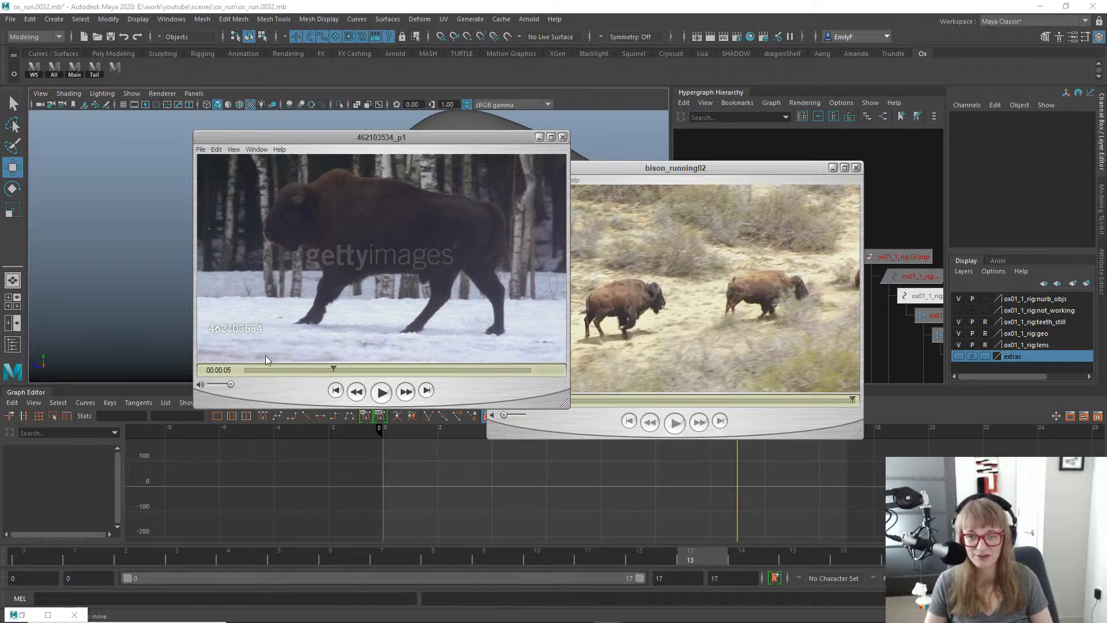
pyautogui.moveTo(249, 369); pyautogui.dragTo(291, 360)
pyautogui.moveTo(409, 142); pyautogui.dragTo(1106, 167)
pyautogui.moveTo(648, 168); pyautogui.dragTo(1106, 168)
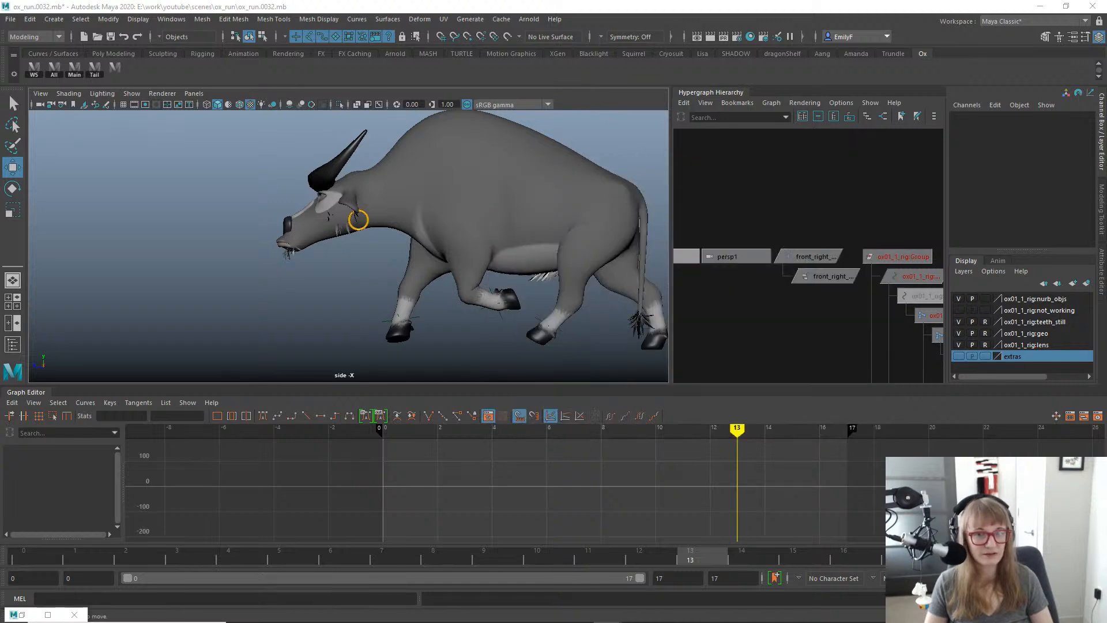
# Play the run cycle, select the FKNeck_M control and isolate its Rotate Z curve in the Graph Editor.
pyautogui.hotkey('alt', 'v')
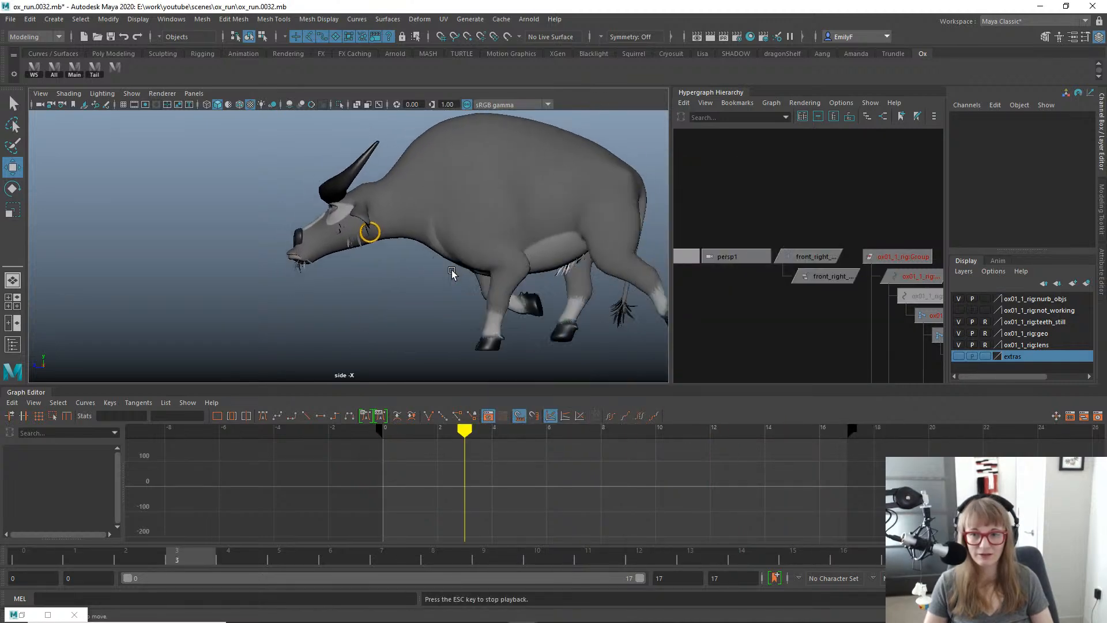
pyautogui.press('Escape')
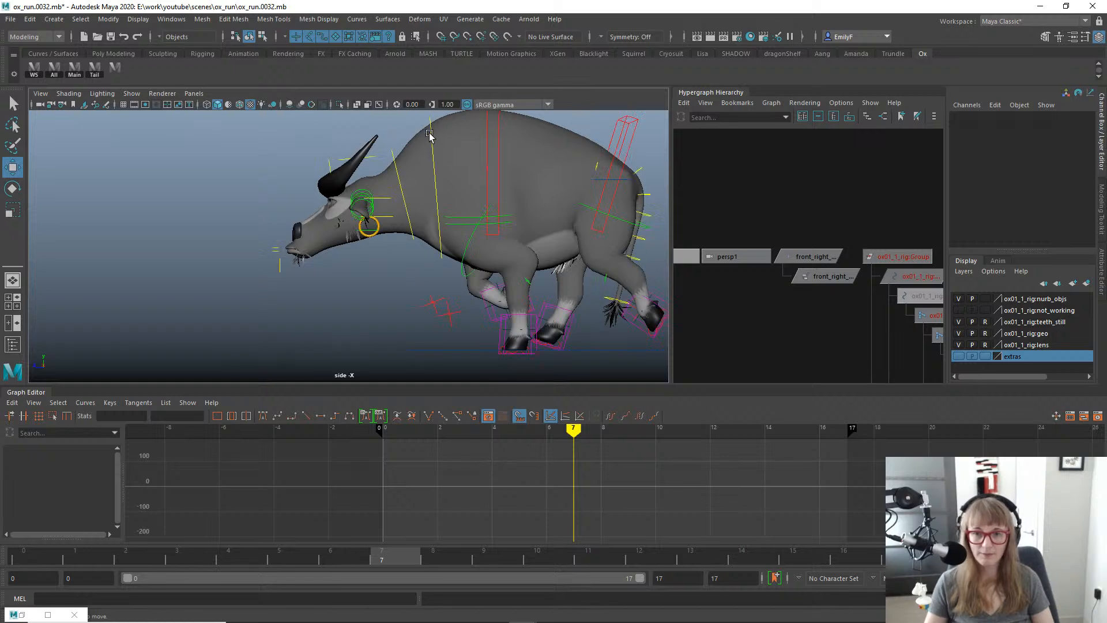
pyautogui.click(434, 151)
pyautogui.press('e')
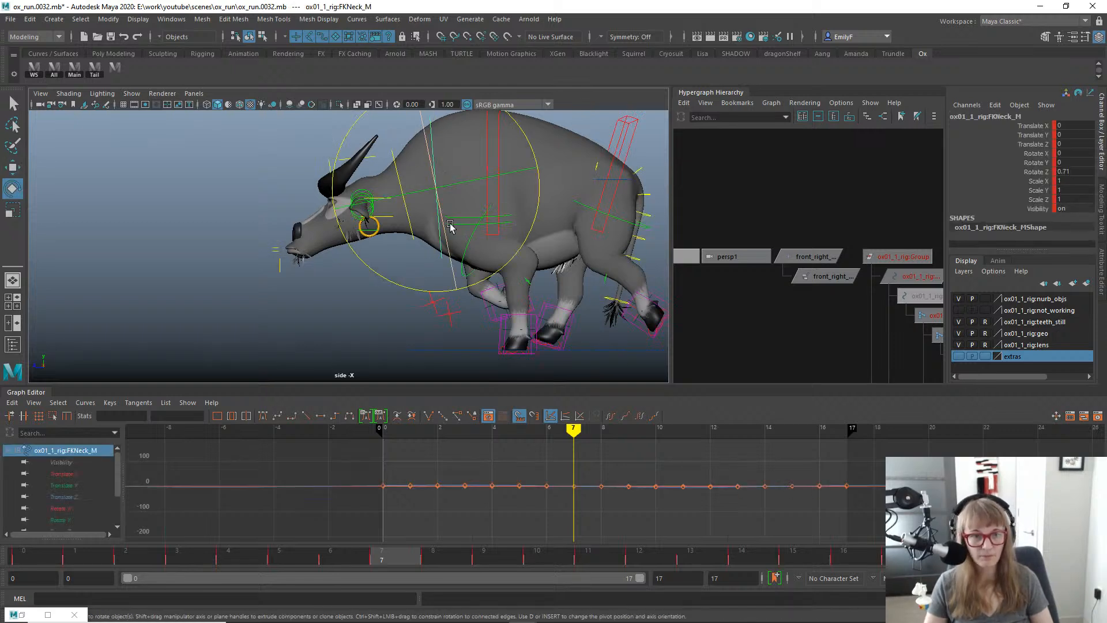
pyautogui.press('f')
pyautogui.press('f')
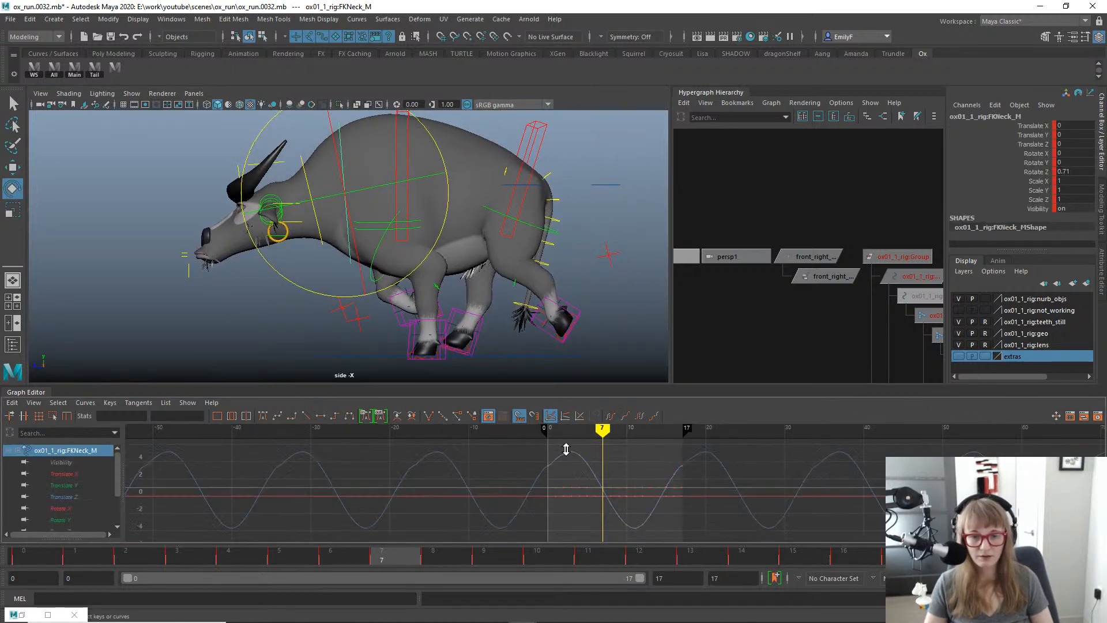
pyautogui.keyDown('alt'); pyautogui.moveTo(558, 469); pyautogui.dragTo(584, 473, button='right'); pyautogui.keyUp('alt')
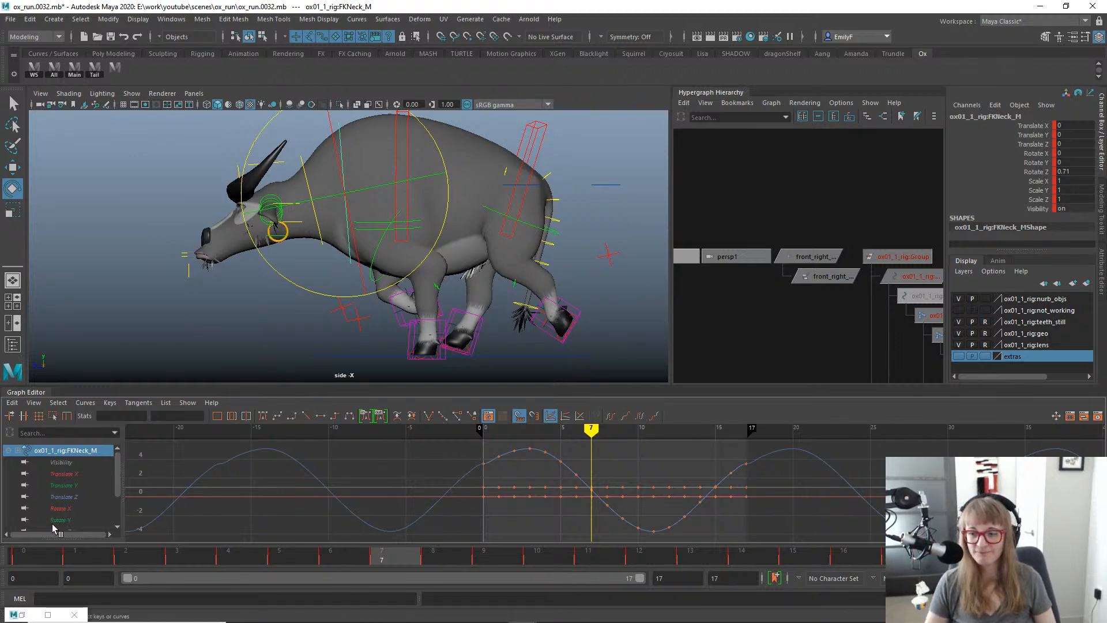
pyautogui.scroll(-2, 77, 495)
pyautogui.click(77, 487)
pyautogui.keyDown('alt'); pyautogui.moveTo(497, 466); pyautogui.dragTo(534, 447, button='right'); pyautogui.keyUp('alt')
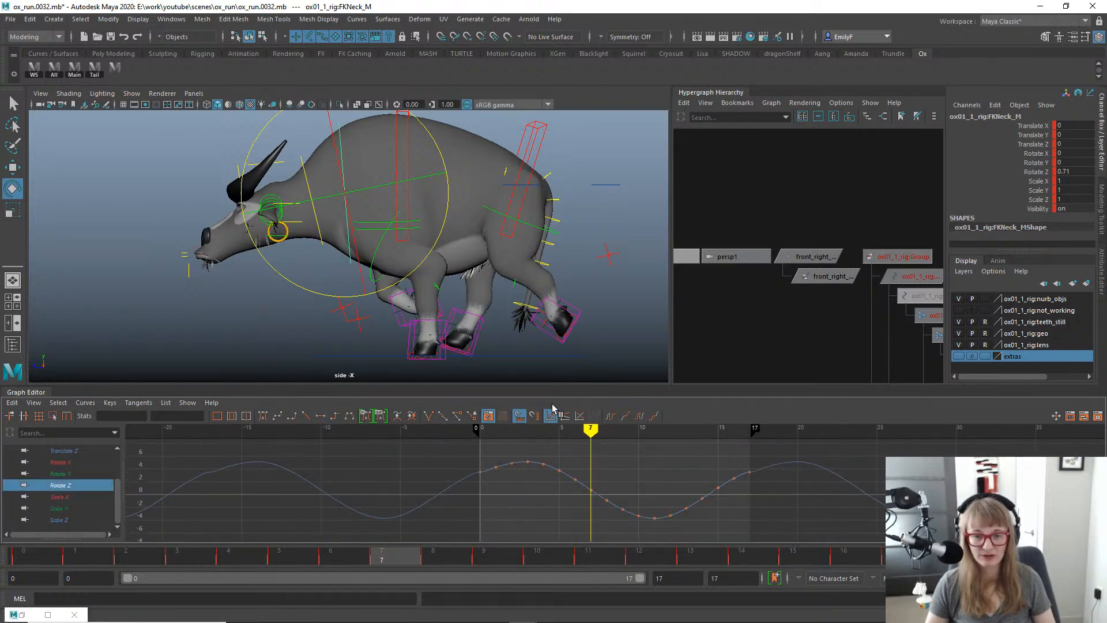
pyautogui.moveTo(574, 387); pyautogui.dragTo(573, 378)
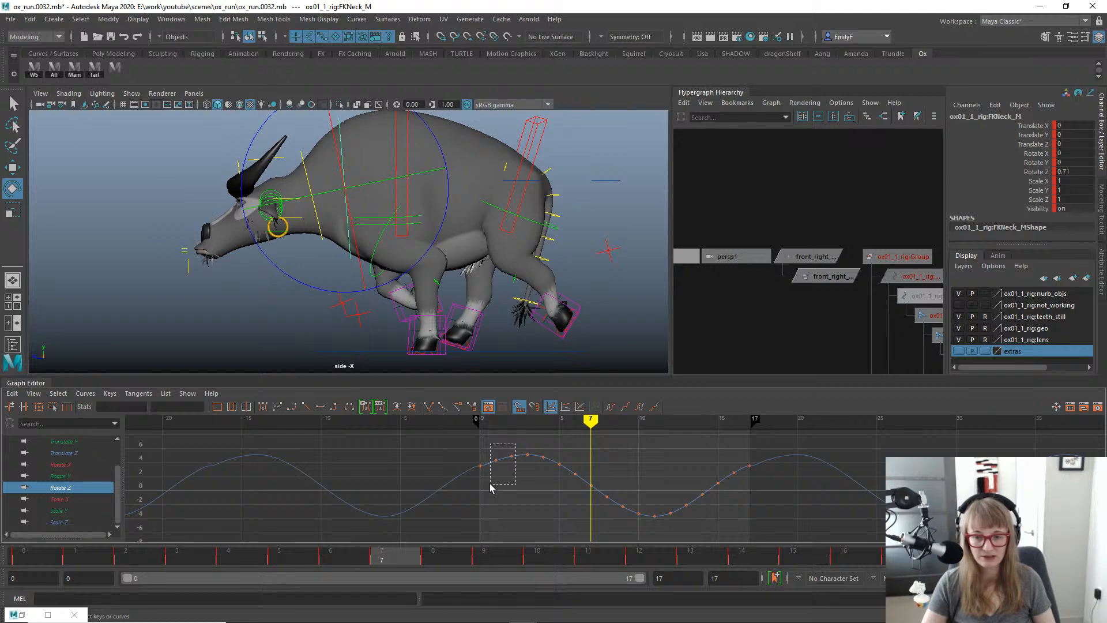
# Delete the neck's in-between Rotate Z keys, keeping only those at frames 0, 3, 11 and 17.
pyautogui.moveTo(492, 487); pyautogui.dragTo(490, 487)
pyautogui.moveTo(536, 438); pyautogui.dragTo(650, 539)
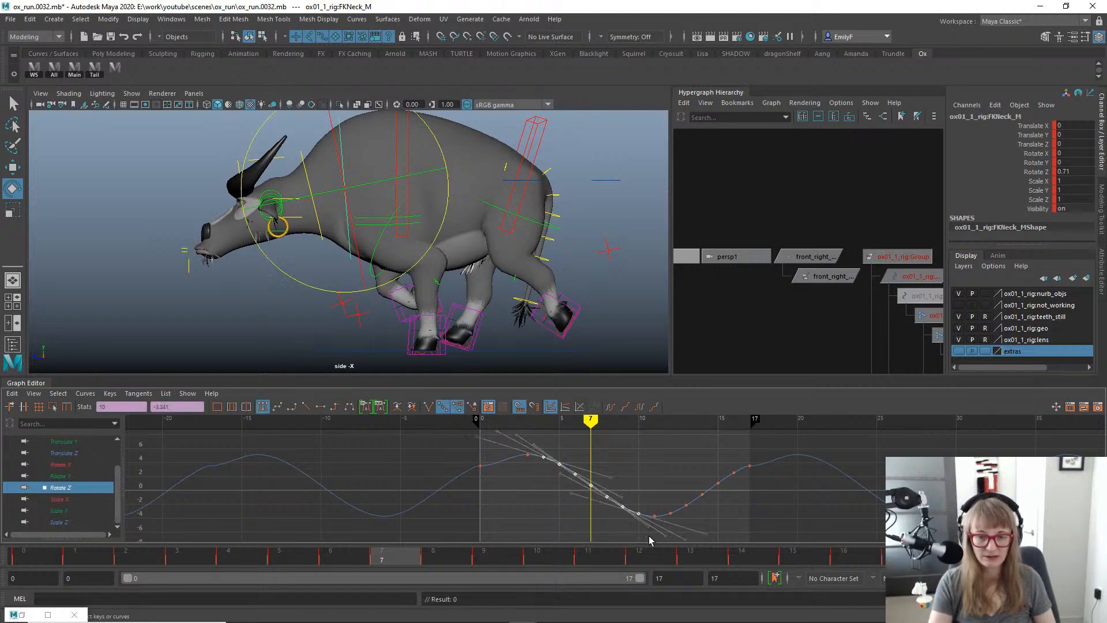
pyautogui.click(650, 539)
pyautogui.moveTo(743, 451); pyautogui.dragTo(664, 538)
pyautogui.press('Delete')
# Steepen the tangents of the neck's Rotate Z keys at frames 17 and 0 to smooth the curve through the loop.
pyautogui.moveTo(764, 483); pyautogui.dragTo(689, 478)
pyautogui.moveTo(683, 465); pyautogui.dragTo(687, 494, button='middle')
pyautogui.moveTo(431, 439); pyautogui.dragTo(415, 462)
pyautogui.moveTo(414, 462); pyautogui.dragTo(413, 492, button='middle')
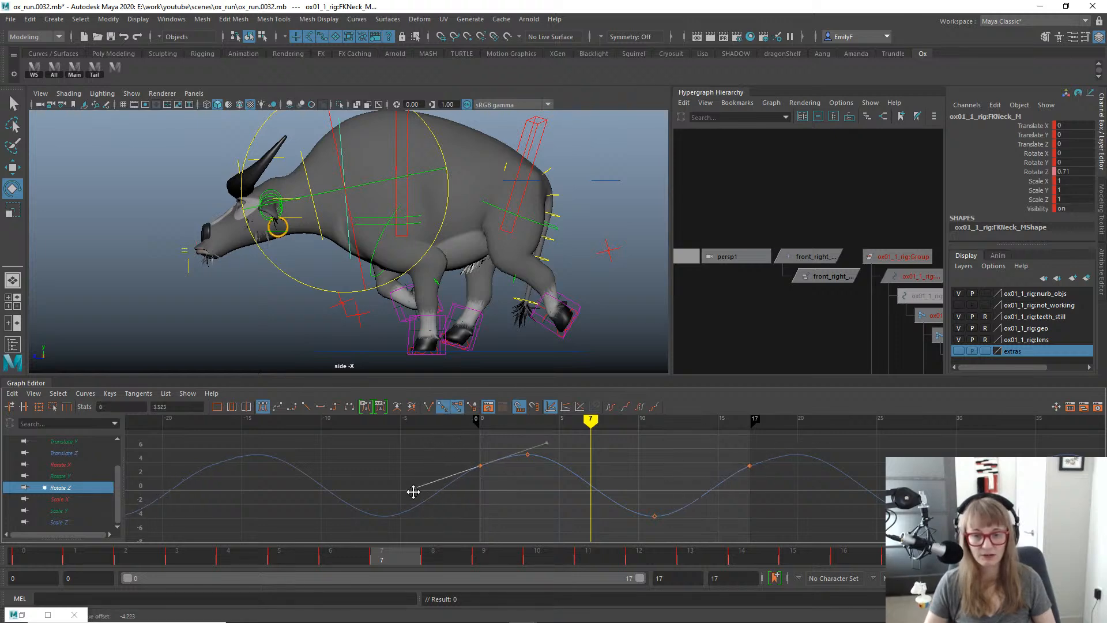
# Play the run cycle and step the 462103534_p1 reference back and forth frame by frame near its start to compare the stride.
pyautogui.hotkey('alt', 'v')
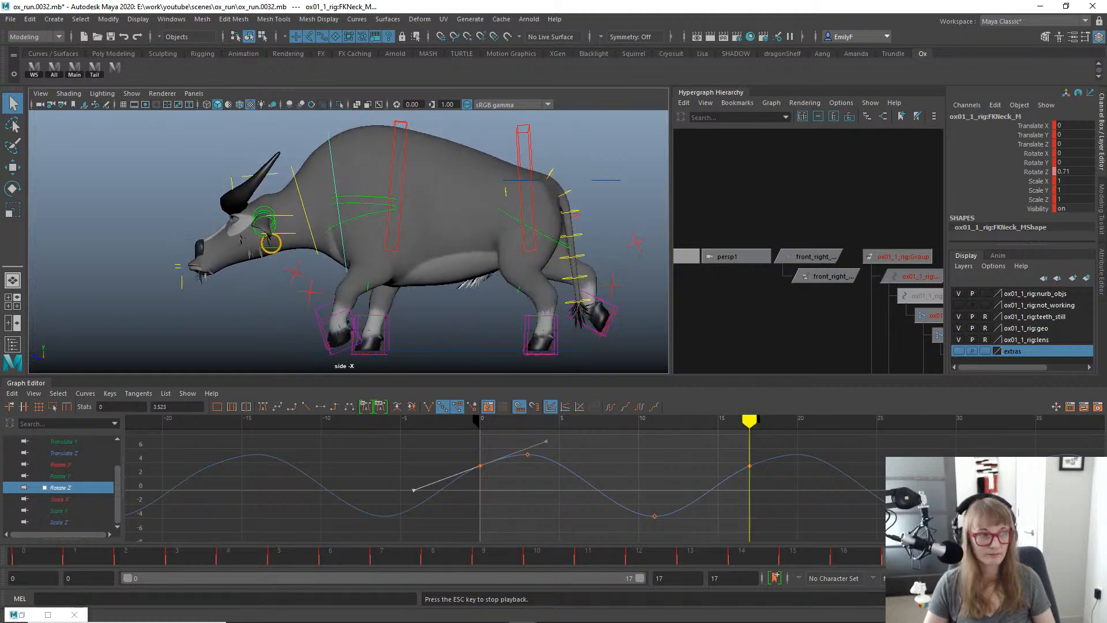
pyautogui.press('Escape')
pyautogui.moveTo(1106, 144); pyautogui.dragTo(495, 157)
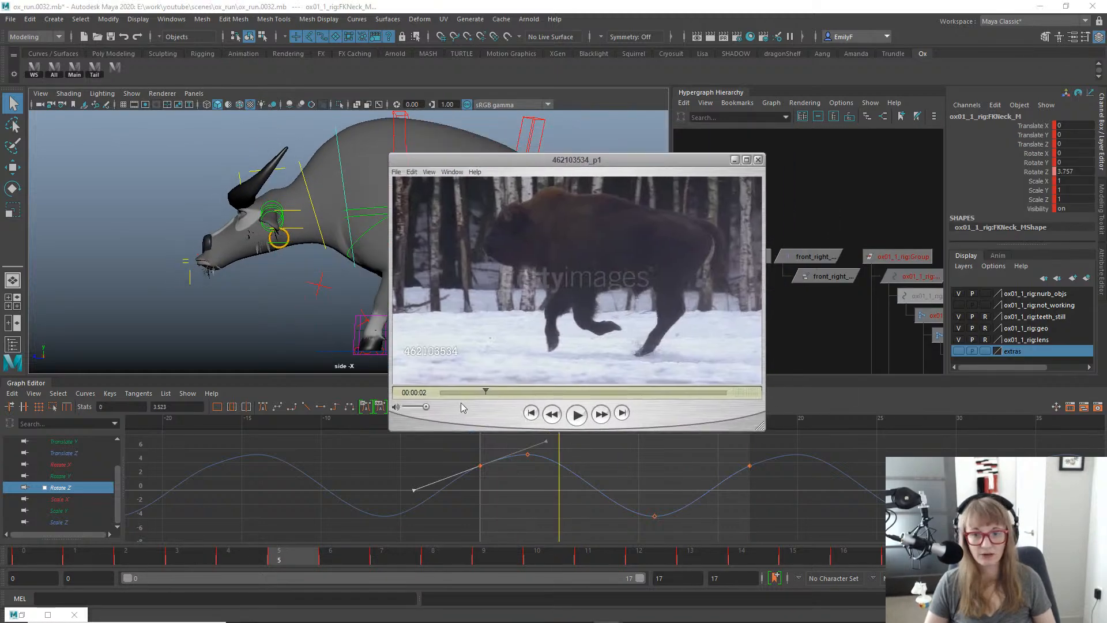
pyautogui.moveTo(478, 393); pyautogui.dragTo(450, 393)
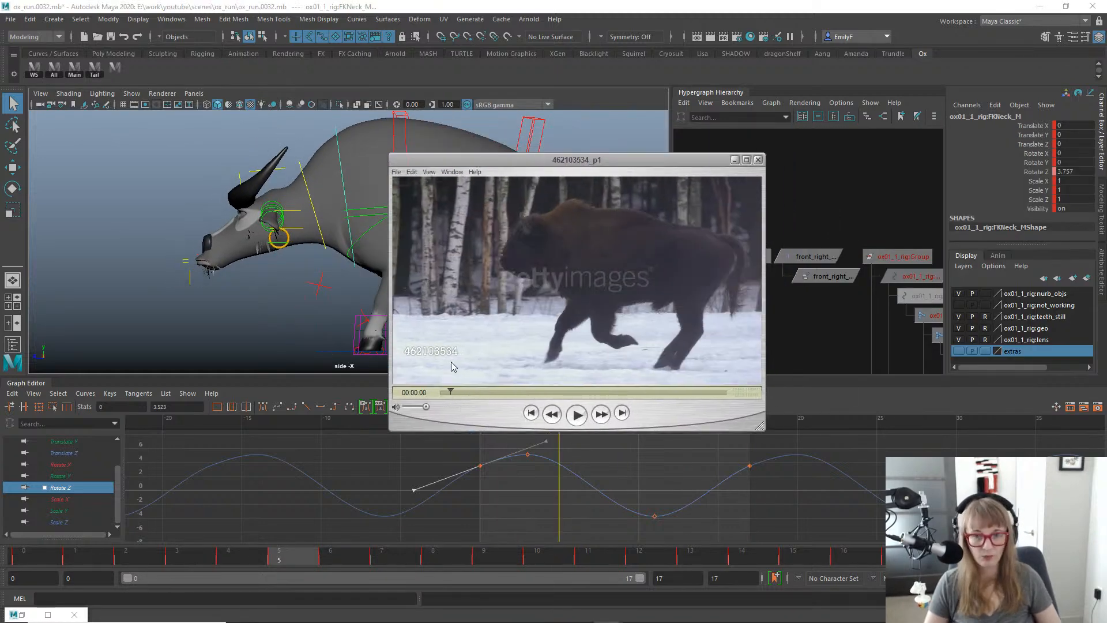
pyautogui.press('Right')
pyautogui.press('Right')
pyautogui.press('Right')
pyautogui.press('Right')
pyautogui.press('Right')
pyautogui.press('Right')
pyautogui.press('Right')
pyautogui.press('Right')
pyautogui.press('Right')
pyautogui.press('Right')
pyautogui.press('Right')
pyautogui.press('Right')
pyautogui.press('Right')
pyautogui.press('Right')
pyautogui.press('Right')
pyautogui.press('Right')
pyautogui.press('Right')
pyautogui.press('Right')
pyautogui.press('Right')
pyautogui.press('Right')
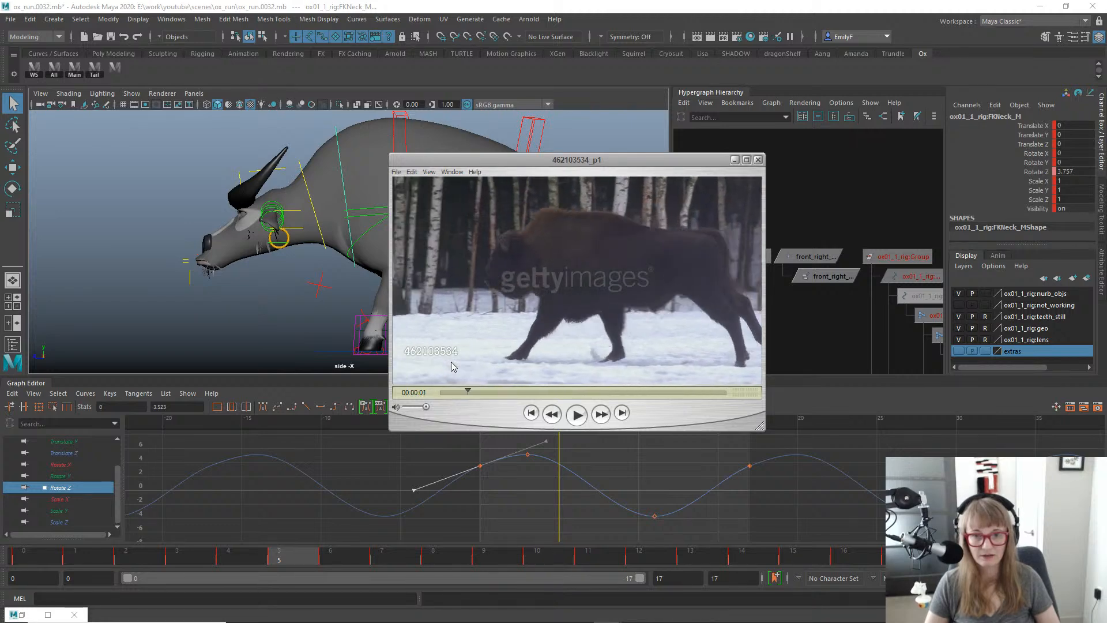
pyautogui.press('Left')
pyautogui.press('Left')
pyautogui.press('Left')
pyautogui.press('Left')
pyautogui.press('Left')
pyautogui.press('Left')
pyautogui.press('Left')
pyautogui.press('Left')
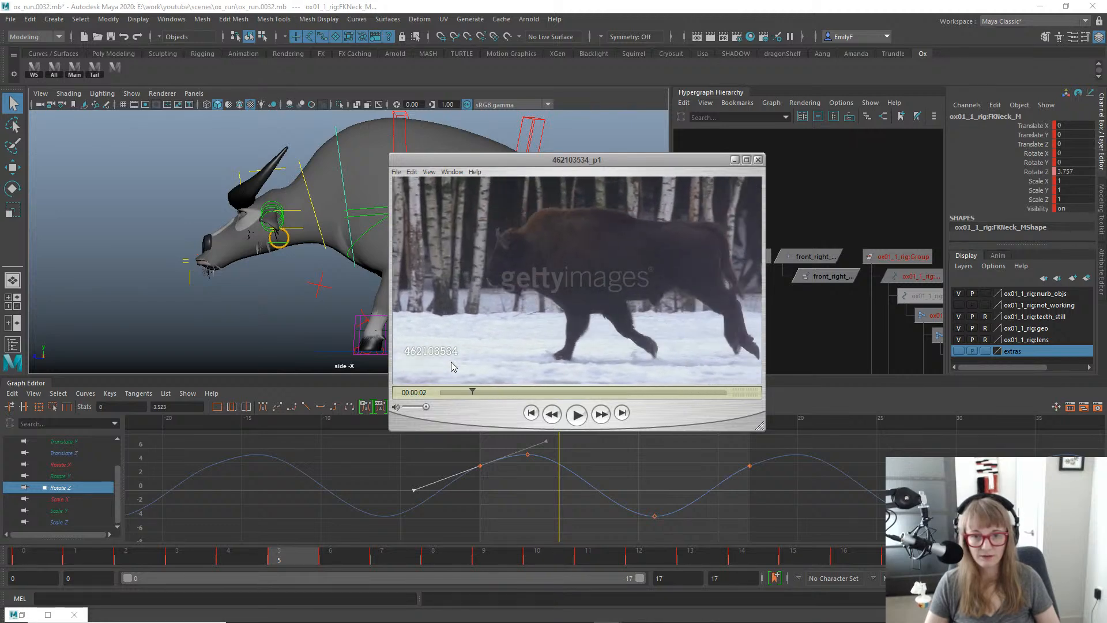
pyautogui.press('Left')
pyautogui.press('Left')
pyautogui.press('Left')
pyautogui.press('Left')
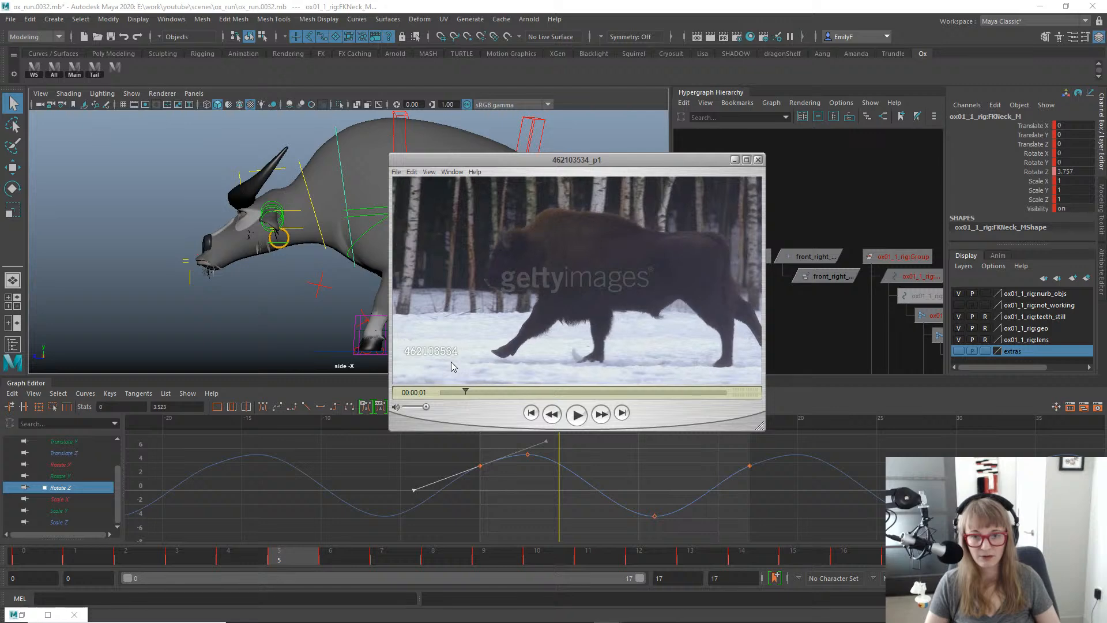
pyautogui.press('Right')
pyautogui.press('Right')
pyautogui.press('Right')
pyautogui.press('Left')
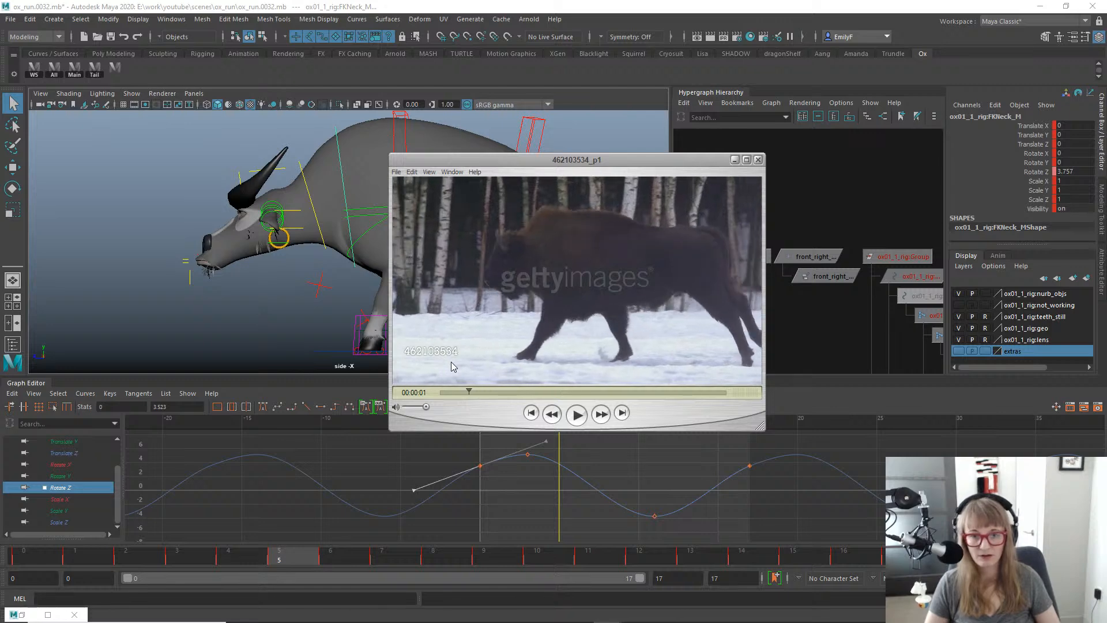
pyautogui.moveTo(652, 163); pyautogui.dragTo(1104, 166)
# Try to move the neck's Rotate Z key at frame 3.
pyautogui.moveTo(188, 559)
pyautogui.mouseDown()
pyautogui.moveTo(34, 553)
pyautogui.moveTo(182, 552)
pyautogui.mouseUp()
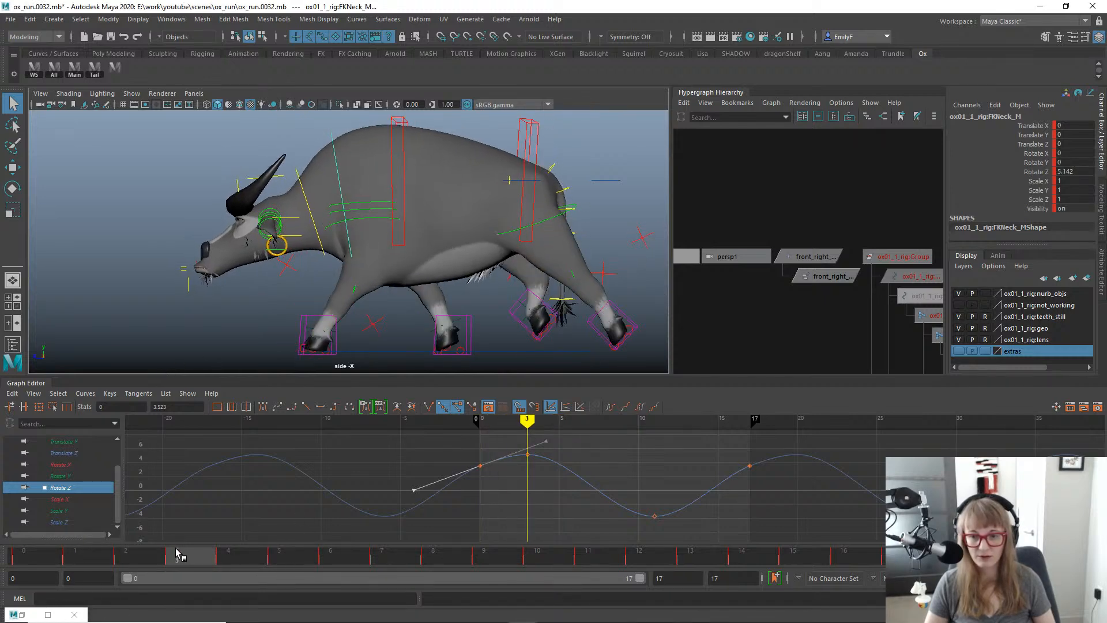
pyautogui.click(528, 454)
pyautogui.press('w')
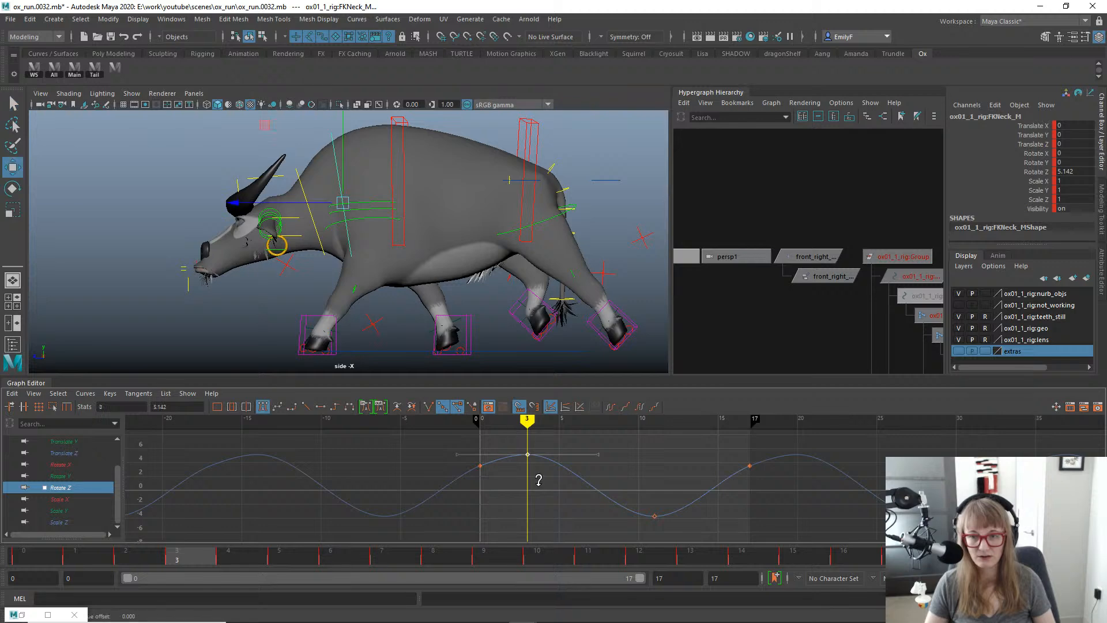
pyautogui.moveTo(539, 489); pyautogui.dragTo(542, 476, button='middle')
pyautogui.hotkey('ctrl', 'z')
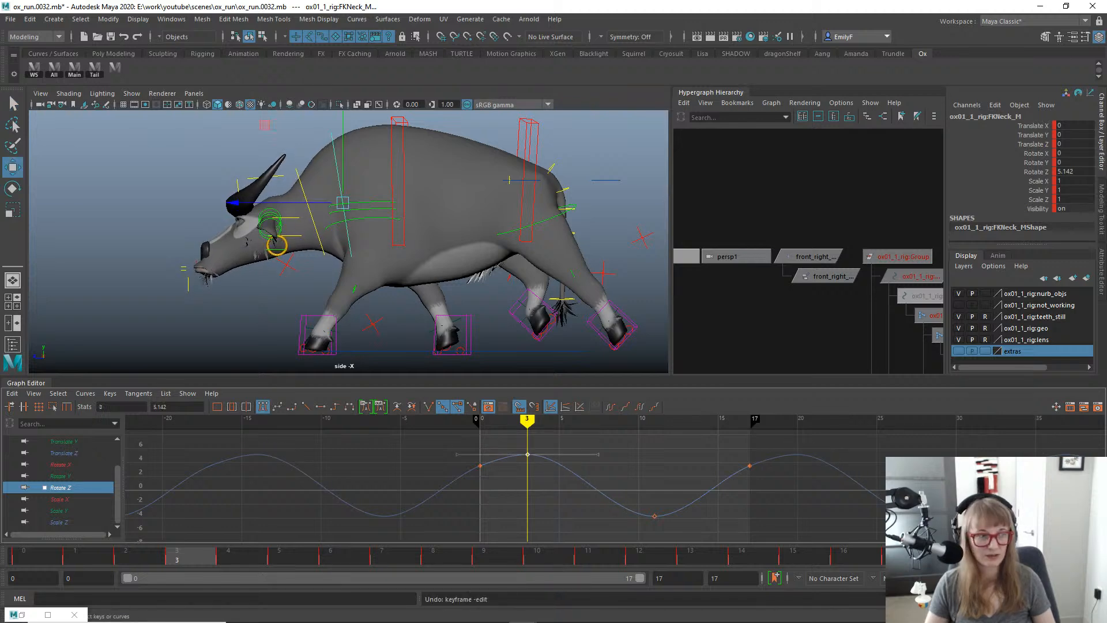
# Step the 462103534_p1 reference forward through the following stride, examining the head height, and minimise the video.
pyautogui.moveTo(1106, 180); pyautogui.dragTo(590, 181)
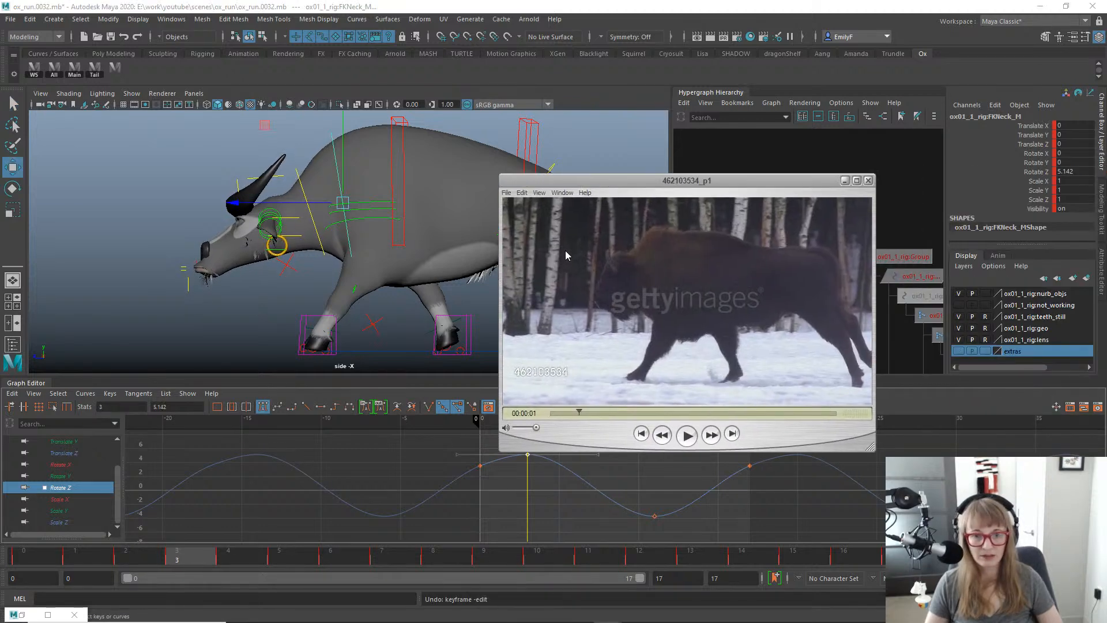
pyautogui.press('Right')
pyautogui.press('Right')
pyautogui.press('Right')
pyautogui.press('Right')
pyautogui.press('Right')
pyautogui.press('Right')
pyautogui.press('Right')
pyautogui.press('Right')
pyautogui.press('Right')
pyautogui.press('Right')
pyautogui.press('Right')
pyautogui.press('Right')
pyautogui.press('Right')
pyautogui.press('Right')
pyautogui.press('Right')
pyautogui.press('Right')
pyautogui.press('Right')
pyautogui.press('Right')
pyautogui.press('Right')
pyautogui.press('Right')
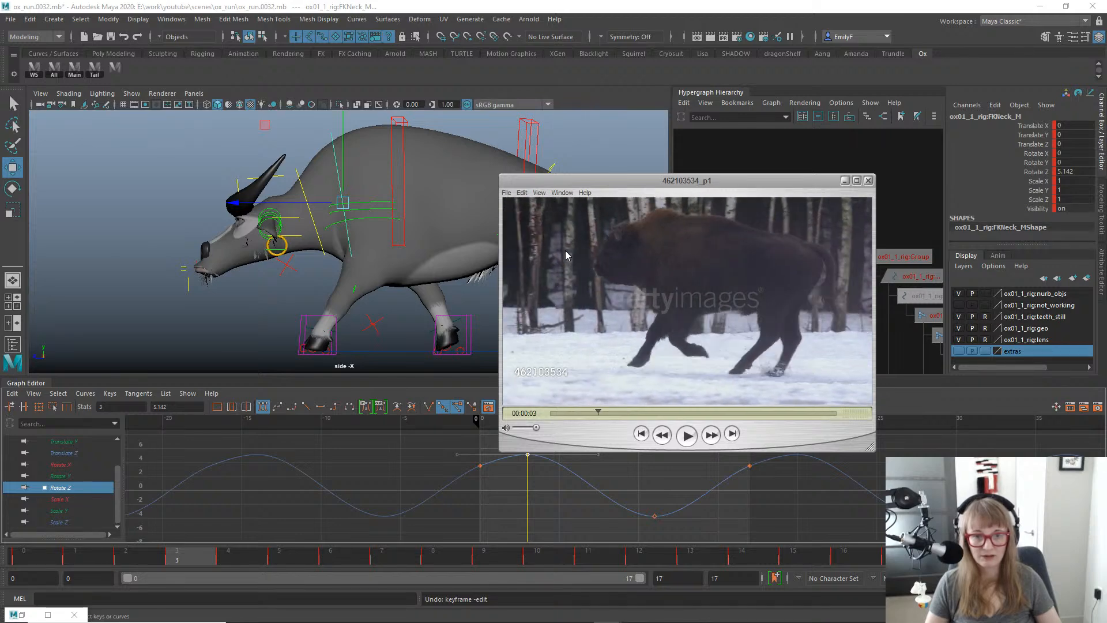
pyautogui.press('Right')
pyautogui.press('Right')
pyautogui.press('Right')
pyautogui.press('Right')
pyautogui.press('Right')
pyautogui.press('Right')
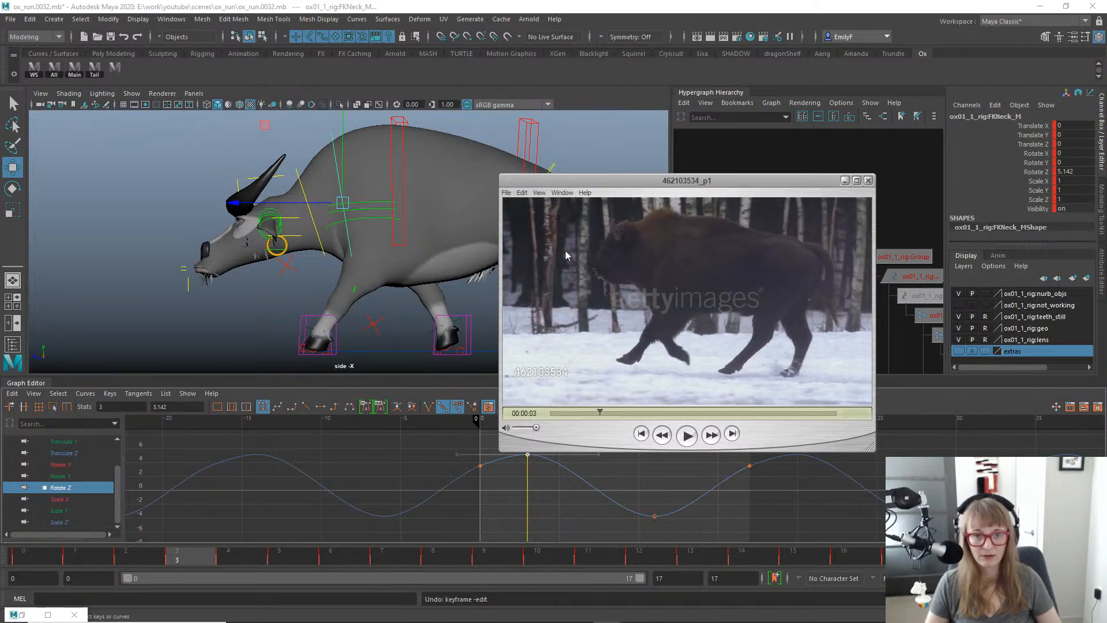
pyautogui.press('Right')
pyautogui.press('Right')
pyautogui.press('Right')
pyautogui.press('Right')
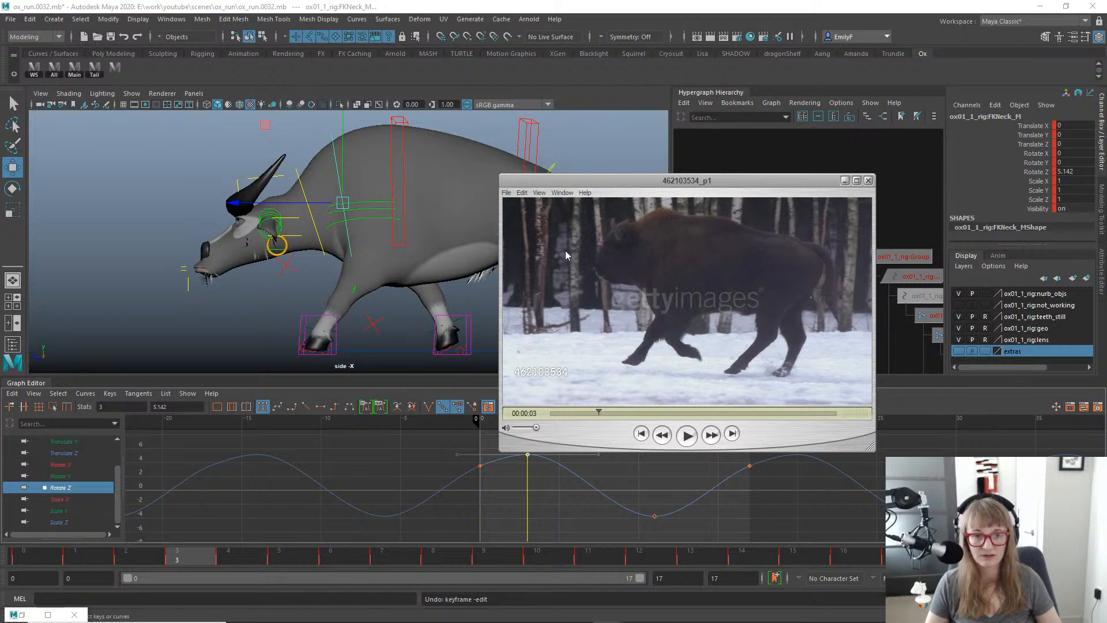
pyautogui.moveTo(669, 184); pyautogui.dragTo(931, 187)
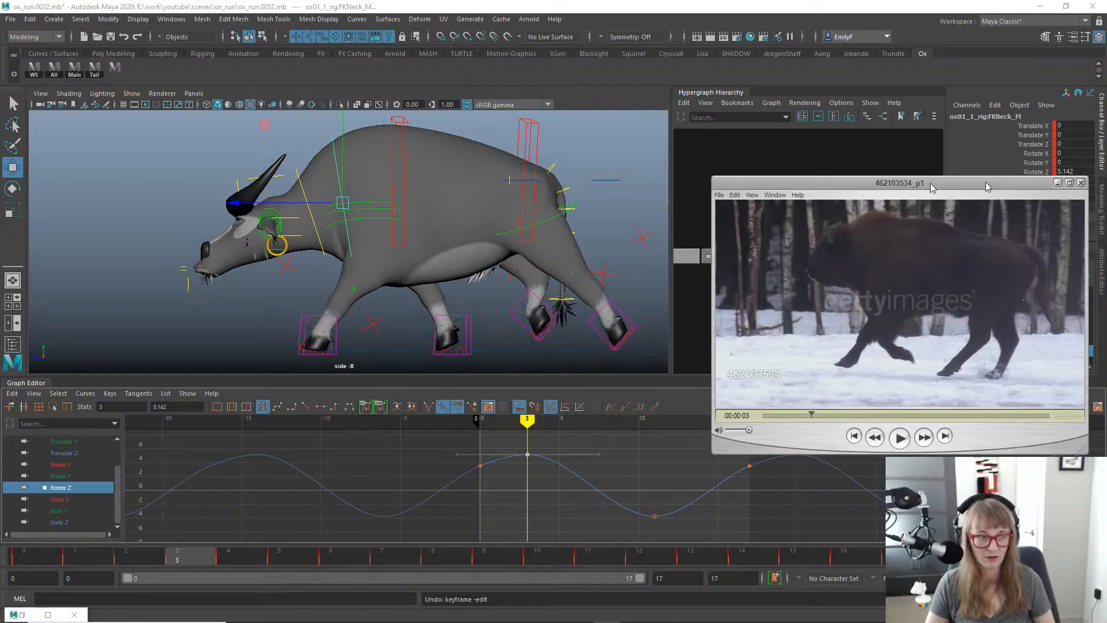
pyautogui.click(1058, 183)
# Shift the neck's lowest Rotate Z key to frame 12 and lower the keys at frames 0 and 17 to 2.943.
pyautogui.moveTo(311, 557); pyautogui.dragTo(713, 531)
pyautogui.keyDown('shift'); pyautogui.moveTo(691, 518); pyautogui.dragTo(707, 516, button='middle'); pyautogui.keyUp('shift')
pyautogui.moveTo(685, 437); pyautogui.dragTo(812, 489)
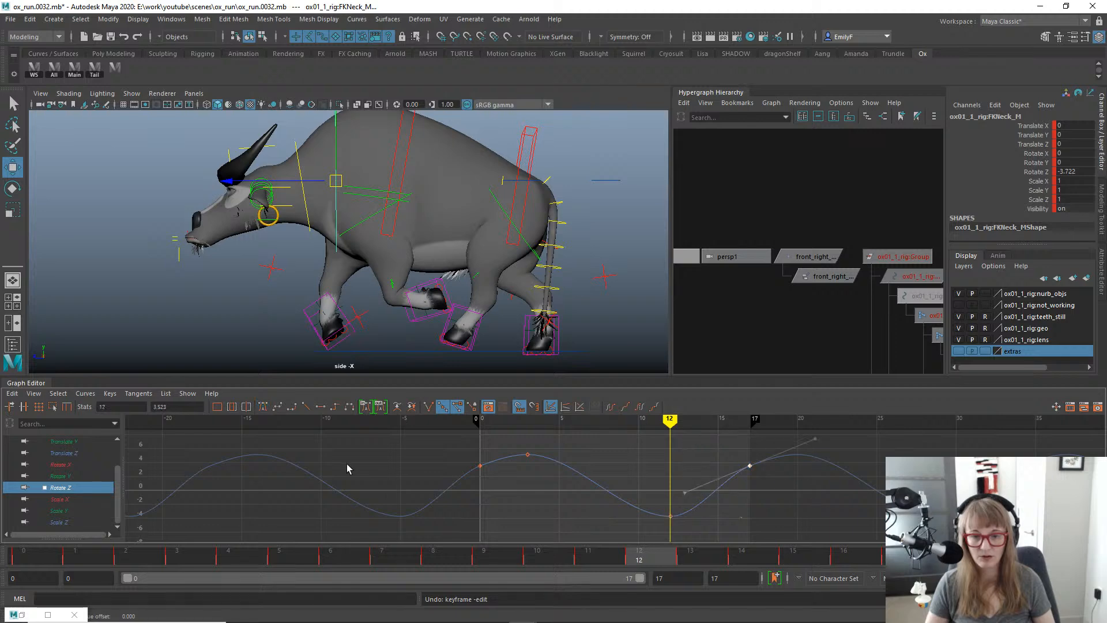
pyautogui.keyDown('shift'); pyautogui.moveTo(460, 447); pyautogui.dragTo(500, 499); pyautogui.keyUp('shift')
pyautogui.moveTo(496, 499)
pyautogui.keyDown('shift'); pyautogui.mouseDown(button='middle')
pyautogui.moveTo(496, 489)
pyautogui.moveTo(494, 498)
pyautogui.mouseUp(button='middle'); pyautogui.keyUp('shift')
# Steepen the tangents of the neck's Rotate Z keys at frames 0 and 17 so the curve flows evenly through the loop.
pyautogui.moveTo(428, 454); pyautogui.dragTo(442, 511)
pyautogui.moveTo(425, 499); pyautogui.dragTo(429, 512, button='middle')
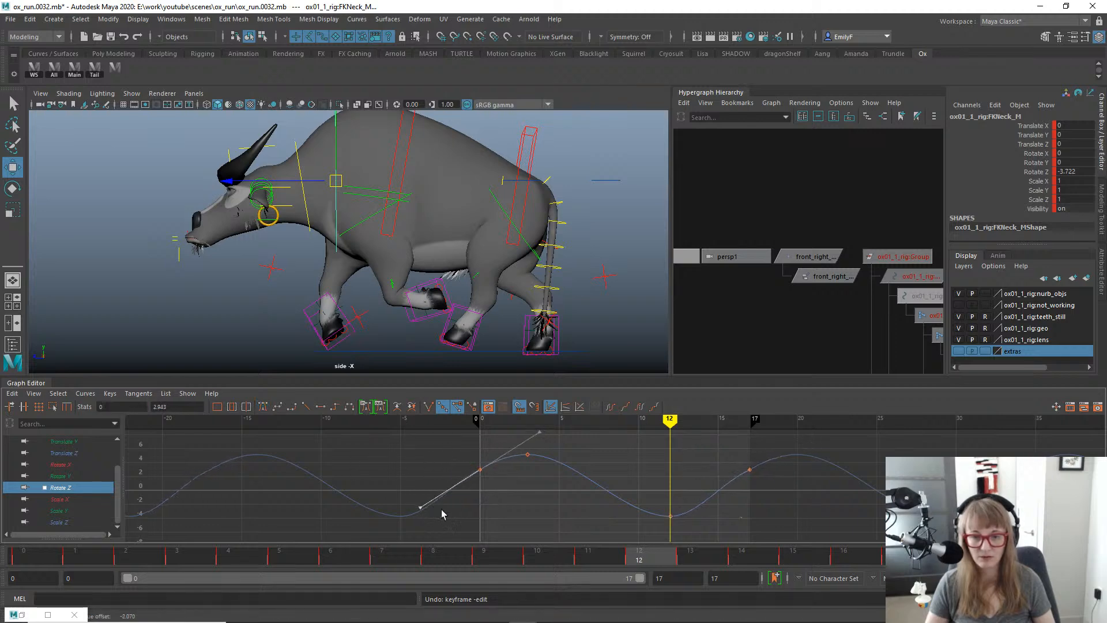
pyautogui.moveTo(725, 448); pyautogui.dragTo(826, 520)
pyautogui.moveTo(672, 445); pyautogui.dragTo(700, 510)
pyautogui.moveTo(704, 496); pyautogui.dragTo(707, 509, button='middle')
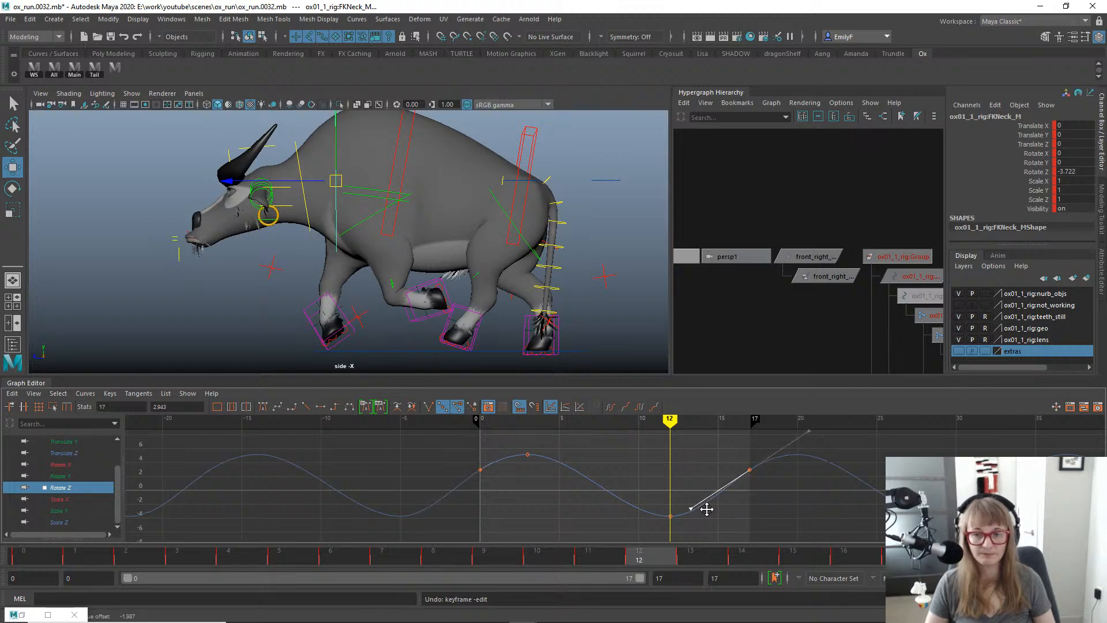
# Play the run cycle to review the adjusted neck motion and return to frame 0.
pyautogui.press('q')
pyautogui.hotkey('alt', 'v')
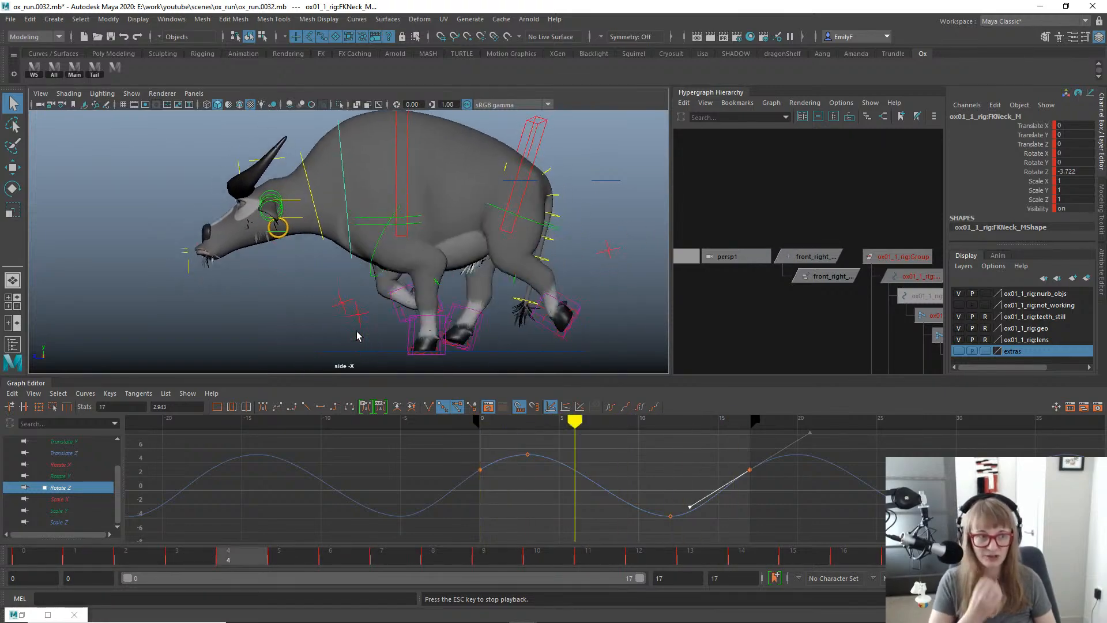
pyautogui.press('Escape')
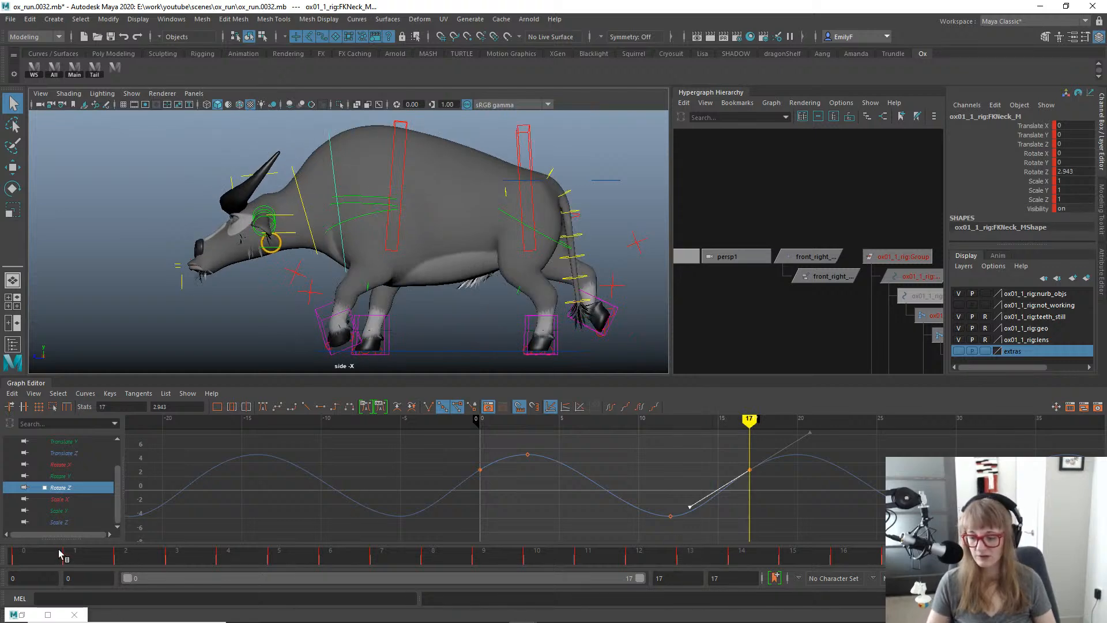
pyautogui.moveTo(50, 560); pyautogui.dragTo(2, 494)
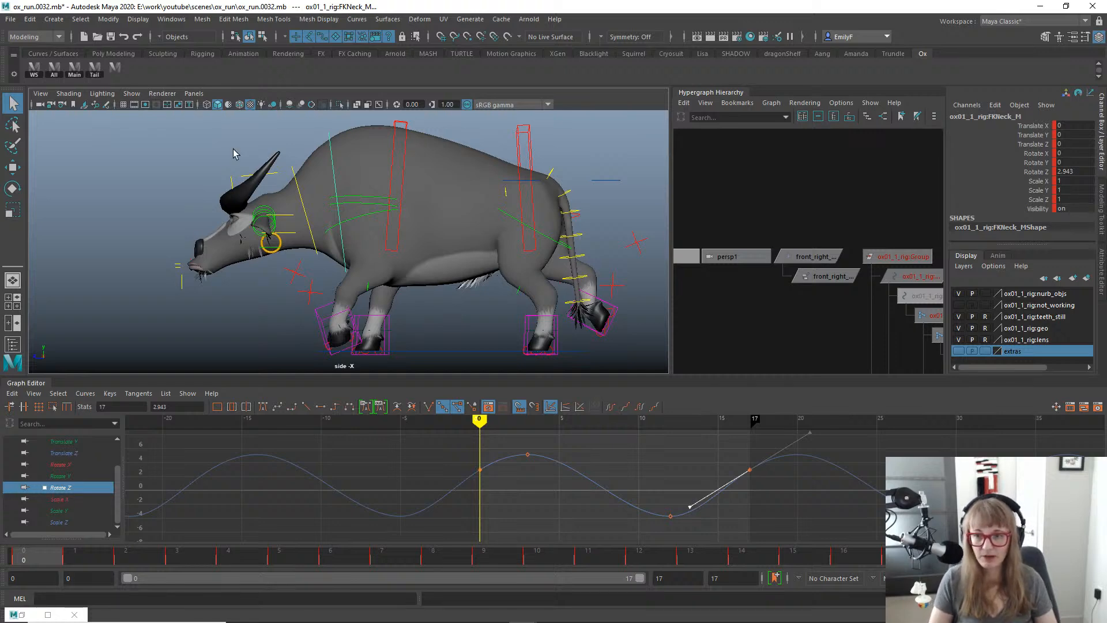
# Try to rotate the FKNeck1_M control in the side view at frame 0.
pyautogui.click(291, 174)
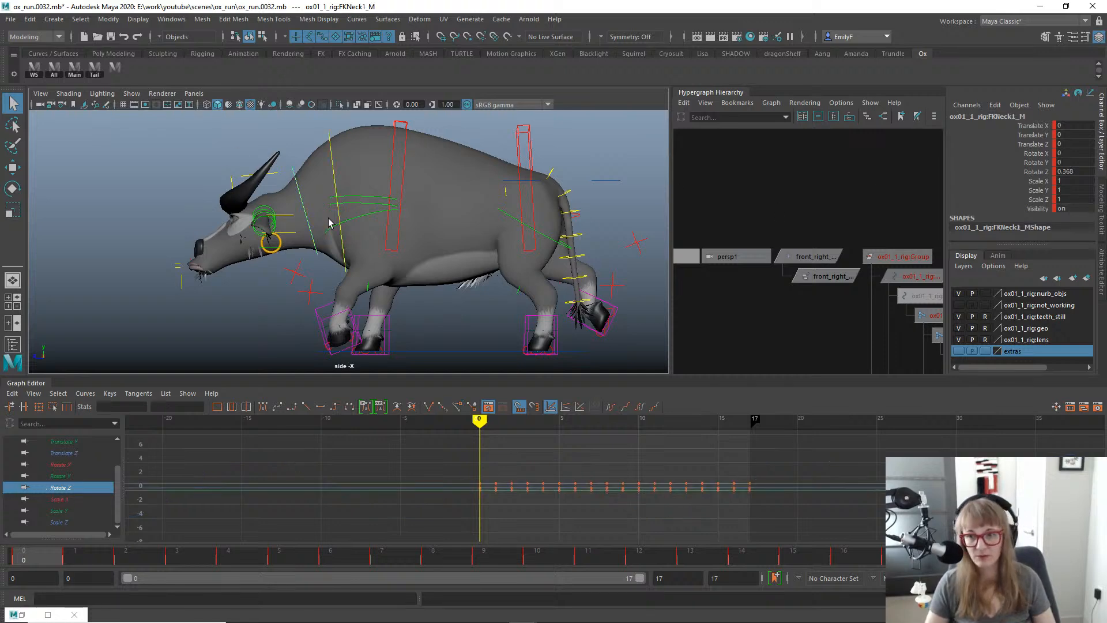
pyautogui.keyDown('alt'); pyautogui.moveTo(330, 222); pyautogui.dragTo(408, 225, button='middle'); pyautogui.keyUp('alt')
pyautogui.press('e')
pyautogui.moveTo(323, 304)
pyautogui.mouseDown()
pyautogui.moveTo(358, 302)
pyautogui.moveTo(329, 299)
pyautogui.mouseUp()
pyautogui.hotkey('ctrl', 'z')
pyautogui.press('q')
# Switch to the perspective view and try to rotate the FKHead_M control.
pyautogui.press('space')
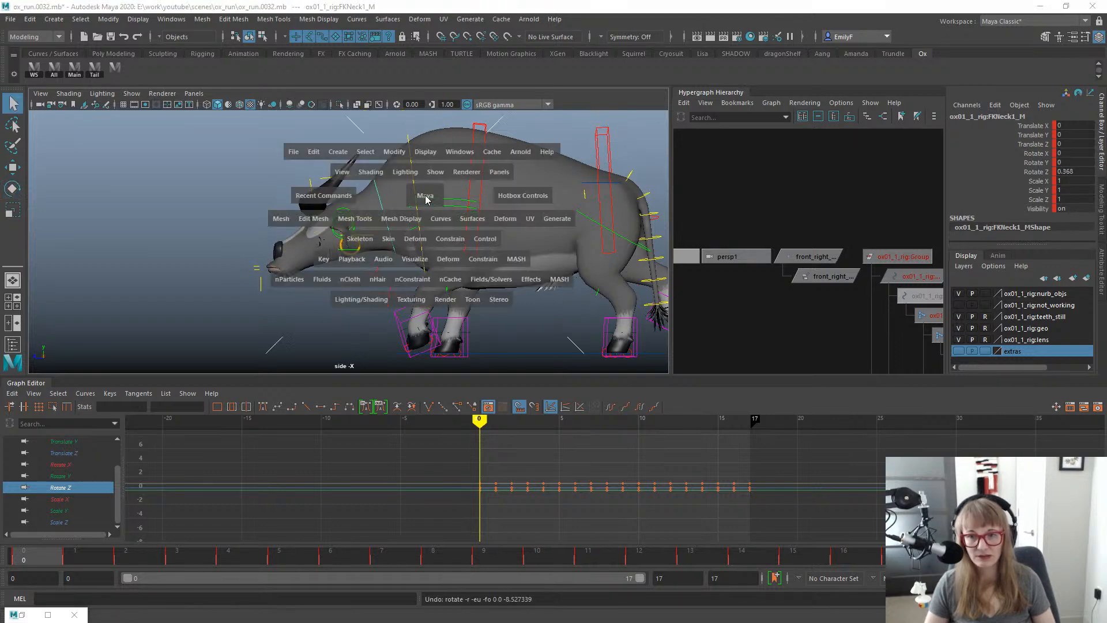
pyautogui.moveTo(425, 197); pyautogui.dragTo(420, 165)
pyautogui.press('f')
pyautogui.keyDown('alt'); pyautogui.moveTo(369, 177); pyautogui.dragTo(234, 165, button='right'); pyautogui.keyUp('alt')
pyautogui.keyDown('alt'); pyautogui.moveTo(234, 165); pyautogui.dragTo(258, 173); pyautogui.keyUp('alt')
pyautogui.click(310, 222)
pyautogui.press('e')
pyautogui.hotkey('ctrl', 'z')
pyautogui.press('q')
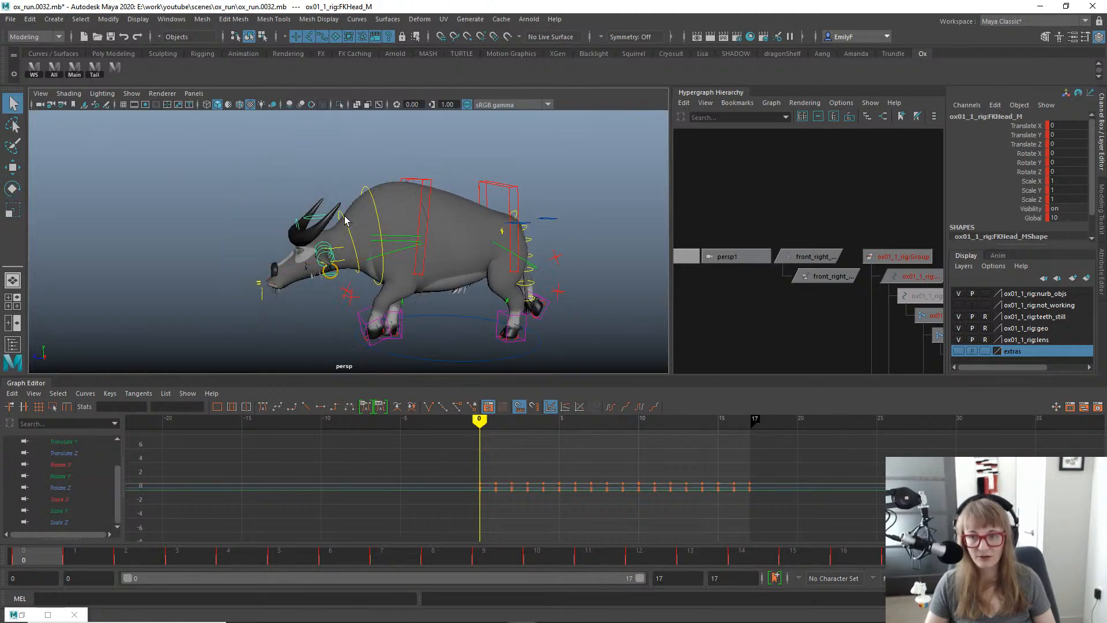
# Try rotating the FKNeck1_M control in Z and moving it upward at frame 3.
pyautogui.click(346, 217)
pyautogui.press('e')
pyautogui.keyDown('alt'); pyautogui.moveTo(347, 231); pyautogui.dragTo(403, 288); pyautogui.keyUp('alt')
pyautogui.press('space')
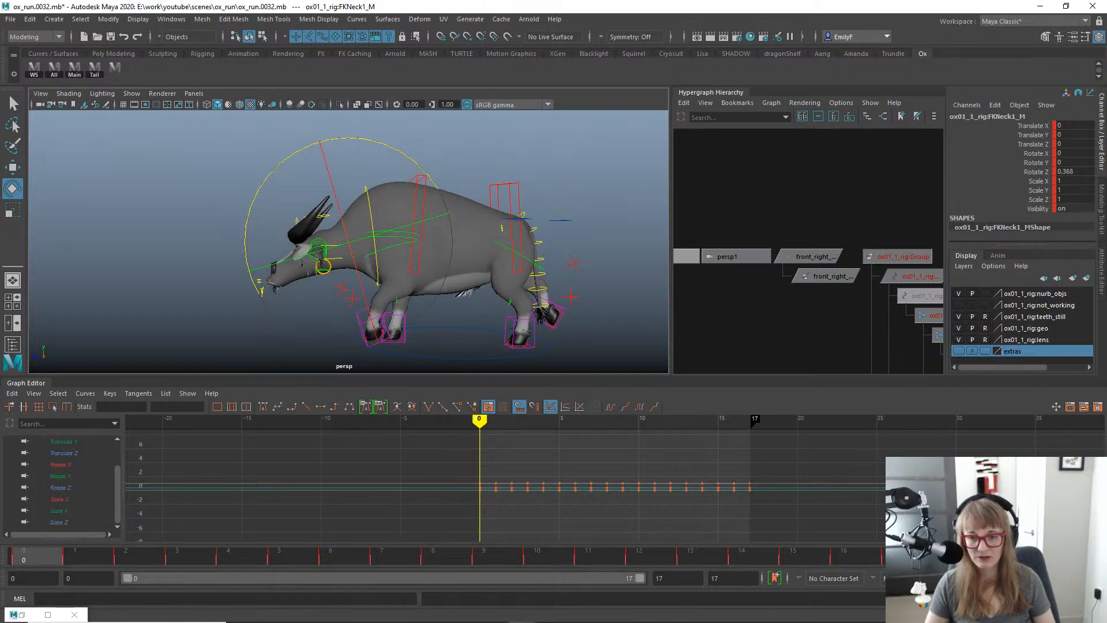
pyautogui.moveTo(138, 557); pyautogui.dragTo(191, 459)
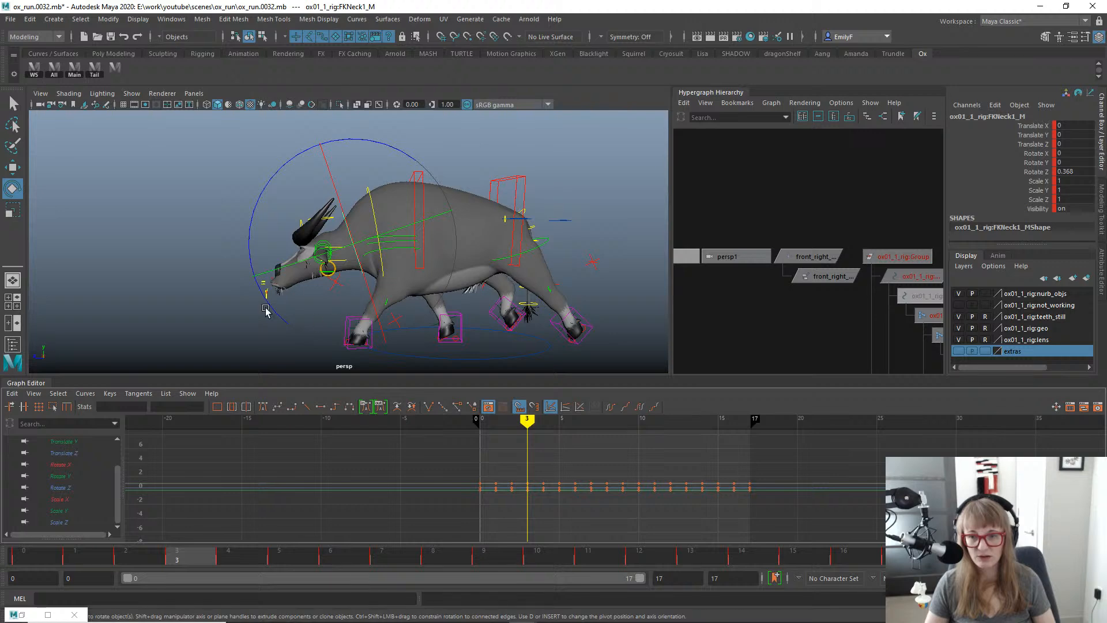
pyautogui.moveTo(265, 310); pyautogui.dragTo(270, 294)
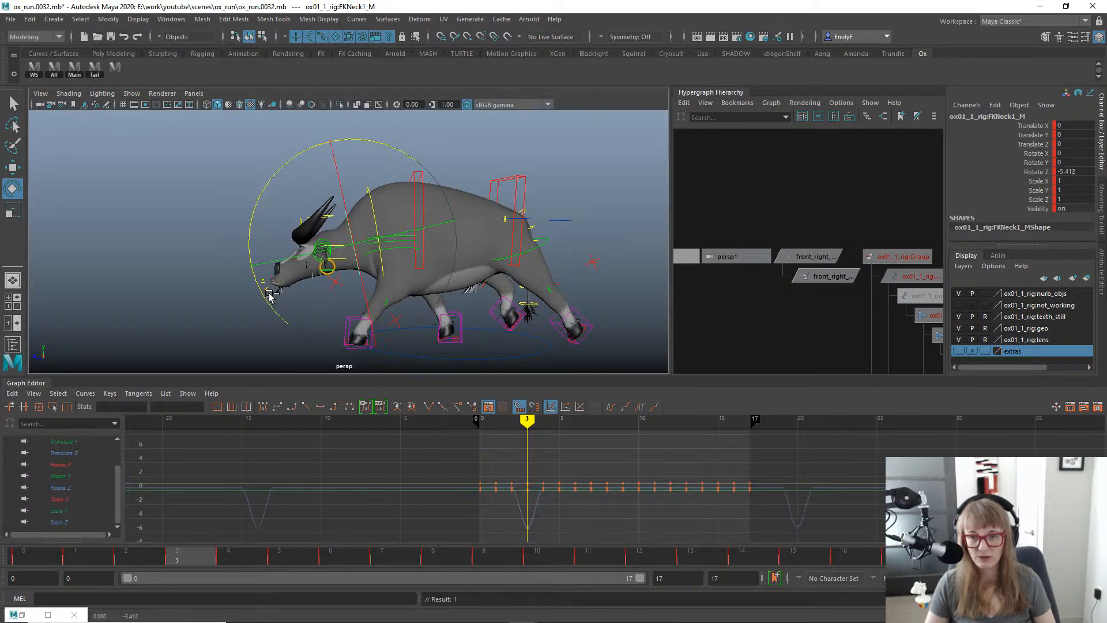
pyautogui.hotkey('ctrl', 'z')
pyautogui.press('w')
pyautogui.moveTo(349, 182); pyautogui.dragTo(348, 185)
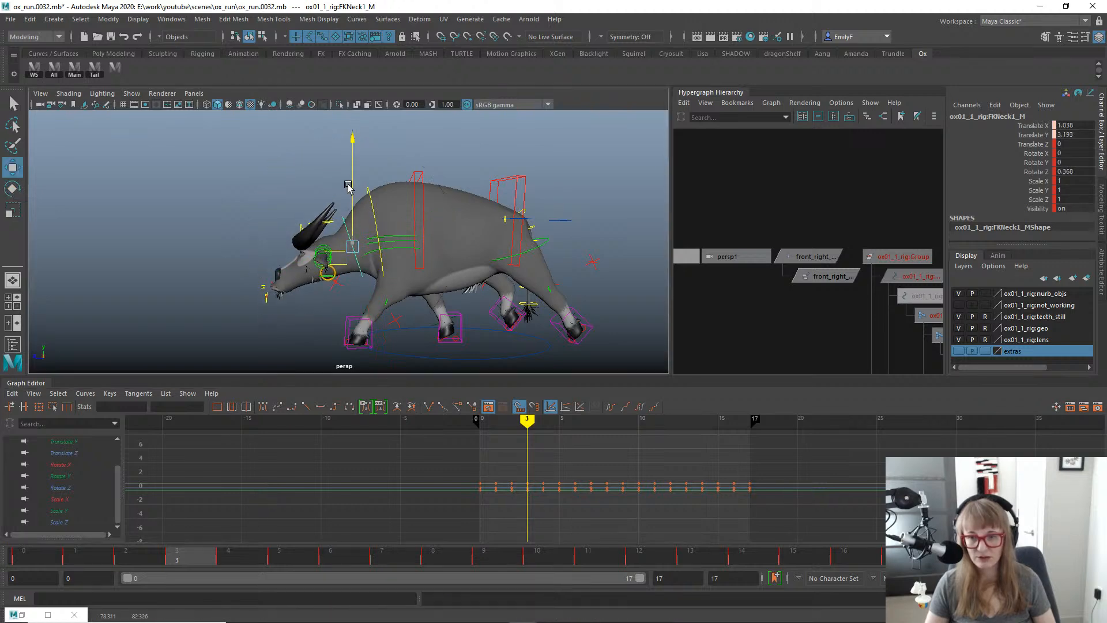
pyautogui.hotkey('ctrl', 'z')
# Scrub the run cycle between frames 12 and 1 and play it with the FKHead_M control selected.
pyautogui.moveTo(83, 564); pyautogui.dragTo(651, 528)
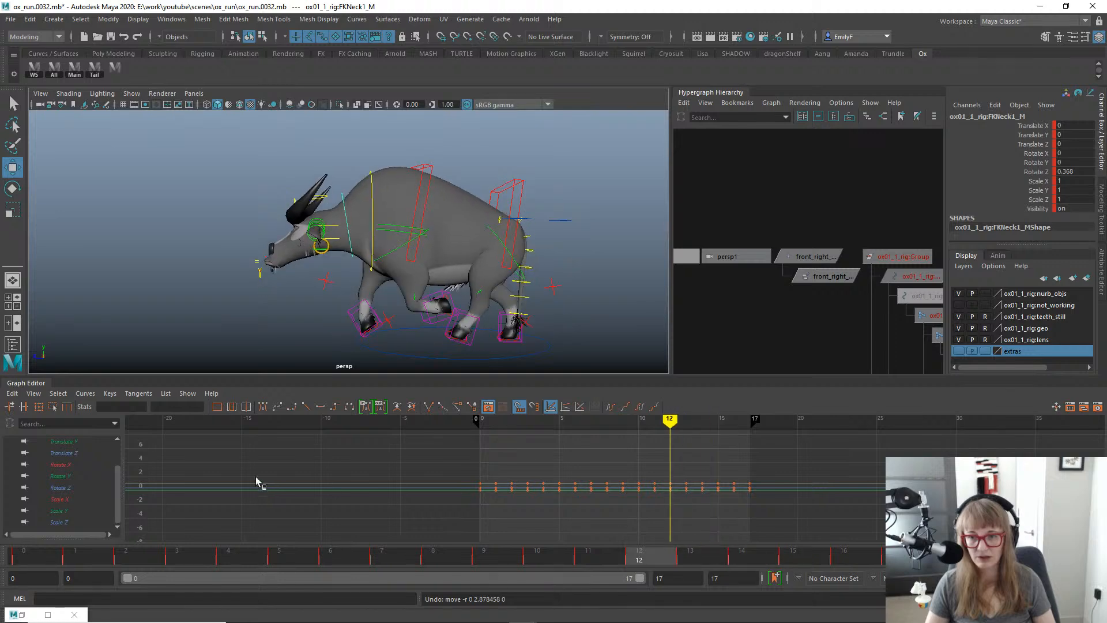
pyautogui.moveTo(190, 558); pyautogui.dragTo(75, 558)
pyautogui.press('q')
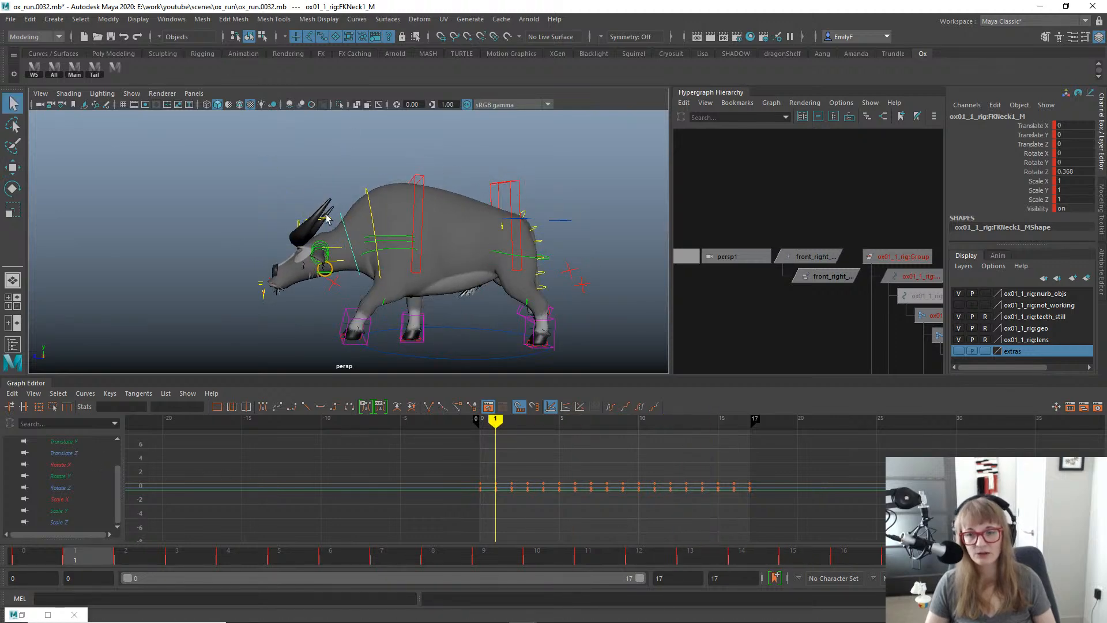
pyautogui.click(326, 217)
pyautogui.click(29, 559)
pyautogui.hotkey('alt', 'v')
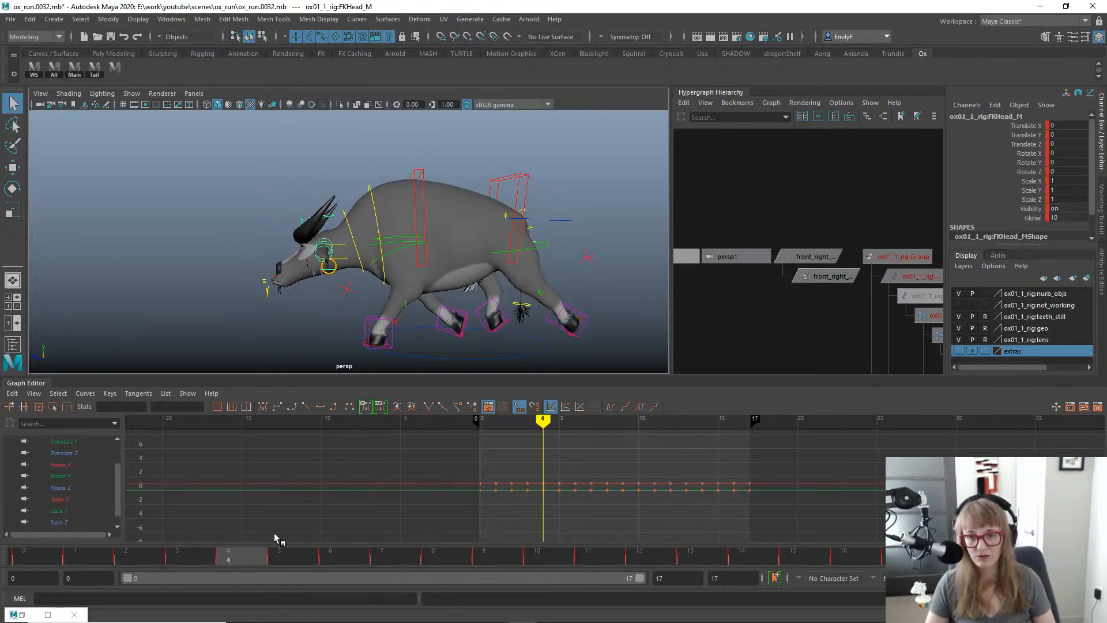
# Return to the side view and isolate the FKHead_M control's Rotate Z curve in the Graph Editor.
pyautogui.press('space')
pyautogui.moveTo(454, 222); pyautogui.dragTo(438, 246)
pyautogui.press('w')
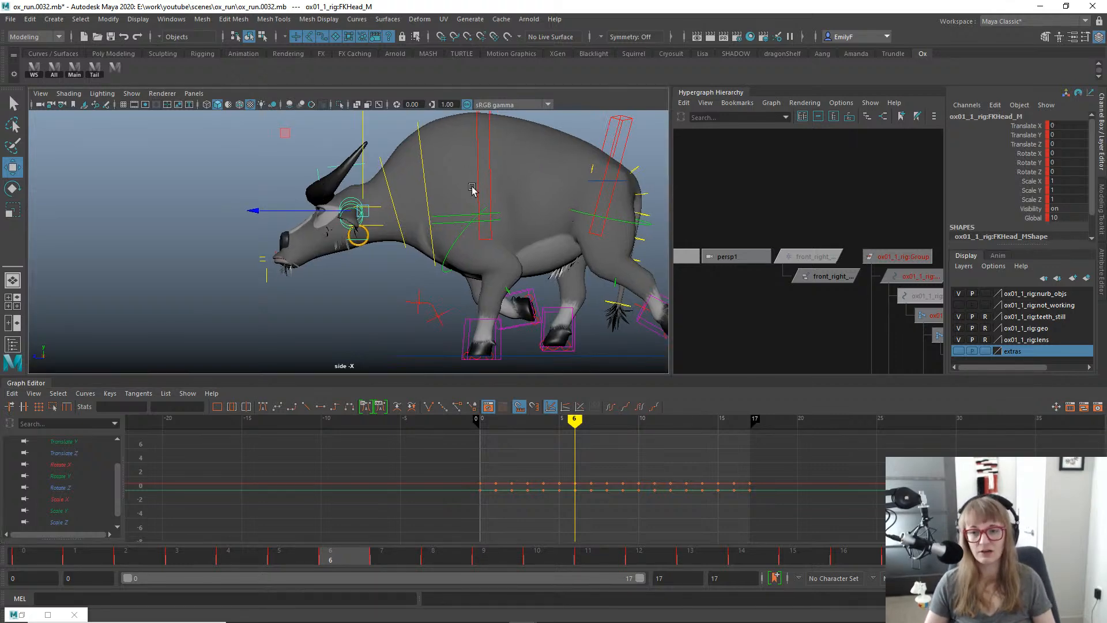
pyautogui.scroll(3, 440, 217)
pyautogui.press('e')
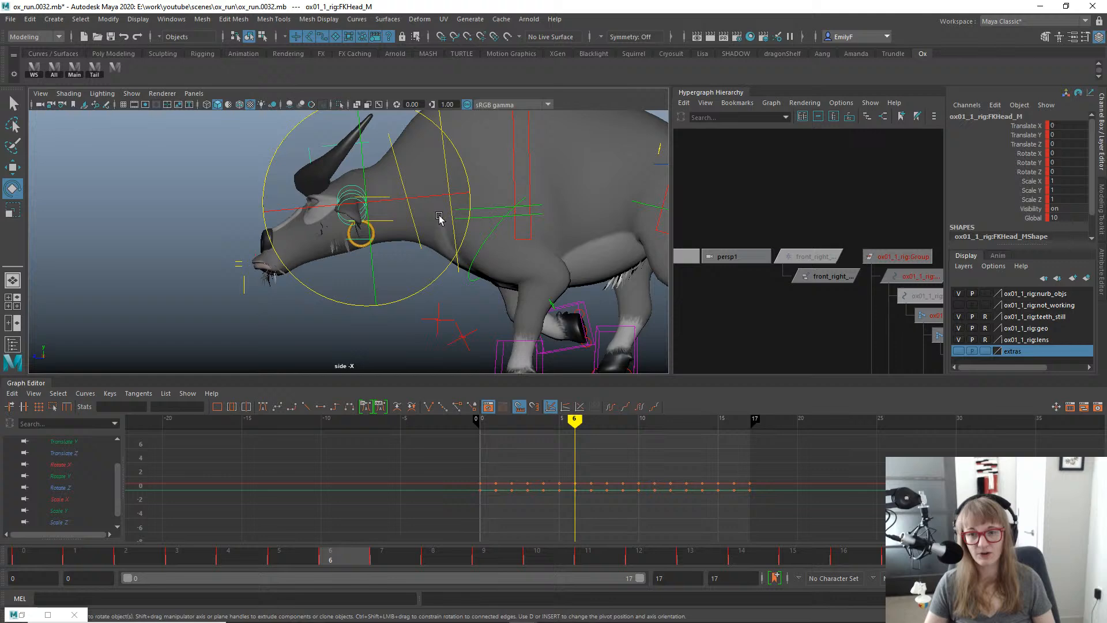
pyautogui.click(67, 487)
pyautogui.keyDown('alt'); pyautogui.moveTo(624, 483); pyautogui.dragTo(584, 442, button='right'); pyautogui.keyUp('alt')
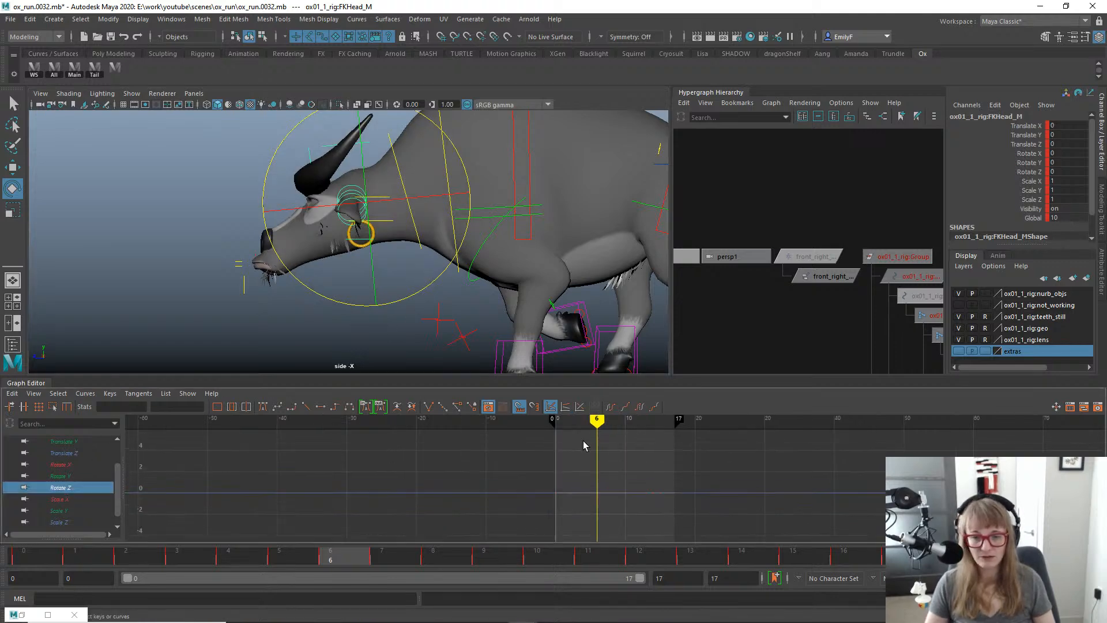
# Try to move the FKHead_M control vertically at frame 6.
pyautogui.press('w')
pyautogui.moveTo(369, 157)
pyautogui.mouseDown(button='middle')
pyautogui.moveTo(370, 114)
pyautogui.moveTo(364, 168)
pyautogui.mouseUp(button='middle')
pyautogui.hotkey('ctrl', 'z')
pyautogui.hotkey('ctrl', 'z')
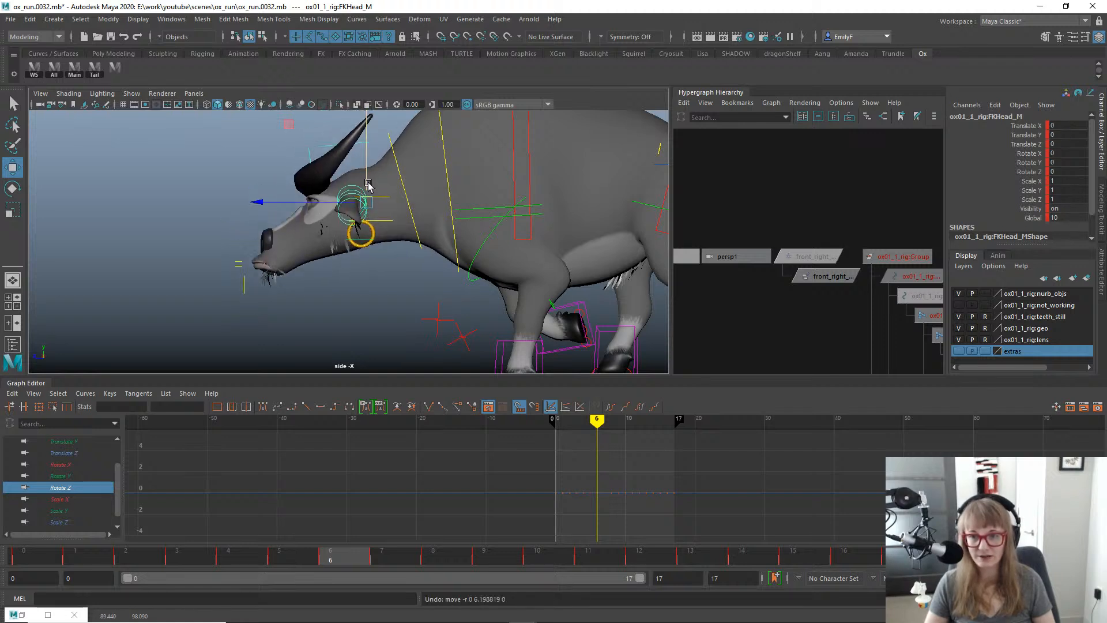
# Try moving the FKHead_M control vertically and rotating it about 1.5 in Z at frame 6.
pyautogui.moveTo(362, 163); pyautogui.dragTo(357, 176, button='middle')
pyautogui.hotkey('ctrl', 'z')
pyautogui.press('e')
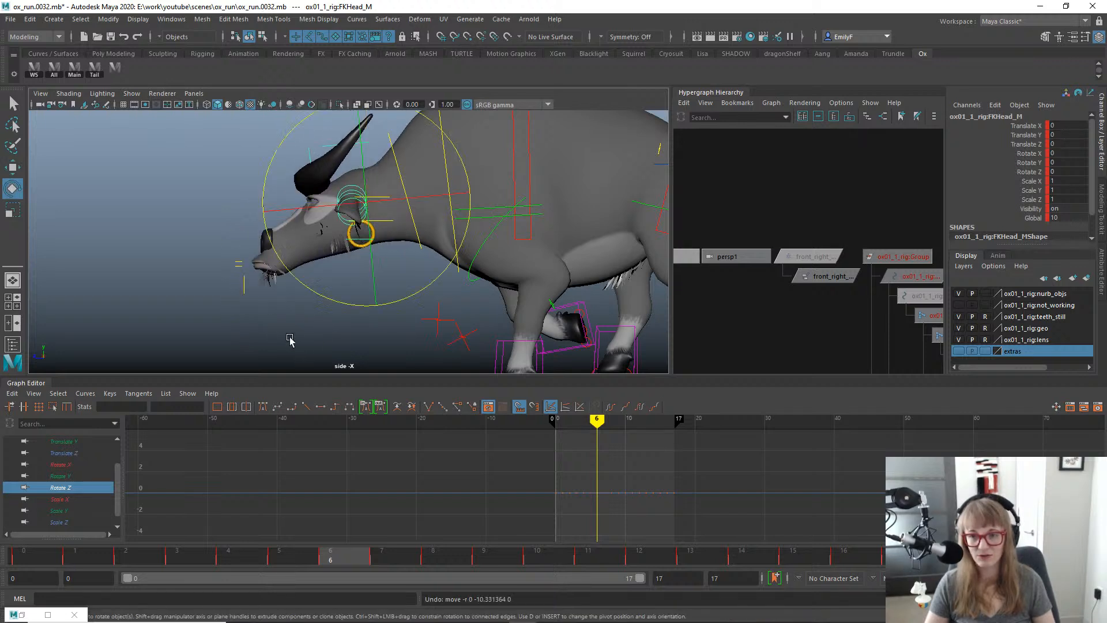
pyautogui.moveTo(322, 289); pyautogui.dragTo(328, 309)
pyautogui.hotkey('ctrl', 'z')
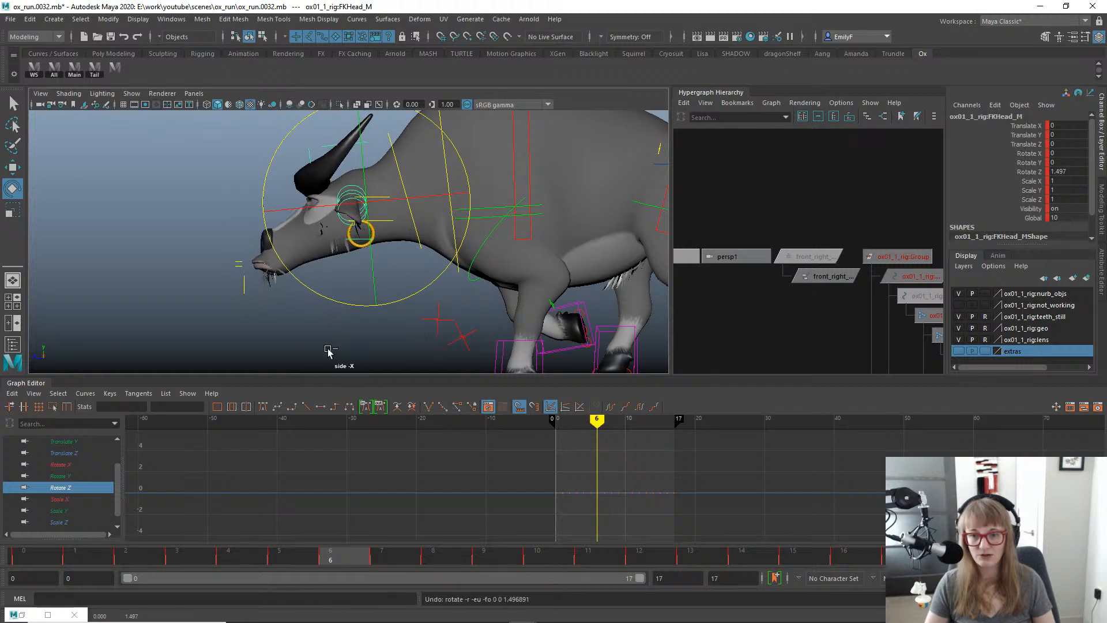
pyautogui.press('q')
pyautogui.keyDown('alt'); pyautogui.moveTo(498, 269); pyautogui.dragTo(424, 276, button='middle'); pyautogui.keyUp('alt')
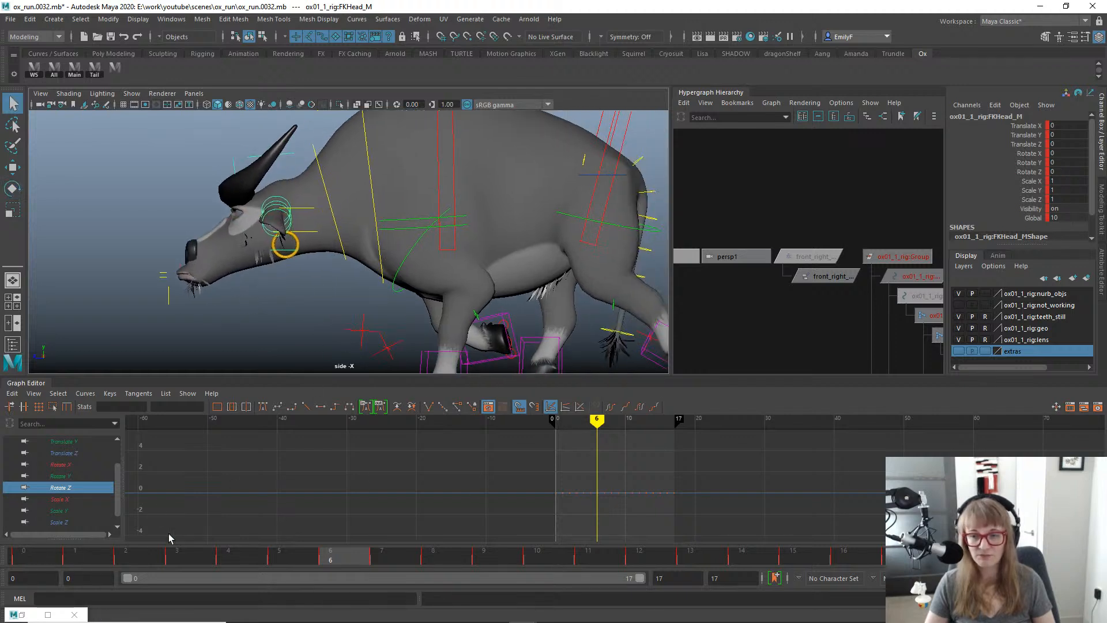
pyautogui.click(369, 174)
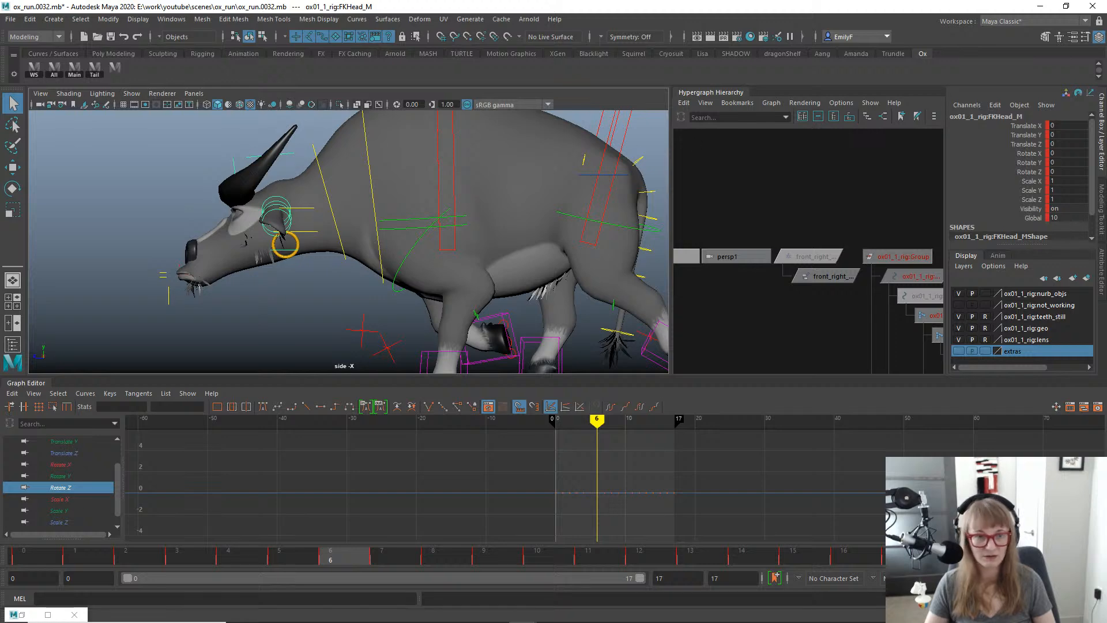
# Try deleting only the FKHead_M control's translate and rotate keys and view the pose at frame 0.
pyautogui.moveTo(1014, 129); pyautogui.dragTo(1012, 172)
pyautogui.rightClick(1009, 171)
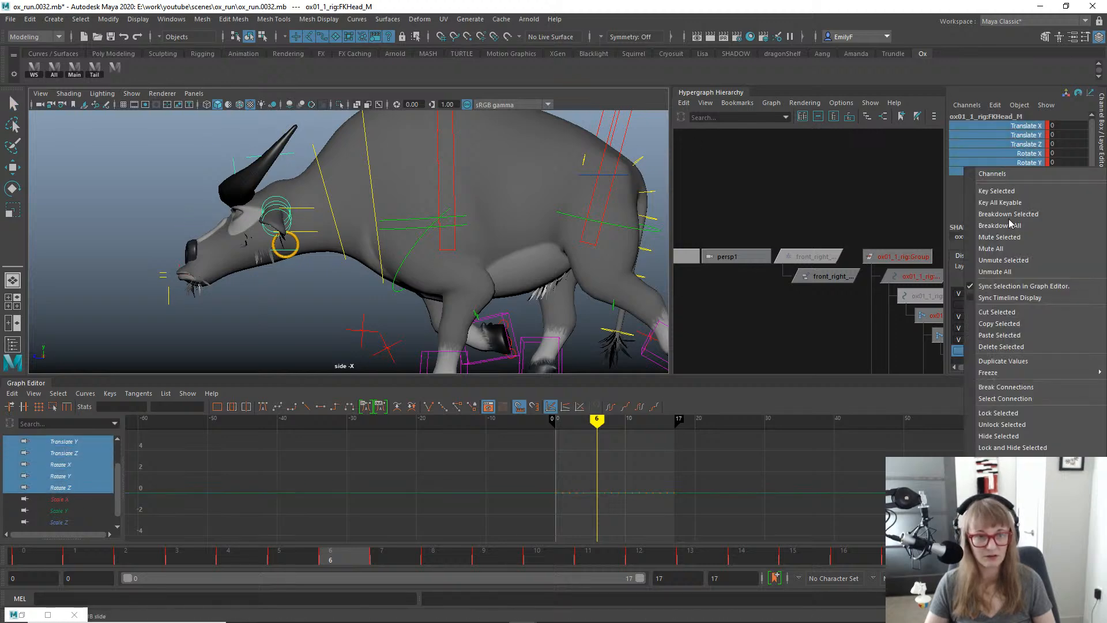
pyautogui.click(1003, 347)
pyautogui.click(36, 568)
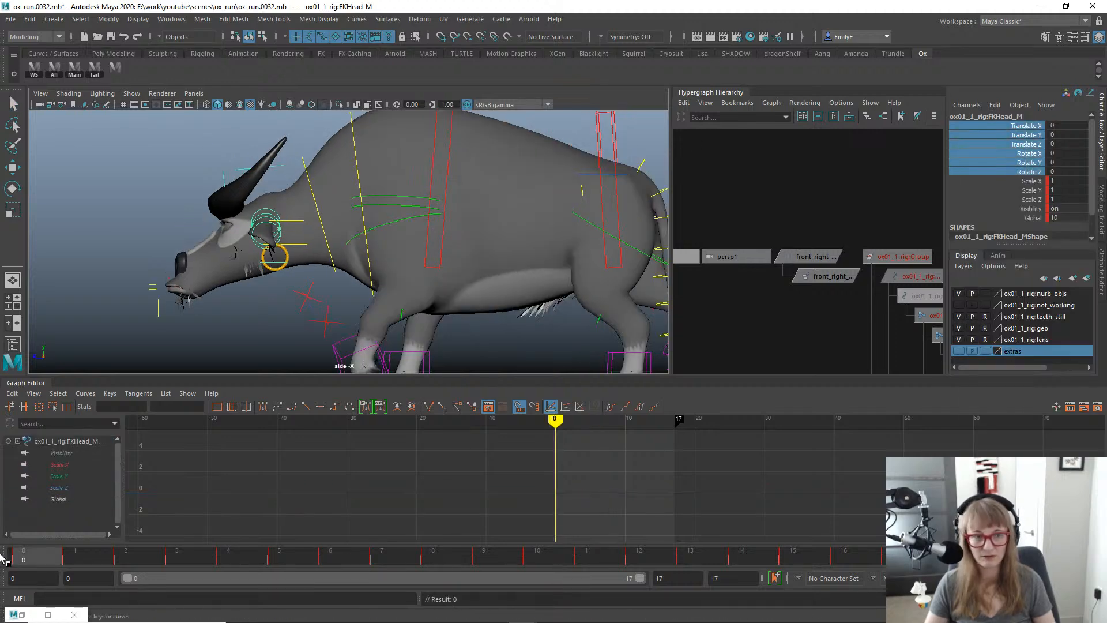
pyautogui.hotkey('ctrl', 'z')
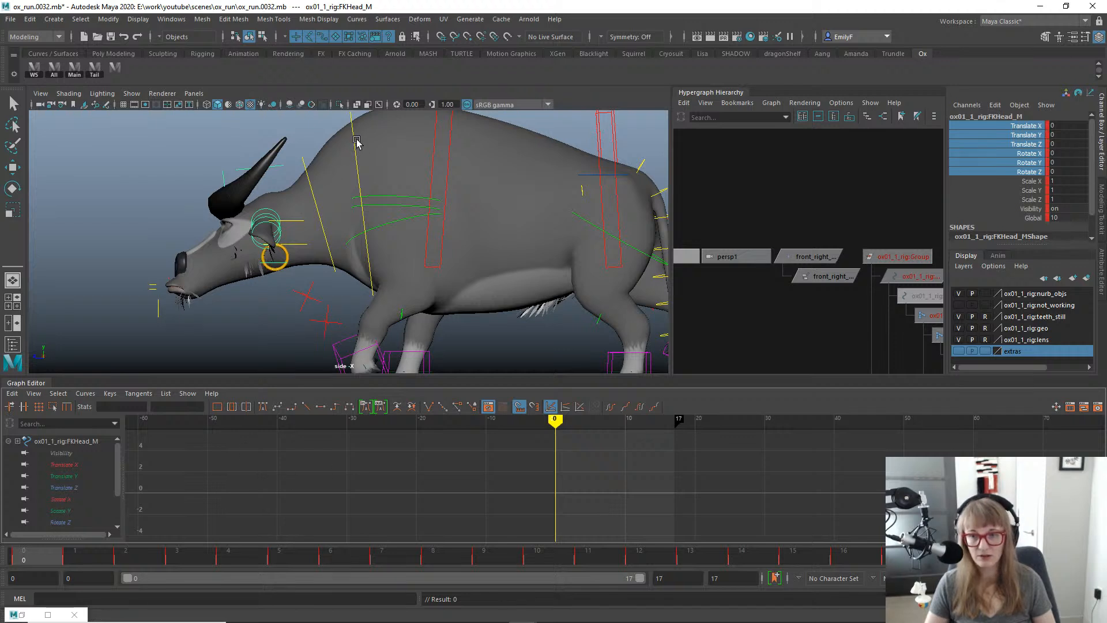
# Delete the keys on all FKHead_M channels from Translate X to Global and key the control afresh at frame 0.
pyautogui.click(1014, 125)
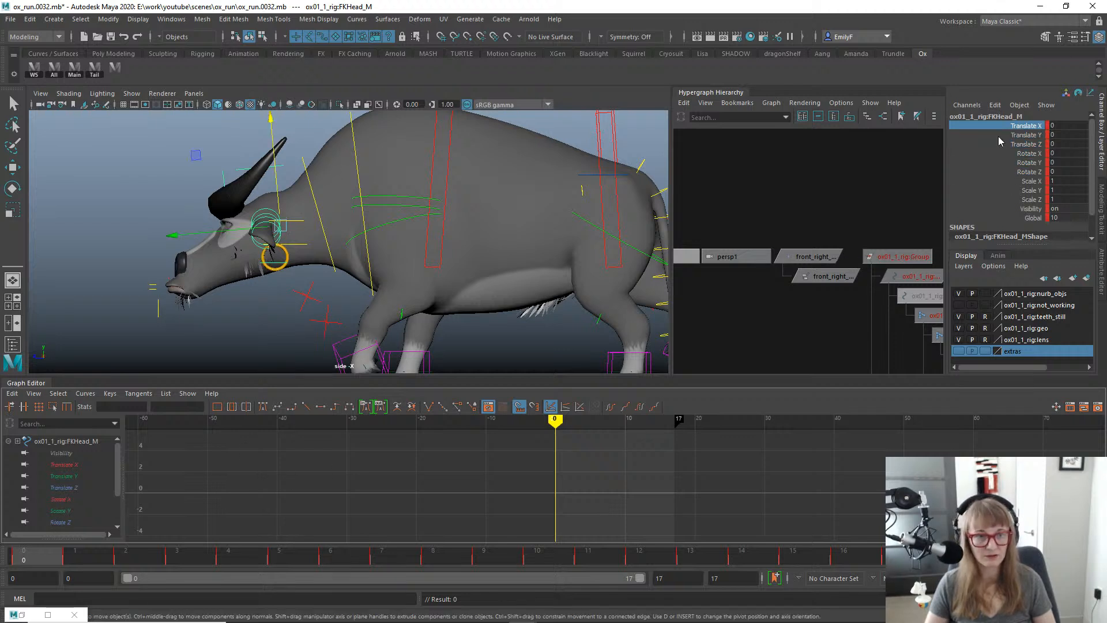
pyautogui.keyDown('shift'); pyautogui.click(1015, 218); pyautogui.keyUp('shift')
pyautogui.rightClick(1010, 199)
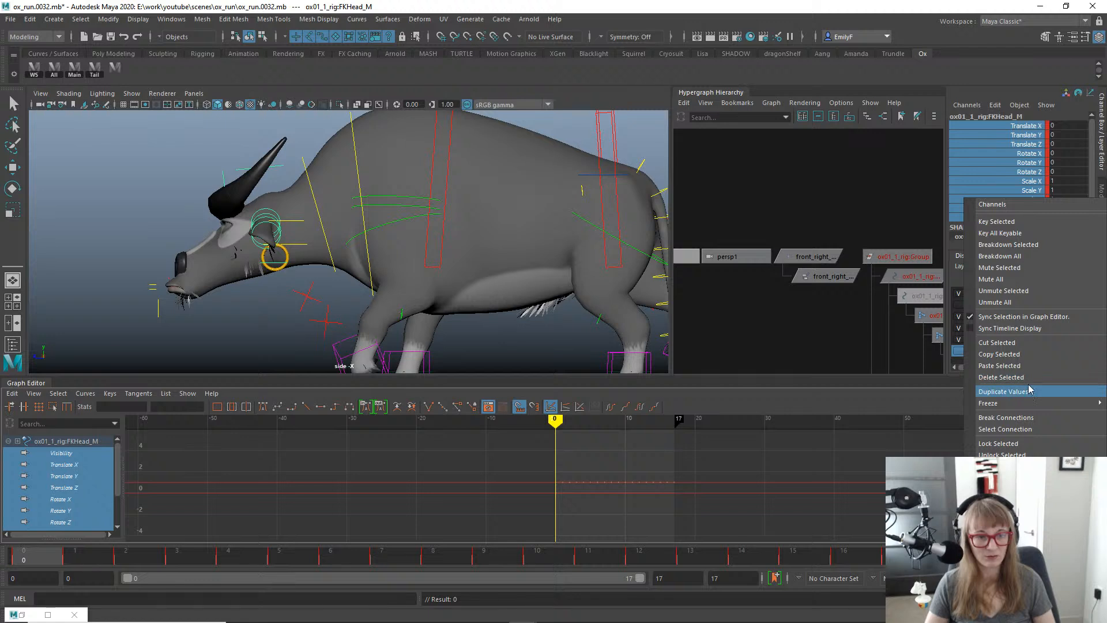
pyautogui.click(1032, 384)
pyautogui.press('s')
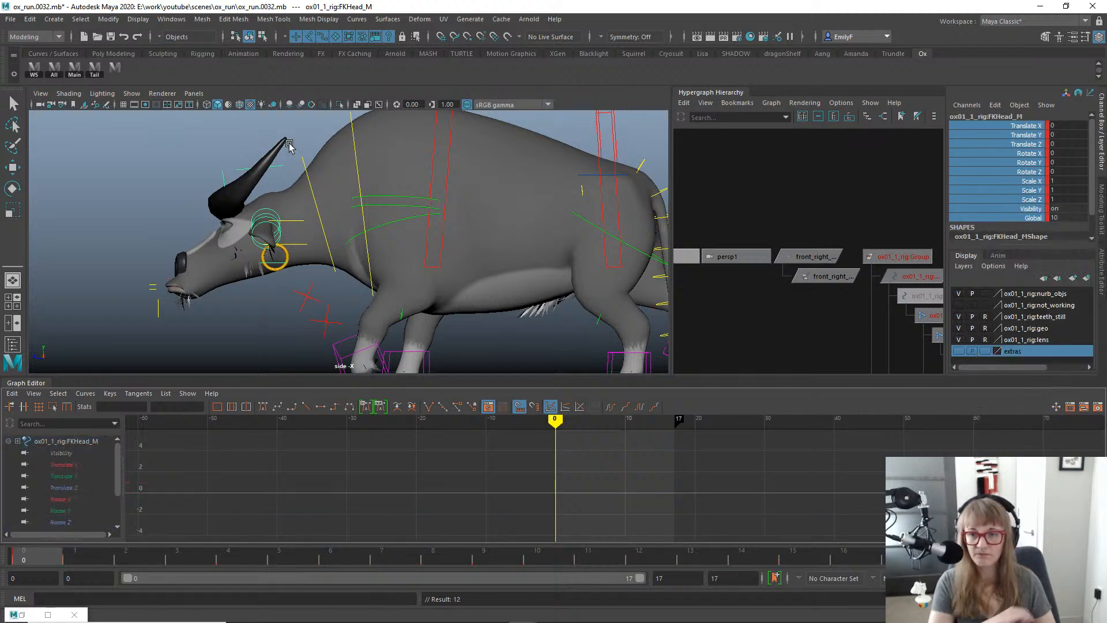
# Locate the peak of the FKNeck_M curve and key the FKHead_M control's rotation at frame 3.
pyautogui.click(265, 183)
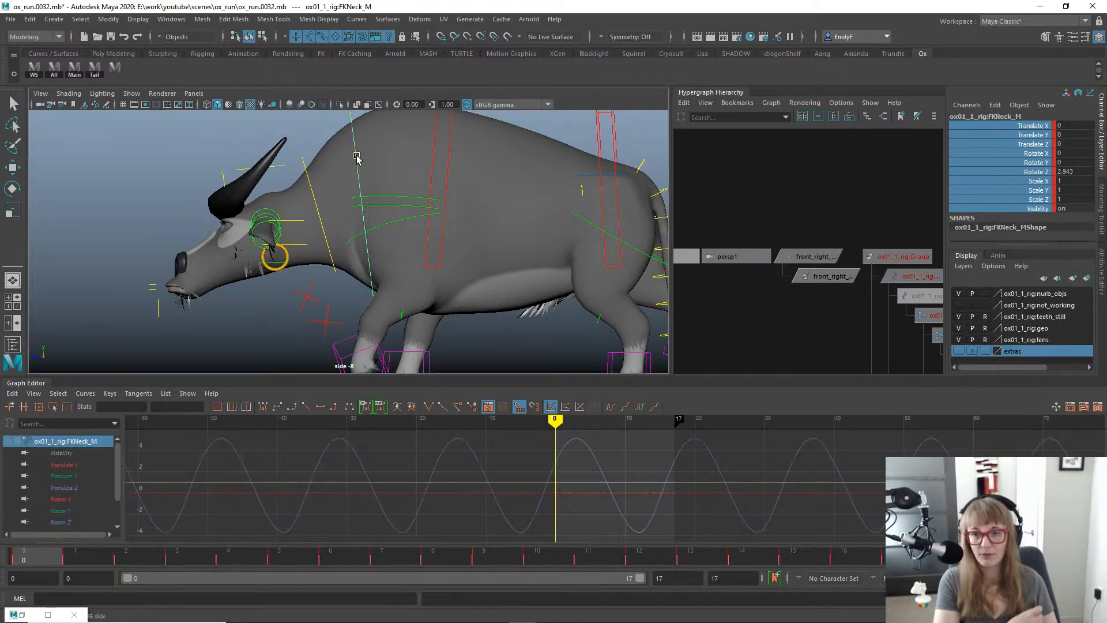
pyautogui.click(279, 166)
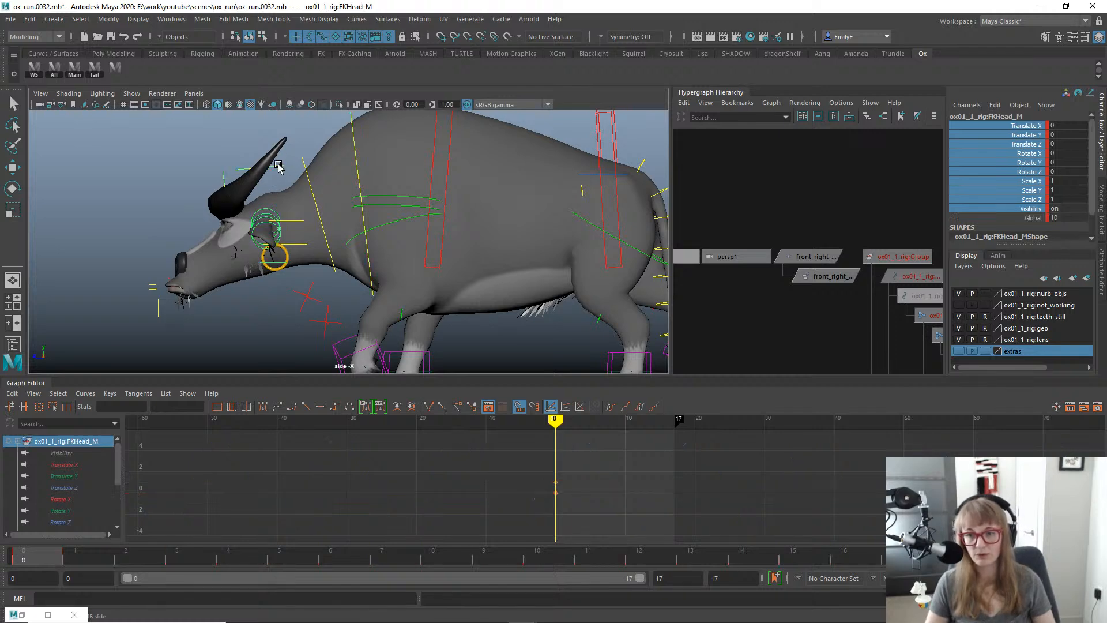
pyautogui.click(360, 171)
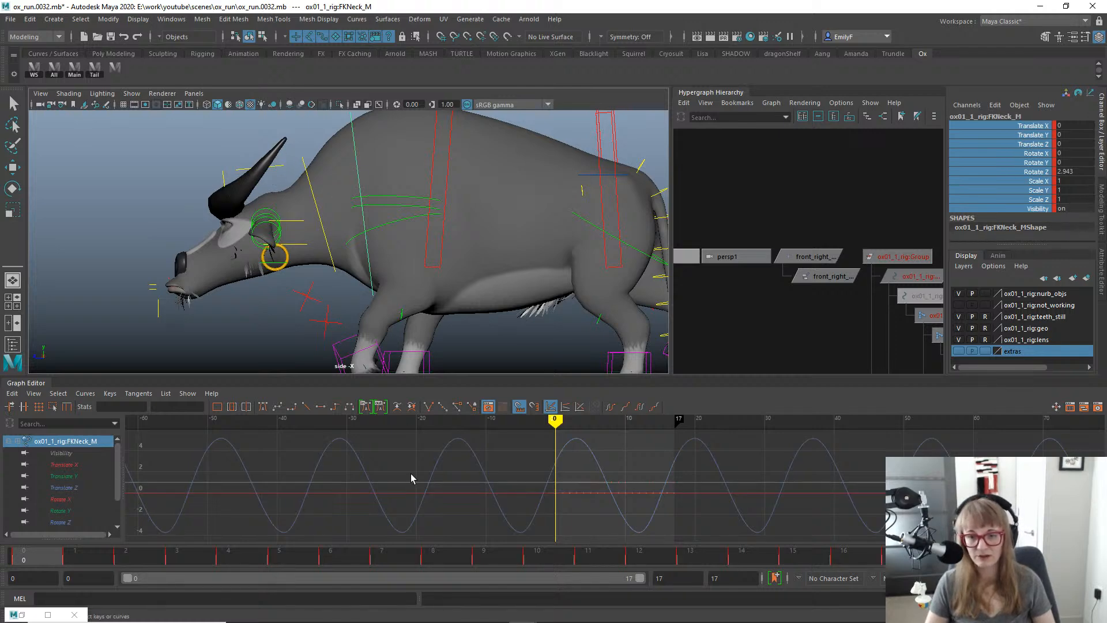
pyautogui.moveTo(177, 556)
pyautogui.mouseDown()
pyautogui.moveTo(228, 556)
pyautogui.moveTo(177, 556)
pyautogui.mouseUp()
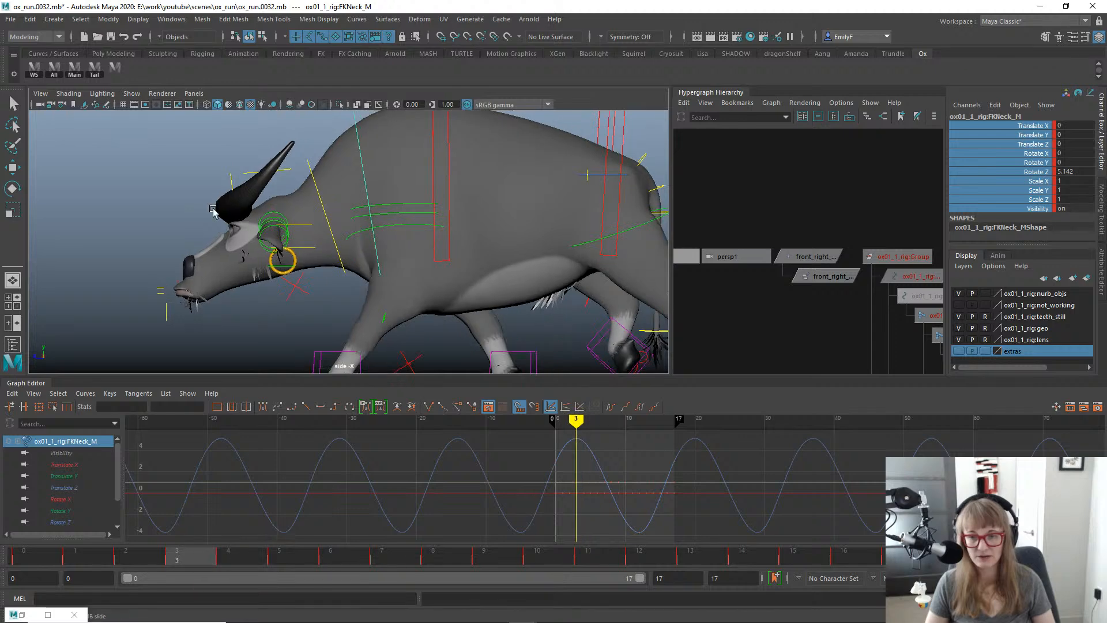
pyautogui.click(288, 169)
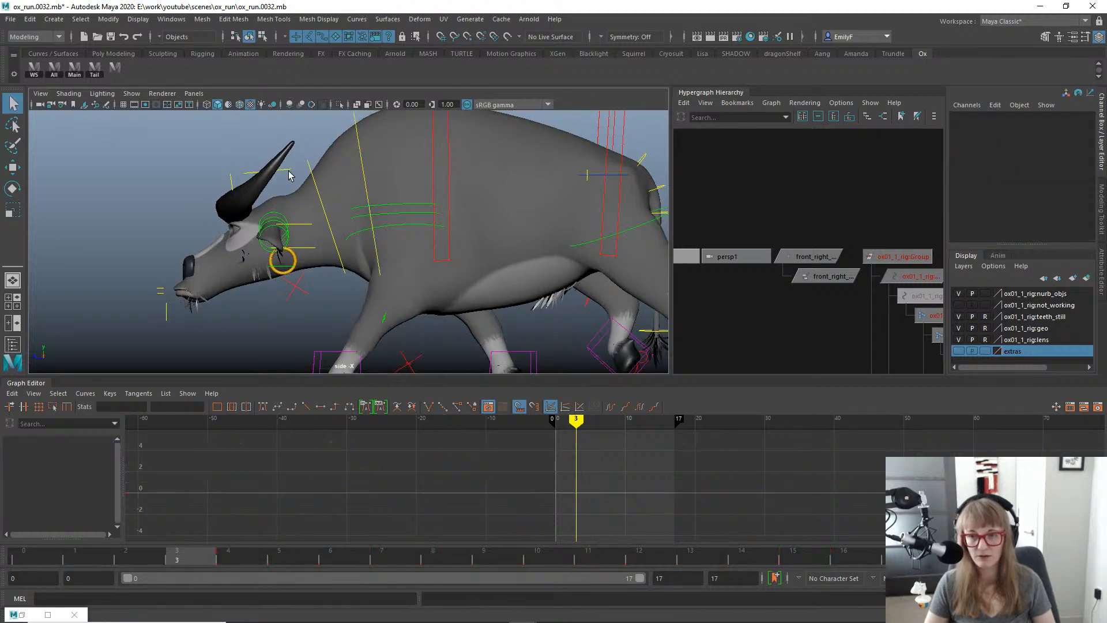
pyautogui.click(287, 172)
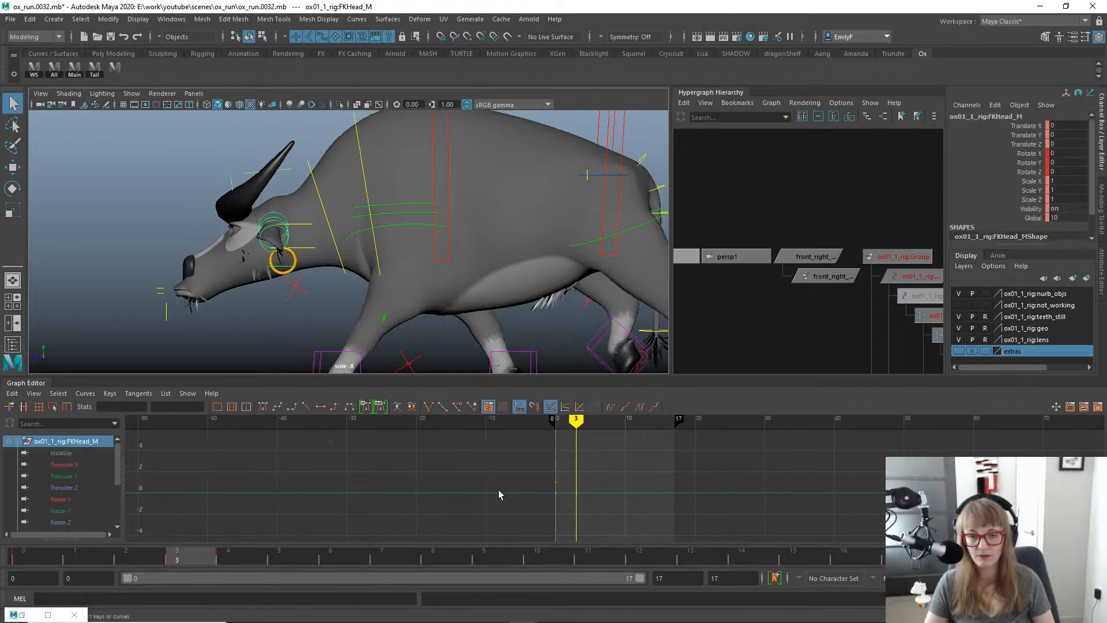
# Locate the low point of the FKNeck_M curve and key the FKHead_M control's rotation at frame 12.
pyautogui.click(358, 137)
pyautogui.click(692, 557)
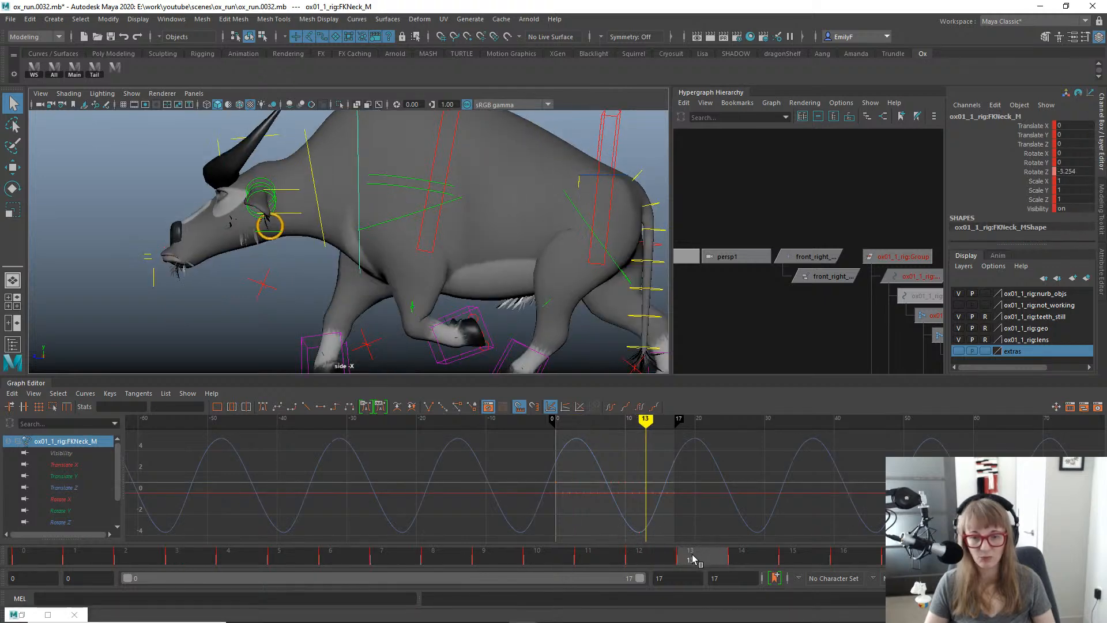
pyautogui.moveTo(692, 557); pyautogui.dragTo(663, 558)
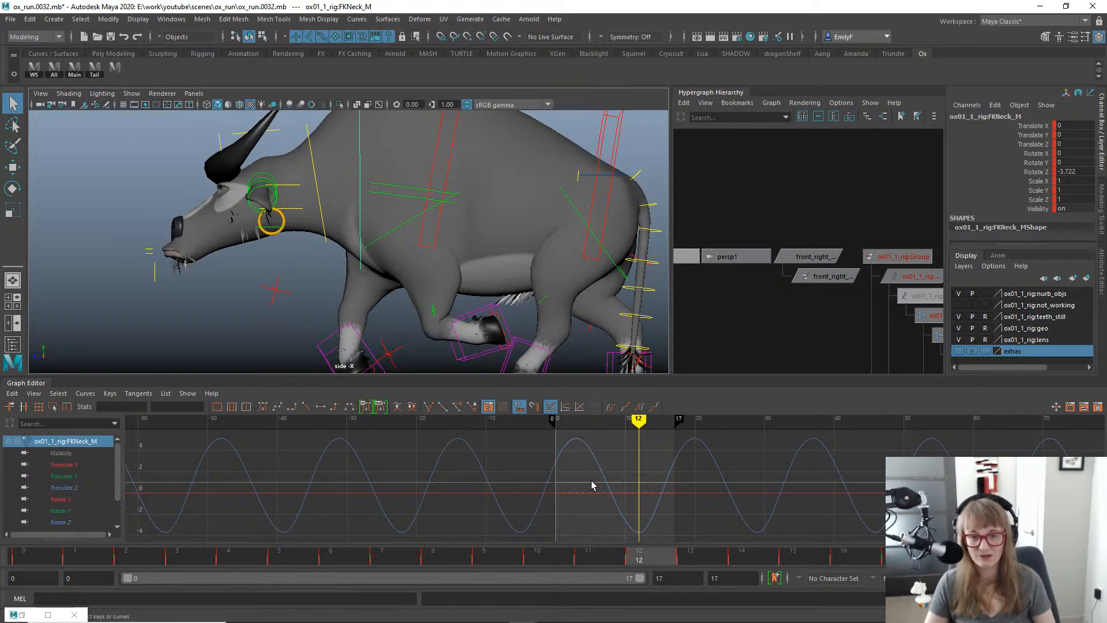
pyautogui.click(275, 149)
pyautogui.keyDown('alt'); pyautogui.moveTo(329, 262); pyautogui.dragTo(382, 223, button='middle'); pyautogui.keyUp('alt')
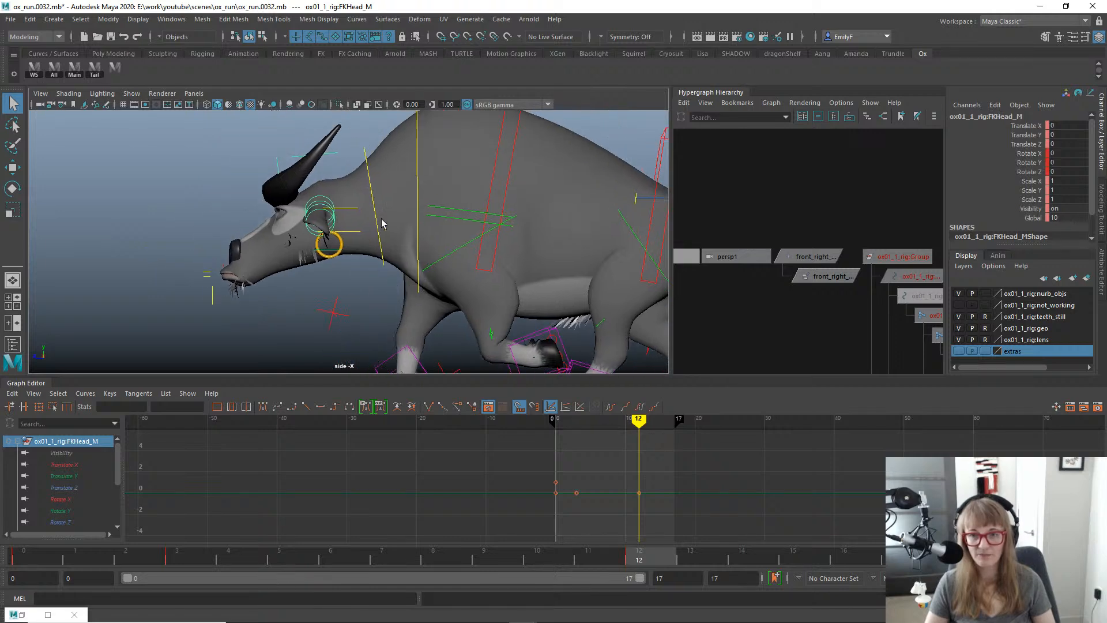
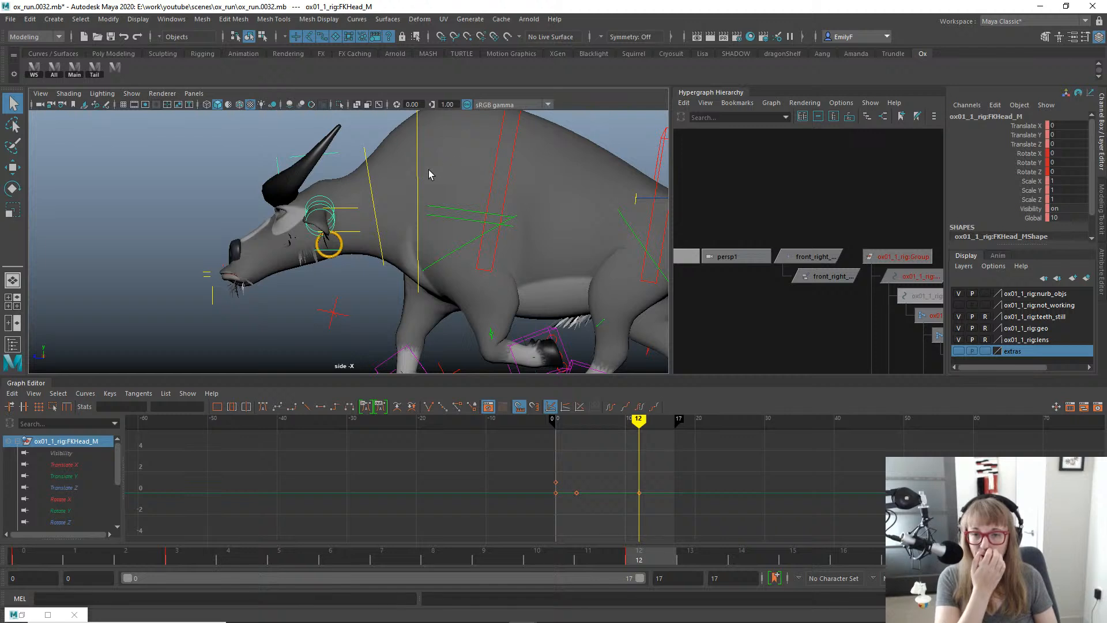
# Key the FKHead_M control's translation and rotation at frame 17, the end of the cycle.
pyautogui.click(418, 185)
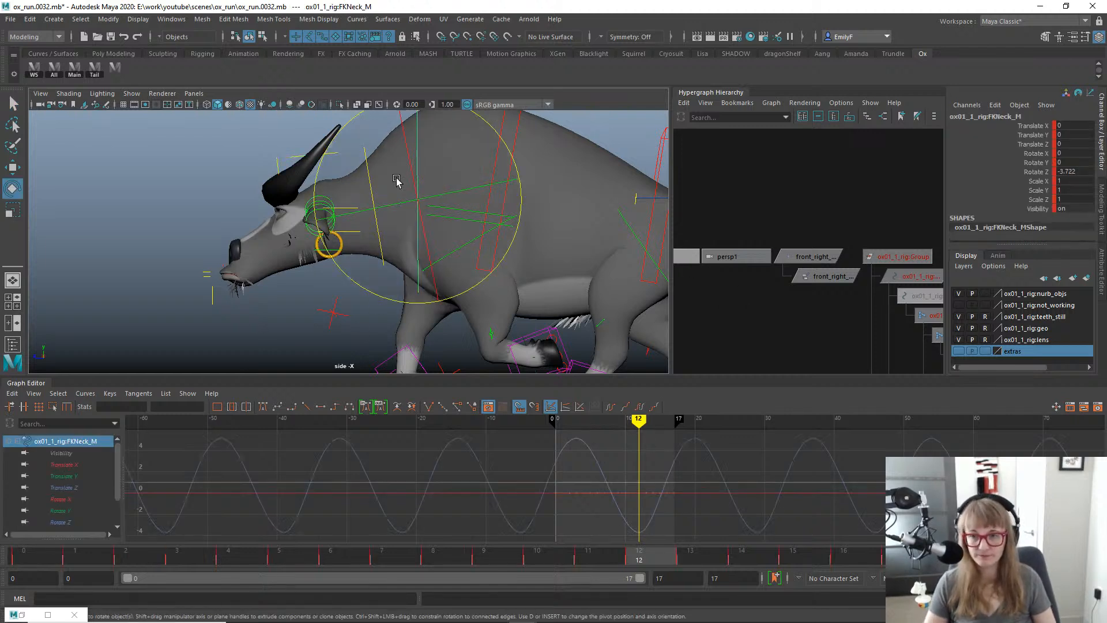
pyautogui.click(338, 158)
pyautogui.press('e')
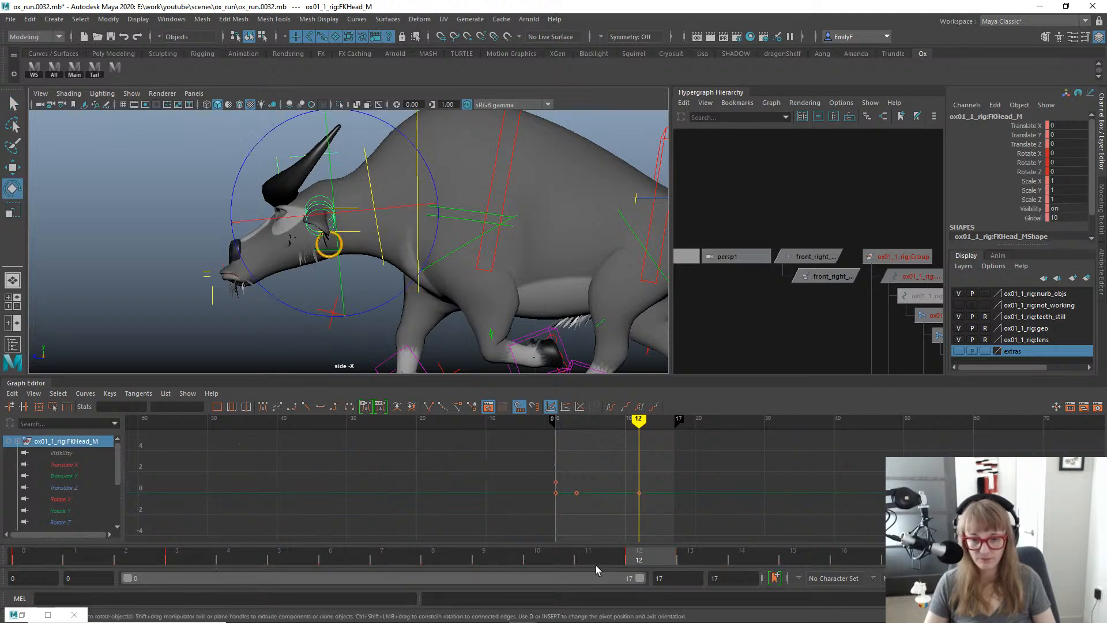
pyautogui.hotkey('alt', 'shift', 'v')
pyautogui.click(903, 557)
pyautogui.hotkey('shift', 'w')
pyautogui.hotkey('shift', 'e')
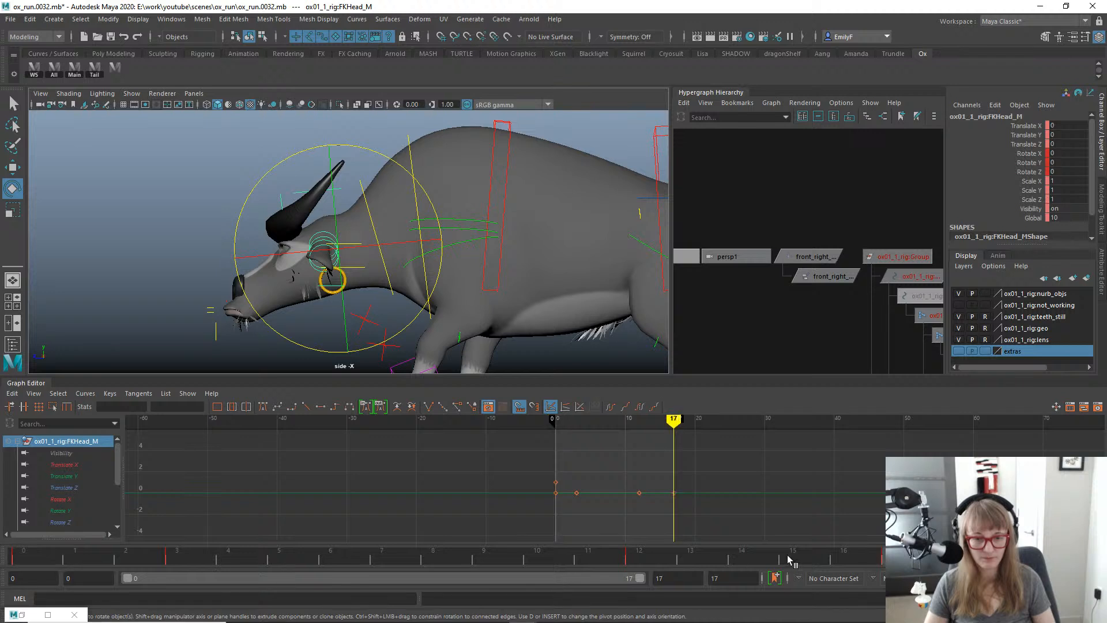
# Set pre-infinity and post-infinity of all FKHead_M curves to Cycle.
pyautogui.click(599, 501)
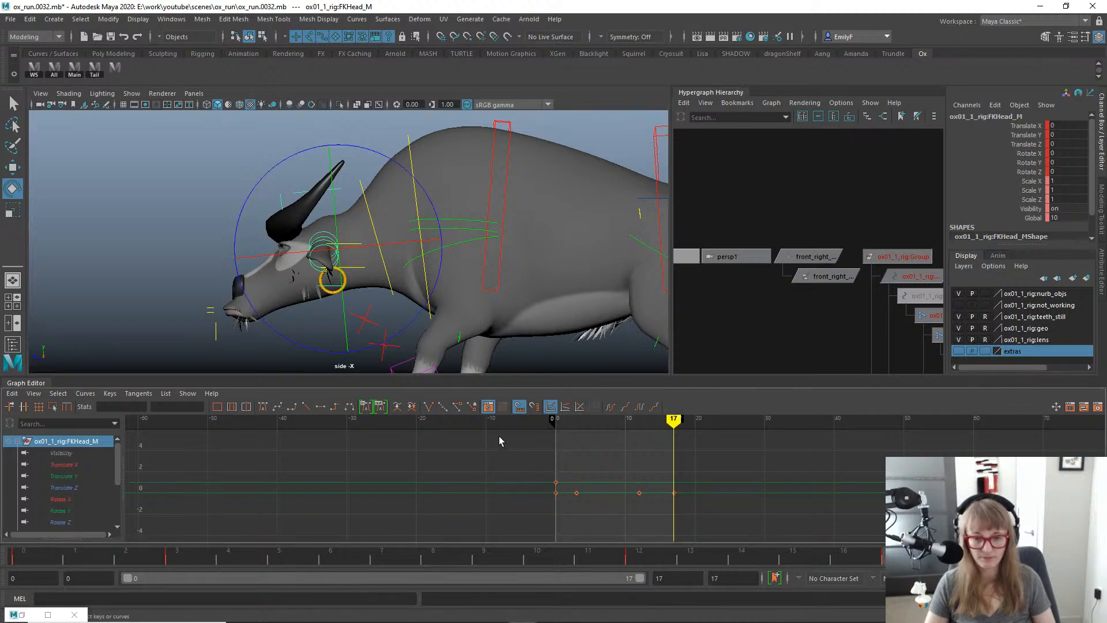
pyautogui.moveTo(501, 452); pyautogui.dragTo(857, 557)
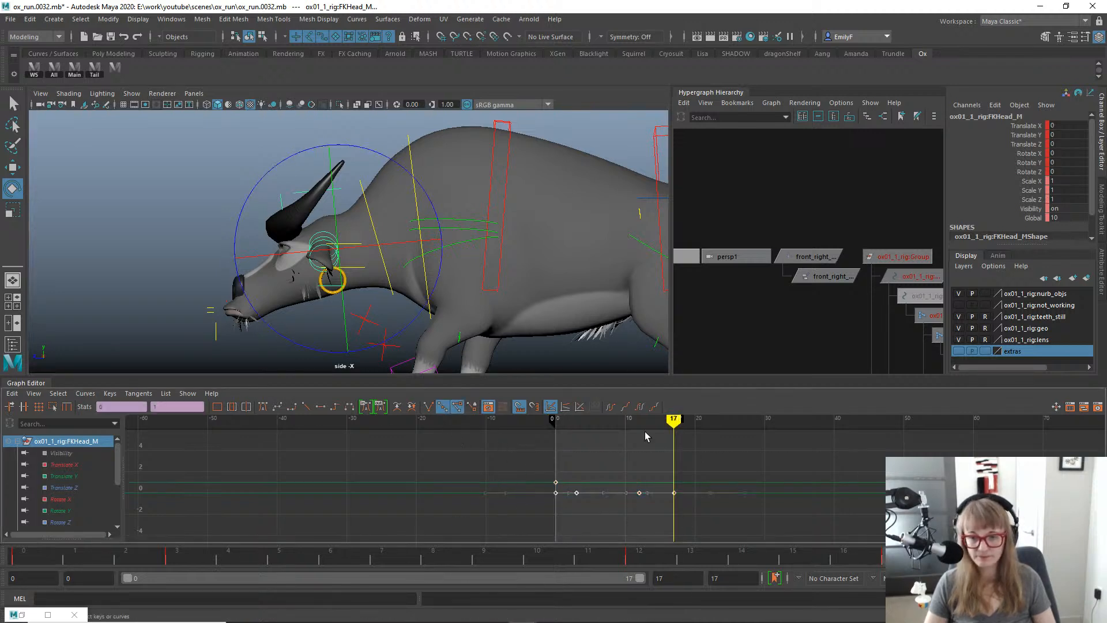
pyautogui.click(640, 407)
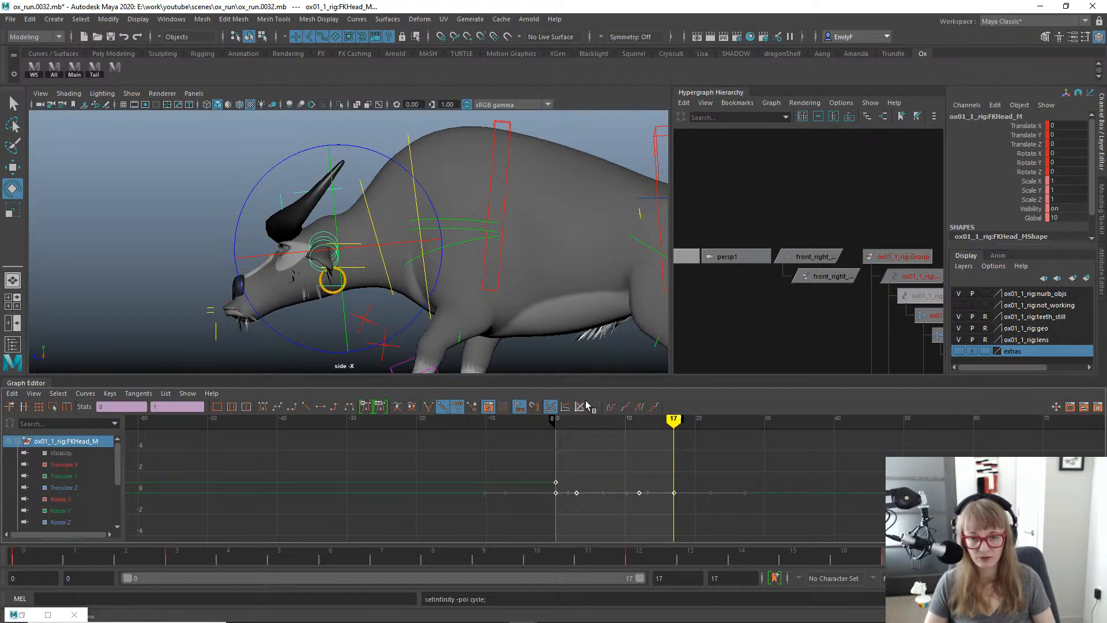
pyautogui.click(610, 407)
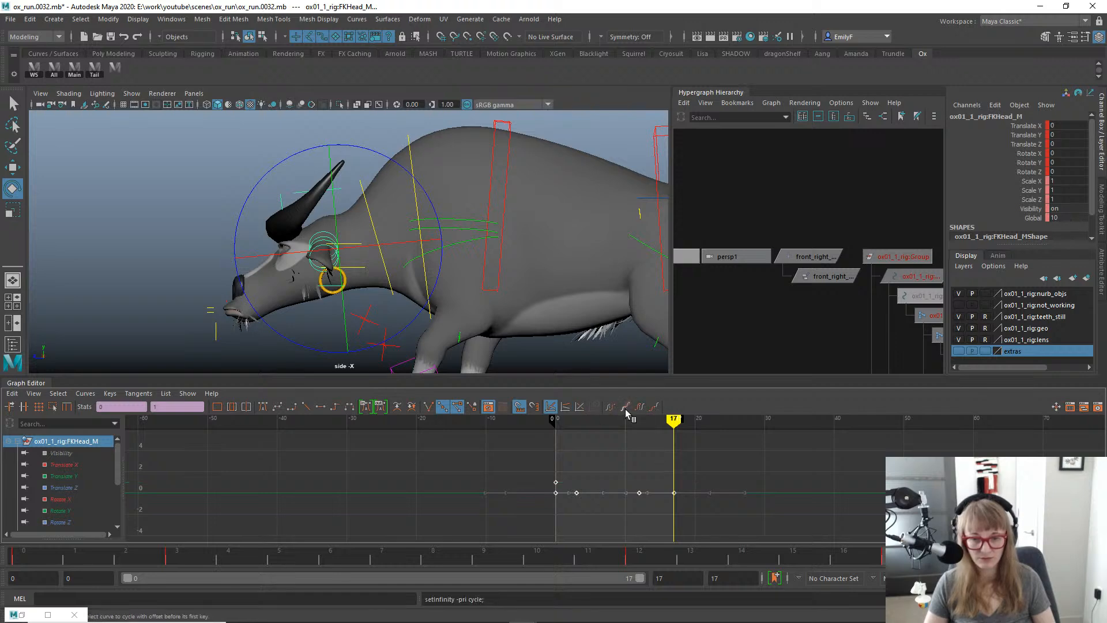
pyautogui.click(642, 409)
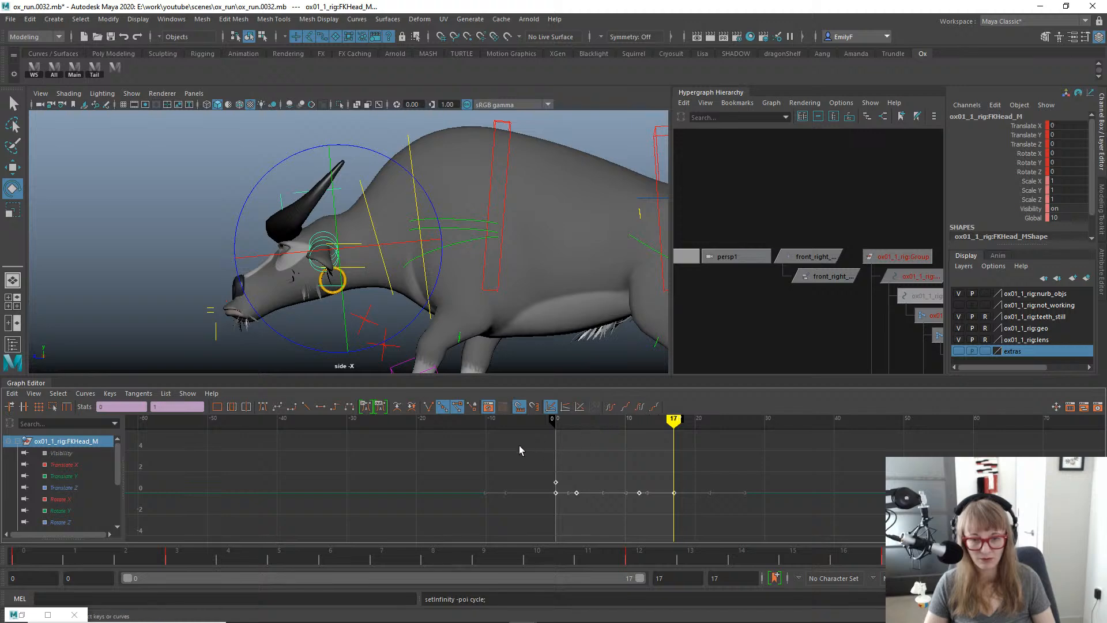
# Key all FKHead_M channels at frame 17 and reapply cycling before and after the curves.
pyautogui.keyDown('alt'); pyautogui.moveTo(561, 298); pyautogui.dragTo(564, 297, button='right'); pyautogui.keyUp('alt')
pyautogui.press('s')
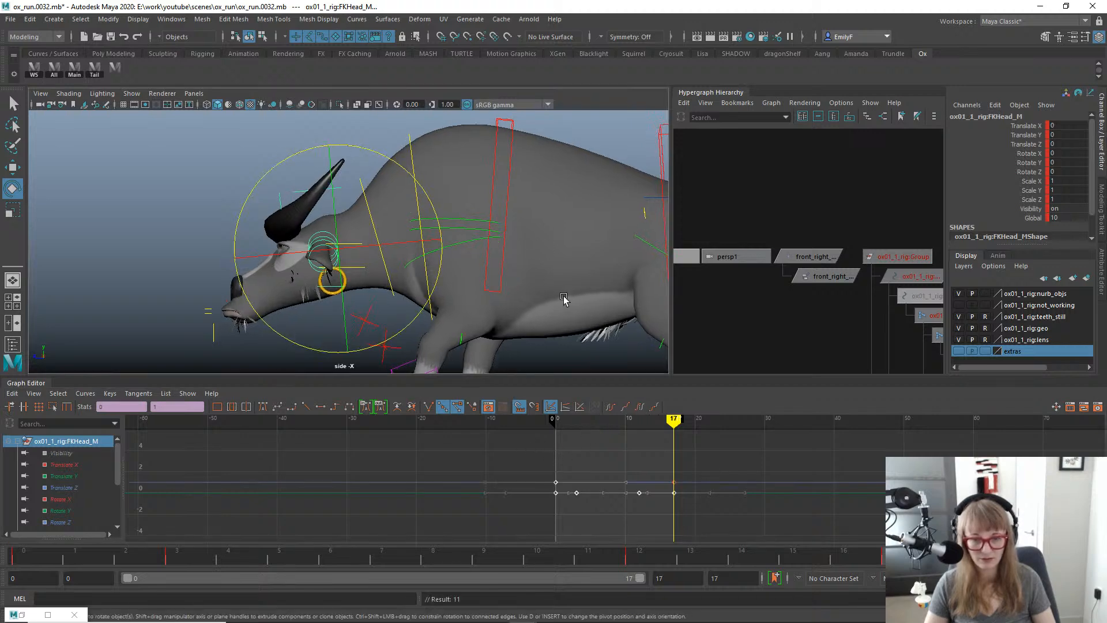
pyautogui.click(637, 407)
pyautogui.click(613, 407)
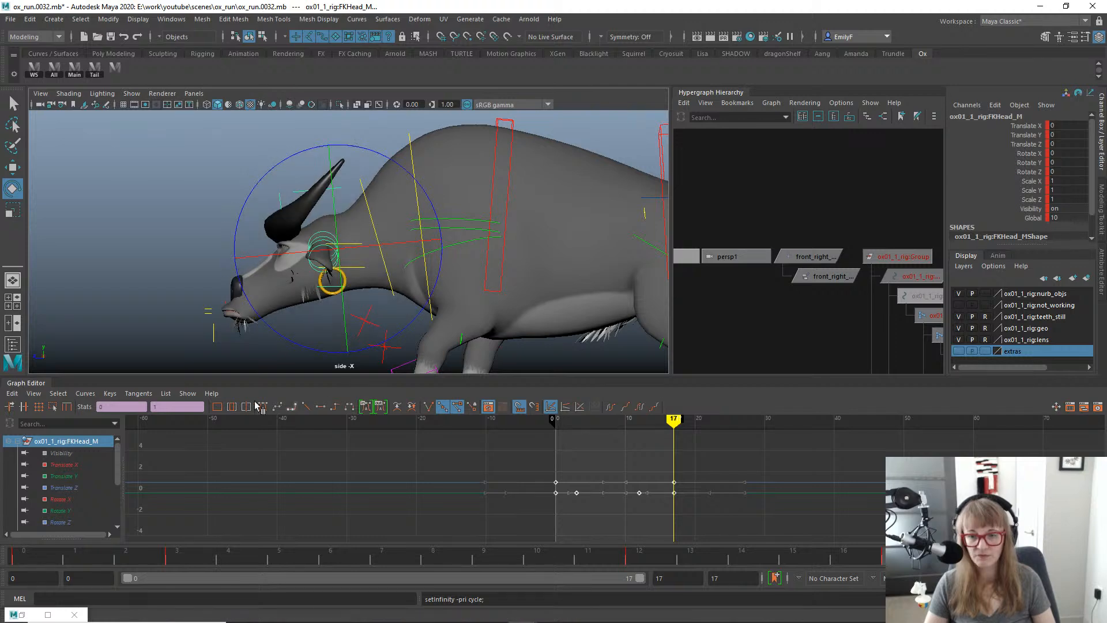
# Isolate FKHead_M's Rotate Z curve and rotate the head to about -3.6 at frame 12 and about 3.8 at frame 3.
pyautogui.click(60, 522)
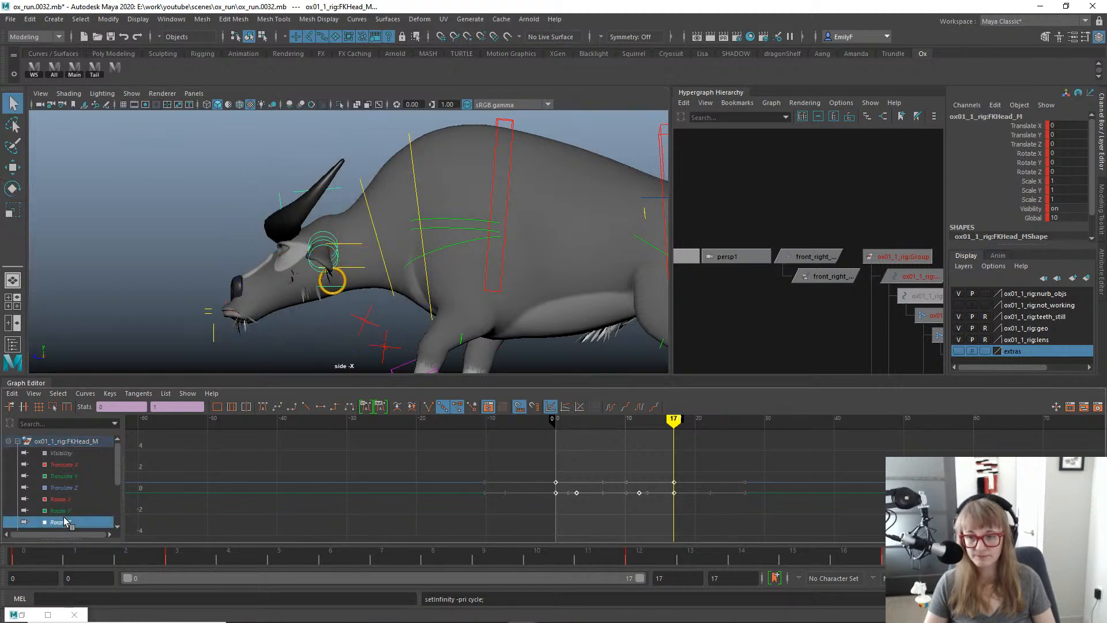
pyautogui.moveTo(347, 565); pyautogui.dragTo(587, 558)
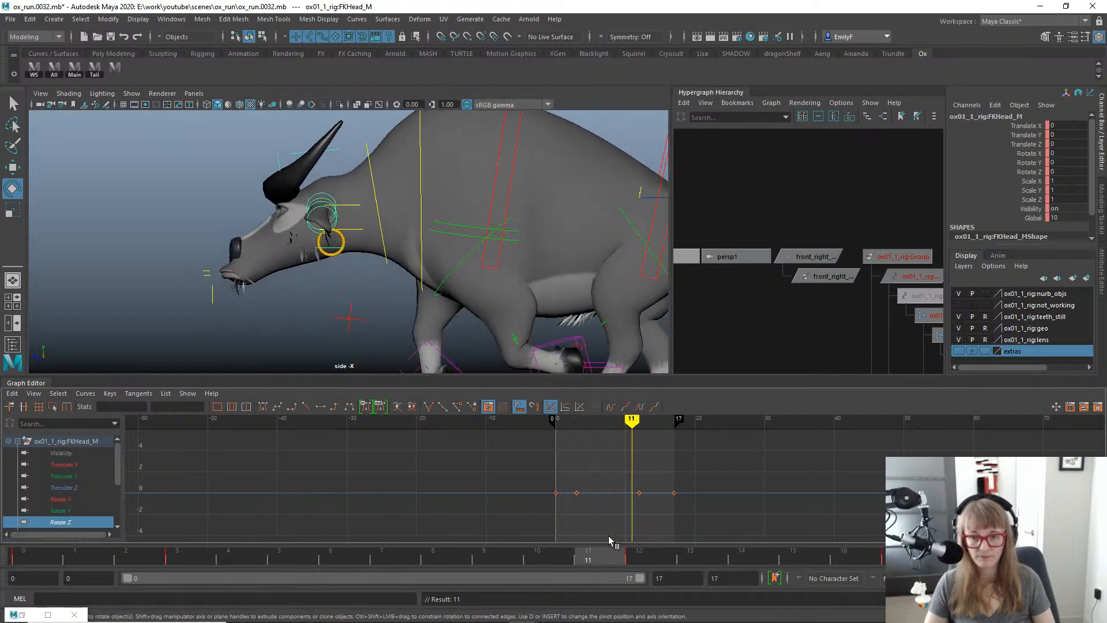
pyautogui.click(639, 551)
pyautogui.moveTo(420, 279); pyautogui.dragTo(413, 282)
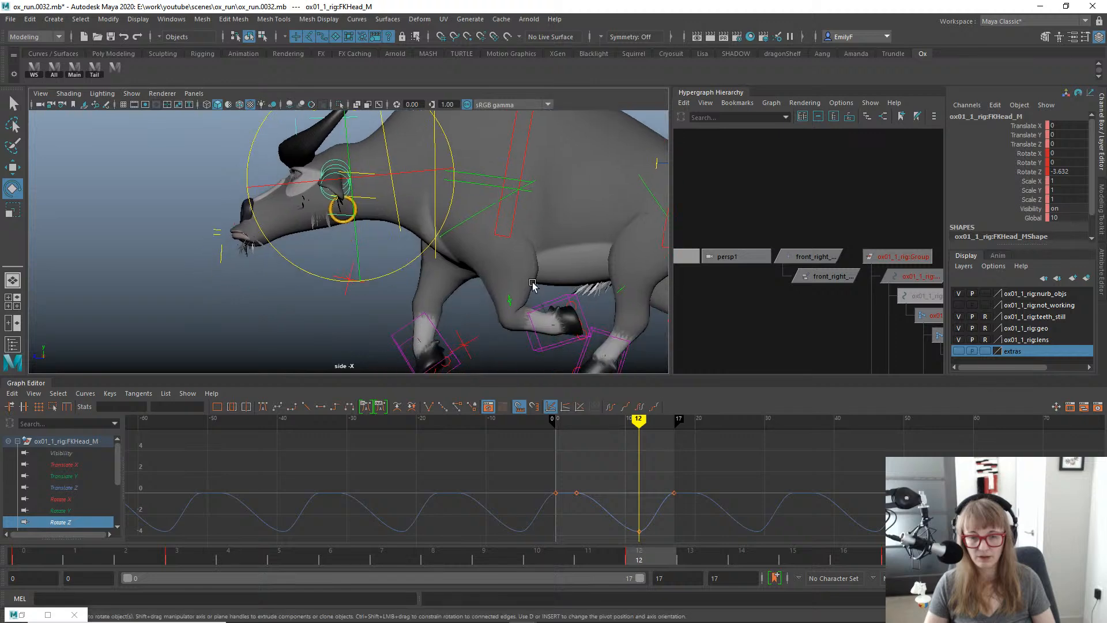
pyautogui.click(176, 557)
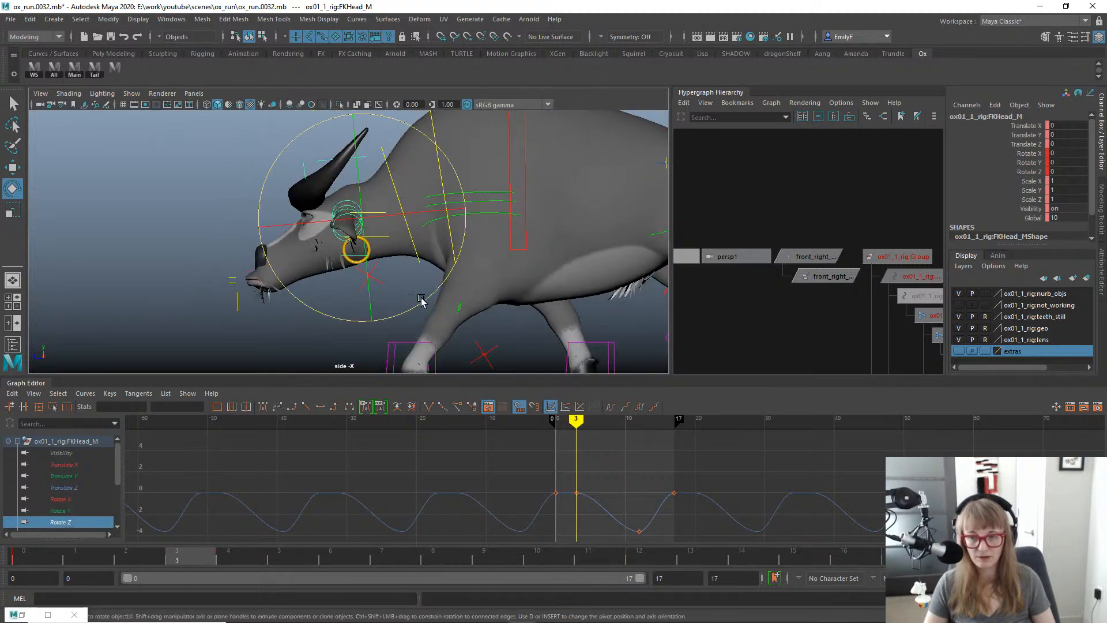
pyautogui.moveTo(421, 300); pyautogui.dragTo(452, 313)
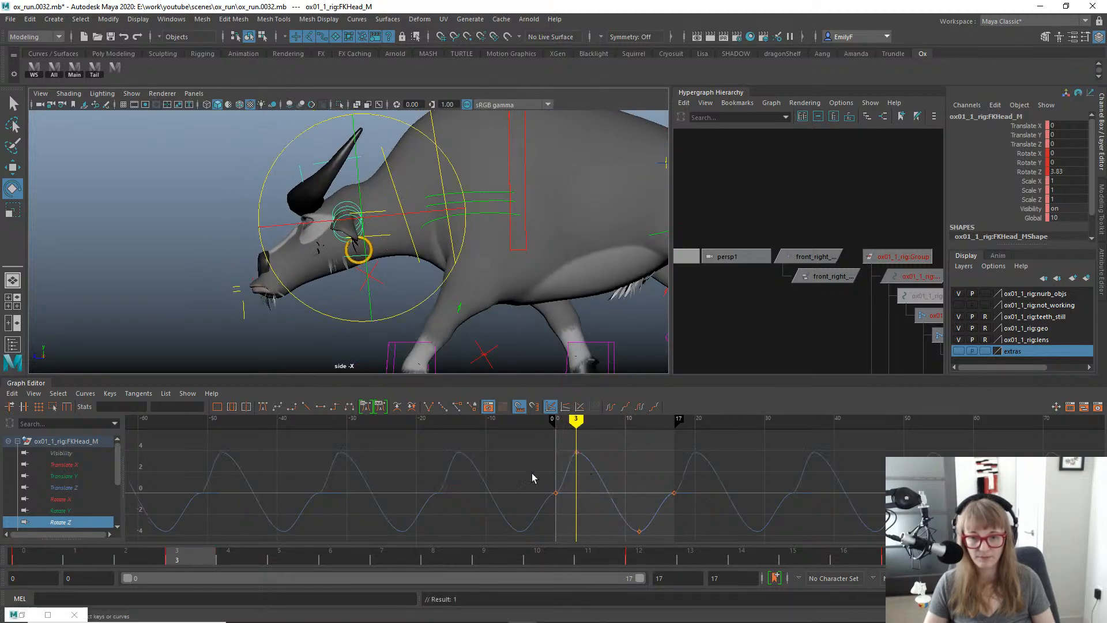
# Raise the head's first and last Rotate Z keys to about 1.1 and angle their tangents into a smooth loop.
pyautogui.moveTo(531, 473); pyautogui.dragTo(568, 508)
pyautogui.moveTo(505, 498); pyautogui.dragTo(523, 525, button='middle')
pyautogui.moveTo(629, 486); pyautogui.dragTo(707, 506)
pyautogui.moveTo(623, 487); pyautogui.dragTo(692, 486, button='middle')
pyautogui.press('w')
pyautogui.moveTo(654, 493); pyautogui.dragTo(674, 510)
pyautogui.moveTo(674, 510); pyautogui.dragTo(682, 513, button='middle')
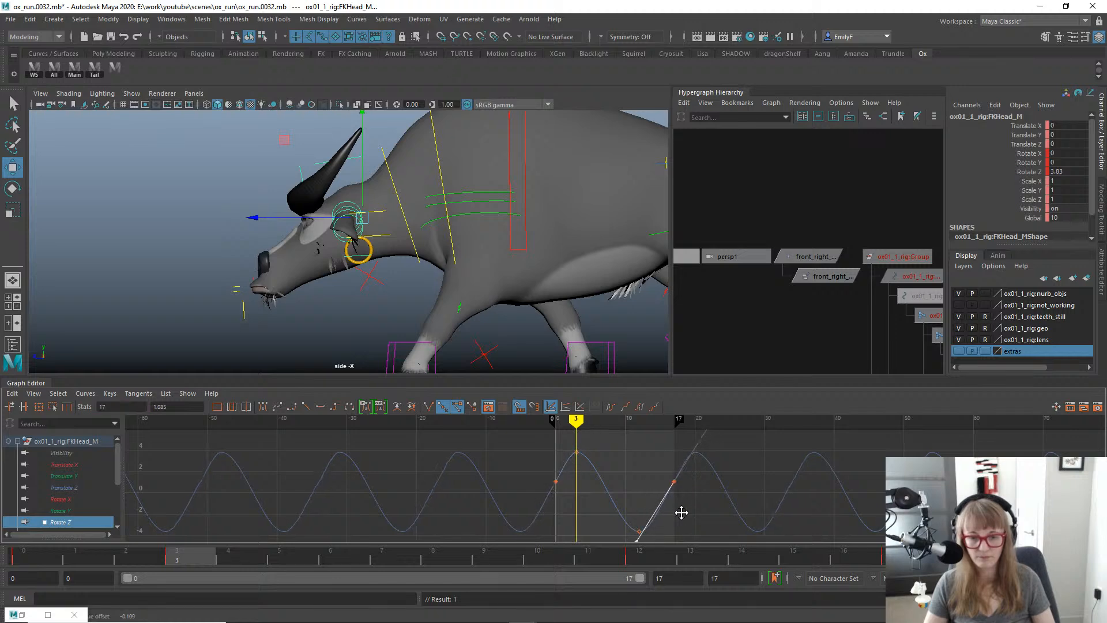
# Play back the cycle and raise the head's first and last Rotate Z keys to about 1.8.
pyautogui.press('q')
pyautogui.hotkey('alt', 'v')
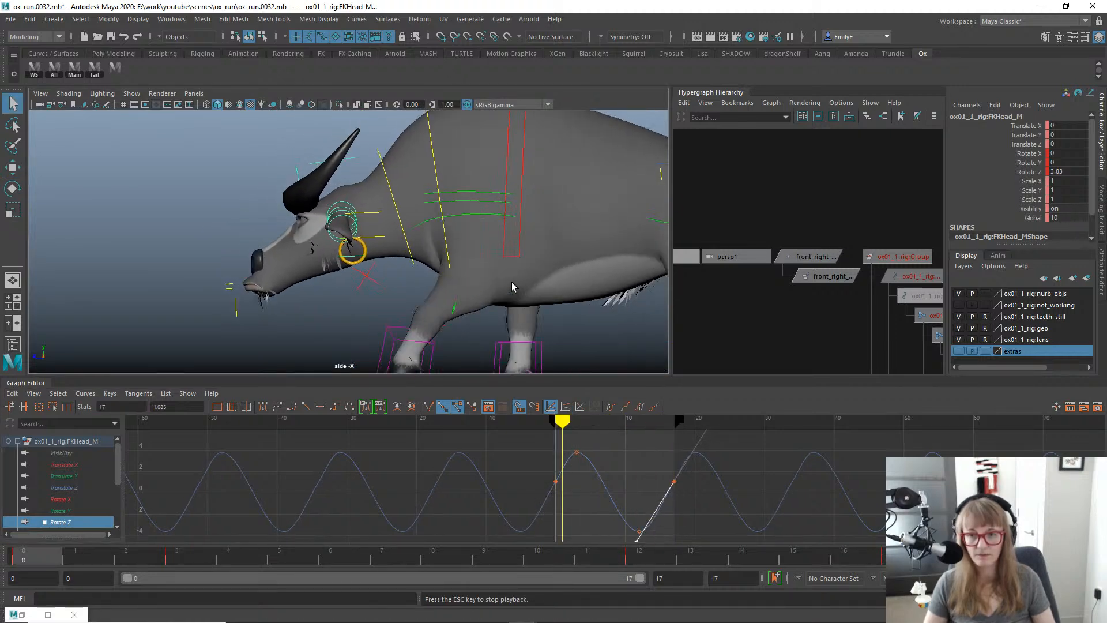
pyautogui.hotkey('alt', 'v')
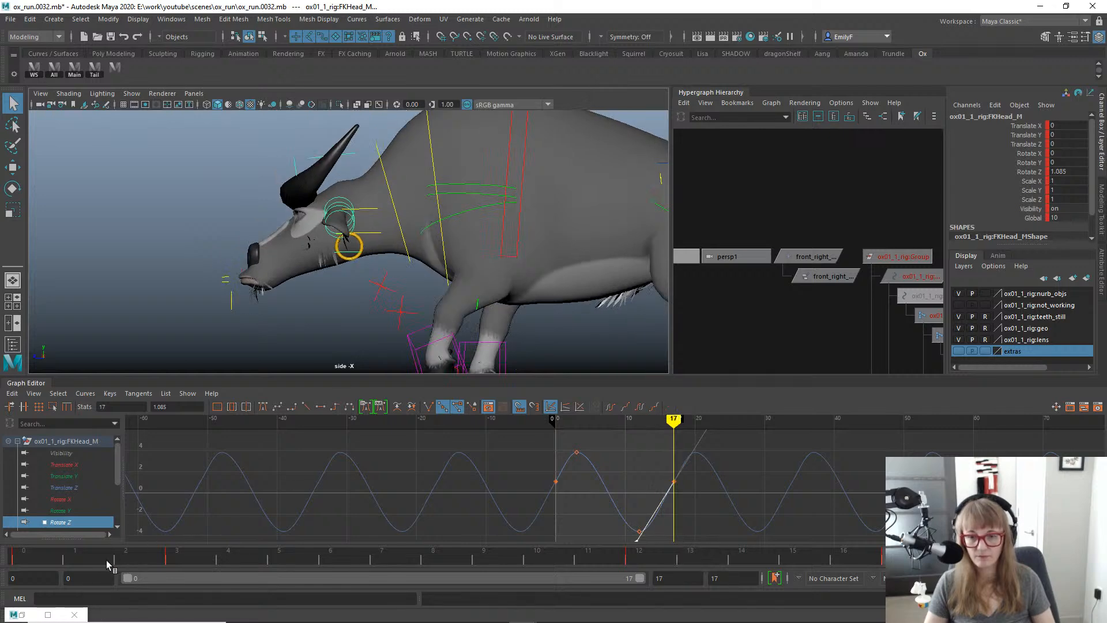
pyautogui.moveTo(508, 474); pyautogui.dragTo(715, 496)
pyautogui.press('w')
pyautogui.moveTo(673, 486); pyautogui.dragTo(685, 478, button='middle')
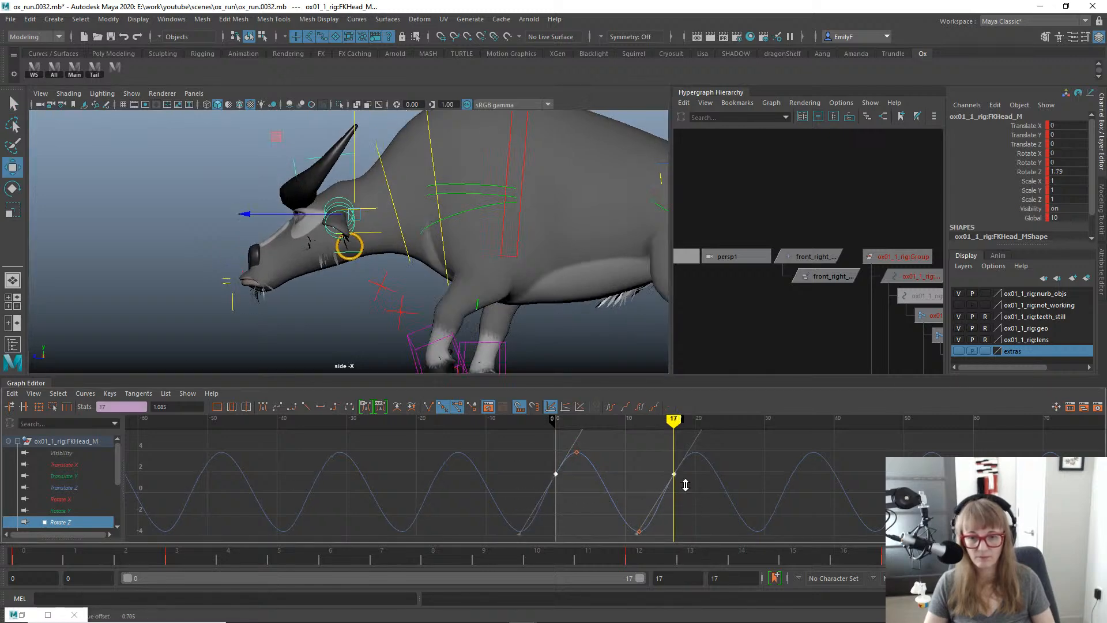
pyautogui.press('q')
# Shift all keys on FKNeck_M's Rotate Z curve one frame earlier and check the motion in playback.
pyautogui.click(435, 151)
pyautogui.click(431, 151)
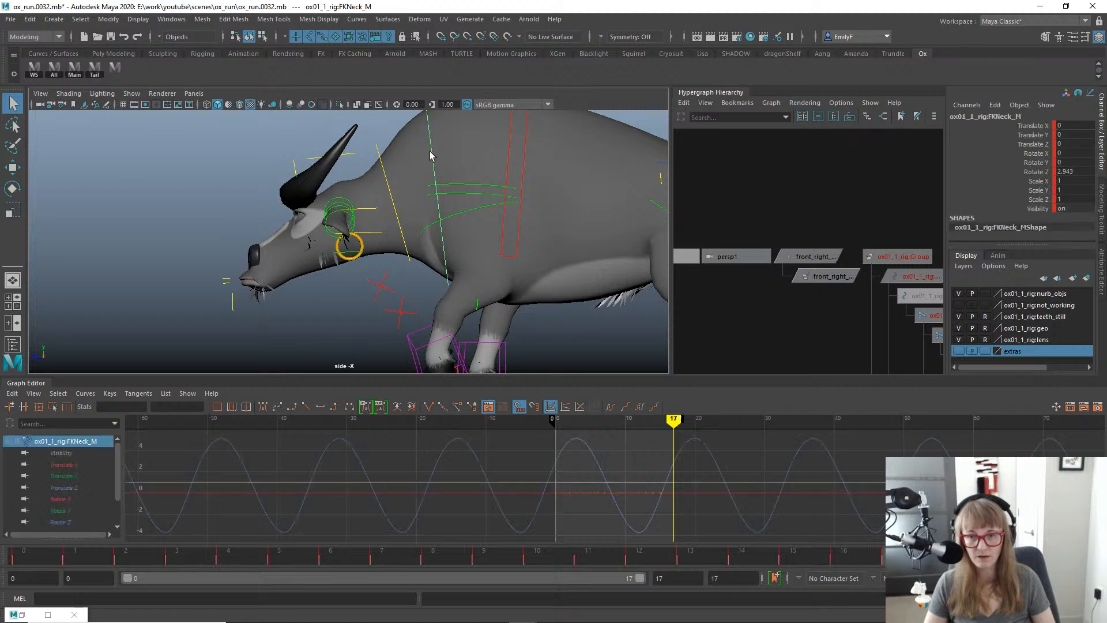
pyautogui.press('e')
pyautogui.click(78, 522)
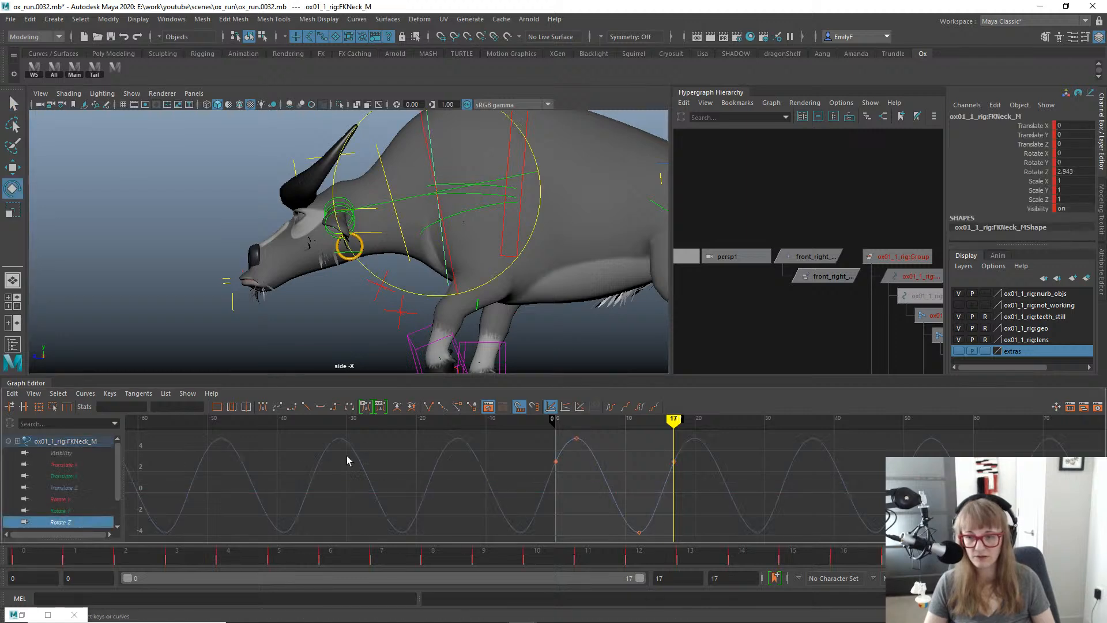
pyautogui.moveTo(575, 467); pyautogui.dragTo(626, 471)
pyautogui.press('w')
pyautogui.keyDown('shift'); pyautogui.moveTo(626, 472); pyautogui.dragTo(616, 471, button='middle'); pyautogui.keyUp('shift')
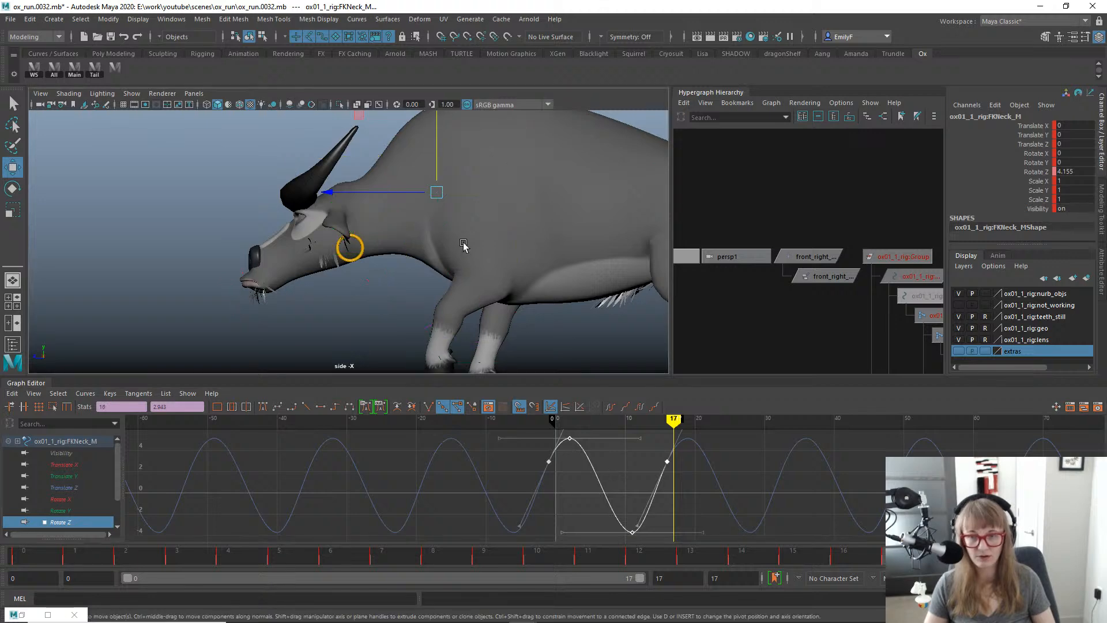
pyautogui.hotkey('alt', 'v')
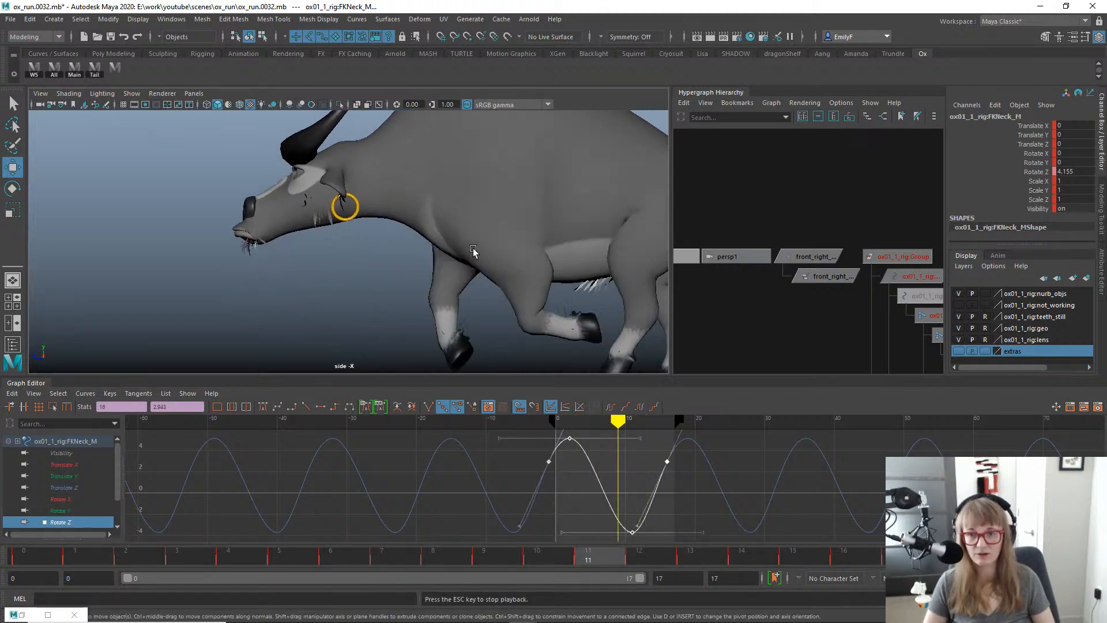
pyautogui.press('Escape')
# Move the neck's Rotate Z keys another frame earlier, putting the peak at frame 1, and play back the run.
pyautogui.keyDown('shift'); pyautogui.moveTo(584, 454); pyautogui.dragTo(582, 454, button='middle'); pyautogui.keyUp('shift')
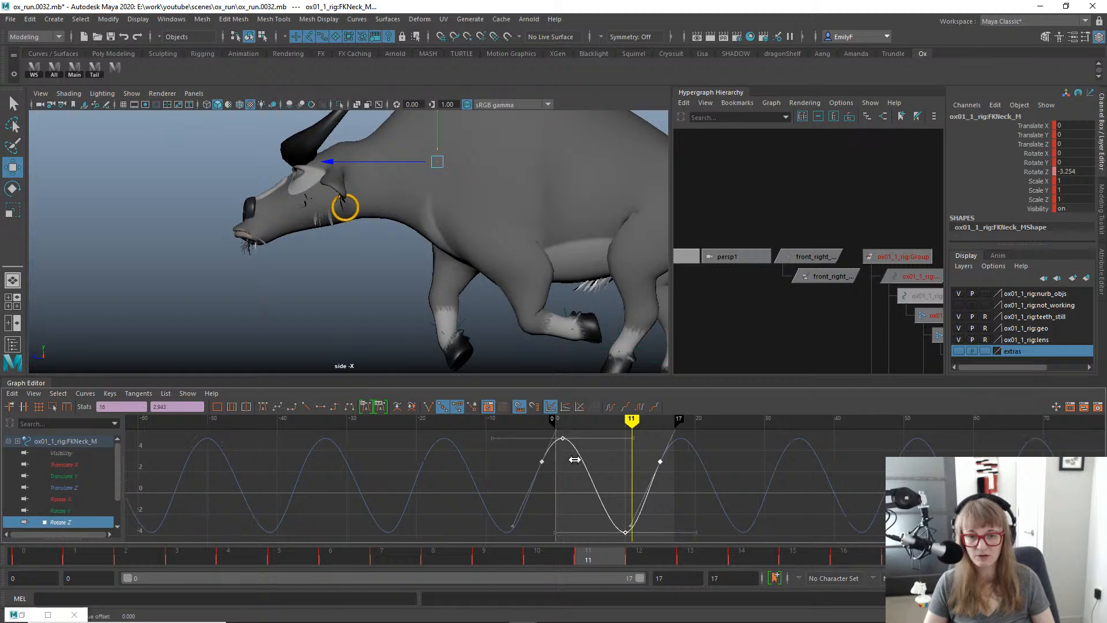
pyautogui.hotkey('alt', 'v')
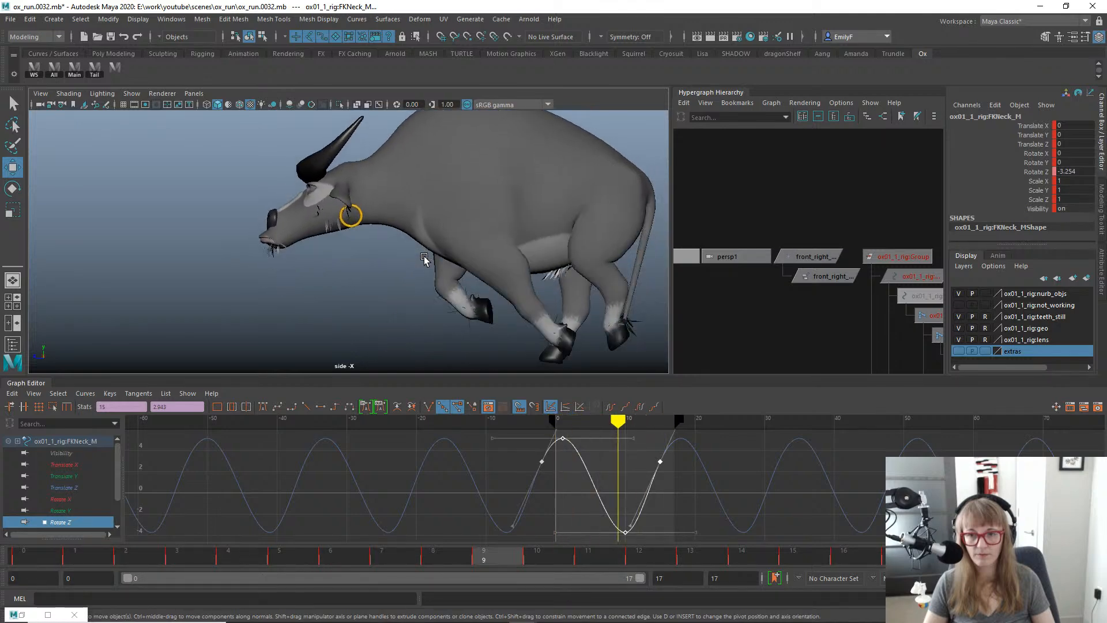
pyautogui.hotkey('alt', 'v')
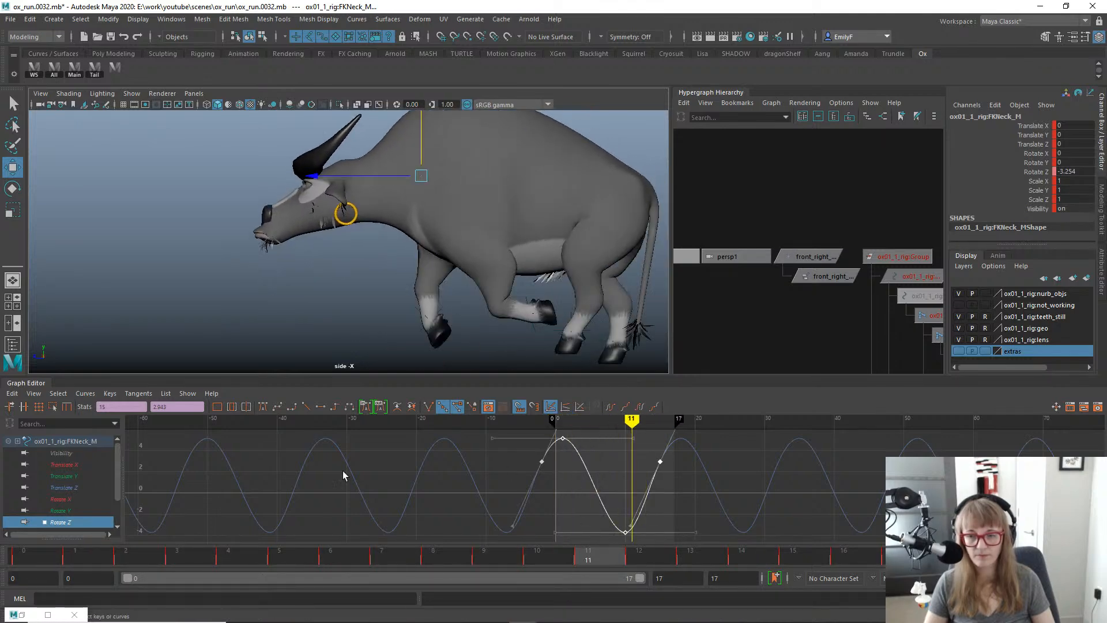
# Show the rig controls and lower FKHead_M's Rotate Z key at frame 12 to about -4.1.
pyautogui.hotkey('alt', 'c')
pyautogui.press('q')
pyautogui.click(353, 141)
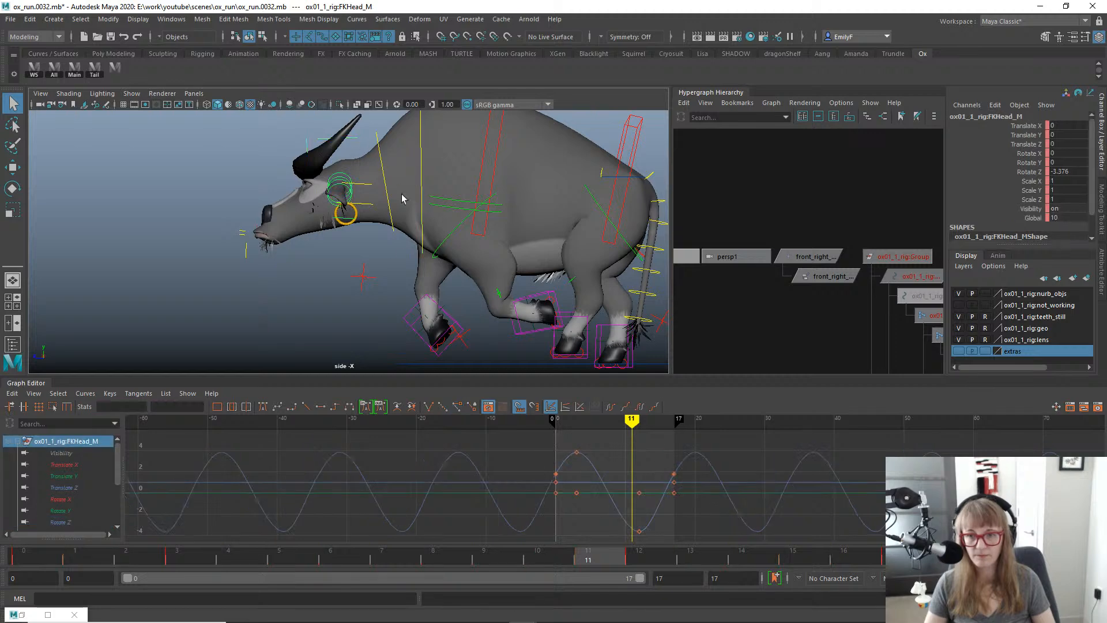
pyautogui.moveTo(92, 558); pyautogui.dragTo(649, 605)
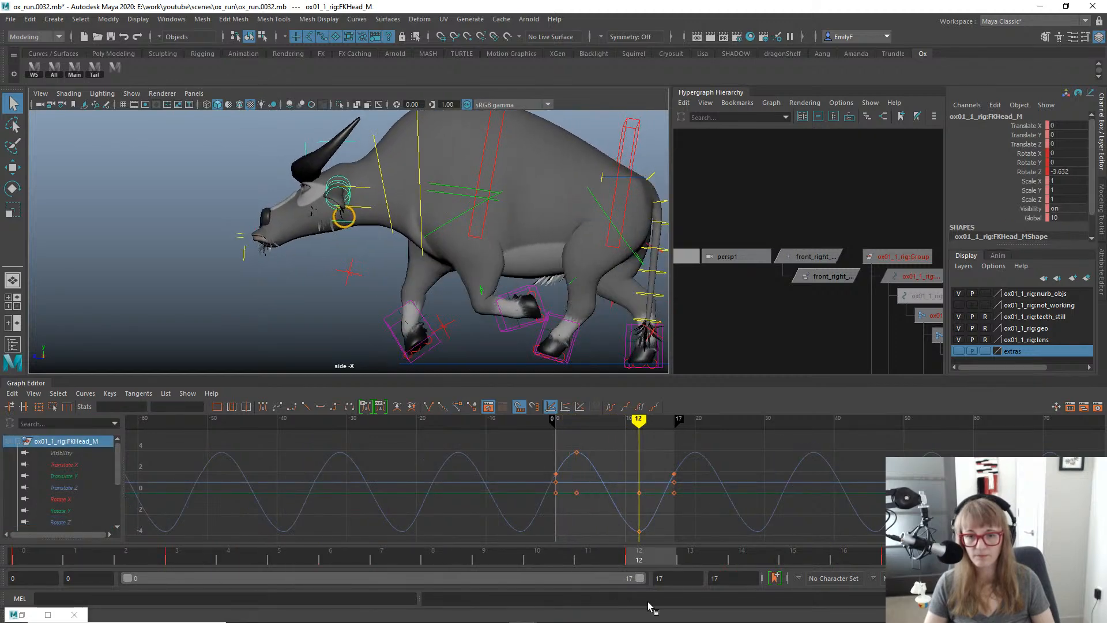
pyautogui.click(60, 522)
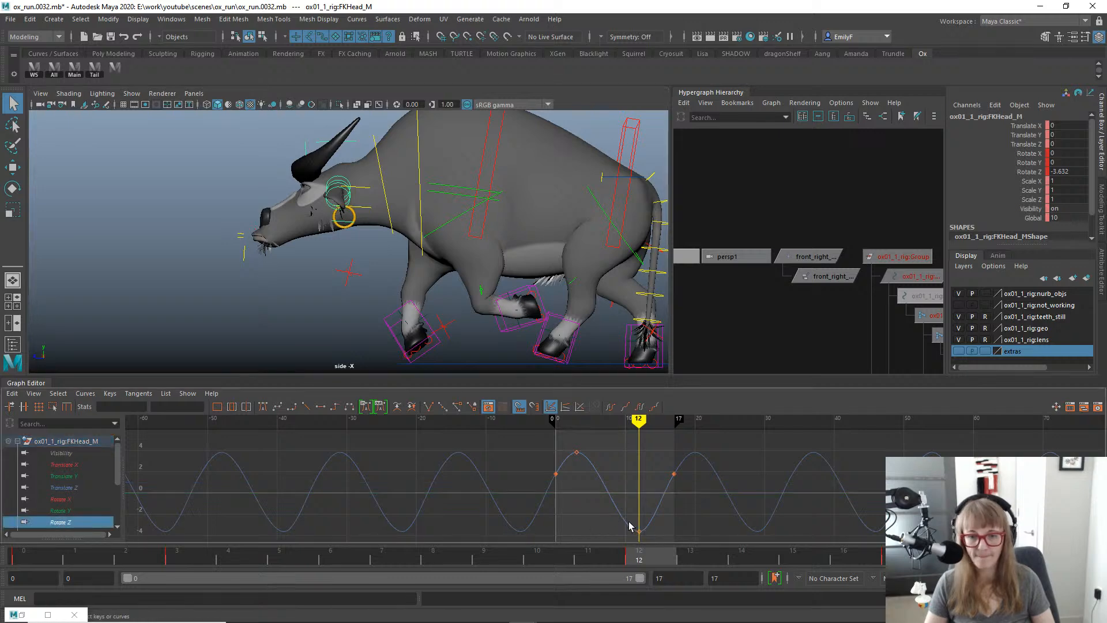
pyautogui.moveTo(629, 522); pyautogui.dragTo(687, 541)
pyautogui.press('w')
pyautogui.keyDown('shift'); pyautogui.moveTo(671, 504); pyautogui.dragTo(670, 508, button='middle'); pyautogui.keyUp('shift')
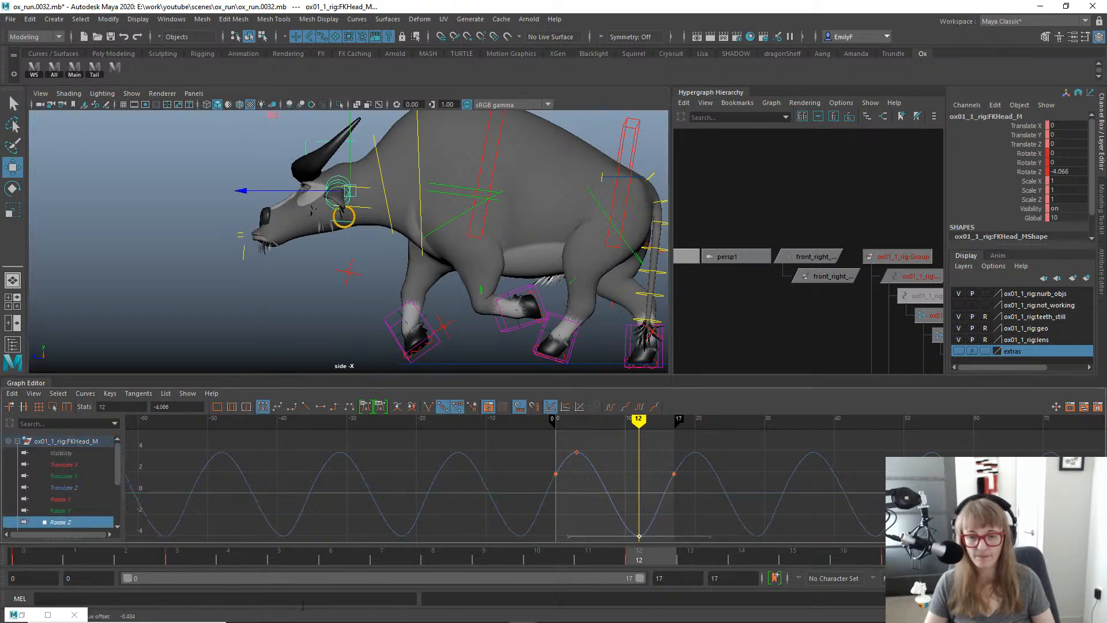
# Shift the head's whole Rotate Z curve one frame later and raise its peak at frame 4 to about 4.4.
pyautogui.moveTo(315, 558); pyautogui.dragTo(288, 539)
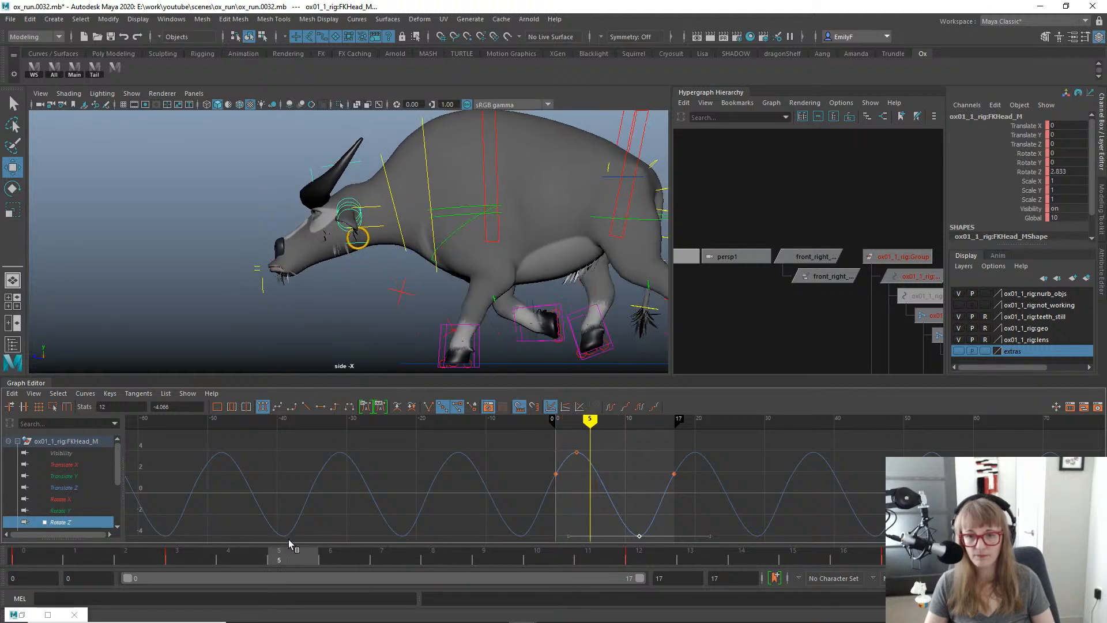
pyautogui.click(613, 503)
pyautogui.keyDown('shift'); pyautogui.moveTo(623, 499); pyautogui.dragTo(627, 504, button='middle'); pyautogui.keyUp('shift')
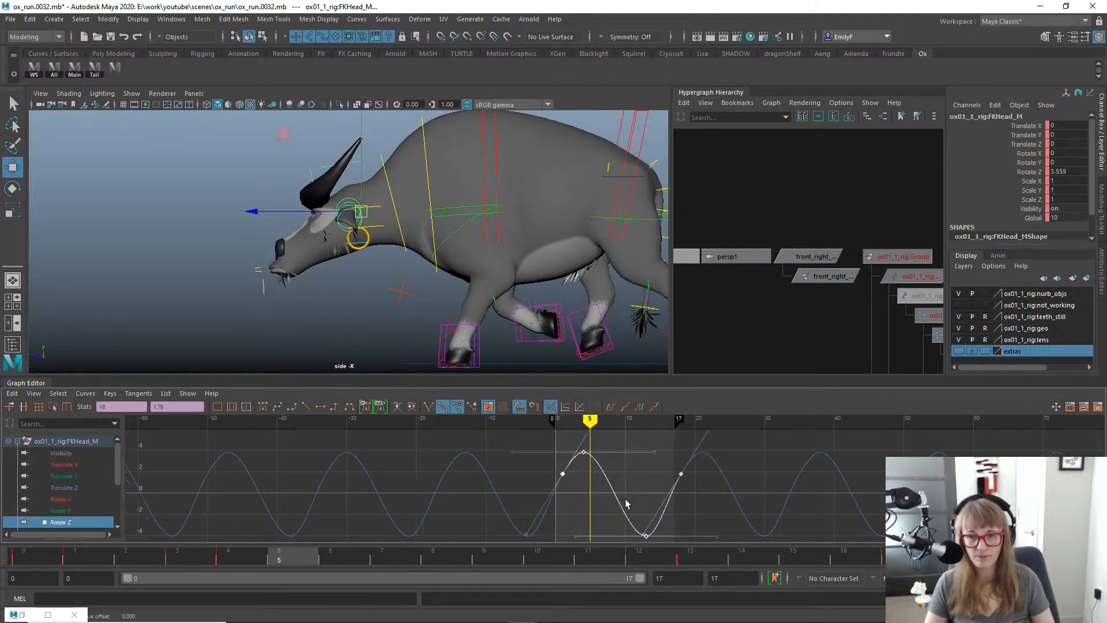
pyautogui.moveTo(574, 437); pyautogui.dragTo(607, 473)
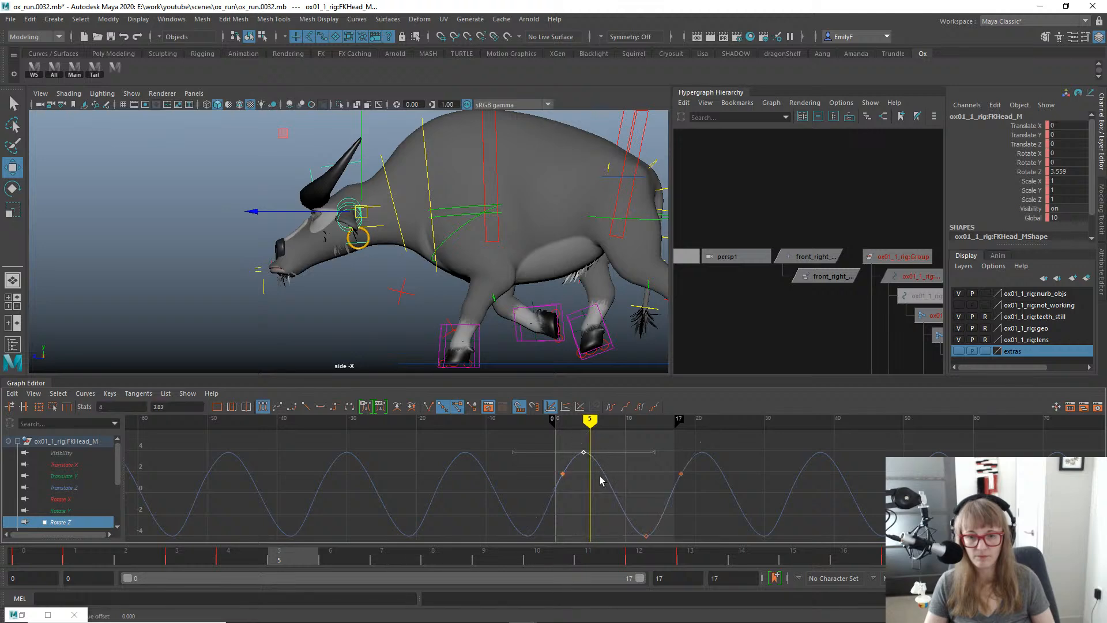
pyautogui.keyDown('shift'); pyautogui.moveTo(600, 481); pyautogui.dragTo(598, 462, button='middle'); pyautogui.keyUp('shift')
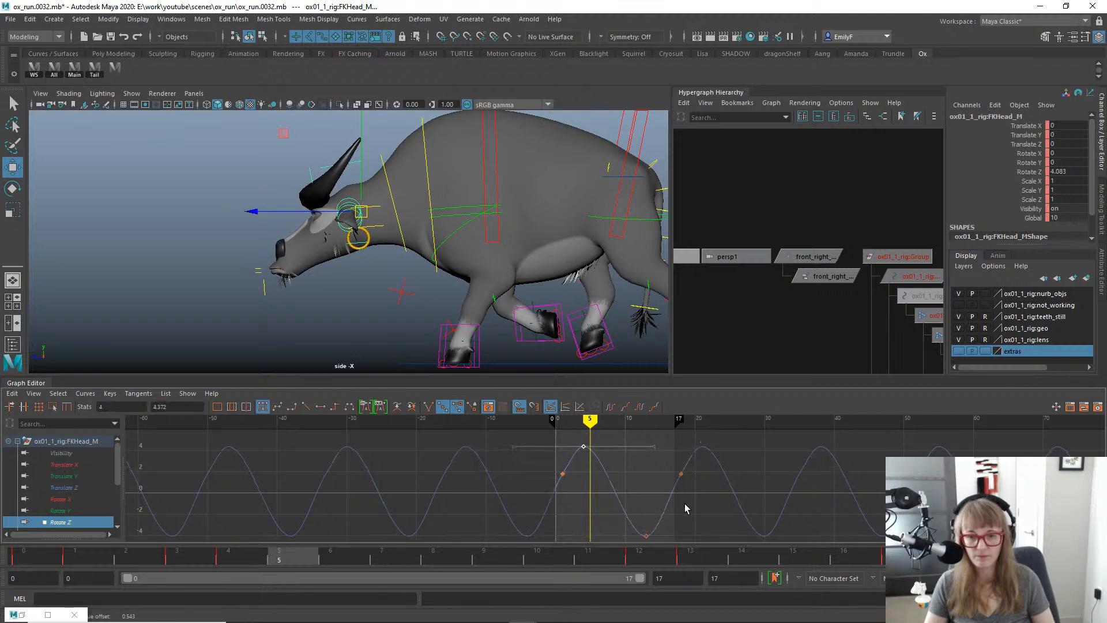
# Set the head's Rotate Z keys at frames 1 and 18 to about 1.6 and adjust their tangents to smooth the loop.
pyautogui.moveTo(494, 452); pyautogui.dragTo(709, 499)
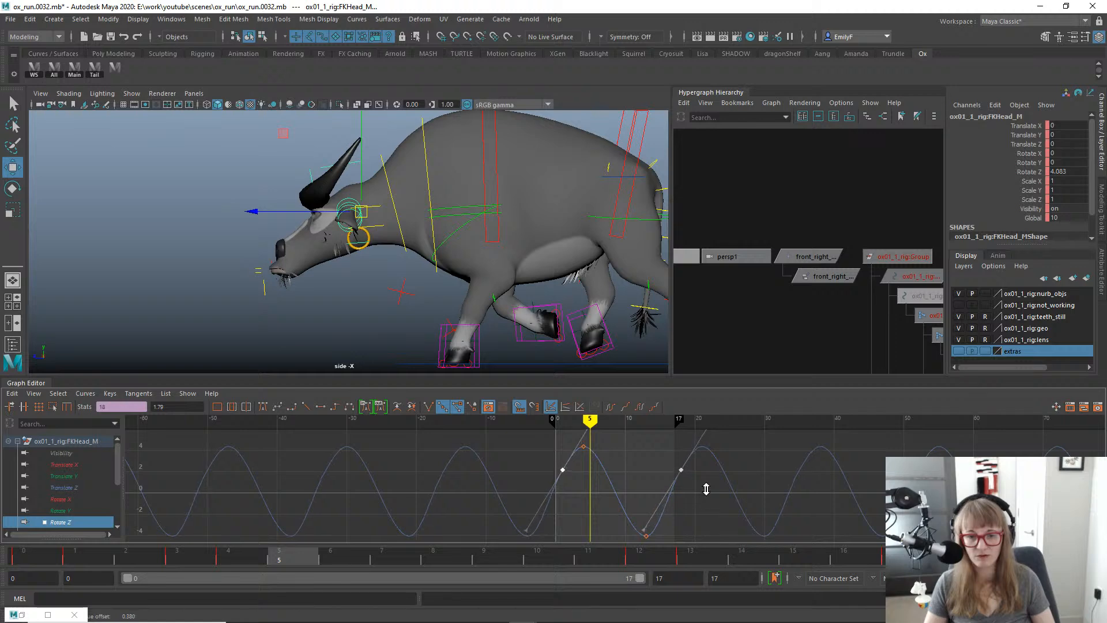
pyautogui.moveTo(642, 498); pyautogui.dragTo(667, 507)
pyautogui.moveTo(683, 508); pyautogui.dragTo(692, 509, button='middle')
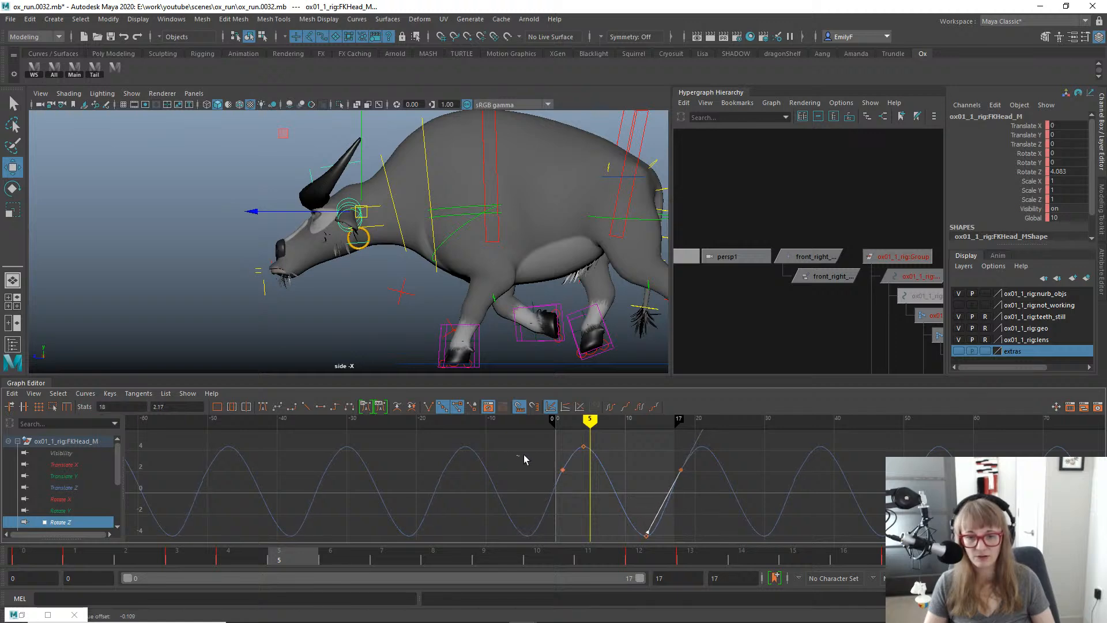
pyautogui.moveTo(524, 458); pyautogui.dragTo(587, 486)
pyautogui.moveTo(498, 456); pyautogui.dragTo(689, 503)
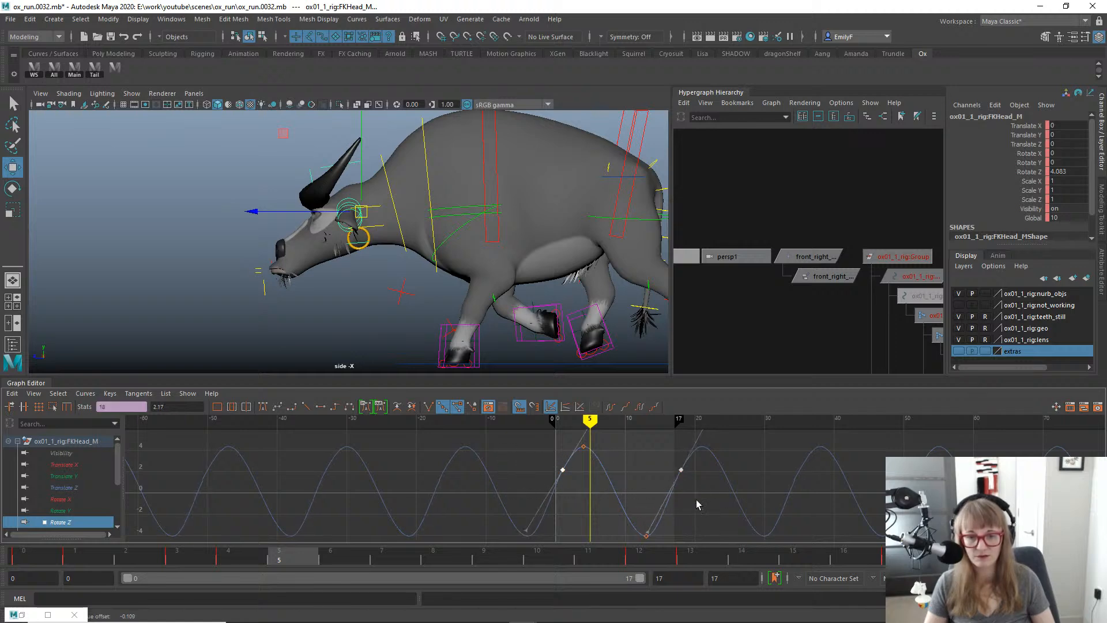
pyautogui.moveTo(690, 504); pyautogui.dragTo(690, 510, button='middle')
pyautogui.moveTo(524, 512); pyautogui.dragTo(548, 522)
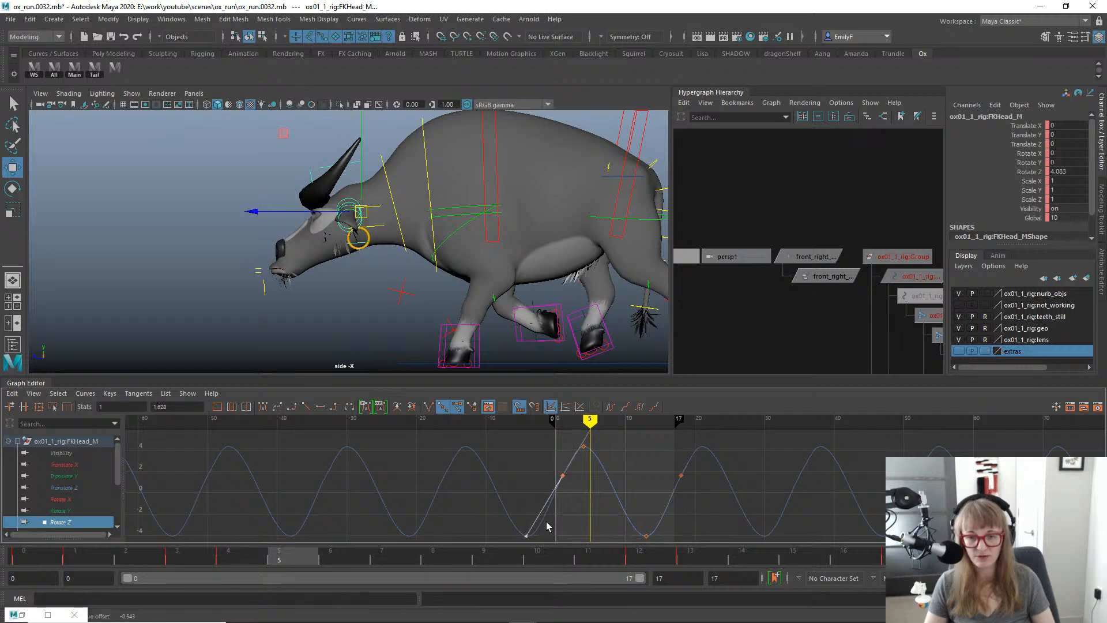
pyautogui.moveTo(549, 521); pyautogui.dragTo(558, 522, button='middle')
pyautogui.click(681, 476)
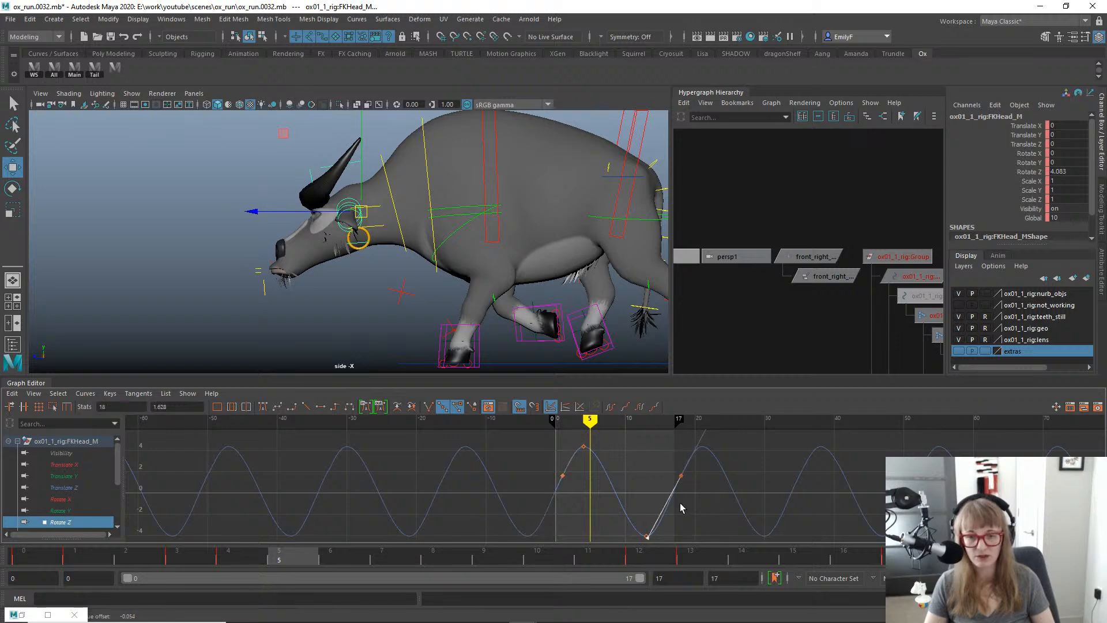
# Review the run in playback, then raise the head's Rotate Z peak together with the first and last keys, bringing the end keys to about 2.7.
pyautogui.press('q')
pyautogui.hotkey('alt', 'v')
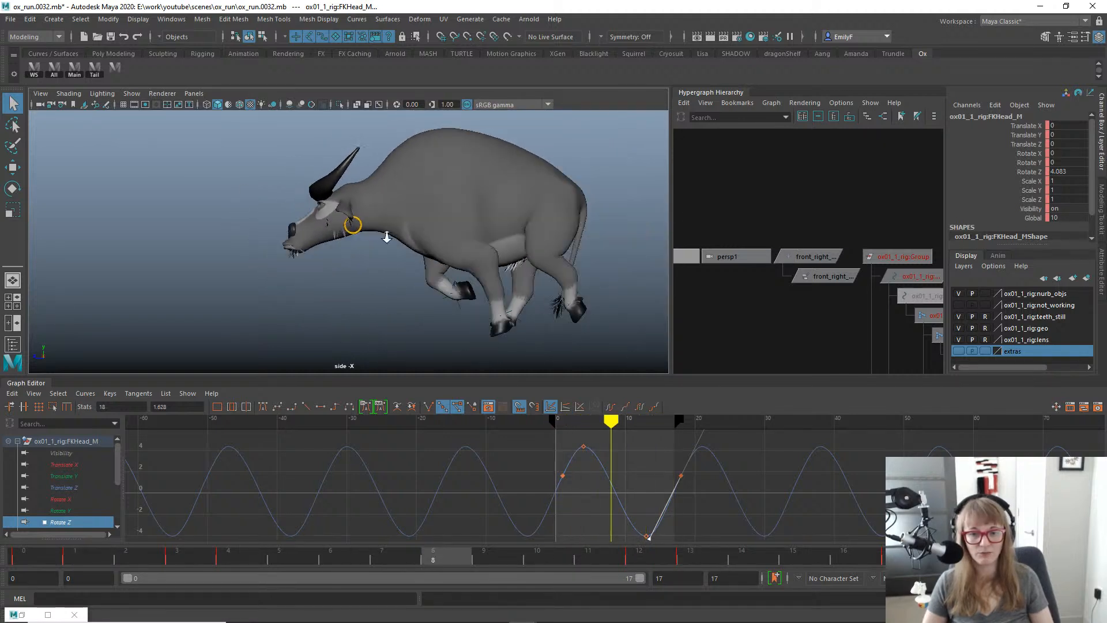
pyautogui.press('Escape')
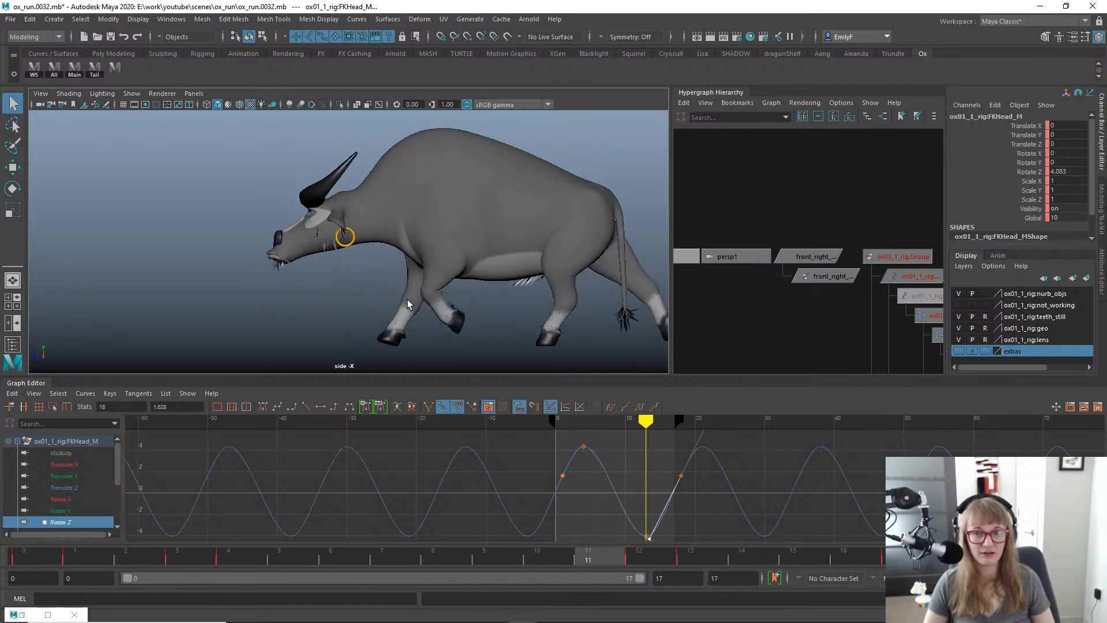
pyautogui.moveTo(605, 473); pyautogui.dragTo(633, 480)
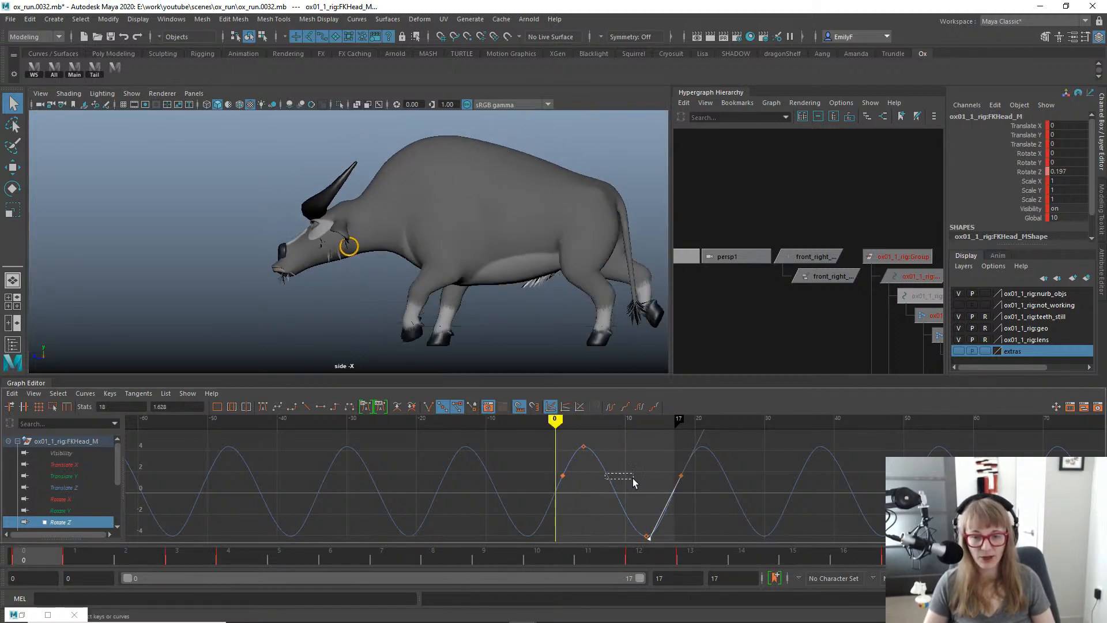
pyautogui.moveTo(49, 555); pyautogui.dragTo(352, 544)
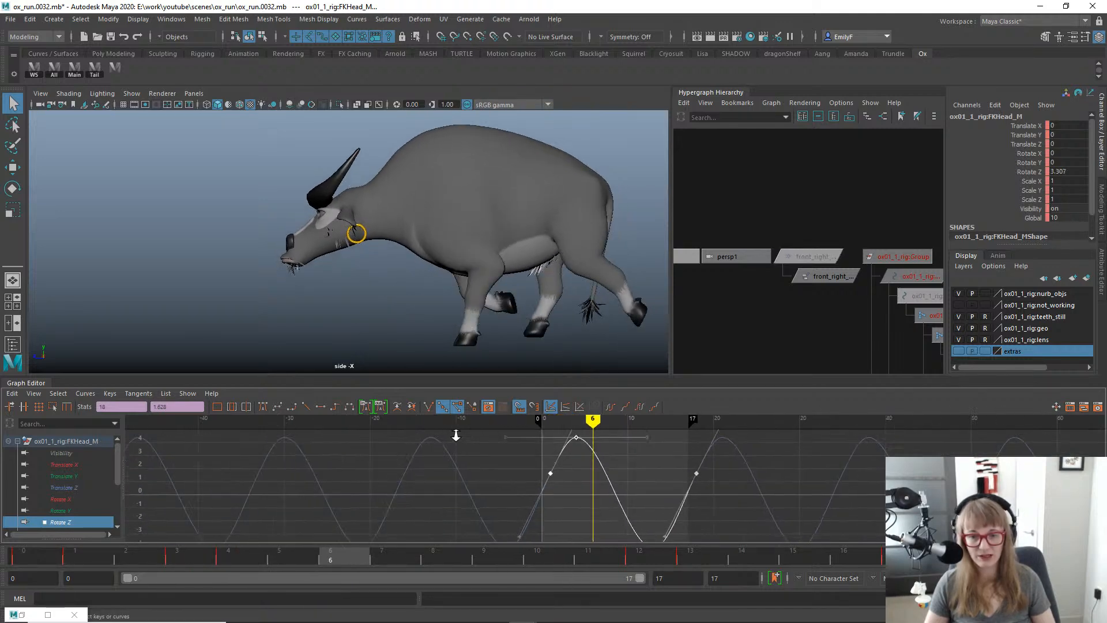
pyautogui.moveTo(448, 433); pyautogui.dragTo(558, 447)
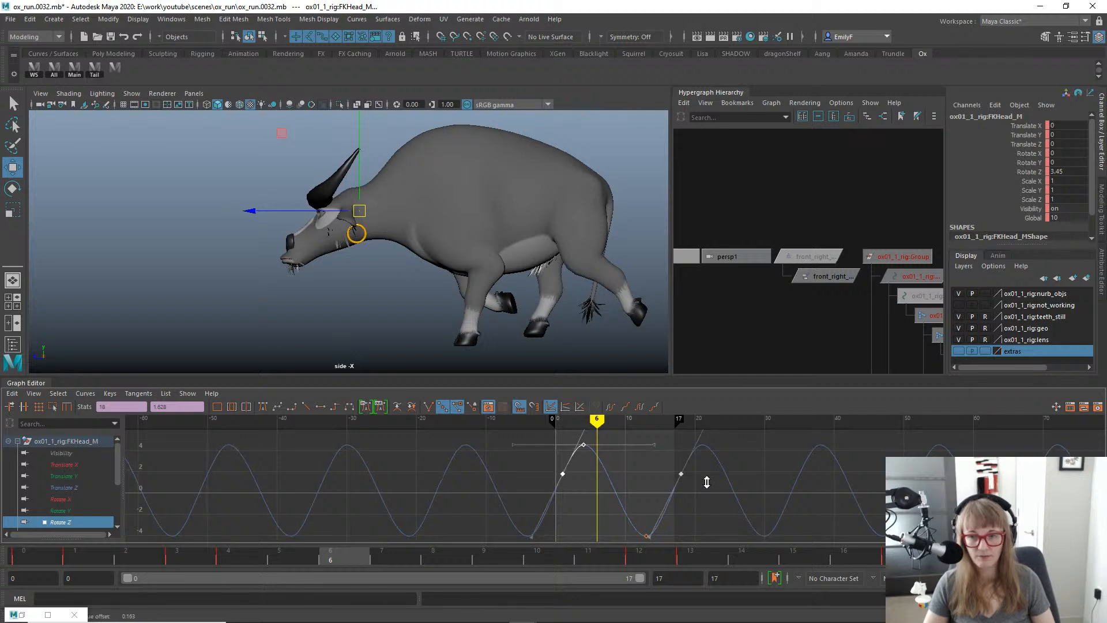
pyautogui.keyDown('shift'); pyautogui.moveTo(707, 482); pyautogui.dragTo(709, 472, button='middle'); pyautogui.keyUp('shift')
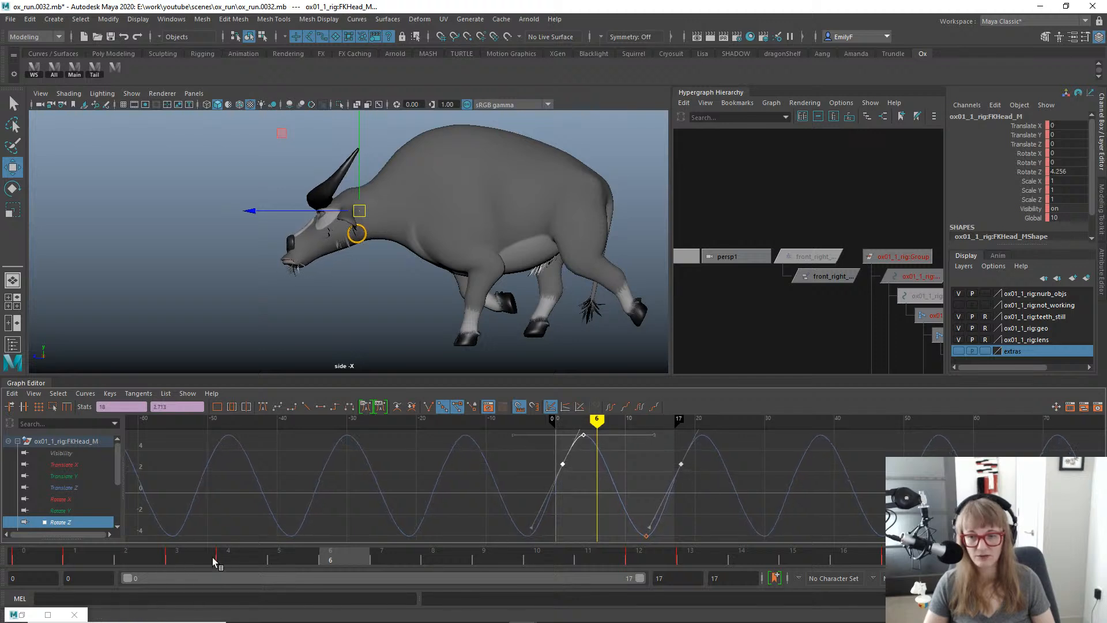
# Lower the head's Rotate Z low key at frame 13 and set the first and last keys to about 2.9 with smoothed tangents.
pyautogui.moveTo(214, 562); pyautogui.dragTo(666, 566)
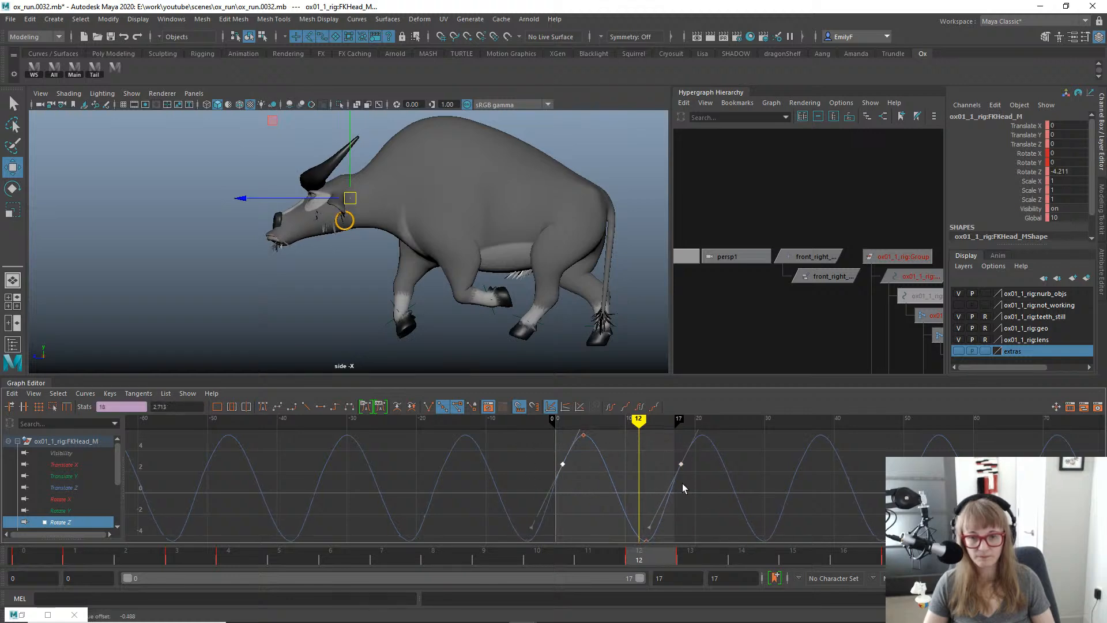
pyautogui.press('q')
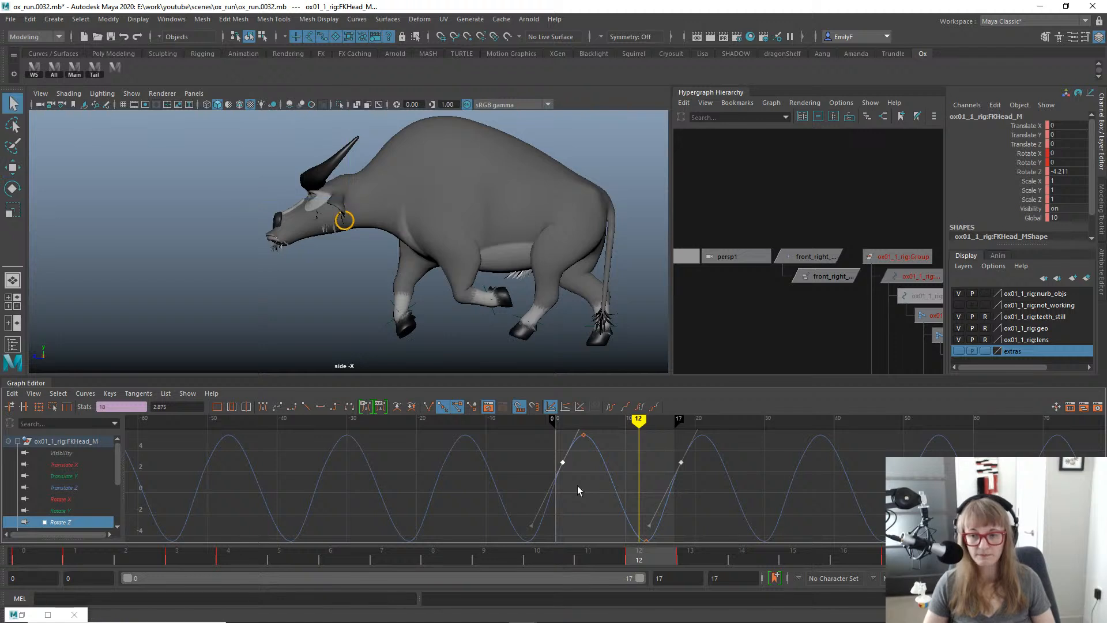
pyautogui.moveTo(606, 517); pyautogui.dragTo(526, 531)
pyautogui.moveTo(561, 511); pyautogui.dragTo(572, 513, button='middle')
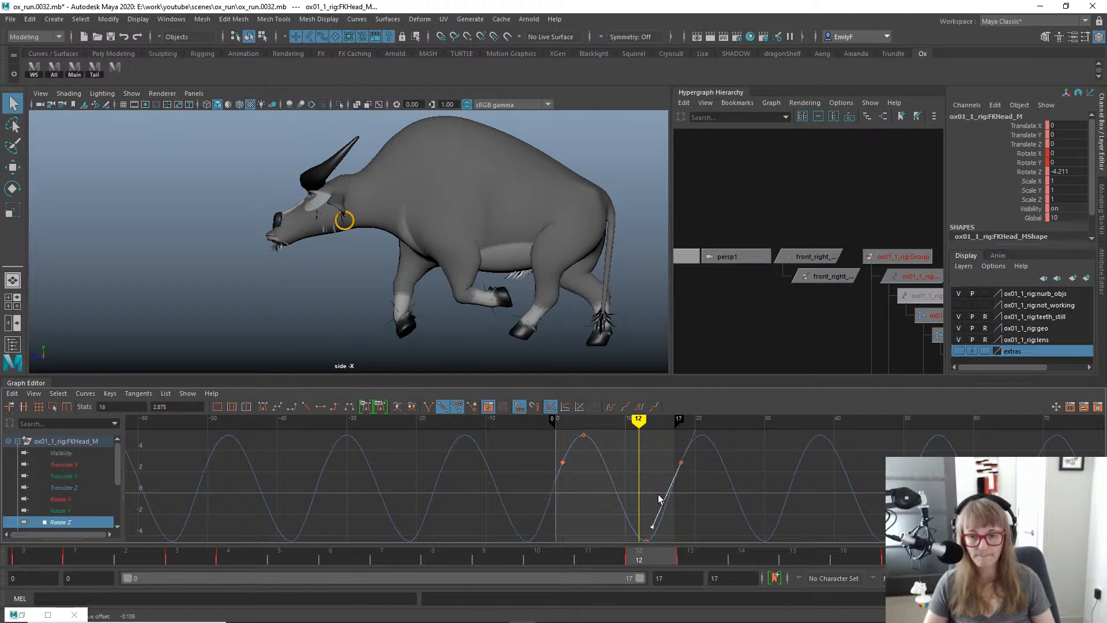
# Play back the cycle, go to frame 7 and show the rig controls in the viewport again.
pyautogui.hotkey('alt', 'v')
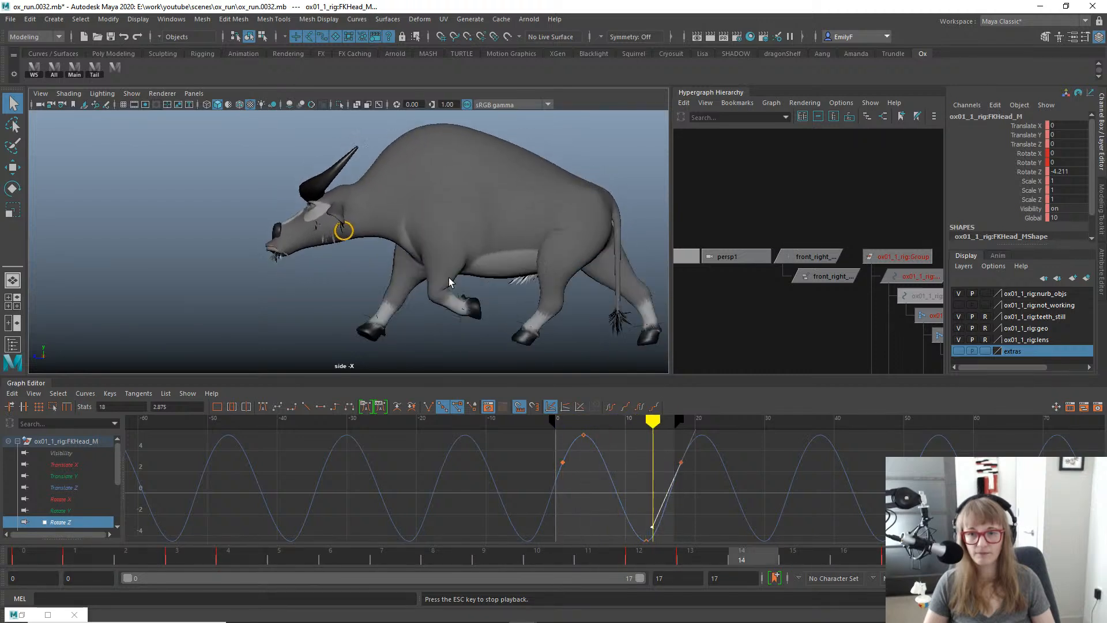
pyautogui.hotkey('alt', 'v')
pyautogui.moveTo(186, 557); pyautogui.dragTo(414, 510)
pyautogui.hotkey('alt', '1')
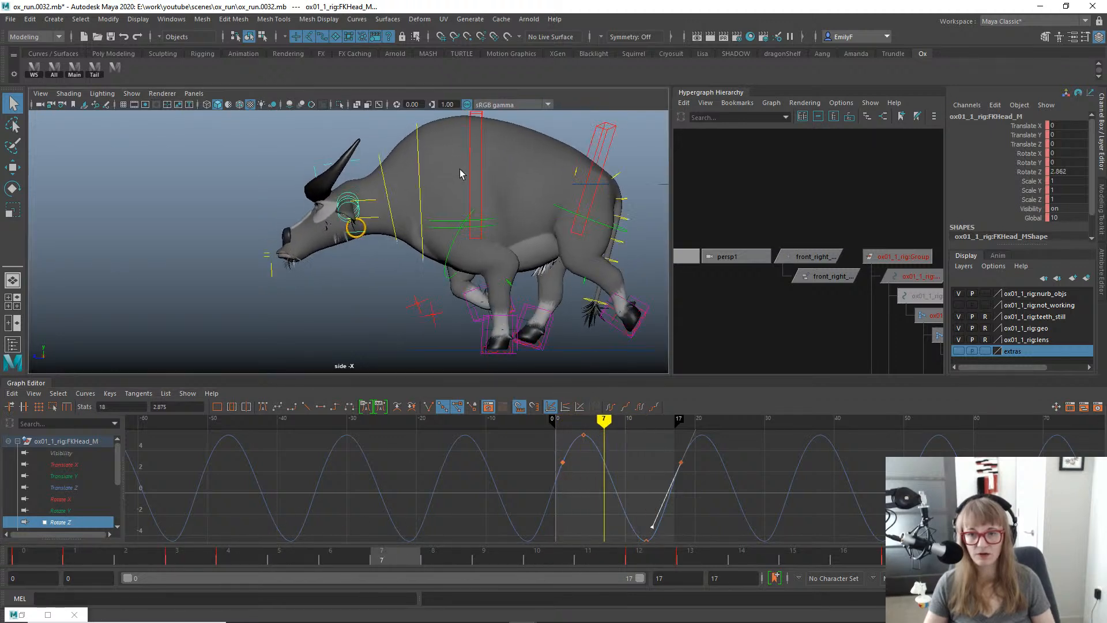
# Inspect the lower neck control, scrub to frame 8, and try rotating the upper neck control about Z before undoing the rotation.
pyautogui.click(415, 184)
pyautogui.click(420, 184)
pyautogui.press('e')
pyautogui.press('w')
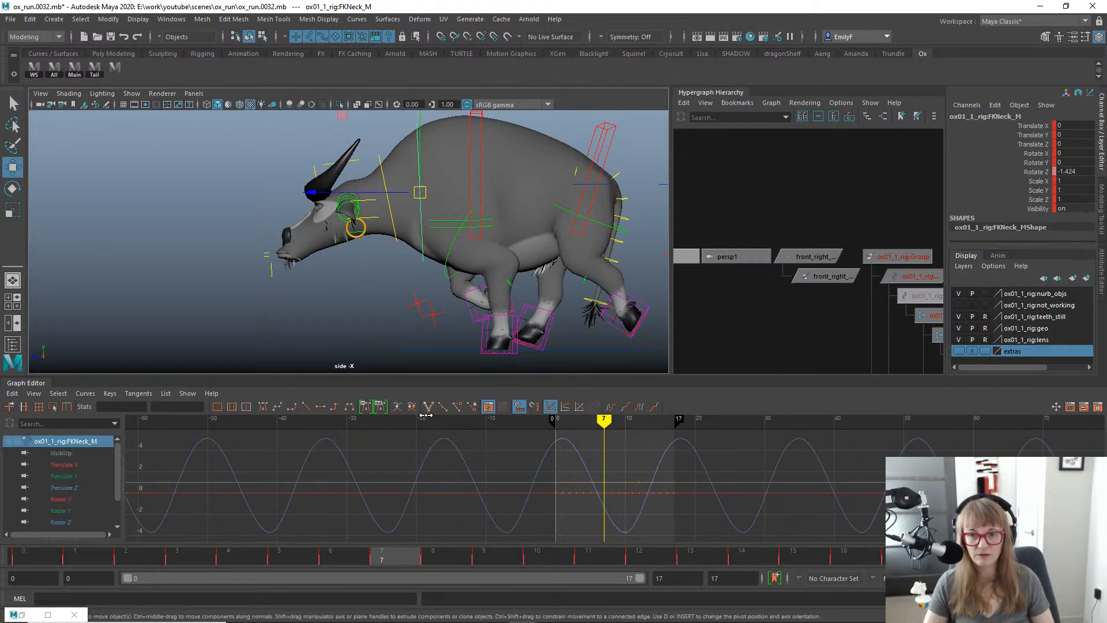
pyautogui.moveTo(179, 562); pyautogui.dragTo(465, 556)
pyautogui.click(396, 234)
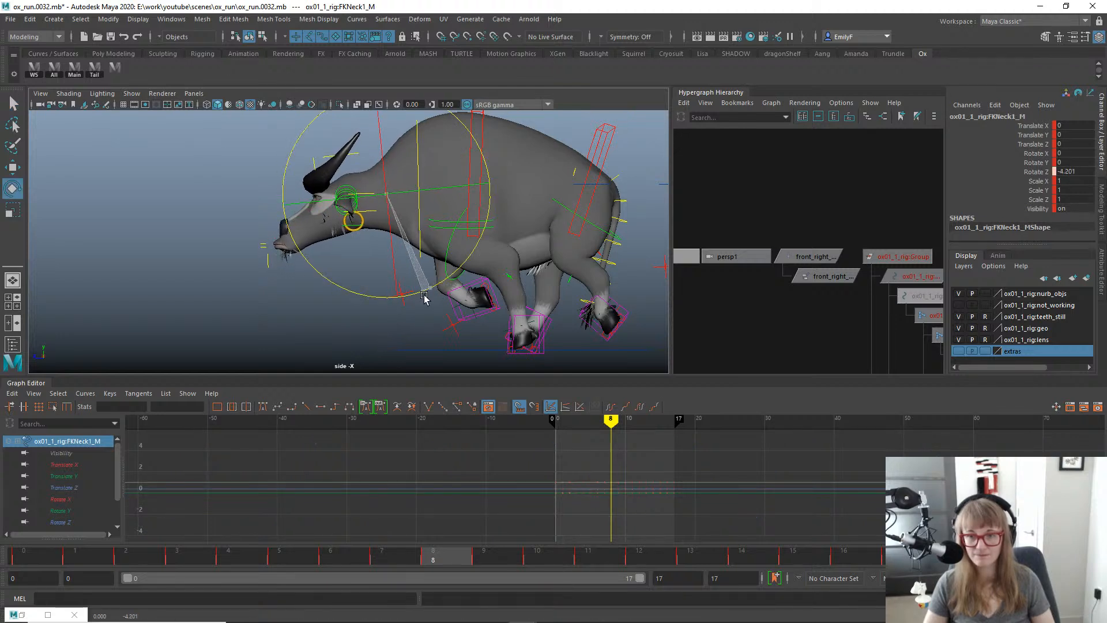
pyautogui.moveTo(425, 297)
pyautogui.mouseDown()
pyautogui.moveTo(403, 306)
pyautogui.moveTo(442, 297)
pyautogui.moveTo(403, 312)
pyautogui.moveTo(443, 294)
pyautogui.mouseUp()
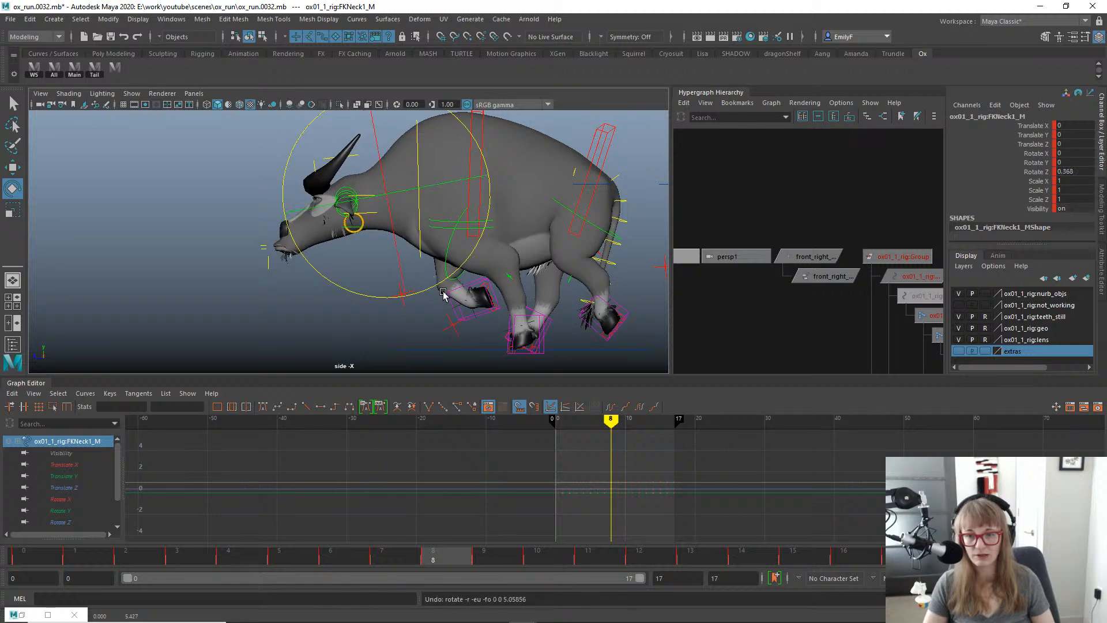
# Try raising the lower neck control in Y at frame 8, then undo the move.
pyautogui.click(417, 162)
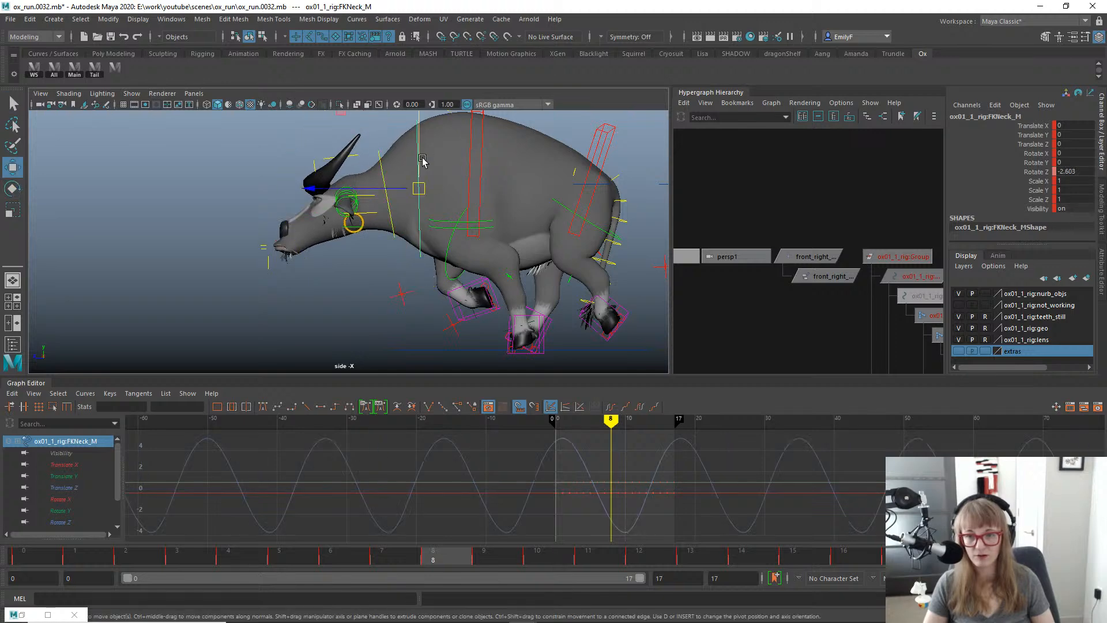
pyautogui.press('w')
pyautogui.moveTo(419, 161); pyautogui.dragTo(419, 148)
pyautogui.hotkey('ctrl', 'z')
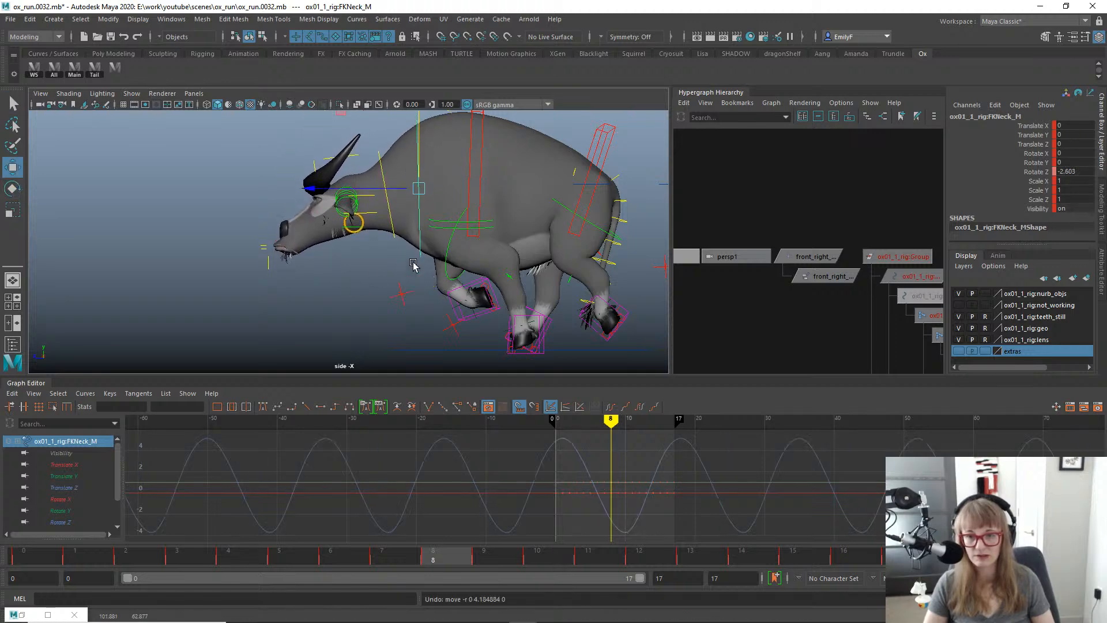
# Key the lower neck control's Translate Y at 0.683 on frame 0 and copy the same key to frame 17.
pyautogui.keyDown('alt'); pyautogui.moveTo(380, 233); pyautogui.dragTo(360, 285, button='middle'); pyautogui.keyUp('alt')
pyautogui.click(62, 475)
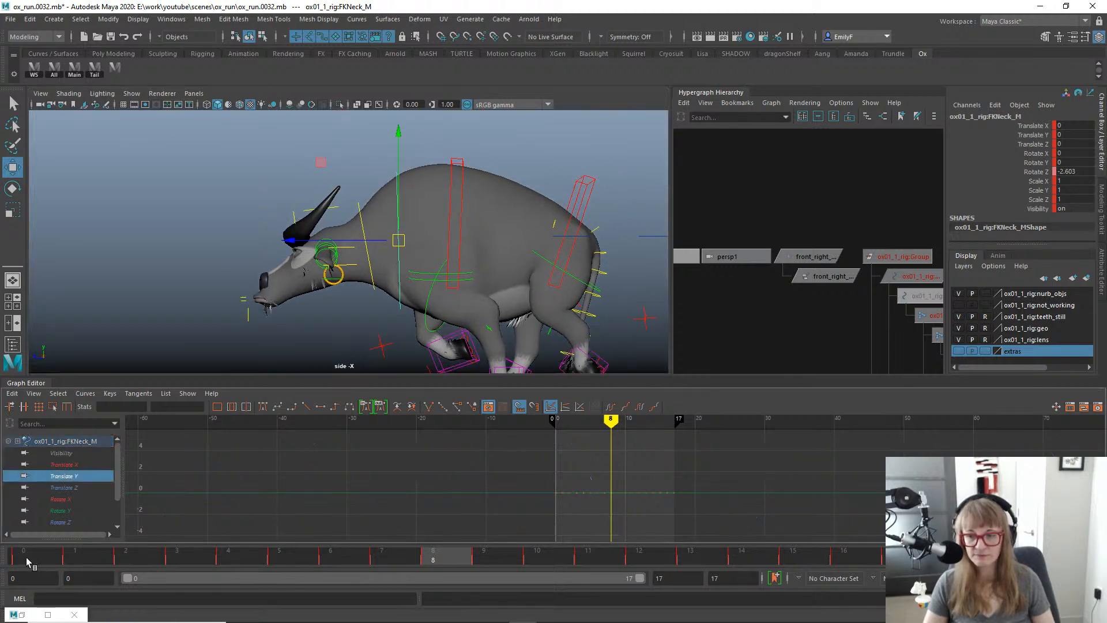
pyautogui.moveTo(27, 562); pyautogui.dragTo(279, 557)
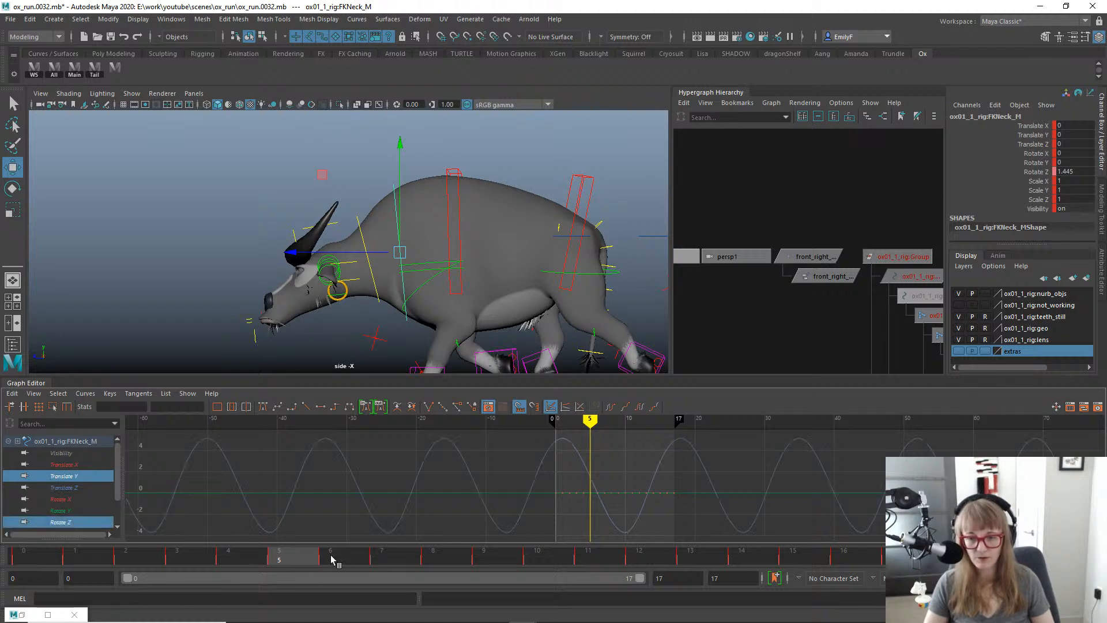
pyautogui.moveTo(333, 558); pyautogui.dragTo(3, 526)
pyautogui.keyDown('alt'); pyautogui.moveTo(471, 519); pyautogui.dragTo(480, 482, button='middle'); pyautogui.keyUp('alt')
pyautogui.click(392, 150)
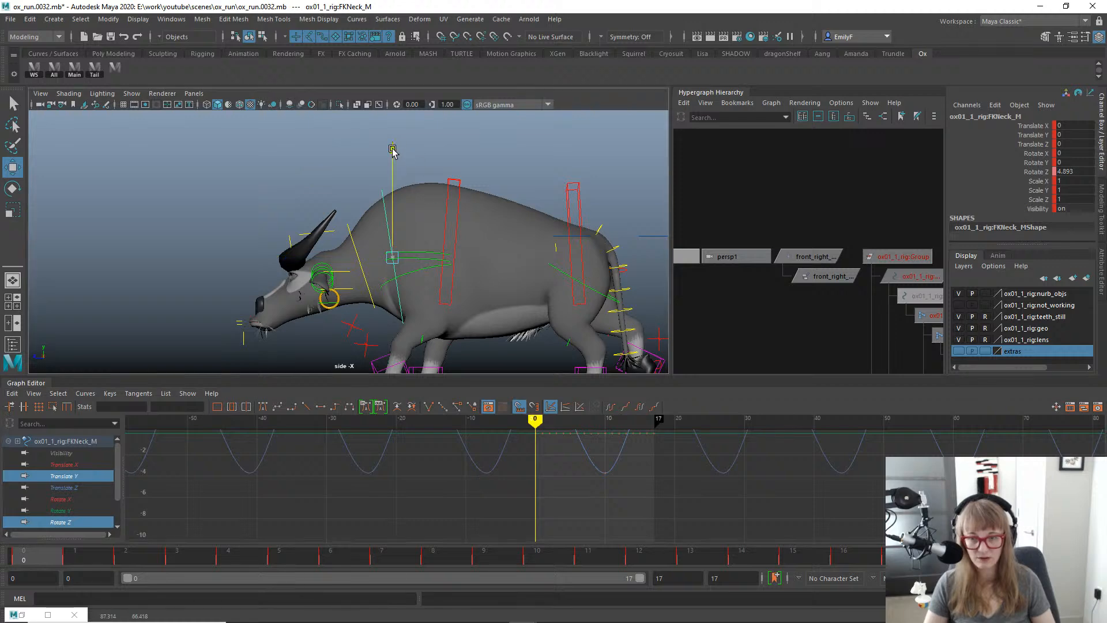
pyautogui.press('a')
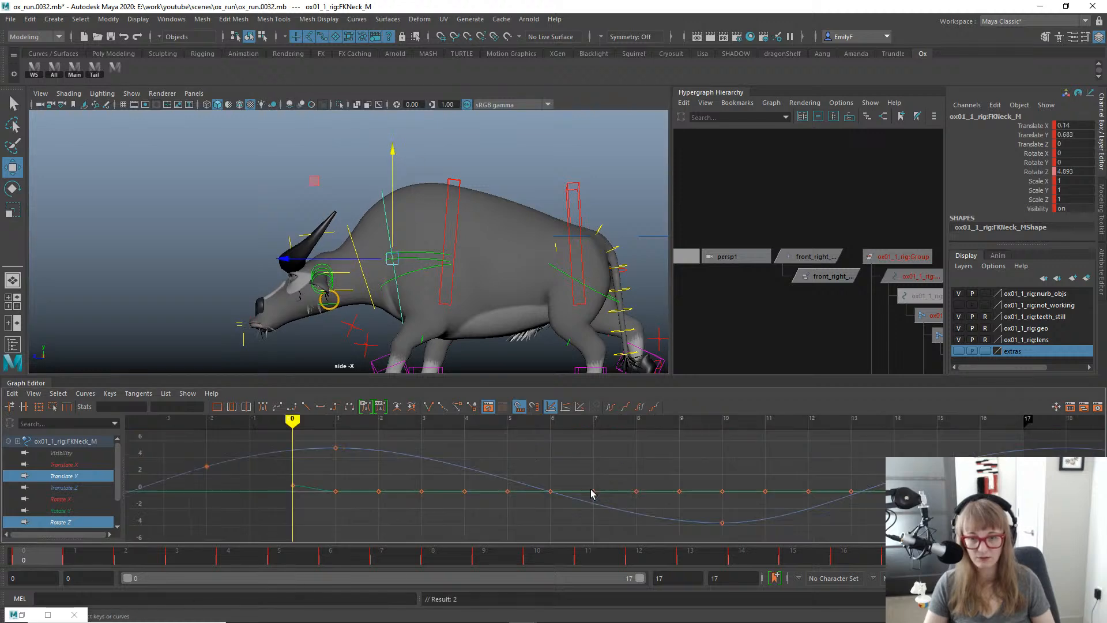
pyautogui.keyDown('alt'); pyautogui.moveTo(705, 517); pyautogui.dragTo(644, 501, button='right'); pyautogui.keyUp('alt')
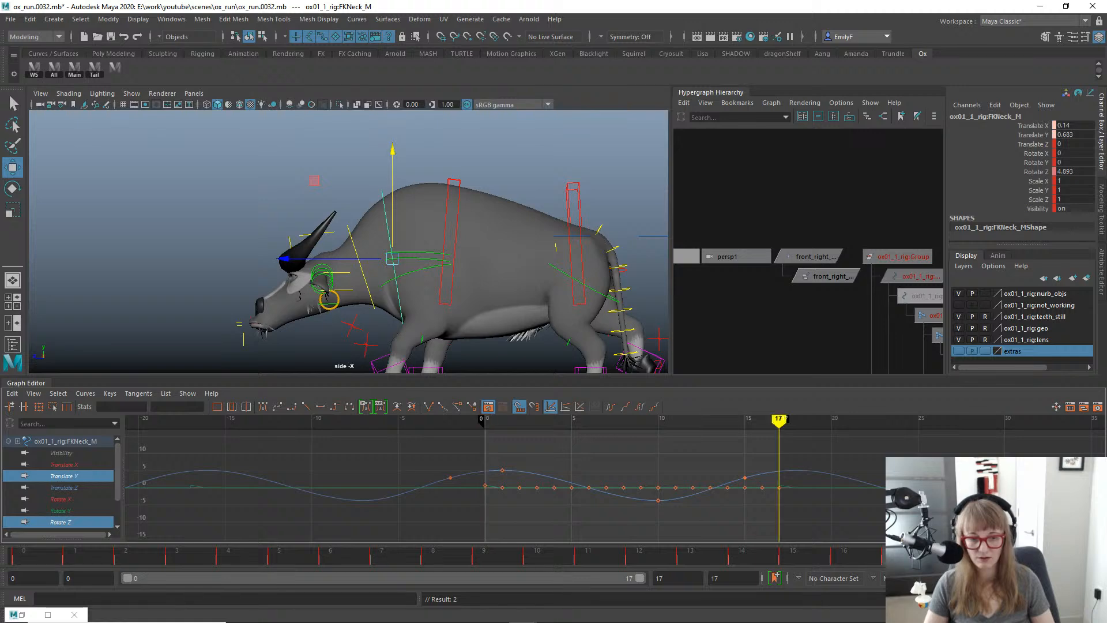
# Lower the neck's Translate Y to -2.391 at frame 9 and clear the in-between keys for a smooth curve.
pyautogui.moveTo(247, 560); pyautogui.dragTo(508, 558)
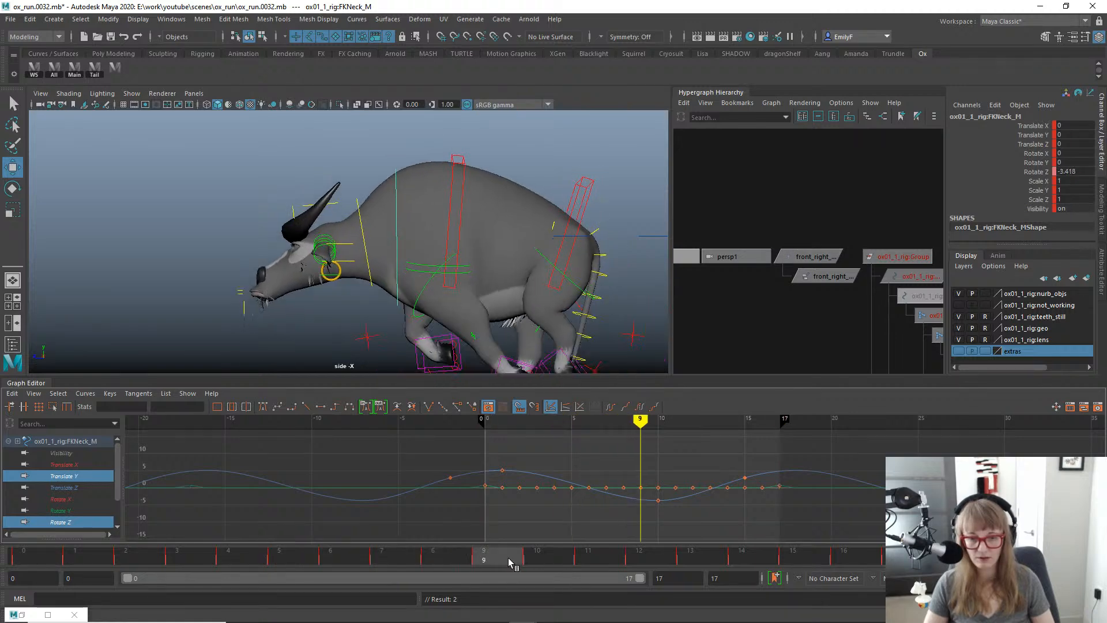
pyautogui.moveTo(395, 149); pyautogui.dragTo(397, 146)
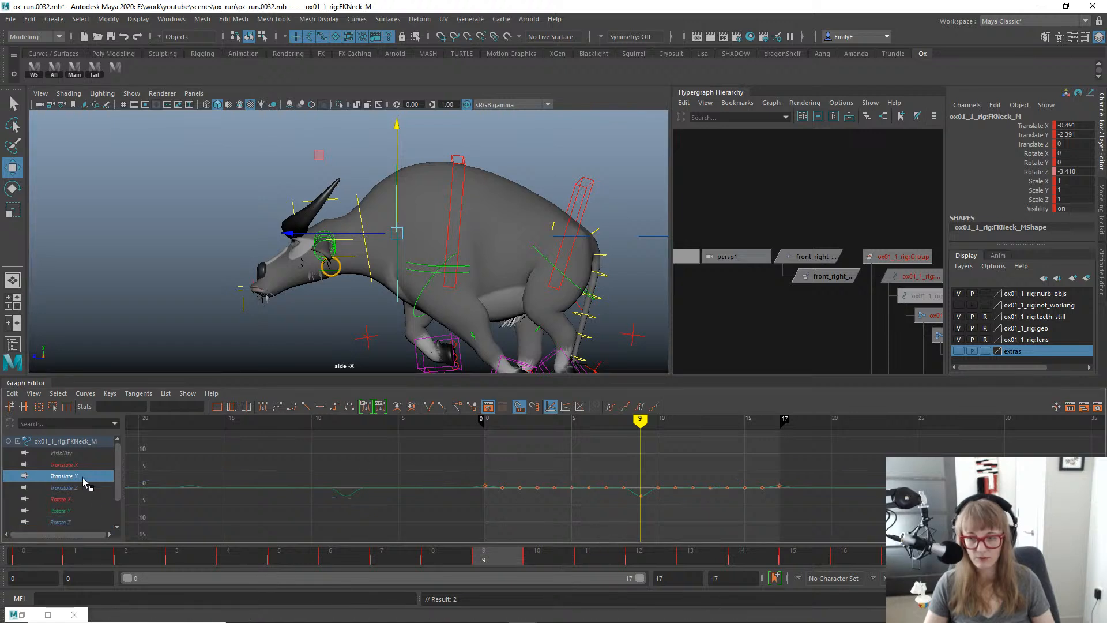
pyautogui.keyDown('alt'); pyautogui.keyDown('shift'); pyautogui.moveTo(468, 495); pyautogui.dragTo(534, 473, button='right'); pyautogui.keyUp('shift'); pyautogui.keyUp('alt')
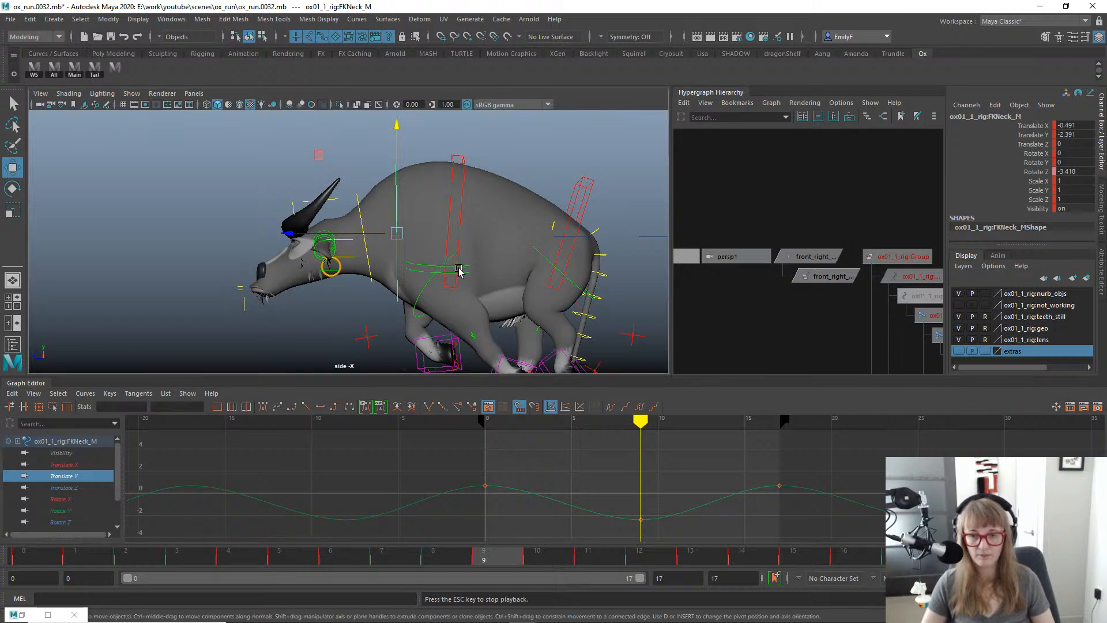
# Play back the run with the rig controls hidden, then lower the whole neck Translate Y curve, bringing its end keys to about -0.57.
pyautogui.hotkey('alt', 'v')
pyautogui.hotkey('alt', '1')
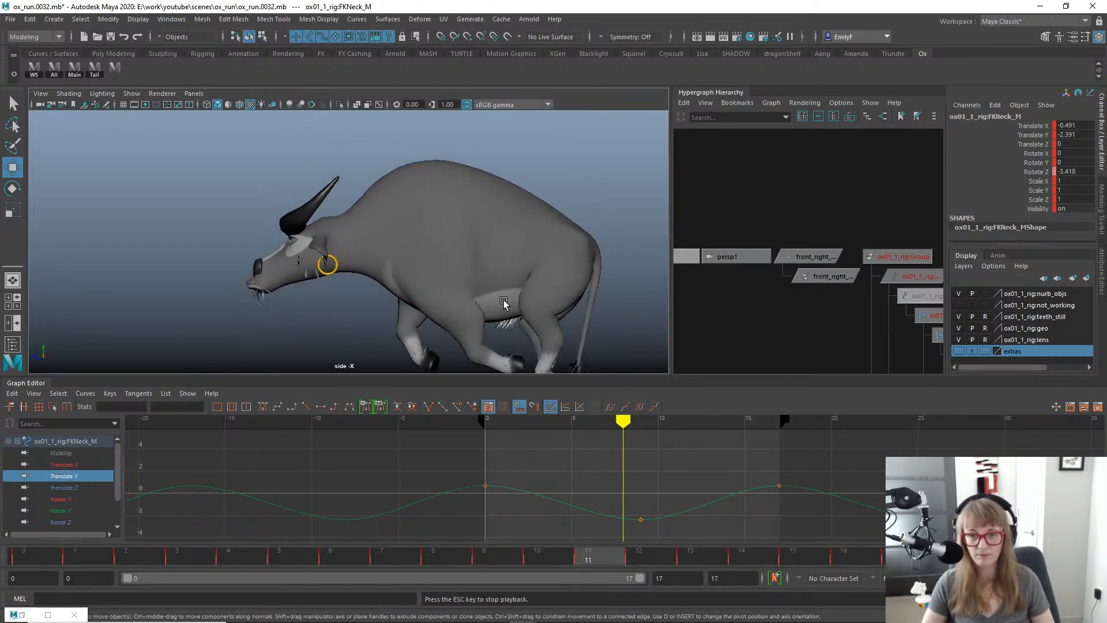
pyautogui.hotkey('alt', 'v')
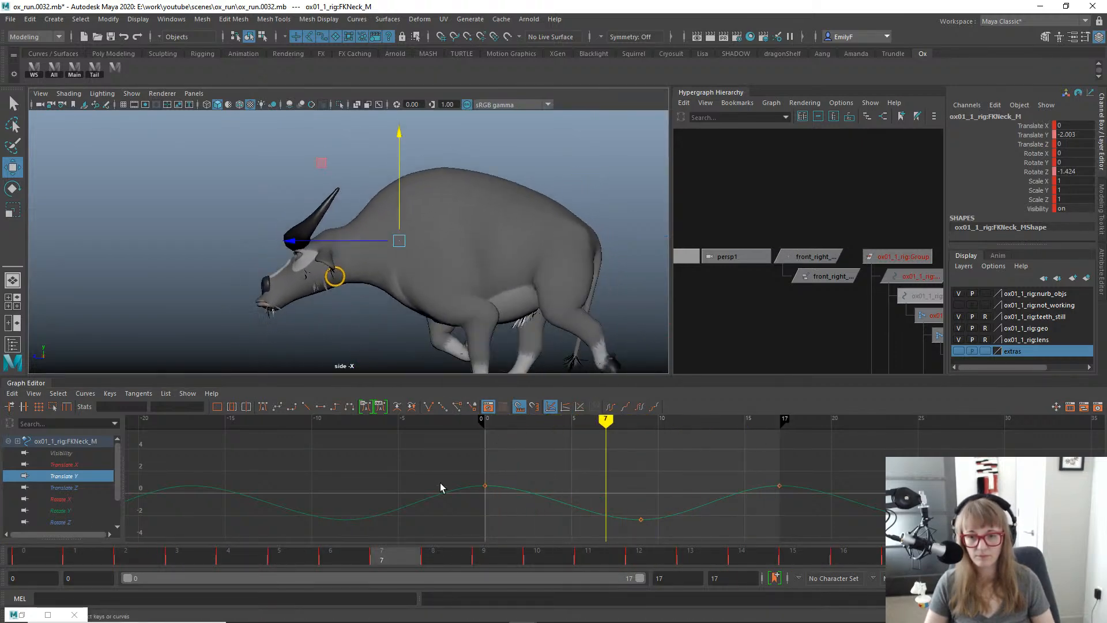
pyautogui.hotkey('alt', 'shift', 'v')
pyautogui.keyDown('alt'); pyautogui.moveTo(520, 347); pyautogui.dragTo(528, 137, button='middle'); pyautogui.keyUp('alt')
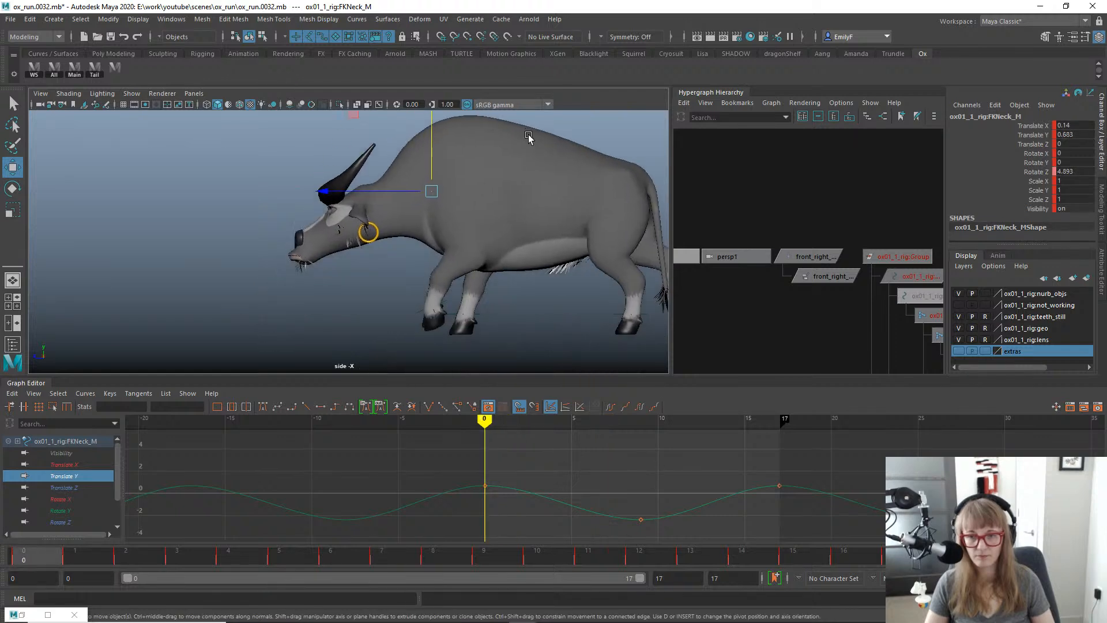
pyautogui.keyDown('alt'); pyautogui.moveTo(523, 231); pyautogui.dragTo(523, 241, button='middle'); pyautogui.keyUp('alt')
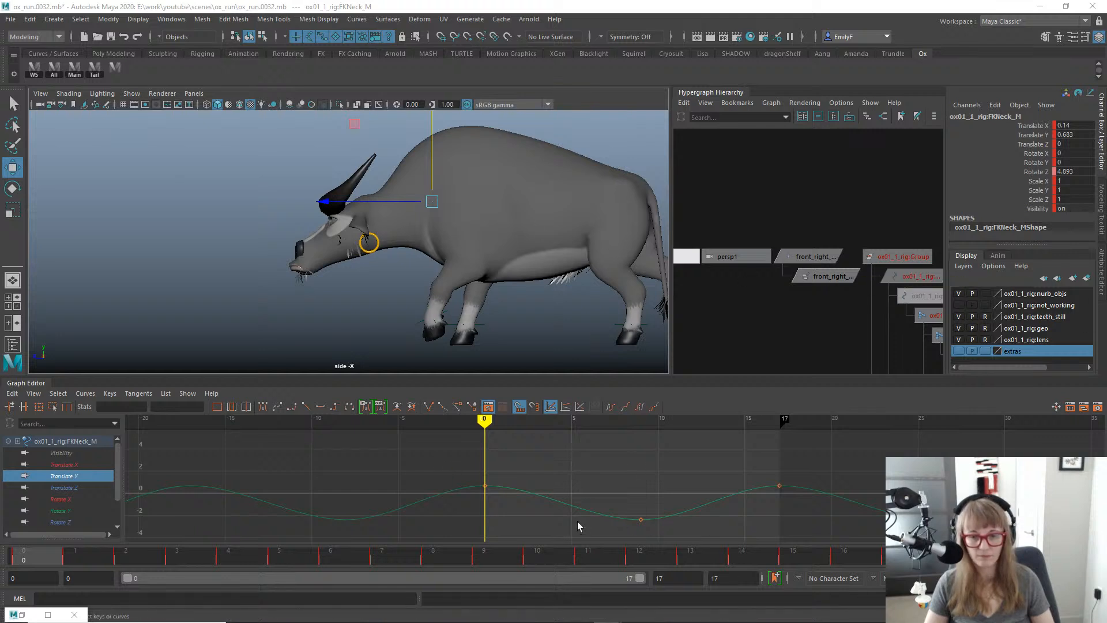
pyautogui.click(551, 501)
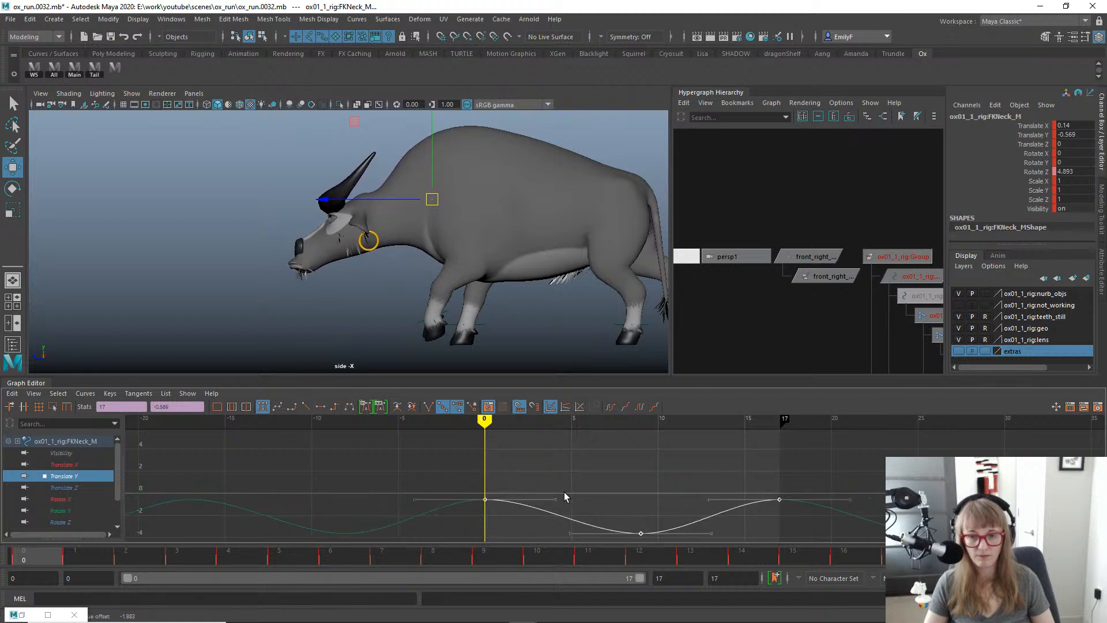
pyautogui.hotkey('alt', 'v')
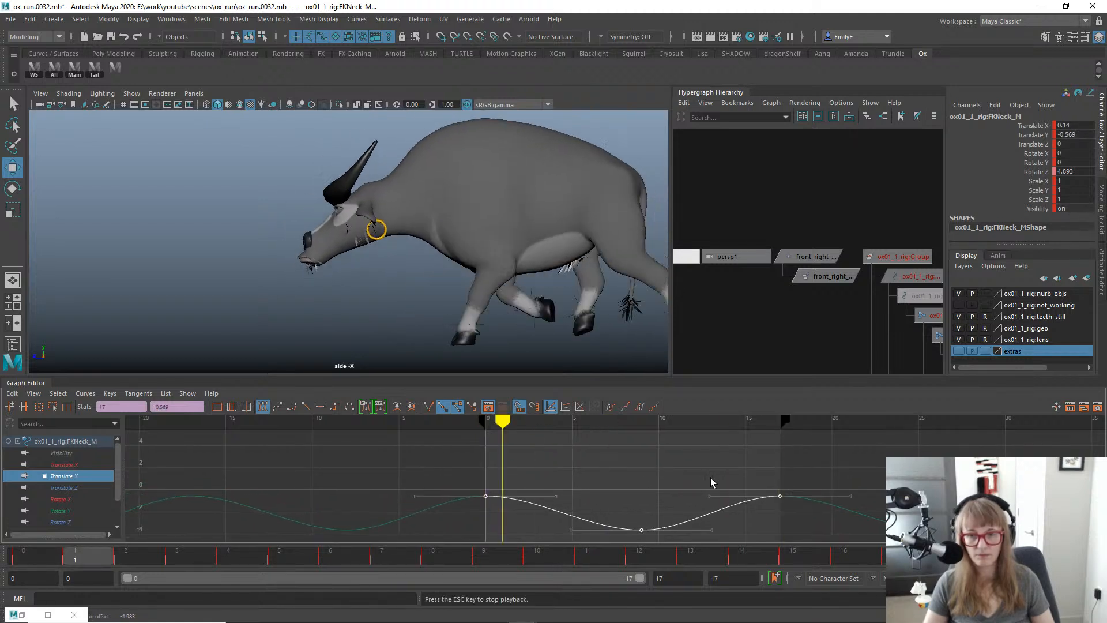
pyautogui.press('Escape')
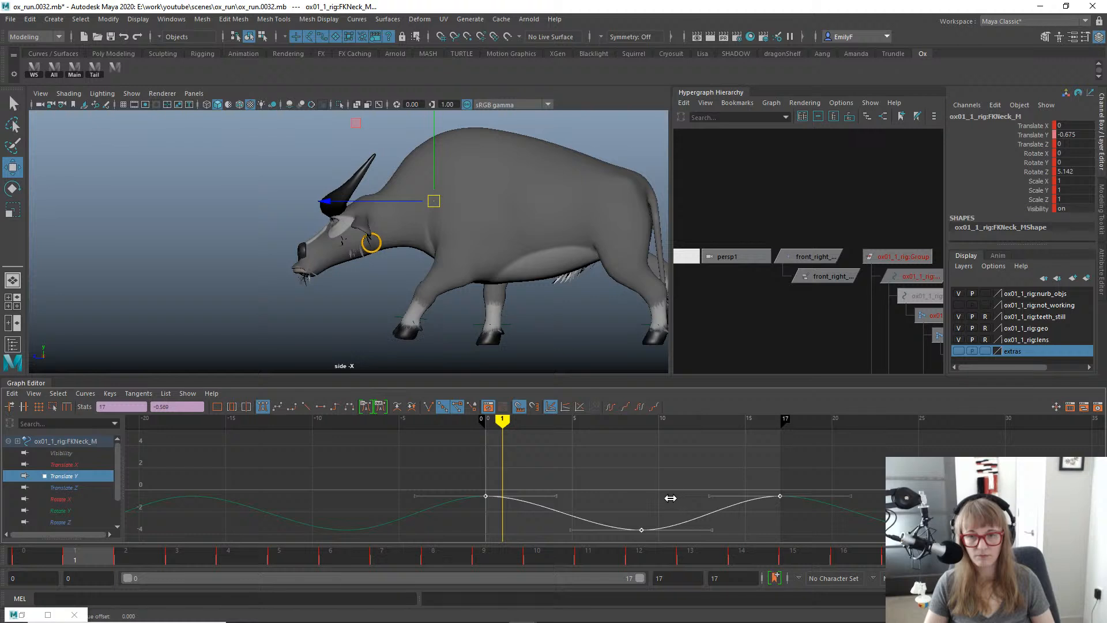
# Shift the neck's Translate Y curve one frame earlier, putting its low key on frame 8, and scrub through the cycle.
pyautogui.hotkey('alt', 'v')
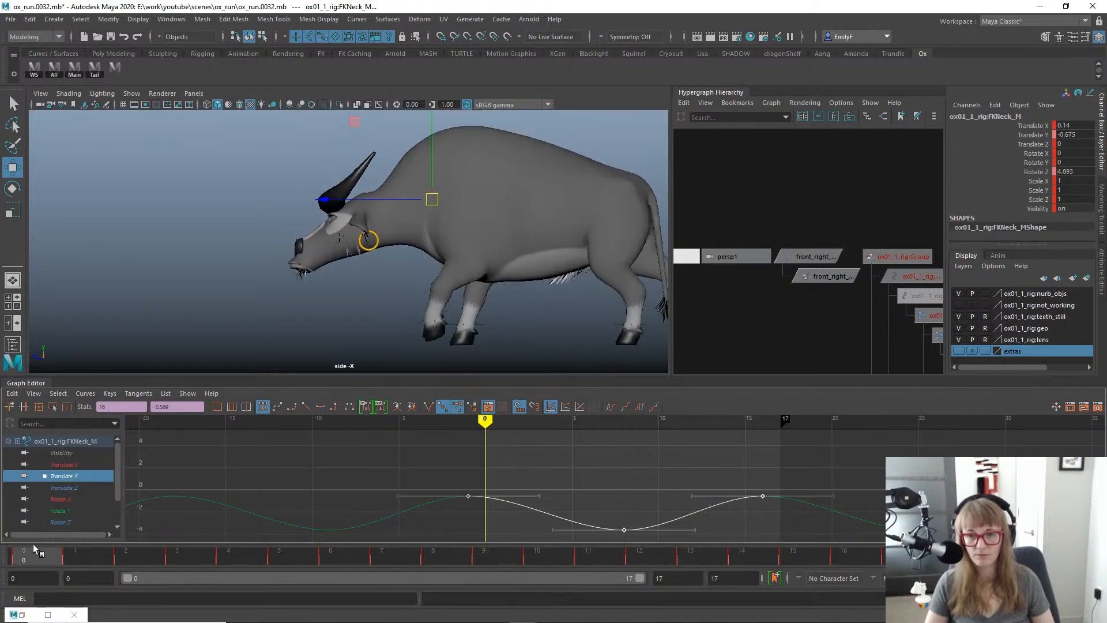
pyautogui.click(129, 568)
pyautogui.moveTo(130, 568); pyautogui.dragTo(743, 539)
pyautogui.moveTo(824, 531); pyautogui.dragTo(444, 471)
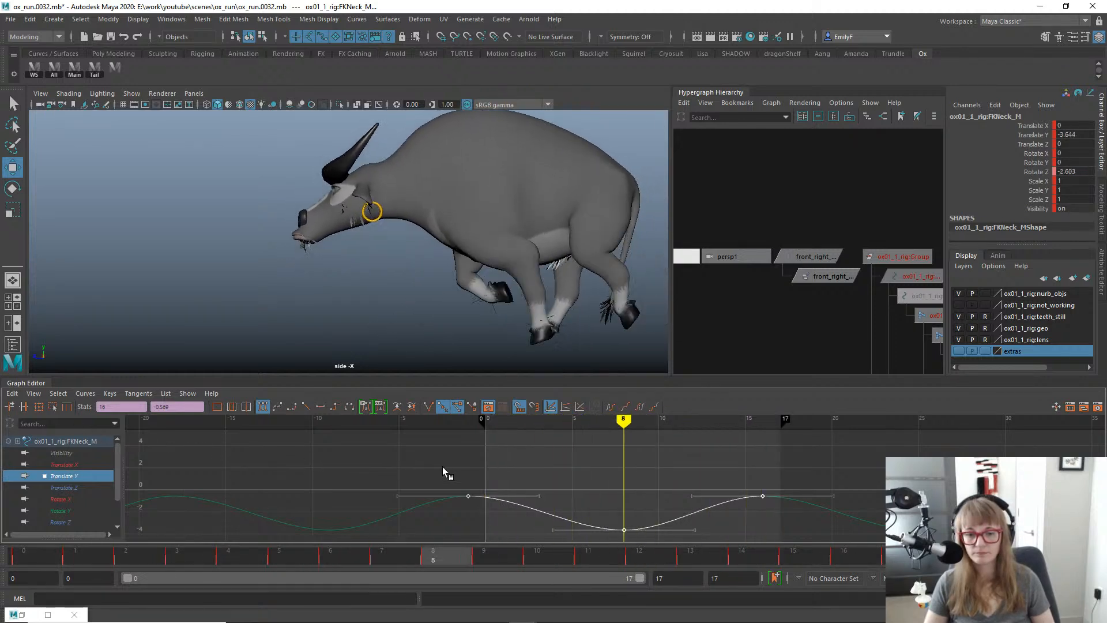
pyautogui.keyDown('alt'); pyautogui.moveTo(663, 513); pyautogui.dragTo(563, 467, button='middle'); pyautogui.keyUp('alt')
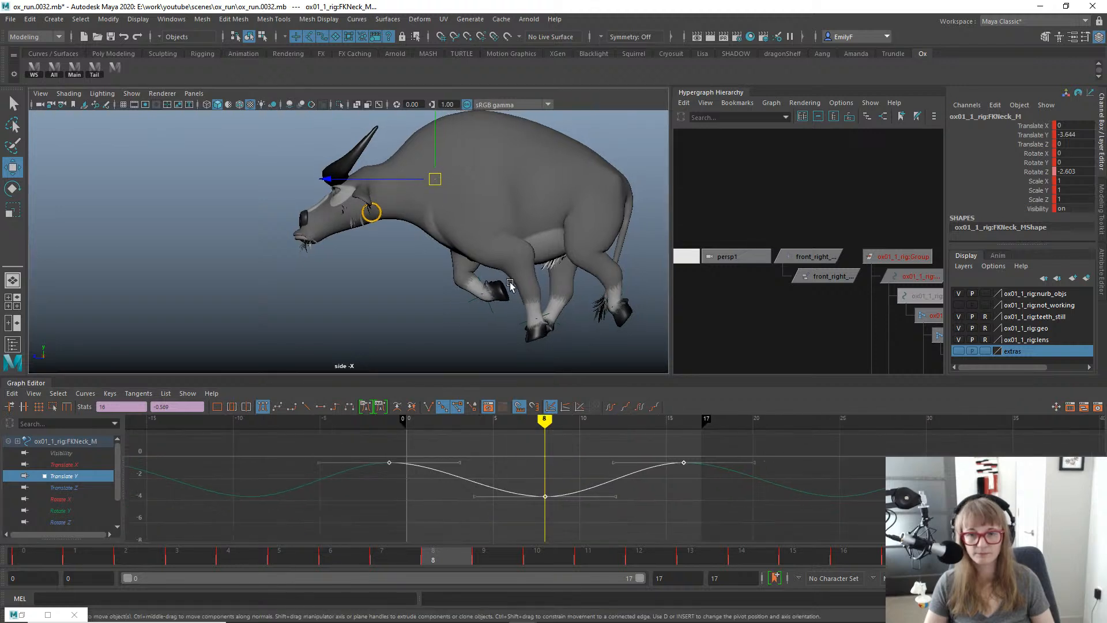
# Lower the neck's Translate Y key at frame 8 to -3.905 and review the run in playback.
pyautogui.click(546, 496)
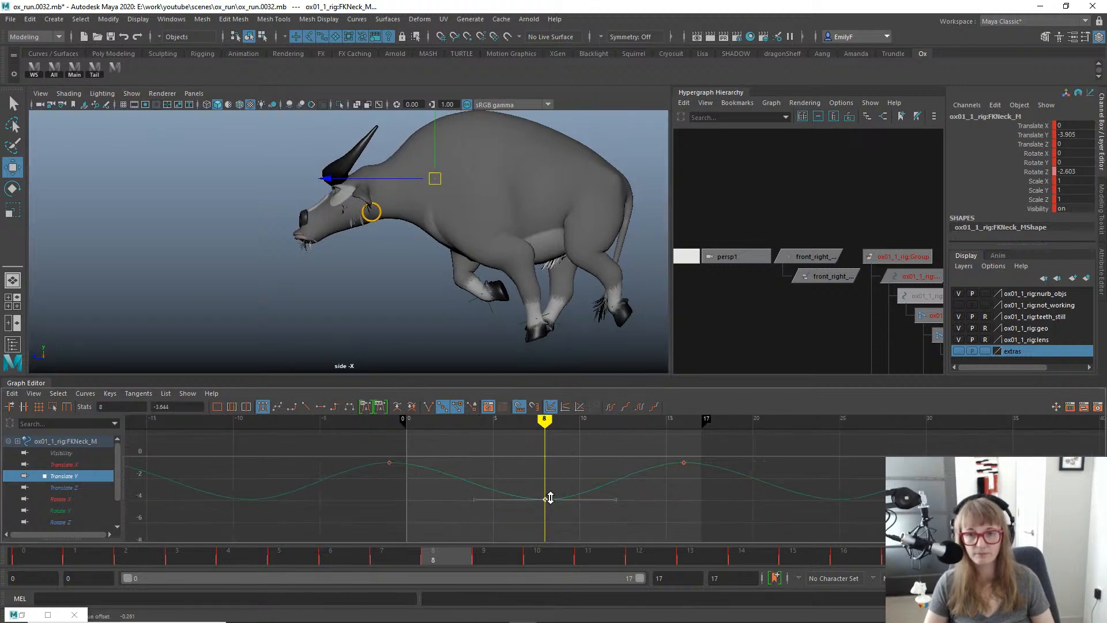
pyautogui.hotkey('alt', 'v')
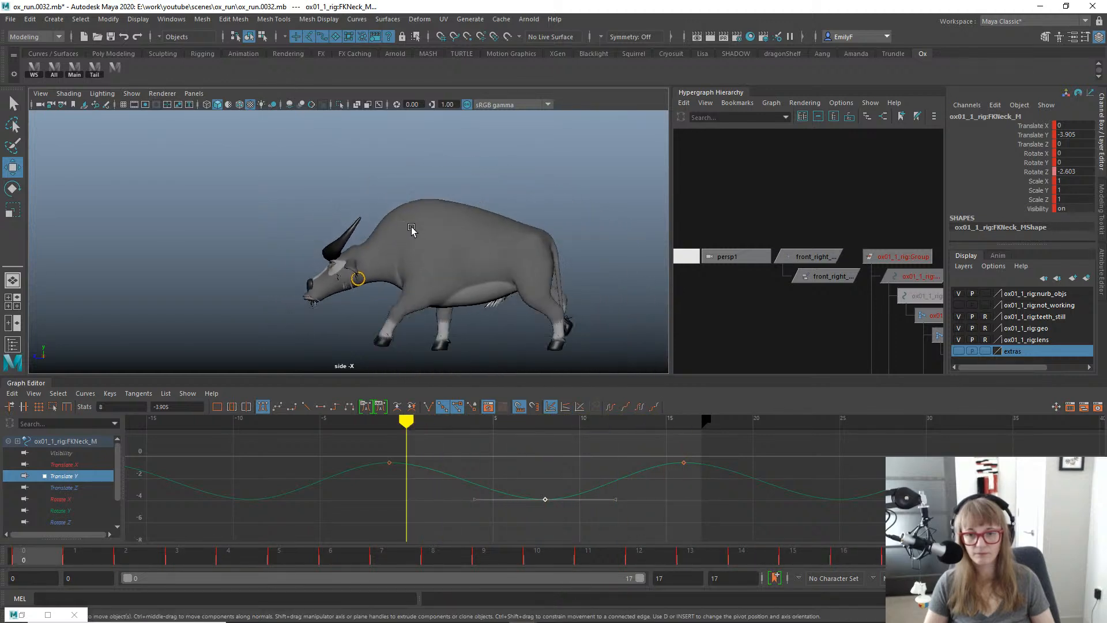
pyautogui.hotkey('alt', 'v')
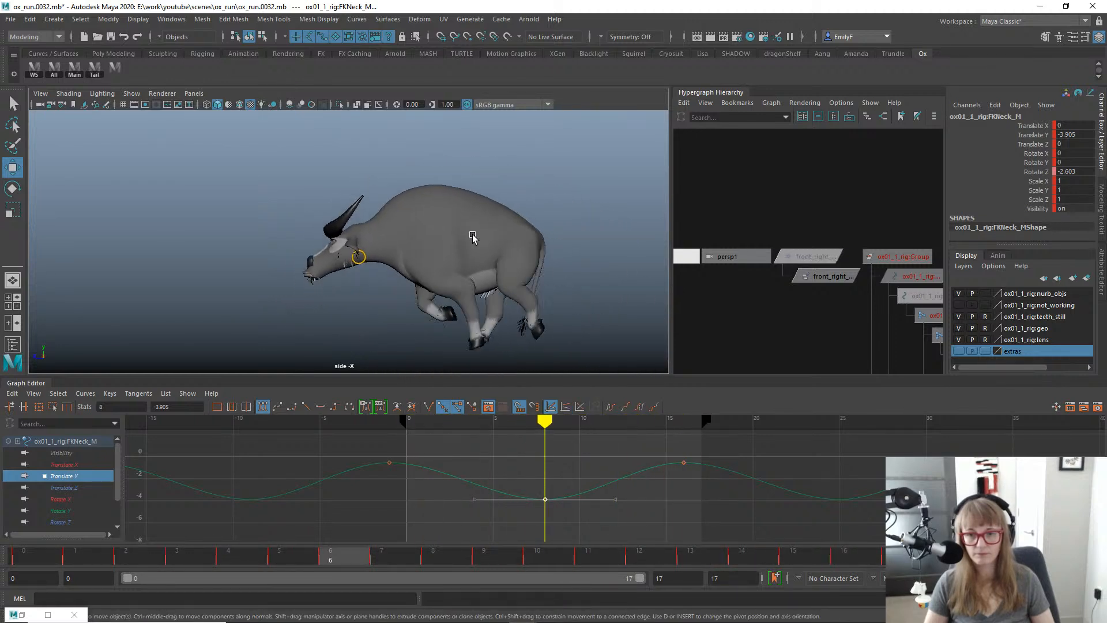
pyautogui.hotkey('alt', ',')
pyautogui.hotkey('alt', 'v')
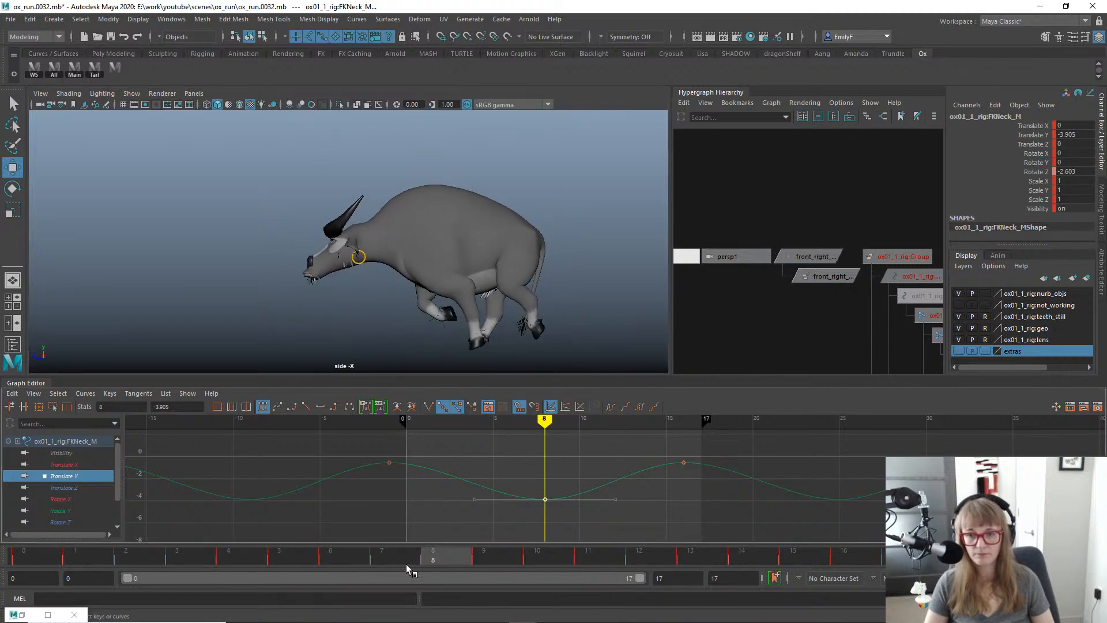
# Step through the neck pose and shift the neck's Rotate Z curve one frame later, with its peak at frame 2.
pyautogui.hotkey('alt', ',')
pyautogui.hotkey('alt', ',')
pyautogui.hotkey('alt', ',')
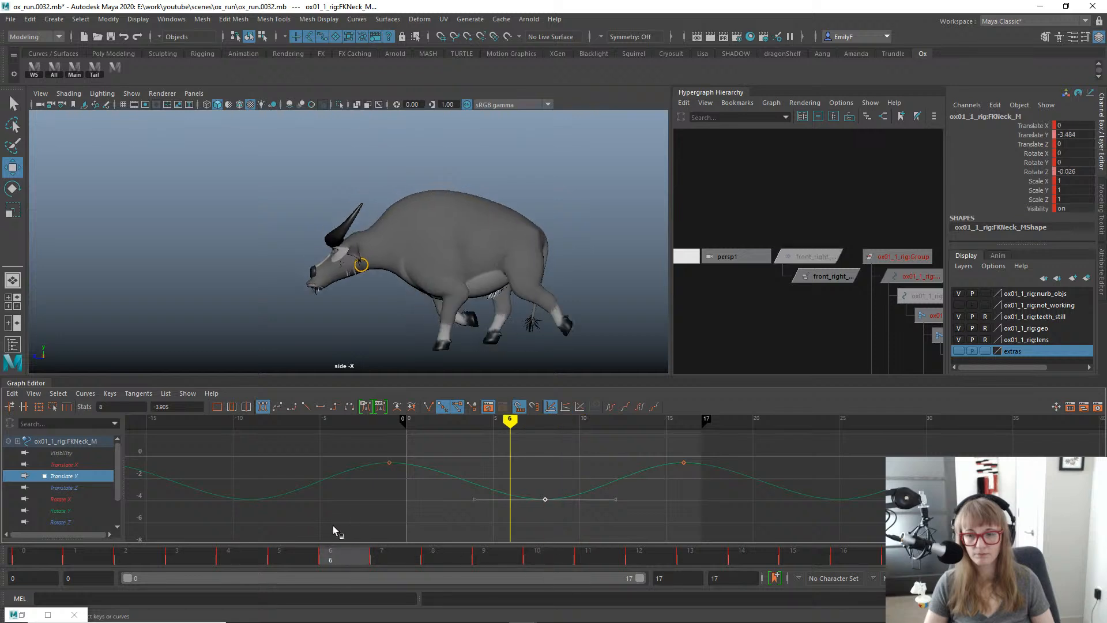
pyautogui.press('e')
pyautogui.click(61, 522)
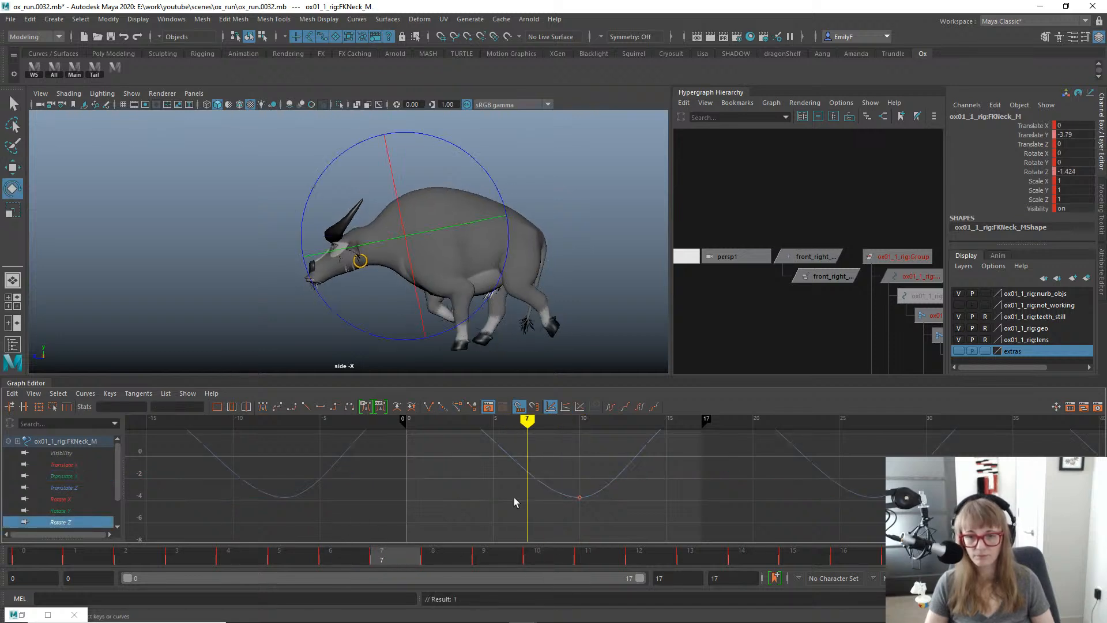
pyautogui.keyDown('alt'); pyautogui.moveTo(489, 464); pyautogui.dragTo(501, 517, button='middle'); pyautogui.keyUp('alt')
pyautogui.press('w')
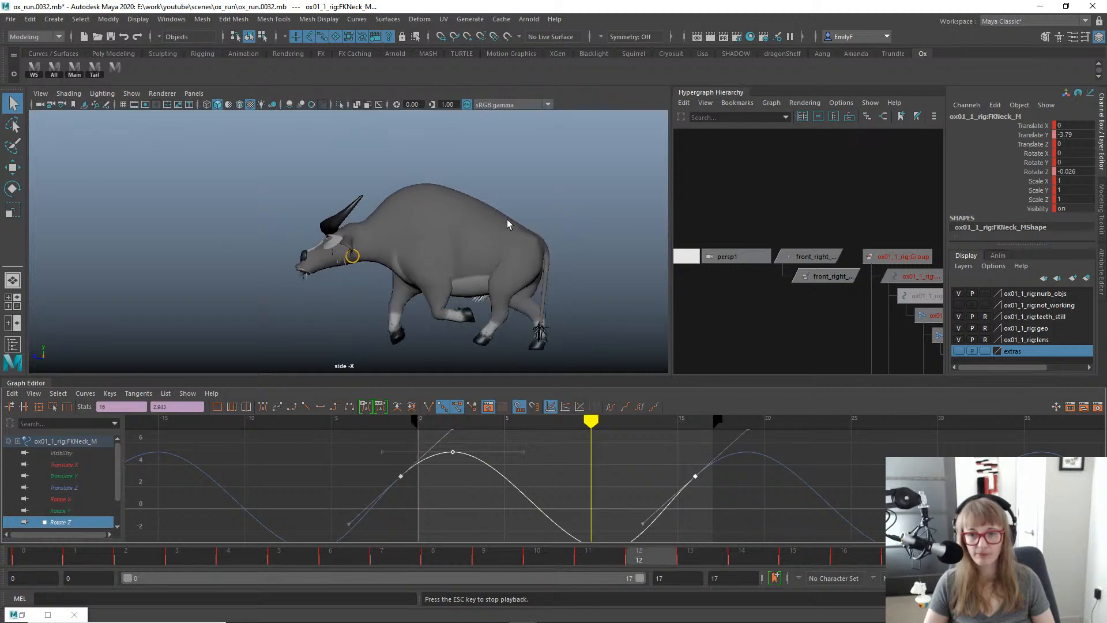
# Play back the run in the front view to examine the head and neck motion.
pyautogui.press('space')
pyautogui.moveTo(507, 216); pyautogui.dragTo(513, 245)
pyautogui.hotkey('alt', 'v')
pyautogui.keyDown('alt'); pyautogui.moveTo(512, 243); pyautogui.dragTo(0, 87, button='right'); pyautogui.keyUp('alt')
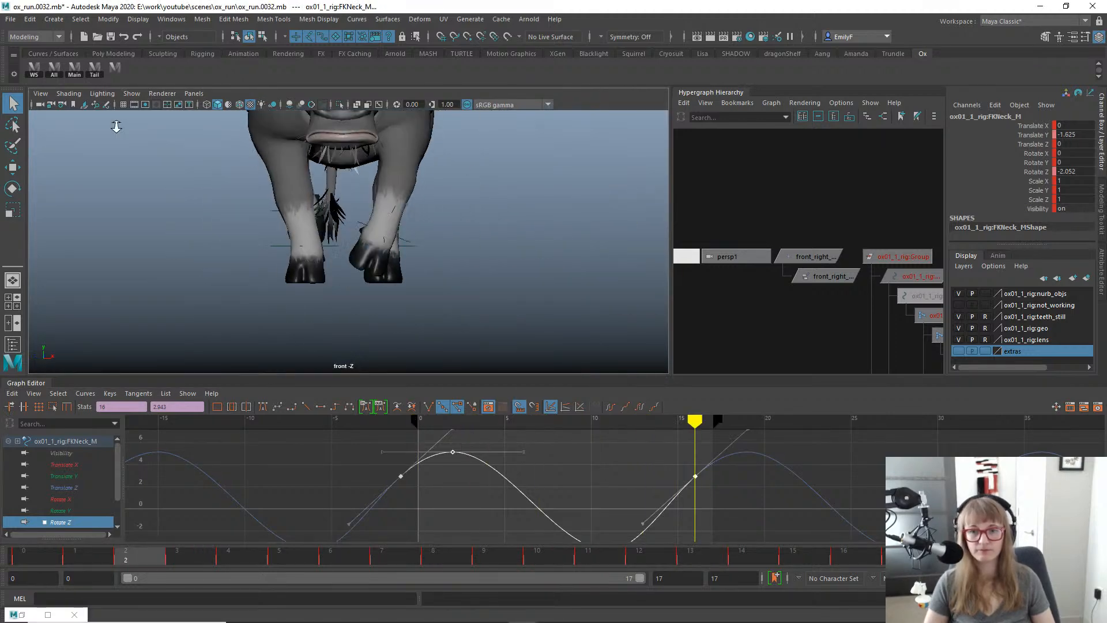
pyautogui.keyDown('alt'); pyautogui.moveTo(420, 230); pyautogui.dragTo(444, 307, button='middle'); pyautogui.keyUp('alt')
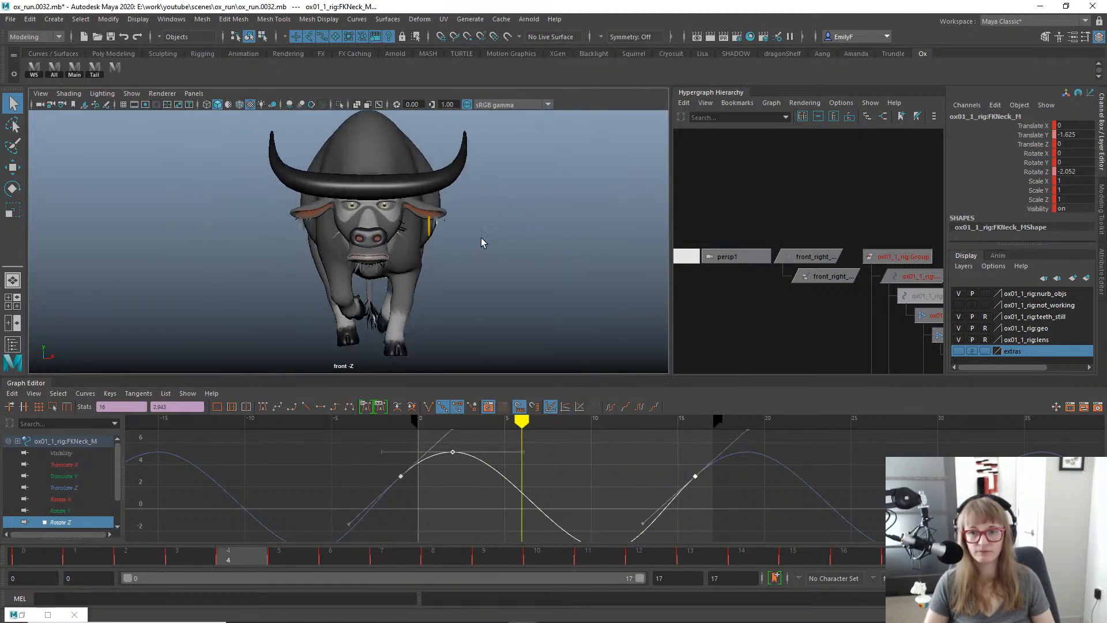
pyautogui.hotkey('alt', 'v')
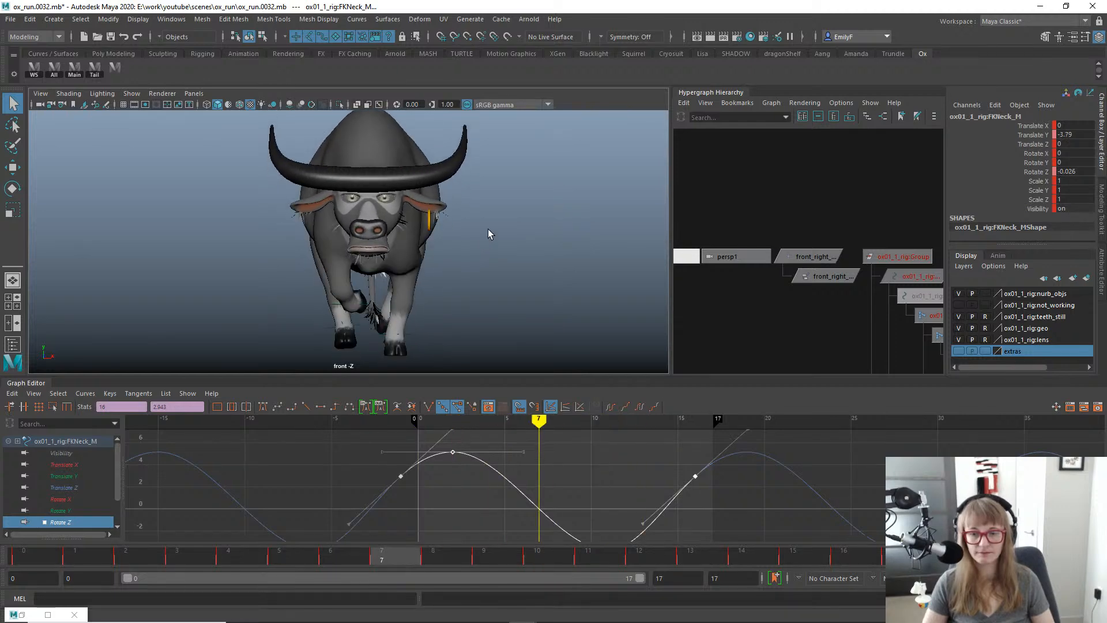
# Select the head control in the perspective view, orbit around to the ox's front and scrub back to frame 0.
pyautogui.press('space')
pyautogui.click(474, 197)
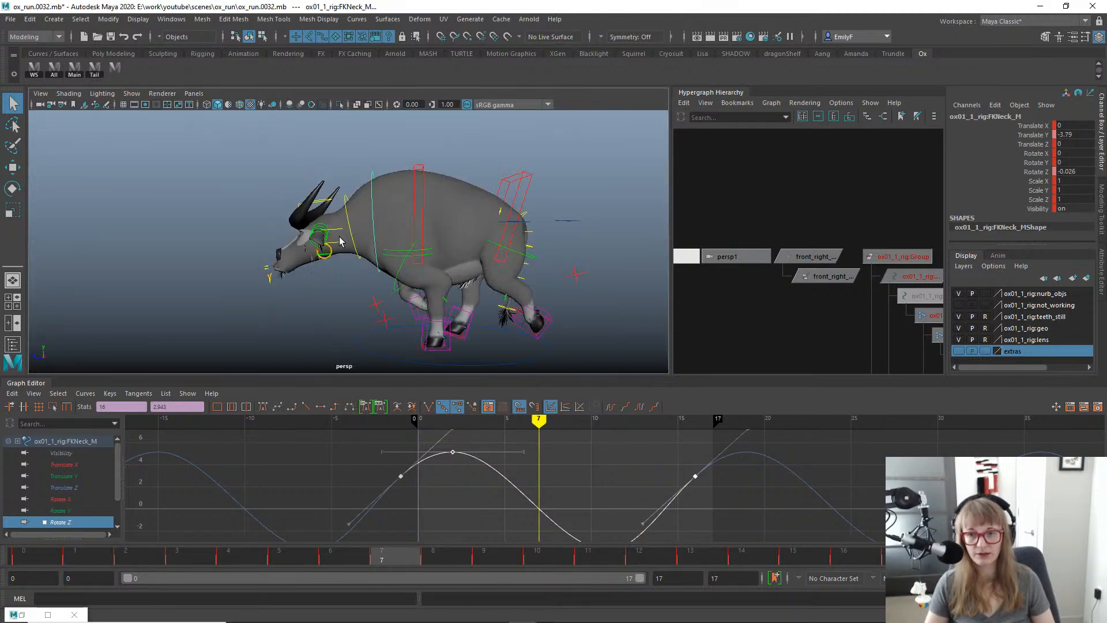
pyautogui.click(323, 203)
pyautogui.press('e')
pyautogui.keyDown('alt'); pyautogui.moveTo(330, 227); pyautogui.dragTo(398, 209); pyautogui.keyUp('alt')
pyautogui.press('q')
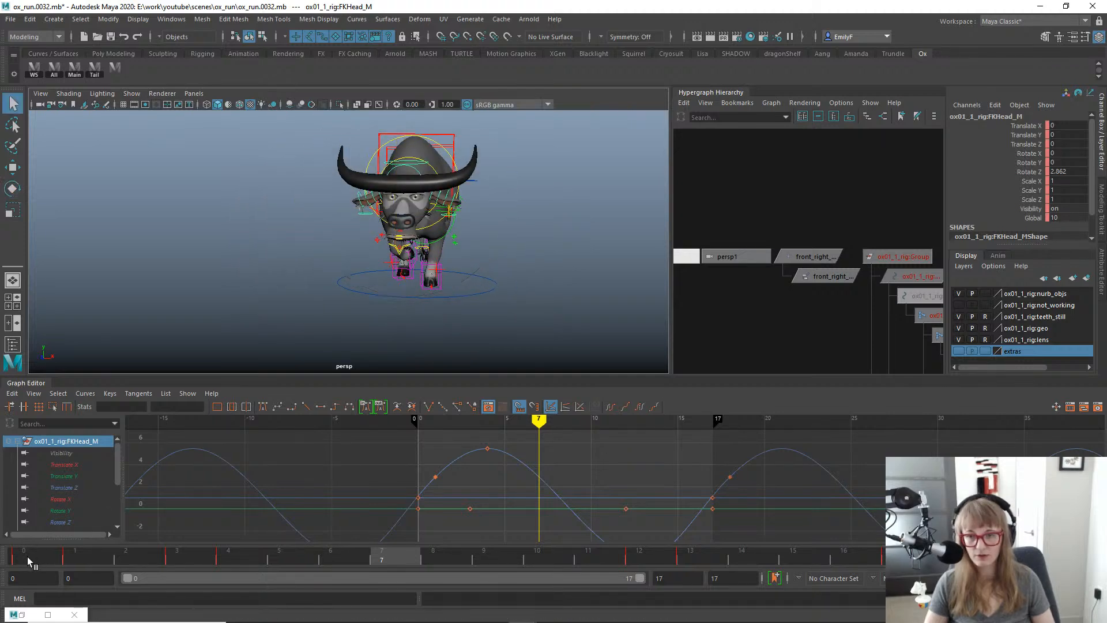
pyautogui.moveTo(27, 556); pyautogui.dragTo(5, 487)
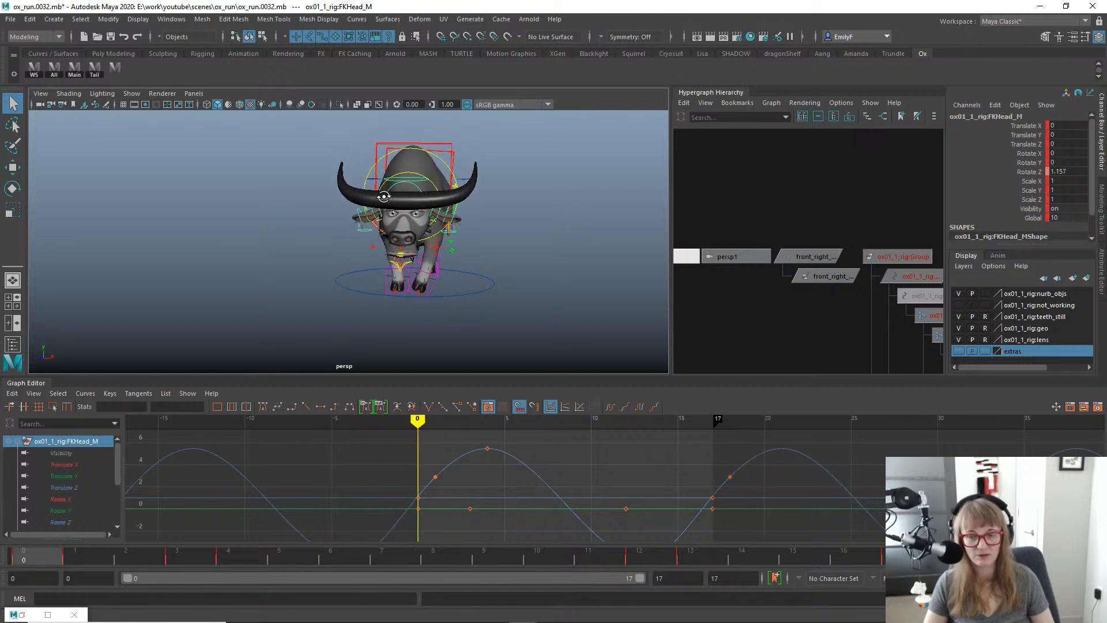
# Turn the head sideways, keying its Rotate Y at -1.507 on frame 5 and 2.052 on frame 13.
pyautogui.press('e')
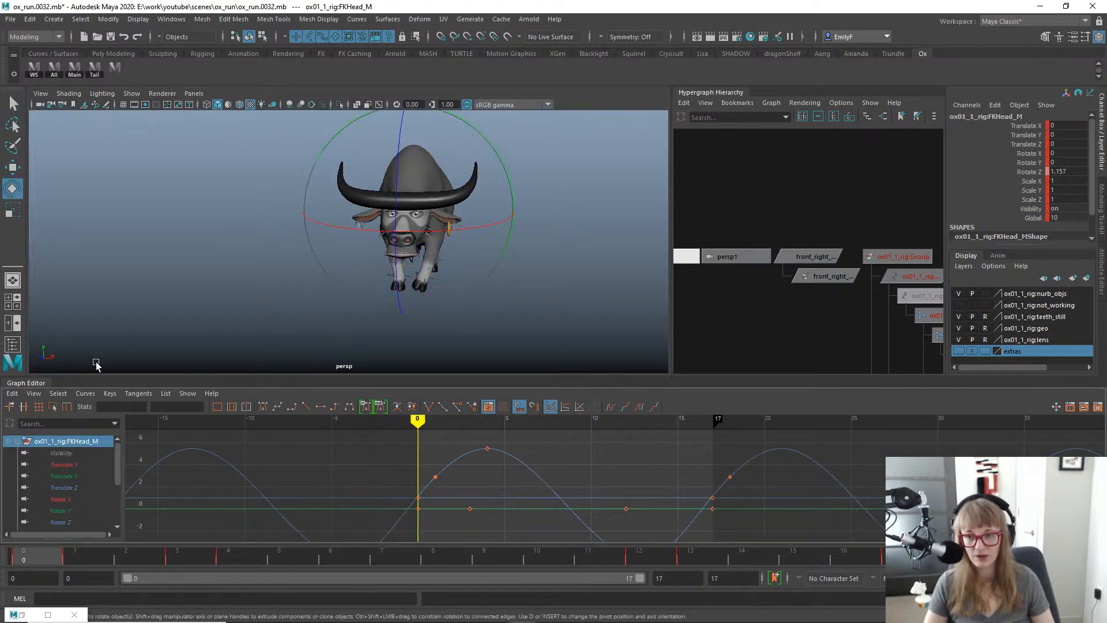
pyautogui.click(73, 511)
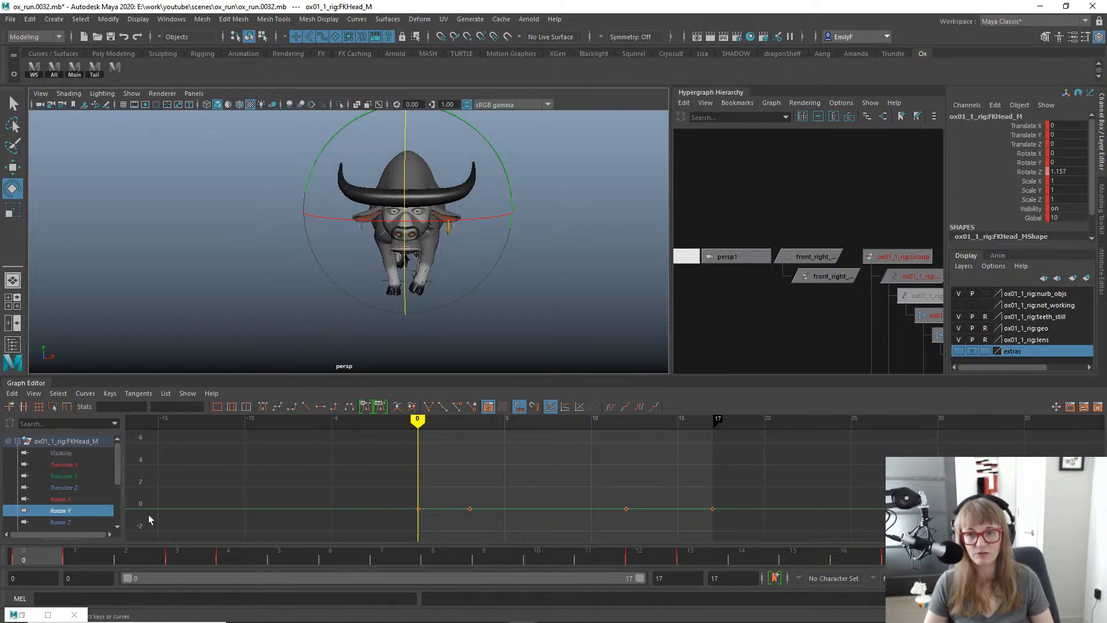
pyautogui.moveTo(39, 558); pyautogui.dragTo(296, 516)
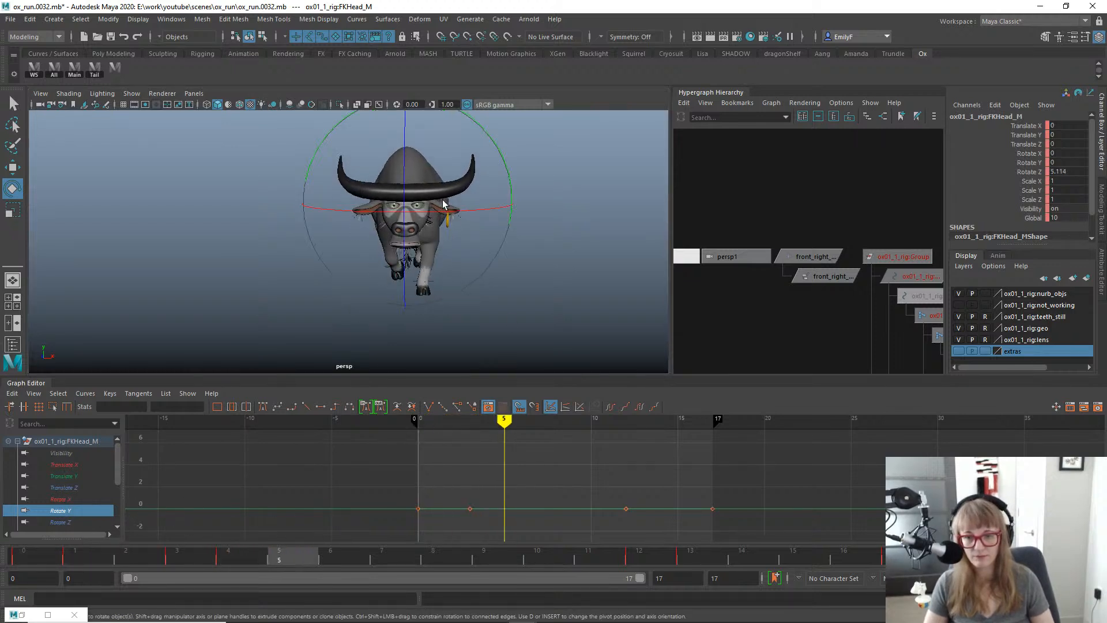
pyautogui.moveTo(496, 151); pyautogui.dragTo(502, 159)
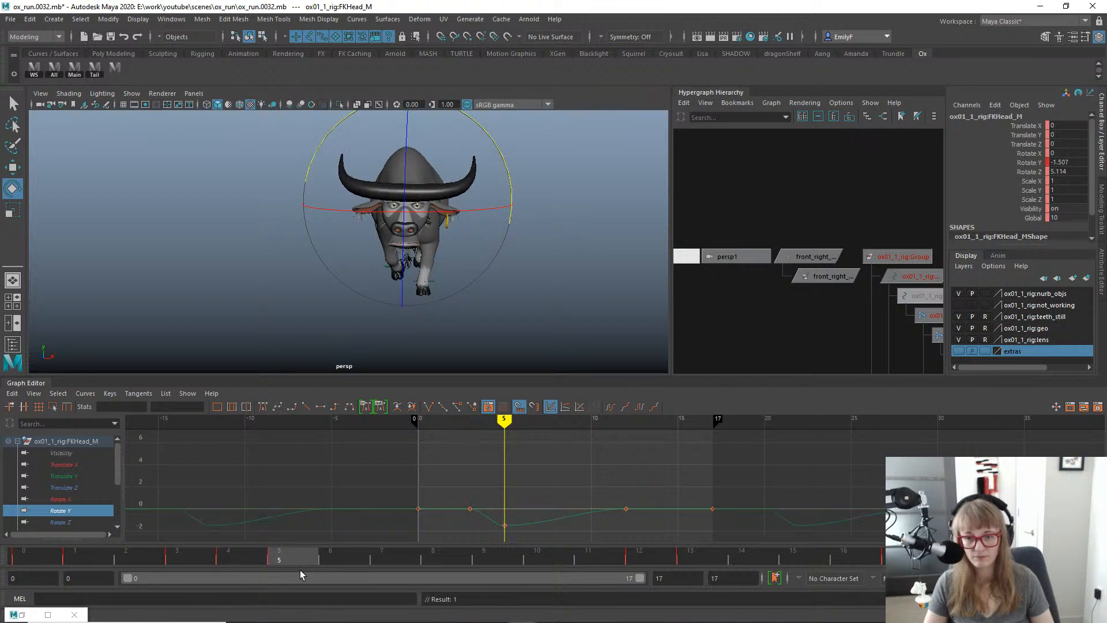
pyautogui.moveTo(287, 553)
pyautogui.mouseDown()
pyautogui.moveTo(604, 538)
pyautogui.moveTo(666, 553)
pyautogui.mouseUp()
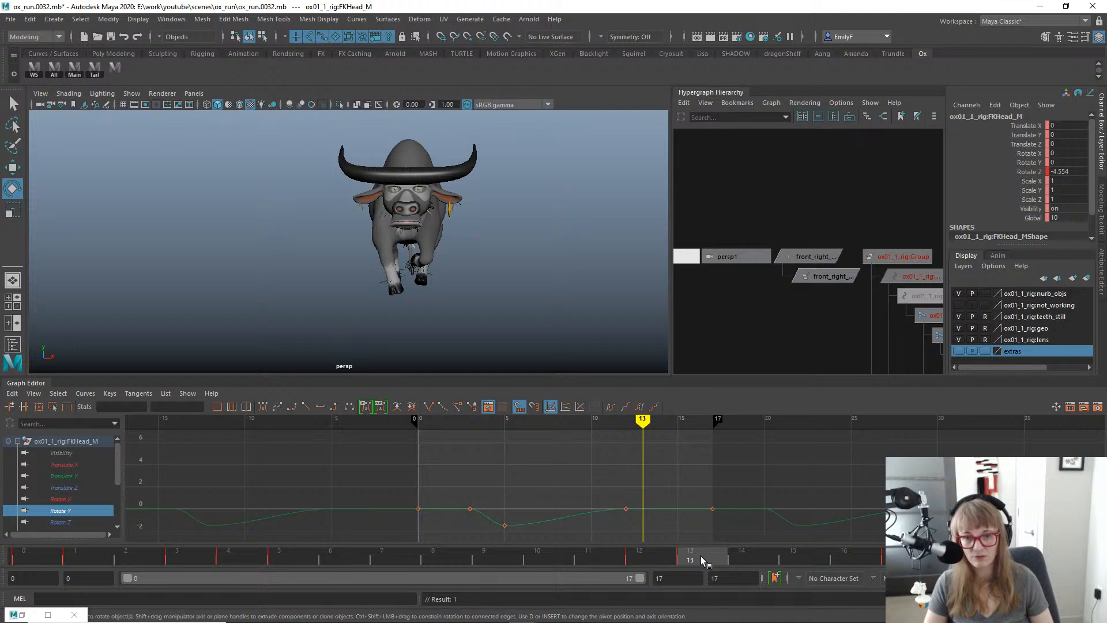
pyautogui.moveTo(504, 159); pyautogui.dragTo(502, 154)
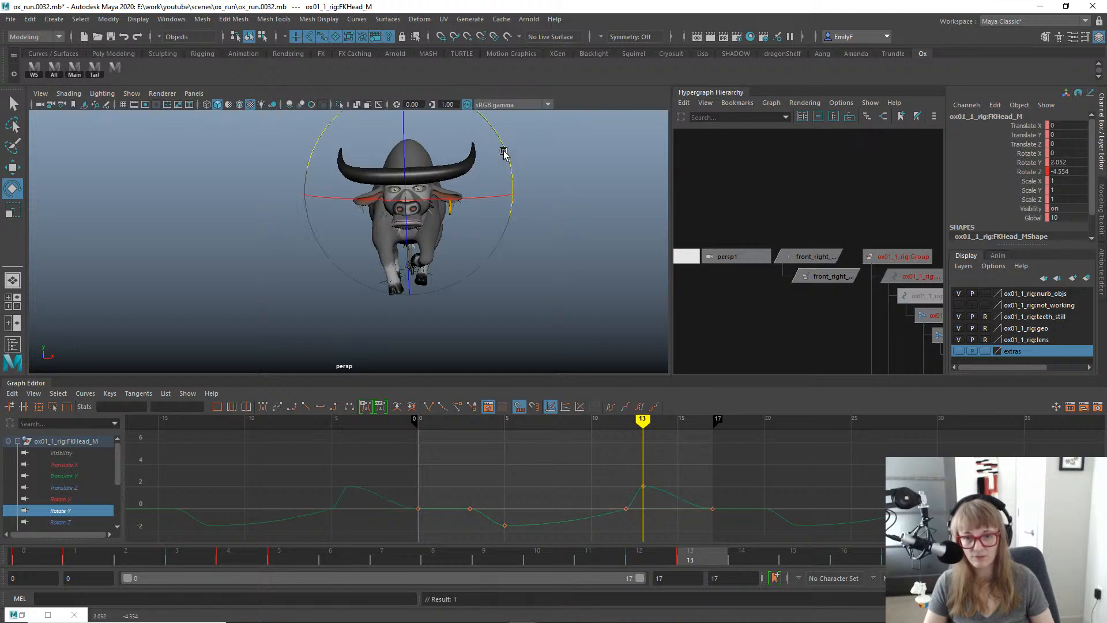
# Delete the flat Rotate Y keys at frames 12 and 3 from the head's curve.
pyautogui.moveTo(608, 504); pyautogui.dragTo(655, 522)
pyautogui.press('Delete')
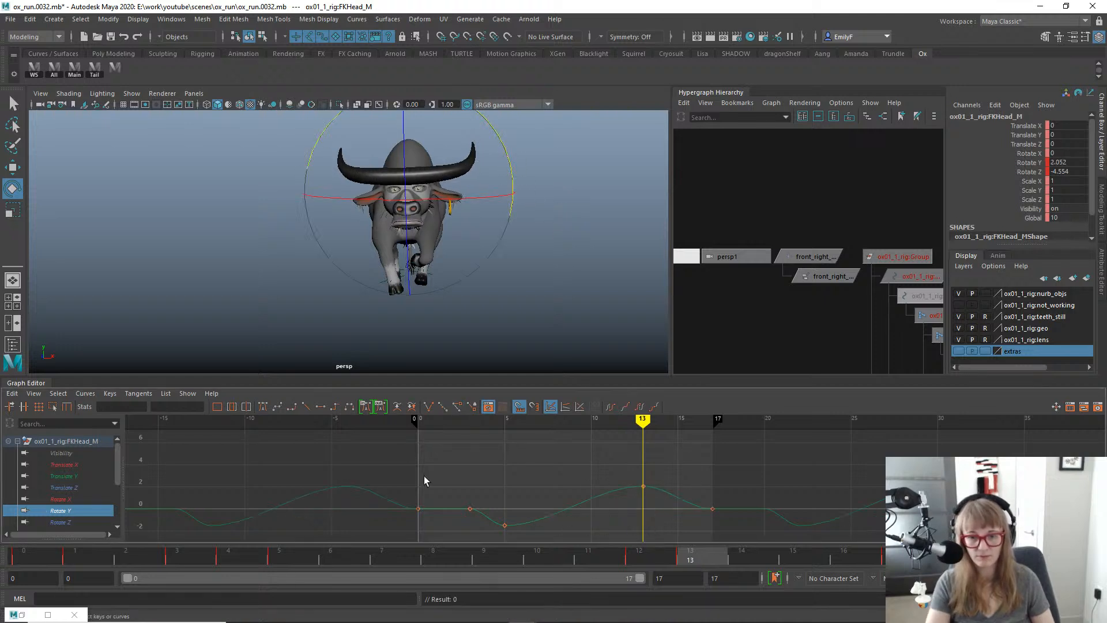
pyautogui.moveTo(444, 470); pyautogui.dragTo(482, 525)
pyautogui.press('Delete')
# Raise the head's Rotate Y keys at frames 0 and 17 to 0.51 and angle their tangents downward for a smooth loop.
pyautogui.moveTo(375, 494); pyautogui.dragTo(437, 526)
pyautogui.keyDown('alt'); pyautogui.moveTo(568, 496); pyautogui.dragTo(551, 445, button='right'); pyautogui.keyUp('alt')
pyautogui.keyDown('alt'); pyautogui.moveTo(502, 528); pyautogui.dragTo(473, 478, button='middle'); pyautogui.keyUp('alt')
pyautogui.moveTo(439, 457); pyautogui.dragTo(653, 487)
pyautogui.moveTo(652, 487); pyautogui.dragTo(652, 469, button='middle')
pyautogui.moveTo(501, 458); pyautogui.dragTo(525, 477)
pyautogui.moveTo(524, 477); pyautogui.dragTo(497, 518, button='middle')
pyautogui.moveTo(686, 490); pyautogui.dragTo(686, 491)
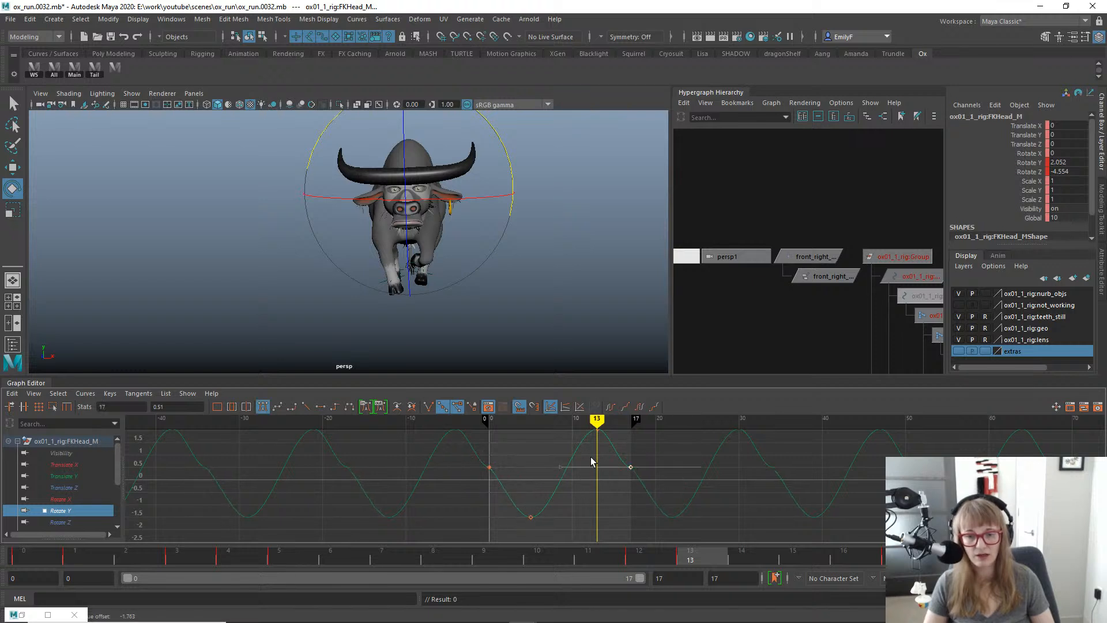
pyautogui.moveTo(589, 499); pyautogui.dragTo(622, 431, button='middle')
# Lower the head's Rotate Y key at frame 5 to -2.064 and scrub the cycle to check the turn.
pyautogui.moveTo(79, 562); pyautogui.dragTo(282, 527)
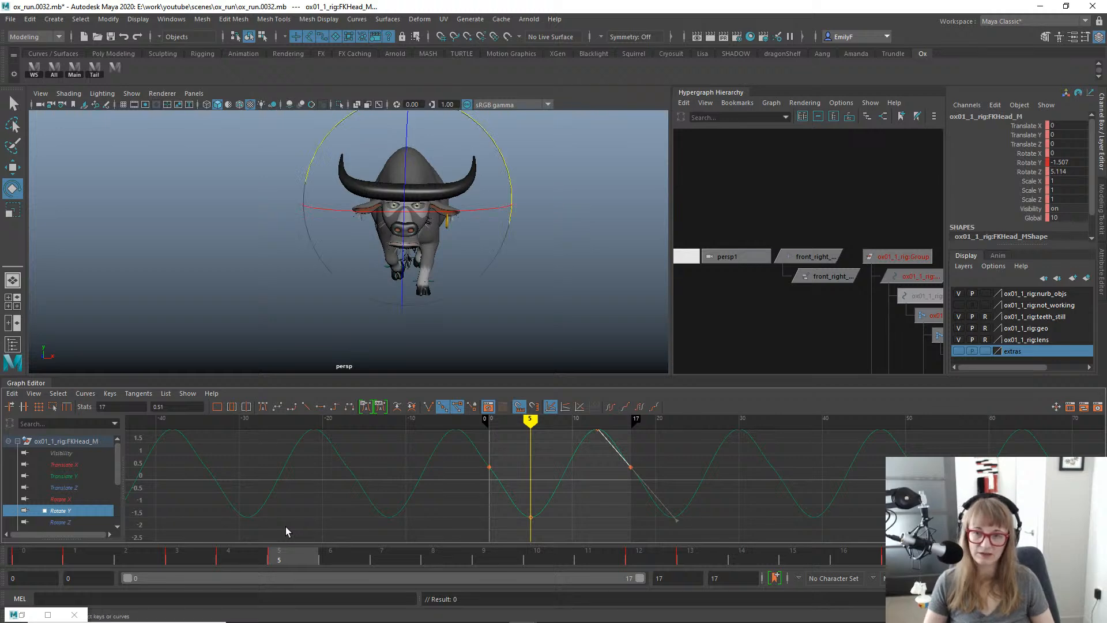
pyautogui.moveTo(441, 501); pyautogui.dragTo(549, 529)
pyautogui.moveTo(46, 562); pyautogui.dragTo(326, 571)
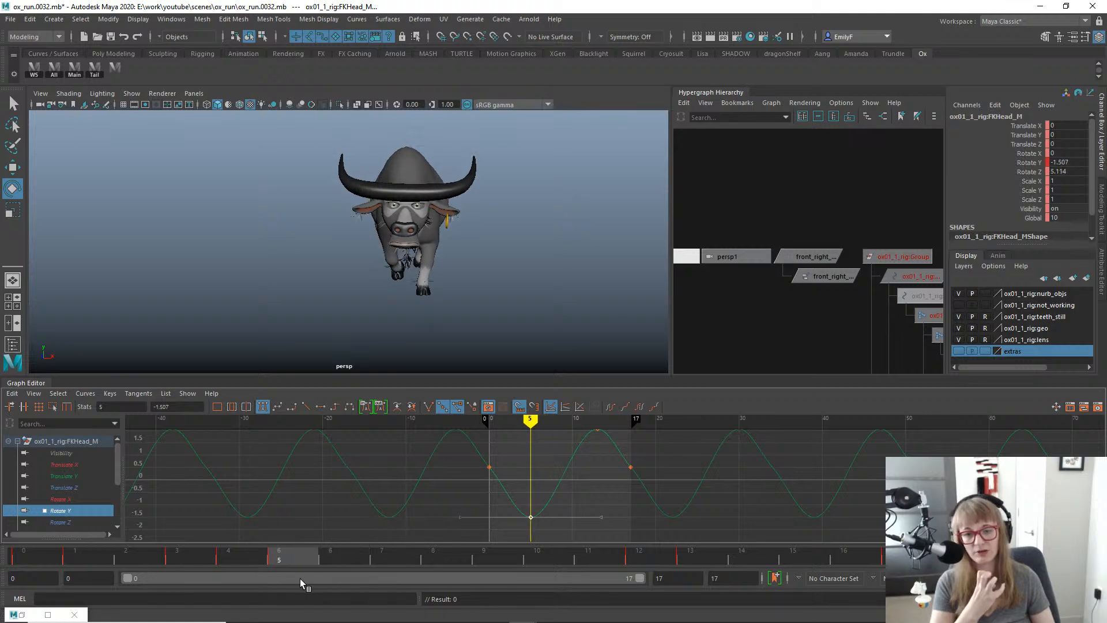
pyautogui.moveTo(361, 577); pyautogui.dragTo(299, 572)
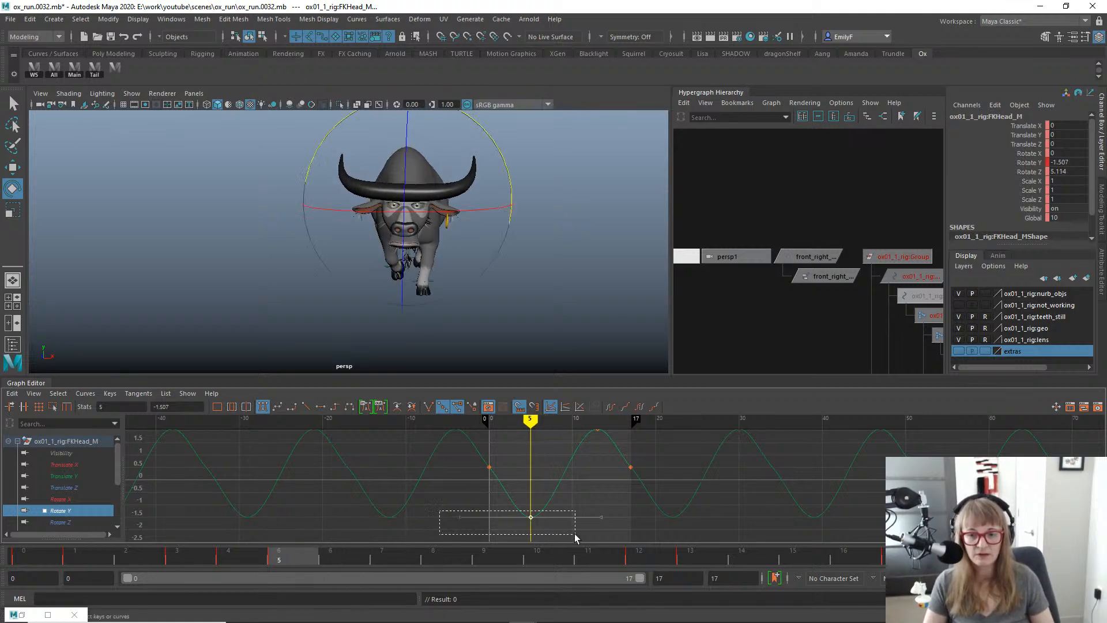
pyautogui.press('w')
pyautogui.moveTo(511, 489); pyautogui.dragTo(511, 517, button='middle')
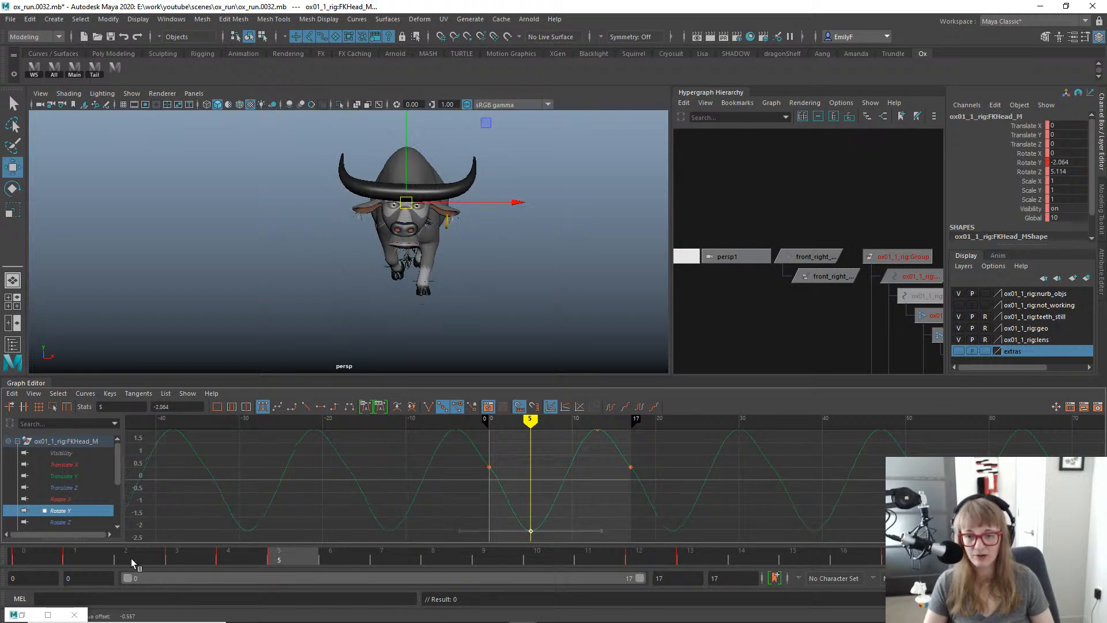
pyautogui.moveTo(130, 558)
pyautogui.mouseDown()
pyautogui.moveTo(110, 556)
pyautogui.moveTo(285, 538)
pyautogui.moveTo(430, 542)
pyautogui.moveTo(334, 549)
pyautogui.moveTo(503, 548)
pyautogui.moveTo(435, 538)
pyautogui.moveTo(472, 532)
pyautogui.moveTo(410, 532)
pyautogui.mouseUp()
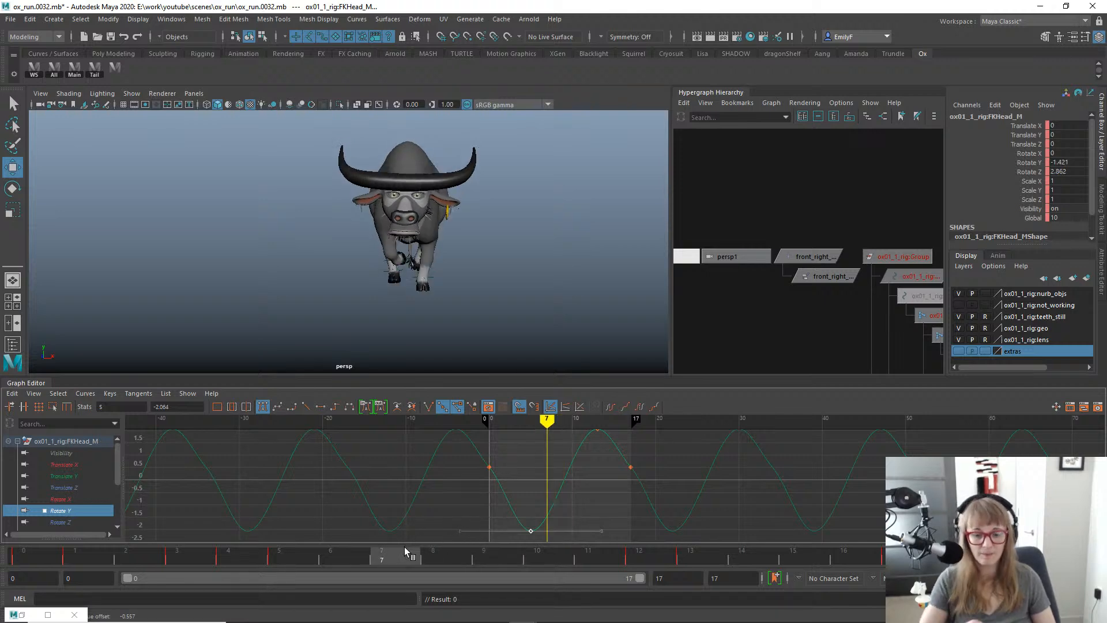
pyautogui.moveTo(404, 548)
pyautogui.mouseDown()
pyautogui.moveTo(299, 558)
pyautogui.moveTo(278, 527)
pyautogui.moveTo(621, 492)
pyautogui.moveTo(690, 506)
pyautogui.moveTo(649, 503)
pyautogui.mouseUp()
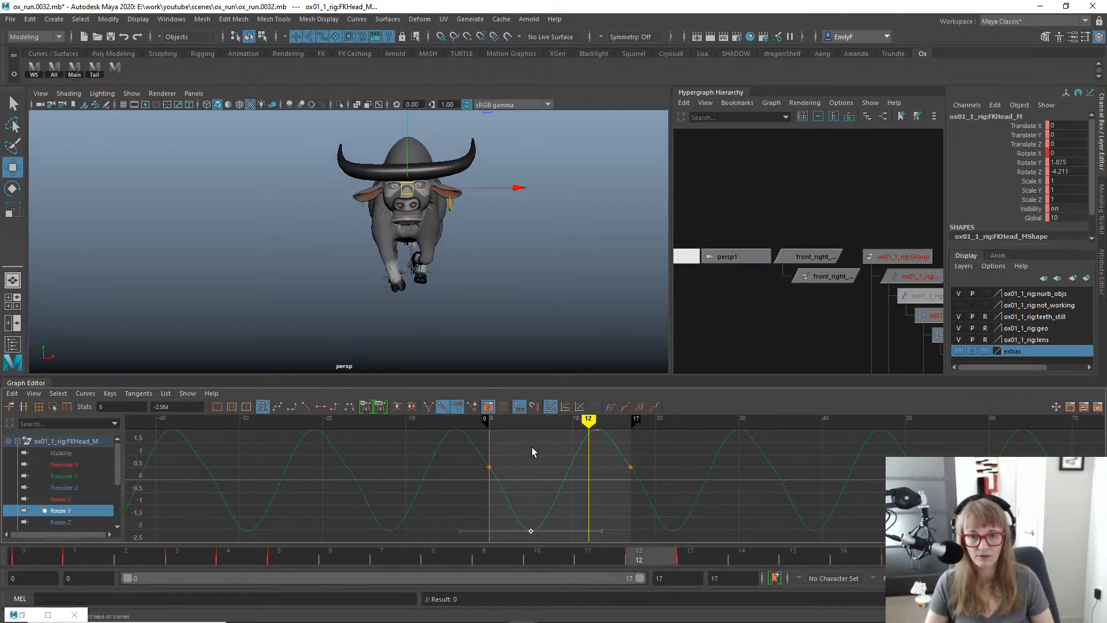
# Raise the head's Rotate Y peak key at frame 13 to strengthen the turn.
pyautogui.keyDown('alt'); pyautogui.moveTo(556, 435); pyautogui.dragTo(564, 483, button='middle'); pyautogui.keyUp('alt')
pyautogui.moveTo(567, 460); pyautogui.dragTo(633, 494)
pyautogui.keyDown('shift'); pyautogui.moveTo(610, 479); pyautogui.dragTo(581, 483, button='middle'); pyautogui.keyUp('shift')
# Raise the head's Rotate Y start and end keys to 1.137 and steepen their tangents to smooth the curve.
pyautogui.moveTo(654, 531); pyautogui.dragTo(663, 517)
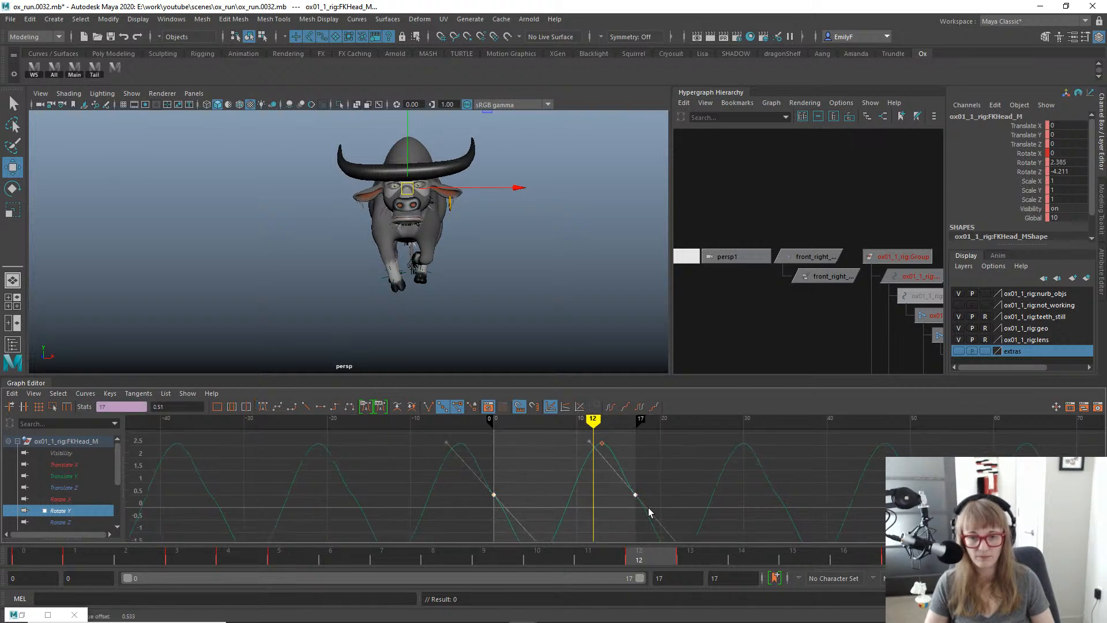
pyautogui.moveTo(648, 508)
pyautogui.keyDown('shift'); pyautogui.mouseDown(button='middle')
pyautogui.moveTo(650, 489)
pyautogui.moveTo(658, 518)
pyautogui.mouseUp(button='middle'); pyautogui.keyUp('shift')
pyautogui.click(667, 513)
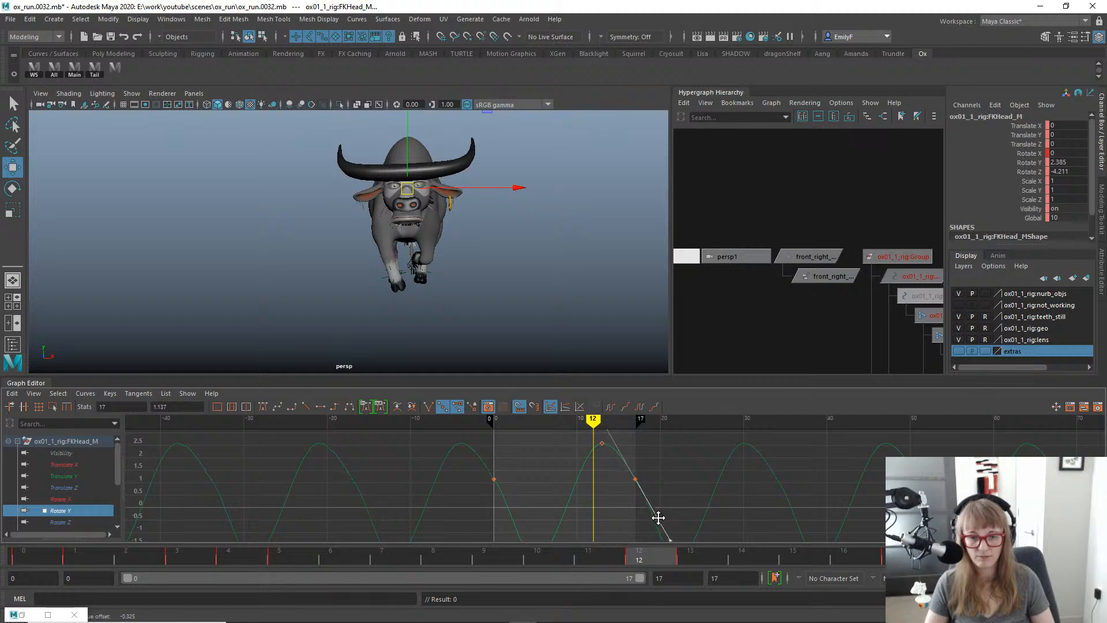
pyautogui.moveTo(517, 490); pyautogui.dragTo(518, 492)
pyautogui.moveTo(512, 467); pyautogui.dragTo(520, 539)
pyautogui.moveTo(532, 500); pyautogui.dragTo(518, 507, button='middle')
pyautogui.press('q')
pyautogui.keyDown('alt'); pyautogui.moveTo(618, 509); pyautogui.dragTo(617, 482, button='middle'); pyautogui.keyUp('alt')
pyautogui.keyDown('alt'); pyautogui.moveTo(617, 482); pyautogui.dragTo(637, 502, button='right'); pyautogui.keyUp('alt')
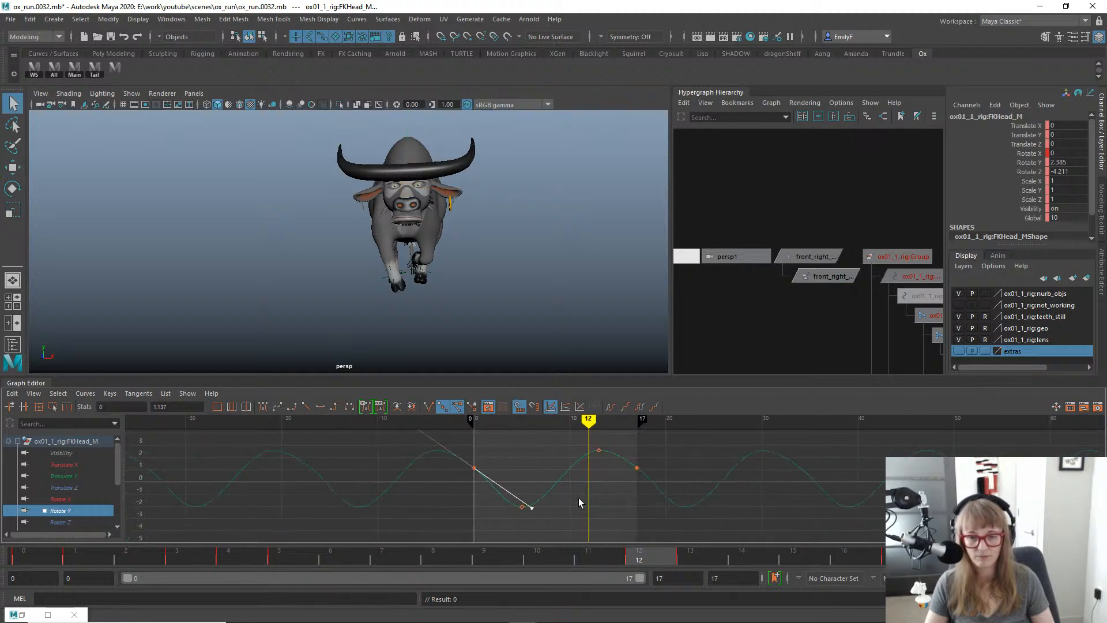
# Lower the head's Rotate Y keys at frames 0 and 17 to 0.521 and play back the run.
pyautogui.moveTo(549, 487); pyautogui.dragTo(669, 485)
pyautogui.moveTo(655, 485); pyautogui.dragTo(655, 494, button='middle')
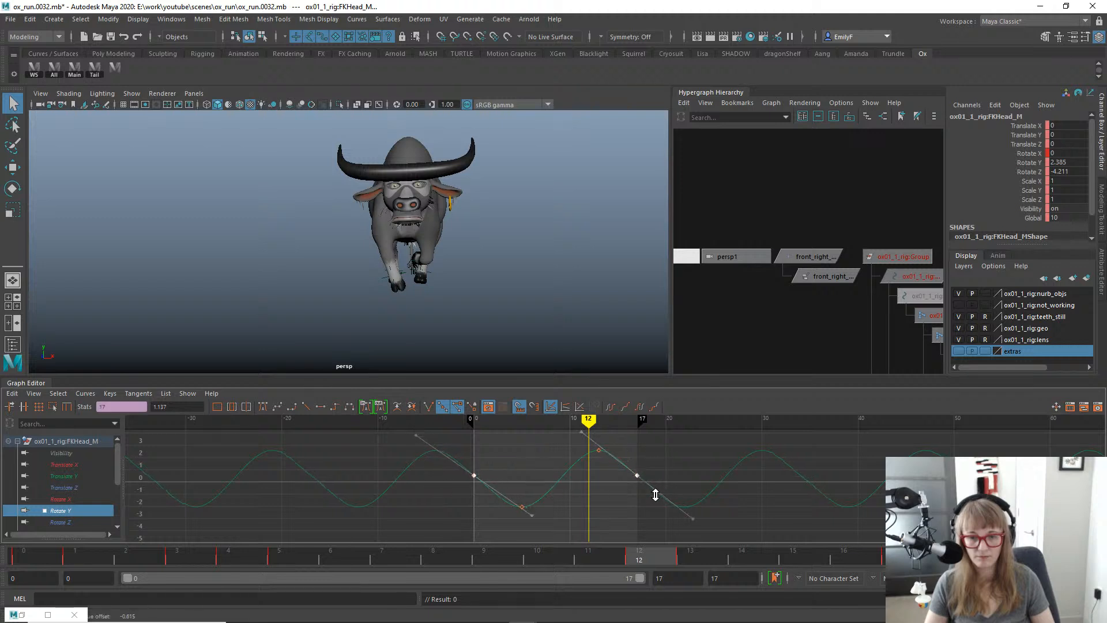
pyautogui.hotkey('alt', 'v')
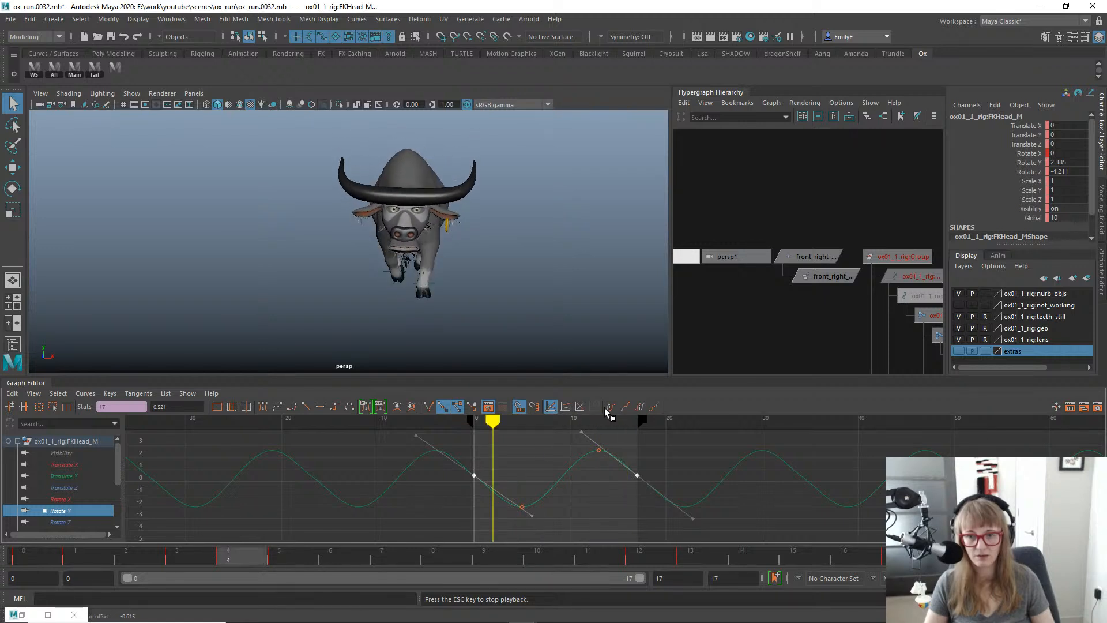
pyautogui.press('Escape')
# Isolate the head's Rotate X curve and scrub through to frame 12 to examine the head tilt from the front.
pyautogui.press('e')
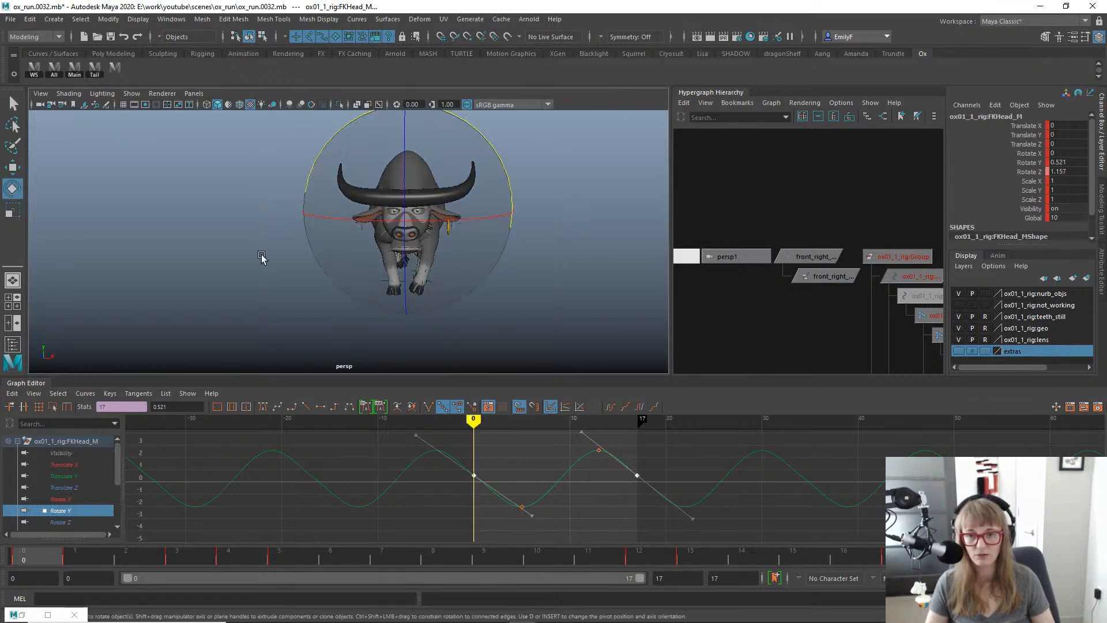
pyautogui.click(58, 498)
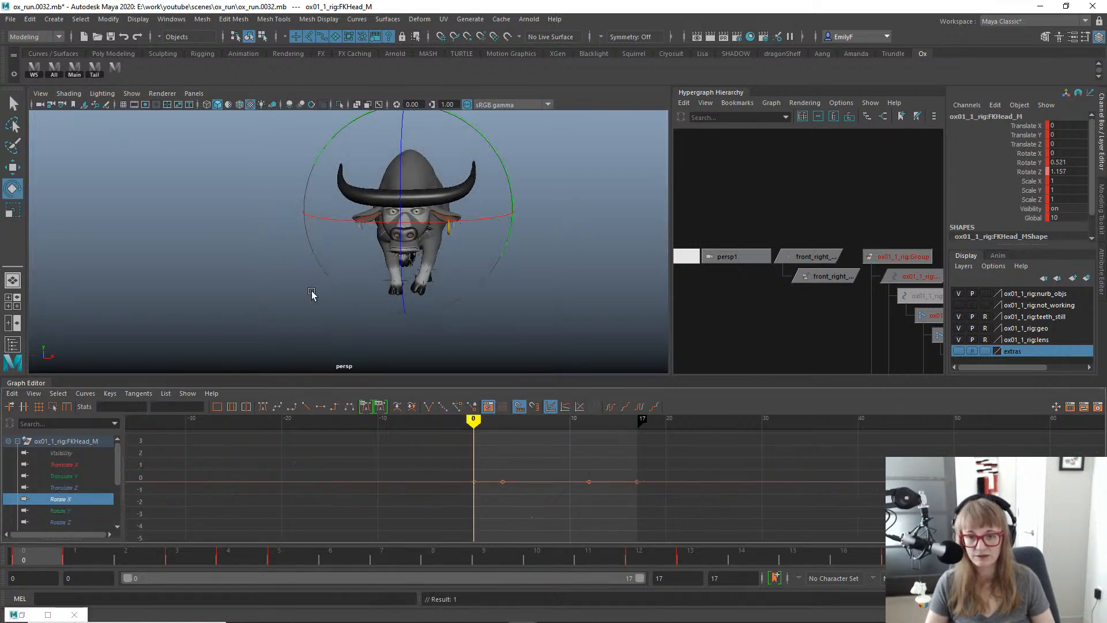
pyautogui.moveTo(35, 558); pyautogui.dragTo(125, 556)
pyautogui.moveTo(0, 488); pyautogui.dragTo(1, 490)
pyautogui.keyDown('alt'); pyautogui.moveTo(418, 183); pyautogui.dragTo(399, 206); pyautogui.keyUp('alt')
pyautogui.moveTo(46, 552); pyautogui.dragTo(648, 524)
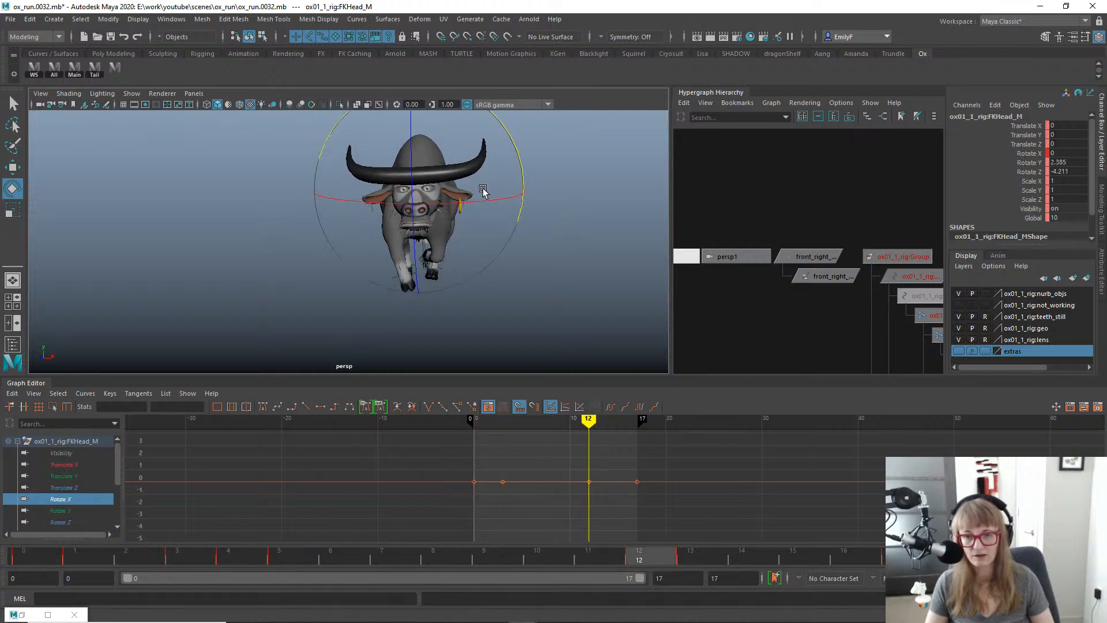
# Try lowering the head's Rotate X key at frame 12 to -2.224 against the Rotate Z curve.
pyautogui.keyDown('ctrl'); pyautogui.click(74, 521); pyautogui.keyUp('ctrl')
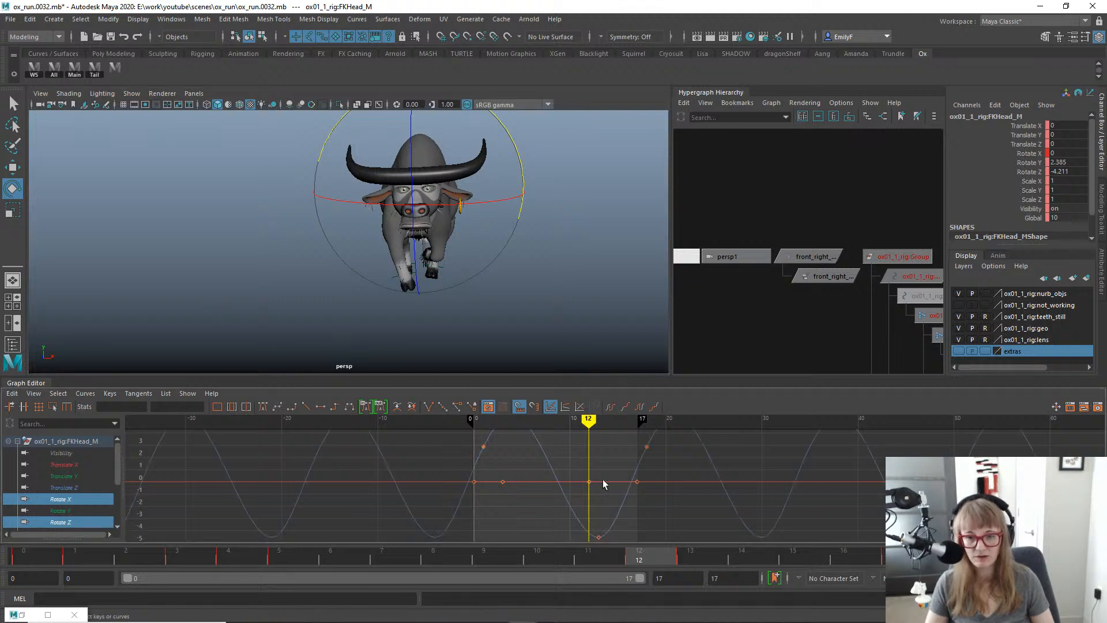
pyautogui.keyDown('alt'); pyautogui.moveTo(561, 471); pyautogui.dragTo(586, 478, button='middle'); pyautogui.keyUp('alt')
pyautogui.moveTo(628, 510); pyautogui.dragTo(627, 508)
pyautogui.press('w')
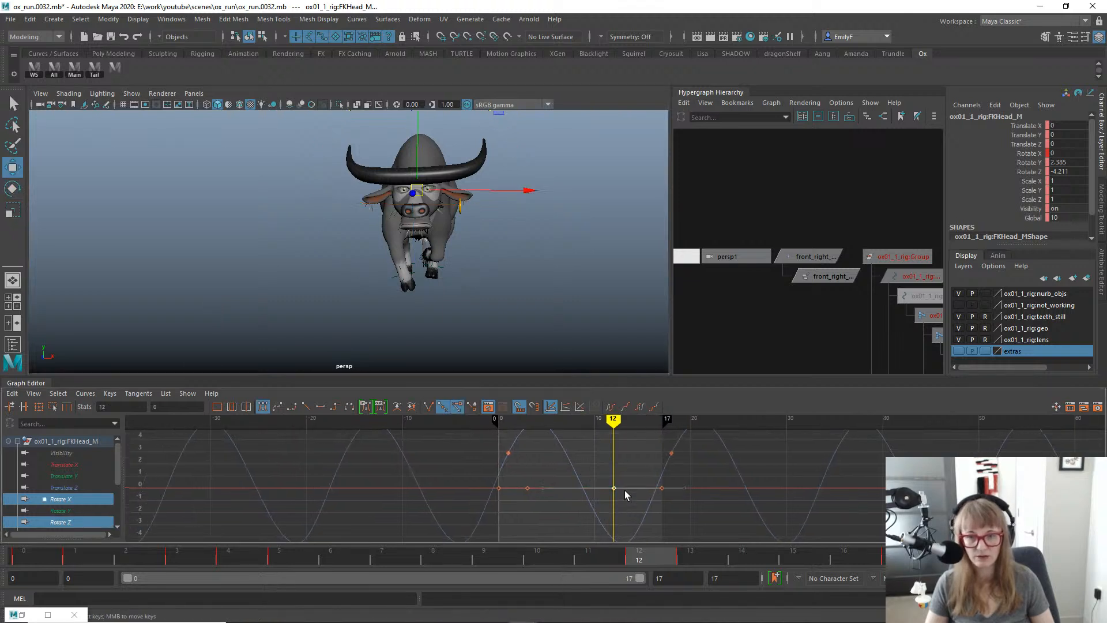
pyautogui.moveTo(625, 474); pyautogui.dragTo(621, 511, button='middle')
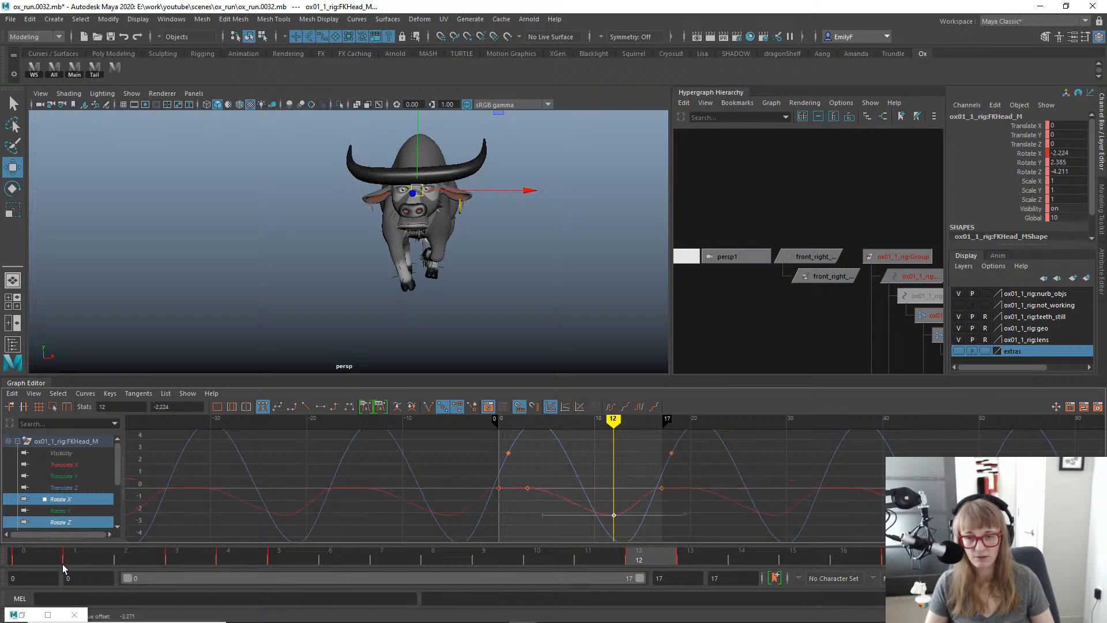
pyautogui.click(254, 559)
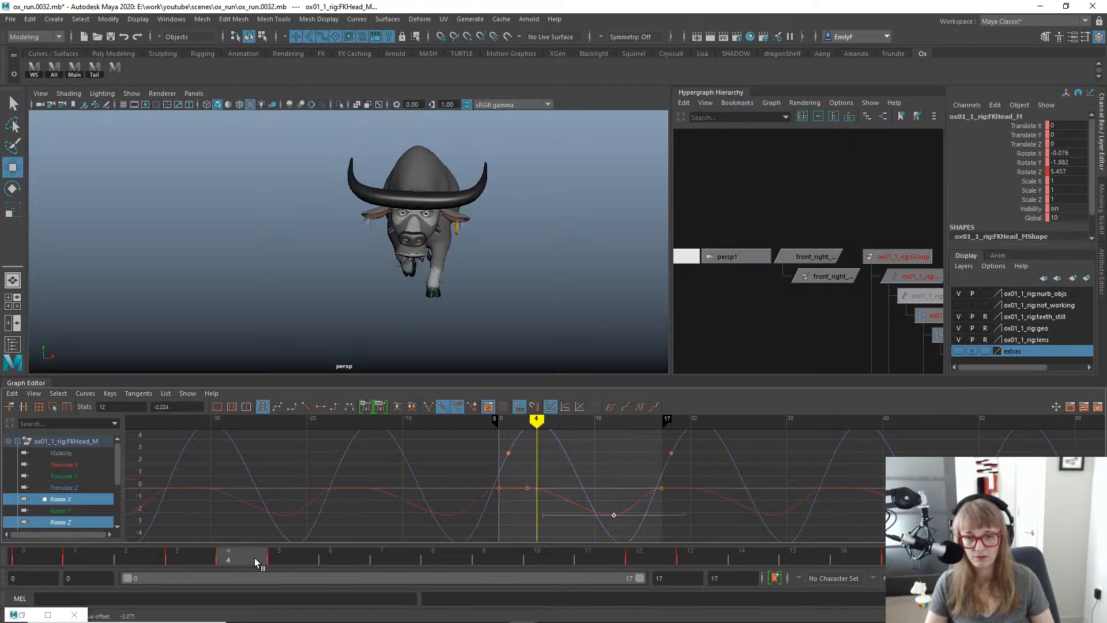
pyautogui.keyDown('alt'); pyautogui.moveTo(519, 461); pyautogui.dragTo(495, 469, button='right'); pyautogui.keyUp('alt')
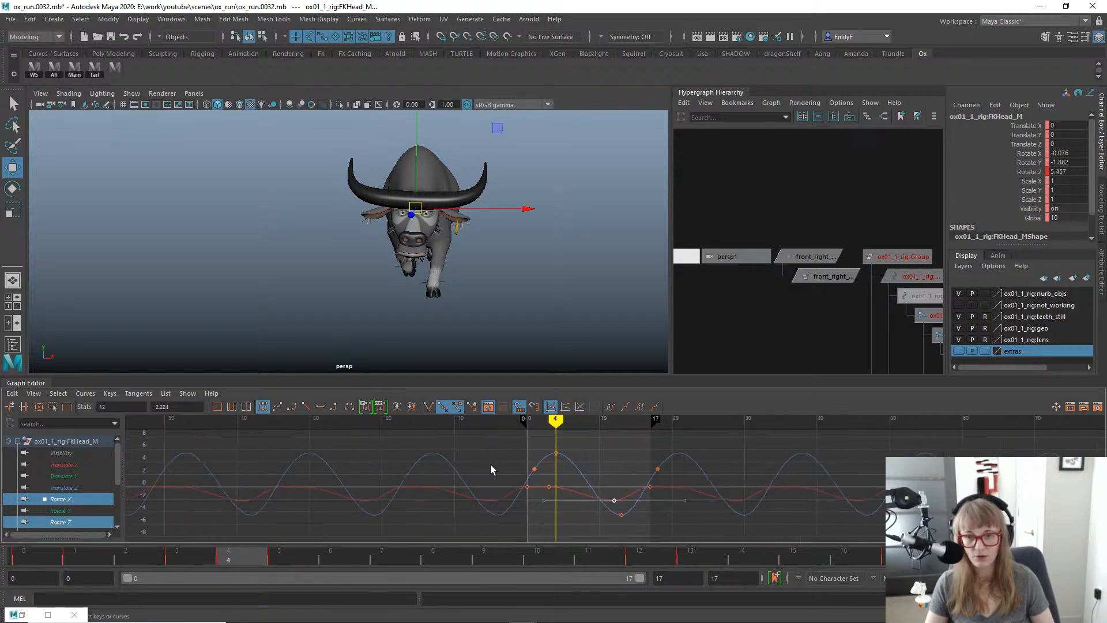
pyautogui.hotkey('ctrl', 'z')
pyautogui.hotkey('ctrl', 'z')
# Against the Rotate Y curve, lower the head's Rotate X key at frame 12 to about -2.7 and move its frame 3 key to frame 4 at 2.159.
pyautogui.press('e')
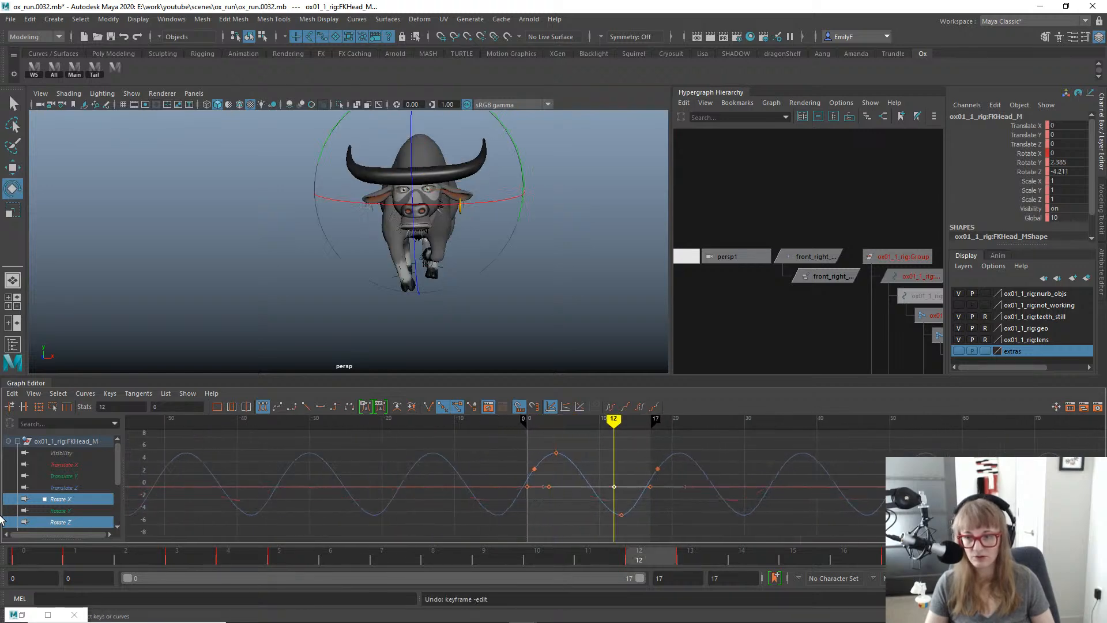
pyautogui.click(72, 498)
pyautogui.keyDown('shift'); pyautogui.click(75, 511); pyautogui.keyUp('shift')
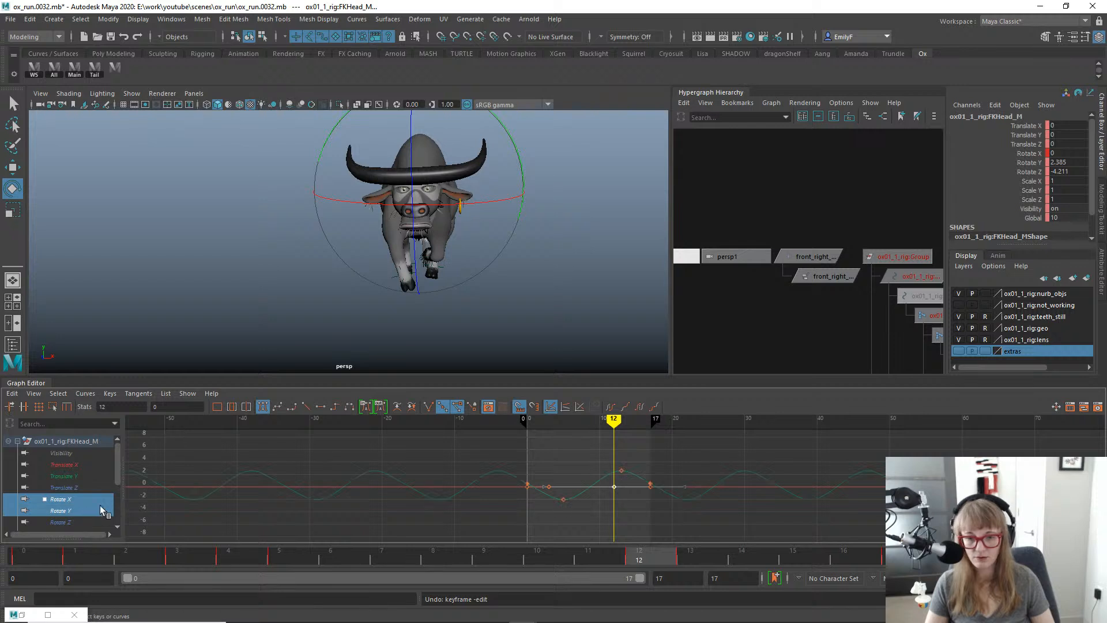
pyautogui.keyDown('alt'); pyautogui.moveTo(579, 486); pyautogui.dragTo(582, 460, button='right'); pyautogui.keyUp('alt')
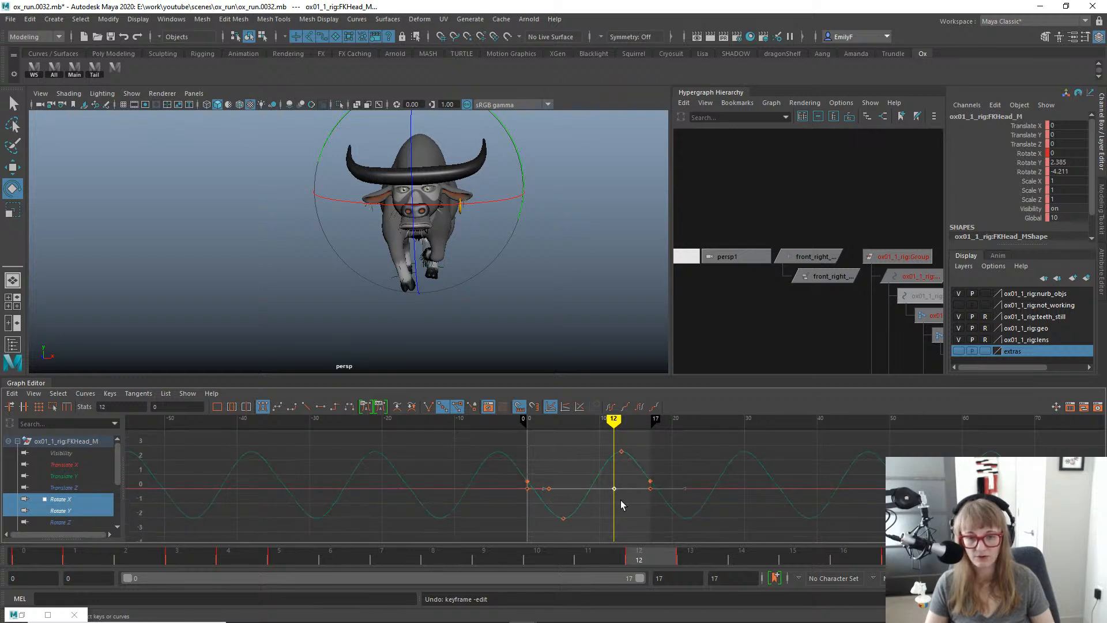
pyautogui.press('w')
pyautogui.moveTo(622, 488); pyautogui.dragTo(245, 534)
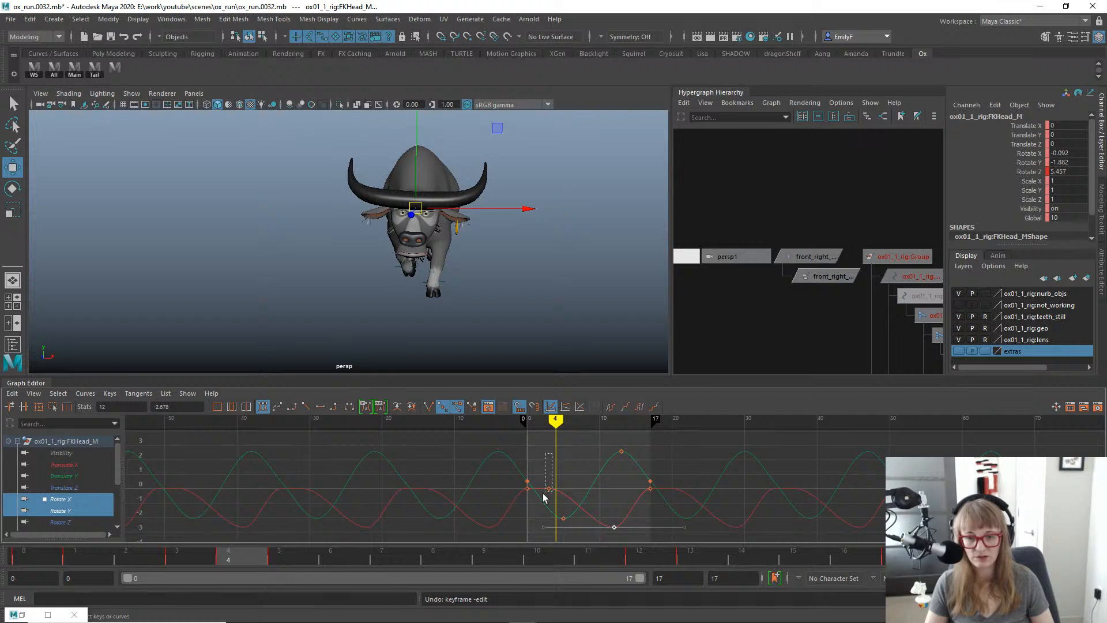
pyautogui.moveTo(543, 495); pyautogui.dragTo(538, 498)
pyautogui.keyDown('shift'); pyautogui.moveTo(559, 492); pyautogui.dragTo(579, 459, button='middle'); pyautogui.keyUp('shift')
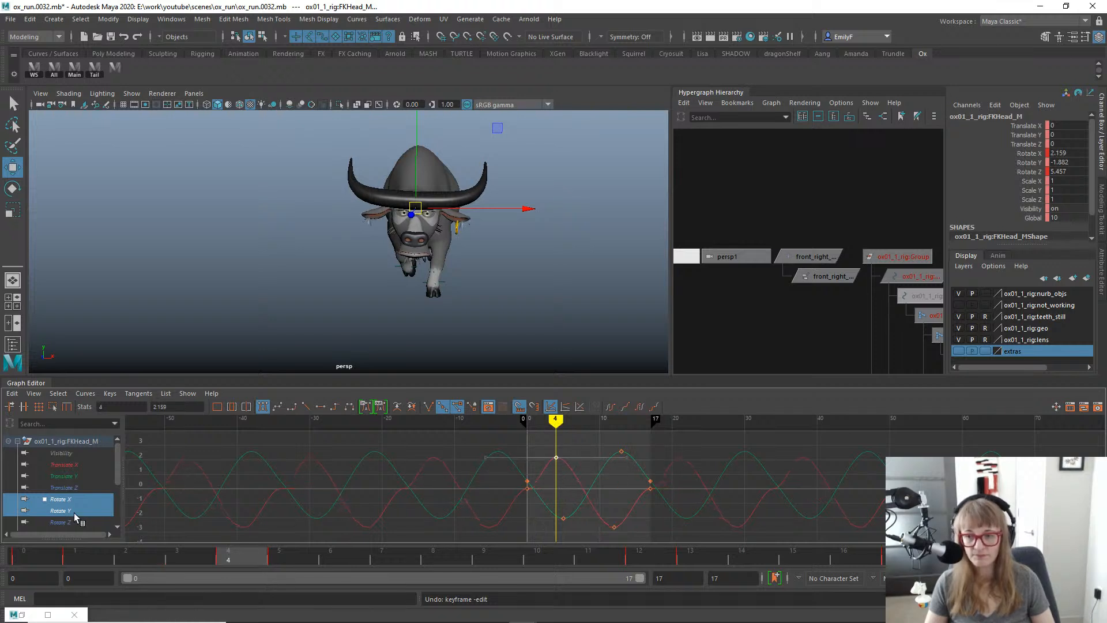
# Slope the head's Rotate X tangents at frames 0 and 17 steeply upward, and play back and scrub the run.
pyautogui.click(61, 499)
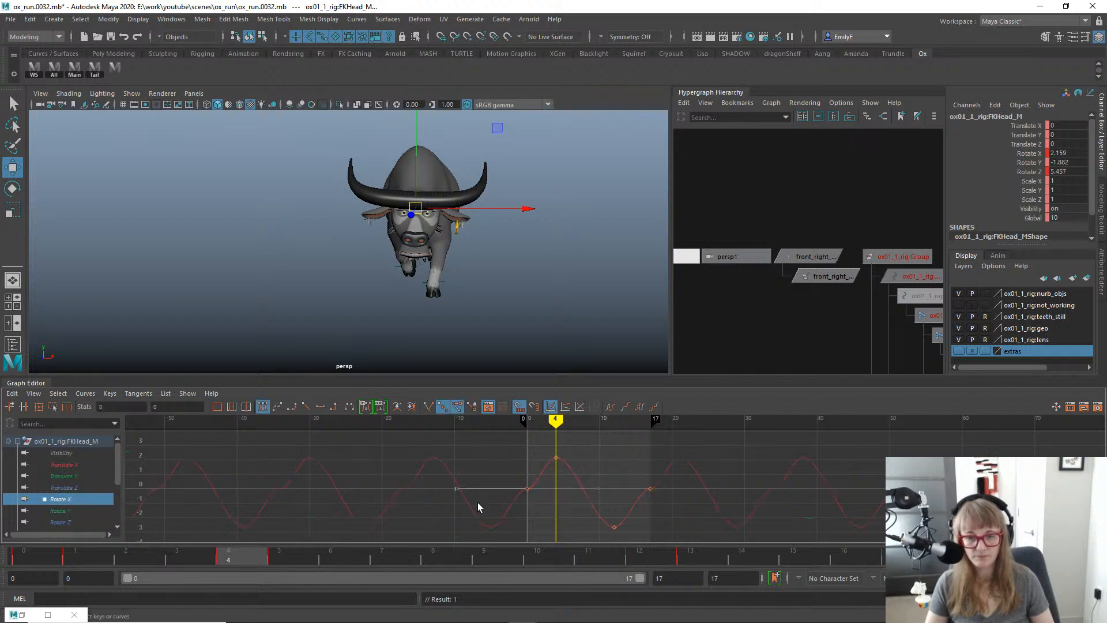
pyautogui.moveTo(478, 503); pyautogui.dragTo(516, 543, button='middle')
pyautogui.moveTo(642, 480); pyautogui.dragTo(660, 497)
pyautogui.moveTo(580, 489); pyautogui.dragTo(599, 537)
pyautogui.press('q')
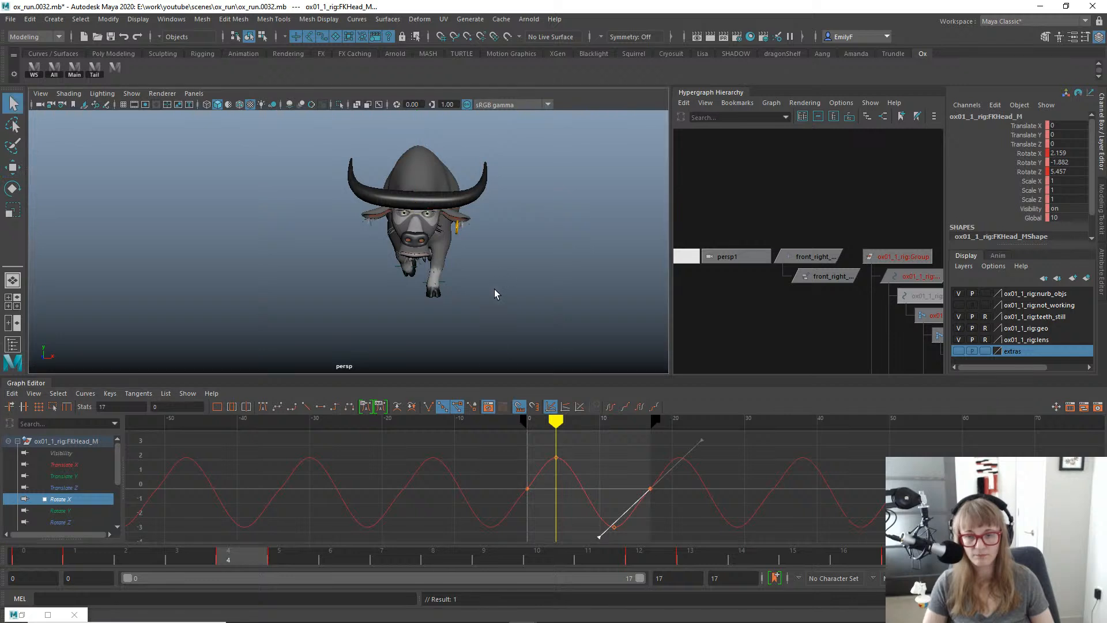
pyautogui.hotkey('alt', 'v')
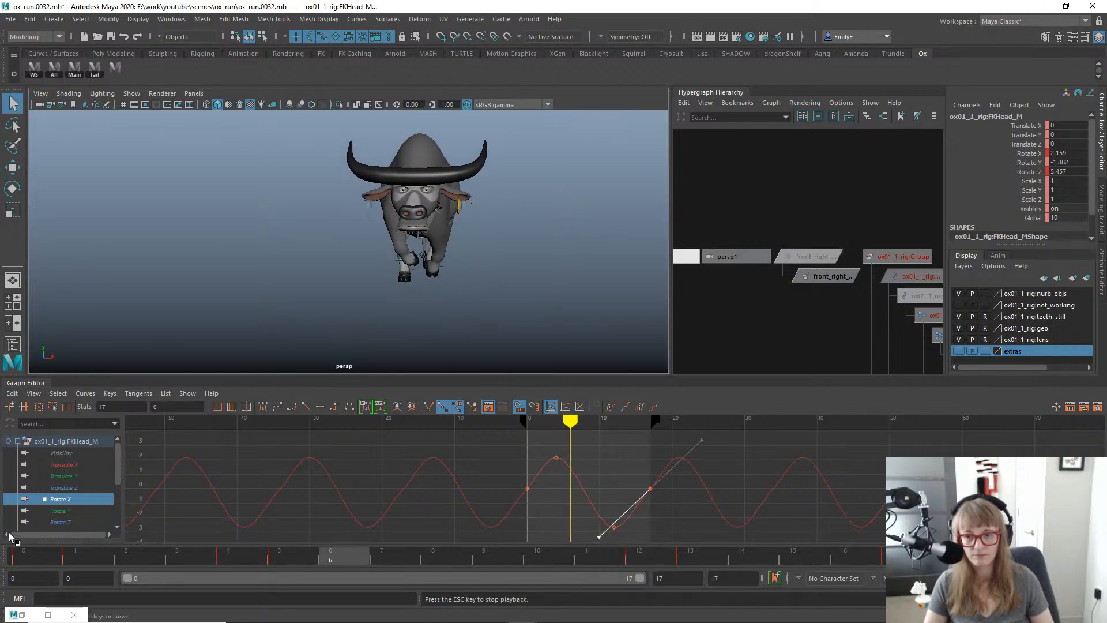
pyautogui.hotkey('alt', 'v')
pyautogui.moveTo(33, 555); pyautogui.dragTo(330, 552)
# Shift the head's entire Rotate X curve two frames later and review the run from the front view.
pyautogui.press('w')
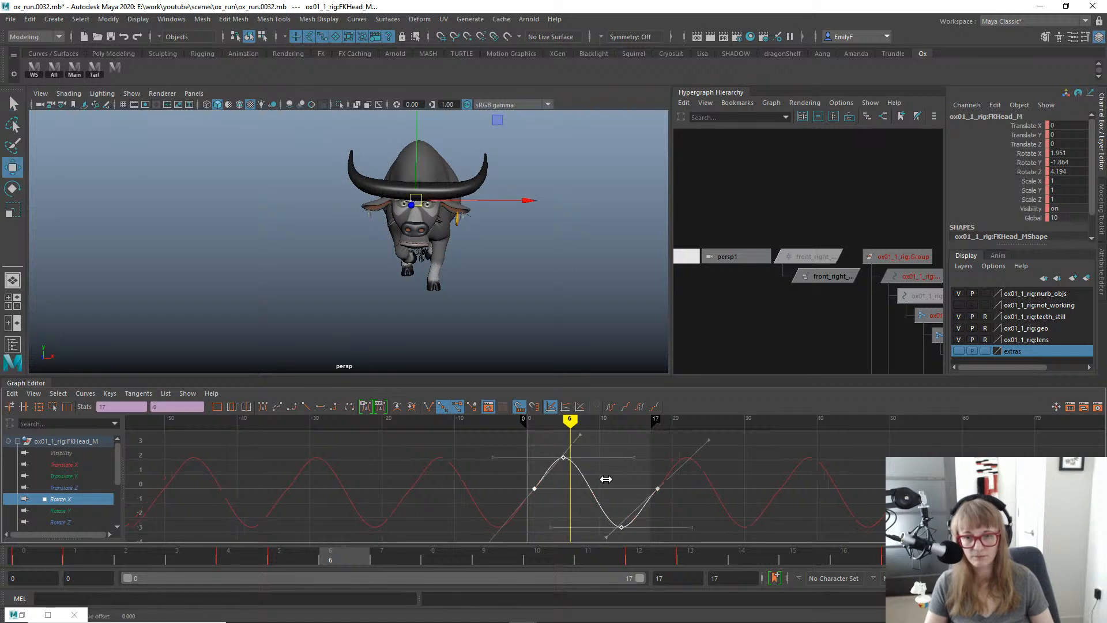
pyautogui.moveTo(594, 479)
pyautogui.keyDown('shift'); pyautogui.mouseDown(button='middle')
pyautogui.moveTo(606, 479)
pyautogui.moveTo(598, 483)
pyautogui.mouseUp(button='middle'); pyautogui.keyUp('shift')
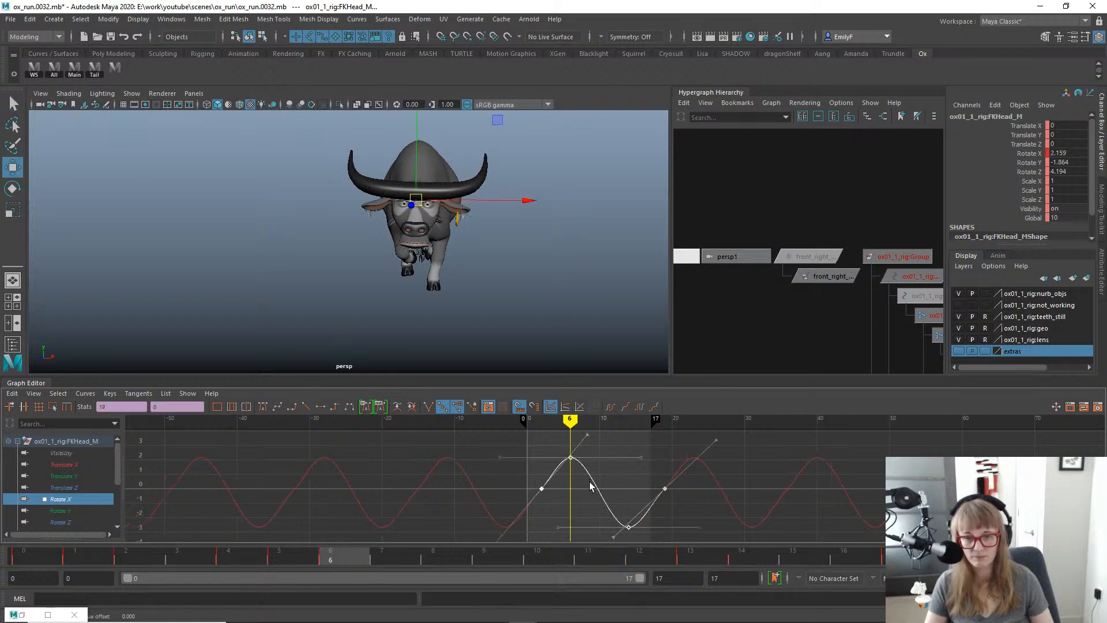
pyautogui.press('q')
pyautogui.hotkey('alt', 'v')
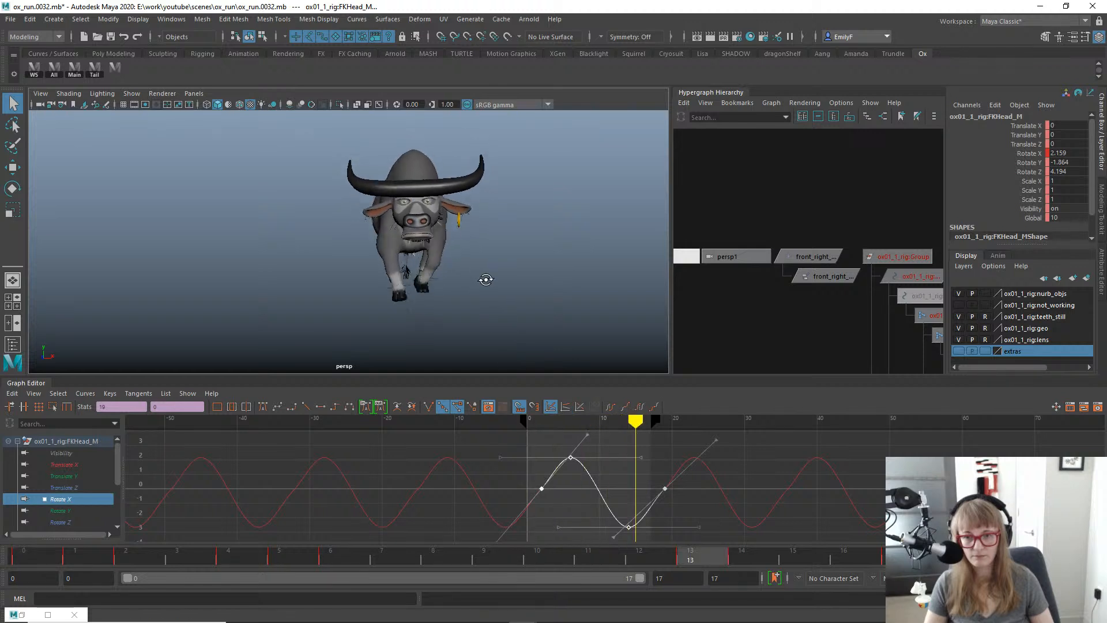
pyautogui.press('space')
pyautogui.moveTo(458, 236); pyautogui.dragTo(459, 256)
pyautogui.hotkey('alt', 'v')
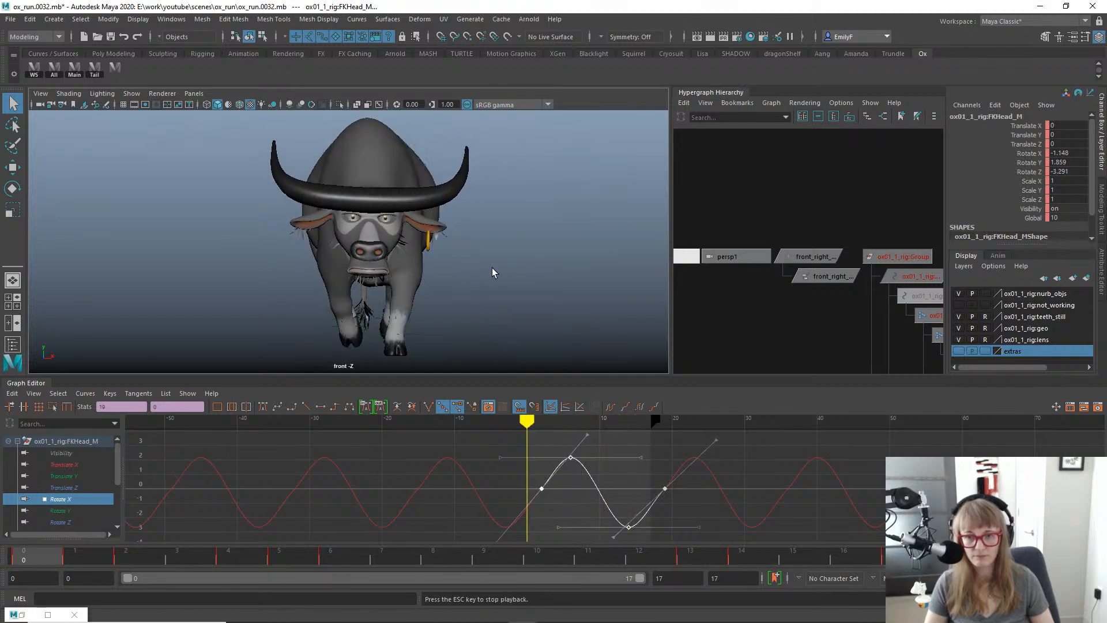
pyautogui.moveTo(68, 561); pyautogui.dragTo(349, 529)
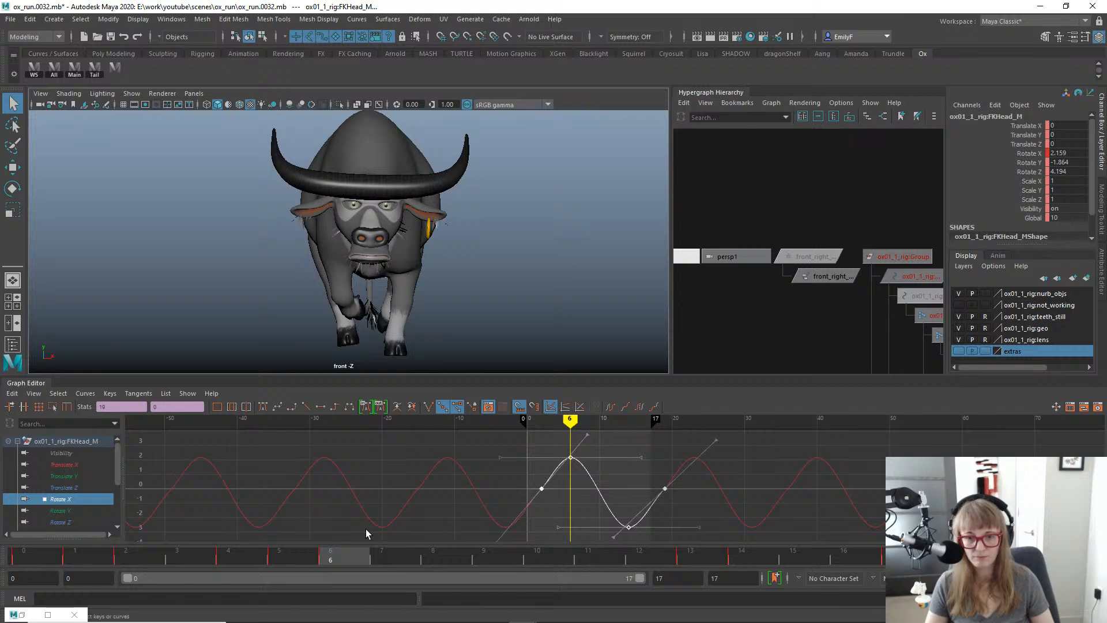
# Try offsetting the head's Rotate X curve one more frame and raising its frame 7 peak to 2.878 during playback.
pyautogui.press('w')
pyautogui.keyDown('shift'); pyautogui.moveTo(601, 489); pyautogui.dragTo(609, 489, button='middle'); pyautogui.keyUp('shift')
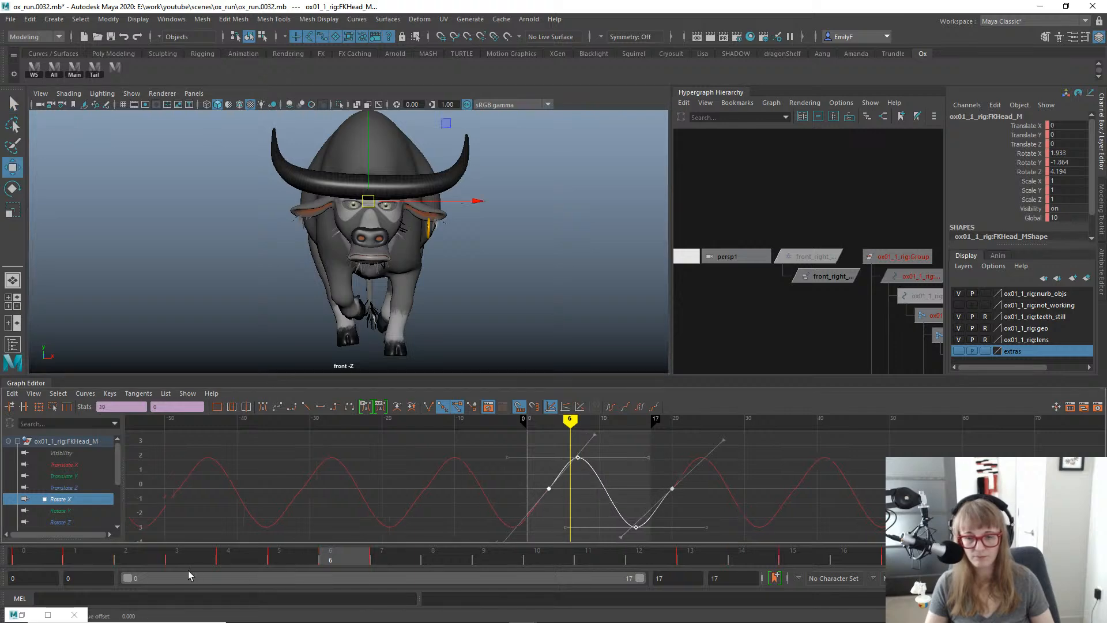
pyautogui.moveTo(208, 555); pyautogui.dragTo(398, 556)
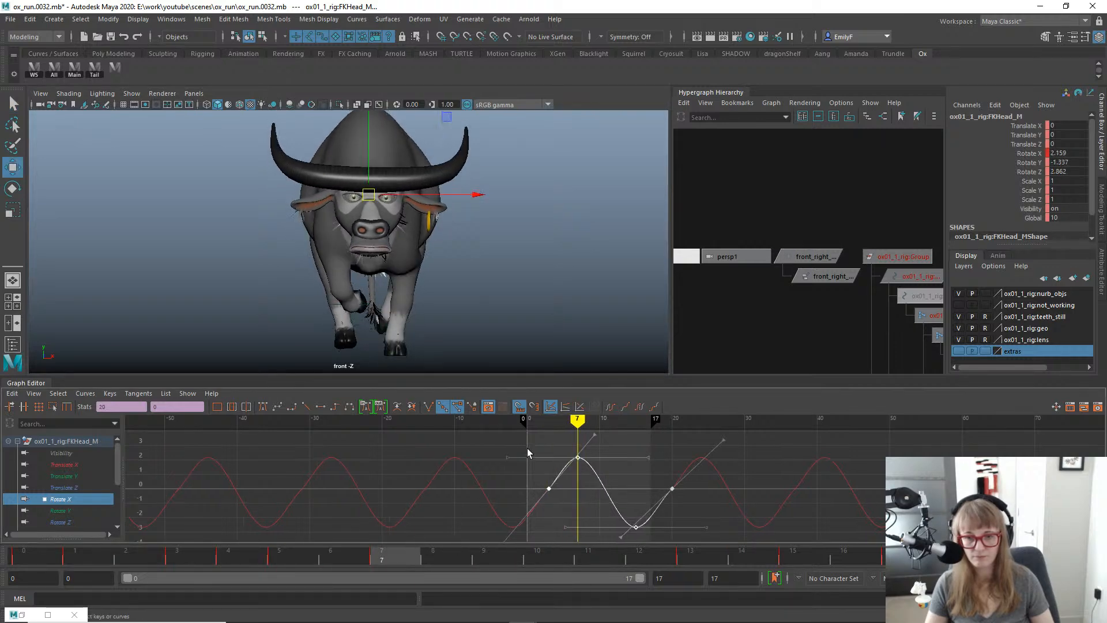
pyautogui.moveTo(594, 468); pyautogui.dragTo(593, 466)
pyautogui.keyDown('shift'); pyautogui.moveTo(574, 486); pyautogui.dragTo(570, 476, button='middle'); pyautogui.keyUp('shift')
pyautogui.press('q')
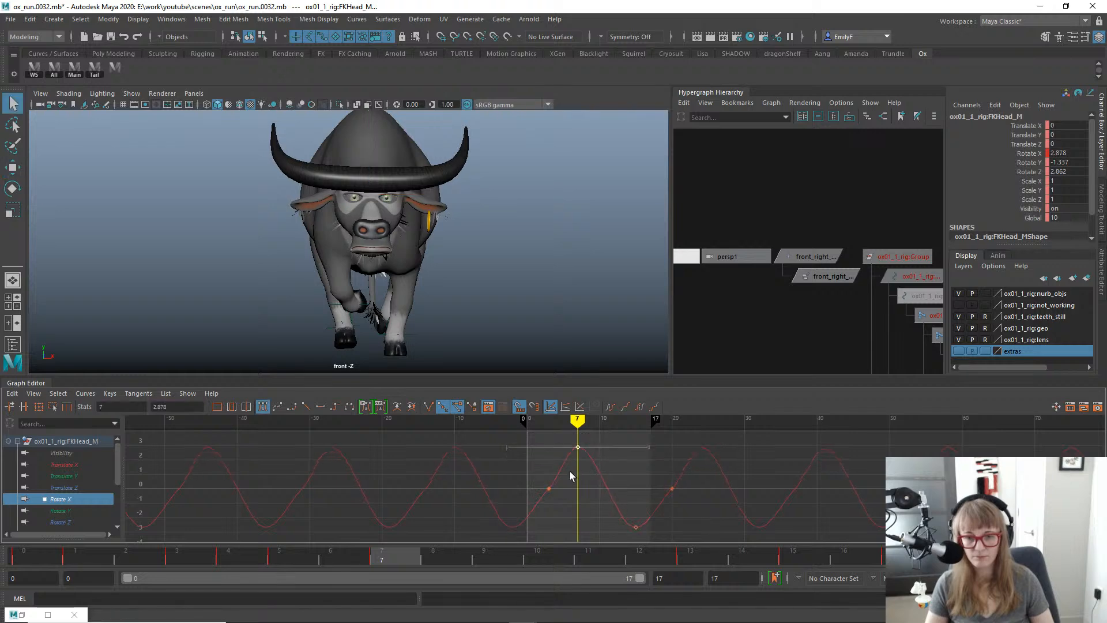
pyautogui.hotkey('alt', 'v')
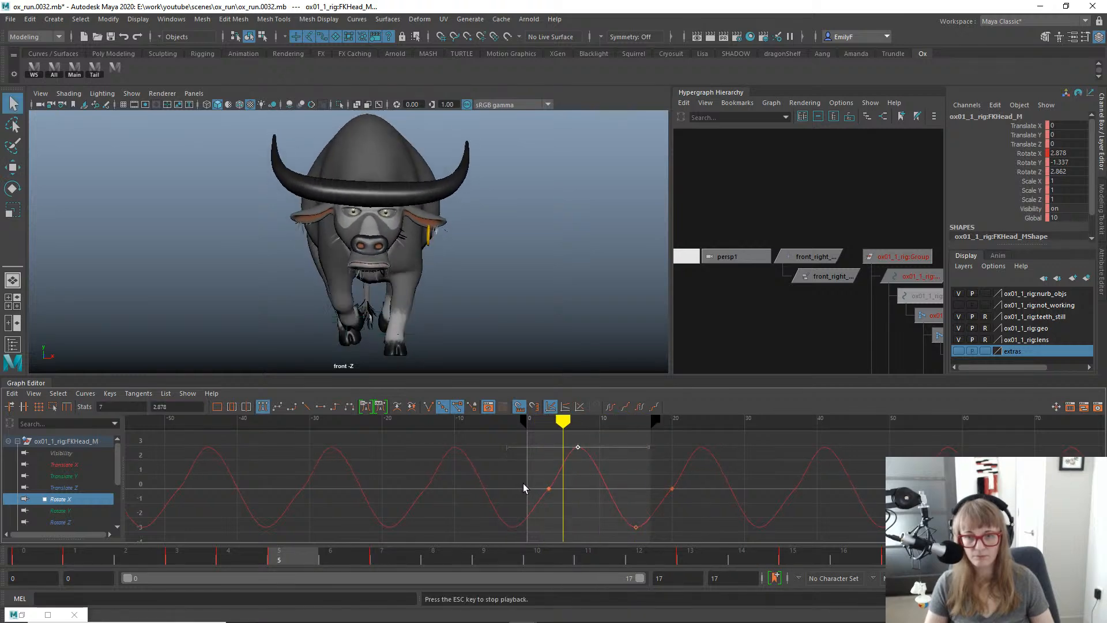
pyautogui.press('Escape')
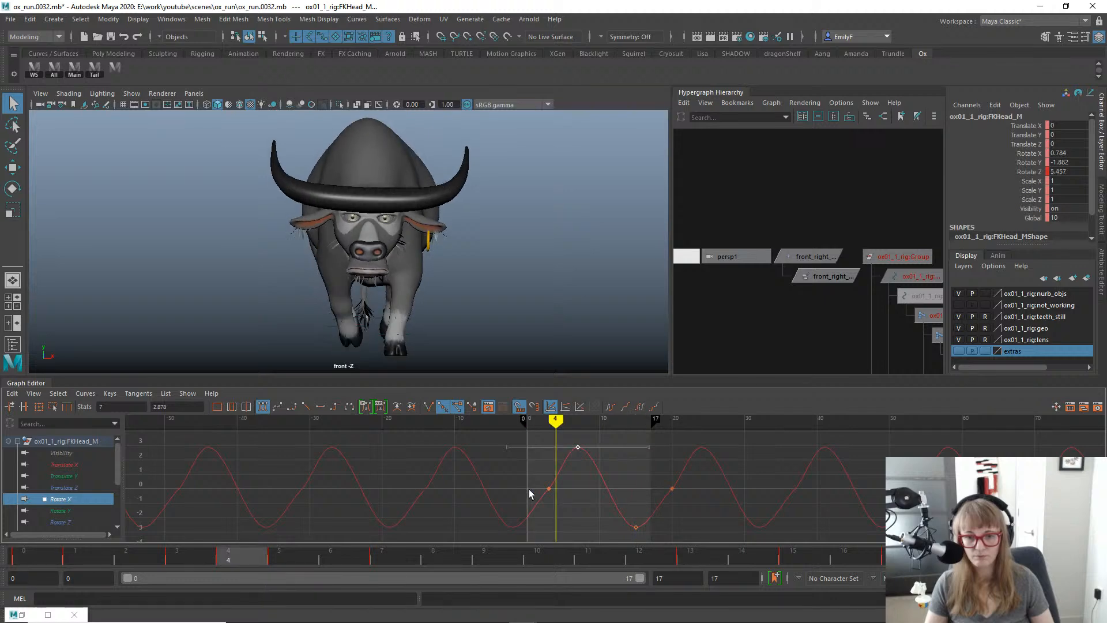
# Undo the raised peak and the last two shifts, leaving the head's Rotate X curve offset by one frame, and replay the run.
pyautogui.hotkey('ctrl', 'z')
pyautogui.hotkey('ctrl', 'z')
pyautogui.hotkey('ctrl', 'z')
pyautogui.hotkey('ctrl', 'z')
pyautogui.hotkey('ctrl', 'z')
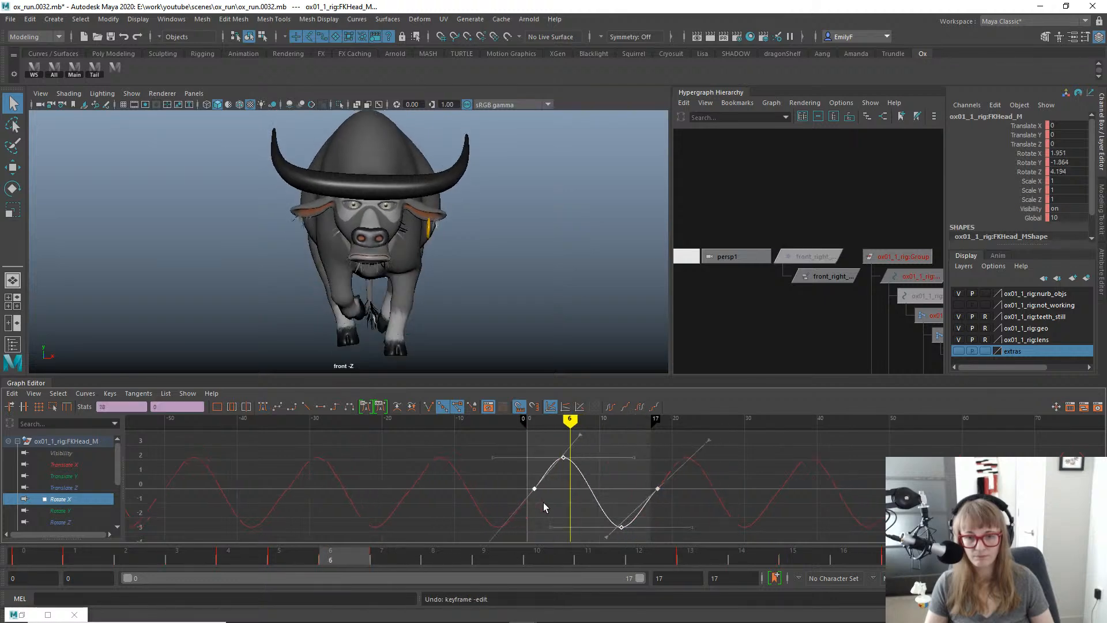
pyautogui.hotkey('alt', 'v')
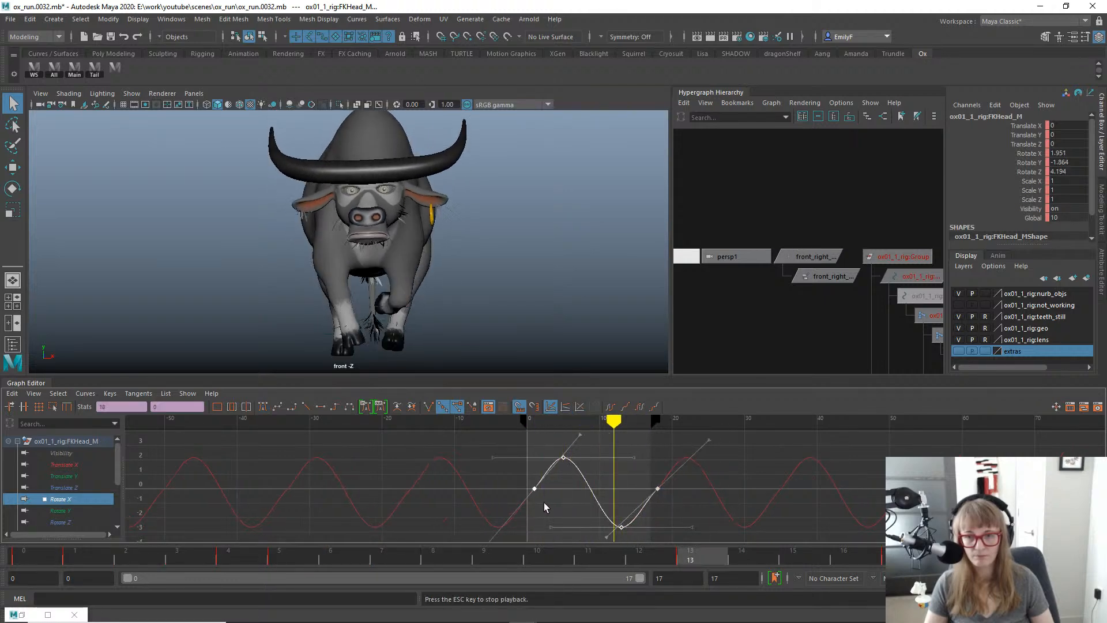
pyautogui.moveTo(158, 558); pyautogui.dragTo(643, 597)
# Raise the head's Rotate X keys to about -2.5 at frame 13 and 0.28 at frames 1 and 18, and review the run.
pyautogui.keyDown('alt'); pyautogui.moveTo(625, 480); pyautogui.dragTo(621, 469, button='middle'); pyautogui.keyUp('alt')
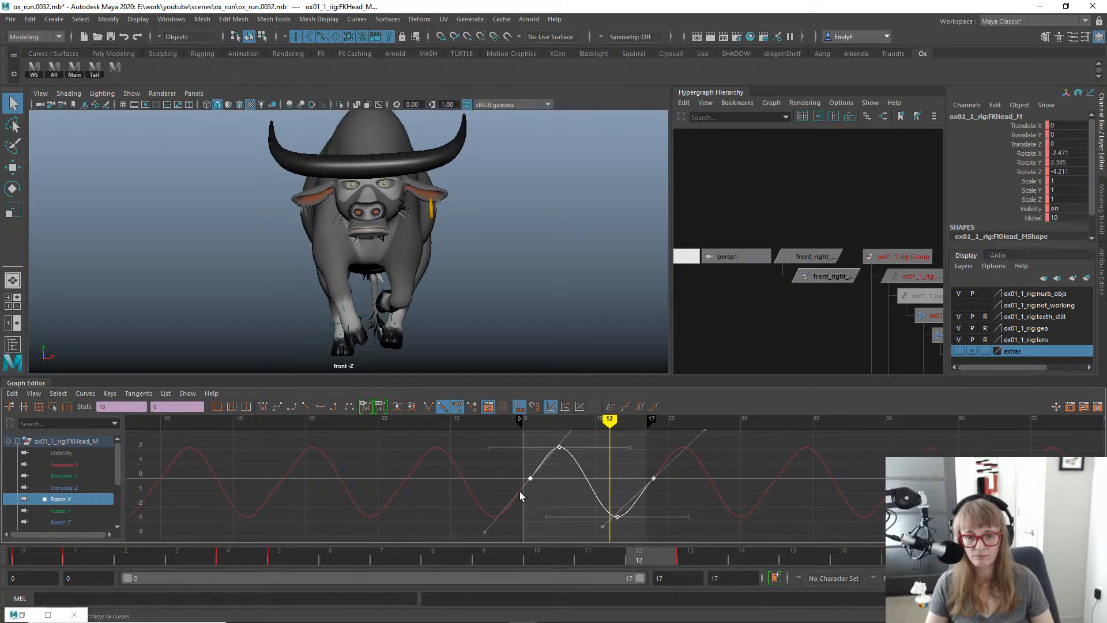
pyautogui.moveTo(520, 491); pyautogui.dragTo(636, 528)
pyautogui.press('w')
pyautogui.moveTo(636, 528); pyautogui.dragTo(628, 524, button='middle')
pyautogui.moveTo(528, 468); pyautogui.dragTo(680, 503)
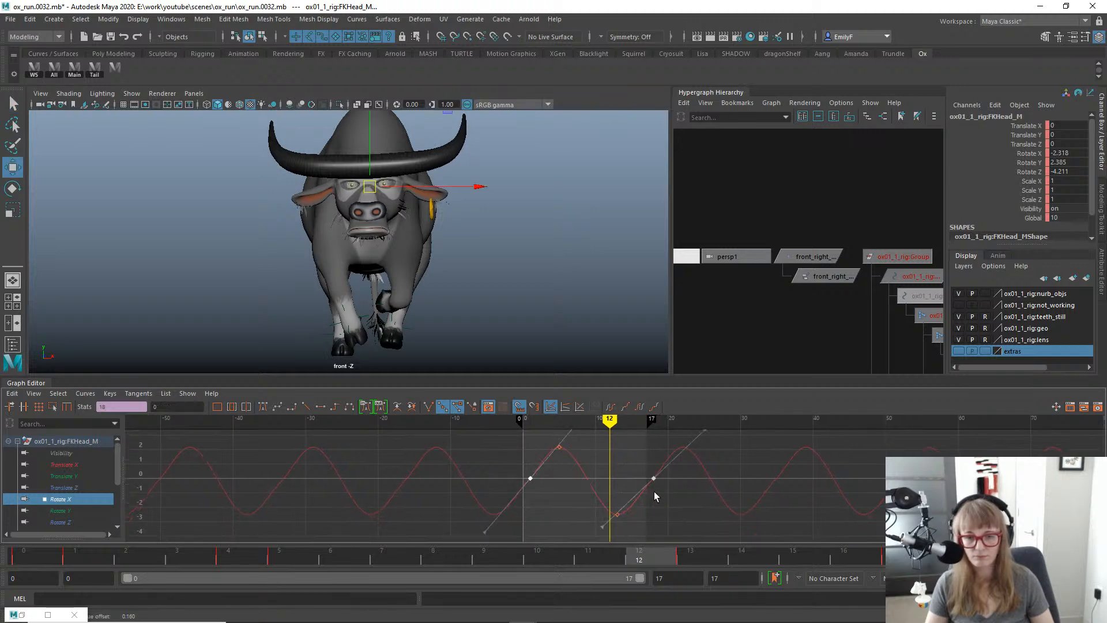
pyautogui.moveTo(654, 496); pyautogui.dragTo(655, 492, button='middle')
pyautogui.press('q')
pyautogui.hotkey('alt', 'v')
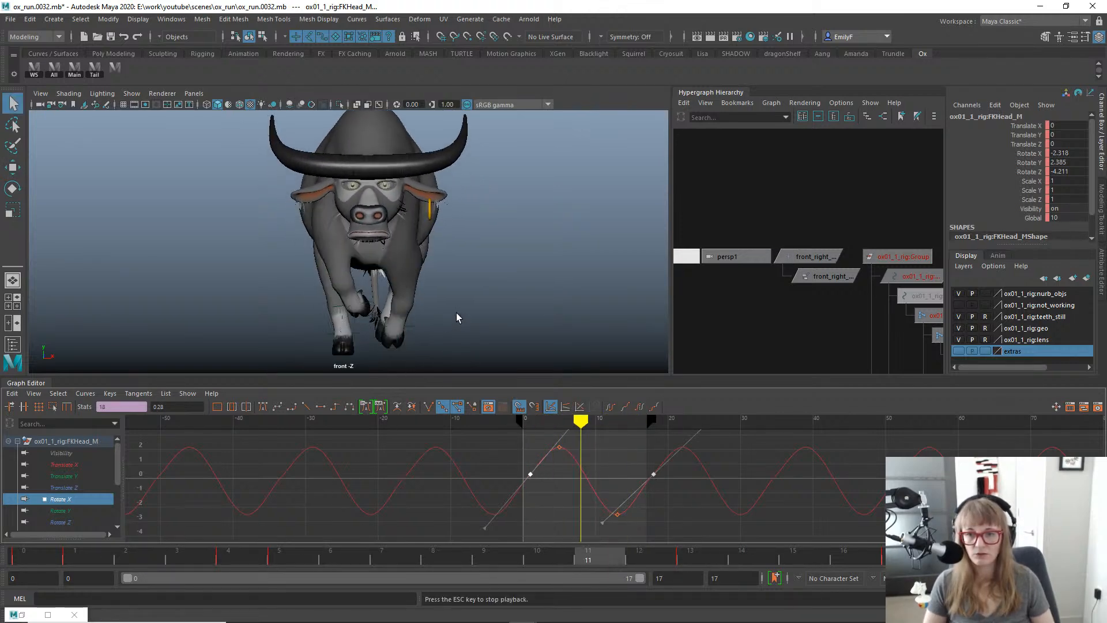
pyautogui.click(52, 554)
pyautogui.moveTo(93, 558); pyautogui.dragTo(664, 569)
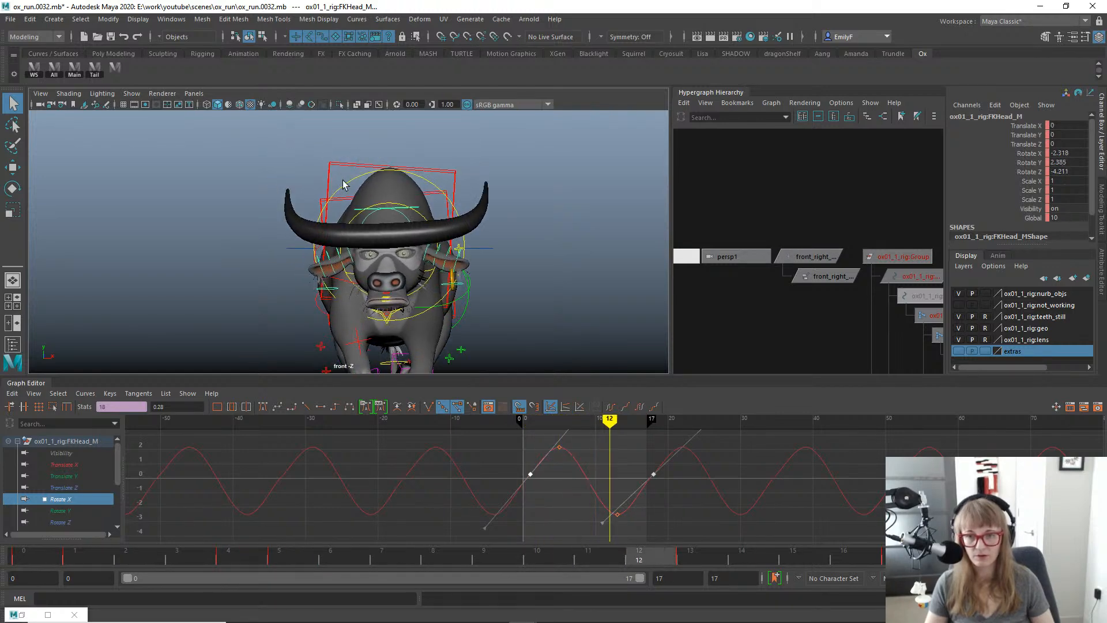
# Inspect the neck and head controls in turn, comparing their rotation axes and animation curves at frames 12 and 1.
pyautogui.click(346, 186)
pyautogui.press('e')
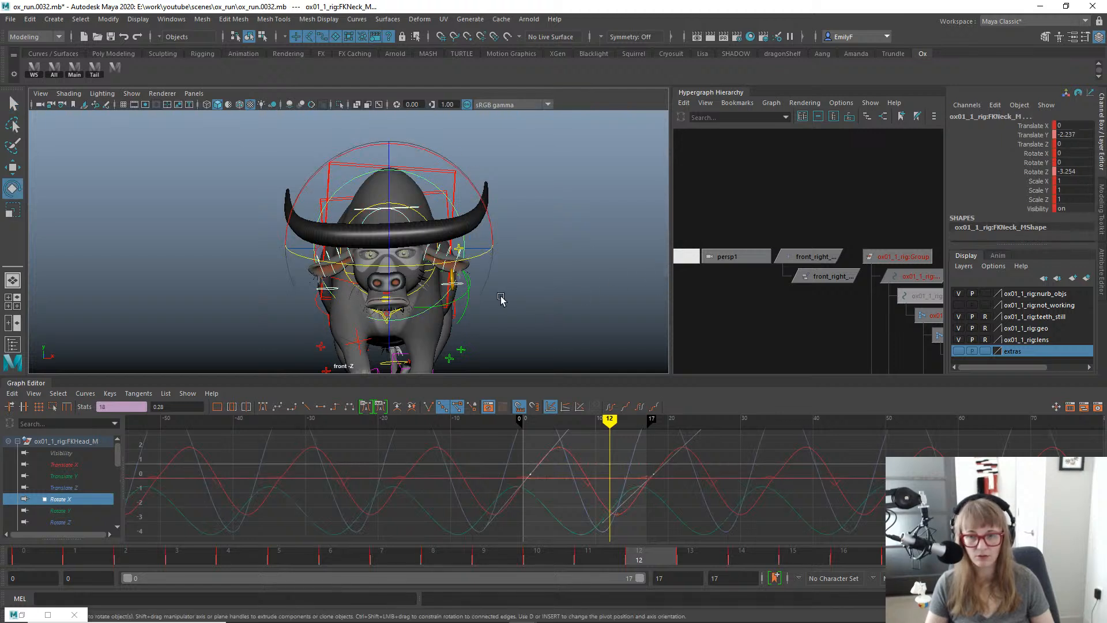
pyautogui.click(356, 187)
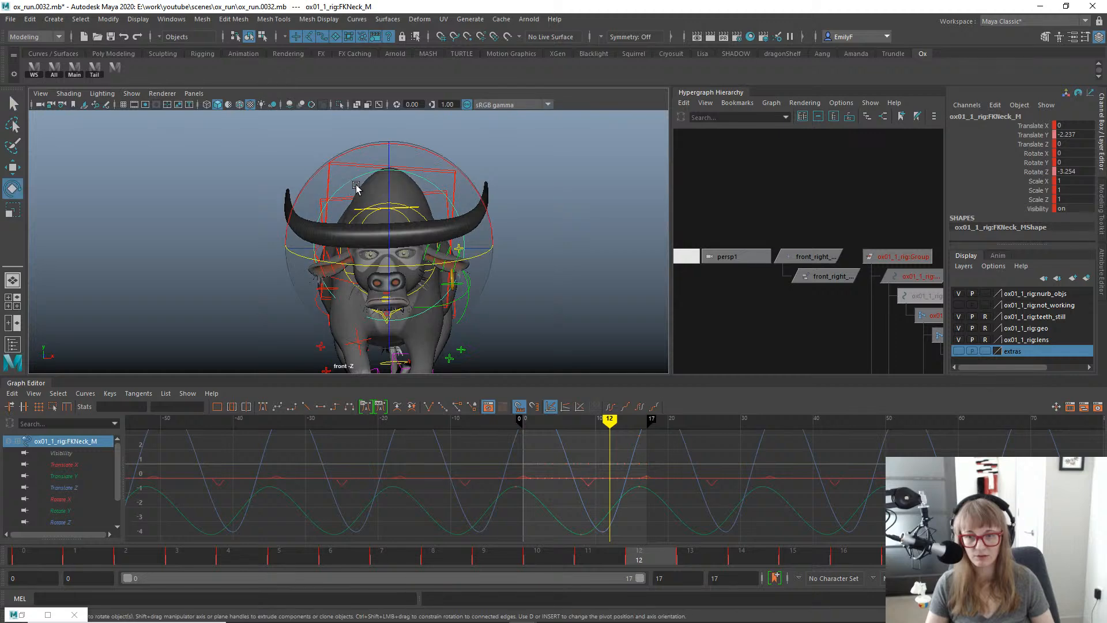
pyautogui.click(359, 214)
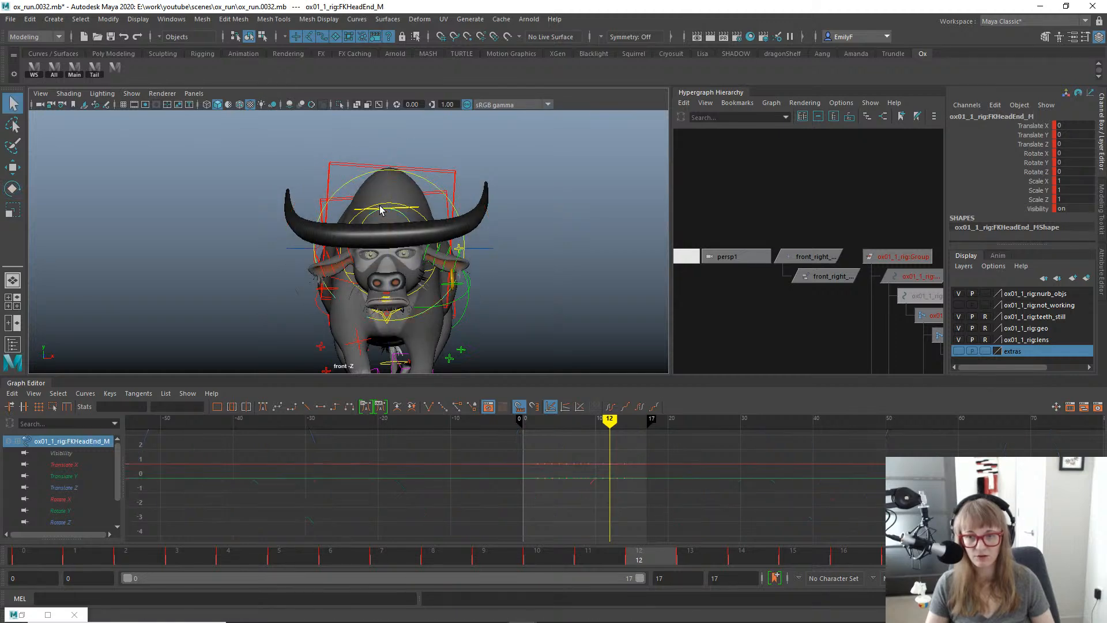
pyautogui.press('q')
pyautogui.click(359, 214)
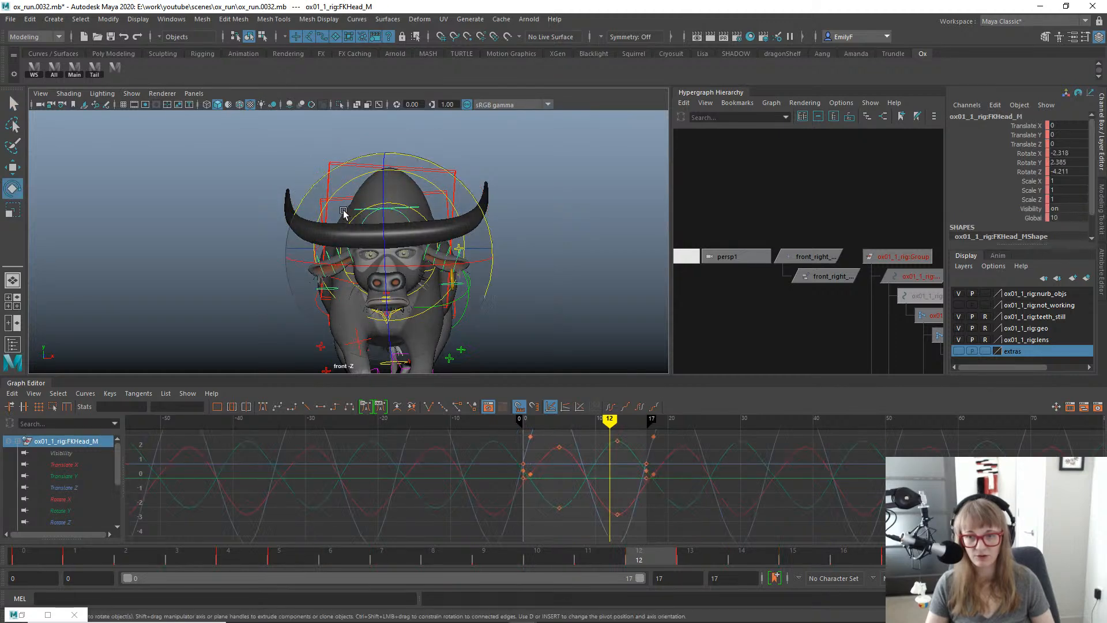
pyautogui.click(338, 193)
pyautogui.click(344, 193)
pyautogui.press('e')
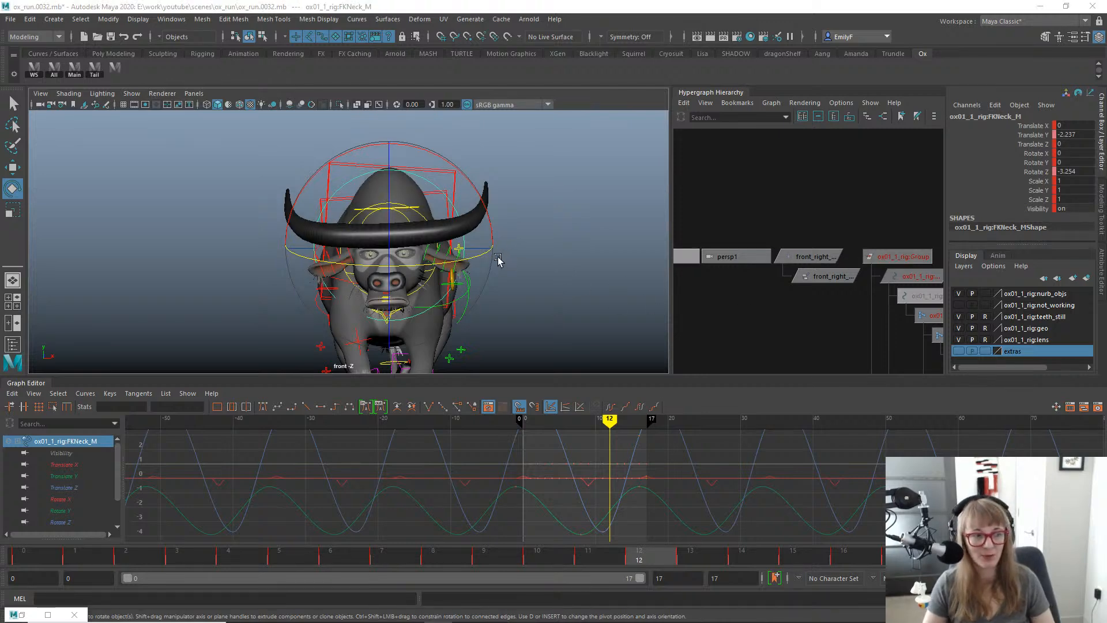
pyautogui.scroll(-2, 498, 255)
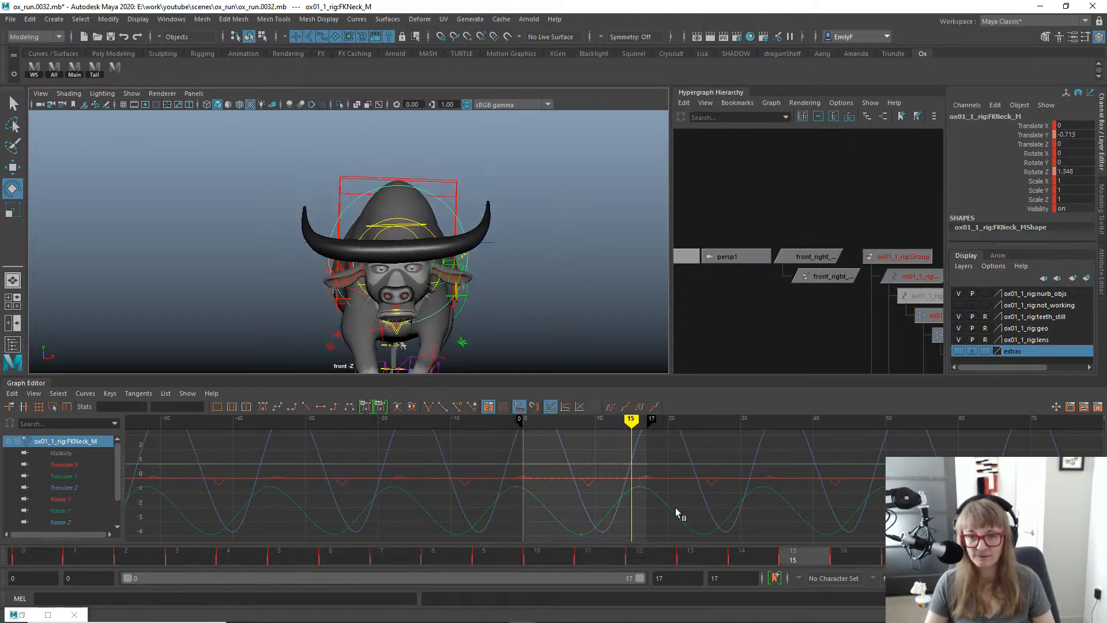
pyautogui.press('q')
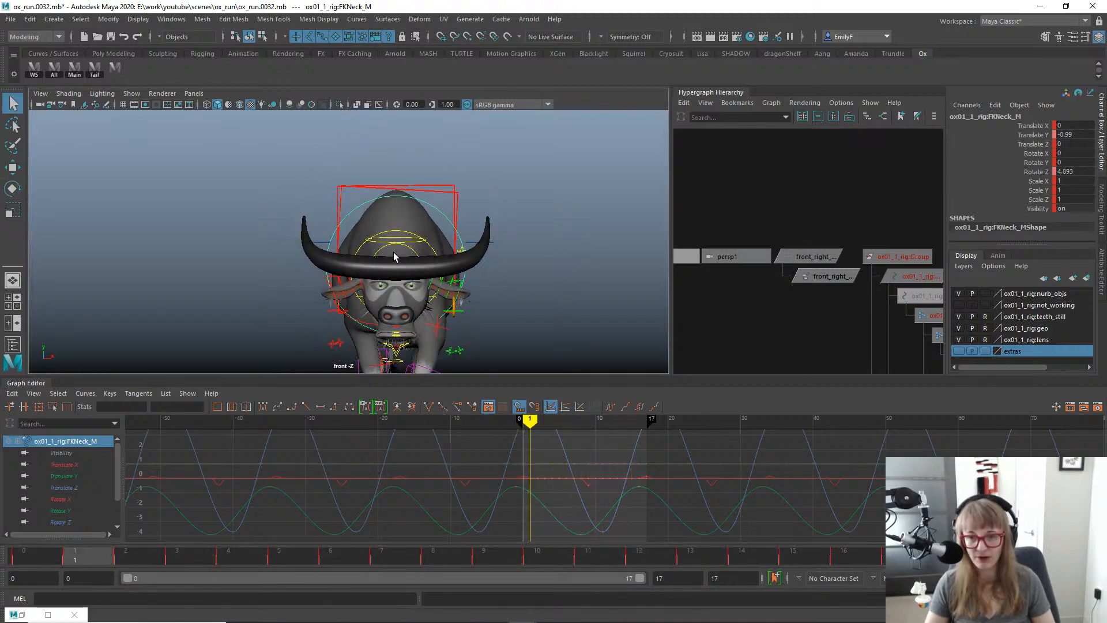
pyautogui.click(413, 241)
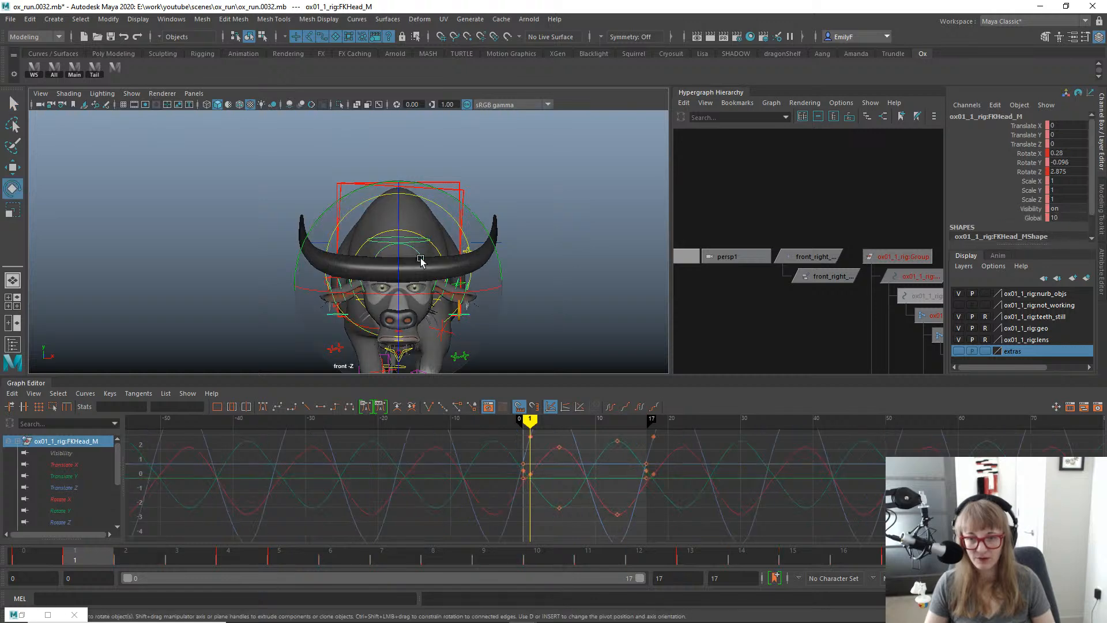
pyautogui.press('e')
pyautogui.press('q')
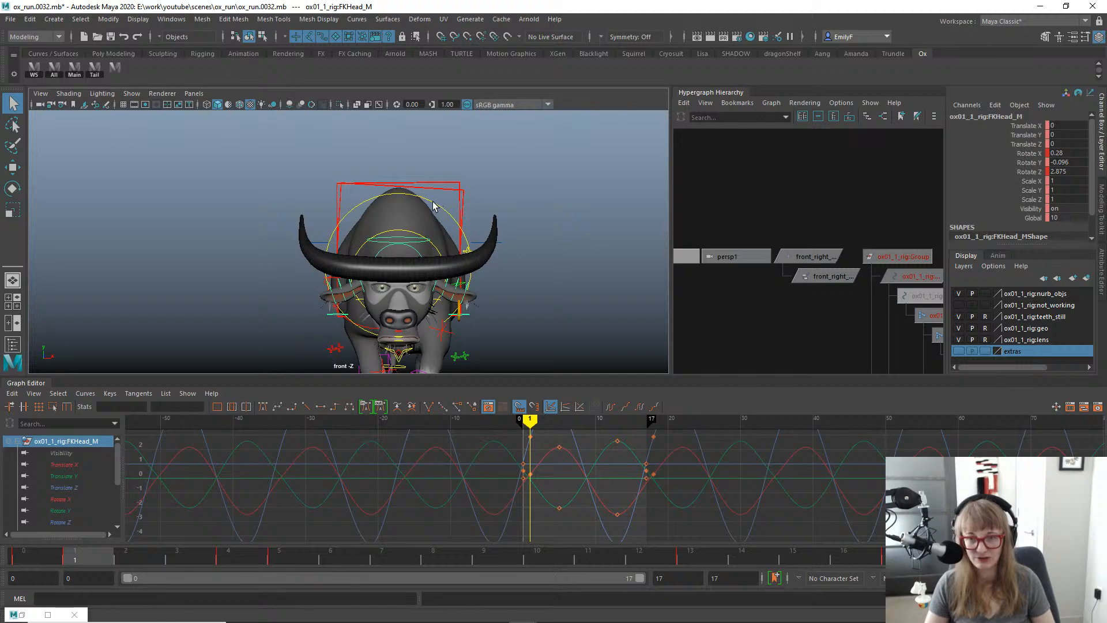
pyautogui.click(433, 205)
pyautogui.press('e')
pyautogui.press('q')
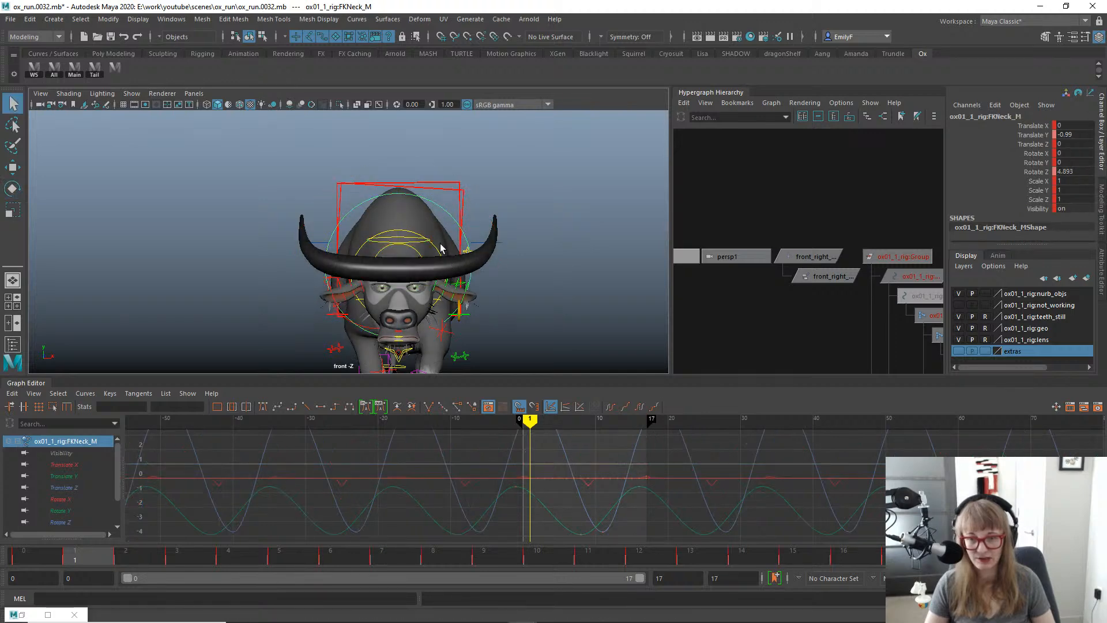
# Show the neck's Rotate Y curve with the head's Rotate X curve and delete the neck's Rotate Y keys from frames 1 to 16.
pyautogui.keyDown('shift'); pyautogui.click(406, 243); pyautogui.keyUp('shift')
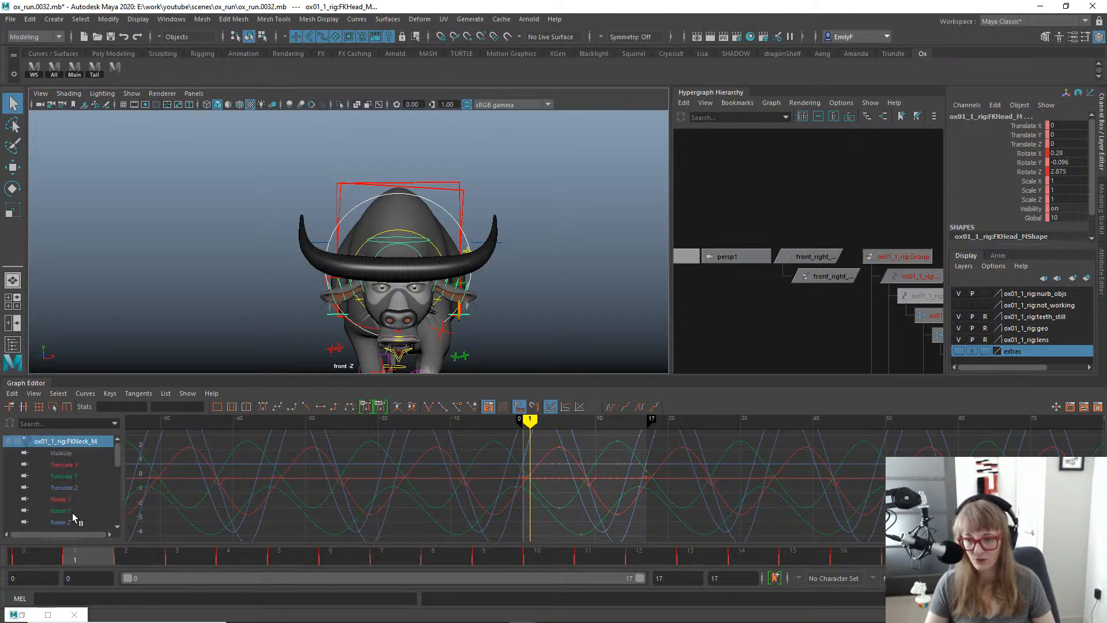
pyautogui.click(72, 512)
pyautogui.scroll(-6, 70, 491)
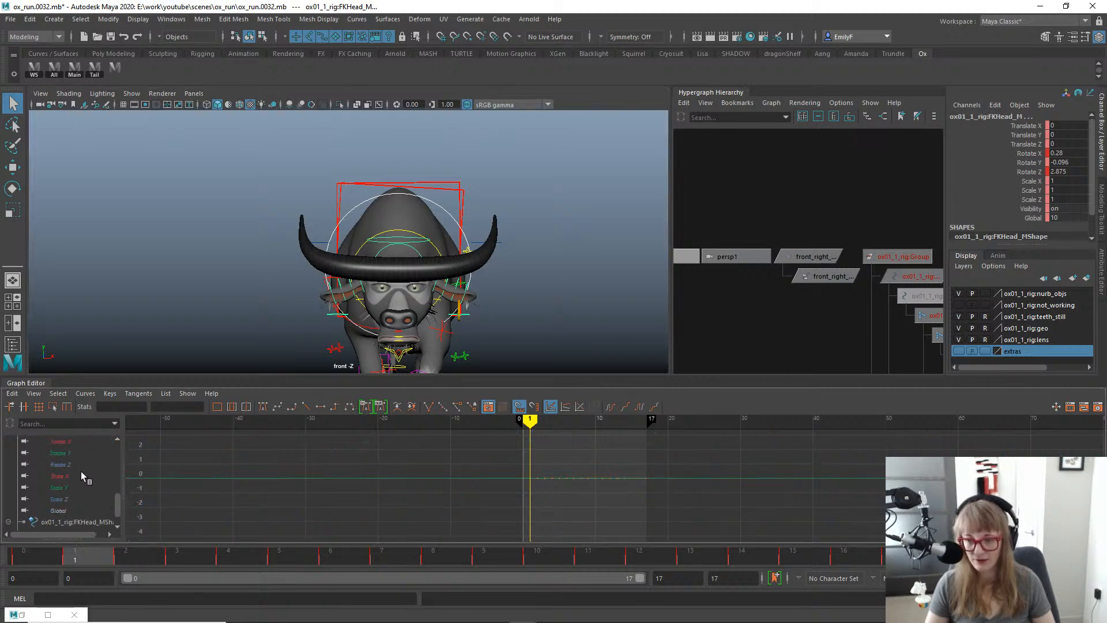
pyautogui.click(64, 441)
pyautogui.scroll(3, 519, 482)
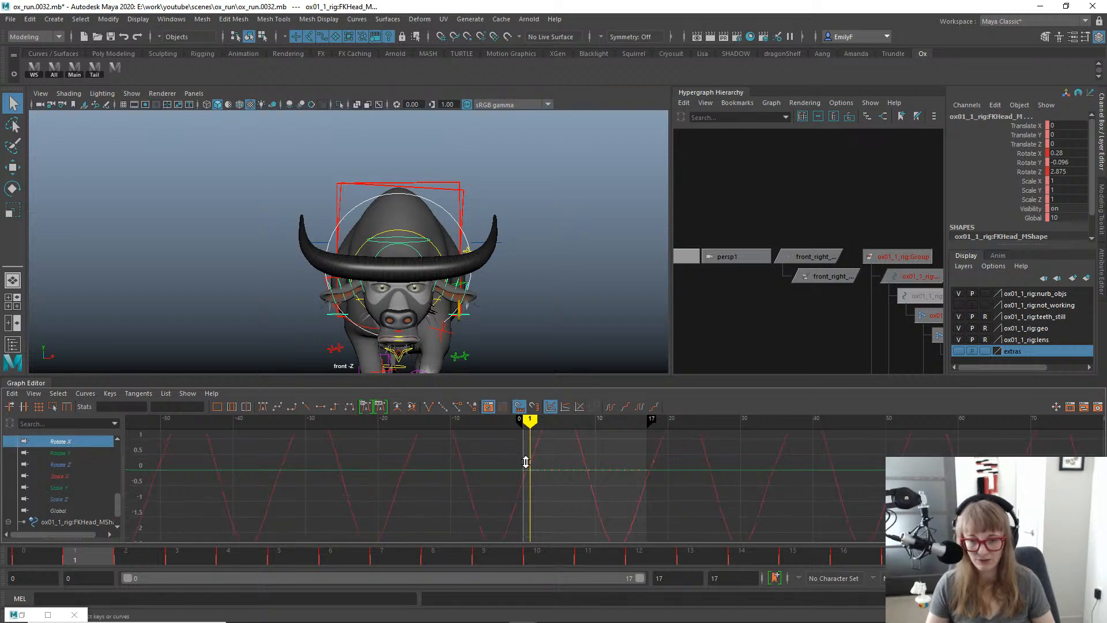
pyautogui.keyDown('alt'); pyautogui.keyDown('shift'); pyautogui.moveTo(490, 494); pyautogui.dragTo(516, 496, button='right'); pyautogui.keyUp('shift'); pyautogui.keyUp('alt')
pyautogui.moveTo(381, 494); pyautogui.dragTo(663, 513)
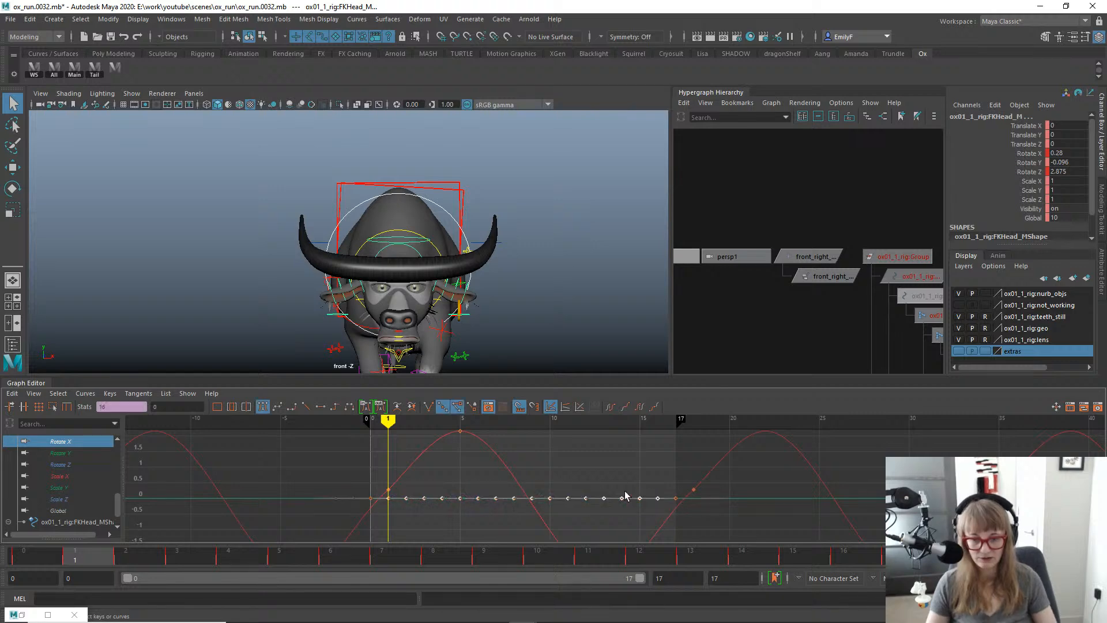
pyautogui.press('Delete')
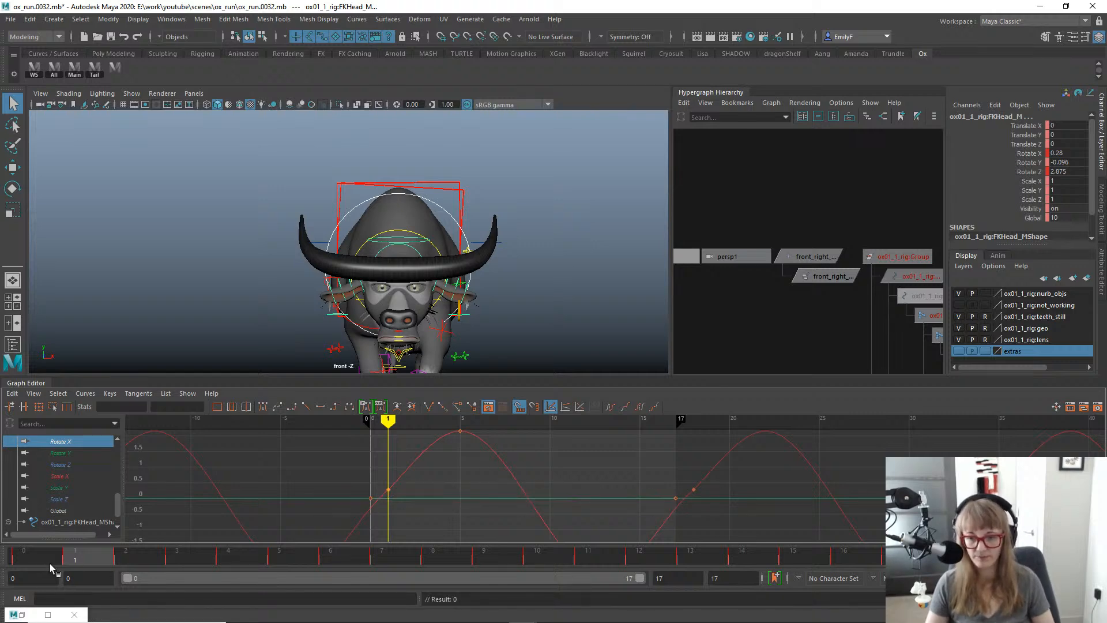
pyautogui.moveTo(49, 563); pyautogui.dragTo(223, 562)
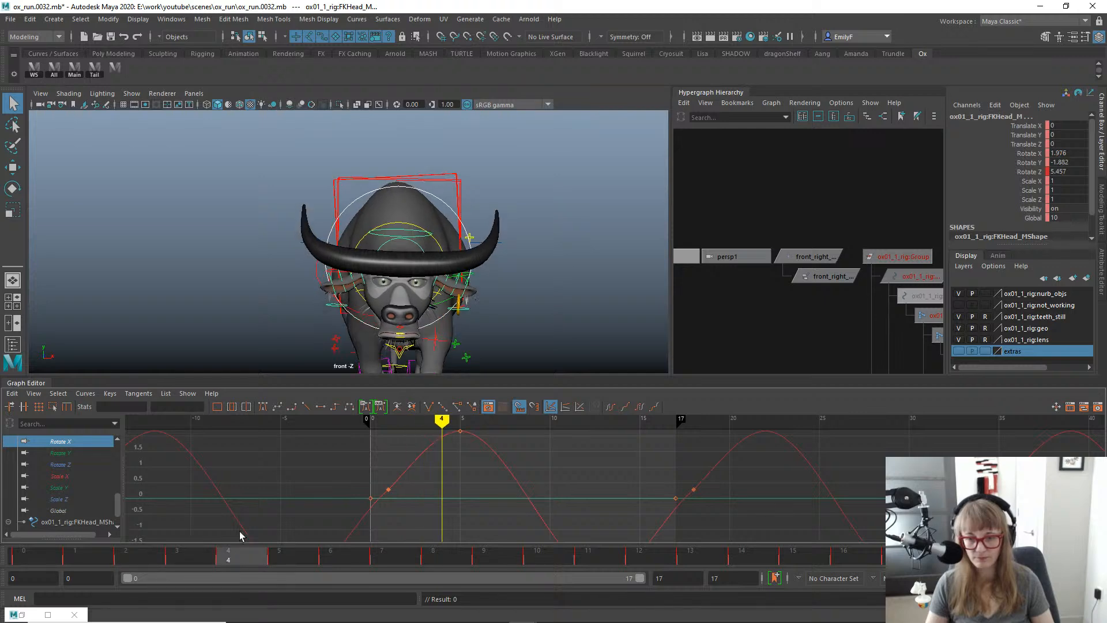
# Key the neck's Rotate Y curve at about -1.07 on frame 4 and 0.76 on frame 12, and scrub the cycle.
pyautogui.press('e')
pyautogui.moveTo(461, 519)
pyautogui.mouseDown()
pyautogui.moveTo(476, 487)
pyautogui.moveTo(453, 511)
pyautogui.mouseUp()
pyautogui.rightClick(476, 486)
pyautogui.click(485, 491)
pyautogui.press('w')
pyautogui.keyDown('shift'); pyautogui.moveTo(445, 500); pyautogui.dragTo(445, 533, button='middle'); pyautogui.keyUp('shift')
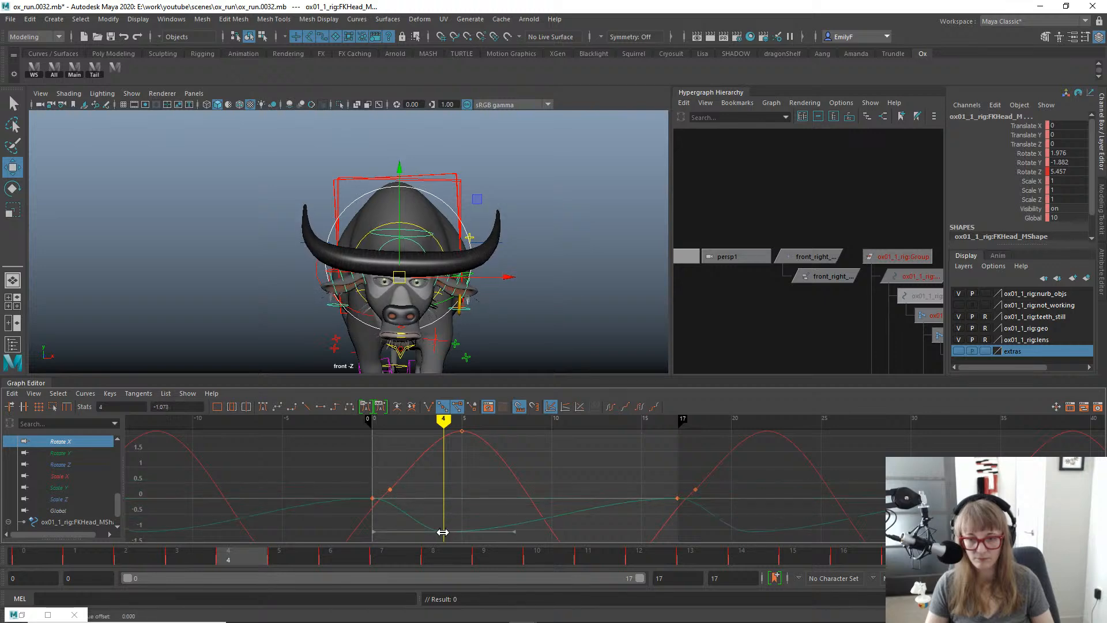
pyautogui.moveTo(596, 474)
pyautogui.keyDown('alt'); pyautogui.mouseDown(button='middle')
pyautogui.moveTo(583, 426)
pyautogui.moveTo(592, 473)
pyautogui.mouseUp(button='middle'); pyautogui.keyUp('alt')
pyautogui.scroll(-2, 615, 485)
pyautogui.press('i')
pyautogui.press('w')
pyautogui.moveTo(190, 556); pyautogui.dragTo(23, 557)
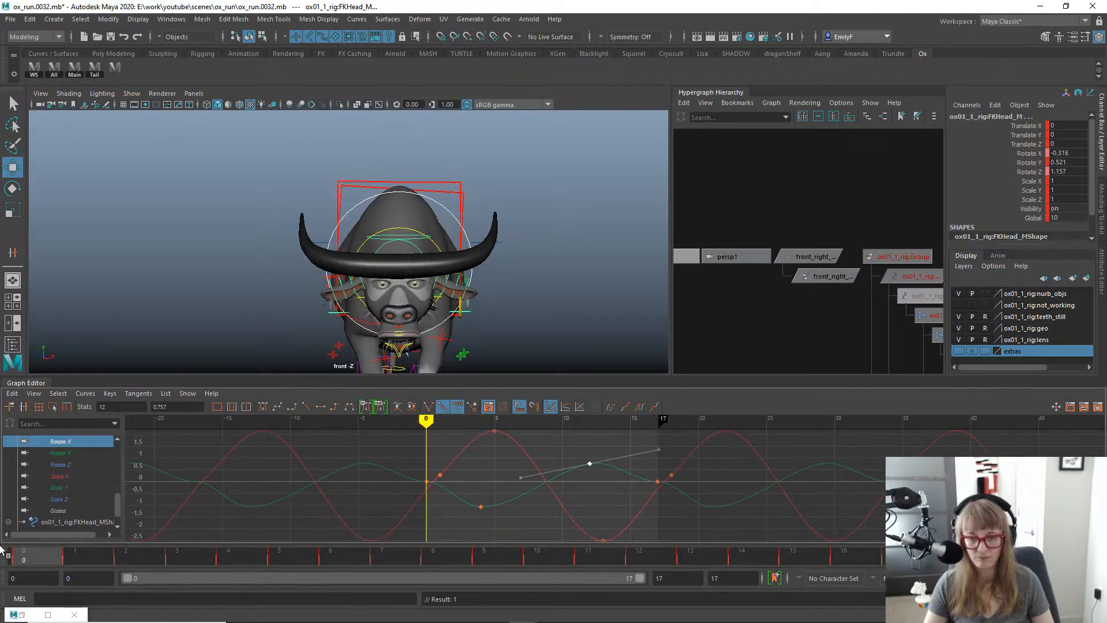
pyautogui.moveTo(98, 554); pyautogui.dragTo(639, 558)
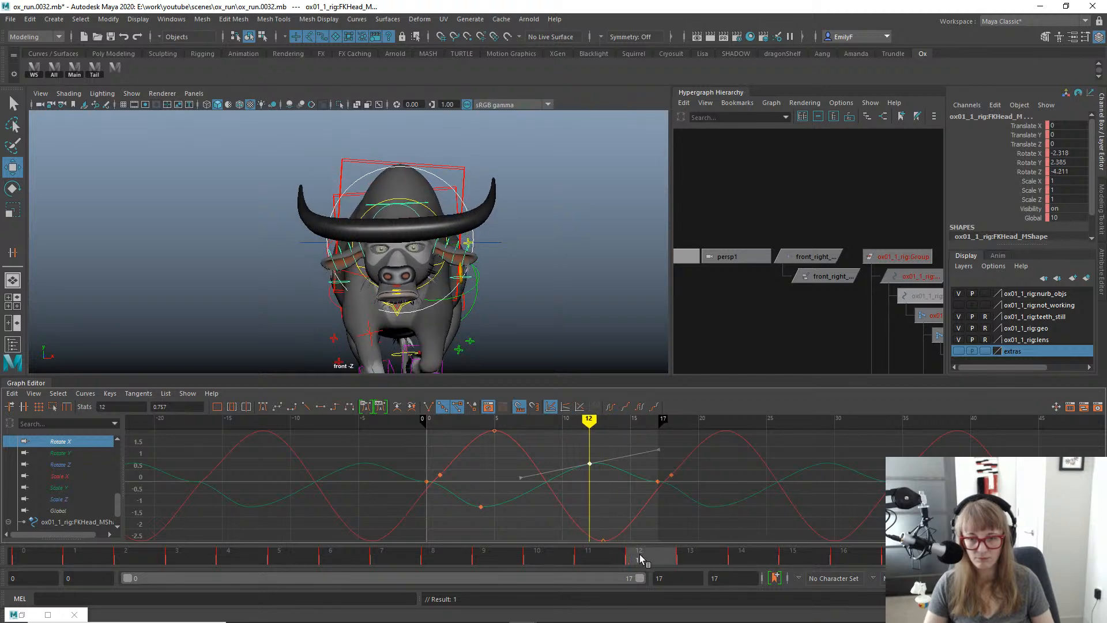
# Shift the neck's whole Rotate Y curve one frame earlier and scrub around frame 10 to check it.
pyautogui.click(503, 500)
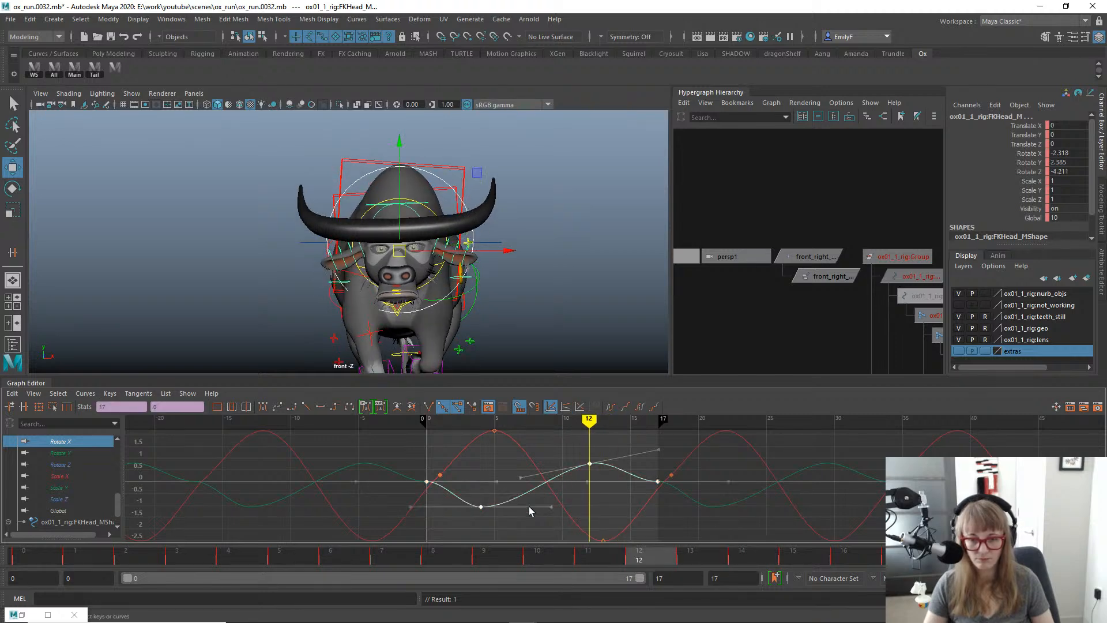
pyautogui.moveTo(530, 505); pyautogui.dragTo(516, 505)
pyautogui.click(576, 464)
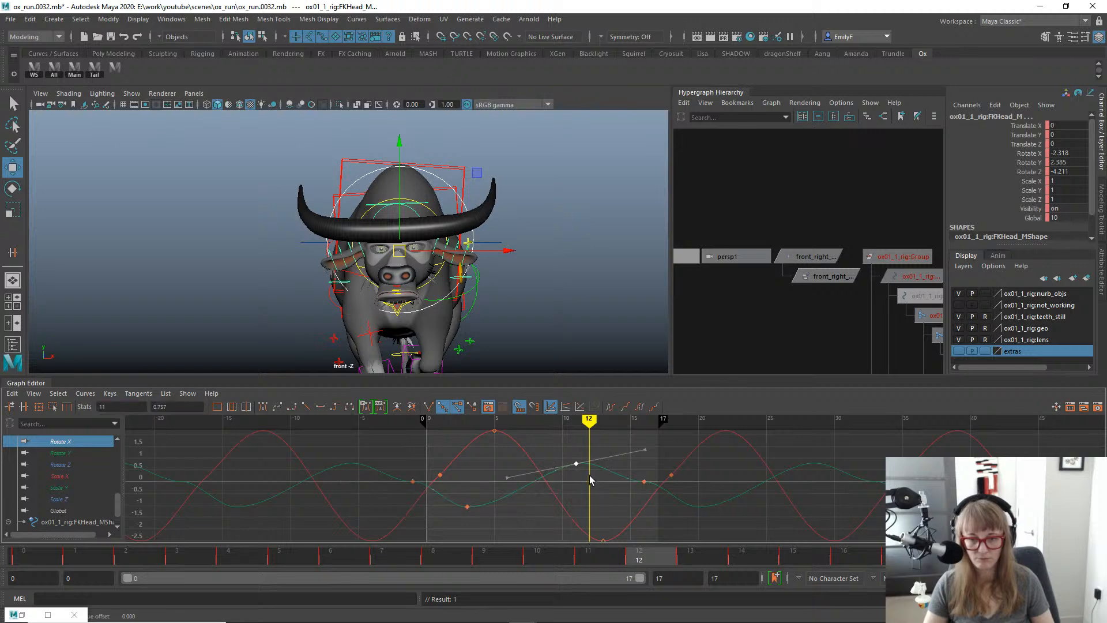
pyautogui.moveTo(585, 467); pyautogui.dragTo(585, 462, button='middle')
pyautogui.hotkey('ctrl', 'z')
pyautogui.moveTo(587, 559); pyautogui.dragTo(565, 558)
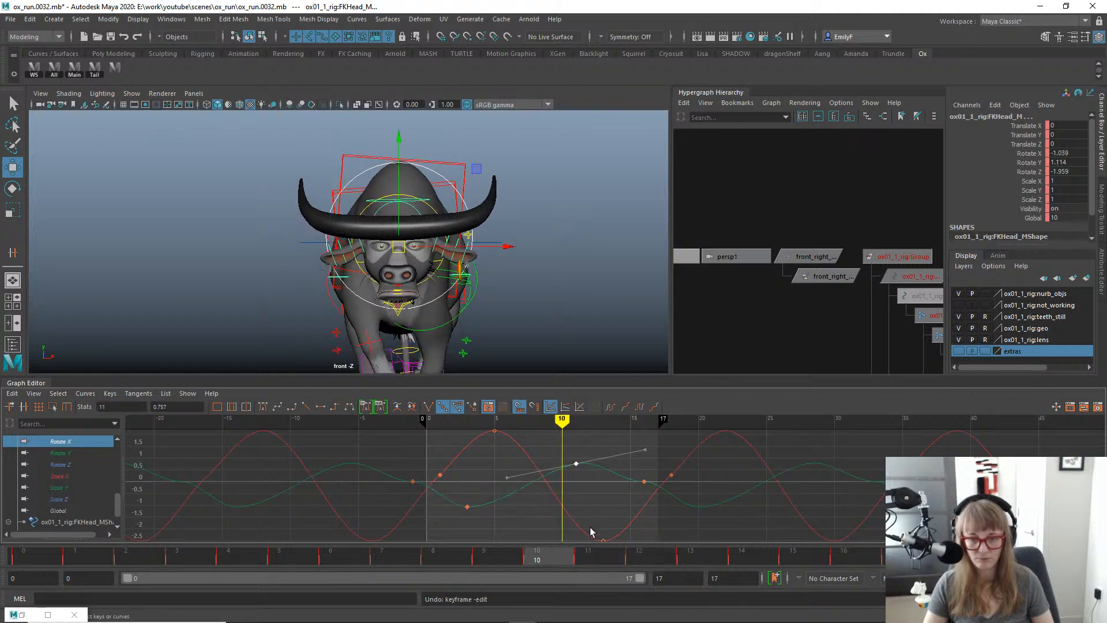
# Raise the neck's Rotate Y key at frame 11 to about 0.93 and flatten its tangents.
pyautogui.click(584, 558)
pyautogui.moveTo(578, 448); pyautogui.dragTo(577, 444, button='middle')
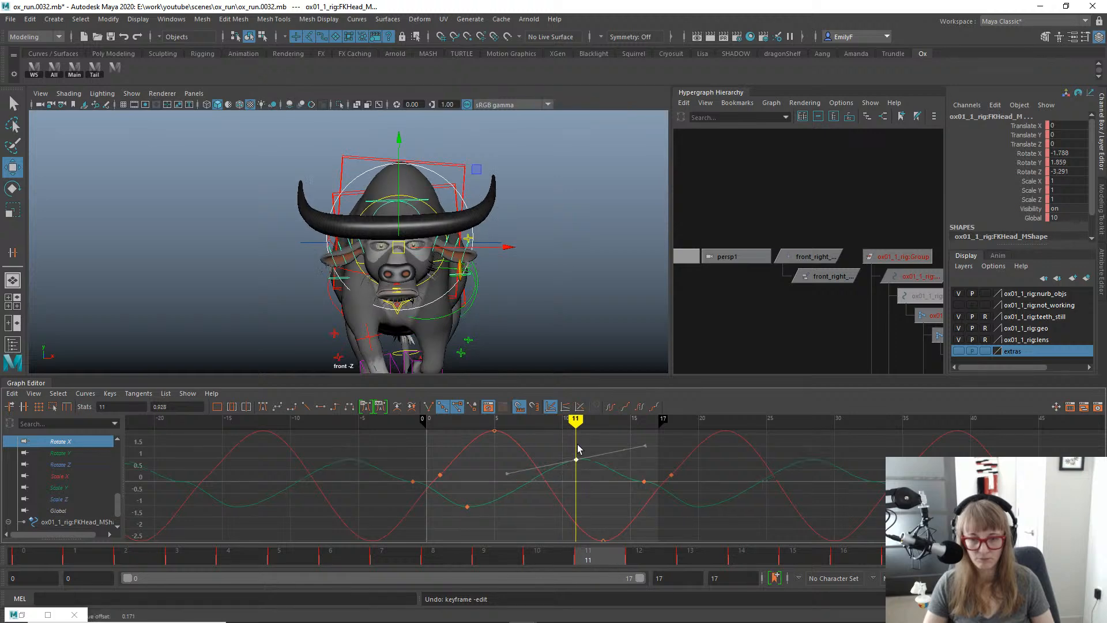
pyautogui.click(320, 406)
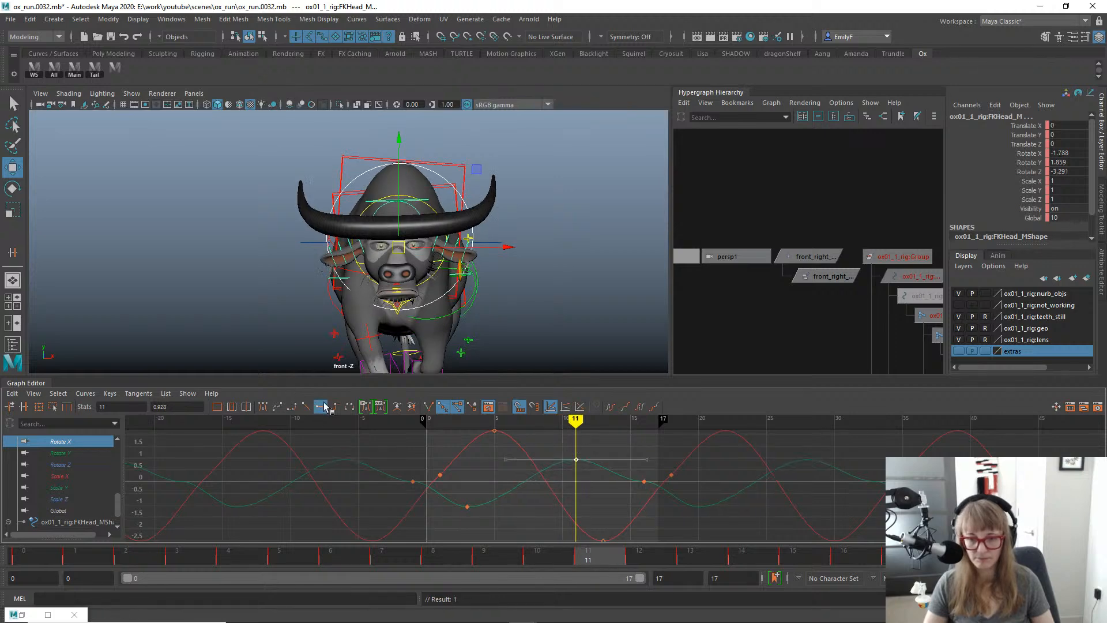
# Steepen the tangents of the neck's Rotate Y end keys at frames 16 and -1 to follow the falling curve.
pyautogui.click(641, 482)
pyautogui.moveTo(596, 524); pyautogui.dragTo(602, 471, button='middle')
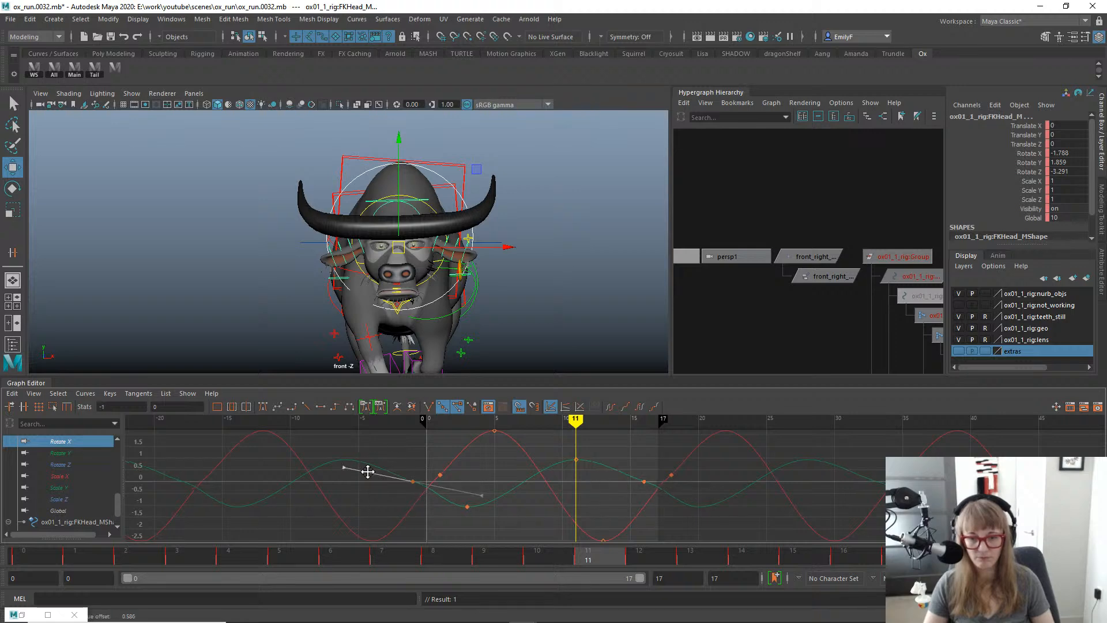
pyautogui.moveTo(368, 472); pyautogui.dragTo(376, 459, button='middle')
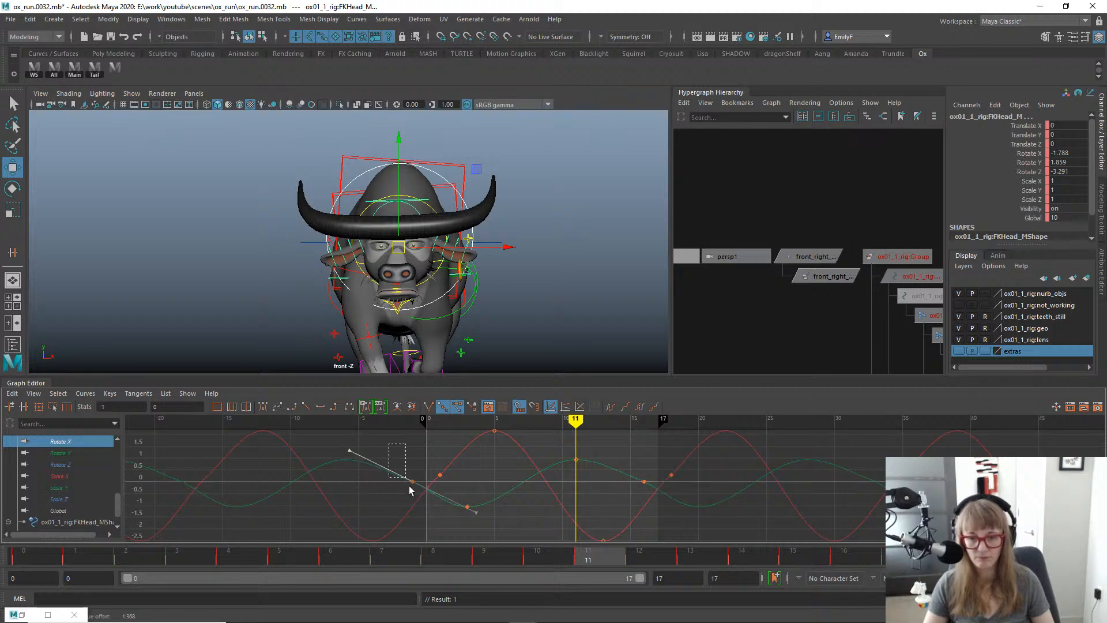
# Lower the neck's Rotate Y keys at frames -1 and 16 to about -0.22, smooth their tangents for the loop, and review the run.
pyautogui.moveTo(410, 491); pyautogui.dragTo(437, 486)
pyautogui.keyDown('shift'); pyautogui.moveTo(629, 468); pyautogui.dragTo(689, 504); pyautogui.keyUp('shift')
pyautogui.moveTo(690, 503); pyautogui.dragTo(690, 508, button='middle')
pyautogui.moveTo(698, 495); pyautogui.dragTo(686, 528)
pyautogui.moveTo(691, 520); pyautogui.dragTo(685, 521, button='middle')
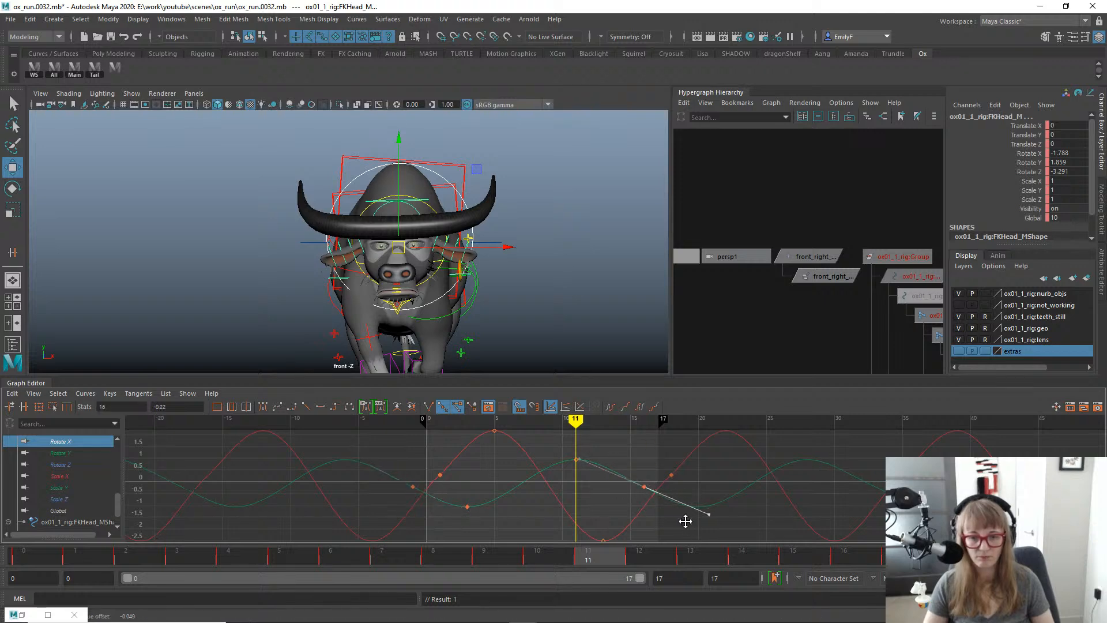
pyautogui.moveTo(367, 480); pyautogui.dragTo(366, 465)
pyautogui.moveTo(366, 465); pyautogui.dragTo(366, 460, button='middle')
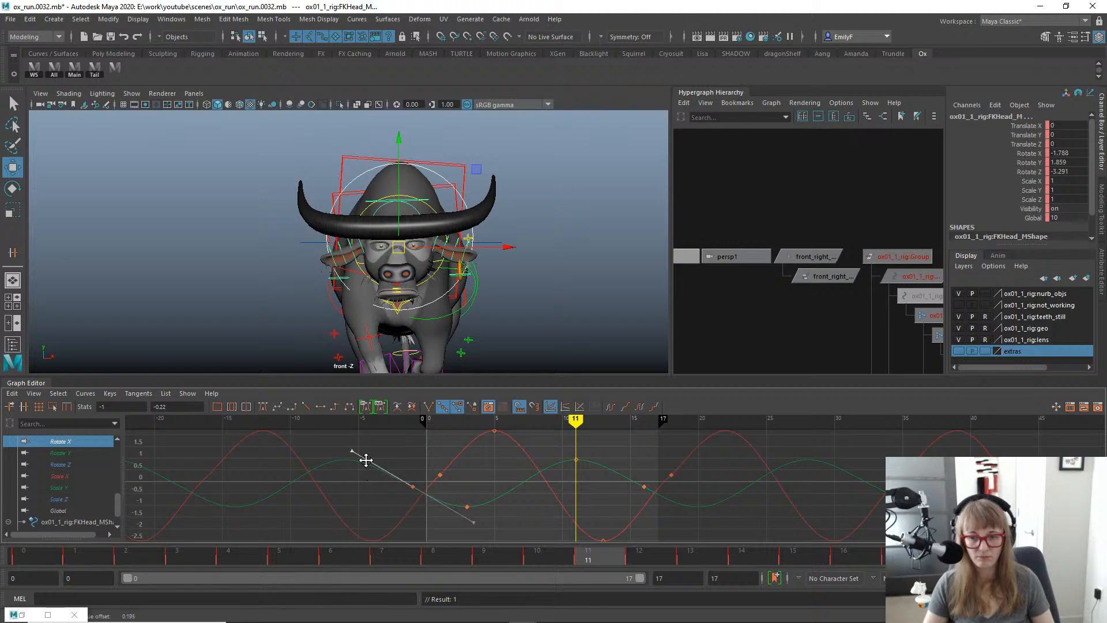
pyautogui.hotkey('alt', 'v')
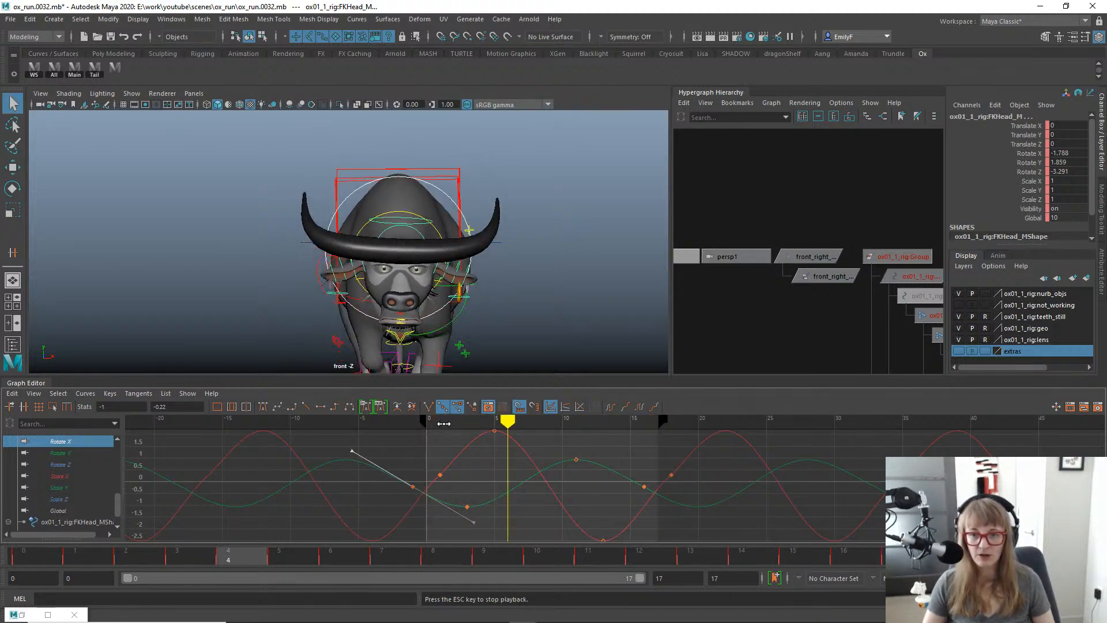
pyautogui.keyDown('alt'); pyautogui.moveTo(547, 241); pyautogui.dragTo(543, 172, button='middle'); pyautogui.keyUp('alt')
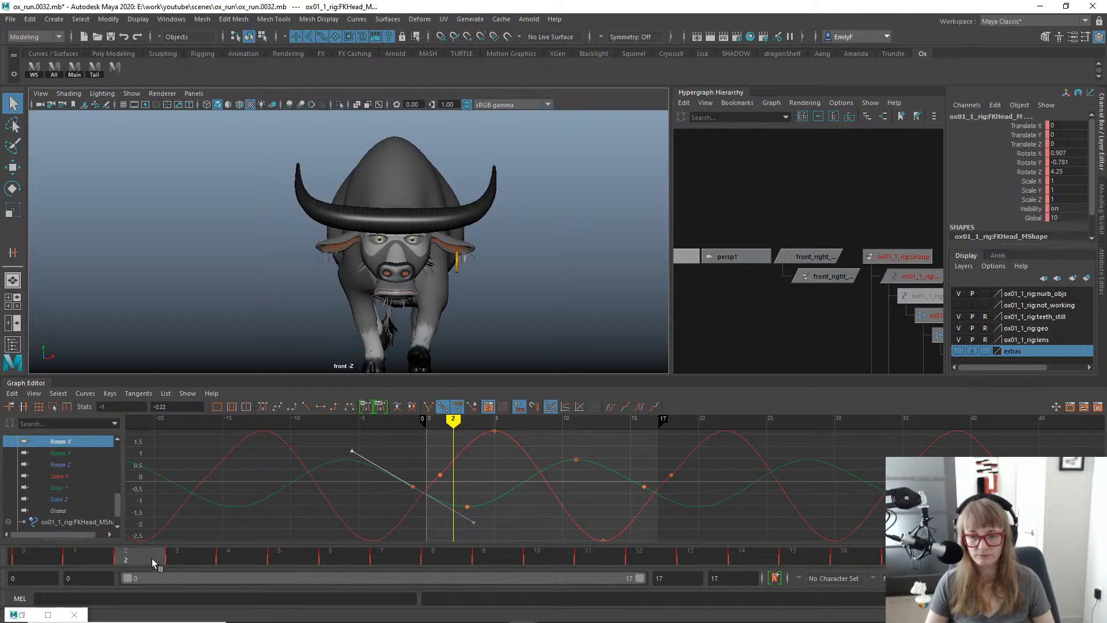
pyautogui.moveTo(155, 563); pyautogui.dragTo(406, 555)
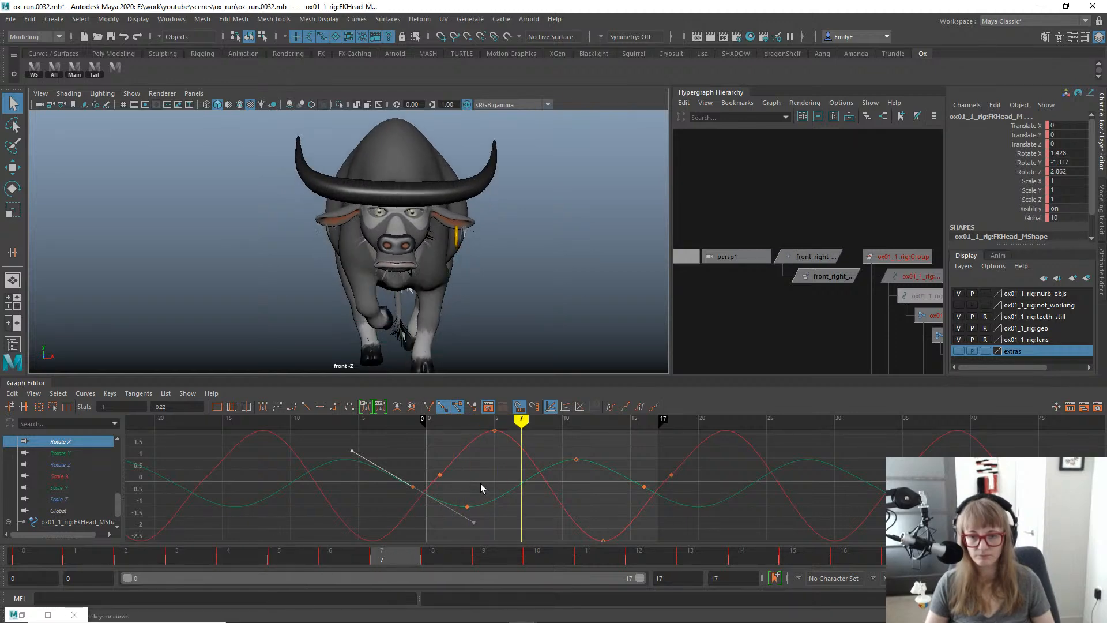
# Try the neck's Rotate Y curve one frame earlier, with its lowest key at frame 2, and review the run from further away.
pyautogui.click(502, 498)
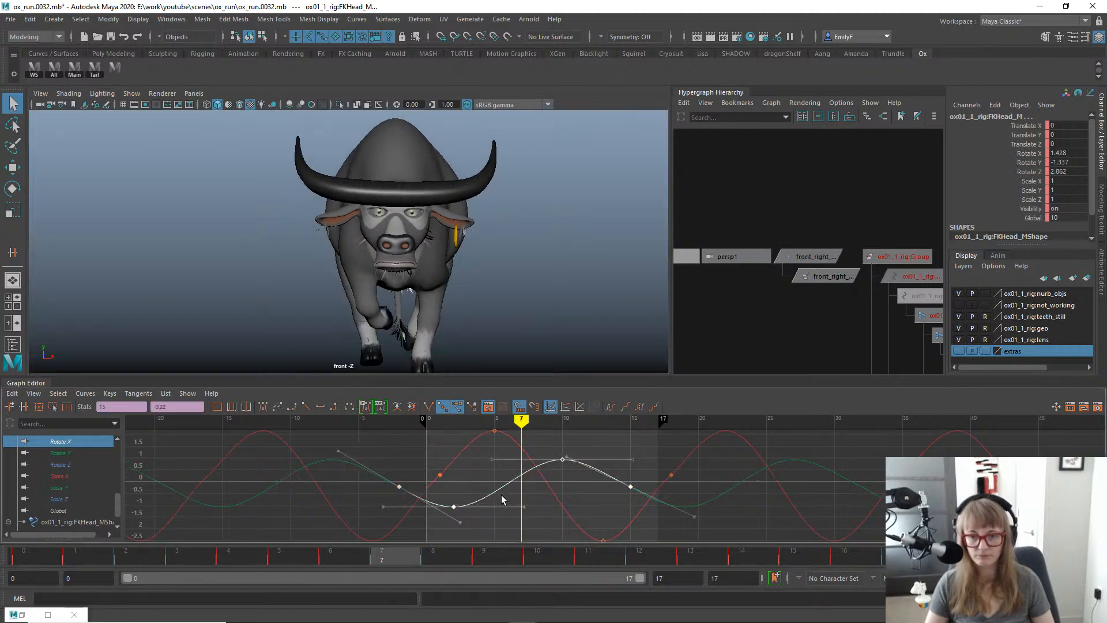
pyautogui.hotkey('alt', 'v')
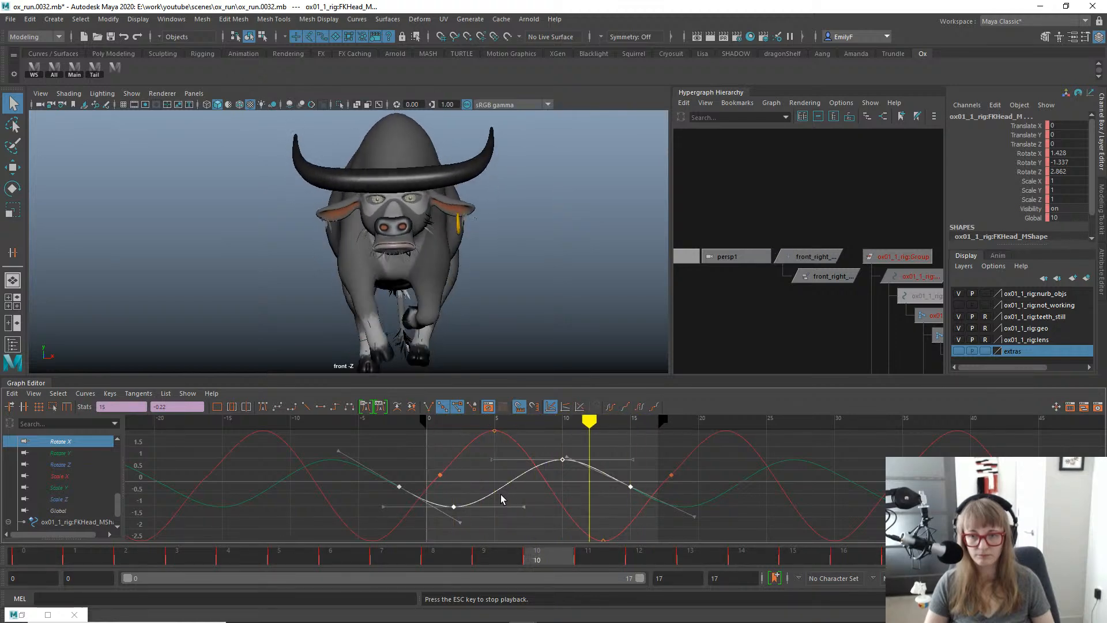
pyautogui.keyDown('alt'); pyautogui.moveTo(482, 302); pyautogui.dragTo(374, 295, button='right'); pyautogui.keyUp('alt')
pyautogui.press('Escape')
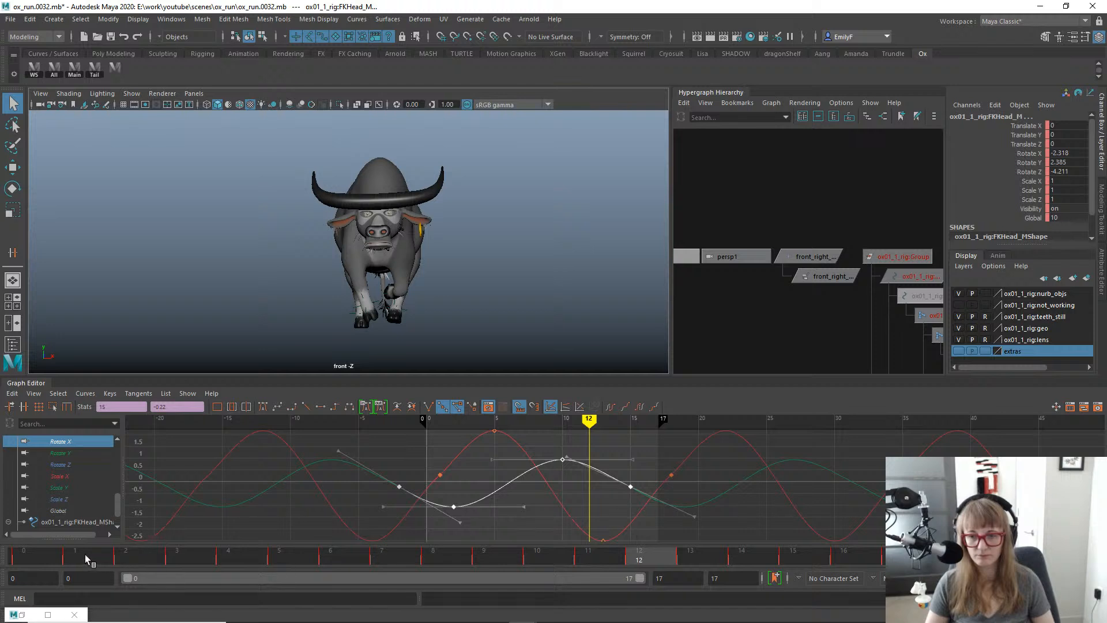
pyautogui.moveTo(84, 555); pyautogui.dragTo(125, 548)
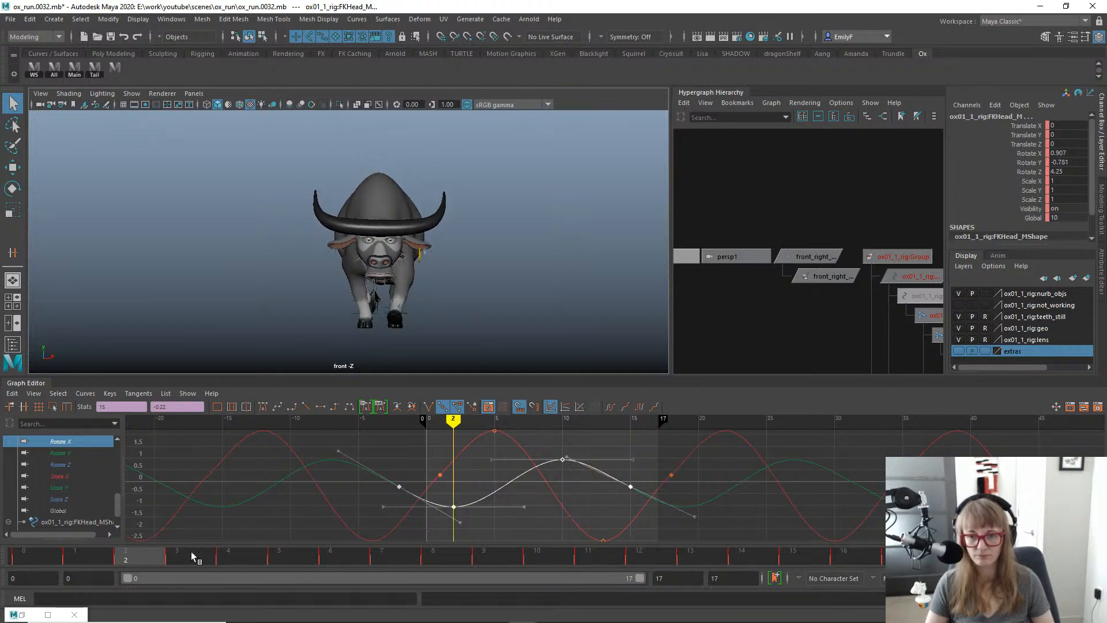
pyautogui.moveTo(194, 557); pyautogui.dragTo(288, 558)
# Try the neck's Rotate Y curve two frames later, with its lowest key at frame 4, and play the run.
pyautogui.press('w')
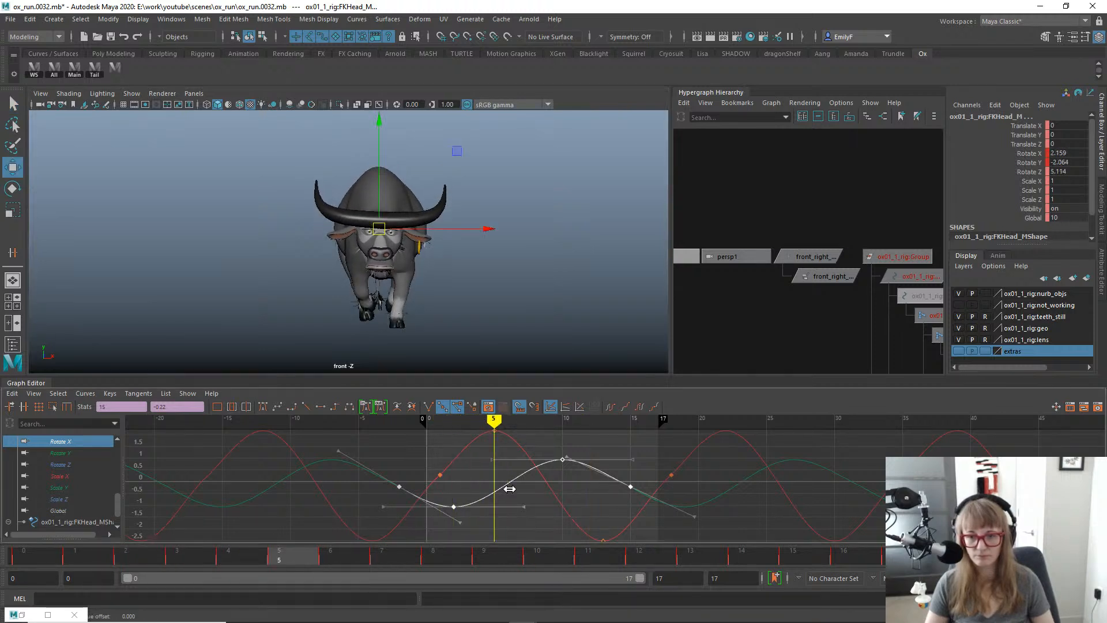
pyautogui.keyDown('shift'); pyautogui.moveTo(509, 489); pyautogui.dragTo(531, 489, button='middle'); pyautogui.keyUp('shift')
pyautogui.press('q')
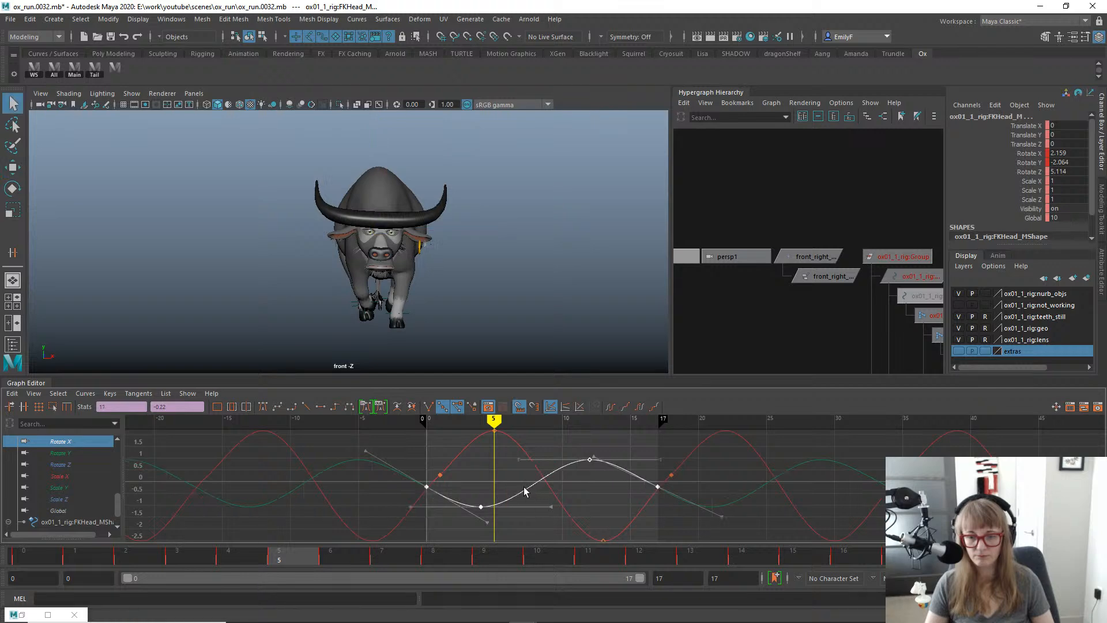
pyautogui.hotkey('alt', 'v')
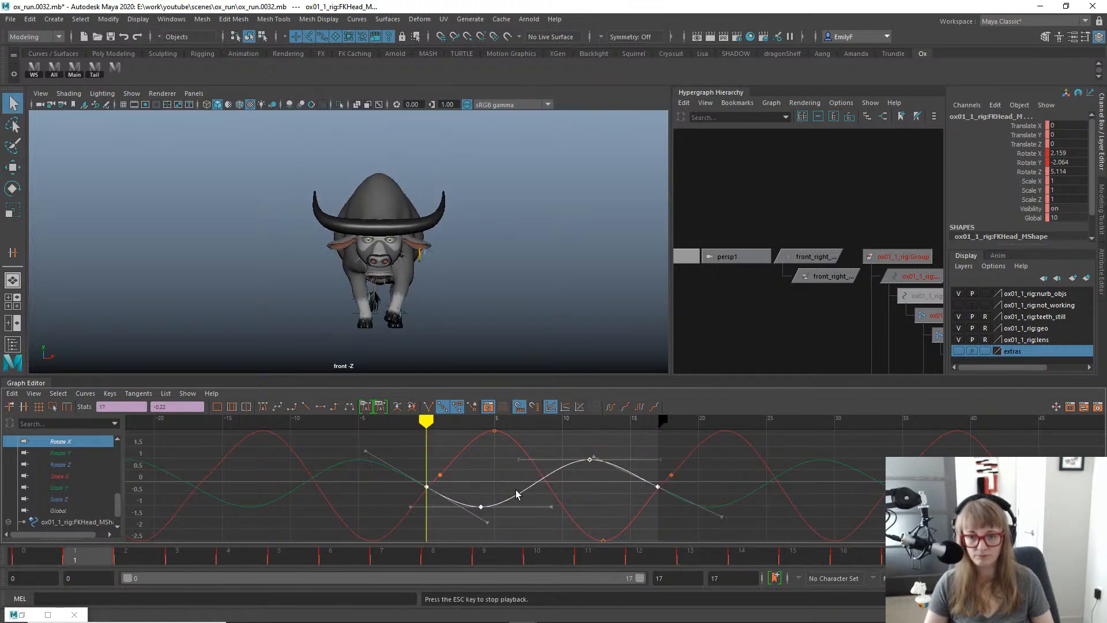
# Try the neck's Rotate Y curve another frame later, with its lowest key at frame 5, and play the run.
pyautogui.press('Escape')
pyautogui.keyDown('shift'); pyautogui.moveTo(510, 504); pyautogui.dragTo(523, 505, button='middle'); pyautogui.keyUp('shift')
pyautogui.hotkey('alt', 'v')
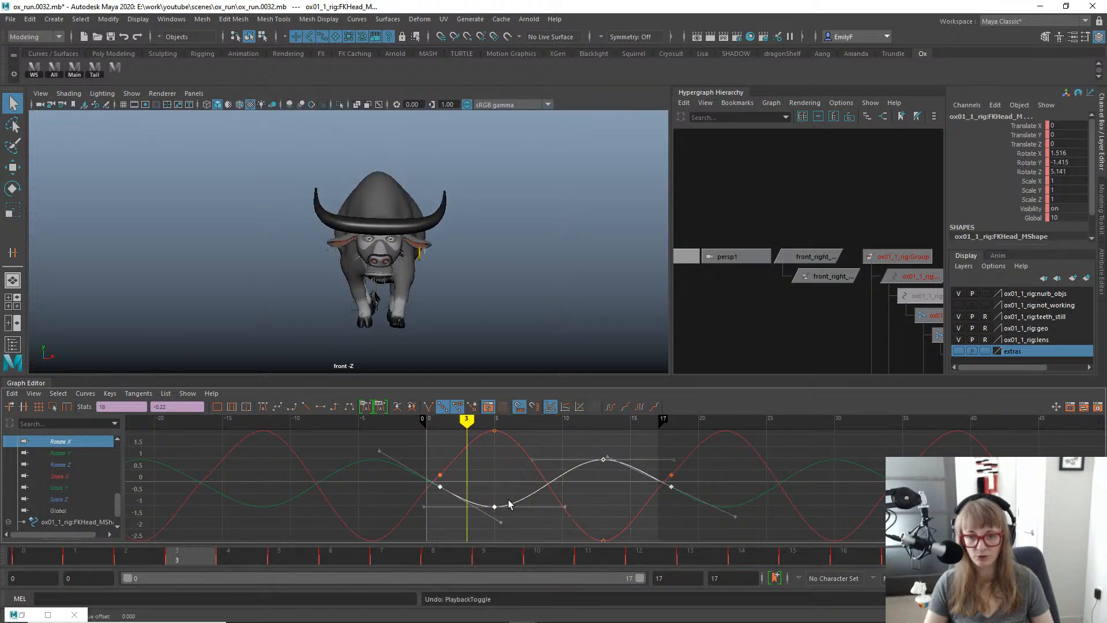
# Shift the neck's Rotate Y curve two frames earlier so its lowest key sits at frame 3, and replay the run.
pyautogui.keyDown('shift'); pyautogui.moveTo(519, 505); pyautogui.dragTo(491, 498, button='middle'); pyautogui.keyUp('shift')
pyautogui.press('Escape')
pyautogui.hotkey('alt', 'v')
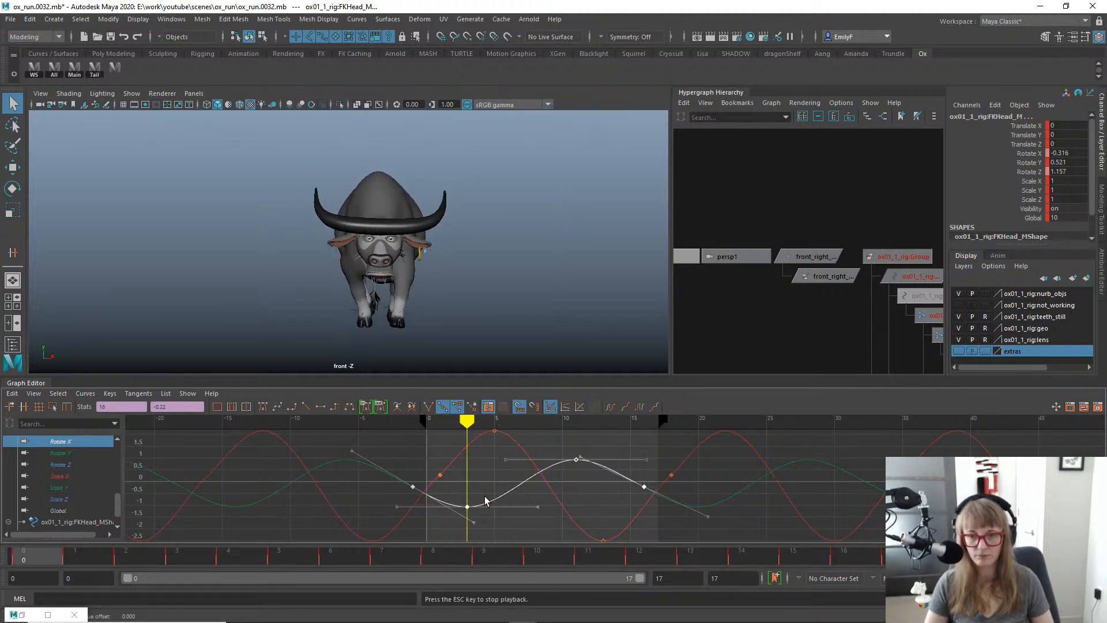
pyautogui.press('Escape')
# Try moving the head control sideways by about 23.5 units at frame 3, and undo the move.
pyautogui.press('e')
pyautogui.moveTo(43, 557); pyautogui.dragTo(188, 565)
pyautogui.press('w')
pyautogui.moveTo(468, 238); pyautogui.dragTo(459, 236)
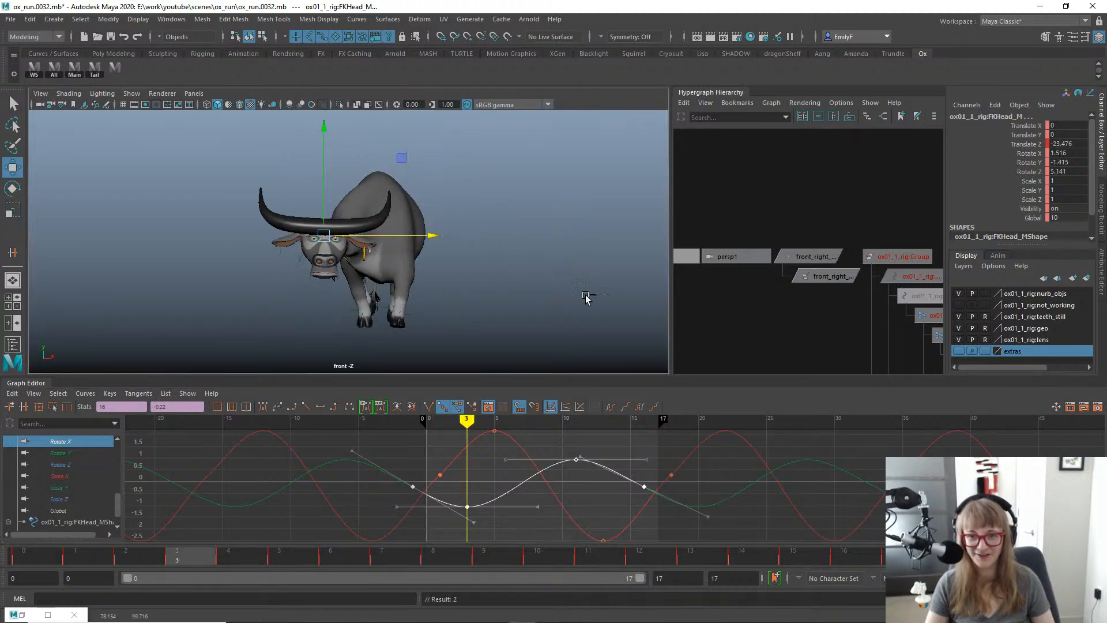
pyautogui.hotkey('ctrl', 'z')
pyautogui.press('q')
# Try rotating the head control about 10 degrees around its Y axis at frame 7, and undo the rotation.
pyautogui.moveTo(72, 555); pyautogui.dragTo(408, 473)
pyautogui.press('e')
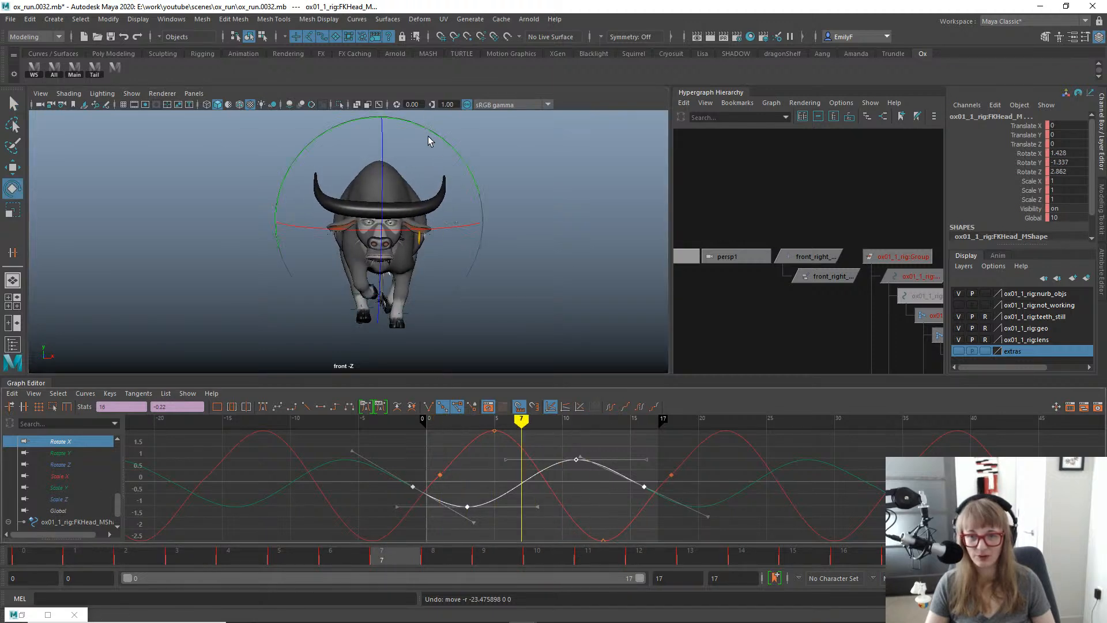
pyautogui.moveTo(428, 141)
pyautogui.mouseDown()
pyautogui.moveTo(454, 140)
pyautogui.moveTo(425, 133)
pyautogui.moveTo(434, 161)
pyautogui.mouseUp()
pyautogui.hotkey('ctrl', 'z')
pyautogui.press('q')
pyautogui.press('e')
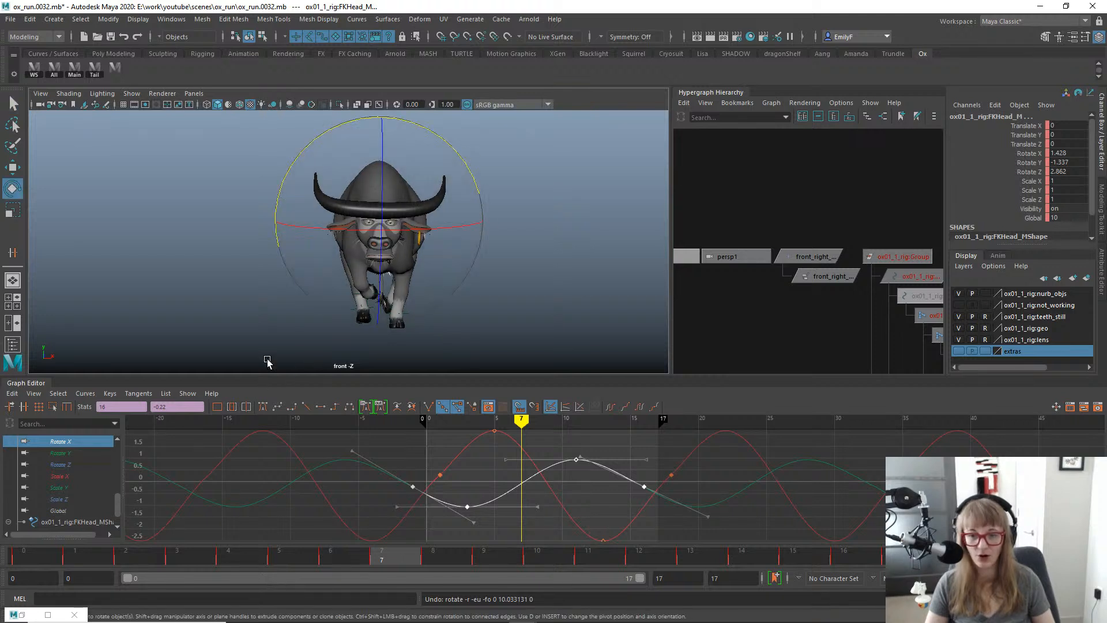
# Inspect the head control's rotation axes at frame 7, switching to the perspective view and orbiting around to the ox's front.
pyautogui.press('q')
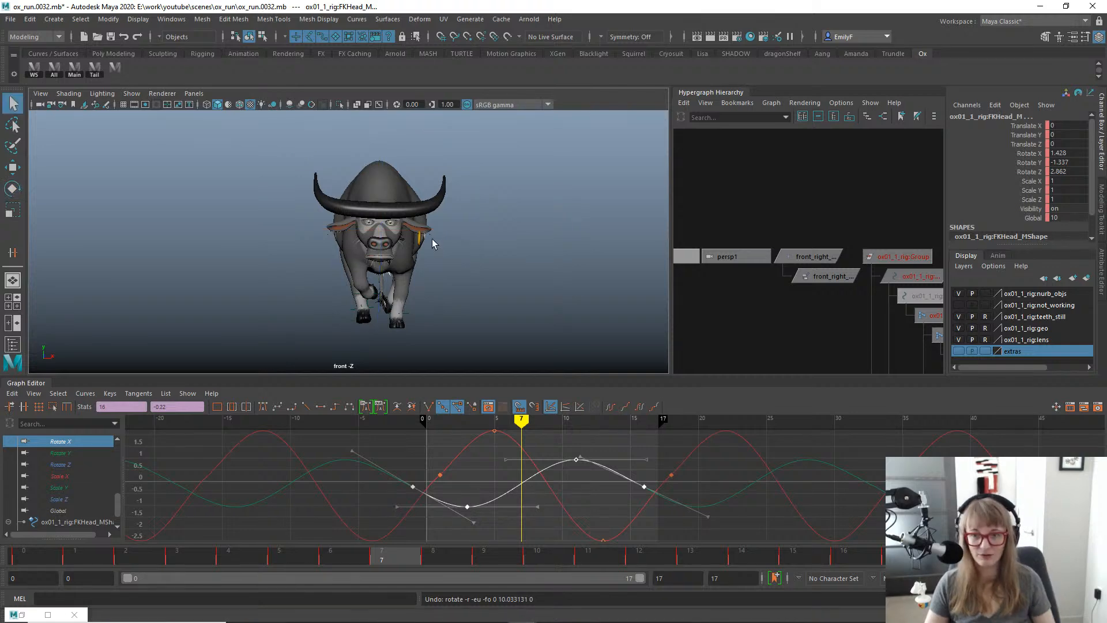
pyautogui.press('e')
pyautogui.press('w')
pyautogui.press('e')
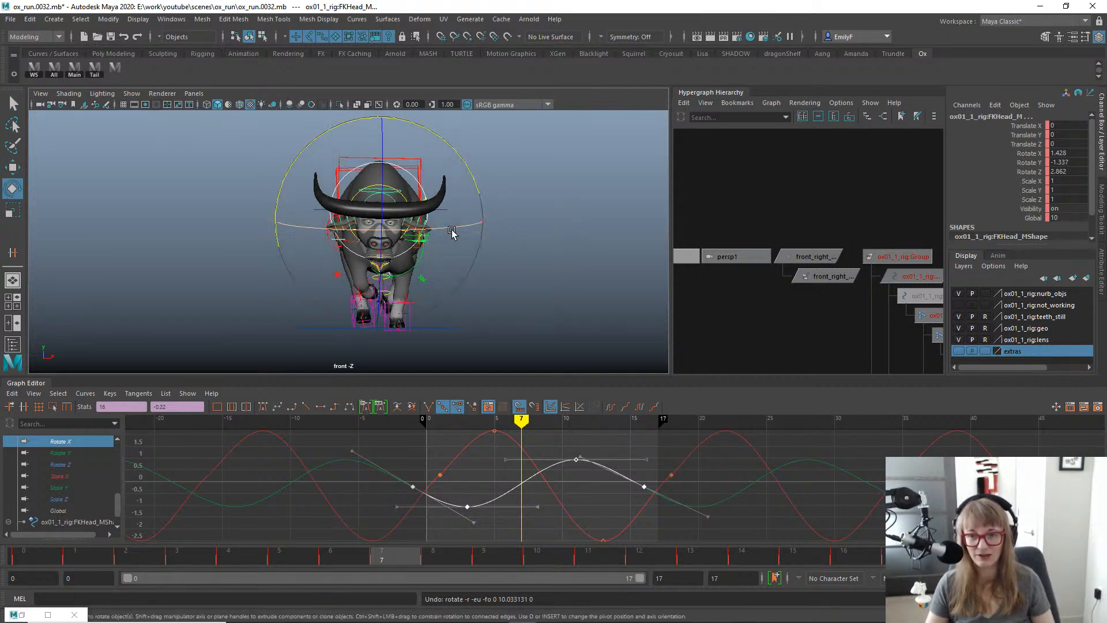
pyautogui.press('space')
pyautogui.moveTo(464, 195); pyautogui.dragTo(370, 231)
pyautogui.press('q')
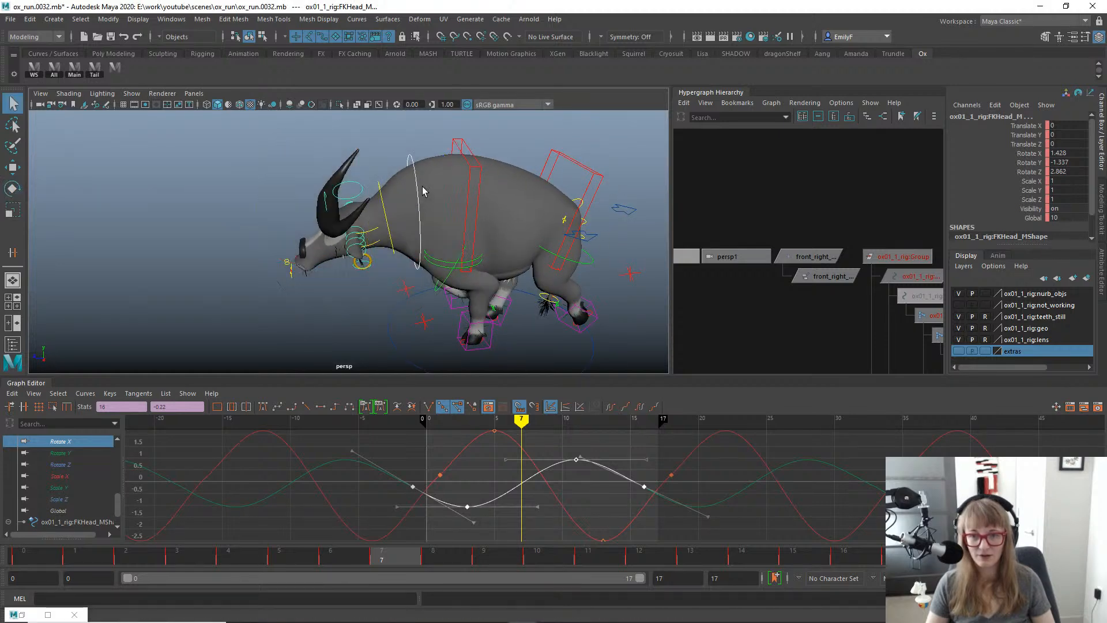
pyautogui.press('e')
pyautogui.keyDown('alt'); pyautogui.moveTo(327, 279); pyautogui.dragTo(378, 304); pyautogui.keyUp('alt')
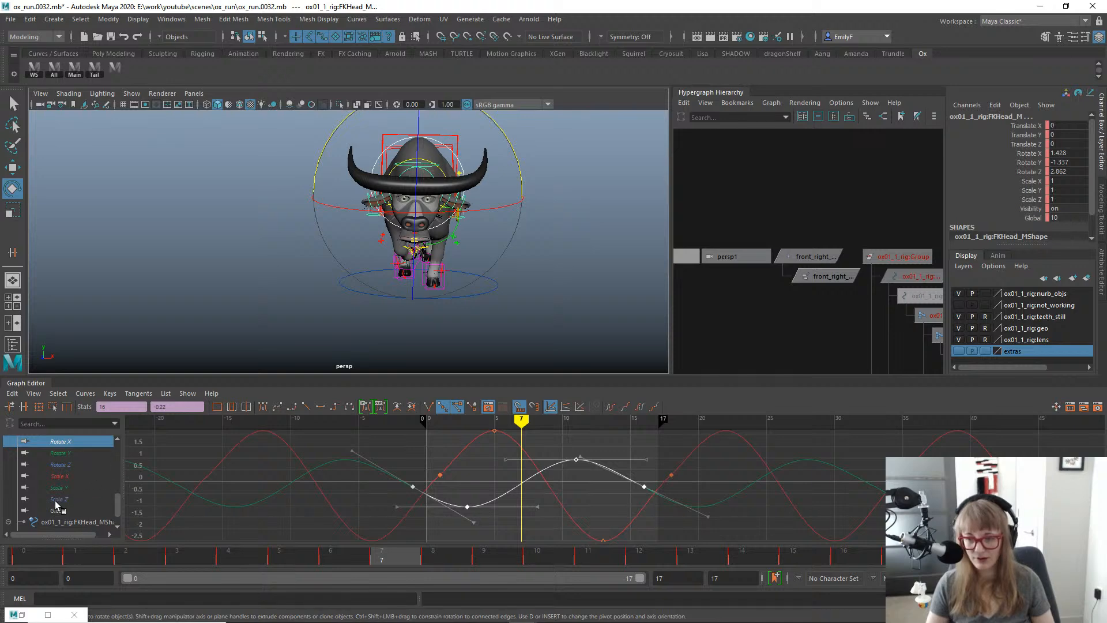
# Examine the head's Rotate Z curve and the neck's Rotate X, Rotate Y and Rotate Z curves one at a time.
pyautogui.click(73, 464)
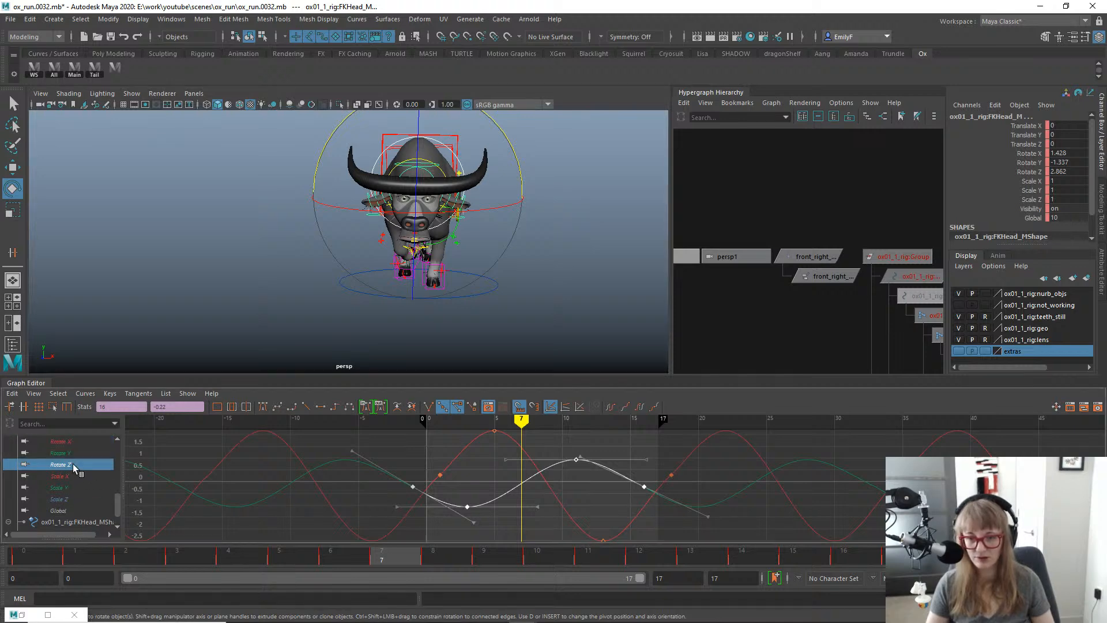
pyautogui.press('f')
pyautogui.keyDown('alt'); pyautogui.moveTo(500, 467); pyautogui.dragTo(402, 474, button='right'); pyautogui.keyUp('alt')
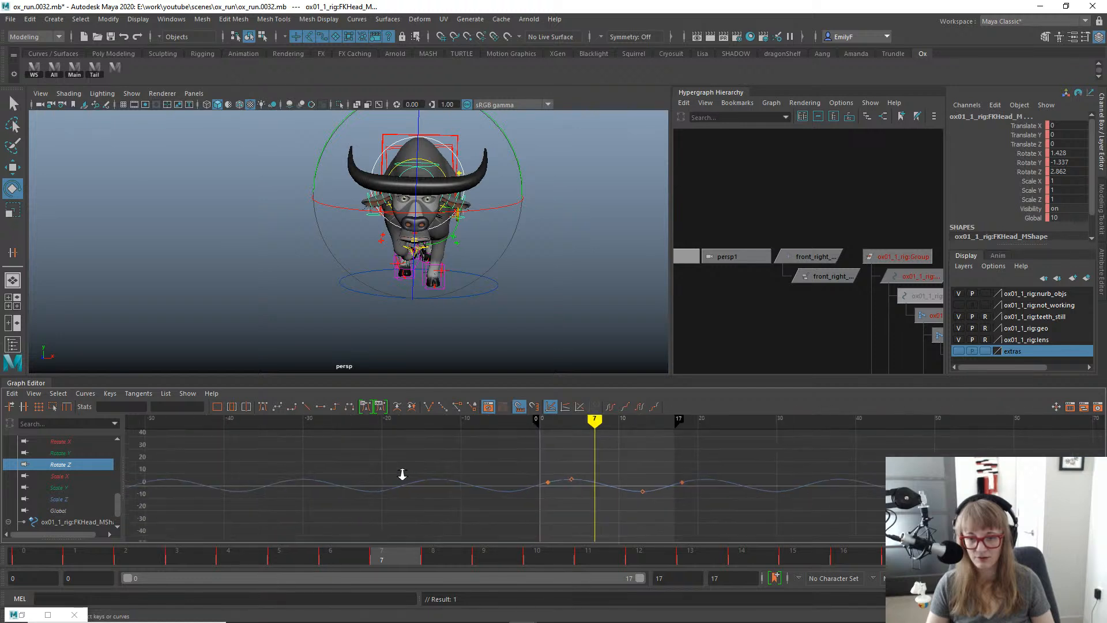
pyautogui.scroll(5, 81, 482)
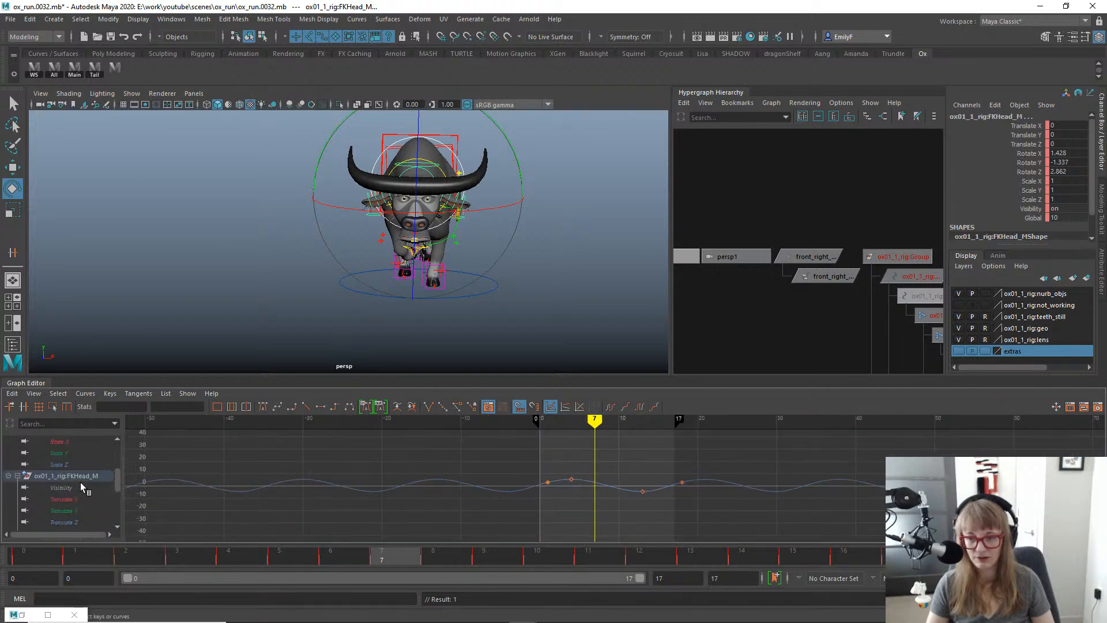
pyautogui.click(70, 499)
pyautogui.click(69, 510)
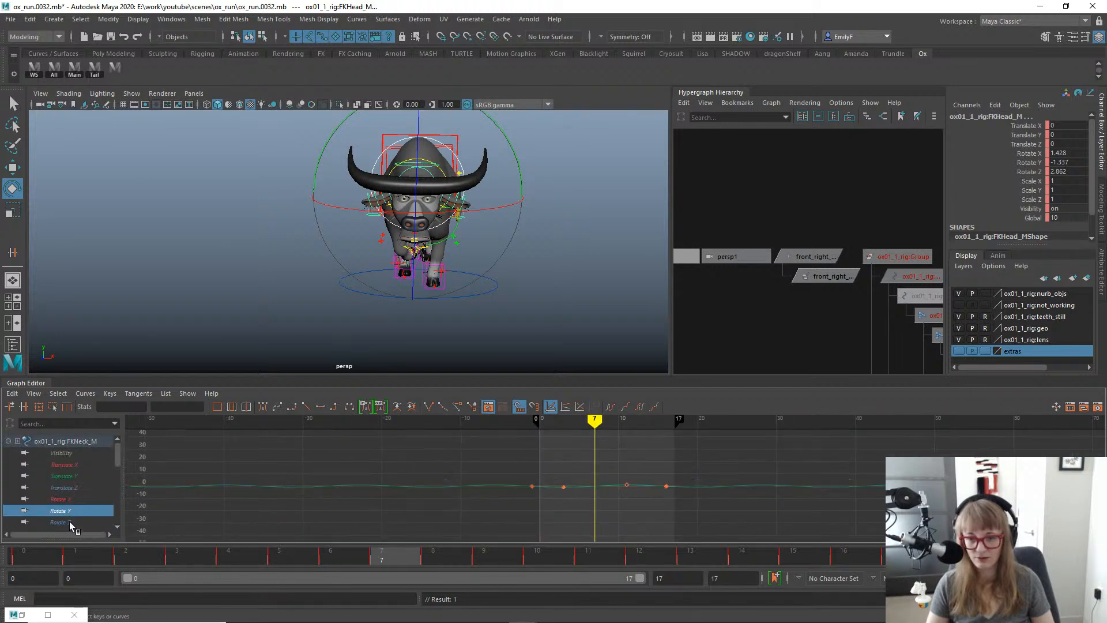
pyautogui.click(69, 522)
pyautogui.click(95, 499)
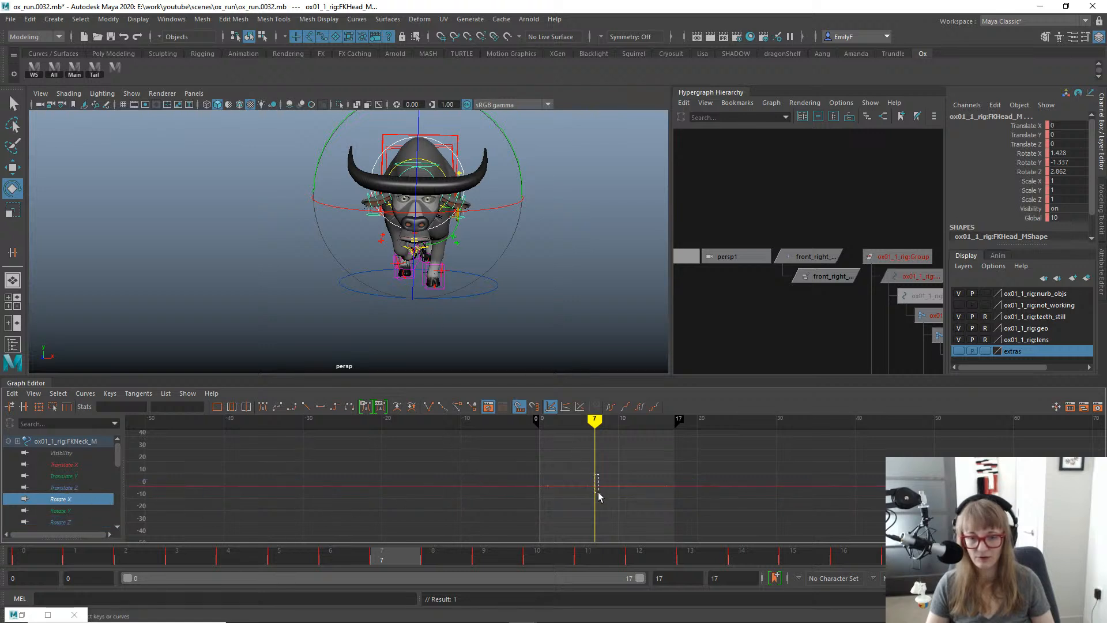
# Try moving the neck's Rotate X key at frame 7 downward, then up to about 37.5, and undo both moves.
pyautogui.moveTo(588, 478); pyautogui.dragTo(598, 497)
pyautogui.press('w')
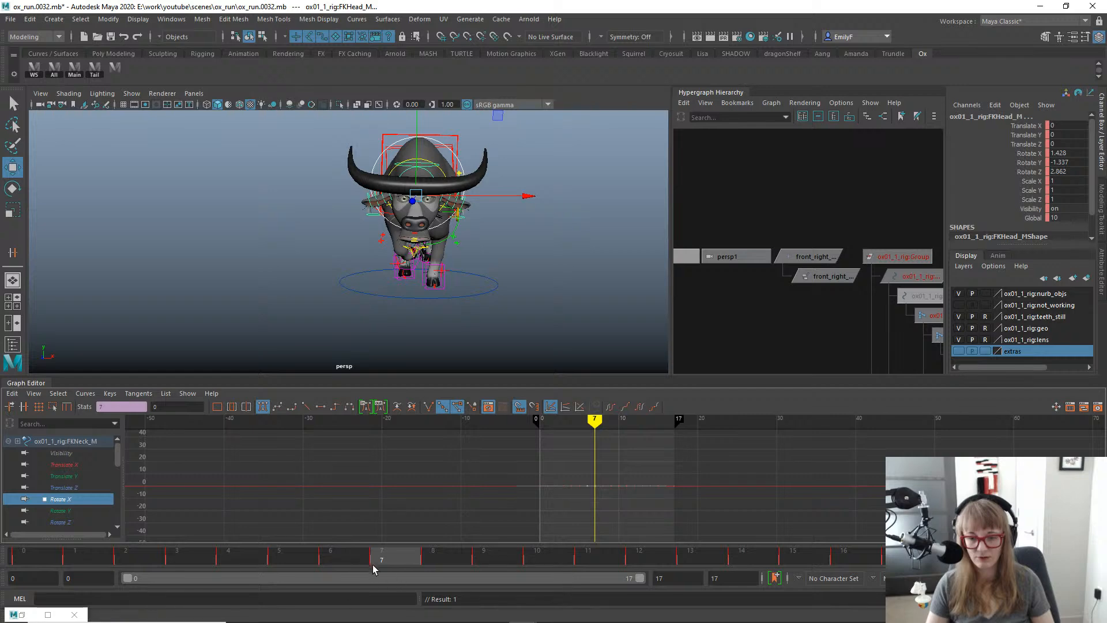
pyautogui.moveTo(373, 569); pyautogui.dragTo(324, 558)
pyautogui.moveTo(623, 472); pyautogui.dragTo(564, 546, button='middle')
pyautogui.keyDown('alt'); pyautogui.moveTo(539, 323); pyautogui.dragTo(374, 339); pyautogui.keyUp('alt')
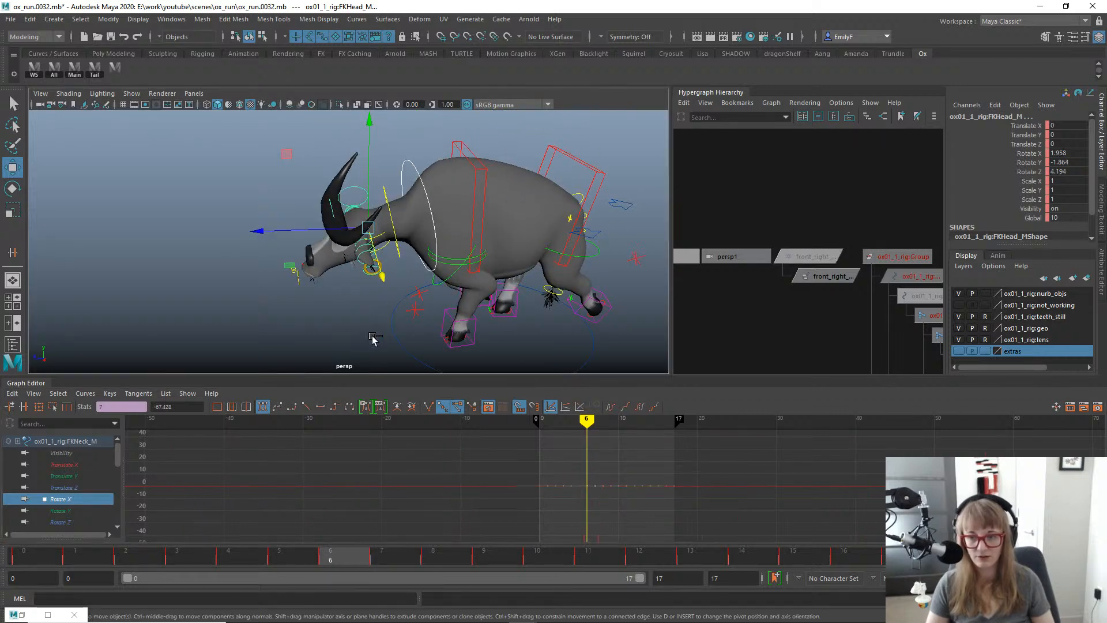
pyautogui.hotkey('ctrl', 'z')
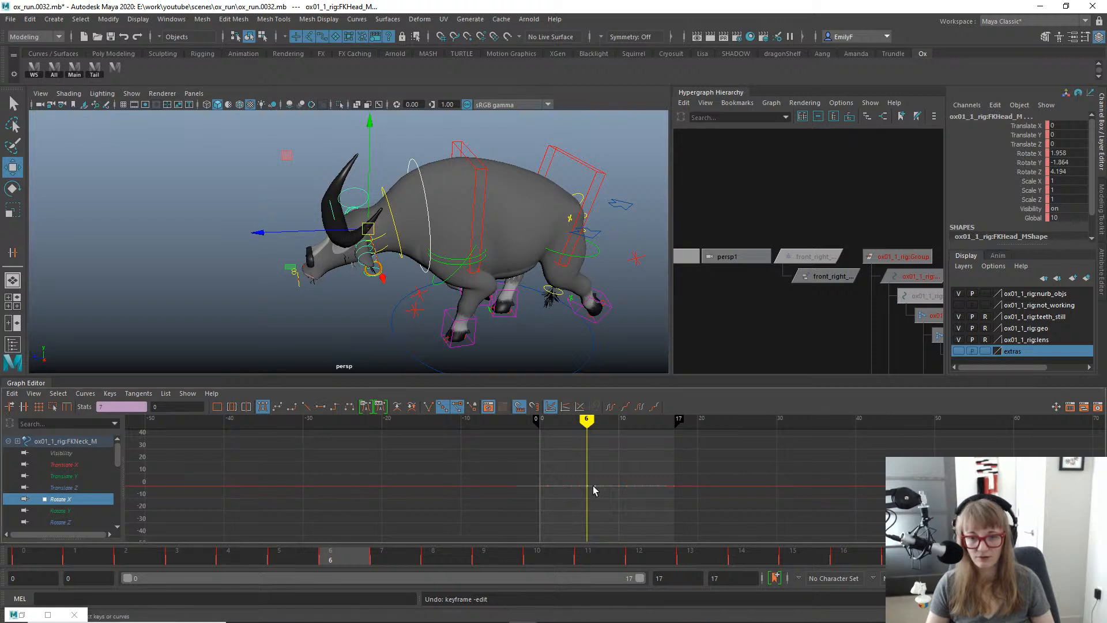
pyautogui.moveTo(593, 486); pyautogui.dragTo(586, 443, button='middle')
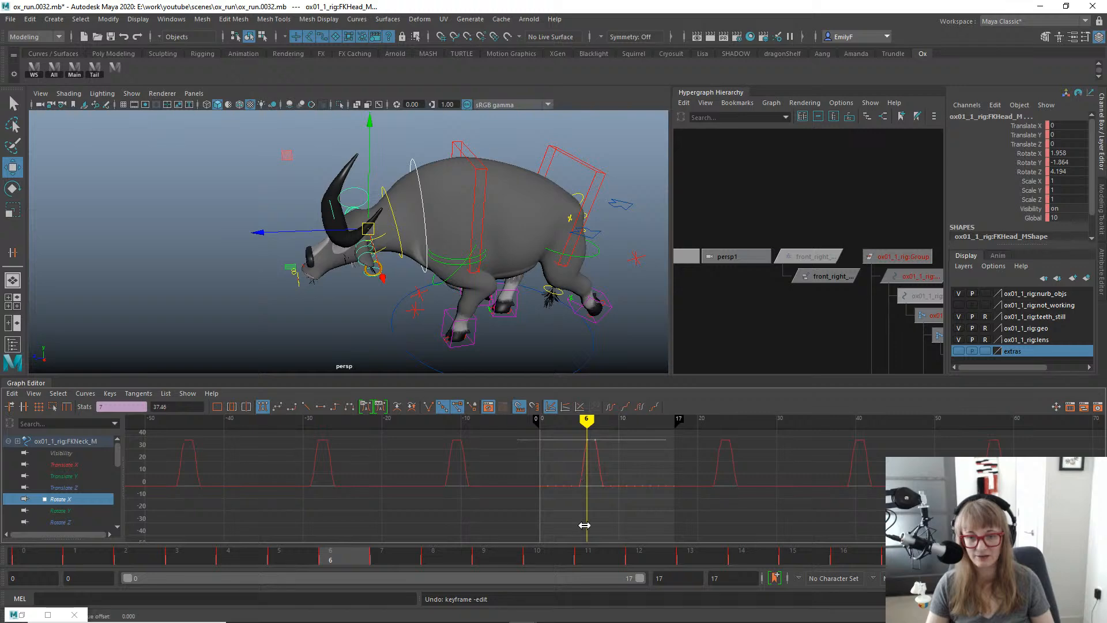
pyautogui.hotkey('ctrl', 'z')
# Save an incremental version of the scene as ox_run.0033.mb.
pyautogui.keyDown('alt'); pyautogui.moveTo(353, 315); pyautogui.dragTo(461, 316); pyautogui.keyUp('alt')
pyautogui.hotkey('ctrl', 'alt', 's')
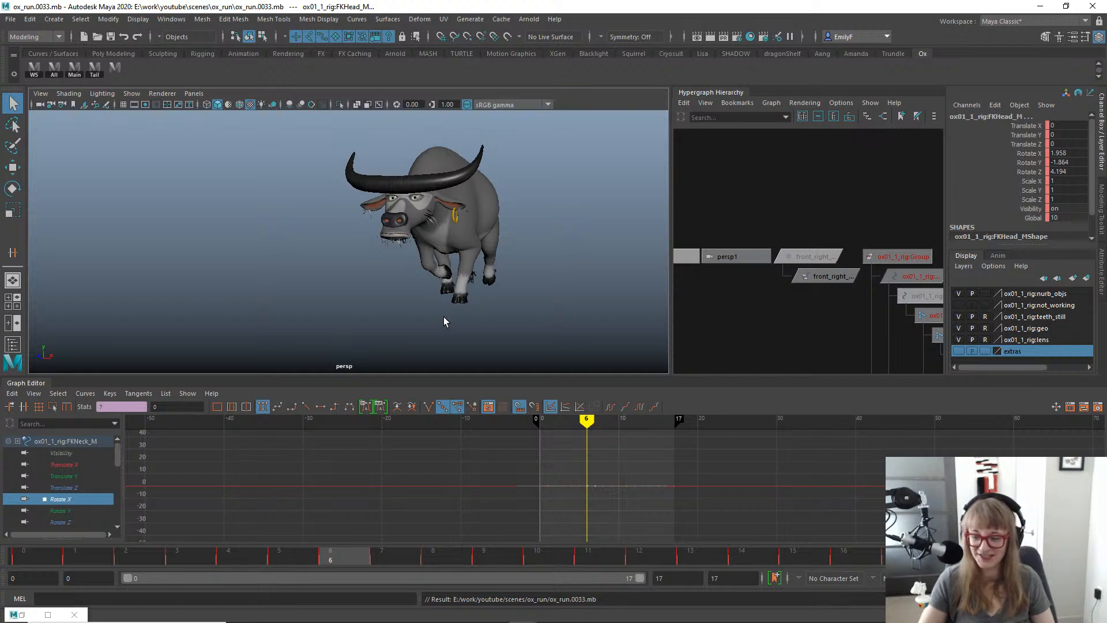
# Try moving the head control freely at frame 6 to about -3.2, 10.7 and -19.7 in X, Y and Z, and undo it.
pyautogui.press('w')
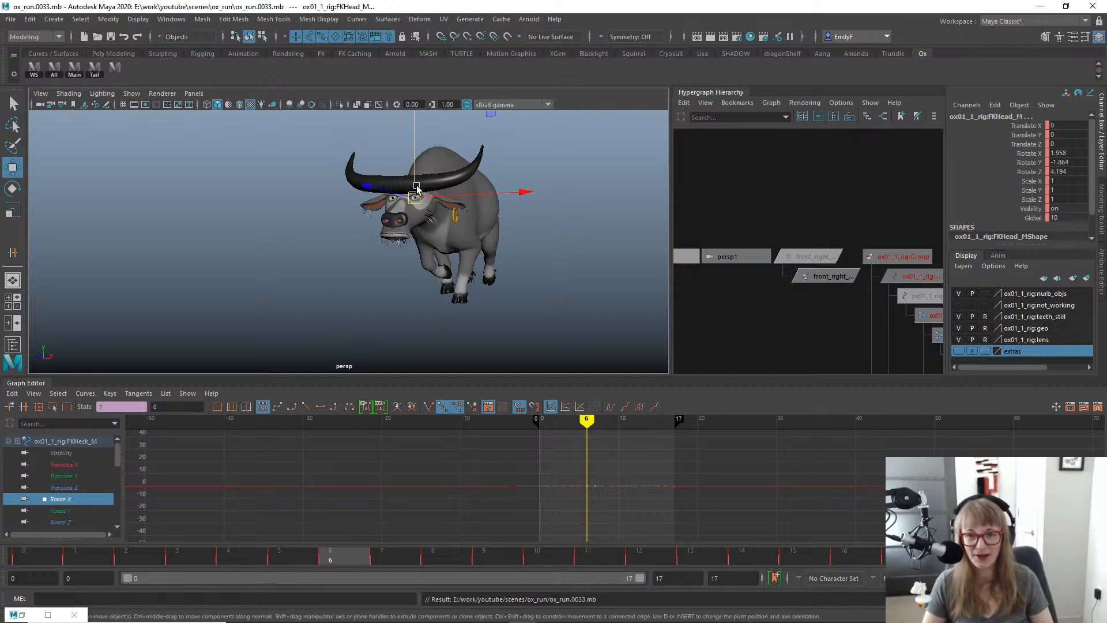
pyautogui.moveTo(416, 188); pyautogui.dragTo(386, 196)
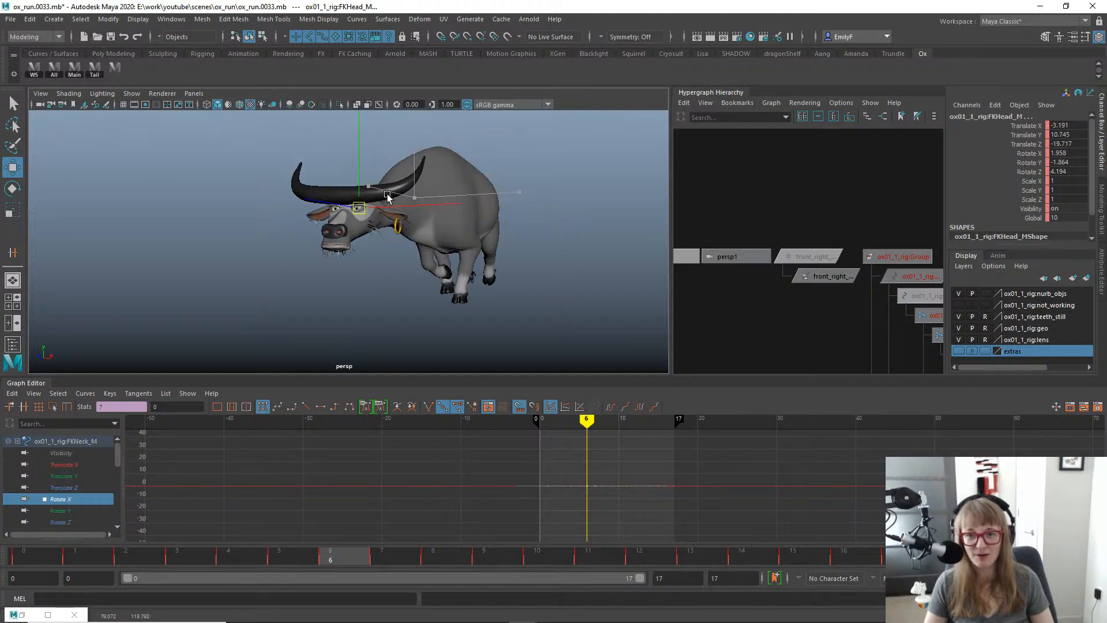
pyautogui.hotkey('ctrl', 'z')
pyautogui.hotkey('ctrl', 'z')
pyautogui.hotkey('ctrl', 'z')
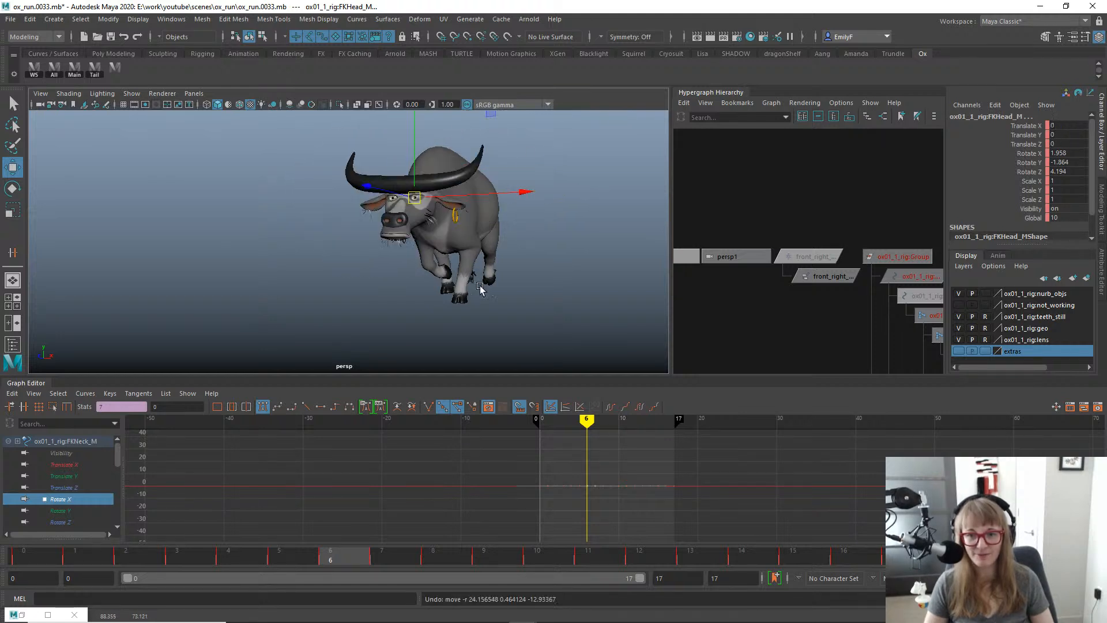
# Play the run cycle and review the head and neck motion from the ox's side and front.
pyautogui.press('q')
pyautogui.keyDown('alt'); pyautogui.moveTo(516, 268); pyautogui.dragTo(410, 293); pyautogui.keyUp('alt')
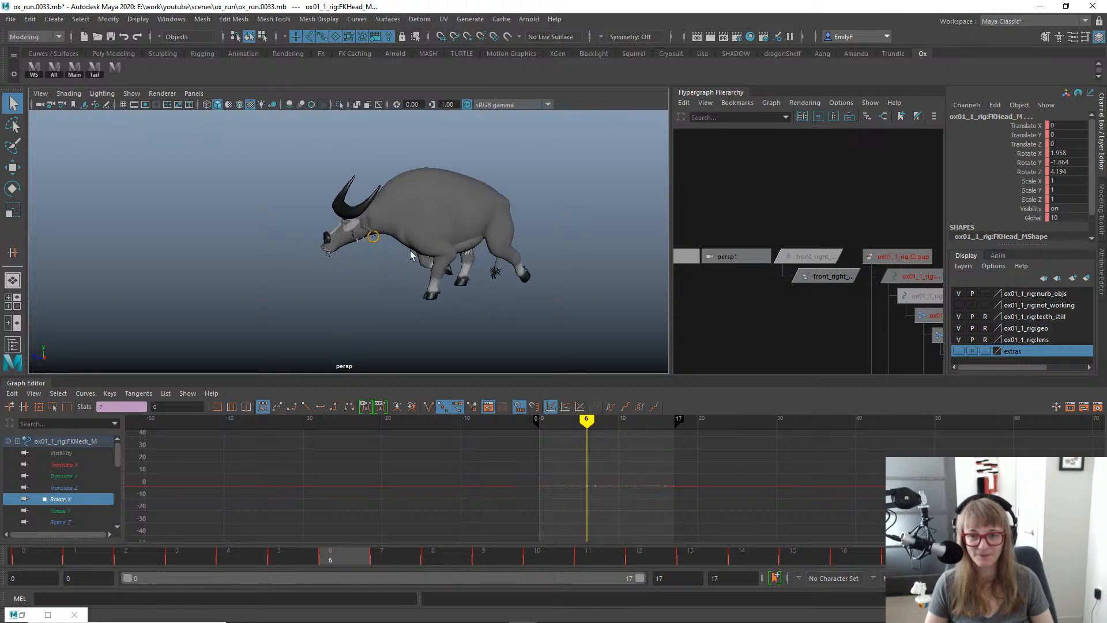
pyautogui.hotkey('alt', 'v')
pyautogui.keyDown('alt'); pyautogui.moveTo(416, 281); pyautogui.dragTo(376, 280); pyautogui.keyUp('alt')
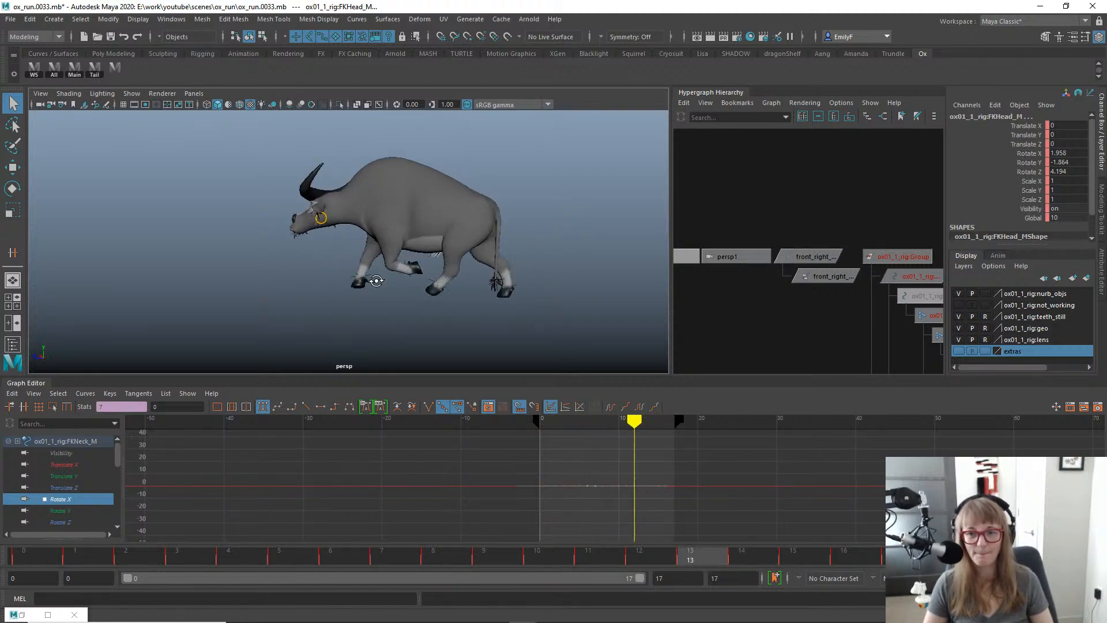
pyautogui.keyDown('alt'); pyautogui.moveTo(375, 280); pyautogui.dragTo(510, 309, button='right'); pyautogui.keyUp('alt')
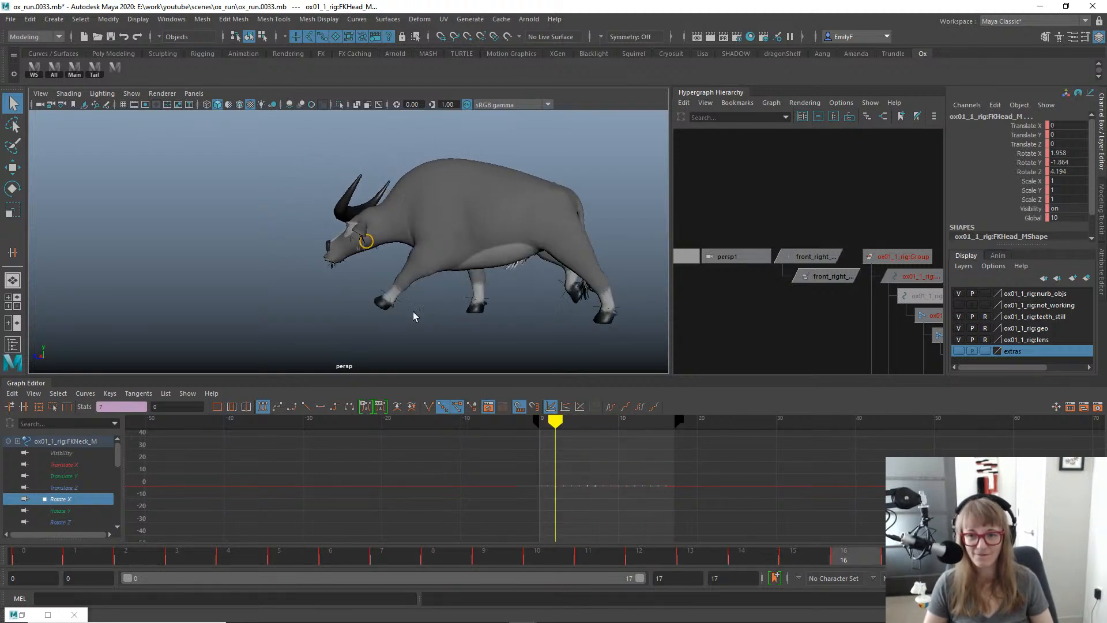
pyautogui.moveTo(413, 313)
pyautogui.keyDown('alt'); pyautogui.mouseDown()
pyautogui.moveTo(513, 306)
pyautogui.moveTo(507, 313)
pyautogui.mouseUp(); pyautogui.keyUp('alt')
pyautogui.keyDown('alt'); pyautogui.moveTo(507, 313); pyautogui.dragTo(579, 316, button='right'); pyautogui.keyUp('alt')
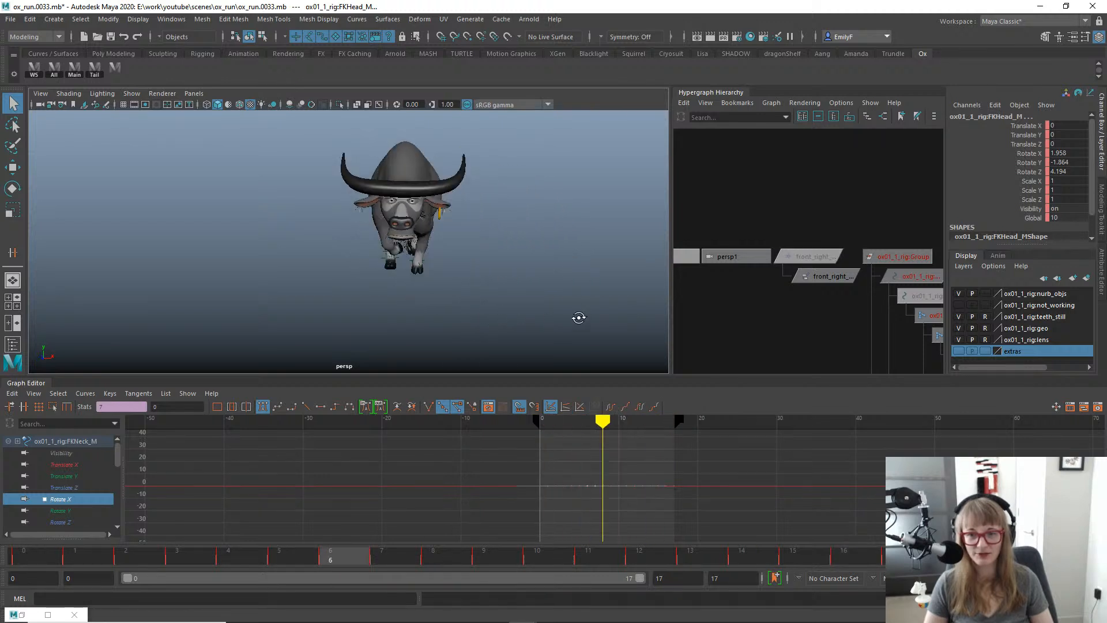
pyautogui.keyDown('alt'); pyautogui.moveTo(519, 310); pyautogui.dragTo(548, 308); pyautogui.keyUp('alt')
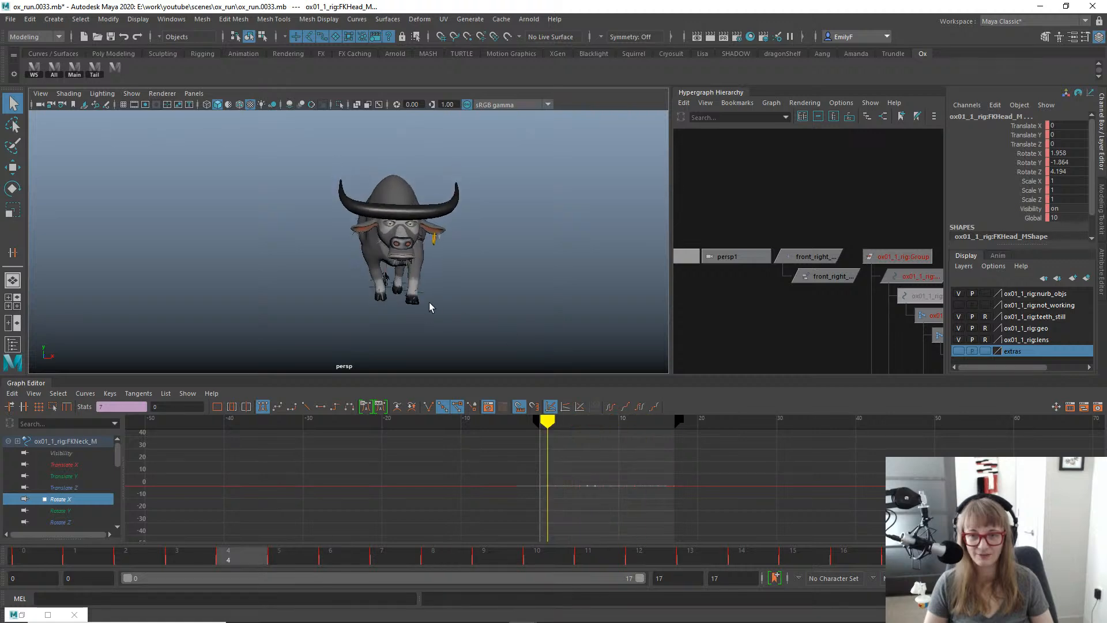
pyautogui.hotkey('alt', 'v')
# Make the extras layer with the rig controls visible and select the left horn's FKHorn2_L control.
pyautogui.scroll(4, 439, 239)
pyautogui.keyDown('alt'); pyautogui.moveTo(444, 201); pyautogui.dragTo(424, 250); pyautogui.keyUp('alt')
pyautogui.click(958, 351)
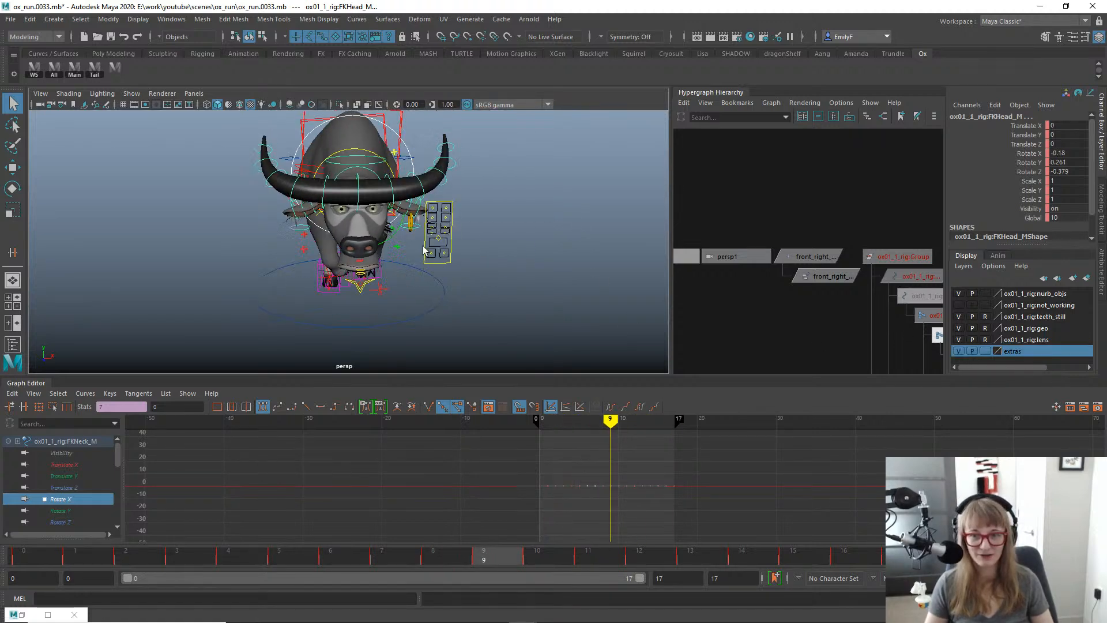
pyautogui.click(388, 182)
pyautogui.press('f')
pyautogui.scroll(-5, 384, 219)
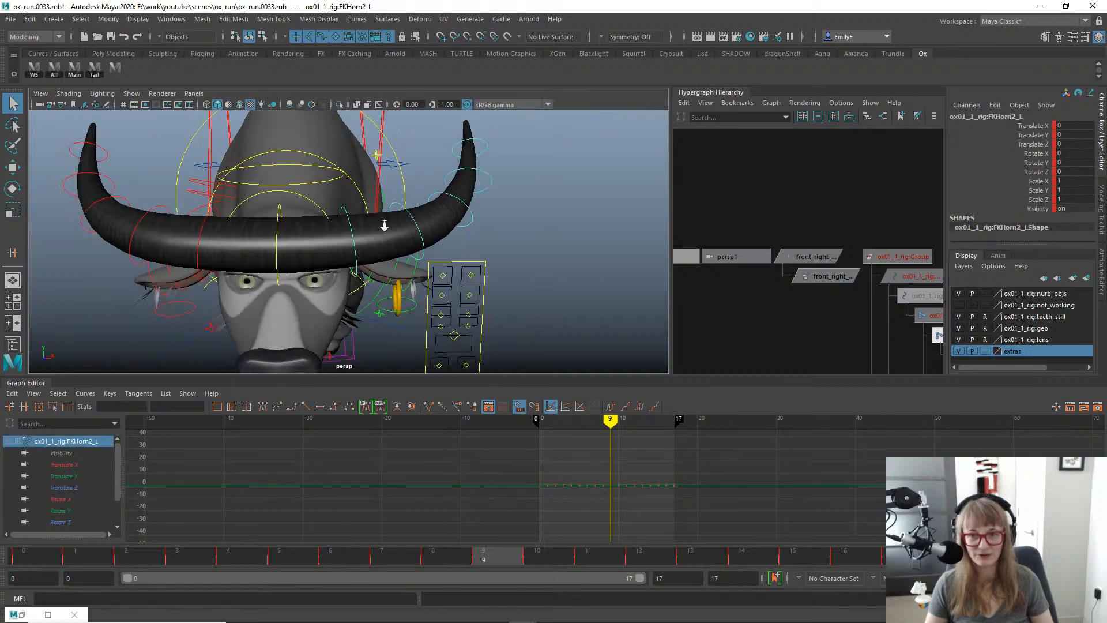
# Try rotating the left horn's FKHorn2_L control at frame 9, and undo the rotation.
pyautogui.press('e')
pyautogui.keyDown('alt'); pyautogui.moveTo(504, 271); pyautogui.dragTo(402, 172); pyautogui.keyUp('alt')
pyautogui.hotkey('ctrl', 'z')
pyautogui.press('q')
pyautogui.press('e')
pyautogui.hotkey('ctrl', 'z')
pyautogui.press('q')
# Hide the rig controls in the view, try another rotation of the left horn from the ox's side, and undo it.
pyautogui.keyDown('alt'); pyautogui.moveTo(452, 206); pyautogui.dragTo(468, 279); pyautogui.keyUp('alt')
pyautogui.keyDown('alt'); pyautogui.moveTo(339, 277); pyautogui.dragTo(360, 285); pyautogui.keyUp('alt')
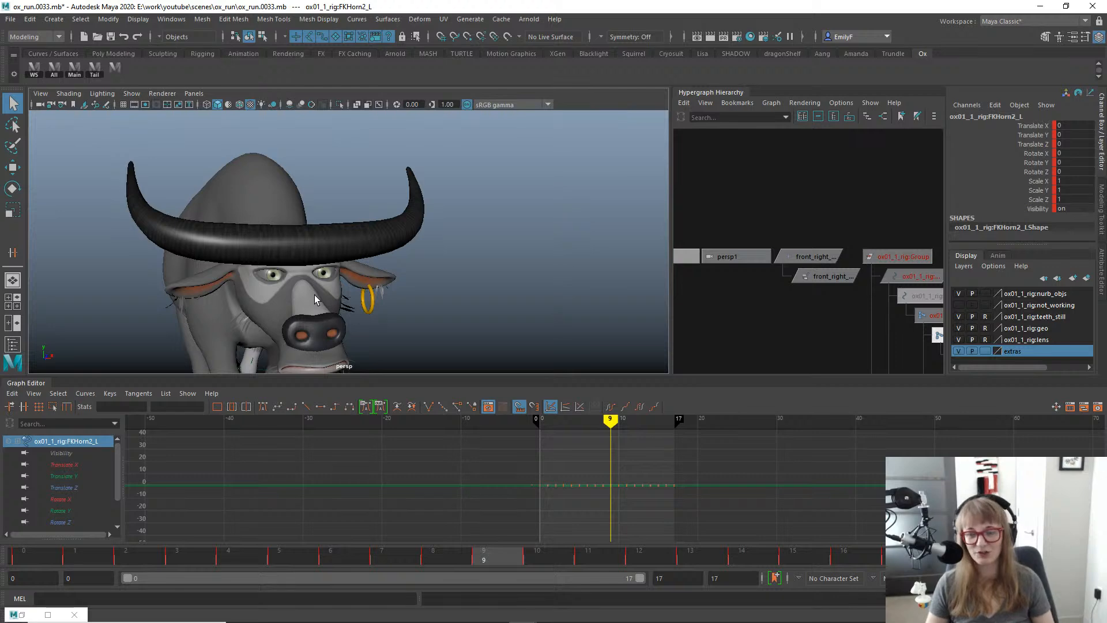
pyautogui.keyDown('alt'); pyautogui.moveTo(313, 296); pyautogui.dragTo(316, 279, button='right'); pyautogui.keyUp('alt')
pyautogui.keyDown('alt'); pyautogui.moveTo(330, 277); pyautogui.dragTo(381, 252); pyautogui.keyUp('alt')
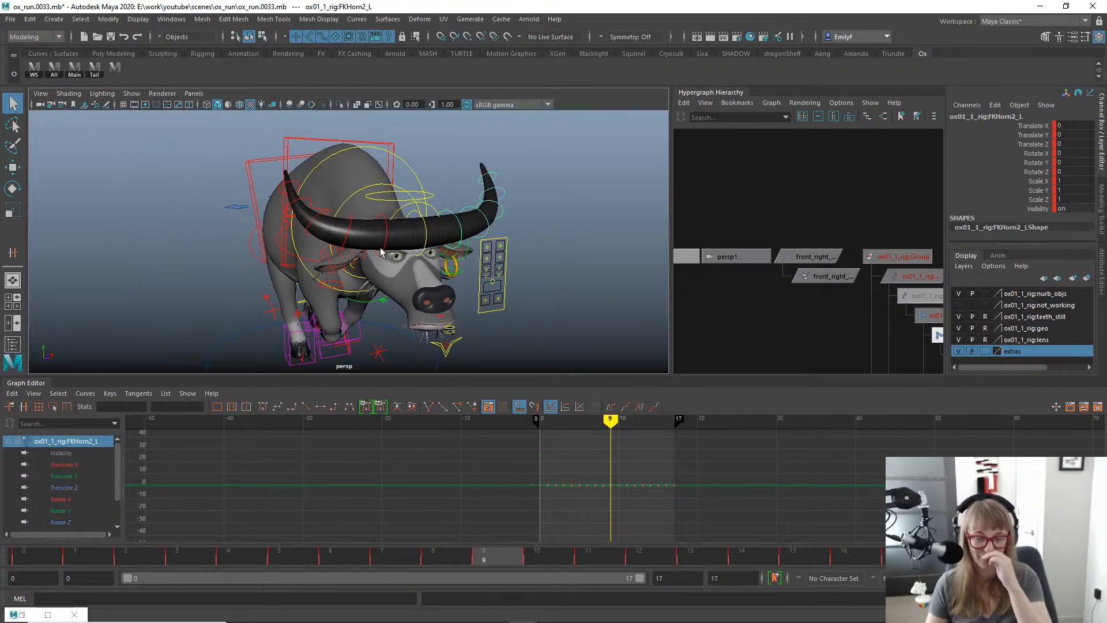
pyautogui.hotkey('alt', '1')
pyautogui.keyDown('alt'); pyautogui.moveTo(434, 296); pyautogui.dragTo(289, 300); pyautogui.keyUp('alt')
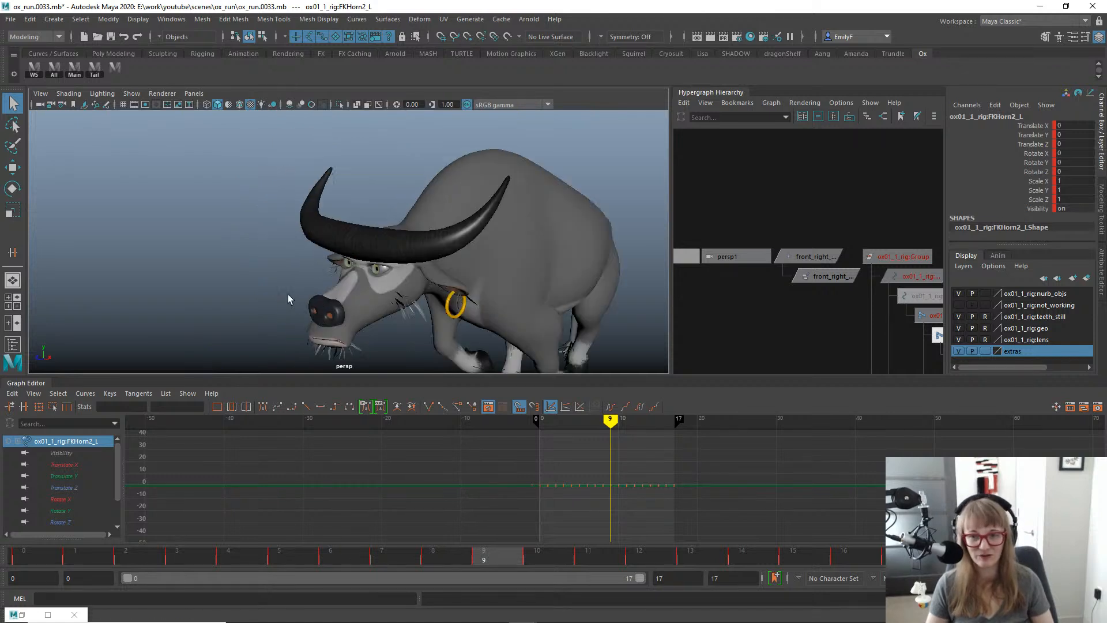
pyautogui.press('e')
pyautogui.moveTo(451, 226)
pyautogui.mouseDown()
pyautogui.moveTo(442, 192)
pyautogui.moveTo(461, 211)
pyautogui.mouseUp()
pyautogui.hotkey('ctrl', 'z')
pyautogui.press('q')
# Examine the ox's horns, ears and face controls from the front, with the rig controls shown again.
pyautogui.keyDown('alt'); pyautogui.moveTo(380, 266); pyautogui.dragTo(458, 271); pyautogui.keyUp('alt')
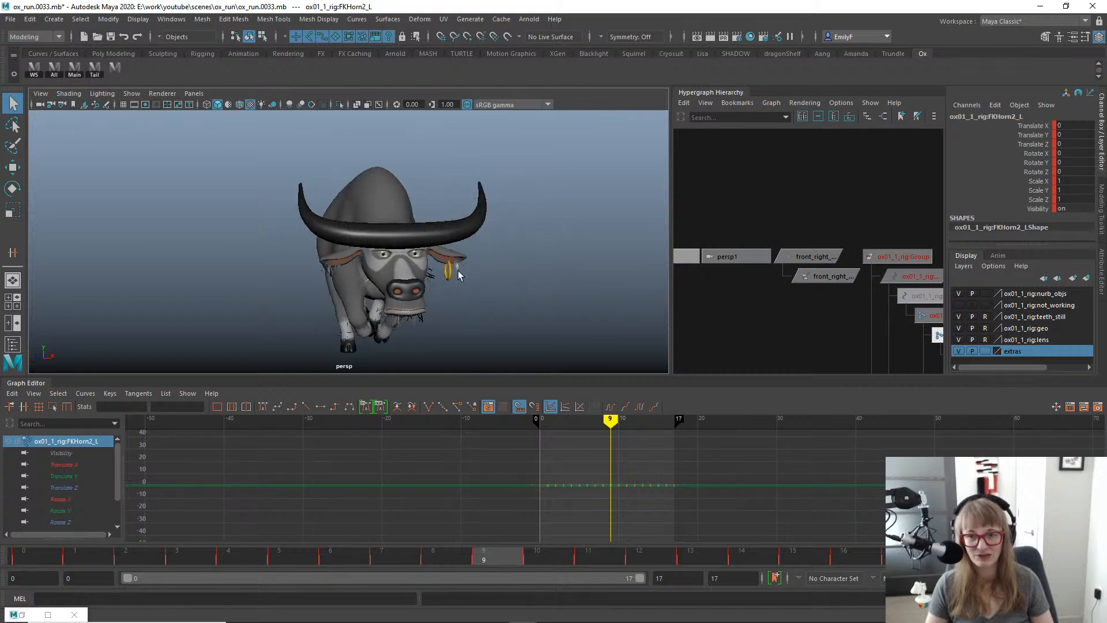
pyautogui.keyDown('alt'); pyautogui.moveTo(458, 271); pyautogui.dragTo(540, 264, button='right'); pyautogui.keyUp('alt')
pyautogui.keyDown('alt'); pyautogui.moveTo(487, 272); pyautogui.dragTo(459, 279); pyautogui.keyUp('alt')
pyautogui.keyDown('alt'); pyautogui.moveTo(460, 279); pyautogui.dragTo(386, 265, button='middle'); pyautogui.keyUp('alt')
pyautogui.keyDown('alt'); pyautogui.moveTo(386, 266); pyautogui.dragTo(439, 264); pyautogui.keyUp('alt')
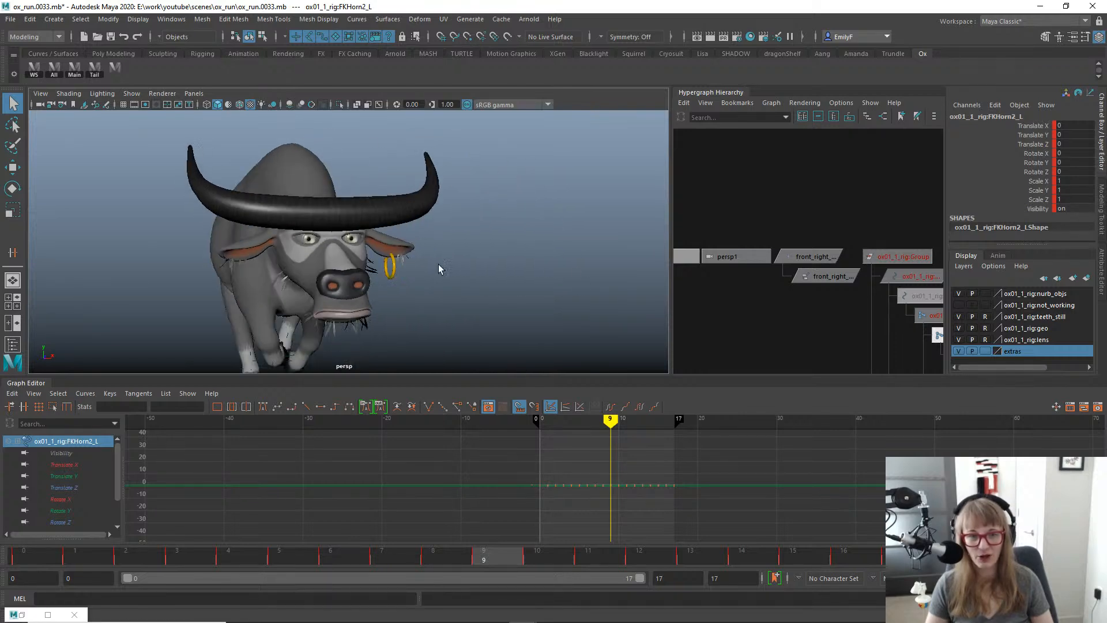
pyautogui.click(959, 351)
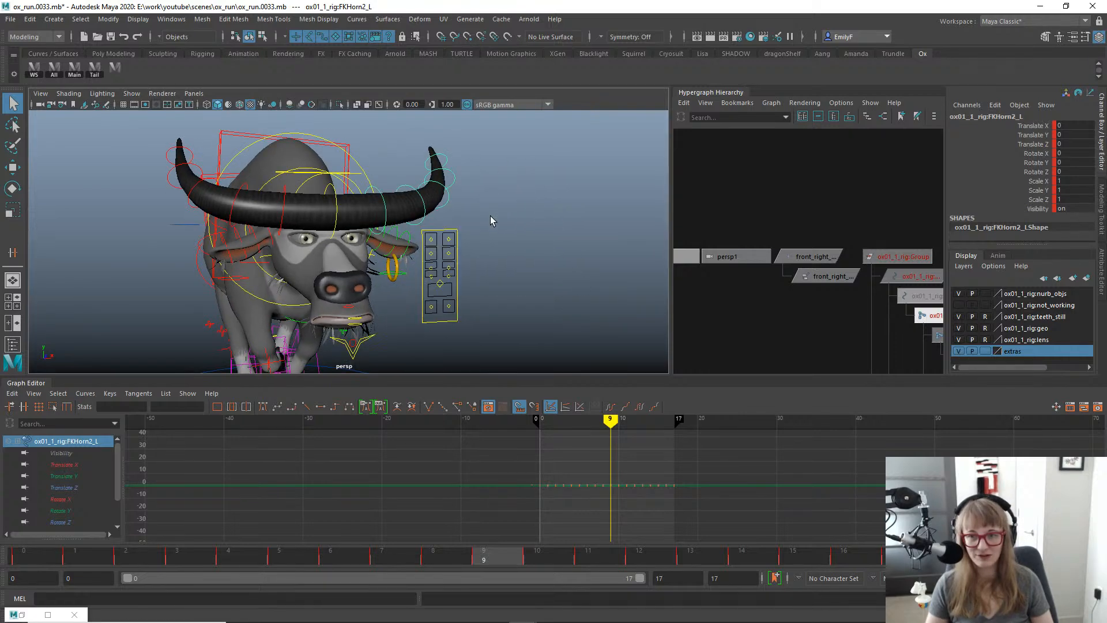
pyautogui.keyDown('alt'); pyautogui.moveTo(490, 216); pyautogui.dragTo(421, 224); pyautogui.keyUp('alt')
pyautogui.keyDown('alt'); pyautogui.moveTo(420, 223); pyautogui.dragTo(521, 250, button='right'); pyautogui.keyUp('alt')
pyautogui.keyDown('alt'); pyautogui.moveTo(520, 250); pyautogui.dragTo(577, 260); pyautogui.keyUp('alt')
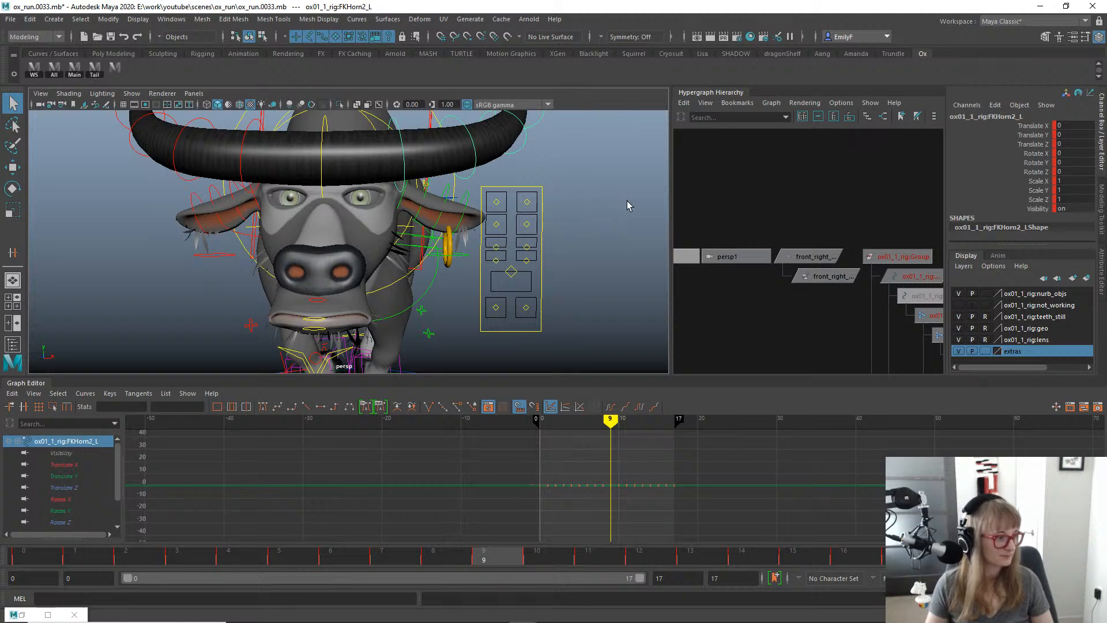
pyautogui.keyDown('alt'); pyautogui.moveTo(628, 201); pyautogui.dragTo(600, 206); pyautogui.keyUp('alt')
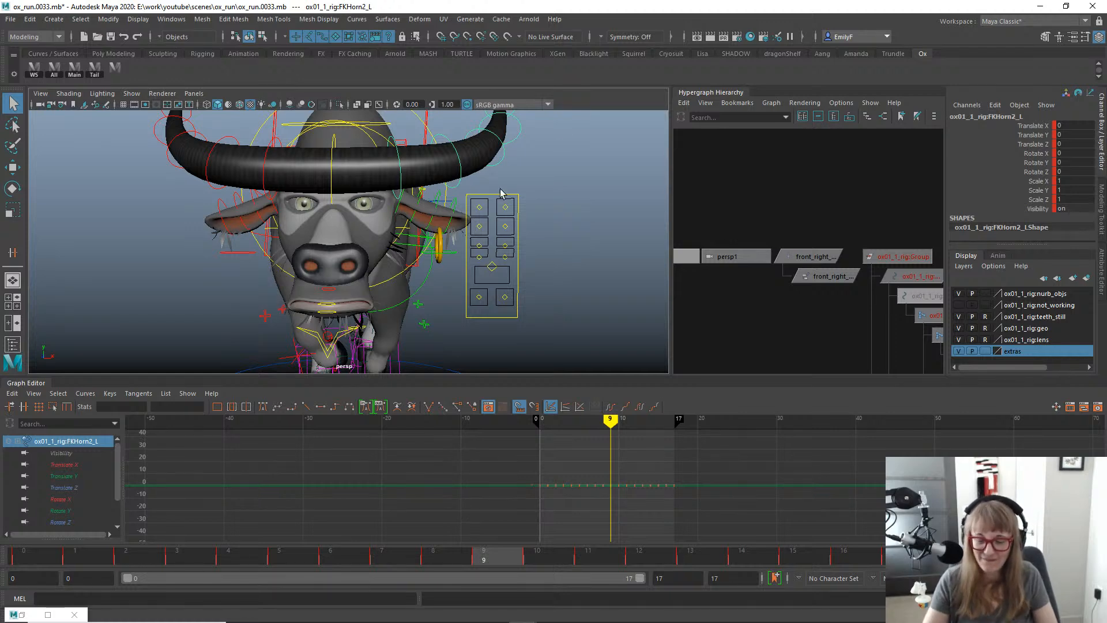
# Select the jaw control, try rotating it about 3.7 degrees around X at frame 9, and undo the rotation.
pyautogui.keyDown('alt'); pyautogui.moveTo(421, 293); pyautogui.dragTo(438, 276); pyautogui.keyUp('alt')
pyautogui.click(482, 222)
pyautogui.press('w')
pyautogui.press('e')
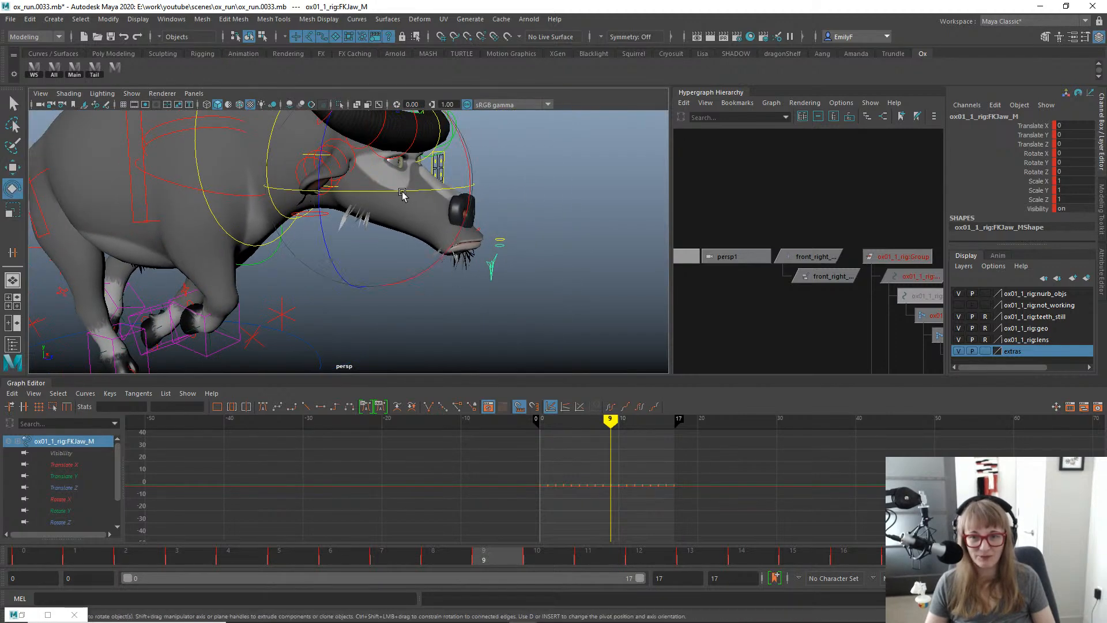
pyautogui.moveTo(460, 161); pyautogui.dragTo(472, 164)
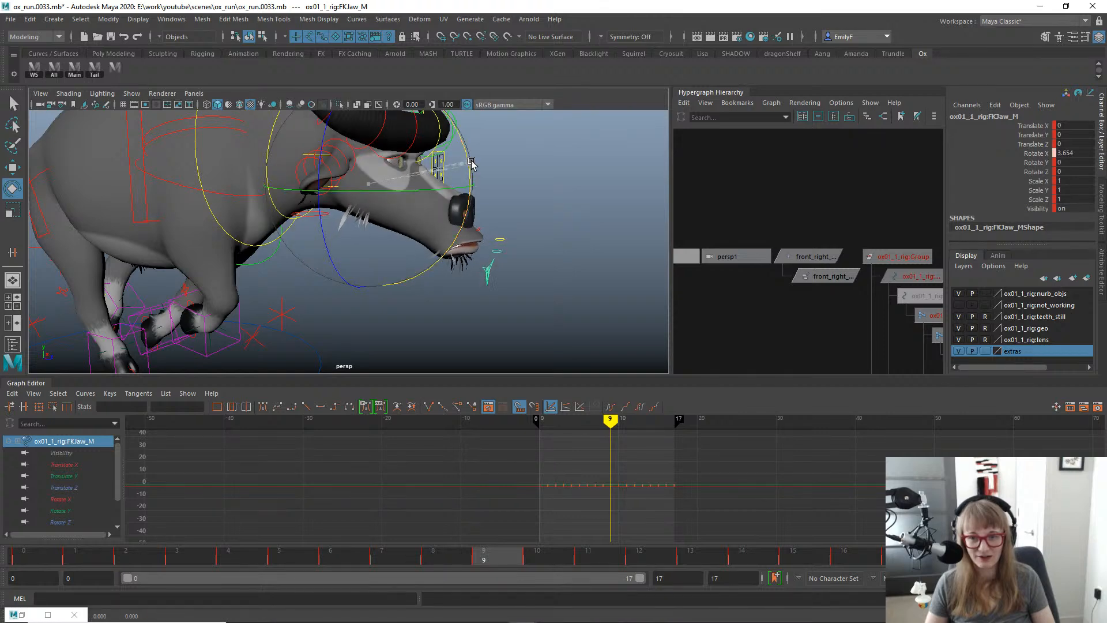
pyautogui.hotkey('ctrl', 'z')
# Delete all of the jaw's Rotate X keys between frames 0 and 17, keeping the first and last keys.
pyautogui.keyDown('alt'); pyautogui.moveTo(519, 259); pyautogui.dragTo(359, 287); pyautogui.keyUp('alt')
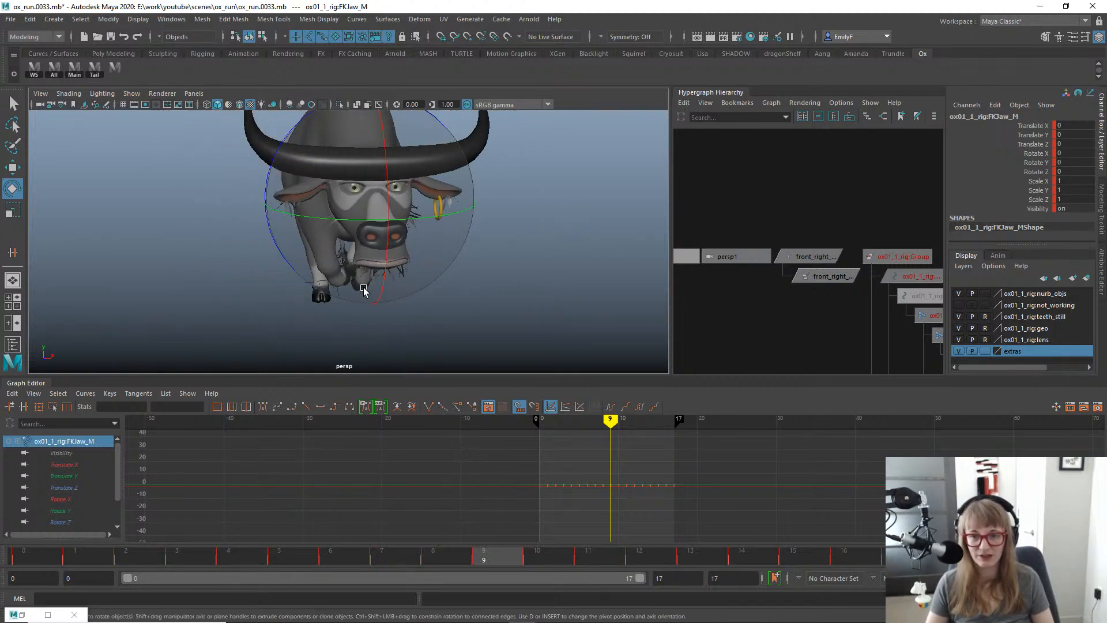
pyautogui.click(60, 498)
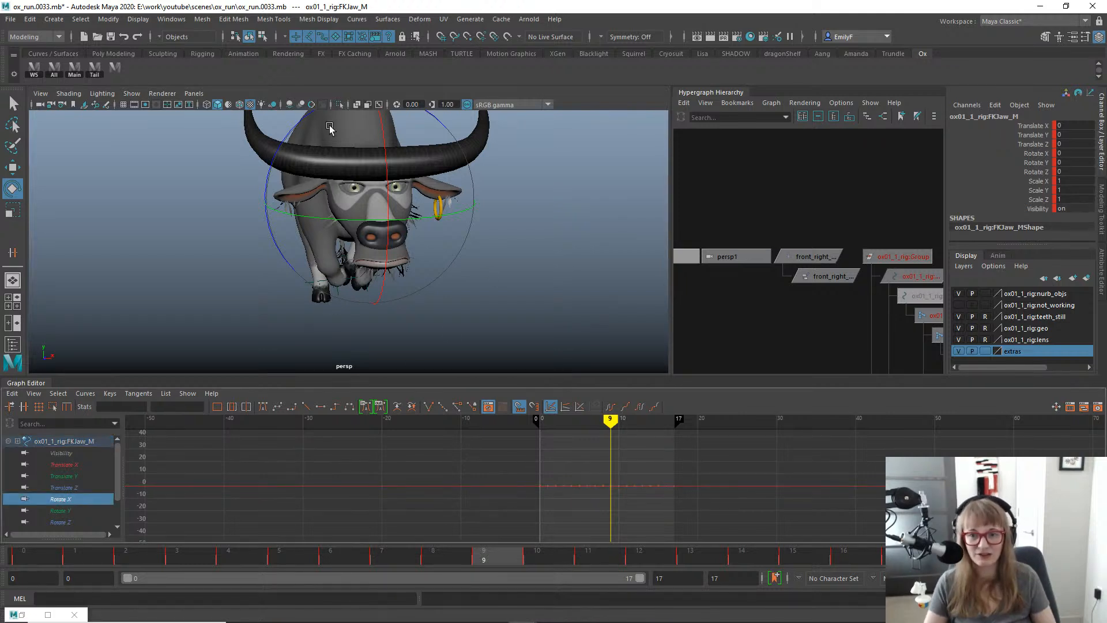
pyautogui.moveTo(44, 559); pyautogui.dragTo(5, 531)
pyautogui.press('f')
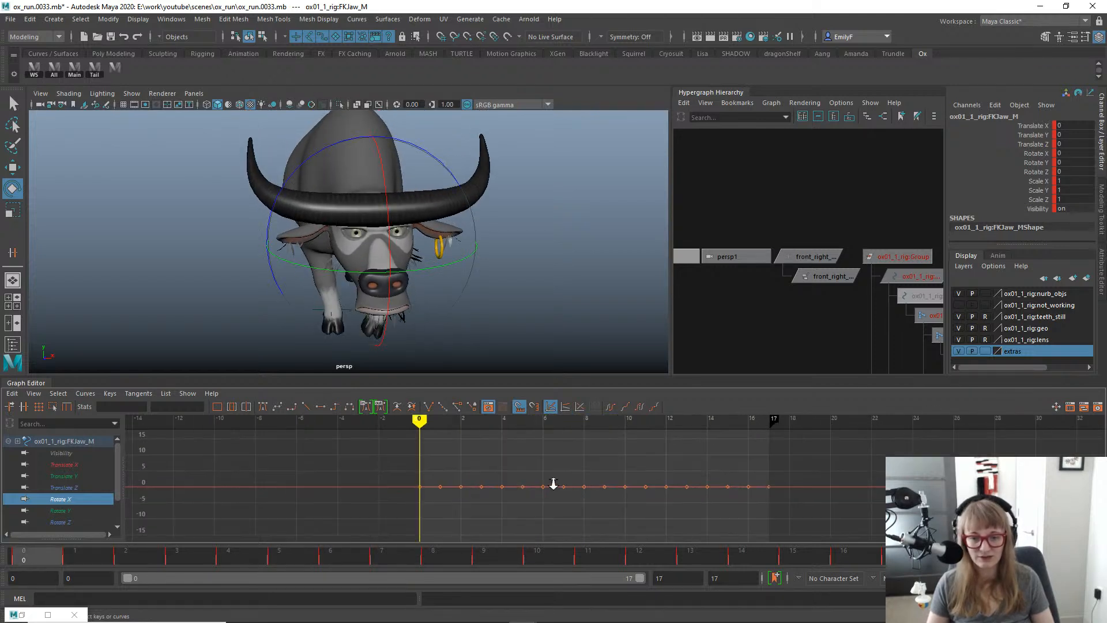
pyautogui.moveTo(425, 477); pyautogui.dragTo(754, 512)
pyautogui.press('Delete')
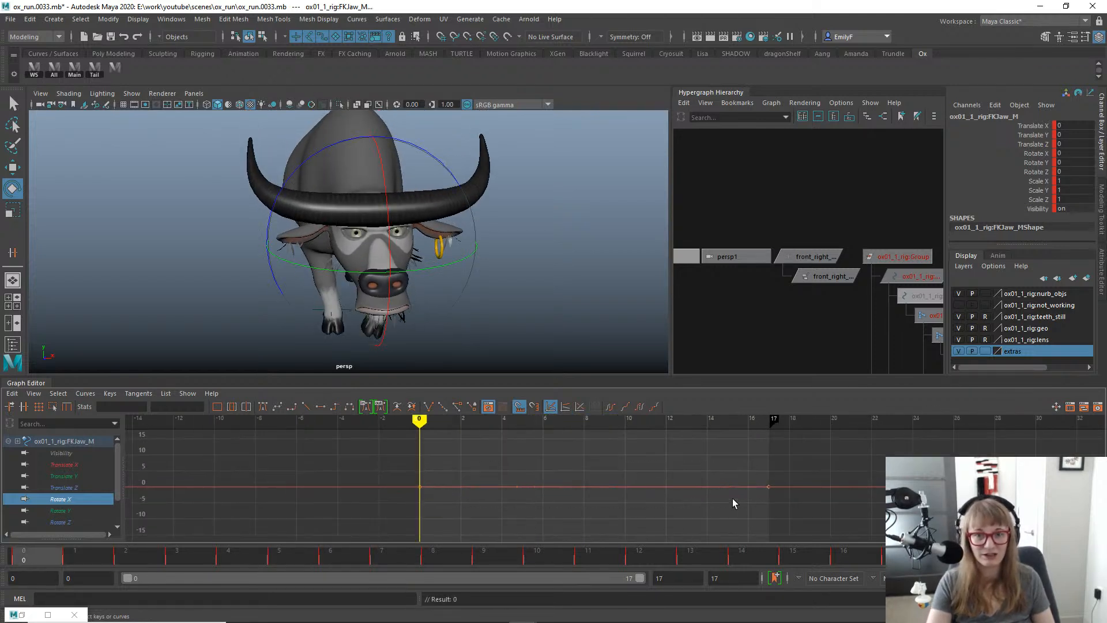
# Rotate the jaw open to 3.057 degrees around X at frame 4 and key the pose.
pyautogui.moveTo(74, 552); pyautogui.dragTo(292, 470)
pyautogui.keyDown('alt'); pyautogui.moveTo(456, 245); pyautogui.dragTo(411, 252); pyautogui.keyUp('alt')
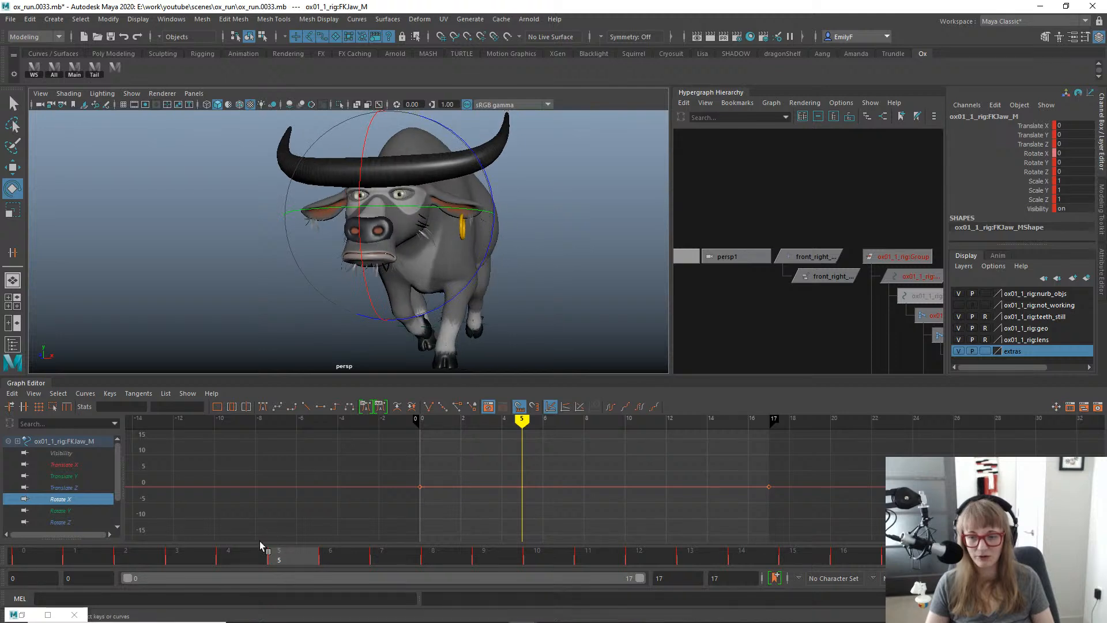
pyautogui.moveTo(259, 548)
pyautogui.mouseDown()
pyautogui.moveTo(96, 550)
pyautogui.moveTo(270, 546)
pyautogui.moveTo(252, 547)
pyautogui.mouseUp()
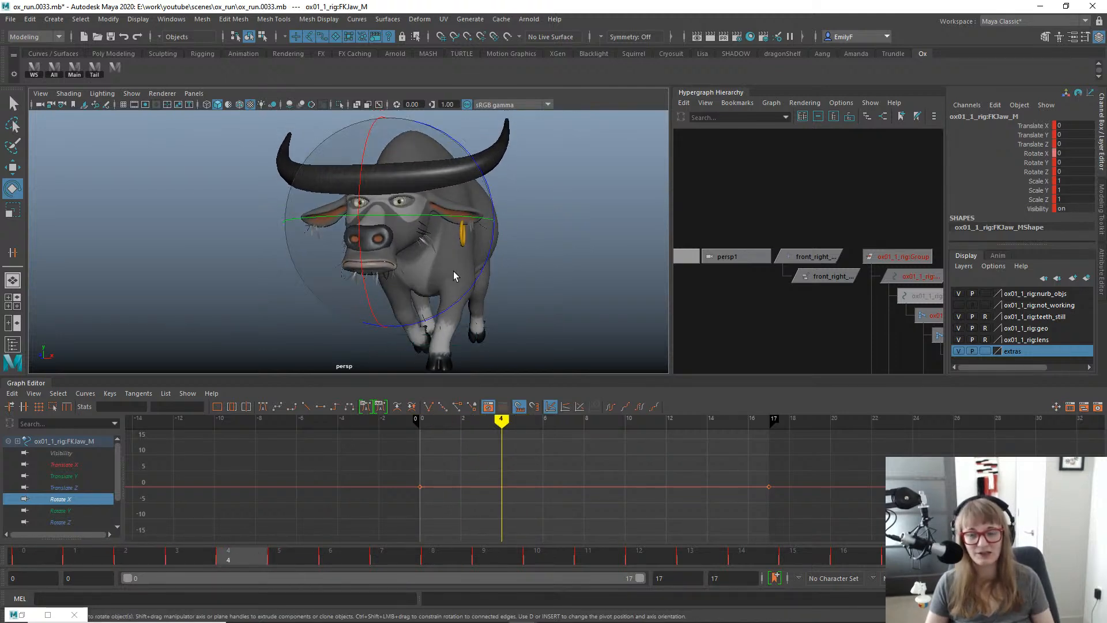
pyautogui.keyDown('alt'); pyautogui.moveTo(453, 272); pyautogui.dragTo(346, 305); pyautogui.keyUp('alt')
pyautogui.moveTo(103, 560); pyautogui.dragTo(245, 528)
pyautogui.keyDown('alt'); pyautogui.moveTo(423, 284); pyautogui.dragTo(385, 280); pyautogui.keyUp('alt')
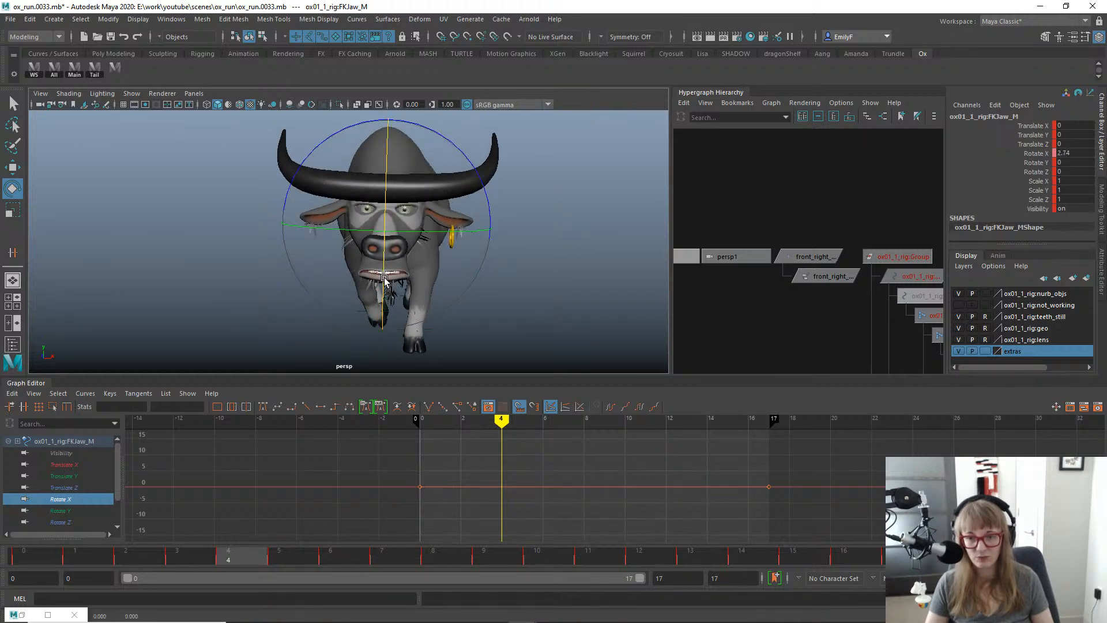
pyautogui.press('s')
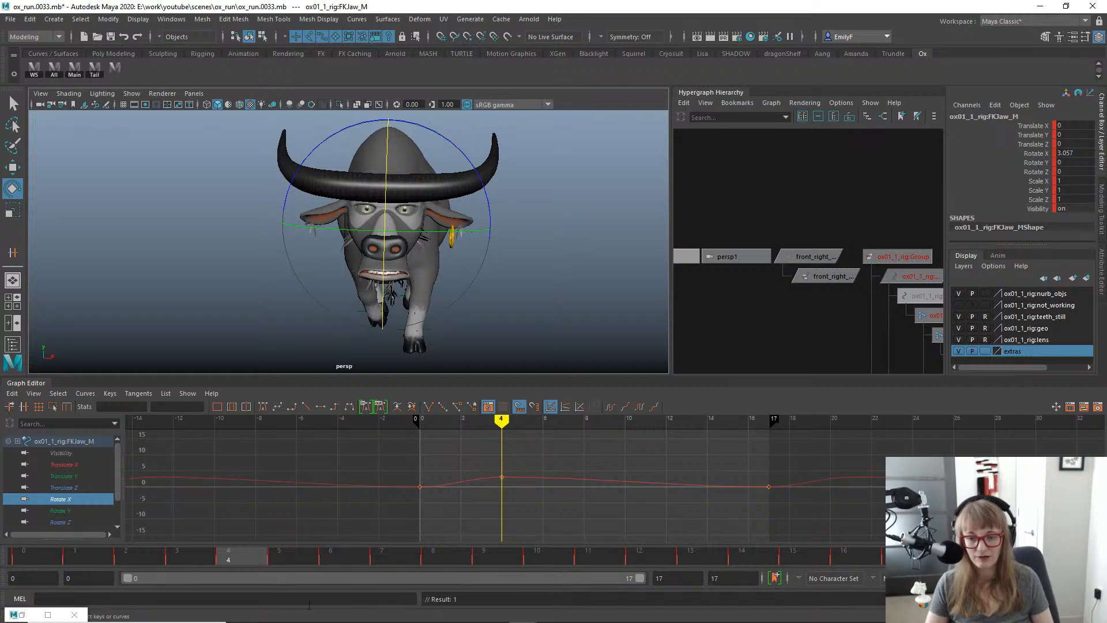
# Shift the jaw's open Rotate X key to frame 6 without changing its value.
pyautogui.moveTo(219, 549); pyautogui.dragTo(398, 532)
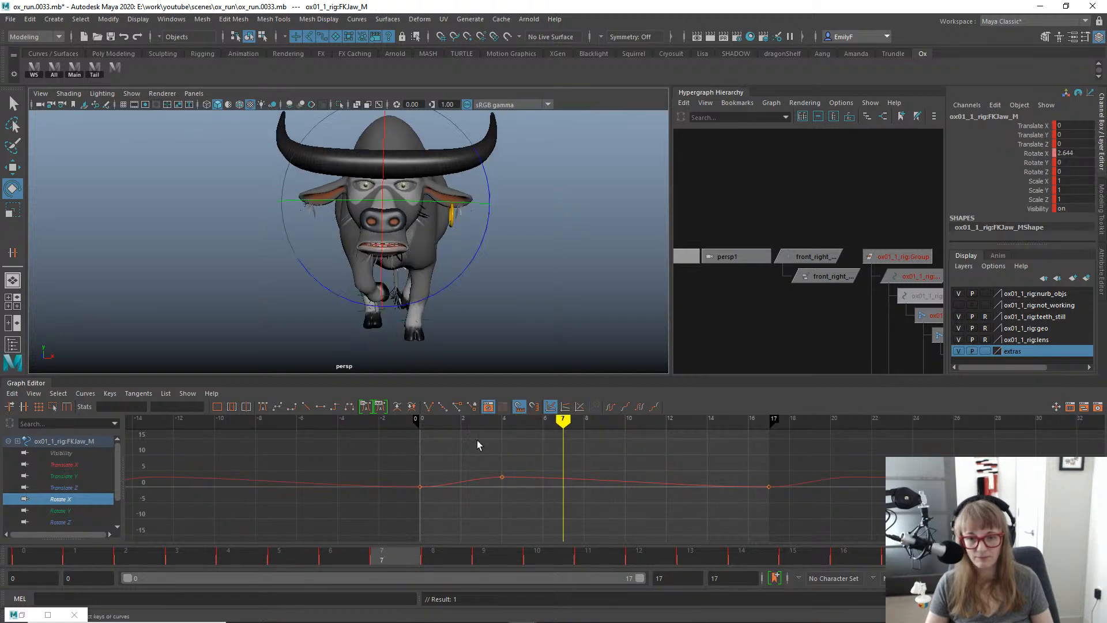
pyautogui.moveTo(477, 441); pyautogui.dragTo(521, 488)
pyautogui.press('w')
pyautogui.keyDown('shift'); pyautogui.moveTo(524, 476); pyautogui.dragTo(565, 475, button='middle'); pyautogui.keyUp('shift')
# Shift the jaw's closed Rotate X keys two frames earlier, to frames -2 and 15, keeping their values.
pyautogui.moveTo(294, 563); pyautogui.dragTo(798, 554)
pyautogui.keyDown('alt'); pyautogui.keyDown('shift'); pyautogui.moveTo(720, 496); pyautogui.dragTo(664, 407, button='right'); pyautogui.keyUp('shift'); pyautogui.keyUp('alt')
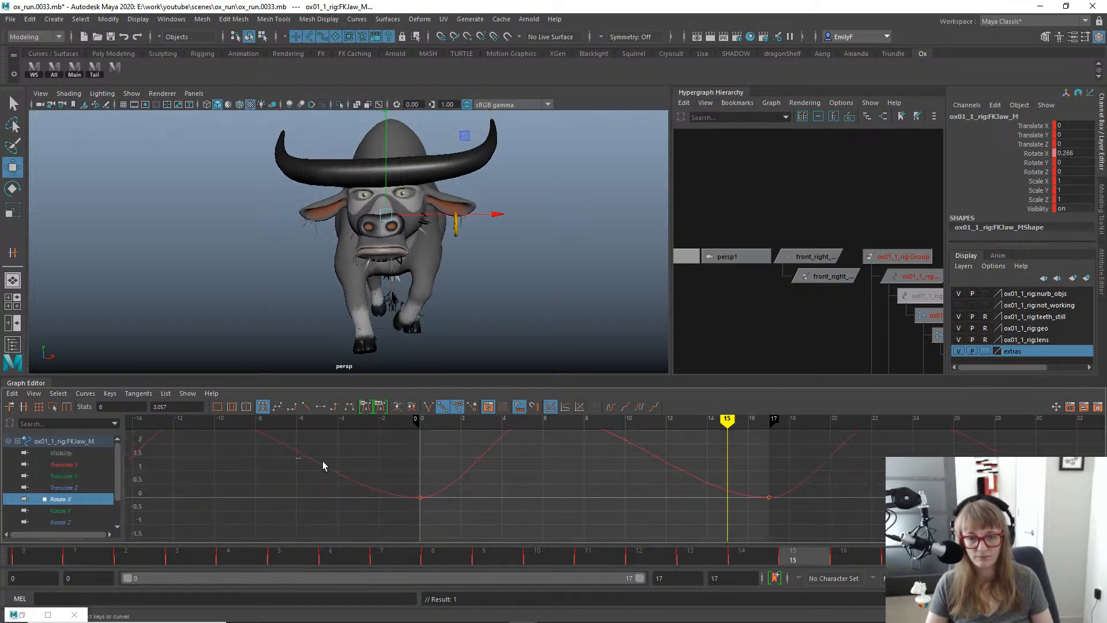
pyautogui.moveTo(323, 463); pyautogui.dragTo(813, 534)
pyautogui.keyDown('shift'); pyautogui.moveTo(782, 509); pyautogui.dragTo(734, 512, button='middle'); pyautogui.keyUp('shift')
pyautogui.press('q')
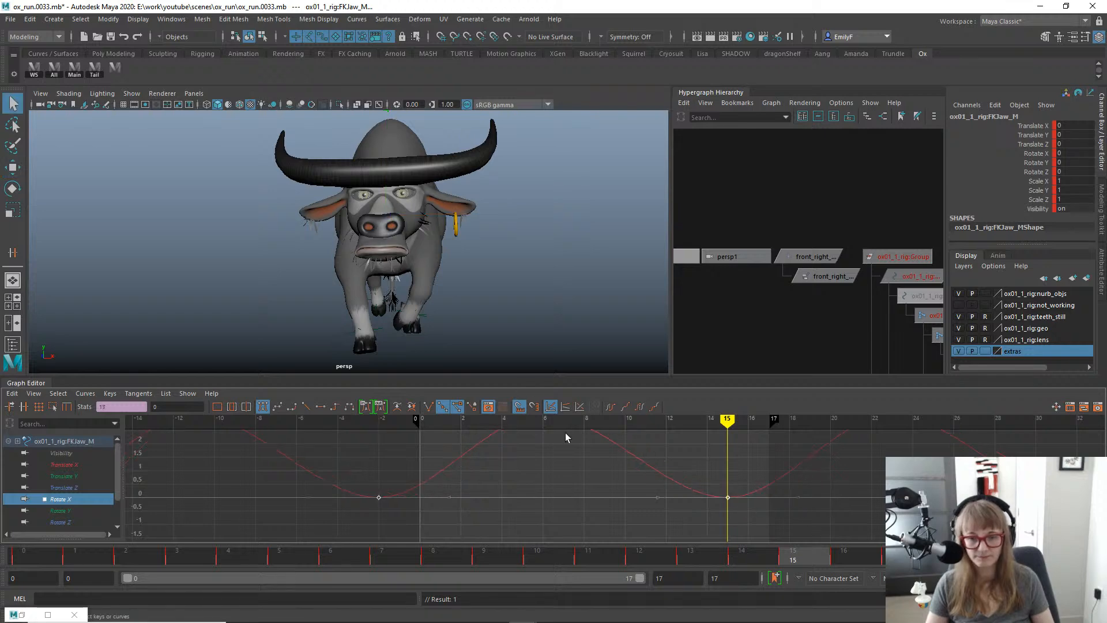
pyautogui.keyDown('alt'); pyautogui.moveTo(566, 438); pyautogui.dragTo(569, 449, button='middle'); pyautogui.keyUp('alt')
pyautogui.moveTo(61, 562)
pyautogui.mouseDown()
pyautogui.moveTo(28, 561)
pyautogui.moveTo(298, 560)
pyautogui.moveTo(155, 562)
pyautogui.moveTo(65, 542)
pyautogui.mouseUp()
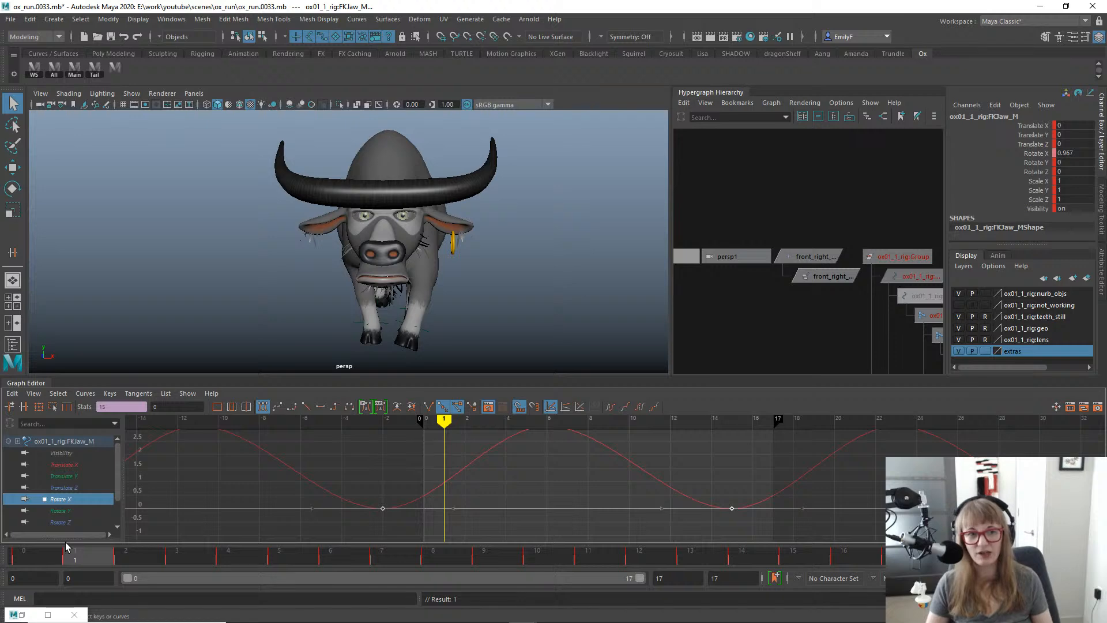
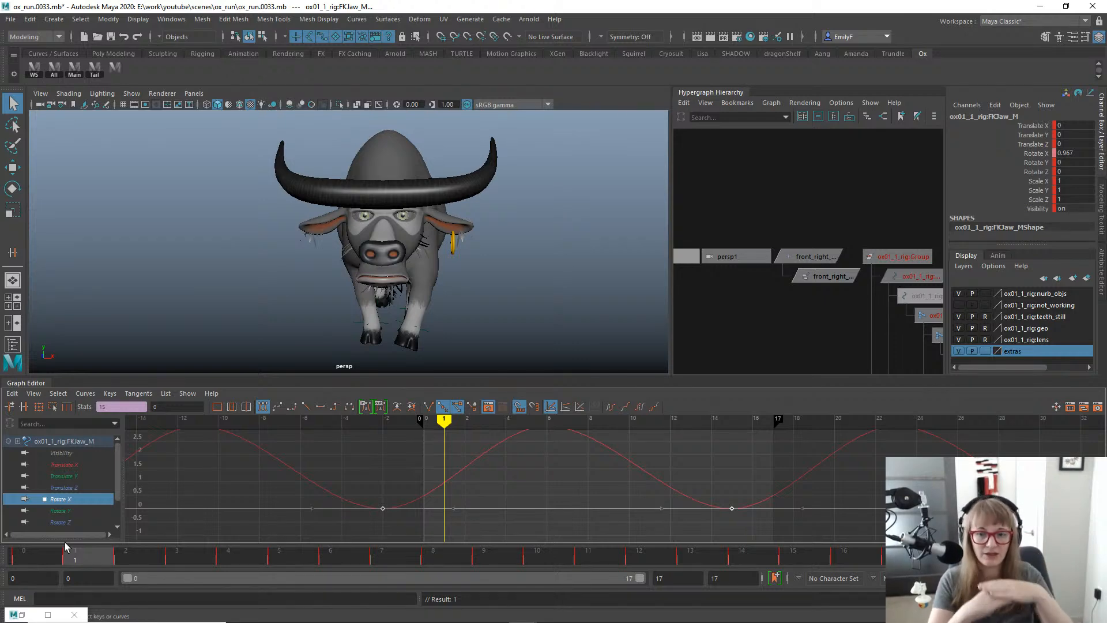
# Add a Rotate X key to the jaw's curve at frame 7, just after its open peak.
pyautogui.keyDown('alt'); pyautogui.keyDown('shift'); pyautogui.moveTo(549, 460); pyautogui.dragTo(520, 496, button='right'); pyautogui.keyUp('shift'); pyautogui.keyUp('alt')
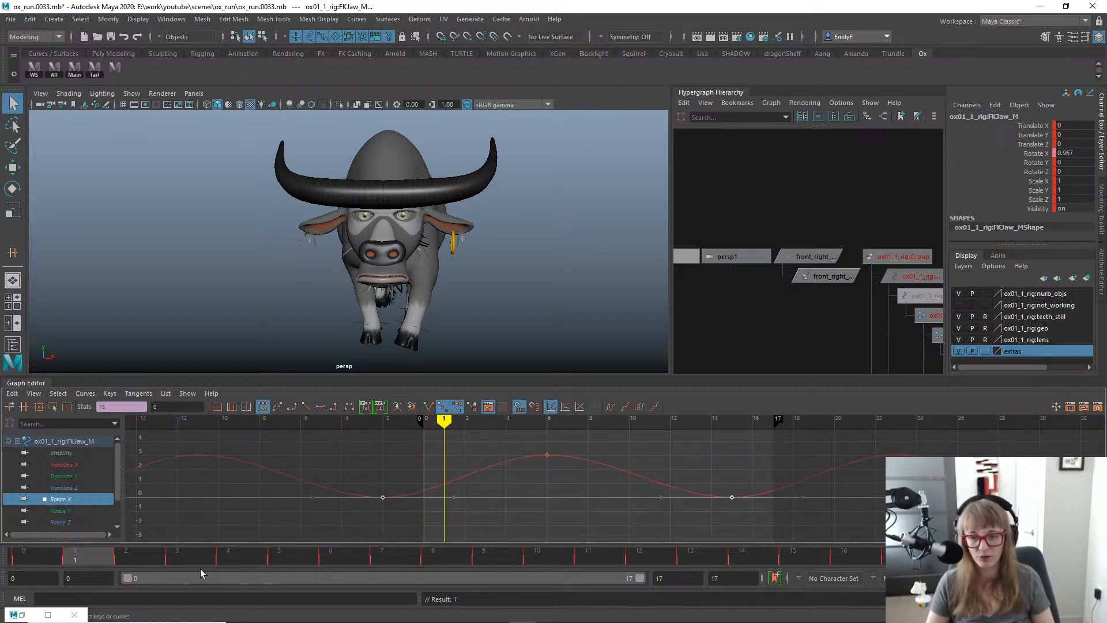
pyautogui.moveTo(83, 568); pyautogui.dragTo(394, 507)
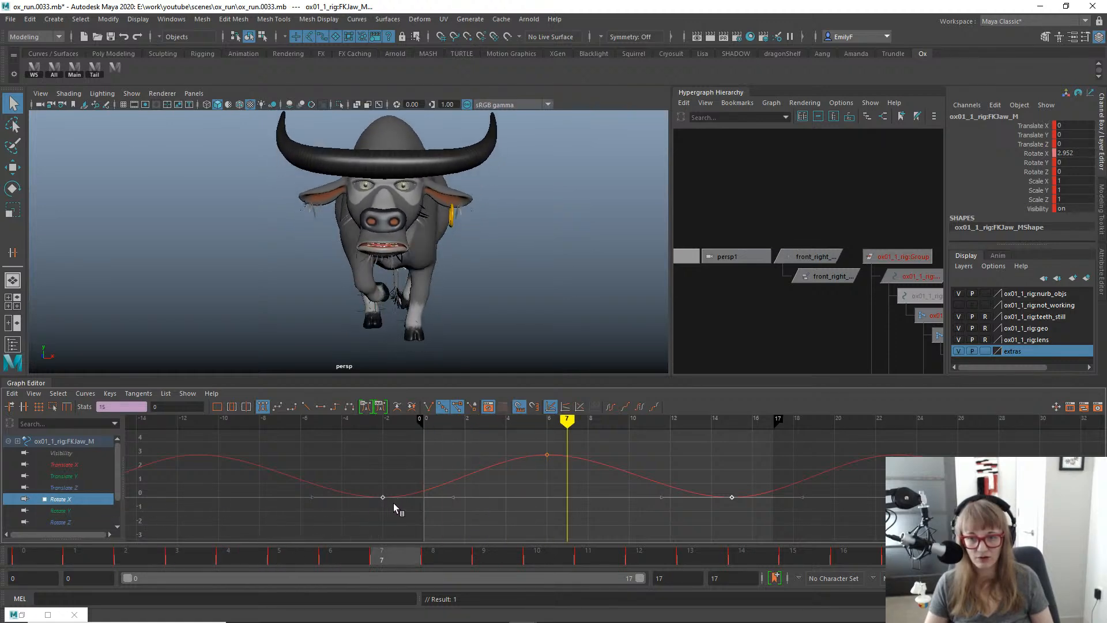
pyautogui.click(637, 469)
pyautogui.moveTo(675, 450); pyautogui.dragTo(641, 469, button='right')
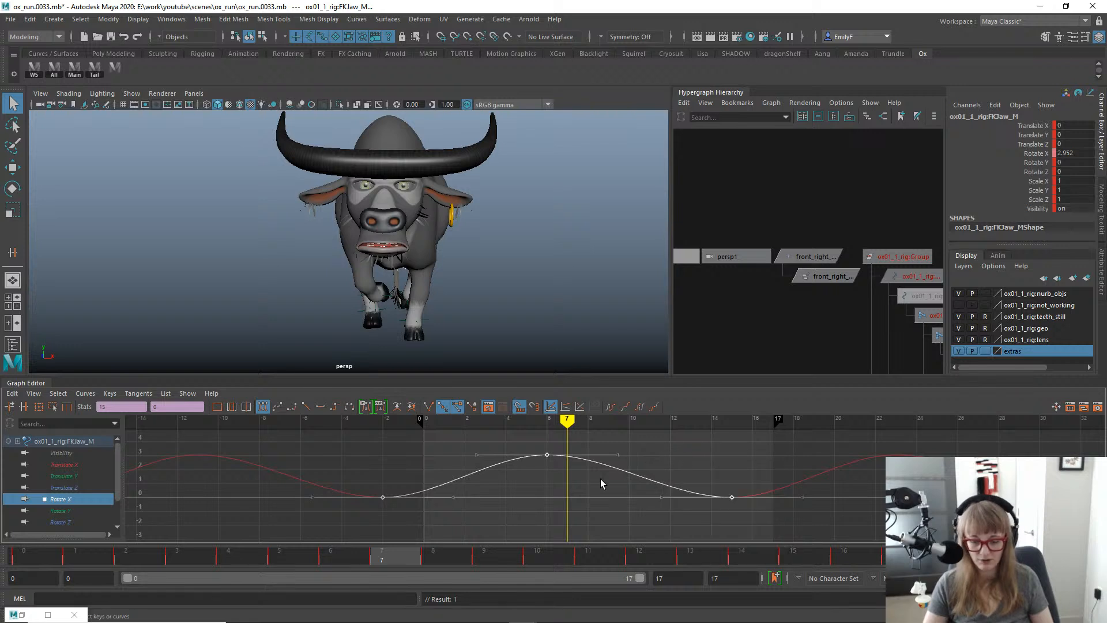
pyautogui.press('s')
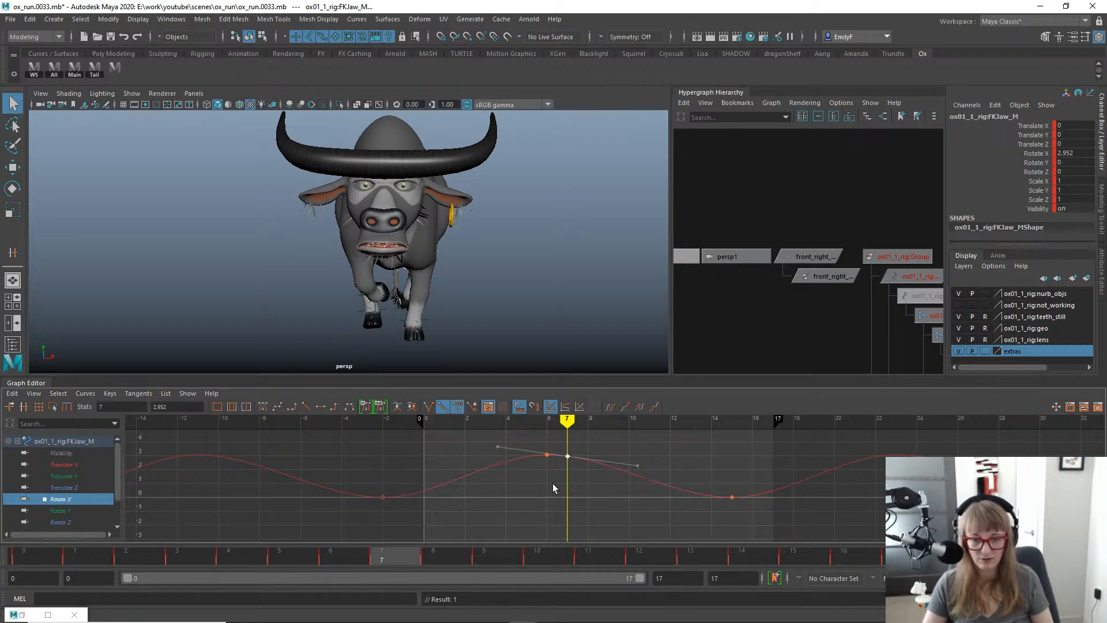
# Spread the jaw's two open Rotate X keys apart to frames 5 and 8 to hold the mouth open longer.
pyautogui.keyDown('alt'); pyautogui.keyDown('shift'); pyautogui.moveTo(553, 483); pyautogui.dragTo(566, 483, button='right'); pyautogui.keyUp('shift'); pyautogui.keyUp('alt')
pyautogui.moveTo(548, 483); pyautogui.dragTo(546, 481)
pyautogui.press('w')
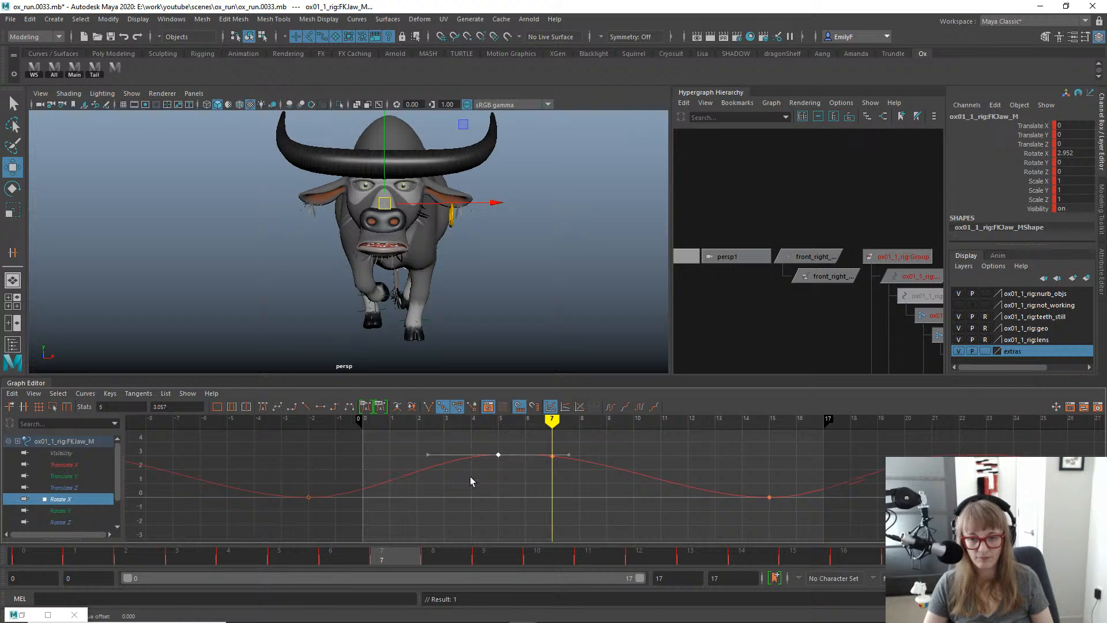
pyautogui.moveTo(443, 472); pyautogui.dragTo(416, 468, button='middle')
pyautogui.moveTo(477, 436); pyautogui.dragTo(632, 474)
pyautogui.moveTo(608, 476)
pyautogui.mouseDown(button='middle')
pyautogui.moveTo(608, 485)
pyautogui.moveTo(605, 463)
pyautogui.mouseUp(button='middle')
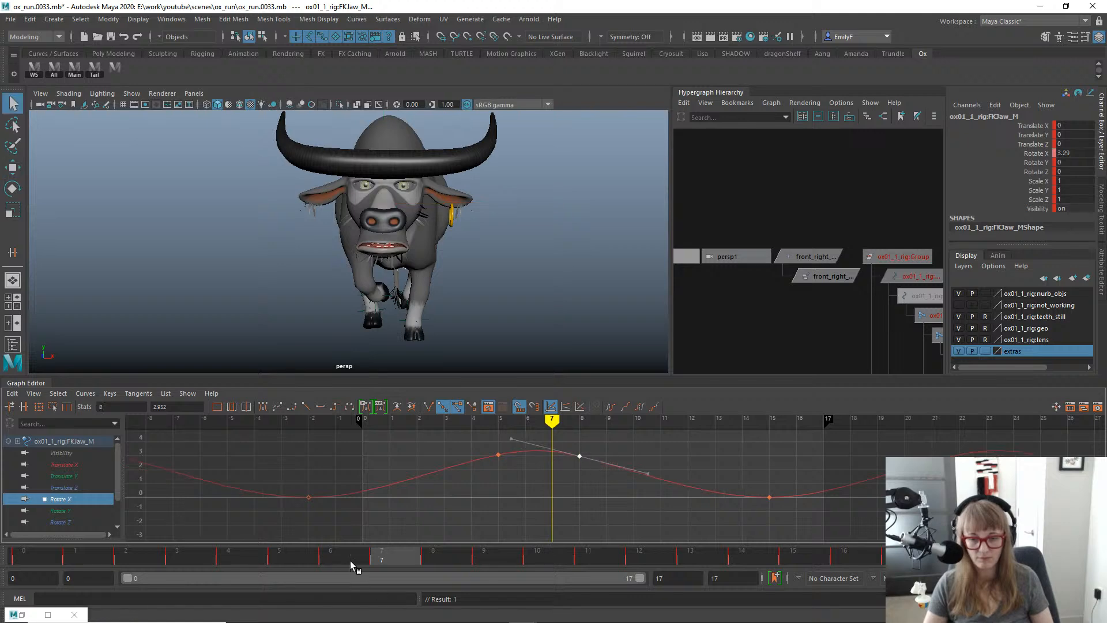
# Key the jaw's Rotate X at 0 on frame 14 and check the motion through frame 17.
pyautogui.moveTo(374, 559); pyautogui.dragTo(588, 558)
pyautogui.hotkey('alt', '.')
pyautogui.hotkey('alt', '.')
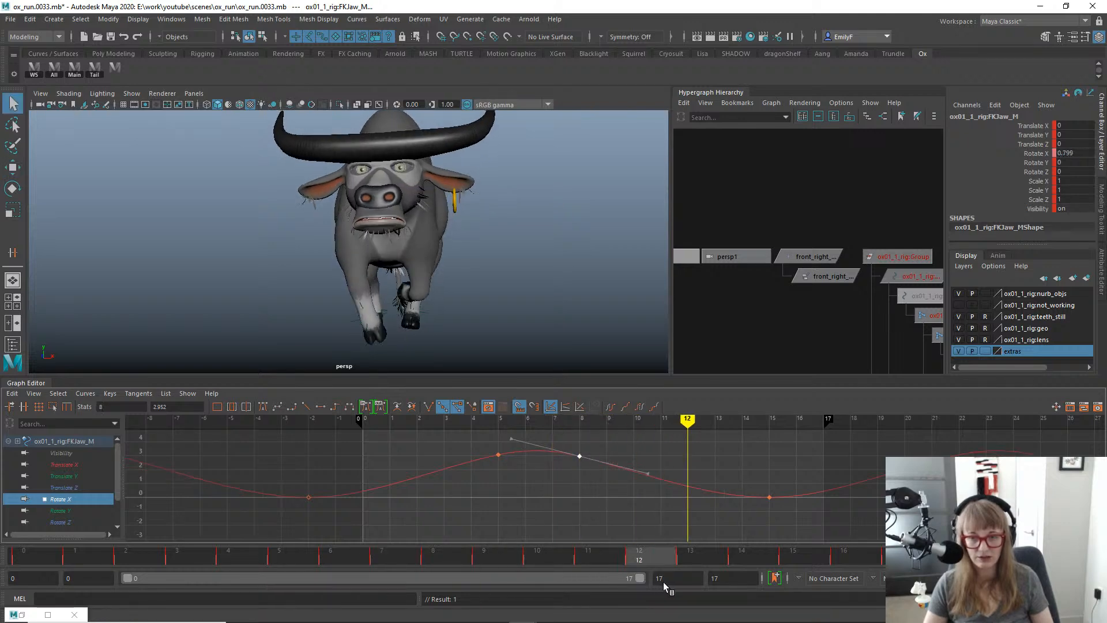
pyautogui.hotkey('alt', '.')
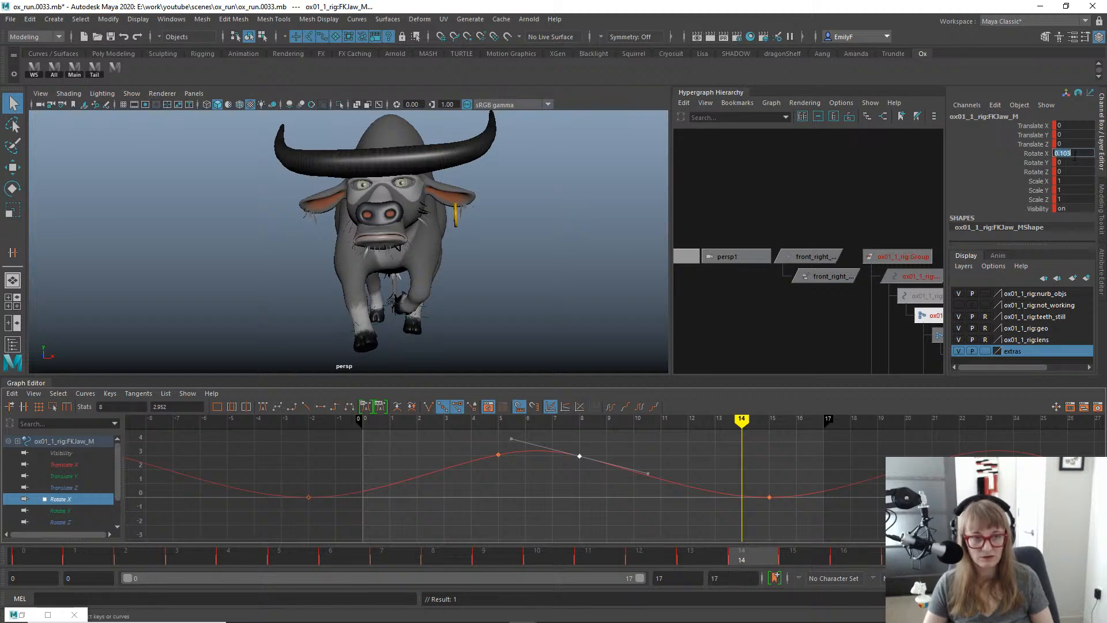
pyautogui.scroll(2, 623, 515)
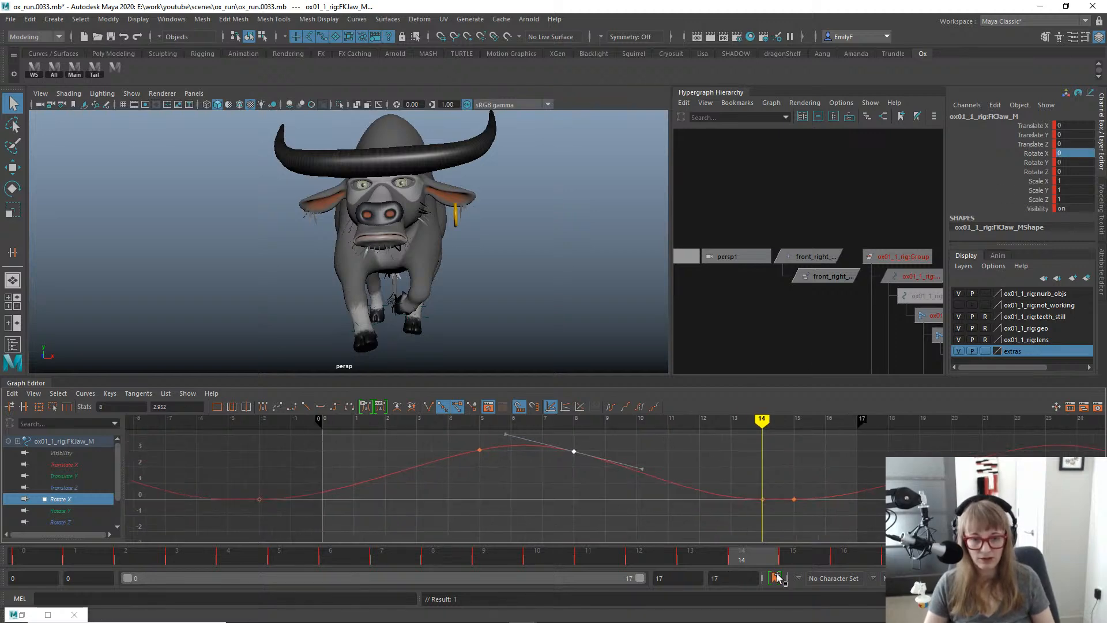
pyautogui.moveTo(785, 555); pyautogui.dragTo(888, 557)
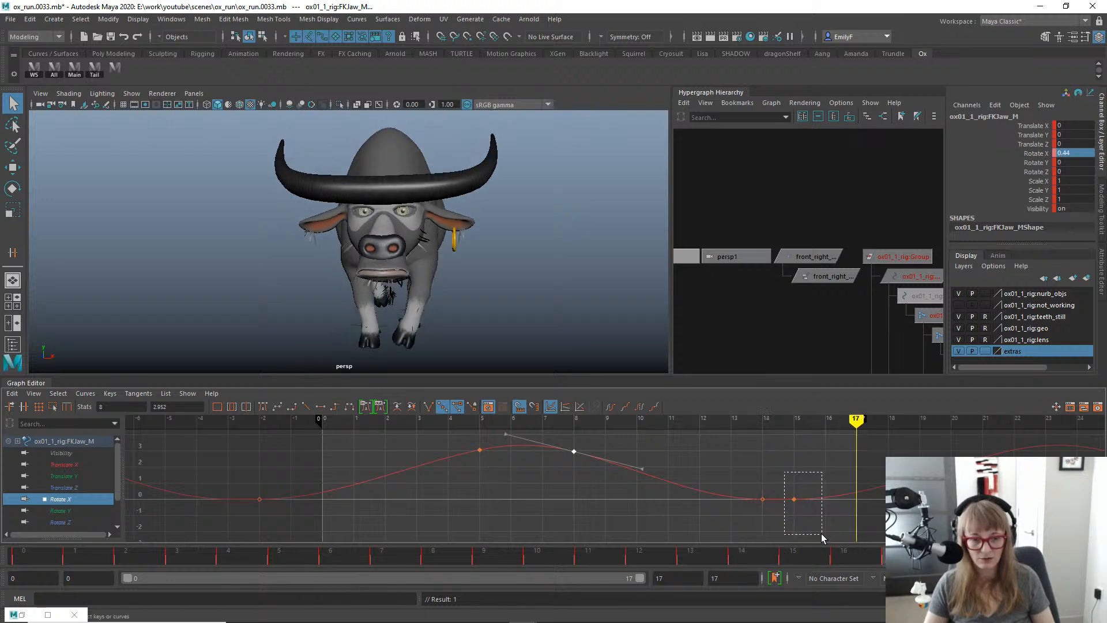
# Move the last and first keys of the jaw's Rotate X curve to frames 17 and 0.
pyautogui.moveTo(823, 537); pyautogui.dragTo(823, 537)
pyautogui.moveTo(823, 538); pyautogui.dragTo(854, 537, button='middle')
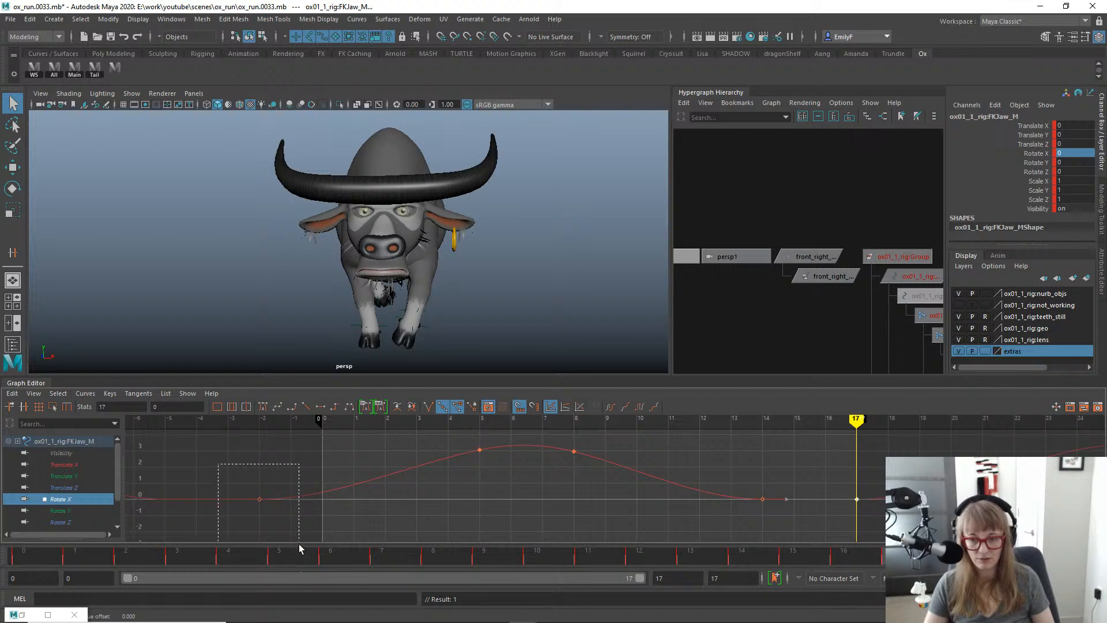
pyautogui.moveTo(298, 545); pyautogui.dragTo(298, 545)
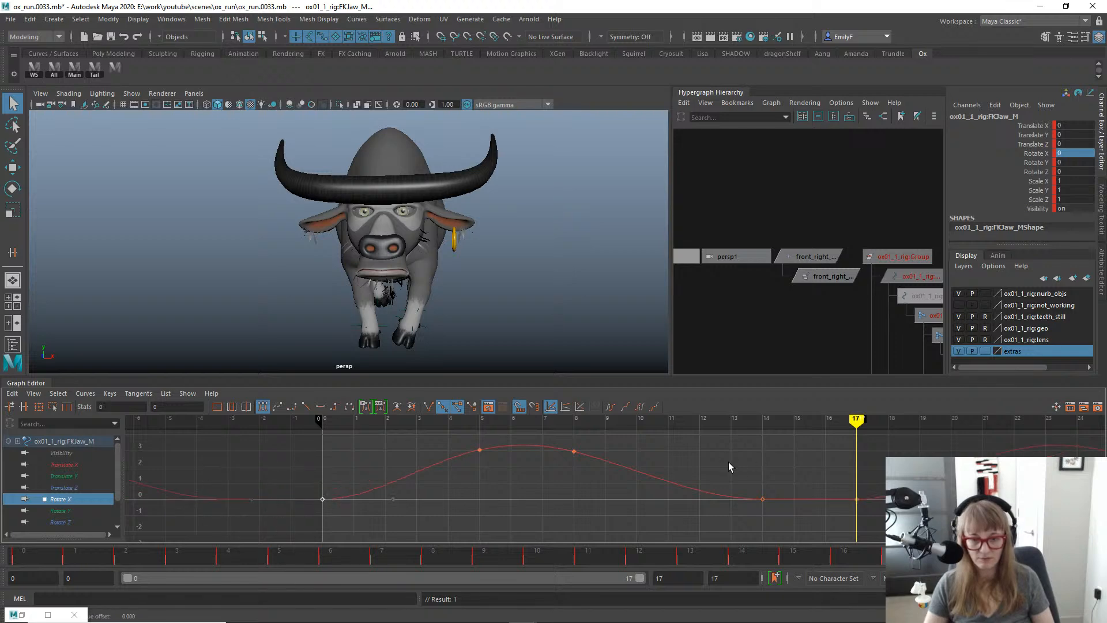
# Give the Rotate X key at frame 14 a linear tangent.
pyautogui.moveTo(786, 510); pyautogui.dragTo(683, 482)
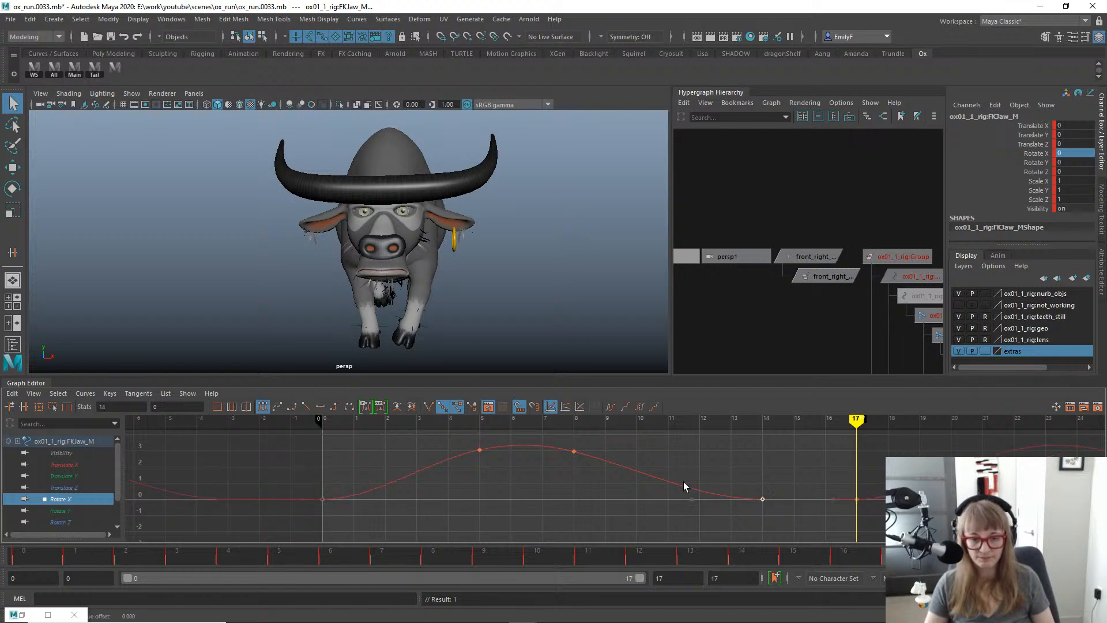
pyautogui.moveTo(714, 529); pyautogui.dragTo(713, 529)
pyautogui.click(306, 406)
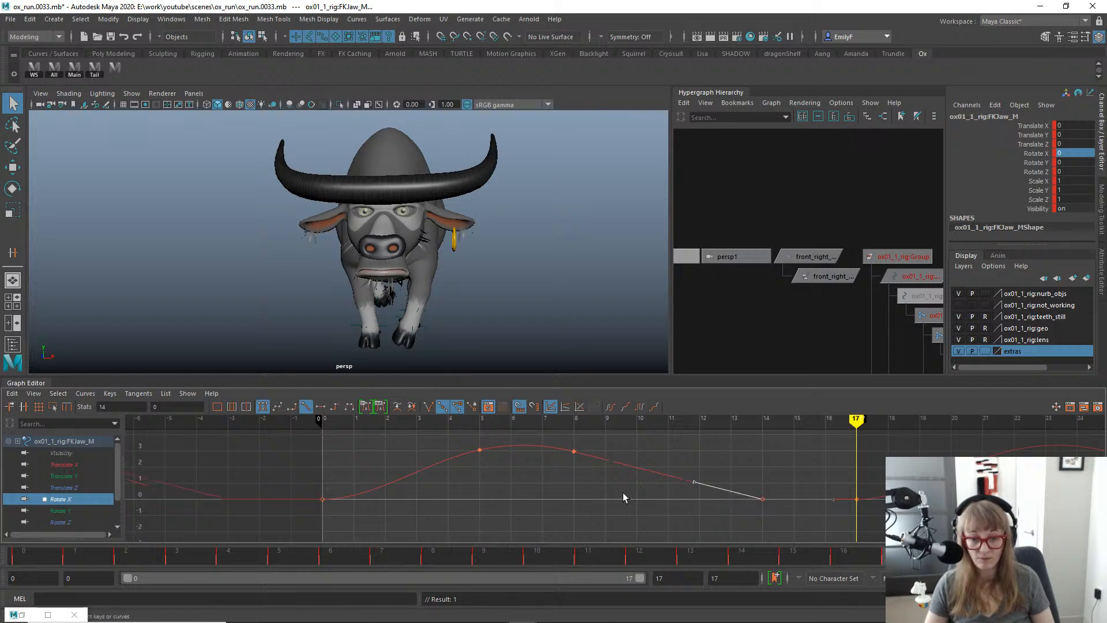
# Move the jaw's Rotate X key at frame 8 to frame 9 and adjust its tangents.
pyautogui.click(574, 450)
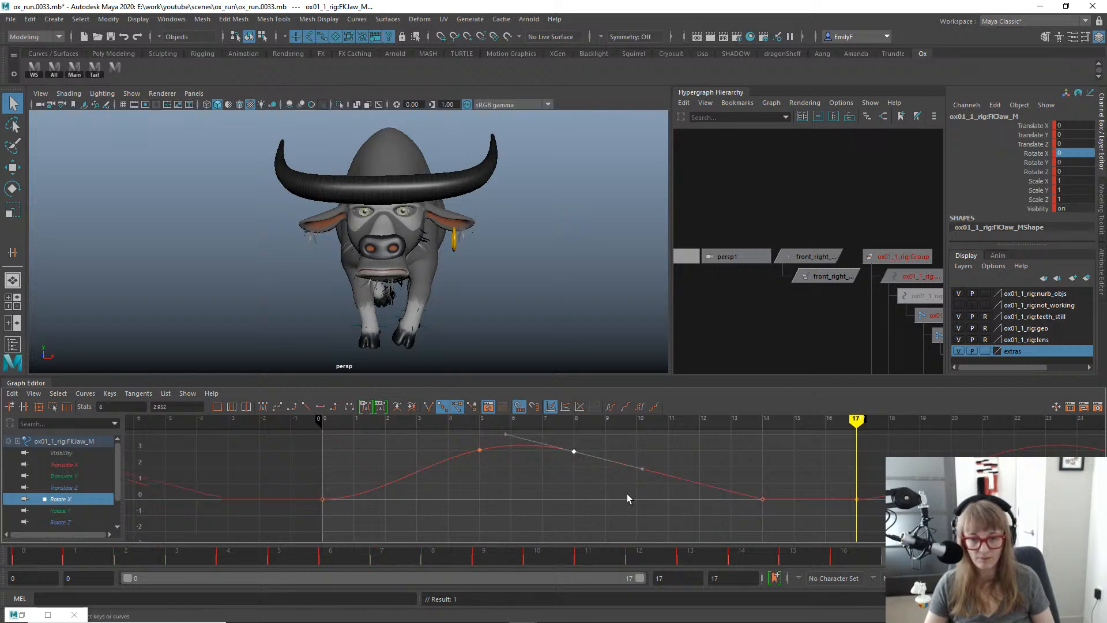
pyautogui.keyDown('alt'); pyautogui.keyDown('shift'); pyautogui.moveTo(623, 478); pyautogui.dragTo(632, 458, button='right'); pyautogui.keyUp('shift'); pyautogui.keyUp('alt')
pyautogui.scroll(-3, 614, 481)
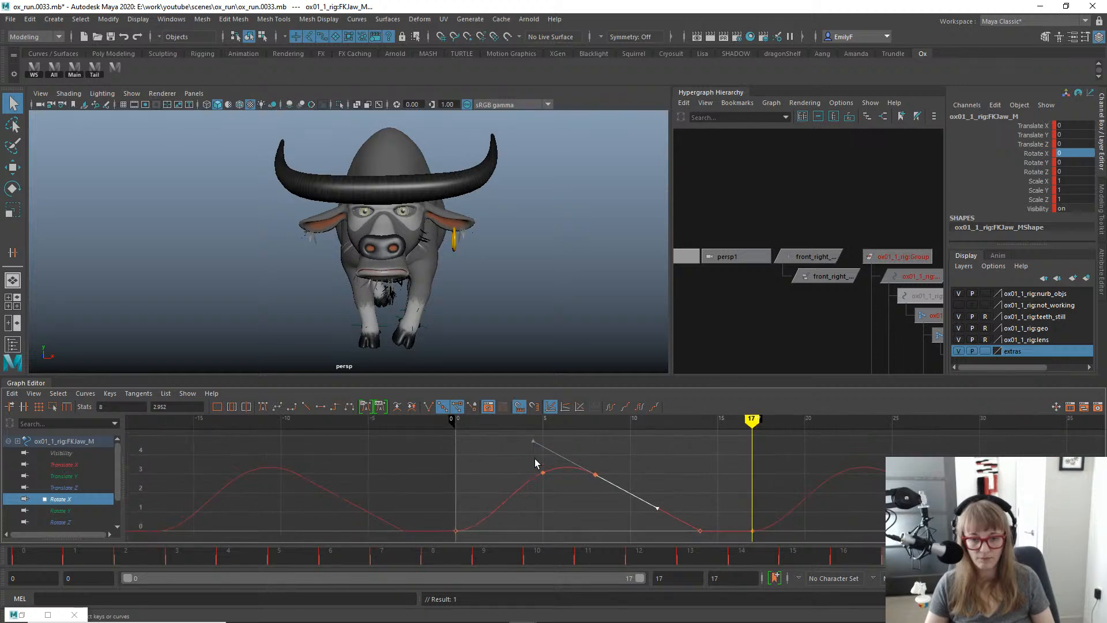
pyautogui.press('w')
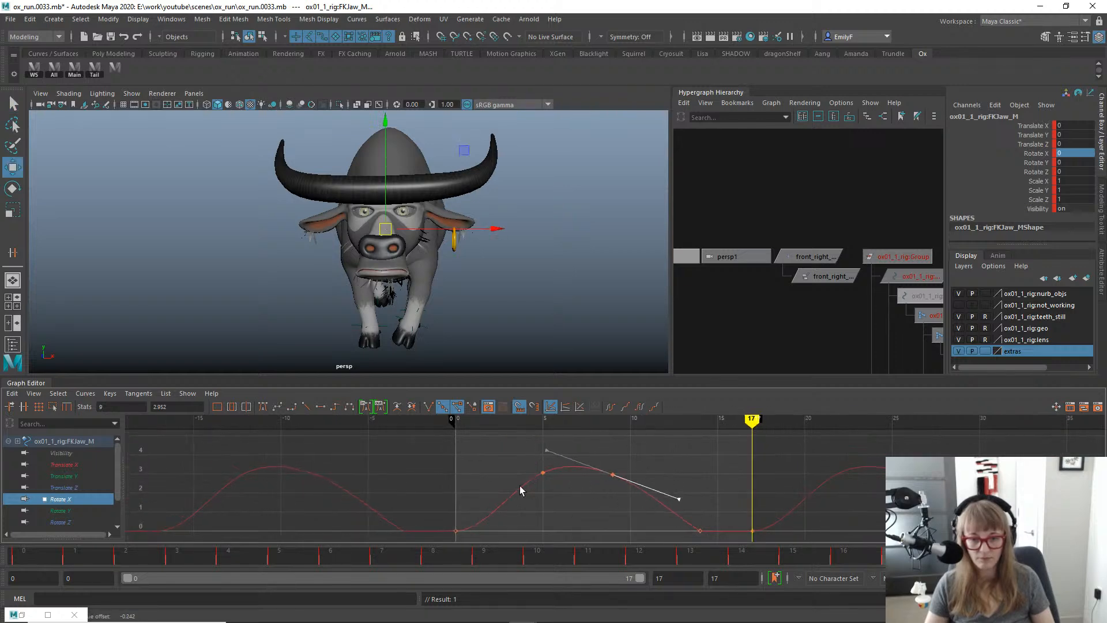
pyautogui.press('q')
# Play and scrub the run cycle to review the jaw opening.
pyautogui.hotkey('alt', 'v')
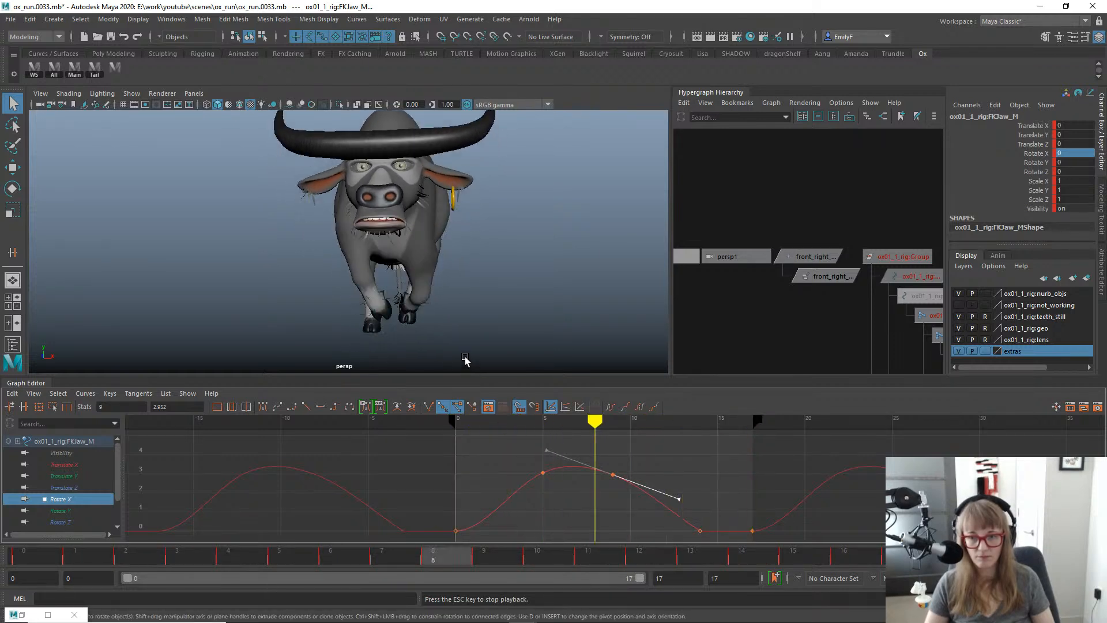
pyautogui.moveTo(26, 558); pyautogui.dragTo(477, 264)
pyautogui.hotkey('alt', 'v')
pyautogui.press('e')
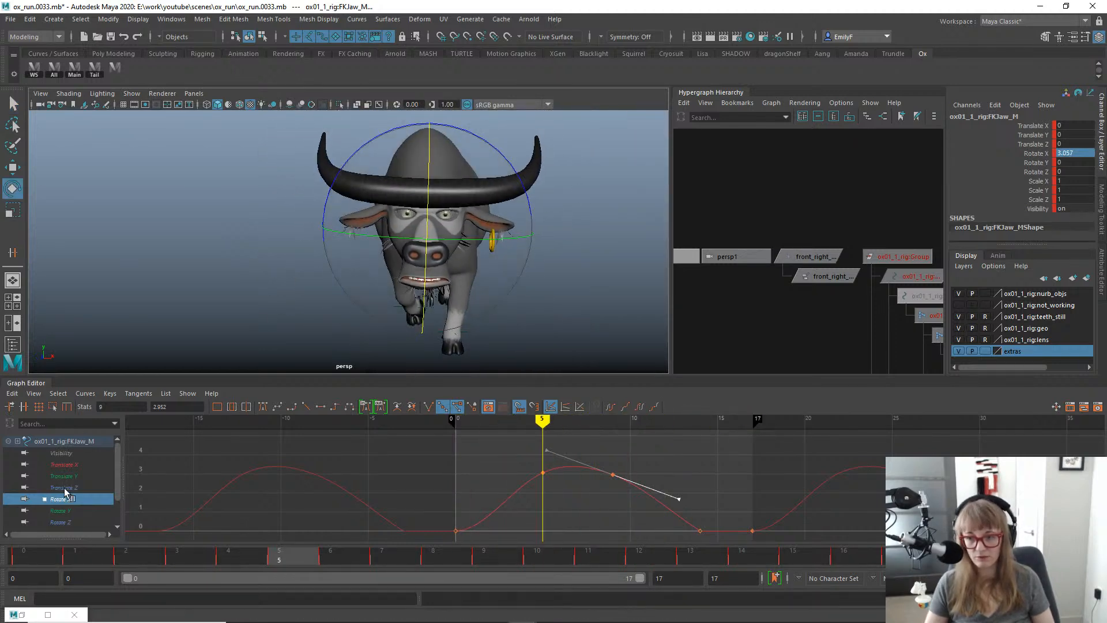
# Delete the jaw's Rotate Z keys between frames 0 and 17, keeping only the first and last keys.
pyautogui.click(61, 522)
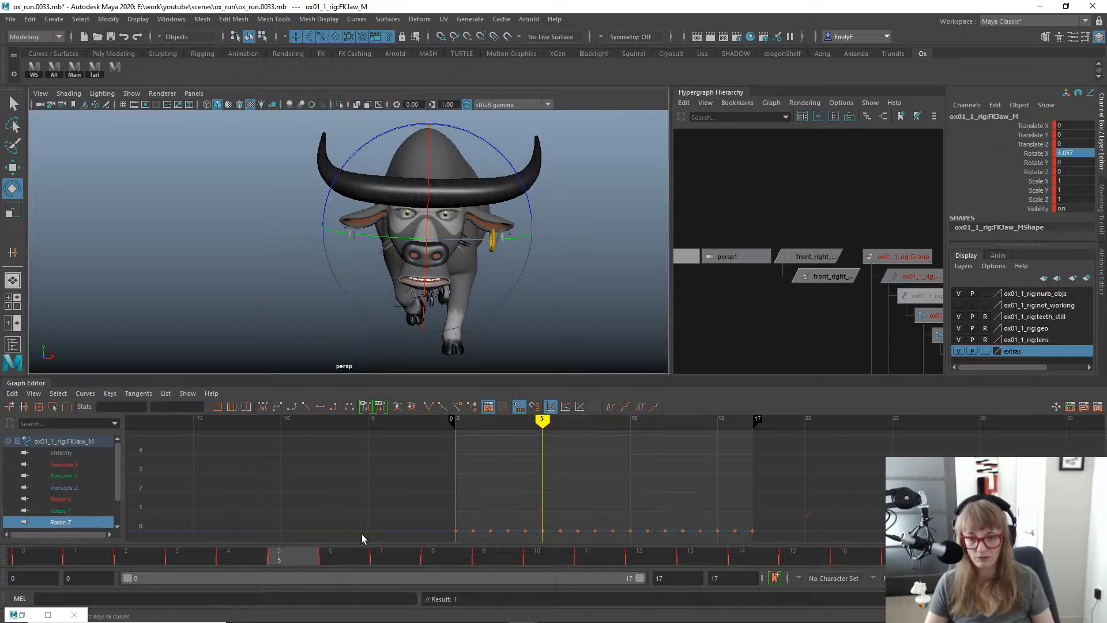
pyautogui.click(74, 559)
pyautogui.keyDown('alt'); pyautogui.moveTo(618, 487); pyautogui.dragTo(617, 462, button='middle'); pyautogui.keyUp('alt')
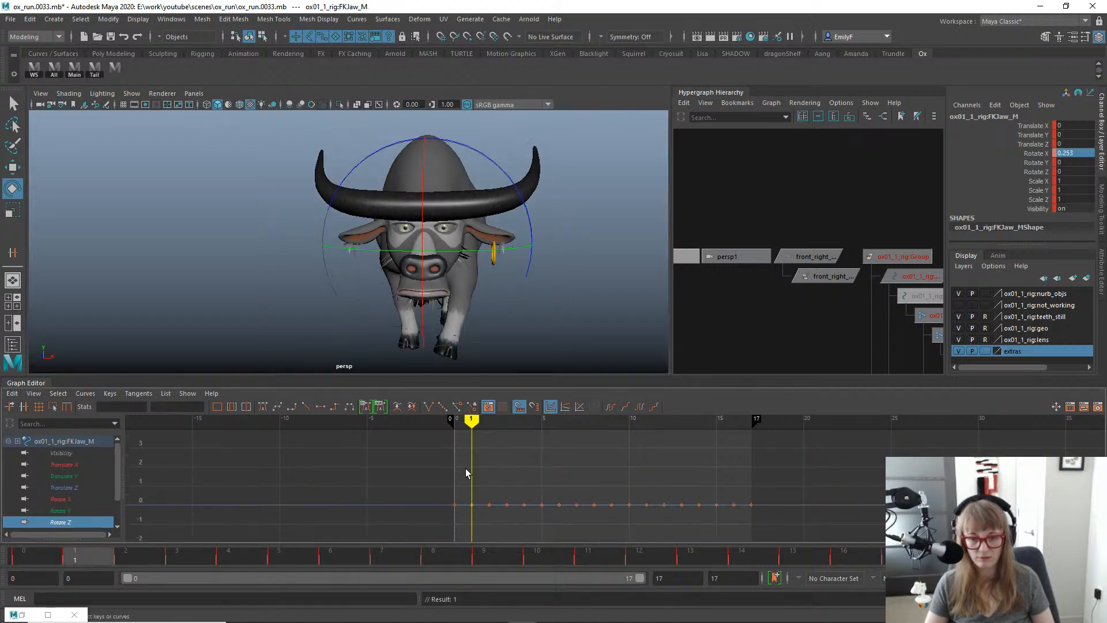
pyautogui.moveTo(468, 475); pyautogui.dragTo(734, 537)
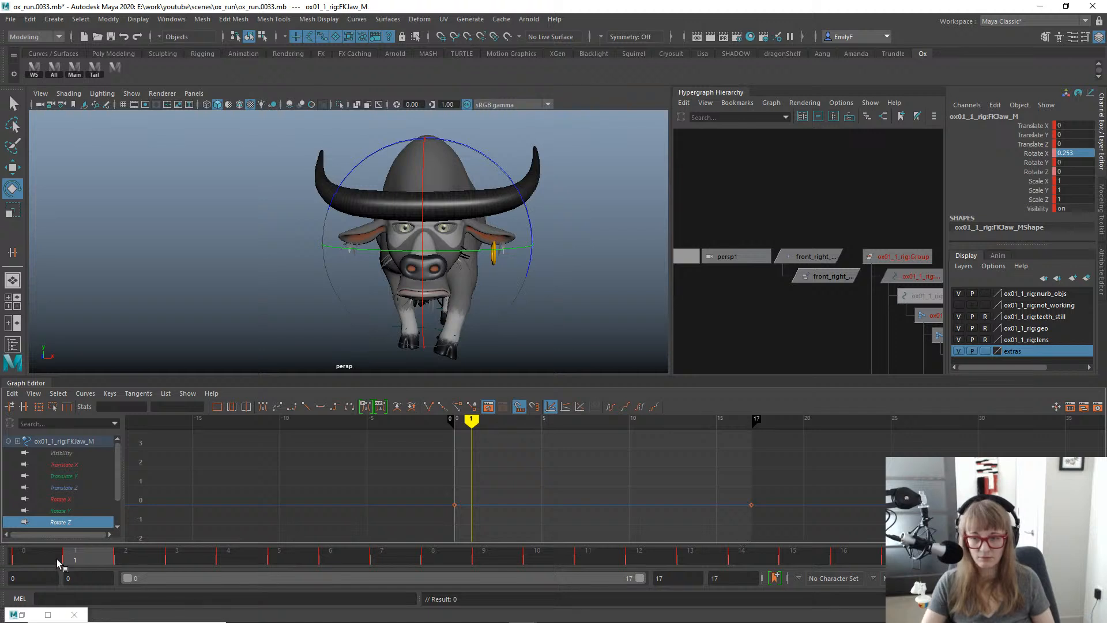
# Try rotating the jaw sideways around its Z axis, undoing each attempt.
pyautogui.moveTo(34, 558); pyautogui.dragTo(87, 513)
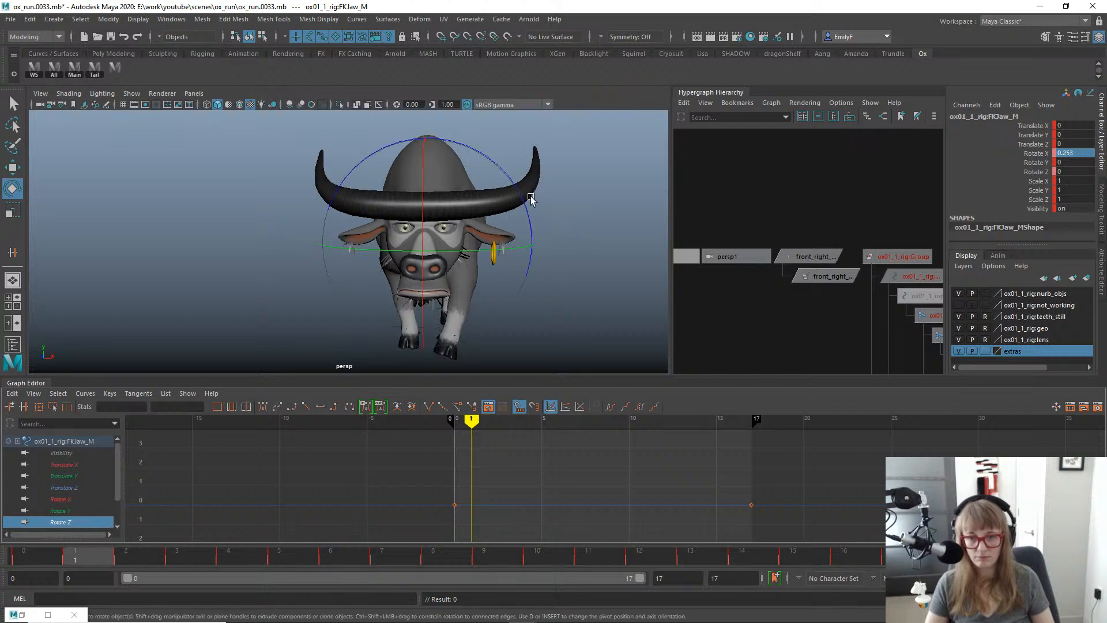
pyautogui.moveTo(531, 197); pyautogui.dragTo(484, 249)
pyautogui.hotkey('ctrl', 'z')
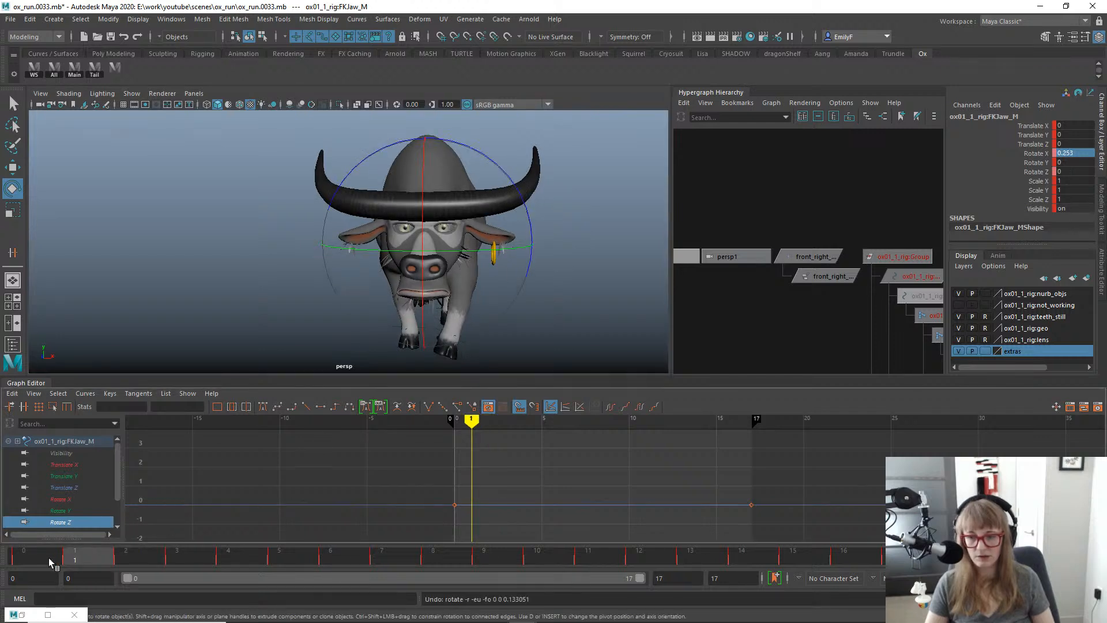
pyautogui.moveTo(48, 559); pyautogui.dragTo(455, 504)
pyautogui.moveTo(519, 264); pyautogui.dragTo(541, 276)
pyautogui.hotkey('ctrl', 'z')
pyautogui.press('q')
pyautogui.press('w')
pyautogui.press('e')
# Inspect the mouth from the side and front at frame 8 and try another jaw rotation, undoing it.
pyautogui.scroll(3, 507, 274)
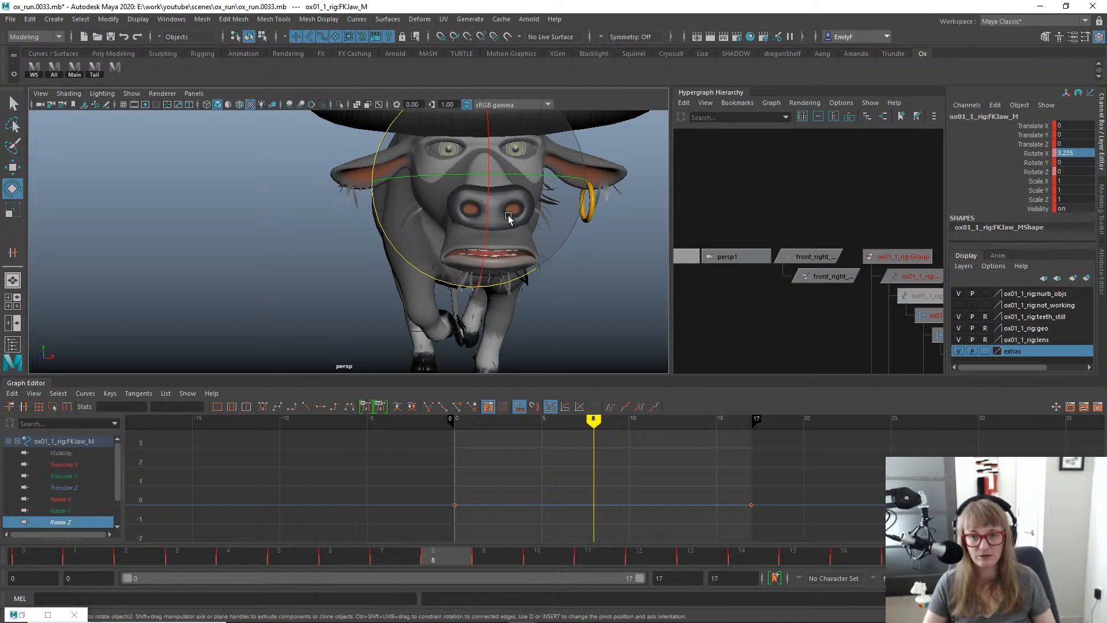
pyautogui.keyDown('alt'); pyautogui.moveTo(508, 216); pyautogui.dragTo(459, 277); pyautogui.keyUp('alt')
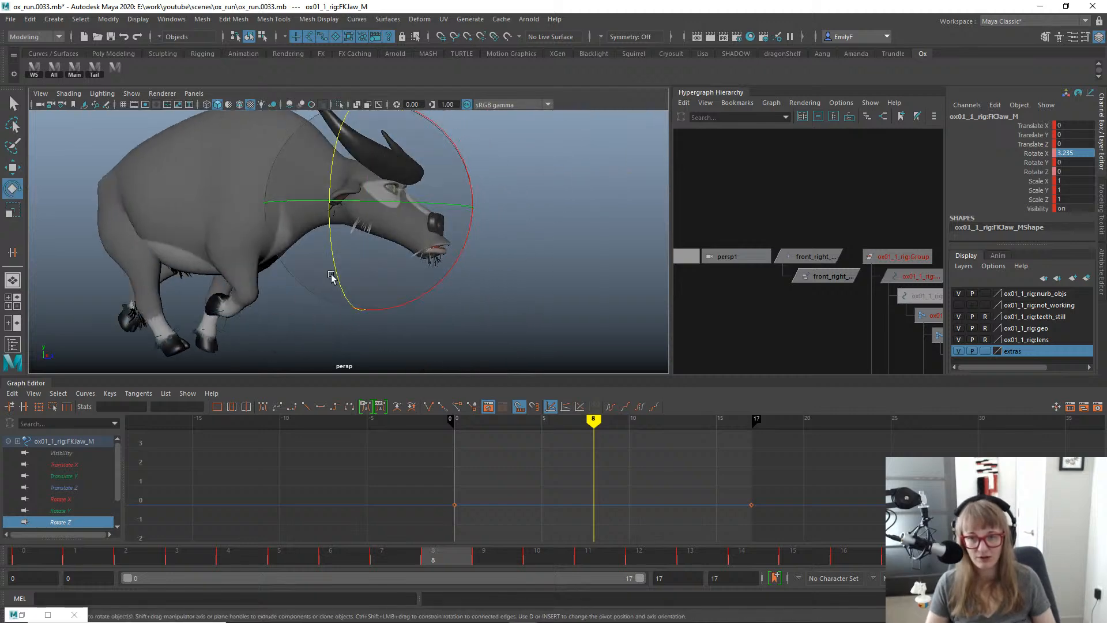
pyautogui.keyDown('alt'); pyautogui.moveTo(332, 277); pyautogui.dragTo(510, 259, button='right'); pyautogui.keyUp('alt')
pyautogui.press('w')
pyautogui.keyDown('alt'); pyautogui.moveTo(464, 270); pyautogui.dragTo(396, 274); pyautogui.keyUp('alt')
pyautogui.press('e')
pyautogui.hotkey('ctrl', 'z')
pyautogui.press('q')
pyautogui.press('e')
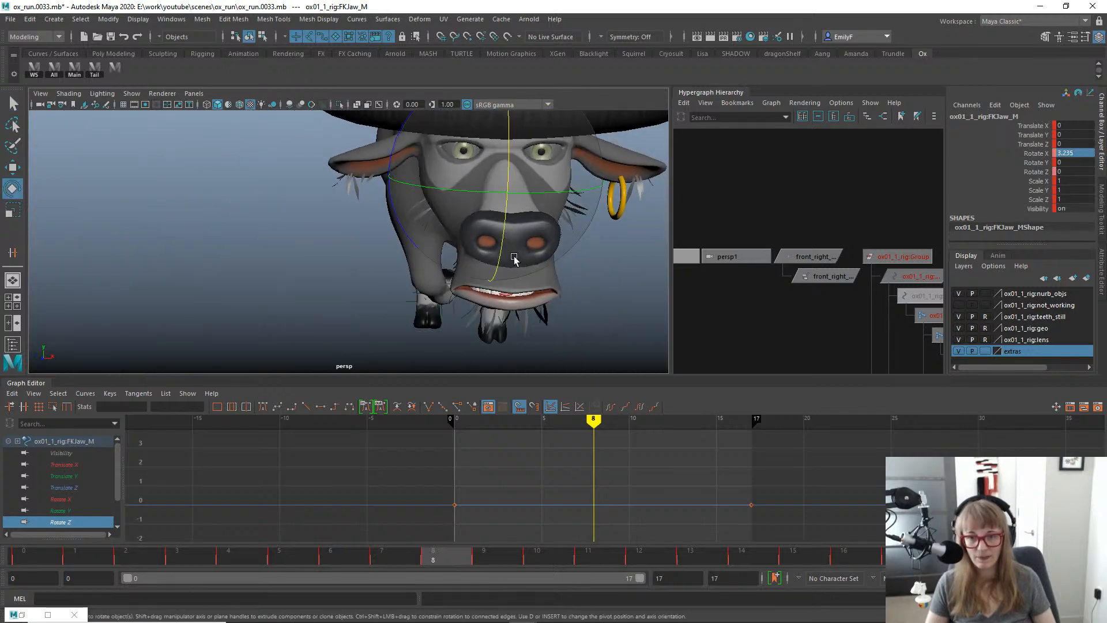
pyautogui.keyDown('alt'); pyautogui.moveTo(511, 261); pyautogui.dragTo(481, 257); pyautogui.keyUp('alt')
pyautogui.moveTo(341, 147); pyautogui.dragTo(450, 205)
pyautogui.hotkey('ctrl', 'z')
# Display the rig's control curves around the ox's head and face.
pyautogui.hotkey('alt', '1')
pyautogui.keyDown('alt'); pyautogui.moveTo(536, 279); pyautogui.dragTo(518, 288); pyautogui.keyUp('alt')
pyautogui.press('q')
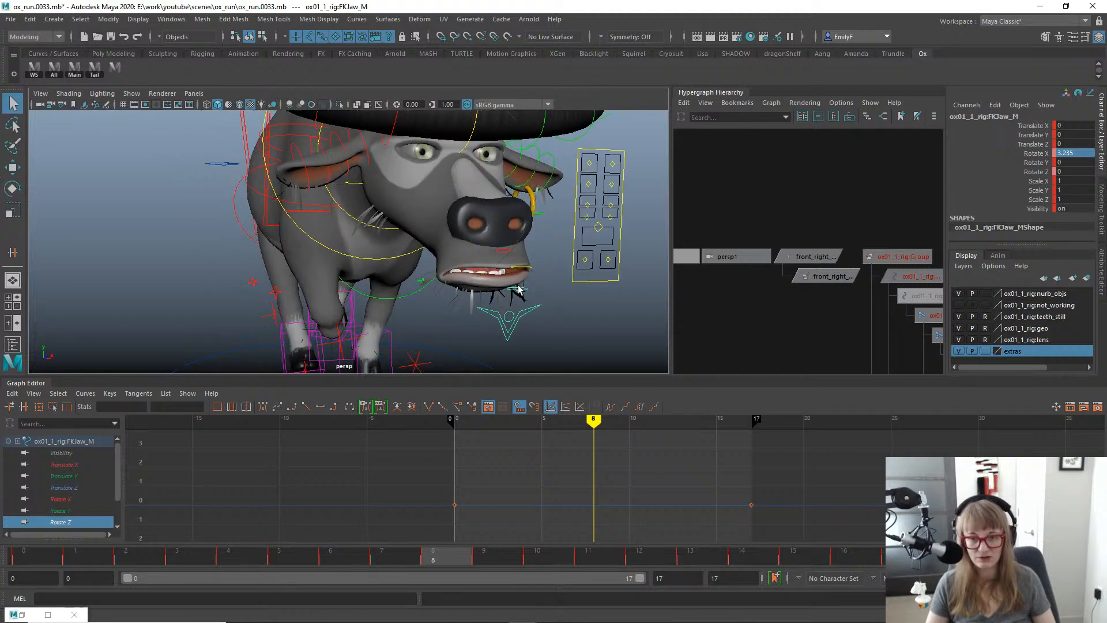
pyautogui.click(515, 315)
pyautogui.click(509, 314)
pyautogui.click(528, 281)
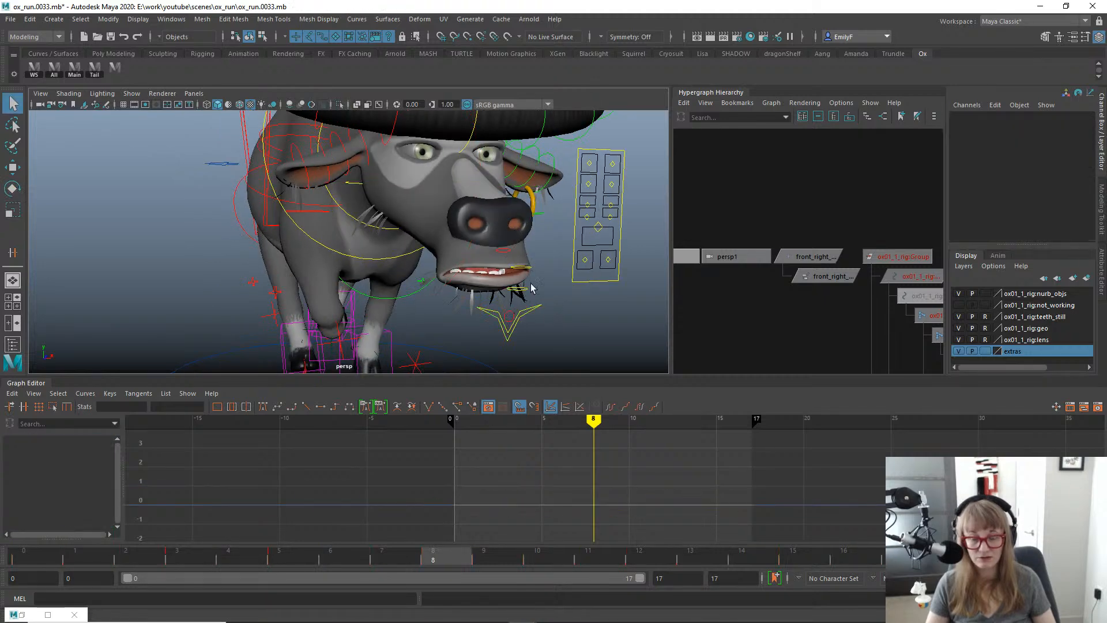
pyautogui.keyDown('alt'); pyautogui.moveTo(528, 281); pyautogui.dragTo(522, 278, button='middle'); pyautogui.keyUp('alt')
# Try moving the ctrlMouthCorner_R facial control downward, then undo the move.
pyautogui.click(583, 259)
pyautogui.press('w')
pyautogui.keyDown('alt'); pyautogui.moveTo(583, 259); pyautogui.dragTo(458, 268); pyautogui.keyUp('alt')
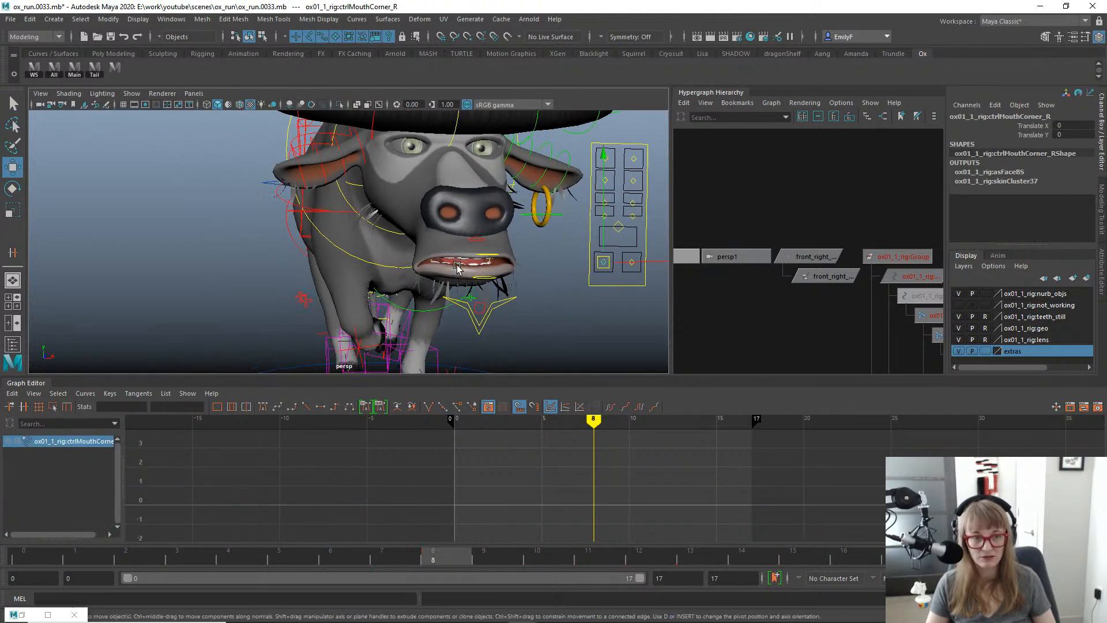
pyautogui.moveTo(603, 262)
pyautogui.mouseDown()
pyautogui.moveTo(598, 248)
pyautogui.moveTo(610, 255)
pyautogui.moveTo(605, 269)
pyautogui.mouseUp()
pyautogui.hotkey('ctrl', 'z')
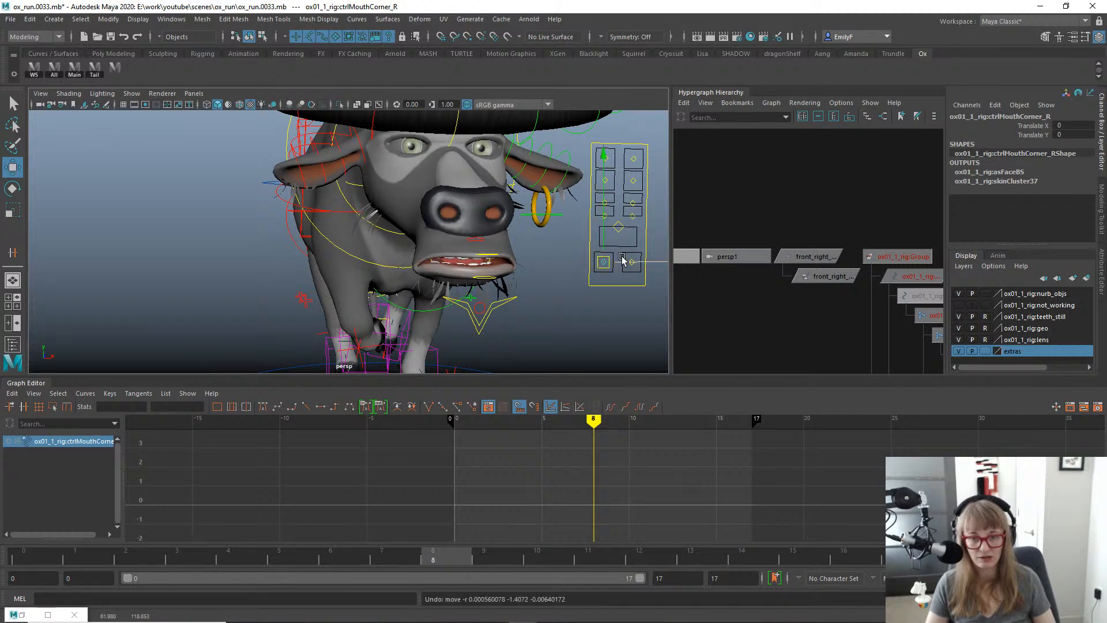
# Widen the ox's mouth by moving ctrlMouth_M to Translate X 1, and hide the control curves.
pyautogui.press('q')
pyautogui.click(621, 238)
pyautogui.press('w')
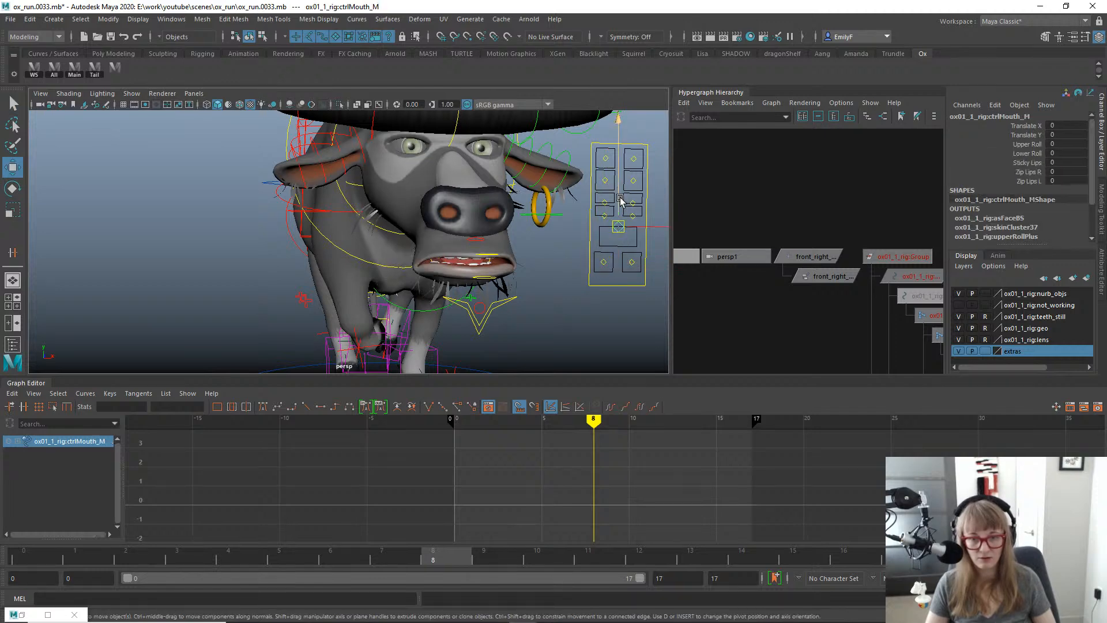
pyautogui.moveTo(621, 227); pyautogui.dragTo(661, 222)
pyautogui.keyDown('alt'); pyautogui.moveTo(572, 245); pyautogui.dragTo(525, 256); pyautogui.keyUp('alt')
pyautogui.hotkey('alt', '1')
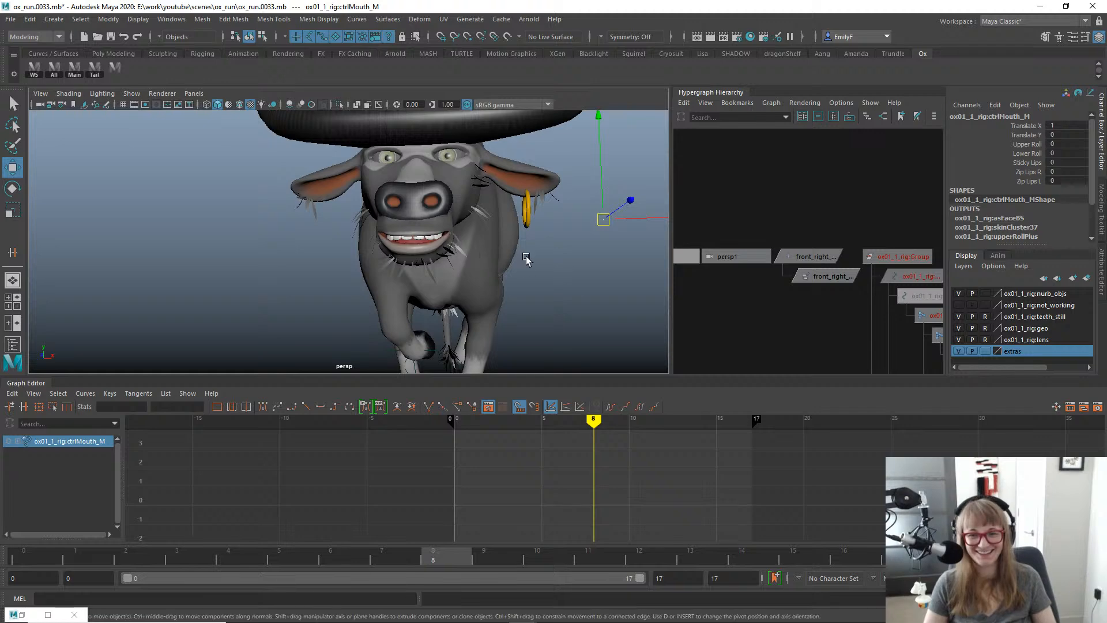
# Preview the run cycle with the widened mouth and reset ctrlMouth_M's Translate X to 0.
pyautogui.hotkey('alt', 'v')
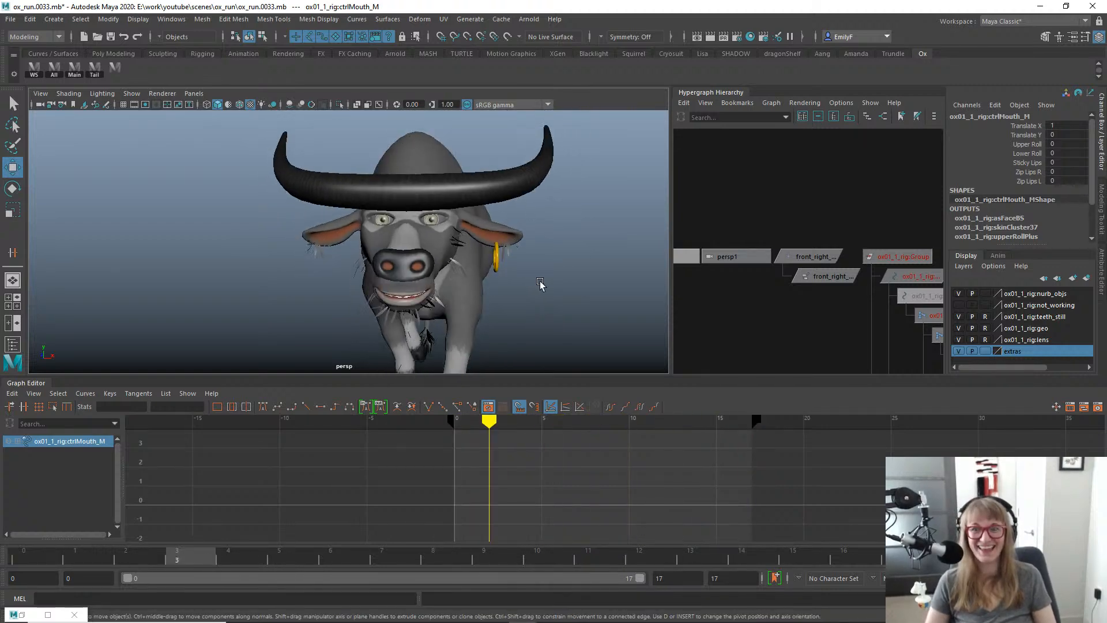
pyautogui.press('Escape')
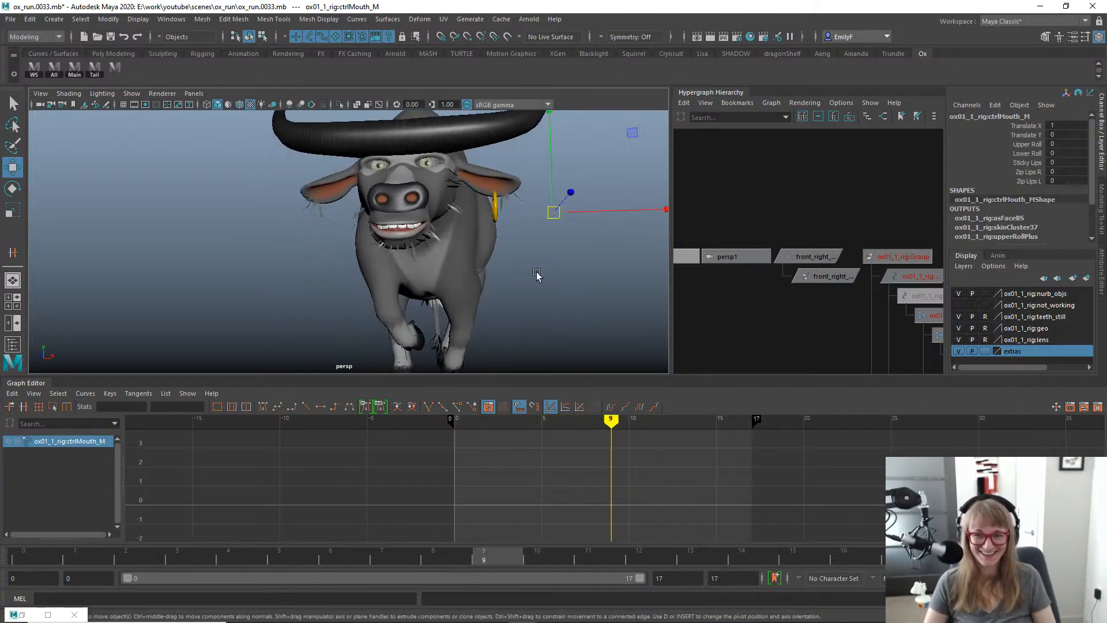
pyautogui.hotkey('alt', '1')
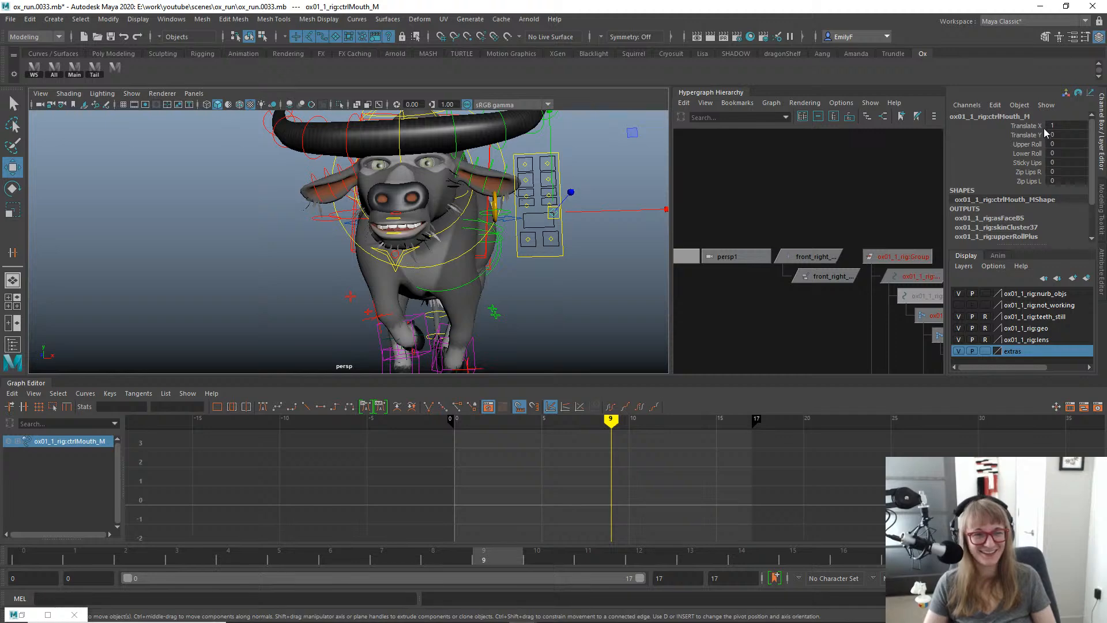
pyautogui.write('0')
pyautogui.press('Return')
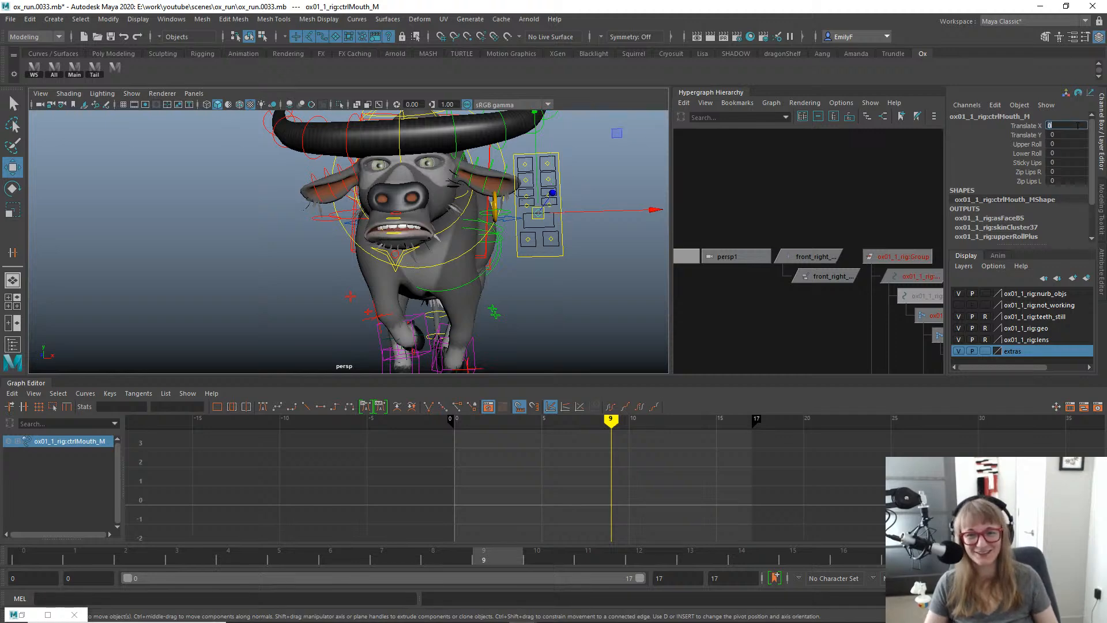
# Switch the viewport to the front view and frame the ox's head with the mouth control.
pyautogui.scroll(-1, 1077, 125)
pyautogui.scroll(2, 466, 237)
pyautogui.keyDown('alt'); pyautogui.moveTo(465, 235); pyautogui.dragTo(472, 235, button='middle'); pyautogui.keyUp('alt')
pyautogui.press('space')
pyautogui.moveTo(553, 202); pyautogui.dragTo(556, 231)
pyautogui.scroll(5, 519, 237)
pyautogui.hotkey('alt', '1')
pyautogui.keyDown('alt'); pyautogui.moveTo(548, 219); pyautogui.dragTo(501, 220, button='middle'); pyautogui.keyUp('alt')
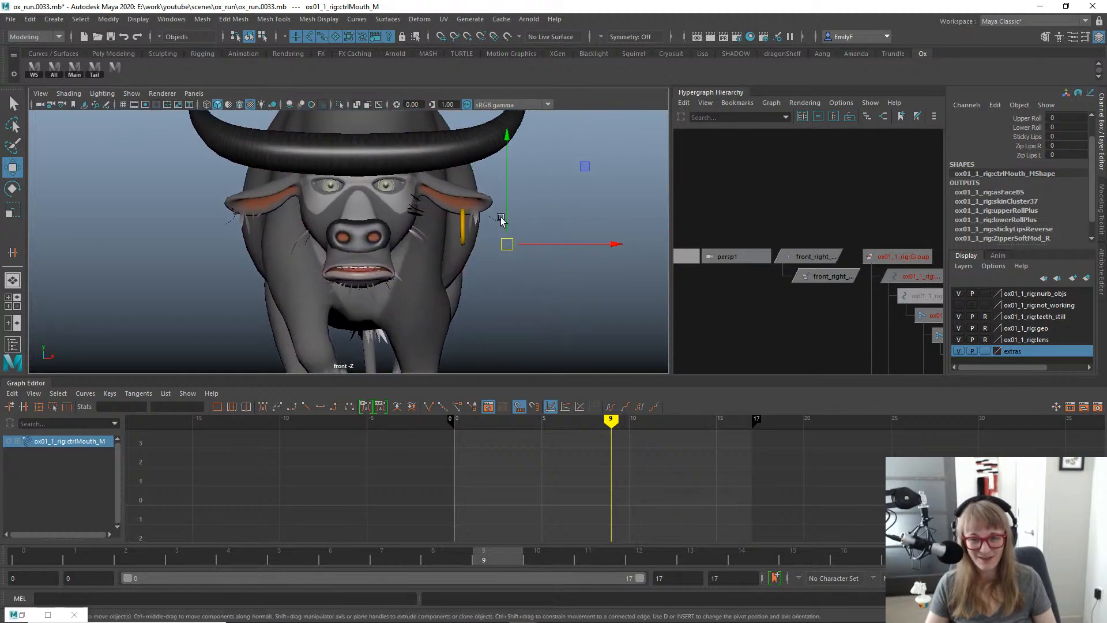
# Try a wide, fully open mouth using ctrlMouth_M and play the run cycle with it.
pyautogui.hotkey('alt', '1')
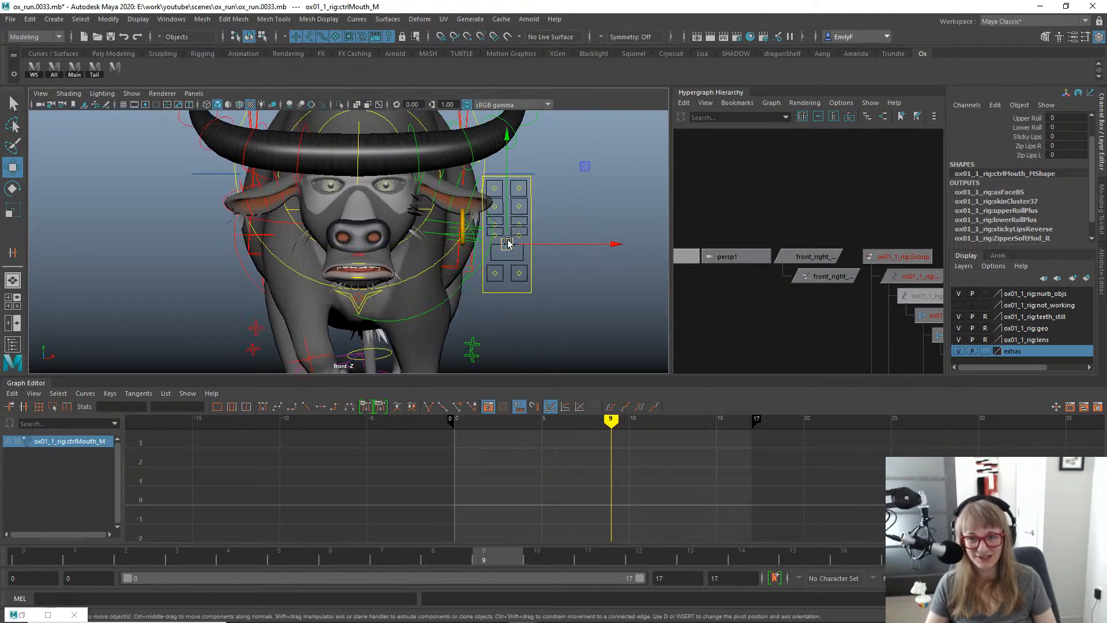
pyautogui.moveTo(507, 242); pyautogui.dragTo(530, 253)
pyautogui.hotkey('alt', '1')
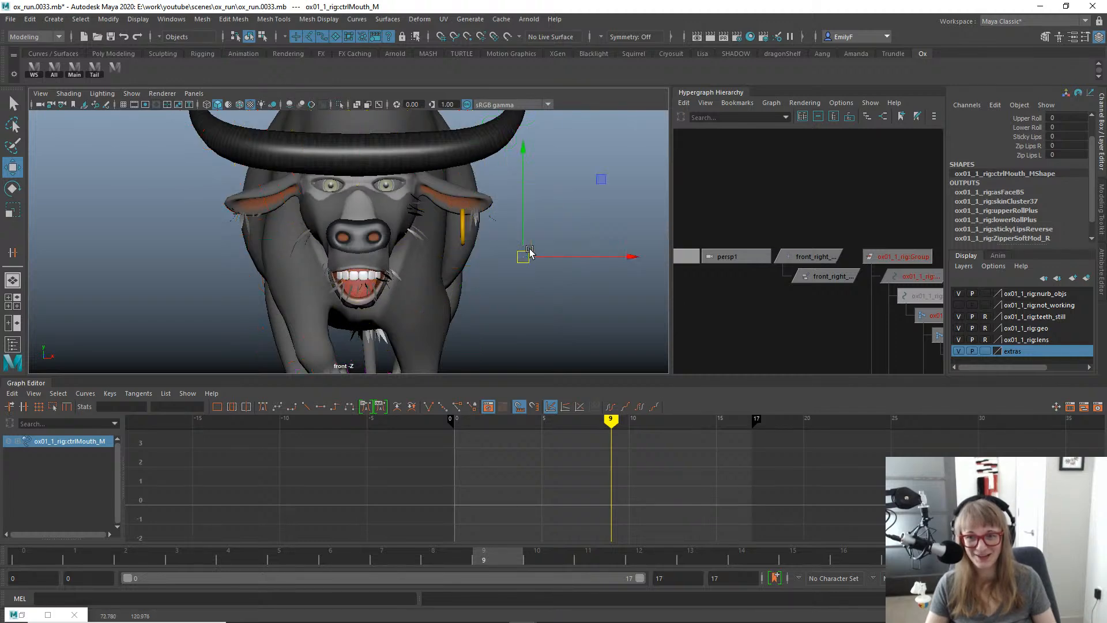
pyautogui.hotkey('alt', 'v')
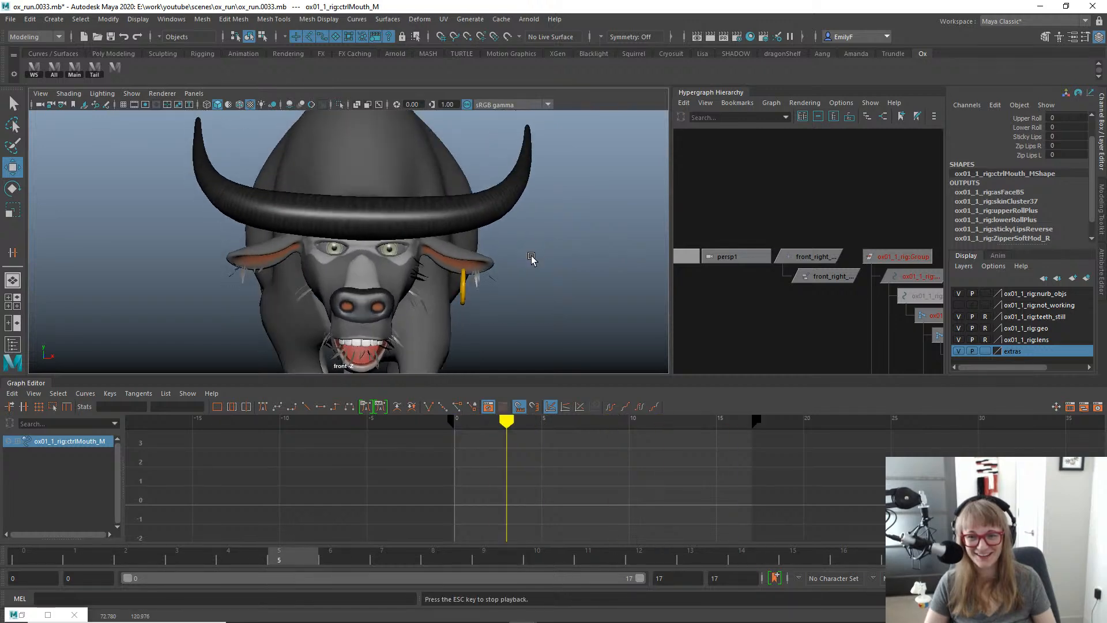
pyautogui.hotkey('alt', 'v')
pyautogui.hotkey('alt', '1')
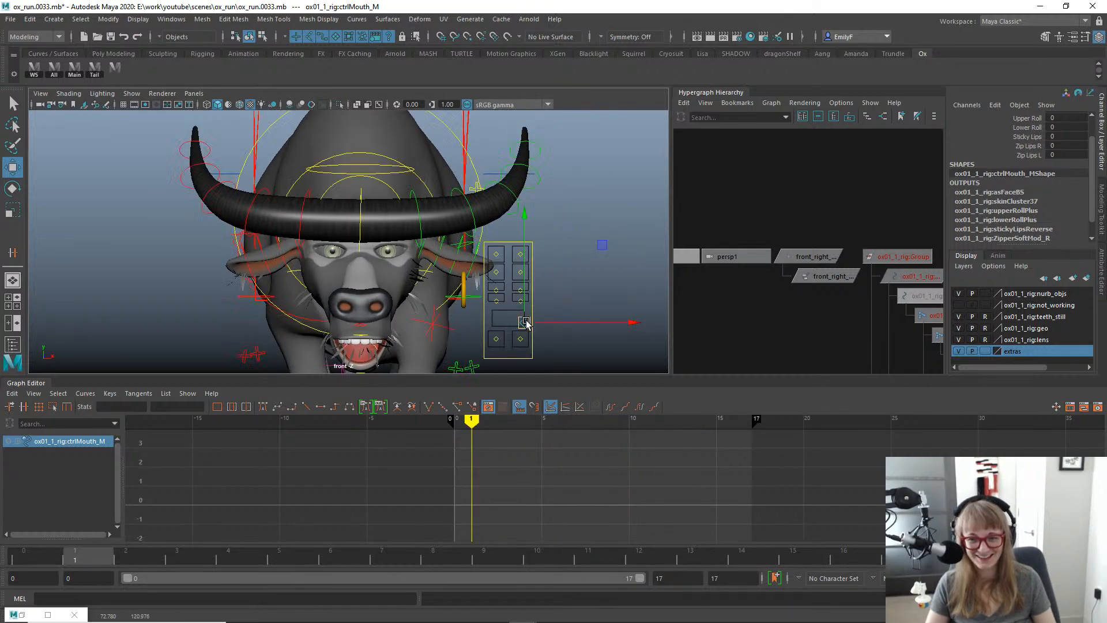
# Reduce the mouth's widening and opening with ctrlMouth_M to about 0.35 in Translate X, keeping the control selected.
pyautogui.moveTo(526, 324); pyautogui.dragTo(516, 320)
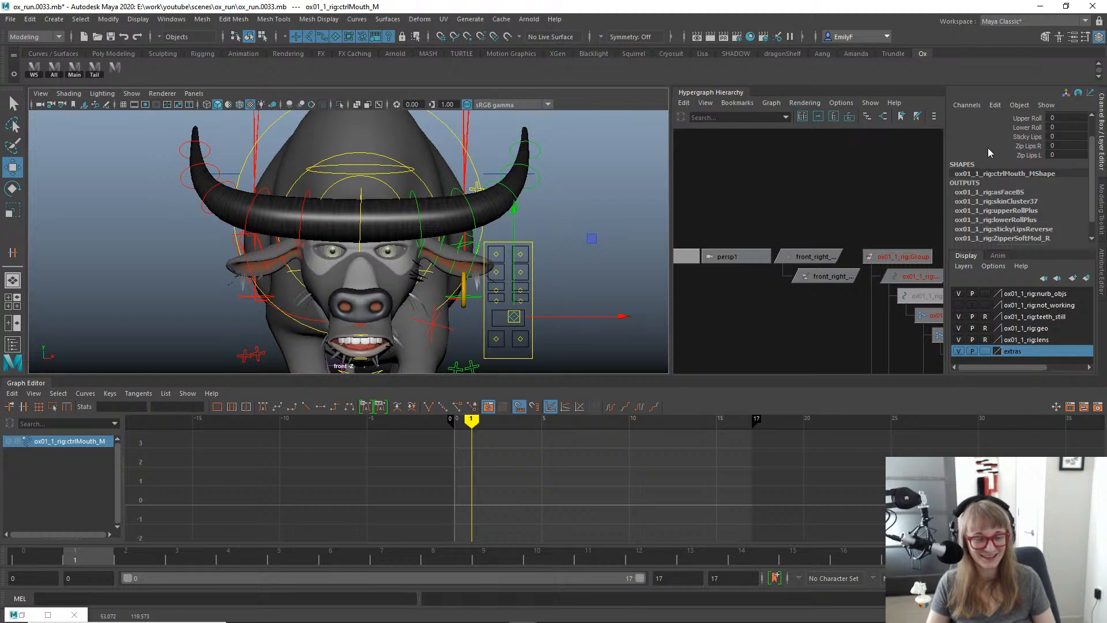
pyautogui.keyDown('alt'); pyautogui.moveTo(448, 258); pyautogui.dragTo(484, 218, button='middle'); pyautogui.keyUp('alt')
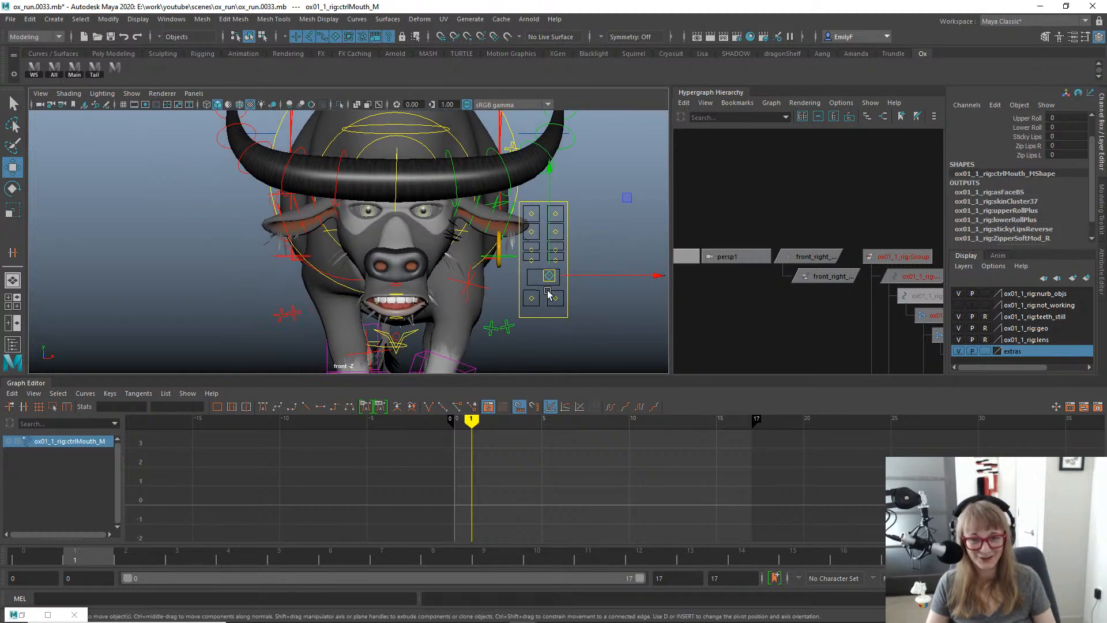
pyautogui.click(591, 288)
pyautogui.click(549, 280)
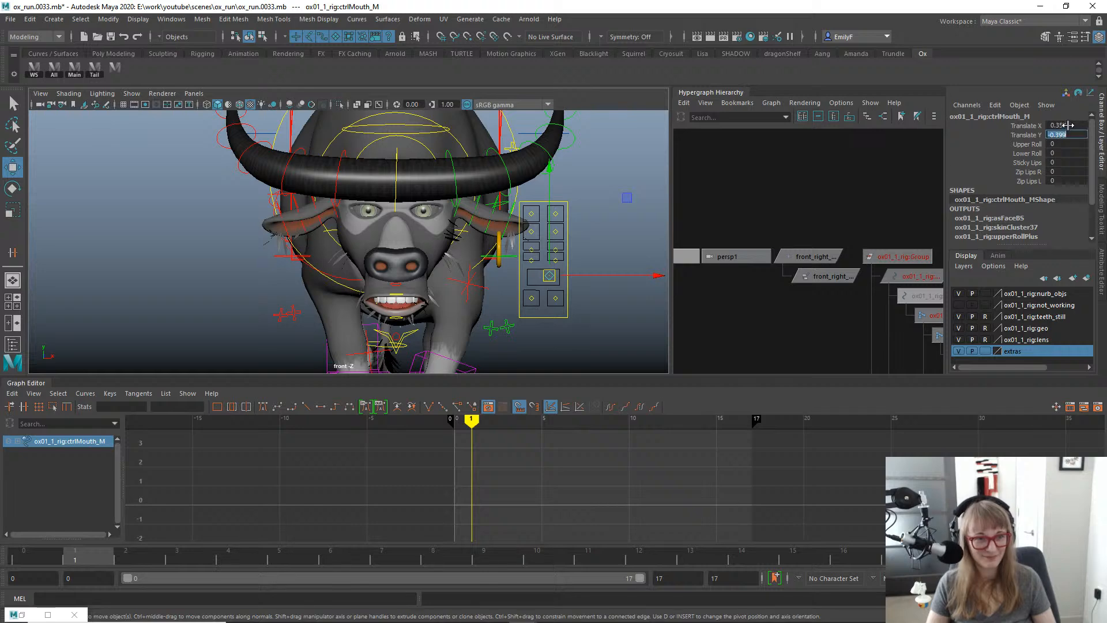
# Reset ctrlMouth_M's Translate X and Translate Y to 0.
pyautogui.write('0')
pyautogui.press('Return')
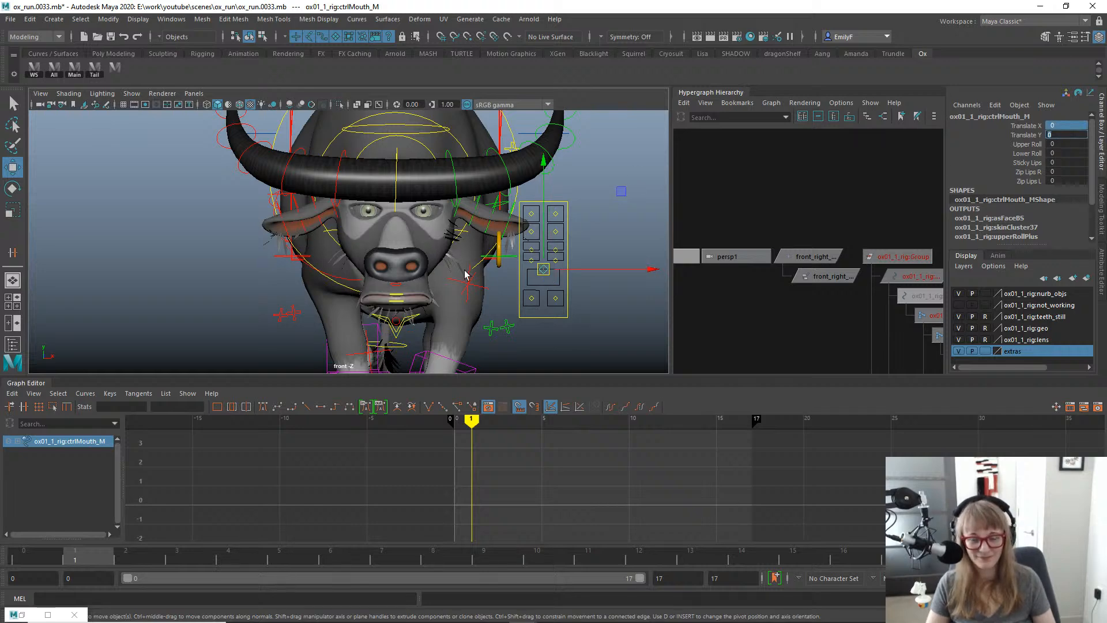
pyautogui.scroll(1, 466, 274)
# Try opening the mouth at frame 3 by lowering ctrlMouth_M to about -0.61 in Translate Y, and undo it.
pyautogui.moveTo(158, 556); pyautogui.dragTo(198, 510)
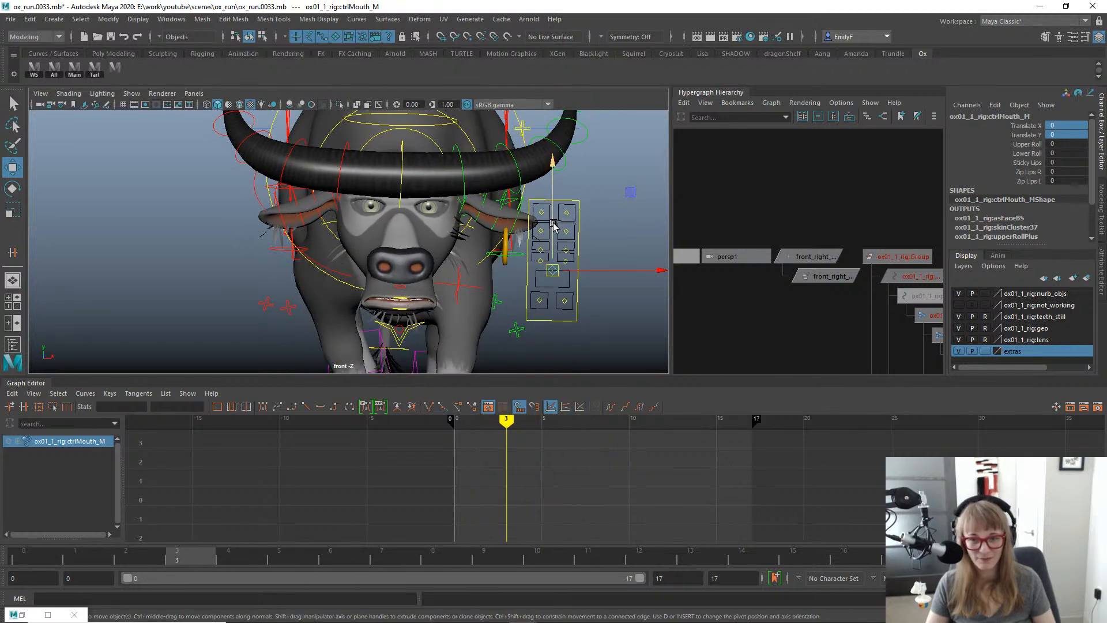
pyautogui.moveTo(553, 225); pyautogui.dragTo(553, 237, button='middle')
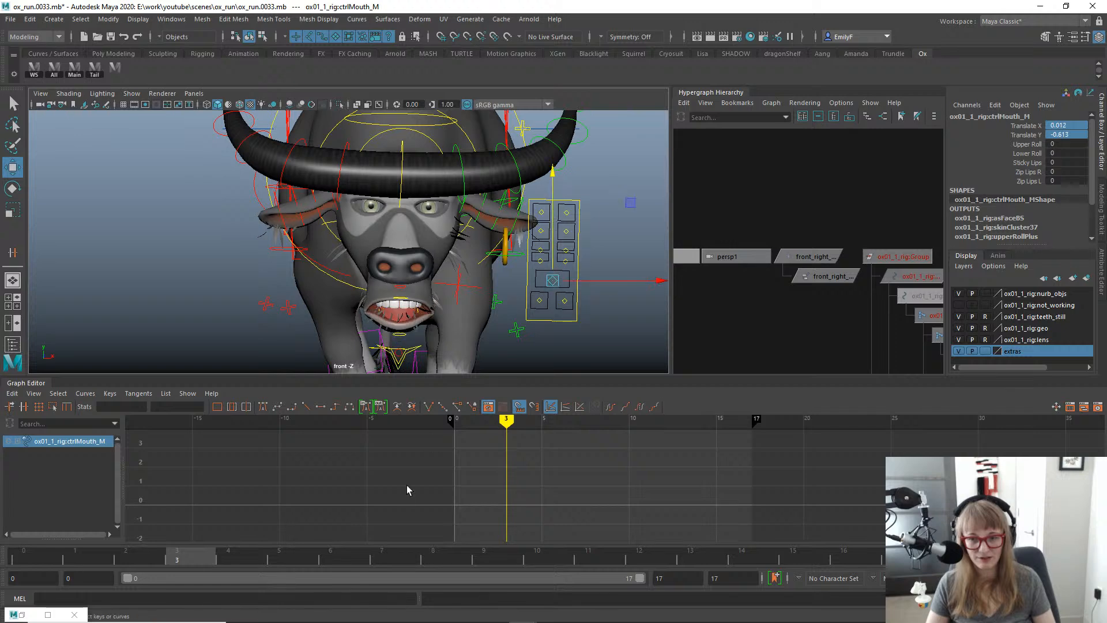
pyautogui.moveTo(219, 556); pyautogui.dragTo(162, 559)
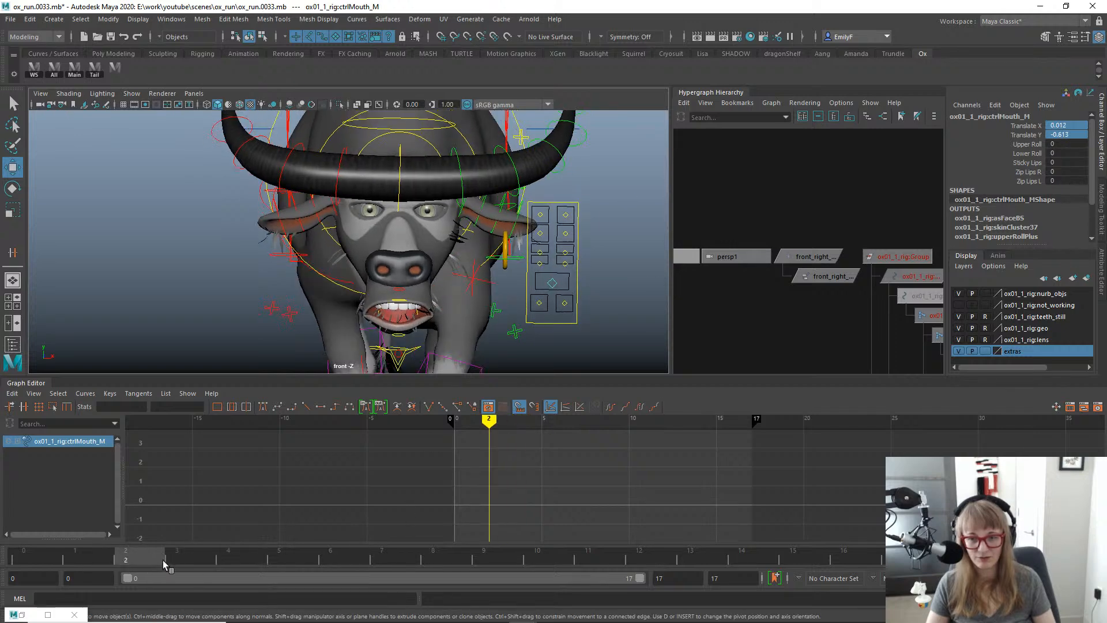
pyautogui.hotkey('ctrl', 'z')
pyautogui.press('q')
# Try moving the left nose control ctrlNose_L and the left cheek control ctrlCheek_L upward, and undo the cheek move.
pyautogui.scroll(3, 548, 296)
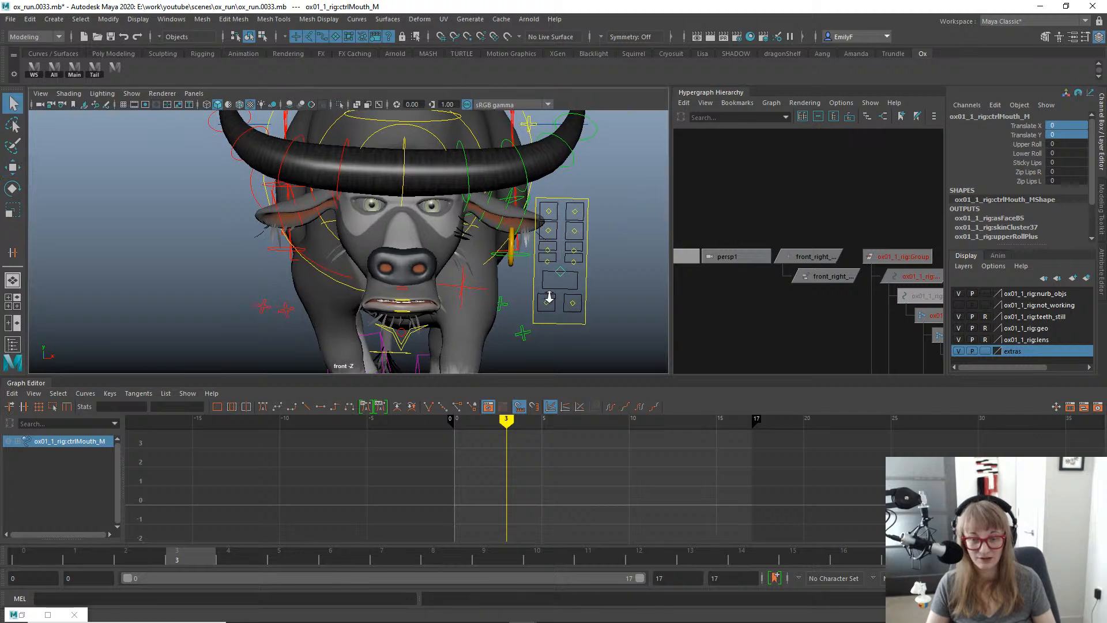
pyautogui.moveTo(554, 252)
pyautogui.keyDown('alt'); pyautogui.mouseDown(button='middle')
pyautogui.moveTo(494, 230)
pyautogui.moveTo(552, 251)
pyautogui.mouseUp(button='middle'); pyautogui.keyUp('alt')
pyautogui.click(501, 213)
pyautogui.press('w')
pyautogui.moveTo(527, 176); pyautogui.dragTo(529, 178)
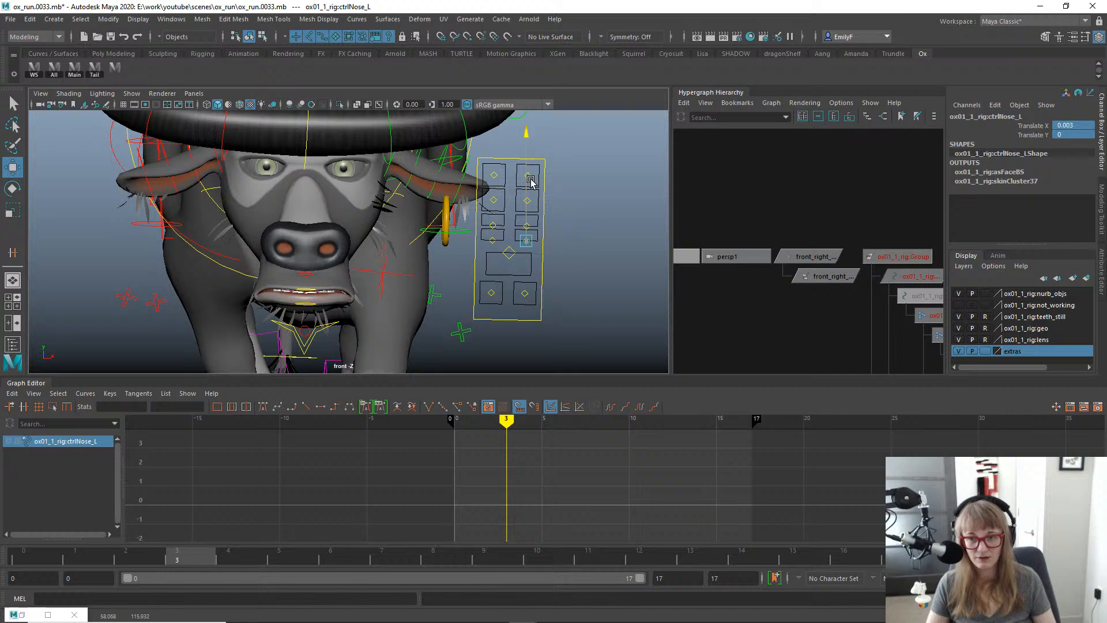
pyautogui.press('q')
pyautogui.click(527, 222)
pyautogui.press('w')
pyautogui.moveTo(526, 185); pyautogui.dragTo(535, 174)
pyautogui.hotkey('ctrl', 'z')
# Switch the viewport to the perspective view and frame the ox's head with its facial control board.
pyautogui.press('space')
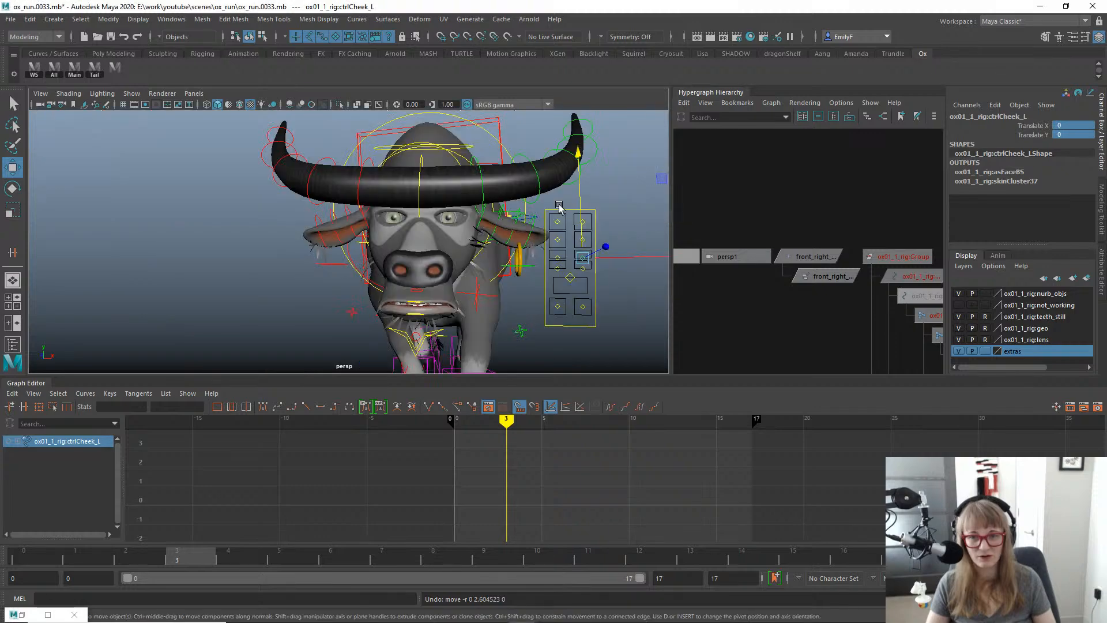
pyautogui.press('f')
pyautogui.keyDown('alt'); pyautogui.moveTo(548, 289); pyautogui.dragTo(404, 263, button='right'); pyautogui.keyUp('alt')
pyautogui.keyDown('alt'); pyautogui.moveTo(404, 263); pyautogui.dragTo(504, 296); pyautogui.keyUp('alt')
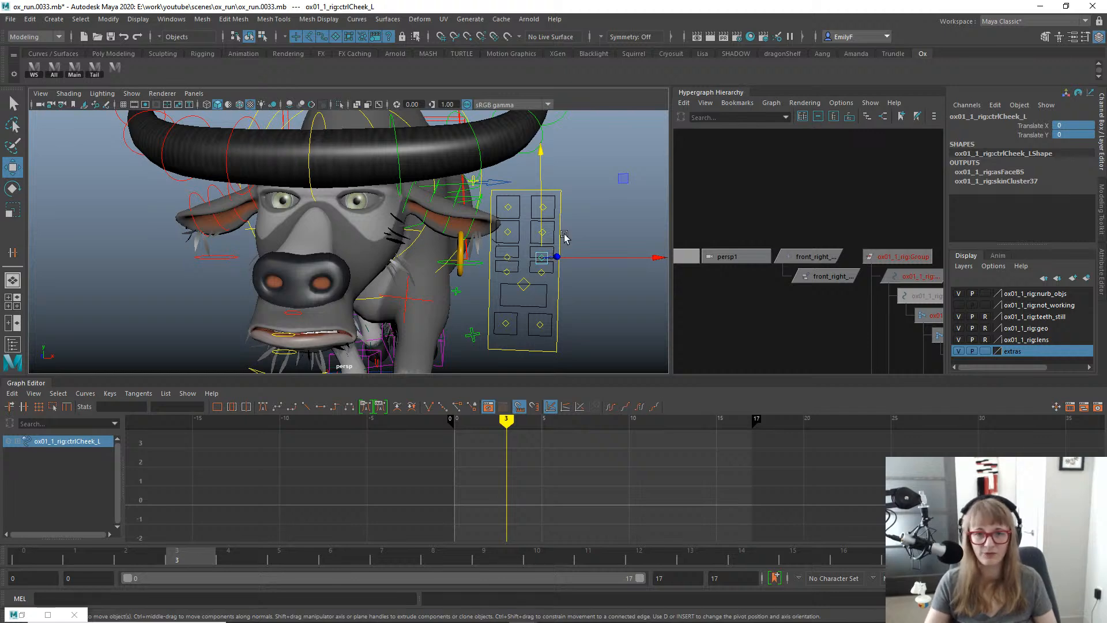
# Select ctrlNose_L and examine the ox's face and body from several angles.
pyautogui.click(543, 271)
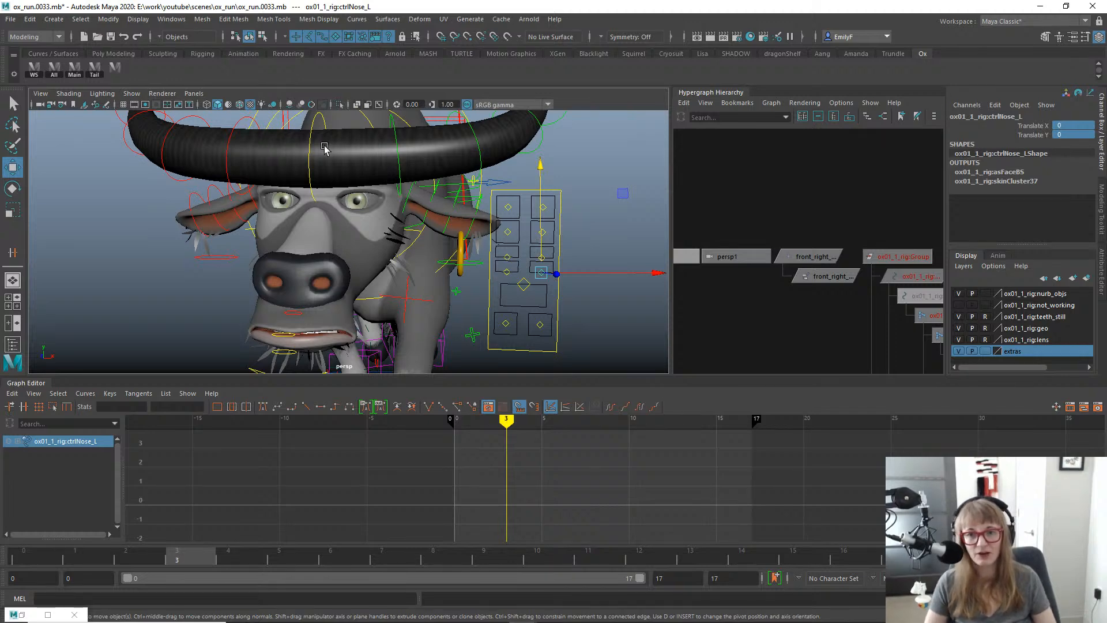
pyautogui.keyDown('alt'); pyautogui.moveTo(476, 222); pyautogui.dragTo(412, 257); pyautogui.keyUp('alt')
pyautogui.keyDown('alt'); pyautogui.moveTo(535, 248); pyautogui.dragTo(515, 251); pyautogui.keyUp('alt')
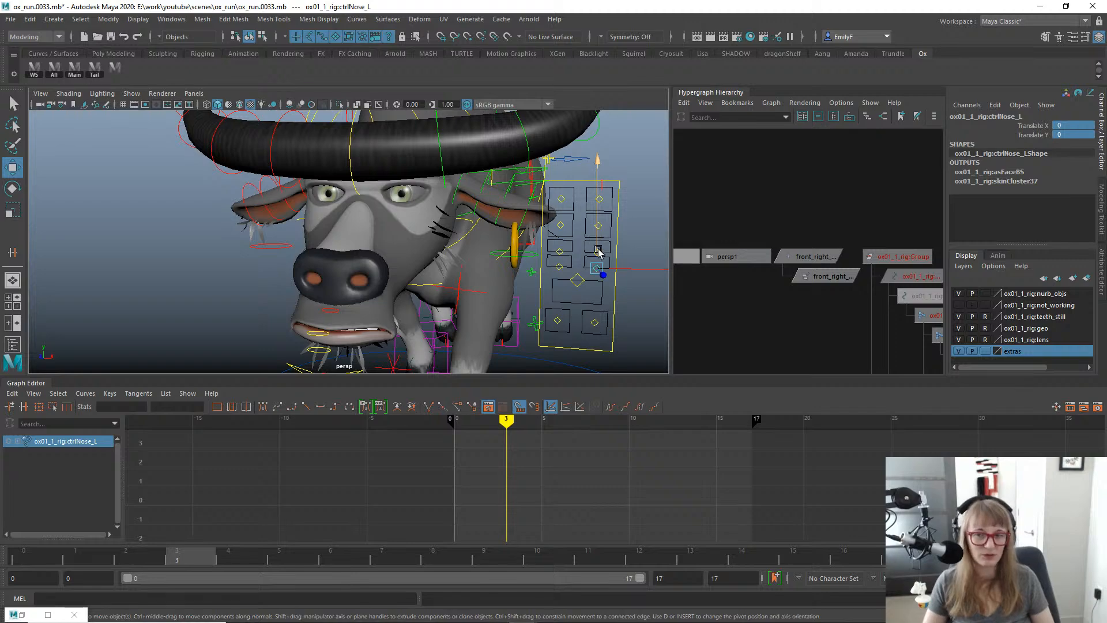
pyautogui.keyDown('alt'); pyautogui.moveTo(598, 243); pyautogui.dragTo(473, 268); pyautogui.keyUp('alt')
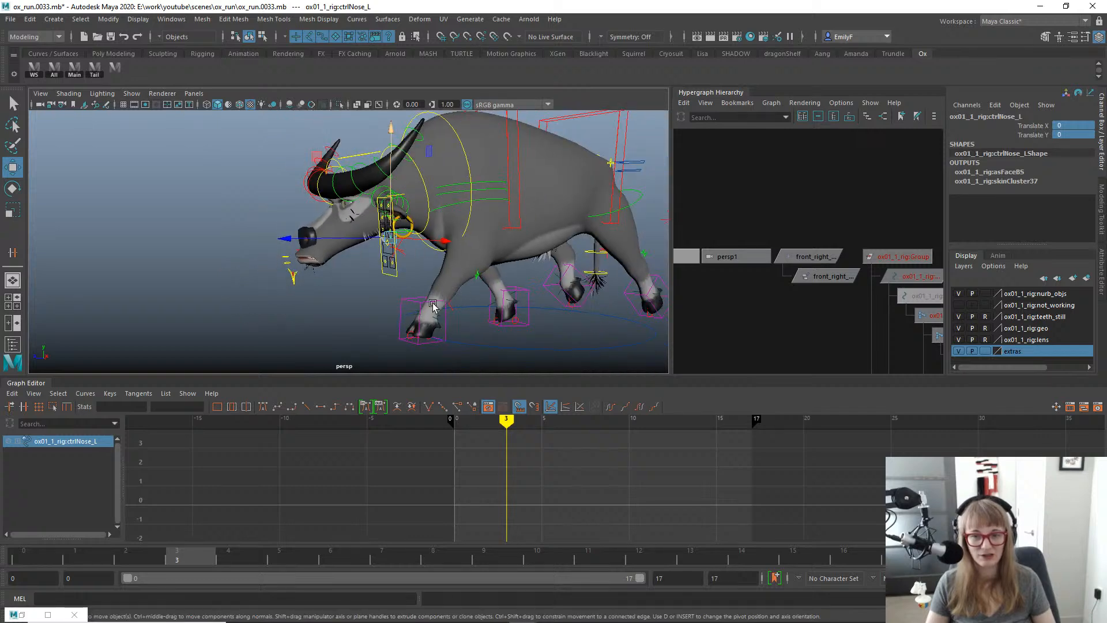
pyautogui.keyDown('alt'); pyautogui.moveTo(340, 237); pyautogui.dragTo(416, 249); pyautogui.keyUp('alt')
pyautogui.keyDown('alt'); pyautogui.moveTo(402, 256); pyautogui.dragTo(587, 252, button='right'); pyautogui.keyUp('alt')
pyautogui.keyDown('alt'); pyautogui.moveTo(499, 230); pyautogui.dragTo(563, 294, button='right'); pyautogui.keyUp('alt')
pyautogui.keyDown('alt'); pyautogui.moveTo(563, 294); pyautogui.dragTo(558, 274, button='middle'); pyautogui.keyUp('alt')
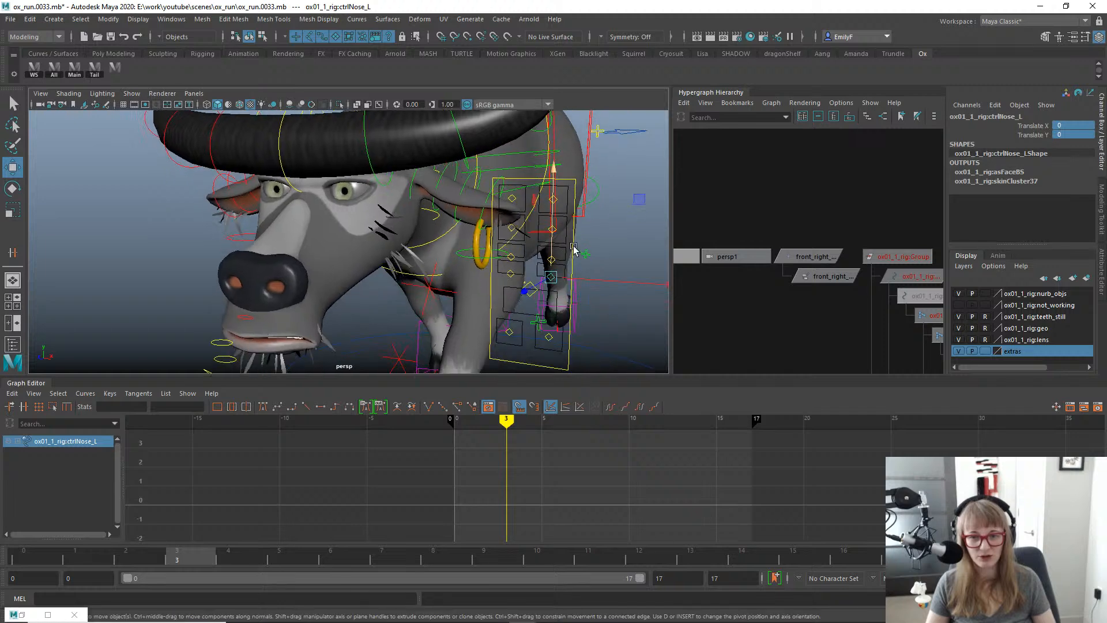
# Try raising the left cheek control ctrlCheek_L from the angled view, and undo the move.
pyautogui.press('q')
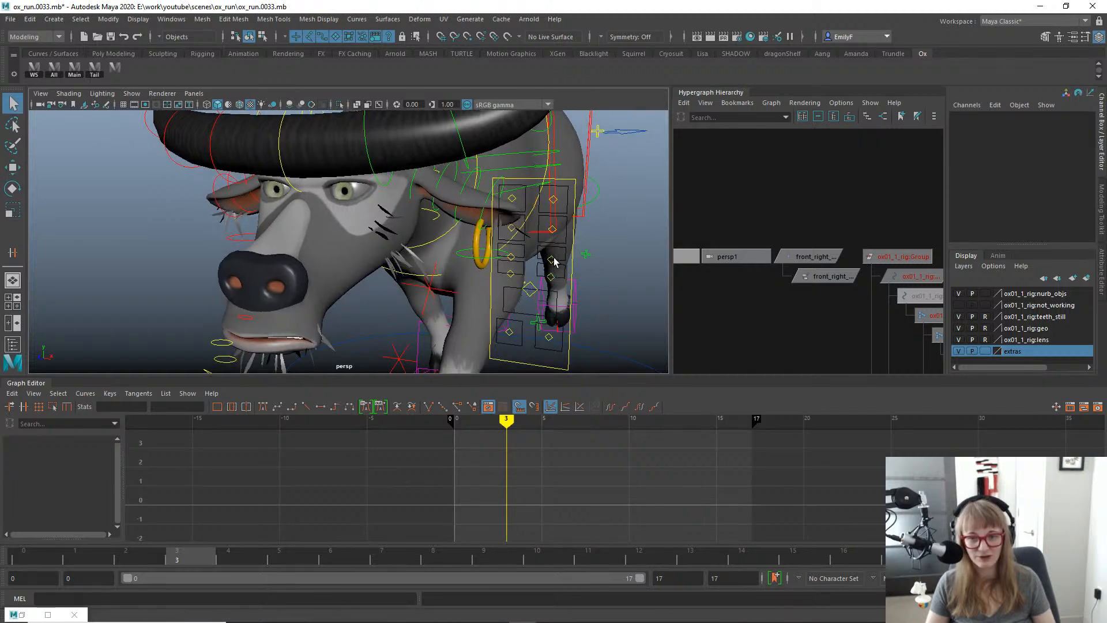
pyautogui.click(548, 260)
pyautogui.press('w')
pyautogui.keyDown('alt'); pyautogui.moveTo(548, 260); pyautogui.dragTo(537, 190); pyautogui.keyUp('alt')
pyautogui.hotkey('ctrl', 'z')
pyautogui.press('q')
# Try moving the left nose control ctrlNose_L again, and undo the changes.
pyautogui.keyDown('alt'); pyautogui.moveTo(542, 284); pyautogui.dragTo(596, 269); pyautogui.keyUp('alt')
pyautogui.click(532, 270)
pyautogui.press('w')
pyautogui.click(533, 266)
pyautogui.hotkey('ctrl', 'z')
pyautogui.hotkey('ctrl', 'z')
pyautogui.hotkey('ctrl', 'z')
pyautogui.press('q')
# Try raising the right cheek control ctrlCheek_R, and undo the move.
pyautogui.click(497, 249)
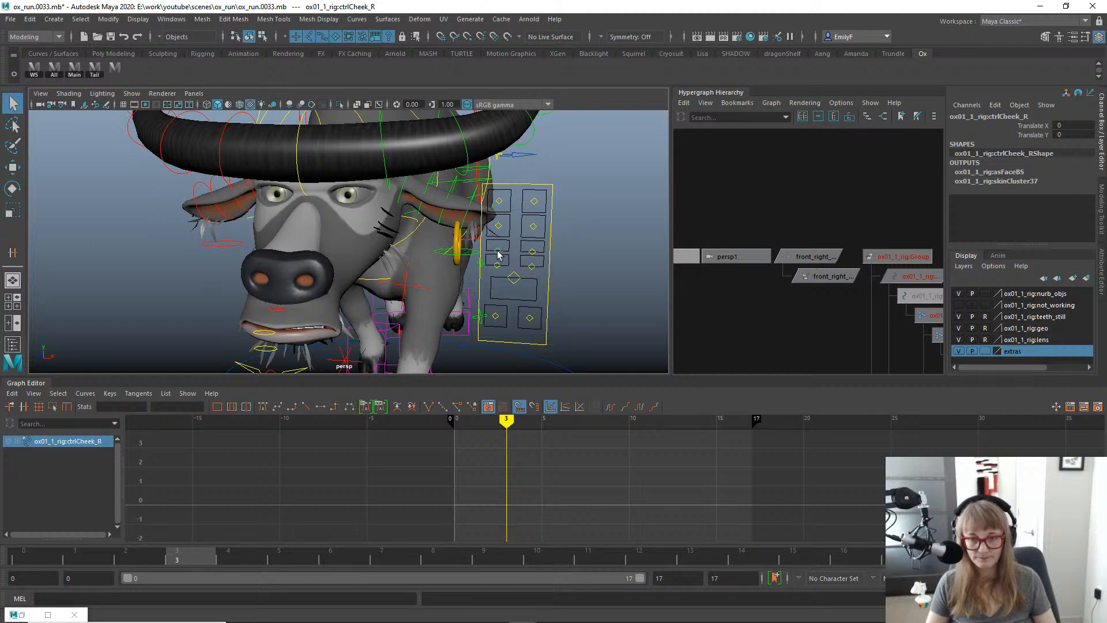
pyautogui.press('w')
pyautogui.moveTo(499, 204)
pyautogui.mouseDown()
pyautogui.moveTo(500, 192)
pyautogui.moveTo(514, 195)
pyautogui.mouseUp()
pyautogui.hotkey('ctrl', 'z')
pyautogui.keyDown('alt'); pyautogui.moveTo(546, 281); pyautogui.dragTo(617, 242, button='middle'); pyautogui.keyUp('alt')
pyautogui.press('q')
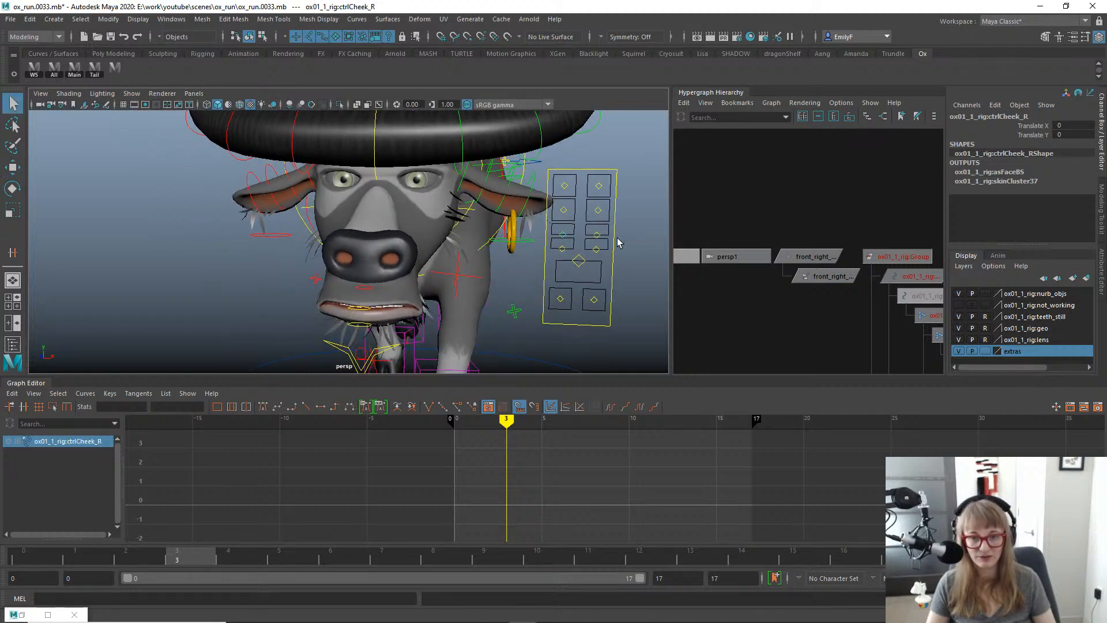
# Try raising the right eye control ctrlEye_R to about 0.89 in Translate Y, and undo the move.
pyautogui.click(566, 205)
pyautogui.press('w')
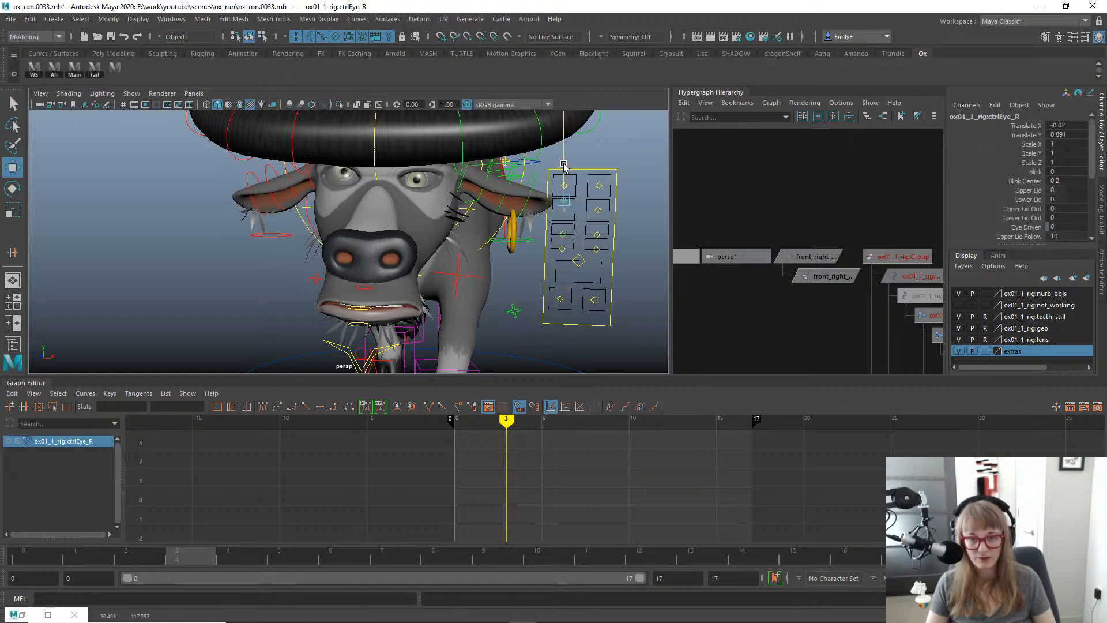
pyautogui.moveTo(568, 182); pyautogui.dragTo(605, 165)
pyautogui.hotkey('ctrl', 'z')
pyautogui.press('q')
# Try moving the brow controls, lowering ctrlBrow_L to about -0.81 in Translate Y, and undo the changes.
pyautogui.click(565, 184)
pyautogui.press('w')
pyautogui.hotkey('ctrl', 'z')
pyautogui.press('q')
pyautogui.press('w')
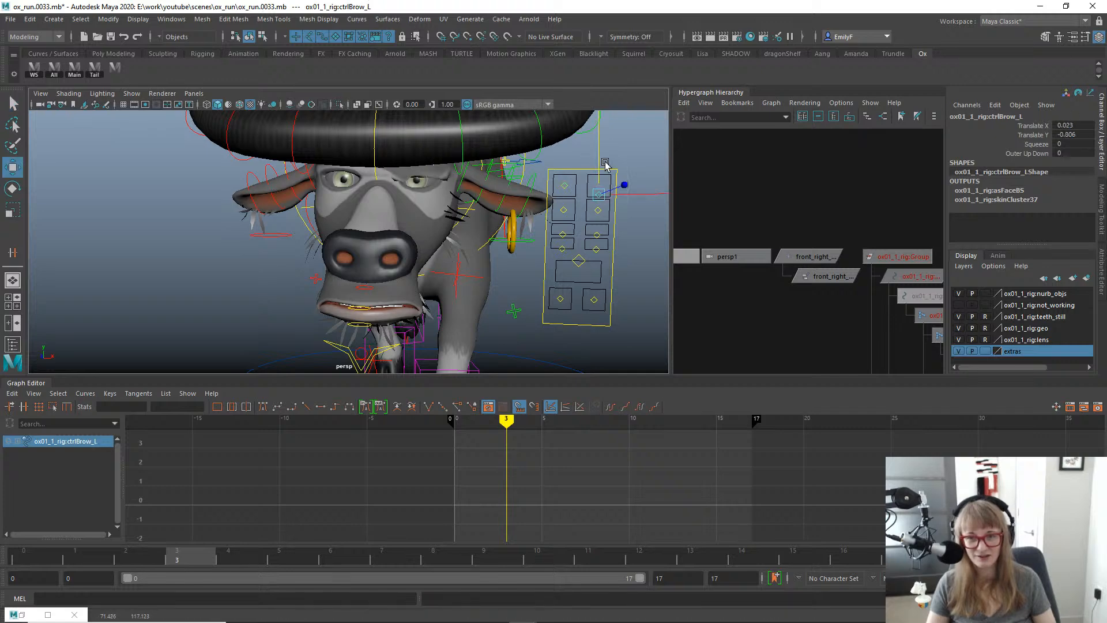
pyautogui.hotkey('ctrl', 'z')
pyautogui.press('q')
# Try rotating the upper lip control FKLips_M on two different axes, and undo both rotations.
pyautogui.keyDown('alt'); pyautogui.moveTo(586, 215); pyautogui.dragTo(534, 267); pyautogui.keyUp('alt')
pyautogui.click(570, 268)
pyautogui.keyDown('alt'); pyautogui.moveTo(482, 261); pyautogui.dragTo(471, 226, button='middle'); pyautogui.keyUp('alt')
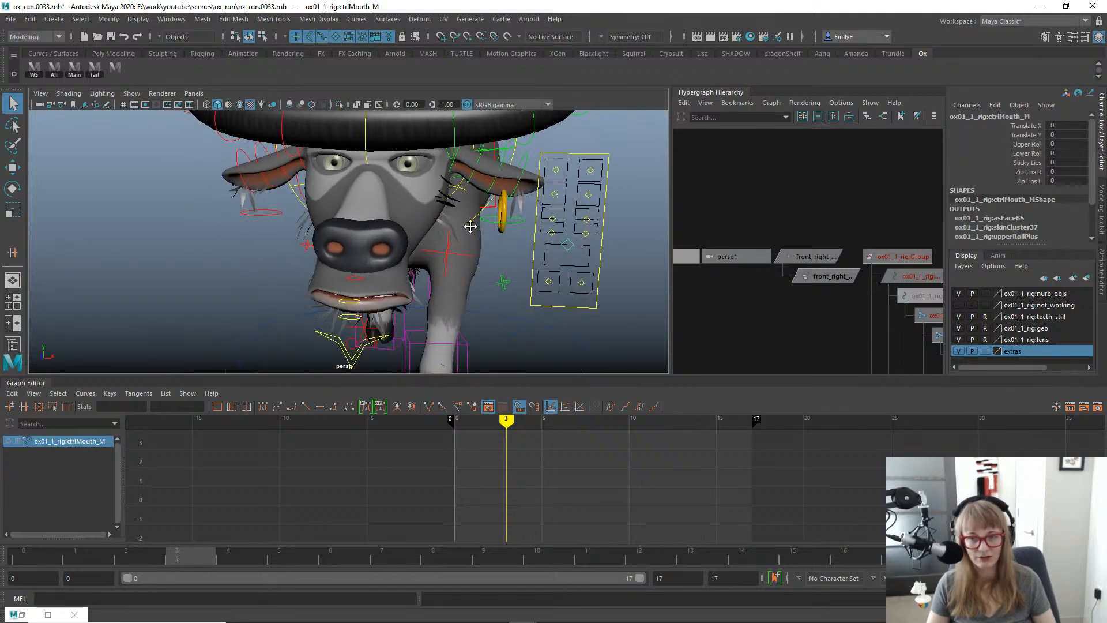
pyautogui.click(354, 278)
pyautogui.press('e')
pyautogui.moveTo(346, 323); pyautogui.dragTo(294, 219)
pyautogui.hotkey('ctrl', 'z')
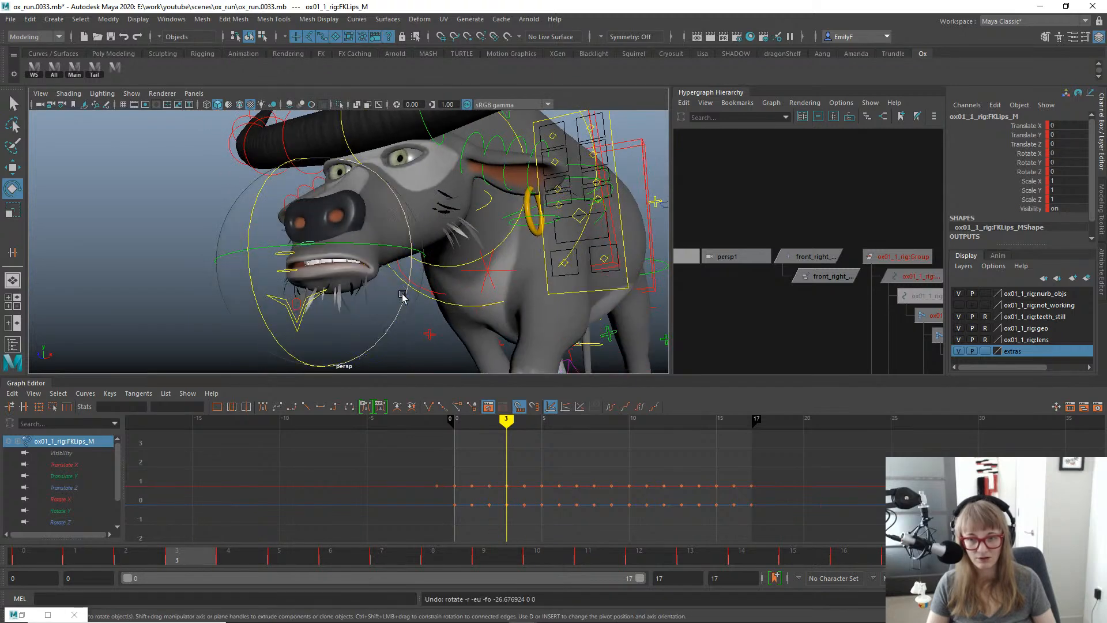
pyautogui.moveTo(406, 297)
pyautogui.mouseDown()
pyautogui.moveTo(394, 327)
pyautogui.moveTo(403, 294)
pyautogui.mouseUp()
pyautogui.hotkey('ctrl', 'z')
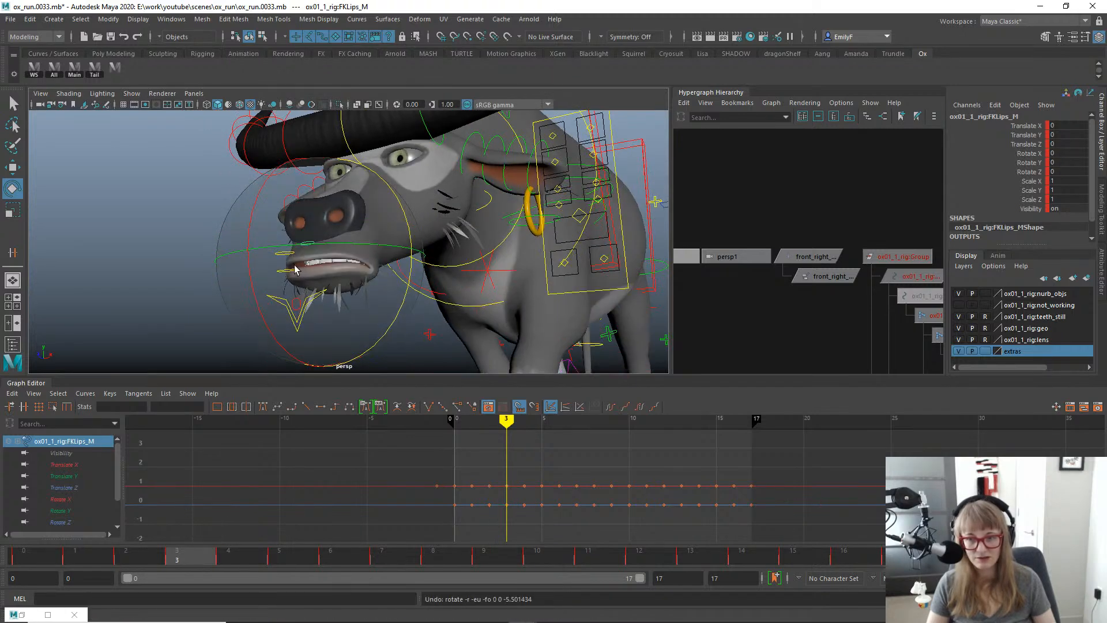
# Try posing further controls around the ox's chin and the side of its head, and undo the changes.
pyautogui.press('q')
pyautogui.keyDown('alt'); pyautogui.moveTo(292, 263); pyautogui.dragTo(412, 261); pyautogui.keyUp('alt')
pyautogui.click(382, 323)
pyautogui.press('w')
pyautogui.press('q')
pyautogui.click(447, 236)
pyautogui.press('e')
pyautogui.hotkey('ctrl', 'z')
pyautogui.hotkey('ctrl', 'z')
pyautogui.press('w')
pyautogui.hotkey('ctrl', 'z')
pyautogui.press('q')
# Try closing the right eye by raising ctrlEye_R's Upper Lid to about 9, and undo it.
pyautogui.keyDown('alt'); pyautogui.moveTo(511, 281); pyautogui.dragTo(563, 262); pyautogui.keyUp('alt')
pyautogui.click(541, 179)
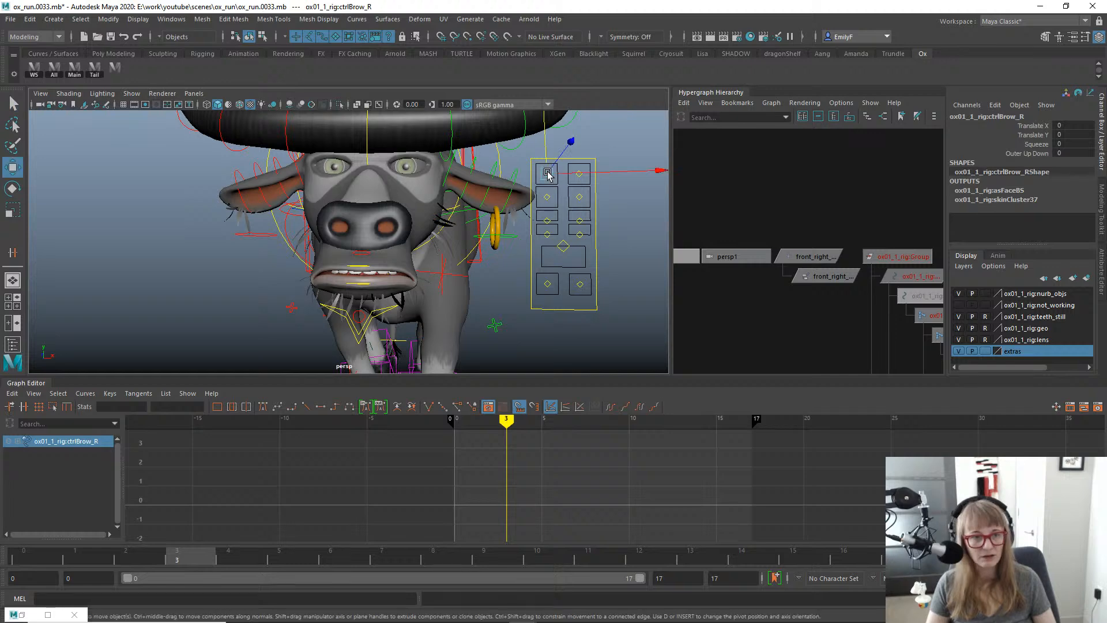
pyautogui.keyDown('alt'); pyautogui.moveTo(545, 176); pyautogui.dragTo(542, 257, button='middle'); pyautogui.keyUp('alt')
pyautogui.click(541, 240)
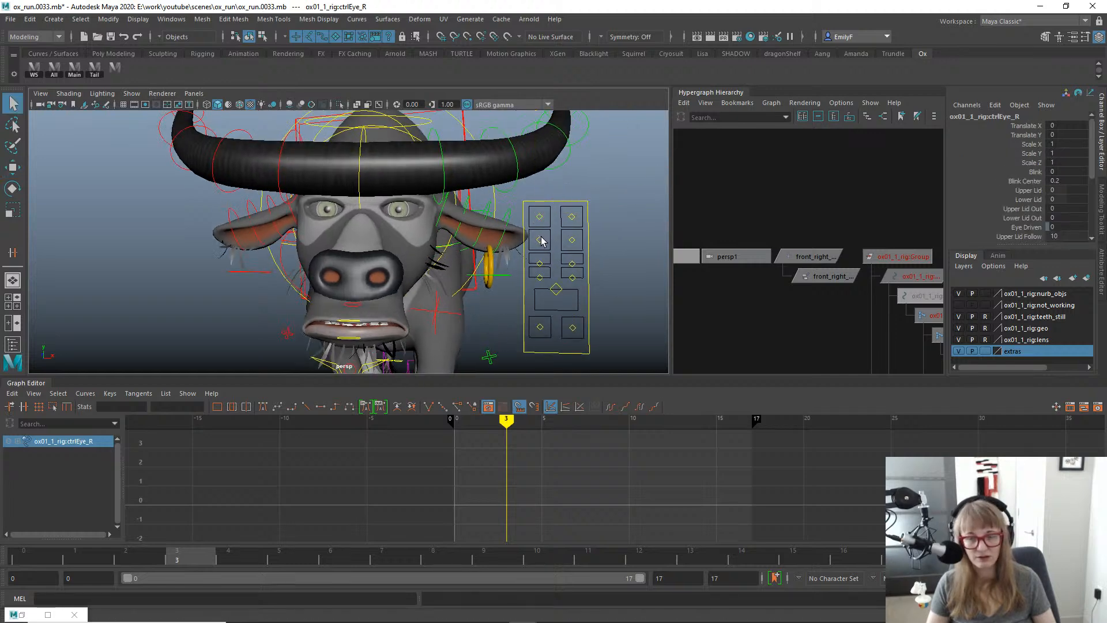
pyautogui.keyDown('alt'); pyautogui.moveTo(544, 243); pyautogui.dragTo(586, 256); pyautogui.keyUp('alt')
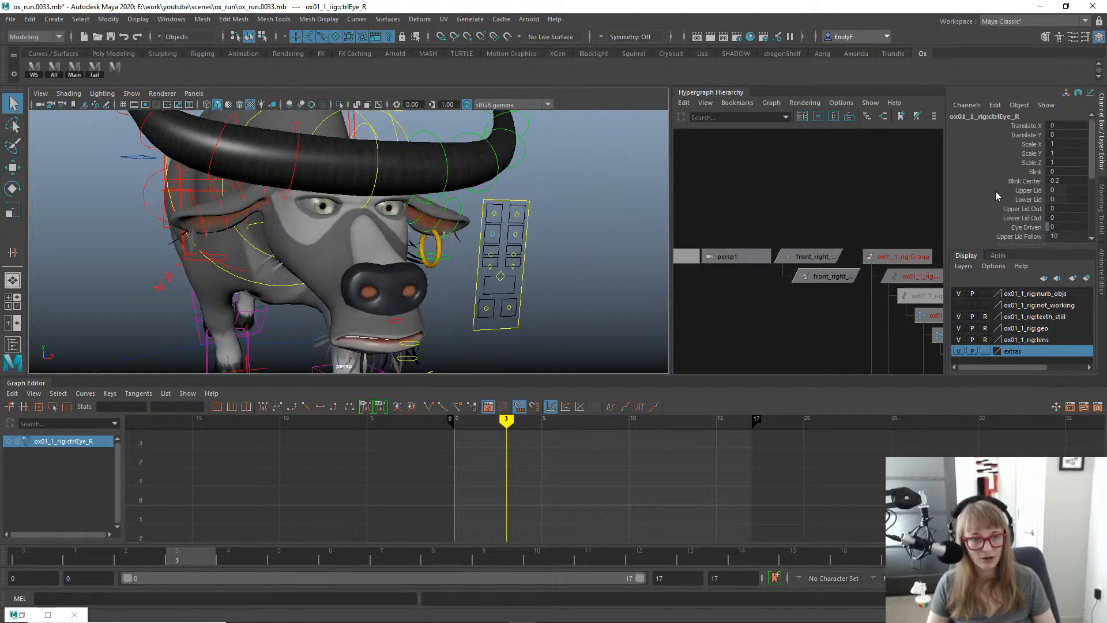
pyautogui.click(998, 192)
pyautogui.moveTo(530, 234); pyautogui.dragTo(597, 225, button='middle')
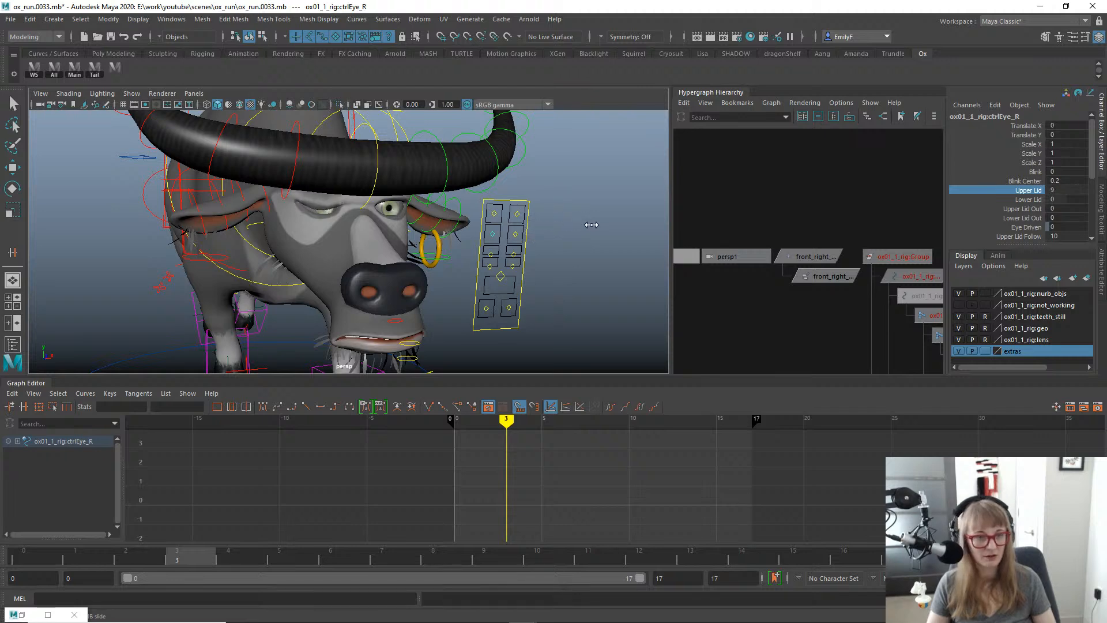
pyautogui.hotkey('ctrl', 'z')
# Try increasing ctrlEye_R's Blink attribute to test closing the right eye, and undo the changes.
pyautogui.click(1012, 173)
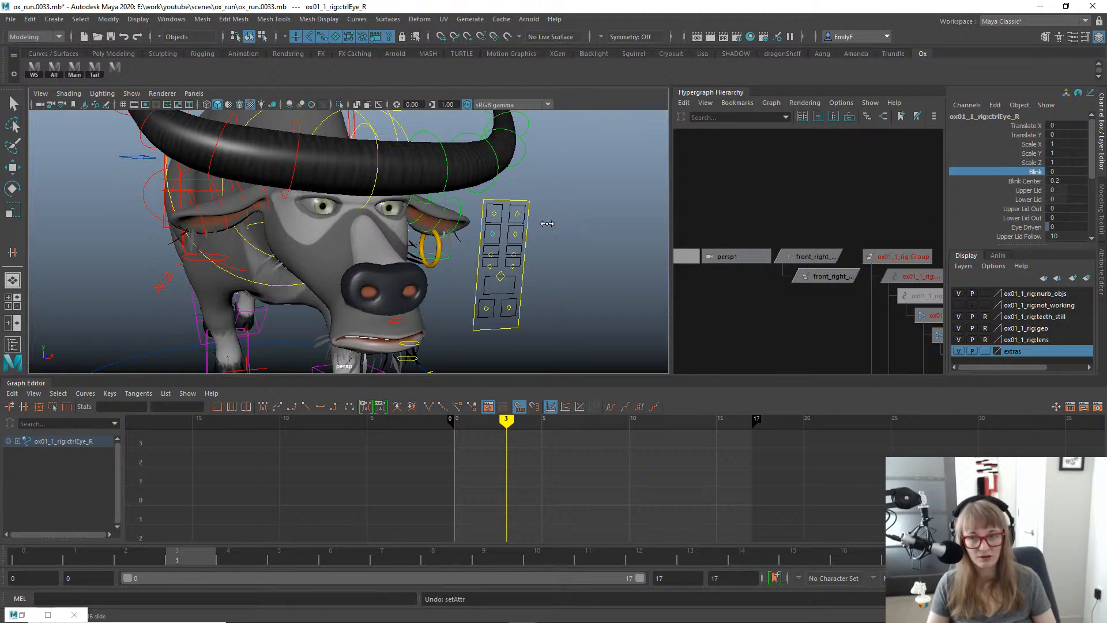
pyautogui.moveTo(547, 224); pyautogui.dragTo(636, 237, button='middle')
pyautogui.keyDown('alt'); pyautogui.moveTo(560, 241); pyautogui.dragTo(530, 238); pyautogui.keyUp('alt')
pyautogui.hotkey('ctrl', 'z')
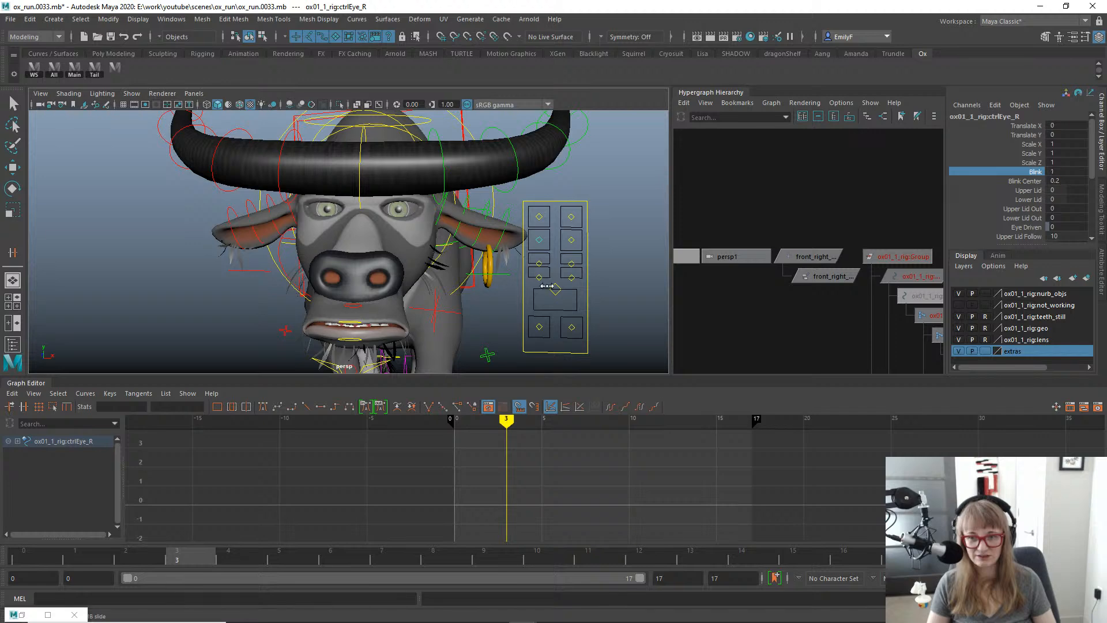
pyautogui.keyDown('alt'); pyautogui.moveTo(611, 272); pyautogui.dragTo(593, 292); pyautogui.keyUp('alt')
pyautogui.hotkey('ctrl', 'z')
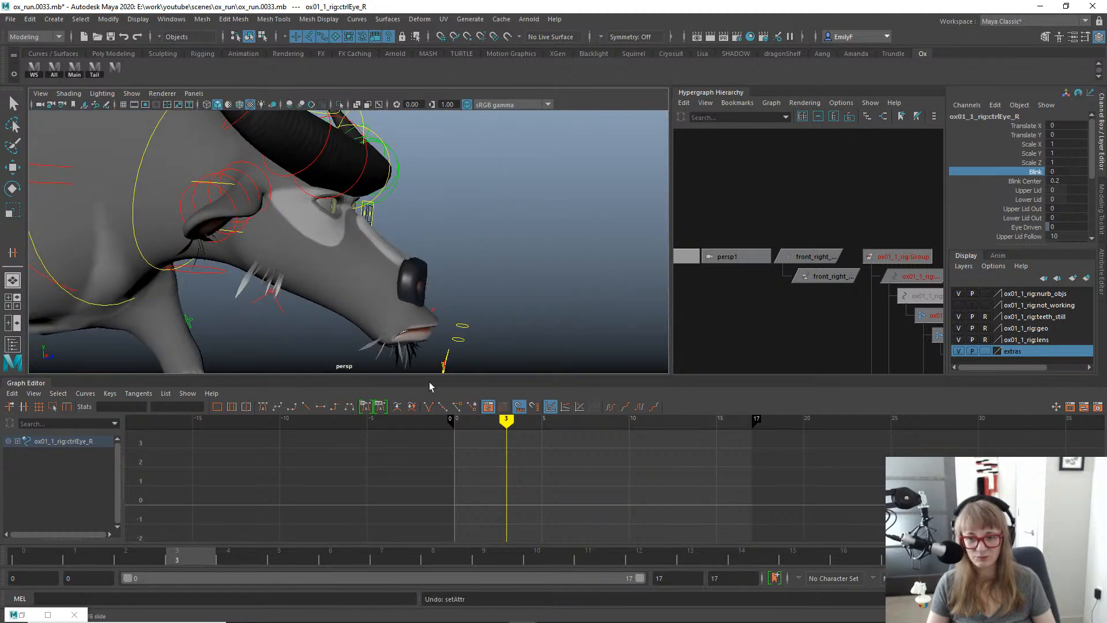
# Scrub the run between frames 2 and 7 and examine the head from the side, three-quarter and front.
pyautogui.moveTo(173, 564); pyautogui.dragTo(382, 549)
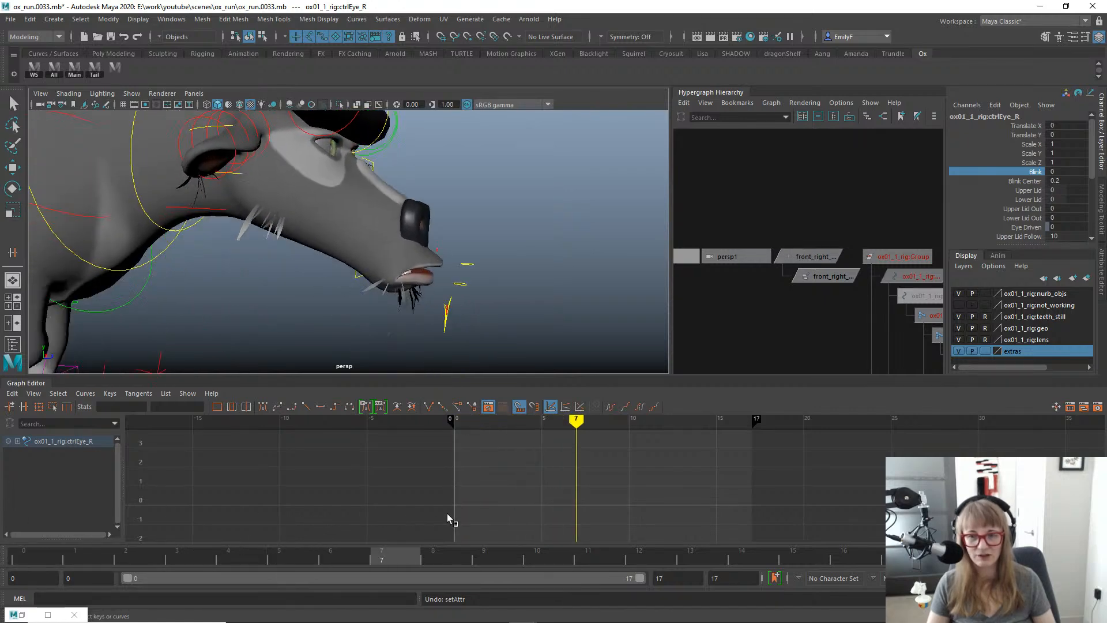
pyautogui.moveTo(167, 507); pyautogui.dragTo(141, 516)
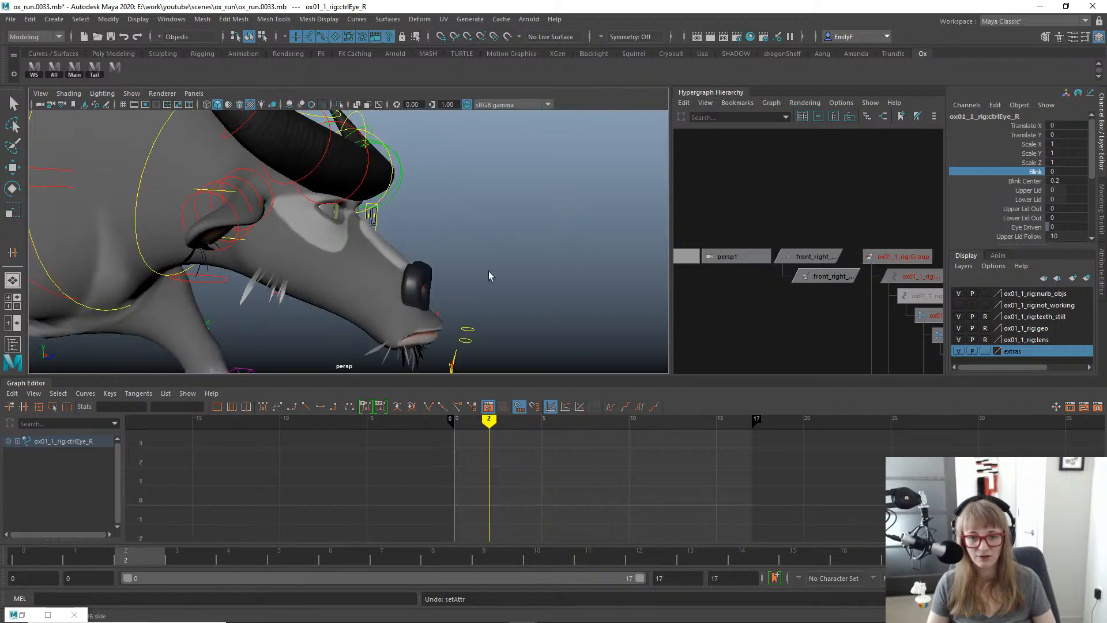
pyautogui.keyDown('alt'); pyautogui.moveTo(488, 271); pyautogui.dragTo(407, 238, button='right'); pyautogui.keyUp('alt')
pyautogui.keyDown('alt'); pyautogui.moveTo(407, 240); pyautogui.dragTo(366, 254); pyautogui.keyUp('alt')
pyautogui.keyDown('alt'); pyautogui.moveTo(365, 254); pyautogui.dragTo(504, 273, button='right'); pyautogui.keyUp('alt')
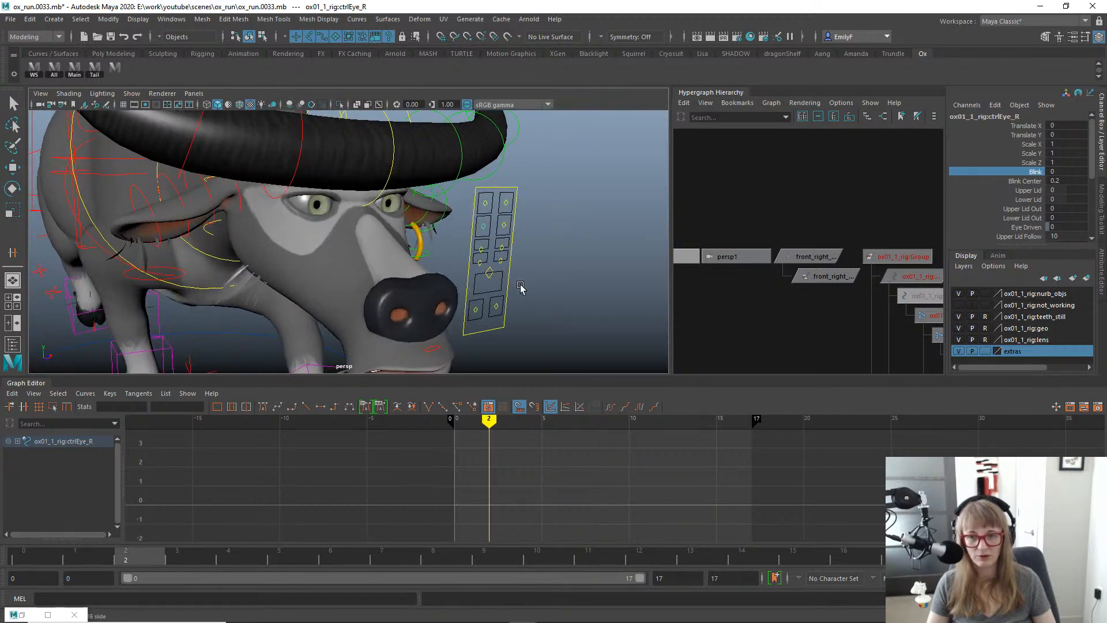
pyautogui.keyDown('alt'); pyautogui.moveTo(520, 287); pyautogui.dragTo(597, 222); pyautogui.keyUp('alt')
pyautogui.keyDown('alt'); pyautogui.moveTo(597, 222); pyautogui.dragTo(379, 240, button='right'); pyautogui.keyUp('alt')
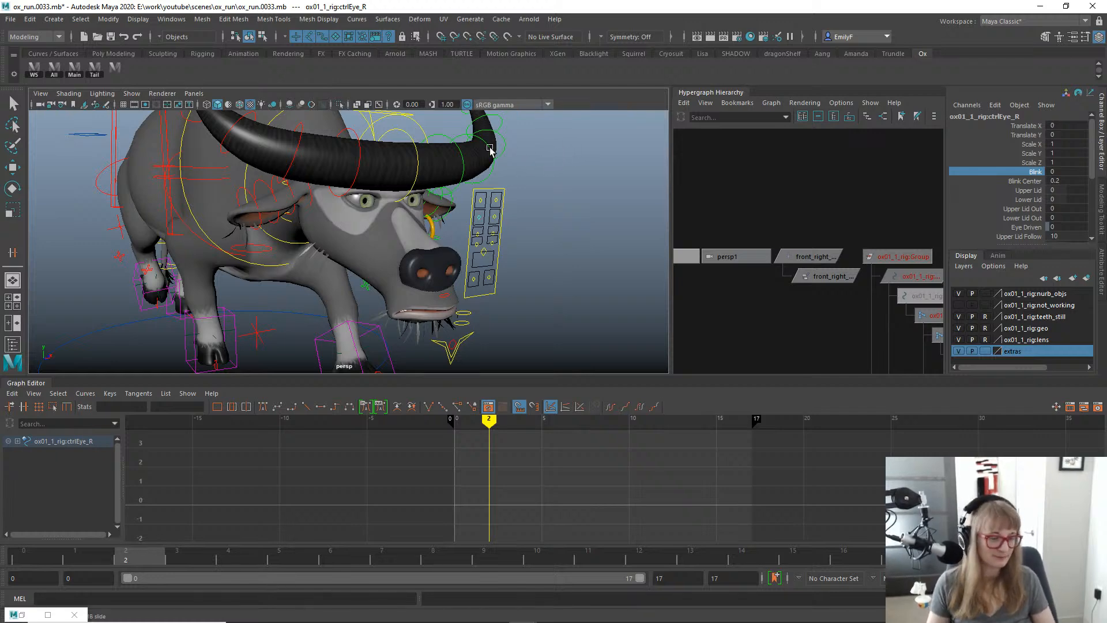
pyautogui.keyDown('alt'); pyautogui.moveTo(395, 251); pyautogui.dragTo(517, 240, button='right'); pyautogui.keyUp('alt')
pyautogui.keyDown('alt'); pyautogui.moveTo(515, 241); pyautogui.dragTo(442, 236); pyautogui.keyUp('alt')
# Try moving the right eye control ctrlEye_R upward at frame 2, and undo the move.
pyautogui.press('e')
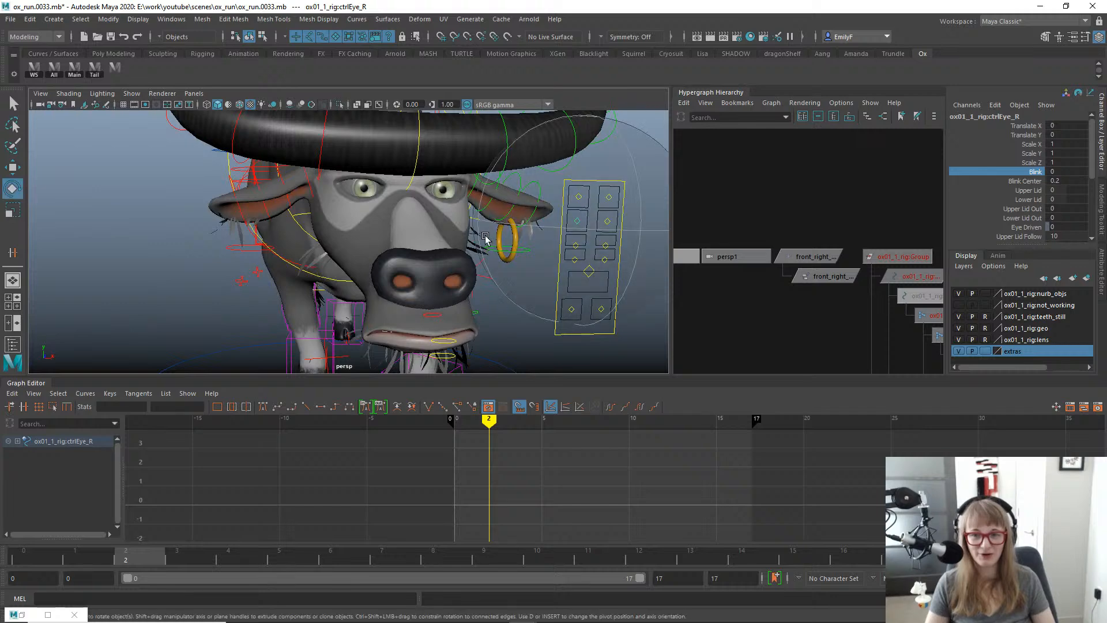
pyautogui.press('w')
pyautogui.moveTo(575, 174)
pyautogui.mouseDown()
pyautogui.moveTo(577, 193)
pyautogui.moveTo(580, 159)
pyautogui.mouseUp()
pyautogui.hotkey('ctrl', 'z')
pyautogui.press('q')
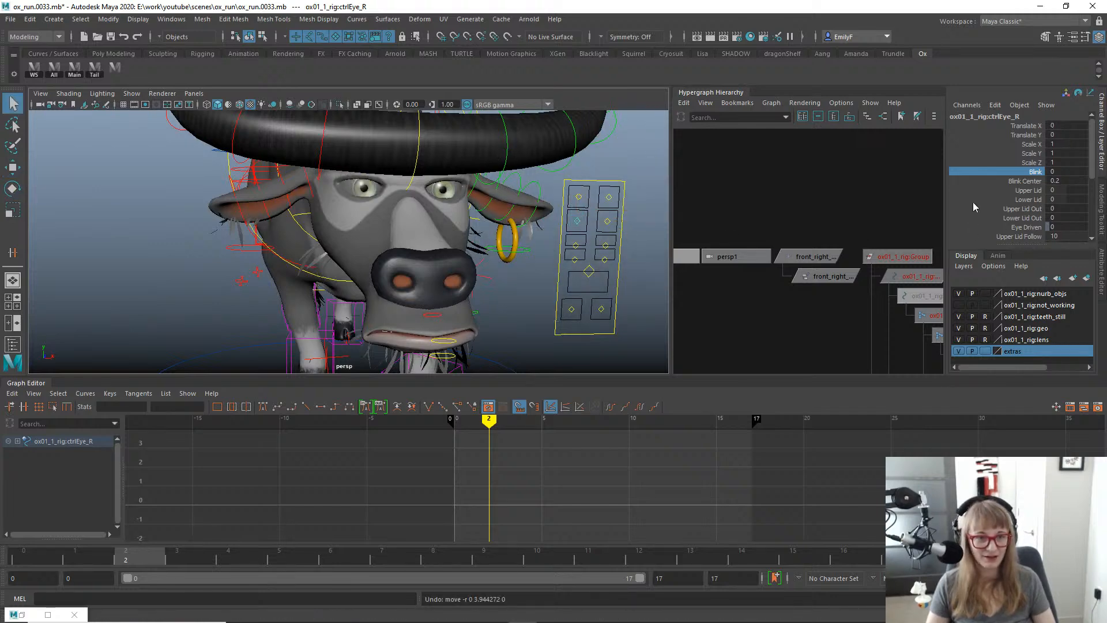
# Try adjusting ctrlEye_R's Upper Lid Out attribute while viewing the ox from the side.
pyautogui.click(1002, 198)
pyautogui.click(995, 210)
pyautogui.keyDown('alt'); pyautogui.moveTo(316, 245); pyautogui.dragTo(396, 238); pyautogui.keyUp('alt')
pyautogui.moveTo(379, 241); pyautogui.dragTo(267, 213, button='middle')
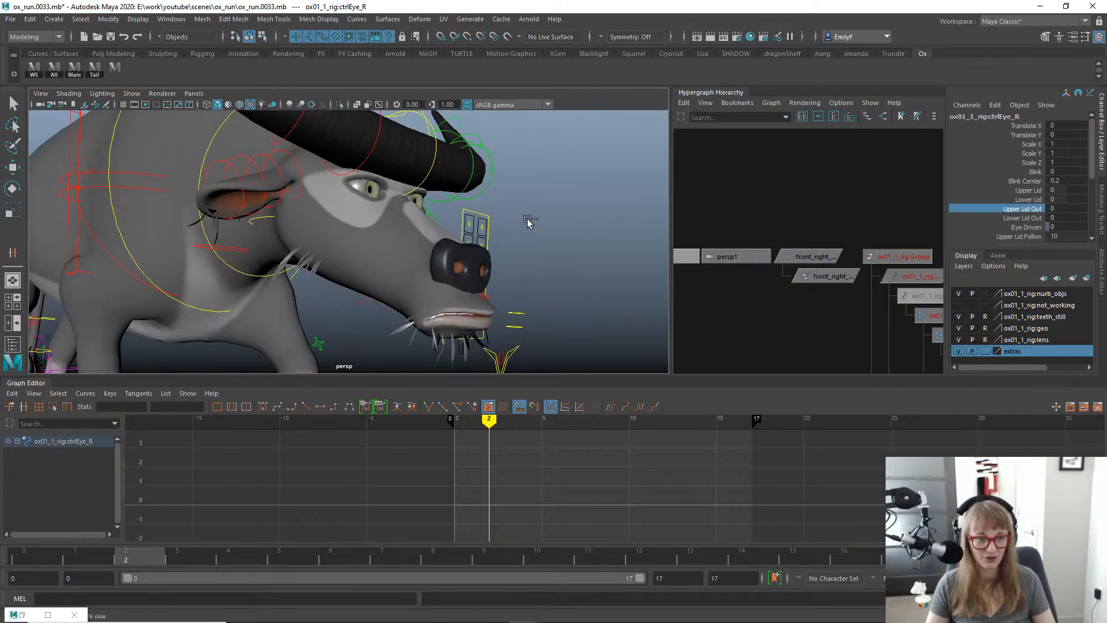
pyautogui.scroll(-5, 500, 283)
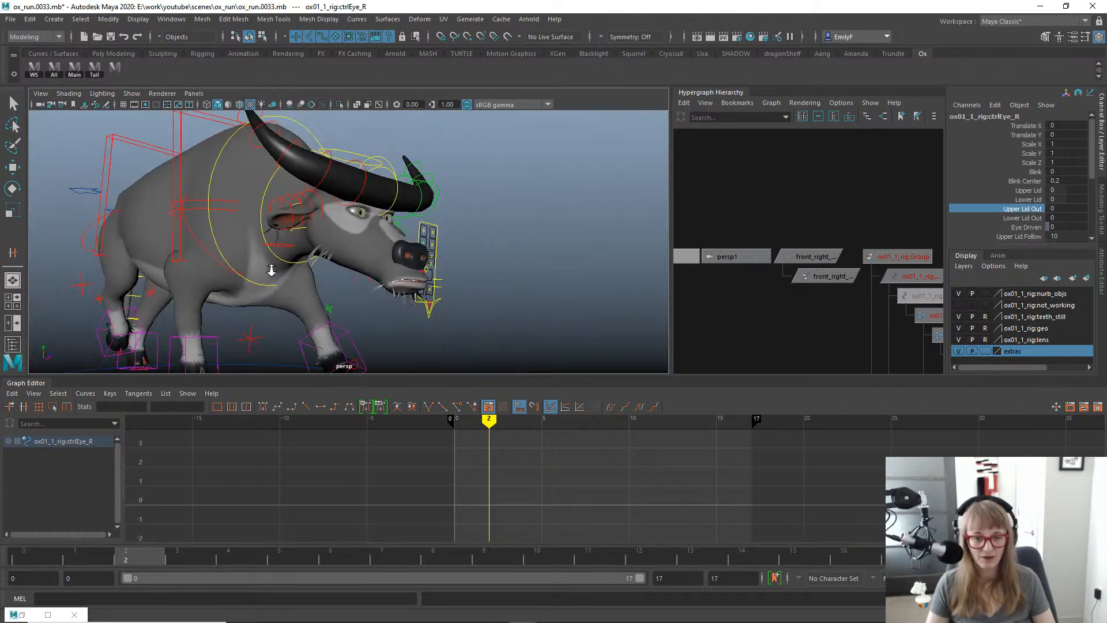
# Extend the playback range to end at frame 34.
pyautogui.click(683, 579)
pyautogui.write('34')
pyautogui.press('Return')
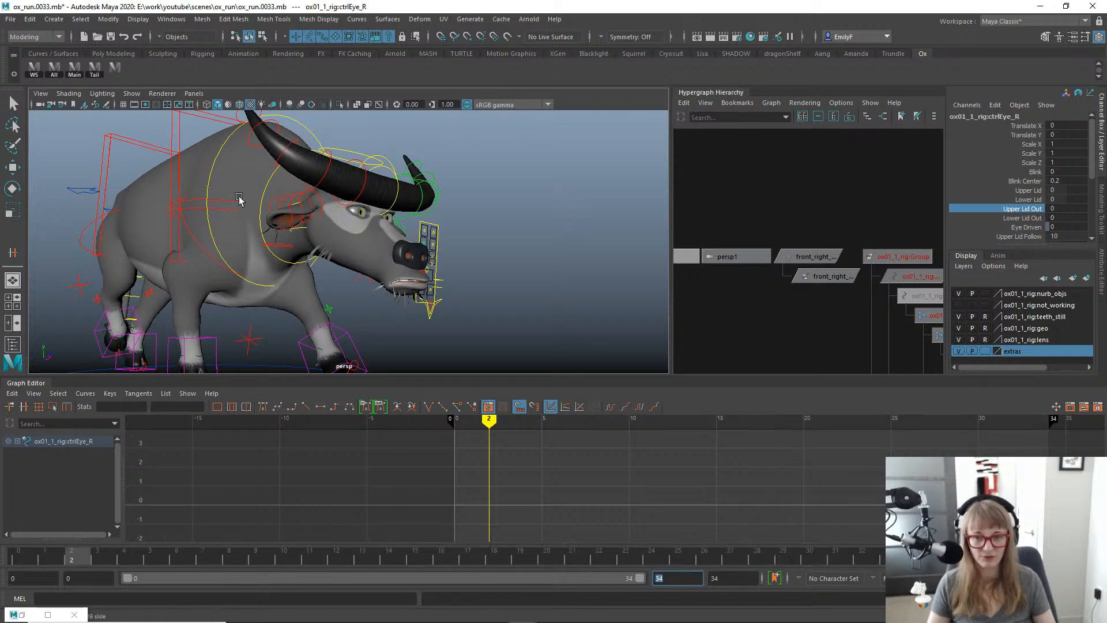
# Key all attributes of both eye controls, ctrlEye_R and ctrlEye_L, at frames 0 and 34.
pyautogui.keyDown('alt'); pyautogui.moveTo(240, 200); pyautogui.dragTo(428, 174, button='right'); pyautogui.keyUp('alt')
pyautogui.keyDown('alt'); pyautogui.moveTo(428, 174); pyautogui.dragTo(378, 218); pyautogui.keyUp('alt')
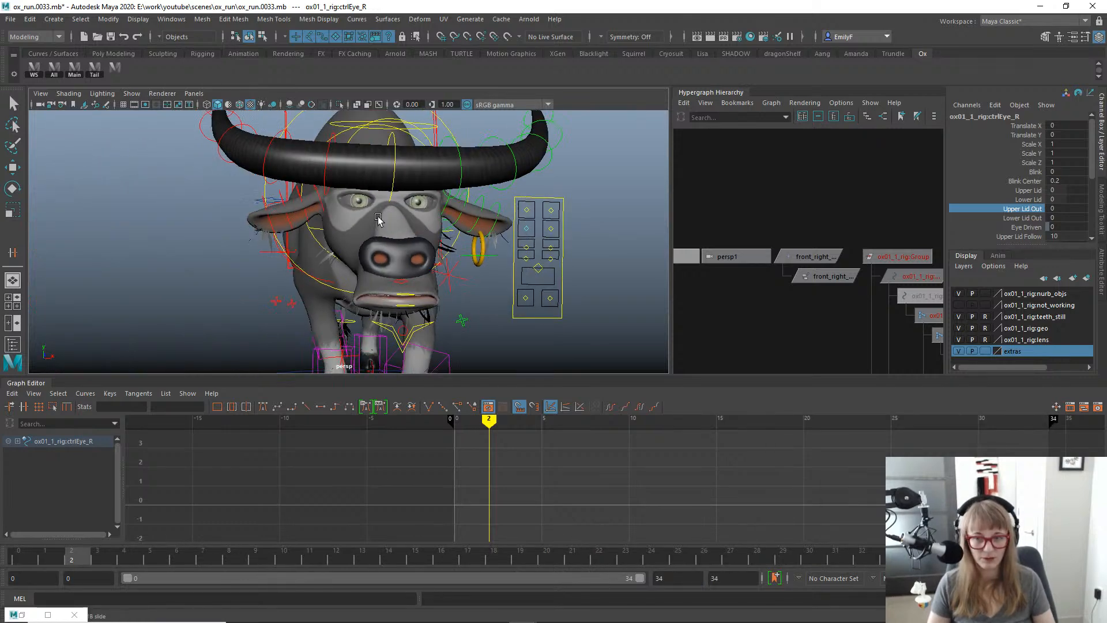
pyautogui.click(1002, 191)
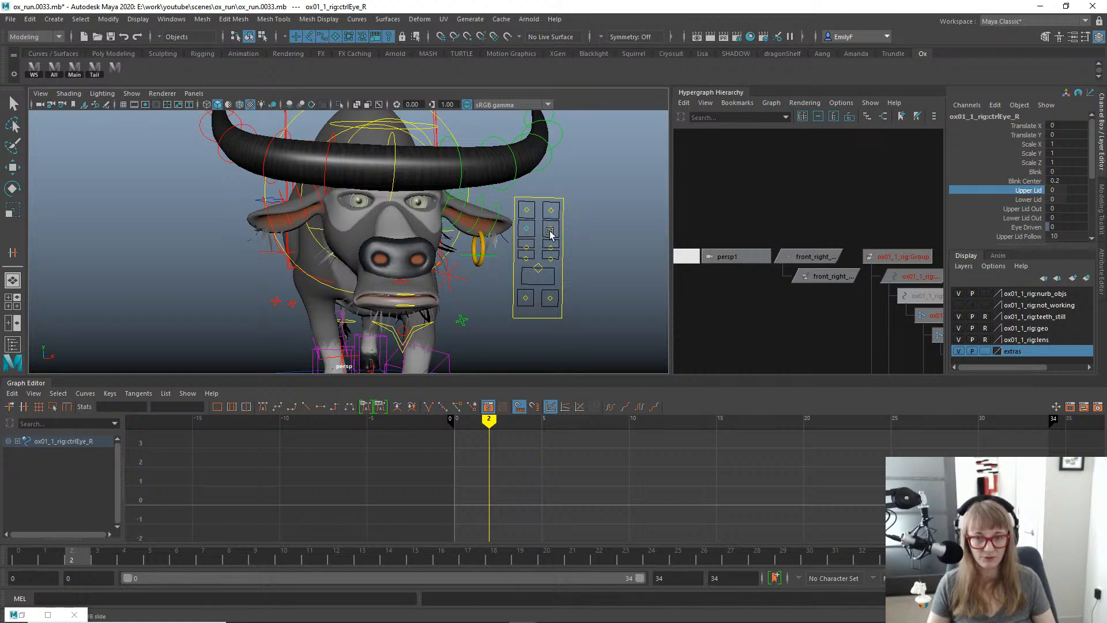
pyautogui.keyDown('shift'); pyautogui.click(549, 232); pyautogui.keyUp('shift')
pyautogui.moveTo(62, 556); pyautogui.dragTo(22, 556)
pyautogui.hotkey('shift', 'w')
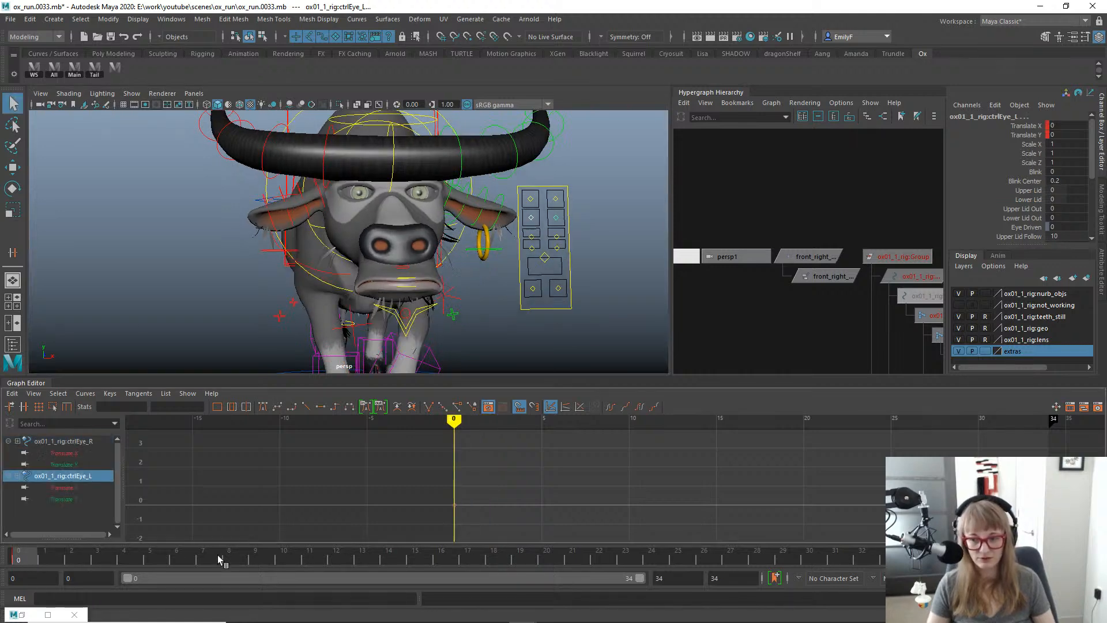
pyautogui.press('s')
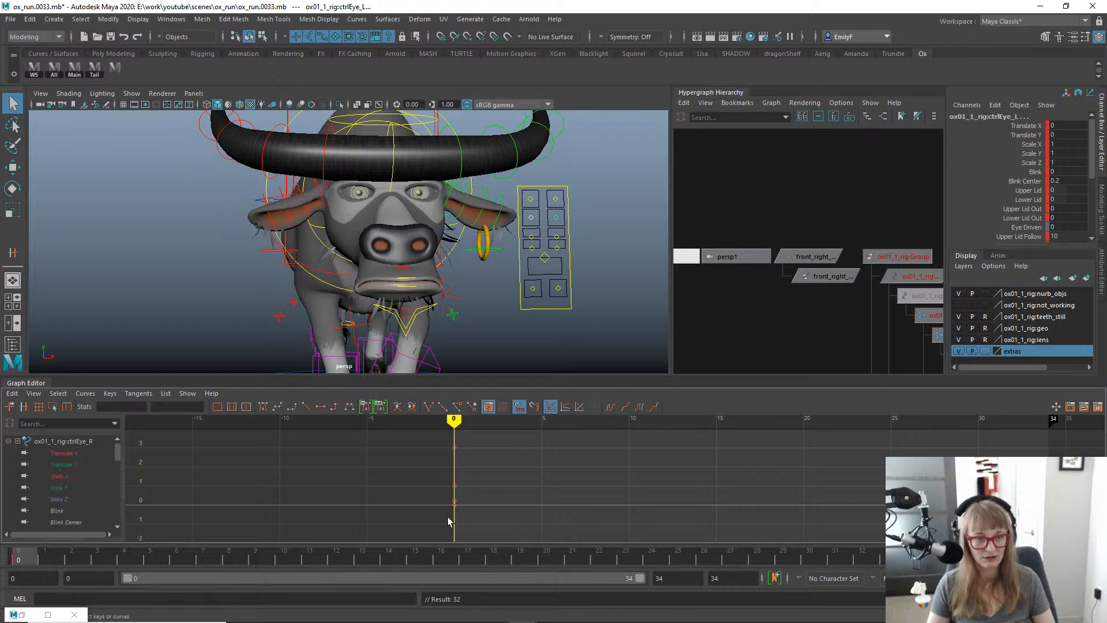
pyautogui.moveTo(185, 556); pyautogui.dragTo(920, 556)
pyautogui.press('s')
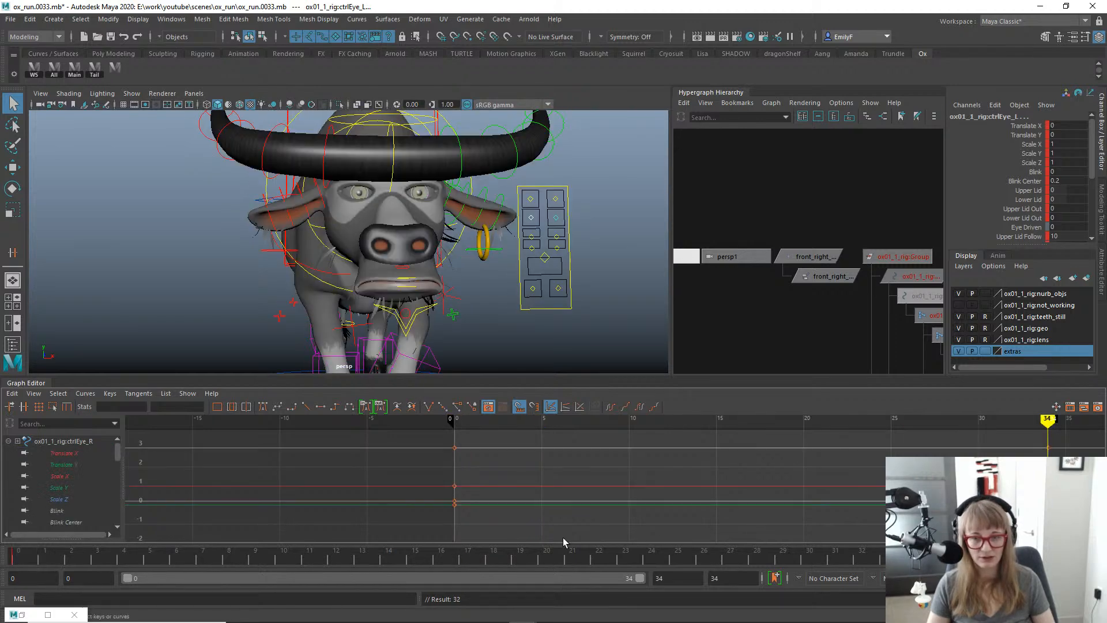
# Key only the Blink attribute of both eye controls at frame 15 with the eyes open.
pyautogui.moveTo(45, 555); pyautogui.dragTo(387, 522)
pyautogui.keyDown('alt'); pyautogui.moveTo(385, 292); pyautogui.dragTo(428, 265); pyautogui.keyUp('alt')
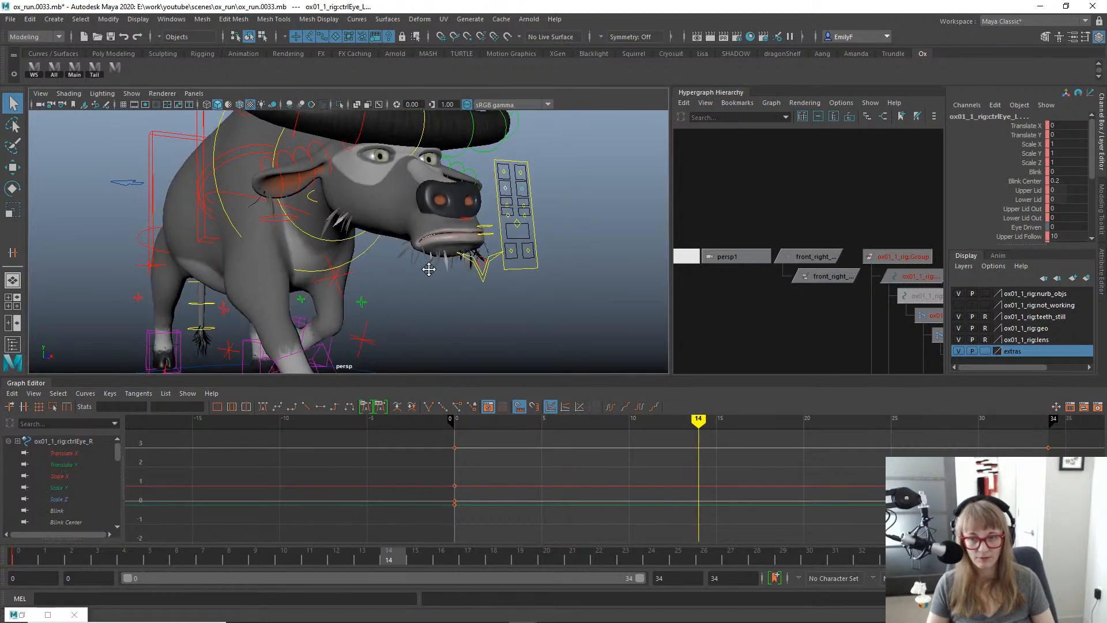
pyautogui.keyDown('alt'); pyautogui.moveTo(427, 265); pyautogui.dragTo(470, 271, button='right'); pyautogui.keyUp('alt')
pyautogui.moveTo(323, 553); pyautogui.dragTo(431, 526)
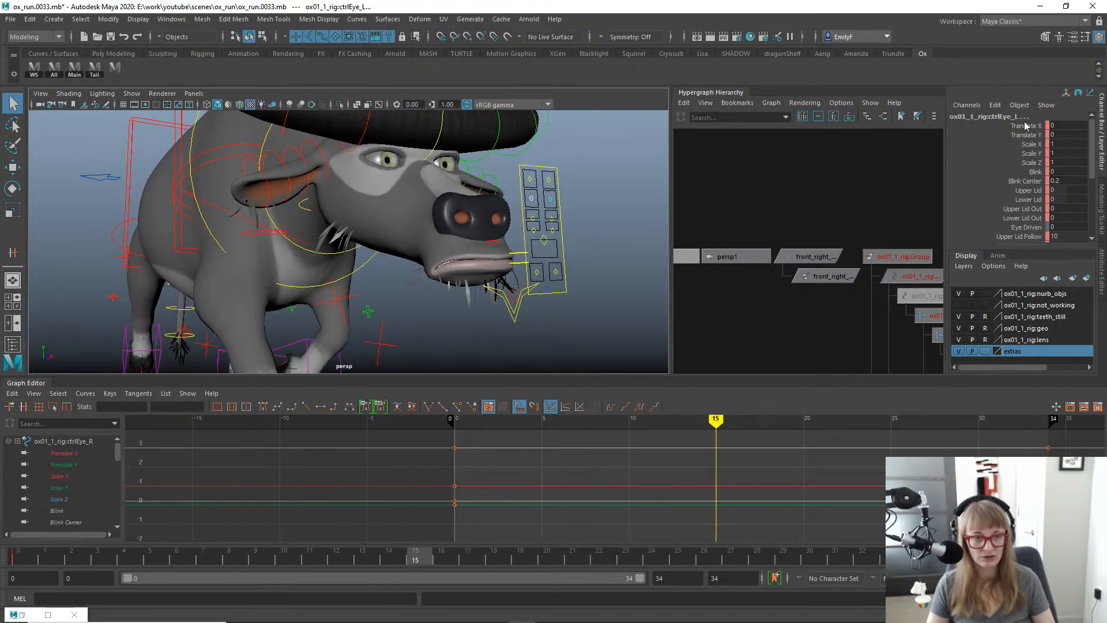
pyautogui.click(1016, 191)
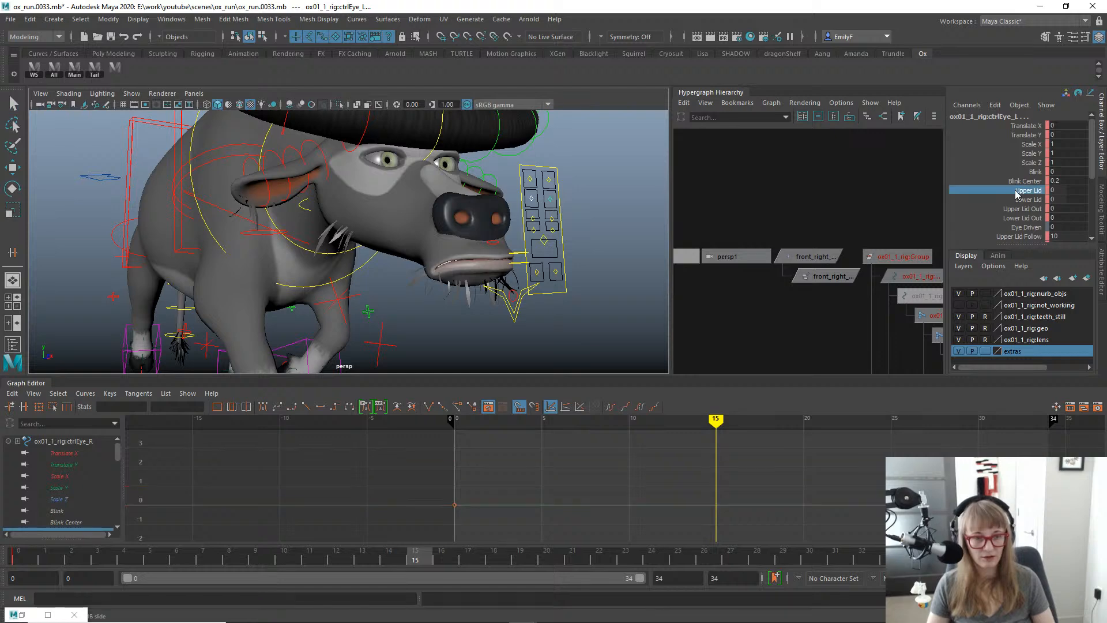
pyautogui.click(1022, 172)
pyautogui.rightClick(1022, 172)
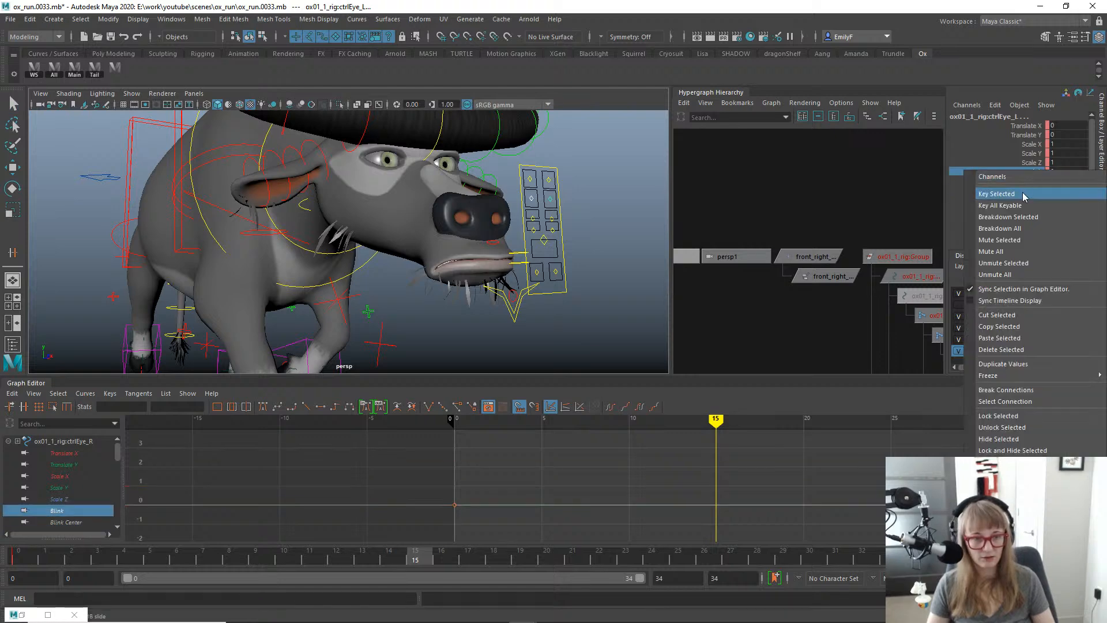
pyautogui.click(1023, 192)
# Close both eyes with Blink at 10 on frame 17 and hold that value with a Blink-only key at frame 18.
pyautogui.keyDown('alt'); pyautogui.moveTo(486, 489); pyautogui.dragTo(414, 499, button='middle'); pyautogui.keyUp('alt')
pyautogui.moveTo(429, 558); pyautogui.dragTo(466, 559)
pyautogui.moveTo(522, 242); pyautogui.dragTo(617, 227, button='middle')
pyautogui.moveTo(466, 562)
pyautogui.mouseDown()
pyautogui.moveTo(504, 554)
pyautogui.moveTo(470, 558)
pyautogui.moveTo(493, 558)
pyautogui.mouseUp()
pyautogui.press('s')
pyautogui.hotkey('ctrl', 'z')
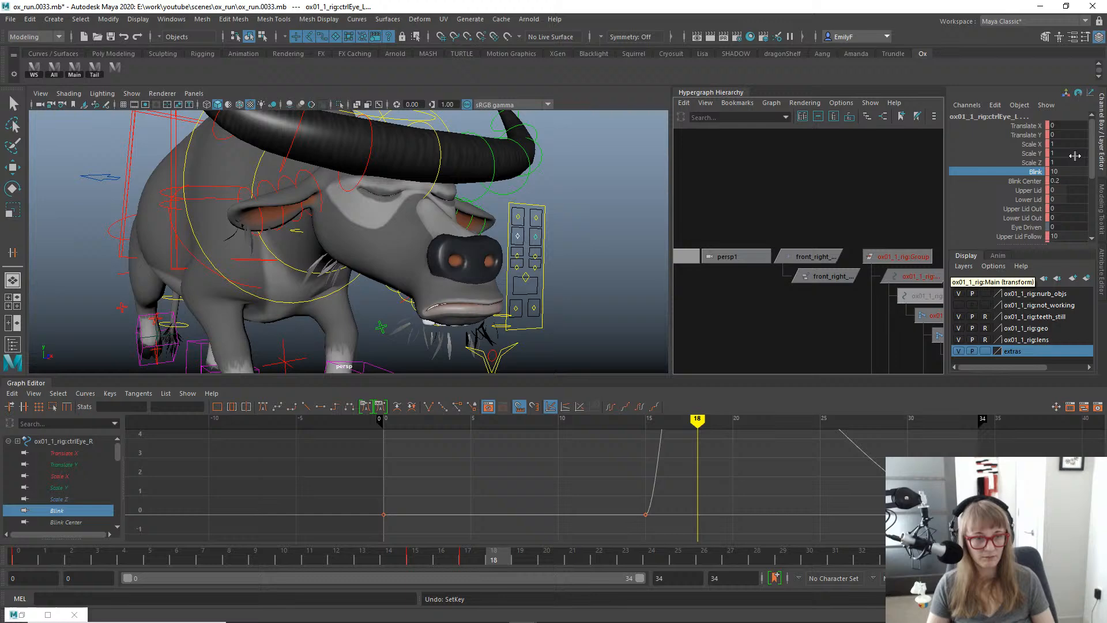
pyautogui.rightClick(1010, 172)
pyautogui.click(1006, 175)
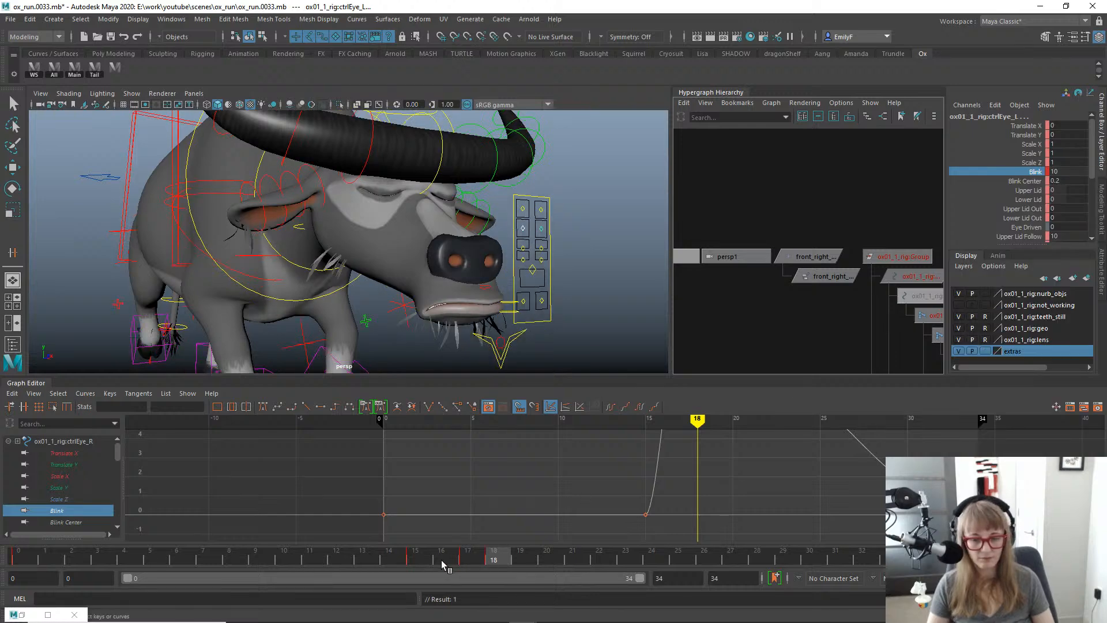
# Reopen both eyes by setting Blink to 0 at frame 21.
pyautogui.moveTo(443, 565); pyautogui.dragTo(580, 554)
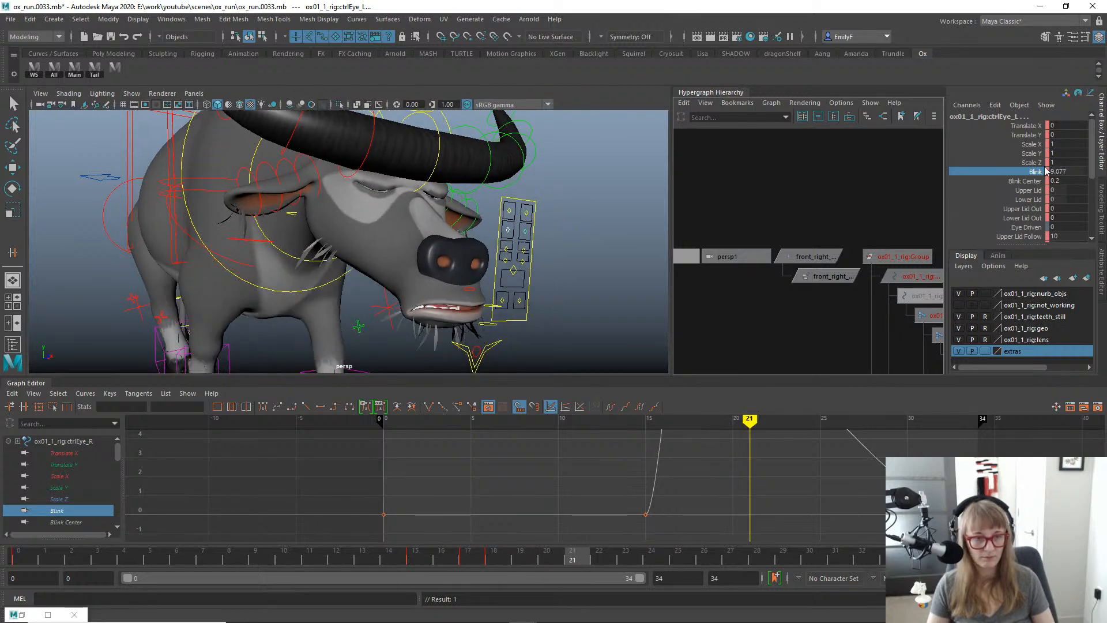
pyautogui.click(1065, 170)
pyautogui.write('0')
pyautogui.press('Return')
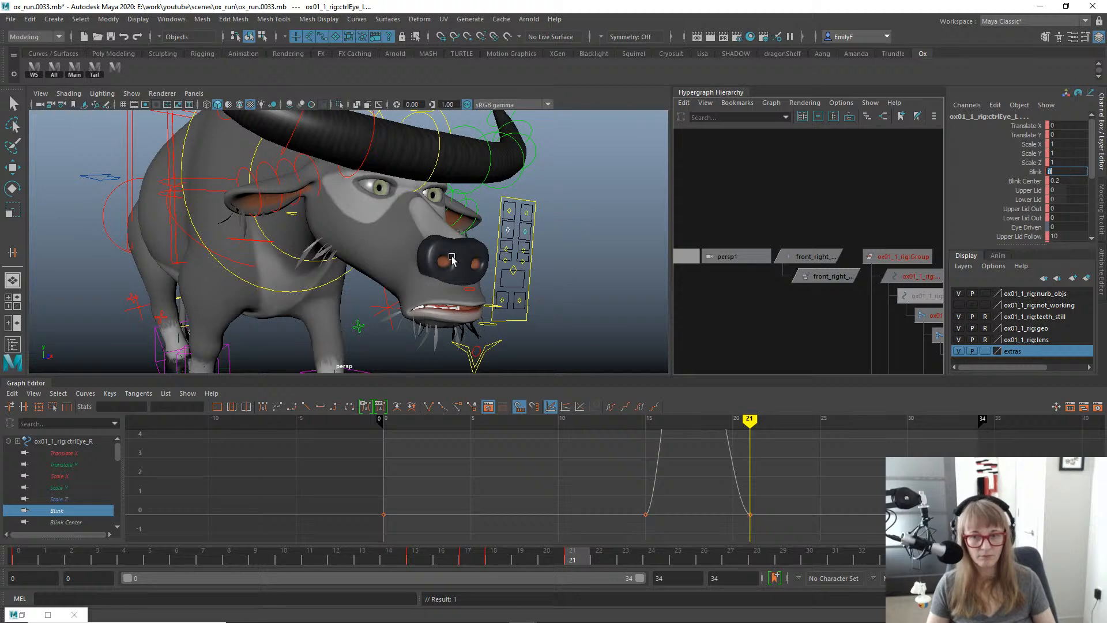
# Play and scrub the run with the rig controls hidden, and examine the blink from the front, side and three-quarter views.
pyautogui.keyDown('alt'); pyautogui.moveTo(452, 257); pyautogui.dragTo(455, 241, button='right'); pyautogui.keyUp('alt')
pyautogui.hotkey('alt', 'v')
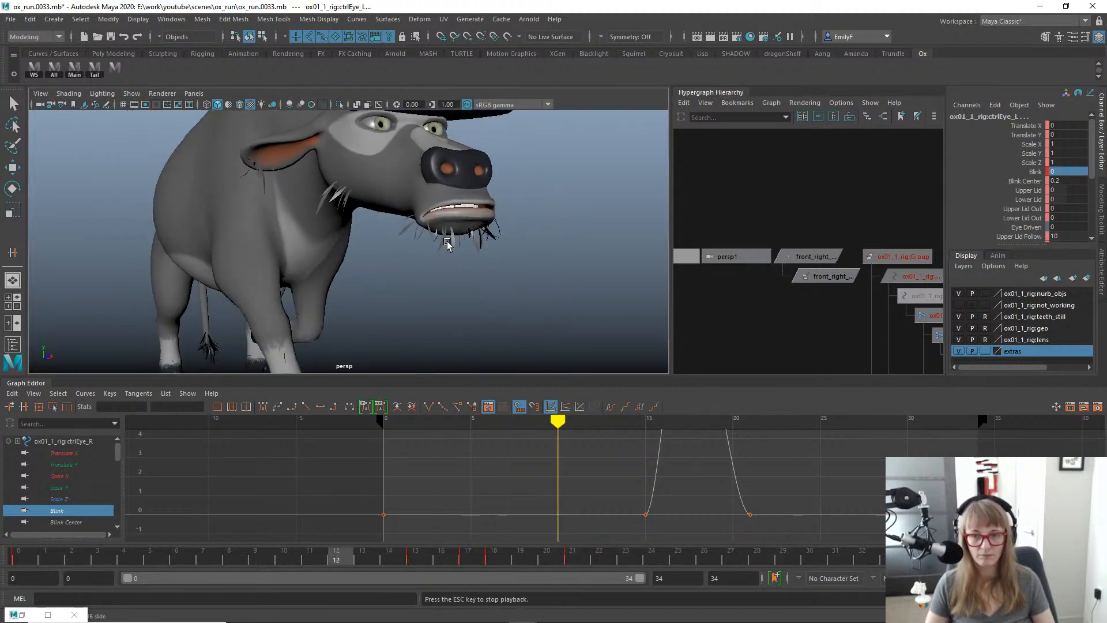
pyautogui.hotkey('alt', 'v')
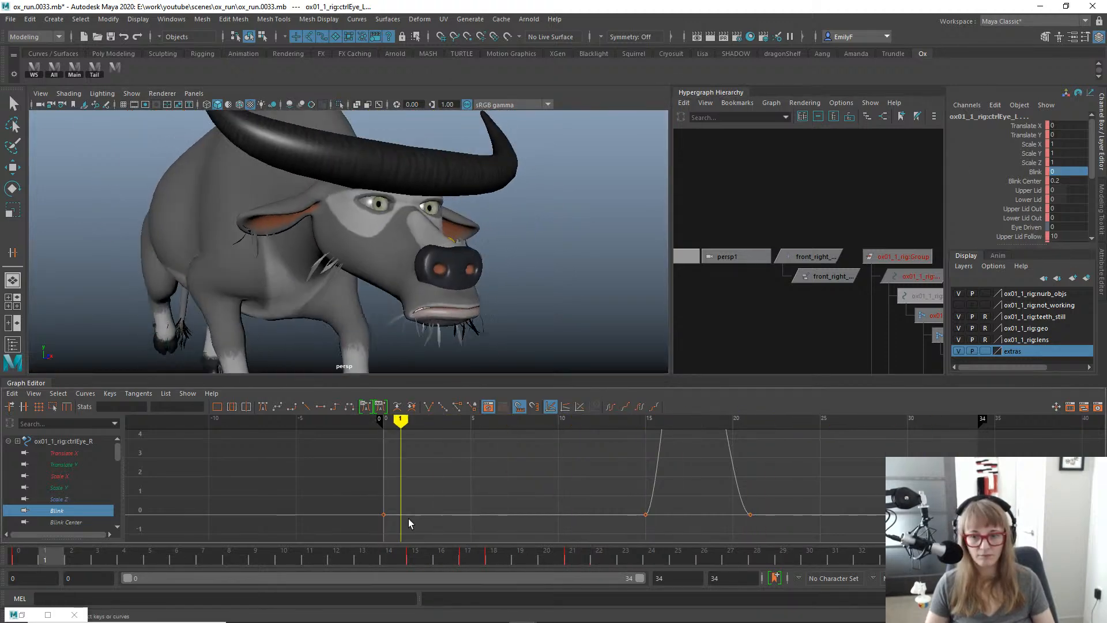
pyautogui.moveTo(361, 563); pyautogui.dragTo(450, 537)
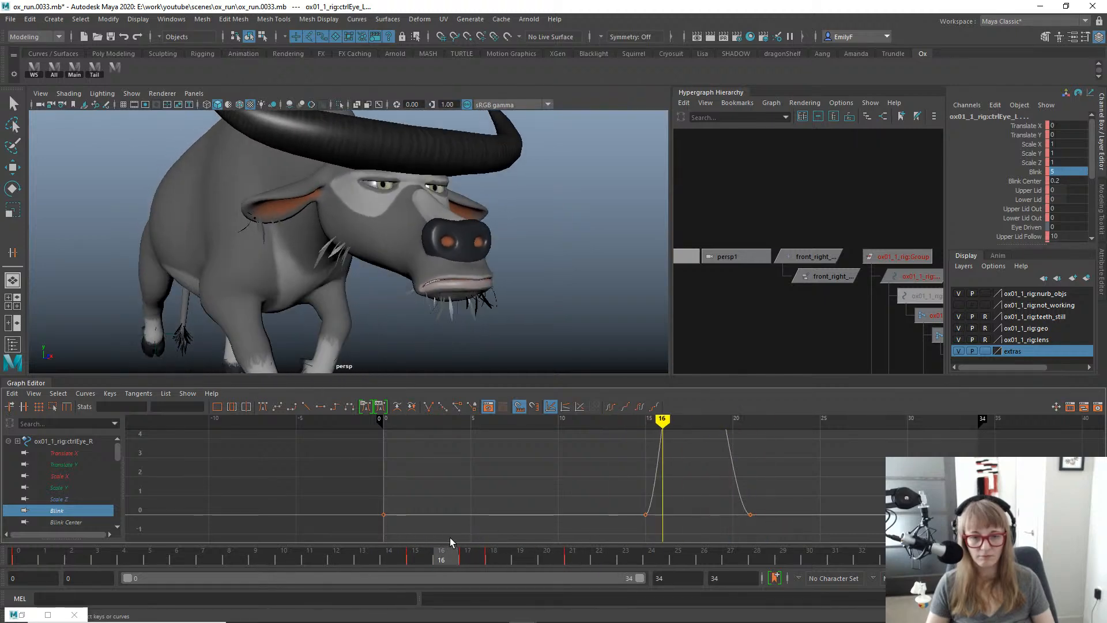
pyautogui.hotkey('alt', '1')
pyautogui.keyDown('alt'); pyautogui.moveTo(452, 214); pyautogui.dragTo(403, 216); pyautogui.keyUp('alt')
pyautogui.hotkey('alt', 'v')
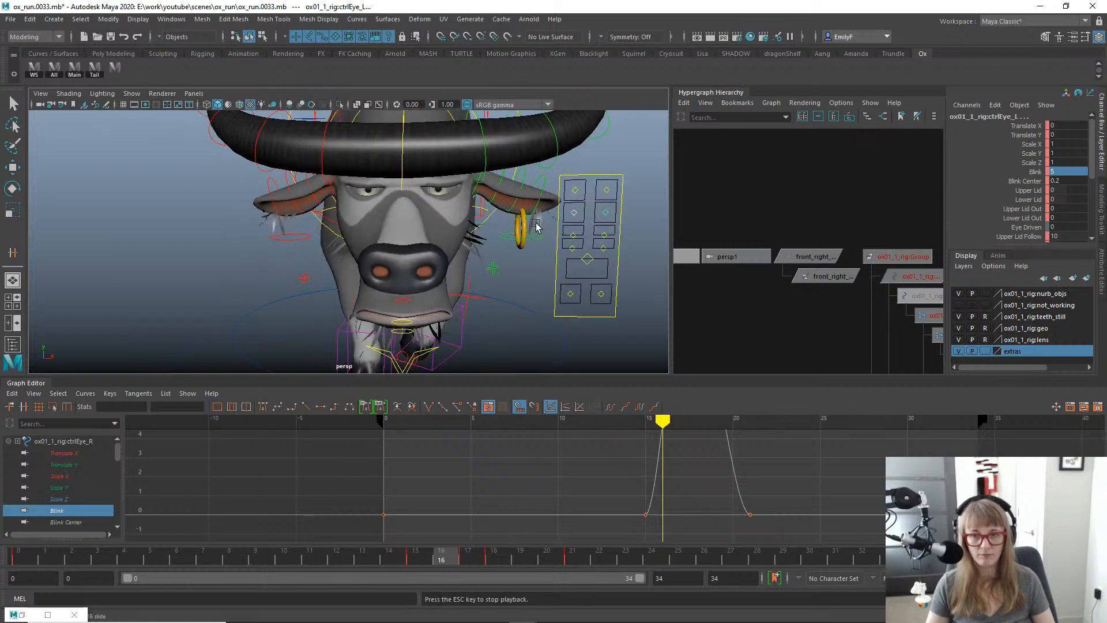
pyautogui.keyDown('alt'); pyautogui.moveTo(537, 227); pyautogui.dragTo(487, 346, button='right'); pyautogui.keyUp('alt')
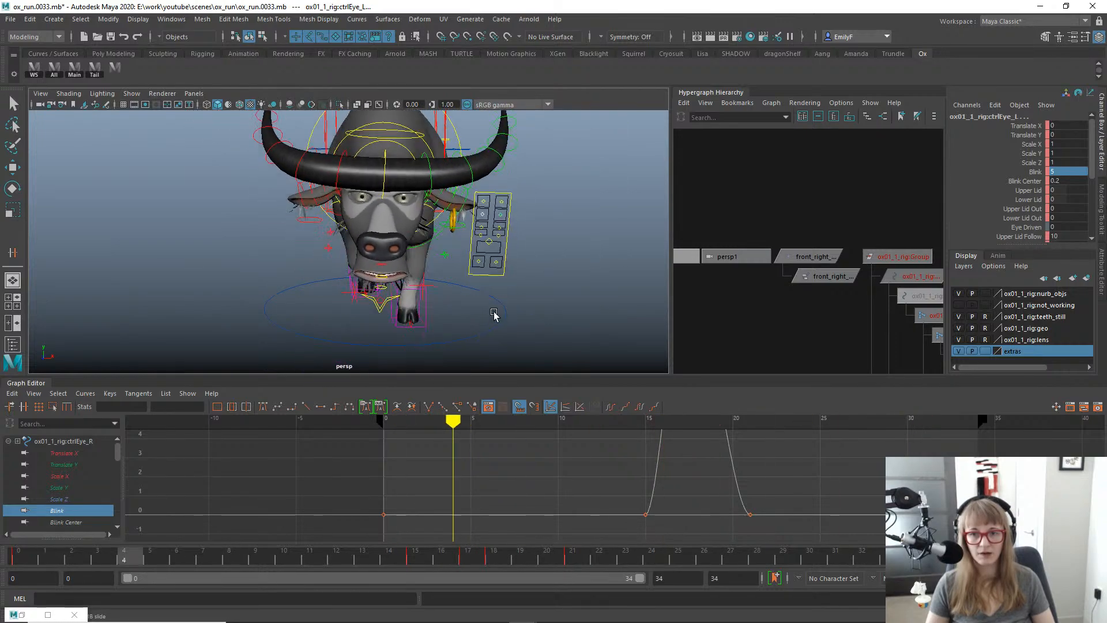
pyautogui.moveTo(484, 557)
pyautogui.mouseDown()
pyautogui.moveTo(547, 555)
pyautogui.moveTo(482, 549)
pyautogui.moveTo(539, 538)
pyautogui.moveTo(494, 552)
pyautogui.mouseUp()
pyautogui.keyDown('alt'); pyautogui.moveTo(495, 248); pyautogui.dragTo(362, 256); pyautogui.keyUp('alt')
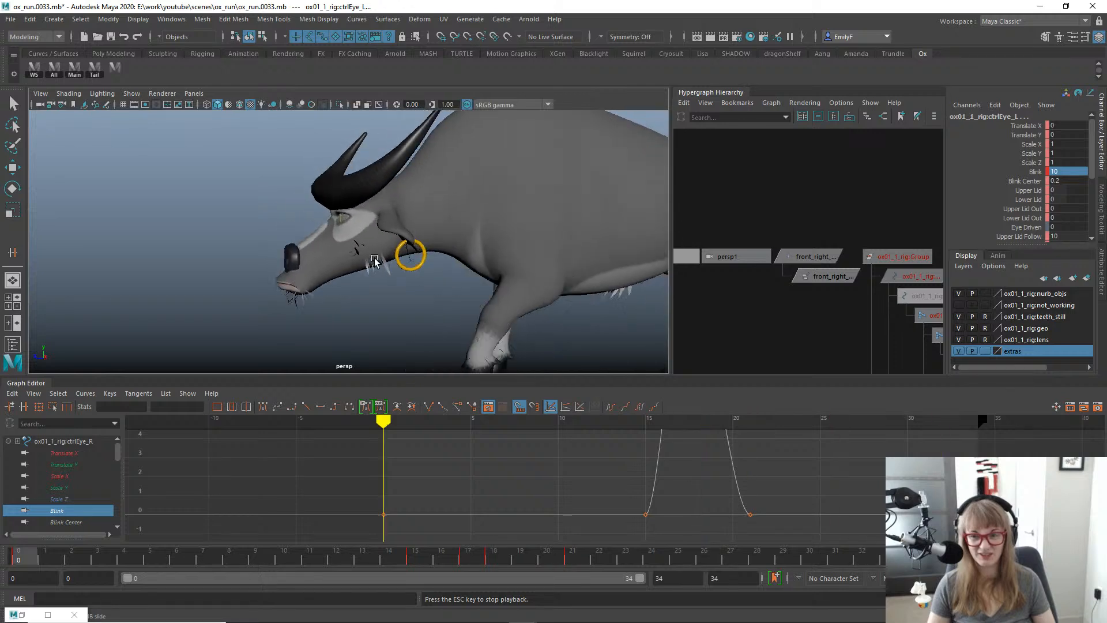
pyautogui.keyDown('alt'); pyautogui.moveTo(393, 255); pyautogui.dragTo(534, 245); pyautogui.keyUp('alt')
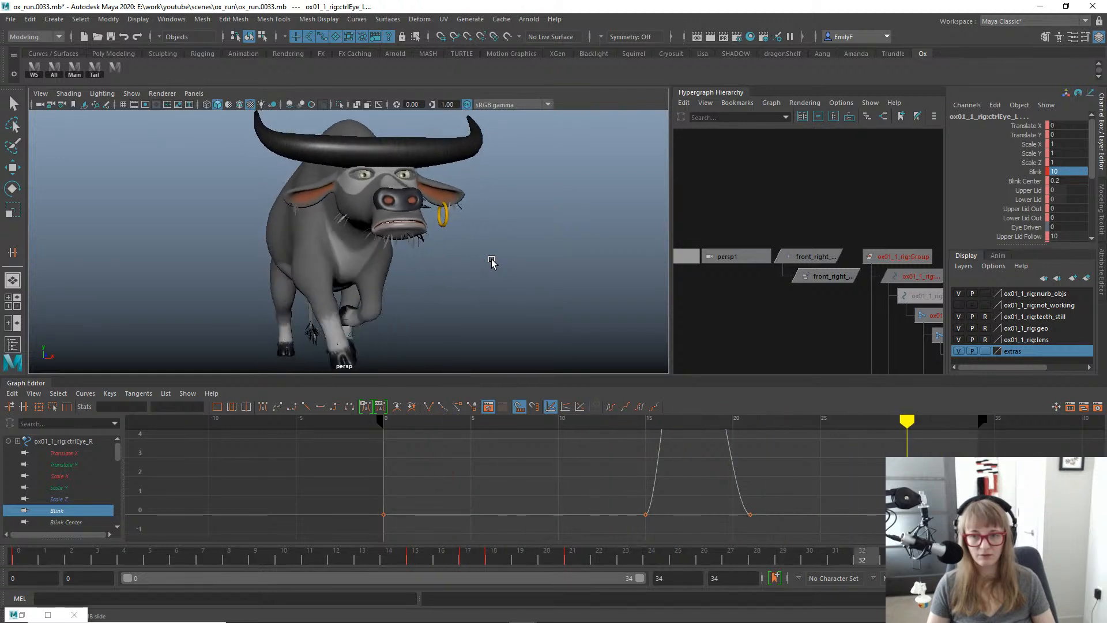
pyautogui.press('Escape')
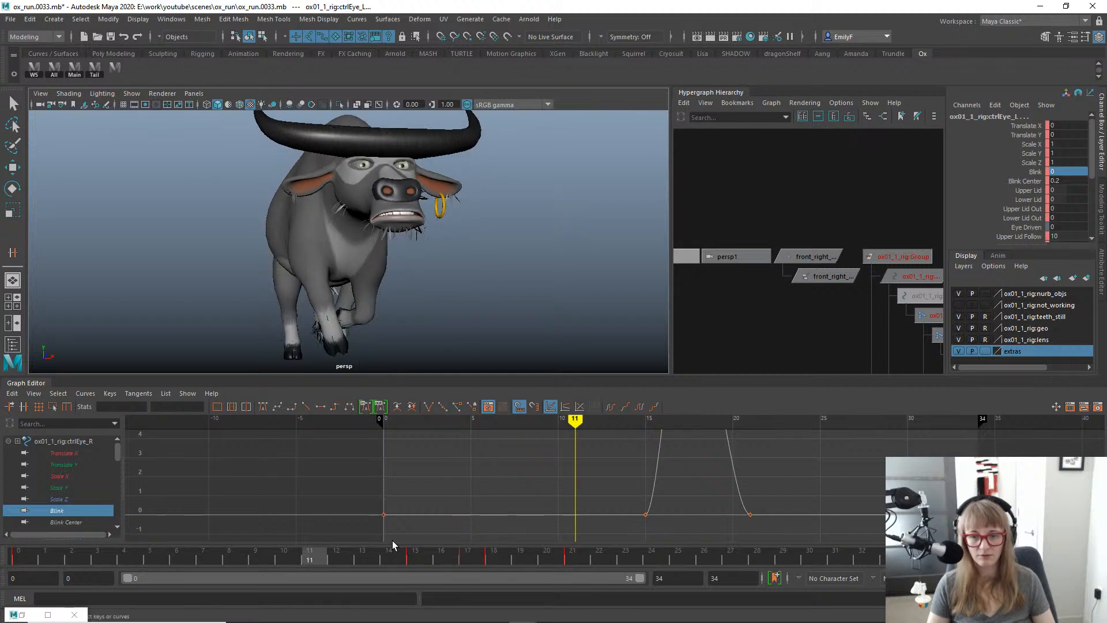
pyautogui.moveTo(325, 556); pyautogui.dragTo(499, 538)
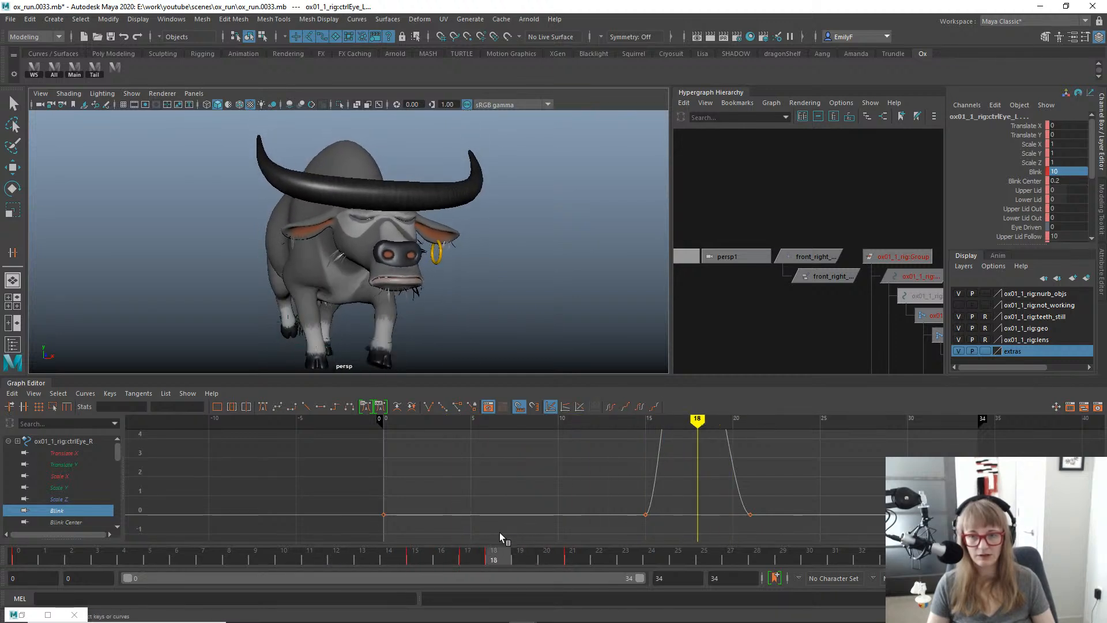
# Raise the Blink curve's two peak keys at frames 17 and 18 to about 11.8, and play back the blink.
pyautogui.press('f')
pyautogui.keyDown('alt'); pyautogui.moveTo(613, 460); pyautogui.dragTo(612, 483, button='middle'); pyautogui.keyUp('alt')
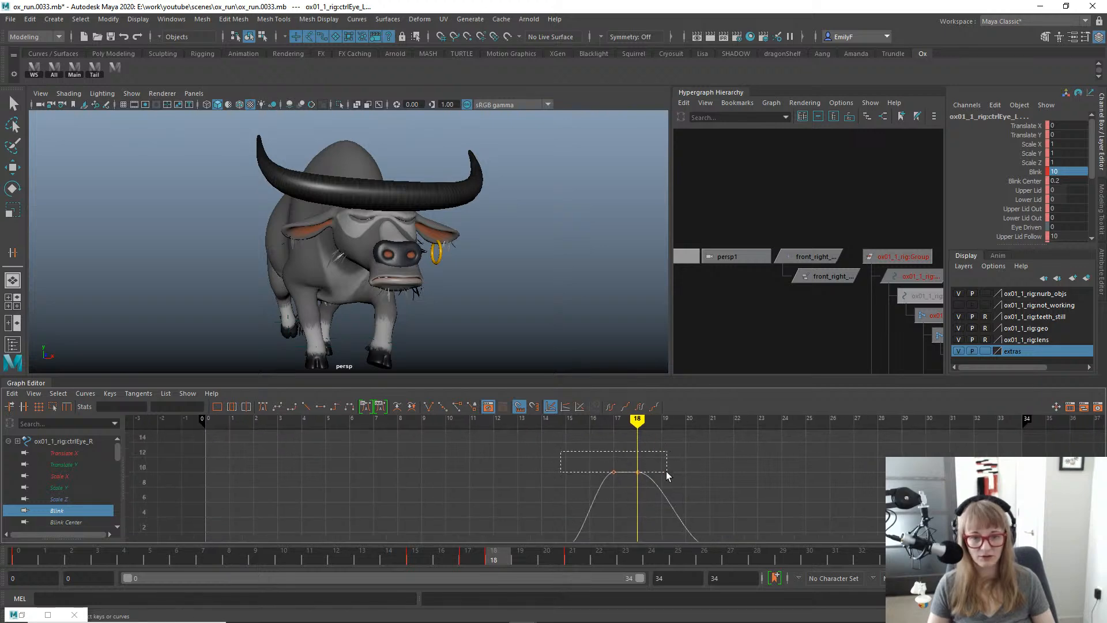
pyautogui.moveTo(667, 474); pyautogui.dragTo(667, 474)
pyautogui.press('w')
pyautogui.keyDown('shift'); pyautogui.moveTo(651, 471); pyautogui.dragTo(650, 490, button='middle'); pyautogui.keyUp('shift')
pyautogui.press('q')
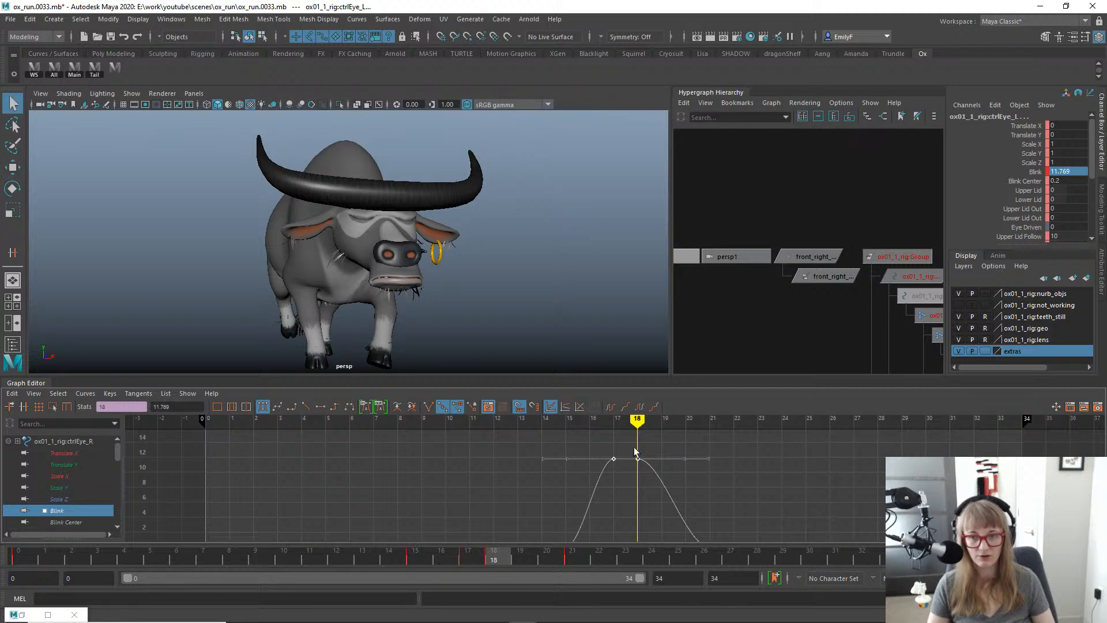
pyautogui.hotkey('alt', 'v')
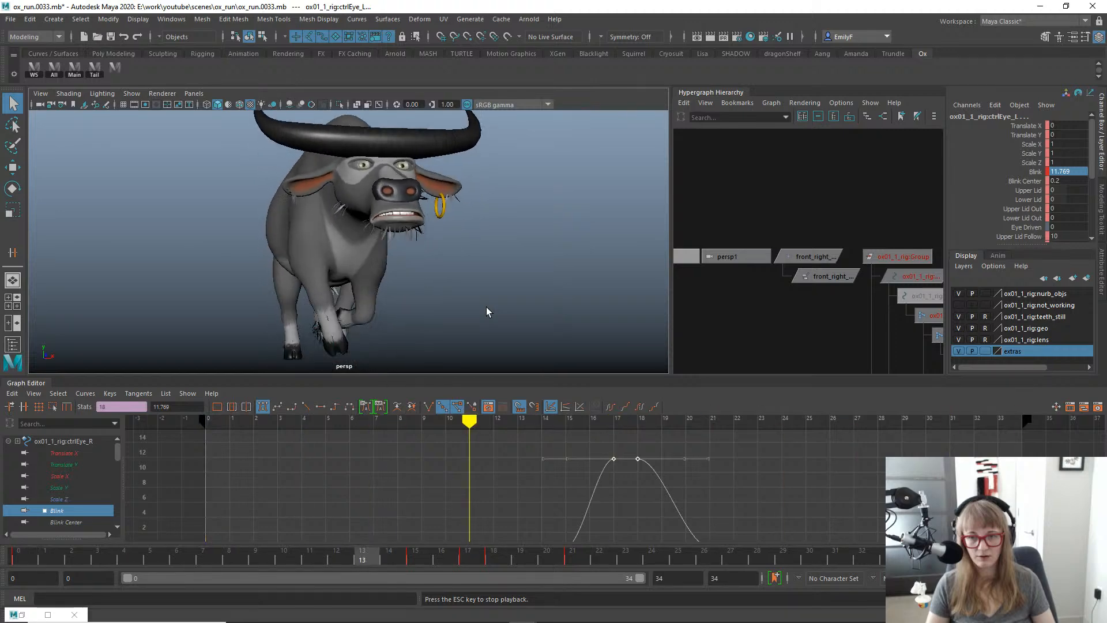
pyautogui.press('Escape')
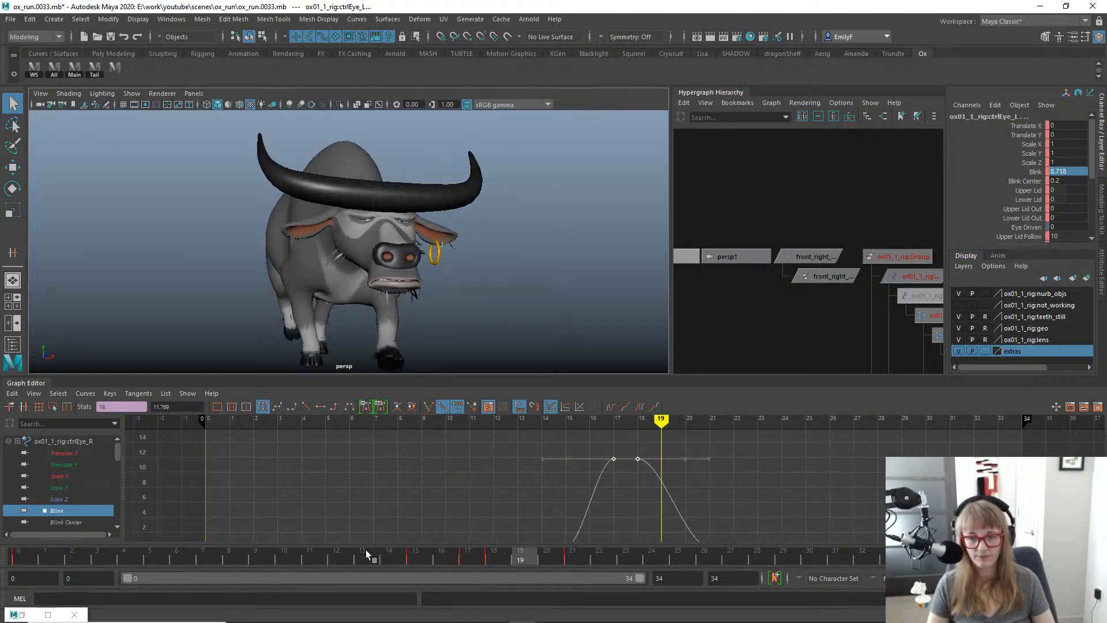
# Scrub through the blink and key Blink at 0 on frame 22 for both eyes.
pyautogui.moveTo(367, 555); pyautogui.dragTo(561, 558)
pyautogui.keyDown('alt'); pyautogui.moveTo(567, 486); pyautogui.dragTo(446, 429, button='middle'); pyautogui.keyUp('alt')
pyautogui.moveTo(553, 567); pyautogui.dragTo(607, 555)
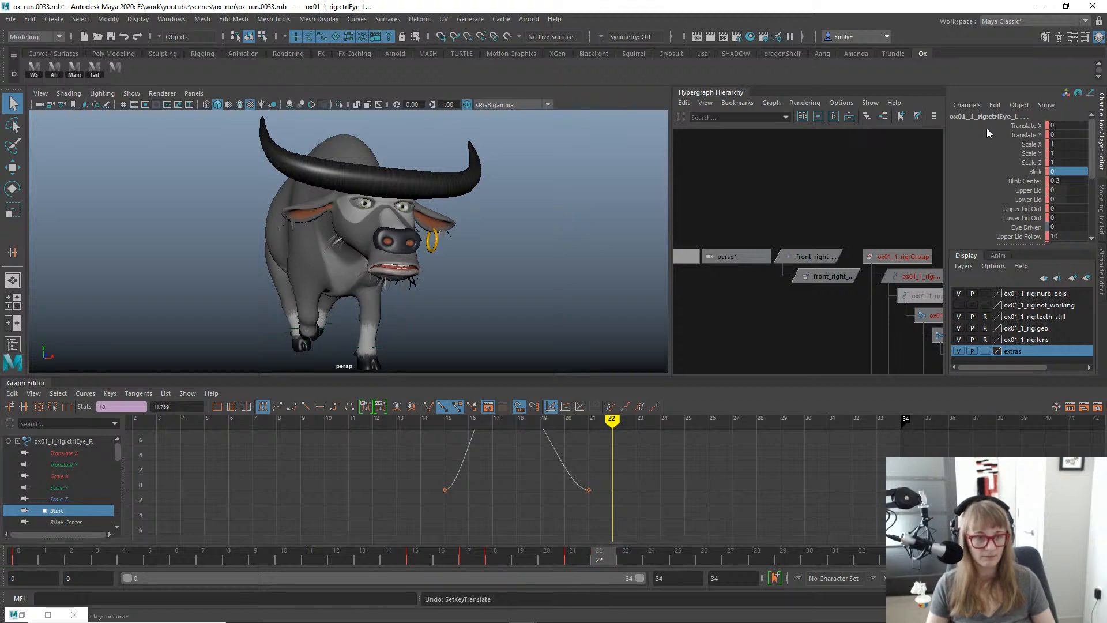
pyautogui.click(1029, 171)
pyautogui.rightClick(966, 172)
pyautogui.click(1006, 178)
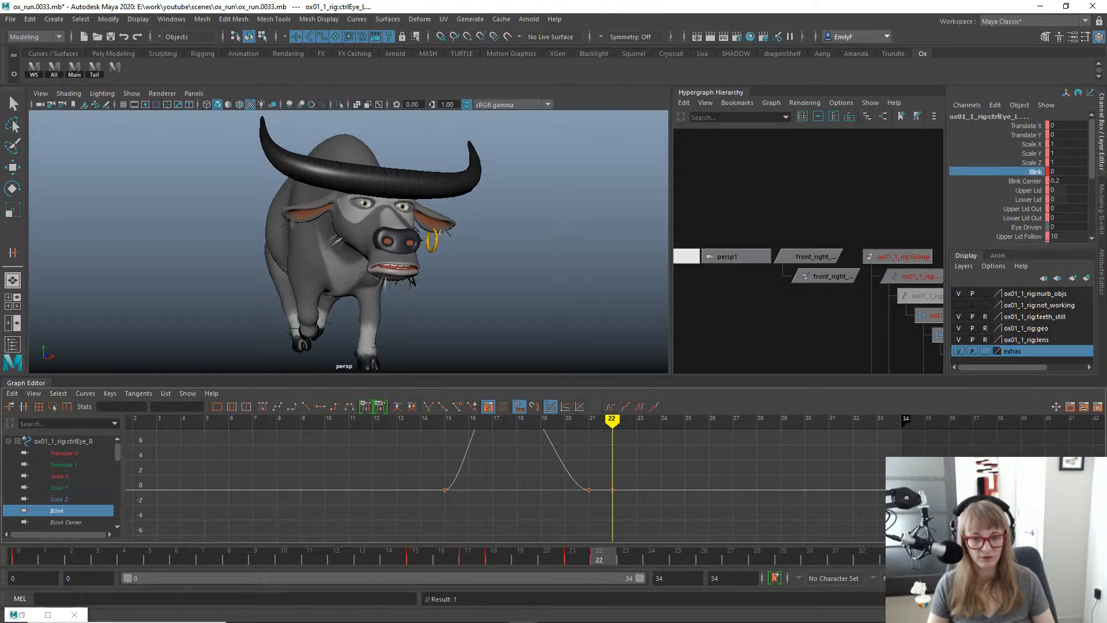
# Lower the Blink key at frame 21 to about -0.85 so the eyes overshoot when opening, and play back the result.
pyautogui.click(577, 556)
pyautogui.scroll(2, 425, 192)
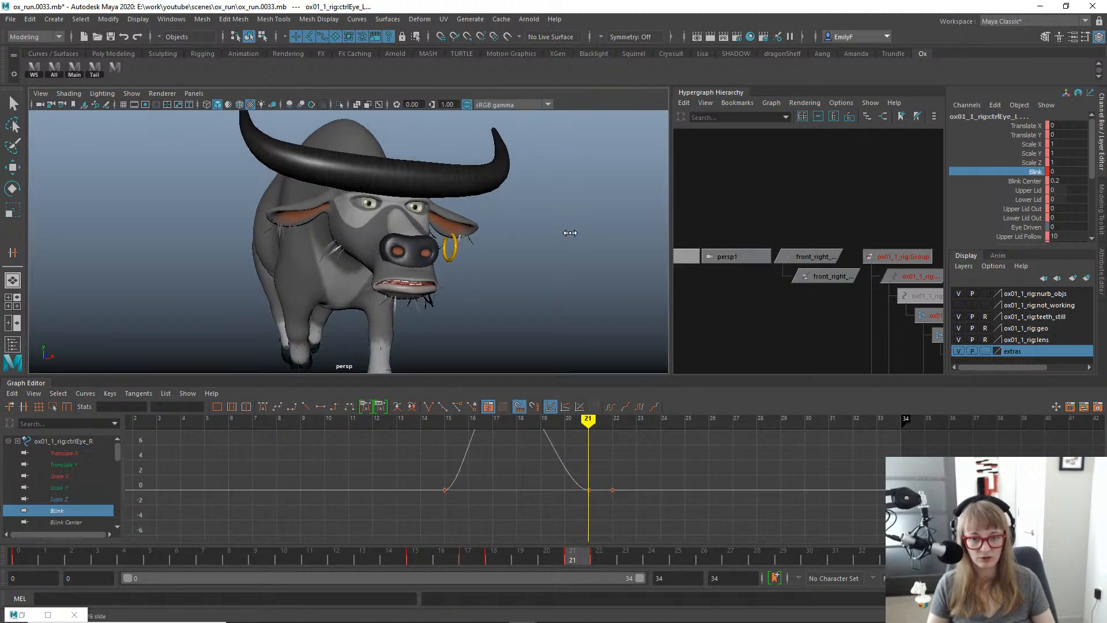
pyautogui.moveTo(579, 471); pyautogui.dragTo(589, 506)
pyautogui.press('w')
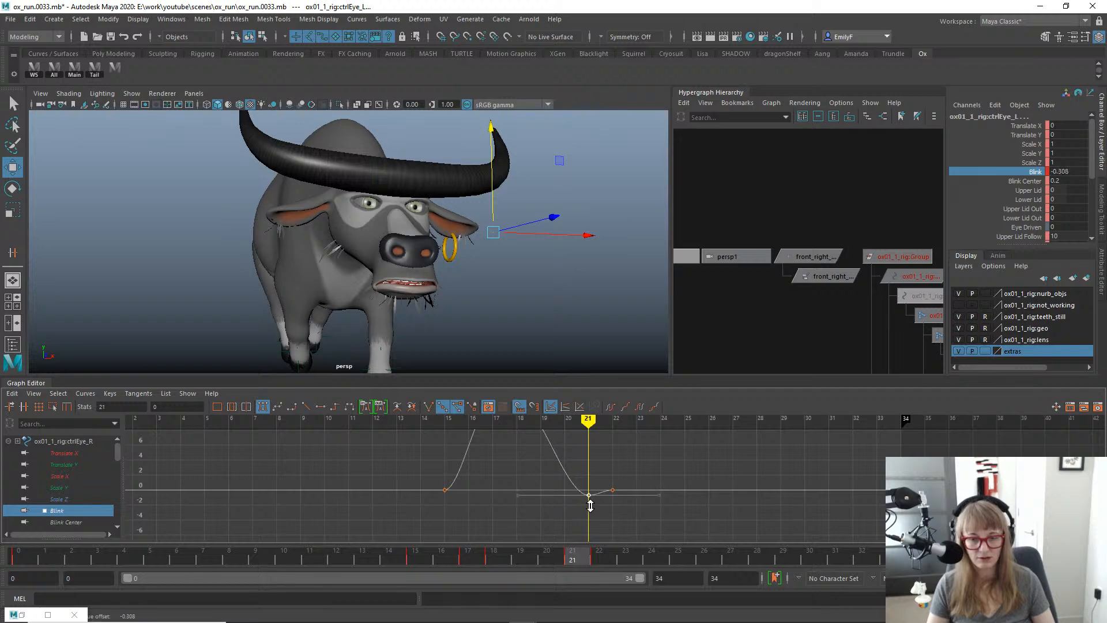
pyautogui.press('q')
pyautogui.hotkey('alt', 'v')
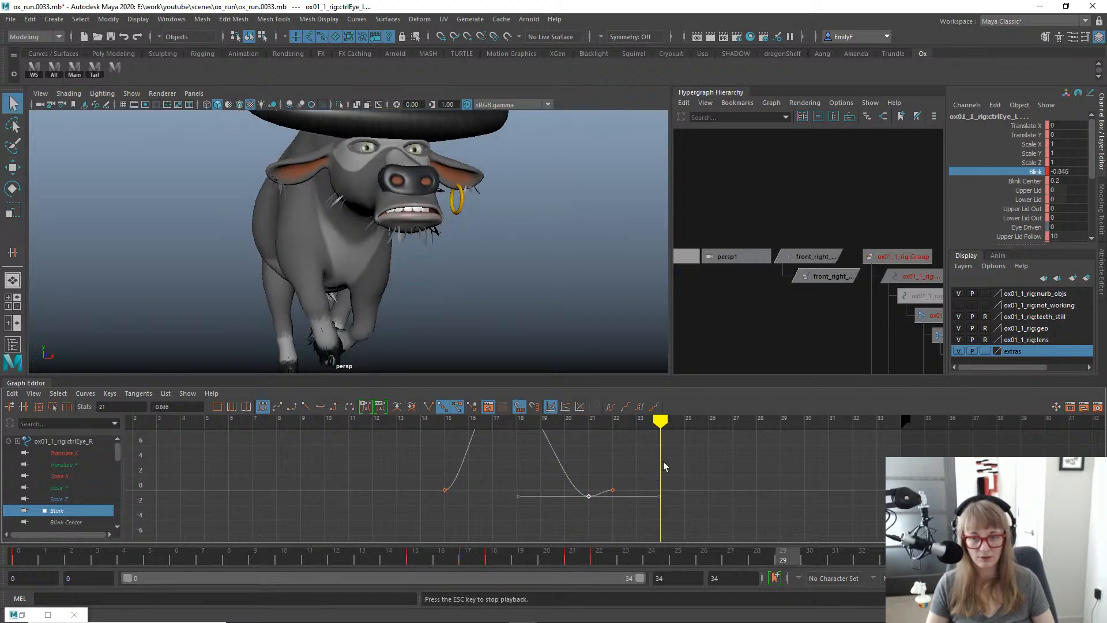
# Go to frame 14 and show the rig controls around the ox's face.
pyautogui.click(320, 561)
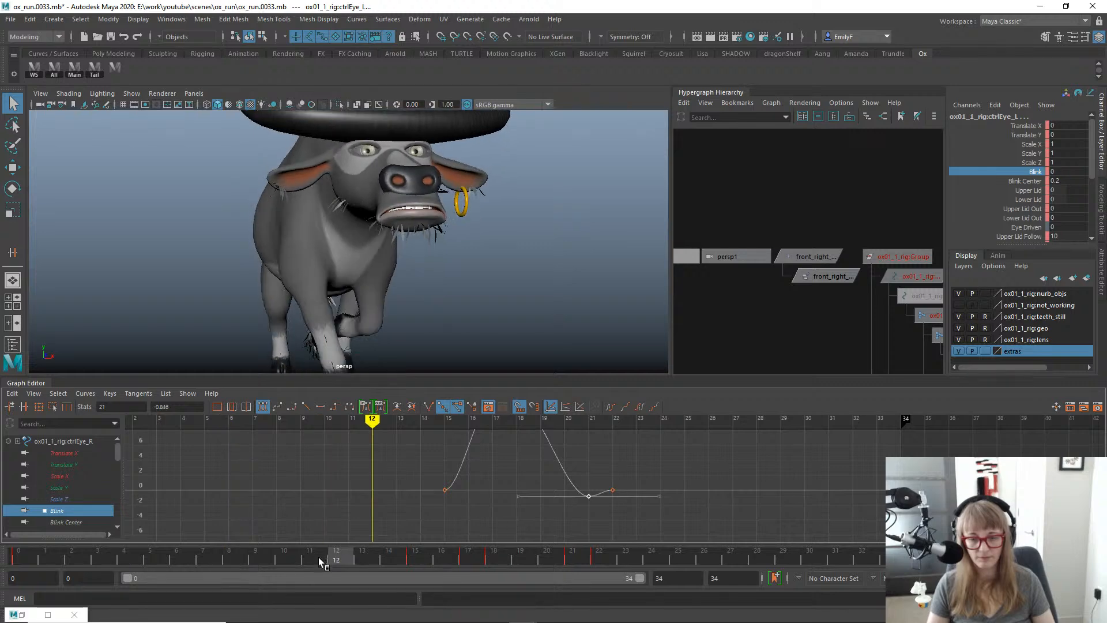
pyautogui.moveTo(357, 556); pyautogui.dragTo(391, 548)
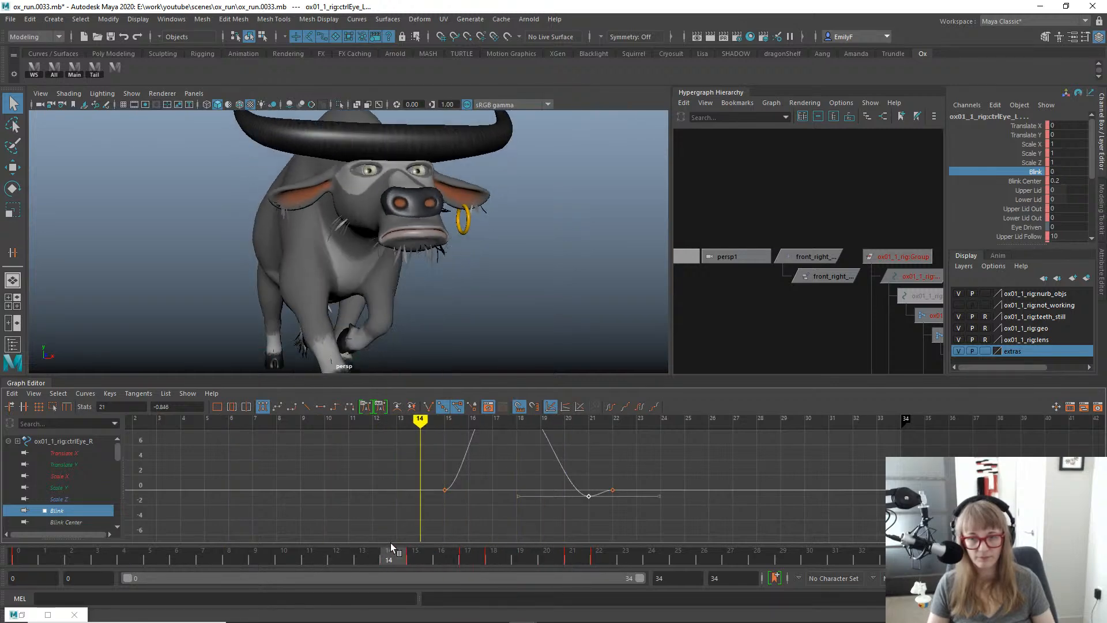
pyautogui.keyDown('alt'); pyautogui.moveTo(428, 254); pyautogui.dragTo(475, 274, button='middle'); pyautogui.keyUp('alt')
pyautogui.keyDown('alt'); pyautogui.moveTo(475, 274); pyautogui.dragTo(519, 248, button='right'); pyautogui.keyUp('alt')
pyautogui.hotkey('alt', '1')
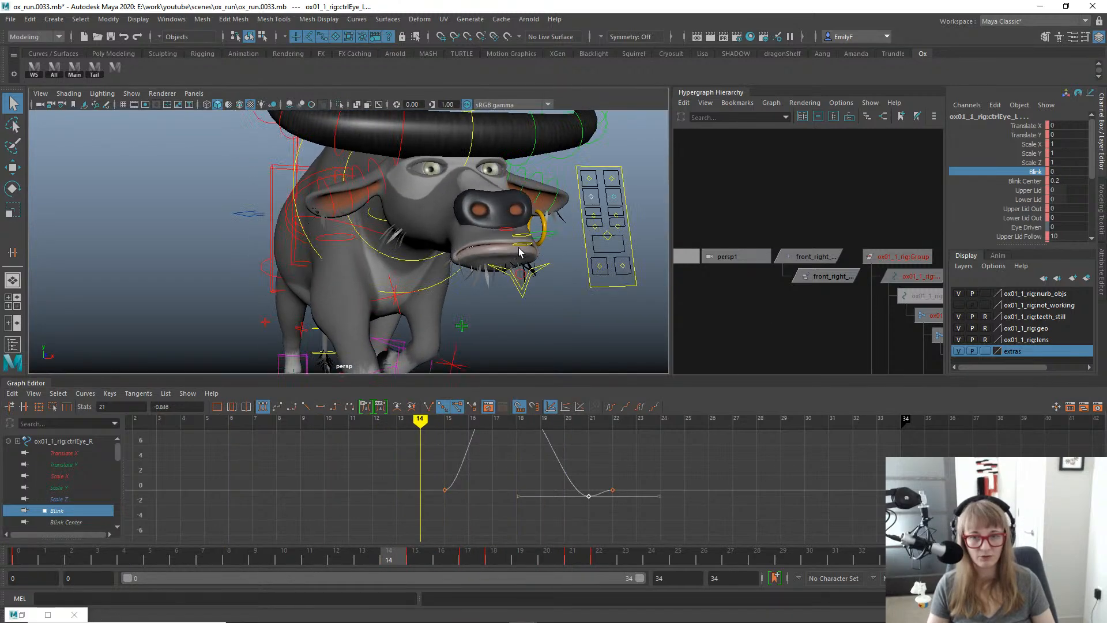
# Make the incoming tangent of the left eye's Blink key at frame 17 linear.
pyautogui.keyDown('alt'); pyautogui.moveTo(517, 233); pyautogui.dragTo(461, 273, button='middle'); pyautogui.keyUp('alt')
pyautogui.keyDown('alt'); pyautogui.moveTo(462, 272); pyautogui.dragTo(620, 224, button='right'); pyautogui.keyUp('alt')
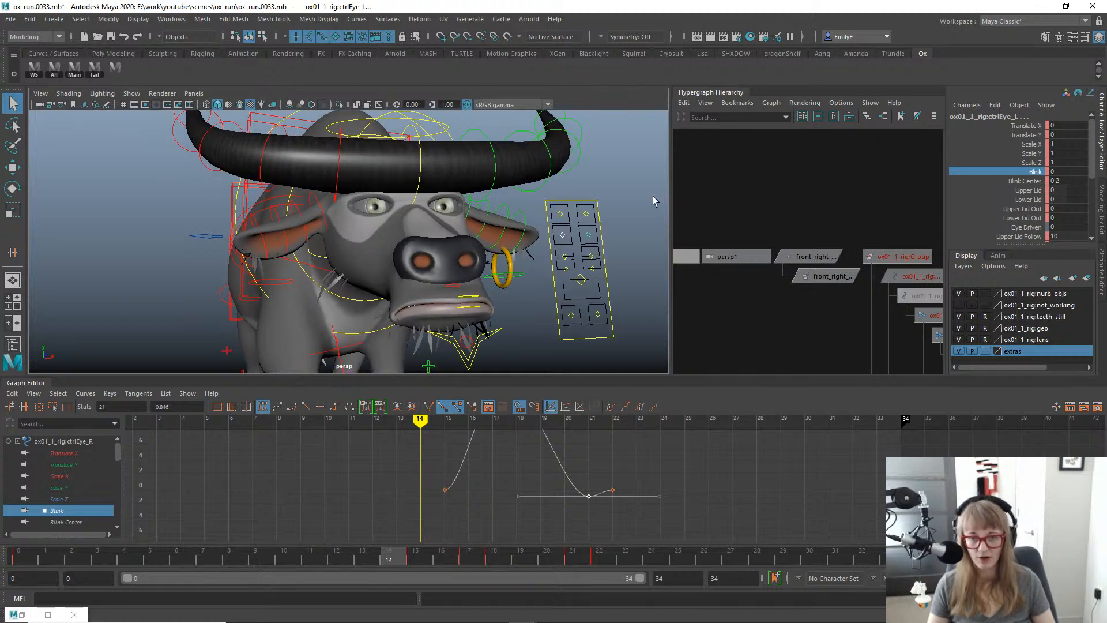
pyautogui.press('f')
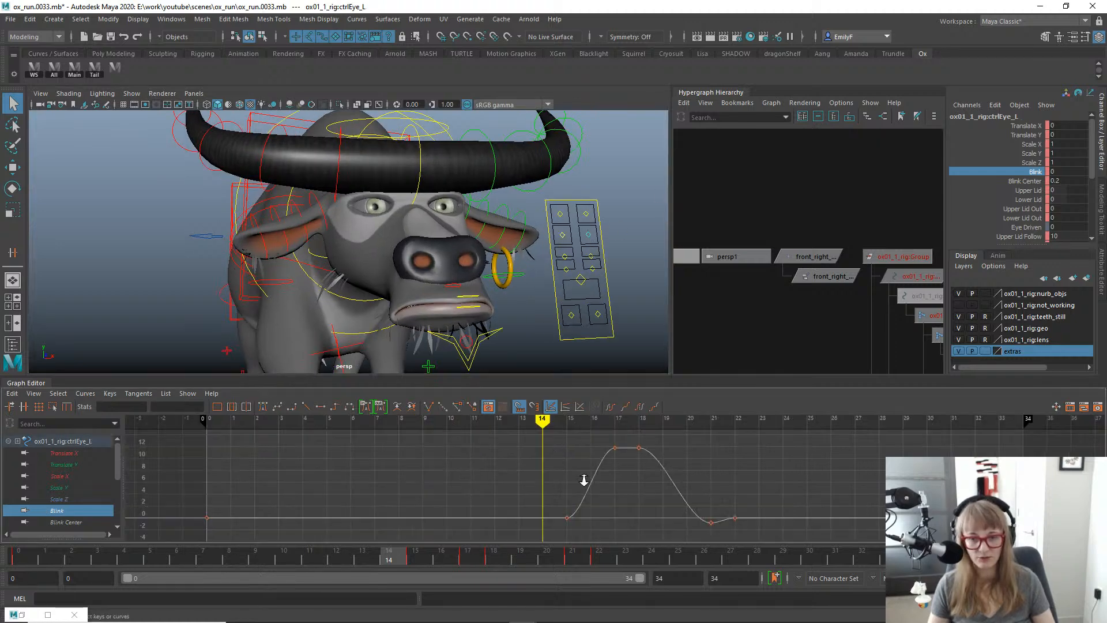
pyautogui.keyDown('alt'); pyautogui.moveTo(542, 467); pyautogui.dragTo(457, 505, button='middle'); pyautogui.keyUp('alt')
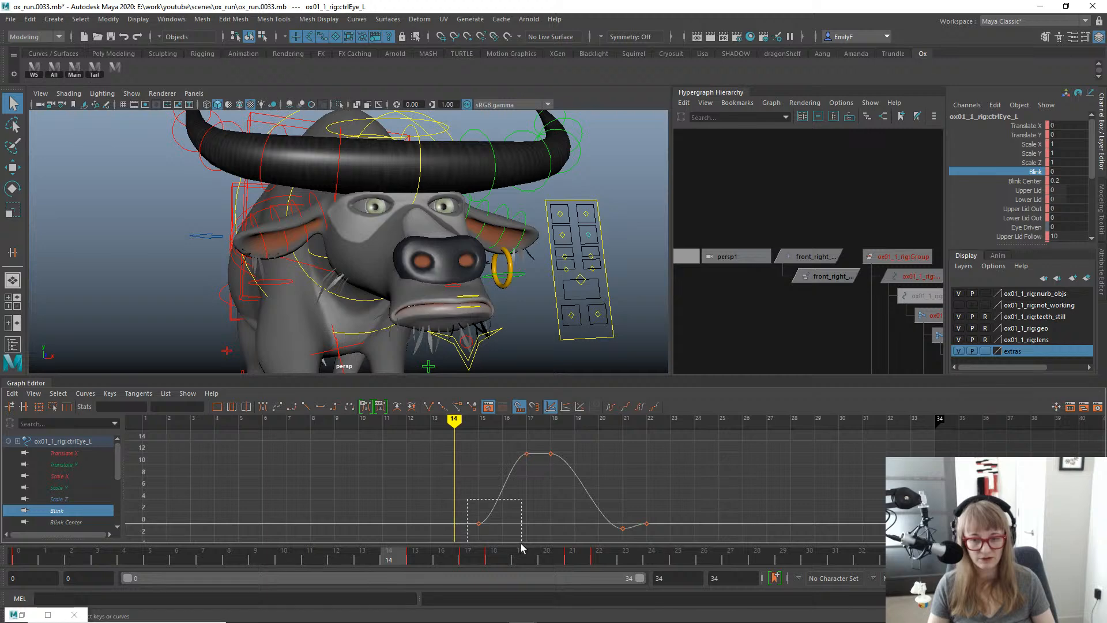
pyautogui.moveTo(521, 544); pyautogui.dragTo(521, 543)
pyautogui.keyDown('alt'); pyautogui.moveTo(534, 487); pyautogui.dragTo(536, 475, button='middle'); pyautogui.keyUp('alt')
pyautogui.moveTo(577, 476)
pyautogui.keyDown('alt'); pyautogui.mouseDown(button='right')
pyautogui.moveTo(600, 478)
pyautogui.moveTo(565, 477)
pyautogui.moveTo(583, 477)
pyautogui.mouseUp(button='right'); pyautogui.keyUp('alt')
pyautogui.moveTo(415, 556); pyautogui.dragTo(460, 565)
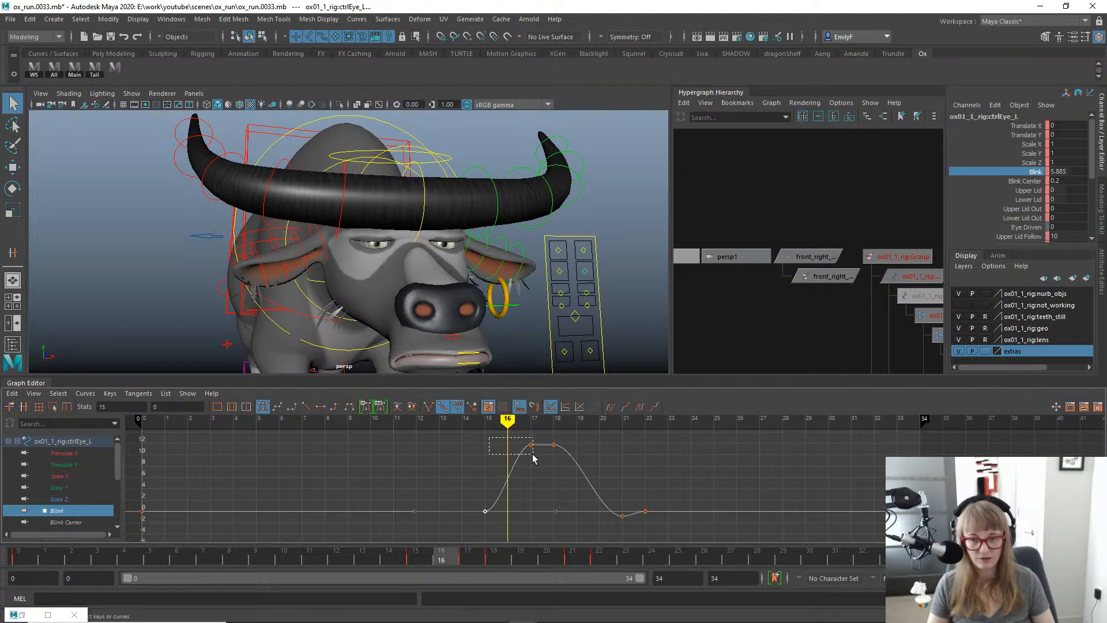
pyautogui.click(306, 407)
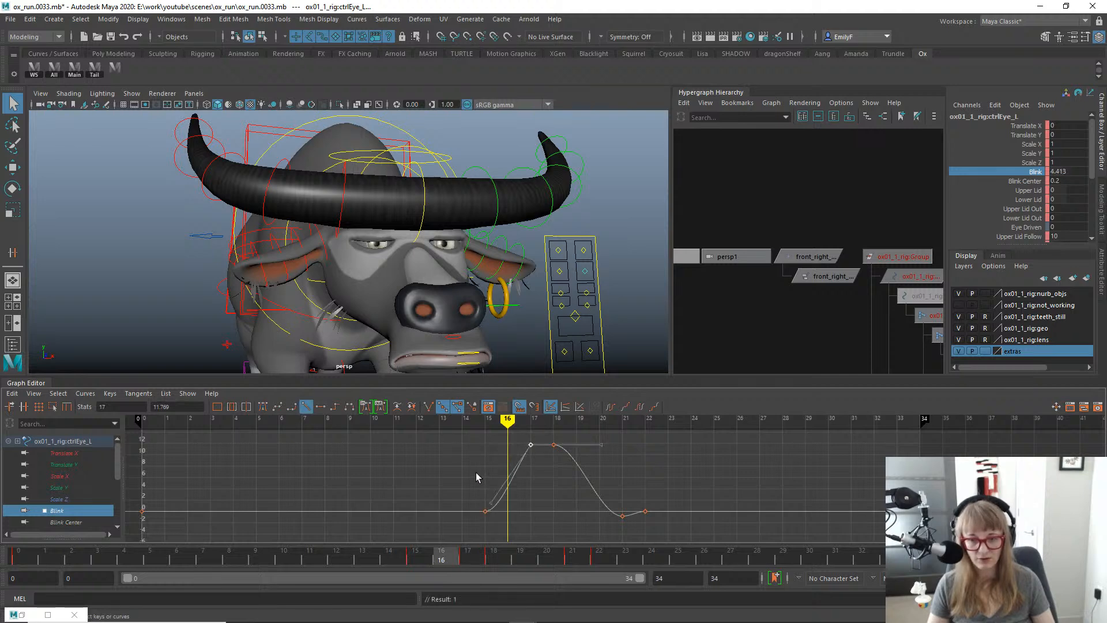
# Insert a key at frame 19 on the left eye's Blink curve and lower it along the opening slope.
pyautogui.moveTo(468, 557); pyautogui.dragTo(544, 547)
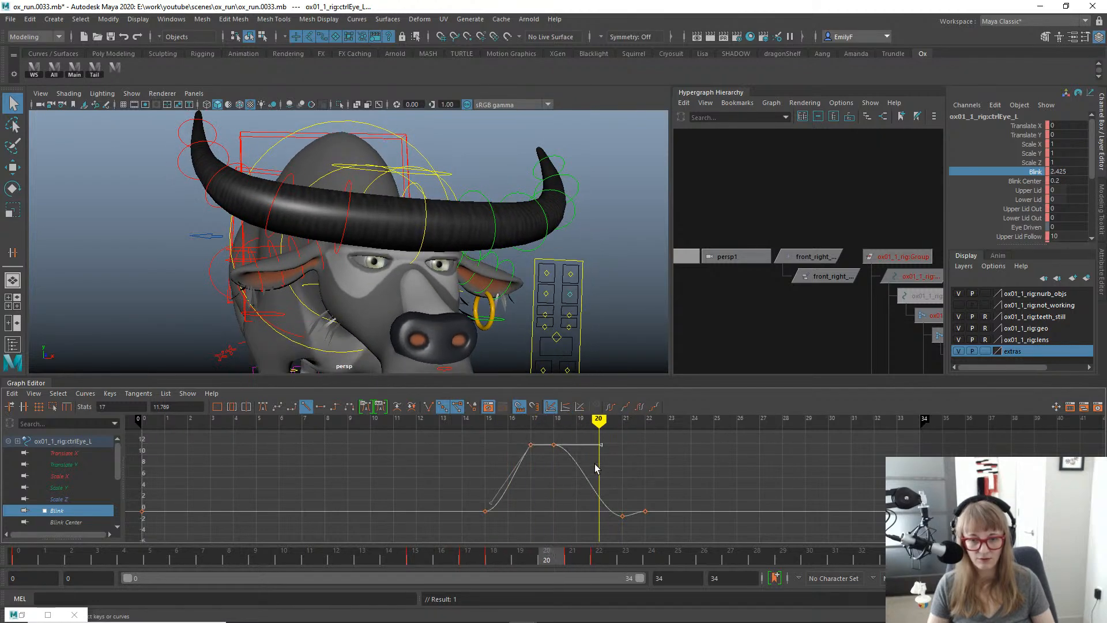
pyautogui.moveTo(541, 562); pyautogui.dragTo(535, 557)
pyautogui.rightClick(590, 479)
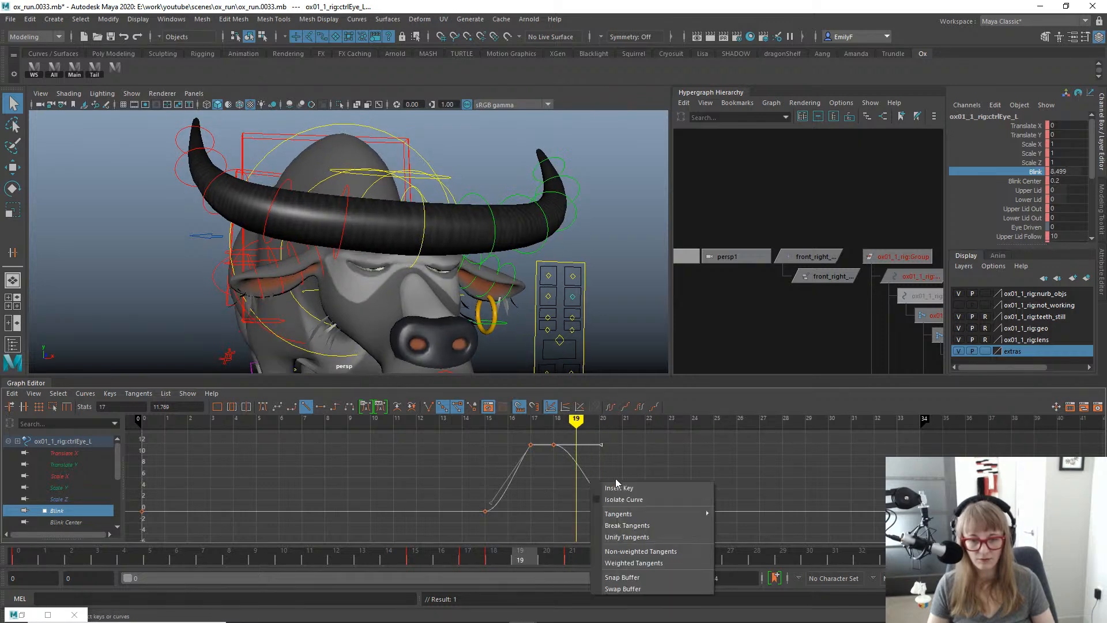
pyautogui.click(612, 485)
pyautogui.moveTo(599, 483); pyautogui.dragTo(629, 526)
# Lower the left eye's Blink key at frame 21 to about -1.15, move its closing zero key to frame 23, and play back the blink.
pyautogui.press('w')
pyautogui.click(574, 557)
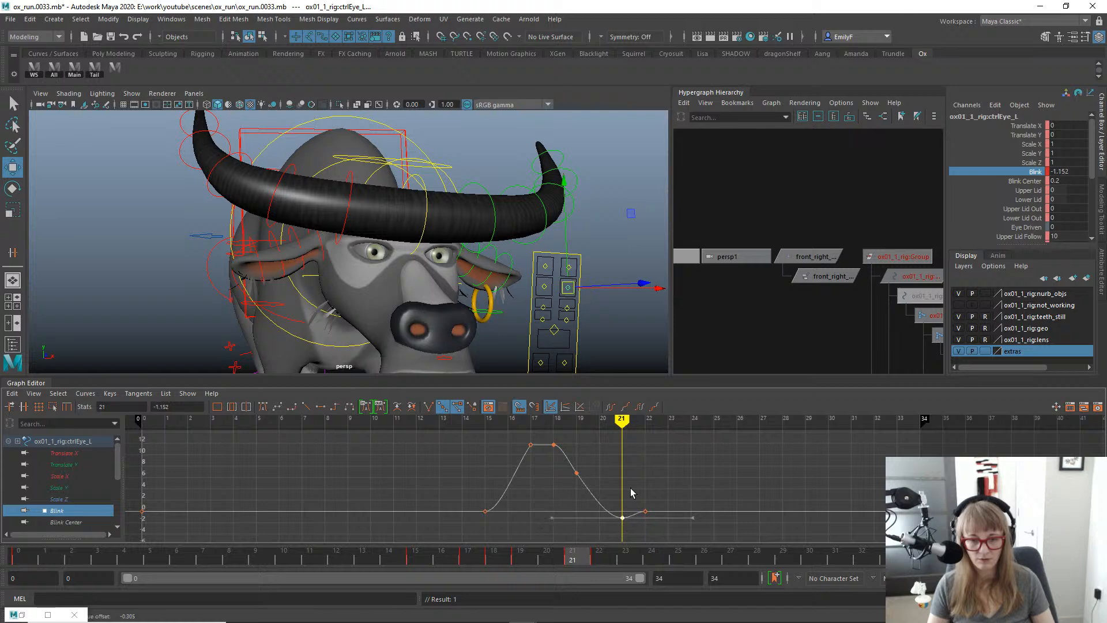
pyautogui.hotkey('alt', 'v')
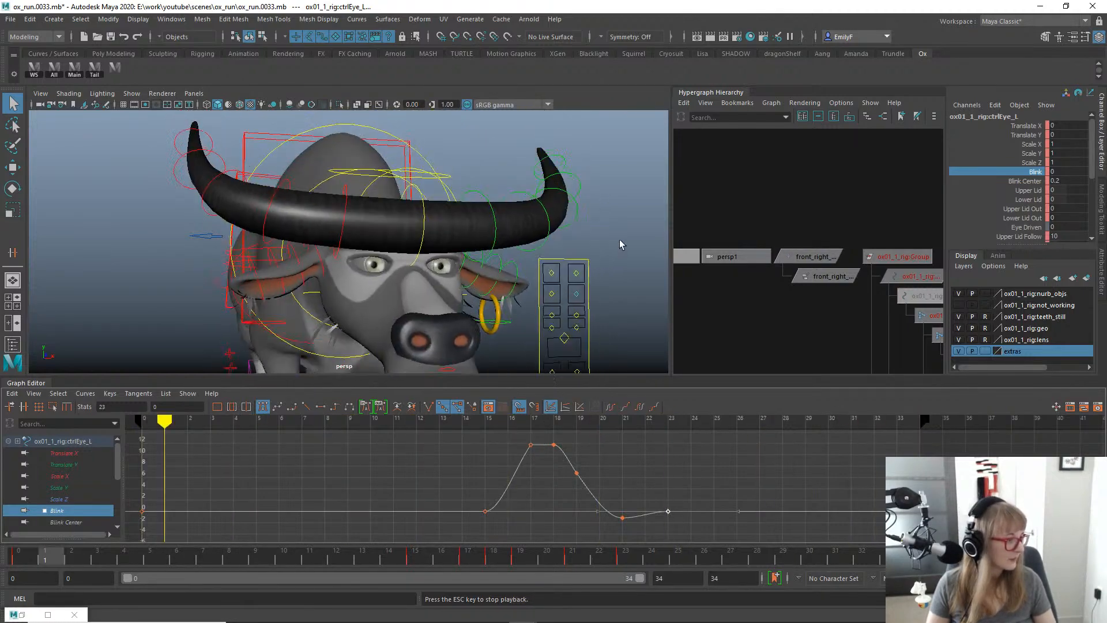
pyautogui.hotkey('alt', 'v')
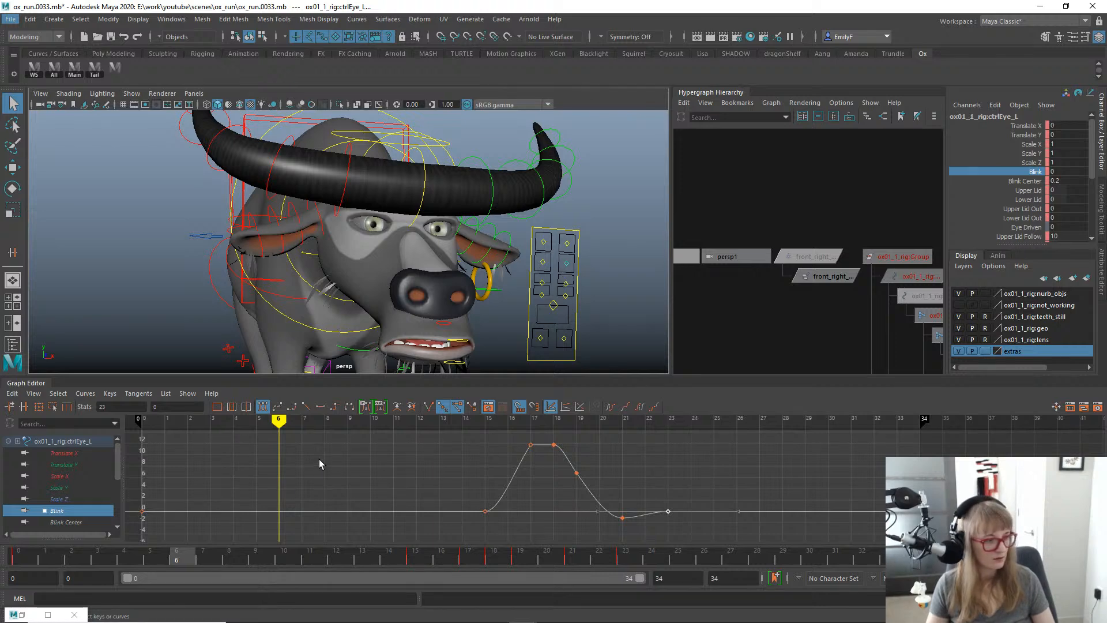
pyautogui.click(543, 264)
pyautogui.press('w')
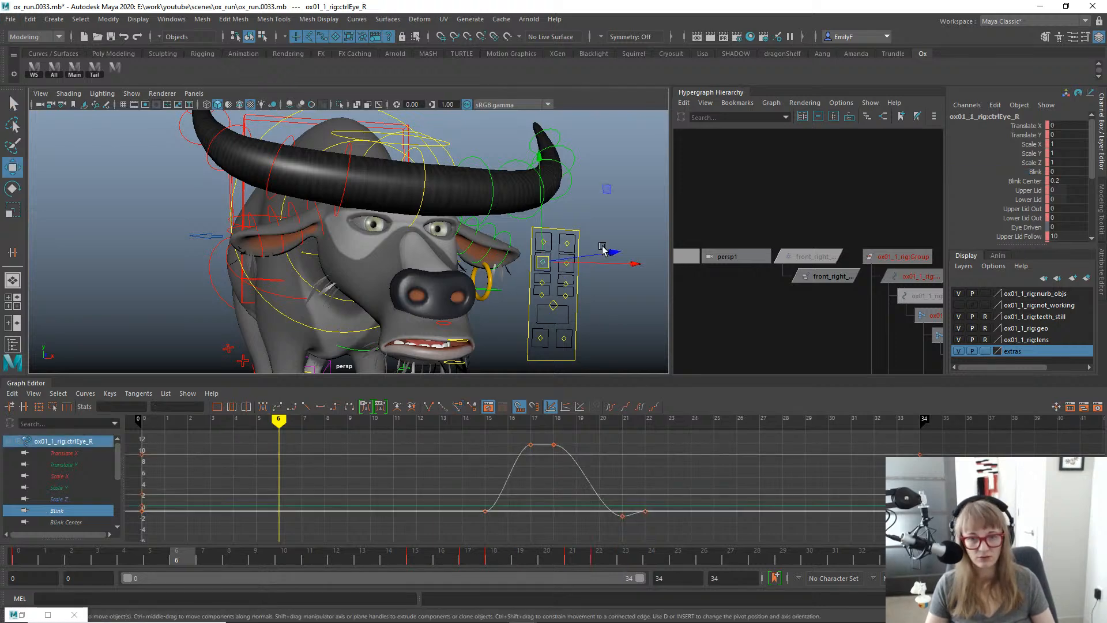
pyautogui.moveTo(627, 270); pyautogui.dragTo(626, 268)
pyautogui.hotkey('ctrl', 'z')
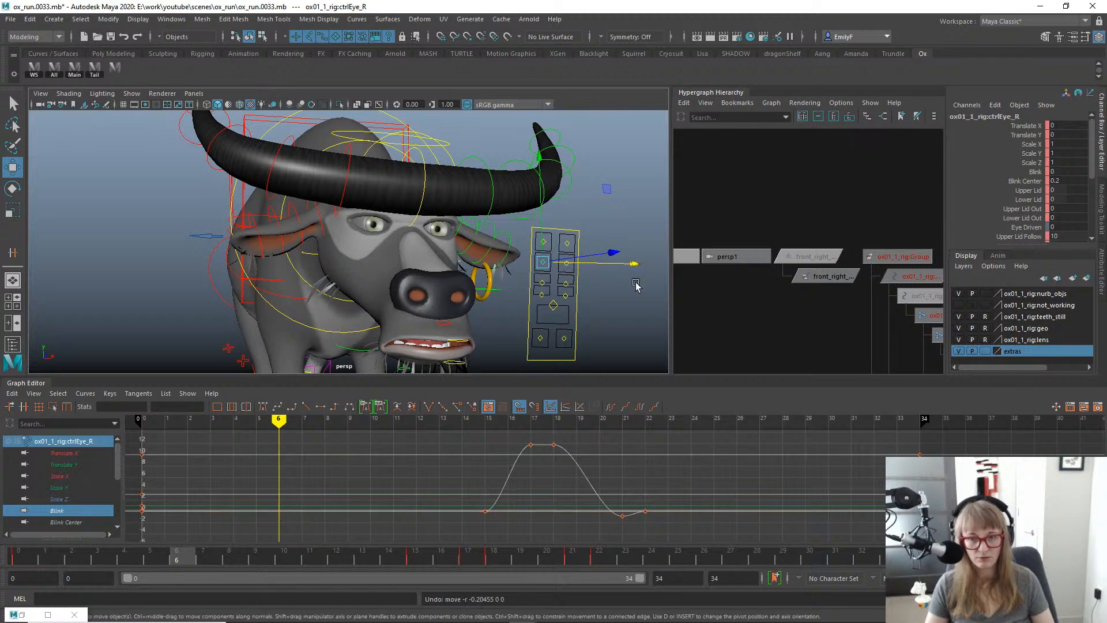
pyautogui.press('q')
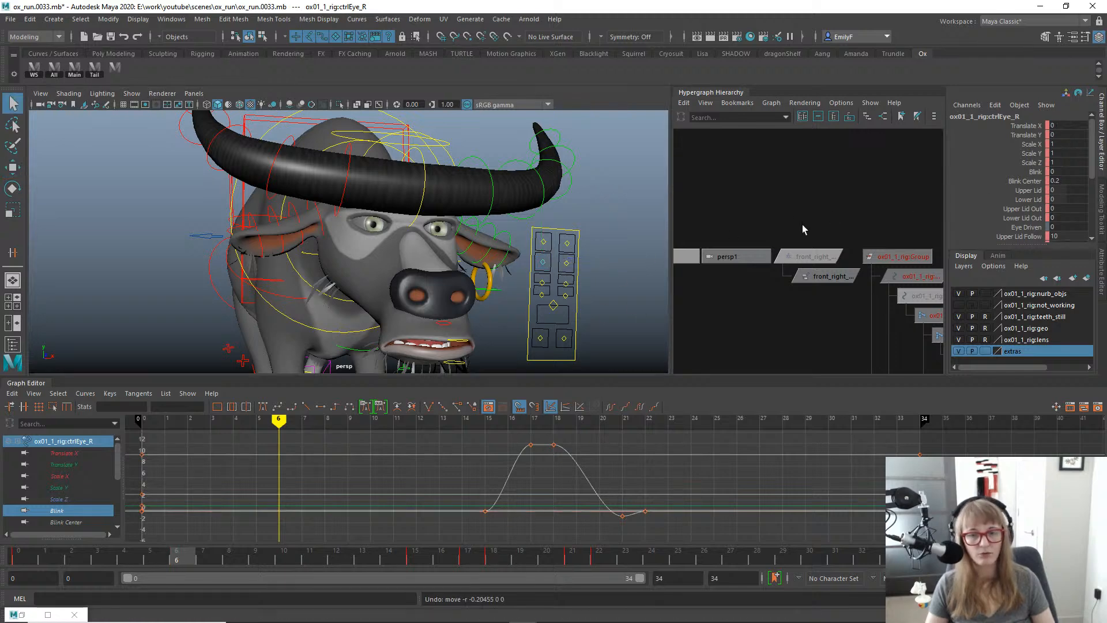
# Try raising the right eye's Blink Center to 4.4 at frame 16, and undo the change.
pyautogui.keyDown('shift'); pyautogui.click(568, 264); pyautogui.keyUp('shift')
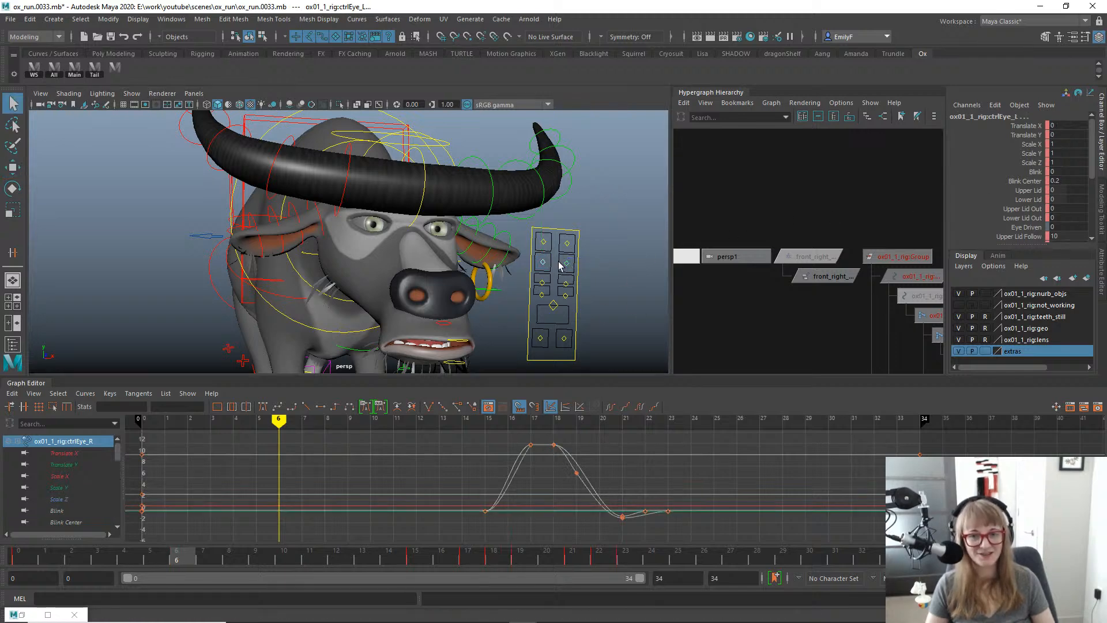
pyautogui.keyDown('shift'); pyautogui.click(543, 263); pyautogui.keyUp('shift')
pyautogui.moveTo(398, 554); pyautogui.dragTo(441, 553)
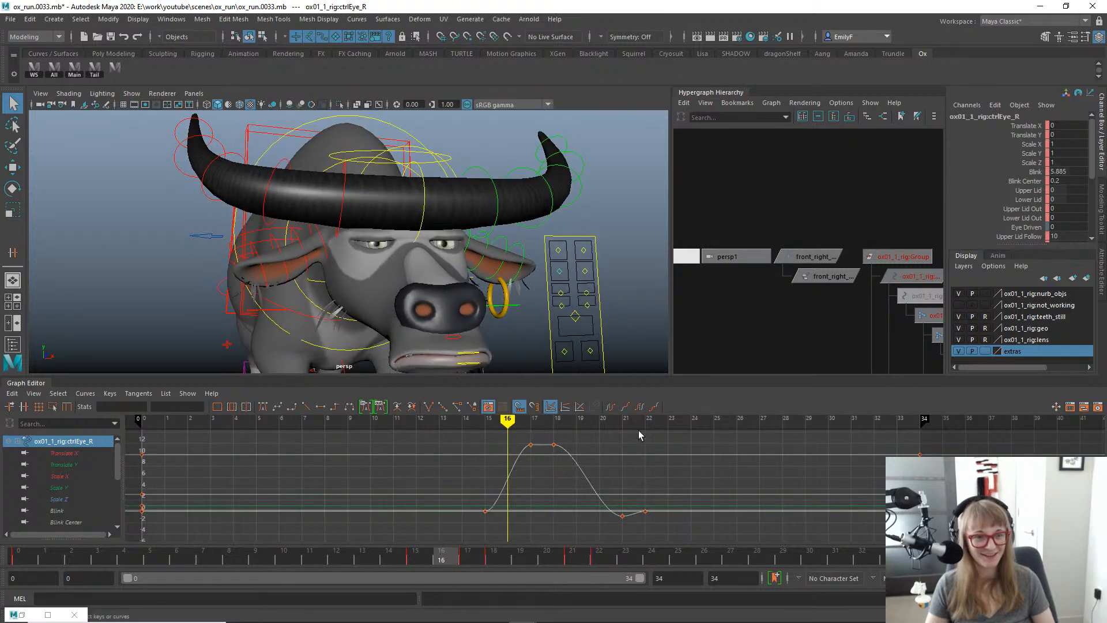
pyautogui.click(1032, 181)
pyautogui.moveTo(612, 238); pyautogui.dragTo(621, 236, button='middle')
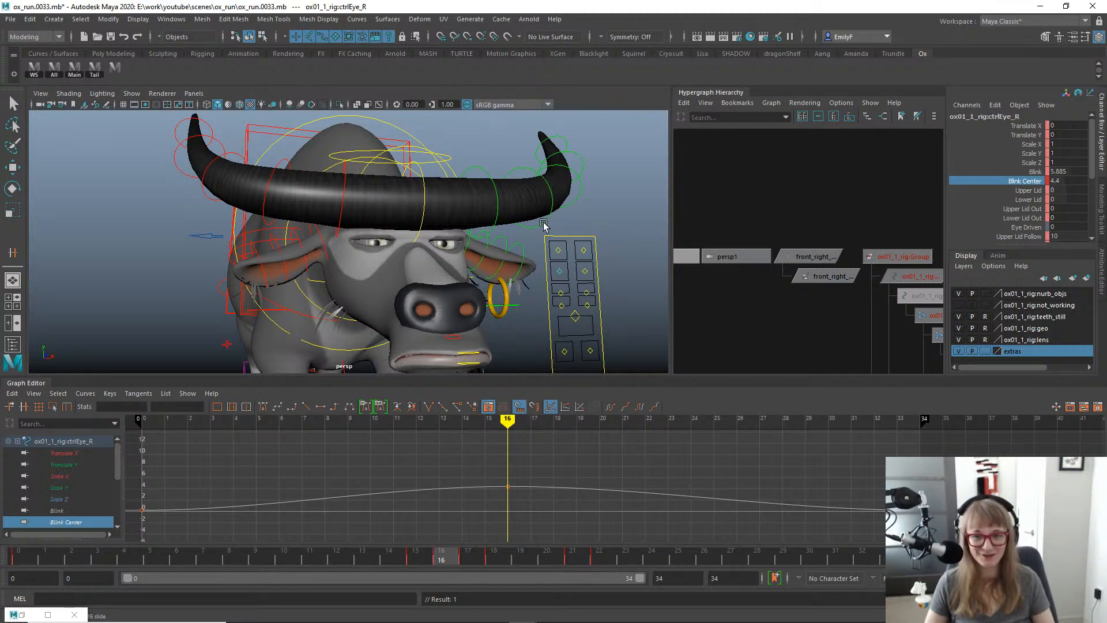
pyautogui.hotkey('ctrl', 'z')
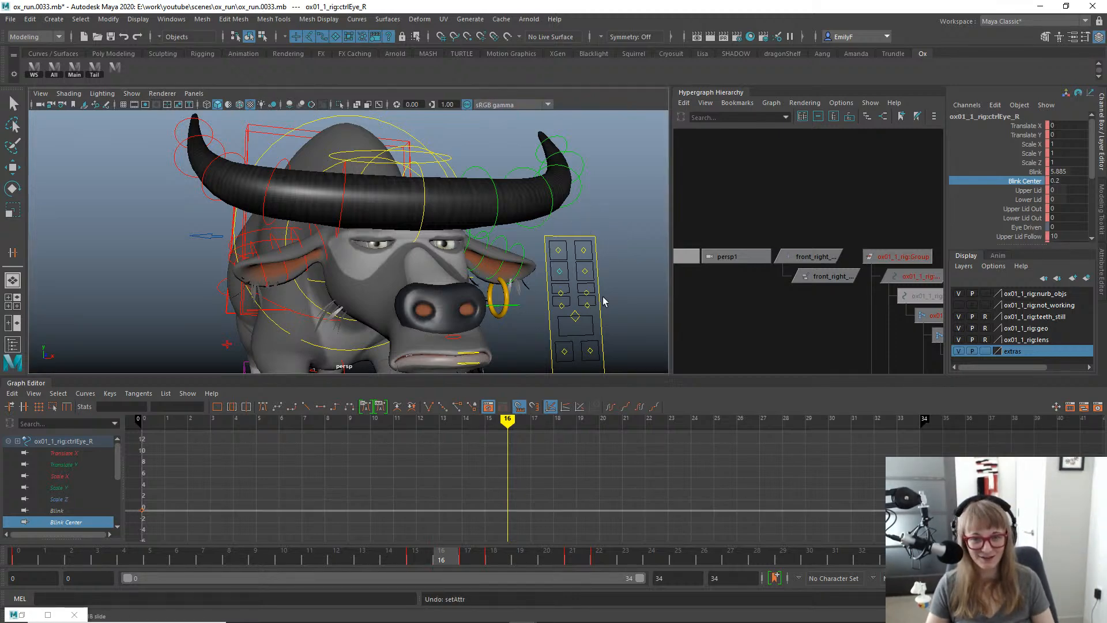
# Raise the left eye's whole Blink Center curve to about 4.14 and play back the animation.
pyautogui.click(585, 273)
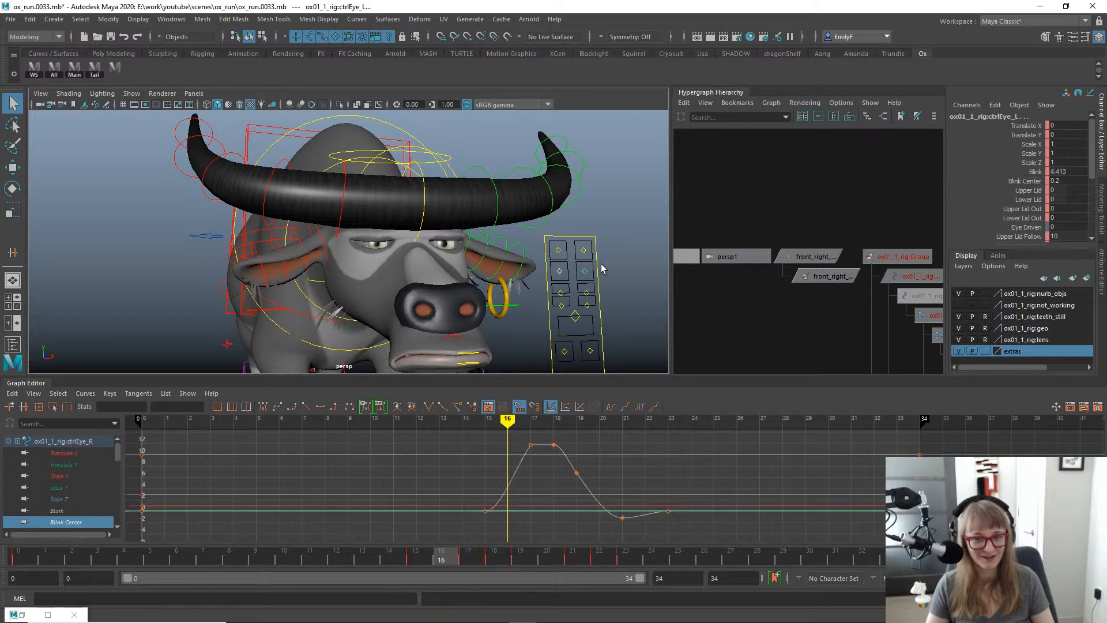
pyautogui.click(1002, 181)
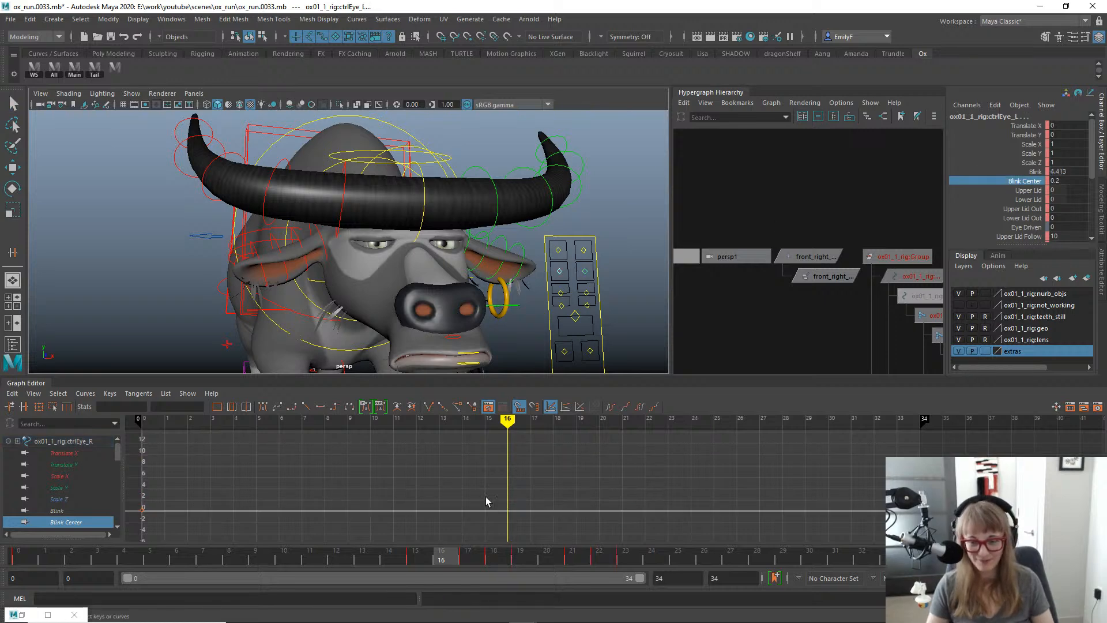
pyautogui.click(497, 542)
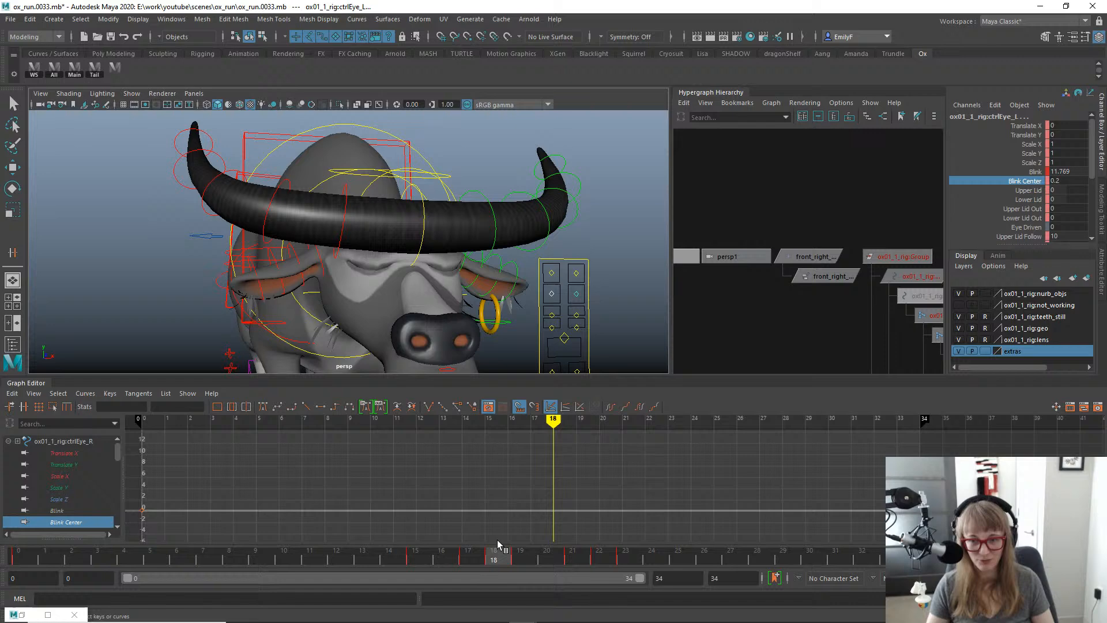
pyautogui.press('a')
pyautogui.click(509, 497)
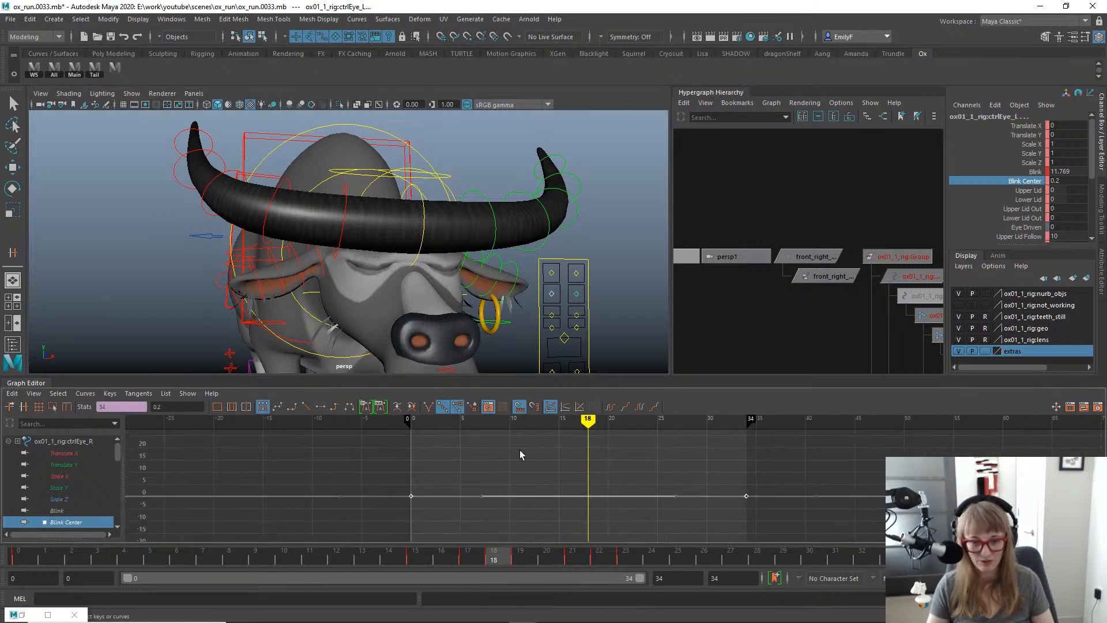
pyautogui.press('f')
pyautogui.keyDown('shift'); pyautogui.moveTo(550, 497); pyautogui.dragTo(558, 482, button='middle'); pyautogui.keyUp('shift')
pyautogui.hotkey('alt', 'v')
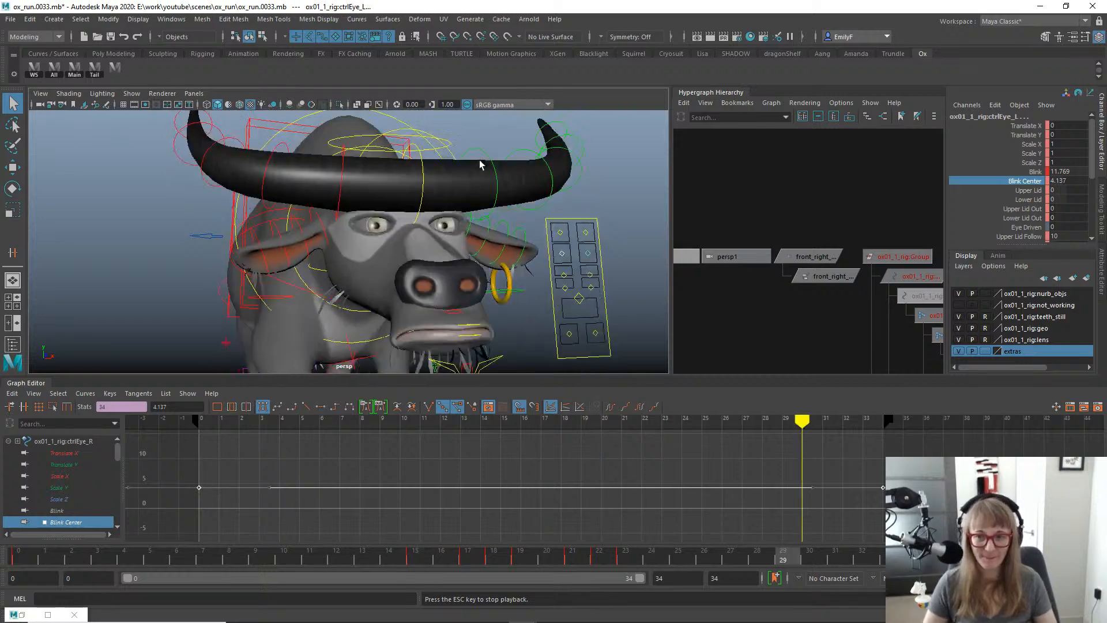
# Hide the rig controls and review the blink from a wider front view during playback.
pyautogui.moveTo(229, 560)
pyautogui.mouseDown()
pyautogui.moveTo(531, 535)
pyautogui.moveTo(396, 535)
pyautogui.moveTo(658, 501)
pyautogui.moveTo(794, 508)
pyautogui.moveTo(438, 534)
pyautogui.moveTo(456, 519)
pyautogui.moveTo(745, 496)
pyautogui.moveTo(464, 495)
pyautogui.mouseUp()
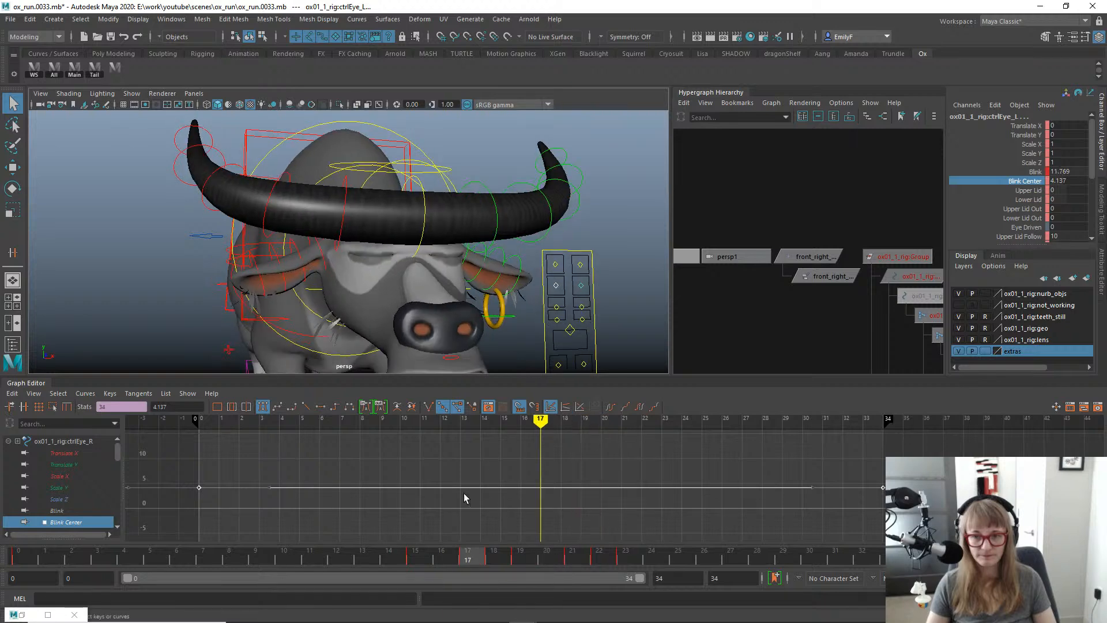
pyautogui.scroll(-5, 413, 209)
pyautogui.keyDown('alt'); pyautogui.moveTo(413, 208); pyautogui.dragTo(331, 211); pyautogui.keyUp('alt')
pyautogui.keyDown('alt'); pyautogui.moveTo(439, 262); pyautogui.dragTo(477, 300); pyautogui.keyUp('alt')
pyautogui.scroll(3, 432, 281)
pyautogui.hotkey('alt', '1')
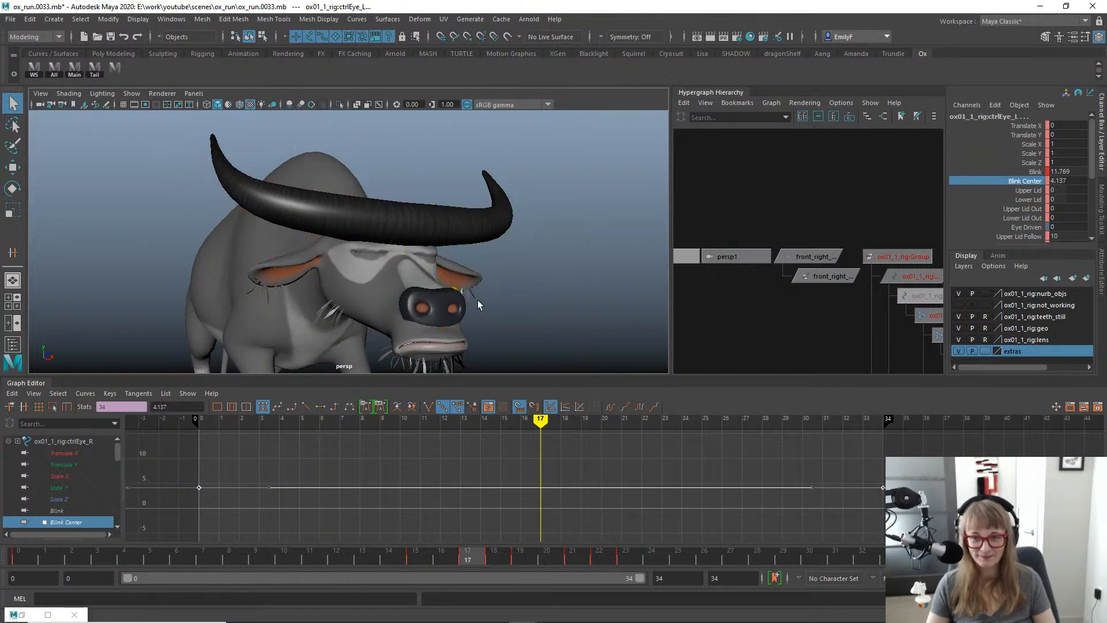
pyautogui.hotkey('alt', 'v')
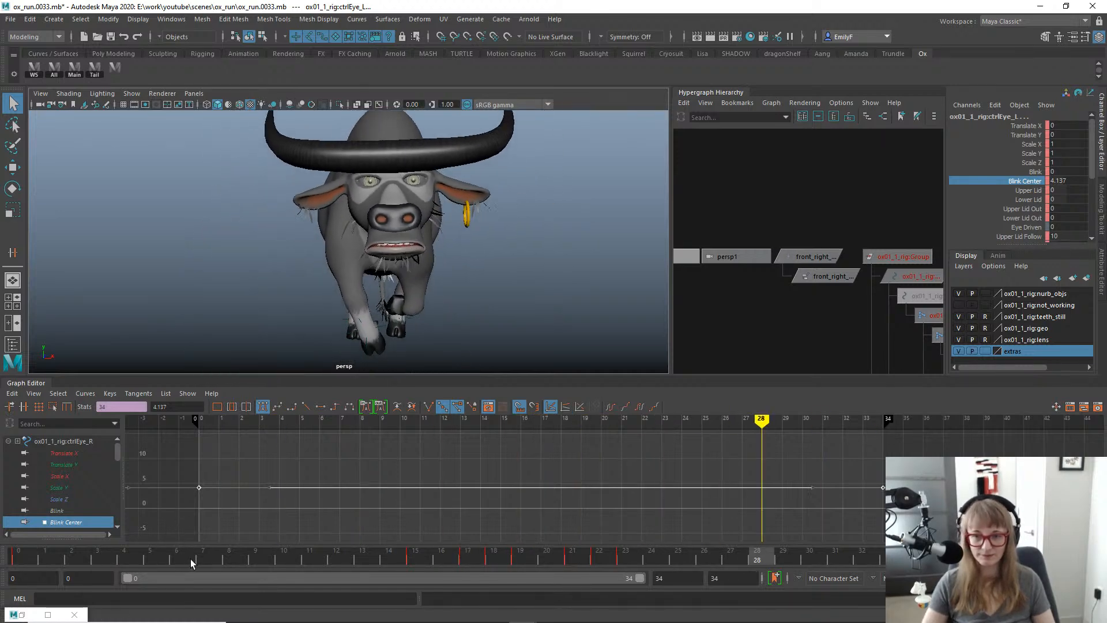
# Select both cheek controls at frame 13, try raising them, and undo the move.
pyautogui.moveTo(136, 564); pyautogui.dragTo(364, 513)
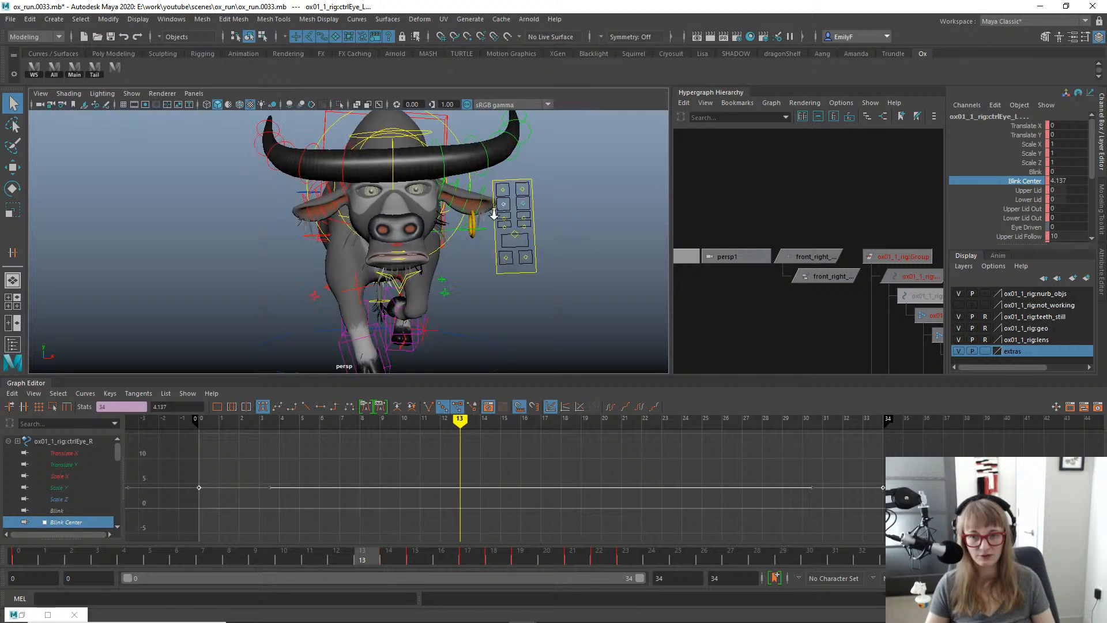
pyautogui.click(554, 213)
pyautogui.press('w')
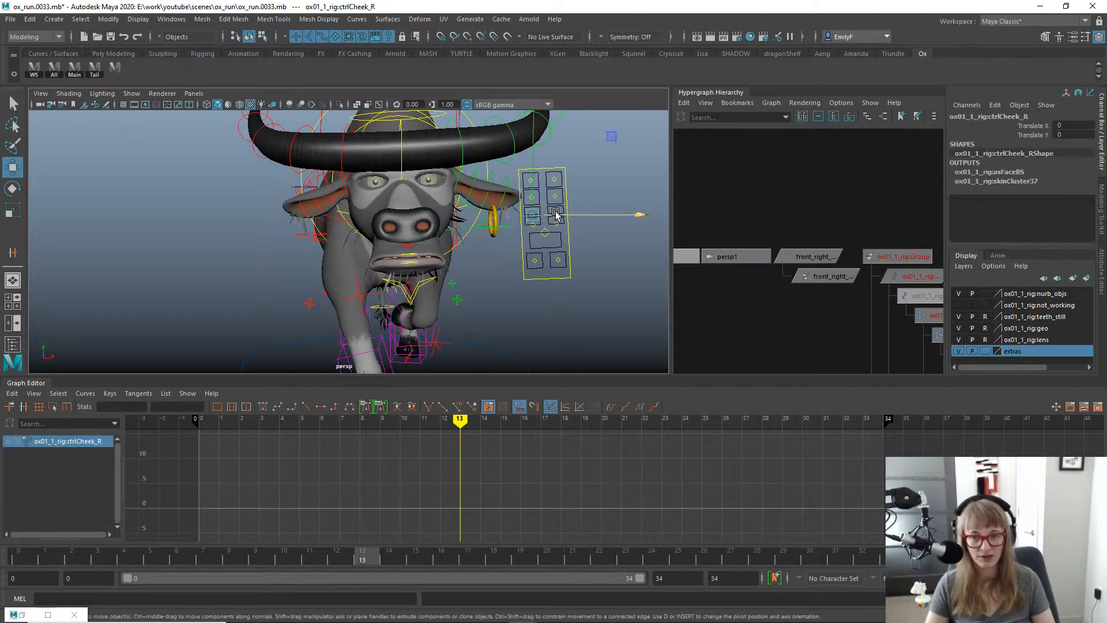
pyautogui.press('q')
pyautogui.press('w')
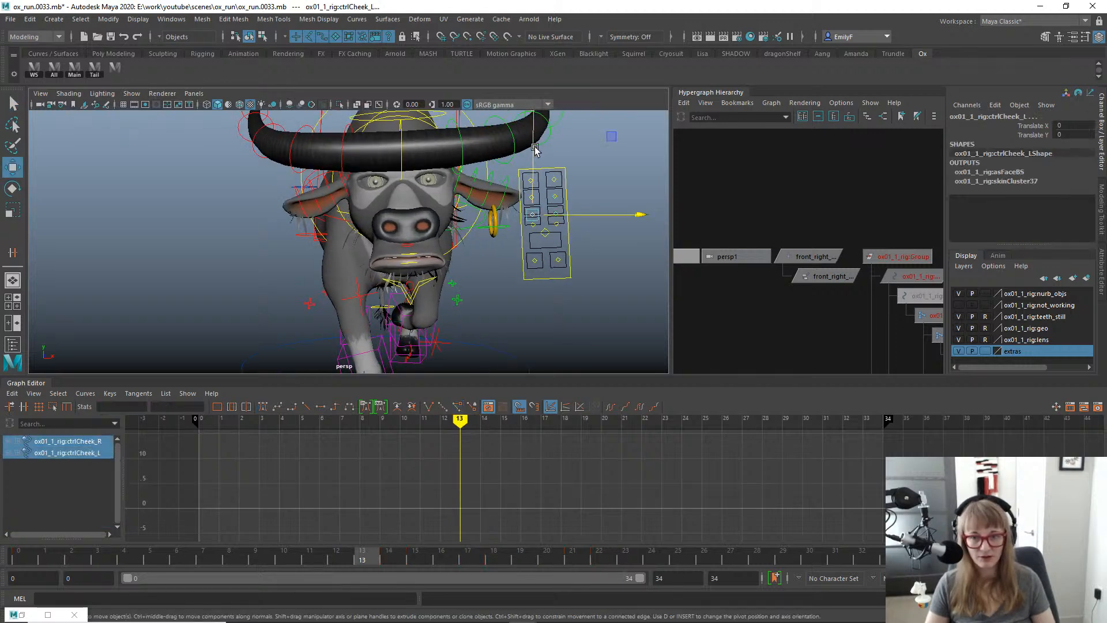
pyautogui.moveTo(536, 149); pyautogui.dragTo(538, 142, button='middle')
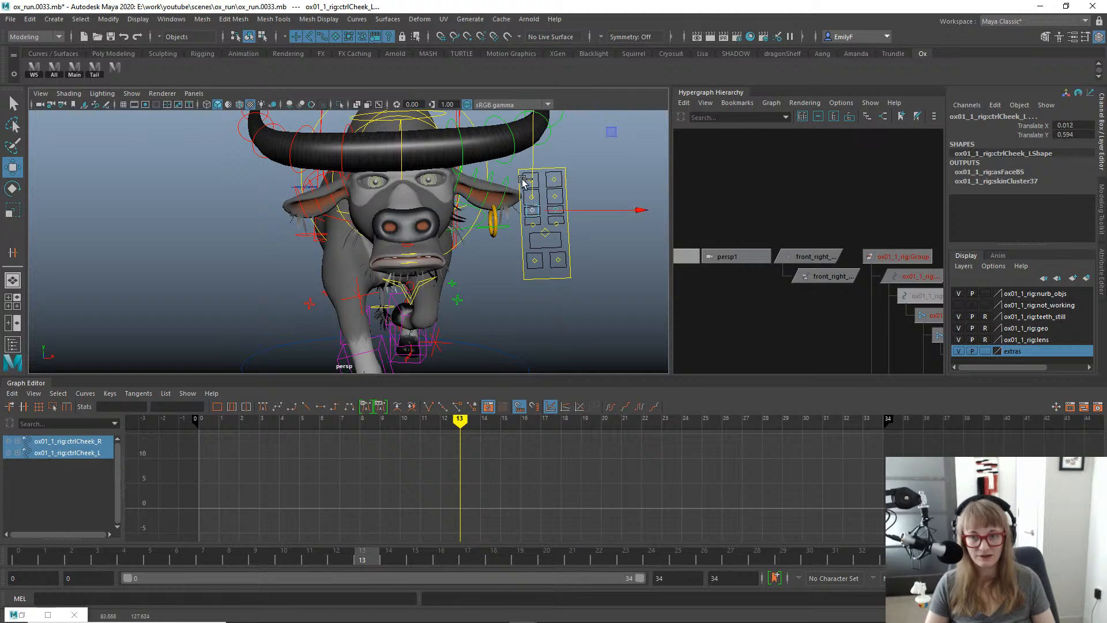
pyautogui.hotkey('ctrl', 'z')
pyautogui.press('q')
# Set the playback range to end at frame 17 and key both cheek controls at 0 on frames 0 and 17.
pyautogui.moveTo(327, 554); pyautogui.dragTo(4, 547)
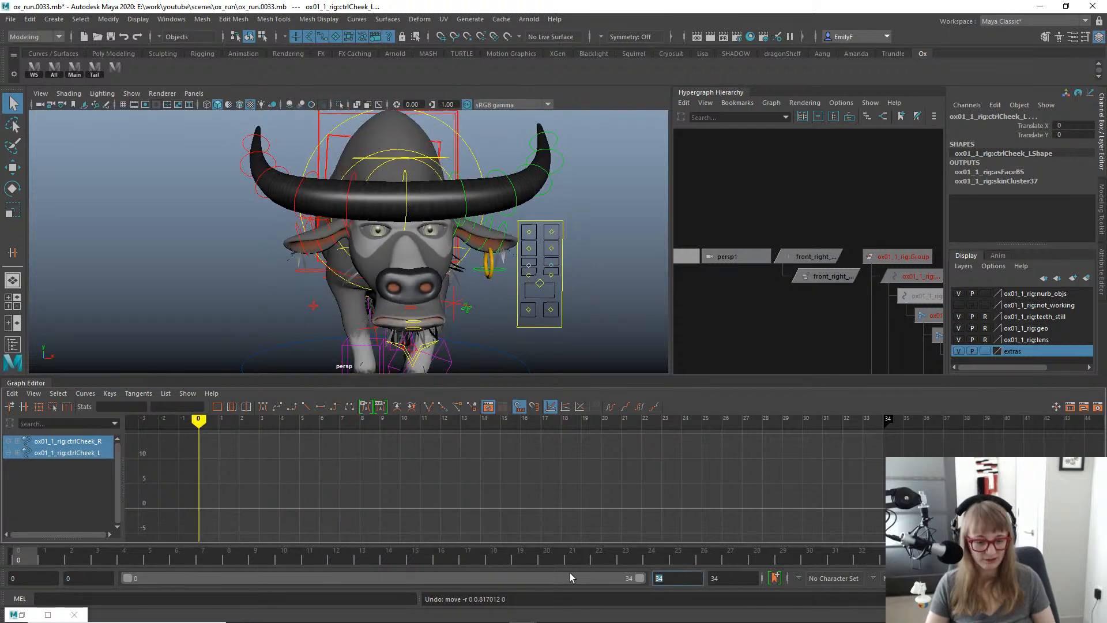
pyautogui.write('17')
pyautogui.press('Return')
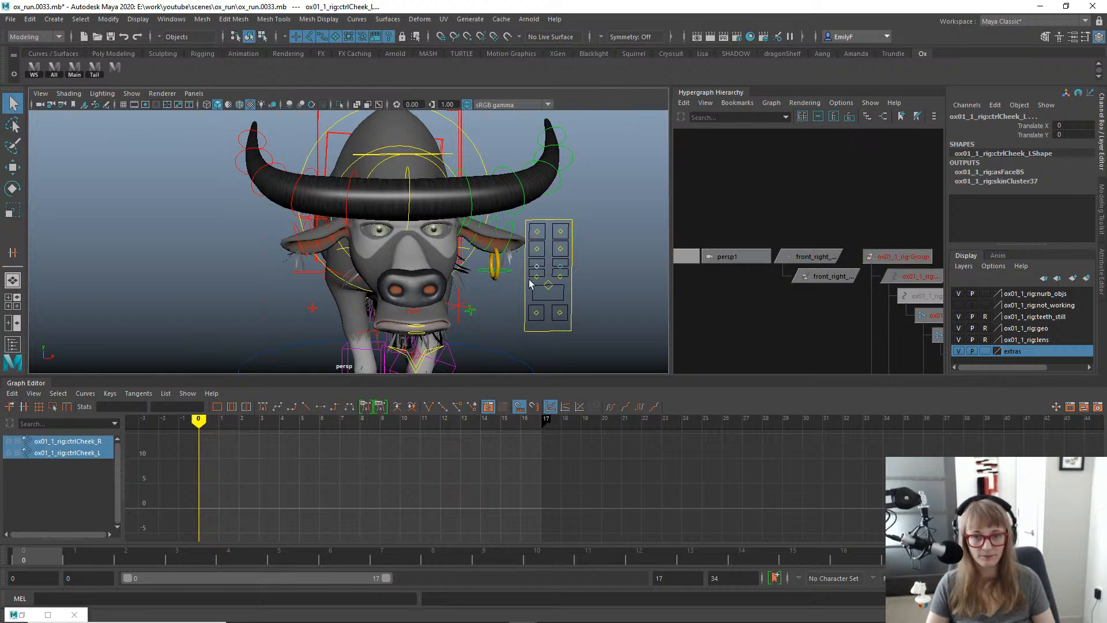
pyautogui.press('s')
pyautogui.click(906, 556)
pyautogui.press('s')
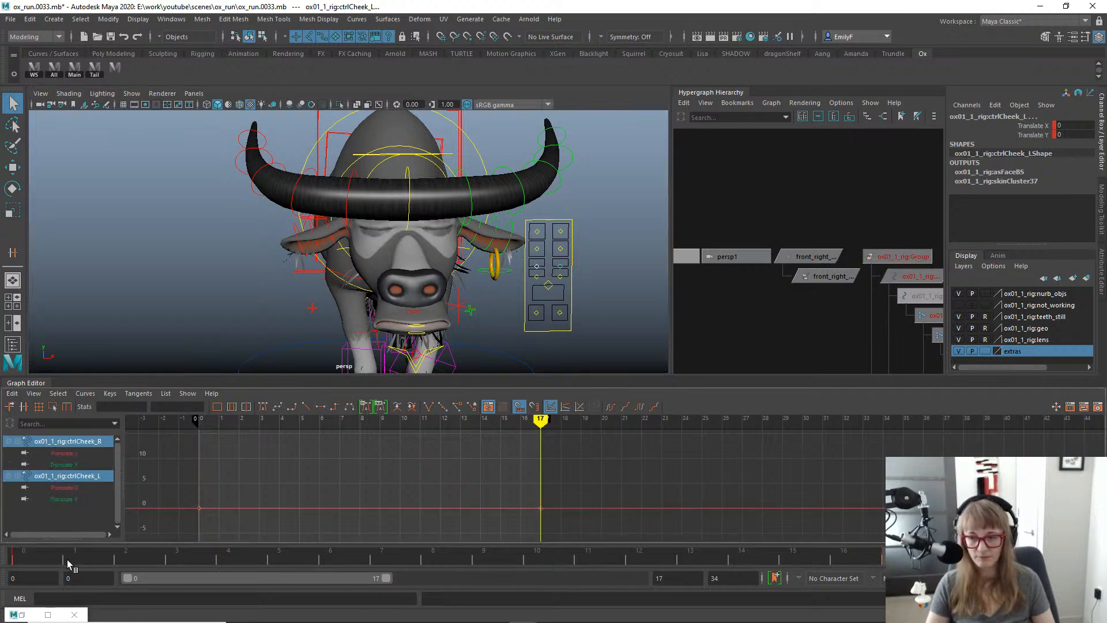
# Set the Move tool's axis orientation to Object, try raising the cheek controls at frame 5, and undo the moves.
pyautogui.moveTo(67, 559); pyautogui.dragTo(305, 524)
pyautogui.press('w')
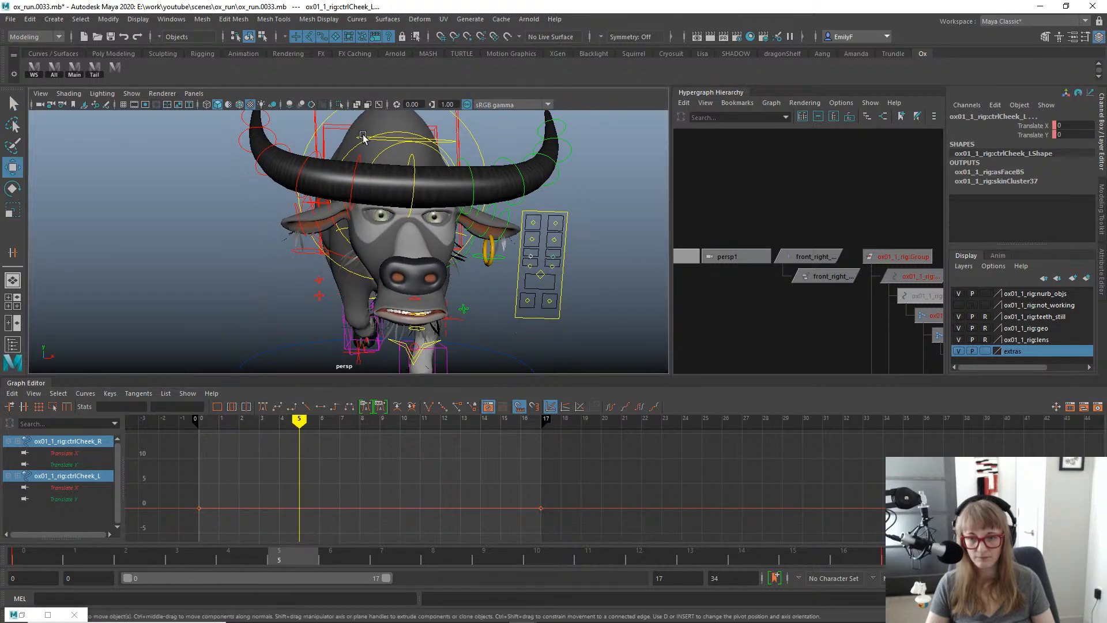
pyautogui.moveTo(533, 164); pyautogui.dragTo(534, 163)
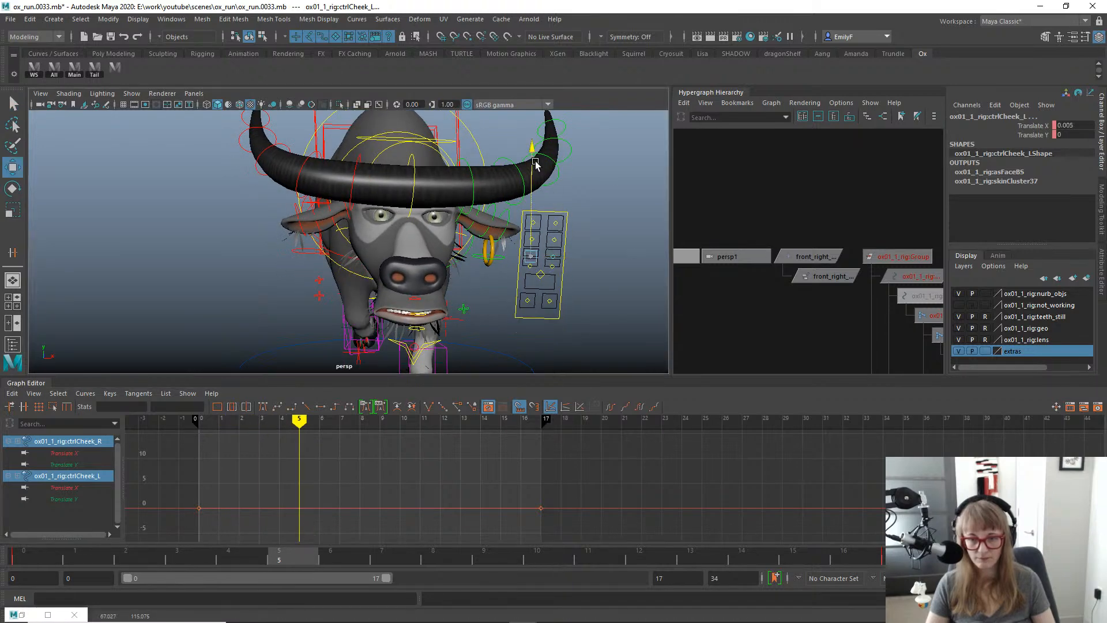
pyautogui.moveTo(562, 222); pyautogui.dragTo(553, 222)
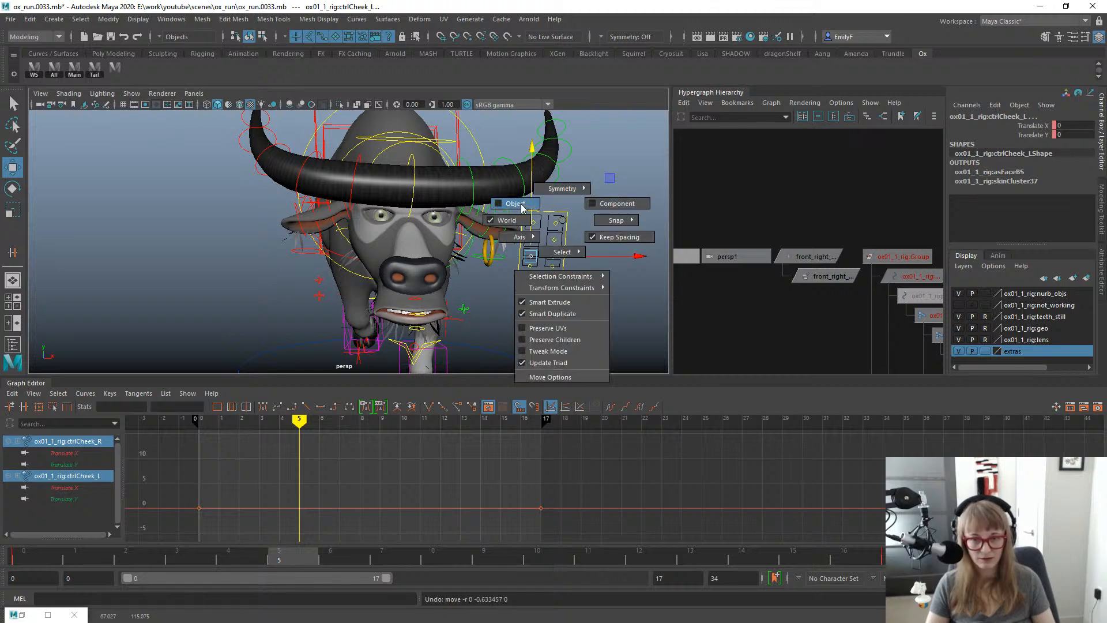
pyautogui.moveTo(522, 207); pyautogui.dragTo(521, 205)
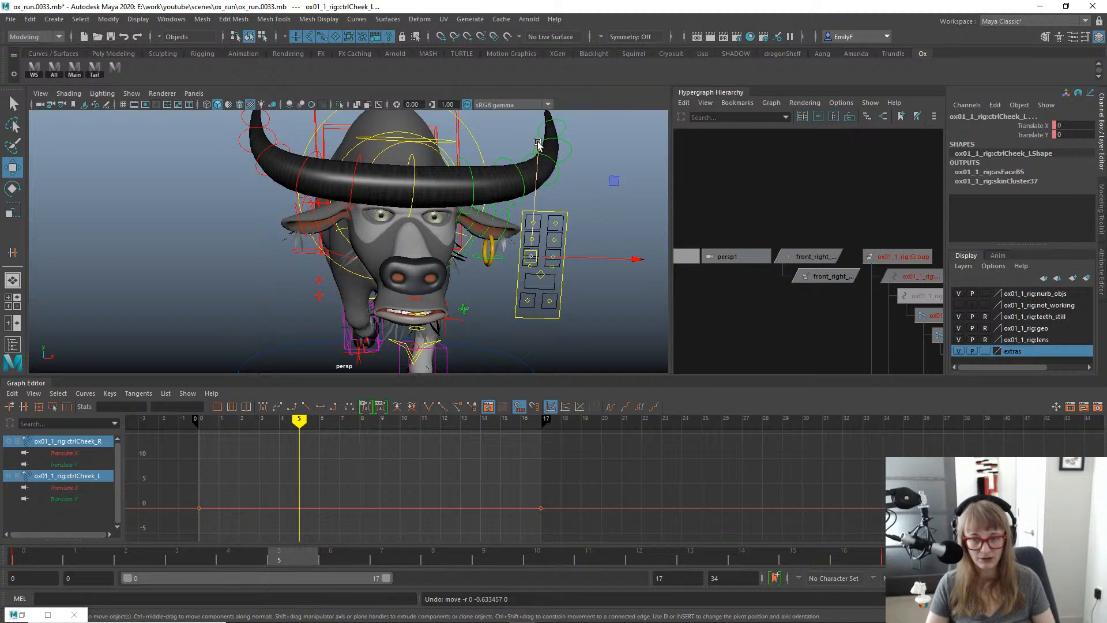
pyautogui.moveTo(537, 142); pyautogui.dragTo(542, 140)
pyautogui.press('s')
pyautogui.hotkey('ctrl', 'z')
pyautogui.hotkey('ctrl', 'z')
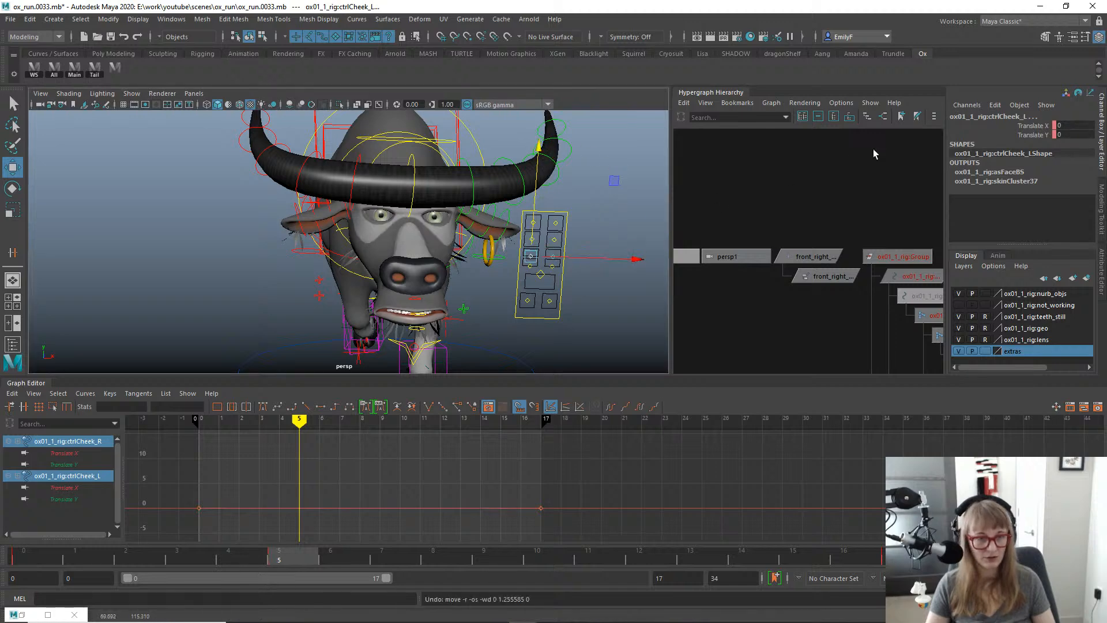
# Try shifting the values of the cheek keys at frames 0 and 17, including the right cheek's Translate Y, and undo the changes.
pyautogui.moveTo(572, 245)
pyautogui.keyDown('alt'); pyautogui.mouseDown()
pyautogui.moveTo(563, 199)
pyautogui.moveTo(560, 238)
pyautogui.mouseUp(); pyautogui.keyUp('alt')
pyautogui.keyDown('alt'); pyautogui.moveTo(559, 237); pyautogui.dragTo(587, 241, button='right'); pyautogui.keyUp('alt')
pyautogui.moveTo(160, 559); pyautogui.dragTo(1, 552)
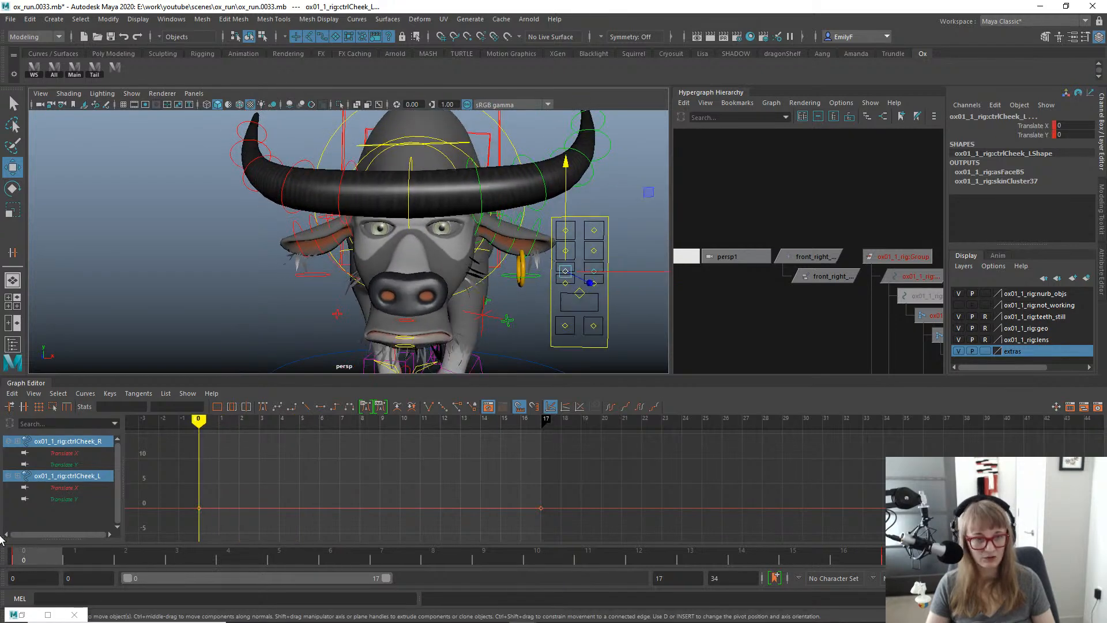
pyautogui.click(286, 473)
pyautogui.keyDown('alt'); pyautogui.moveTo(554, 476); pyautogui.dragTo(489, 487, button='right'); pyautogui.keyUp('alt')
pyautogui.moveTo(421, 465); pyautogui.dragTo(689, 518)
pyautogui.moveTo(560, 476)
pyautogui.keyDown('shift'); pyautogui.mouseDown(button='middle')
pyautogui.moveTo(558, 492)
pyautogui.moveTo(555, 434)
pyautogui.moveTo(556, 492)
pyautogui.mouseUp(button='middle'); pyautogui.keyUp('shift')
pyautogui.hotkey('ctrl', 'z')
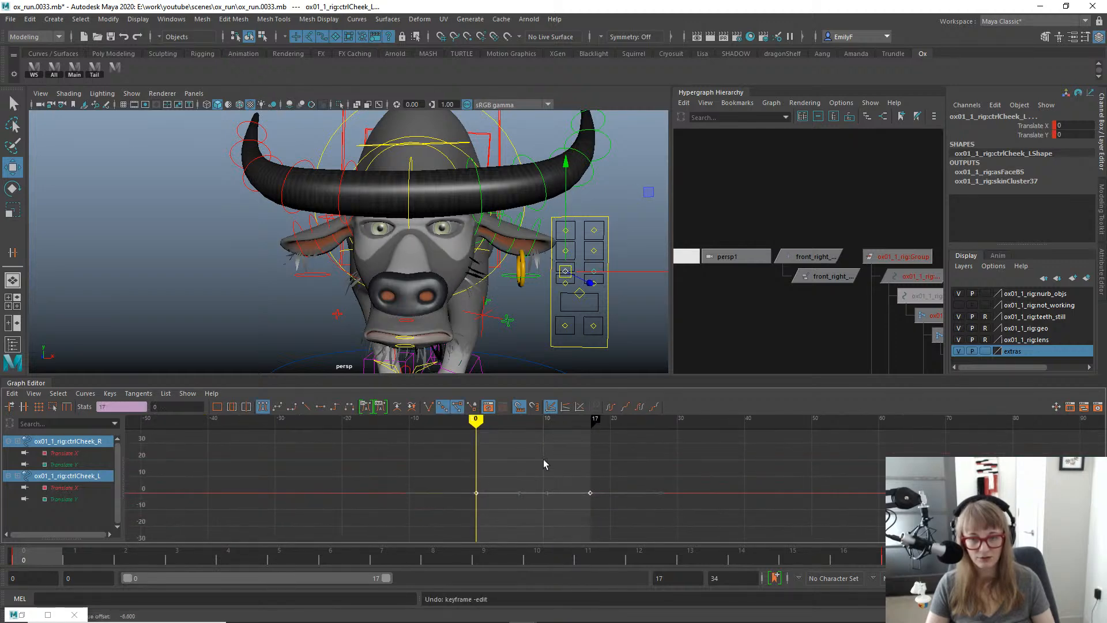
pyautogui.click(64, 464)
pyautogui.keyDown('shift'); pyautogui.moveTo(582, 507); pyautogui.dragTo(576, 484, button='middle'); pyautogui.keyUp('shift')
pyautogui.hotkey('ctrl', 'z')
pyautogui.press('q')
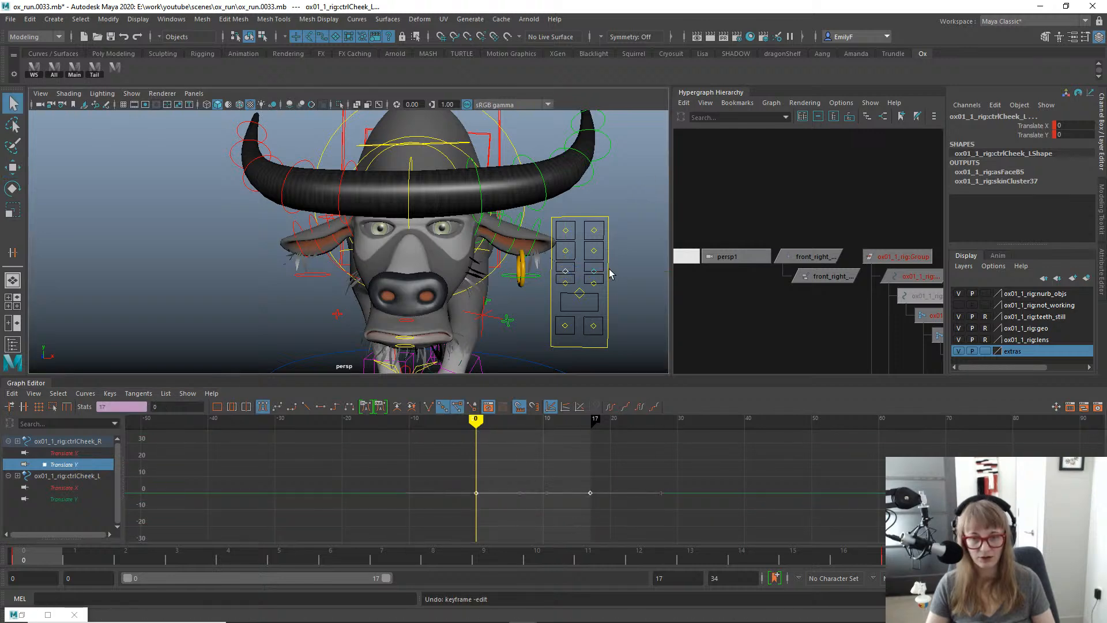
# Reselect both cheek controls and key them at 0 on frame 7.
pyautogui.click(594, 274)
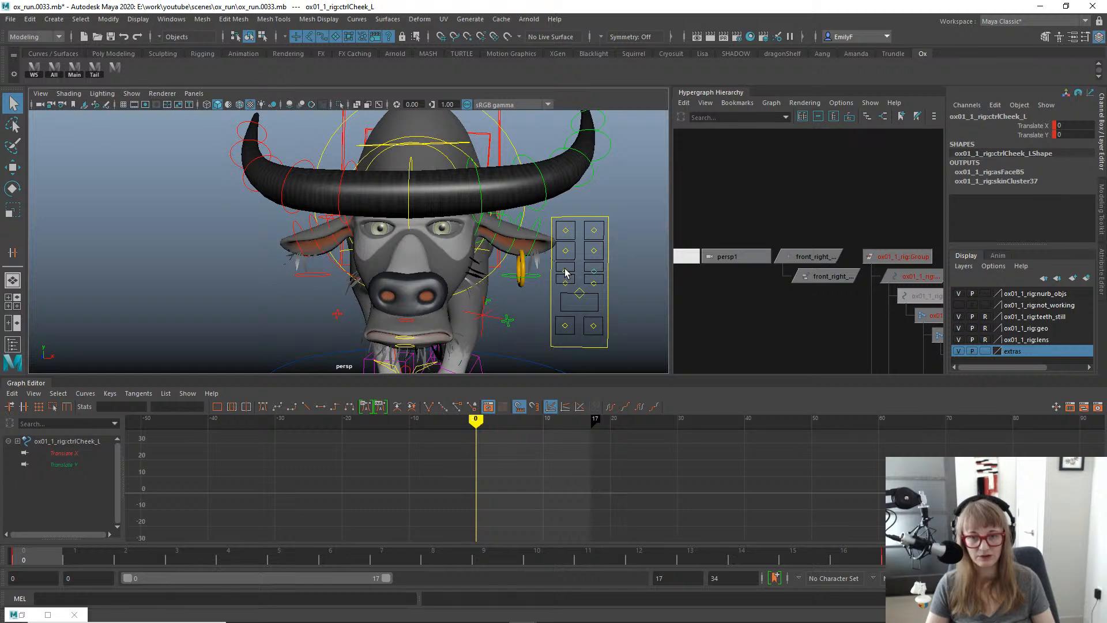
pyautogui.keyDown('shift'); pyautogui.click(565, 273); pyautogui.keyUp('shift')
pyautogui.moveTo(39, 553); pyautogui.dragTo(337, 482)
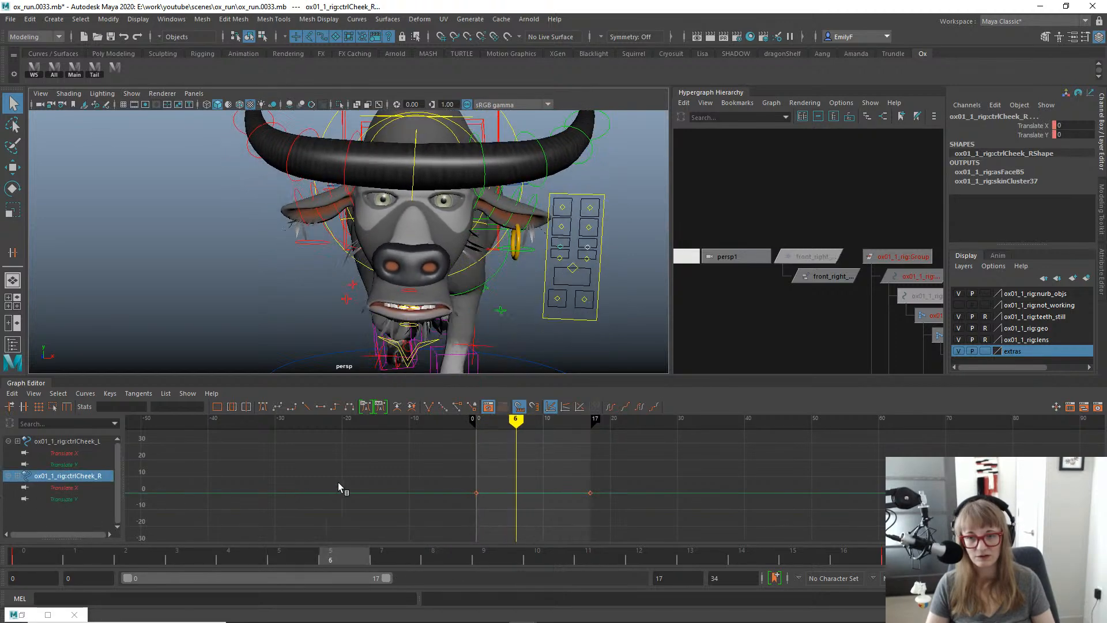
pyautogui.moveTo(138, 502); pyautogui.dragTo(75, 558)
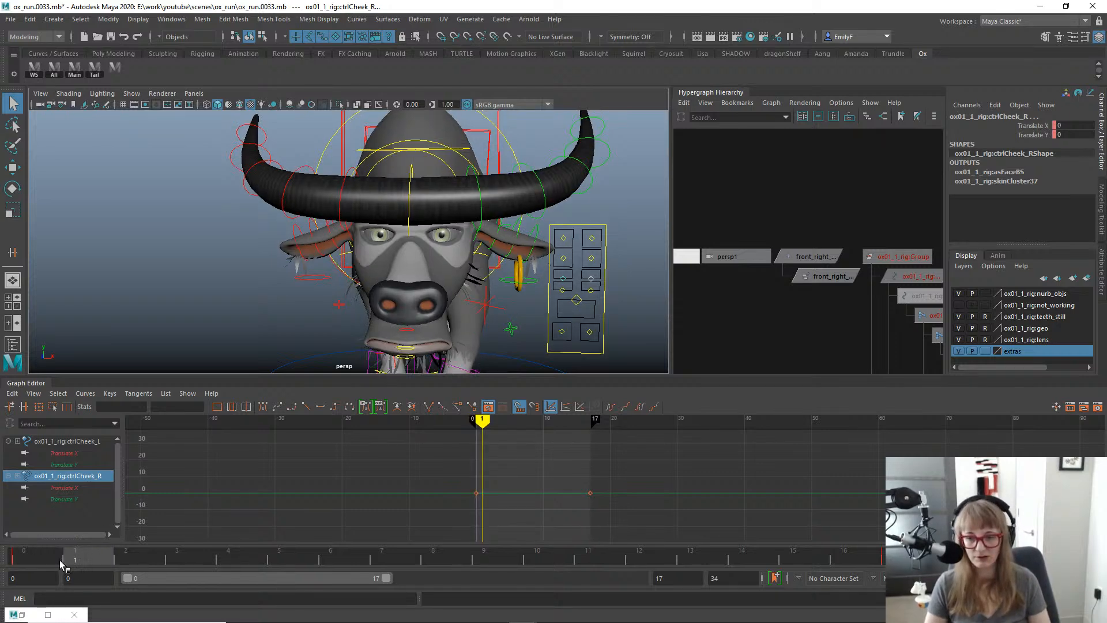
pyautogui.moveTo(59, 560); pyautogui.dragTo(376, 519)
pyautogui.press('s')
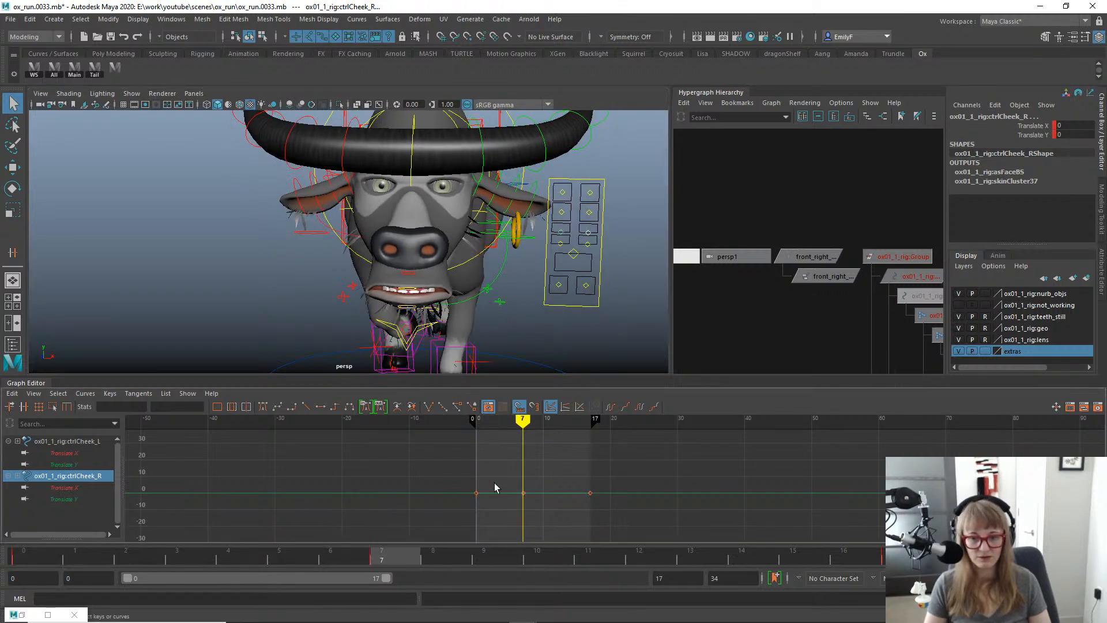
# Raise both cheek controls to about 0.507 in Translate Y at frame 13, key them, and play back the animation.
pyautogui.moveTo(397, 562); pyautogui.dragTo(2, 507)
pyautogui.moveTo(369, 223)
pyautogui.keyDown('alt'); pyautogui.mouseDown()
pyautogui.moveTo(427, 224)
pyautogui.moveTo(348, 230)
pyautogui.mouseUp(); pyautogui.keyUp('alt')
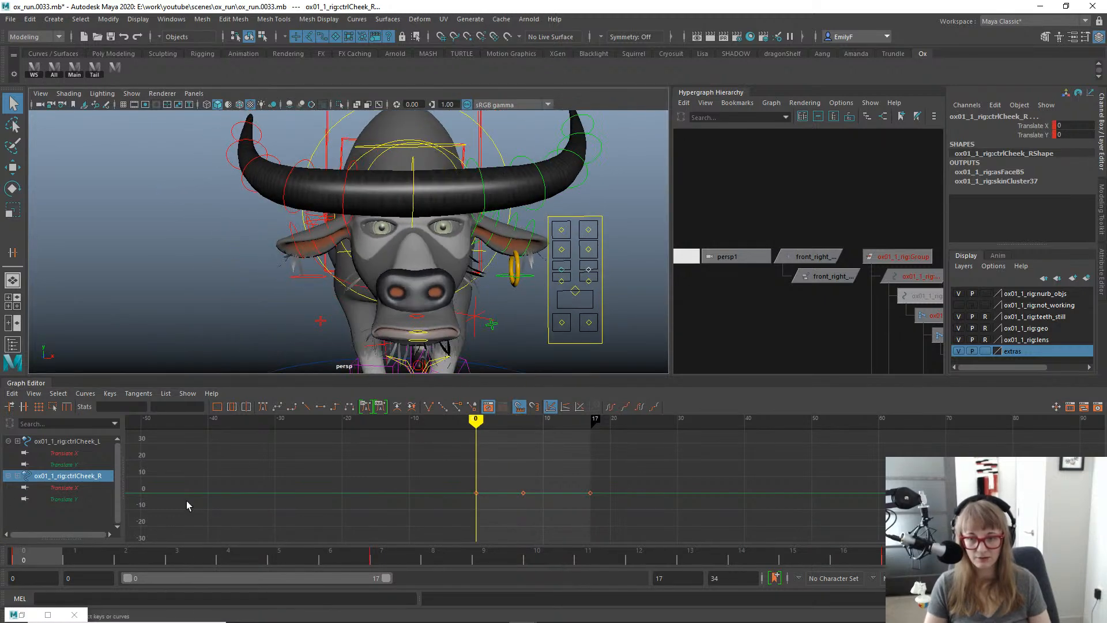
pyautogui.moveTo(59, 556); pyautogui.dragTo(692, 571)
pyautogui.press('w')
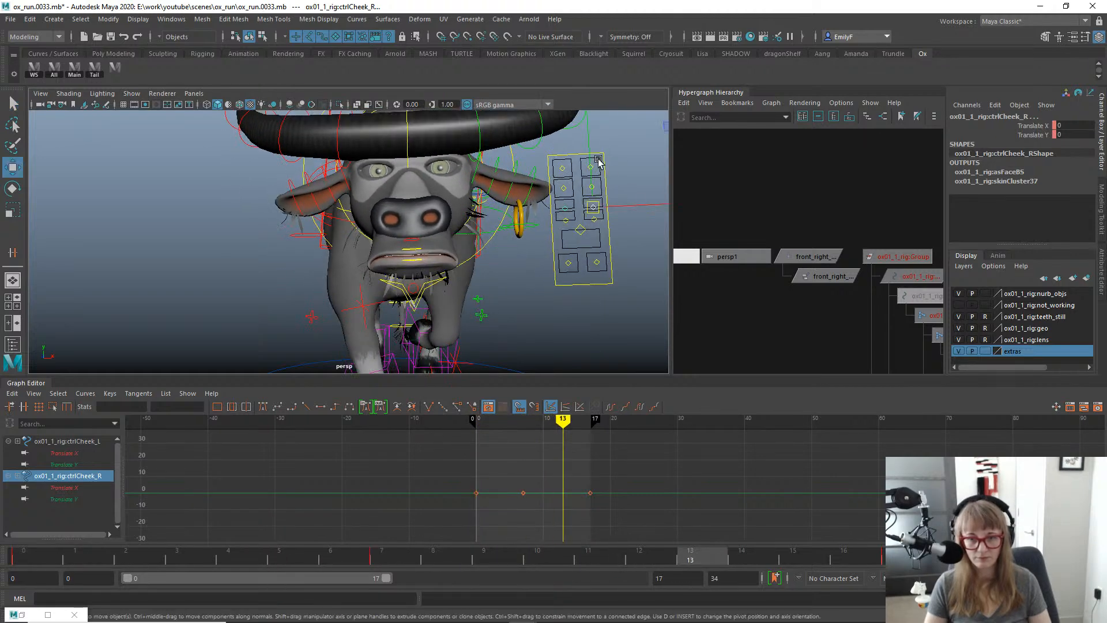
pyautogui.moveTo(591, 155); pyautogui.dragTo(591, 147)
pyautogui.press('s')
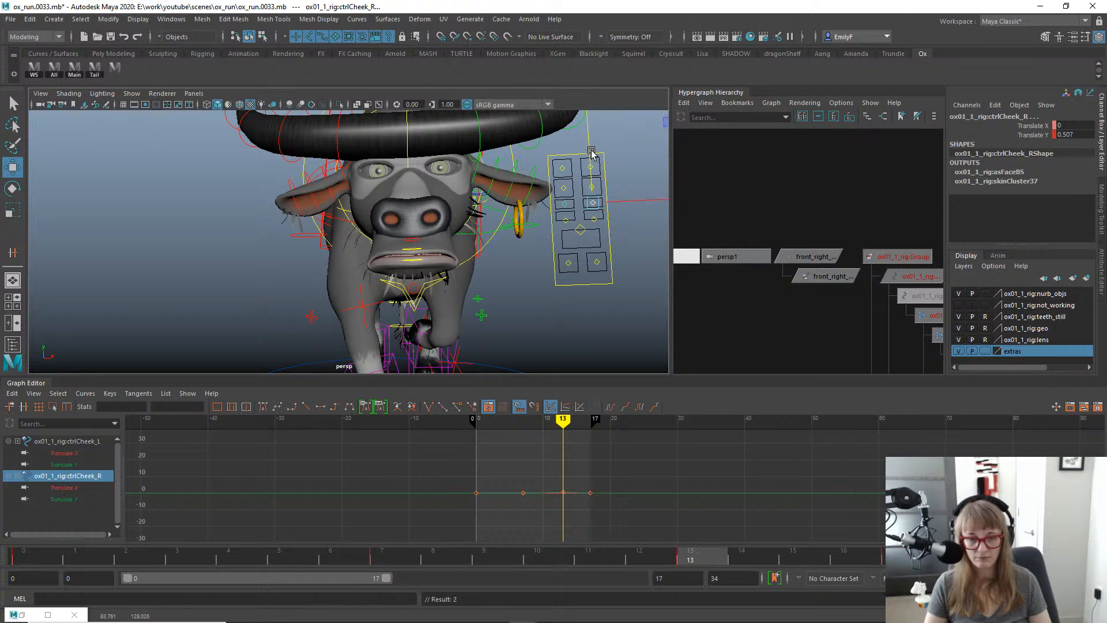
pyautogui.press('f')
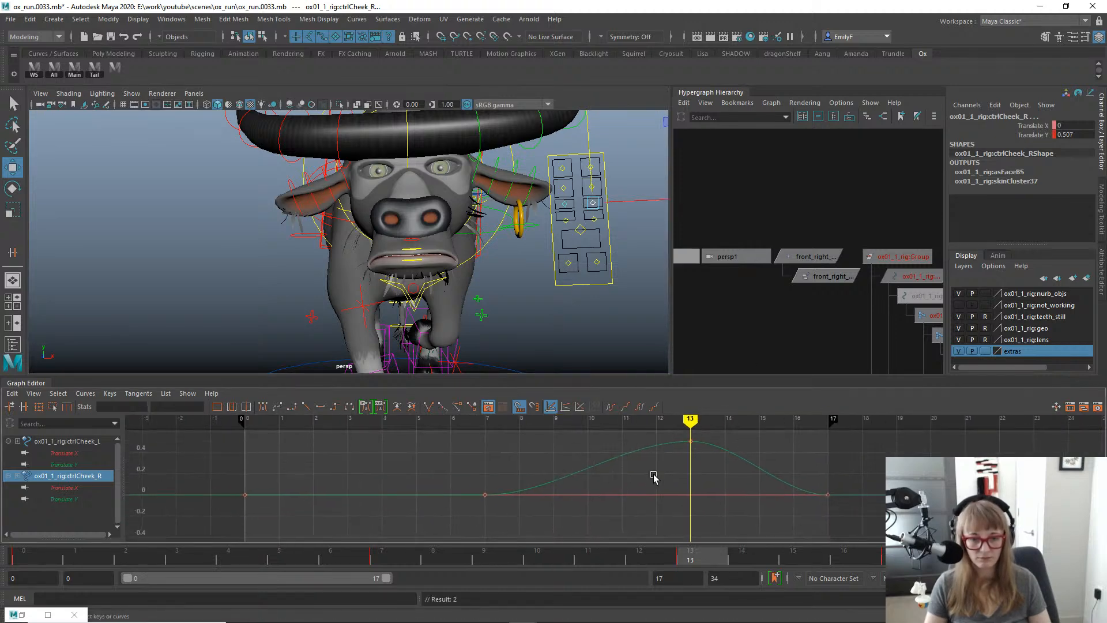
pyautogui.hotkey('alt', 'v')
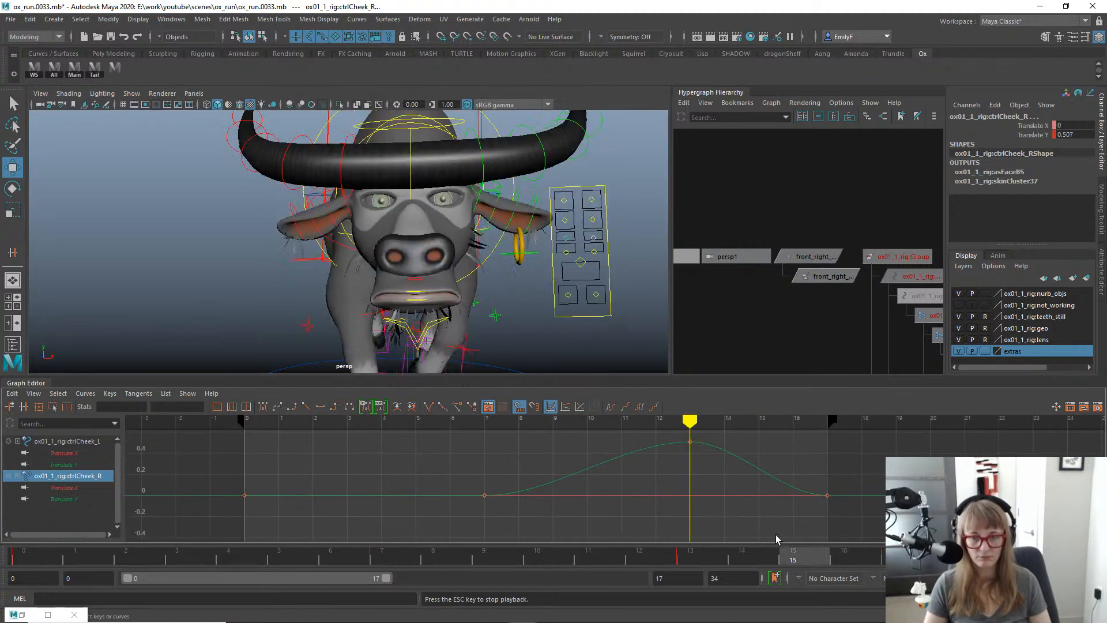
pyautogui.hotkey('alt', 'v')
# Isolate both cheeks' Translate Y curves and raise their keys at frames 0 and 17 to about 0.269.
pyautogui.click(63, 464)
pyautogui.keyDown('ctrl'); pyautogui.click(64, 499); pyautogui.keyUp('ctrl')
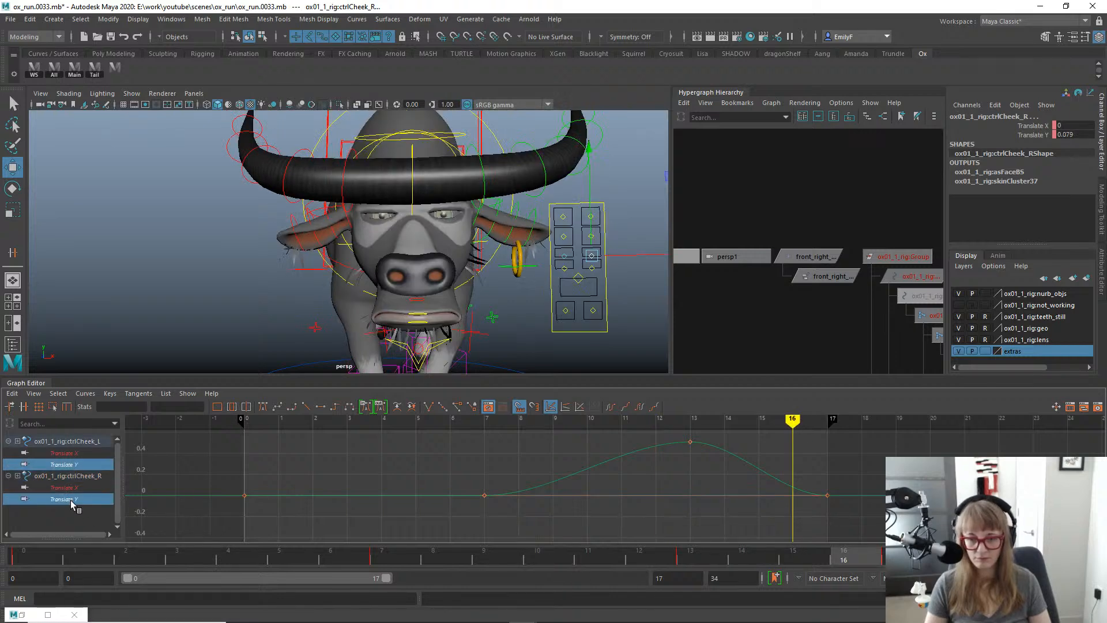
pyautogui.press('f')
pyautogui.keyDown('alt'); pyautogui.keyDown('shift'); pyautogui.moveTo(664, 484); pyautogui.dragTo(656, 474, button='right'); pyautogui.keyUp('shift'); pyautogui.keyUp('alt')
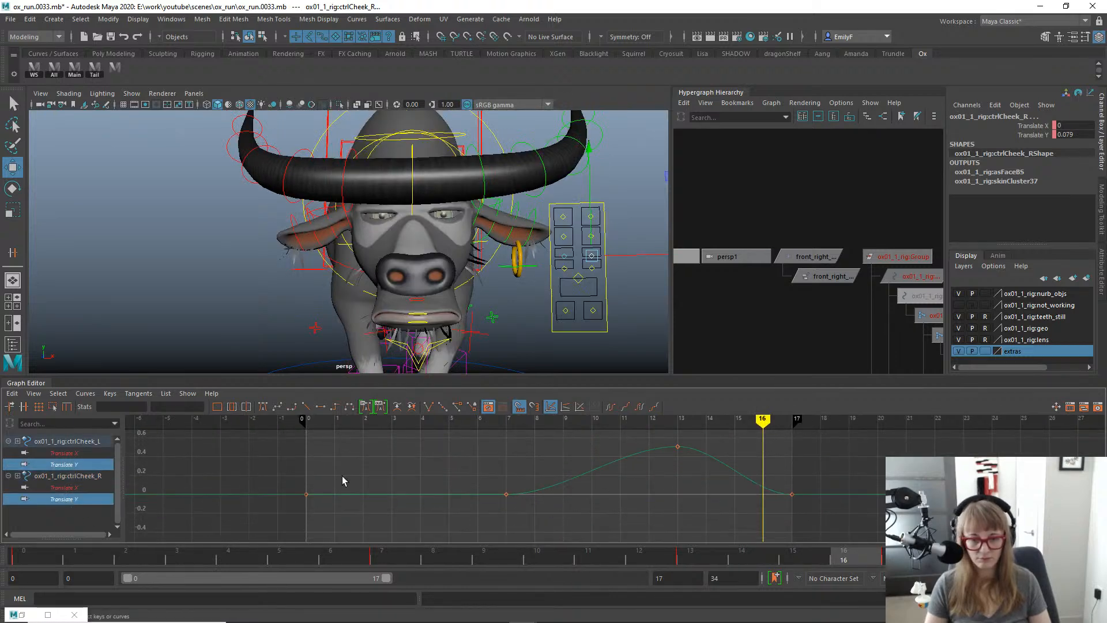
pyautogui.moveTo(348, 531); pyautogui.dragTo(348, 533)
pyautogui.keyDown('shift'); pyautogui.moveTo(721, 482); pyautogui.dragTo(853, 527); pyautogui.keyUp('shift')
pyautogui.keyDown('shift'); pyautogui.moveTo(831, 505); pyautogui.dragTo(819, 479, button='middle'); pyautogui.keyUp('shift')
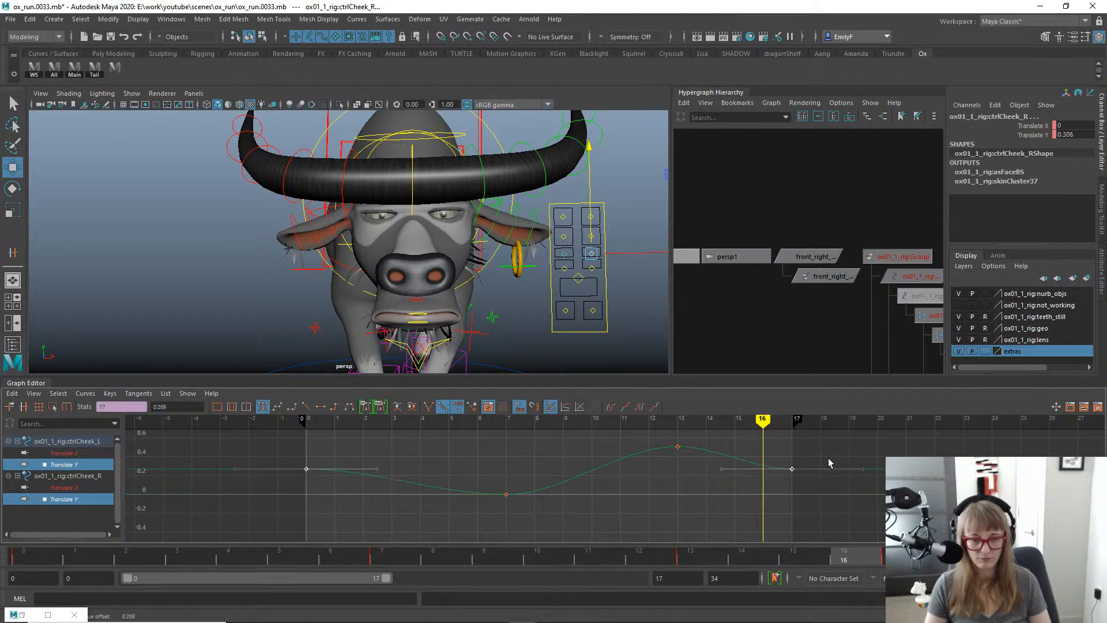
# Cycle both cheek Translate Y curves before and after their keys, and slope the tangents at frames 17 and 0 downward.
pyautogui.click(611, 407)
pyautogui.click(639, 407)
pyautogui.moveTo(852, 499); pyautogui.dragTo(874, 501)
pyautogui.moveTo(845, 462); pyautogui.dragTo(842, 478, button='middle')
pyautogui.moveTo(335, 483); pyautogui.dragTo(344, 492)
pyautogui.hotkey('alt', 'v')
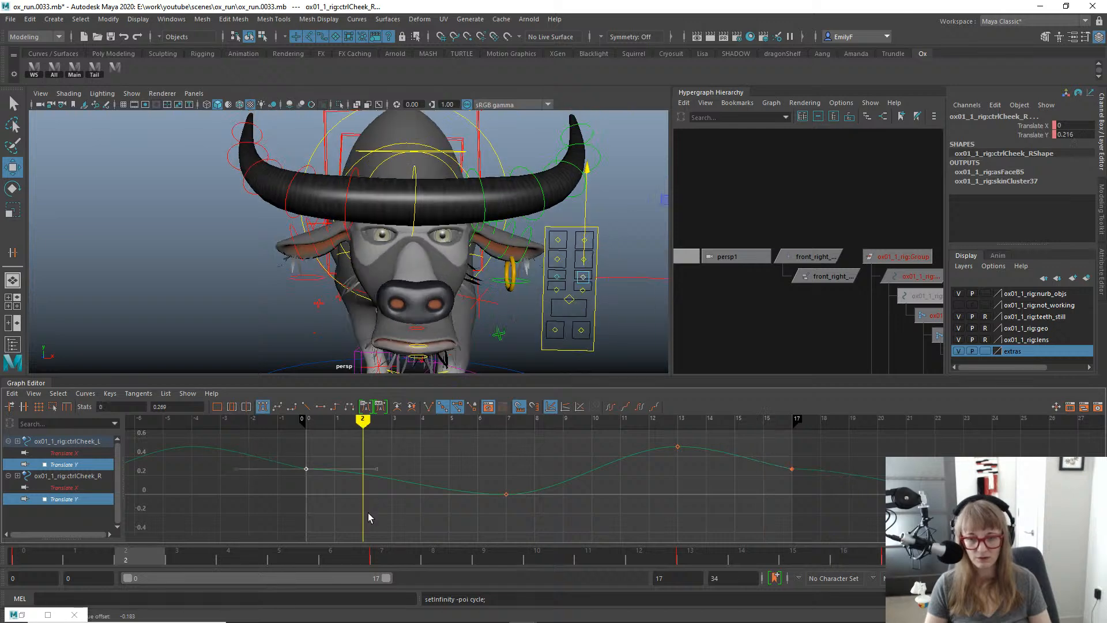
pyautogui.moveTo(343, 432); pyautogui.dragTo(361, 473)
pyautogui.moveTo(360, 472); pyautogui.dragTo(356, 487, button='middle')
# Raise both cheeks' Translate Y keys at frames 0 and 17 to about 0.345 and play back the animation.
pyautogui.keyDown('alt'); pyautogui.moveTo(628, 464); pyautogui.dragTo(561, 462, button='right'); pyautogui.keyUp('alt')
pyautogui.moveTo(445, 463); pyautogui.dragTo(707, 479)
pyautogui.keyDown('shift'); pyautogui.moveTo(704, 474); pyautogui.dragTo(689, 466, button='middle'); pyautogui.keyUp('shift')
pyautogui.hotkey('alt', 'v')
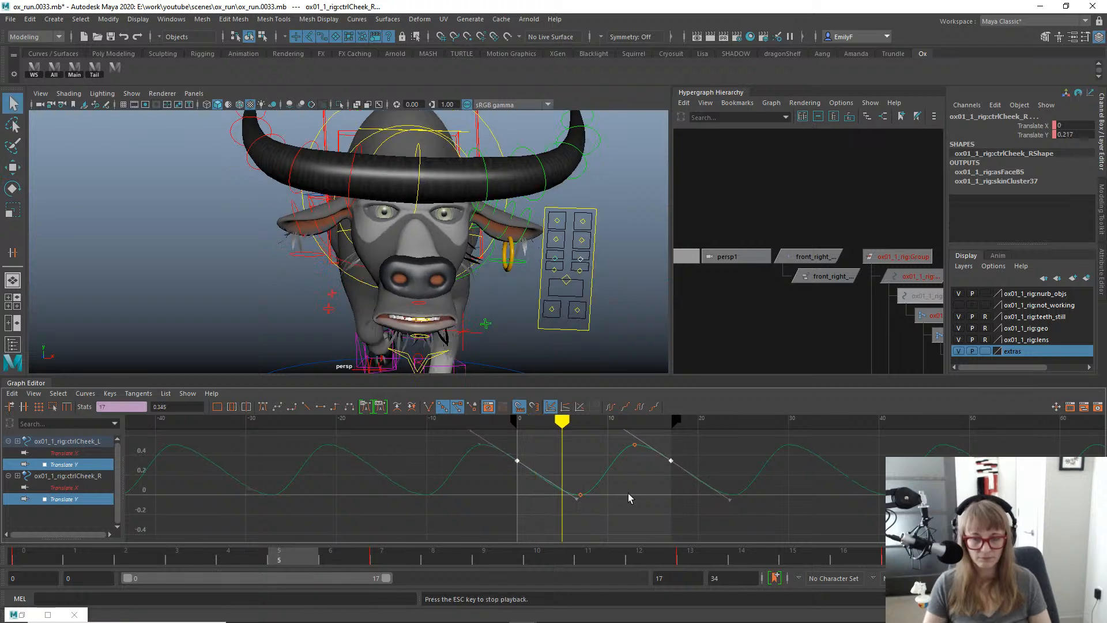
pyautogui.hotkey('alt', 'v')
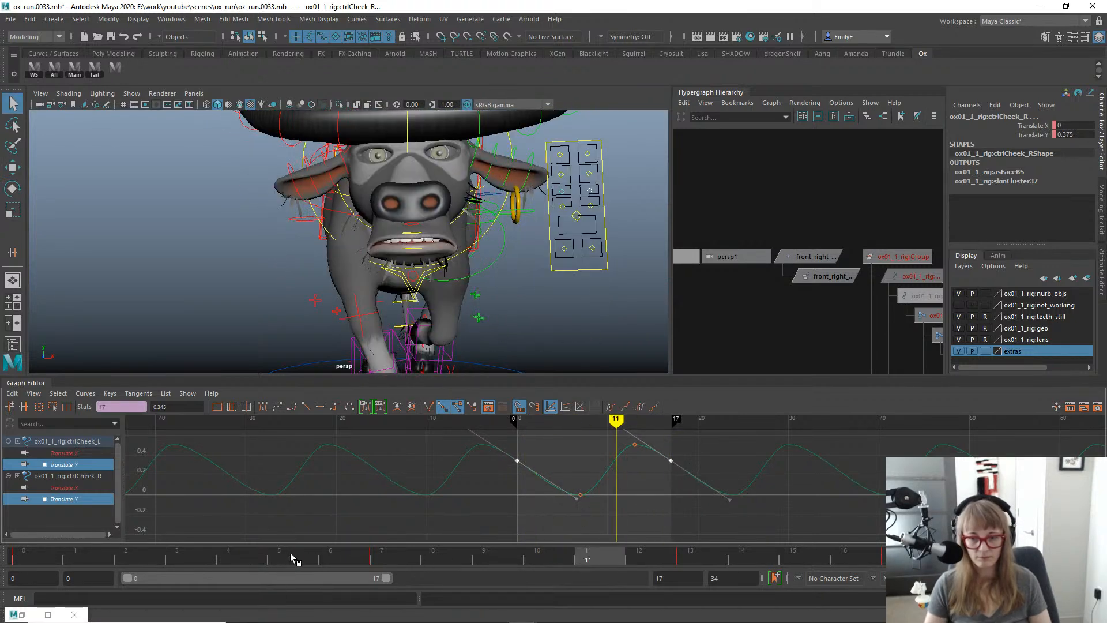
# Raise the cheek Translate Y keys at frames 0, 13 and 17 together, bringing frame 13 to about 0.582 and the end keys to about 0.42.
pyautogui.moveTo(289, 553); pyautogui.dragTo(692, 554)
pyautogui.keyDown('alt'); pyautogui.moveTo(605, 463); pyautogui.dragTo(589, 491, button='middle'); pyautogui.keyUp('alt')
pyautogui.keyDown('alt'); pyautogui.keyDown('shift'); pyautogui.moveTo(502, 457); pyautogui.dragTo(543, 451, button='right'); pyautogui.keyUp('shift'); pyautogui.keyUp('alt')
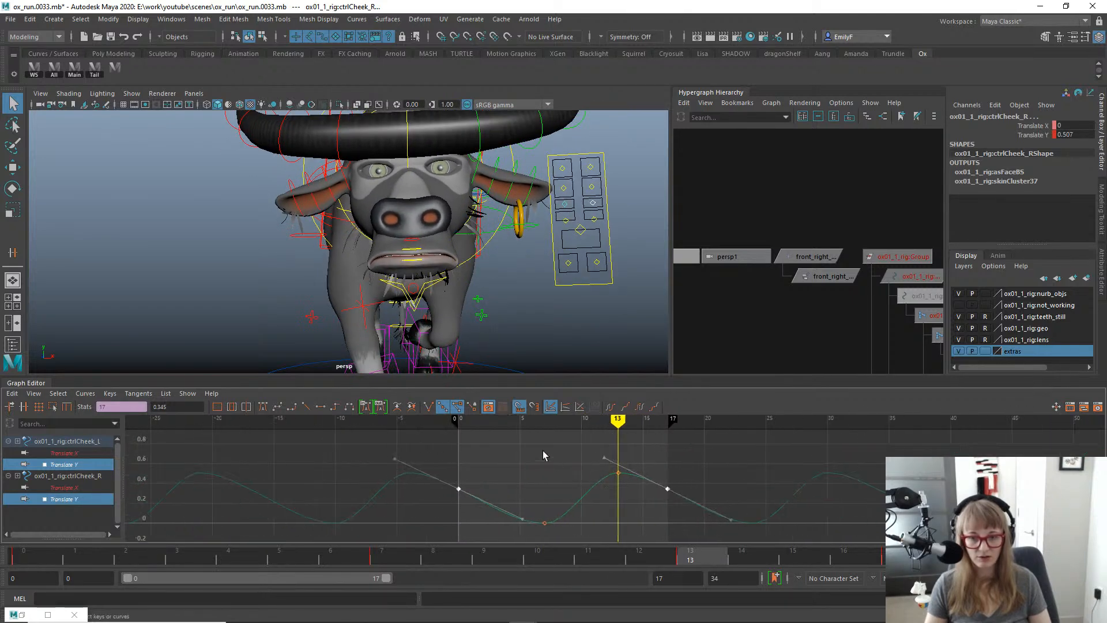
pyautogui.moveTo(543, 455); pyautogui.dragTo(718, 522)
pyautogui.keyDown('shift'); pyautogui.moveTo(480, 497); pyautogui.dragTo(479, 497); pyautogui.keyUp('shift')
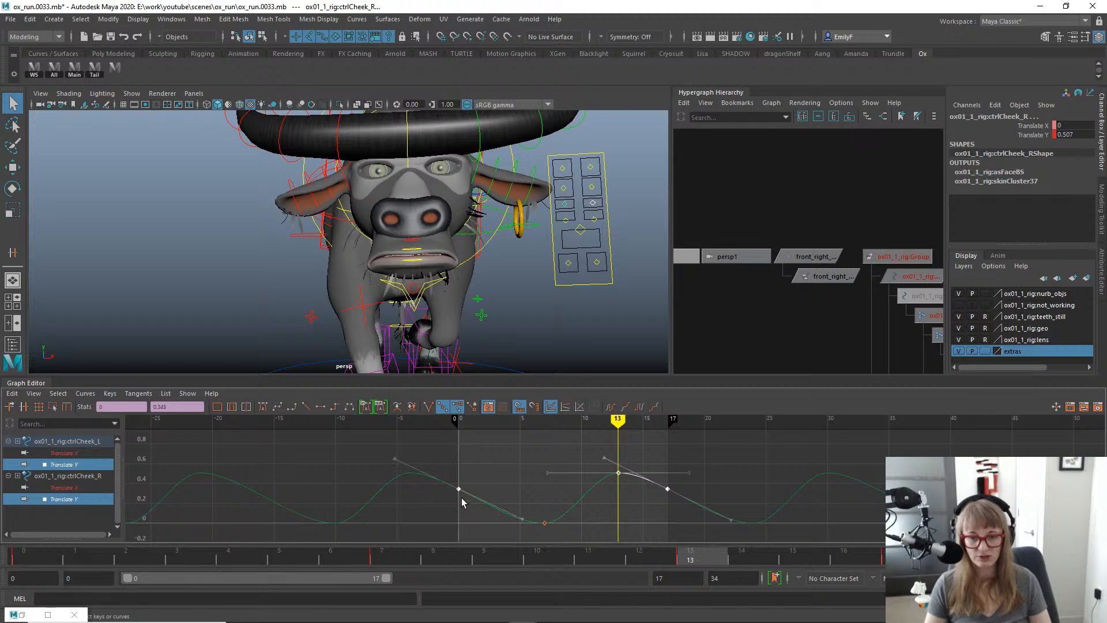
pyautogui.moveTo(461, 497); pyautogui.dragTo(462, 485, button='middle')
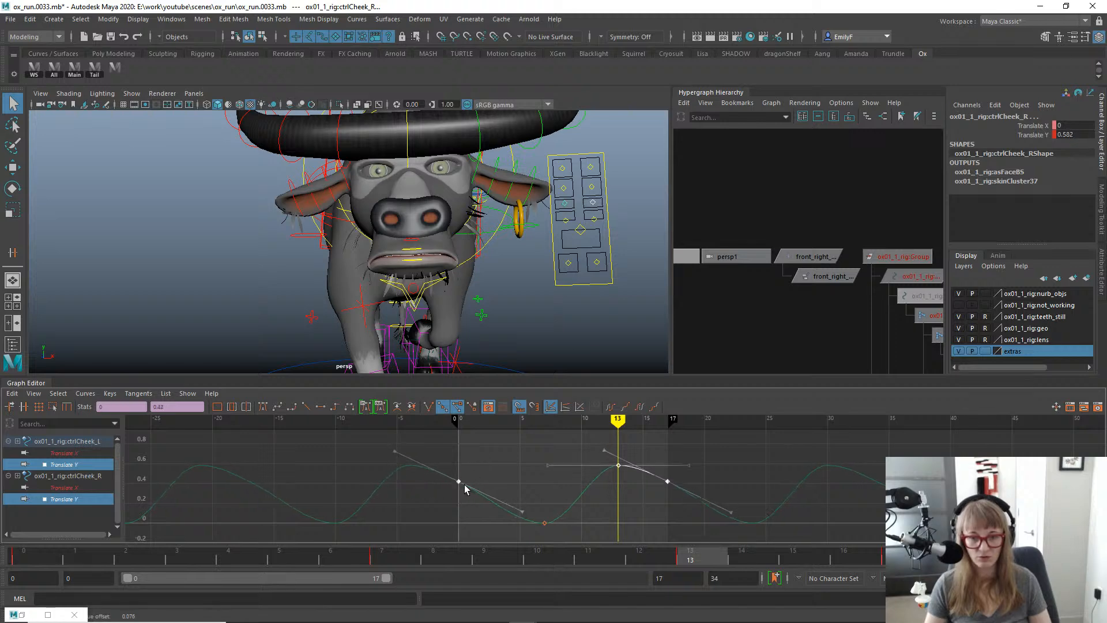
# Scrub through the cheek motion and lower only the Translate Y keys at frames 0 and 17 to about 0.391.
pyautogui.moveTo(656, 519); pyautogui.dragTo(697, 445)
pyautogui.keyDown('shift'); pyautogui.moveTo(405, 452); pyautogui.dragTo(470, 496); pyautogui.keyUp('shift')
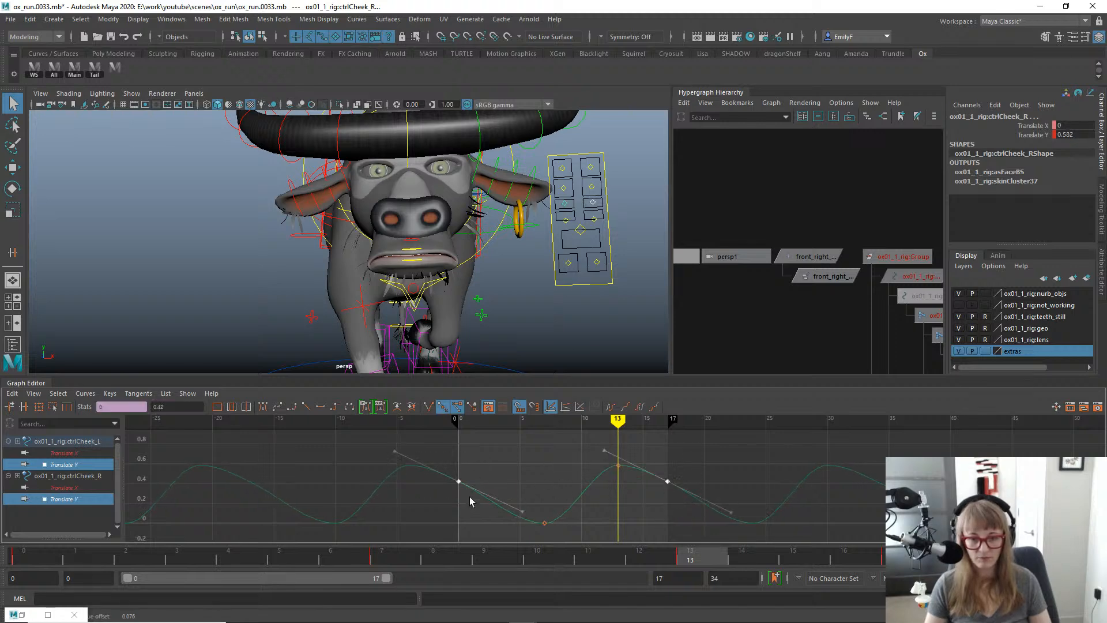
pyautogui.moveTo(444, 551); pyautogui.dragTo(742, 557)
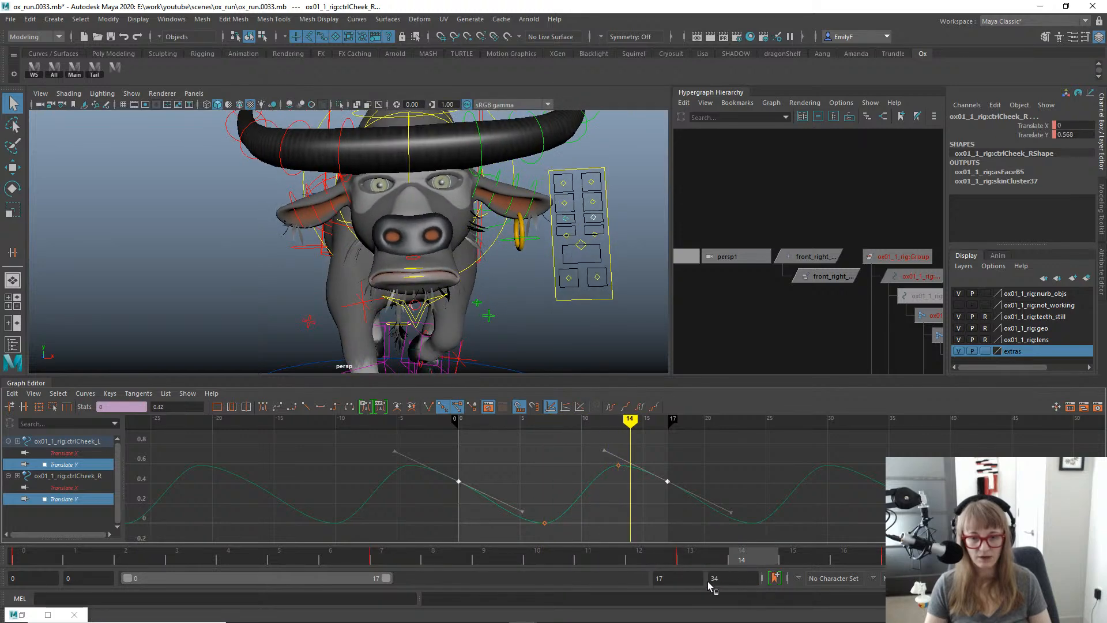
pyautogui.moveTo(594, 553)
pyautogui.mouseDown()
pyautogui.moveTo(515, 552)
pyautogui.moveTo(834, 560)
pyautogui.moveTo(819, 557)
pyautogui.mouseUp()
pyautogui.click(800, 563)
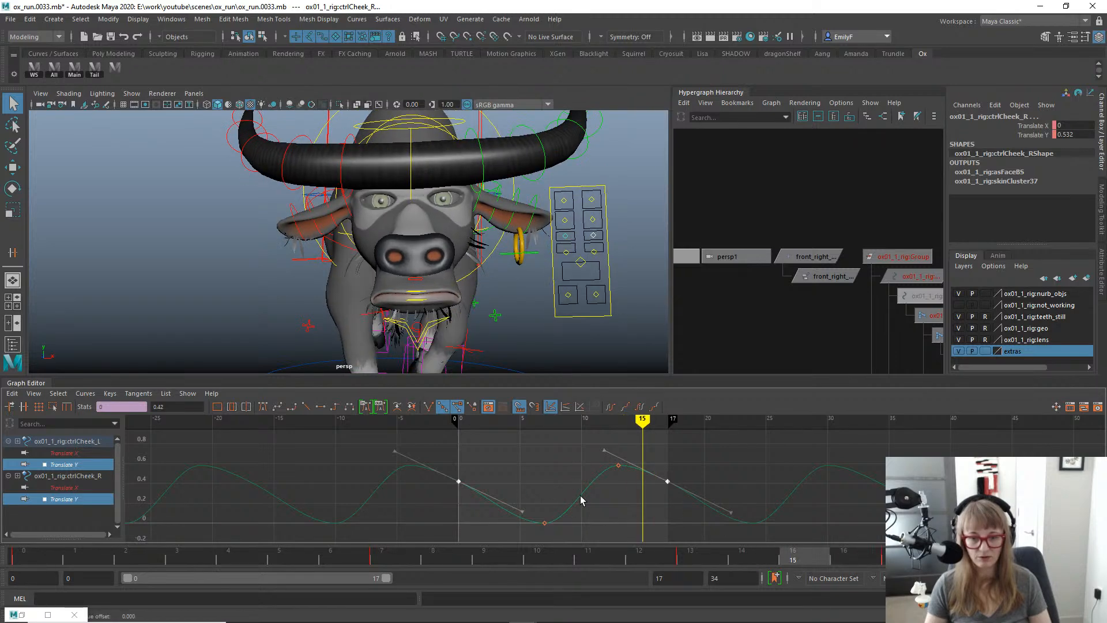
pyautogui.keyDown('shift'); pyautogui.moveTo(678, 528); pyautogui.dragTo(673, 515, button='middle'); pyautogui.keyUp('shift')
# Insert keys at frame 4 on both cheeks' Translate Y curves and lower them to about 0.04.
pyautogui.moveTo(633, 554); pyautogui.dragTo(260, 536)
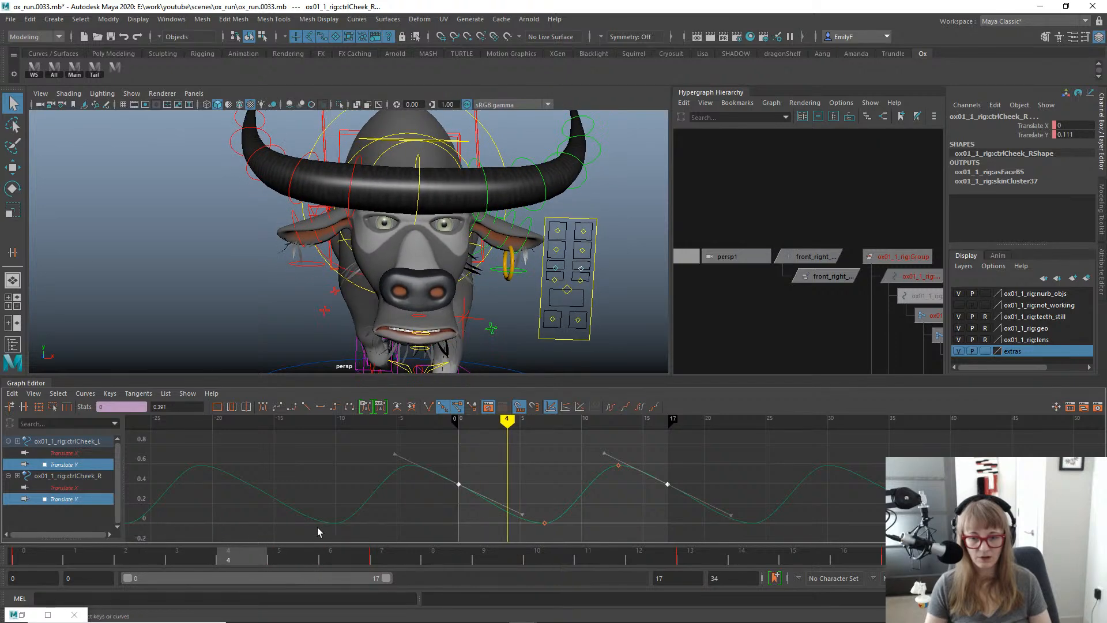
pyautogui.rightClick(508, 476)
pyautogui.click(512, 482)
pyautogui.moveTo(517, 526); pyautogui.dragTo(518, 527)
pyautogui.press('w')
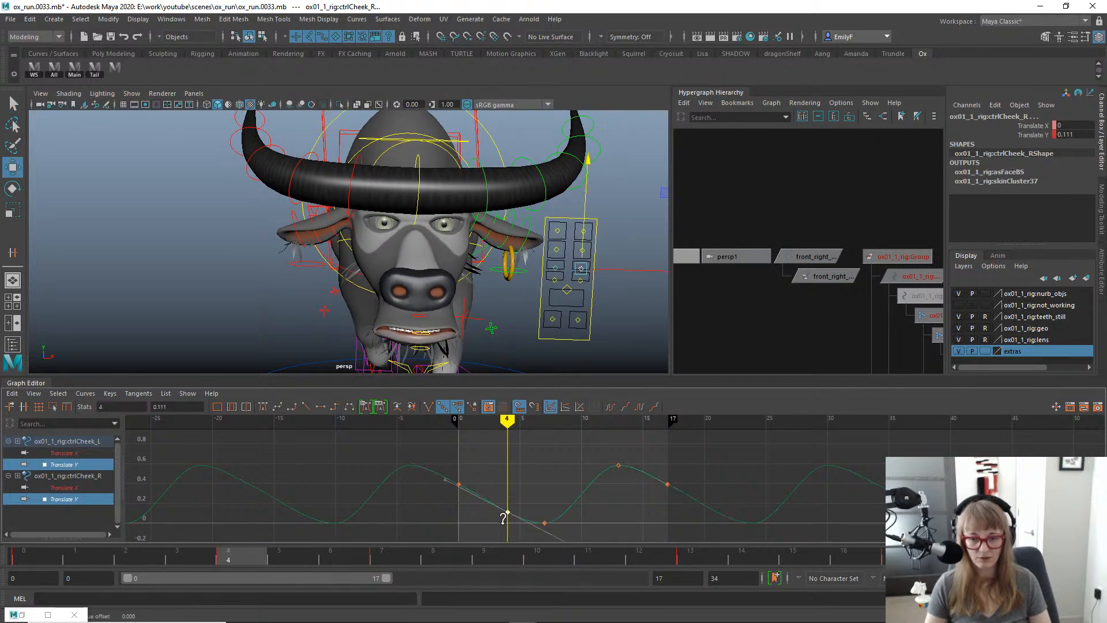
pyautogui.keyDown('shift'); pyautogui.moveTo(504, 522); pyautogui.dragTo(503, 530, button='middle'); pyautogui.keyUp('shift')
pyautogui.moveTo(478, 472); pyautogui.dragTo(509, 525)
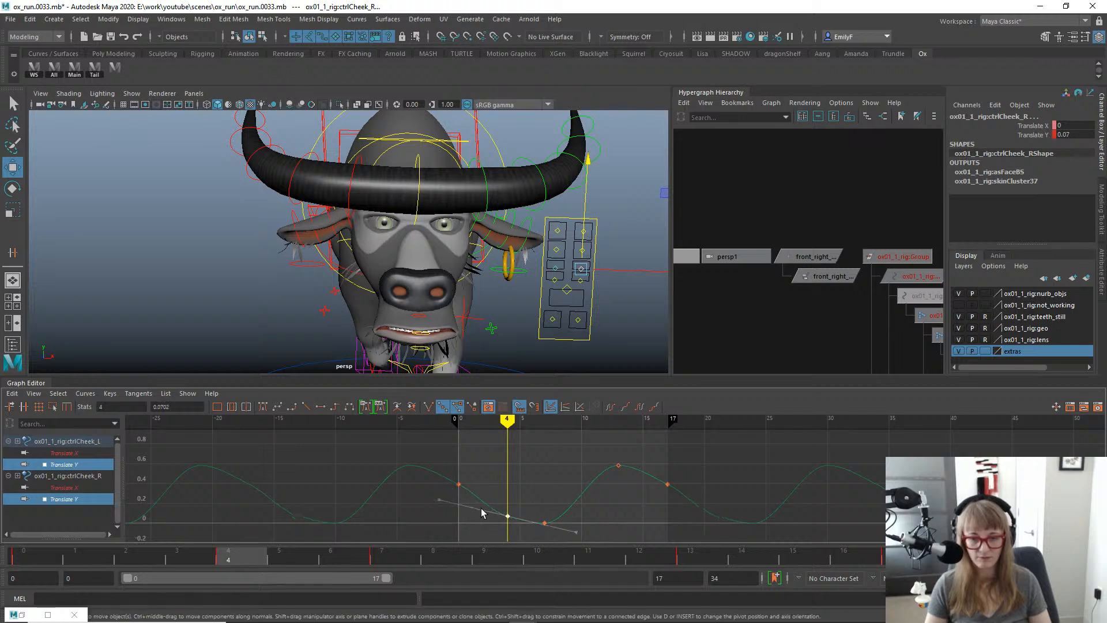
pyautogui.keyDown('shift'); pyautogui.moveTo(499, 498); pyautogui.dragTo(499, 503, button='middle'); pyautogui.keyUp('shift')
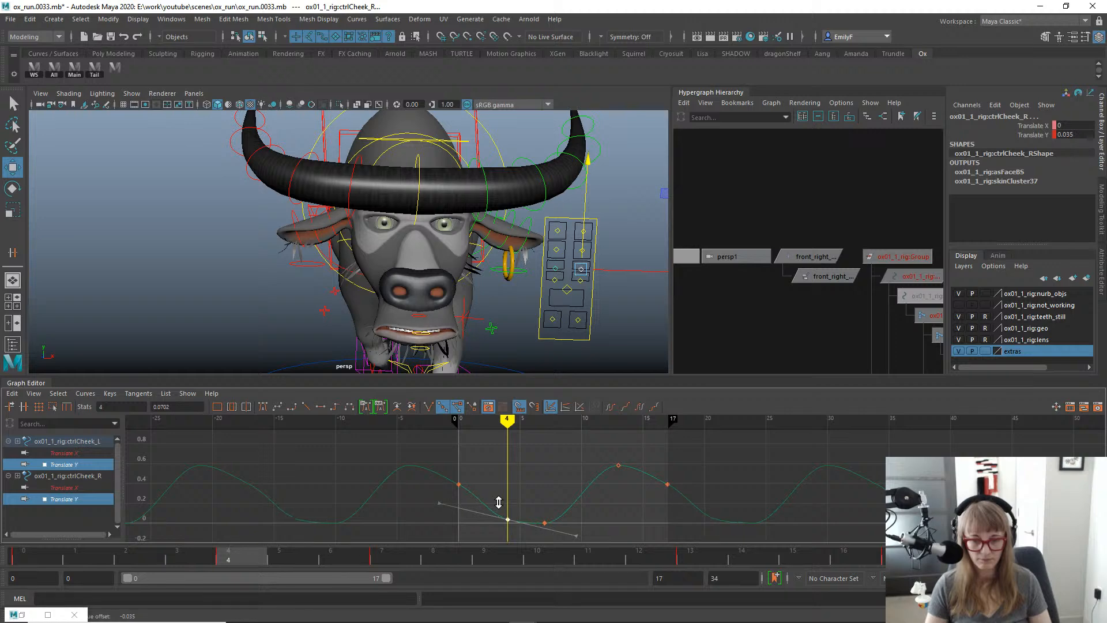
# Steepen the downward tangents of both cheeks' Translate Y keys at frames 17 and 0, and reselect those keys.
pyautogui.moveTo(465, 481); pyautogui.dragTo(473, 496)
pyautogui.keyDown('shift'); pyautogui.moveTo(639, 461); pyautogui.dragTo(713, 519); pyautogui.keyUp('shift')
pyautogui.moveTo(713, 505); pyautogui.dragTo(704, 516, button='middle')
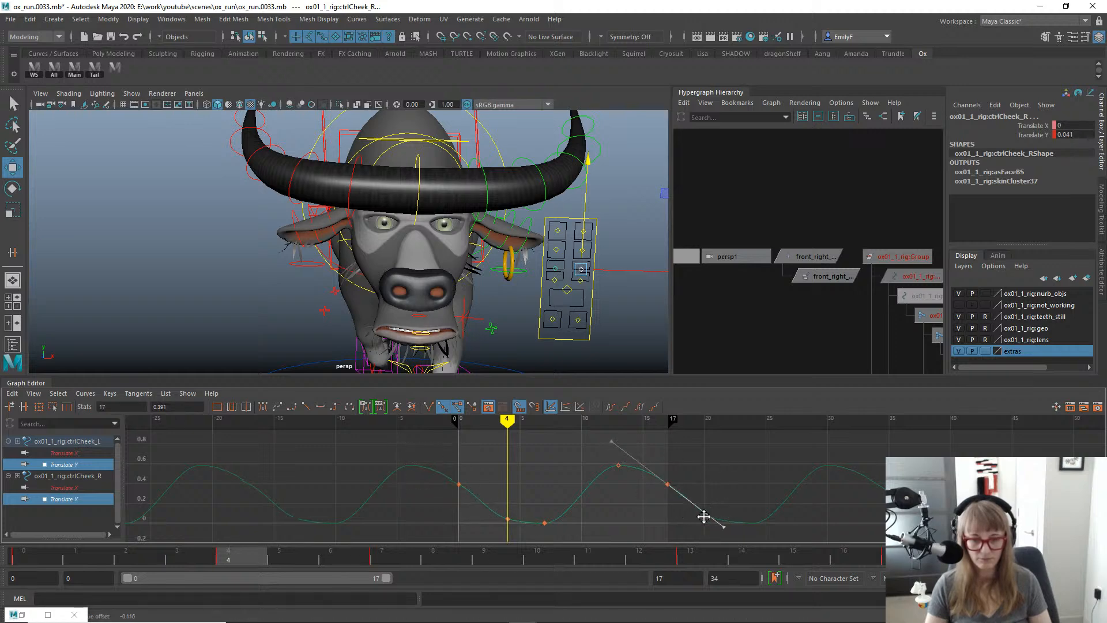
pyautogui.moveTo(420, 466); pyautogui.dragTo(422, 469)
pyautogui.moveTo(405, 455); pyautogui.dragTo(405, 443, button='middle')
pyautogui.press('q')
pyautogui.moveTo(412, 476); pyautogui.dragTo(730, 493)
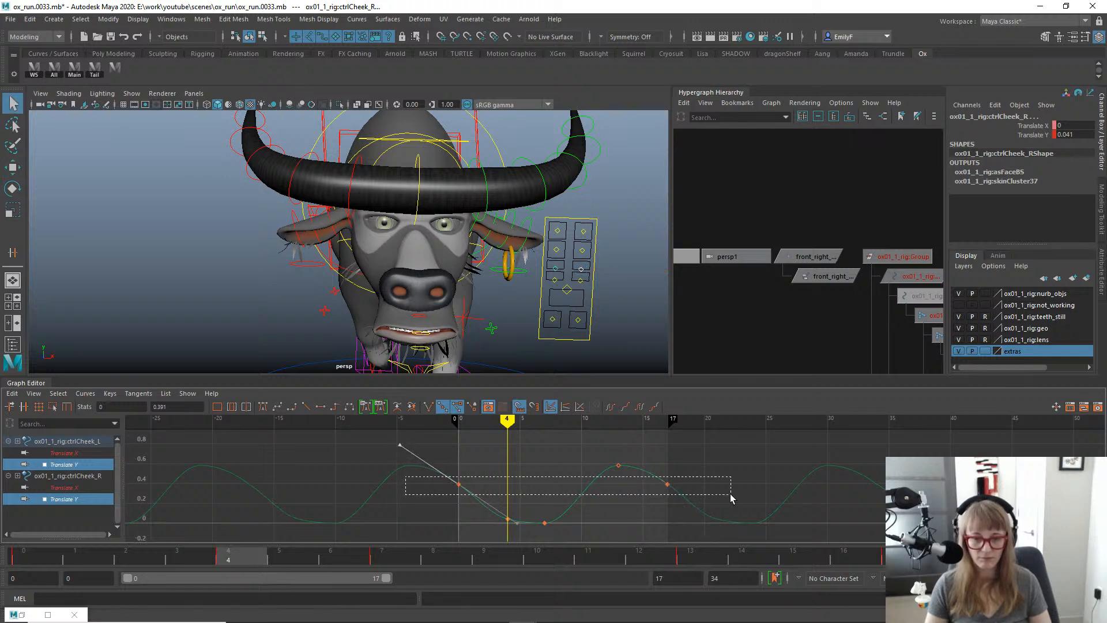
# Play back the run, then shift all of the left cheek's Translate Y keys one frame later and replay the cycle.
pyautogui.hotkey('alt', 'v')
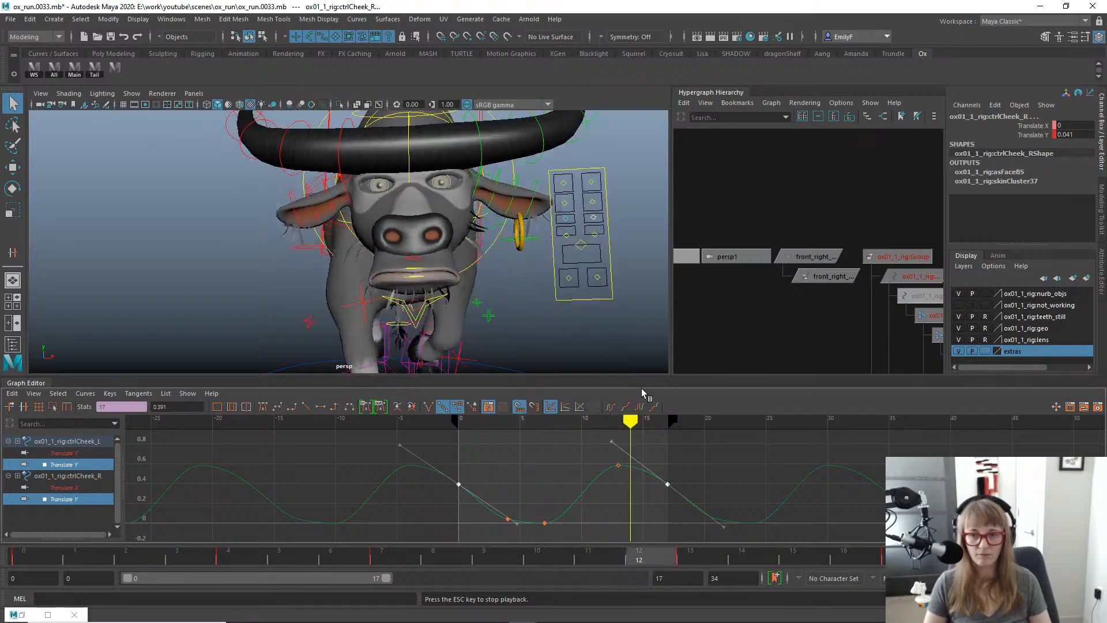
pyautogui.hotkey('alt', 'v')
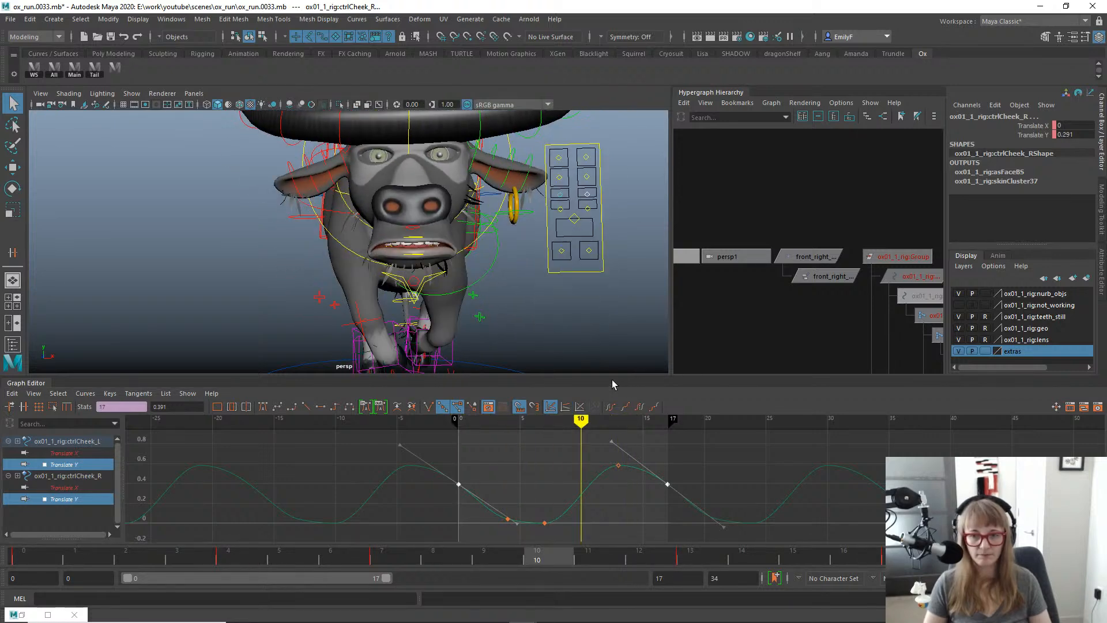
pyautogui.click(585, 194)
pyautogui.moveTo(531, 482); pyautogui.dragTo(627, 516)
pyautogui.press('w')
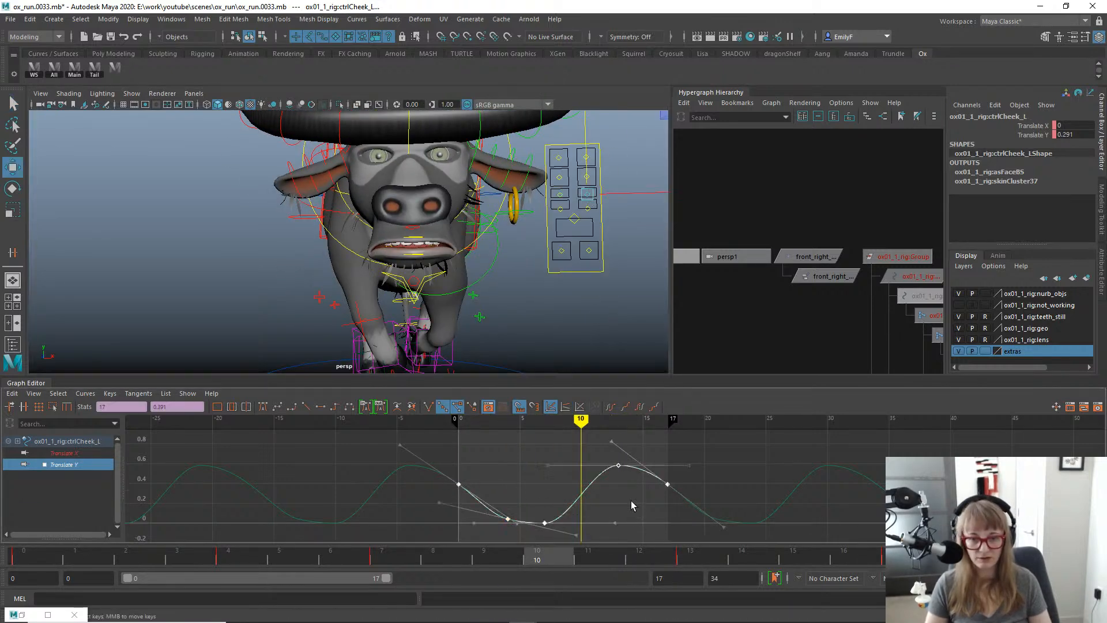
pyautogui.keyDown('shift'); pyautogui.moveTo(642, 484); pyautogui.dragTo(652, 492, button='middle'); pyautogui.keyUp('shift')
pyautogui.press('q')
pyautogui.hotkey('alt', 'v')
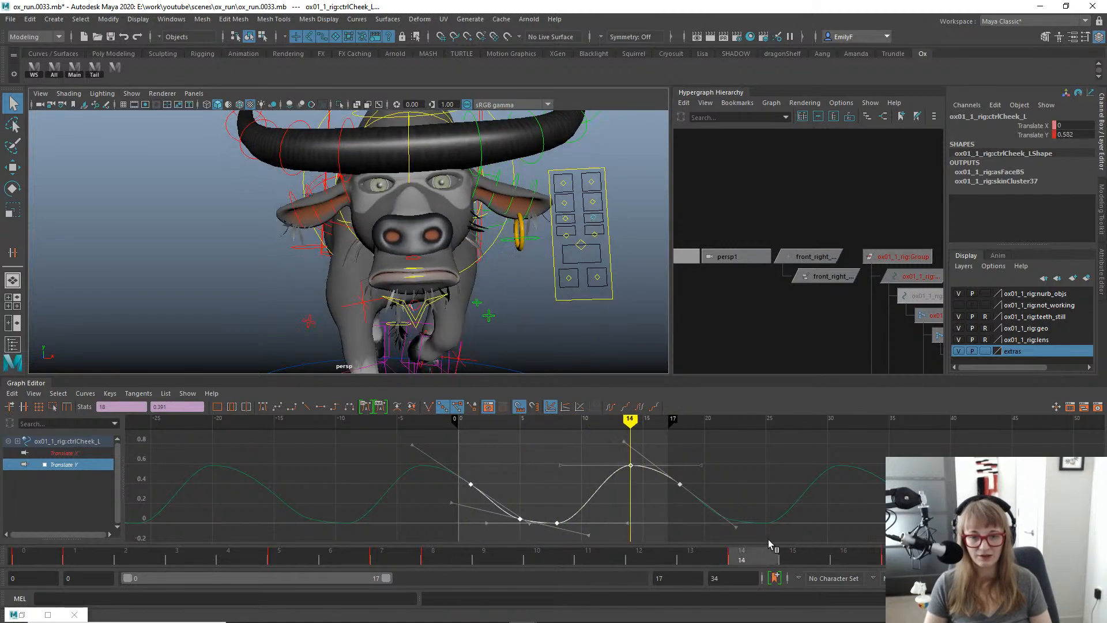
# Hide the rig controls and review the whole run cycle from the side, three-quarter and front views in playback and by scrubbing.
pyautogui.keyDown('alt'); pyautogui.moveTo(435, 255); pyautogui.dragTo(297, 237, button='right'); pyautogui.keyUp('alt')
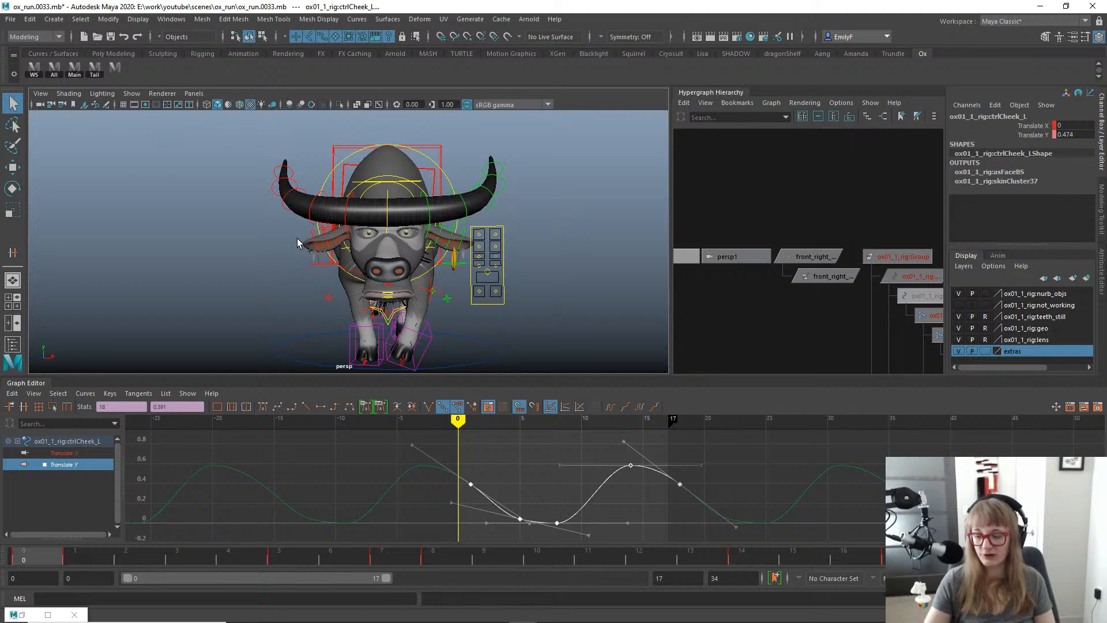
pyautogui.keyDown('alt'); pyautogui.moveTo(286, 279); pyautogui.dragTo(360, 323); pyautogui.keyUp('alt')
pyautogui.hotkey('alt', '1')
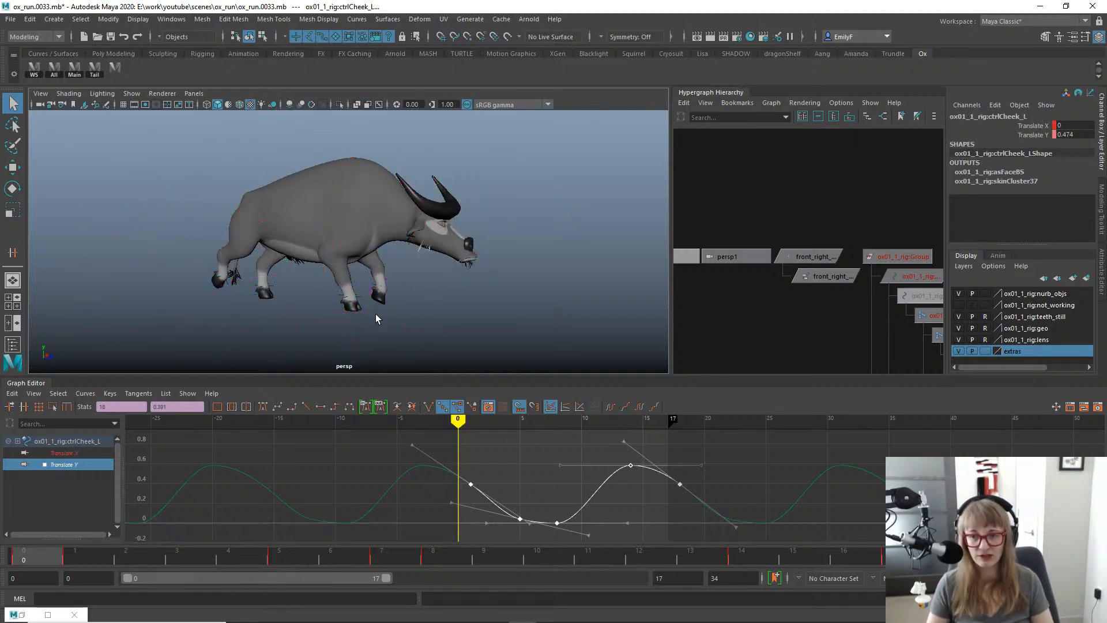
pyautogui.keyDown('alt'); pyautogui.moveTo(376, 313); pyautogui.dragTo(444, 292, button='right'); pyautogui.keyUp('alt')
pyautogui.hotkey('alt', 'v')
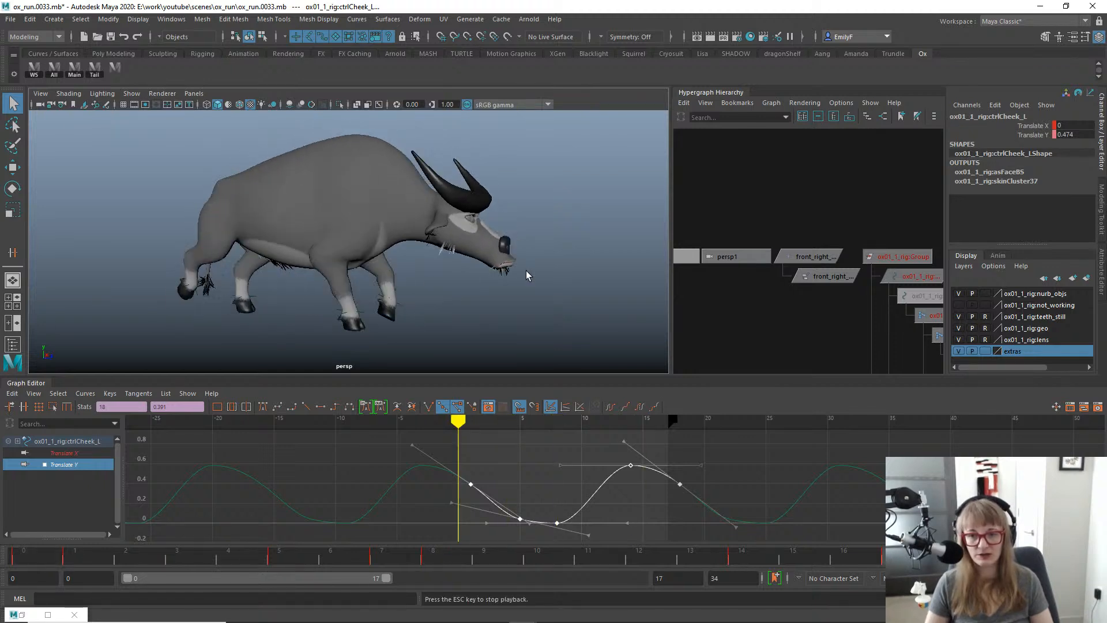
pyautogui.hotkey('alt', 'v')
pyautogui.keyDown('alt'); pyautogui.moveTo(472, 286); pyautogui.dragTo(384, 292); pyautogui.keyUp('alt')
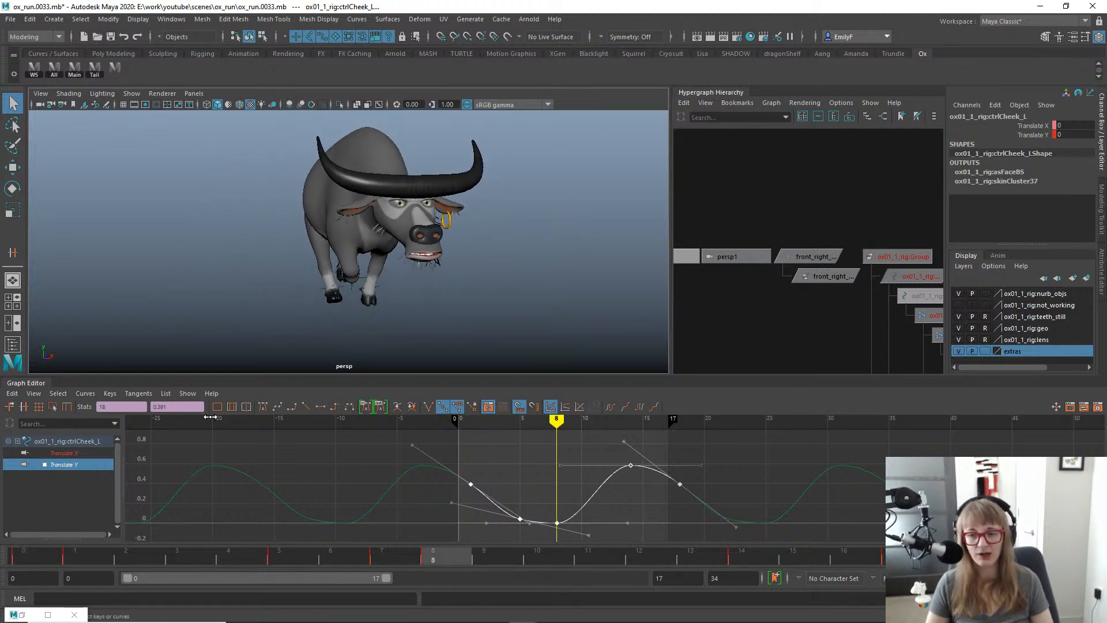
pyautogui.keyDown('alt'); pyautogui.moveTo(355, 343); pyautogui.dragTo(450, 290, button='right'); pyautogui.keyUp('alt')
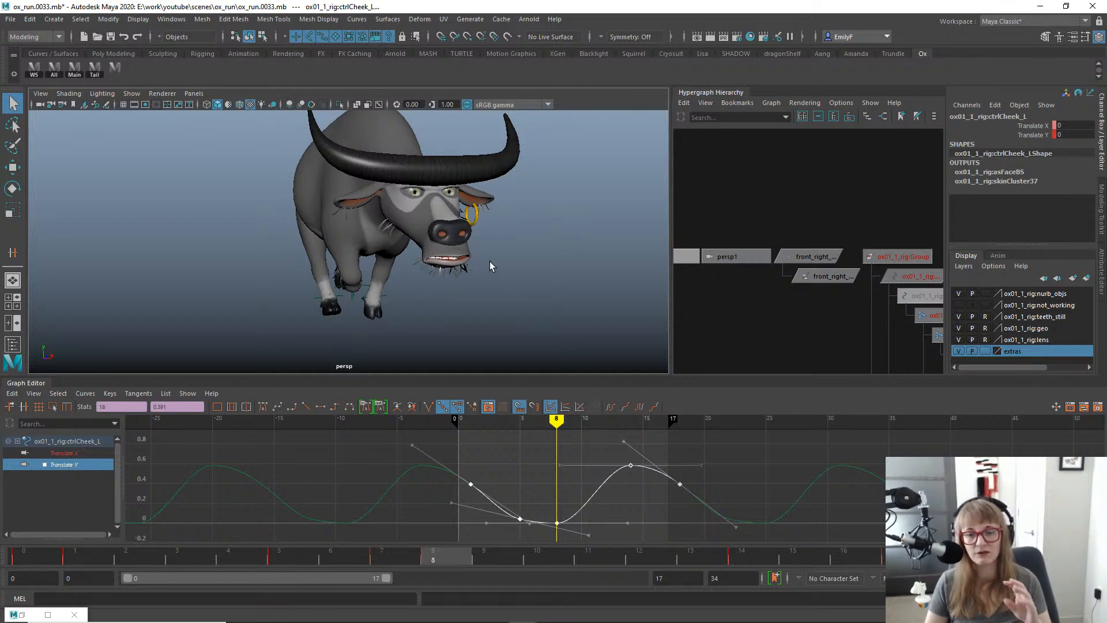
pyautogui.keyDown('alt'); pyautogui.moveTo(489, 261); pyautogui.dragTo(566, 264, button='right'); pyautogui.keyUp('alt')
pyautogui.hotkey('alt', 'v')
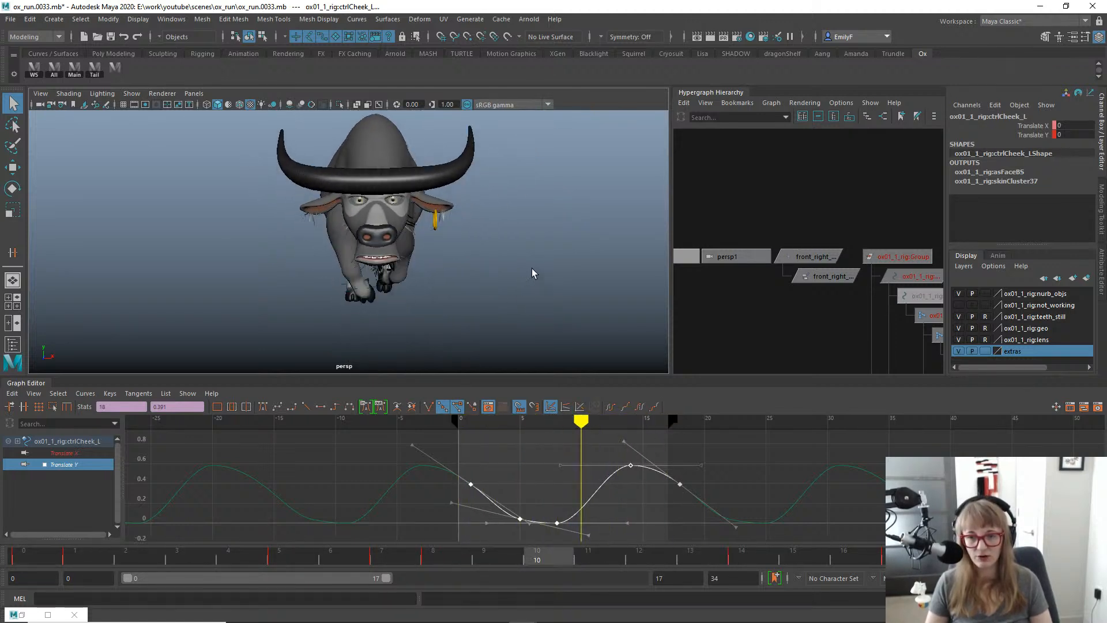
pyautogui.moveTo(492, 280)
pyautogui.keyDown('alt'); pyautogui.mouseDown(button='right')
pyautogui.moveTo(376, 248)
pyautogui.moveTo(443, 235)
pyautogui.mouseUp(button='right'); pyautogui.keyUp('alt')
pyautogui.press('Escape')
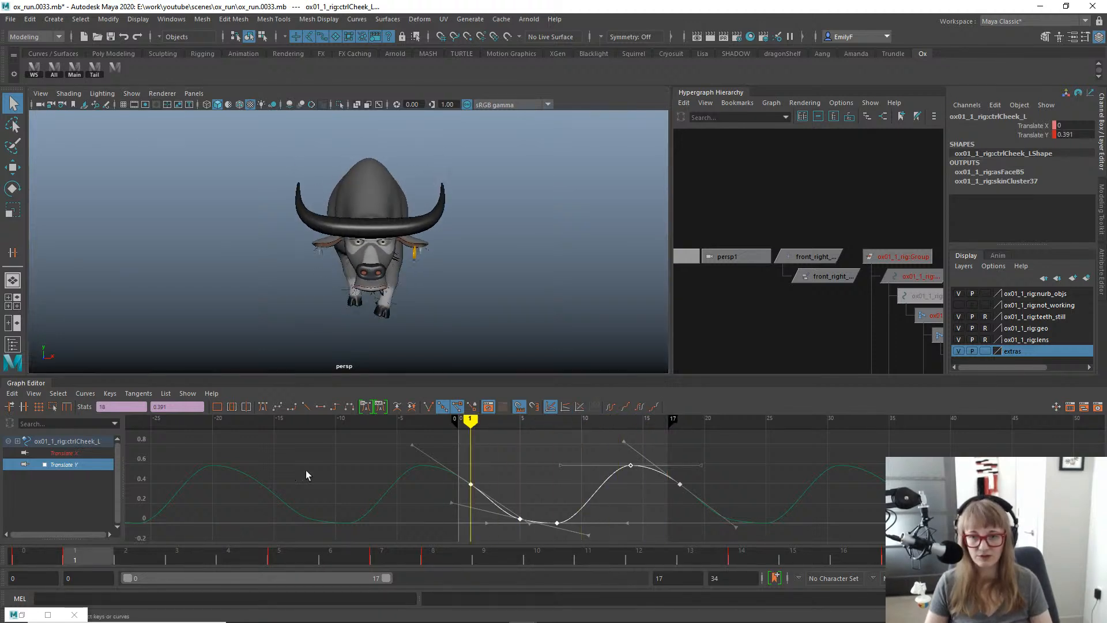
pyautogui.moveTo(268, 558); pyautogui.dragTo(447, 550)
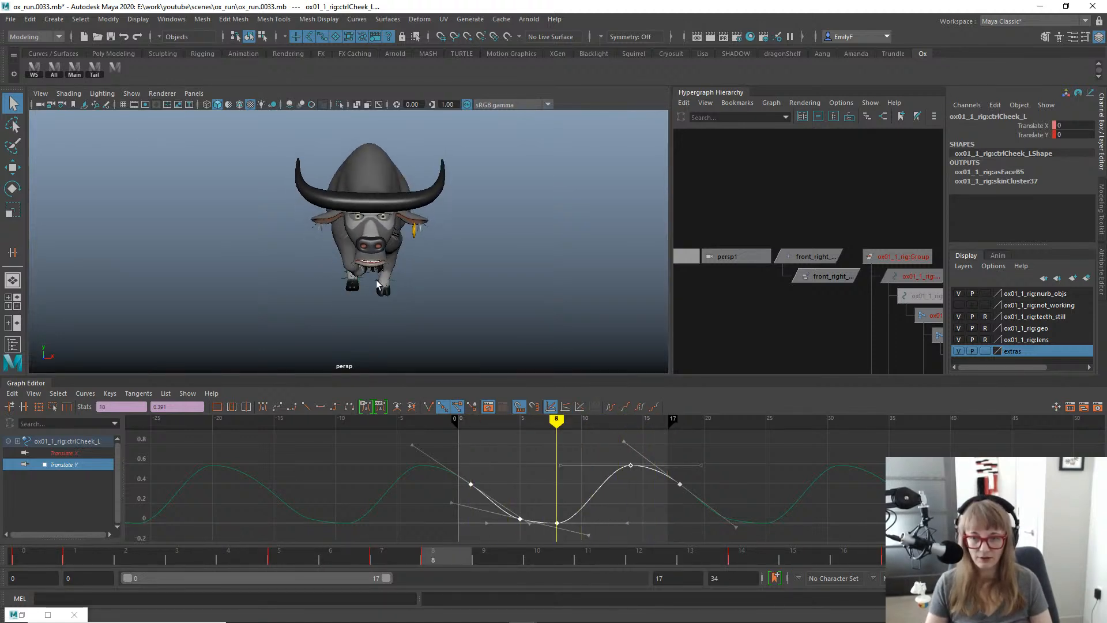
# Show the rig controls, select the right ear's FK control and save the scene incrementally as ox_run.0034.mb.
pyautogui.keyDown('alt'); pyautogui.moveTo(346, 230); pyautogui.dragTo(420, 196, button='right'); pyautogui.keyUp('alt')
pyautogui.keyDown('alt'); pyautogui.moveTo(420, 196); pyautogui.dragTo(430, 216); pyautogui.keyUp('alt')
pyautogui.click(423, 209)
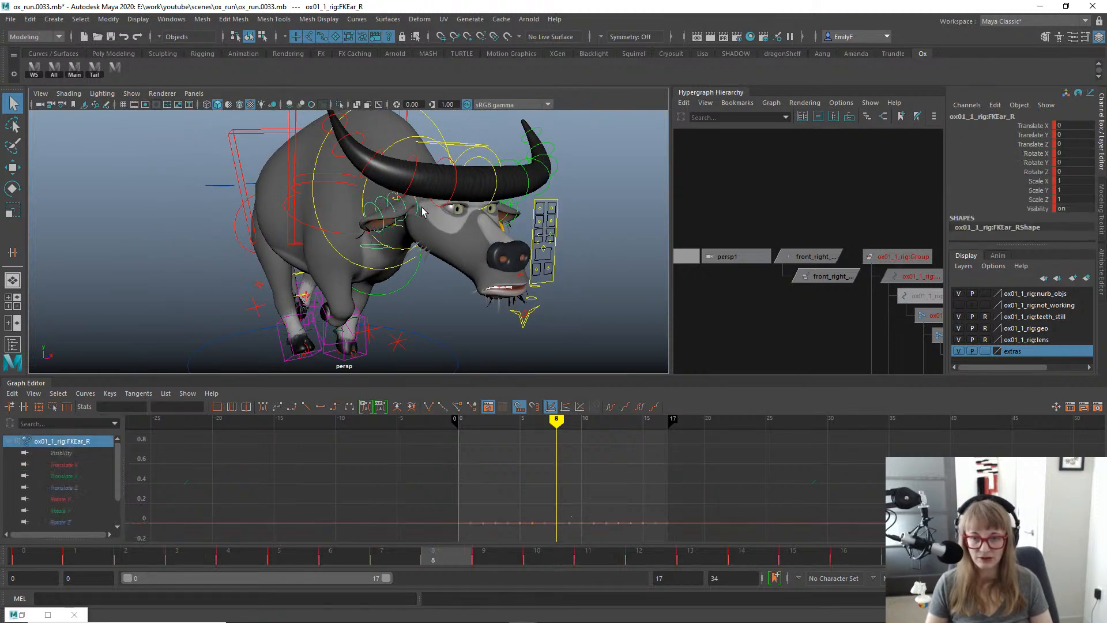
pyautogui.keyDown('alt'); pyautogui.moveTo(454, 239); pyautogui.dragTo(395, 284); pyautogui.keyUp('alt')
pyautogui.keyDown('alt'); pyautogui.moveTo(462, 271); pyautogui.dragTo(492, 276); pyautogui.keyUp('alt')
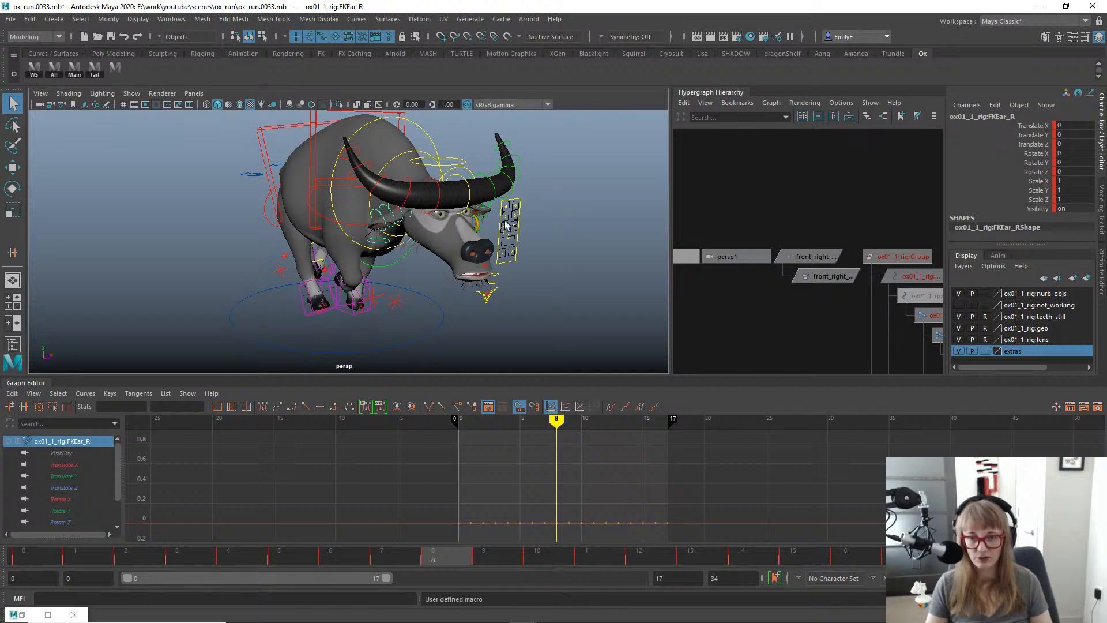
pyautogui.keyDown('alt'); pyautogui.moveTo(356, 214); pyautogui.dragTo(372, 213); pyautogui.keyUp('alt')
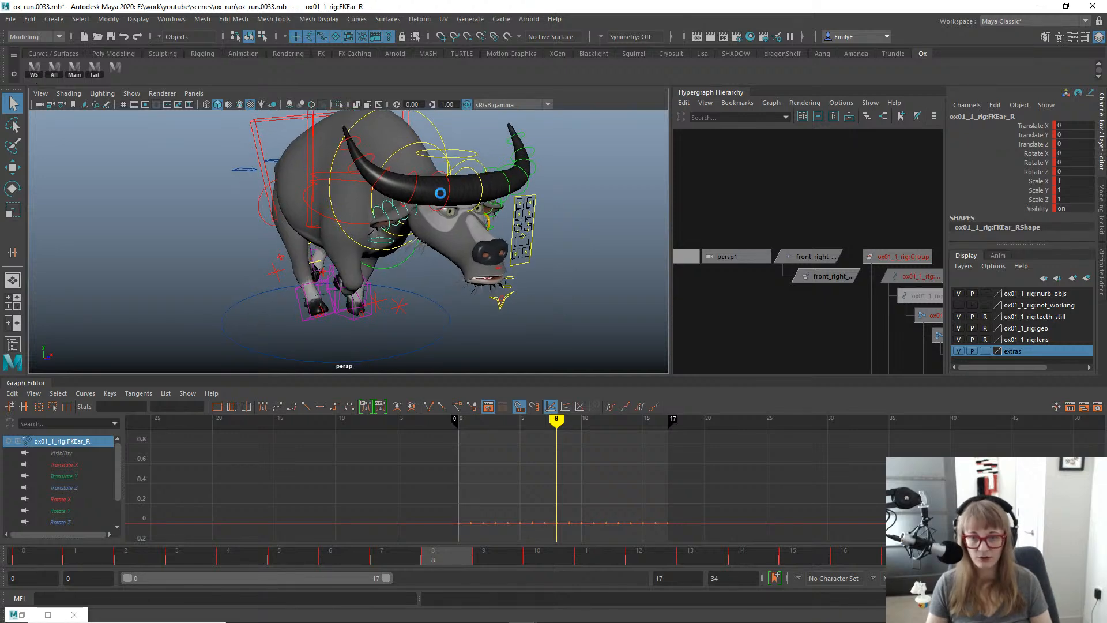
pyautogui.keyDown('alt'); pyautogui.moveTo(522, 225); pyautogui.dragTo(550, 209, button='middle'); pyautogui.keyUp('alt')
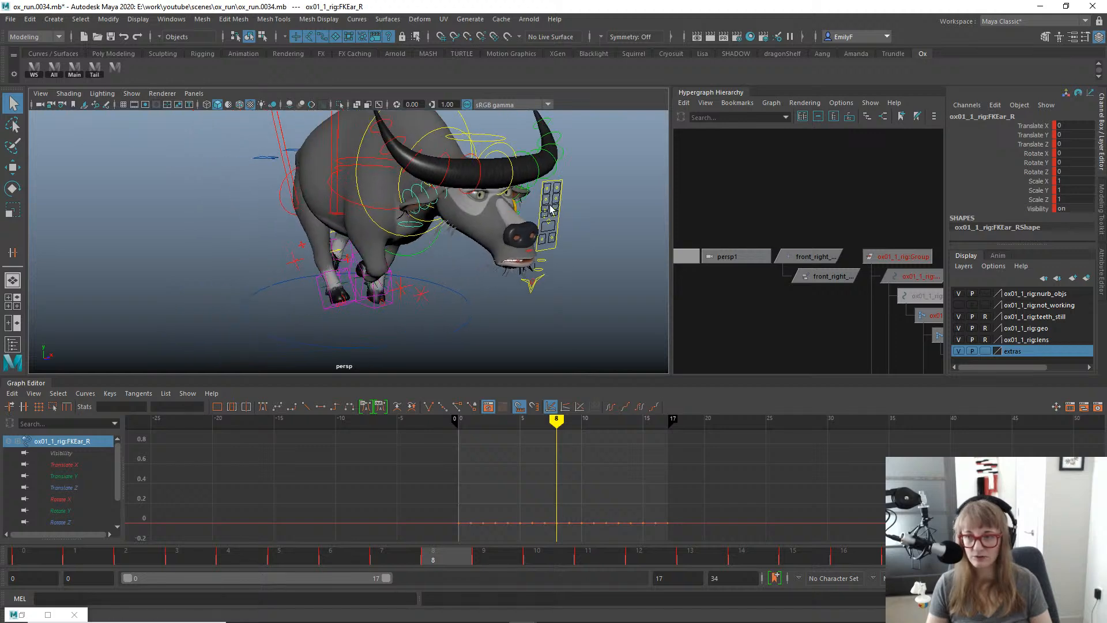
pyautogui.press('f')
pyautogui.keyDown('alt'); pyautogui.moveTo(868, 245); pyautogui.dragTo(553, 189, button='right'); pyautogui.keyUp('alt')
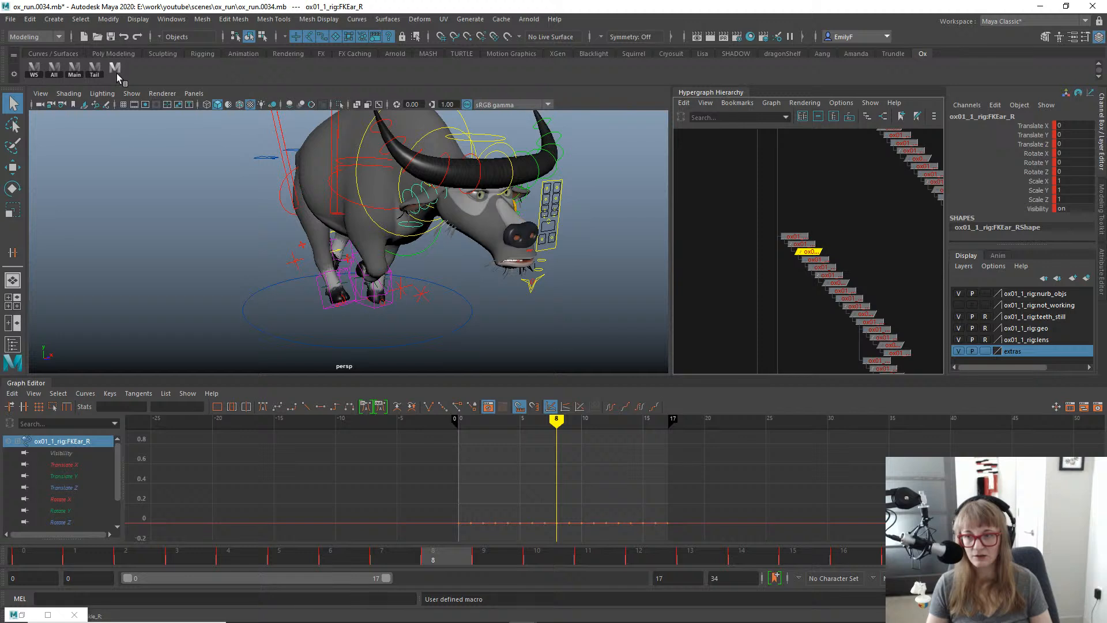
# Open the WS shelf button's MEL command for editing.
pyautogui.rightClick(31, 67)
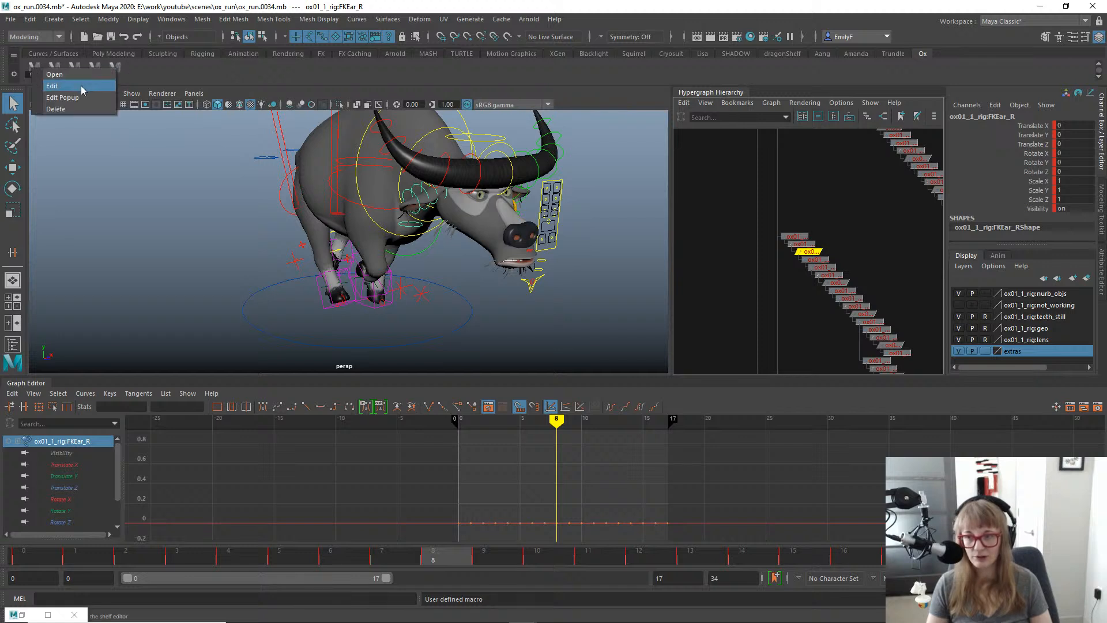
pyautogui.click(82, 86)
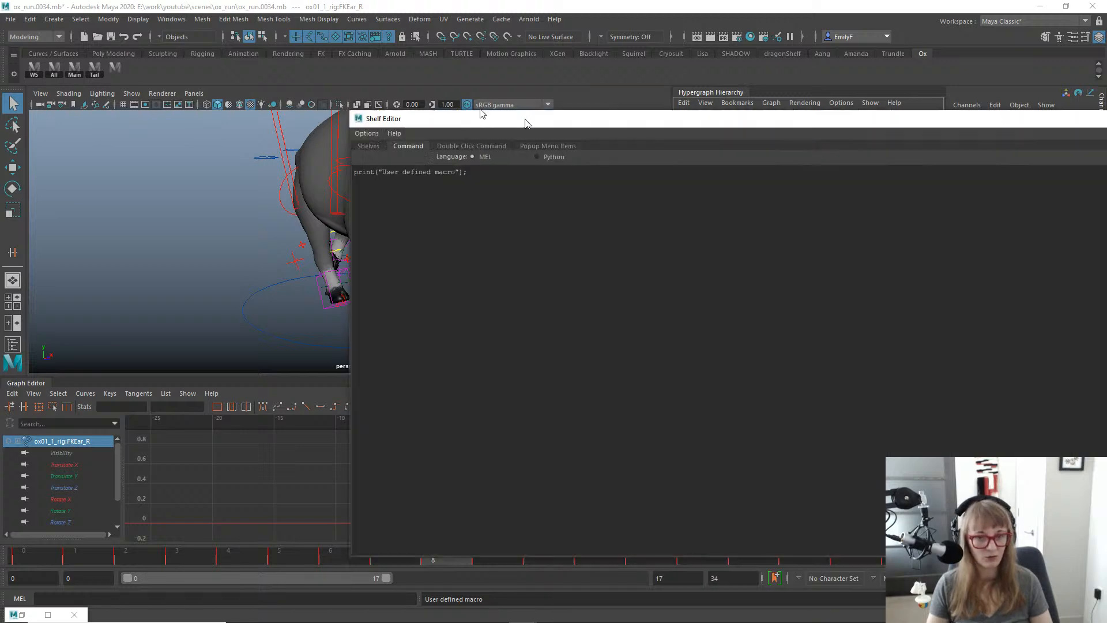
pyautogui.moveTo(524, 116); pyautogui.dragTo(289, 54)
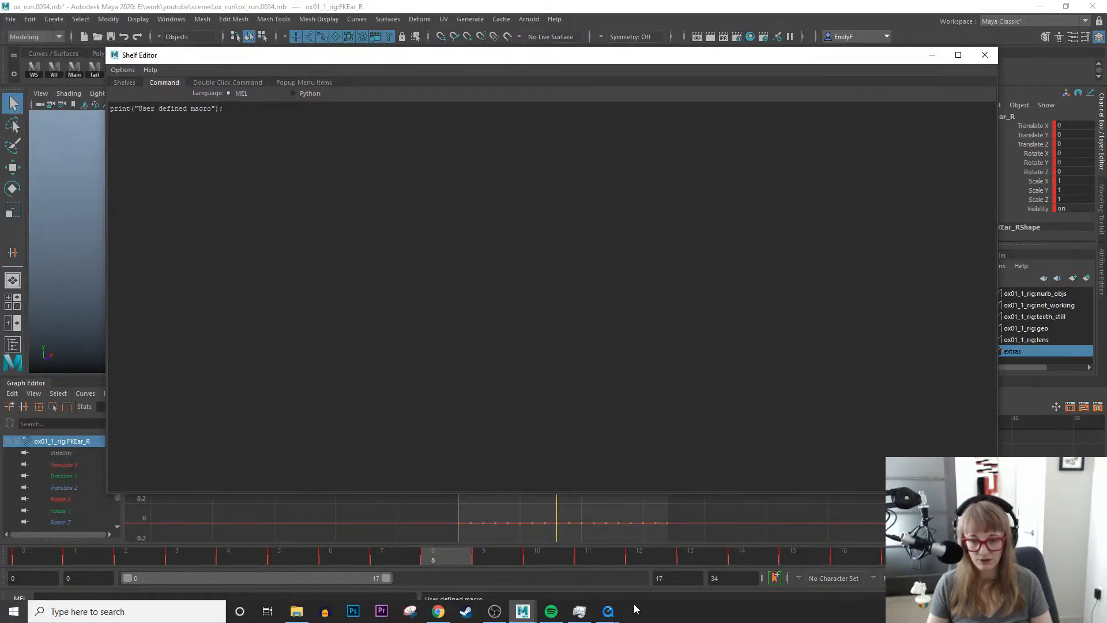
# Switch to Notepad++, decline the update and copy the whole world_space (1).mel script.
pyautogui.click(97, 612)
pyautogui.write('note')
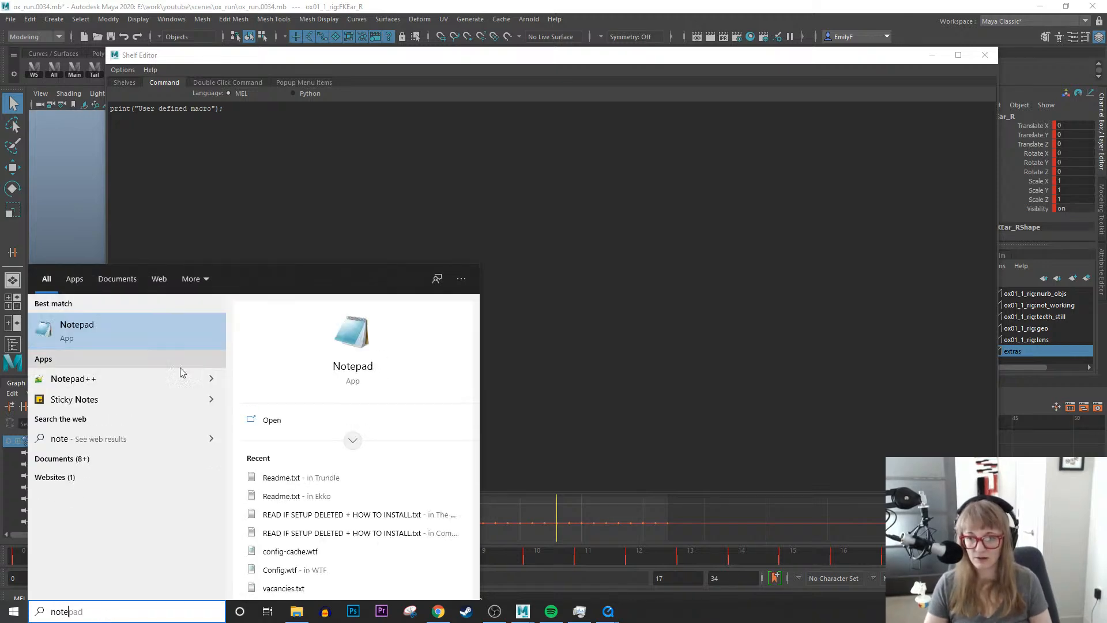
pyautogui.click(180, 378)
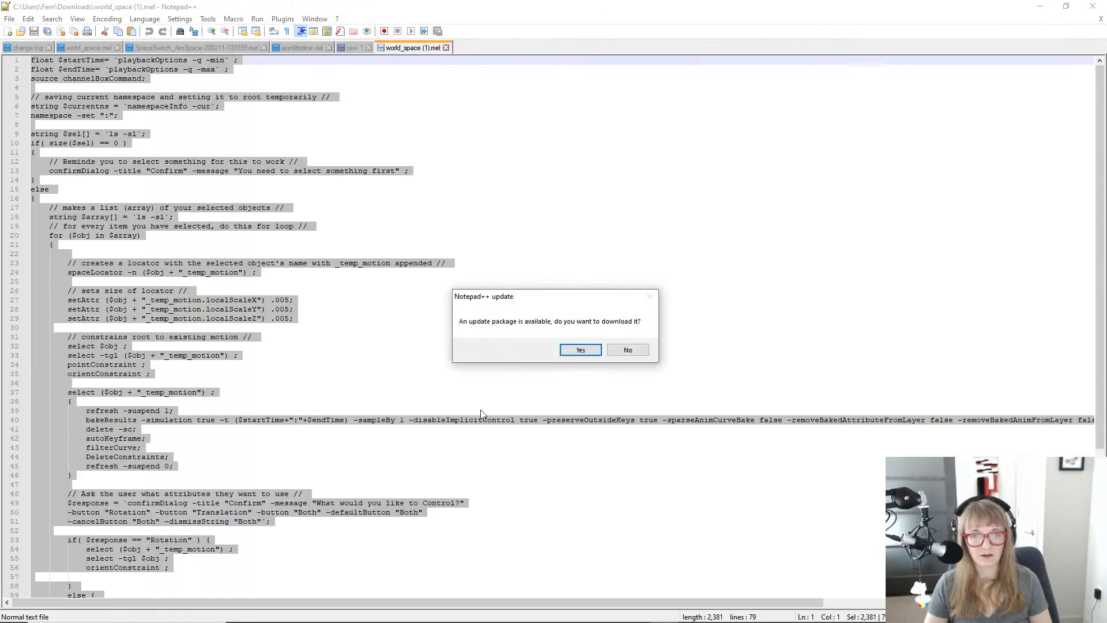
pyautogui.click(627, 350)
pyautogui.click(1066, 6)
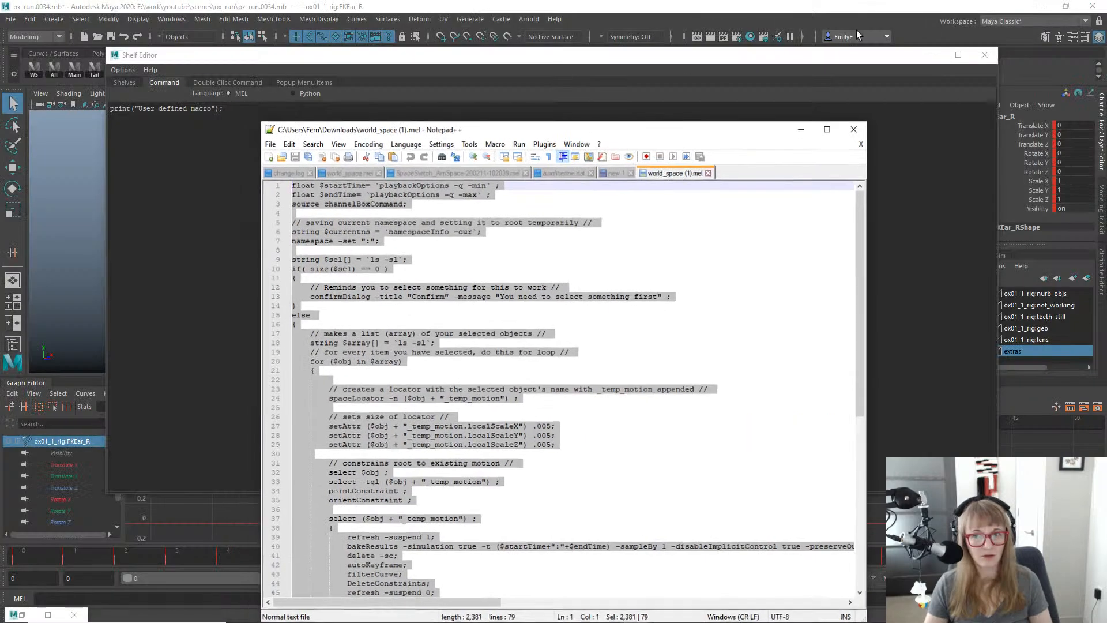
pyautogui.moveTo(626, 134); pyautogui.dragTo(1106, 118)
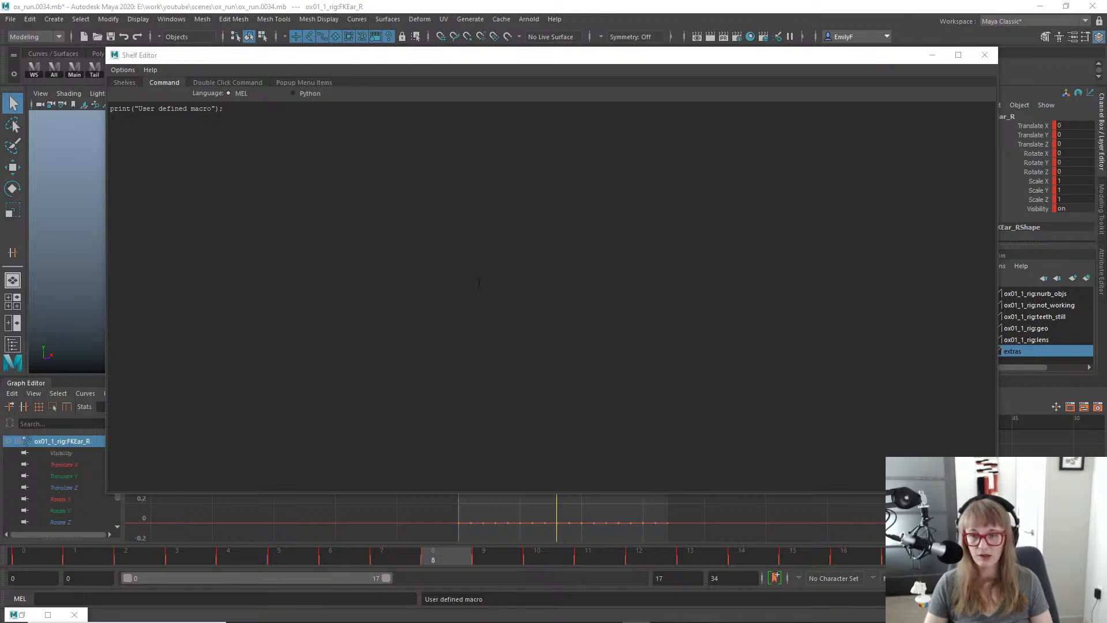
# Replace the WS shelf button's print command with the copied world-space script and close the Shelf Editor.
pyautogui.click(295, 150)
pyautogui.hotkey('ctrl', 'a')
pyautogui.hotkey('ctrl', 'v')
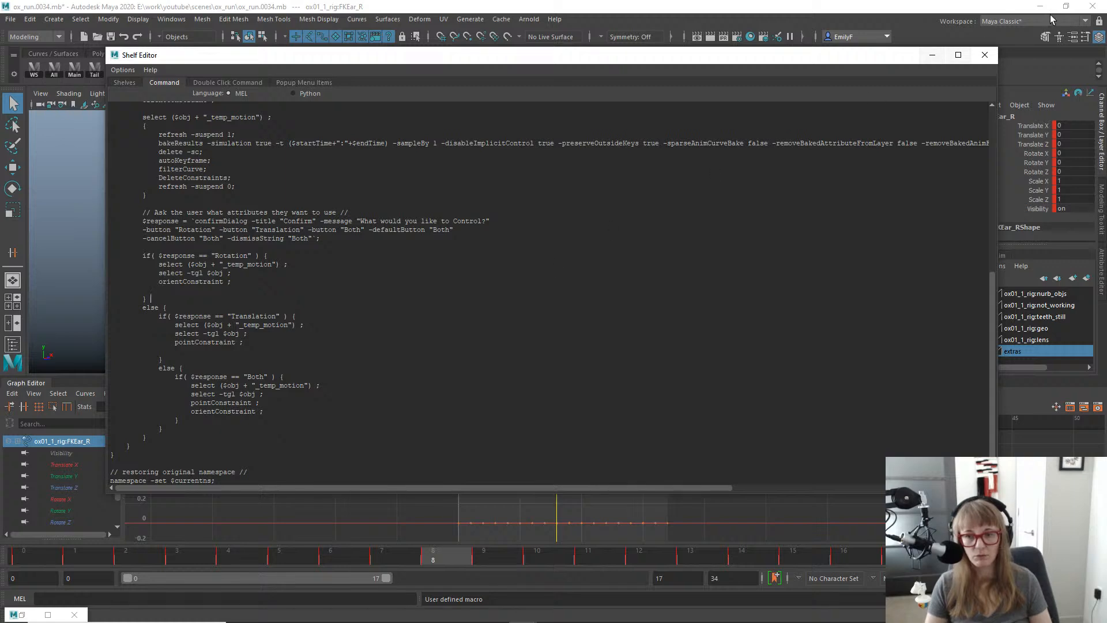
pyautogui.click(985, 55)
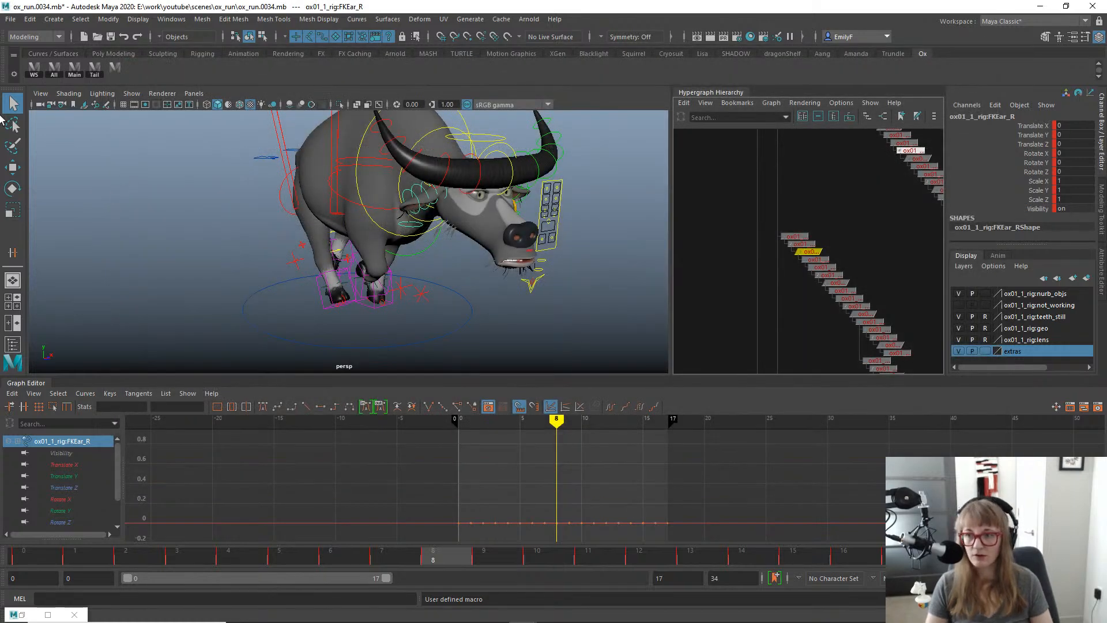
# Run the WS script on the right ear control to bake its motion to a locator, controlling both rotation and translation.
pyautogui.click(33, 72)
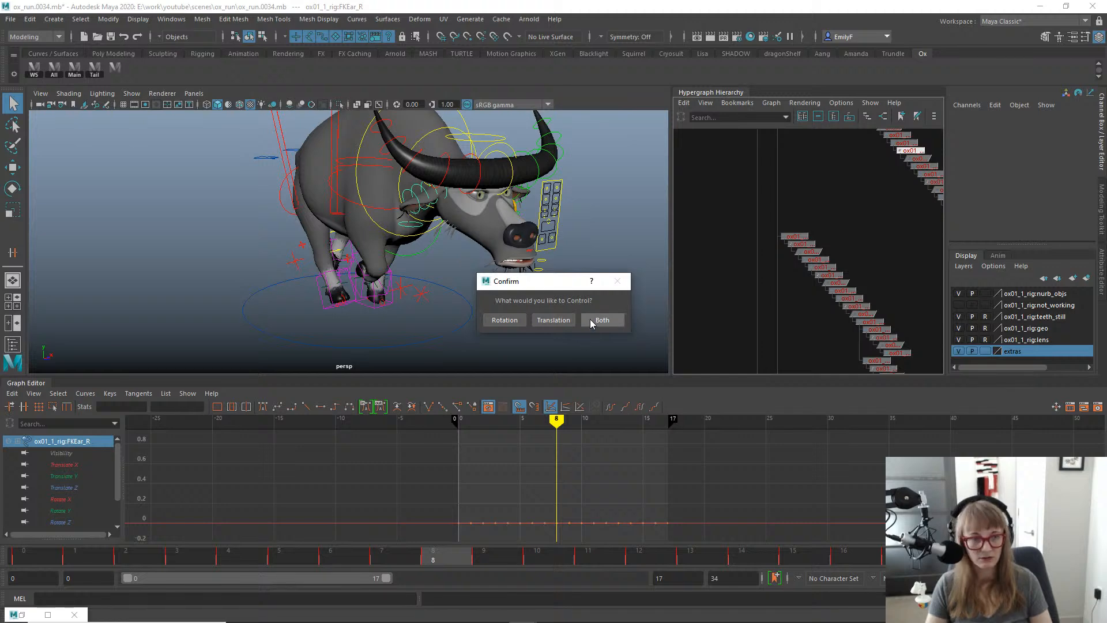
pyautogui.click(601, 319)
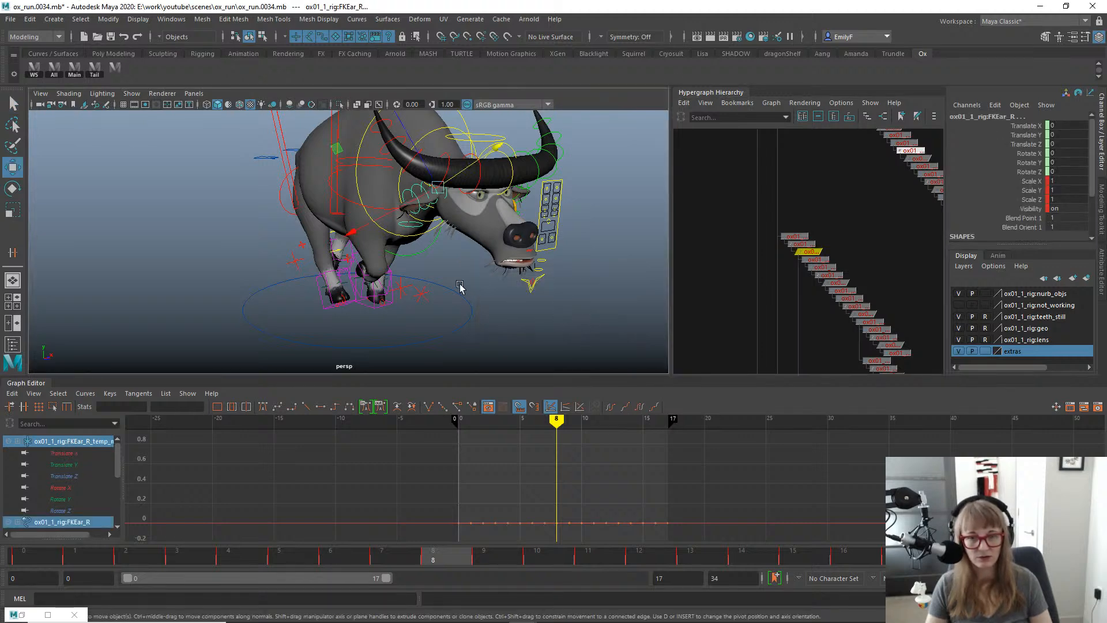
pyautogui.keyDown('alt'); pyautogui.moveTo(460, 287); pyautogui.dragTo(514, 255, button='right'); pyautogui.keyUp('alt')
pyautogui.moveTo(417, 135)
pyautogui.mouseDown()
pyautogui.moveTo(433, 161)
pyautogui.moveTo(423, 151)
pyautogui.mouseUp()
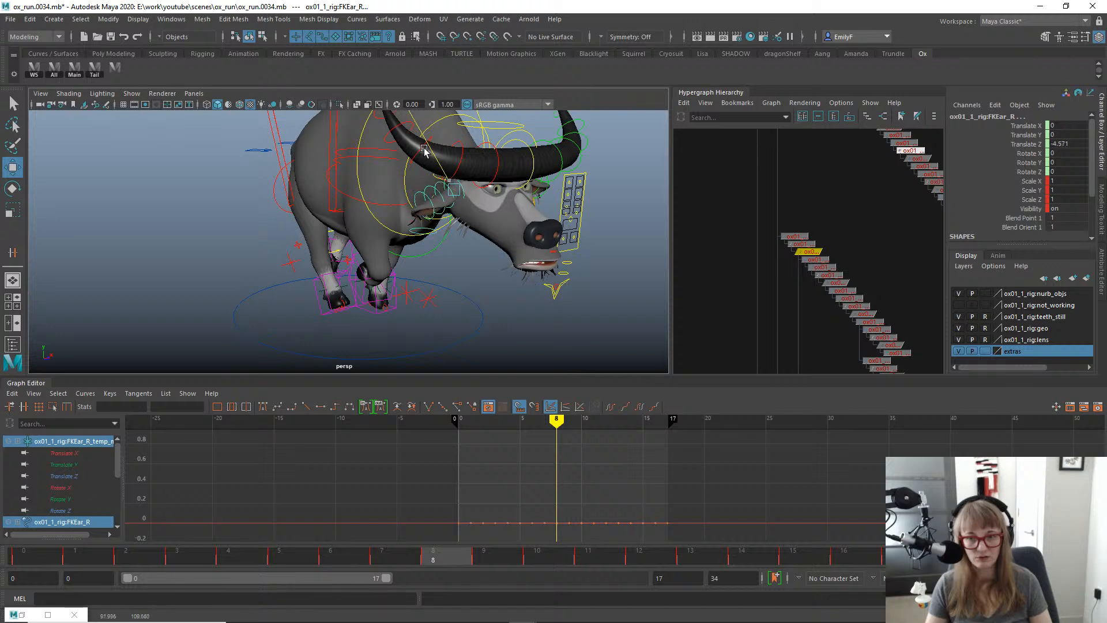
pyautogui.hotkey('ctrl', 'z')
pyautogui.press('q')
# Find the FKEar_R_temp_motion locator in the hypergraph, select it alone and frame it.
pyautogui.press('a')
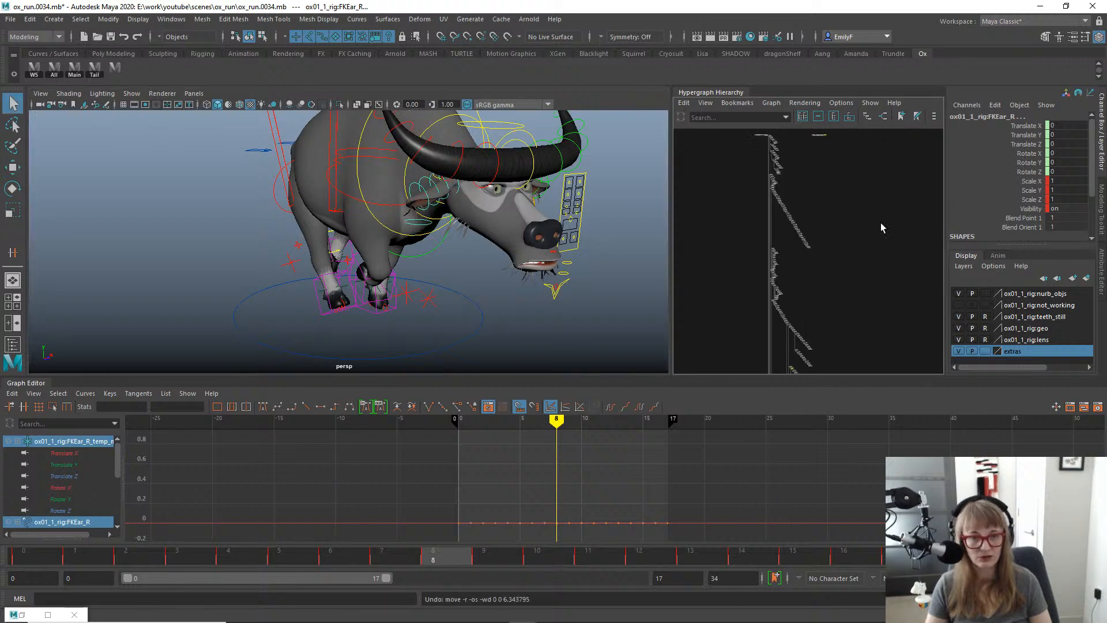
pyautogui.keyDown('alt'); pyautogui.moveTo(881, 223); pyautogui.dragTo(861, 212, button='right'); pyautogui.keyUp('alt')
pyautogui.keyDown('alt'); pyautogui.moveTo(862, 213); pyautogui.dragTo(814, 336, button='middle'); pyautogui.keyUp('alt')
pyautogui.keyDown('alt'); pyautogui.moveTo(795, 219); pyautogui.dragTo(851, 222, button='right'); pyautogui.keyUp('alt')
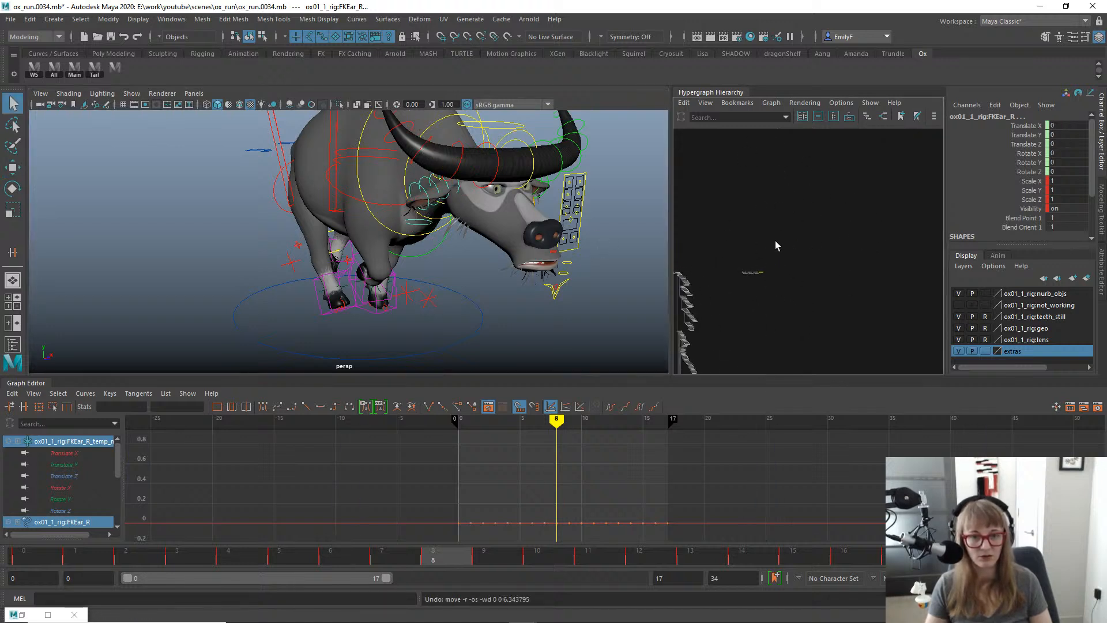
pyautogui.moveTo(754, 304); pyautogui.dragTo(760, 300)
pyautogui.press('f')
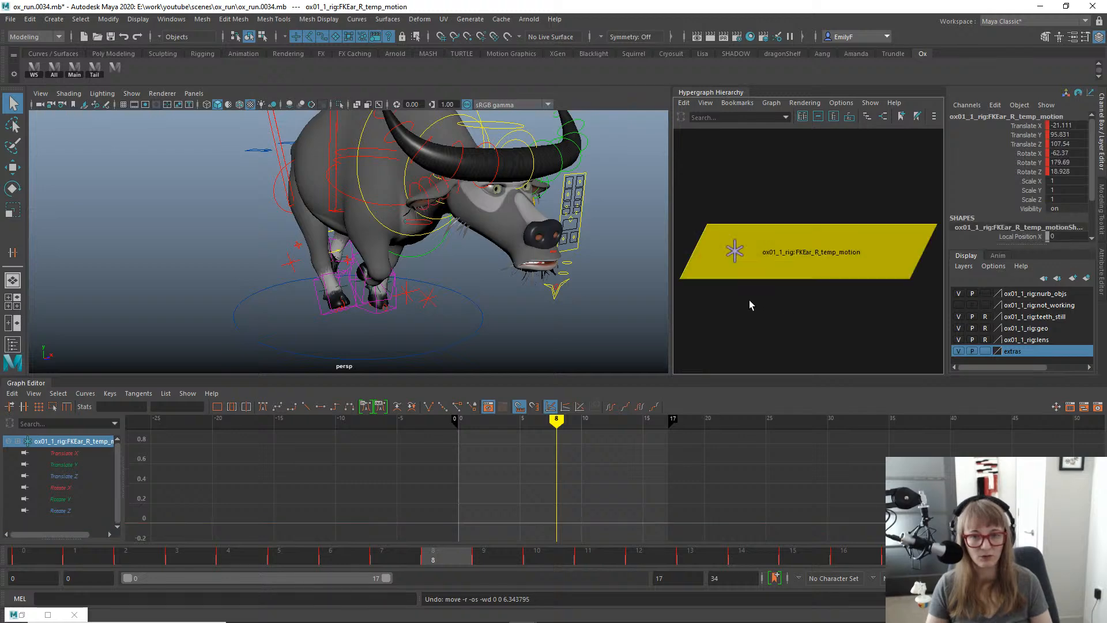
# Inspect the right ear locator around the ox's head, checking its rotate and move manipulators and its curve view.
pyautogui.keyDown('alt'); pyautogui.moveTo(539, 280); pyautogui.dragTo(496, 222); pyautogui.keyUp('alt')
pyautogui.keyDown('alt'); pyautogui.moveTo(421, 216); pyautogui.dragTo(467, 215, button='right'); pyautogui.keyUp('alt')
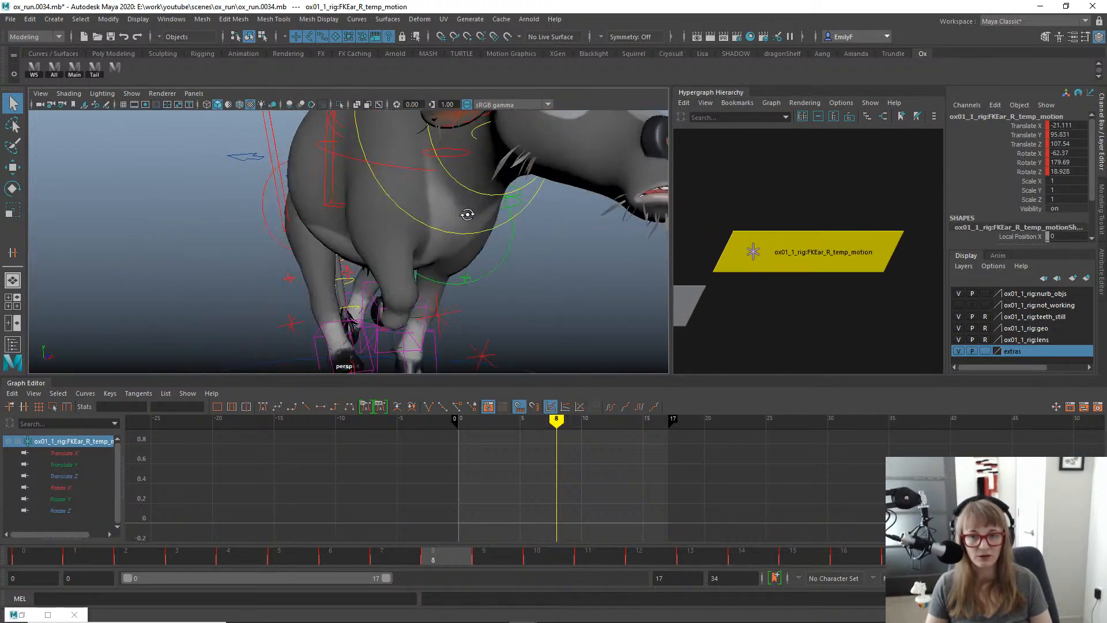
pyautogui.keyDown('alt'); pyautogui.moveTo(466, 222); pyautogui.dragTo(428, 330, button='middle'); pyautogui.keyUp('alt')
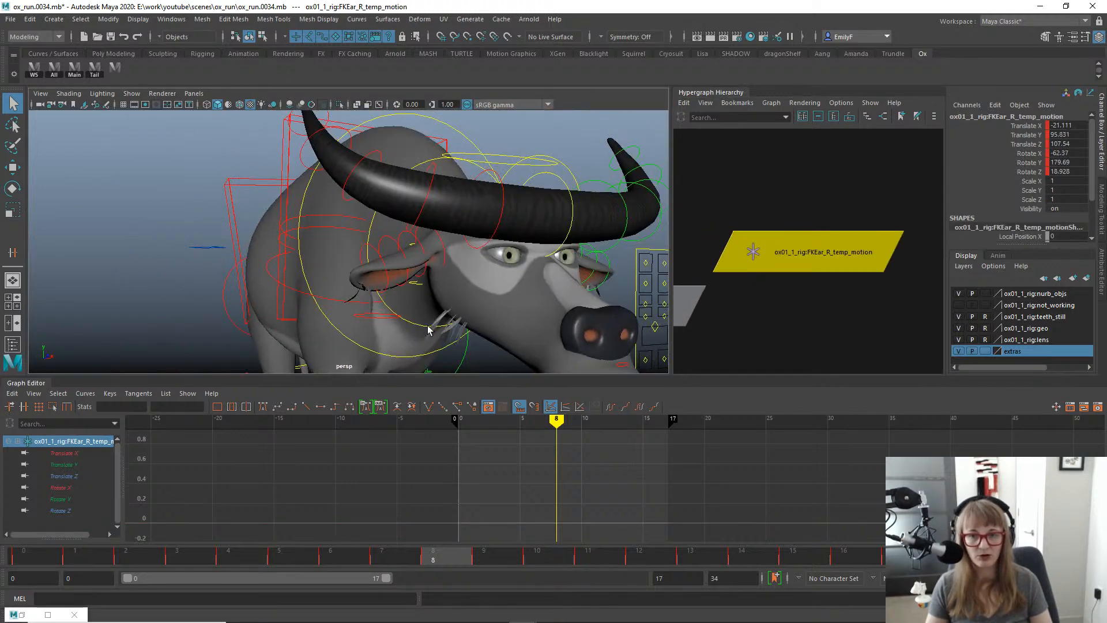
pyautogui.click(438, 241)
pyautogui.press('e')
pyautogui.moveTo(817, 186); pyautogui.dragTo(848, 299)
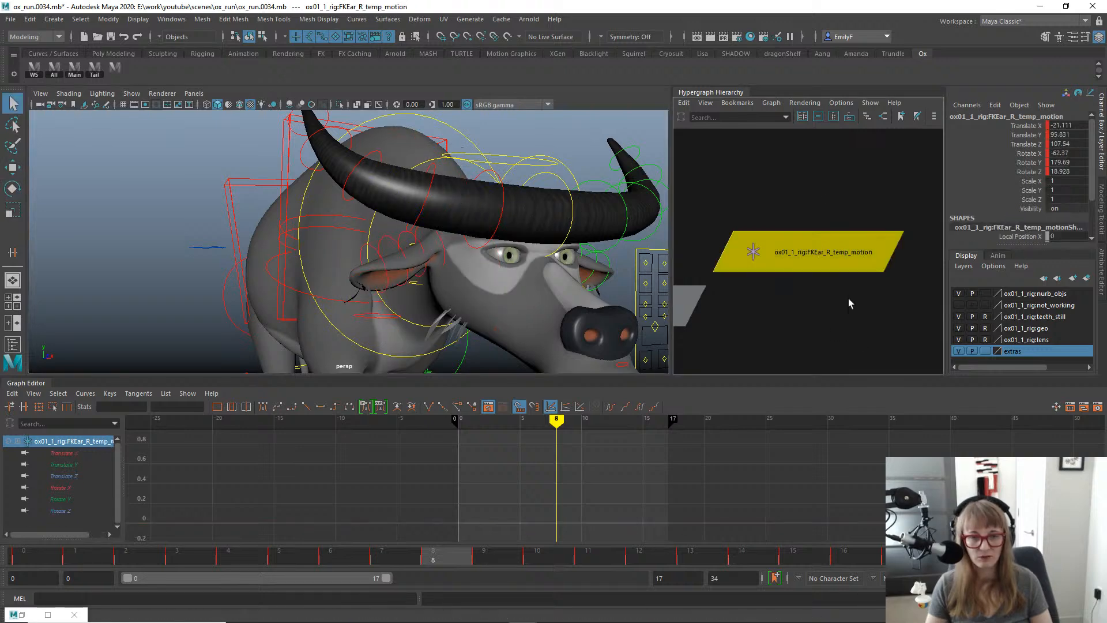
pyautogui.moveTo(464, 276)
pyautogui.keyDown('alt'); pyautogui.mouseDown()
pyautogui.moveTo(508, 278)
pyautogui.moveTo(461, 277)
pyautogui.mouseUp(); pyautogui.keyUp('alt')
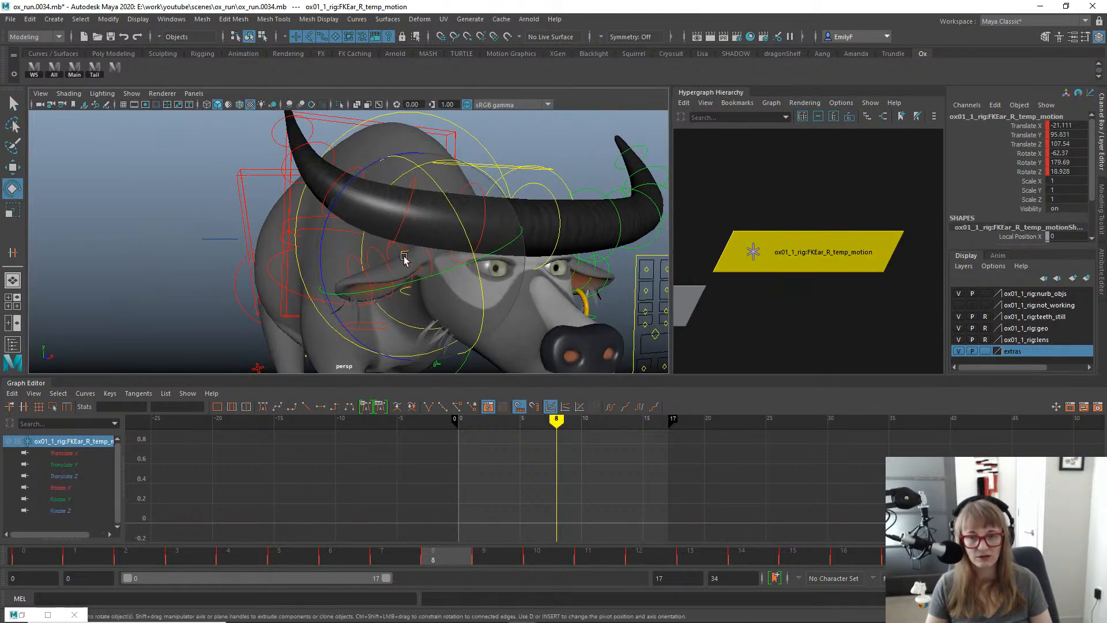
pyautogui.press('w')
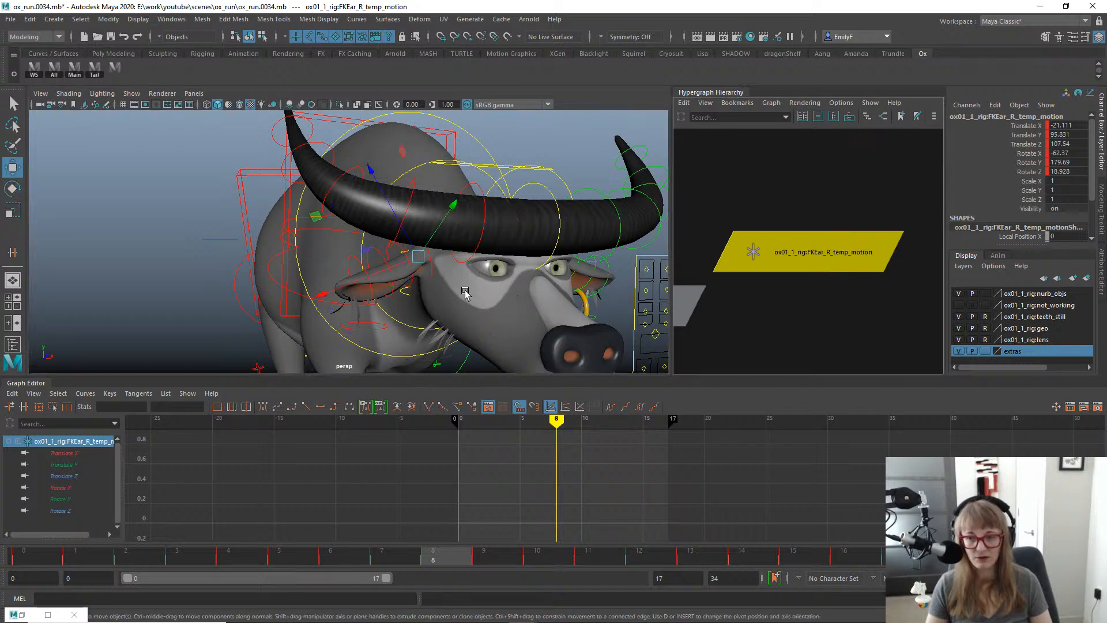
pyautogui.press('f')
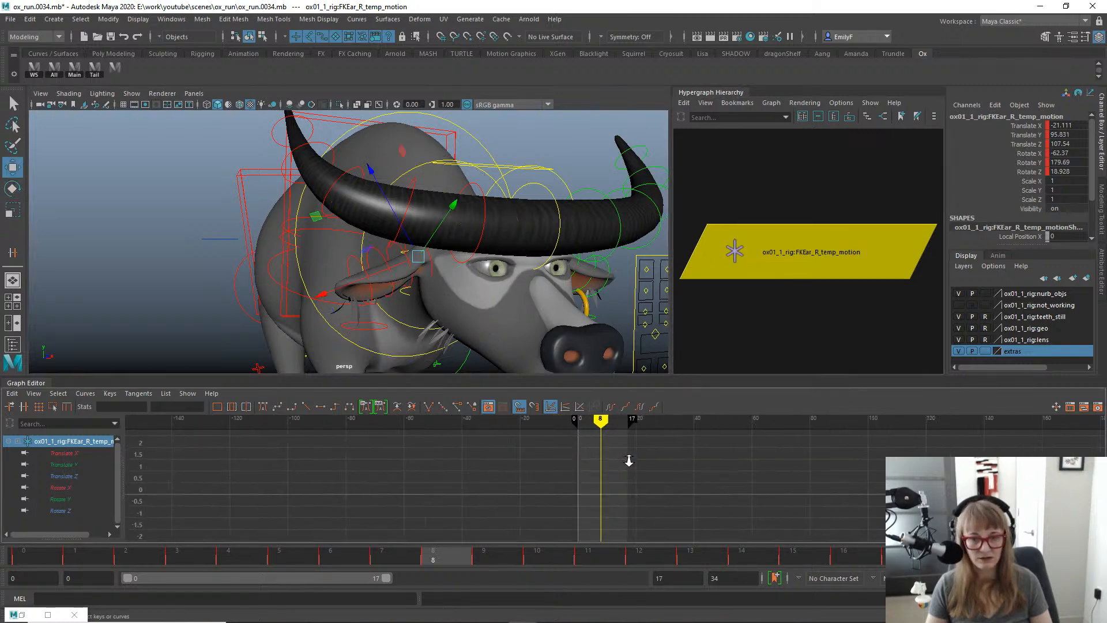
# Select the FKEar, FKEar1, FKEar2 and FKEar3 controls on both the right and left ears.
pyautogui.click(807, 184)
pyautogui.click(434, 261)
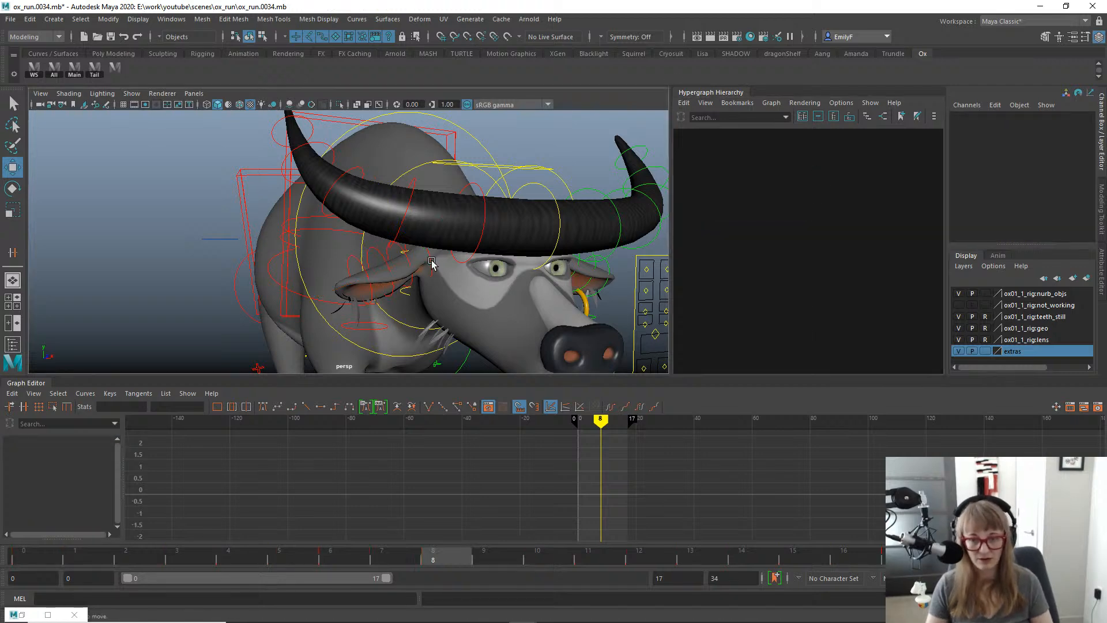
pyautogui.press('q')
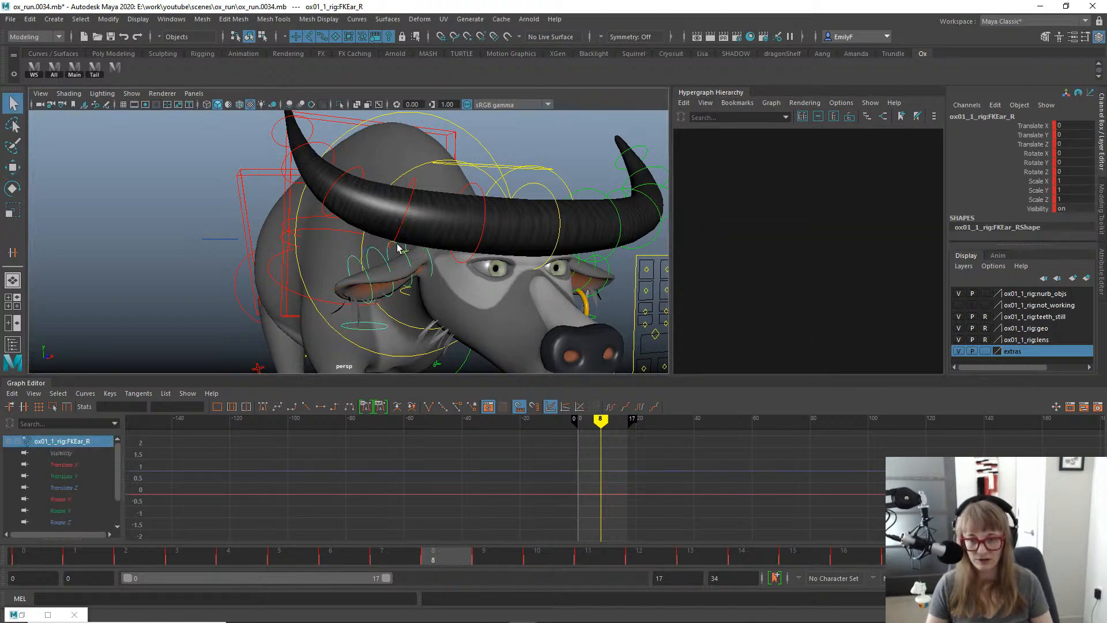
pyautogui.click(436, 272)
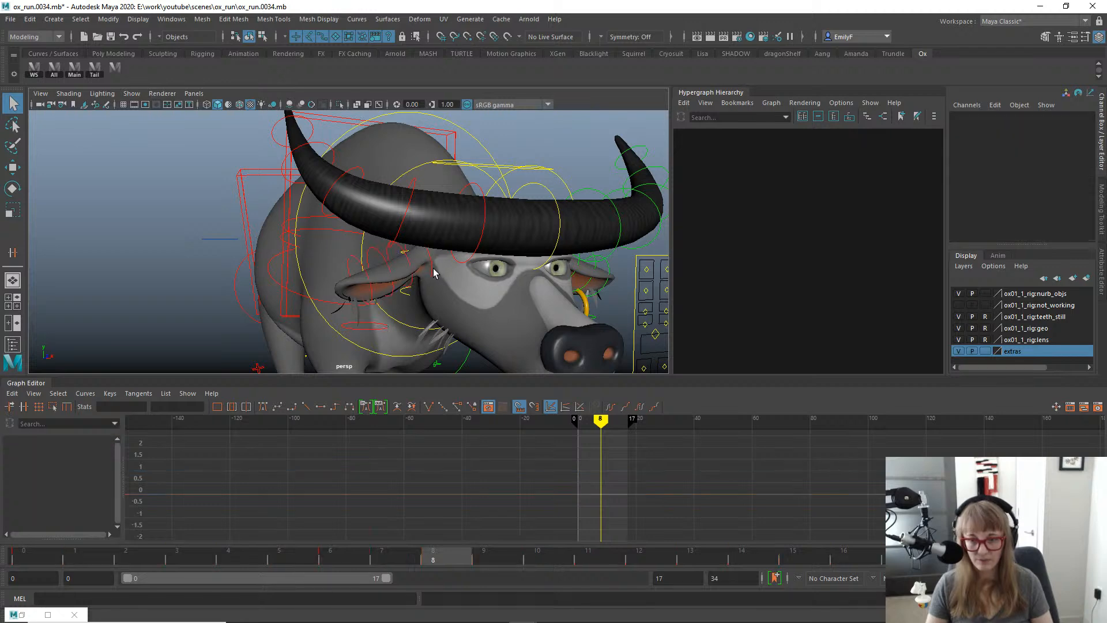
pyautogui.click(431, 267)
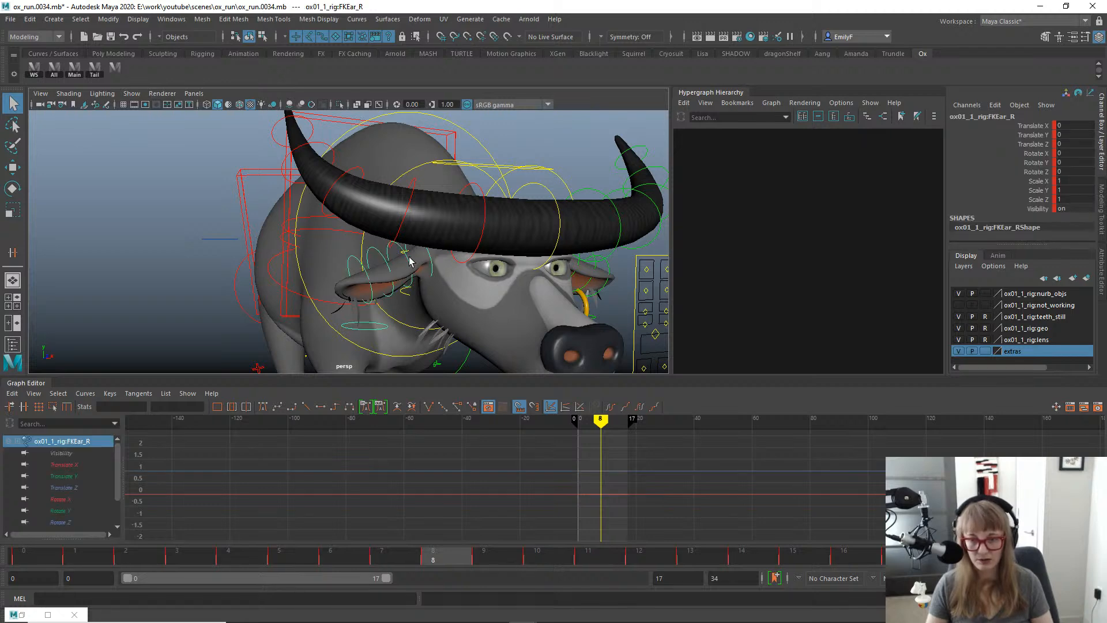
pyautogui.keyDown('shift'); pyautogui.click(408, 264); pyautogui.keyUp('shift')
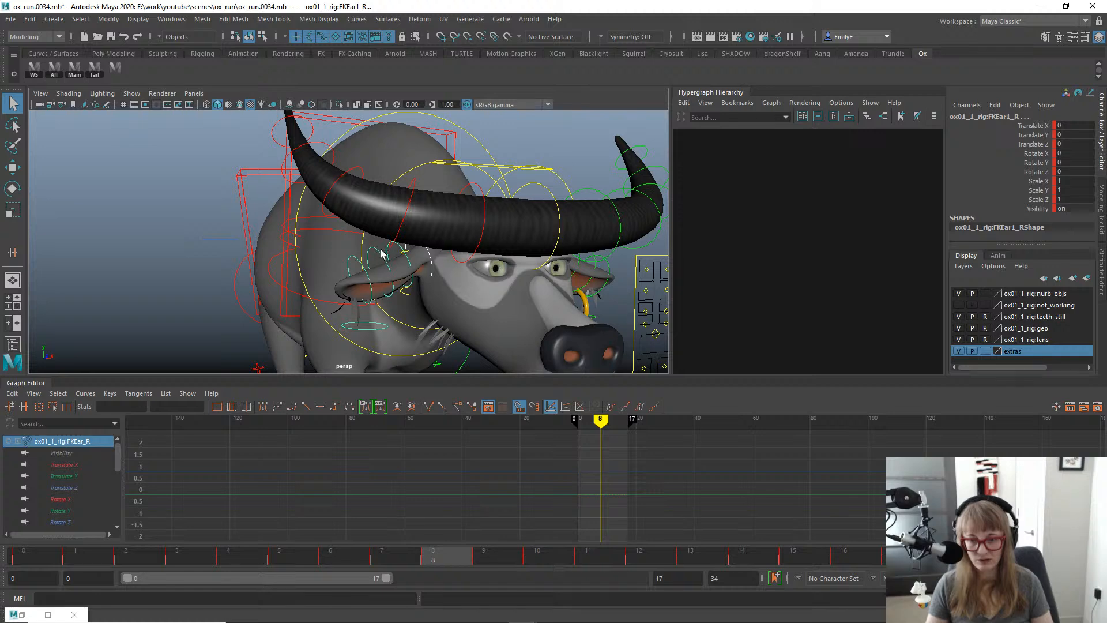
pyautogui.keyDown('shift'); pyautogui.click(353, 261); pyautogui.keyUp('shift')
pyautogui.keyDown('alt'); pyautogui.moveTo(537, 285); pyautogui.dragTo(473, 271); pyautogui.keyUp('alt')
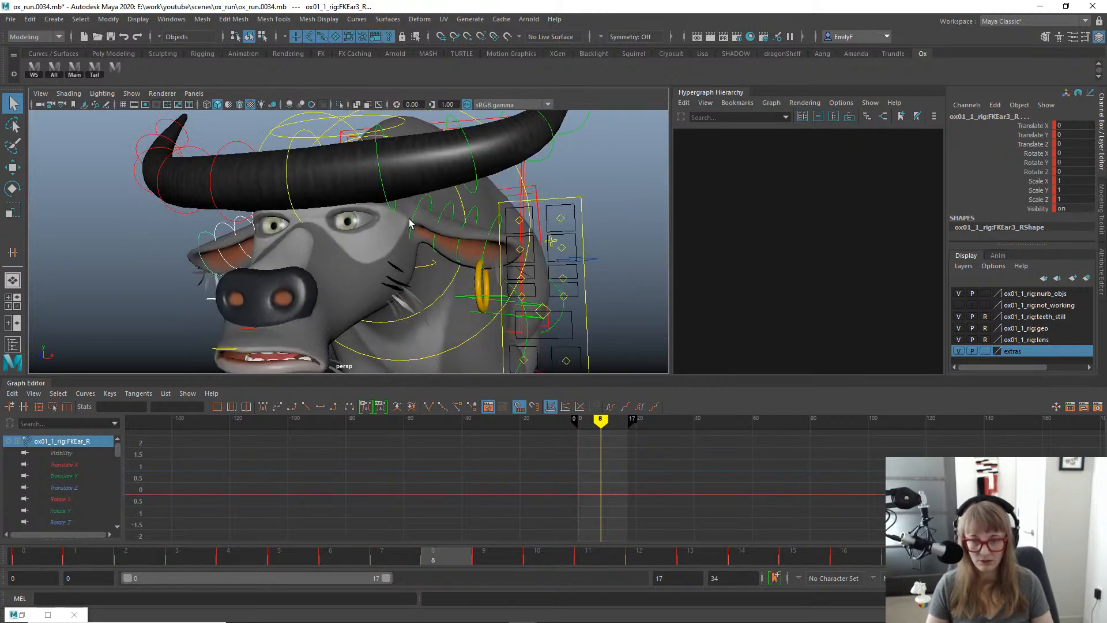
pyautogui.keyDown('shift'); pyautogui.click(437, 239); pyautogui.keyUp('shift')
pyautogui.keyDown('shift'); pyautogui.click(436, 241); pyautogui.keyUp('shift')
pyautogui.keyDown('shift'); pyautogui.click(459, 251); pyautogui.keyUp('shift')
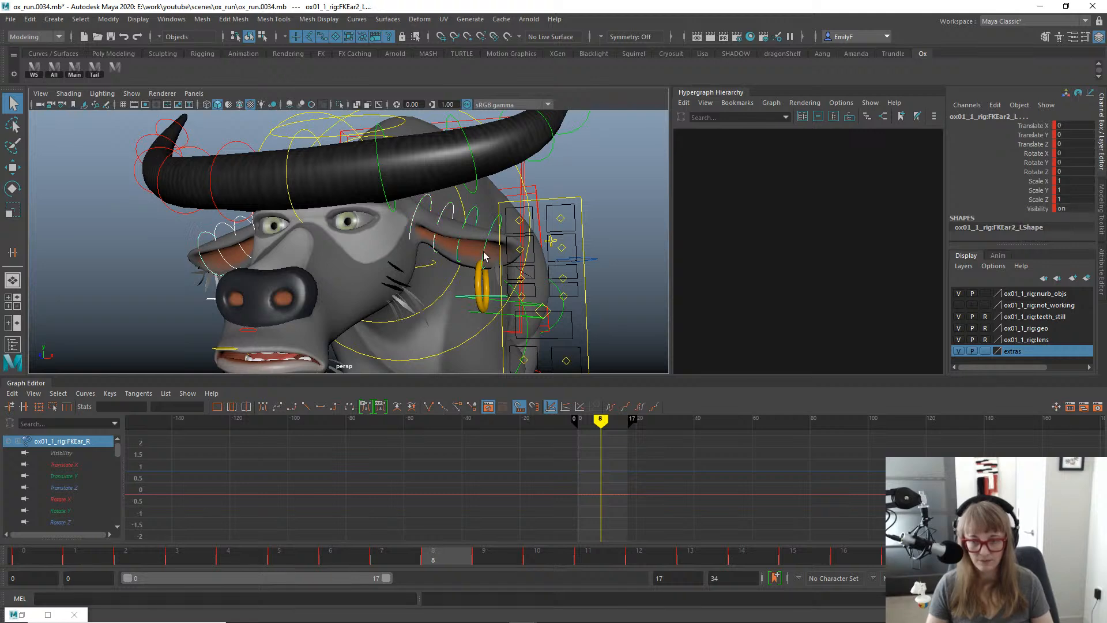
pyautogui.keyDown('shift'); pyautogui.click(485, 253); pyautogui.keyUp('shift')
pyautogui.keyDown('alt'); pyautogui.moveTo(567, 278); pyautogui.dragTo(485, 271, button='right'); pyautogui.keyUp('alt')
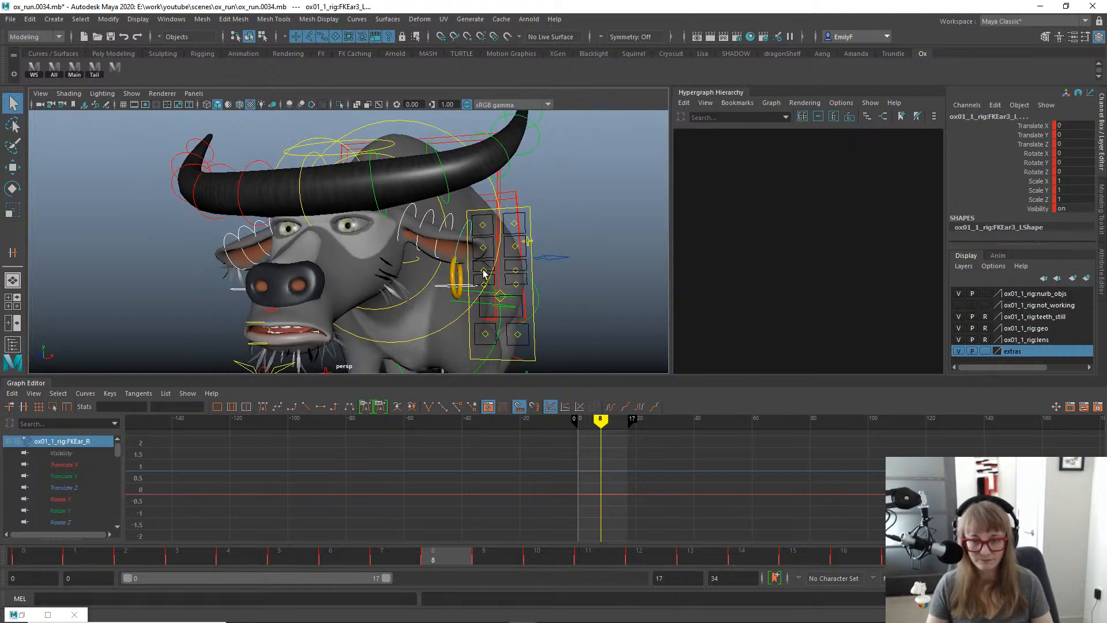
# Scrub through the run cycle, return to frame 0 and examine the ears from several angles.
pyautogui.click(40, 559)
pyautogui.click(133, 557)
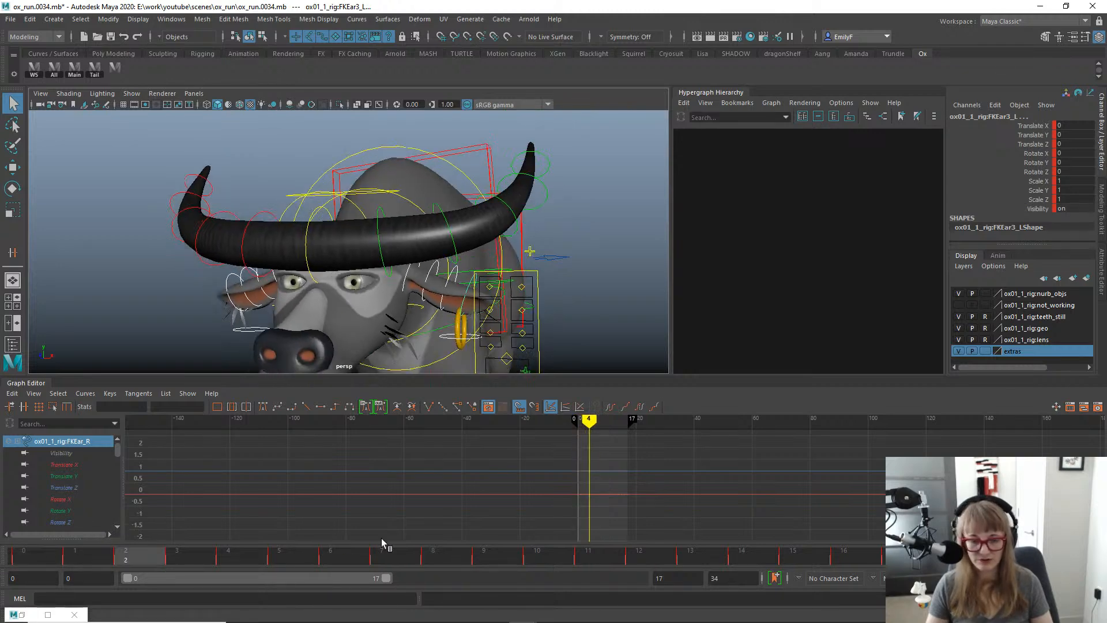
pyautogui.moveTo(381, 544); pyautogui.dragTo(906, 531)
pyautogui.keyDown('alt'); pyautogui.moveTo(398, 260); pyautogui.dragTo(330, 257, button='right'); pyautogui.keyUp('alt')
pyautogui.keyDown('alt'); pyautogui.moveTo(330, 257); pyautogui.dragTo(397, 258); pyautogui.keyUp('alt')
pyautogui.click(28, 558)
pyautogui.keyDown('alt'); pyautogui.moveTo(280, 255); pyautogui.dragTo(346, 256); pyautogui.keyUp('alt')
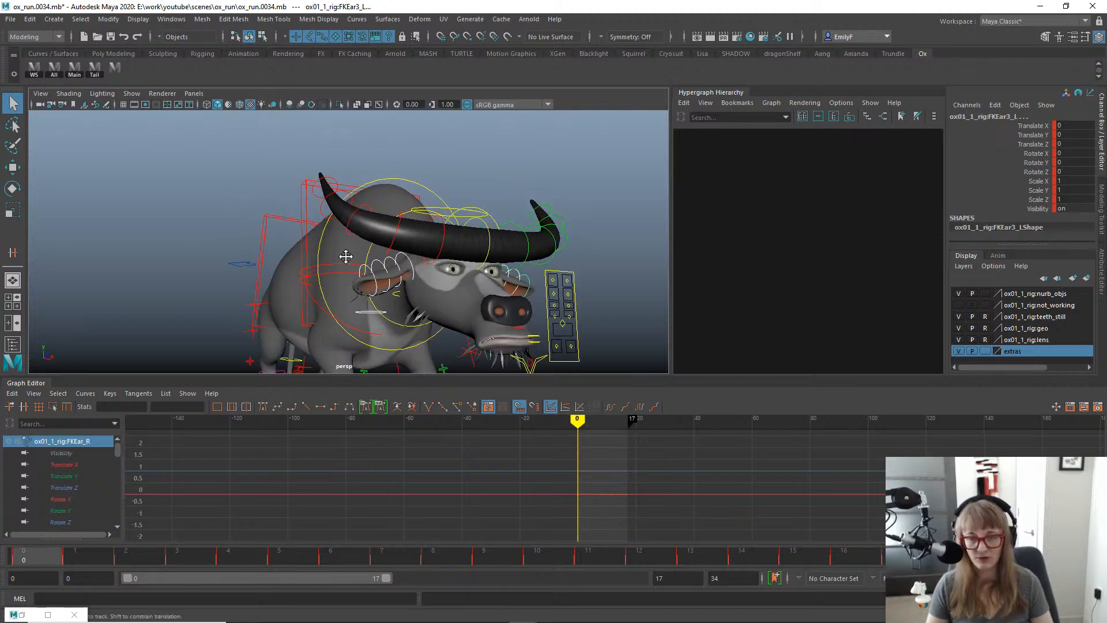
pyautogui.keyDown('alt'); pyautogui.moveTo(346, 257); pyautogui.dragTo(338, 227, button='middle'); pyautogui.keyUp('alt')
pyautogui.keyDown('alt'); pyautogui.moveTo(338, 227); pyautogui.dragTo(457, 227, button='right'); pyautogui.keyUp('alt')
pyautogui.keyDown('alt'); pyautogui.moveTo(457, 228); pyautogui.dragTo(476, 236); pyautogui.keyUp('alt')
pyautogui.keyDown('alt'); pyautogui.moveTo(490, 238); pyautogui.dragTo(474, 222, button='middle'); pyautogui.keyUp('alt')
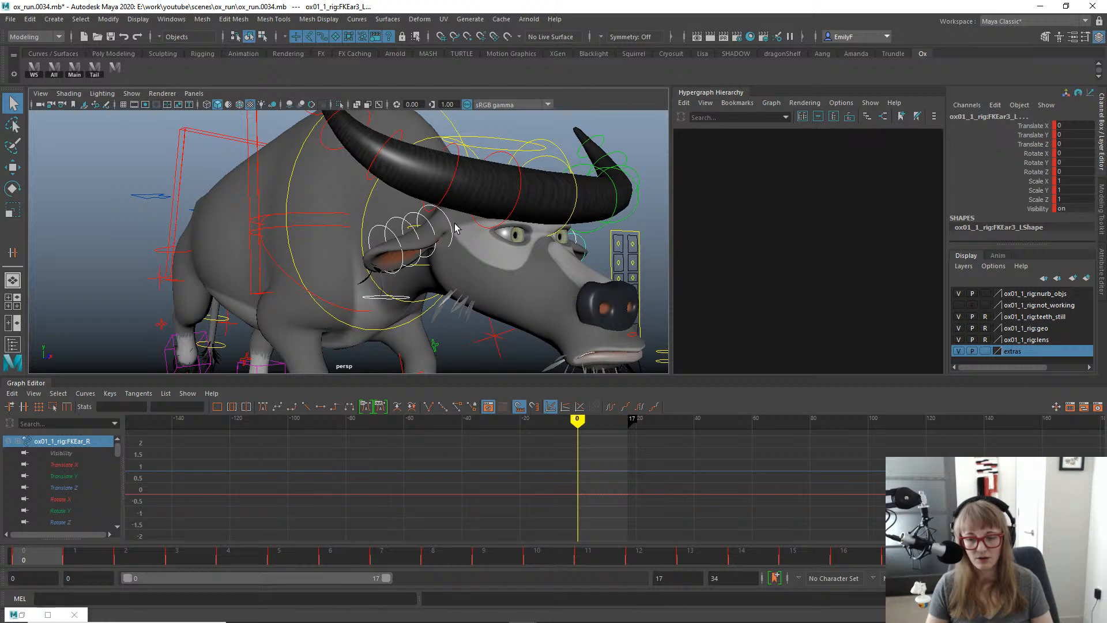
pyautogui.keyDown('alt'); pyautogui.moveTo(455, 228); pyautogui.dragTo(464, 228, button='right'); pyautogui.keyUp('alt')
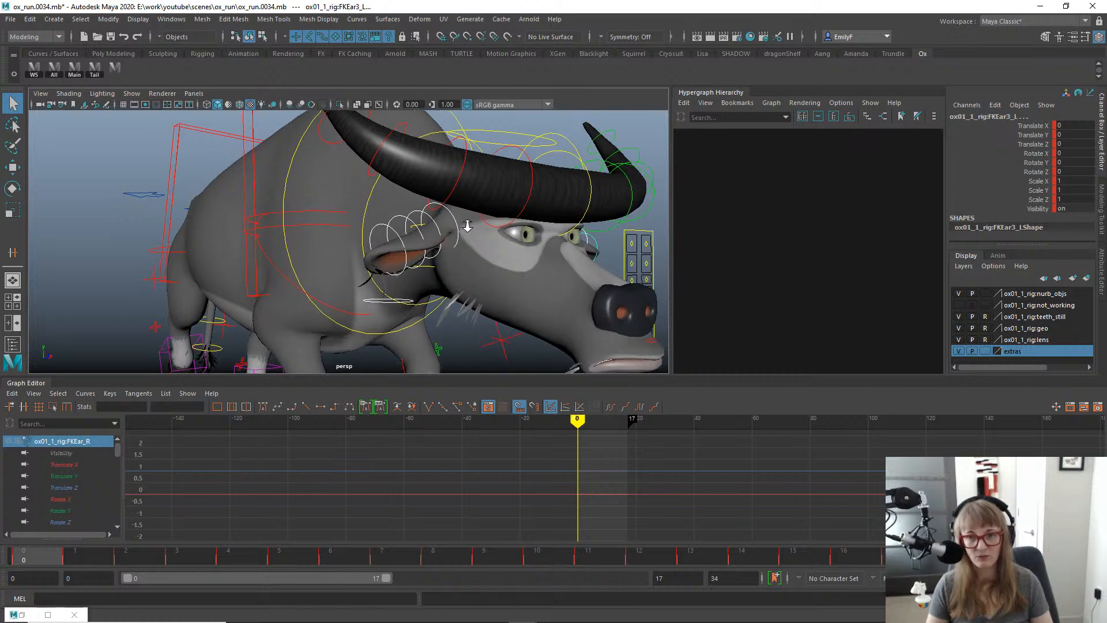
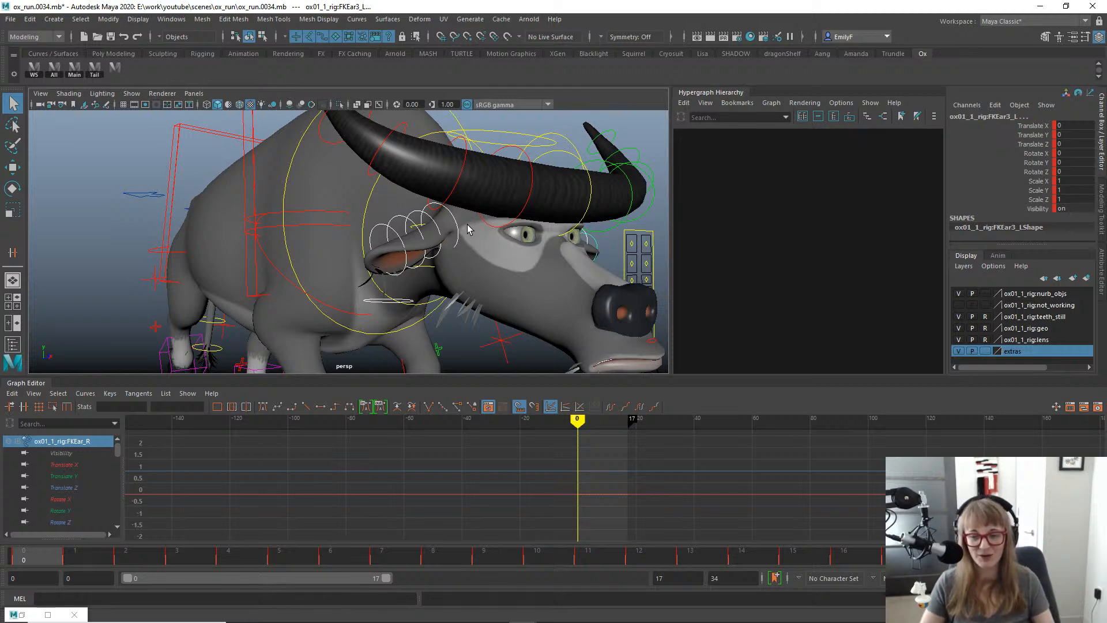
pyautogui.scroll(-3, 477, 202)
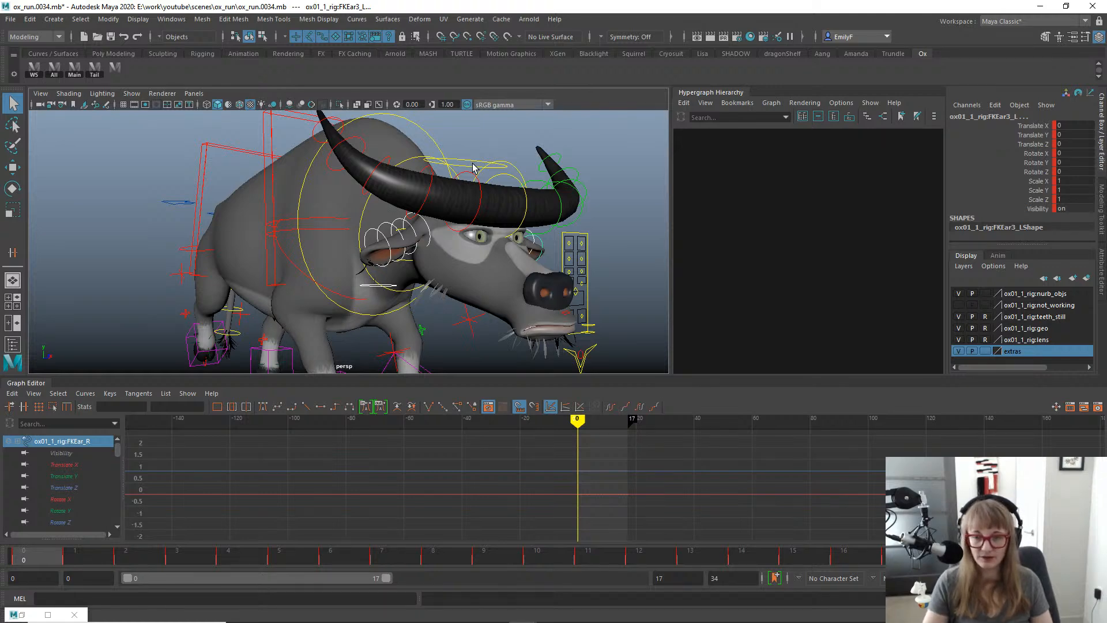
# Select only the FKEar_R control, activate the Rotate tool and hide the rig's control curves.
pyautogui.keyDown('alt'); pyautogui.moveTo(322, 247); pyautogui.dragTo(375, 233, button='right'); pyautogui.keyUp('alt')
pyautogui.click(419, 237)
pyautogui.press('e')
pyautogui.keyDown('alt'); pyautogui.moveTo(420, 222); pyautogui.dragTo(416, 167, button='middle'); pyautogui.keyUp('alt')
pyautogui.keyDown('alt'); pyautogui.moveTo(424, 219); pyautogui.dragTo(385, 223, button='right'); pyautogui.keyUp('alt')
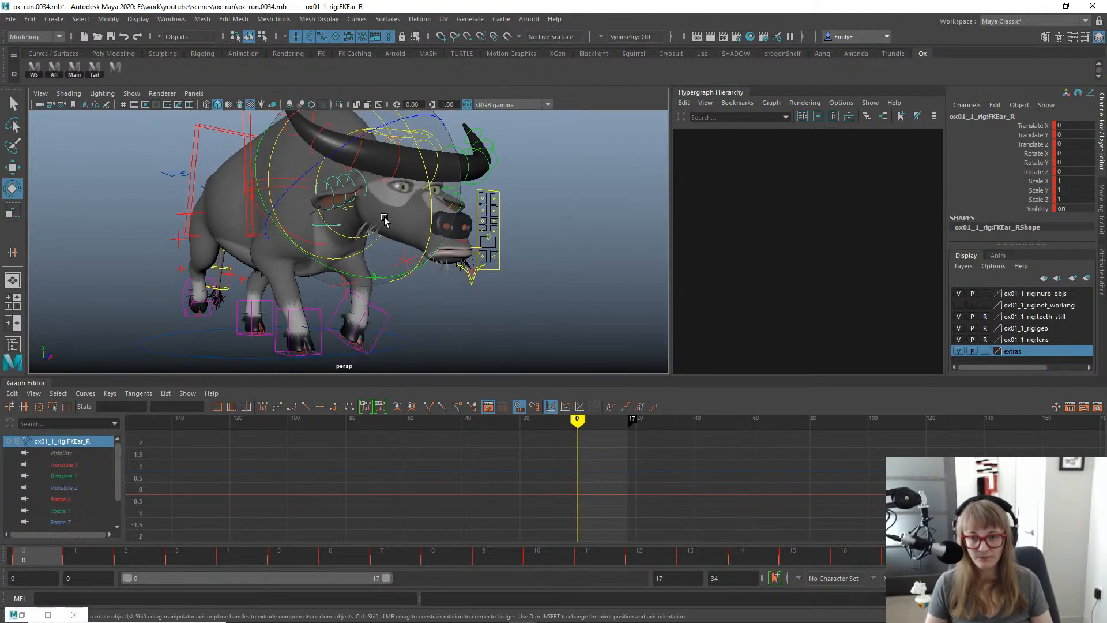
pyautogui.hotkey('alt', '1')
# Try rotating FKEar_R directly in Y at frames 6 and 15 on its existing keys, and undo the rotations.
pyautogui.keyDown('alt'); pyautogui.moveTo(413, 225); pyautogui.dragTo(341, 281); pyautogui.keyUp('alt')
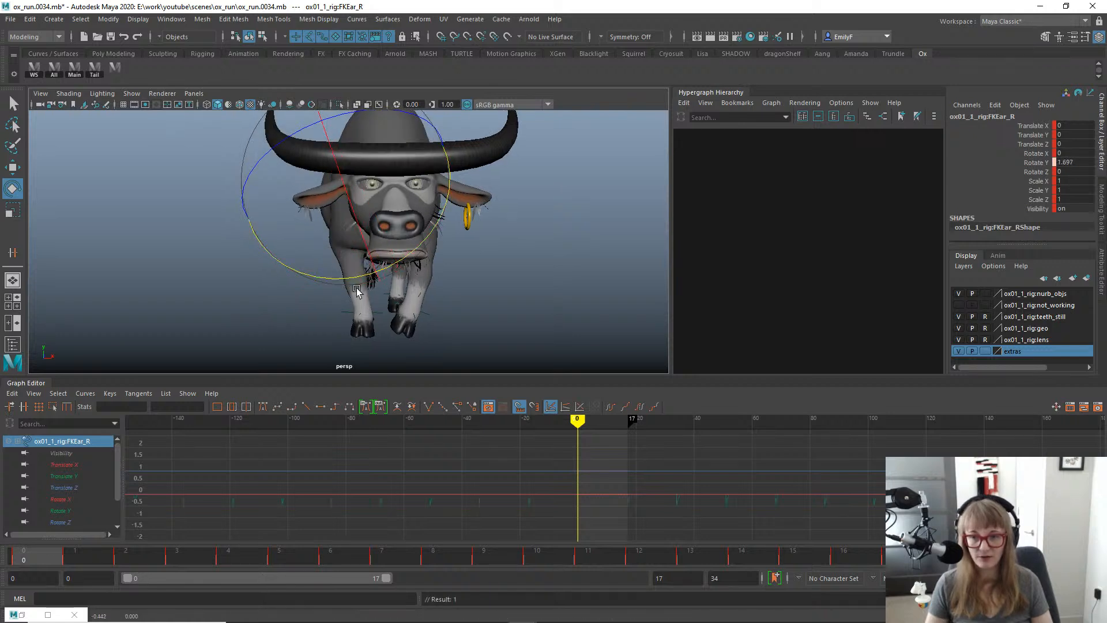
pyautogui.hotkey('ctrl', 'z')
pyautogui.press('q')
pyautogui.moveTo(58, 559); pyautogui.dragTo(342, 320)
pyautogui.press('e')
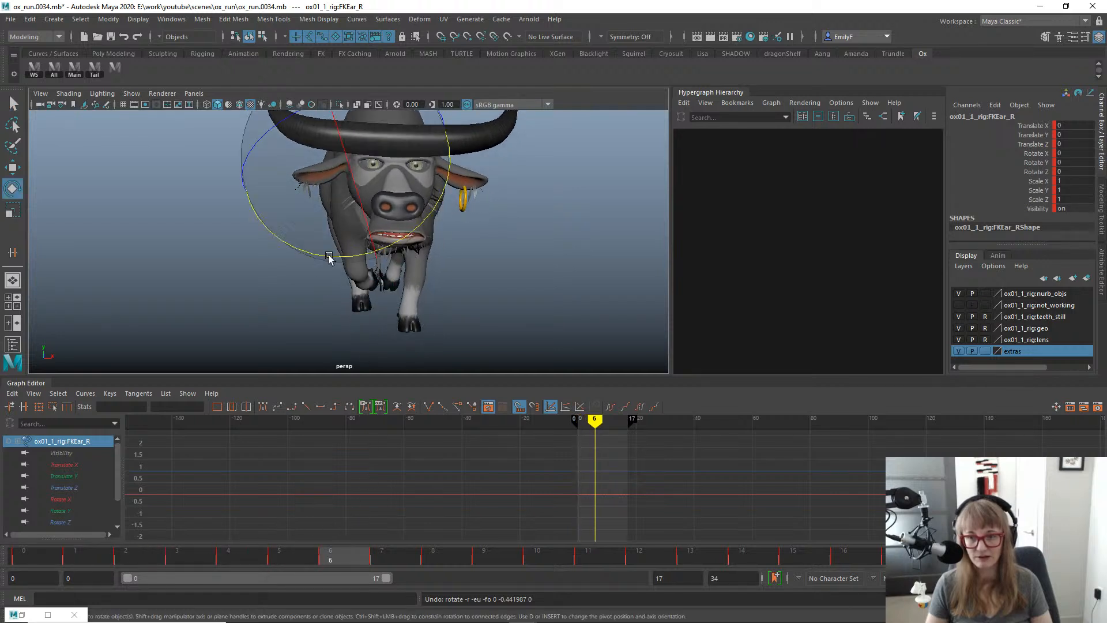
pyautogui.moveTo(330, 258); pyautogui.dragTo(345, 261)
pyautogui.press('s')
pyautogui.moveTo(225, 549); pyautogui.dragTo(791, 527)
pyautogui.moveTo(351, 256); pyautogui.dragTo(328, 263)
pyautogui.press('f')
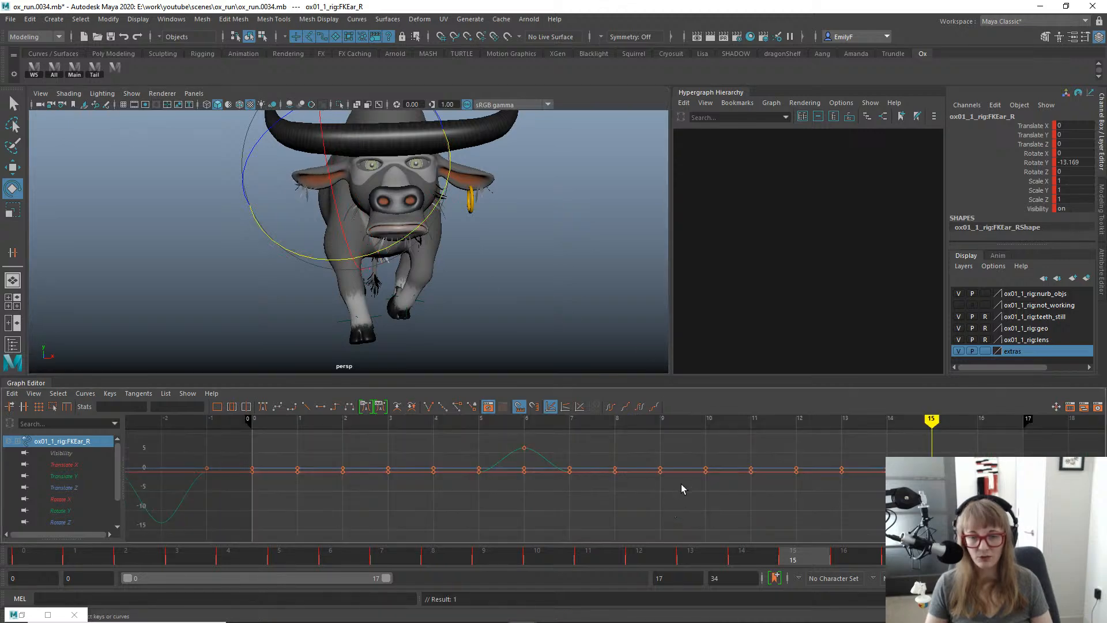
pyautogui.hotkey('ctrl', 'z')
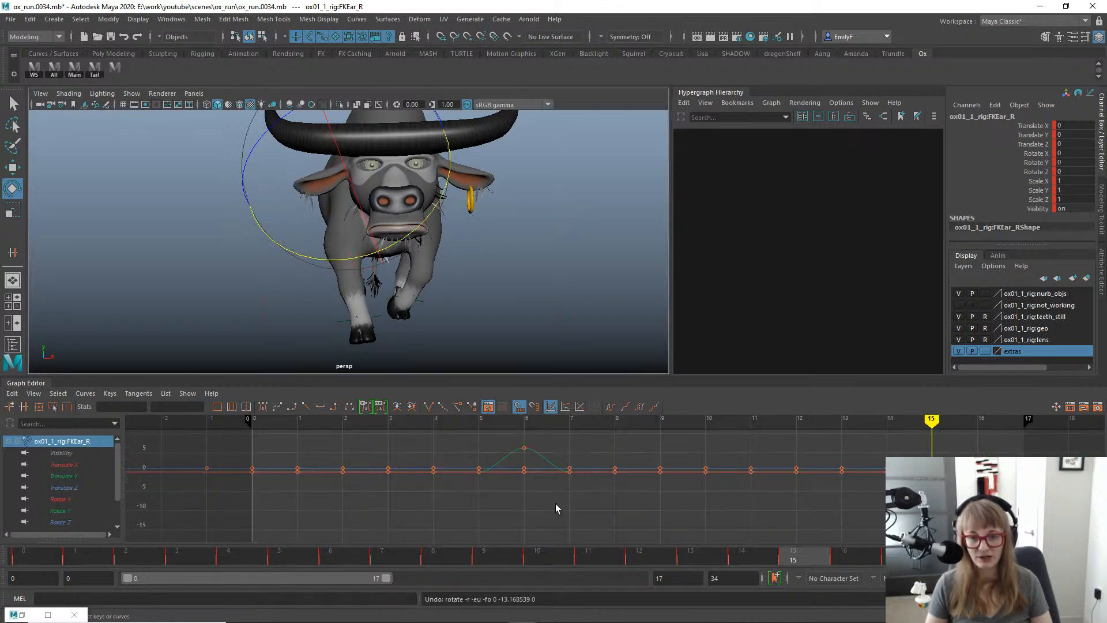
pyautogui.hotkey('ctrl', 'z')
pyautogui.hotkey('ctrl', 'z')
pyautogui.press('q')
# Isolate FKEar_R's Rotate X, Y and Z curves and play the run cycle from the front to study the ear.
pyautogui.keyDown('alt'); pyautogui.moveTo(377, 225); pyautogui.dragTo(451, 248); pyautogui.keyUp('alt')
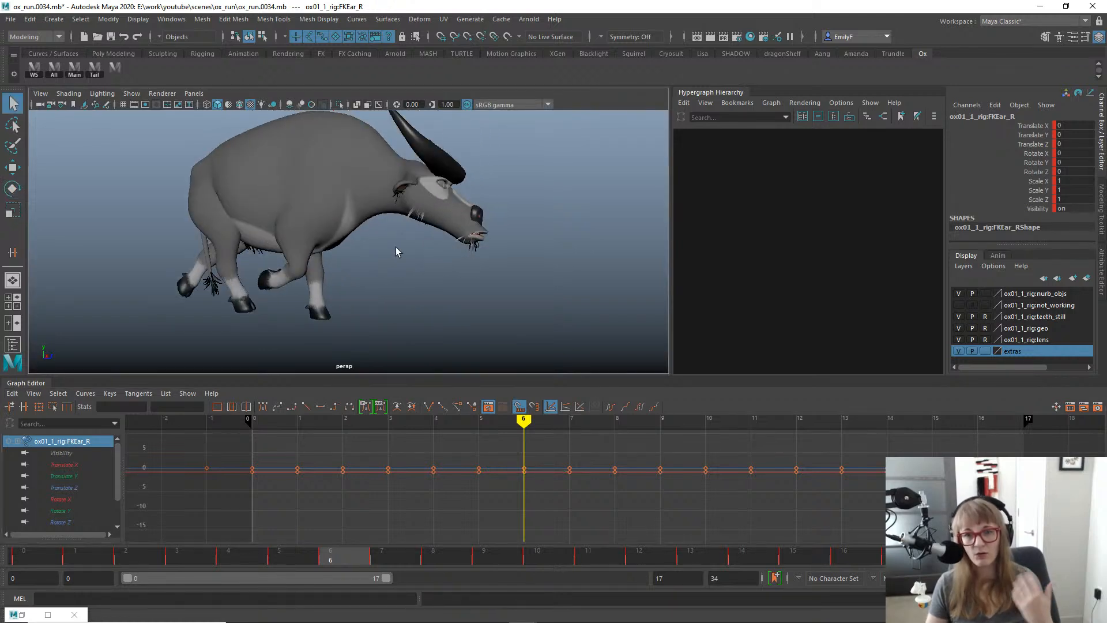
pyautogui.keyDown('alt'); pyautogui.moveTo(396, 251); pyautogui.dragTo(296, 259); pyautogui.keyUp('alt')
pyautogui.moveTo(77, 499); pyautogui.dragTo(75, 523)
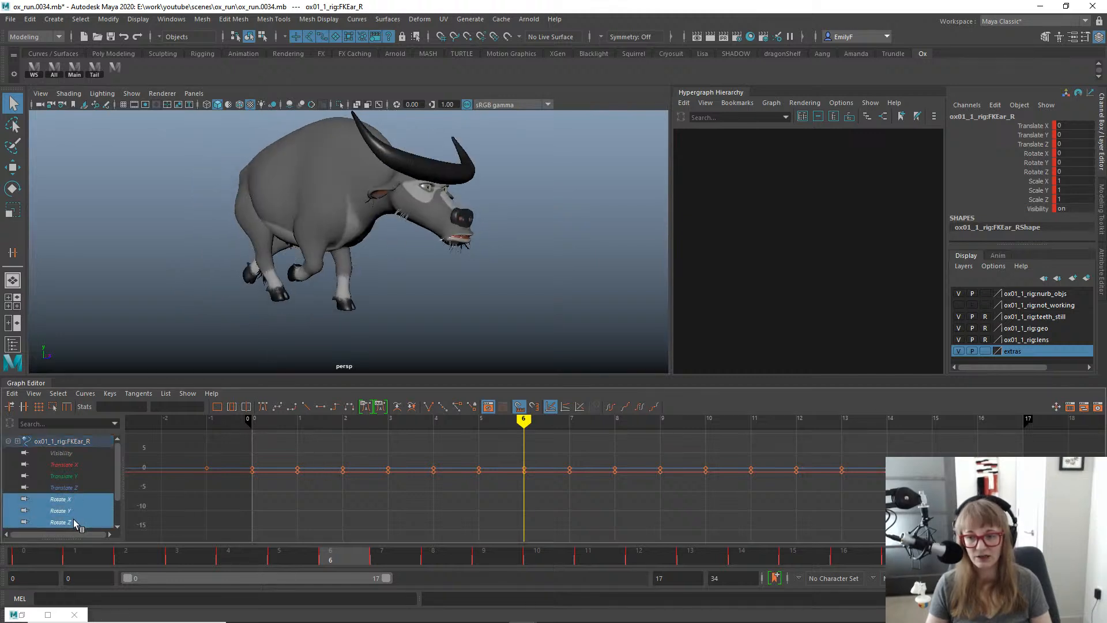
pyautogui.press('f')
pyautogui.keyDown('alt'); pyautogui.moveTo(473, 207); pyautogui.dragTo(346, 231); pyautogui.keyUp('alt')
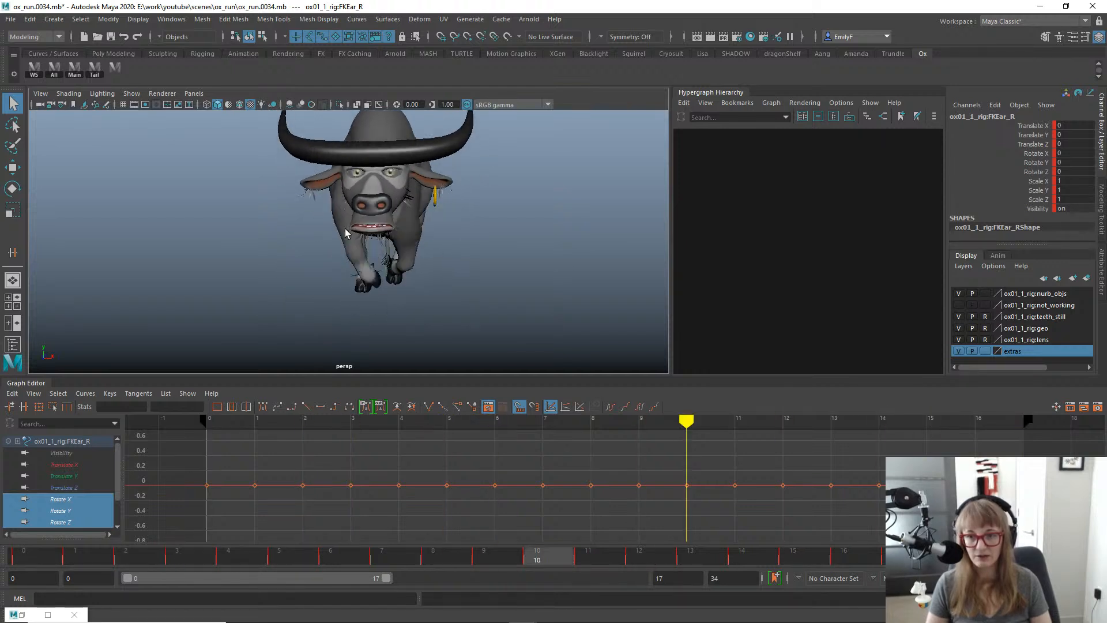
pyautogui.hotkey('alt', 'v')
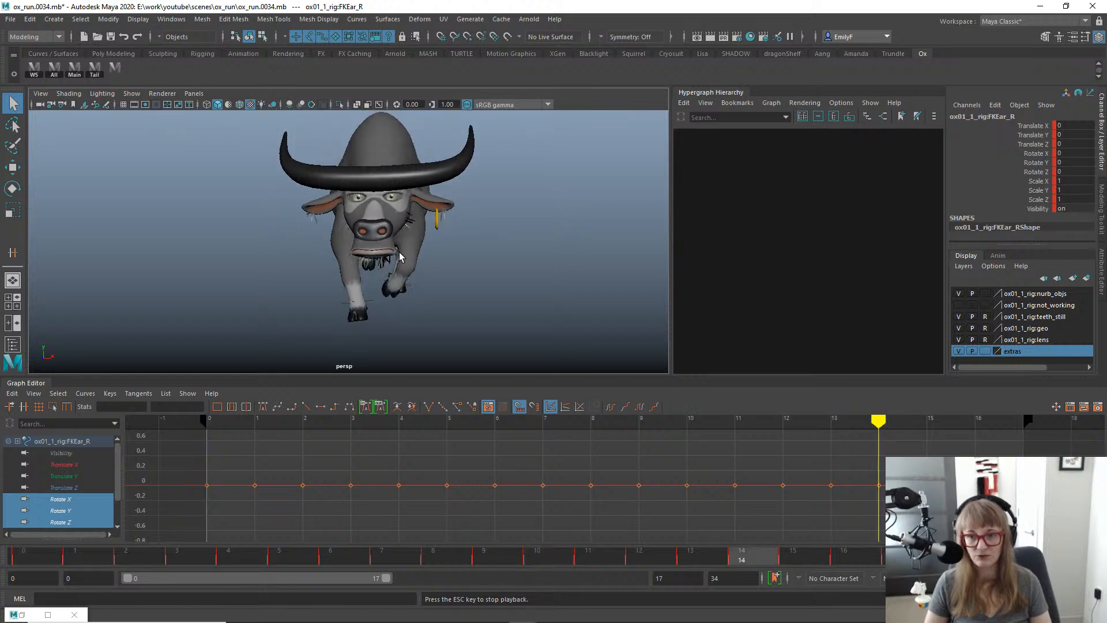
pyautogui.press('Escape')
pyautogui.keyDown('alt'); pyautogui.moveTo(600, 477); pyautogui.dragTo(533, 491, button='right'); pyautogui.keyUp('alt')
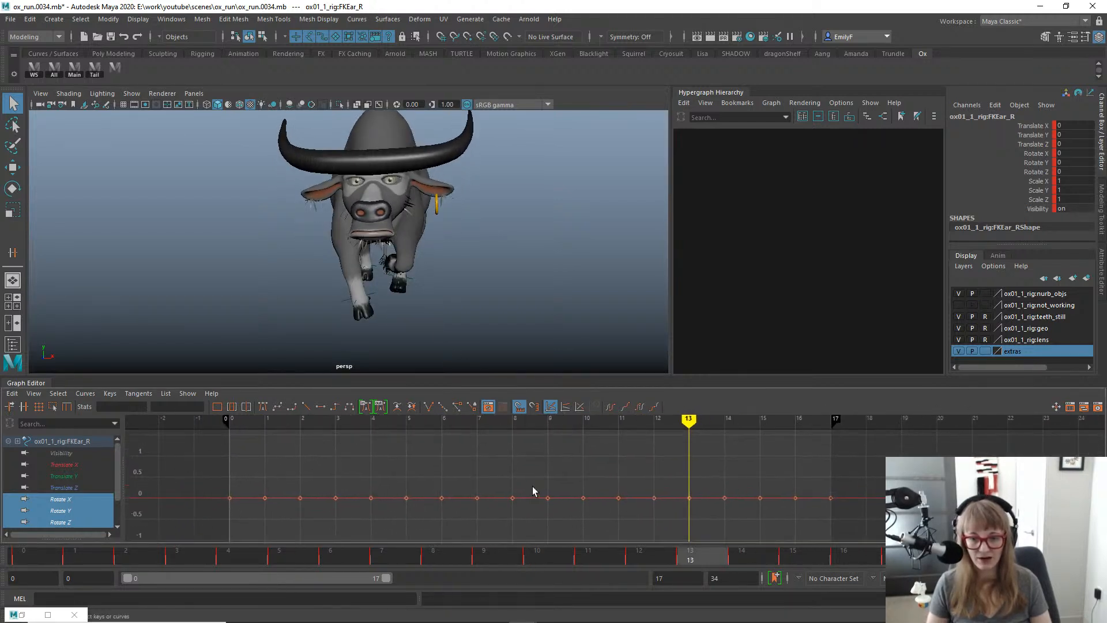
pyautogui.keyDown('alt'); pyautogui.moveTo(352, 252); pyautogui.dragTo(388, 251); pyautogui.keyUp('alt')
pyautogui.keyDown('alt'); pyautogui.moveTo(388, 252); pyautogui.dragTo(418, 253, button='right'); pyautogui.keyUp('alt')
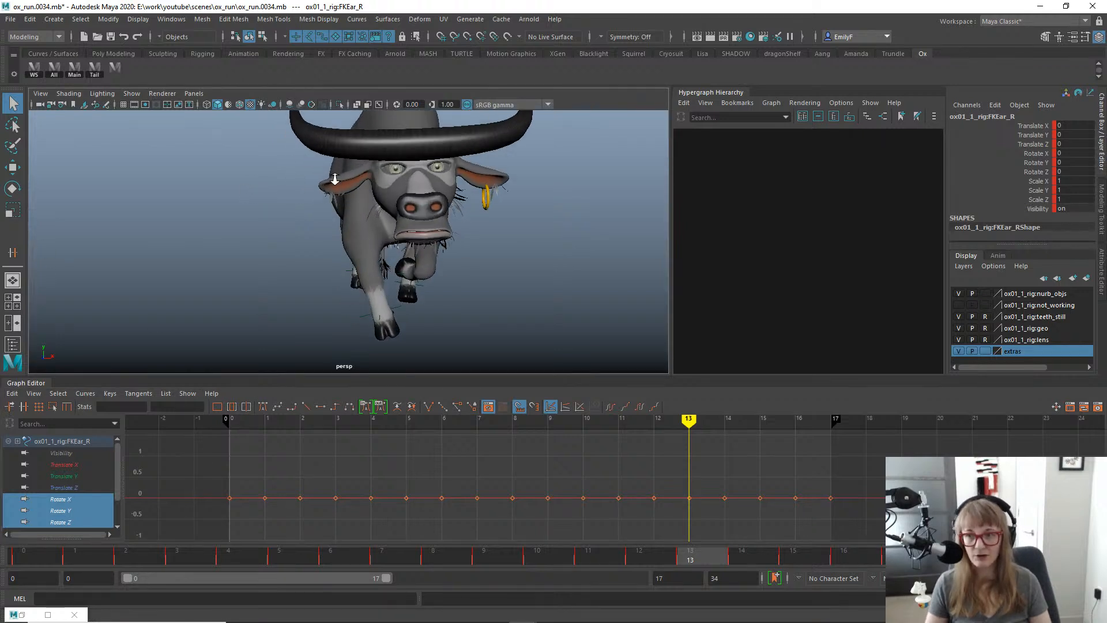
# Run the WS script on FKEar_R, controlling both rotation and translation, and select the FKEar_R_temp_motion locator for moving.
pyautogui.click(34, 68)
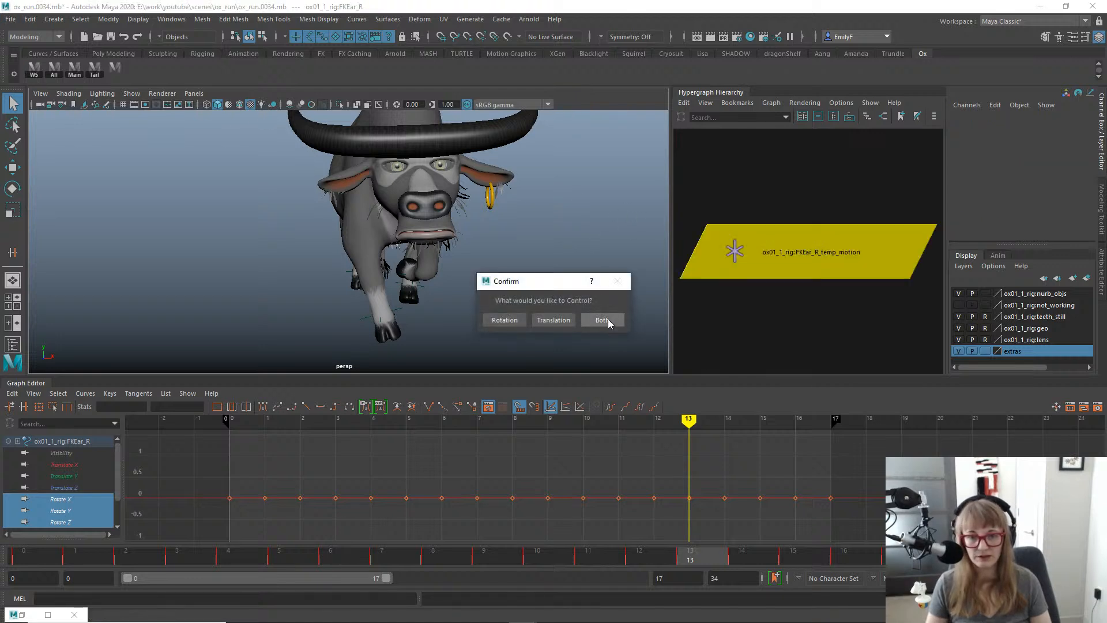
pyautogui.click(602, 320)
pyautogui.click(769, 262)
pyautogui.press('w')
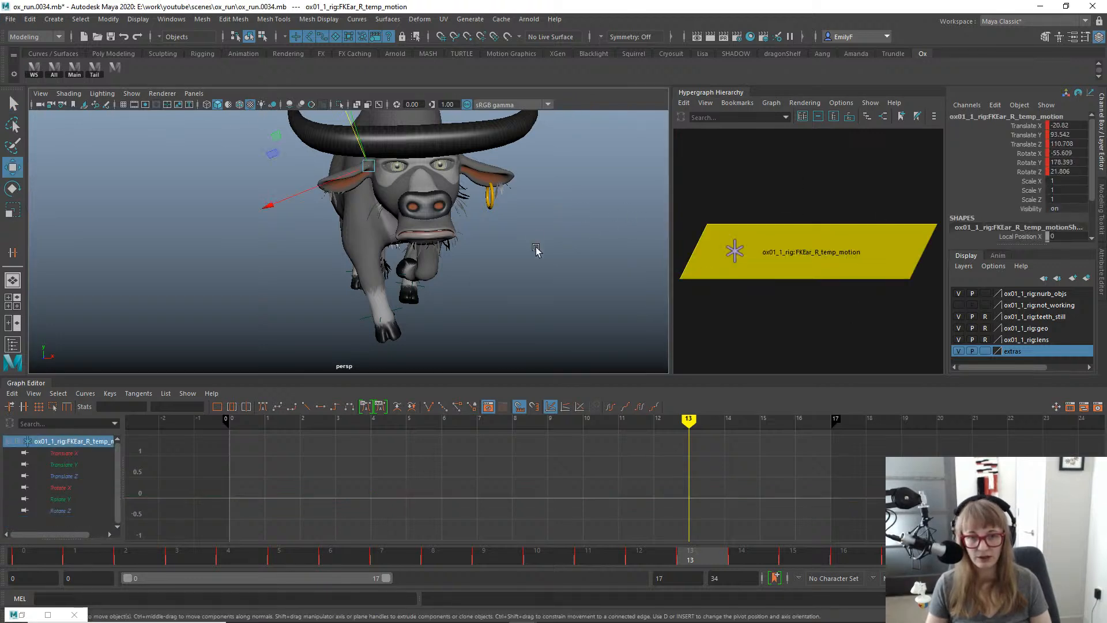
# Frame the locator's rotation curves, activate the Rotate tool and show only its Rotate Z curve.
pyautogui.press('f')
pyautogui.moveTo(61, 488); pyautogui.dragTo(61, 510)
pyautogui.keyDown('alt'); pyautogui.keyDown('shift'); pyautogui.moveTo(712, 490); pyautogui.dragTo(536, 473, button='right'); pyautogui.keyUp('shift'); pyautogui.keyUp('alt')
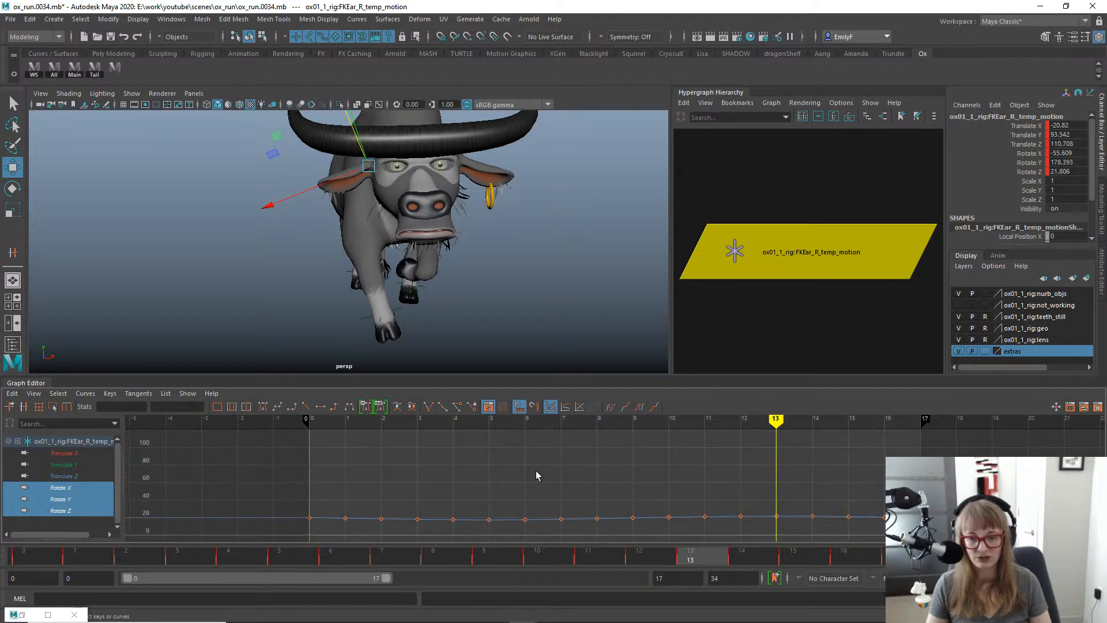
pyautogui.press('e')
pyautogui.click(62, 513)
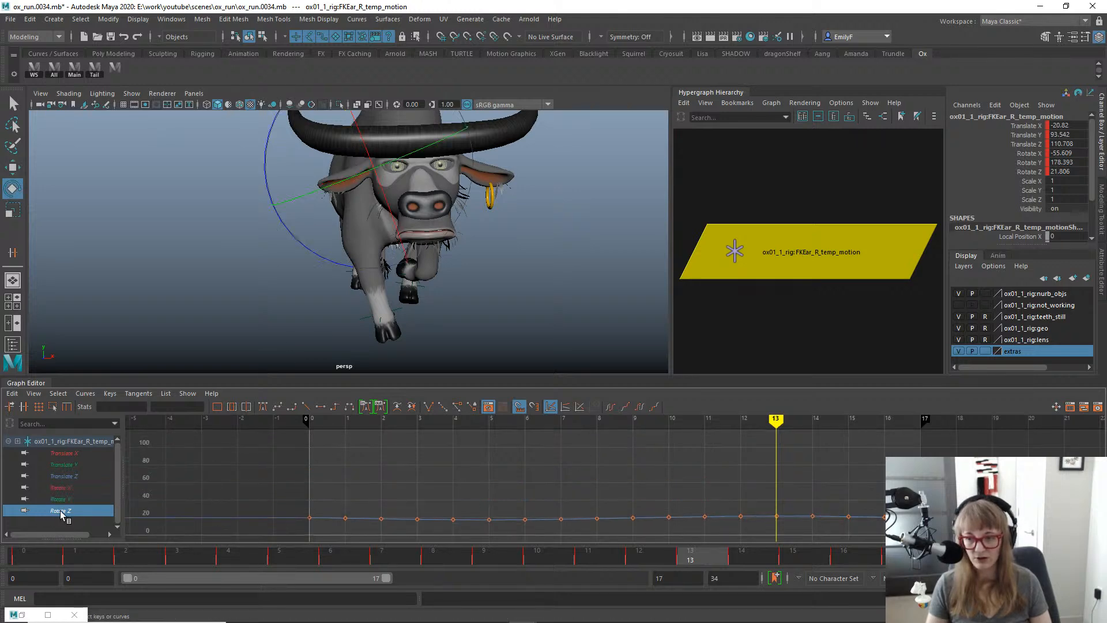
# Select all keys of the locator's Rotate X, Y and Z curves and set their pre- and post-infinity to cycle.
pyautogui.press('f')
pyautogui.keyDown('alt'); pyautogui.keyDown('shift'); pyautogui.moveTo(667, 444); pyautogui.dragTo(586, 469, button='right'); pyautogui.keyUp('shift'); pyautogui.keyUp('alt')
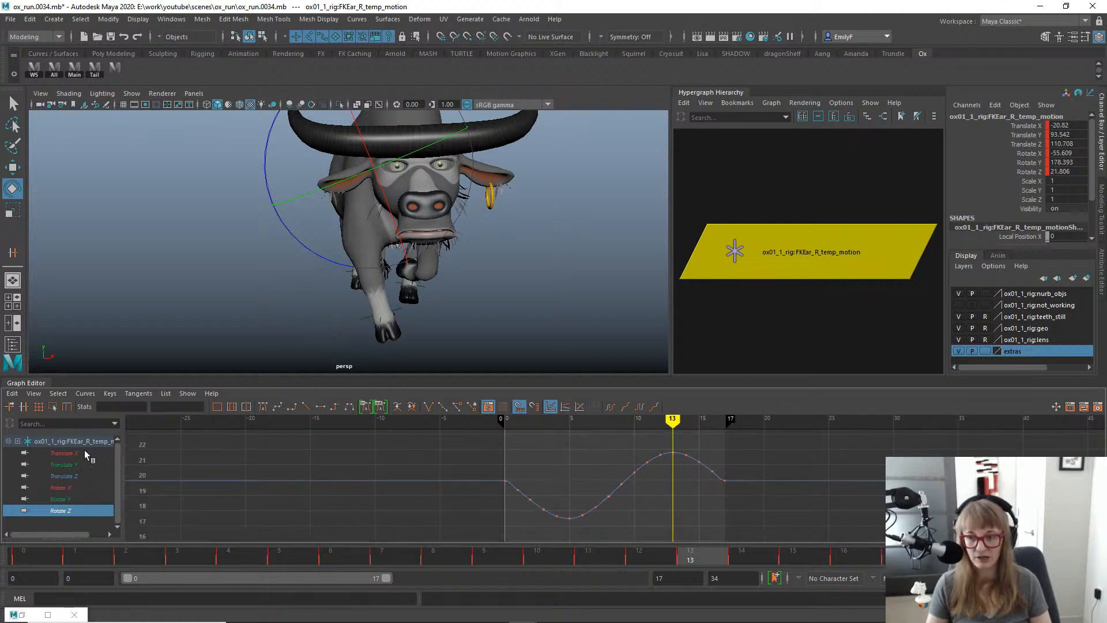
pyautogui.click(68, 489)
pyautogui.keyDown('shift'); pyautogui.click(64, 510); pyautogui.keyUp('shift')
pyautogui.press('a')
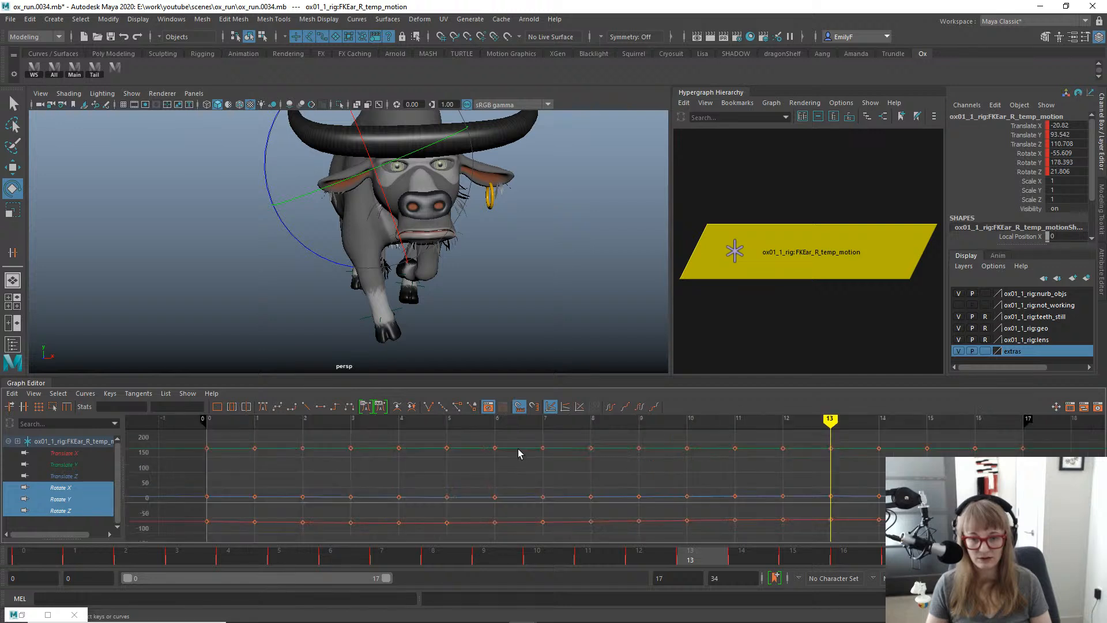
pyautogui.keyDown('alt'); pyautogui.moveTo(692, 478); pyautogui.dragTo(588, 478, button='right'); pyautogui.keyUp('alt')
pyautogui.moveTo(502, 455); pyautogui.dragTo(709, 513)
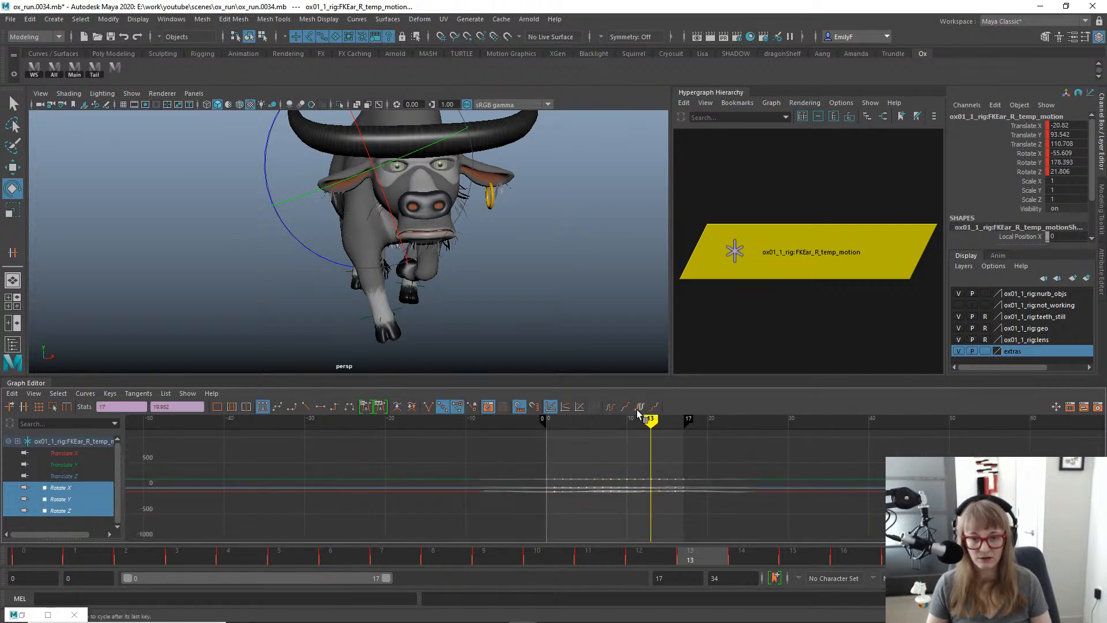
pyautogui.press('w')
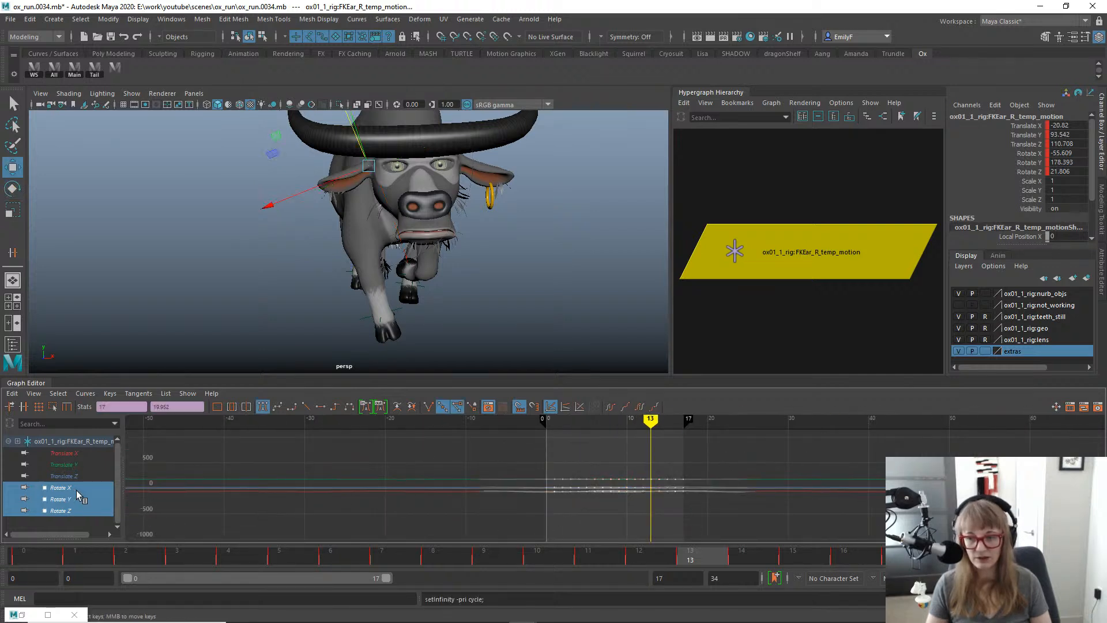
pyautogui.press('e')
# Show only the locator's Rotate Z curve and examine its repeating wave before and after the frame range.
pyautogui.click(64, 511)
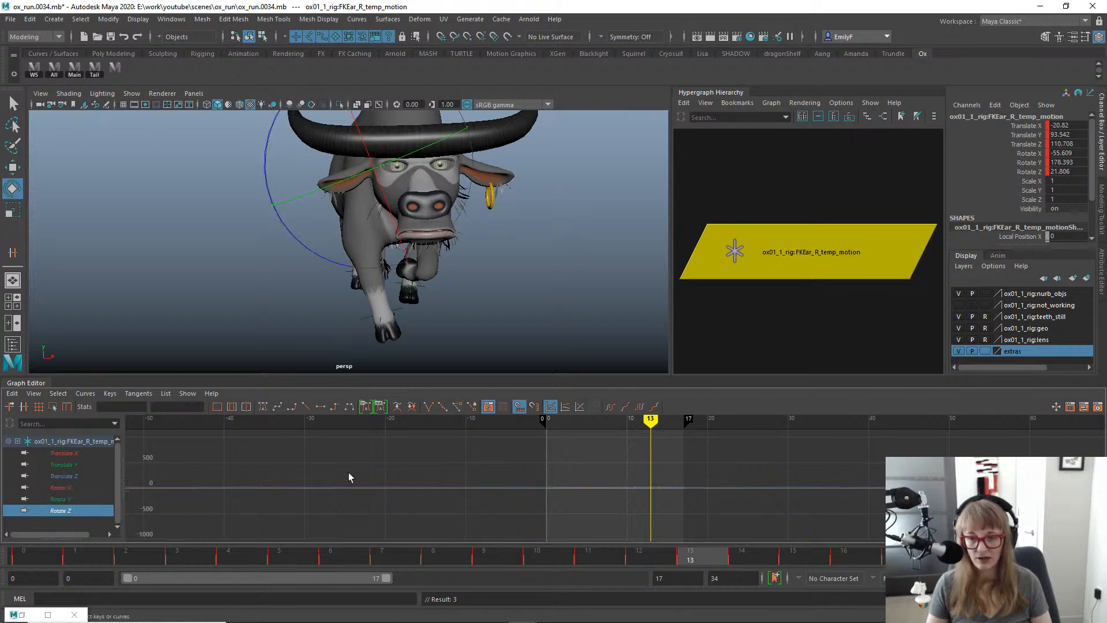
pyautogui.press('a')
pyautogui.keyDown('alt'); pyautogui.moveTo(595, 493); pyautogui.dragTo(583, 469, button='middle'); pyautogui.keyUp('alt')
pyautogui.keyDown('alt'); pyautogui.keyDown('shift'); pyautogui.moveTo(583, 469); pyautogui.dragTo(568, 420, button='right'); pyautogui.keyUp('shift'); pyautogui.keyUp('alt')
pyautogui.keyDown('alt'); pyautogui.moveTo(564, 479); pyautogui.dragTo(484, 502, button='middle'); pyautogui.keyUp('alt')
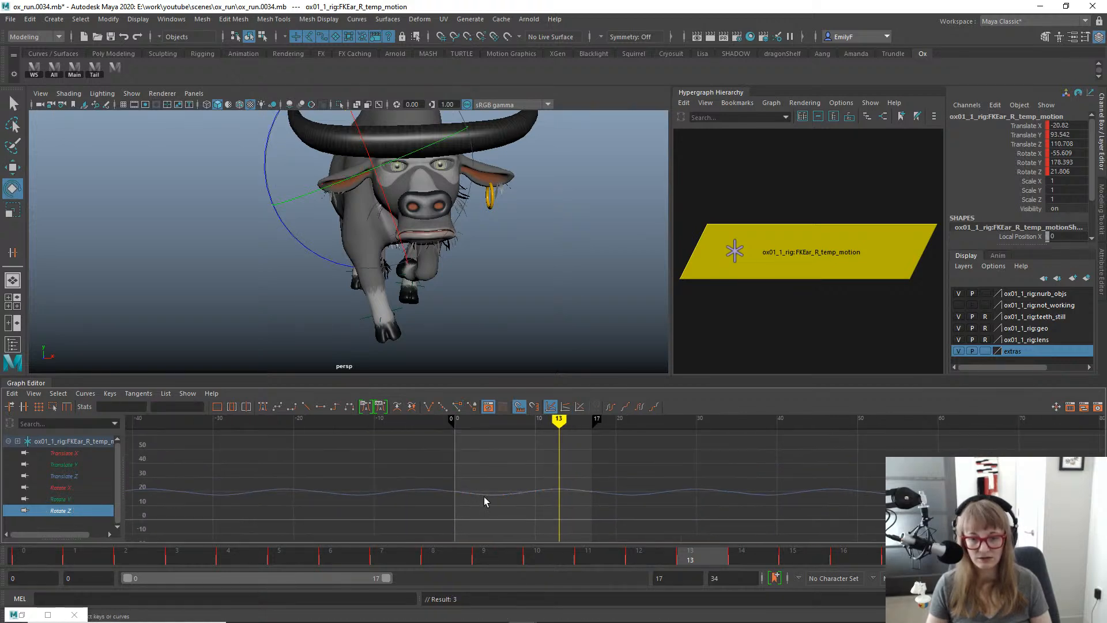
pyautogui.keyDown('alt'); pyautogui.moveTo(498, 462); pyautogui.dragTo(482, 441, button='middle'); pyautogui.keyUp('alt')
pyautogui.keyDown('alt'); pyautogui.keyDown('shift'); pyautogui.moveTo(482, 444); pyautogui.dragTo(401, 451, button='right'); pyautogui.keyUp('shift'); pyautogui.keyUp('alt')
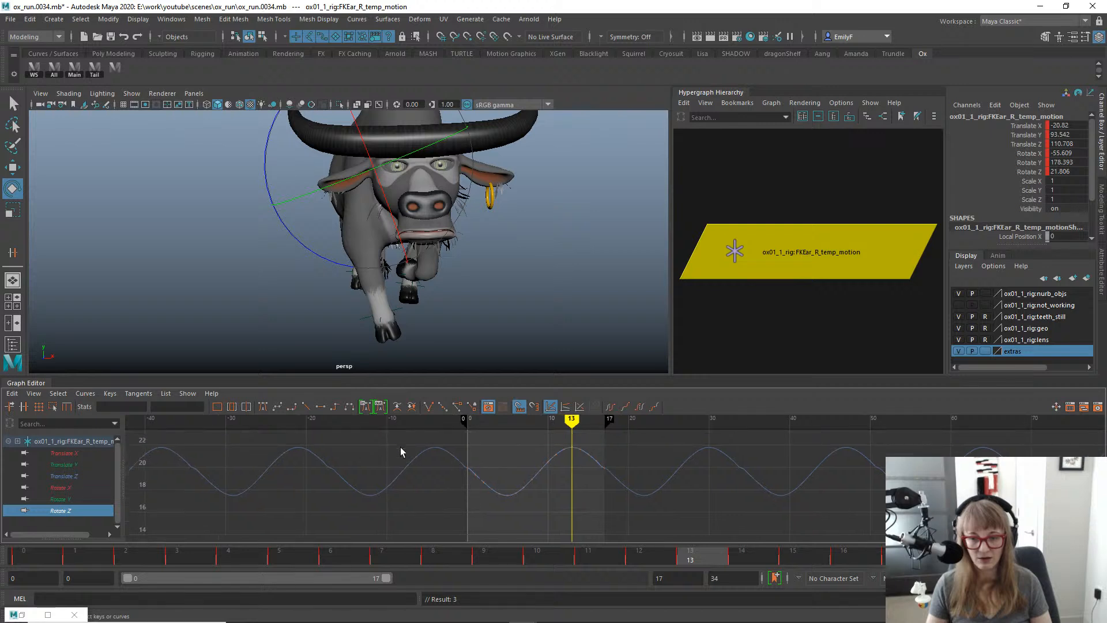
# Try shifting all Rotate Z keys one frame later, undo it, and shift them about 0.6 frame later with time snapping off.
pyautogui.moveTo(666, 529); pyautogui.dragTo(666, 528)
pyautogui.press('w')
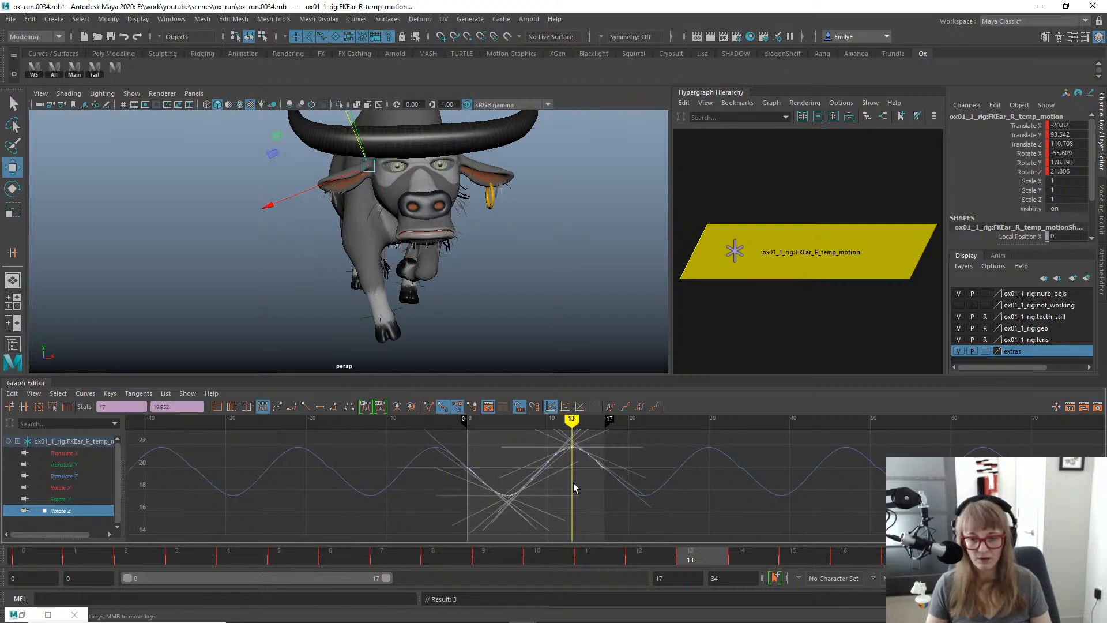
pyautogui.keyDown('shift'); pyautogui.moveTo(576, 487); pyautogui.dragTo(586, 484, button='middle'); pyautogui.keyUp('shift')
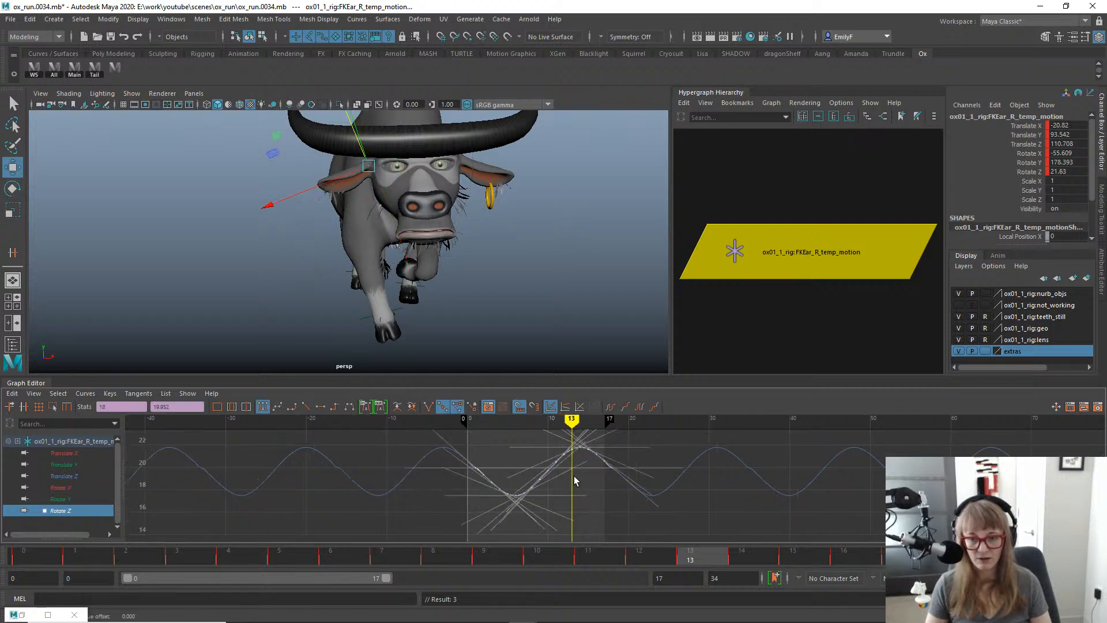
pyautogui.hotkey('ctrl', 'z')
pyautogui.press('f')
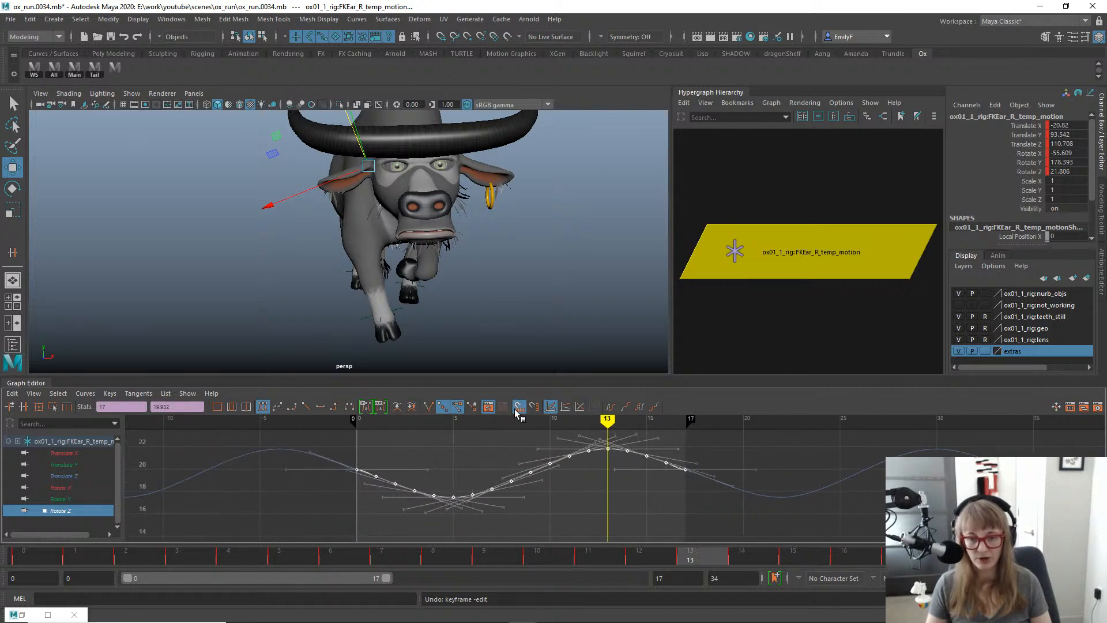
pyautogui.keyDown('shift'); pyautogui.moveTo(566, 477); pyautogui.dragTo(588, 473, button='middle'); pyautogui.keyUp('shift')
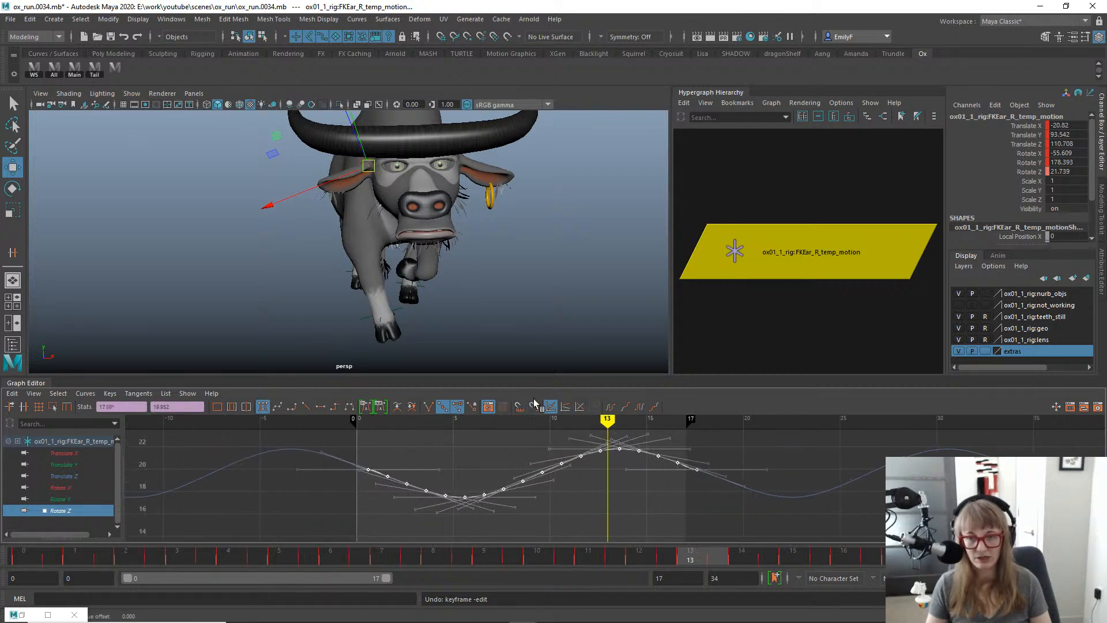
# Look at the ox from the front with the rig controls hidden and play the run cycle to check the ear.
pyautogui.hotkey('alt', '1')
pyautogui.keyDown('alt'); pyautogui.moveTo(552, 276); pyautogui.dragTo(500, 287); pyautogui.keyUp('alt')
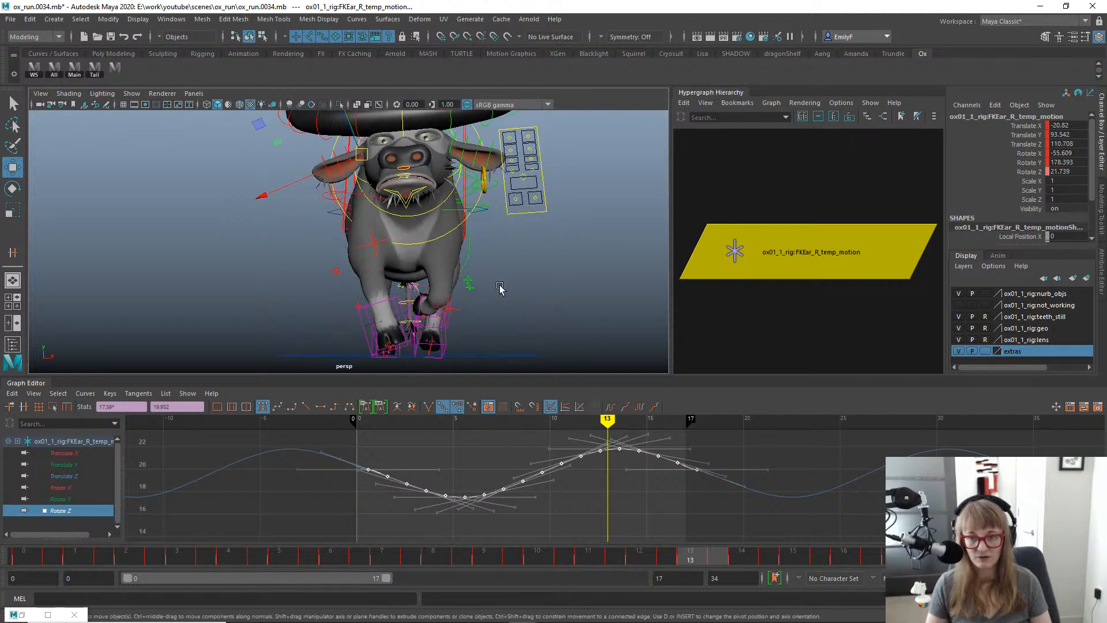
pyautogui.press('space')
pyautogui.moveTo(501, 241); pyautogui.dragTo(504, 271)
pyautogui.keyDown('alt'); pyautogui.moveTo(544, 262); pyautogui.dragTo(328, 230, button='right'); pyautogui.keyUp('alt')
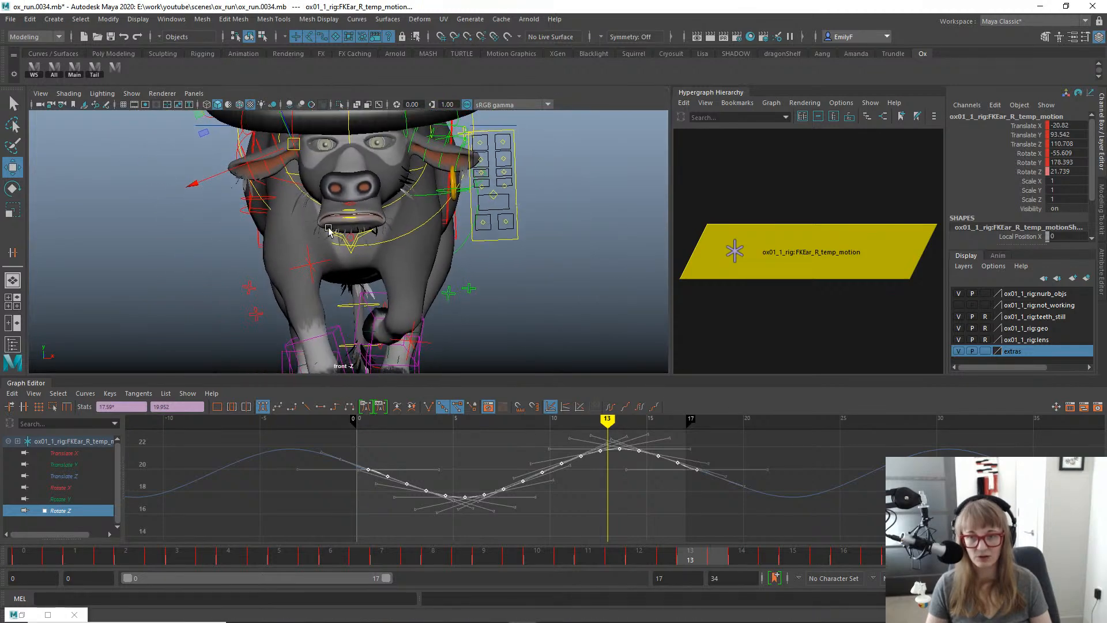
pyautogui.keyDown('alt'); pyautogui.moveTo(328, 228); pyautogui.dragTo(548, 270, button='middle'); pyautogui.keyUp('alt')
pyautogui.keyDown('alt'); pyautogui.moveTo(548, 270); pyautogui.dragTo(371, 236, button='right'); pyautogui.keyUp('alt')
pyautogui.hotkey('alt', '1')
pyautogui.hotkey('alt', 'v')
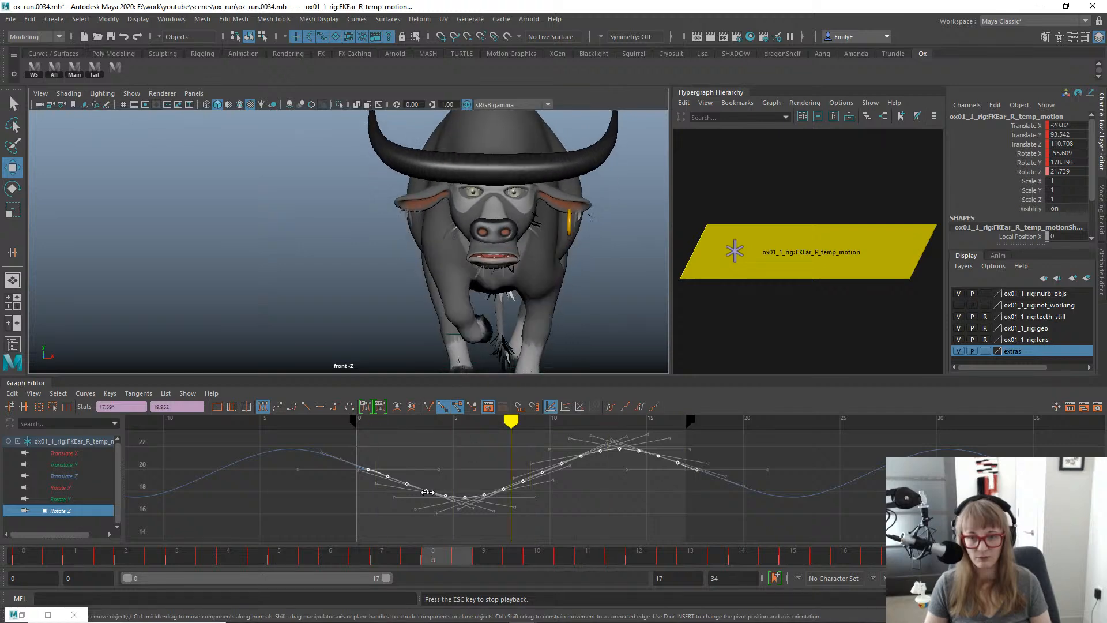
pyautogui.hotkey('alt', 'v')
# Scrub the cycle, try shifting the Rotate Z keys to about 0.95 frame later, and undo all the shifts.
pyautogui.click(228, 555)
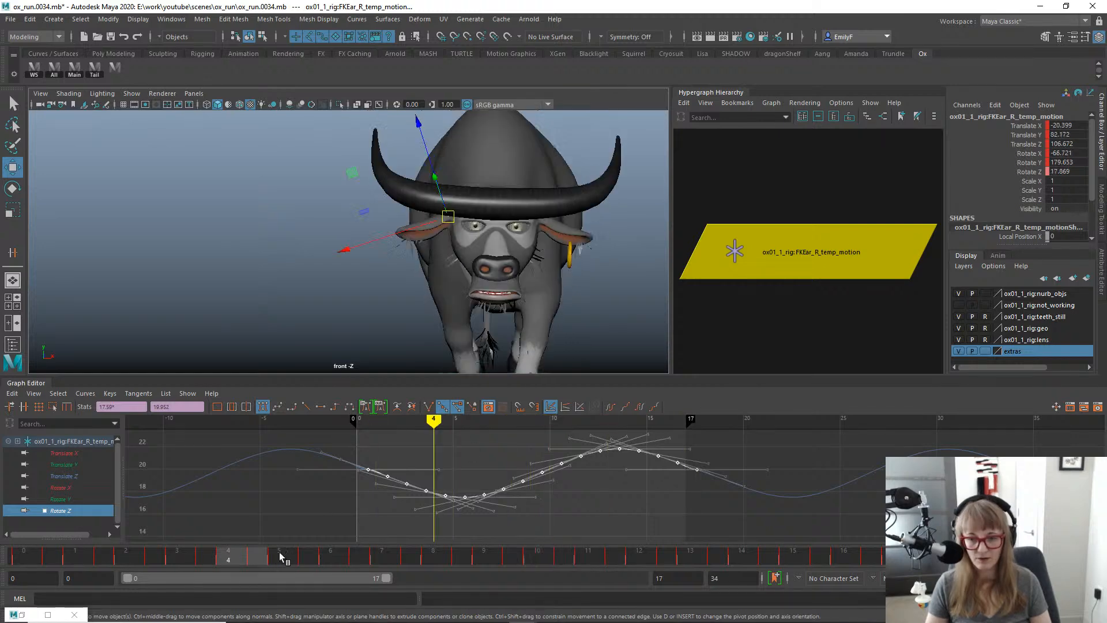
pyautogui.moveTo(281, 557); pyautogui.dragTo(628, 540)
pyautogui.keyDown('shift'); pyautogui.moveTo(575, 461); pyautogui.dragTo(582, 460, button='middle'); pyautogui.keyUp('shift')
pyautogui.press('e')
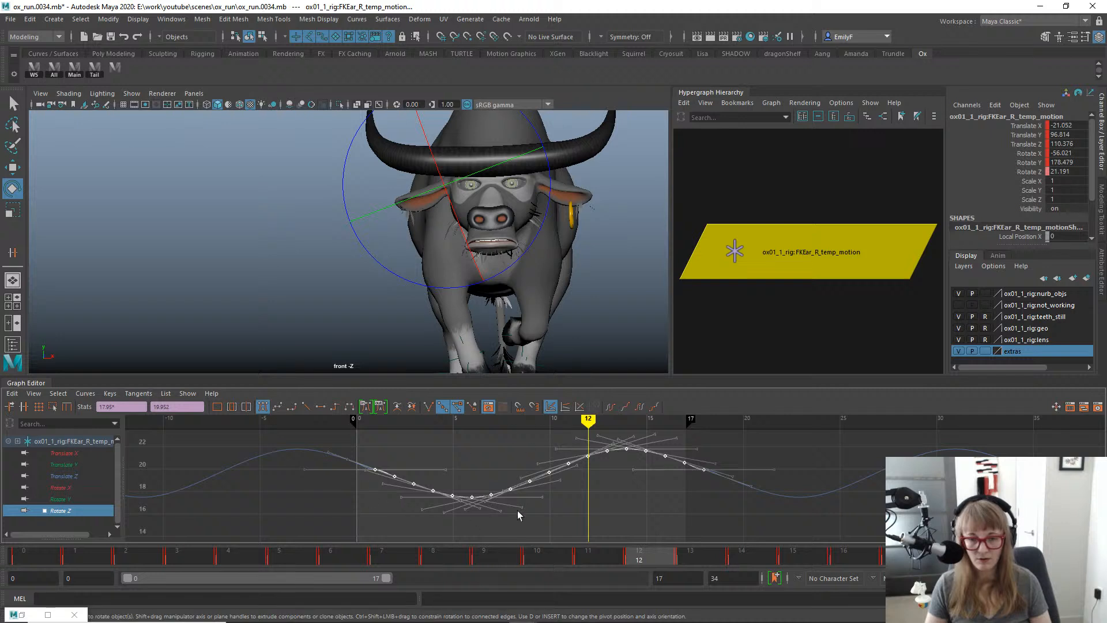
pyautogui.hotkey('ctrl', 'z')
pyautogui.hotkey('ctrl', 'z')
pyautogui.hotkey('ctrl', 'z')
pyautogui.hotkey('ctrl', 'z')
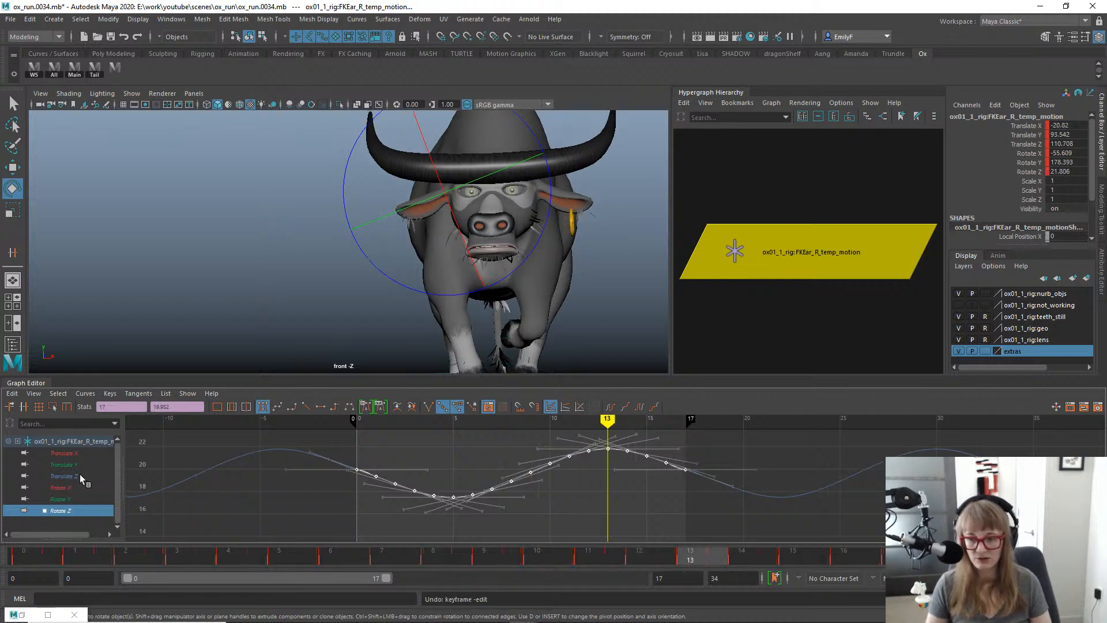
# Show the locator's Rotate X, Y and Z curves together and select all their keys.
pyautogui.keyDown('shift'); pyautogui.click(60, 487); pyautogui.keyUp('shift')
pyautogui.press('f')
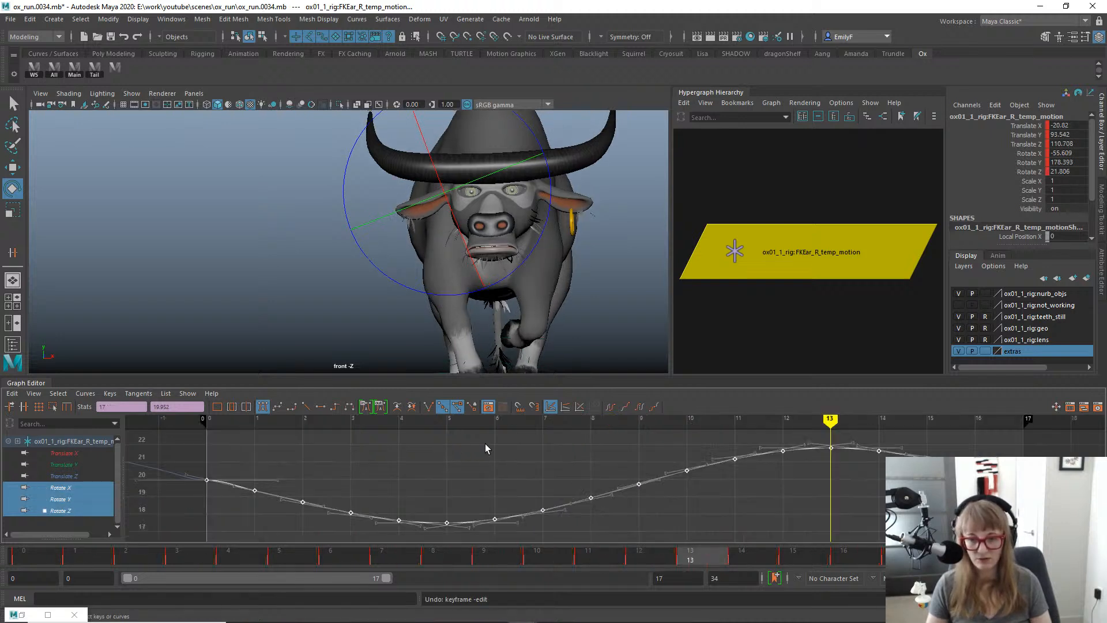
pyautogui.keyDown('alt'); pyautogui.moveTo(596, 456); pyautogui.dragTo(568, 457, button='right'); pyautogui.keyUp('alt')
pyautogui.moveTo(613, 510); pyautogui.dragTo(797, 525)
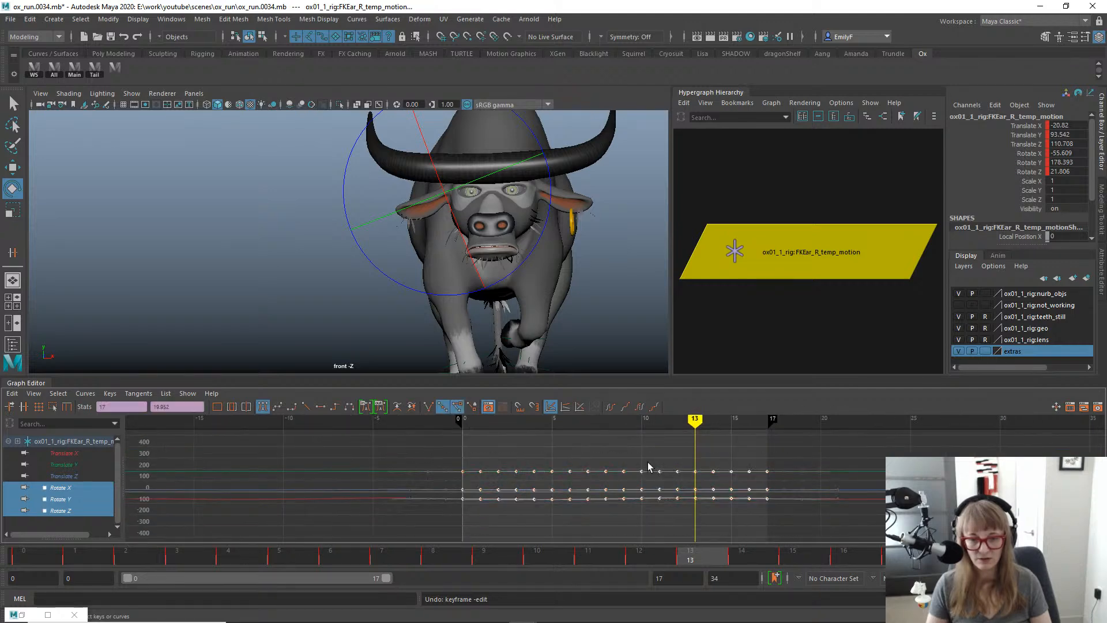
pyautogui.keyDown('alt'); pyautogui.keyDown('shift'); pyautogui.moveTo(706, 485); pyautogui.dragTo(650, 489, button='right'); pyautogui.keyUp('shift'); pyautogui.keyUp('alt')
pyautogui.keyDown('alt'); pyautogui.keyDown('shift'); pyautogui.moveTo(672, 489); pyautogui.dragTo(675, 415, button='right'); pyautogui.keyUp('shift'); pyautogui.keyUp('alt')
pyautogui.keyDown('alt'); pyautogui.keyDown('shift'); pyautogui.moveTo(669, 529); pyautogui.dragTo(664, 502, button='right'); pyautogui.keyUp('shift'); pyautogui.keyUp('alt')
# Display the three rotation curves in normalized view and frame them to compare their shapes.
pyautogui.press('2')
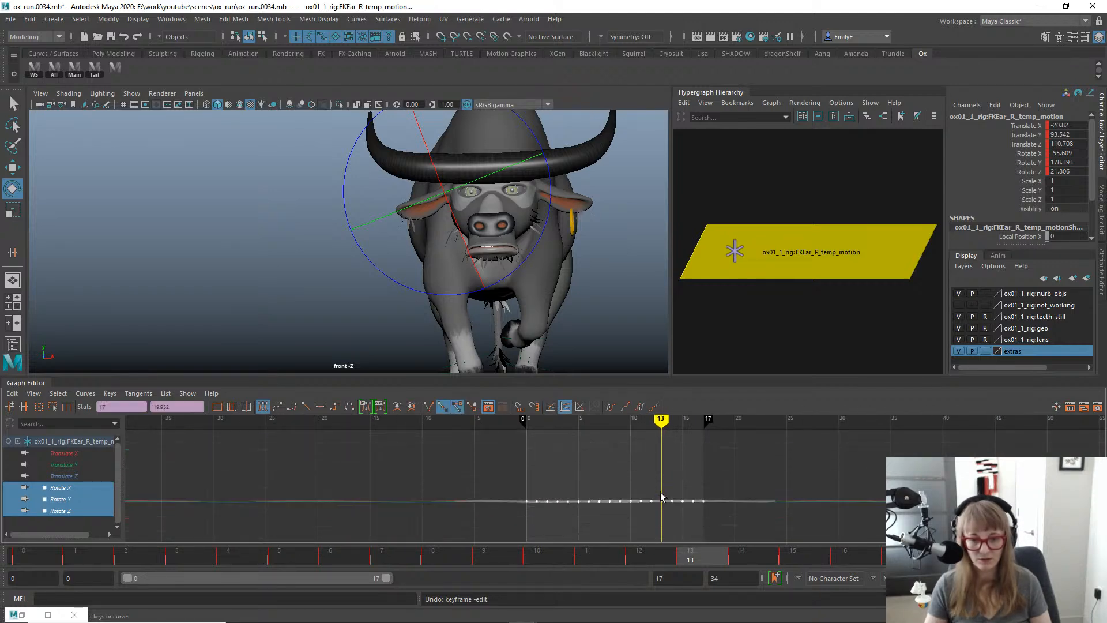
pyautogui.press('3')
pyautogui.press('2')
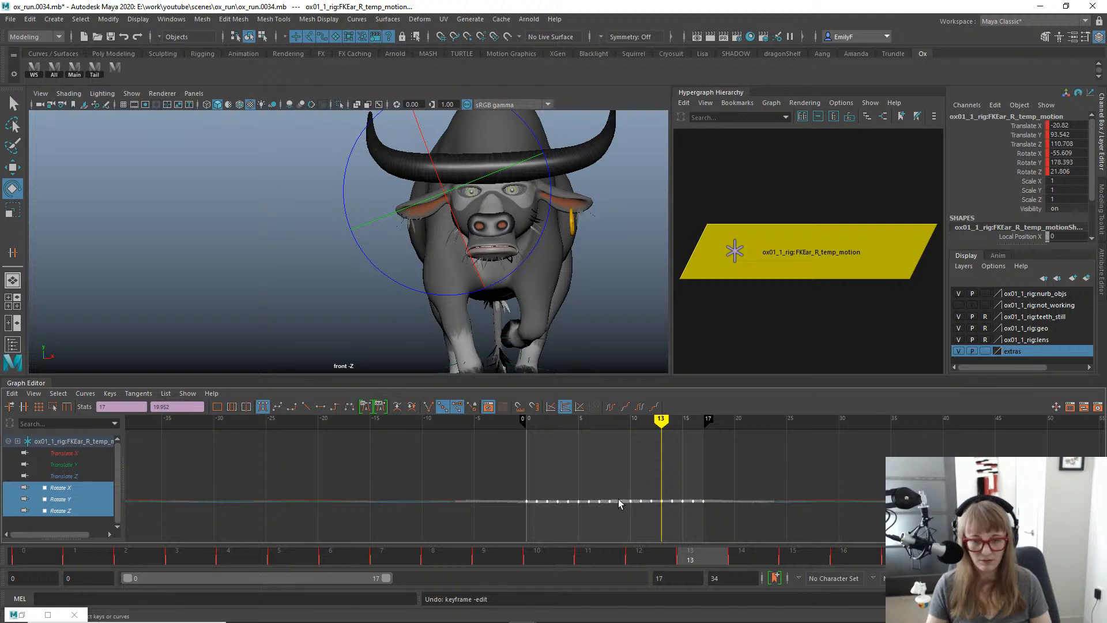
pyautogui.keyDown('alt'); pyautogui.keyDown('shift'); pyautogui.moveTo(620, 501); pyautogui.dragTo(696, 495, button='right'); pyautogui.keyUp('shift'); pyautogui.keyUp('alt')
pyautogui.keyDown('alt'); pyautogui.keyDown('shift'); pyautogui.moveTo(697, 495); pyautogui.dragTo(699, 415, button='right'); pyautogui.keyUp('shift'); pyautogui.keyUp('alt')
pyautogui.keyDown('alt'); pyautogui.moveTo(707, 505); pyautogui.dragTo(651, 396, button='middle'); pyautogui.keyUp('alt')
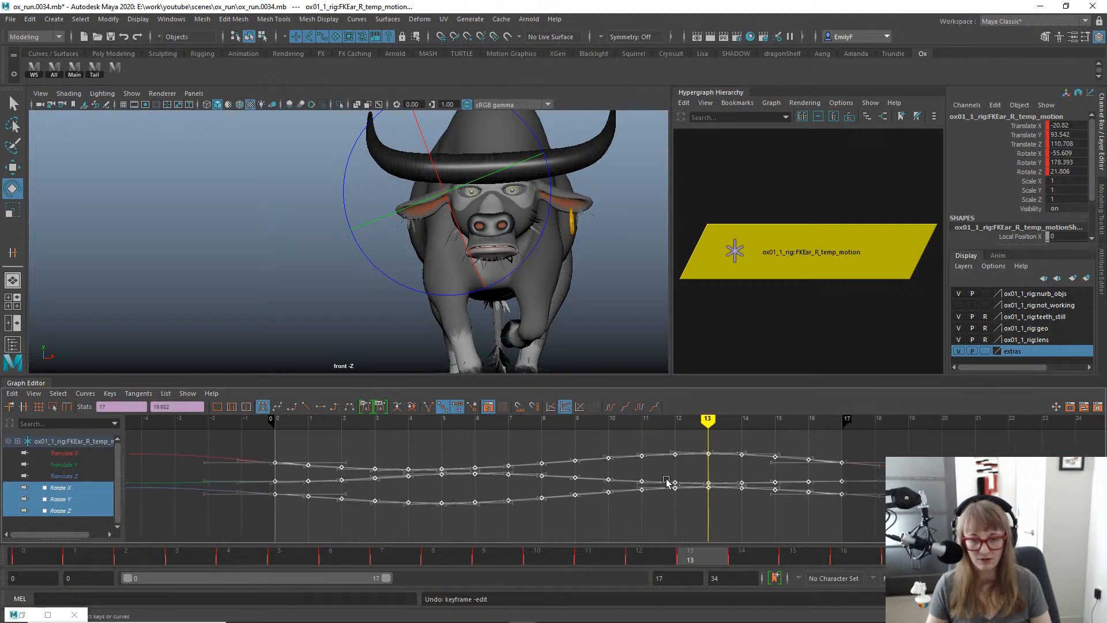
pyautogui.keyDown('alt'); pyautogui.keyDown('shift'); pyautogui.moveTo(667, 472); pyautogui.dragTo(667, 477, button='right'); pyautogui.keyUp('shift'); pyautogui.keyUp('alt')
# Try shifting the Rotate X, Y and Z keys about 0.7 frame later, play the cycle, and undo the shift.
pyautogui.press('w')
pyautogui.moveTo(690, 472); pyautogui.dragTo(630, 465, button='middle')
pyautogui.press('e')
pyautogui.press('w')
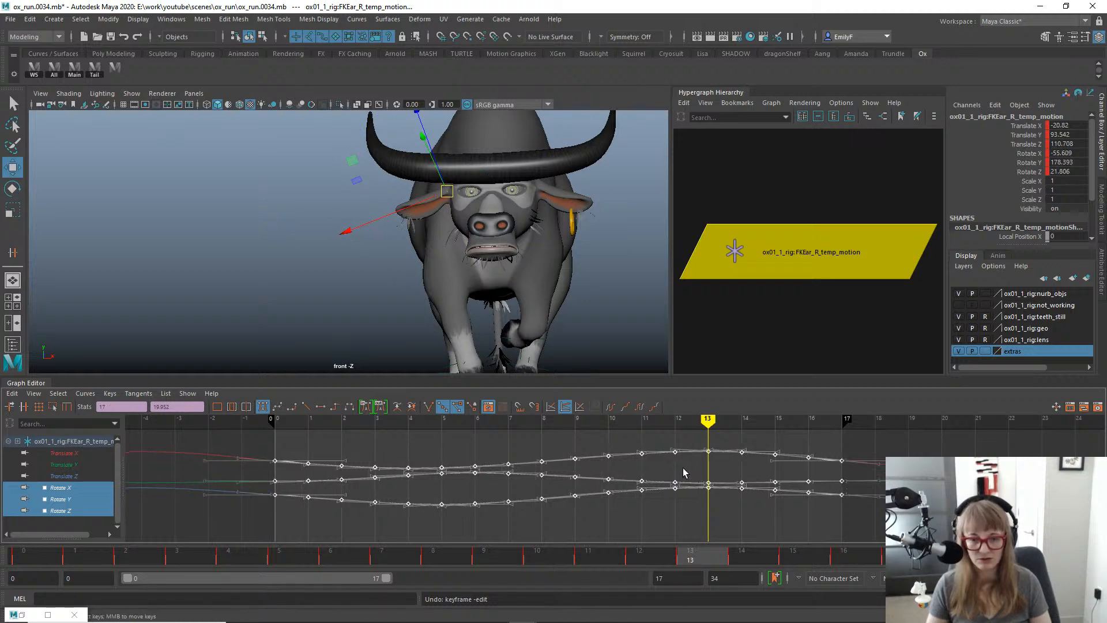
pyautogui.moveTo(704, 473); pyautogui.dragTo(729, 474, button='middle')
pyautogui.hotkey('alt', 'v')
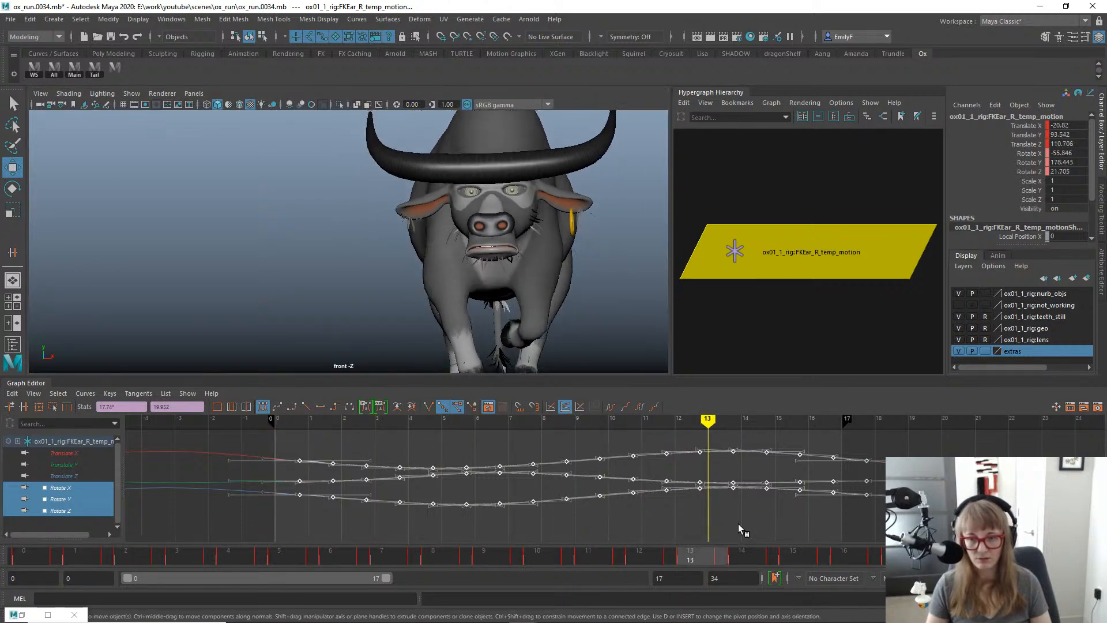
pyautogui.hotkey('alt', 'v')
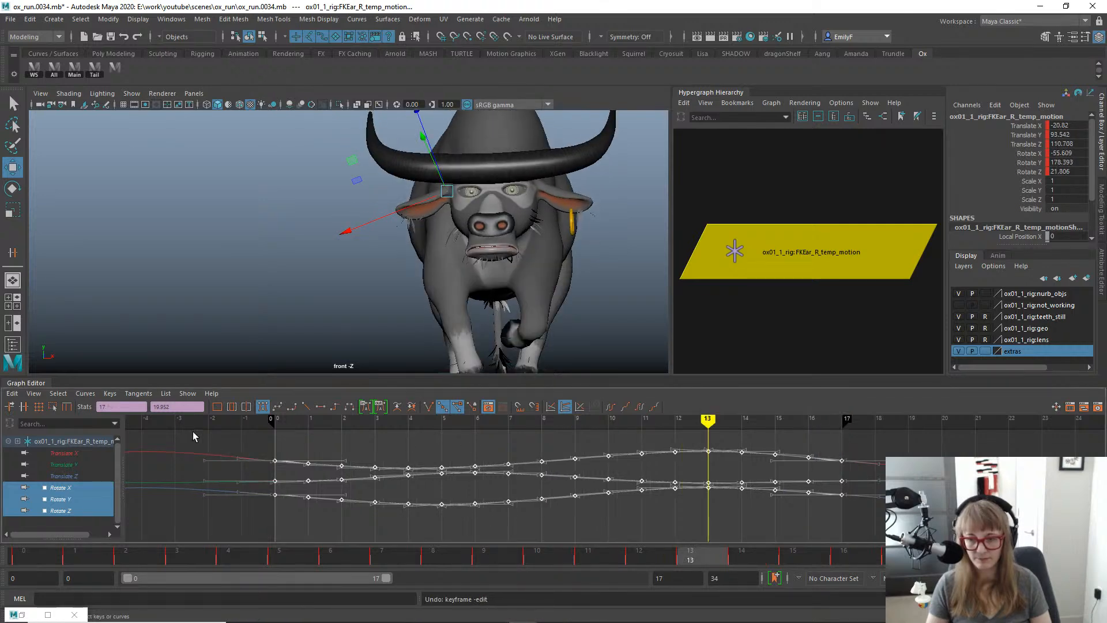
# Isolate the locator's Rotate Z curve and select all its keys.
pyautogui.press('e')
pyautogui.click(61, 511)
pyautogui.press('f')
pyautogui.keyDown('alt'); pyautogui.moveTo(768, 503); pyautogui.dragTo(683, 417, button='right'); pyautogui.keyUp('alt')
pyautogui.keyDown('alt'); pyautogui.keyDown('shift'); pyautogui.moveTo(484, 436); pyautogui.dragTo(454, 447, button='right'); pyautogui.keyUp('shift'); pyautogui.keyUp('alt')
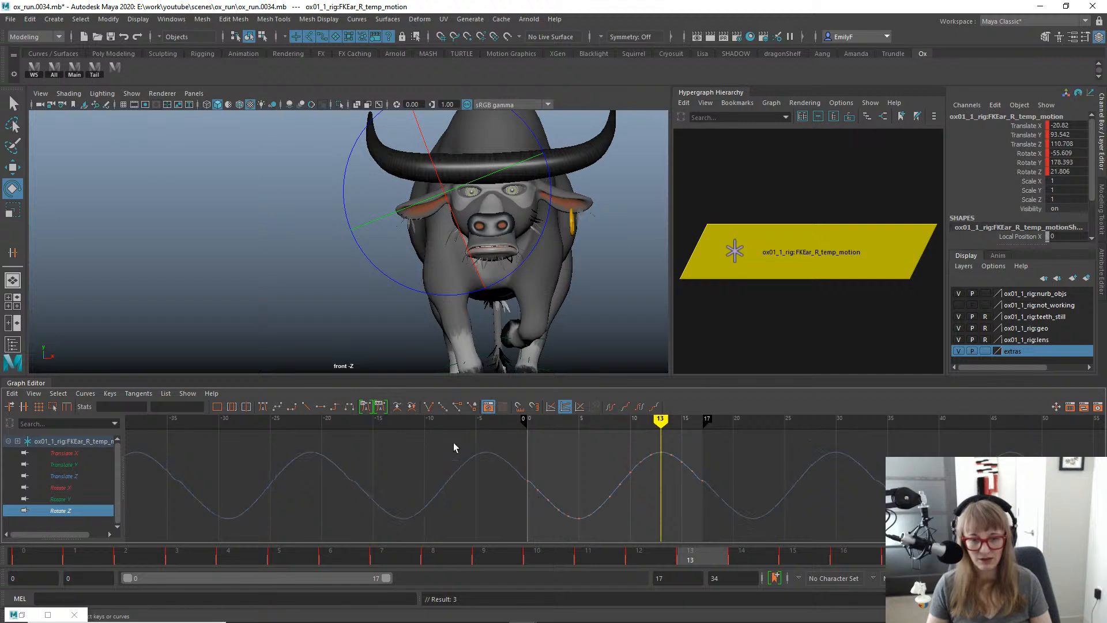
pyautogui.moveTo(773, 529); pyautogui.dragTo(773, 529)
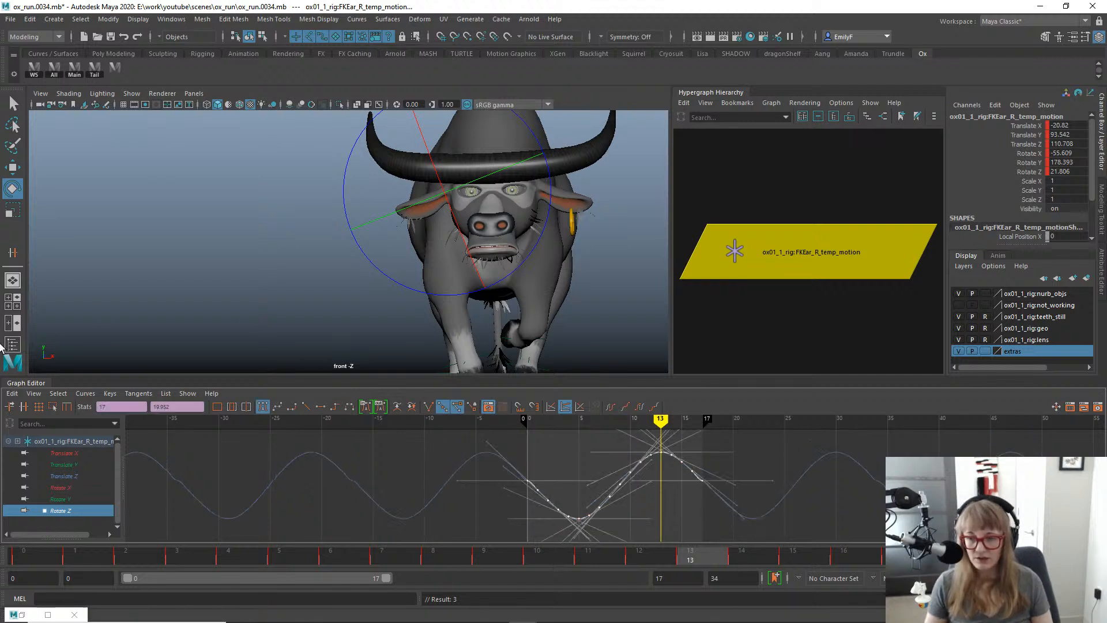
# Stretch the Rotate Z keys upward with the Region tool, raising the peak at frame 13 to about 25.
pyautogui.click(53, 406)
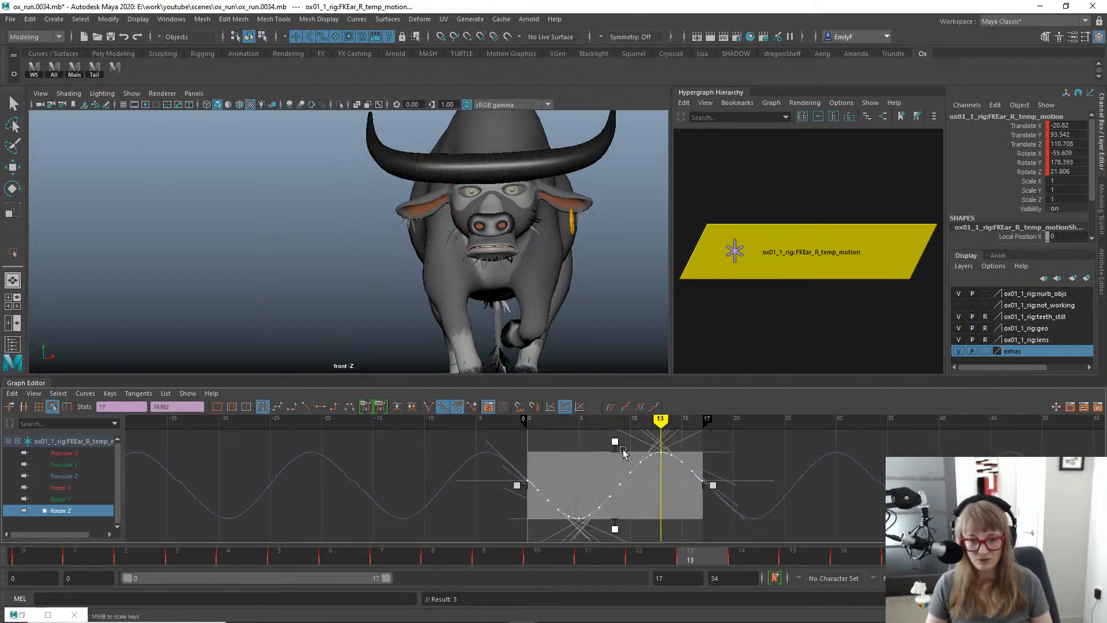
pyautogui.click(610, 420)
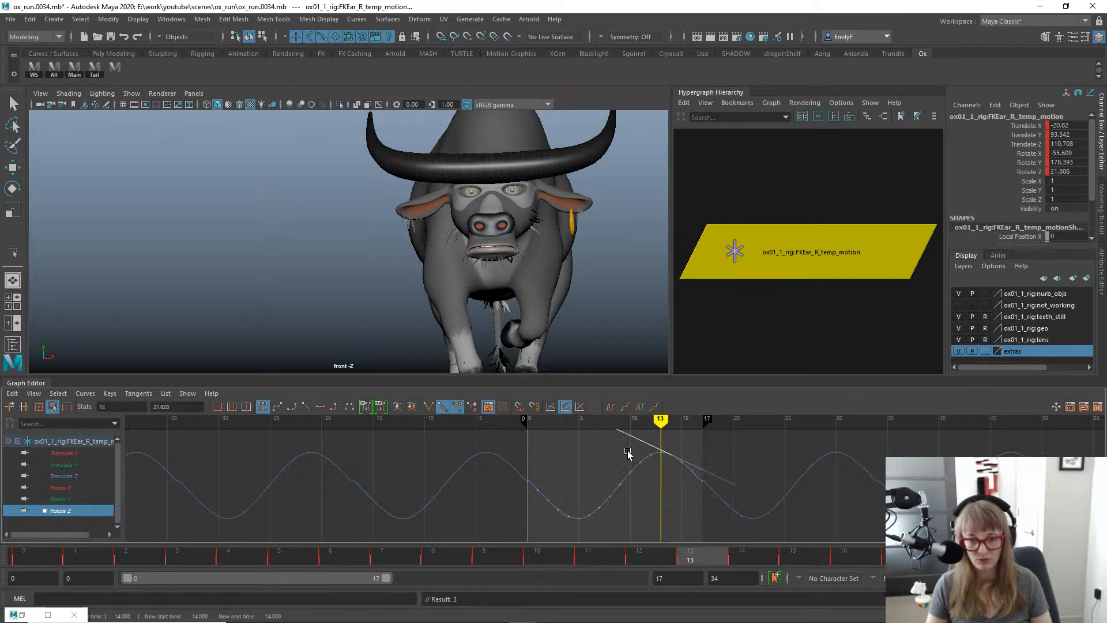
pyautogui.hotkey('ctrl', 'z')
pyautogui.moveTo(617, 442); pyautogui.dragTo(617, 393)
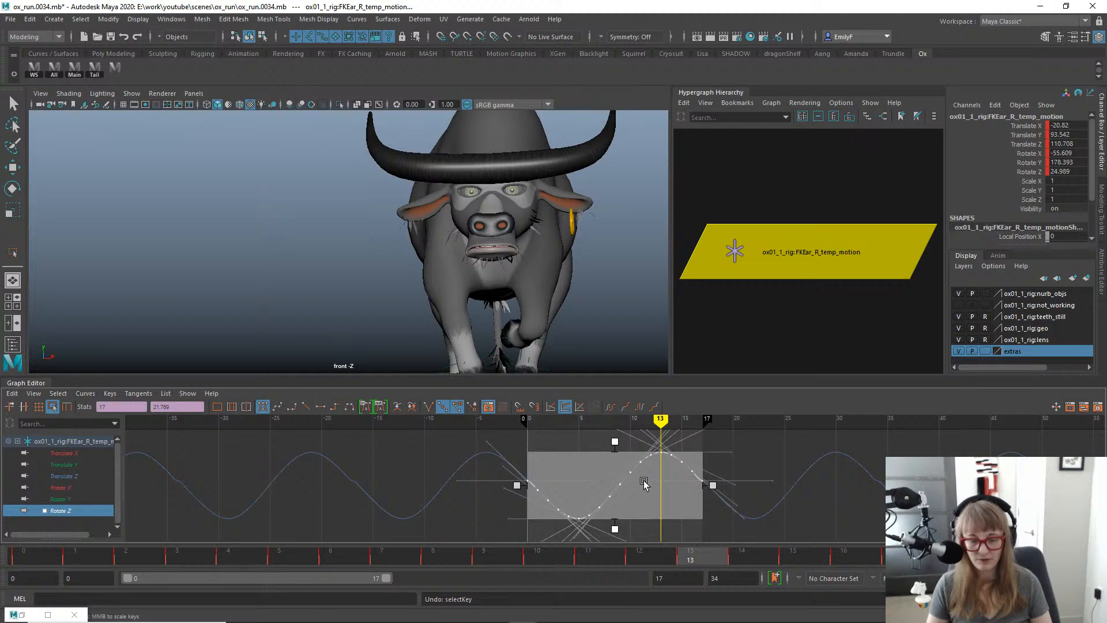
# Return to absolute view and stretch the Rotate Z keys further, lowering the trough and raising the peak to about 27.
pyautogui.press('1')
pyautogui.press('f')
pyautogui.keyDown('alt'); pyautogui.moveTo(744, 500); pyautogui.dragTo(676, 458, button='right'); pyautogui.keyUp('alt')
pyautogui.keyDown('alt'); pyautogui.moveTo(676, 458); pyautogui.dragTo(640, 436, button='middle'); pyautogui.keyUp('alt')
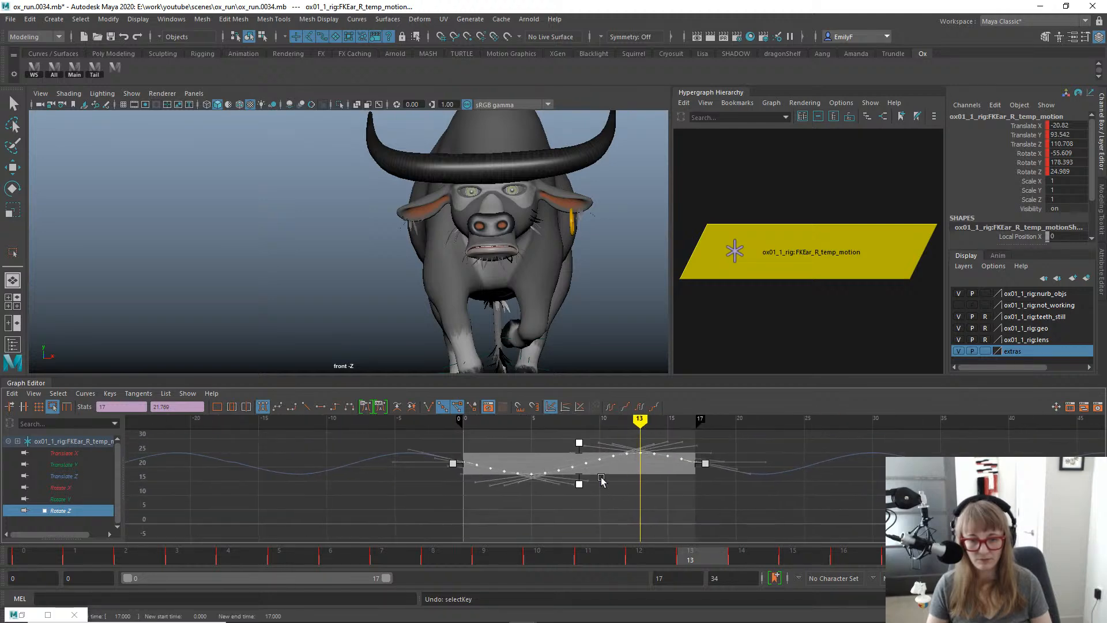
pyautogui.moveTo(579, 486); pyautogui.dragTo(582, 493)
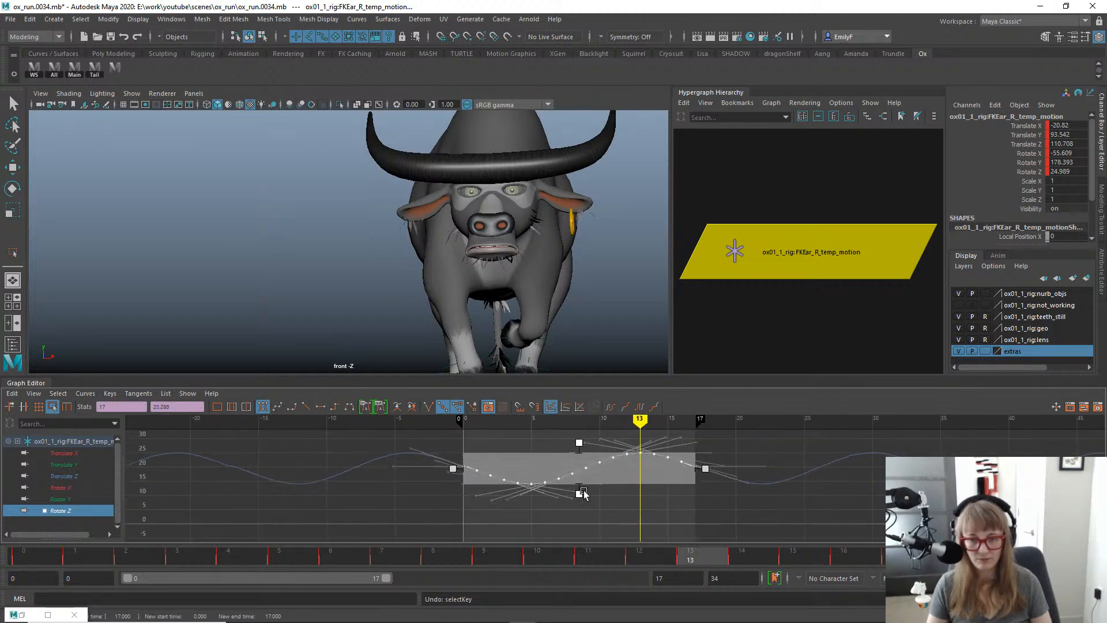
pyautogui.moveTo(468, 556); pyautogui.dragTo(690, 562)
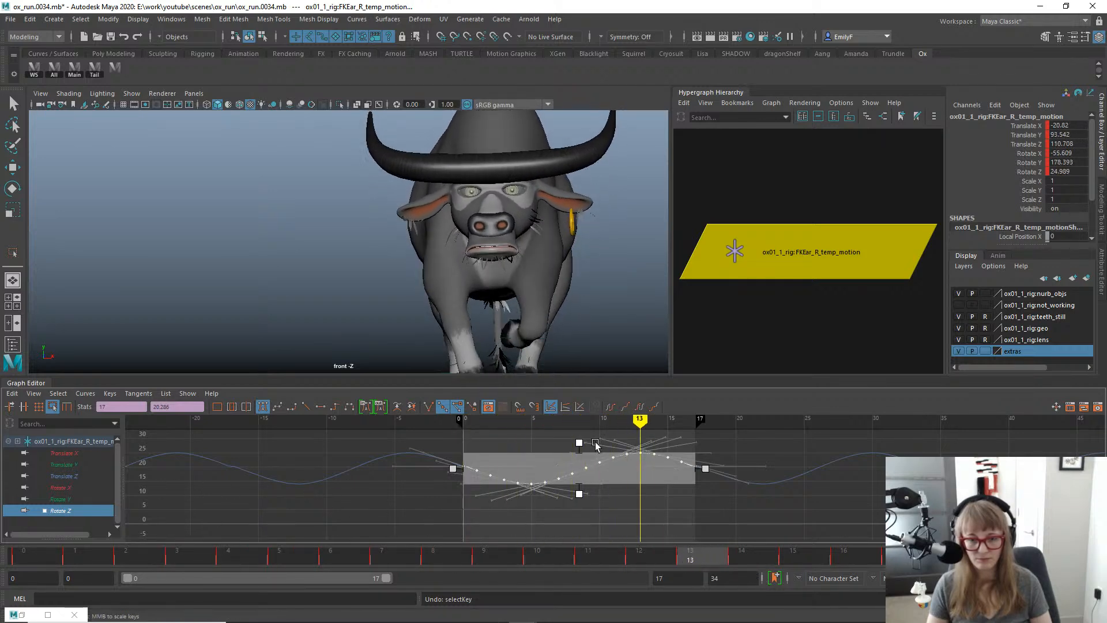
pyautogui.moveTo(581, 440); pyautogui.dragTo(581, 436)
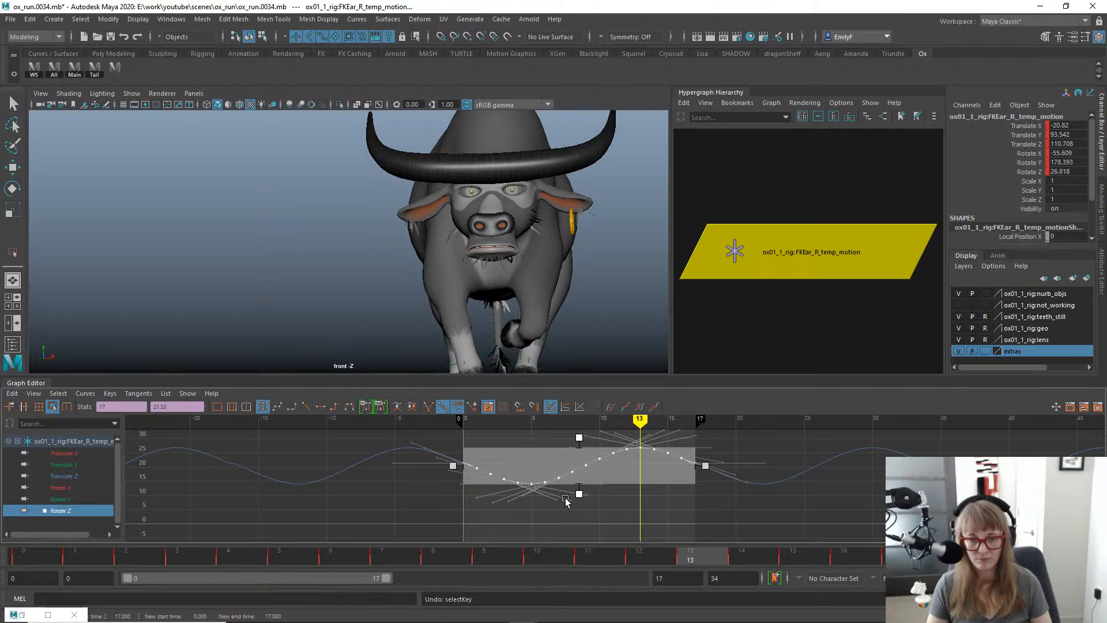
# Shift the enlarged Rotate Z keys about 1.1 frames later and play the run cycle.
pyautogui.press('q')
pyautogui.press('w')
pyautogui.keyDown('shift'); pyautogui.moveTo(620, 473); pyautogui.dragTo(635, 472, button='middle'); pyautogui.keyUp('shift')
pyautogui.press('q')
pyautogui.hotkey('alt', 'v')
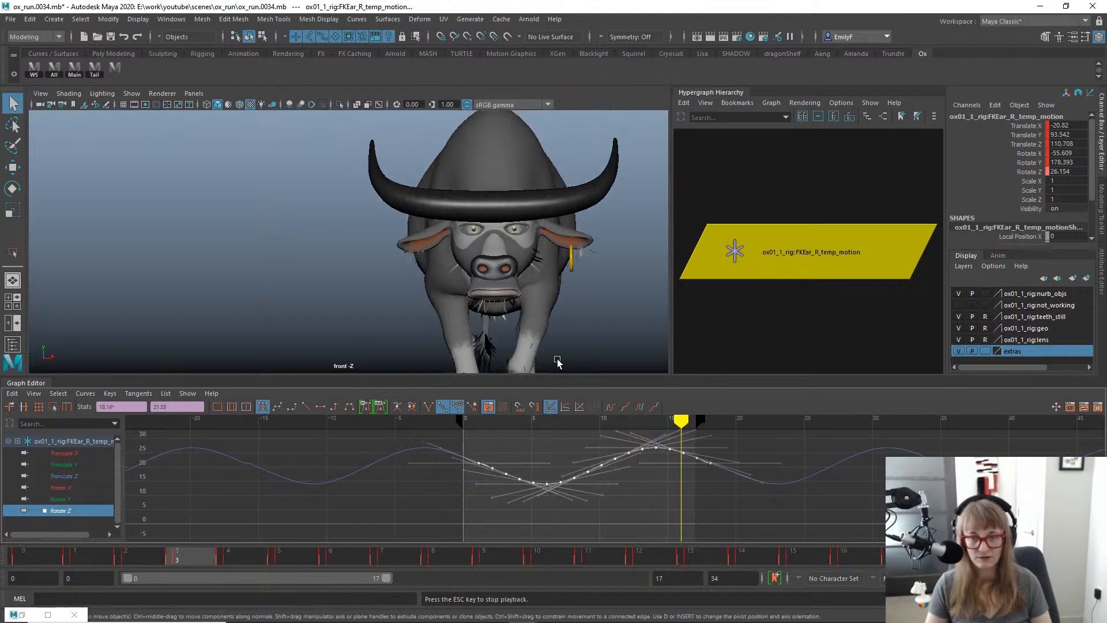
# Stop the playback and undo the last time shift of the Rotate Z keys.
pyautogui.hotkey('alt', 'v')
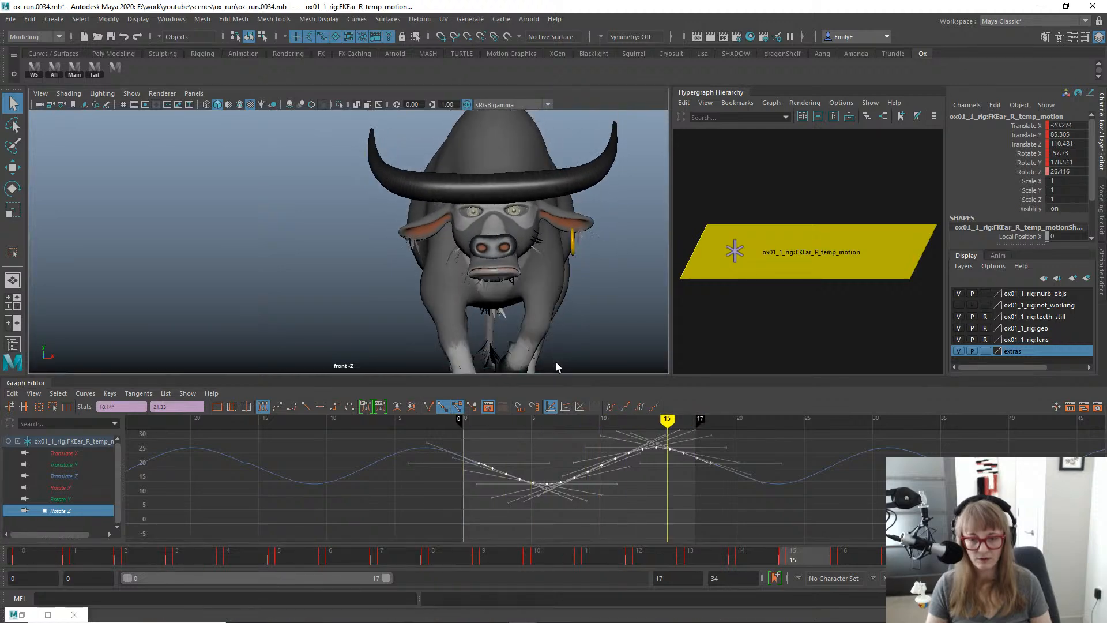
pyautogui.hotkey('ctrl', 'z')
pyautogui.hotkey('ctrl', 'z')
pyautogui.hotkey('ctrl', 'z')
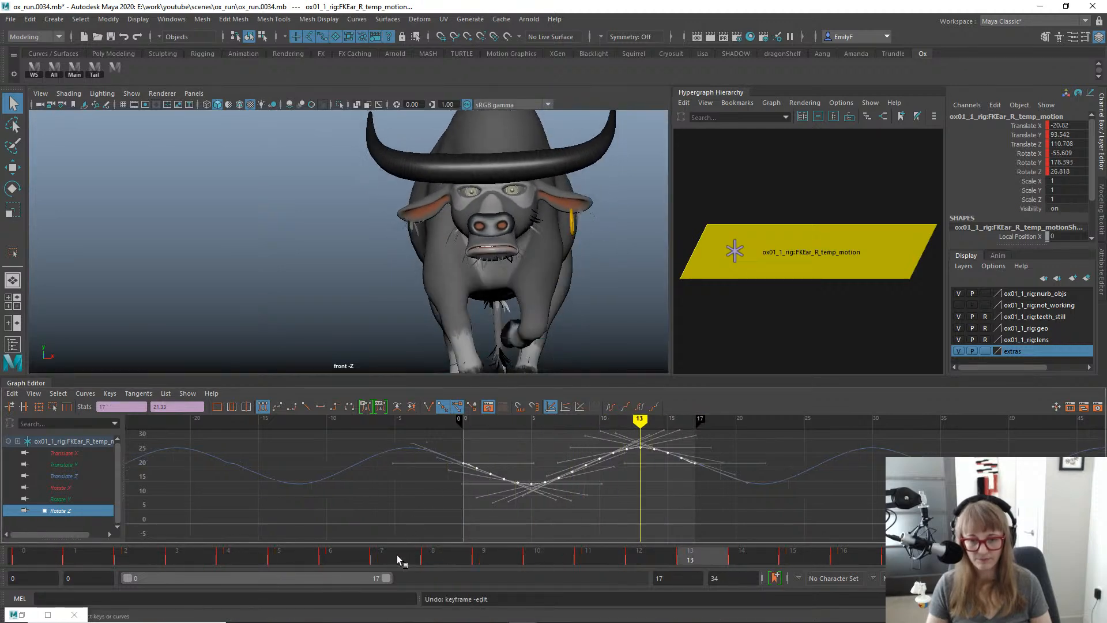
# Try shifting all the Rotate Z keys about 2.2 frames later and play the run cycle.
pyautogui.moveTo(397, 555); pyautogui.dragTo(692, 568)
pyautogui.press('w')
pyautogui.keyDown('shift'); pyautogui.moveTo(554, 488); pyautogui.dragTo(585, 474, button='middle'); pyautogui.keyUp('shift')
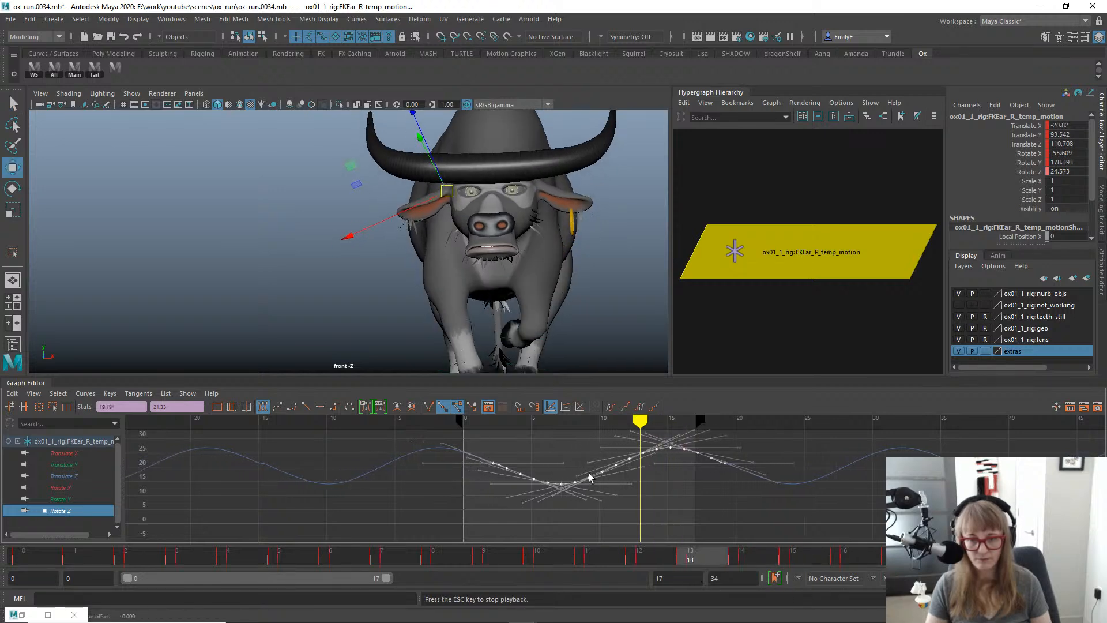
pyautogui.hotkey('alt', 'v')
pyautogui.hotkey('ctrl', 'z')
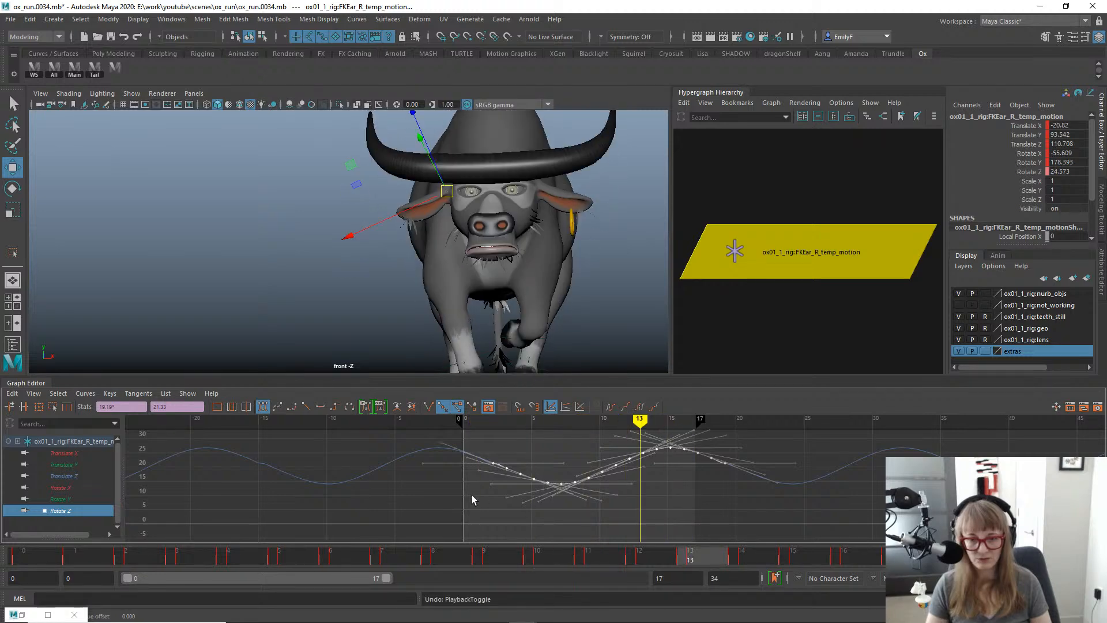
pyautogui.hotkey('ctrl', 'z')
# Try rotating the right ear locator around Z at frame 5 in the front view.
pyautogui.press('q')
pyautogui.moveTo(49, 553); pyautogui.dragTo(277, 554)
pyautogui.press('e')
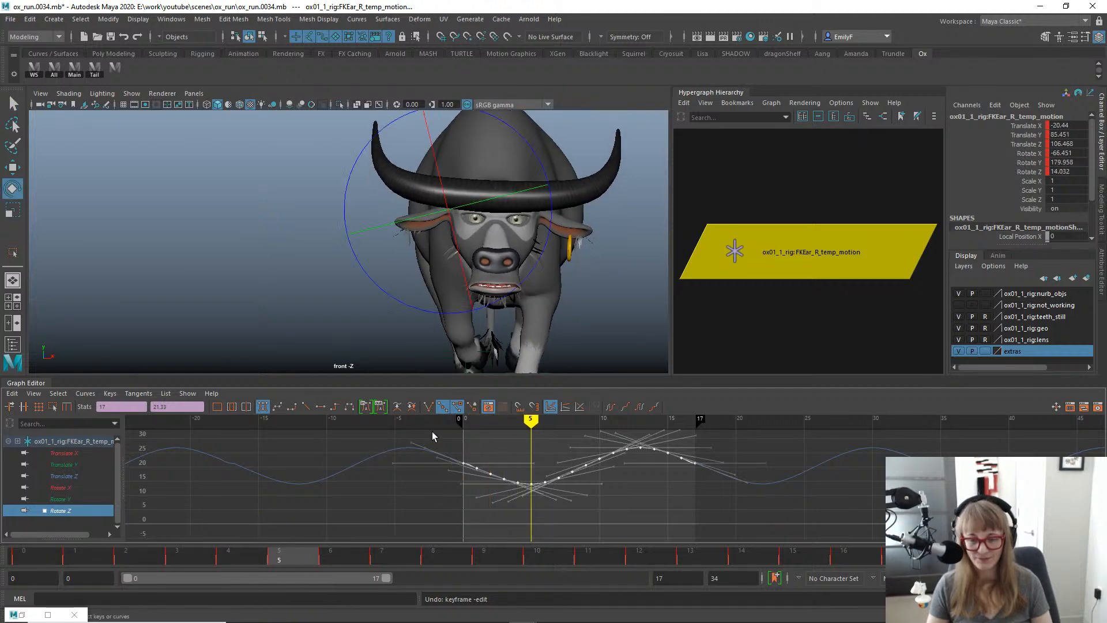
pyautogui.moveTo(436, 315); pyautogui.dragTo(450, 315)
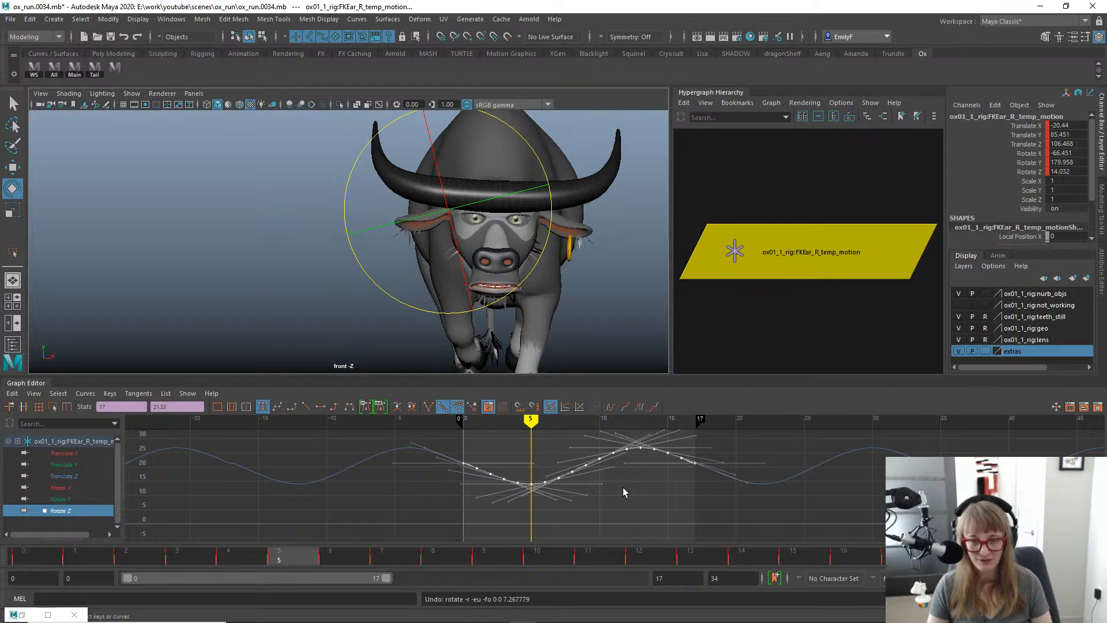
# Try shifting all the Rotate Z keys about 8 frames earlier and play the run cycle.
pyautogui.press('w')
pyautogui.keyDown('shift'); pyautogui.moveTo(569, 480); pyautogui.dragTo(477, 480, button='middle'); pyautogui.keyUp('shift')
pyautogui.press('q')
pyautogui.hotkey('alt', 'v')
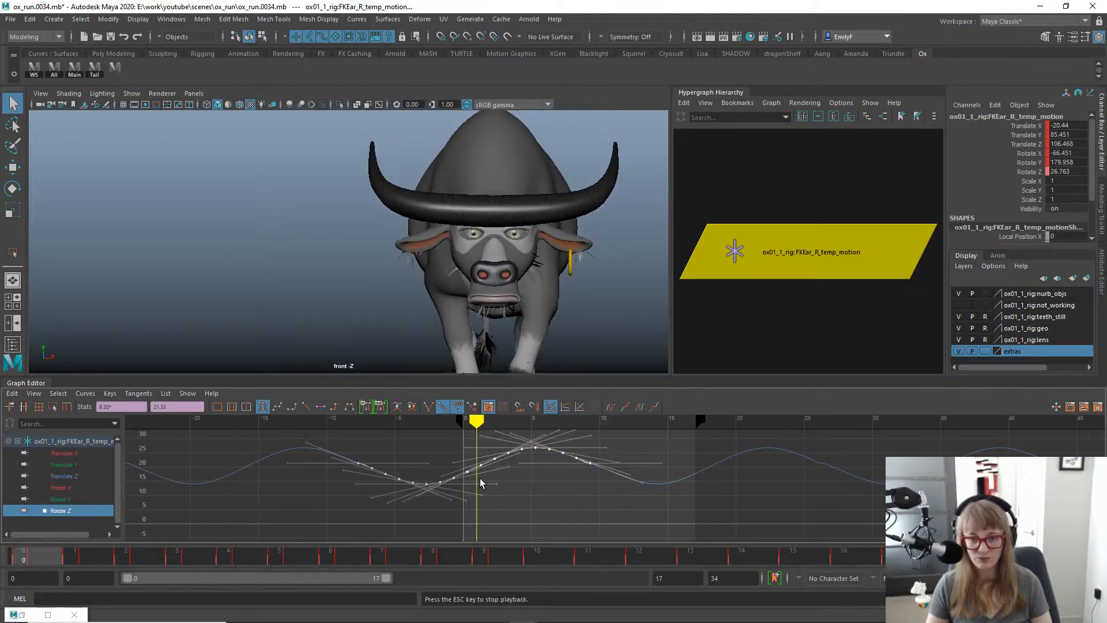
pyautogui.press('Escape')
pyautogui.hotkey('ctrl', 'z')
pyautogui.hotkey('ctrl', 'z')
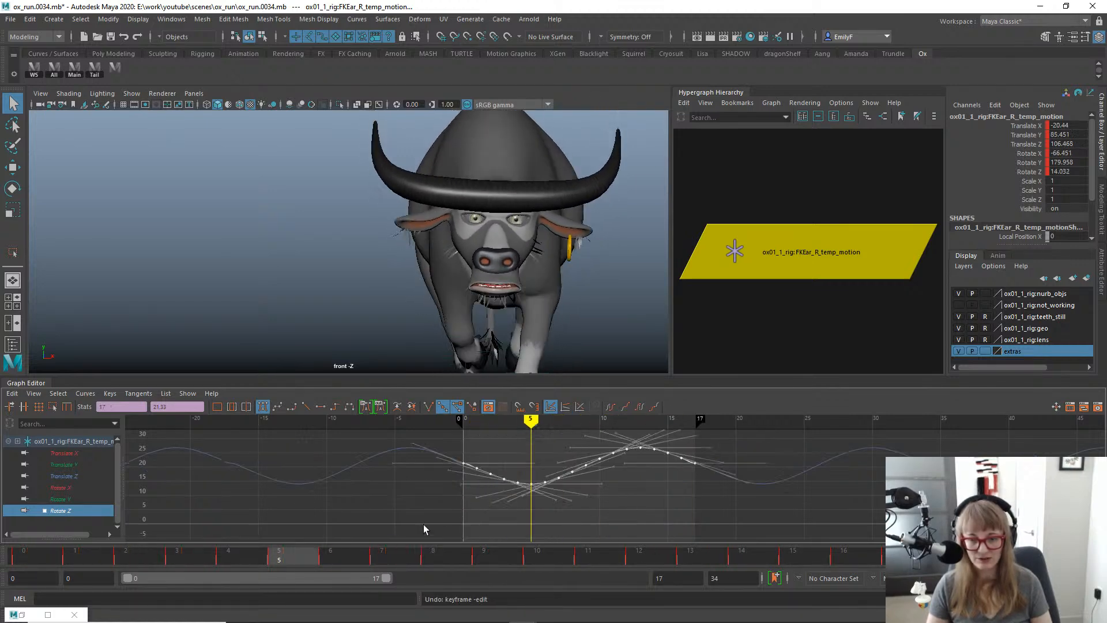
# Shift all the Rotate Z keys about 8.5 frames later, comparing the ear at frame 5 and in playback.
pyautogui.moveTo(174, 562)
pyautogui.mouseDown()
pyautogui.moveTo(35, 557)
pyautogui.moveTo(275, 551)
pyautogui.mouseUp()
pyautogui.press('w')
pyautogui.moveTo(602, 467); pyautogui.dragTo(709, 461, button='middle')
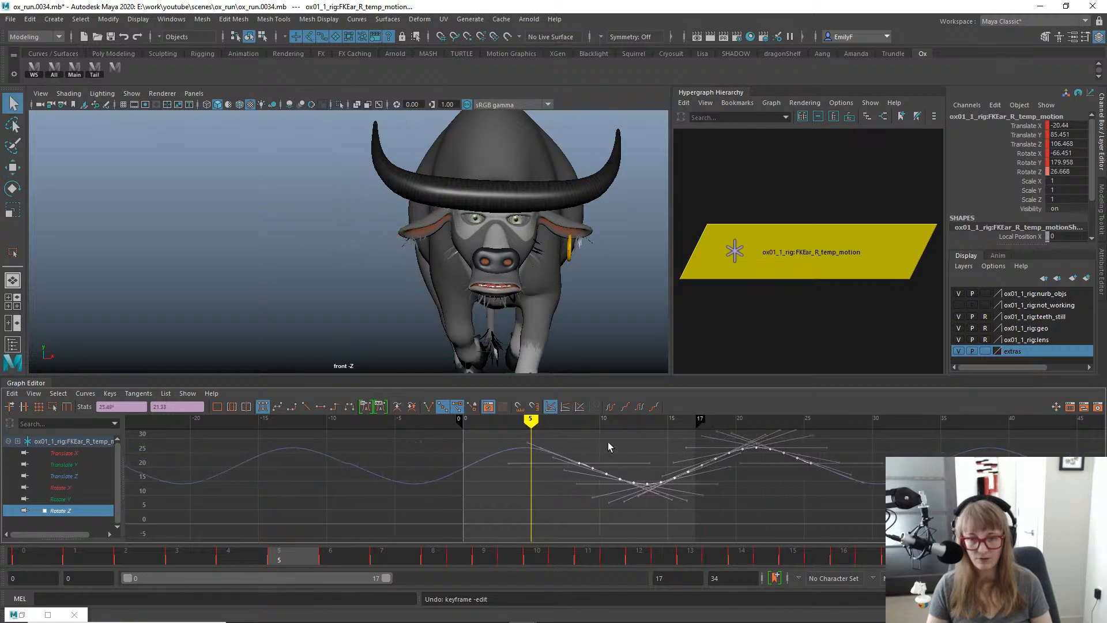
pyautogui.press('q')
pyautogui.hotkey('alt', 'v')
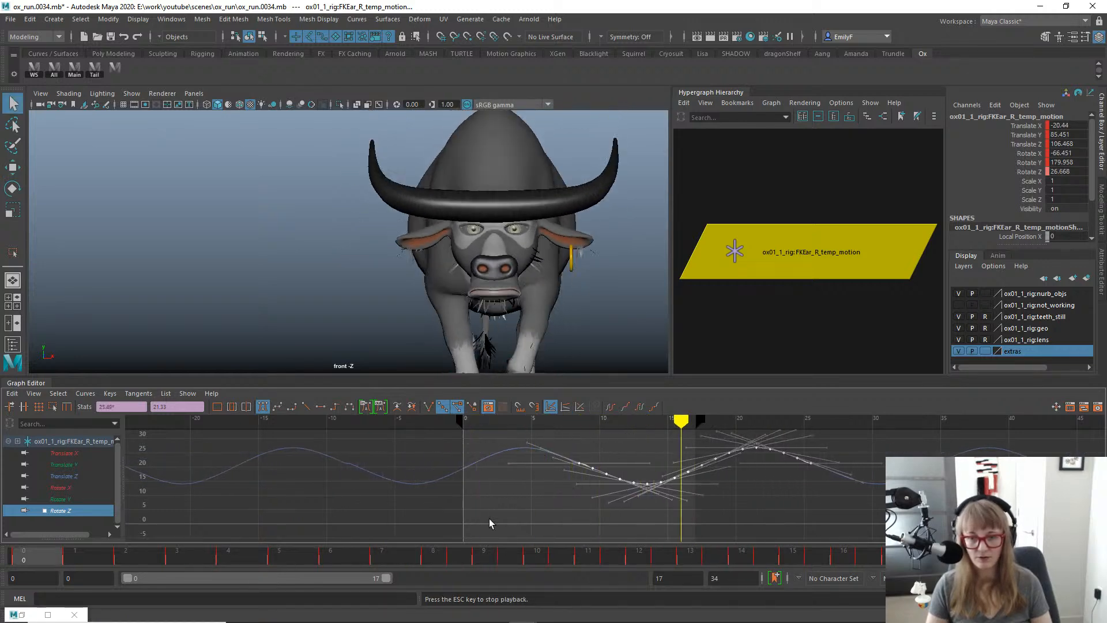
pyautogui.hotkey('alt', 'v')
pyautogui.moveTo(262, 562); pyautogui.dragTo(283, 516)
pyautogui.press('w')
pyautogui.keyDown('shift'); pyautogui.moveTo(628, 479); pyautogui.dragTo(630, 479, button='middle'); pyautogui.keyUp('shift')
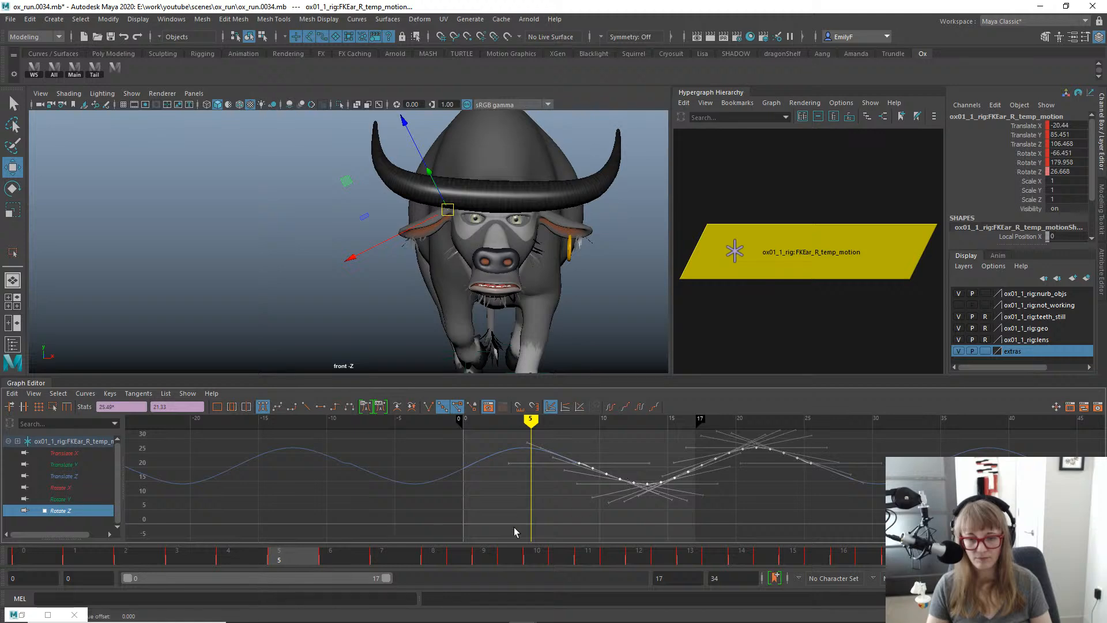
pyautogui.hotkey('alt', 'v')
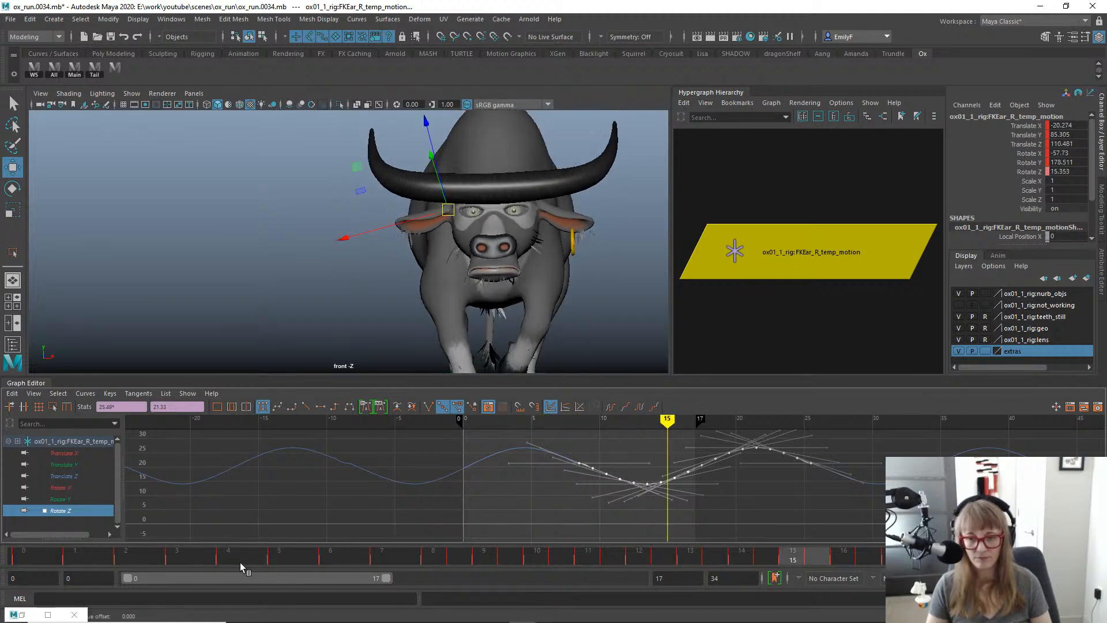
# Stretch the Rotate Z keys downward with the Region tool, lowering the trough at frame 13 to about 8, and play the cycle.
pyautogui.moveTo(367, 555); pyautogui.dragTo(719, 546)
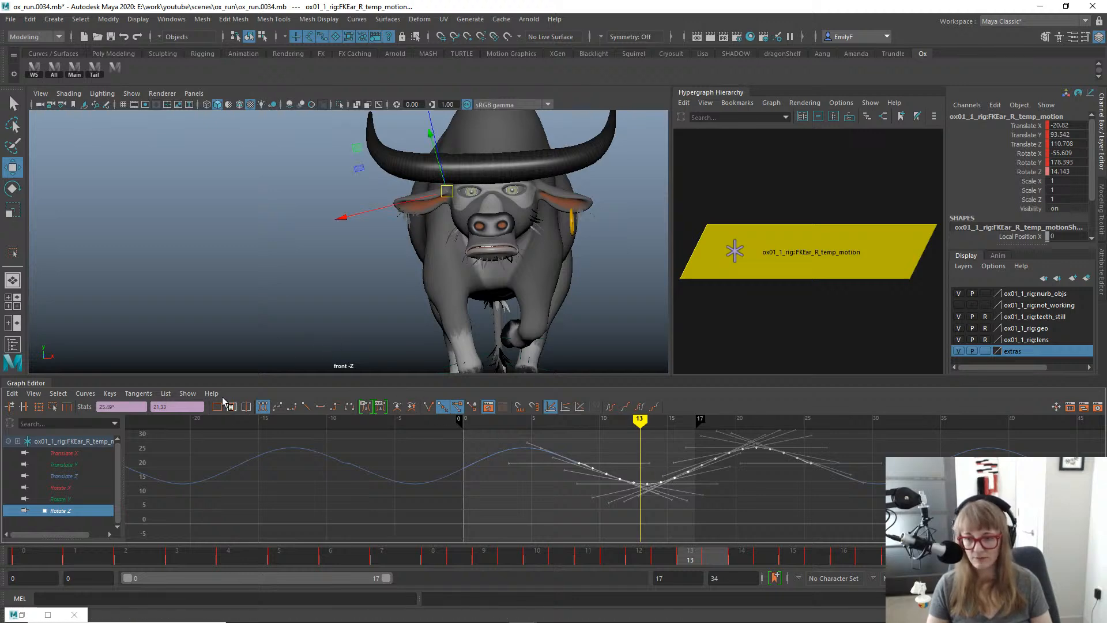
pyautogui.click(51, 407)
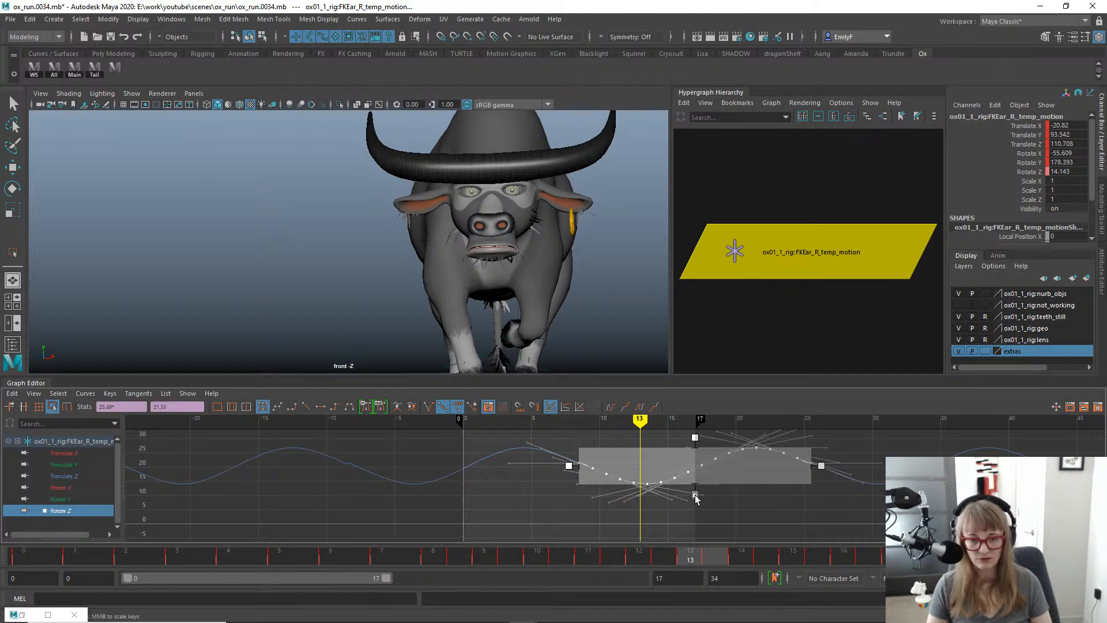
pyautogui.moveTo(695, 496); pyautogui.dragTo(699, 512)
pyautogui.hotkey('alt', 'v')
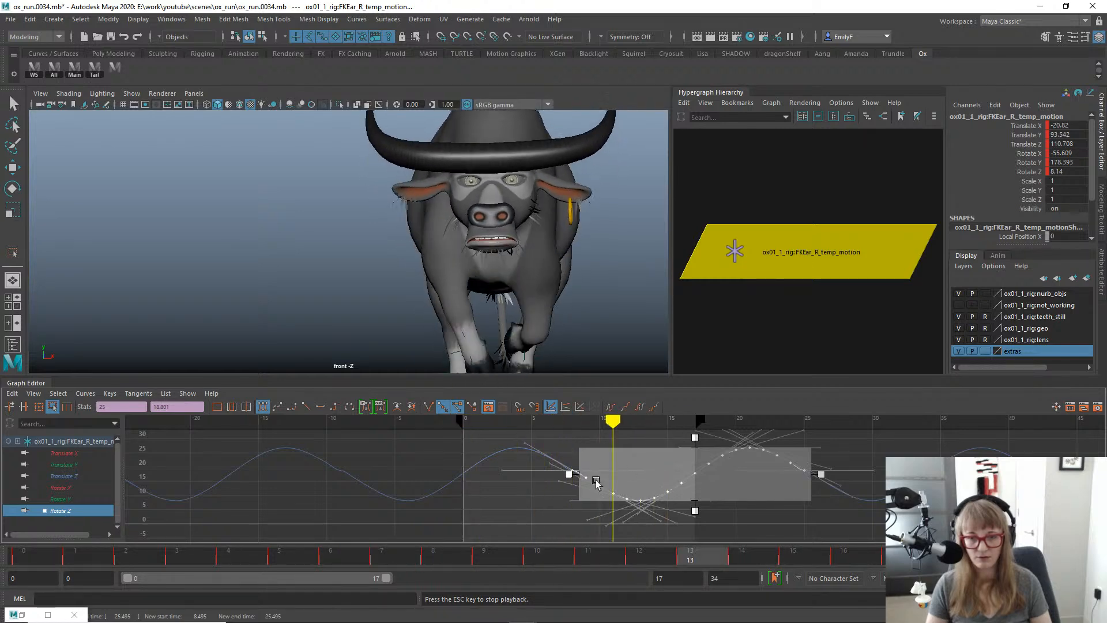
# Stretch the Rotate Z keys upward with the Region tool, raising the value at frame 5 to about 29.5, and play the cycle.
pyautogui.press('Escape')
pyautogui.click(92, 558)
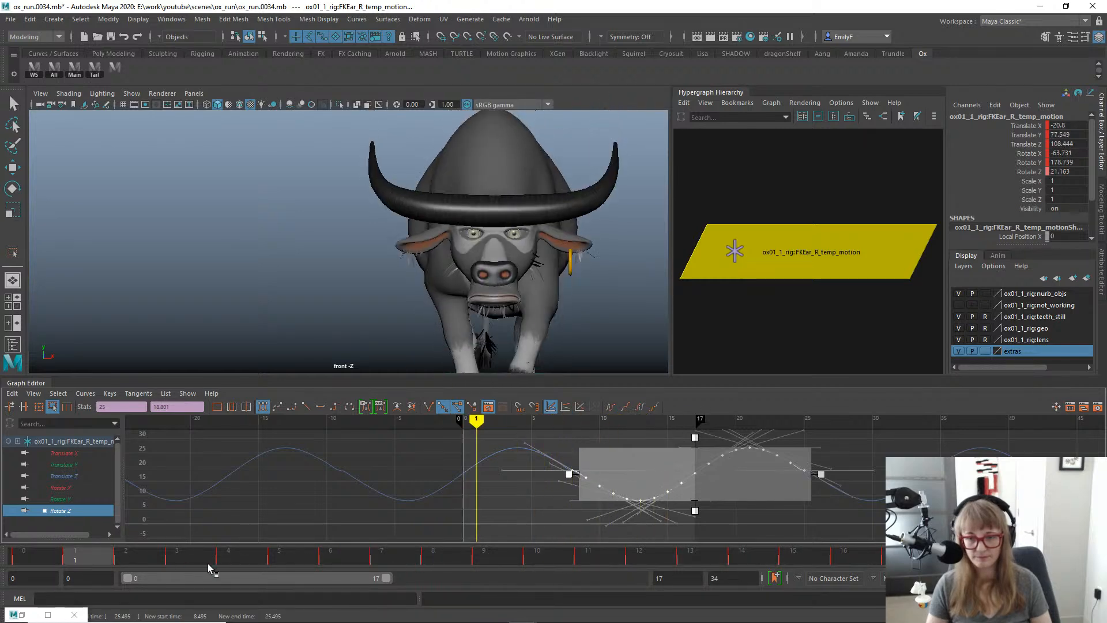
pyautogui.moveTo(207, 563); pyautogui.dragTo(288, 556)
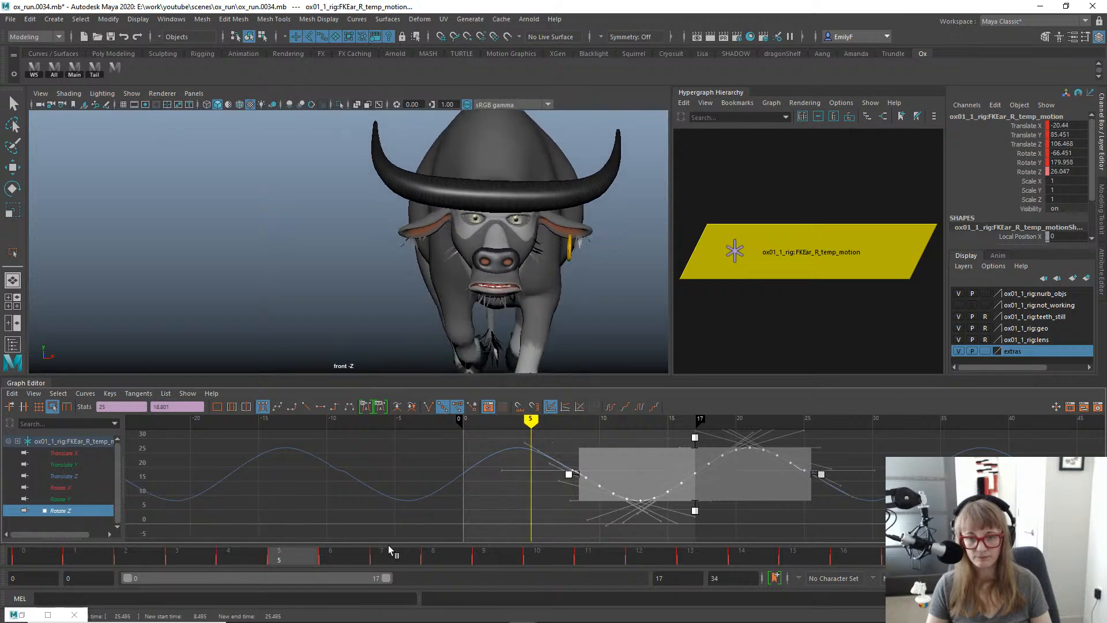
pyautogui.moveTo(390, 551); pyautogui.dragTo(293, 499)
pyautogui.keyDown('alt'); pyautogui.moveTo(667, 433); pyautogui.dragTo(644, 464, button='middle'); pyautogui.keyUp('alt')
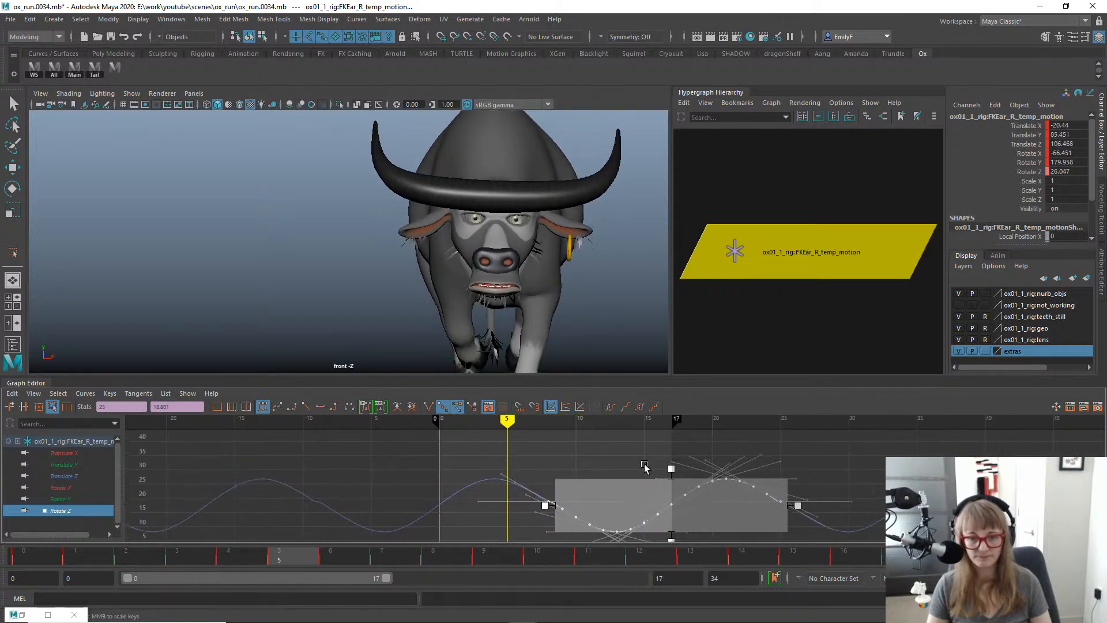
pyautogui.click(674, 460)
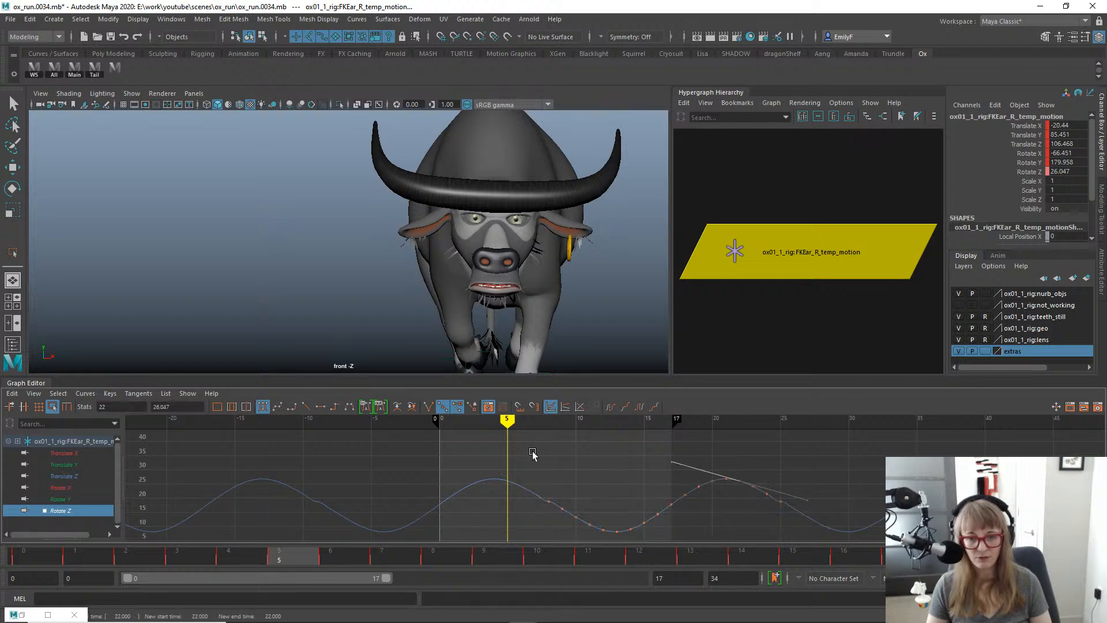
pyautogui.moveTo(820, 568); pyautogui.dragTo(818, 565)
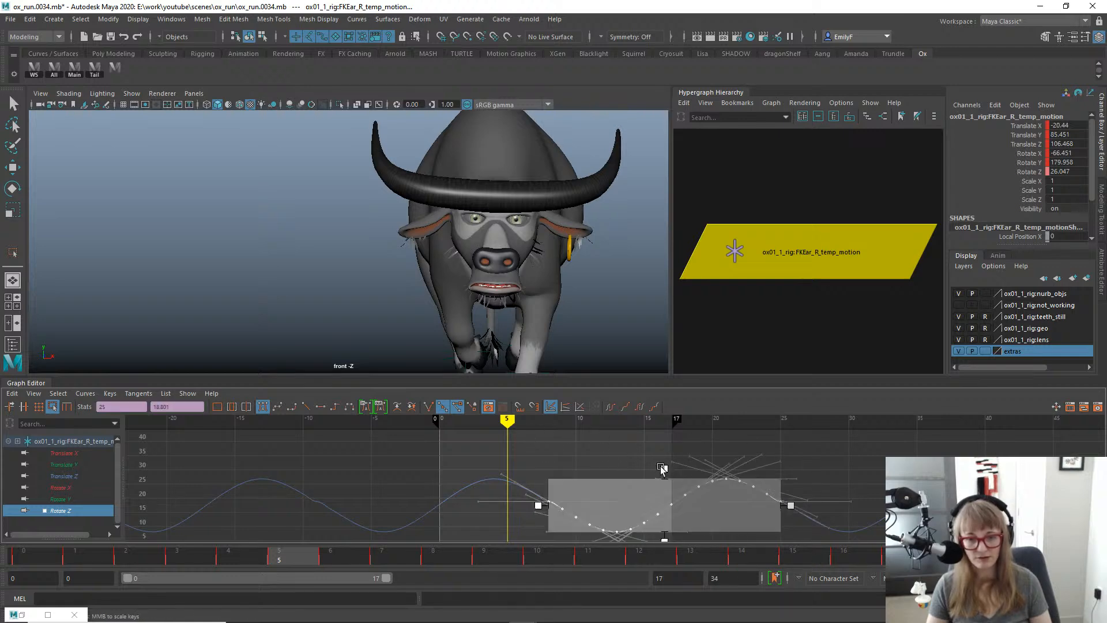
pyautogui.moveTo(662, 468); pyautogui.dragTo(669, 457)
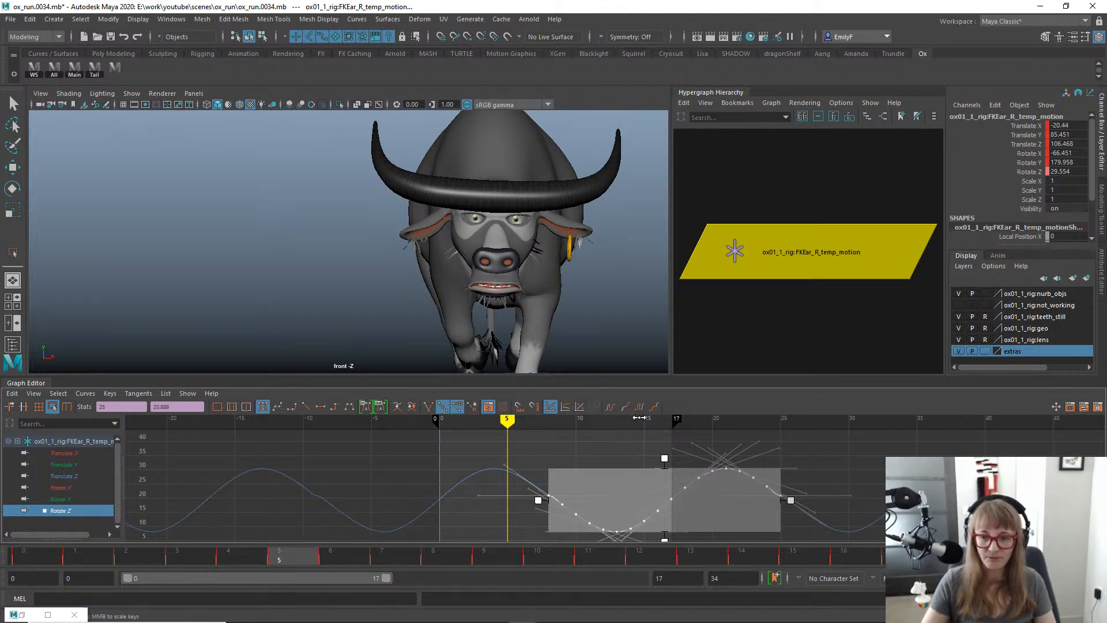
pyautogui.press('q')
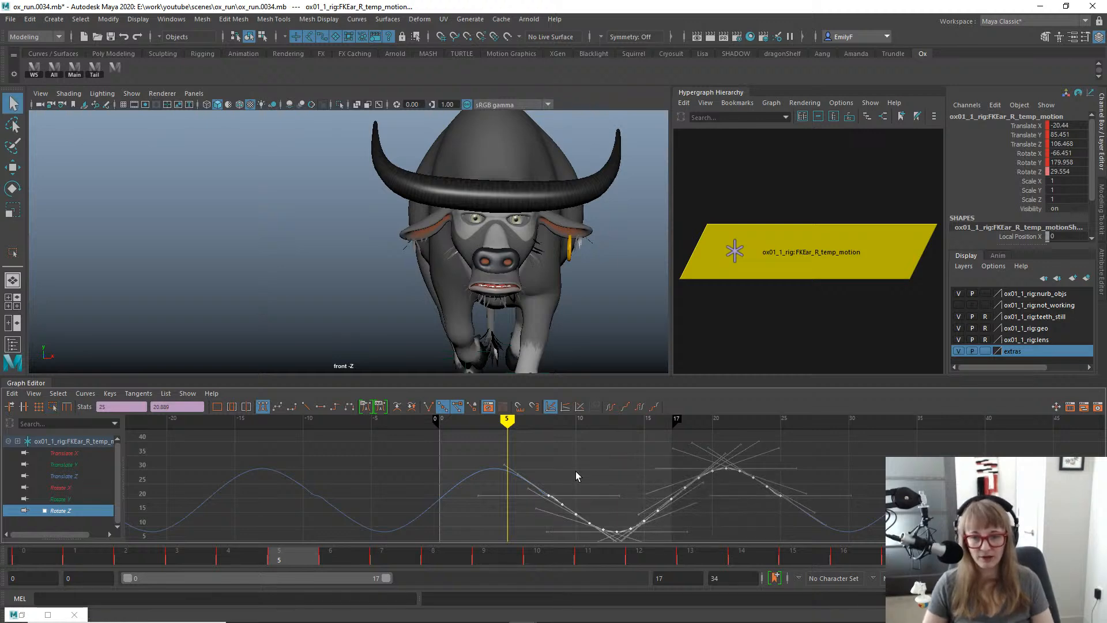
pyautogui.hotkey('alt', 'v')
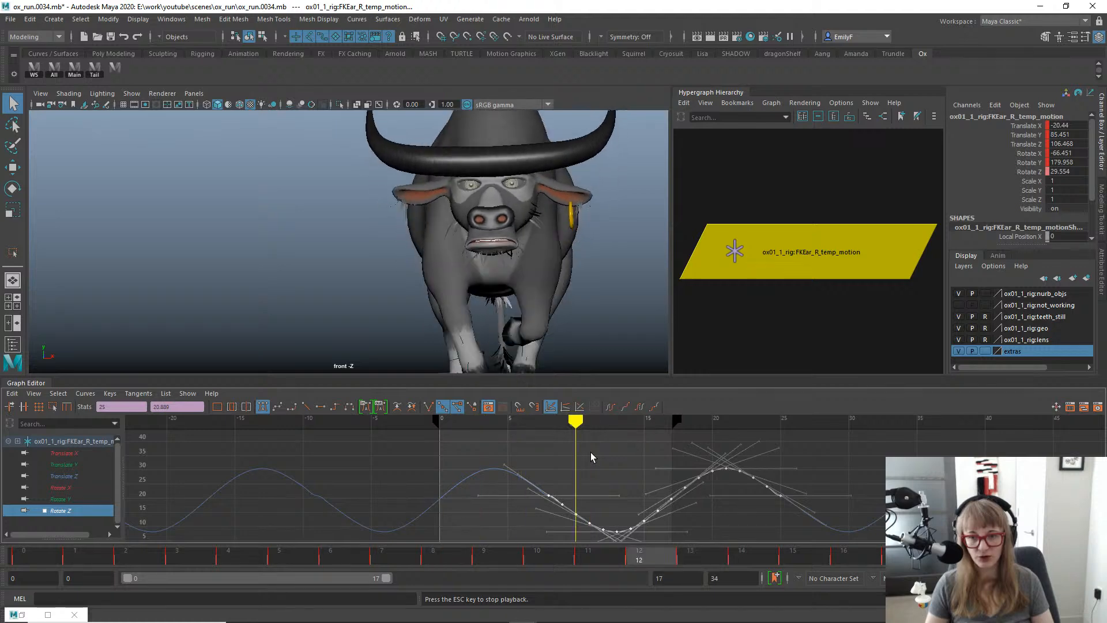
pyautogui.hotkey('alt', 'v')
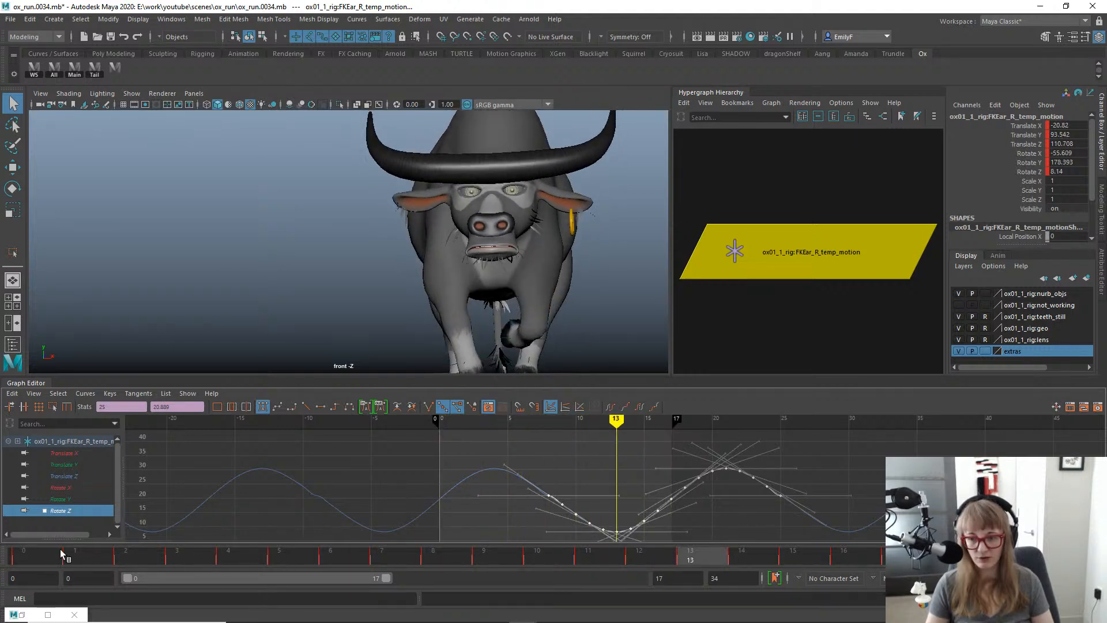
# Stretch the Rotate Z keys slightly further down with the Region tool, to about 7.1 at frame 13, and play the cycle.
pyautogui.moveTo(60, 549); pyautogui.dragTo(700, 553)
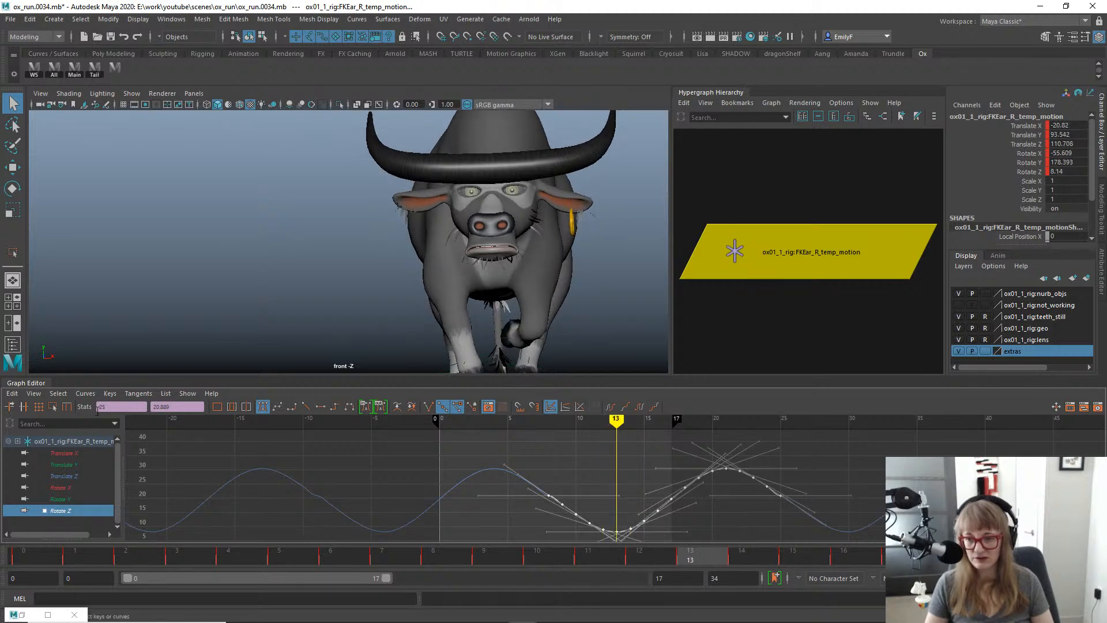
pyautogui.click(53, 406)
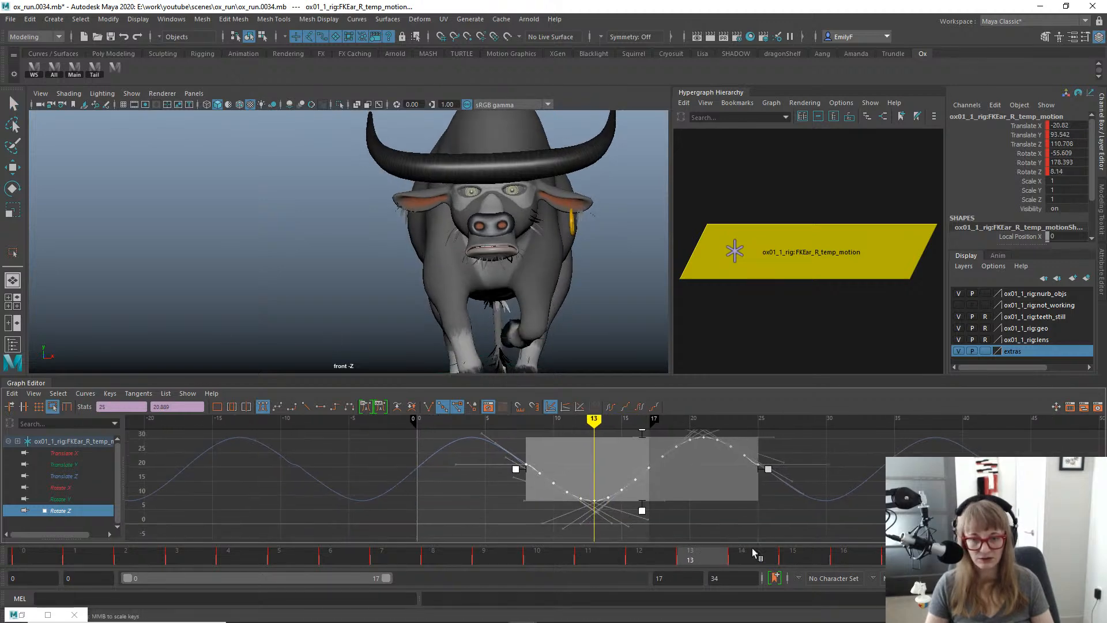
pyautogui.moveTo(644, 512); pyautogui.dragTo(644, 515)
pyautogui.hotkey('alt', 'v')
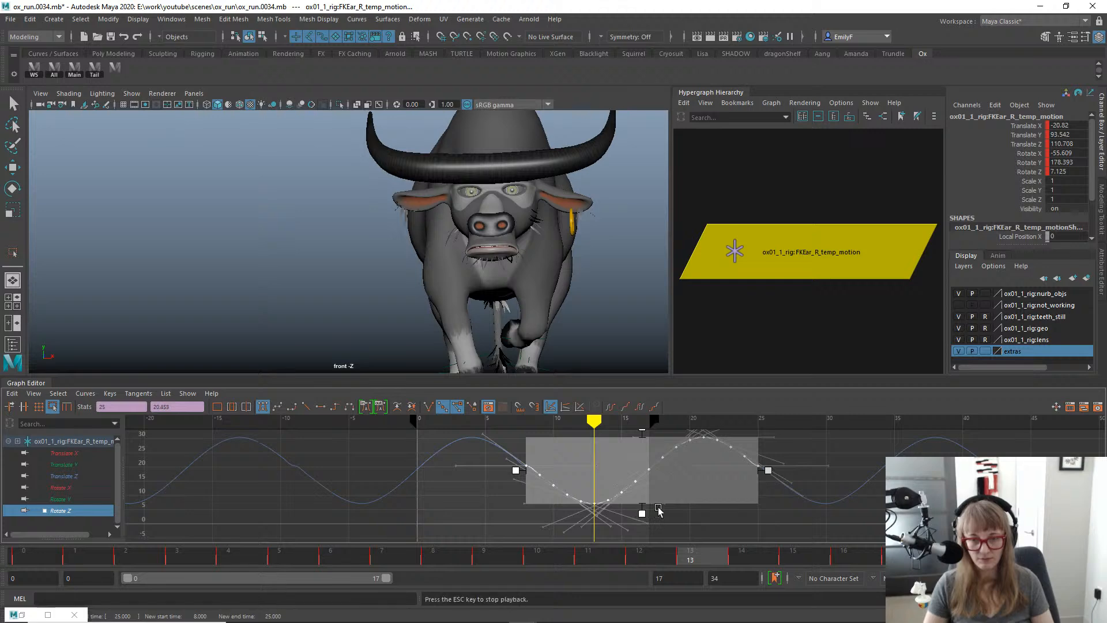
pyautogui.hotkey('alt', 'v')
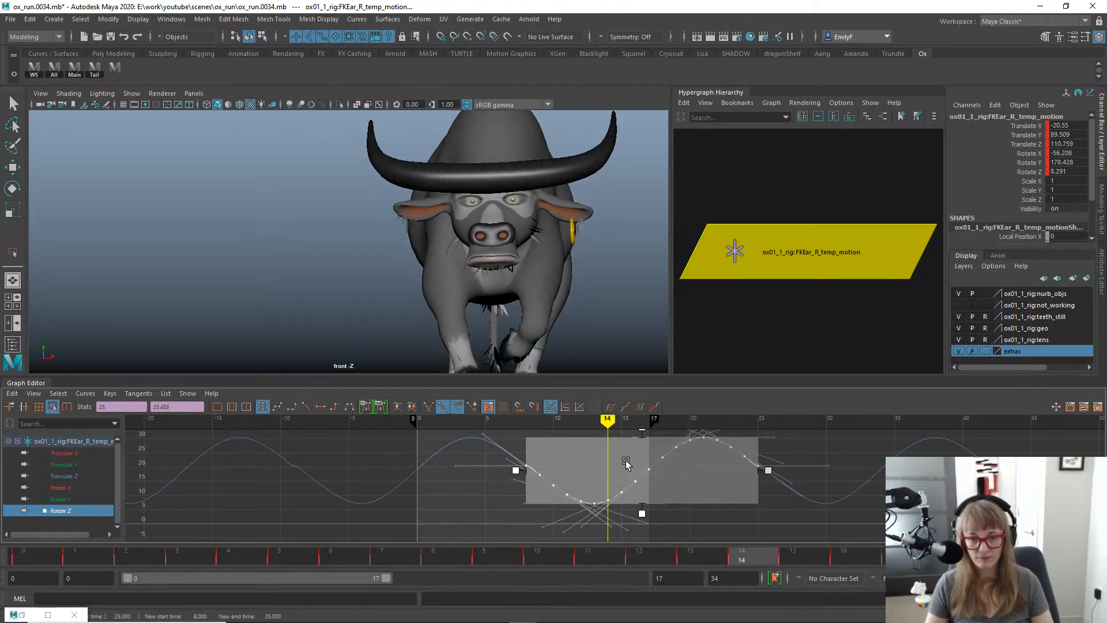
# Raise all the Rotate Z keys by about 6.1 and play the run cycle.
pyautogui.press('w')
pyautogui.moveTo(630, 480); pyautogui.dragTo(621, 463, button='middle')
pyautogui.hotkey('alt', 'v')
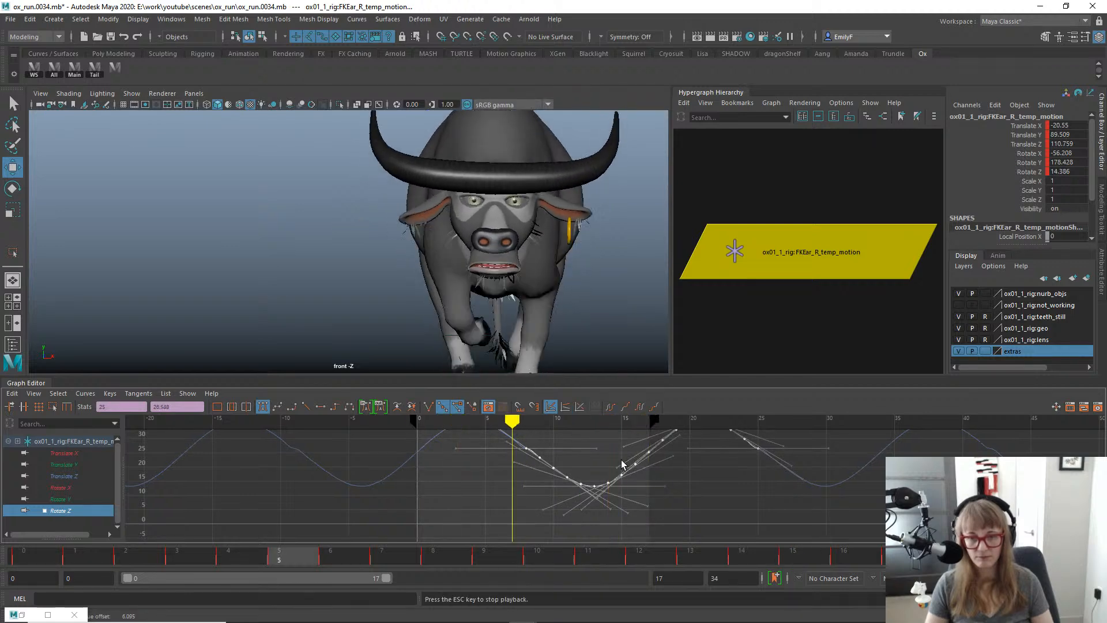
pyautogui.hotkey('alt', 'v')
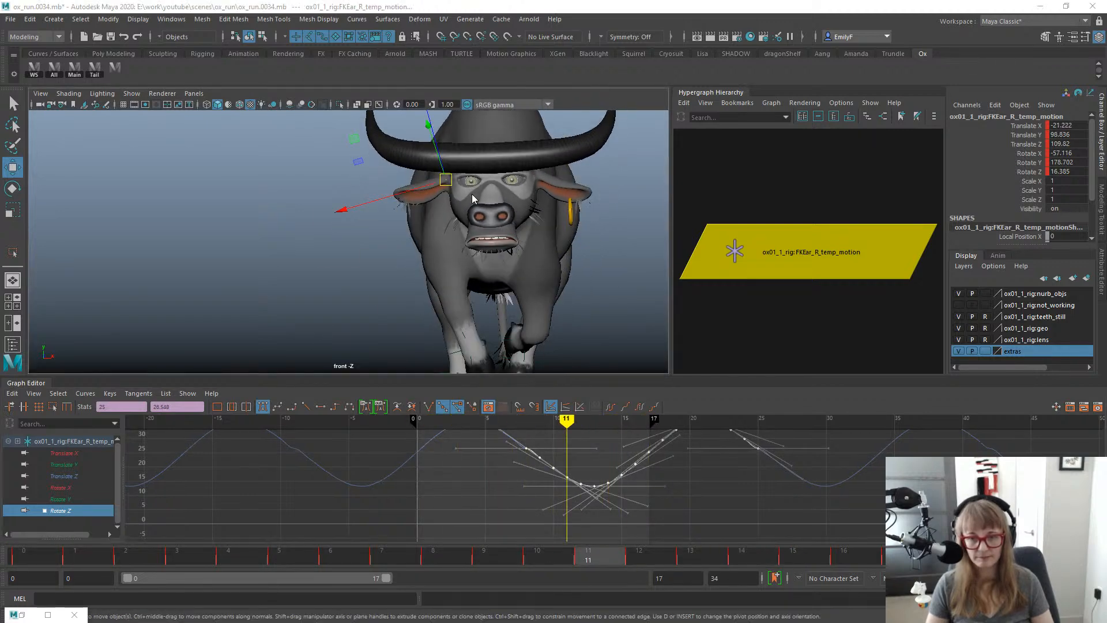
# Switch the viewport to the left side view and frame the ear locator with the ox's head visible.
pyautogui.press('space')
pyautogui.moveTo(469, 193); pyautogui.dragTo(430, 186)
pyautogui.press('f')
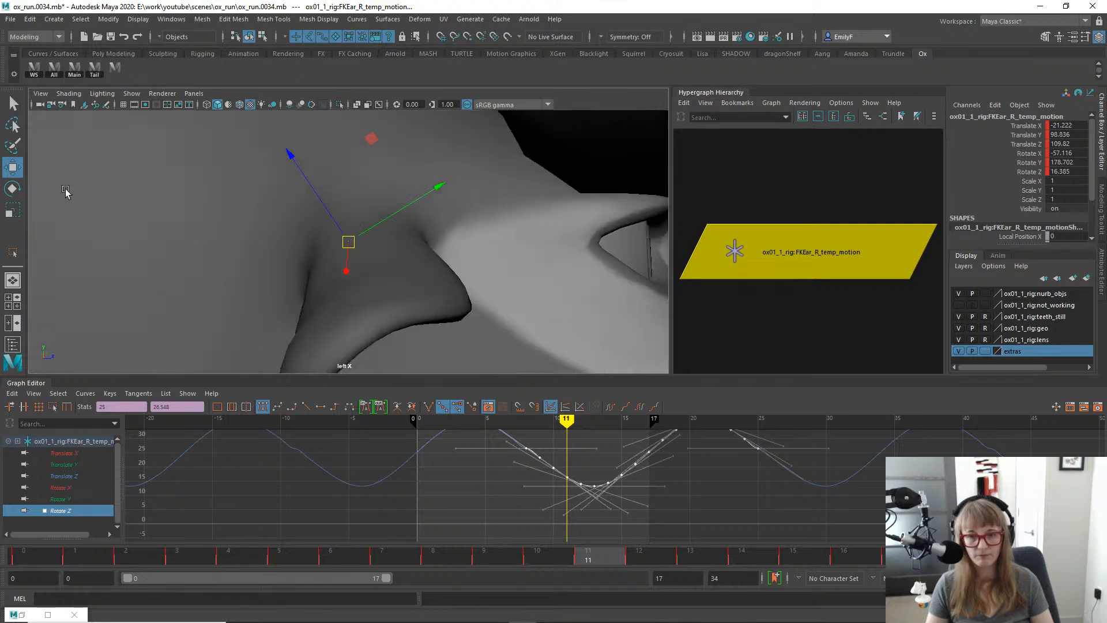
pyautogui.keyDown('alt'); pyautogui.moveTo(2, 233); pyautogui.dragTo(23, 203, button='middle'); pyautogui.keyUp('alt')
# Steepen the tangents on the first and last Rotate Z keys, at frames 8 and 25, to smooth the cycle's seam.
pyautogui.keyDown('alt'); pyautogui.moveTo(685, 460); pyautogui.dragTo(697, 504, button='middle'); pyautogui.keyUp('alt')
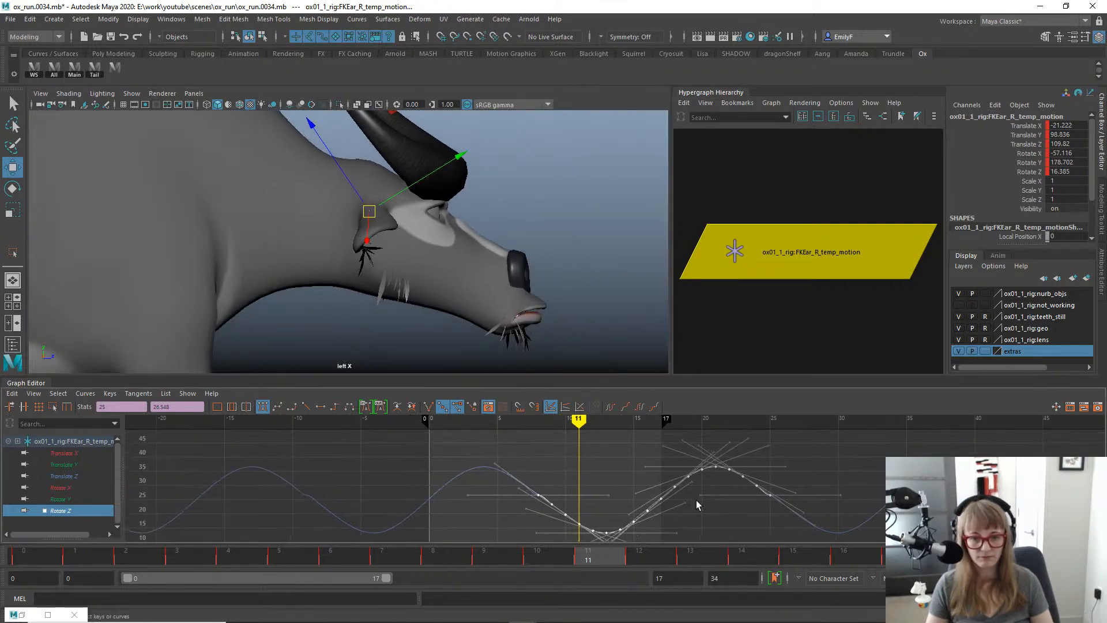
pyautogui.keyDown('alt'); pyautogui.keyDown('shift'); pyautogui.moveTo(694, 490); pyautogui.dragTo(699, 480, button='right'); pyautogui.keyUp('shift'); pyautogui.keyUp('alt')
pyautogui.moveTo(573, 512); pyautogui.dragTo(577, 516)
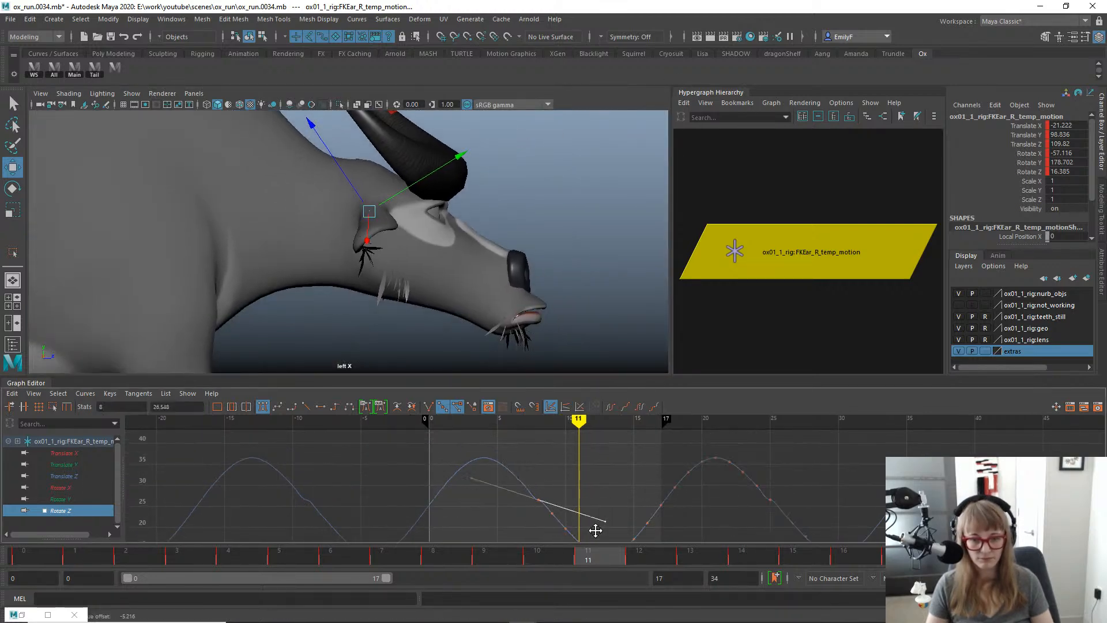
pyautogui.moveTo(765, 522); pyautogui.dragTo(767, 521)
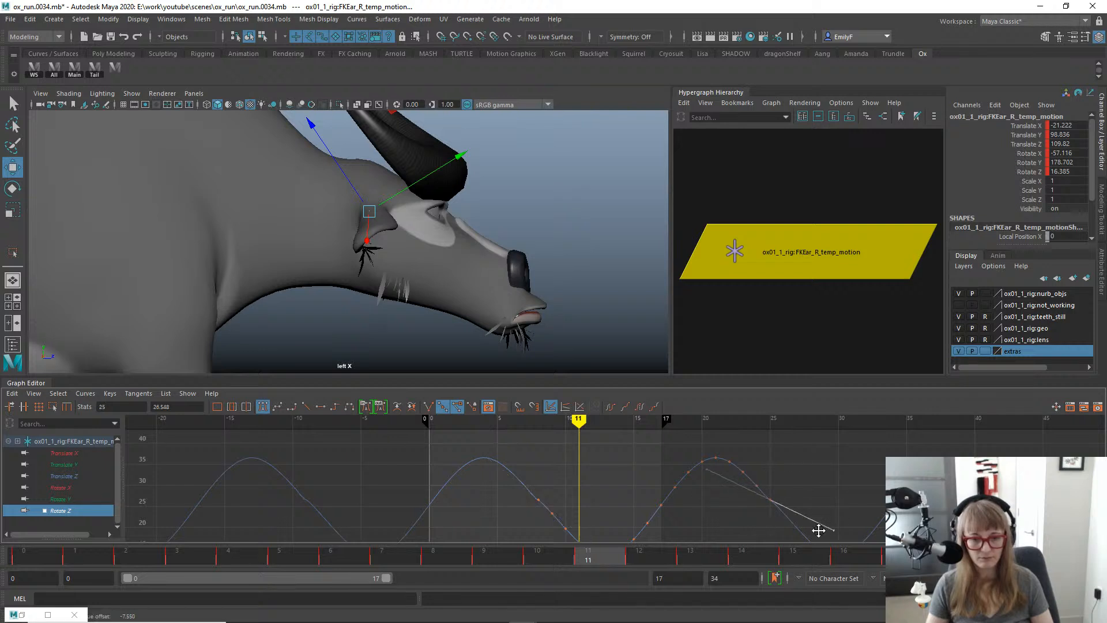
# Display only the ear locator's Rotate Y curve, select all its keys and scrub the cycle to study the ear's motion.
pyautogui.press('e')
pyautogui.keyDown('alt'); pyautogui.moveTo(347, 344); pyautogui.dragTo(392, 326, button='middle'); pyautogui.keyUp('alt')
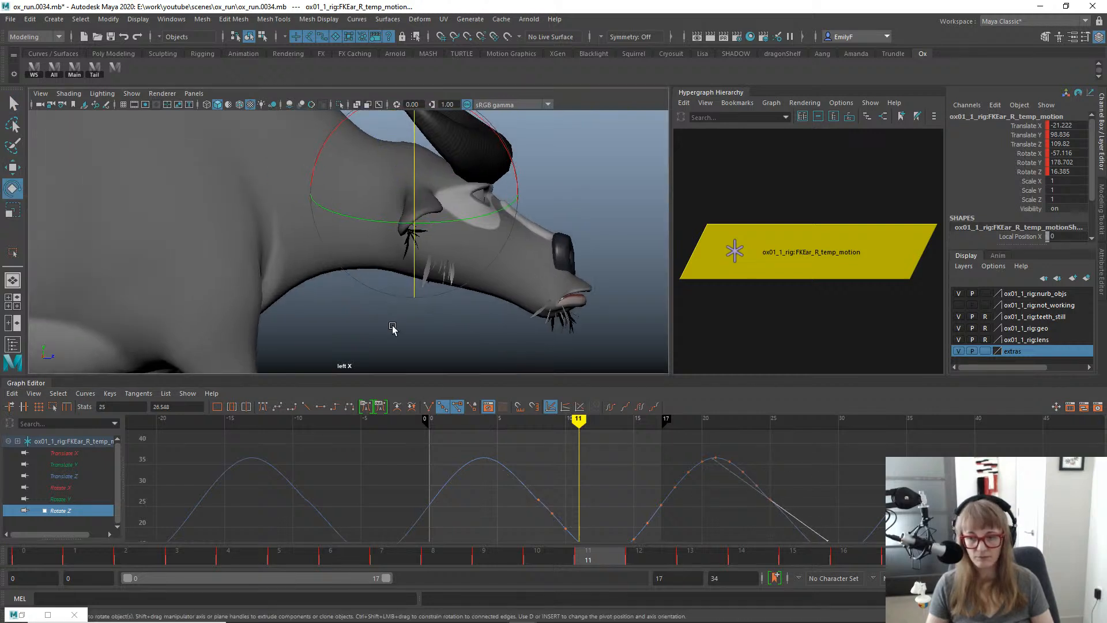
pyautogui.click(77, 499)
pyautogui.keyDown('alt'); pyautogui.moveTo(643, 481); pyautogui.dragTo(561, 474, button='right'); pyautogui.keyUp('alt')
pyautogui.press('f')
pyautogui.keyDown('alt'); pyautogui.moveTo(697, 490); pyautogui.dragTo(679, 491, button='right'); pyautogui.keyUp('alt')
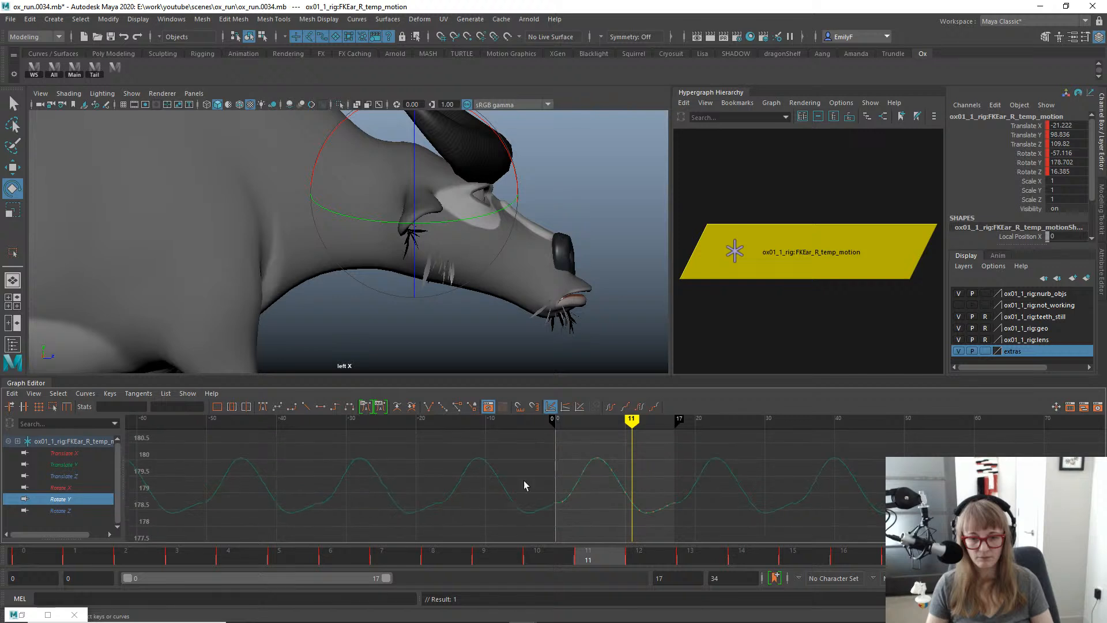
pyautogui.moveTo(800, 565); pyautogui.dragTo(800, 565)
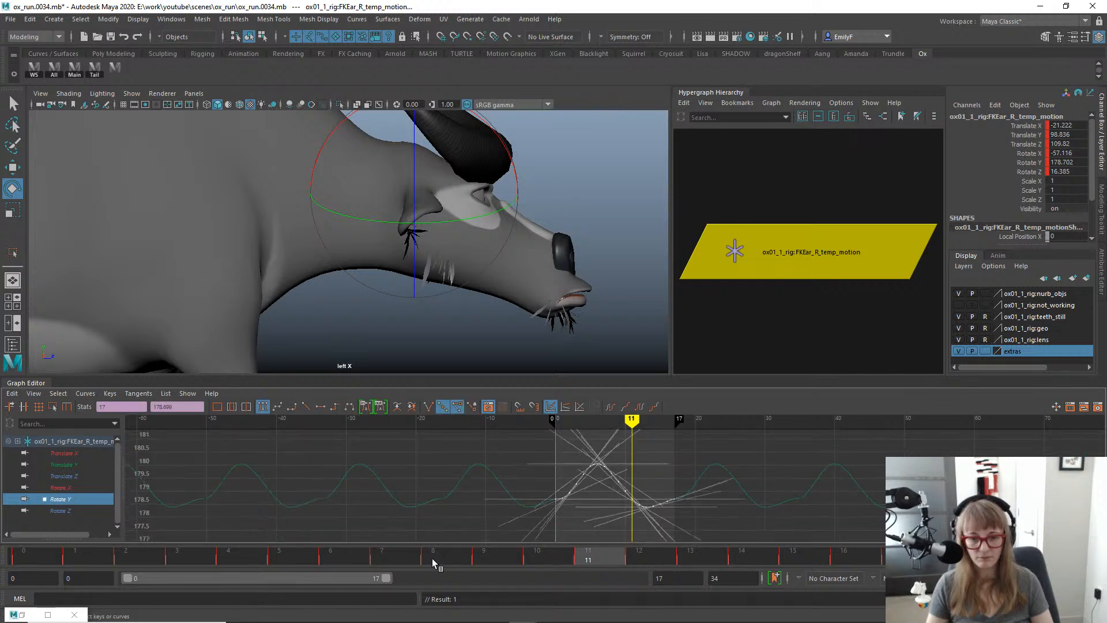
pyautogui.moveTo(38, 554); pyautogui.dragTo(382, 523)
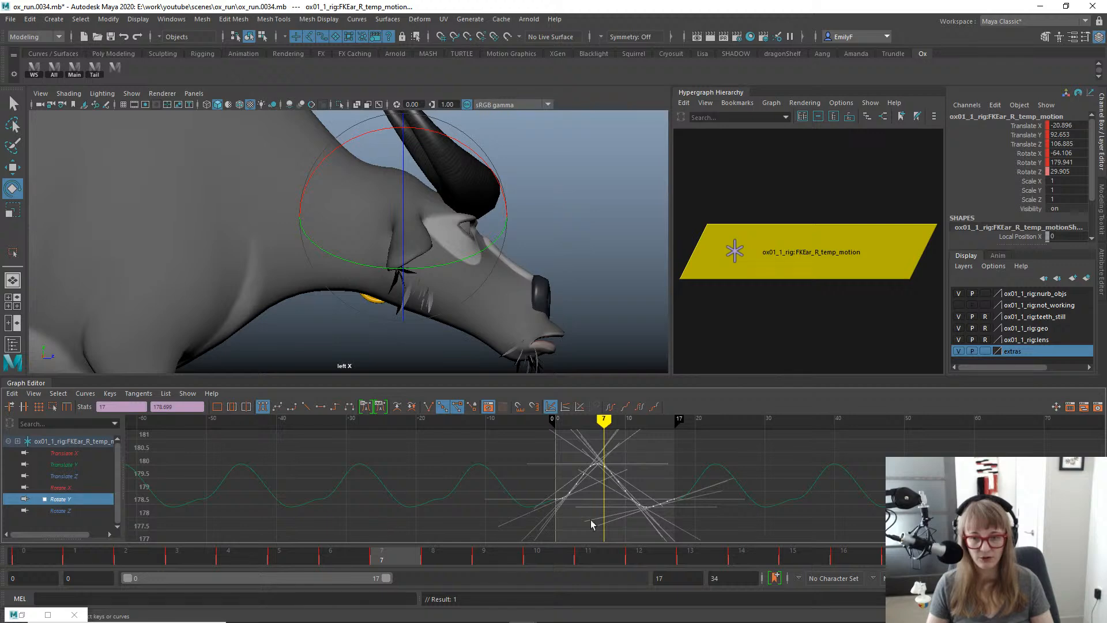
pyautogui.press('q')
pyautogui.moveTo(72, 562); pyautogui.dragTo(690, 577)
pyautogui.moveTo(544, 565); pyautogui.dragTo(662, 494)
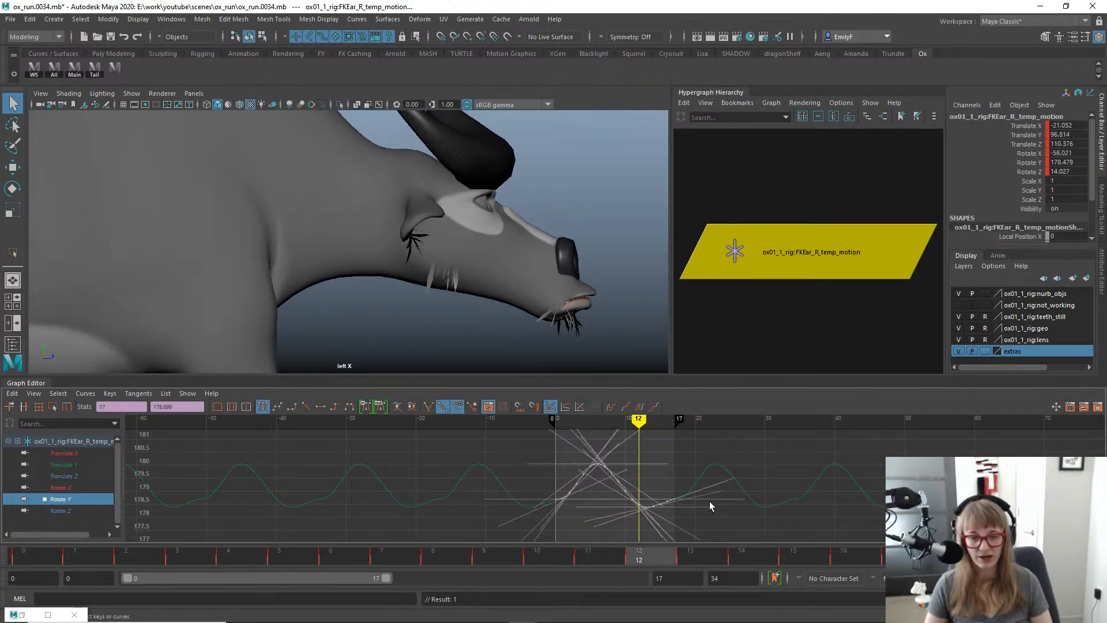
# Shift all the Rotate Y keys about 2 frames later and scrub the timeline to check the ear's delay.
pyautogui.scroll(2, 704, 505)
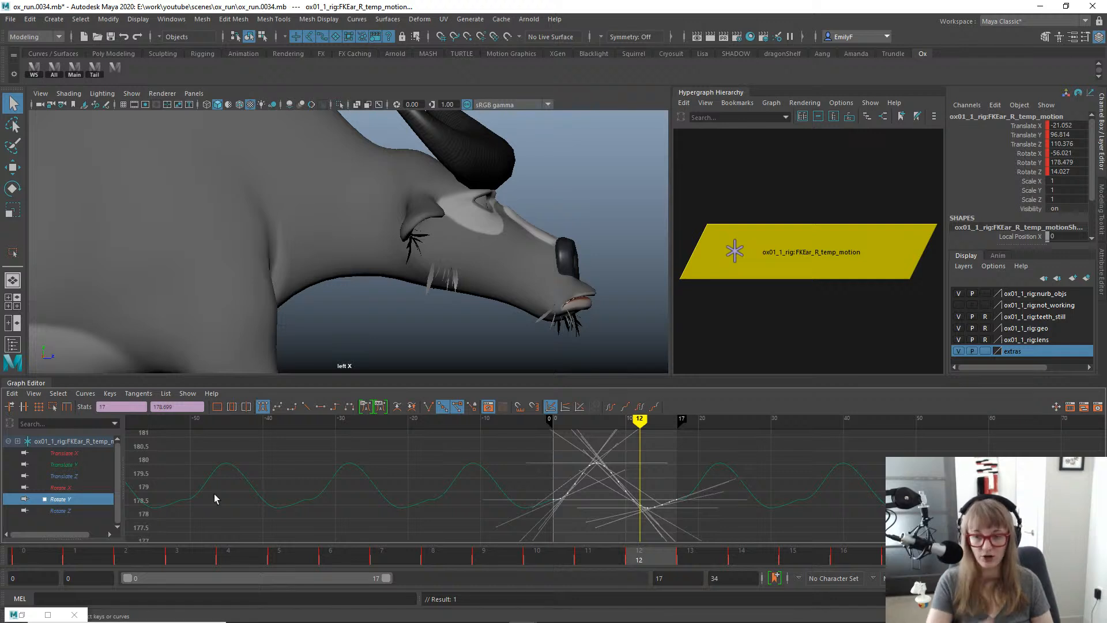
pyautogui.moveTo(74, 556); pyautogui.dragTo(427, 554)
pyautogui.press('w')
pyautogui.keyDown('shift'); pyautogui.moveTo(648, 487); pyautogui.dragTo(676, 493, button='middle'); pyautogui.keyUp('shift')
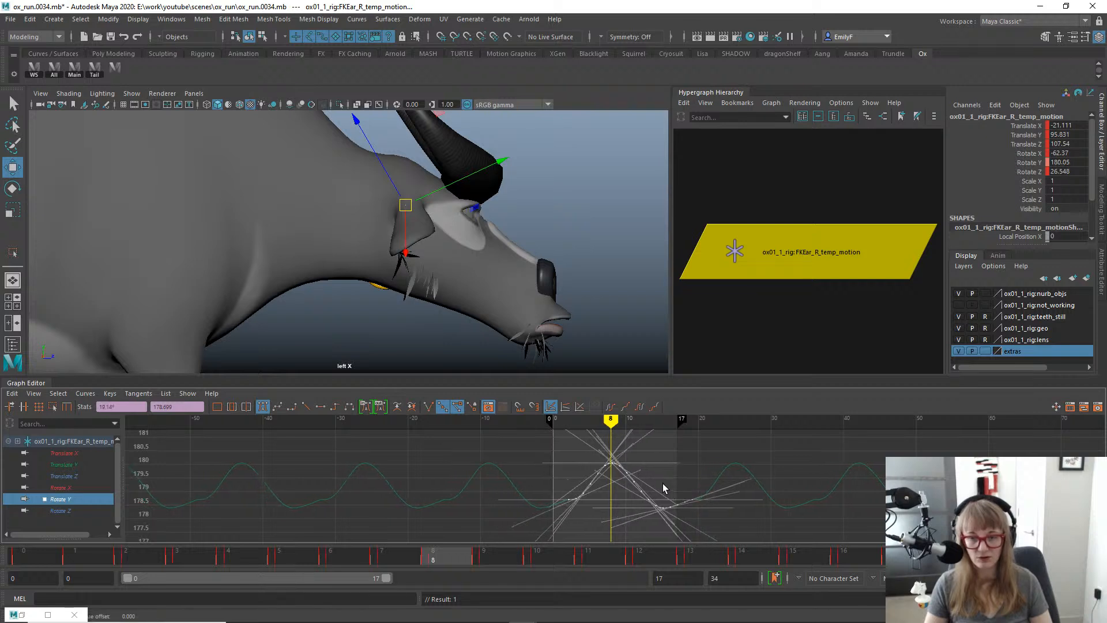
pyautogui.moveTo(75, 556); pyautogui.dragTo(476, 555)
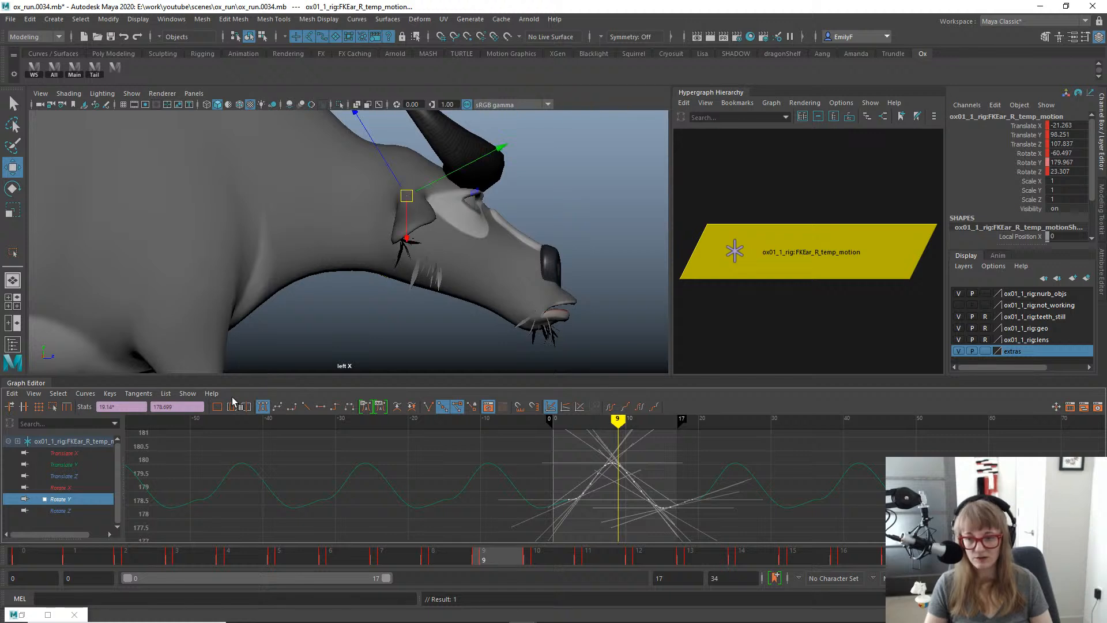
# Stretch the Rotate Y keys upward with the Region tool to a peak of about 181, and play the cycle.
pyautogui.click(52, 406)
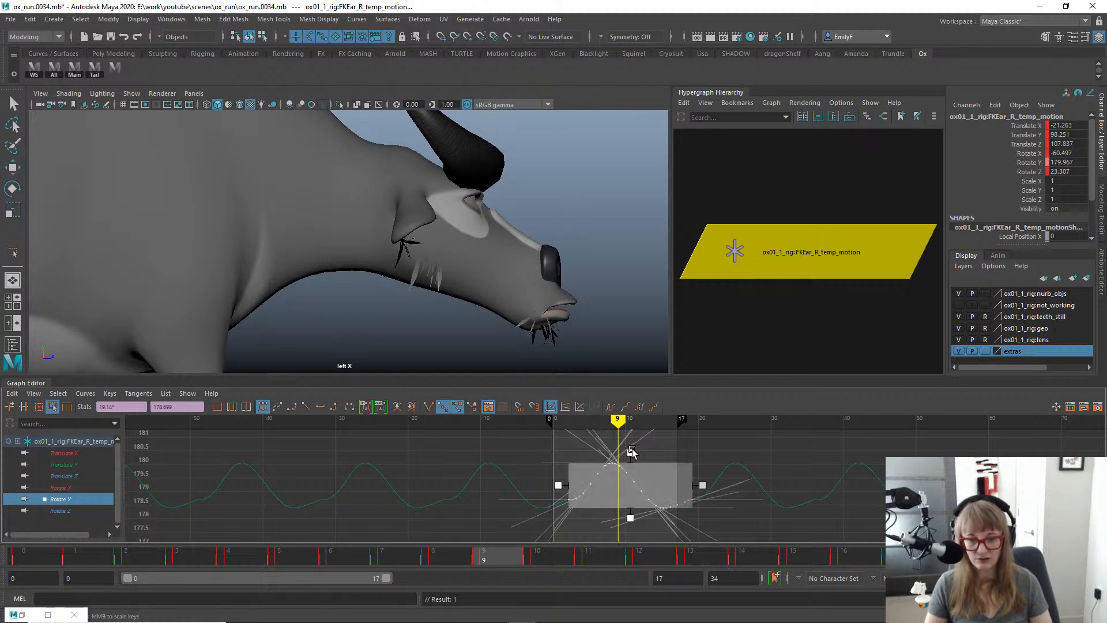
pyautogui.moveTo(632, 451); pyautogui.dragTo(632, 425)
pyautogui.keyDown('alt'); pyautogui.moveTo(680, 473); pyautogui.dragTo(683, 498, button='right'); pyautogui.keyUp('alt')
pyautogui.hotkey('alt', 'v')
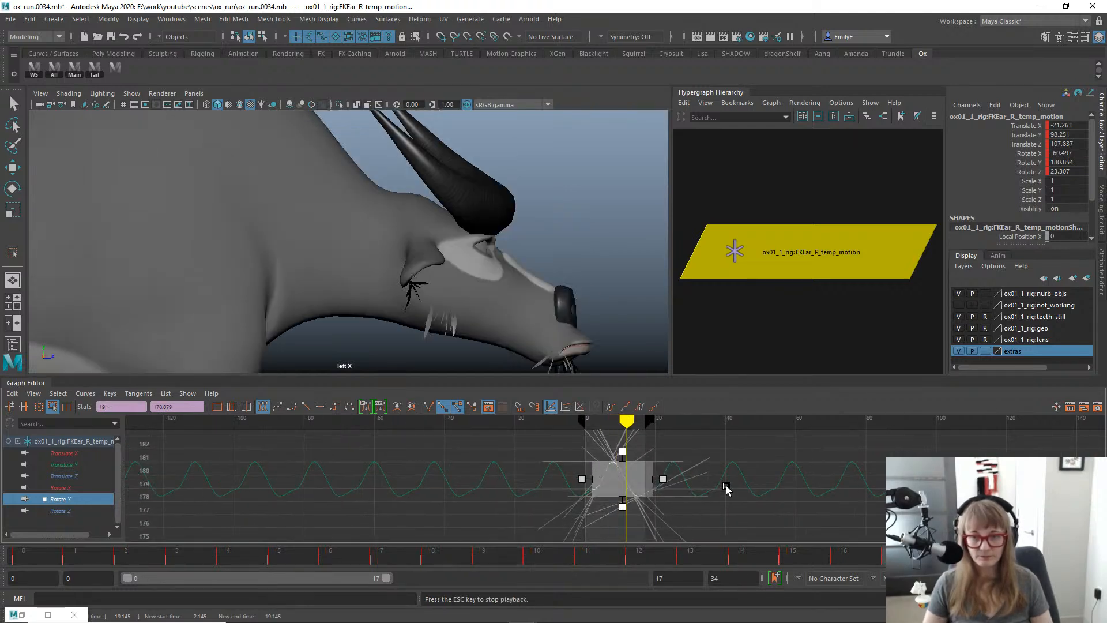
pyautogui.hotkey('alt', 'v')
pyautogui.moveTo(68, 568)
pyautogui.mouseDown()
pyautogui.moveTo(388, 553)
pyautogui.moveTo(790, 562)
pyautogui.mouseUp()
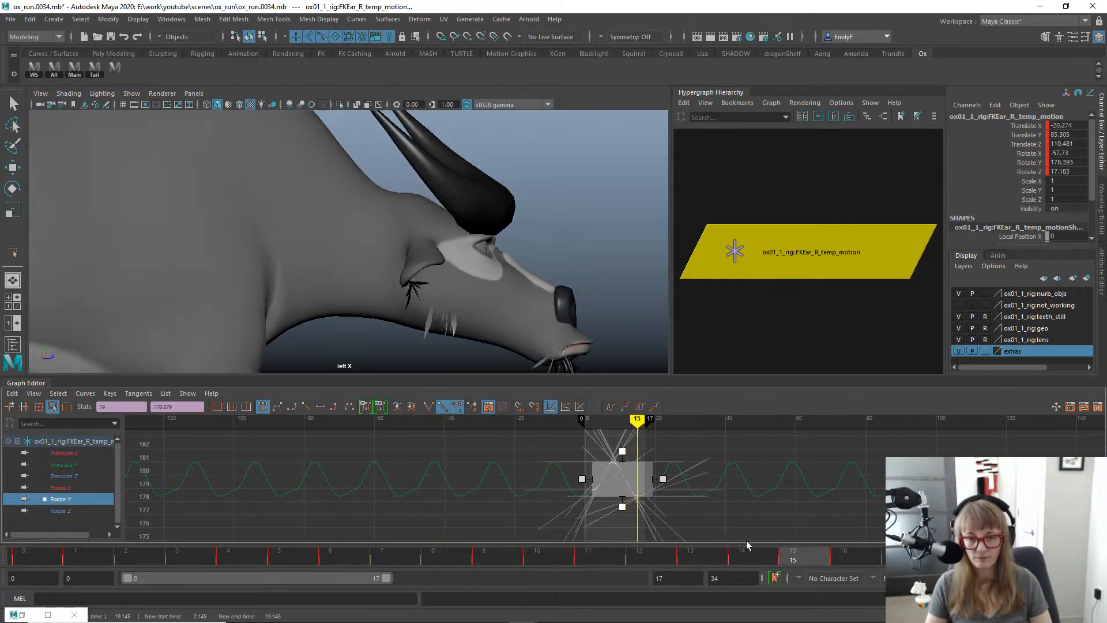
# Fine-tune the timing of the Rotate Y keys, placing the last key at about frame 18.87, and play the cycle.
pyautogui.press('w')
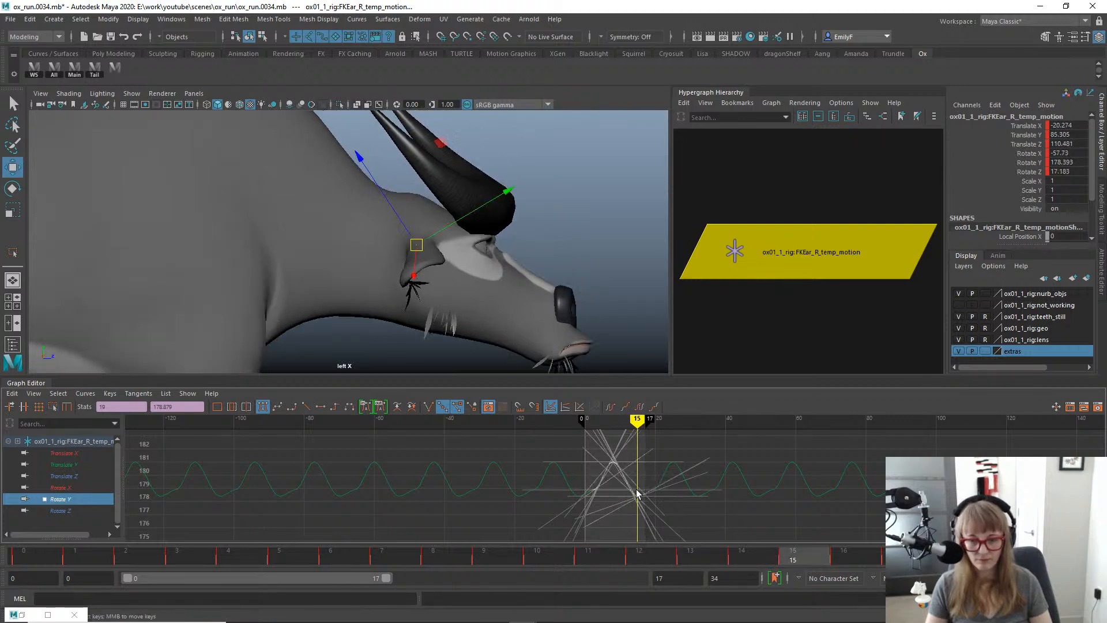
pyautogui.moveTo(637, 493); pyautogui.dragTo(646, 489, button='middle')
pyautogui.press('q')
pyautogui.moveTo(790, 557)
pyautogui.mouseDown()
pyautogui.moveTo(81, 555)
pyautogui.moveTo(429, 564)
pyautogui.mouseUp()
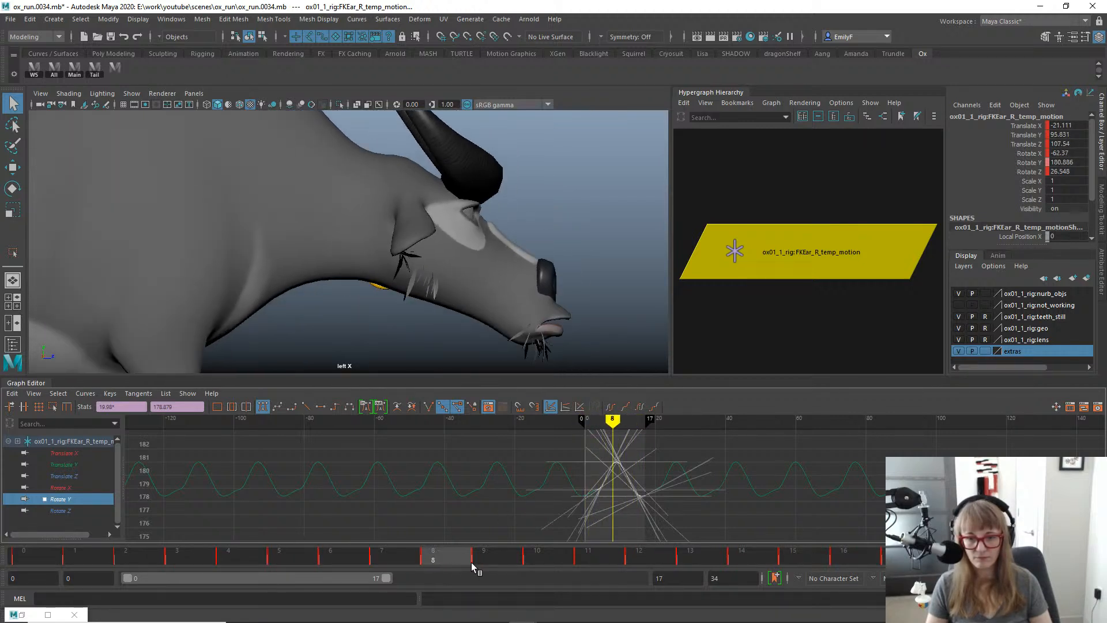
pyautogui.press('w')
pyautogui.moveTo(642, 473); pyautogui.dragTo(630, 482, button='middle')
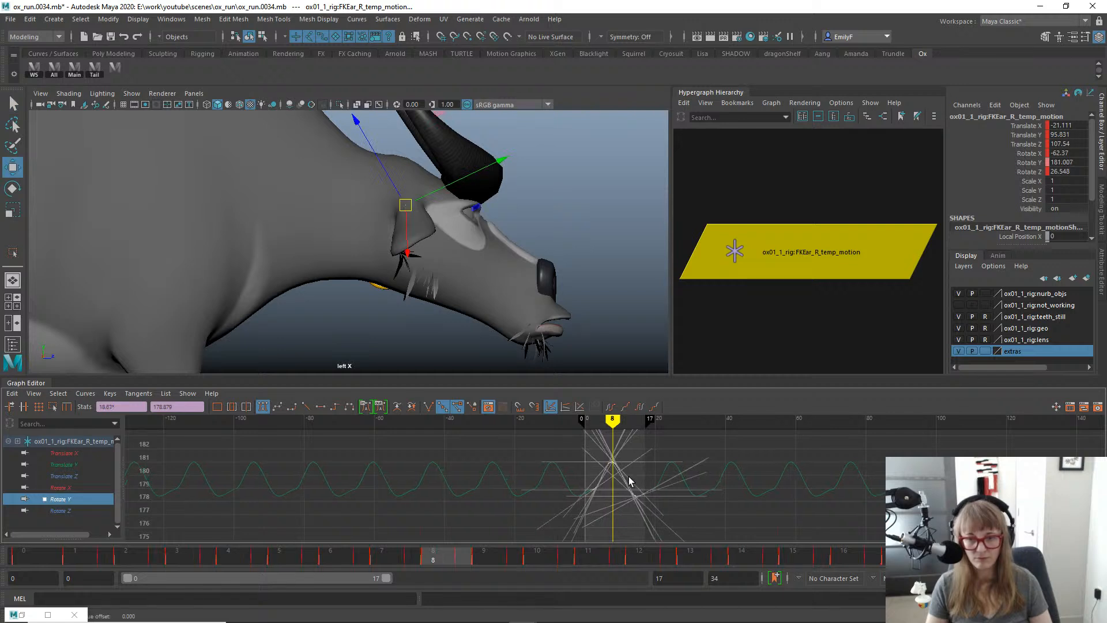
pyautogui.hotkey('alt', 'v')
pyautogui.press('Escape')
# Display only the Rotate X curve and shift all its keys about 2.8 frames later.
pyautogui.press('e')
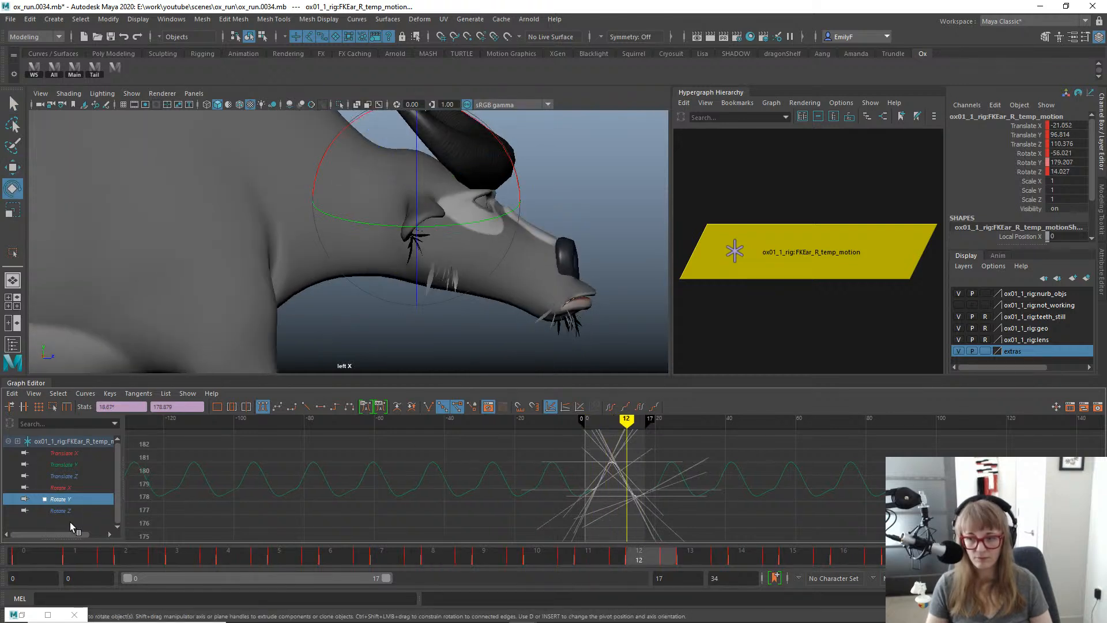
pyautogui.click(63, 487)
pyautogui.press('f')
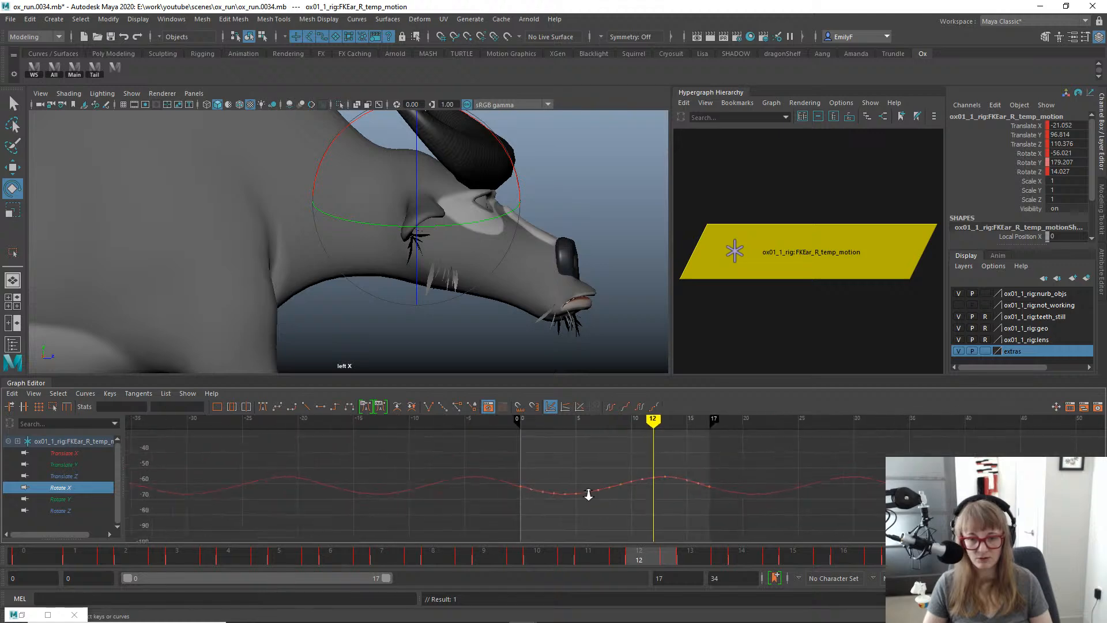
pyautogui.moveTo(752, 552); pyautogui.dragTo(752, 551)
pyautogui.press('w')
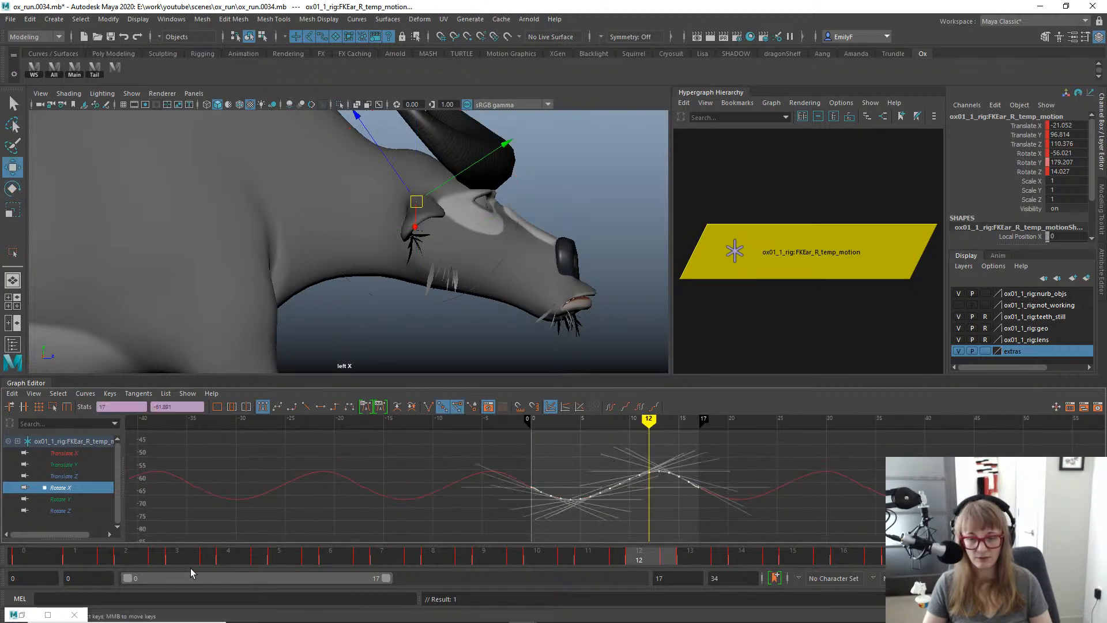
pyautogui.moveTo(55, 549); pyautogui.dragTo(394, 547)
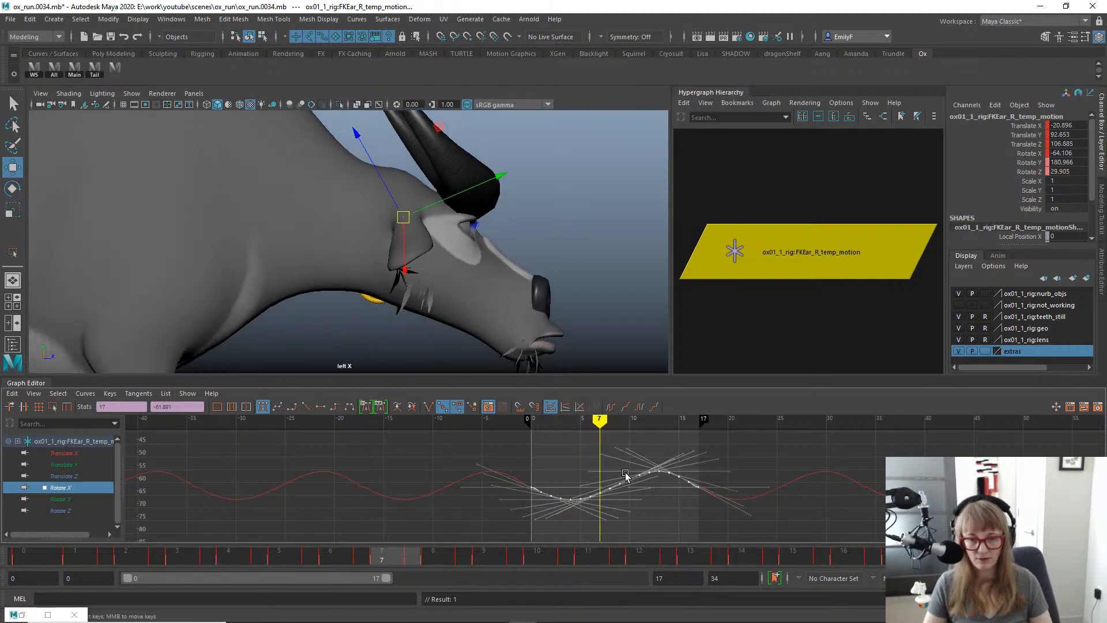
pyautogui.moveTo(650, 480); pyautogui.dragTo(677, 482, button='middle')
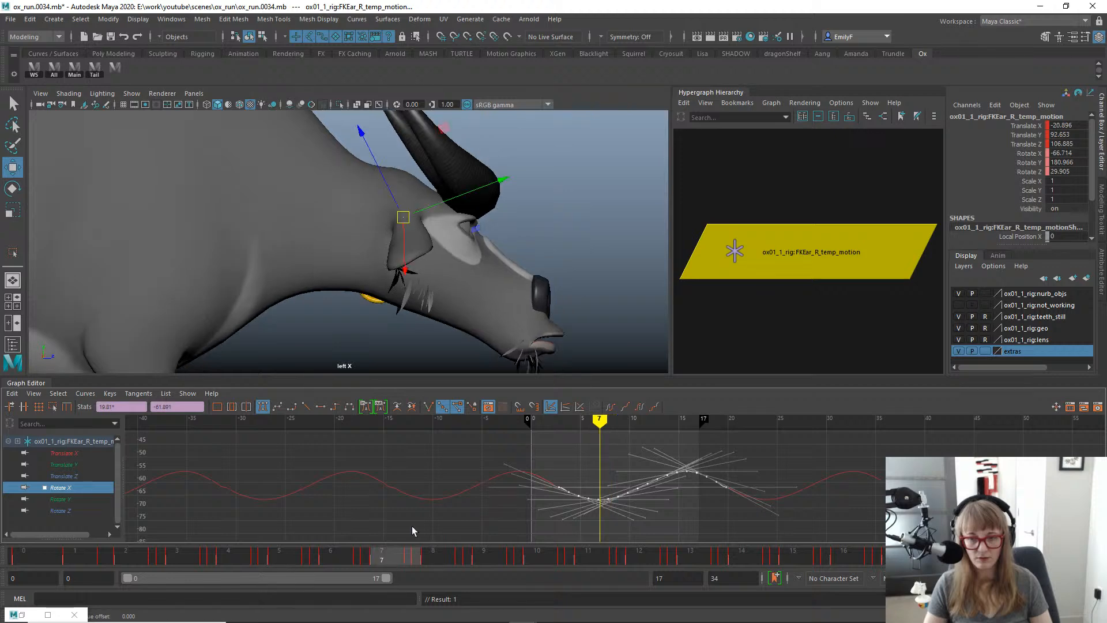
# Exaggerate the Rotate X keys with the Region tool, down to about -71 at frame 7 and up to about -52.7 at frame 15, and play.
pyautogui.click(56, 407)
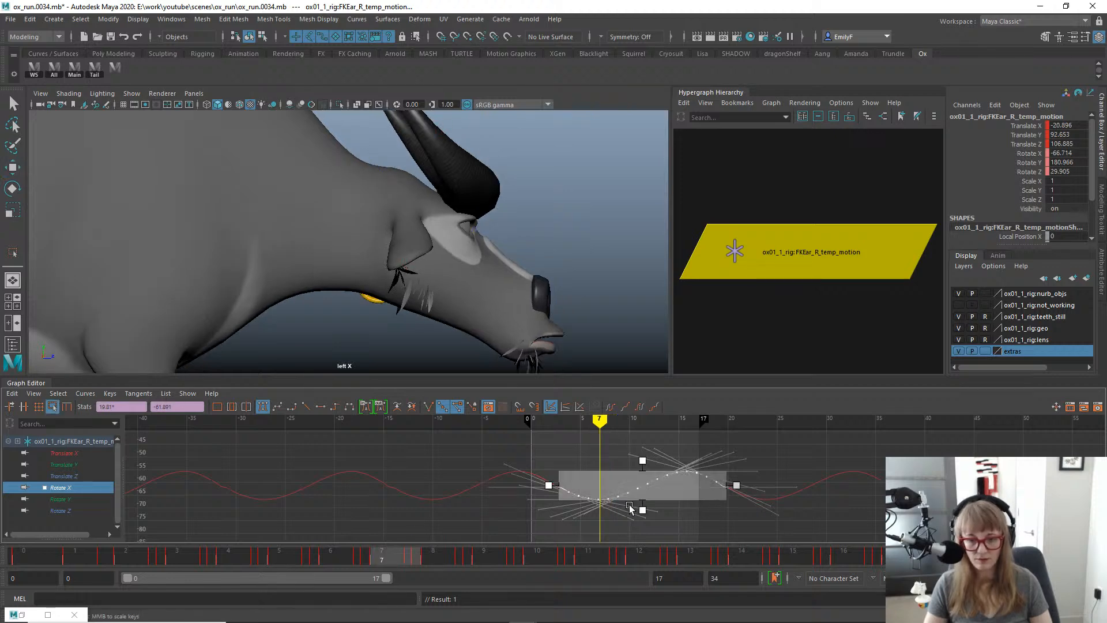
pyautogui.moveTo(642, 508); pyautogui.dragTo(644, 520)
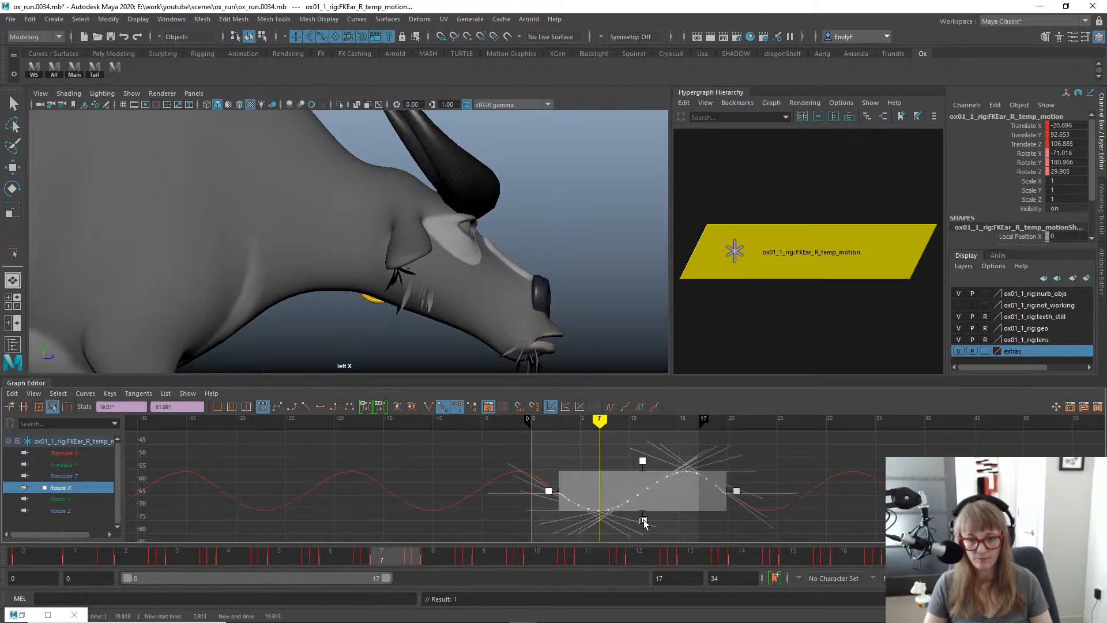
pyautogui.hotkey('alt', 'v')
pyautogui.press('Escape')
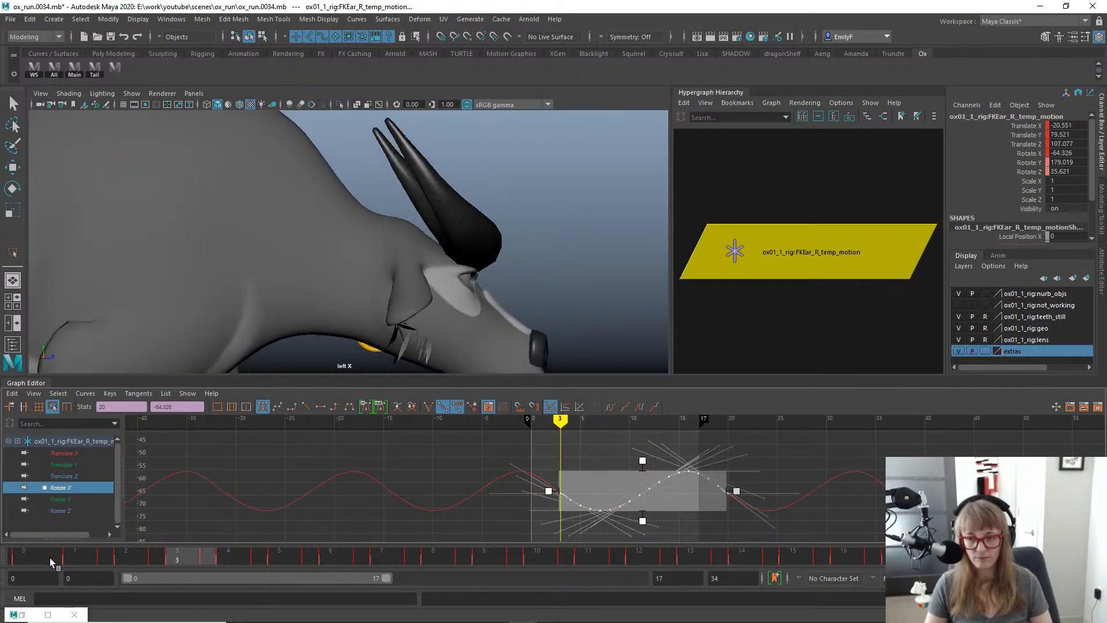
pyautogui.moveTo(296, 556); pyautogui.dragTo(801, 543)
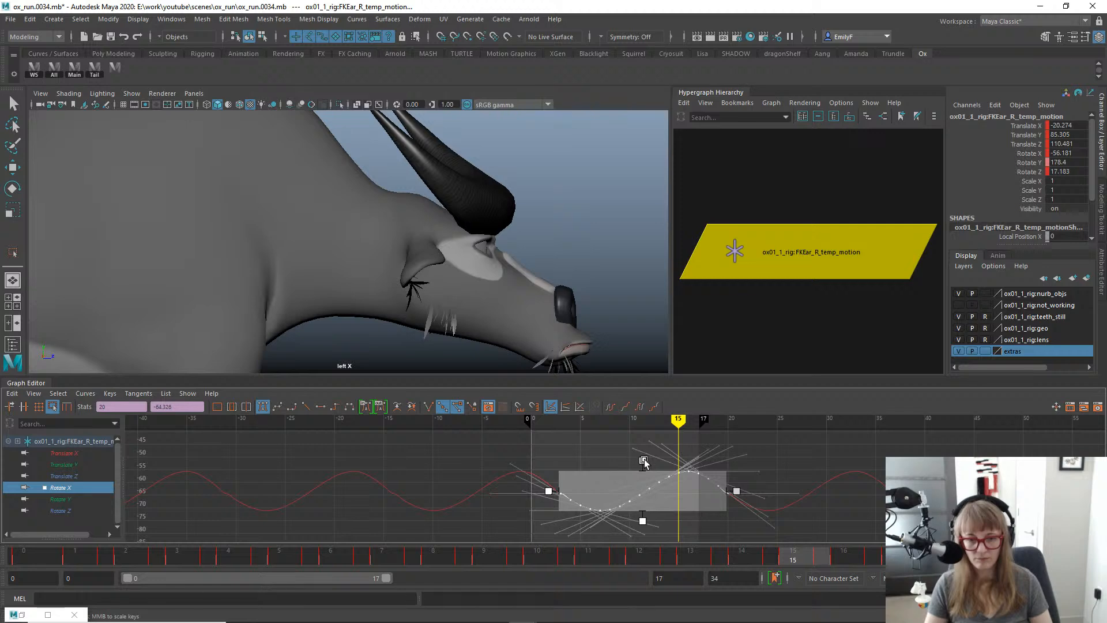
pyautogui.moveTo(643, 461); pyautogui.dragTo(643, 453)
pyautogui.press('q')
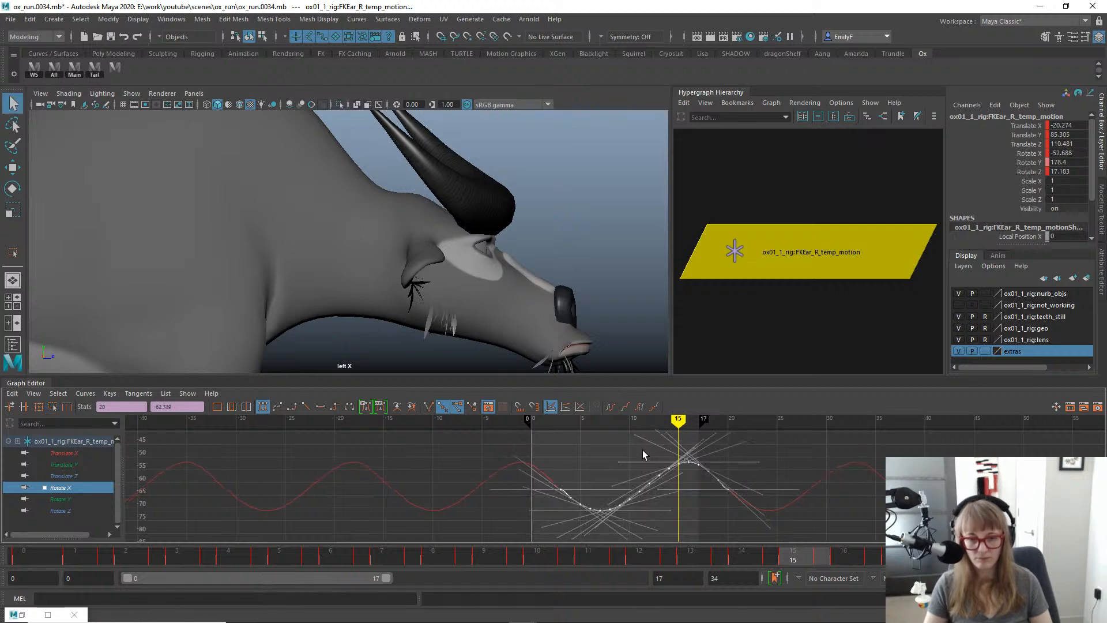
pyautogui.hotkey('alt', 'v')
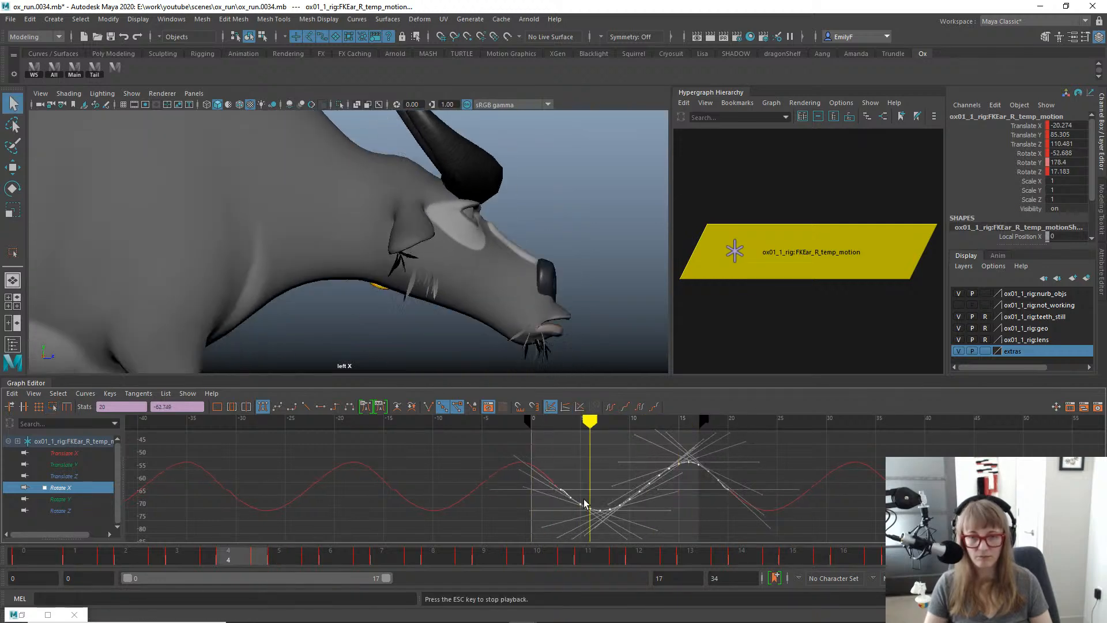
# Switch the viewport to the front view and frame the ox's head and ears to review the run cycle.
pyautogui.press('space')
pyautogui.moveTo(521, 205); pyautogui.dragTo(526, 243)
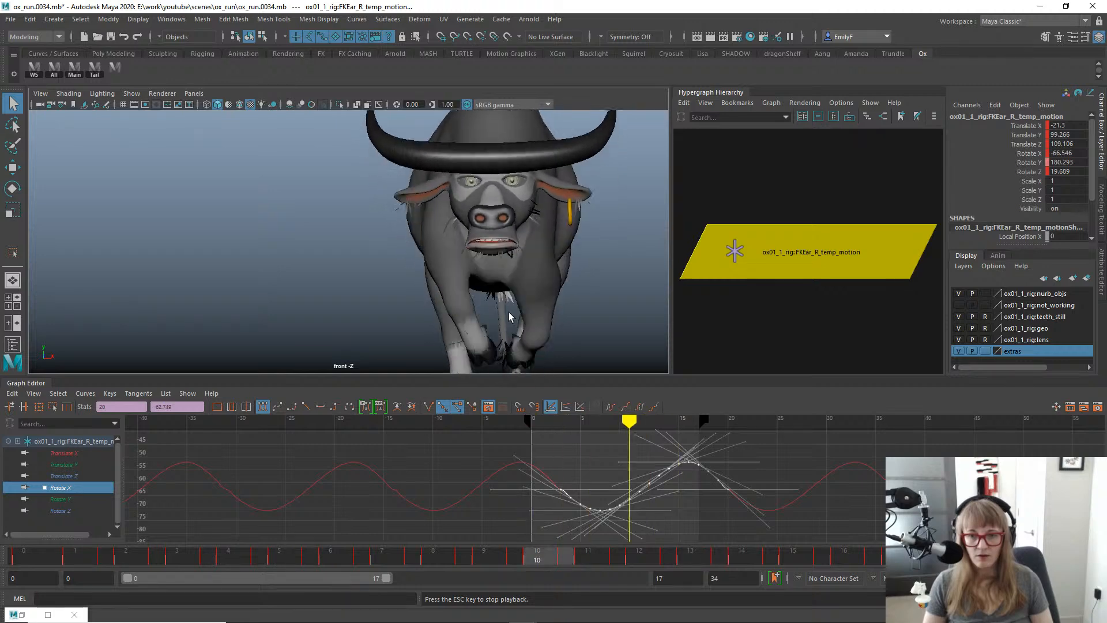
pyautogui.keyDown('alt'); pyautogui.moveTo(411, 271); pyautogui.dragTo(403, 269, button='middle'); pyautogui.keyUp('alt')
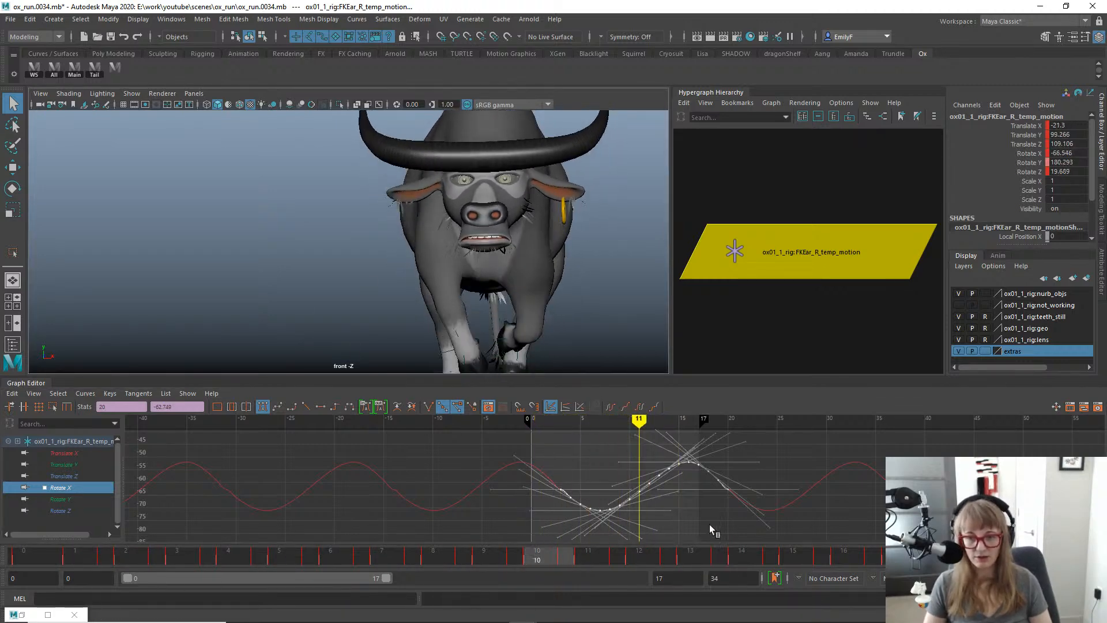
pyautogui.keyDown('alt'); pyautogui.moveTo(420, 232); pyautogui.dragTo(441, 260, button='right'); pyautogui.keyUp('alt')
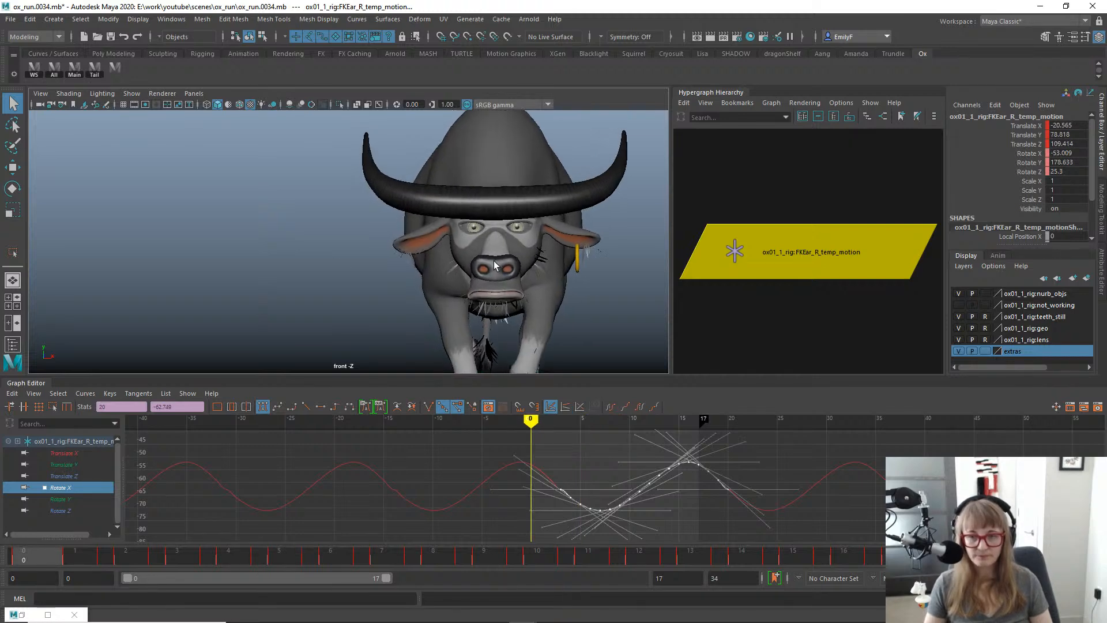
pyautogui.keyDown('alt'); pyautogui.moveTo(478, 219); pyautogui.dragTo(441, 222, button='middle'); pyautogui.keyUp('alt')
pyautogui.keyDown('alt'); pyautogui.moveTo(461, 262); pyautogui.dragTo(408, 268, button='right'); pyautogui.keyUp('alt')
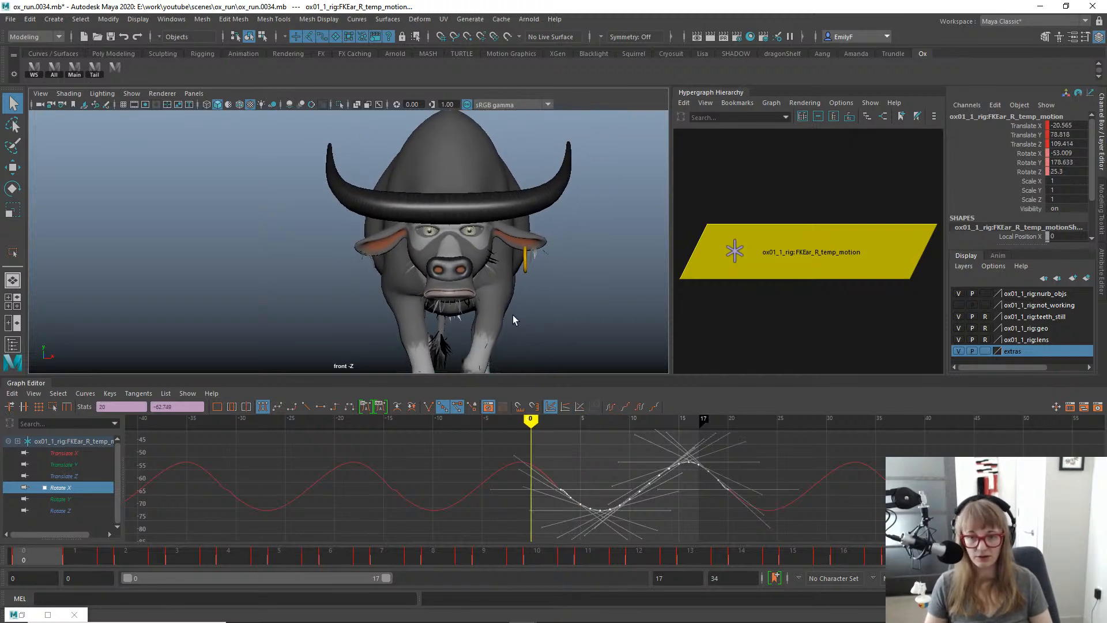
# Bake the translate and rotate channels of the right ear control FKEar_R, and delete its temporary motion locator.
pyautogui.hotkey('alt', '1')
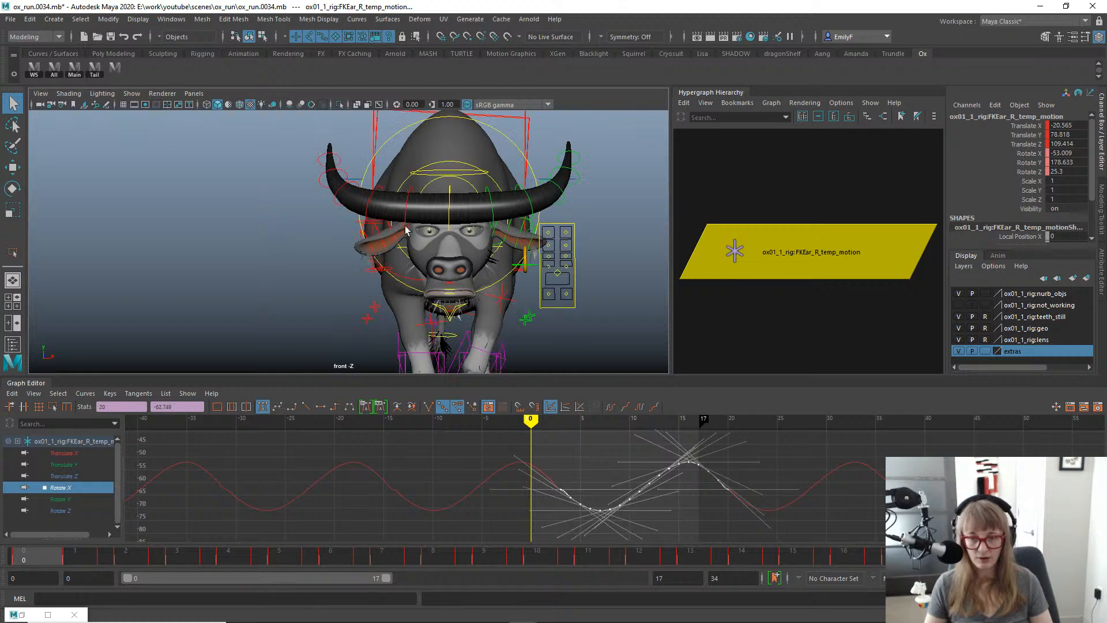
pyautogui.click(405, 234)
pyautogui.click(409, 237)
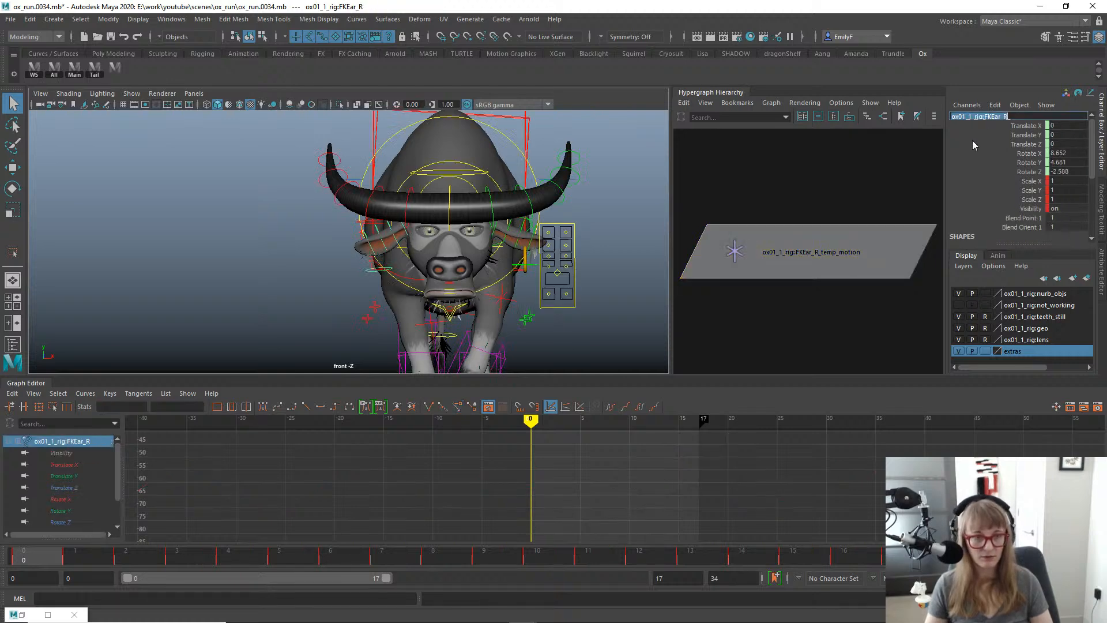
pyautogui.moveTo(1027, 126); pyautogui.dragTo(996, 171)
pyautogui.press('g')
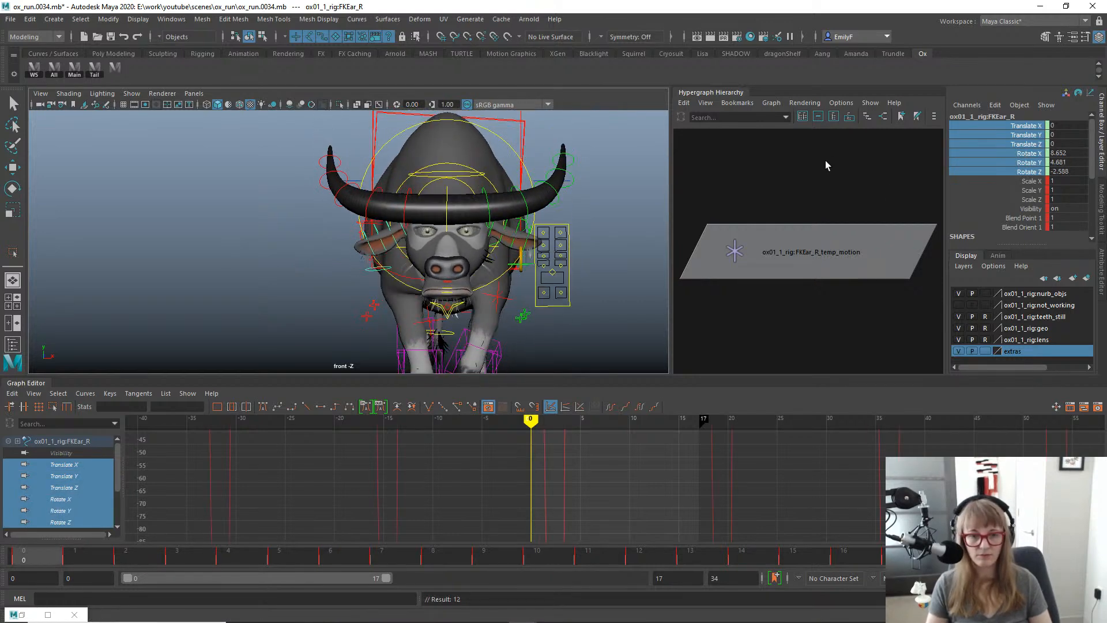
pyautogui.moveTo(825, 166); pyautogui.dragTo(852, 307)
pyautogui.press('Delete')
# Reselect the right ear control, frame its baked curves in the Graph Editor and mute its channels.
pyautogui.scroll(3, 478, 233)
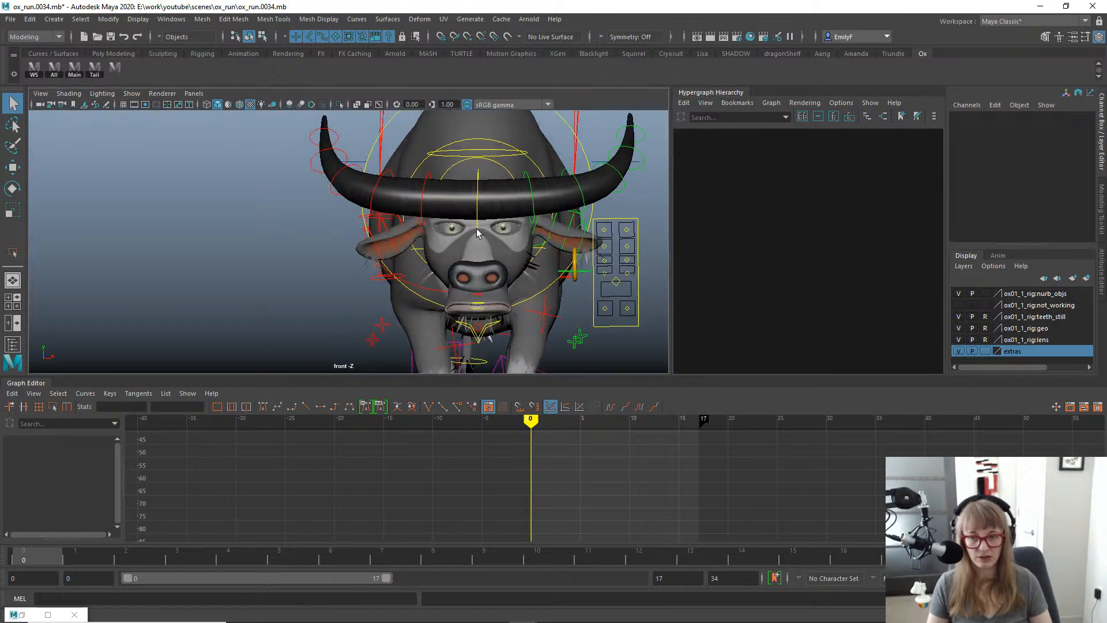
pyautogui.click(421, 228)
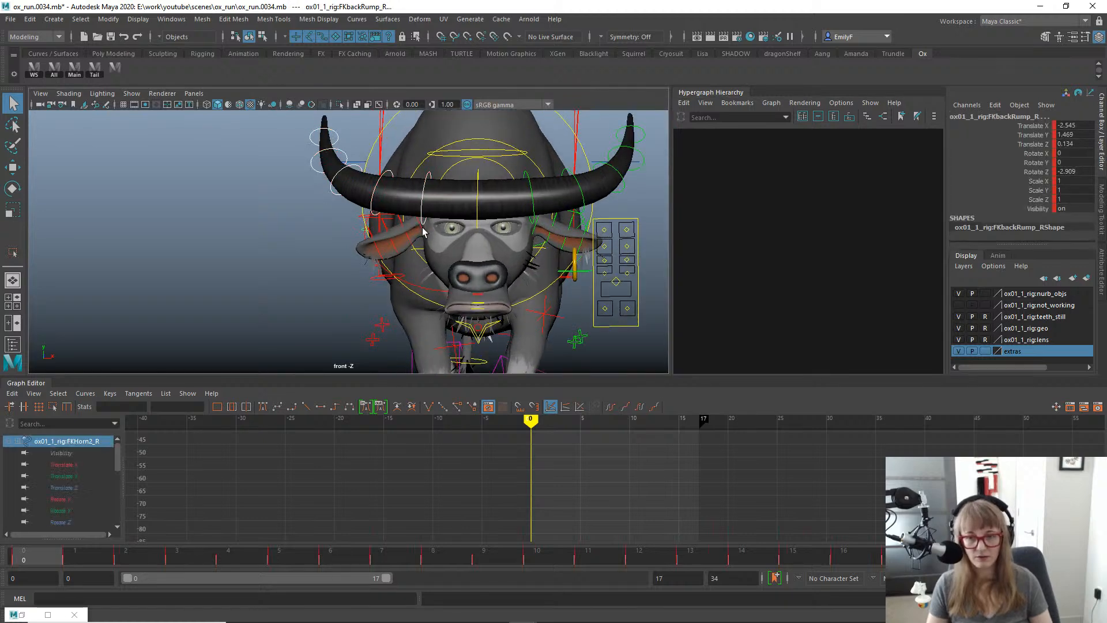
pyautogui.click(422, 229)
pyautogui.press('e')
pyautogui.press('f')
pyautogui.keyDown('alt'); pyautogui.moveTo(726, 514); pyautogui.dragTo(571, 495, button='right'); pyautogui.keyUp('alt')
pyautogui.click(82, 394)
pyautogui.click(110, 451)
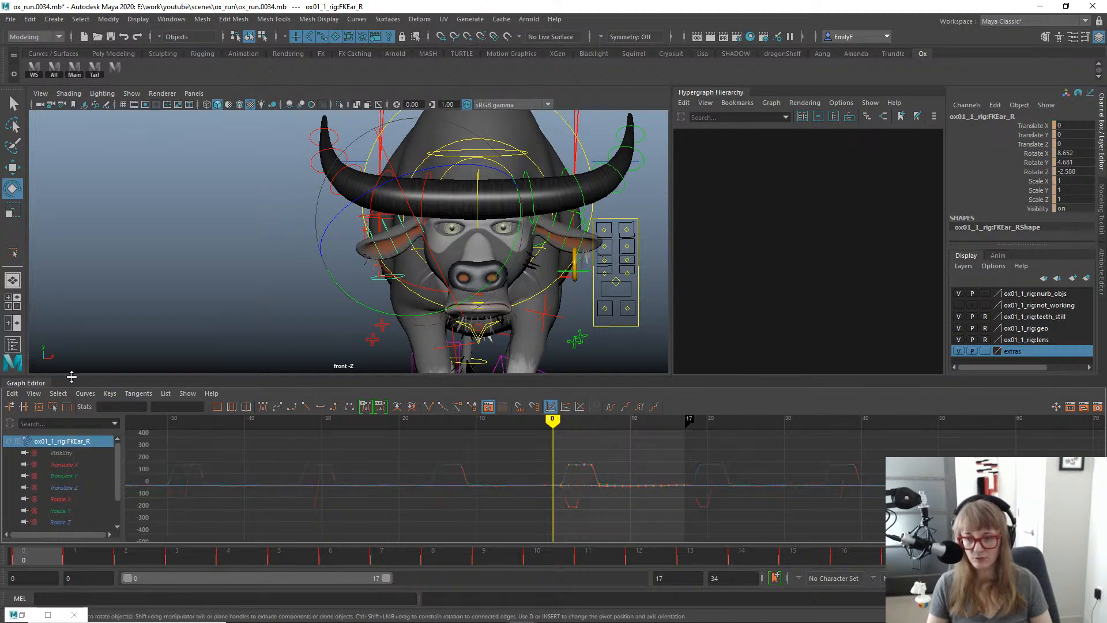
# Undo the muting of the right ear control's channels and apply an Euler Filter to its baked curves.
pyautogui.hotkey('ctrl', 'z')
pyautogui.click(82, 395)
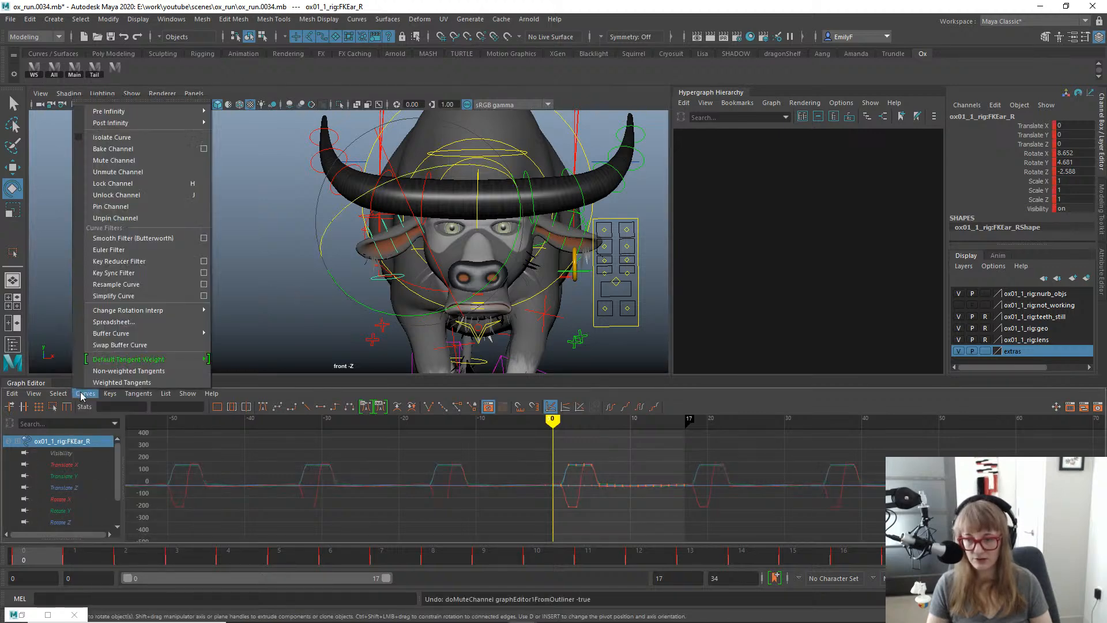
pyautogui.moveTo(10, 397)
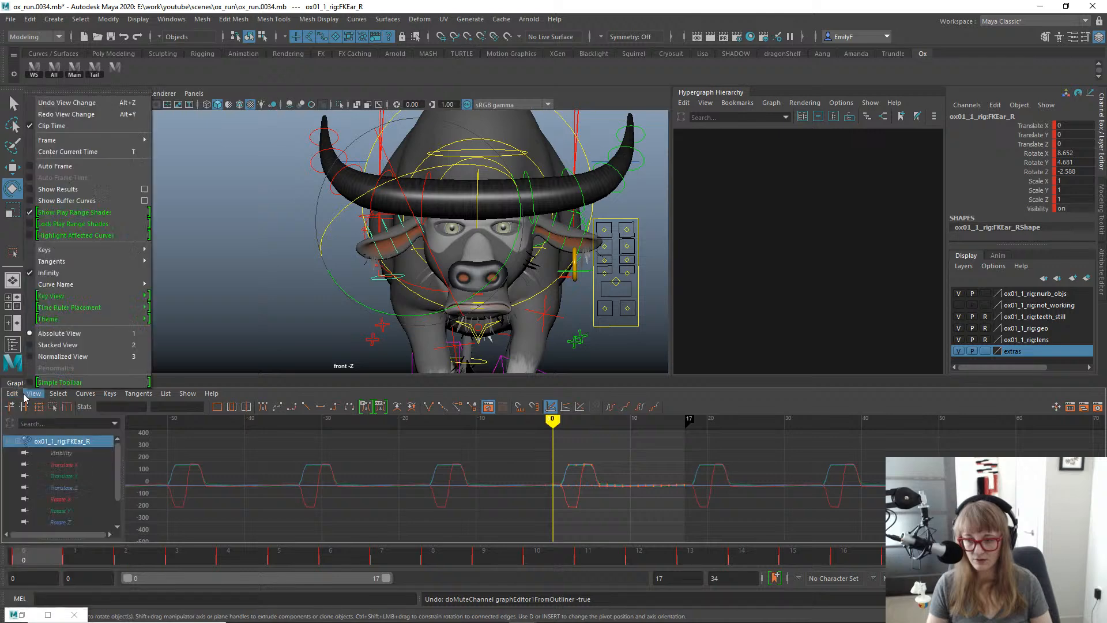
pyautogui.moveTo(86, 395)
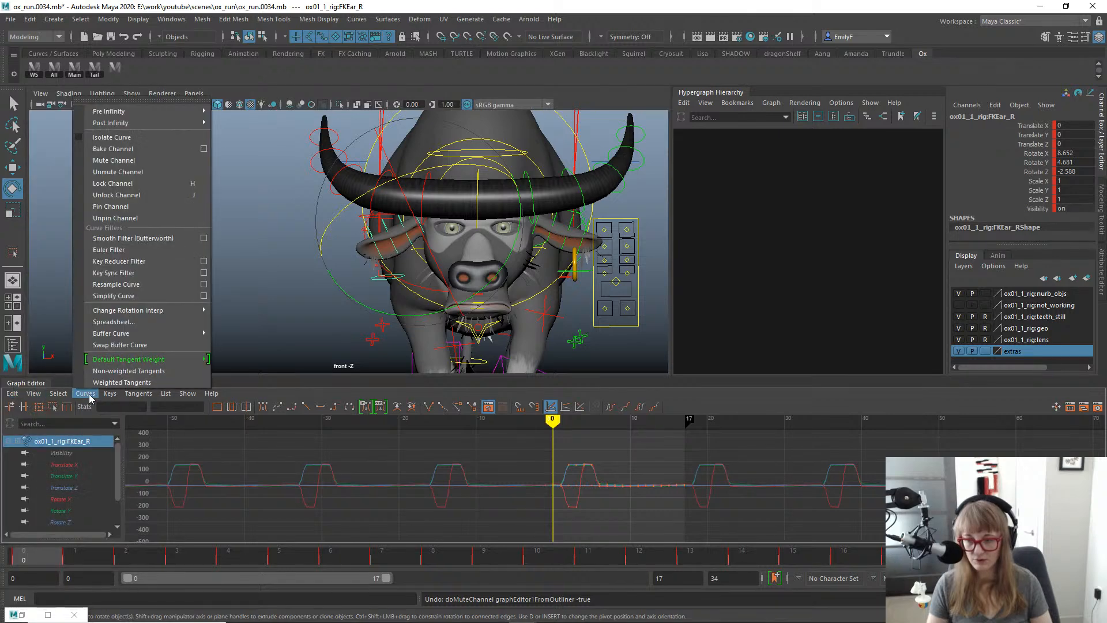
pyautogui.click(133, 261)
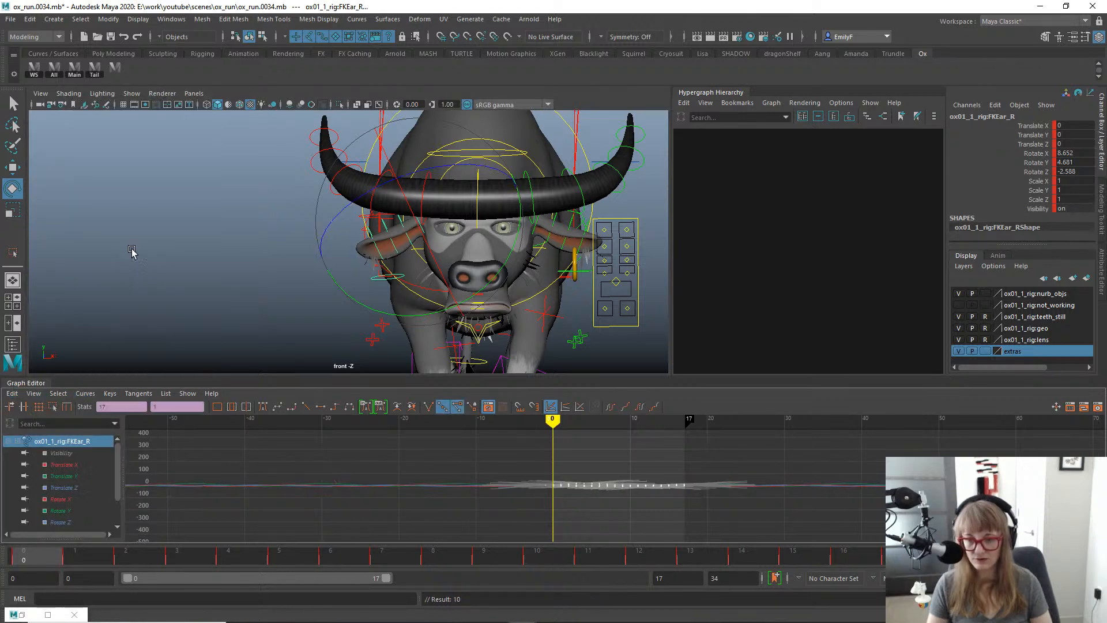
# Display the right ear's curves in normalized view, frame the full cycle, and play the run to check it.
pyautogui.press('3')
pyautogui.press('f')
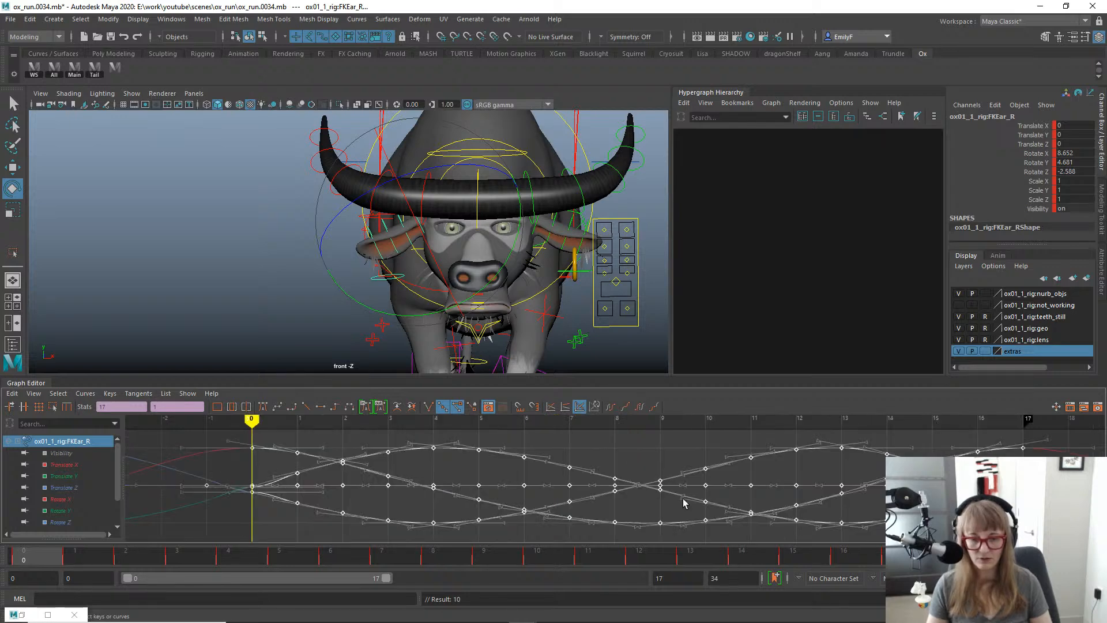
pyautogui.keyDown('alt'); pyautogui.keyDown('shift'); pyautogui.moveTo(683, 501); pyautogui.dragTo(618, 447, button='right'); pyautogui.keyUp('shift'); pyautogui.keyUp('alt')
pyautogui.press('q')
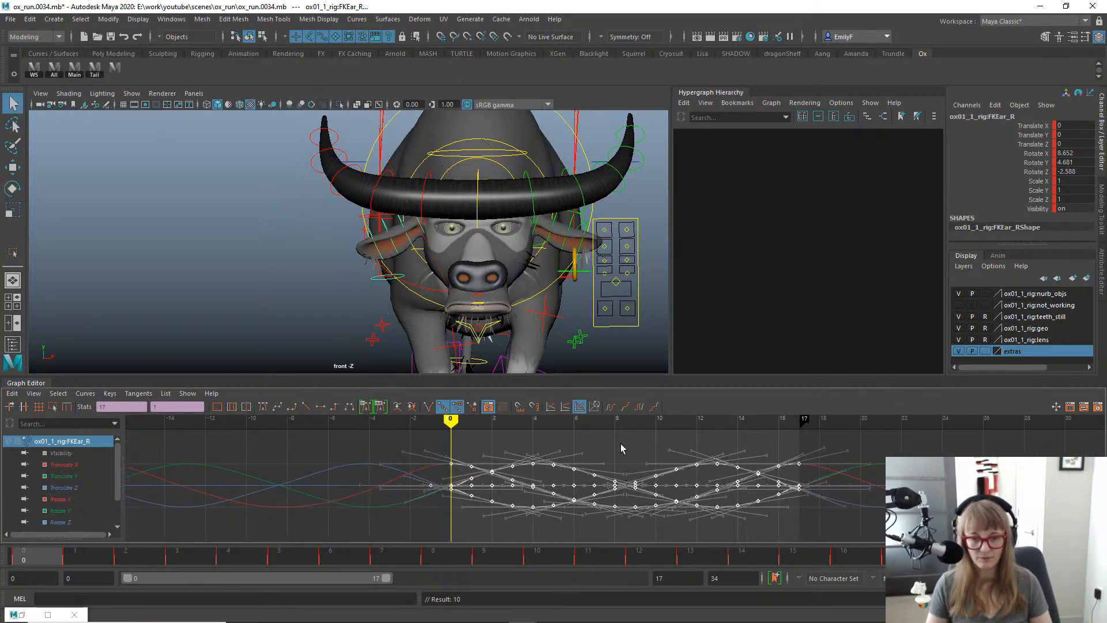
pyautogui.hotkey('alt', 'v')
pyautogui.click(290, 455)
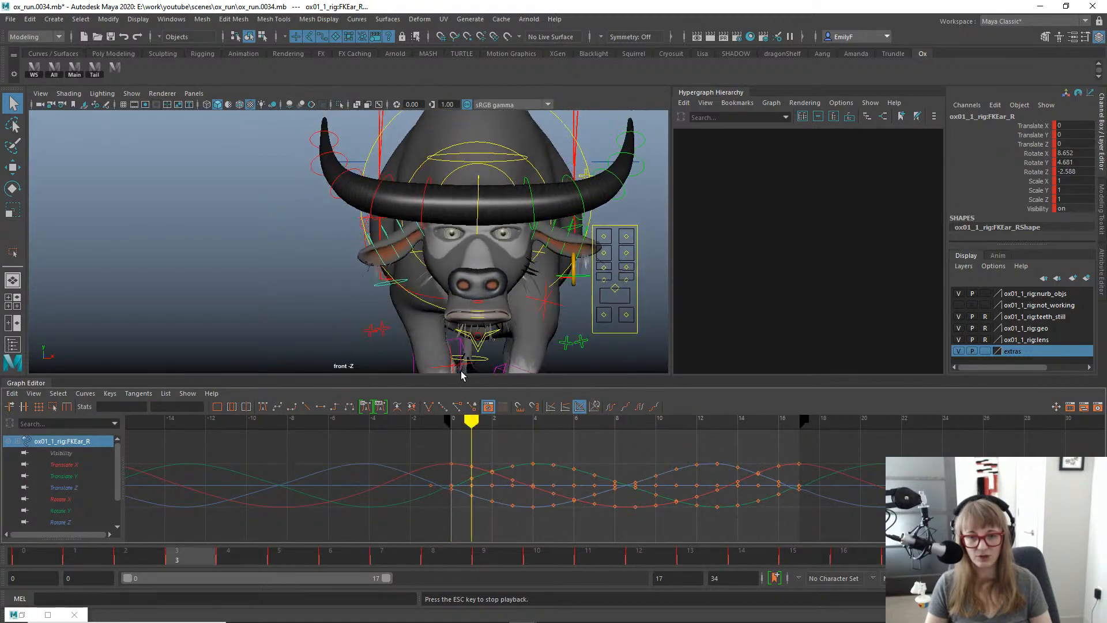
pyautogui.hotkey('alt', 'v')
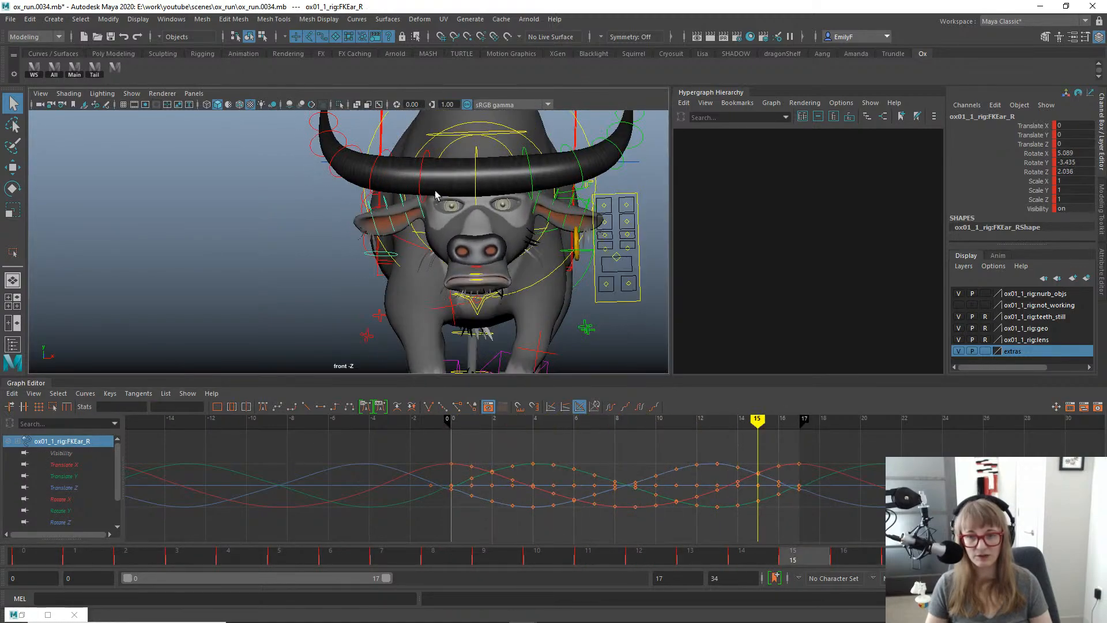
# Select the next right ear control, FKEar1_R, and create a world-space motion locator that controls its rotation.
pyautogui.click(403, 207)
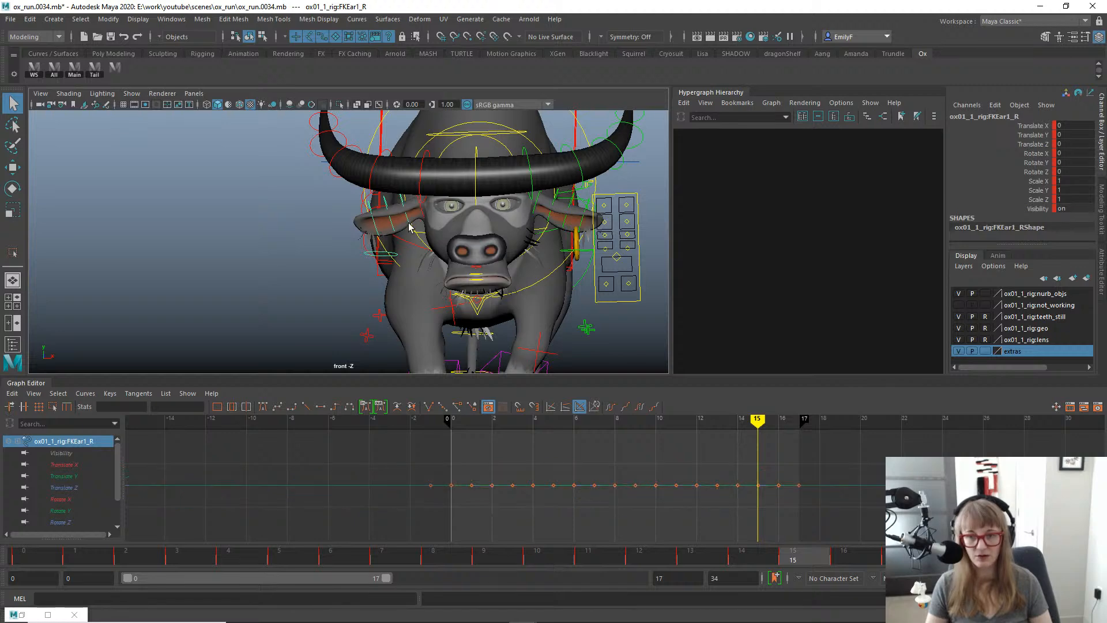
pyautogui.click(33, 73)
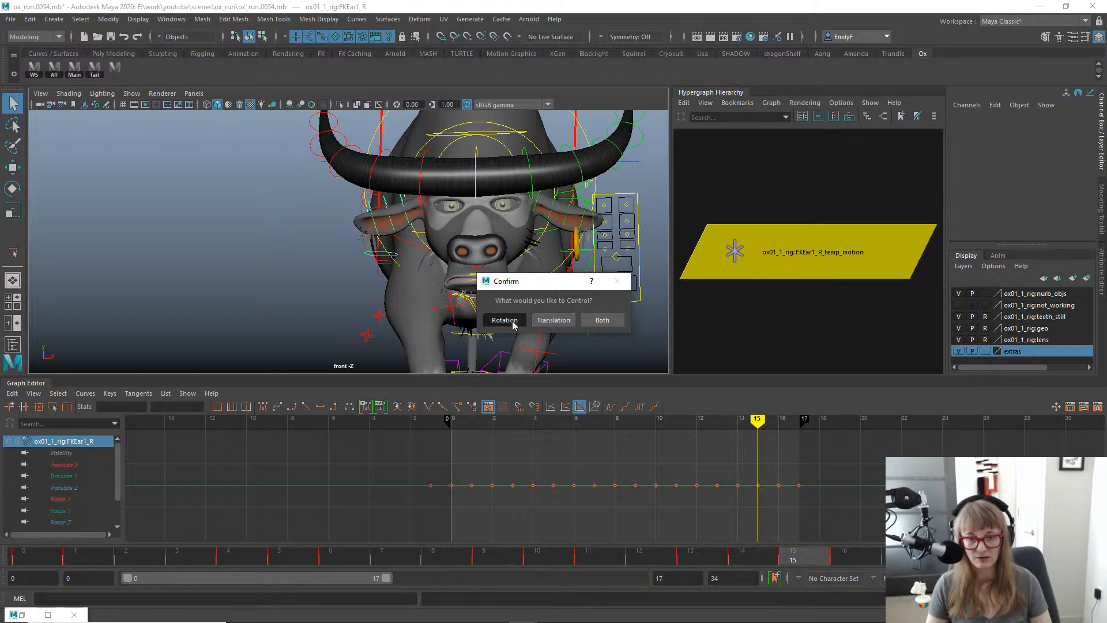
pyautogui.click(550, 320)
pyautogui.keyDown('alt'); pyautogui.moveTo(680, 483); pyautogui.dragTo(625, 480, button='middle'); pyautogui.keyUp('alt')
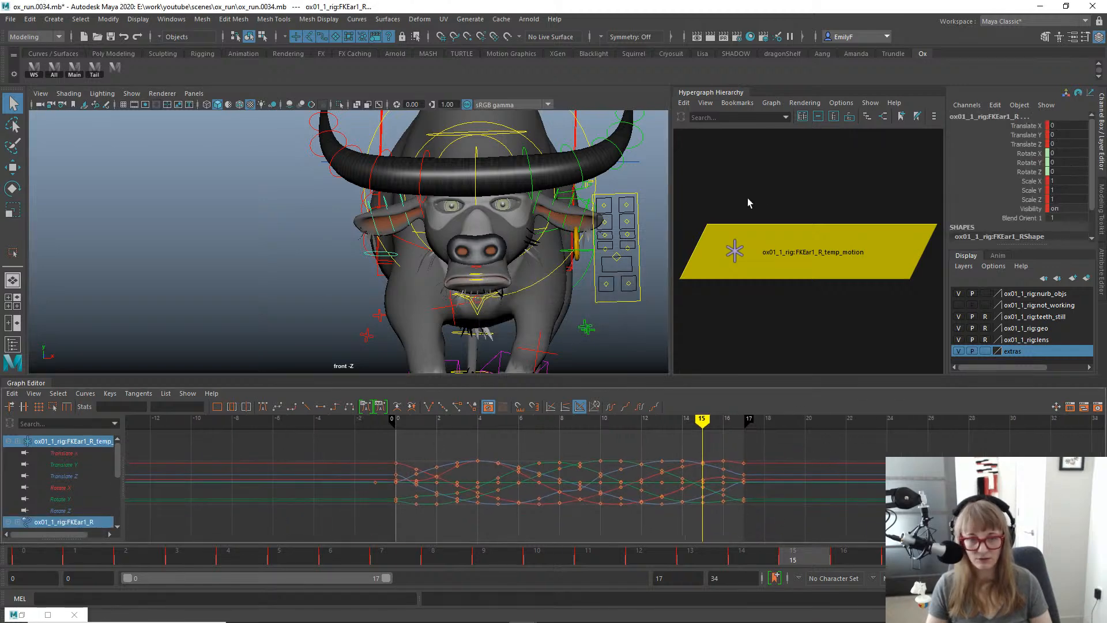
# Select all Rotate X, Y and Z keys on the FKEar1_R locator and set their curves to cycle infinitely.
pyautogui.moveTo(748, 200); pyautogui.dragTo(791, 310)
pyautogui.moveTo(49, 505); pyautogui.dragTo(60, 488)
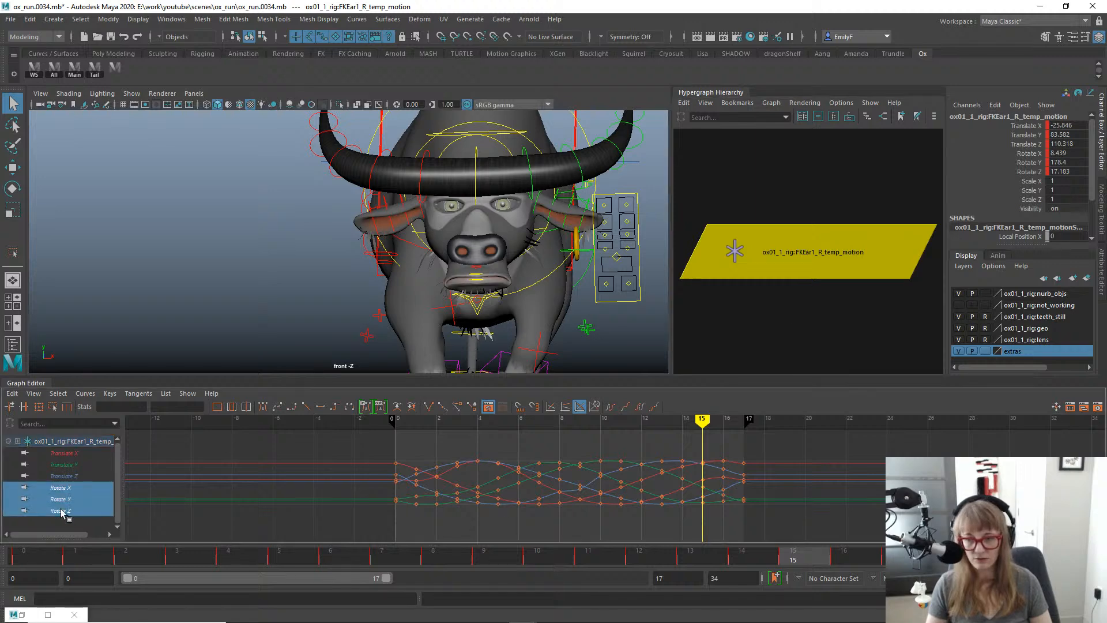
pyautogui.moveTo(406, 539); pyautogui.dragTo(361, 536)
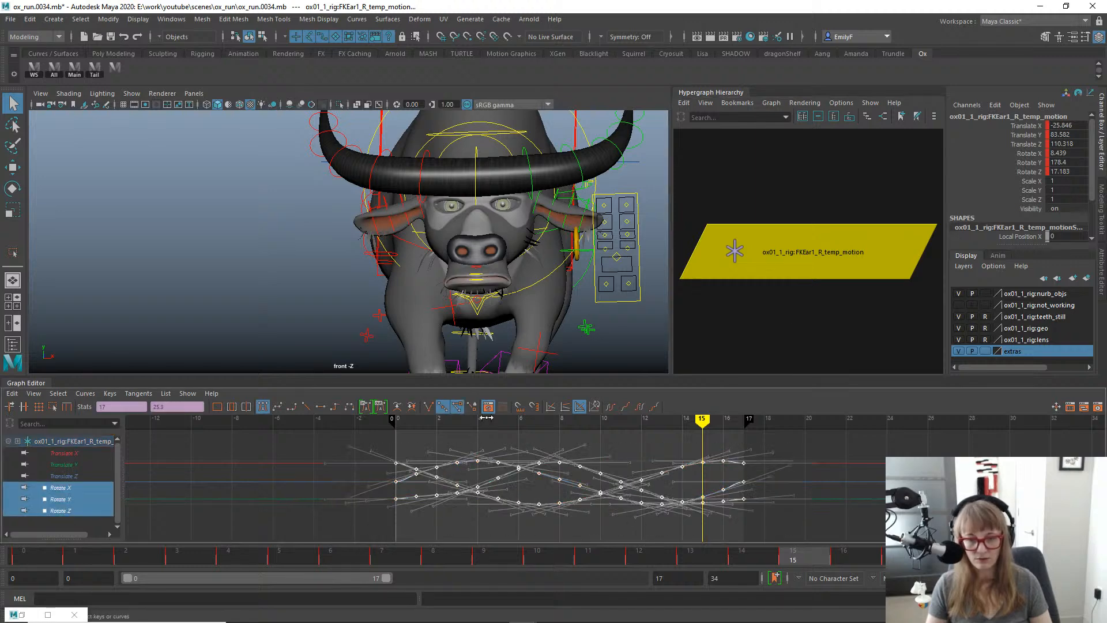
pyautogui.click(610, 406)
# Offset the locator's rotation keys about one frame later, hide the rig controls in the viewport, and play the cycle.
pyautogui.press('w')
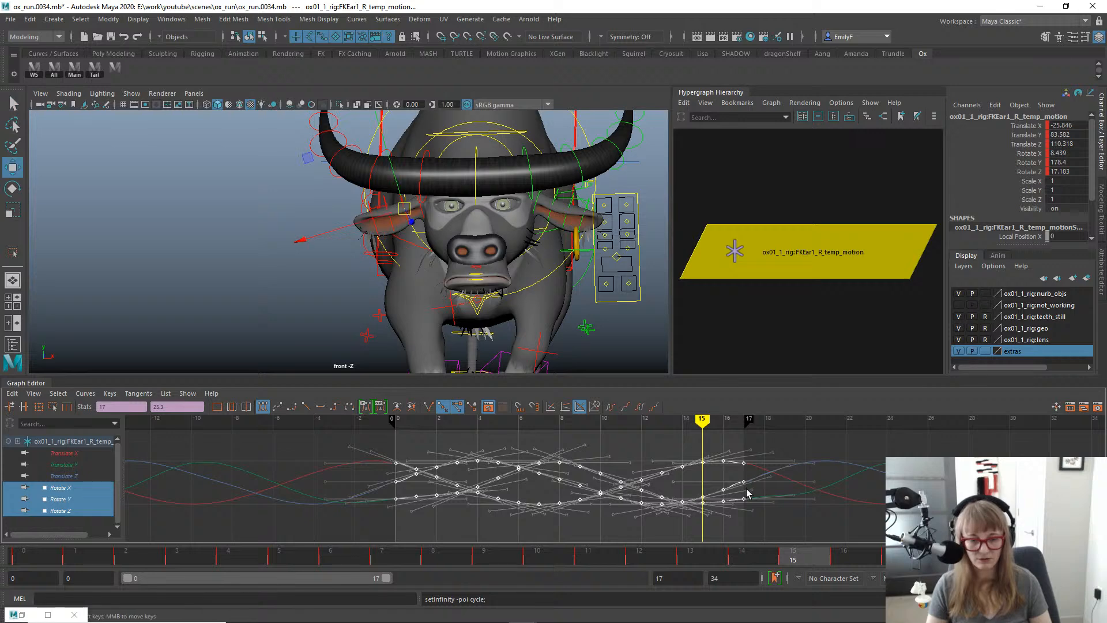
pyautogui.keyDown('shift'); pyautogui.moveTo(703, 495); pyautogui.dragTo(730, 492, button='middle'); pyautogui.keyUp('shift')
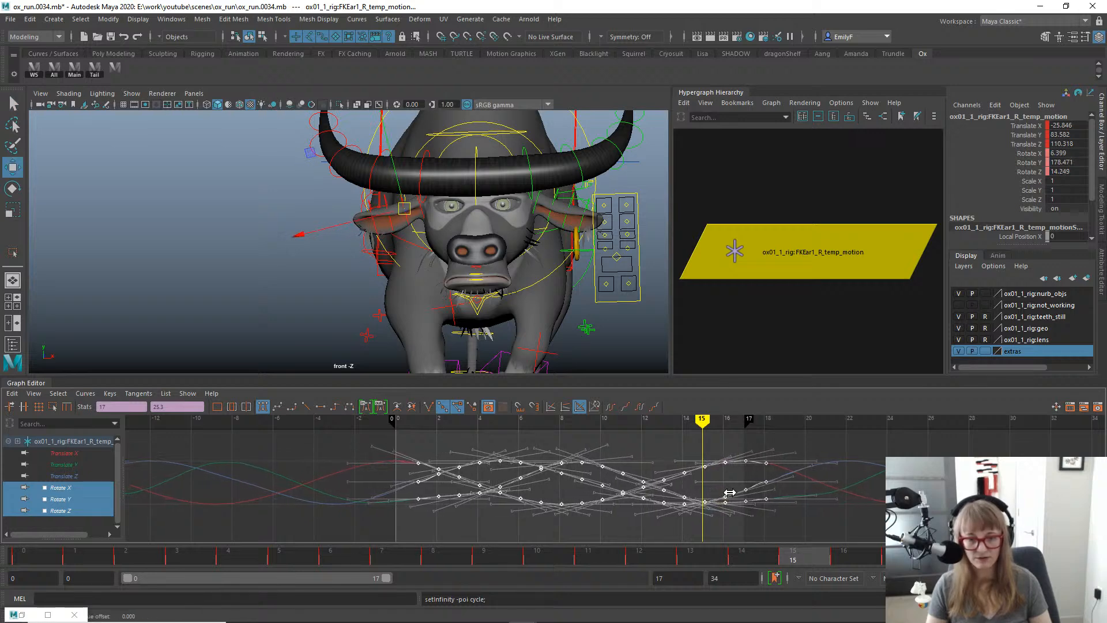
pyautogui.press('q')
pyautogui.hotkey('alt', '1')
pyautogui.hotkey('alt', 'v')
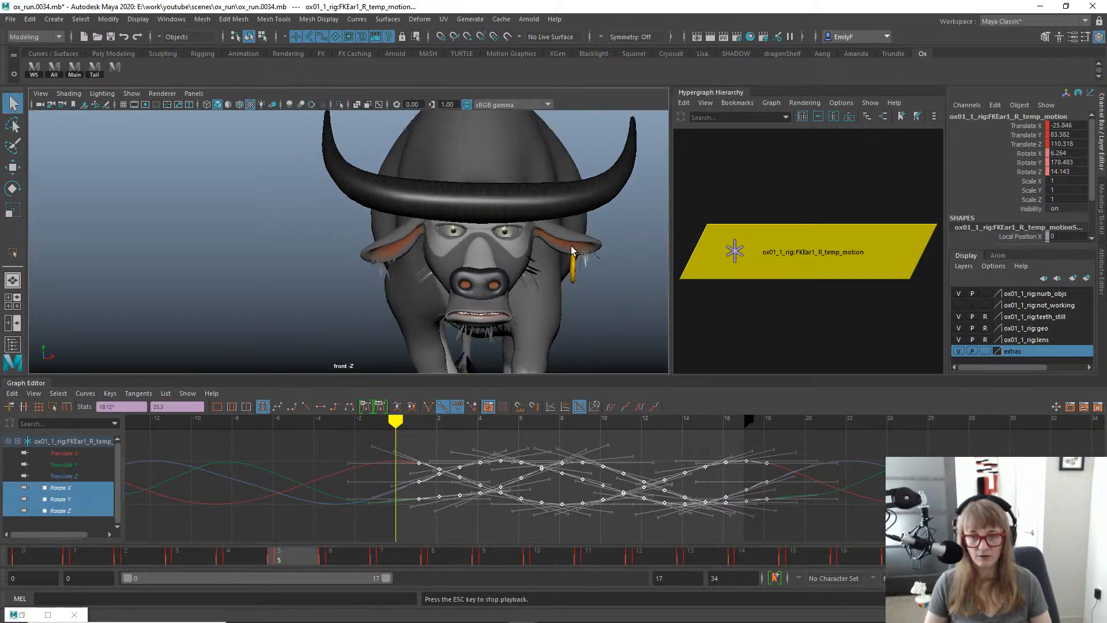
# Nudge the locator's rotation keys about 0.1 frame later, switch the viewport to the left view, and play the cycle.
pyautogui.moveTo(283, 564); pyautogui.dragTo(549, 554)
pyautogui.press('w')
pyautogui.keyDown('shift'); pyautogui.moveTo(608, 461); pyautogui.dragTo(610, 460, button='middle'); pyautogui.keyUp('shift')
pyautogui.press('space')
pyautogui.click(505, 247)
pyautogui.moveTo(506, 247); pyautogui.dragTo(456, 229)
pyautogui.hotkey('alt', 'v')
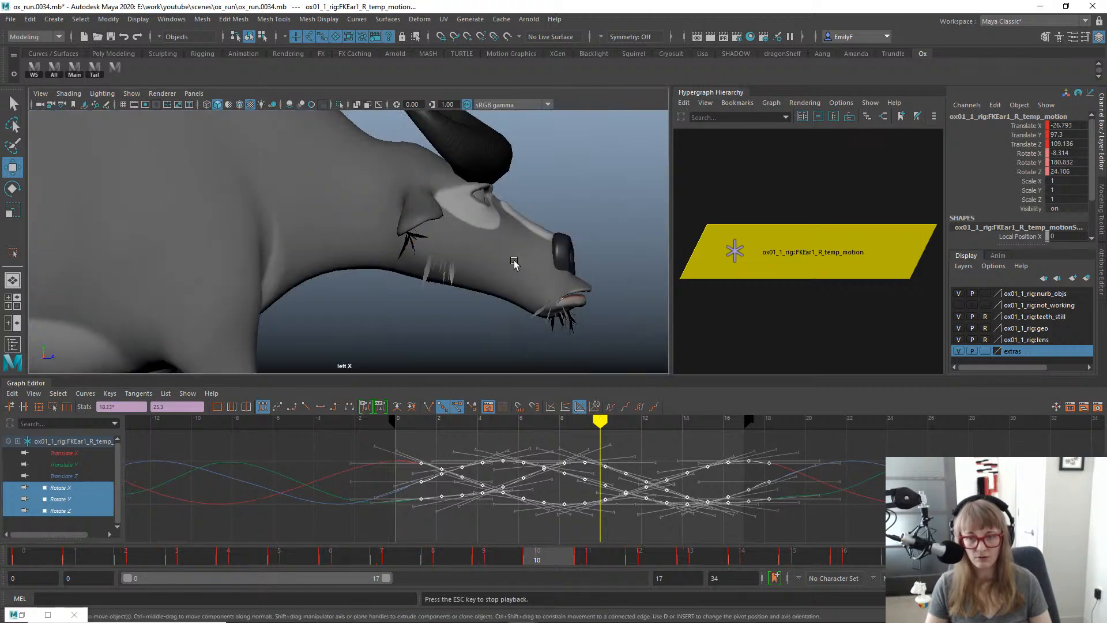
# Run the WS script on the FKEar2_R control of the right ear, with Rotation as the channels to control.
pyautogui.press('space')
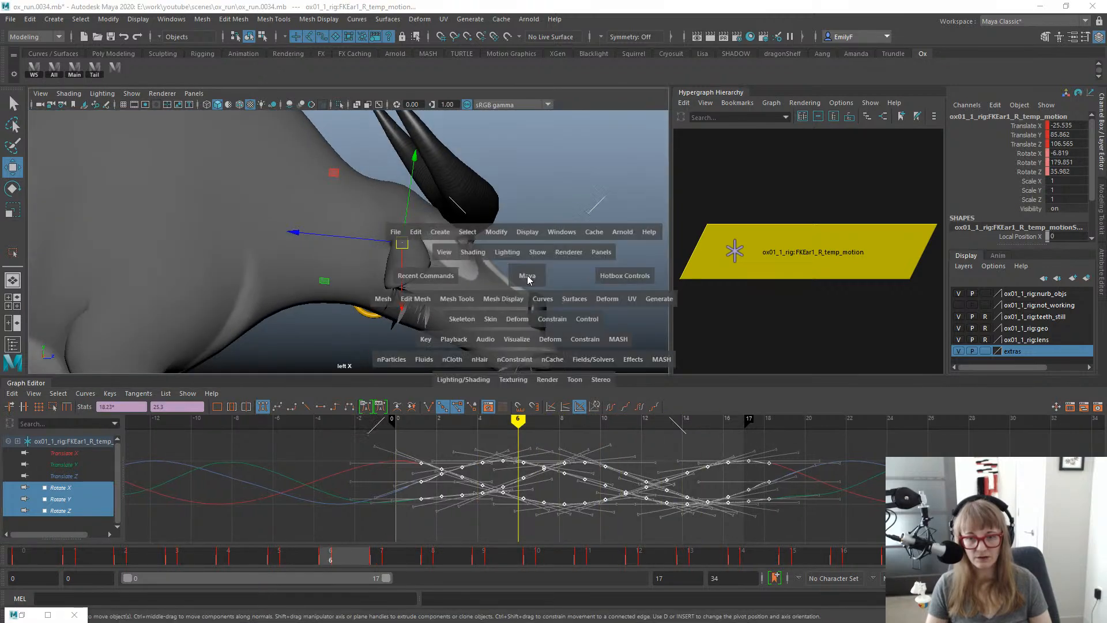
pyautogui.moveTo(519, 281); pyautogui.dragTo(531, 296)
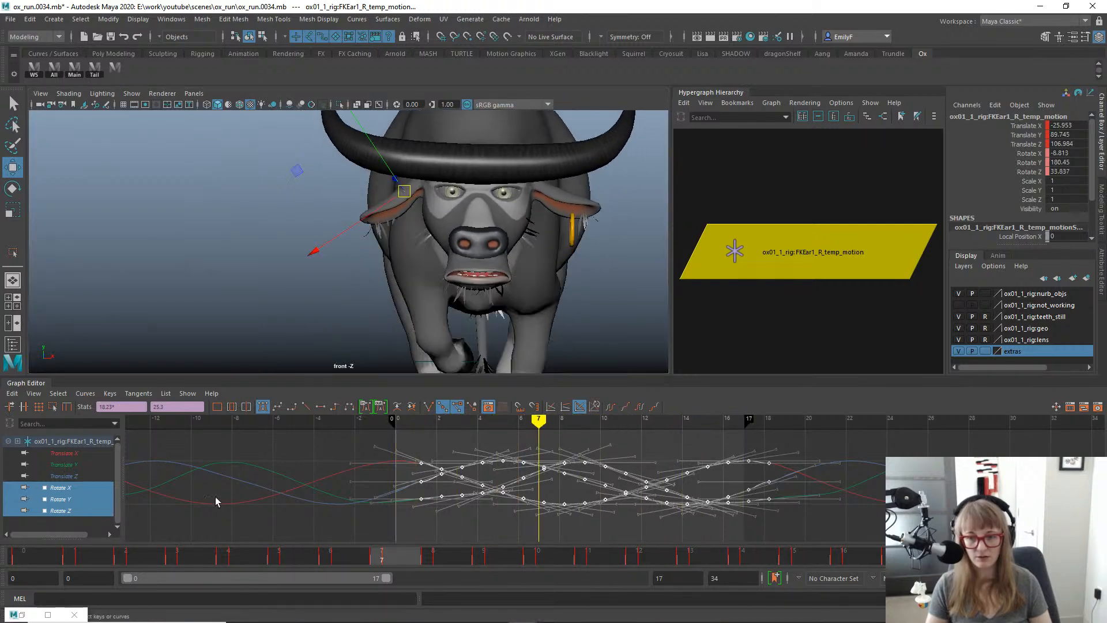
pyautogui.press('Escape')
pyautogui.moveTo(230, 557)
pyautogui.mouseDown()
pyautogui.moveTo(209, 556)
pyautogui.moveTo(229, 555)
pyautogui.mouseUp()
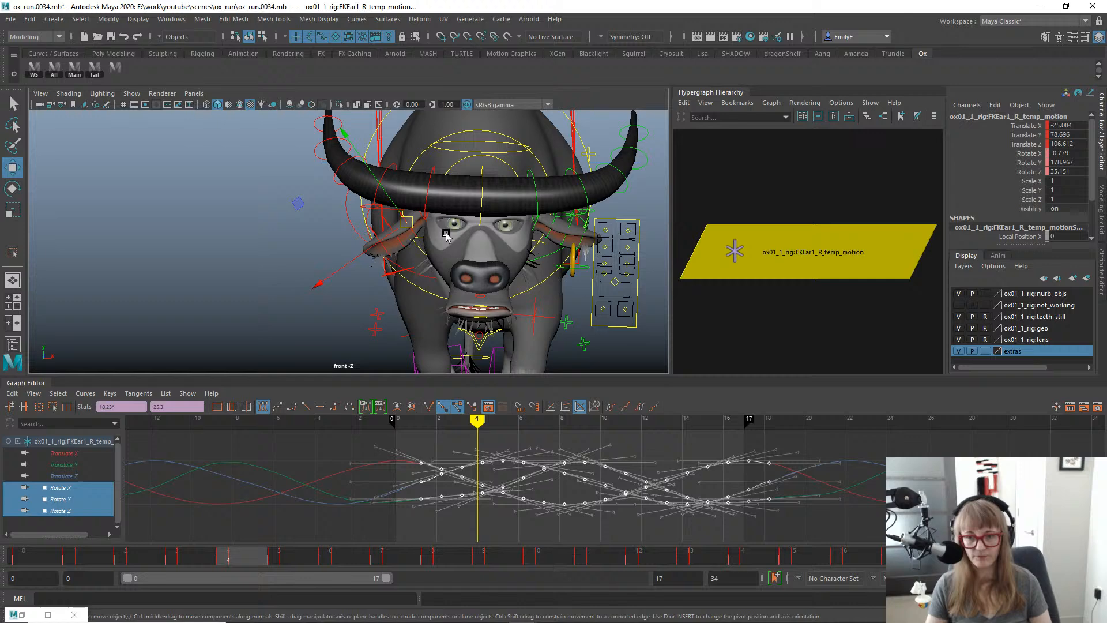
pyautogui.click(392, 227)
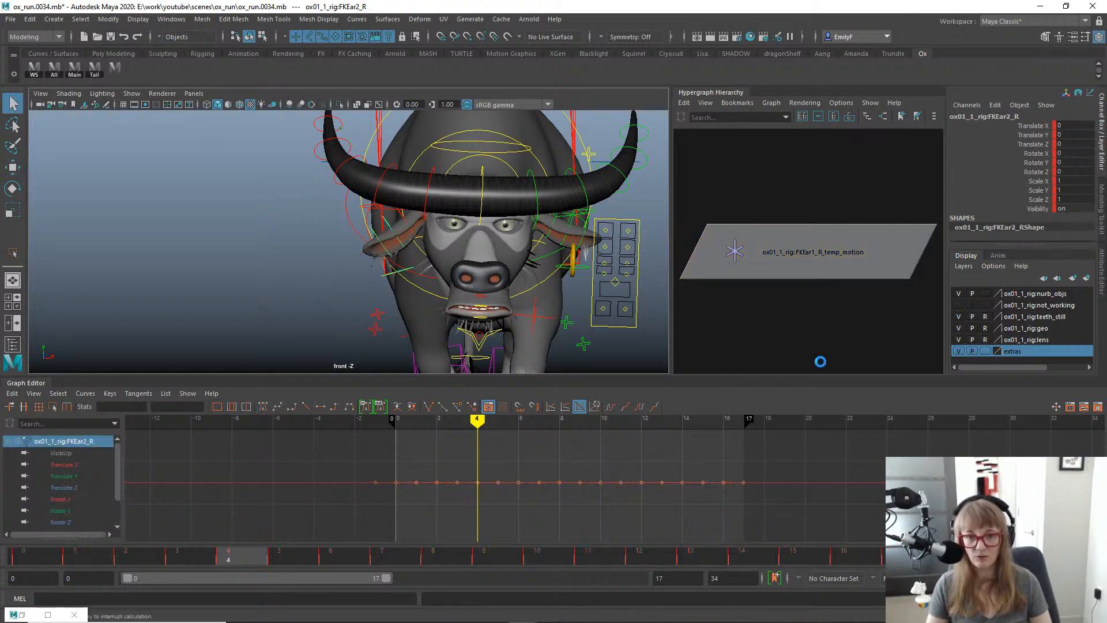
pyautogui.click(517, 323)
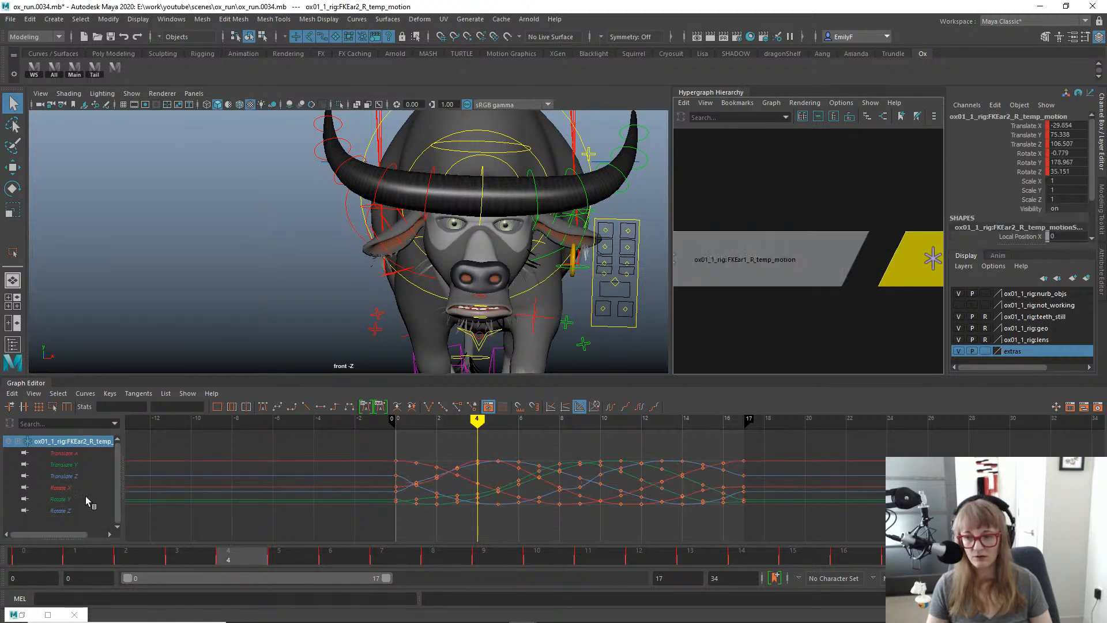
# Select all keys on the three rotation curves of FKEar2_R_temp_motion and cycle the curves before and after the keyed range.
pyautogui.moveTo(86, 487); pyautogui.dragTo(69, 512)
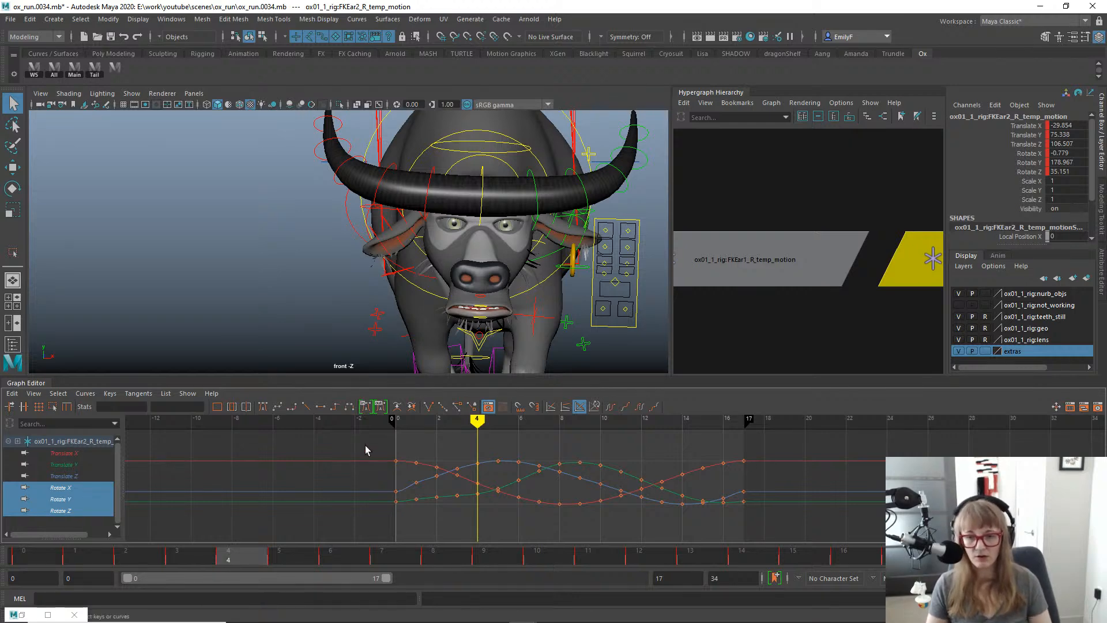
pyautogui.moveTo(382, 448); pyautogui.dragTo(782, 525)
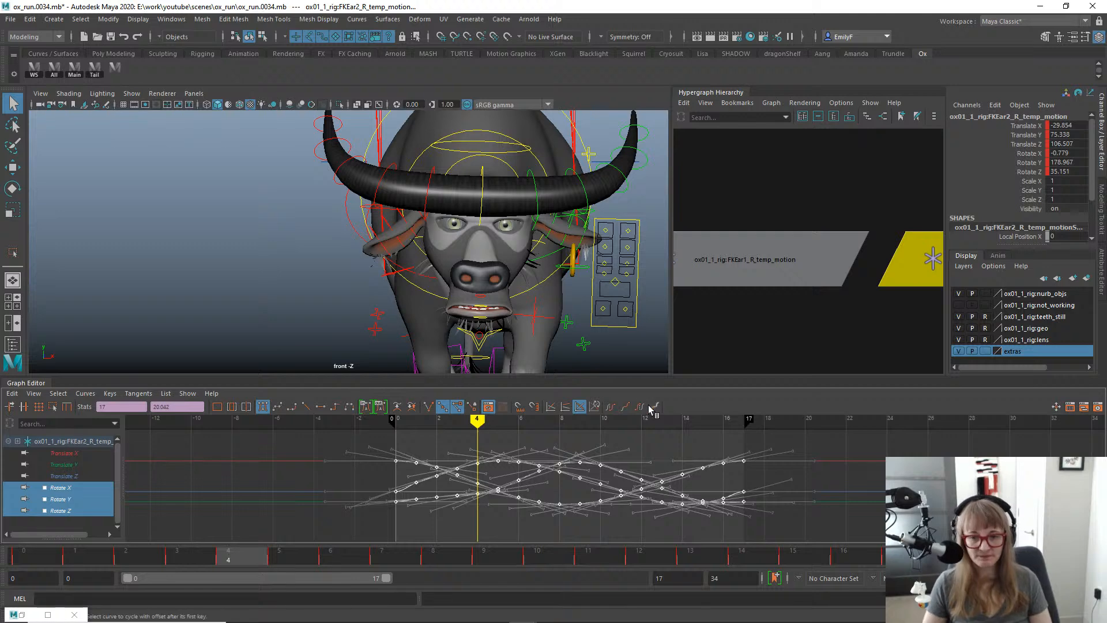
pyautogui.click(610, 409)
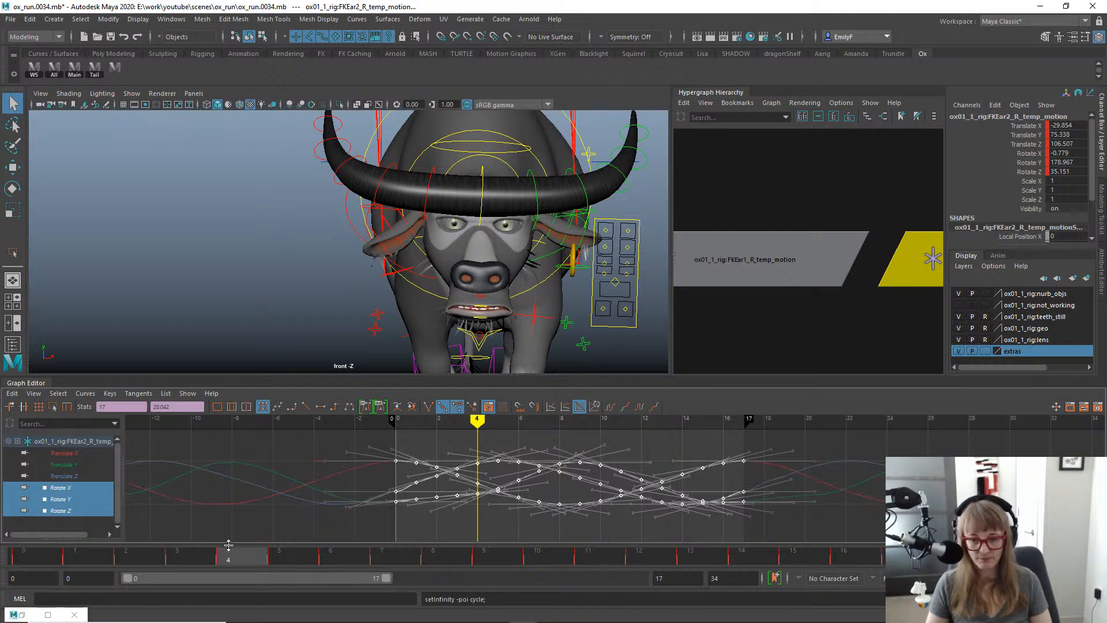
# Shift the selected FKEar2_R_temp_motion rotation keys forward by about 1.2 frames and review the ear's overlap through the cycle.
pyautogui.moveTo(321, 562); pyautogui.dragTo(625, 565)
pyautogui.press('w')
pyautogui.keyDown('shift'); pyautogui.moveTo(634, 502); pyautogui.dragTo(669, 503, button='middle'); pyautogui.keyUp('shift')
pyautogui.press('q')
pyautogui.hotkey('alt', 'v')
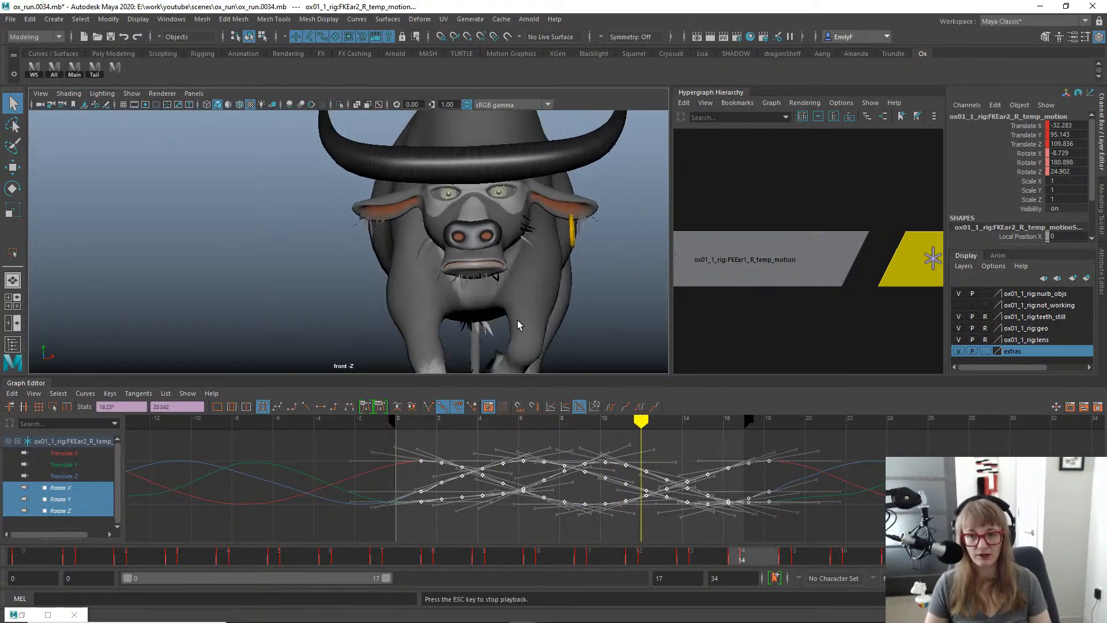
pyautogui.click(116, 563)
pyautogui.moveTo(115, 562); pyautogui.dragTo(338, 558)
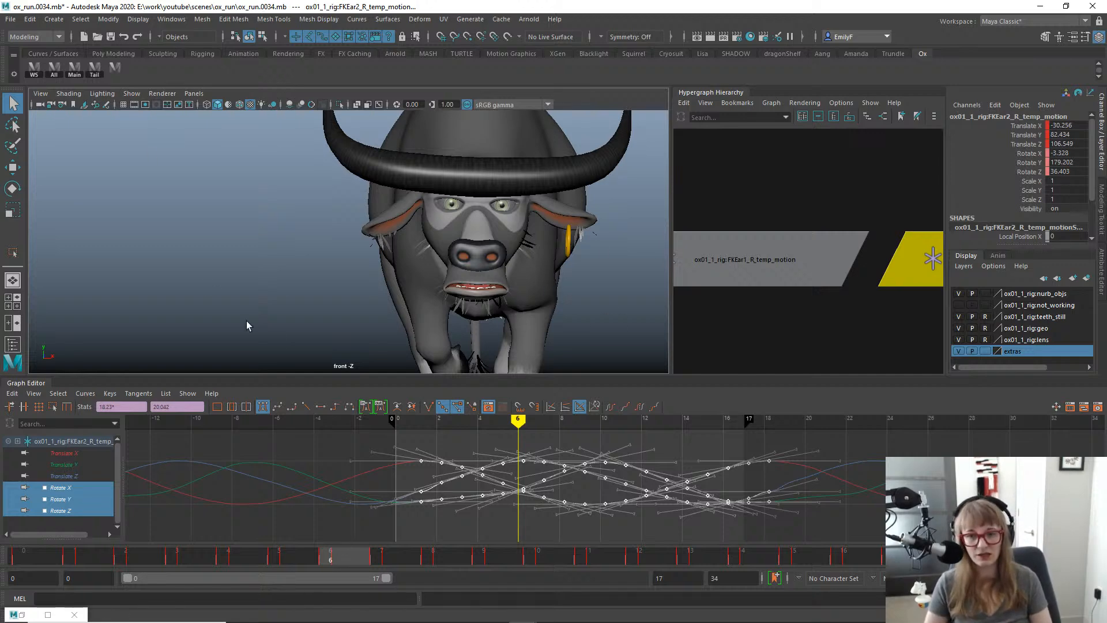
pyautogui.hotkey('alt', 'v')
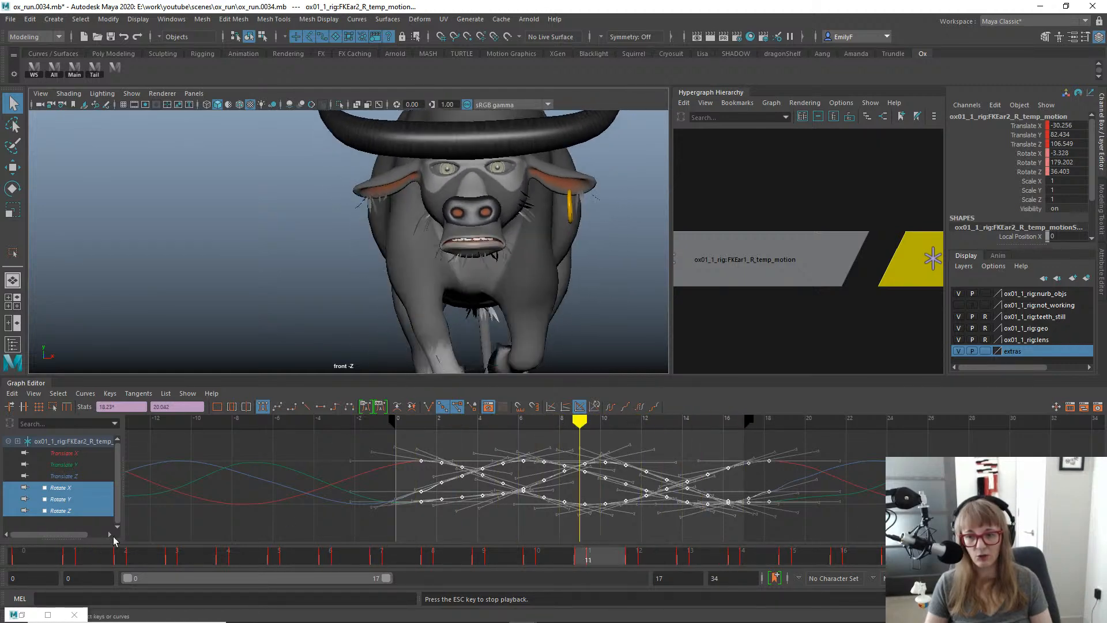
pyautogui.press('Escape')
pyautogui.moveTo(42, 559)
pyautogui.mouseDown()
pyautogui.moveTo(434, 539)
pyautogui.moveTo(638, 499)
pyautogui.moveTo(911, 495)
pyautogui.moveTo(299, 472)
pyautogui.moveTo(271, 490)
pyautogui.moveTo(911, 510)
pyautogui.mouseUp()
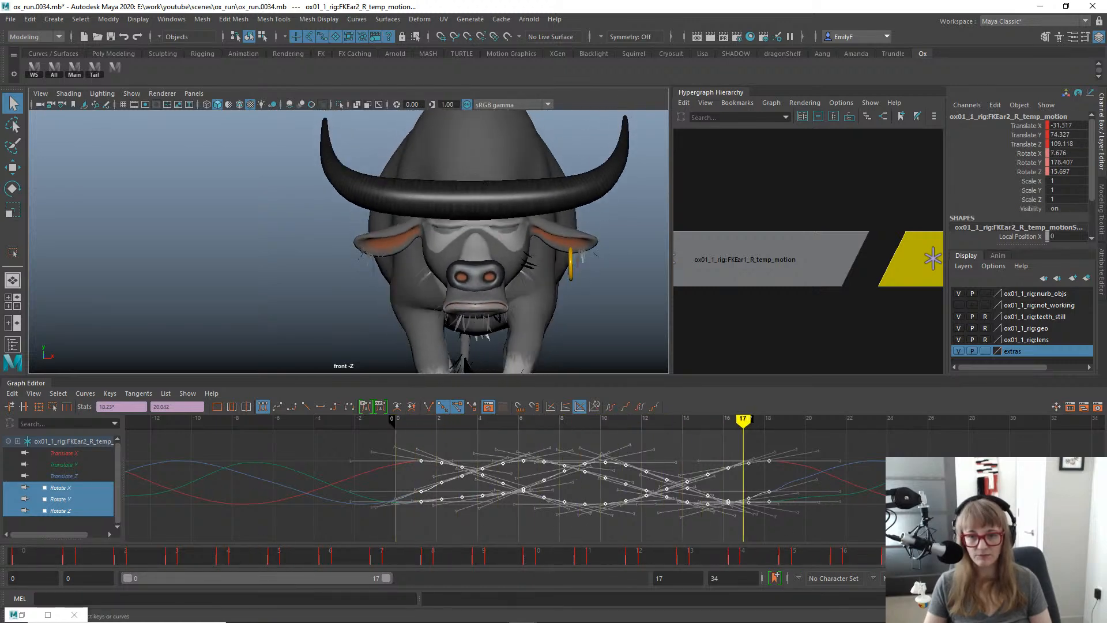
# Run the WS script on the FKEar3_R control at the right ear's tip, with Rotation as the channels to control.
pyautogui.hotkey('alt', '1')
pyautogui.click(363, 236)
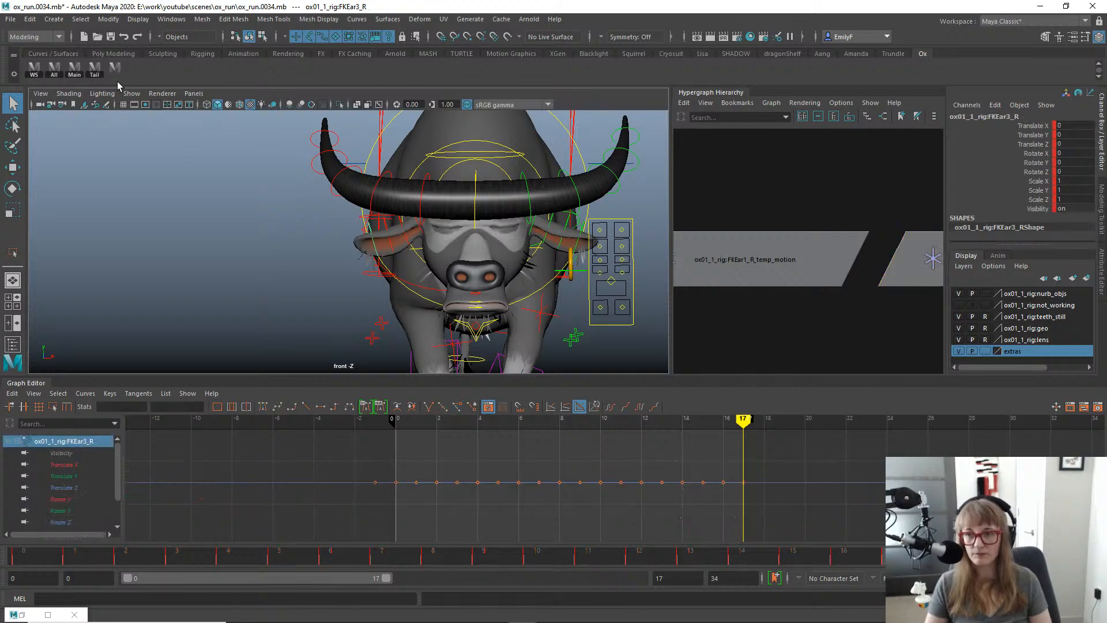
pyautogui.click(26, 73)
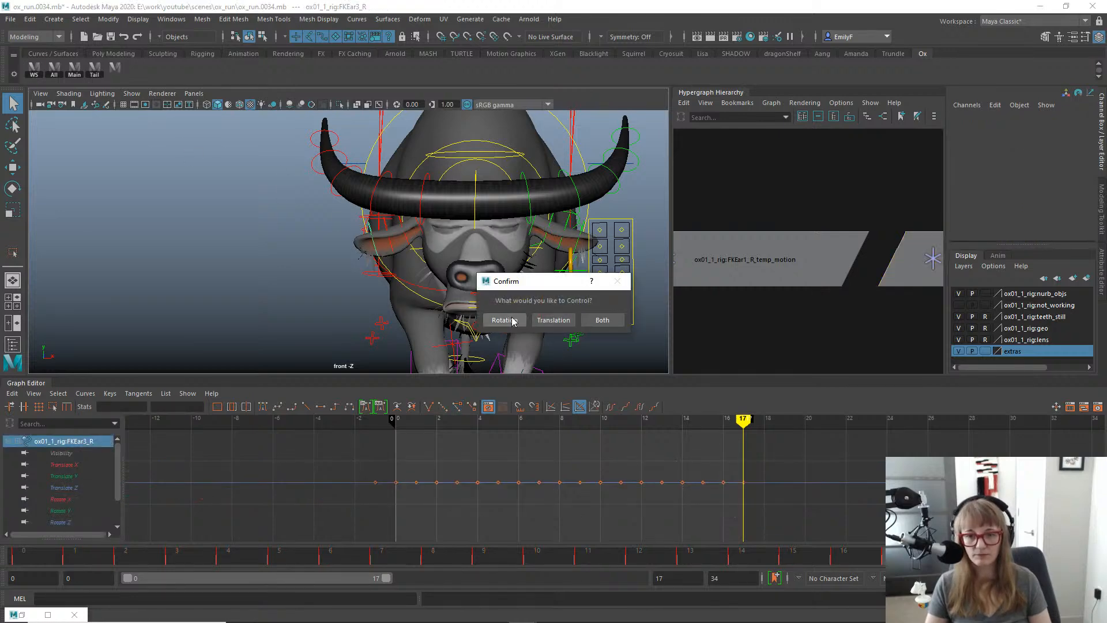
pyautogui.click(504, 320)
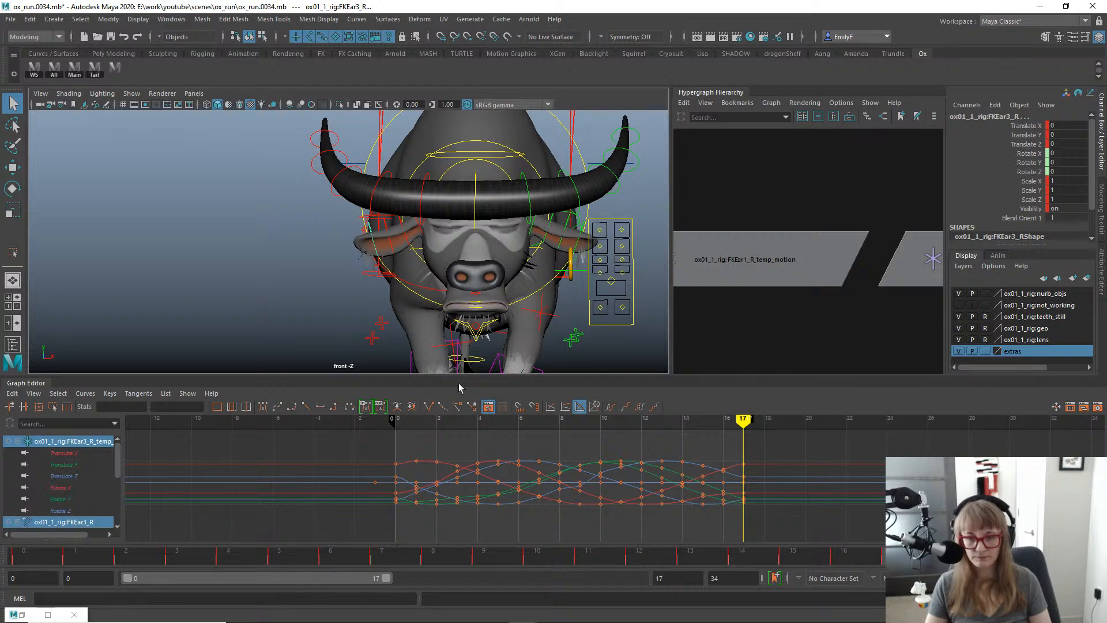
# Cycle the Rotate X, Y and Z curves of FKEar3_R_temp_motion before and after their keys.
pyautogui.keyDown('alt'); pyautogui.moveTo(892, 275); pyautogui.dragTo(721, 284, button='middle'); pyautogui.keyUp('alt')
pyautogui.click(891, 244)
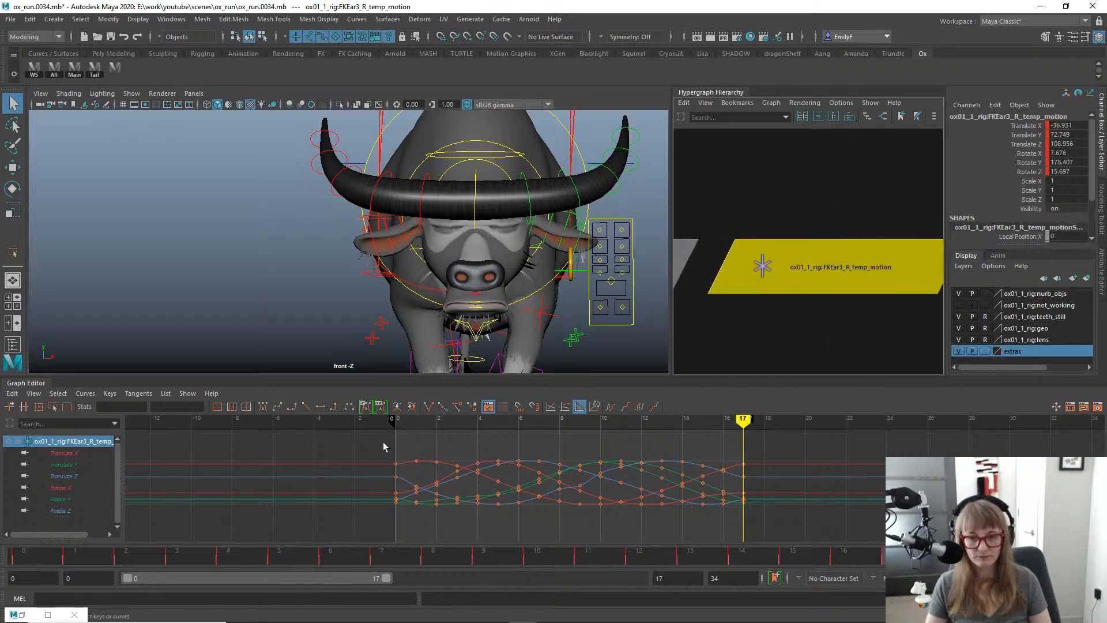
pyautogui.moveTo(68, 489); pyautogui.dragTo(66, 510)
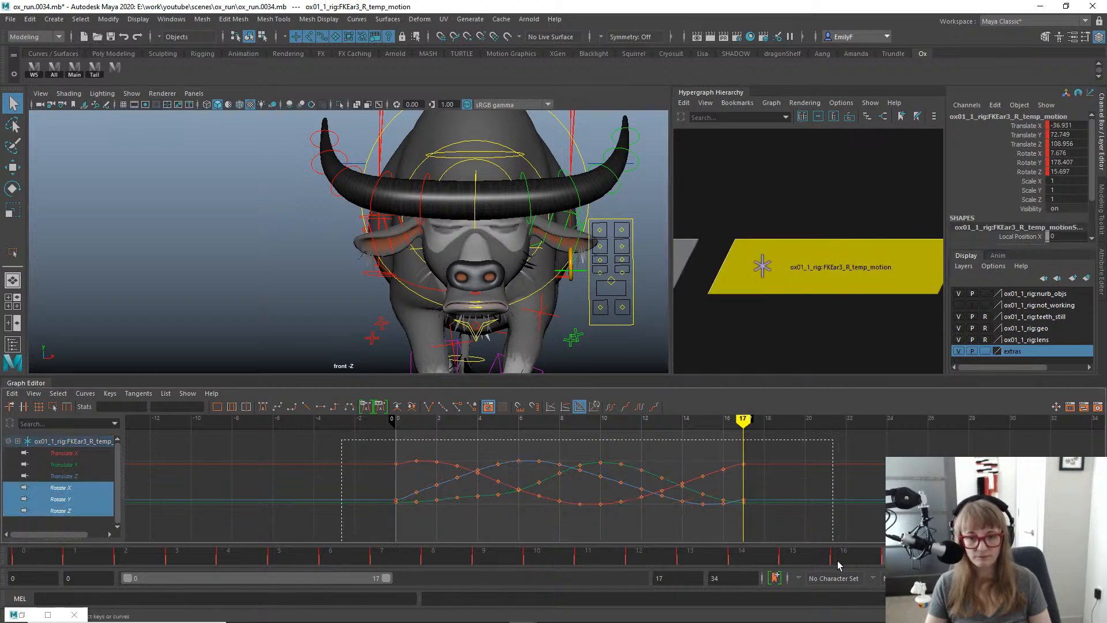
pyautogui.moveTo(839, 565); pyautogui.dragTo(836, 559)
pyautogui.click(641, 408)
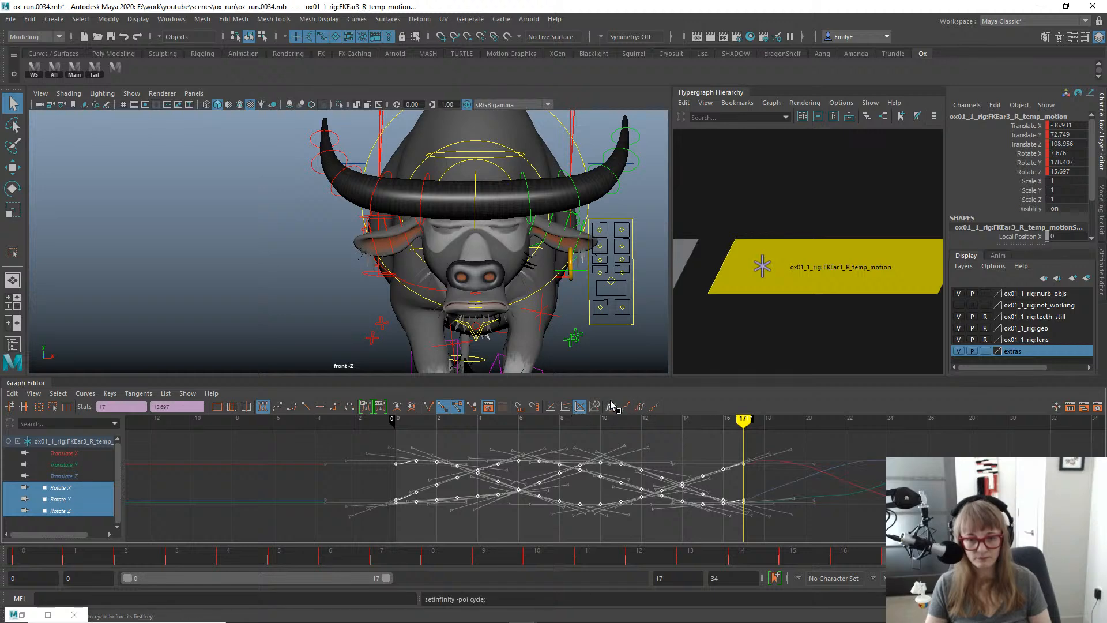
pyautogui.click(610, 407)
# Try shifting all FKEar3_R_temp_motion rotation keys forward by about 1.9 frames and play back the result.
pyautogui.press('w')
pyautogui.moveTo(614, 499); pyautogui.dragTo(660, 489, button='middle')
pyautogui.press('q')
pyautogui.hotkey('alt', 'v')
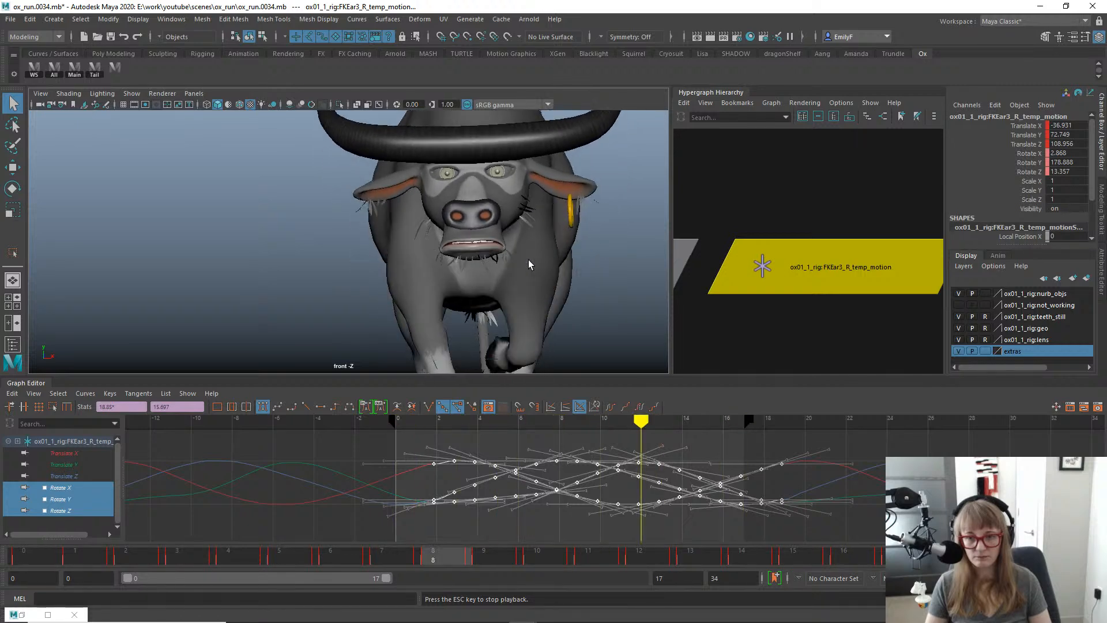
pyautogui.press('Escape')
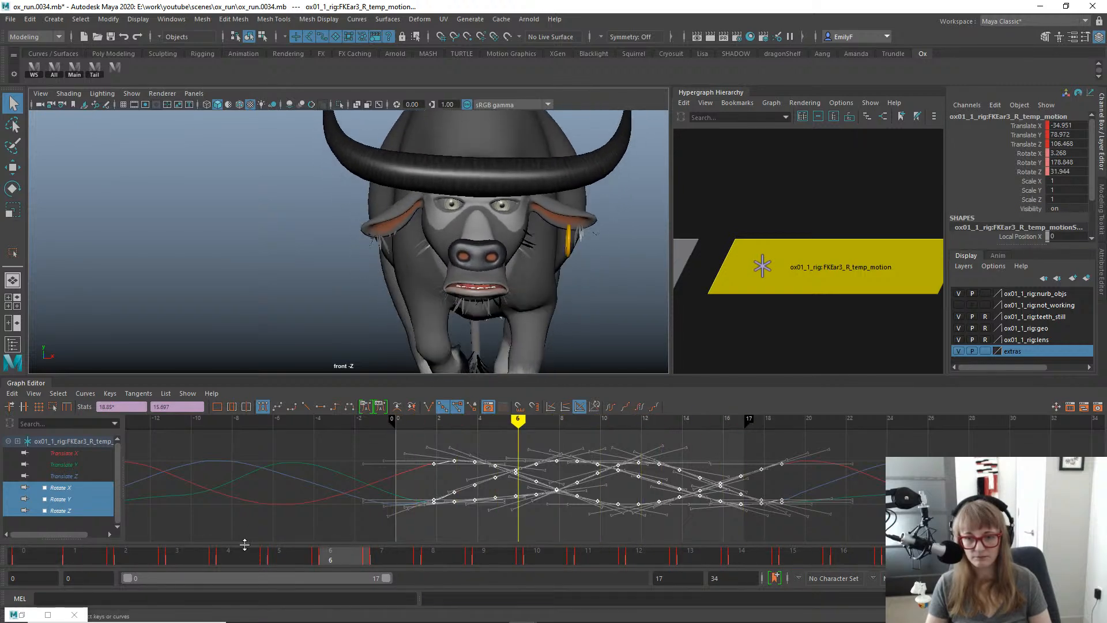
# Undo the shift of the FKEar3_R_temp_motion rotation keys and replay the animation.
pyautogui.moveTo(314, 561); pyautogui.dragTo(576, 500)
pyautogui.hotkey('ctrl', 'z')
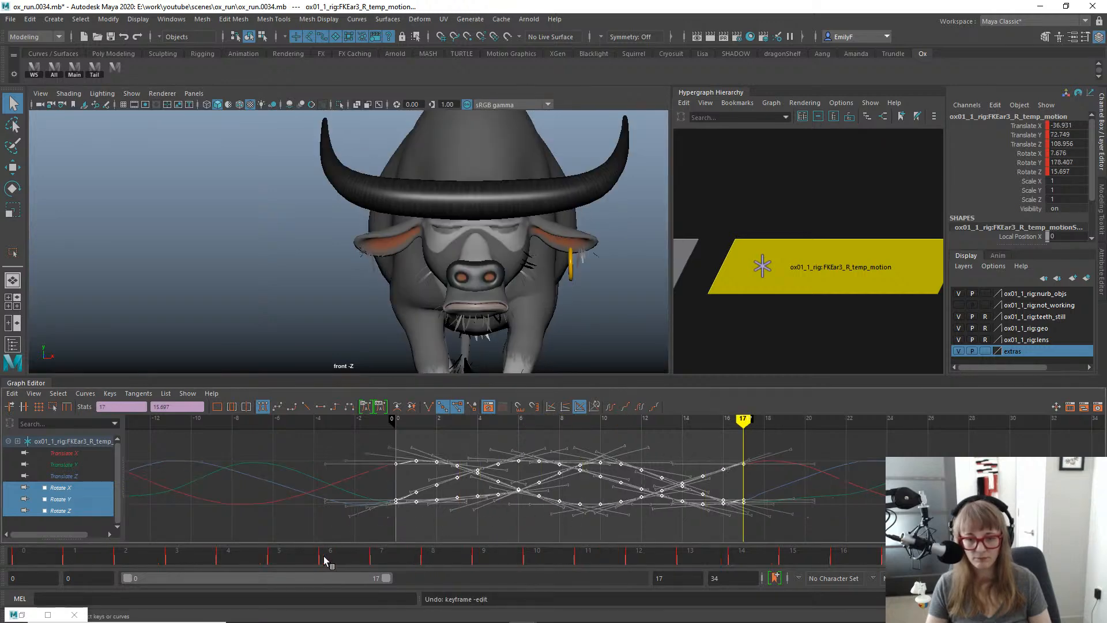
pyautogui.hotkey('alt', 'v')
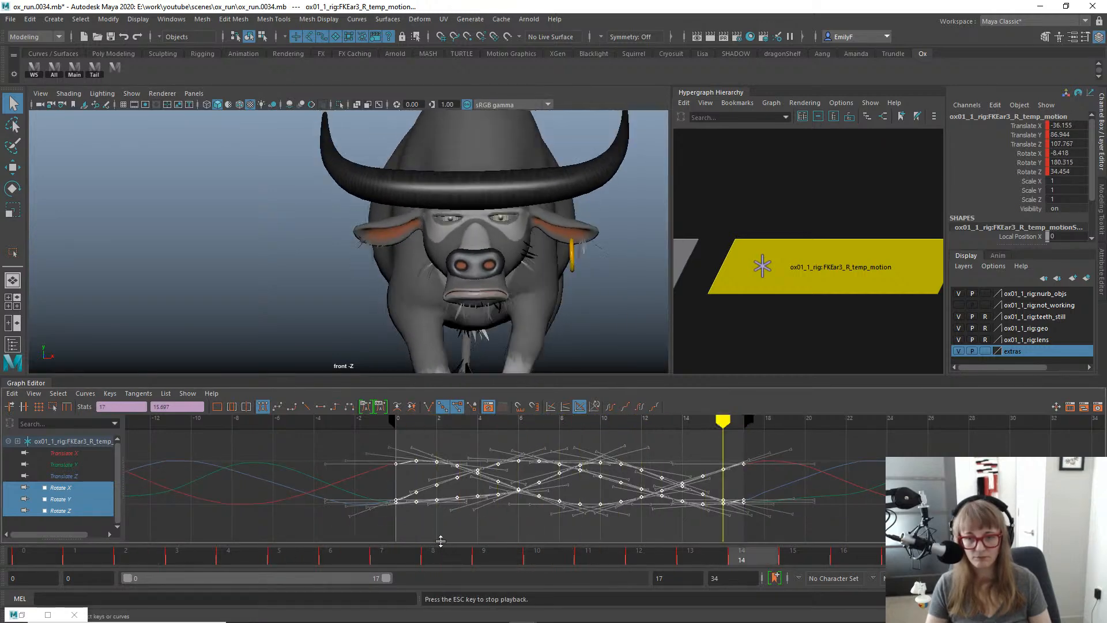
pyautogui.press('Escape')
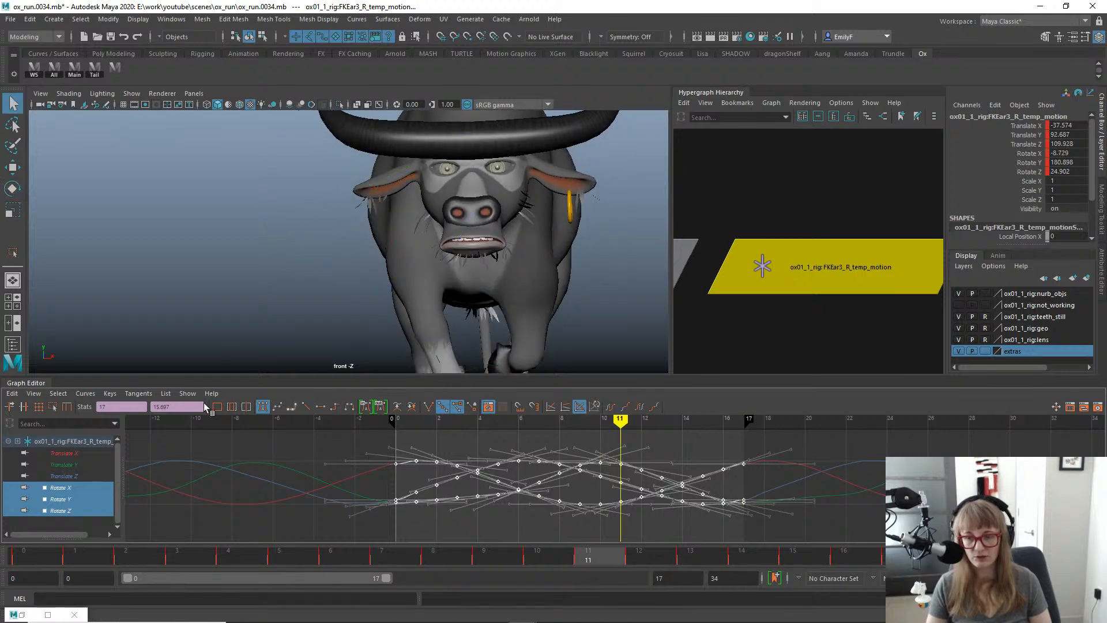
# Try shifting only the Rotate Z keys of FKEar3_R_temp_motion forward by about 1.5 frames and play back the cycle.
pyautogui.click(73, 509)
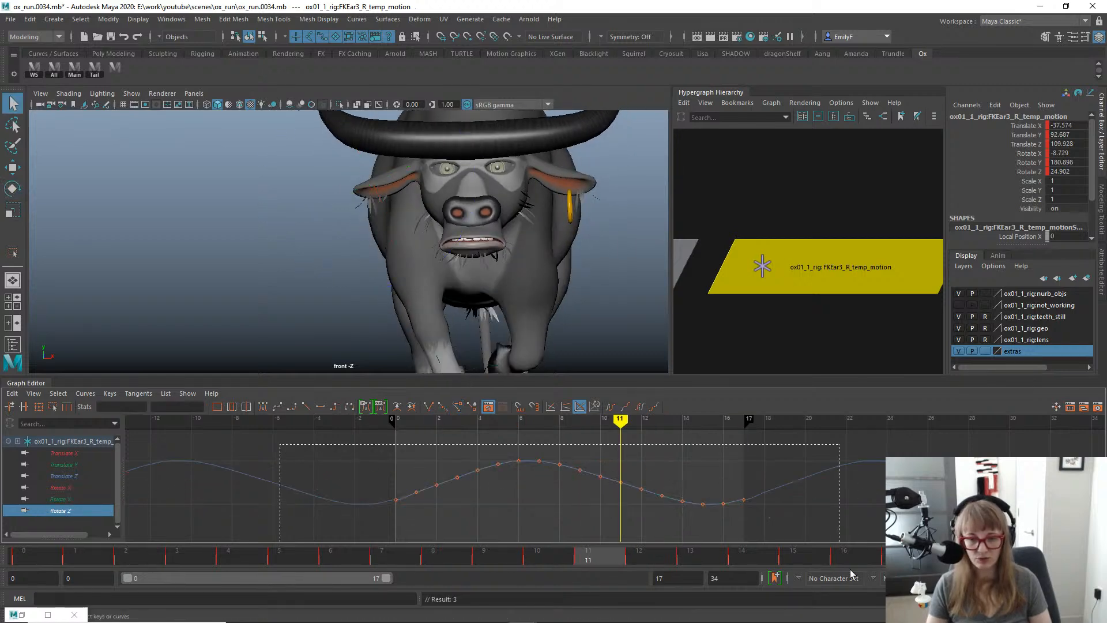
pyautogui.moveTo(850, 570); pyautogui.dragTo(842, 556)
pyautogui.moveTo(410, 559); pyautogui.dragTo(617, 563)
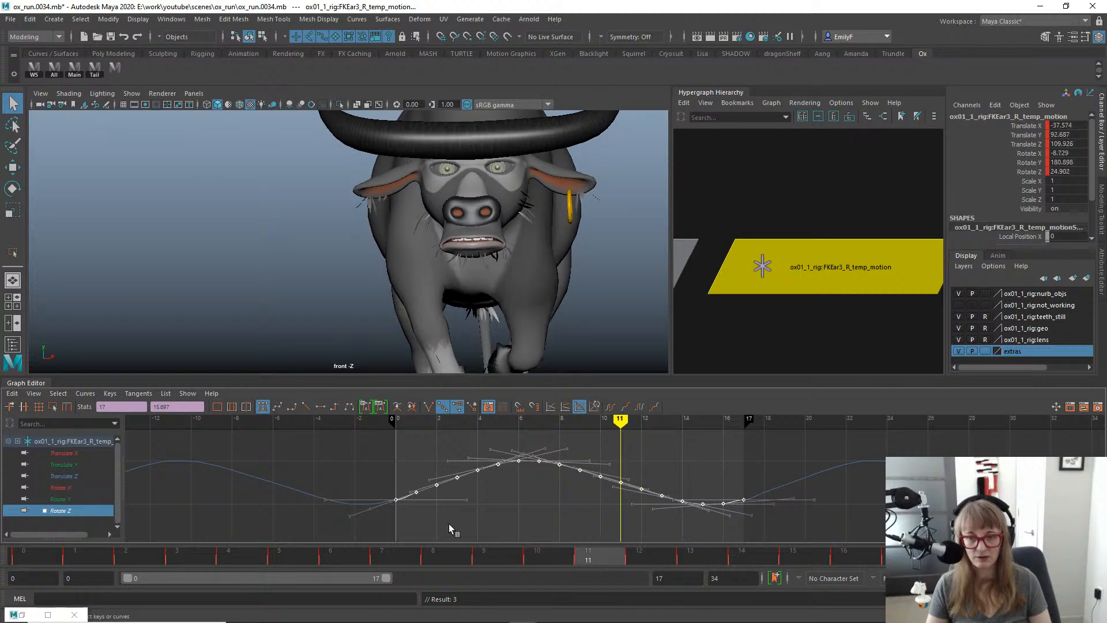
pyautogui.moveTo(449, 524); pyautogui.dragTo(503, 520)
pyautogui.press('w')
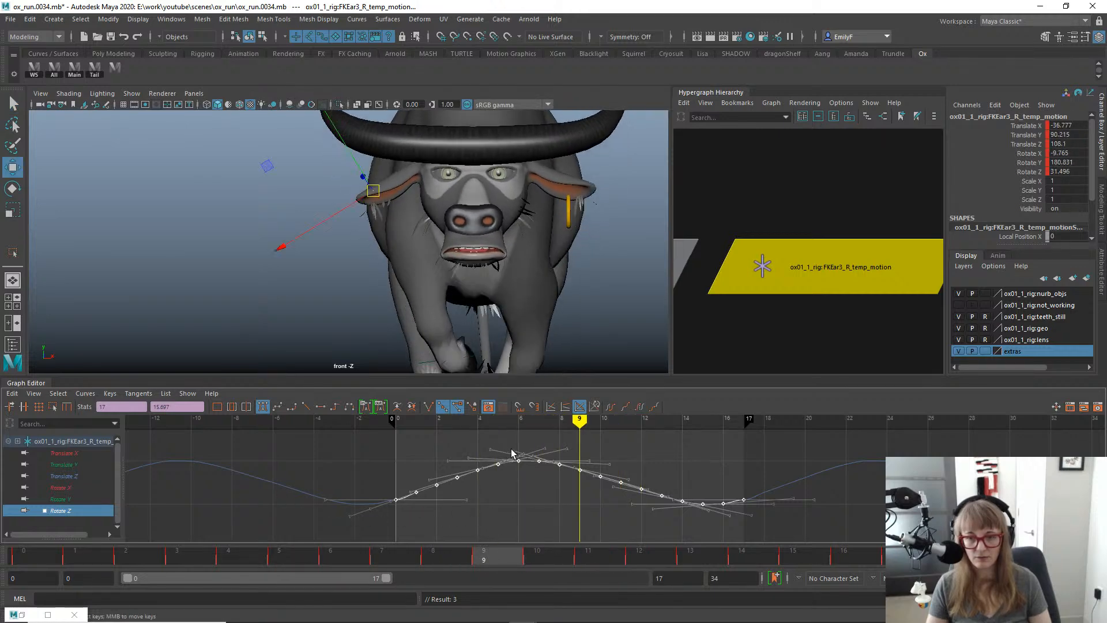
pyautogui.moveTo(511, 453); pyautogui.dragTo(529, 450, button='middle')
pyautogui.press('q')
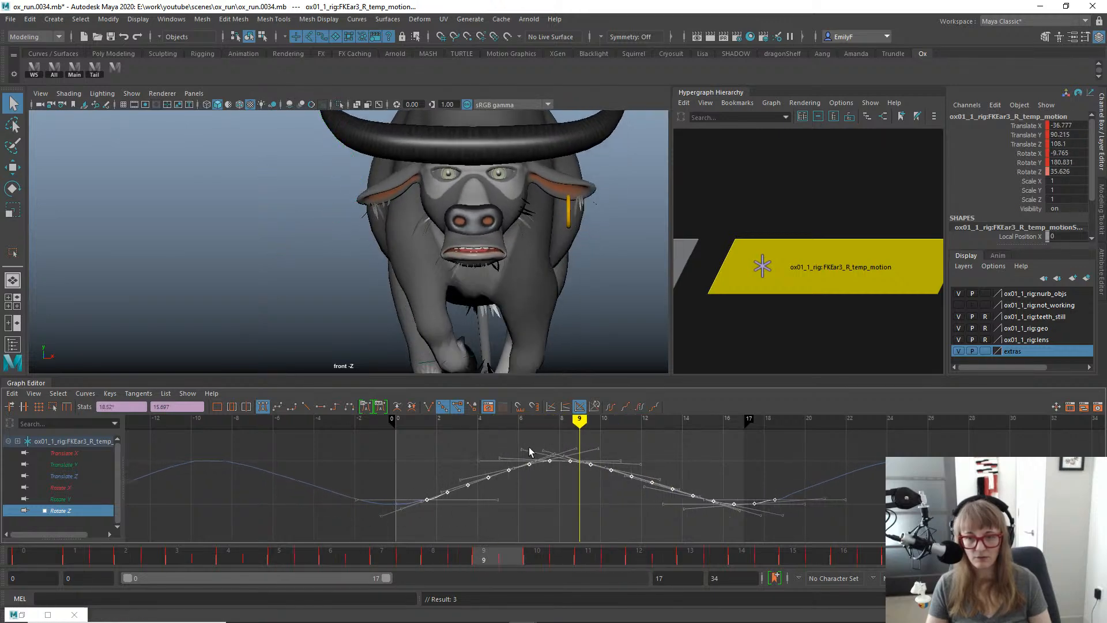
pyautogui.hotkey('alt', 'v')
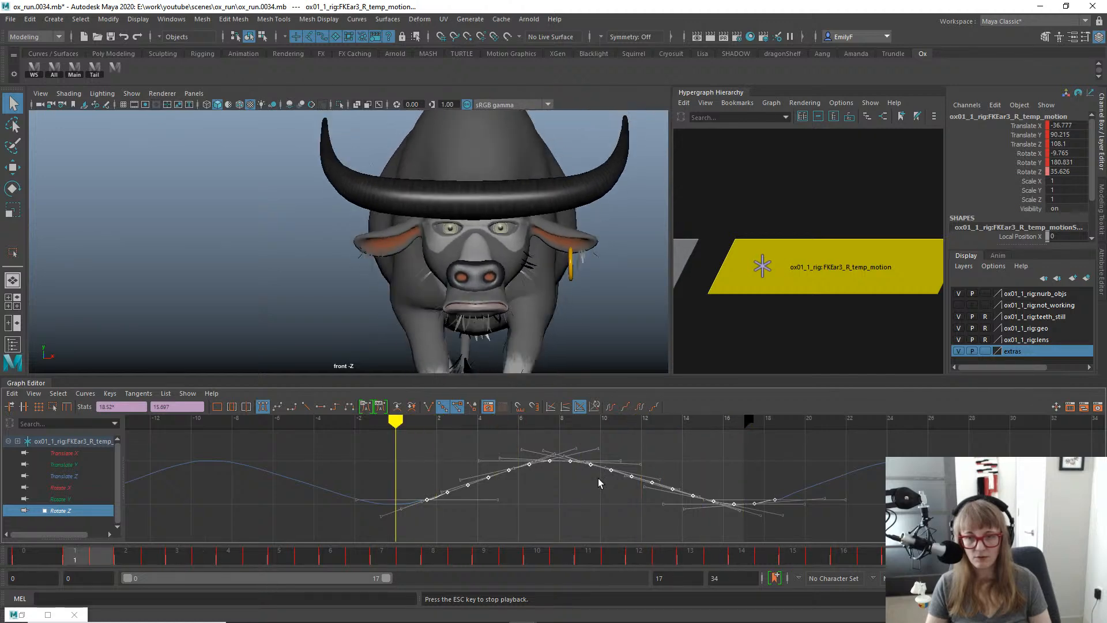
pyautogui.hotkey('alt', 'v')
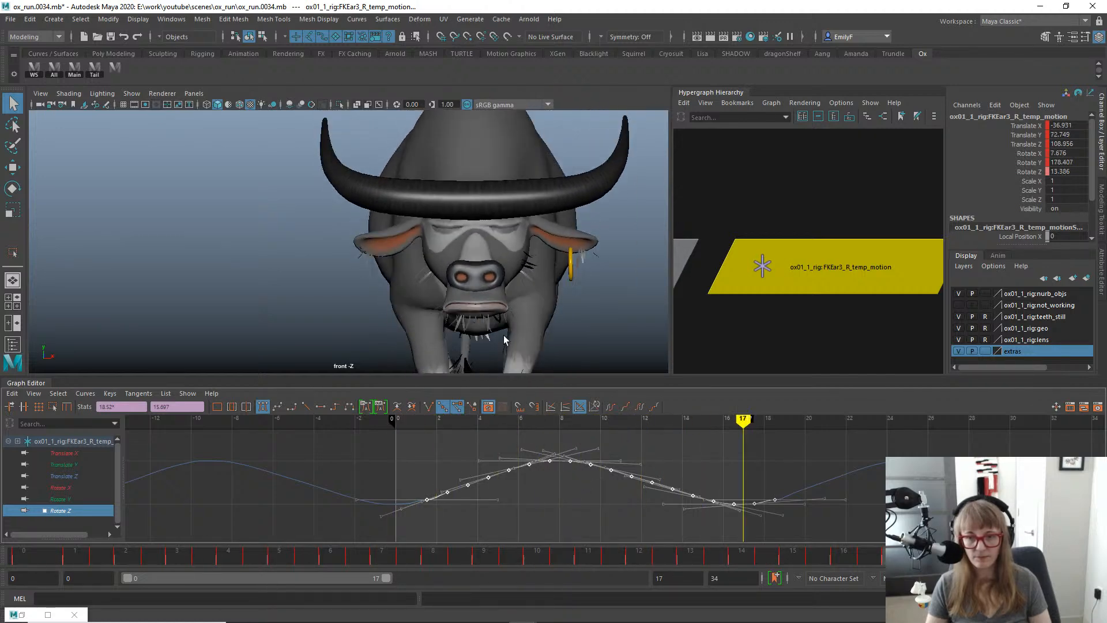
# Play the ear motion from the side and undo the Rotate Z key shift on FKEar3_R_temp_motion.
pyautogui.keyDown('alt'); pyautogui.moveTo(503, 334); pyautogui.dragTo(478, 301); pyautogui.keyUp('alt')
pyautogui.press('space')
pyautogui.moveTo(537, 249); pyautogui.dragTo(499, 227)
pyautogui.hotkey('alt', 'v')
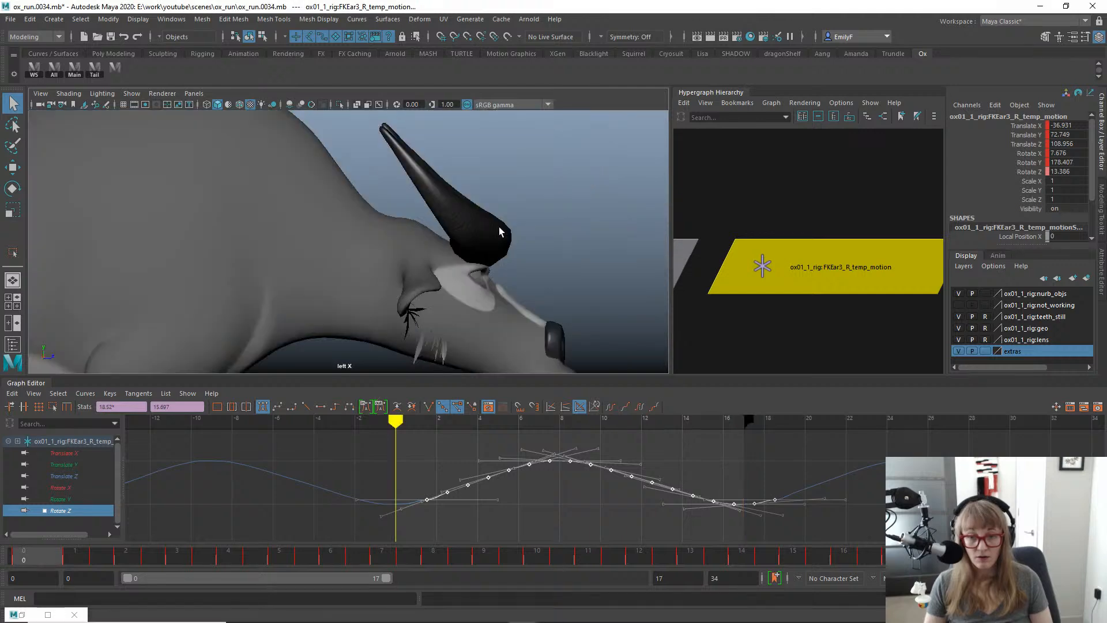
pyautogui.keyDown('alt'); pyautogui.moveTo(499, 227); pyautogui.dragTo(335, 239, button='right'); pyautogui.keyUp('alt')
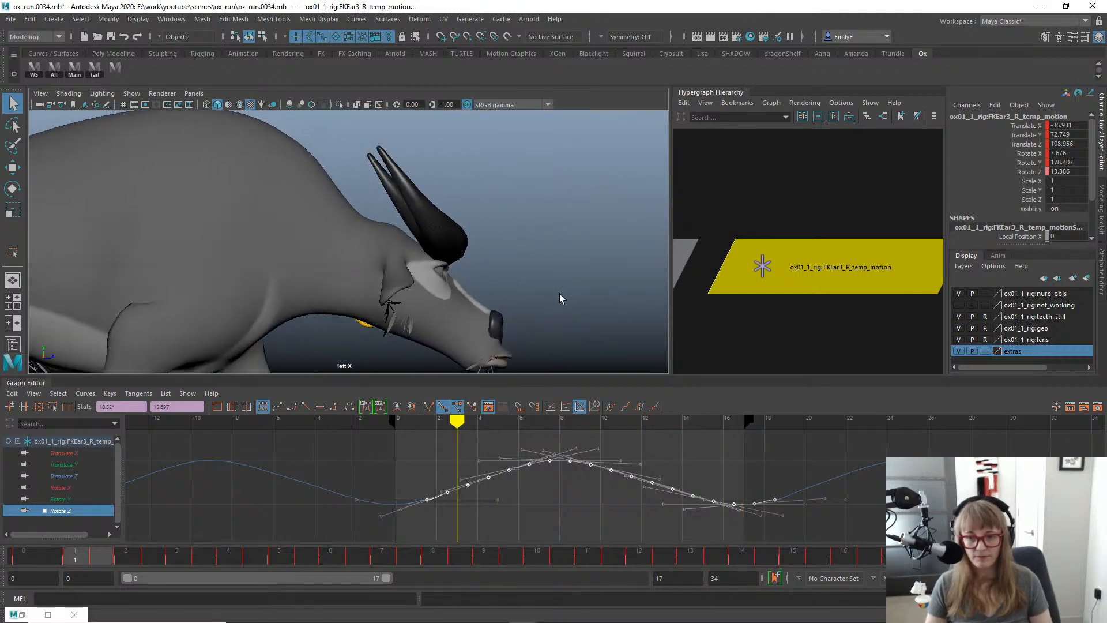
pyautogui.hotkey('alt', 'v')
pyautogui.hotkey('ctrl', 'z')
pyautogui.hotkey('ctrl', 'z')
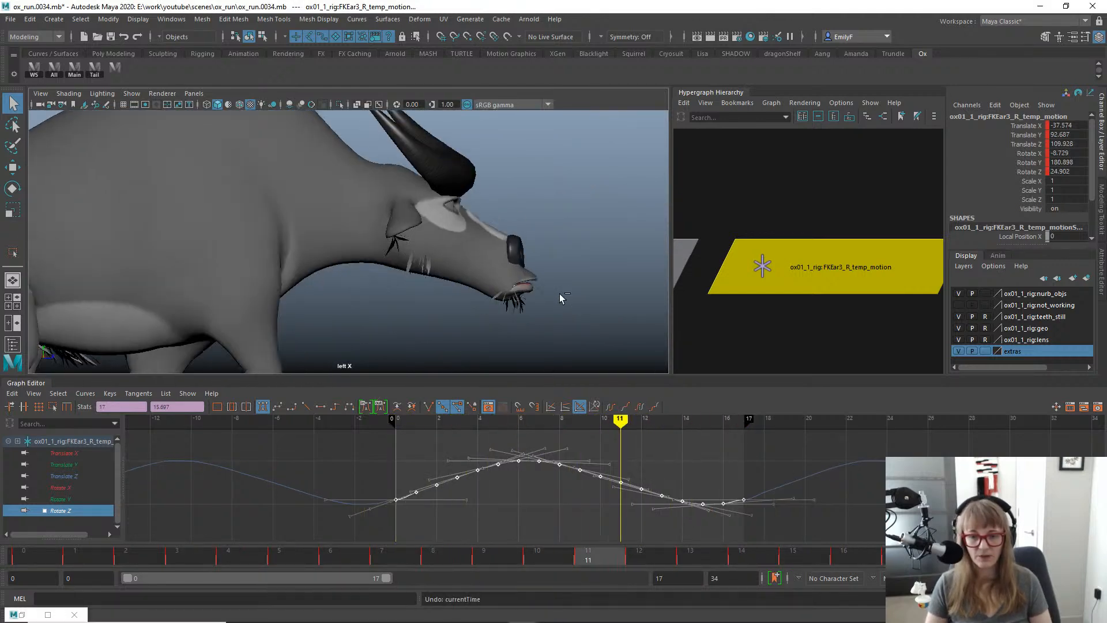
# Delete the three temp_motion locators of the right ear controls FKEar1_R, FKEar2_R and FKEar3_R.
pyautogui.keyDown('alt'); pyautogui.moveTo(898, 224); pyautogui.dragTo(818, 208, button='right'); pyautogui.keyUp('alt')
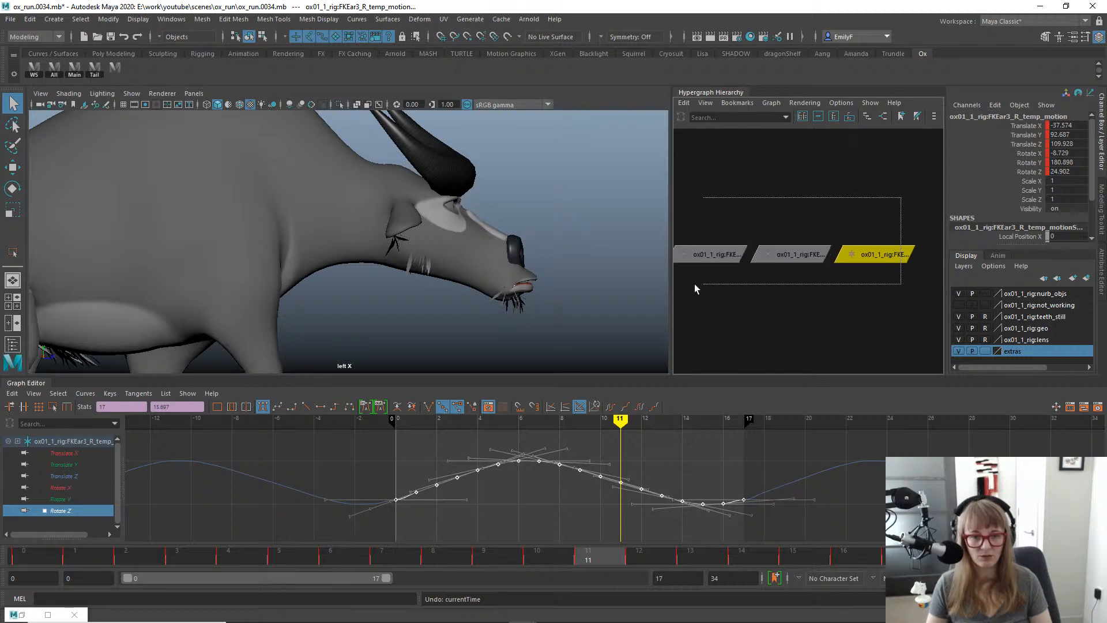
pyautogui.moveTo(694, 285); pyautogui.dragTo(694, 285)
pyautogui.click(648, 270)
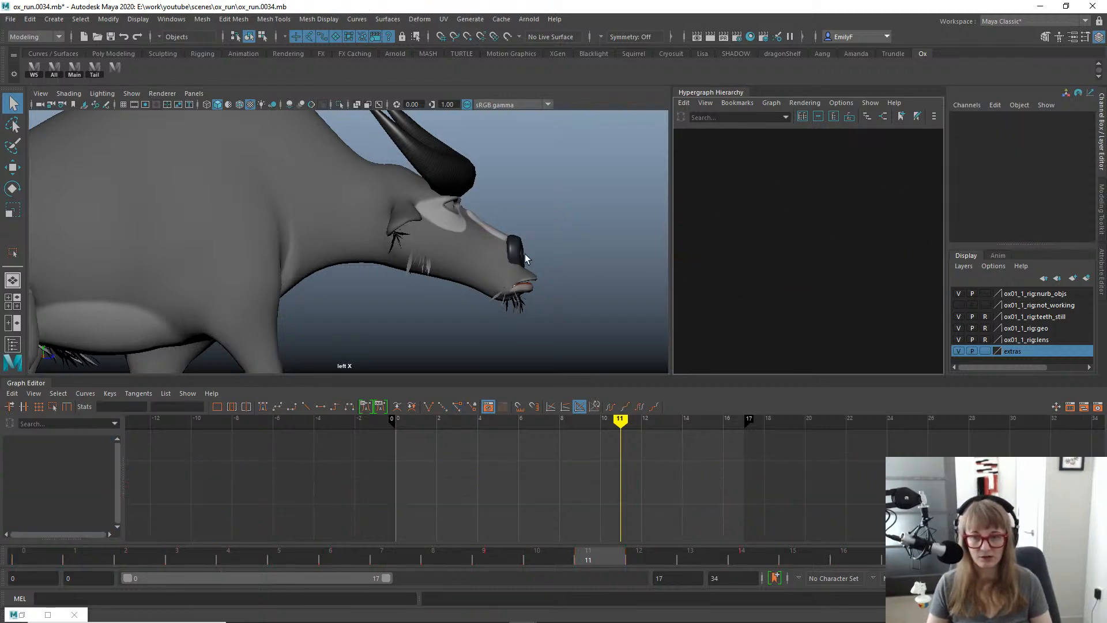
pyautogui.press('space')
pyautogui.moveTo(406, 222); pyautogui.dragTo(379, 224)
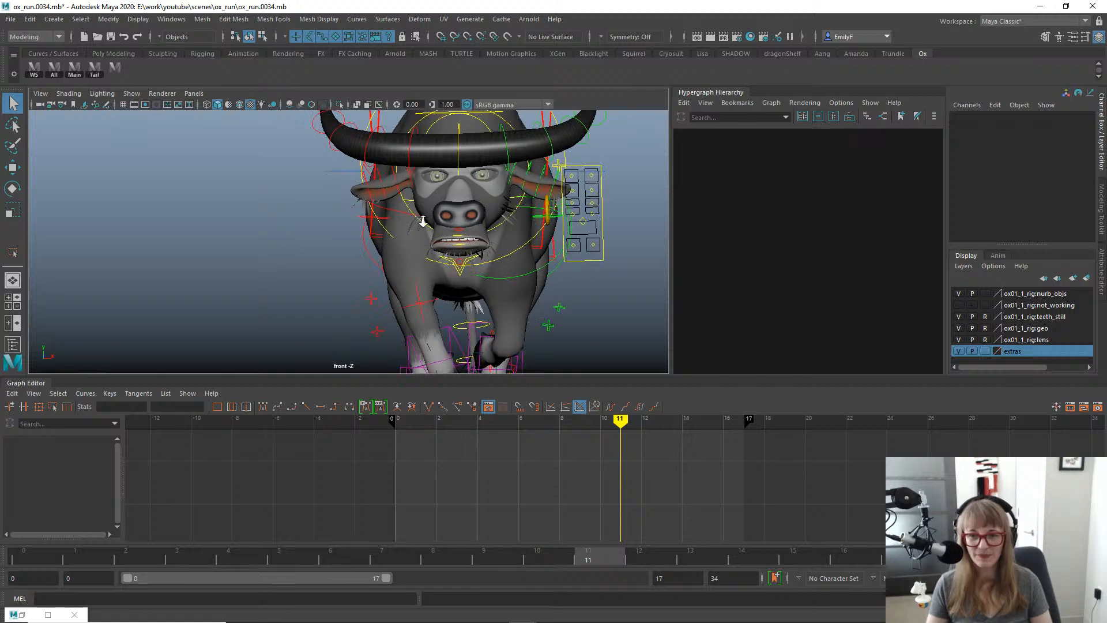
# Create a rotation-only world-space locator for the FKEar1_R control and cycle its Rotate X, Y and Z curves before and after the keys.
pyautogui.scroll(2, 423, 222)
pyautogui.click(405, 160)
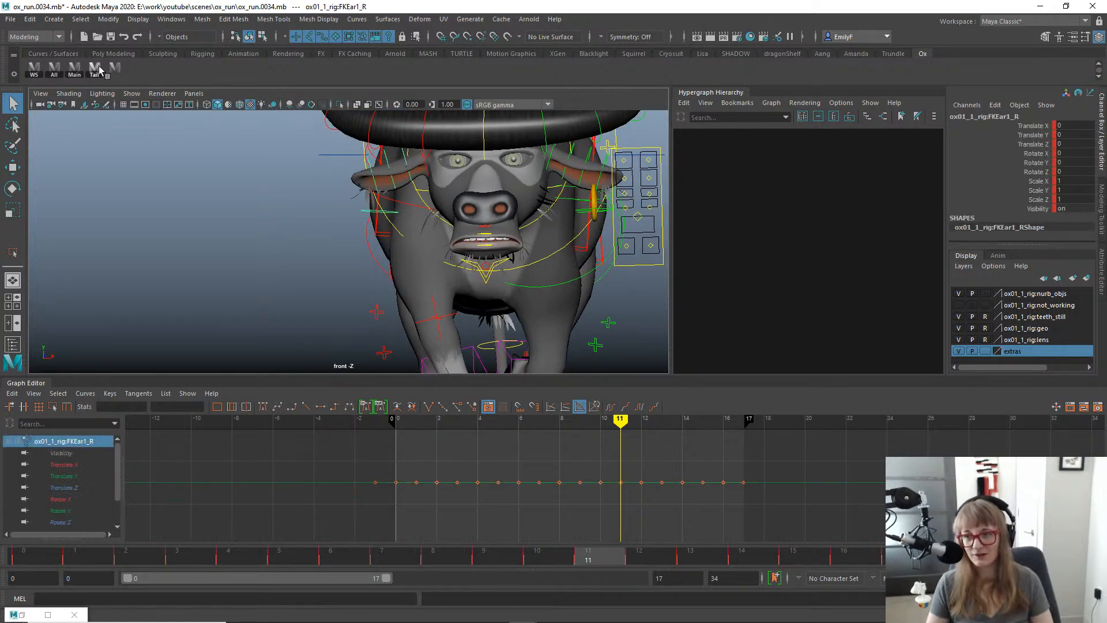
pyautogui.click(33, 68)
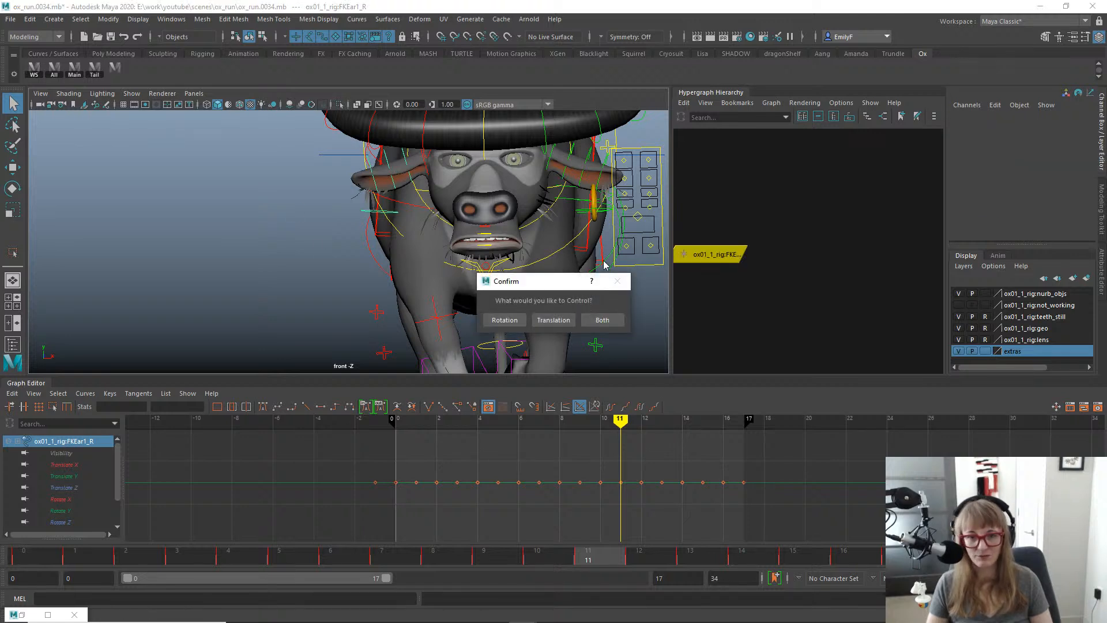
pyautogui.click(503, 320)
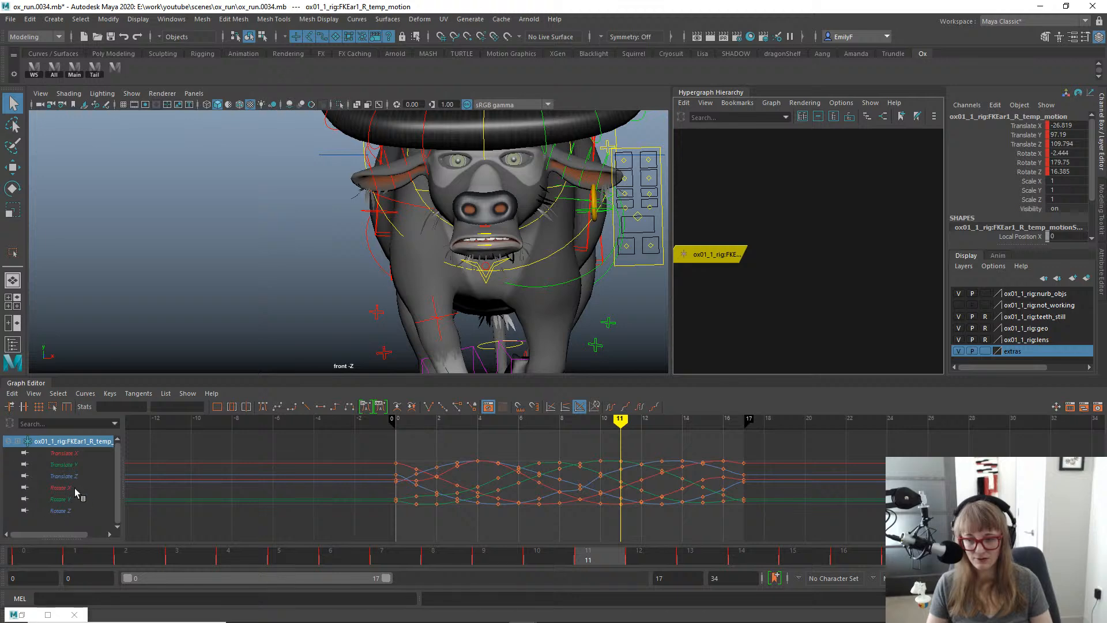
pyautogui.moveTo(76, 489); pyautogui.dragTo(77, 510)
pyautogui.moveTo(670, 538); pyautogui.dragTo(799, 538)
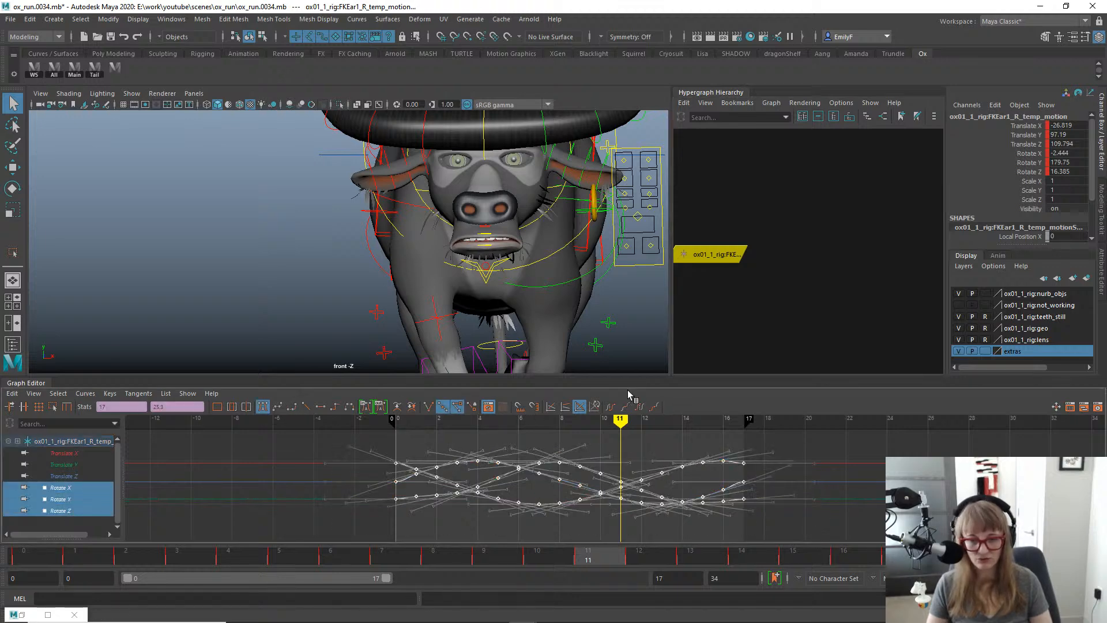
pyautogui.click(609, 407)
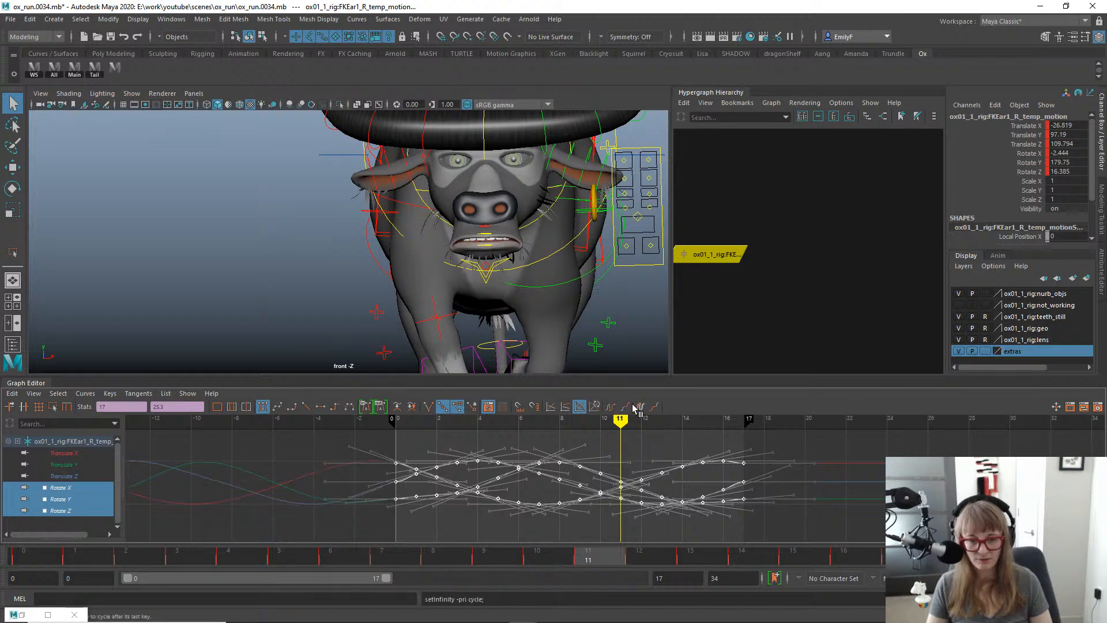
# Shift all Rotate Z keys of FKEar1_R_temp_motion forward by about 1 frame and review the ear motion from the front.
pyautogui.click(63, 510)
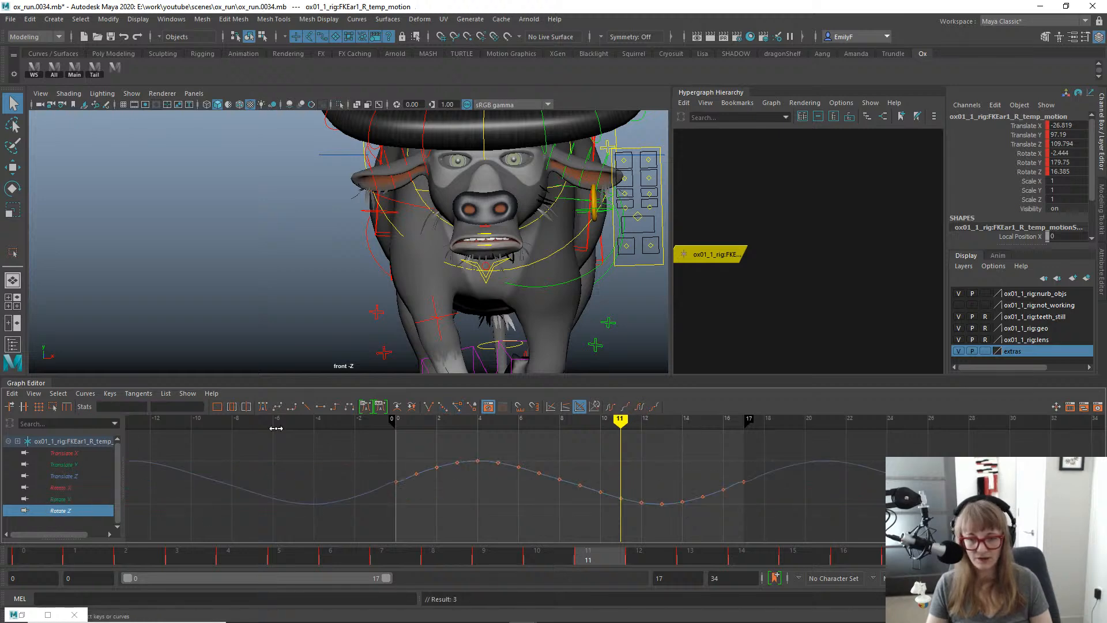
pyautogui.moveTo(866, 548); pyautogui.dragTo(851, 545)
pyautogui.keyDown('alt'); pyautogui.moveTo(420, 266); pyautogui.dragTo(411, 316, button='middle'); pyautogui.keyUp('alt')
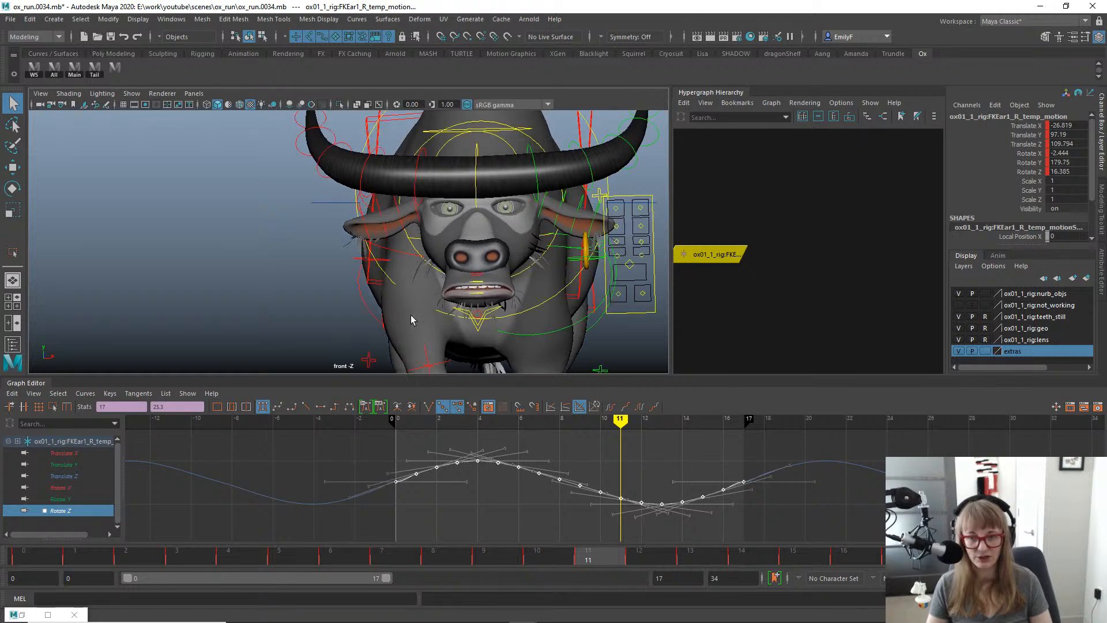
pyautogui.moveTo(218, 559); pyautogui.dragTo(383, 551)
pyautogui.press('w')
pyautogui.keyDown('shift'); pyautogui.moveTo(531, 491); pyautogui.dragTo(570, 485, button='middle'); pyautogui.keyUp('shift')
pyautogui.press('q')
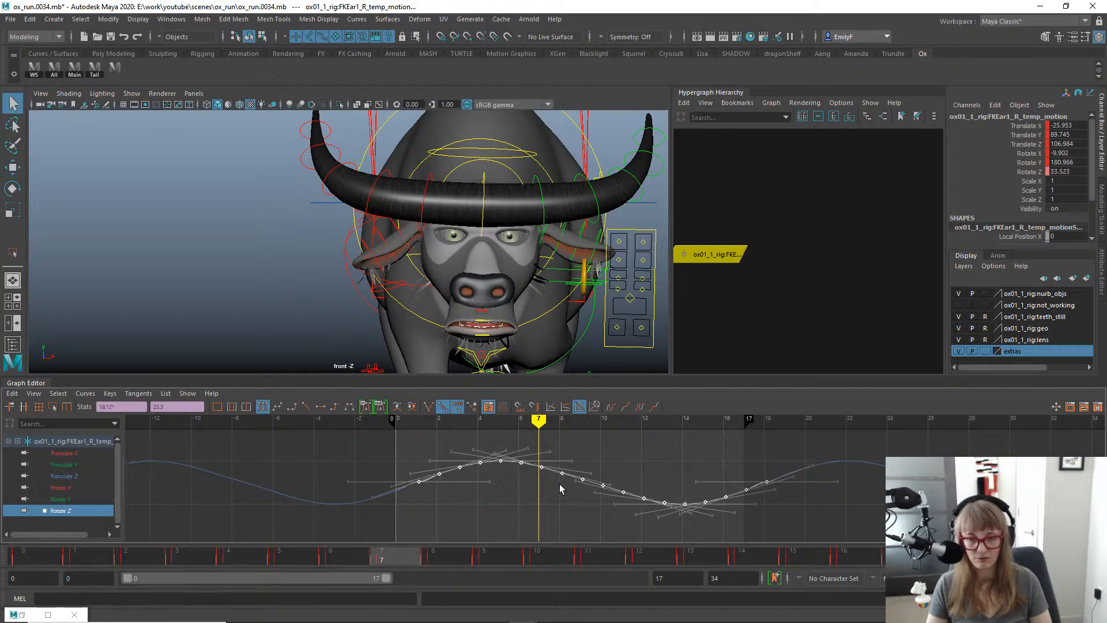
pyautogui.hotkey('alt', 'v')
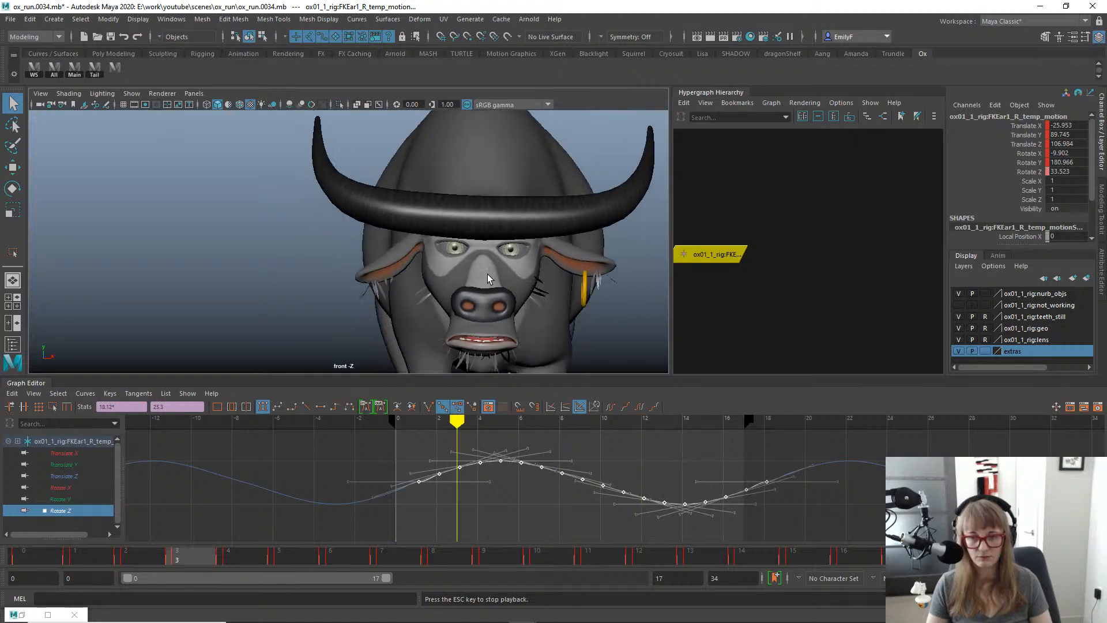
pyautogui.click(116, 563)
pyautogui.moveTo(35, 567); pyautogui.dragTo(429, 506)
# Switch to the side view, select all Rotate Y keys of FKEar1_R_temp_motion and scrub through the ear motion.
pyautogui.press('space')
pyautogui.moveTo(381, 258); pyautogui.dragTo(341, 244)
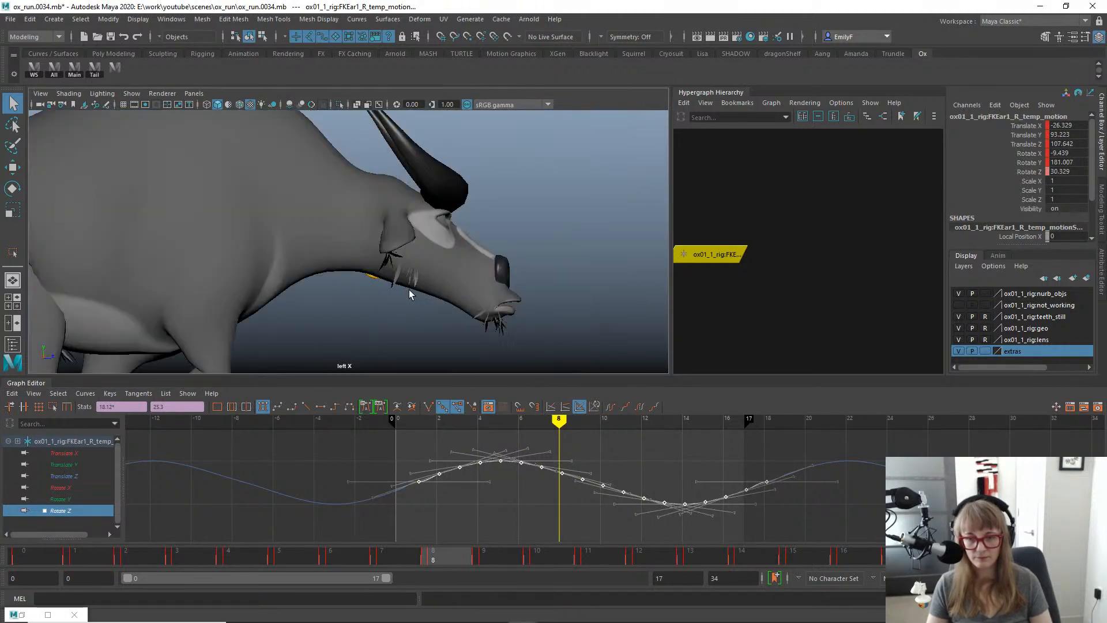
pyautogui.press('e')
pyautogui.click(56, 500)
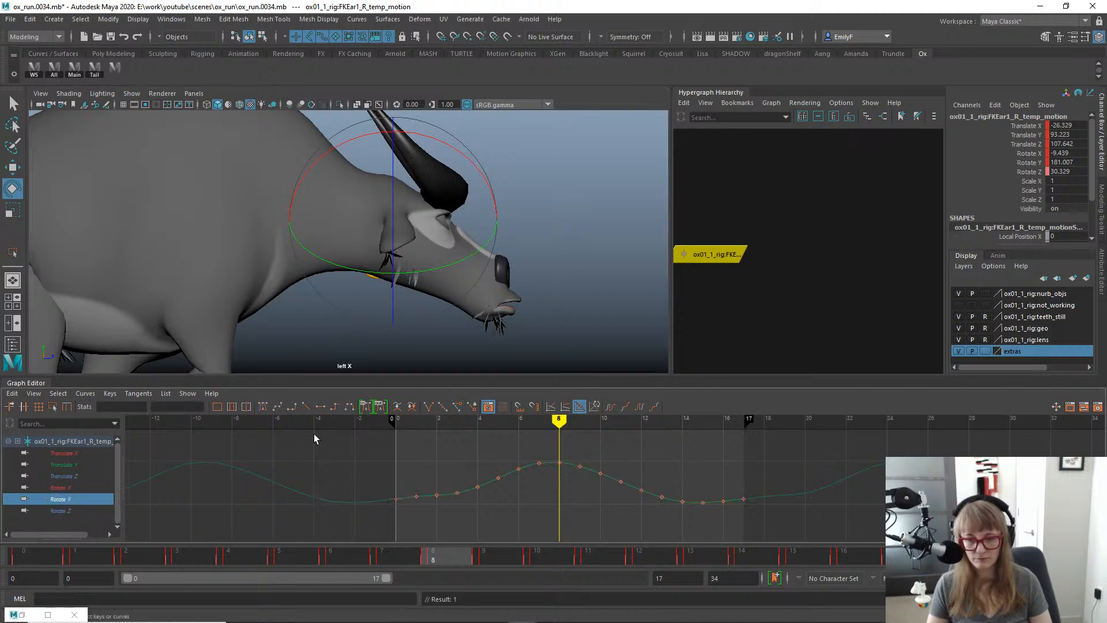
pyautogui.moveTo(314, 433); pyautogui.dragTo(811, 542)
pyautogui.moveTo(41, 551); pyautogui.dragTo(351, 463)
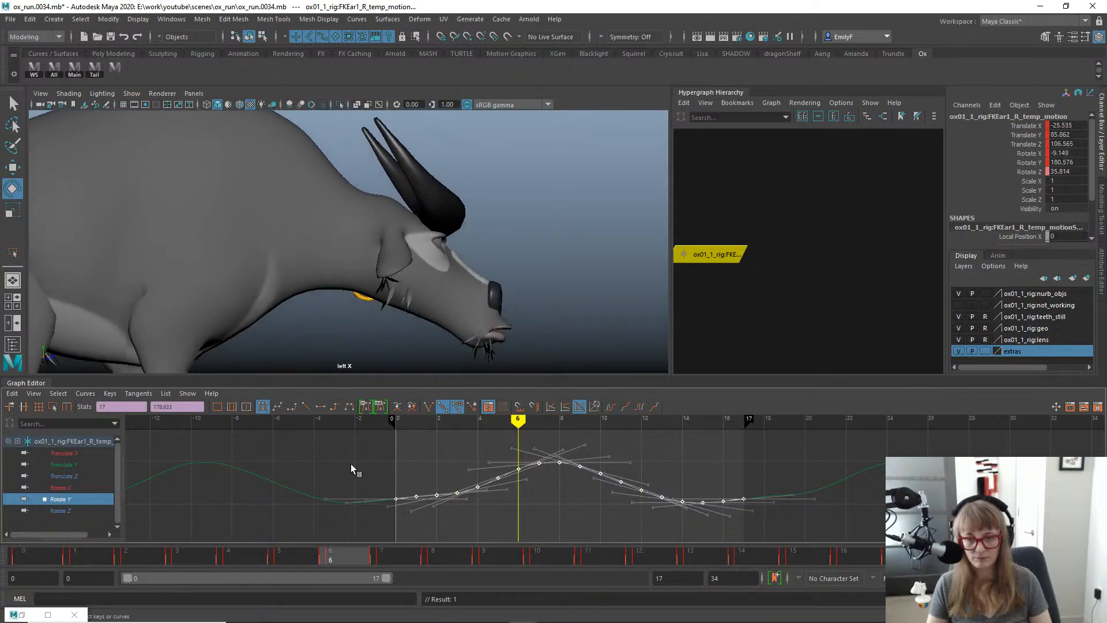
# Try shifting the Rotate Y keys of FKEar1_R_temp_motion forward in time and undo the shift.
pyautogui.press('w')
pyautogui.keyDown('shift'); pyautogui.moveTo(471, 470); pyautogui.dragTo(470, 470, button='middle'); pyautogui.keyUp('shift')
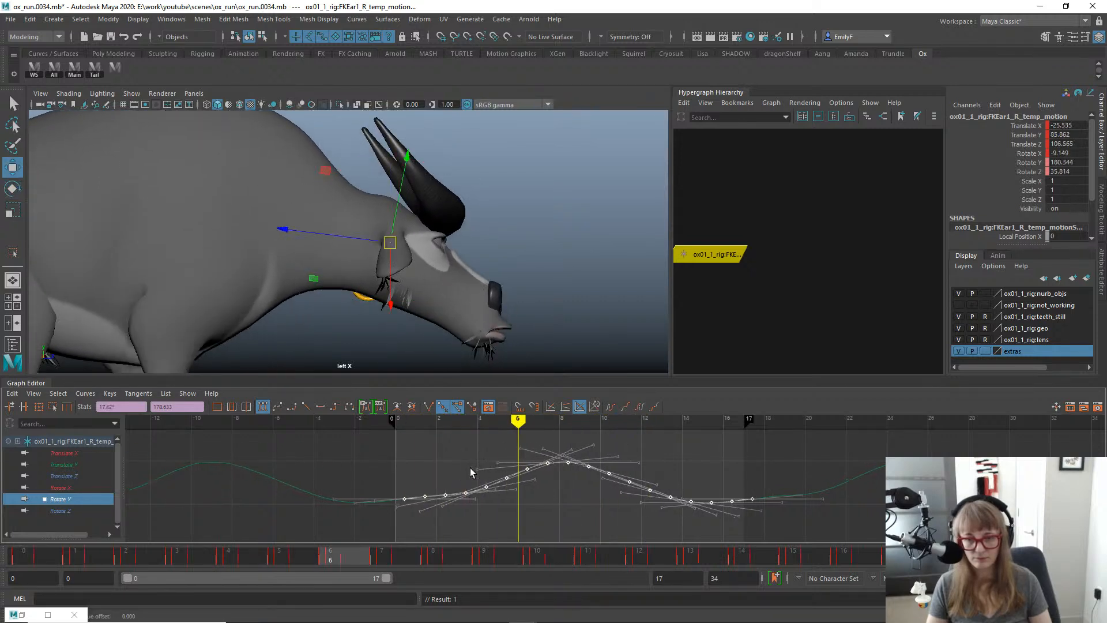
pyautogui.hotkey('ctrl', 'z')
pyautogui.moveTo(266, 558); pyautogui.dragTo(390, 548)
pyautogui.click(434, 547)
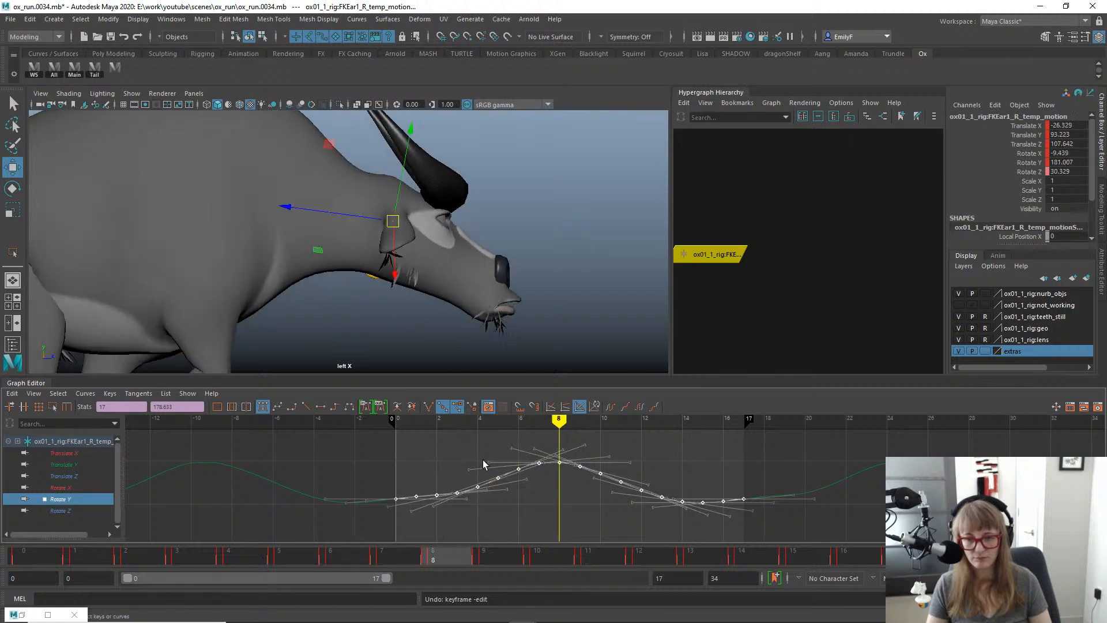
pyautogui.keyDown('shift'); pyautogui.moveTo(482, 459); pyautogui.dragTo(511, 466, button='middle'); pyautogui.keyUp('shift')
pyautogui.keyDown('shift'); pyautogui.moveTo(517, 508); pyautogui.dragTo(503, 465, button='middle'); pyautogui.keyUp('shift')
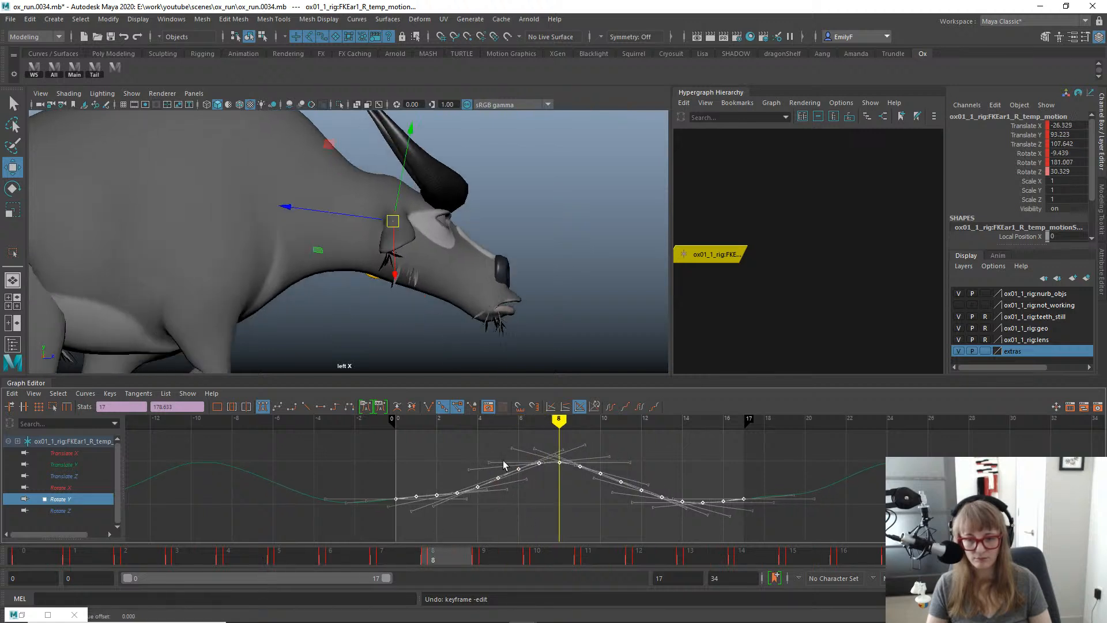
# Scale the Rotate Y keys of FKEar1_R_temp_motion upward so the peak near frame 8 reaches about 182.5.
pyautogui.click(53, 406)
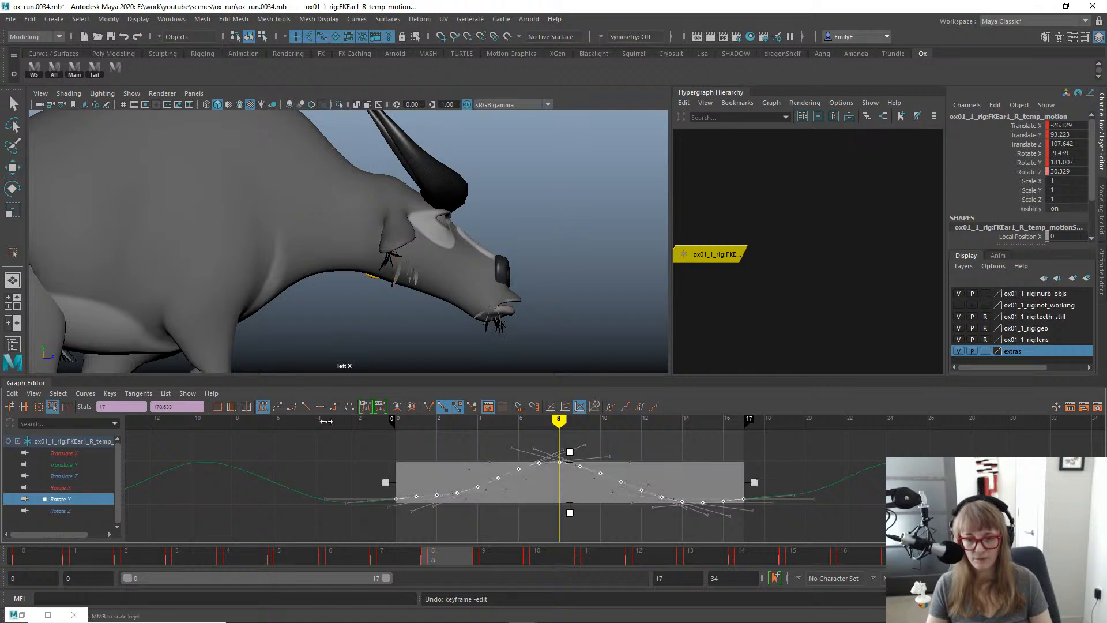
pyautogui.moveTo(570, 453); pyautogui.dragTo(572, 428, button='middle')
pyautogui.press('1')
pyautogui.press('f')
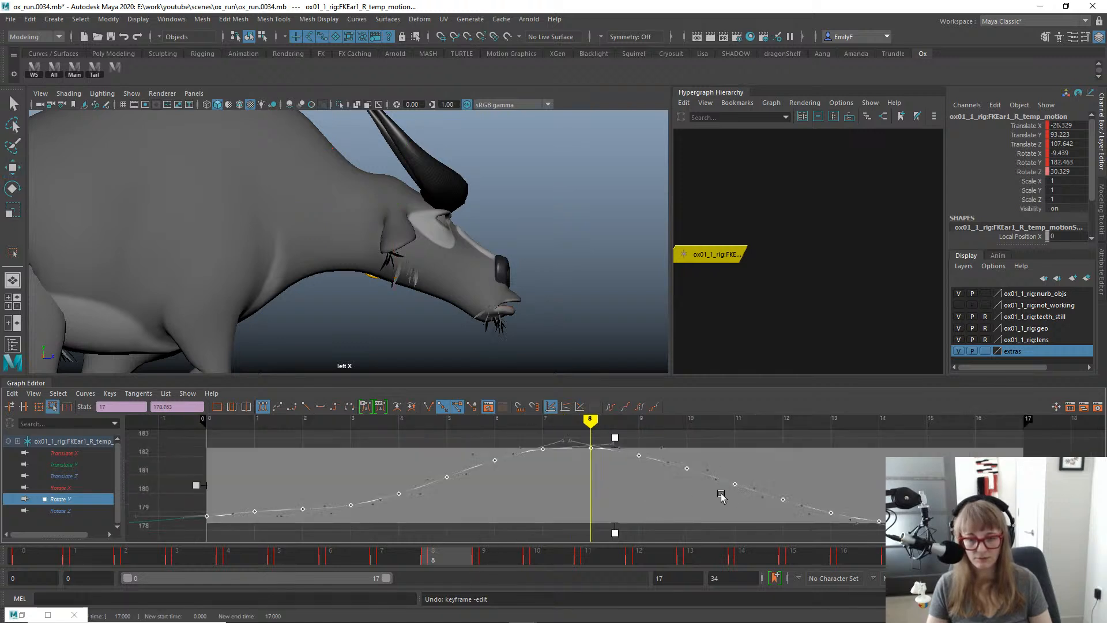
pyautogui.keyDown('alt'); pyautogui.moveTo(721, 497); pyautogui.dragTo(666, 494, button='right'); pyautogui.keyUp('alt')
pyautogui.click(624, 460)
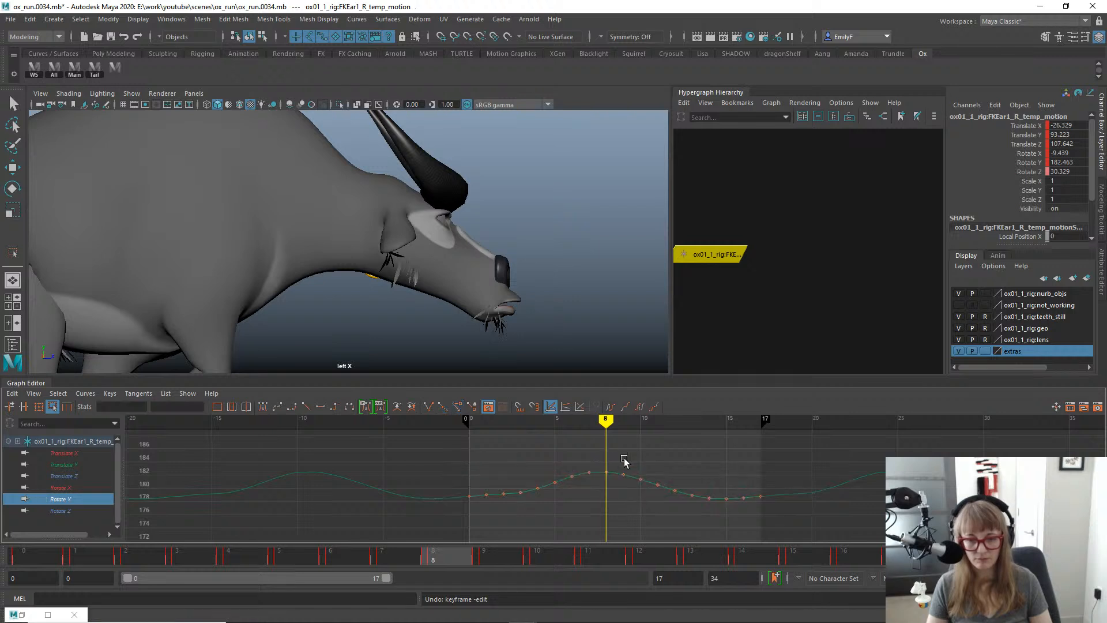
# Scale the Rotate Y keys of FKEar1_R_temp_motion downward so the low at frame 15 reaches about 175.4, and play the cycle.
pyautogui.moveTo(299, 550); pyautogui.dragTo(742, 556)
pyautogui.hotkey('alt', ',')
pyautogui.press('.')
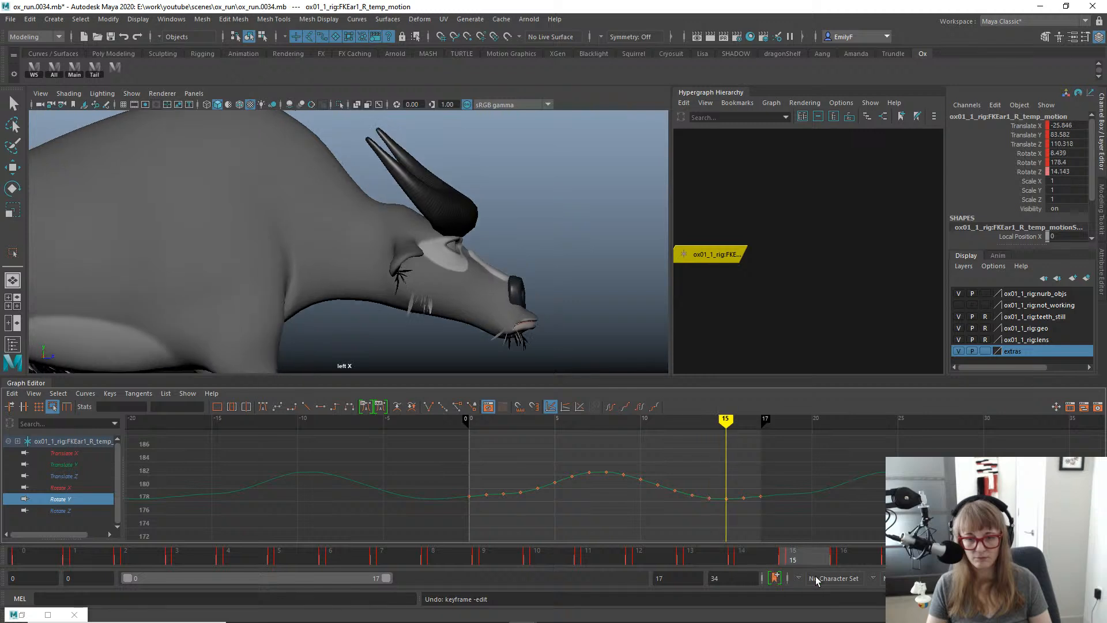
pyautogui.moveTo(726, 531)
pyautogui.mouseDown()
pyautogui.moveTo(683, 538)
pyautogui.moveTo(631, 512)
pyautogui.moveTo(727, 499)
pyautogui.mouseUp()
pyautogui.moveTo(366, 437); pyautogui.dragTo(796, 526)
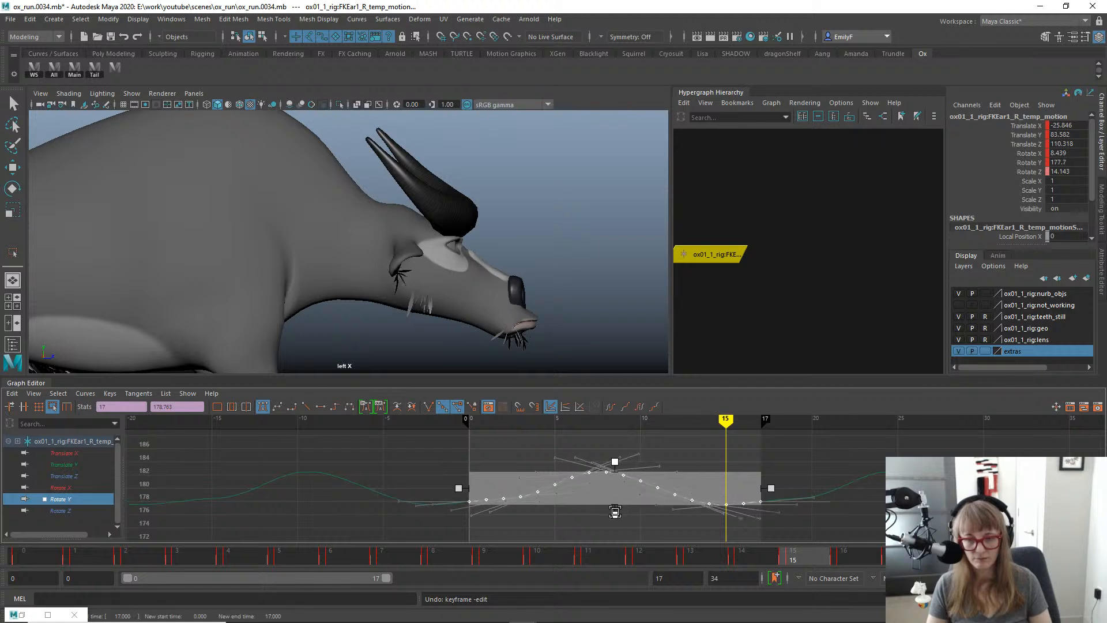
pyautogui.moveTo(615, 512); pyautogui.dragTo(613, 520)
pyautogui.hotkey('alt', 'v')
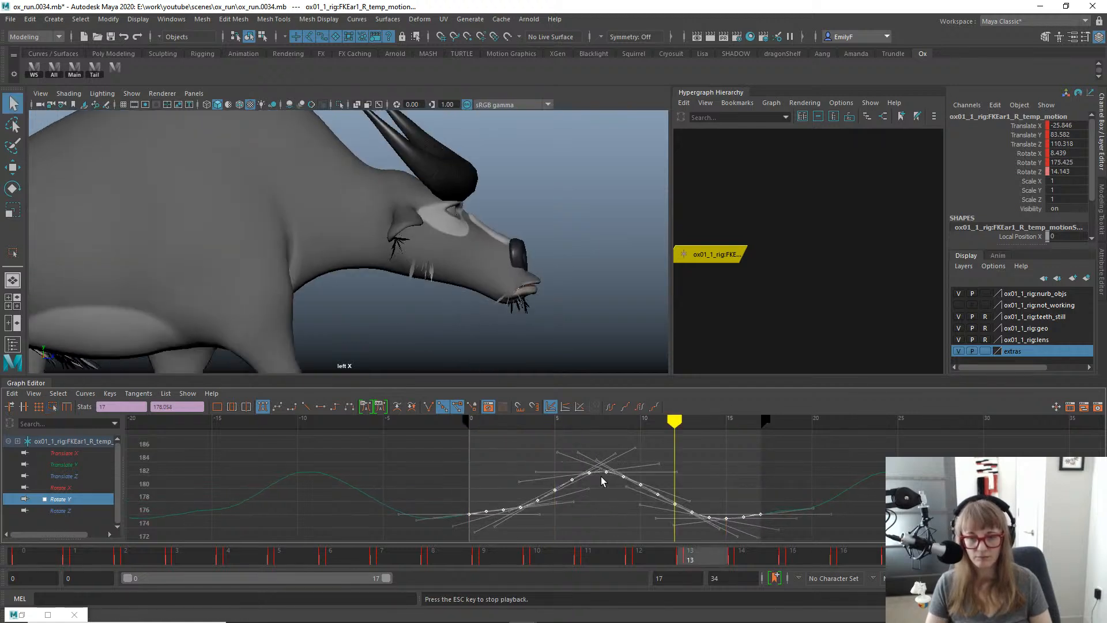
# Shift the Rotate Y keys of FKEar1_R_temp_motion forward by about half a frame and play the cycle from the side and front.
pyautogui.hotkey('alt', 'v')
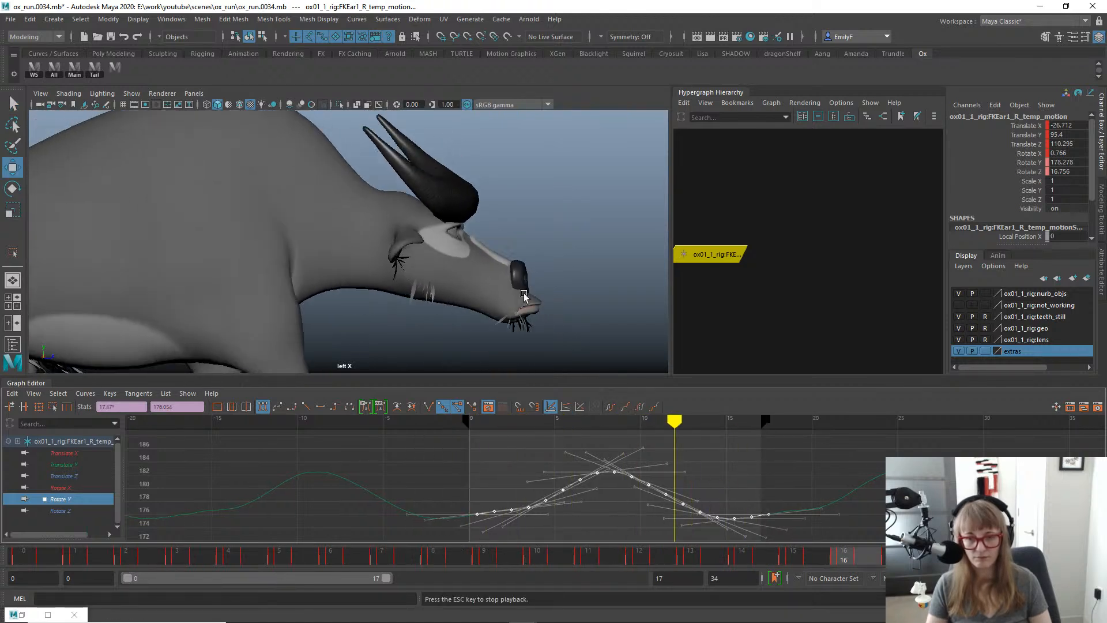
pyautogui.hotkey('alt', 'v')
pyautogui.press('space')
pyautogui.moveTo(522, 242); pyautogui.dragTo(529, 260)
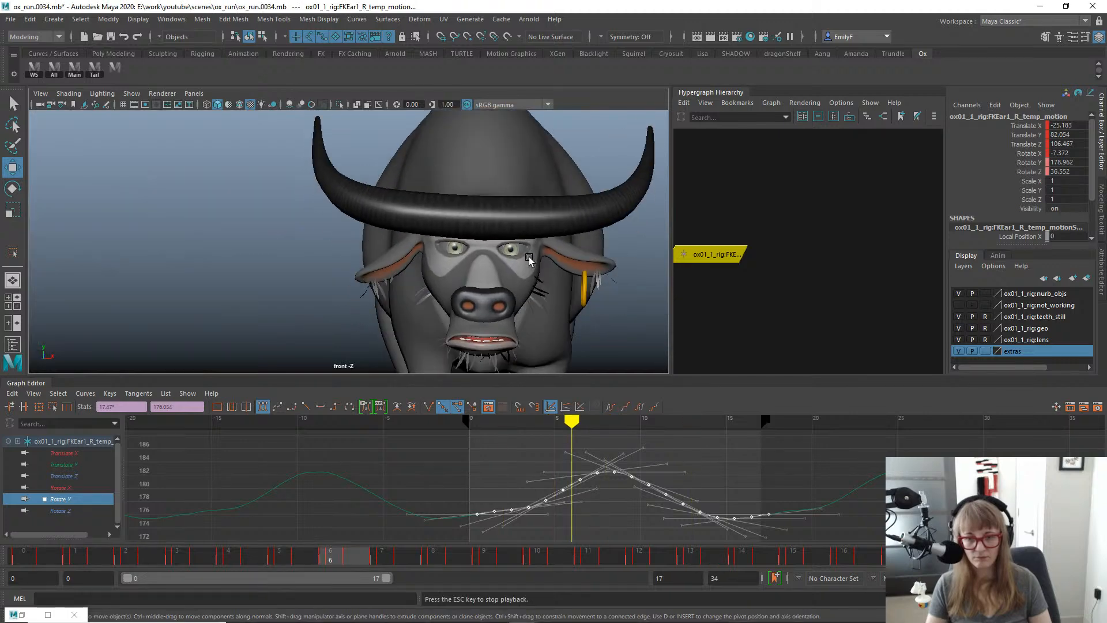
pyautogui.hotkey('alt', 'v')
# Shift all Rotate X keys of FKEar1_R_temp_motion forward by about 0.4 frames and scrub to check the ear.
pyautogui.click(55, 489)
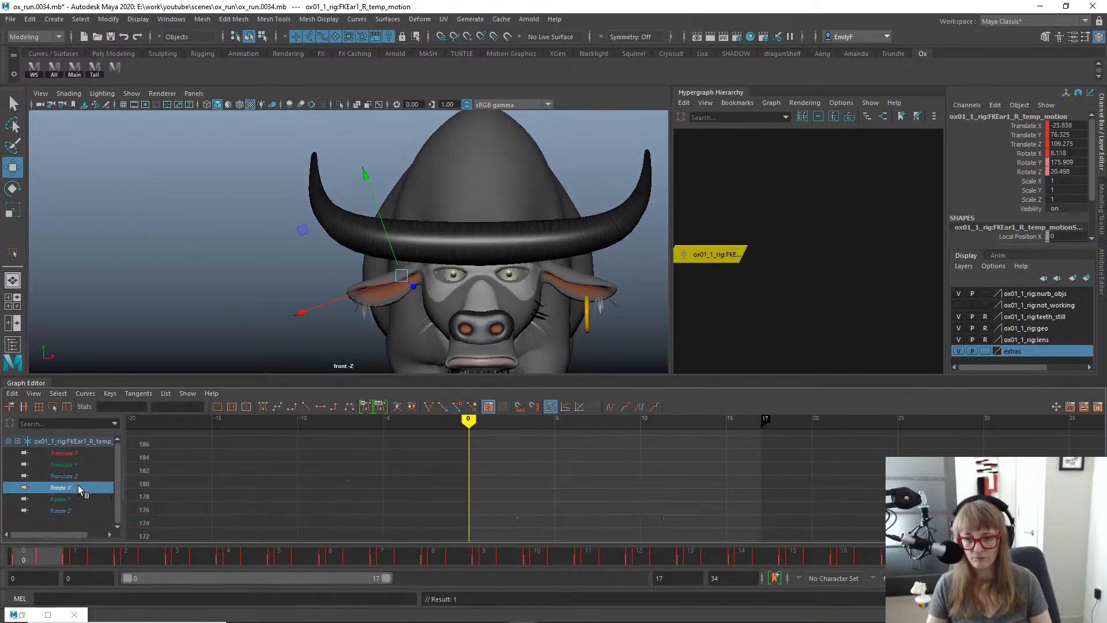
pyautogui.press('f')
pyautogui.keyDown('alt'); pyautogui.moveTo(652, 507); pyautogui.dragTo(448, 453, button='right'); pyautogui.keyUp('alt')
pyautogui.moveTo(403, 437); pyautogui.dragTo(741, 527)
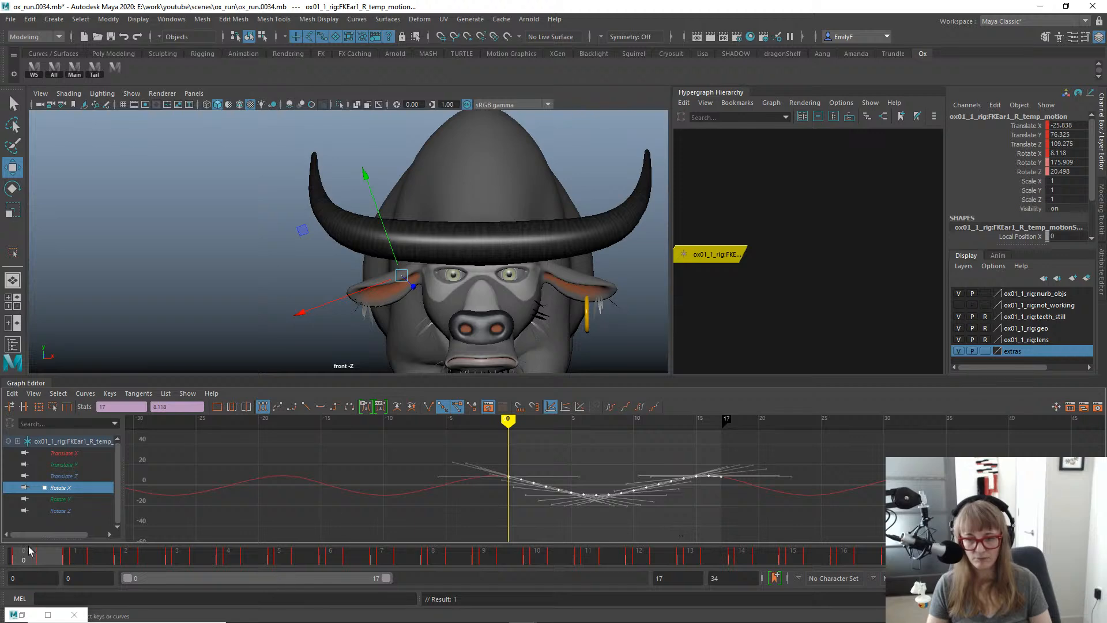
pyautogui.hotkey('alt', 'v')
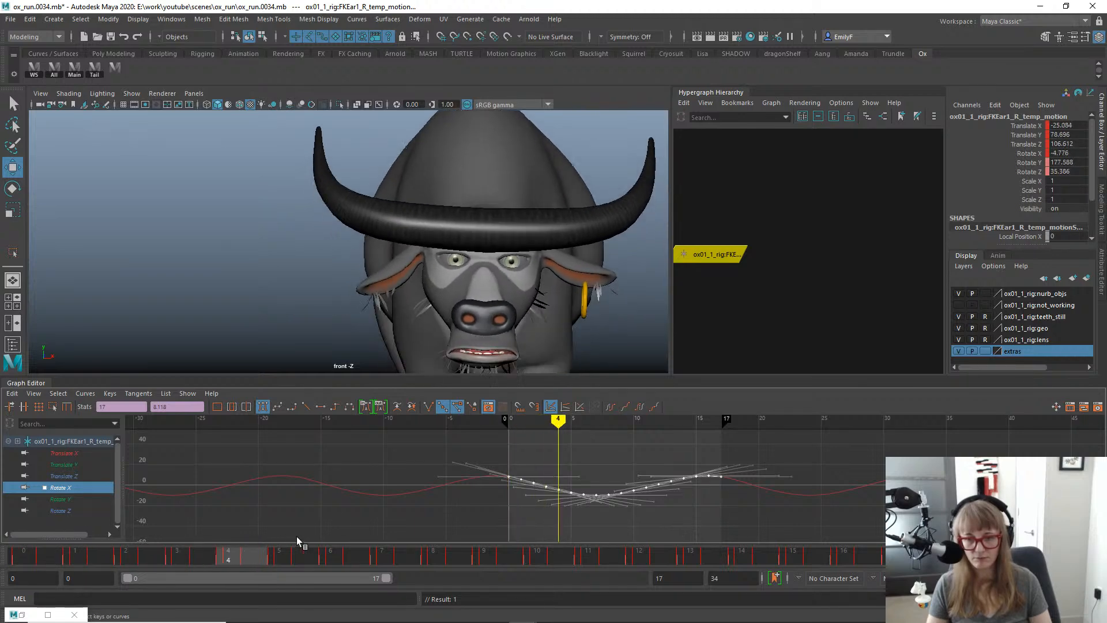
pyautogui.keyDown('alt'); pyautogui.keyDown('shift'); pyautogui.moveTo(619, 507); pyautogui.dragTo(627, 463, button='right'); pyautogui.keyUp('shift'); pyautogui.keyUp('alt')
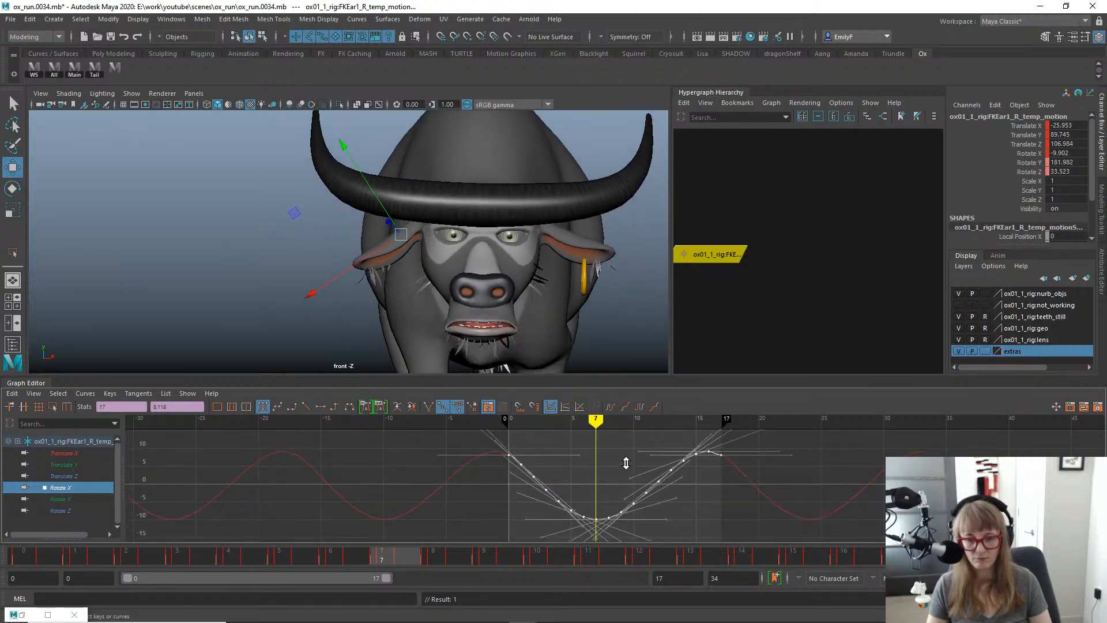
pyautogui.keyDown('shift'); pyautogui.moveTo(605, 497); pyautogui.dragTo(623, 496, button='middle'); pyautogui.keyUp('shift')
pyautogui.moveTo(404, 558); pyautogui.dragTo(456, 562)
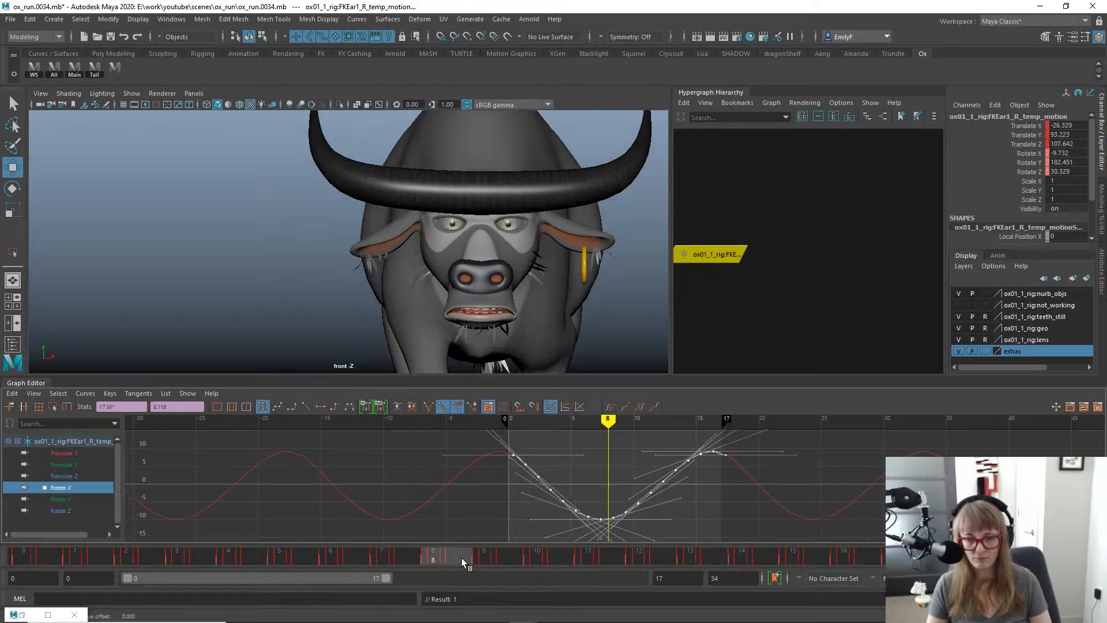
# Scale the Rotate X keys of FKEar1_R_temp_motion downward so the low reaches about -13, and play back the cycle.
pyautogui.click(52, 407)
pyautogui.keyDown('alt'); pyautogui.moveTo(604, 520); pyautogui.dragTo(586, 486, button='middle'); pyautogui.keyUp('alt')
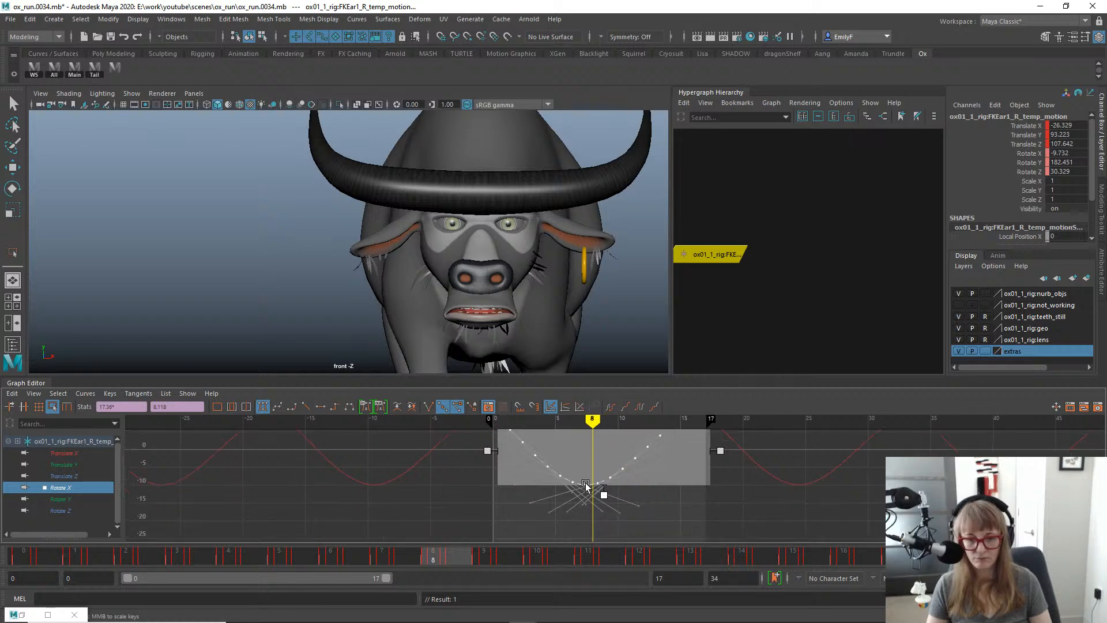
pyautogui.moveTo(607, 499); pyautogui.dragTo(603, 520)
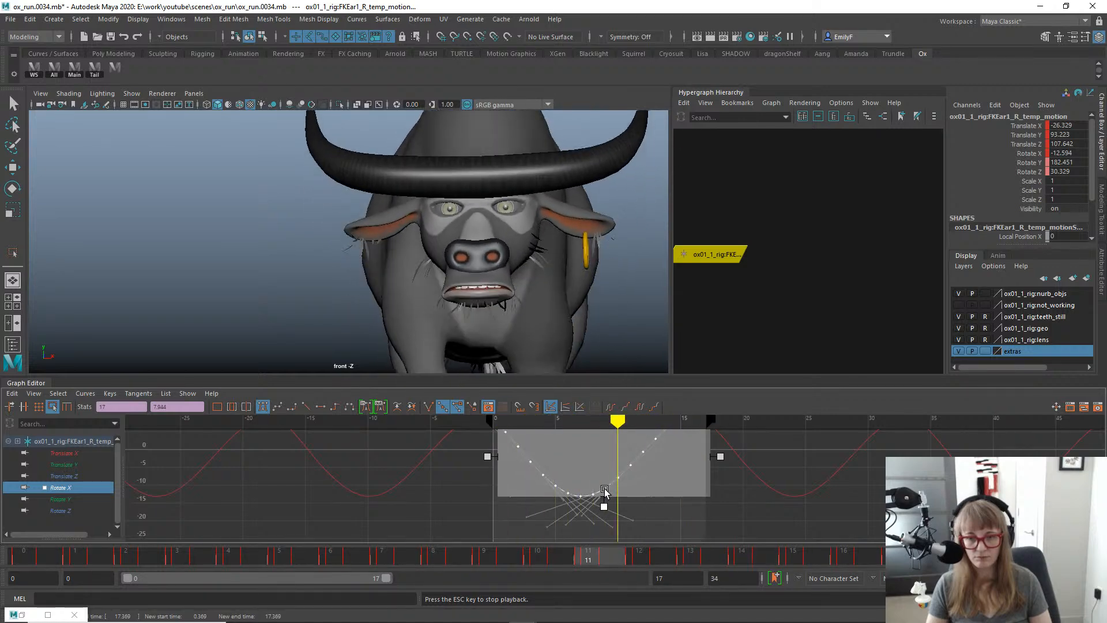
pyautogui.press('Escape')
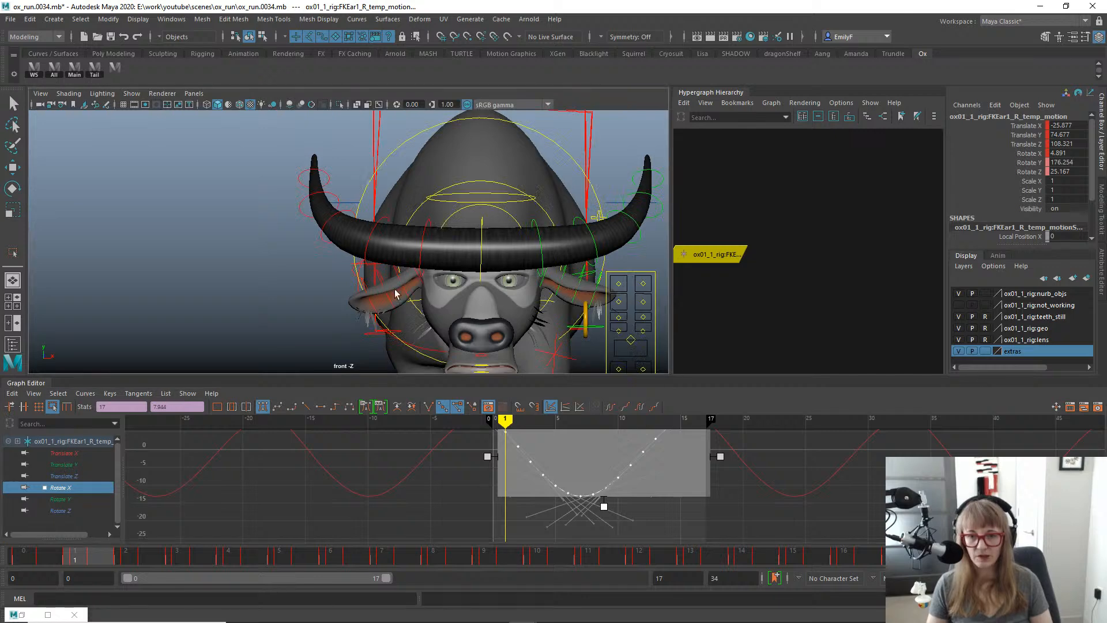
# Create a rotation-only world-space locator for the FKEar2_R control and cycle its Rotate X, Y and Z curves before and after the keys.
pyautogui.click(377, 279)
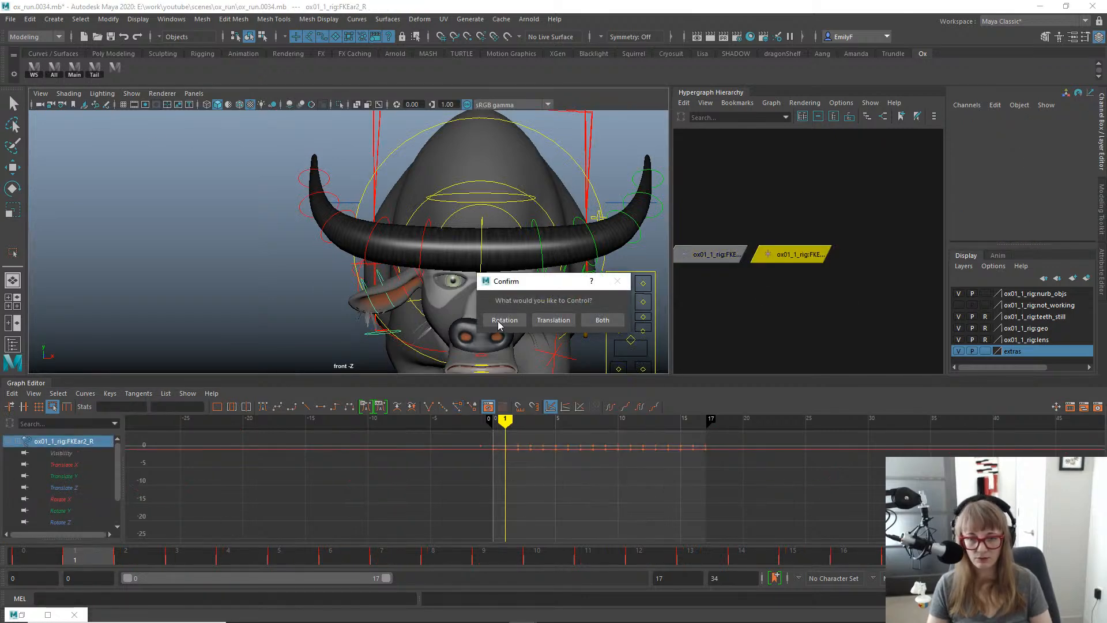
pyautogui.click(505, 323)
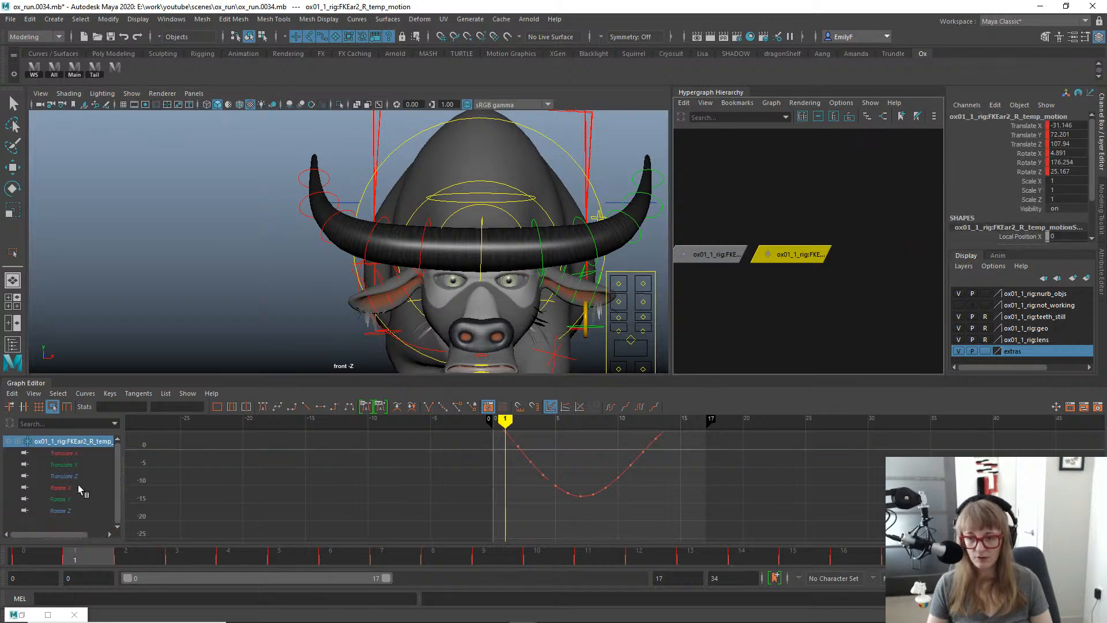
pyautogui.moveTo(79, 488); pyautogui.dragTo(73, 519)
pyautogui.press('f')
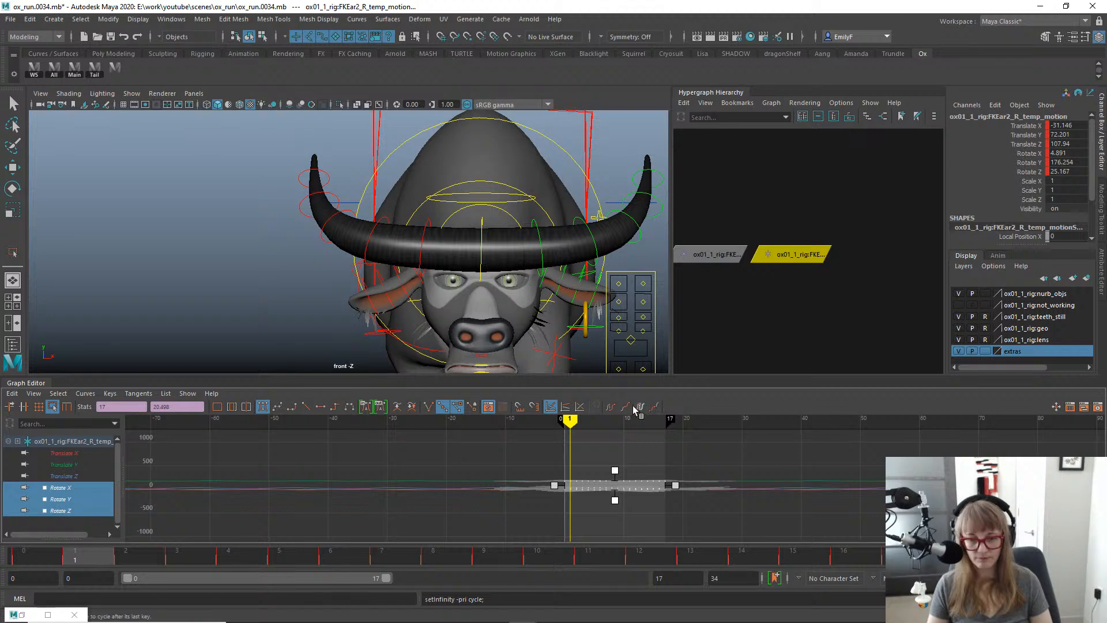
pyautogui.press('f')
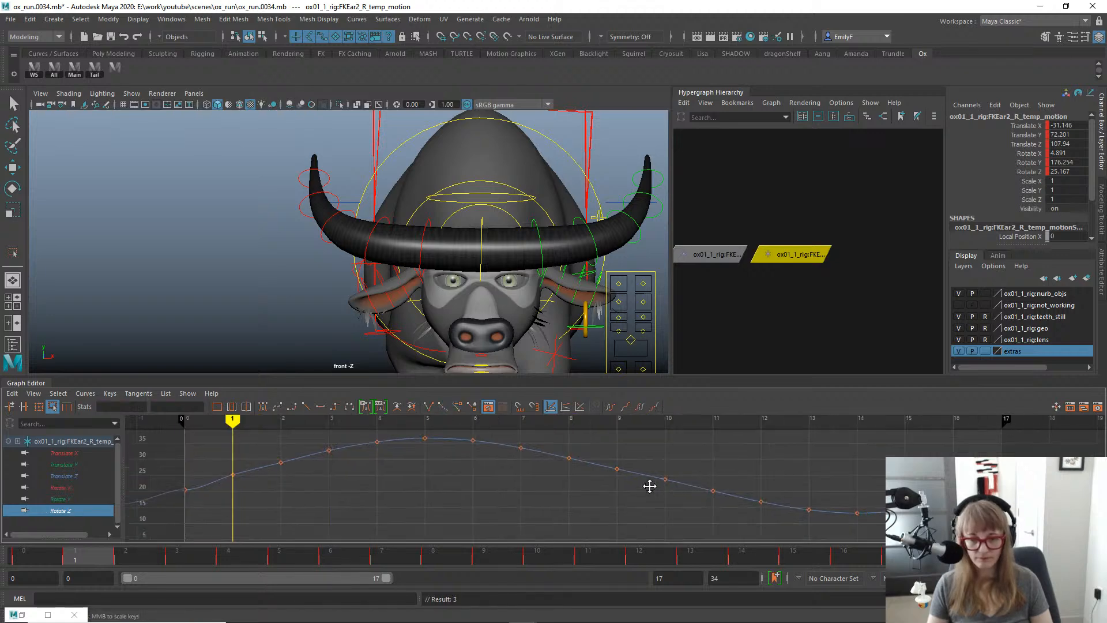
# Shift the Rotate Z keys of FKEar2_R_temp_motion forward by about 1.5 frames.
pyautogui.keyDown('alt'); pyautogui.moveTo(650, 485); pyautogui.dragTo(555, 443, button='right'); pyautogui.keyUp('alt')
pyautogui.moveTo(644, 499); pyautogui.dragTo(663, 496)
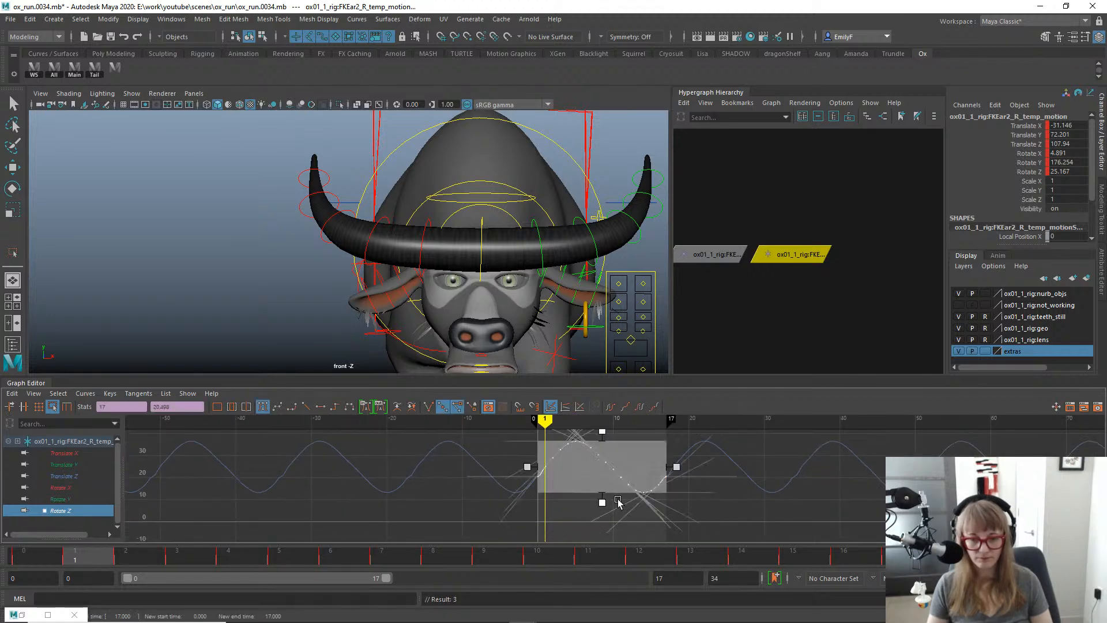
pyautogui.press('f')
pyautogui.press('w')
pyautogui.click(9, 553)
pyautogui.moveTo(10, 553); pyautogui.dragTo(402, 543)
pyautogui.keyDown('shift'); pyautogui.moveTo(614, 485); pyautogui.dragTo(640, 487, button='middle'); pyautogui.keyUp('shift')
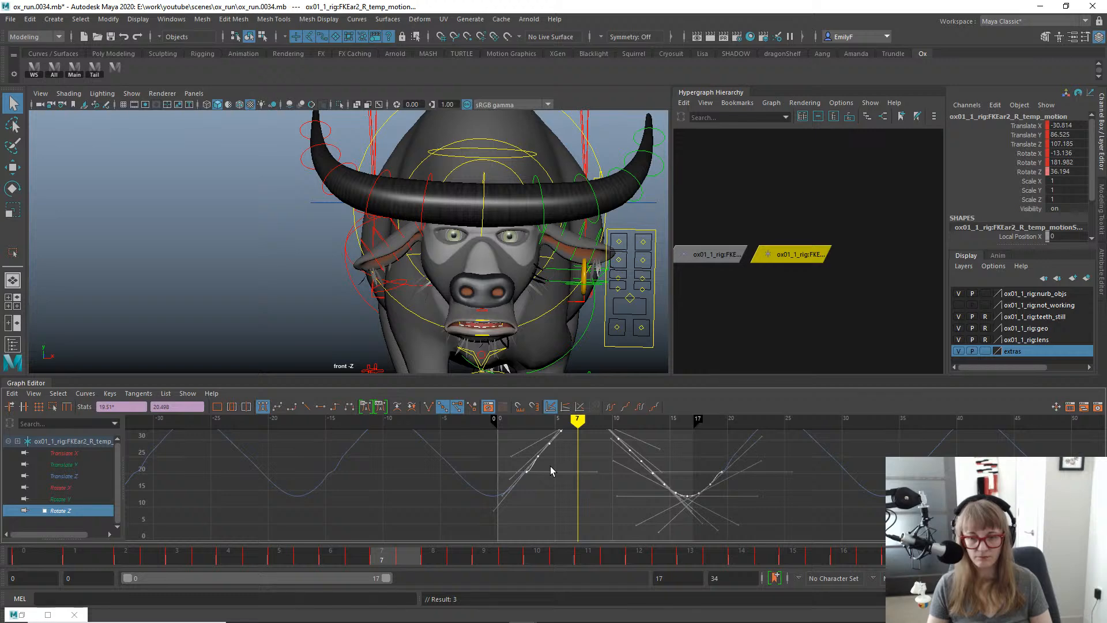
# Play and scrub the run cycle from the front and side to examine the ear's overlapping motion.
pyautogui.hotkey('alt', 'v')
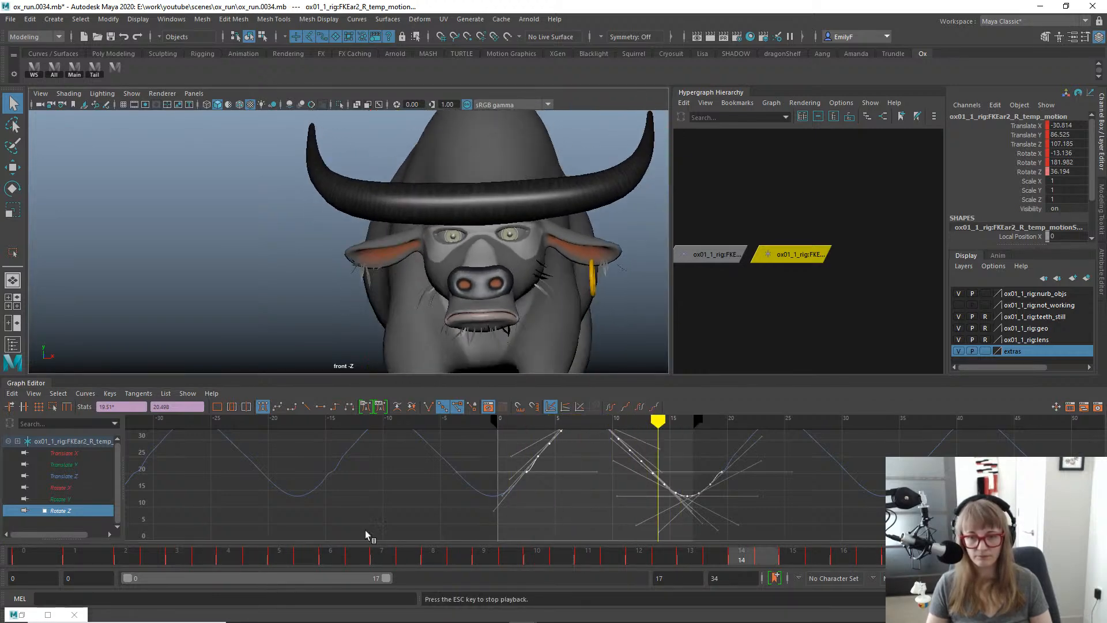
pyautogui.moveTo(98, 557); pyautogui.dragTo(458, 544)
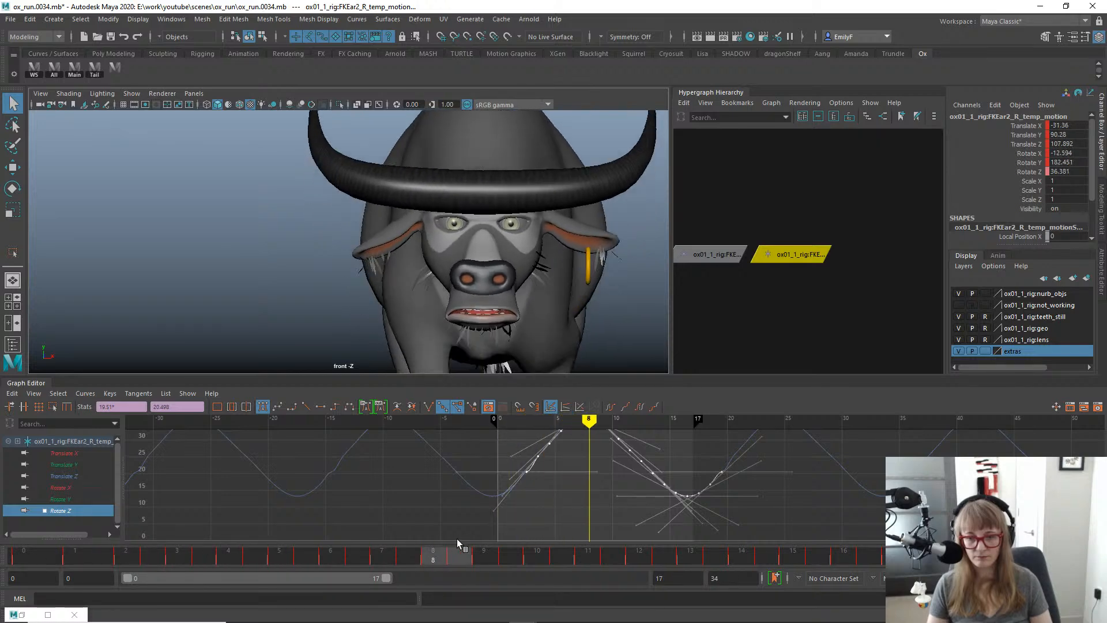
pyautogui.hotkey('alt', 'v')
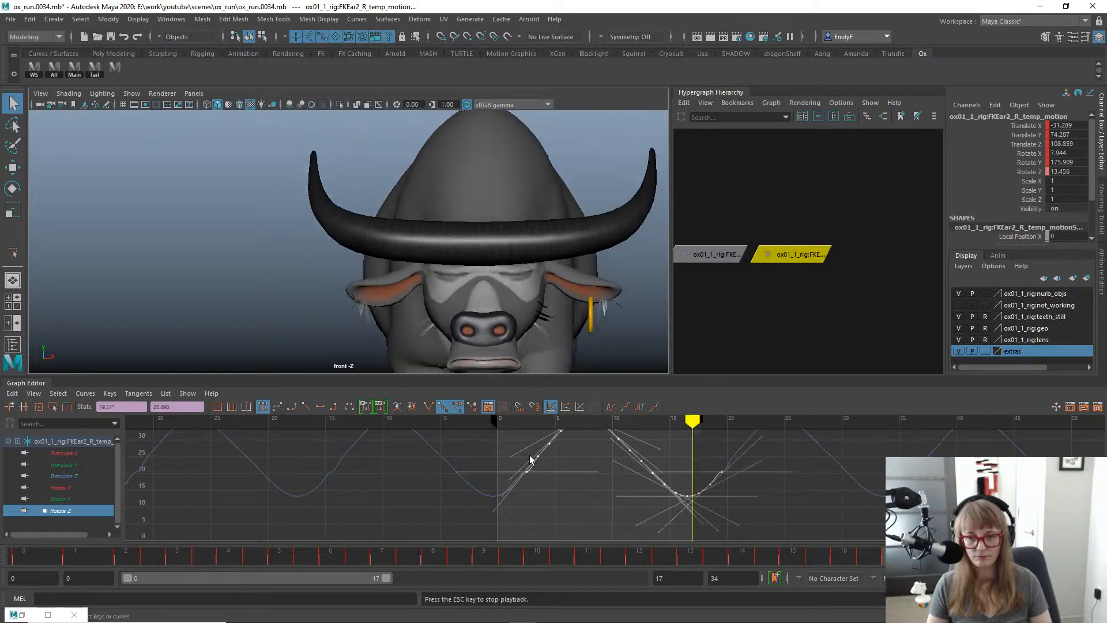
pyautogui.press('Escape')
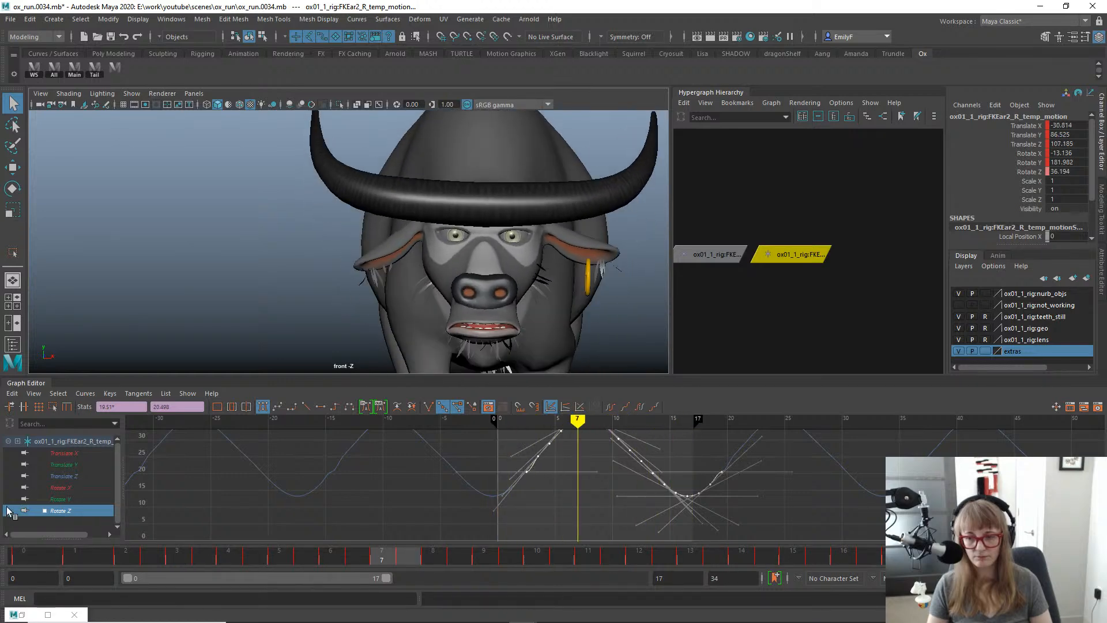
pyautogui.moveTo(42, 563); pyautogui.dragTo(863, 524)
pyautogui.press('space')
pyautogui.moveTo(477, 246); pyautogui.dragTo(436, 233)
pyautogui.hotkey('alt', 'v')
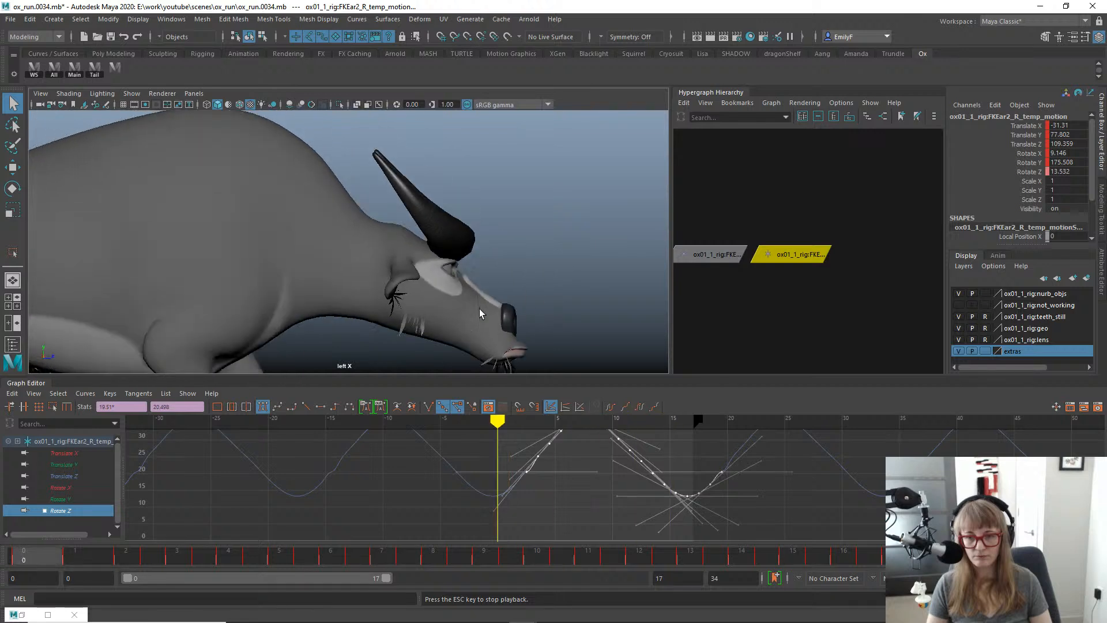
pyautogui.hotkey('alt', 'v')
pyautogui.moveTo(25, 558); pyautogui.dragTo(395, 462)
# Shift the Rotate Y keys of FKEar2_R_temp_motion forward by about 0.6 frames and play and scrub the cycle from the side.
pyautogui.press('e')
pyautogui.click(70, 500)
pyautogui.press('f')
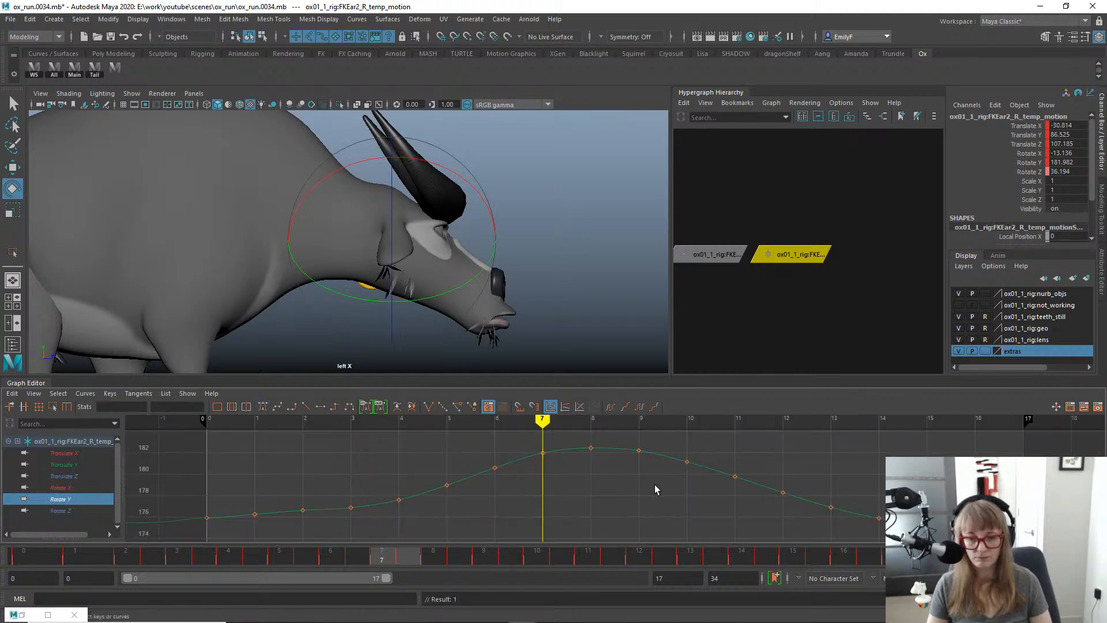
pyautogui.moveTo(554, 524); pyautogui.dragTo(900, 527)
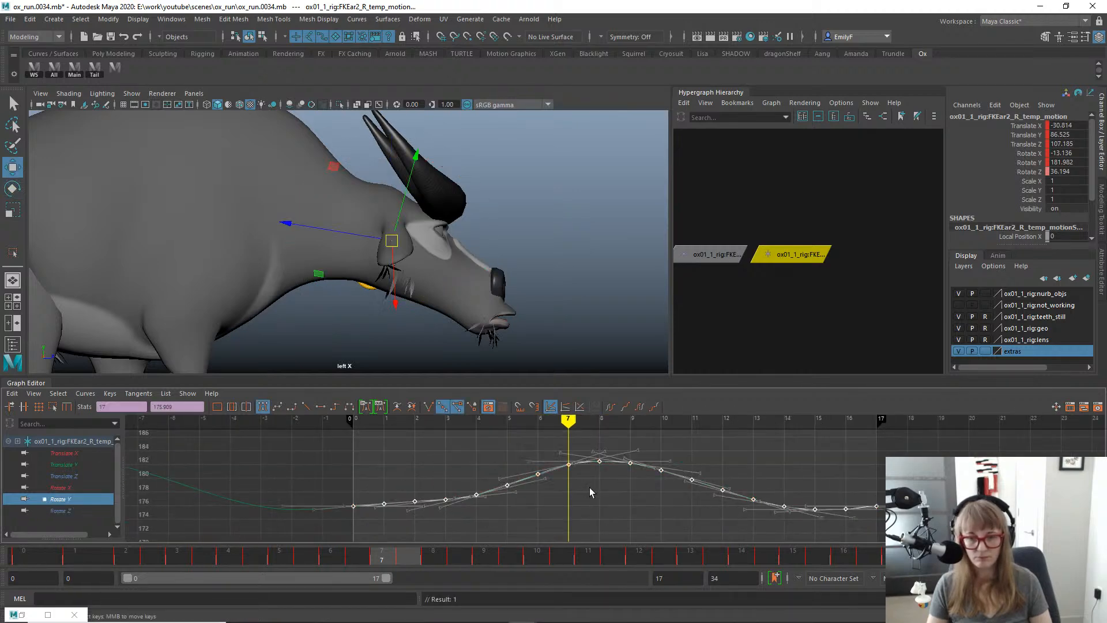
pyautogui.keyDown('shift'); pyautogui.moveTo(612, 489); pyautogui.dragTo(617, 488, button='middle'); pyautogui.keyUp('shift')
pyautogui.hotkey('alt', 'v')
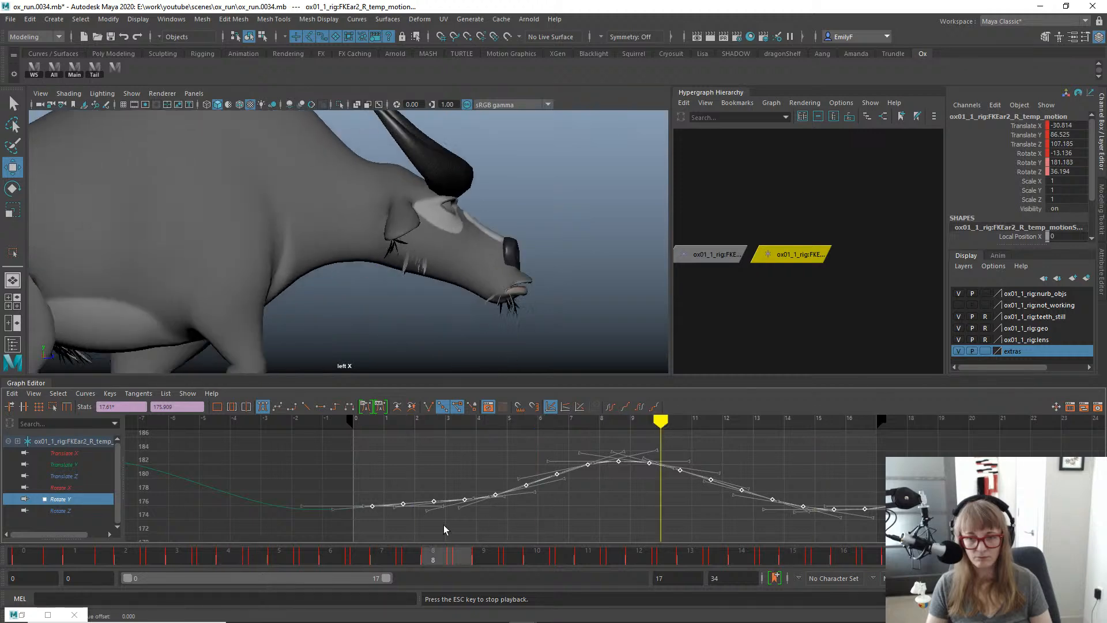
pyautogui.hotkey('alt', 'v')
pyautogui.moveTo(48, 557); pyautogui.dragTo(441, 476)
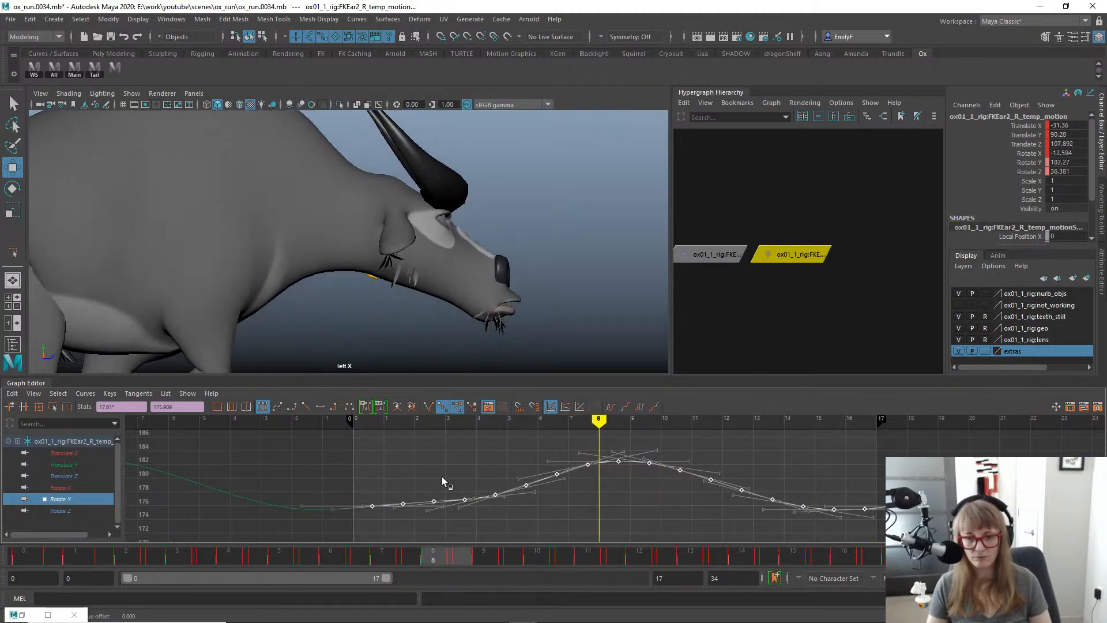
# Try scaling the Rotate Y keys of FKEar2_R_temp_motion upward and rotating the locator at frame 8, undoing both.
pyautogui.click(53, 406)
pyautogui.moveTo(633, 445)
pyautogui.mouseDown()
pyautogui.moveTo(632, 428)
pyautogui.moveTo(632, 457)
pyautogui.moveTo(622, 437)
pyautogui.mouseUp()
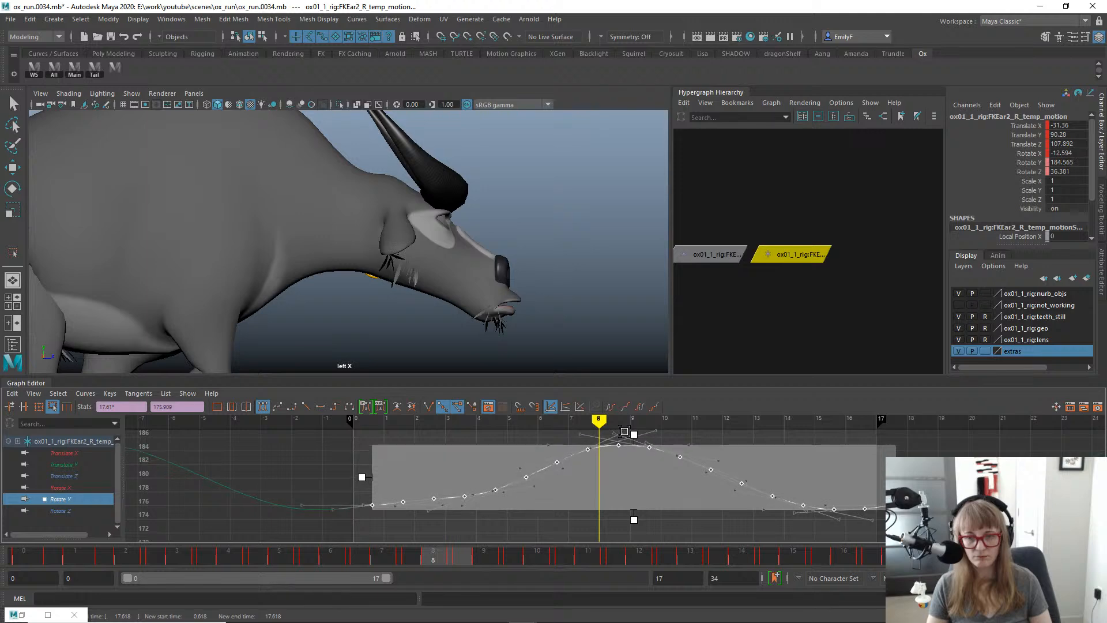
pyautogui.hotkey('ctrl', 'z')
pyautogui.press('e')
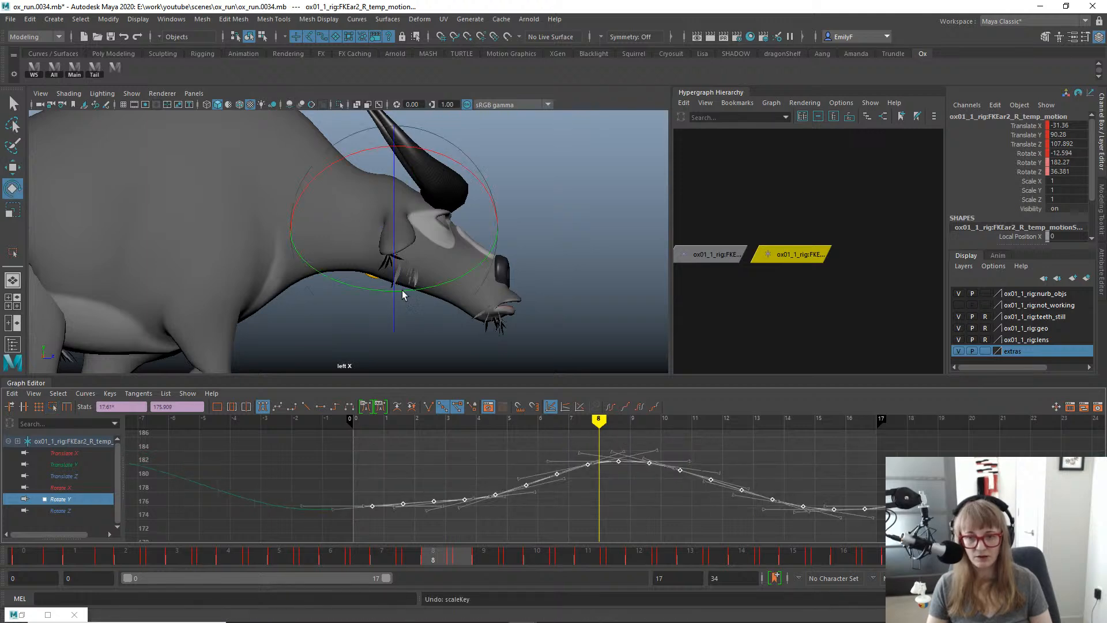
pyautogui.moveTo(411, 298); pyautogui.dragTo(413, 287)
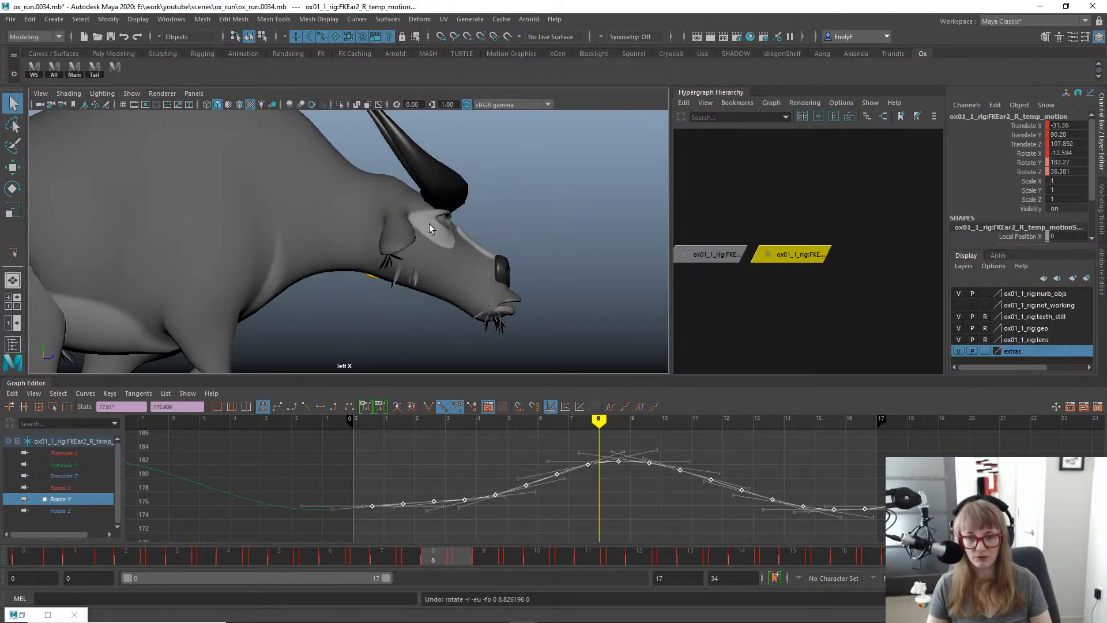
# Create a rotation-only world-space locator for the FKEar3_R control at the ear's tip.
pyautogui.press('space')
pyautogui.moveTo(429, 228); pyautogui.dragTo(456, 311)
pyautogui.press('k')
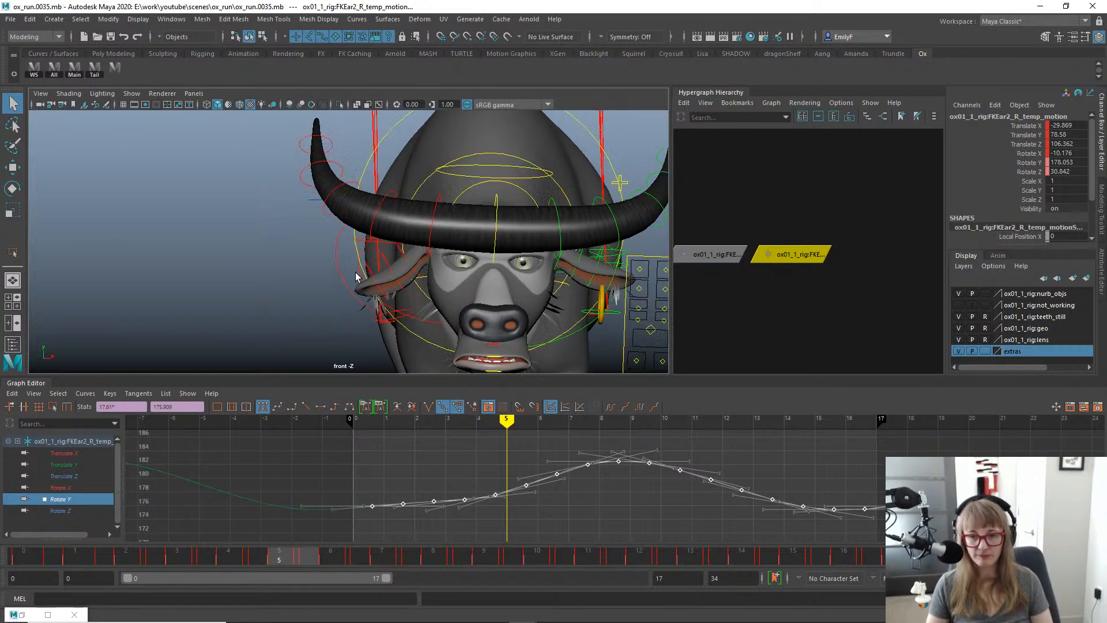
pyautogui.click(311, 179)
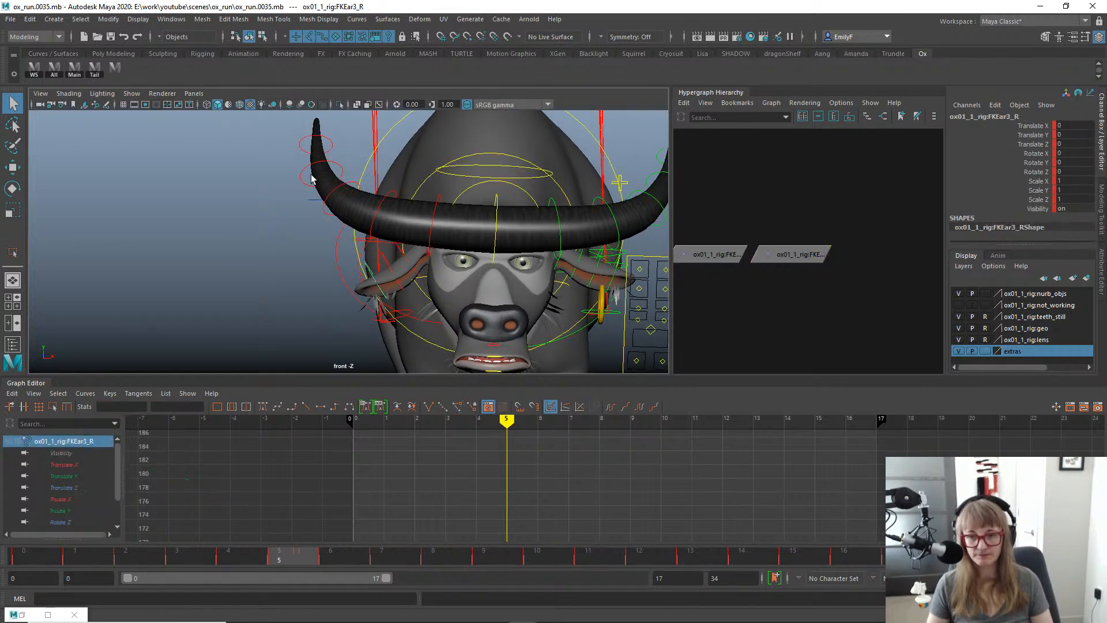
pyautogui.click(34, 68)
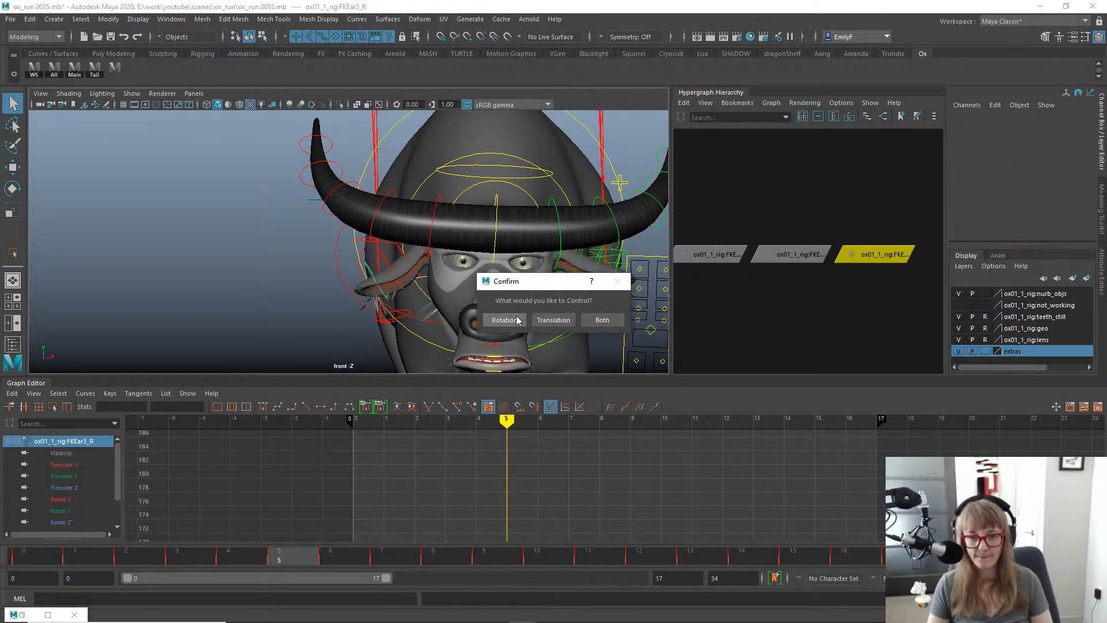
pyautogui.click(504, 320)
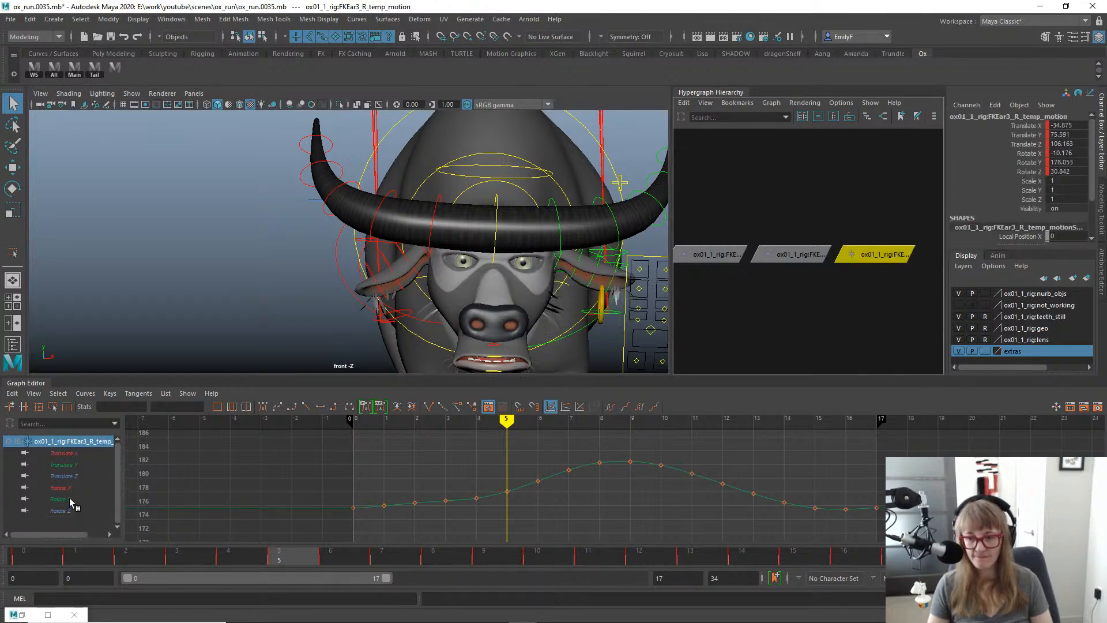
# Cycle the Rotate X, Y and Z curves of FKEar3_R_temp_motion before and after the keys.
pyautogui.moveTo(58, 489); pyautogui.dragTo(67, 506)
pyautogui.keyDown('alt'); pyautogui.moveTo(538, 468); pyautogui.dragTo(452, 466, button='right'); pyautogui.keyUp('alt')
pyautogui.press('a')
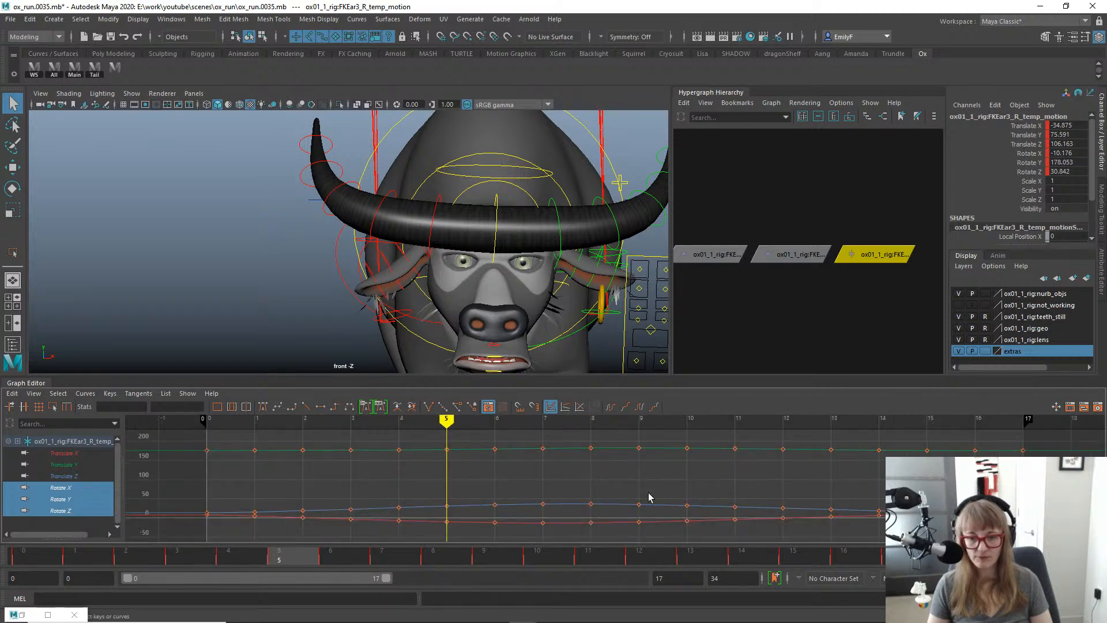
pyautogui.keyDown('alt'); pyautogui.moveTo(649, 495); pyautogui.dragTo(505, 481, button='right'); pyautogui.keyUp('alt')
pyautogui.moveTo(470, 433); pyautogui.dragTo(593, 465)
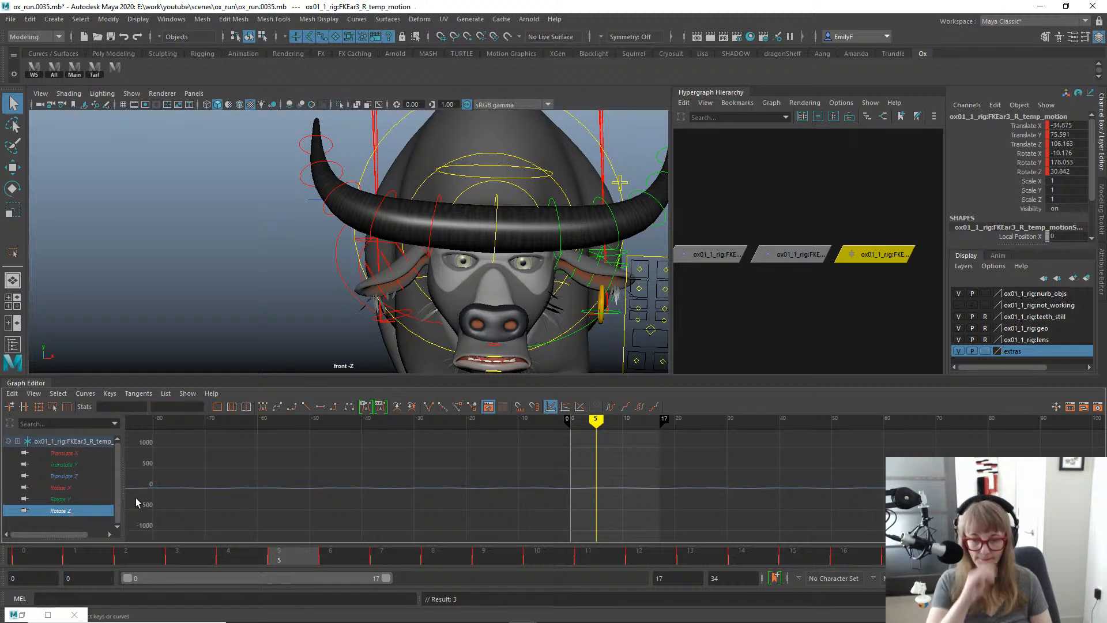
# Shift the Rotate Z keys of FKEar3_R_temp_motion forward by about 1.3 frames and scrub to check the ear tip.
pyautogui.press('a')
pyautogui.keyDown('alt'); pyautogui.moveTo(662, 479); pyautogui.dragTo(585, 463, button='right'); pyautogui.keyUp('alt')
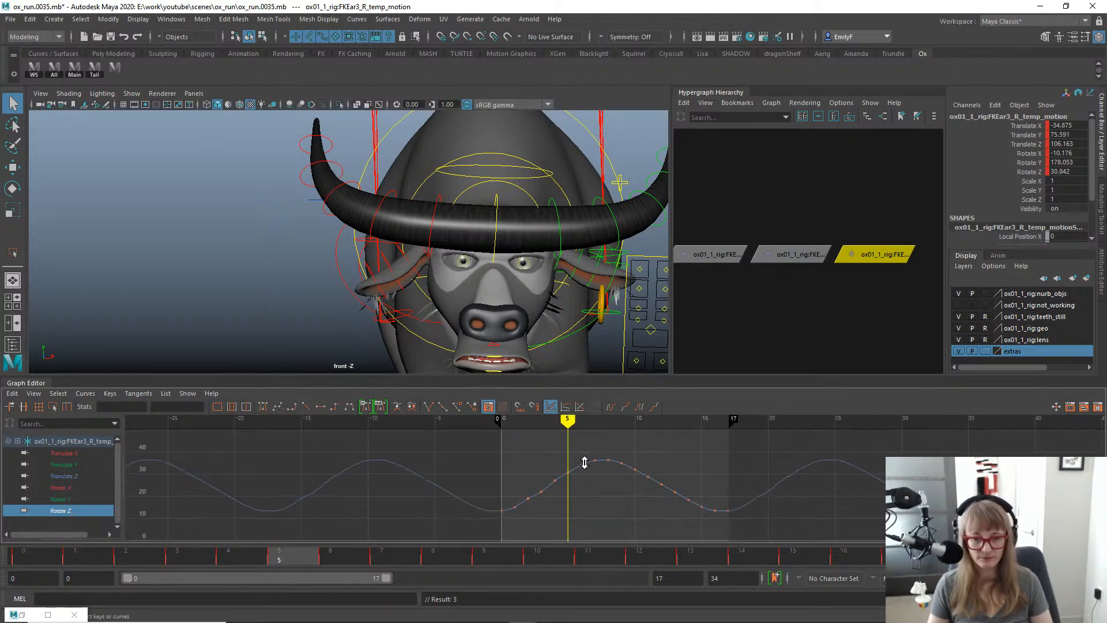
pyautogui.moveTo(777, 568); pyautogui.dragTo(777, 565)
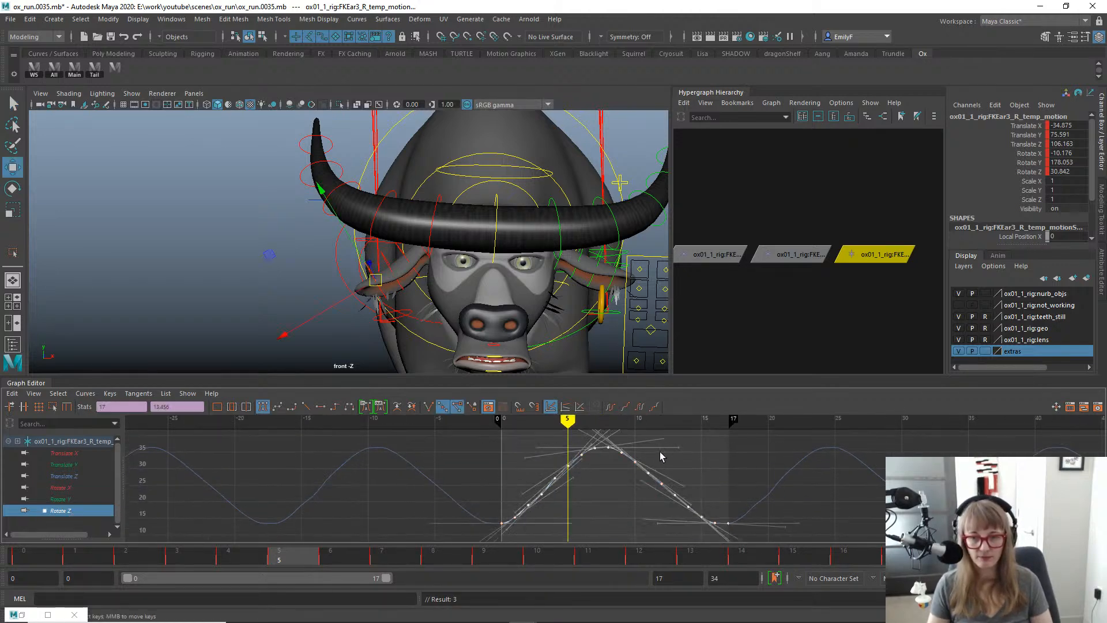
pyautogui.moveTo(661, 457); pyautogui.dragTo(681, 456, button='middle')
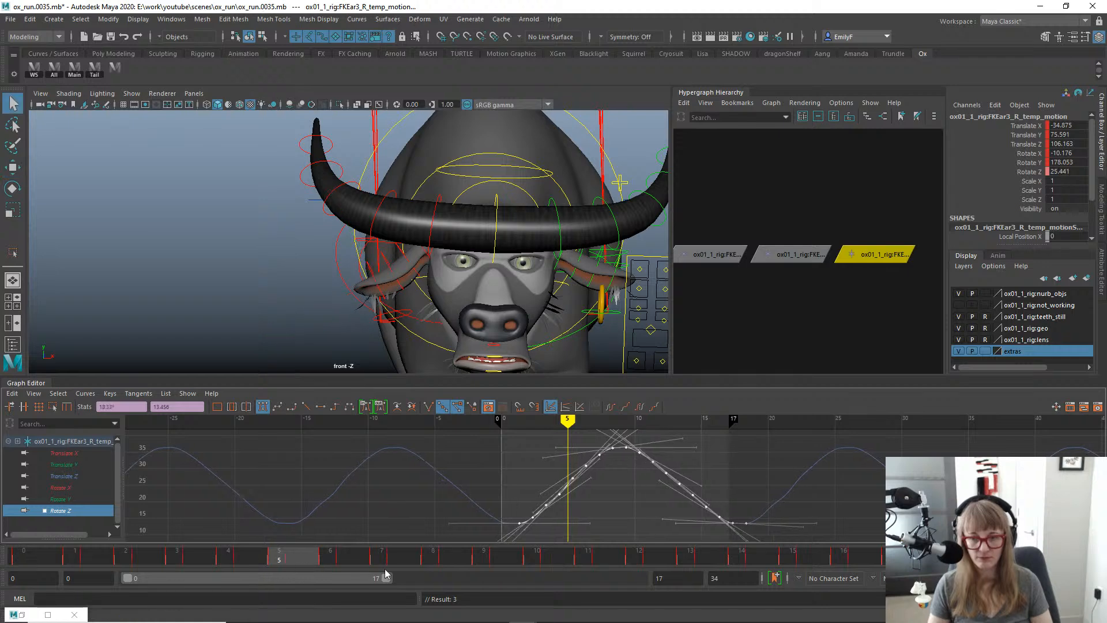
pyautogui.moveTo(291, 555); pyautogui.dragTo(485, 560)
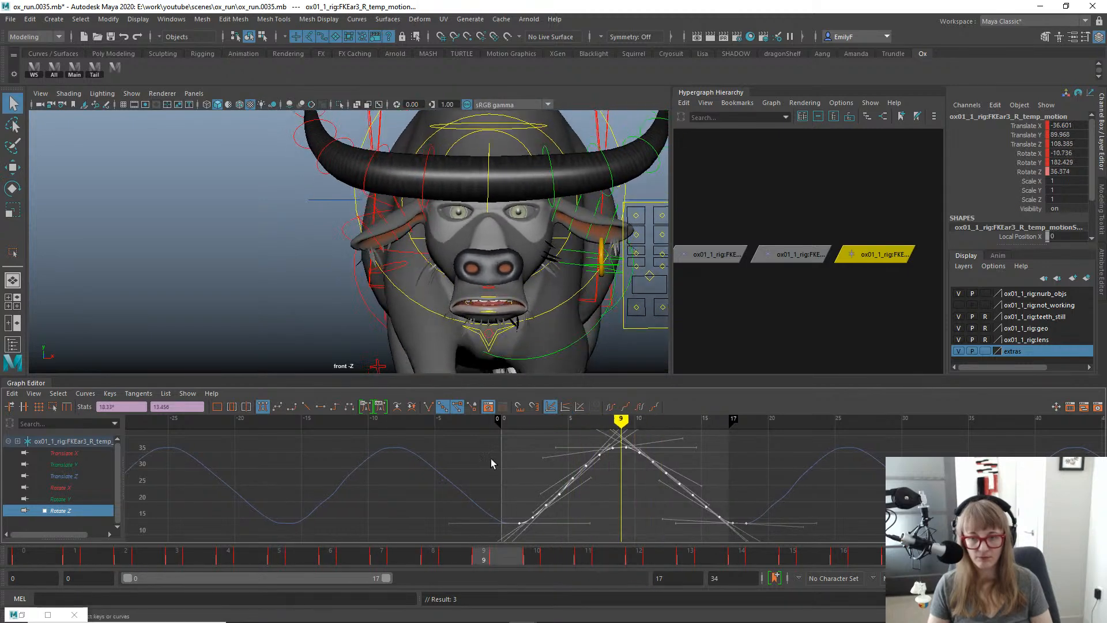
pyautogui.moveTo(291, 558); pyautogui.dragTo(547, 555)
# Shift the Rotate Z keys of FKEar3_R_temp_motion forward by about another 0.7 frames and play the cycle from the front.
pyautogui.press('w')
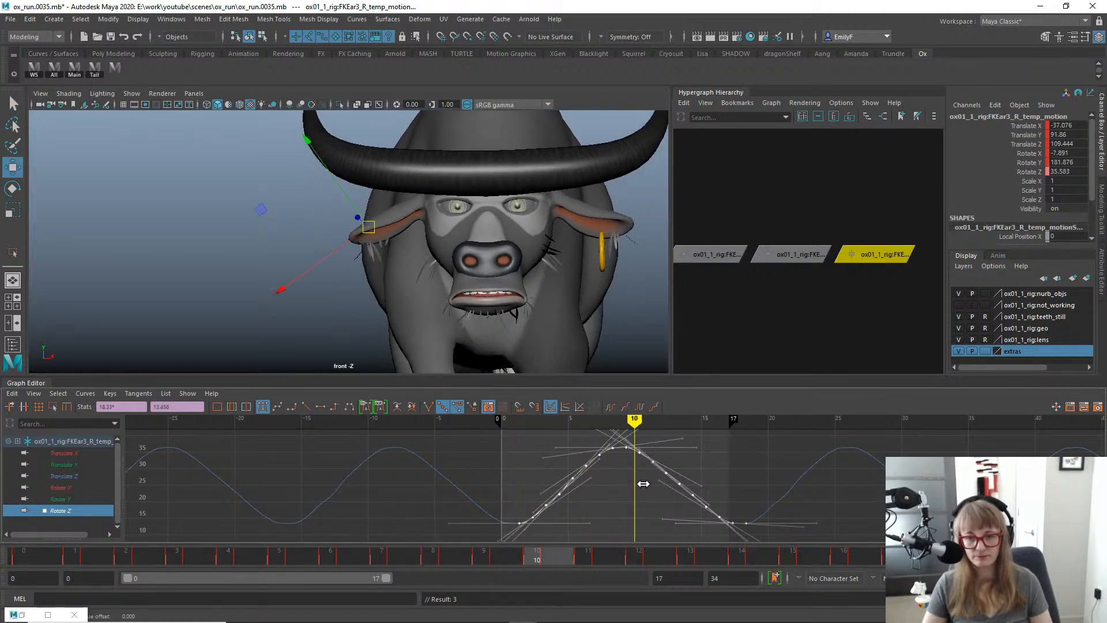
pyautogui.moveTo(637, 485); pyautogui.dragTo(646, 484, button='middle')
pyautogui.hotkey('alt', 'v')
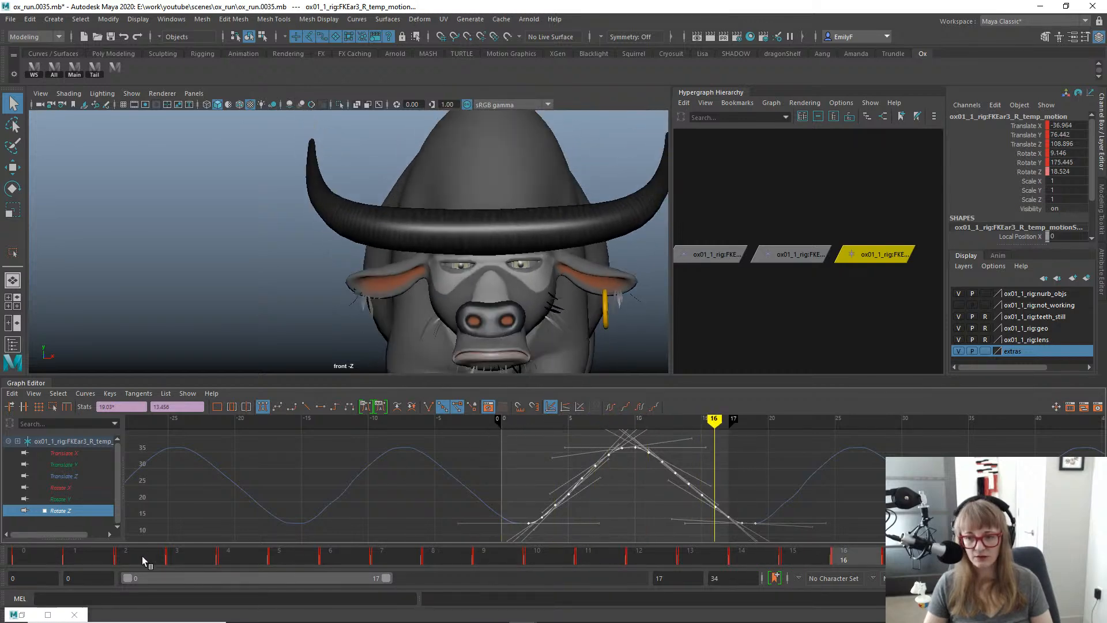
pyautogui.moveTo(144, 561); pyautogui.dragTo(173, 522)
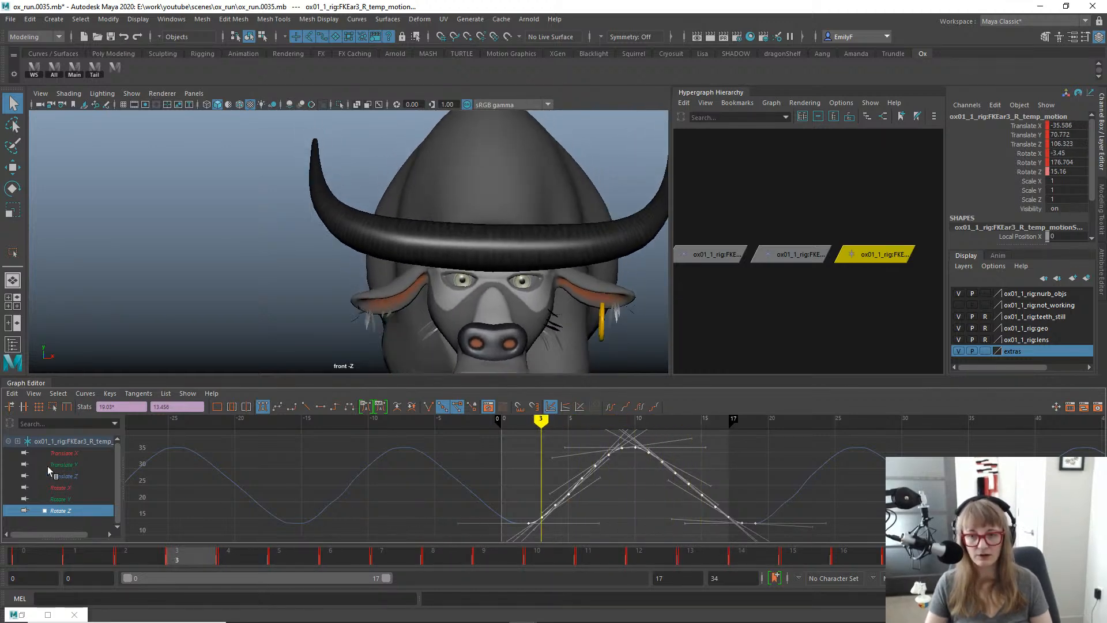
pyautogui.moveTo(47, 466); pyautogui.dragTo(871, 582)
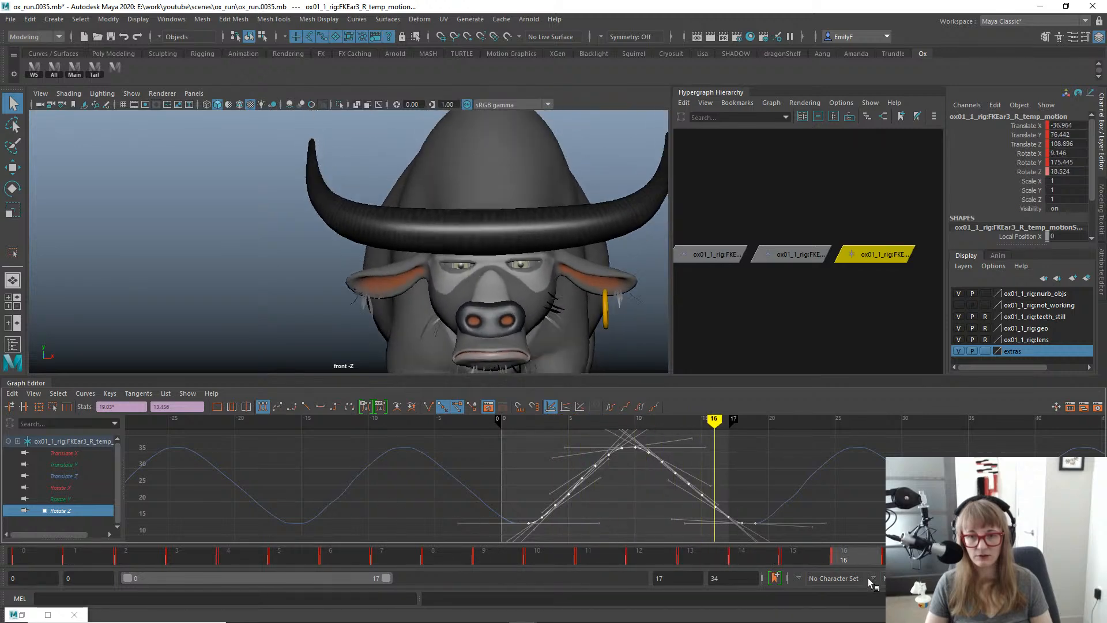
pyautogui.hotkey('alt', 'v')
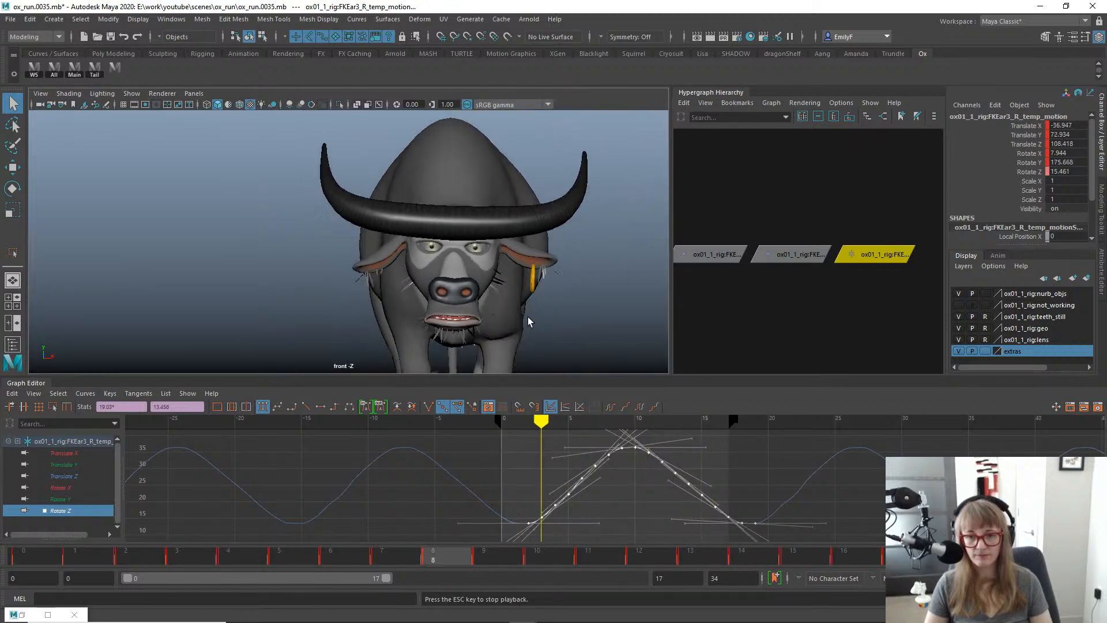
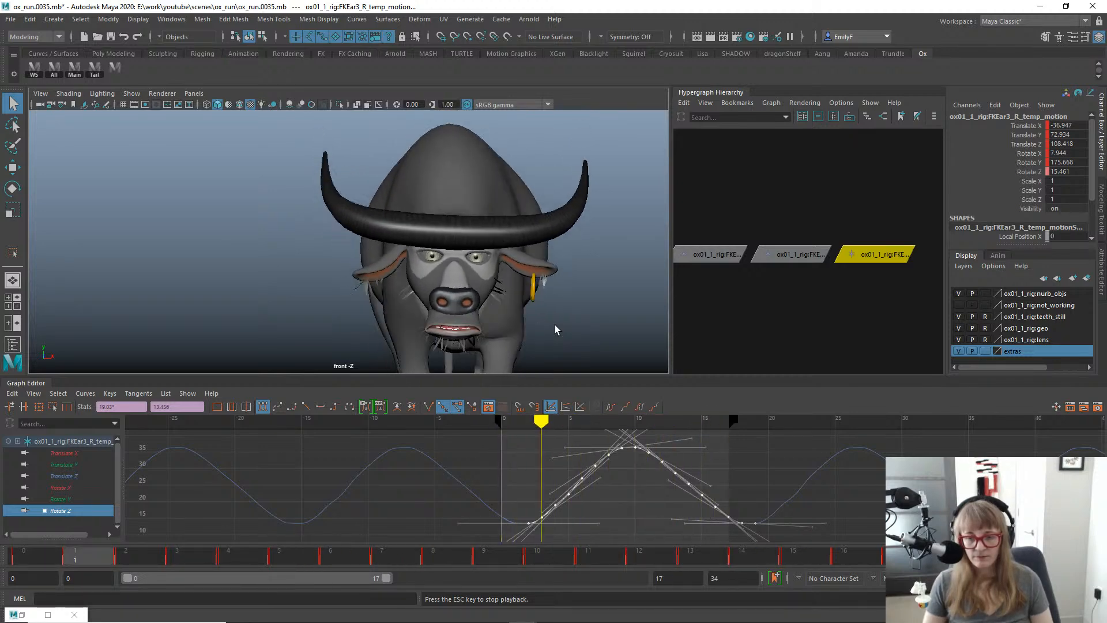
pyautogui.press('Escape')
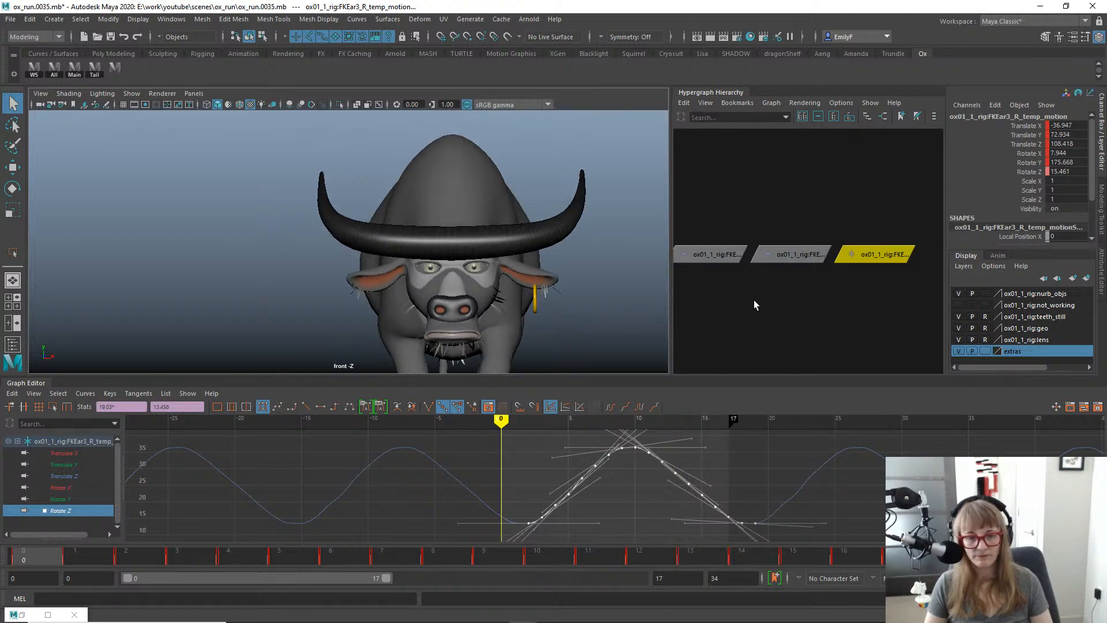
# Delete the three right-ear temp_motion locators for FKEar1_R, FKEar2_R and FKEar3_R, and play back the cycle.
pyautogui.scroll(-2, 753, 294)
pyautogui.moveTo(738, 274); pyautogui.dragTo(725, 271)
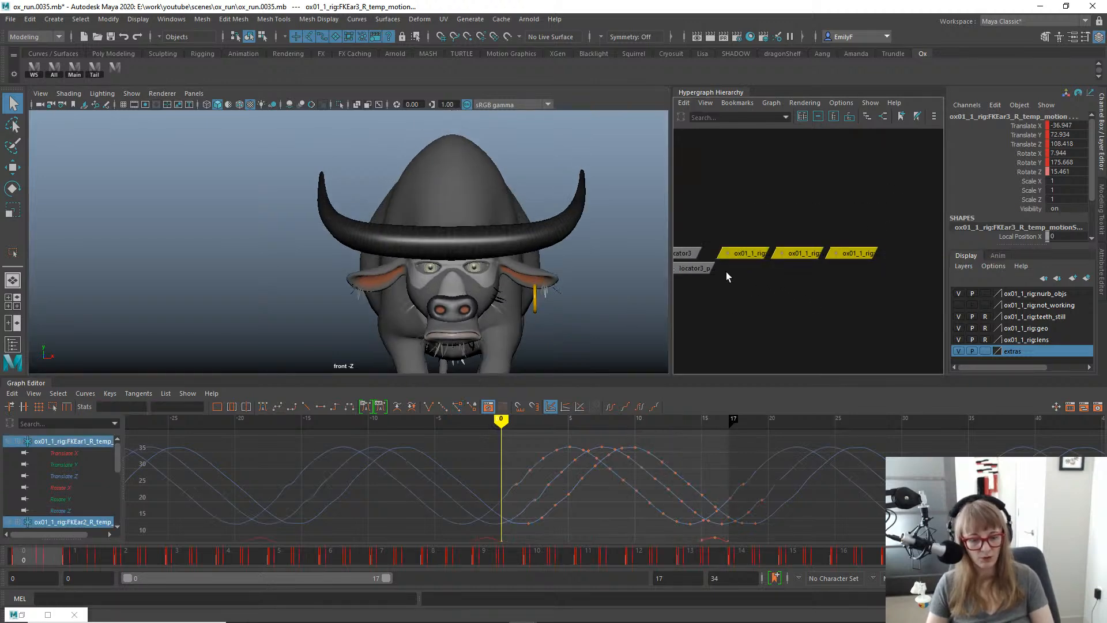
pyautogui.press('Delete')
pyautogui.hotkey('alt', 'v')
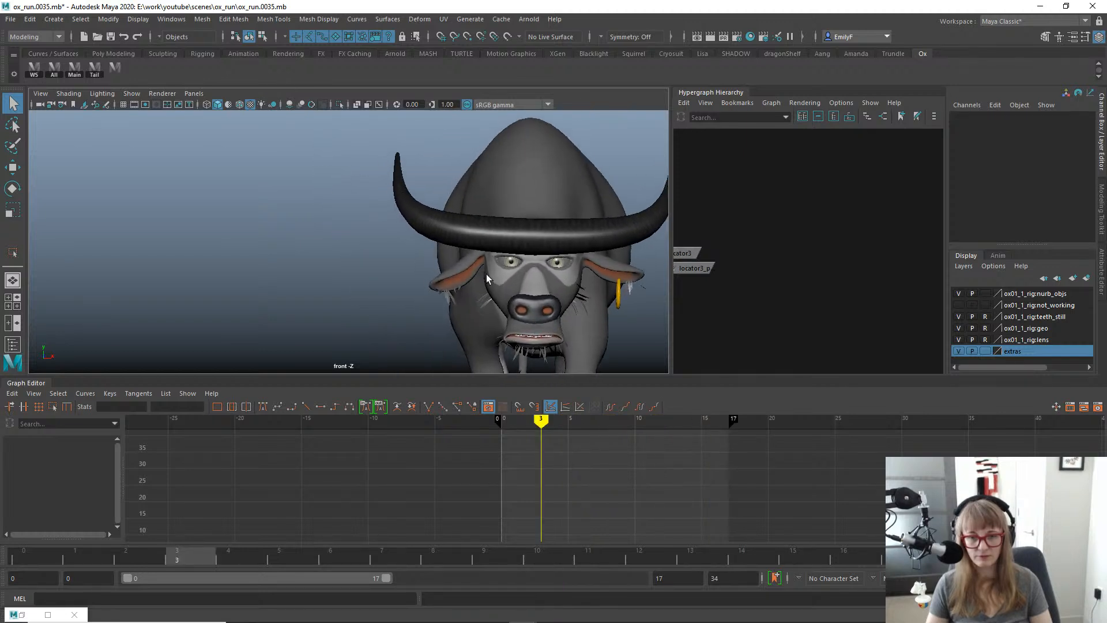
# Select the right ear's base control, FKEar_R, and examine its pose through the cycle from the front along with its rotation curves.
pyautogui.click(486, 261)
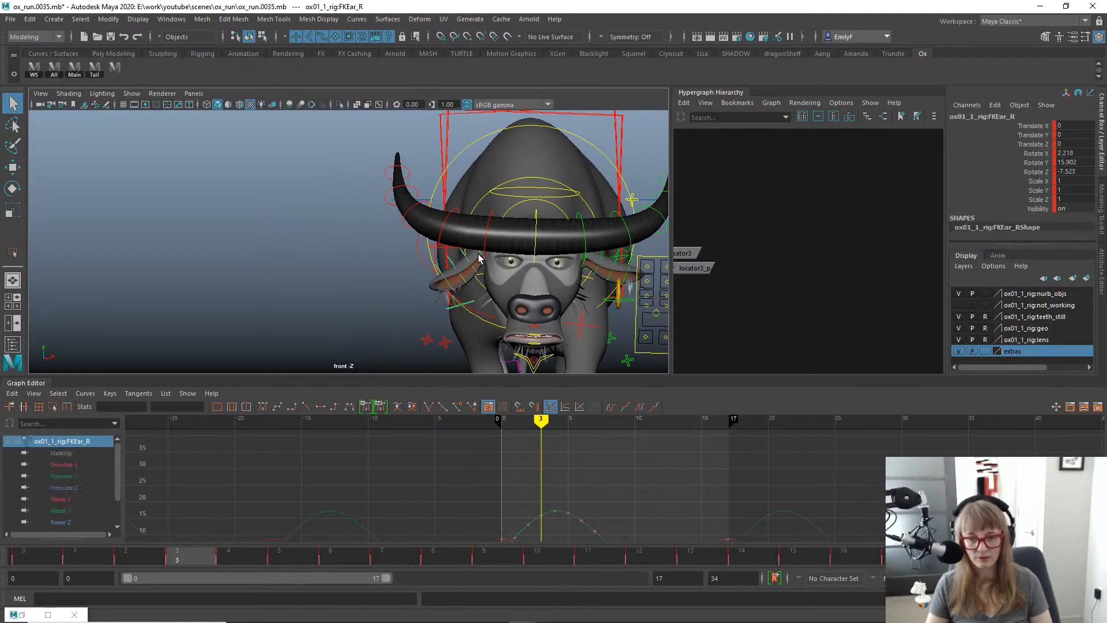
pyautogui.press('e')
pyautogui.press('f')
pyautogui.press('f')
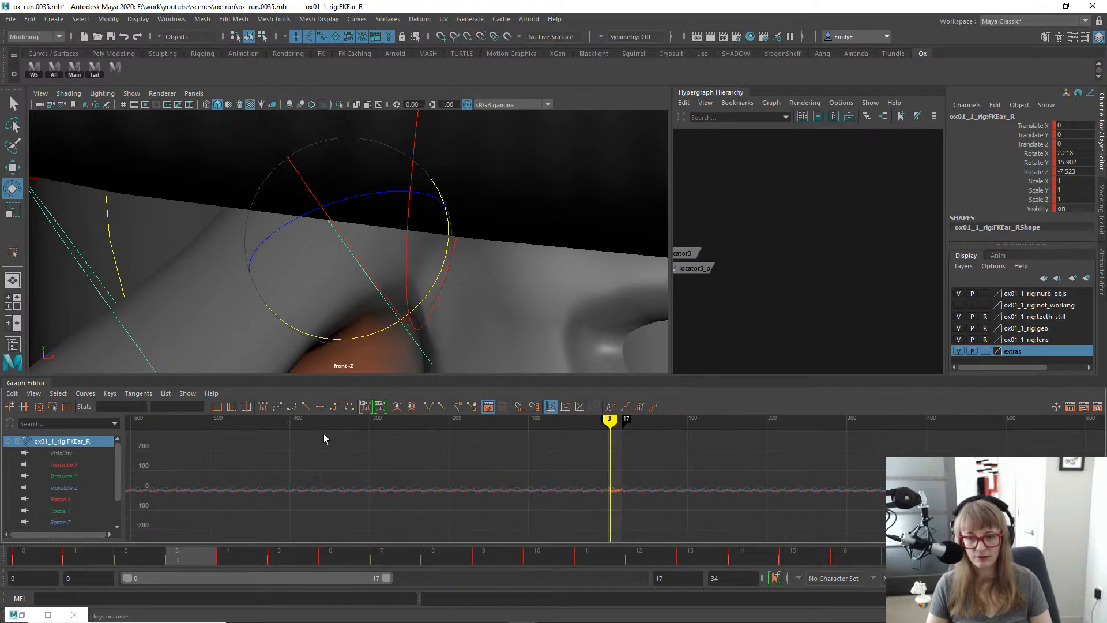
pyautogui.keyDown('alt'); pyautogui.moveTo(568, 265); pyautogui.dragTo(331, 225, button='right'); pyautogui.keyUp('alt')
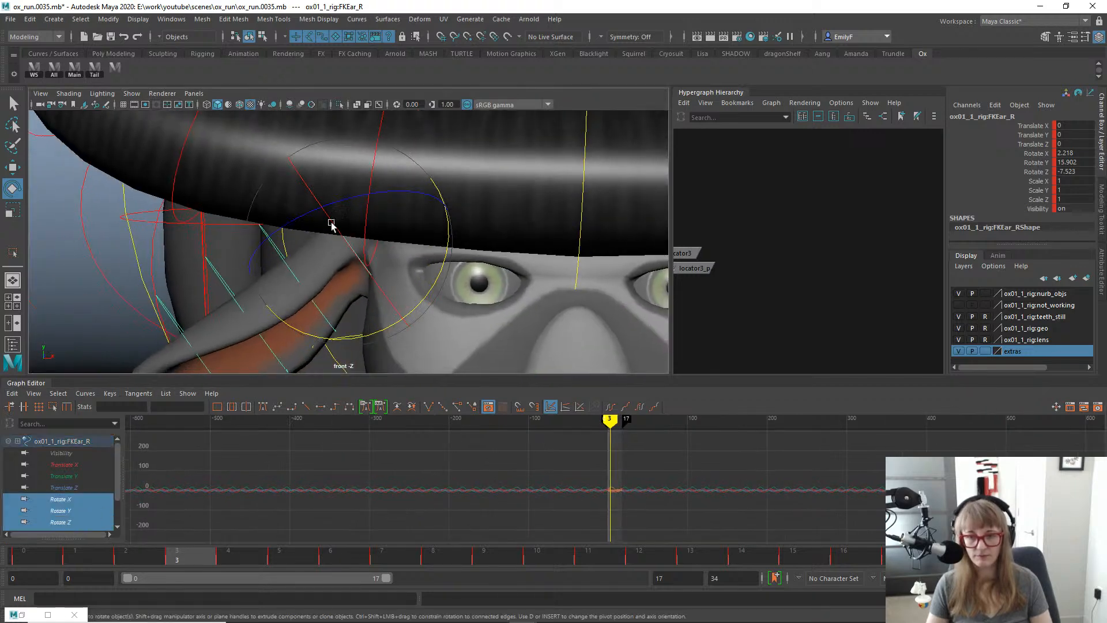
pyautogui.press('f')
pyautogui.keyDown('alt'); pyautogui.moveTo(519, 272); pyautogui.dragTo(183, 260, button='right'); pyautogui.keyUp('alt')
pyautogui.keyDown('alt'); pyautogui.moveTo(400, 289); pyautogui.dragTo(453, 256, button='middle'); pyautogui.keyUp('alt')
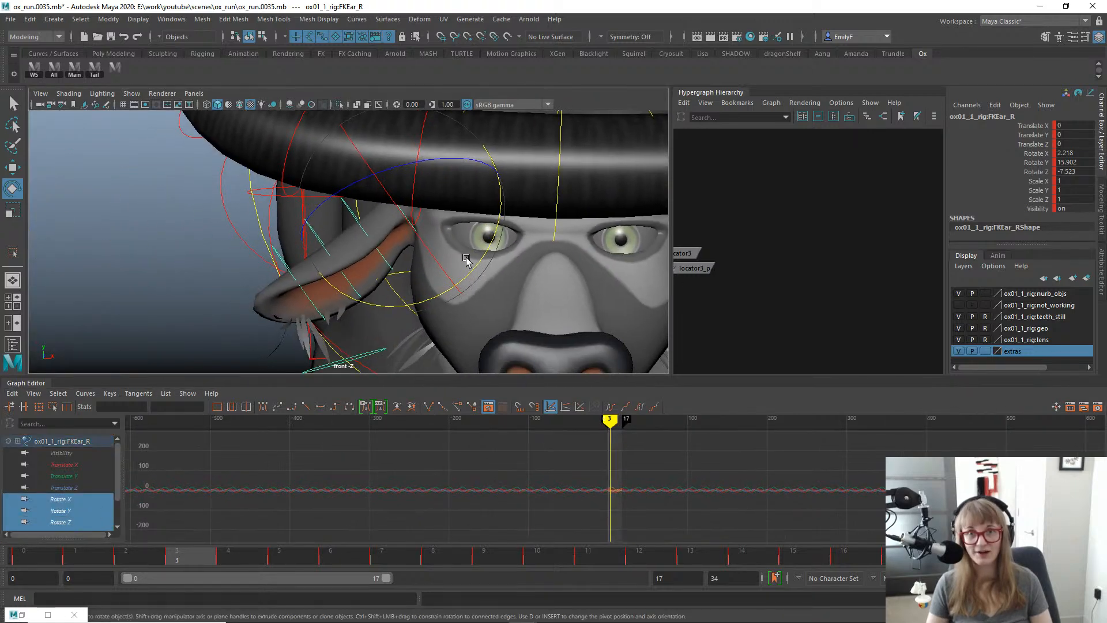
pyautogui.moveTo(46, 561); pyautogui.dragTo(579, 554)
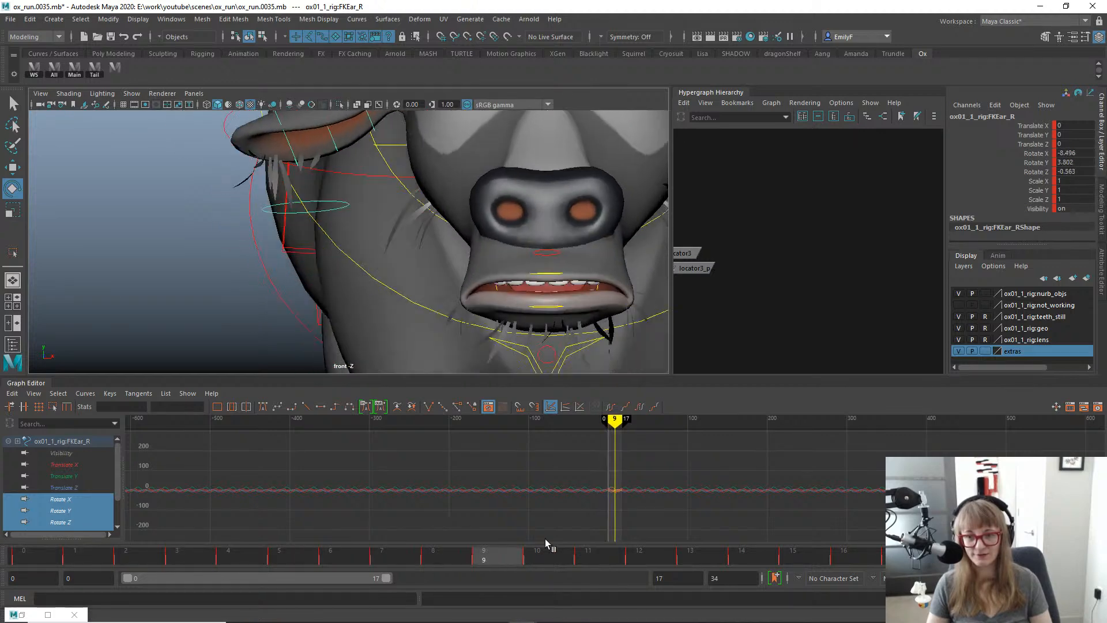
pyautogui.keyDown('alt'); pyautogui.moveTo(485, 259); pyautogui.dragTo(221, 225, button='right'); pyautogui.keyUp('alt')
pyautogui.keyDown('alt'); pyautogui.moveTo(404, 161); pyautogui.dragTo(411, 256, button='middle'); pyautogui.keyUp('alt')
pyautogui.keyDown('alt'); pyautogui.moveTo(411, 256); pyautogui.dragTo(342, 254, button='right'); pyautogui.keyUp('alt')
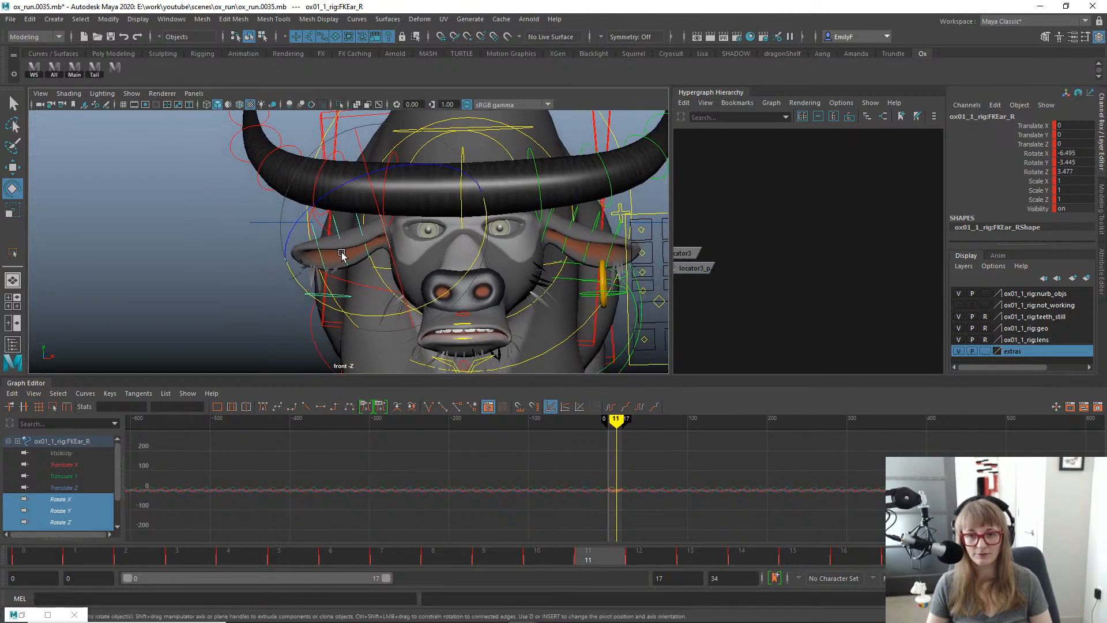
pyautogui.keyDown('alt'); pyautogui.moveTo(347, 258); pyautogui.dragTo(359, 253, button='middle'); pyautogui.keyUp('alt')
pyautogui.press('f')
pyautogui.keyDown('alt'); pyautogui.moveTo(681, 505); pyautogui.dragTo(647, 487, button='right'); pyautogui.keyUp('alt')
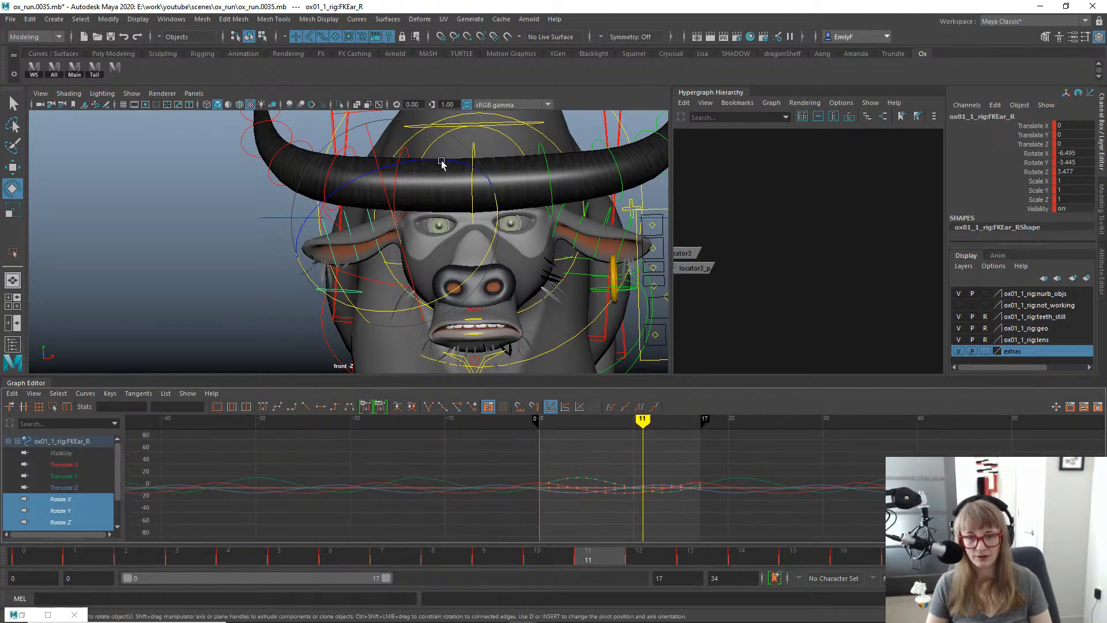
# Try rotating FKEar_R at frame 11 from the front and perspective views, undoing each test rotation.
pyautogui.moveTo(442, 164); pyautogui.dragTo(424, 167)
pyautogui.hotkey('ctrl', 'z')
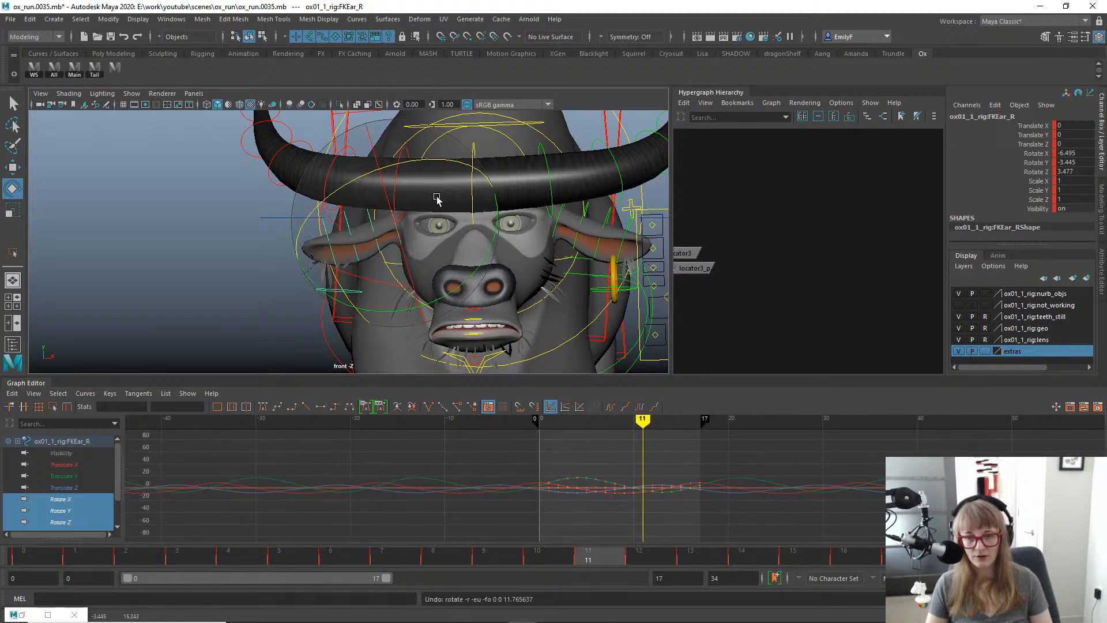
pyautogui.press('q')
pyautogui.press('e')
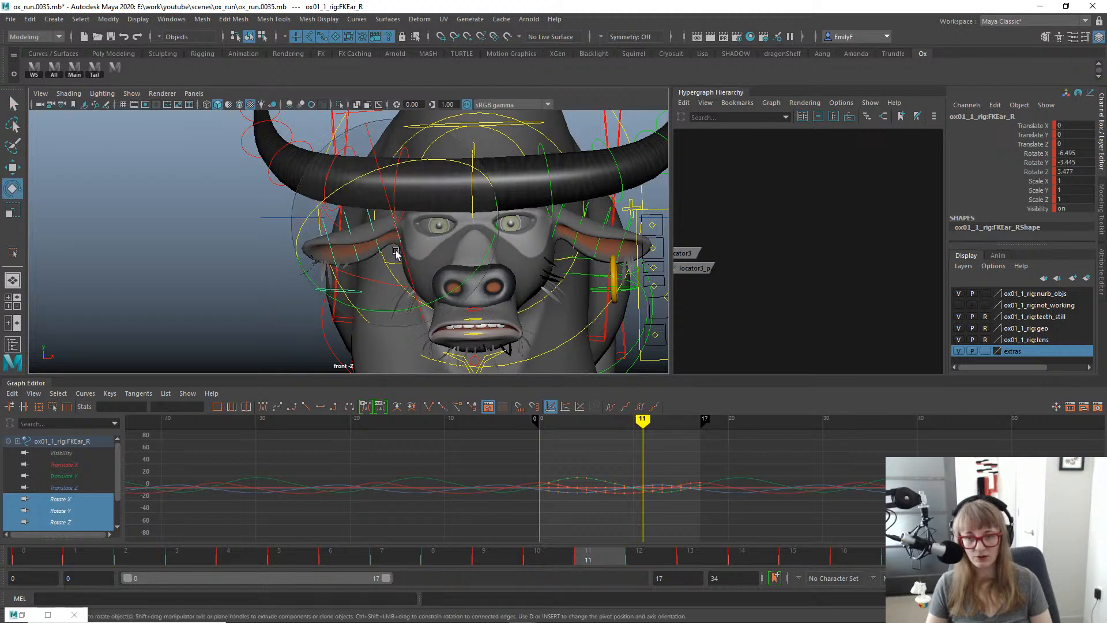
pyautogui.press('space')
pyautogui.moveTo(448, 232); pyautogui.dragTo(455, 206)
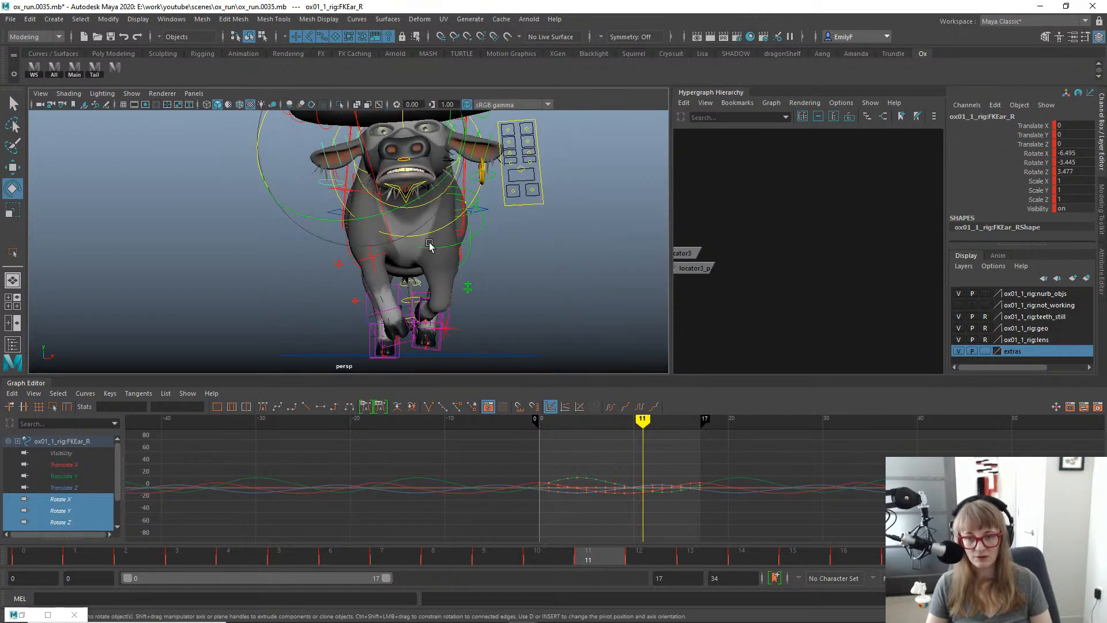
pyautogui.keyDown('alt'); pyautogui.moveTo(430, 244); pyautogui.dragTo(366, 238); pyautogui.keyUp('alt')
pyautogui.keyDown('alt'); pyautogui.moveTo(478, 225); pyautogui.dragTo(454, 290, button='middle'); pyautogui.keyUp('alt')
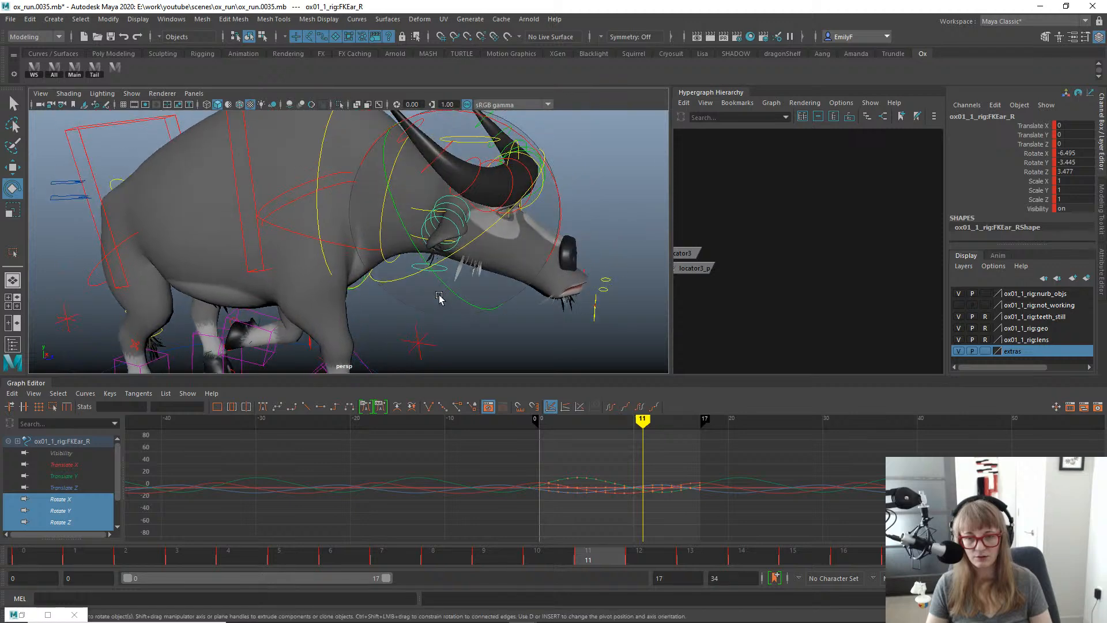
pyautogui.moveTo(441, 294); pyautogui.dragTo(391, 288)
pyautogui.hotkey('ctrl', 'z')
pyautogui.press('q')
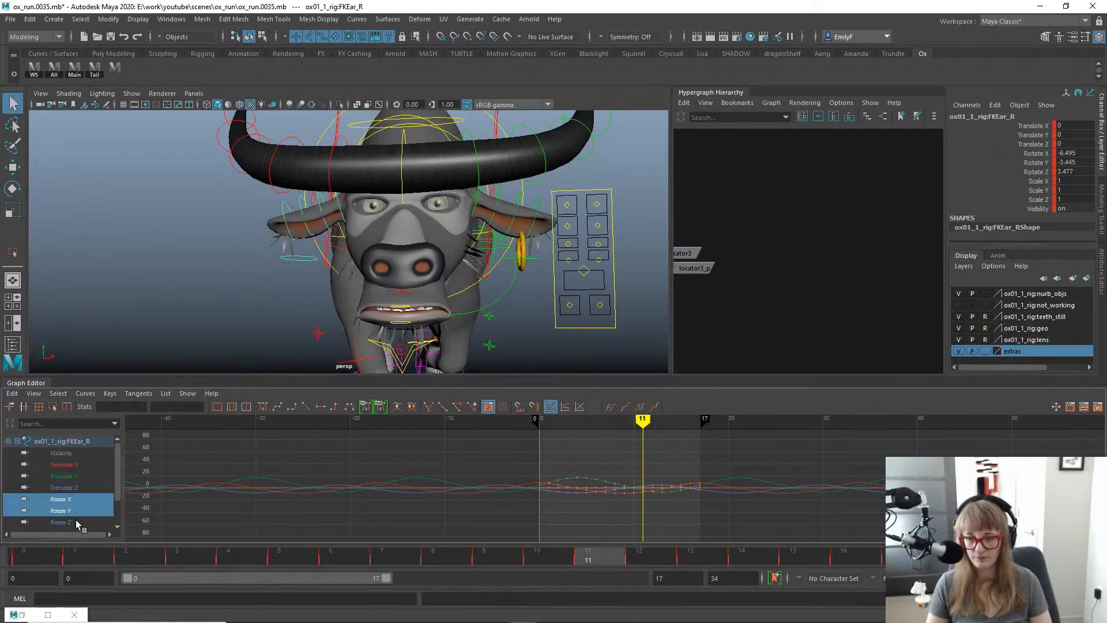
# Delete all Rotate X, Y and Z keys of FKEar_R between the first and last keys of the cycle.
pyautogui.press('f')
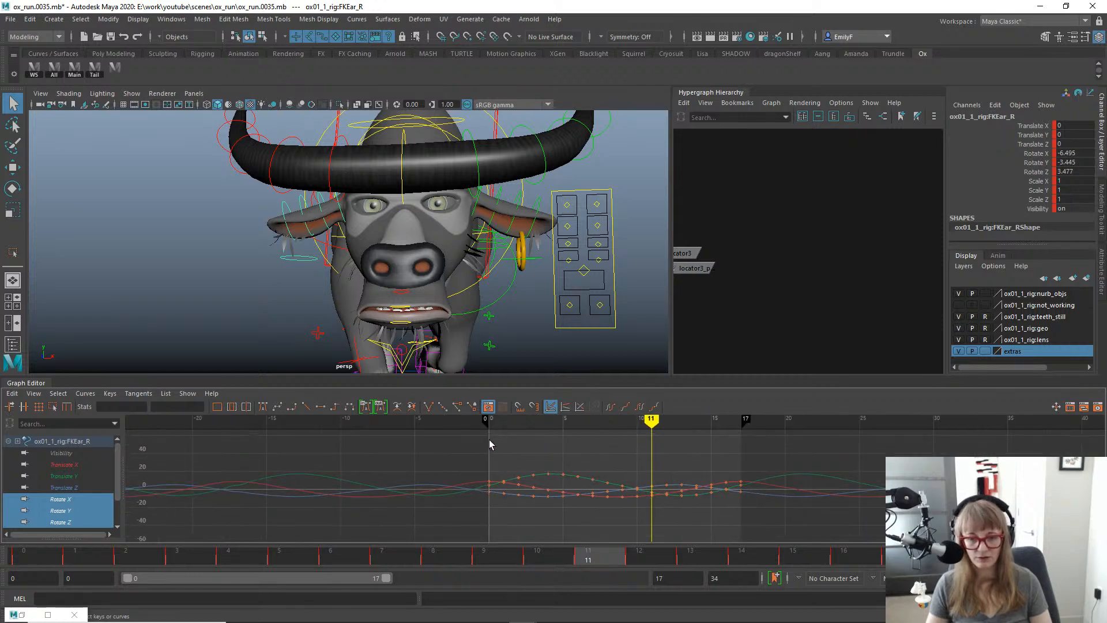
pyautogui.moveTo(494, 444); pyautogui.dragTo(653, 540)
pyautogui.moveTo(737, 537); pyautogui.dragTo(725, 528)
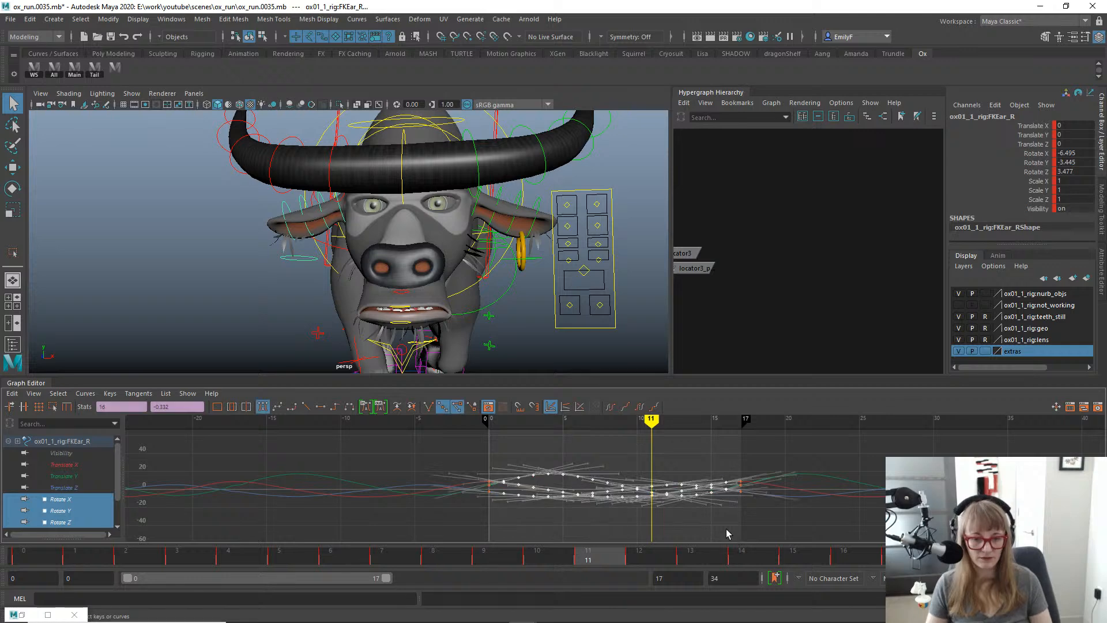
pyautogui.press('Delete')
# Set the Rotate X, Y and Z keys of FKEar_R at frames 0 and 17 to 0.
pyautogui.moveTo(422, 455); pyautogui.dragTo(796, 541)
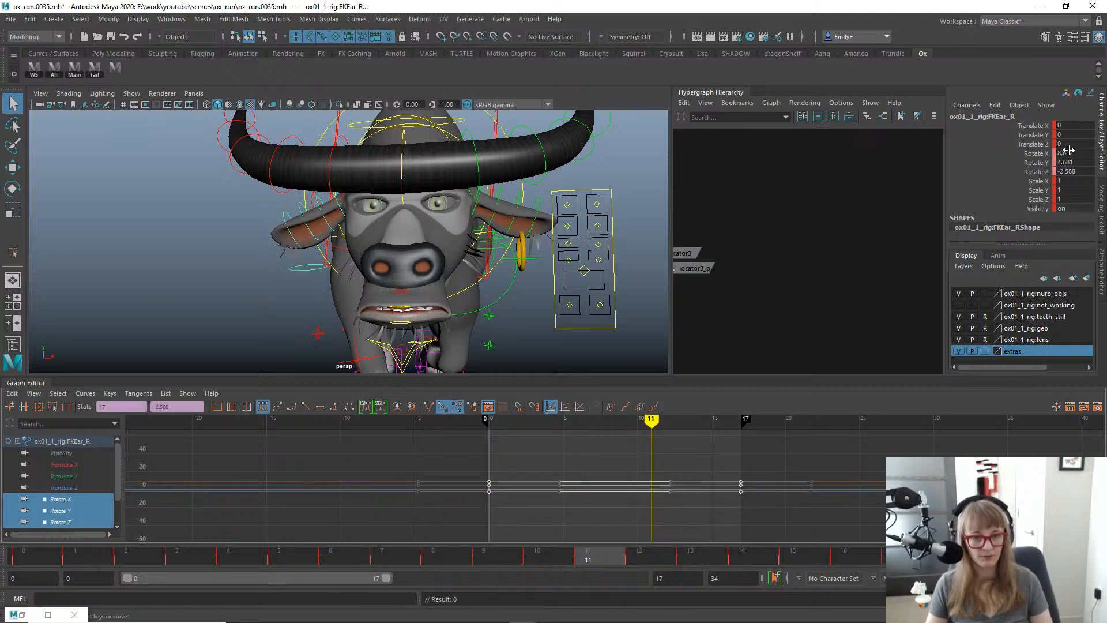
pyautogui.moveTo(1069, 150); pyautogui.dragTo(1069, 166)
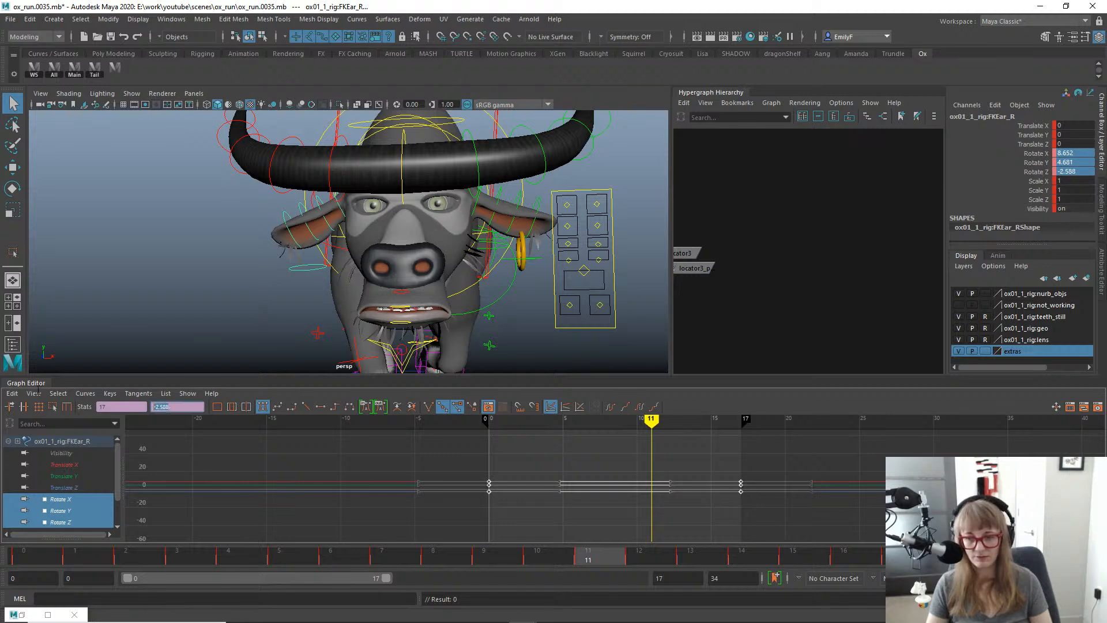
pyautogui.press('Return')
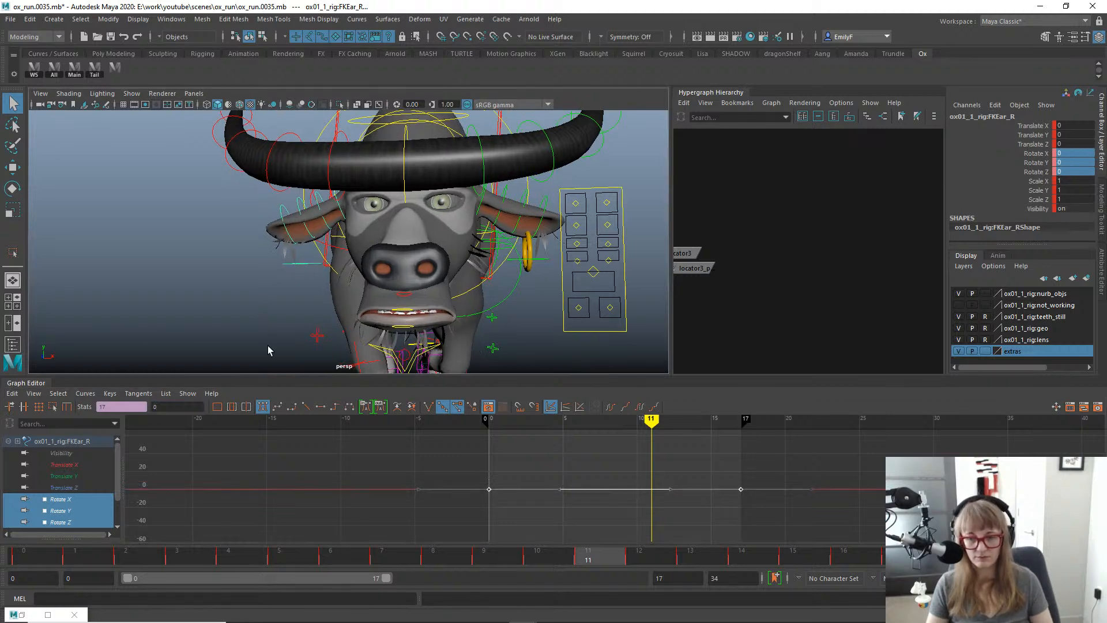
# Show the ox from the front view at frame 0 and hide the rig controls in the viewport.
pyautogui.click(41, 564)
pyautogui.press('space')
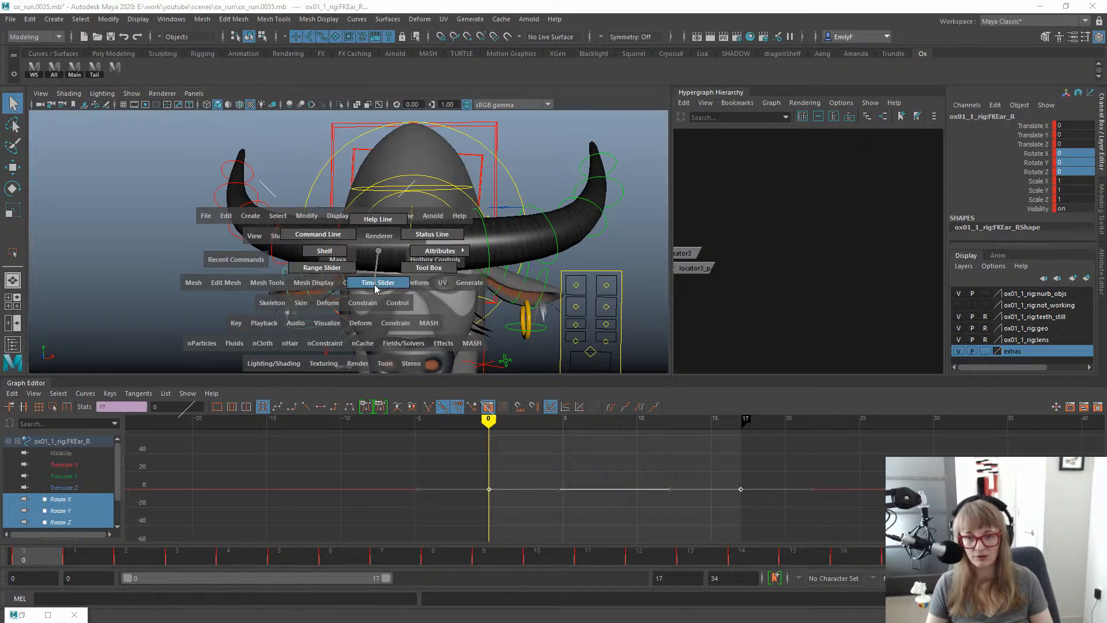
pyautogui.click(335, 261)
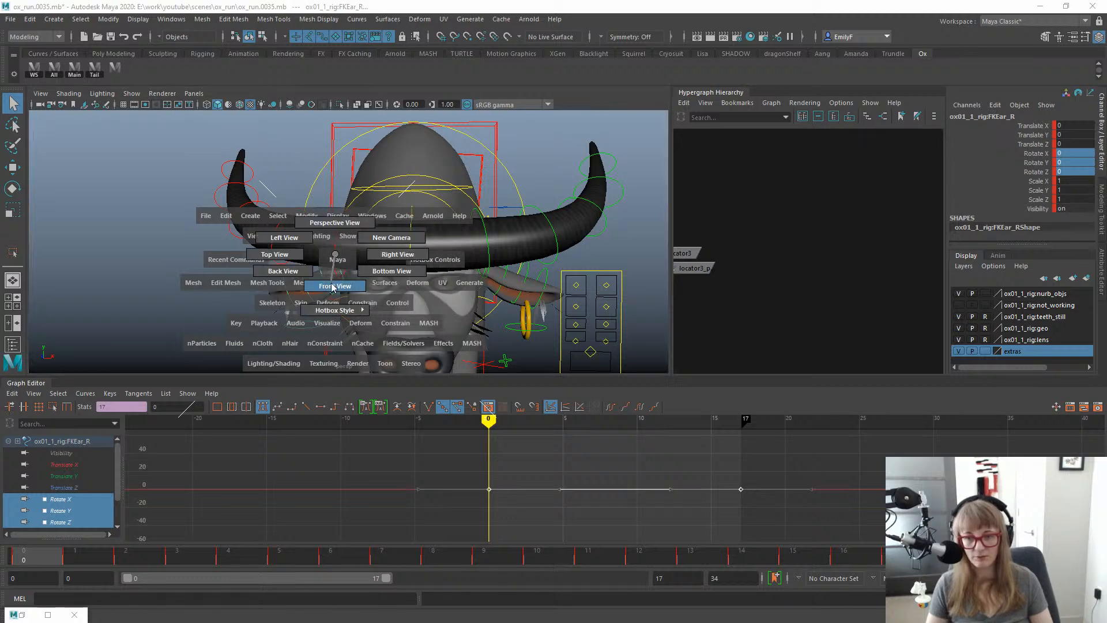
pyautogui.moveTo(332, 288); pyautogui.dragTo(337, 292)
pyautogui.keyDown('alt'); pyautogui.moveTo(331, 319); pyautogui.dragTo(335, 288, button='middle'); pyautogui.keyUp('alt')
pyautogui.keyDown('alt'); pyautogui.moveTo(415, 247); pyautogui.dragTo(443, 219, button='middle'); pyautogui.keyUp('alt')
pyautogui.press('space')
pyautogui.moveTo(443, 217); pyautogui.dragTo(442, 247)
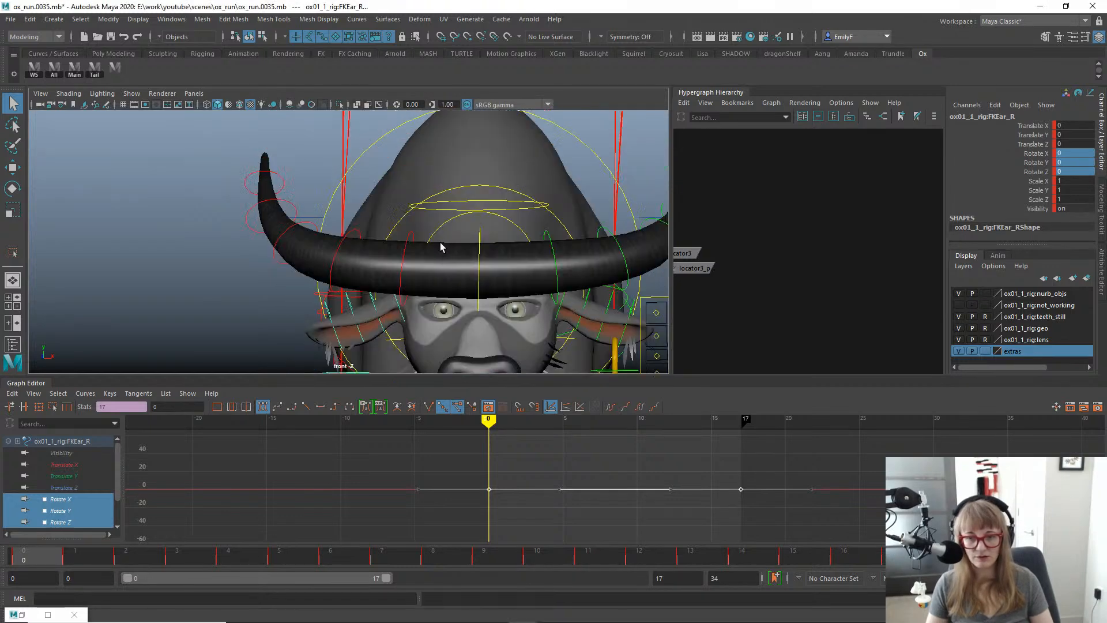
pyautogui.press('e')
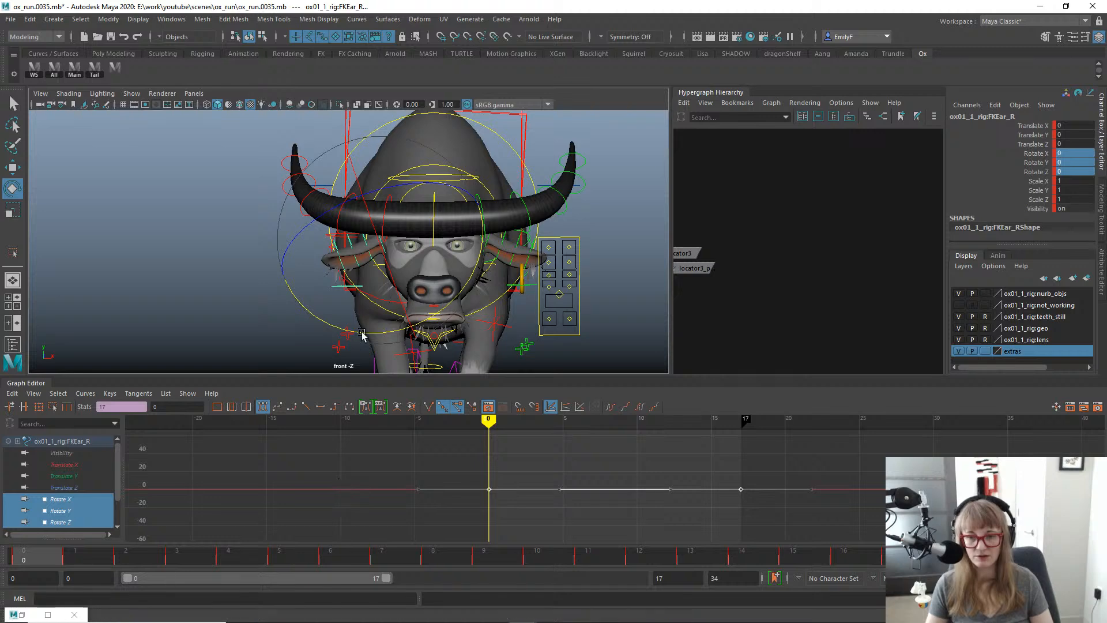
pyautogui.hotkey('alt', '1')
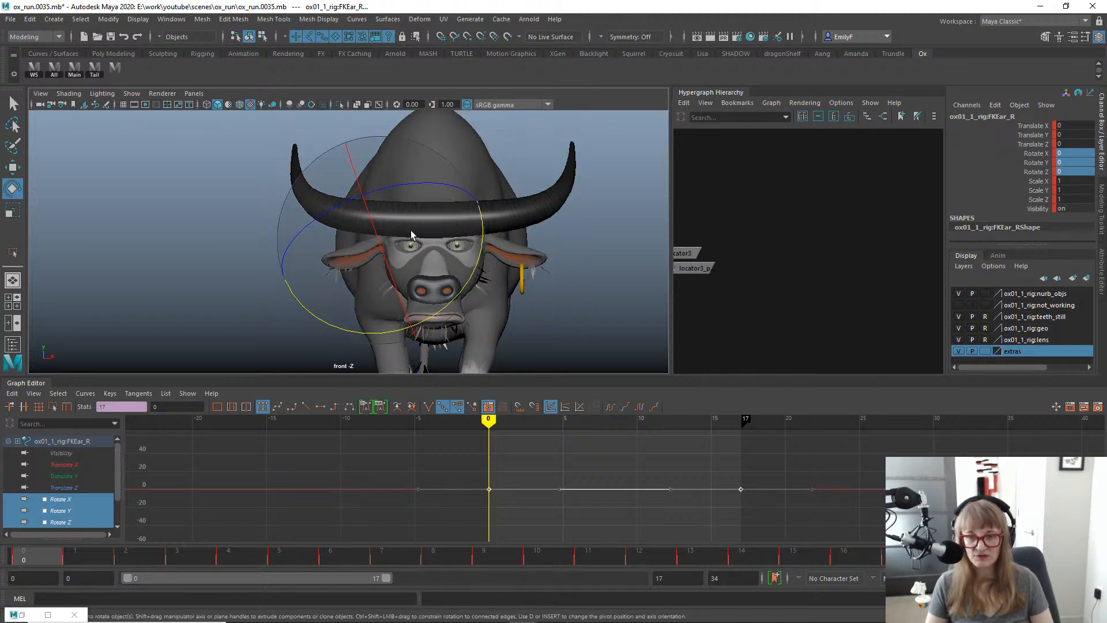
# Rotate FKEar_R at frame 6 to about X -0.16, Y 6.53 and Z -2.99, and key its rotation.
pyautogui.press('e')
pyautogui.moveTo(442, 228); pyautogui.dragTo(390, 214)
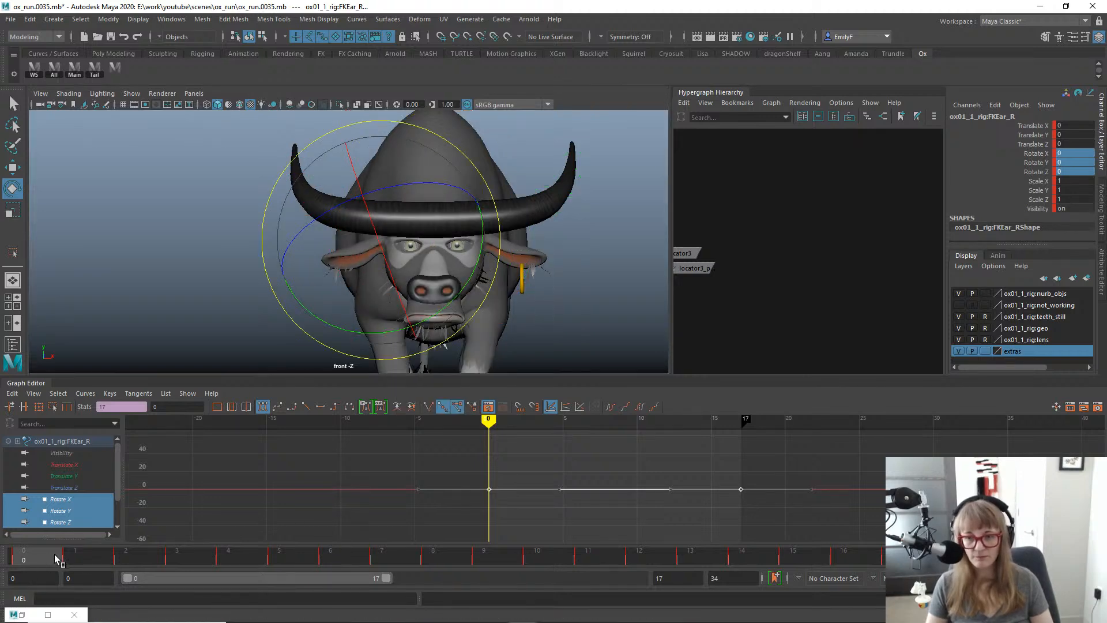
pyautogui.moveTo(56, 558); pyautogui.dragTo(125, 558)
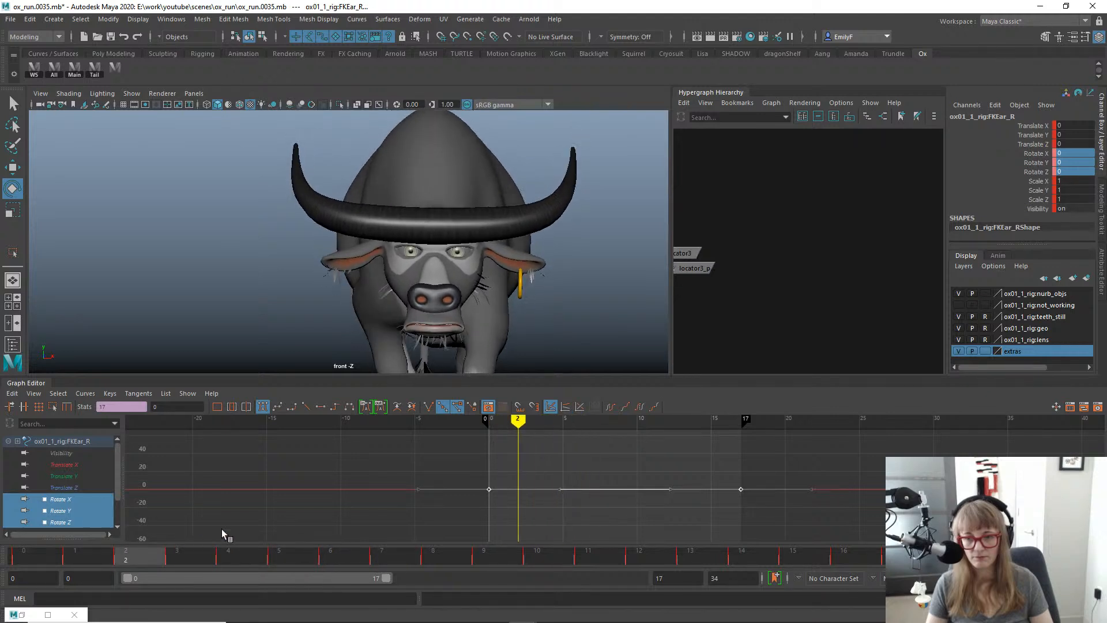
pyautogui.click(349, 550)
pyautogui.moveTo(480, 283); pyautogui.dragTo(473, 292)
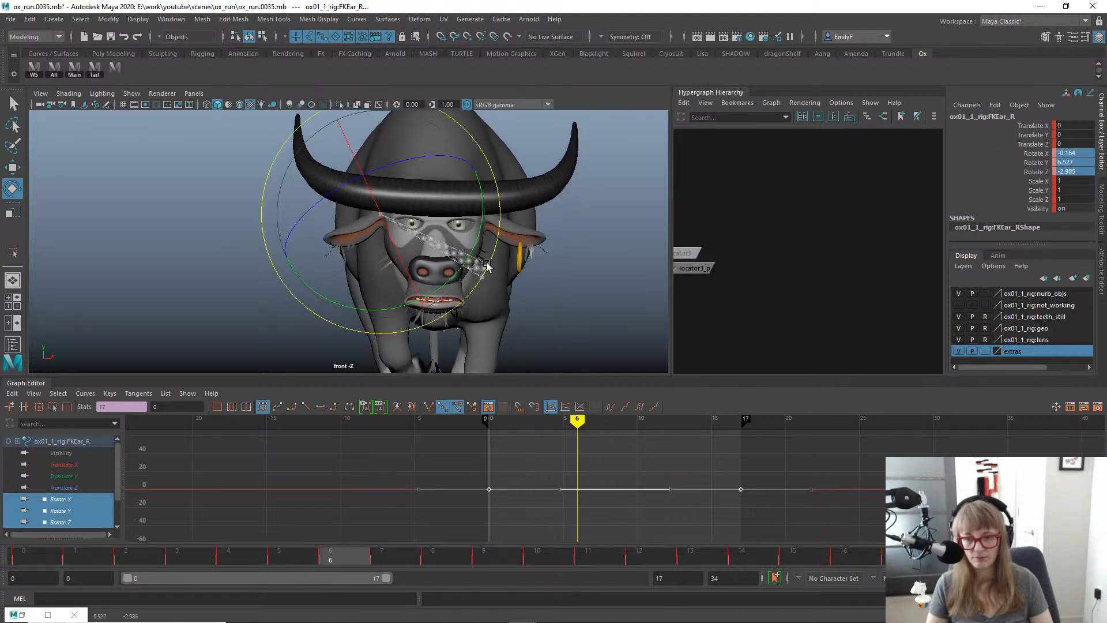
pyautogui.hotkey('shift', 'e')
# Rotate FKEar_R at frame 14 to about X -0.56, Y -12.54 and Z 8.76, and key the pose.
pyautogui.moveTo(397, 559); pyautogui.dragTo(767, 573)
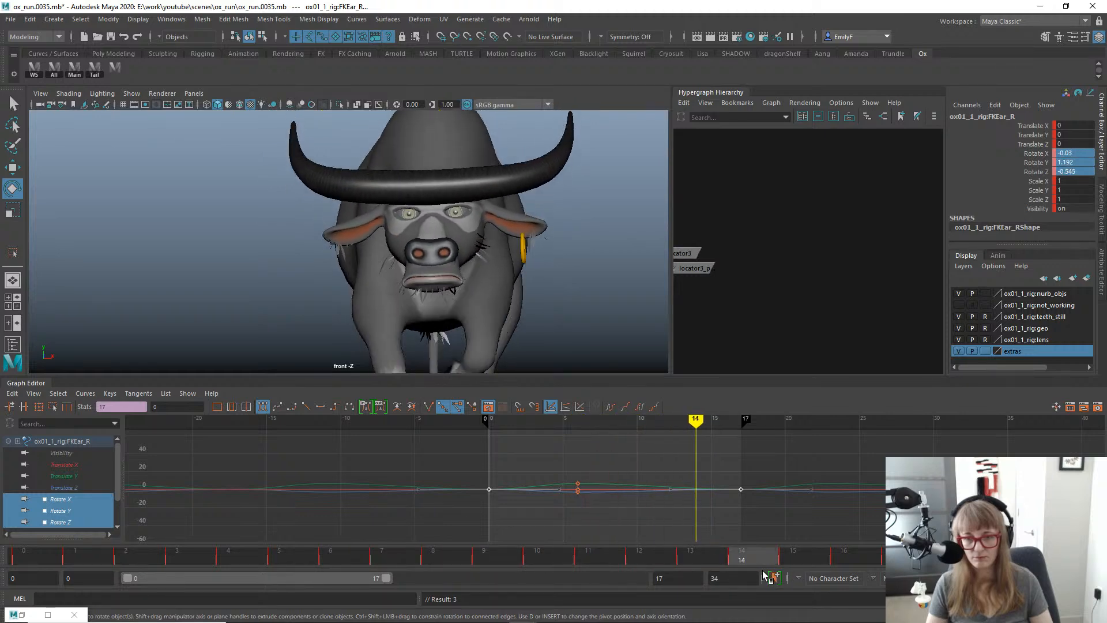
pyautogui.moveTo(470, 295); pyautogui.dragTo(451, 324)
pyautogui.press('s')
pyautogui.press('f')
pyautogui.keyDown('alt'); pyautogui.keyDown('shift'); pyautogui.moveTo(740, 492); pyautogui.dragTo(665, 490, button='right'); pyautogui.keyUp('shift'); pyautogui.keyUp('alt')
pyautogui.keyDown('alt'); pyautogui.keyDown('shift'); pyautogui.moveTo(665, 490); pyautogui.dragTo(665, 396, button='right'); pyautogui.keyUp('shift'); pyautogui.keyUp('alt')
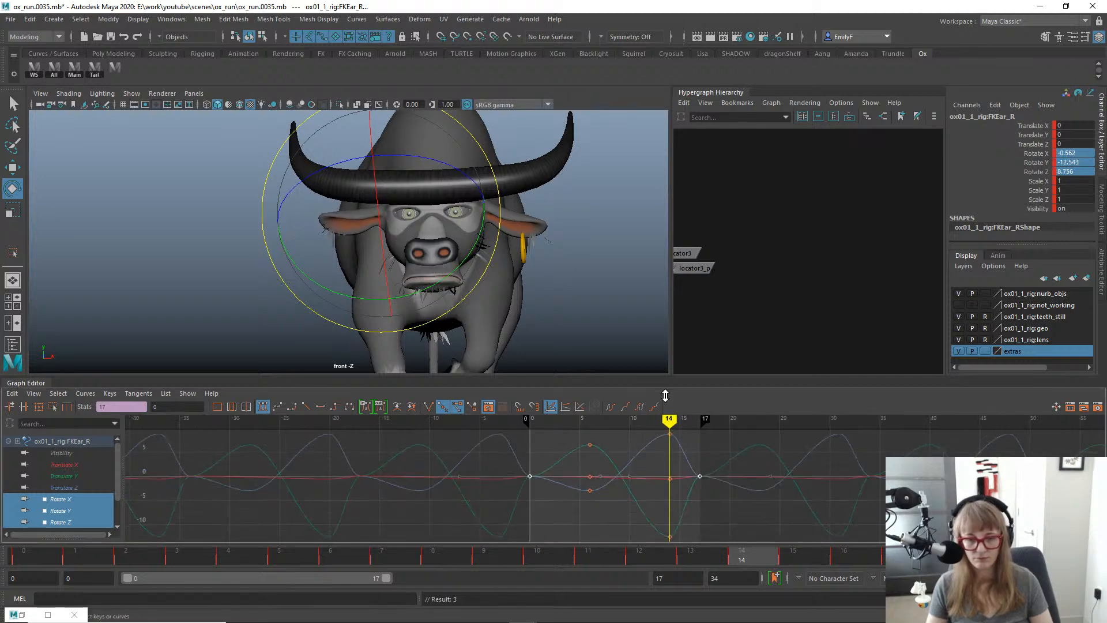
pyautogui.keyDown('alt'); pyautogui.keyDown('shift'); pyautogui.moveTo(626, 480); pyautogui.dragTo(663, 485, button='right'); pyautogui.keyUp('shift'); pyautogui.keyUp('alt')
# Isolate the Rotate X curve of FKEar_R and move its frame 14 key to frame 13.
pyautogui.click(61, 499)
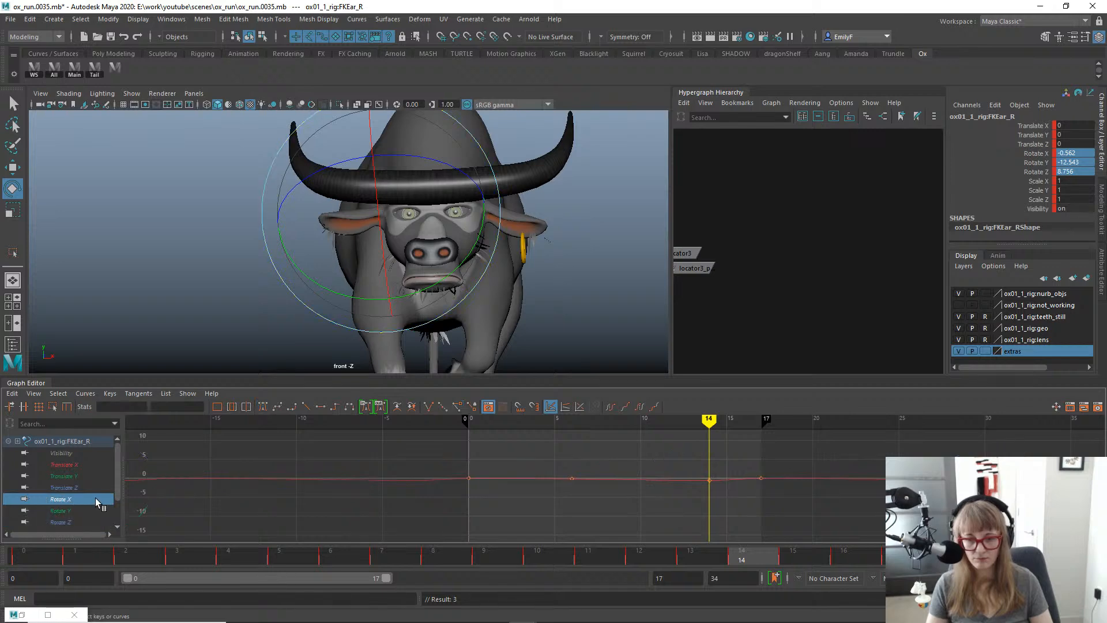
pyautogui.press('f')
pyautogui.keyDown('alt'); pyautogui.moveTo(767, 487); pyautogui.dragTo(754, 469, button='right'); pyautogui.keyUp('alt')
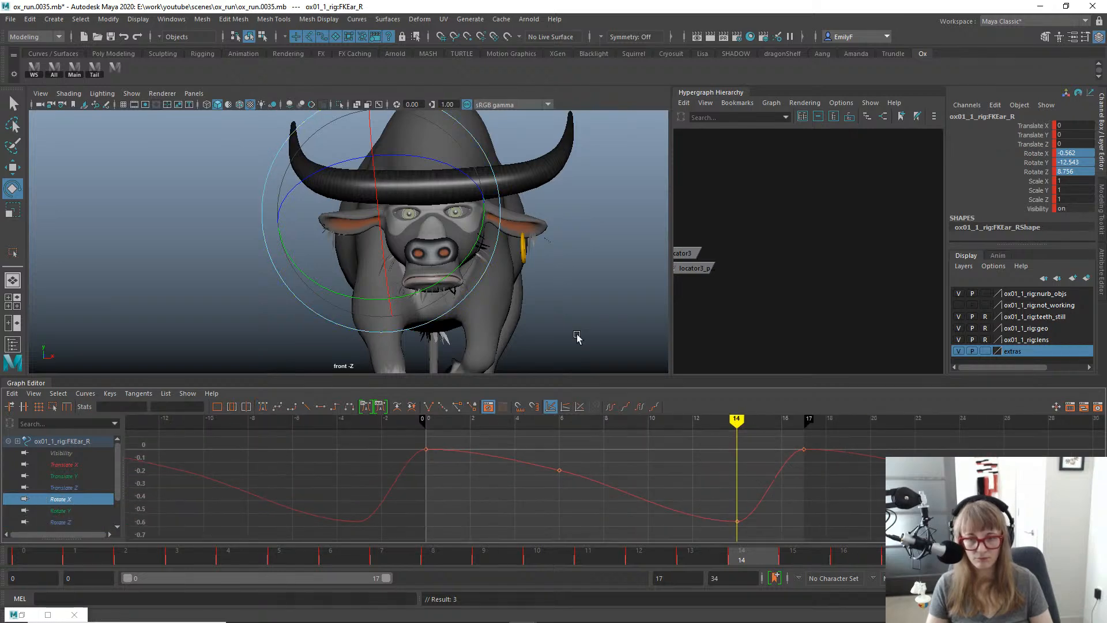
pyautogui.press('e')
pyautogui.moveTo(404, 235); pyautogui.dragTo(443, 236)
pyautogui.moveTo(23, 559)
pyautogui.mouseDown()
pyautogui.moveTo(566, 518)
pyautogui.moveTo(759, 531)
pyautogui.mouseUp()
pyautogui.press('w')
pyautogui.moveTo(759, 531); pyautogui.dragTo(709, 482, button='middle')
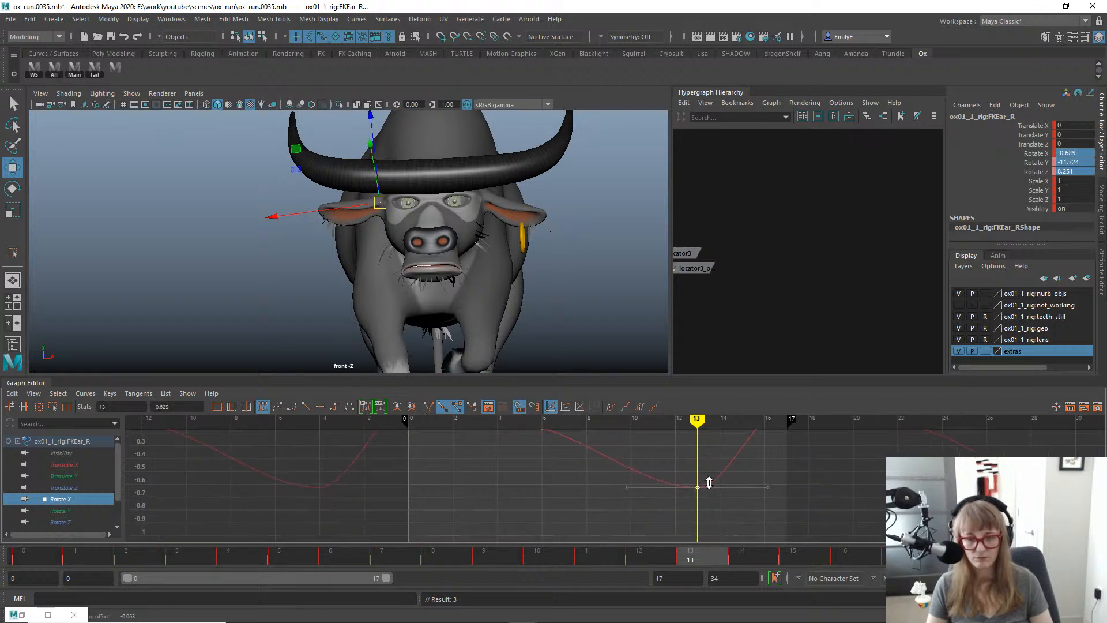
# Raise the Rotate X key of FKEar_R at frame 13 to about 5 and lower the frame 6 key to -4.923.
pyautogui.press('e')
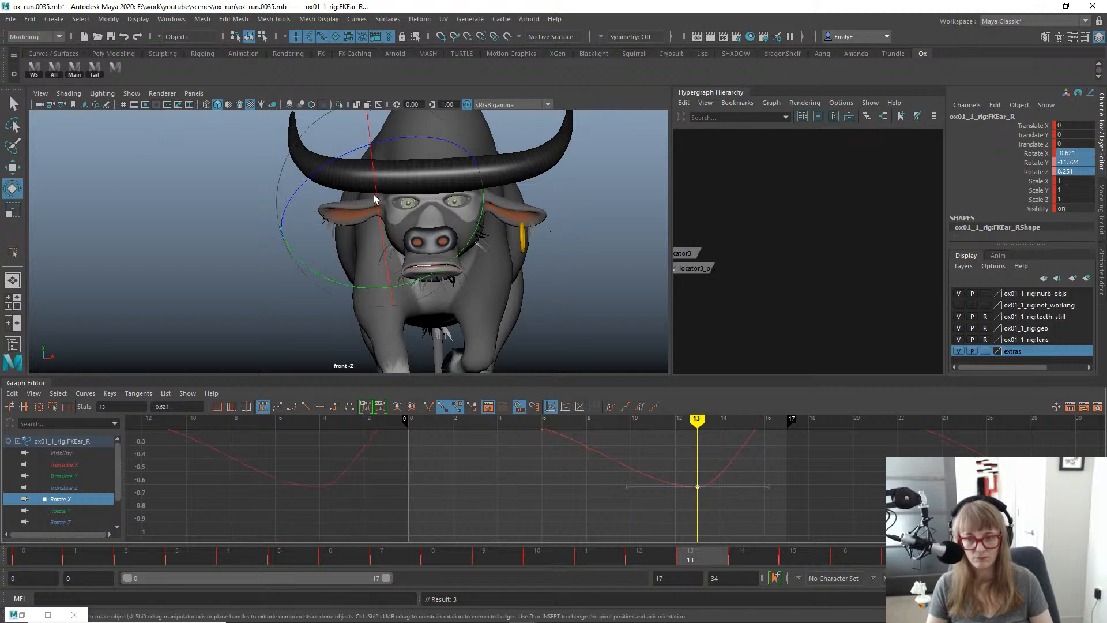
pyautogui.moveTo(375, 199); pyautogui.dragTo(375, 187)
pyautogui.press('f')
pyautogui.keyDown('alt'); pyautogui.moveTo(656, 455); pyautogui.dragTo(714, 488, button='right'); pyautogui.keyUp('alt')
pyautogui.moveTo(189, 554); pyautogui.dragTo(348, 482)
pyautogui.moveTo(465, 484); pyautogui.dragTo(493, 517)
pyautogui.press('w')
pyautogui.moveTo(494, 517); pyautogui.dragTo(476, 497, button='middle')
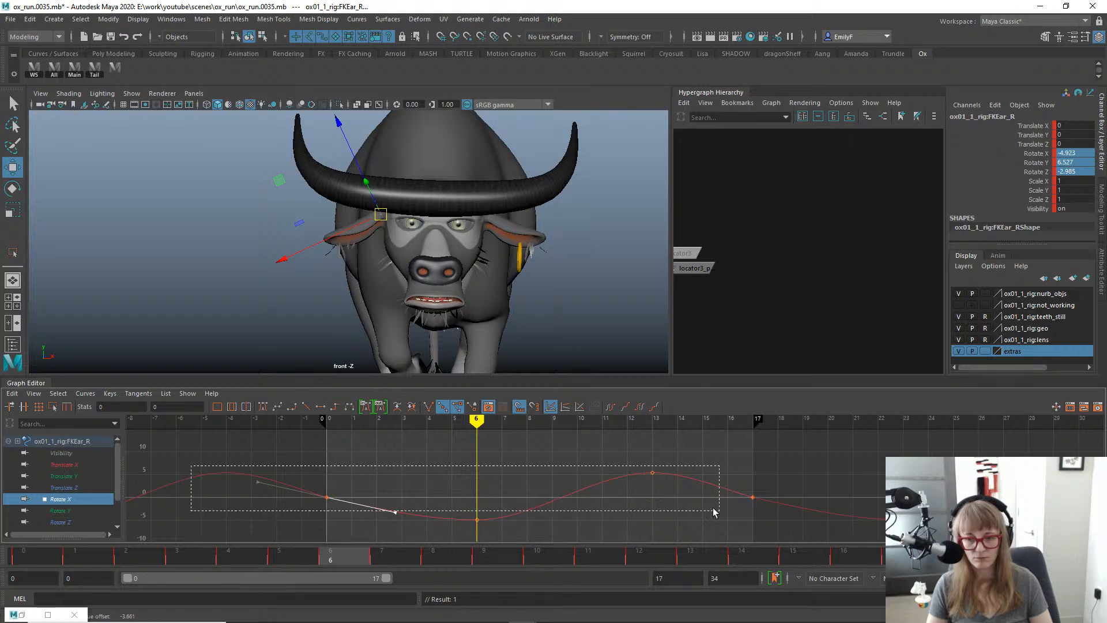
# Raise the Rotate X keys of FKEar_R at frames 0 and 17 to 1.354 and play back the cycle.
pyautogui.moveTo(713, 512); pyautogui.dragTo(421, 504)
pyautogui.keyDown('shift'); pyautogui.moveTo(770, 493); pyautogui.dragTo(805, 512); pyautogui.keyUp('shift')
pyautogui.press('f')
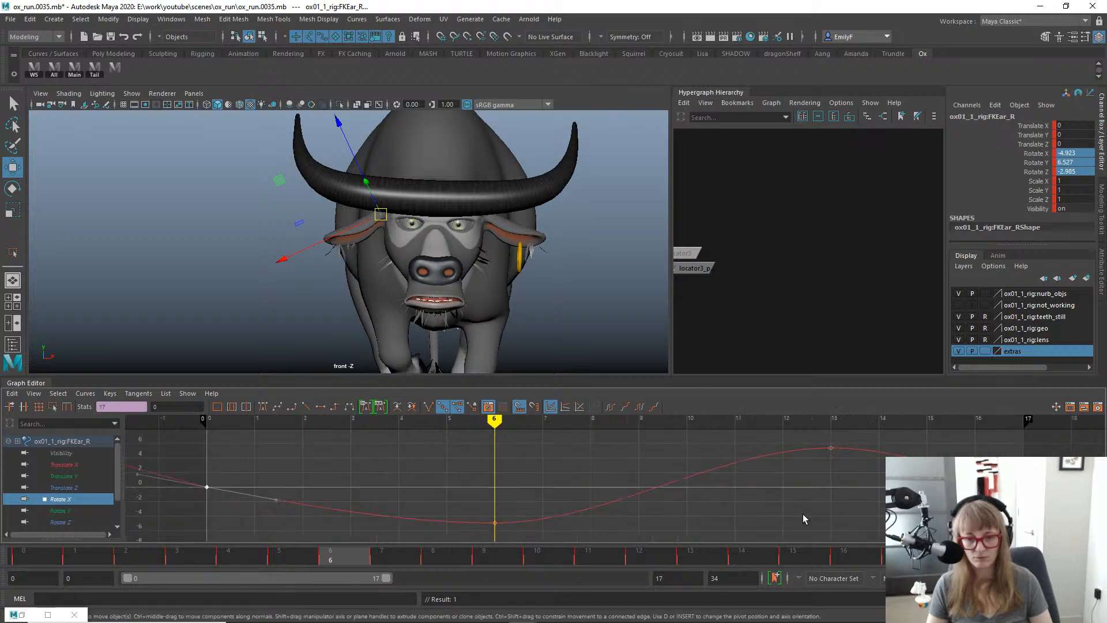
pyautogui.keyDown('alt'); pyautogui.moveTo(803, 514); pyautogui.dragTo(706, 448, button='right'); pyautogui.keyUp('alt')
pyautogui.keyDown('shift'); pyautogui.moveTo(678, 524); pyautogui.dragTo(685, 513, button='middle'); pyautogui.keyUp('shift')
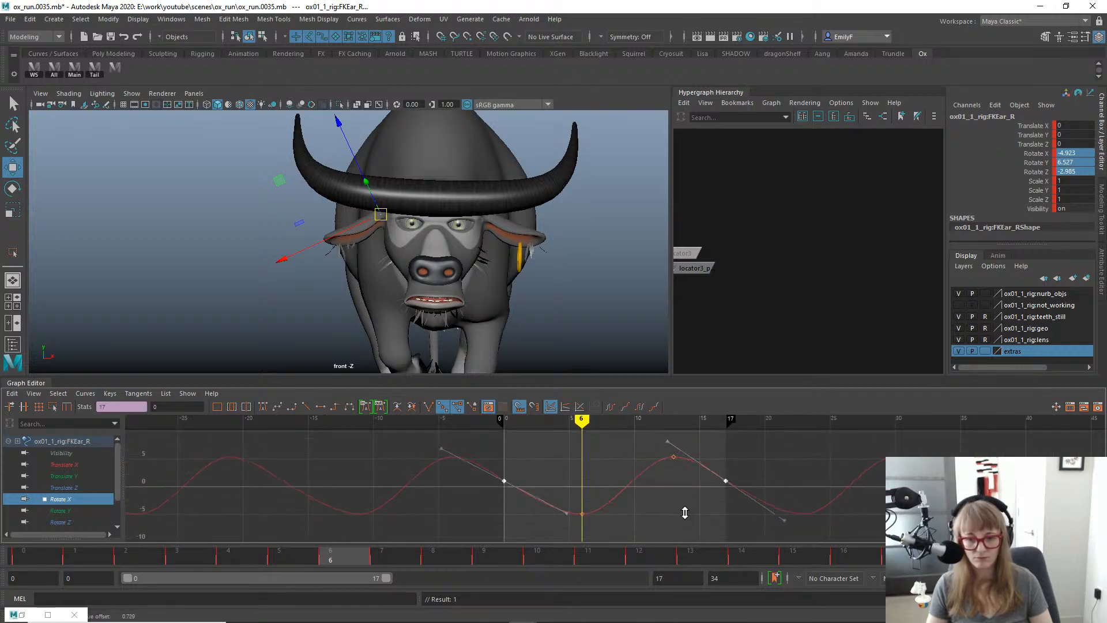
pyautogui.press('q')
pyautogui.hotkey('alt', 'v')
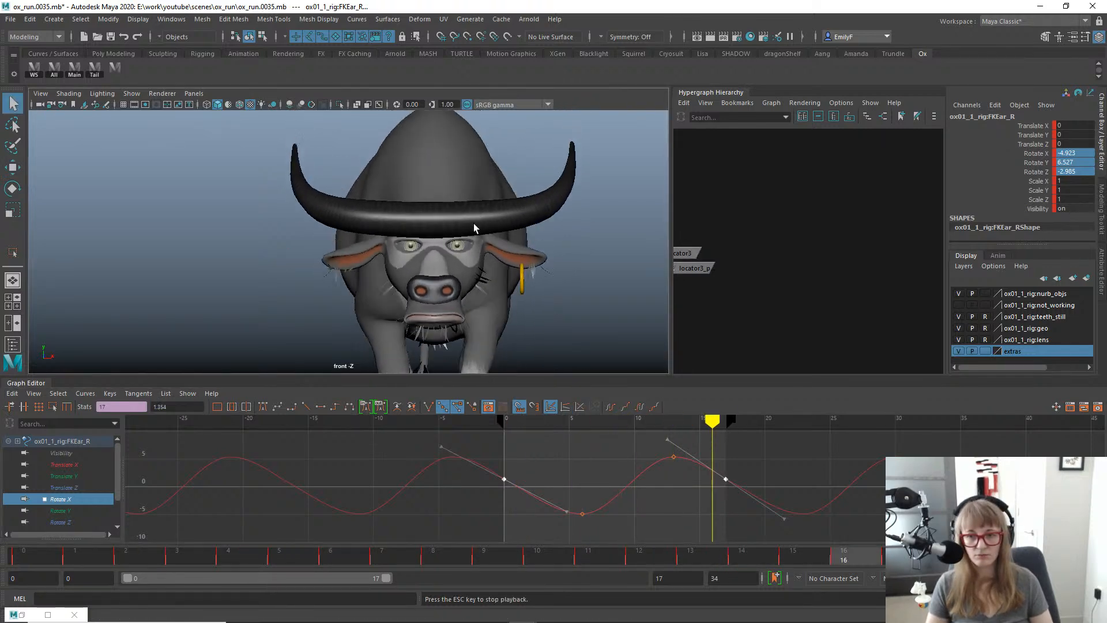
# Isolate the Rotate Y curve of FKEar_R and steepen its tangents at frames 0 and 17 so the curve flows through the loop.
pyautogui.press('Escape')
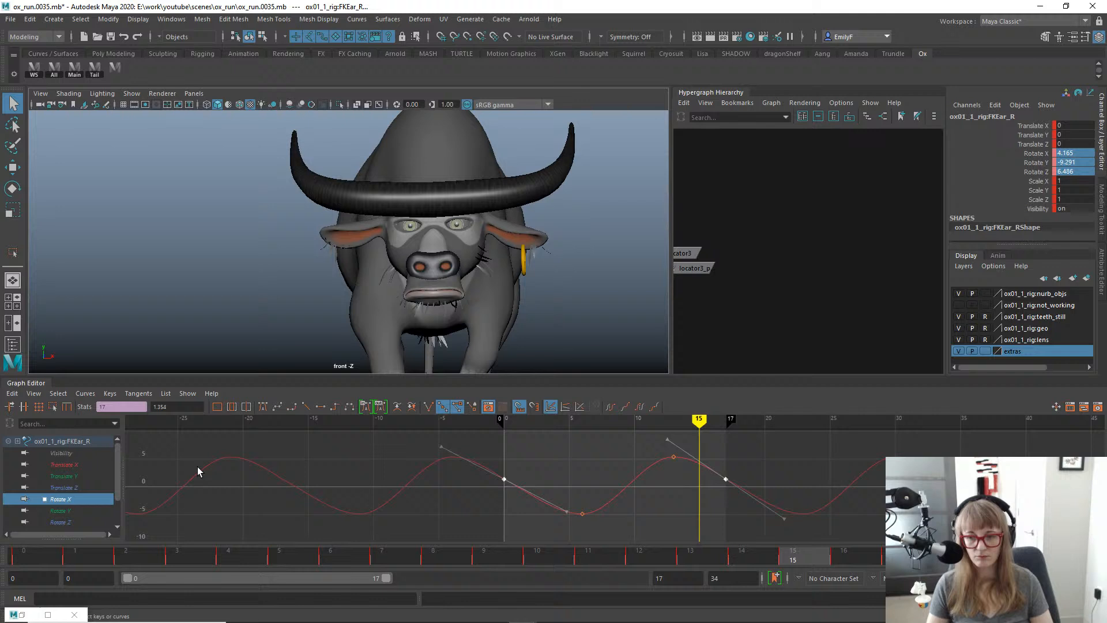
pyautogui.press('e')
pyautogui.click(67, 522)
pyautogui.click(60, 510)
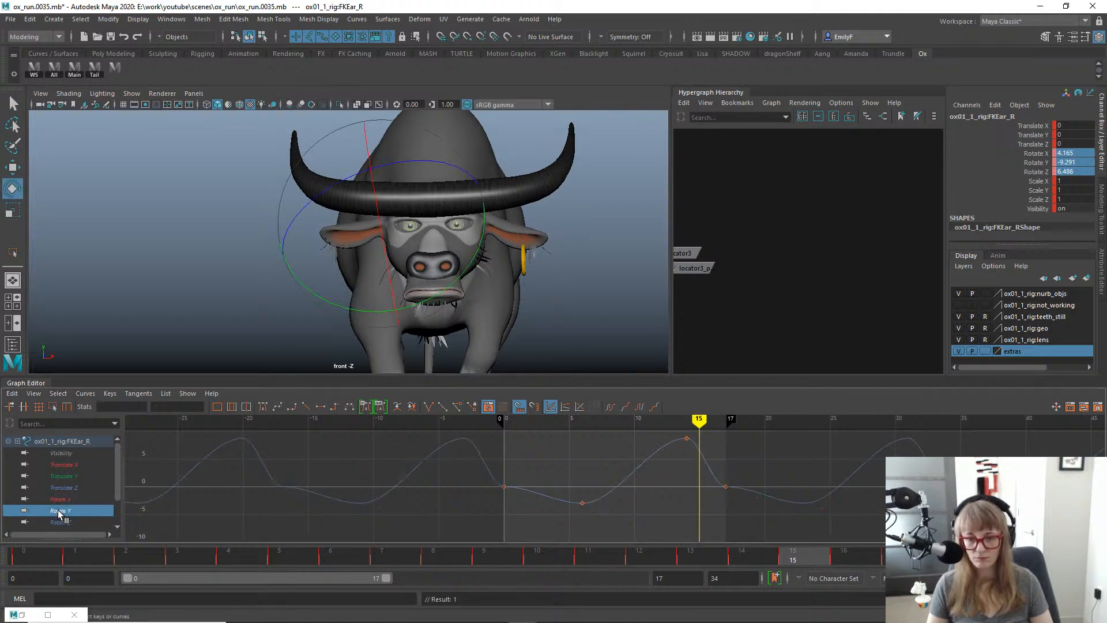
pyautogui.moveTo(78, 559); pyautogui.dragTo(336, 560)
pyautogui.moveTo(482, 559); pyautogui.dragTo(844, 558)
pyautogui.moveTo(731, 474); pyautogui.dragTo(768, 503)
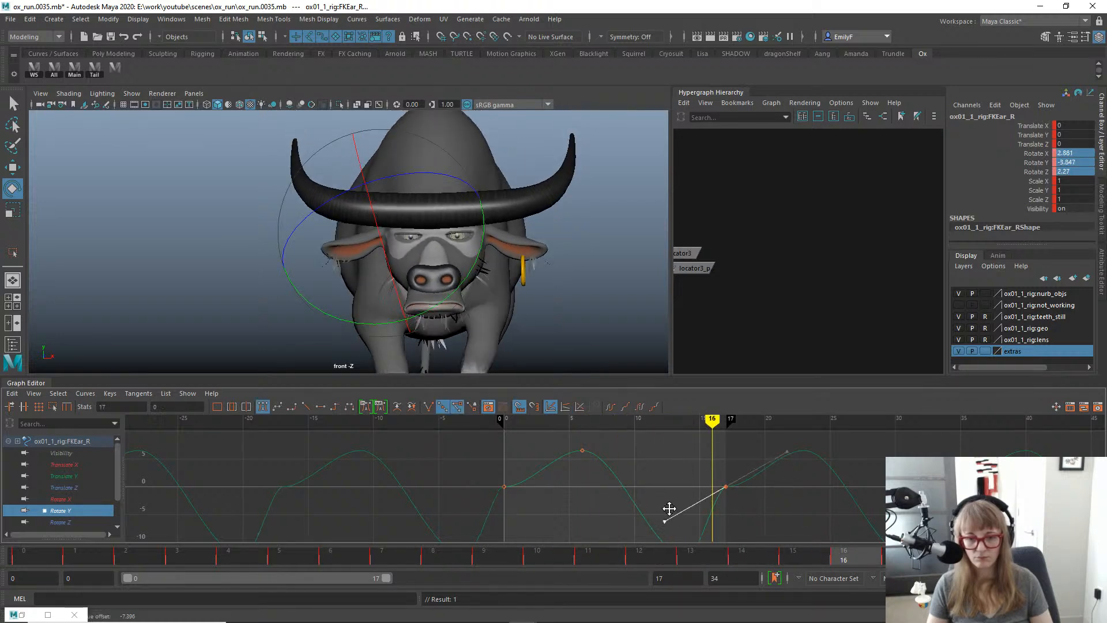
pyautogui.moveTo(390, 487); pyautogui.dragTo(418, 538, button='middle')
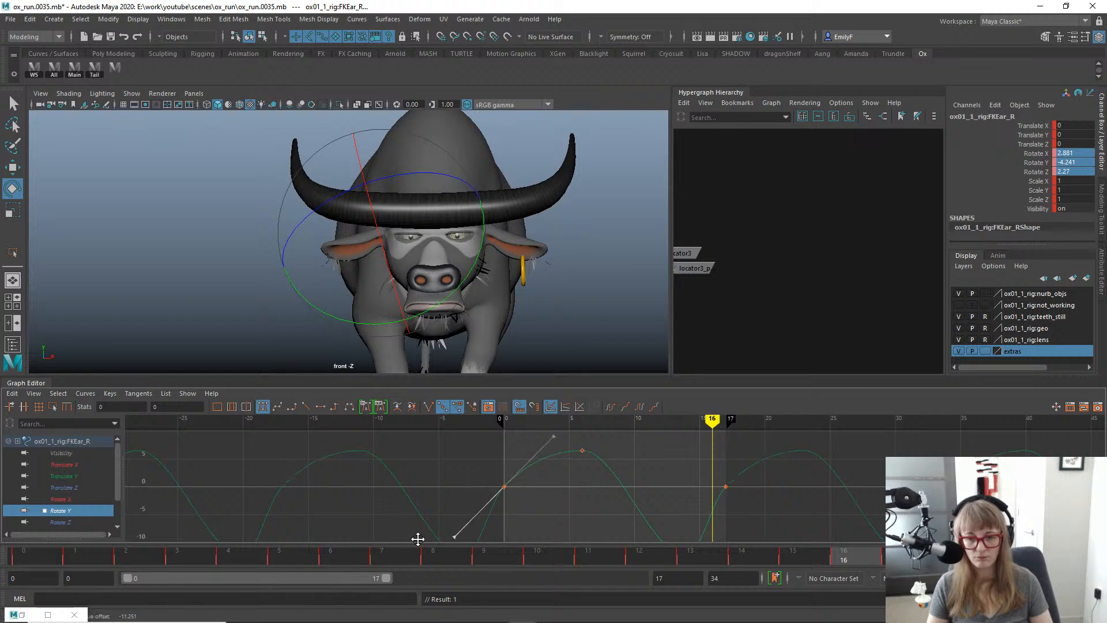
# Lower the Rotate Y keys of FKEar_R at frames 0 and 17 to -7.917 and play back the cycle.
pyautogui.moveTo(815, 503); pyautogui.dragTo(816, 504)
pyautogui.press('w')
pyautogui.keyDown('shift'); pyautogui.moveTo(719, 513); pyautogui.dragTo(716, 536, button='middle'); pyautogui.keyUp('shift')
pyautogui.keyDown('alt'); pyautogui.moveTo(719, 513); pyautogui.dragTo(720, 466, button='middle'); pyautogui.keyUp('alt')
pyautogui.keyDown('alt'); pyautogui.keyDown('shift'); pyautogui.moveTo(719, 470); pyautogui.dragTo(736, 477, button='right'); pyautogui.keyUp('shift'); pyautogui.keyUp('alt')
pyautogui.keyDown('shift'); pyautogui.moveTo(770, 490); pyautogui.dragTo(765, 515, button='middle'); pyautogui.keyUp('shift')
pyautogui.moveTo(810, 491); pyautogui.dragTo(810, 484)
pyautogui.press('q')
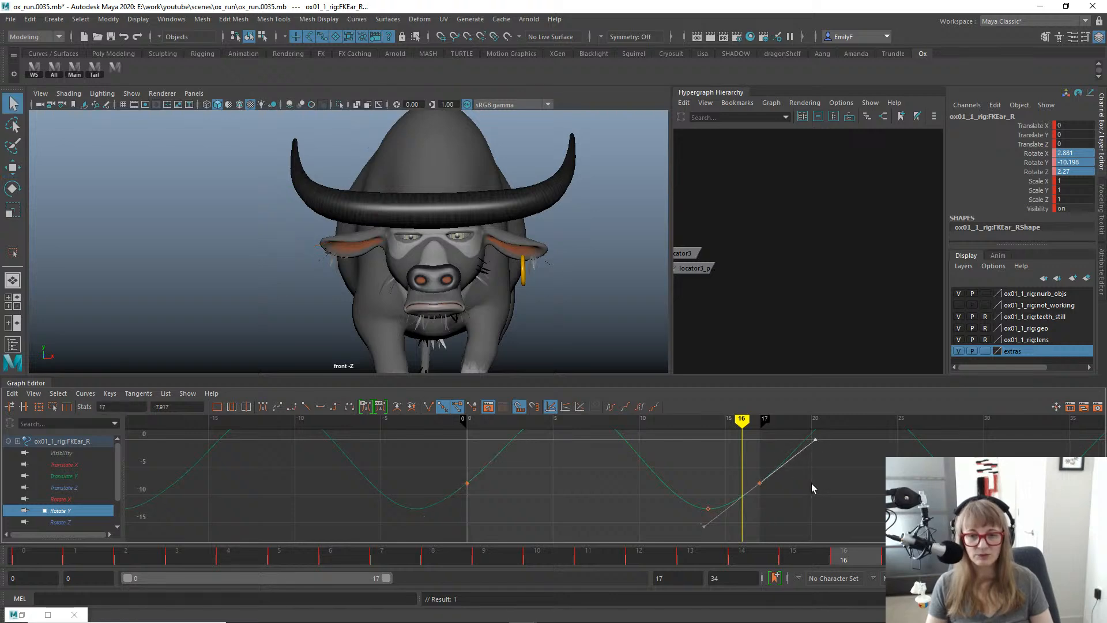
pyautogui.keyDown('alt'); pyautogui.moveTo(811, 483); pyautogui.dragTo(754, 495, button='right'); pyautogui.keyUp('alt')
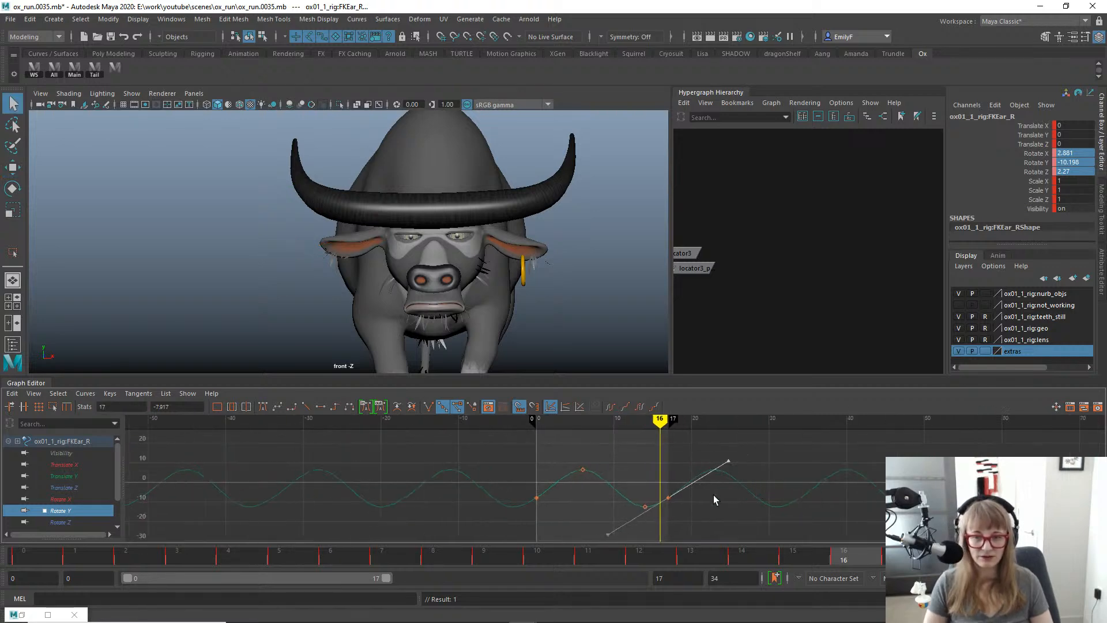
pyautogui.hotkey('alt', 'v')
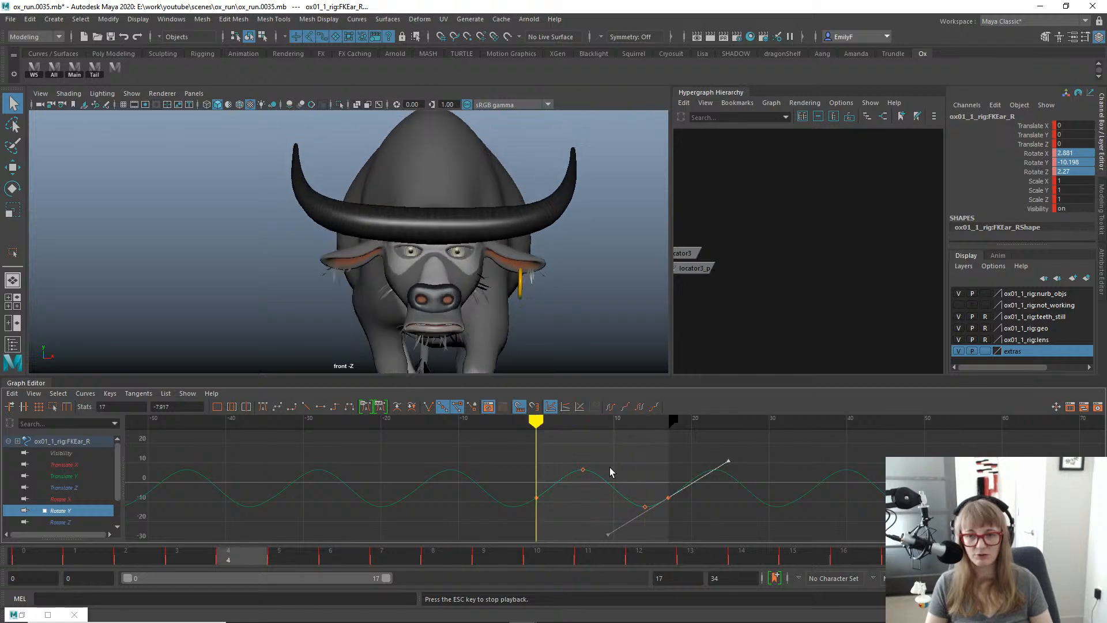
pyautogui.hotkey('alt', 'v')
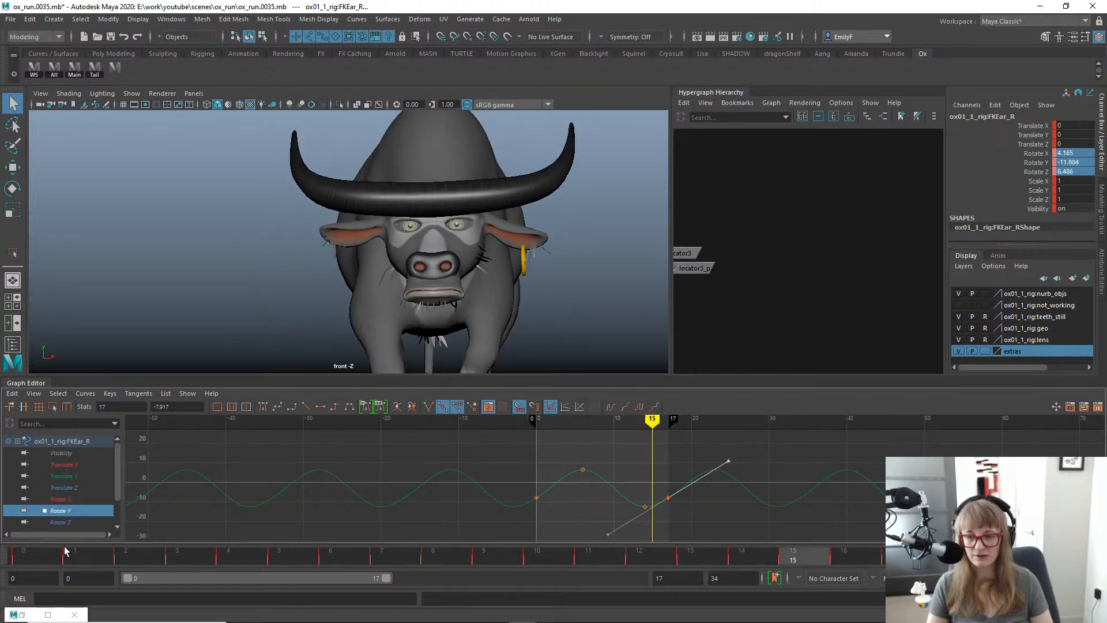
# Raise the Rotate Y key of FKEar_R at frame 6 to 11.852 and play back the cycle.
pyautogui.click(24, 562)
pyautogui.moveTo(111, 555); pyautogui.dragTo(418, 547)
pyautogui.moveTo(615, 480); pyautogui.dragTo(573, 462)
pyautogui.press('w')
pyautogui.keyDown('shift'); pyautogui.moveTo(601, 473); pyautogui.dragTo(600, 463, button='middle'); pyautogui.keyUp('shift')
pyautogui.press('q')
pyautogui.hotkey('alt', 'v')
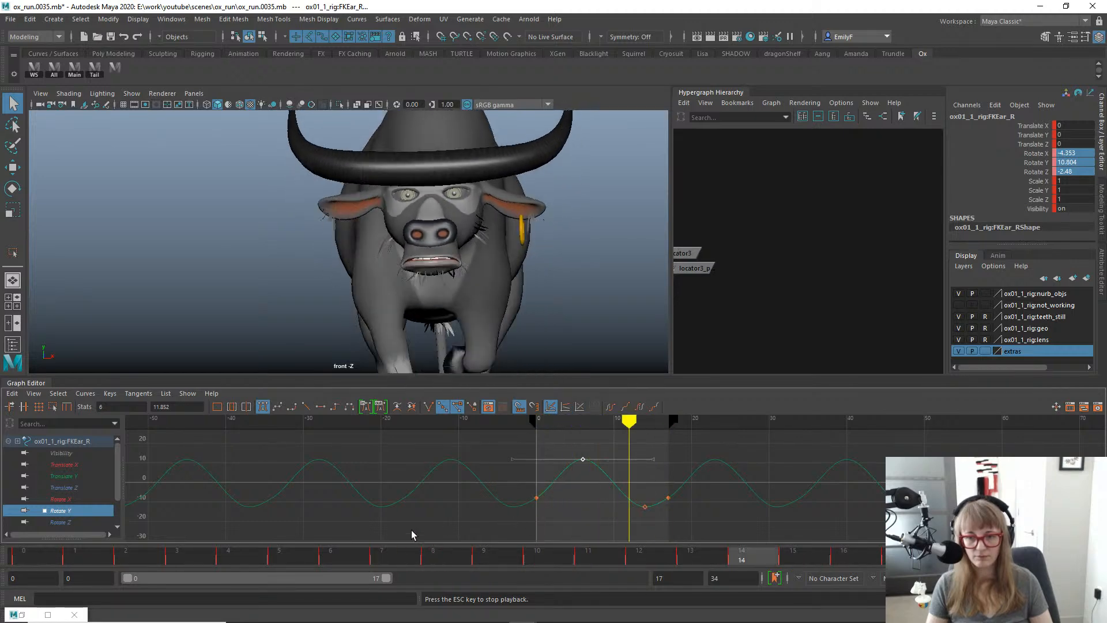
pyautogui.press('Escape')
# Raise the Rotate Y keys of FKEar_R at frames 0 and 17 to -6.142 and play back the cycle.
pyautogui.click(2, 553)
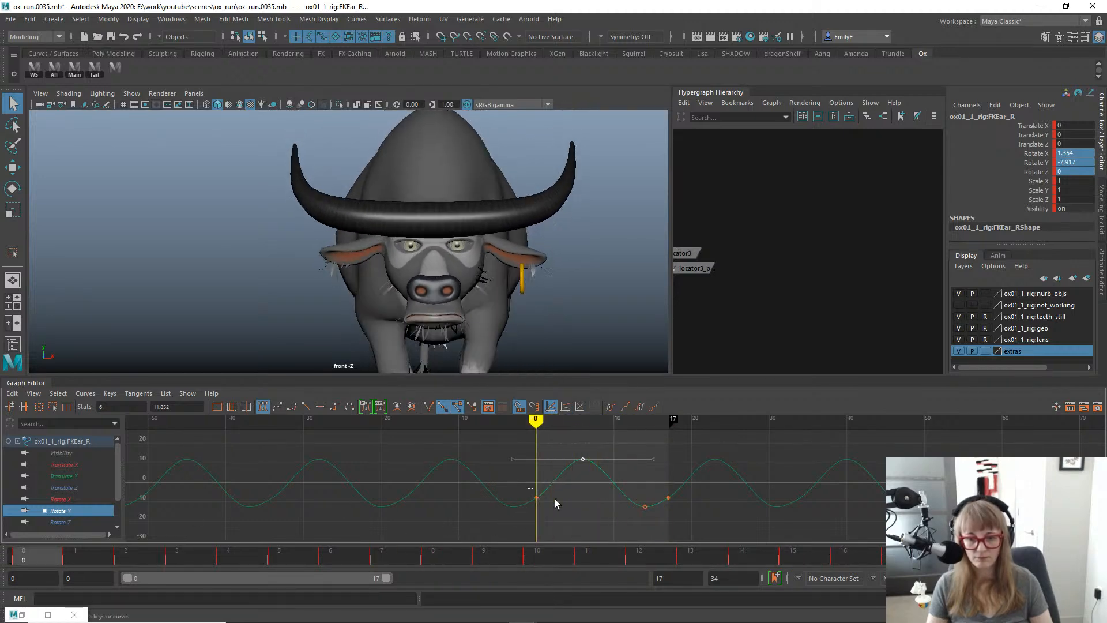
pyautogui.moveTo(659, 529); pyautogui.dragTo(660, 527)
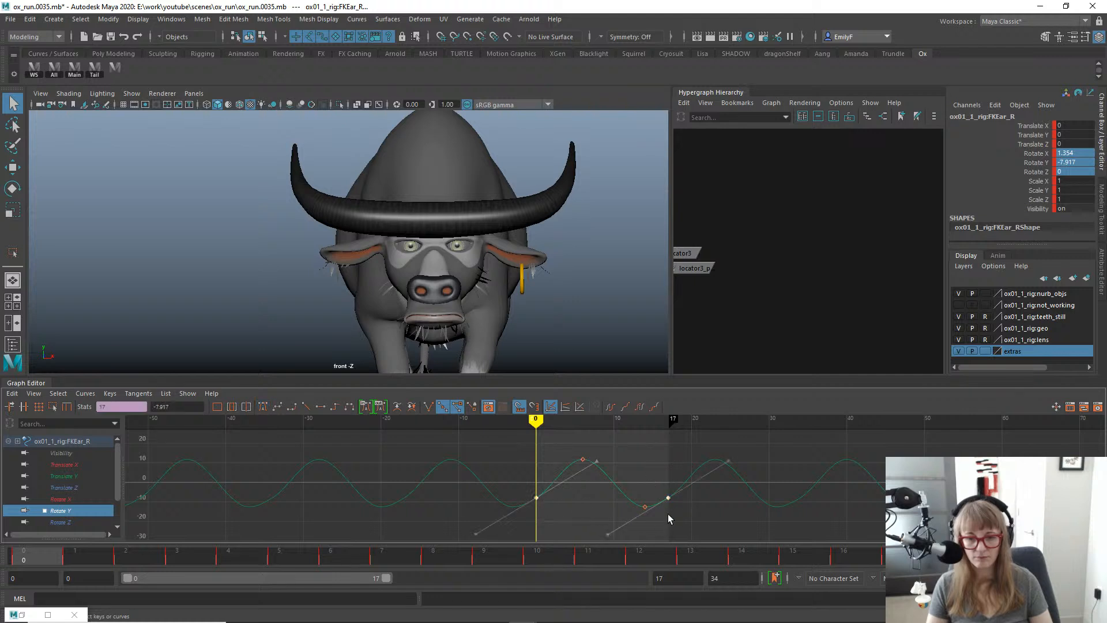
pyautogui.keyDown('shift'); pyautogui.moveTo(677, 501); pyautogui.dragTo(742, 496, button='middle'); pyautogui.keyUp('shift')
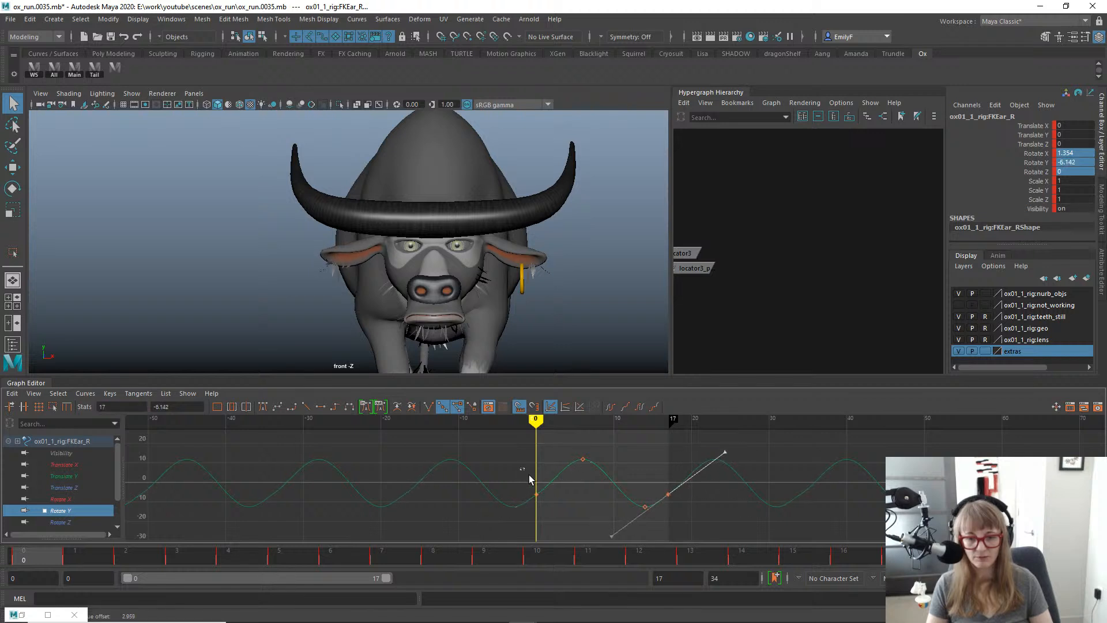
pyautogui.hotkey('alt', 'v')
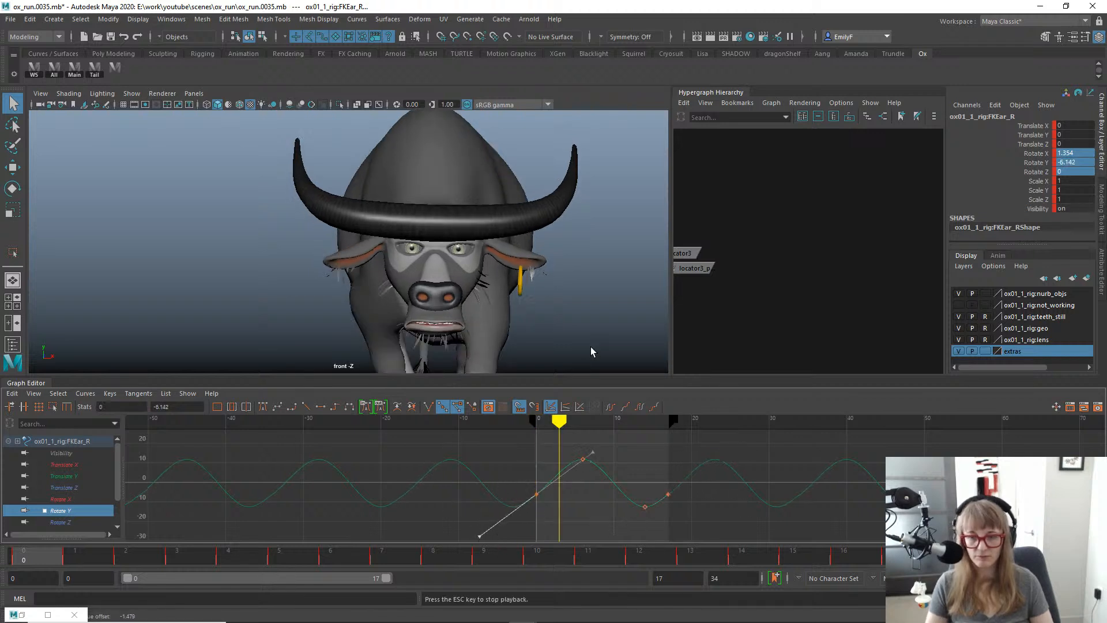
# Isolate the Rotate Z curve of FKEar_R and review the ear through the cycle in the left side view.
pyautogui.press('e')
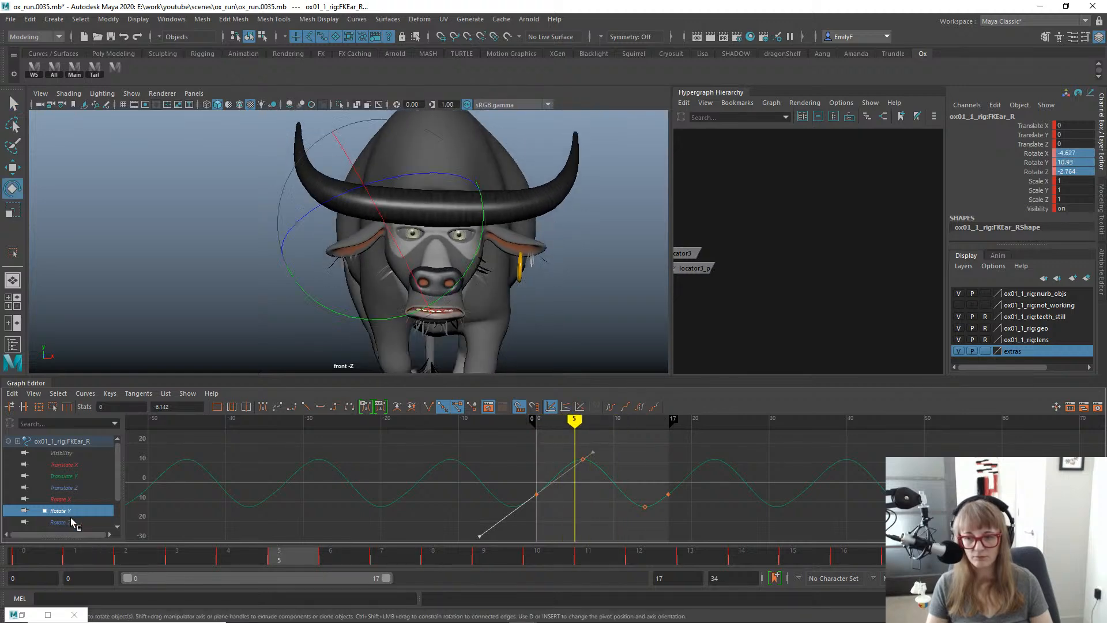
pyautogui.click(62, 522)
pyautogui.press('space')
pyautogui.click(381, 220)
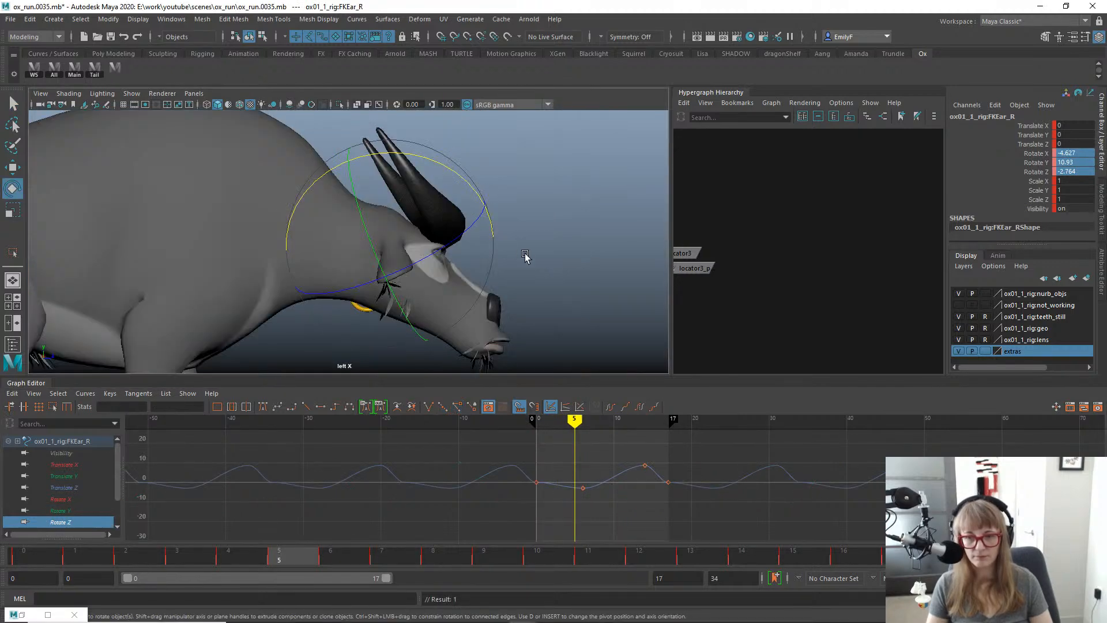
pyautogui.moveTo(40, 555)
pyautogui.mouseDown()
pyautogui.moveTo(442, 556)
pyautogui.moveTo(2, 497)
pyautogui.moveTo(767, 500)
pyautogui.mouseUp()
# Try raising the Rotate Z key at frame 14 to about 11 and rotating the ear by hand, undoing both changes.
pyautogui.moveTo(594, 443); pyautogui.dragTo(656, 474)
pyautogui.press('w')
pyautogui.keyDown('shift'); pyautogui.moveTo(647, 459); pyautogui.dragTo(647, 458, button='middle'); pyautogui.keyUp('shift')
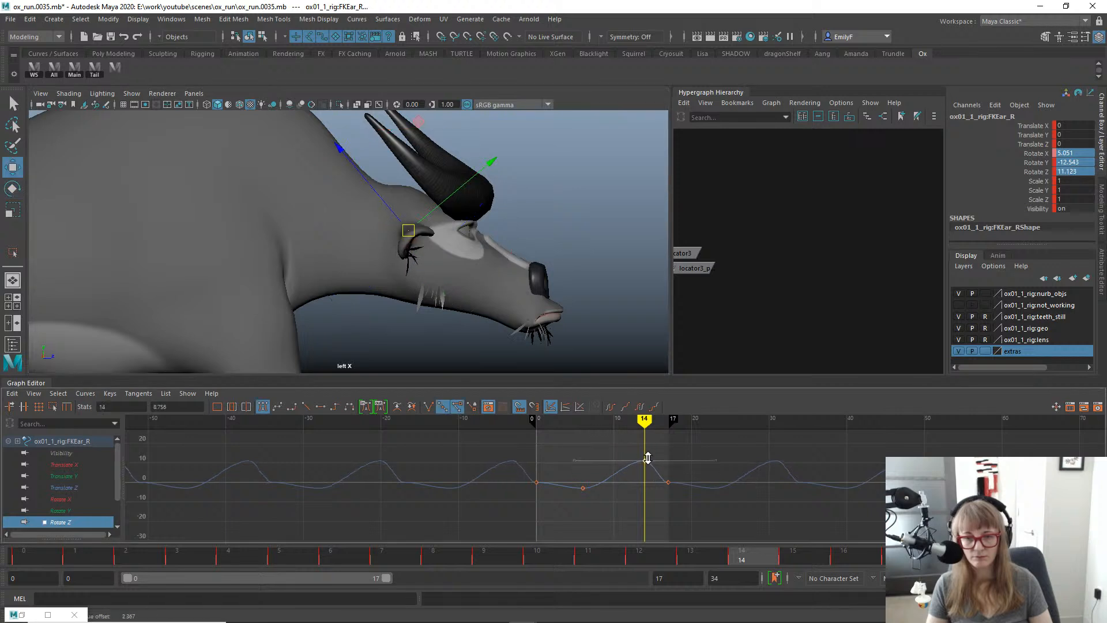
pyautogui.hotkey('ctrl', 'z')
pyautogui.press('e')
pyautogui.moveTo(440, 244)
pyautogui.mouseDown()
pyautogui.moveTo(410, 262)
pyautogui.moveTo(437, 266)
pyautogui.mouseUp()
pyautogui.hotkey('ctrl', 'z')
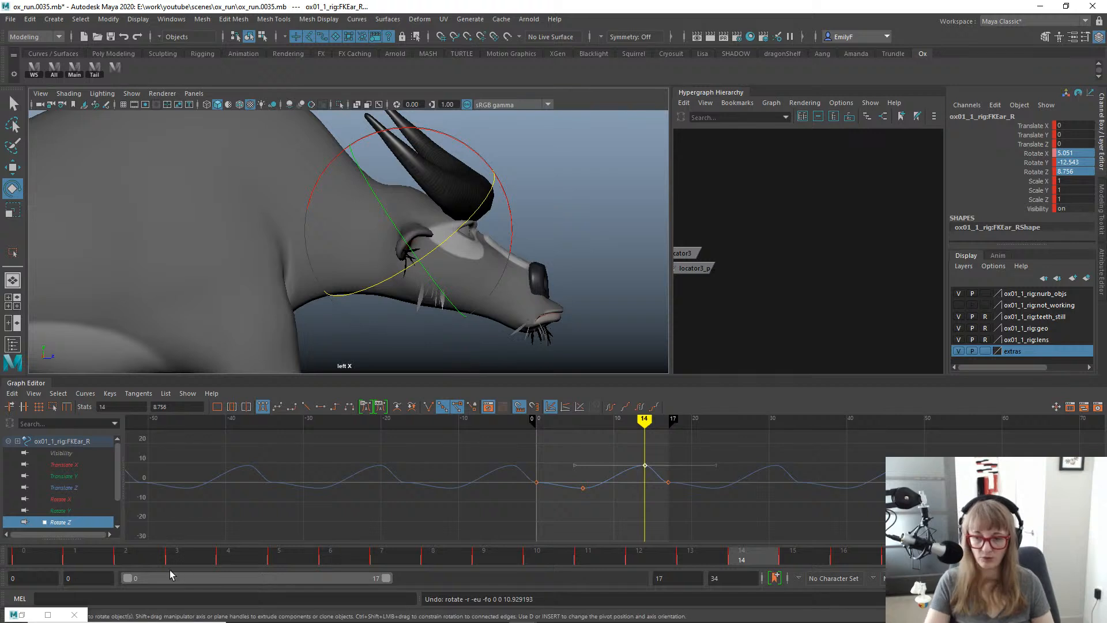
# Rotate the ear on Z to about -10 at frame 6 and to 15.472 at frame 14.
pyautogui.moveTo(42, 555)
pyautogui.mouseDown()
pyautogui.moveTo(1, 537)
pyautogui.moveTo(86, 557)
pyautogui.moveTo(361, 555)
pyautogui.mouseUp()
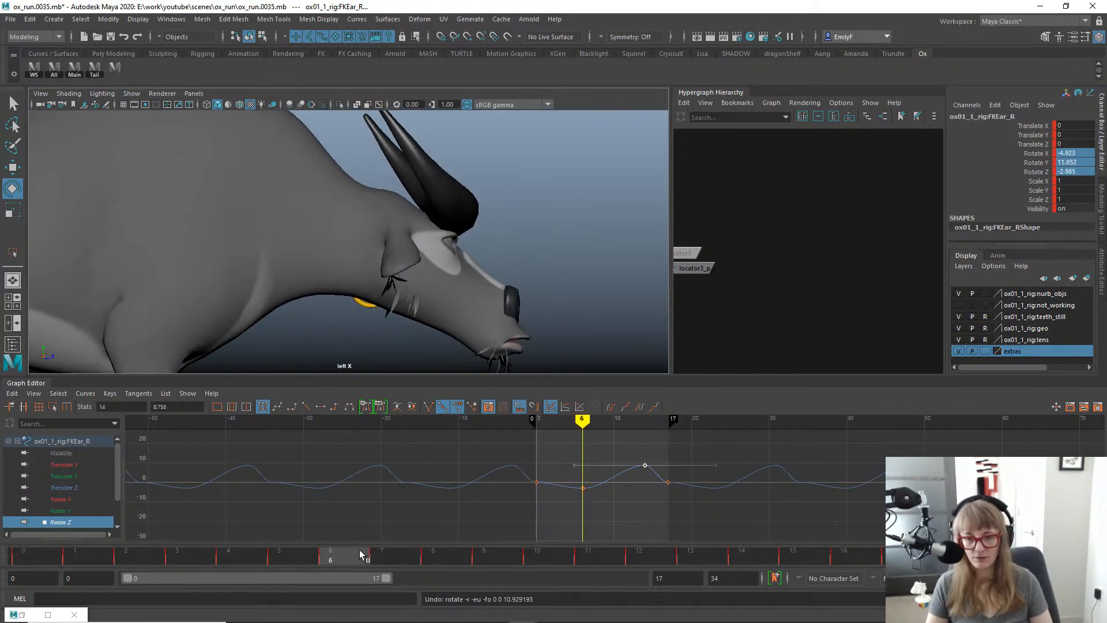
pyautogui.moveTo(461, 229); pyautogui.dragTo(432, 249)
pyautogui.moveTo(377, 559)
pyautogui.mouseDown()
pyautogui.moveTo(527, 538)
pyautogui.moveTo(766, 531)
pyautogui.mouseUp()
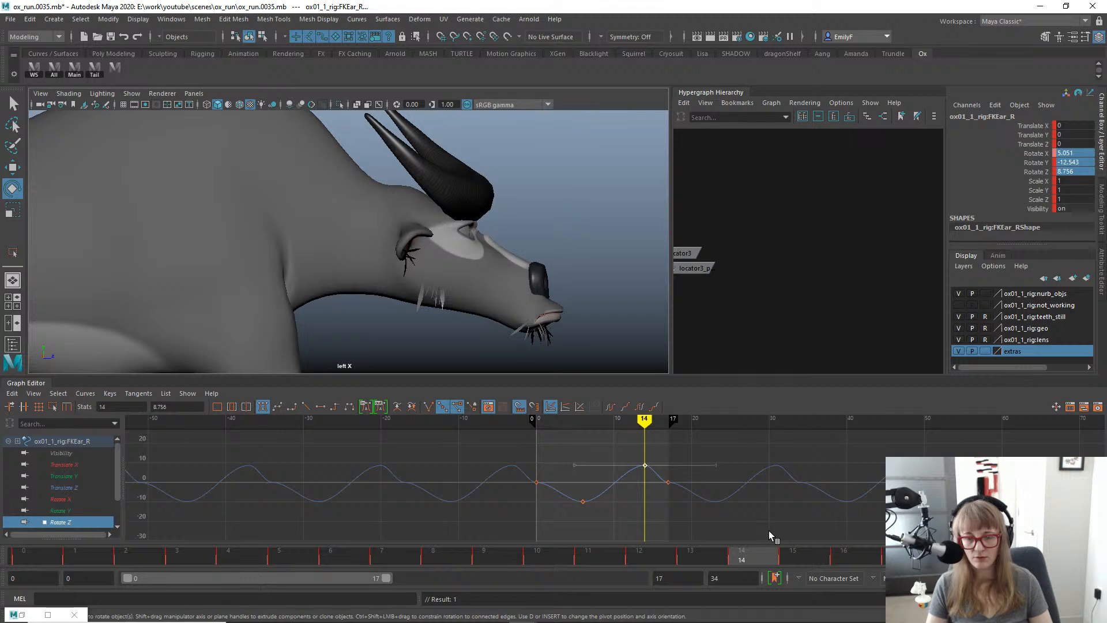
pyautogui.moveTo(452, 234); pyautogui.dragTo(468, 222)
# Raise the Rotate Z keys at frames 0 and 17 to 6.509, slope their tangents downward, and play back the cycle.
pyautogui.moveTo(542, 477); pyautogui.dragTo(696, 498)
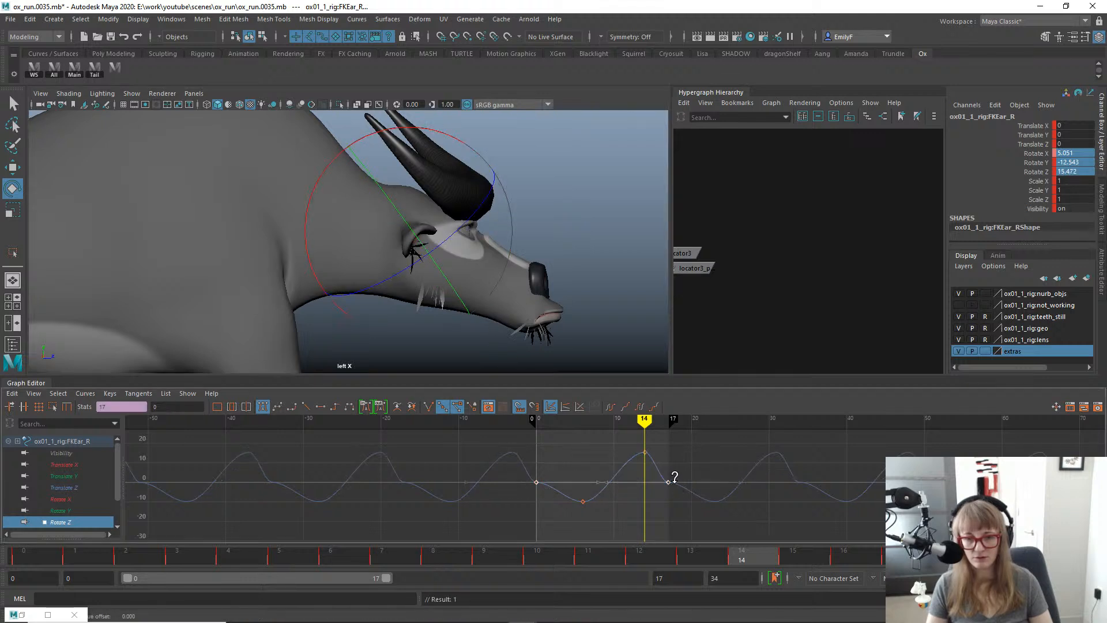
pyautogui.keyDown('shift'); pyautogui.moveTo(675, 477); pyautogui.dragTo(682, 468, button='middle'); pyautogui.keyUp('shift')
pyautogui.moveTo(708, 445); pyautogui.dragTo(709, 522)
pyautogui.moveTo(697, 502); pyautogui.dragTo(647, 555, button='middle')
pyautogui.moveTo(443, 446); pyautogui.dragTo(462, 447)
pyautogui.moveTo(470, 502); pyautogui.dragTo(486, 445, button='middle')
pyautogui.hotkey('alt', 'v')
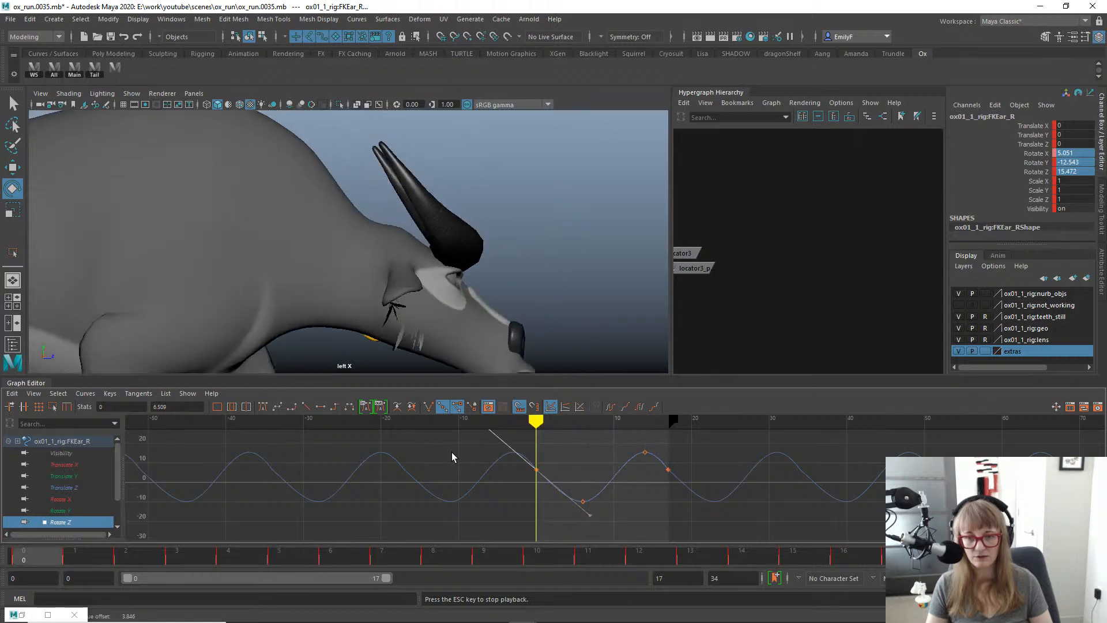
pyautogui.press('Escape')
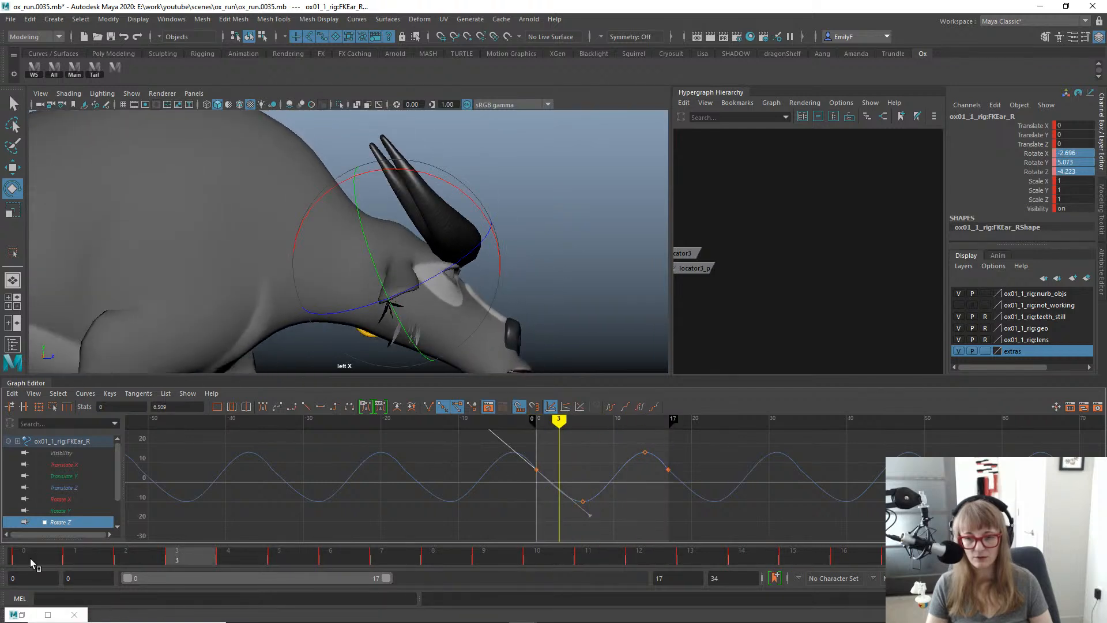
# Try shifting the whole Rotate Z curve of FKEar_R about 5 frames later, and undo the shift.
pyautogui.moveTo(30, 558); pyautogui.dragTo(741, 545)
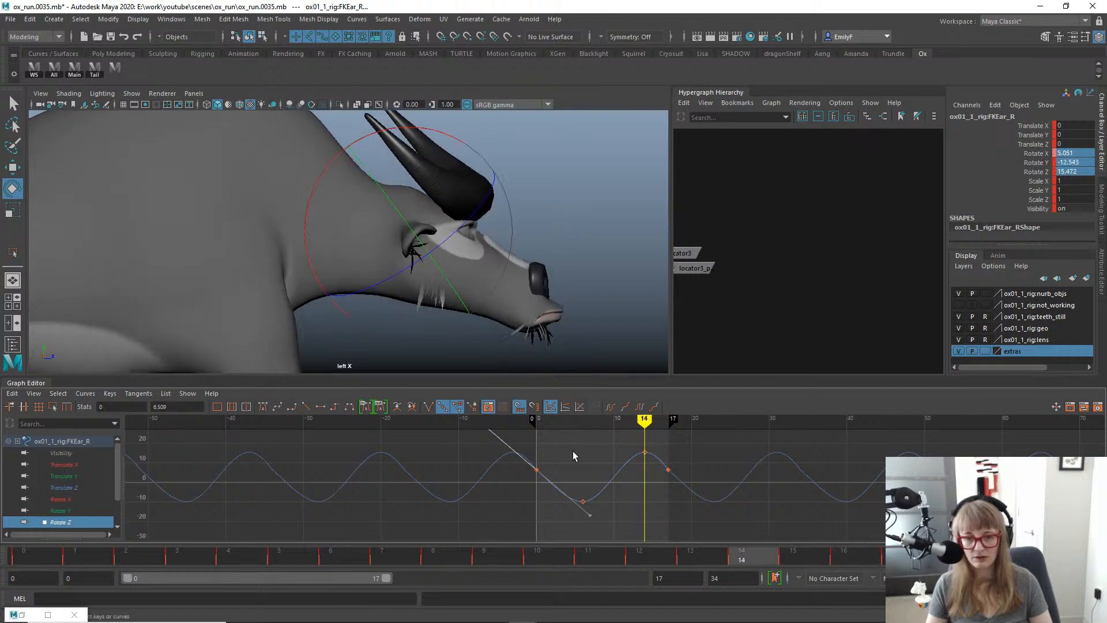
pyautogui.moveTo(659, 487); pyautogui.dragTo(657, 483)
pyautogui.press('w')
pyautogui.moveTo(645, 478); pyautogui.dragTo(687, 479, button='middle')
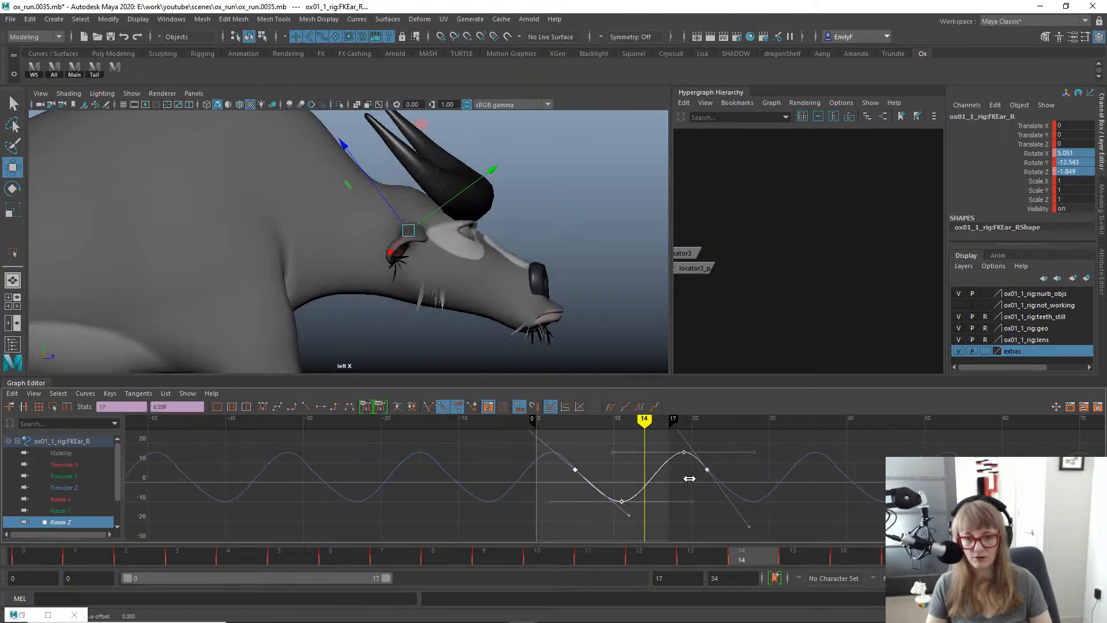
pyautogui.hotkey('ctrl', 'z')
pyautogui.hotkey('ctrl', 'z')
pyautogui.hotkey('ctrl', 'z')
pyautogui.press('e')
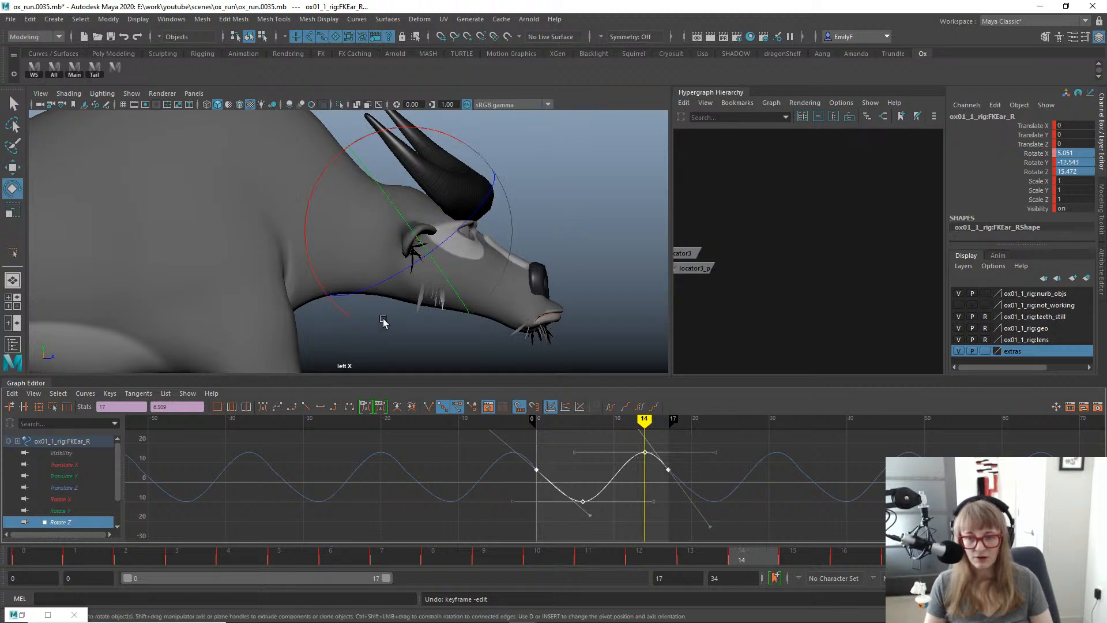
# Review the ear's follow-through by playing and scrubbing the cycle in the left side view and the front view.
pyautogui.hotkey('alt', 'v')
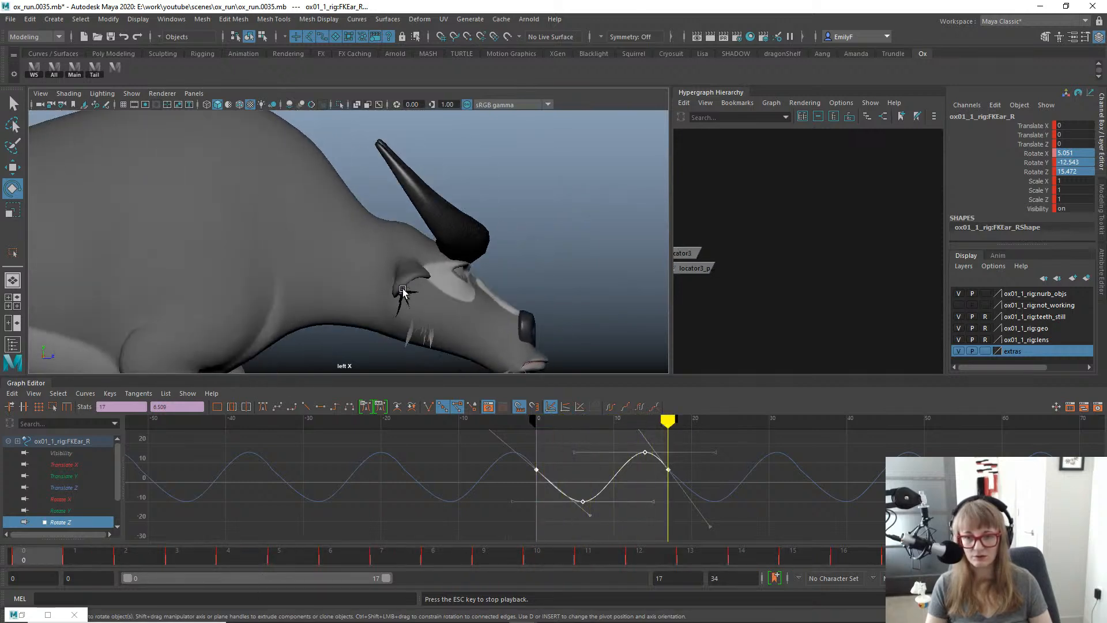
pyautogui.press('Escape')
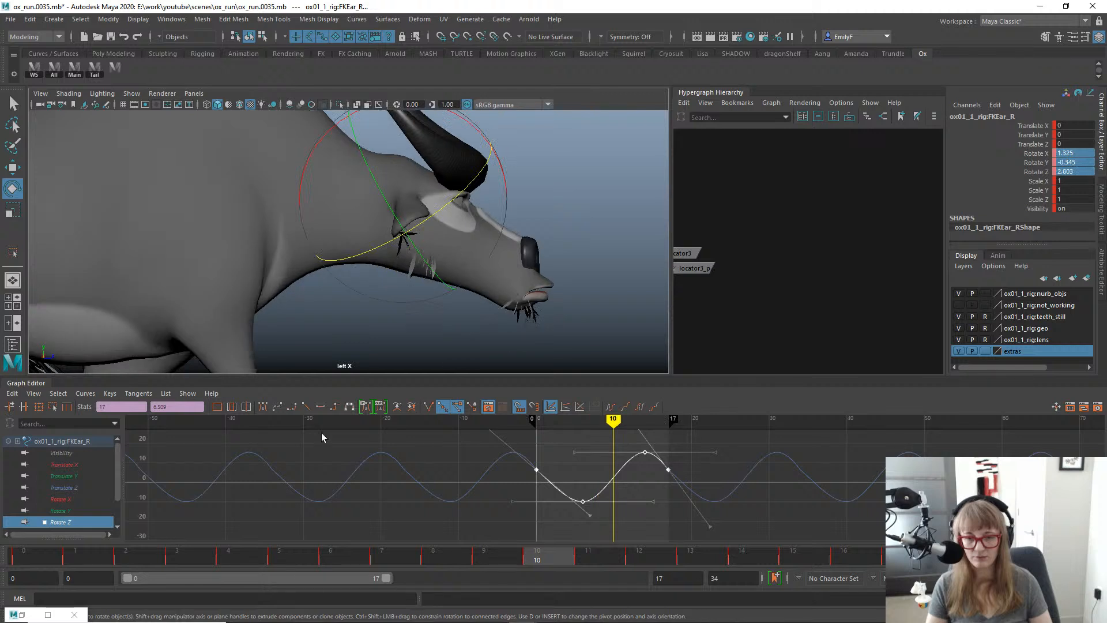
pyautogui.moveTo(51, 558)
pyautogui.mouseDown()
pyautogui.moveTo(643, 537)
pyautogui.moveTo(894, 545)
pyautogui.moveTo(507, 536)
pyautogui.mouseUp()
pyautogui.press('space')
pyautogui.moveTo(483, 219); pyautogui.dragTo(483, 257)
pyautogui.hotkey('alt', 'v')
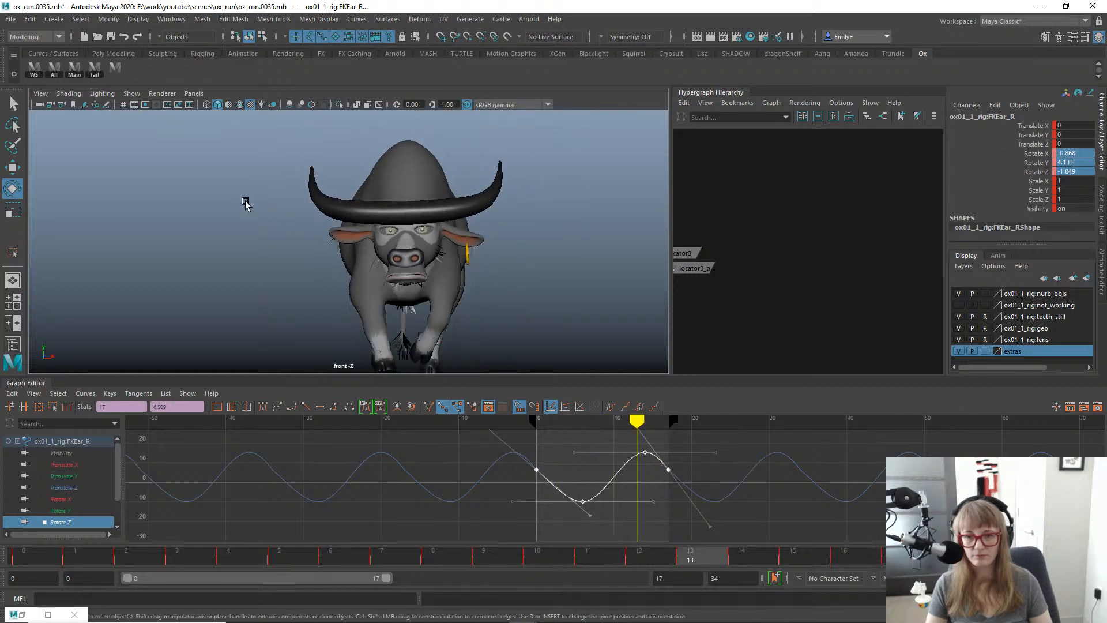
pyautogui.press('Escape')
pyautogui.moveTo(16, 556); pyautogui.dragTo(449, 568)
pyautogui.moveTo(717, 521); pyautogui.dragTo(574, 478)
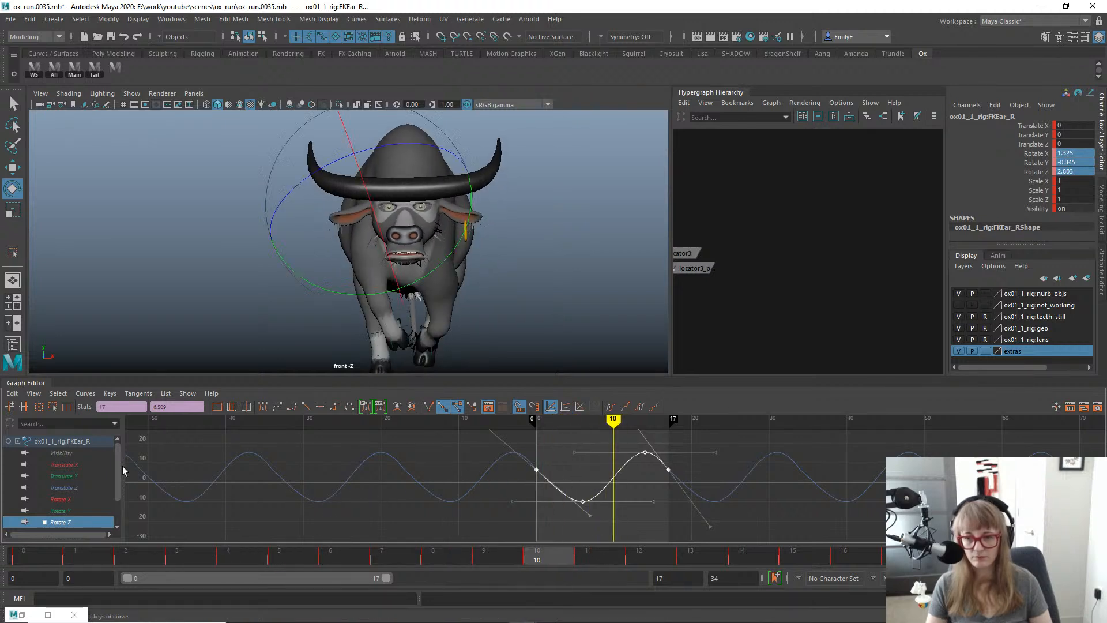
# Isolate the Rotate Y curve of FKEar_R and insert a key on it at frame 9.
pyautogui.click(60, 511)
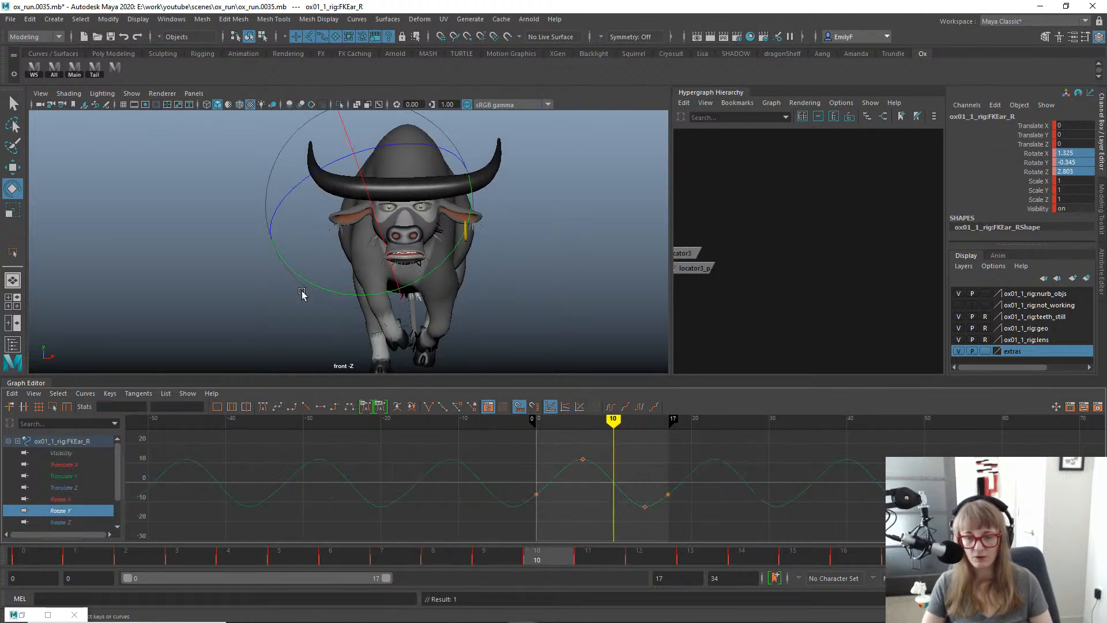
pyautogui.scroll(3, 302, 293)
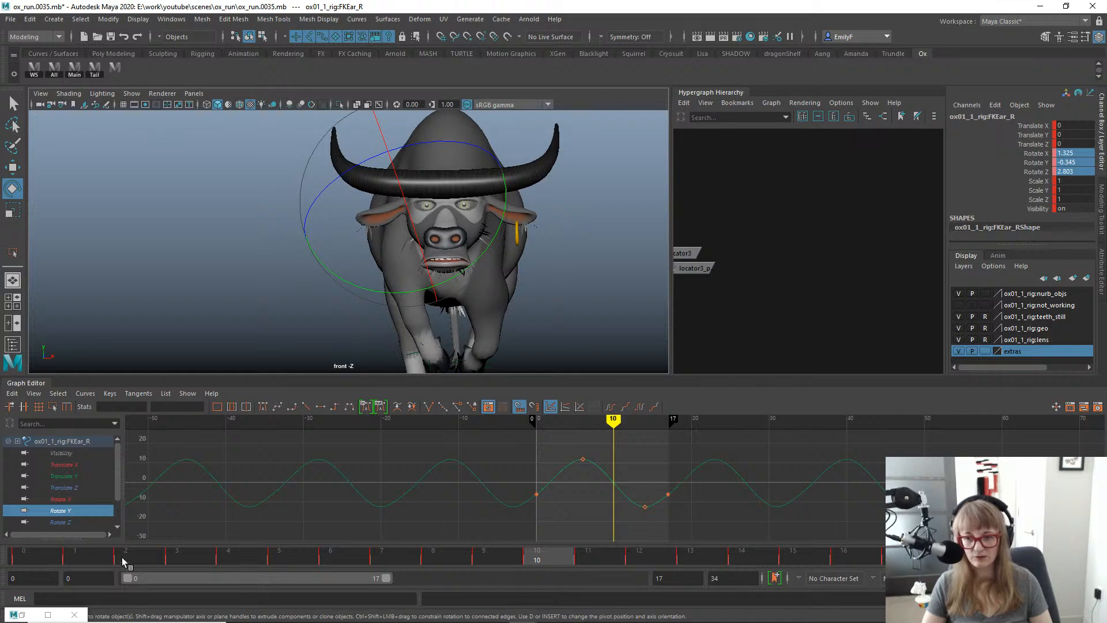
pyautogui.moveTo(95, 554); pyautogui.dragTo(0, 510)
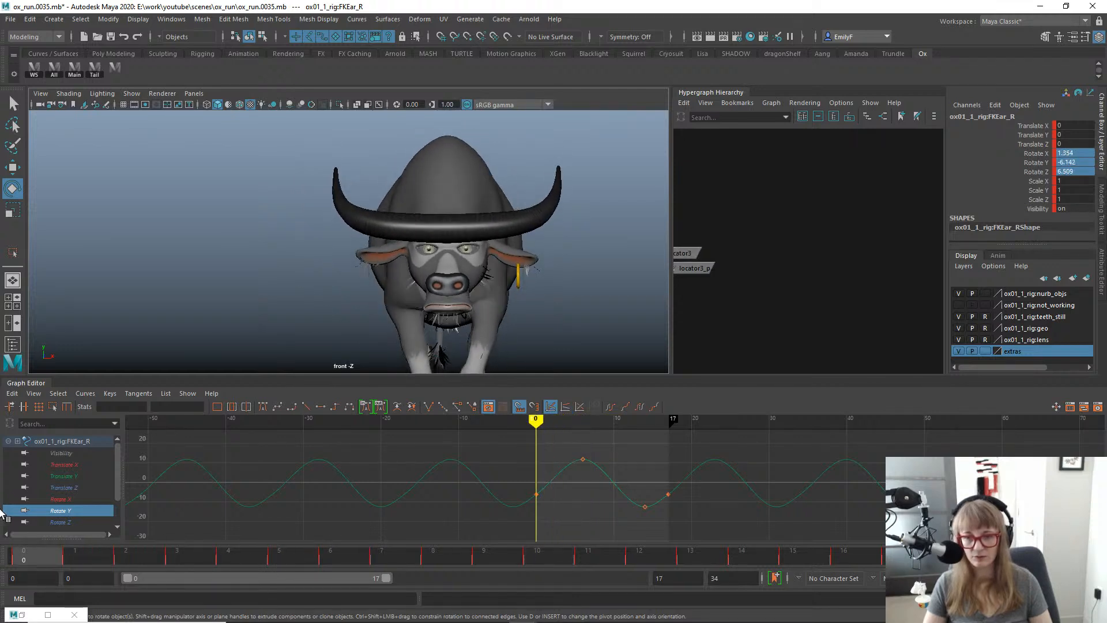
pyautogui.moveTo(23, 553); pyautogui.dragTo(480, 528)
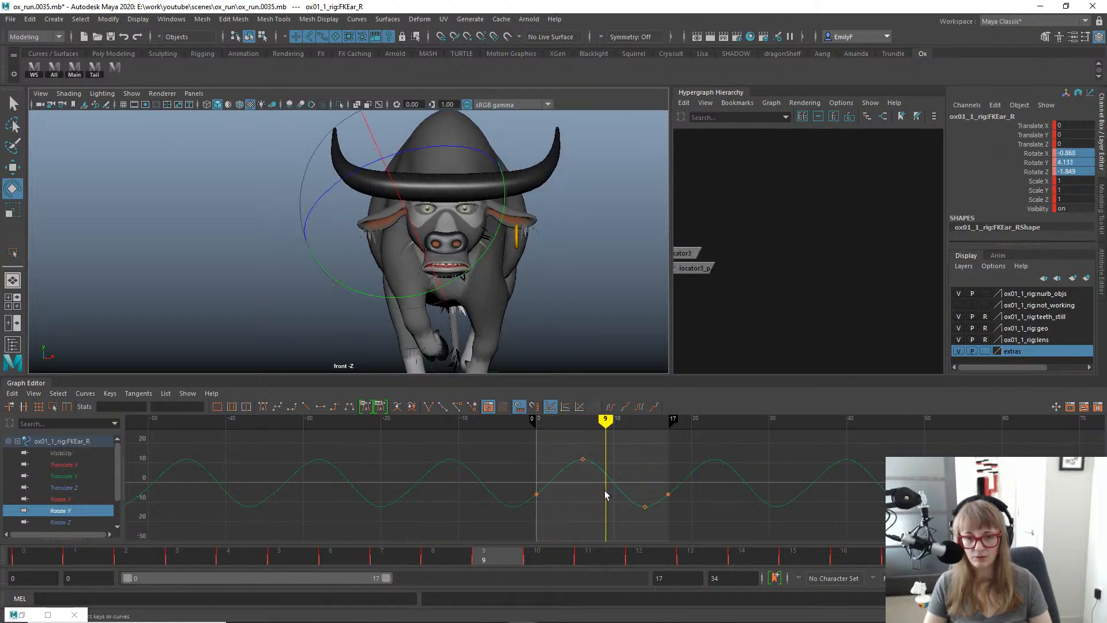
pyautogui.moveTo(605, 491); pyautogui.dragTo(634, 468)
pyautogui.rightClick(644, 466)
pyautogui.click(655, 473)
# Move the Rotate Y key at frame 6 to frame 5, raise the frame 9 key to 8.571, and scrub through the cycle.
pyautogui.keyDown('alt'); pyautogui.keyDown('shift'); pyautogui.moveTo(646, 461); pyautogui.dragTo(533, 437, button='right'); pyautogui.keyUp('shift'); pyautogui.keyUp('alt')
pyautogui.moveTo(509, 438); pyautogui.dragTo(574, 479)
pyautogui.press('w')
pyautogui.keyDown('shift'); pyautogui.moveTo(548, 468); pyautogui.dragTo(529, 468, button='middle'); pyautogui.keyUp('shift')
pyautogui.keyDown('shift'); pyautogui.moveTo(605, 508); pyautogui.dragTo(609, 492, button='middle'); pyautogui.keyUp('shift')
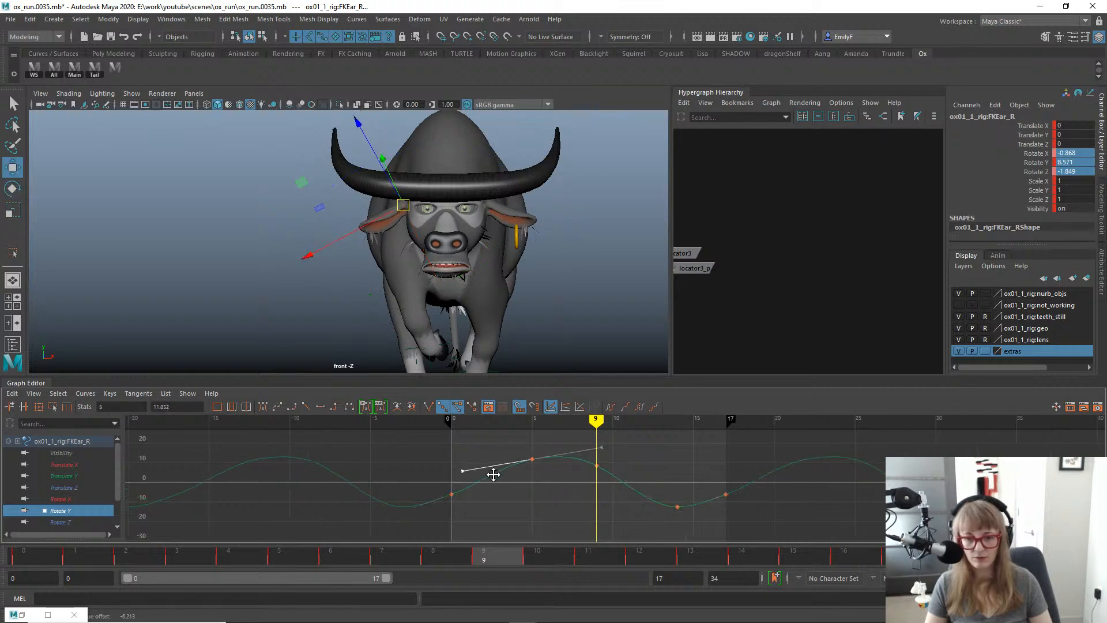
pyautogui.moveTo(398, 553); pyautogui.dragTo(890, 568)
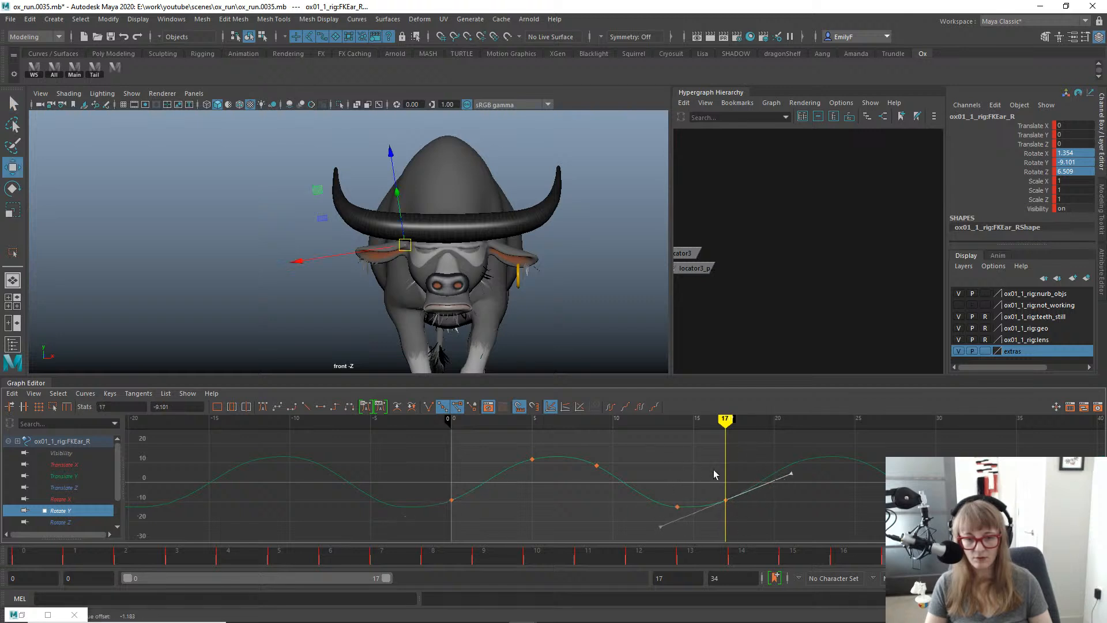
# Move the Rotate Y peak key at frame 5 to frame 6, and play and scrub through the cycle.
pyautogui.moveTo(460, 510); pyautogui.dragTo(459, 510)
pyautogui.hotkey('alt', 'v')
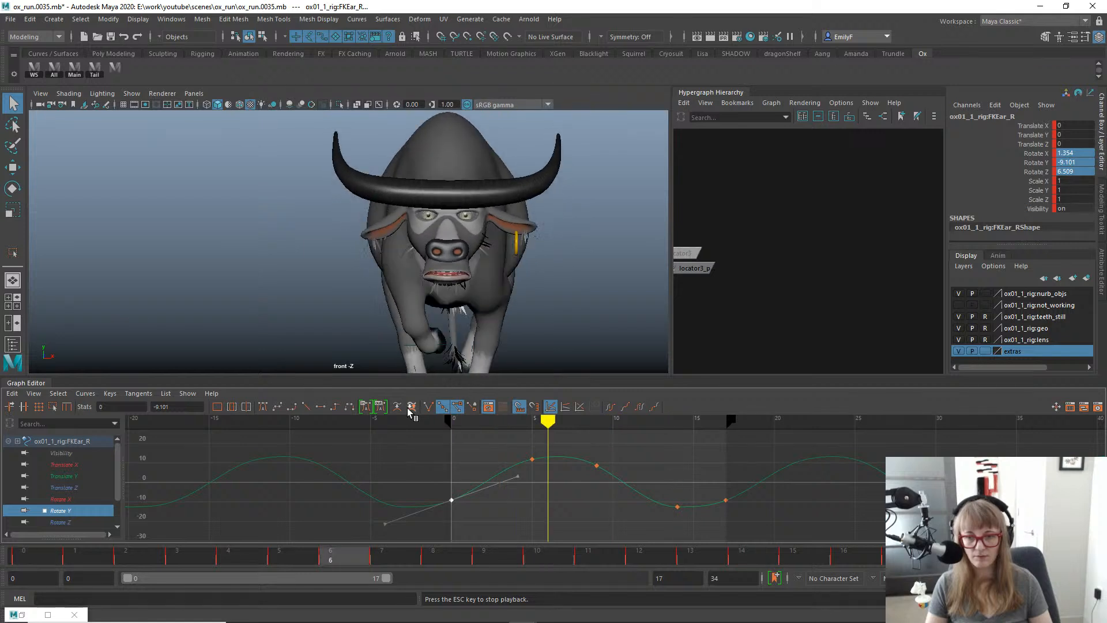
pyautogui.moveTo(96, 559); pyautogui.dragTo(302, 481)
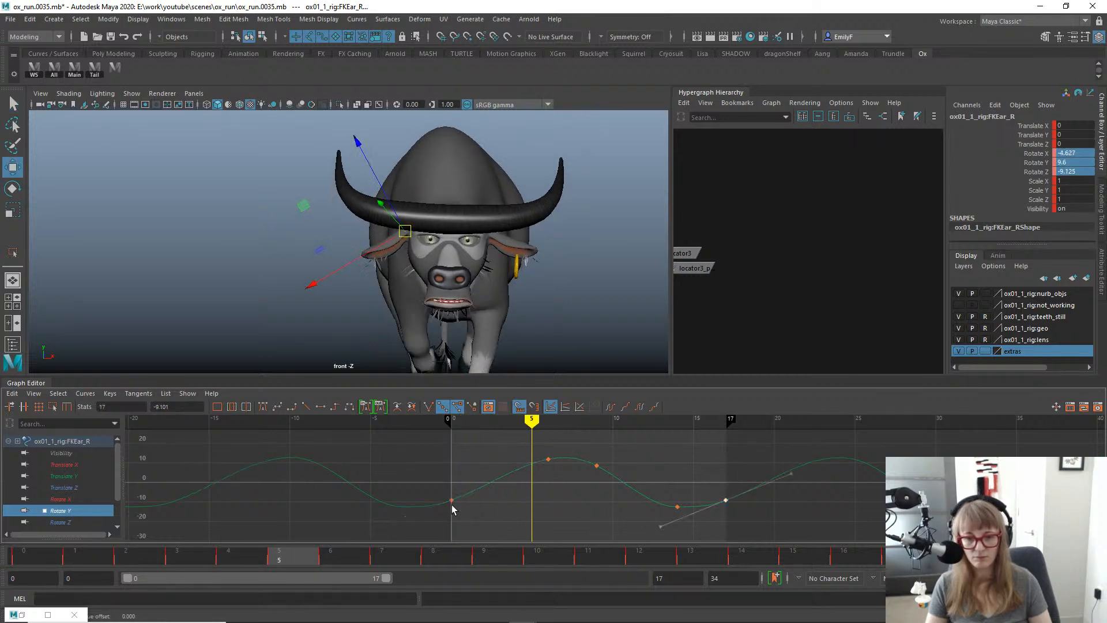
# Lower the Rotate Y keys at frames 0 and 17 together to -10.58, and review the ear motion through the cycle.
pyautogui.click(725, 499)
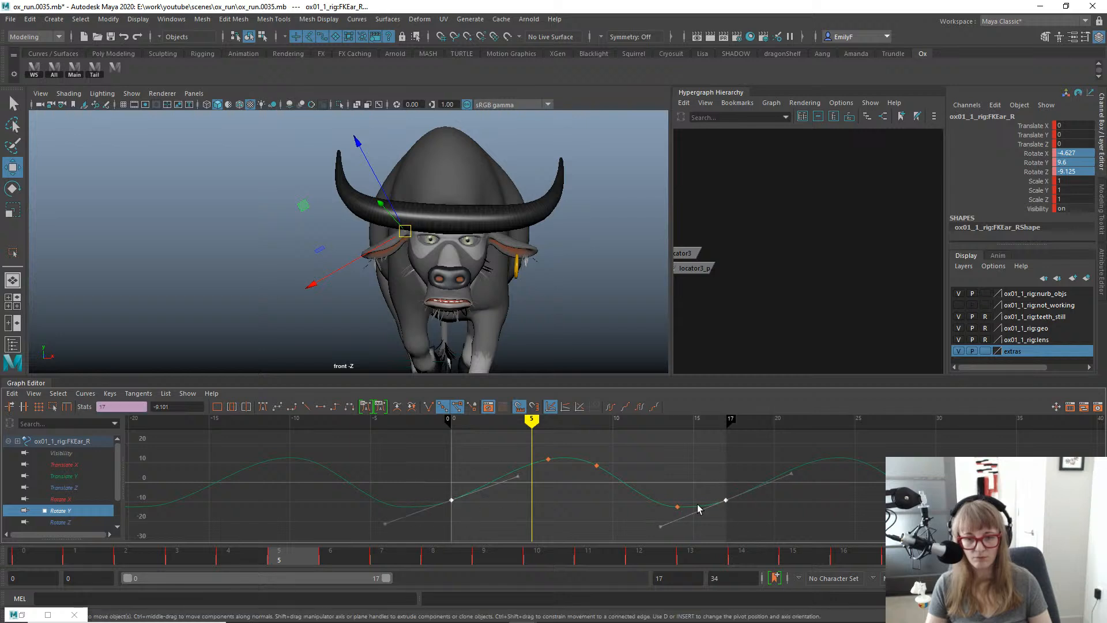
pyautogui.moveTo(678, 555); pyautogui.dragTo(688, 552)
pyautogui.moveTo(645, 483); pyautogui.dragTo(639, 510)
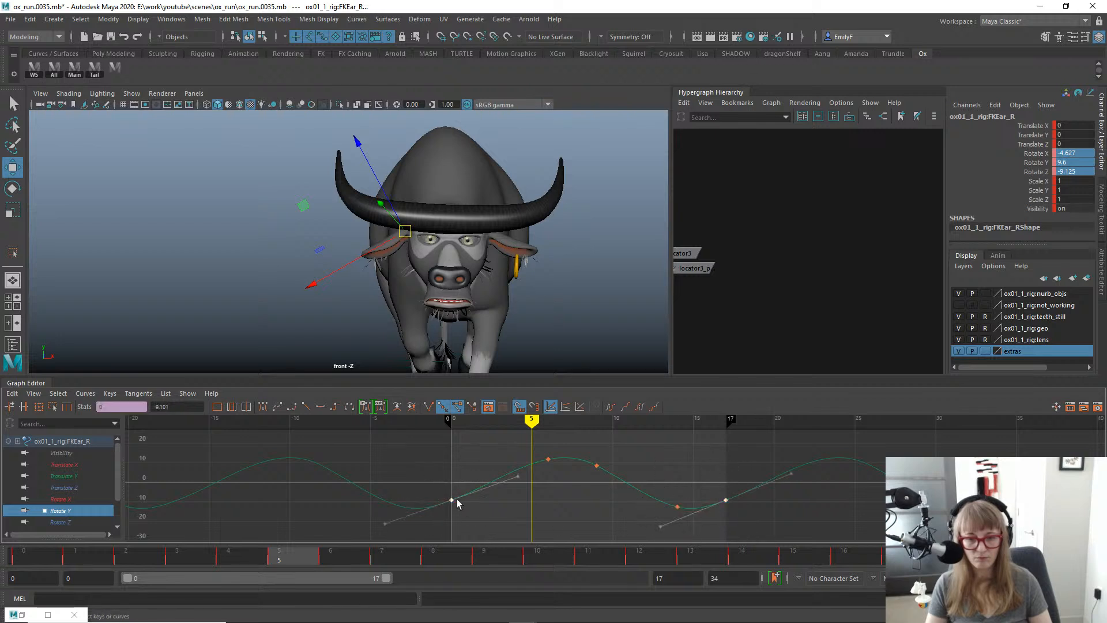
pyautogui.hotkey('alt', 'v')
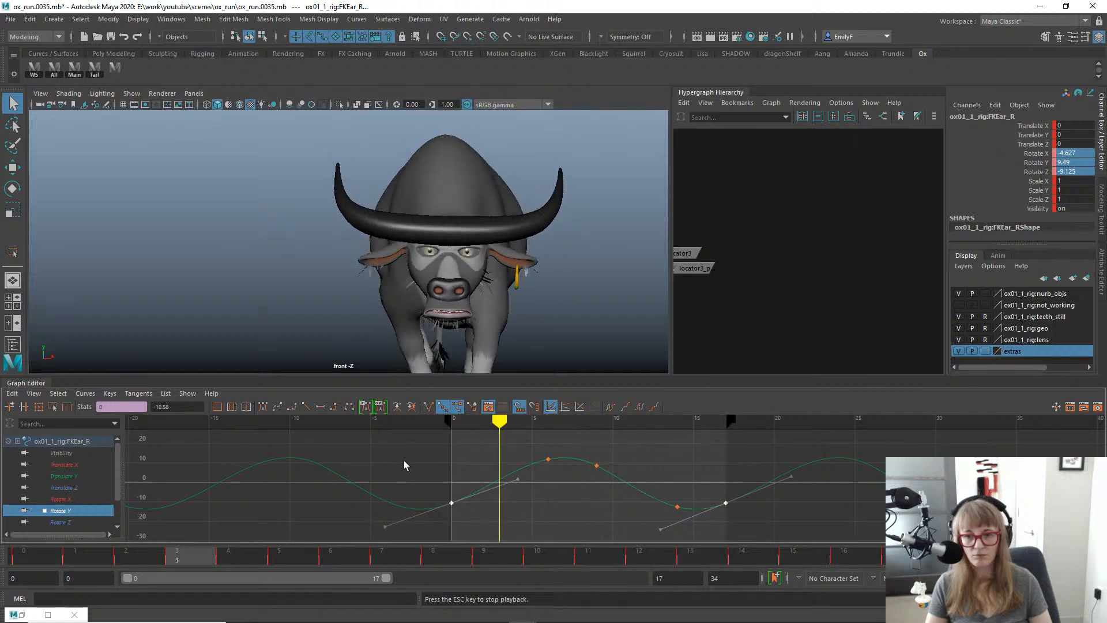
pyautogui.click(24, 552)
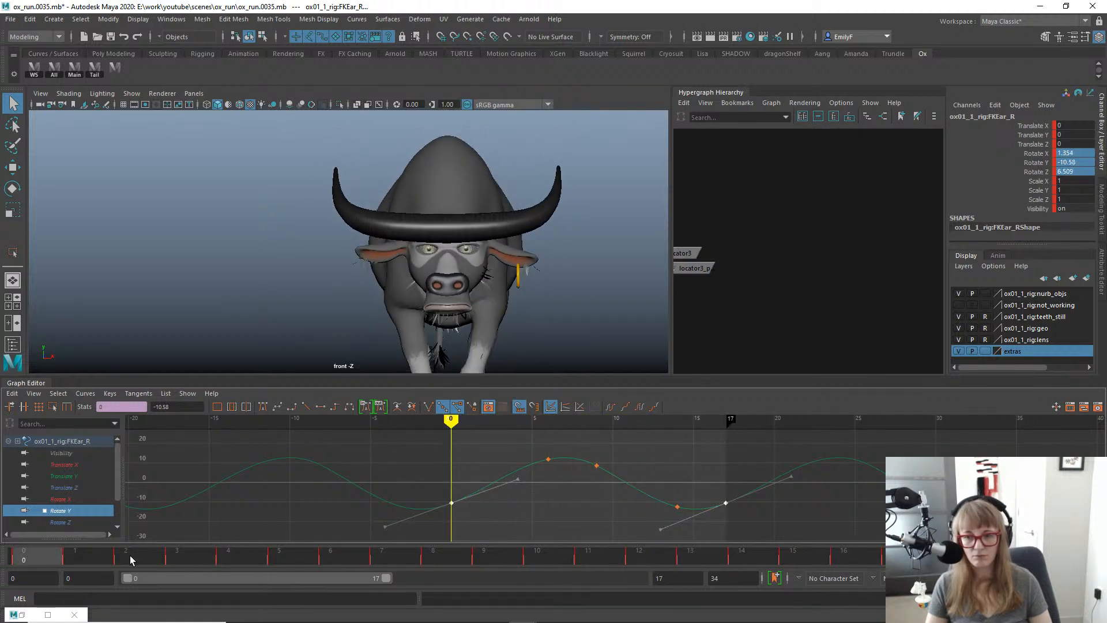
pyautogui.moveTo(86, 555)
pyautogui.mouseDown()
pyautogui.moveTo(282, 577)
pyautogui.moveTo(439, 569)
pyautogui.moveTo(684, 581)
pyautogui.mouseUp()
# Shift the whole Rotate Y curve one frame earlier so its last key sits on frame 16, and check the motion in the front view.
pyautogui.click(625, 480)
pyautogui.press('w')
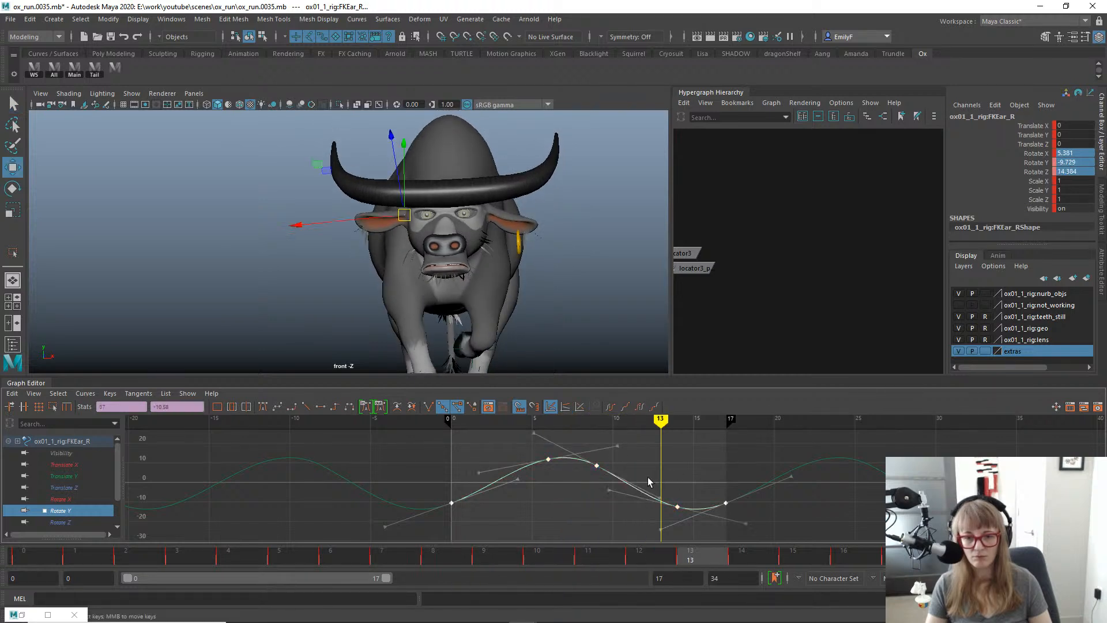
pyautogui.keyDown('shift'); pyautogui.moveTo(648, 476); pyautogui.dragTo(631, 478, button='middle'); pyautogui.keyUp('shift')
pyautogui.moveTo(197, 555)
pyautogui.mouseDown()
pyautogui.moveTo(113, 536)
pyautogui.moveTo(552, 536)
pyautogui.mouseUp()
pyautogui.moveTo(677, 559); pyautogui.dragTo(894, 559)
pyautogui.hotkey('alt', 'v')
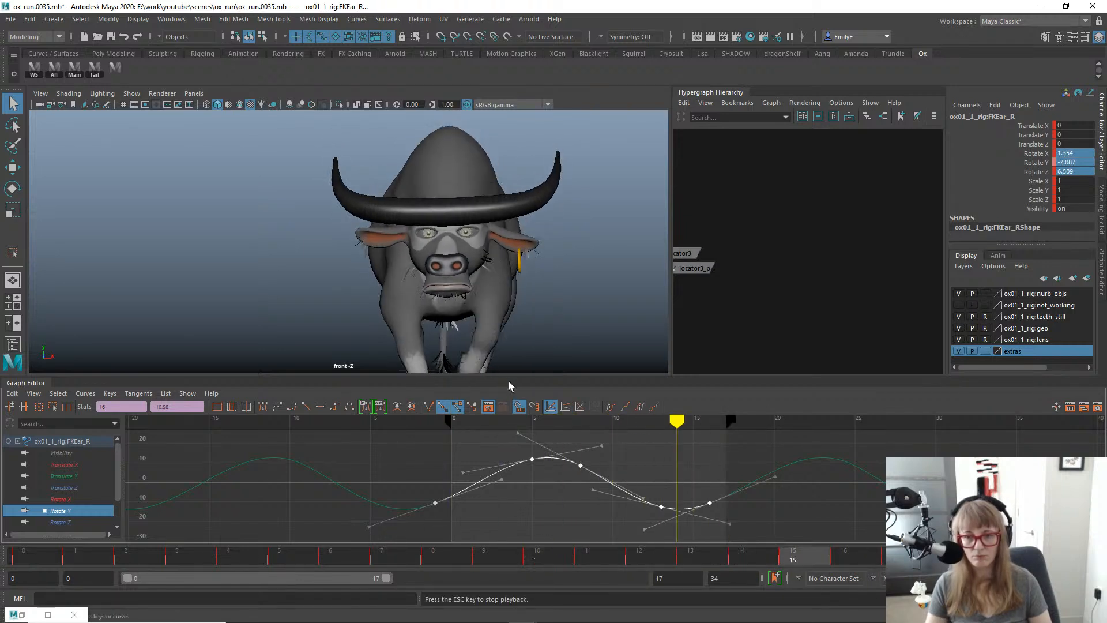
pyautogui.click(20, 552)
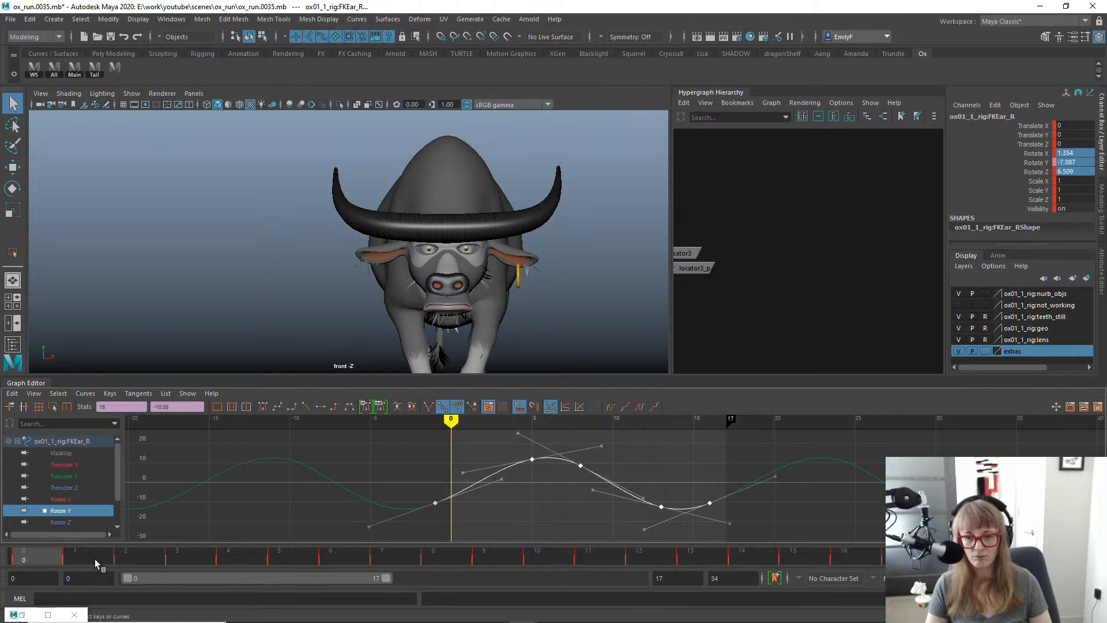
pyautogui.moveTo(94, 559); pyautogui.dragTo(436, 546)
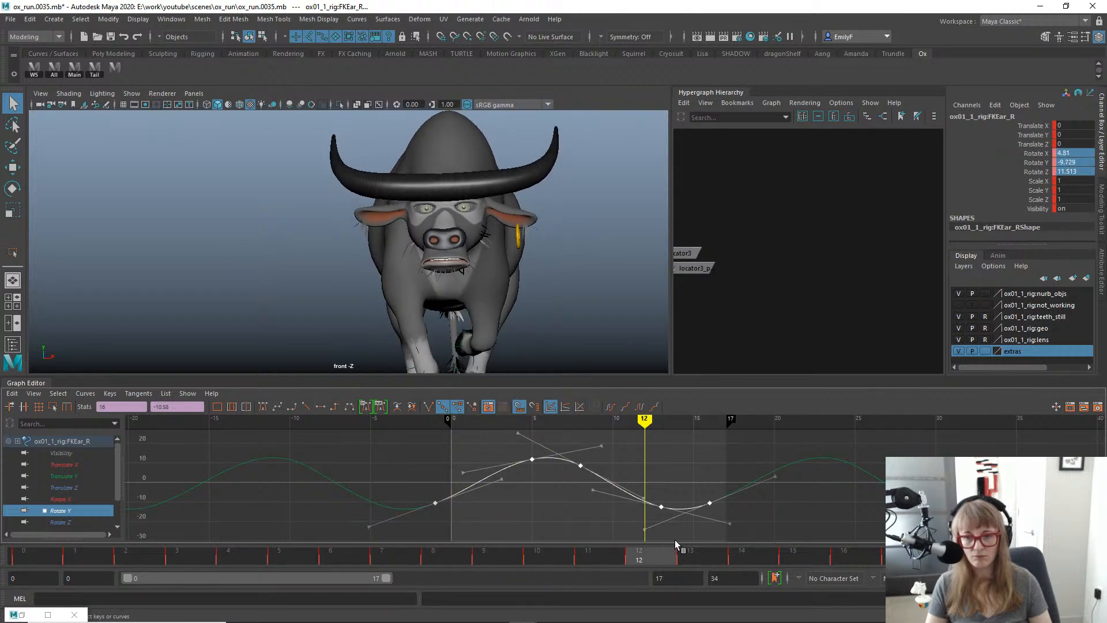
pyautogui.moveTo(692, 544); pyautogui.dragTo(589, 490)
# Shift the whole Rotate Y curve another frame earlier, to end on frame 15, and review the cycle from a wider front view.
pyautogui.keyDown('shift'); pyautogui.moveTo(618, 464); pyautogui.dragTo(603, 467, button='middle'); pyautogui.keyUp('shift')
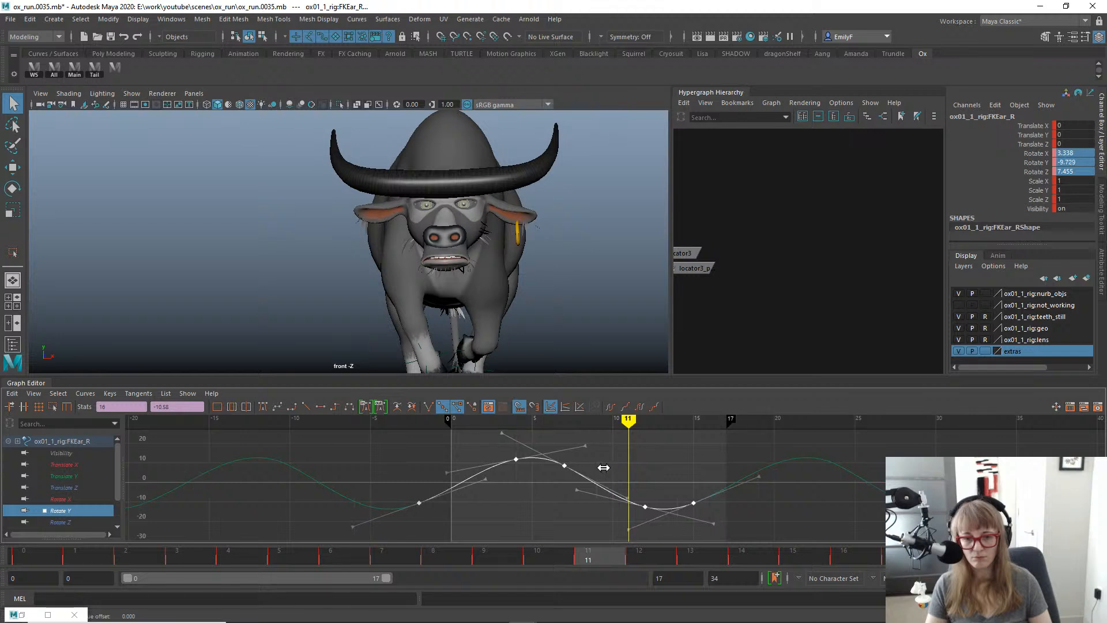
pyautogui.hotkey('alt', 'v')
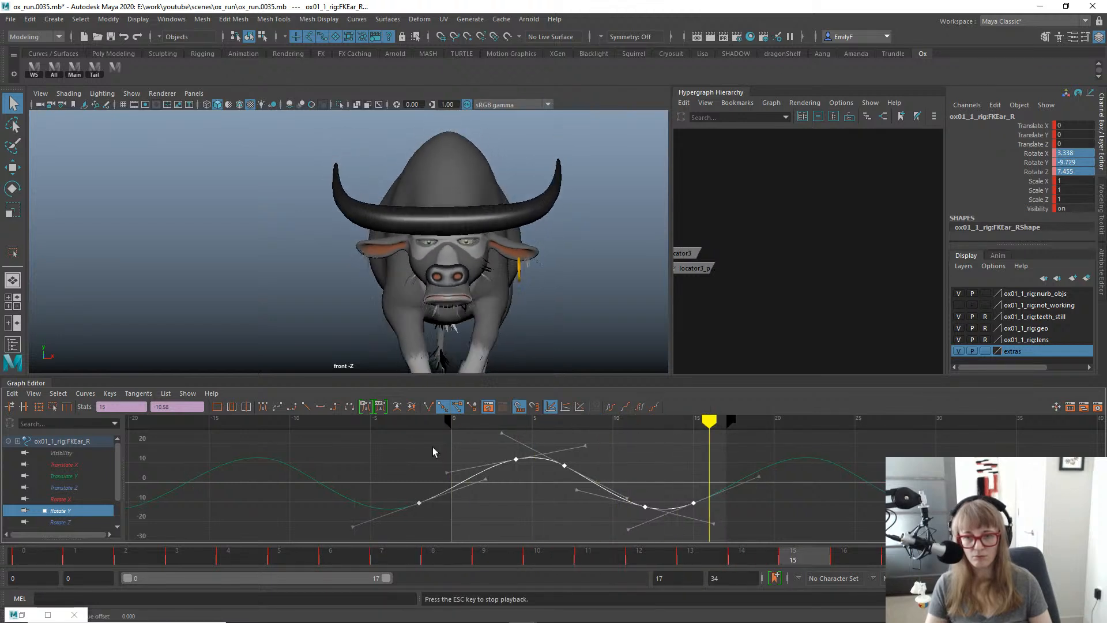
pyautogui.press('Escape')
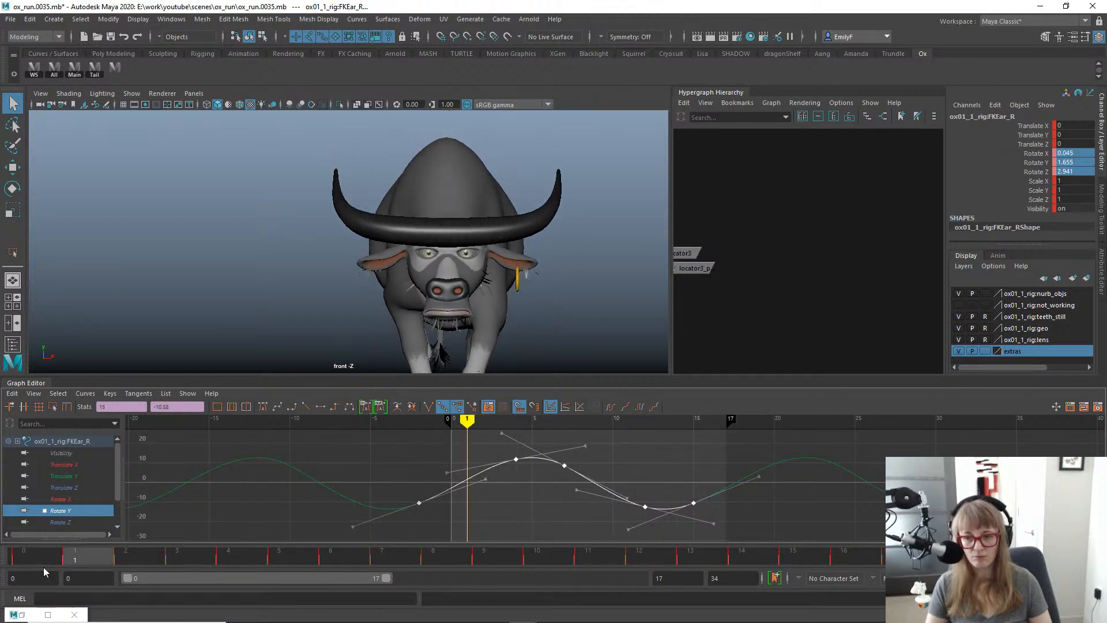
pyautogui.moveTo(29, 552); pyautogui.dragTo(908, 545)
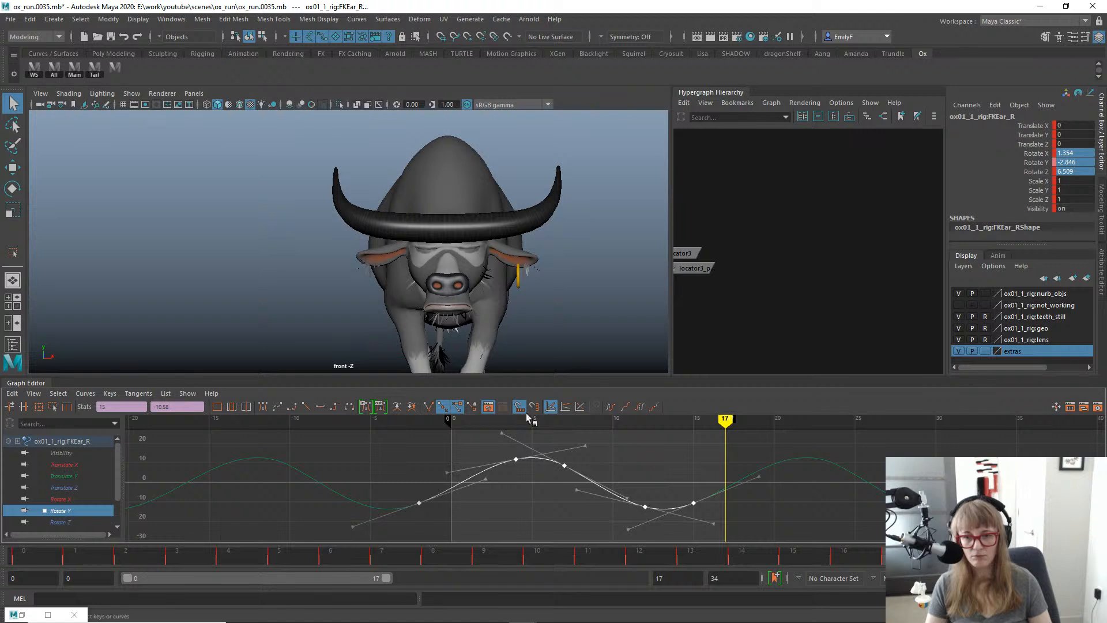
pyautogui.hotkey('alt', 'v')
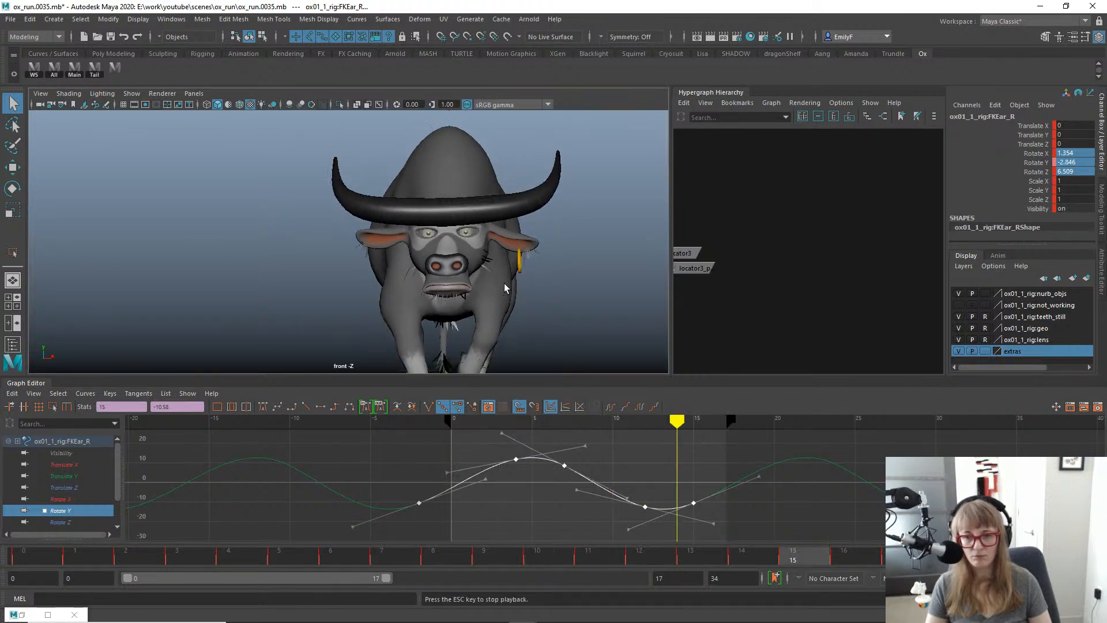
pyautogui.keyDown('alt'); pyautogui.moveTo(505, 289); pyautogui.dragTo(414, 252, button='right'); pyautogui.keyUp('alt')
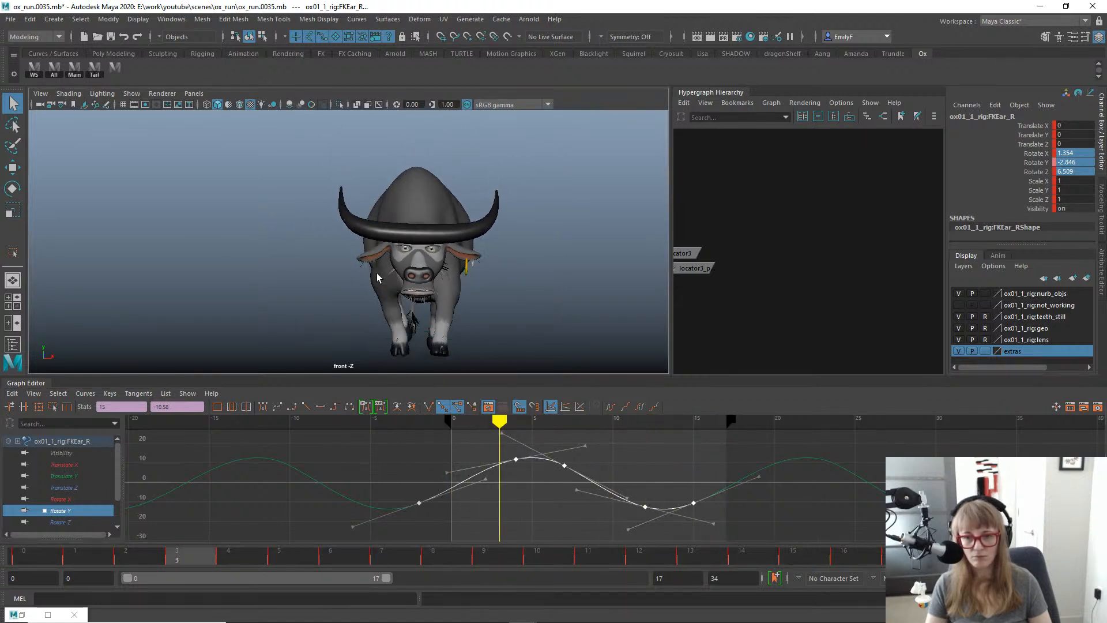
pyautogui.click(36, 560)
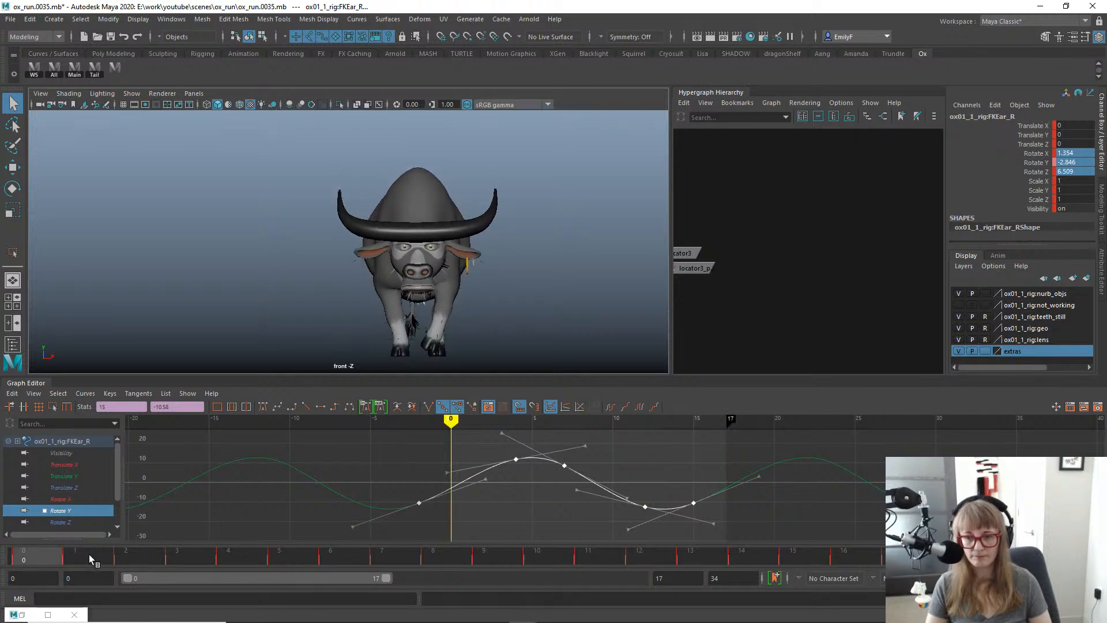
pyautogui.moveTo(89, 555); pyautogui.dragTo(716, 507)
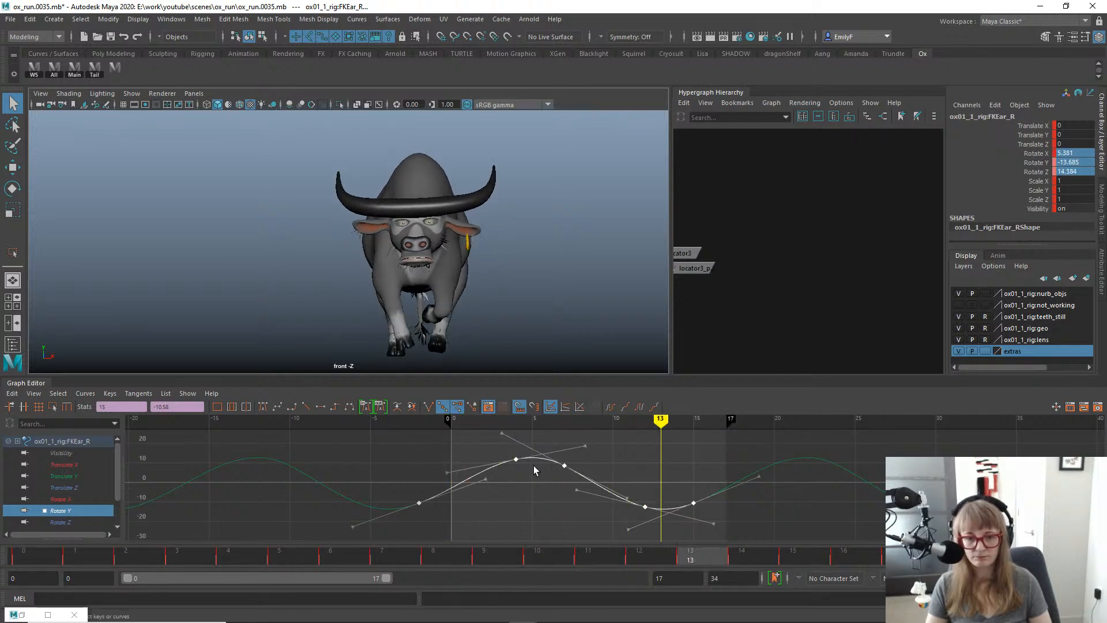
# Raise the Rotate Y keys at frames -2, 12 and 15 by 1.479, bringing the end keys to -9.101, and replay the cycle.
pyautogui.moveTo(564, 482); pyautogui.dragTo(695, 528)
pyautogui.press('w')
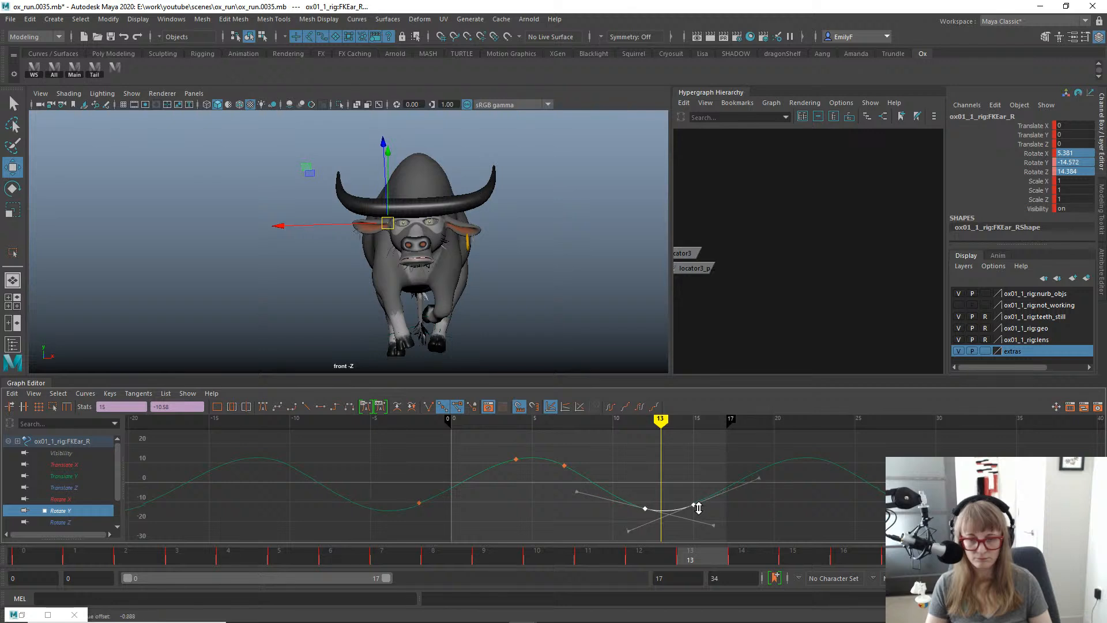
pyautogui.keyDown('shift'); pyautogui.moveTo(424, 497); pyautogui.dragTo(433, 512); pyautogui.keyUp('shift')
pyautogui.keyDown('shift'); pyautogui.moveTo(506, 483); pyautogui.dragTo(513, 483, button='middle'); pyautogui.keyUp('shift')
pyautogui.moveTo(27, 554); pyautogui.dragTo(206, 508)
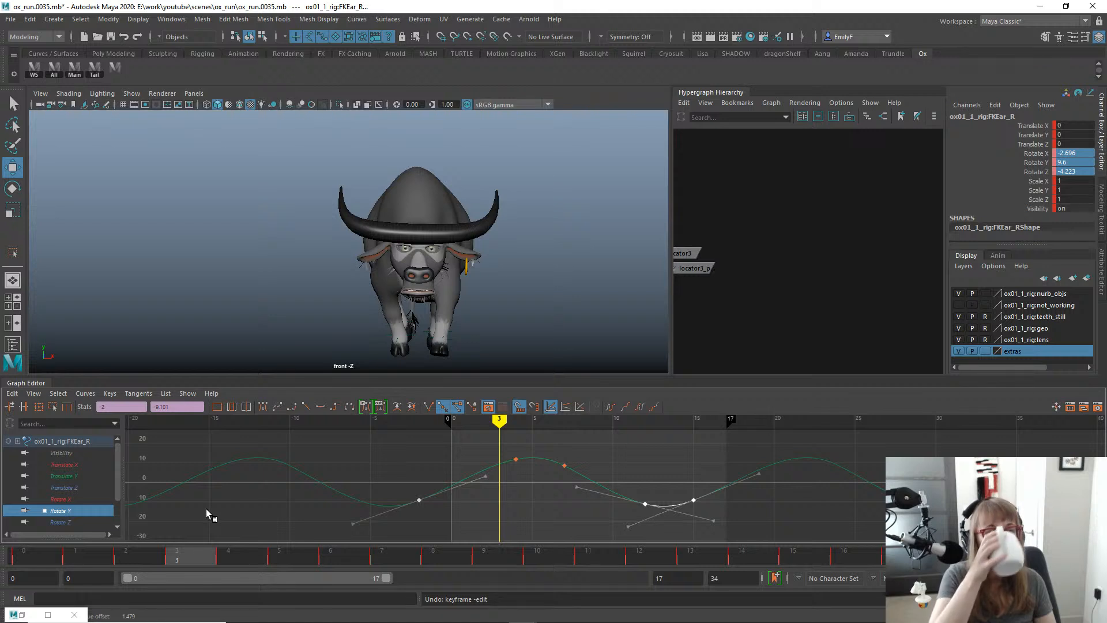
pyautogui.moveTo(206, 508); pyautogui.dragTo(752, 403)
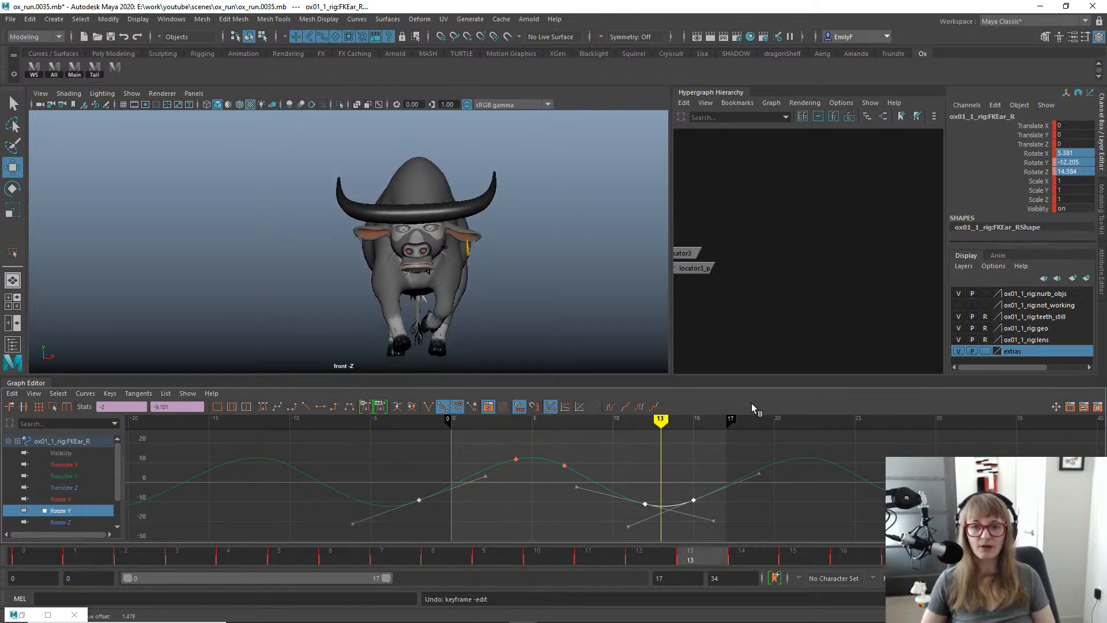
pyautogui.hotkey('alt', 'v')
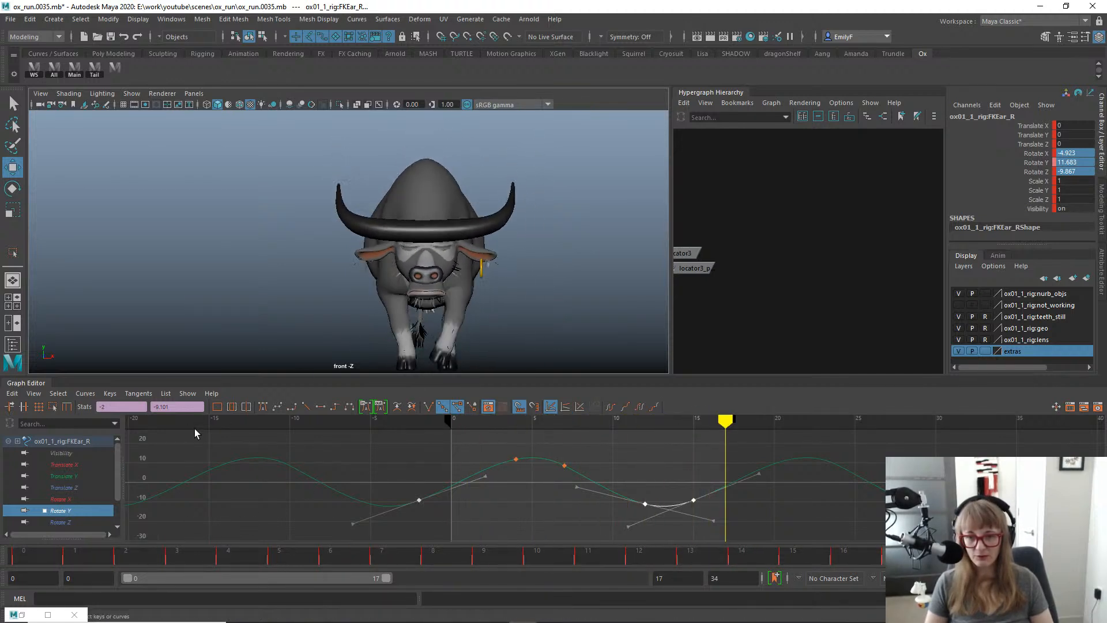
pyautogui.press('Escape')
pyautogui.moveTo(51, 555); pyautogui.dragTo(893, 553)
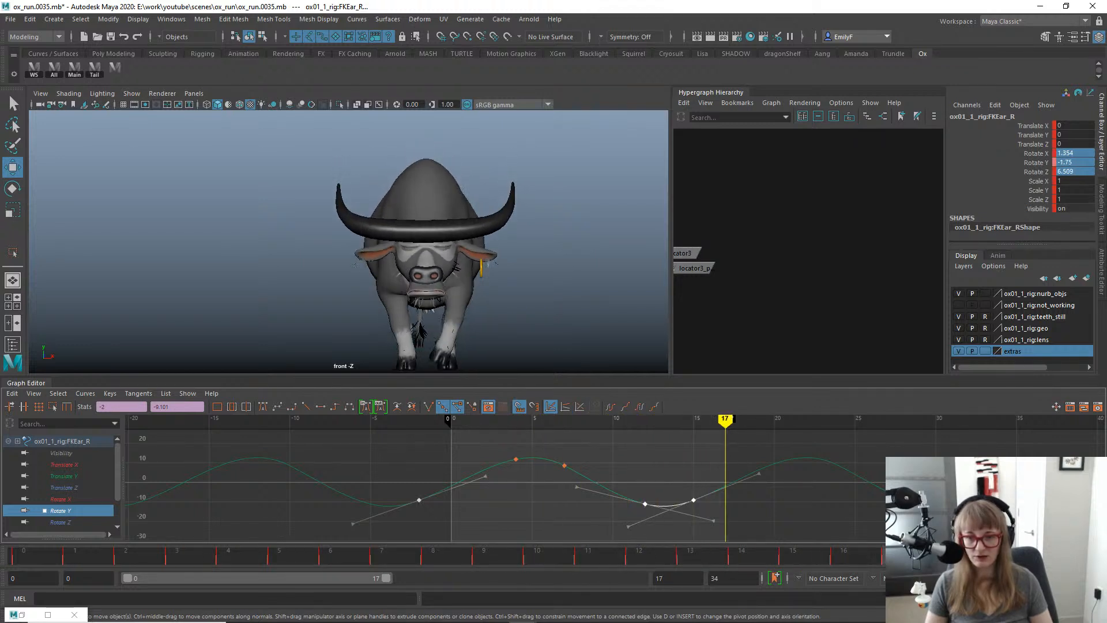
# Shift the three low Rotate Y keys one frame later to frames -1, 13 and 16, and play and scrub the result.
pyautogui.keyDown('shift'); pyautogui.moveTo(686, 486); pyautogui.dragTo(709, 482, button='middle'); pyautogui.keyUp('shift')
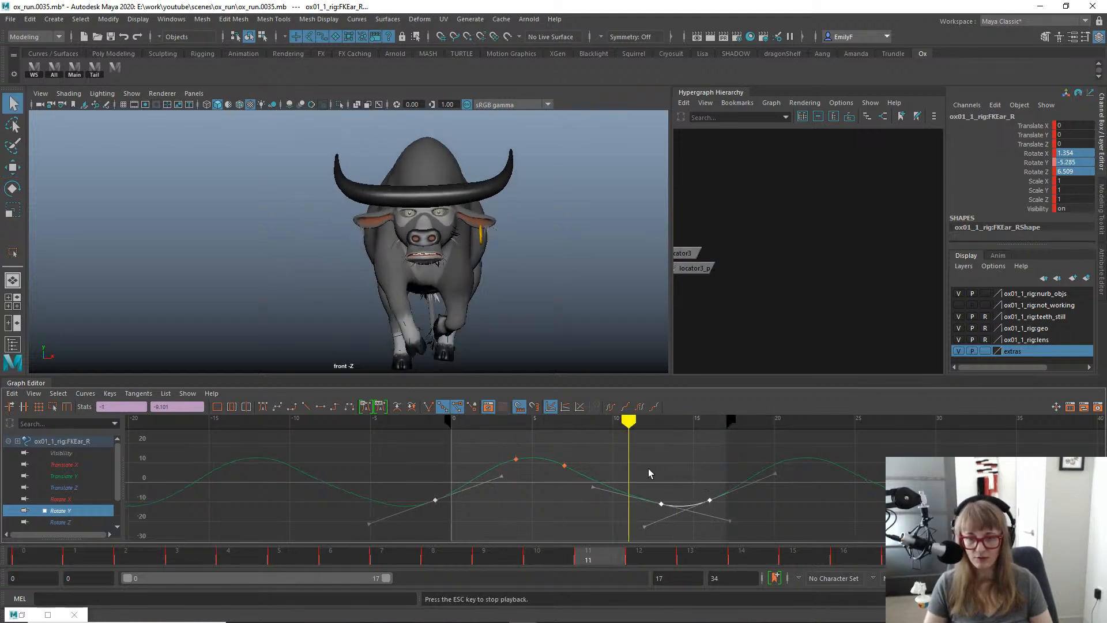
pyautogui.moveTo(97, 555); pyautogui.dragTo(330, 559)
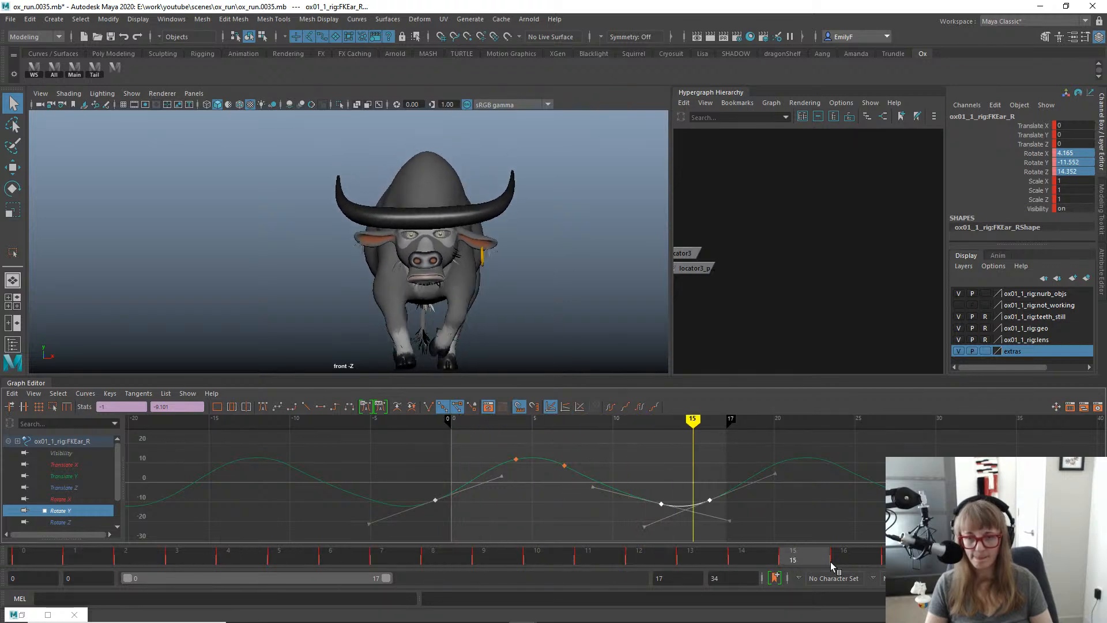
pyautogui.moveTo(832, 565); pyautogui.dragTo(884, 562)
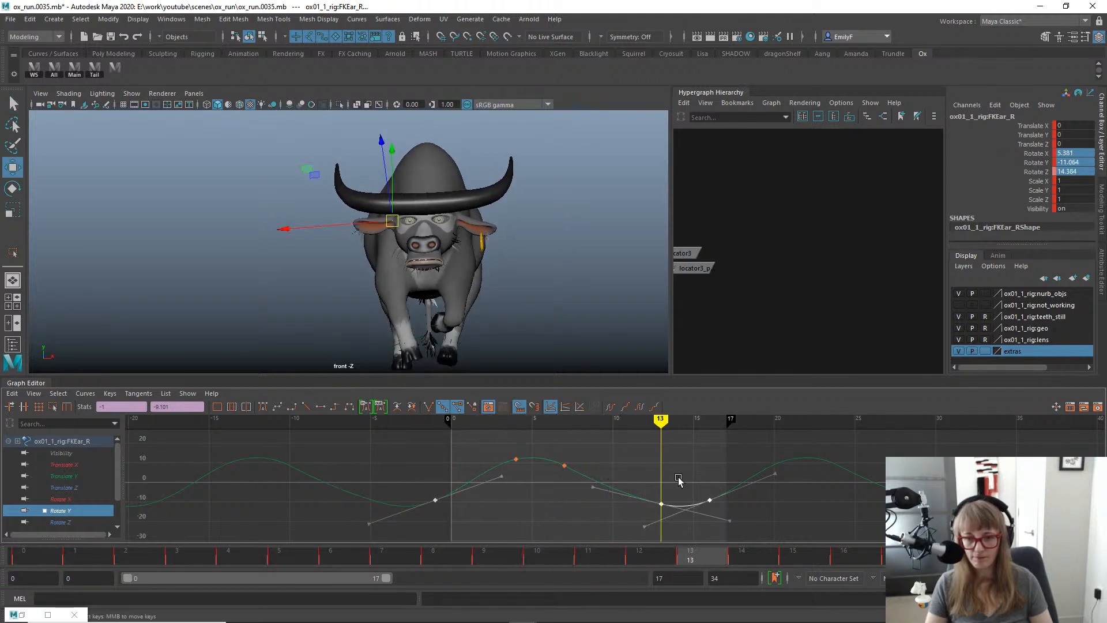
# Try shifting the three low Rotate Y keys to frames 0, 14 and 17, play the cycle, and undo the shift.
pyautogui.keyDown('shift'); pyautogui.moveTo(696, 480); pyautogui.dragTo(698, 483, button='middle'); pyautogui.keyUp('shift')
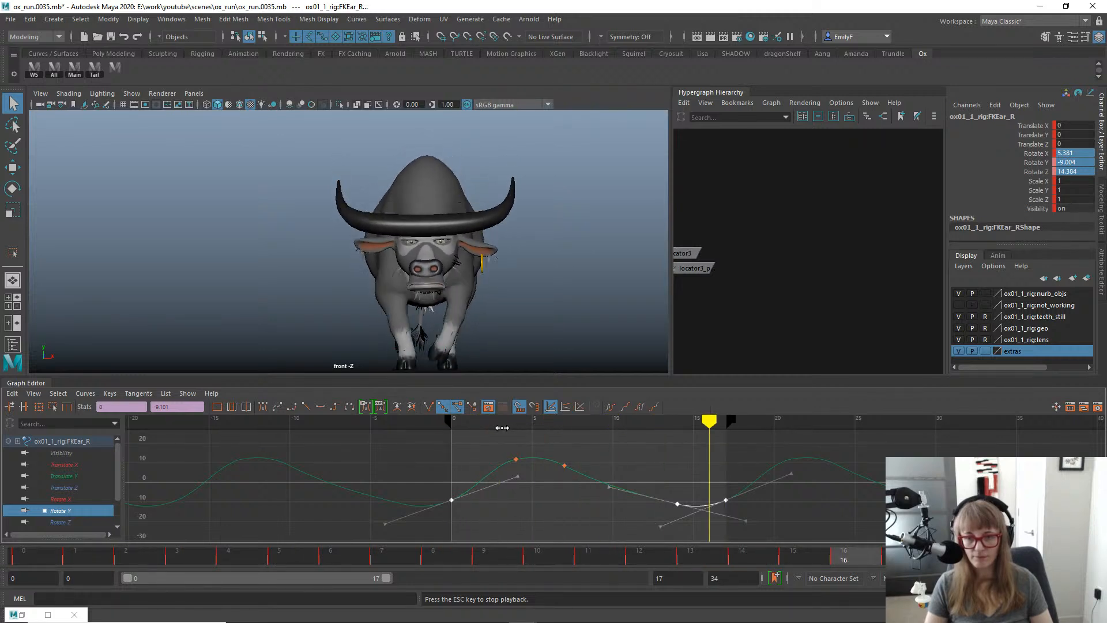
pyautogui.press('Escape')
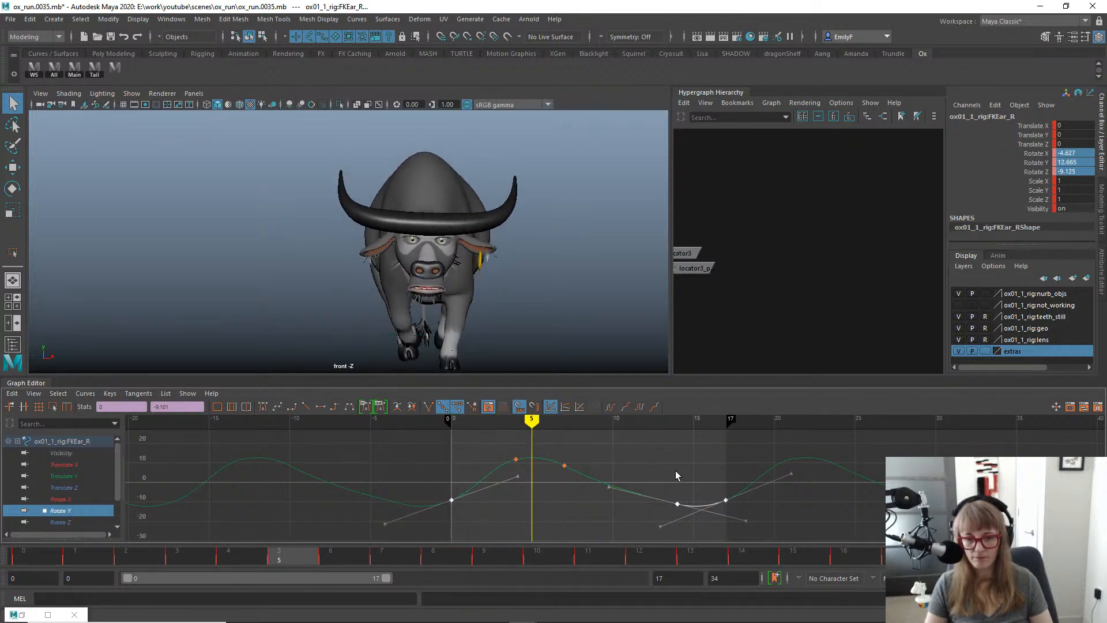
pyautogui.hotkey('ctrl', 'z')
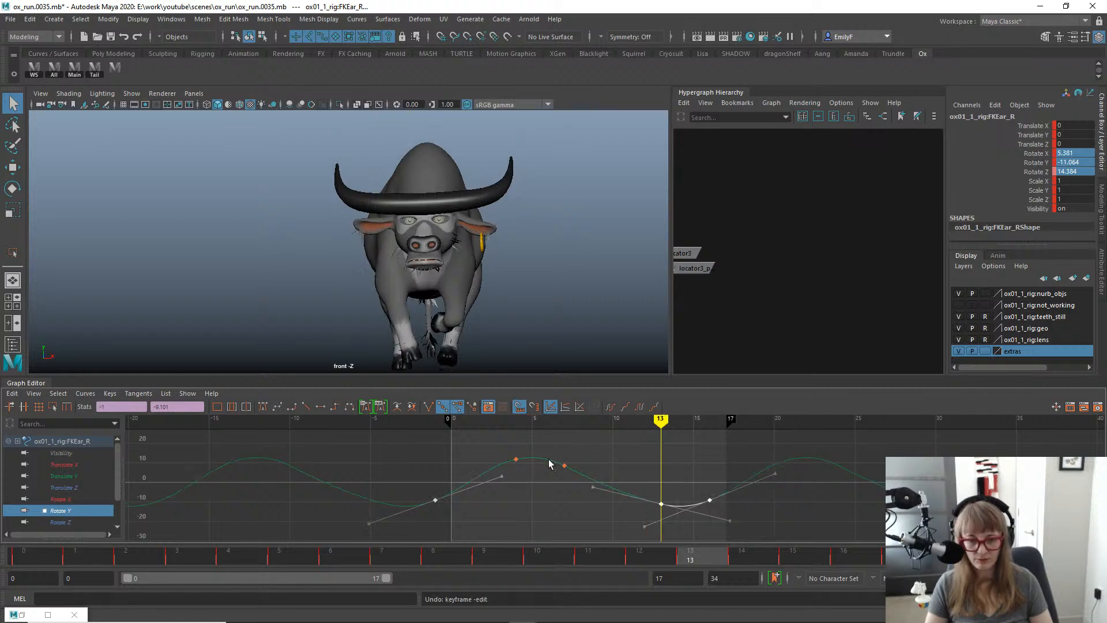
# Shift the entire Rotate Y curve one frame later so its end keys sit on frames 0 and 17, and review the ear motion.
pyautogui.moveTo(555, 474); pyautogui.dragTo(599, 474)
pyautogui.keyDown('shift'); pyautogui.moveTo(620, 472); pyautogui.dragTo(631, 471, button='middle'); pyautogui.keyUp('shift')
pyautogui.hotkey('alt', 'v')
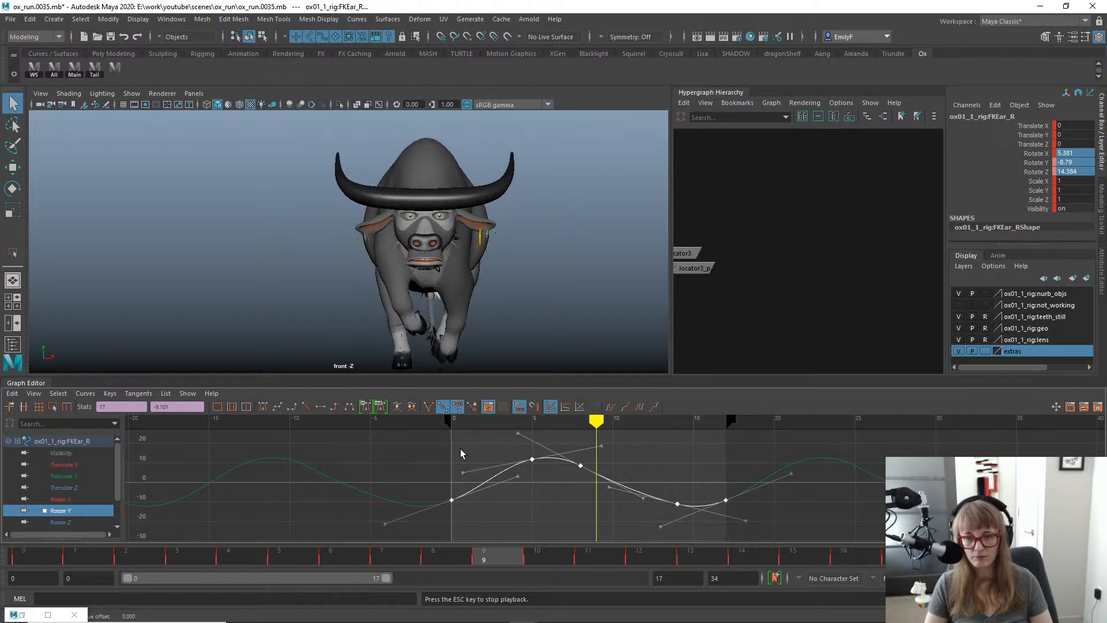
pyautogui.click(23, 557)
pyautogui.moveTo(23, 559); pyautogui.dragTo(400, 546)
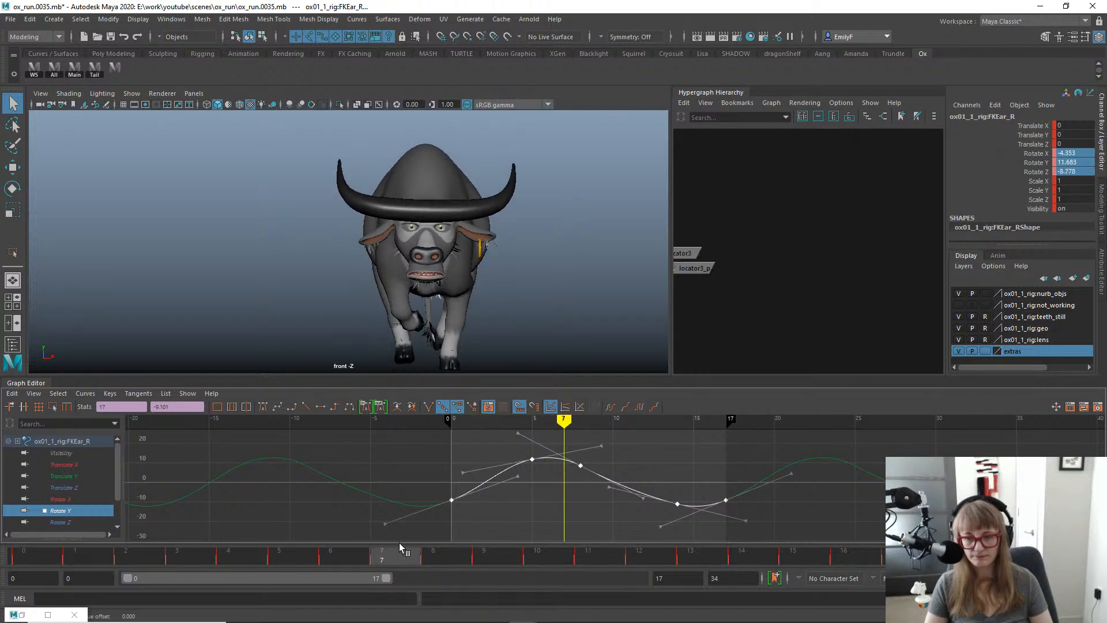
pyautogui.moveTo(681, 517); pyautogui.dragTo(899, 545)
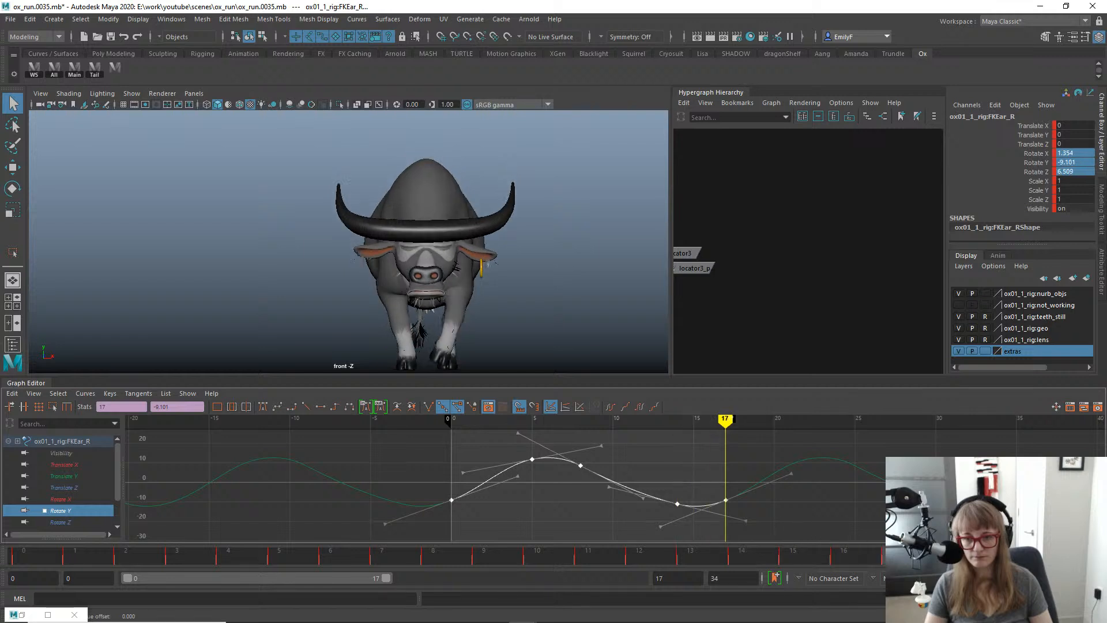
pyautogui.moveTo(22, 554); pyautogui.dragTo(126, 567)
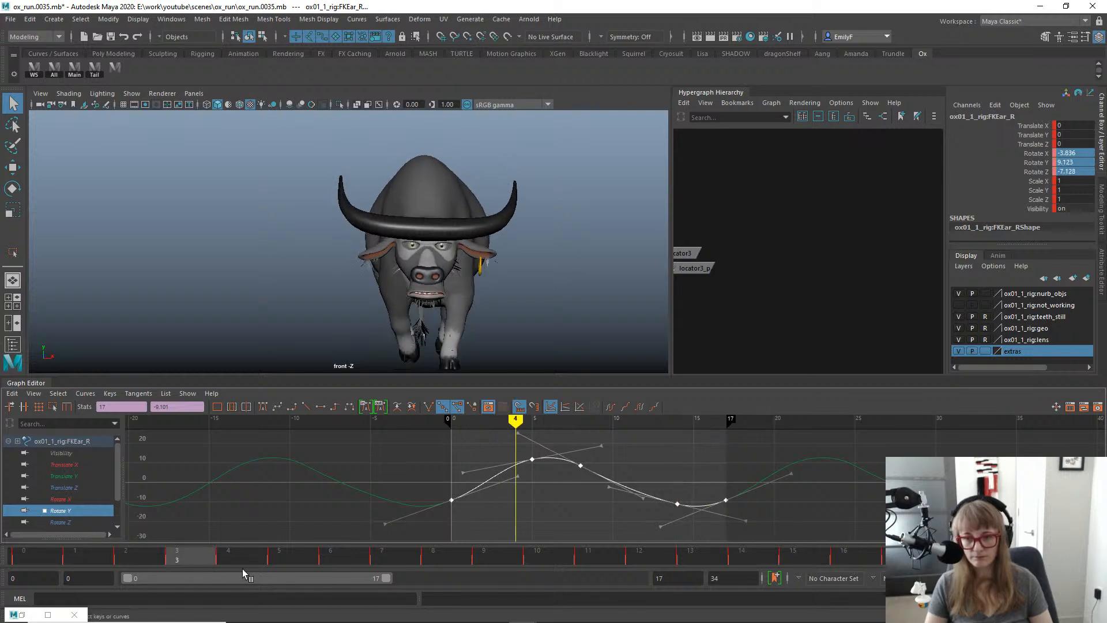
pyautogui.moveTo(459, 567); pyautogui.dragTo(331, 499)
# Move the two upper Rotate Y keys one frame later to frames 6 and 9, and scrub through the cycle.
pyautogui.moveTo(497, 448); pyautogui.dragTo(607, 491)
pyautogui.press('w')
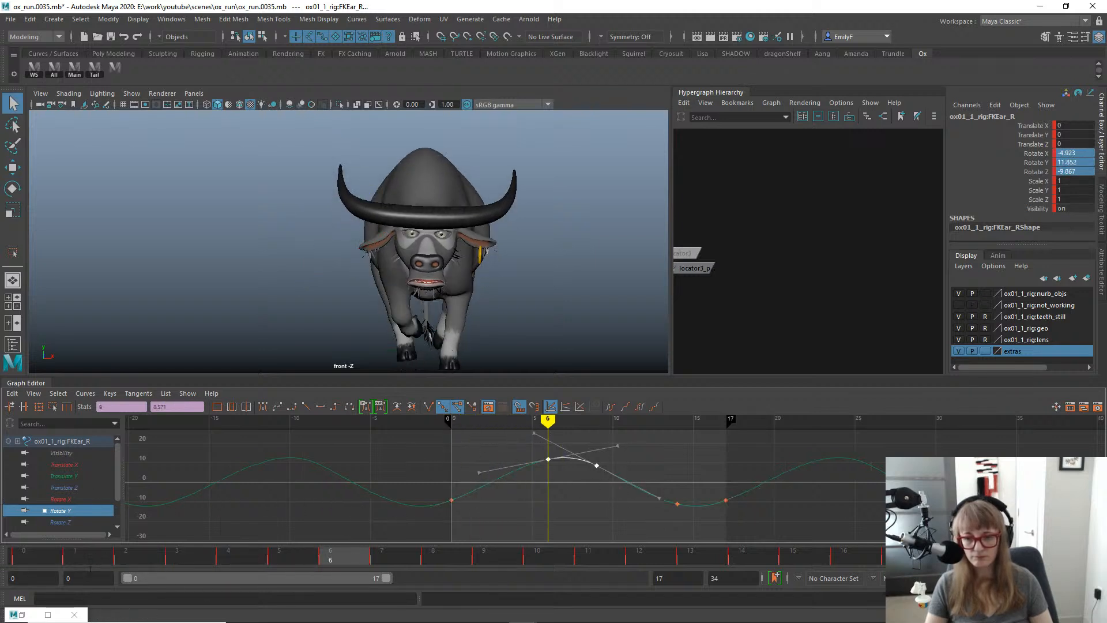
pyautogui.moveTo(47, 560); pyautogui.dragTo(361, 540)
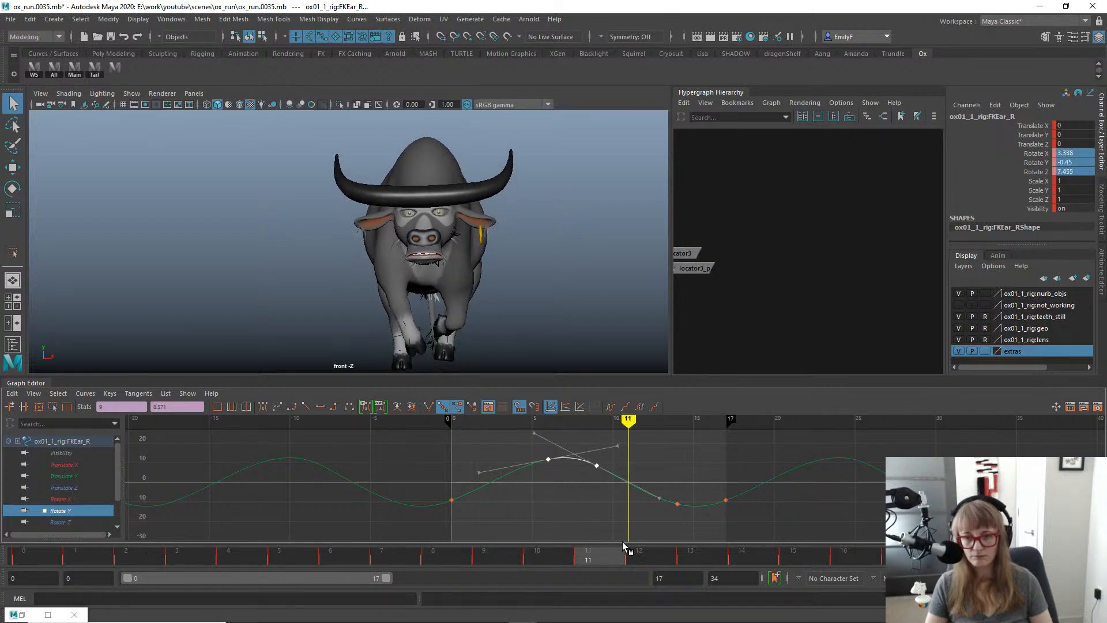
# Play the cycle and delete the second upper Rotate Y key, at frame 9.
pyautogui.hotkey('alt', 'v')
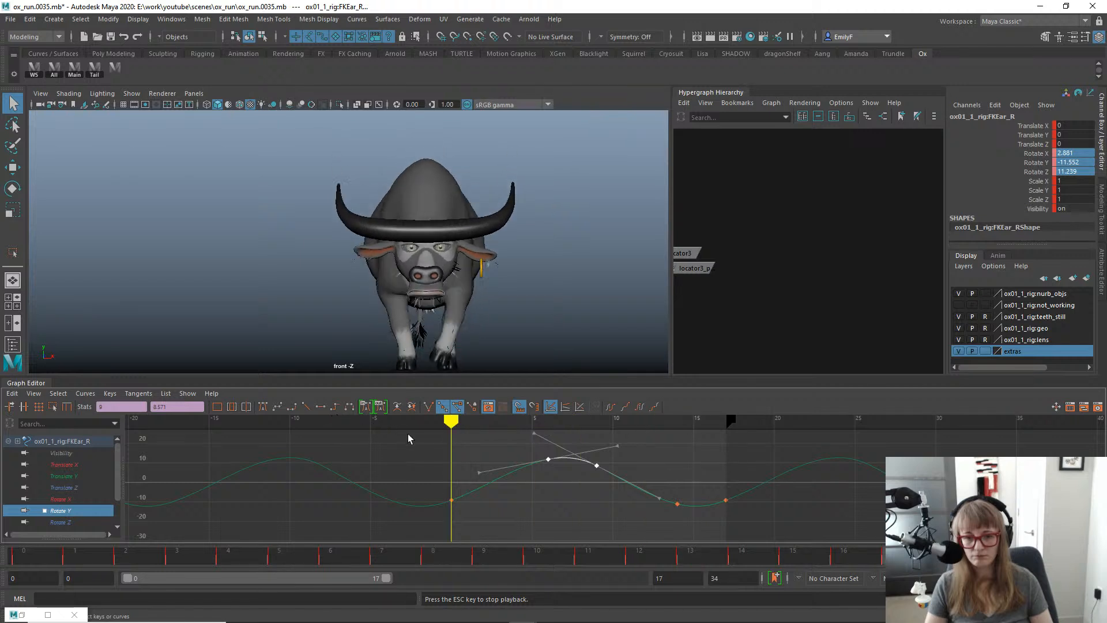
pyautogui.hotkey('alt', 'v')
pyautogui.moveTo(635, 499); pyautogui.dragTo(569, 450)
pyautogui.press('Delete')
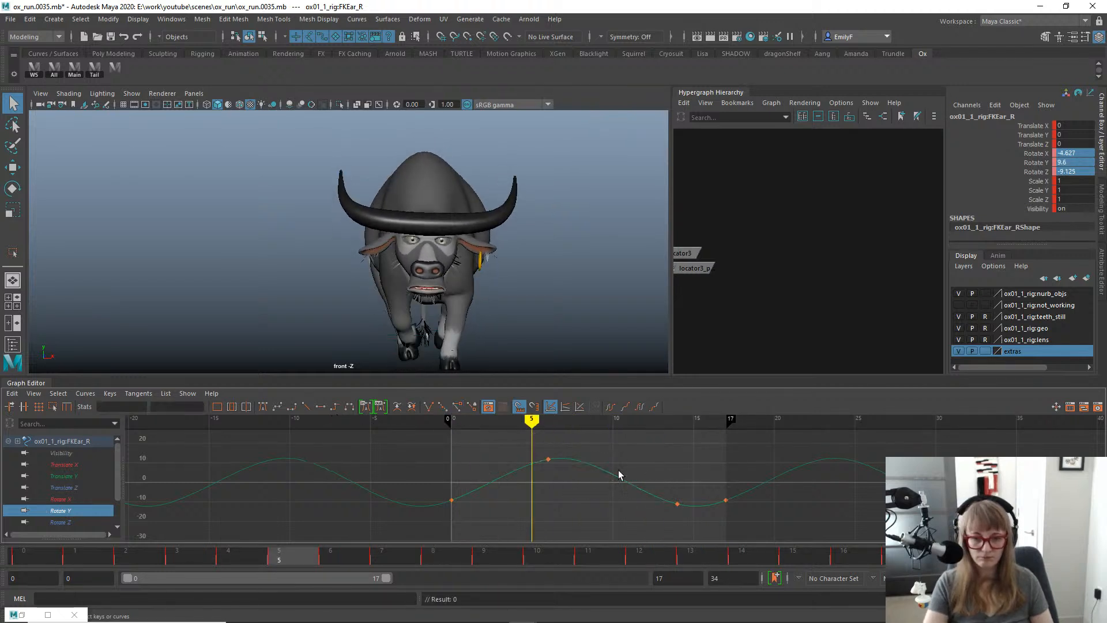
# Move the low Rotate Y key to frame 13, flatten the tangents of the frame 6 key, and play and scrub the cycle.
pyautogui.moveTo(651, 483); pyautogui.dragTo(688, 522)
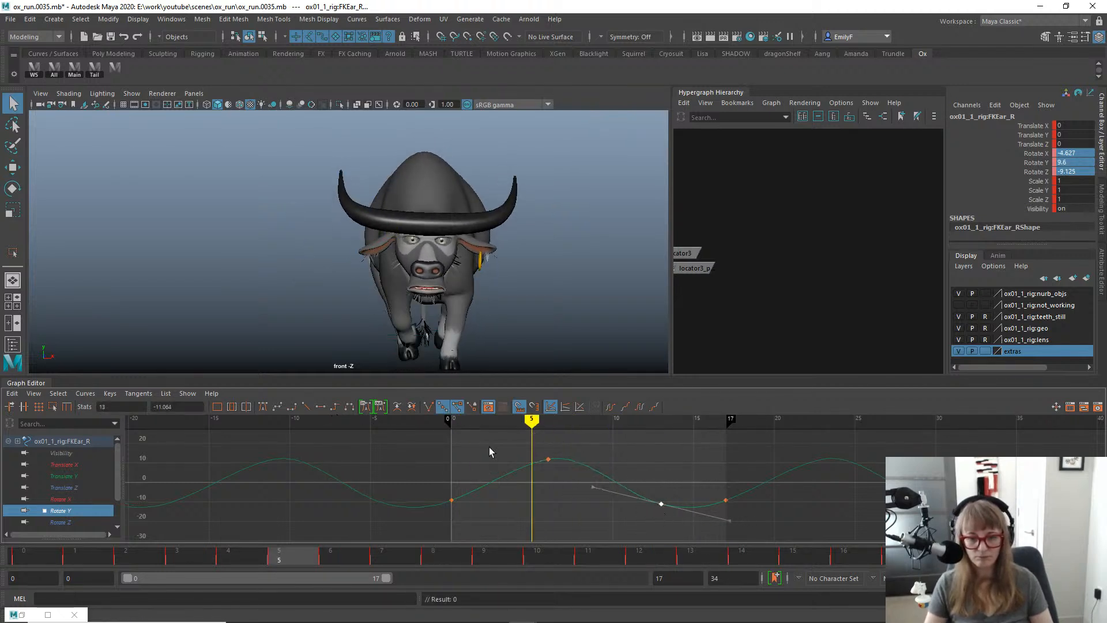
pyautogui.hotkey('alt', 'v')
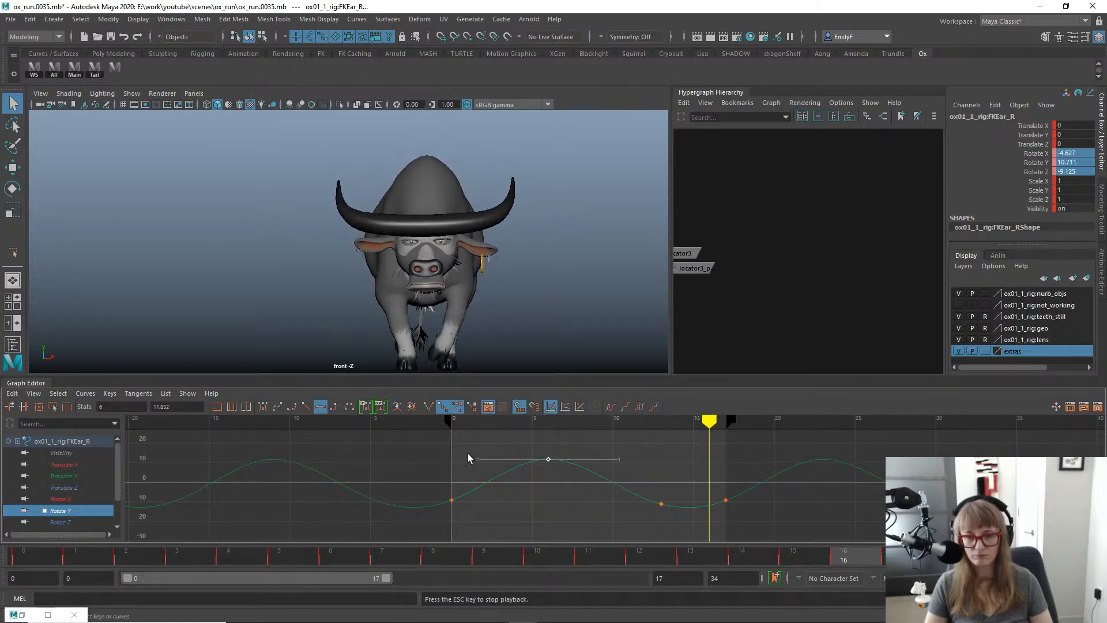
pyautogui.hotkey('alt', 'v')
pyautogui.moveTo(33, 557); pyautogui.dragTo(390, 529)
pyautogui.moveTo(513, 425); pyautogui.dragTo(757, 476)
pyautogui.hotkey('alt', 'v')
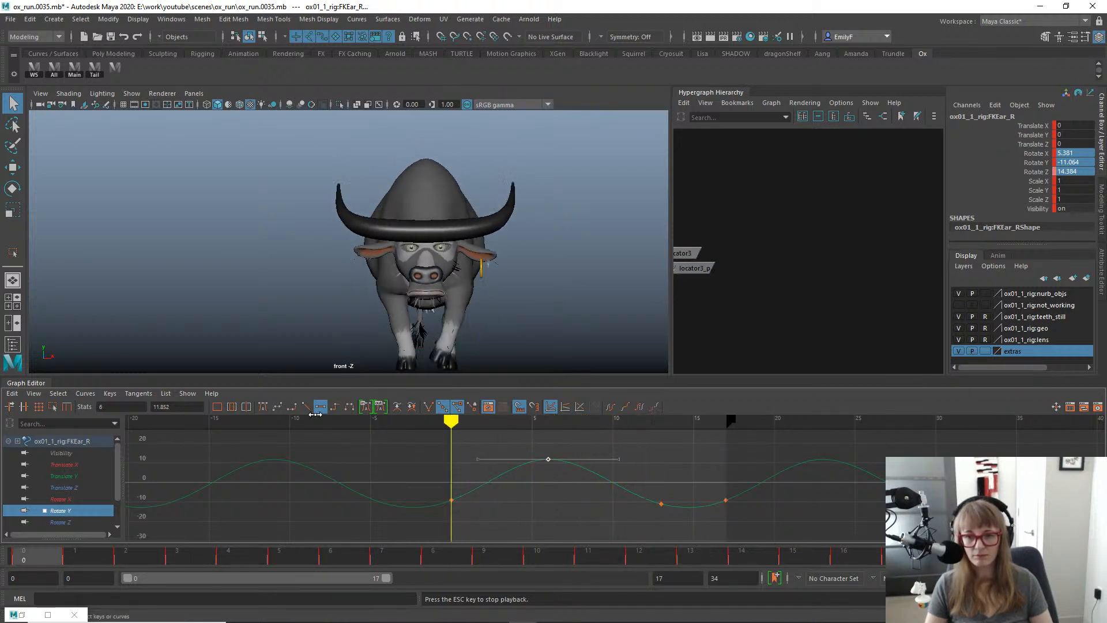
pyautogui.press('Escape')
pyautogui.click(31, 555)
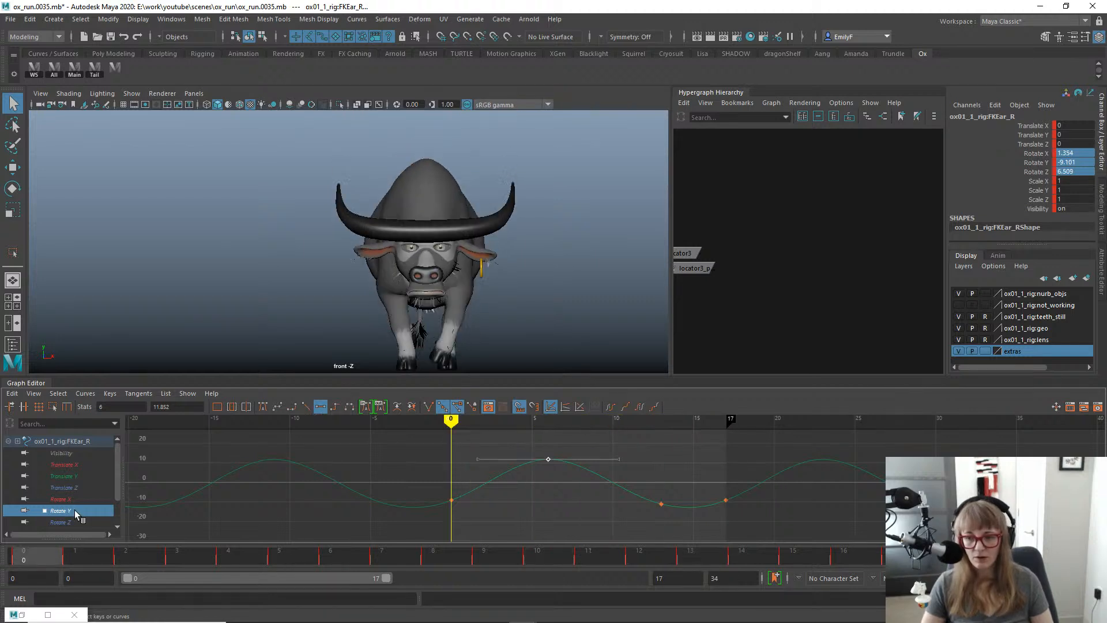
# Bake FKEar_R's Rotate X, Y and Z curves so they have a key on every frame from 0 to 17.
pyautogui.moveTo(74, 500); pyautogui.dragTo(69, 535)
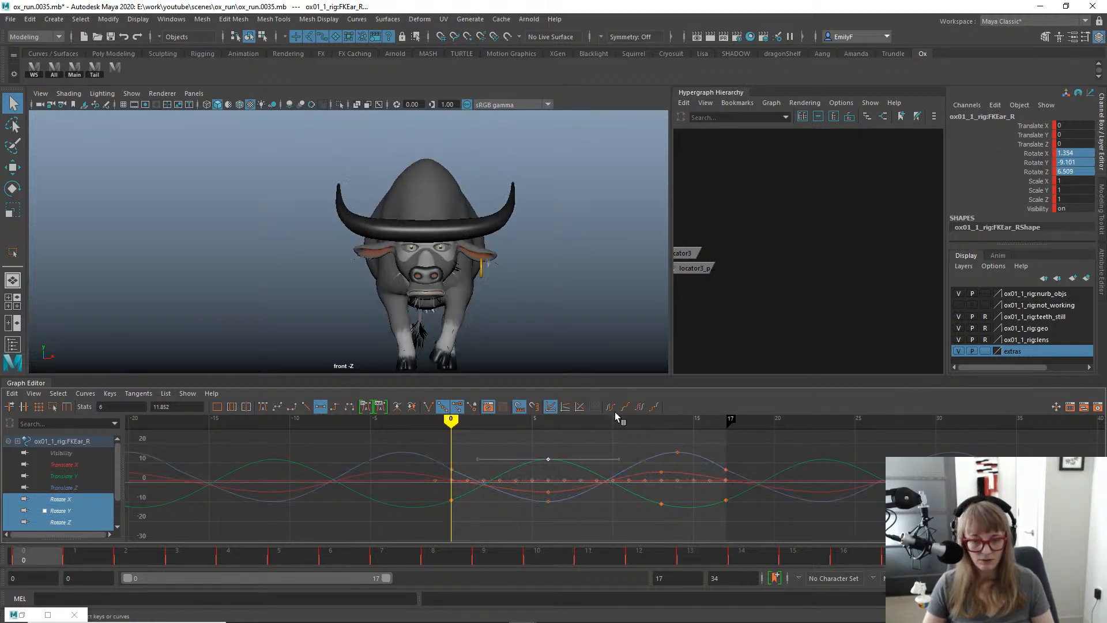
pyautogui.moveTo(1033, 152); pyautogui.dragTo(1010, 172)
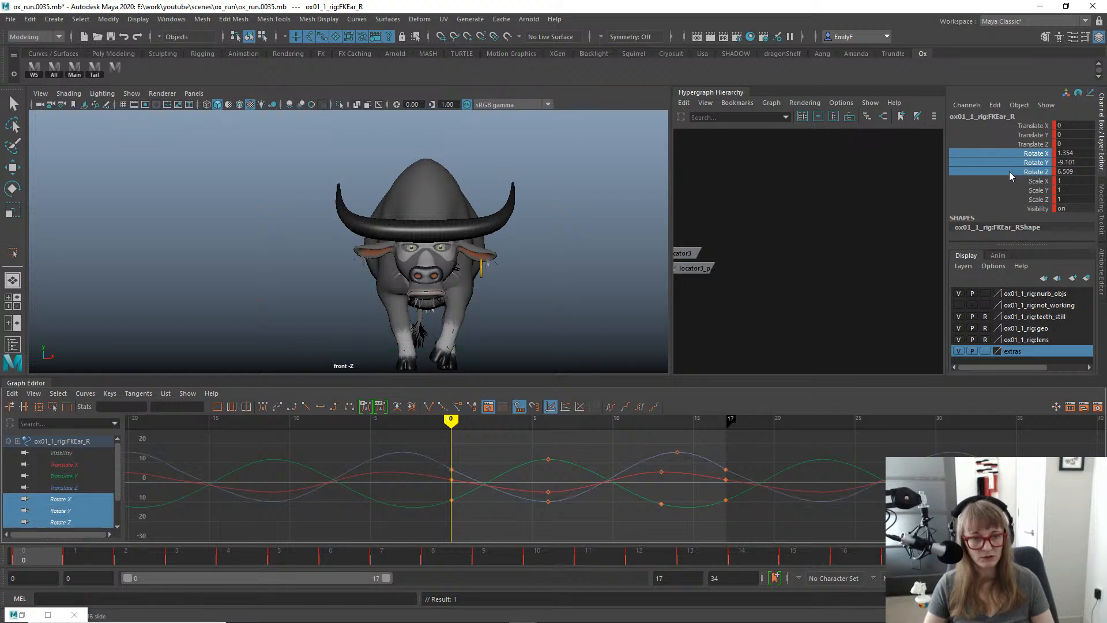
pyautogui.keyDown('alt'); pyautogui.moveTo(555, 283); pyautogui.dragTo(568, 283, button='right'); pyautogui.keyUp('alt')
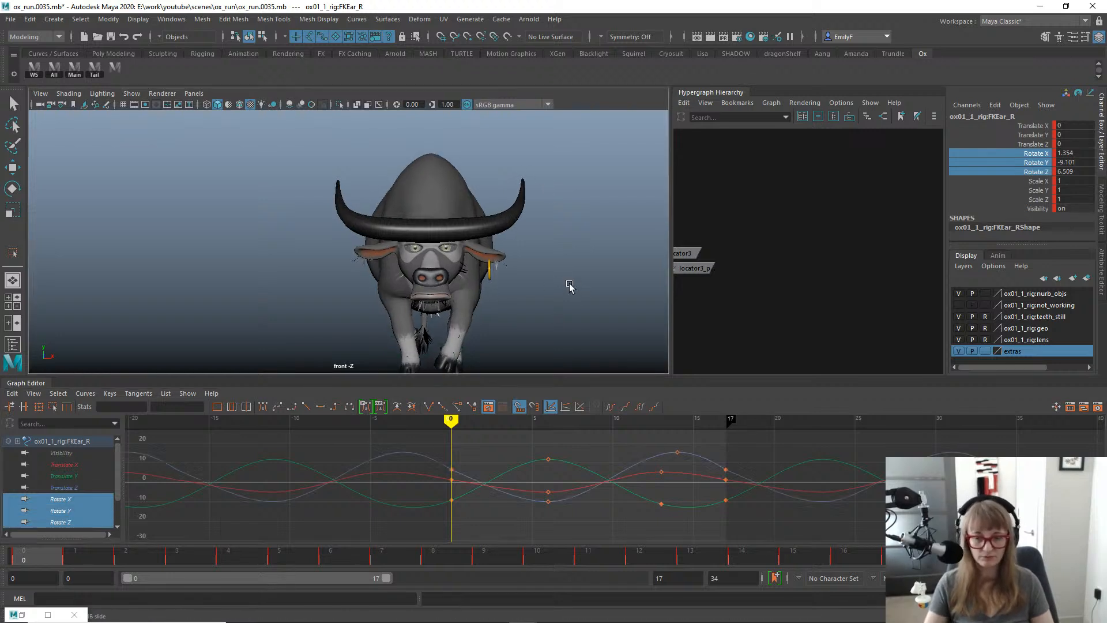
pyautogui.press('g')
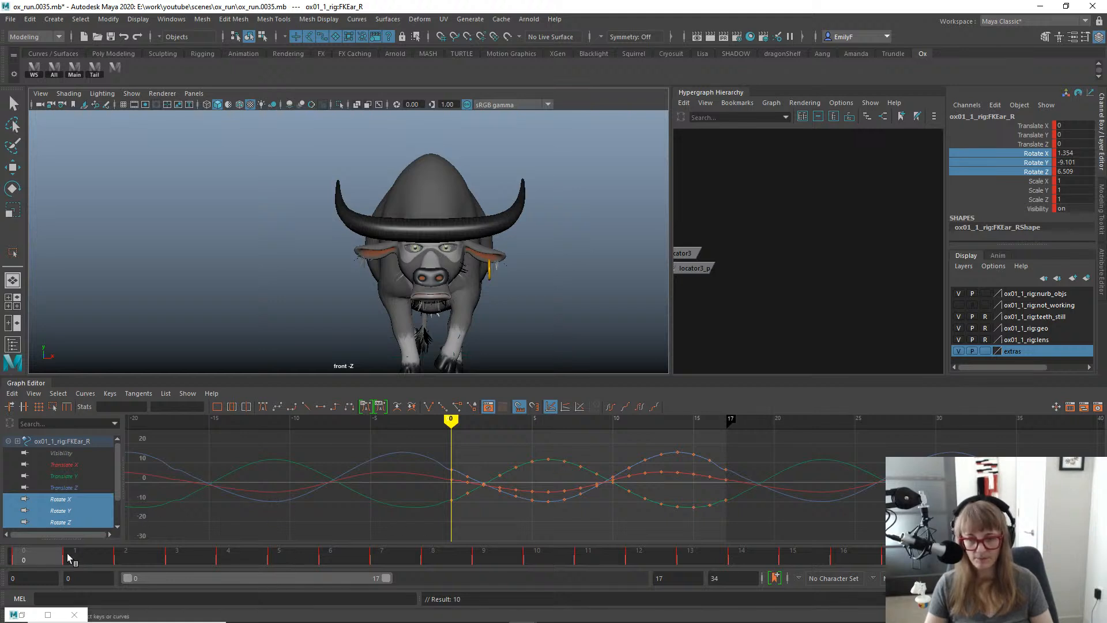
# Copy the baked Rotate X, Rotate Y and Rotate Z curves of FKEar_R.
pyautogui.keyDown('alt'); pyautogui.moveTo(374, 269); pyautogui.dragTo(385, 272, button='right'); pyautogui.keyUp('alt')
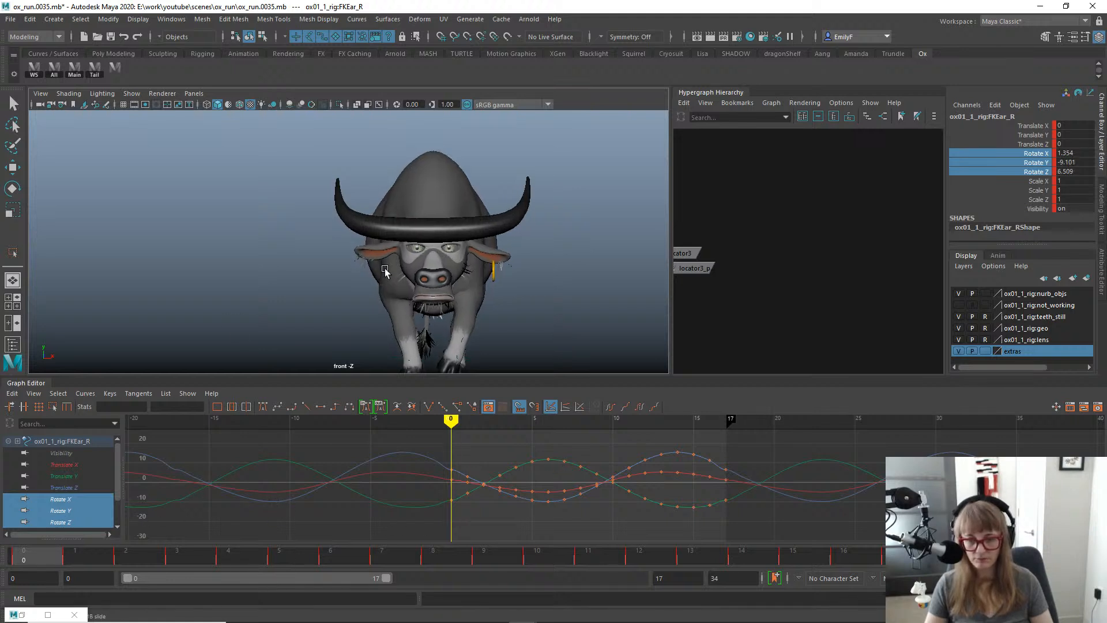
pyautogui.click(63, 500)
pyautogui.keyDown('shift'); pyautogui.click(77, 521); pyautogui.keyUp('shift')
pyautogui.keyDown('alt'); pyautogui.moveTo(313, 292); pyautogui.dragTo(324, 287, button='right'); pyautogui.keyUp('alt')
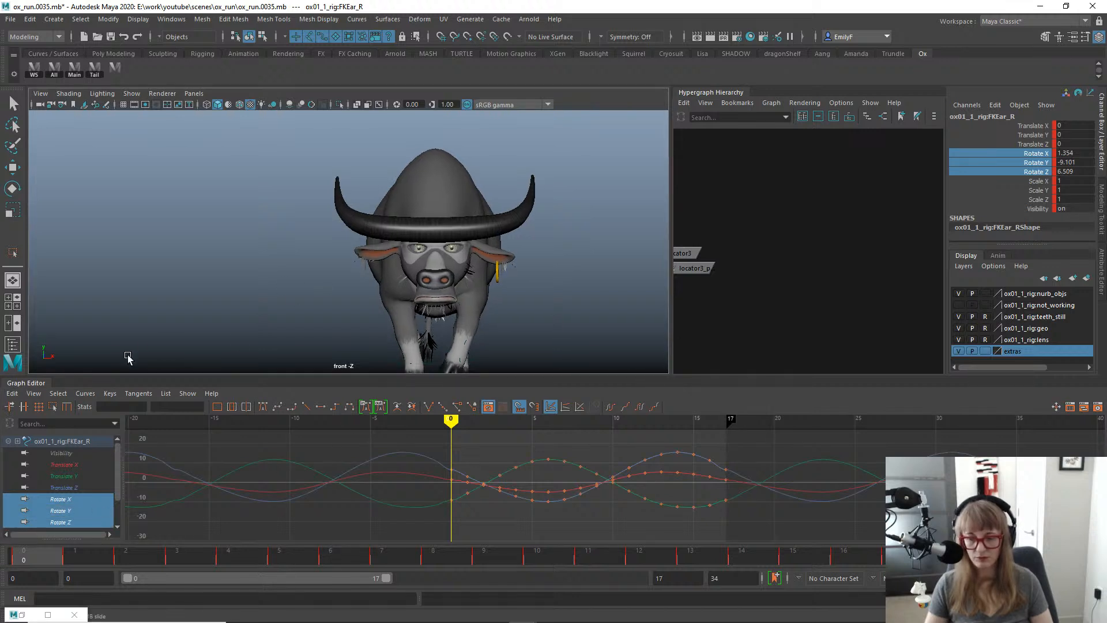
pyautogui.click(12, 393)
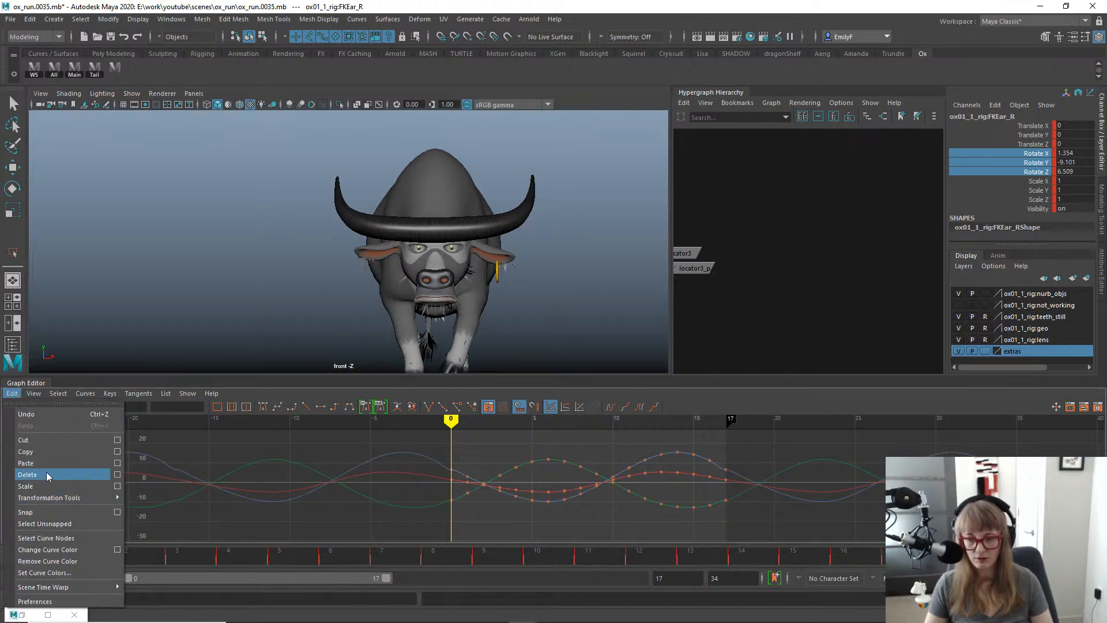
pyautogui.click(50, 451)
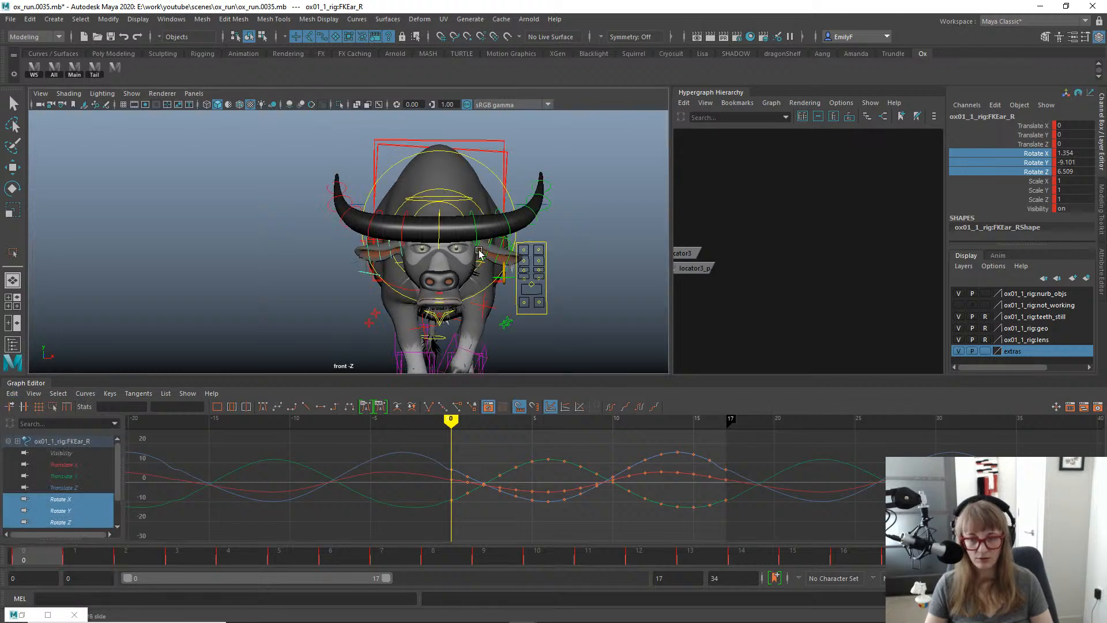
# Delete FKEar_L's Rotate X, Y and Z keys after frame 0, paste the copied right-ear curves onto them, and play the cycle.
pyautogui.click(479, 255)
pyautogui.click(86, 499)
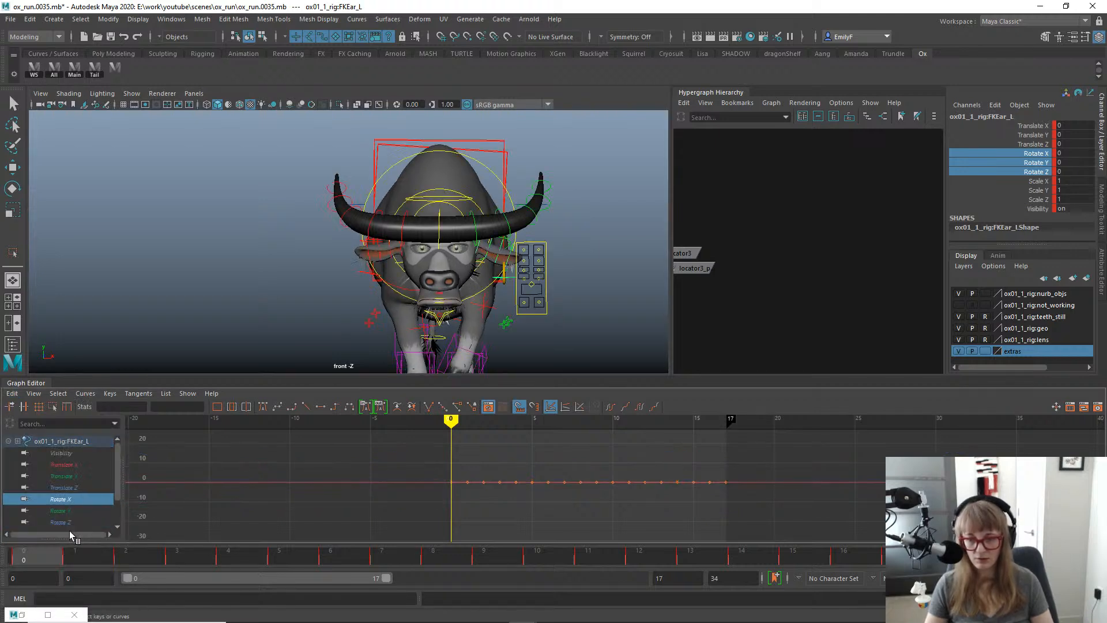
pyautogui.keyDown('shift'); pyautogui.click(72, 510); pyautogui.keyUp('shift')
pyautogui.keyDown('shift'); pyautogui.click(60, 522); pyautogui.keyUp('shift')
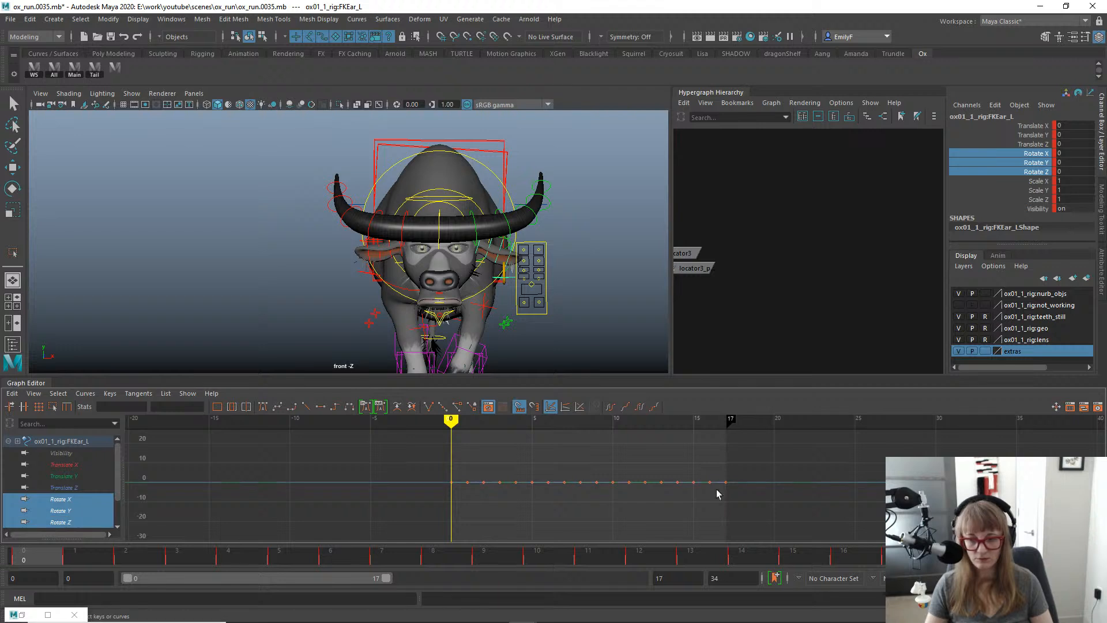
pyautogui.moveTo(790, 464); pyautogui.dragTo(457, 520)
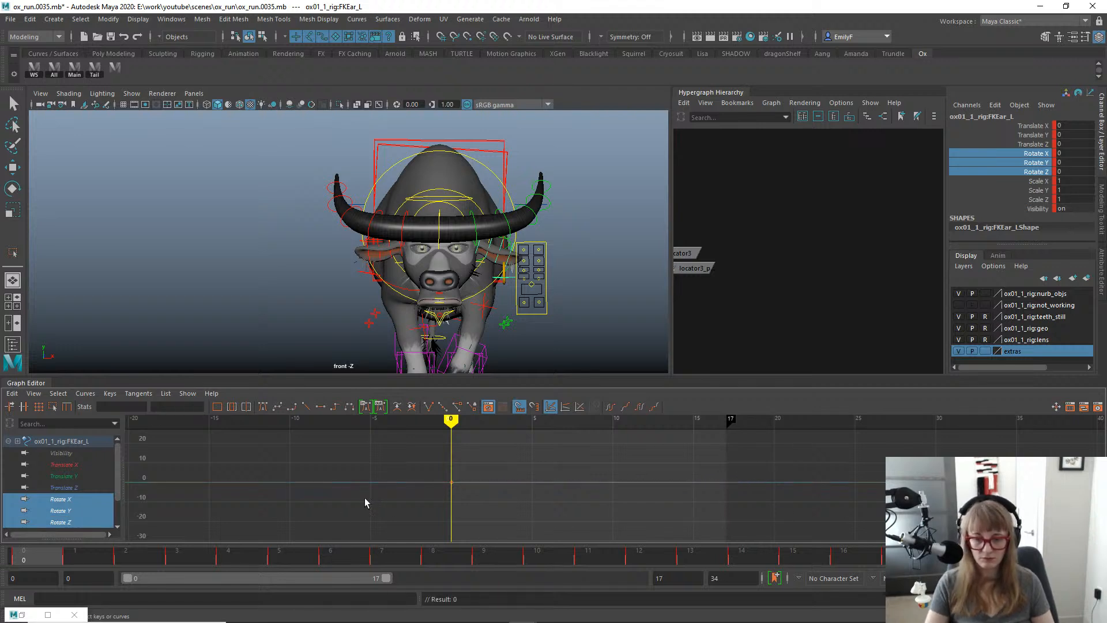
pyautogui.press('Delete')
pyautogui.hotkey('ctrl', 'v')
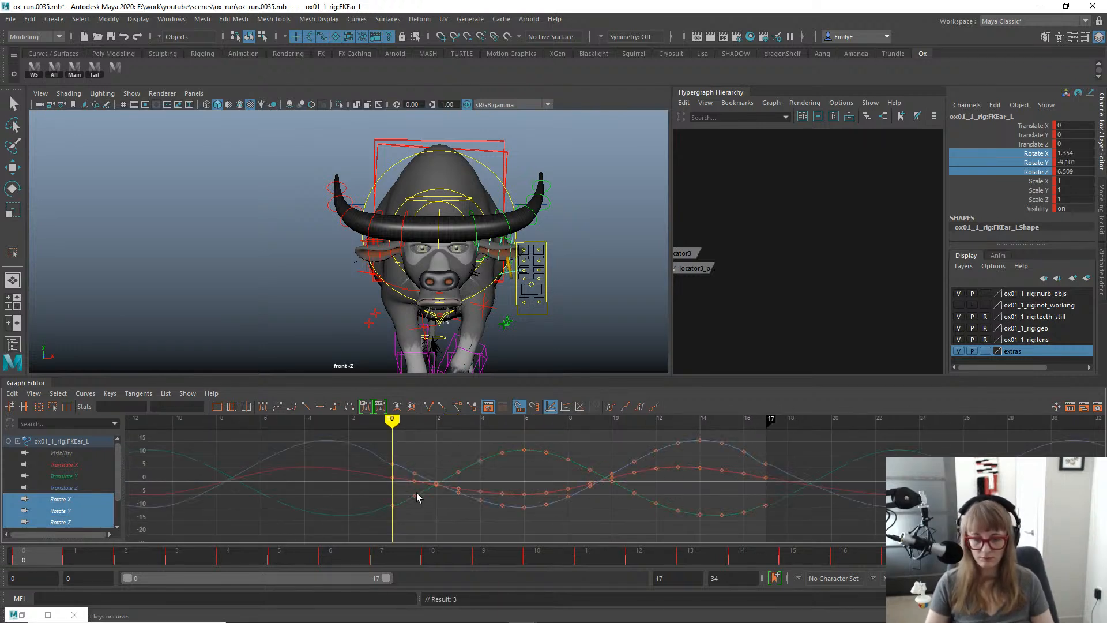
pyautogui.keyDown('alt'); pyautogui.moveTo(495, 312); pyautogui.dragTo(505, 305, button='right'); pyautogui.keyUp('alt')
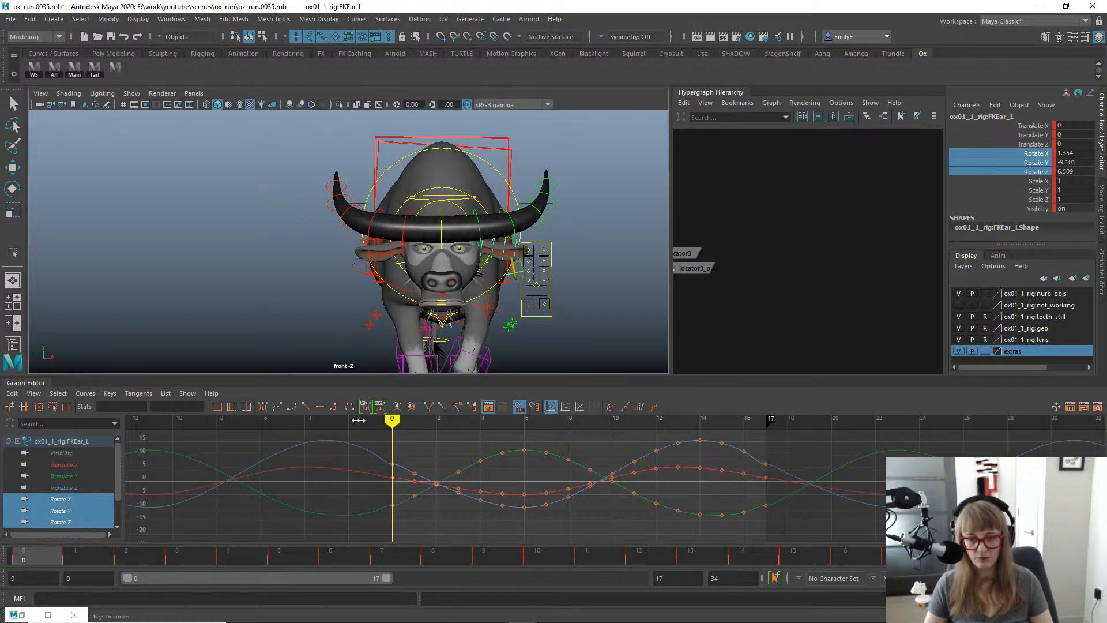
pyautogui.hotkey('alt', 'v')
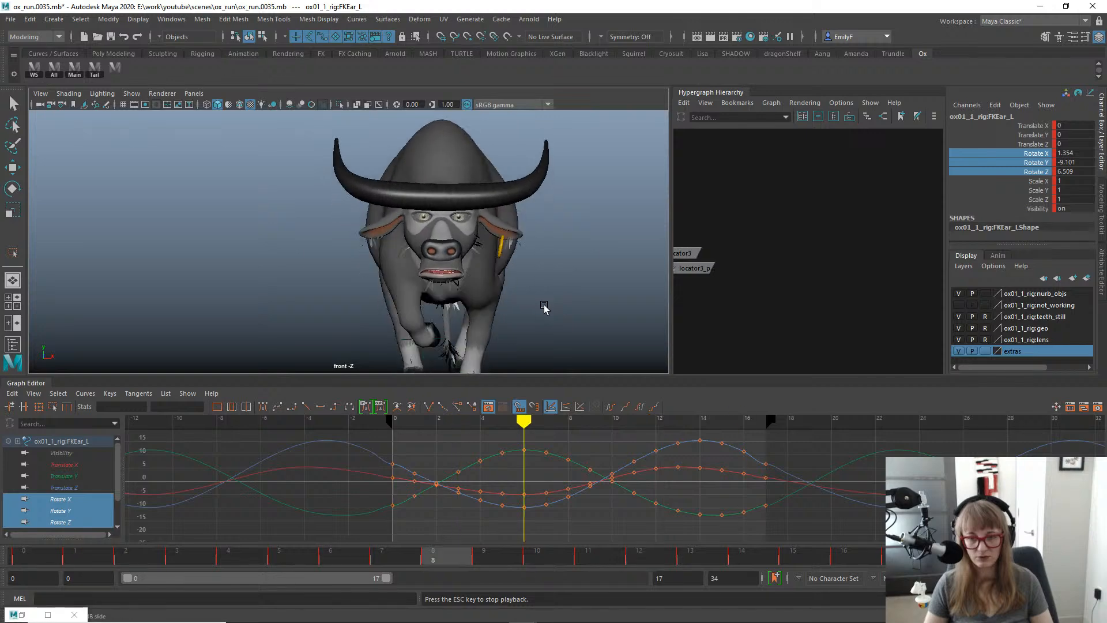
pyautogui.hotkey('alt', 'v')
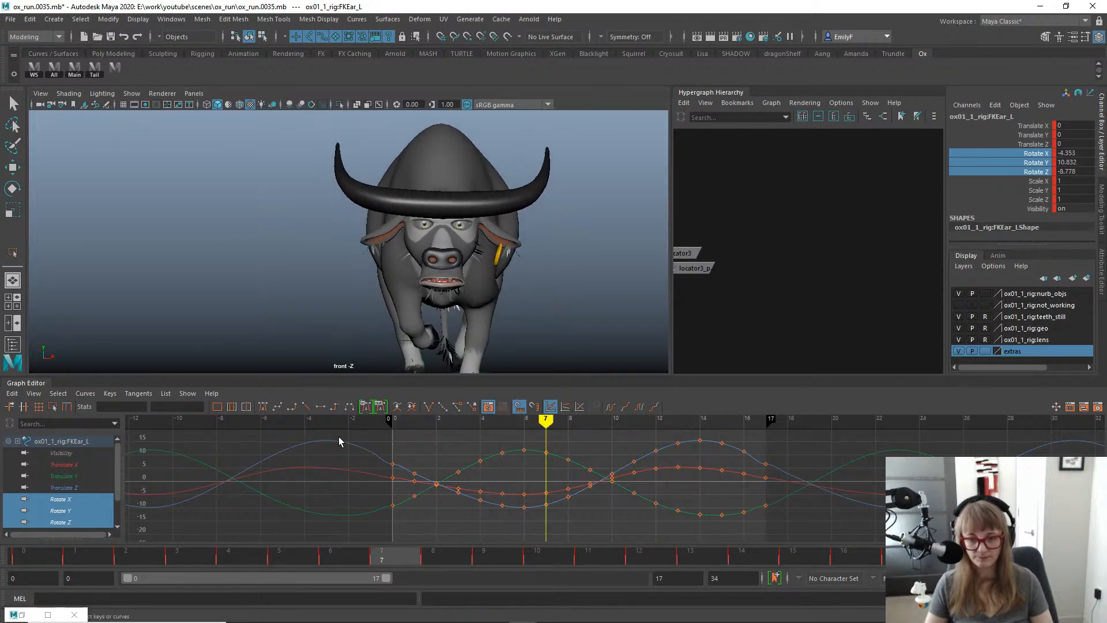
# Select all FKEar_L rotation keys, try shifting them earlier so the end keys sit at about frame 16.3, and play the cycle.
pyautogui.moveTo(339, 441); pyautogui.dragTo(795, 539)
pyautogui.press('w')
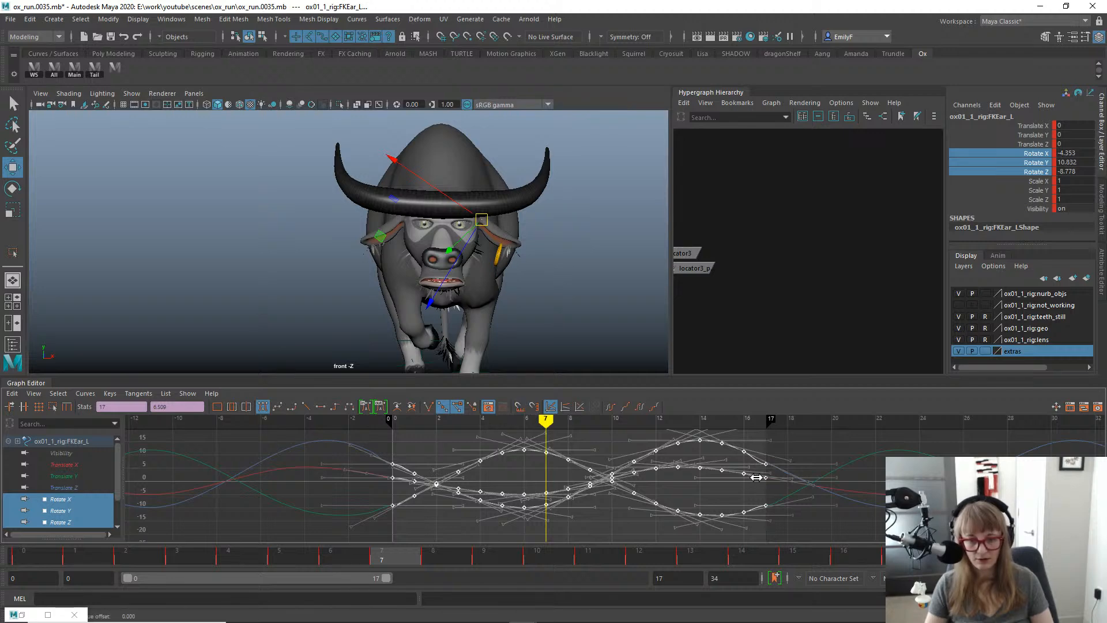
pyautogui.keyDown('shift'); pyautogui.moveTo(757, 478); pyautogui.dragTo(746, 478, button='middle'); pyautogui.keyUp('shift')
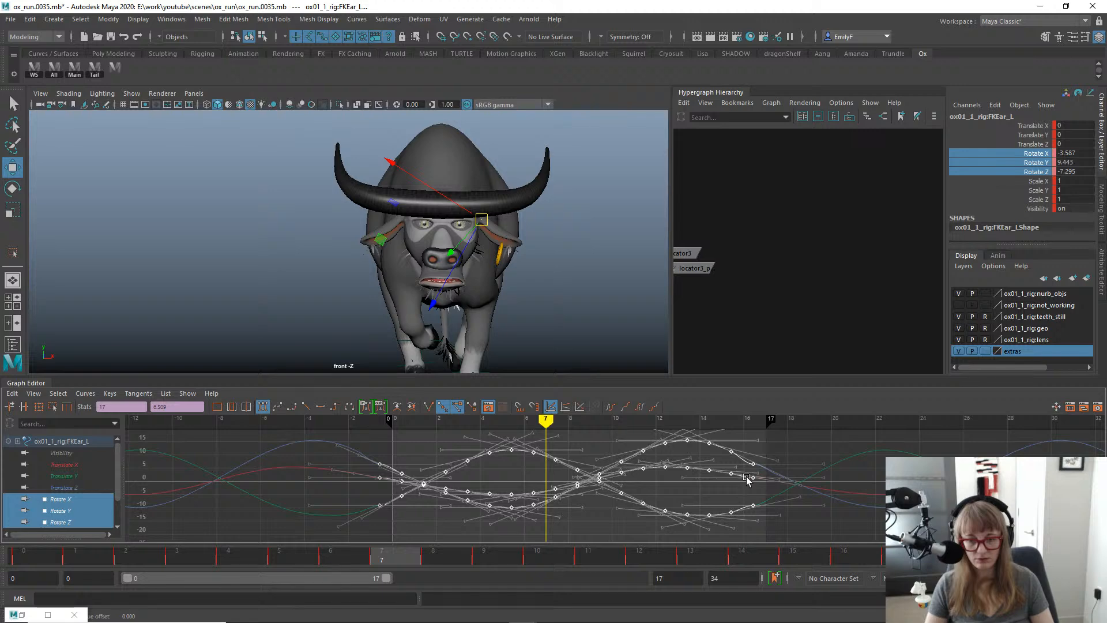
pyautogui.press('q')
pyautogui.hotkey('alt', 'v')
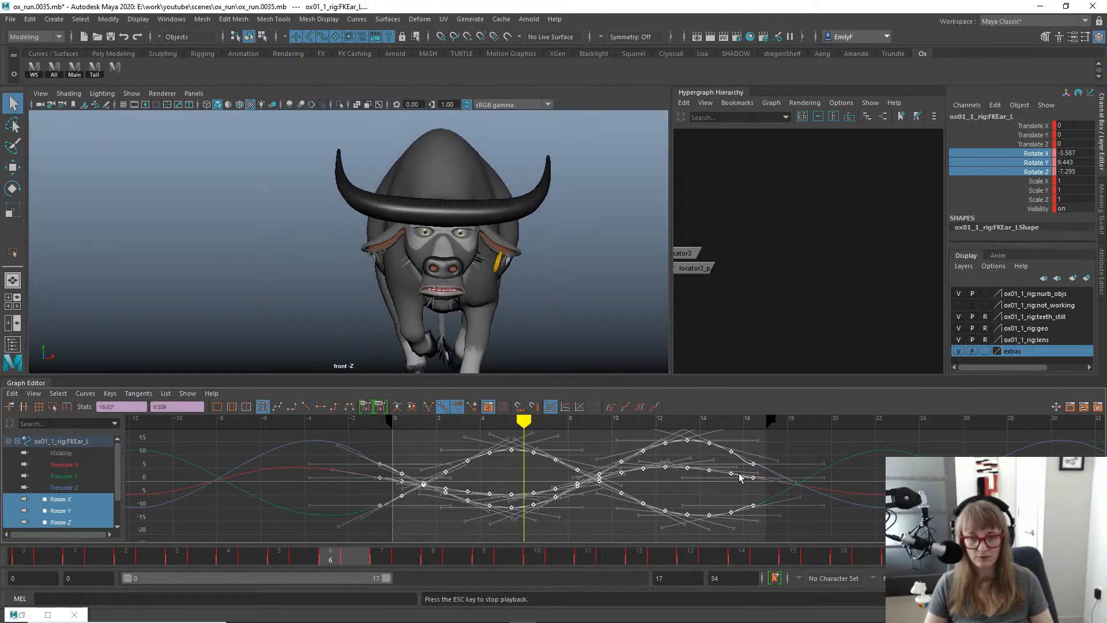
pyautogui.press('Escape')
pyautogui.keyDown('shift'); pyautogui.moveTo(739, 473); pyautogui.dragTo(733, 473, button='middle'); pyautogui.keyUp('shift')
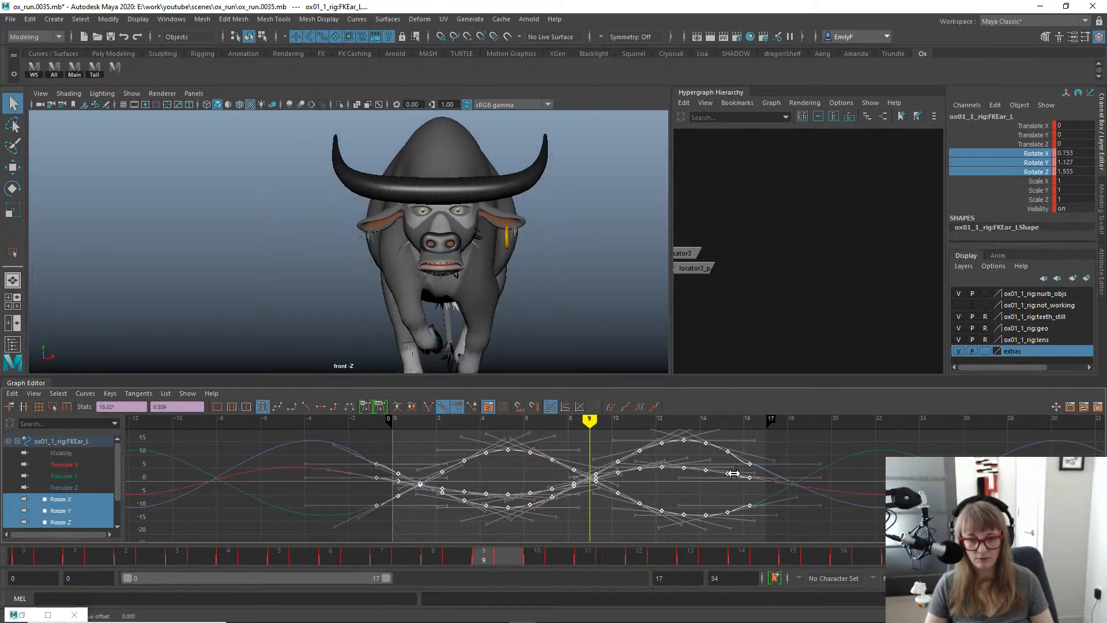
pyautogui.hotkey('alt', 'v')
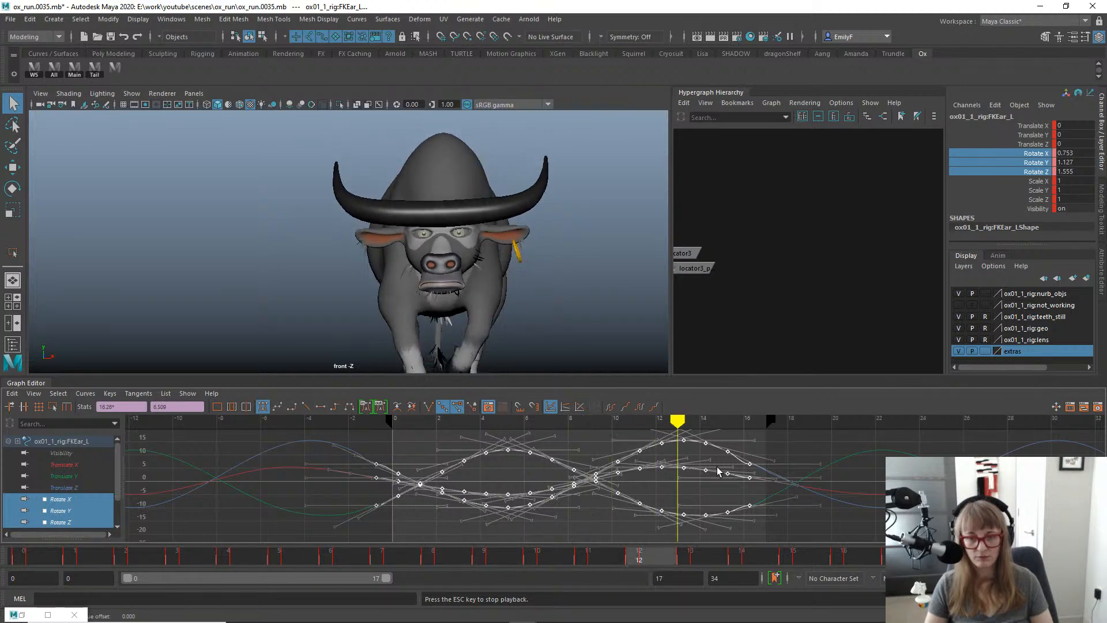
pyautogui.press('Escape')
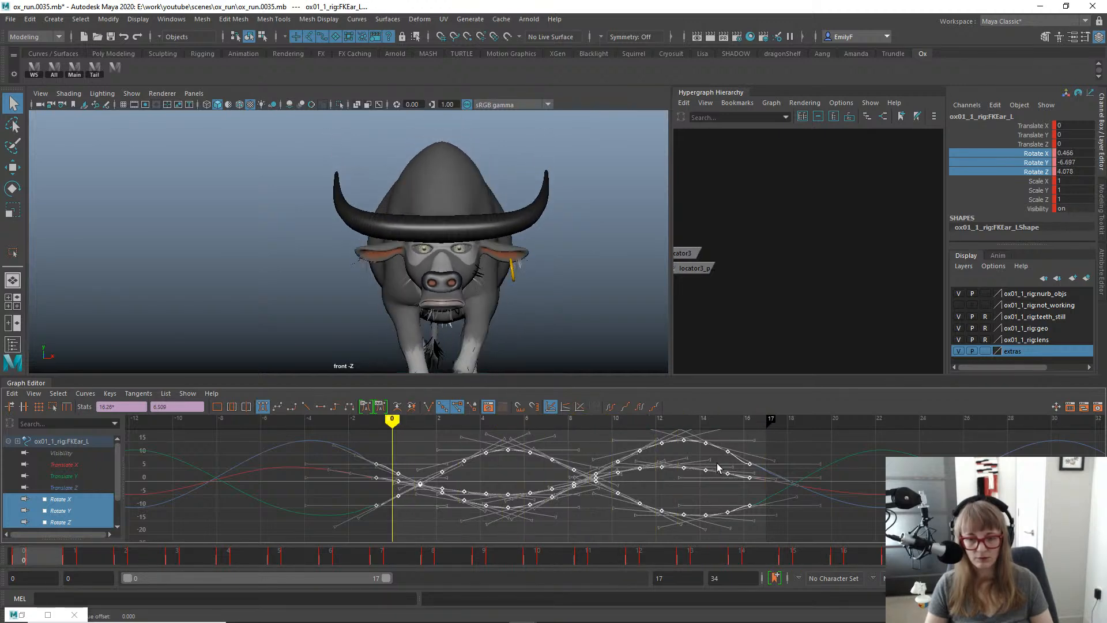
# Shift all FKEar_L rotation keys later so the end keys sit at about frame 17.65, and play the cycle.
pyautogui.keyDown('shift'); pyautogui.moveTo(719, 469); pyautogui.dragTo(761, 471, button='middle'); pyautogui.keyUp('shift')
pyautogui.hotkey('alt', 'v')
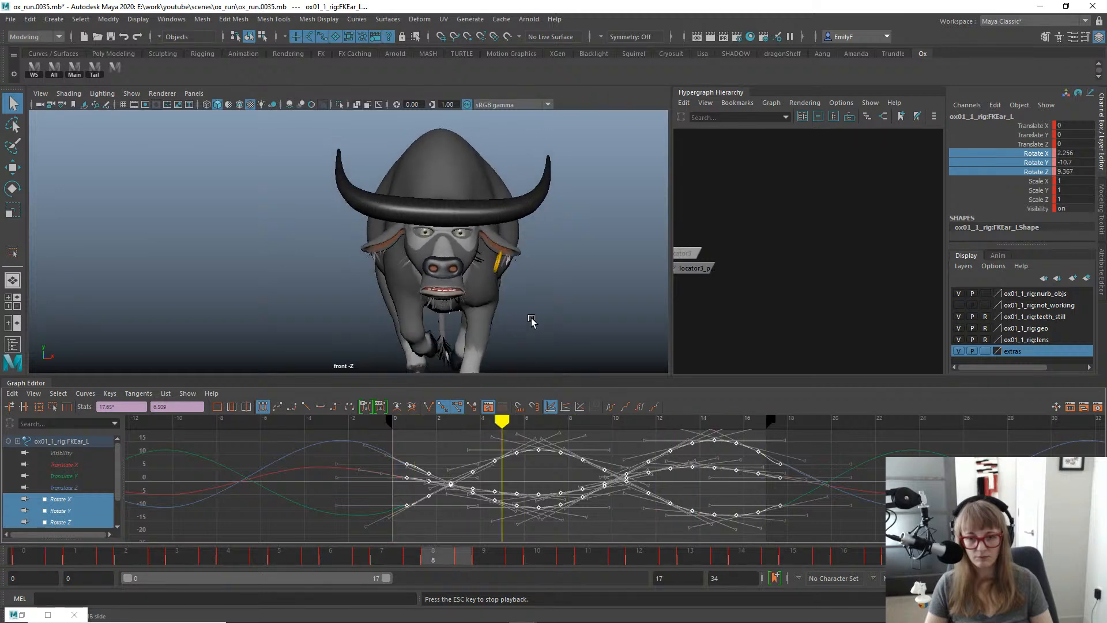
pyautogui.hotkey('alt', 'v')
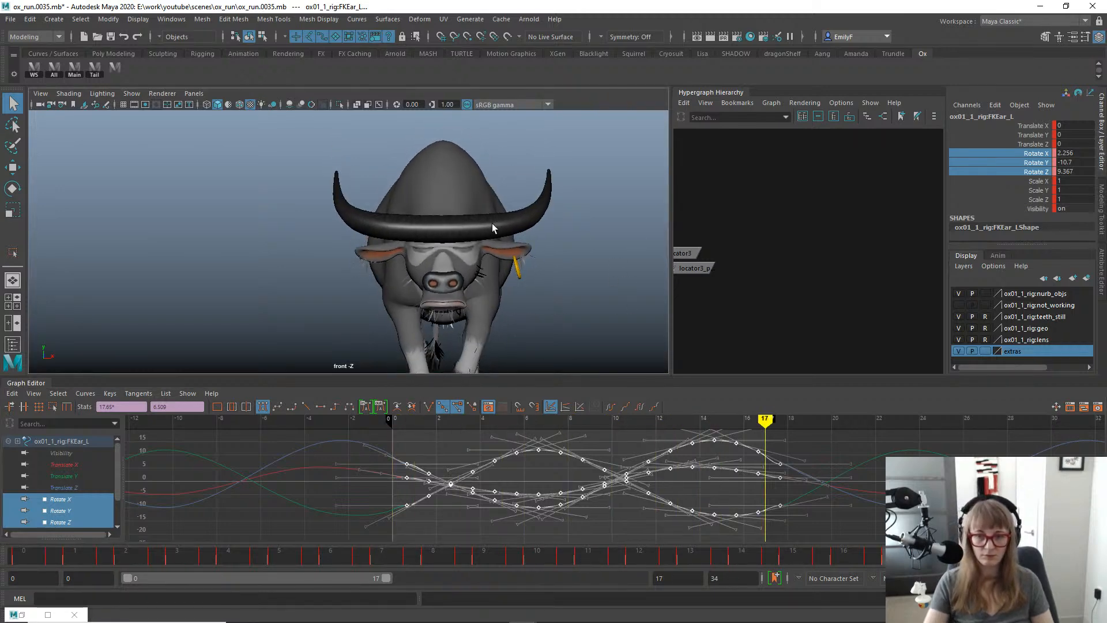
# Rebake FKEar_L's rotation curves onto whole frames and delete the leftover off-frame keys beyond frame 17.
pyautogui.press('g')
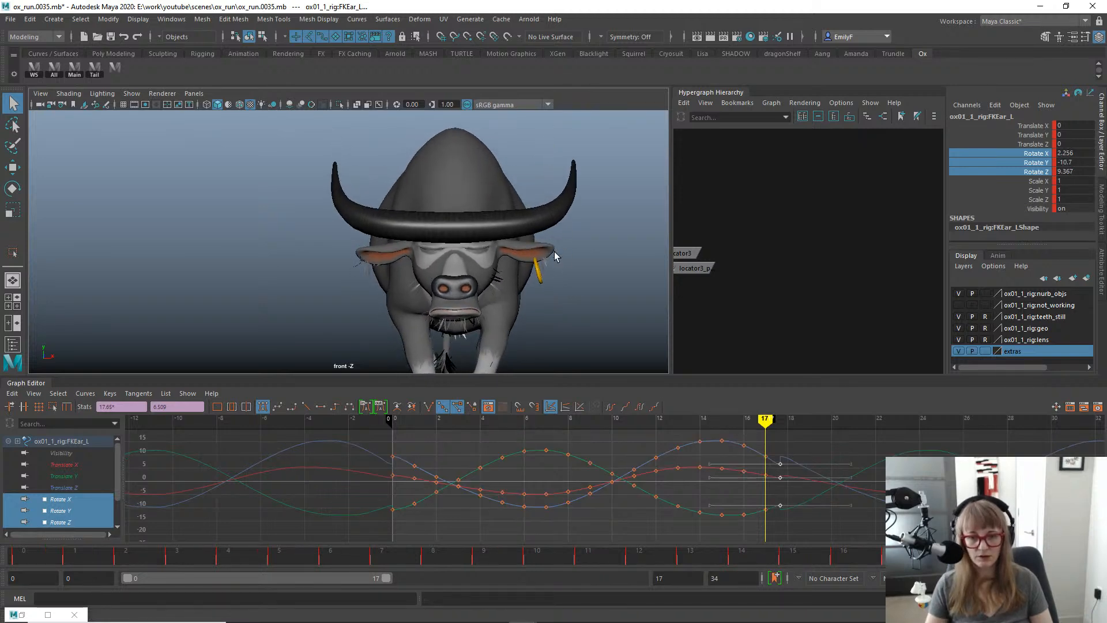
pyautogui.scroll(1, 482, 249)
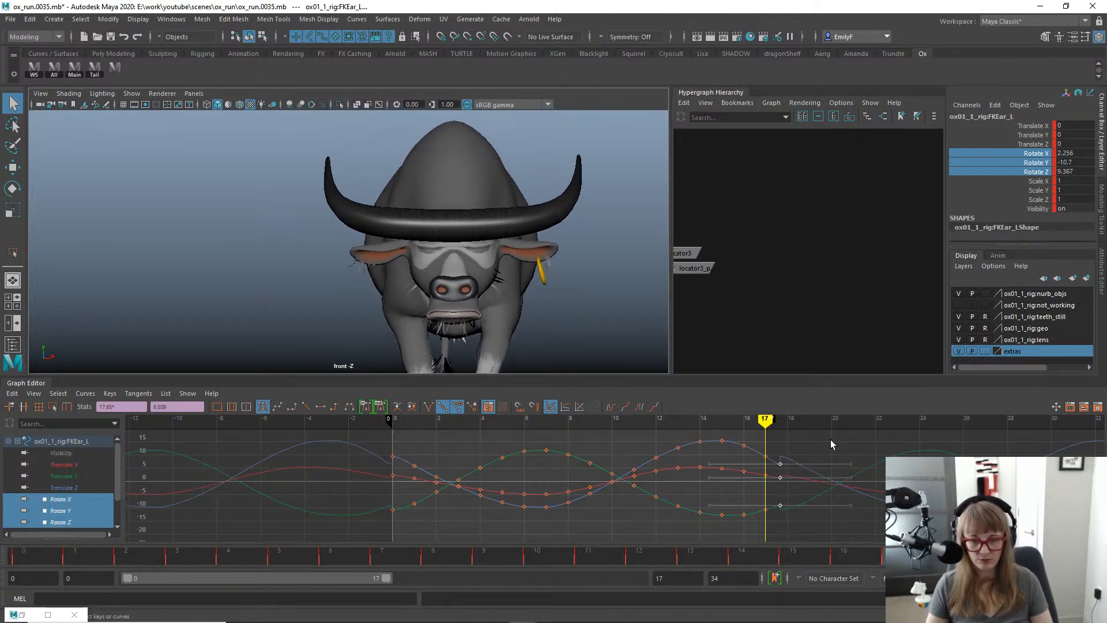
pyautogui.press('Delete')
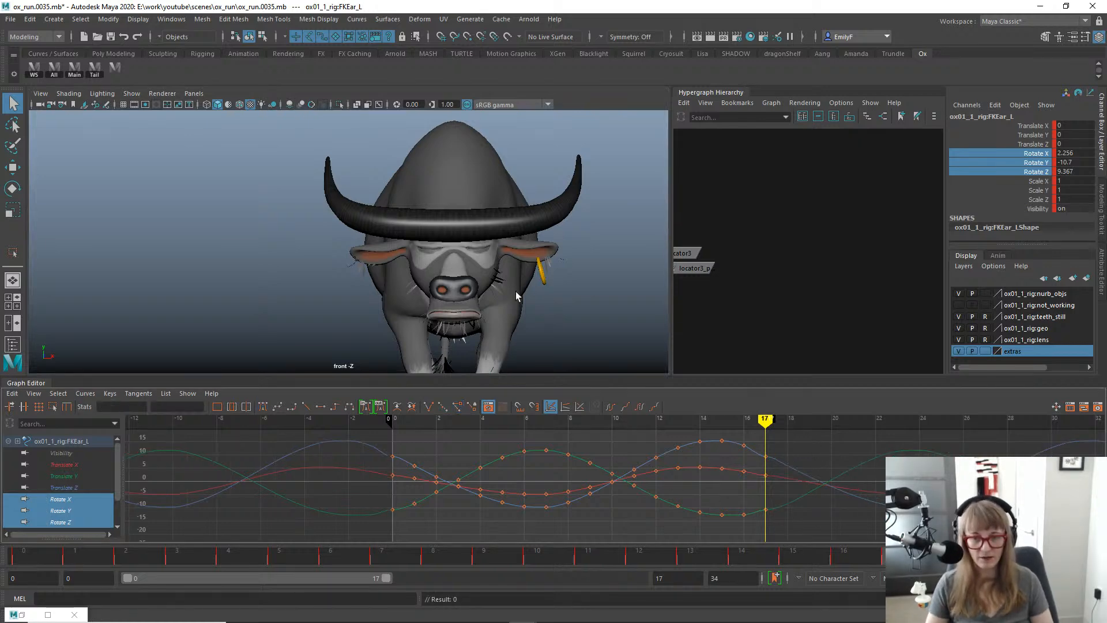
# Show the rig controls, reselect FKEar_L, and isolate and frame its Rotate Y curve in the graph.
pyautogui.press('e')
pyautogui.hotkey('alt', '1')
pyautogui.press('q')
pyautogui.click(502, 255)
pyautogui.press('e')
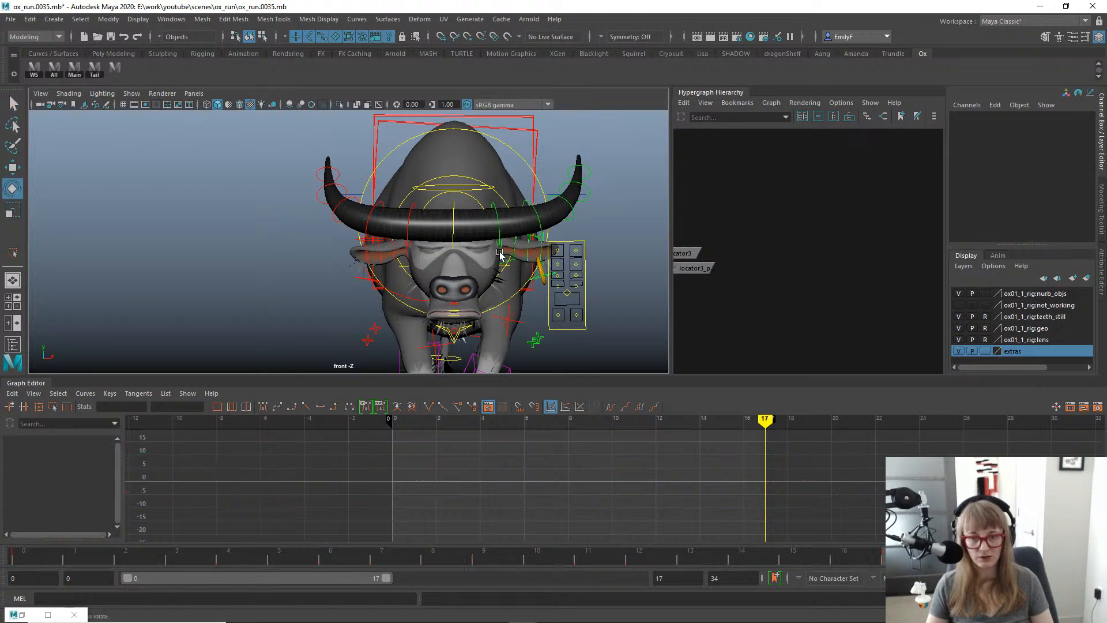
pyautogui.press('q')
pyautogui.click(501, 257)
pyautogui.press('e')
pyautogui.keyDown('alt'); pyautogui.moveTo(559, 307); pyautogui.dragTo(509, 301, button='middle'); pyautogui.keyUp('alt')
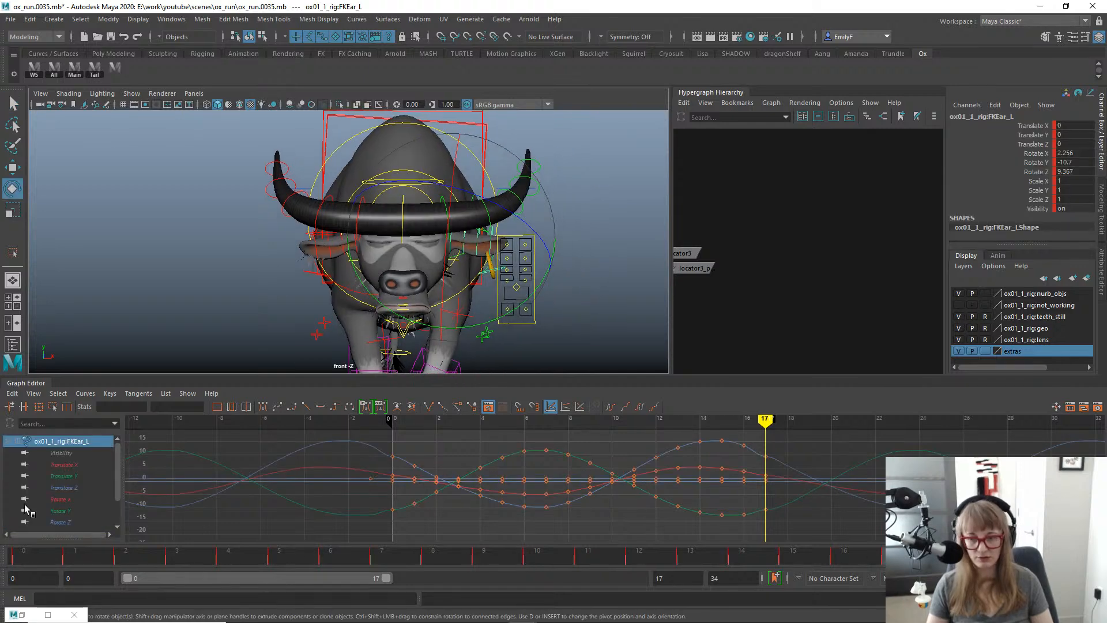
pyautogui.click(58, 511)
pyautogui.press('f')
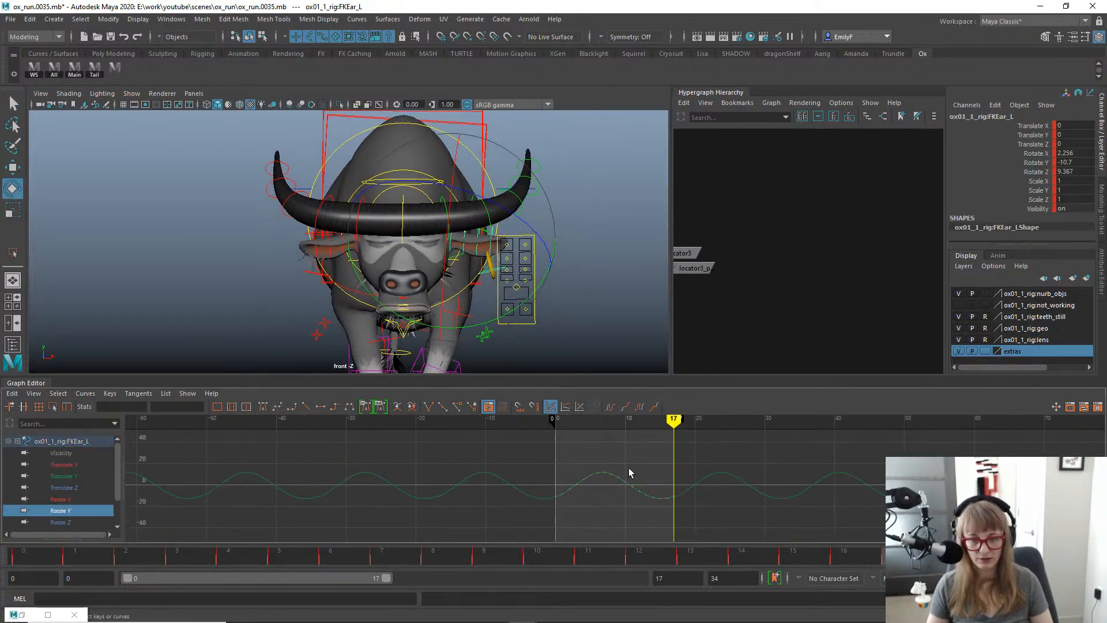
# Scale all of FKEar_L's Rotate Y keys vertically to widen the swing, reaching about 14.5 at frame 8.
pyautogui.click(573, 487)
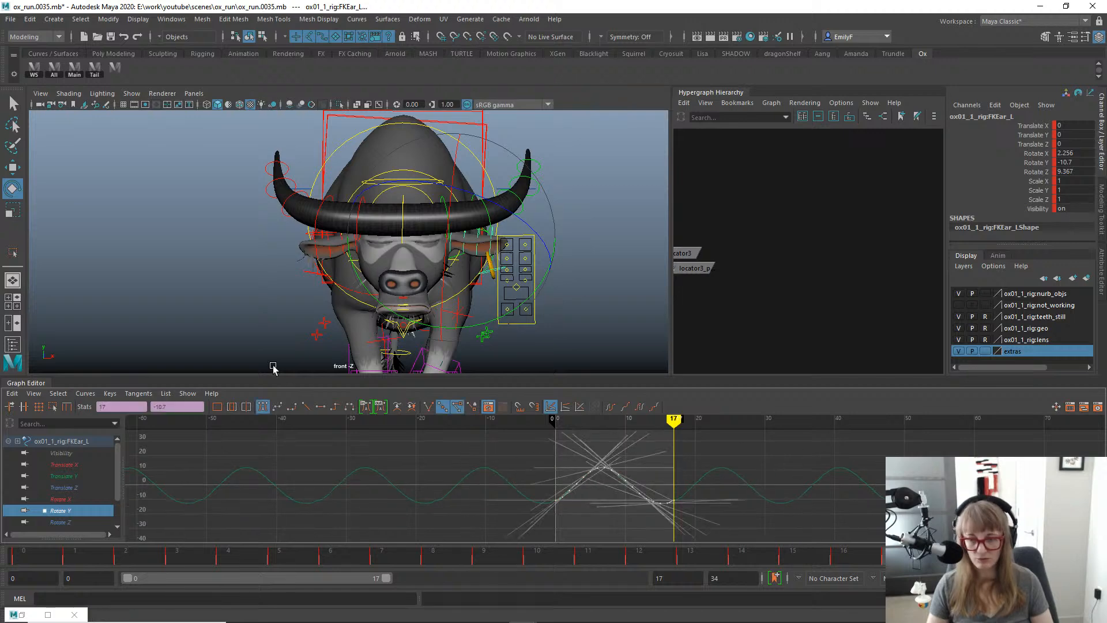
pyautogui.click(54, 408)
pyautogui.keyDown('alt'); pyautogui.moveTo(560, 463); pyautogui.dragTo(537, 445, button='middle'); pyautogui.keyUp('alt')
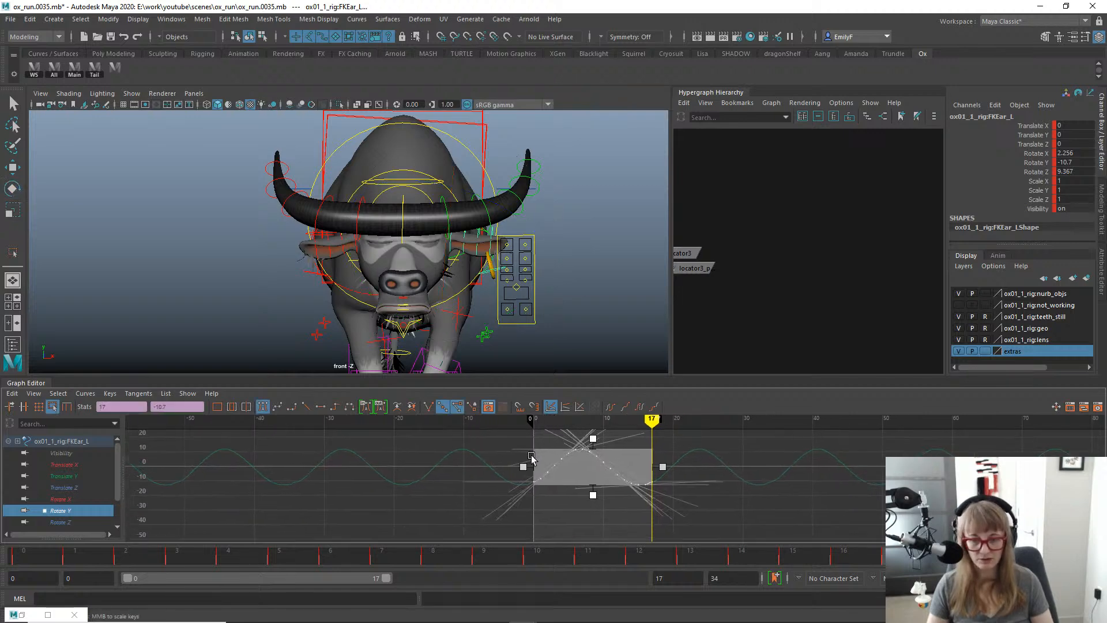
pyautogui.moveTo(26, 560); pyautogui.dragTo(445, 582)
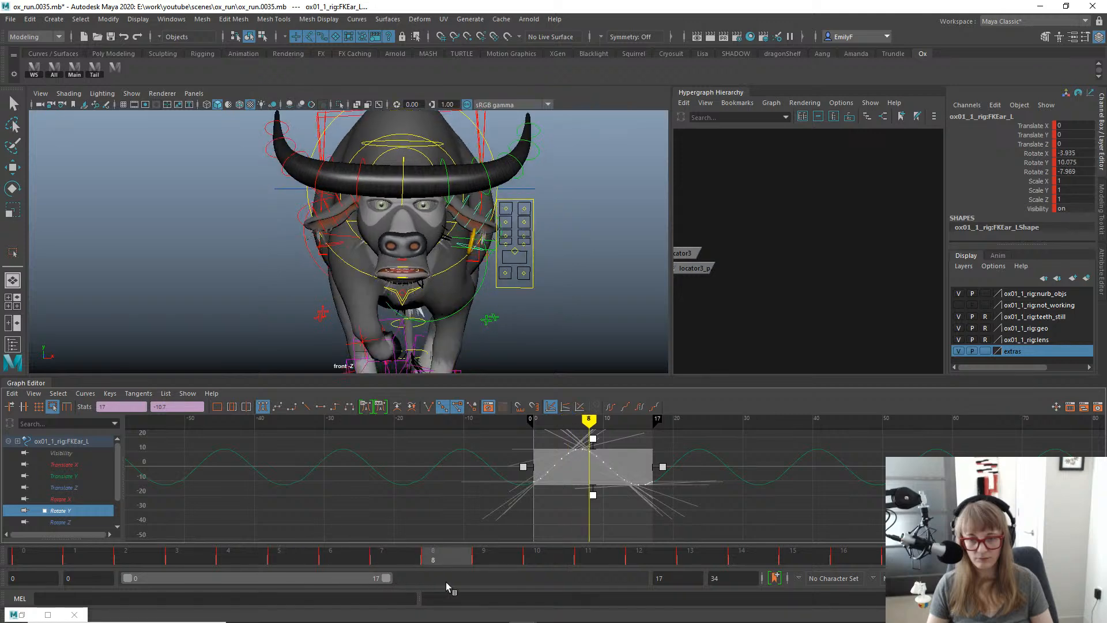
pyautogui.keyDown('alt'); pyautogui.moveTo(501, 478); pyautogui.dragTo(555, 425, button='right'); pyautogui.keyUp('alt')
pyautogui.moveTo(609, 450); pyautogui.dragTo(610, 436, button='middle')
pyautogui.press('q')
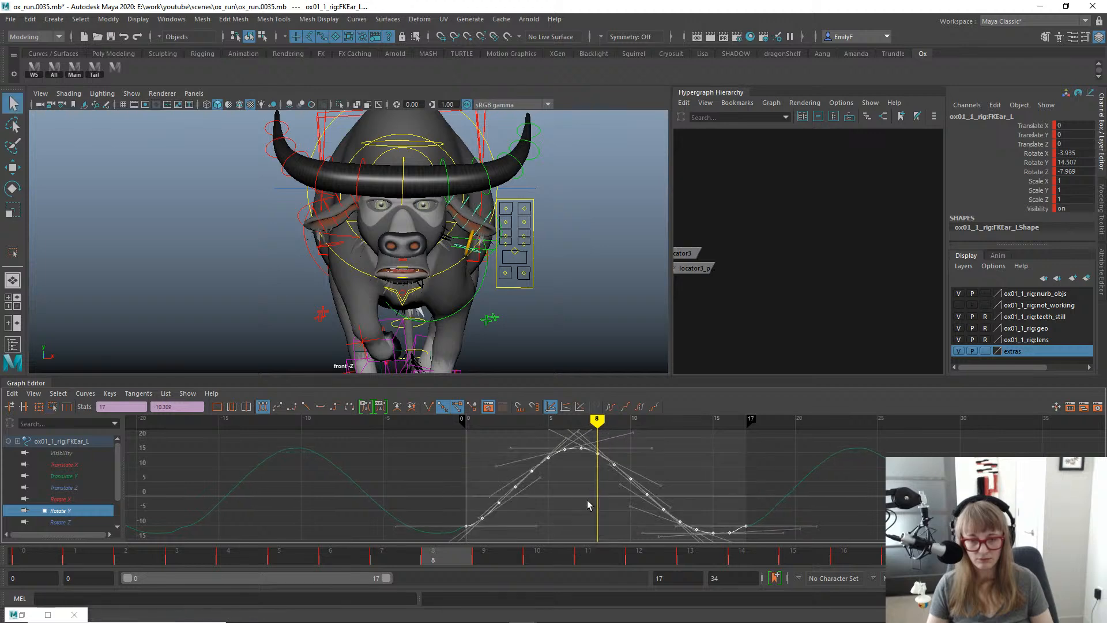
# Delete the Rotate Y keys at frames 8 to 10 and move the remaining key just after the peak to frame 8 at 13.826.
pyautogui.click(616, 482)
pyautogui.moveTo(592, 444); pyautogui.dragTo(638, 500)
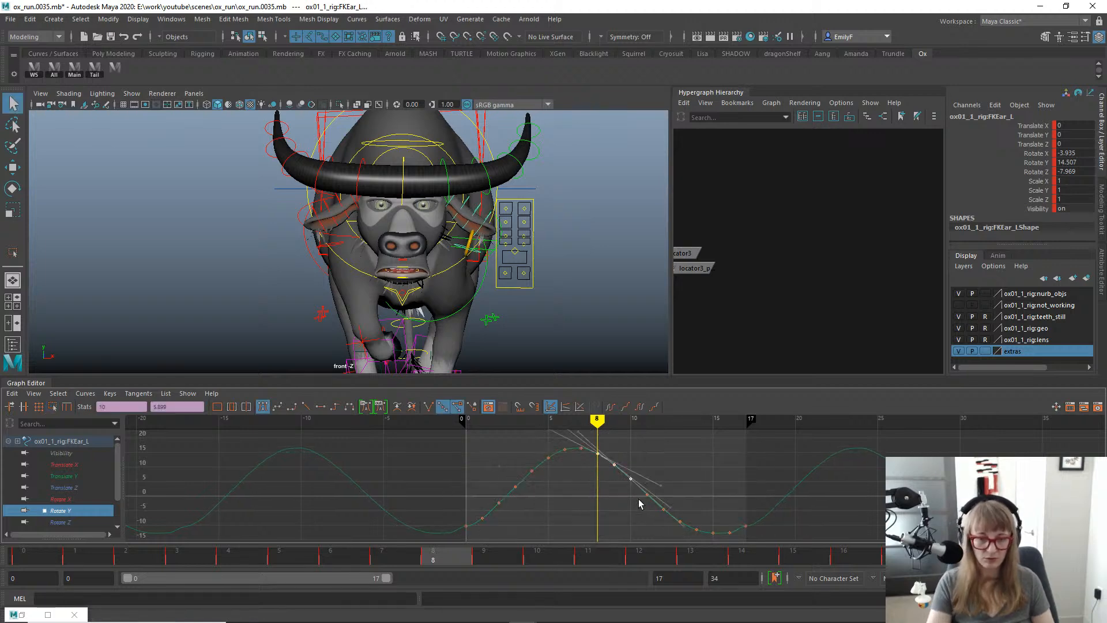
pyautogui.press('Delete')
pyautogui.moveTo(581, 439); pyautogui.dragTo(599, 468)
pyautogui.press('w')
pyautogui.moveTo(600, 468); pyautogui.dragTo(632, 475, button='middle')
pyautogui.hotkey('ctrl', 'z')
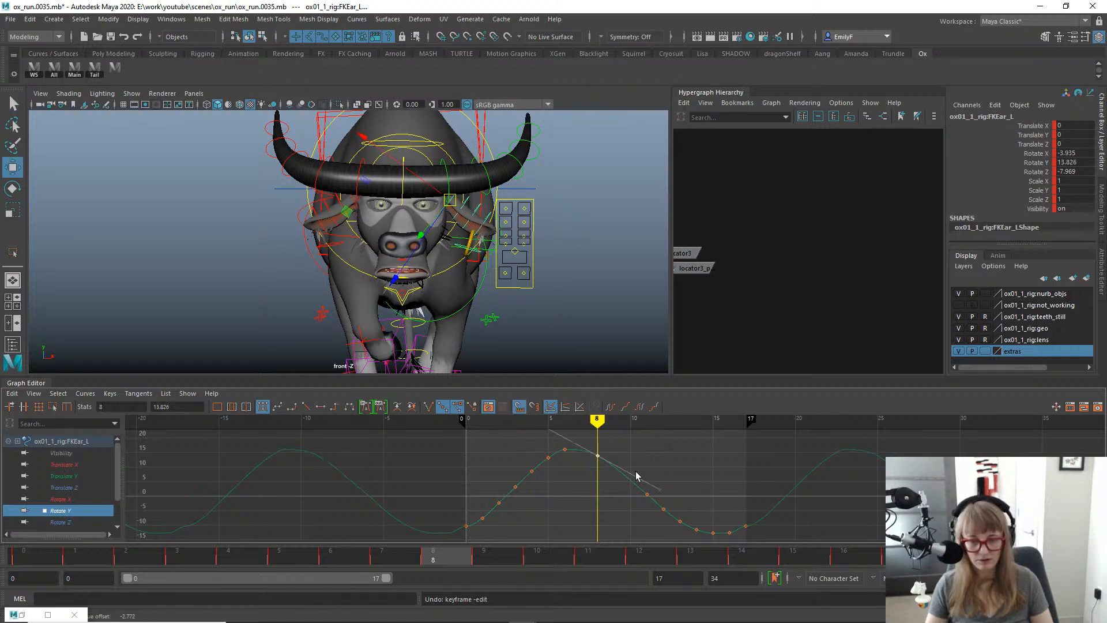
# Delete the falling-slope keys at frames 11 to 14, move the frame 8 key to frame 9, and steepen its tangent.
pyautogui.moveTo(593, 486); pyautogui.dragTo(698, 545)
pyautogui.press('Delete')
pyautogui.moveTo(581, 441); pyautogui.dragTo(621, 494)
pyautogui.keyDown('shift'); pyautogui.moveTo(620, 494); pyautogui.dragTo(647, 496, button='middle'); pyautogui.keyUp('shift')
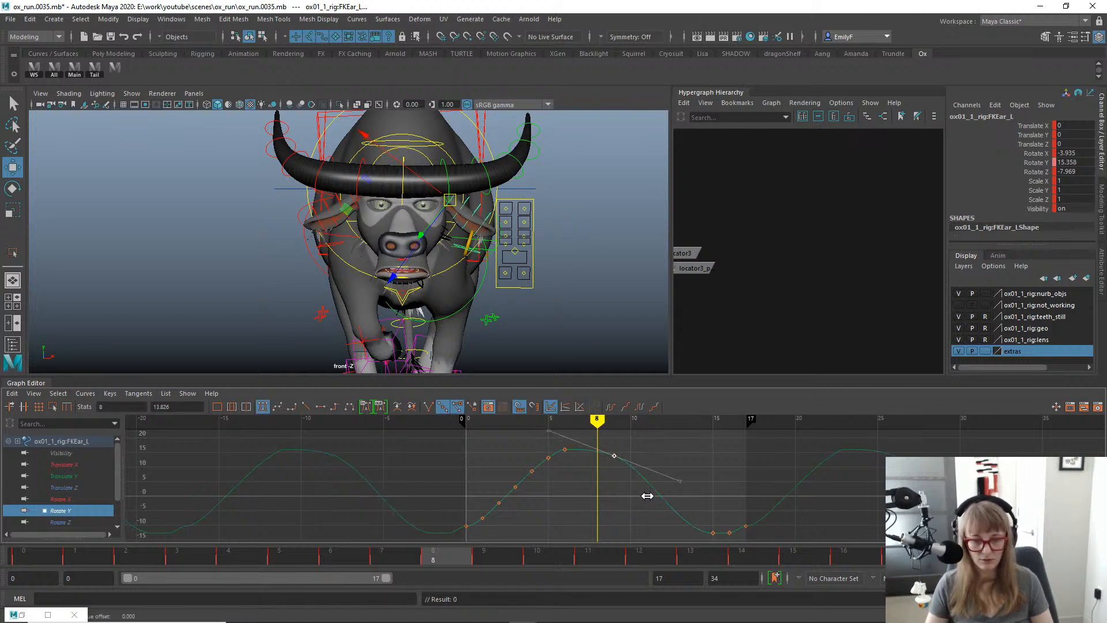
pyautogui.moveTo(672, 504); pyautogui.dragTo(673, 503)
pyautogui.keyDown('shift'); pyautogui.moveTo(673, 503); pyautogui.dragTo(658, 499, button='middle'); pyautogui.keyUp('shift')
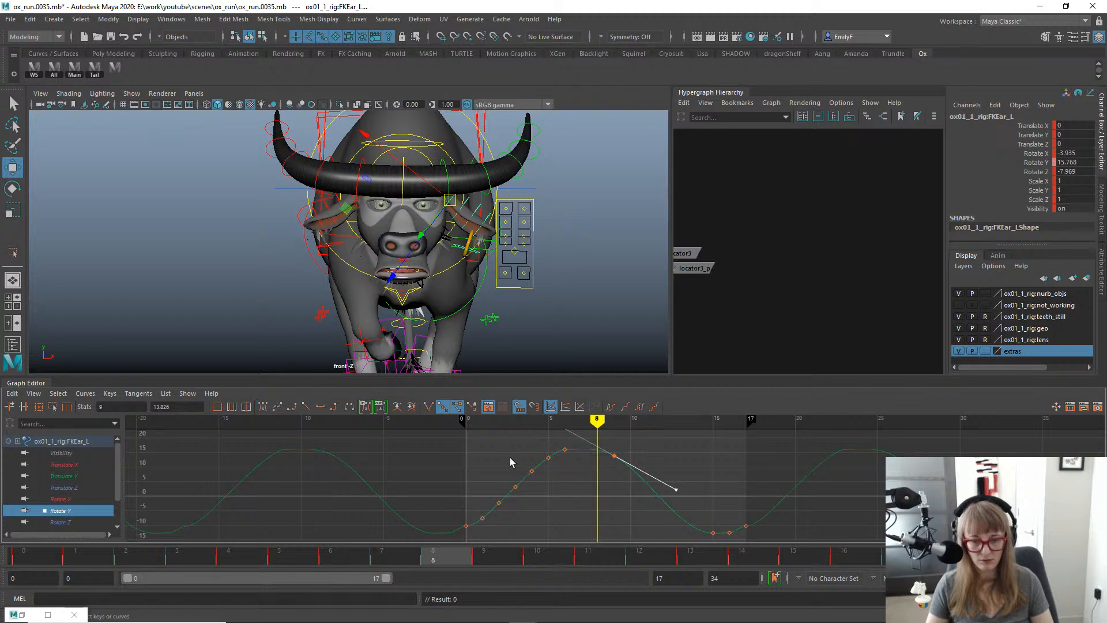
# Delete the rising-slope keys between frames 0 and 6, and angle the outgoing tangents at frames 0 and 17 upward.
pyautogui.moveTo(552, 446); pyautogui.dragTo(490, 536)
pyautogui.press('Delete')
pyautogui.click(537, 526)
pyautogui.moveTo(537, 528); pyautogui.dragTo(534, 493, button='middle')
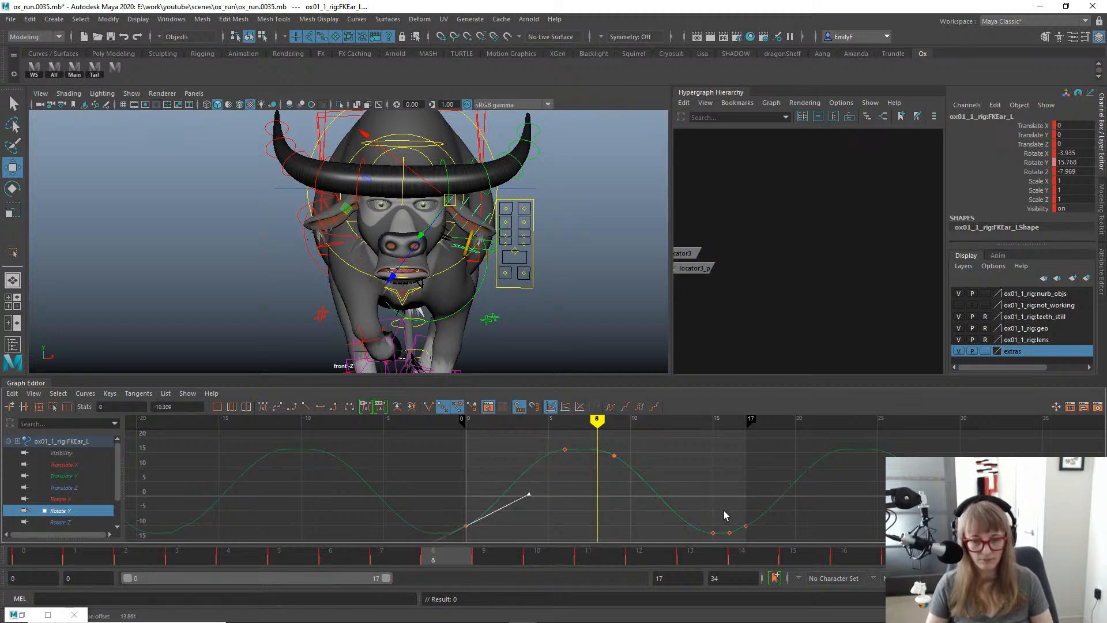
pyautogui.moveTo(725, 515); pyautogui.dragTo(773, 542)
pyautogui.click(816, 526)
pyautogui.moveTo(816, 526); pyautogui.dragTo(804, 448, button='middle')
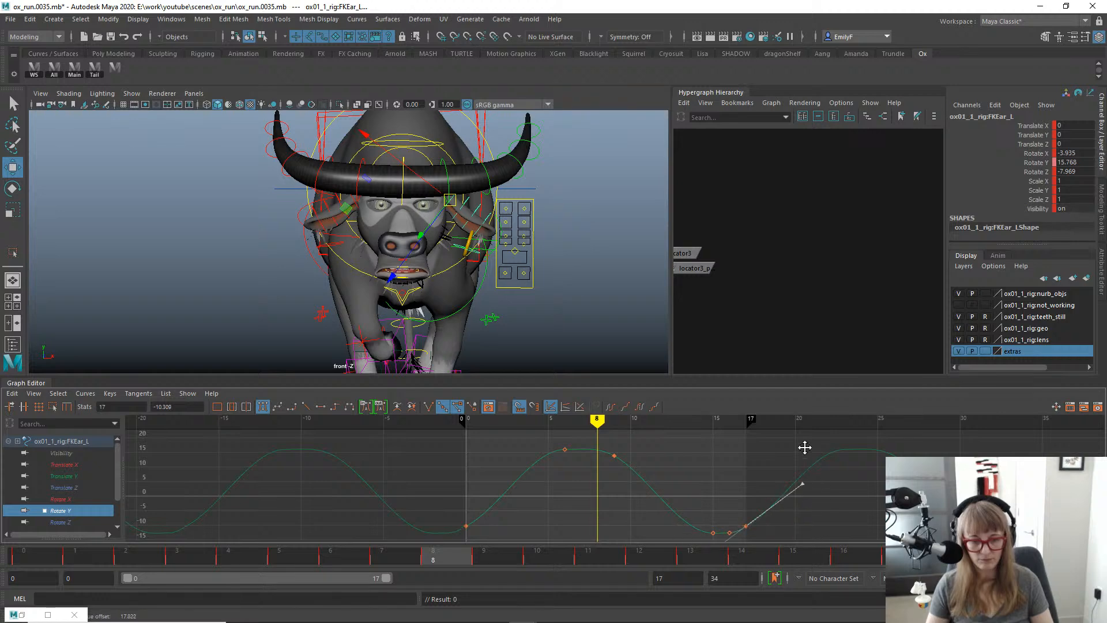
# Tilt the tangent of the frame 6 key slightly upward to round the Rotate Y peak, and play the cycle.
pyautogui.press('q')
pyautogui.click(565, 449)
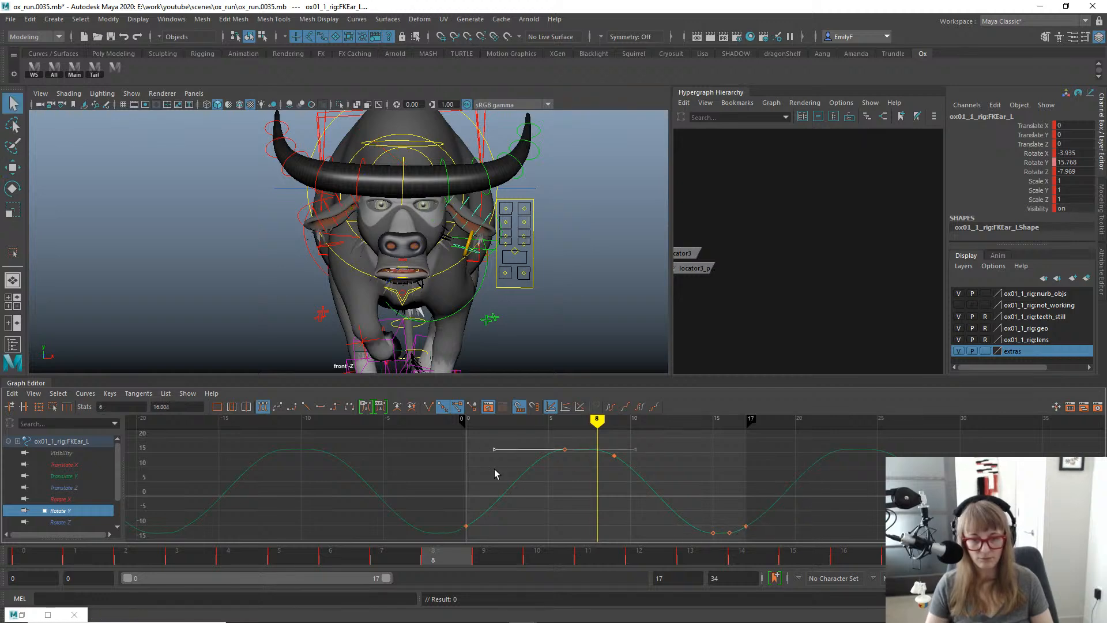
pyautogui.moveTo(494, 469); pyautogui.dragTo(489, 472, button='middle')
pyautogui.hotkey('alt', 'v')
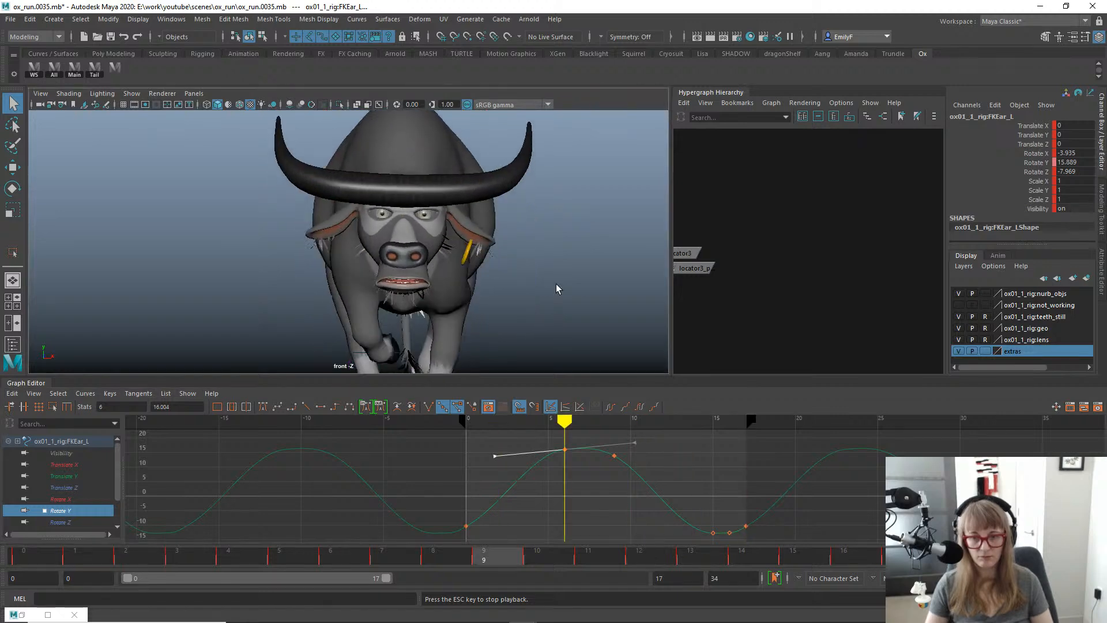
pyautogui.hotkey('alt', 'v')
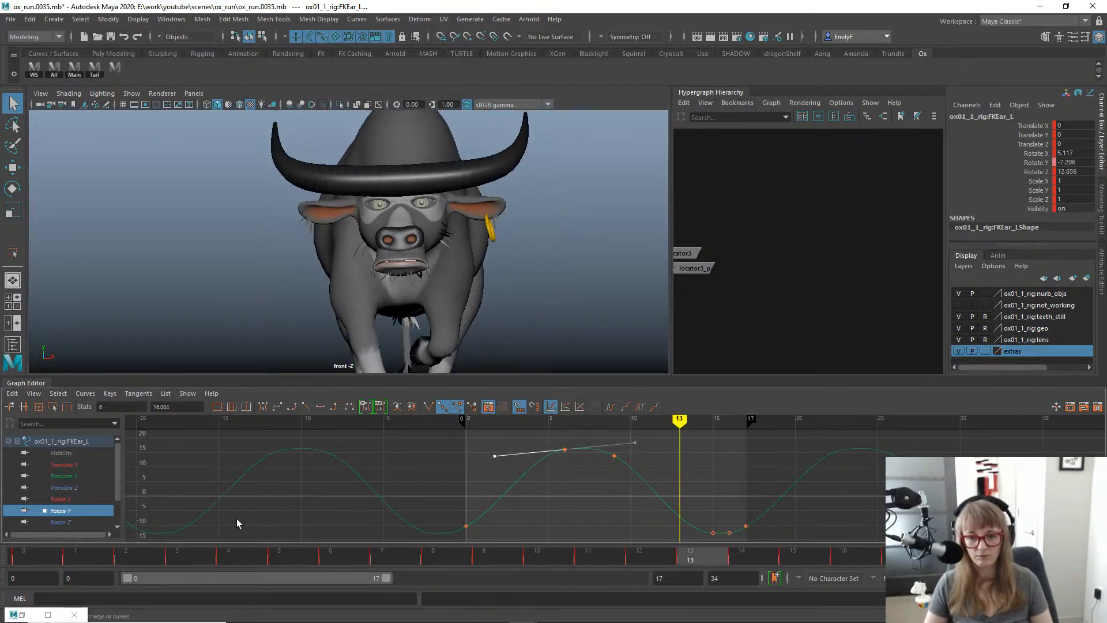
# Scrub and play the run cycle to check both ears, and save the scene as ox_run.0036.mb.
pyautogui.moveTo(33, 559)
pyautogui.mouseDown()
pyautogui.moveTo(434, 545)
pyautogui.moveTo(839, 556)
pyautogui.moveTo(153, 497)
pyautogui.moveTo(442, 513)
pyautogui.moveTo(47, 449)
pyautogui.moveTo(251, 476)
pyautogui.moveTo(380, 476)
pyautogui.moveTo(835, 559)
pyautogui.moveTo(279, 448)
pyautogui.mouseUp()
pyautogui.hotkey('alt', 'v')
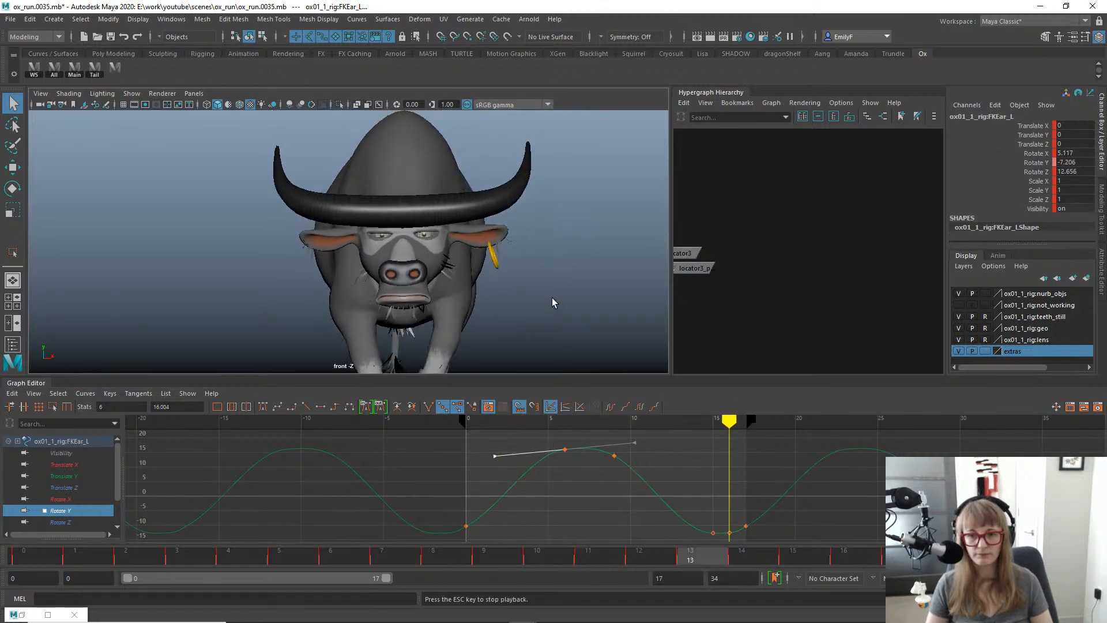
pyautogui.press('Escape')
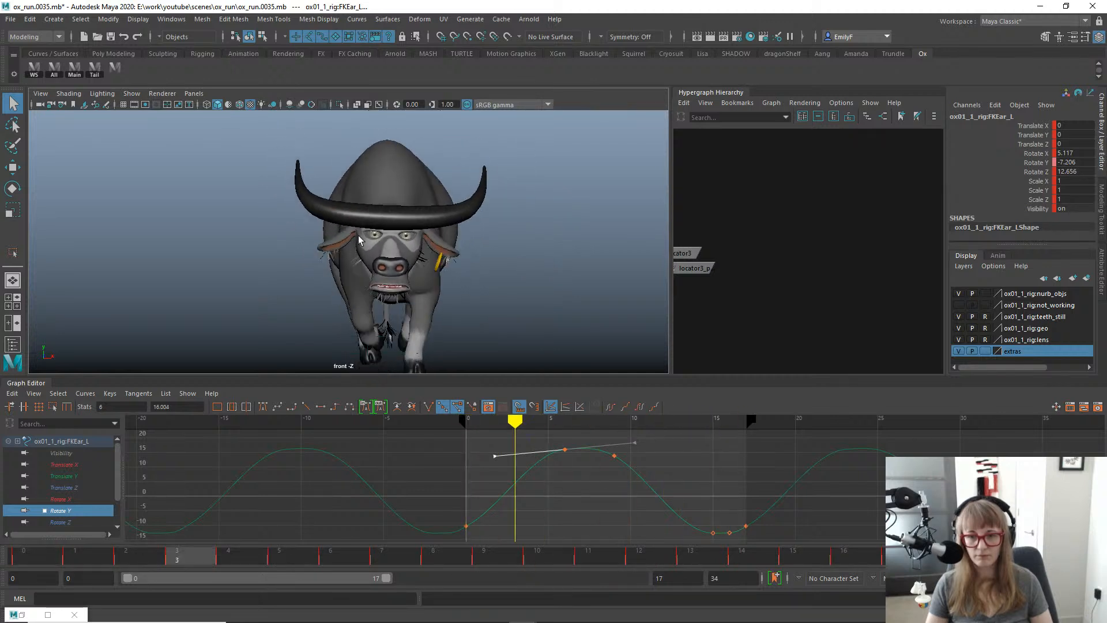
pyautogui.press('Escape')
pyautogui.hotkey('alt', 'v')
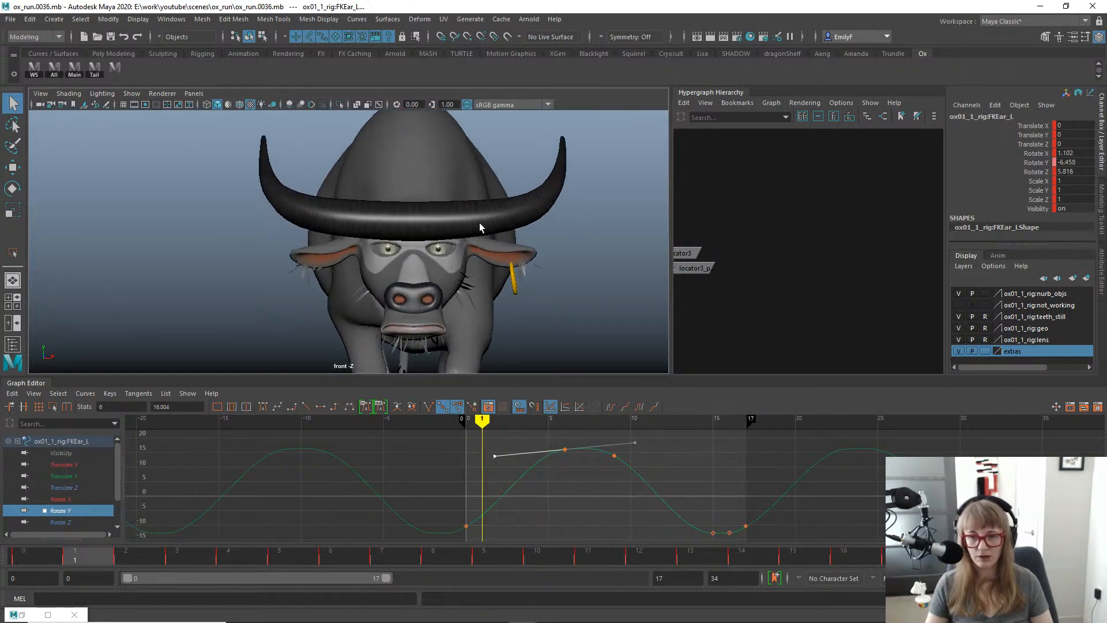
# Try rotating FKEar1_R about Z to -2.571 and keying it at frame 1.
pyautogui.click(344, 258)
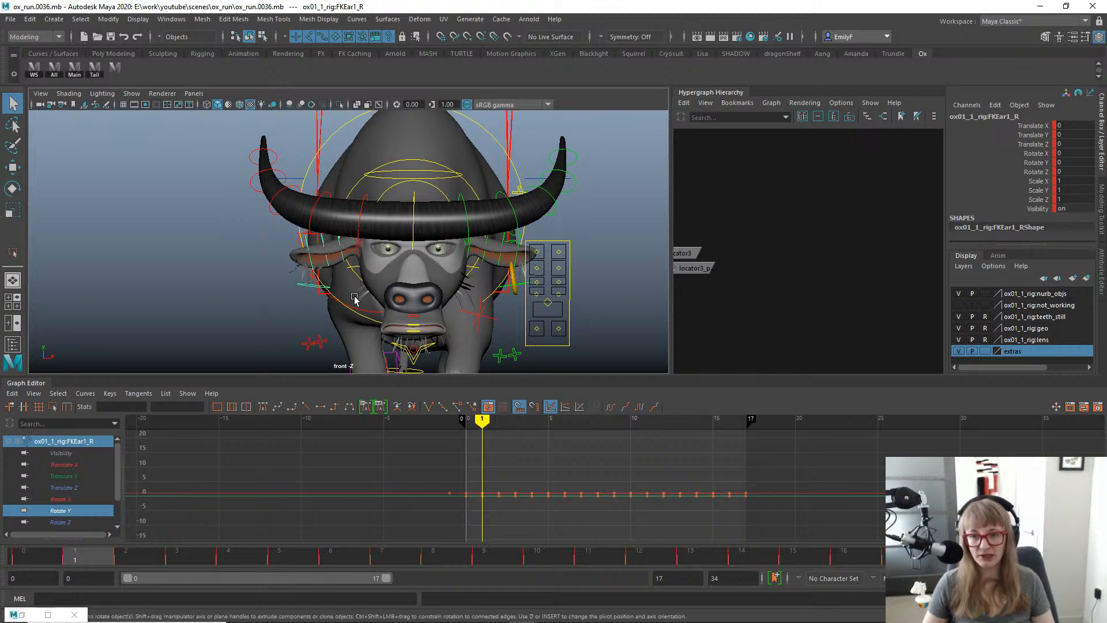
pyautogui.press('e')
pyautogui.moveTo(408, 168); pyautogui.dragTo(419, 171)
pyautogui.press('s')
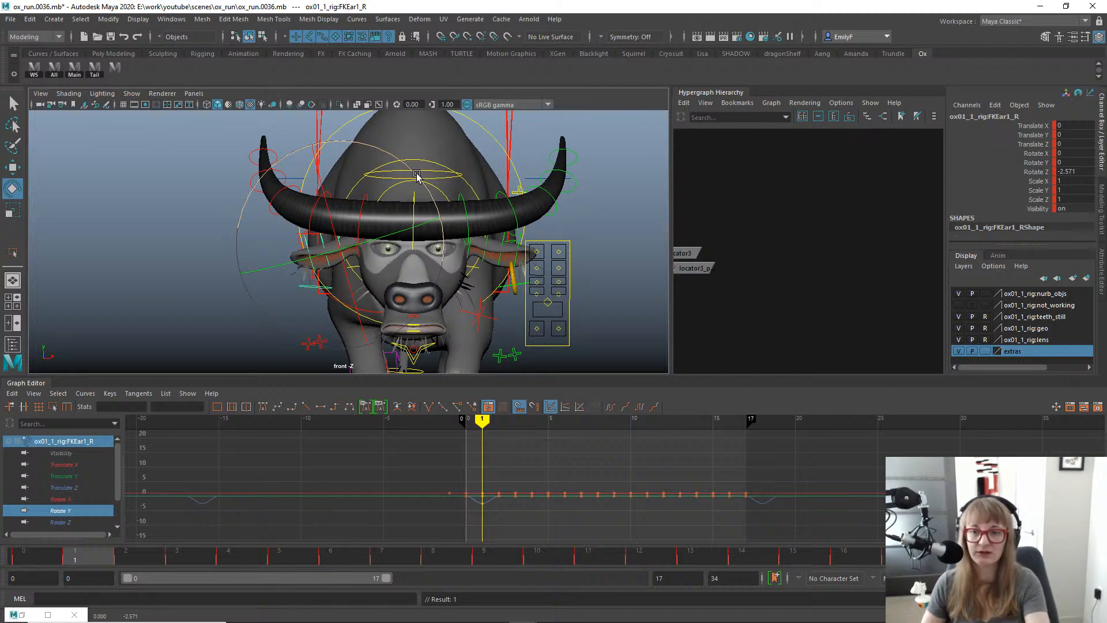
pyautogui.press('q')
pyautogui.hotkey('ctrl', 'z')
pyautogui.hotkey('ctrl', 'z')
# Try rotating FKEar_R and the outer control FKEar1_R at frame 1 to compare how each bends the ear.
pyautogui.scroll(3, 482, 202)
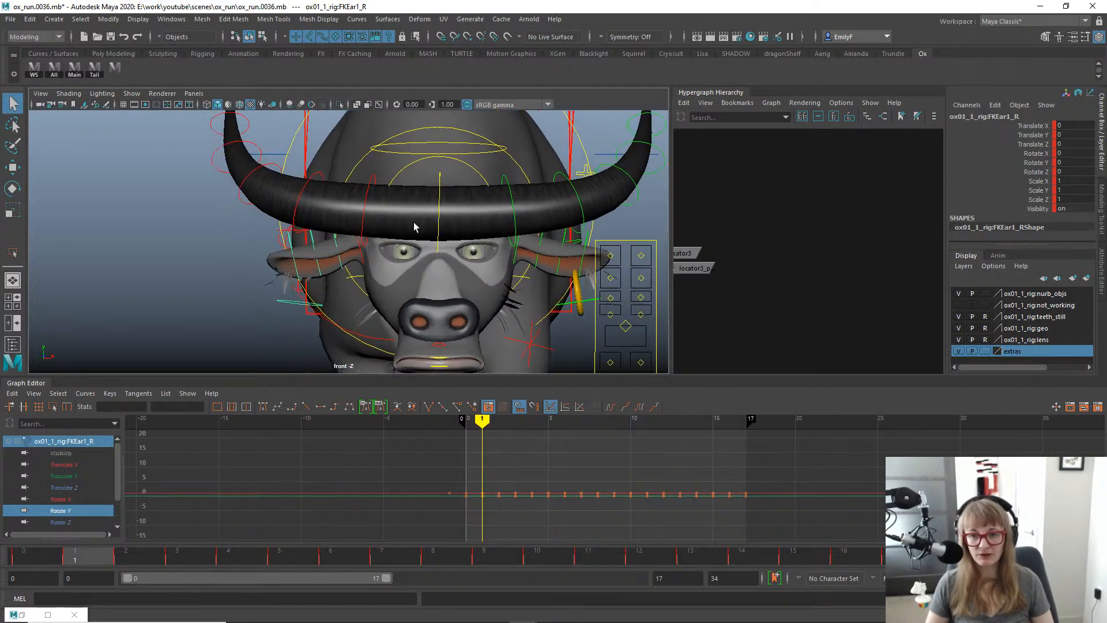
pyautogui.press('e')
pyautogui.press('q')
pyautogui.click(364, 259)
pyautogui.press('e')
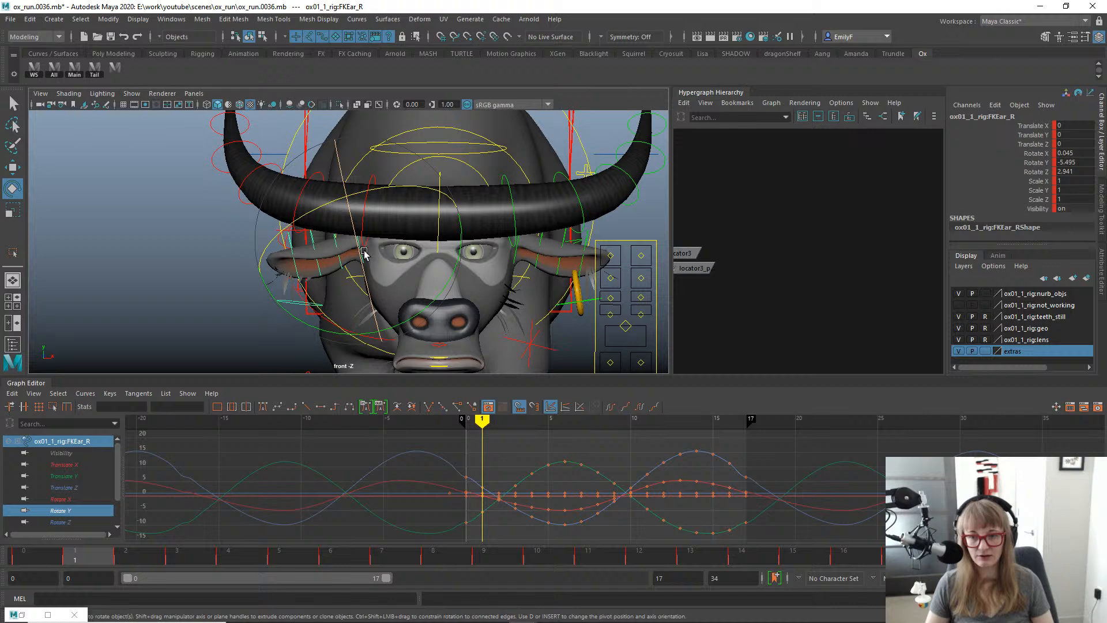
pyautogui.moveTo(339, 266); pyautogui.dragTo(345, 327)
pyautogui.hotkey('ctrl', 'z')
pyautogui.hotkey('ctrl', 'z')
pyautogui.click(339, 268)
pyautogui.press('e')
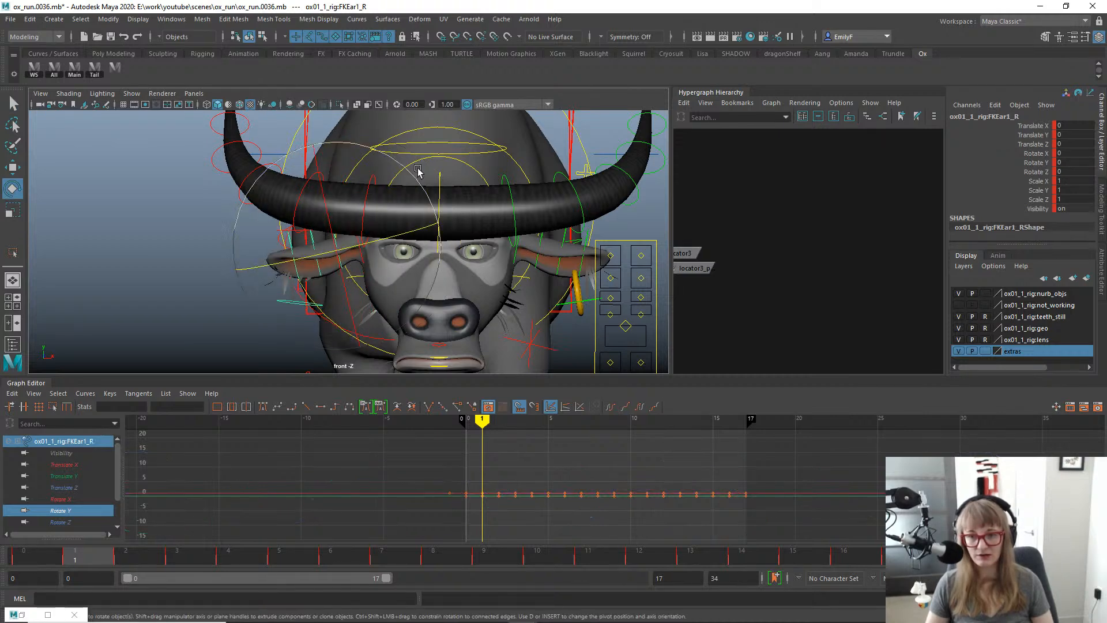
pyautogui.click(314, 241)
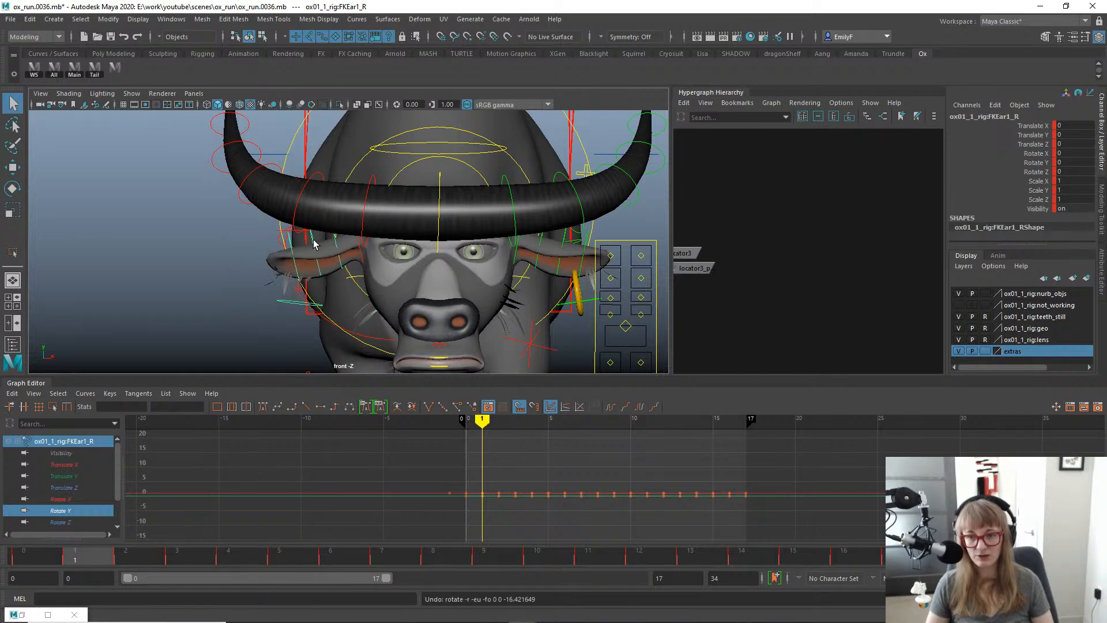
pyautogui.press('q')
pyautogui.click(344, 265)
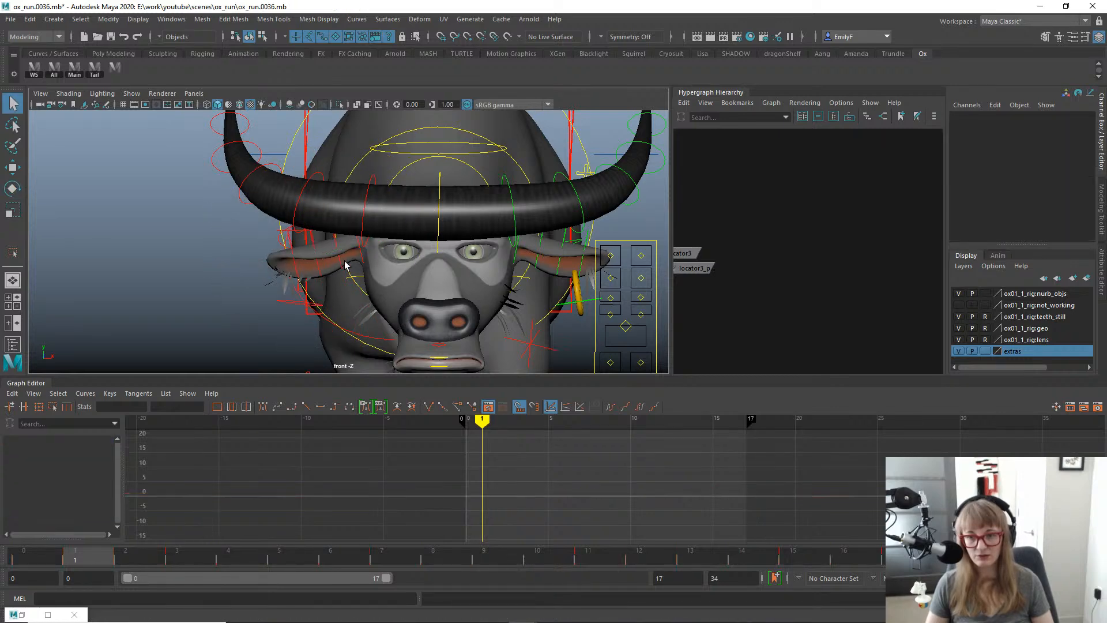
# Select FKEar1_R and run the world-space control script on it with the Rotation option.
pyautogui.click(339, 265)
pyautogui.press('e')
pyautogui.press('q')
pyautogui.keyDown('alt'); pyautogui.moveTo(434, 239); pyautogui.dragTo(365, 204, button='right'); pyautogui.keyUp('alt')
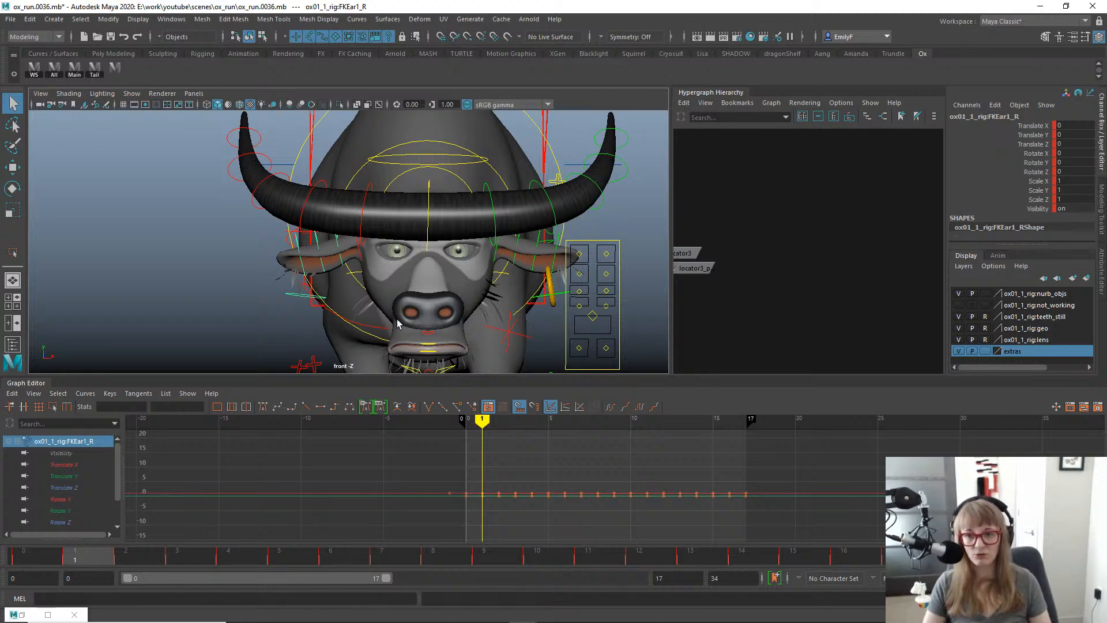
pyautogui.scroll(5, 396, 324)
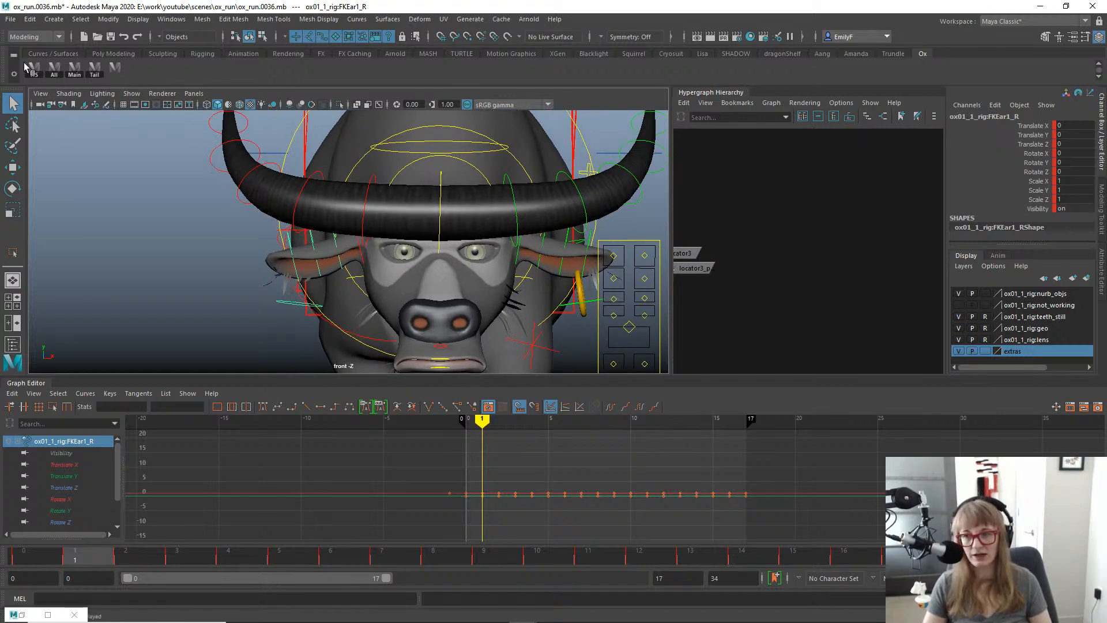
pyautogui.click(51, 74)
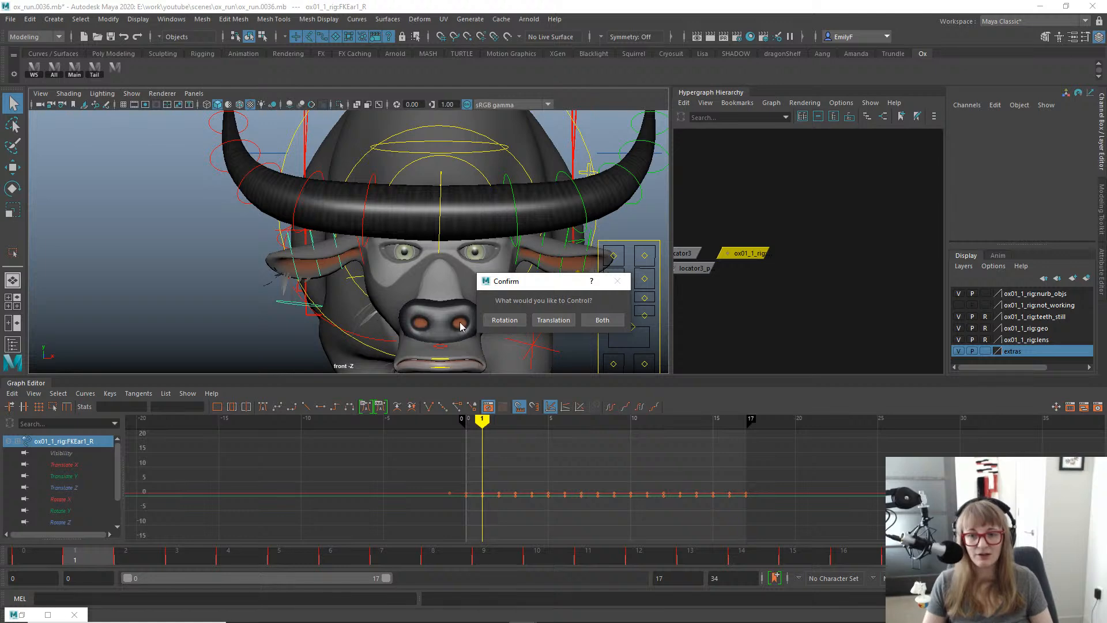
pyautogui.click(503, 320)
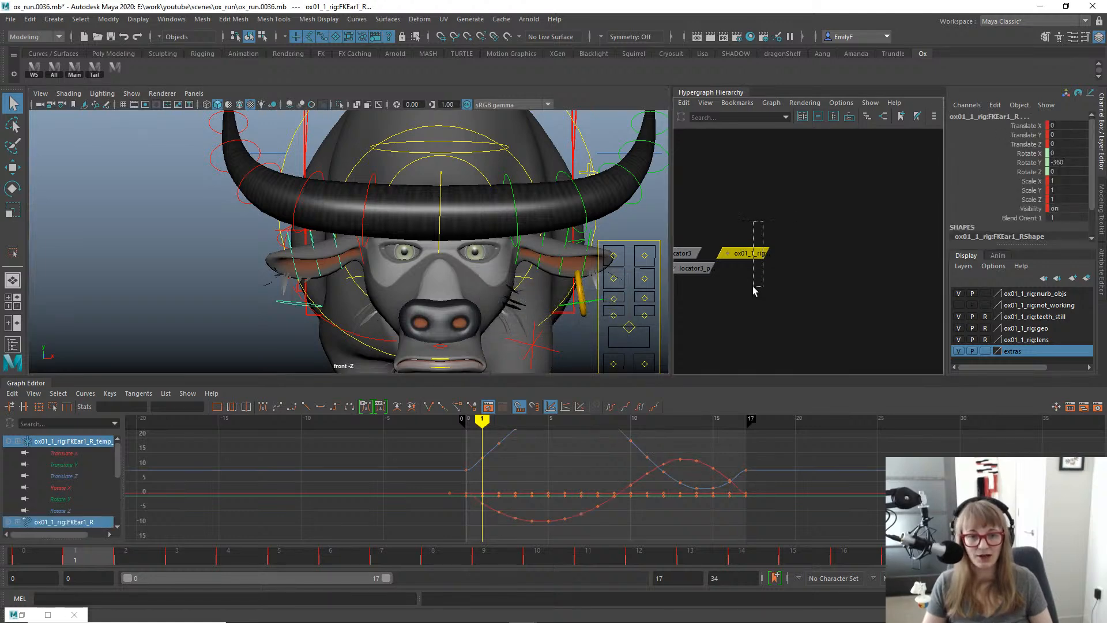
# Select all Rotate X, Y and Z keys of FKEar1_R's temporary motion locator and make the curves cycle before and after the keyed range.
pyautogui.scroll(2, 402, 202)
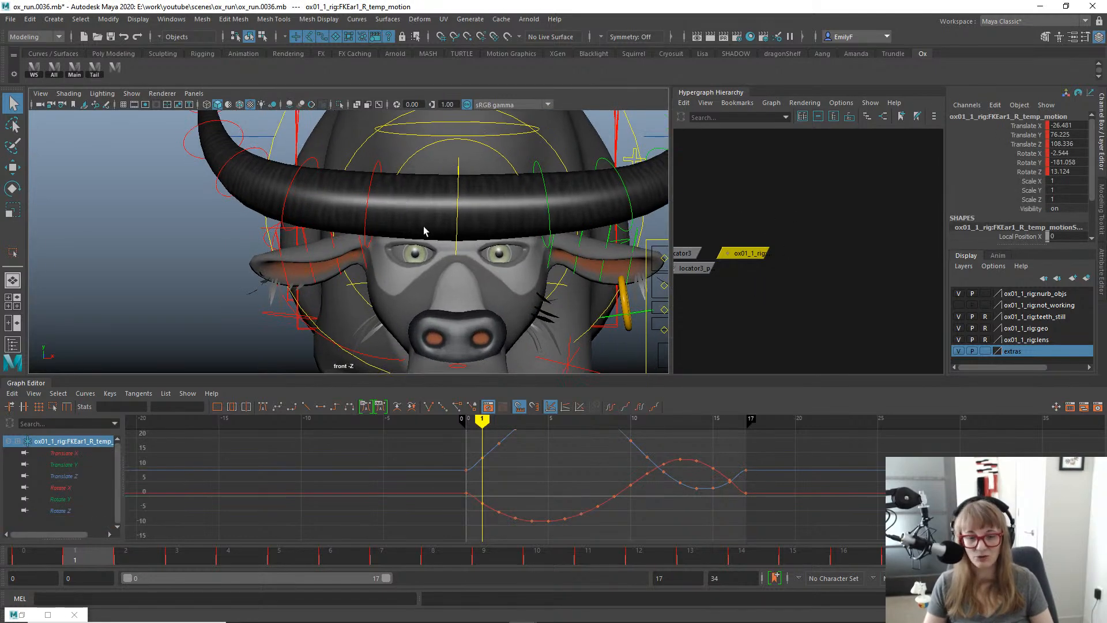
pyautogui.keyDown('alt'); pyautogui.moveTo(424, 232); pyautogui.dragTo(379, 239, button='middle'); pyautogui.keyUp('alt')
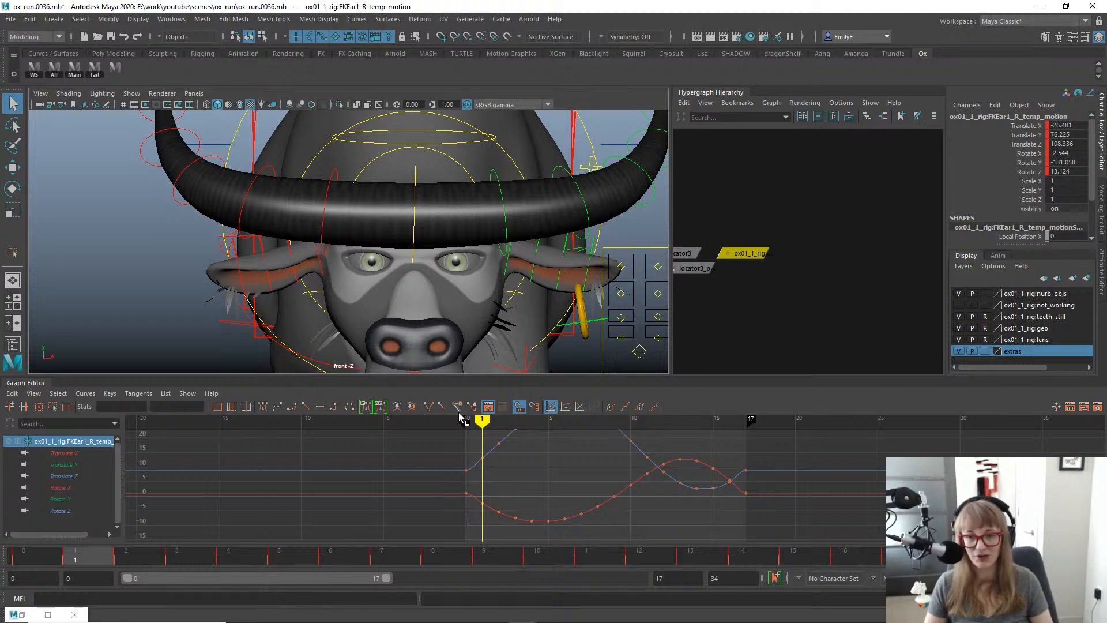
pyautogui.press('a')
pyautogui.moveTo(67, 491); pyautogui.dragTo(72, 525)
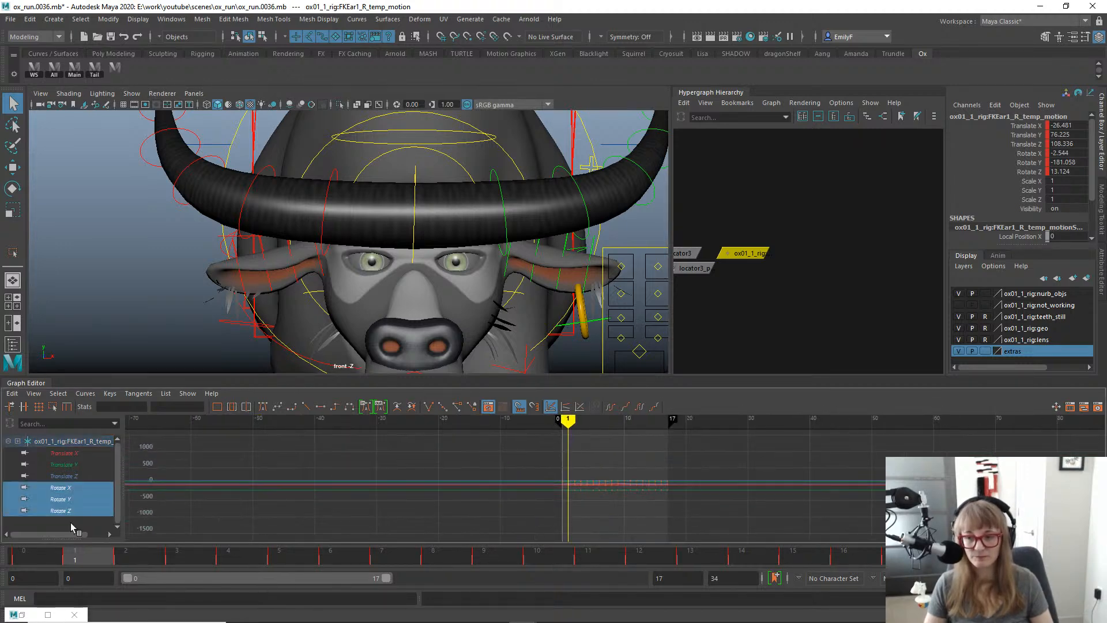
pyautogui.keyDown('alt'); pyautogui.moveTo(642, 506); pyautogui.dragTo(632, 466, button='right'); pyautogui.keyUp('alt')
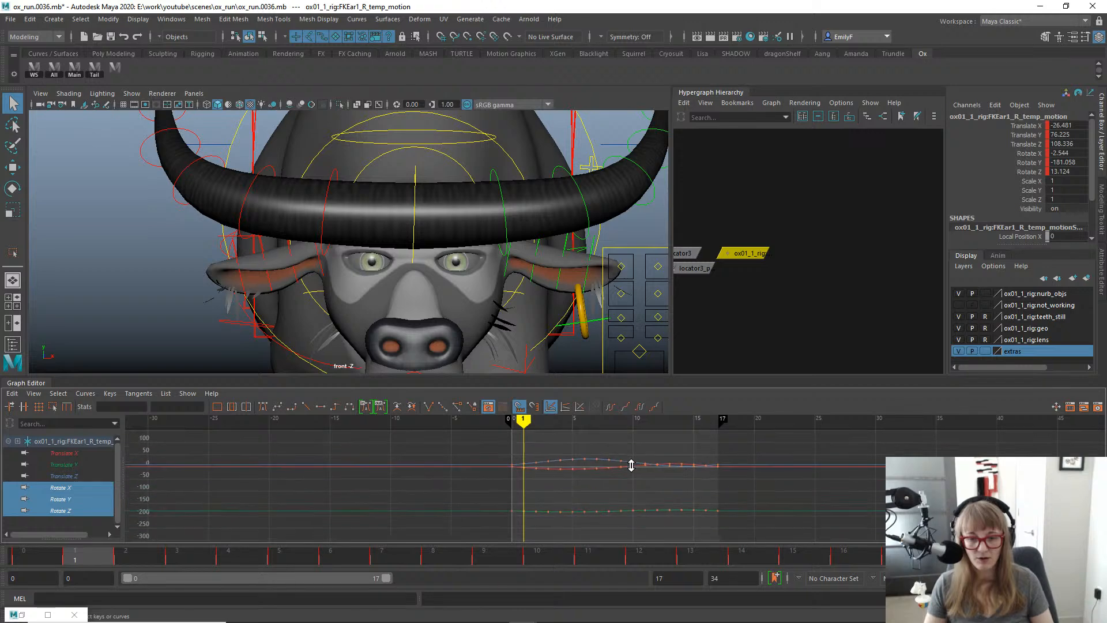
pyautogui.press('e')
pyautogui.moveTo(424, 434); pyautogui.dragTo(790, 522)
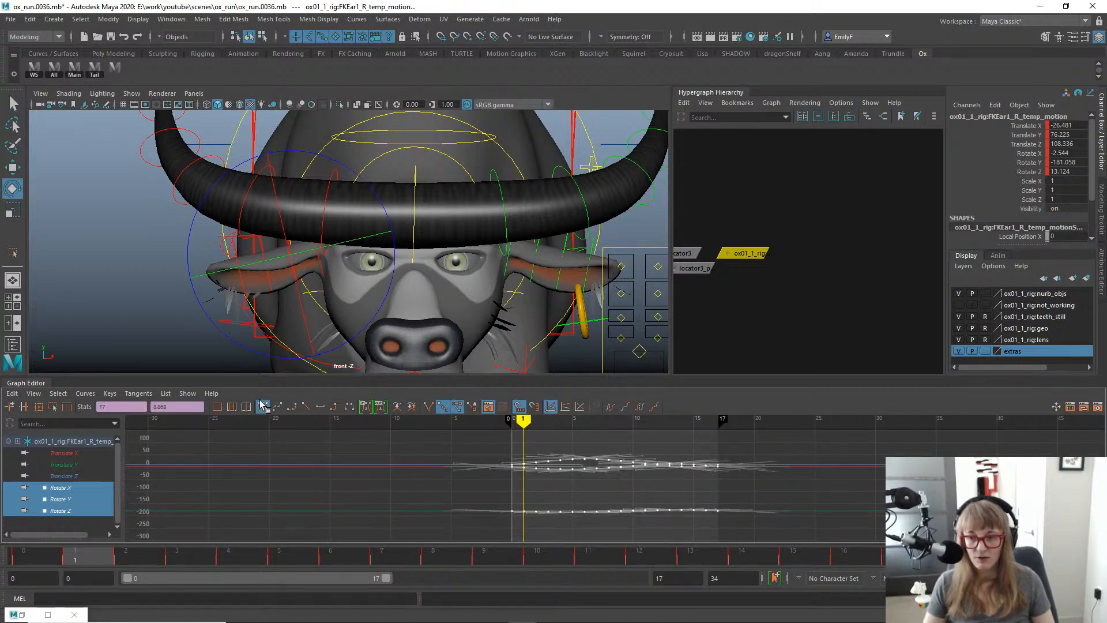
pyautogui.click(611, 408)
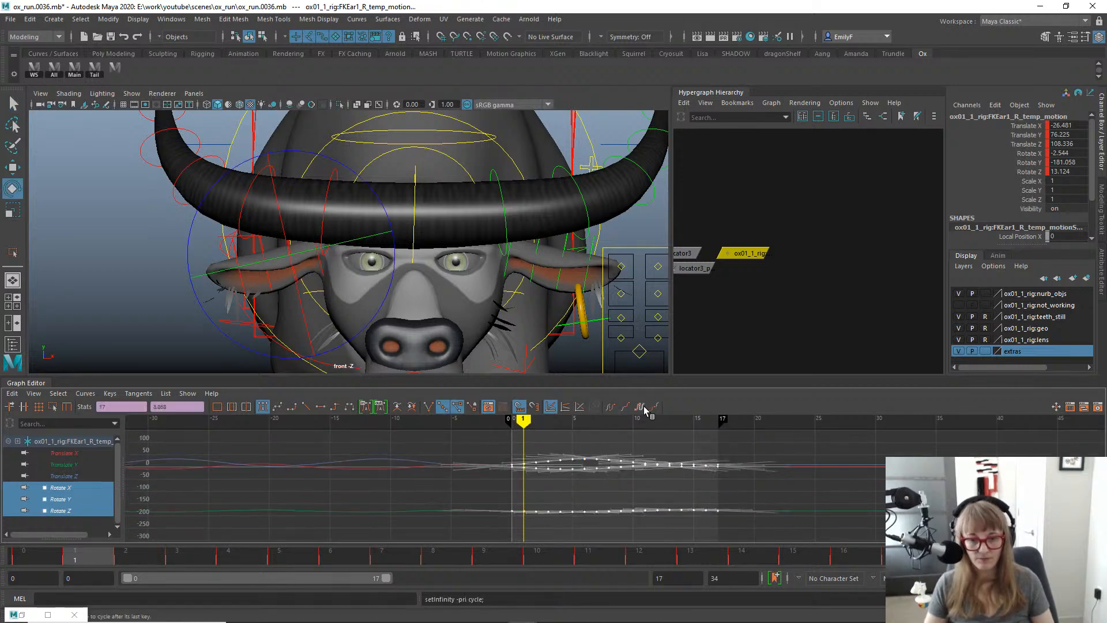
# Isolate the Rotate Z curve of FKEar1_R's temporary motion locator and select all its keys.
pyautogui.click(79, 511)
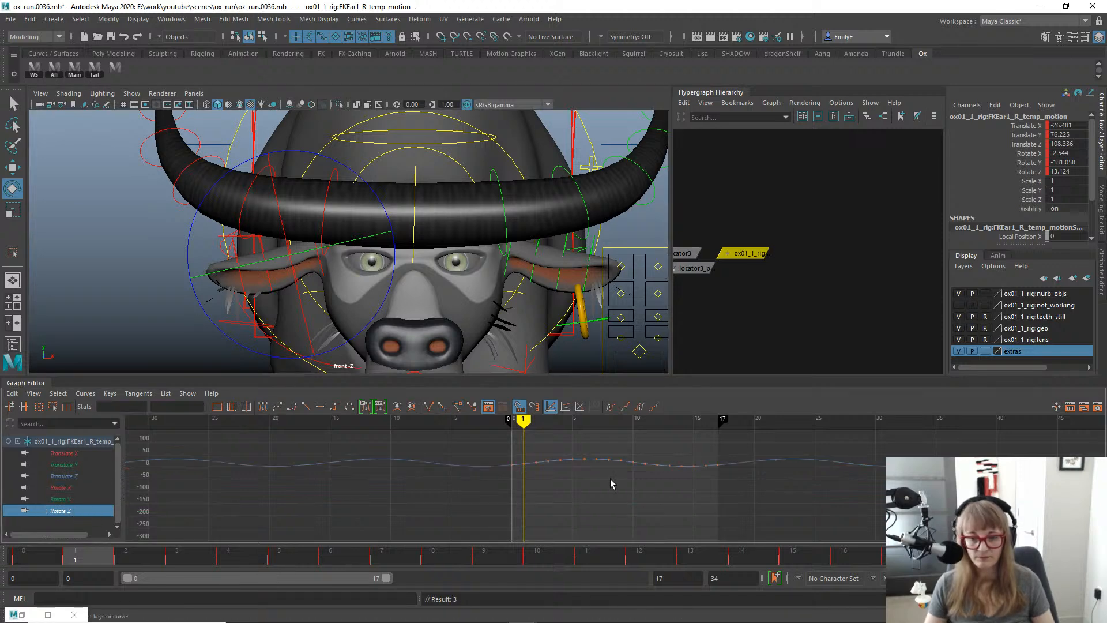
pyautogui.press('f')
pyautogui.keyDown('alt'); pyautogui.keyDown('shift'); pyautogui.moveTo(653, 475); pyautogui.dragTo(599, 454, button='right'); pyautogui.keyUp('shift'); pyautogui.keyUp('alt')
pyautogui.moveTo(407, 433); pyautogui.dragTo(749, 512)
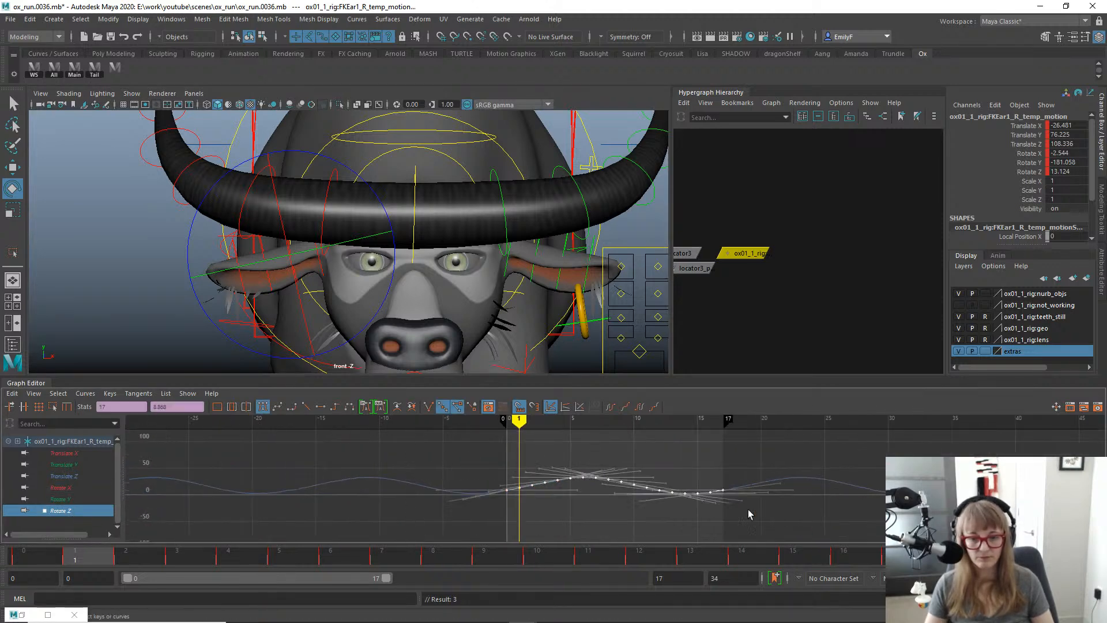
pyautogui.keyDown('alt'); pyautogui.keyDown('shift'); pyautogui.moveTo(708, 499); pyautogui.dragTo(703, 479, button='right'); pyautogui.keyUp('shift'); pyautogui.keyUp('alt')
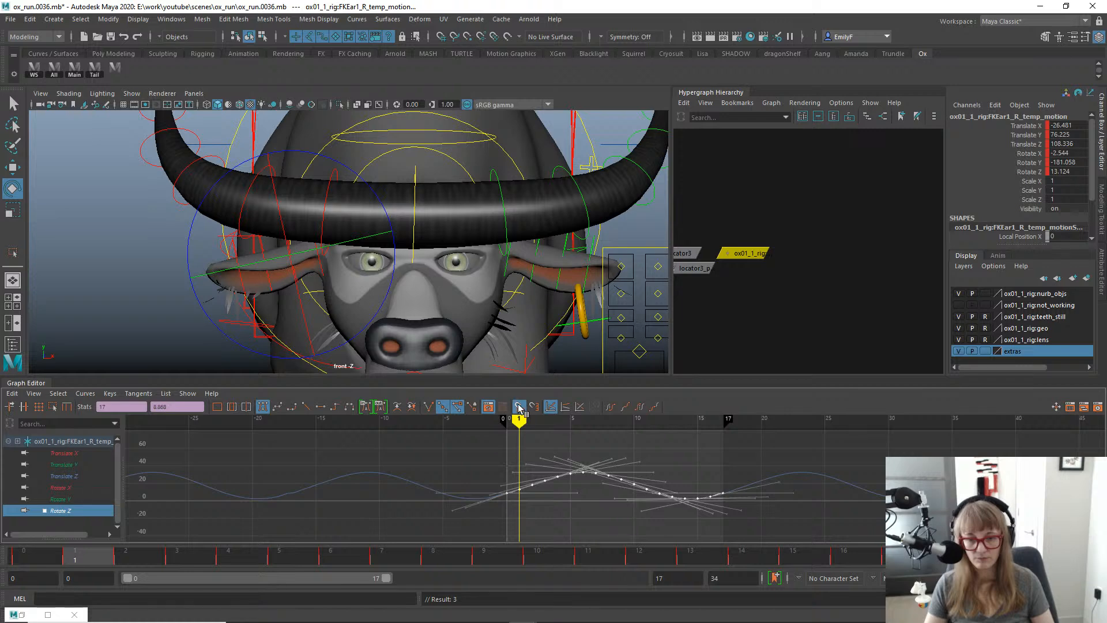
# Try delaying the selected Rotate Z keys in time while viewing the ear at frame 7.
pyautogui.press('w')
pyautogui.moveTo(75, 560); pyautogui.dragTo(390, 564)
pyautogui.keyDown('shift'); pyautogui.moveTo(640, 504); pyautogui.dragTo(668, 498, button='middle'); pyautogui.keyUp('shift')
pyautogui.hotkey('ctrl', 'z')
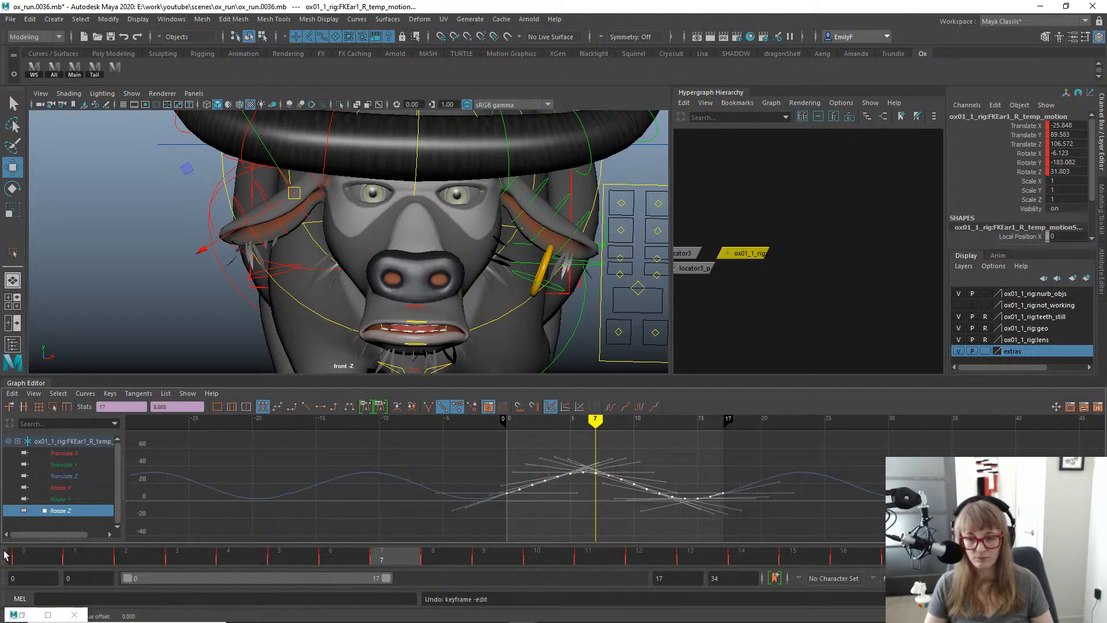
# Shift all the Rotate Z keys about 0.8 frame later, checking the ear pose at frames 7 and 16.
pyautogui.moveTo(33, 558); pyautogui.dragTo(399, 580)
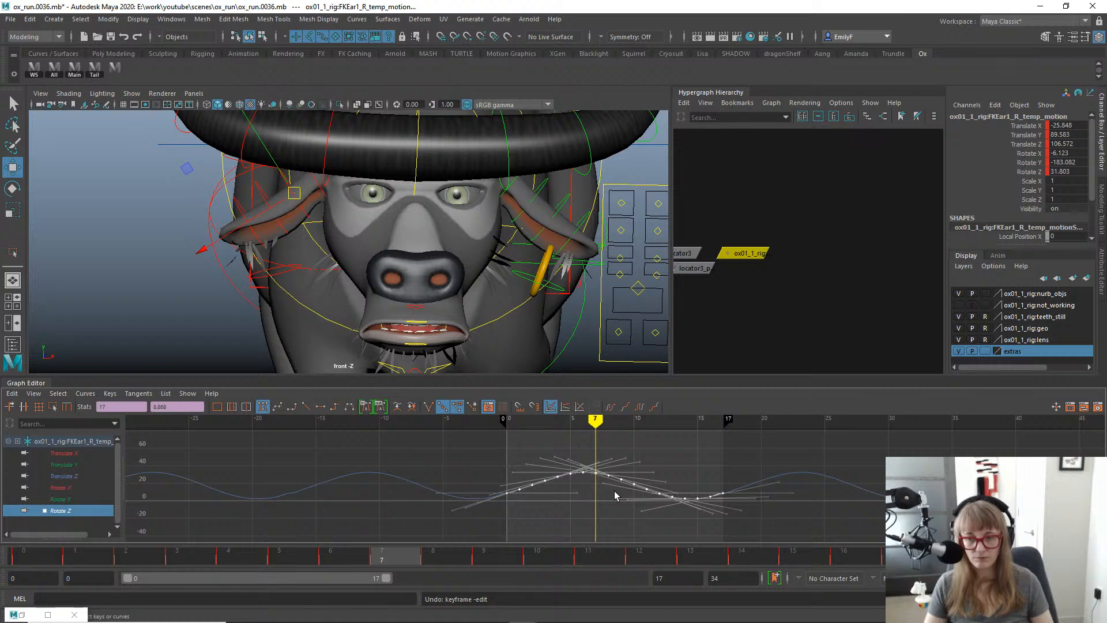
pyautogui.moveTo(617, 496); pyautogui.dragTo(625, 492, button='middle')
pyautogui.press('q')
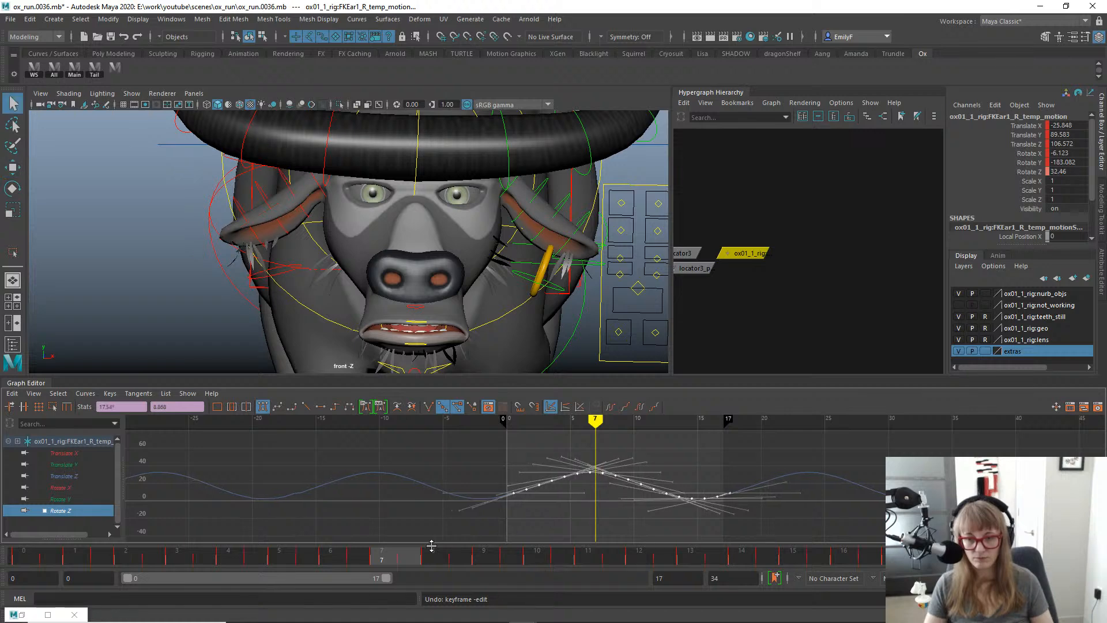
pyautogui.moveTo(343, 558); pyautogui.dragTo(869, 570)
pyautogui.press('w')
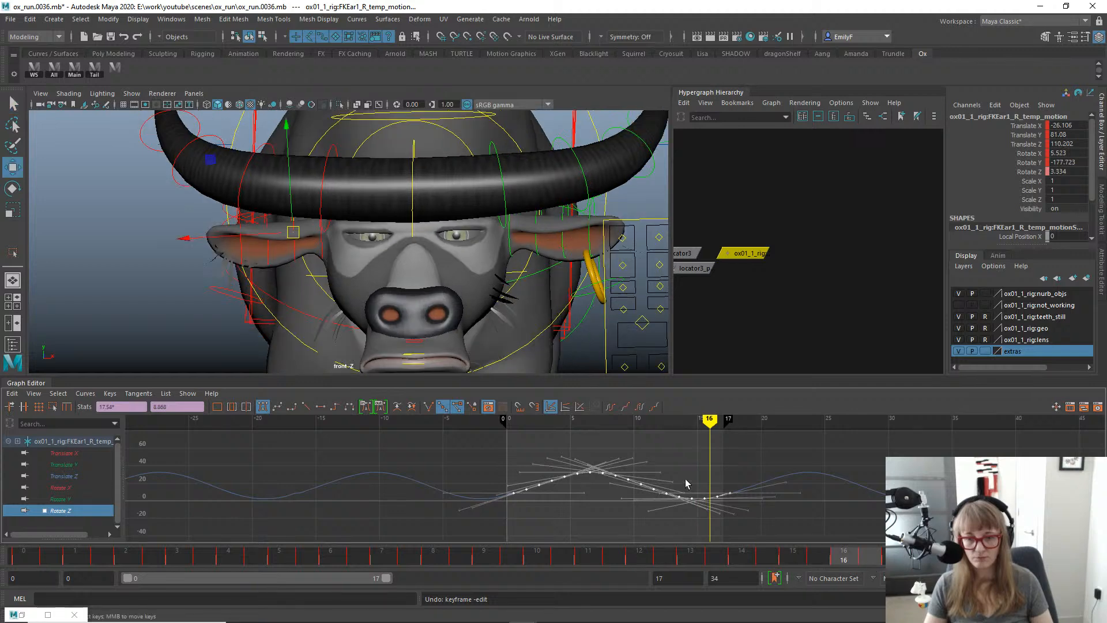
pyautogui.moveTo(694, 479); pyautogui.dragTo(697, 480, button='middle')
pyautogui.press('q')
# Play back the run cycle with the rig controls hidden and inspect the ear pose at frame 7.
pyautogui.scroll(-3, 351, 225)
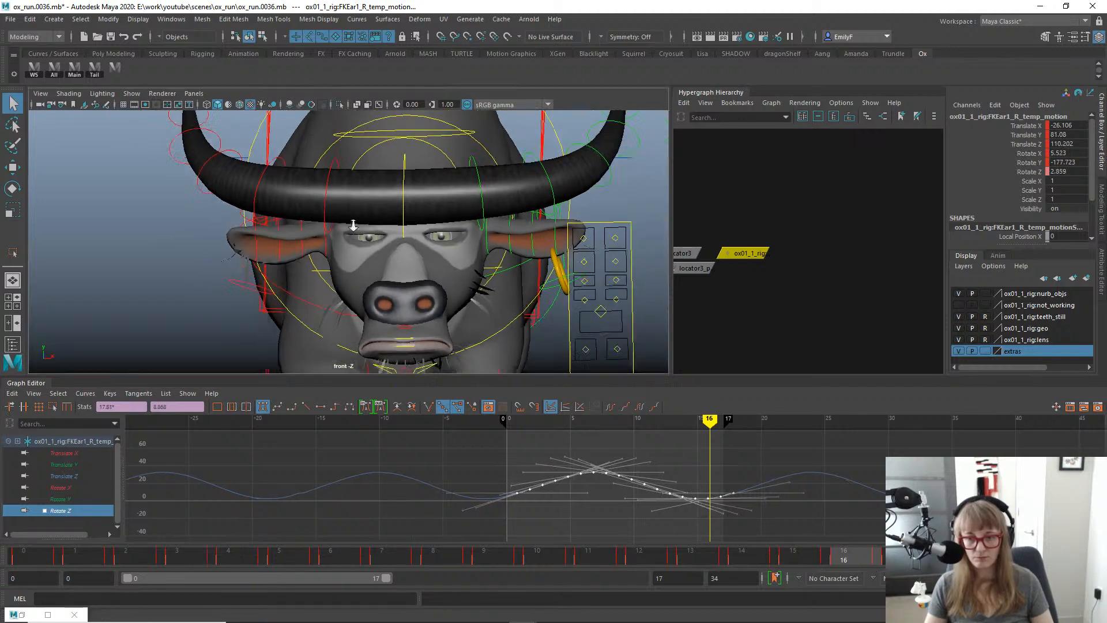
pyautogui.hotkey('alt', '1')
pyautogui.hotkey('alt', 'v')
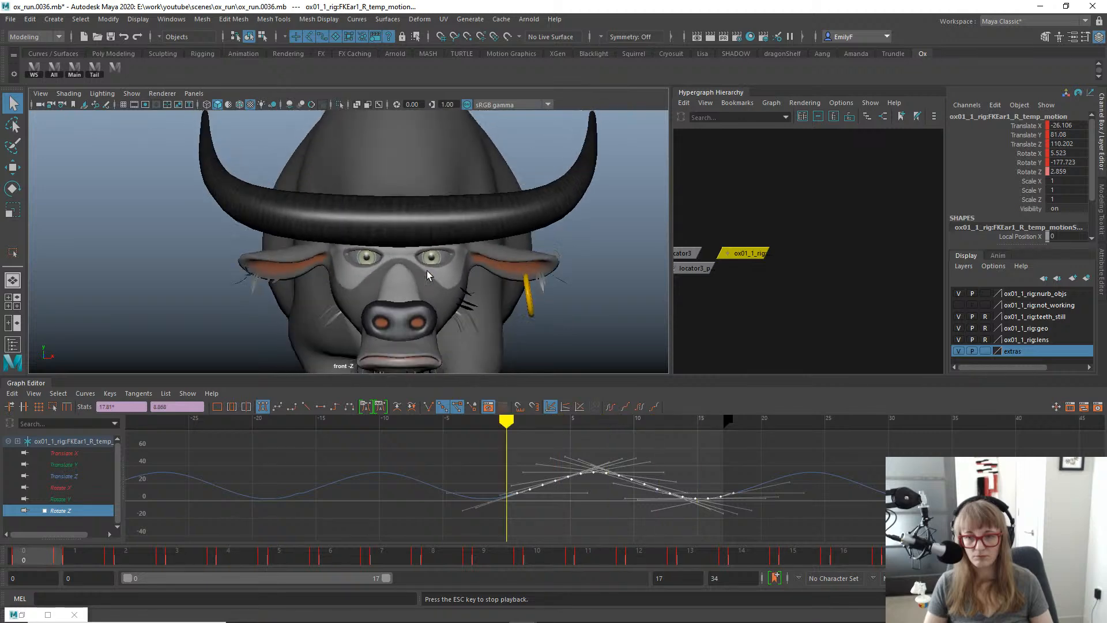
pyautogui.hotkey('alt', 'v')
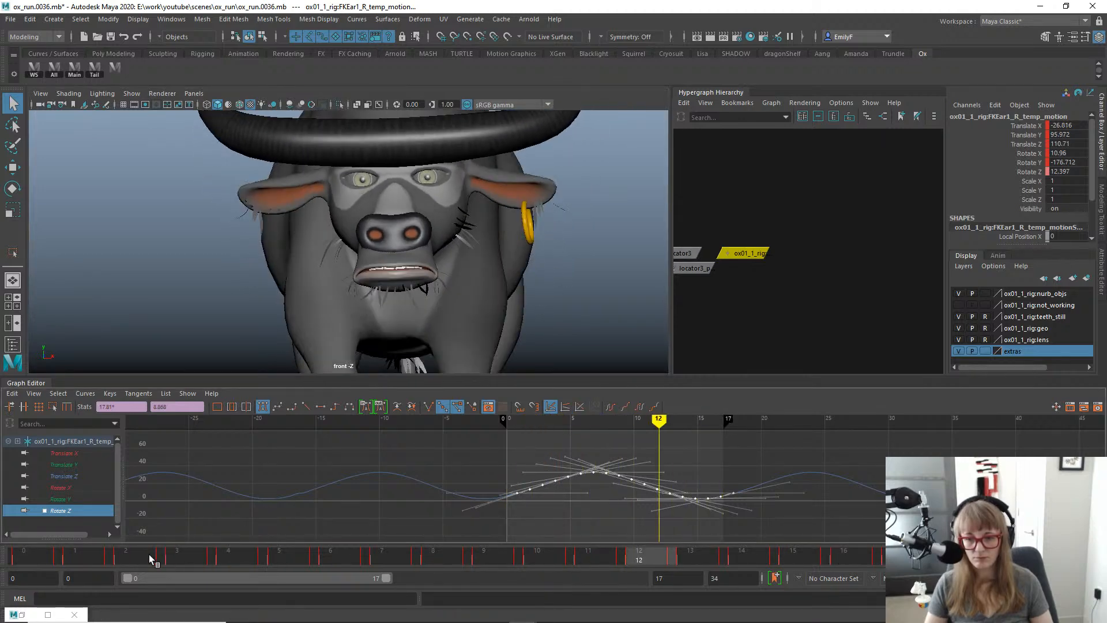
pyautogui.moveTo(150, 555); pyautogui.dragTo(414, 541)
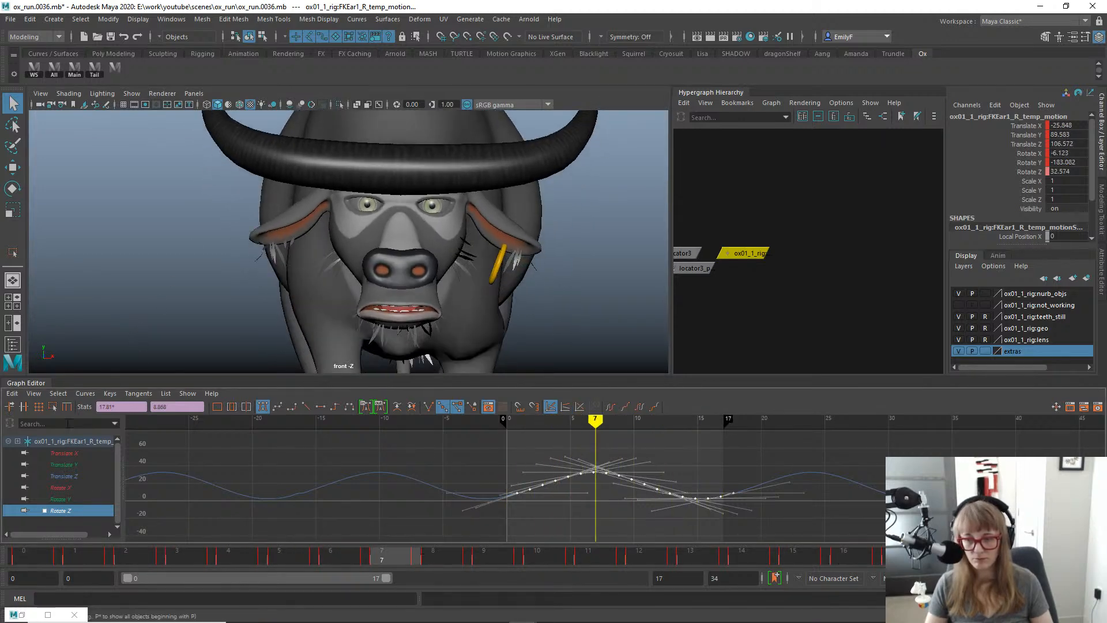
# Try scaling the Rotate Z keys' values upward with the Region tool to enlarge the ear swing.
pyautogui.click(52, 407)
pyautogui.moveTo(626, 462); pyautogui.dragTo(630, 456)
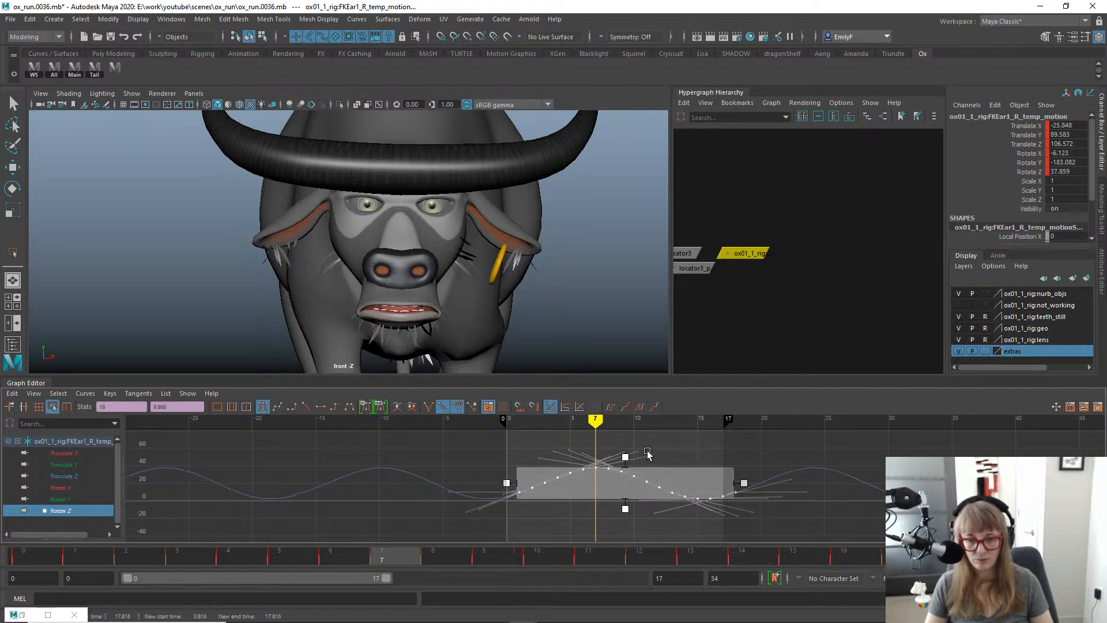
pyautogui.hotkey('ctrl', 'z')
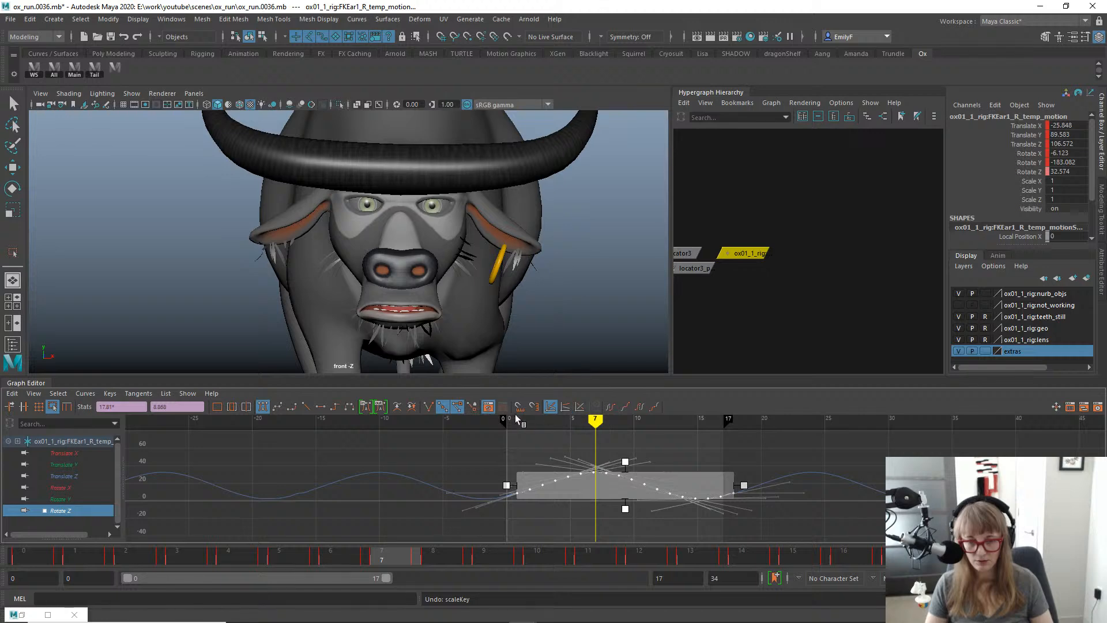
pyautogui.moveTo(626, 464); pyautogui.dragTo(623, 457)
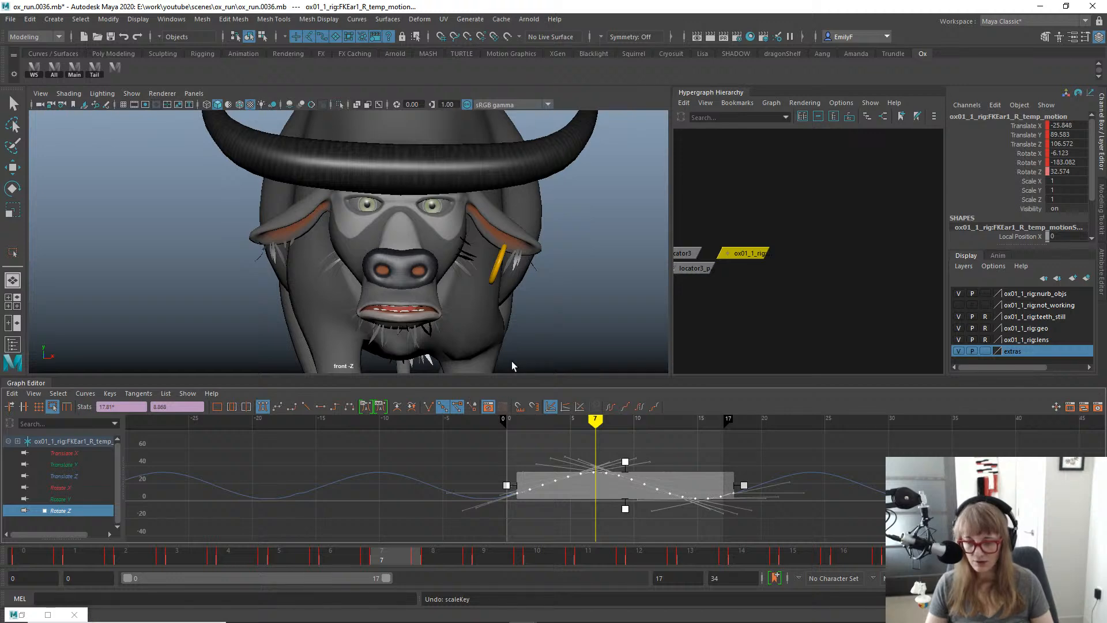
pyautogui.press('f')
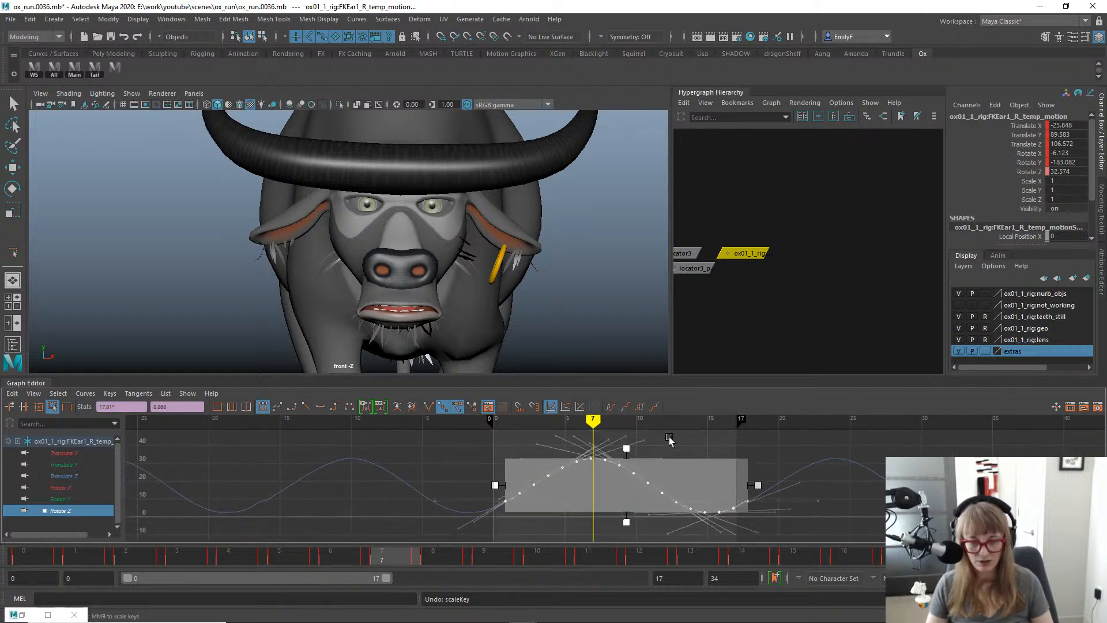
pyautogui.moveTo(620, 452); pyautogui.dragTo(628, 441)
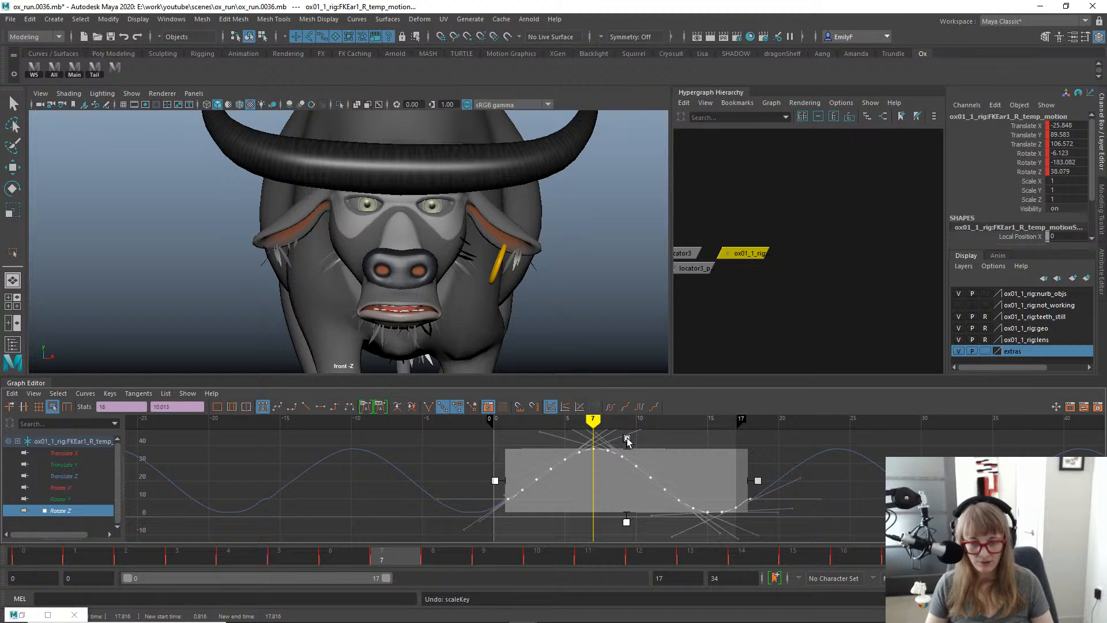
pyautogui.hotkey('ctrl', 'z')
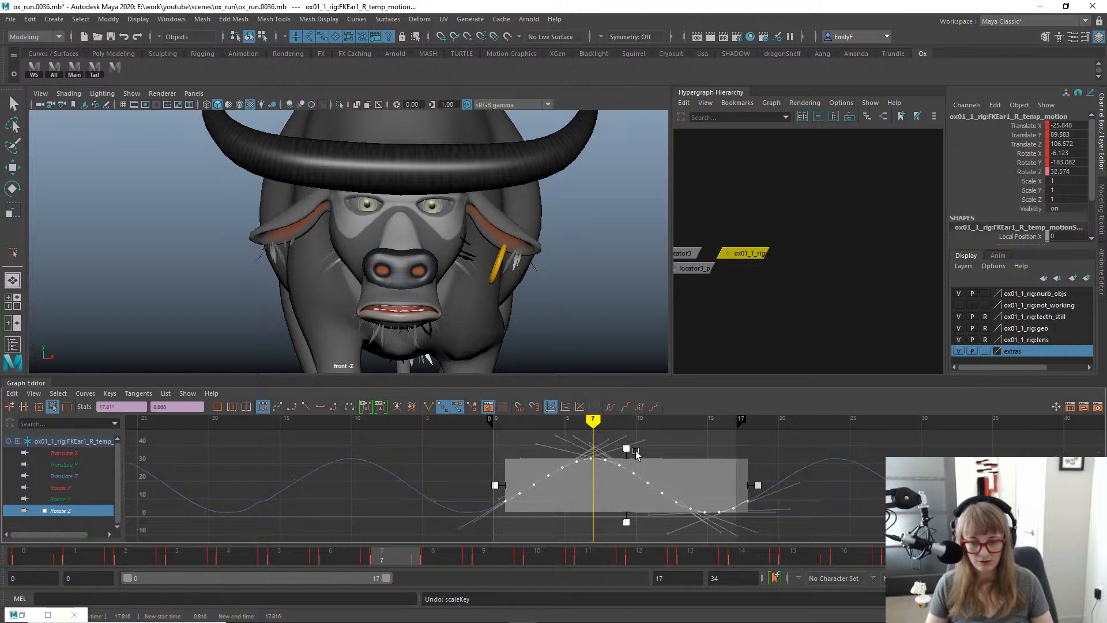
# Stretch the Rotate Z curve to about 38.7 at frame 7 and about 1 at frame 15, checking the result in playback.
pyautogui.click(631, 447)
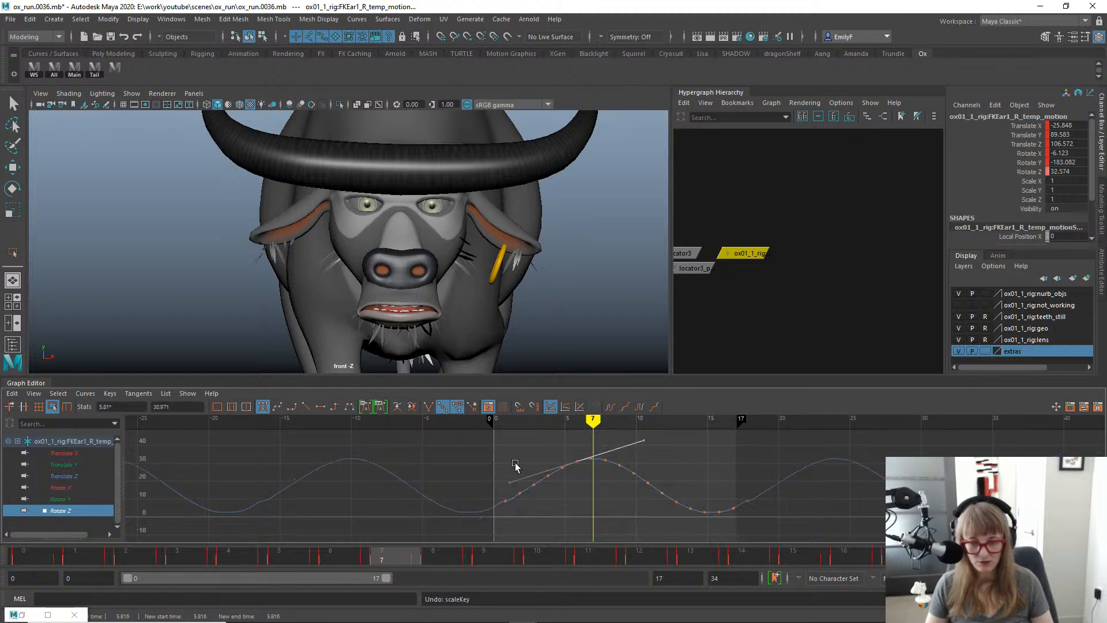
pyautogui.moveTo(827, 559); pyautogui.dragTo(827, 558)
pyautogui.moveTo(627, 450); pyautogui.dragTo(627, 437)
pyautogui.hotkey('alt', 'v')
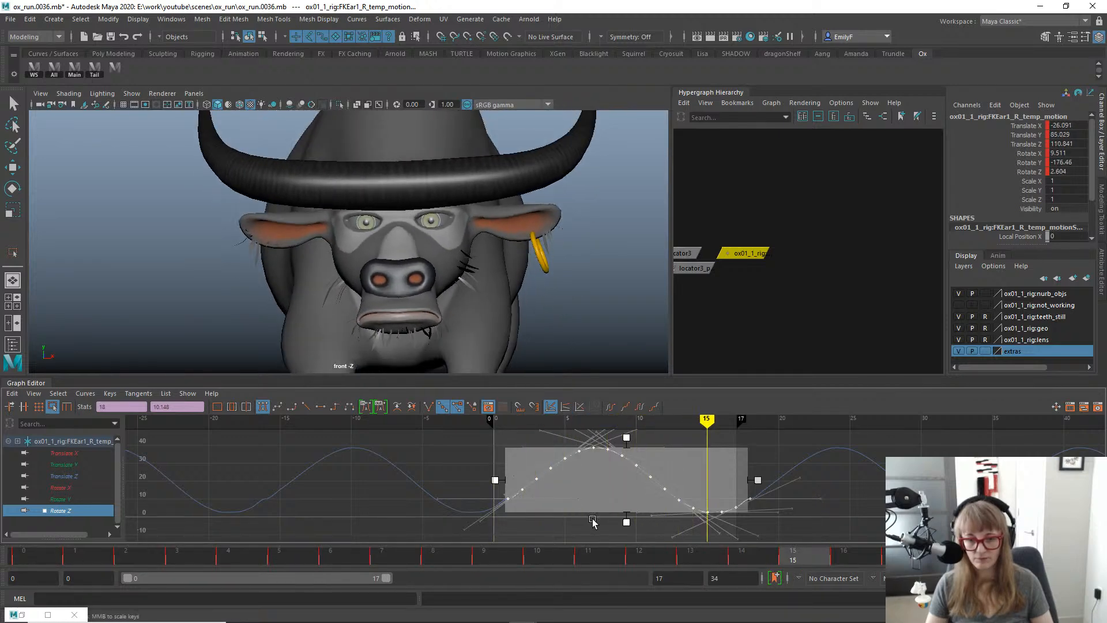
pyautogui.moveTo(627, 523); pyautogui.dragTo(627, 526)
pyautogui.hotkey('alt', 'v')
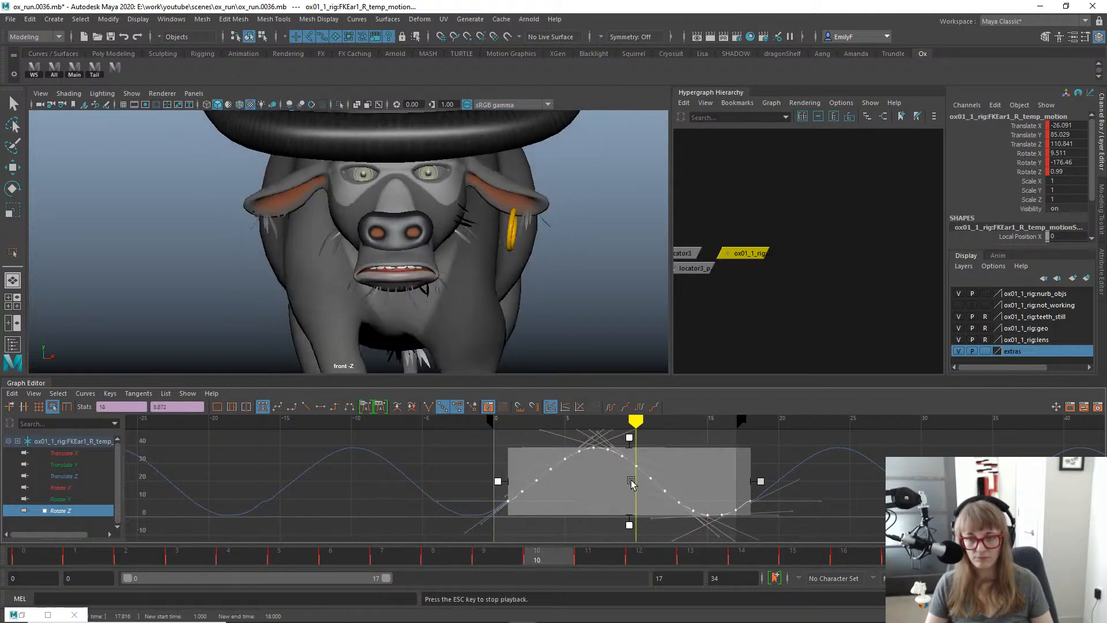
# Try shifting the scaled Rotate Z keys slightly later at frame 7.
pyautogui.click(213, 565)
pyautogui.moveTo(140, 556); pyautogui.dragTo(406, 557)
pyautogui.press('q')
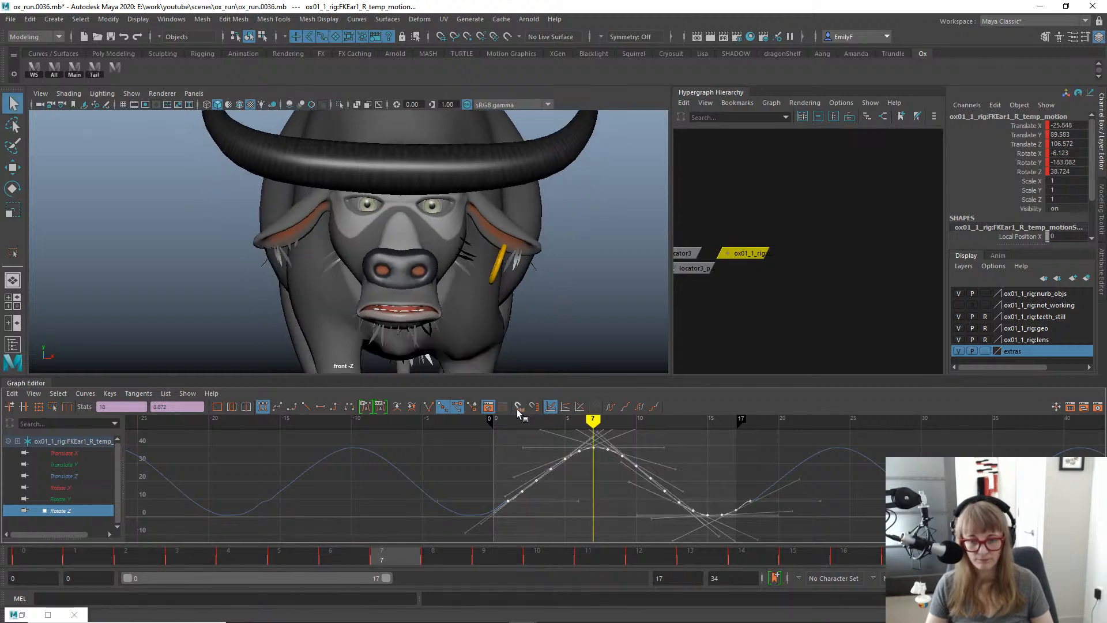
pyautogui.press('w')
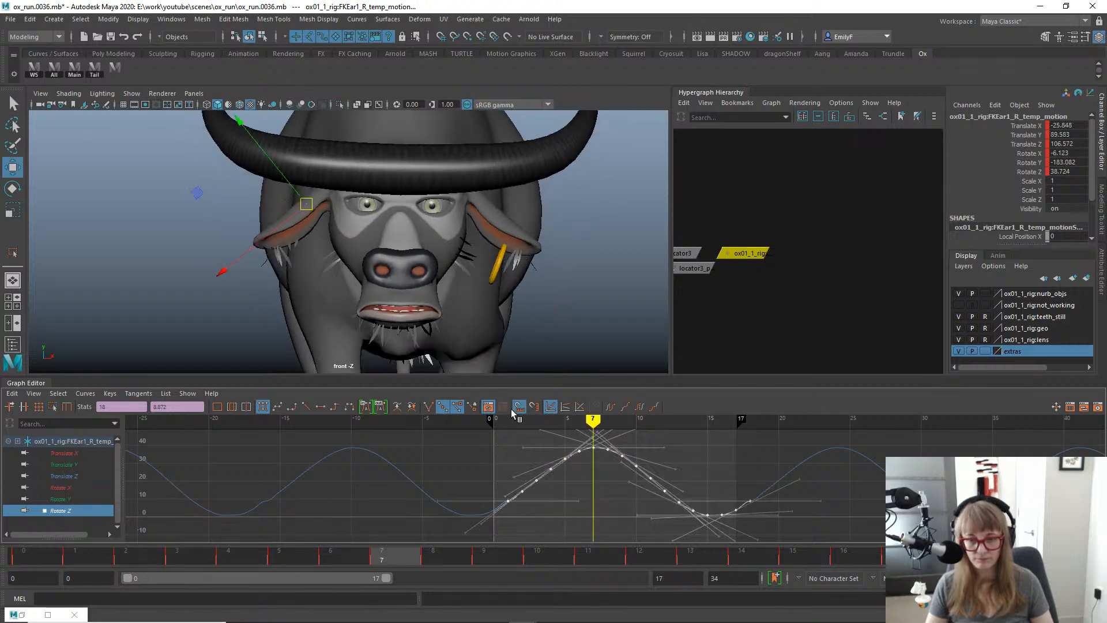
pyautogui.keyDown('shift'); pyautogui.moveTo(573, 472); pyautogui.dragTo(580, 467, button='middle'); pyautogui.keyUp('shift')
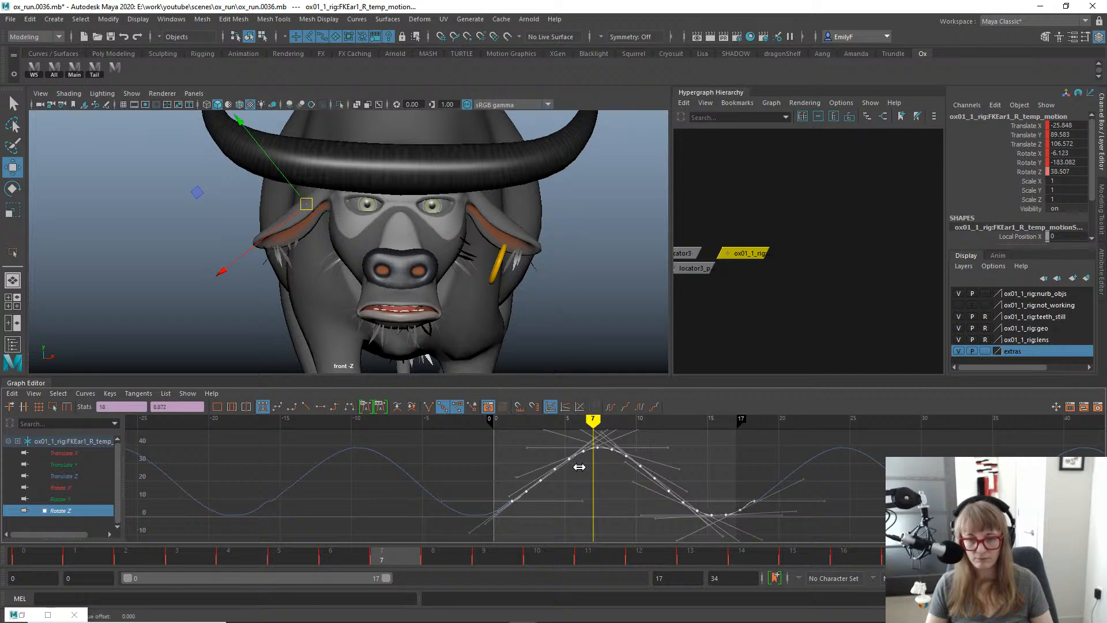
pyautogui.hotkey('ctrl', 'z')
# Play back the run cycle to review the enlarged ear swing, ending at frame 0.
pyautogui.hotkey('alt', 'v')
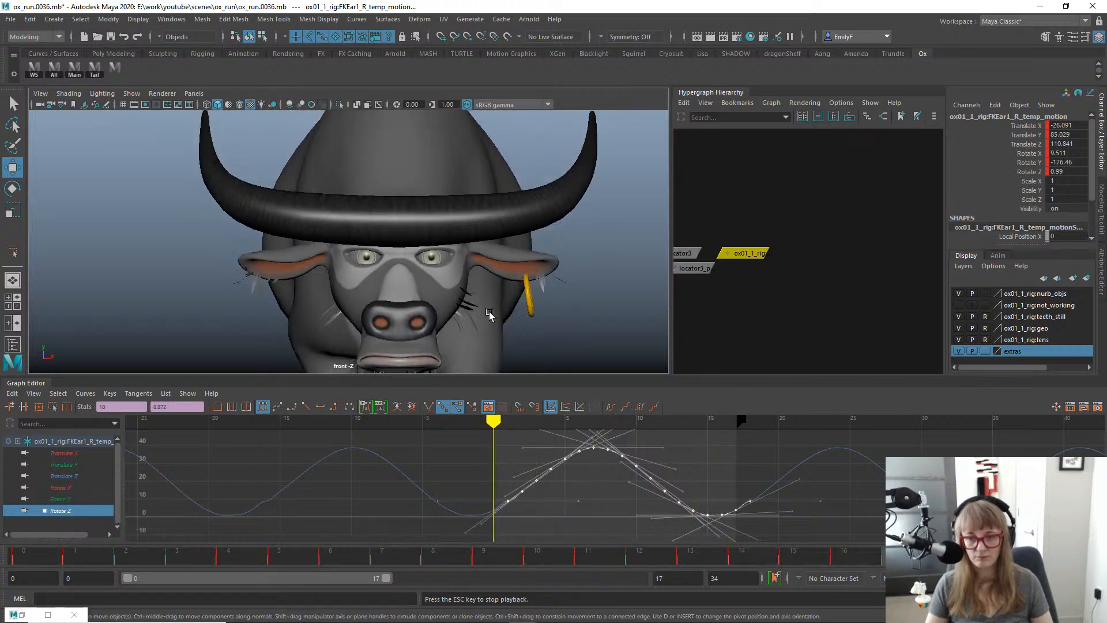
pyautogui.press('Escape')
pyautogui.click(3, 553)
pyautogui.scroll(1, 346, 278)
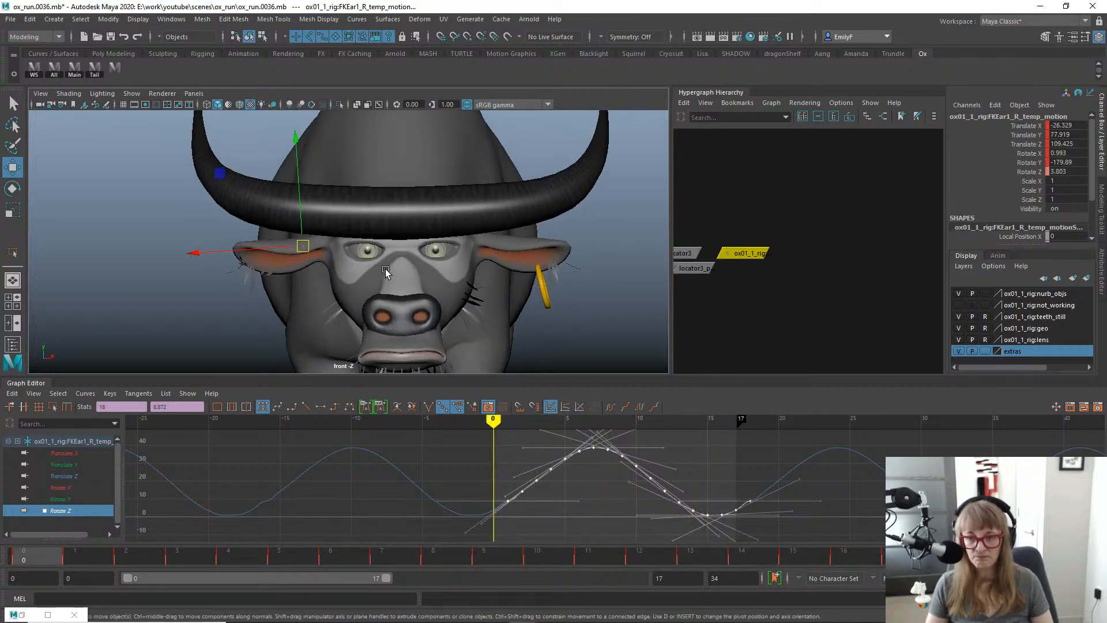
# Redisplay the rig controls and reselect FKEar1_R's temporary motion locator with the head shown in the left view.
pyautogui.hotkey('alt', '1')
pyautogui.press('q')
pyautogui.click(282, 269)
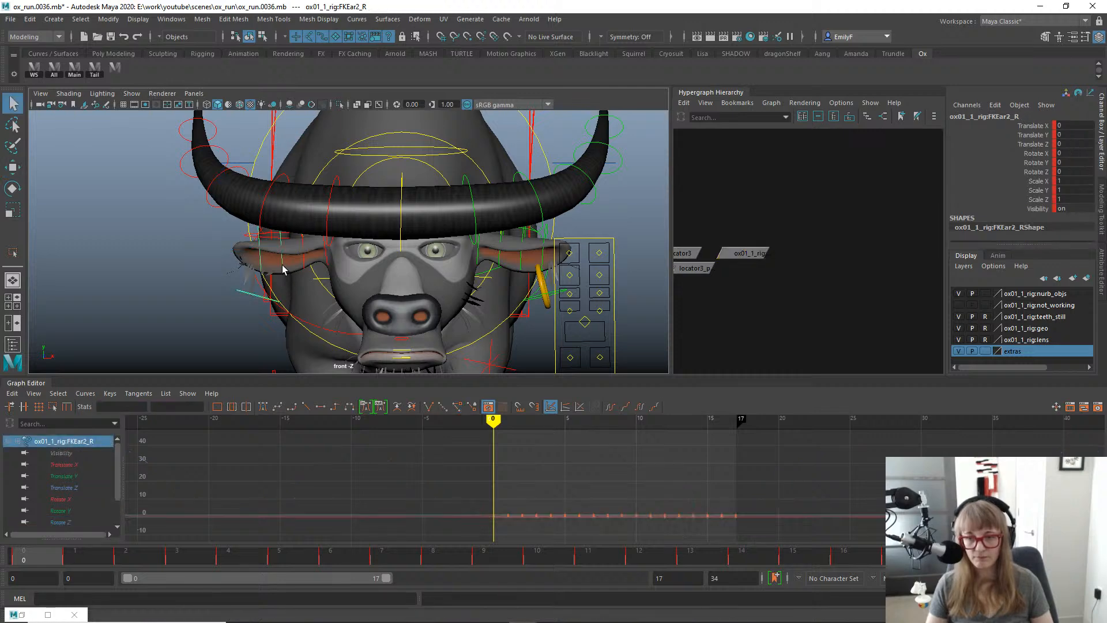
pyautogui.click(746, 253)
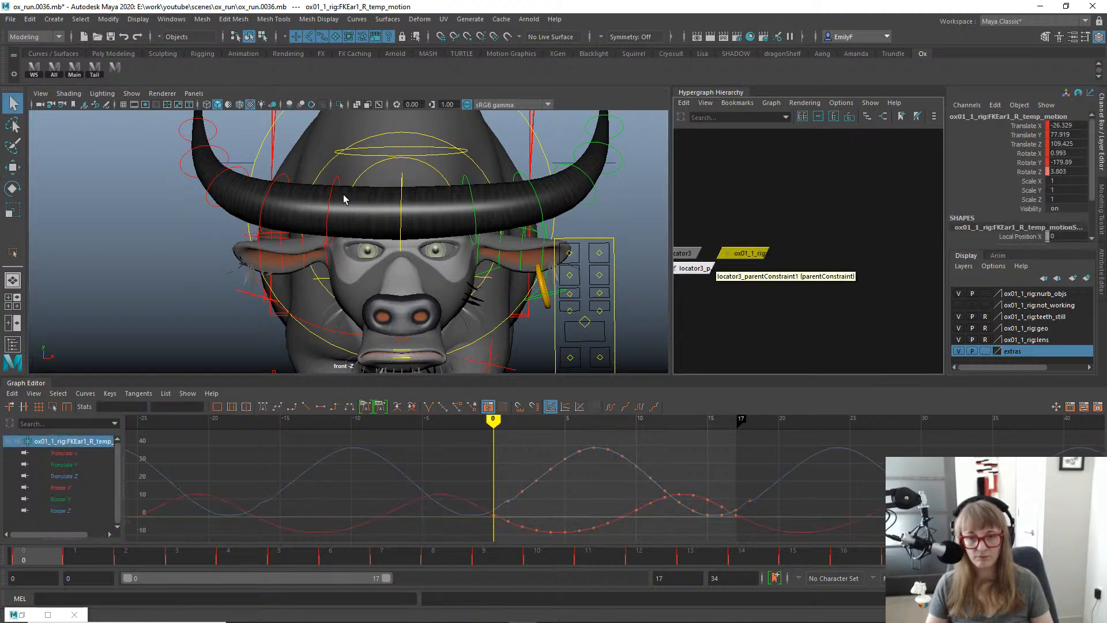
pyautogui.press('space')
pyautogui.moveTo(362, 208); pyautogui.dragTo(345, 191)
pyautogui.keyDown('alt'); pyautogui.moveTo(344, 191); pyautogui.dragTo(338, 219, button='right'); pyautogui.keyUp('alt')
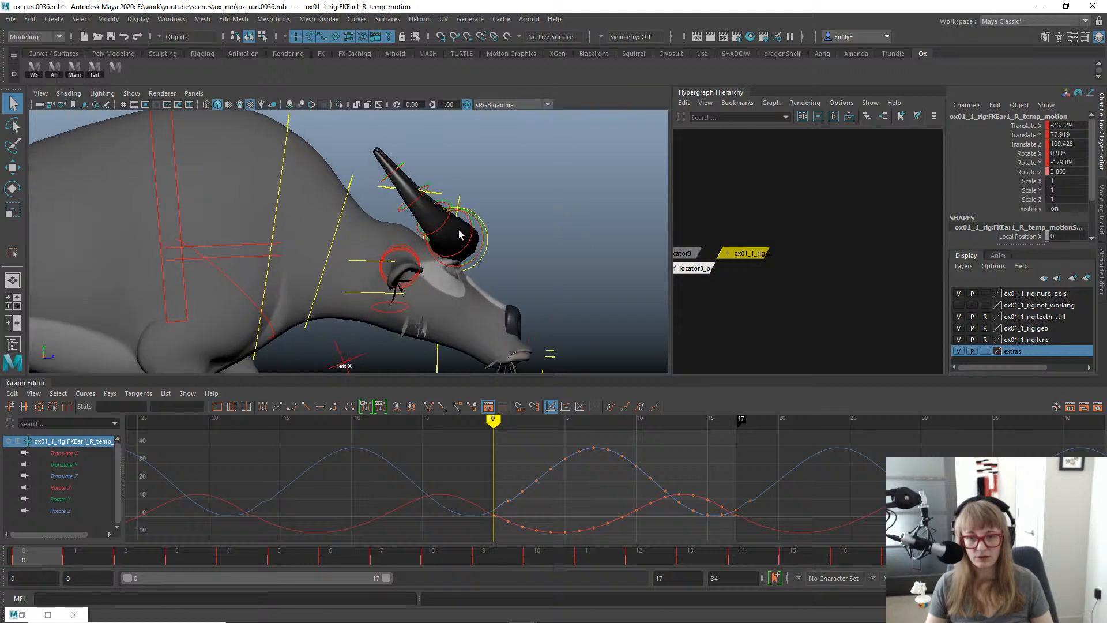
# Isolate the locator's Rotate Y curve and select all its keys.
pyautogui.press('e')
pyautogui.press('w')
pyautogui.press('e')
pyautogui.click(77, 488)
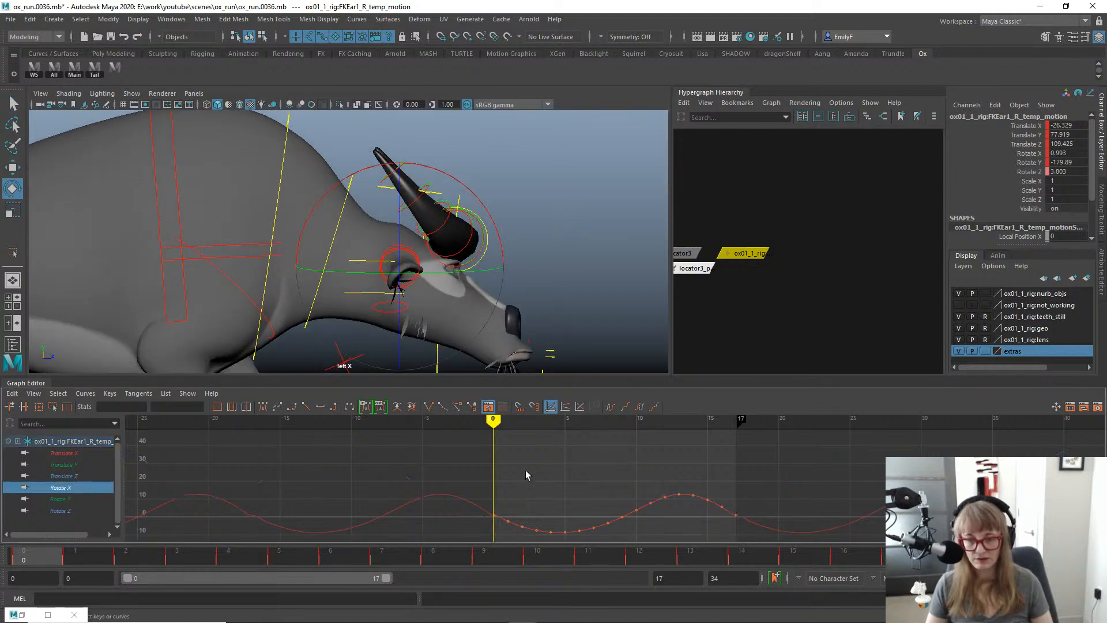
pyautogui.click(67, 502)
pyautogui.press('f')
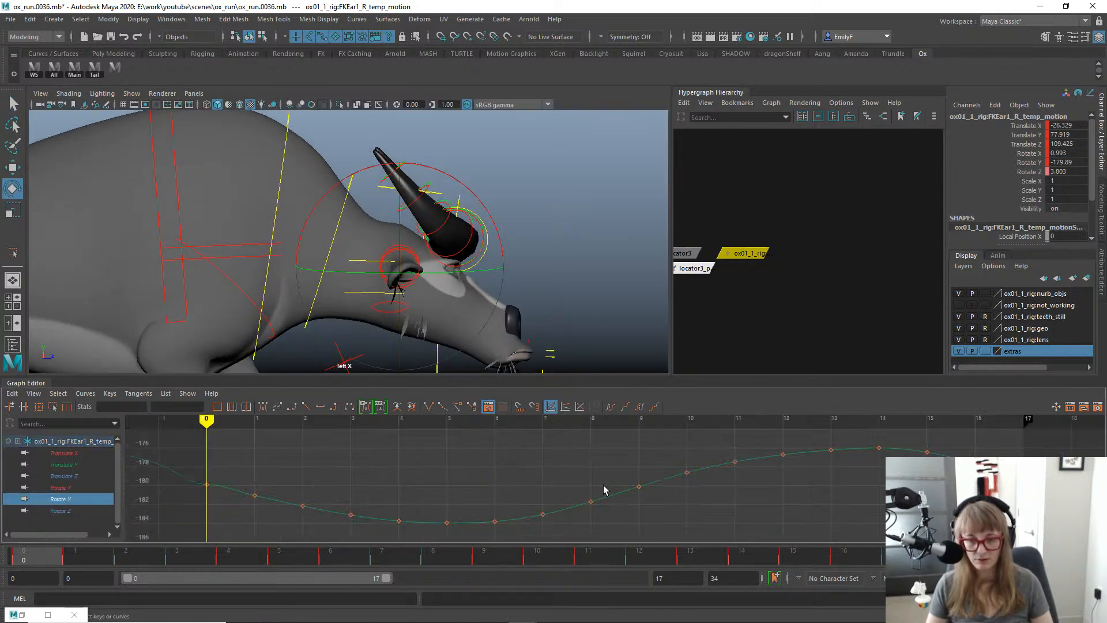
pyautogui.keyDown('alt'); pyautogui.moveTo(603, 489); pyautogui.dragTo(461, 461, button='right'); pyautogui.keyUp('alt')
pyautogui.moveTo(469, 493); pyautogui.dragTo(469, 495)
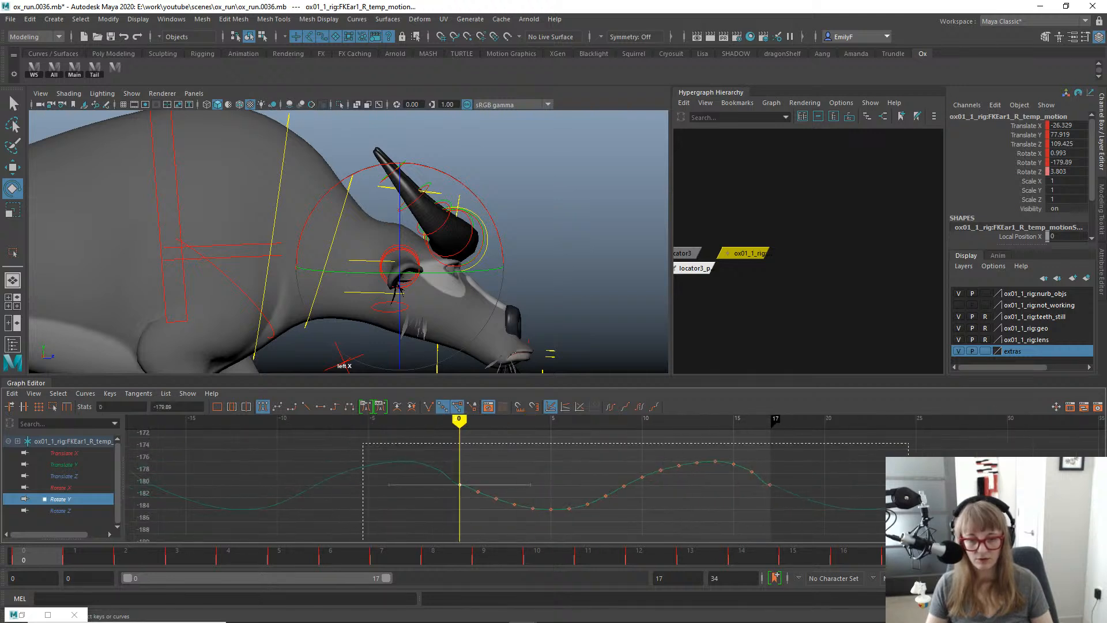
pyautogui.moveTo(363, 541); pyautogui.dragTo(362, 542)
# Try rotating the locator about Y to -176.672 at frame 6 to see how the ear turns.
pyautogui.moveTo(45, 567); pyautogui.dragTo(75, 562)
pyautogui.moveTo(130, 481); pyautogui.dragTo(359, 505)
pyautogui.moveTo(459, 294); pyautogui.dragTo(468, 292)
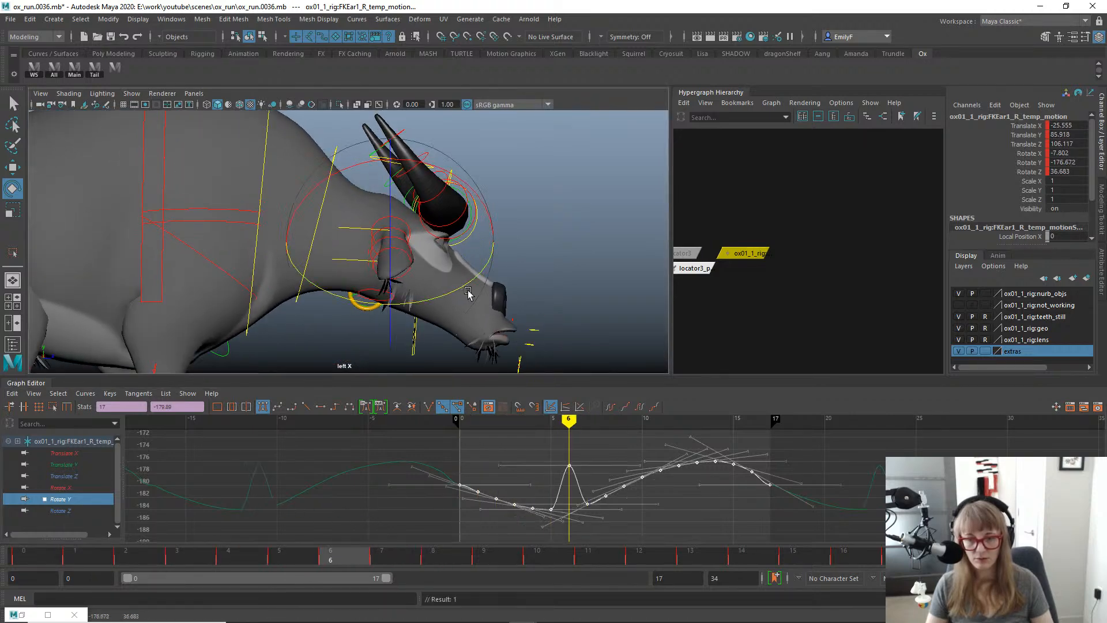
pyautogui.hotkey('ctrl', 'z')
# Shift all the Rotate Y keys about 2.5 frames earlier and play back the cycle with the rig controls hidden.
pyautogui.press('w')
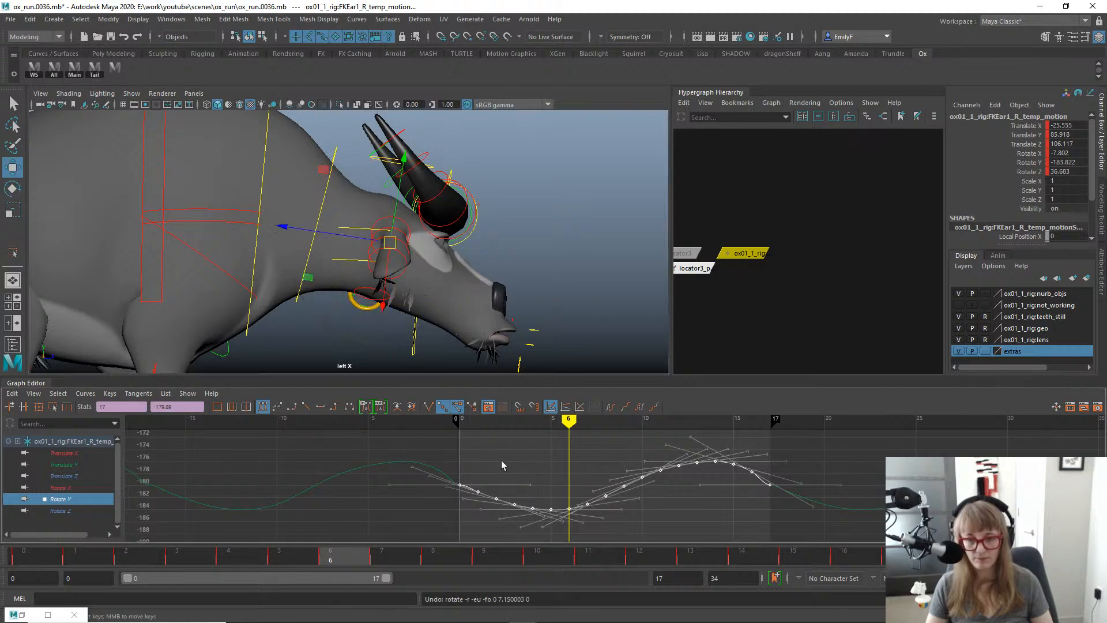
pyautogui.hotkey('alt', '1')
pyautogui.moveTo(26, 551); pyautogui.dragTo(455, 569)
pyautogui.keyDown('shift'); pyautogui.moveTo(582, 480); pyautogui.dragTo(531, 495, button='middle'); pyautogui.keyUp('shift')
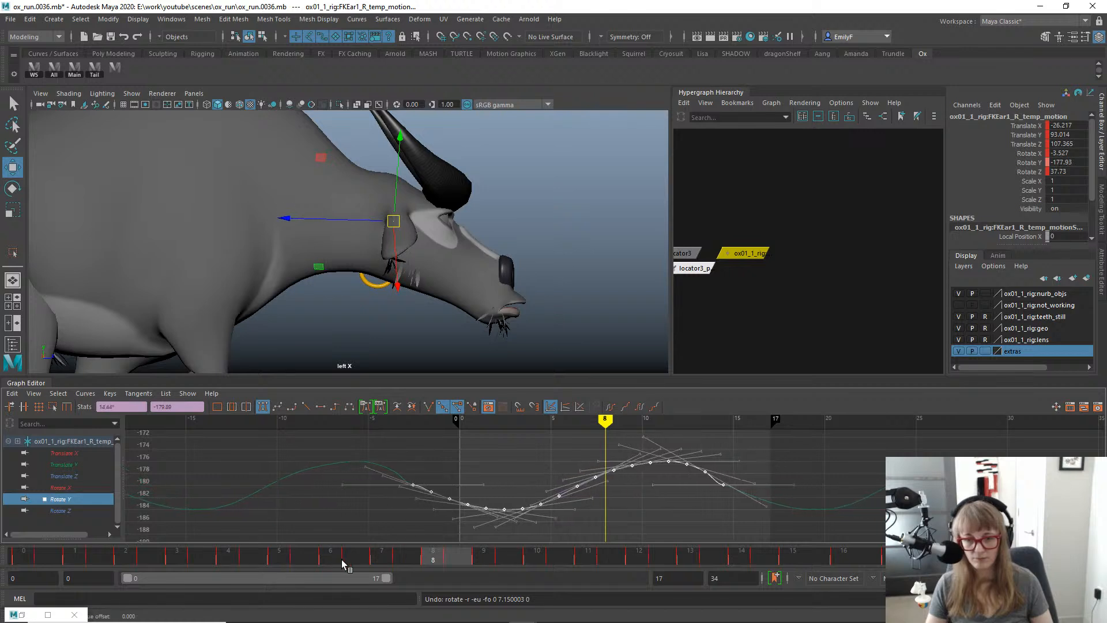
pyautogui.hotkey('alt', 'v')
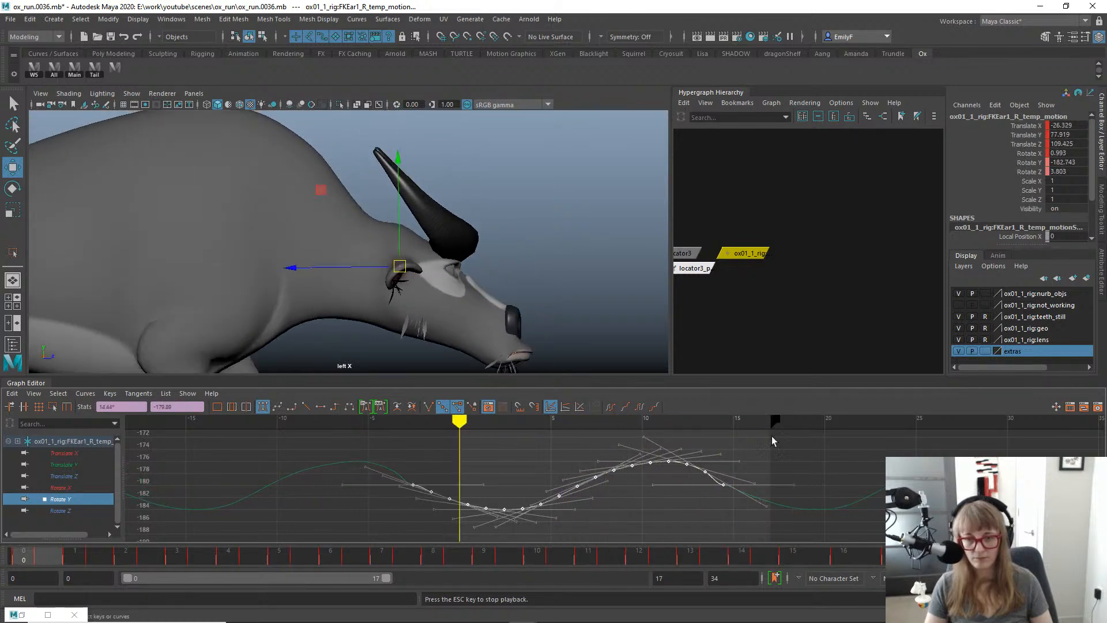
# Review the ear motion by scrubbing the timeline, then play back the run cycle in the perspective view from several angles.
pyautogui.press('Escape')
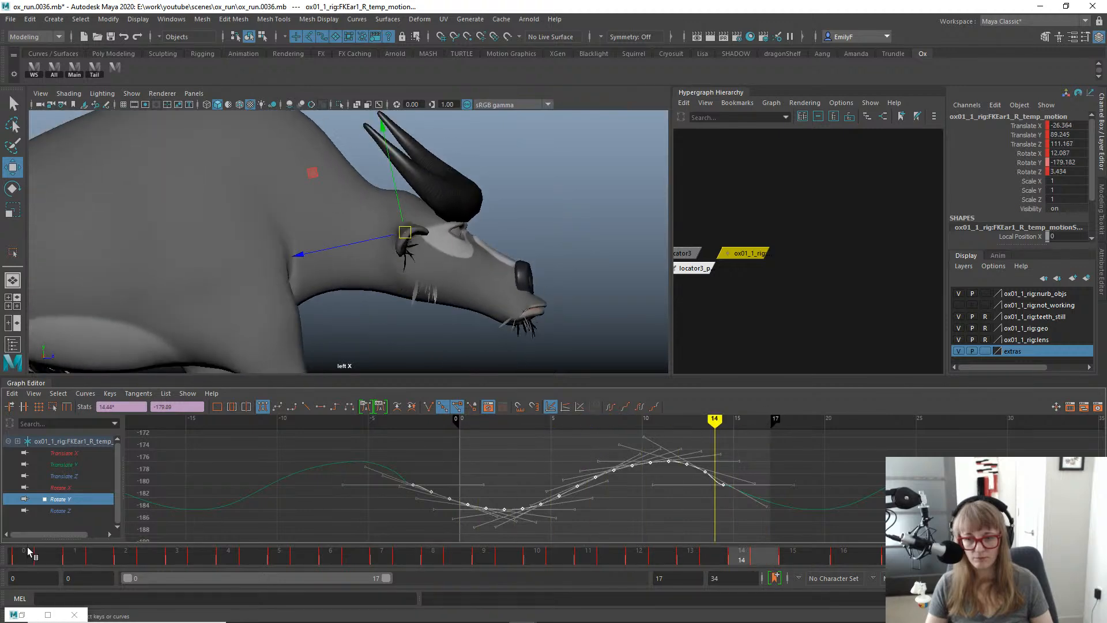
pyautogui.moveTo(29, 553); pyautogui.dragTo(807, 544)
pyautogui.press('space')
pyautogui.moveTo(537, 215); pyautogui.dragTo(536, 184)
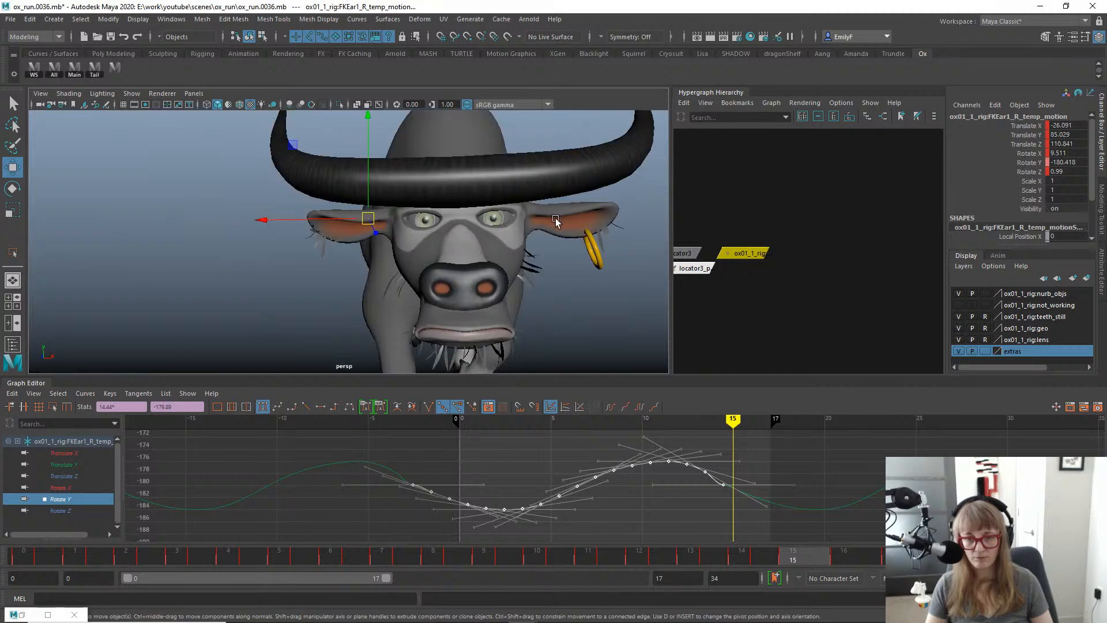
pyautogui.scroll(-1, 413, 242)
pyautogui.hotkey('alt', 'v')
pyautogui.moveTo(335, 275)
pyautogui.keyDown('alt'); pyautogui.mouseDown()
pyautogui.moveTo(381, 290)
pyautogui.moveTo(499, 287)
pyautogui.moveTo(530, 337)
pyautogui.moveTo(245, 226)
pyautogui.mouseUp(); pyautogui.keyUp('alt')
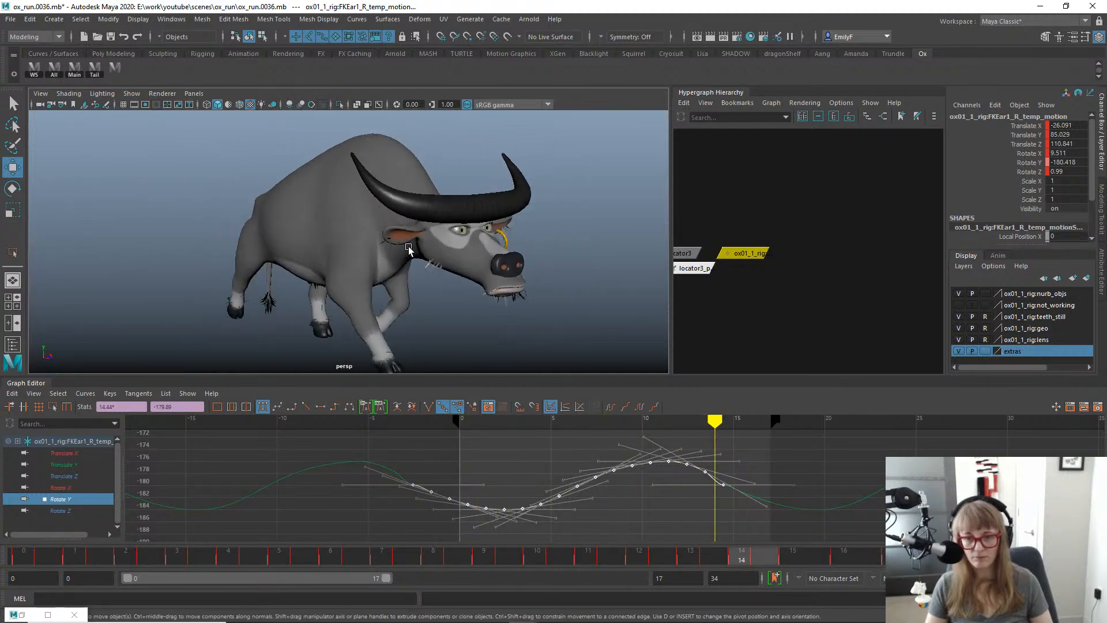
pyautogui.keyDown('alt'); pyautogui.moveTo(408, 248); pyautogui.dragTo(365, 244); pyautogui.keyUp('alt')
pyautogui.hotkey('alt', 'v')
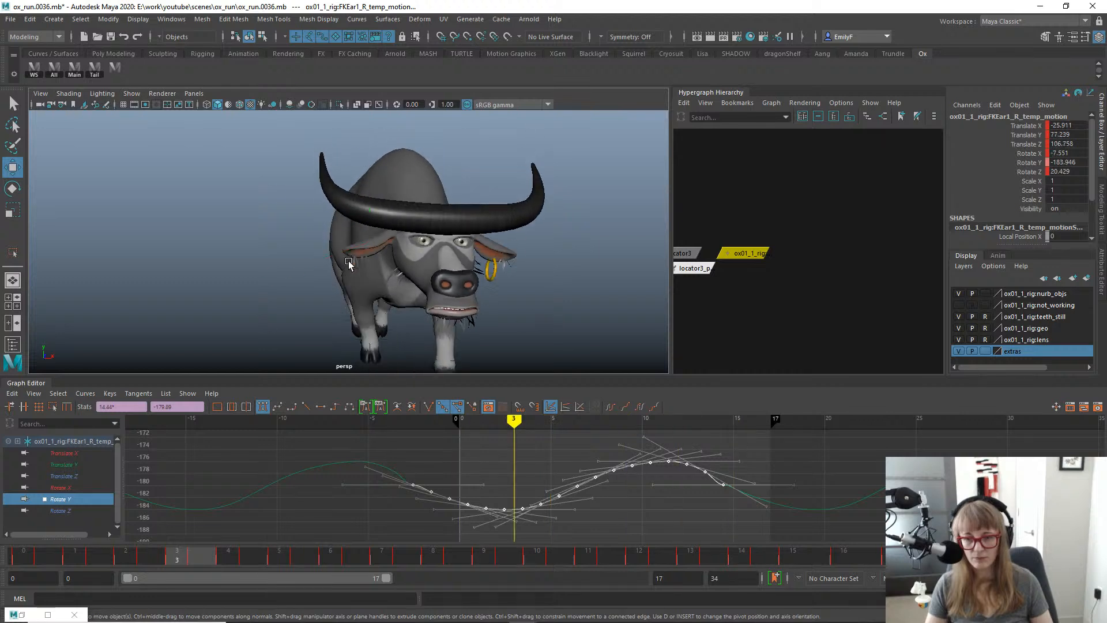
# Isolate the Rotate X curve of FKEar1_R's temporary locator and select all its keys.
pyautogui.press('e')
pyautogui.click(61, 487)
pyautogui.press('f')
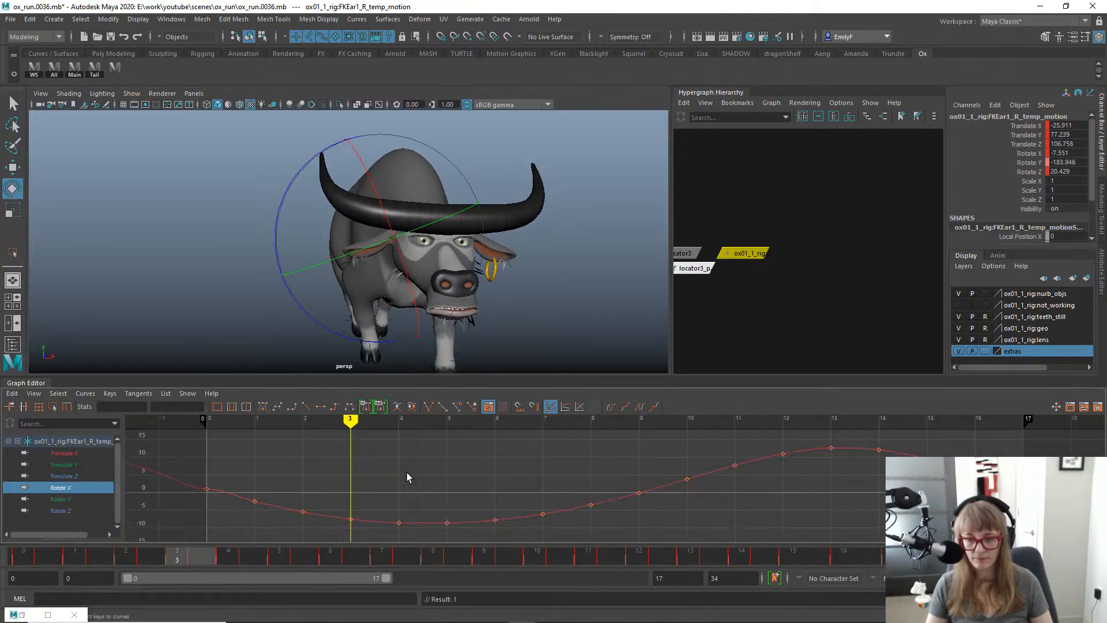
pyautogui.keyDown('alt'); pyautogui.moveTo(407, 472); pyautogui.dragTo(396, 443, button='right'); pyautogui.keyUp('alt')
pyautogui.moveTo(774, 543); pyautogui.dragTo(773, 542)
pyautogui.press('w')
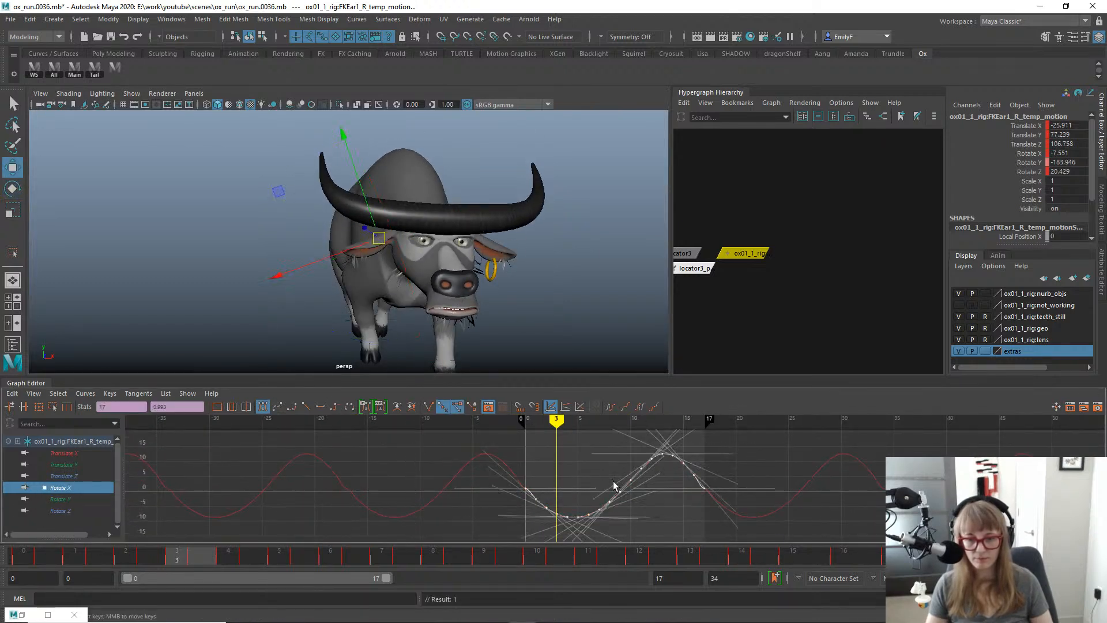
pyautogui.keyDown('shift'); pyautogui.moveTo(615, 484); pyautogui.dragTo(628, 482, button='middle'); pyautogui.keyUp('shift')
pyautogui.hotkey('ctrl', 'z')
# Shift all the Rotate X keys about 1.8 frames later while watching the front view, and play back the cycle.
pyautogui.press('space')
pyautogui.moveTo(476, 237); pyautogui.dragTo(477, 277)
pyautogui.press('e')
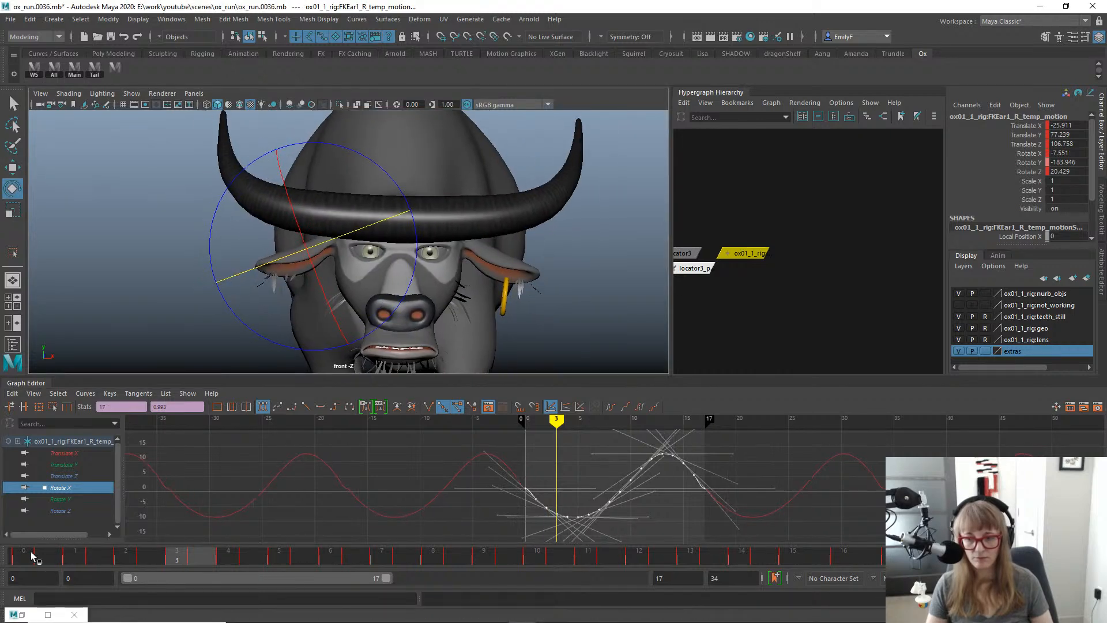
pyautogui.moveTo(31, 552); pyautogui.dragTo(451, 504)
pyautogui.press('w')
pyautogui.moveTo(571, 468); pyautogui.dragTo(592, 469, button='middle')
pyautogui.press('q')
pyautogui.hotkey('alt', 'v')
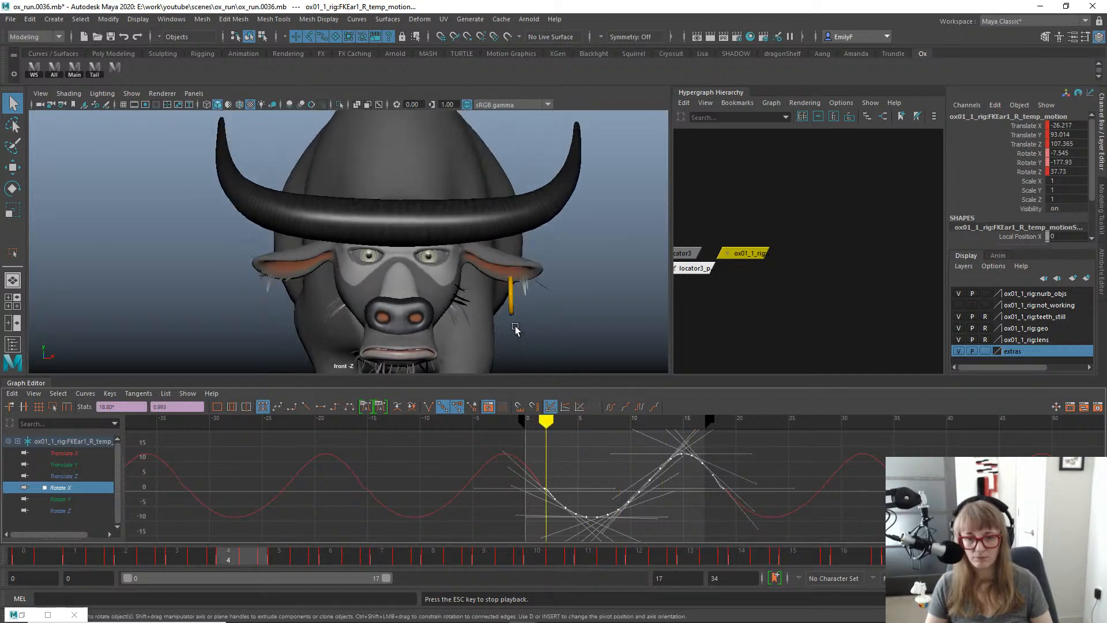
pyautogui.press('Escape')
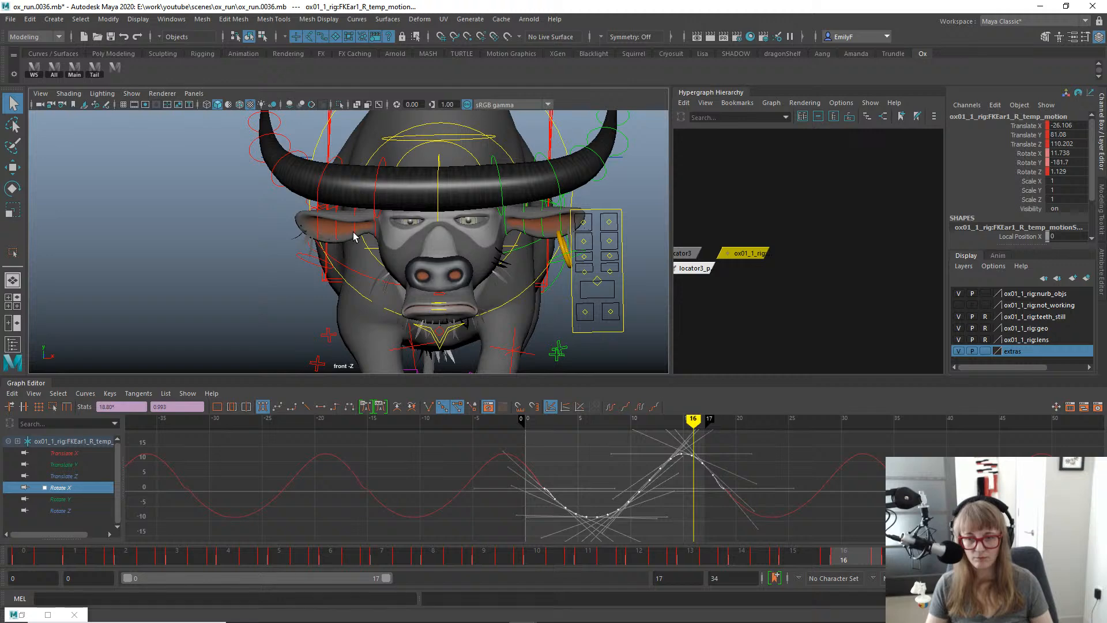
# Create a world-space temporary motion locator for FKEar2_R with the WS script and select the locator.
pyautogui.click(353, 236)
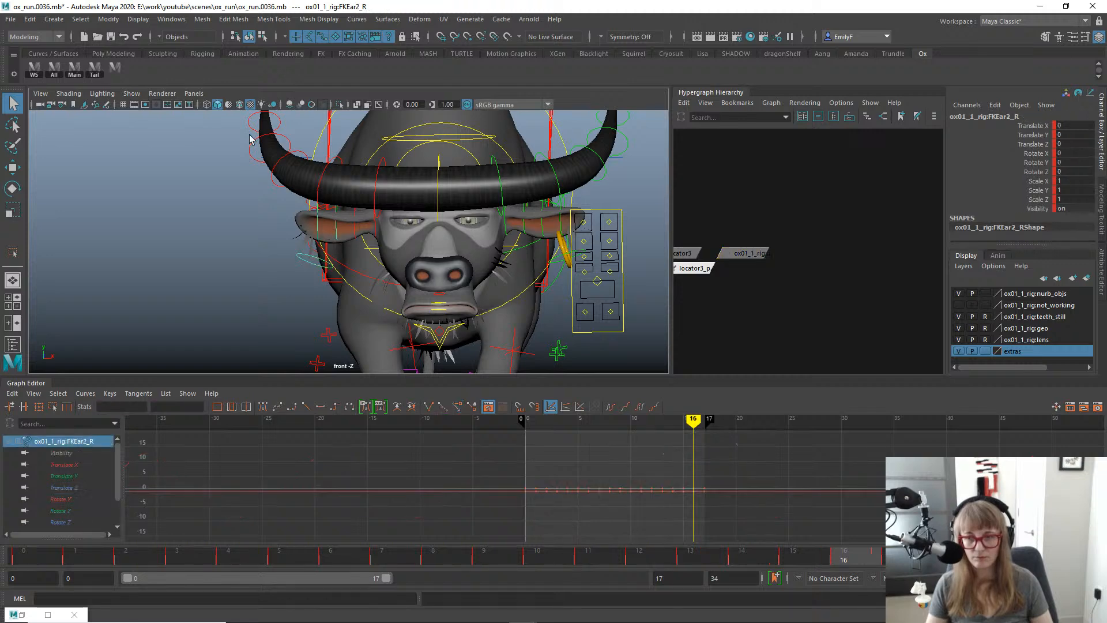
pyautogui.click(35, 70)
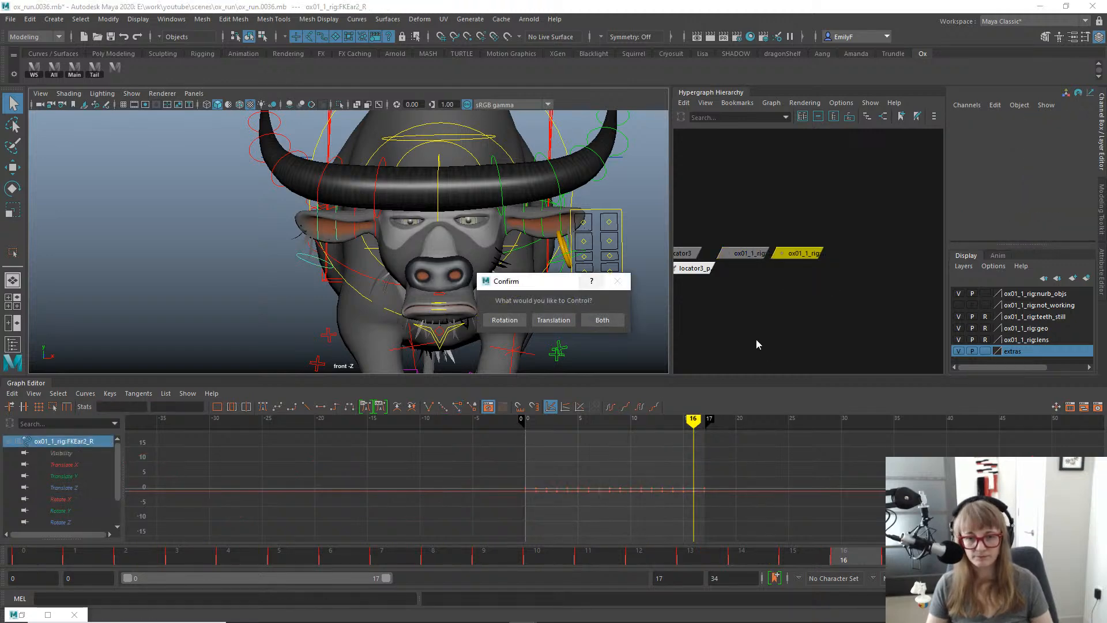
pyautogui.click(798, 254)
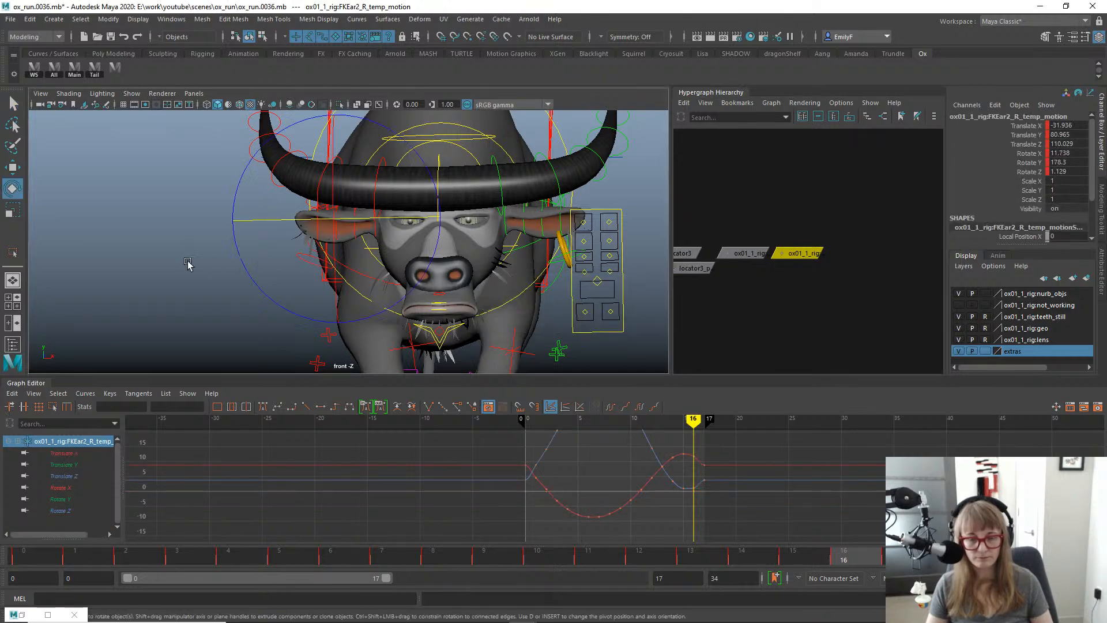
pyautogui.press('e')
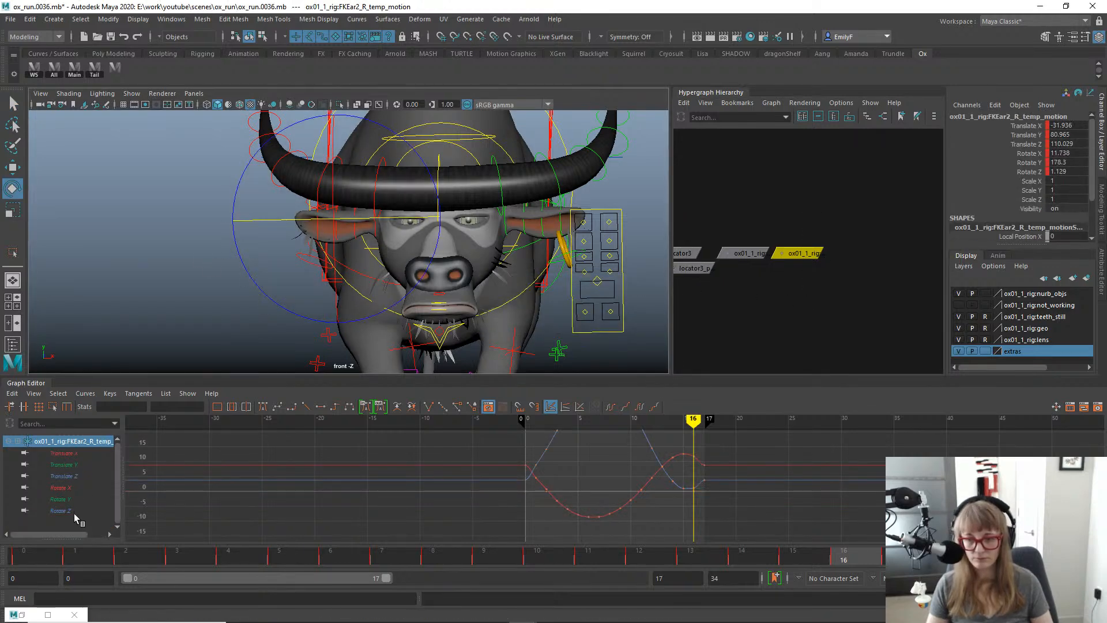
# Select all Rotate X, Y and Z keys of FKEar2_R's locator and set their pre- and post-infinity to cycle.
pyautogui.moveTo(58, 488); pyautogui.dragTo(68, 511)
pyautogui.press('f')
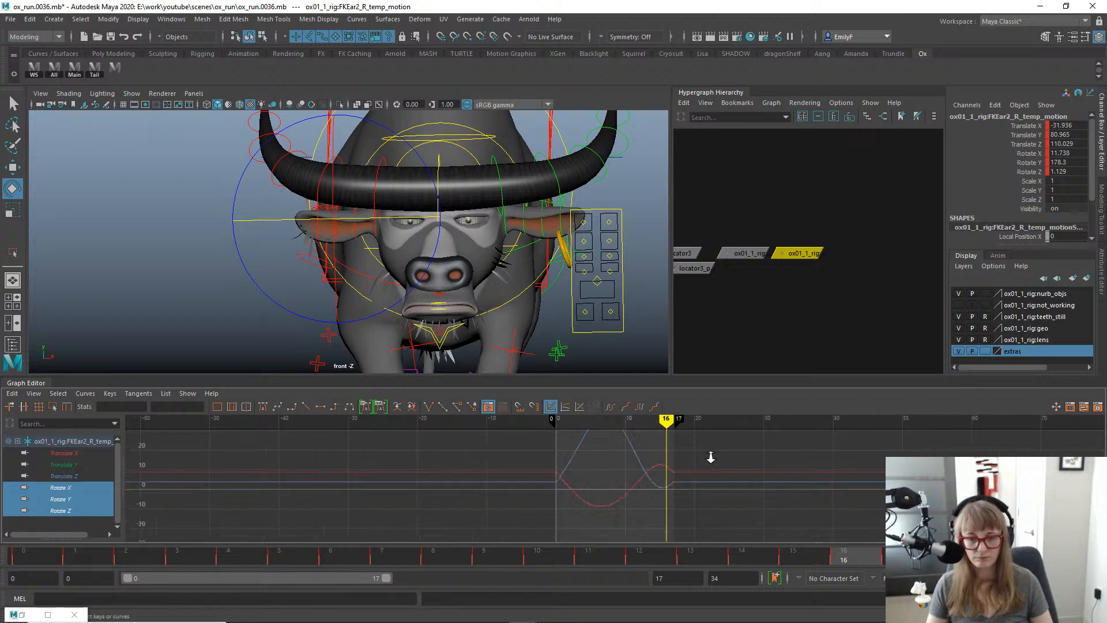
pyautogui.keyDown('alt'); pyautogui.moveTo(711, 457); pyautogui.dragTo(691, 457, button='right'); pyautogui.keyUp('alt')
pyautogui.press('f')
pyautogui.keyDown('alt'); pyautogui.moveTo(539, 455); pyautogui.dragTo(512, 456, button='right'); pyautogui.keyUp('alt')
pyautogui.moveTo(510, 456); pyautogui.dragTo(808, 537)
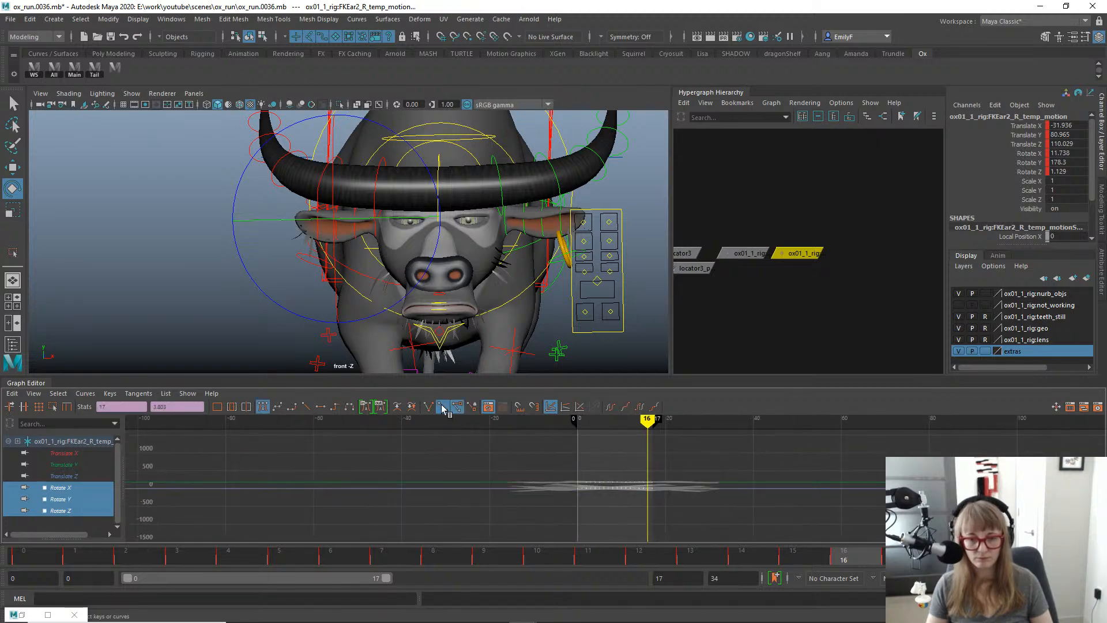
pyautogui.click(609, 407)
pyautogui.click(640, 408)
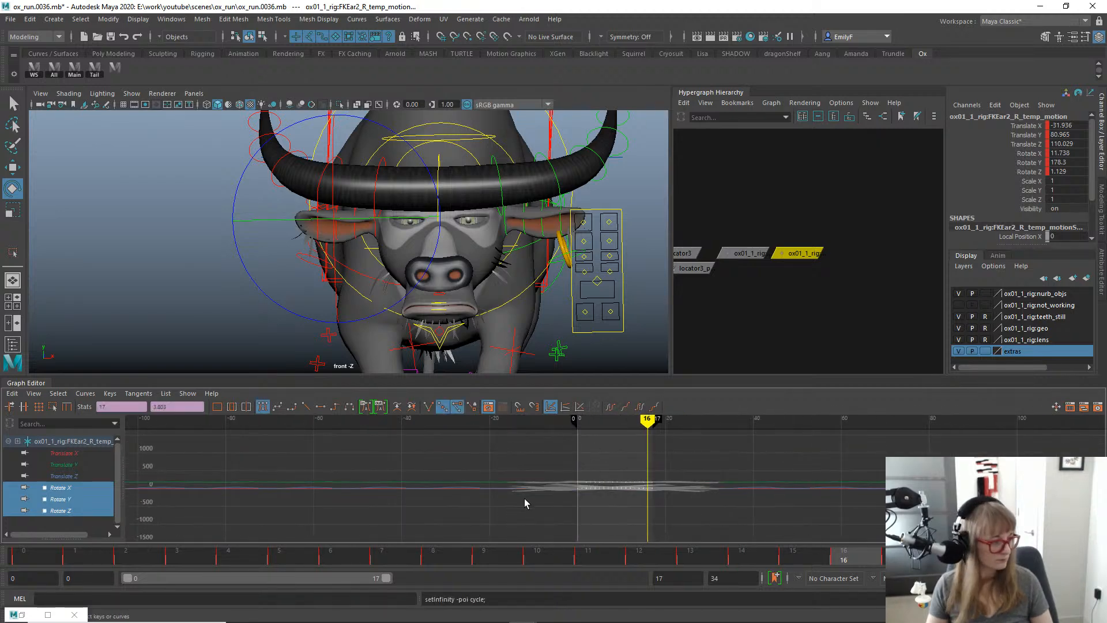
pyautogui.keyDown('alt'); pyautogui.moveTo(524, 498); pyautogui.dragTo(549, 474, button='right'); pyautogui.keyUp('alt')
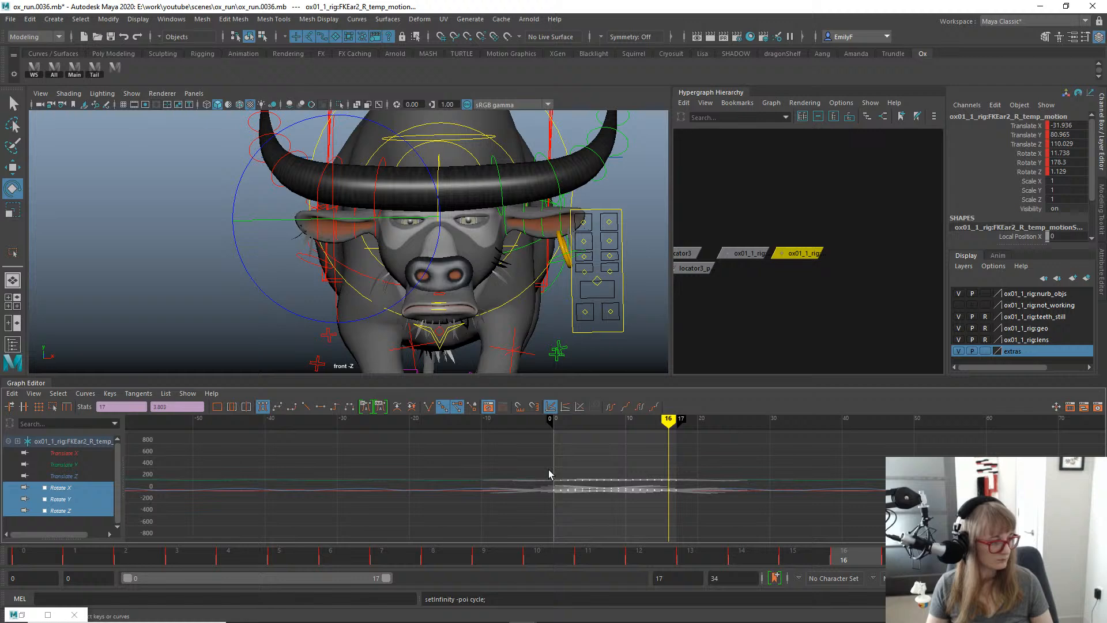
# Isolate the locator's Rotate Z curve, scrub the head motion to frame 7, and select all the curve's keys.
pyautogui.click(60, 510)
pyautogui.press('f')
pyautogui.keyDown('alt'); pyautogui.moveTo(650, 478); pyautogui.dragTo(605, 450, button='right'); pyautogui.keyUp('alt')
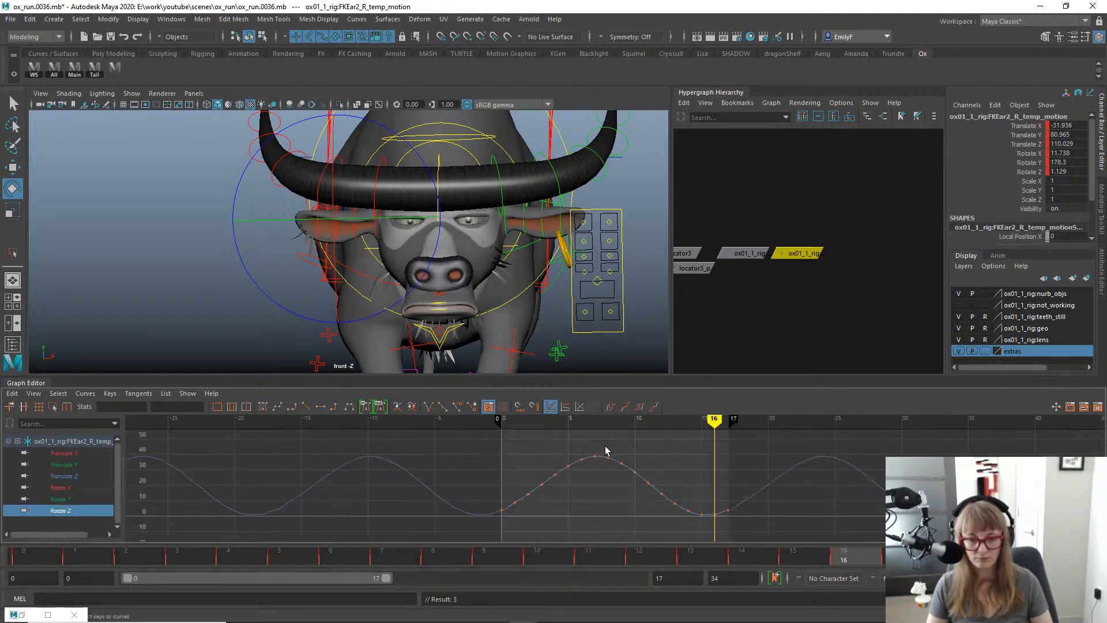
pyautogui.moveTo(40, 558); pyautogui.dragTo(436, 560)
pyautogui.moveTo(734, 529); pyautogui.dragTo(594, 500)
pyautogui.moveTo(773, 547); pyautogui.dragTo(773, 547)
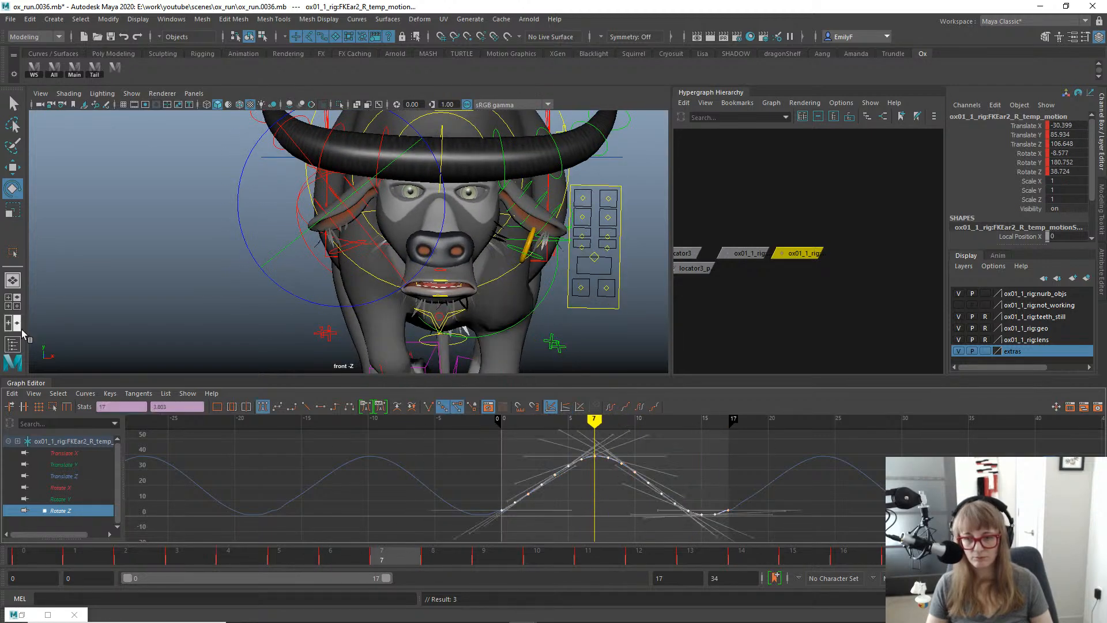
# Scale the Rotate Z curve upward with the Region tool so its value at frame 7 is about 47.3.
pyautogui.click(52, 406)
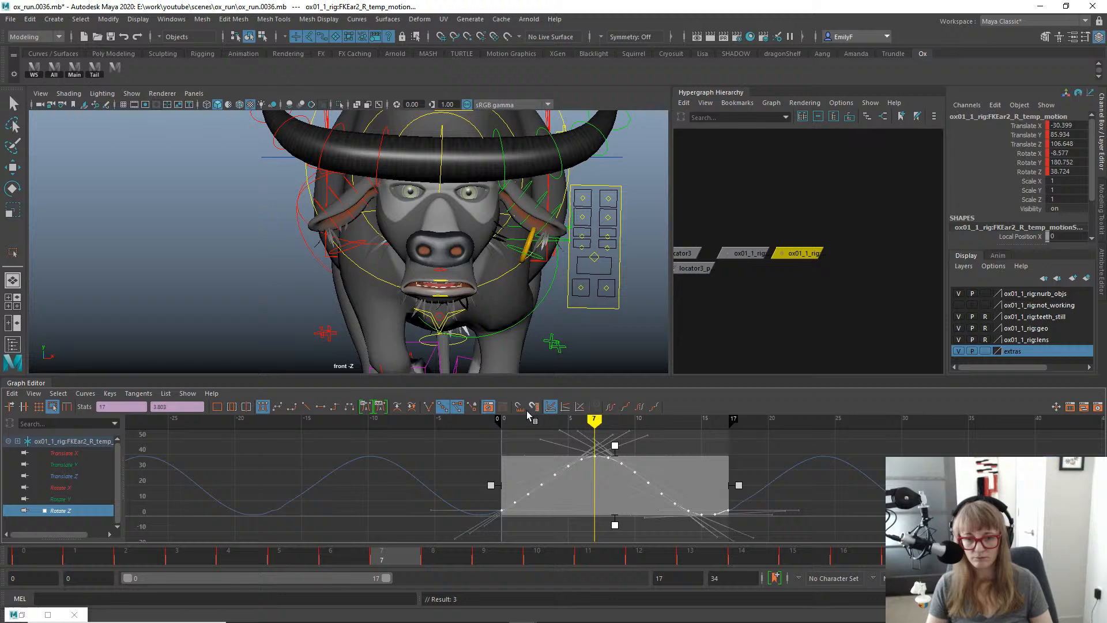
pyautogui.click(622, 434)
pyautogui.click(473, 441)
pyautogui.moveTo(455, 433); pyautogui.dragTo(595, 502)
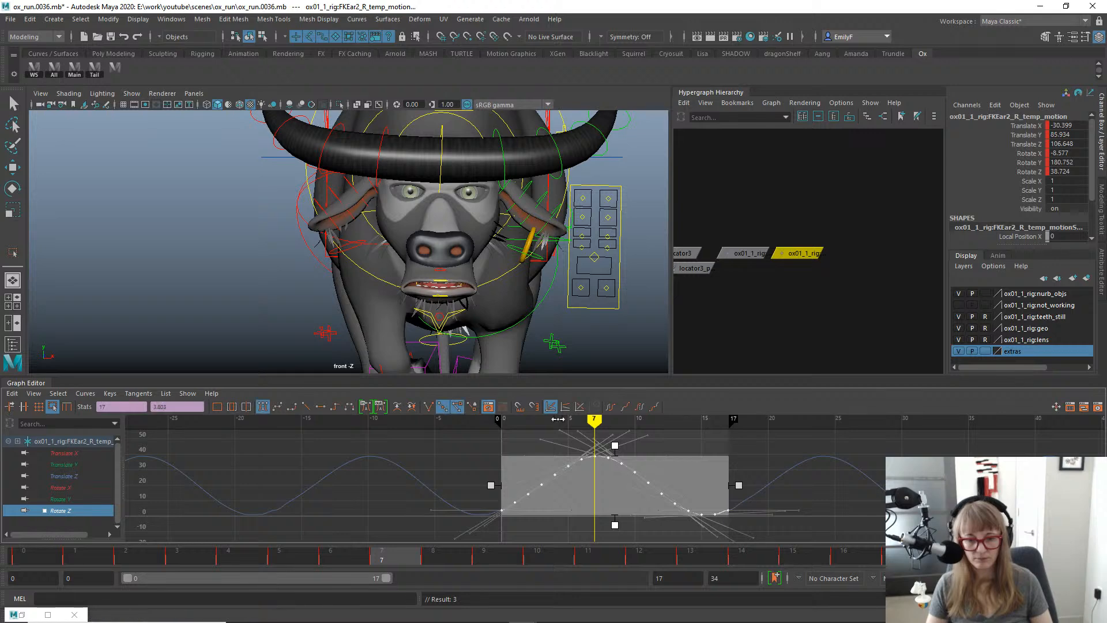
pyautogui.moveTo(615, 447); pyautogui.dragTo(617, 432)
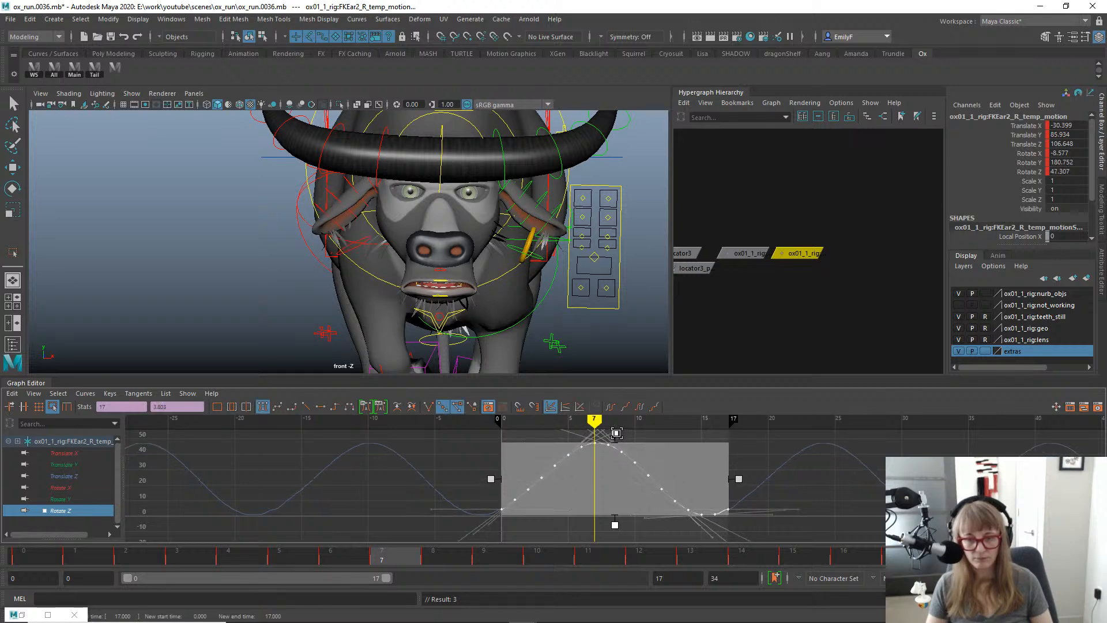
pyautogui.press('q')
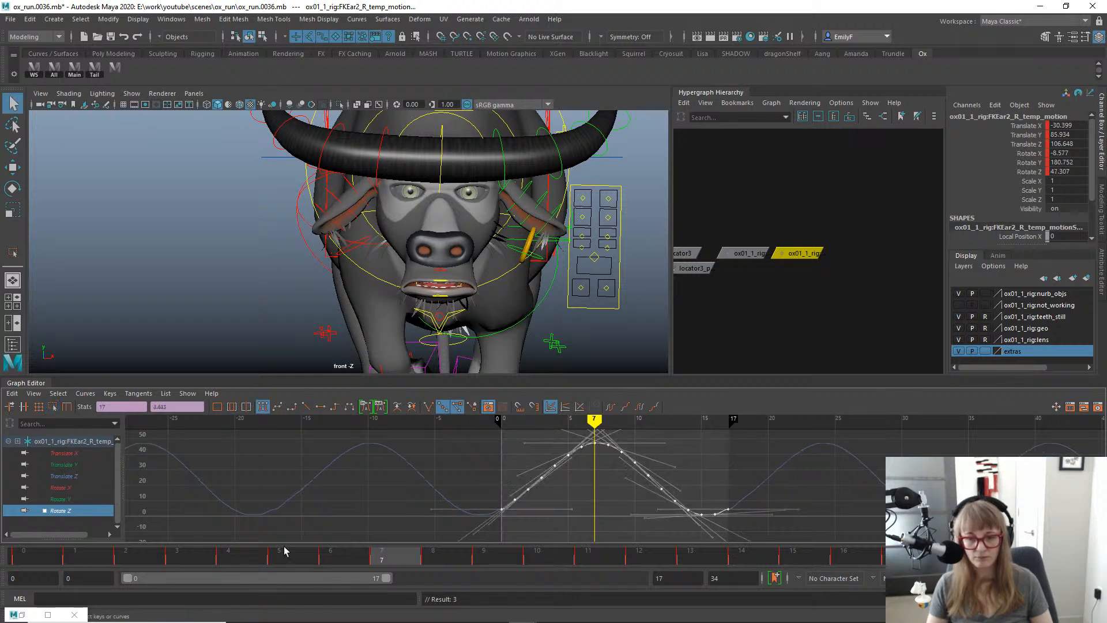
# Stretch the Rotate Z curve's low end down to about -3.3 at frame 16 and play back with the rig controls hidden.
pyautogui.moveTo(316, 557); pyautogui.dragTo(842, 568)
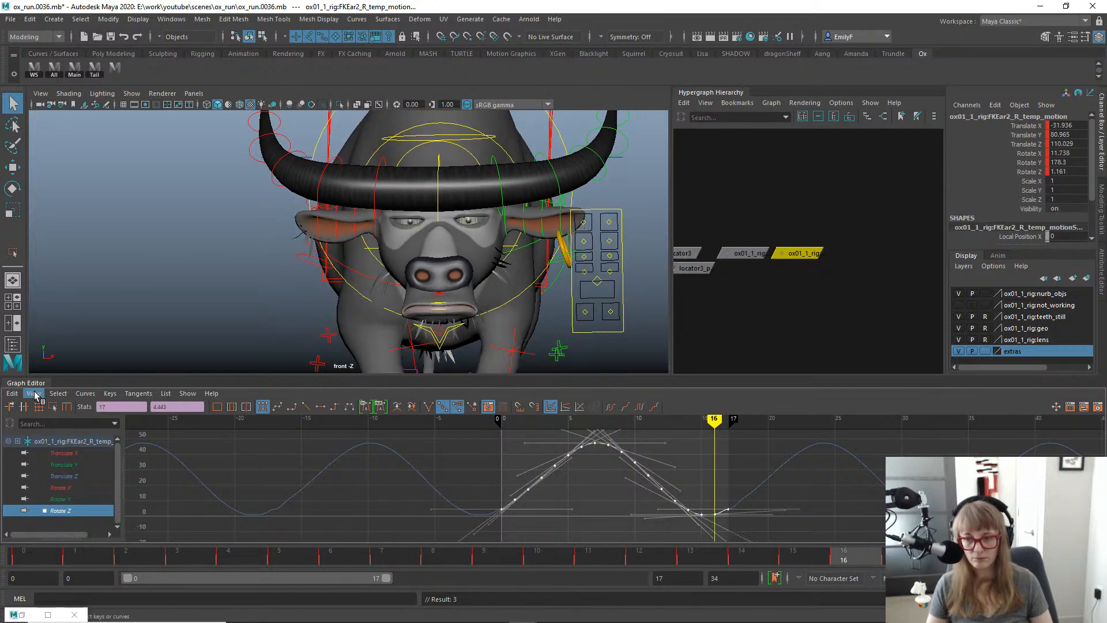
pyautogui.click(52, 407)
pyautogui.moveTo(616, 527); pyautogui.dragTo(614, 534)
pyautogui.press('q')
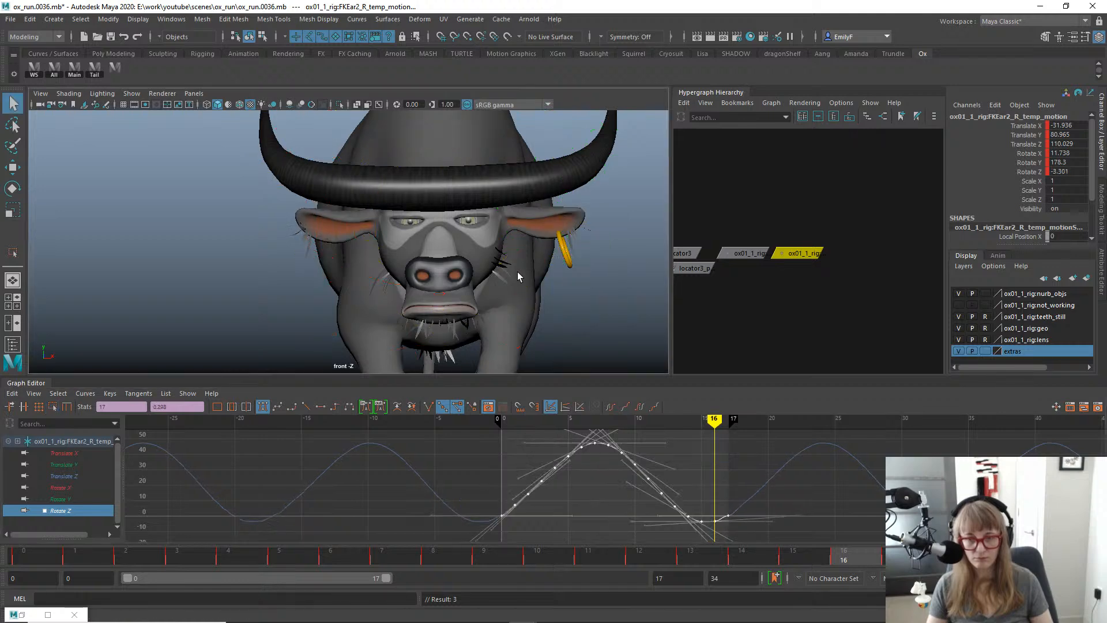
pyautogui.hotkey('alt', 'v')
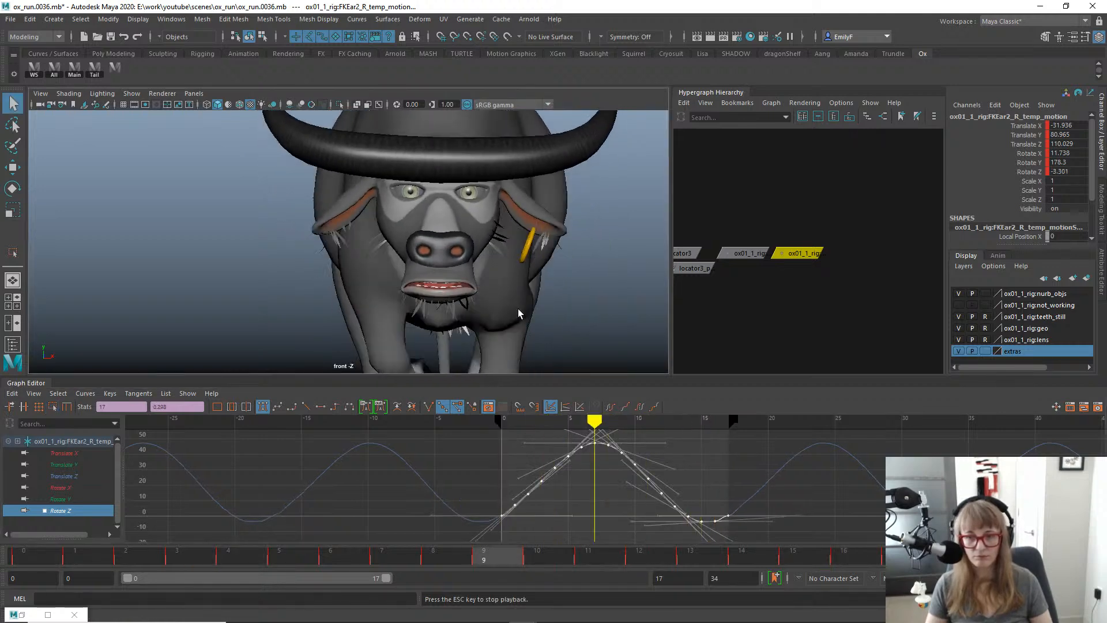
pyautogui.press('Escape')
# Shift all the Rotate Z keys about 1 frame later and play back the cycle.
pyautogui.moveTo(31, 550); pyautogui.dragTo(445, 544)
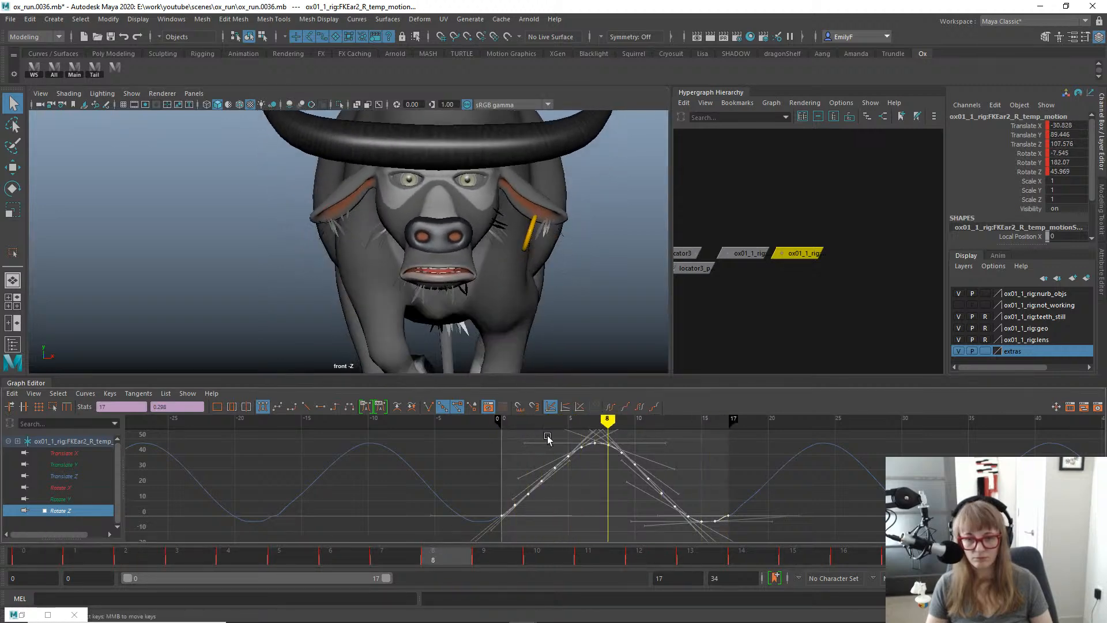
pyautogui.press('w')
pyautogui.moveTo(615, 476)
pyautogui.keyDown('shift'); pyautogui.mouseDown(button='middle')
pyautogui.moveTo(616, 458)
pyautogui.moveTo(632, 468)
pyautogui.mouseUp(button='middle'); pyautogui.keyUp('shift')
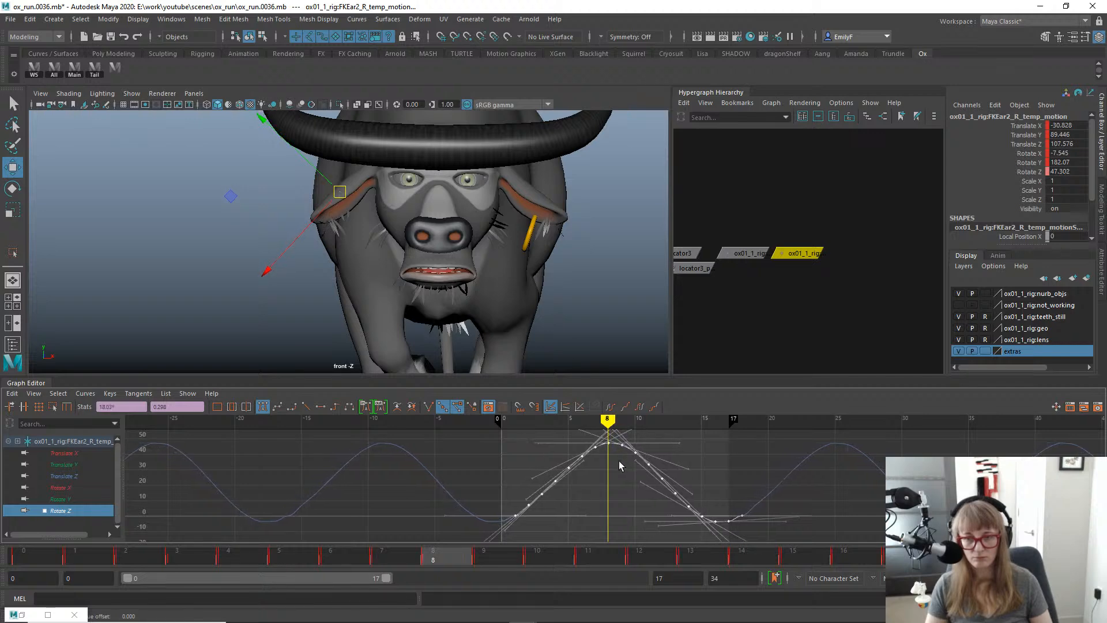
pyautogui.hotkey('alt', 'v')
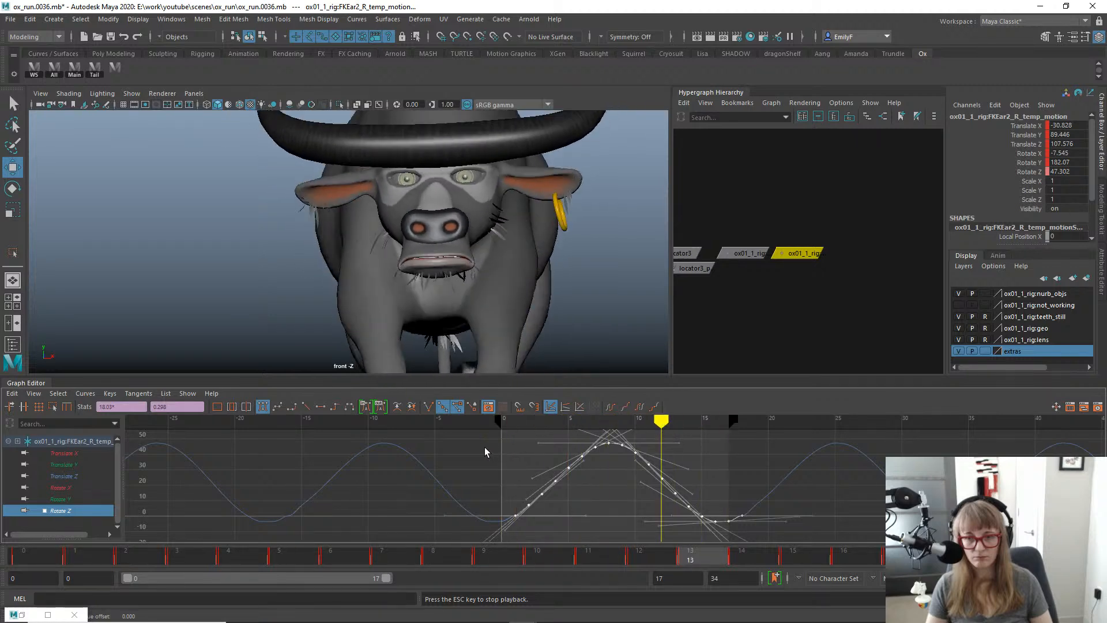
pyautogui.hotkey('alt', 'v')
# Isolate the locator's Rotate Y curve with the head shown in the left view and select all its keys.
pyautogui.press('e')
pyautogui.click(58, 499)
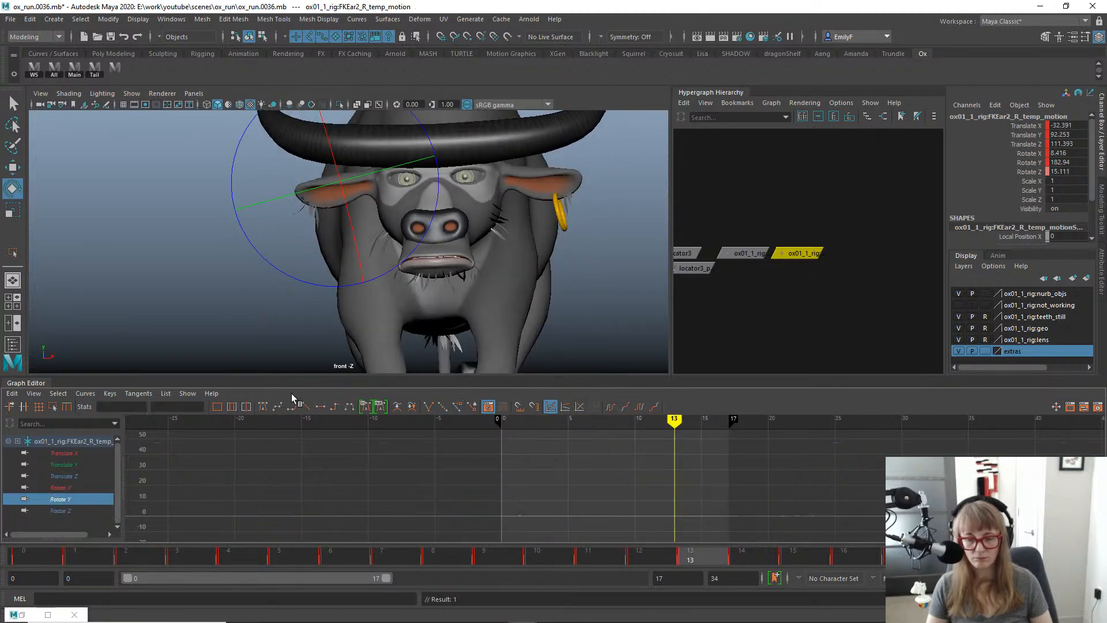
pyautogui.press('space')
pyautogui.moveTo(419, 240); pyautogui.dragTo(348, 219)
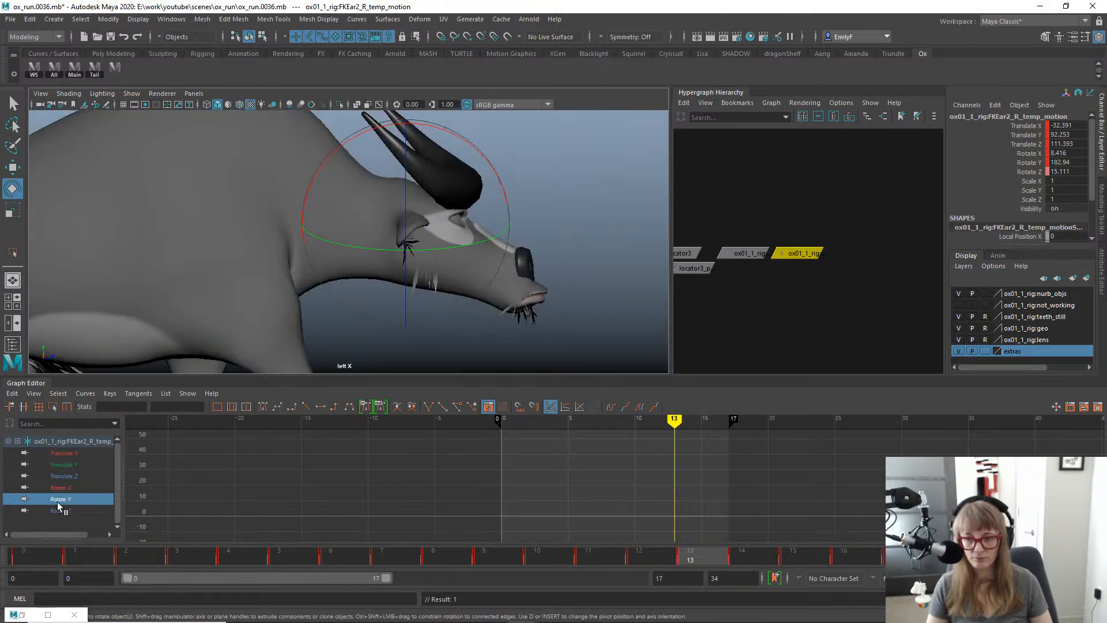
pyautogui.press('f')
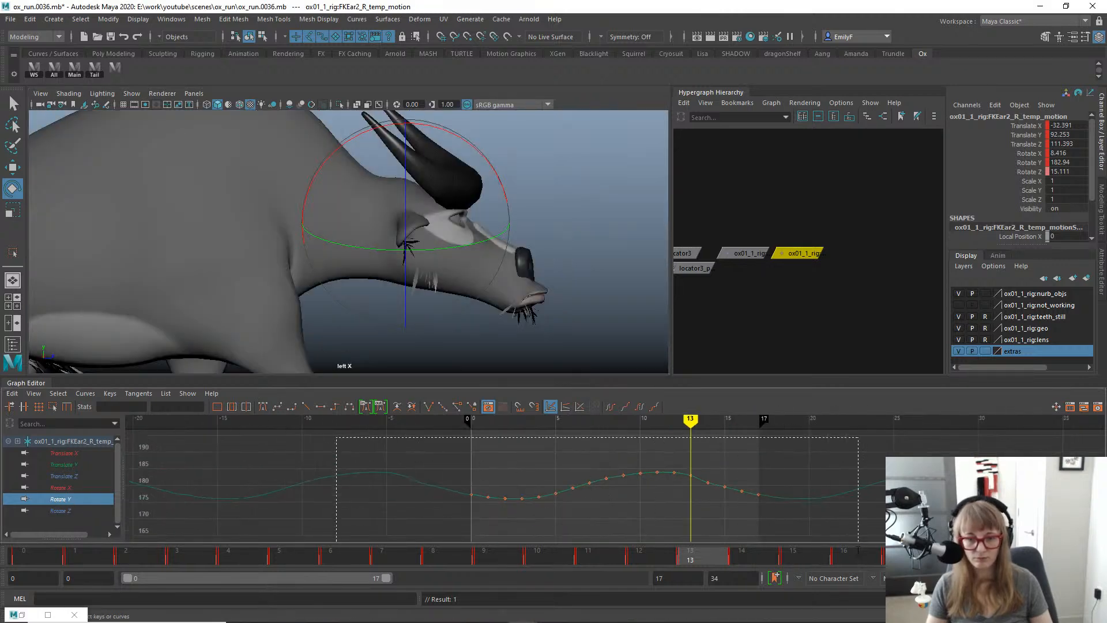
pyautogui.moveTo(858, 550); pyautogui.dragTo(858, 550)
pyautogui.press('w')
pyautogui.keyDown('shift'); pyautogui.moveTo(709, 484); pyautogui.dragTo(727, 482, button='middle'); pyautogui.keyUp('shift')
pyautogui.hotkey('ctrl', 'z')
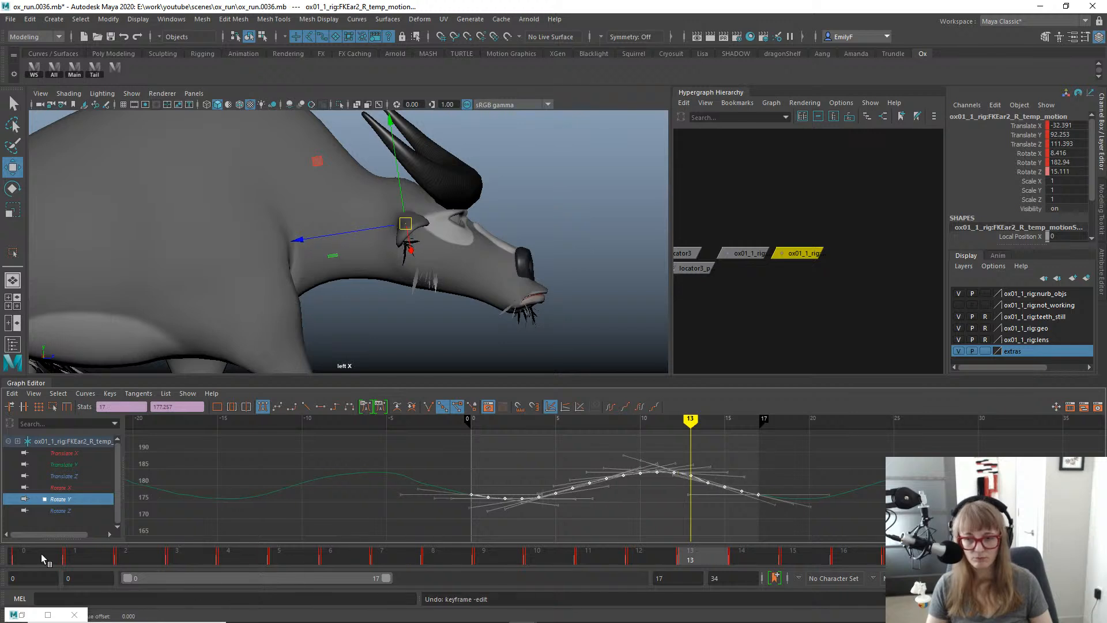
# Try a small test rotation of the FKEar2_R locator about its Y axis at frame 11 and undo it.
pyautogui.moveTo(41, 553)
pyautogui.mouseDown()
pyautogui.moveTo(511, 524)
pyautogui.moveTo(678, 535)
pyautogui.moveTo(657, 531)
pyautogui.mouseUp()
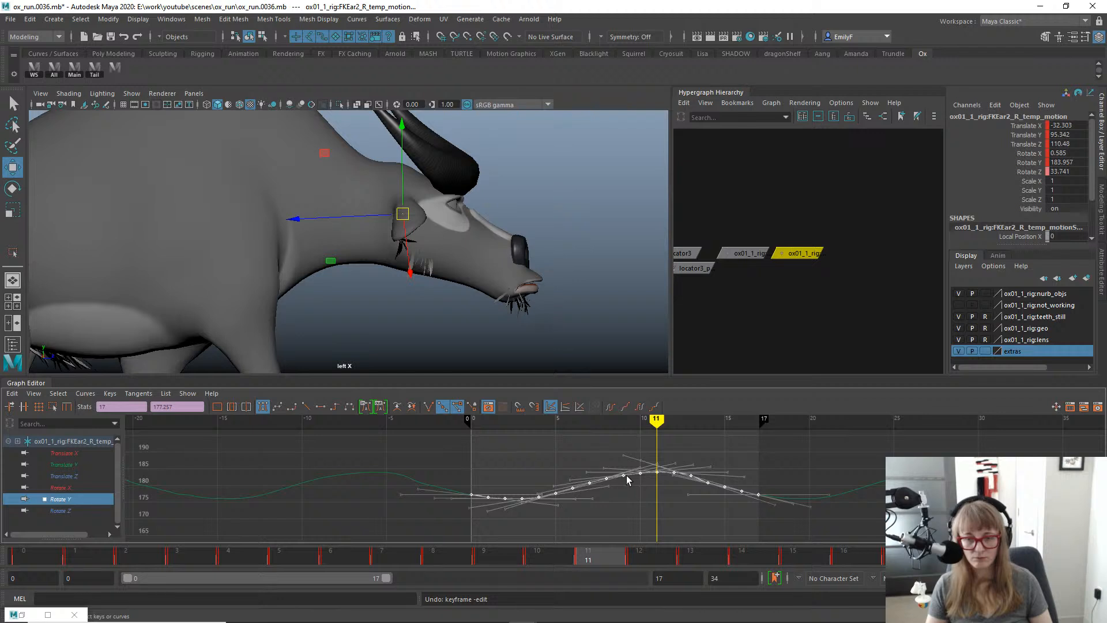
pyautogui.press('e')
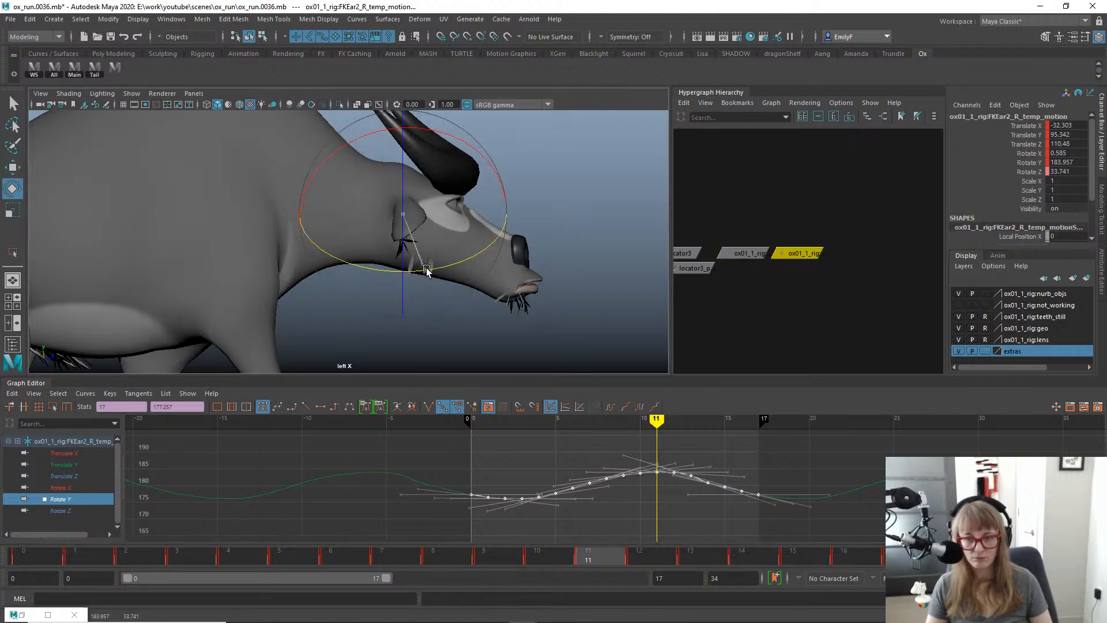
pyautogui.moveTo(420, 270); pyautogui.dragTo(430, 271)
pyautogui.hotkey('ctrl', 'z')
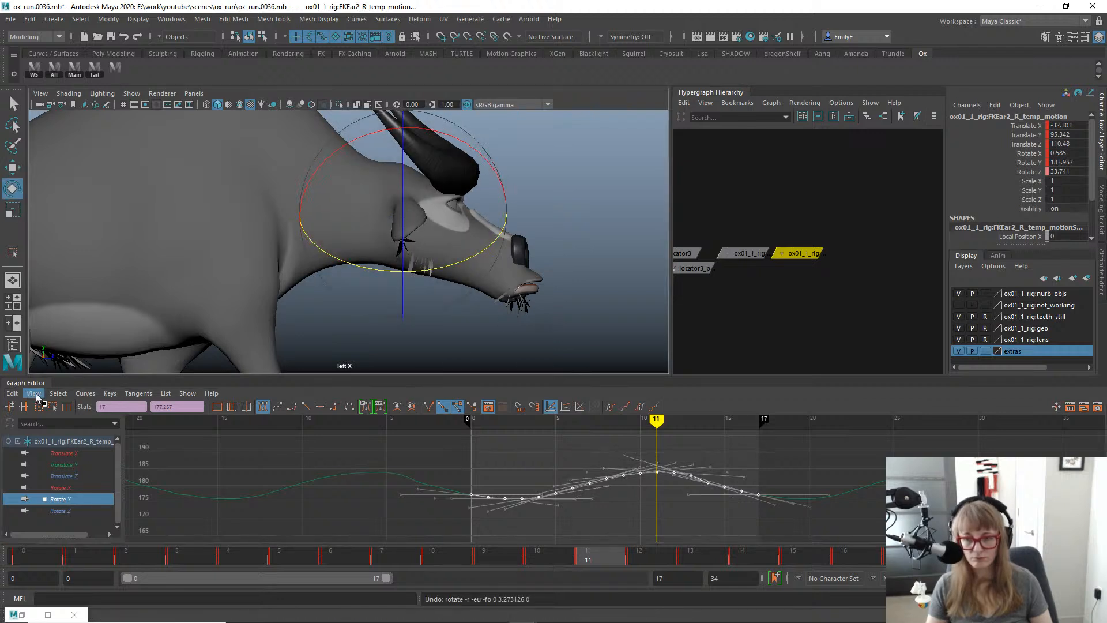
# Scale the Rotate Y curve with the Region tool up to about 186.4 at frame 11 and down to about 172.8 at frame 3.
pyautogui.click(52, 408)
pyautogui.moveTo(613, 464); pyautogui.dragTo(614, 454)
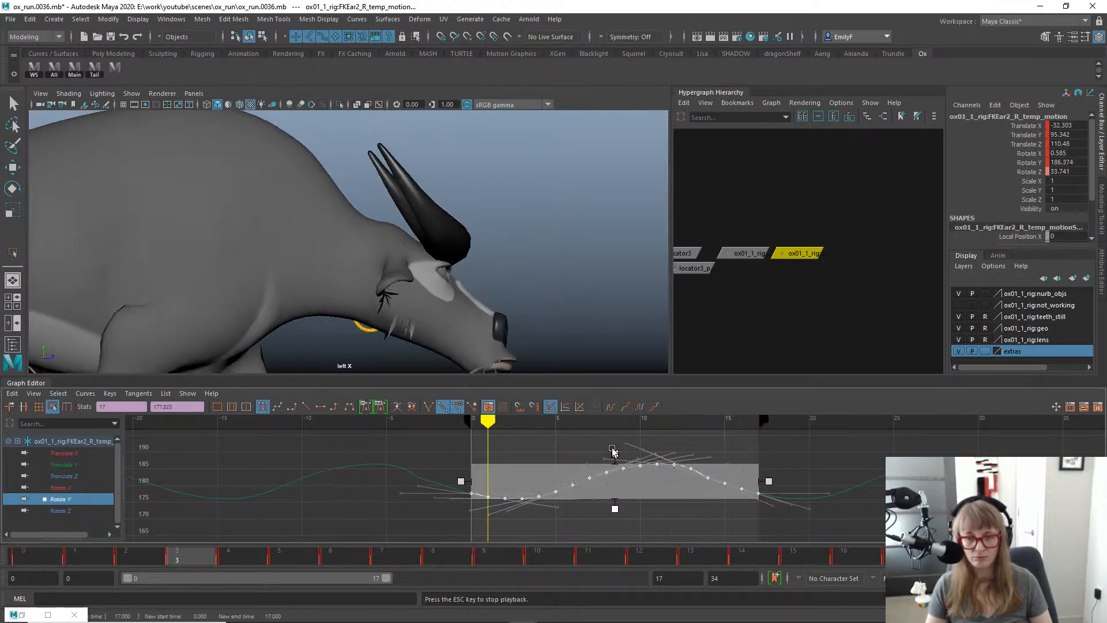
pyautogui.click(190, 557)
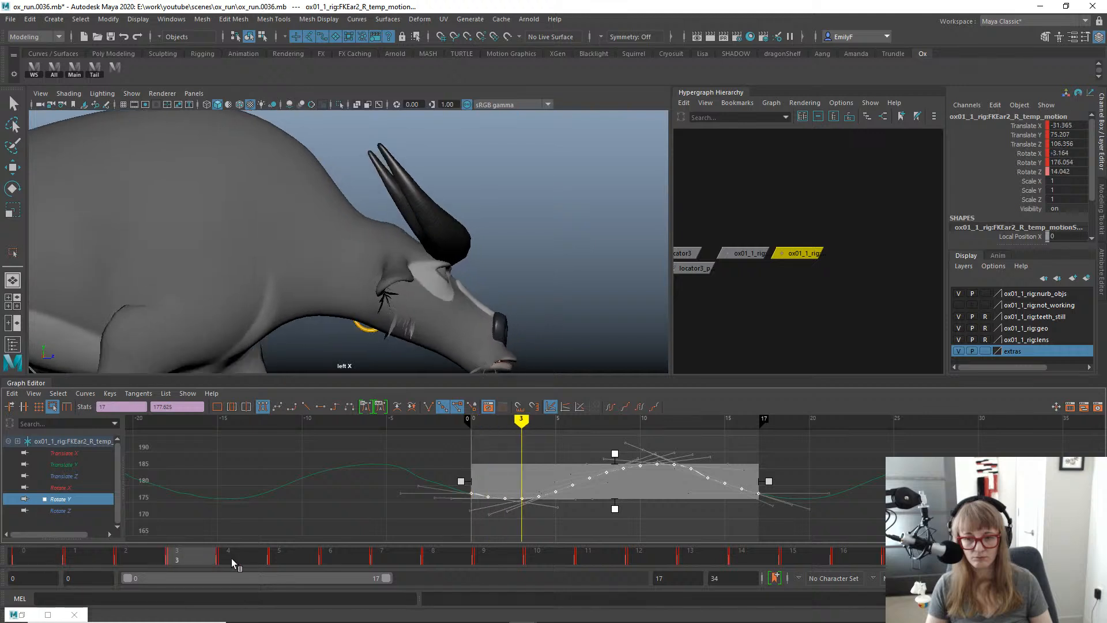
pyautogui.moveTo(613, 511); pyautogui.dragTo(611, 520)
pyautogui.hotkey('alt', 'v')
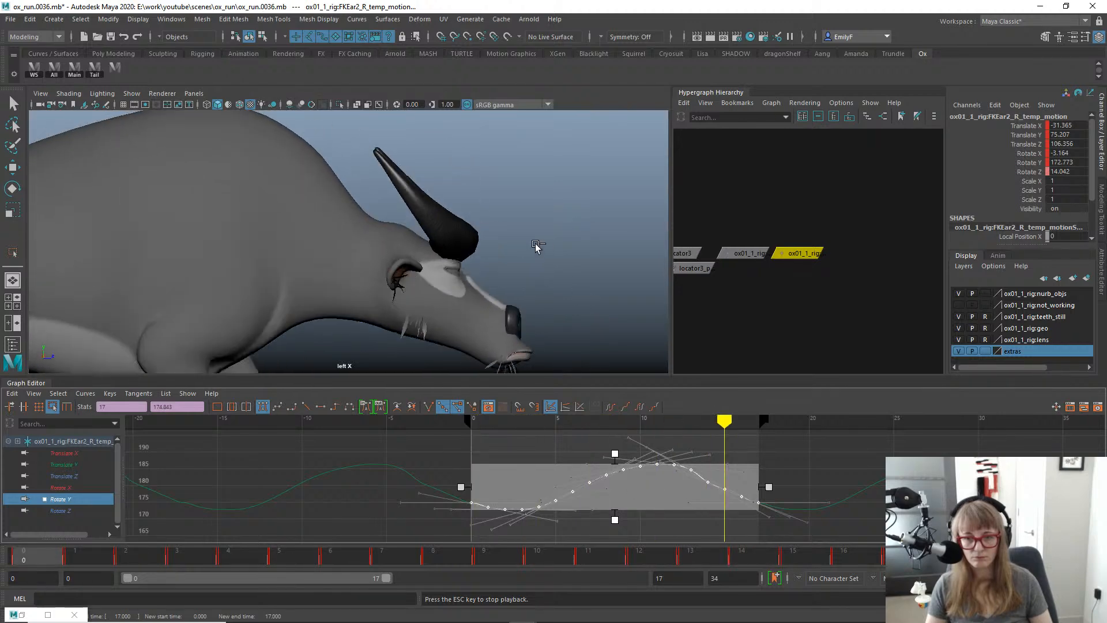
# Switch the viewport to the front view and review the ear motion in playback.
pyautogui.hotkey('alt', 'v')
pyautogui.press('space')
pyautogui.moveTo(536, 245); pyautogui.dragTo(536, 268)
pyautogui.hotkey('alt', 'v')
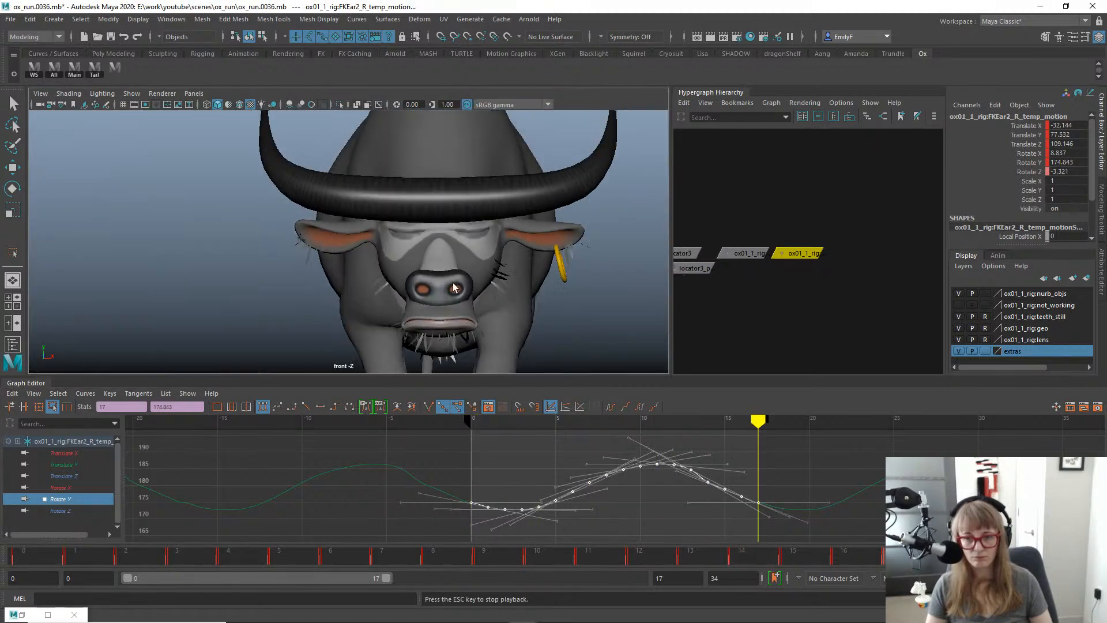
pyautogui.press('Escape')
# Isolate the locator's Rotate X curve, select all its keys and shift them about 1 frame later.
pyautogui.click(57, 487)
pyautogui.press('f')
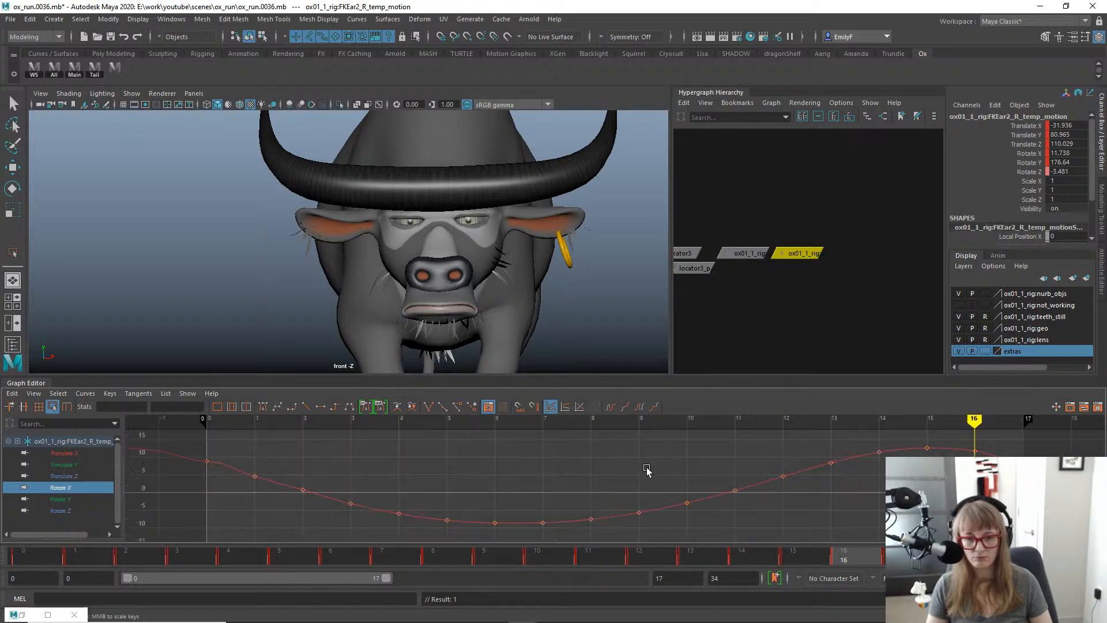
pyautogui.moveTo(78, 548); pyautogui.dragTo(458, 535)
pyautogui.moveTo(766, 525); pyautogui.dragTo(766, 526)
pyautogui.press('f')
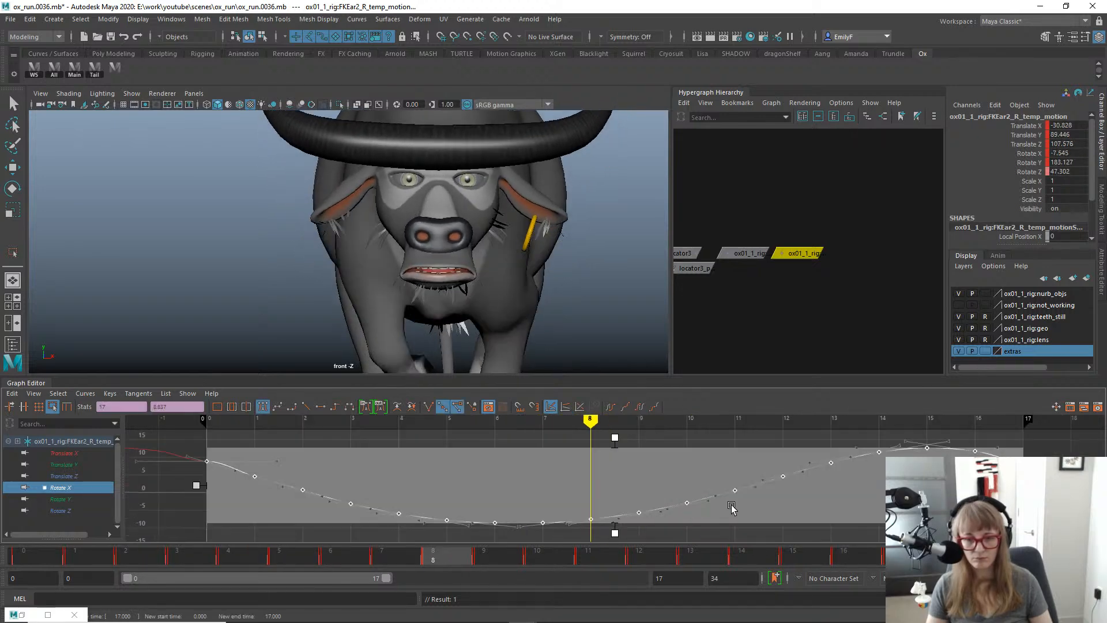
pyautogui.scroll(-4, 728, 501)
pyautogui.press('w')
pyautogui.keyDown('shift'); pyautogui.moveTo(633, 479); pyautogui.dragTo(651, 478, button='middle'); pyautogui.keyUp('shift')
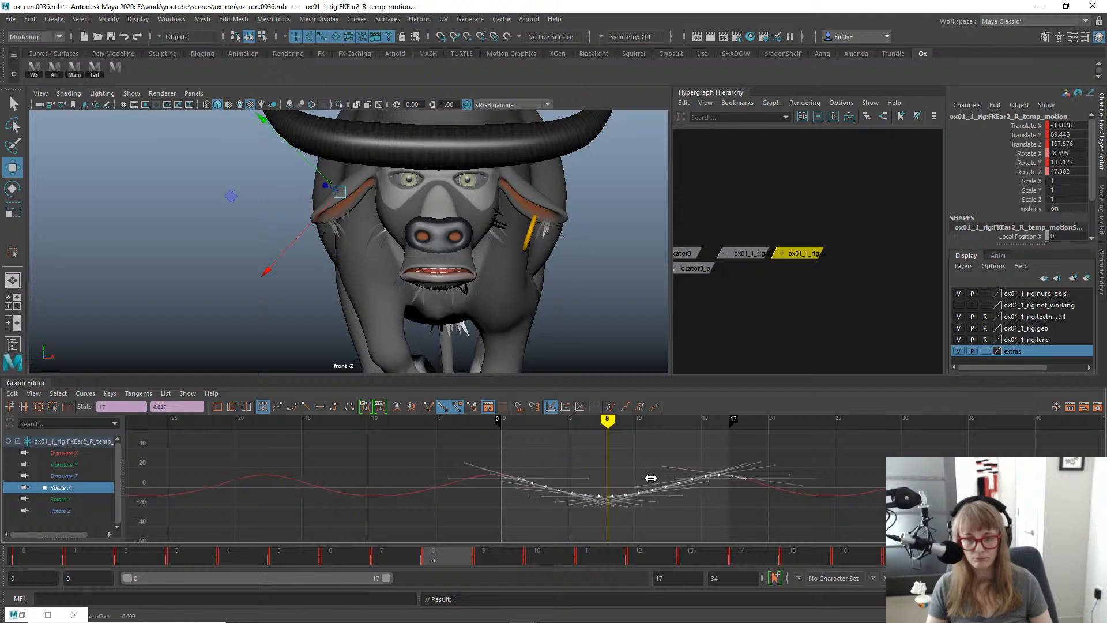
# Stretch the Rotate X curve's low end down to about -14.5 at frame 8 with the Region tool and play back the cycle.
pyautogui.click(52, 407)
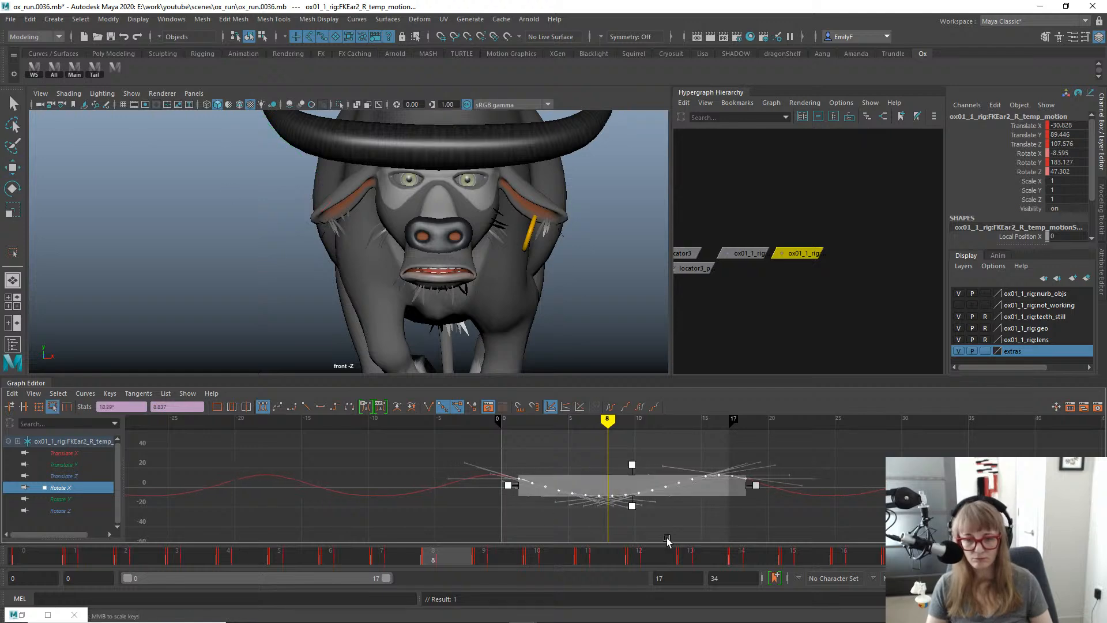
pyautogui.click(630, 518)
pyautogui.hotkey('ctrl', 'z')
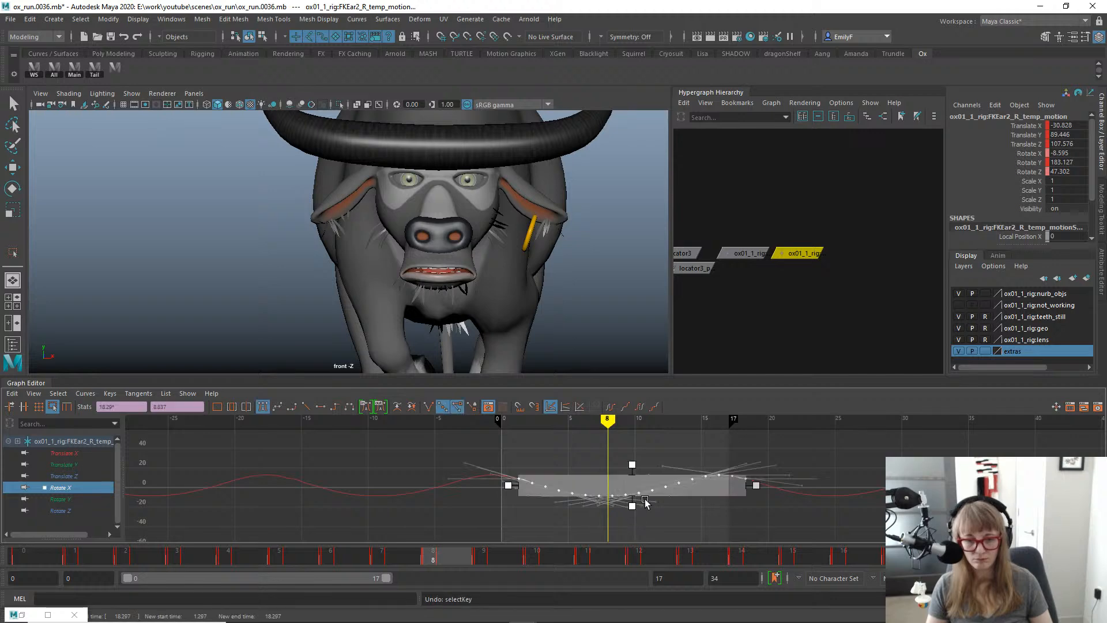
pyautogui.moveTo(633, 505); pyautogui.dragTo(633, 509, button='middle')
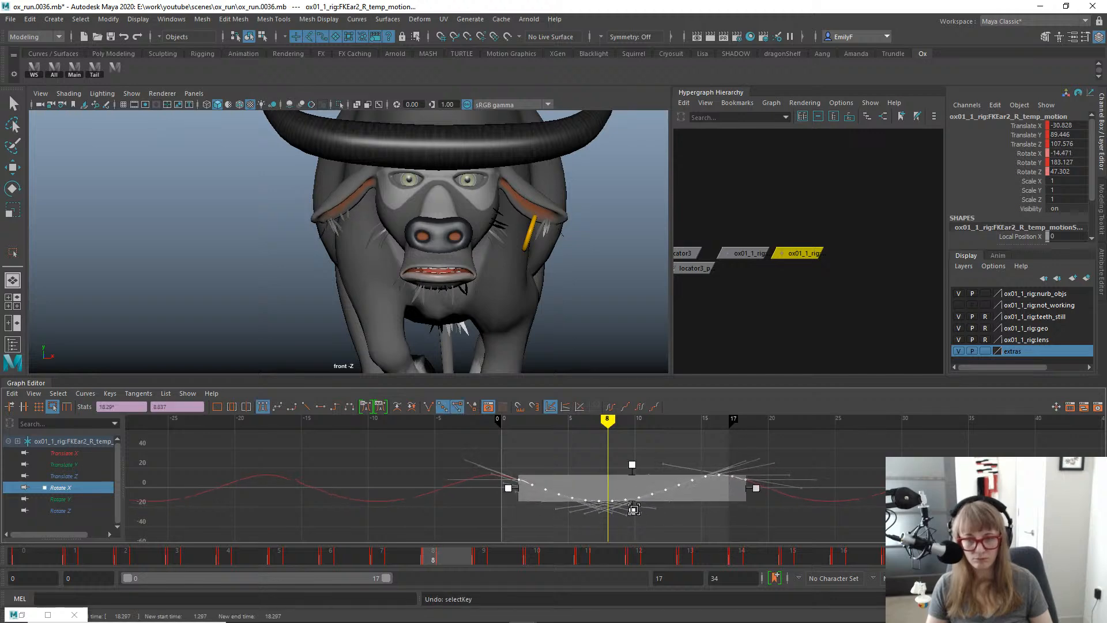
pyautogui.press('q')
pyautogui.hotkey('alt', 'v')
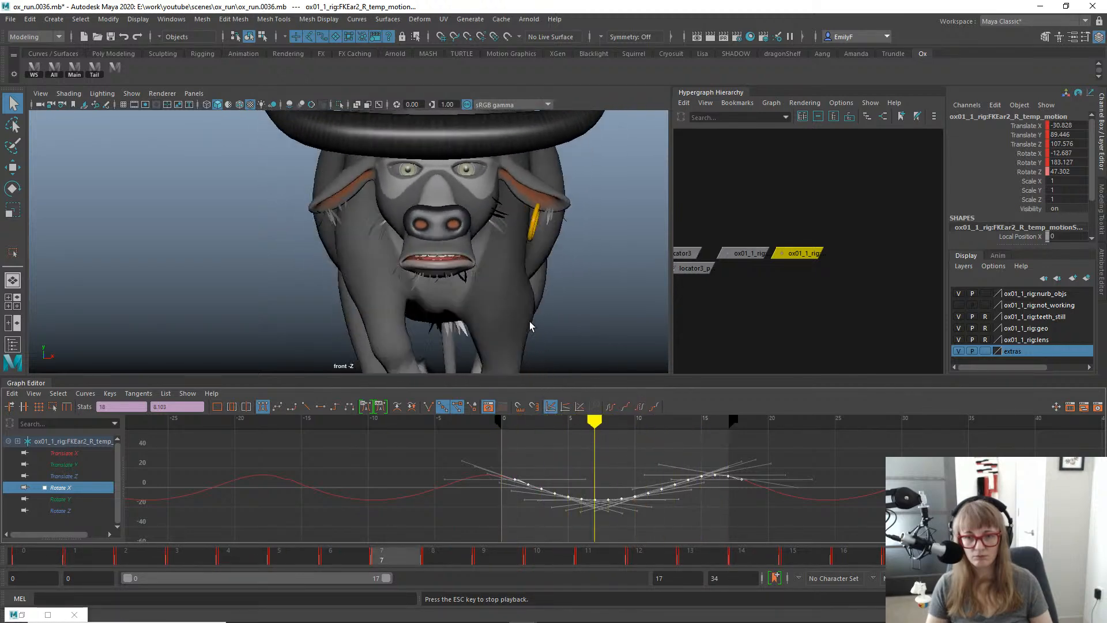
pyautogui.press('Escape')
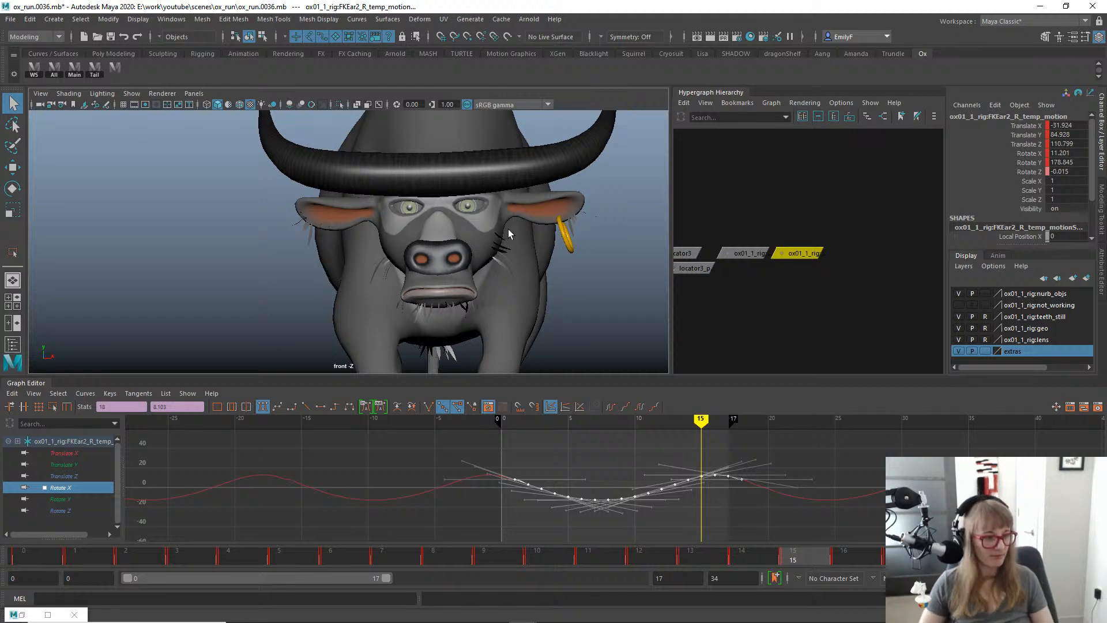
pyautogui.hotkey('alt', 'v')
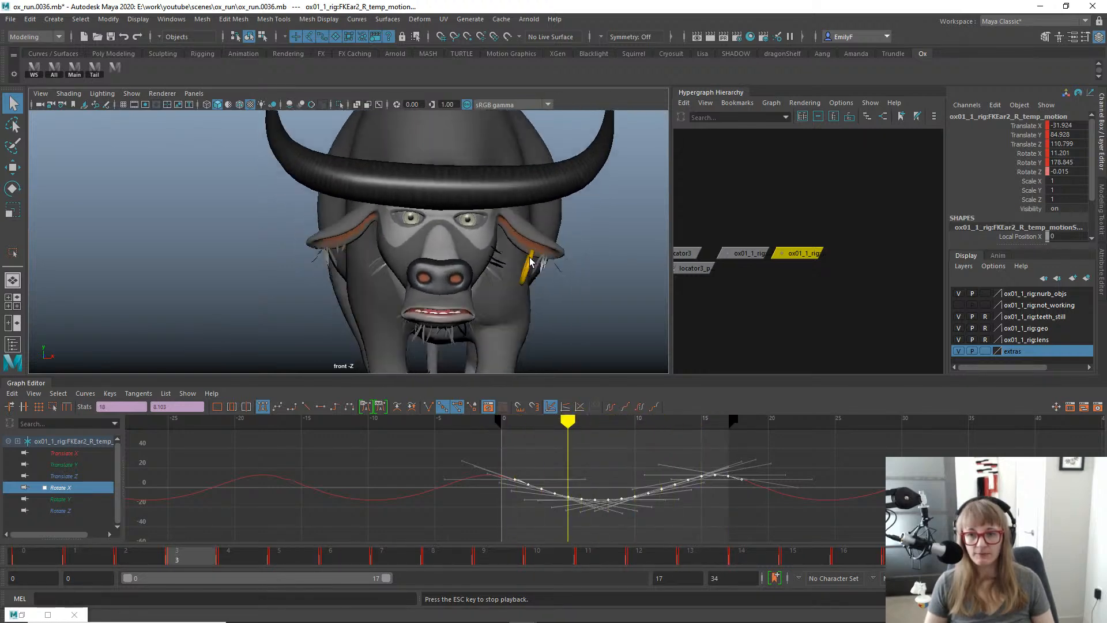
# Stop playback, show the rig controls, and create a world-space temp motion locator for the right ear tip control FKEar3_R.
pyautogui.press('Escape')
pyautogui.hotkey('alt', '1')
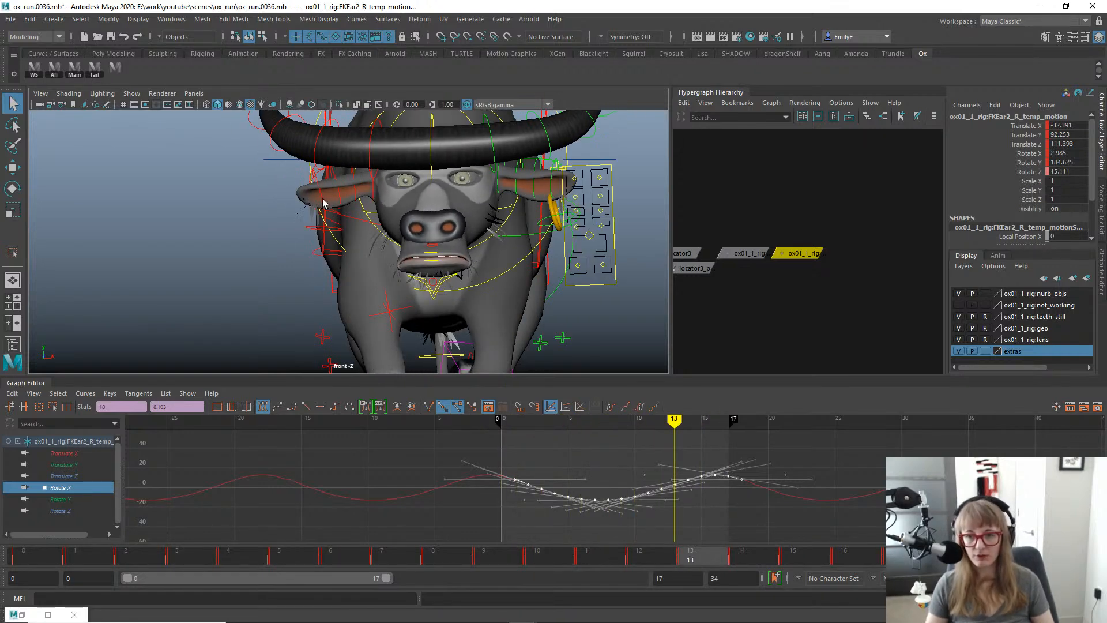
pyautogui.click(323, 203)
pyautogui.click(30, 69)
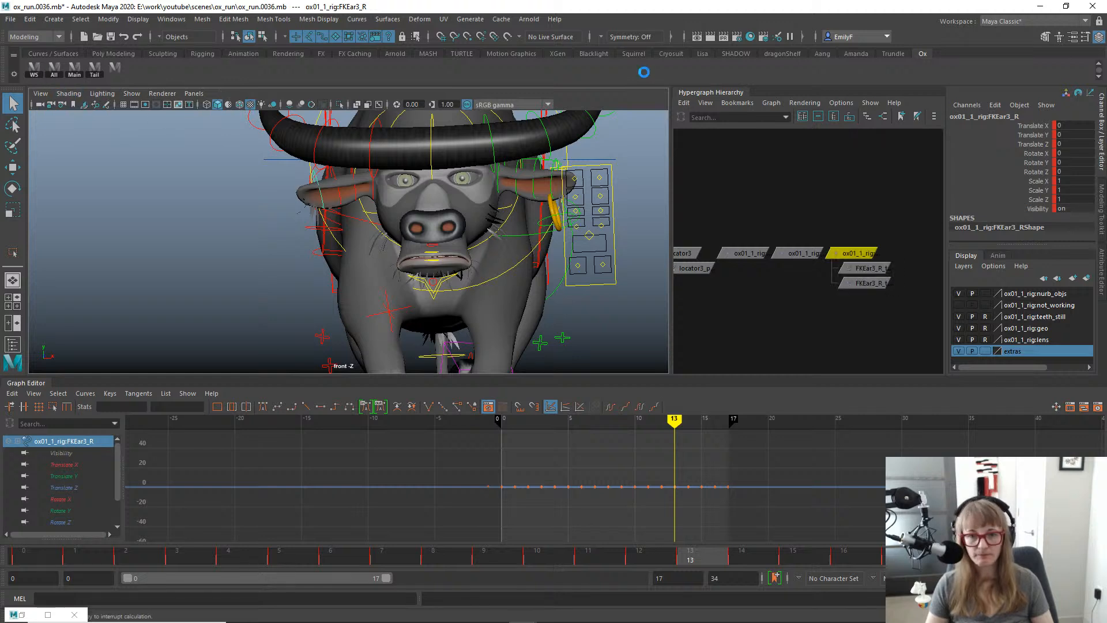
pyautogui.click(504, 320)
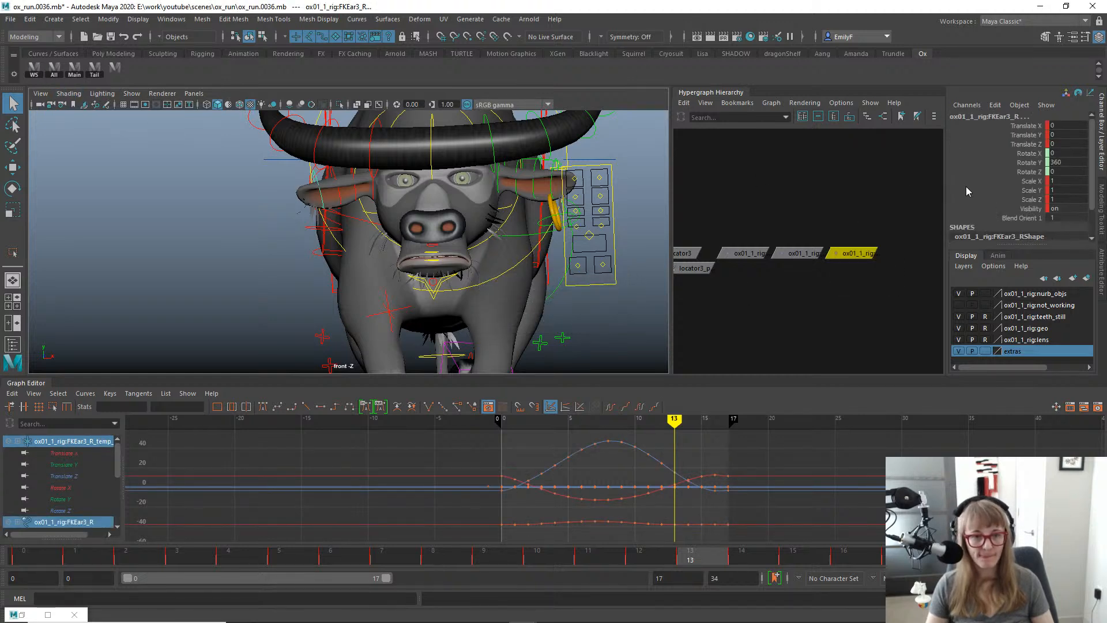
# Set all Rotate X, Y and Z curves of the FKEar3_R temp motion locator to cycle before and after the keyed range.
pyautogui.moveTo(880, 206); pyautogui.dragTo(855, 274)
pyautogui.press('e')
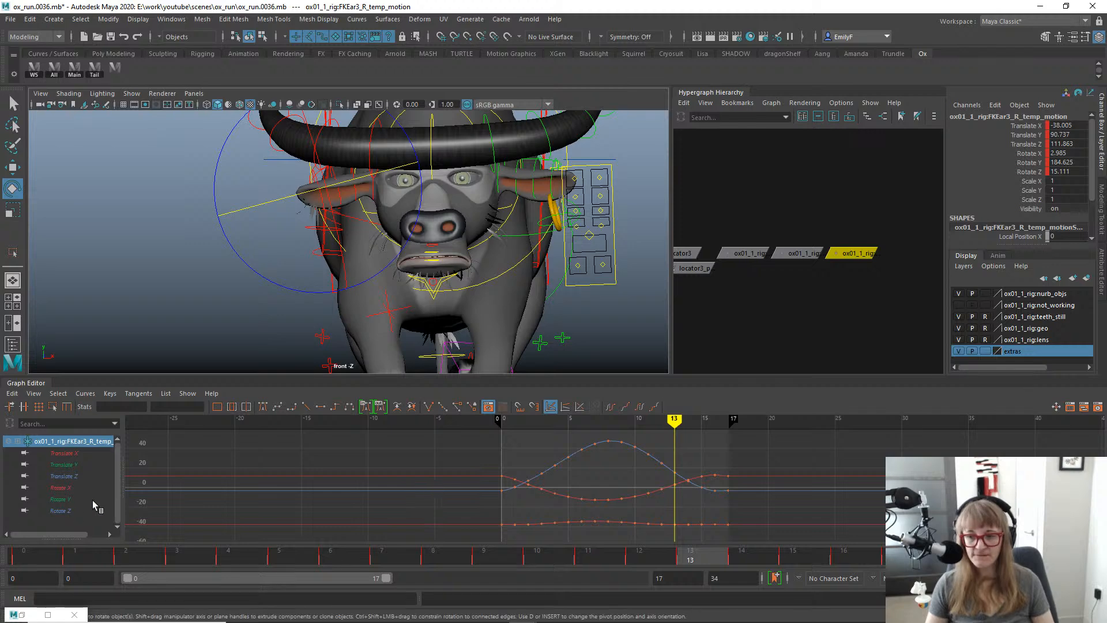
pyautogui.moveTo(75, 488); pyautogui.dragTo(72, 512)
pyautogui.press('f')
pyautogui.keyDown('alt'); pyautogui.moveTo(606, 487); pyautogui.dragTo(423, 457, button='right'); pyautogui.keyUp('alt')
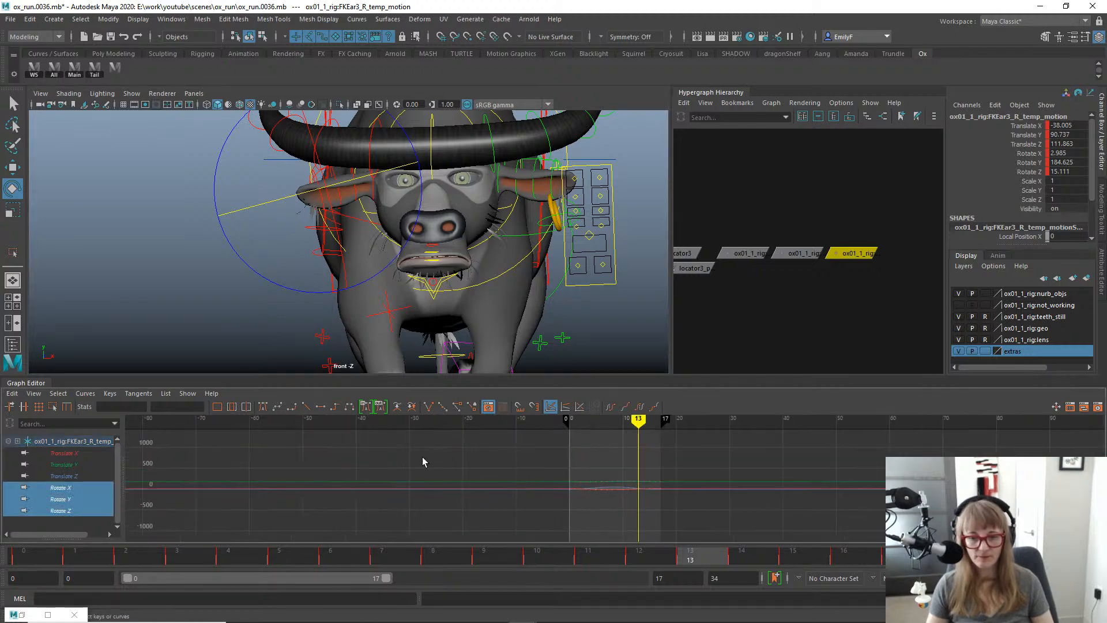
pyautogui.moveTo(744, 531); pyautogui.dragTo(557, 448)
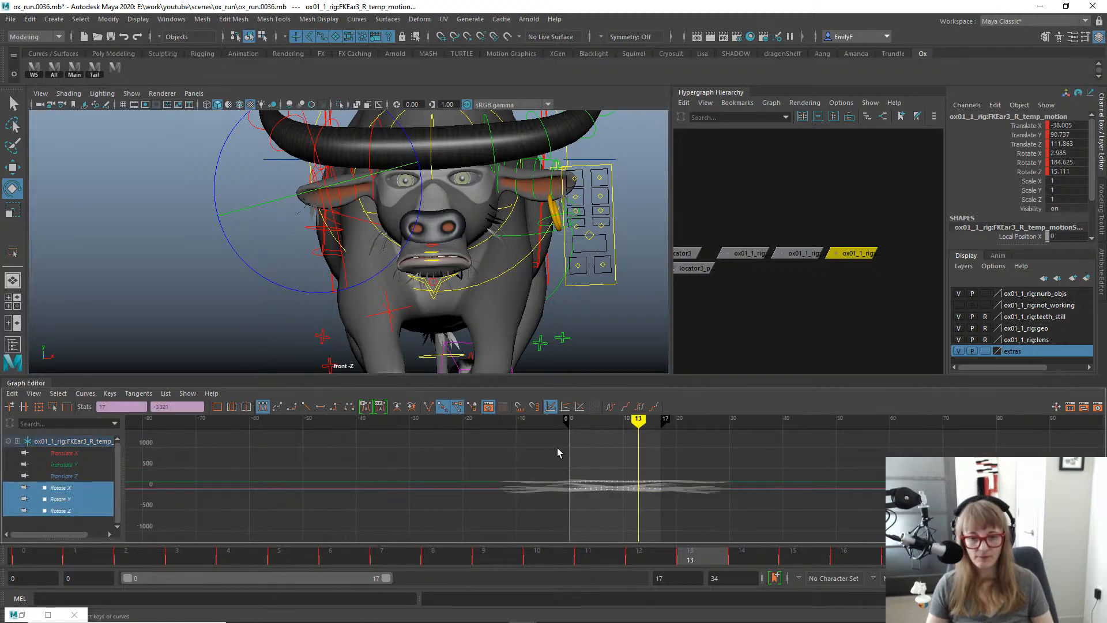
pyautogui.click(641, 407)
pyautogui.keyDown('alt'); pyautogui.moveTo(571, 507); pyautogui.dragTo(610, 486, button='right'); pyautogui.keyUp('alt')
# Scale the locator's Rotate Z keys to reach about 57 at frame 8 and about -9 at frame 17.
pyautogui.click(64, 511)
pyautogui.press('f')
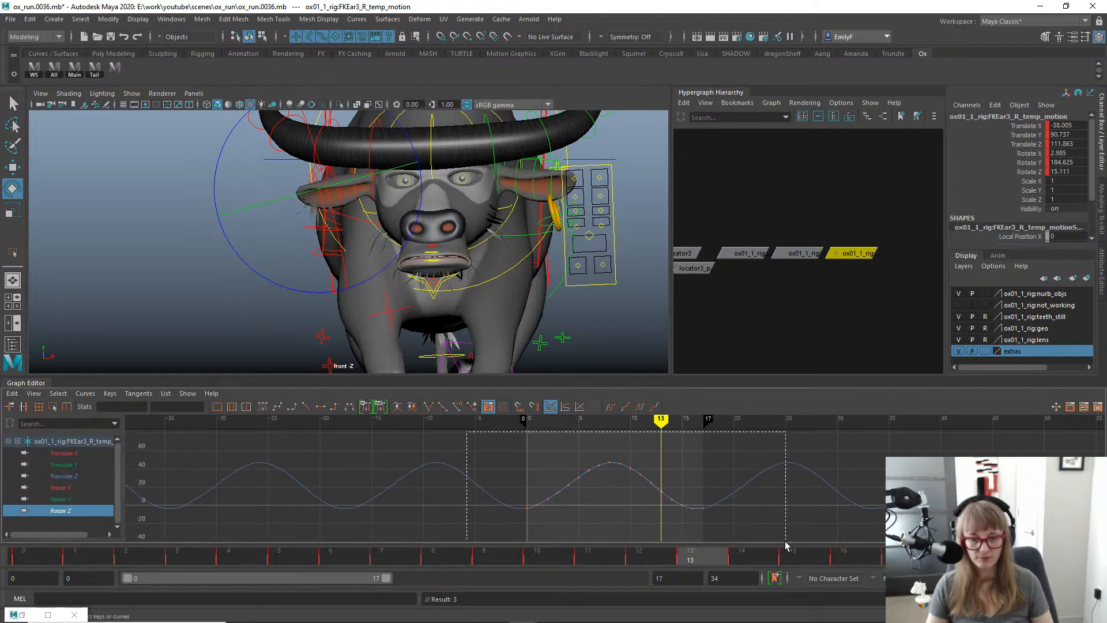
pyautogui.moveTo(785, 545); pyautogui.dragTo(786, 544)
pyautogui.moveTo(249, 557); pyautogui.dragTo(438, 571)
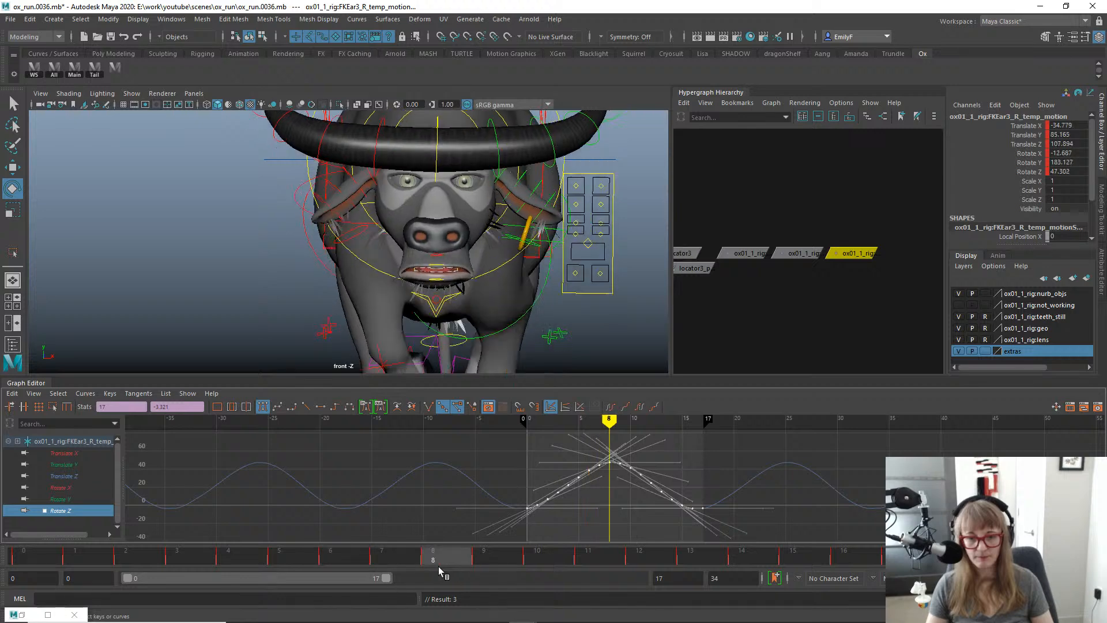
pyautogui.click(52, 406)
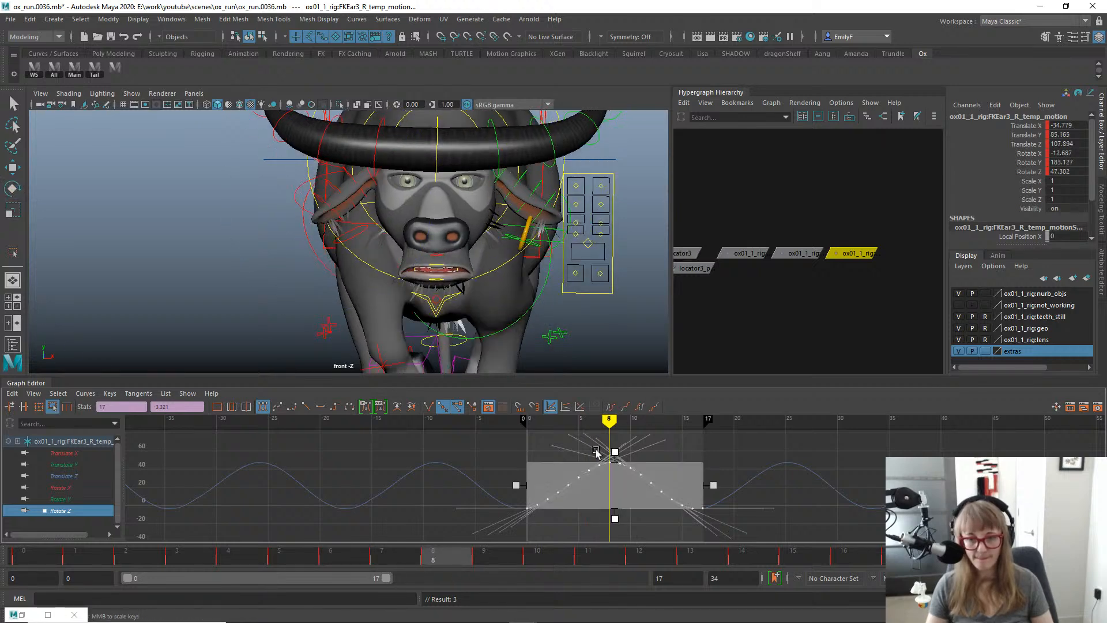
pyautogui.moveTo(614, 454); pyautogui.dragTo(616, 443)
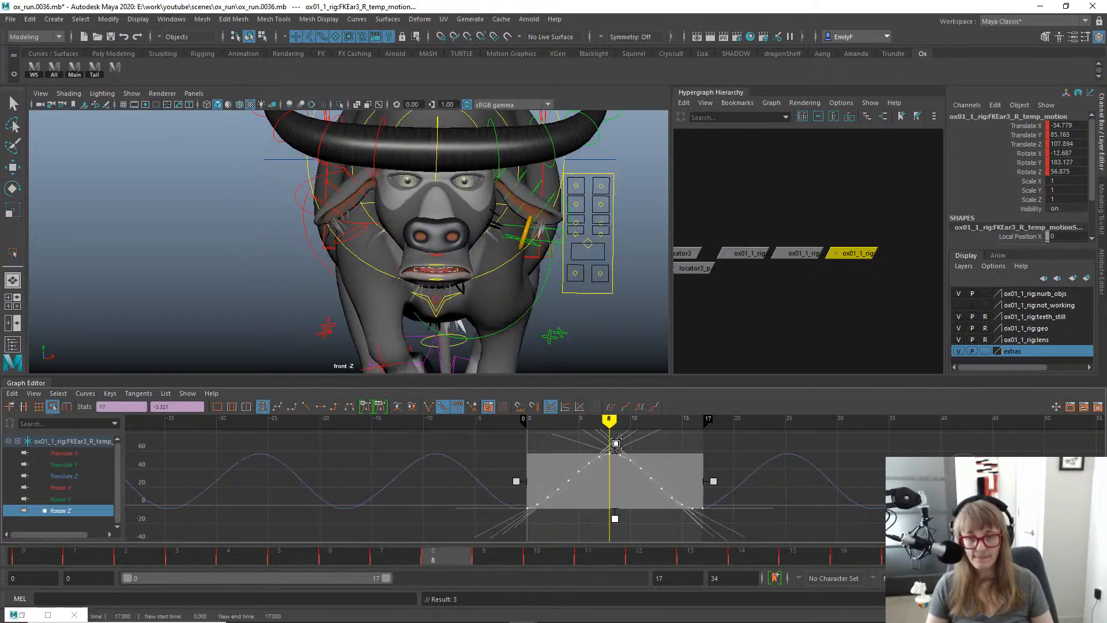
pyautogui.moveTo(251, 562); pyautogui.dragTo(883, 575)
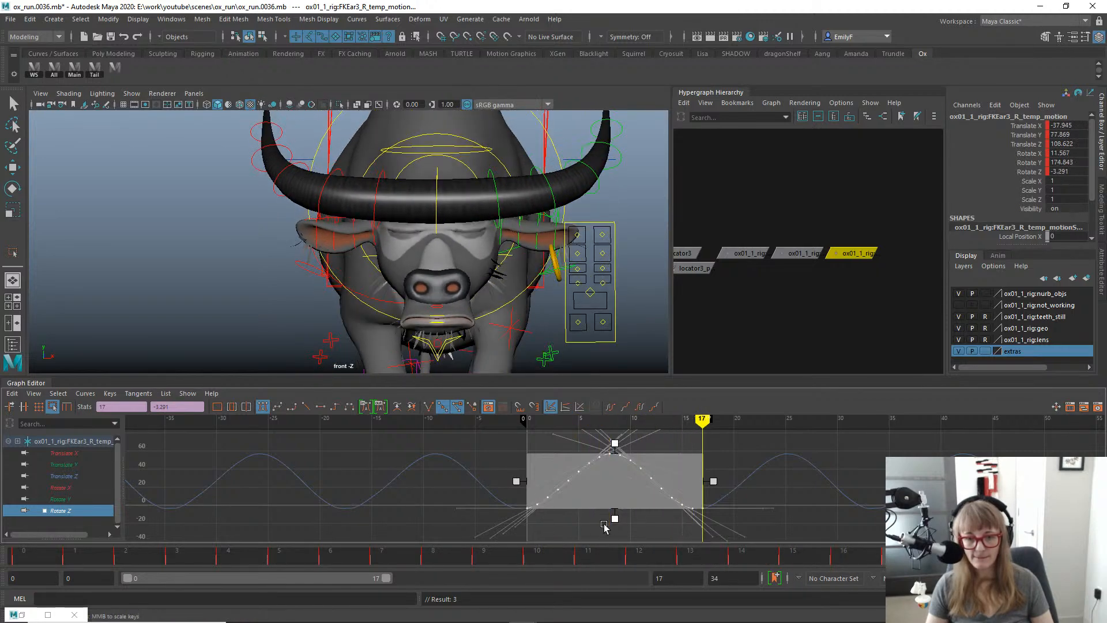
pyautogui.moveTo(615, 520); pyautogui.dragTo(616, 523)
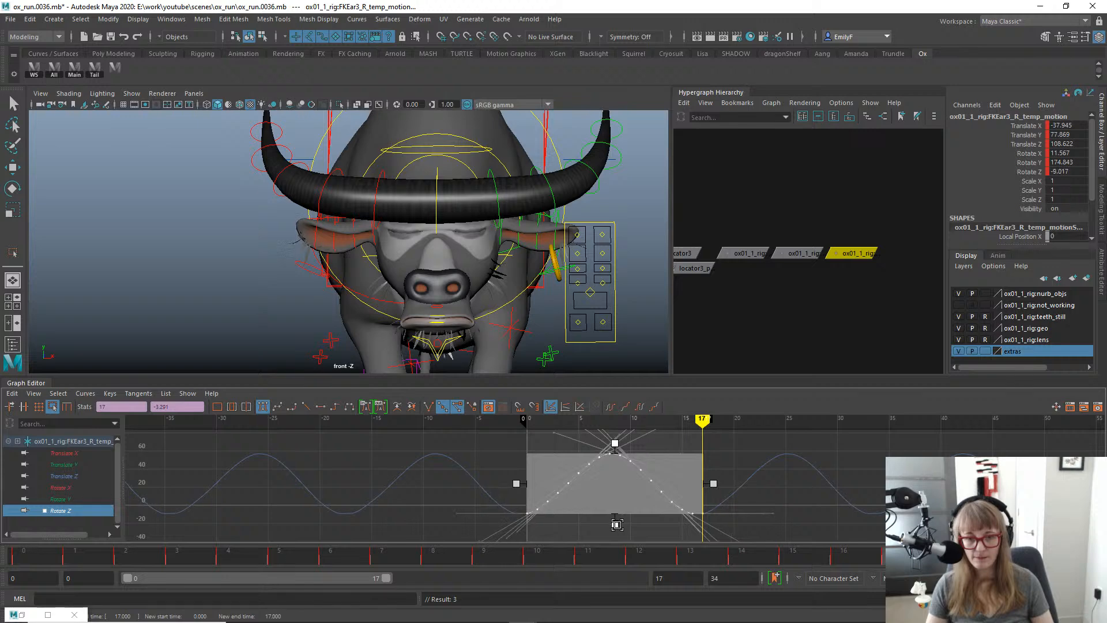
# Shift all Rotate Z keys of the ear tip locator about 2 frames later and play the animation to check the overlap.
pyautogui.press('q')
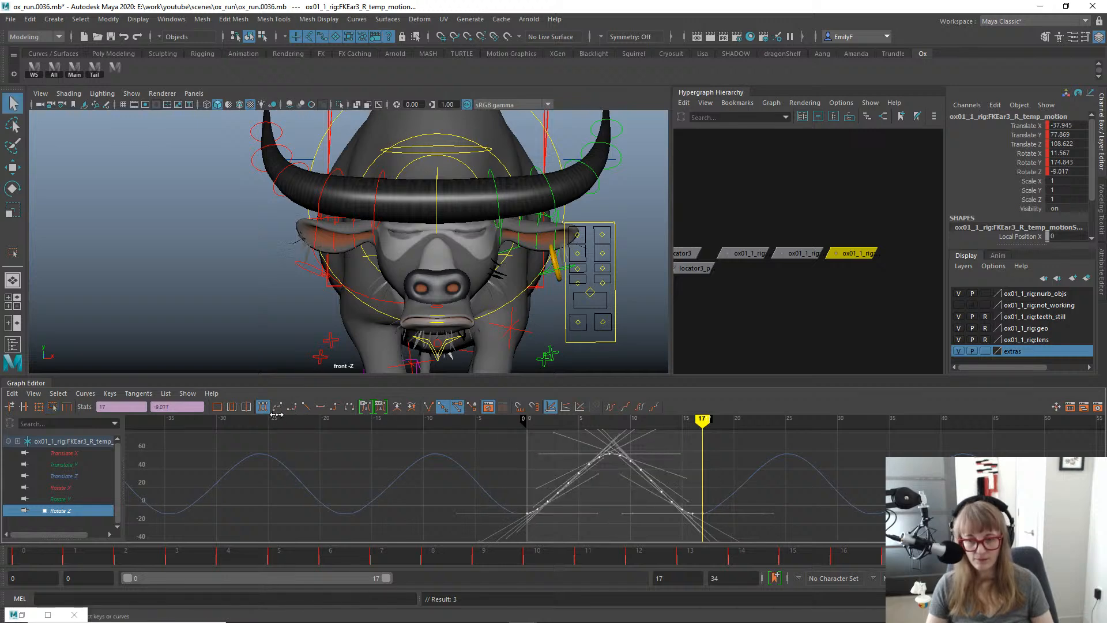
pyautogui.moveTo(647, 494); pyautogui.dragTo(671, 490, button='middle')
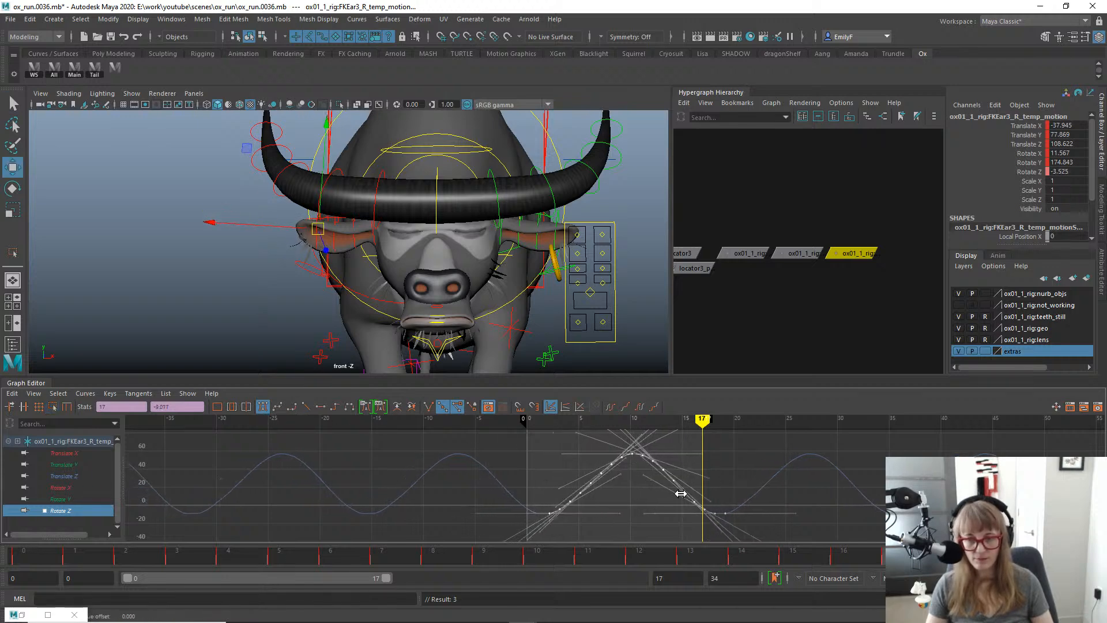
pyautogui.press('q')
pyautogui.hotkey('alt', '1')
pyautogui.hotkey('alt', 'v')
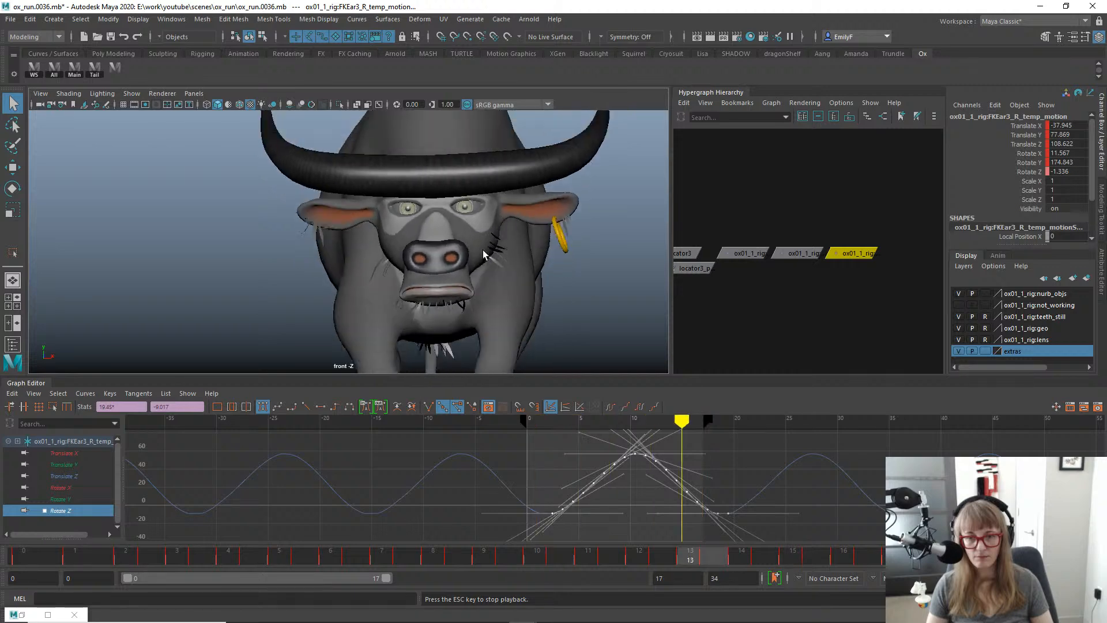
pyautogui.hotkey('alt', 'v')
pyautogui.hotkey('alt', 'v')
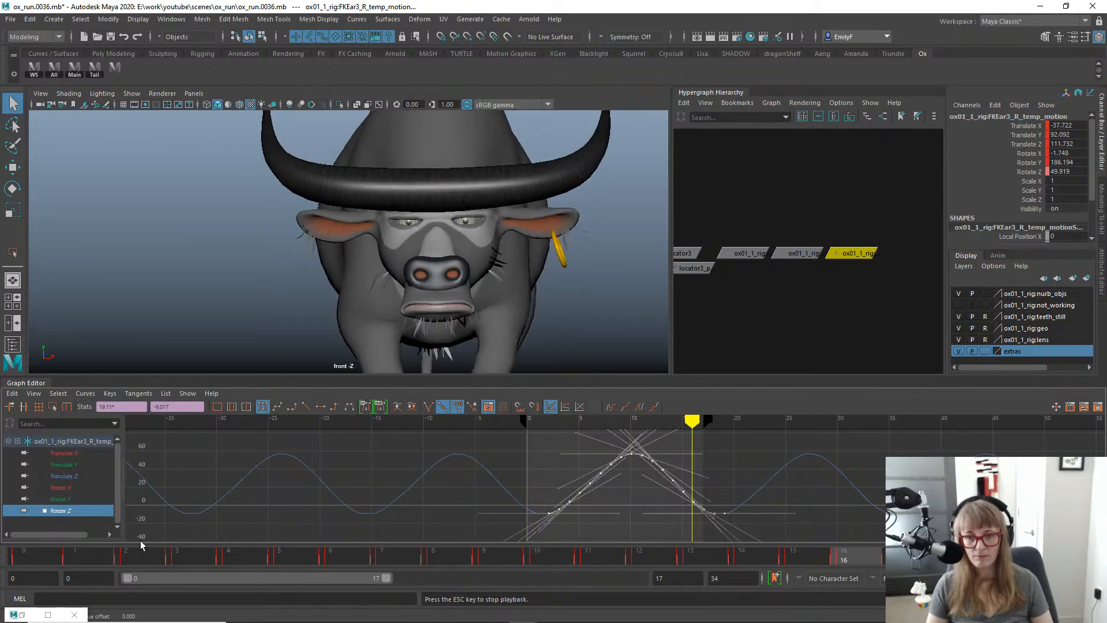
pyautogui.press('Escape')
# Examine the ear motion by scrubbing the timeline and playing it in the side view, then return to the front view.
pyautogui.moveTo(40, 554); pyautogui.dragTo(882, 562)
pyautogui.press('e')
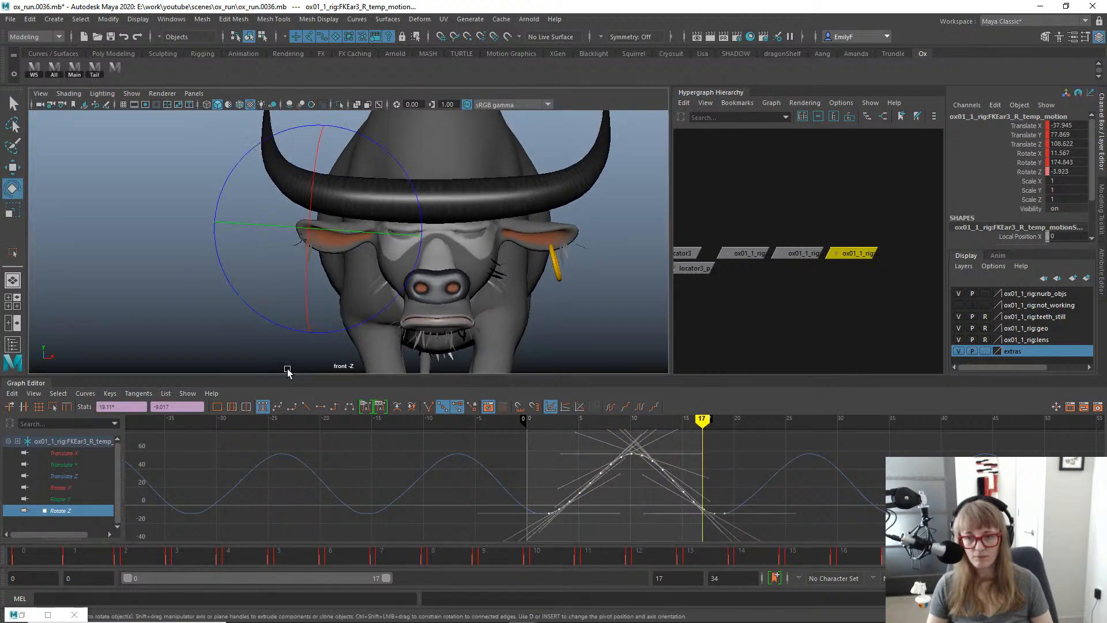
pyautogui.press('space')
pyautogui.moveTo(411, 260); pyautogui.dragTo(357, 244)
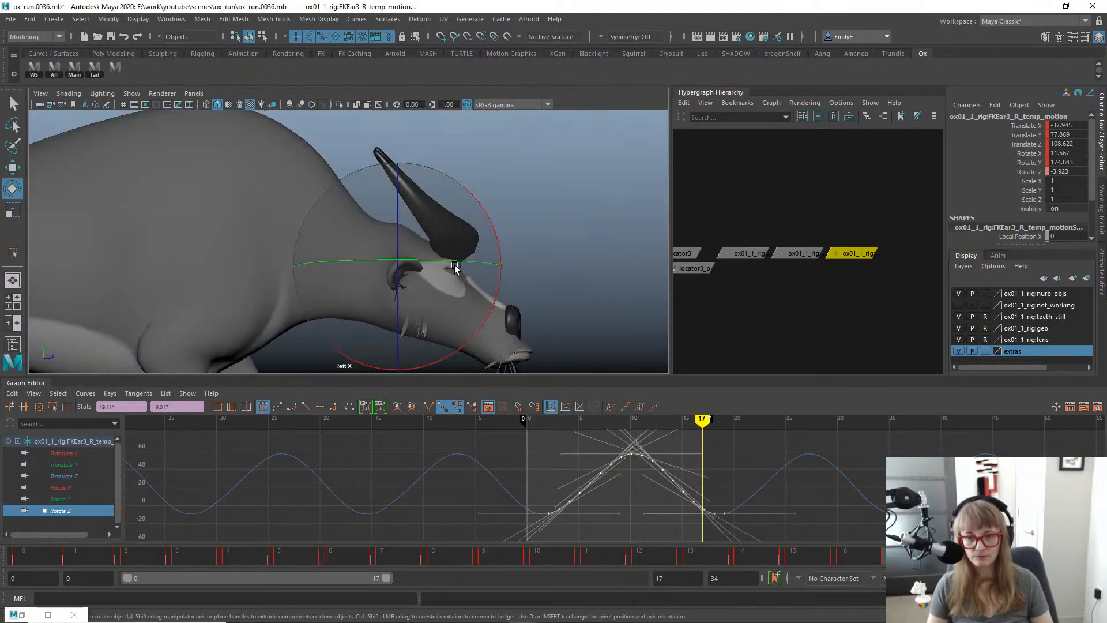
pyautogui.hotkey('alt', 'v')
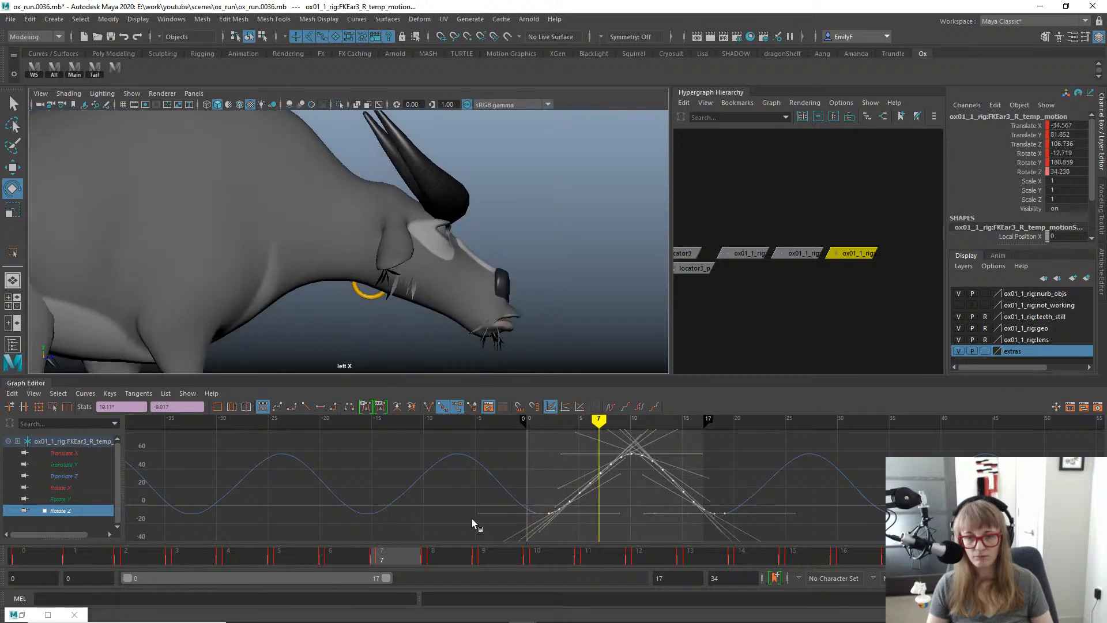
pyautogui.press('space')
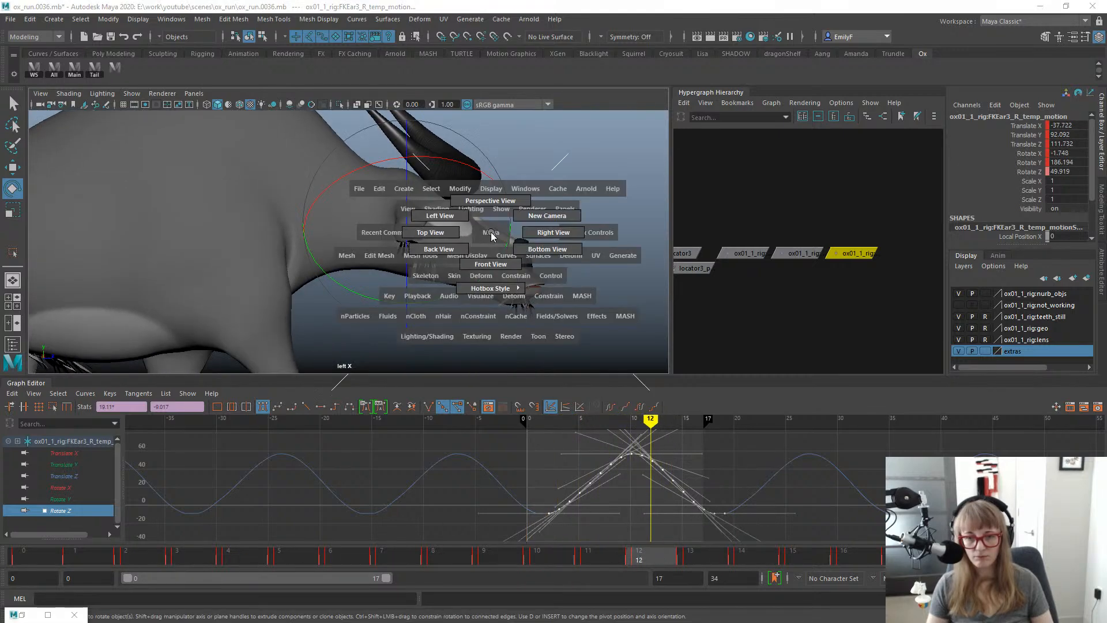
pyautogui.moveTo(491, 245); pyautogui.dragTo(493, 262)
pyautogui.press('q')
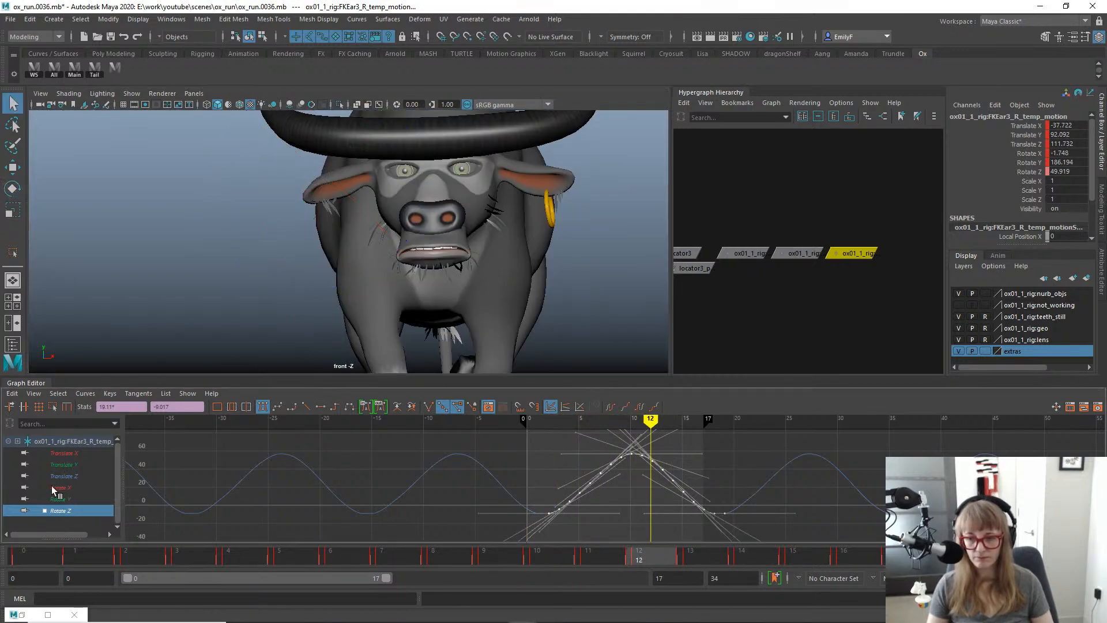
# Shift all Rotate X keys of the ear tip locator about 1.3 frames later and play the animation.
pyautogui.click(61, 487)
pyautogui.moveTo(790, 570); pyautogui.dragTo(790, 569)
pyautogui.press('w')
pyautogui.moveTo(663, 482); pyautogui.dragTo(685, 482, button='middle')
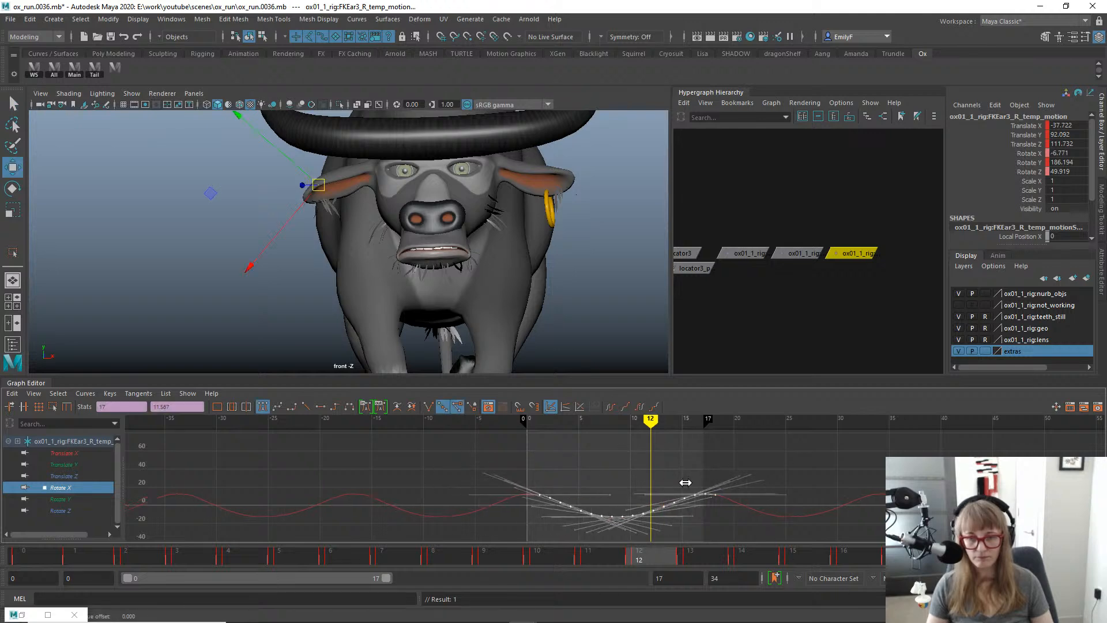
pyautogui.hotkey('alt', 'v')
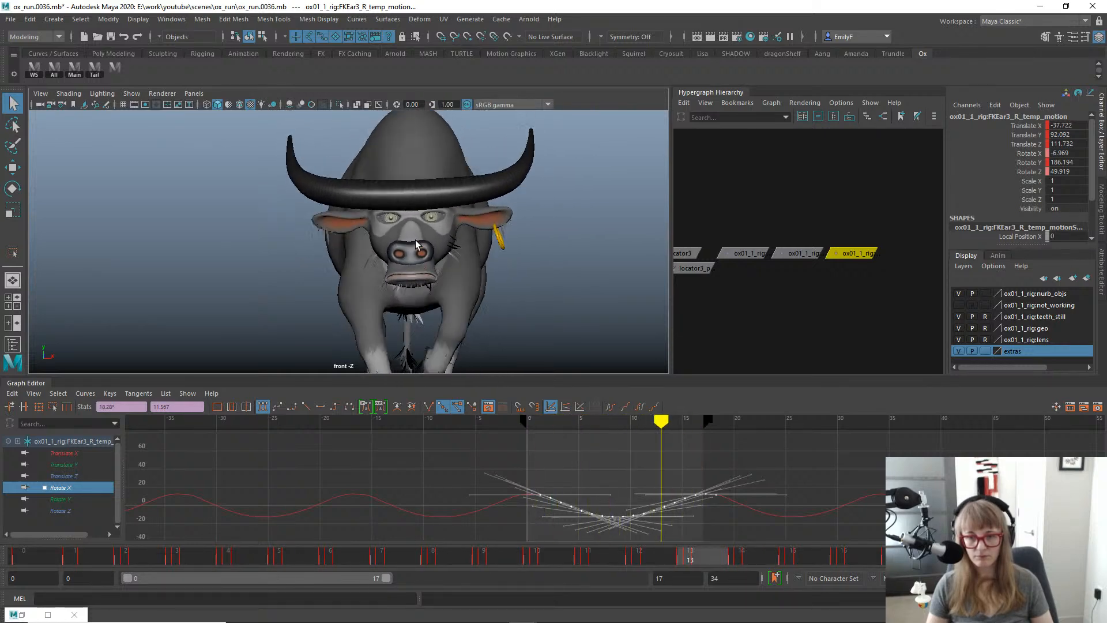
# Bake the Rotate X, Y and Z channels of the right ear controls FKEar1_R, FKEar2_R and FKEar3_R.
pyautogui.hotkey('alt', '1')
pyautogui.scroll(4, 353, 149)
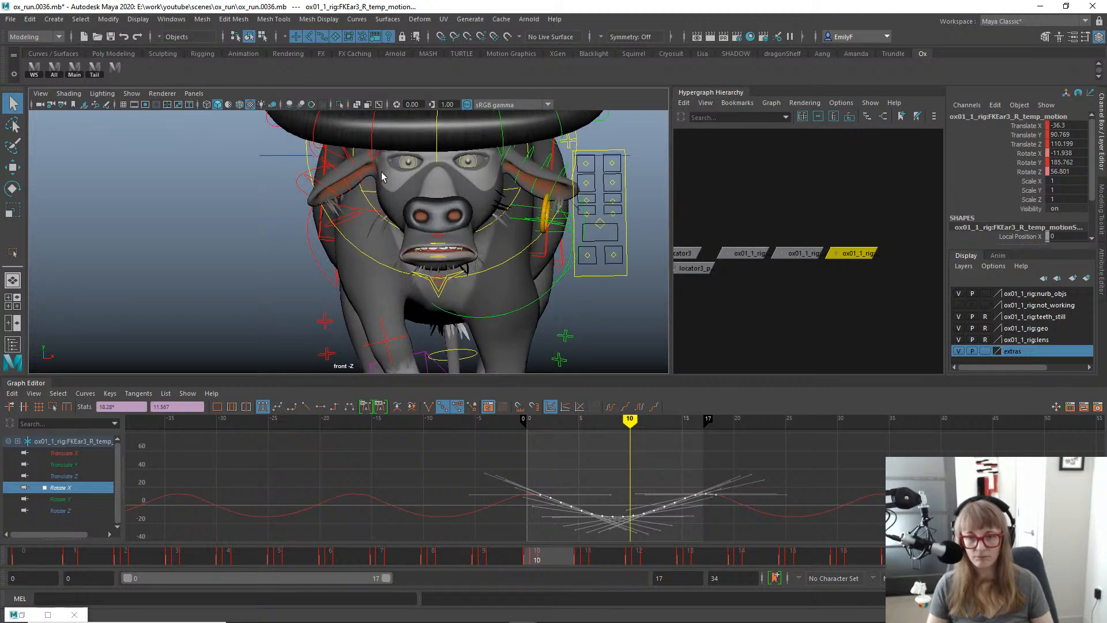
pyautogui.click(373, 166)
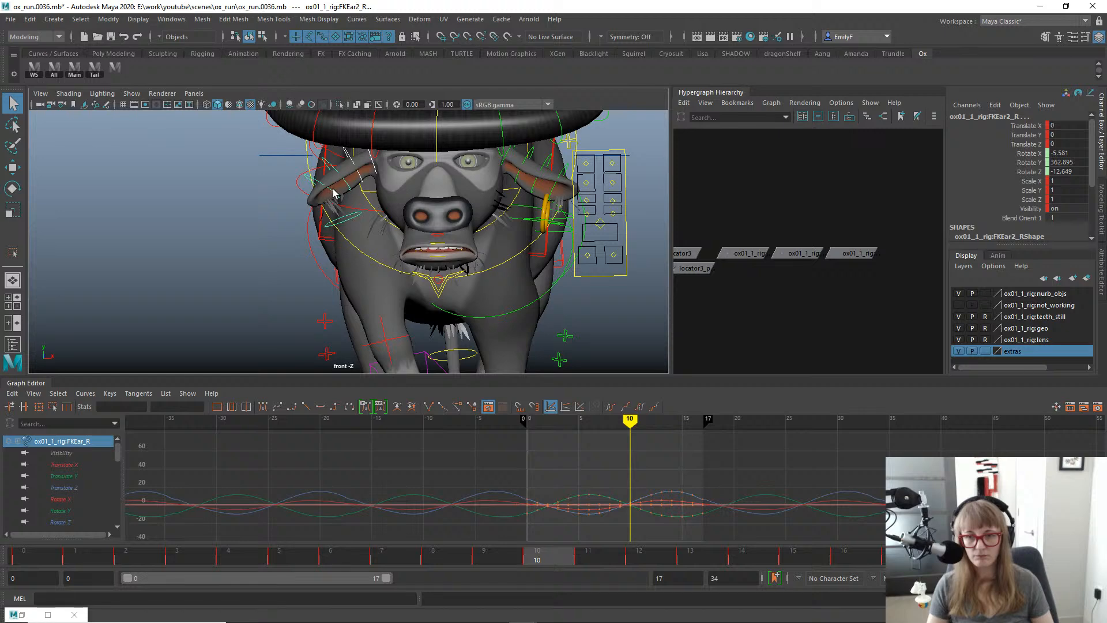
pyautogui.moveTo(1012, 152); pyautogui.dragTo(1013, 176)
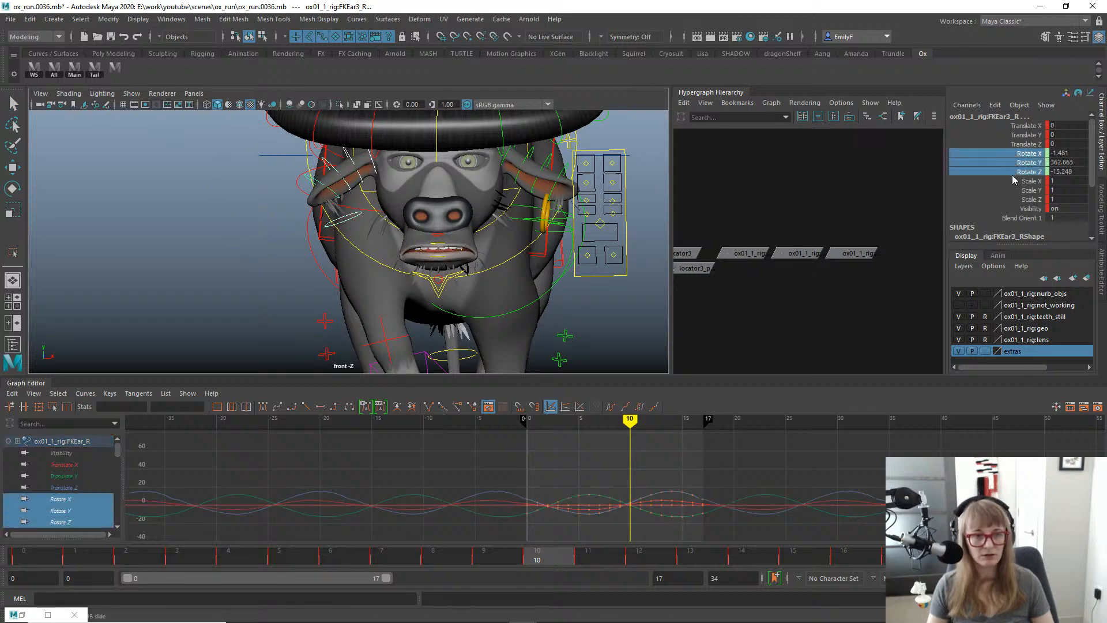
pyautogui.scroll(1, 343, 273)
pyautogui.keyDown('ctrl'); pyautogui.click(375, 160); pyautogui.keyUp('ctrl')
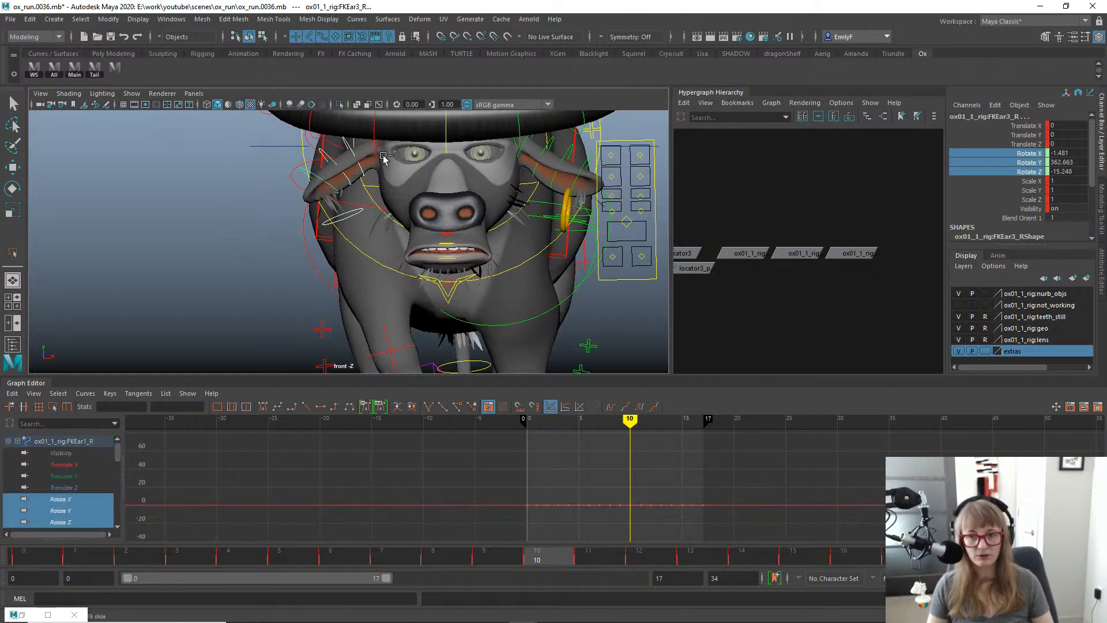
pyautogui.keyDown('alt'); pyautogui.moveTo(425, 223); pyautogui.dragTo(461, 240, button='right'); pyautogui.keyUp('alt')
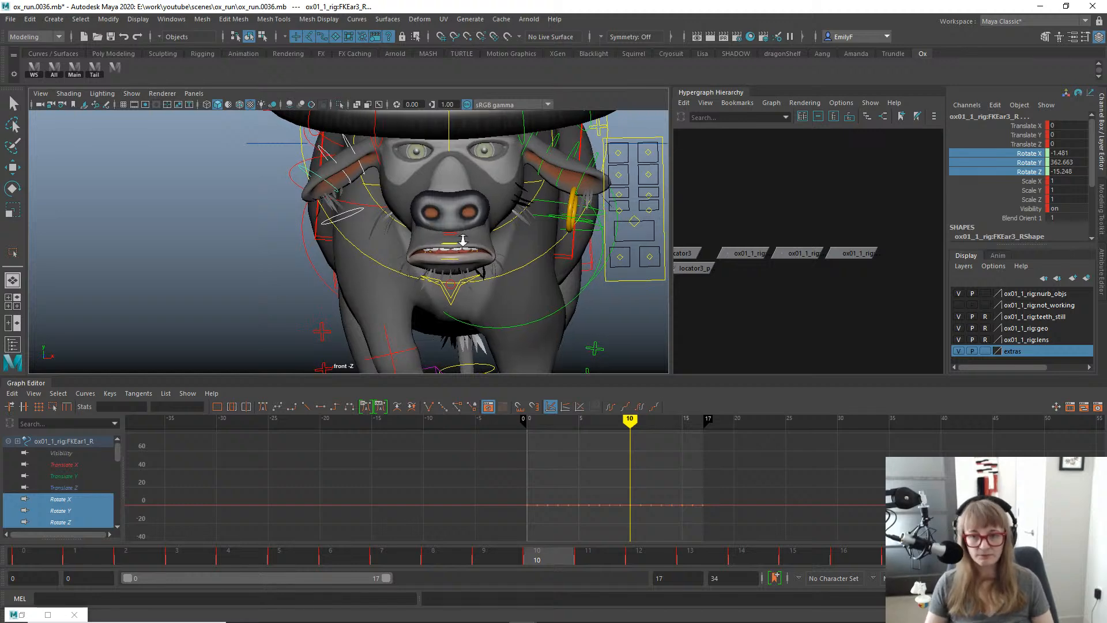
pyautogui.press('g')
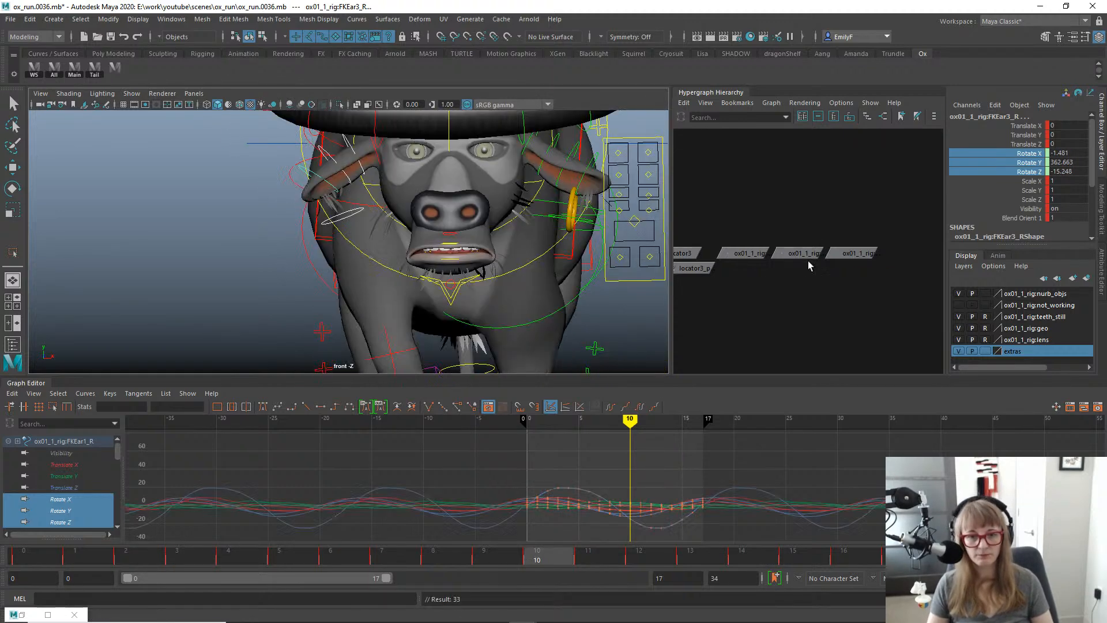
# Delete the three right ear temp motion locators from the scene hierarchy.
pyautogui.moveTo(742, 283); pyautogui.dragTo(742, 278)
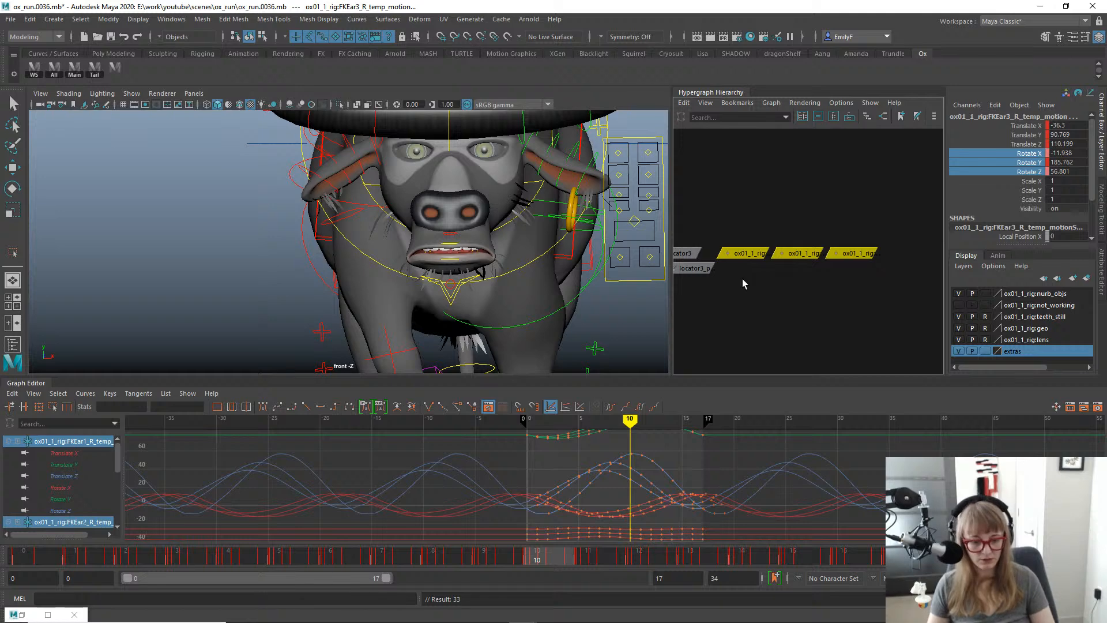
pyautogui.press('Delete')
pyautogui.keyDown('alt'); pyautogui.moveTo(408, 250); pyautogui.dragTo(387, 225, button='right'); pyautogui.keyUp('alt')
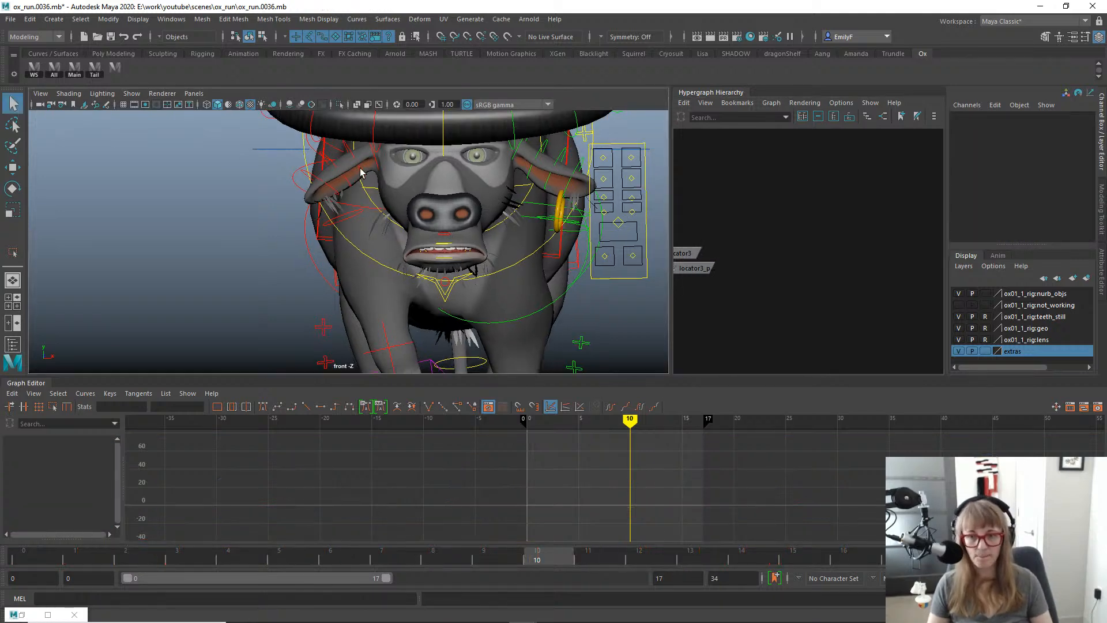
# Copy all Rotate X, Y and Z keys of the right ear control FKEar1_R.
pyautogui.click(361, 172)
pyautogui.keyDown('alt'); pyautogui.moveTo(360, 172); pyautogui.dragTo(309, 282, button='middle'); pyautogui.keyUp('alt')
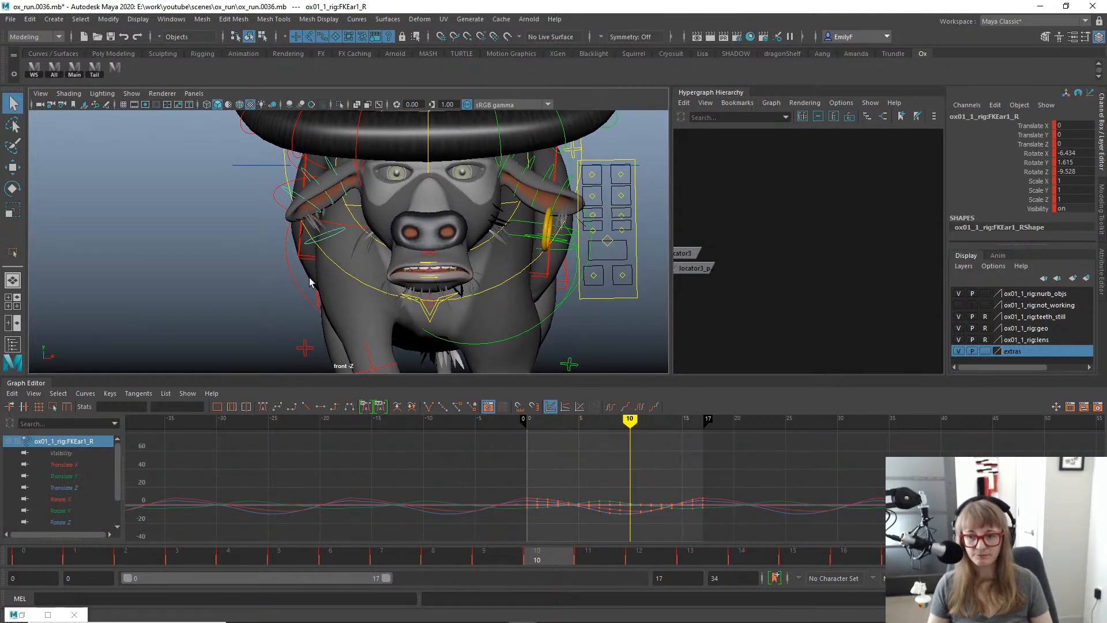
pyautogui.moveTo(74, 500); pyautogui.dragTo(70, 522)
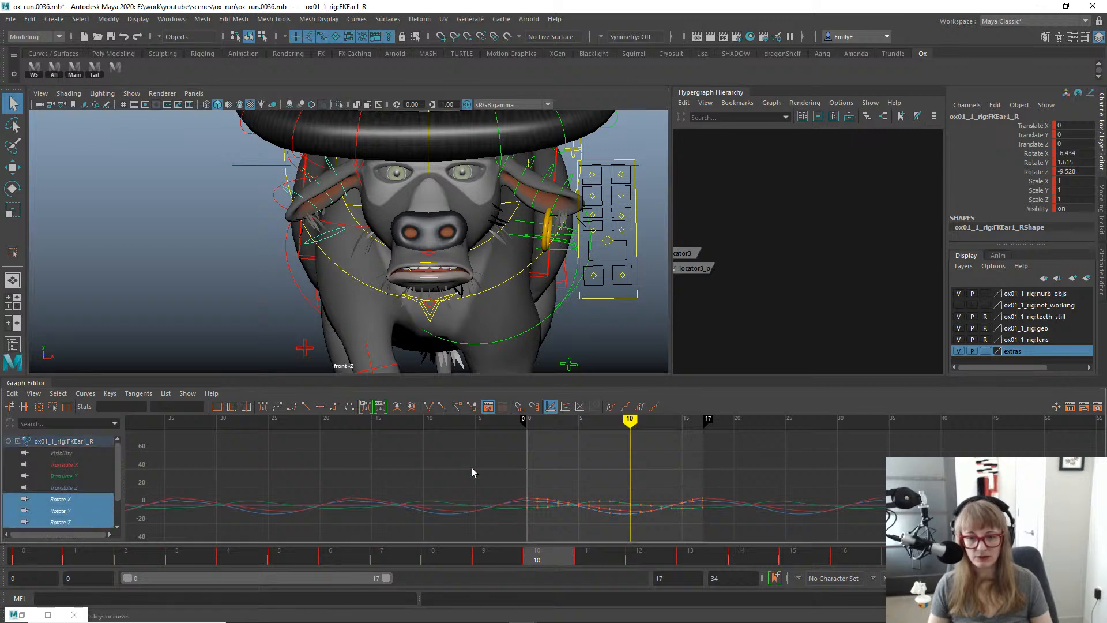
pyautogui.moveTo(745, 538); pyautogui.dragTo(745, 538)
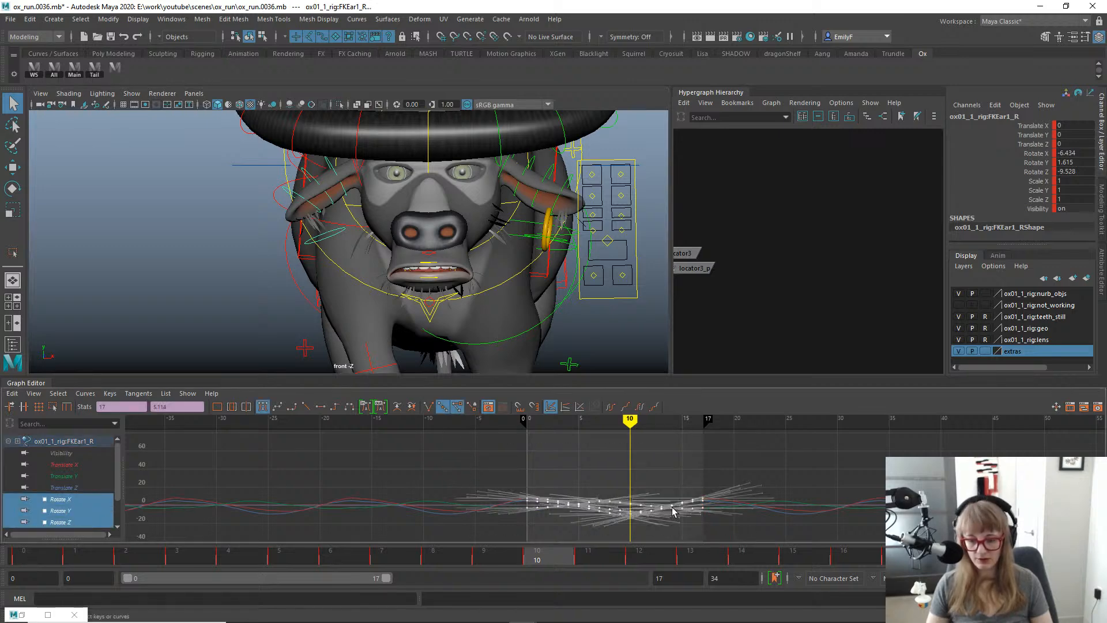
pyautogui.hotkey('ctrl', 'c')
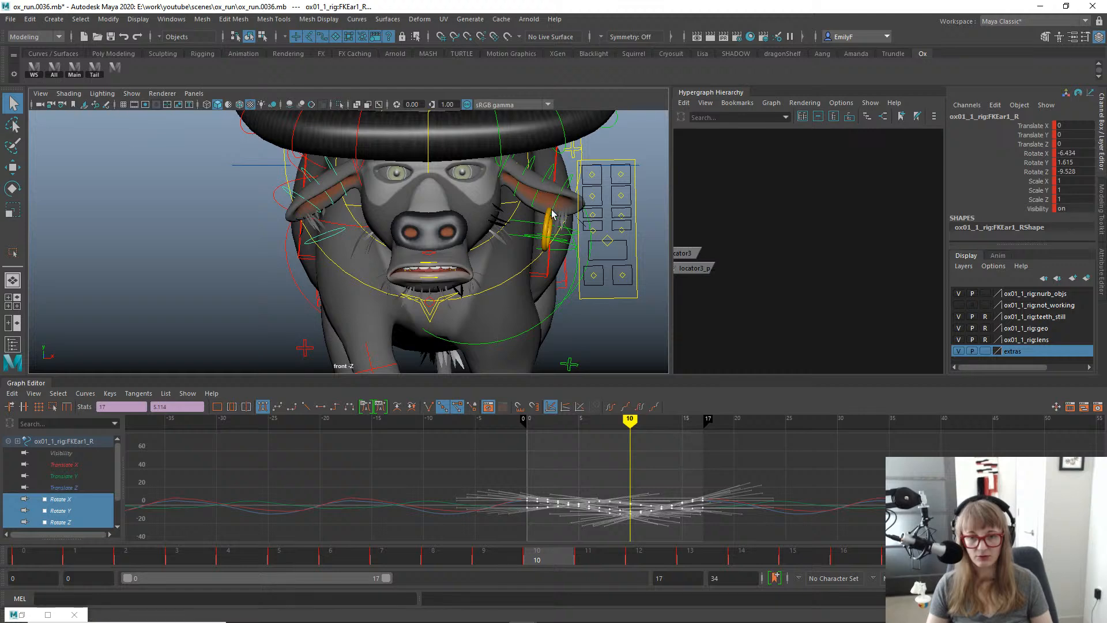
# Delete the existing Rotate X, Y and Z keys after frame 0 on the left ear control FKEar1_L.
pyautogui.scroll(-3, 496, 476)
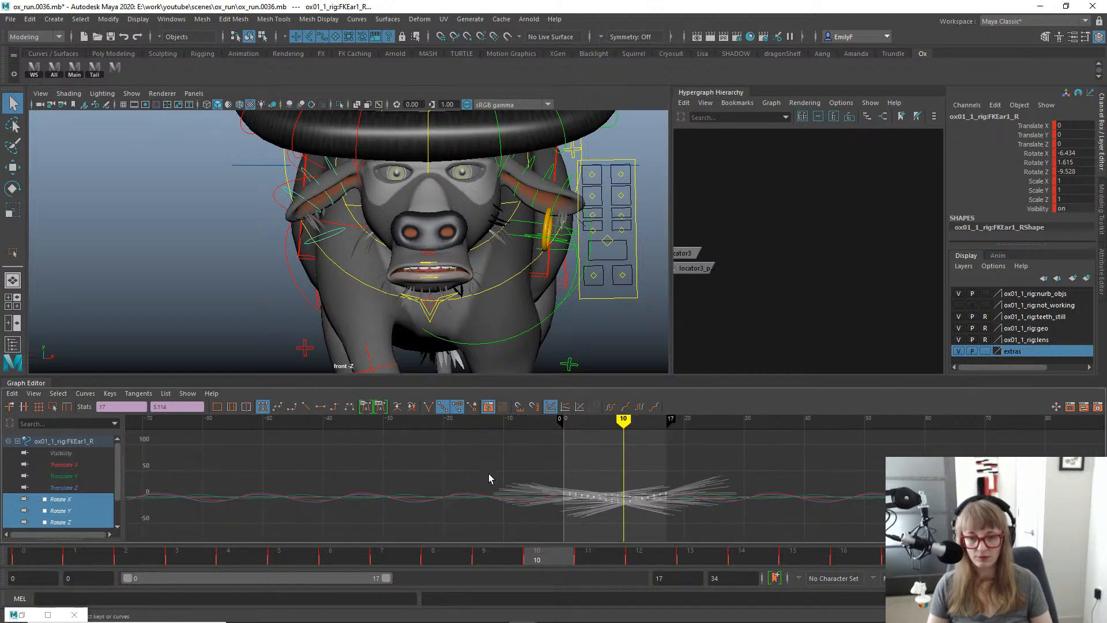
pyautogui.scroll(3, 640, 491)
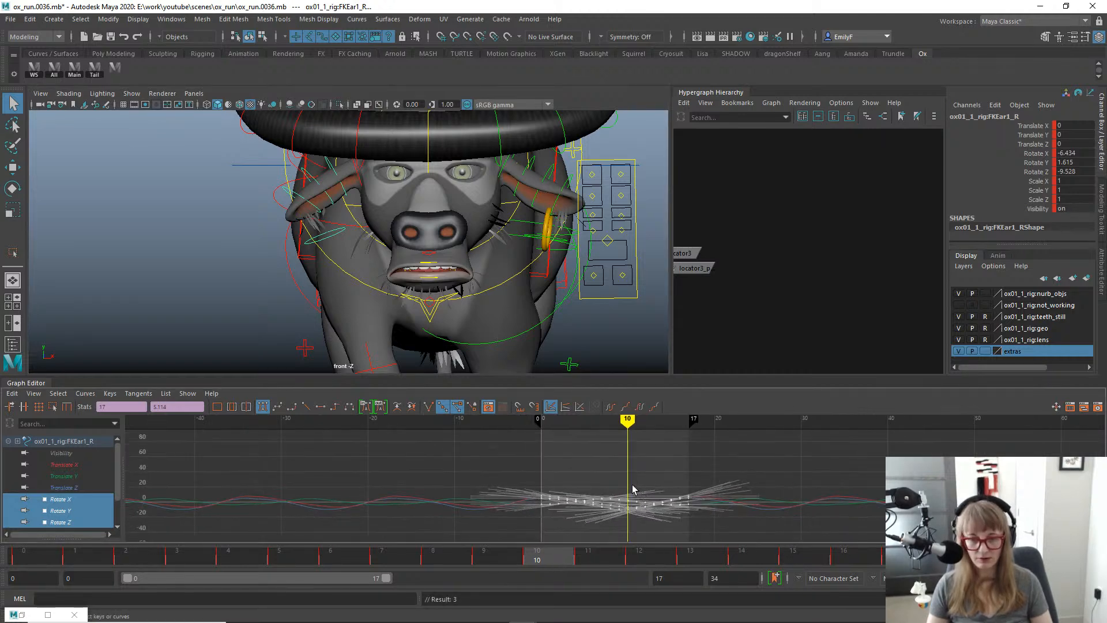
pyautogui.click(514, 196)
pyautogui.moveTo(61, 507); pyautogui.dragTo(59, 522)
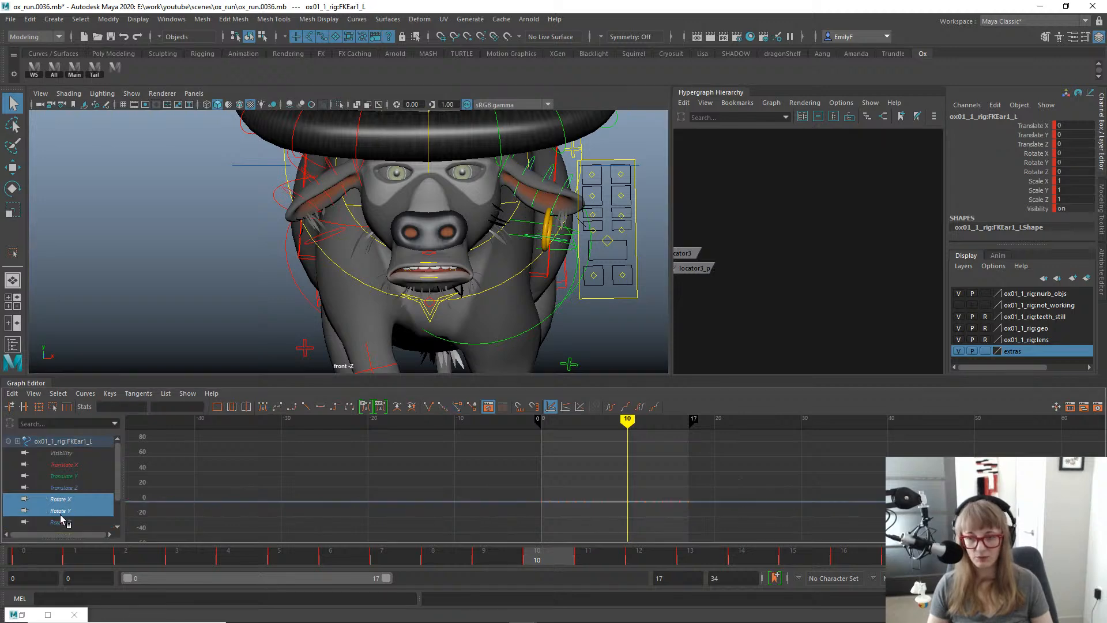
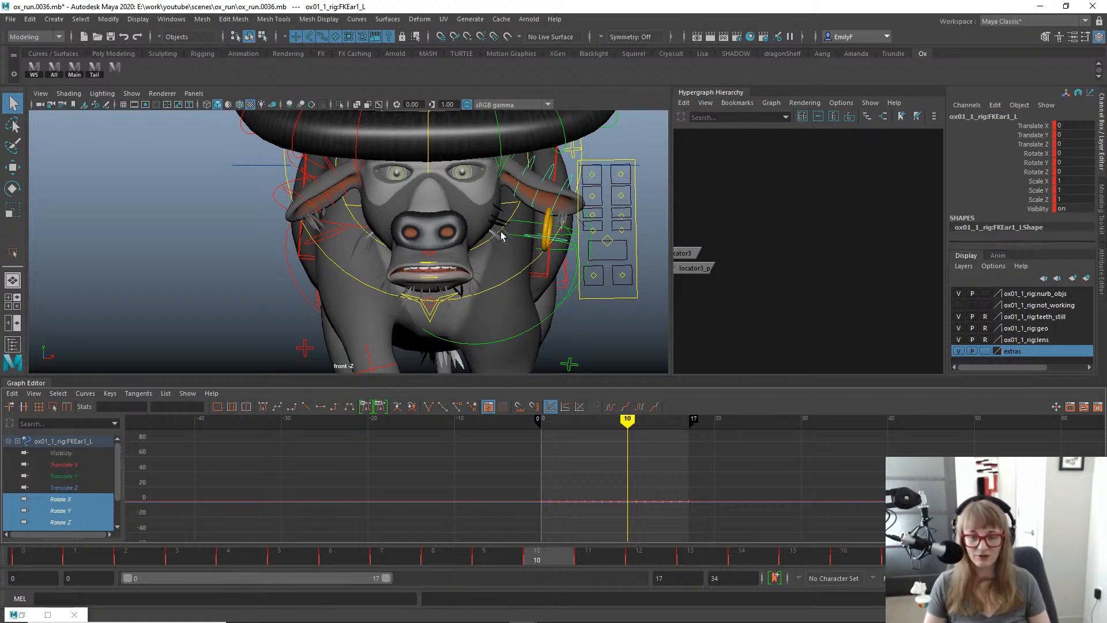
pyautogui.click(61, 503)
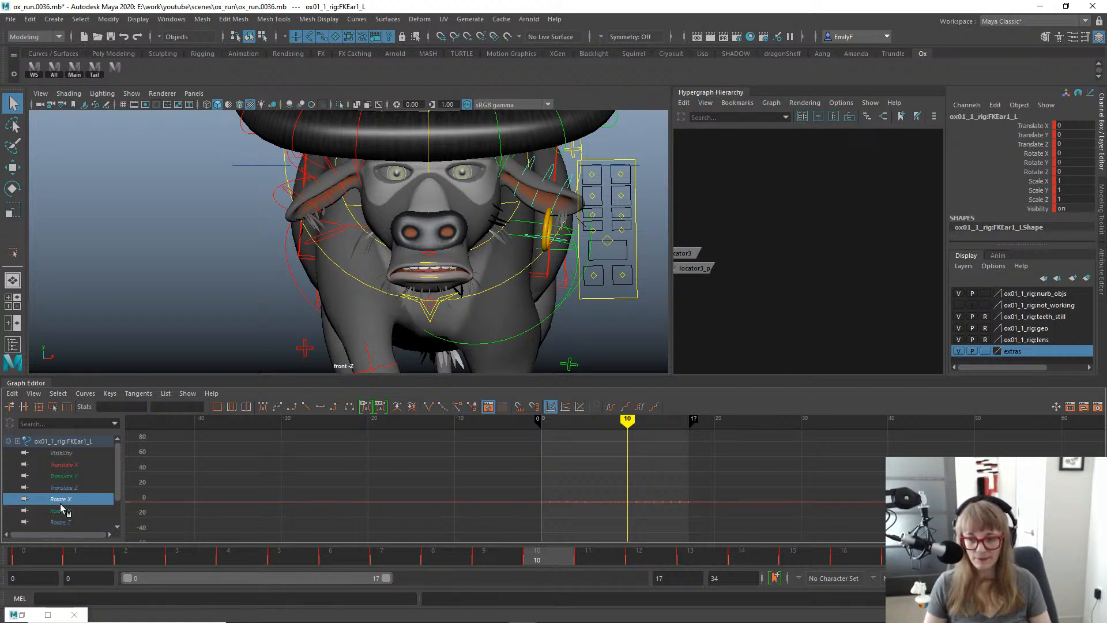
pyautogui.keyDown('shift'); pyautogui.click(75, 523); pyautogui.keyUp('shift')
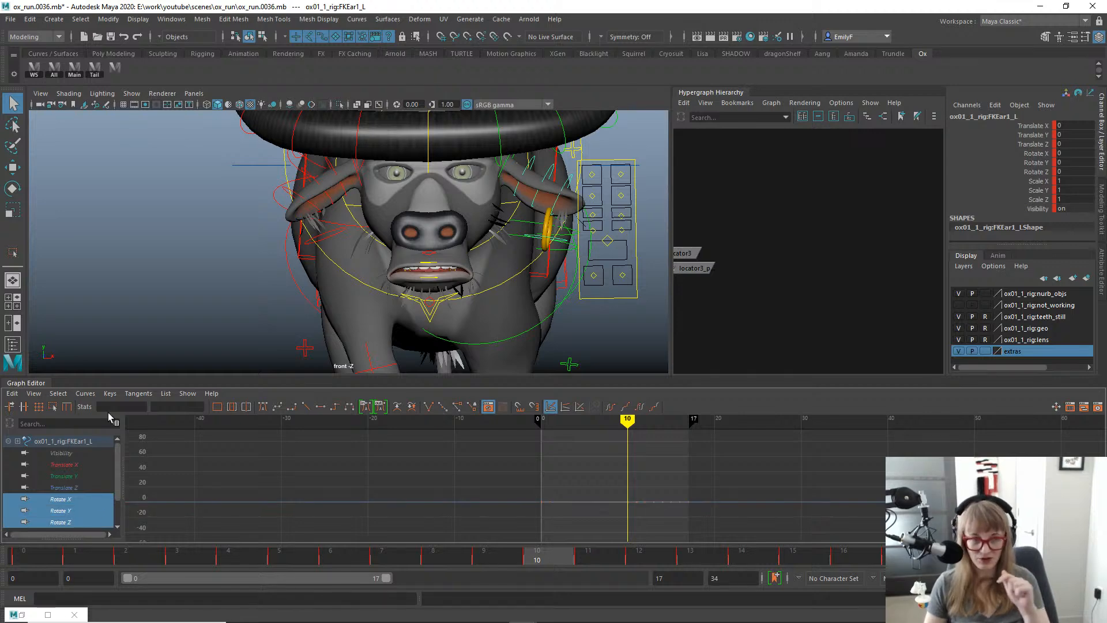
pyautogui.press('f')
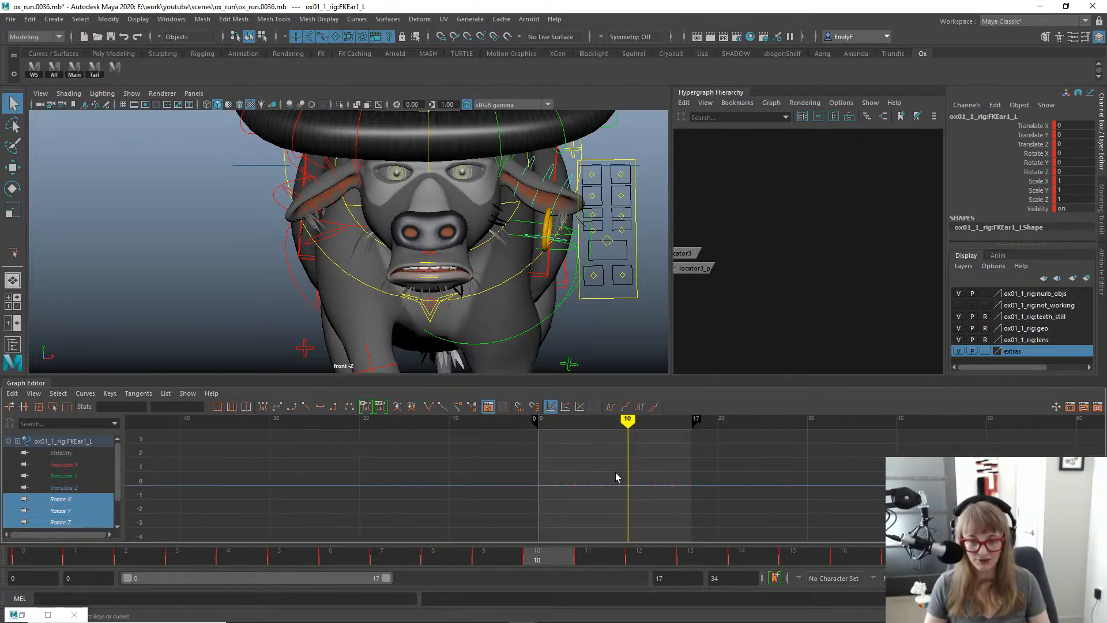
pyautogui.click(8, 557)
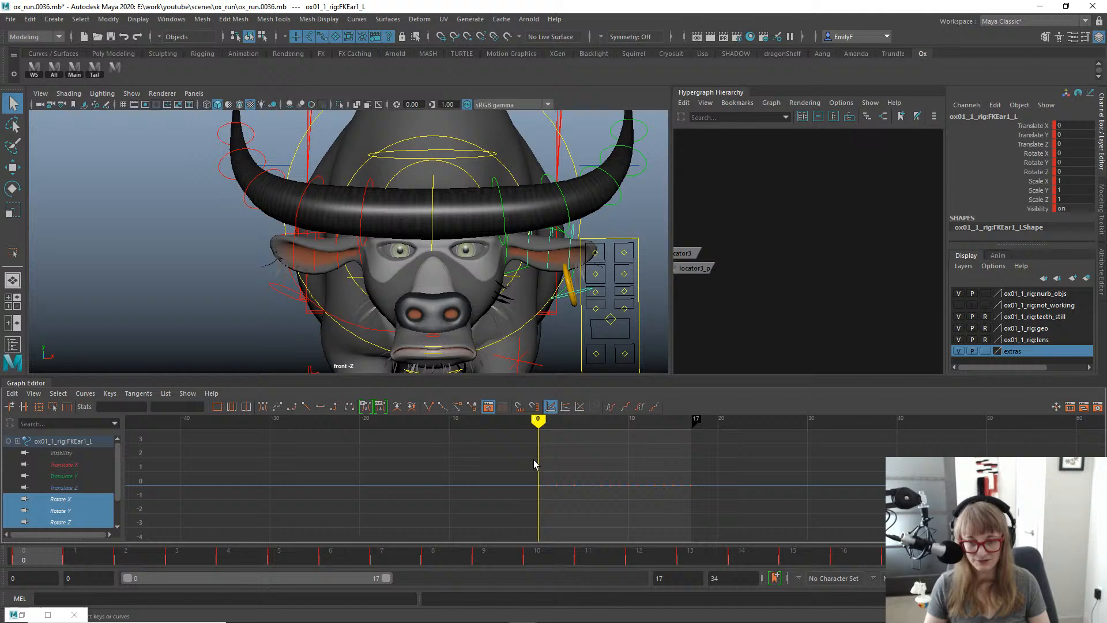
pyautogui.keyDown('alt'); pyautogui.moveTo(534, 463); pyautogui.dragTo(584, 479, button='right'); pyautogui.keyUp('alt')
pyautogui.moveTo(445, 460); pyautogui.dragTo(805, 490)
pyautogui.press('Delete')
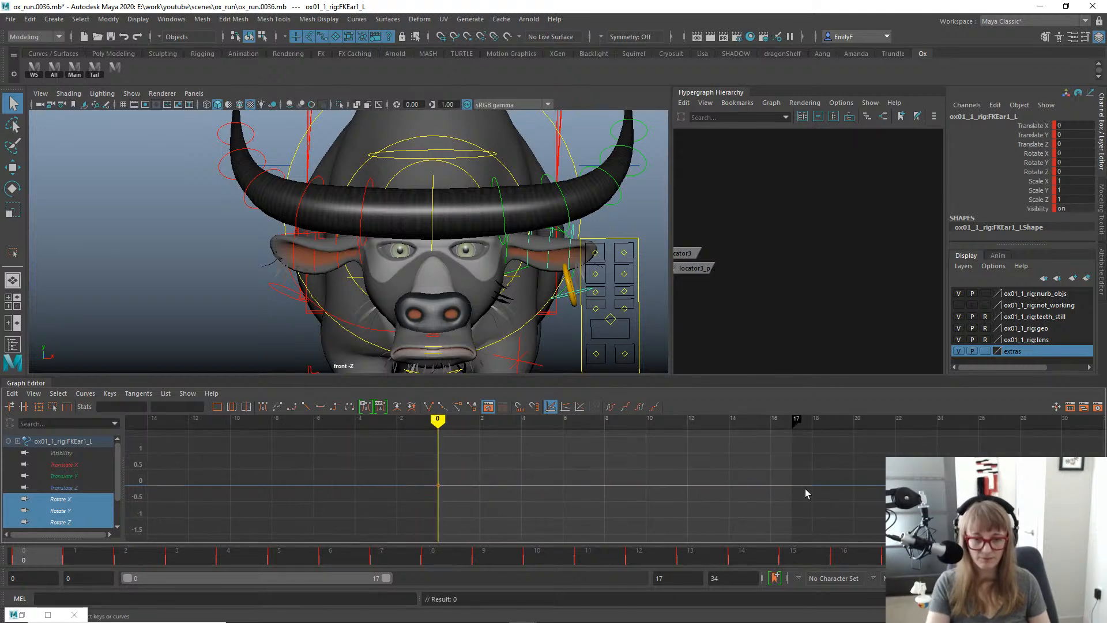
# Paste the copied rotation keys onto FKEar1_L at frame 0, then play and scrub through the ear animation.
pyautogui.keyDown('alt'); pyautogui.moveTo(605, 498); pyautogui.dragTo(582, 500, button='right'); pyautogui.keyUp('alt')
pyautogui.hotkey('ctrl', 'v')
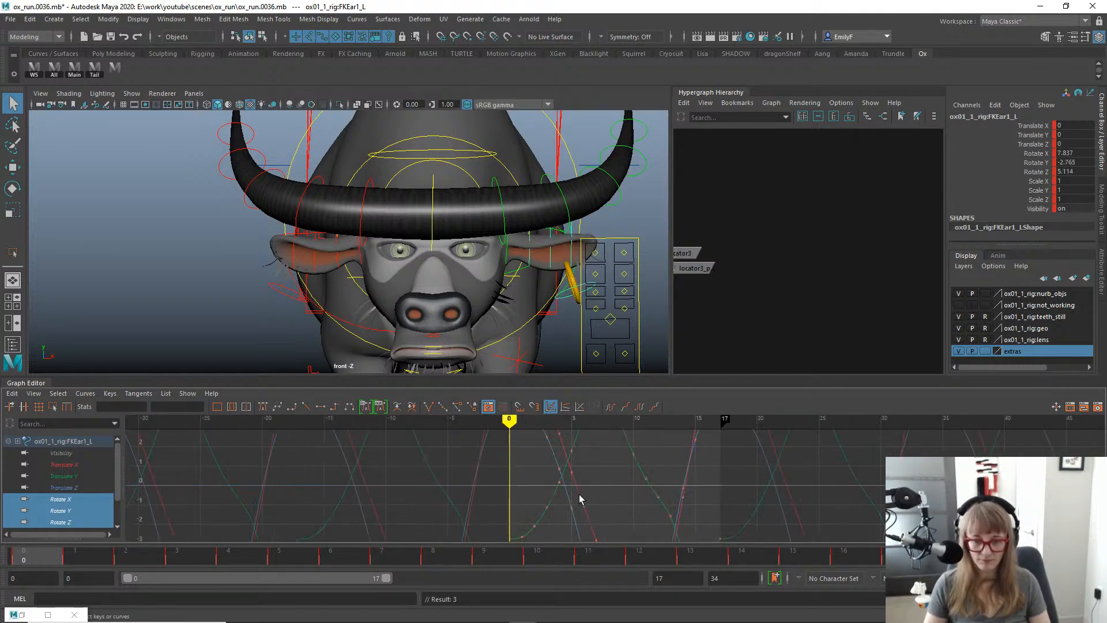
pyautogui.press('a')
pyautogui.keyDown('alt'); pyautogui.moveTo(715, 511); pyautogui.dragTo(666, 468, button='right'); pyautogui.keyUp('alt')
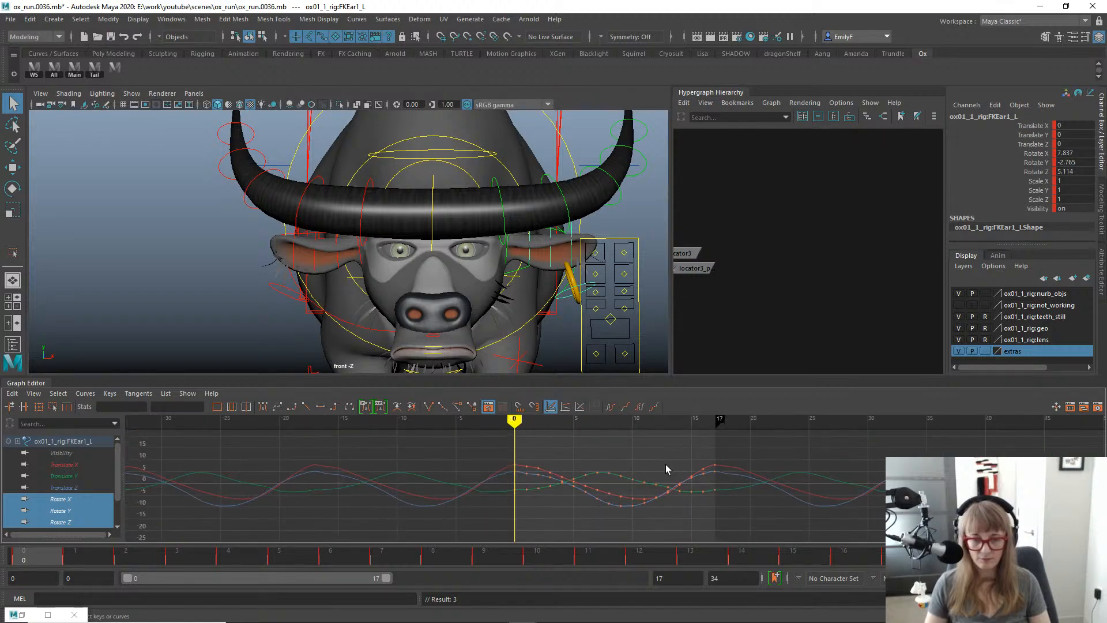
pyautogui.hotkey('alt', 'v')
pyautogui.hotkey('alt', 'v')
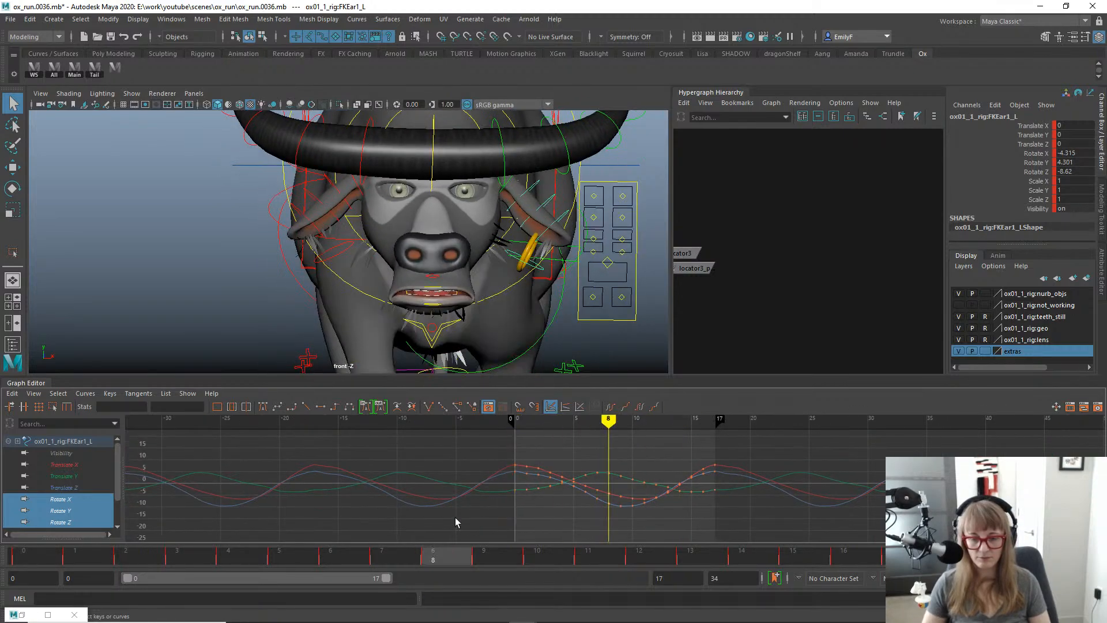
pyautogui.moveTo(65, 555)
pyautogui.mouseDown()
pyautogui.moveTo(40, 557)
pyautogui.moveTo(412, 563)
pyautogui.moveTo(537, 583)
pyautogui.moveTo(346, 562)
pyautogui.moveTo(499, 554)
pyautogui.mouseUp()
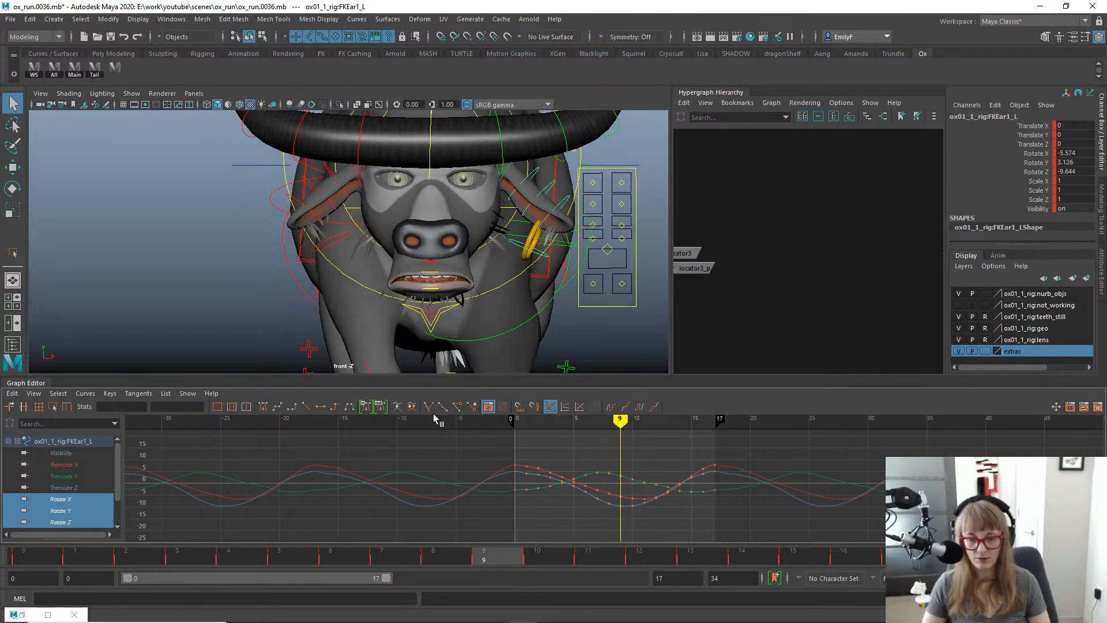
pyautogui.moveTo(186, 553); pyautogui.dragTo(0, 529)
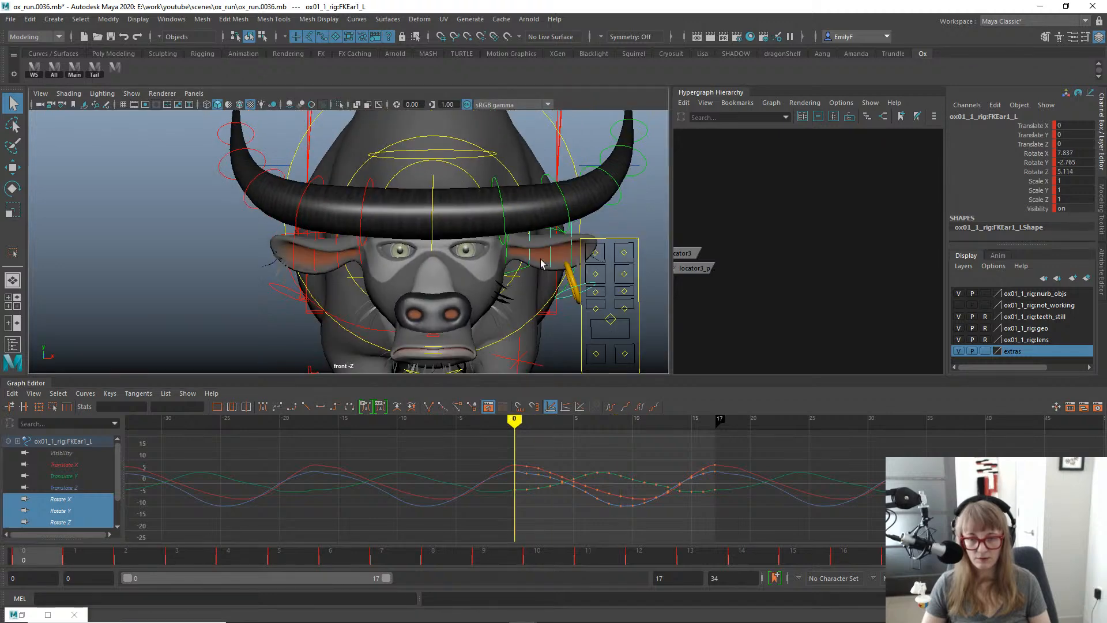
# Copy all Rotate X, Y and Z keys of the right ear control FKEar2_R and return to frame 0.
pyautogui.click(314, 265)
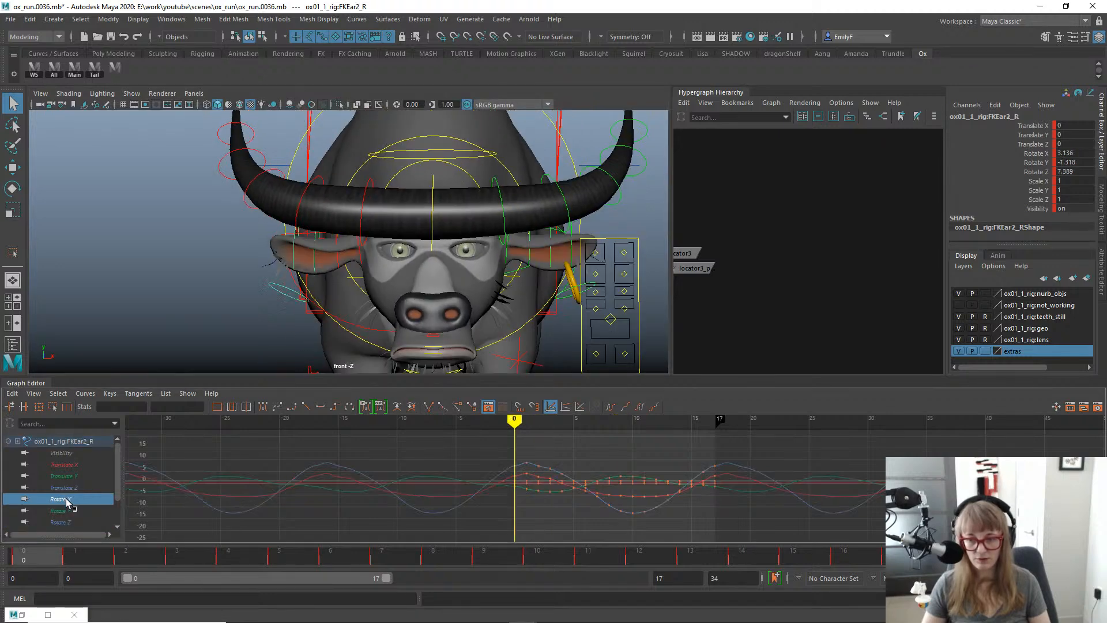
pyautogui.moveTo(388, 437); pyautogui.dragTo(855, 551)
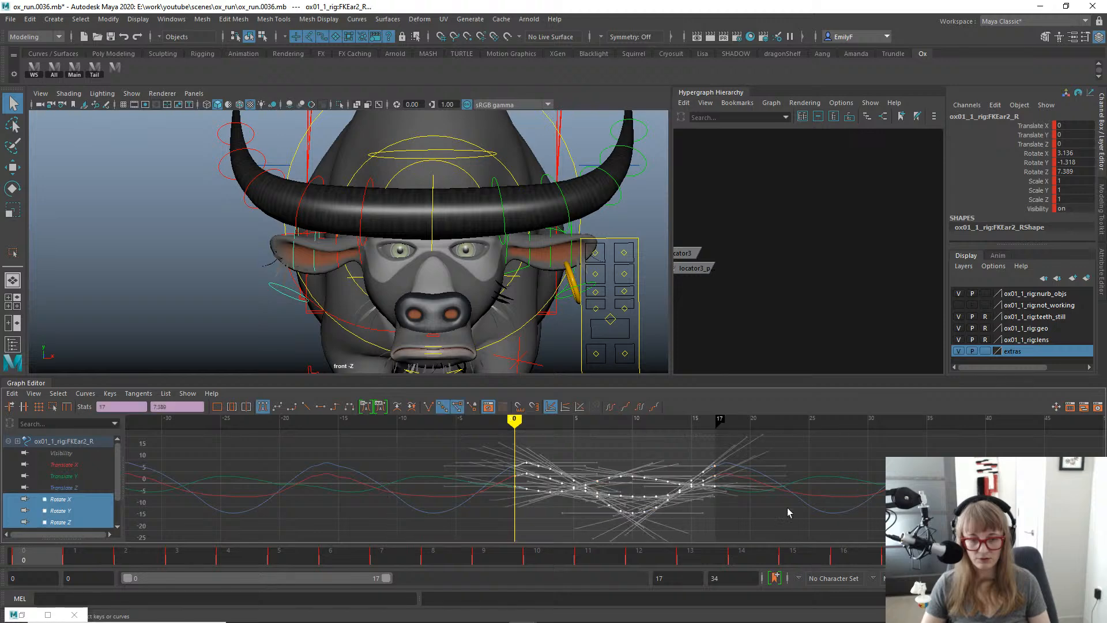
pyautogui.hotkey('ctrl', 'c')
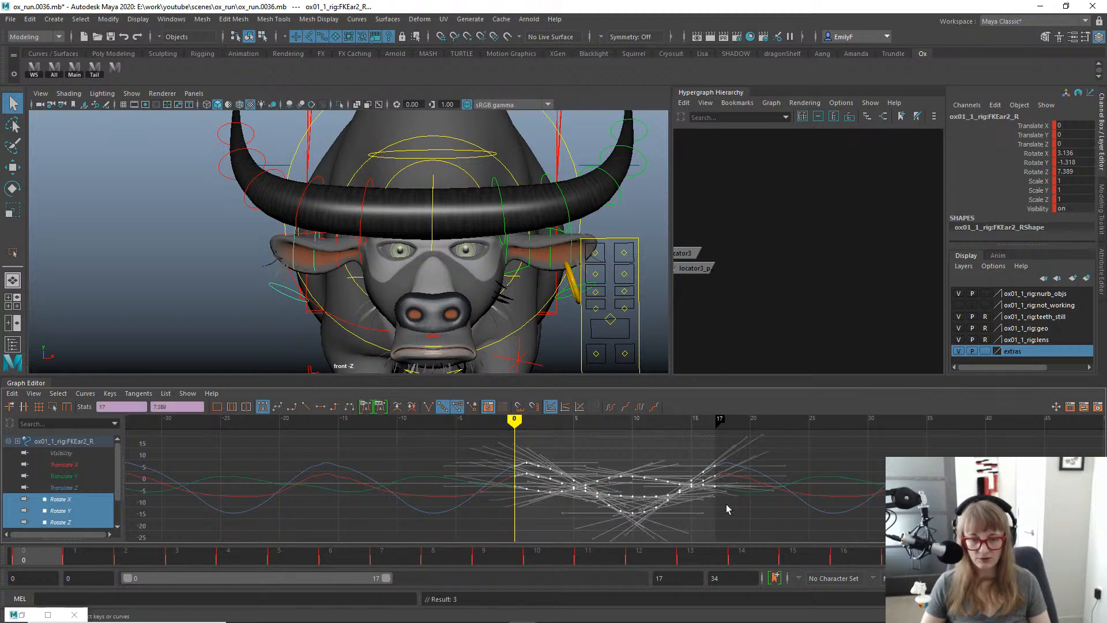
pyautogui.click(544, 471)
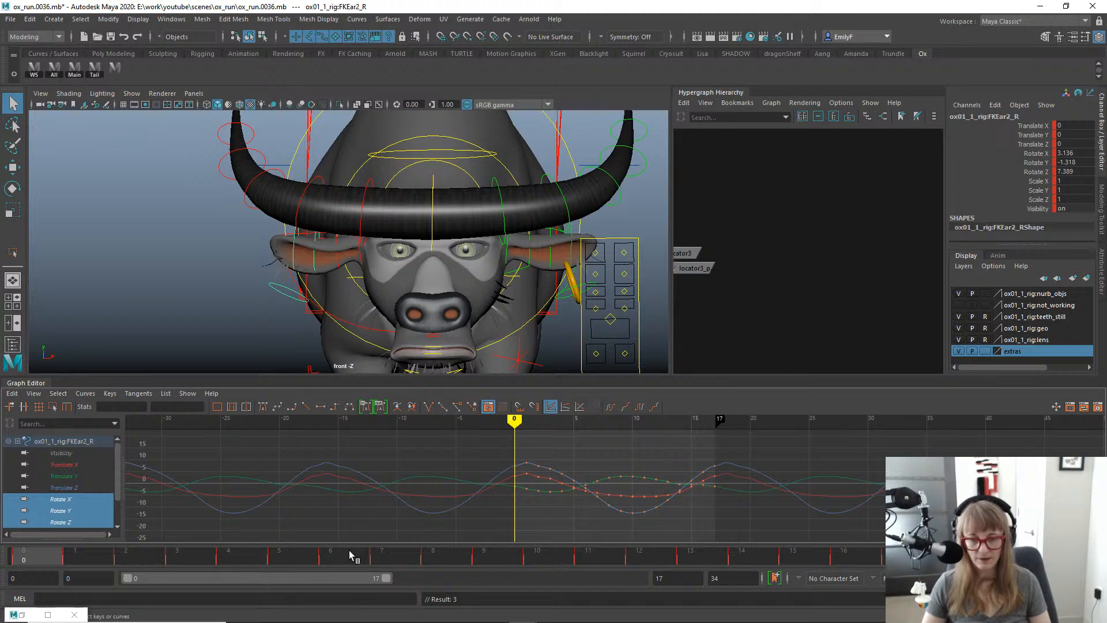
pyautogui.moveTo(53, 558); pyautogui.dragTo(0, 527)
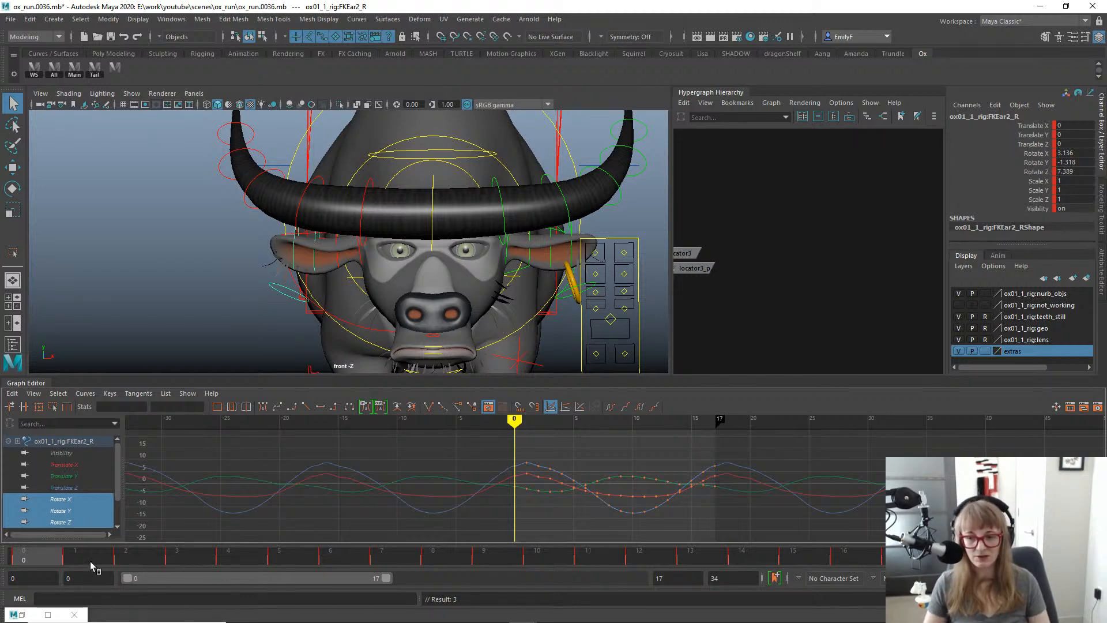
pyautogui.moveTo(81, 558); pyautogui.dragTo(1, 556)
# Replace the Rotate X, Y and Z keys of the left ear control FKEar2_L with the copied keys, pasted at frame 0.
pyautogui.click(551, 260)
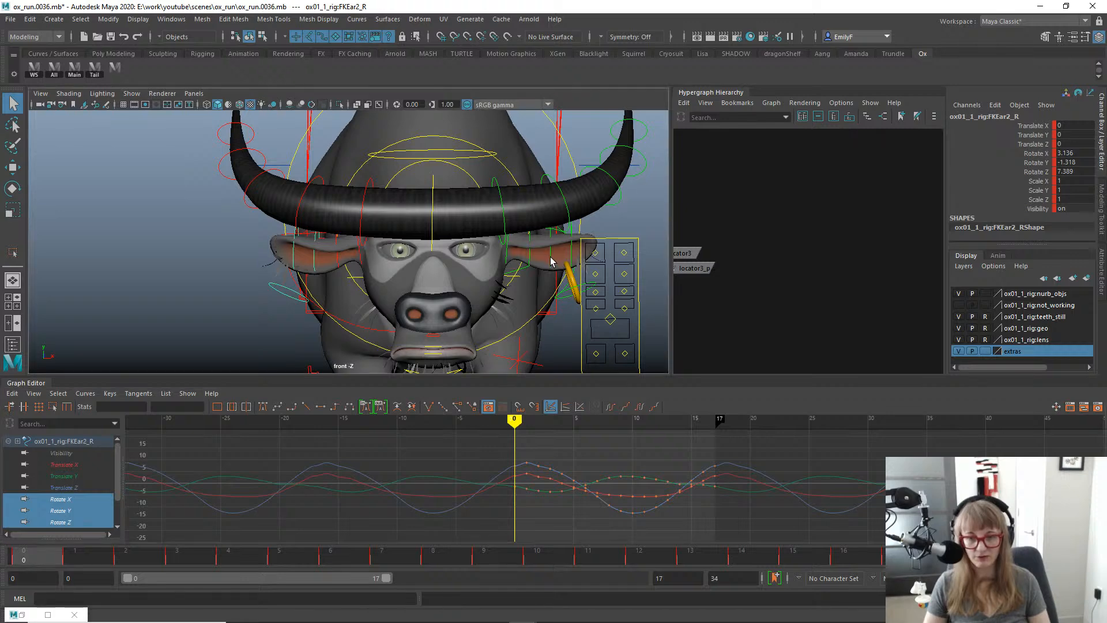
pyautogui.click(64, 499)
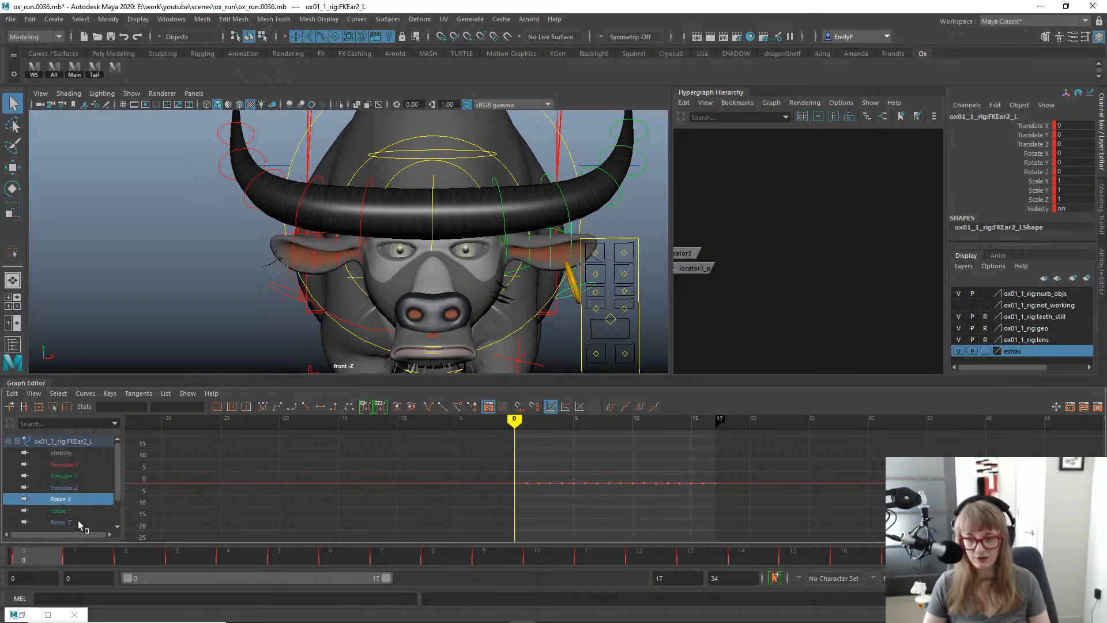
pyautogui.keyDown('shift'); pyautogui.click(77, 521); pyautogui.keyUp('shift')
pyautogui.moveTo(767, 437); pyautogui.dragTo(519, 527)
pyautogui.press('Delete')
pyautogui.keyDown('alt'); pyautogui.moveTo(527, 286); pyautogui.dragTo(521, 284, button='right'); pyautogui.keyUp('alt')
pyautogui.keyDown('alt'); pyautogui.moveTo(509, 480); pyautogui.dragTo(511, 481, button='right'); pyautogui.keyUp('alt')
pyautogui.hotkey('ctrl', 'v')
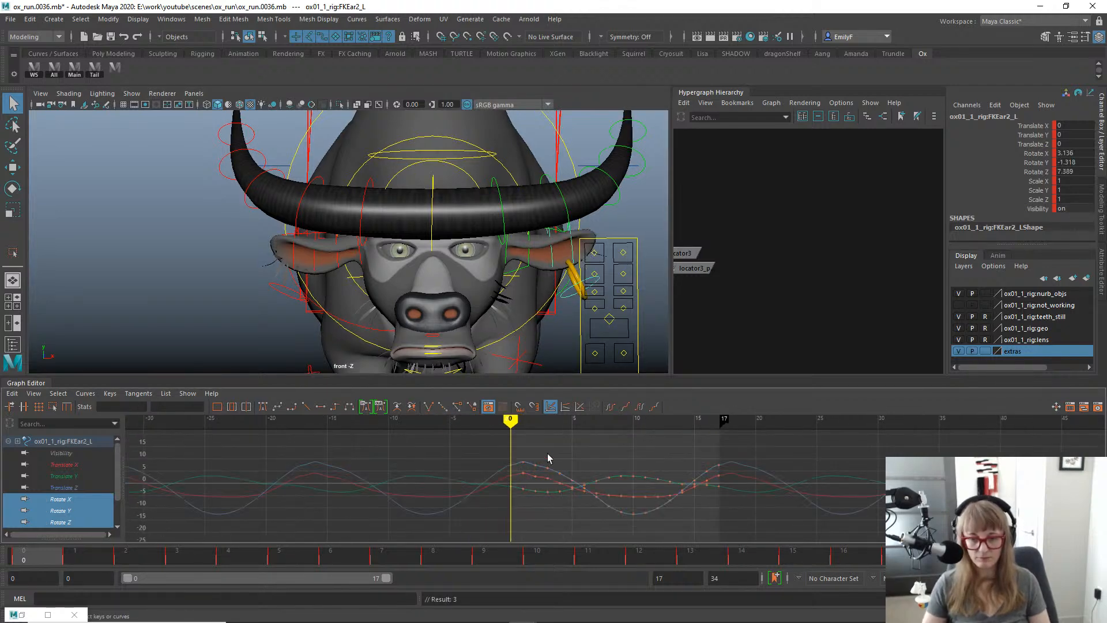
# Copy all Rotate X, Y and Z keys of the right ear tip control FKEar3_R.
pyautogui.click(293, 261)
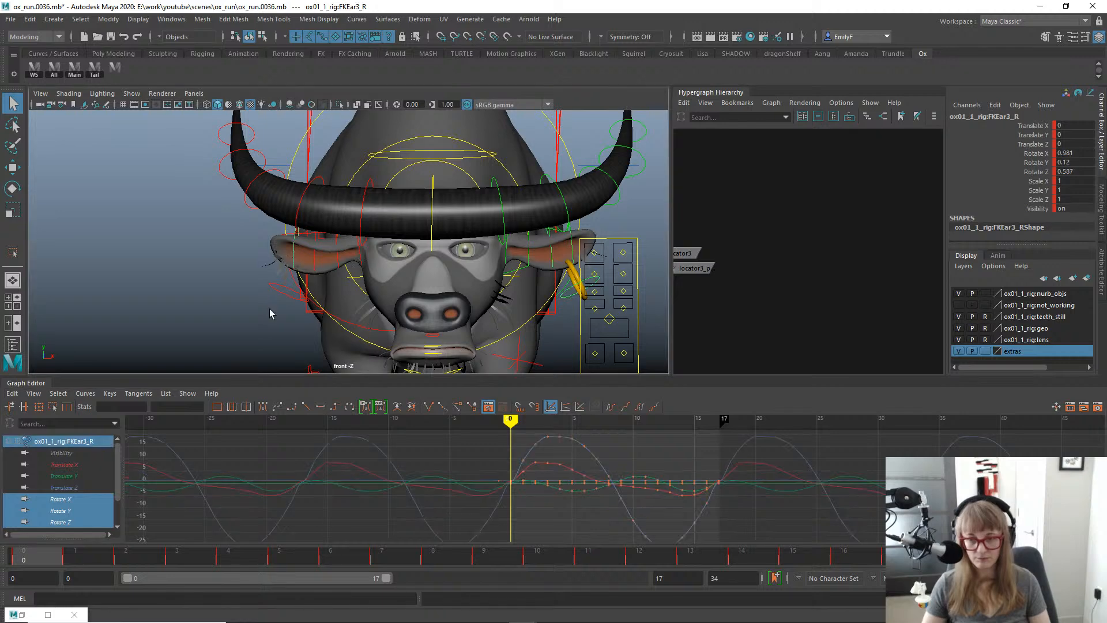
pyautogui.click(73, 500)
pyautogui.keyDown('shift'); pyautogui.click(70, 523); pyautogui.keyUp('shift')
pyautogui.scroll(-2, 553, 484)
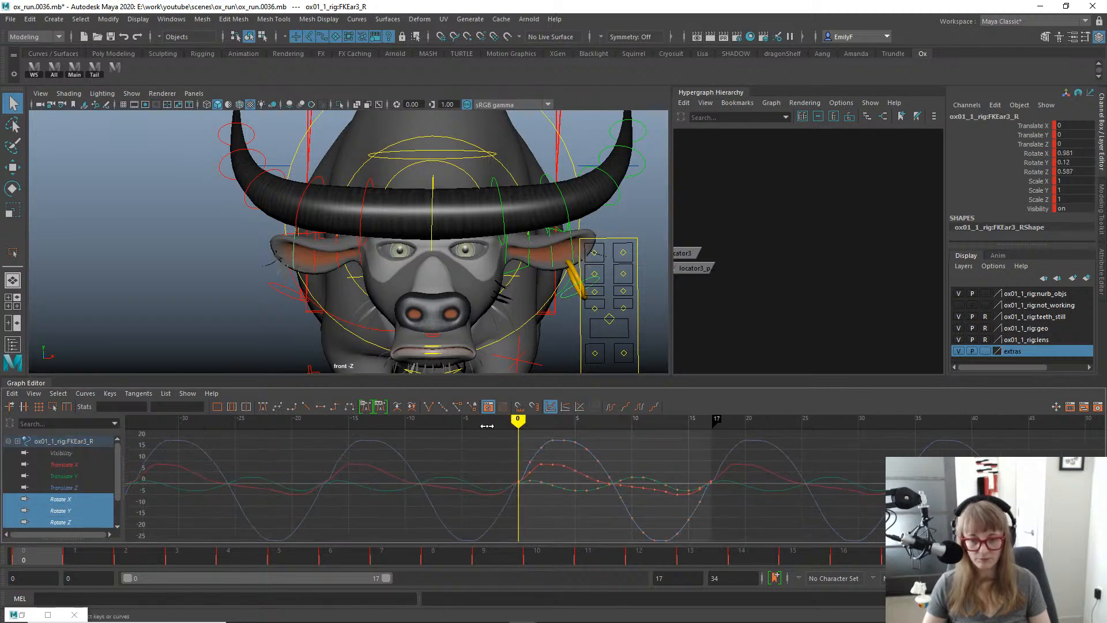
pyautogui.moveTo(475, 426); pyautogui.dragTo(519, 484)
pyautogui.moveTo(785, 496)
pyautogui.keyDown('alt'); pyautogui.mouseDown(button='right')
pyautogui.moveTo(756, 494)
pyautogui.moveTo(781, 497)
pyautogui.mouseUp(button='right'); pyautogui.keyUp('alt')
pyautogui.moveTo(526, 444); pyautogui.dragTo(722, 531)
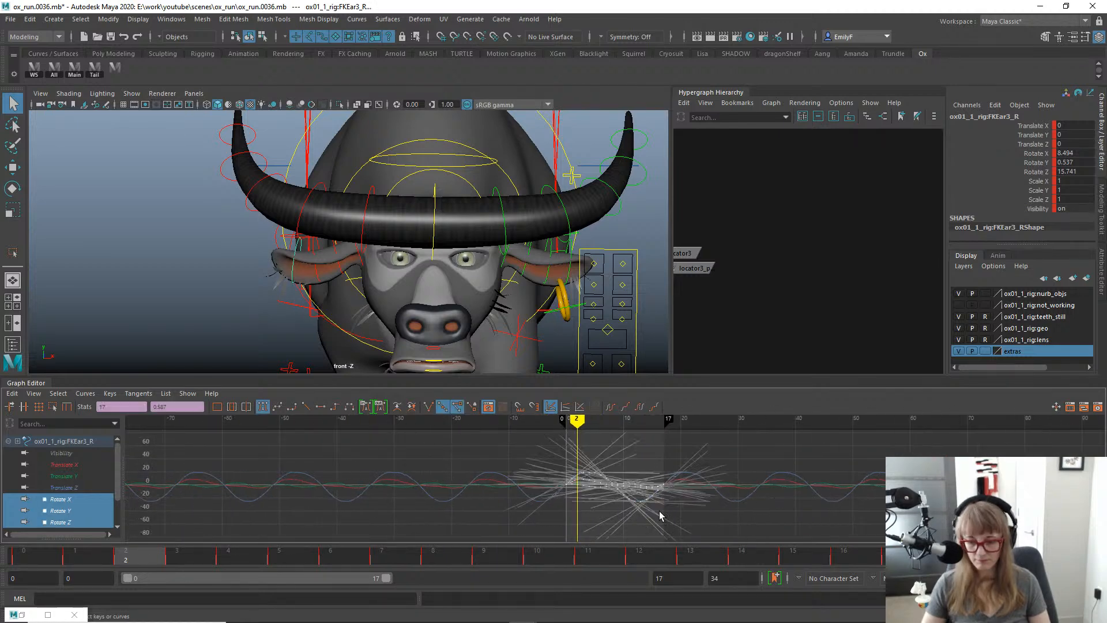
# Replace the Rotate X, Y and Z keys of FKEar3_L with the copied keys, pasted at frame 0, and play the animation.
pyautogui.click(568, 269)
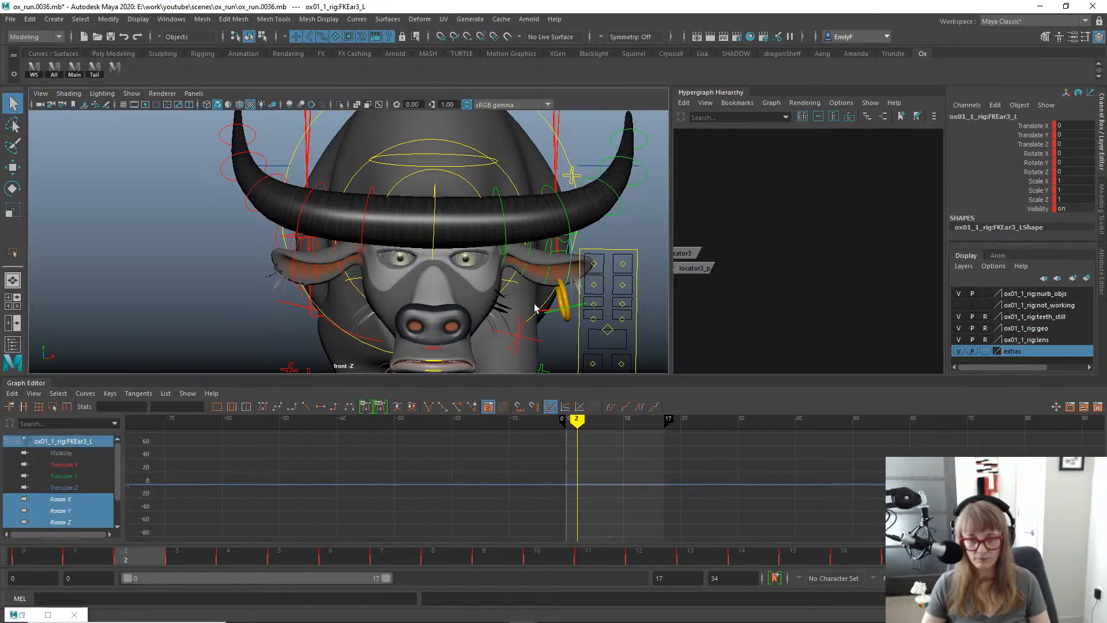
pyautogui.click(85, 500)
pyautogui.keyDown('shift'); pyautogui.click(69, 520); pyautogui.keyUp('shift')
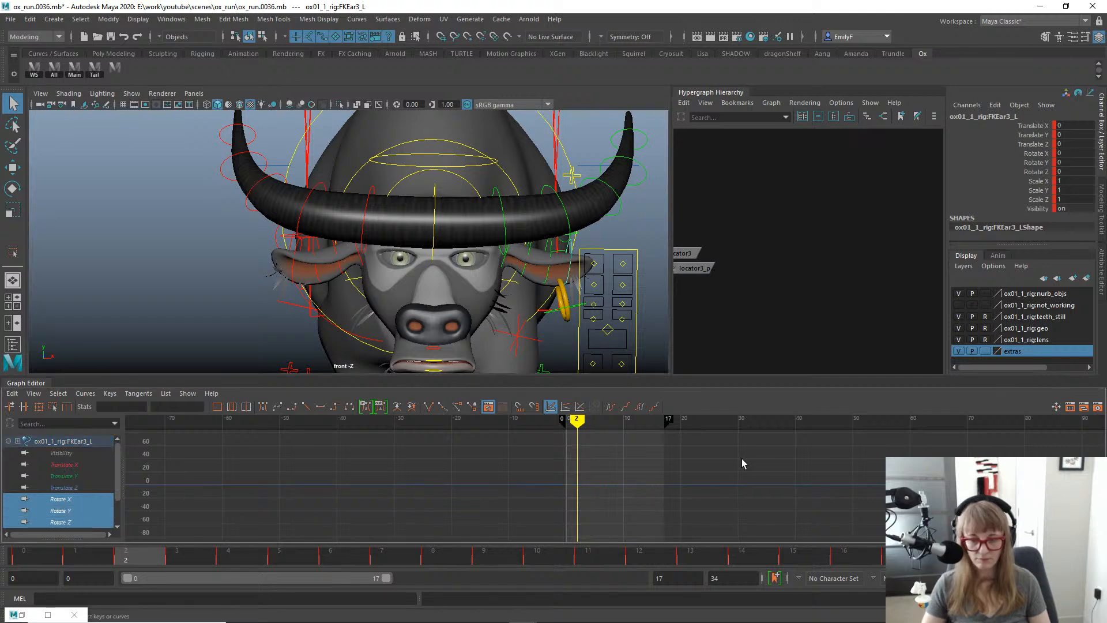
pyautogui.moveTo(743, 453); pyautogui.dragTo(573, 523)
pyautogui.moveTo(86, 559); pyautogui.dragTo(3, 554)
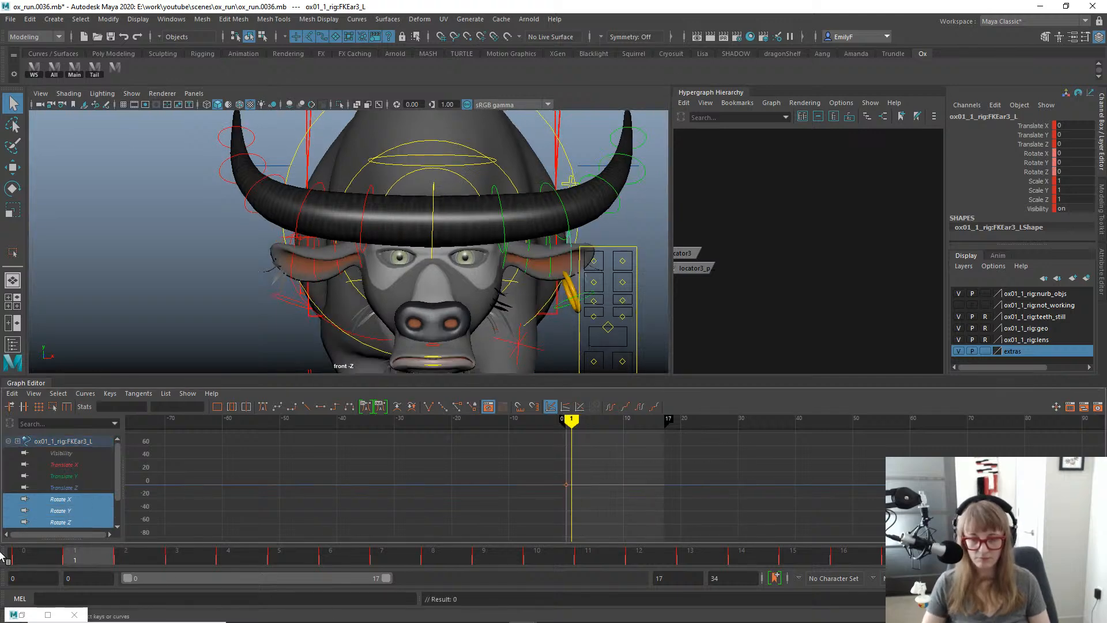
pyautogui.scroll(-2, 501, 495)
pyautogui.hotkey('ctrl', 'v')
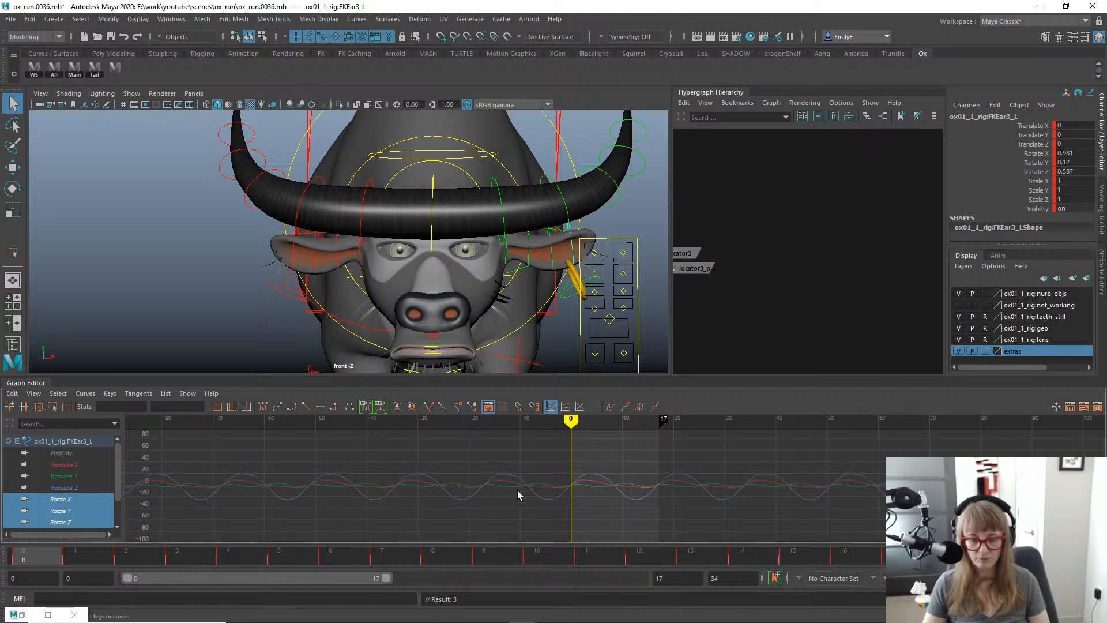
pyautogui.hotkey('alt', 'v')
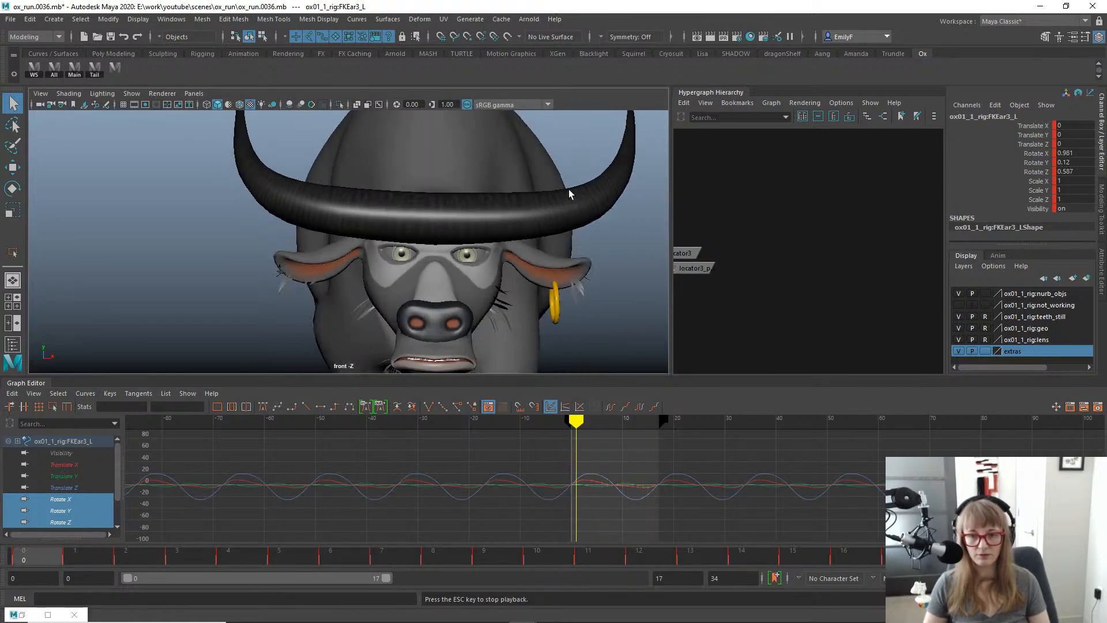
pyautogui.press('Escape')
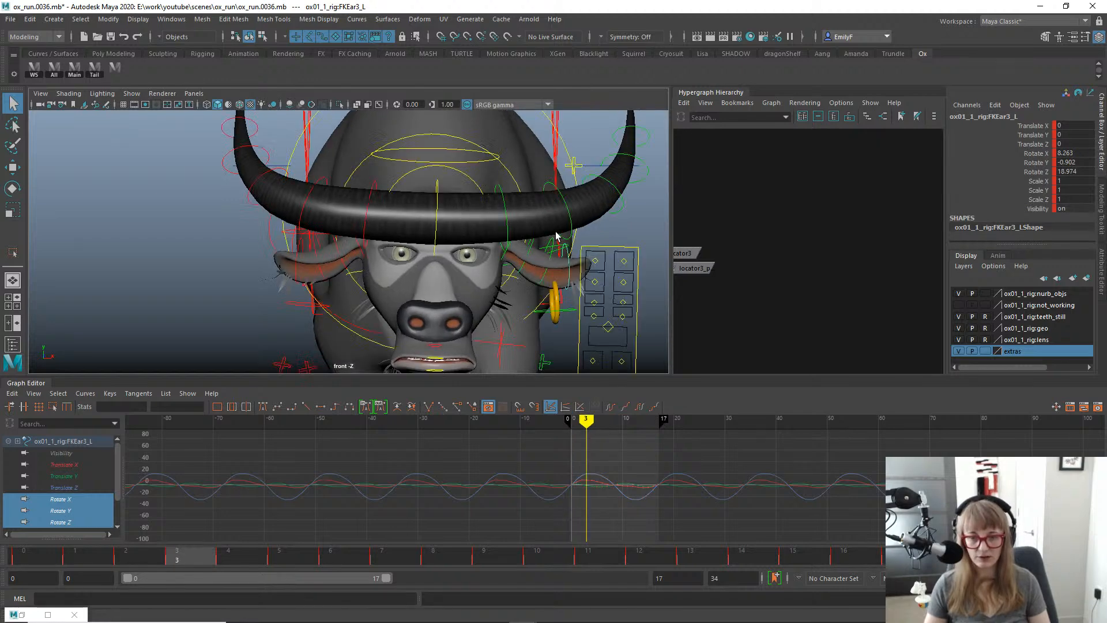
# Delete the Rotate X key at frame 1 of the left ear control FKEar1_L.
pyautogui.click(531, 252)
pyautogui.press('f')
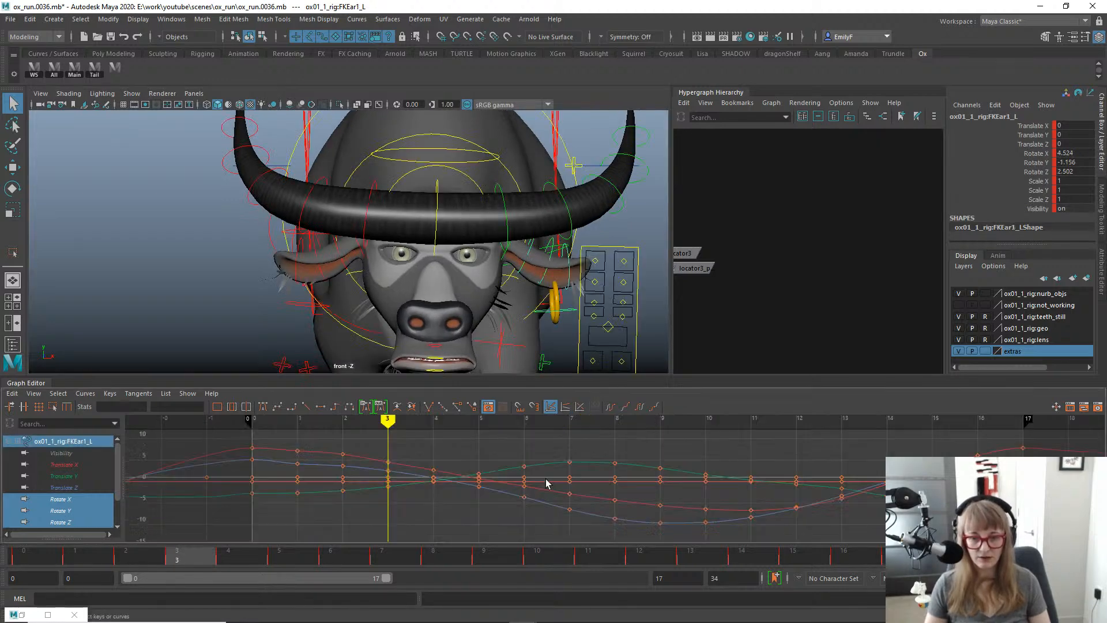
pyautogui.keyDown('alt'); pyautogui.moveTo(665, 487); pyautogui.dragTo(611, 433, button='right'); pyautogui.keyUp('alt')
pyautogui.keyDown('alt'); pyautogui.moveTo(449, 466); pyautogui.dragTo(455, 489, button='middle'); pyautogui.keyUp('alt')
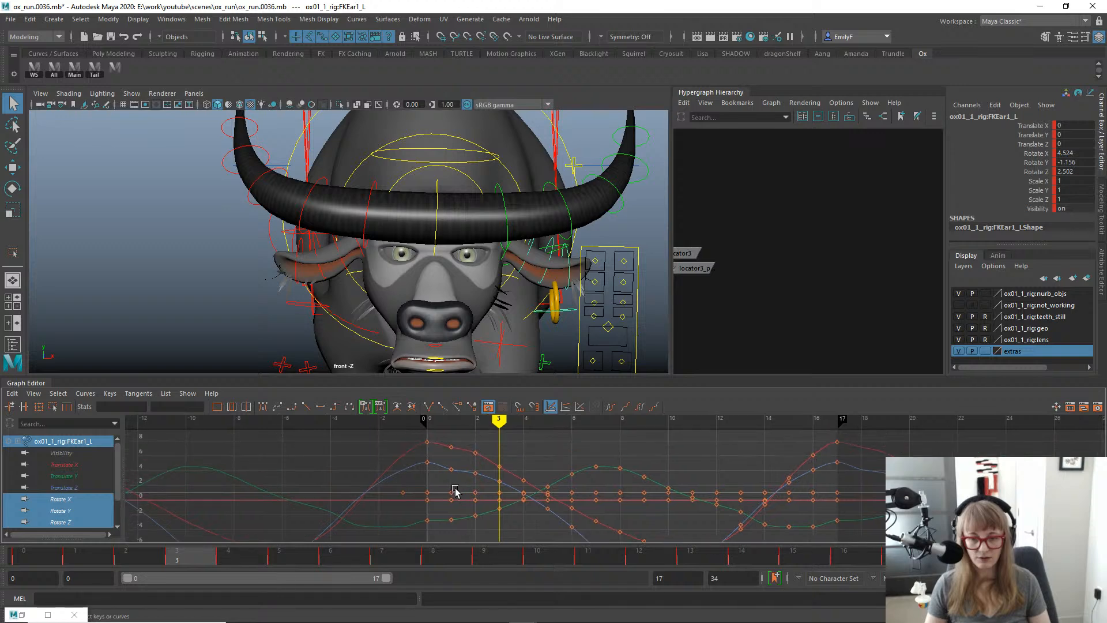
pyautogui.click(61, 499)
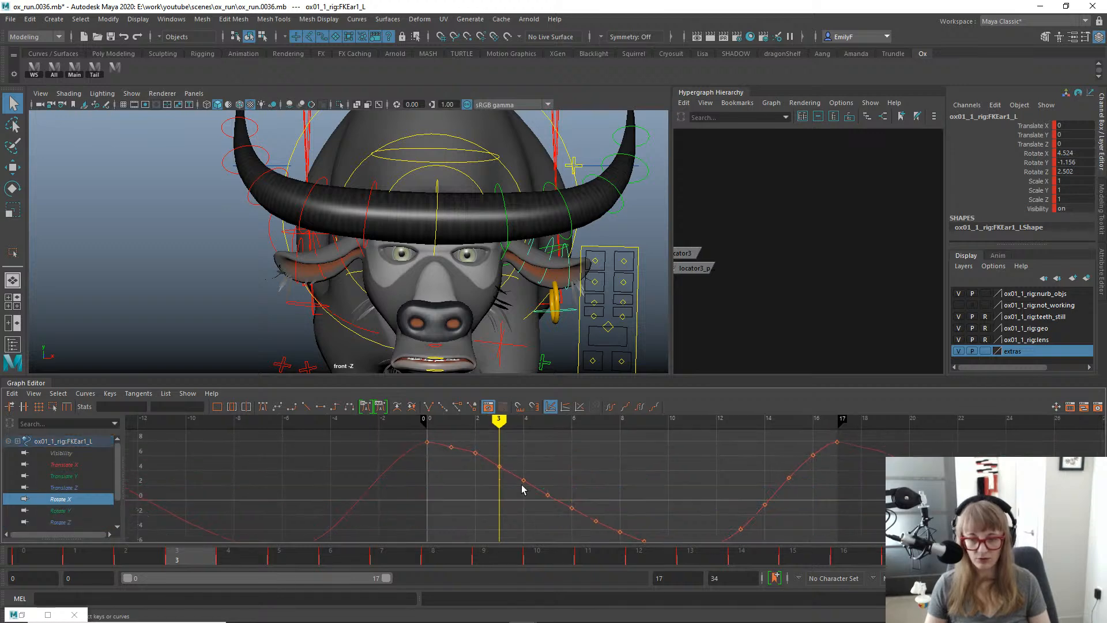
pyautogui.press('f')
pyautogui.moveTo(444, 440); pyautogui.dragTo(478, 463)
pyautogui.press('Delete')
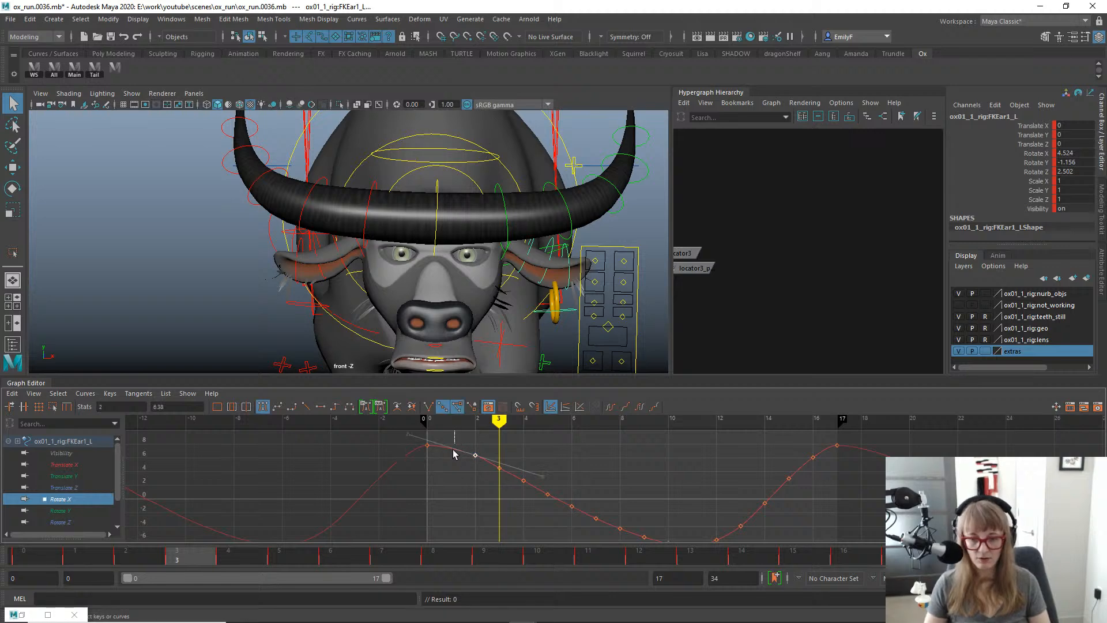
# Check the Rotate Y curve of FKEar1_L, and delete its Rotate Z keys at frames 1 and 2.
pyautogui.click(60, 510)
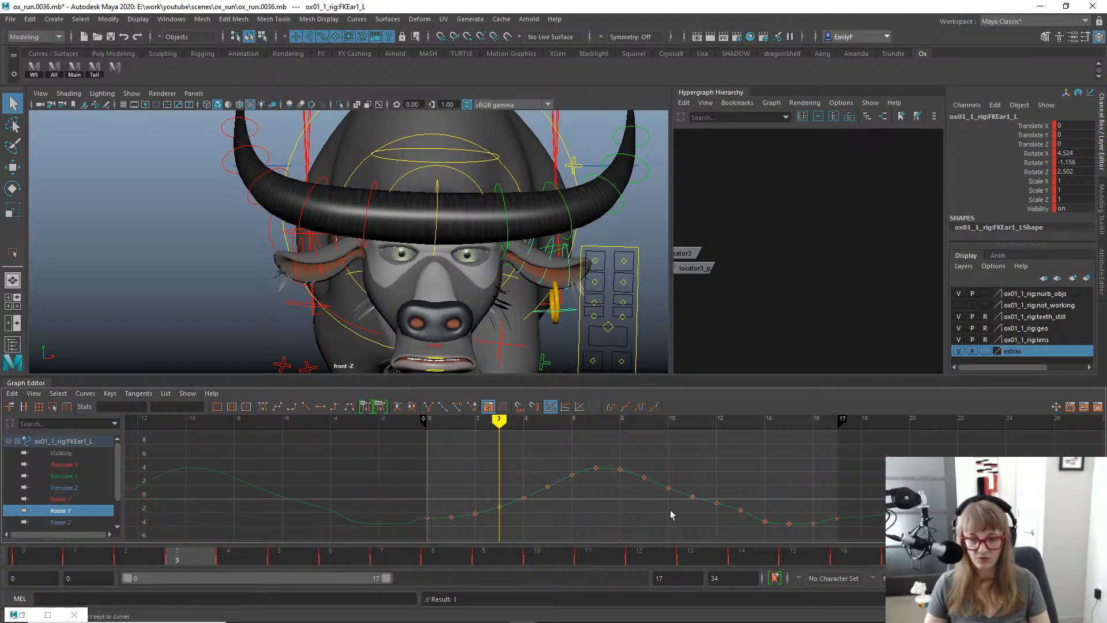
pyautogui.press('f')
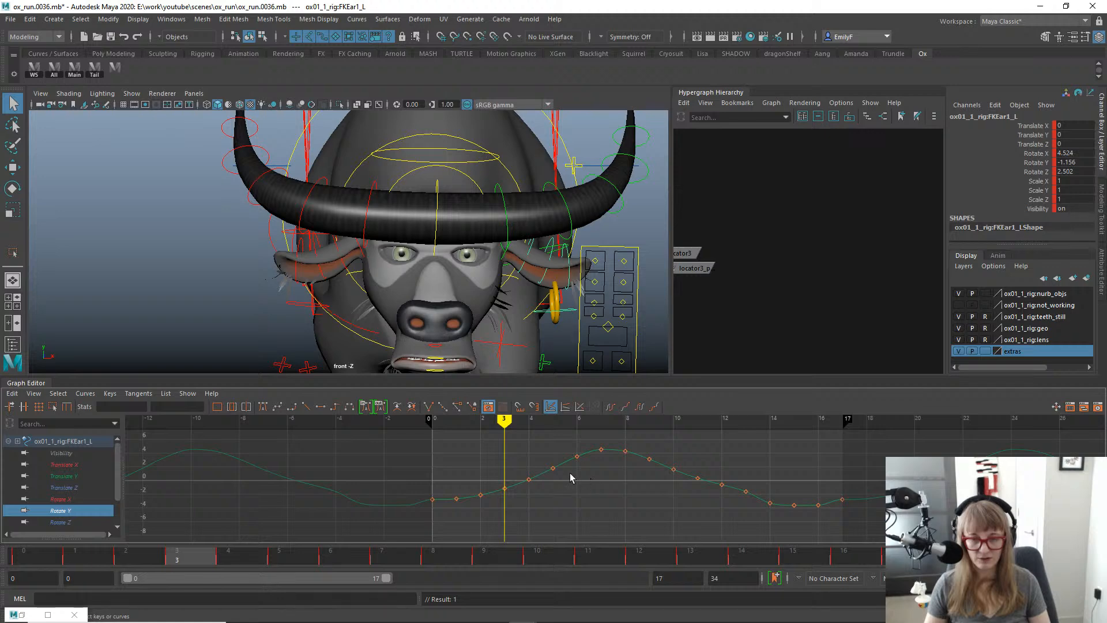
pyautogui.click(70, 521)
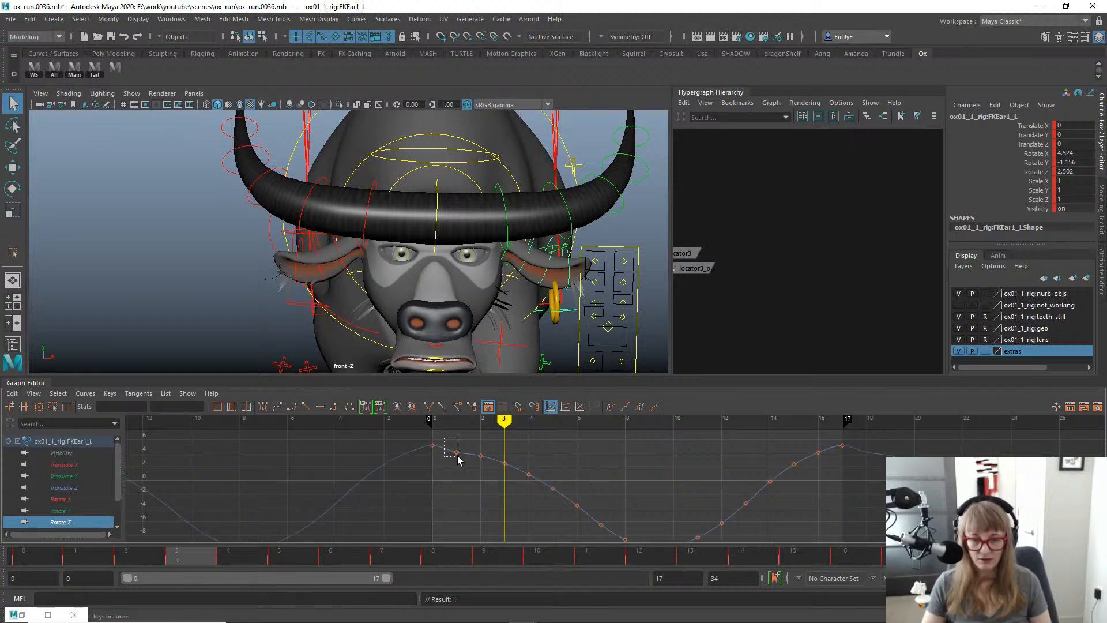
pyautogui.moveTo(465, 447); pyautogui.dragTo(484, 461)
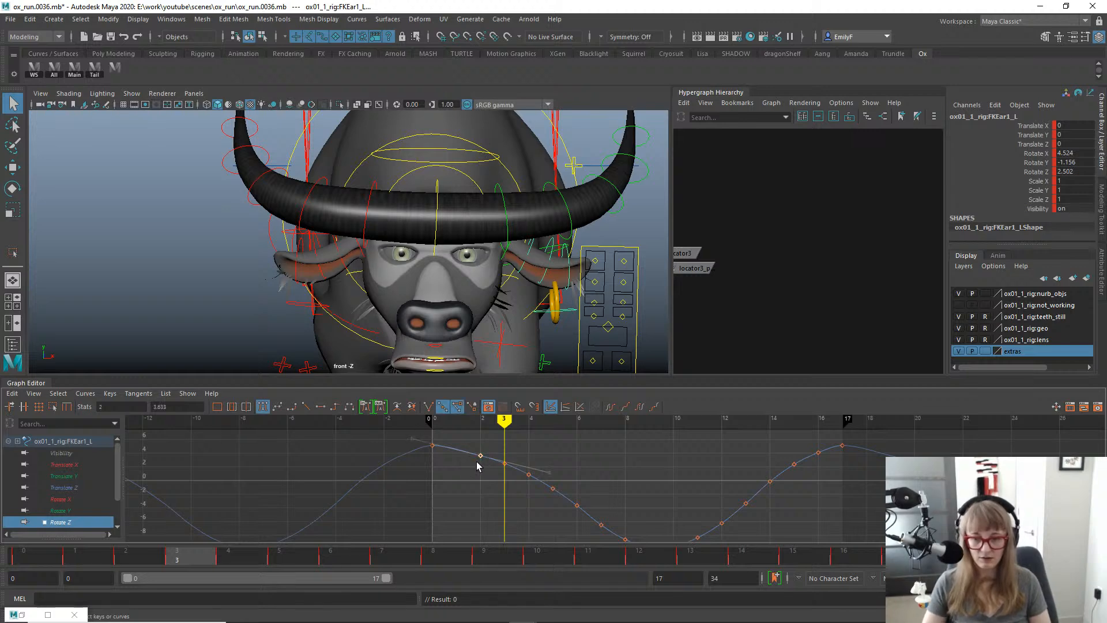
# Examine the Rotate X and Rotate Y curves of FKEar2_L while playing and scrubbing the run cycle.
pyautogui.click(545, 285)
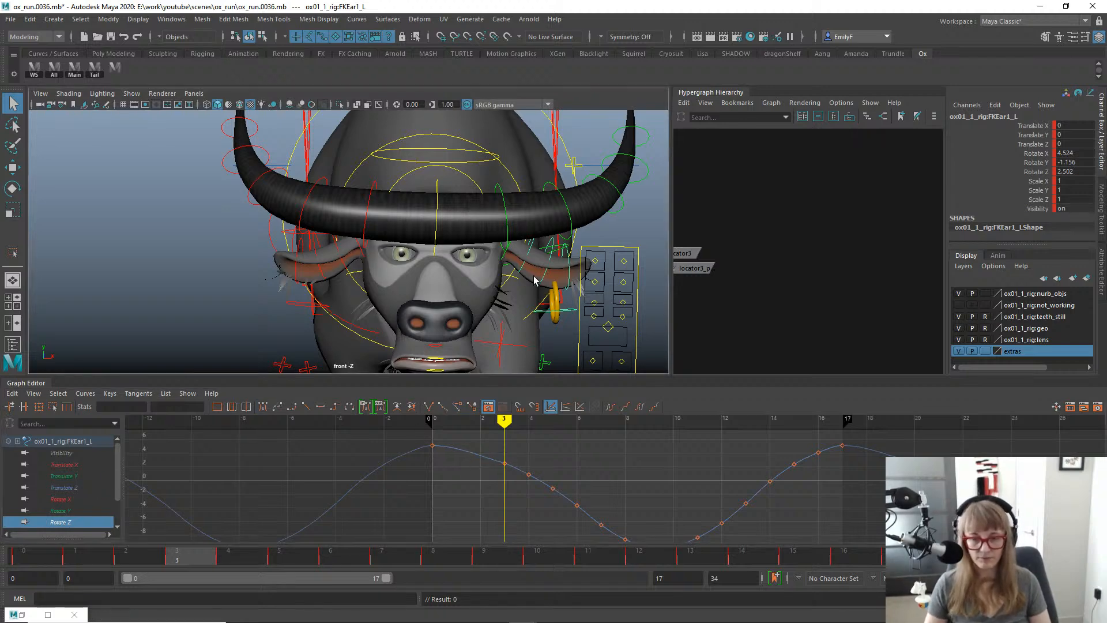
pyautogui.click(87, 499)
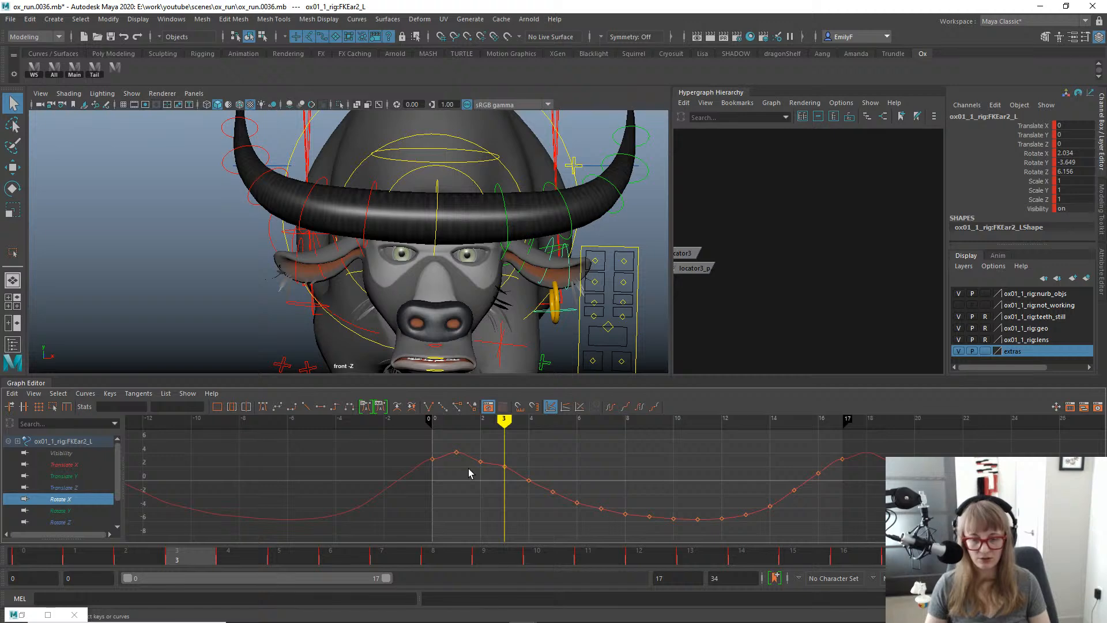
pyautogui.hotkey('alt', 'v')
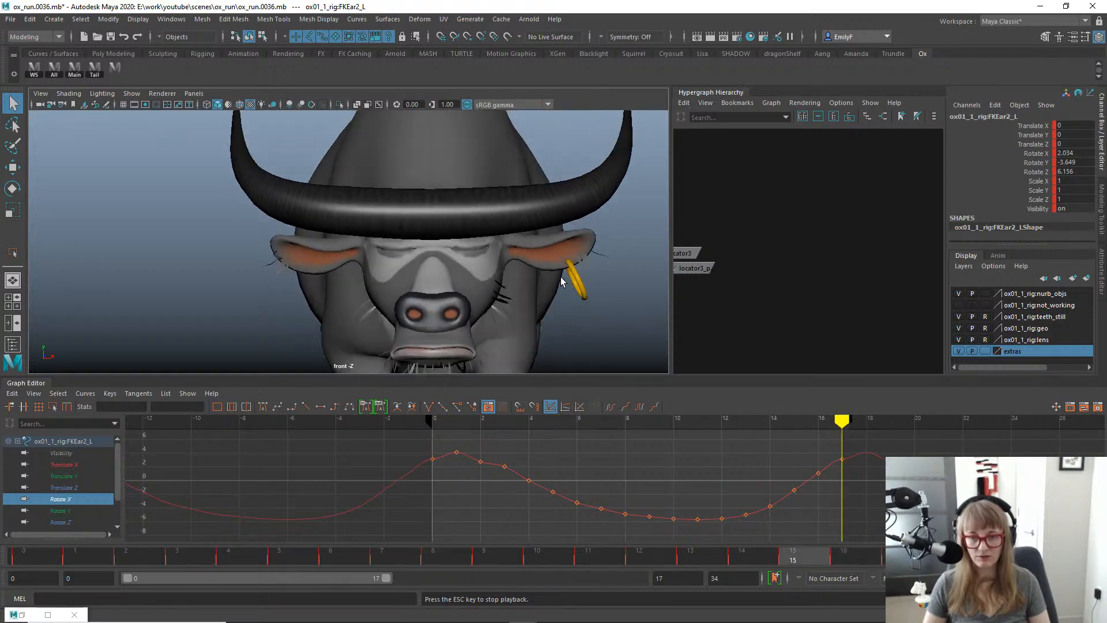
pyautogui.hotkey('alt', 'v')
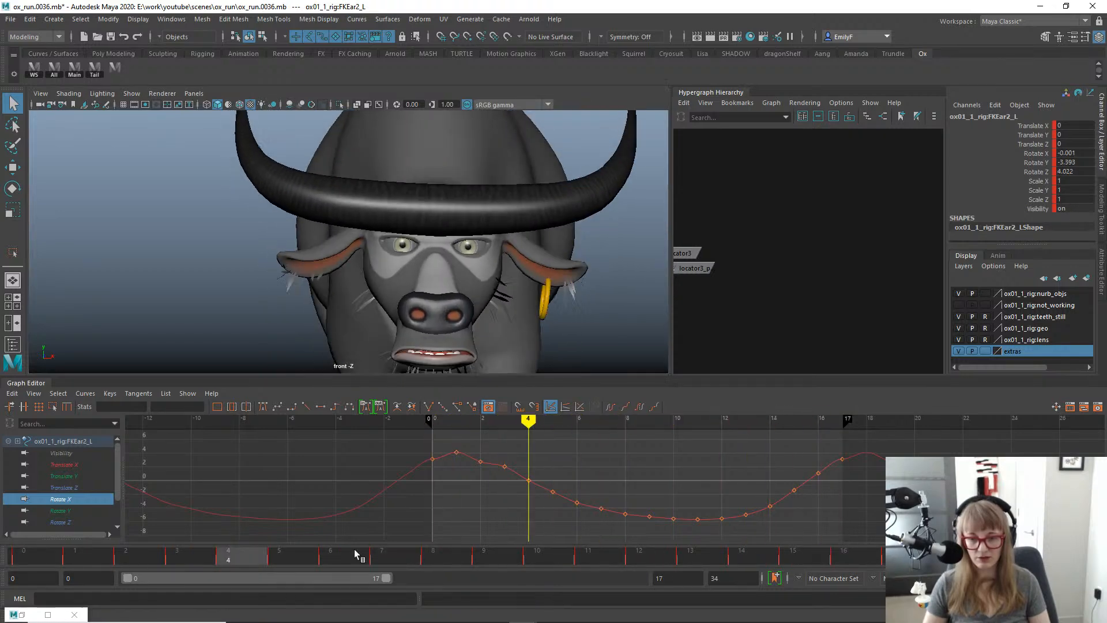
pyautogui.moveTo(126, 552)
pyautogui.mouseDown()
pyautogui.moveTo(55, 545)
pyautogui.moveTo(188, 541)
pyautogui.moveTo(110, 532)
pyautogui.moveTo(196, 537)
pyautogui.moveTo(507, 508)
pyautogui.moveTo(850, 550)
pyautogui.moveTo(397, 531)
pyautogui.moveTo(404, 519)
pyautogui.mouseUp()
pyautogui.hotkey('alt', 'v')
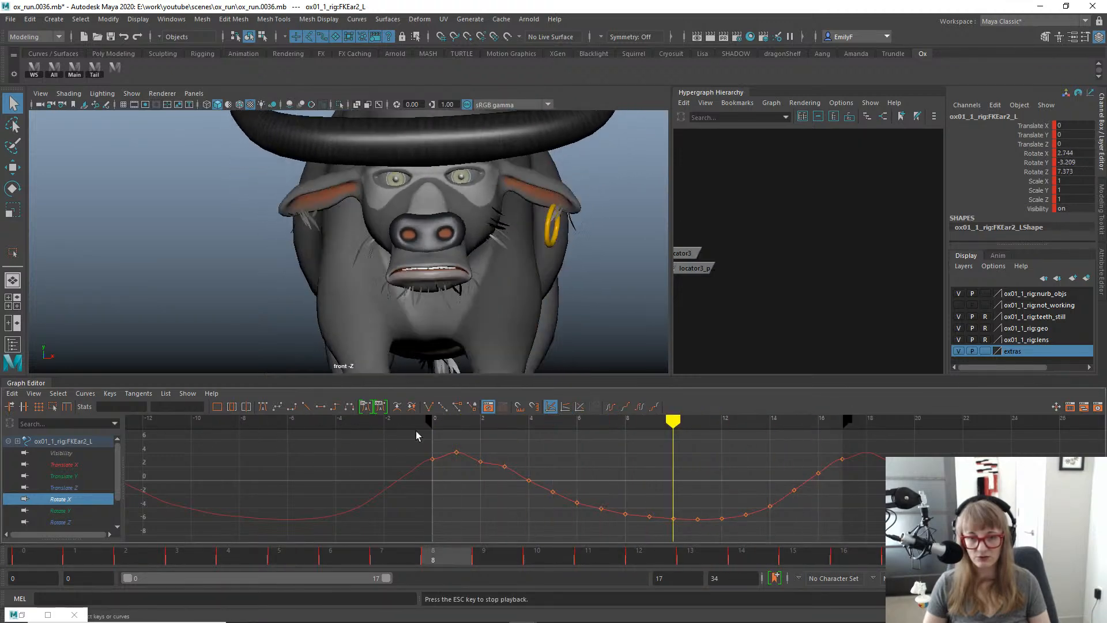
pyautogui.hotkey('alt', 'v')
pyautogui.click(58, 510)
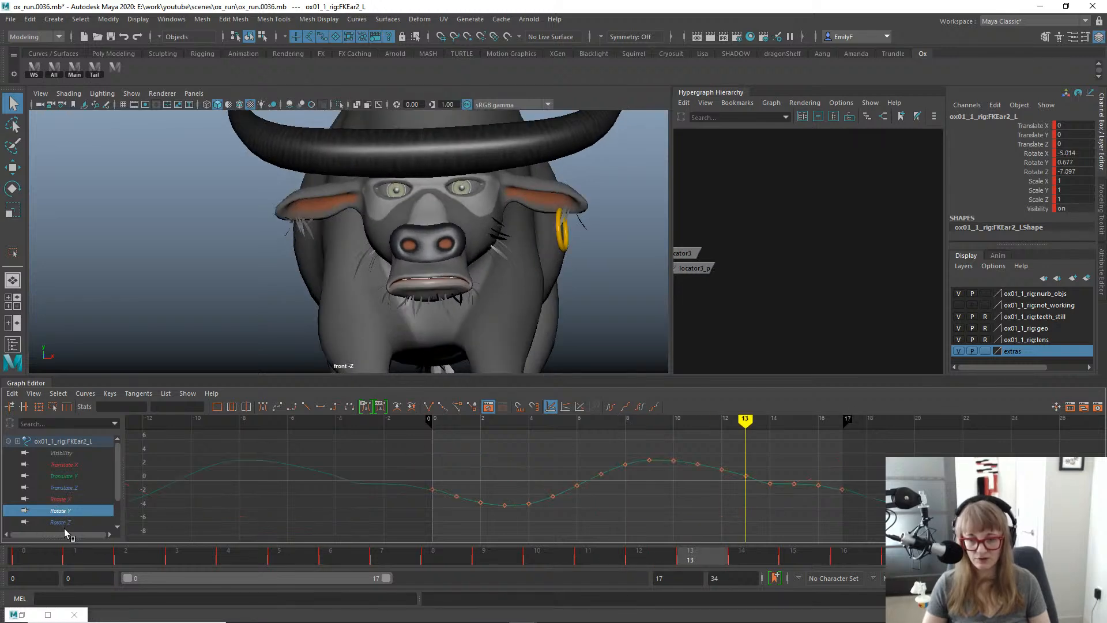
# Show the rig controls and view the Rotate X, Y and Z curves of FKEar1_L, FKEar2_L and FKEar3_L together.
pyautogui.hotkey('alt', '1')
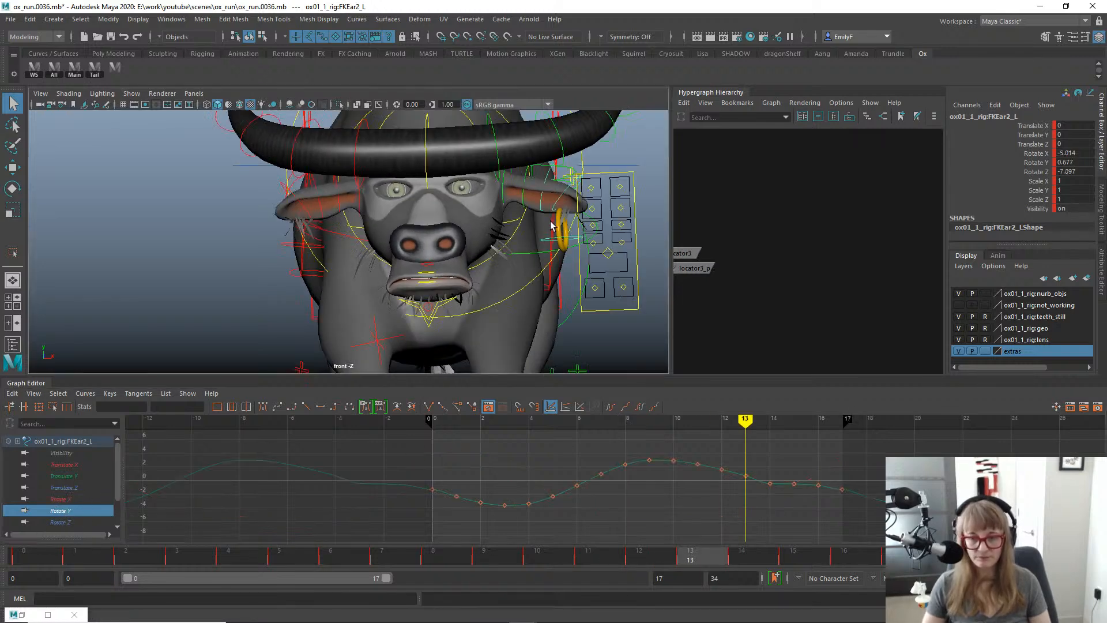
pyautogui.click(527, 181)
pyautogui.keyDown('shift'); pyautogui.click(548, 177); pyautogui.keyUp('shift')
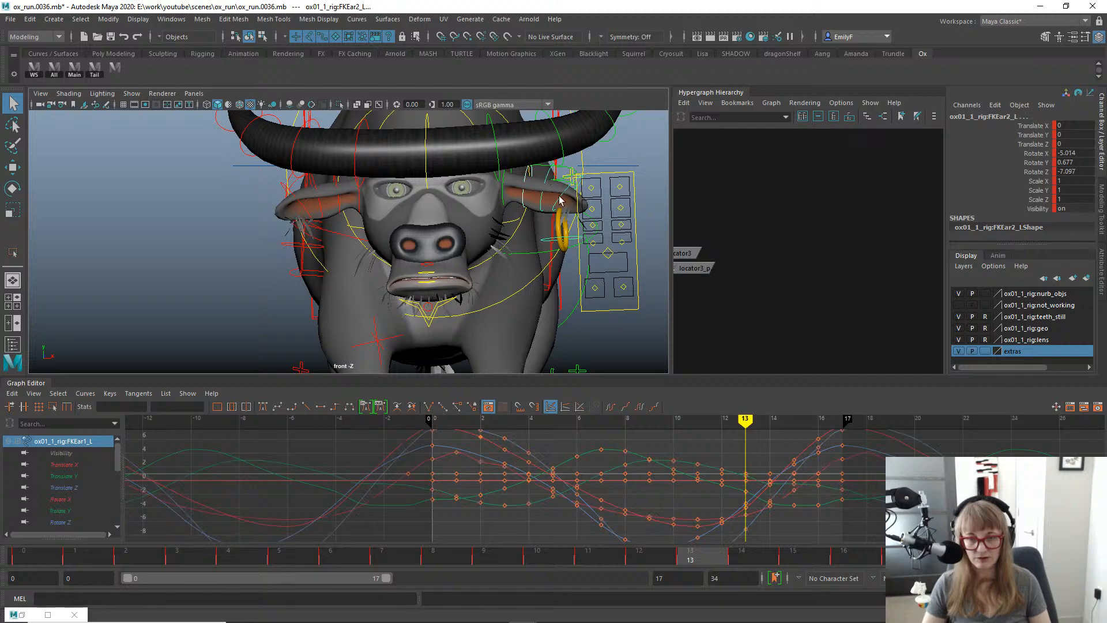
pyautogui.keyDown('shift'); pyautogui.click(556, 206); pyautogui.keyUp('shift')
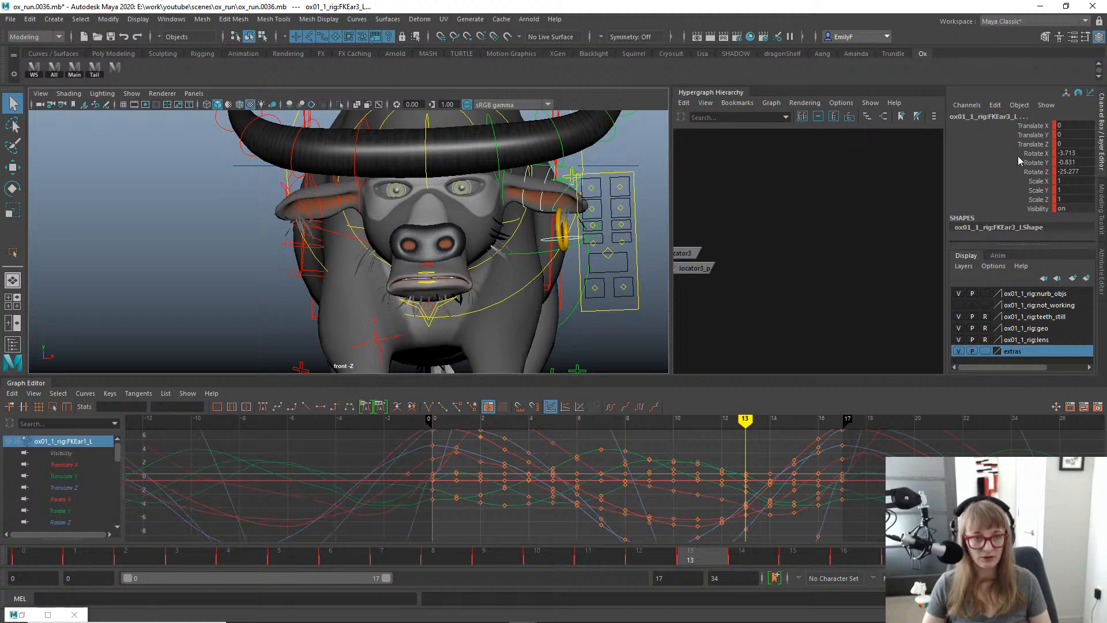
pyautogui.moveTo(1018, 154); pyautogui.dragTo(1013, 170)
pyautogui.press('f')
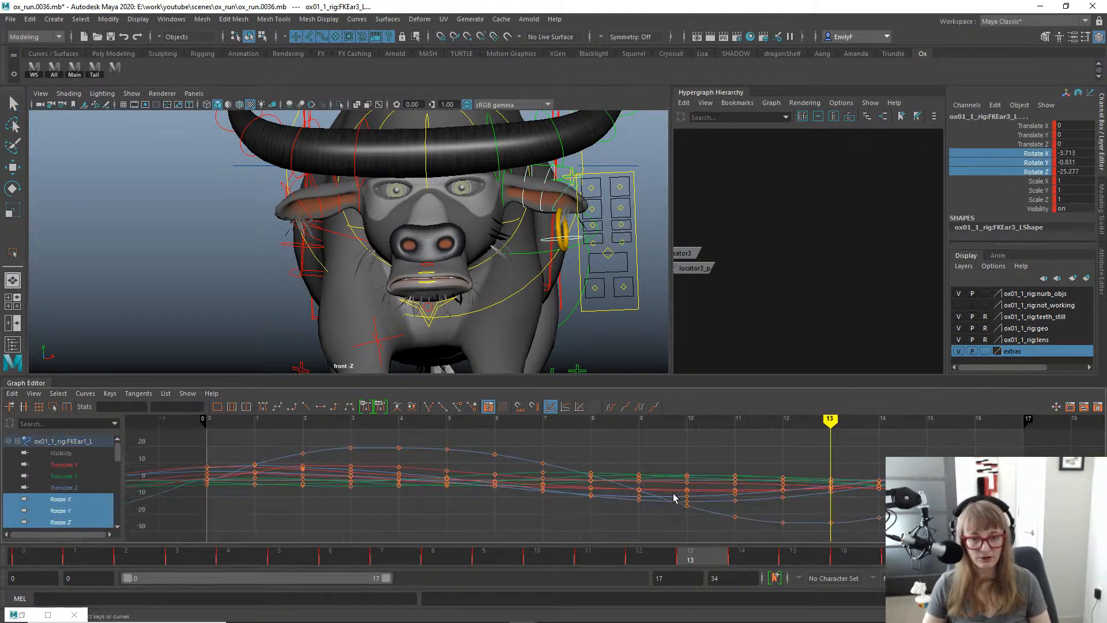
pyautogui.keyDown('alt'); pyautogui.moveTo(674, 498); pyautogui.dragTo(649, 478, button='right'); pyautogui.keyUp('alt')
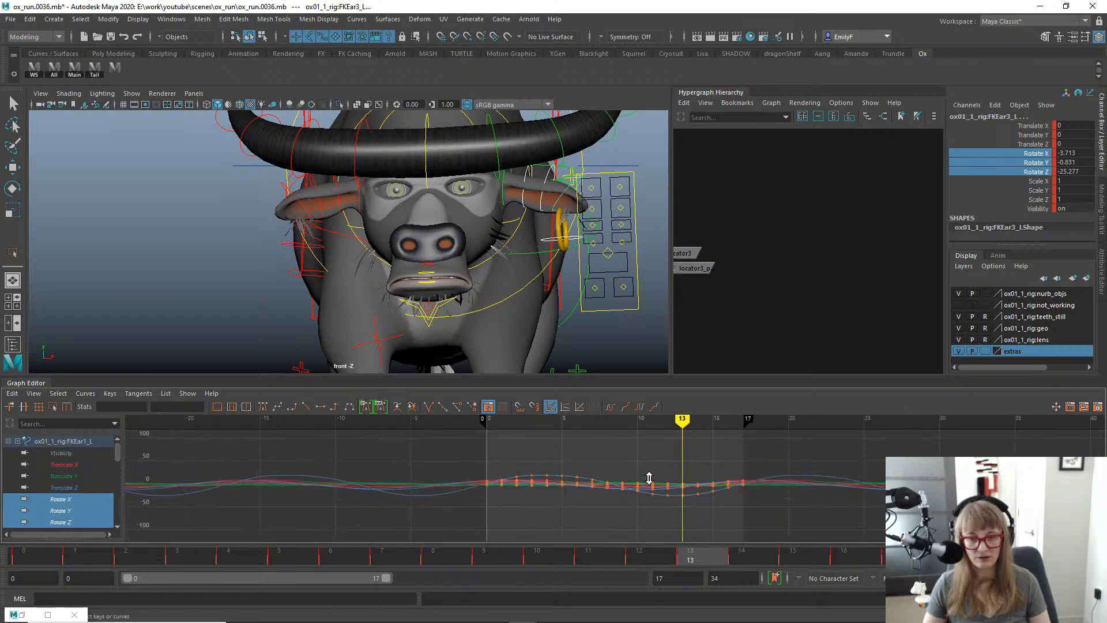
# Compare the Rotate Y curves of the base ear controls FKEar_L and FKEar_R.
pyautogui.click(335, 213)
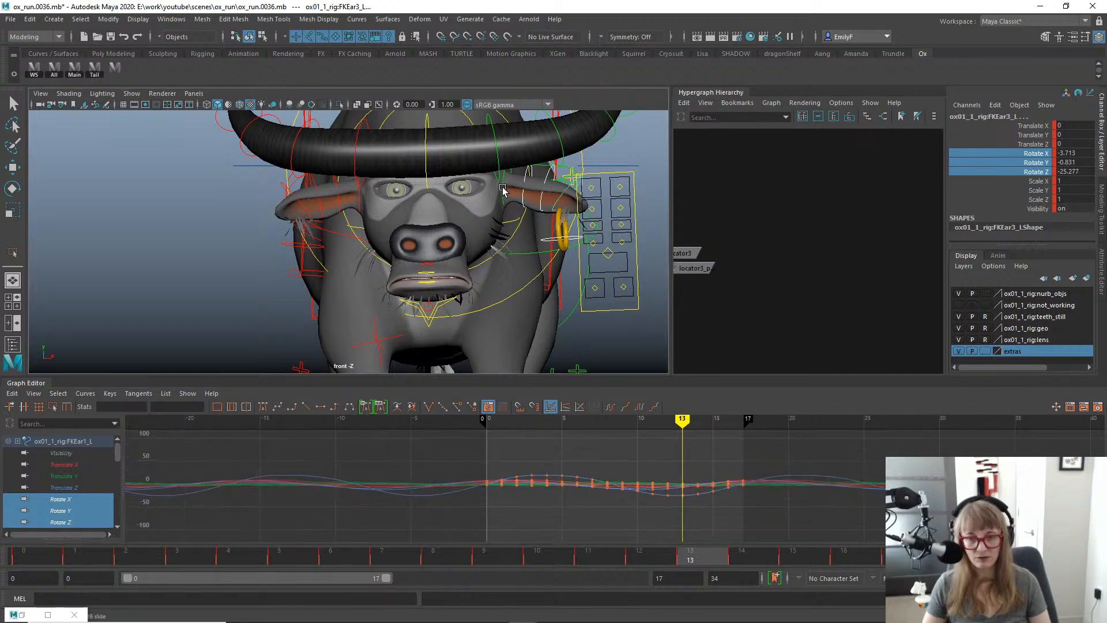
pyautogui.keyDown('shift'); pyautogui.click(360, 202); pyautogui.keyUp('shift')
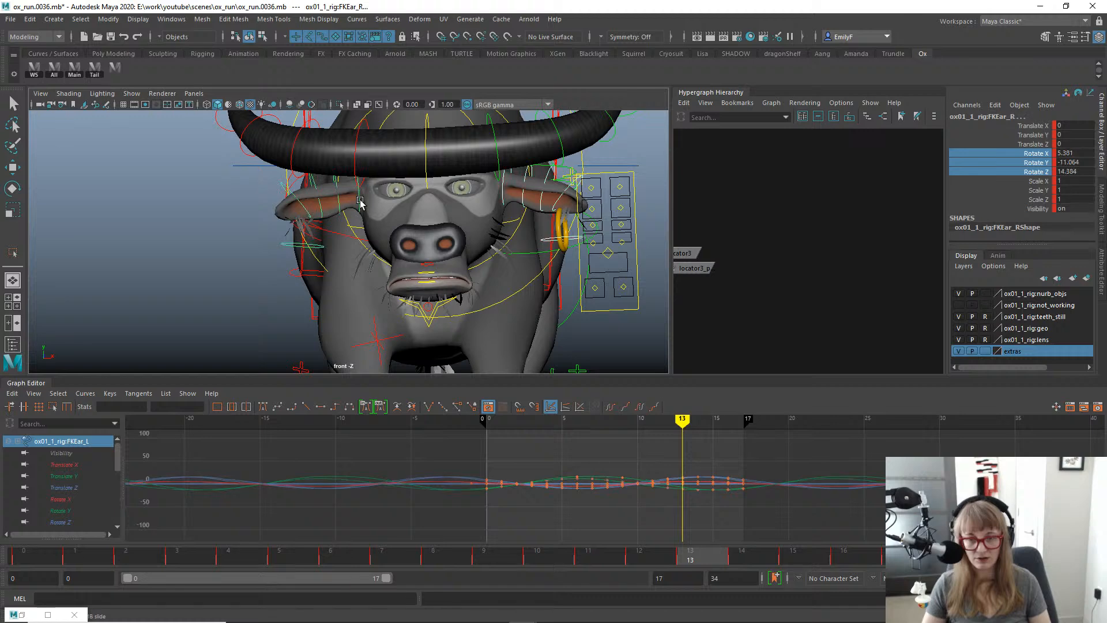
pyautogui.press('e')
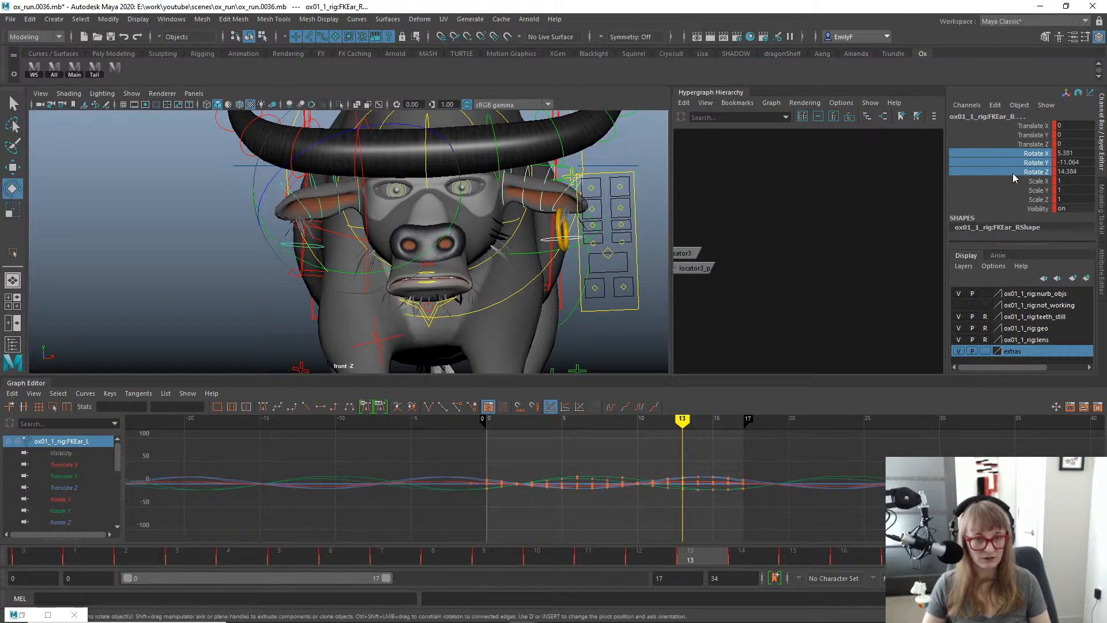
pyautogui.click(1030, 163)
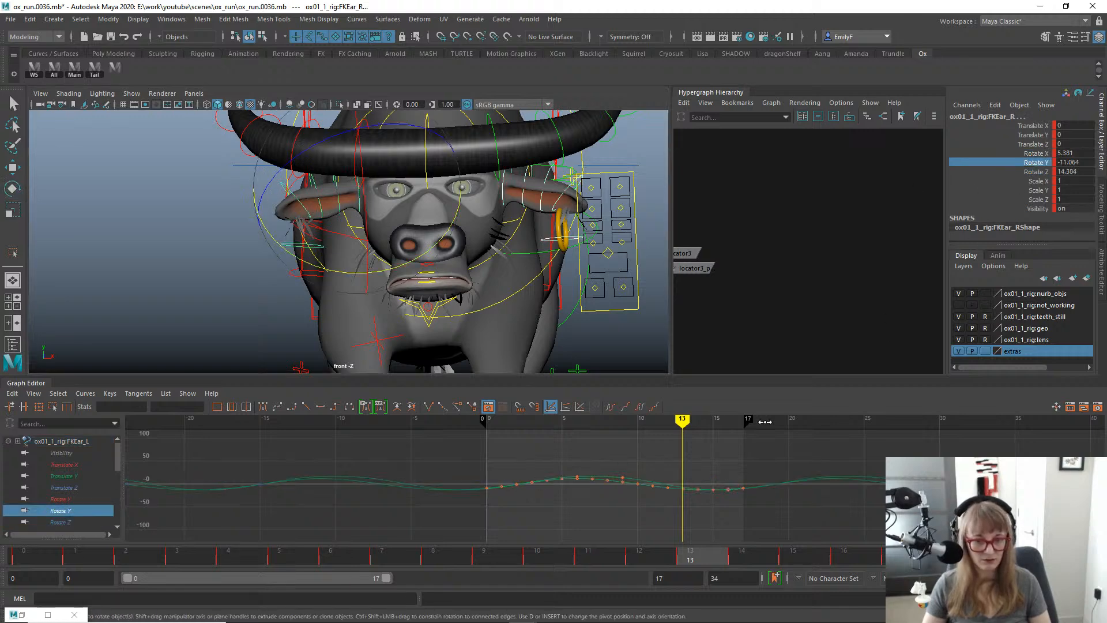
pyautogui.press('f')
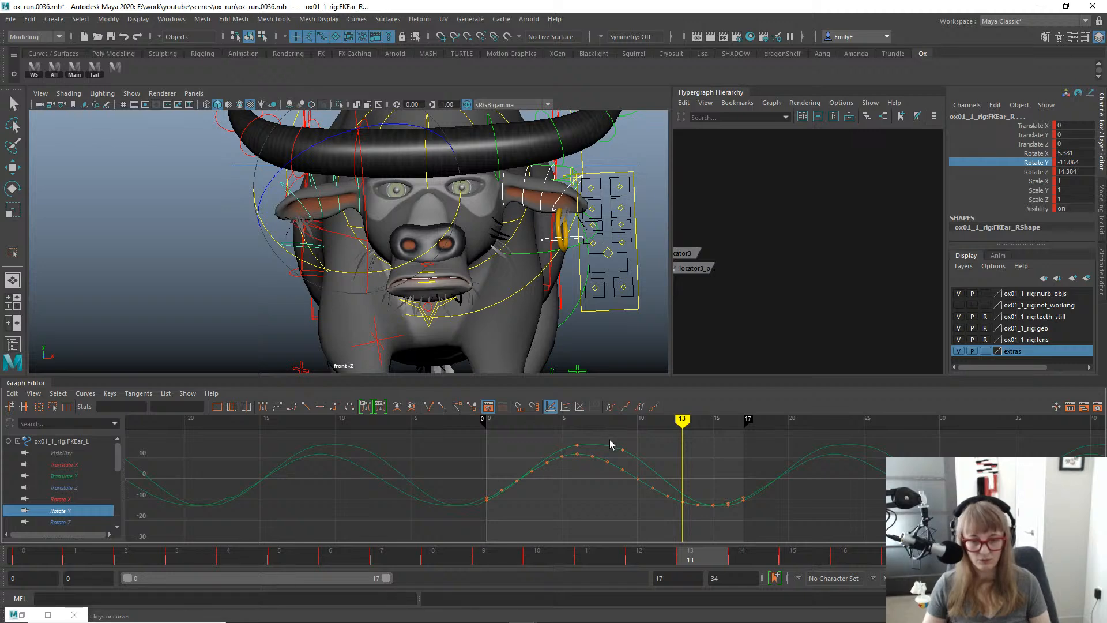
pyautogui.press('q')
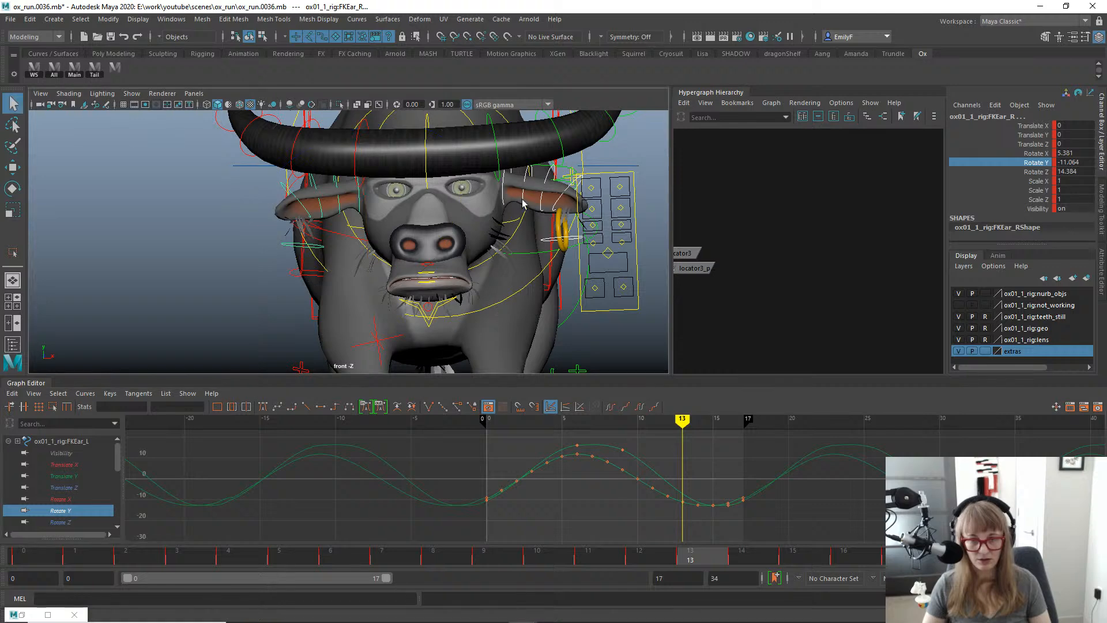
# Shift all Rotate X, Y and Z keys of FKEar1_L, FKEar2_L and FKEar3_L about half a frame later, and play the animation.
pyautogui.click(543, 203)
pyautogui.keyDown('shift'); pyautogui.click(550, 205); pyautogui.keyUp('shift')
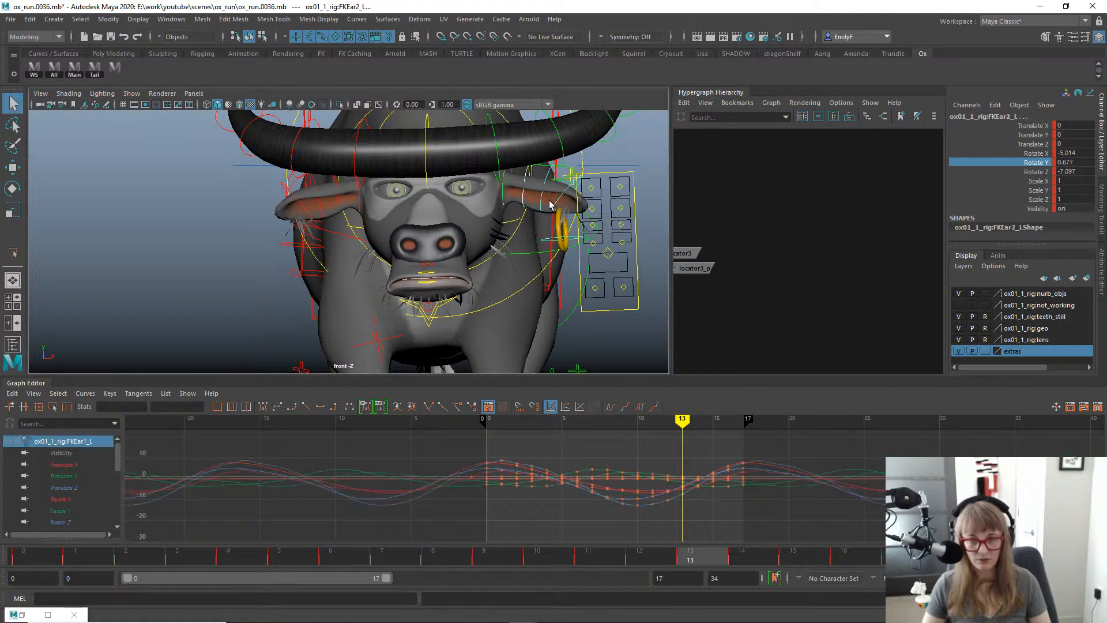
pyautogui.keyDown('shift'); pyautogui.click(557, 205); pyautogui.keyUp('shift')
pyautogui.moveTo(1038, 155); pyautogui.dragTo(1036, 171)
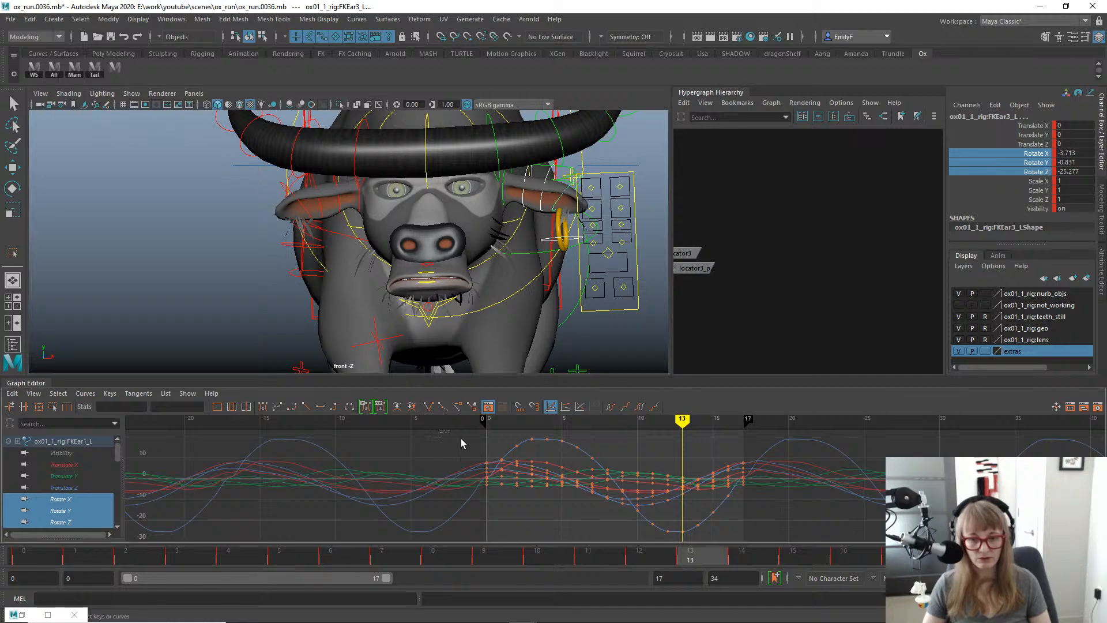
pyautogui.moveTo(462, 443); pyautogui.dragTo(747, 507)
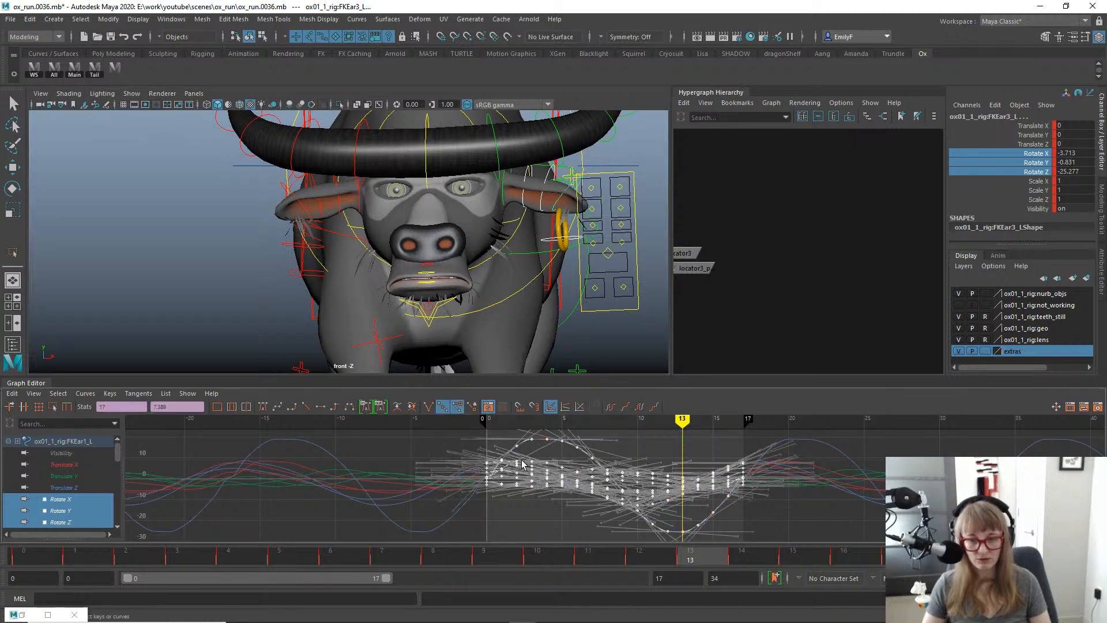
pyautogui.press('w')
pyautogui.moveTo(574, 477); pyautogui.dragTo(587, 474, button='middle')
pyautogui.press('q')
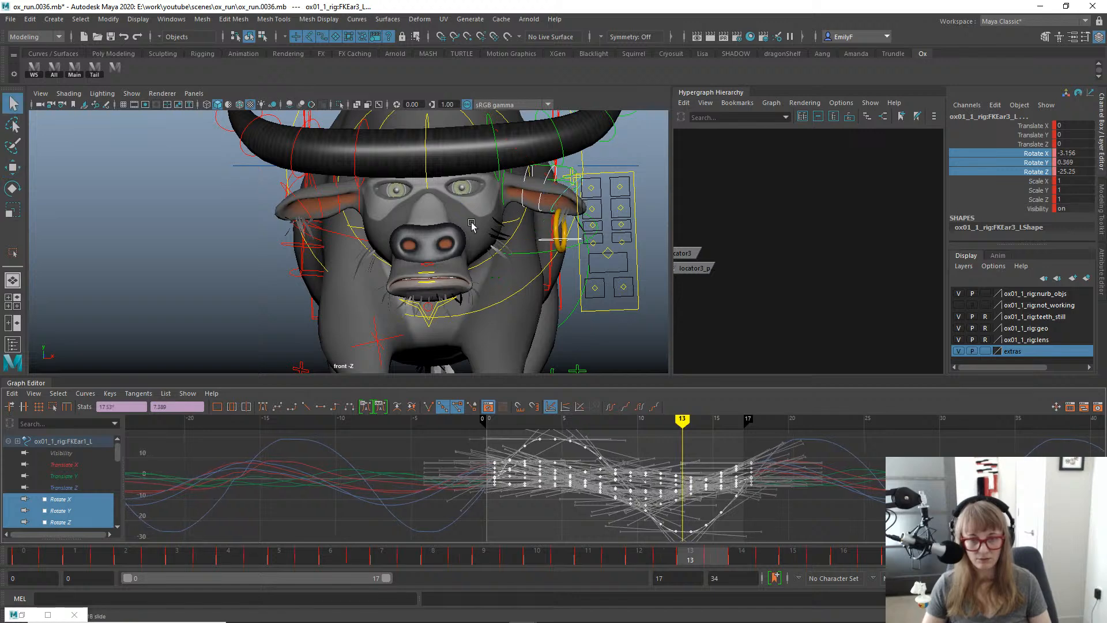
pyautogui.hotkey('alt', 'v')
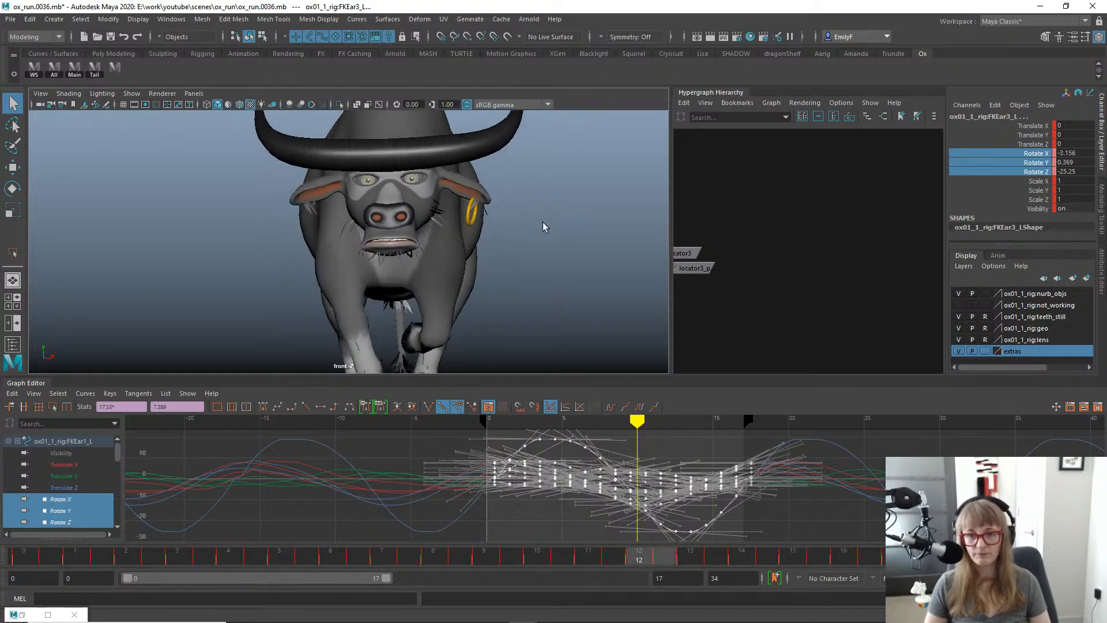
pyautogui.hotkey('alt', 'v')
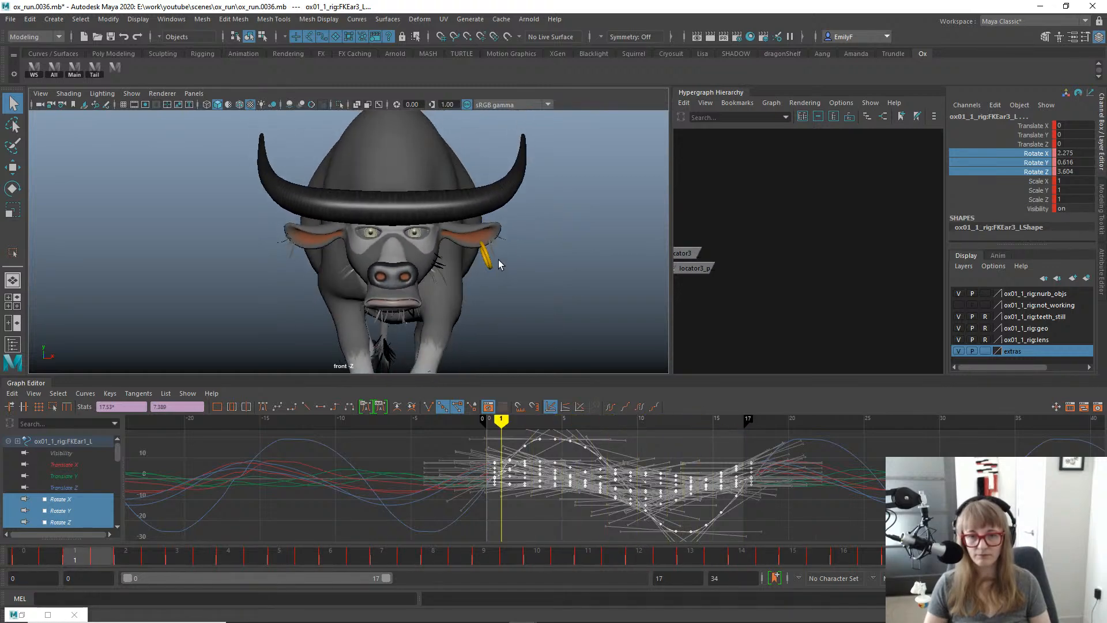
# Bake the three left ear controls onto whole frames again and delete their leftover keys past frame 17.
pyautogui.moveTo(498, 259); pyautogui.dragTo(522, 260)
pyautogui.keyDown('alt'); pyautogui.moveTo(522, 260); pyautogui.dragTo(525, 259, button='right'); pyautogui.keyUp('alt')
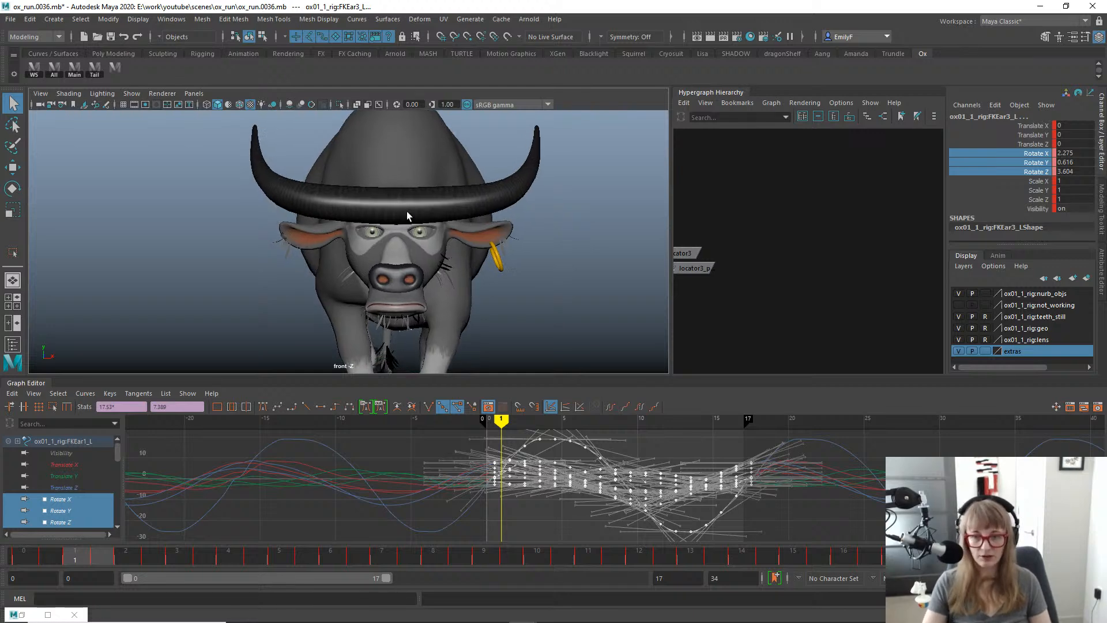
pyautogui.press('g')
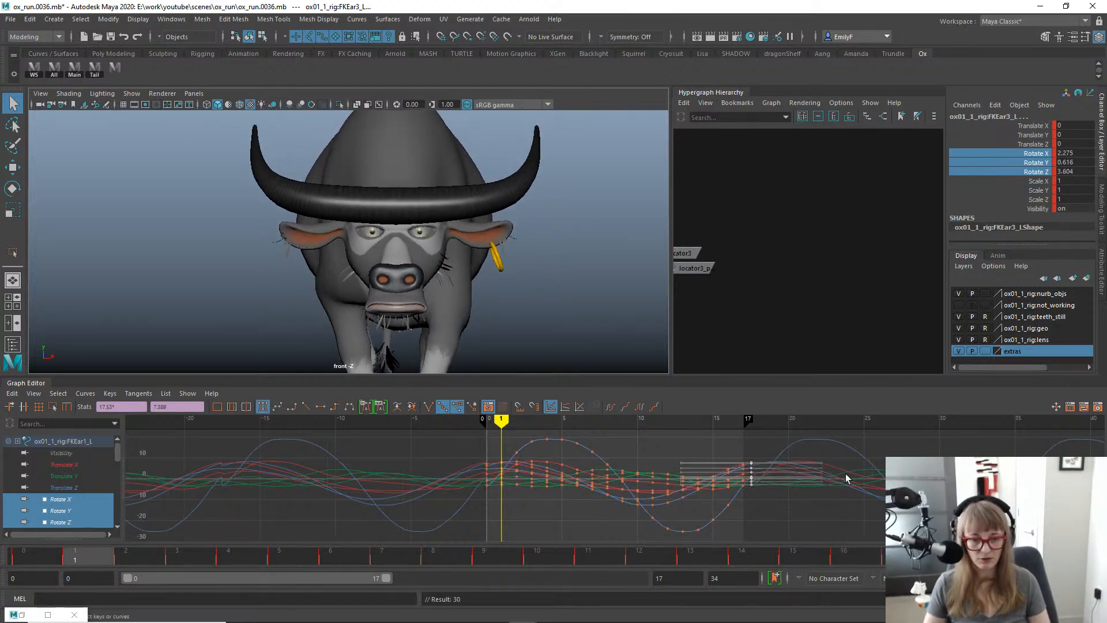
pyautogui.press('Delete')
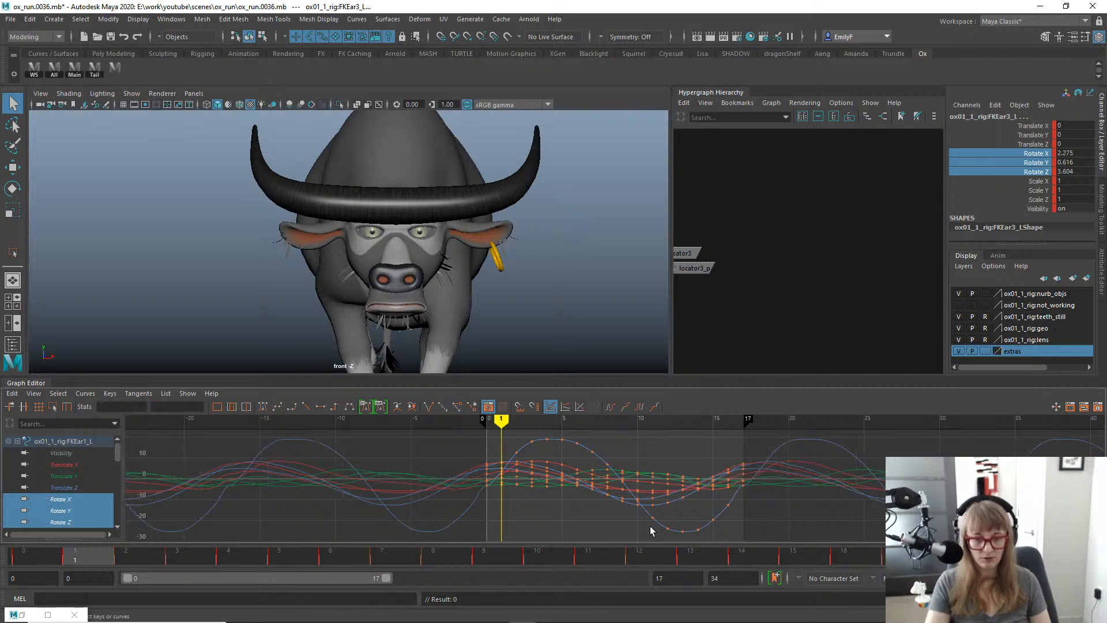
# At frame 0, rotate the left earring control FKearRing1_L to about -16.9 in Rotate Z.
pyautogui.press(',')
pyautogui.press(',')
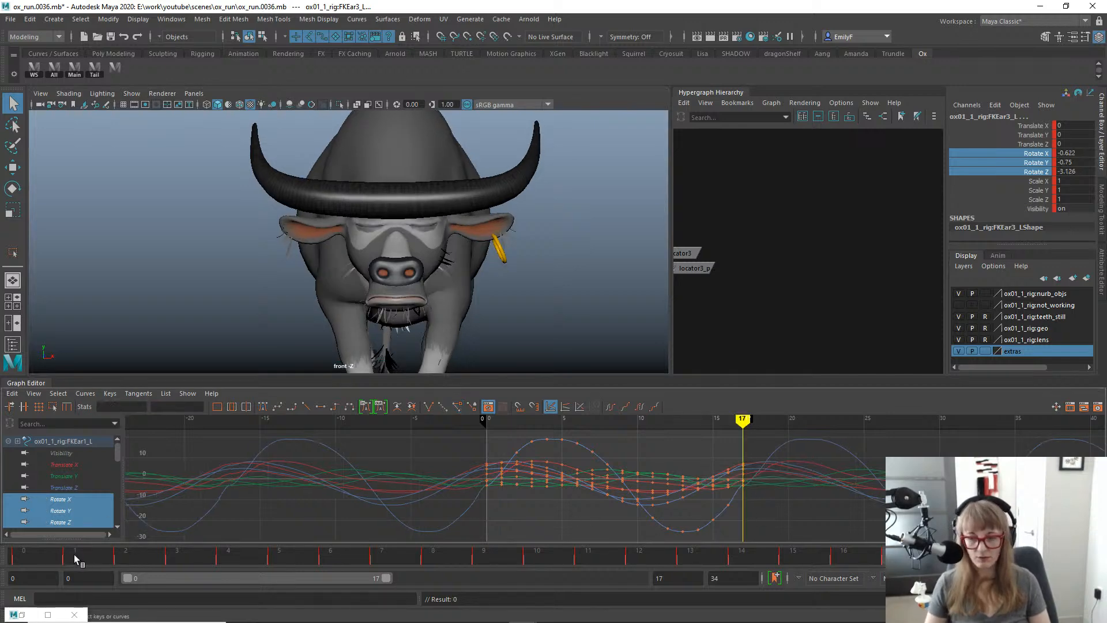
pyautogui.click(33, 551)
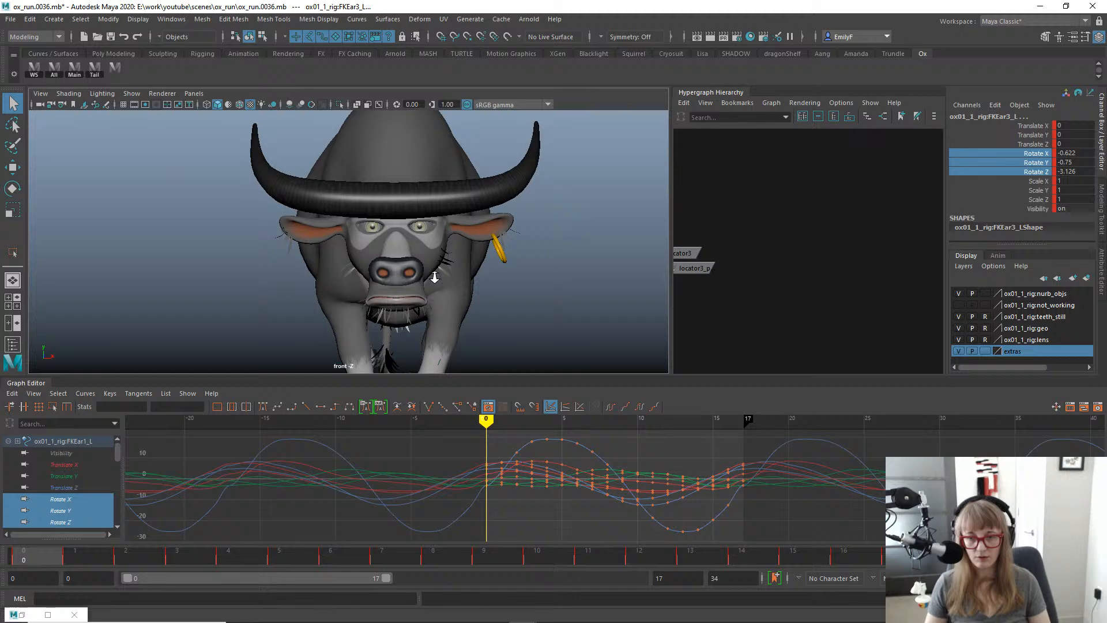
pyautogui.keyDown('alt'); pyautogui.moveTo(435, 278); pyautogui.dragTo(381, 175, button='right'); pyautogui.keyUp('alt')
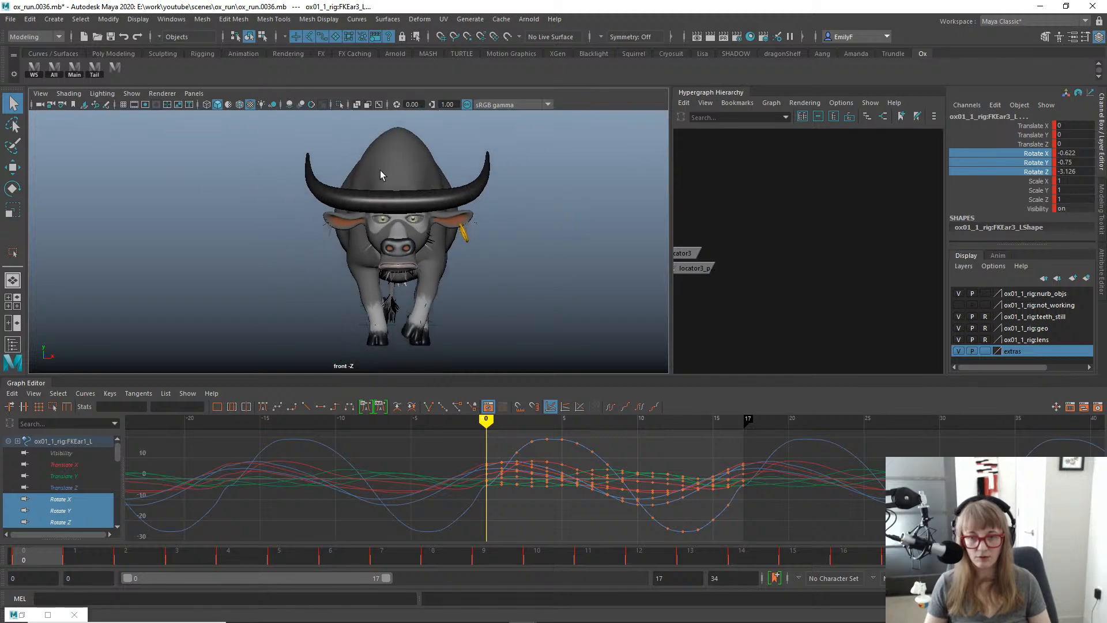
pyautogui.keyDown('alt'); pyautogui.moveTo(332, 123); pyautogui.dragTo(586, 257, button='right'); pyautogui.keyUp('alt')
pyautogui.keyDown('alt'); pyautogui.moveTo(586, 257); pyautogui.dragTo(434, 269, button='middle'); pyautogui.keyUp('alt')
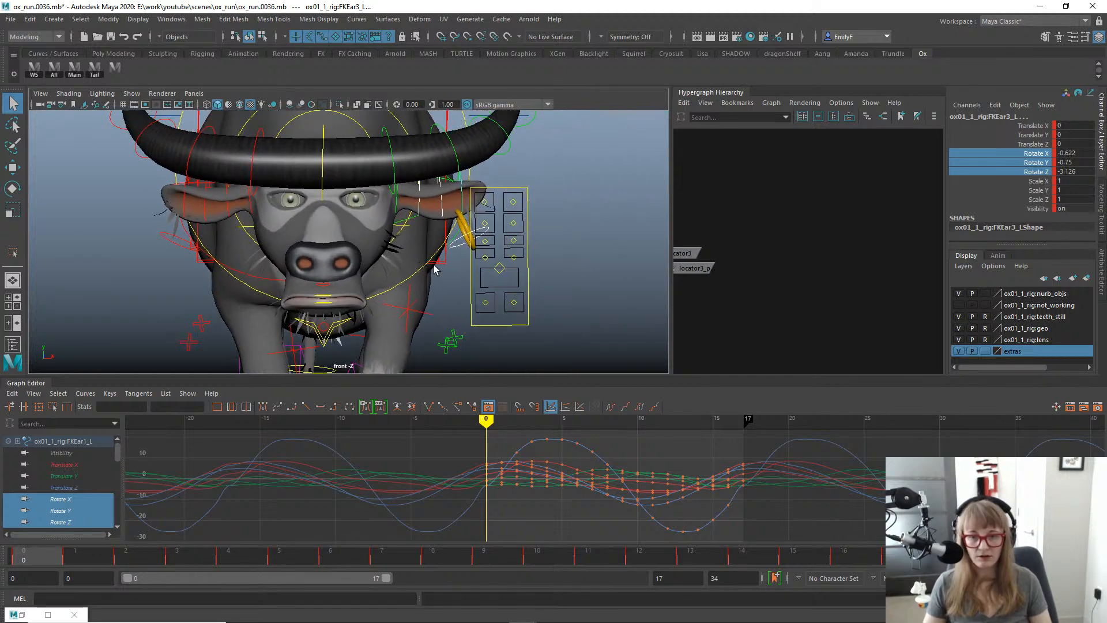
pyautogui.click(463, 242)
pyautogui.press('e')
pyautogui.moveTo(507, 299); pyautogui.dragTo(464, 314)
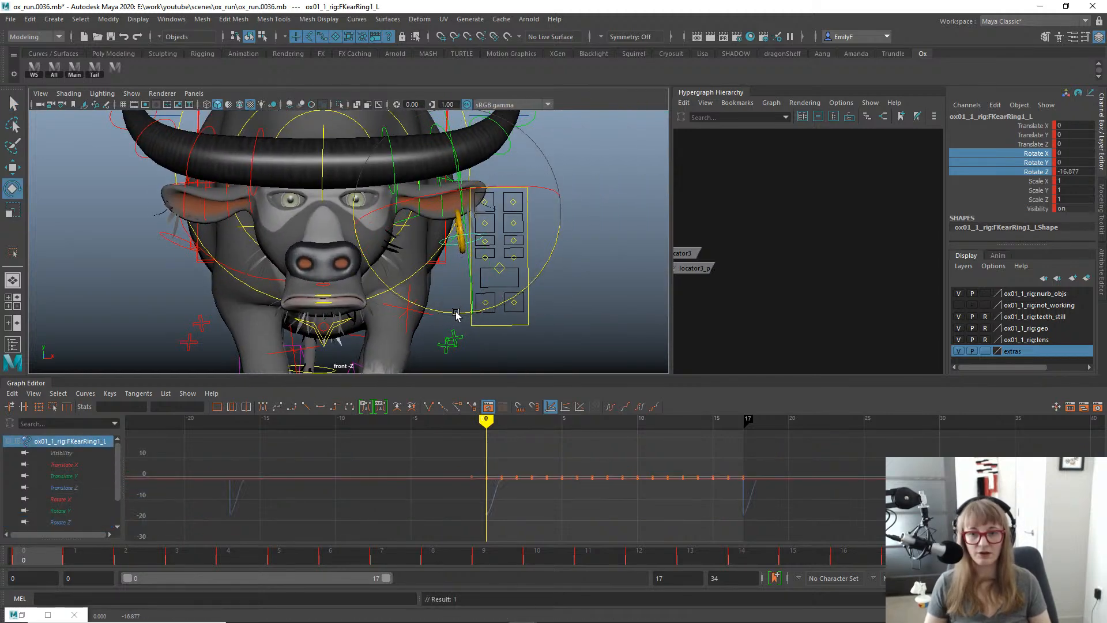
# Undo the left earring's last rotation, then play the run cycle from the front with the rig controls hidden.
pyautogui.hotkey('ctrl', 'z')
pyautogui.keyDown('alt'); pyautogui.moveTo(455, 314); pyautogui.dragTo(588, 283, button='right'); pyautogui.keyUp('alt')
pyautogui.press('q')
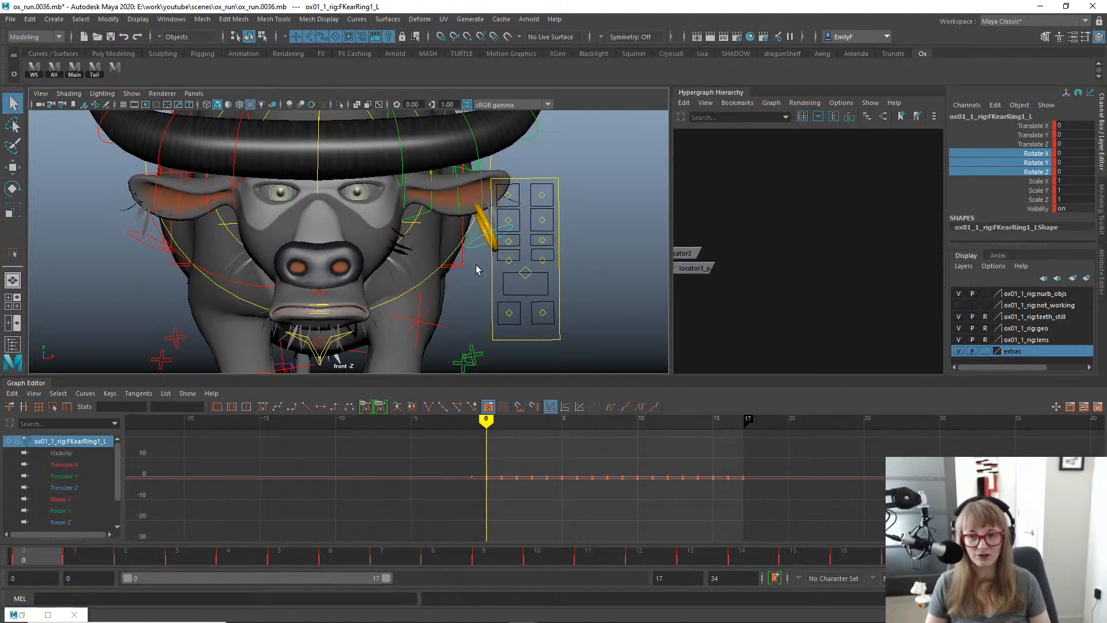
pyautogui.hotkey('alt', 'v')
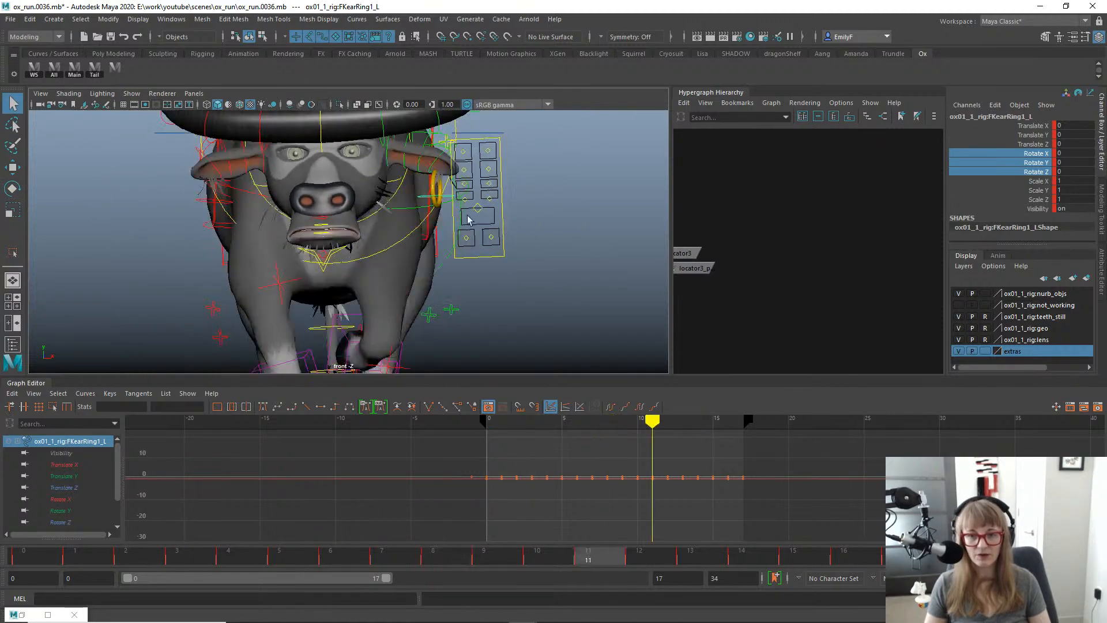
pyautogui.keyDown('alt'); pyautogui.moveTo(467, 217); pyautogui.dragTo(514, 173, button='middle'); pyautogui.keyUp('alt')
pyautogui.hotkey('alt', '1')
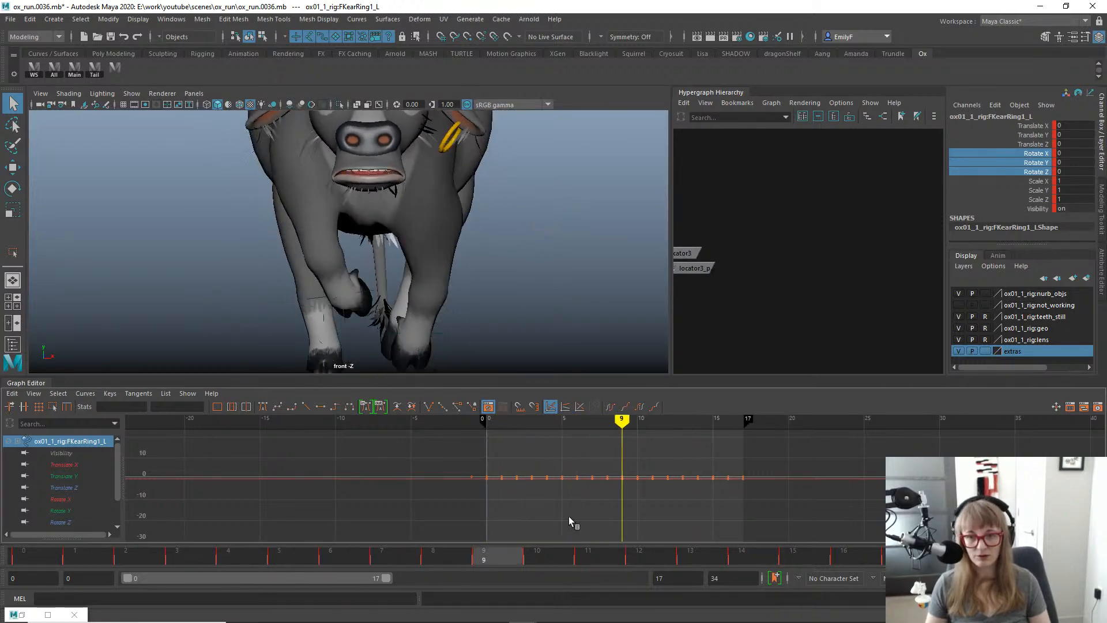
# Create a world-space rotation control for FKearRing1_L and set its Rotate X, Y and Z curves to cycle before and after the keys.
pyautogui.moveTo(569, 518); pyautogui.dragTo(2, 397)
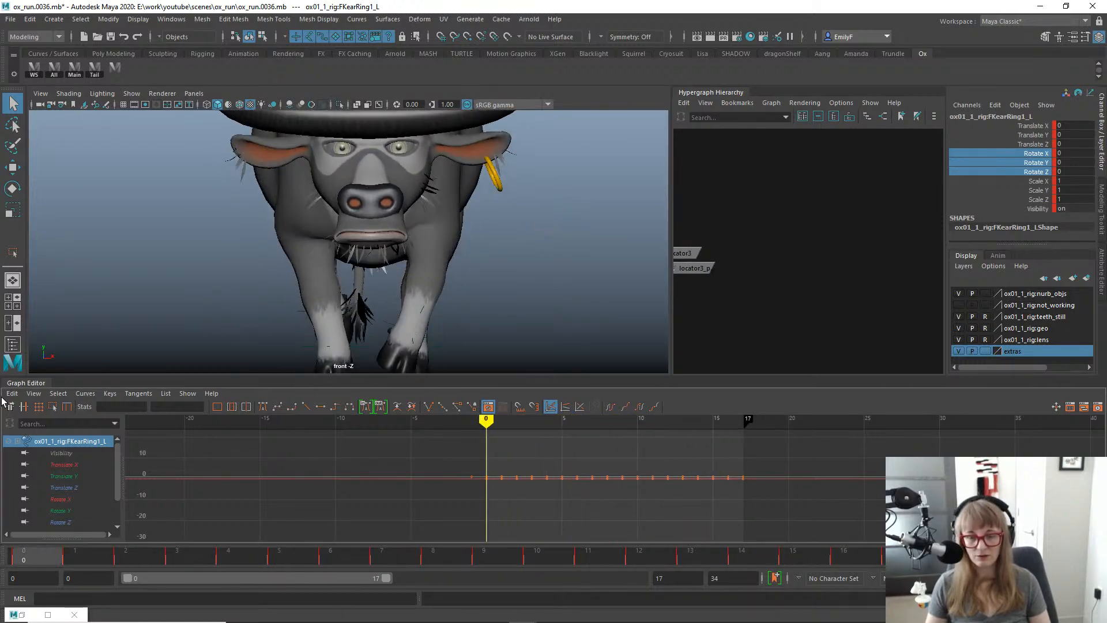
pyautogui.click(45, 76)
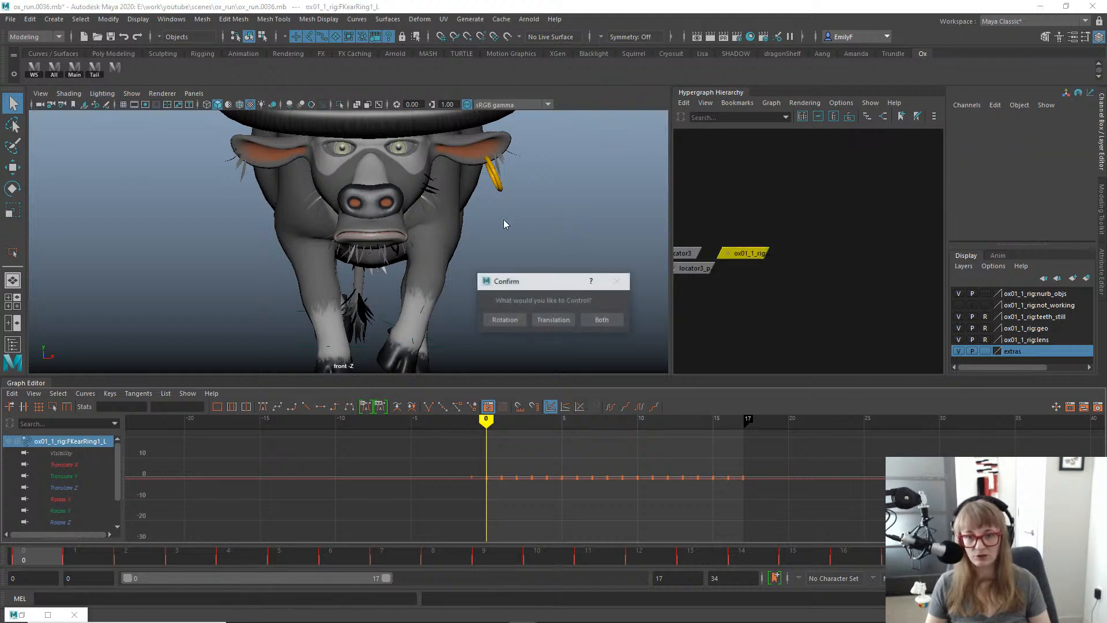
pyautogui.click(504, 320)
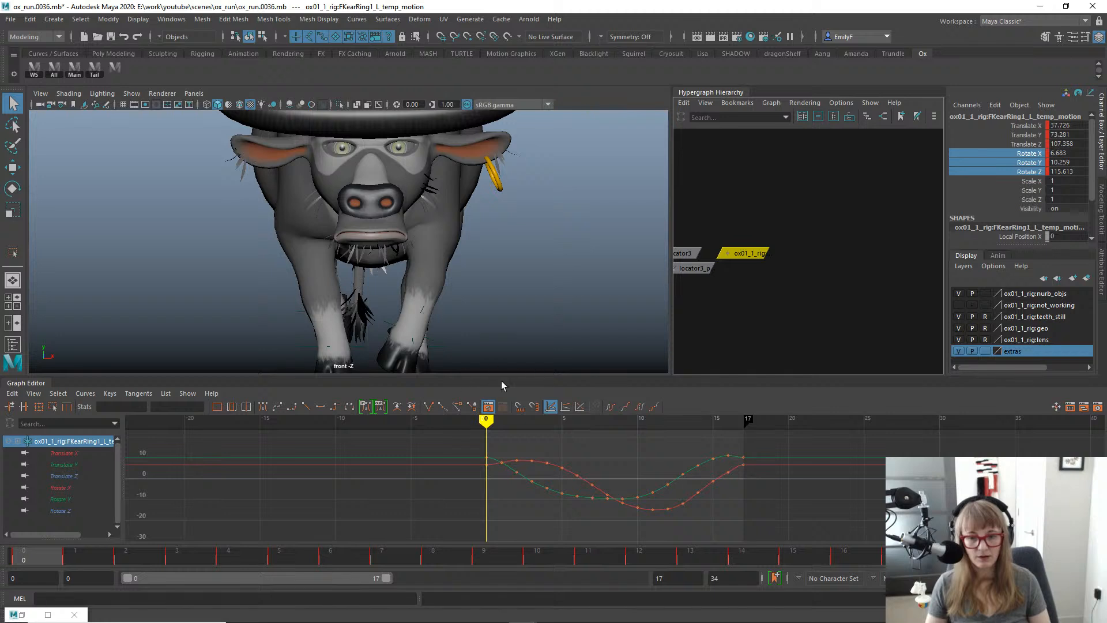
pyautogui.moveTo(60, 488); pyautogui.dragTo(67, 497)
pyautogui.press('a')
pyautogui.scroll(-6, 655, 482)
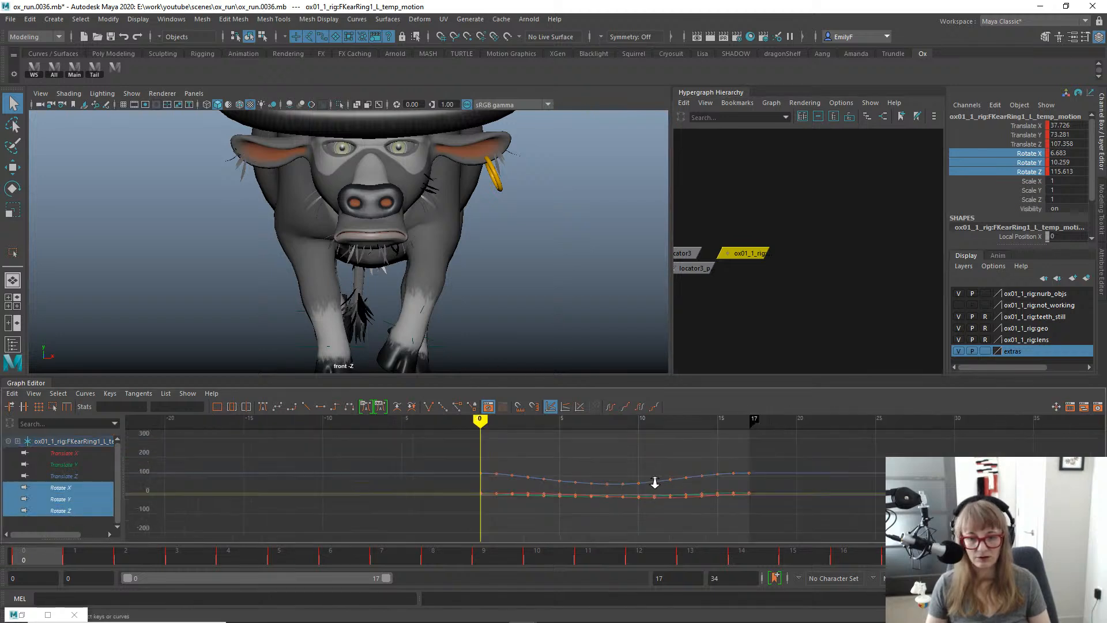
pyautogui.moveTo(410, 452); pyautogui.dragTo(729, 523)
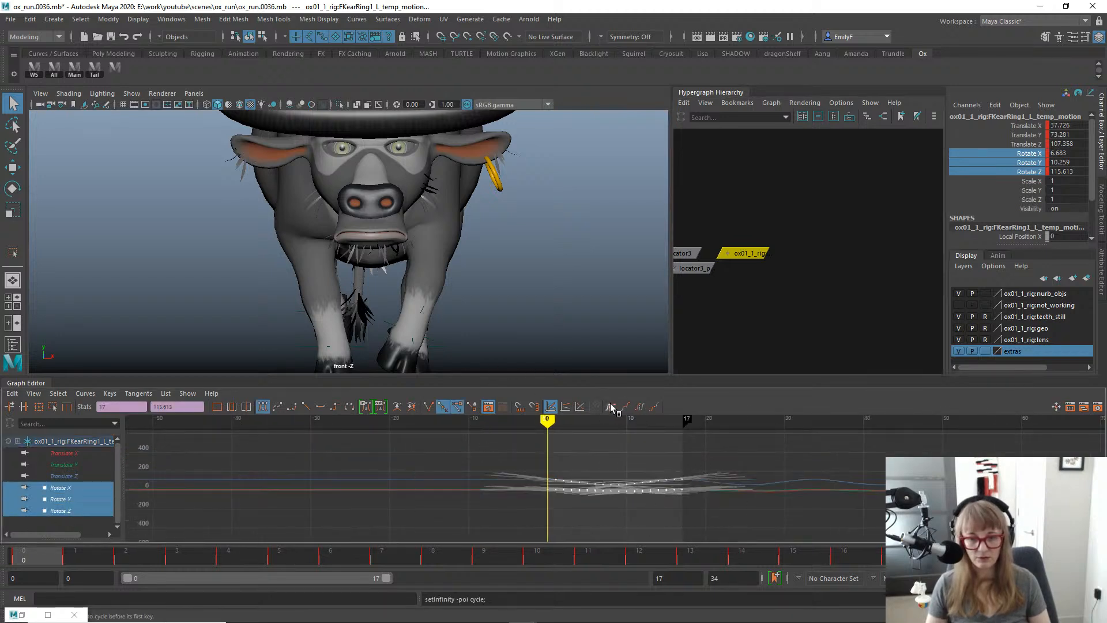
pyautogui.press('e')
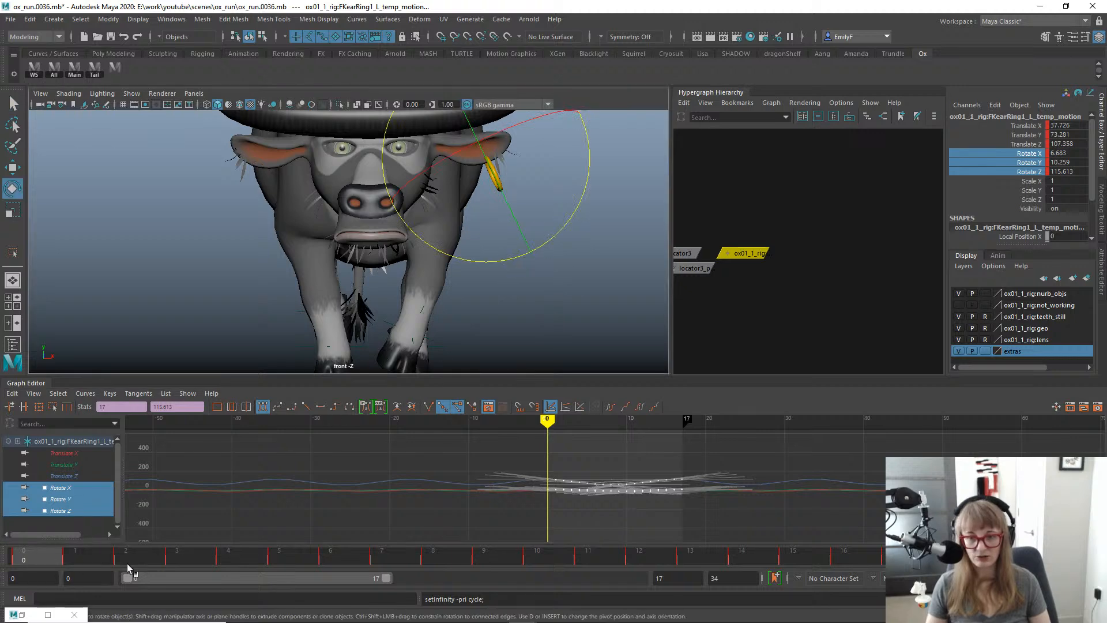
# Try to delete the earring control's baked Rotate Z keys between frames 0 and 17 and review the motion.
pyautogui.moveTo(127, 563)
pyautogui.mouseDown()
pyautogui.moveTo(526, 560)
pyautogui.moveTo(504, 504)
pyautogui.mouseUp()
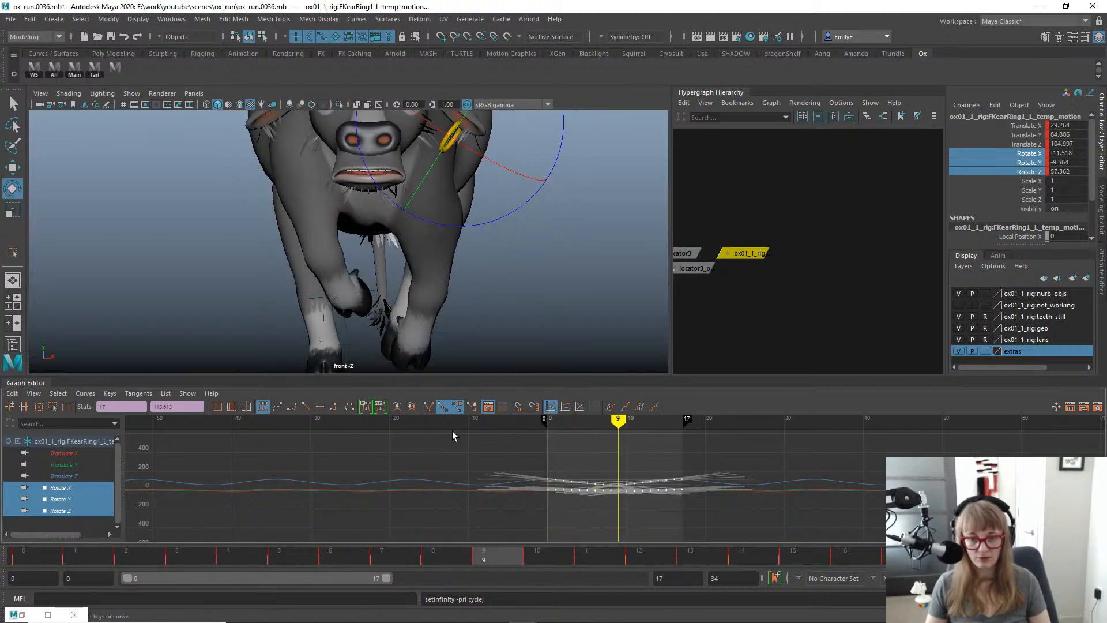
pyautogui.click(60, 511)
pyautogui.press('f')
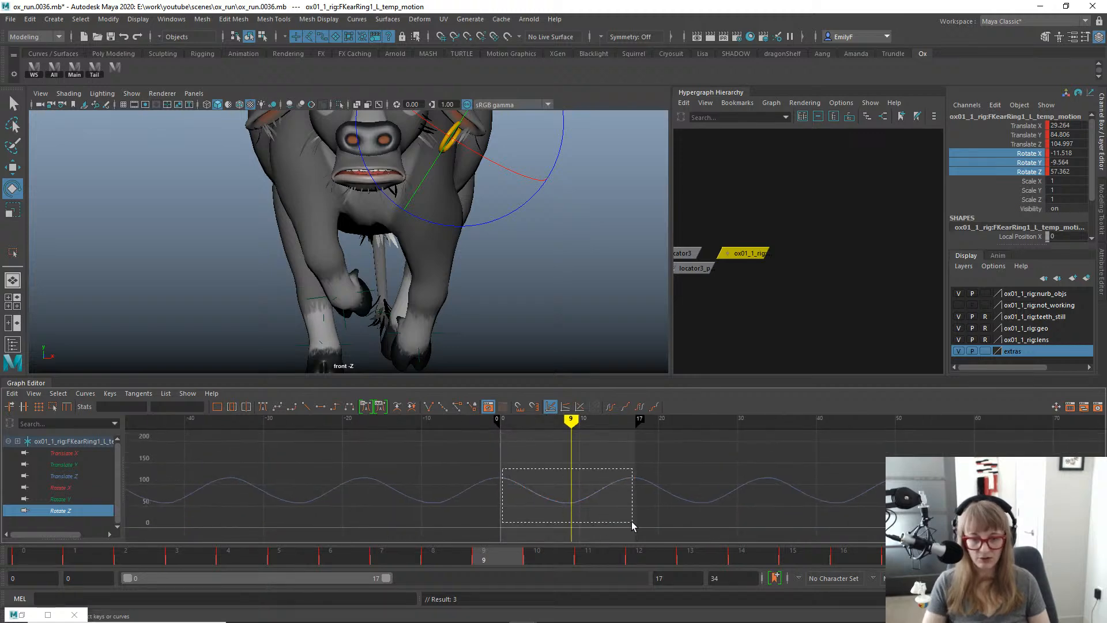
pyautogui.moveTo(633, 525); pyautogui.dragTo(625, 519)
pyautogui.press('Delete')
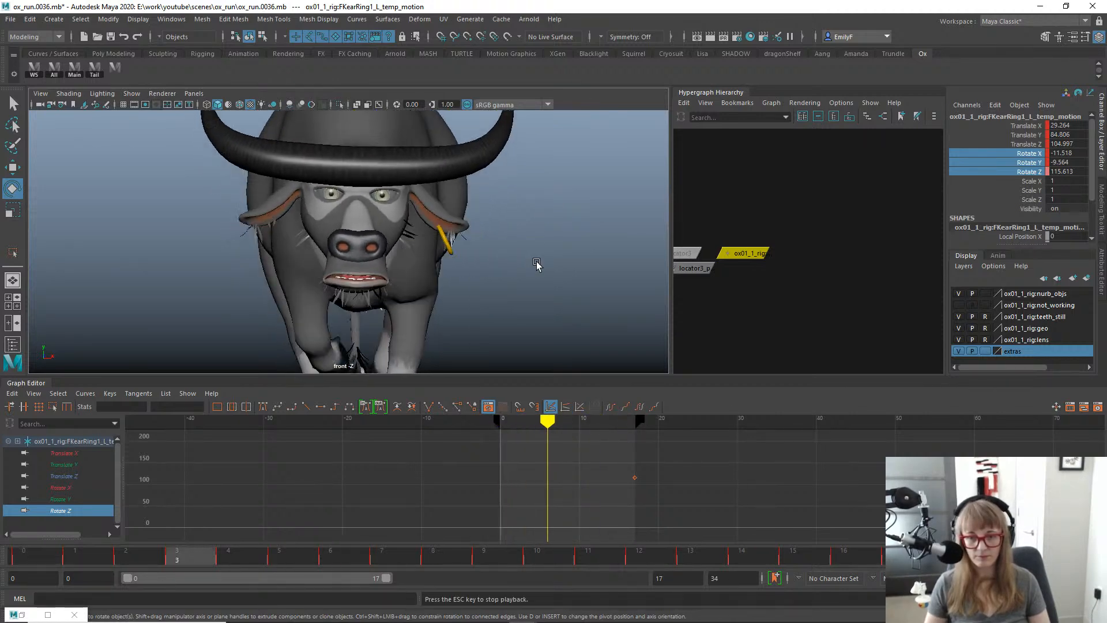
pyautogui.press('Escape')
pyautogui.moveTo(29, 558); pyautogui.dragTo(598, 521)
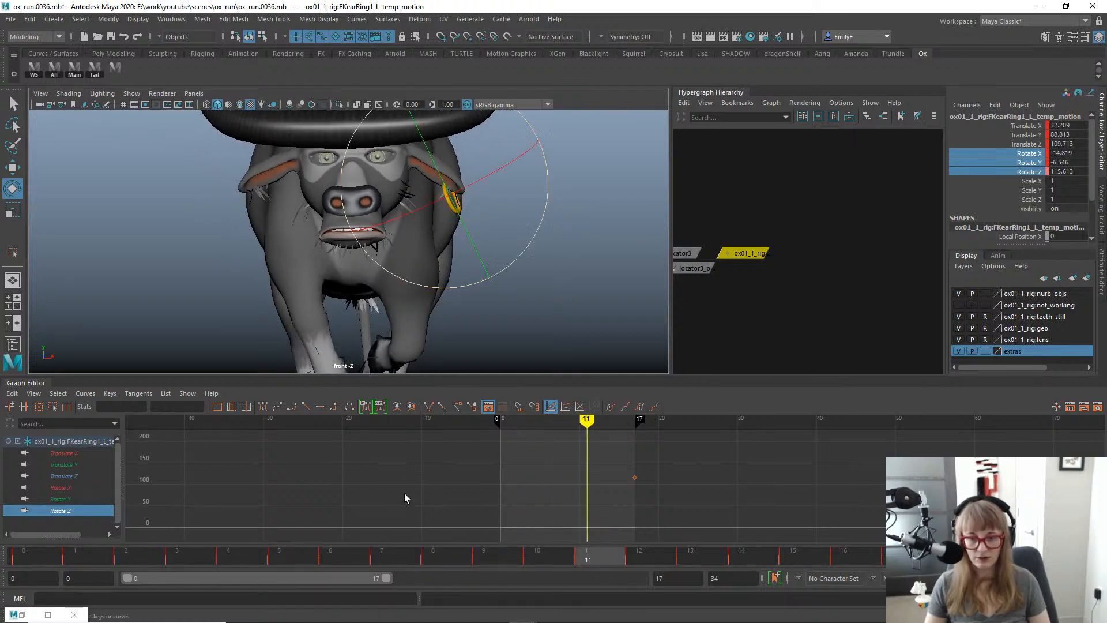
pyautogui.hotkey('ctrl', 'z')
pyautogui.hotkey('ctrl', 'z')
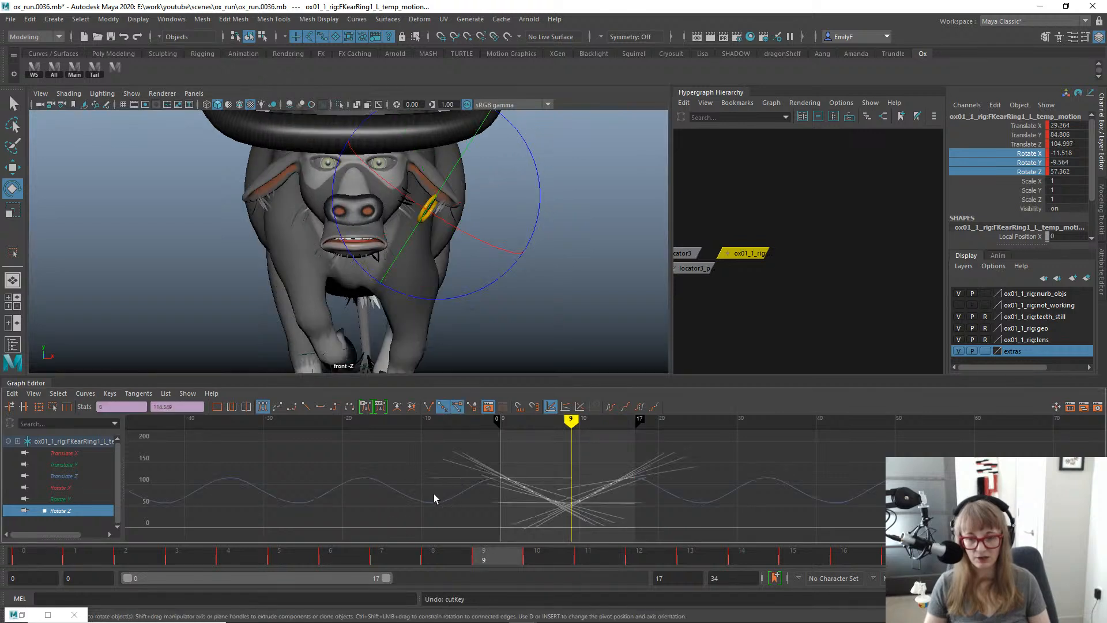
# Delete the Rotate Z keys between frames 0 and 17, and rotate the earring control to about 95 in Rotate Z at frame 10.
pyautogui.click(491, 458)
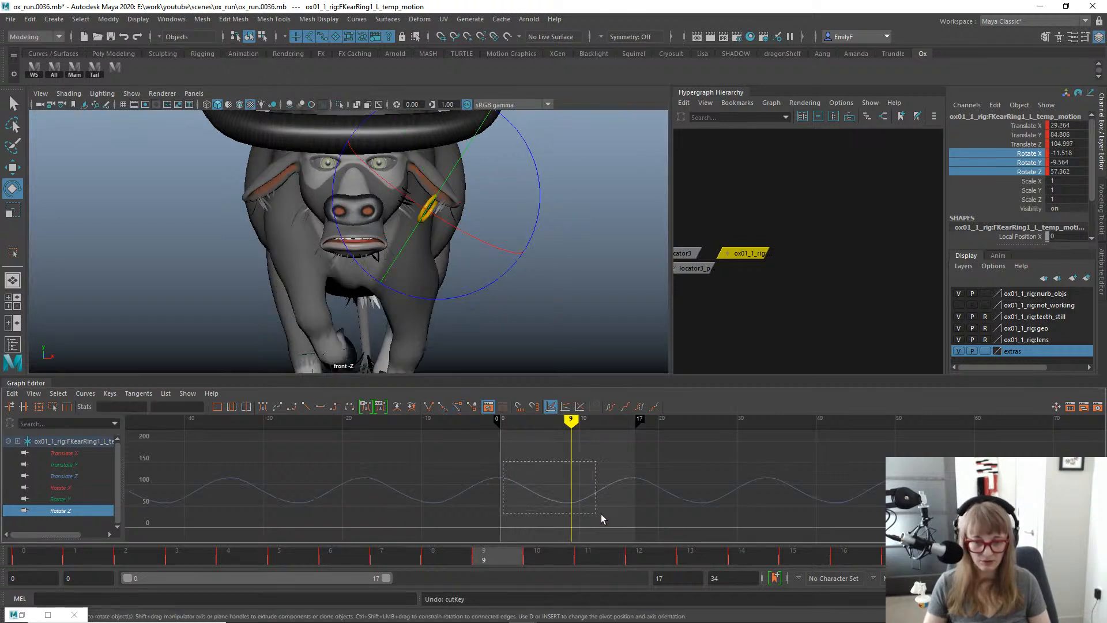
pyautogui.moveTo(629, 525); pyautogui.dragTo(629, 525)
pyautogui.press('Delete')
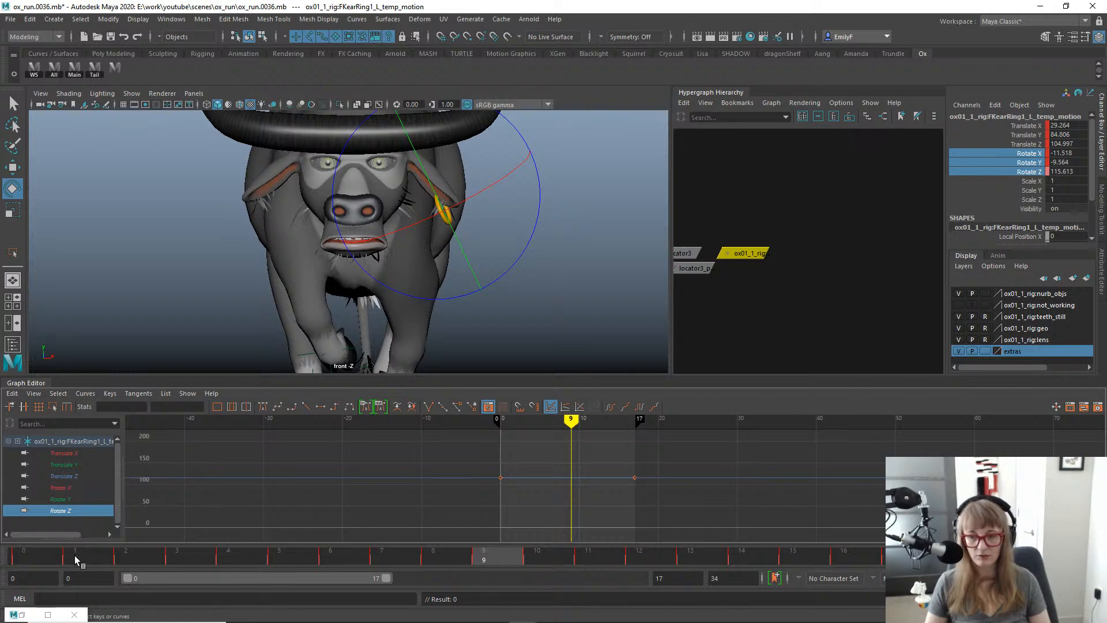
pyautogui.moveTo(75, 559); pyautogui.dragTo(559, 566)
pyautogui.moveTo(537, 218); pyautogui.dragTo(522, 256)
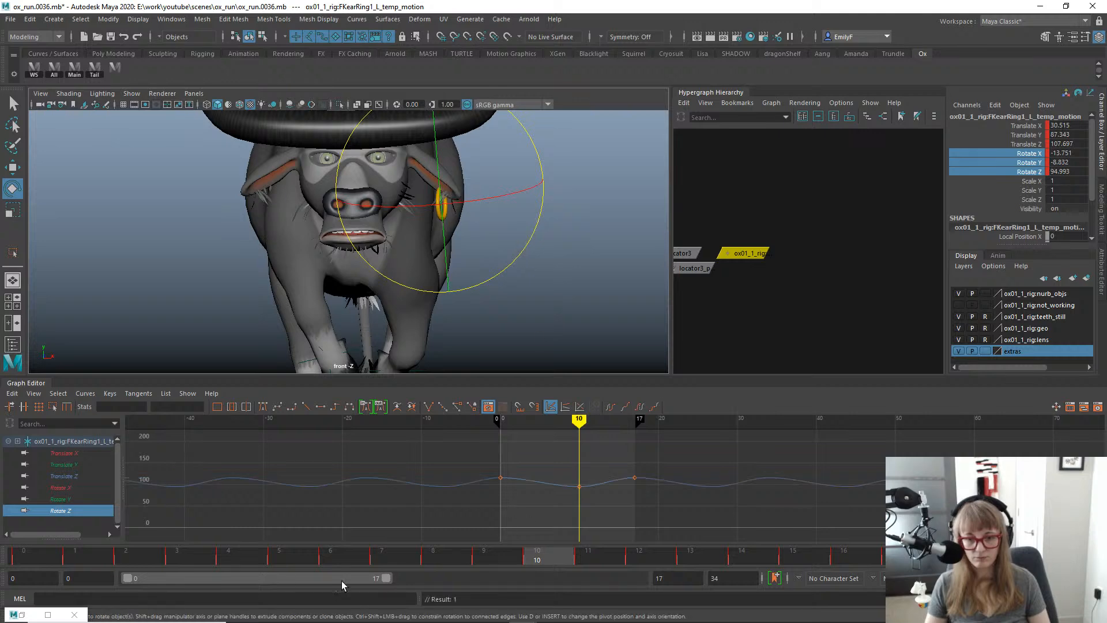
pyautogui.moveTo(407, 558); pyautogui.dragTo(891, 555)
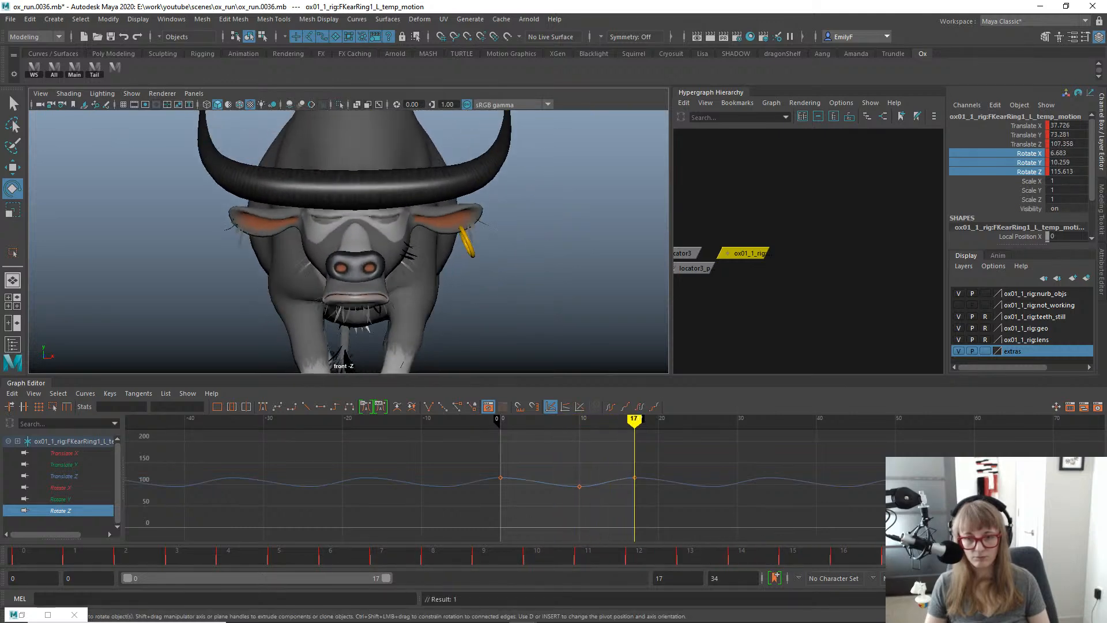
# Move the first and last Rotate Z keys two frames later, raise them to about 127.7, and play the animation.
pyautogui.moveTo(451, 446); pyautogui.dragTo(597, 489)
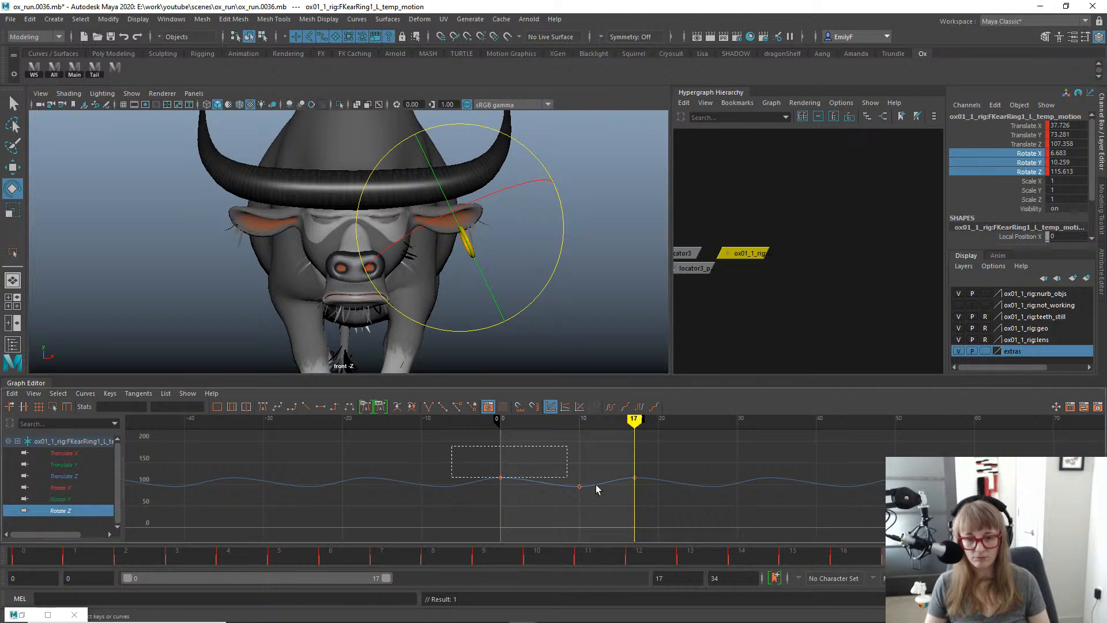
pyautogui.moveTo(674, 486); pyautogui.dragTo(680, 477)
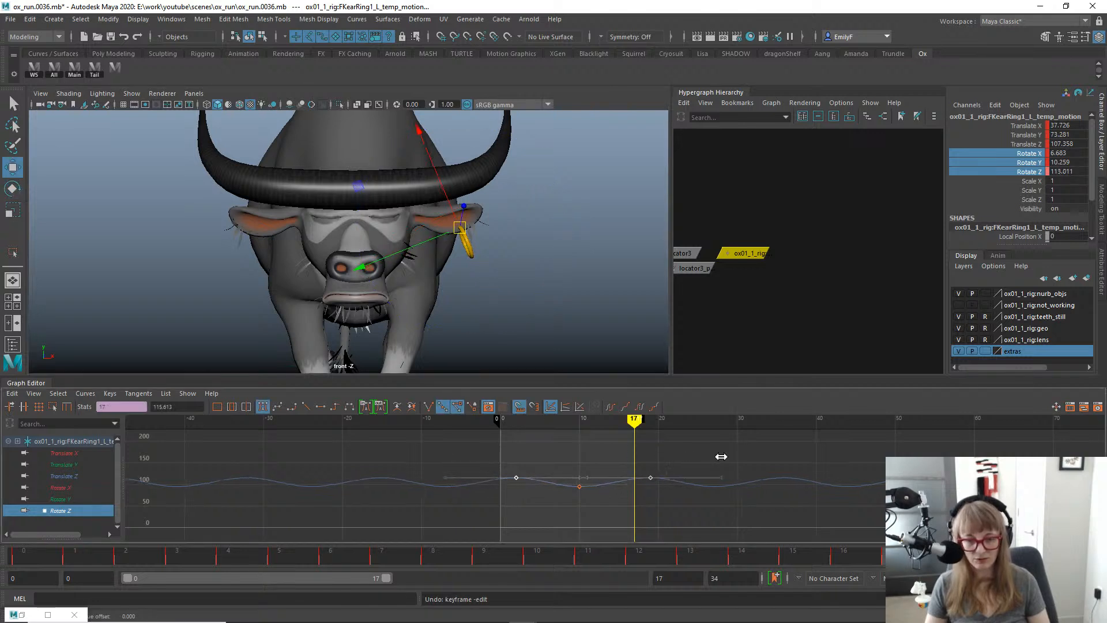
pyautogui.keyDown('shift'); pyautogui.moveTo(688, 481); pyautogui.dragTo(688, 470, button='middle'); pyautogui.keyUp('shift')
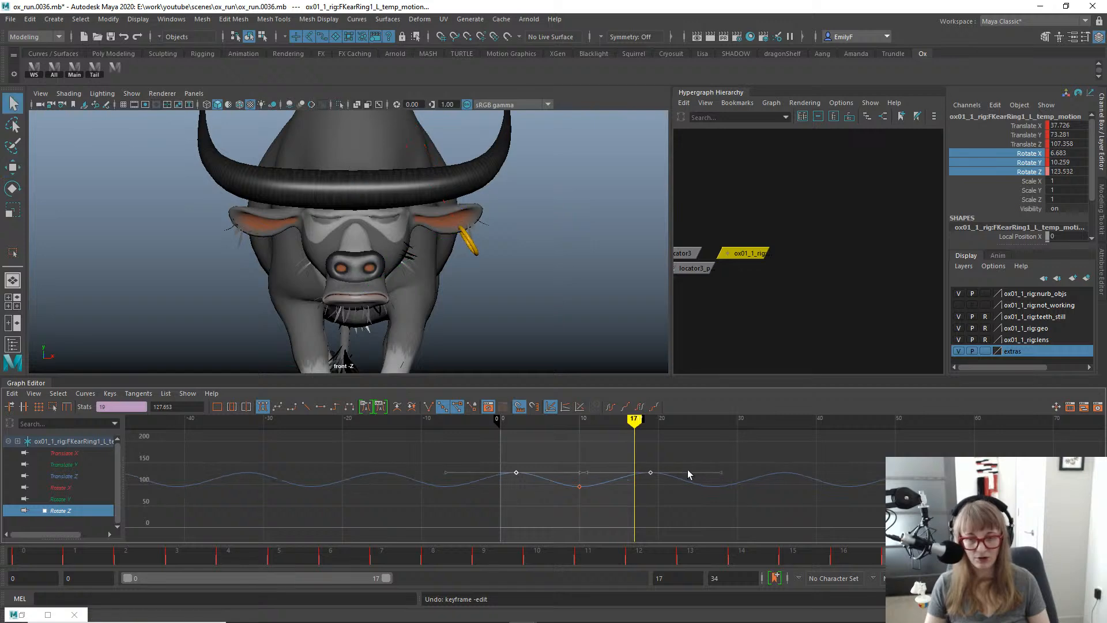
pyautogui.hotkey('alt', 'v')
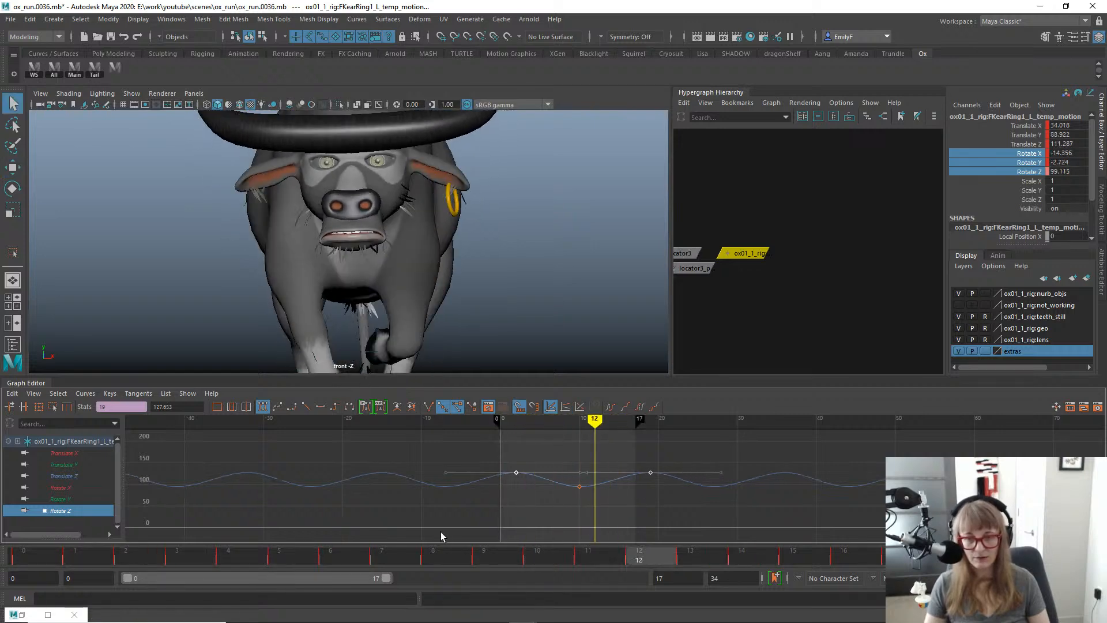
# Undo the Rotate Z key edits and deletion to restore the earring control's fully baked curve.
pyautogui.hotkey('ctrl', 'z')
pyautogui.hotkey('ctrl', 'z')
pyautogui.hotkey('ctrl', 'z')
pyautogui.hotkey('ctrl', 'z')
pyautogui.hotkey('ctrl', 'z')
pyautogui.hotkey('ctrl', 'z')
pyautogui.hotkey('ctrl', 'z')
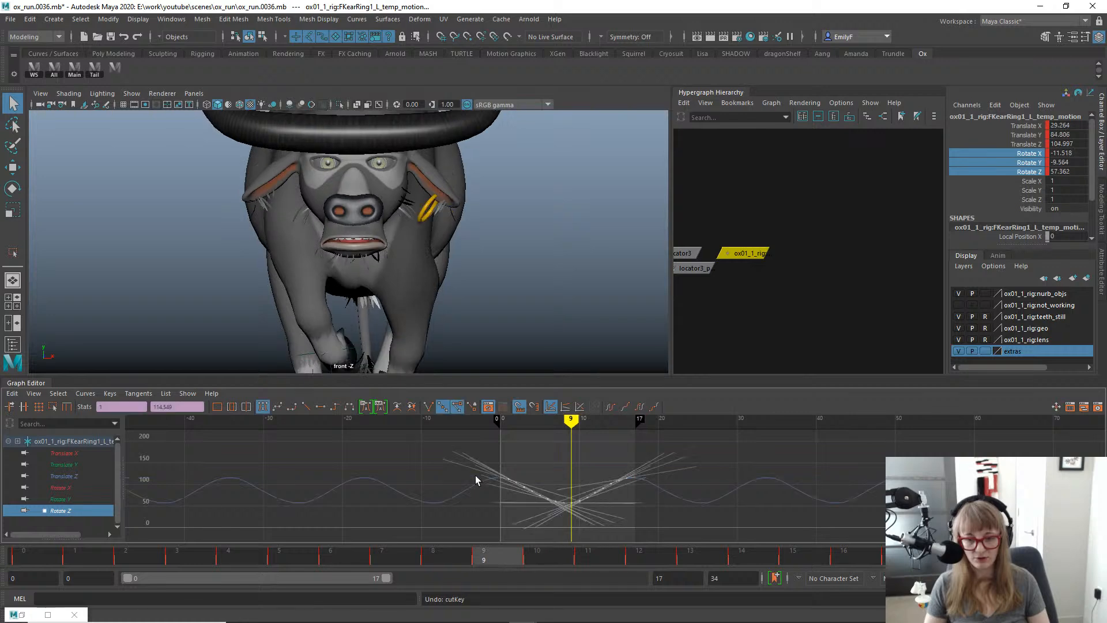
# Turn off time snapping, shift all Rotate Z keys of the earring control about 3.7 frames later, and play the animation.
pyautogui.press('f')
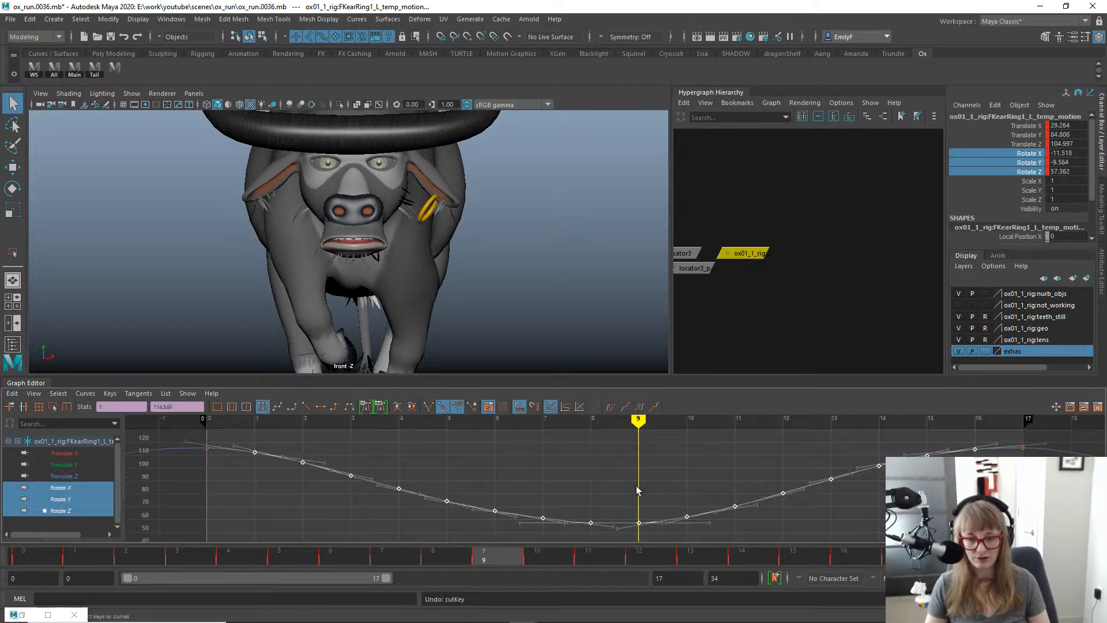
pyautogui.keyDown('alt'); pyautogui.moveTo(638, 502); pyautogui.dragTo(520, 440, button='right'); pyautogui.keyUp('alt')
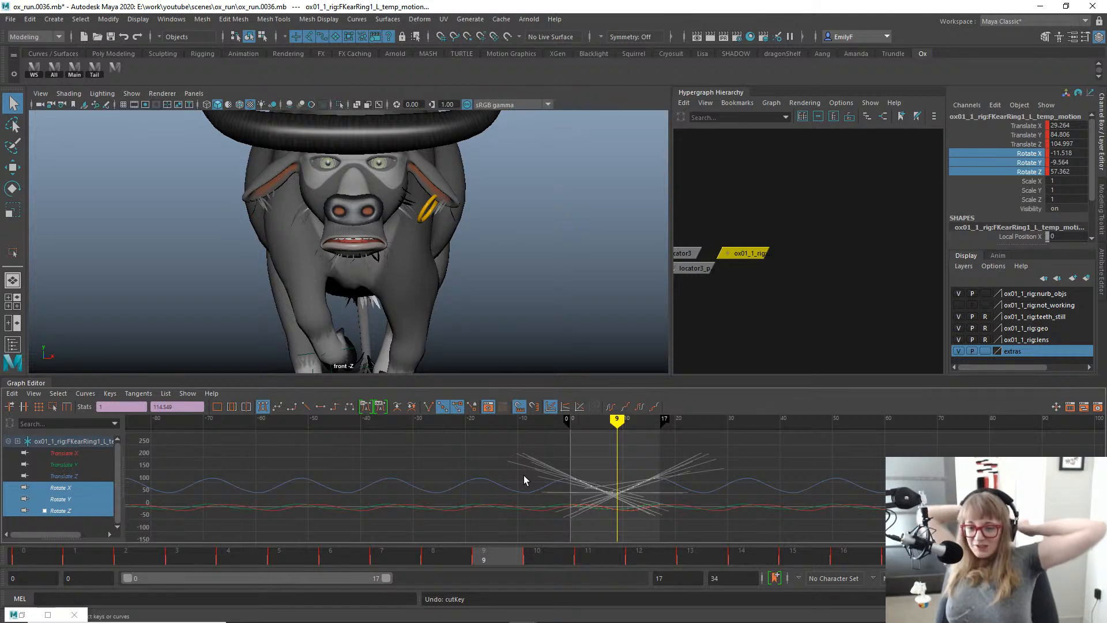
pyautogui.scroll(3, 601, 473)
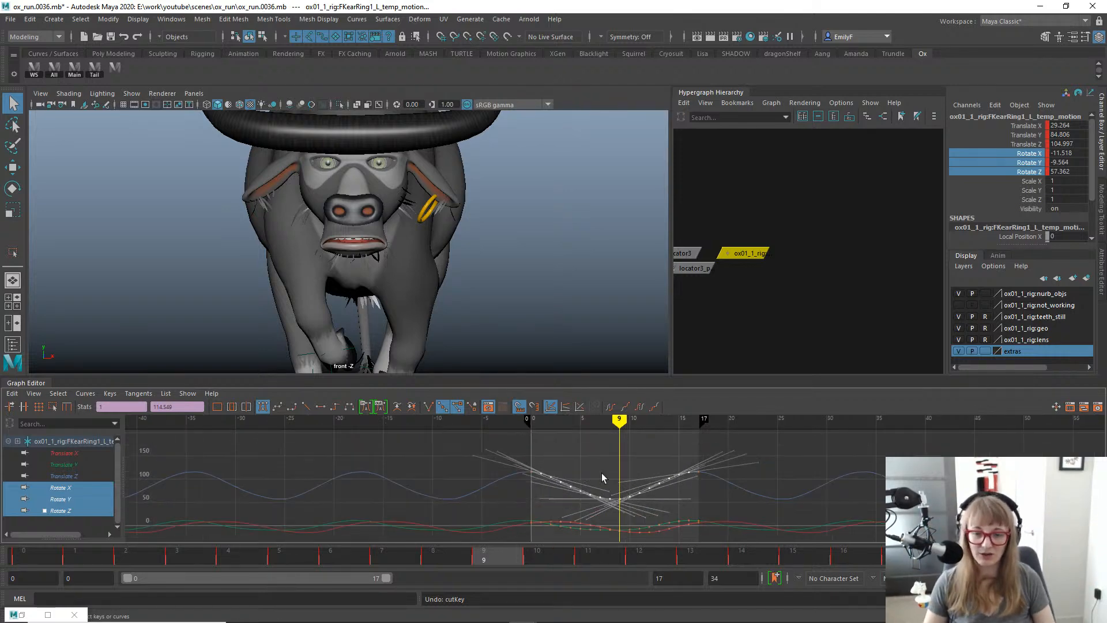
pyautogui.keyDown('alt'); pyautogui.moveTo(601, 473); pyautogui.dragTo(599, 451, button='middle'); pyautogui.keyUp('alt')
pyautogui.press('e')
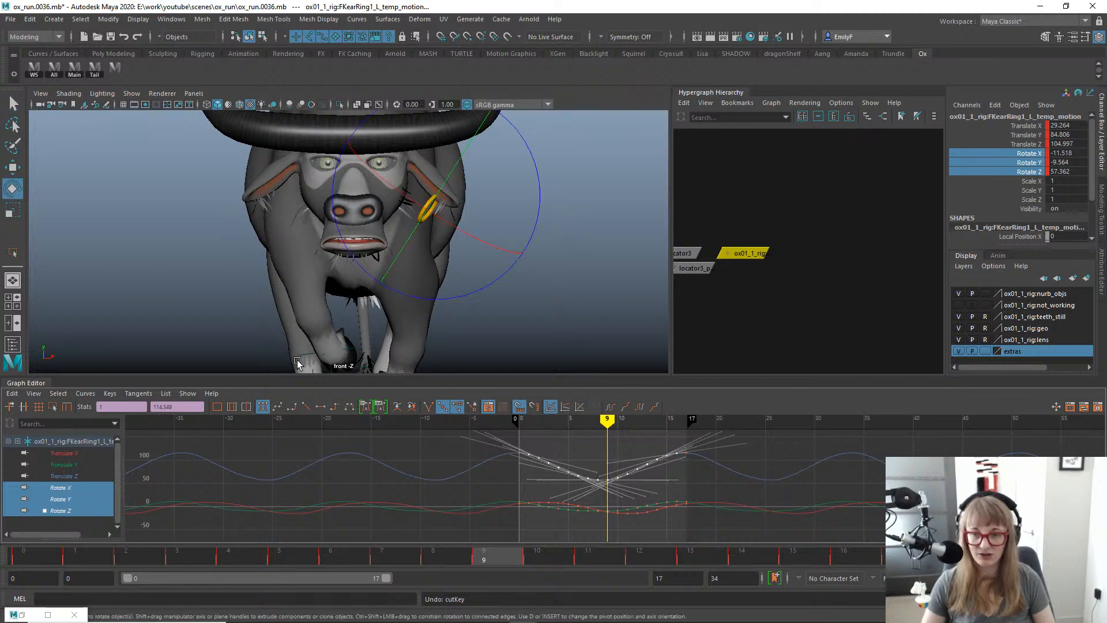
pyautogui.click(60, 489)
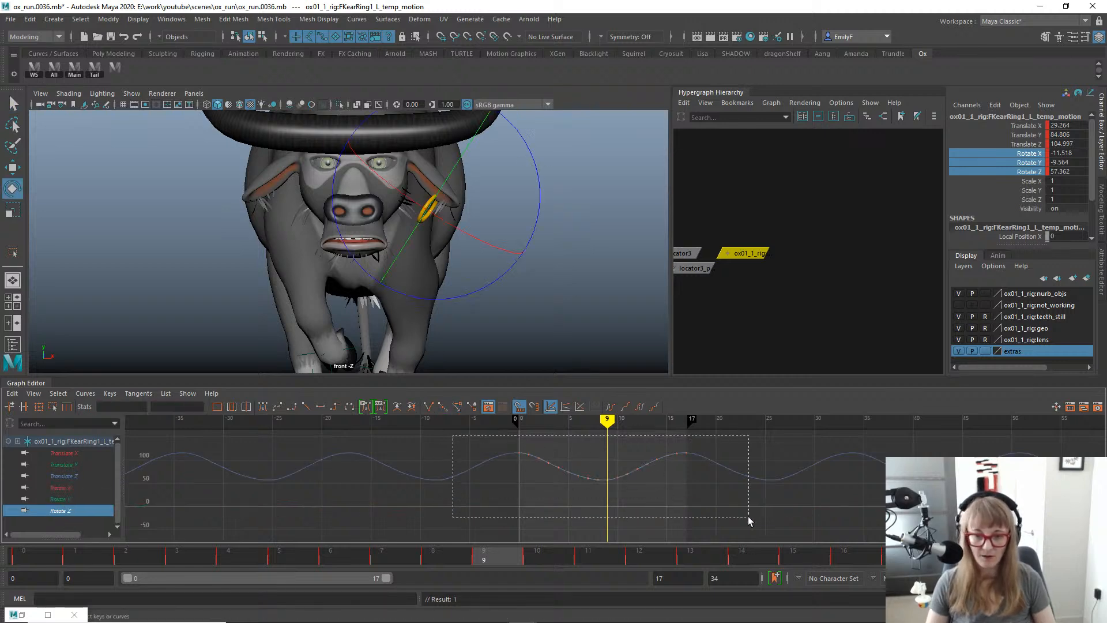
pyautogui.moveTo(749, 516); pyautogui.dragTo(749, 516)
pyautogui.press('w')
pyautogui.keyDown('shift'); pyautogui.moveTo(669, 489); pyautogui.dragTo(713, 492, button='middle'); pyautogui.keyUp('shift')
pyautogui.hotkey('ctrl', 'z')
pyautogui.click(520, 410)
pyautogui.press('q')
pyautogui.hotkey('alt', 'v')
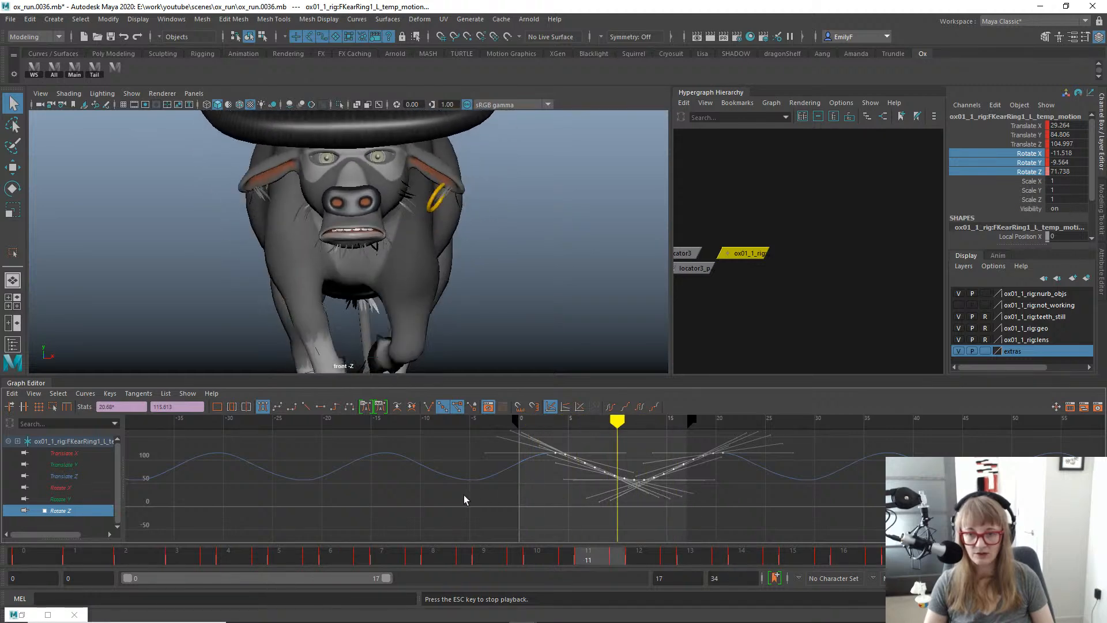
# Examine the offset earring swing by scrubbing the cycle and playing it from the front and side views.
pyautogui.moveTo(37, 562); pyautogui.dragTo(783, 568)
pyautogui.hotkey('alt', 'v')
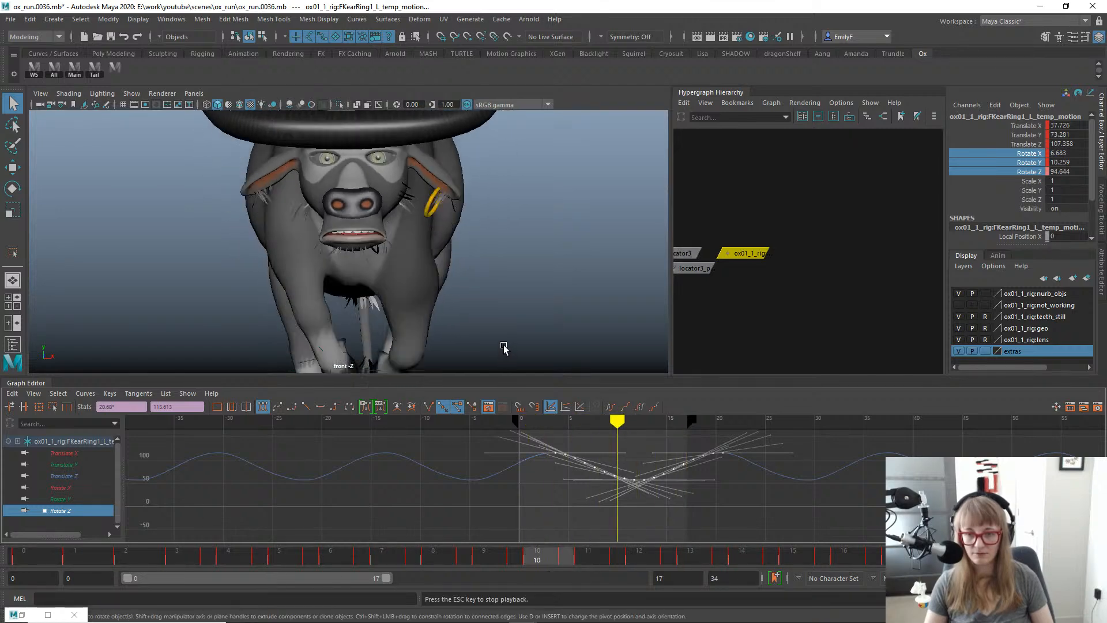
pyautogui.press('space')
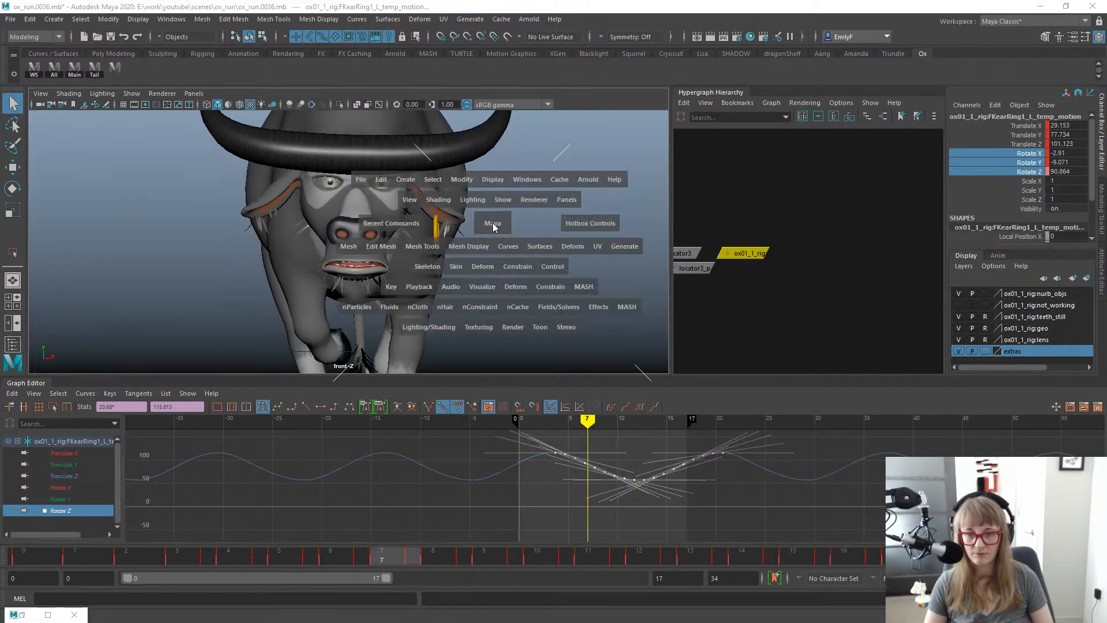
pyautogui.moveTo(495, 225); pyautogui.dragTo(544, 233)
pyautogui.hotkey('alt', 'v')
pyautogui.keyDown('alt'); pyautogui.moveTo(286, 261); pyautogui.dragTo(506, 270, button='right'); pyautogui.keyUp('alt')
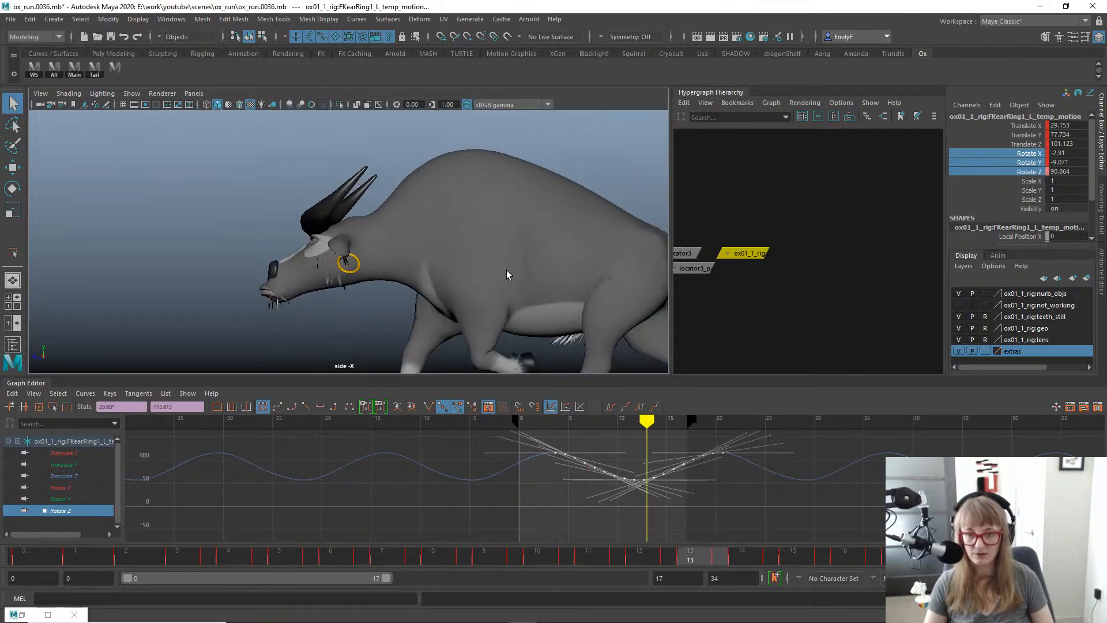
# Shift all Rotate Y keys of the left earring's temporary motion locator about 1.75 frames later, then play and scrub the cycle.
pyautogui.press('e')
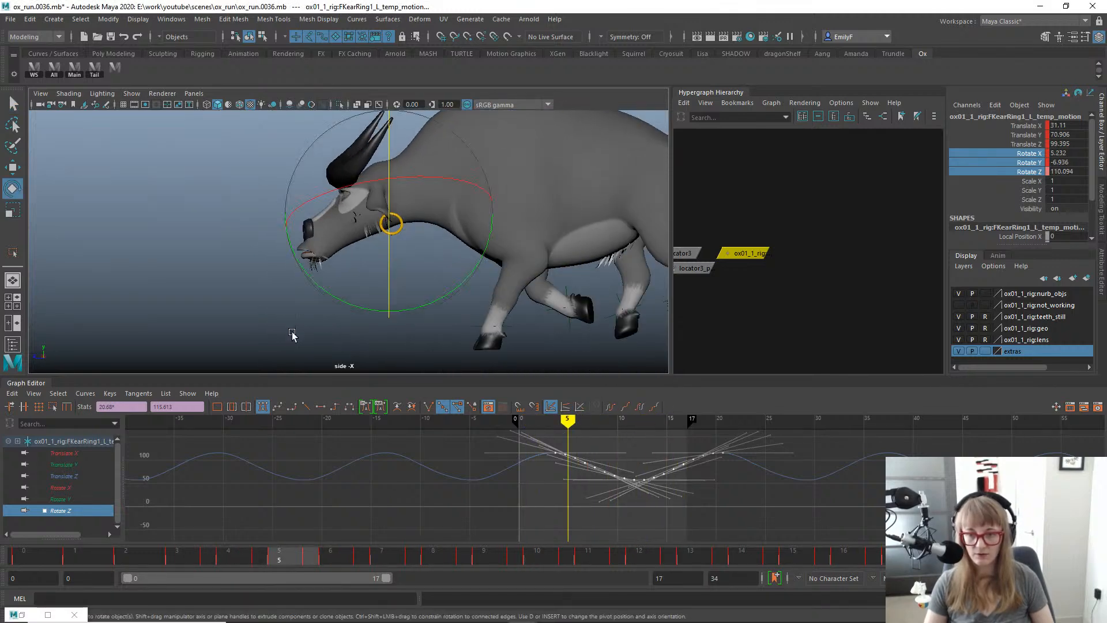
pyautogui.click(57, 498)
pyautogui.press('f')
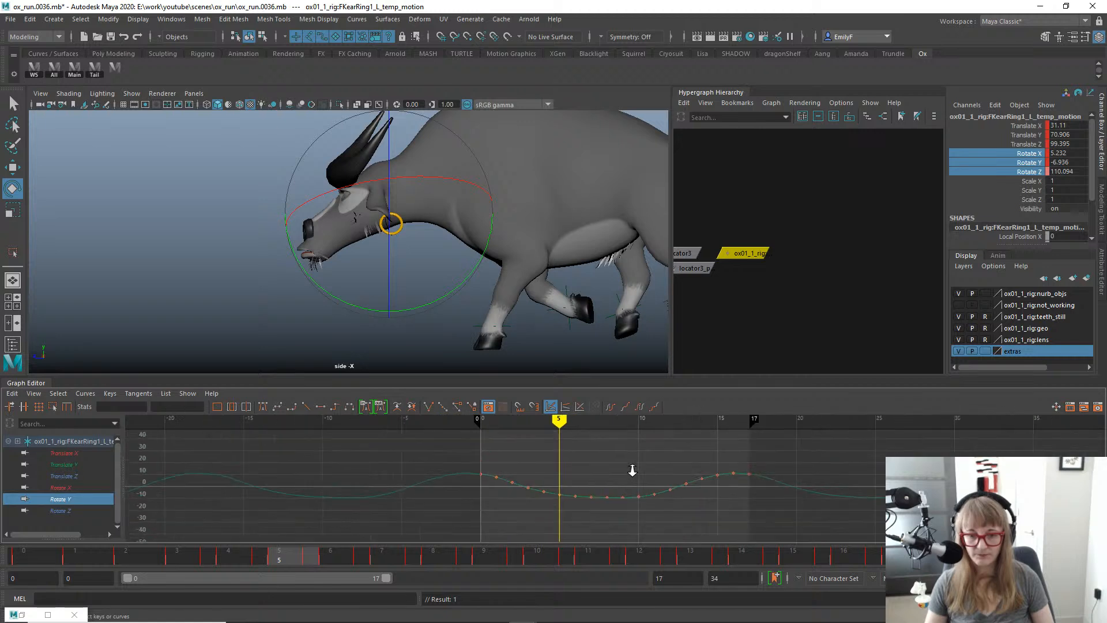
pyautogui.keyDown('alt'); pyautogui.keyDown('shift'); pyautogui.moveTo(551, 460); pyautogui.dragTo(585, 477, button='right'); pyautogui.keyUp('shift'); pyautogui.keyUp('alt')
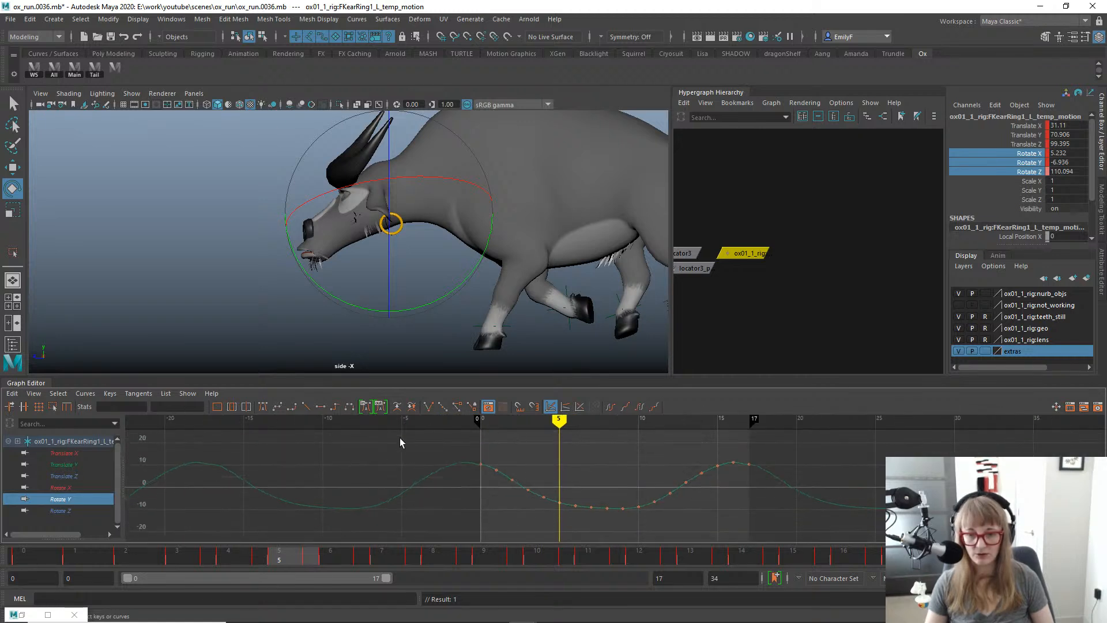
pyautogui.moveTo(400, 442); pyautogui.dragTo(804, 543)
pyautogui.keyDown('shift'); pyautogui.moveTo(680, 477); pyautogui.dragTo(695, 479, button='middle'); pyautogui.keyUp('shift')
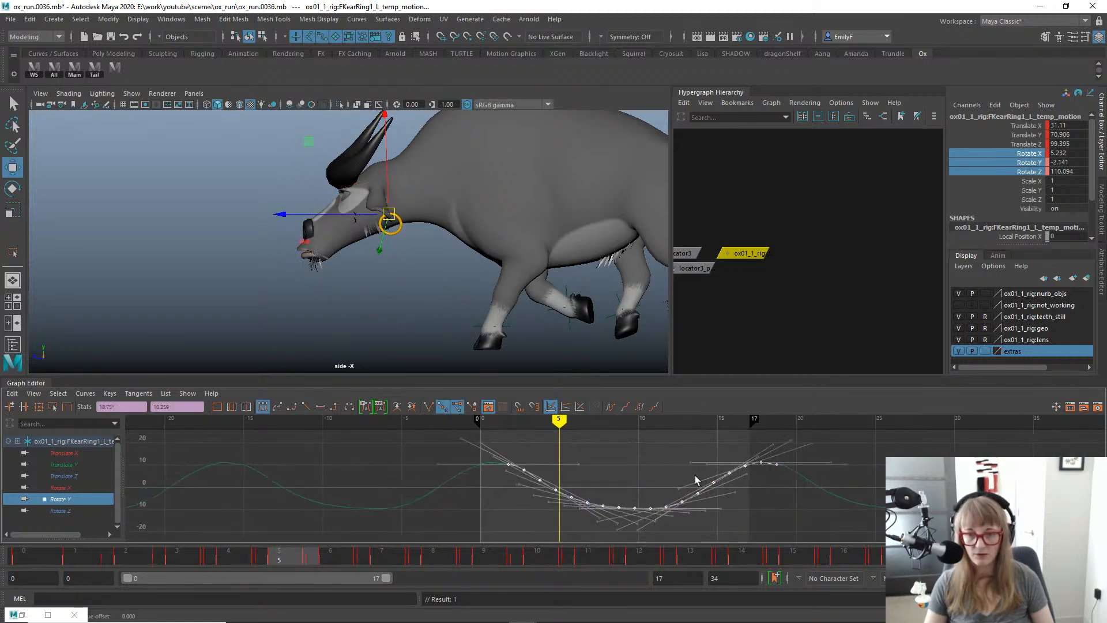
pyautogui.hotkey('alt', 'v')
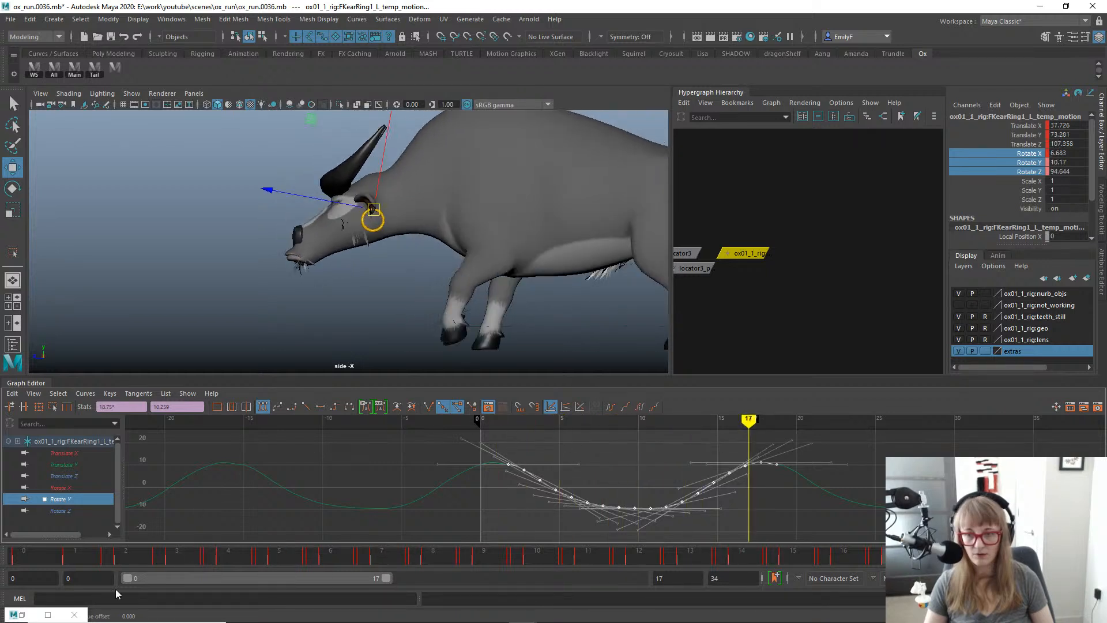
pyautogui.moveTo(36, 562)
pyautogui.mouseDown()
pyautogui.moveTo(663, 576)
pyautogui.moveTo(897, 563)
pyautogui.mouseUp()
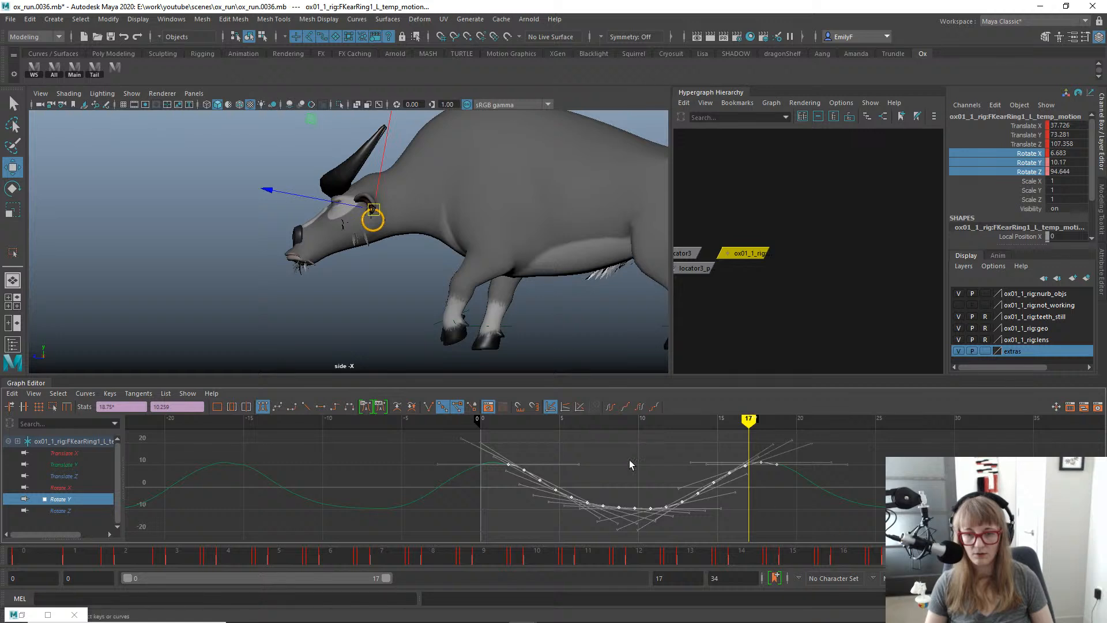
# Fine-tune the Rotate Y keys' offset so the curve starts at about frame 1.86, playing the cycle to check the timing.
pyautogui.keyDown('shift'); pyautogui.moveTo(594, 474); pyautogui.dragTo(599, 468, button='middle'); pyautogui.keyUp('shift')
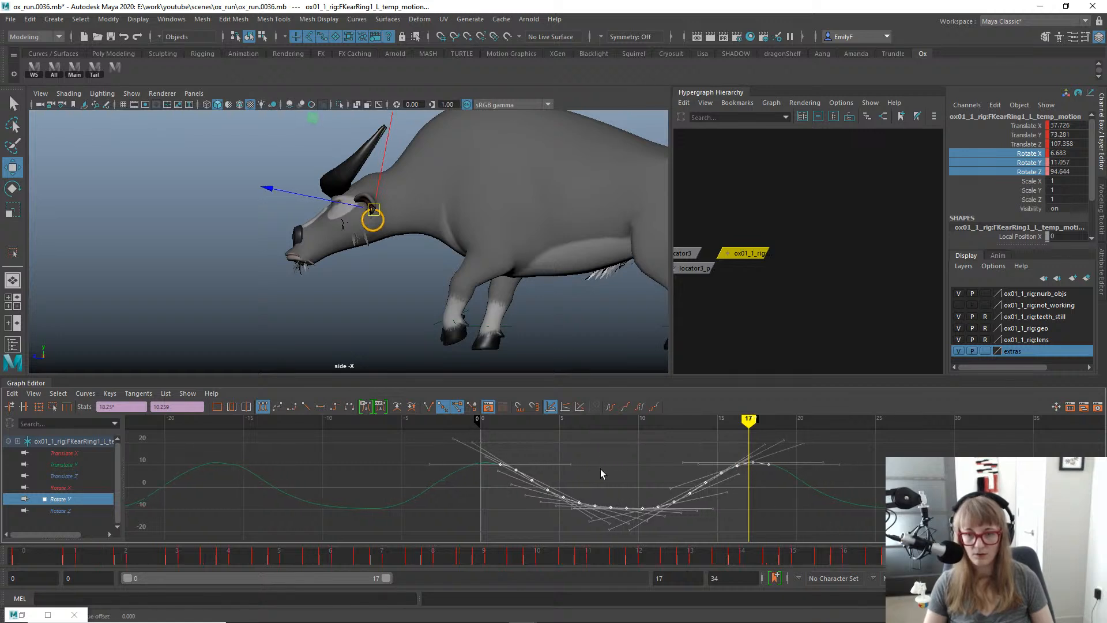
pyautogui.hotkey('alt', 'v')
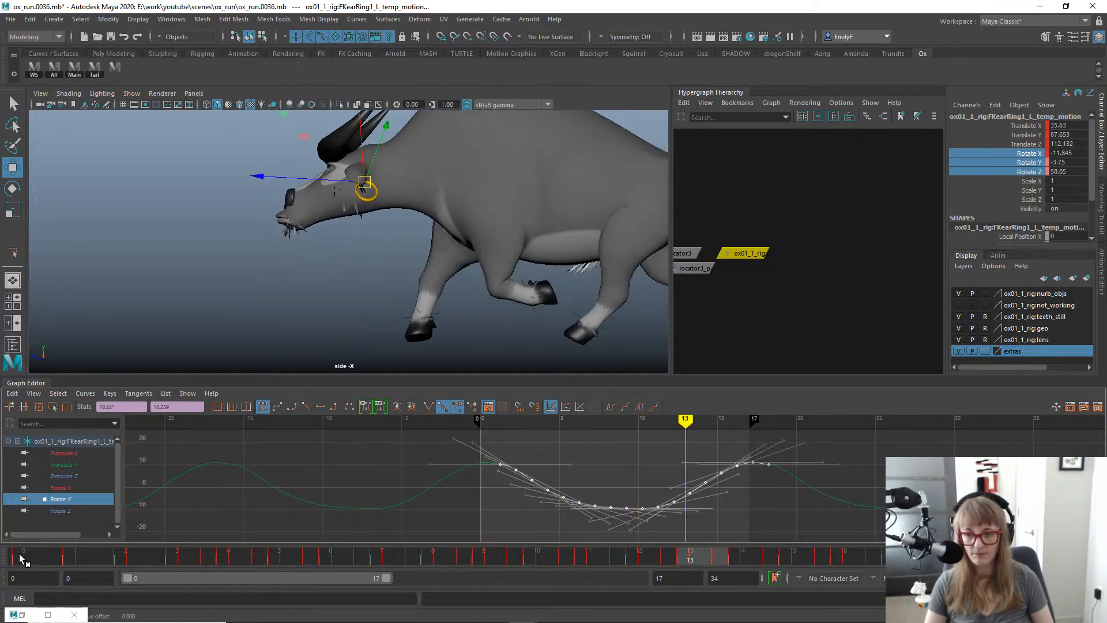
pyautogui.moveTo(21, 558); pyautogui.dragTo(894, 560)
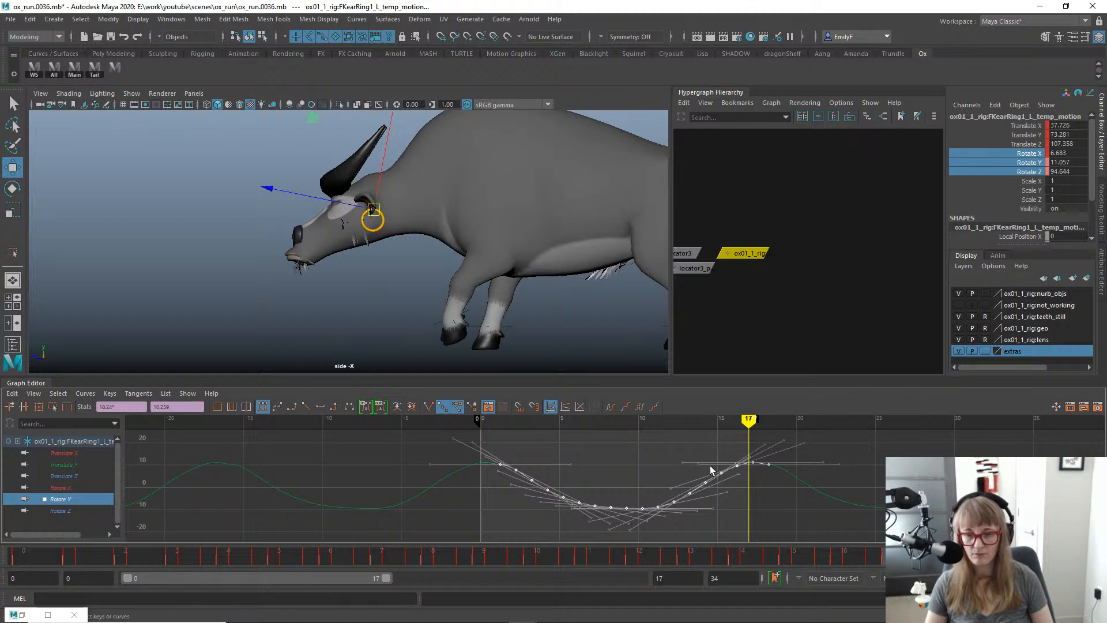
pyautogui.keyDown('shift'); pyautogui.moveTo(712, 467); pyautogui.dragTo(731, 467, button='middle'); pyautogui.keyUp('shift')
pyautogui.hotkey('alt', 'v')
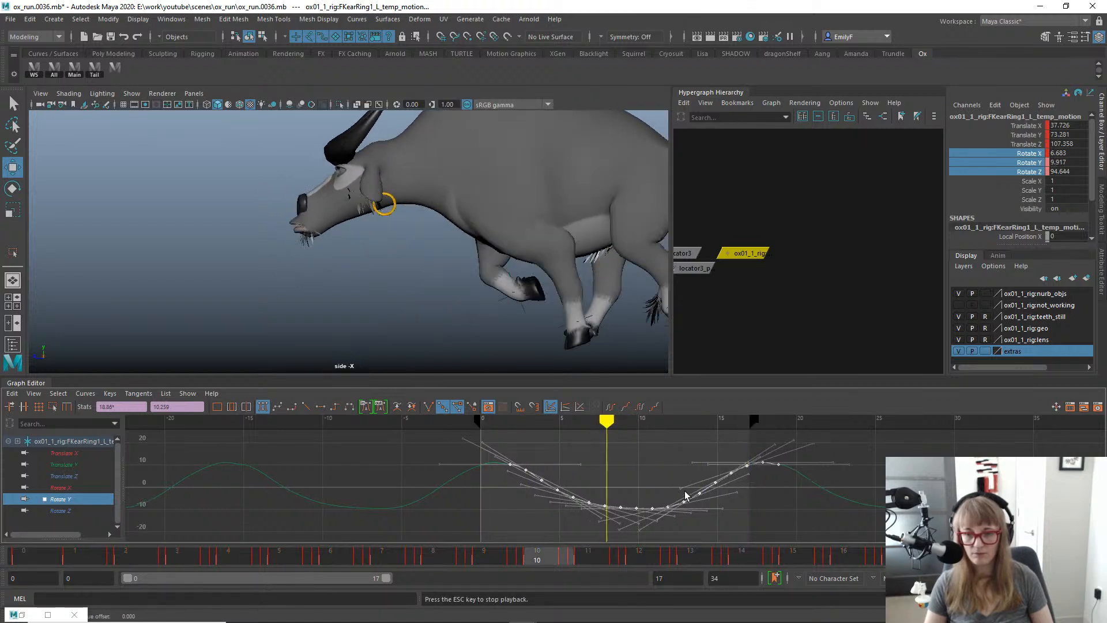
pyautogui.hotkey('alt', 'v')
# Scale the Rotate Y keys vertically with the Region tool, raising the end keys to about 16.2, and review the motion.
pyautogui.click(52, 406)
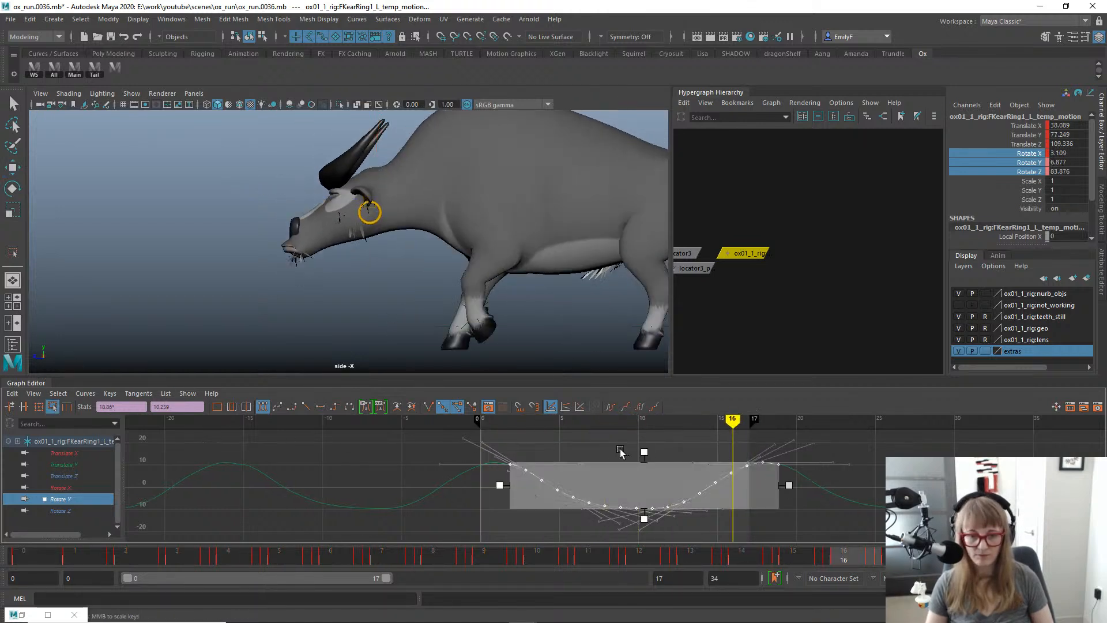
pyautogui.moveTo(646, 455); pyautogui.dragTo(642, 437)
pyautogui.hotkey('alt', 'v')
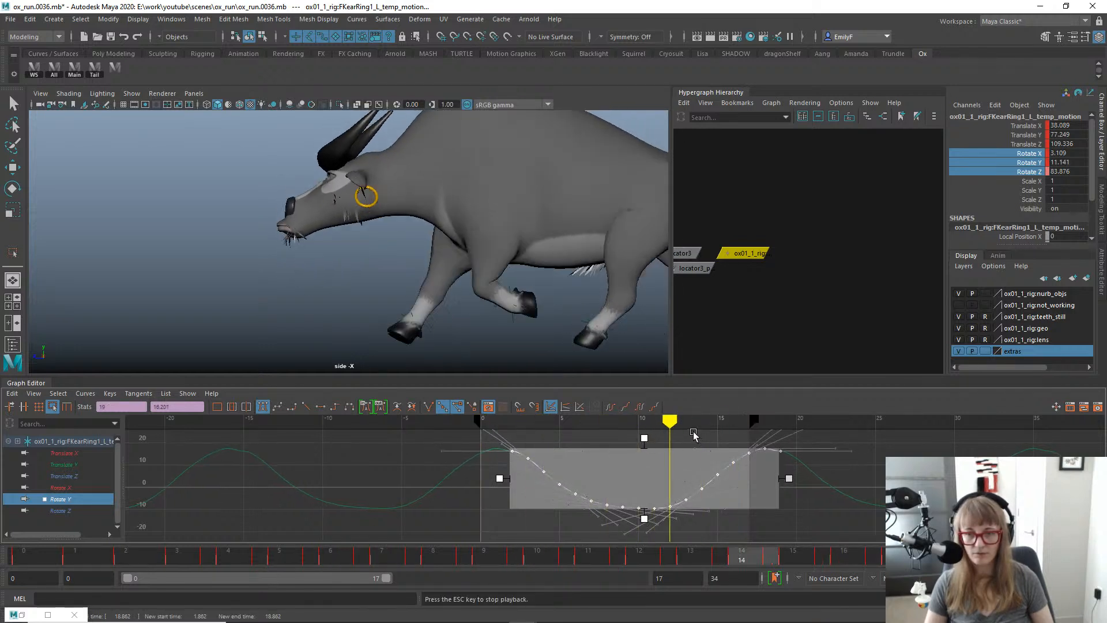
pyautogui.hotkey('alt', 'v')
pyautogui.moveTo(22, 560); pyautogui.dragTo(895, 575)
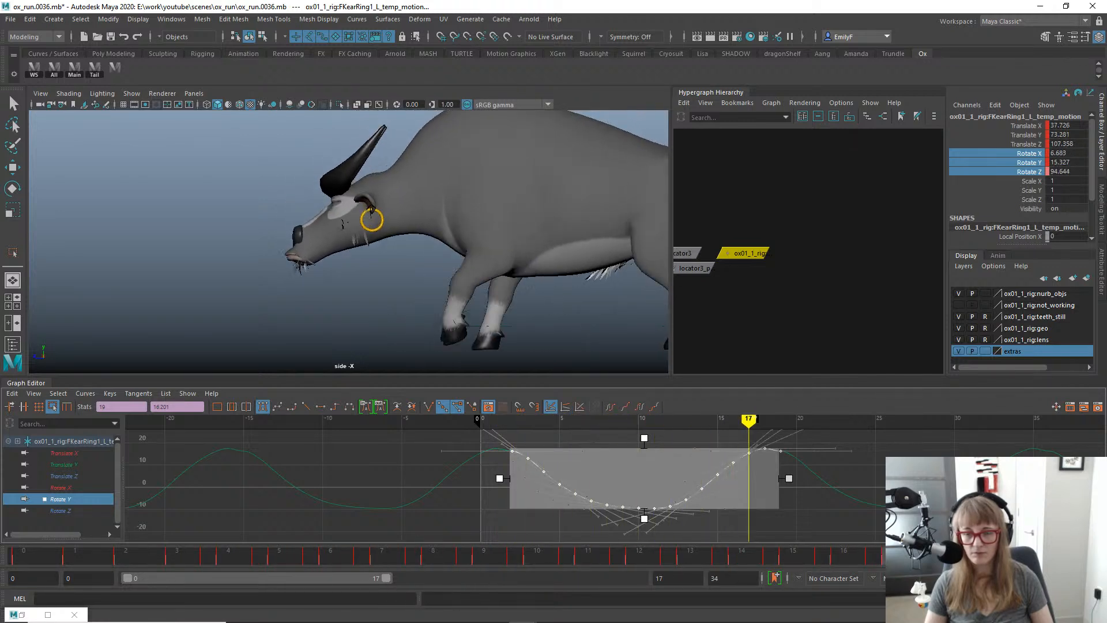
# In the front view, shift all Rotate X keys of the earring locator about 1.2 frames later and play the animation.
pyautogui.moveTo(542, 196); pyautogui.dragTo(546, 228)
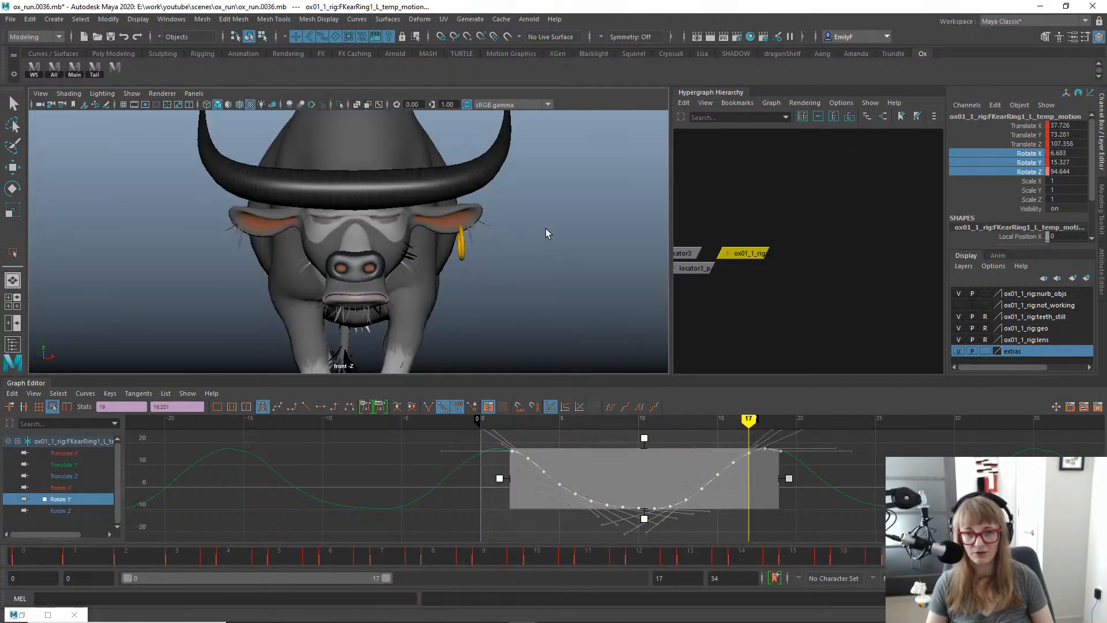
pyautogui.press('e')
pyautogui.click(60, 488)
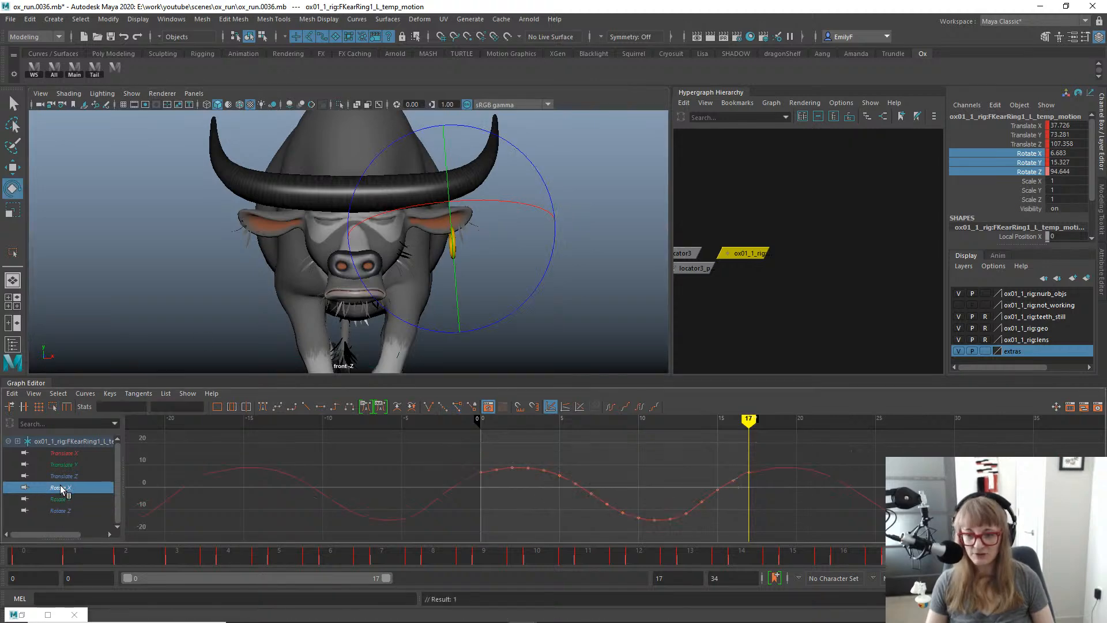
pyautogui.moveTo(783, 532); pyautogui.dragTo(784, 533)
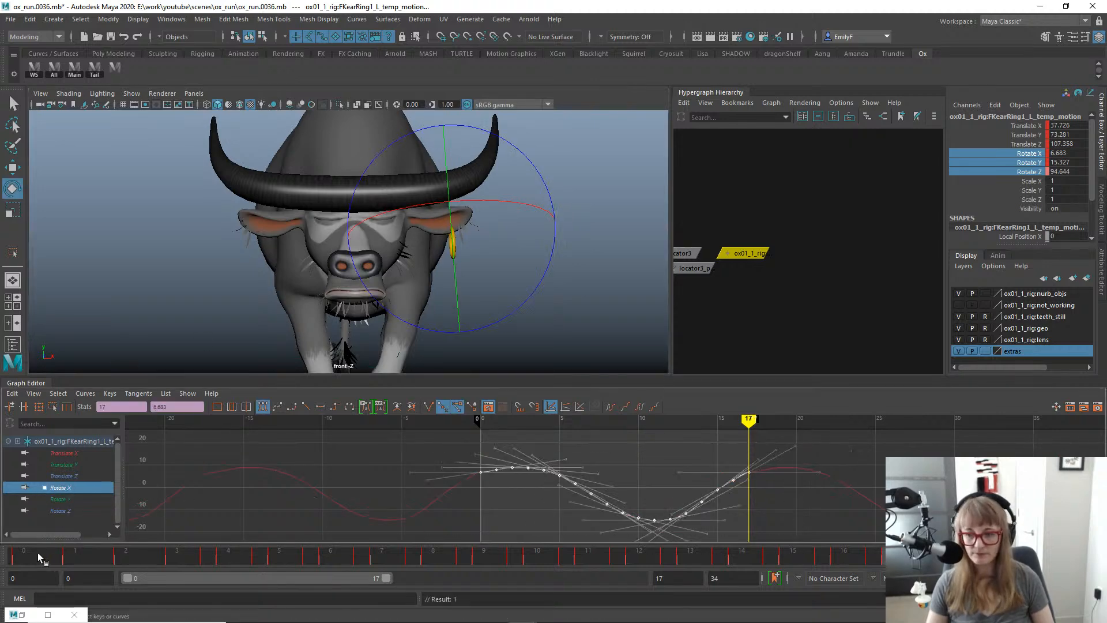
pyautogui.moveTo(37, 552); pyautogui.dragTo(603, 520)
pyautogui.moveTo(619, 439); pyautogui.dragTo(652, 438, button='middle')
pyautogui.moveTo(386, 555); pyautogui.dragTo(895, 555)
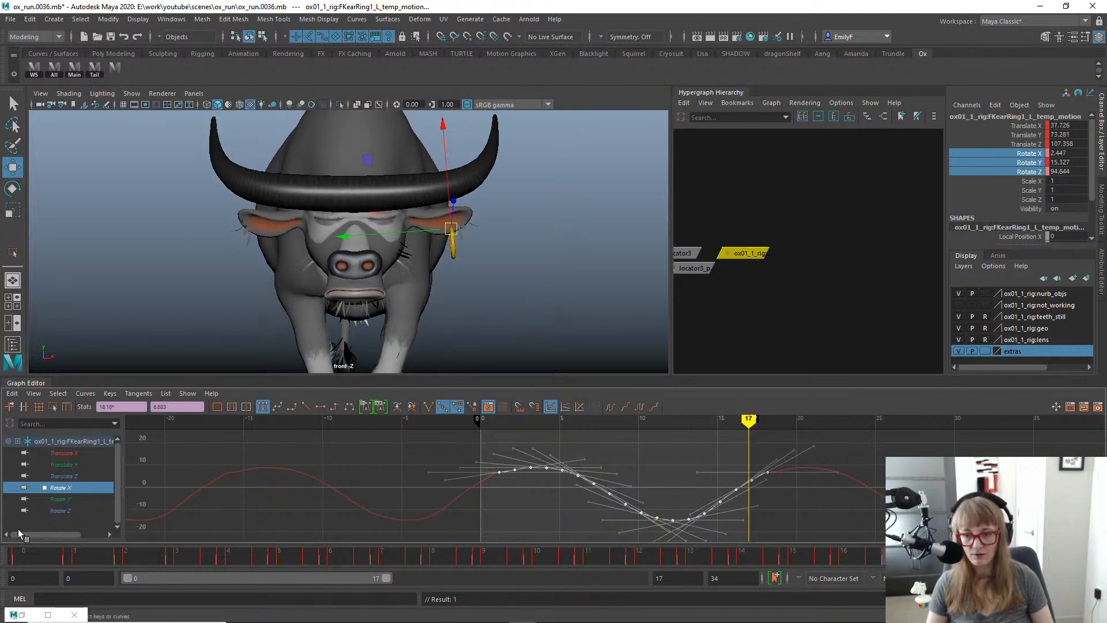
pyautogui.moveTo(82, 556); pyautogui.dragTo(778, 486)
pyautogui.hotkey('alt', 'v')
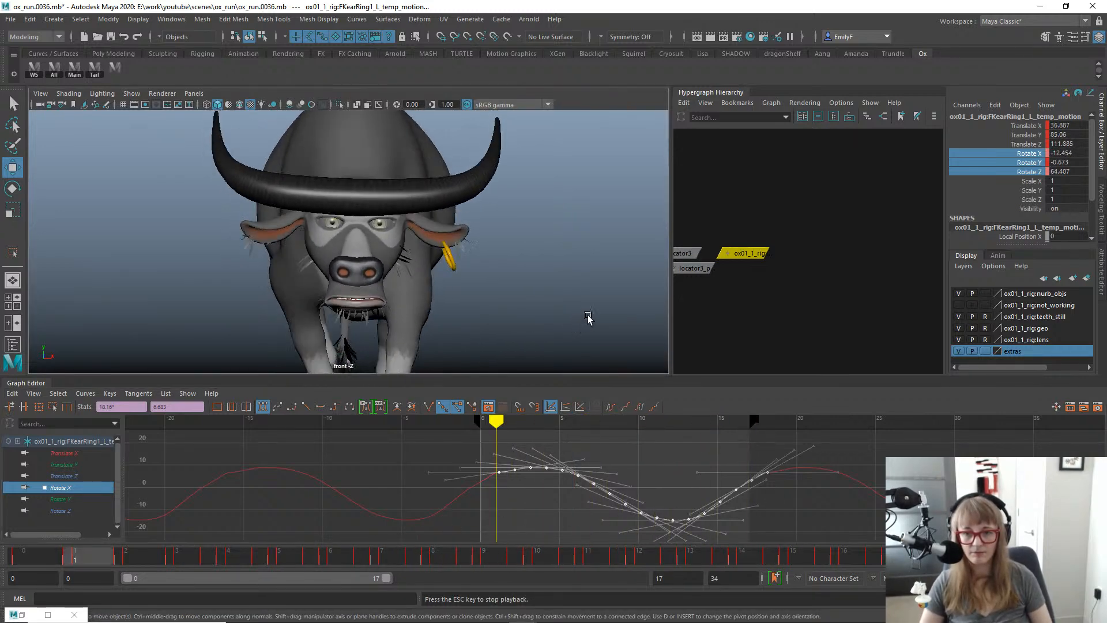
pyautogui.hotkey('alt', 'v')
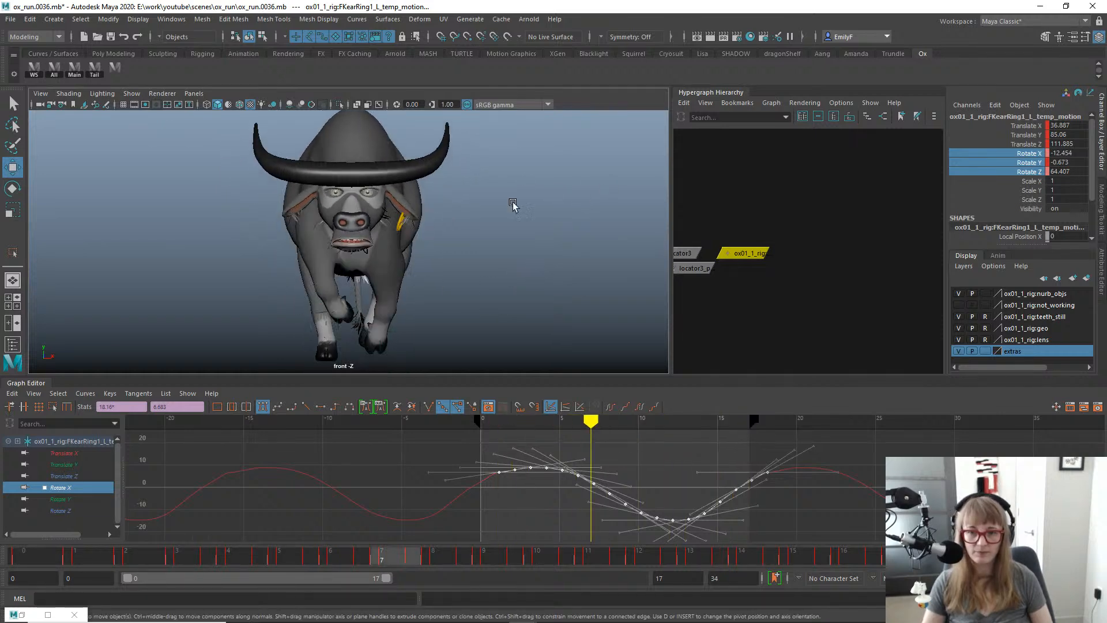
# Play the run cycle in the perspective view and examine the earring's swing from the front and side.
pyautogui.hotkey('alt', 'v')
pyautogui.press('space')
pyautogui.moveTo(504, 213); pyautogui.dragTo(527, 257)
pyautogui.scroll(-3, 451, 200)
pyautogui.hotkey('alt', 'v')
pyautogui.scroll(-2, 424, 231)
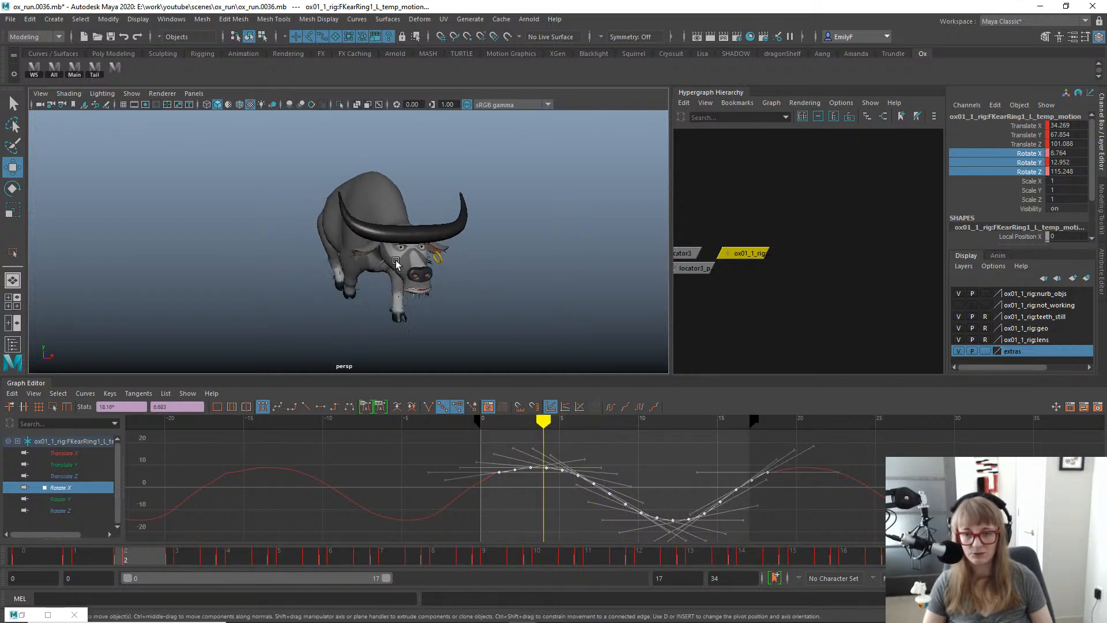
pyautogui.keyDown('alt'); pyautogui.moveTo(427, 254); pyautogui.dragTo(300, 246); pyautogui.keyUp('alt')
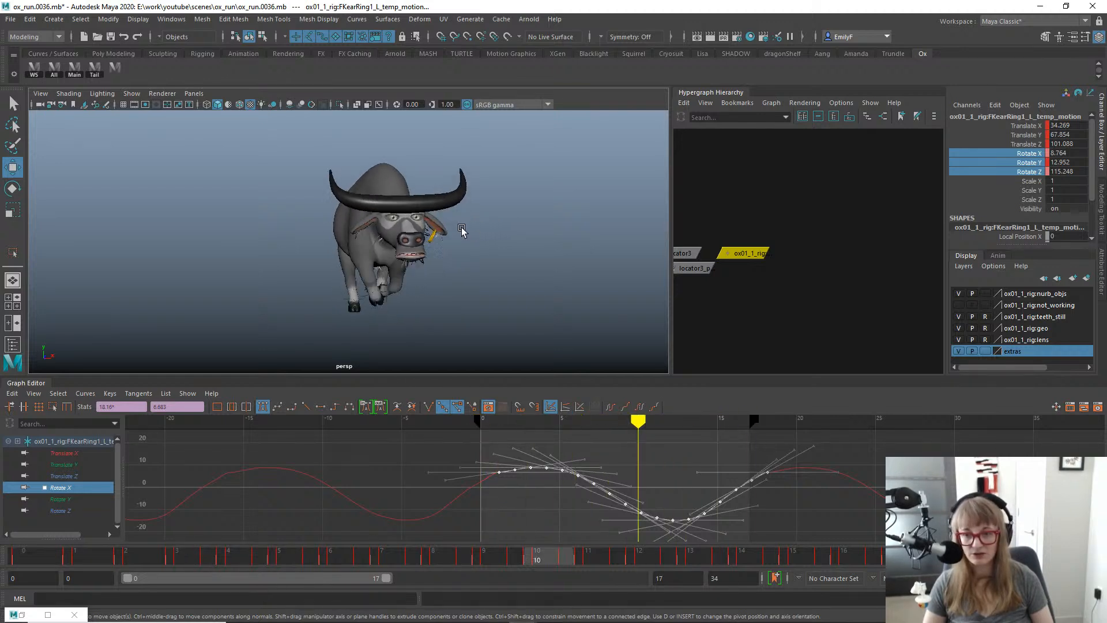
pyautogui.keyDown('alt'); pyautogui.moveTo(426, 232); pyautogui.dragTo(328, 222); pyautogui.keyUp('alt')
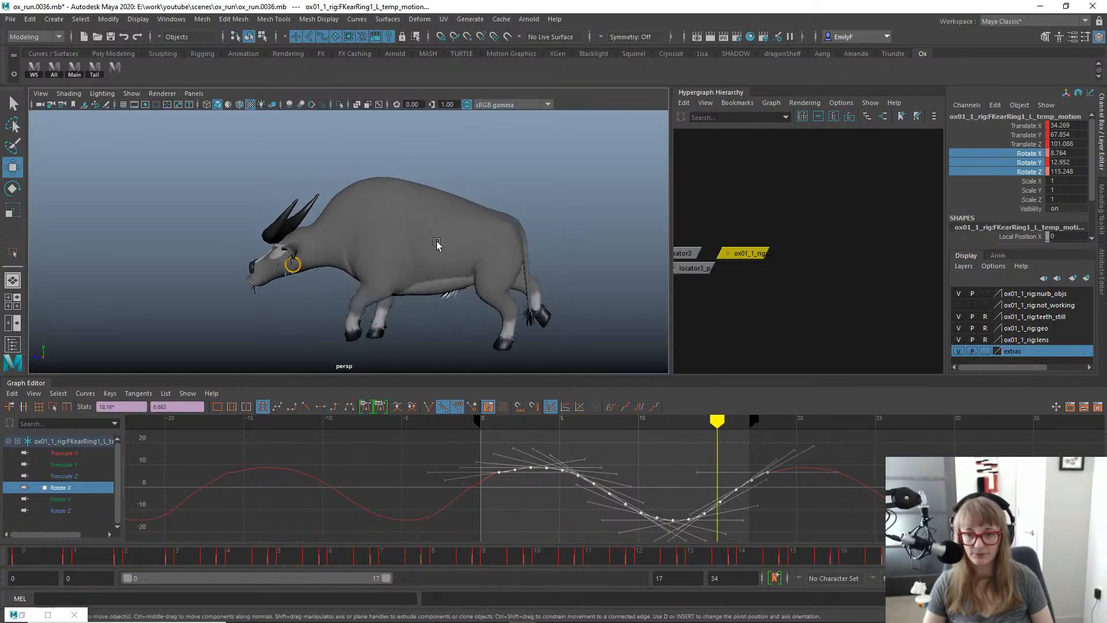
pyautogui.press('Escape')
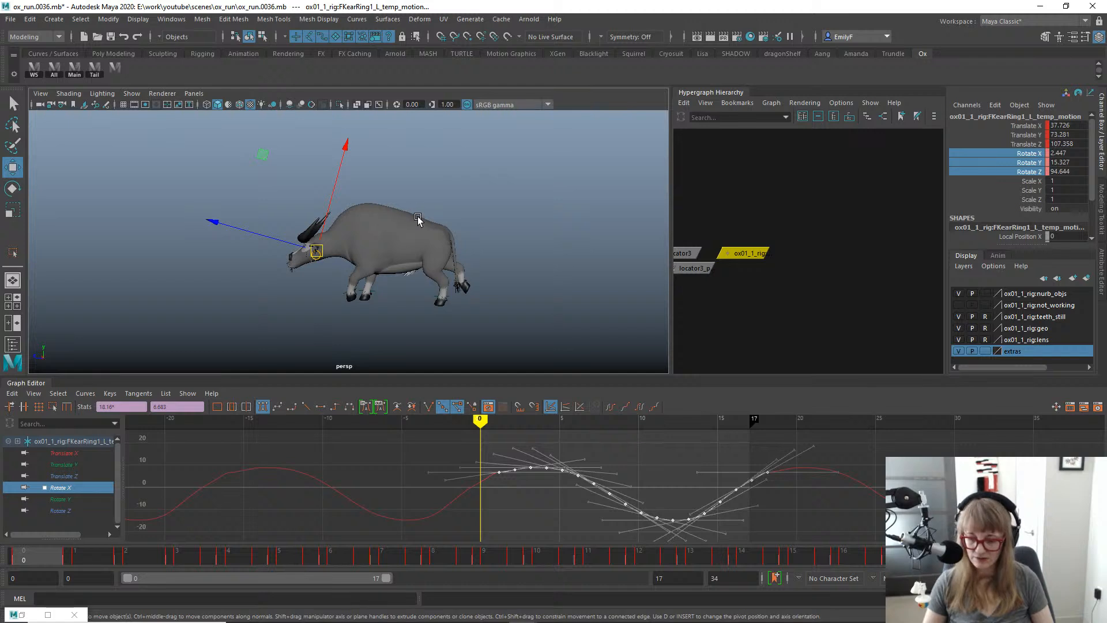
# Save the scene as the new version ox_run.0037.mb and review the earring motion from several angles during playback.
pyautogui.hotkey('ctrl', 's')
pyautogui.keyDown('alt'); pyautogui.moveTo(416, 225); pyautogui.dragTo(462, 238, button='right'); pyautogui.keyUp('alt')
pyautogui.keyDown('alt'); pyautogui.moveTo(430, 240); pyautogui.dragTo(452, 233); pyautogui.keyUp('alt')
pyautogui.keyDown('alt'); pyautogui.moveTo(498, 203); pyautogui.dragTo(387, 196, button='right'); pyautogui.keyUp('alt')
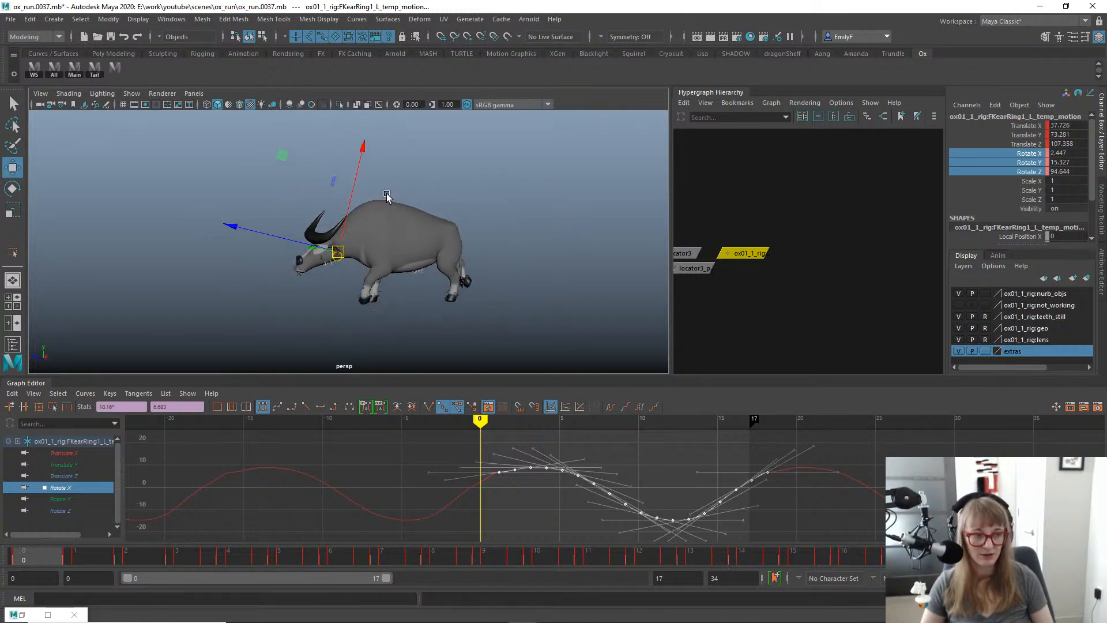
pyautogui.keyDown('alt'); pyautogui.moveTo(455, 184); pyautogui.dragTo(392, 204); pyautogui.keyUp('alt')
pyautogui.hotkey('alt', 'v')
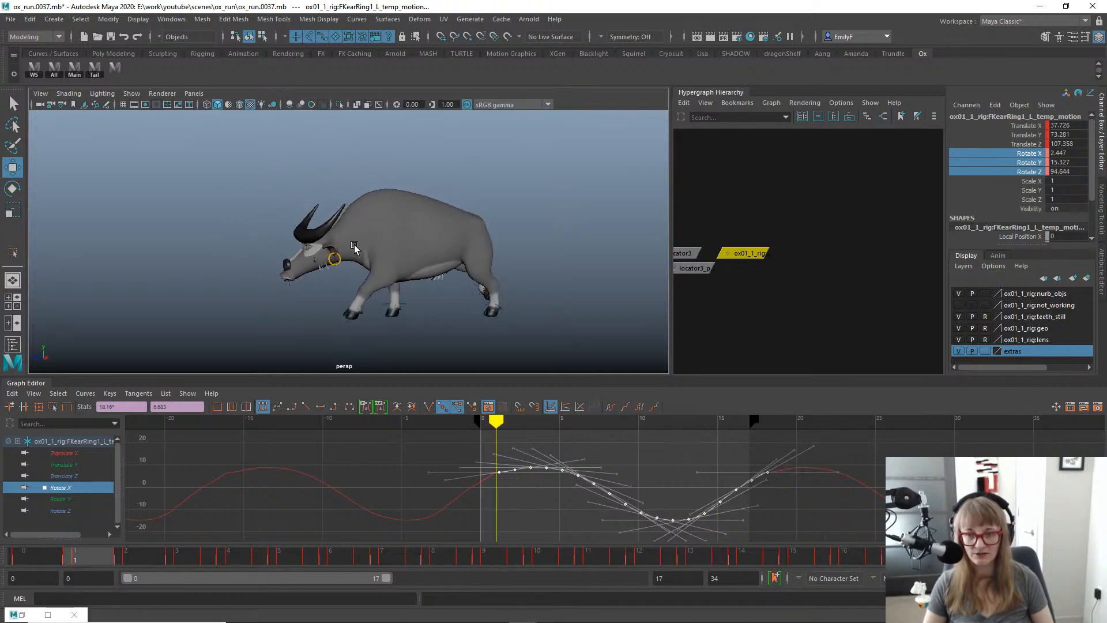
pyautogui.keyDown('alt'); pyautogui.moveTo(199, 264); pyautogui.dragTo(352, 258); pyautogui.keyUp('alt')
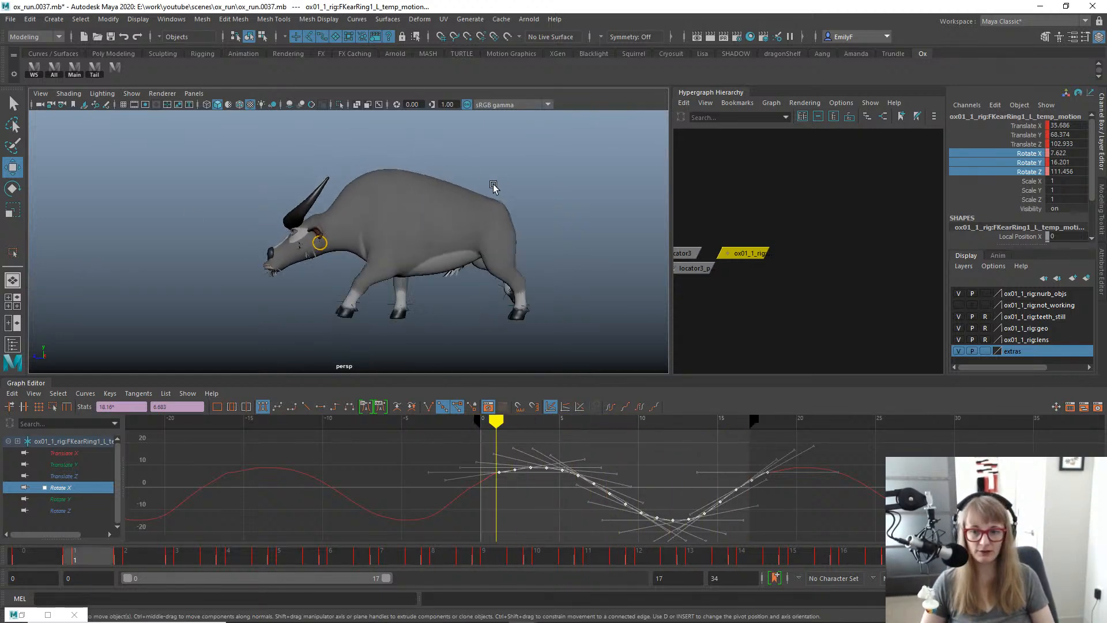
pyautogui.hotkey('alt', 'v')
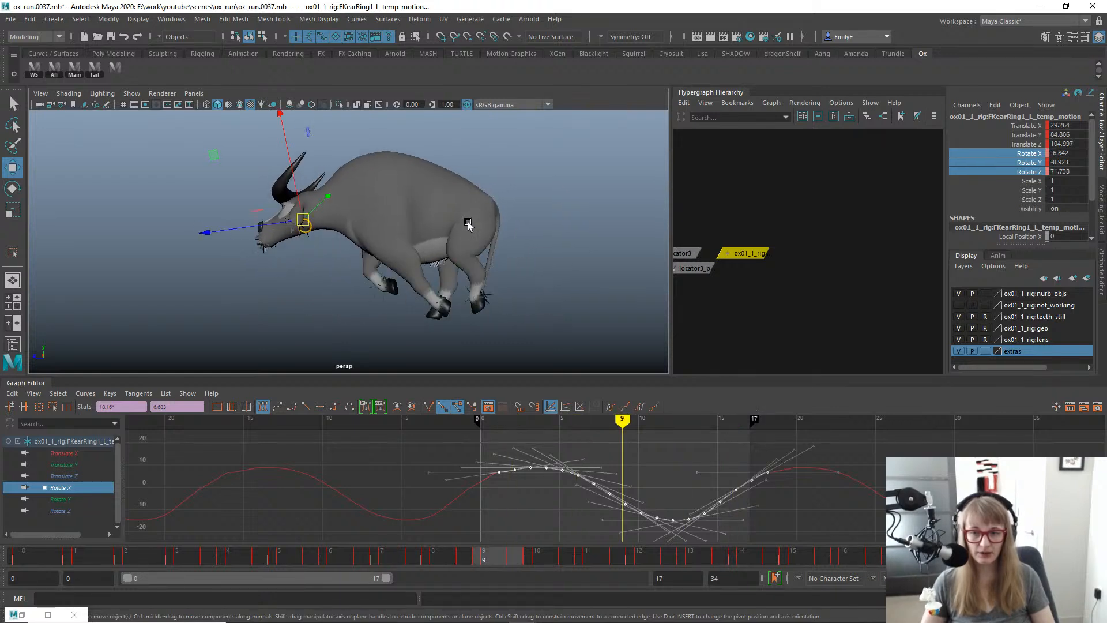
pyautogui.keyDown('alt'); pyautogui.moveTo(469, 223); pyautogui.dragTo(492, 229); pyautogui.keyUp('alt')
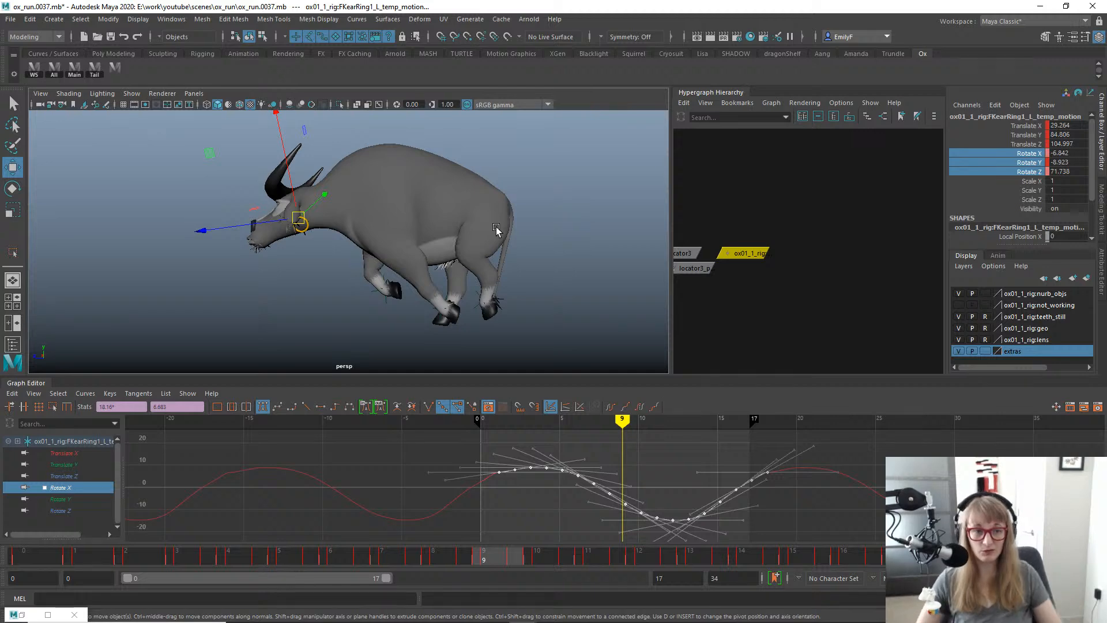
# Show the rig controls, bake the world-space motion onto the left earring control, and delete the temporary motion locator.
pyautogui.keyDown('alt'); pyautogui.moveTo(551, 215); pyautogui.dragTo(447, 254); pyautogui.keyUp('alt')
pyautogui.hotkey('alt', 'c')
pyautogui.scroll(4, 429, 201)
pyautogui.press('q')
pyautogui.click(397, 226)
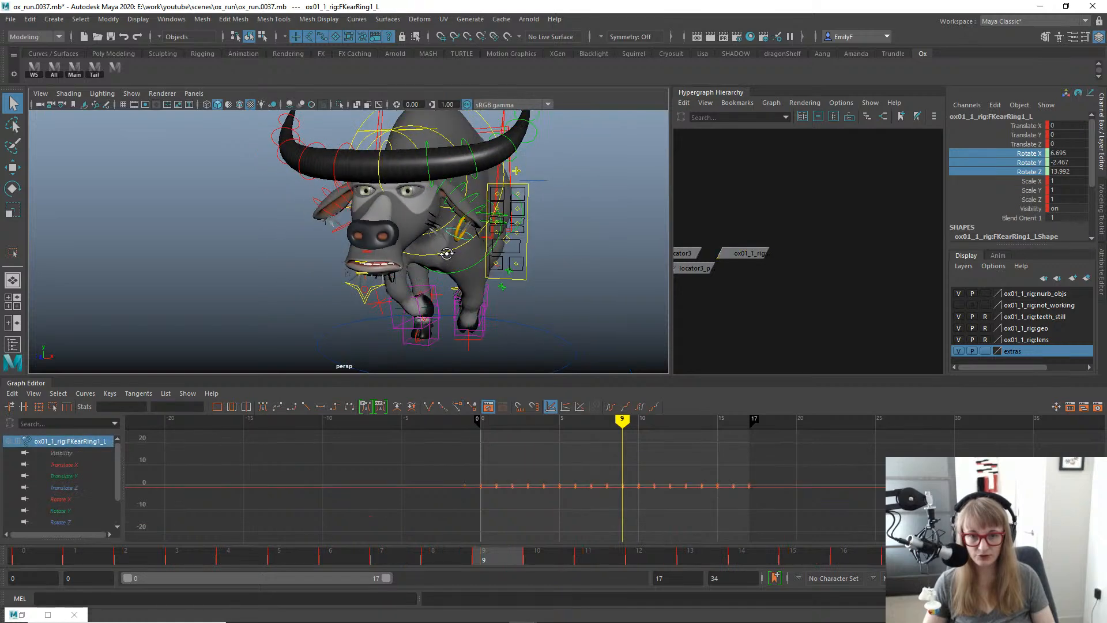
pyautogui.hotkey('alt', 'v')
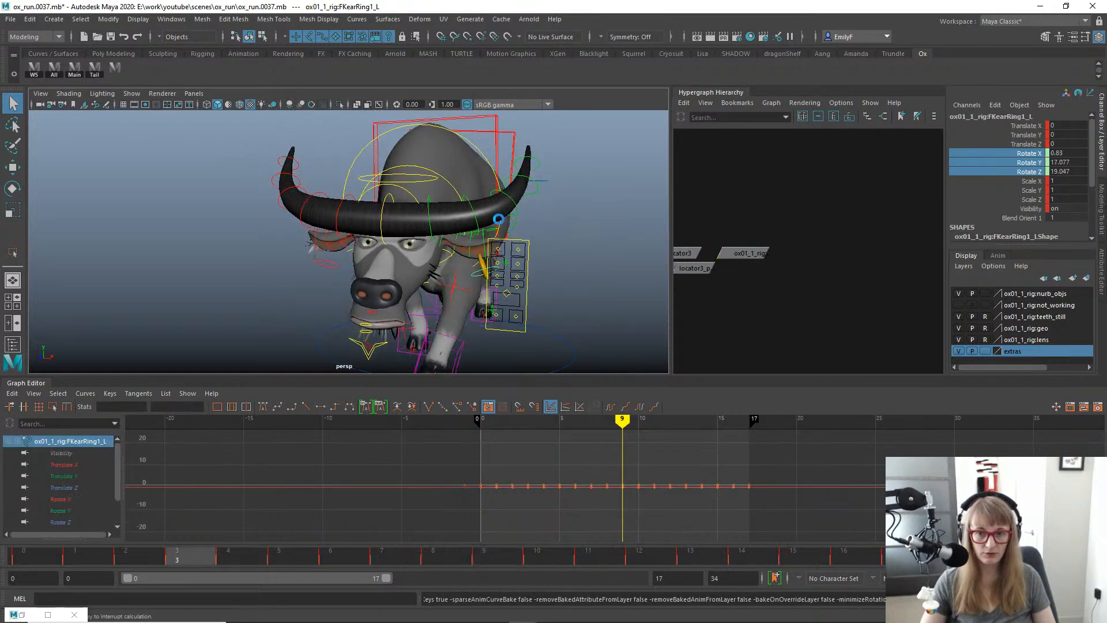
pyautogui.press('Escape')
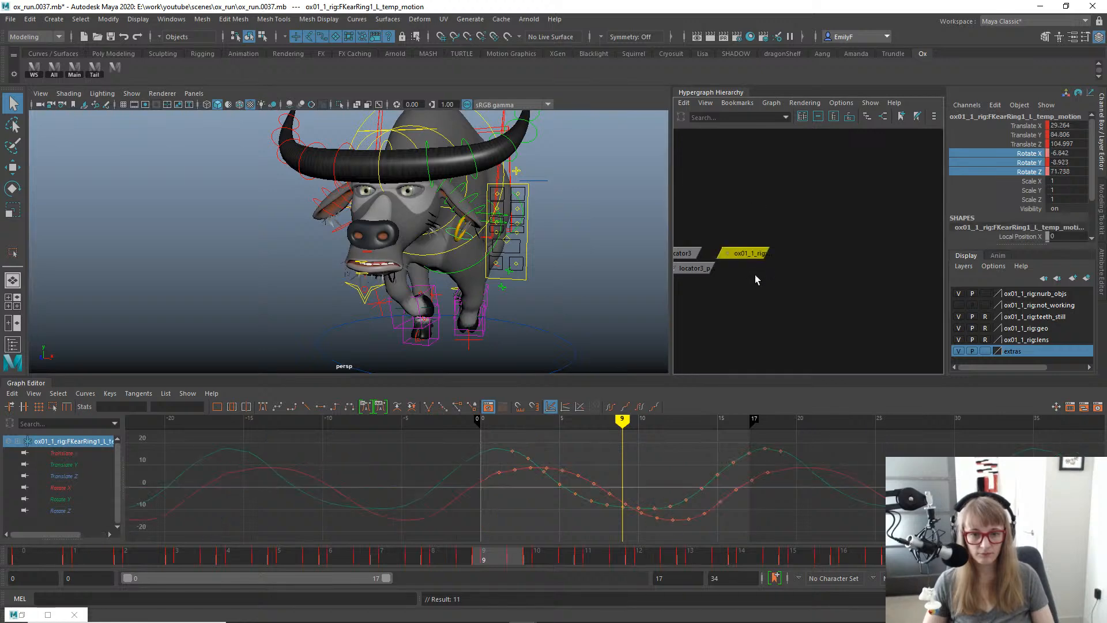
pyautogui.click(756, 275)
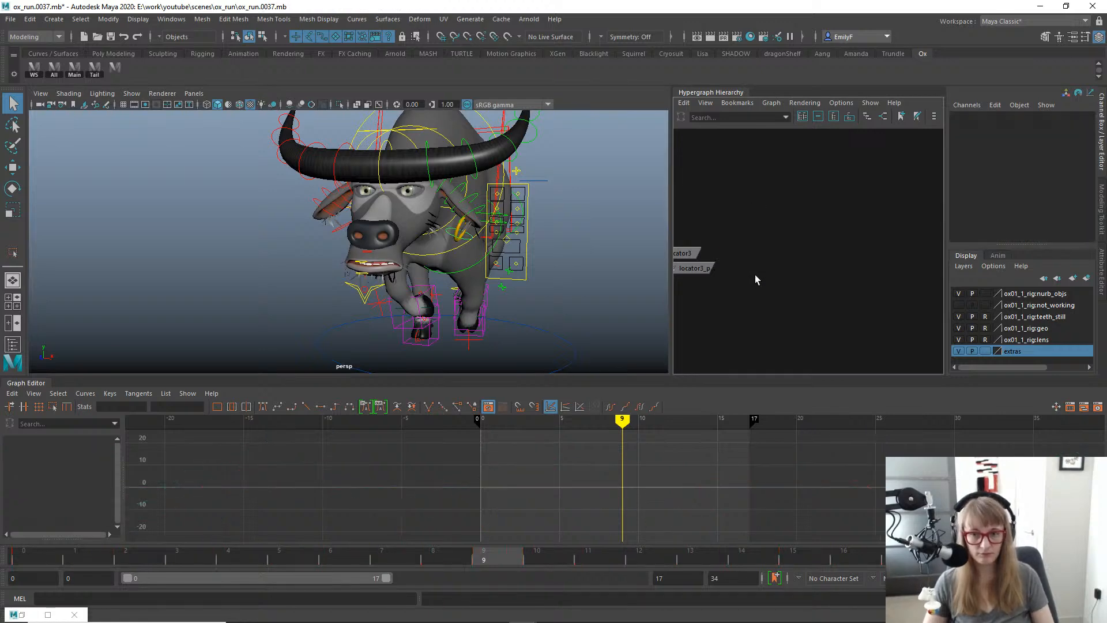
# Inspect the left earring control's baked curves in the Graph Editor, and hide the rig controls for a side view of the ox.
pyautogui.click(461, 229)
pyautogui.press('f')
pyautogui.press('e')
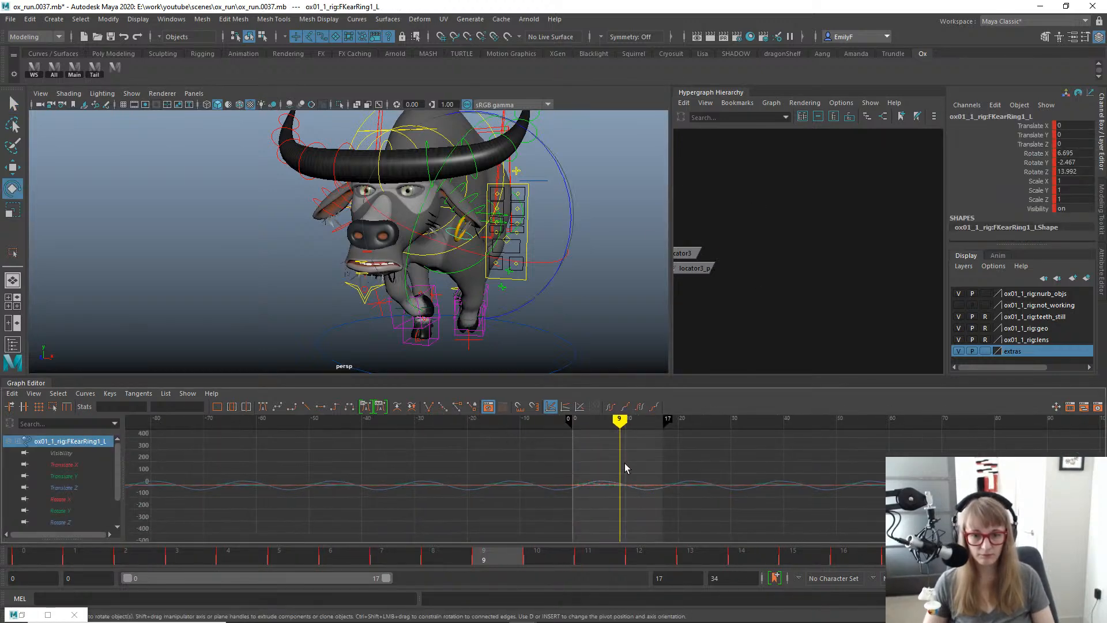
pyautogui.keyDown('alt'); pyautogui.keyDown('shift'); pyautogui.moveTo(624, 462); pyautogui.dragTo(638, 424, button='right'); pyautogui.keyUp('shift'); pyautogui.keyUp('alt')
pyautogui.moveTo(634, 495)
pyautogui.keyDown('alt'); pyautogui.keyDown('shift'); pyautogui.mouseDown(button='right')
pyautogui.moveTo(623, 457)
pyautogui.moveTo(670, 472)
pyautogui.moveTo(645, 489)
pyautogui.moveTo(640, 515)
pyautogui.mouseUp(button='right'); pyautogui.keyUp('shift'); pyautogui.keyUp('alt')
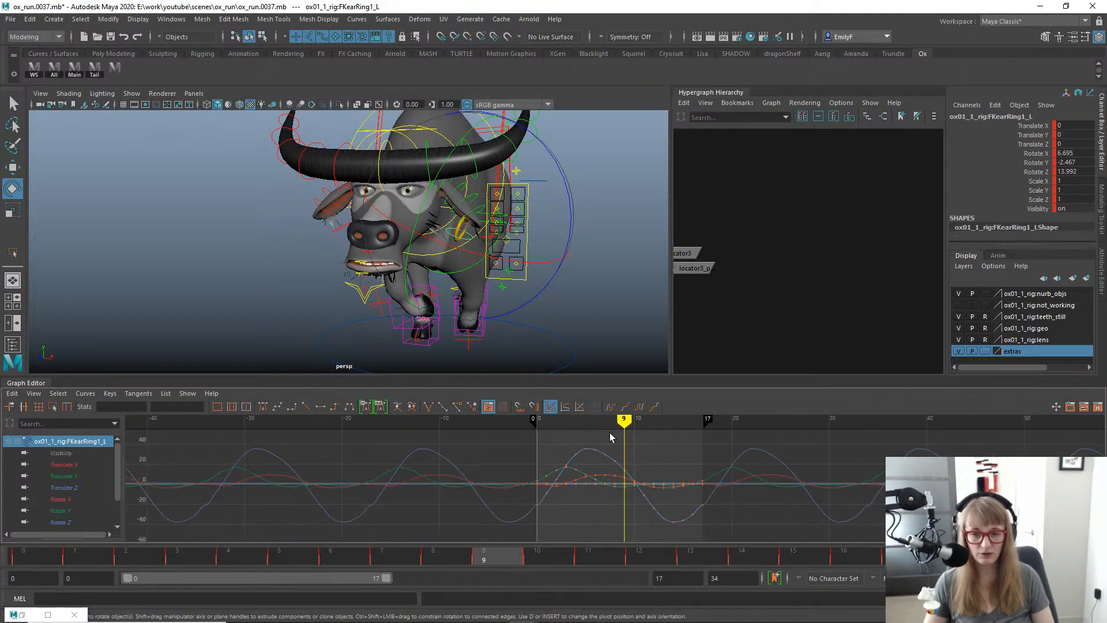
pyautogui.keyDown('alt'); pyautogui.moveTo(542, 288); pyautogui.dragTo(462, 276); pyautogui.keyUp('alt')
pyautogui.keyDown('alt'); pyautogui.moveTo(462, 277); pyautogui.dragTo(235, 321, button='right'); pyautogui.keyUp('alt')
pyautogui.hotkey('alt', '1')
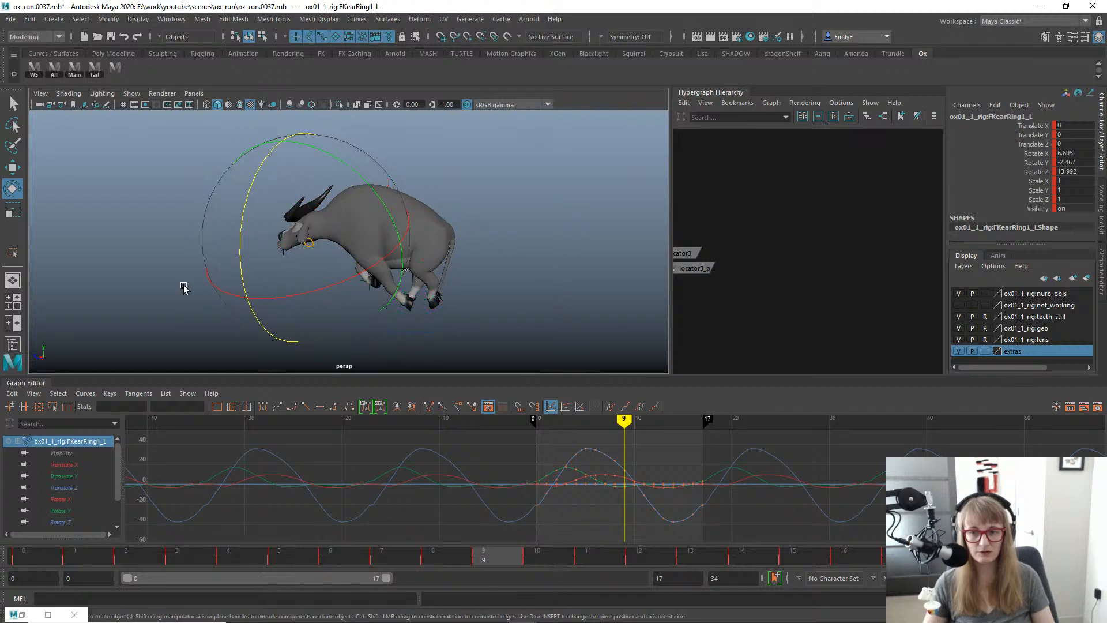
# Bring up the bison reference clip 462103534_p1 beside the ox's side view and scrub through it to study the tail.
pyautogui.press('q')
pyautogui.keyDown('alt'); pyautogui.moveTo(212, 273); pyautogui.dragTo(257, 281); pyautogui.keyUp('alt')
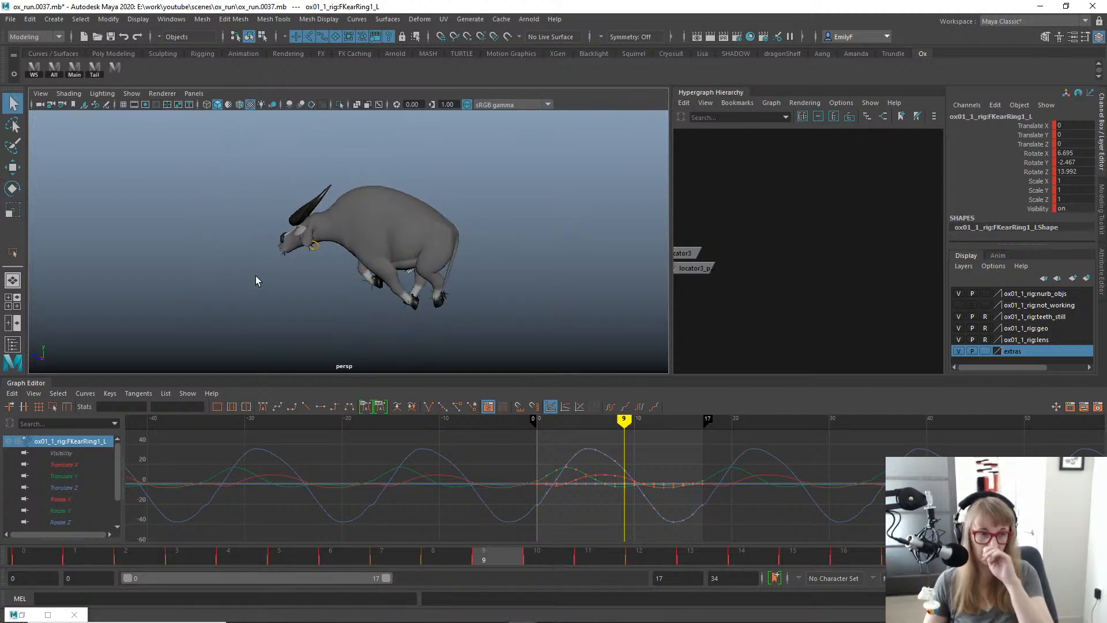
pyautogui.keyDown('alt'); pyautogui.moveTo(255, 276); pyautogui.dragTo(456, 267, button='right'); pyautogui.keyUp('alt')
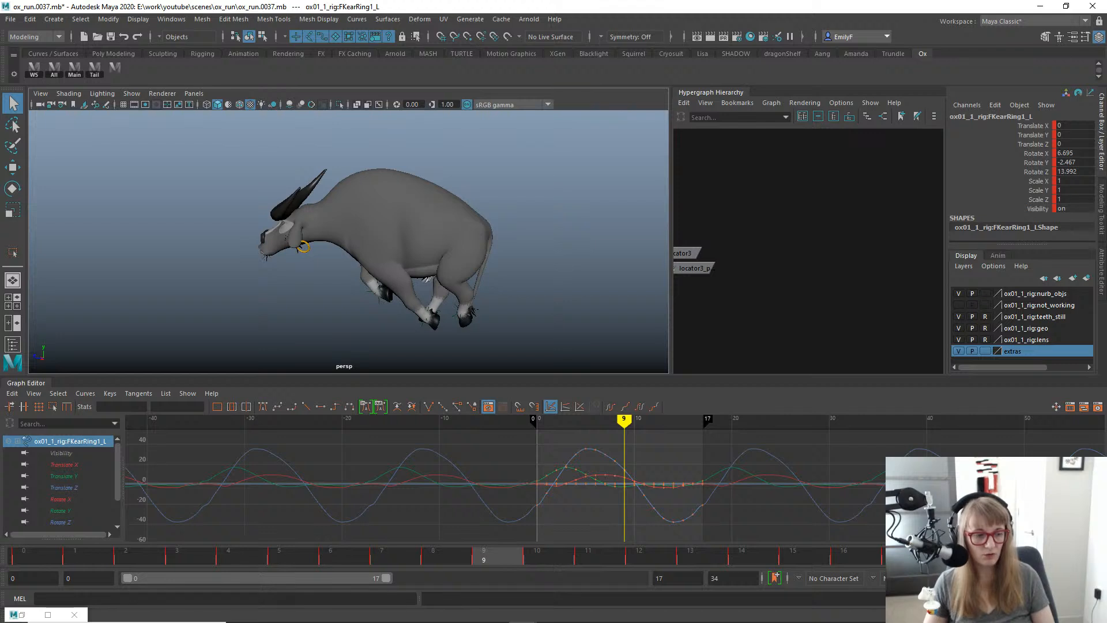
pyautogui.keyDown('alt'); pyautogui.moveTo(527, 222); pyautogui.dragTo(637, 224, button='right'); pyautogui.keyUp('alt')
pyautogui.keyDown('alt'); pyautogui.moveTo(603, 206); pyautogui.dragTo(477, 207); pyautogui.keyUp('alt')
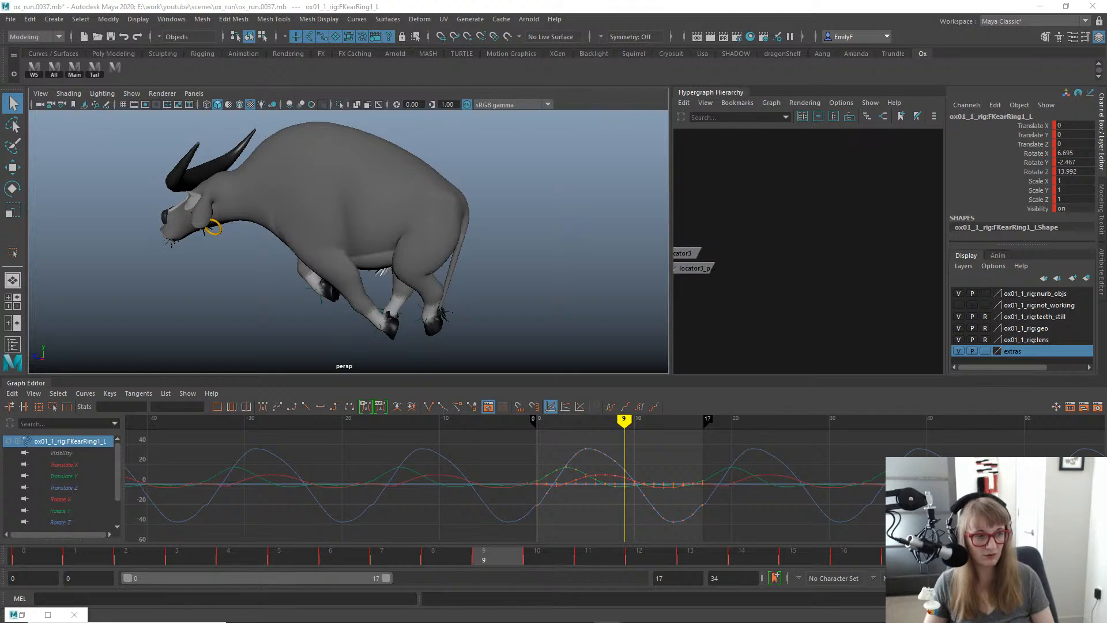
pyautogui.moveTo(1106, 69); pyautogui.dragTo(657, 115)
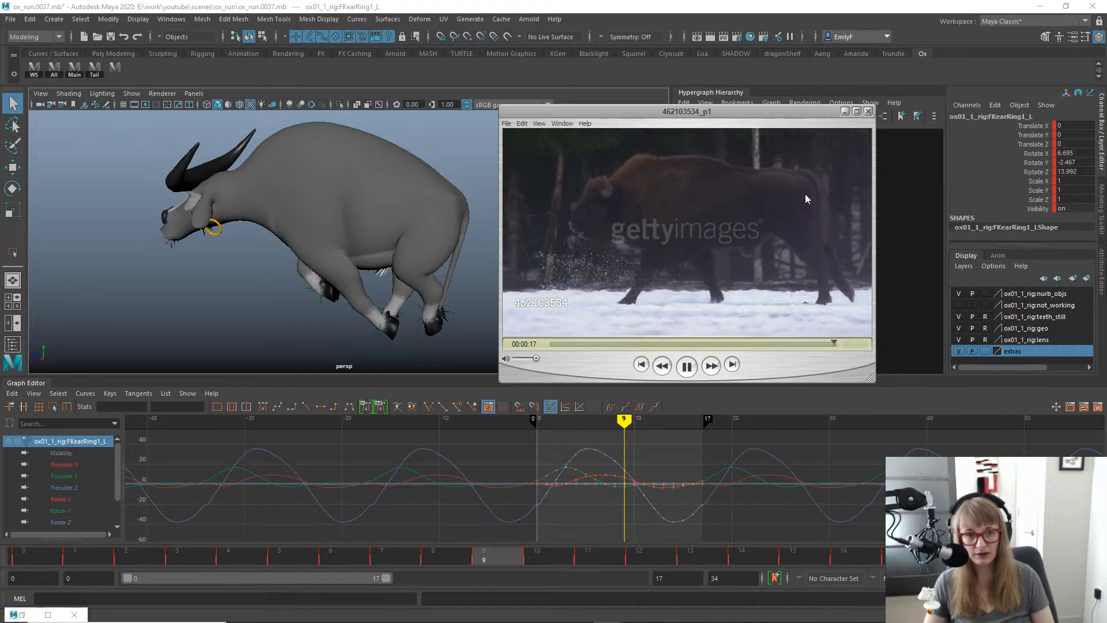
pyautogui.moveTo(598, 343); pyautogui.dragTo(574, 336)
pyautogui.moveTo(565, 338)
pyautogui.mouseDown()
pyautogui.moveTo(552, 337)
pyautogui.moveTo(561, 332)
pyautogui.mouseUp()
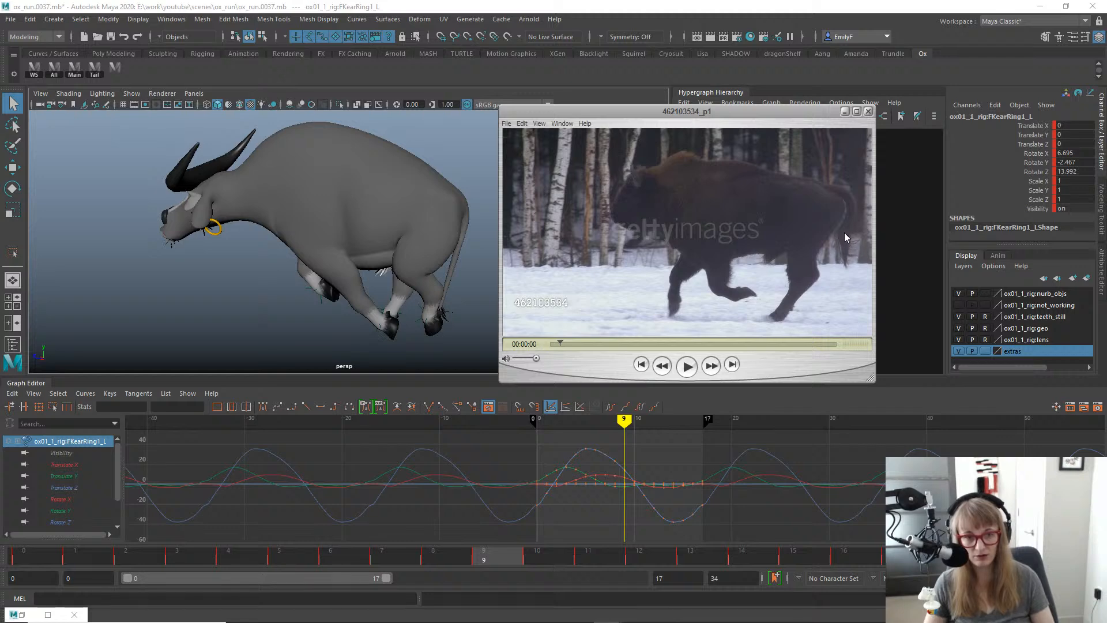
pyautogui.click(484, 560)
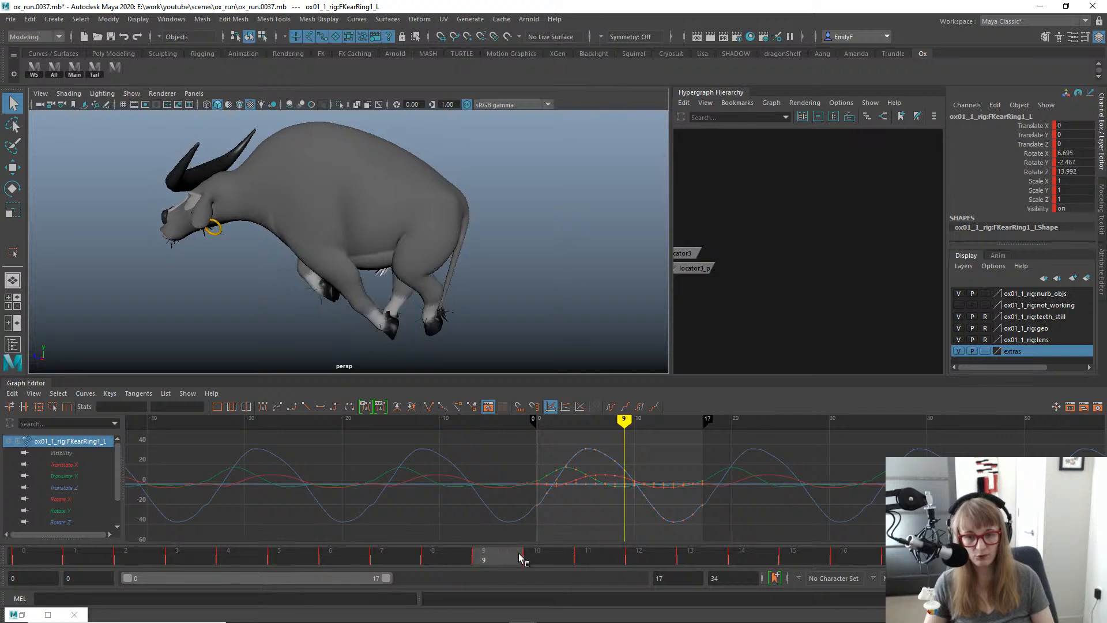
pyautogui.moveTo(607, 621)
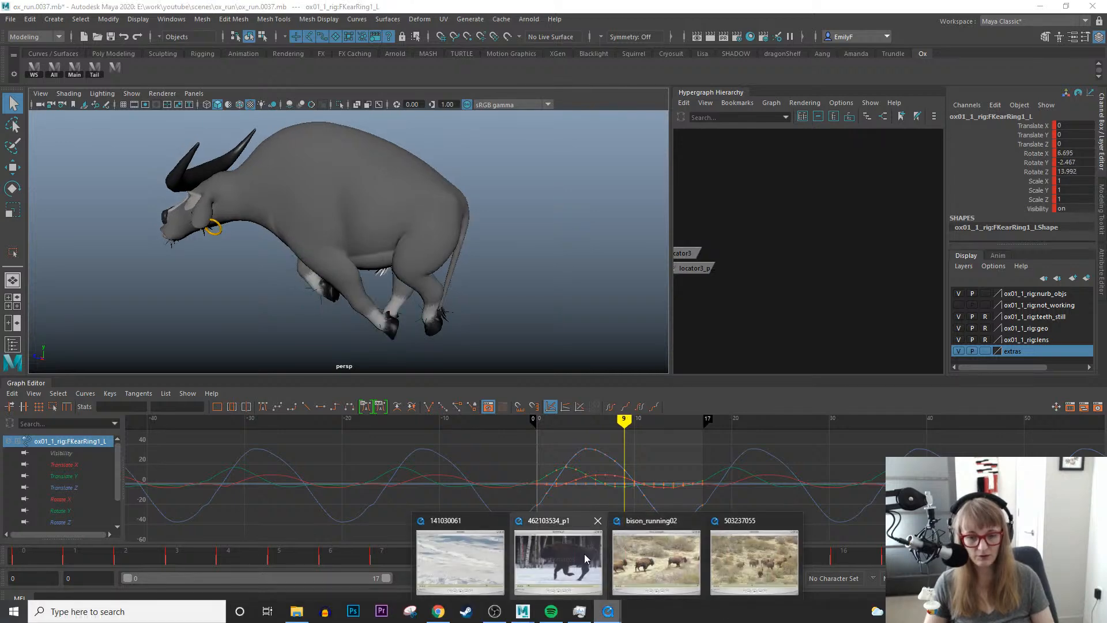
pyautogui.click(583, 554)
pyautogui.moveTo(595, 341); pyautogui.dragTo(694, 290)
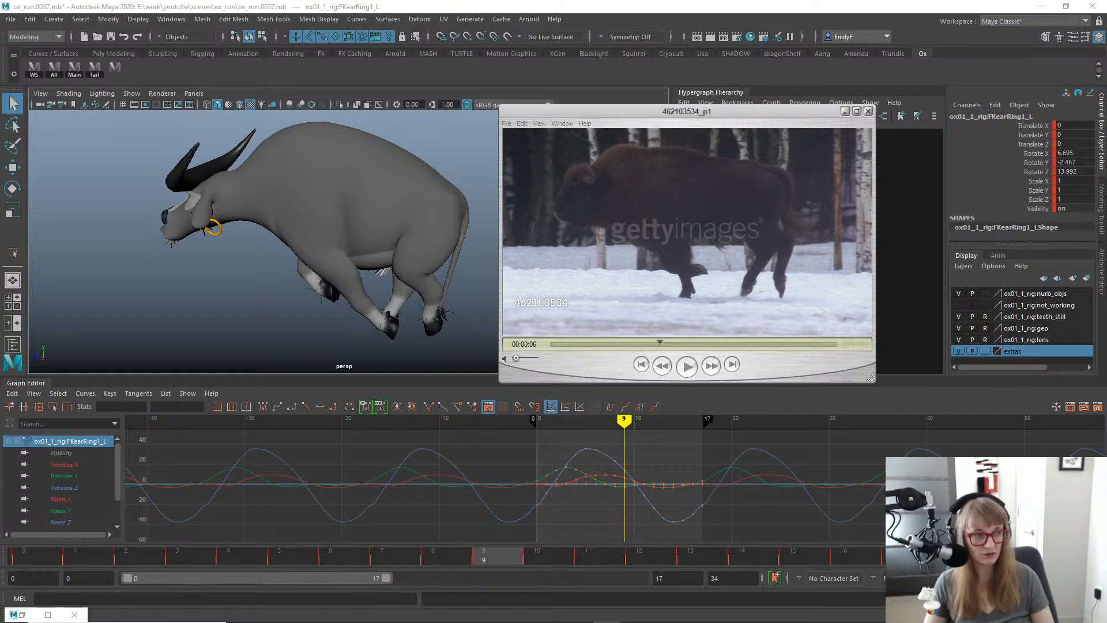
# Bring in the reference clip bison_running02 and replay its beginning to study how the running bison carry their tails.
pyautogui.moveTo(1106, 161); pyautogui.dragTo(607, 129)
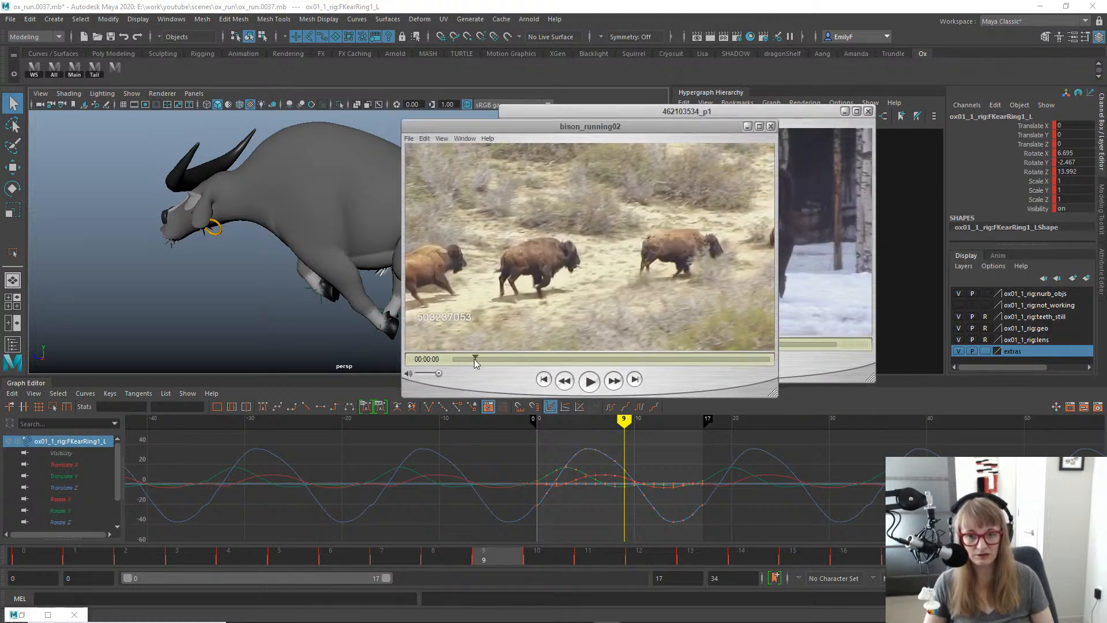
pyautogui.moveTo(475, 358); pyautogui.dragTo(510, 349)
pyautogui.press('space')
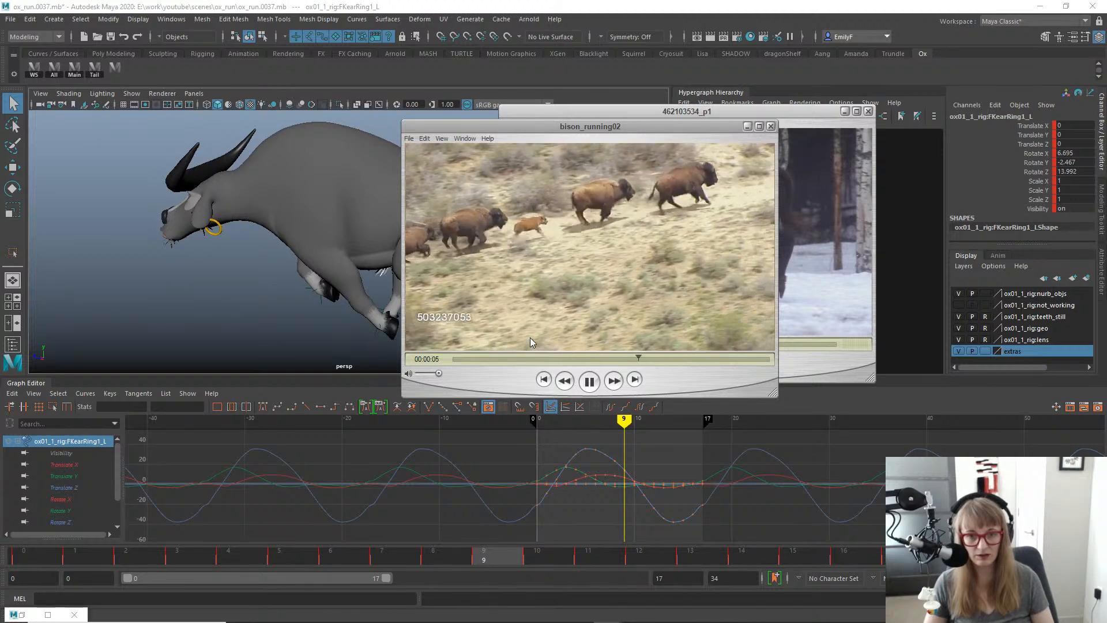
pyautogui.press('space')
pyautogui.moveTo(511, 358); pyautogui.dragTo(481, 346)
pyautogui.press('space')
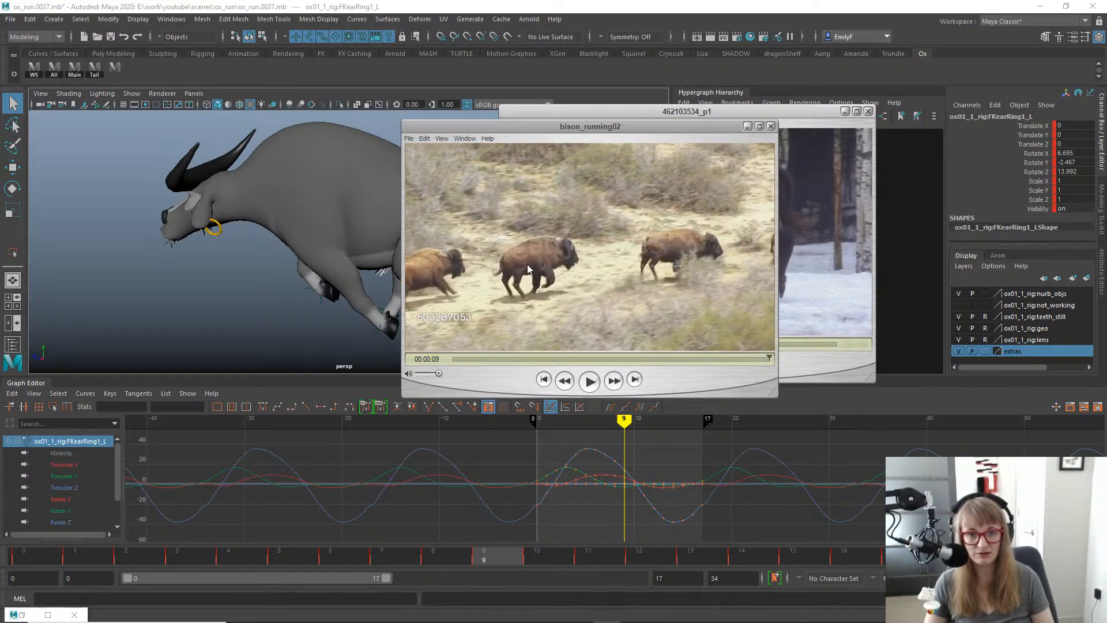
# Scrub to the middle of bison_running02 and step backward frame by frame to examine the tail motion.
pyautogui.moveTo(560, 361); pyautogui.dragTo(689, 348)
pyautogui.press('Left')
pyautogui.press('Left')
pyautogui.press('Left')
pyautogui.press('Left')
pyautogui.press('Left')
pyautogui.press('Left')
pyautogui.press('Left')
pyautogui.press('Left')
pyautogui.press('Left')
pyautogui.press('Left')
pyautogui.press('Left')
pyautogui.press('Left')
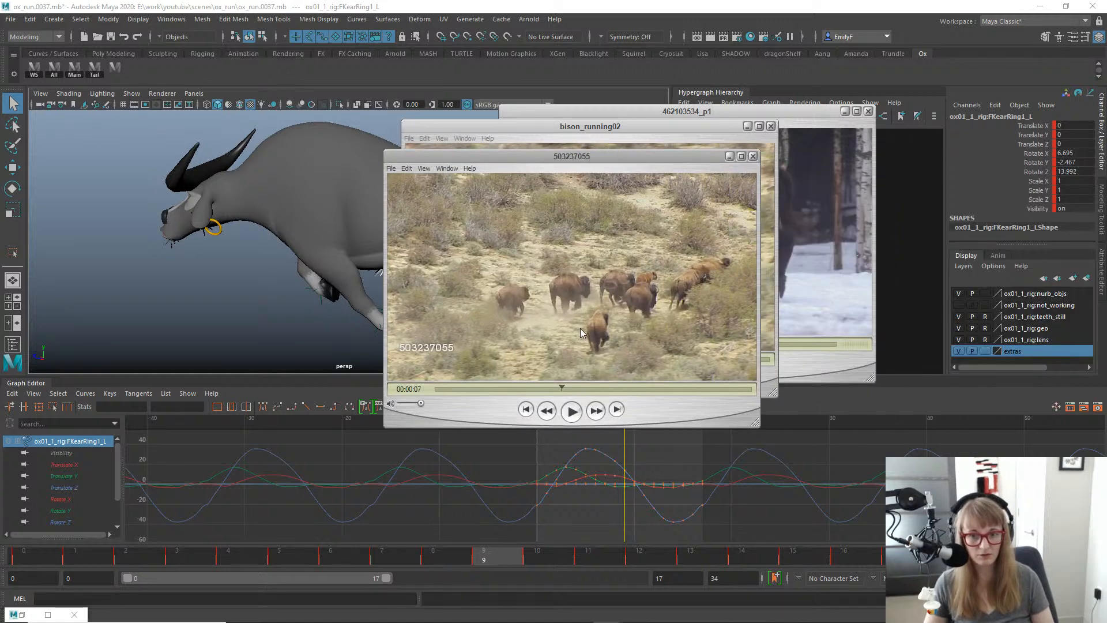
# Play the reference clip 503237055 and move all the reference video windows off the Maya workspace.
pyautogui.press('space')
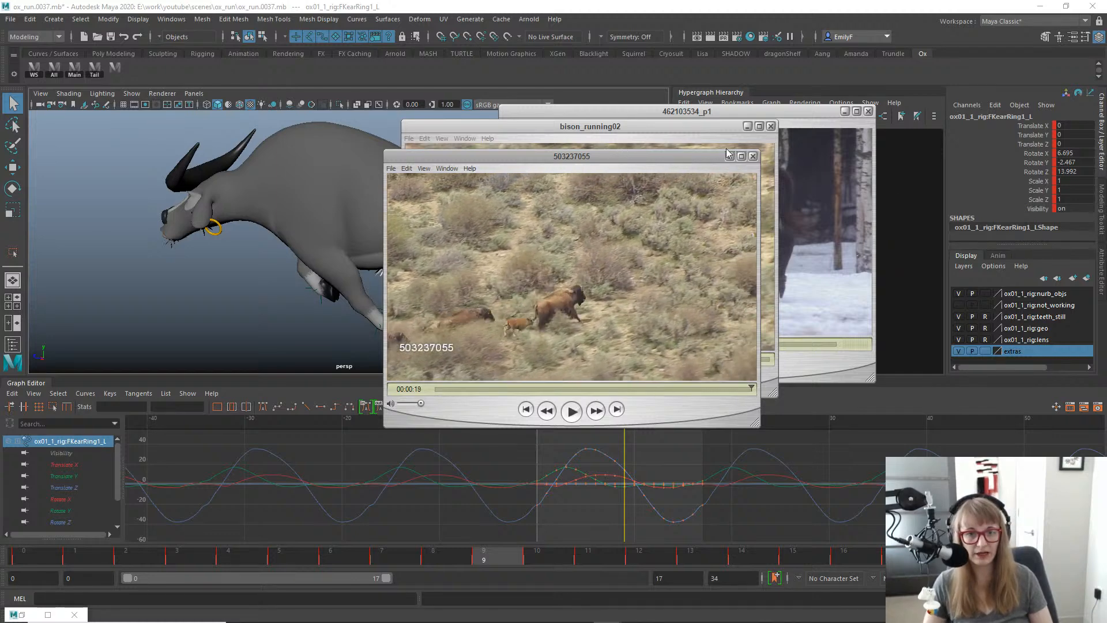
pyautogui.moveTo(704, 155); pyautogui.dragTo(1106, 219)
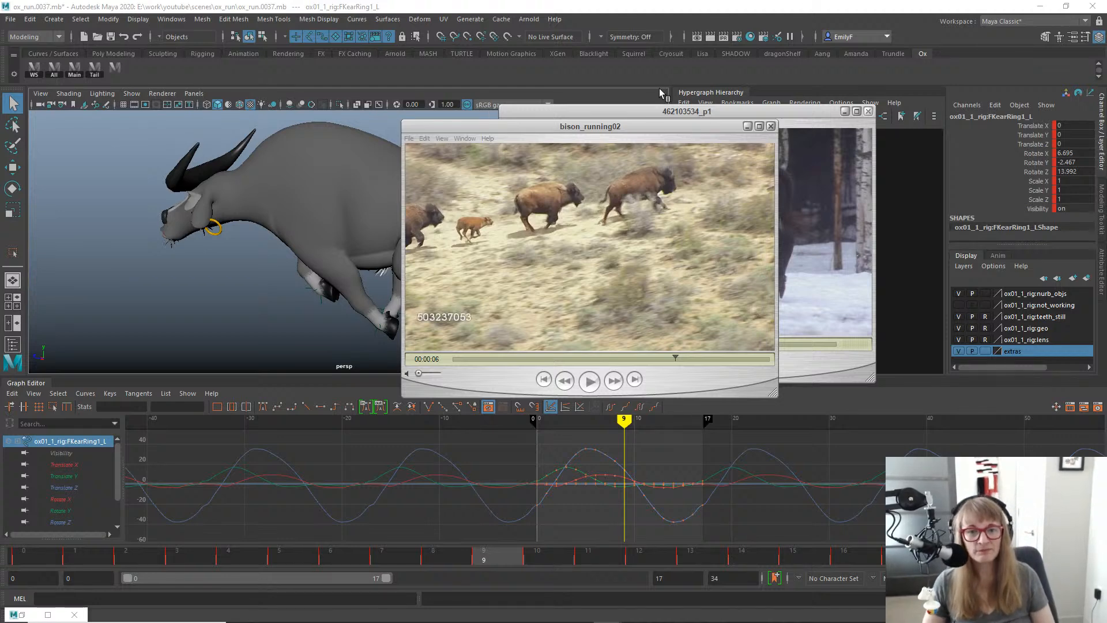
pyautogui.moveTo(629, 106); pyautogui.dragTo(1106, 121)
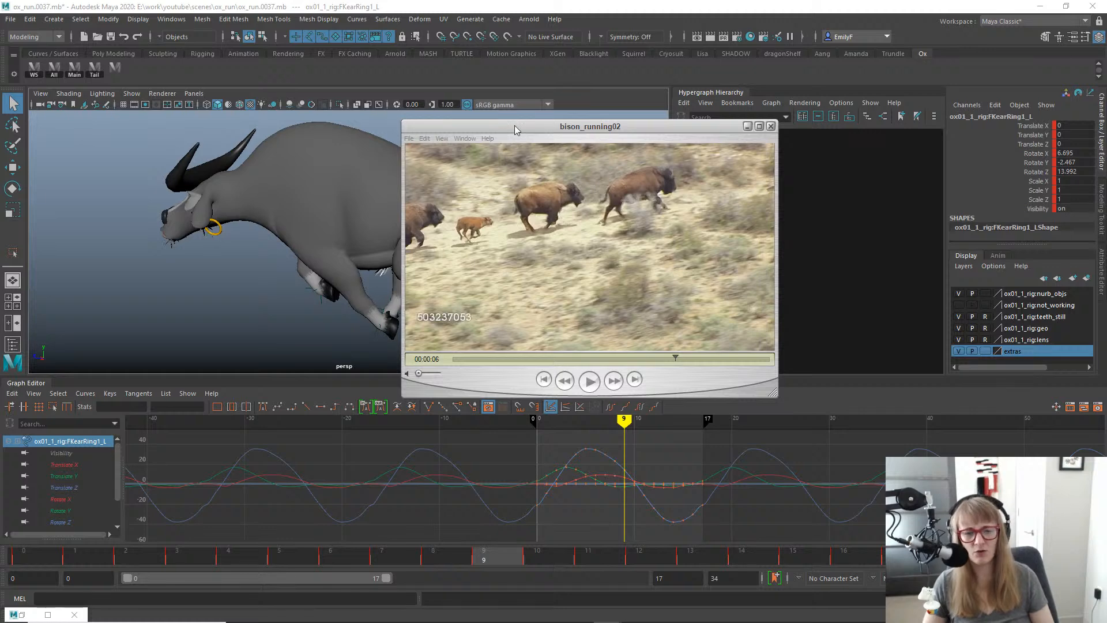
pyautogui.moveTo(514, 132); pyautogui.dragTo(1106, 219)
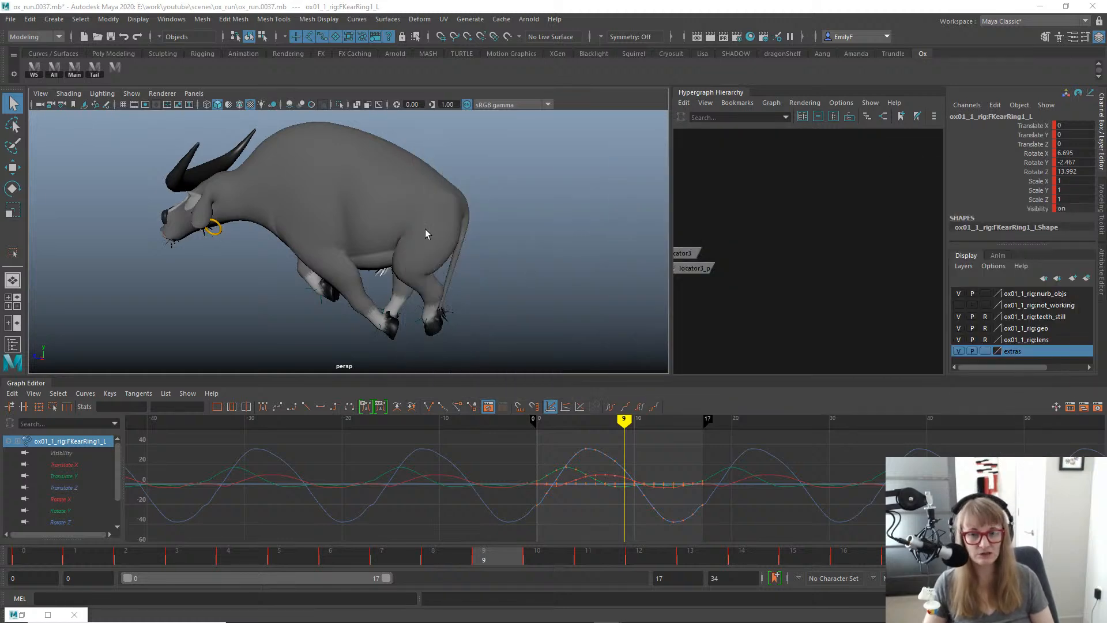
# Show the rig controls and select the tail base control FKTail0_M with the Rotate tool.
pyautogui.keyDown('alt'); pyautogui.moveTo(424, 230); pyautogui.dragTo(554, 244, button='right'); pyautogui.keyUp('alt')
pyautogui.keyDown('alt'); pyautogui.moveTo(407, 243); pyautogui.dragTo(453, 216); pyautogui.keyUp('alt')
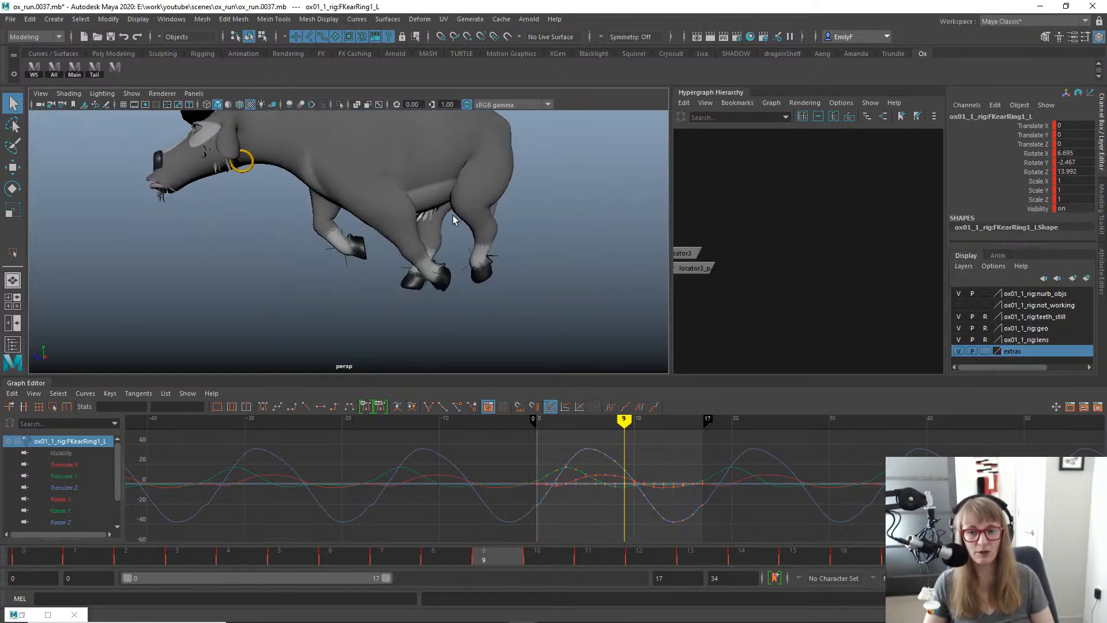
pyautogui.keyDown('alt'); pyautogui.moveTo(453, 219); pyautogui.dragTo(356, 200, button='right'); pyautogui.keyUp('alt')
pyautogui.keyDown('alt'); pyautogui.moveTo(494, 219); pyautogui.dragTo(492, 245, button='middle'); pyautogui.keyUp('alt')
pyautogui.keyDown('alt'); pyautogui.moveTo(492, 244); pyautogui.dragTo(395, 238, button='right'); pyautogui.keyUp('alt')
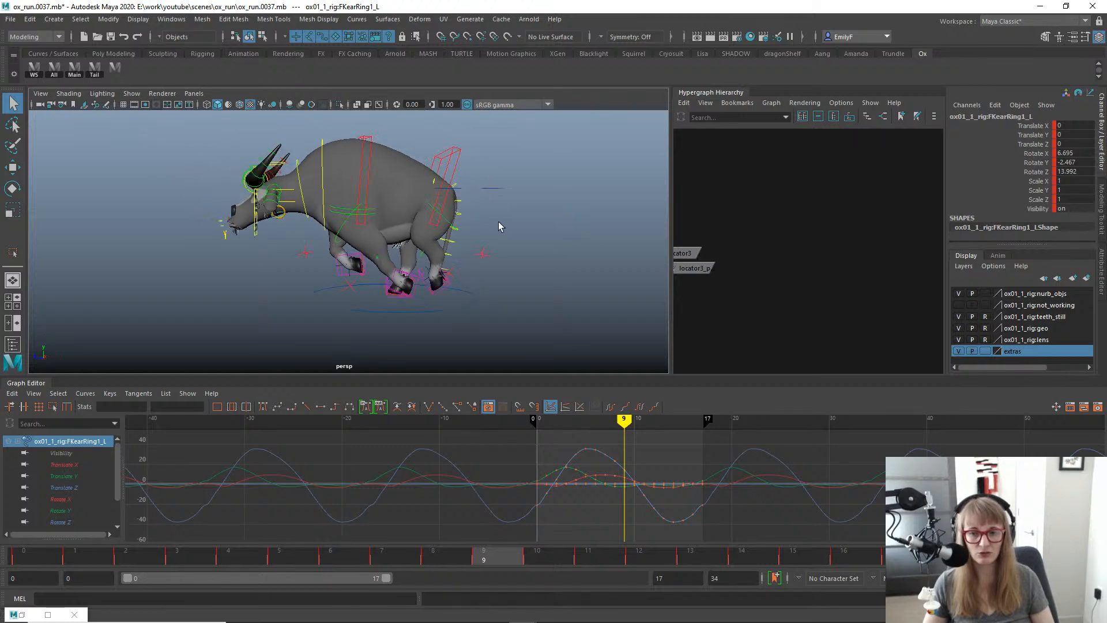
pyautogui.keyDown('alt'); pyautogui.moveTo(499, 226); pyautogui.dragTo(437, 220); pyautogui.keyUp('alt')
pyautogui.click(425, 183)
pyautogui.press('e')
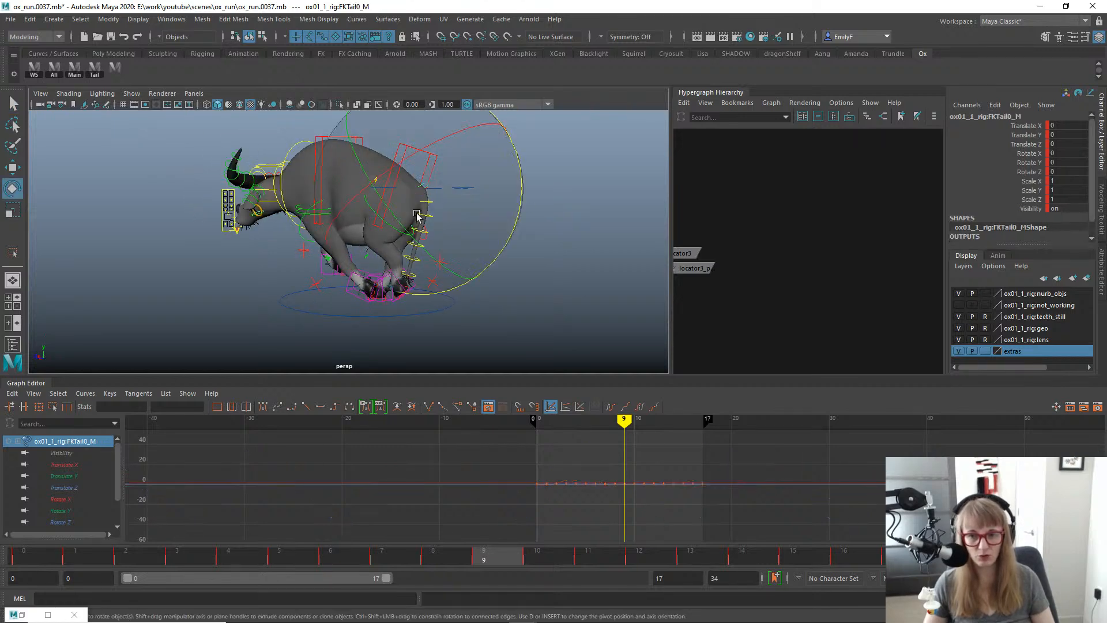
# Scrub and play the run cycle, examining the tail against the hind legs from both sides of the ox.
pyautogui.keyDown('alt'); pyautogui.moveTo(402, 248); pyautogui.dragTo(459, 254, button='right'); pyautogui.keyUp('alt')
pyautogui.moveTo(460, 254)
pyautogui.keyDown('alt'); pyautogui.mouseDown()
pyautogui.moveTo(495, 251)
pyautogui.moveTo(450, 254)
pyautogui.mouseUp(); pyautogui.keyUp('alt')
pyautogui.keyDown('alt'); pyautogui.moveTo(450, 254); pyautogui.dragTo(542, 207, button='right'); pyautogui.keyUp('alt')
pyautogui.press('q')
pyautogui.keyDown('alt'); pyautogui.moveTo(522, 208); pyautogui.dragTo(497, 239); pyautogui.keyUp('alt')
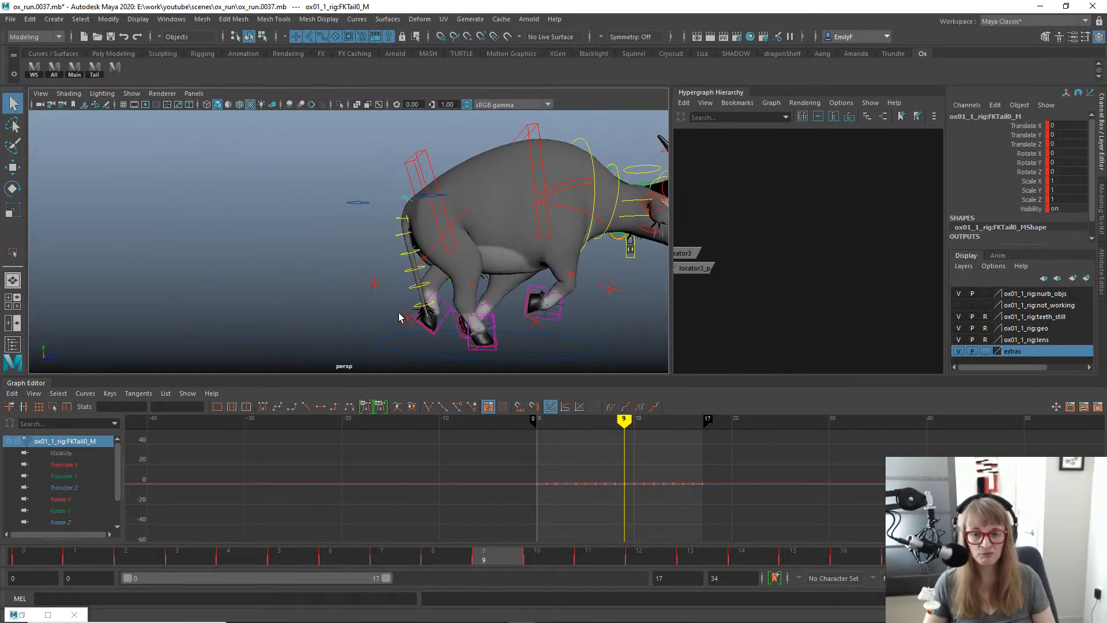
pyautogui.moveTo(77, 557); pyautogui.dragTo(380, 168)
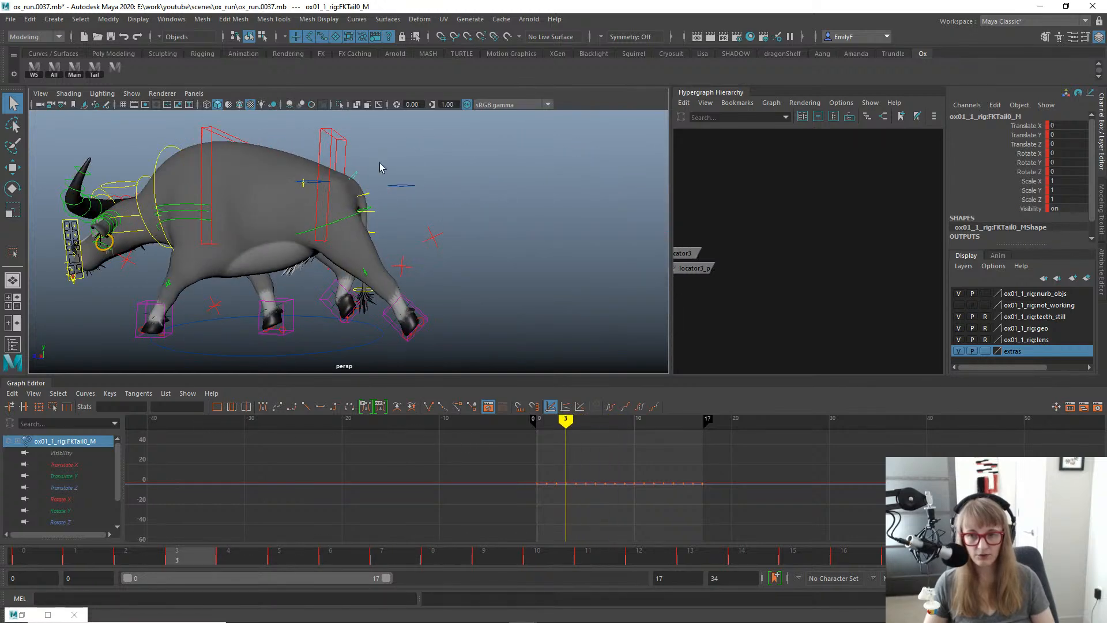
pyautogui.press('f')
pyautogui.keyDown('alt'); pyautogui.moveTo(378, 178); pyautogui.dragTo(29, 155, button='right'); pyautogui.keyUp('alt')
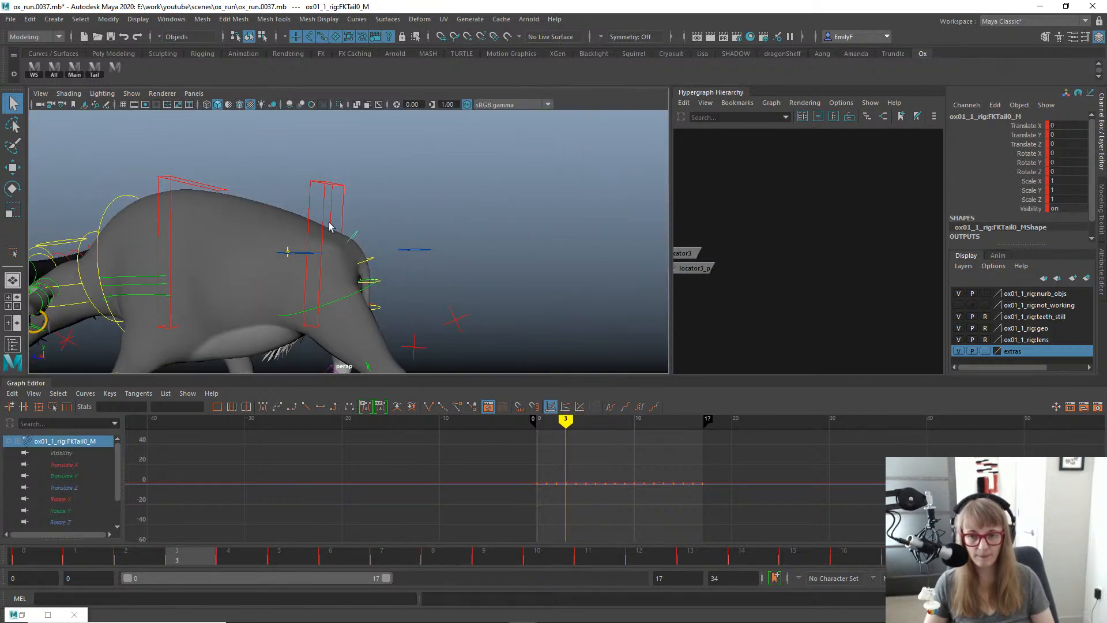
pyautogui.keyDown('alt'); pyautogui.moveTo(329, 227); pyautogui.dragTo(401, 202, button='middle'); pyautogui.keyUp('alt')
pyautogui.keyDown('alt'); pyautogui.moveTo(401, 202); pyautogui.dragTo(368, 250); pyautogui.keyUp('alt')
pyautogui.hotkey('alt', 'v')
pyautogui.keyDown('alt'); pyautogui.moveTo(527, 268); pyautogui.dragTo(352, 259); pyautogui.keyUp('alt')
pyautogui.keyDown('alt'); pyautogui.moveTo(352, 259); pyautogui.dragTo(517, 199, button='middle'); pyautogui.keyUp('alt')
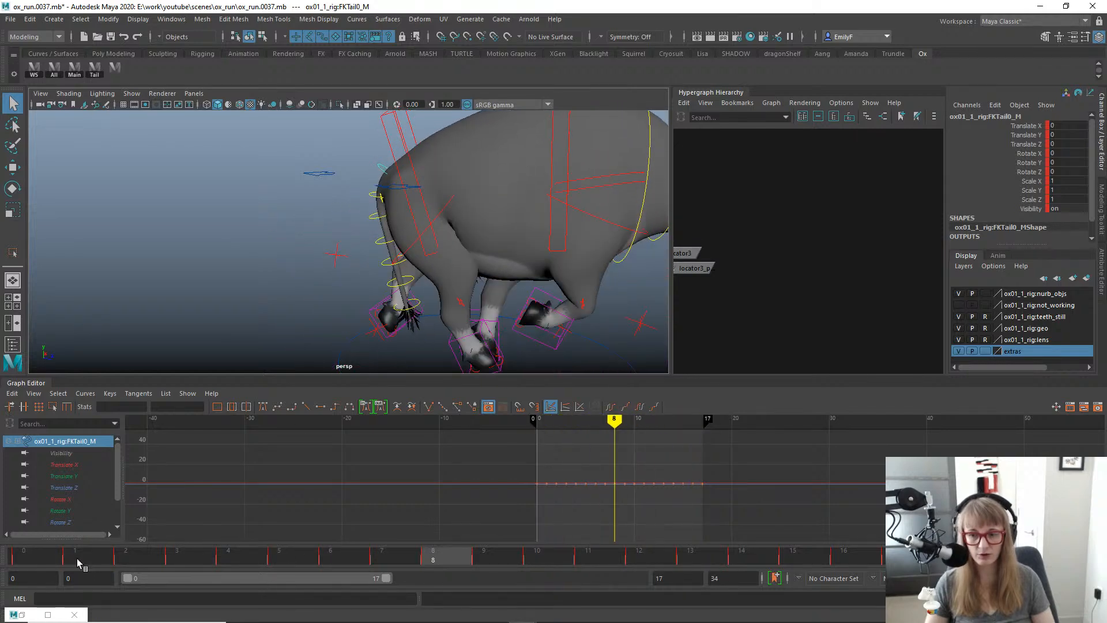
# Try rotating the tail base control FKTail0_M in Z at frame 10.
pyautogui.press('e')
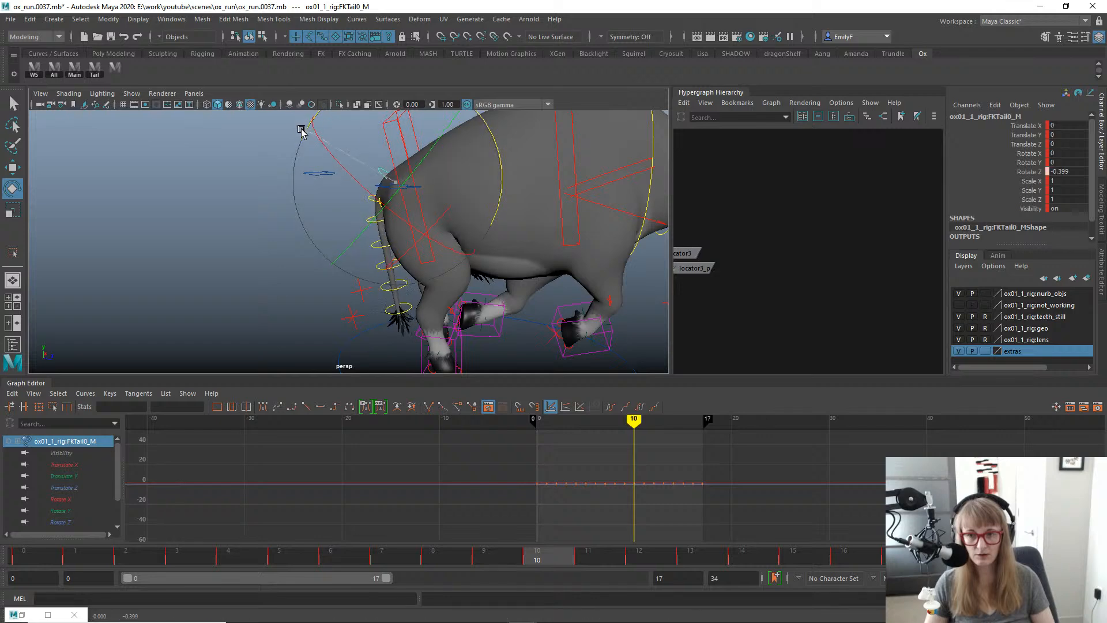
pyautogui.keyDown('alt'); pyautogui.moveTo(301, 131); pyautogui.dragTo(331, 340); pyautogui.keyUp('alt')
pyautogui.press('q')
# Select the tail control FKTail4_M and lower its entire Rotate Z curve to about -6.455.
pyautogui.press('e')
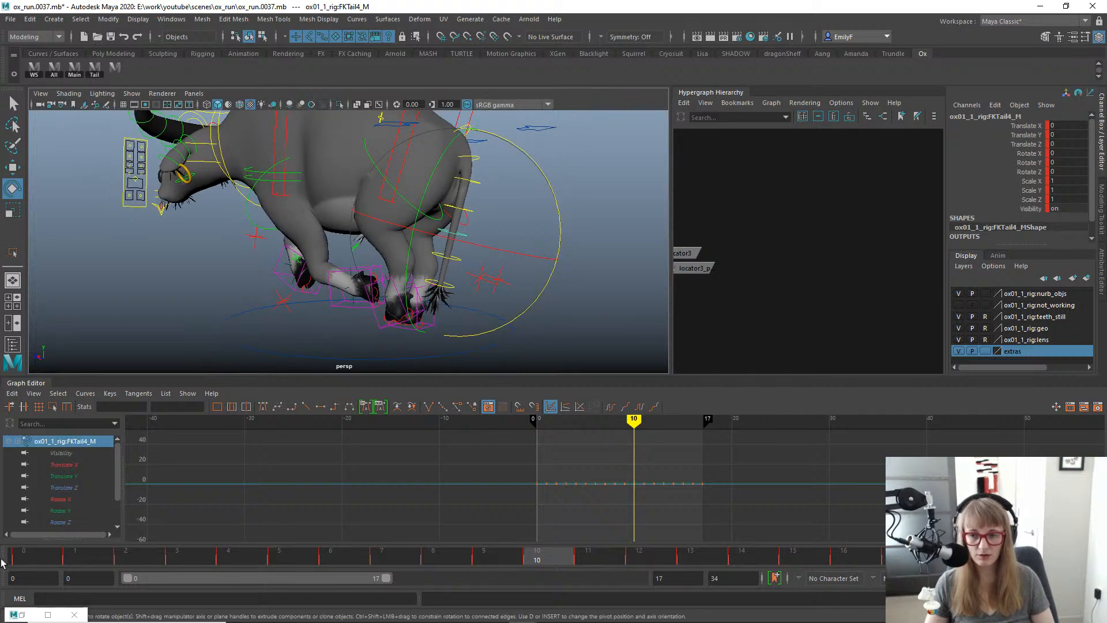
pyautogui.click(76, 523)
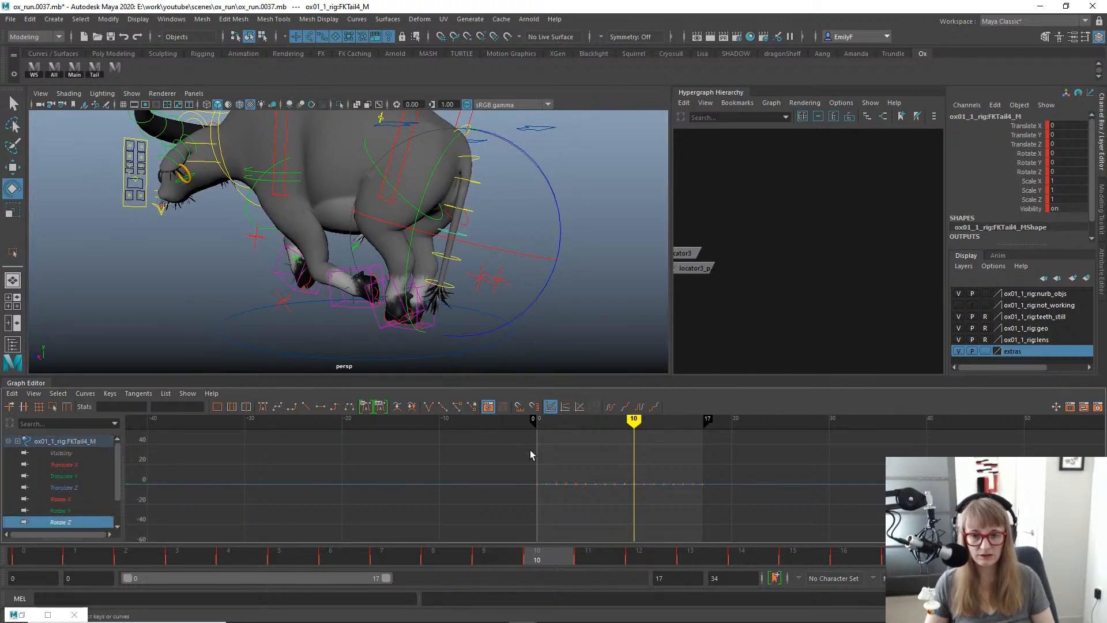
pyautogui.press('f')
pyautogui.keyDown('alt'); pyautogui.moveTo(625, 468); pyautogui.dragTo(486, 465, button='right'); pyautogui.keyUp('alt')
pyautogui.moveTo(484, 464); pyautogui.dragTo(710, 502)
pyautogui.press('w')
pyautogui.moveTo(711, 502)
pyautogui.mouseDown(button='middle')
pyautogui.moveTo(714, 492)
pyautogui.moveTo(714, 519)
pyautogui.moveTo(704, 508)
pyautogui.mouseUp(button='middle')
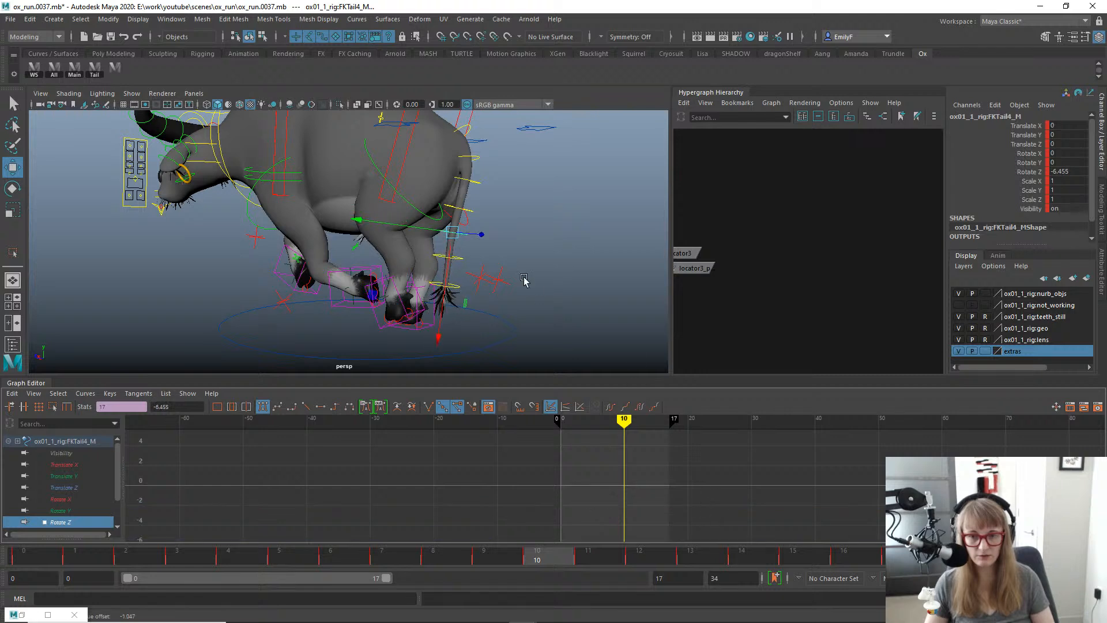
# Lower the whole Rotate Z curves of the tail controls FKTail7_M to about -5.408 and FKTail5_M to about -7.269.
pyautogui.press('q')
pyautogui.click(461, 258)
pyautogui.click(66, 523)
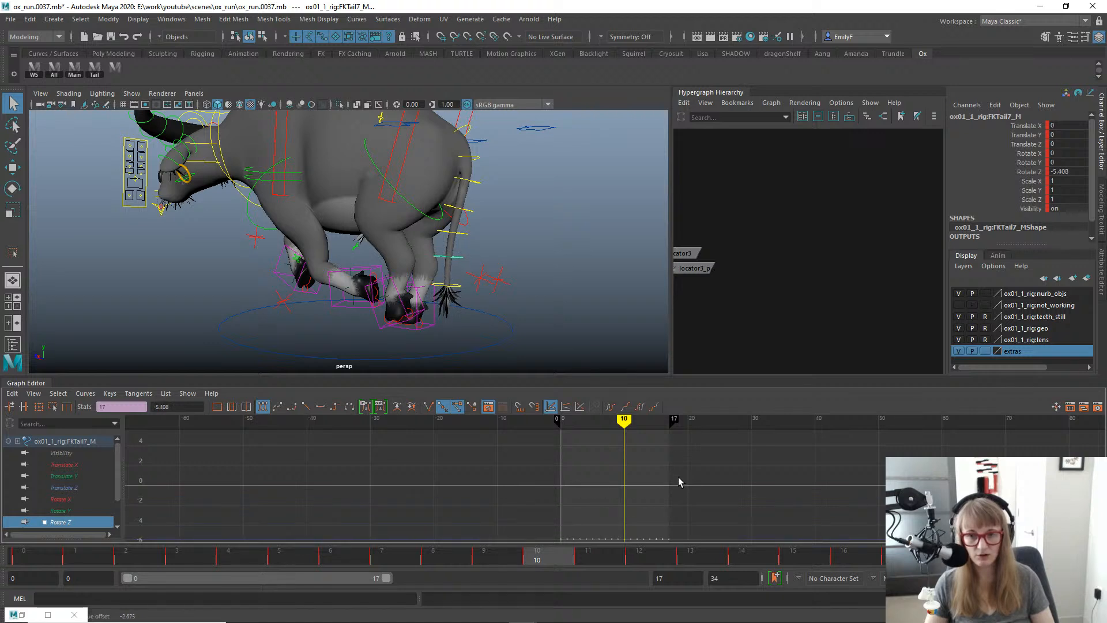
pyautogui.keyDown('alt'); pyautogui.moveTo(431, 281); pyautogui.dragTo(443, 254, button='middle'); pyautogui.keyUp('alt')
pyautogui.click(470, 255)
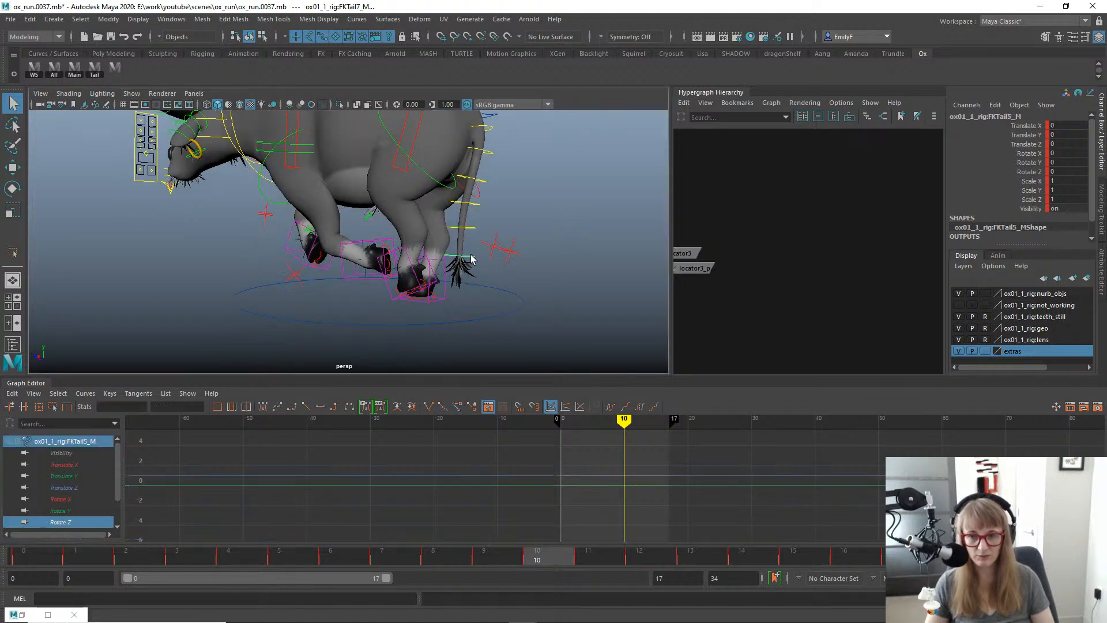
pyautogui.click(77, 522)
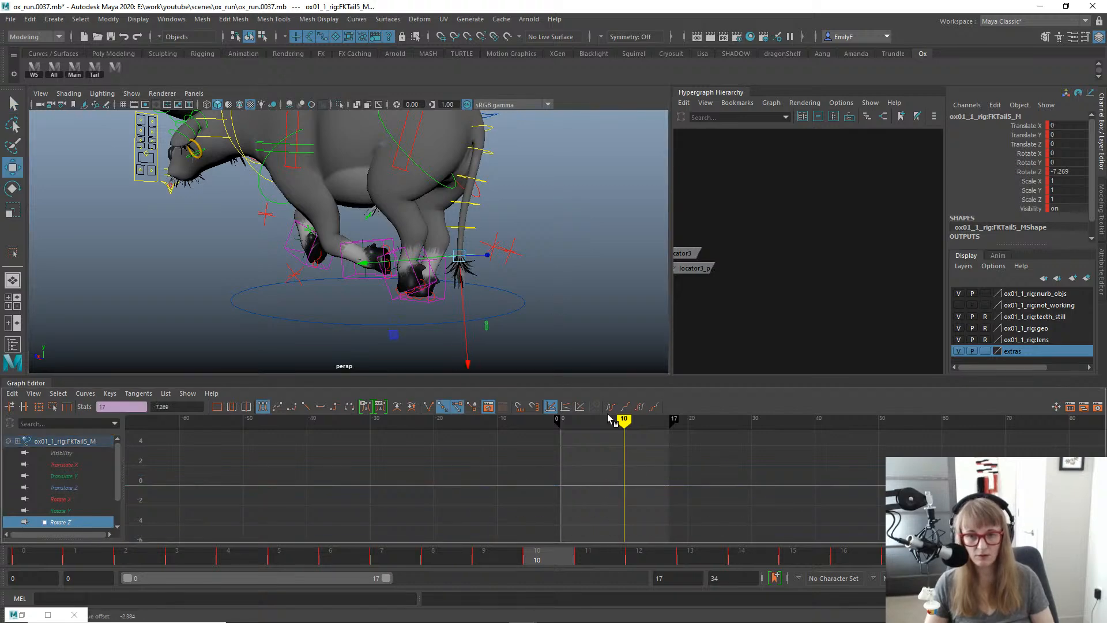
# View the ox from its other side and lower the tail base control FKTail0_M's entire Rotate Z curve to about -4.594.
pyautogui.press('e')
pyautogui.keyDown('alt'); pyautogui.moveTo(549, 232); pyautogui.dragTo(321, 157); pyautogui.keyUp('alt')
pyautogui.click(343, 183)
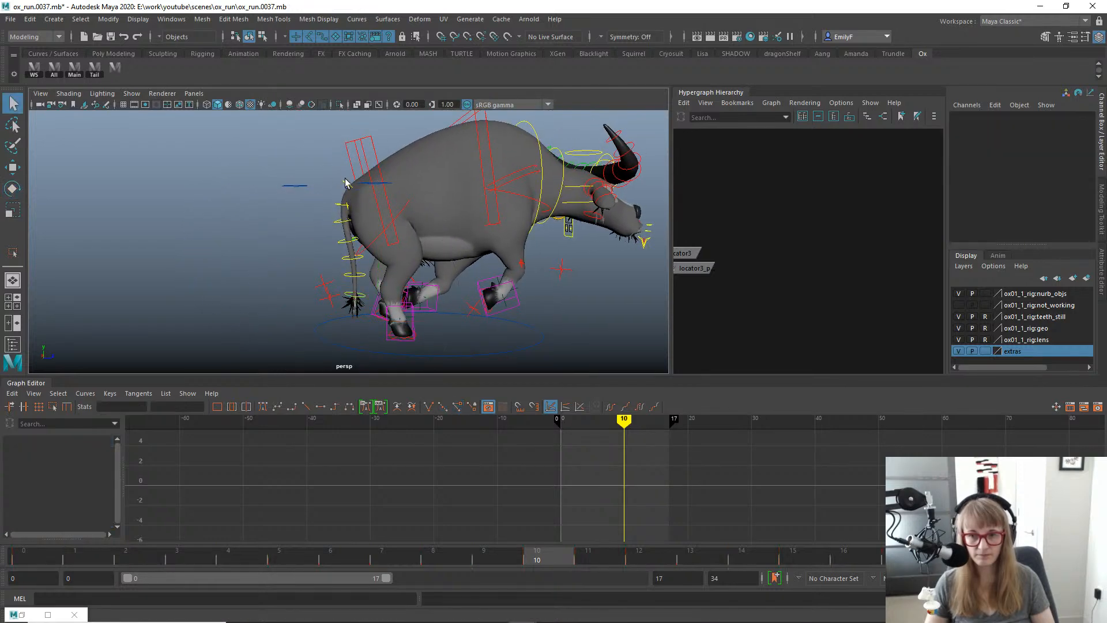
pyautogui.click(61, 522)
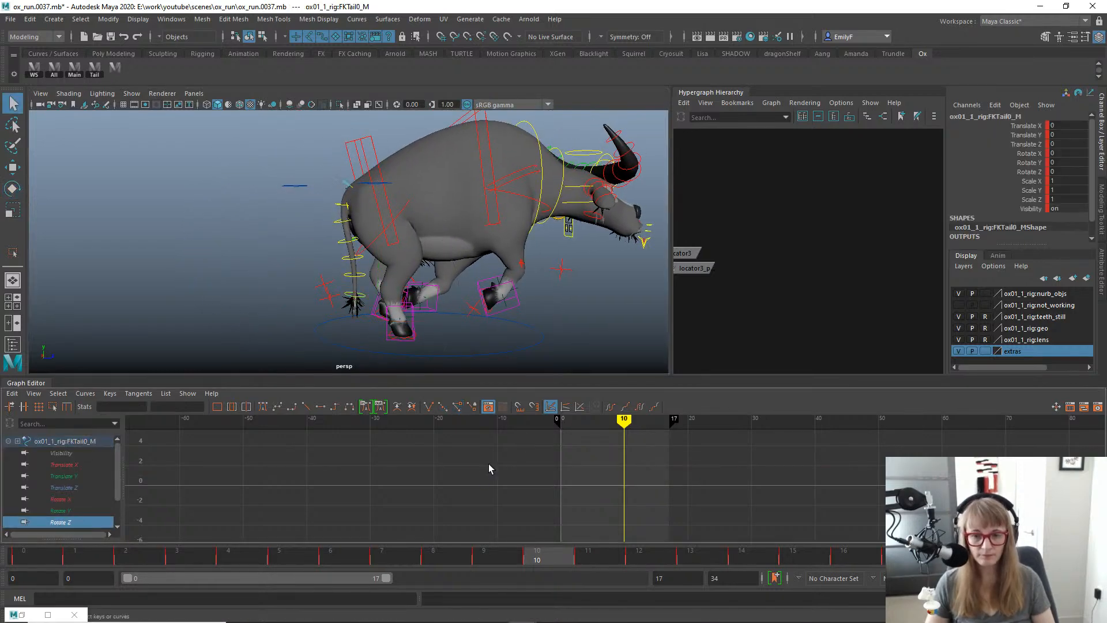
pyautogui.moveTo(685, 473); pyautogui.dragTo(682, 534, button='middle')
pyautogui.press('q')
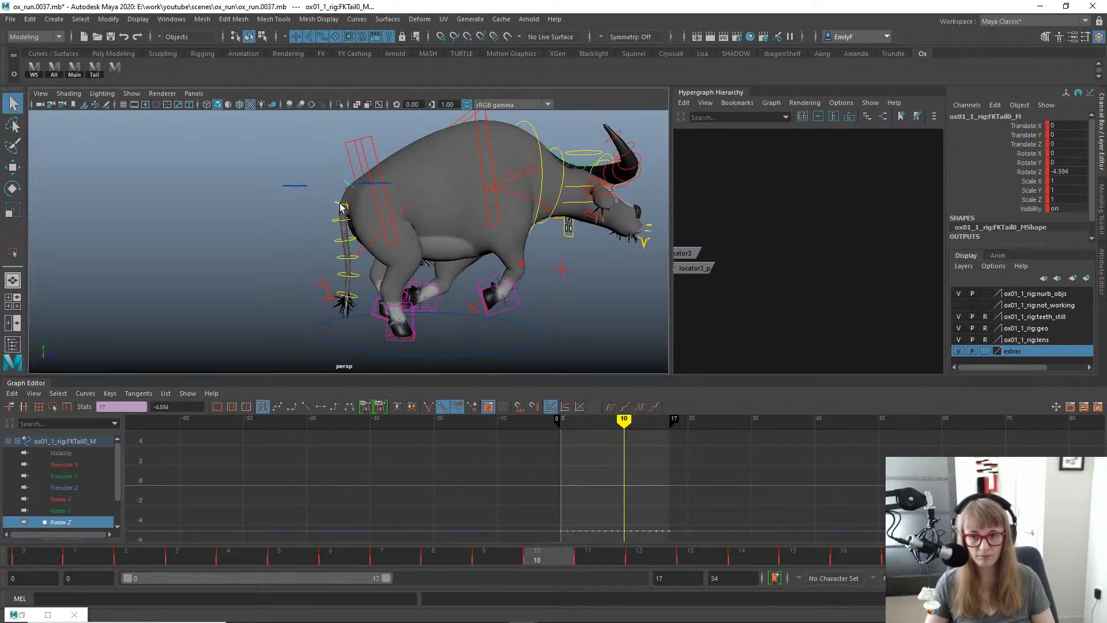
# Select the tail control FKTail1_M and lower its entire Rotate Z curve to about -2.908.
pyautogui.press('Down')
pyautogui.click(57, 521)
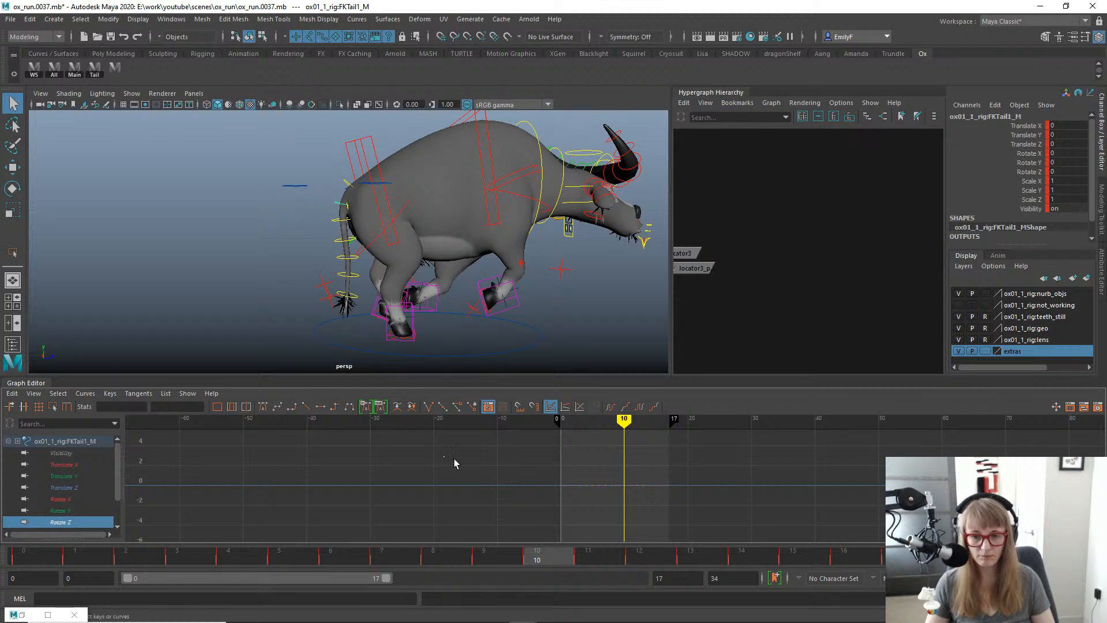
pyautogui.keyDown('shift'); pyautogui.moveTo(688, 469); pyautogui.dragTo(685, 498, button='middle'); pyautogui.keyUp('shift')
pyautogui.press('q')
# Raise the whole Rotate Z curves of the tail controls FKTail2_M to about 4.943 and FKTail3_M to about 1.919.
pyautogui.click(339, 223)
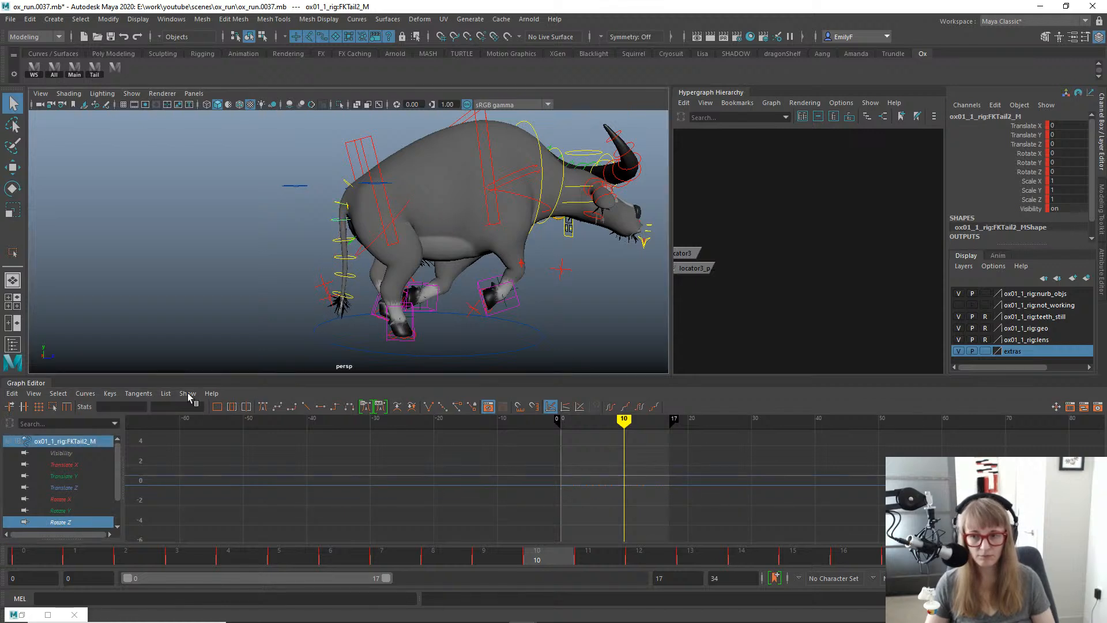
pyautogui.click(49, 522)
pyautogui.keyDown('shift'); pyautogui.moveTo(642, 482); pyautogui.dragTo(652, 427, button='middle'); pyautogui.keyUp('shift')
pyautogui.press('q')
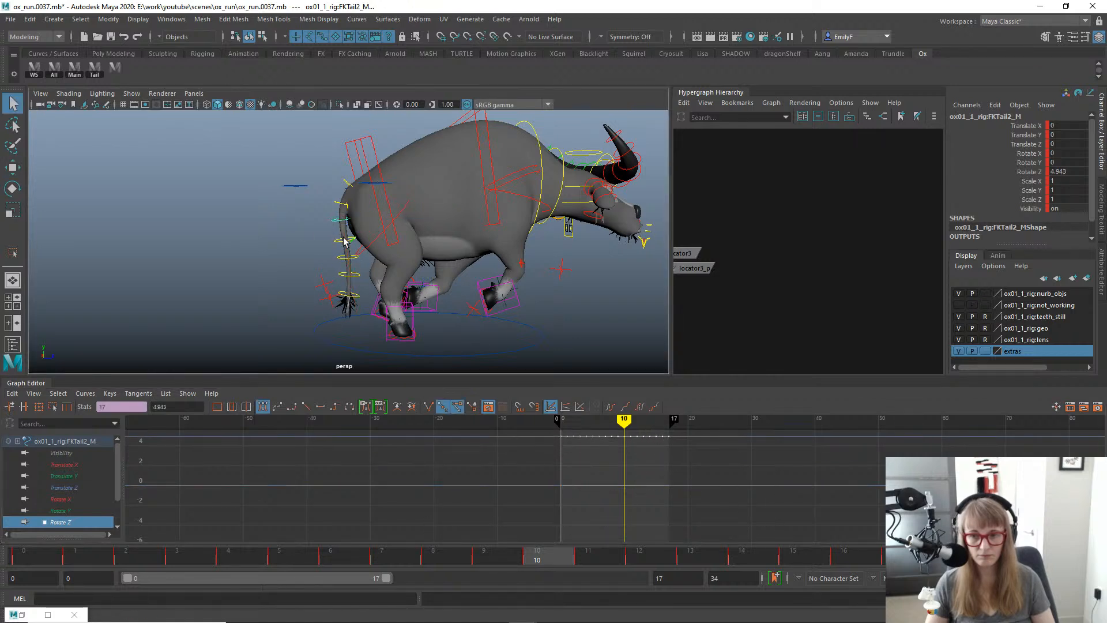
pyautogui.click(335, 247)
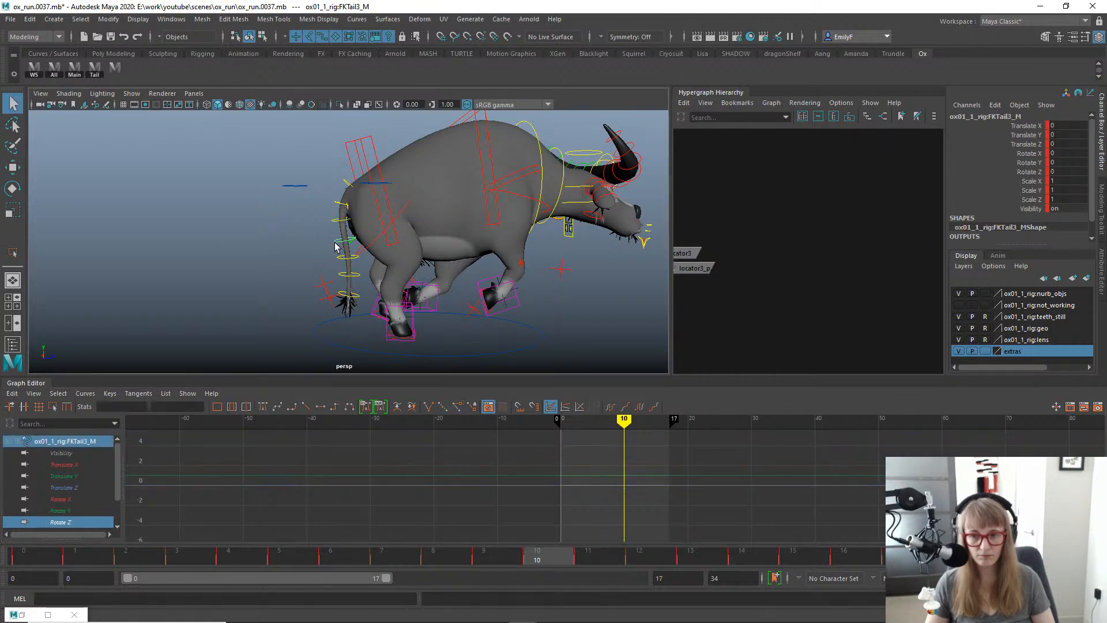
pyautogui.click(64, 524)
pyautogui.keyDown('shift'); pyautogui.moveTo(691, 498); pyautogui.dragTo(694, 468, button='middle'); pyautogui.keyUp('shift')
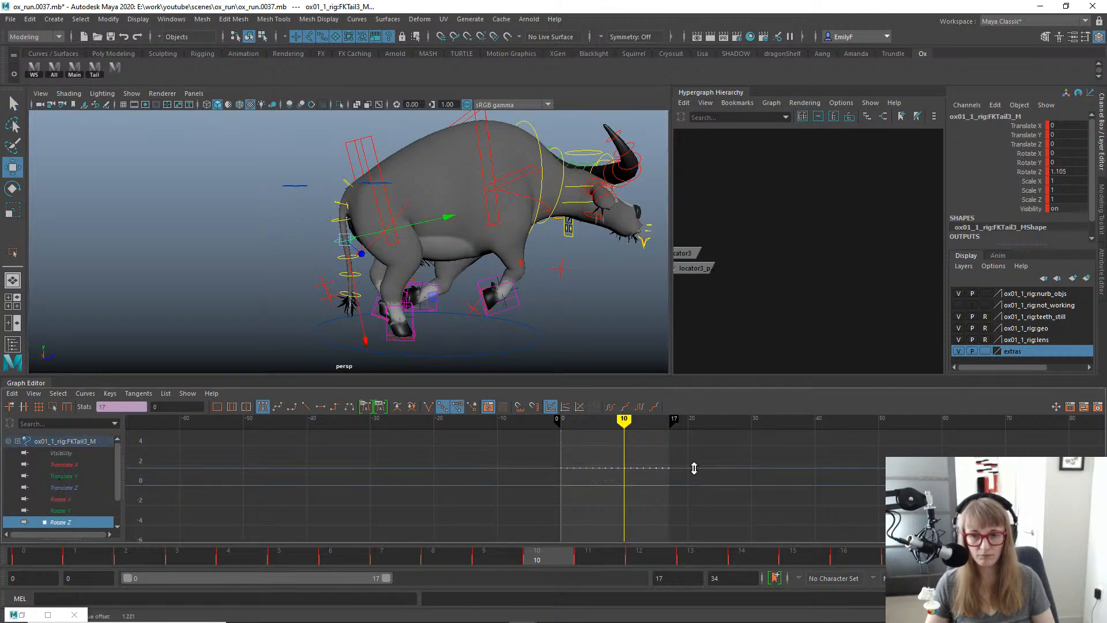
pyautogui.press('q')
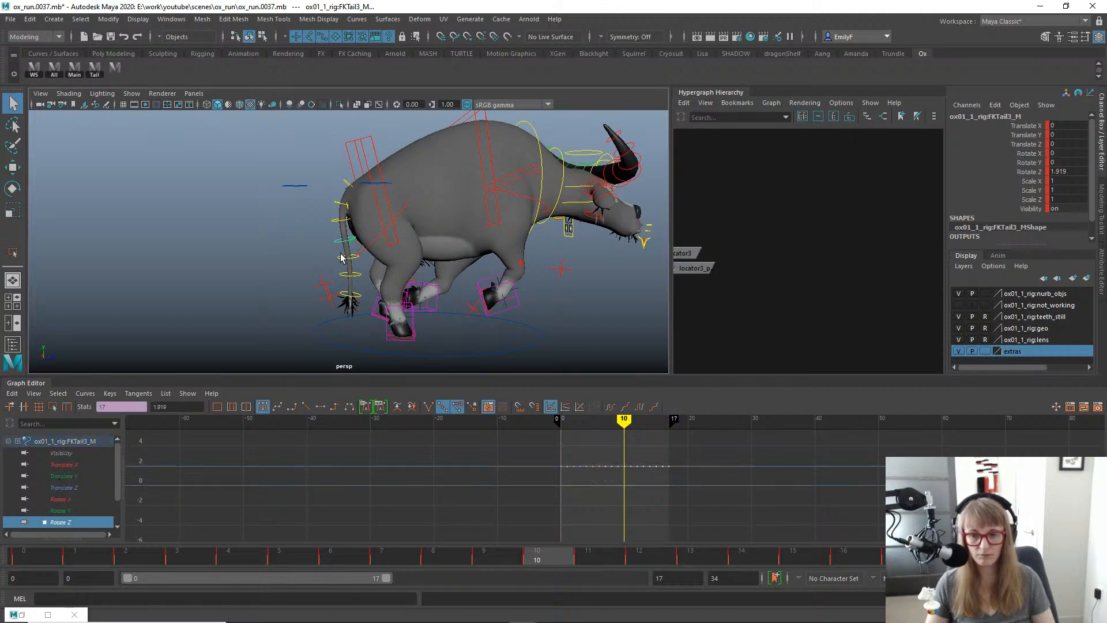
# View the ox from its other side and lower the tail control FKTail4_M's entire Rotate Z curve to about -7.919.
pyautogui.keyDown('alt'); pyautogui.moveTo(323, 254); pyautogui.dragTo(453, 285); pyautogui.keyUp('alt')
pyautogui.hotkey('alt', '1')
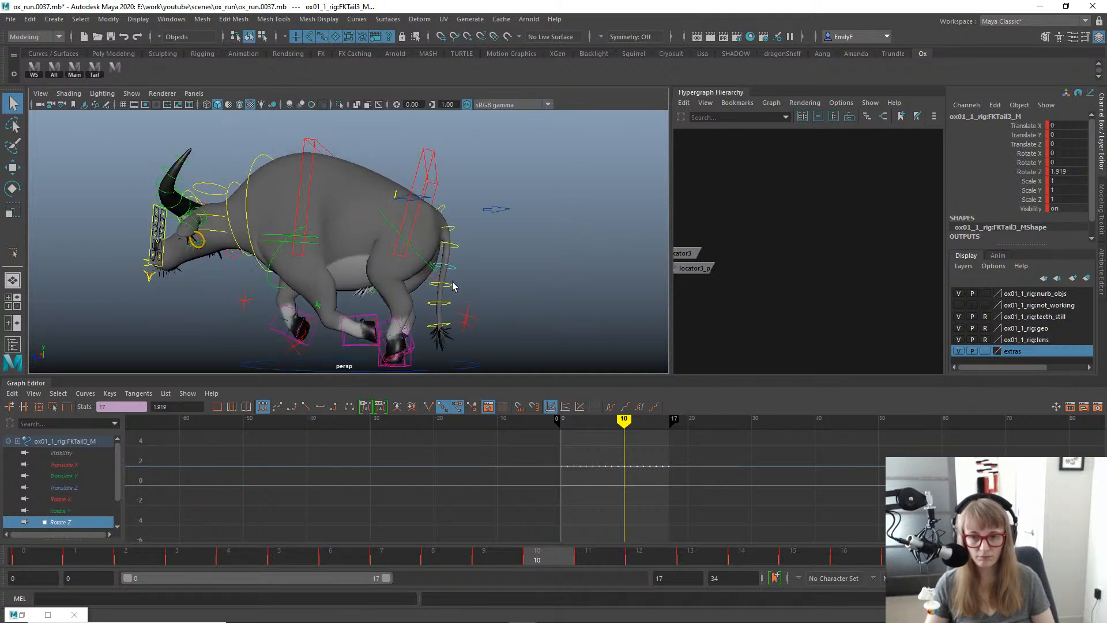
pyautogui.click(451, 284)
pyautogui.click(60, 524)
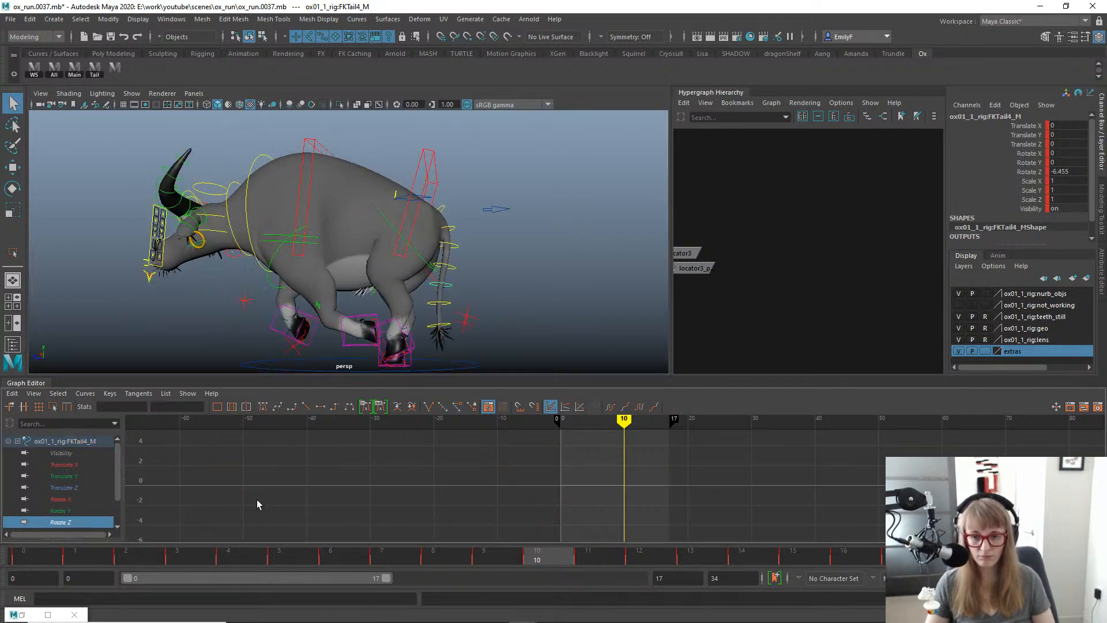
pyautogui.moveTo(611, 493); pyautogui.dragTo(611, 493)
pyautogui.press('f')
pyautogui.keyDown('alt'); pyautogui.moveTo(642, 467); pyautogui.dragTo(620, 482, button='right'); pyautogui.keyUp('alt')
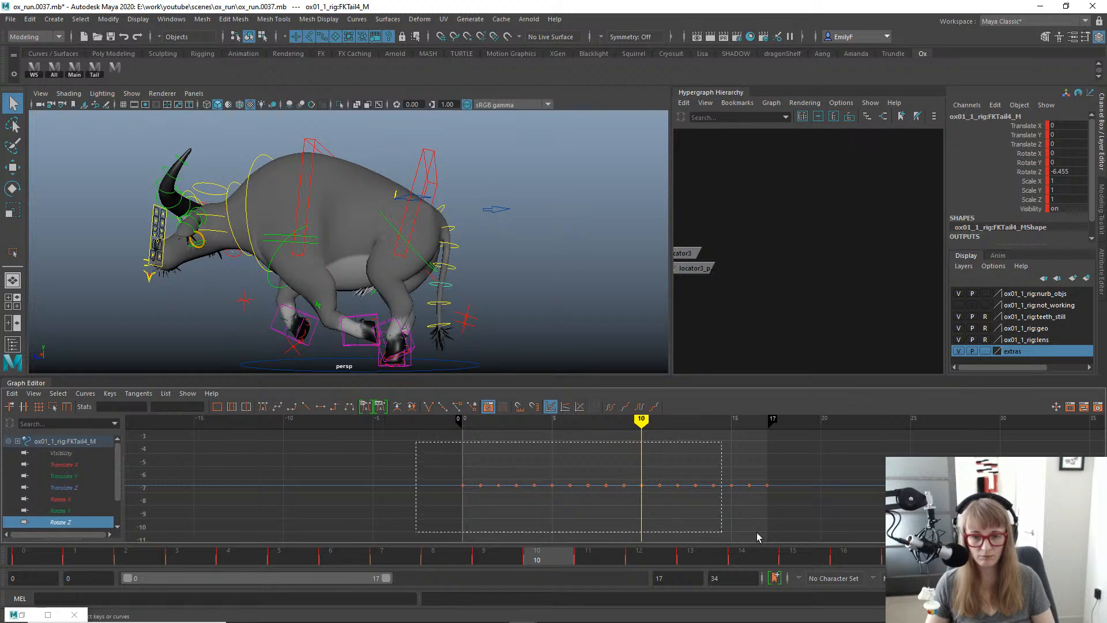
pyautogui.moveTo(760, 502)
pyautogui.mouseDown(button='middle')
pyautogui.moveTo(759, 459)
pyautogui.moveTo(753, 489)
pyautogui.mouseUp(button='middle')
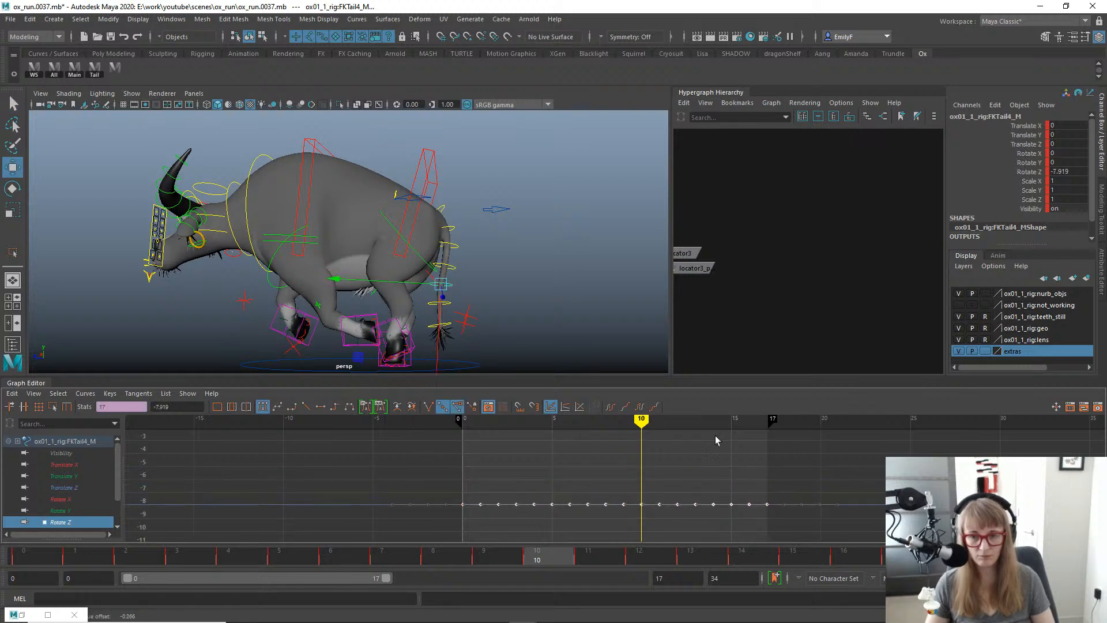
pyautogui.press('q')
# Select the tail control FKTail7_M and lower all its Rotate Z keys to about -7.906.
pyautogui.click(444, 318)
pyautogui.moveTo(358, 457); pyautogui.dragTo(416, 460)
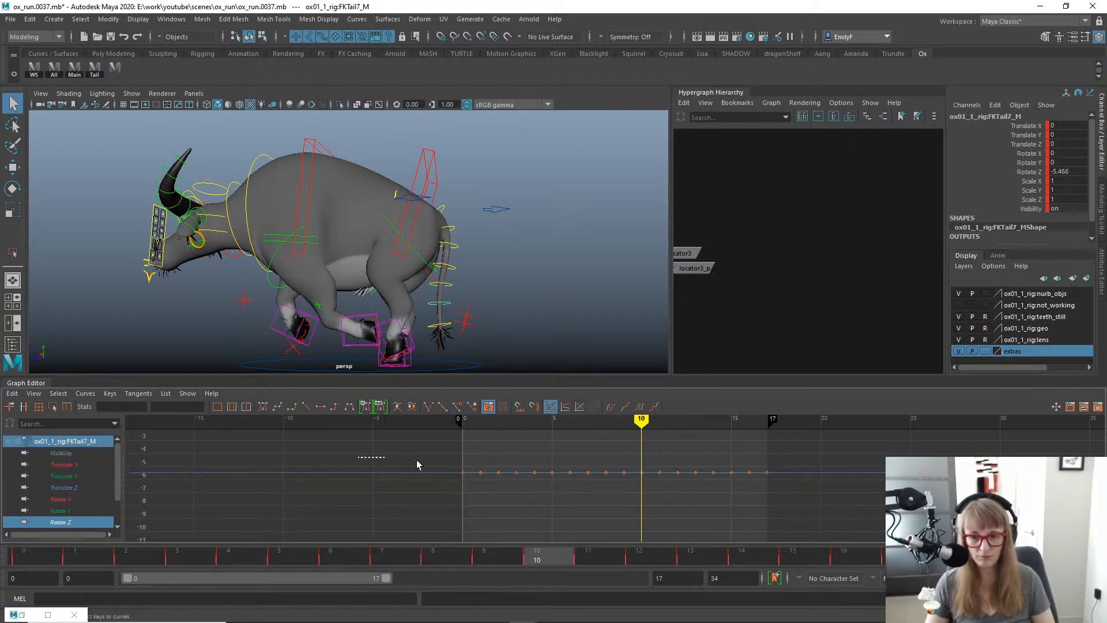
pyautogui.moveTo(762, 465); pyautogui.dragTo(762, 496, button='middle')
# Lower all Rotate Z keys of the lower tail control FKTail5_M to about -12.681.
pyautogui.keyDown('alt'); pyautogui.moveTo(541, 271); pyautogui.dragTo(387, 272); pyautogui.keyUp('alt')
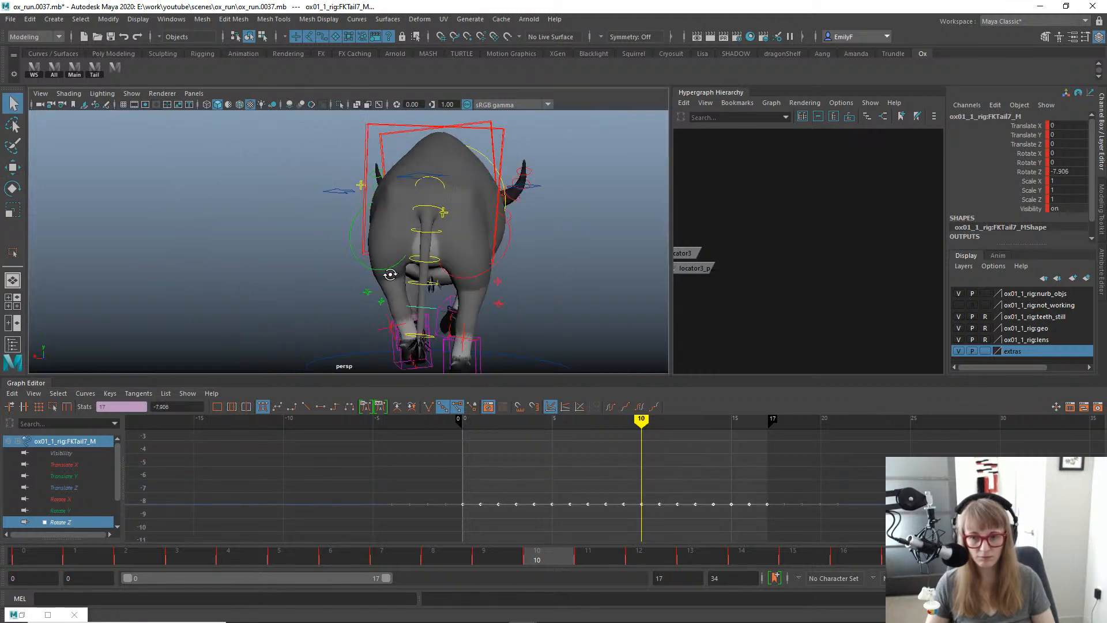
pyautogui.keyDown('alt'); pyautogui.moveTo(410, 277); pyautogui.dragTo(426, 253, button='middle'); pyautogui.keyUp('alt')
pyautogui.keyDown('alt'); pyautogui.moveTo(426, 252); pyautogui.dragTo(563, 287); pyautogui.keyUp('alt')
pyautogui.click(468, 300)
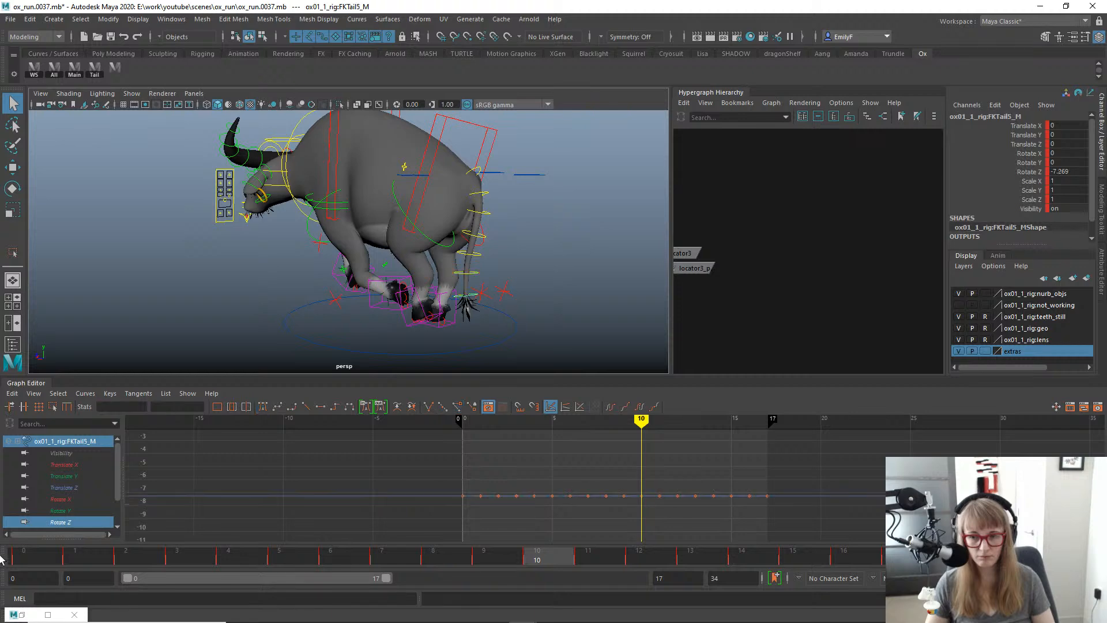
pyautogui.moveTo(353, 462); pyautogui.dragTo(865, 506)
pyautogui.press('w')
pyautogui.moveTo(734, 472); pyautogui.dragTo(733, 503, button='middle')
pyautogui.keyDown('alt'); pyautogui.moveTo(589, 272); pyautogui.dragTo(528, 263); pyautogui.keyUp('alt')
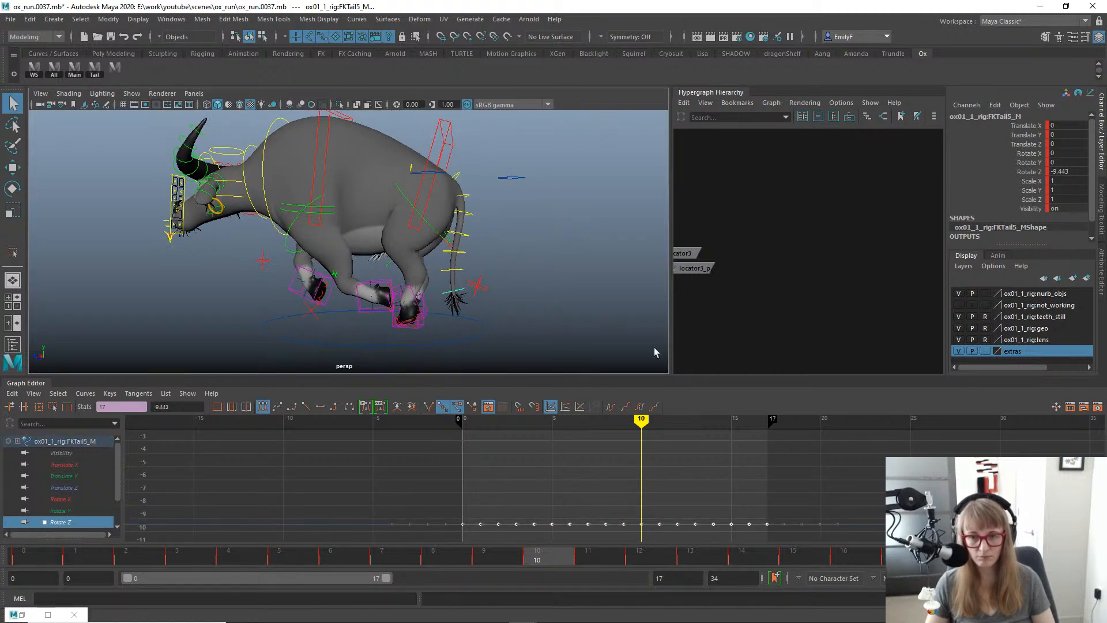
pyautogui.keyDown('shift'); pyautogui.moveTo(663, 486); pyautogui.dragTo(663, 519, button='middle'); pyautogui.keyUp('shift')
pyautogui.press('q')
# Play back the run cycle with the new tail pose and save the scene as a new incremental version.
pyautogui.hotkey('alt', 'v')
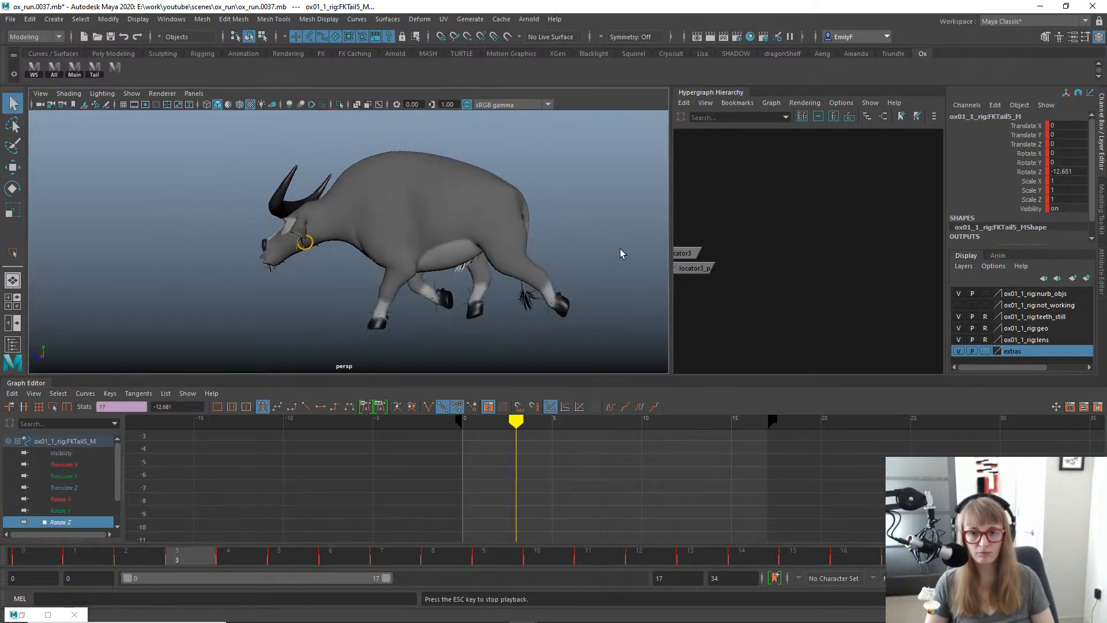
pyautogui.press('Escape')
pyautogui.keyDown('alt'); pyautogui.moveTo(609, 242); pyautogui.dragTo(472, 225); pyautogui.keyUp('alt')
pyautogui.hotkey('ctrl', 's')
# Show the rig controls and examine the tail pose at frame 0 from several sides with the base control FKTail0_M selected.
pyautogui.keyDown('alt'); pyautogui.moveTo(484, 186); pyautogui.dragTo(510, 184); pyautogui.keyUp('alt')
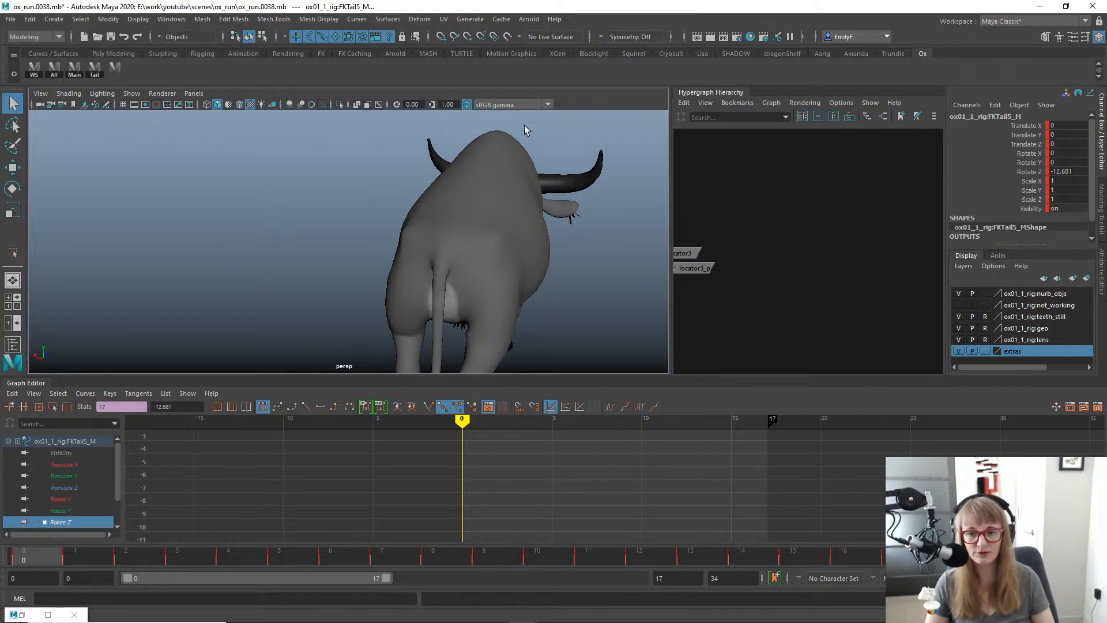
pyautogui.keyDown('alt'); pyautogui.moveTo(524, 130); pyautogui.dragTo(181, 247); pyautogui.keyUp('alt')
pyautogui.keyDown('alt'); pyautogui.moveTo(181, 247); pyautogui.dragTo(386, 238, button='right'); pyautogui.keyUp('alt')
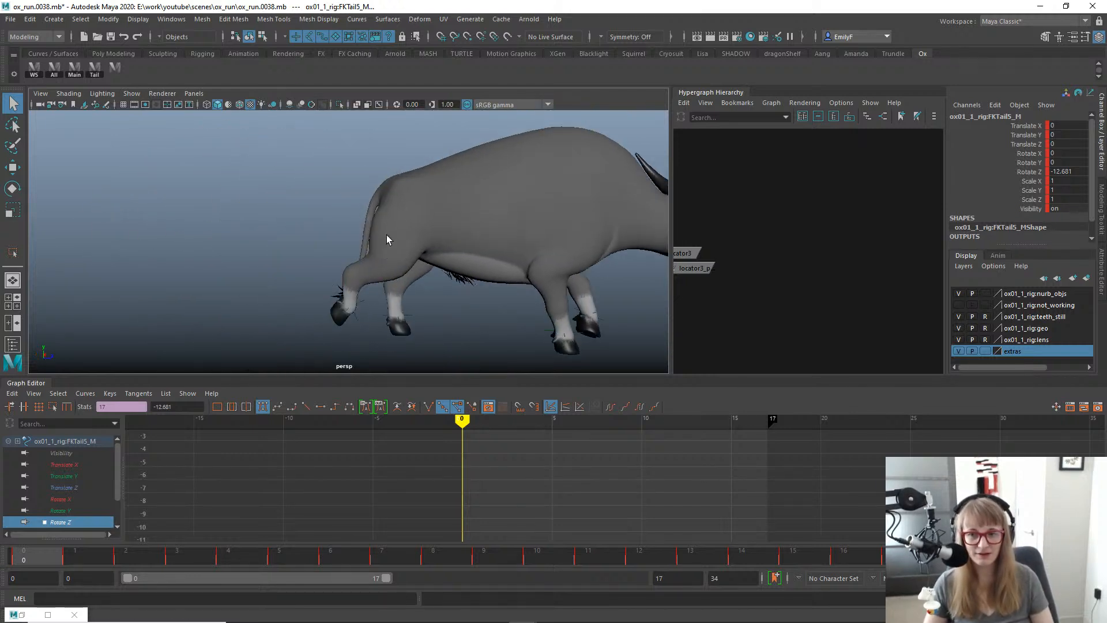
pyautogui.hotkey('alt', '1')
pyautogui.click(390, 171)
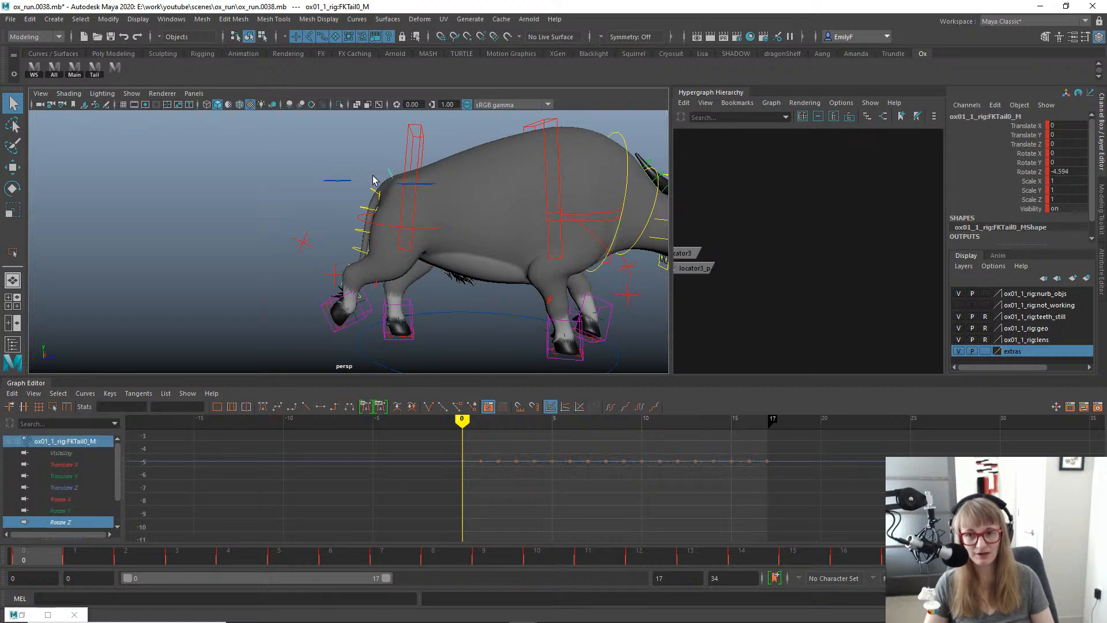
pyautogui.press('e')
pyautogui.moveTo(495, 205)
pyautogui.keyDown('alt'); pyautogui.mouseDown()
pyautogui.moveTo(442, 202)
pyautogui.moveTo(491, 192)
pyautogui.mouseUp(); pyautogui.keyUp('alt')
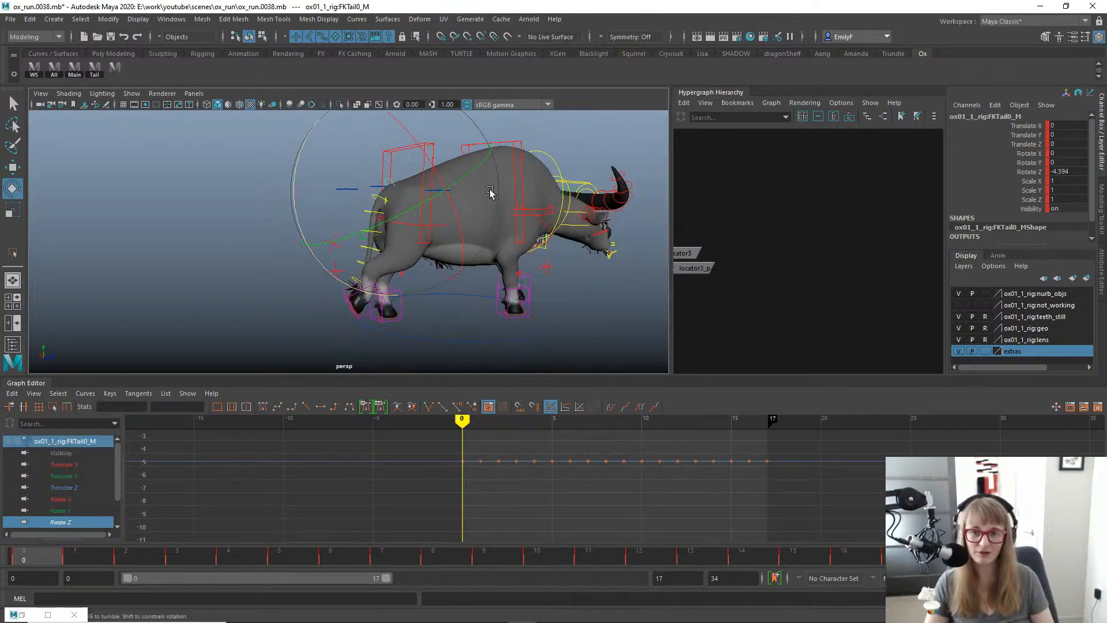
pyautogui.keyDown('alt'); pyautogui.moveTo(259, 231); pyautogui.dragTo(321, 227, button='right'); pyautogui.keyUp('alt')
pyautogui.keyDown('alt'); pyautogui.moveTo(321, 227); pyautogui.dragTo(375, 236); pyautogui.keyUp('alt')
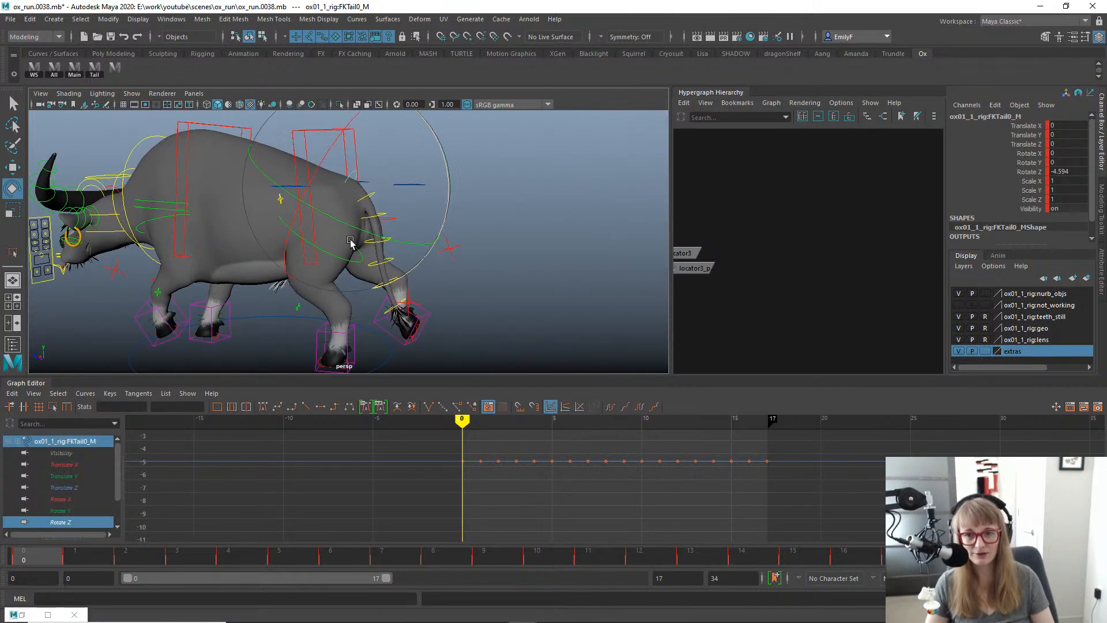
pyautogui.keyDown('alt'); pyautogui.moveTo(375, 237); pyautogui.dragTo(443, 165, button='right'); pyautogui.keyUp('alt')
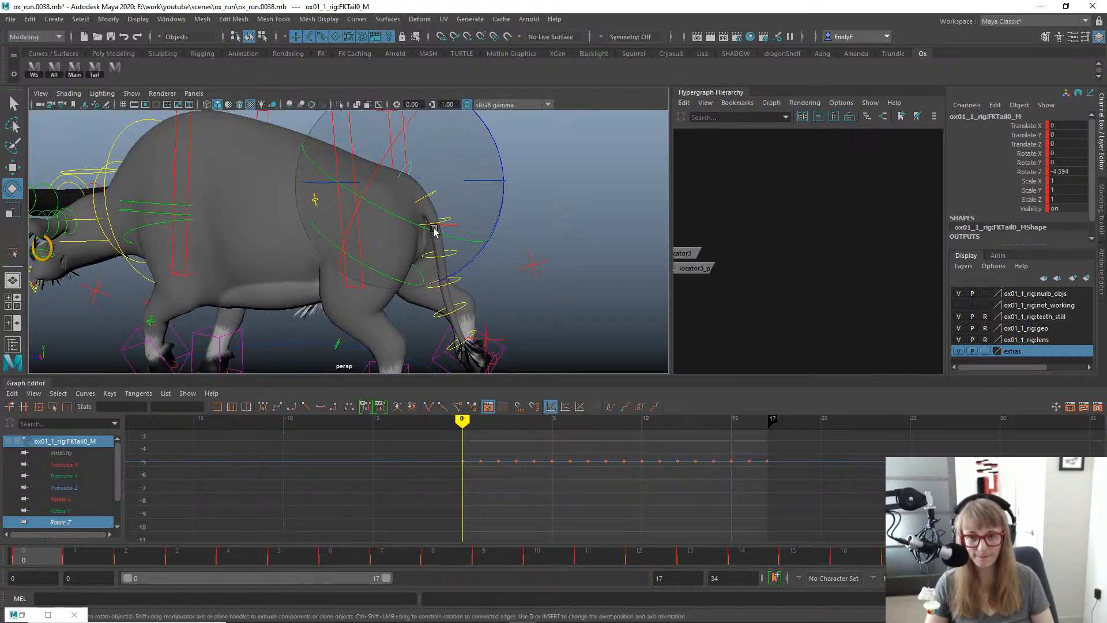
pyautogui.press('q')
# Select the tail control FKTail1_M and bake its motion to a temporary world-space locator.
pyautogui.click(431, 196)
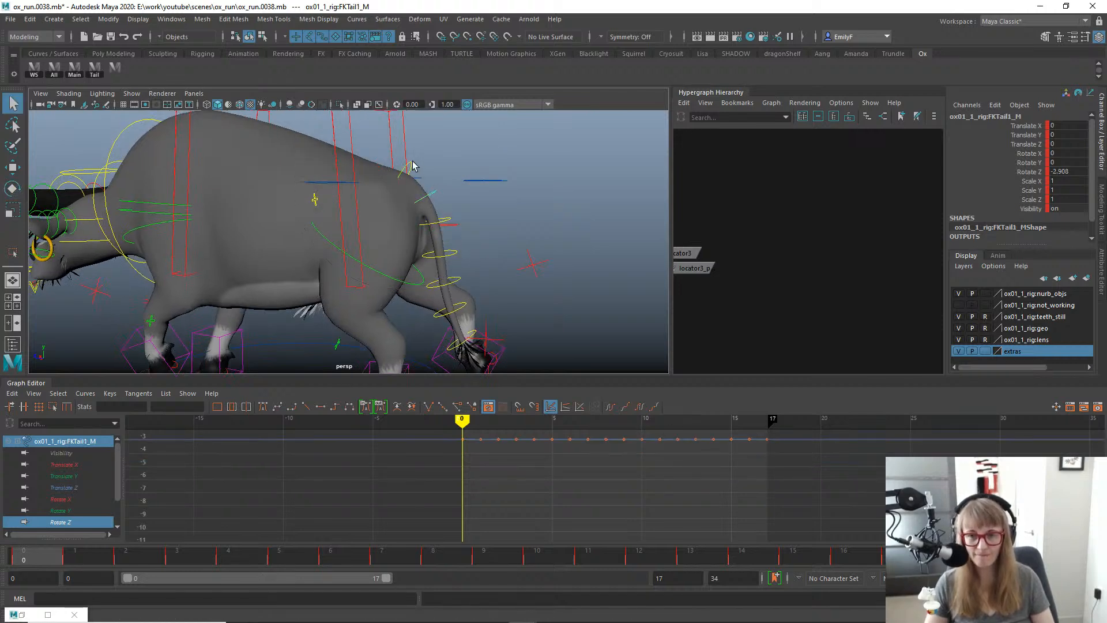
pyautogui.keyDown('alt'); pyautogui.moveTo(452, 191); pyautogui.dragTo(319, 189); pyautogui.keyUp('alt')
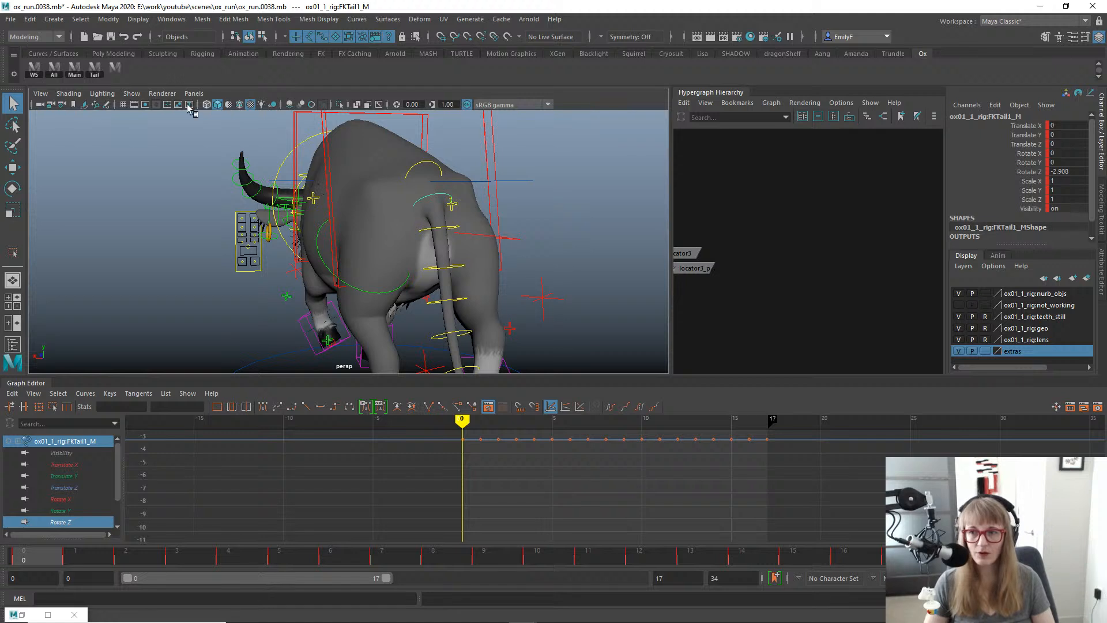
pyautogui.click(32, 68)
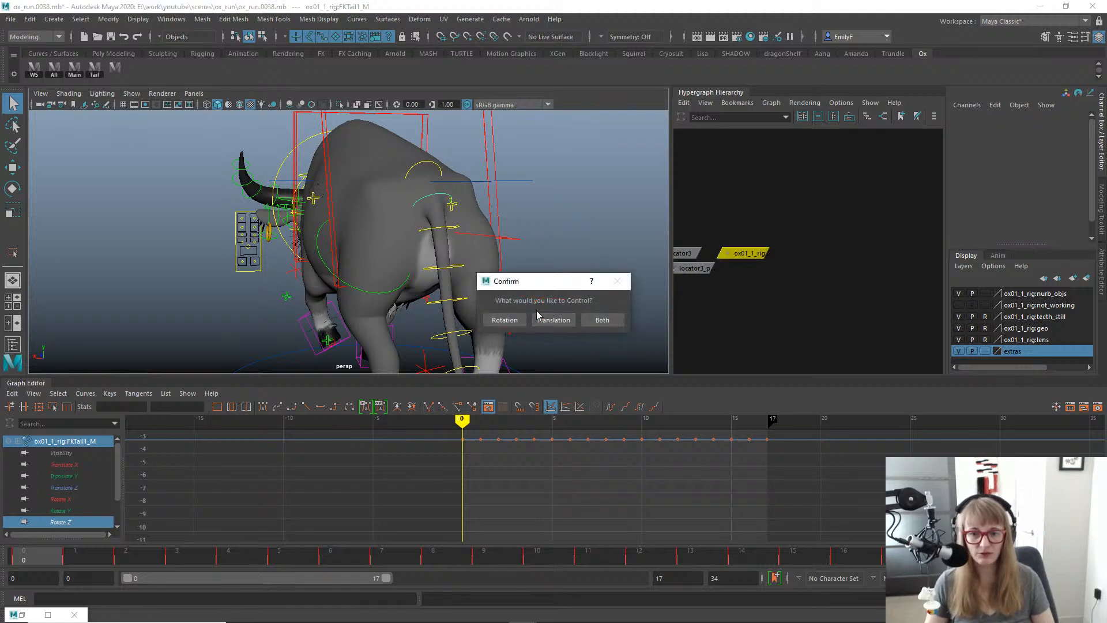
pyautogui.click(538, 315)
pyautogui.moveTo(787, 217); pyautogui.dragTo(753, 265)
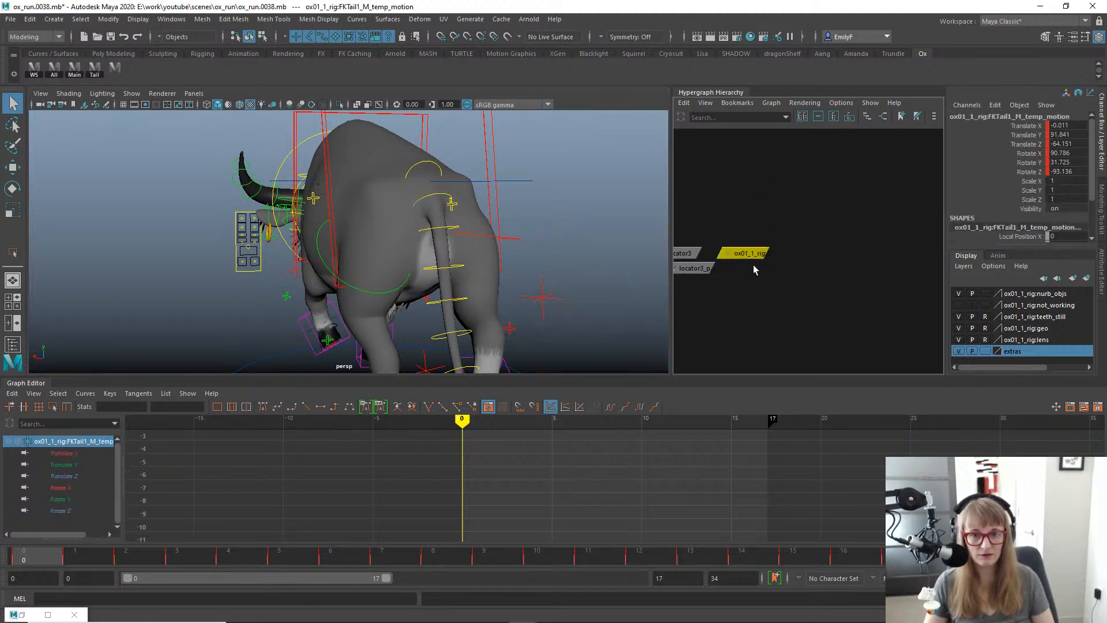
# Set the Rotate X, Y and Z curves of the FKTail1_M temp motion locator to cycle before and after their key range.
pyautogui.press('e')
pyautogui.keyDown('alt'); pyautogui.moveTo(421, 254); pyautogui.dragTo(555, 254); pyautogui.keyUp('alt')
pyautogui.press('a')
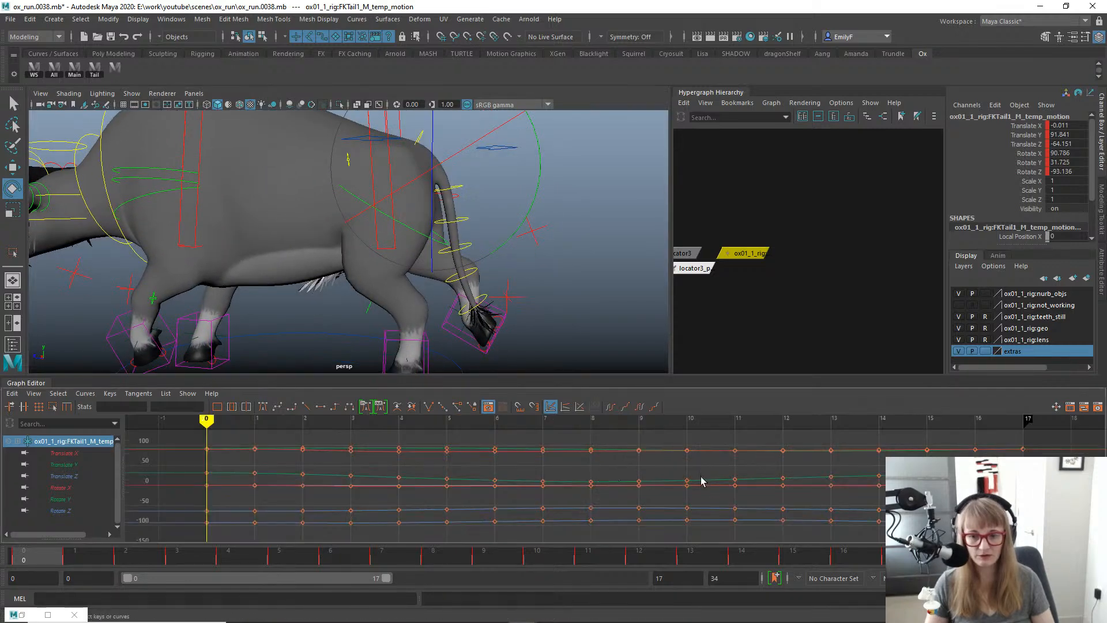
pyautogui.keyDown('alt'); pyautogui.moveTo(704, 481); pyautogui.dragTo(601, 433, button='right'); pyautogui.keyUp('alt')
pyautogui.moveTo(86, 510)
pyautogui.mouseDown()
pyautogui.moveTo(75, 489)
pyautogui.moveTo(74, 501)
pyautogui.mouseUp()
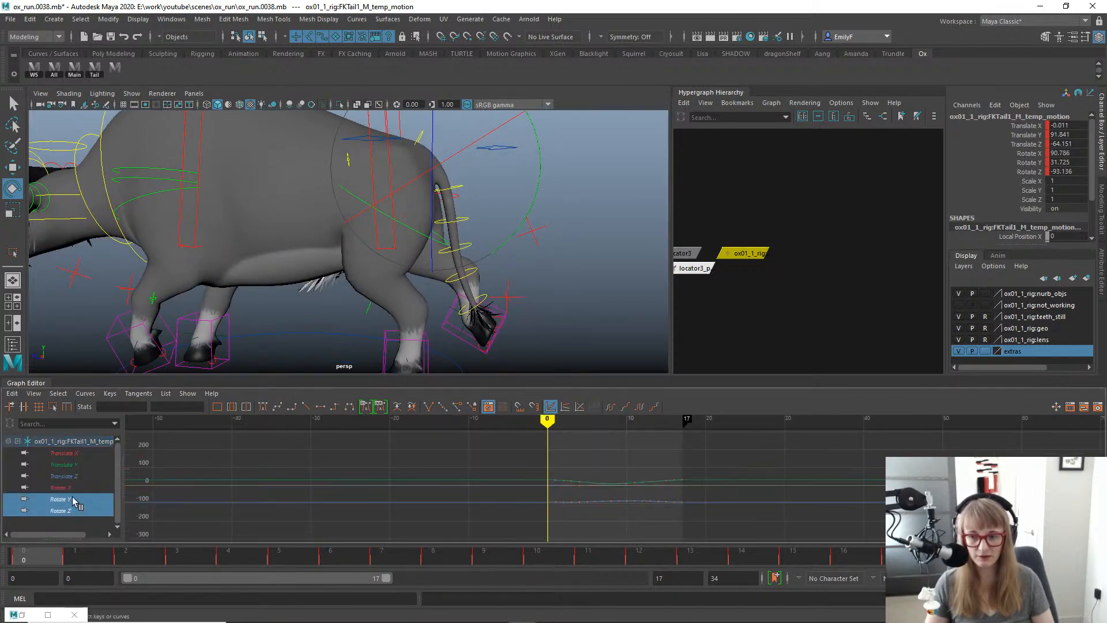
pyautogui.click(612, 407)
pyautogui.click(639, 407)
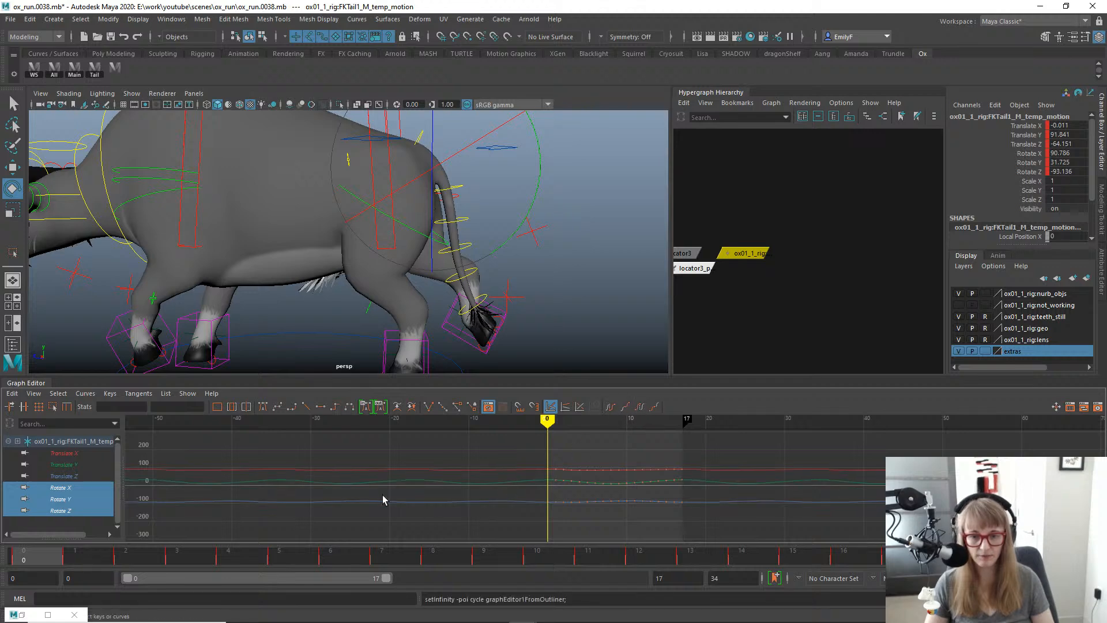
# Isolate the temp motion locator's Rotate Y curve and examine its keys from frame 0 to 17.
pyautogui.click(77, 500)
pyautogui.keyDown('alt'); pyautogui.keyDown('shift'); pyautogui.moveTo(612, 483); pyautogui.dragTo(608, 453, button='right'); pyautogui.keyUp('shift'); pyautogui.keyUp('alt')
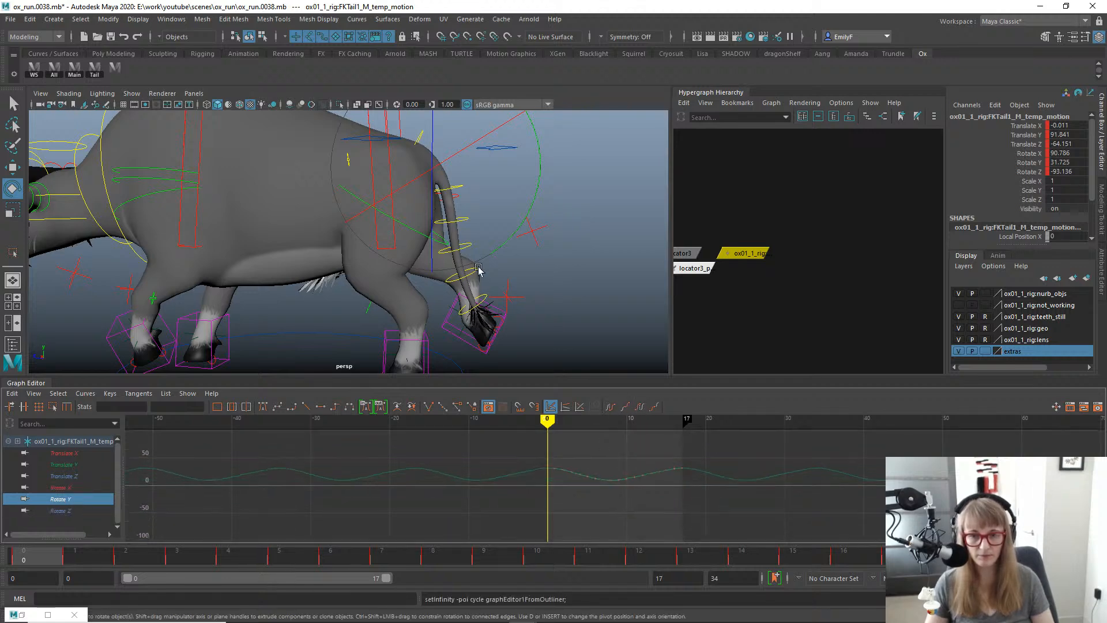
pyautogui.keyDown('alt'); pyautogui.moveTo(495, 240); pyautogui.dragTo(522, 231, button='middle'); pyautogui.keyUp('alt')
pyautogui.moveTo(512, 452); pyautogui.dragTo(694, 492)
pyautogui.press('f')
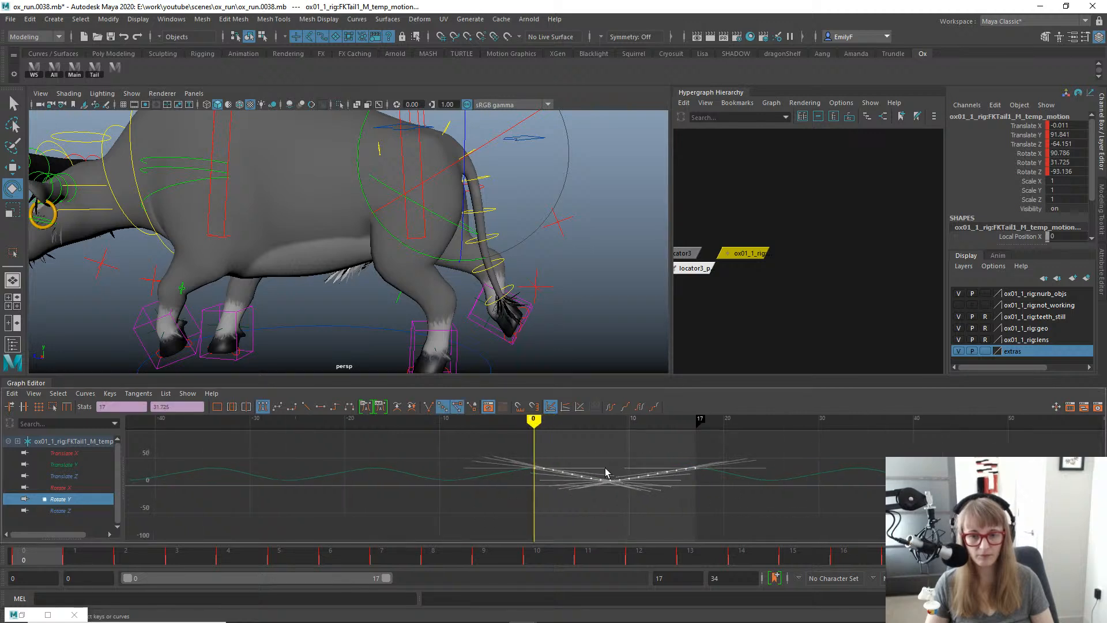
pyautogui.press('w')
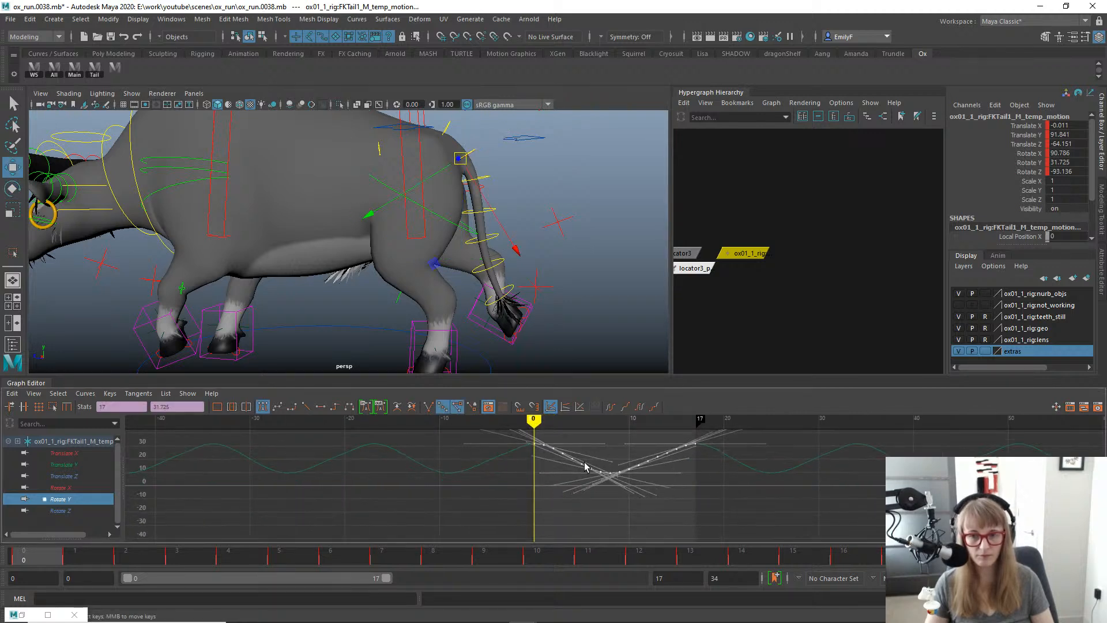
pyautogui.press('e')
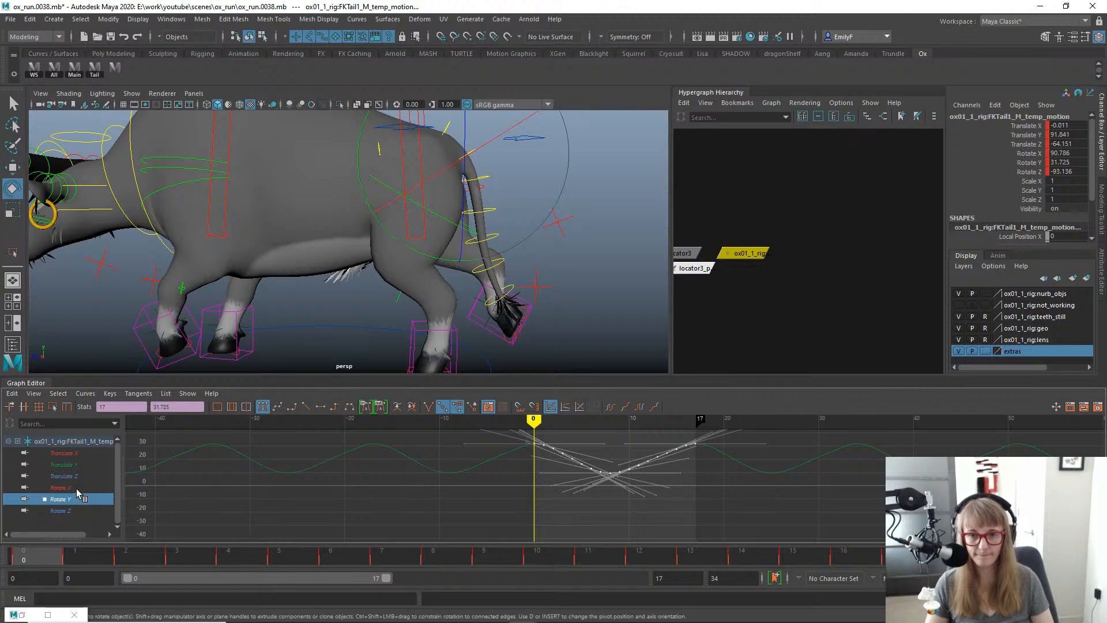
# Isolate the locator's Rotate X curve and scrub from frame 0 to 10 while viewing the tail from behind.
pyautogui.keyDown('alt'); pyautogui.moveTo(467, 206); pyautogui.dragTo(377, 201); pyautogui.keyUp('alt')
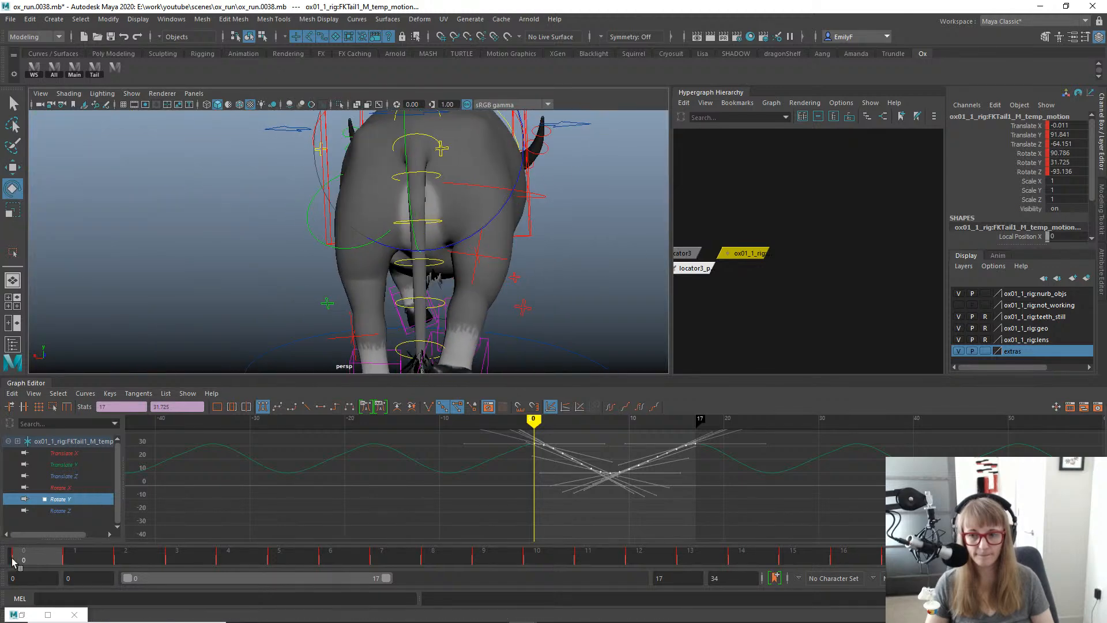
pyautogui.click(58, 487)
pyautogui.press('f')
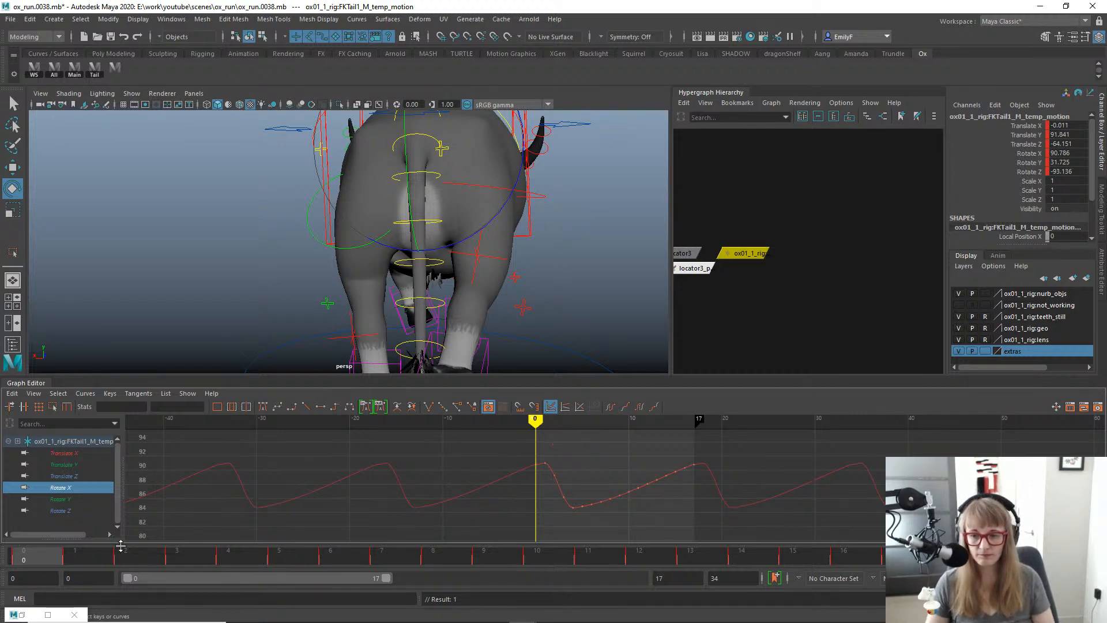
pyautogui.moveTo(120, 552); pyautogui.dragTo(563, 510)
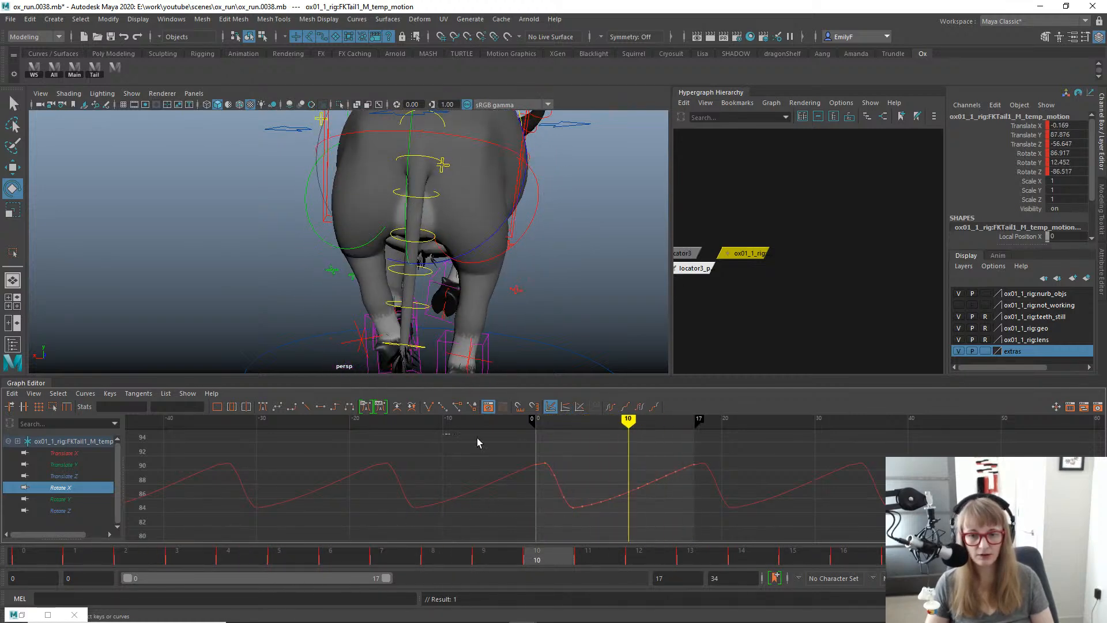
# Try to offset all of the locator's Rotate X keys about two to three frames later.
pyautogui.moveTo(477, 438); pyautogui.dragTo(770, 539)
pyautogui.press('w')
pyautogui.keyDown('shift'); pyautogui.moveTo(682, 455); pyautogui.dragTo(707, 457, button='middle'); pyautogui.keyUp('shift')
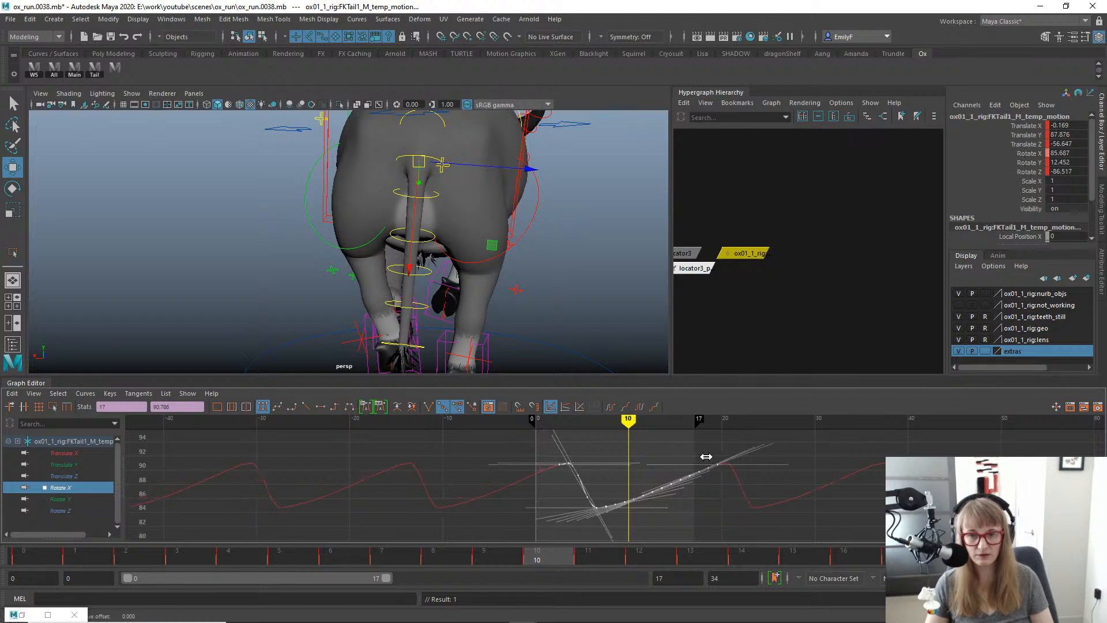
pyautogui.press('e')
pyautogui.hotkey('ctrl', 'z')
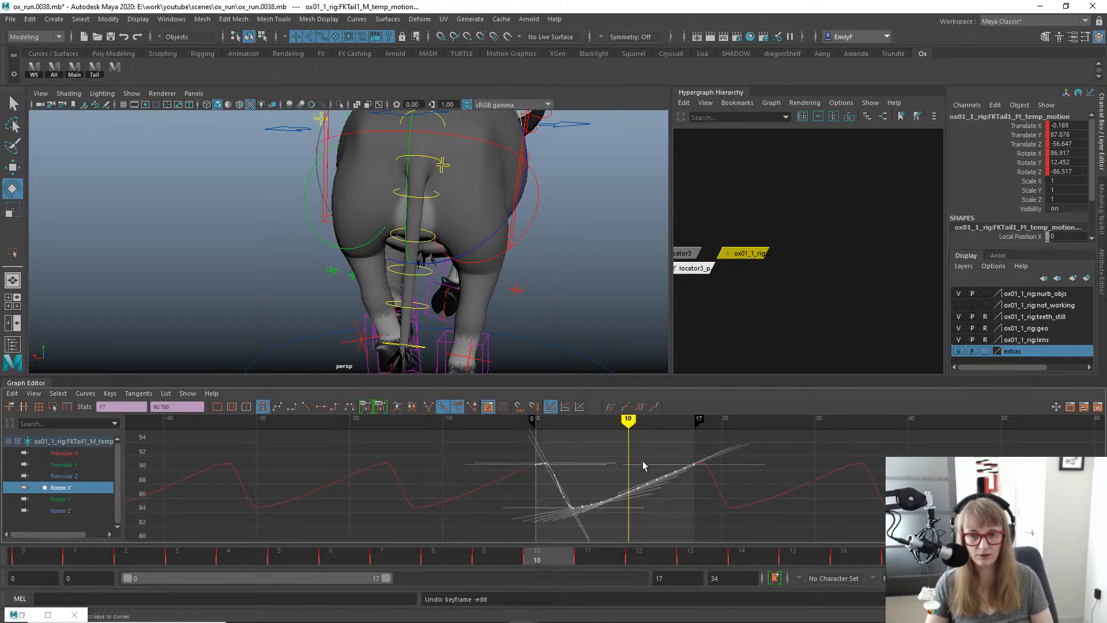
pyautogui.press('w')
pyautogui.keyDown('shift'); pyautogui.moveTo(626, 461); pyautogui.dragTo(646, 461, button='middle'); pyautogui.keyUp('shift')
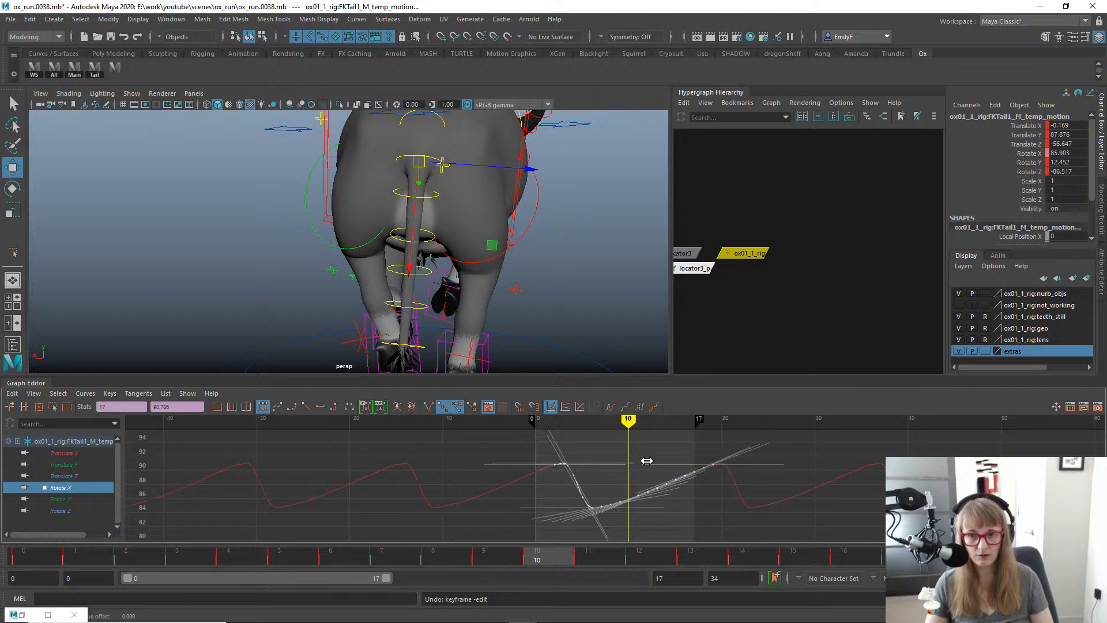
pyautogui.hotkey('ctrl', 'z')
# Isolate the locator's Rotate Z curve and offset all of its keys about 1.9 frames later.
pyautogui.click(92, 499)
pyautogui.press('e')
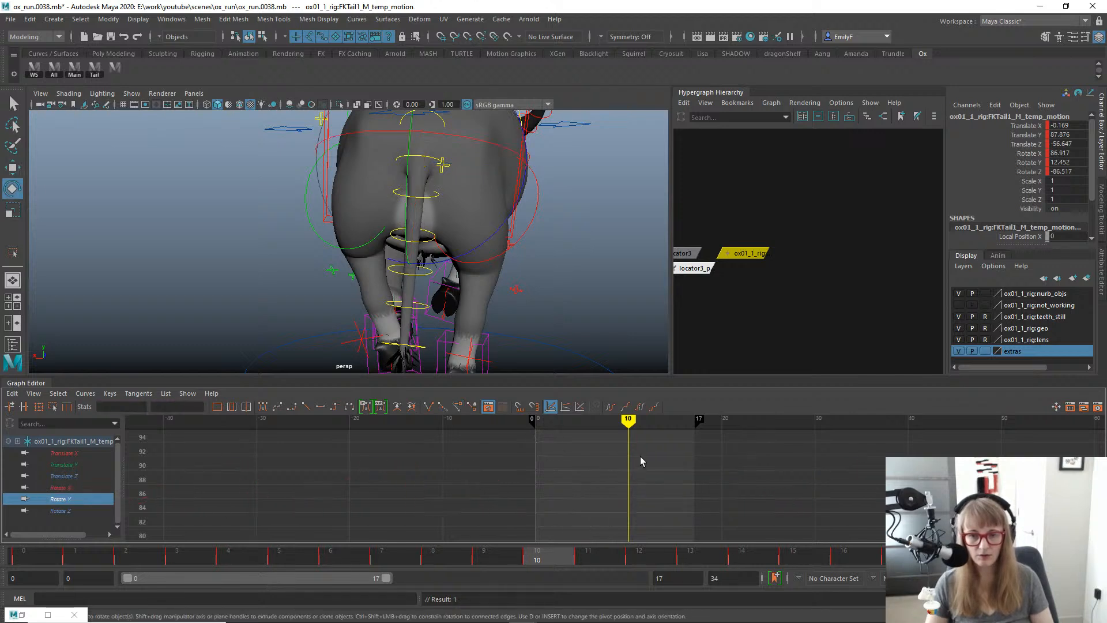
pyautogui.click(74, 510)
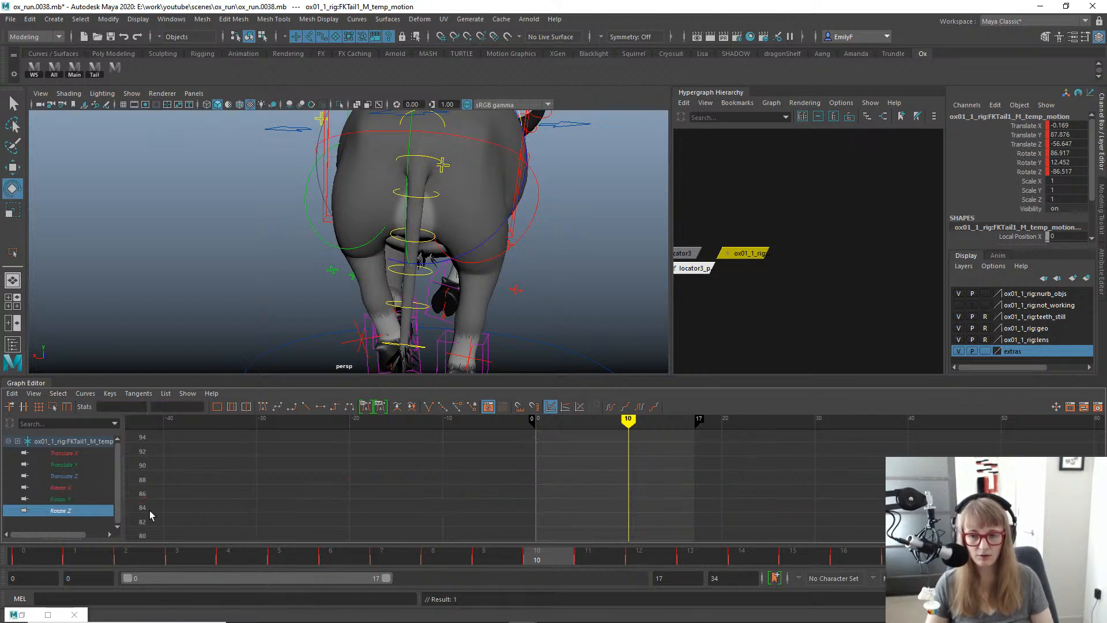
pyautogui.press('a')
pyautogui.keyDown('alt'); pyautogui.moveTo(716, 483); pyautogui.dragTo(632, 478, button='right'); pyautogui.keyUp('alt')
pyautogui.moveTo(445, 446); pyautogui.dragTo(789, 540)
pyautogui.press('w')
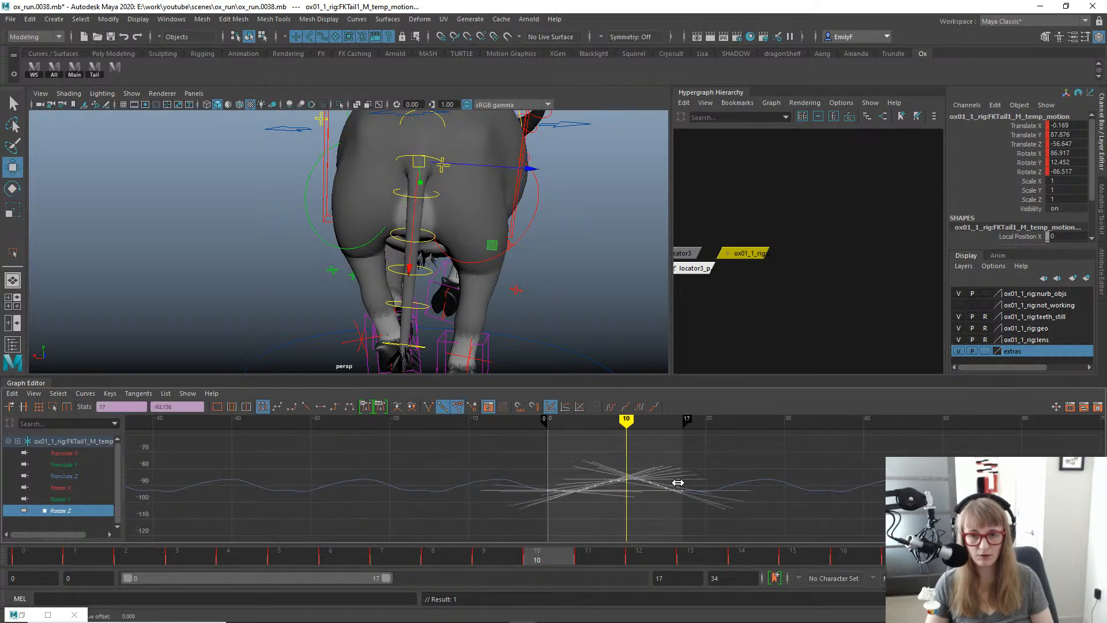
pyautogui.keyDown('shift'); pyautogui.moveTo(676, 479); pyautogui.dragTo(692, 482, button='middle'); pyautogui.keyUp('shift')
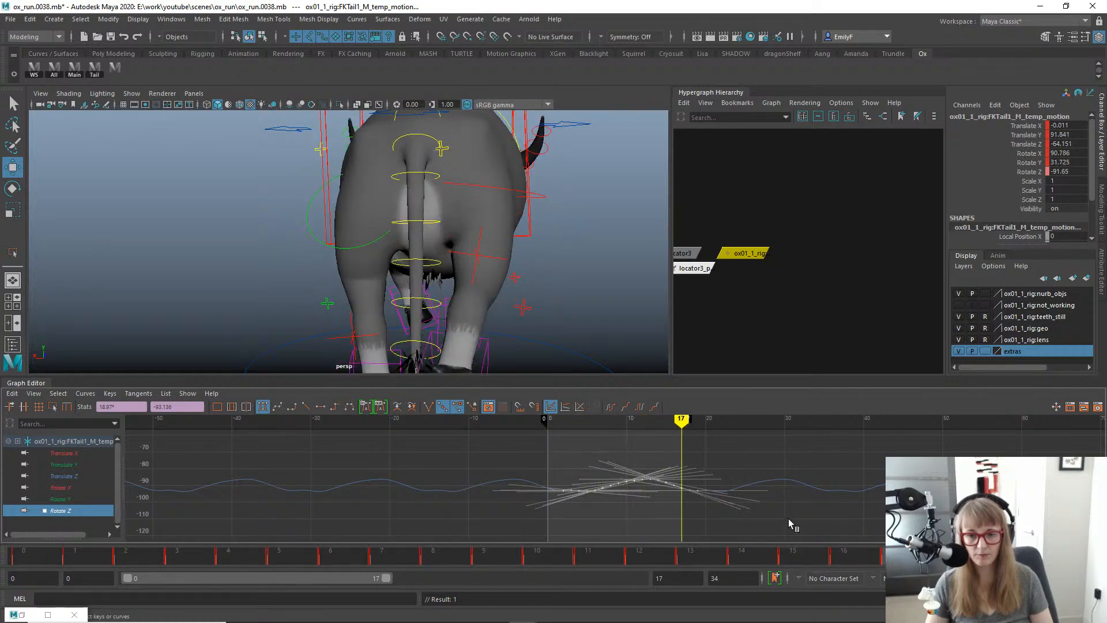
pyautogui.press('Escape')
# Isolate the locator's Rotate Y curve and offset all of its keys about 1.4 frames later.
pyautogui.click(79, 500)
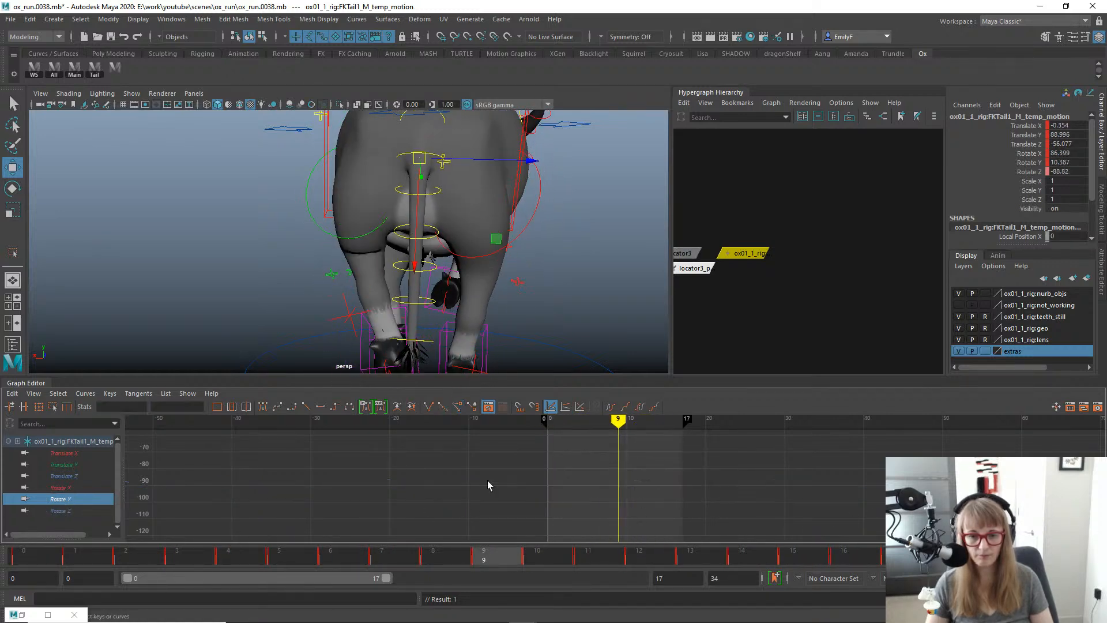
pyautogui.press('f')
pyautogui.keyDown('alt'); pyautogui.moveTo(642, 472); pyautogui.dragTo(465, 460, button='right'); pyautogui.keyUp('alt')
pyautogui.moveTo(465, 460); pyautogui.dragTo(729, 521)
pyautogui.keyDown('alt'); pyautogui.moveTo(307, 226); pyautogui.dragTo(452, 339); pyautogui.keyUp('alt')
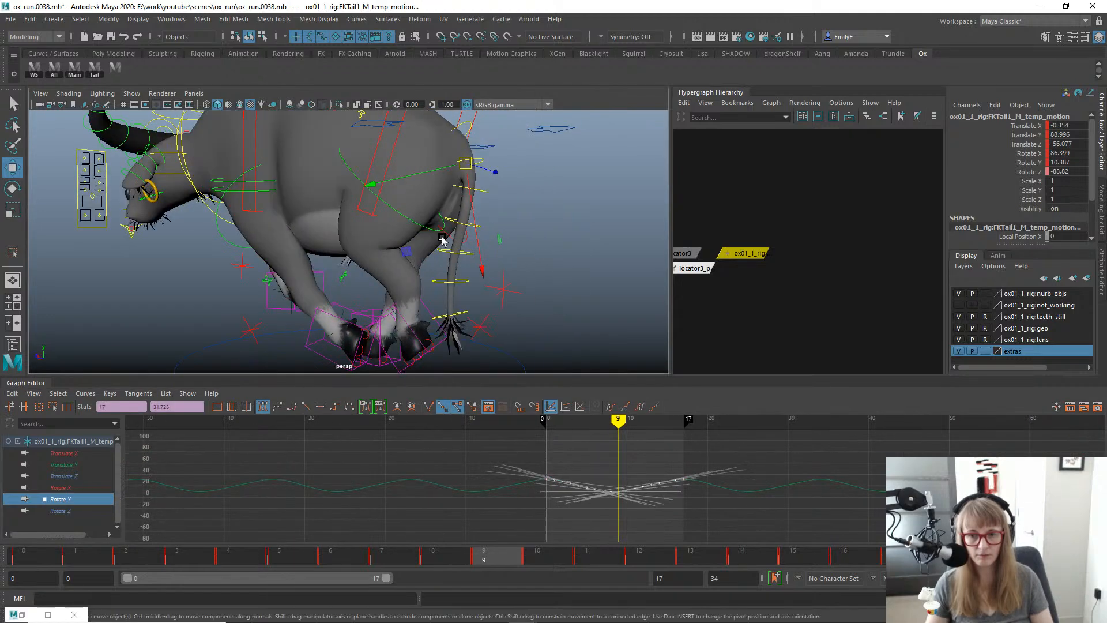
pyautogui.keyDown('shift'); pyautogui.moveTo(628, 479); pyautogui.dragTo(645, 476, button='middle'); pyautogui.keyUp('shift')
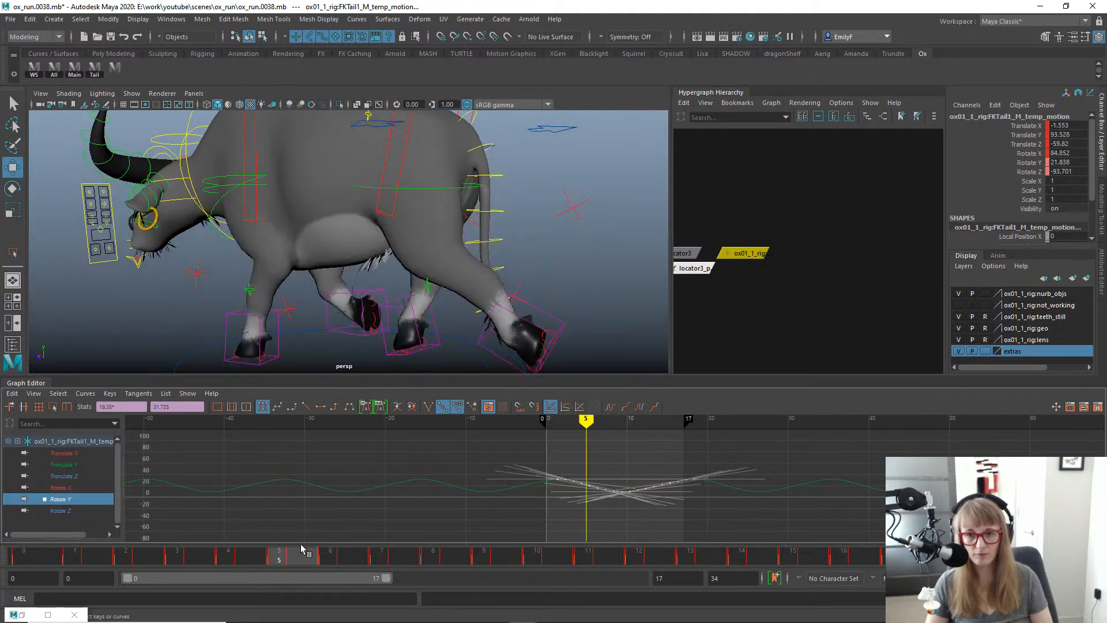
# Try to deepen the Rotate Y swing at frame 9 by stretching the curve's low values downward.
pyautogui.press('e')
pyautogui.hotkey('ctrl', 'z')
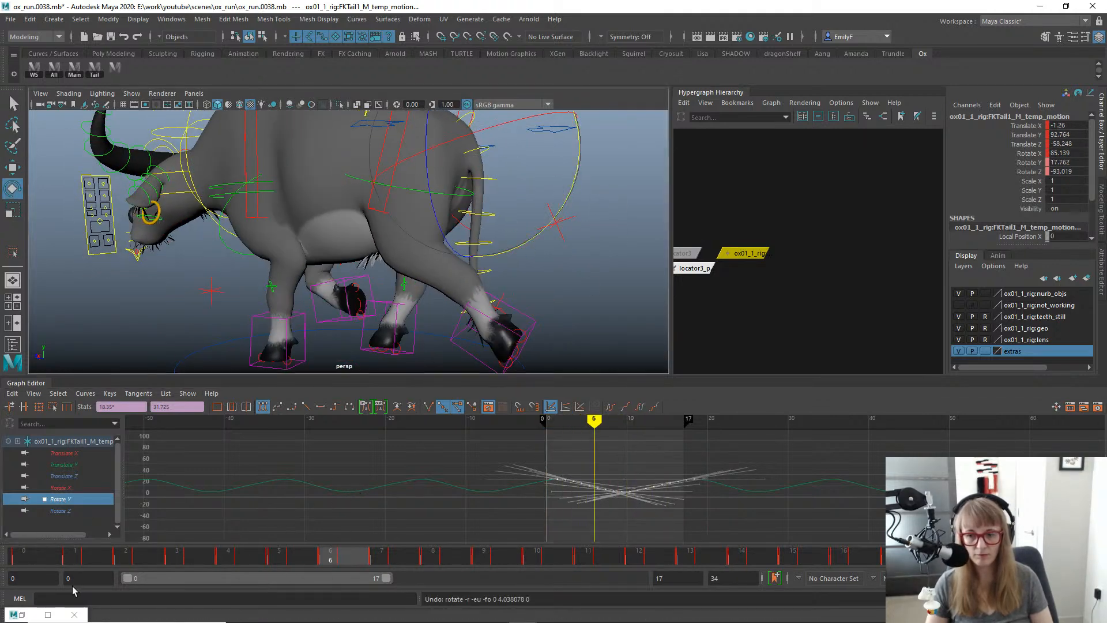
pyautogui.moveTo(27, 552); pyautogui.dragTo(506, 526)
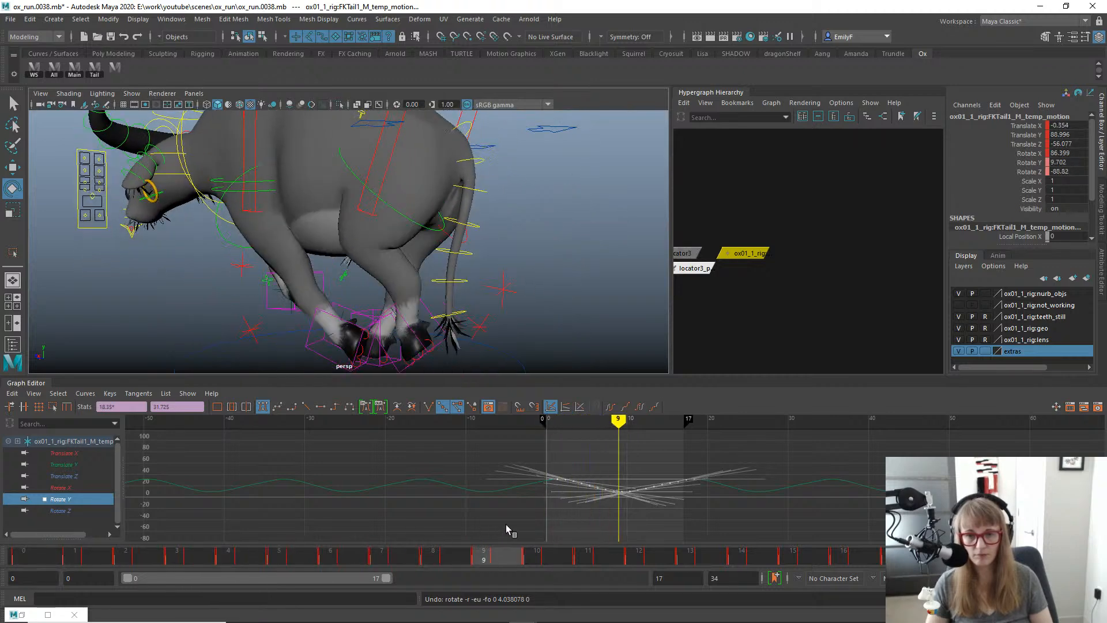
pyautogui.click(52, 406)
pyautogui.moveTo(627, 506); pyautogui.dragTo(626, 507)
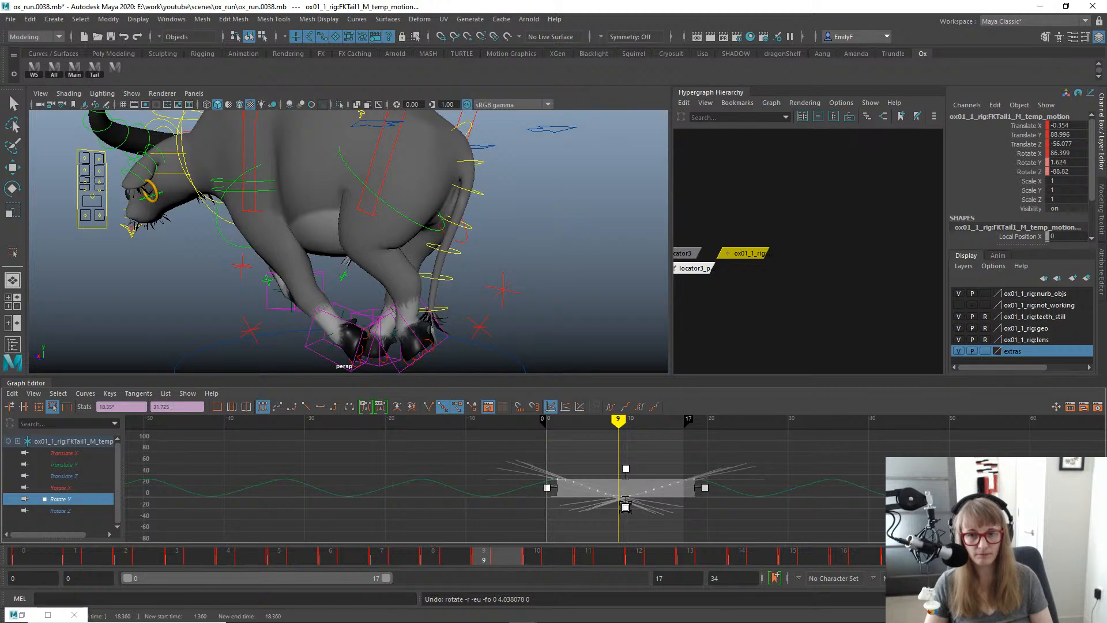
pyautogui.hotkey('ctrl', 'z')
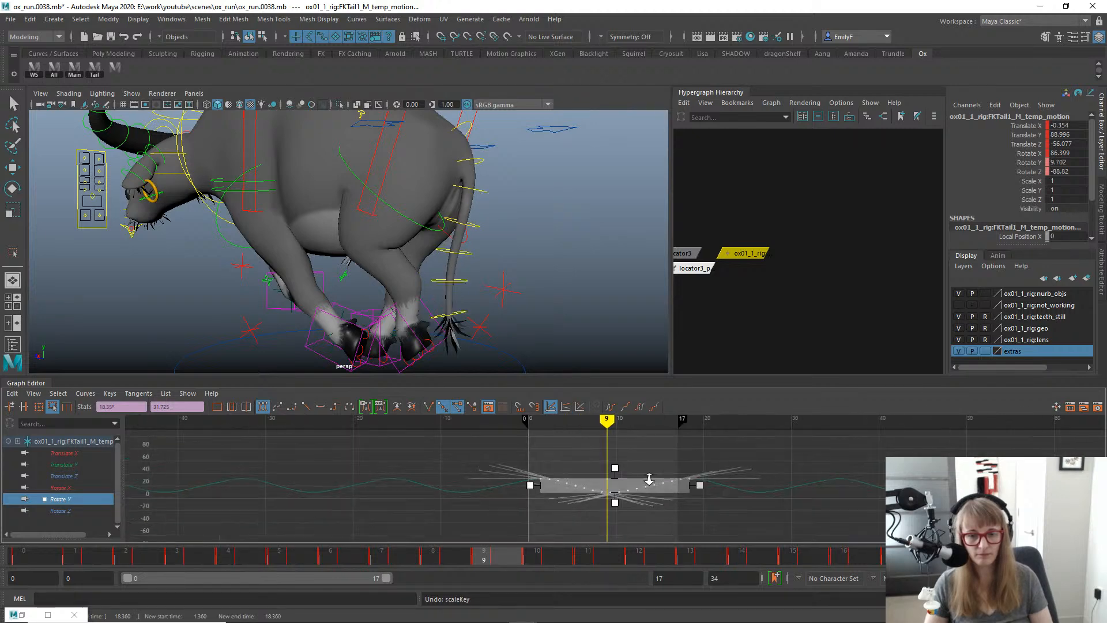
# Re-bake the locator's Rotate X, Y and Z channels to whole-frame keys and delete the Rotate Y keys past frame 17.
pyautogui.scroll(3, 614, 468)
pyautogui.press('w')
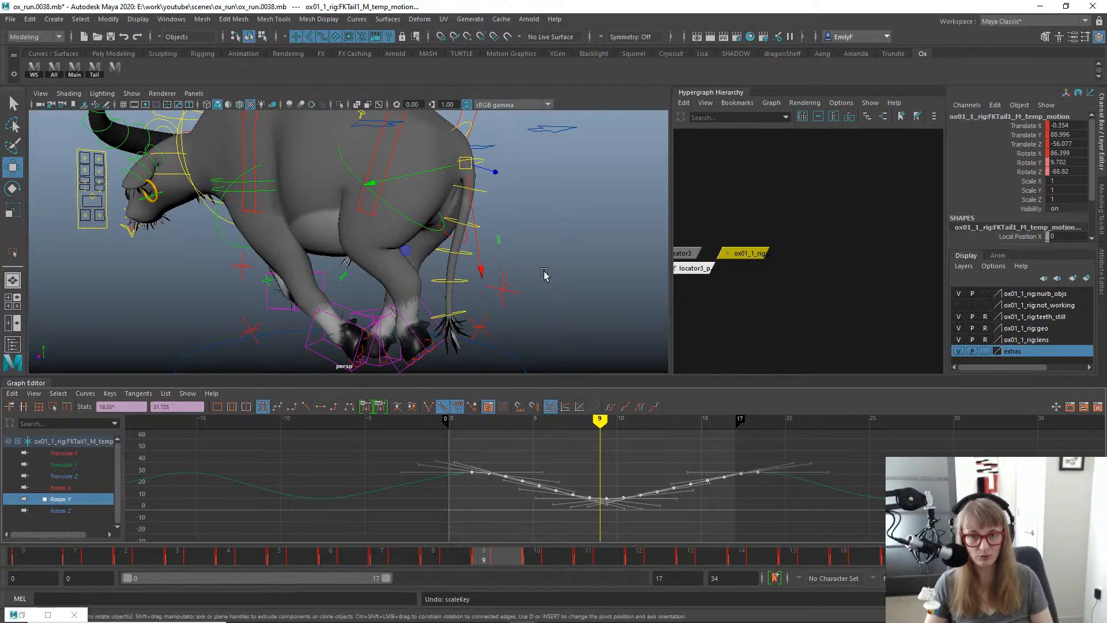
pyautogui.keyDown('alt'); pyautogui.moveTo(577, 226); pyautogui.dragTo(573, 225, button='right'); pyautogui.keyUp('alt')
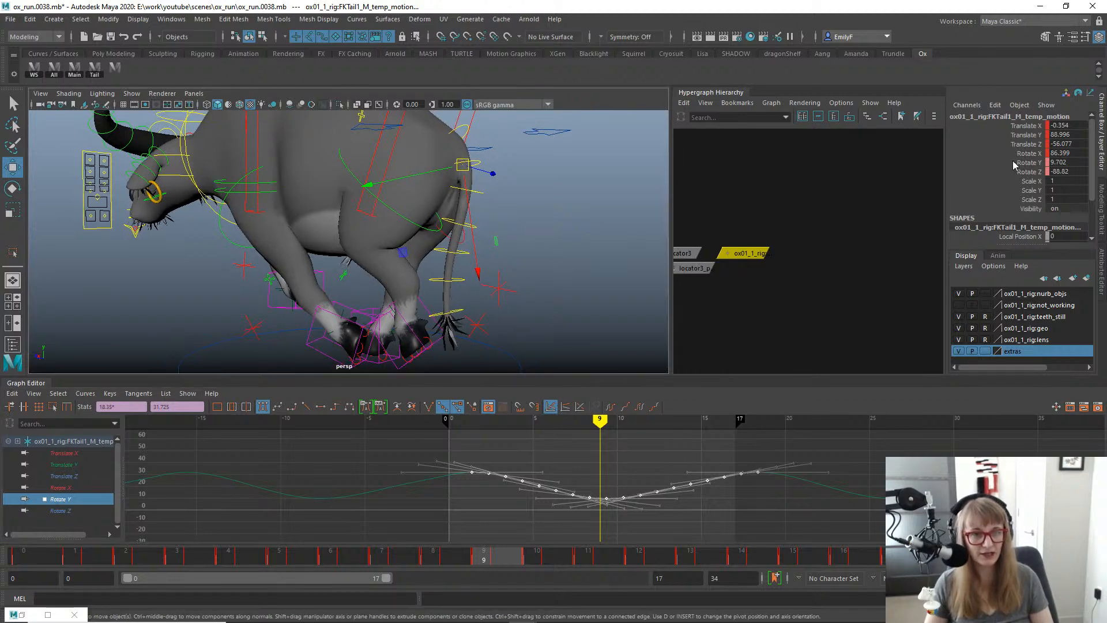
pyautogui.moveTo(1023, 153); pyautogui.dragTo(1012, 172)
pyautogui.press('g')
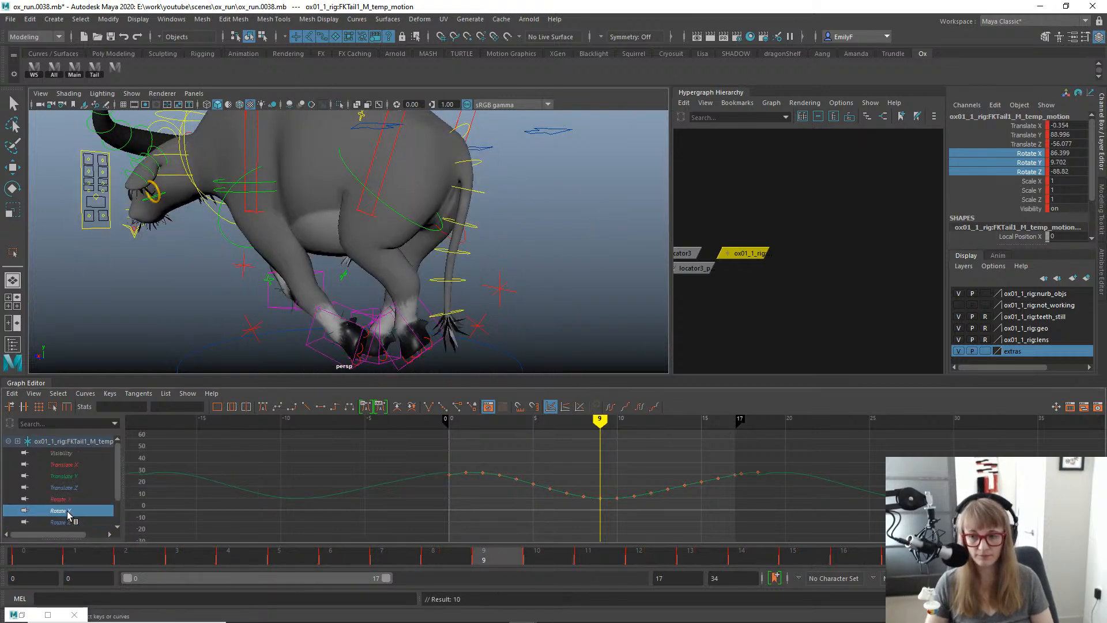
pyautogui.moveTo(787, 532); pyautogui.dragTo(787, 532)
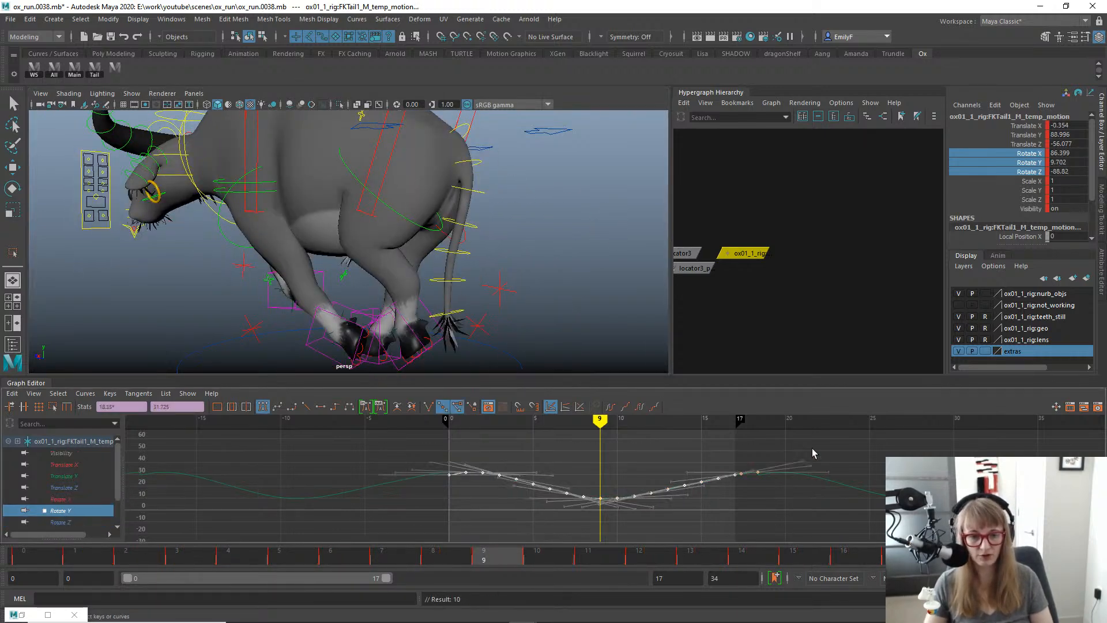
pyautogui.moveTo(813, 449); pyautogui.dragTo(738, 523)
pyautogui.press('Delete')
# Scale the Rotate Y keys from frame 0 to 17 vertically, stretching the curve slightly lower and higher for a wider tail swing.
pyautogui.moveTo(402, 442); pyautogui.dragTo(728, 515)
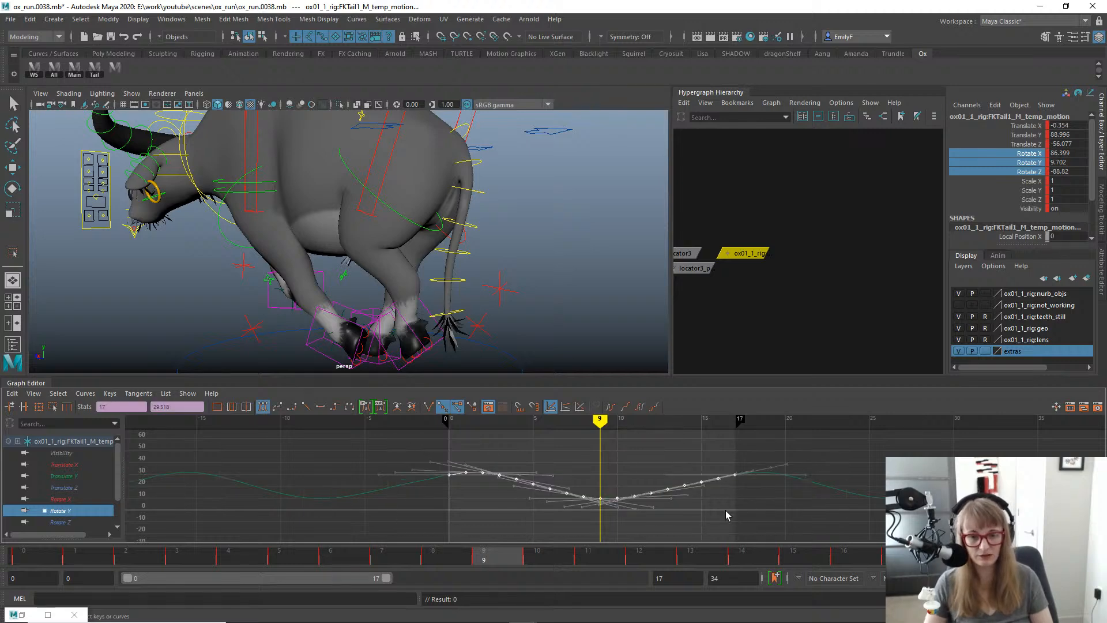
pyautogui.click(52, 407)
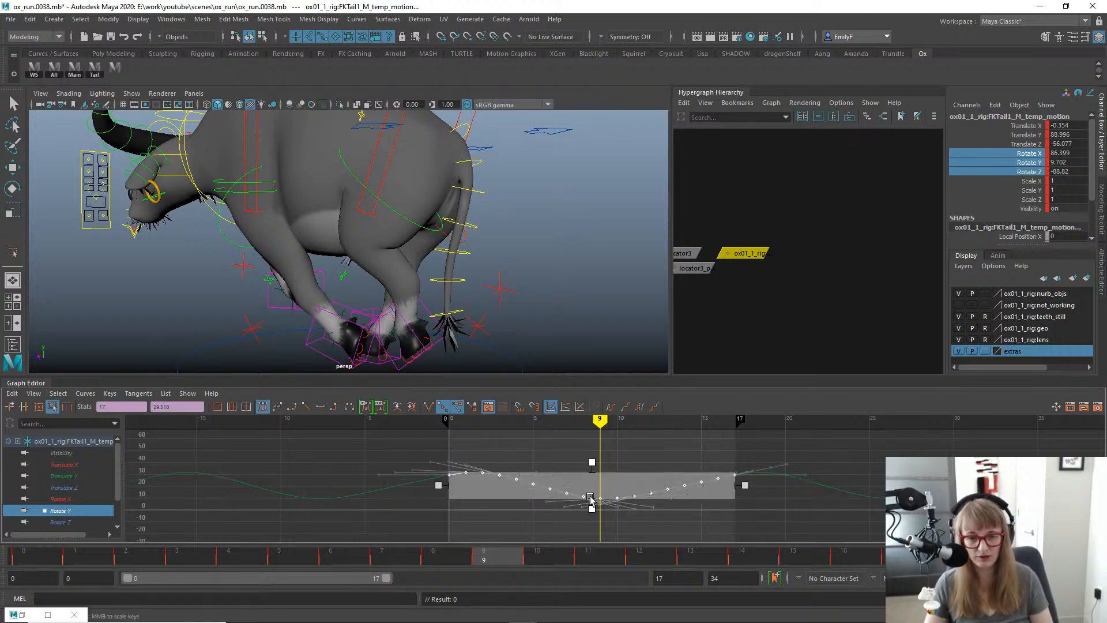
pyautogui.moveTo(594, 509); pyautogui.dragTo(594, 510, button='middle')
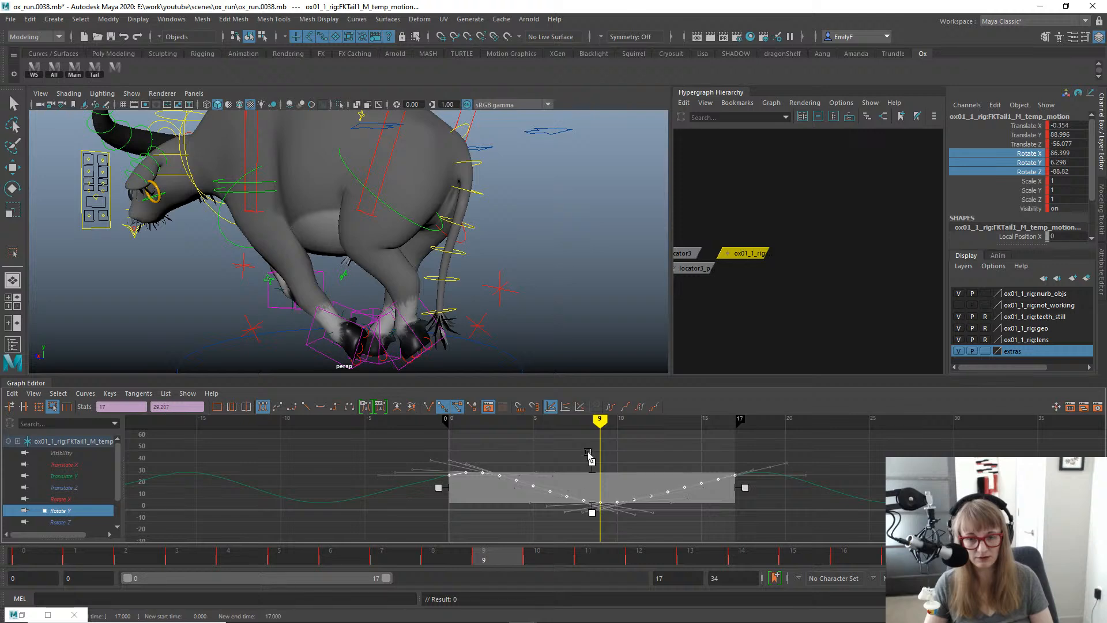
pyautogui.moveTo(593, 462); pyautogui.dragTo(595, 458, button='middle')
pyautogui.press('q')
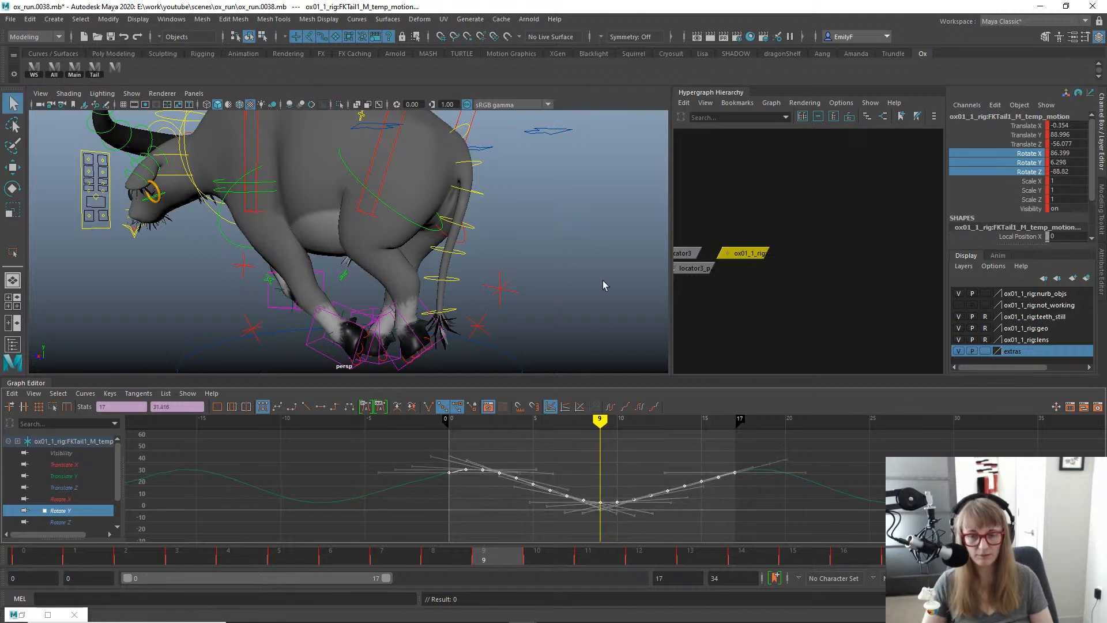
# Play back the run cycle and review the tail swing from the side and from behind.
pyautogui.hotkey('alt', 'v')
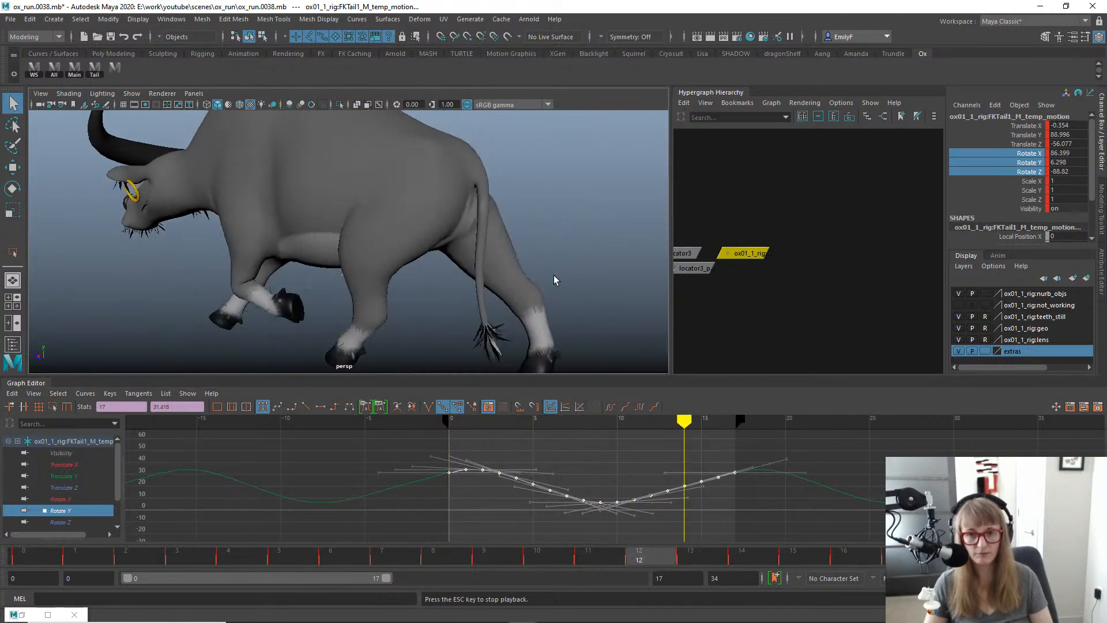
pyautogui.keyDown('alt'); pyautogui.moveTo(529, 247); pyautogui.dragTo(340, 268); pyautogui.keyUp('alt')
pyautogui.keyDown('alt'); pyautogui.moveTo(420, 264); pyautogui.dragTo(346, 224, button='right'); pyautogui.keyUp('alt')
pyautogui.keyDown('alt'); pyautogui.moveTo(346, 224); pyautogui.dragTo(415, 213); pyautogui.keyUp('alt')
pyautogui.keyDown('alt'); pyautogui.moveTo(324, 248); pyautogui.dragTo(374, 256); pyautogui.keyUp('alt')
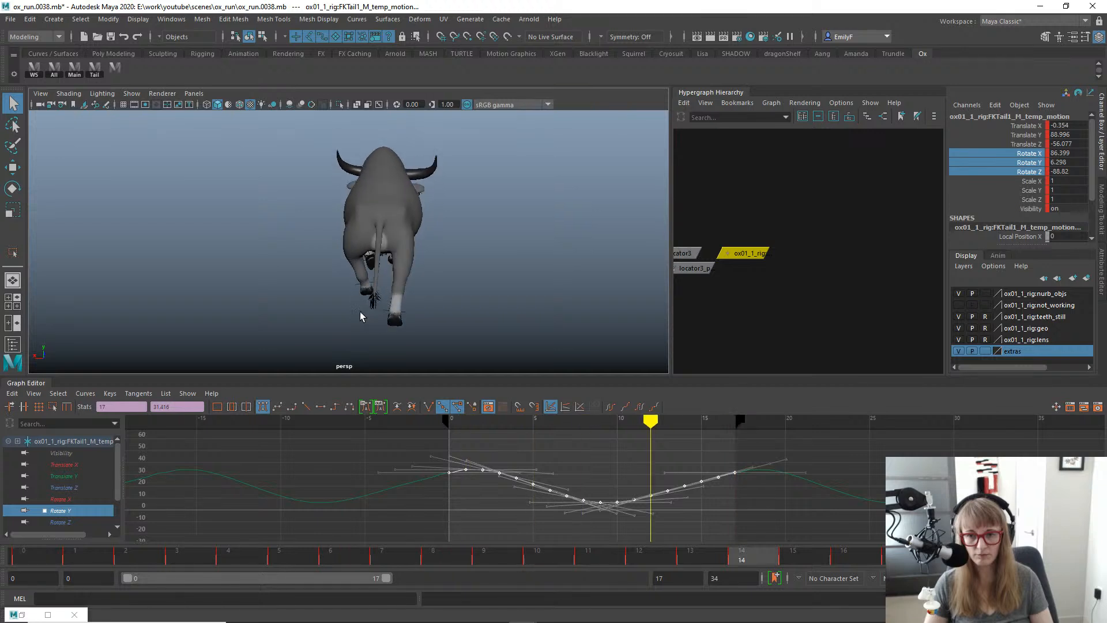
pyautogui.press('Escape')
# Offset all of the locator's Rotate X keys about 1.2 frames later and play back the cycle from behind.
pyautogui.press('e')
pyautogui.click(62, 498)
pyautogui.press('f')
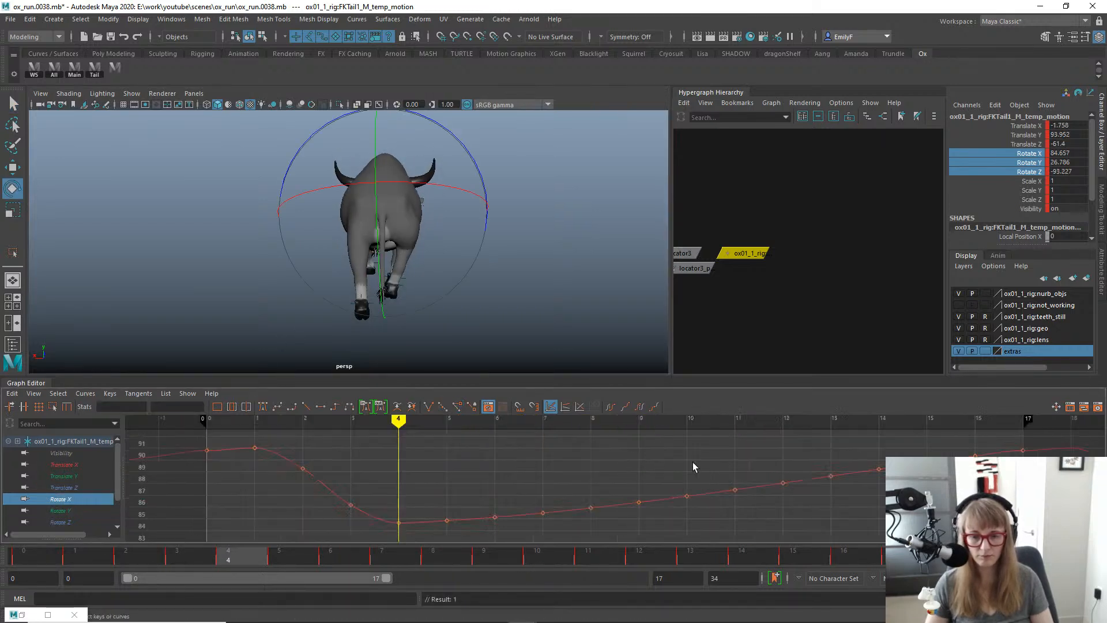
pyautogui.keyDown('alt'); pyautogui.moveTo(693, 462); pyautogui.dragTo(633, 458, button='right'); pyautogui.keyUp('alt')
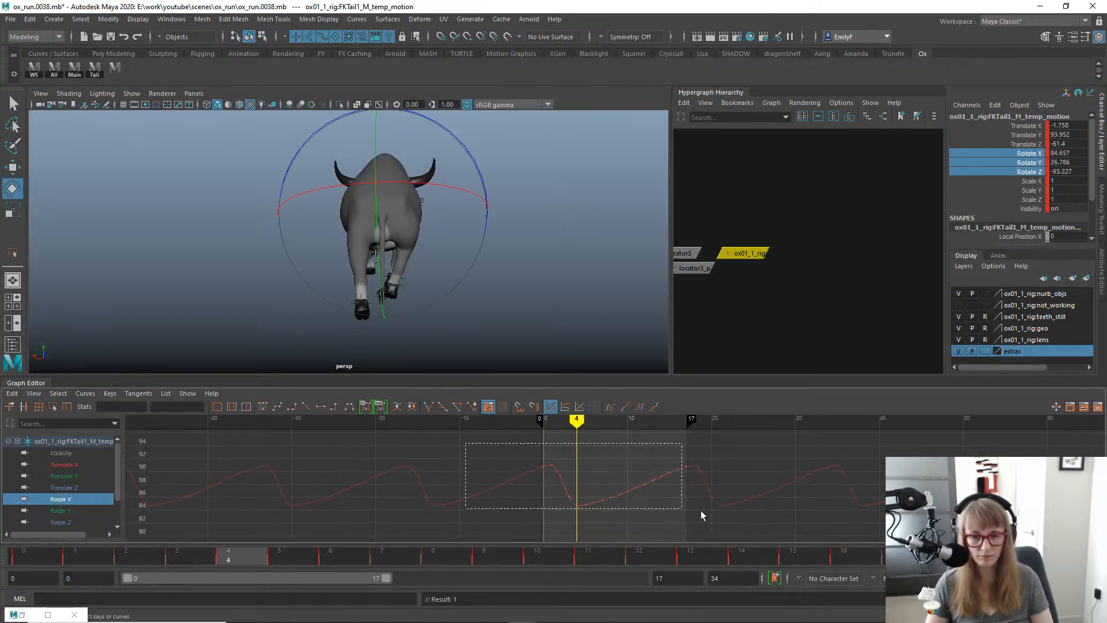
pyautogui.moveTo(701, 515); pyautogui.dragTo(701, 514)
pyautogui.press('w')
pyautogui.moveTo(644, 471); pyautogui.dragTo(655, 479, button='middle')
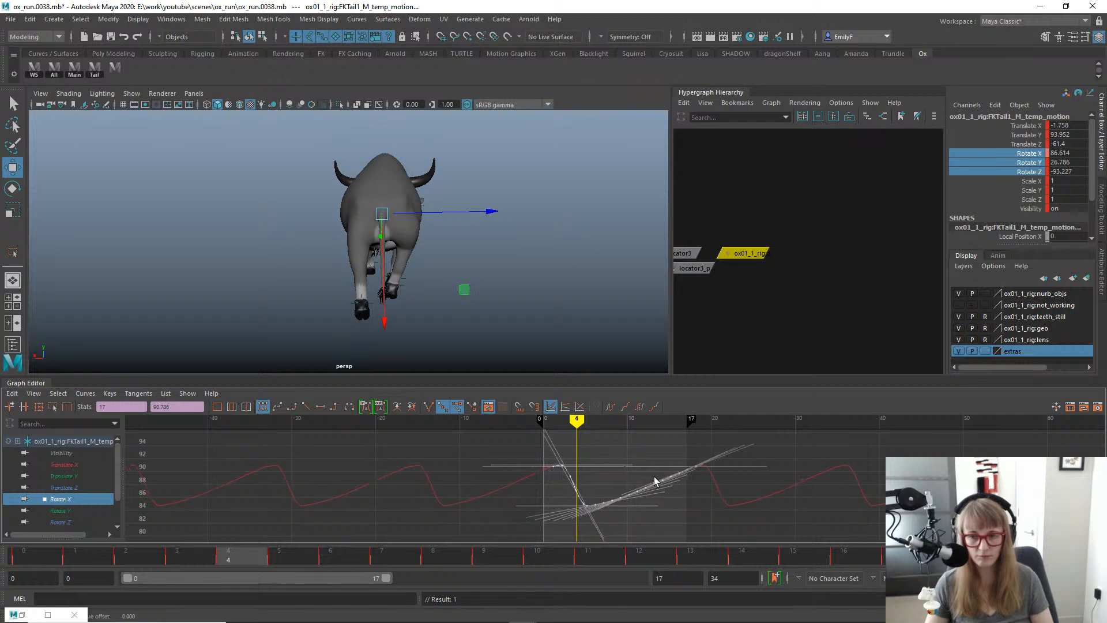
pyautogui.press('q')
pyautogui.hotkey('alt', 'v')
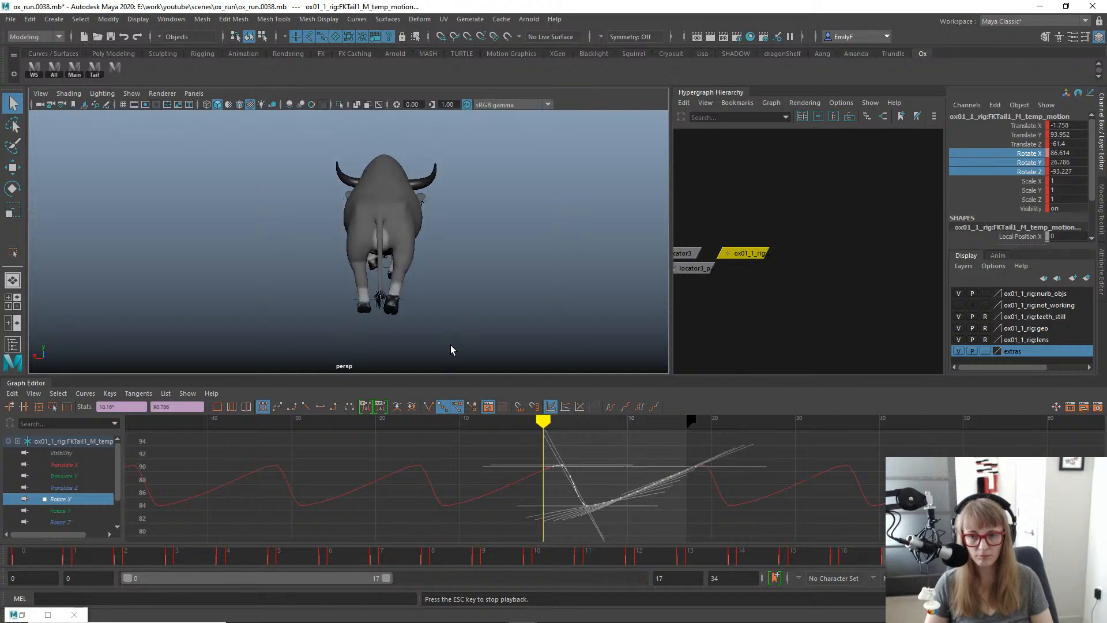
pyautogui.hotkey('alt', 'v')
# Delete the Rotate Z keys past frame 17, offset the remaining Rotate Z keys about 0.2 frames later and play back the cycle.
pyautogui.click(61, 522)
pyautogui.press('f')
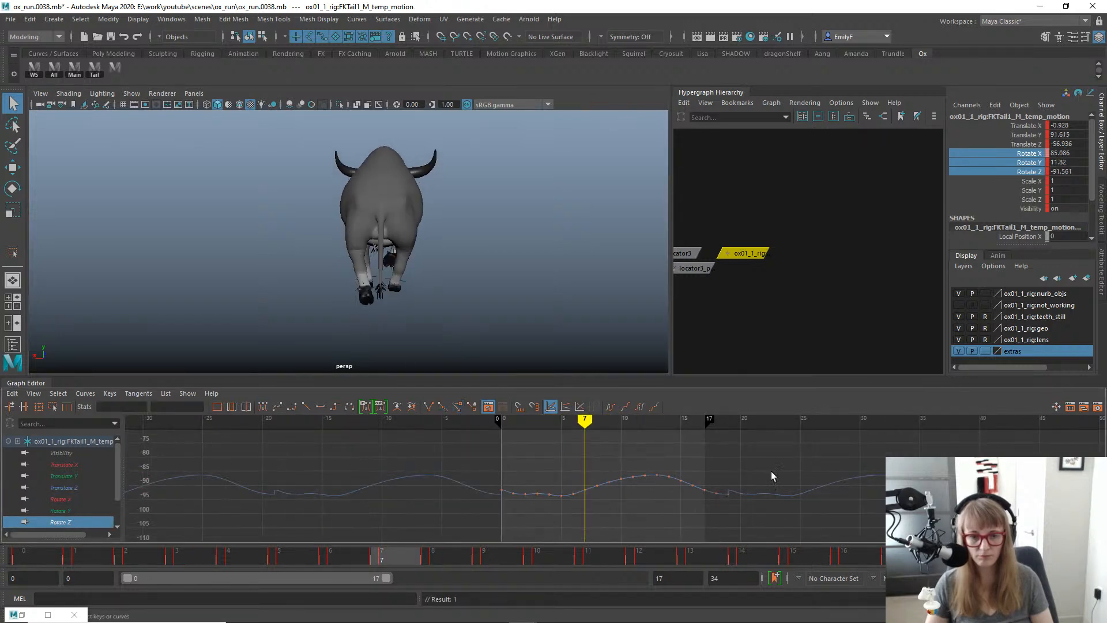
pyautogui.moveTo(711, 540); pyautogui.dragTo(708, 540)
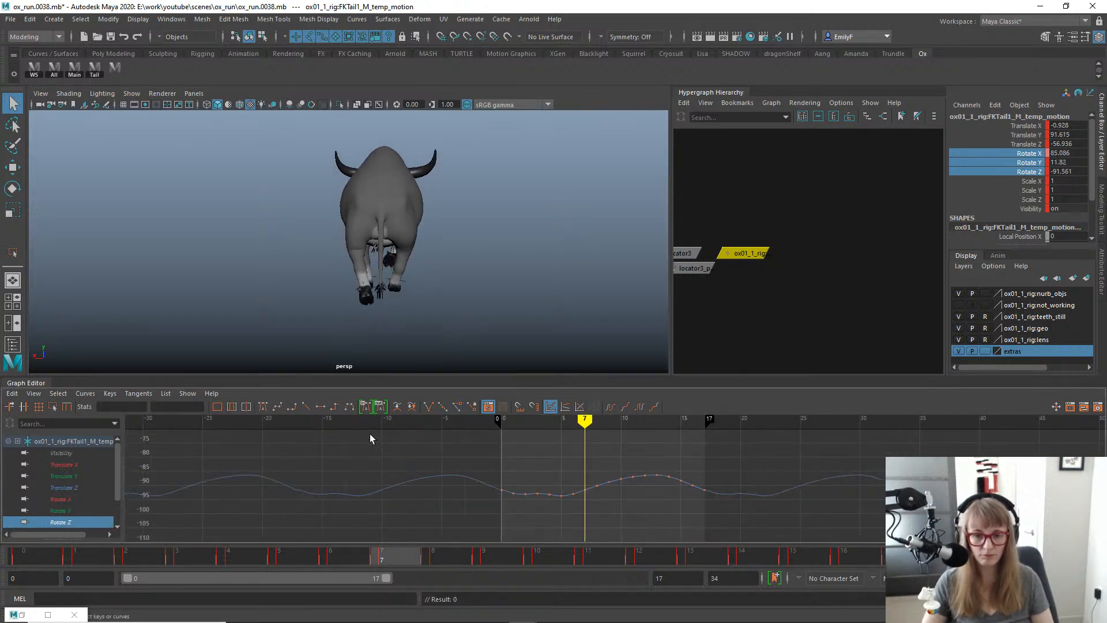
pyautogui.moveTo(807, 548); pyautogui.dragTo(806, 545)
pyautogui.press('w')
pyautogui.keyDown('shift'); pyautogui.moveTo(678, 473); pyautogui.dragTo(681, 473, button='middle'); pyautogui.keyUp('shift')
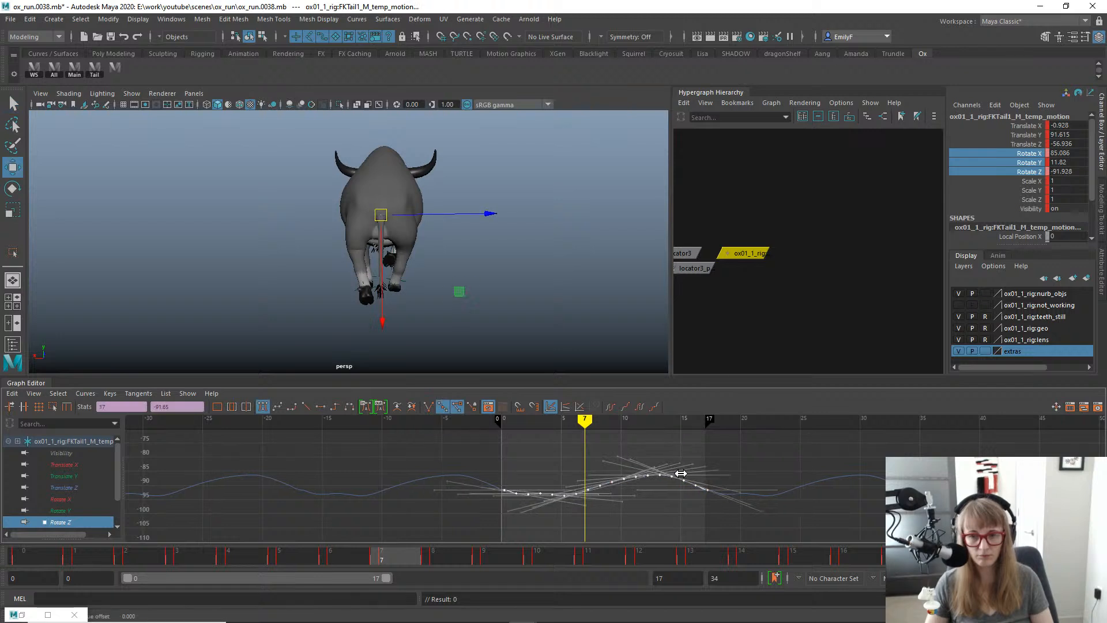
pyautogui.hotkey('alt', 'v')
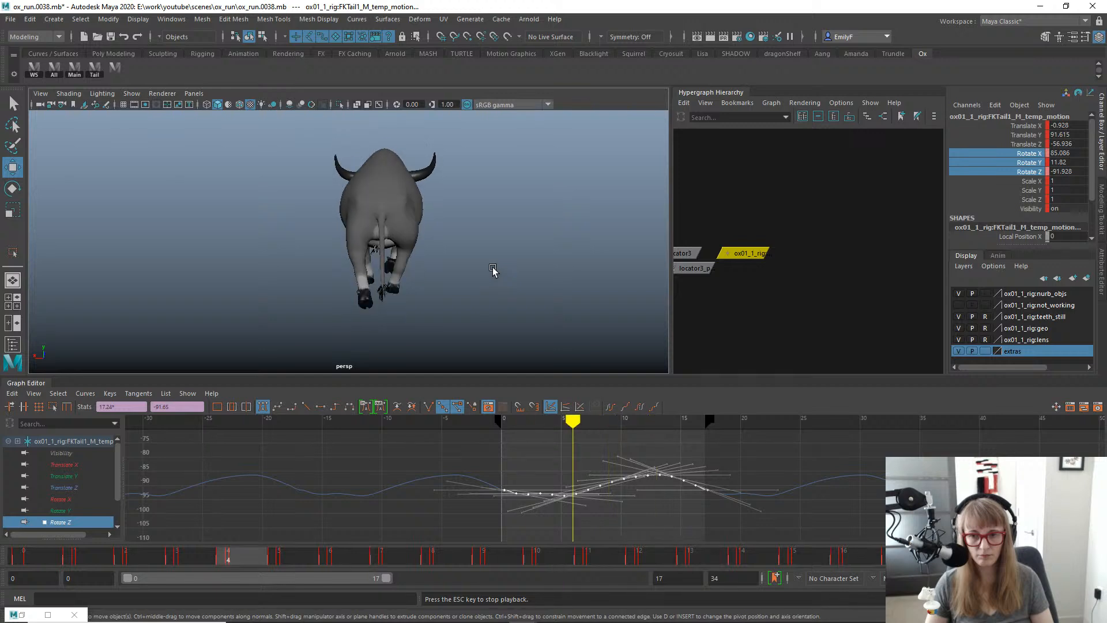
# Stop playback, show the rig controls and create a rotation-only world-space locator for tail control FKTail2_M.
pyautogui.hotkey('alt', 'v')
pyautogui.keyDown('alt'); pyautogui.moveTo(464, 277); pyautogui.dragTo(508, 264); pyautogui.keyUp('alt')
pyautogui.keyDown('alt'); pyautogui.moveTo(509, 264); pyautogui.dragTo(565, 231, button='right'); pyautogui.keyUp('alt')
pyautogui.hotkey('alt', '1')
pyautogui.press('q')
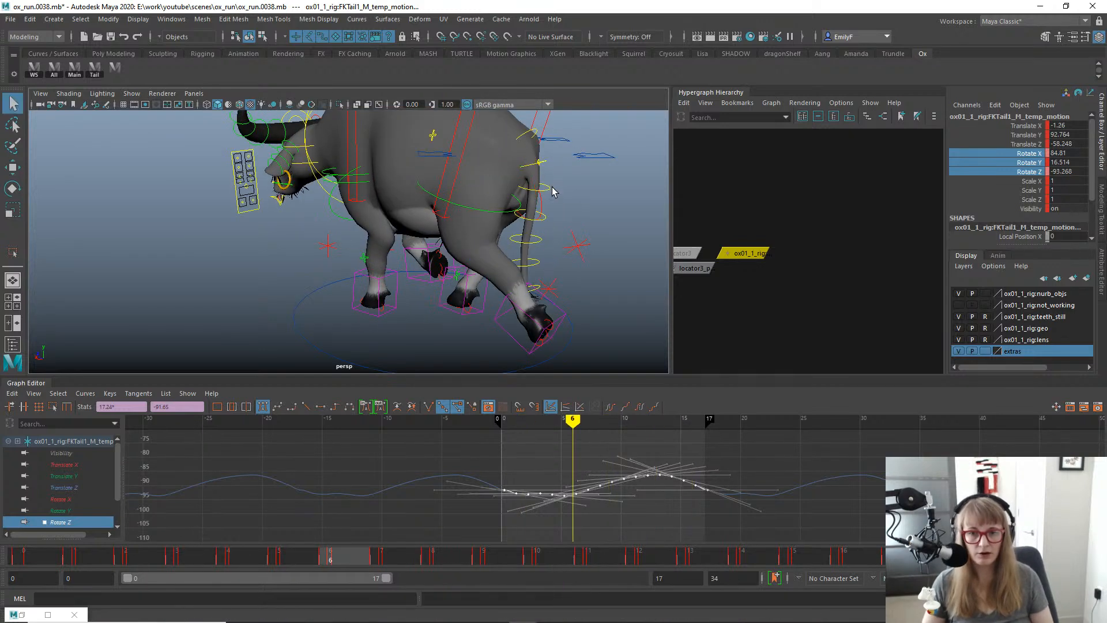
pyautogui.click(548, 187)
pyautogui.keyDown('alt'); pyautogui.moveTo(548, 187); pyautogui.dragTo(415, 254); pyautogui.keyUp('alt')
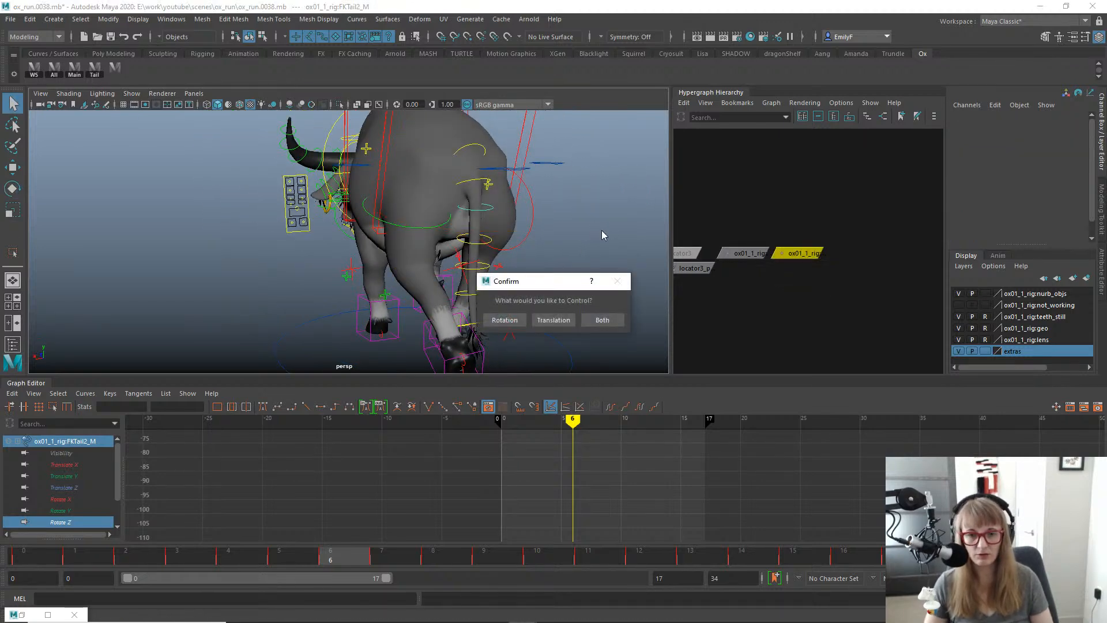
pyautogui.click(504, 321)
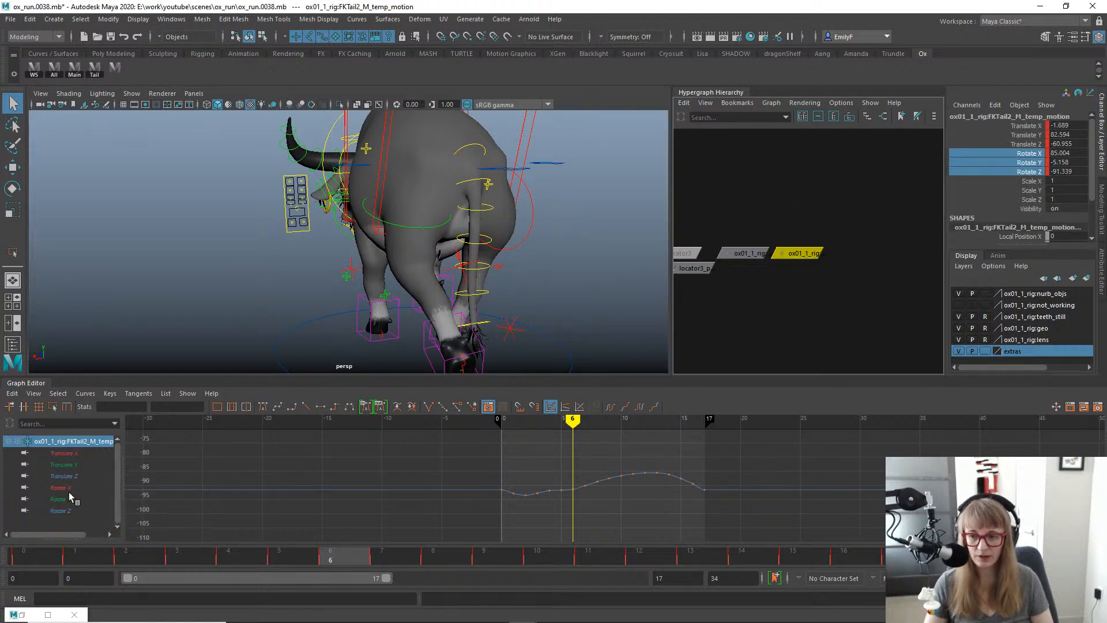
# Select all Rotate X, Y and Z keys of the FKTail2_M locator and set their pre and post infinity to cycle.
pyautogui.moveTo(69, 492); pyautogui.dragTo(76, 524)
pyautogui.keyDown('alt'); pyautogui.moveTo(718, 444); pyautogui.dragTo(701, 447, button='right'); pyautogui.keyUp('alt')
pyautogui.press('a')
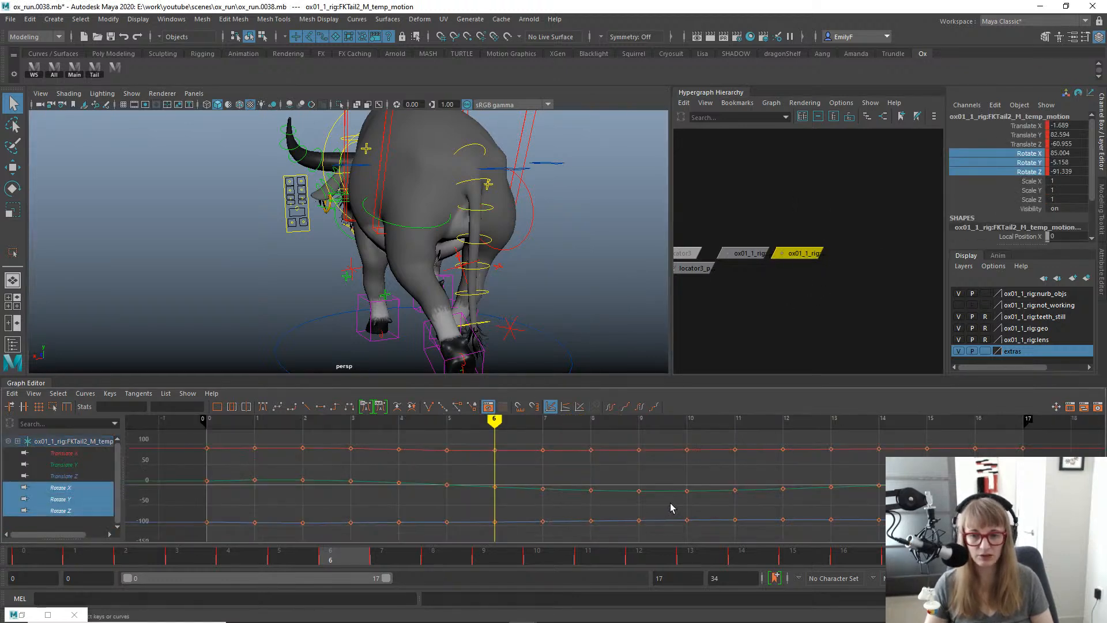
pyautogui.keyDown('alt'); pyautogui.moveTo(670, 508); pyautogui.dragTo(461, 446, button='right'); pyautogui.keyUp('alt')
pyautogui.moveTo(441, 441); pyautogui.dragTo(856, 564)
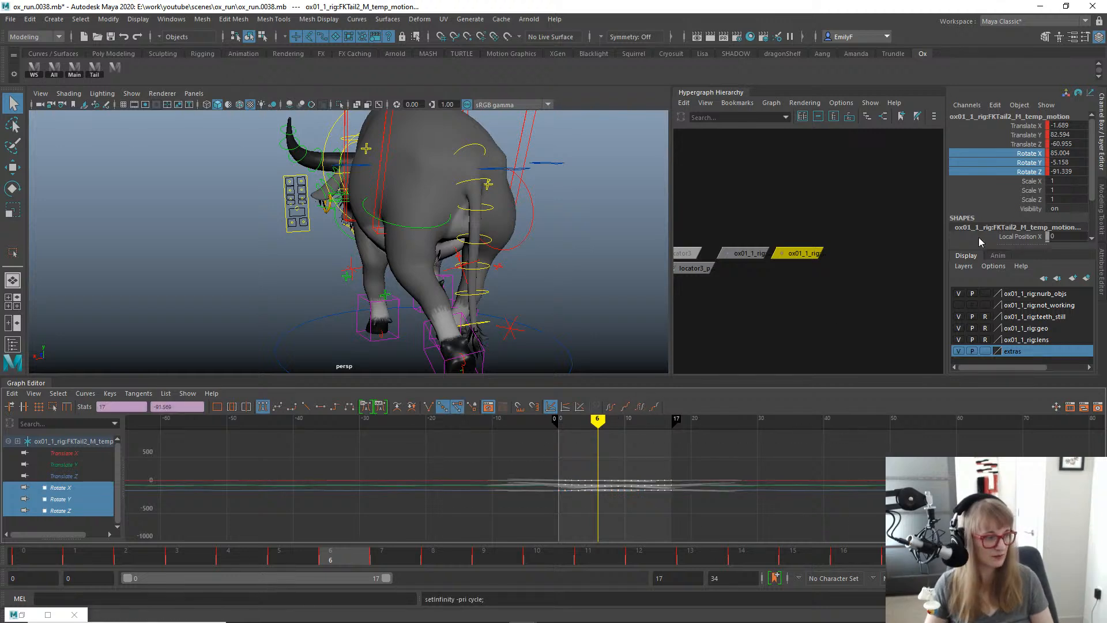
pyautogui.press('e')
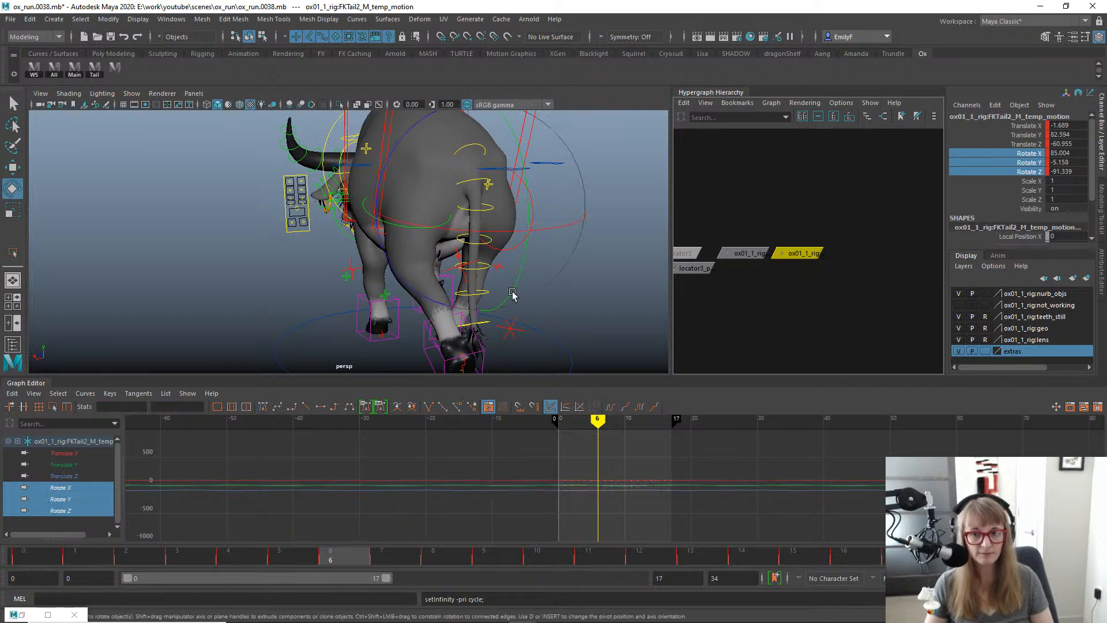
# Scale the locator's Rotate Y keys vertically for a wider tail swing, reaching about -20.6 at frame 9.
pyautogui.keyDown('alt'); pyautogui.moveTo(517, 294); pyautogui.dragTo(430, 284); pyautogui.keyUp('alt')
pyautogui.click(65, 499)
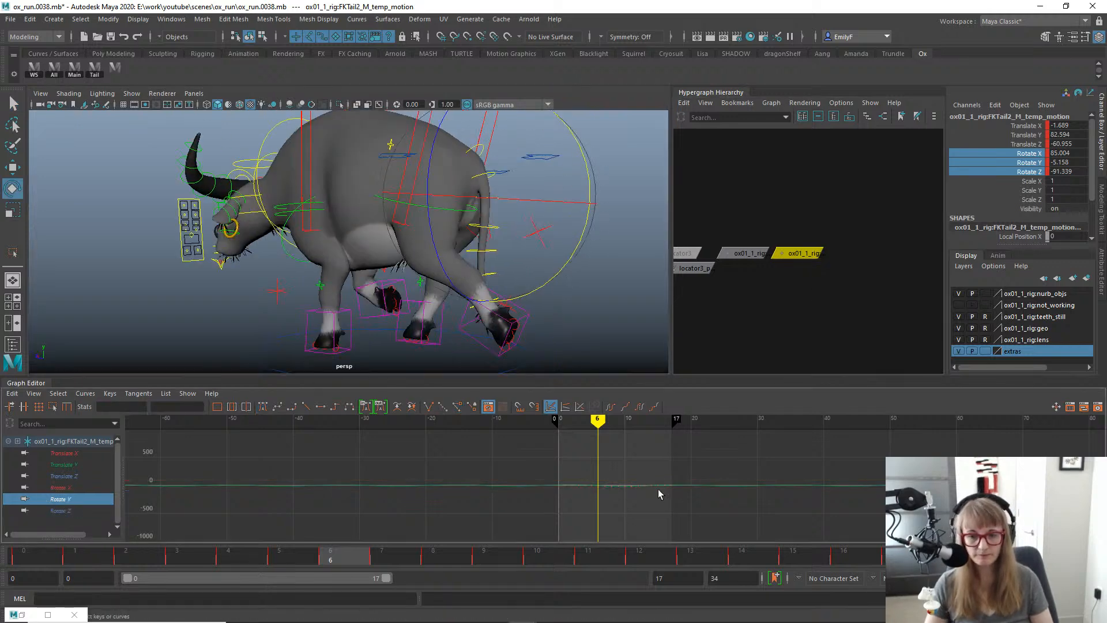
pyautogui.press('f')
pyautogui.moveTo(753, 542); pyautogui.dragTo(749, 548)
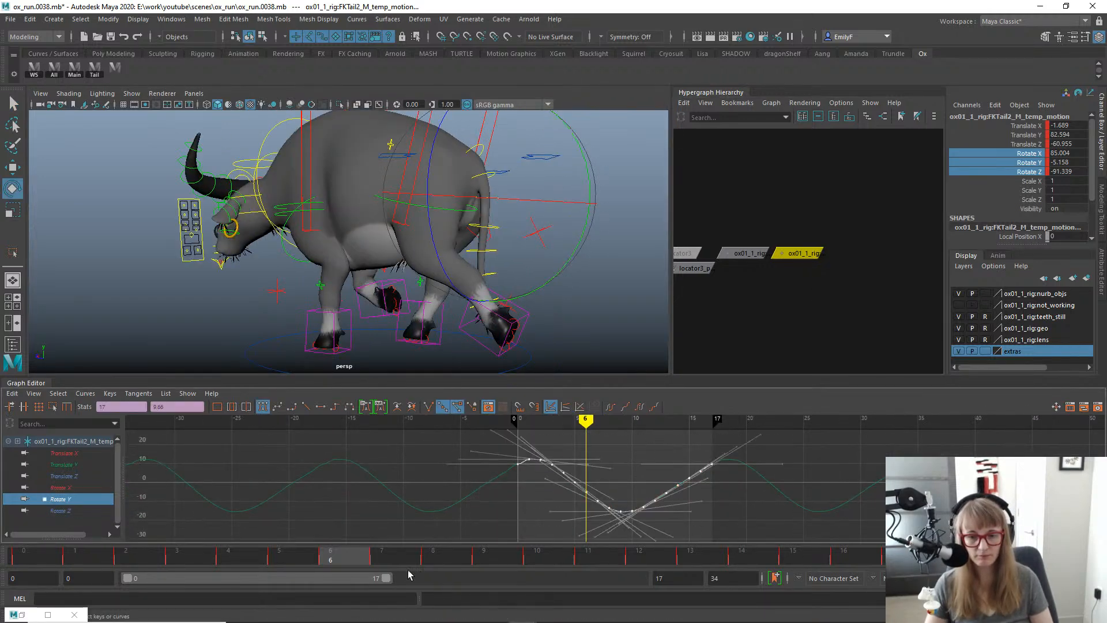
pyautogui.moveTo(371, 557); pyautogui.dragTo(485, 557)
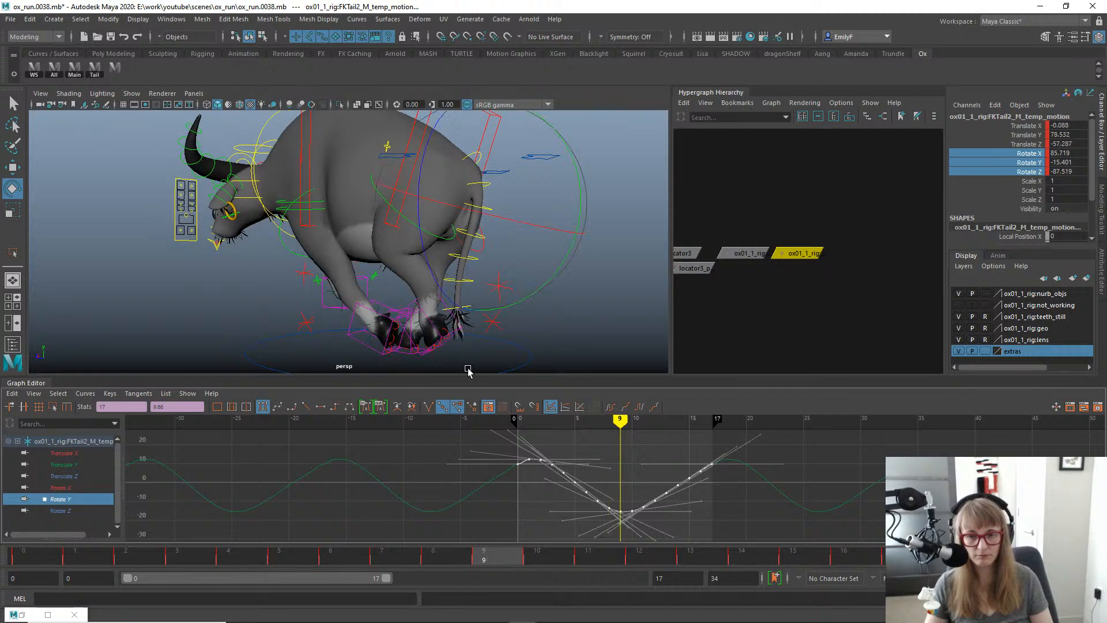
pyautogui.click(52, 406)
pyautogui.moveTo(615, 518); pyautogui.dragTo(613, 532)
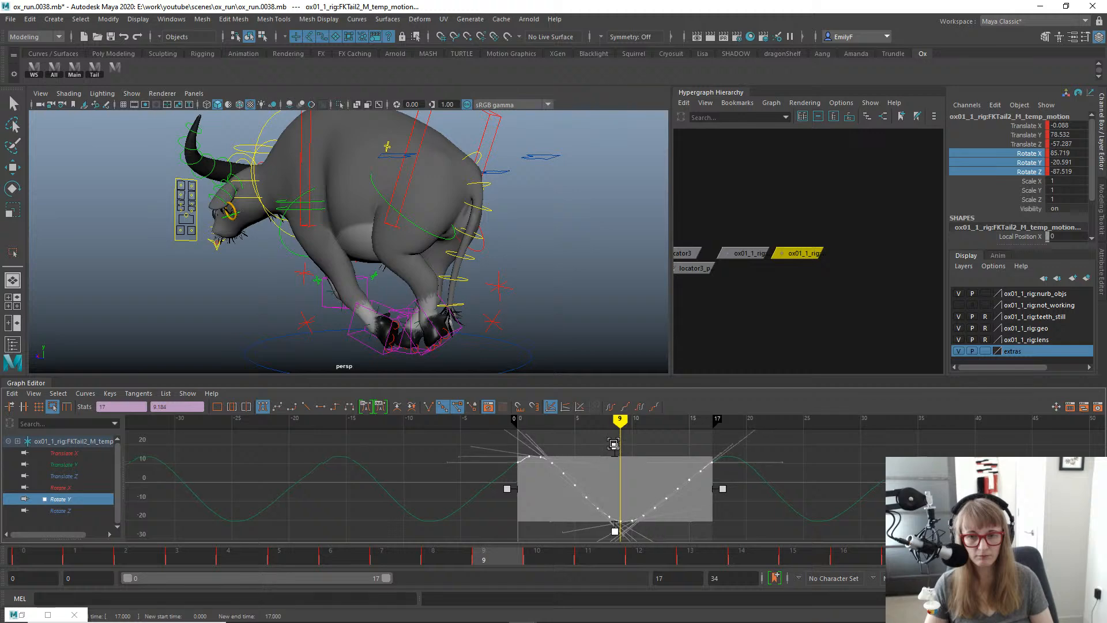
# Offset all of the locator's Rotate Y keys about 1.5 frames later and play back the cycle from the side.
pyautogui.press('w')
pyautogui.moveTo(653, 485); pyautogui.dragTo(668, 486, button='middle')
pyautogui.press('q')
pyautogui.hotkey('alt', 'v')
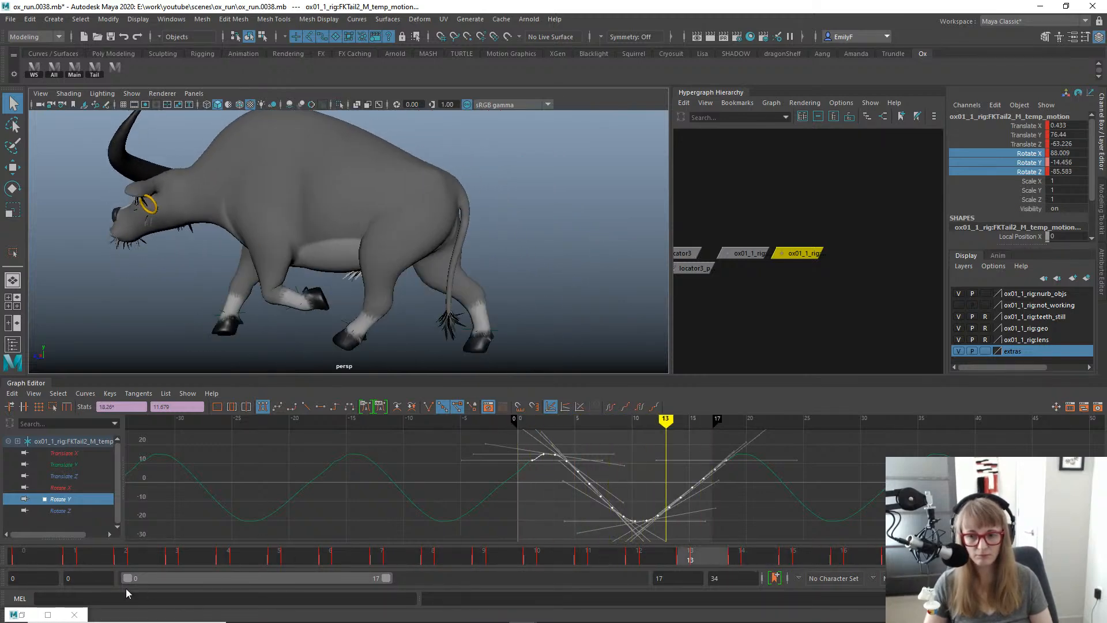
pyautogui.moveTo(46, 555); pyautogui.dragTo(588, 562)
pyautogui.press('w')
pyautogui.keyDown('shift'); pyautogui.moveTo(641, 447); pyautogui.dragTo(644, 447, button='middle'); pyautogui.keyUp('shift')
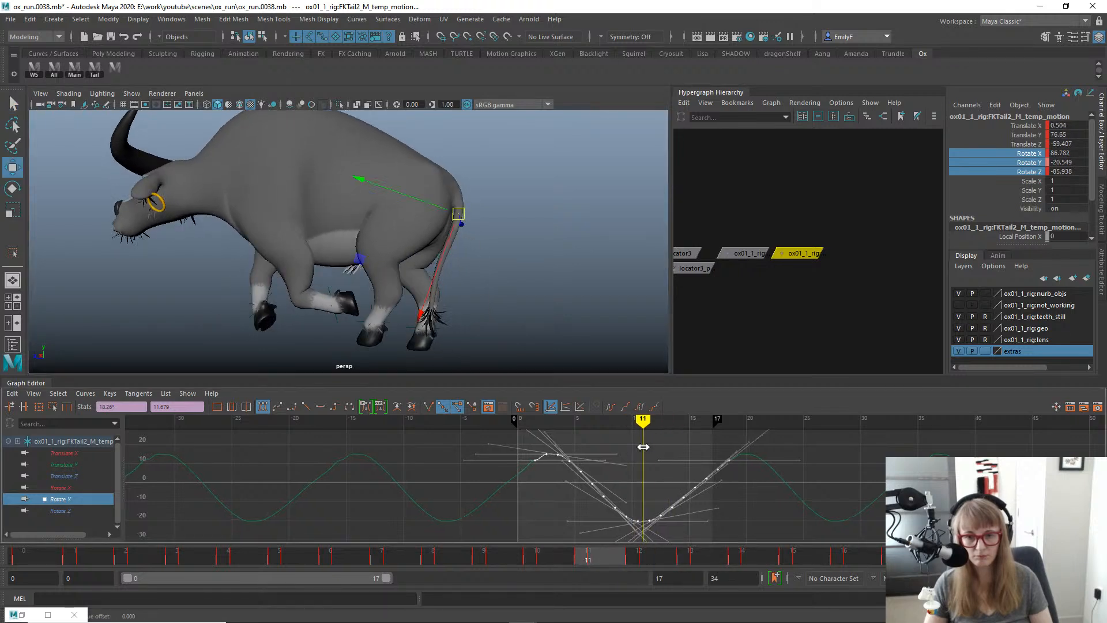
pyautogui.hotkey('alt', 'v')
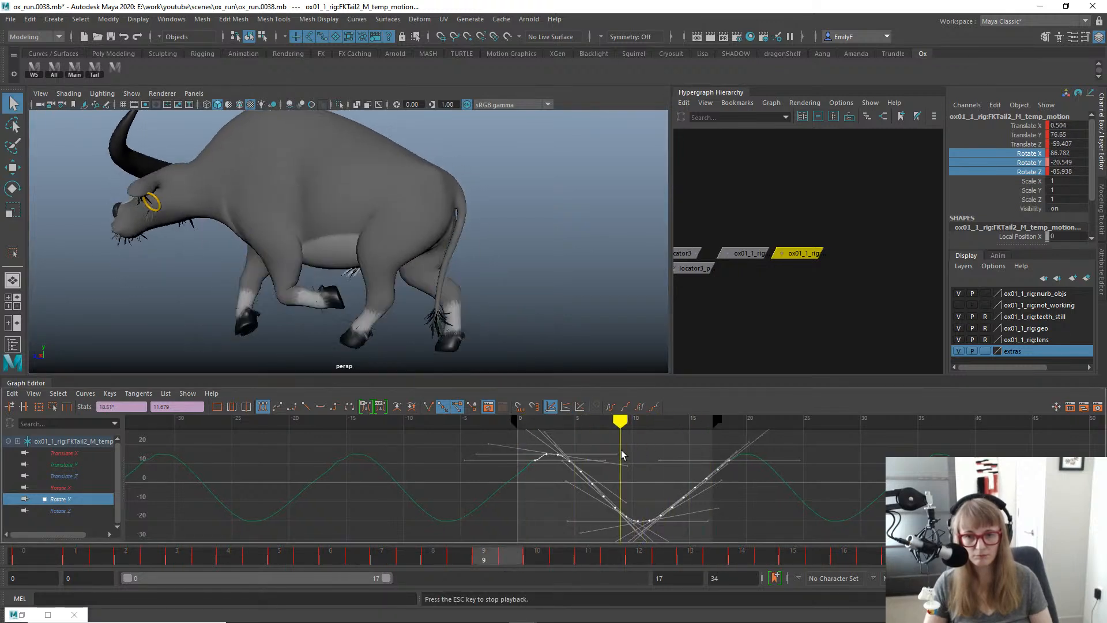
# Offset all of the locator's Rotate X keys about 1.8 frames later and check the cycle from behind.
pyautogui.click(69, 487)
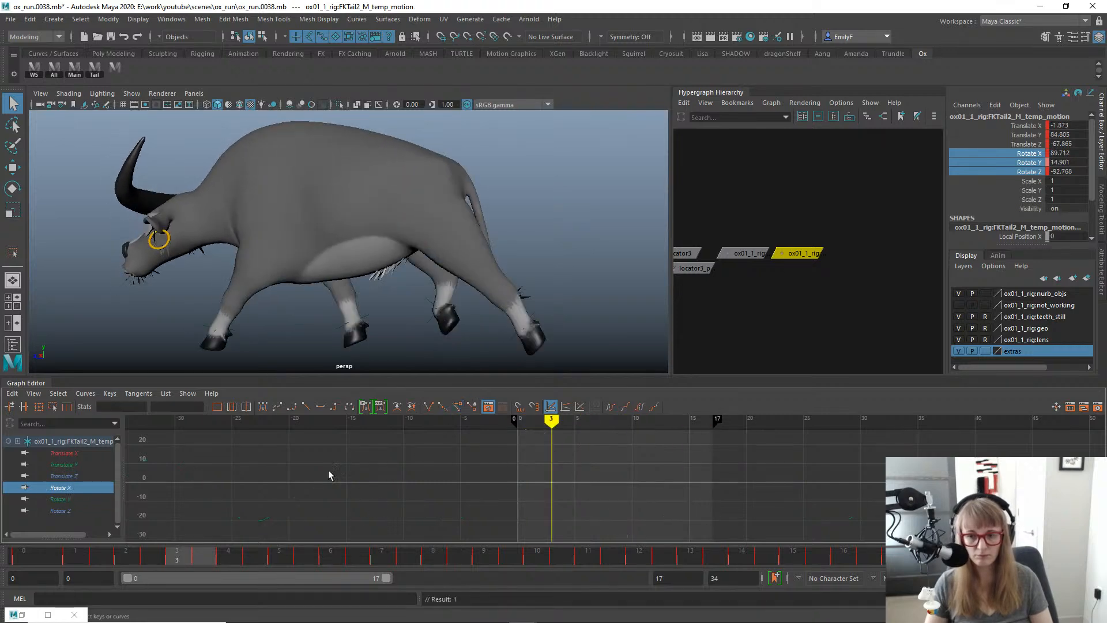
pyautogui.press('f')
pyautogui.moveTo(871, 557); pyautogui.dragTo(872, 557)
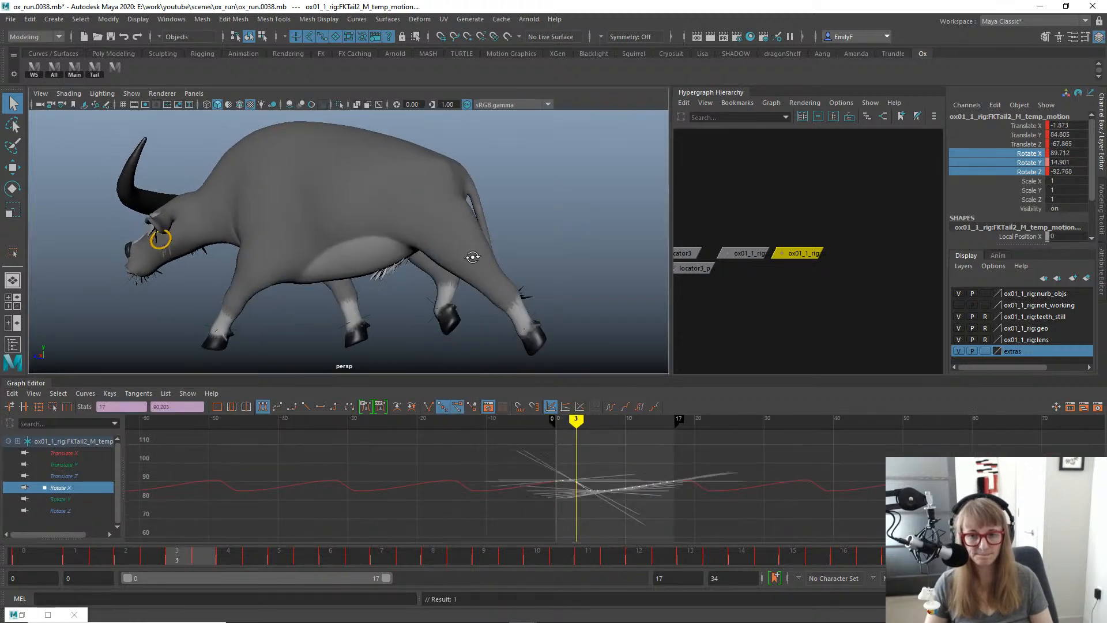
pyautogui.keyDown('alt'); pyautogui.moveTo(473, 271); pyautogui.dragTo(380, 277); pyautogui.keyUp('alt')
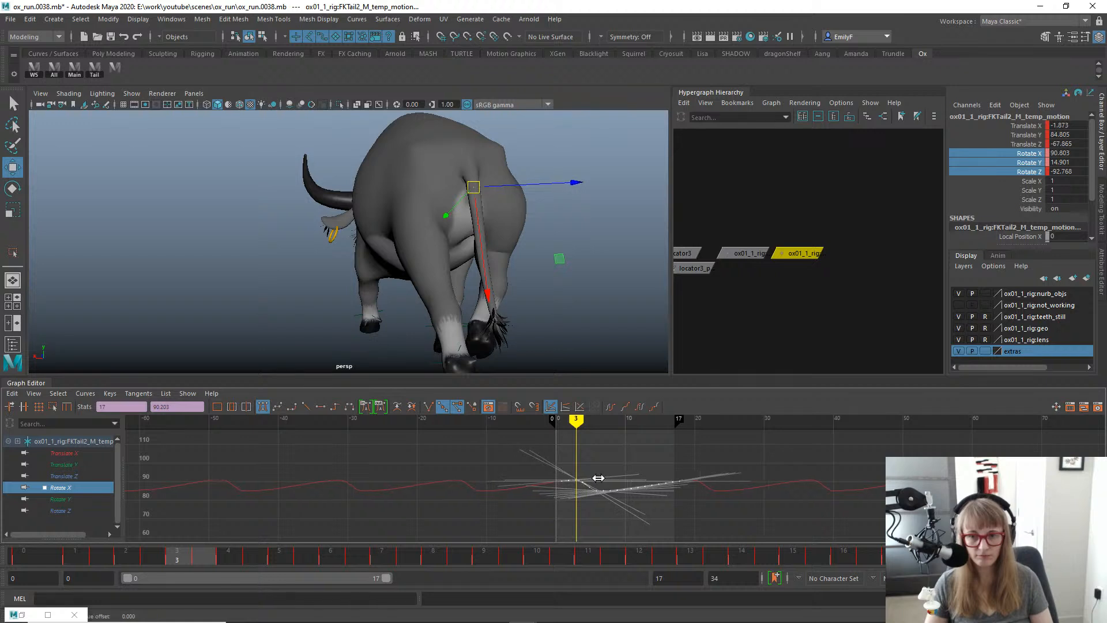
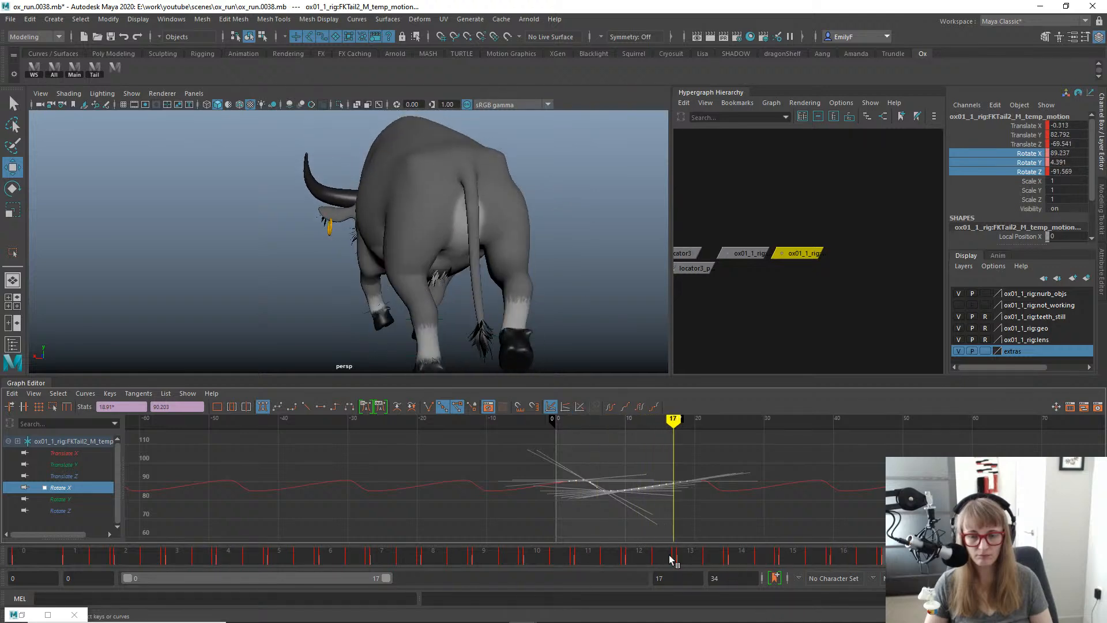
pyautogui.press('Escape')
# Create a motion trail for tail control FKTail5_M and play back the cycle to review its arc from behind.
pyautogui.click(506, 314)
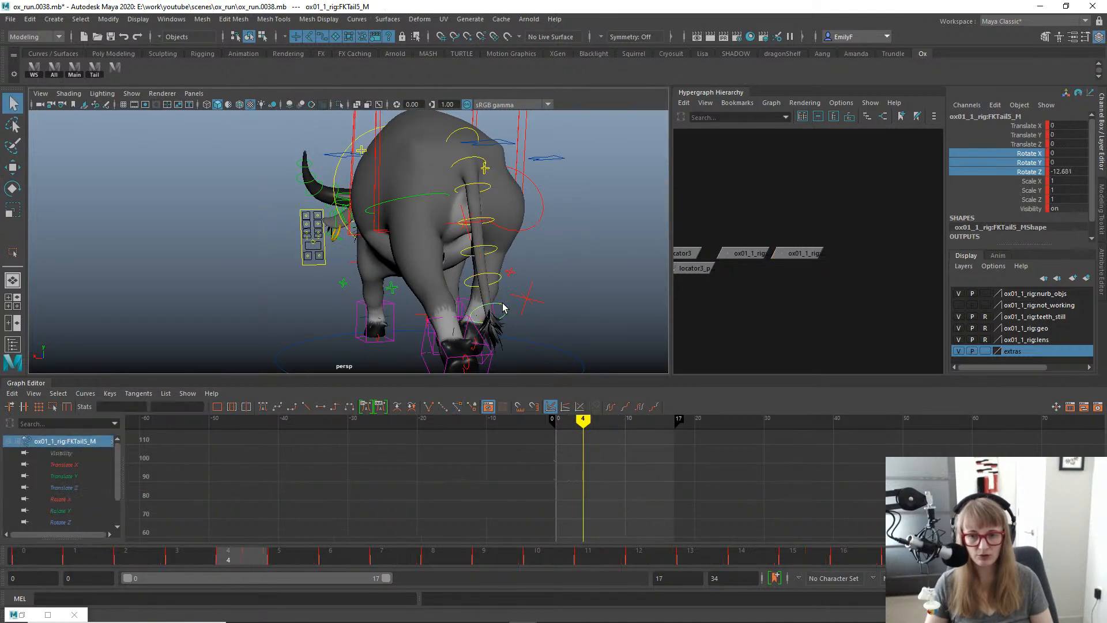
pyautogui.keyDown('alt'); pyautogui.moveTo(503, 308); pyautogui.dragTo(426, 242); pyautogui.keyUp('alt')
pyautogui.scroll(-2, 426, 241)
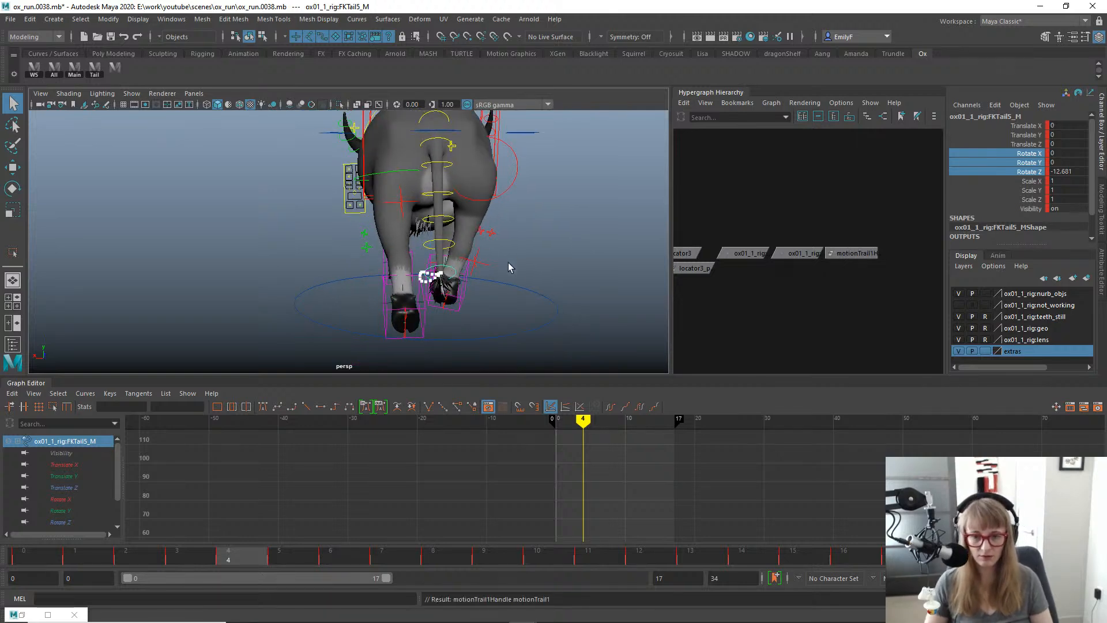
pyautogui.keyDown('alt'); pyautogui.moveTo(466, 288); pyautogui.dragTo(514, 296); pyautogui.keyUp('alt')
pyautogui.keyDown('alt'); pyautogui.moveTo(438, 291); pyautogui.dragTo(497, 285, button='right'); pyautogui.keyUp('alt')
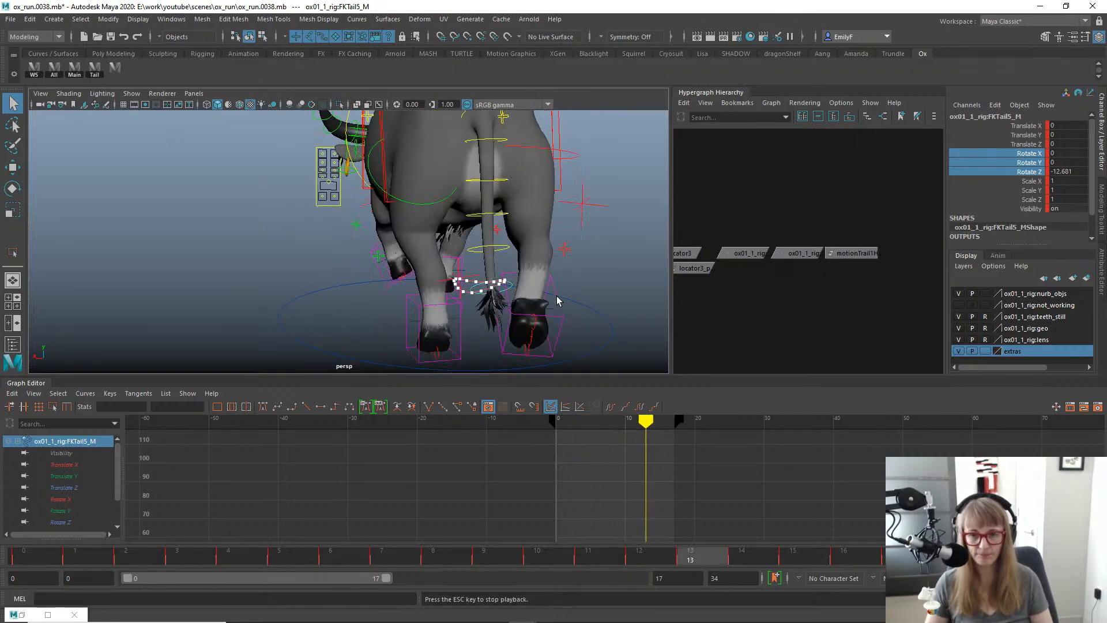
pyautogui.hotkey('alt', 'v')
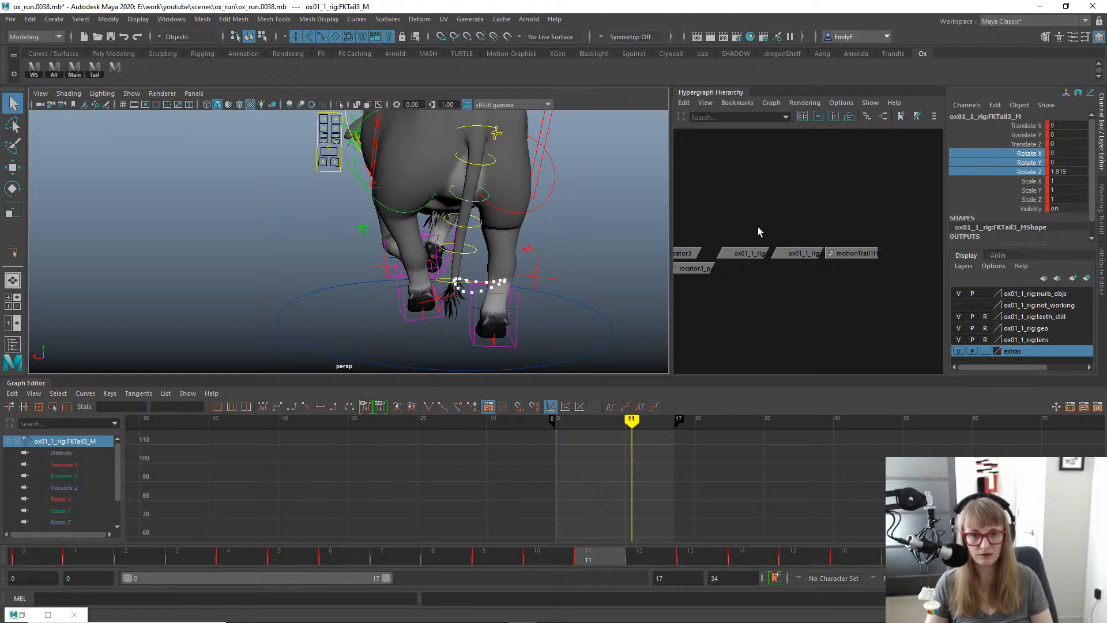
# Offset all Rotate Z keys of the FKTail2_M locator about 0.7 frames later and play back the cycle from behind.
pyautogui.click(800, 253)
pyautogui.press('e')
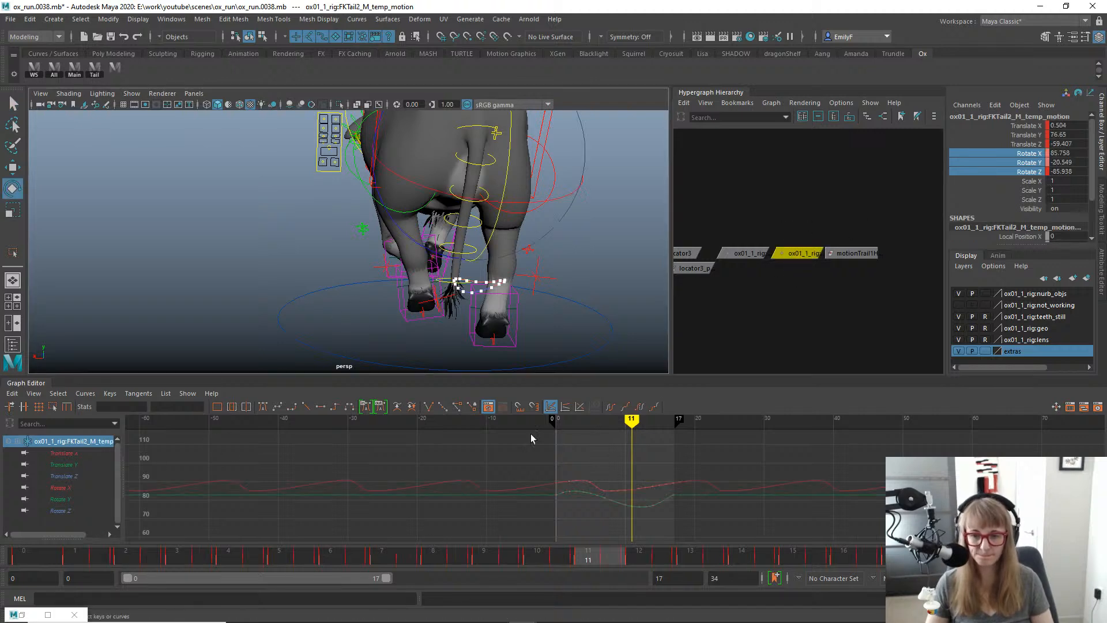
pyautogui.moveTo(60, 488); pyautogui.dragTo(60, 511)
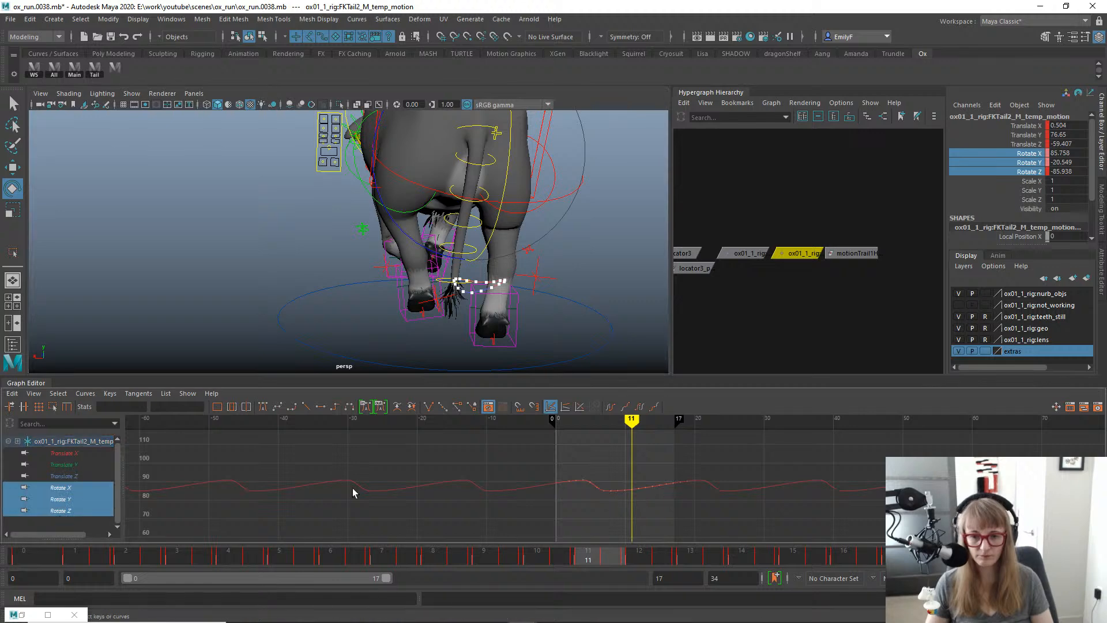
pyautogui.click(75, 506)
pyautogui.click(78, 499)
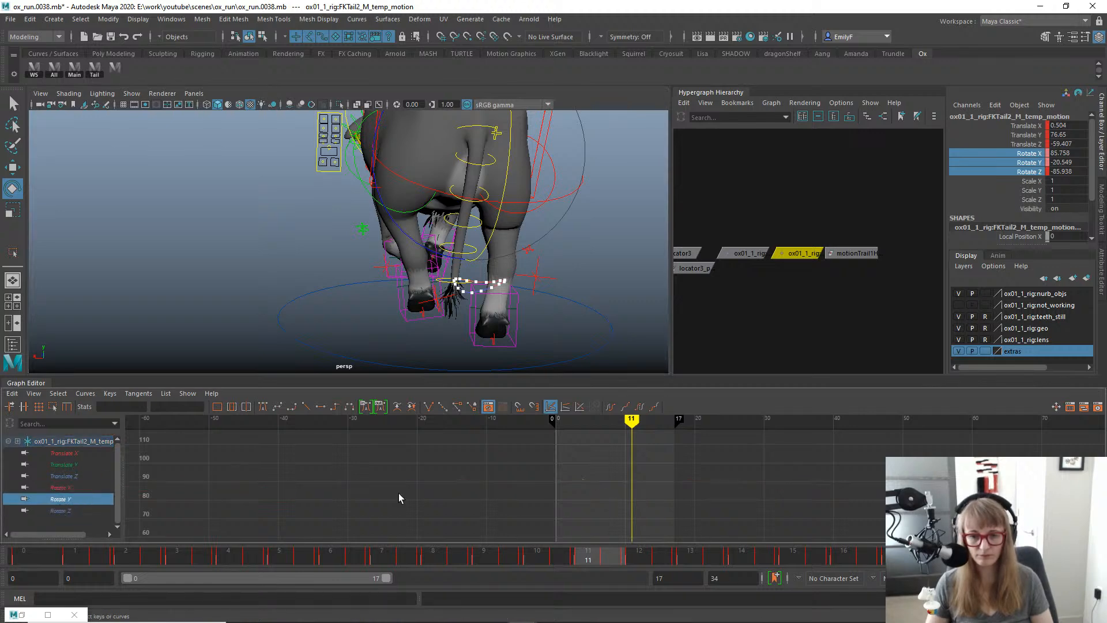
pyautogui.press('f')
pyautogui.click(74, 510)
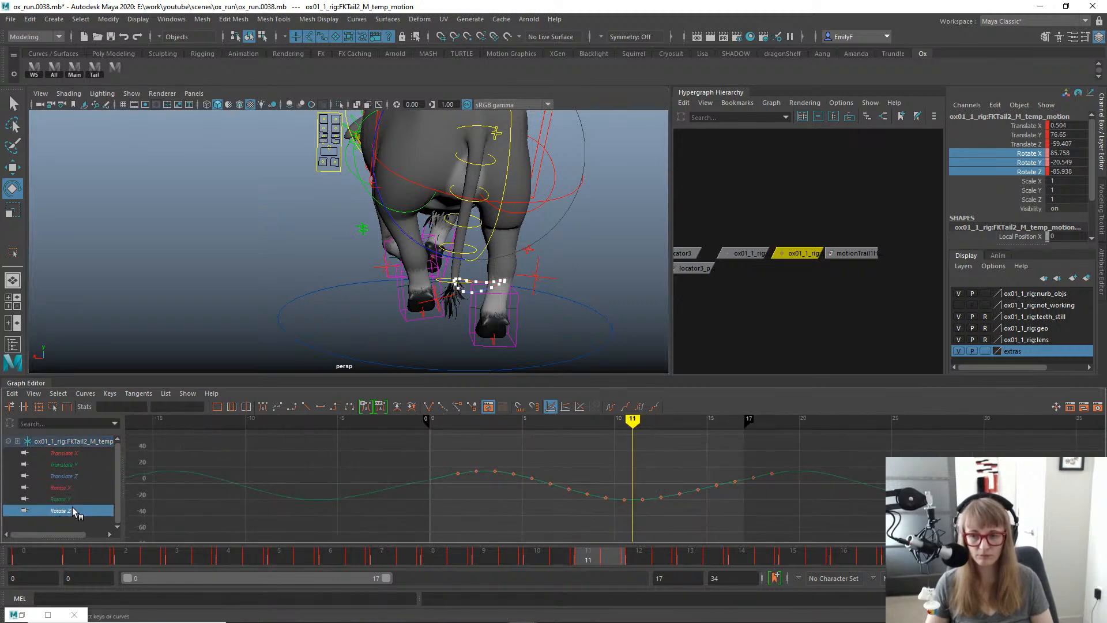
pyautogui.press('f')
pyautogui.keyDown('alt'); pyautogui.keyDown('shift'); pyautogui.moveTo(684, 493); pyautogui.dragTo(512, 442, button='right'); pyautogui.keyUp('shift'); pyautogui.keyUp('alt')
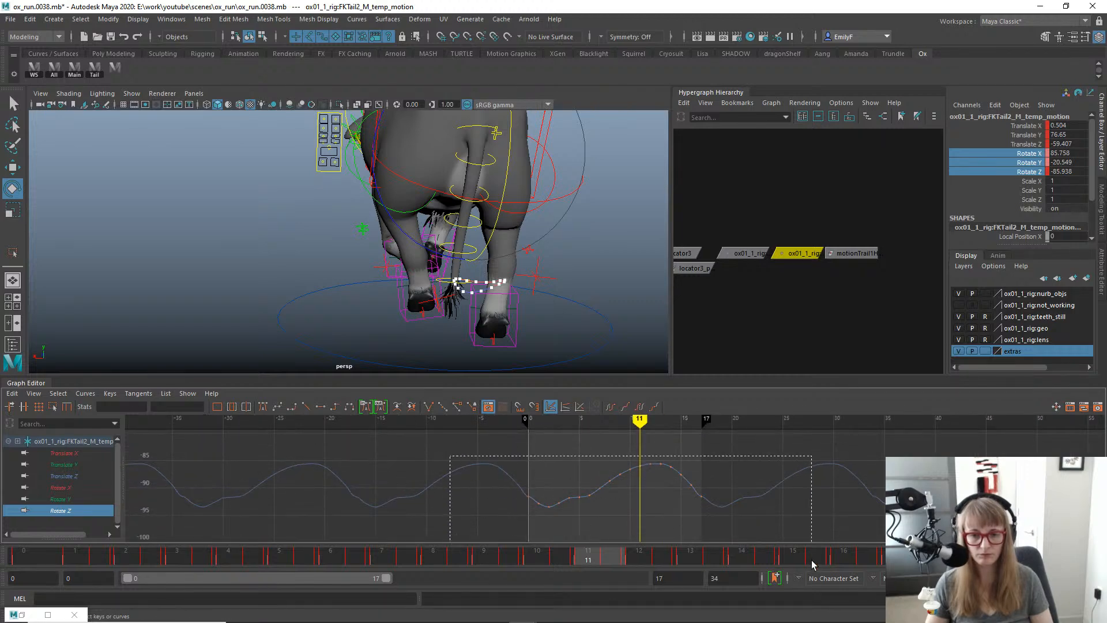
pyautogui.moveTo(813, 564); pyautogui.dragTo(813, 564)
pyautogui.press('w')
pyautogui.moveTo(673, 470); pyautogui.dragTo(676, 469, button='middle')
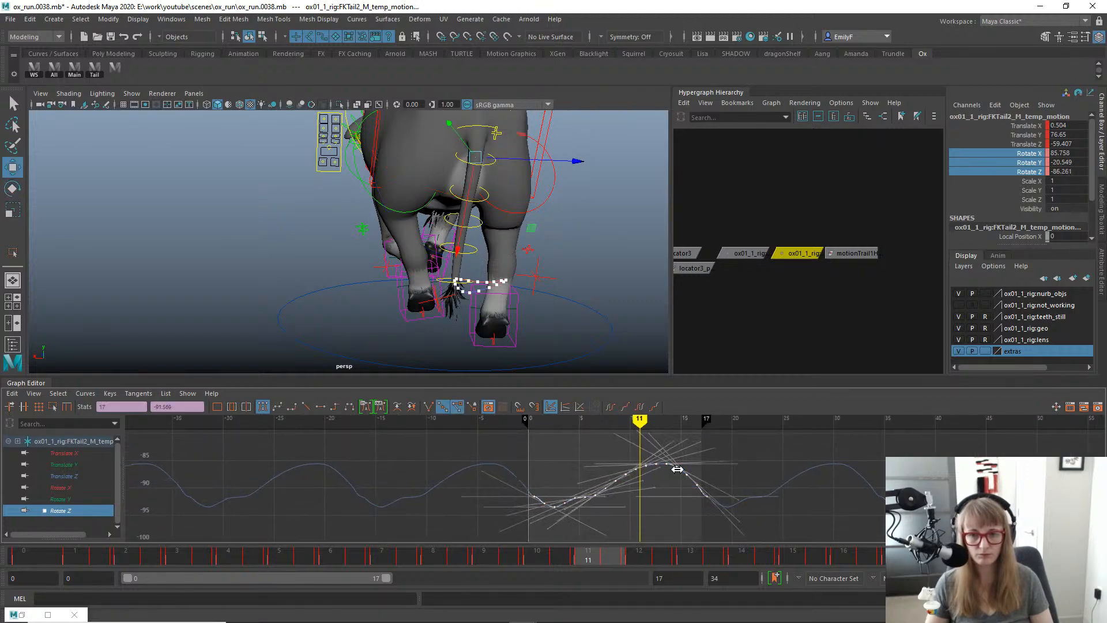
pyautogui.hotkey('alt', 'v')
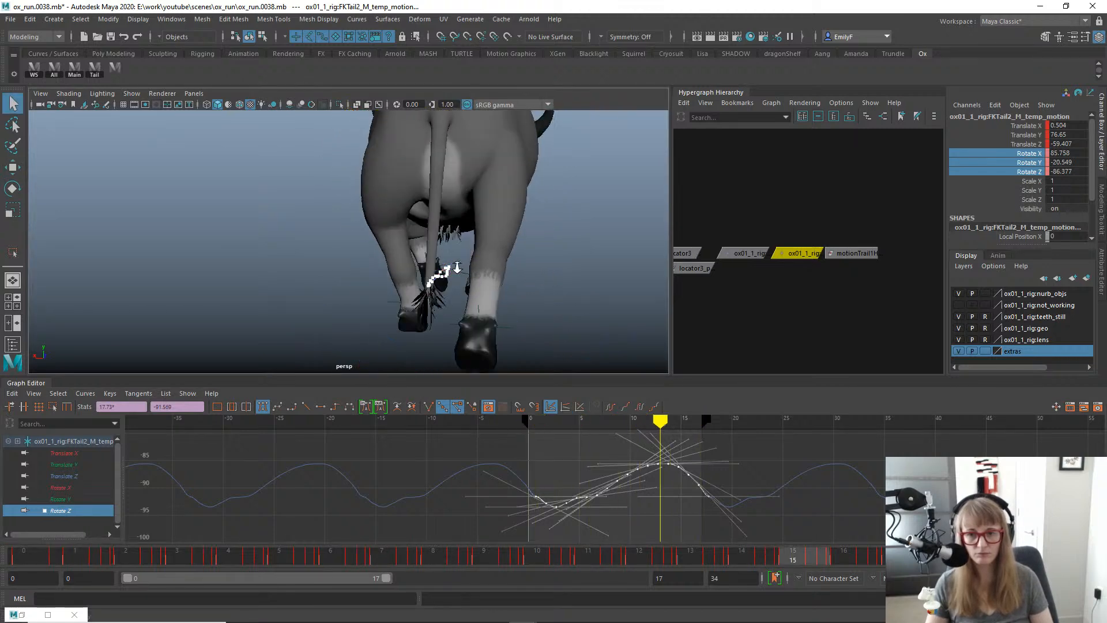
pyautogui.keyDown('alt'); pyautogui.moveTo(519, 279); pyautogui.dragTo(478, 268); pyautogui.keyUp('alt')
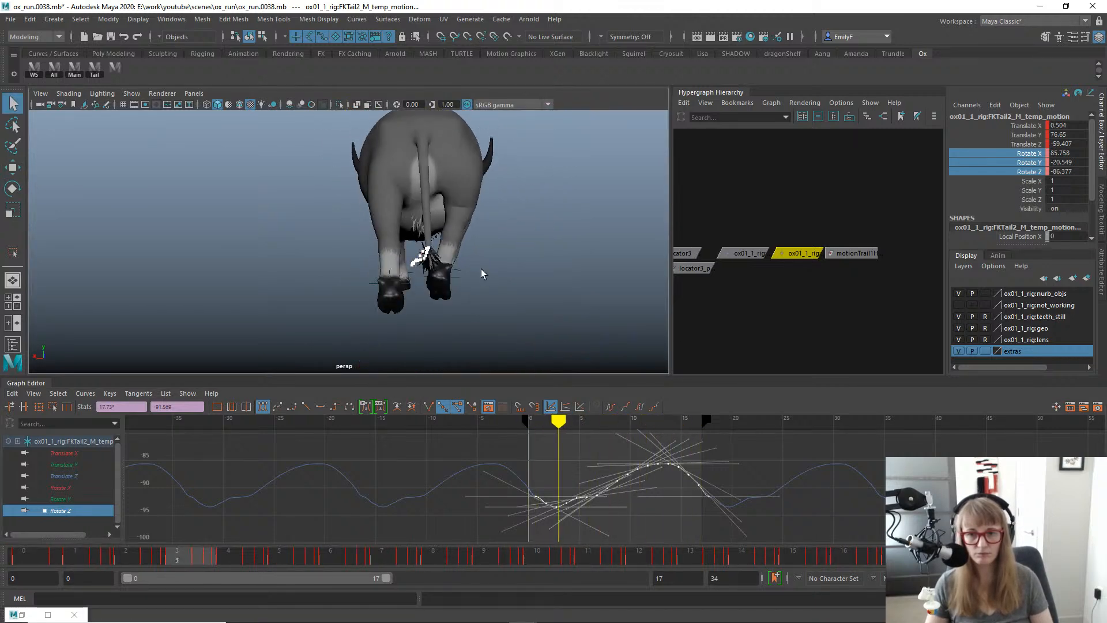
pyautogui.press('Escape')
# Offset the locator's Rotate Z keys about 0.2 frames further and replay the cycle to check the tail's trail.
pyautogui.click(85, 554)
pyautogui.moveTo(86, 554); pyautogui.dragTo(269, 530)
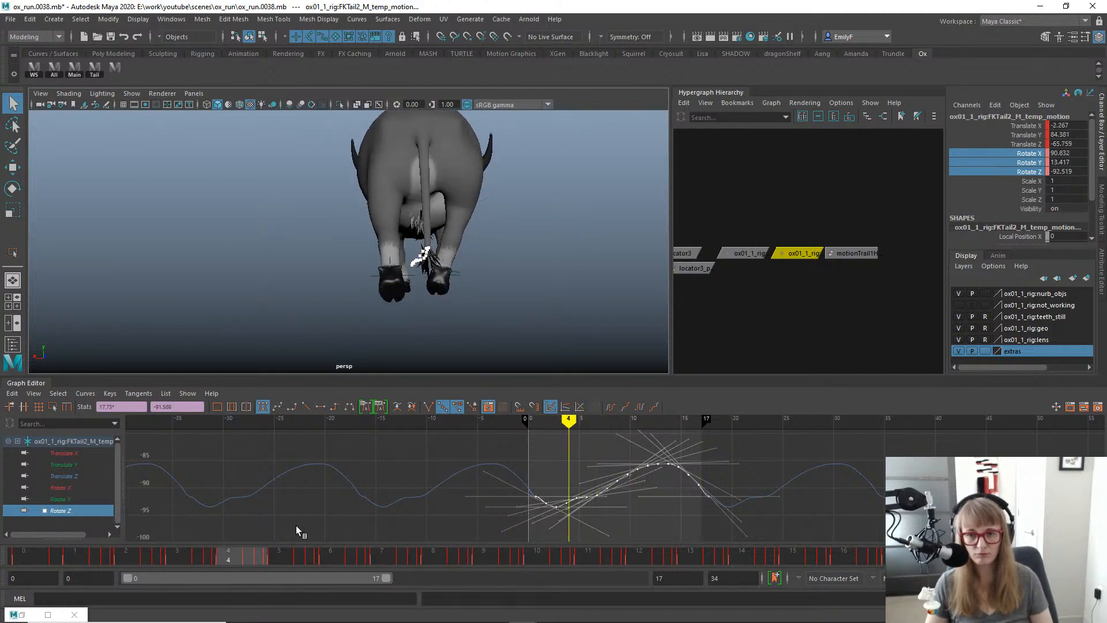
pyautogui.press('w')
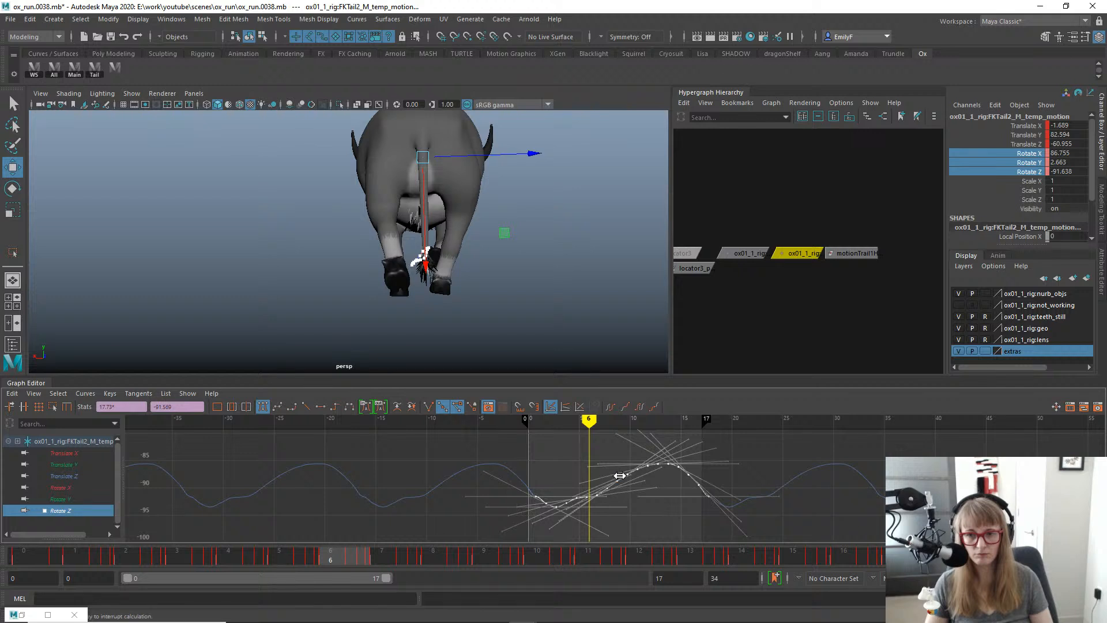
pyautogui.press('q')
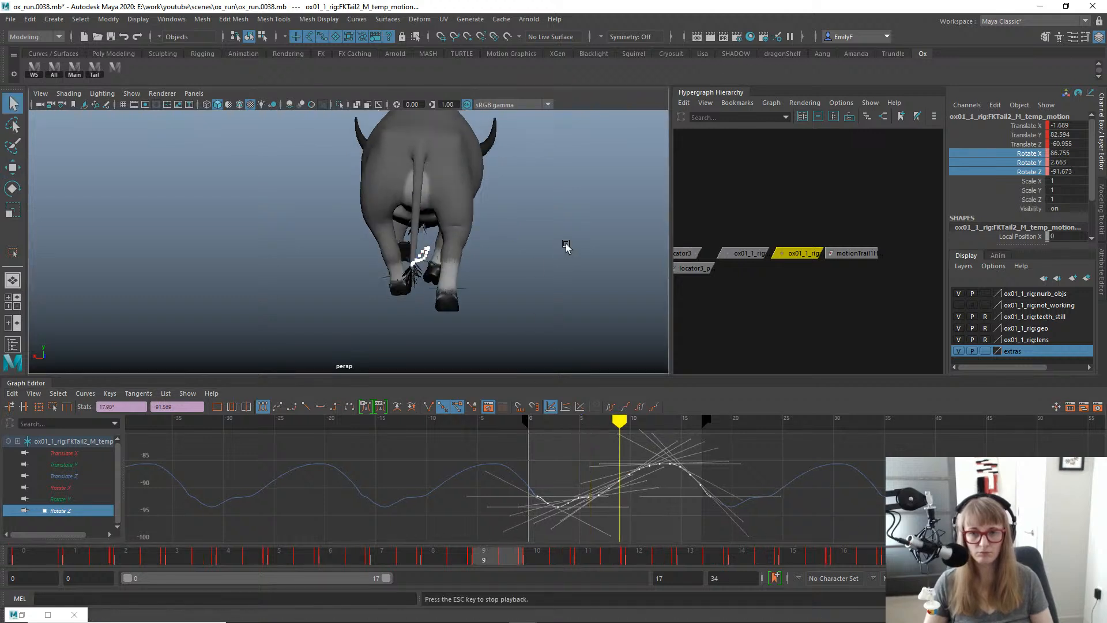
pyautogui.hotkey('alt', 'v')
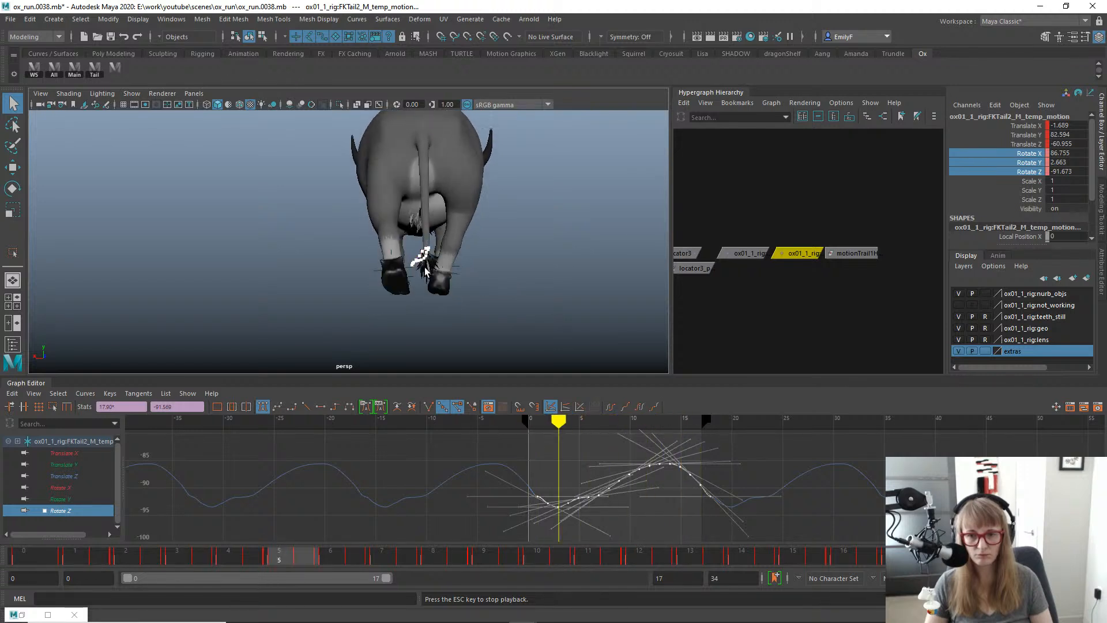
# Create a world-space temporary motion locator for tail control FKTail3_M that controls its rotation only.
pyautogui.moveTo(323, 249)
pyautogui.keyDown('alt'); pyautogui.mouseDown()
pyautogui.moveTo(430, 247)
pyautogui.moveTo(433, 232)
pyautogui.moveTo(478, 217)
pyautogui.mouseUp(); pyautogui.keyUp('alt')
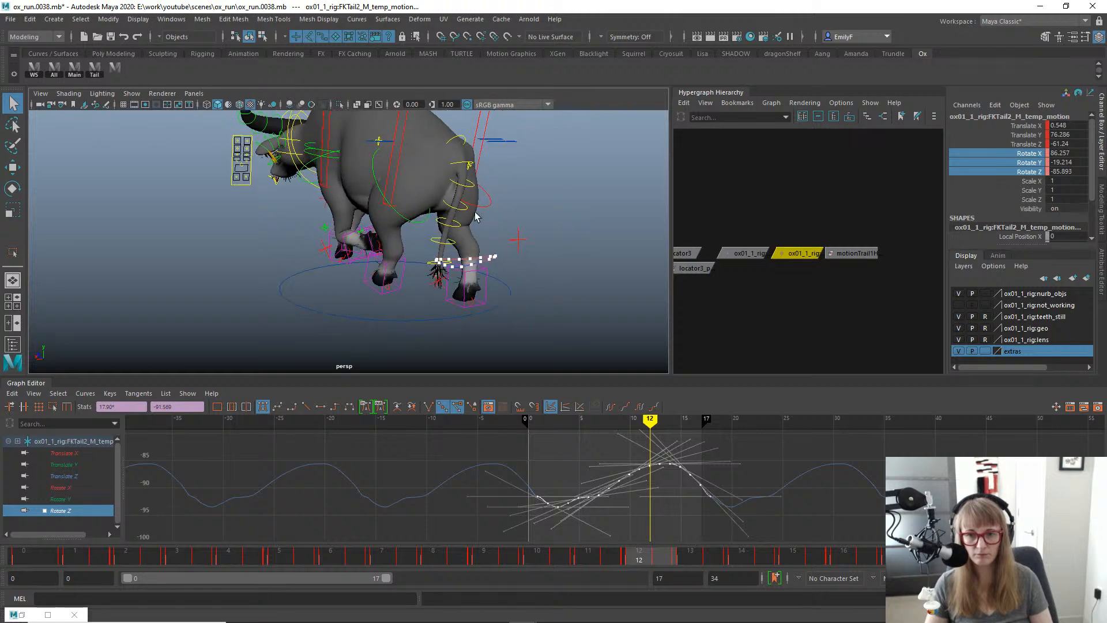
pyautogui.click(465, 217)
pyautogui.scroll(1, 305, 200)
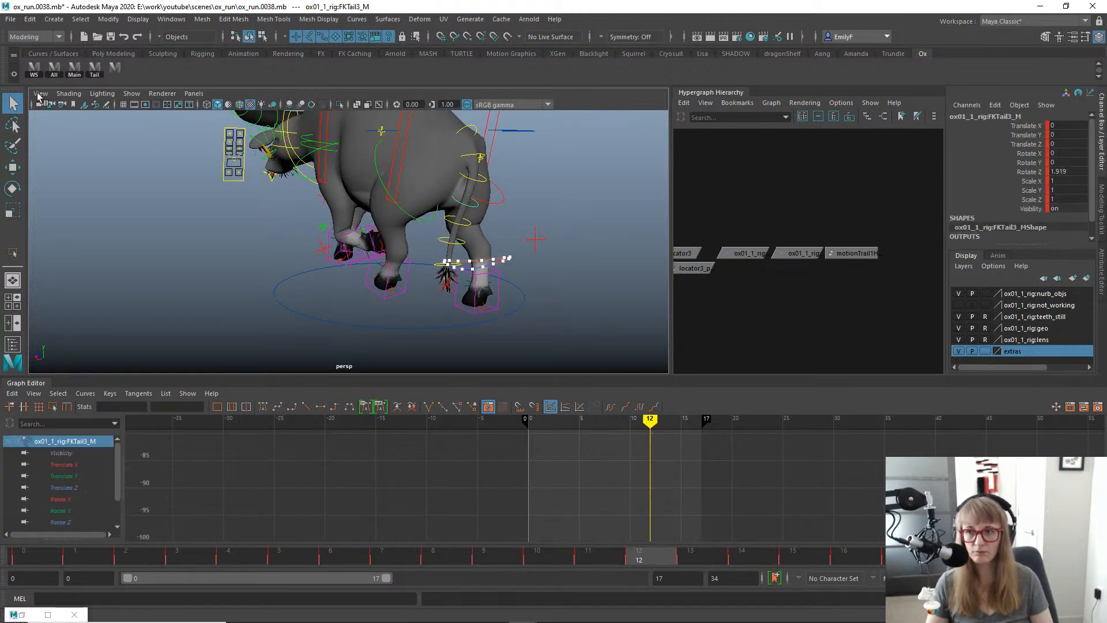
pyautogui.click(37, 73)
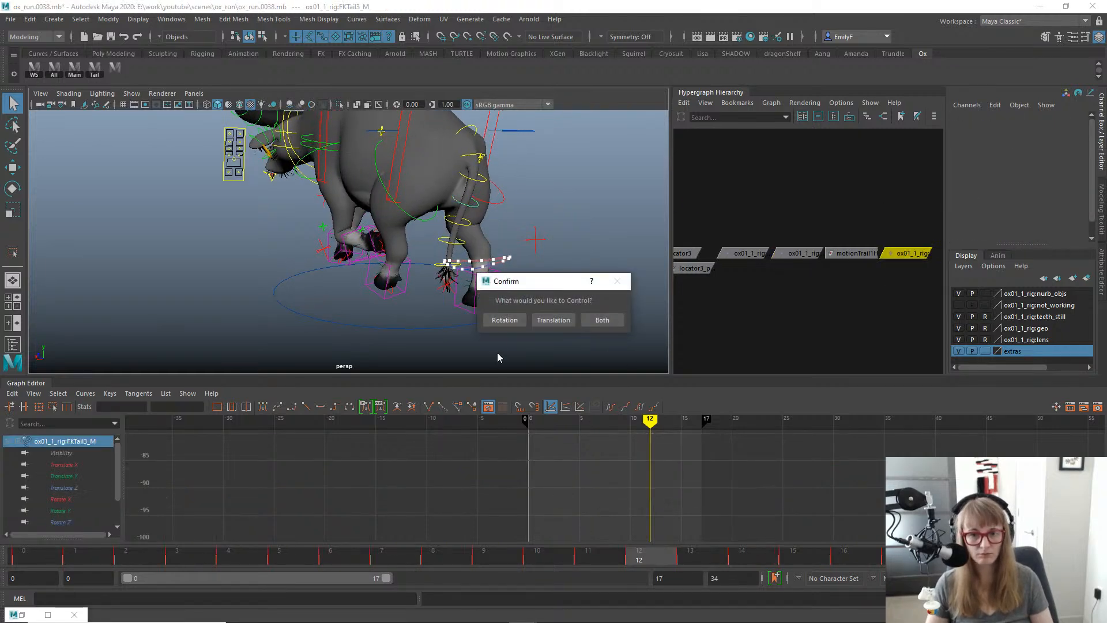
pyautogui.click(500, 321)
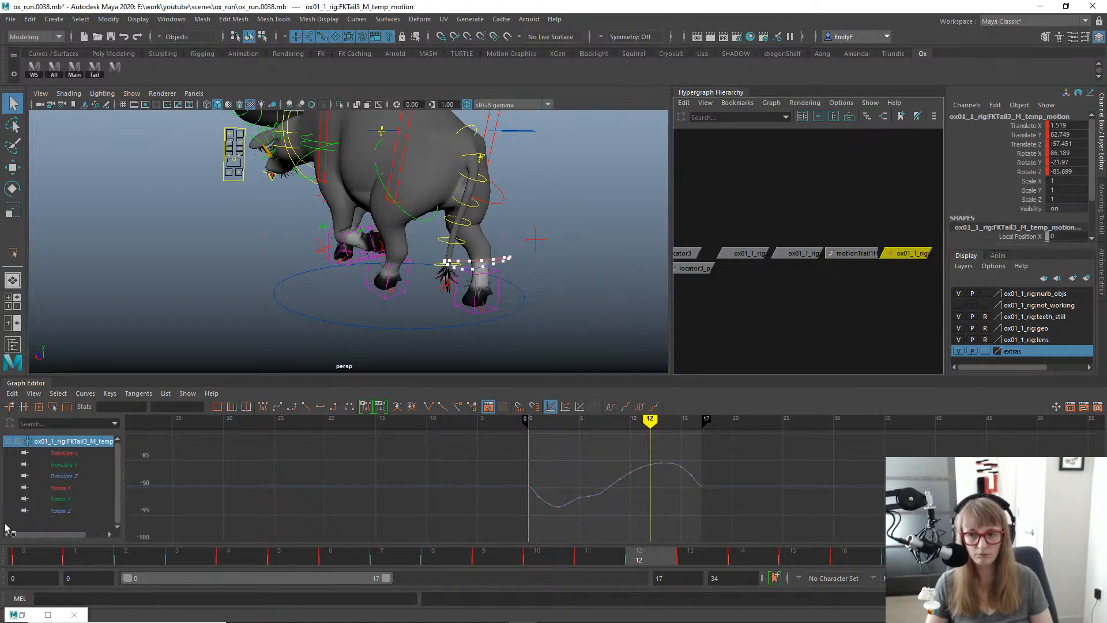
# Set the FKTail3_M locator's Rotate X, Y and Z curves to cycle before and after their keys.
pyautogui.moveTo(57, 489); pyautogui.dragTo(61, 512)
pyautogui.press('a')
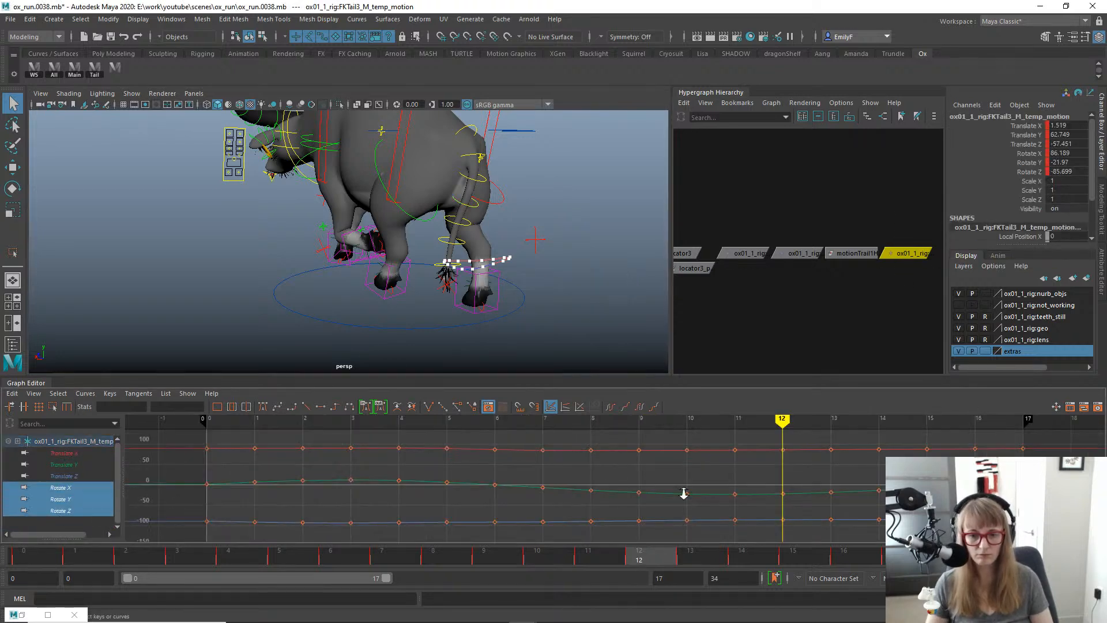
pyautogui.keyDown('alt'); pyautogui.moveTo(679, 487); pyautogui.dragTo(443, 437, button='right'); pyautogui.keyUp('alt')
pyautogui.moveTo(442, 437); pyautogui.dragTo(601, 487)
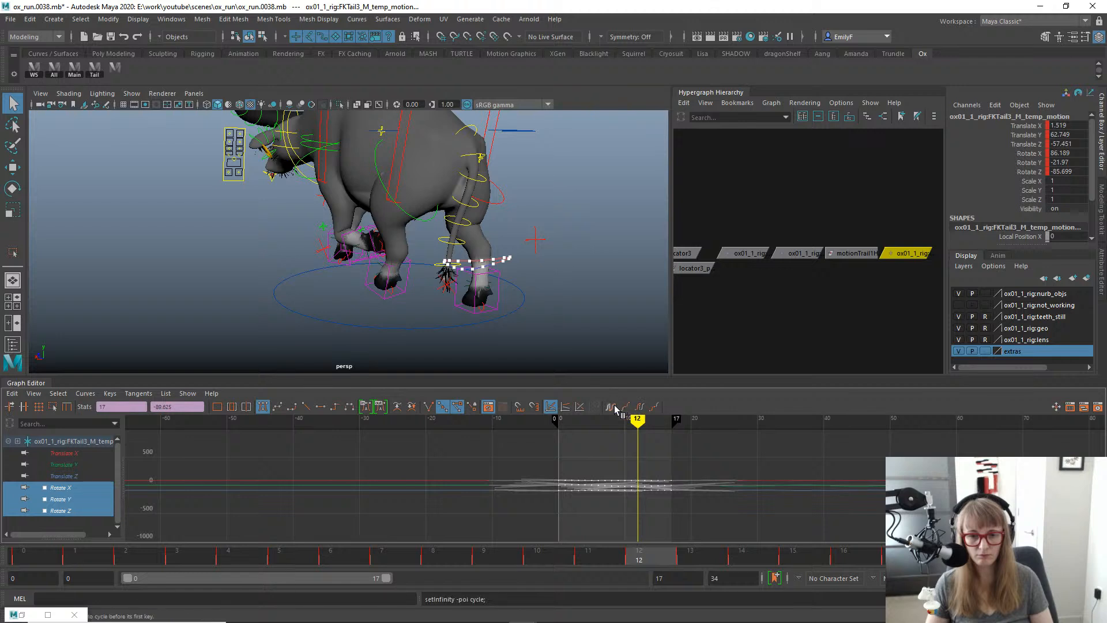
pyautogui.press('e')
# Scale the locator's Rotate Y curve vertically, extending both its valleys and its peaks to widen the swing.
pyautogui.click(62, 499)
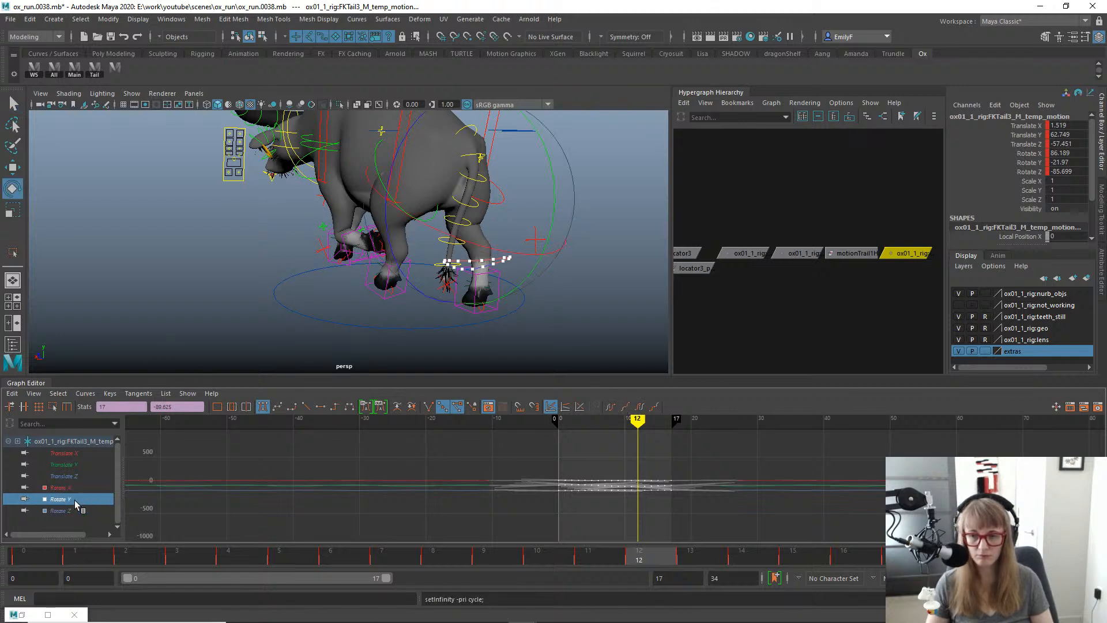
pyautogui.press('f')
pyautogui.scroll(-3, 682, 488)
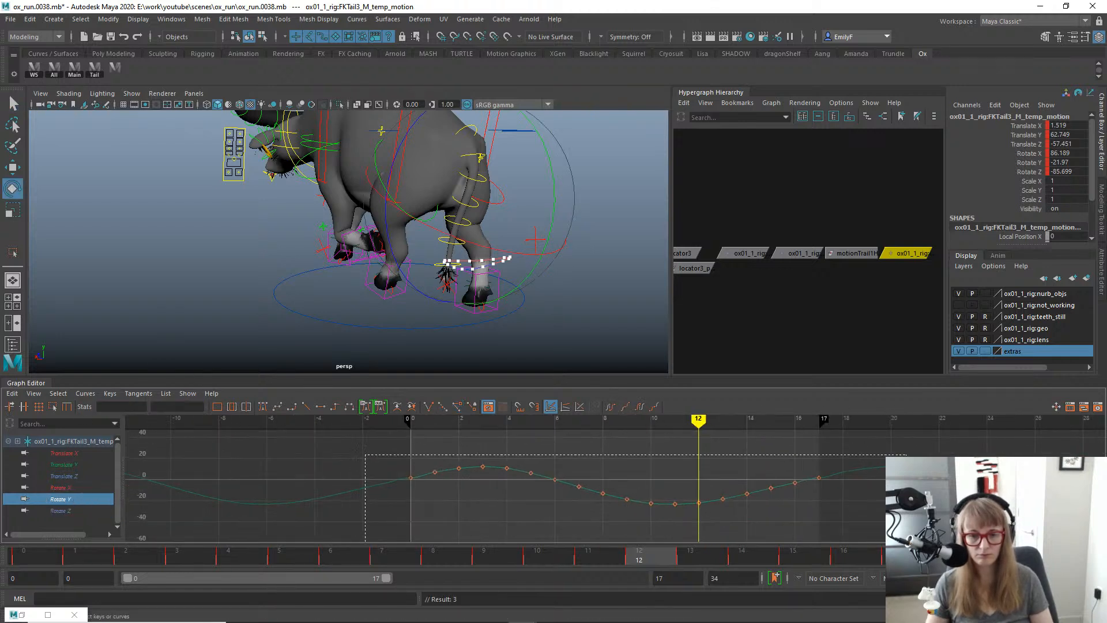
pyautogui.moveTo(365, 456); pyautogui.dragTo(365, 455)
pyautogui.click(51, 407)
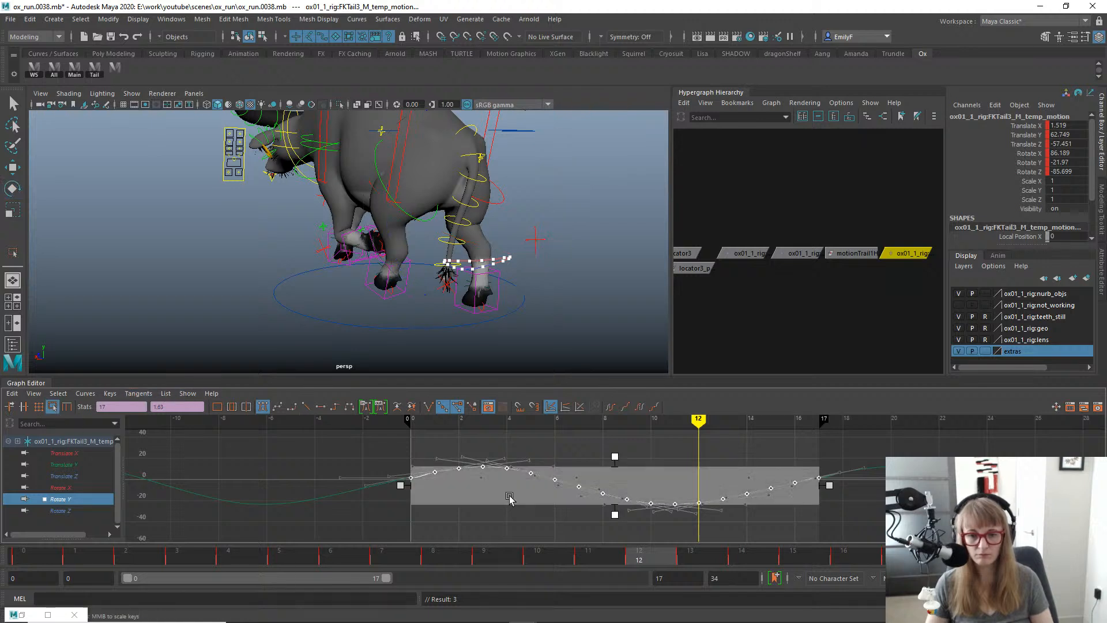
pyautogui.click(618, 533)
pyautogui.hotkey('ctrl', 'z')
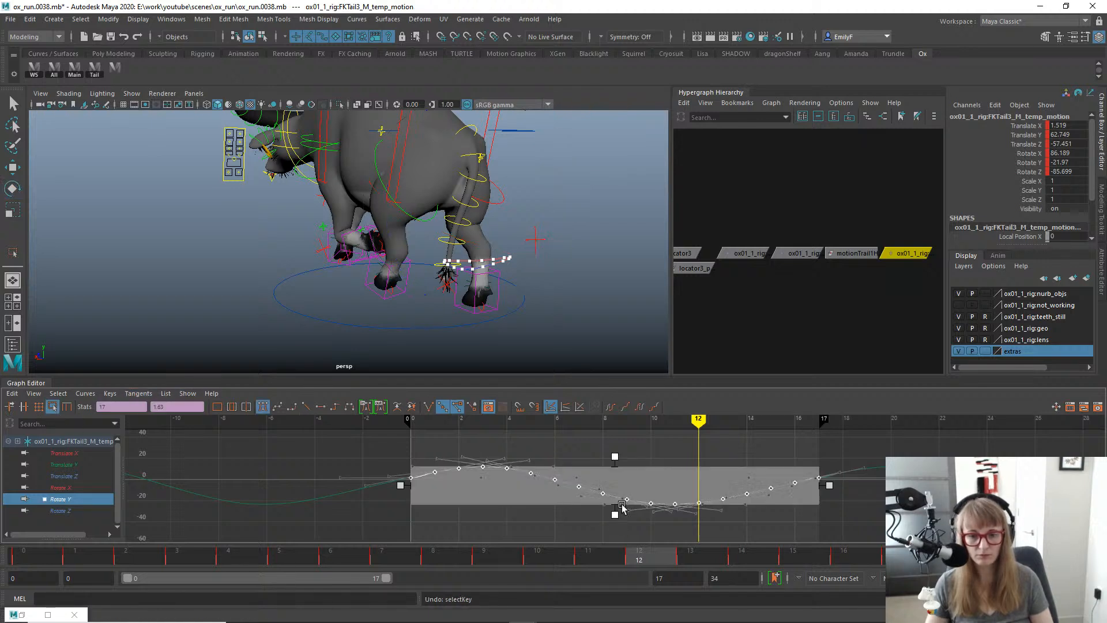
pyautogui.moveTo(615, 512); pyautogui.dragTo(615, 526)
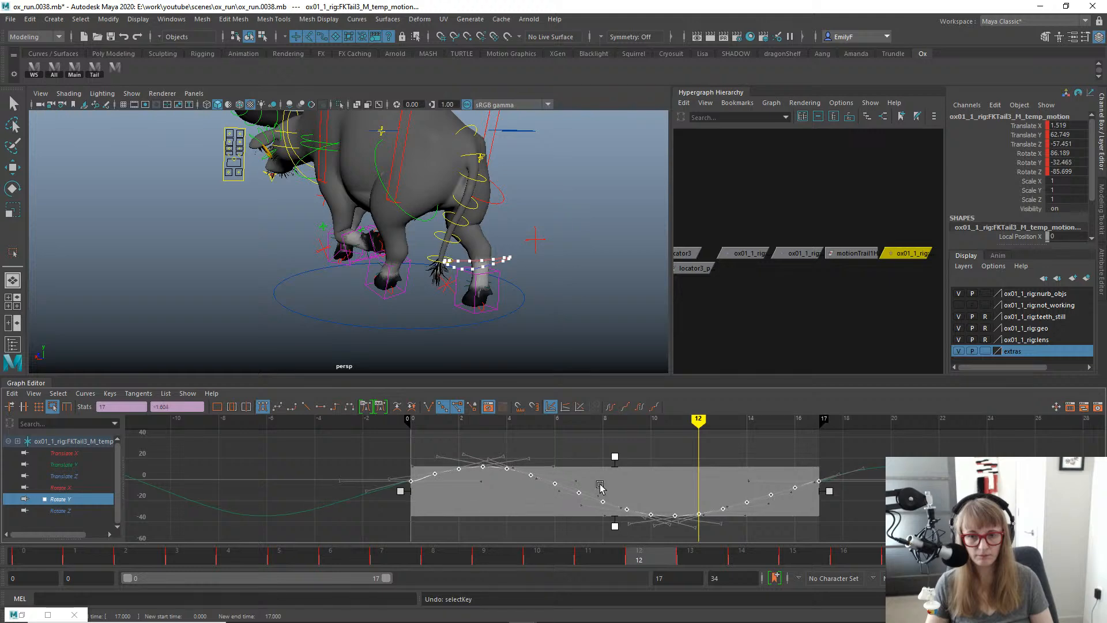
pyautogui.moveTo(614, 459); pyautogui.dragTo(614, 447)
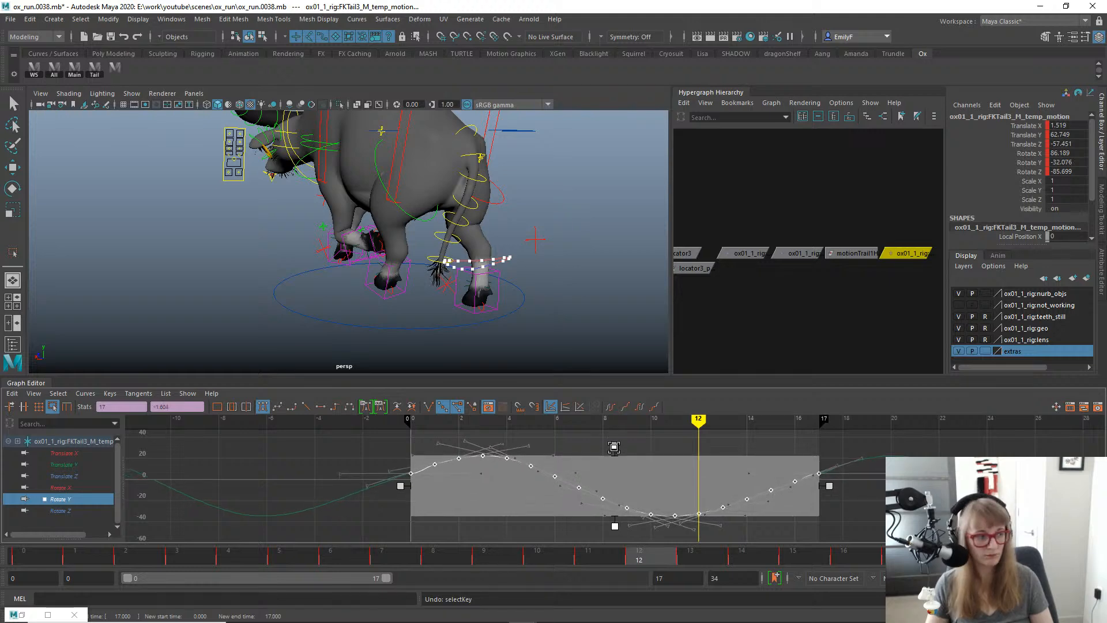
# Offset all Rotate Y keys of the FKTail3_M locator about 0.6 frames later and play back the cycle.
pyautogui.press('q')
pyautogui.moveTo(420, 202)
pyautogui.keyDown('alt'); pyautogui.mouseDown()
pyautogui.moveTo(456, 209)
pyautogui.moveTo(507, 300)
pyautogui.mouseUp(); pyautogui.keyUp('alt')
pyautogui.hotkey('alt', 'v')
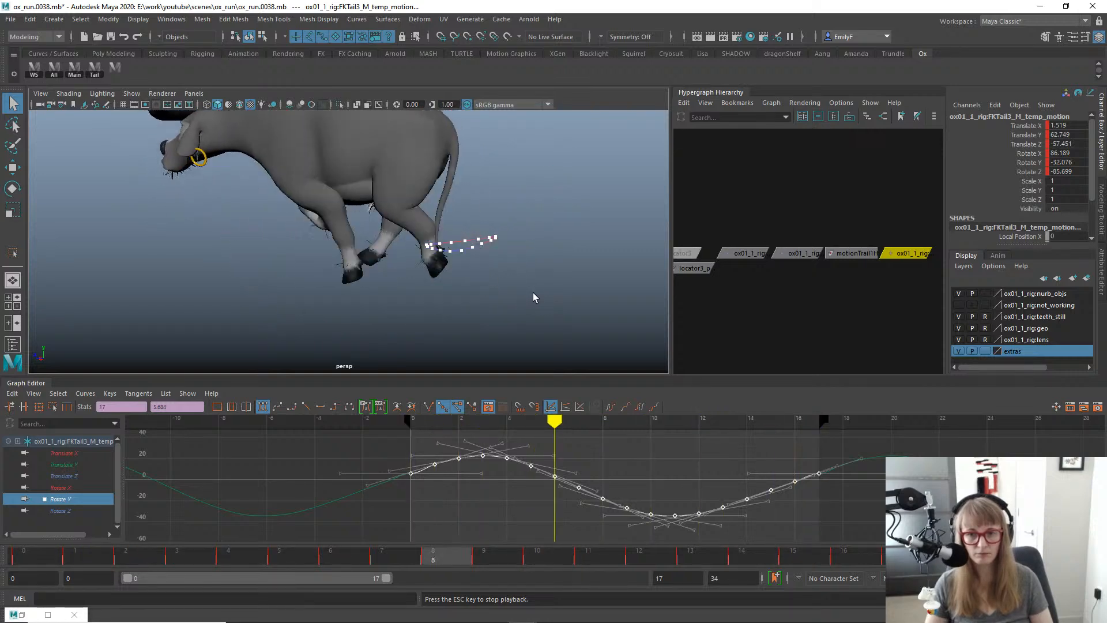
pyautogui.press('Escape')
pyautogui.press('w')
pyautogui.keyDown('shift'); pyautogui.moveTo(620, 468); pyautogui.dragTo(632, 464, button='middle'); pyautogui.keyUp('shift')
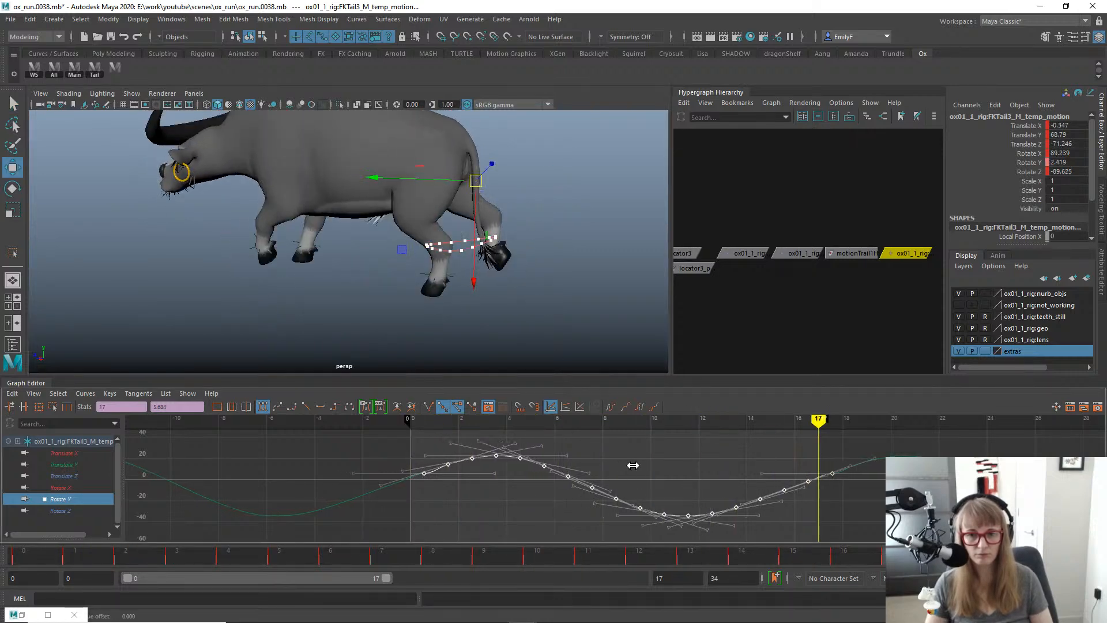
pyautogui.hotkey('alt', 'v')
pyautogui.press('Escape')
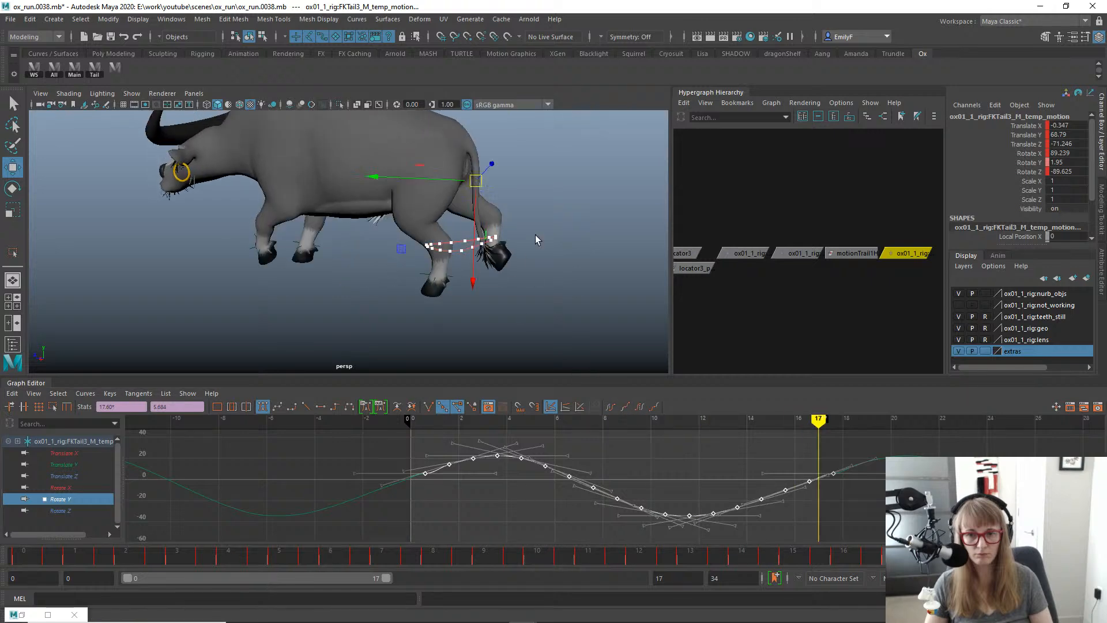
# Review the cycle in a side view and offset the locator's Rotate Y keys about 0.5 frames further.
pyautogui.press('space')
pyautogui.moveTo(521, 191); pyautogui.dragTo(485, 180)
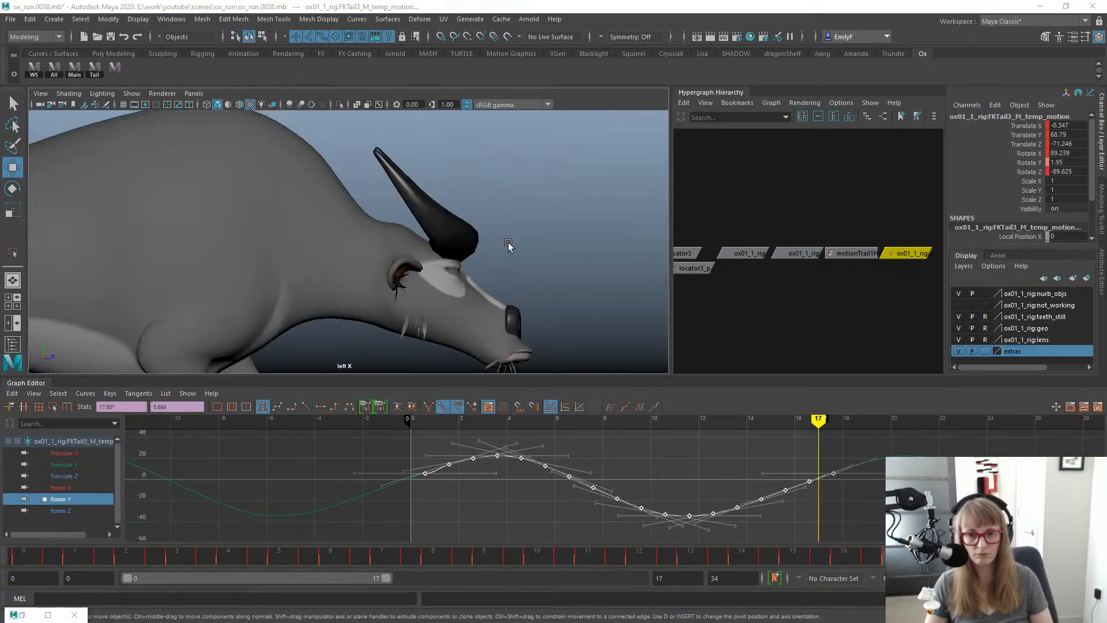
pyautogui.press('space')
pyautogui.moveTo(509, 245); pyautogui.dragTo(560, 247)
pyautogui.hotkey('alt', 'v')
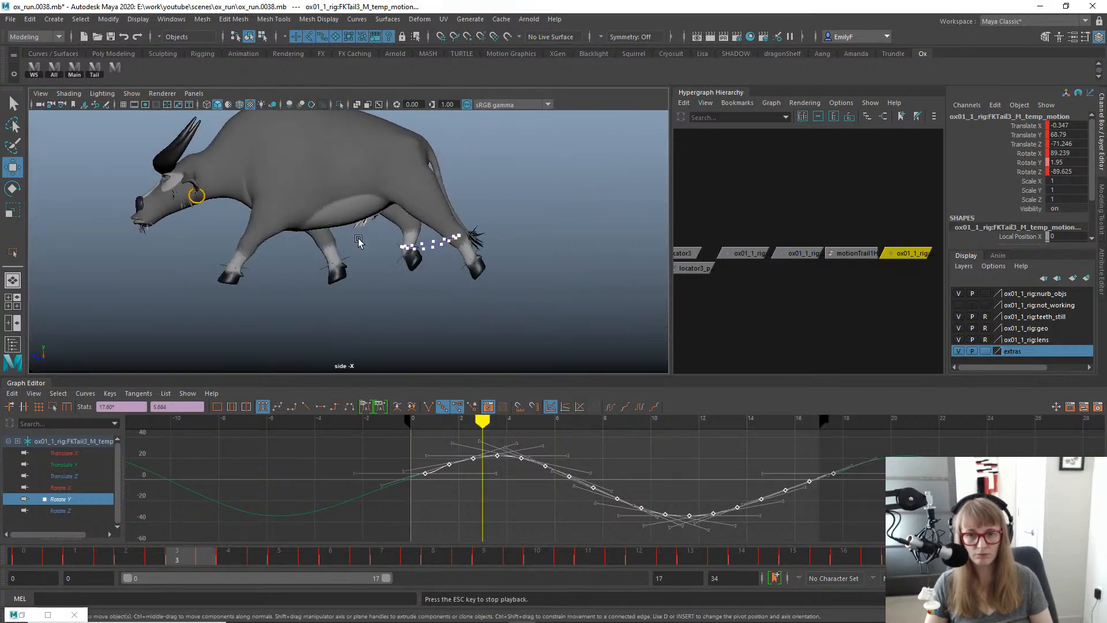
pyautogui.press('Escape')
pyautogui.moveTo(119, 556); pyautogui.dragTo(334, 573)
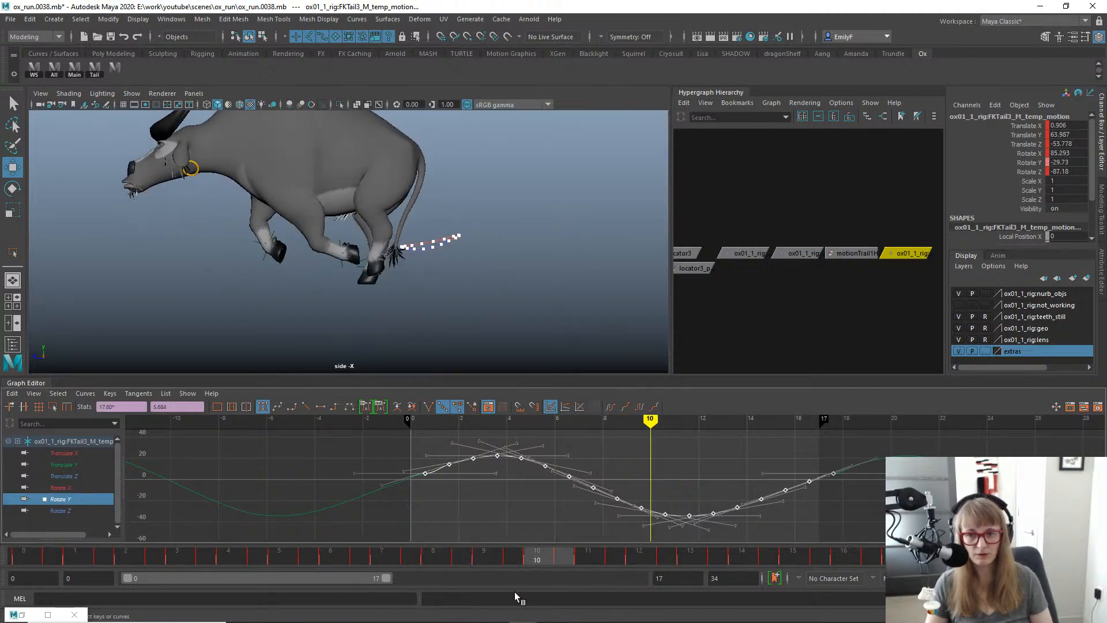
pyautogui.keyDown('shift'); pyautogui.moveTo(586, 494); pyautogui.dragTo(604, 491, button='middle'); pyautogui.keyUp('shift')
pyautogui.moveTo(400, 572); pyautogui.dragTo(489, 526)
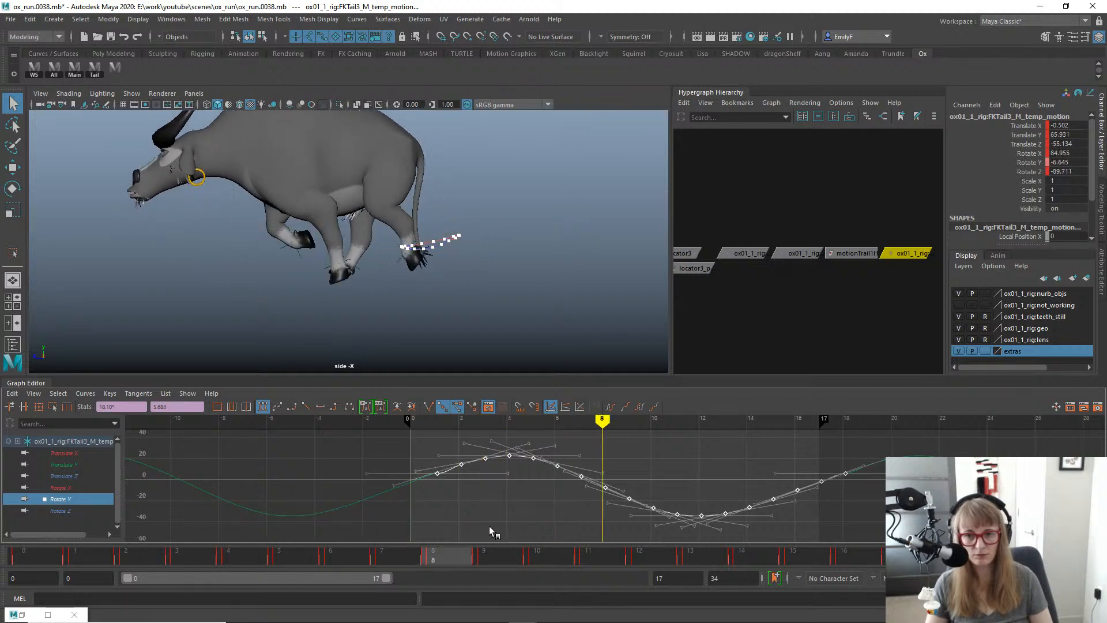
pyautogui.moveTo(821, 602); pyautogui.dragTo(3, 482)
pyautogui.hotkey('alt', 'v')
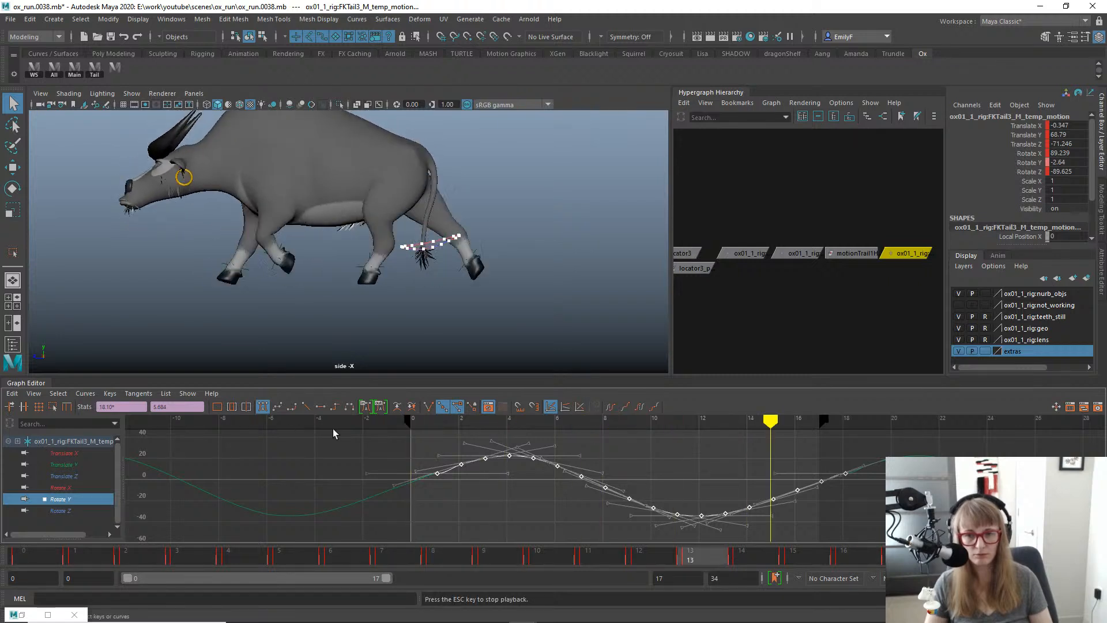
# Nudge the Rotate Y keys about 0.02 frames later and recheck the cycle from the side.
pyautogui.press('Escape')
pyautogui.moveTo(58, 555); pyautogui.dragTo(879, 591)
pyautogui.hotkey('alt', 'v')
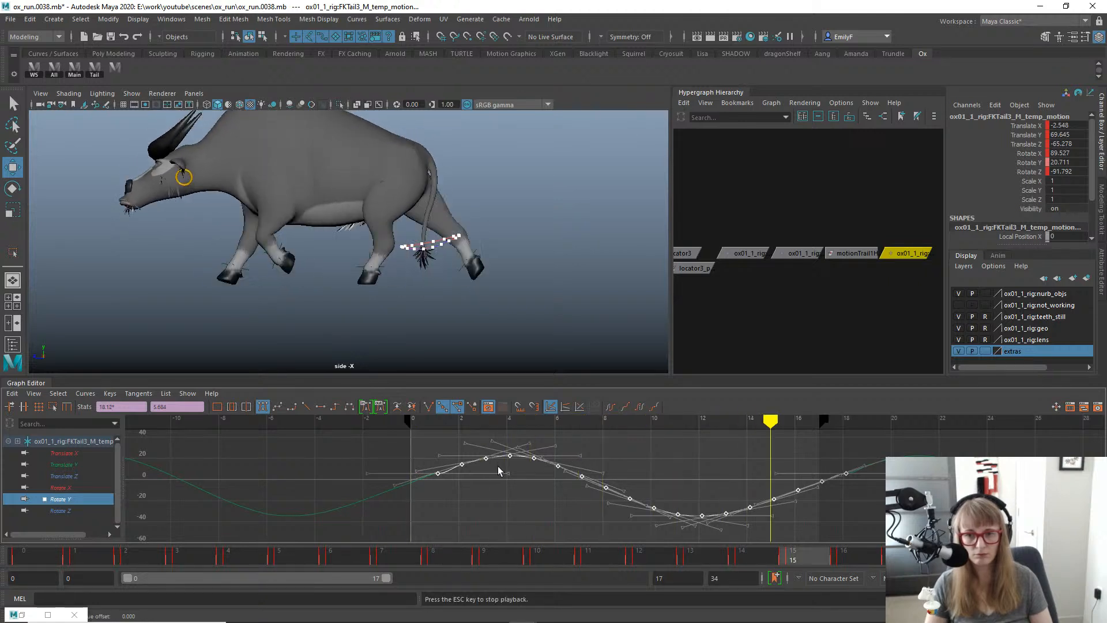
pyautogui.moveTo(46, 553); pyautogui.dragTo(1, 558)
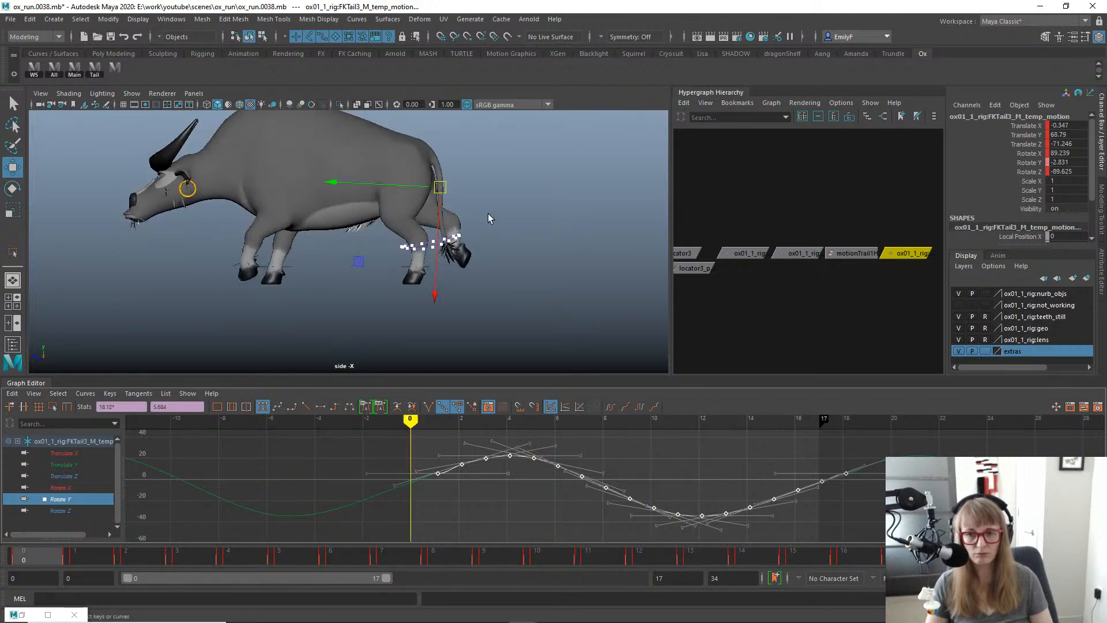
# Offset all Rotate X keys of the FKTail3_M locator about 0.9 frames later and play back the cycle in the back view.
pyautogui.press('space')
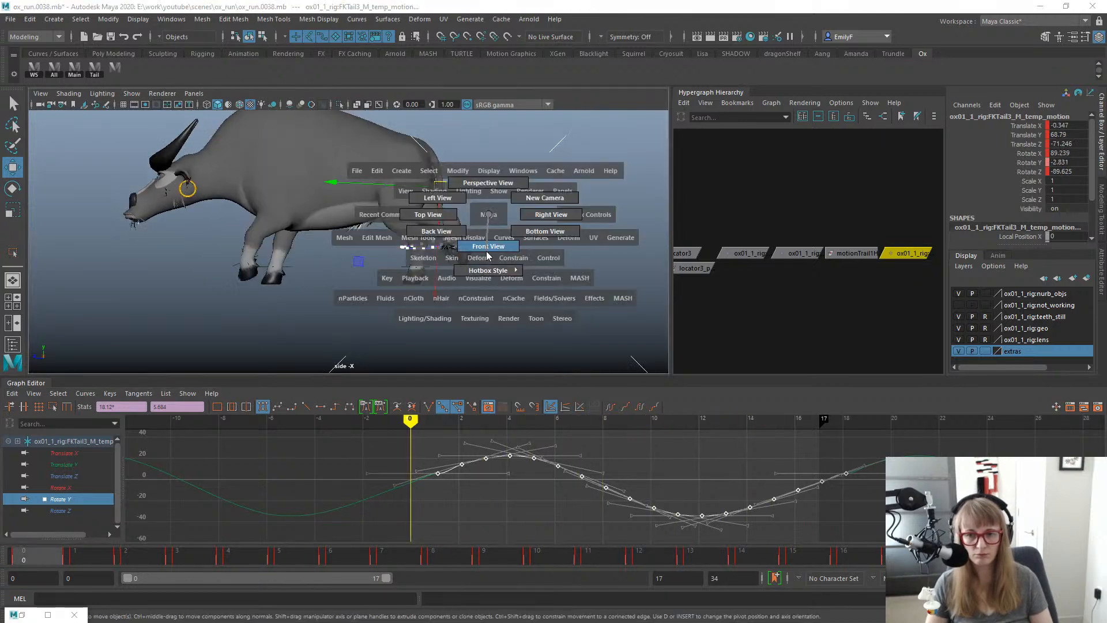
pyautogui.moveTo(429, 222); pyautogui.dragTo(444, 231)
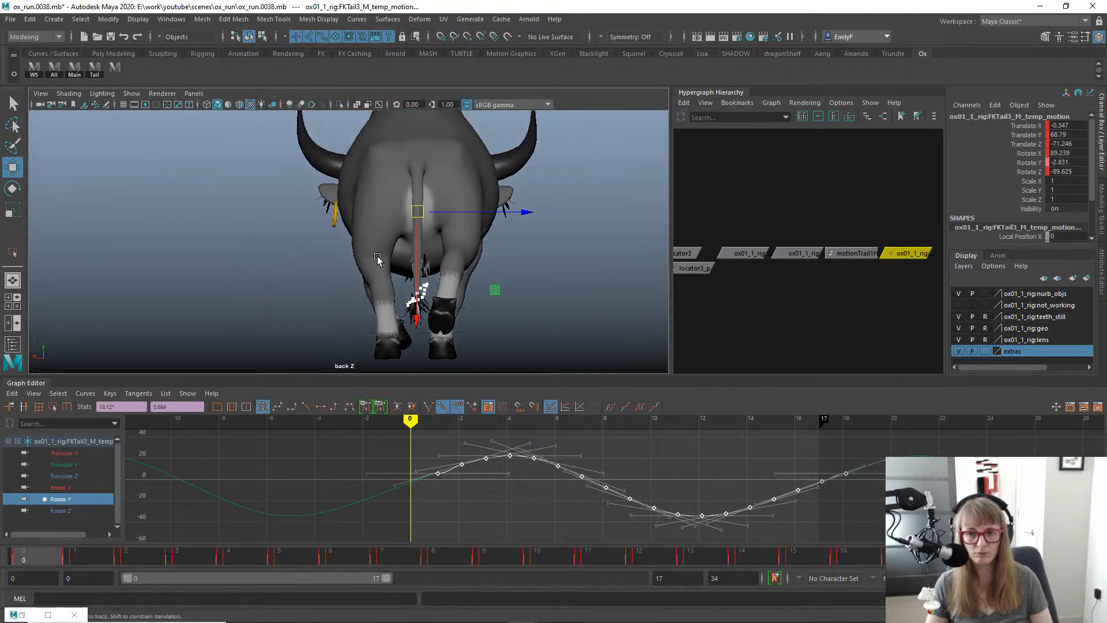
pyautogui.press('e')
pyautogui.click(74, 487)
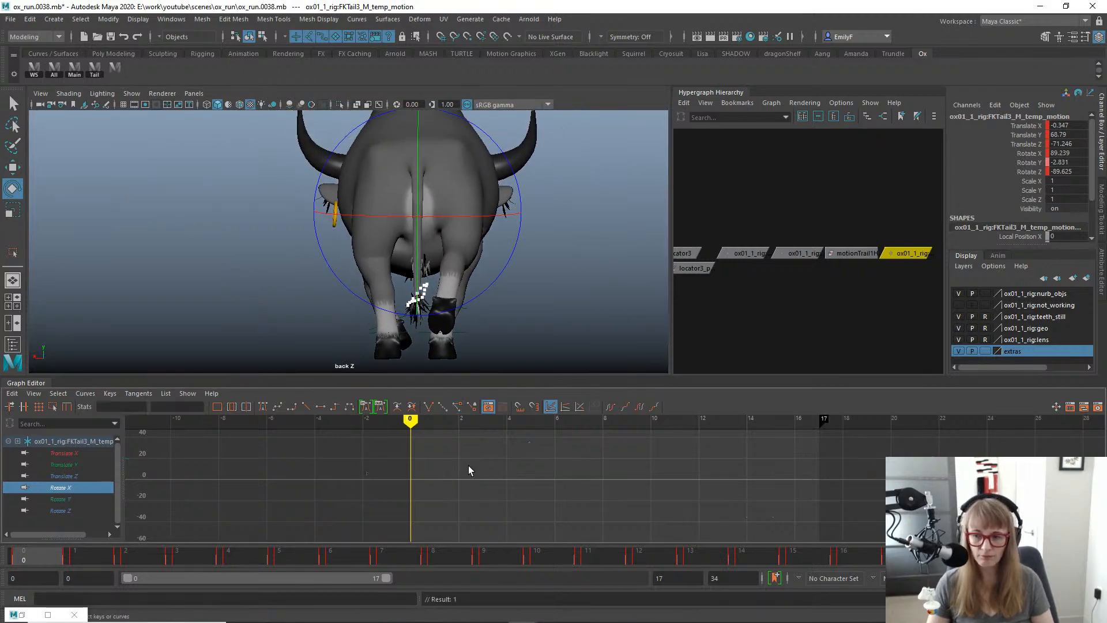
pyautogui.press('a')
pyautogui.keyDown('alt'); pyautogui.moveTo(692, 500); pyautogui.dragTo(519, 464, button='right'); pyautogui.keyUp('alt')
pyautogui.moveTo(425, 430); pyautogui.dragTo(767, 513)
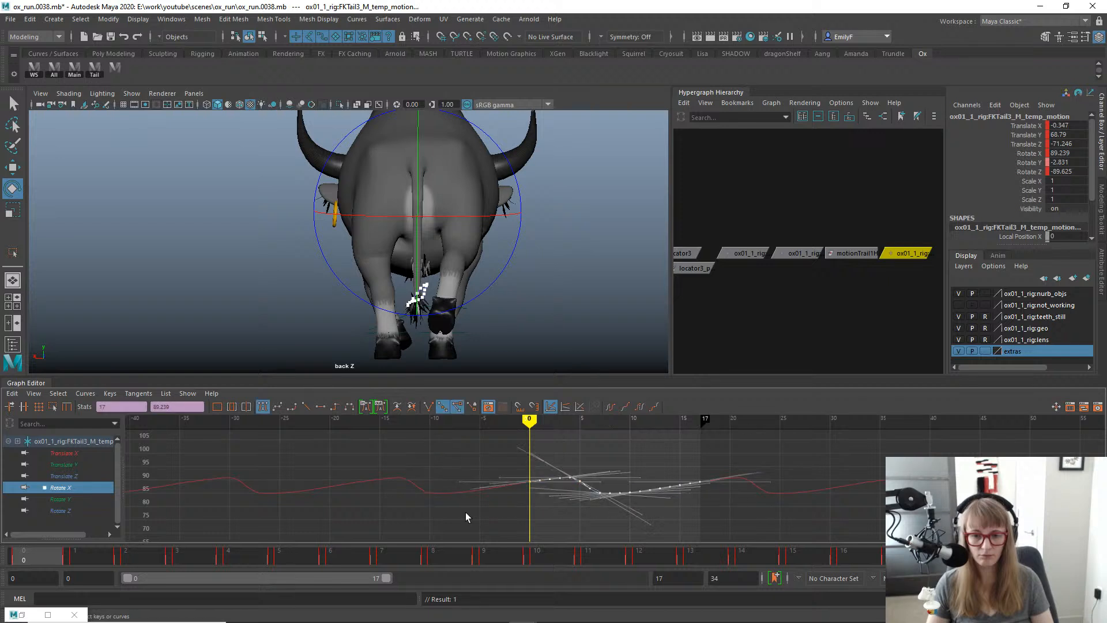
pyautogui.moveTo(176, 555); pyautogui.dragTo(292, 562)
pyautogui.press('w')
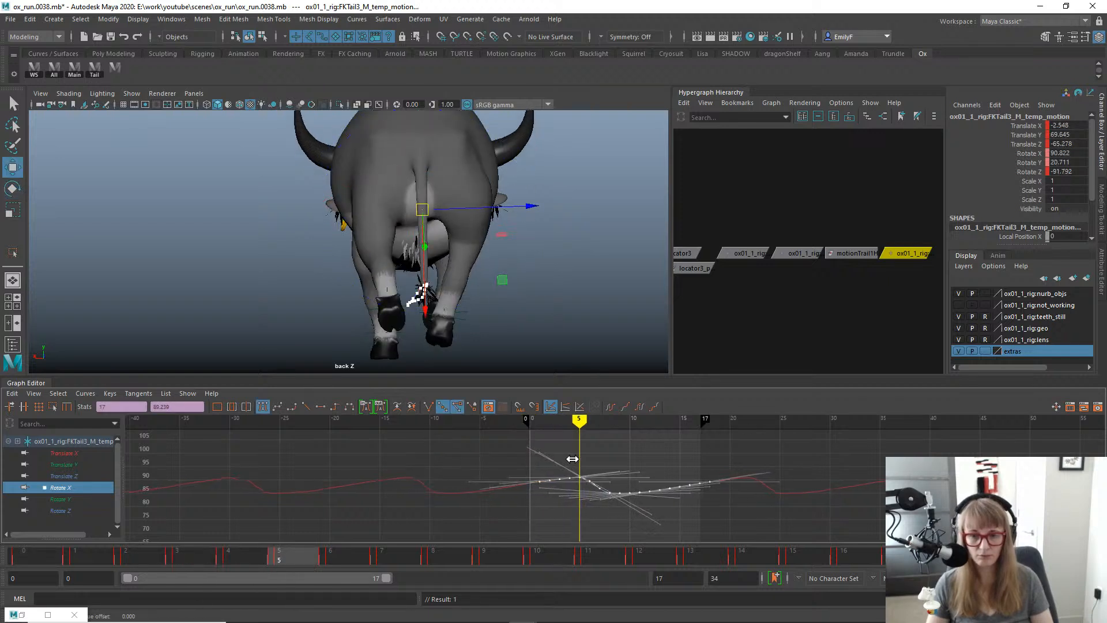
pyautogui.hotkey('alt', 'v')
pyautogui.hotkey('alt', 'v')
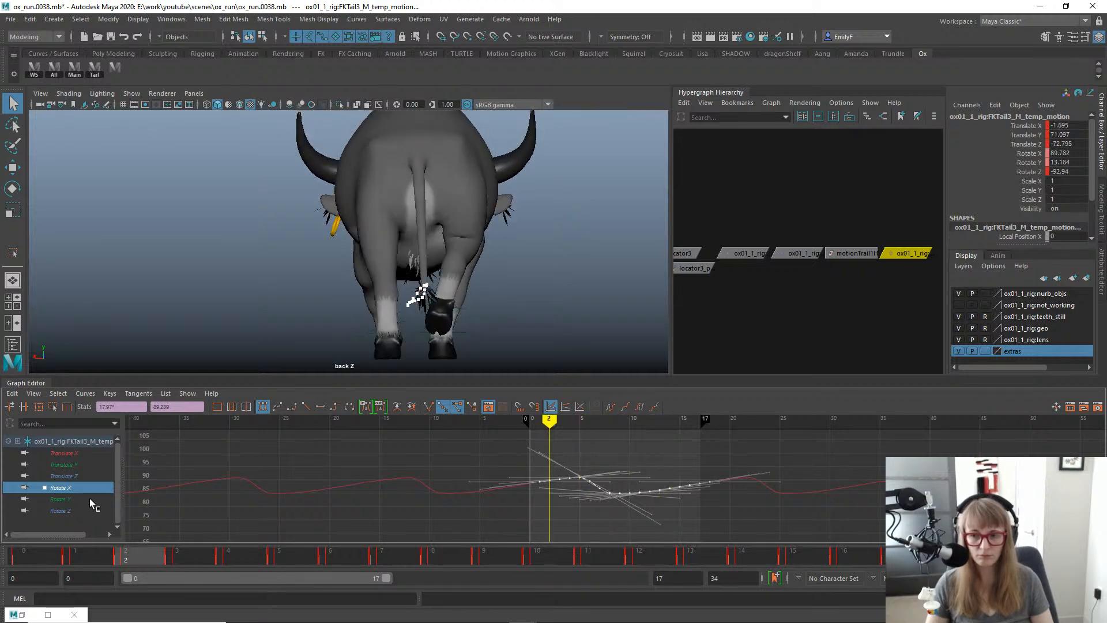
# Offset all Rotate Z keys of the FKTail3_M locator about 1 frame later and play back the cycle from behind.
pyautogui.click(71, 511)
pyautogui.press('f')
pyautogui.scroll(-8, 638, 471)
pyautogui.moveTo(397, 441); pyautogui.dragTo(823, 544)
pyautogui.press('w')
pyautogui.moveTo(697, 485); pyautogui.dragTo(707, 485)
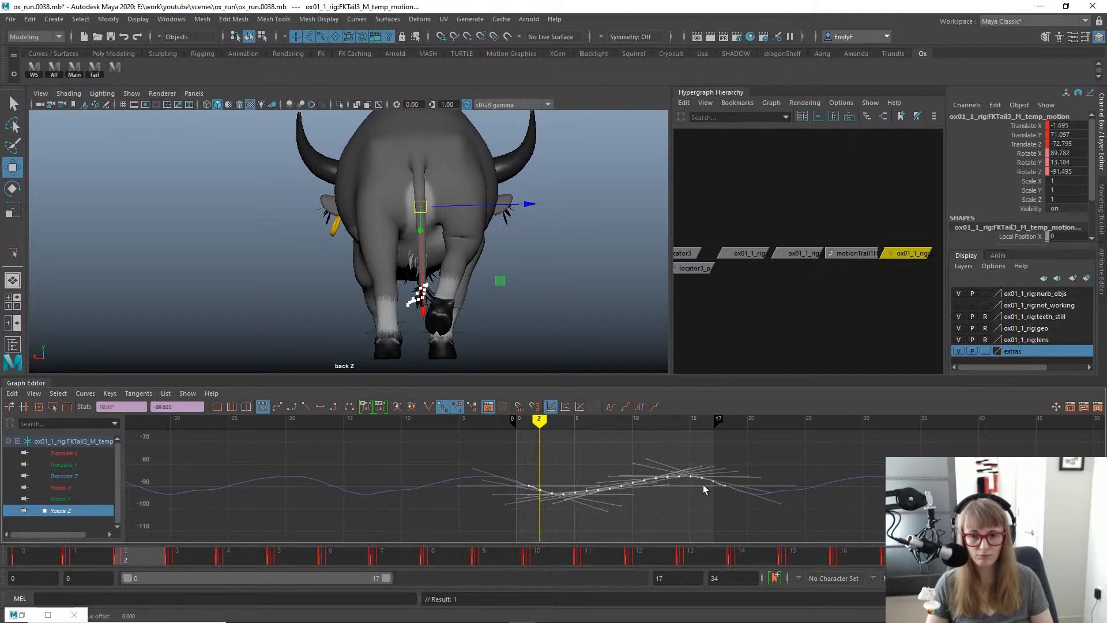
pyautogui.hotkey('alt', 'v')
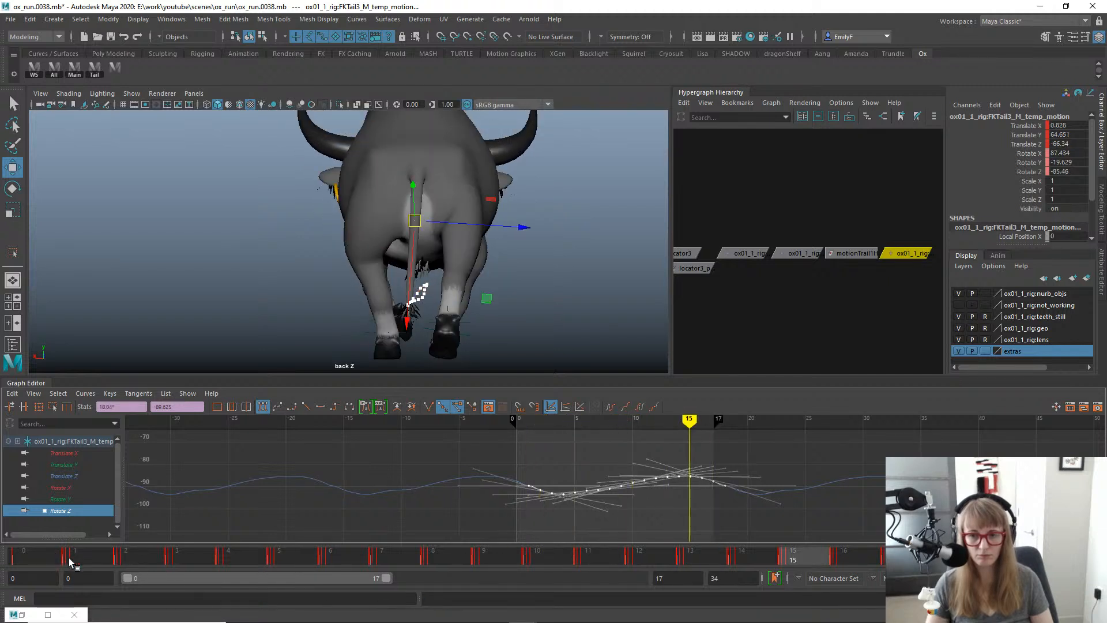
# Scrub the cycle from behind, offset the locator's Rotate Z keys about 0.5 frames further and replay it.
pyautogui.moveTo(70, 563); pyautogui.dragTo(493, 565)
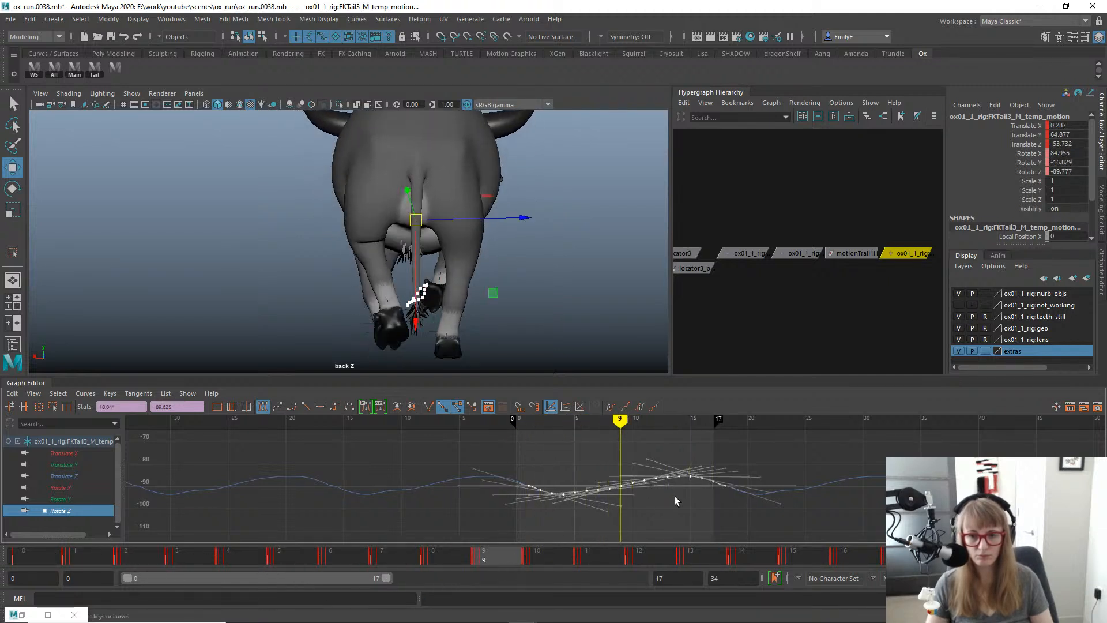
pyautogui.keyDown('shift'); pyautogui.moveTo(676, 501); pyautogui.dragTo(690, 495, button='middle'); pyautogui.keyUp('shift')
pyautogui.hotkey('alt', 'v')
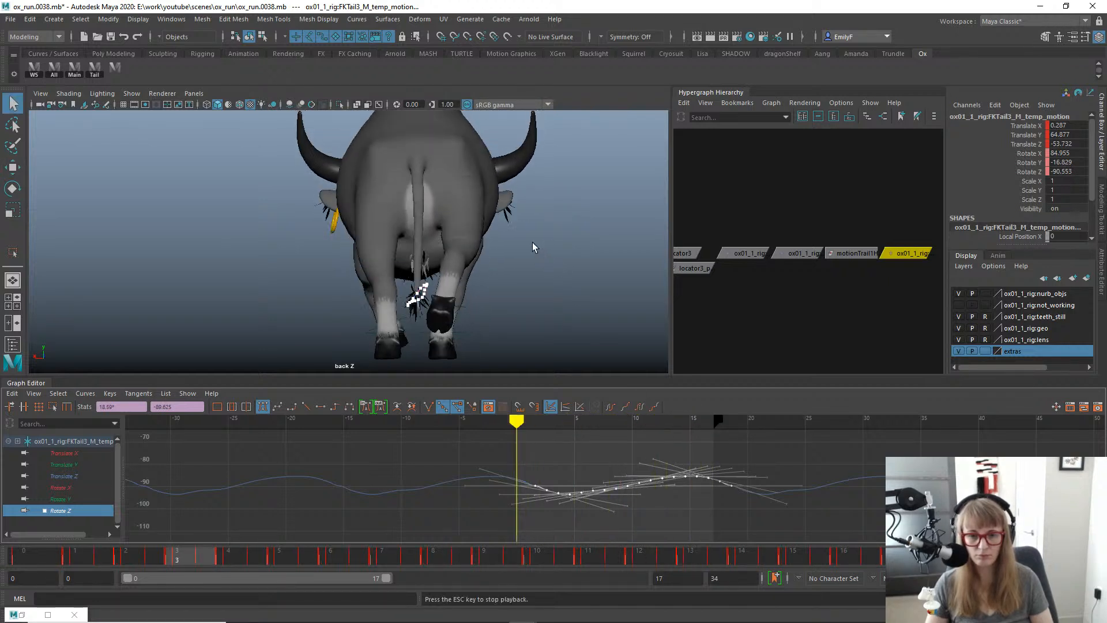
pyautogui.hotkey('alt', 'v')
# In the side view with rig controls shown, create a world-space locator for the FKTail4_M control that drives its rotation only.
pyautogui.press('space')
pyautogui.click(566, 218)
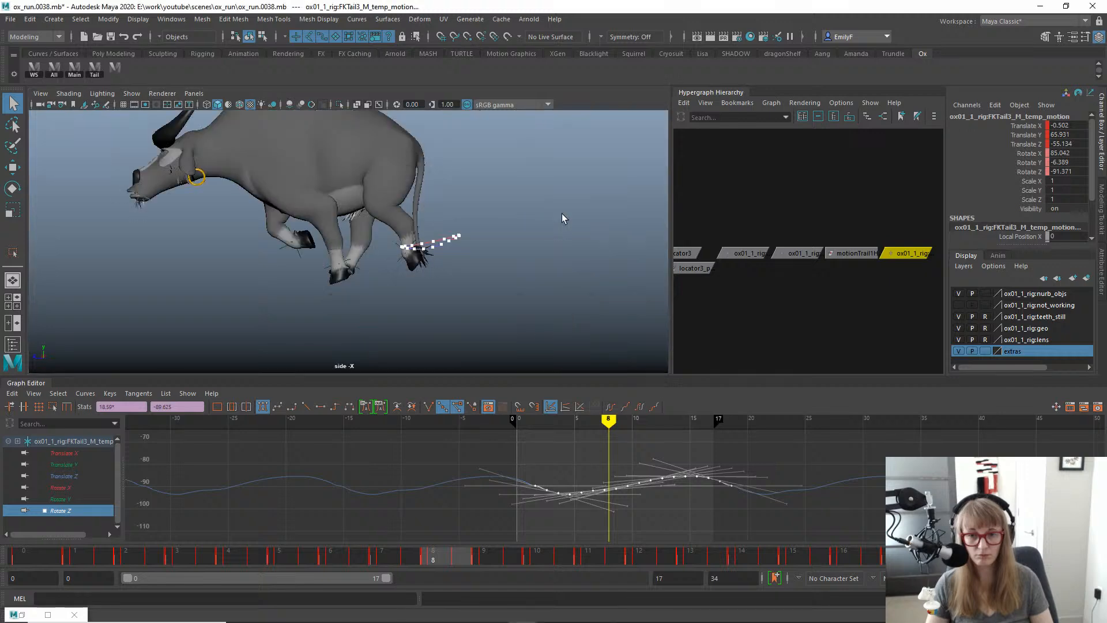
pyautogui.scroll(1, 281, 242)
pyautogui.hotkey('alt', '1')
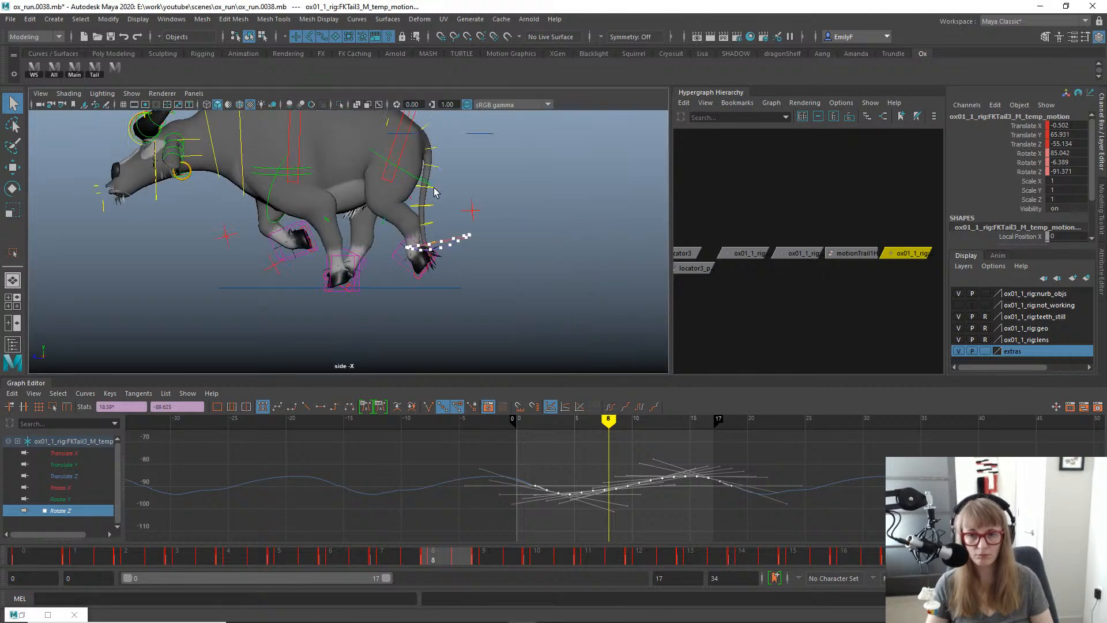
pyautogui.click(435, 193)
pyautogui.click(433, 210)
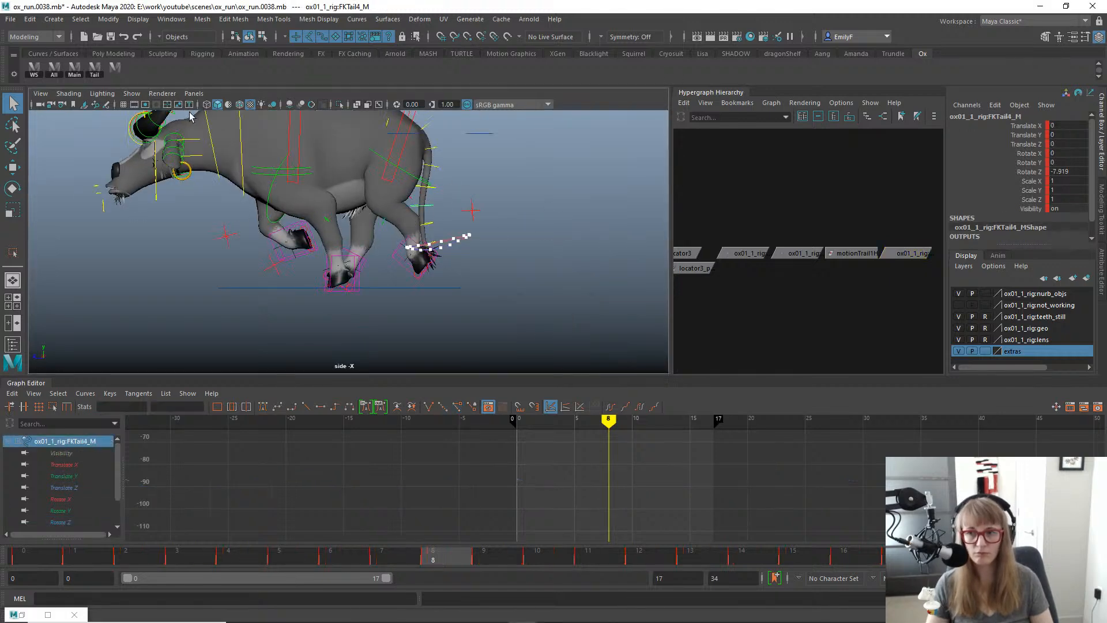
pyautogui.click(34, 69)
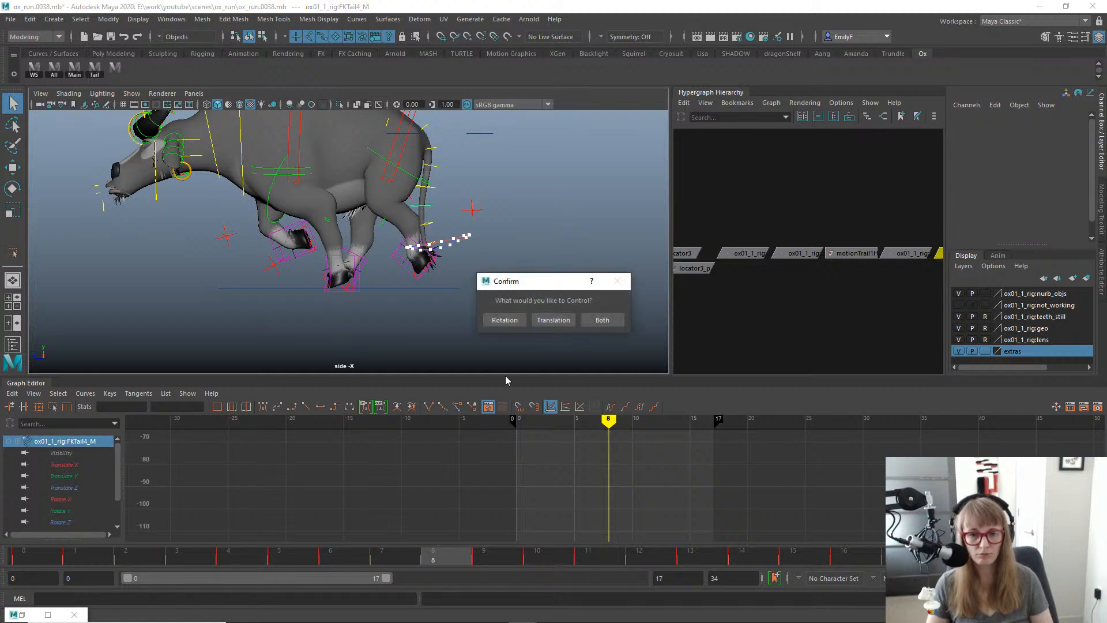
pyautogui.click(512, 322)
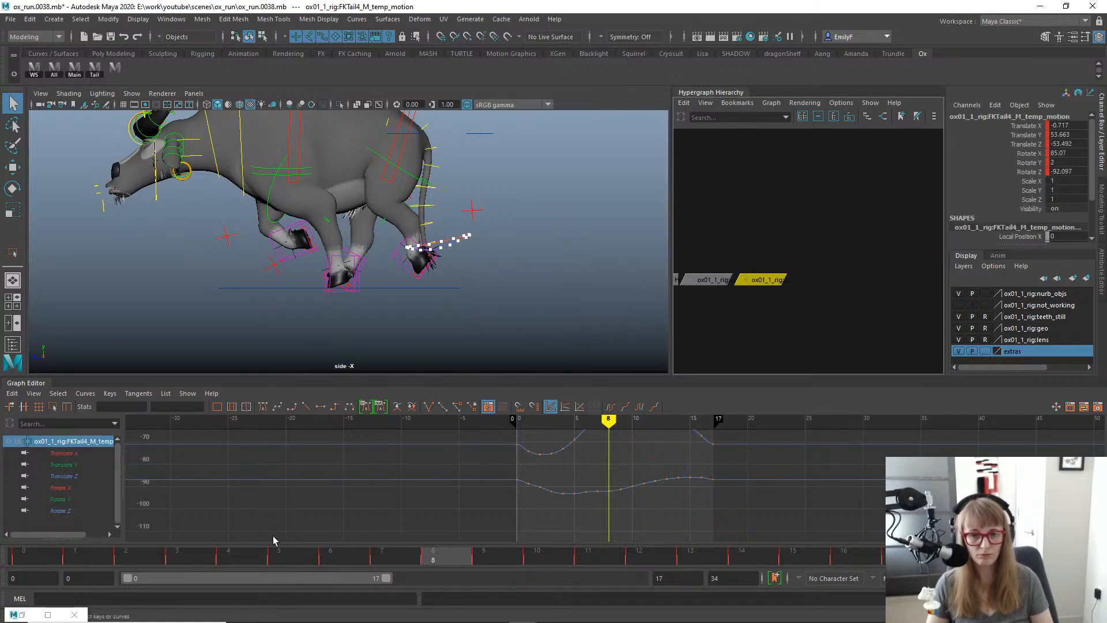
# Set the Rotate X, Y and Z curves of the FKTail4_M locator to cycle infinitely.
pyautogui.moveTo(53, 490); pyautogui.dragTo(63, 515)
pyautogui.press('f')
pyautogui.keyDown('alt'); pyautogui.moveTo(709, 508); pyautogui.dragTo(598, 508, button='right'); pyautogui.keyUp('alt')
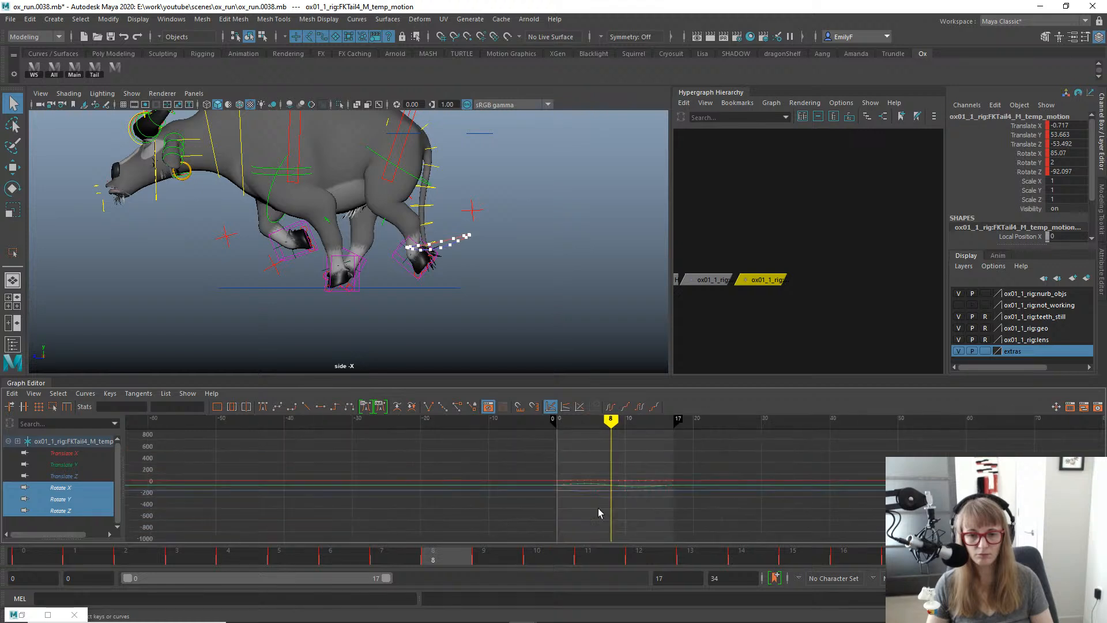
pyautogui.moveTo(796, 556); pyautogui.dragTo(796, 555)
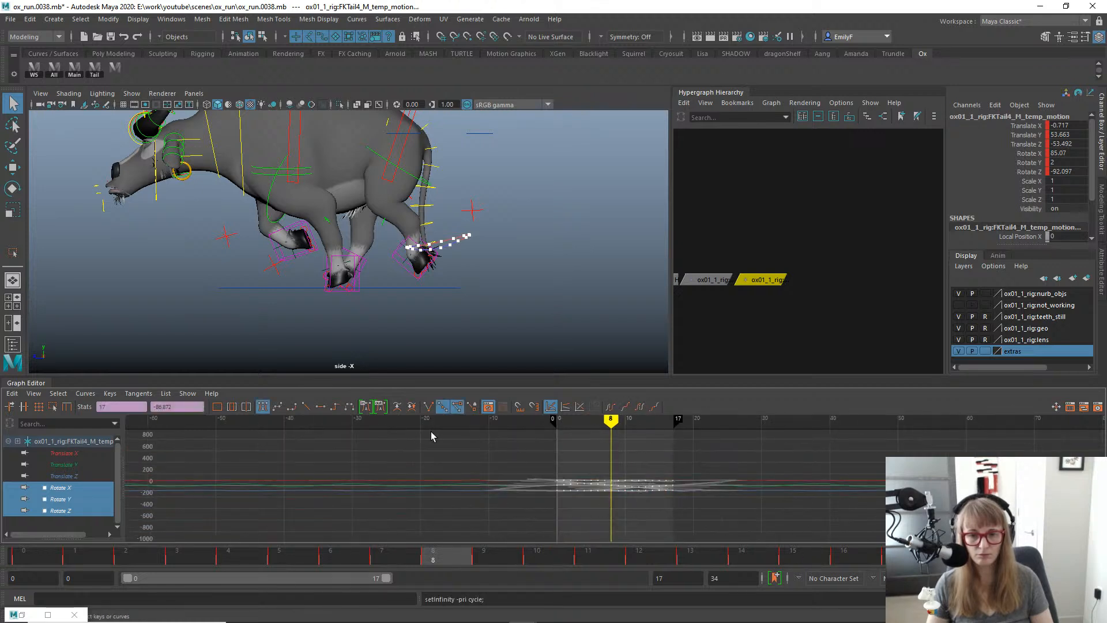
# Scale up all Rotate Y keys of the FKTail4_M locator at both extremes, giving about 40 at frame 5.
pyautogui.click(56, 500)
pyautogui.press('f')
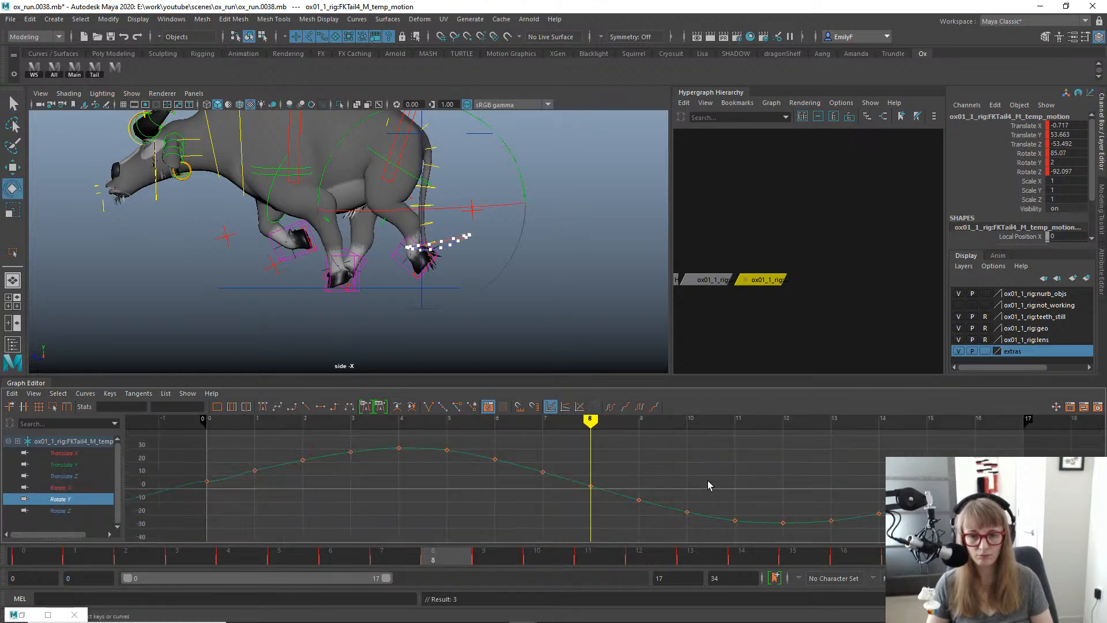
pyautogui.keyDown('alt'); pyautogui.moveTo(708, 481); pyautogui.dragTo(681, 478, button='right'); pyautogui.keyUp('alt')
pyautogui.moveTo(330, 424); pyautogui.dragTo(253, 429)
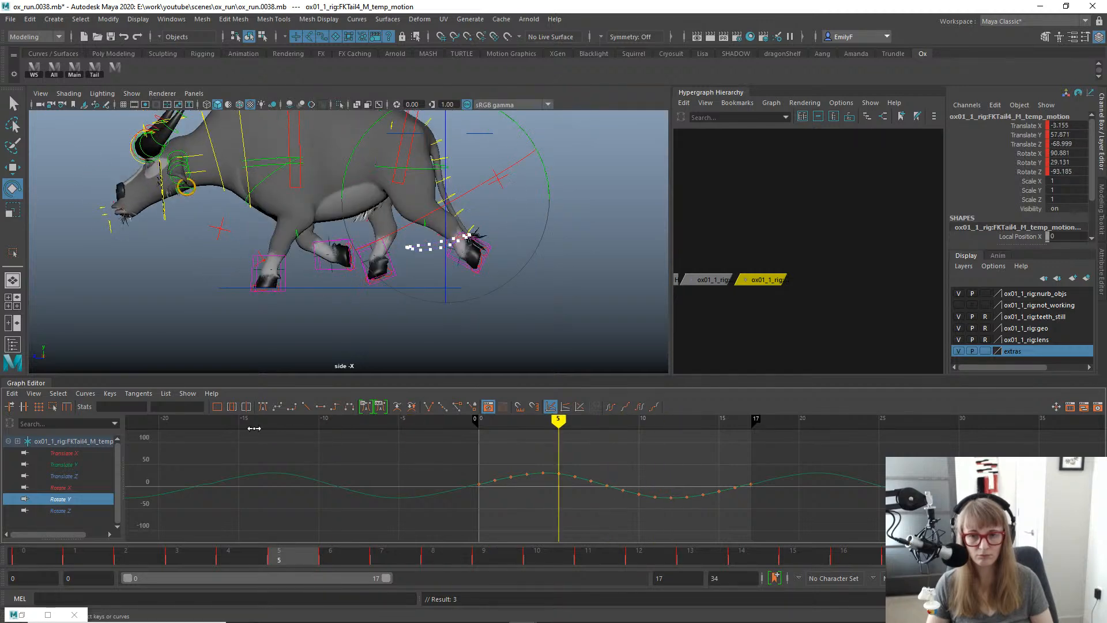
pyautogui.moveTo(662, 516); pyautogui.dragTo(766, 515)
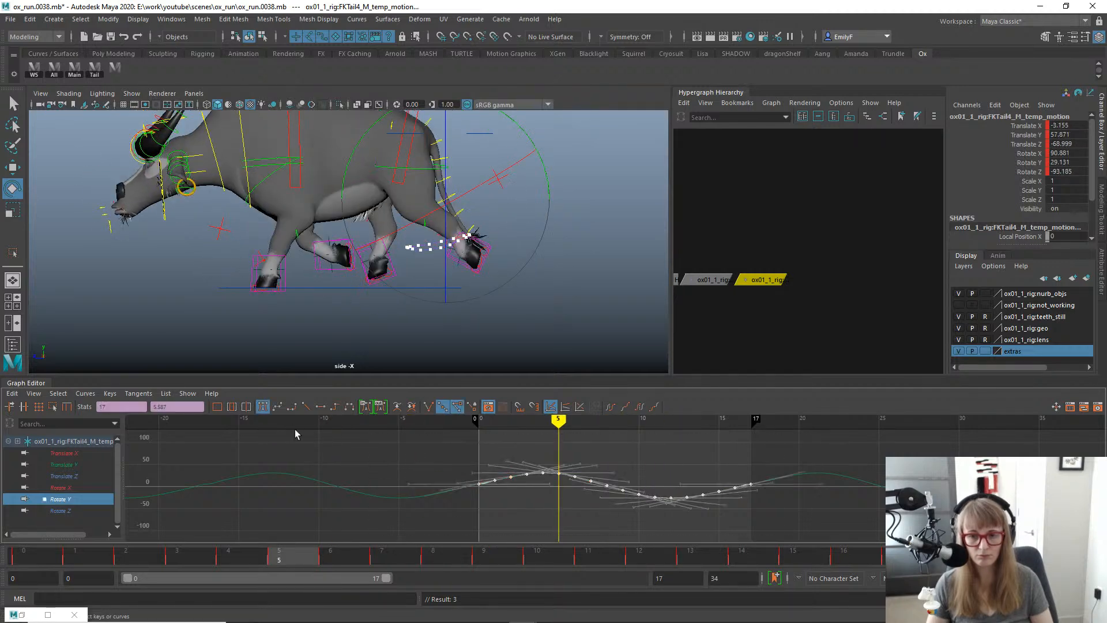
pyautogui.click(53, 407)
pyautogui.moveTo(615, 460); pyautogui.dragTo(615, 456)
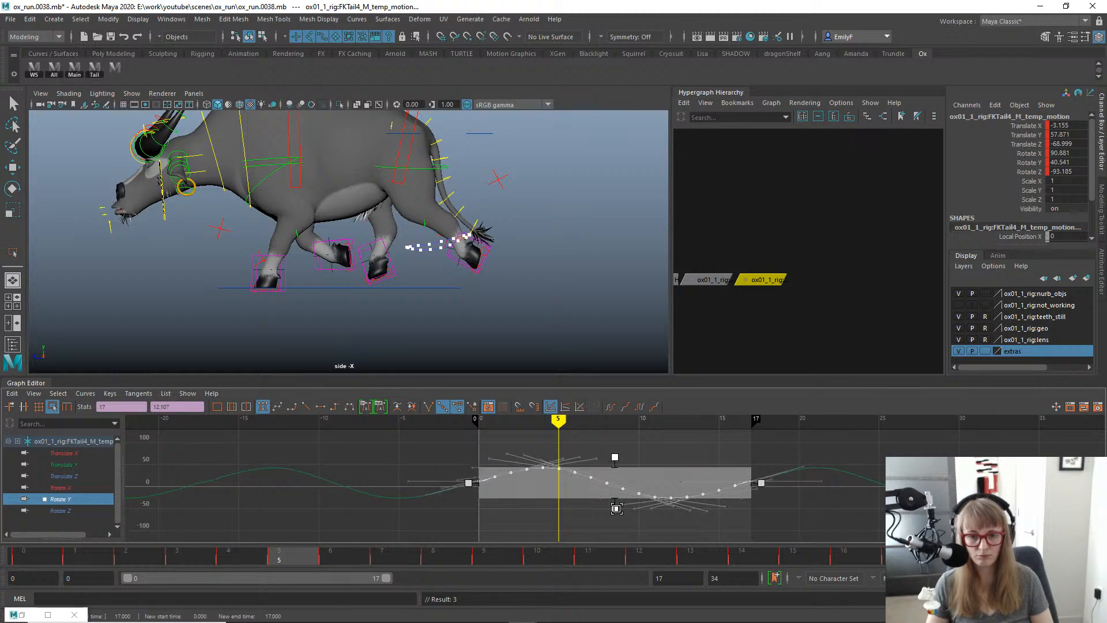
pyautogui.moveTo(617, 508); pyautogui.dragTo(616, 511)
# Offset the FKTail4_M locator's Rotate Y keys about 0.2 frames later, then scrub and play back the cycle from the side.
pyautogui.press('w')
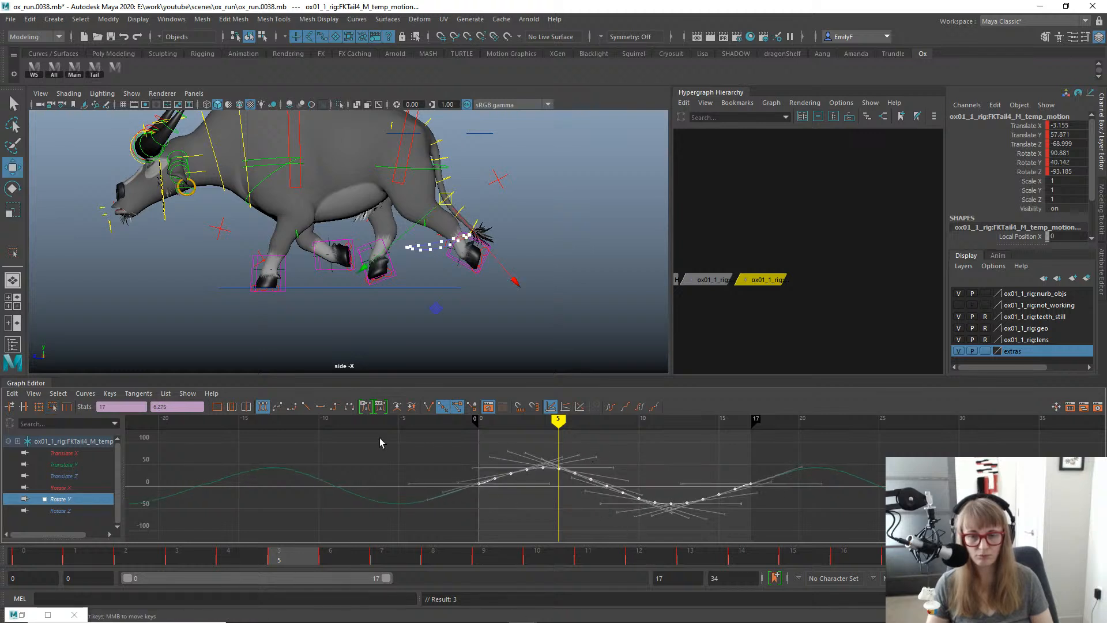
pyautogui.moveTo(30, 555); pyautogui.dragTo(378, 595)
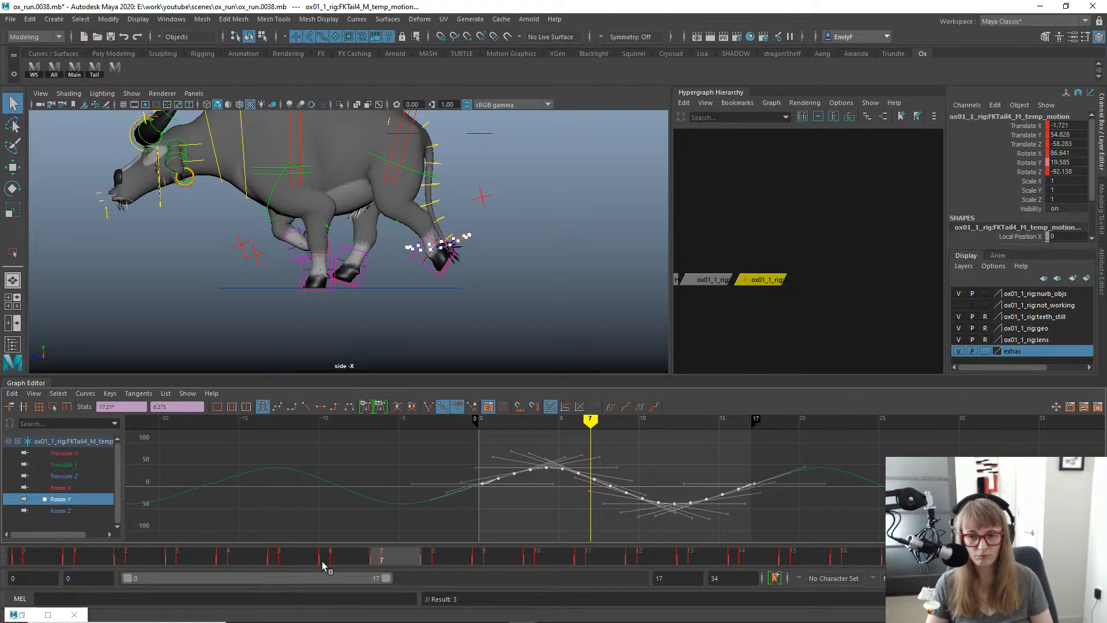
pyautogui.moveTo(323, 565)
pyautogui.mouseDown()
pyautogui.moveTo(663, 570)
pyautogui.moveTo(853, 554)
pyautogui.mouseUp()
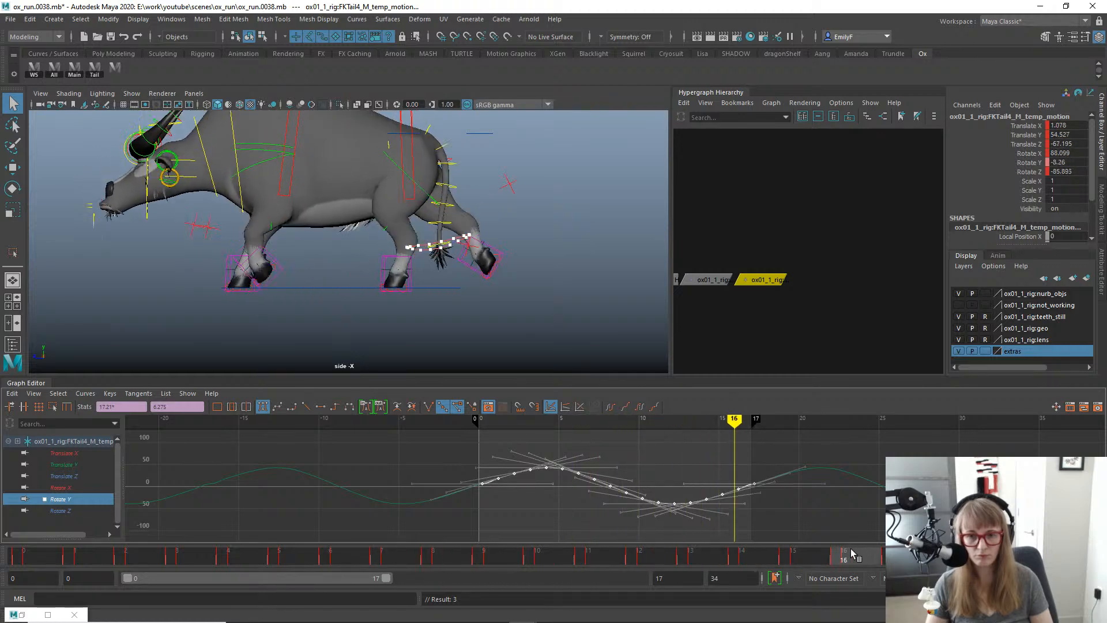
pyautogui.hotkey('alt', 'v')
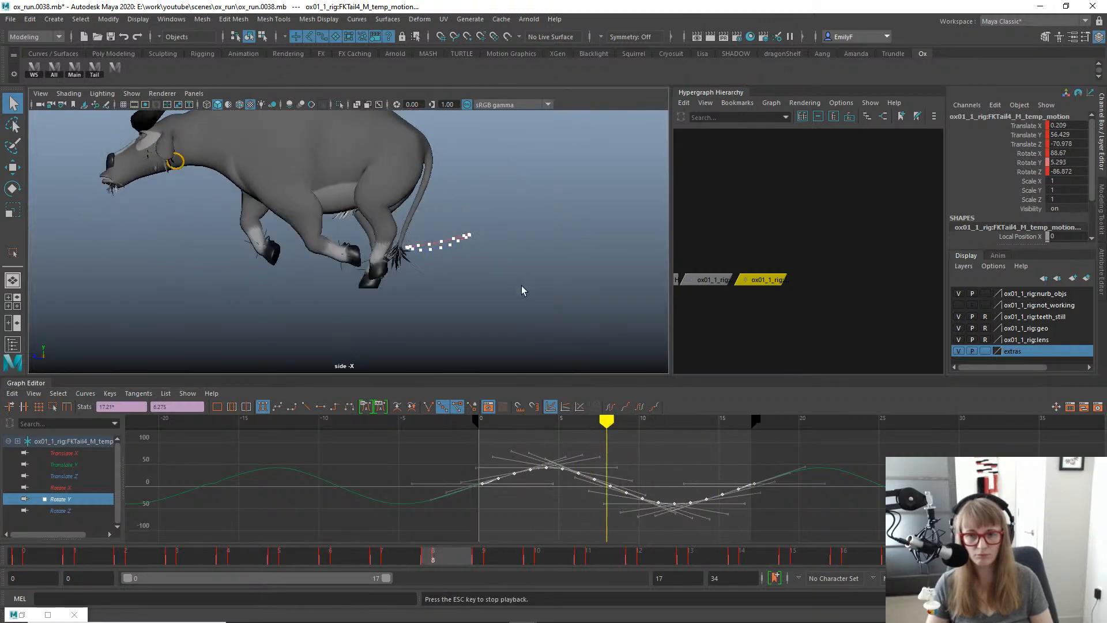
pyautogui.hotkey('alt', 'v')
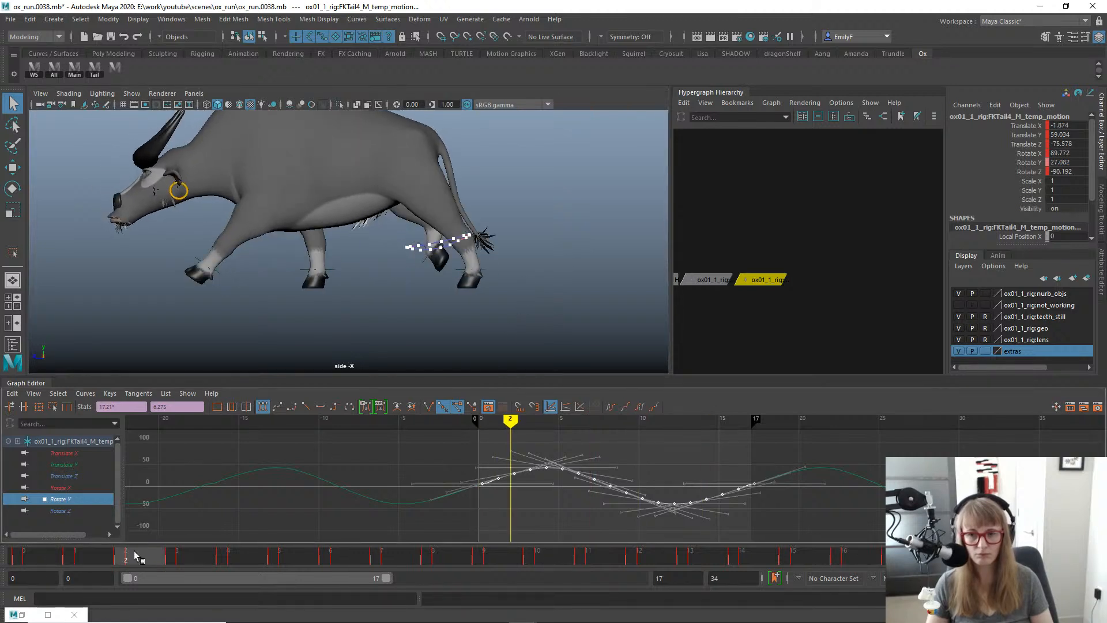
pyautogui.moveTo(134, 552); pyautogui.dragTo(492, 572)
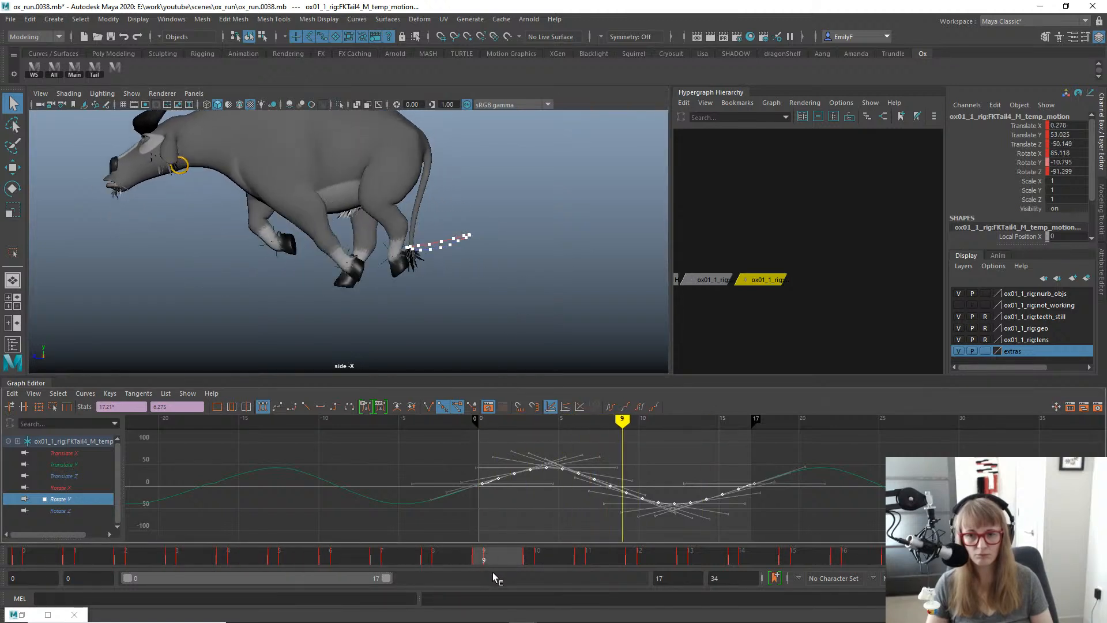
# Offset the FKTail4_M locator's Rotate Y keys about 0.4 frames further, then replay and scrub the cycle.
pyautogui.press('w')
pyautogui.keyDown('shift'); pyautogui.moveTo(544, 498); pyautogui.dragTo(554, 495, button='middle'); pyautogui.keyUp('shift')
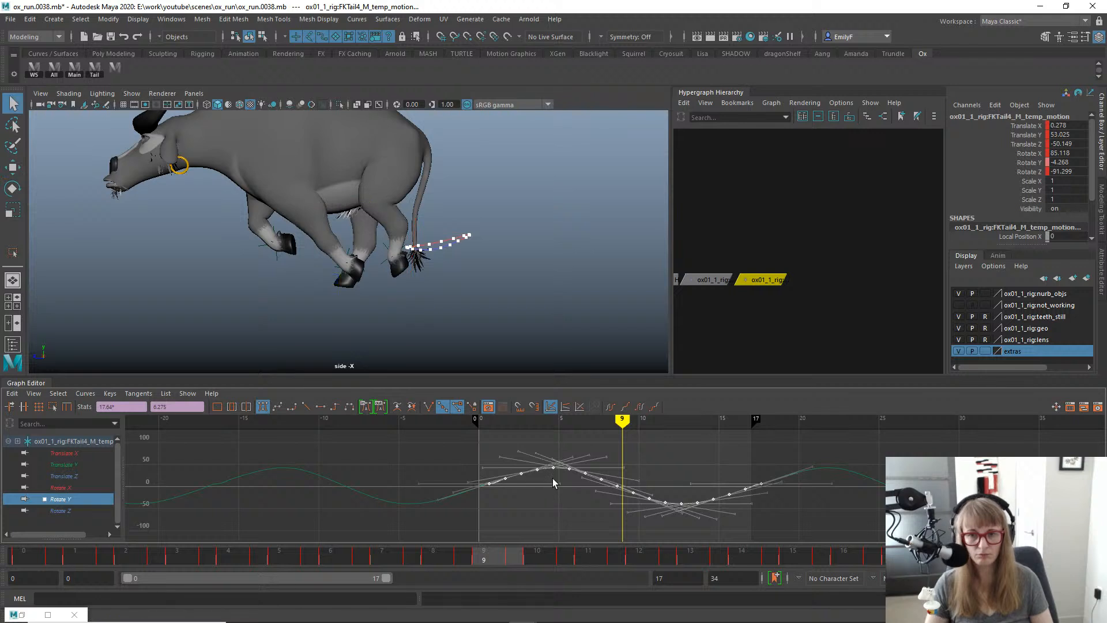
pyautogui.hotkey('alt', 'v')
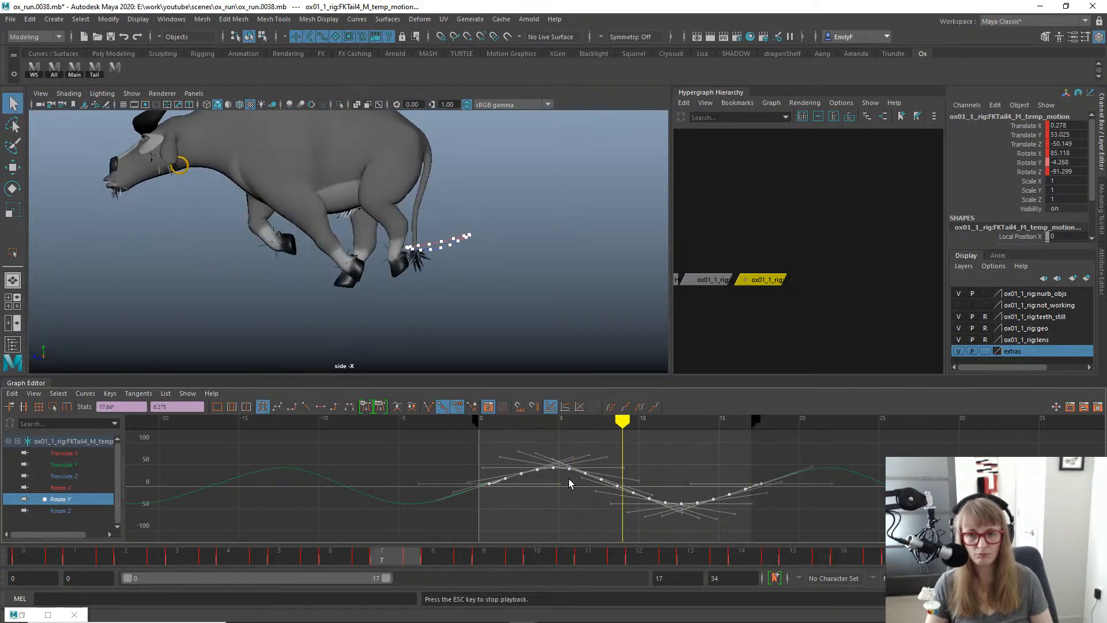
pyautogui.press('Escape')
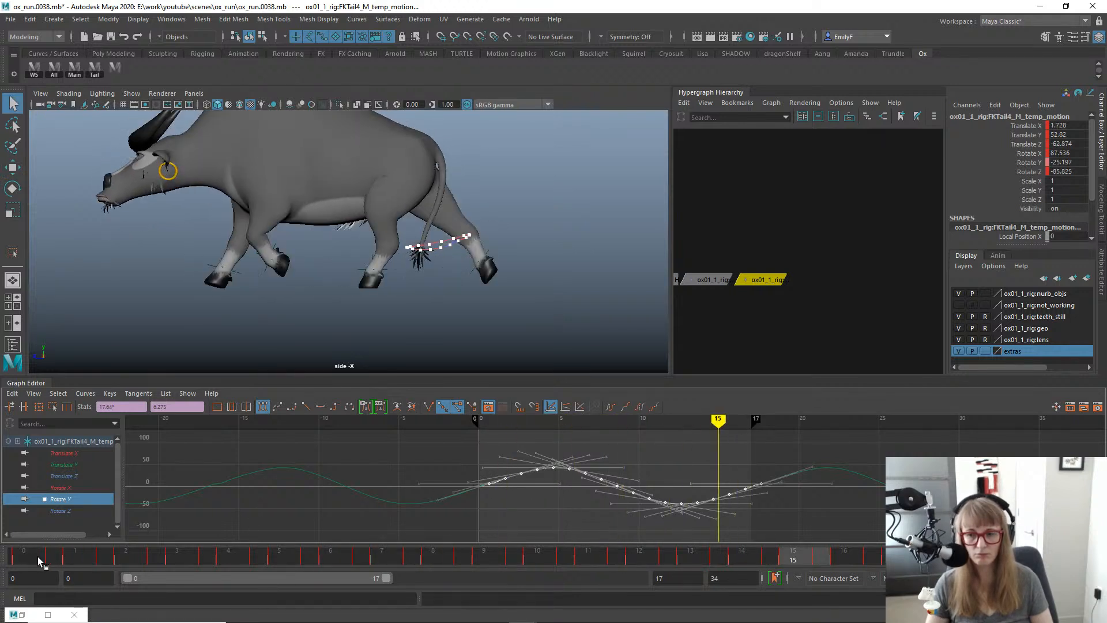
pyautogui.moveTo(39, 561); pyautogui.dragTo(526, 527)
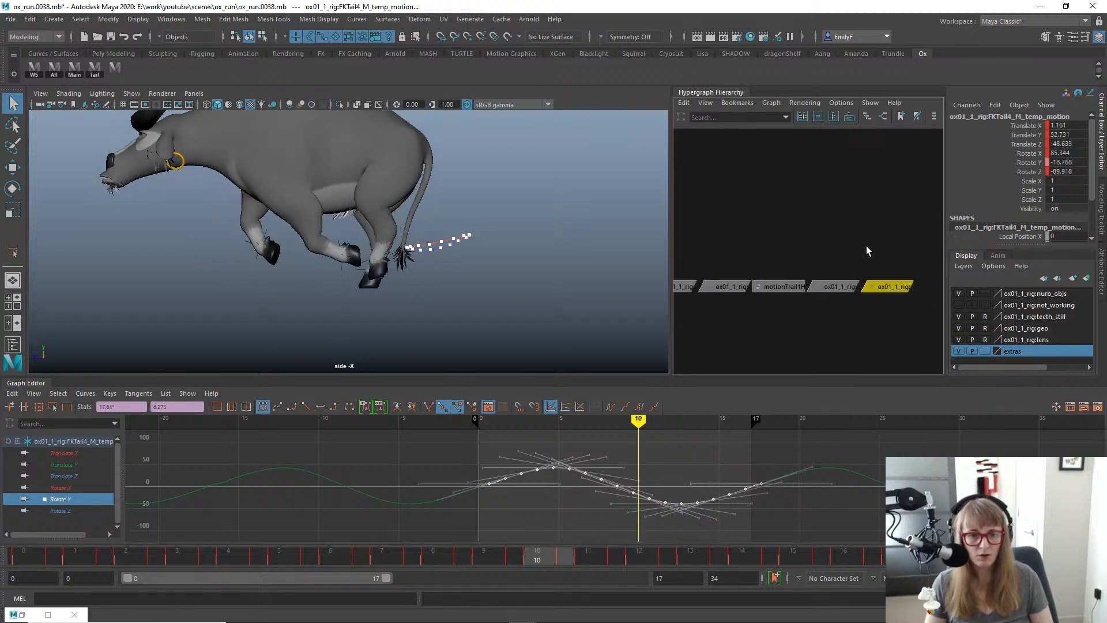
# Delete the FKTail3_M and FKTail4_M temporary locators from the Hypergraph hierarchy.
pyautogui.moveTo(912, 247); pyautogui.dragTo(843, 310)
pyautogui.press('Delete')
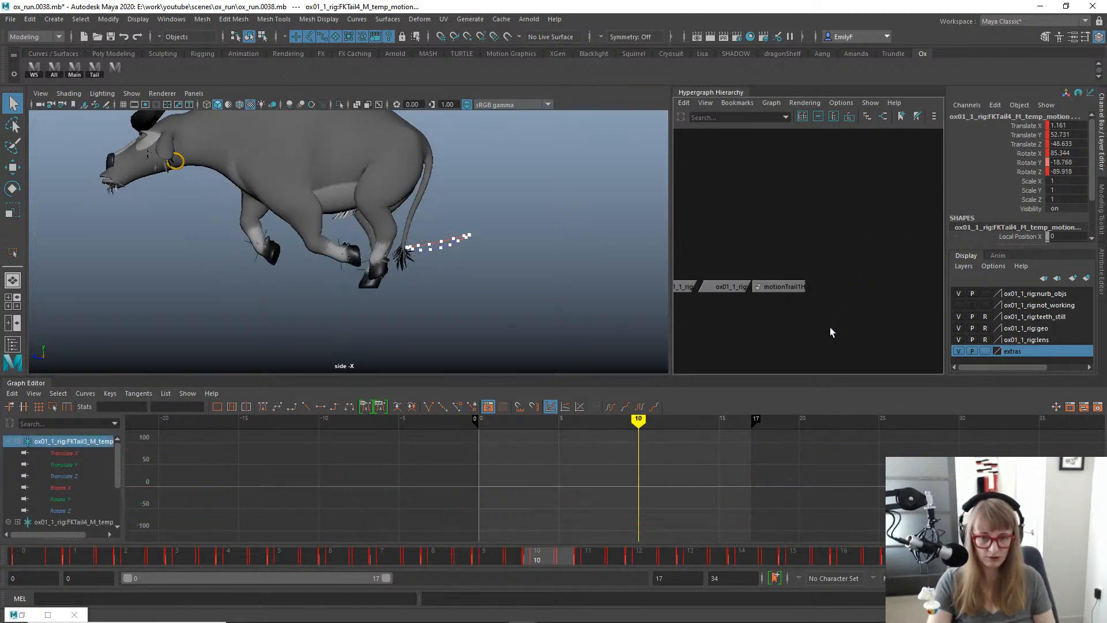
# Delete the temporary tail motion locator beside the motion trail handle in the node hierarchy.
pyautogui.keyDown('alt'); pyautogui.moveTo(763, 300); pyautogui.dragTo(873, 283, button='middle'); pyautogui.keyUp('alt')
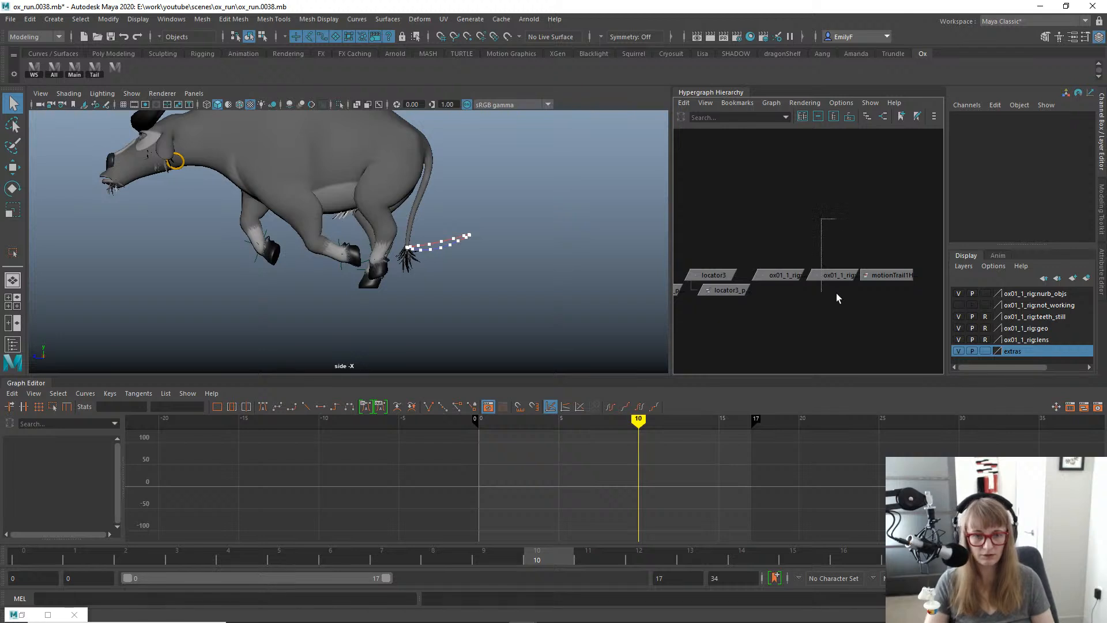
pyautogui.moveTo(837, 294); pyautogui.dragTo(836, 294)
pyautogui.press('Delete')
# Select FKTail1_M_temp_motion, isolate its Rotate Y curve and scrub the timeline around frames 0 to 9 to check the tail swing.
pyautogui.moveTo(768, 232); pyautogui.dragTo(773, 297)
pyautogui.press('e')
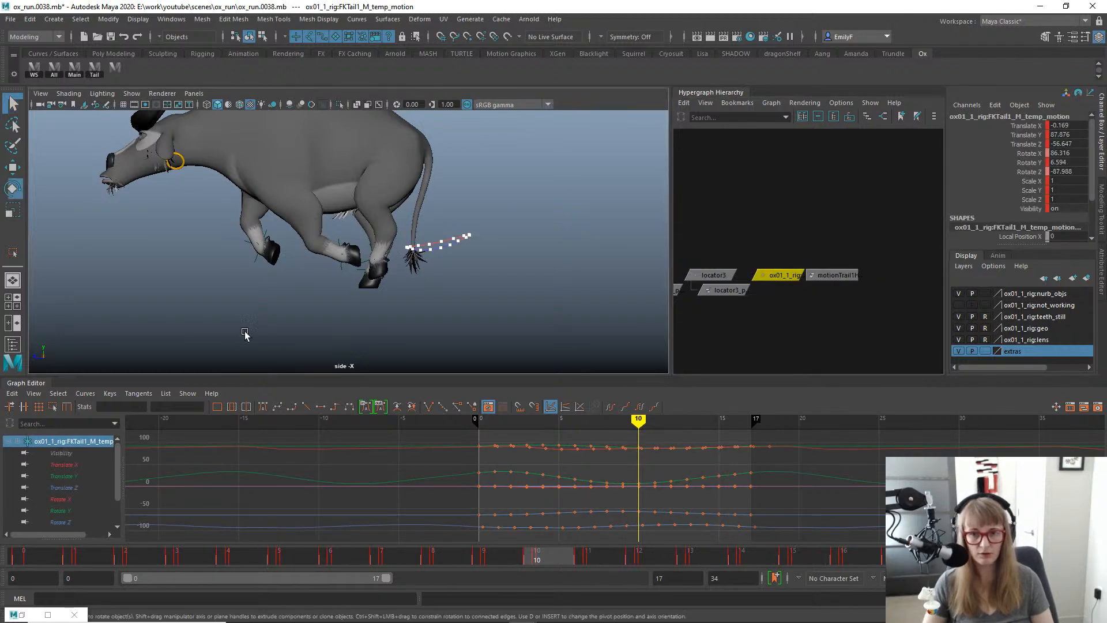
pyautogui.keyDown('alt'); pyautogui.moveTo(244, 323); pyautogui.dragTo(262, 369, button='middle'); pyautogui.keyUp('alt')
pyautogui.click(60, 511)
pyautogui.press('f')
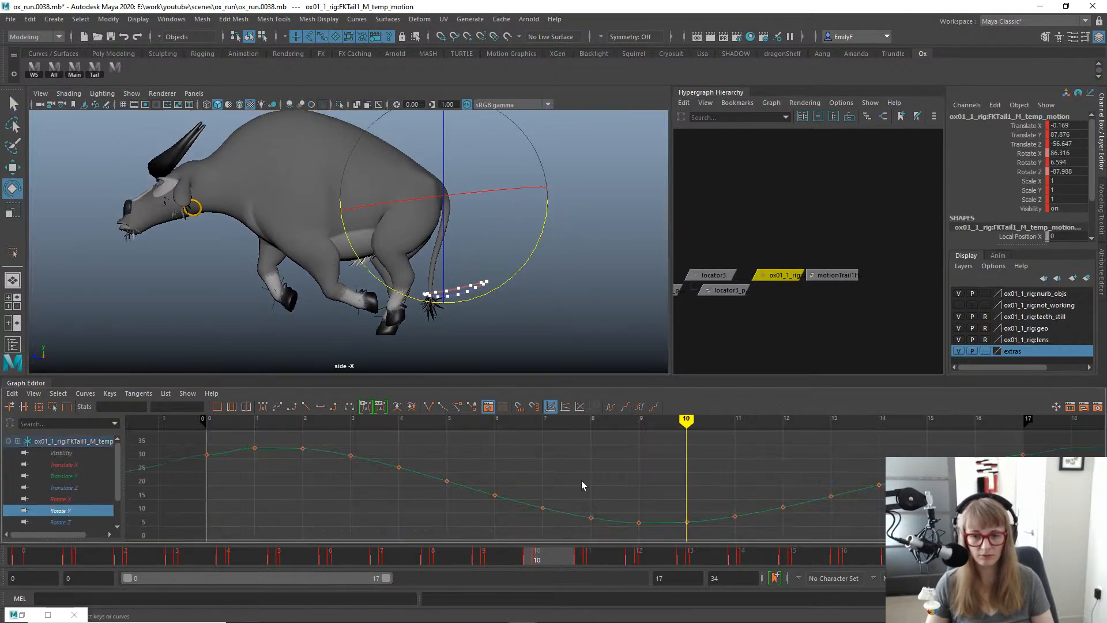
pyautogui.moveTo(30, 564); pyautogui.dragTo(487, 559)
pyautogui.keyDown('alt'); pyautogui.keyDown('shift'); pyautogui.moveTo(585, 474); pyautogui.dragTo(548, 447, button='right'); pyautogui.keyUp('shift'); pyautogui.keyUp('alt')
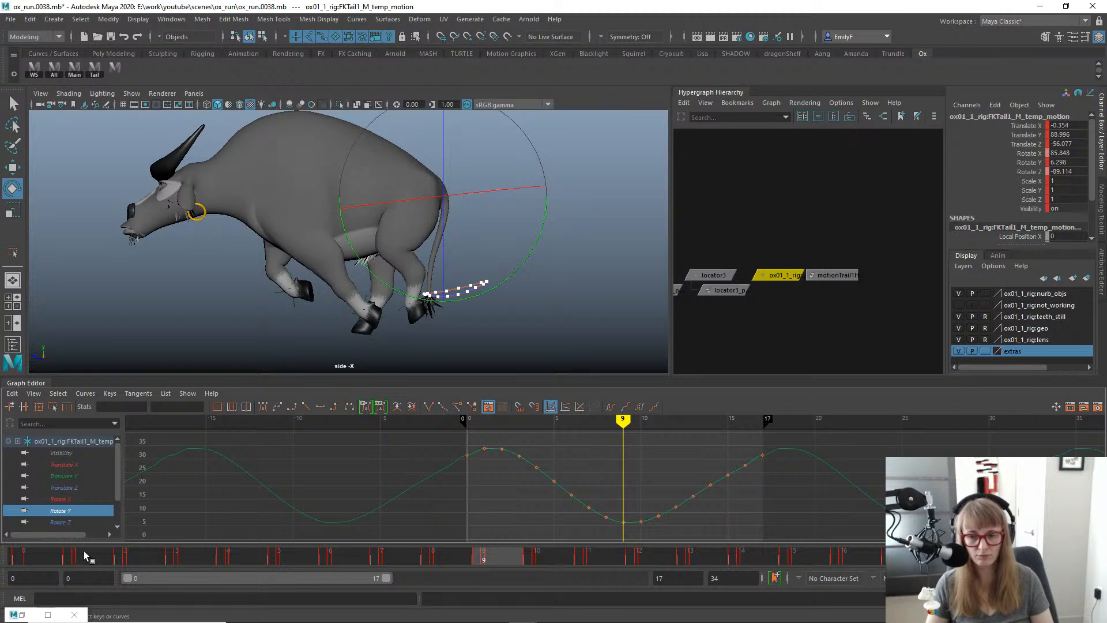
pyautogui.moveTo(84, 551); pyautogui.dragTo(486, 557)
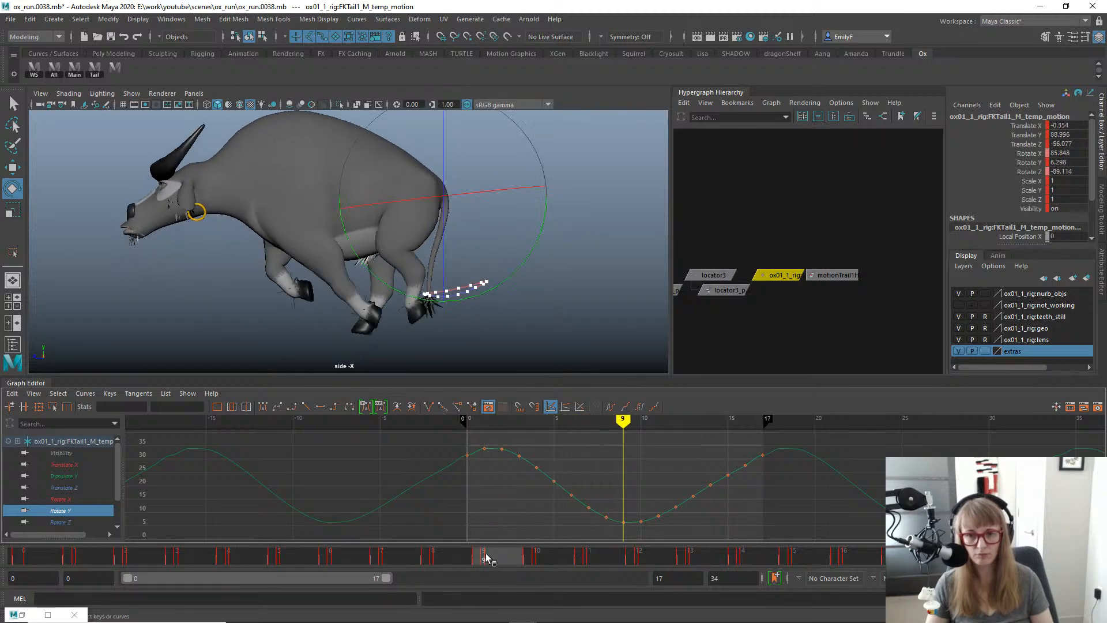
# Shift all Rotate Y keys of FKTail1_M_temp_motion about 0.7 frame forward in time and play back the run.
pyautogui.click(550, 483)
pyautogui.press('w')
pyautogui.keyDown('shift'); pyautogui.moveTo(585, 489); pyautogui.dragTo(597, 488, button='middle'); pyautogui.keyUp('shift')
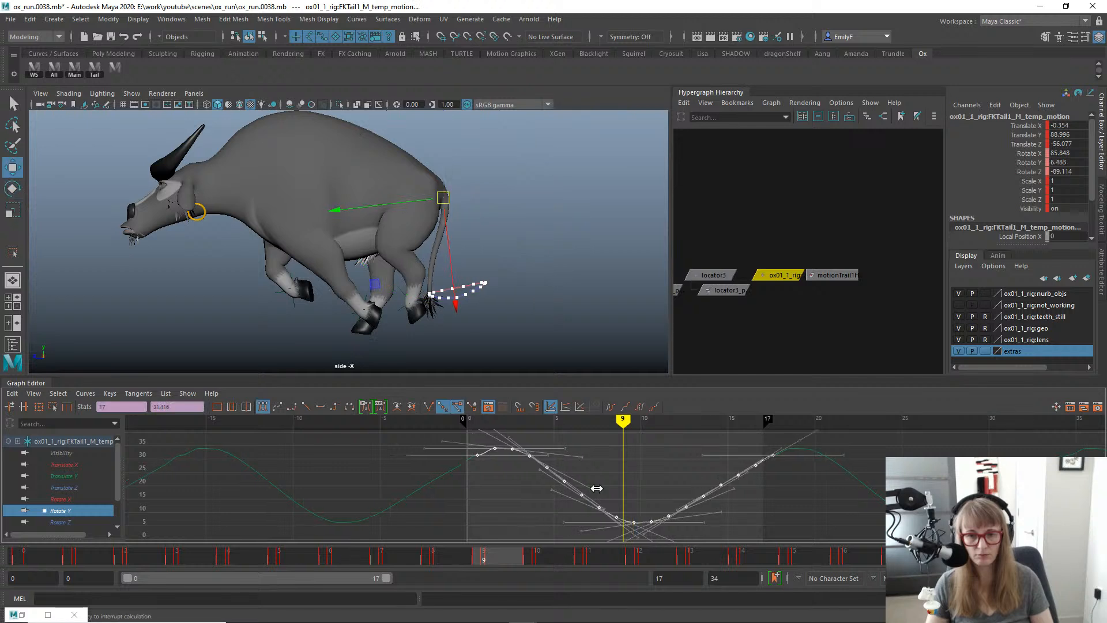
pyautogui.hotkey('ctrl', 'z')
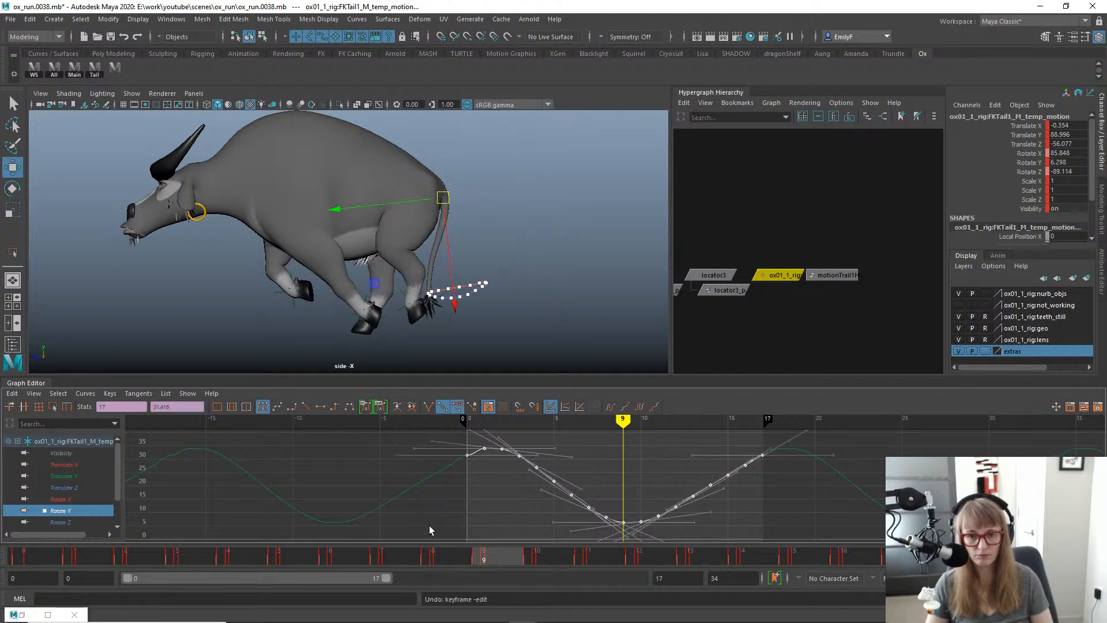
pyautogui.moveTo(380, 558); pyautogui.dragTo(485, 552)
pyautogui.keyDown('shift'); pyautogui.moveTo(605, 440); pyautogui.dragTo(615, 441, button='middle'); pyautogui.keyUp('shift')
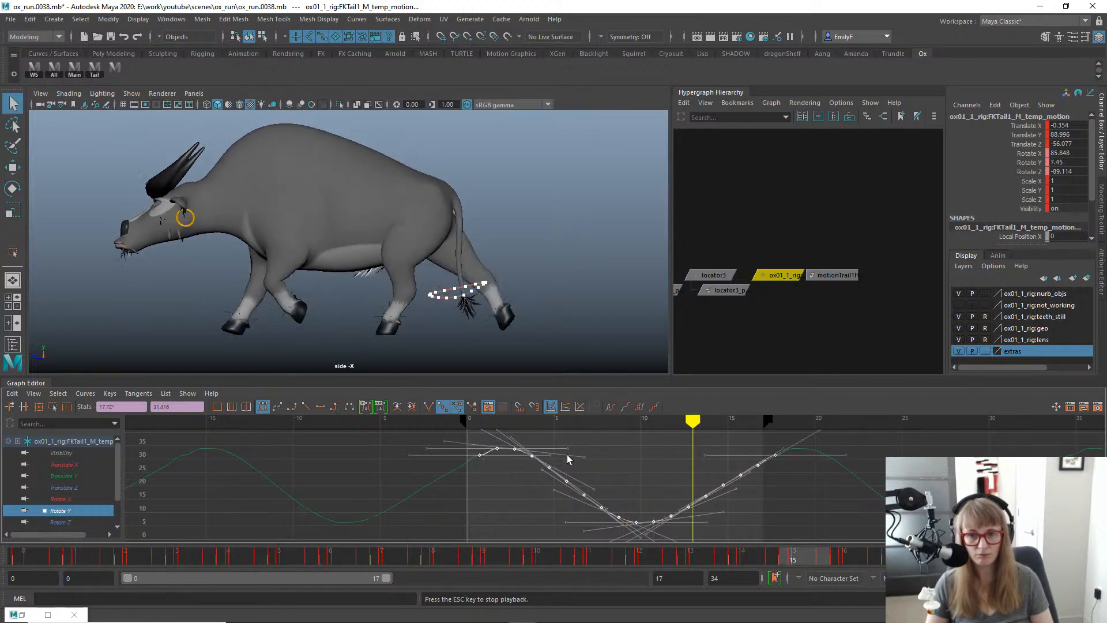
pyautogui.press('Escape')
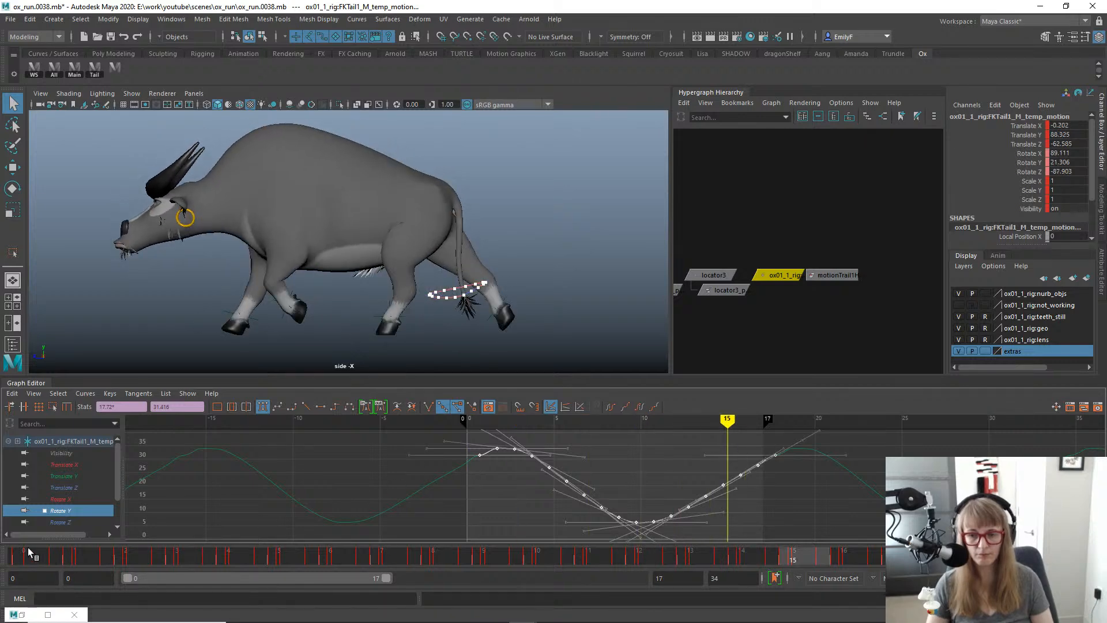
# Shift the Rotate Y keys about 1.3 frames further forward in time, checking the tail with scrubbing and playback.
pyautogui.moveTo(28, 553); pyautogui.dragTo(792, 554)
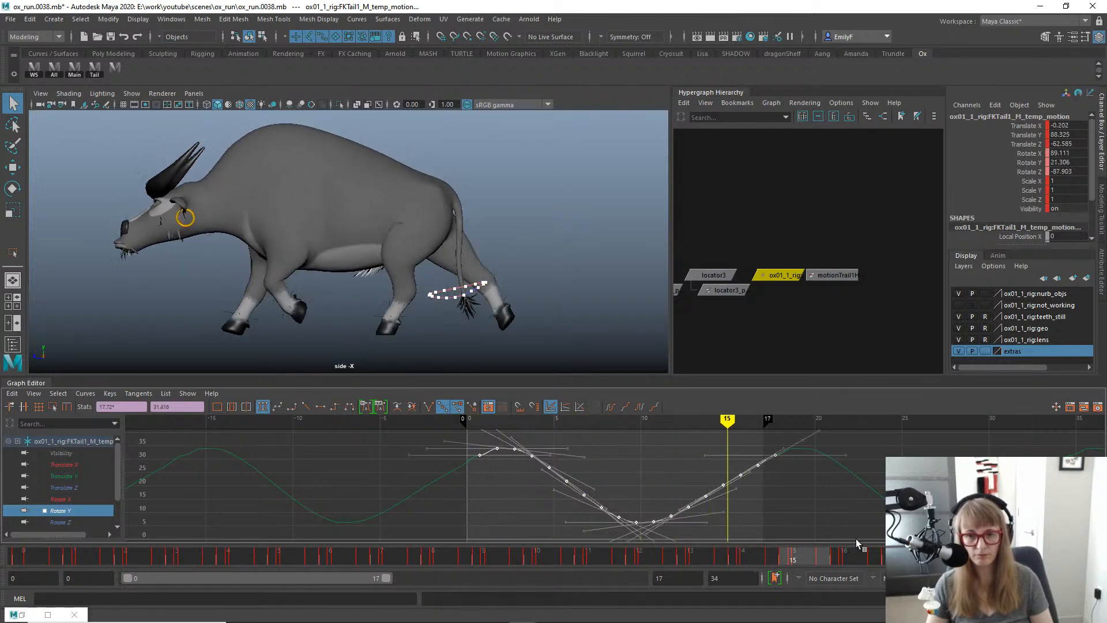
pyautogui.moveTo(857, 543); pyautogui.dragTo(344, 444)
pyautogui.moveTo(562, 473); pyautogui.dragTo(584, 474, button='middle')
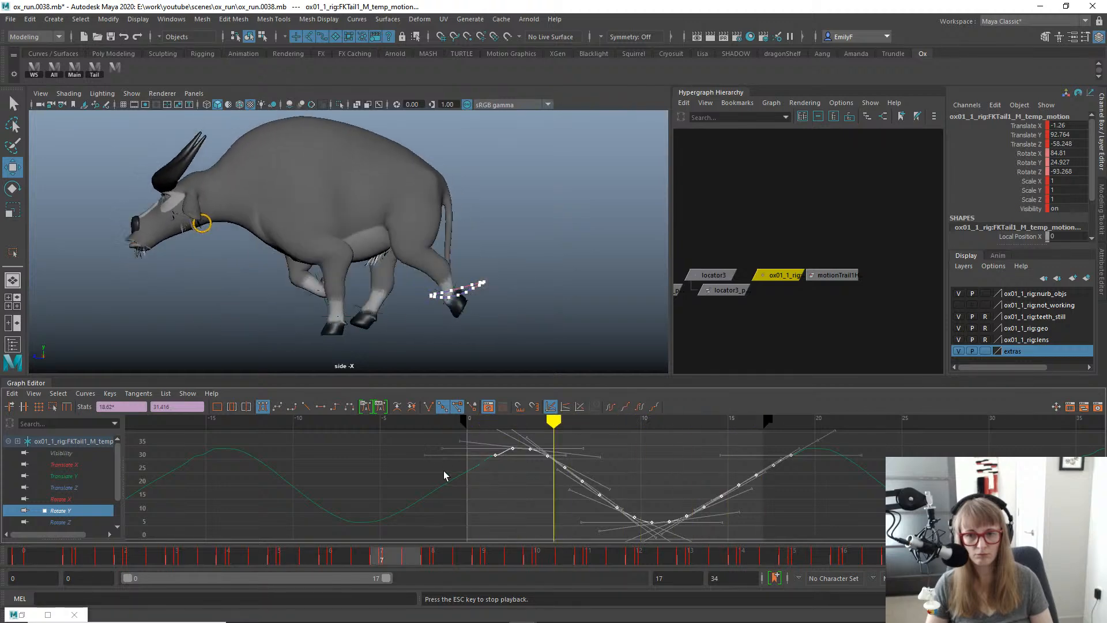
pyautogui.press('Escape')
pyautogui.moveTo(611, 478); pyautogui.dragTo(619, 478, button='middle')
pyautogui.hotkey('alt', 'v')
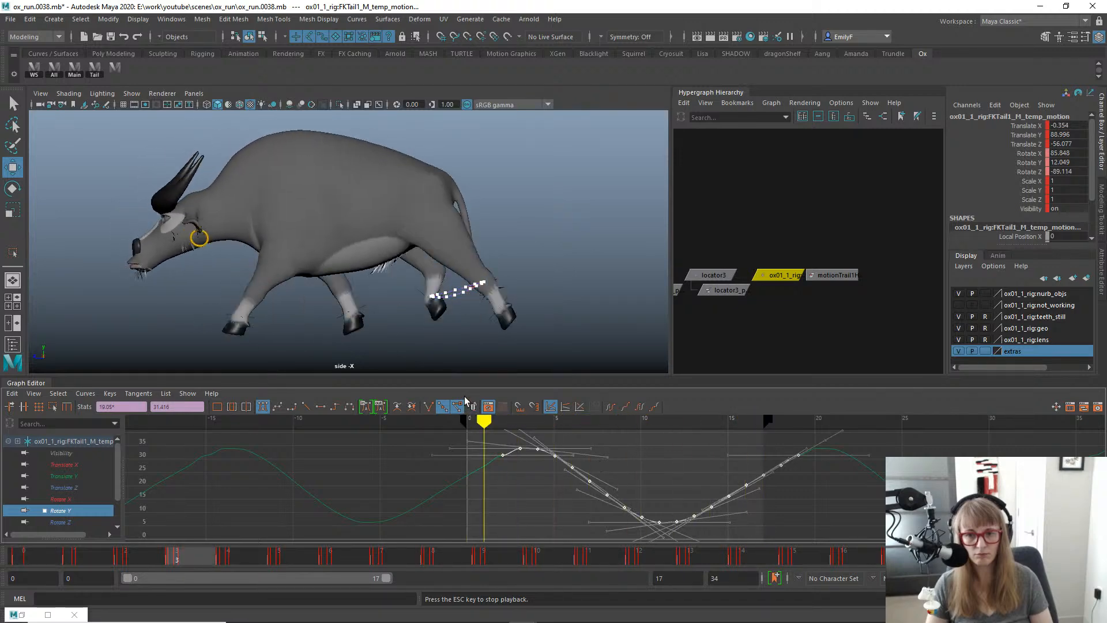
# Switch the viewport to the back view and scrub through the run to examine the tail's sideways motion.
pyautogui.press('space')
pyautogui.click(468, 261)
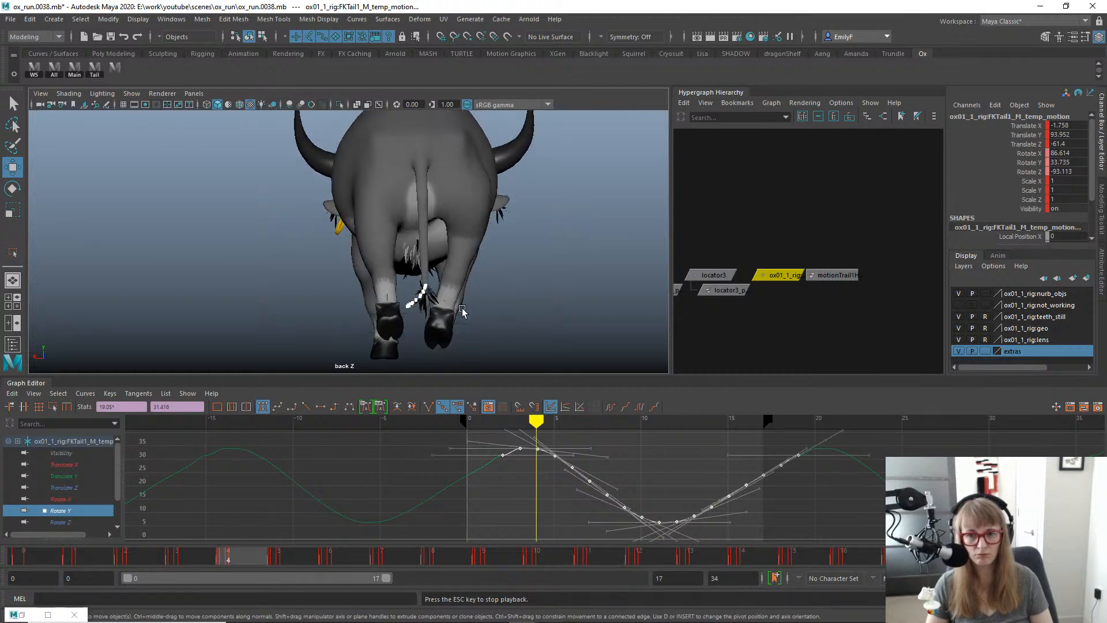
pyautogui.press('Escape')
pyautogui.click(125, 555)
pyautogui.moveTo(231, 556); pyautogui.dragTo(377, 554)
# Isolate the Rotate Z curve of FKTail1_M_temp_motion and select all its keys for moving.
pyautogui.press('e')
pyautogui.click(69, 523)
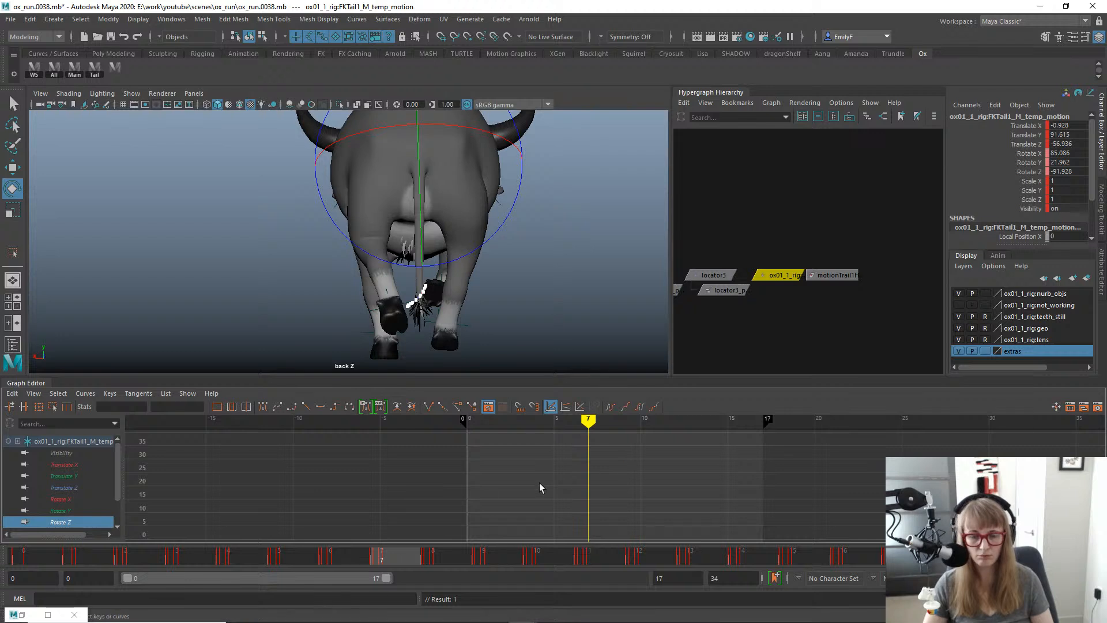
pyautogui.press('a')
pyautogui.keyDown('alt'); pyautogui.moveTo(646, 478); pyautogui.dragTo(456, 451, button='right'); pyautogui.keyUp('alt')
pyautogui.moveTo(444, 448); pyautogui.dragTo(739, 516)
pyautogui.press('w')
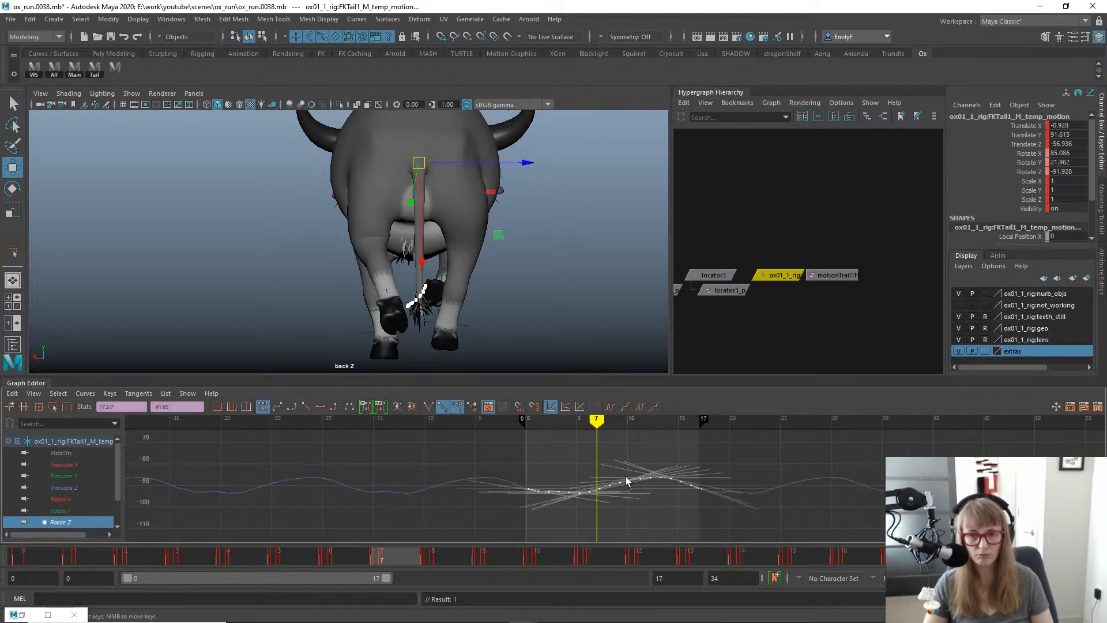
pyautogui.moveTo(640, 479); pyautogui.dragTo(638, 475, button='middle')
pyautogui.hotkey('ctrl', 'z')
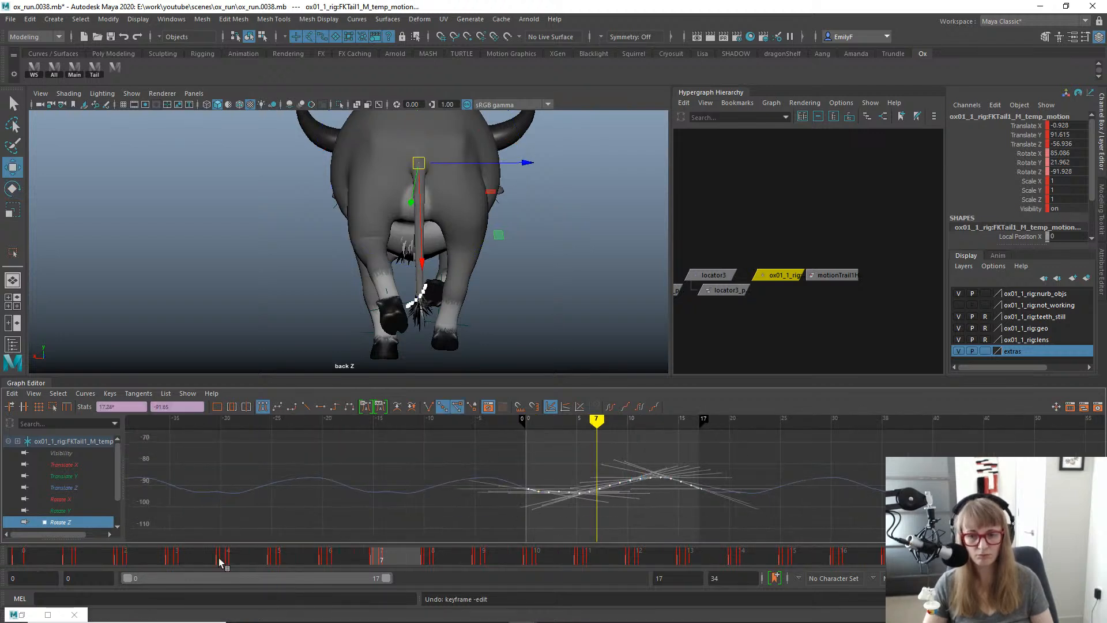
# Shift all Rotate Z keys about 2 frames forward in time and review the tail from behind in playback.
pyautogui.moveTo(219, 559); pyautogui.dragTo(50, 553)
pyautogui.moveTo(118, 554); pyautogui.dragTo(494, 542)
pyautogui.keyDown('shift'); pyautogui.moveTo(612, 445); pyautogui.dragTo(644, 443, button='middle'); pyautogui.keyUp('shift')
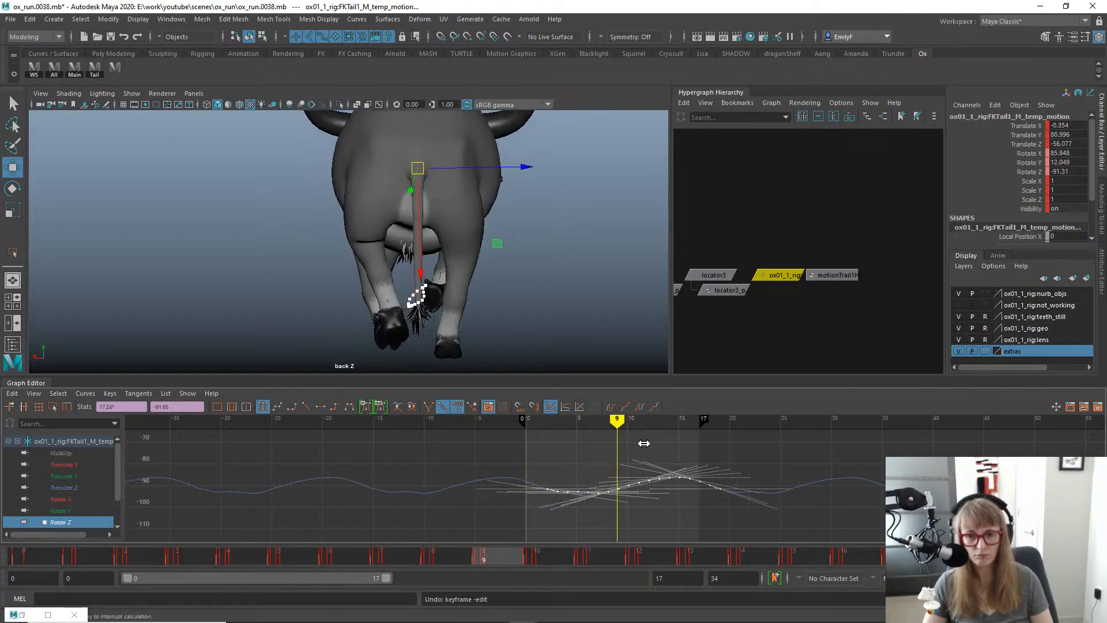
pyautogui.moveTo(330, 551); pyautogui.dragTo(888, 559)
pyautogui.hotkey('alt', 'v')
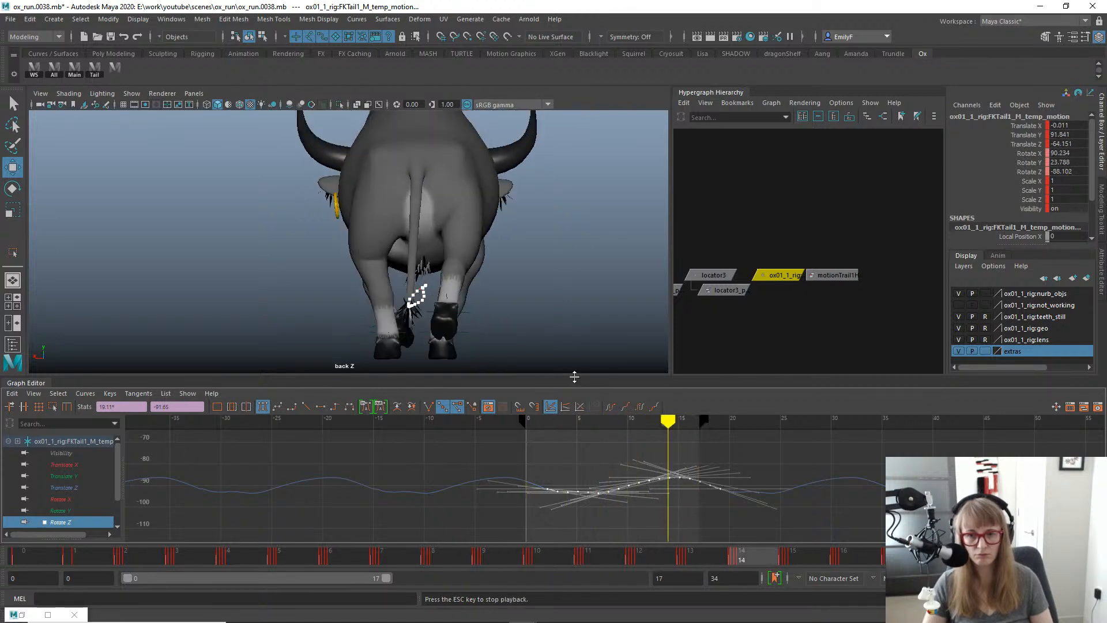
pyautogui.press('Escape')
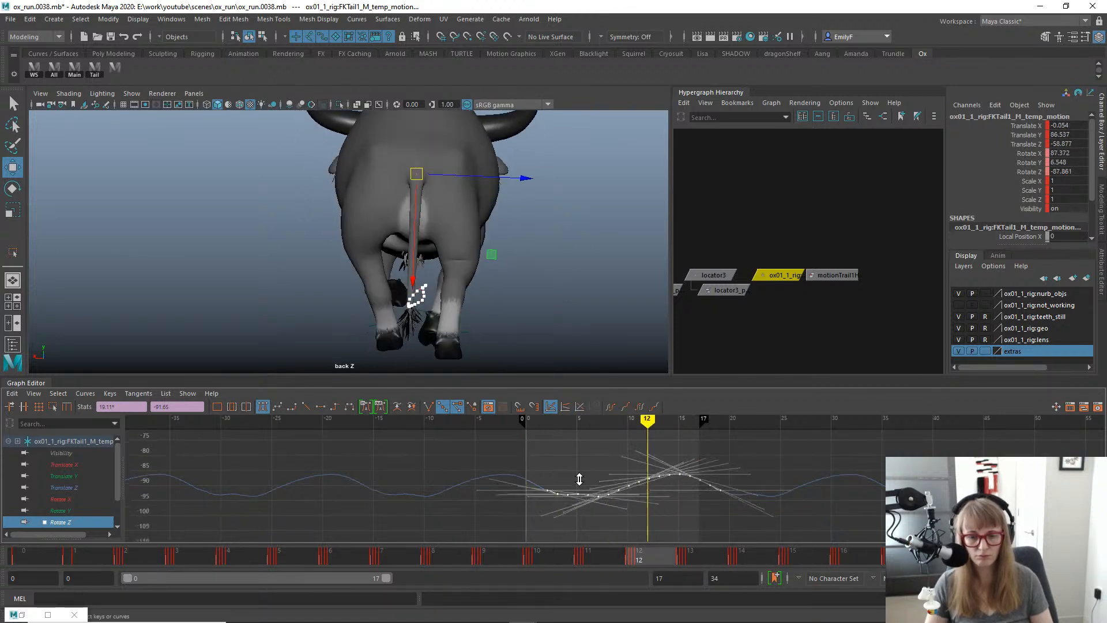
# Delete the Rotate Z keys between the first key and the trough, shift the curve's keys about 1 frame forward, and play back.
pyautogui.moveTo(549, 473); pyautogui.dragTo(591, 533)
pyautogui.moveTo(539, 468); pyautogui.dragTo(552, 497)
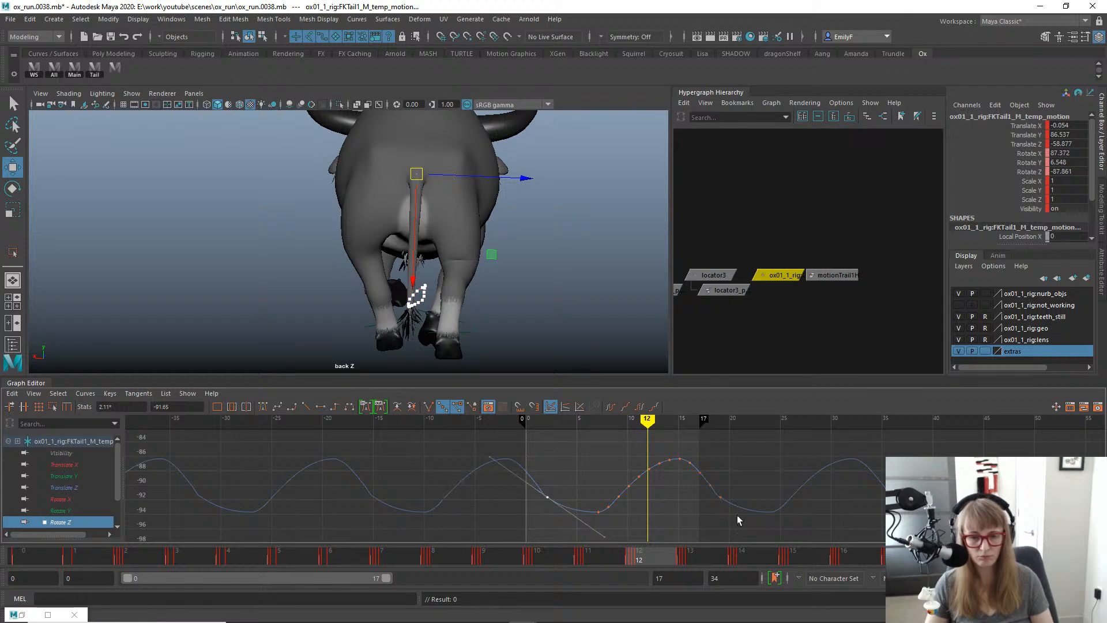
pyautogui.moveTo(710, 497); pyautogui.dragTo(710, 496)
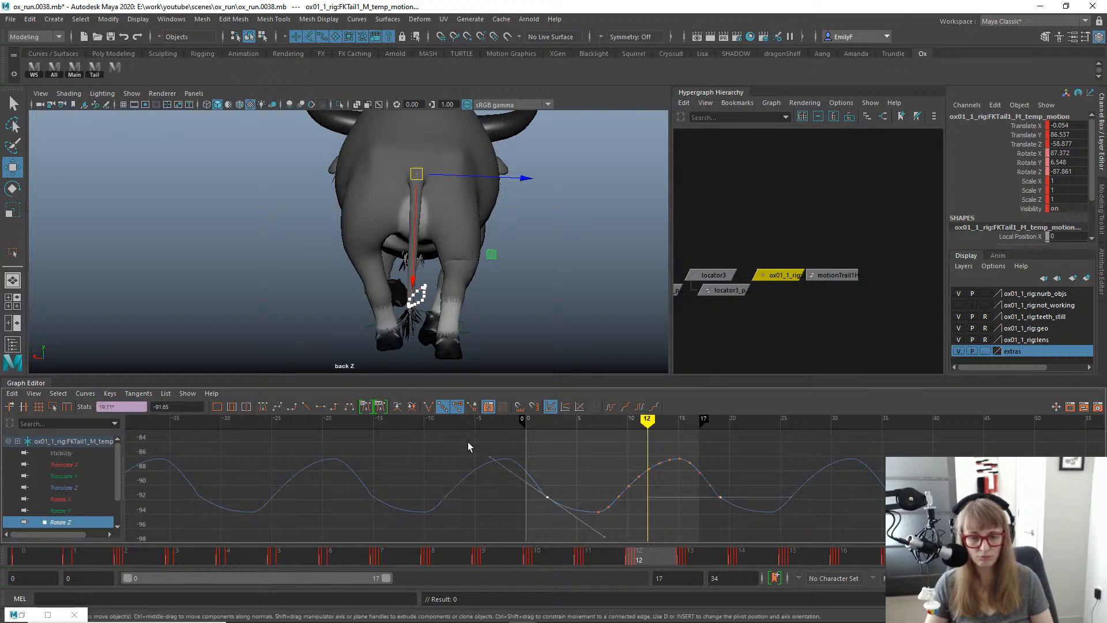
pyautogui.moveTo(734, 499); pyautogui.dragTo(736, 499)
pyautogui.keyDown('shift'); pyautogui.moveTo(739, 499); pyautogui.dragTo(749, 500, button='middle'); pyautogui.keyUp('shift')
pyautogui.press('w')
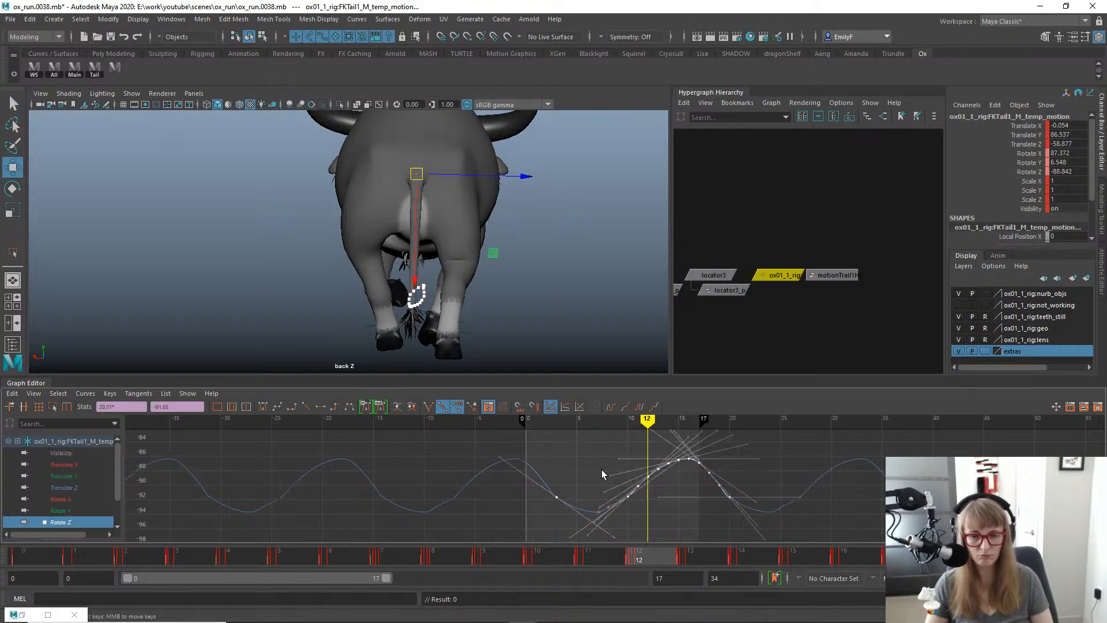
pyautogui.hotkey('alt', 'v')
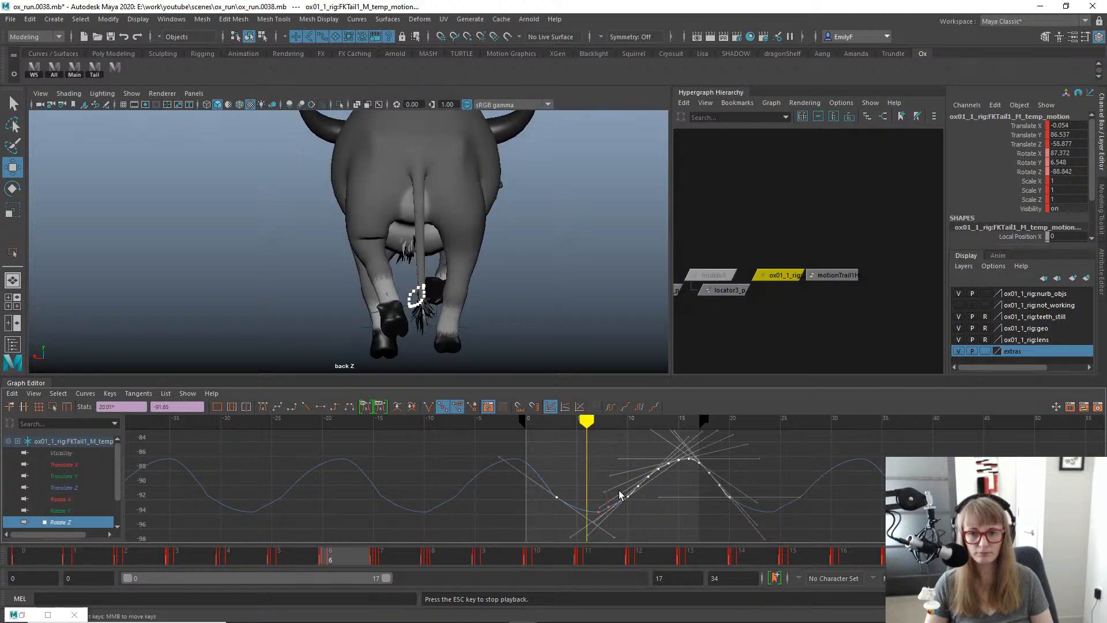
pyautogui.press('Escape')
pyautogui.moveTo(131, 558); pyautogui.dragTo(298, 573)
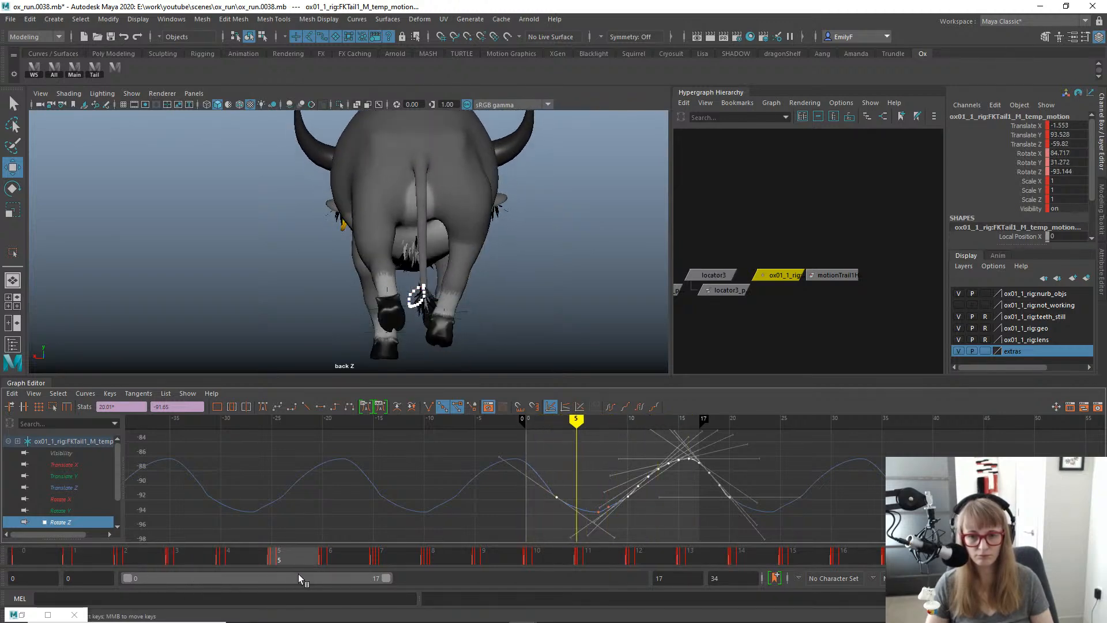
# Move the first and last Rotate Z keys together about 1.6 frames forward in time.
pyautogui.moveTo(500, 466); pyautogui.dragTo(568, 508)
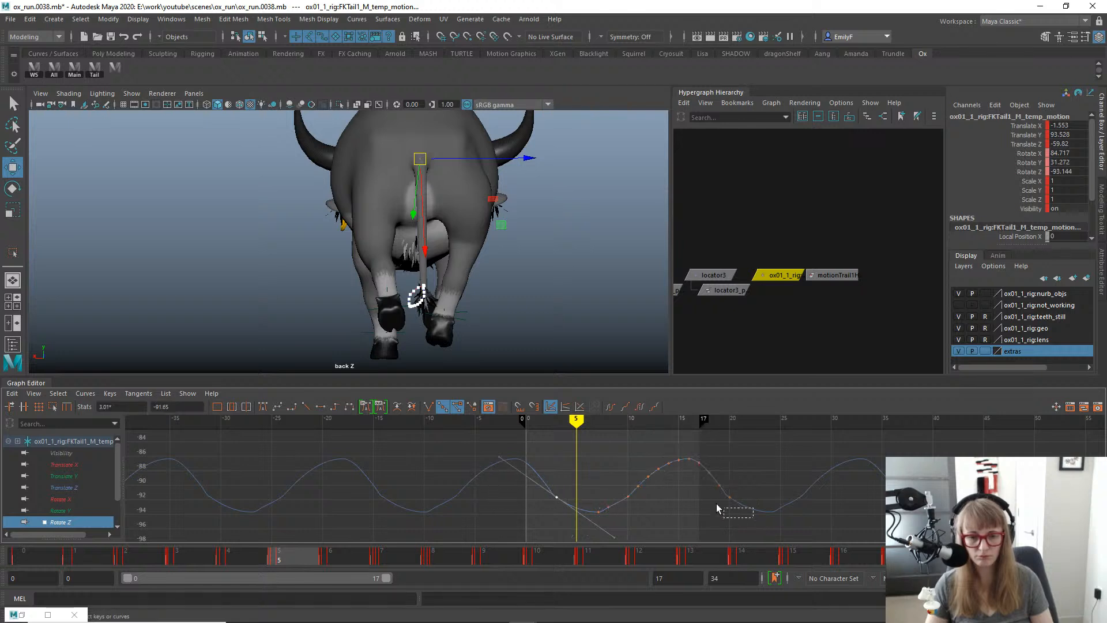
pyautogui.moveTo(718, 507); pyautogui.dragTo(706, 495)
pyautogui.keyDown('shift'); pyautogui.moveTo(748, 504); pyautogui.dragTo(756, 506, button='middle'); pyautogui.keyUp('shift')
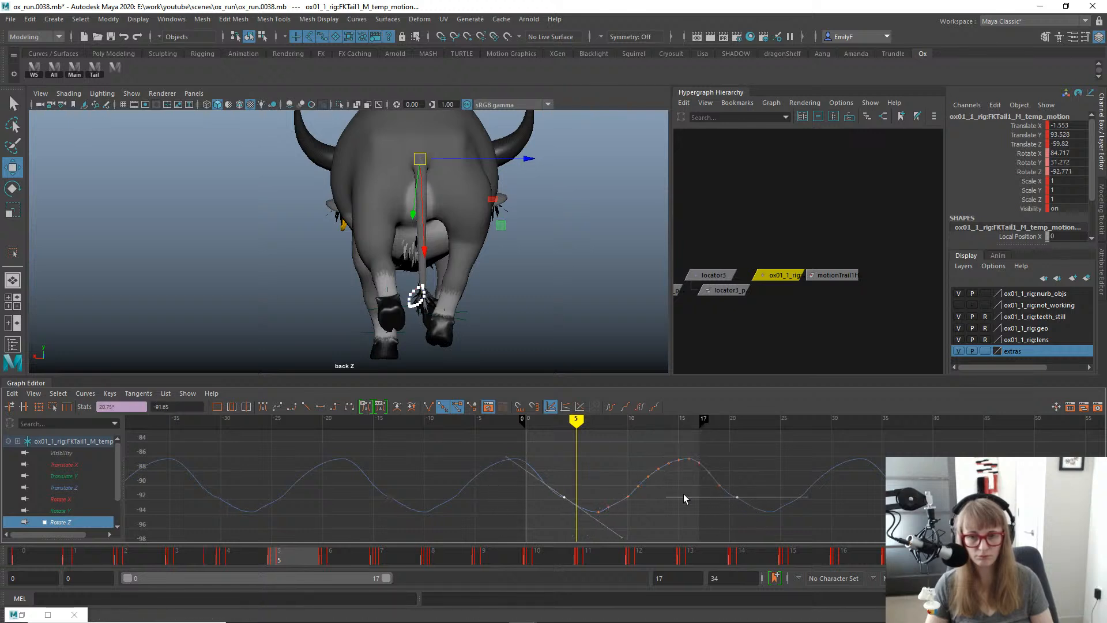
pyautogui.scroll(3, 509, 292)
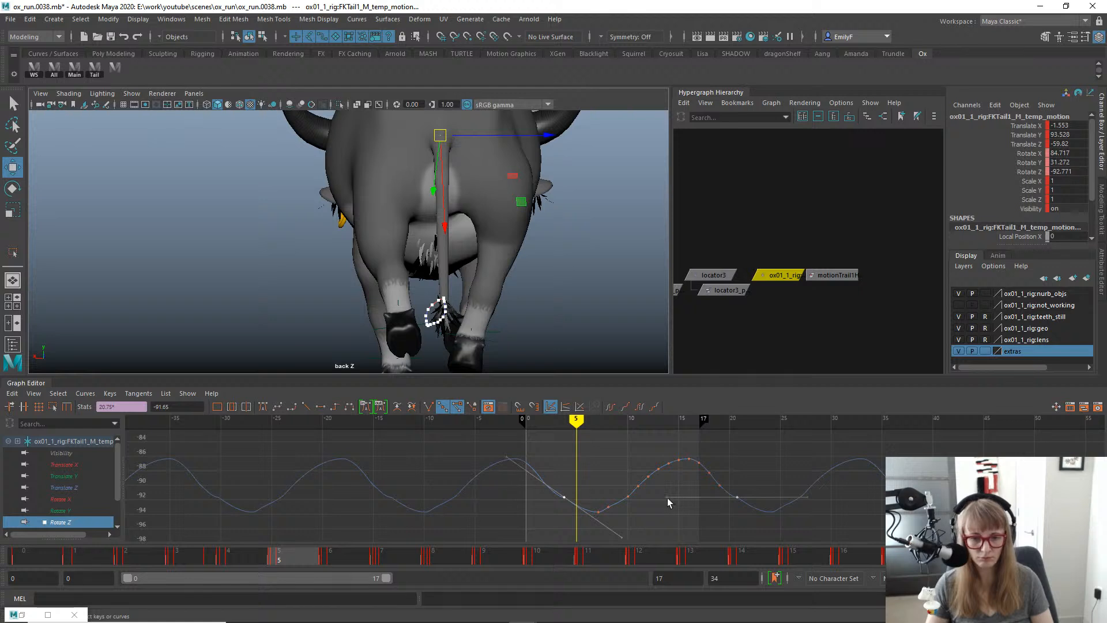
pyautogui.keyDown('shift'); pyautogui.moveTo(722, 500); pyautogui.dragTo(739, 483, button='middle'); pyautogui.keyUp('shift')
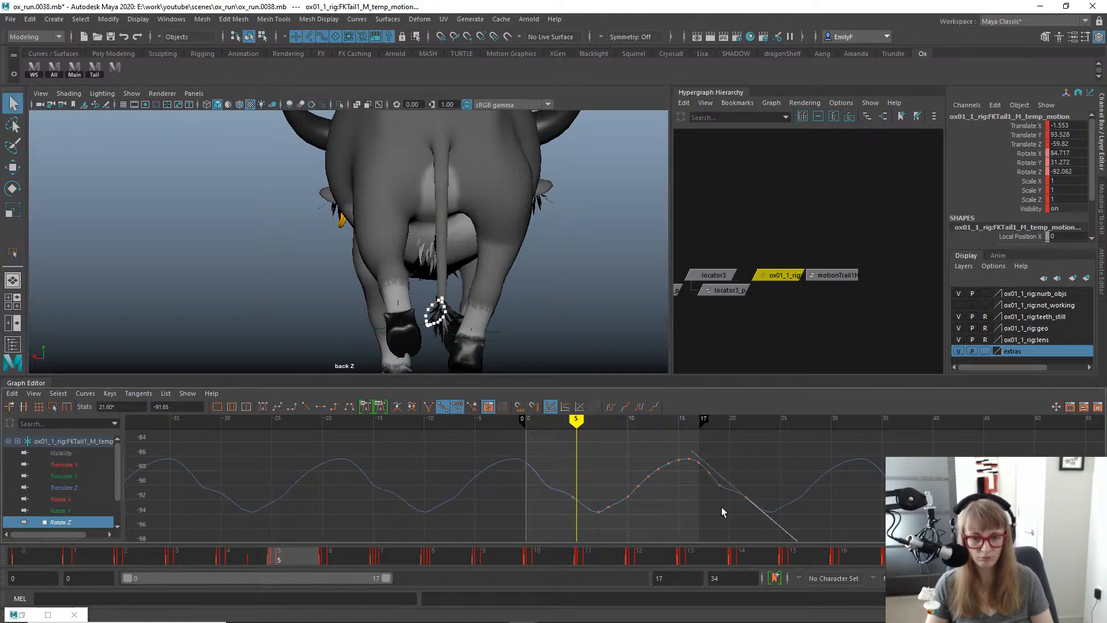
# Delete the Rotate Z keys between the peak and the last key, smooth the curve at its first key, and play back.
pyautogui.moveTo(689, 432); pyautogui.dragTo(692, 434)
pyautogui.press('Delete')
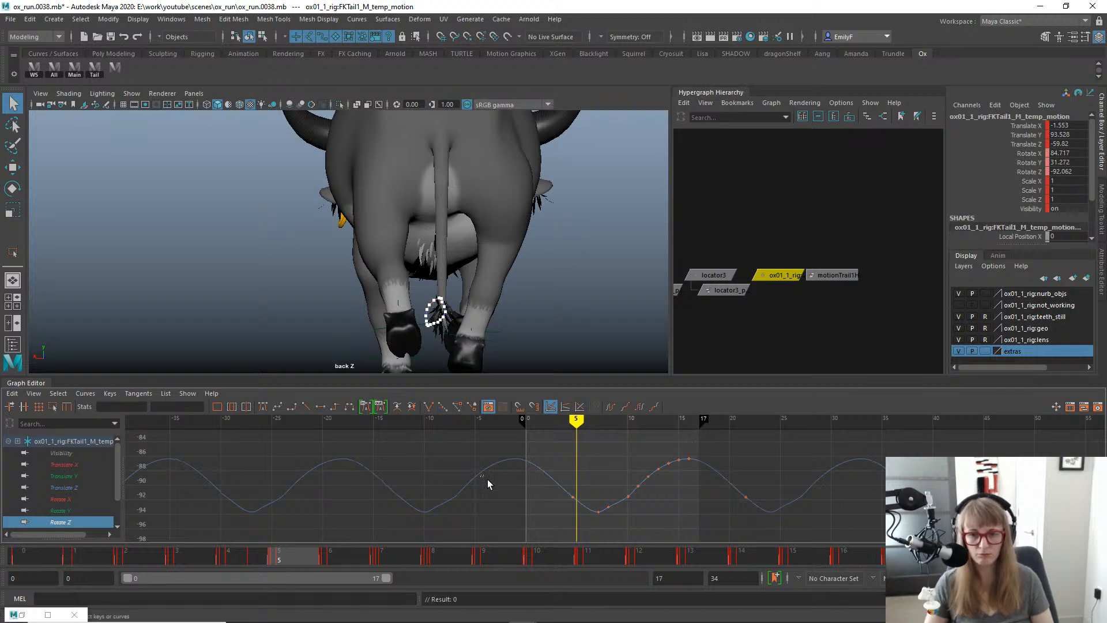
pyautogui.moveTo(481, 475); pyautogui.dragTo(568, 514)
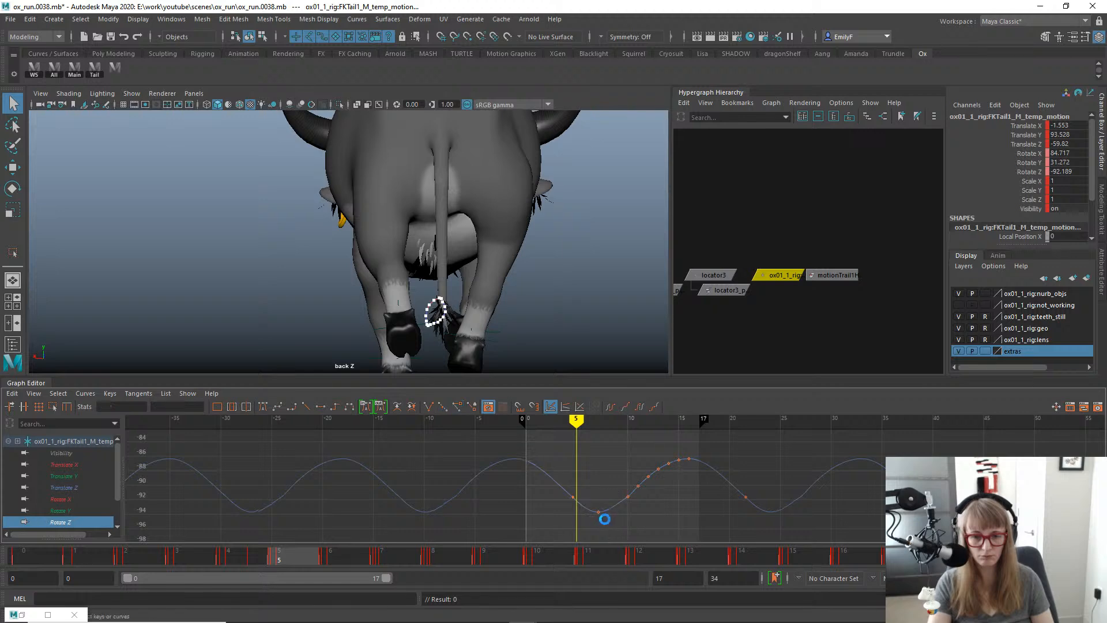
pyautogui.hotkey('alt', 'v')
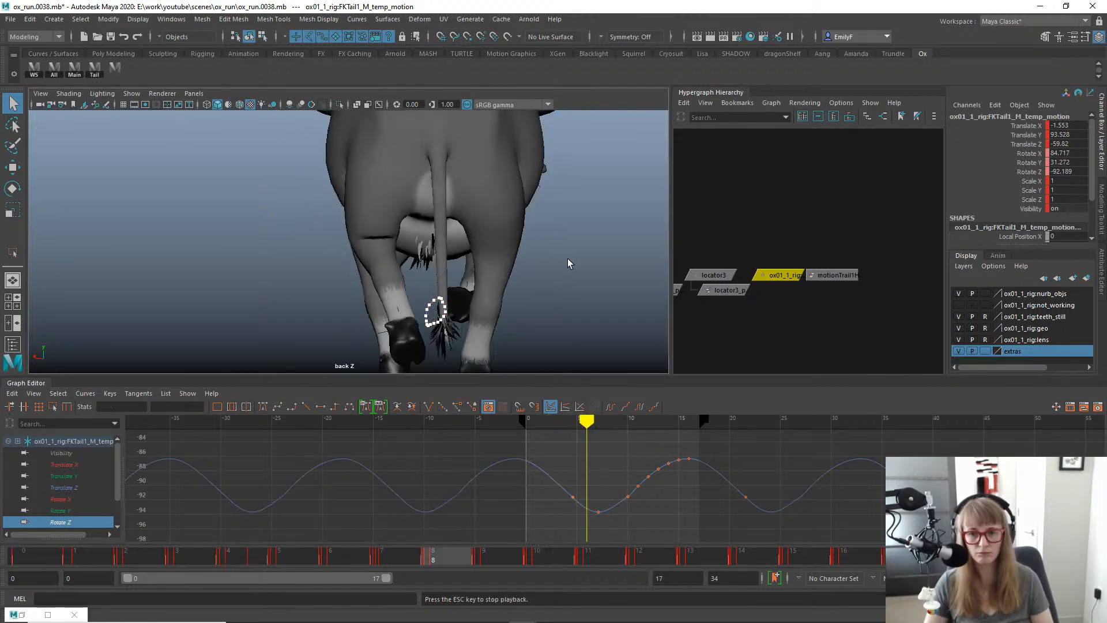
pyautogui.moveTo(88, 554); pyautogui.dragTo(7, 461)
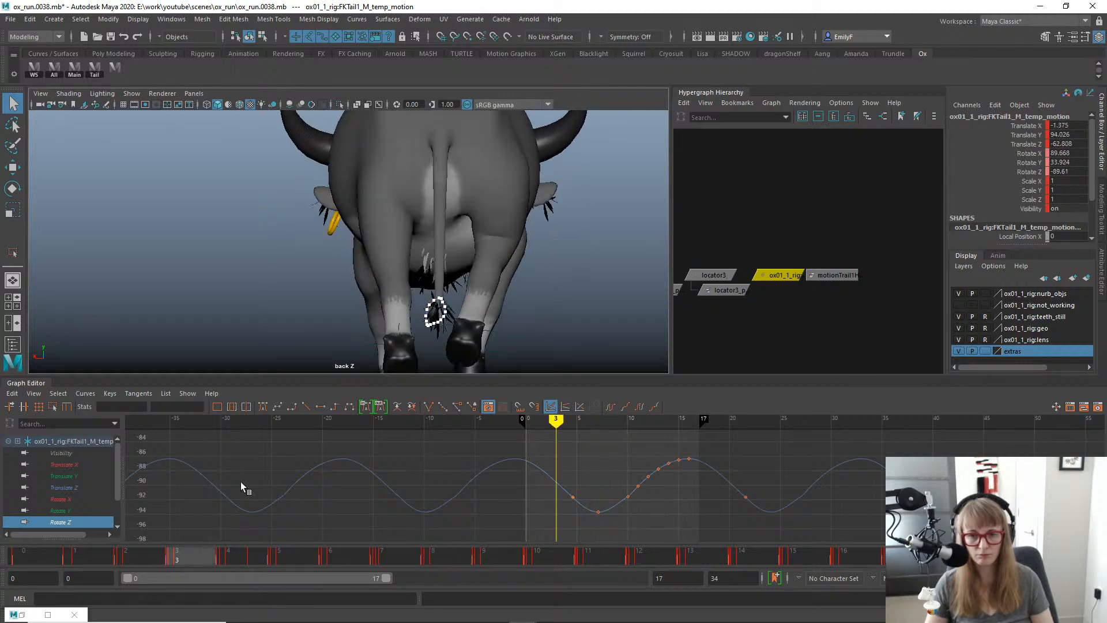
# Move the Rotate Z trough key to just before frame 7 and delete the keys along the rising slope.
pyautogui.moveTo(639, 525); pyautogui.dragTo(573, 508)
pyautogui.press('w')
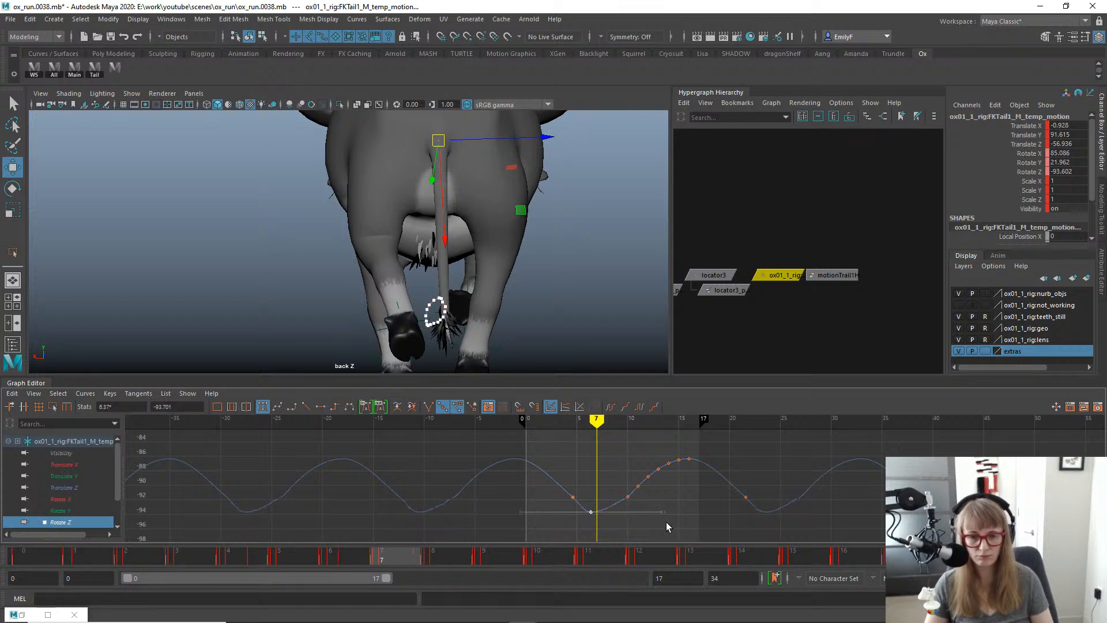
pyautogui.moveTo(668, 526); pyautogui.dragTo(625, 462, button='middle')
pyautogui.hotkey('ctrl', 'z')
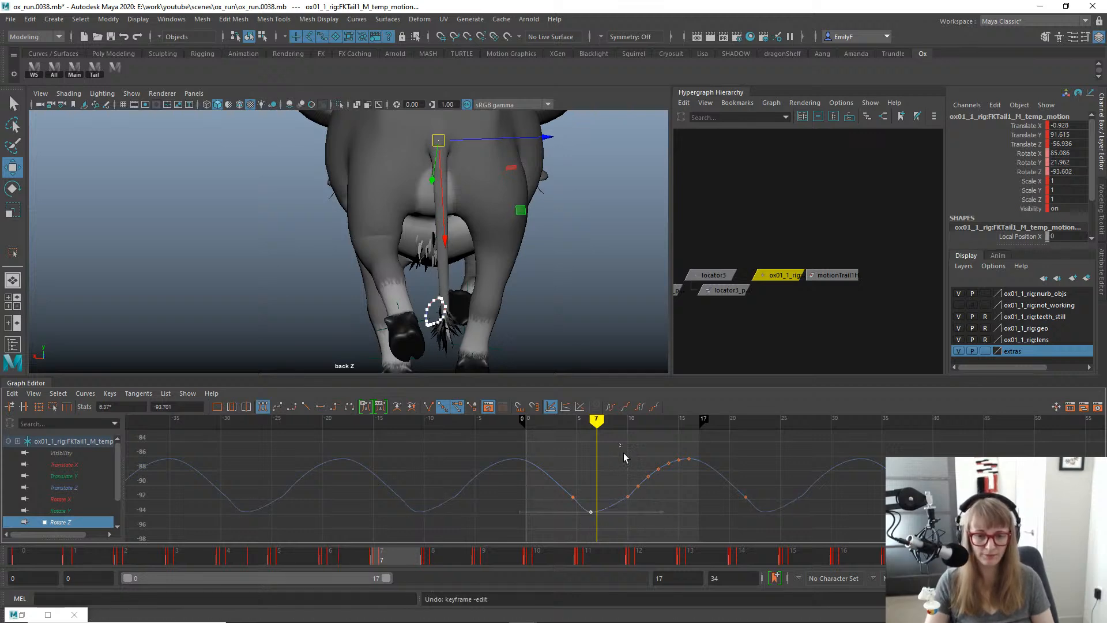
pyautogui.moveTo(672, 517); pyautogui.dragTo(672, 516)
pyautogui.press('Delete')
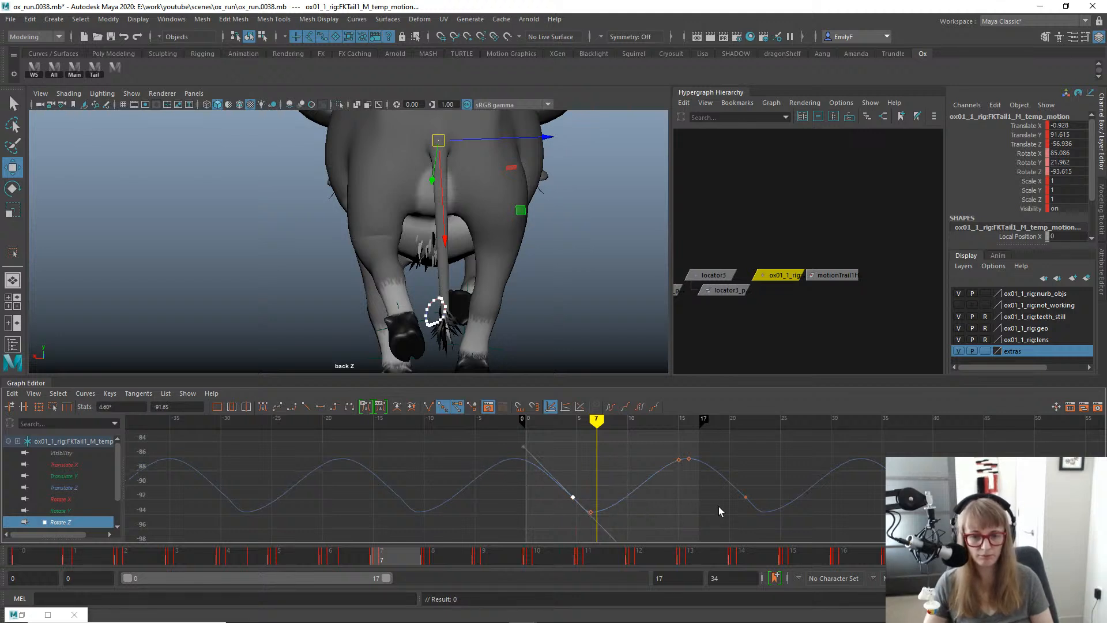
# Move the first and last Rotate Z keys together about 0.6 frames earlier and play back.
pyautogui.keyDown('shift'); pyautogui.click(746, 497); pyautogui.keyUp('shift')
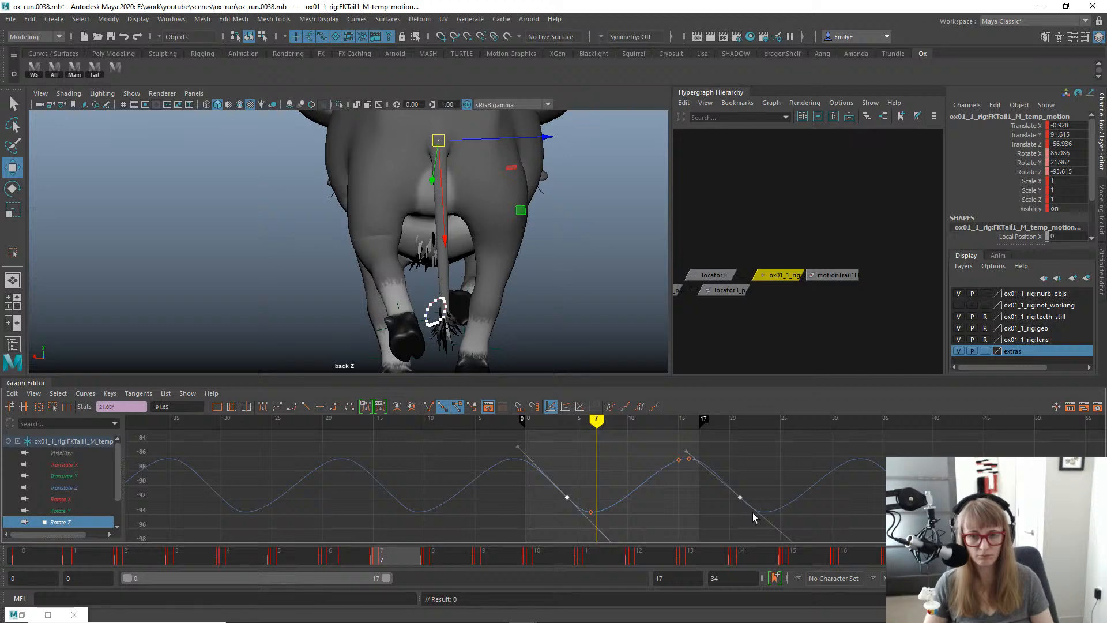
pyautogui.hotkey('alt', 'v')
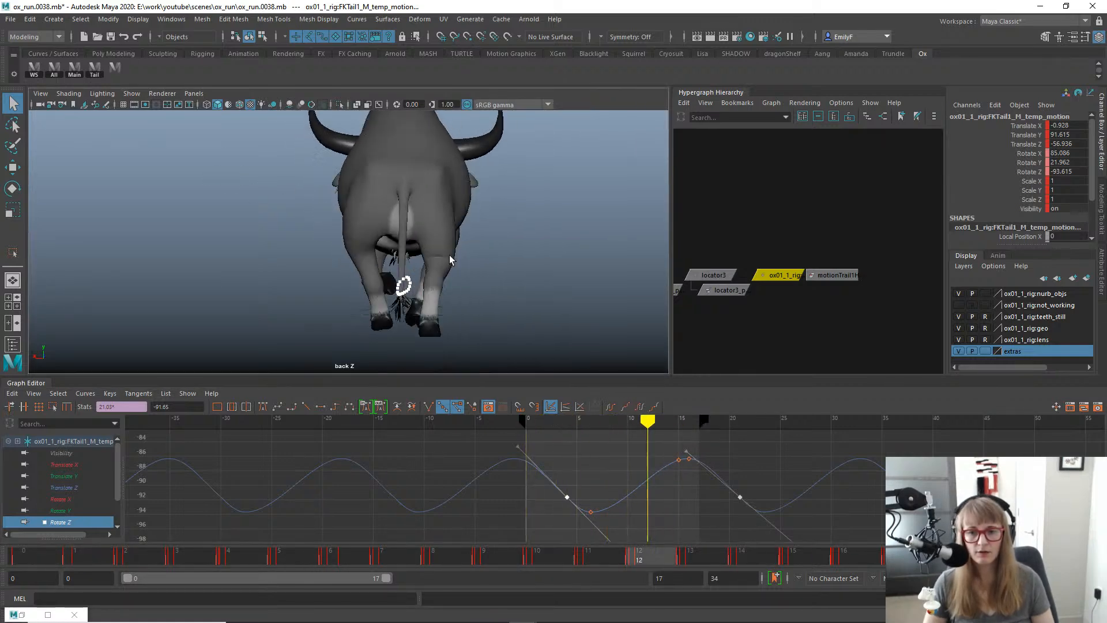
pyautogui.press('Escape')
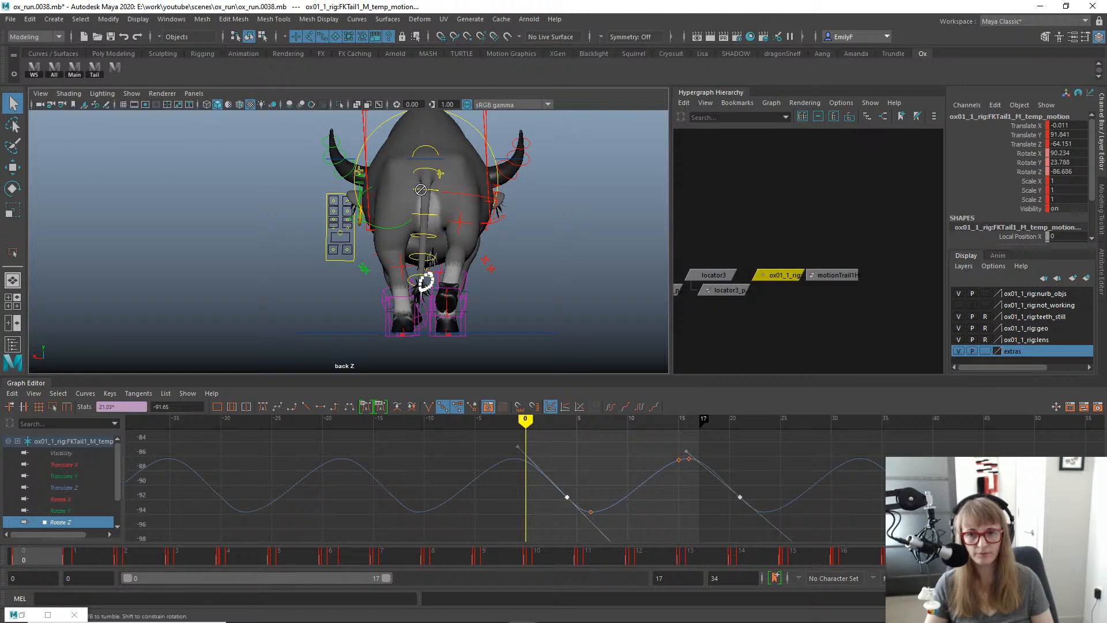
# Delete the FKTail1_M_temp_motion locator from the scene hierarchy.
pyautogui.click(424, 172)
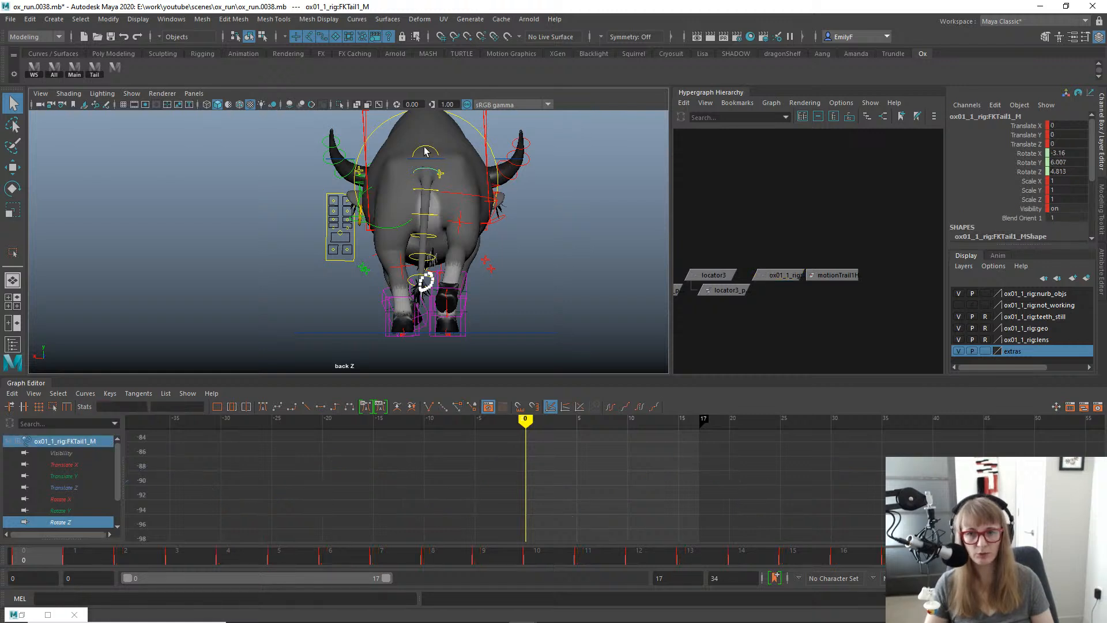
pyautogui.click(424, 151)
pyautogui.press('e')
pyautogui.press('f')
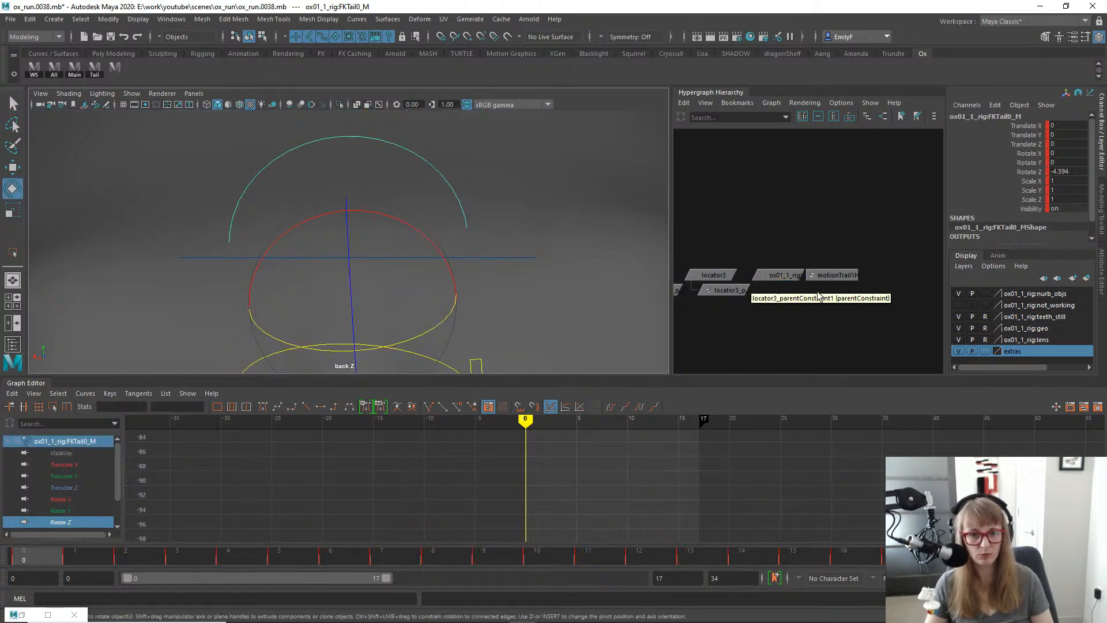
pyautogui.keyDown('alt'); pyautogui.moveTo(820, 297); pyautogui.dragTo(816, 273, button='right'); pyautogui.keyUp('alt')
pyautogui.click(782, 272)
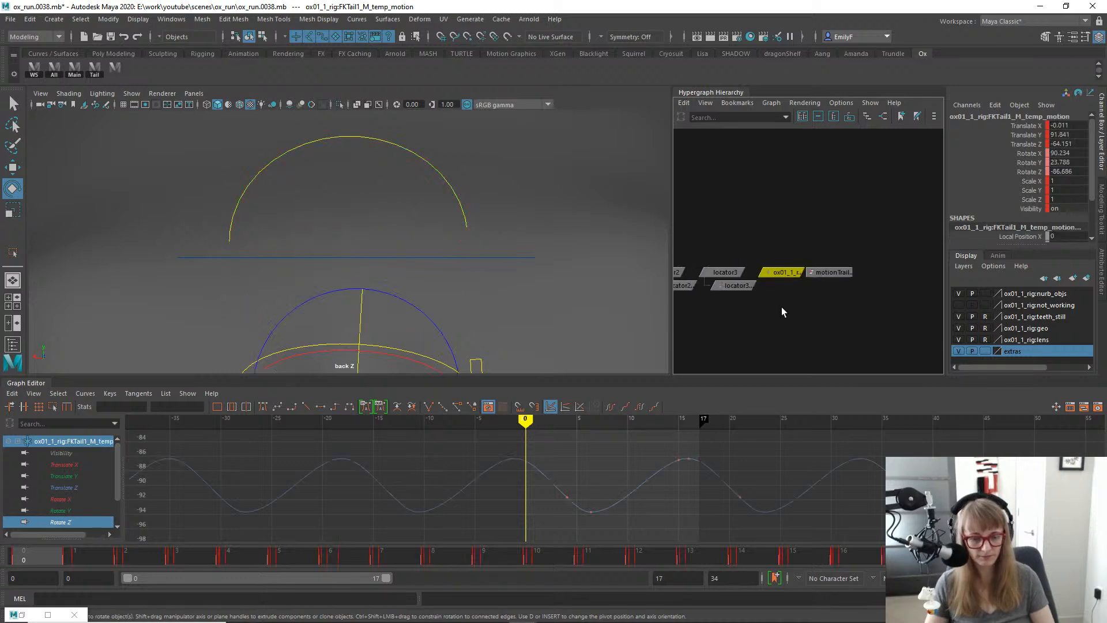
pyautogui.press('Delete')
# Select the FKTail0_M tail root control and frame its Rotate X, Rotate Y and Rotate Z curves.
pyautogui.keyDown('alt'); pyautogui.moveTo(455, 196); pyautogui.dragTo(387, 187, button='right'); pyautogui.keyUp('alt')
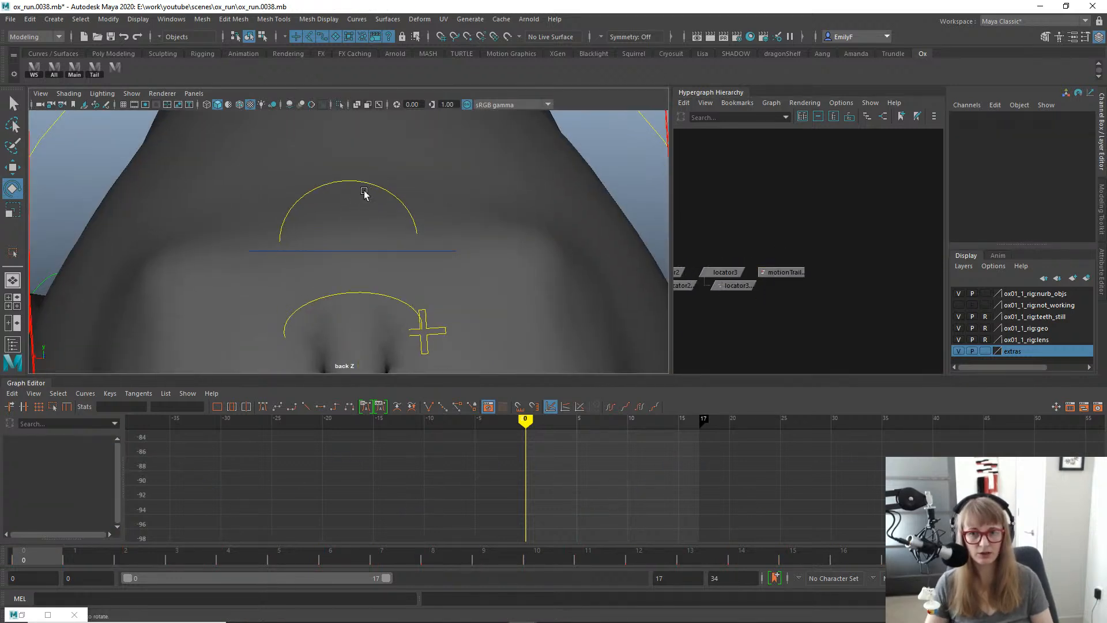
pyautogui.click(364, 193)
pyautogui.moveTo(62, 499); pyautogui.dragTo(70, 523)
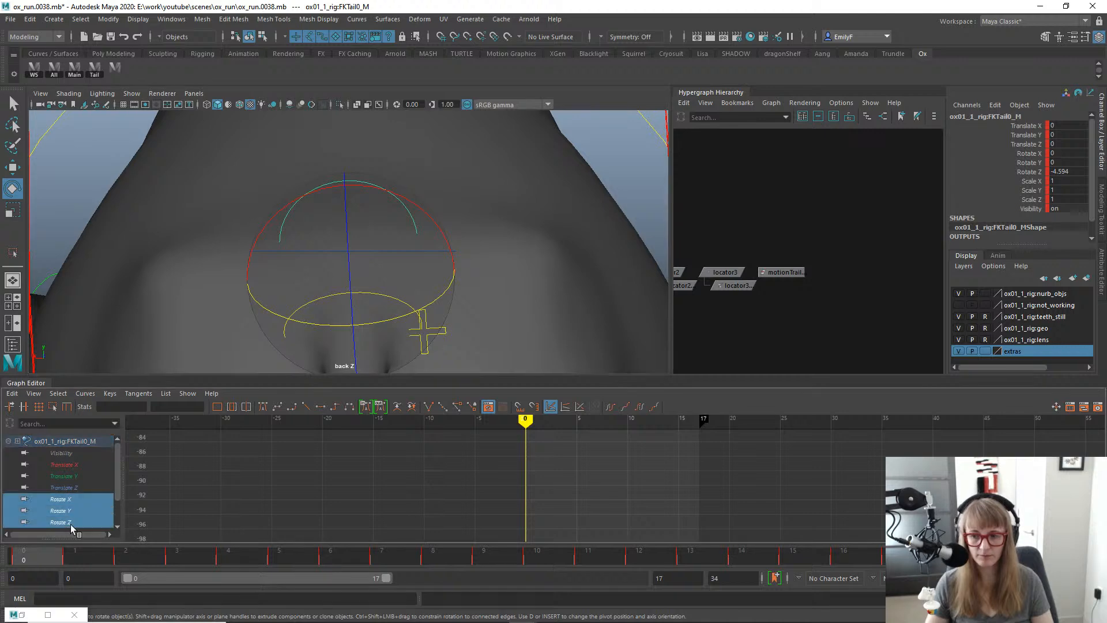
pyautogui.press('f')
pyautogui.scroll(-8, 534, 500)
pyautogui.scroll(-5, 249, 217)
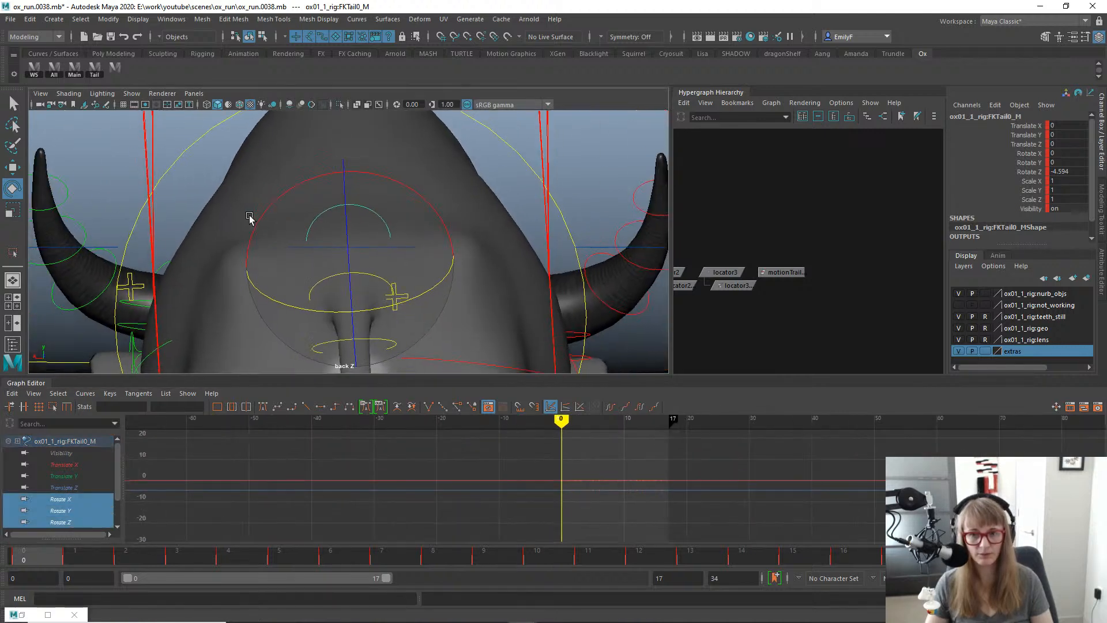
# Try rotating the FKTail0_M control about Z in the perspective view.
pyautogui.press('space')
pyautogui.moveTo(450, 245); pyautogui.dragTo(460, 228)
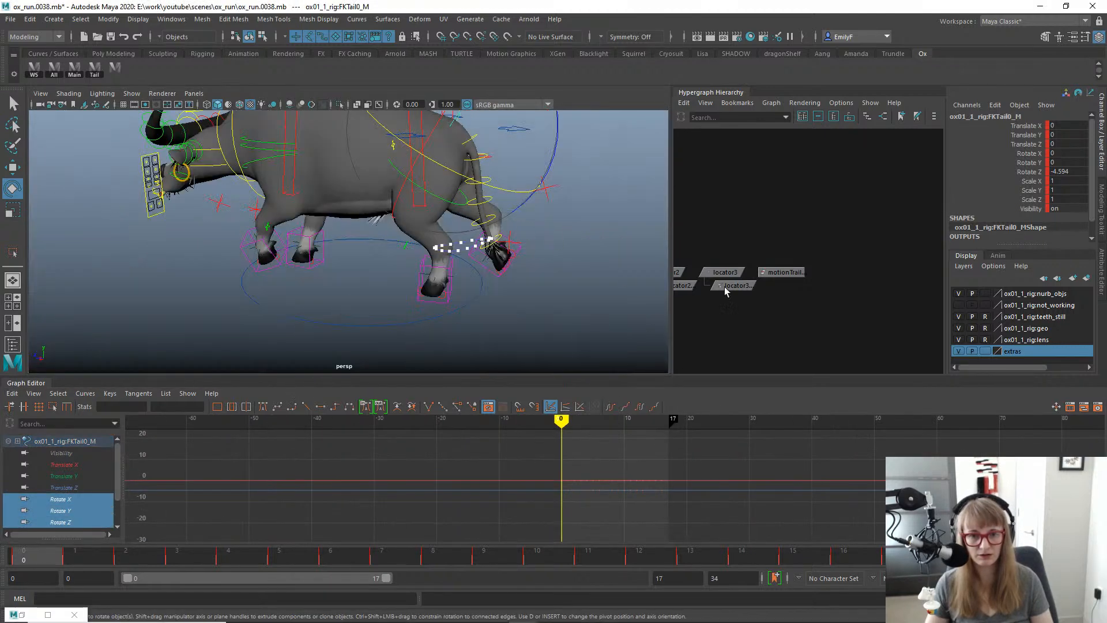
pyautogui.keyDown('alt'); pyautogui.moveTo(813, 271); pyautogui.dragTo(917, 265, button='middle'); pyautogui.keyUp('alt')
pyautogui.keyDown('alt'); pyautogui.moveTo(459, 245); pyautogui.dragTo(506, 227); pyautogui.keyUp('alt')
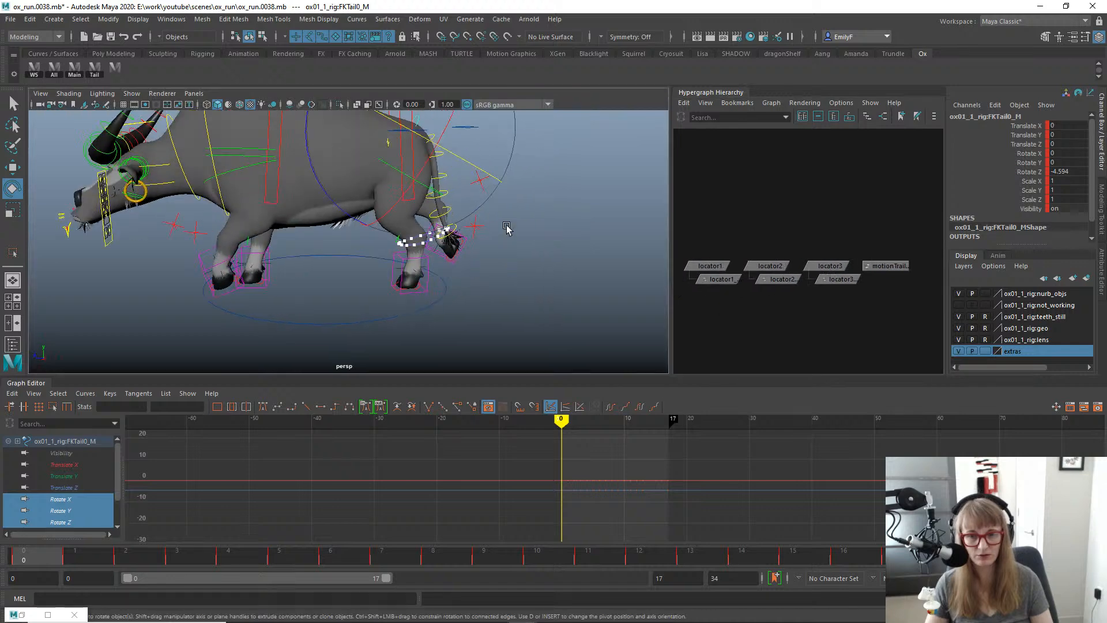
pyautogui.keyDown('alt'); pyautogui.moveTo(506, 228); pyautogui.dragTo(499, 269, button='middle'); pyautogui.keyUp('alt')
pyautogui.keyDown('alt'); pyautogui.moveTo(500, 270); pyautogui.dragTo(527, 242, button='right'); pyautogui.keyUp('alt')
pyautogui.keyDown('alt'); pyautogui.moveTo(528, 219); pyautogui.dragTo(491, 203); pyautogui.keyUp('alt')
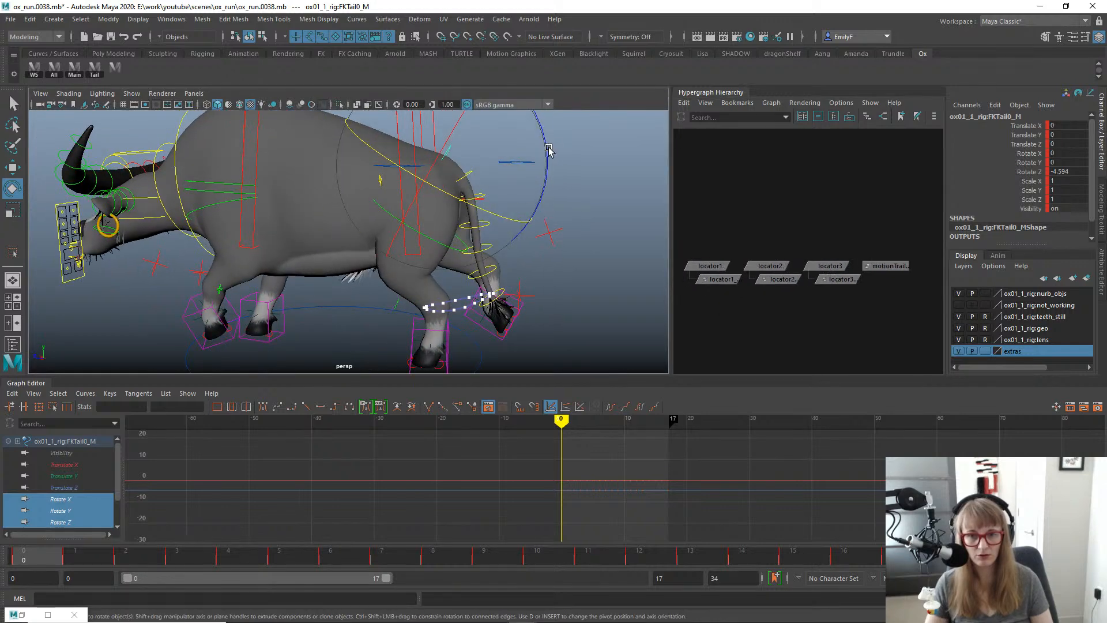
pyautogui.hotkey('ctrl', 'z')
pyautogui.press('q')
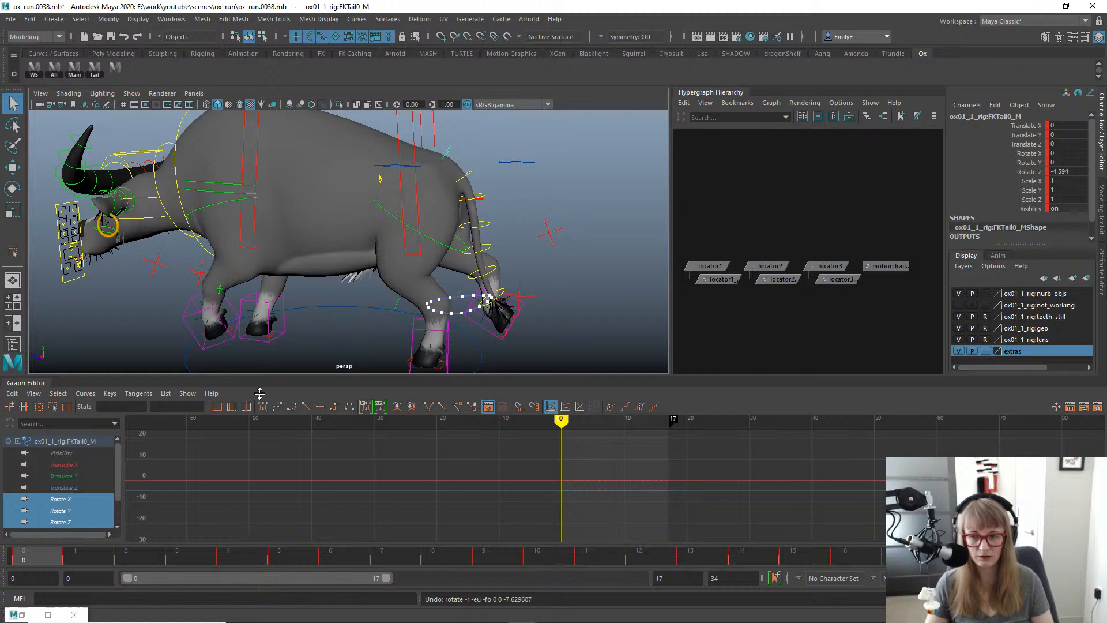
# Create a world-space temp_motion locator driving the rotation of FKTail0_M.
pyautogui.click(69, 500)
pyautogui.keyDown('shift'); pyautogui.click(61, 523); pyautogui.keyUp('shift')
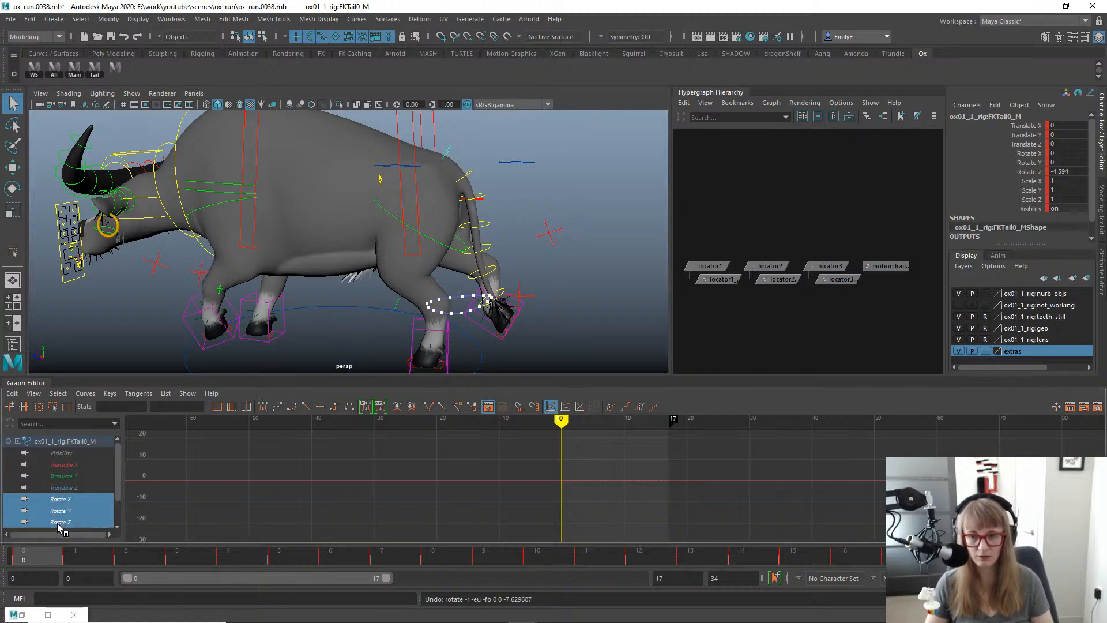
pyautogui.keyDown('alt'); pyautogui.moveTo(323, 262); pyautogui.dragTo(379, 262); pyautogui.keyUp('alt')
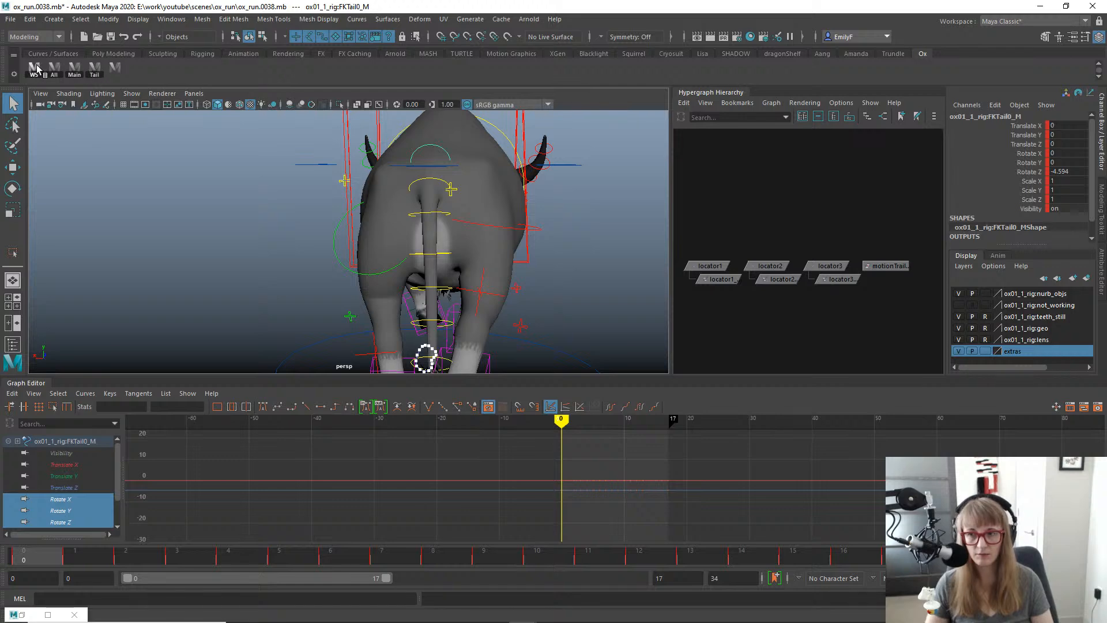
pyautogui.click(504, 320)
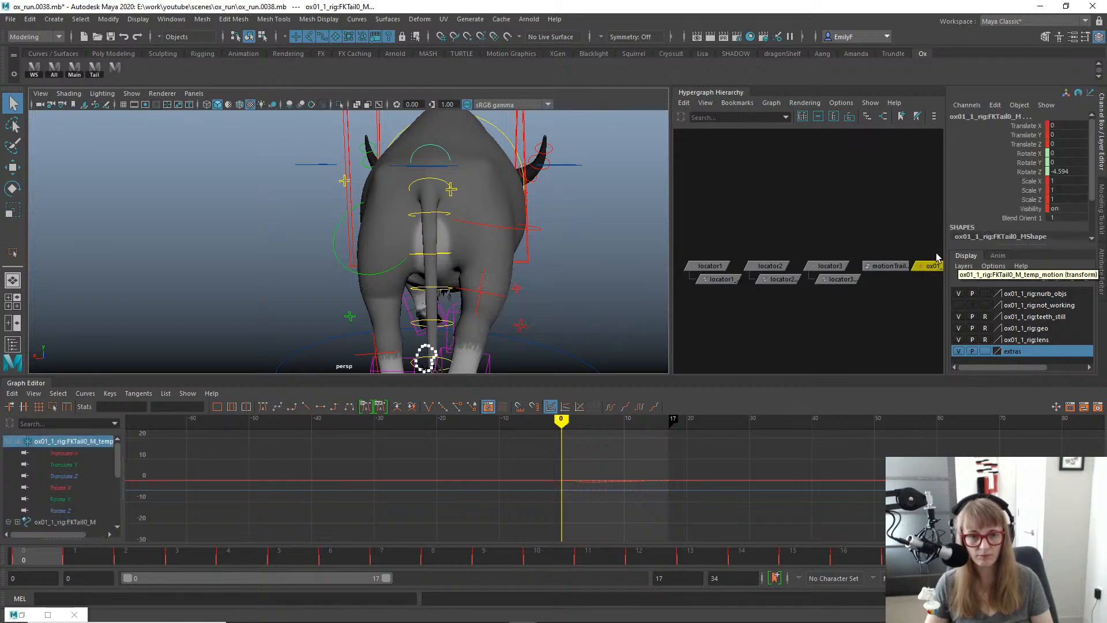
# Try rotating the FKTail0_M_temp_motion locator about Z in the back view.
pyautogui.moveTo(477, 229)
pyautogui.keyDown('alt'); pyautogui.mouseDown()
pyautogui.moveTo(593, 237)
pyautogui.moveTo(445, 260)
pyautogui.moveTo(459, 268)
pyautogui.moveTo(402, 248)
pyautogui.mouseUp(); pyautogui.keyUp('alt')
pyautogui.press('space')
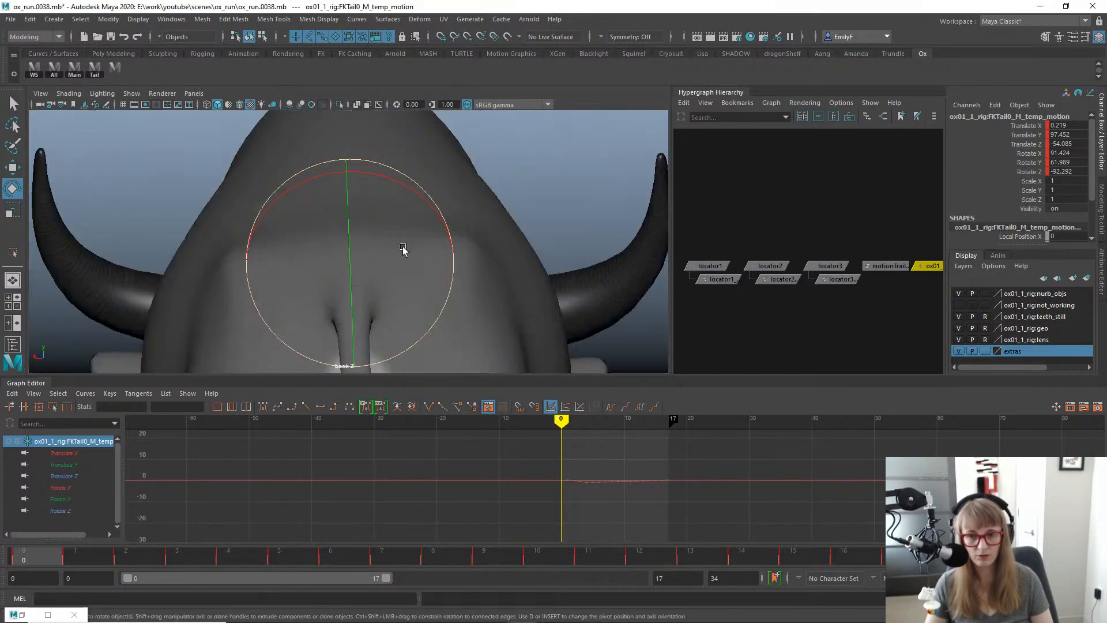
pyautogui.keyDown('alt'); pyautogui.moveTo(521, 260); pyautogui.dragTo(430, 271, button='right'); pyautogui.keyUp('alt')
pyautogui.keyDown('alt'); pyautogui.moveTo(500, 300); pyautogui.dragTo(522, 195, button='middle'); pyautogui.keyUp('alt')
pyautogui.keyDown('alt'); pyautogui.moveTo(522, 195); pyautogui.dragTo(359, 249, button='right'); pyautogui.keyUp('alt')
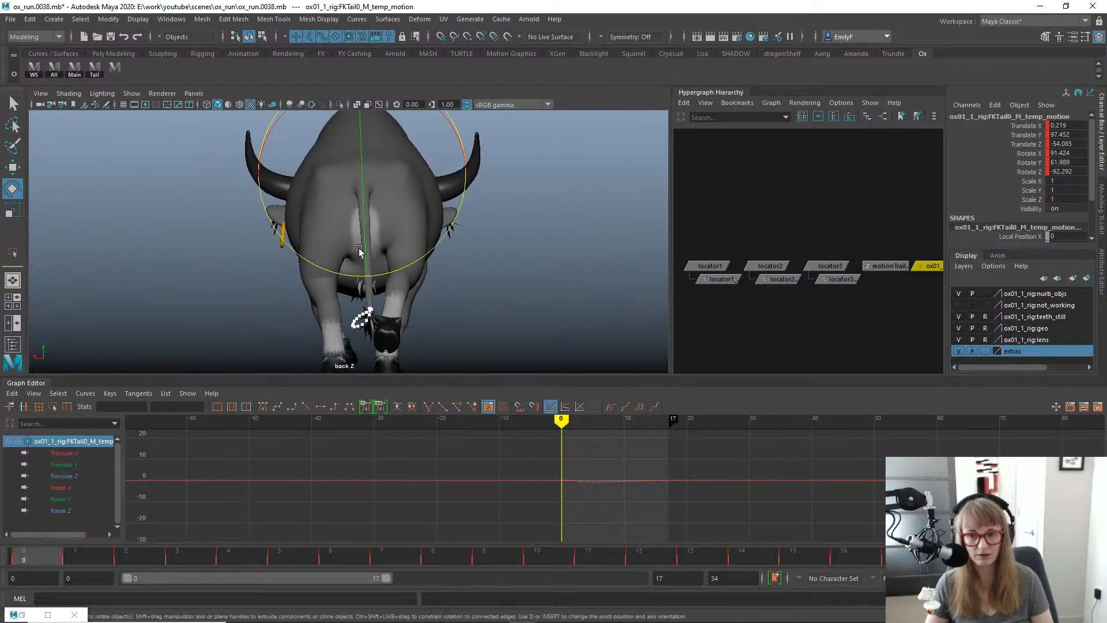
pyautogui.keyDown('alt'); pyautogui.moveTo(401, 260); pyautogui.dragTo(472, 259, button='middle'); pyautogui.keyUp('alt')
pyautogui.hotkey('ctrl', 'z')
pyautogui.press('q')
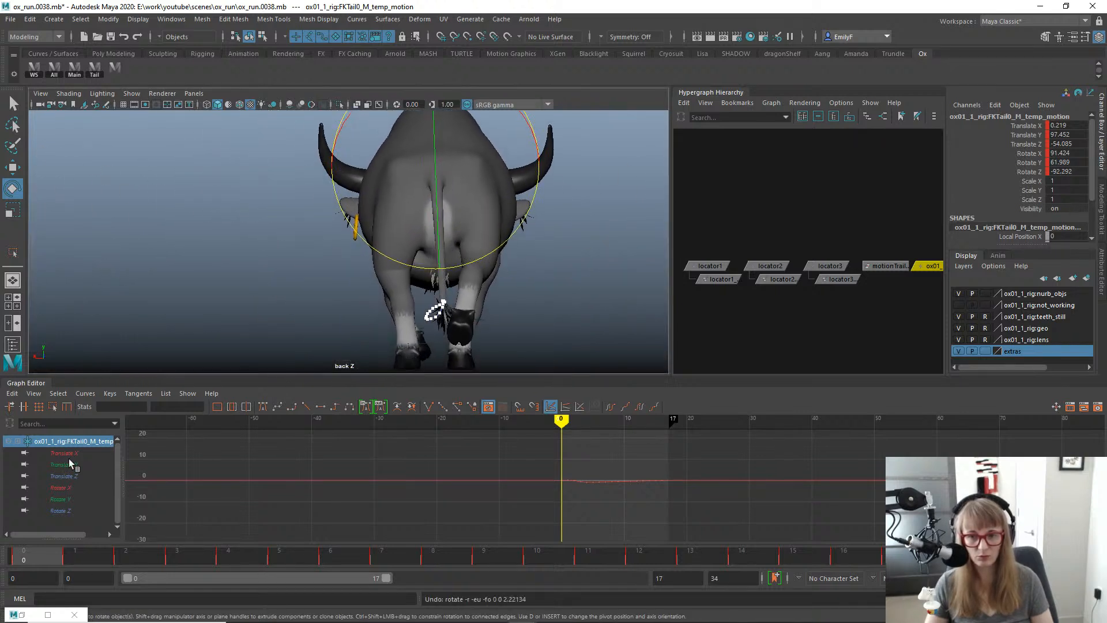
# Set the FKTail0_M_temp_motion locator's Rotate X, Rotate Y and Rotate Z curves to cycle beyond the keyed range, and play back.
pyautogui.press('e')
pyautogui.click(59, 512)
pyautogui.press('f')
pyautogui.scroll(-8, 537, 493)
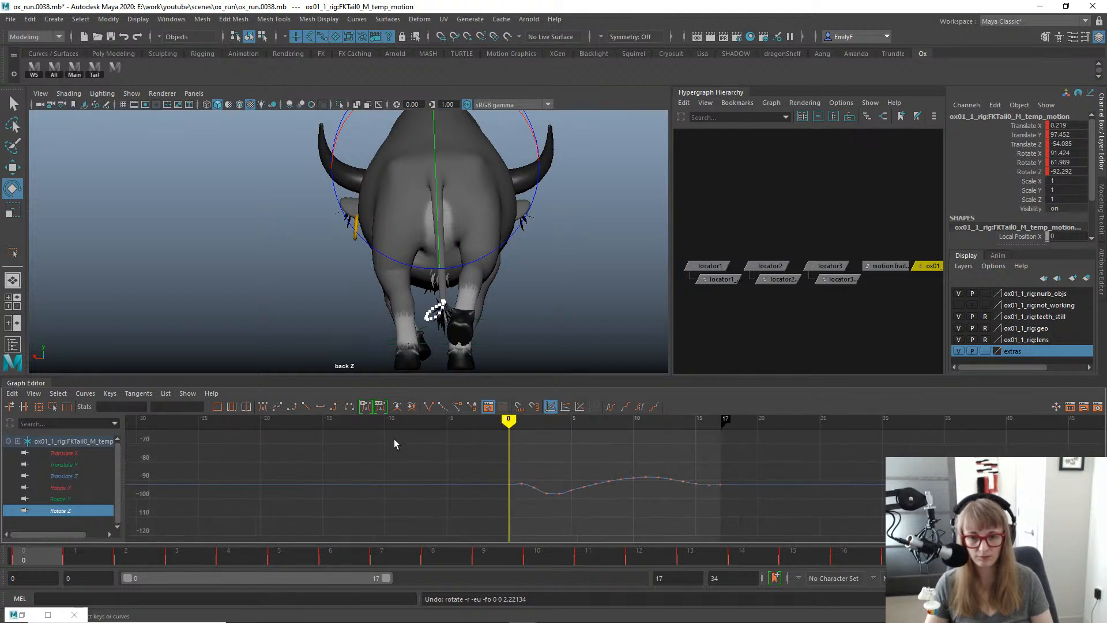
pyautogui.moveTo(66, 487); pyautogui.dragTo(68, 514)
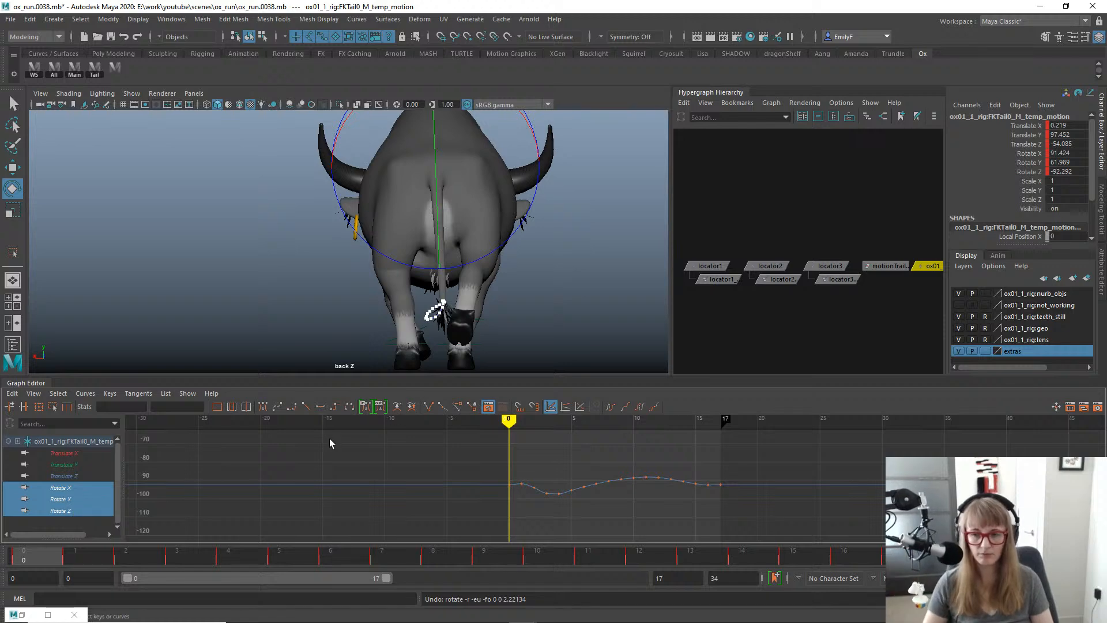
pyautogui.press('f')
pyautogui.scroll(-8, 619, 462)
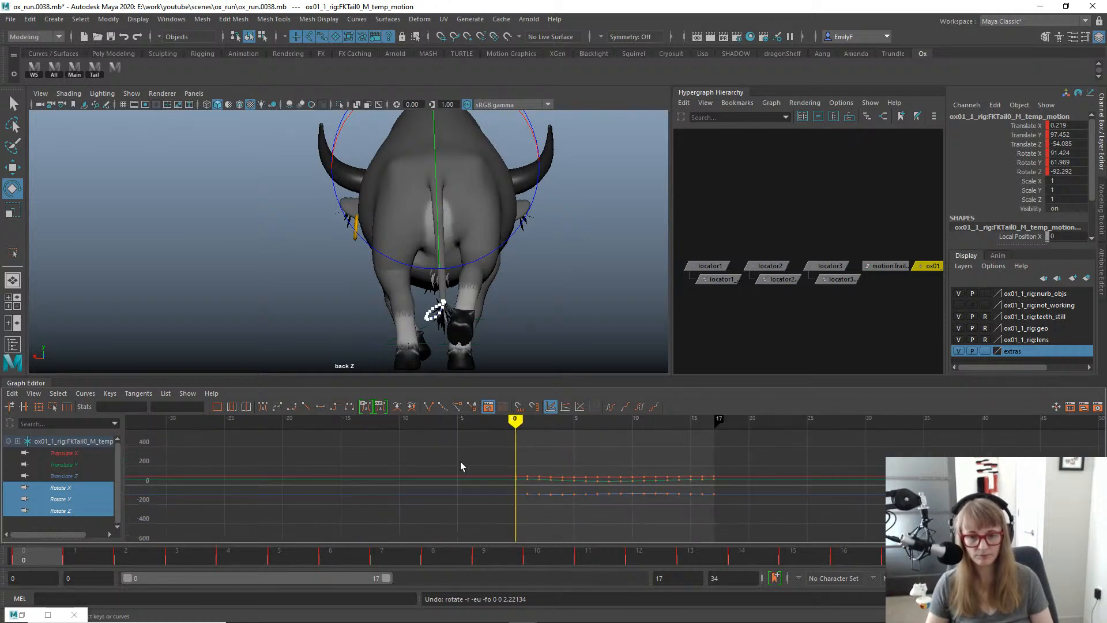
pyautogui.moveTo(462, 465); pyautogui.dragTo(741, 514)
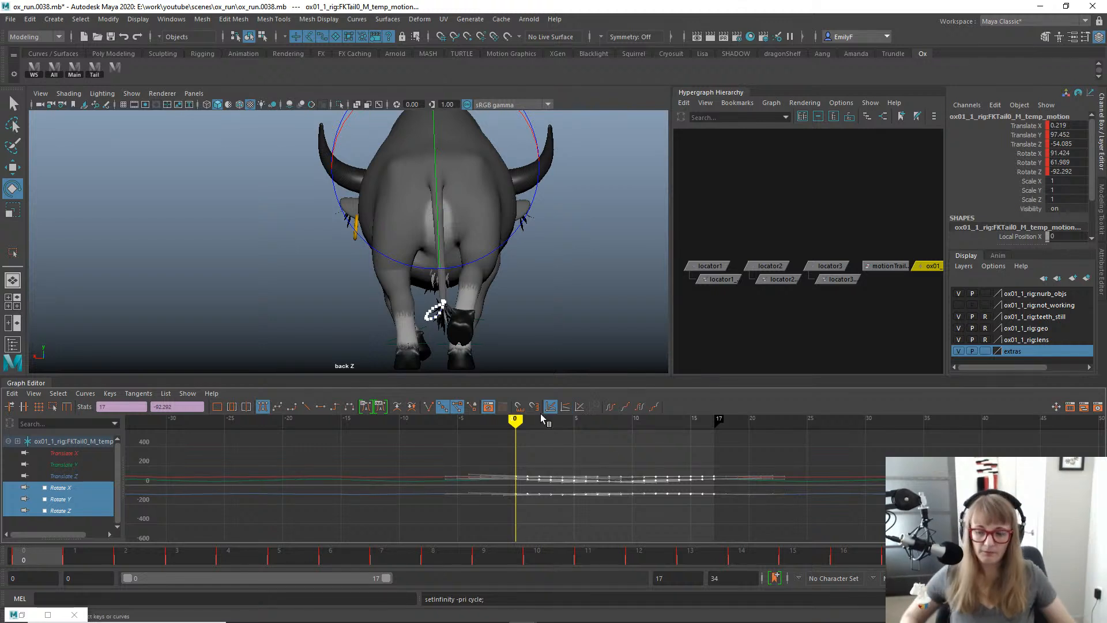
pyautogui.hotkey('alt', 'v')
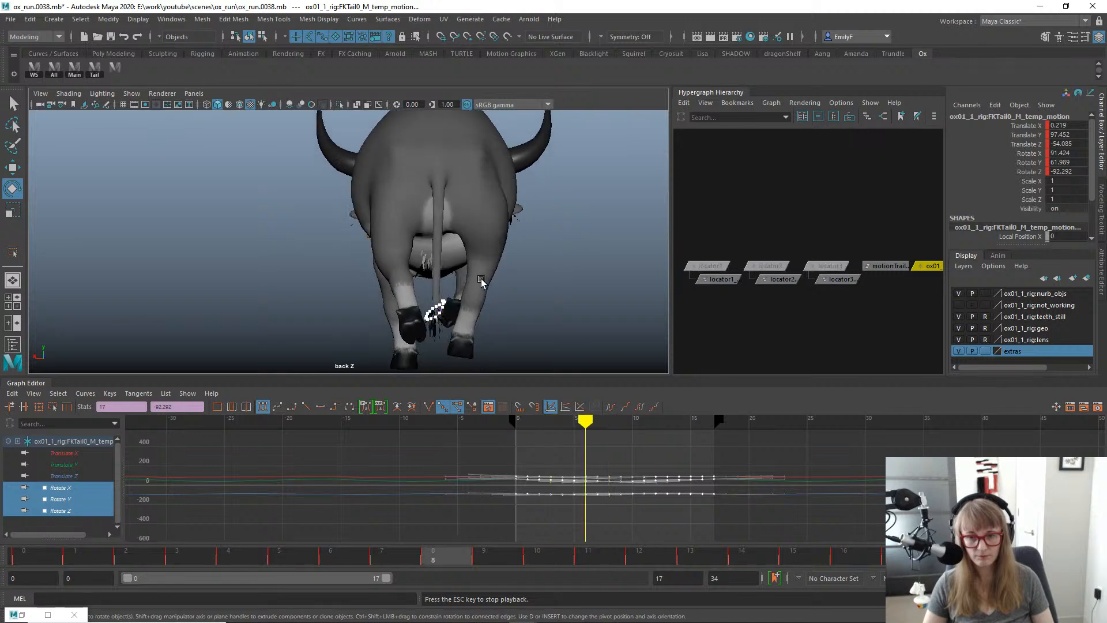
pyautogui.press('Escape')
# Delete the Rotate X, Y and Z keys between the first and last keys, and play back in the back and perspective views.
pyautogui.scroll(2, 486, 469)
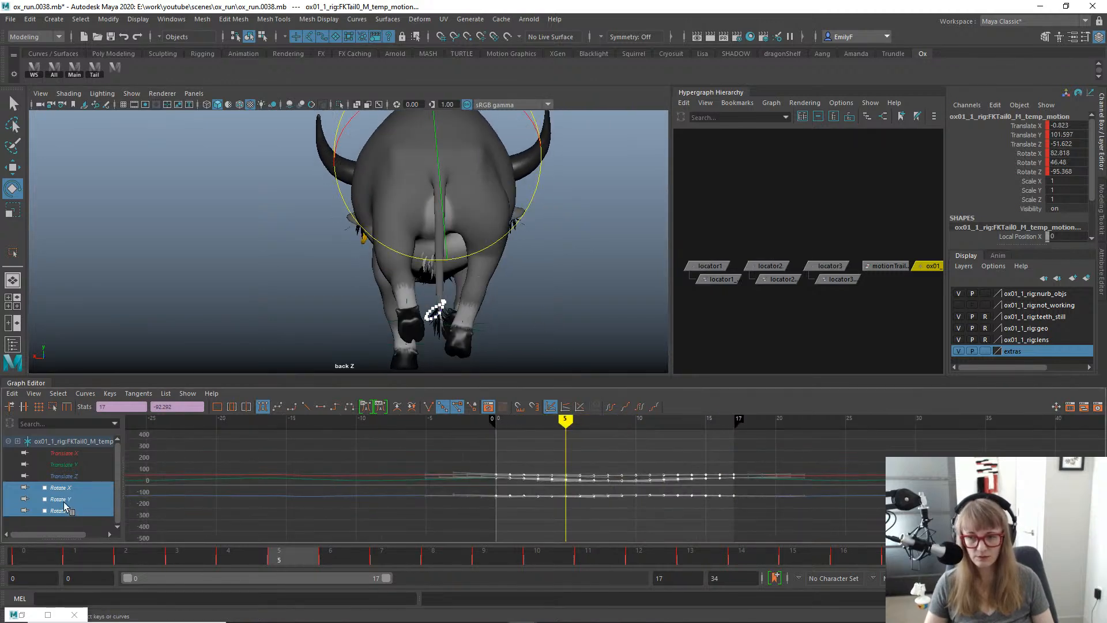
pyautogui.moveTo(84, 528); pyautogui.dragTo(84, 526)
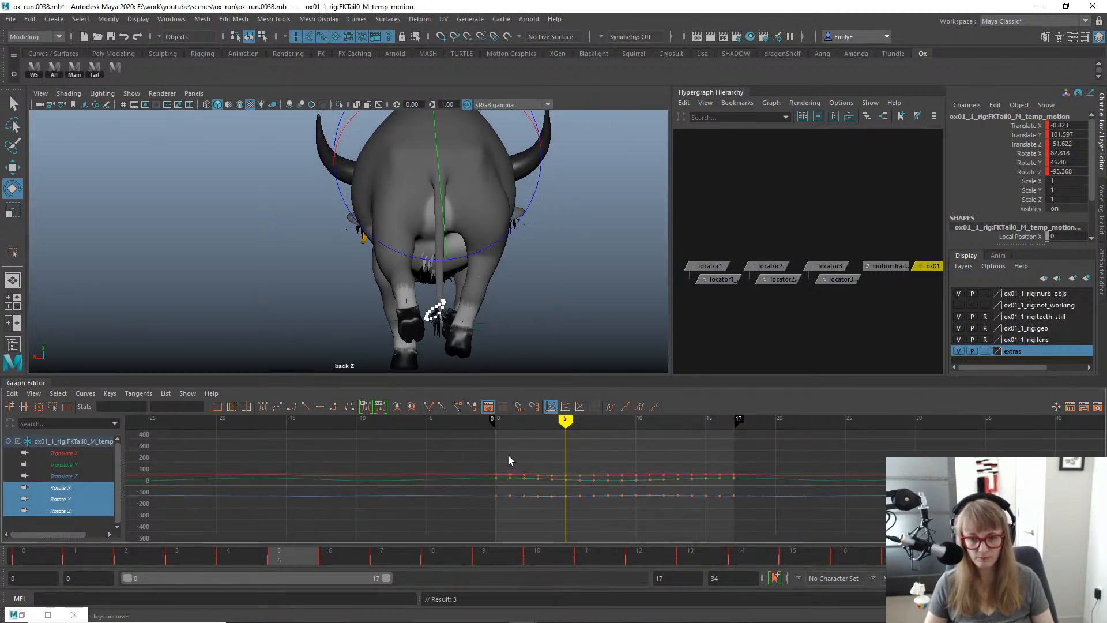
pyautogui.moveTo(722, 537); pyautogui.dragTo(722, 530)
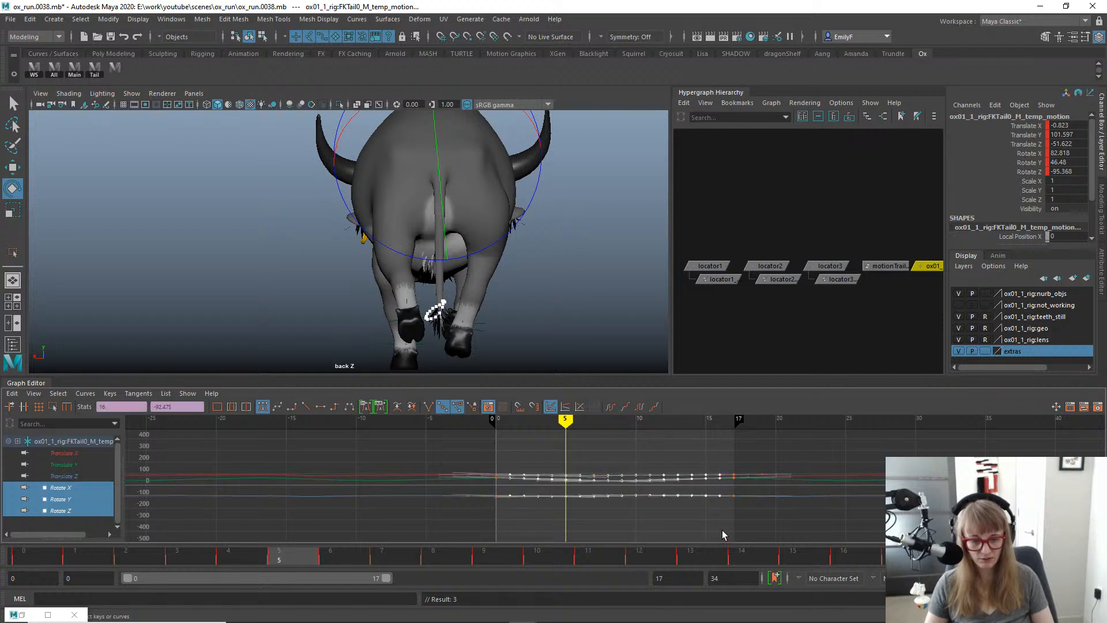
pyautogui.press('Delete')
pyautogui.hotkey('alt', 'v')
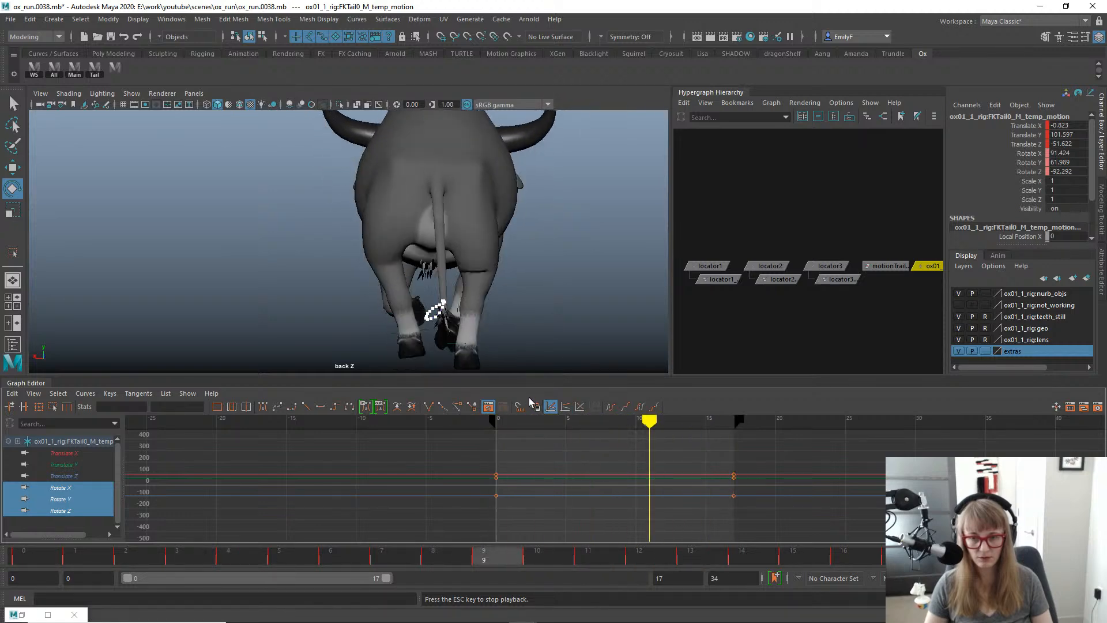
pyautogui.click(593, 424)
pyautogui.press('space')
pyautogui.moveTo(545, 199); pyautogui.dragTo(527, 168)
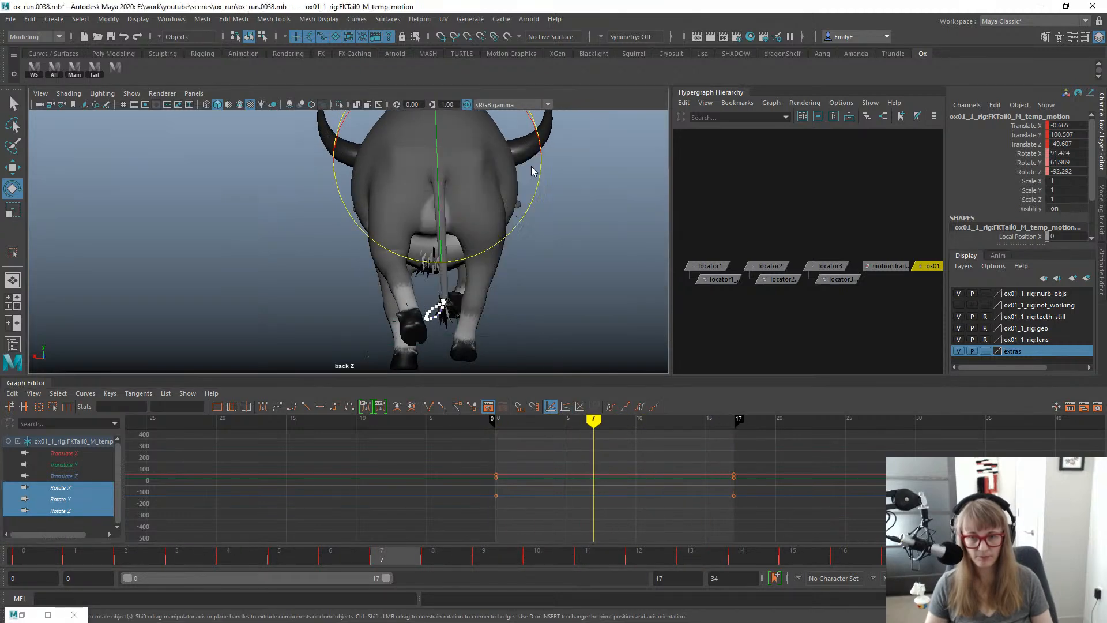
pyautogui.hotkey('alt', 'v')
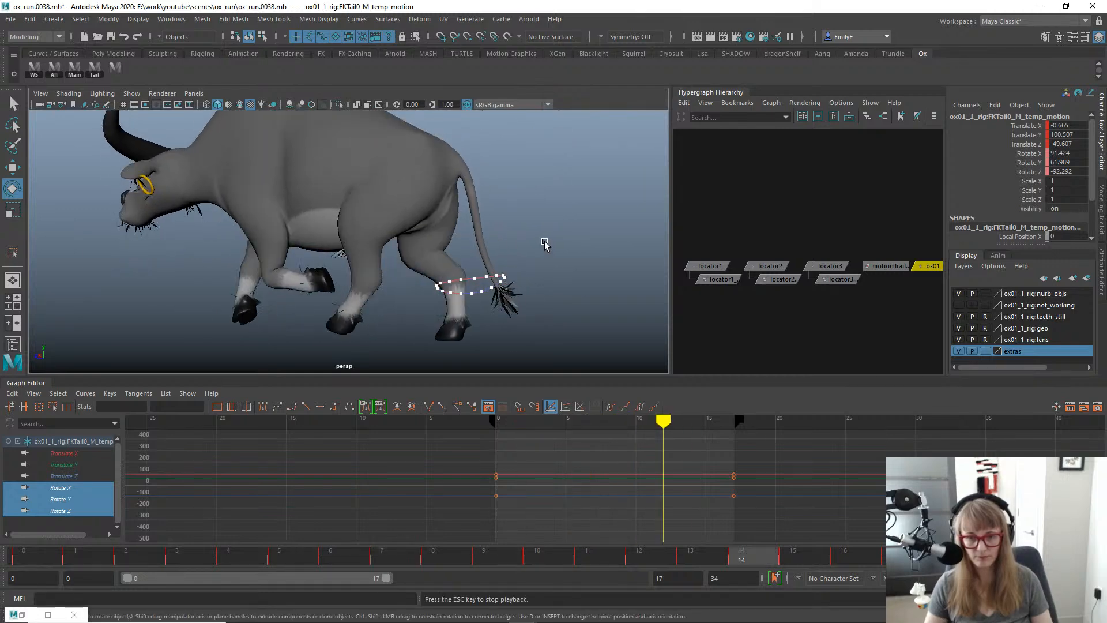
pyautogui.hotkey('alt', 'v')
# Show the rig controls and delete the existing tail motion trail.
pyautogui.keyDown('alt'); pyautogui.moveTo(867, 274); pyautogui.dragTo(821, 279, button='middle'); pyautogui.keyUp('alt')
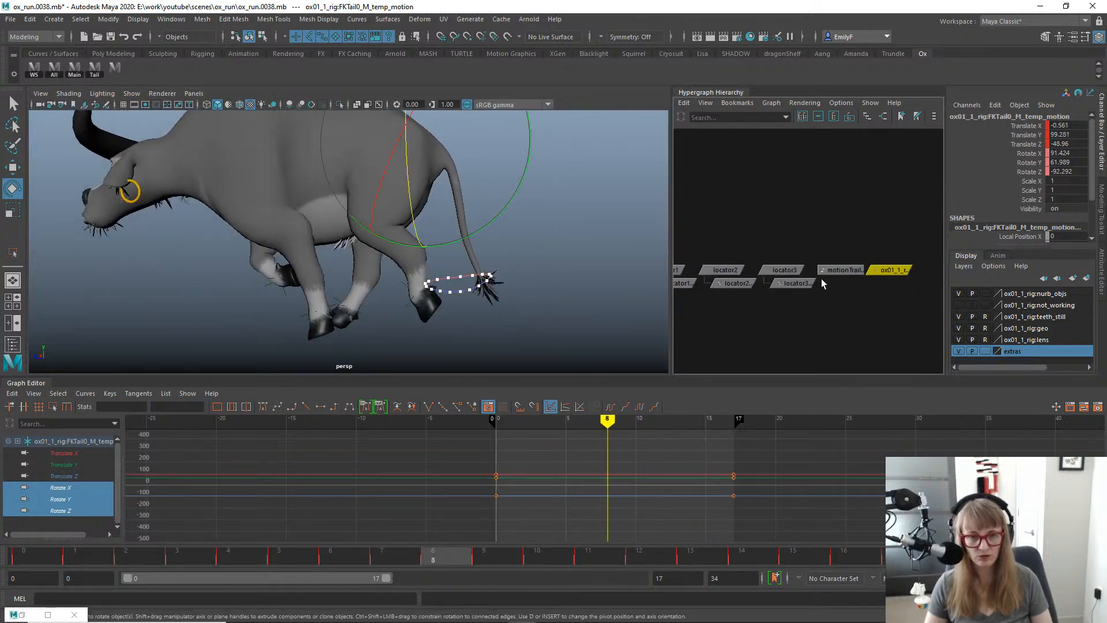
pyautogui.scroll(3, 549, 272)
pyautogui.hotkey('alt', '1')
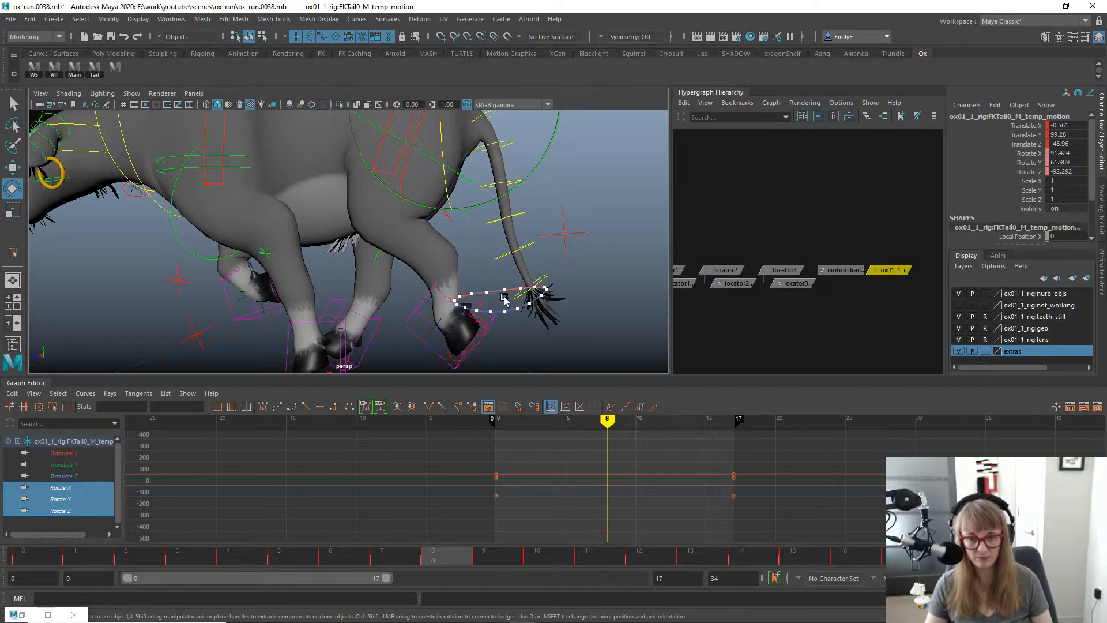
pyautogui.click(492, 305)
pyautogui.press('Delete')
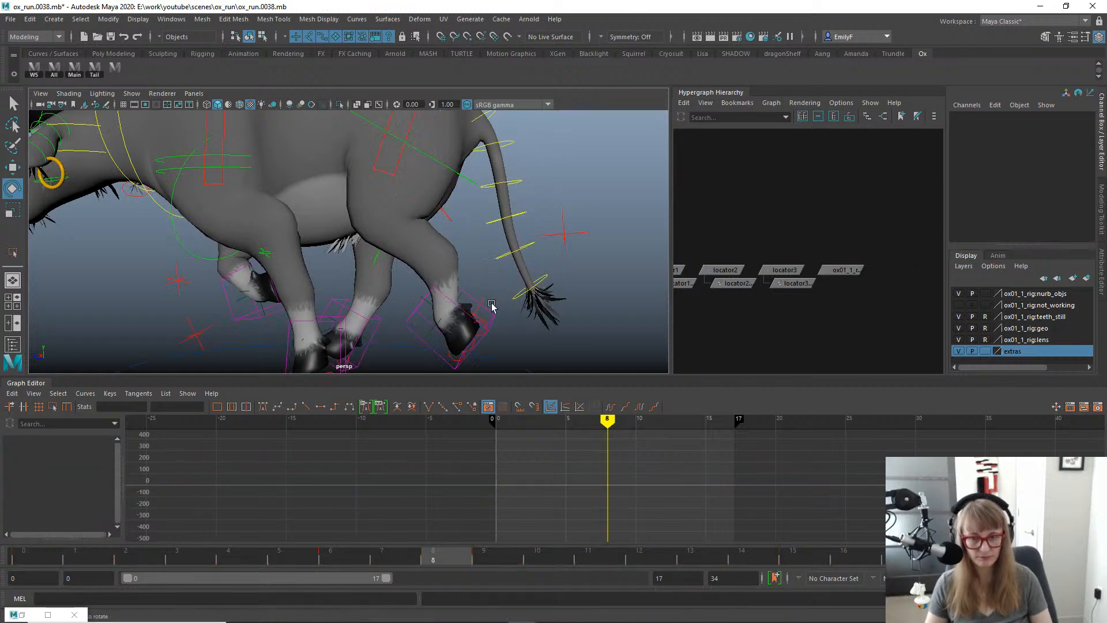
# Create a motion trail for the tail tip control FKTail5_M.
pyautogui.click(516, 294)
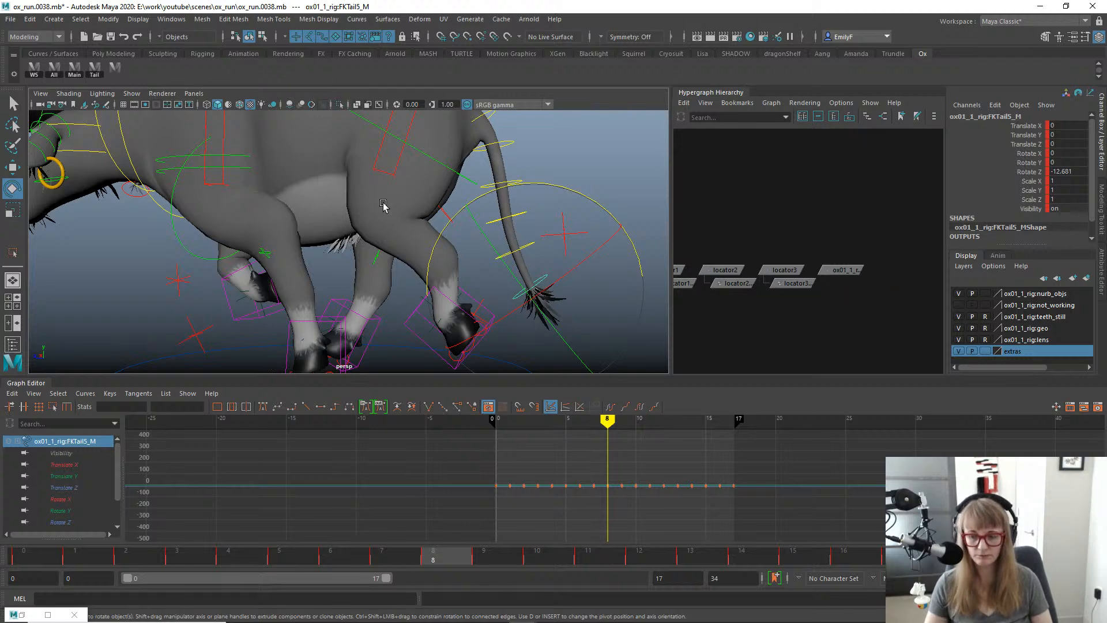
pyautogui.press('g')
pyautogui.scroll(1, 588, 232)
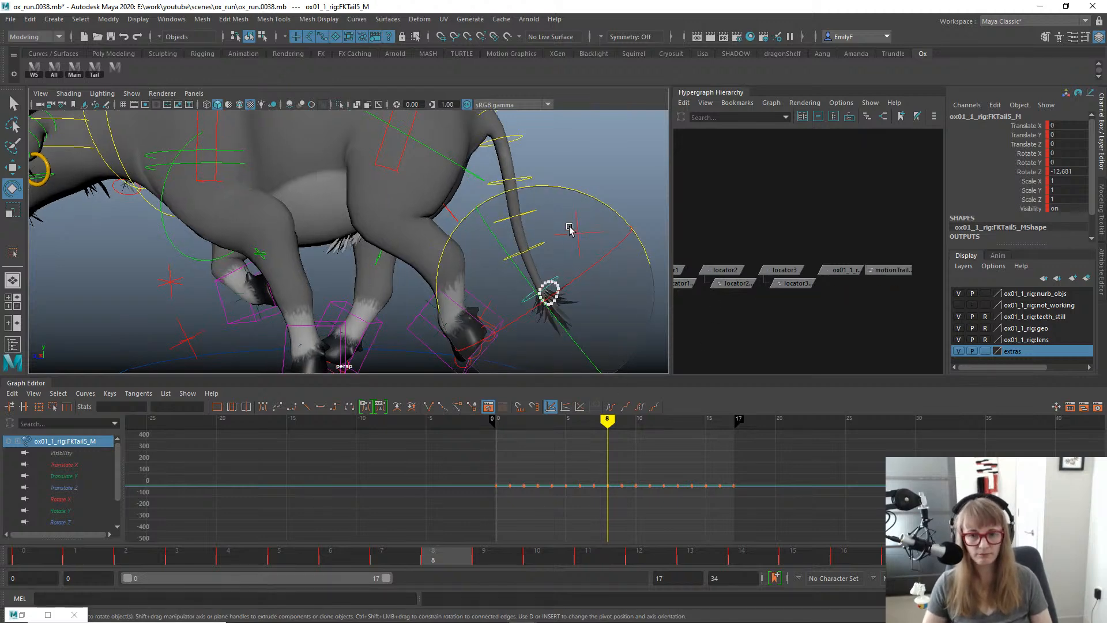
# Play back the run cycle and examine the tail tip's motion trail from the side and from behind.
pyautogui.hotkey('alt', 'v')
pyautogui.keyDown('alt'); pyautogui.moveTo(538, 233); pyautogui.dragTo(385, 230); pyautogui.keyUp('alt')
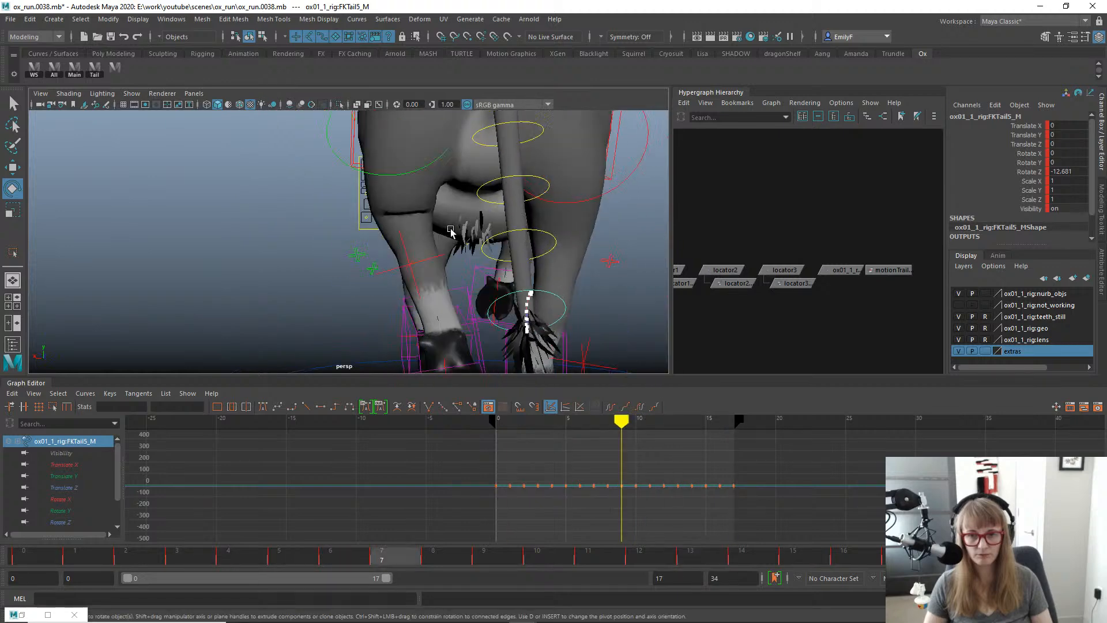
pyautogui.hotkey('alt', 'v')
pyautogui.scroll(-4, 441, 220)
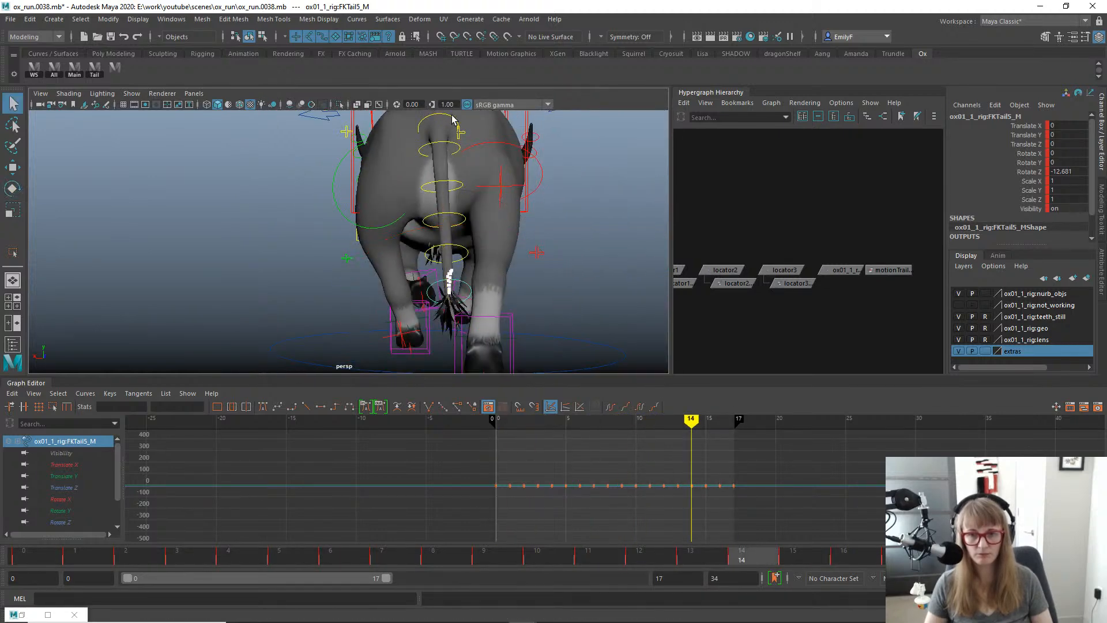
# Select the FKTail1_M control, scrub the cycle in the back view and inspect its Rotate Y curve.
pyautogui.click(453, 120)
pyautogui.press('e')
pyautogui.press('f')
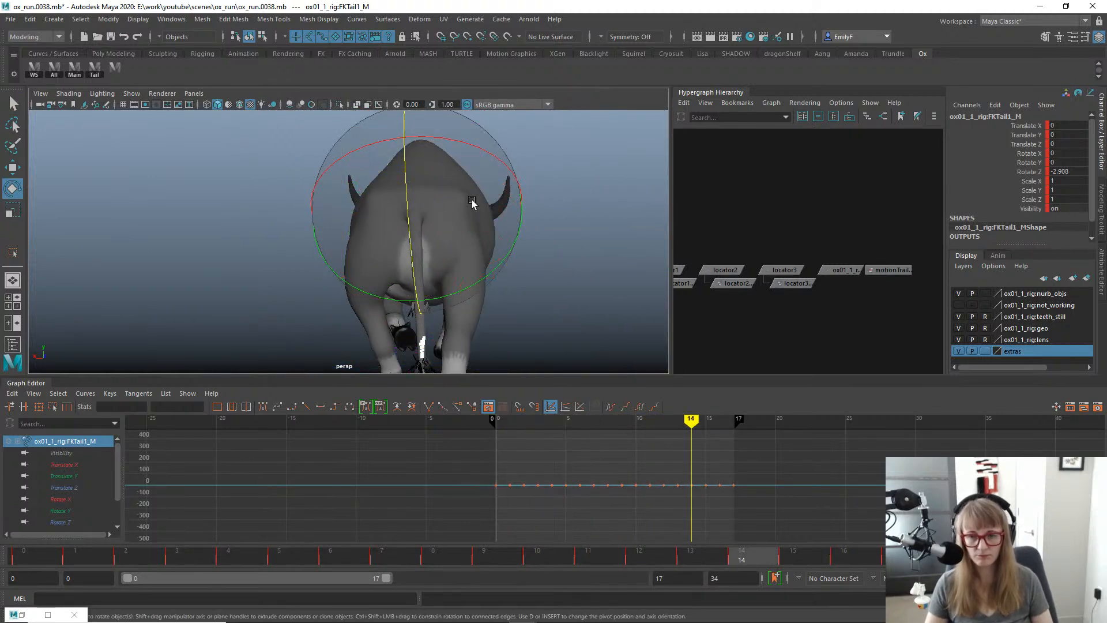
pyautogui.press('space')
pyautogui.moveTo(472, 200); pyautogui.dragTo(423, 218)
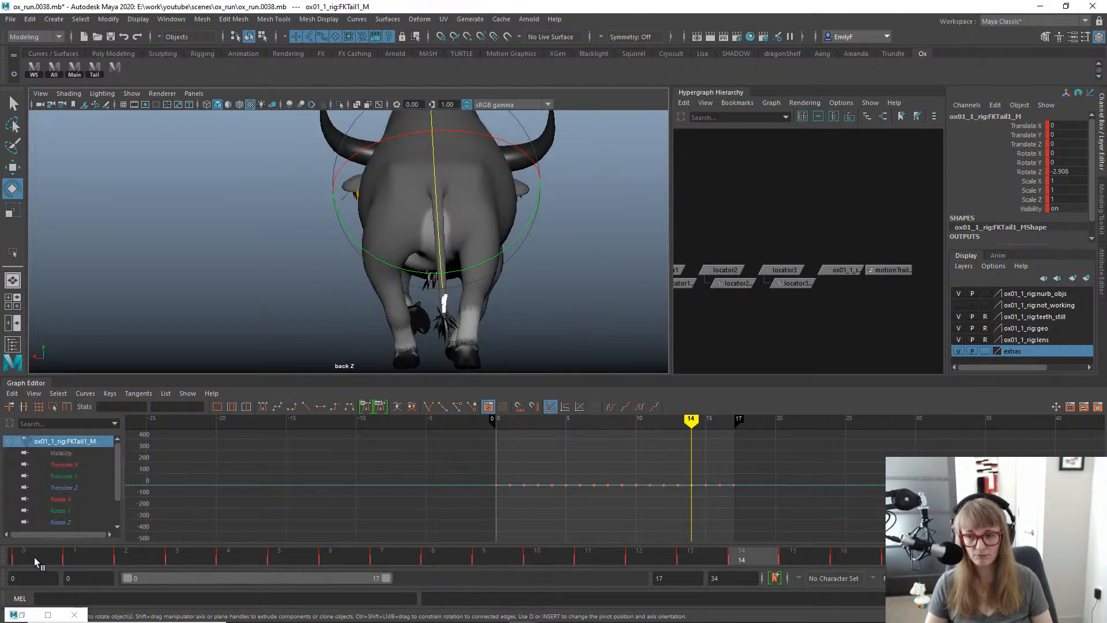
pyautogui.moveTo(34, 562)
pyautogui.mouseDown()
pyautogui.moveTo(338, 559)
pyautogui.moveTo(15, 563)
pyautogui.mouseUp()
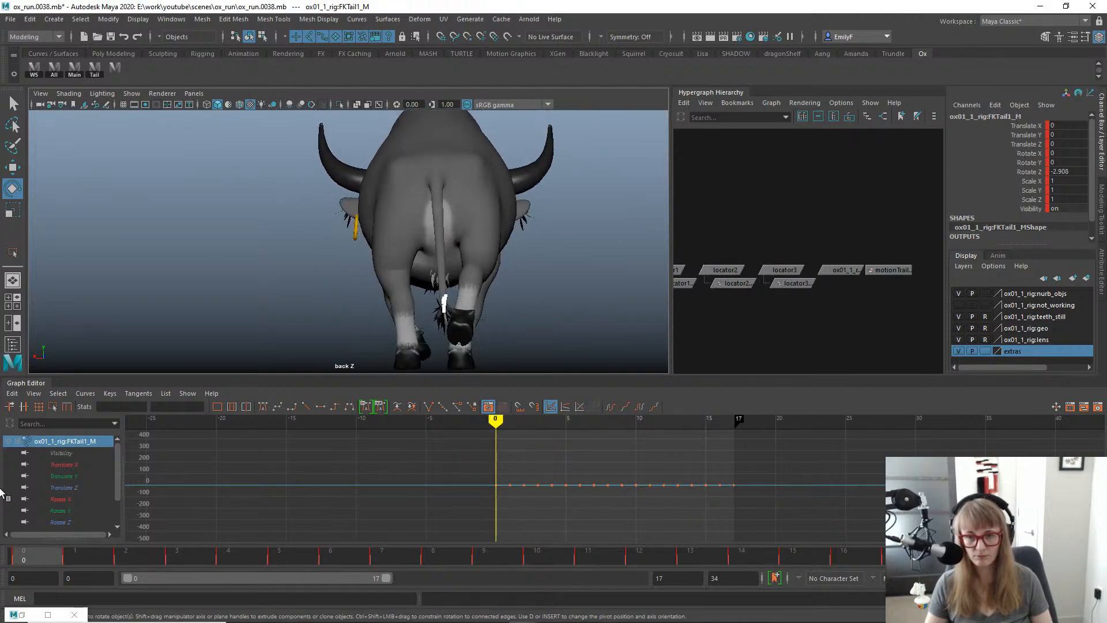
pyautogui.moveTo(1, 490); pyautogui.dragTo(611, 524)
pyautogui.click(70, 511)
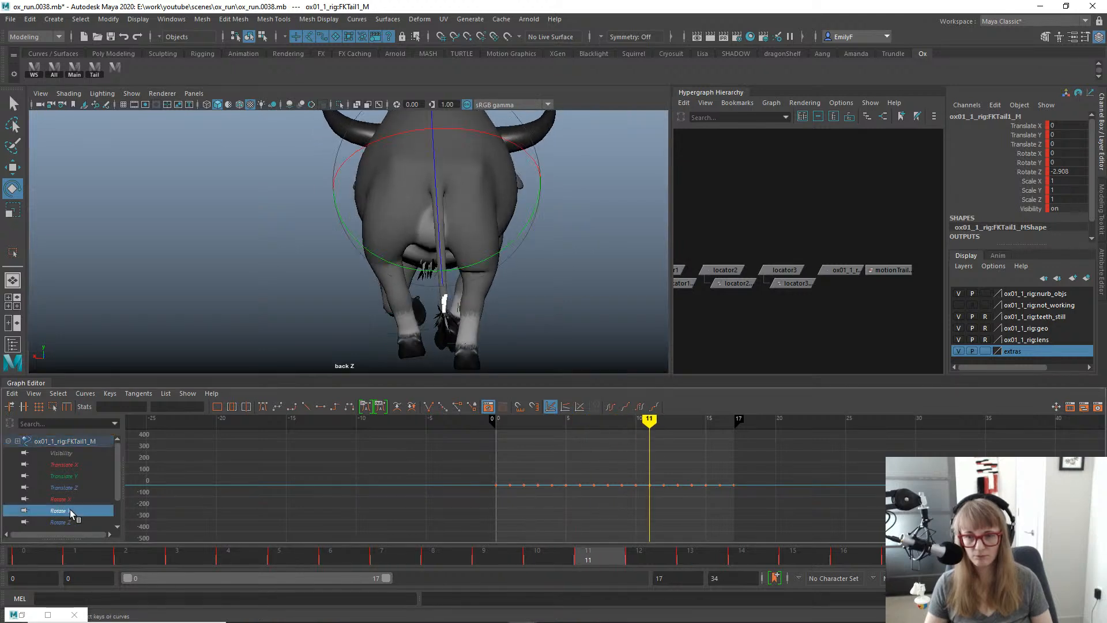
# Isolate the FKTail0_M_temp_motion locator's Rotate Z curve and key the locator at frame 11.
pyautogui.click(834, 273)
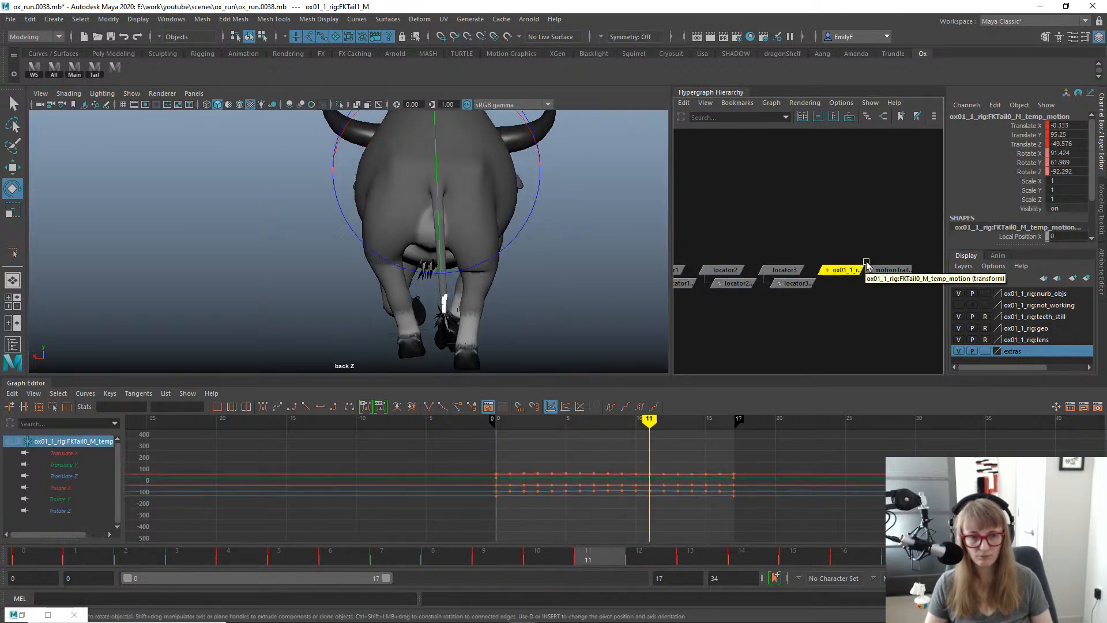
pyautogui.click(59, 512)
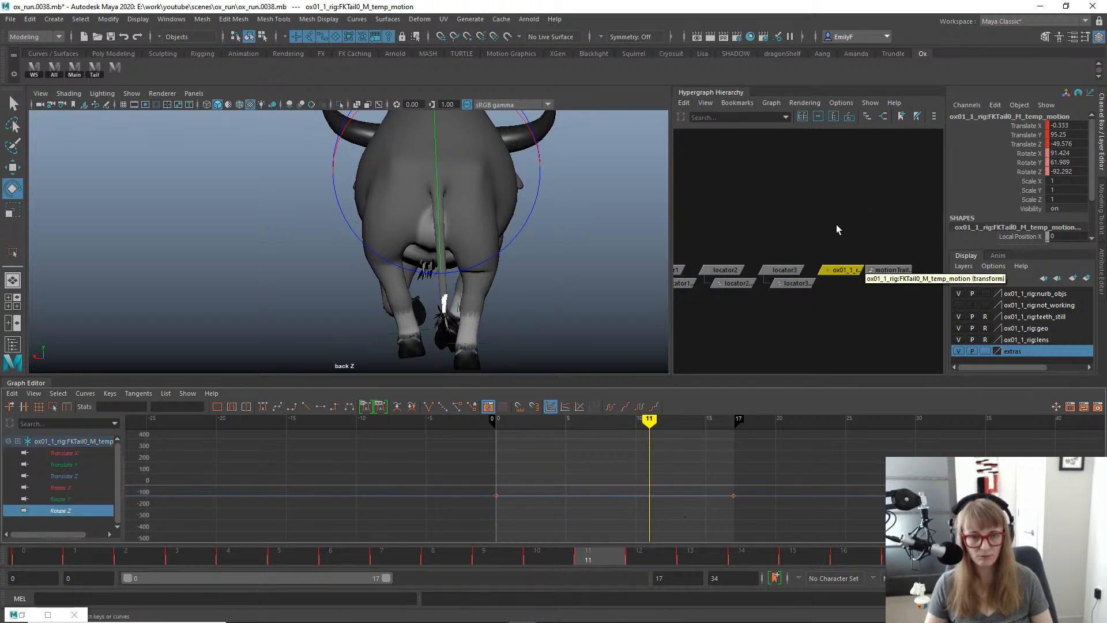
pyautogui.press('s')
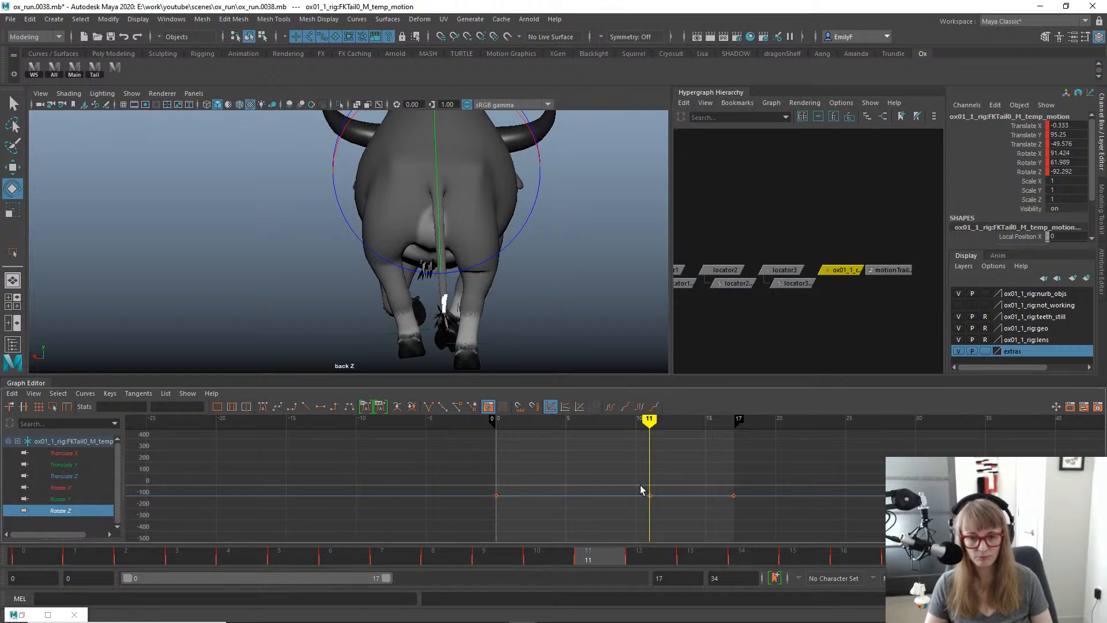
# Swing the tail sideways at frame 4 by rotating the locator to a Rotate Z of about -86.9, and key it.
pyautogui.moveTo(591, 559); pyautogui.dragTo(897, 558)
pyautogui.moveTo(70, 562); pyautogui.dragTo(254, 563)
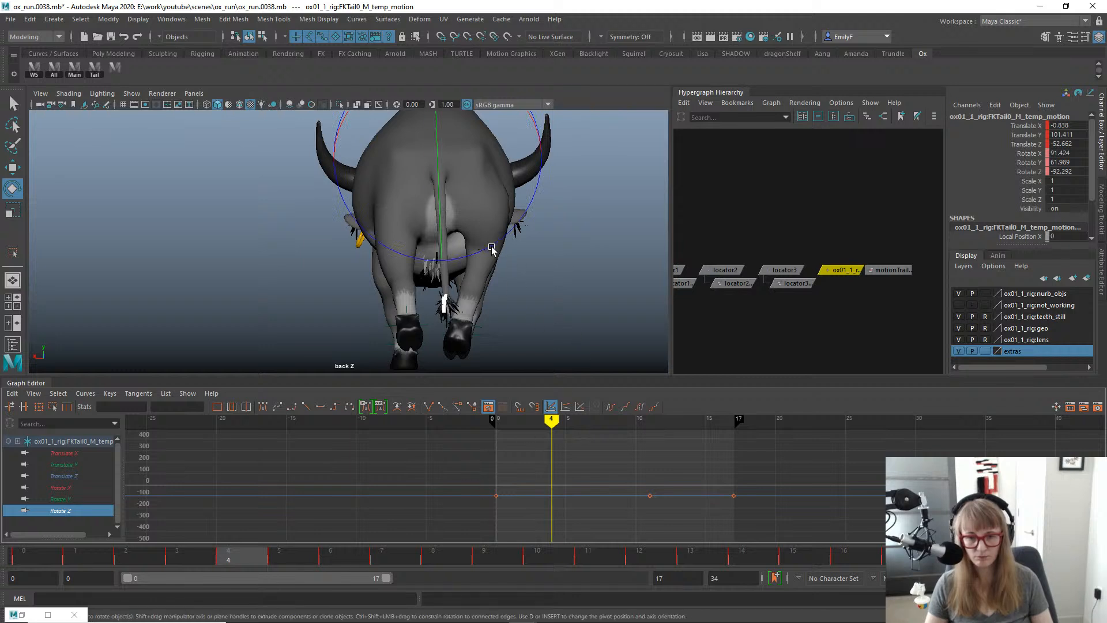
pyautogui.moveTo(492, 248); pyautogui.dragTo(482, 249)
pyautogui.press('s')
pyautogui.press('a')
pyautogui.keyDown('alt'); pyautogui.moveTo(603, 468); pyautogui.dragTo(642, 436, button='right'); pyautogui.keyUp('alt')
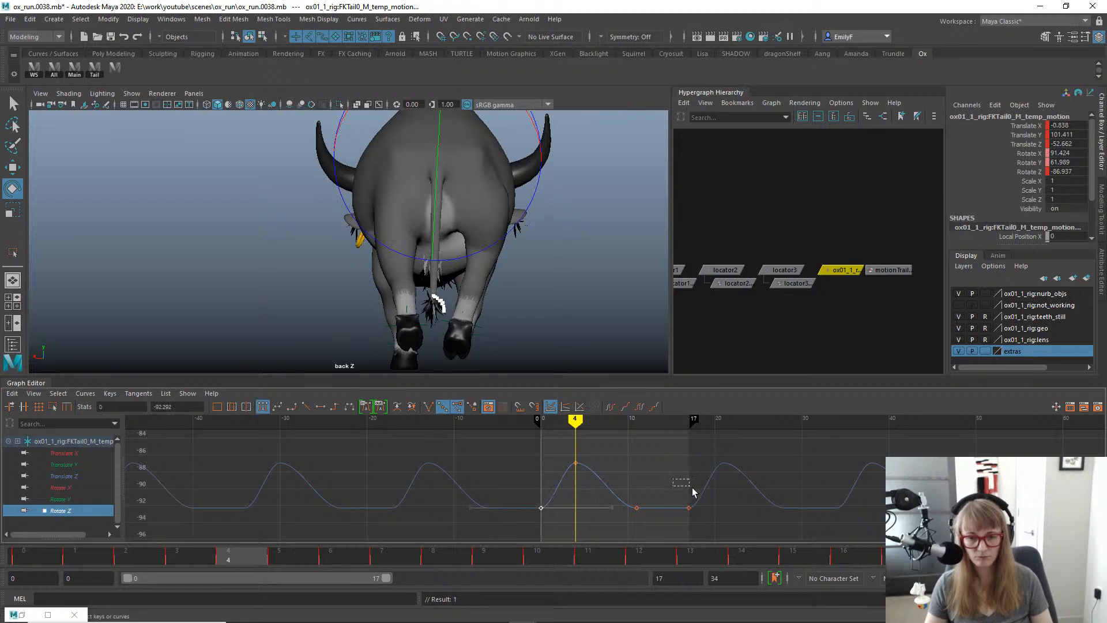
# Raise the Rotate Z keys at frames 0 and 17 to about -89.21, and shift the low key to about frame 11.4.
pyautogui.moveTo(693, 491); pyautogui.dragTo(717, 513)
pyautogui.moveTo(717, 514); pyautogui.dragTo(738, 489, button='middle')
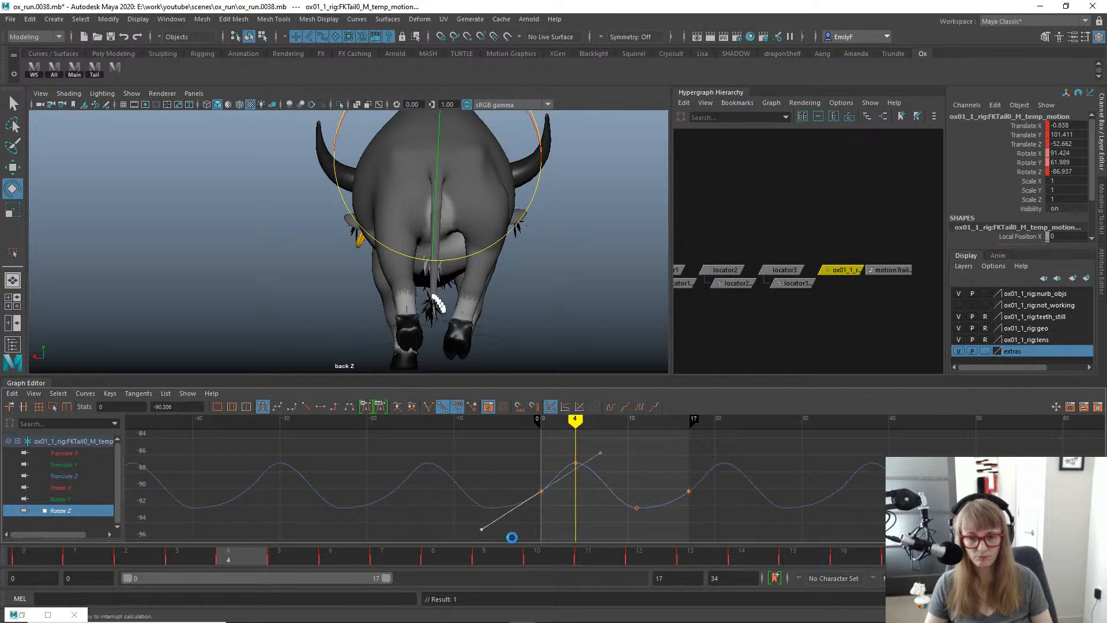
pyautogui.moveTo(730, 502); pyautogui.dragTo(729, 497)
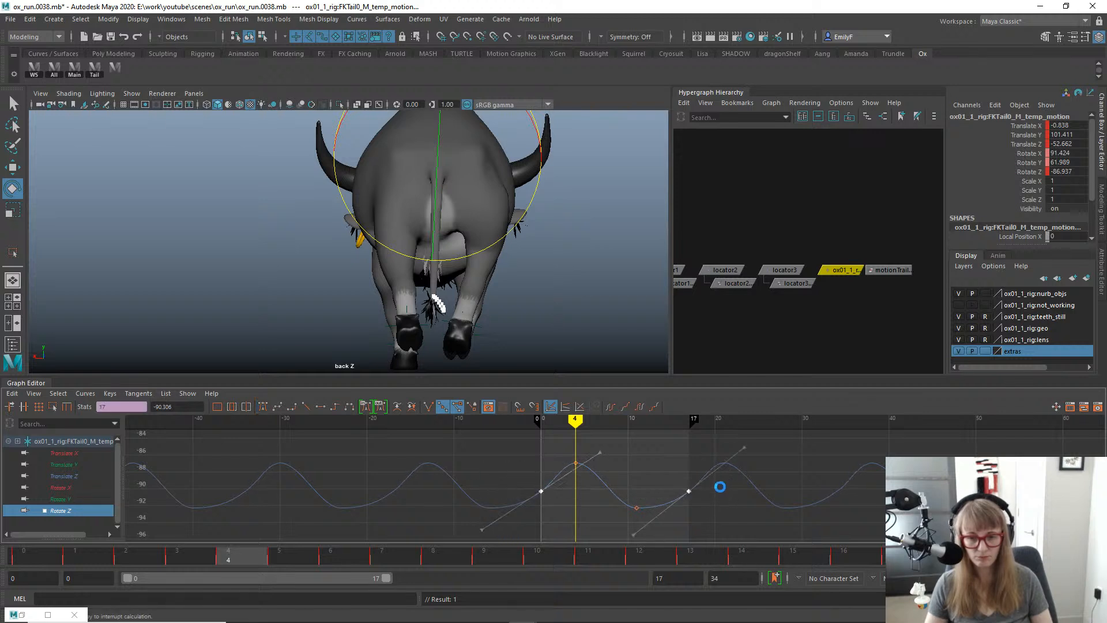
pyautogui.moveTo(719, 493); pyautogui.dragTo(719, 483, button='middle')
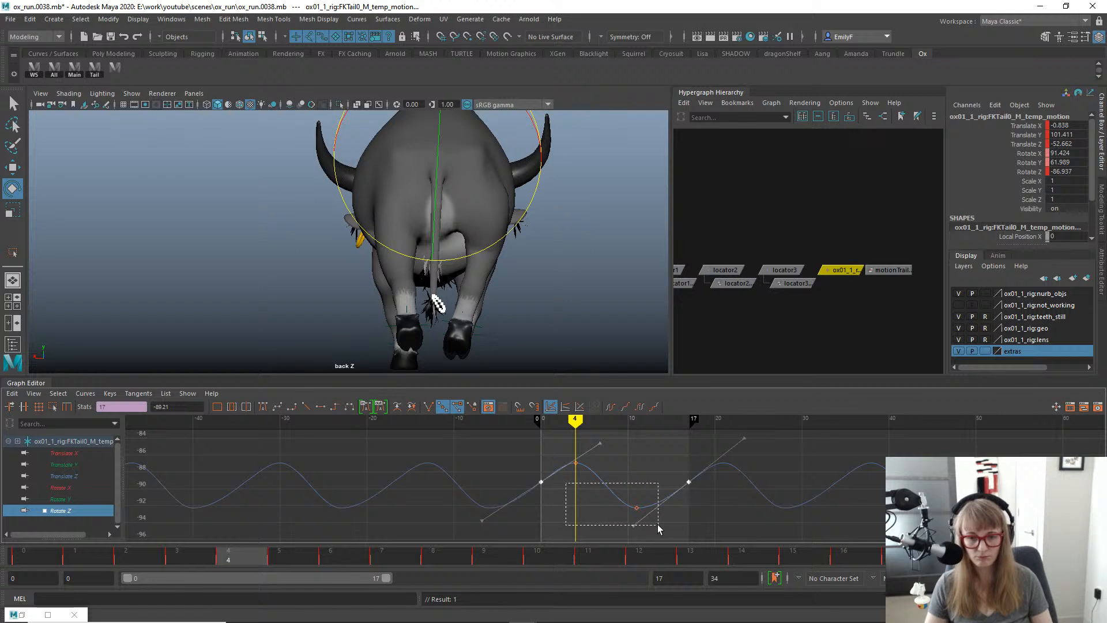
pyautogui.moveTo(659, 527); pyautogui.dragTo(659, 526)
pyautogui.press('w')
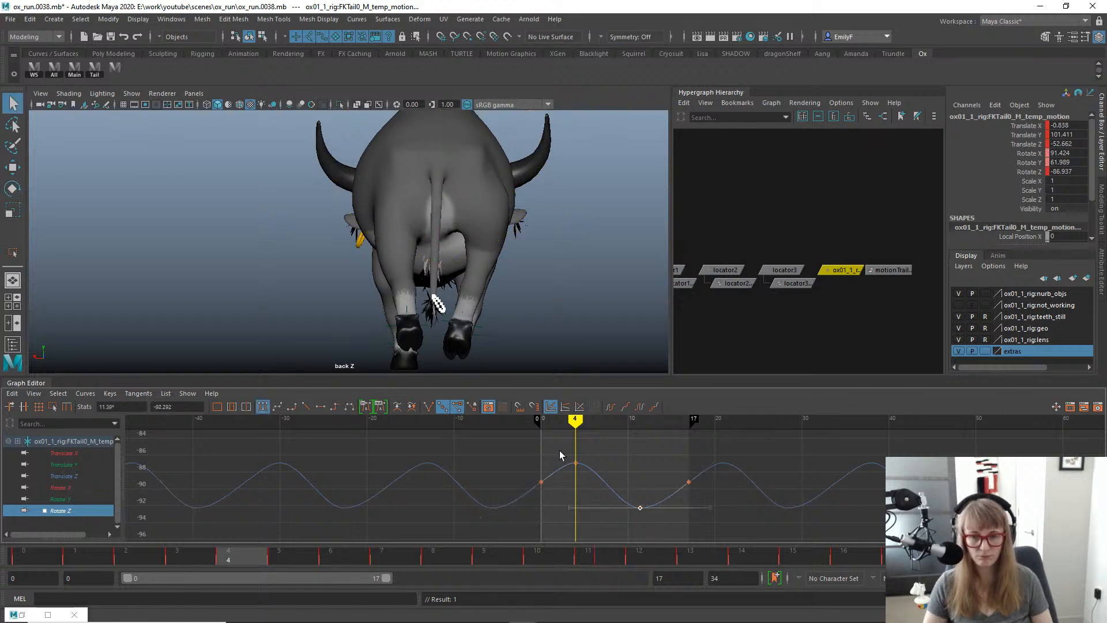
# Play back and scrub the cycle in the back view to check the tail's new side-to-side swing.
pyautogui.hotkey('alt', 'v')
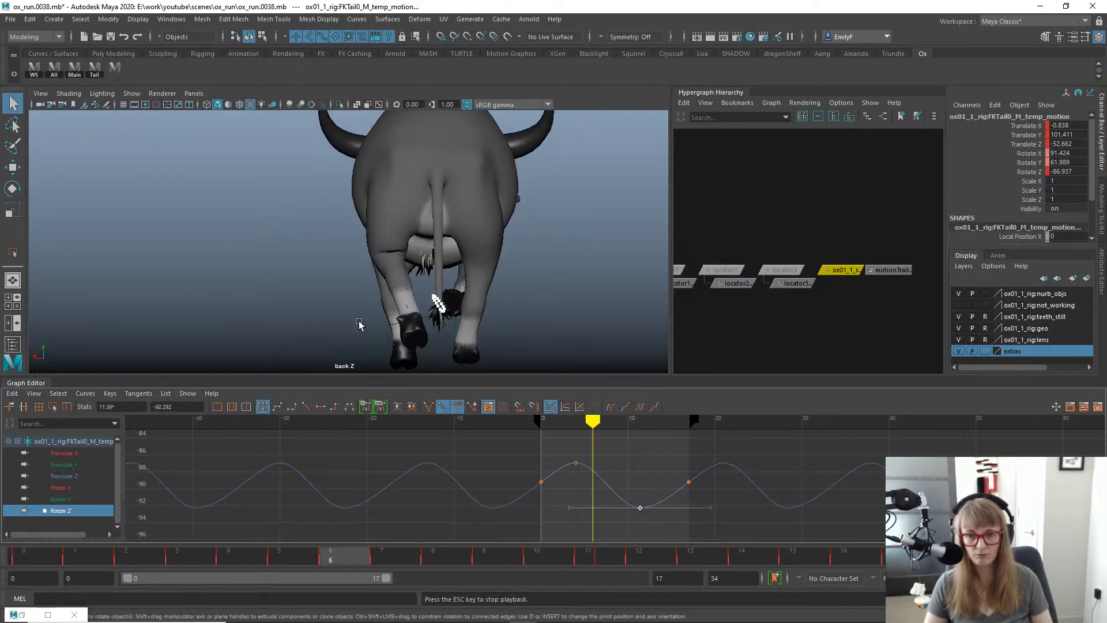
pyautogui.hotkey('alt', 'v')
pyautogui.moveTo(29, 560)
pyautogui.mouseDown()
pyautogui.moveTo(489, 552)
pyautogui.moveTo(653, 524)
pyautogui.moveTo(894, 553)
pyautogui.mouseUp()
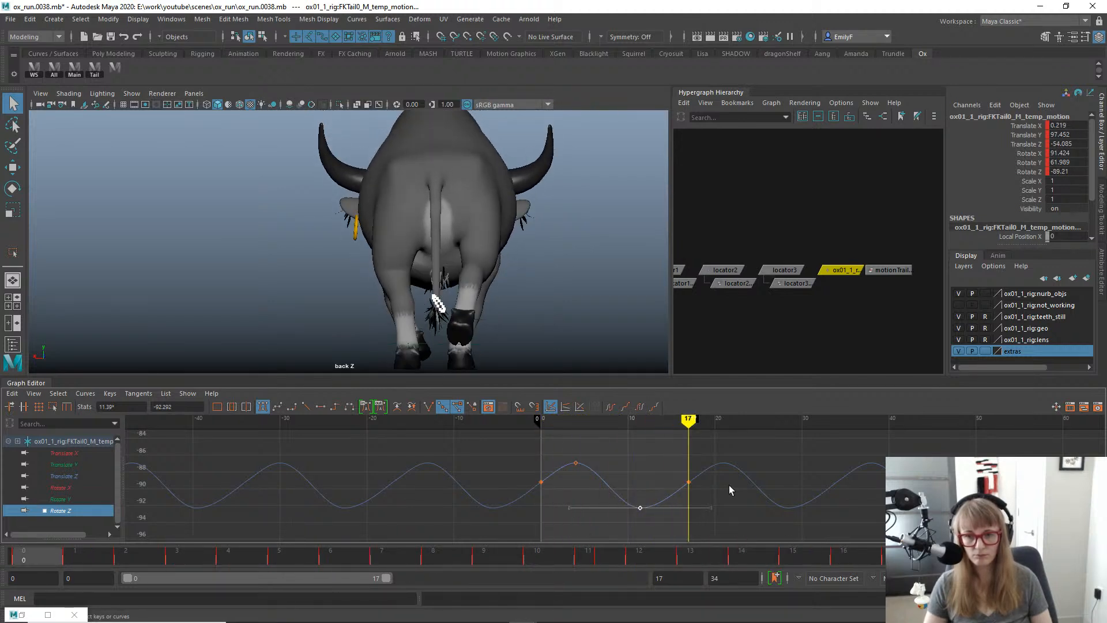
pyautogui.hotkey('alt', 'v')
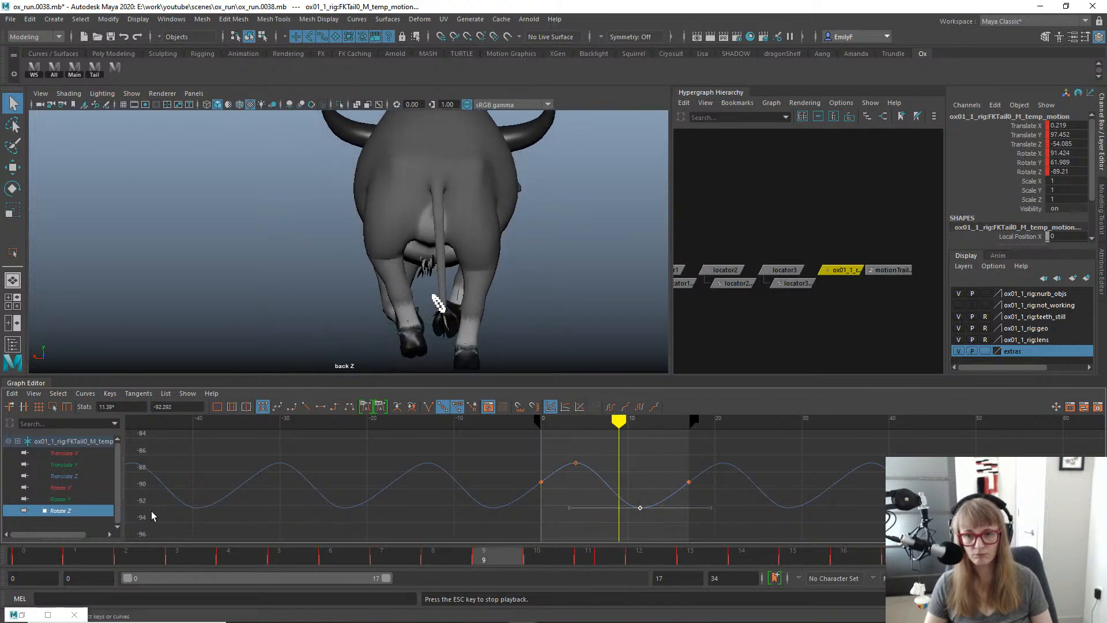
pyautogui.click(53, 562)
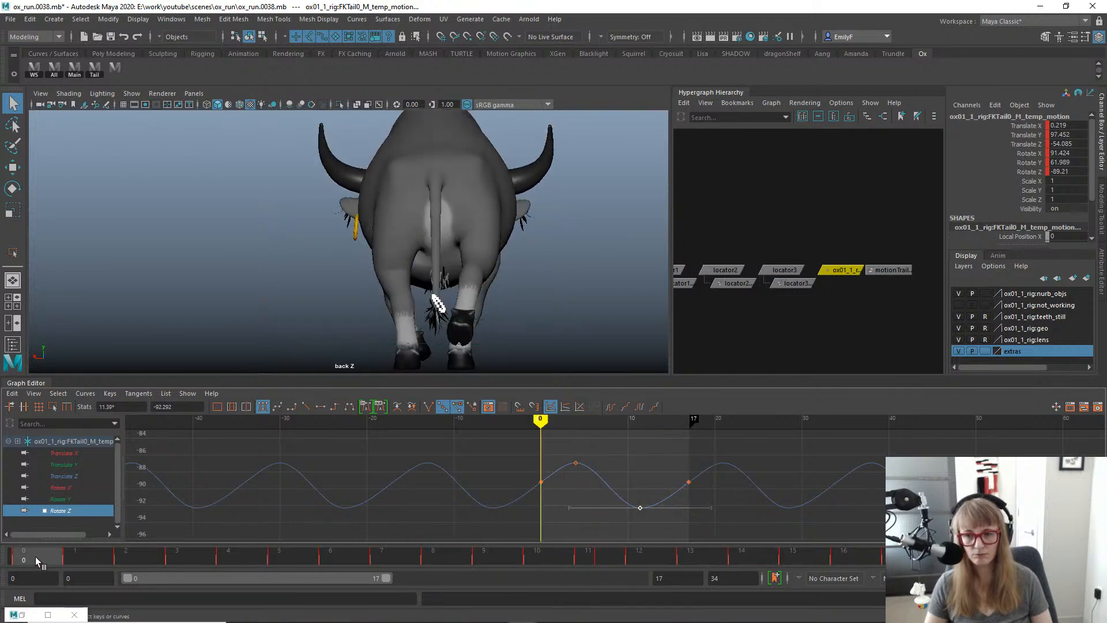
pyautogui.moveTo(36, 557)
pyautogui.mouseDown()
pyautogui.moveTo(313, 568)
pyautogui.moveTo(891, 555)
pyautogui.moveTo(537, 562)
pyautogui.mouseUp()
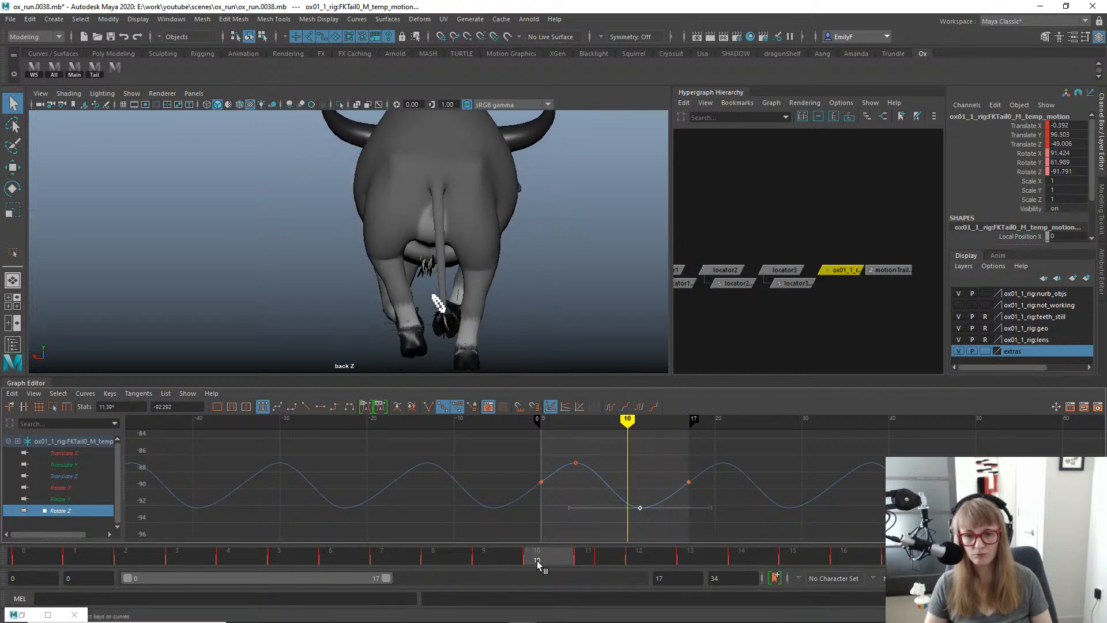
# Try to shift the whole Rotate Z curve about one frame later, and undo the shift.
pyautogui.click(612, 479)
pyautogui.press('w')
pyautogui.keyDown('shift'); pyautogui.moveTo(647, 461); pyautogui.dragTo(658, 468, button='middle'); pyautogui.keyUp('shift')
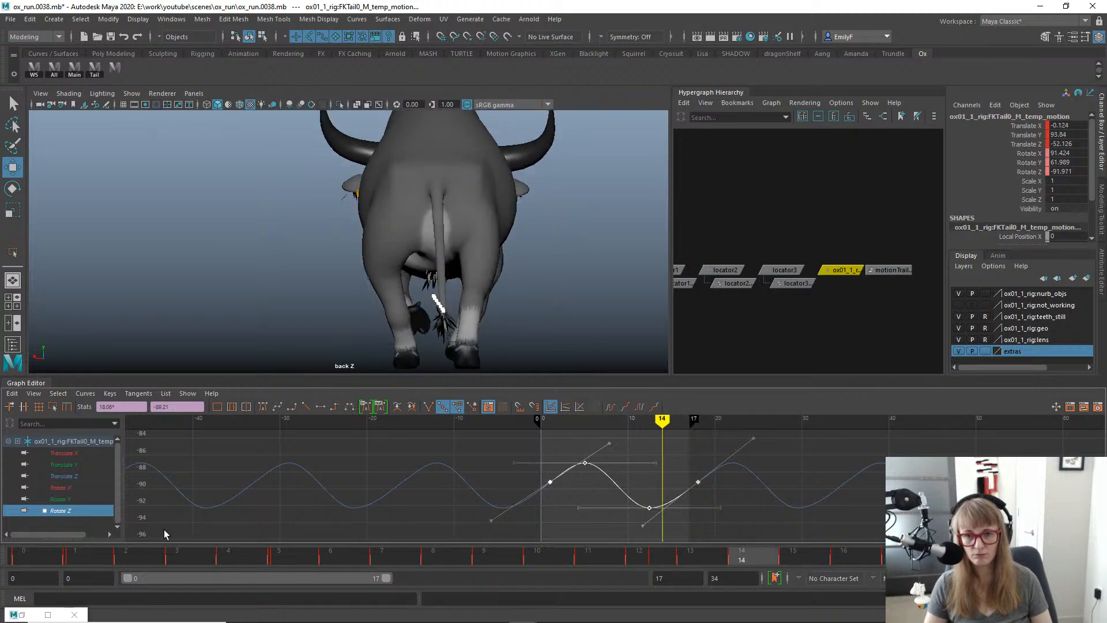
pyautogui.press('Escape')
pyautogui.hotkey('ctrl', 'z')
# Scrub through the cycle and play it back to judge the tail swing's timing against the hips.
pyautogui.moveTo(34, 554)
pyautogui.mouseDown()
pyautogui.moveTo(589, 569)
pyautogui.moveTo(859, 556)
pyautogui.mouseUp()
pyautogui.hotkey('alt', 'v')
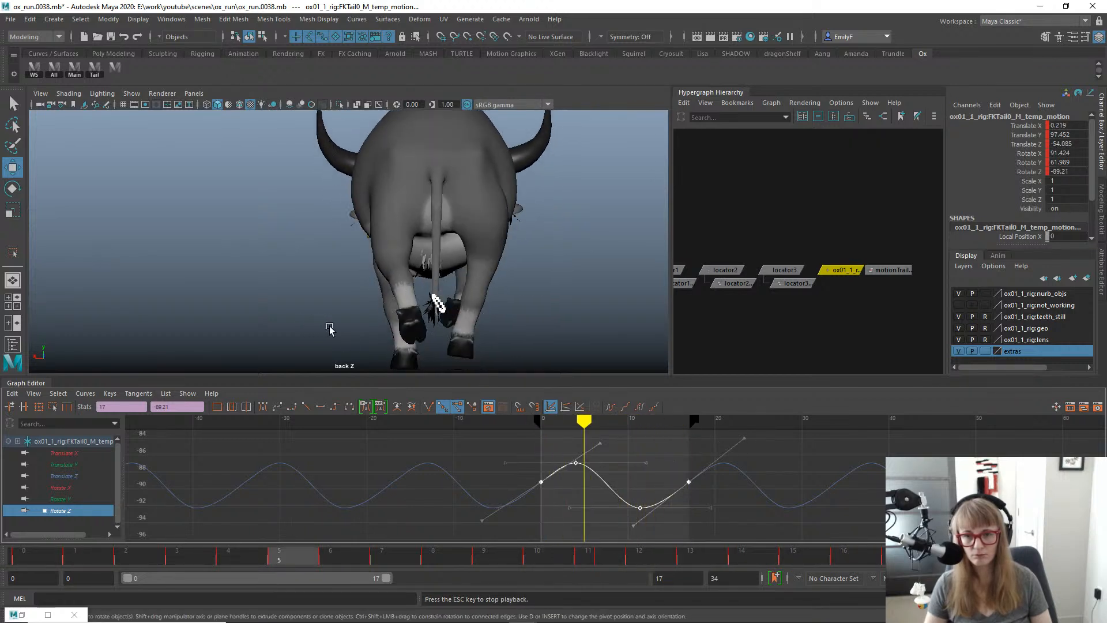
pyautogui.press('Escape')
pyautogui.moveTo(12, 557); pyautogui.dragTo(402, 543)
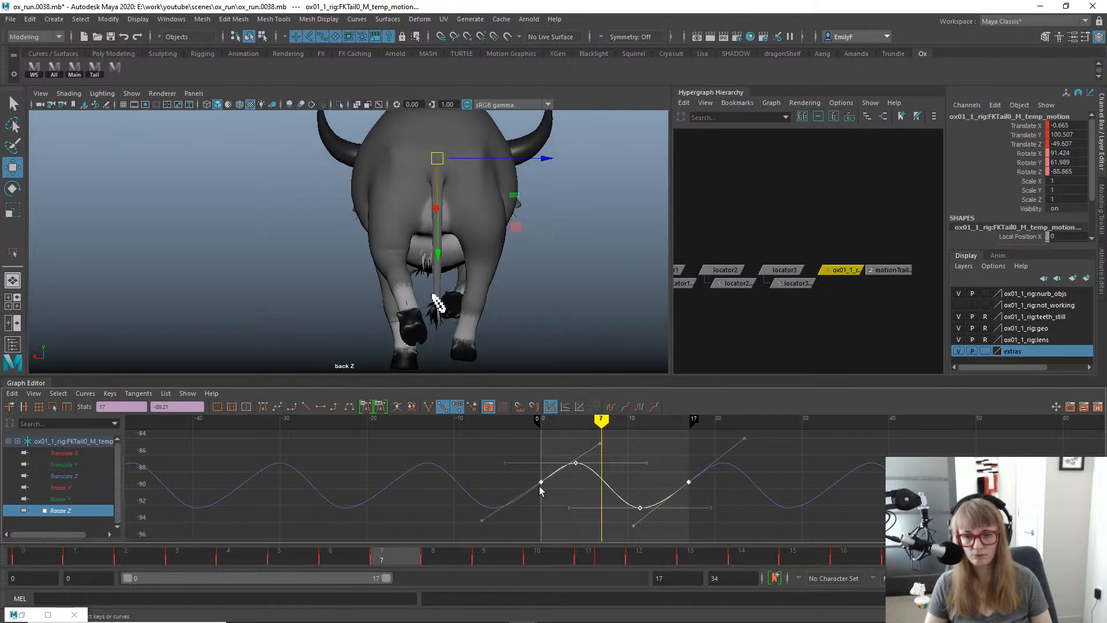
# Try offsetting all Rotate Z keys about 1.4 frames later, play back, and undo the offset.
pyautogui.keyDown('shift'); pyautogui.moveTo(540, 485); pyautogui.dragTo(567, 480, button='middle'); pyautogui.keyUp('shift')
pyautogui.hotkey('alt', 'v')
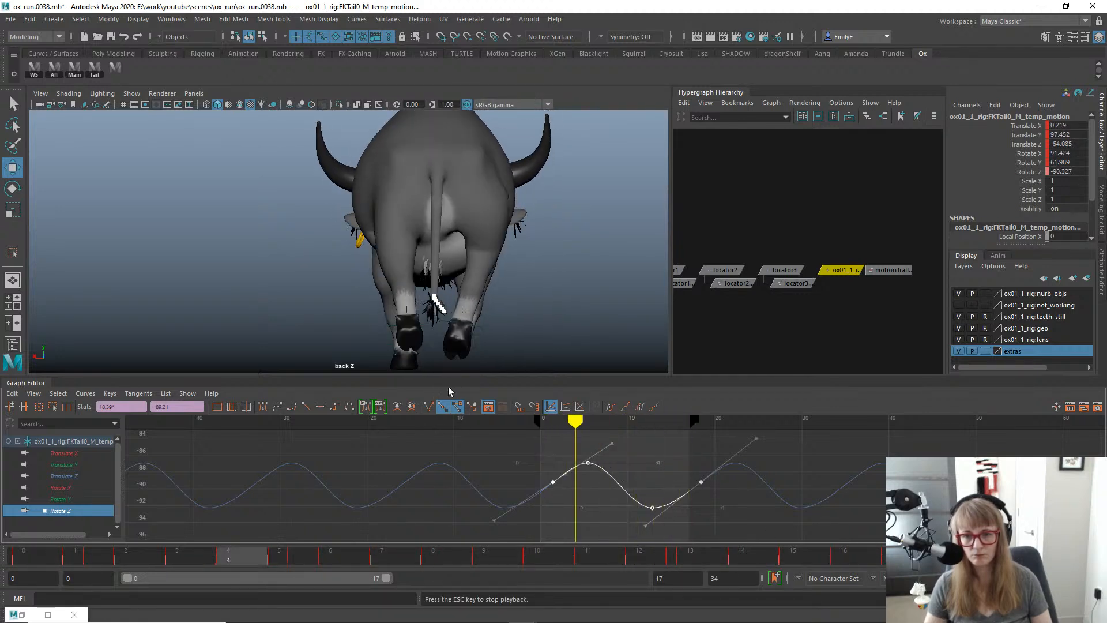
pyautogui.press('Escape')
pyautogui.hotkey('ctrl', 'z')
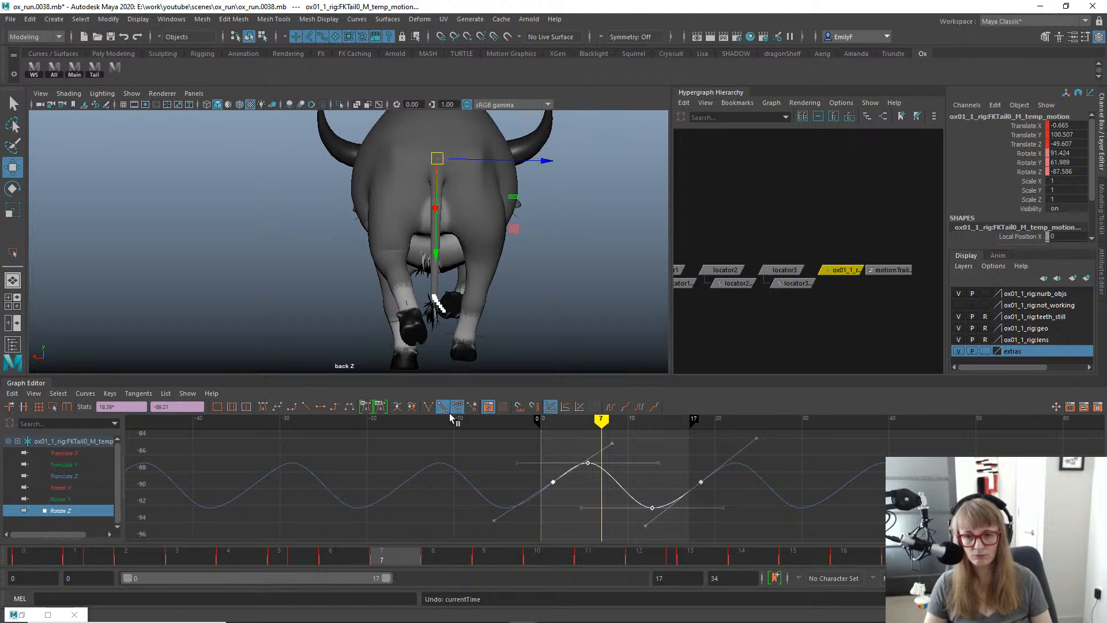
pyautogui.hotkey('ctrl', 'z')
pyautogui.hotkey('alt', 'v')
pyautogui.press('Escape')
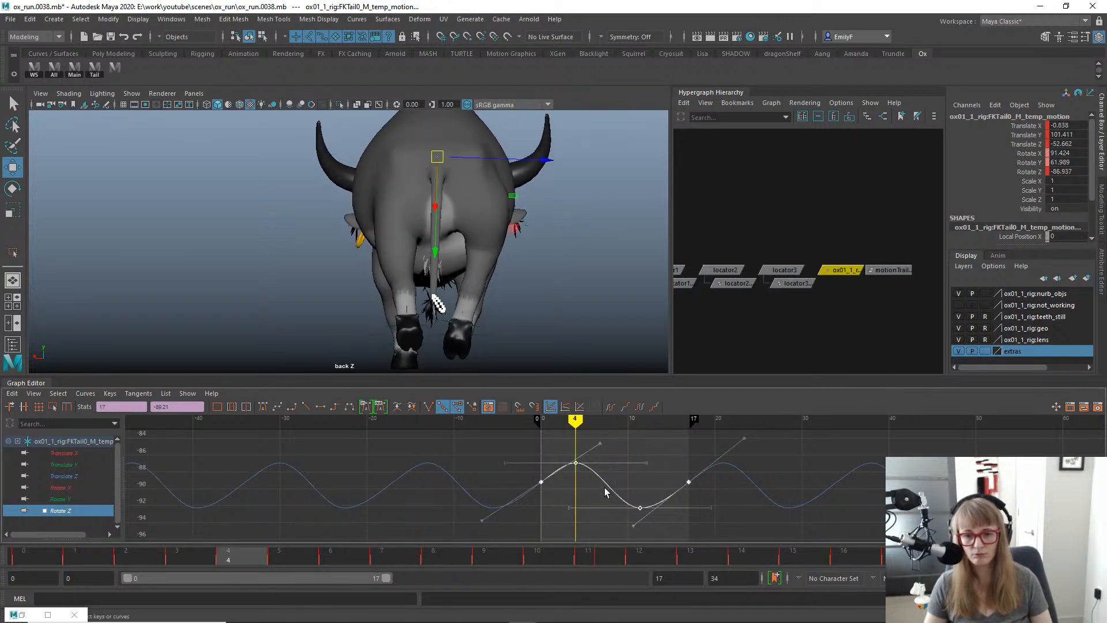
# Shift all Rotate Z keys about 0.6 frames earlier and play back the cycle.
pyautogui.keyDown('shift'); pyautogui.moveTo(605, 488); pyautogui.dragTo(591, 489, button='middle'); pyautogui.keyUp('shift')
pyautogui.hotkey('alt', 'v')
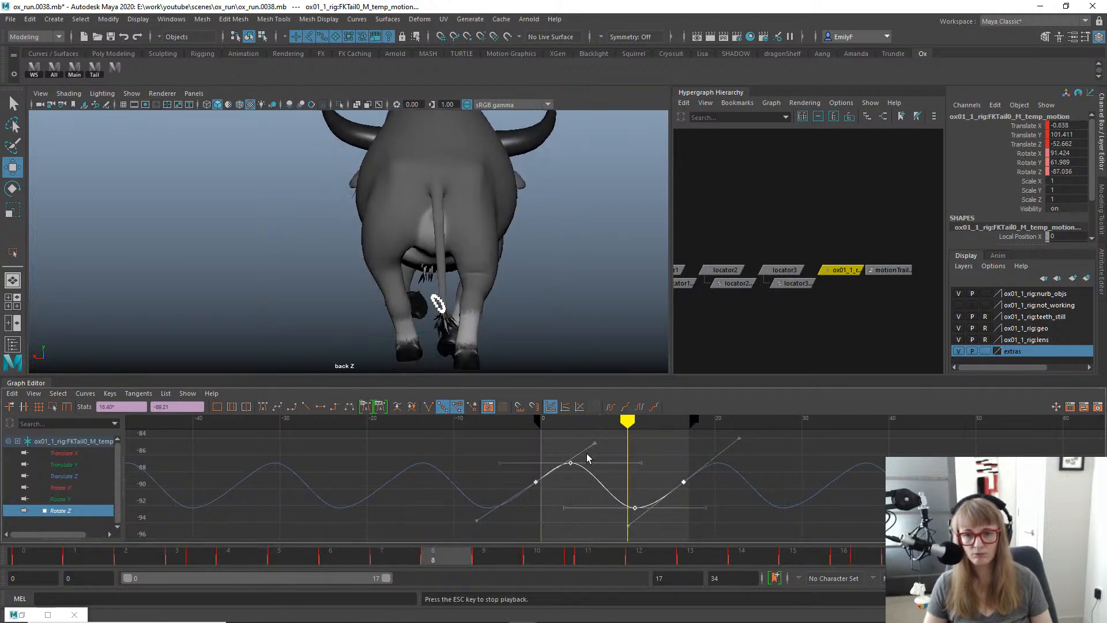
pyautogui.press('Escape')
# Switch to the side view, frame the ox and play back to examine the tail's motion in profile.
pyautogui.press('space')
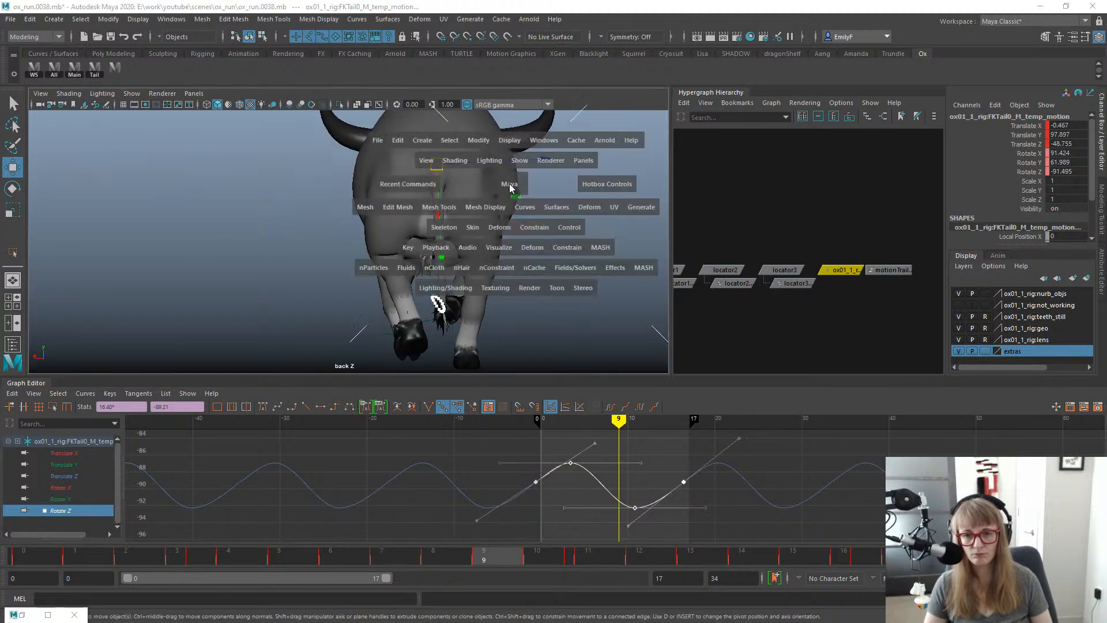
pyautogui.moveTo(512, 185); pyautogui.dragTo(473, 170)
pyautogui.press('space')
pyautogui.moveTo(476, 252); pyautogui.dragTo(534, 248)
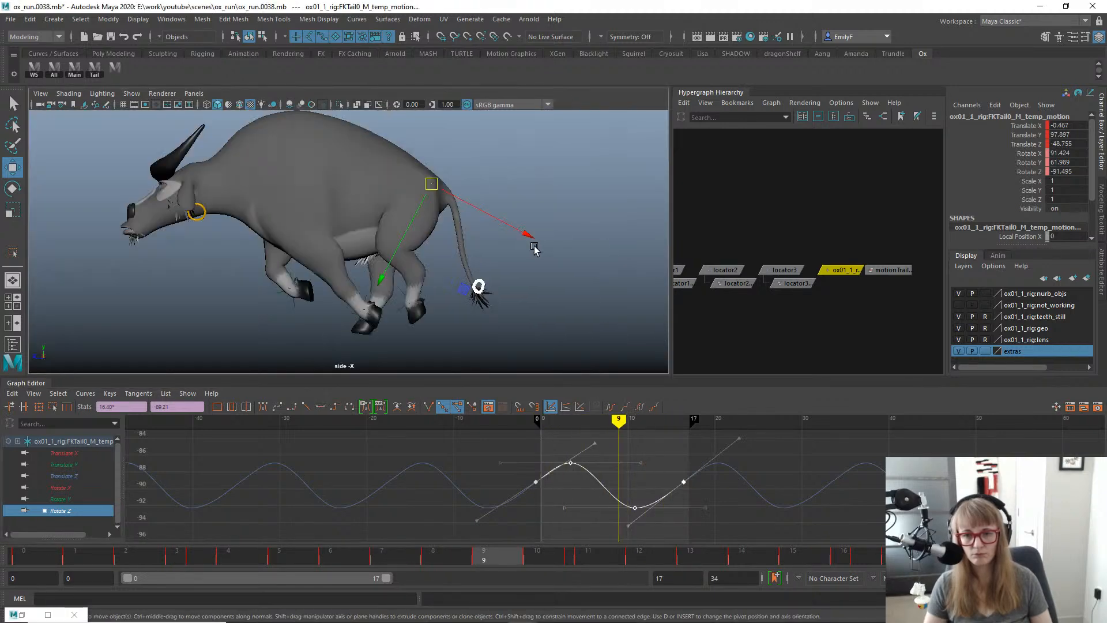
pyautogui.keyDown('alt'); pyautogui.moveTo(462, 247); pyautogui.dragTo(539, 250, button='right'); pyautogui.keyUp('alt')
pyautogui.hotkey('alt', 'v')
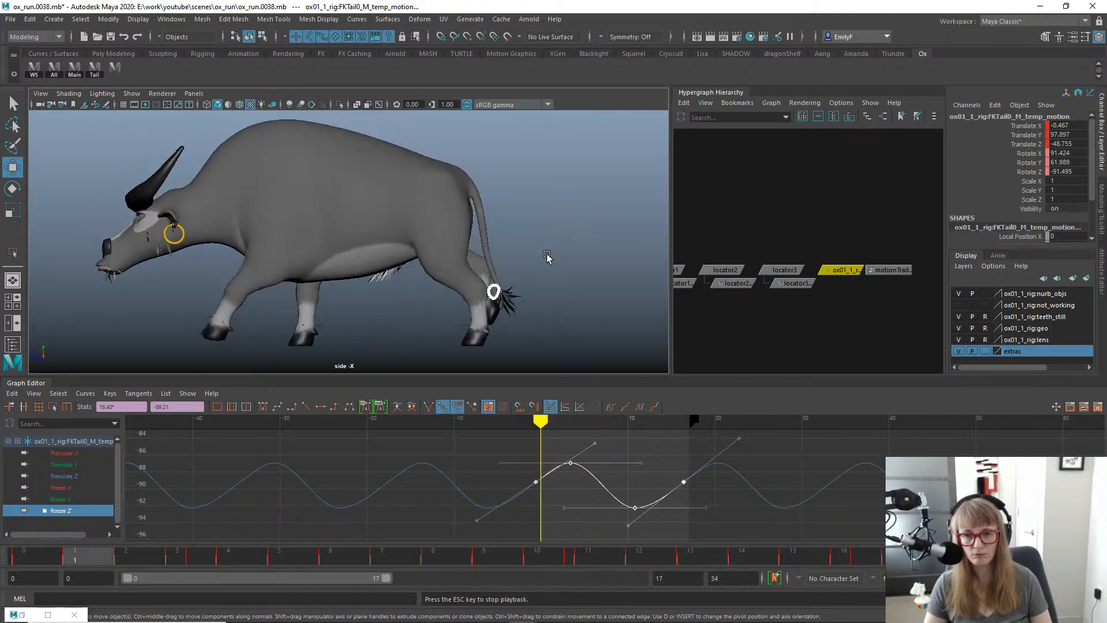
pyautogui.press('Escape')
# Isolate the locator's Rotate Y curve, fit it in the graph and scrub to frame 8.
pyautogui.press('e')
pyautogui.click(78, 499)
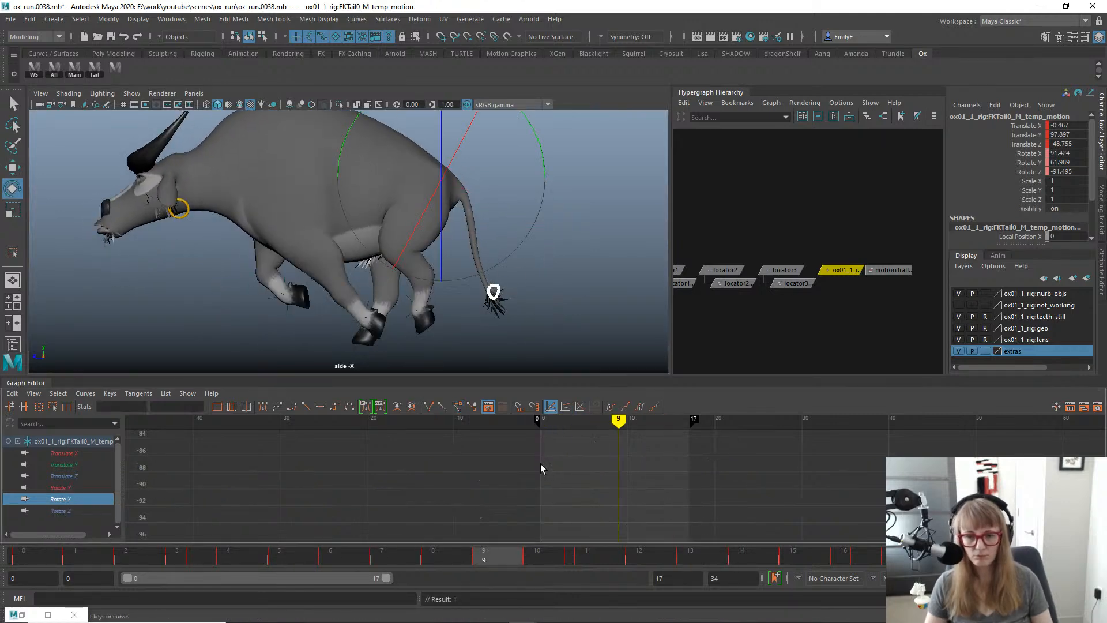
pyautogui.press('f')
pyautogui.scroll(-3, 650, 462)
pyautogui.moveTo(29, 553); pyautogui.dragTo(463, 559)
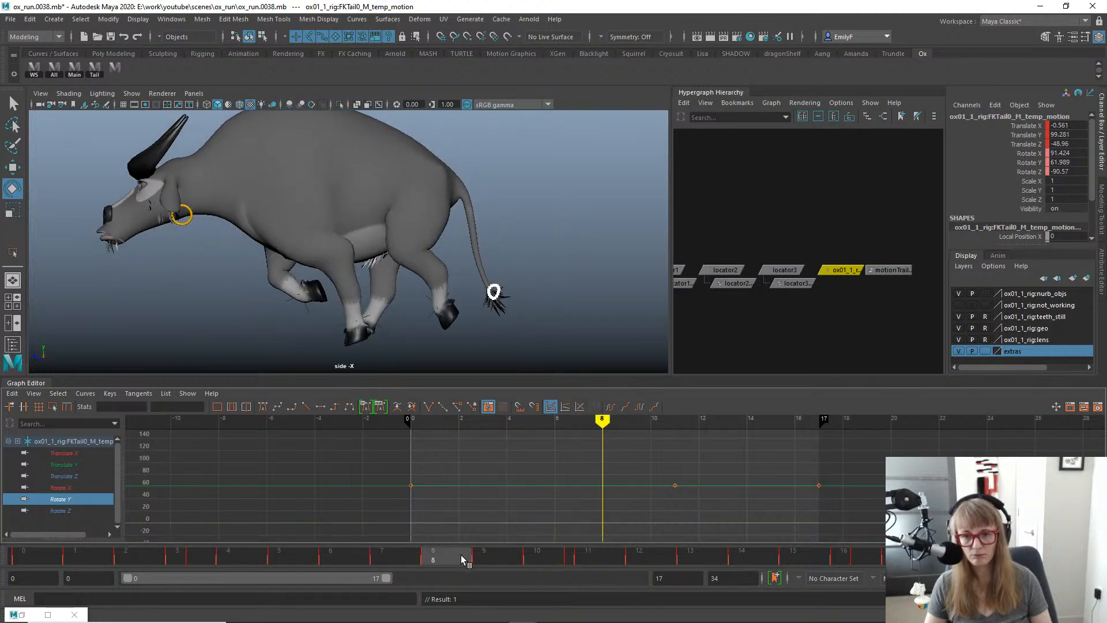
# Try retiming the middle Rotate Y key to around frame 8, and delete that key.
pyautogui.moveTo(763, 529); pyautogui.dragTo(764, 529)
pyautogui.press('w')
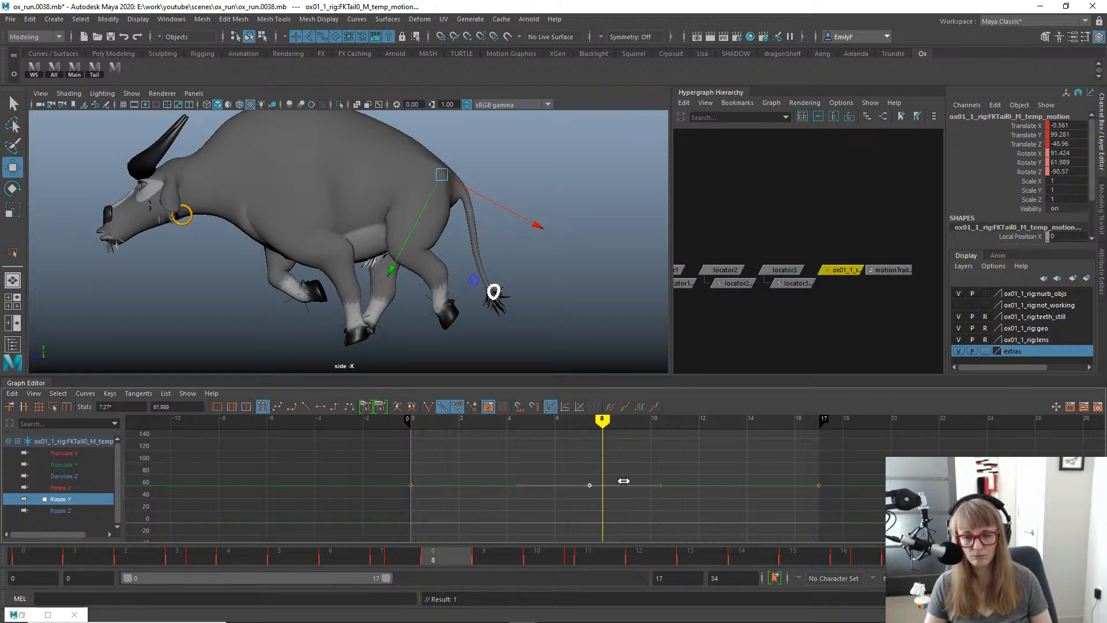
pyautogui.keyDown('shift'); pyautogui.moveTo(616, 483); pyautogui.dragTo(618, 477, button='middle'); pyautogui.keyUp('shift')
pyautogui.hotkey('ctrl', 'z')
pyautogui.press('e')
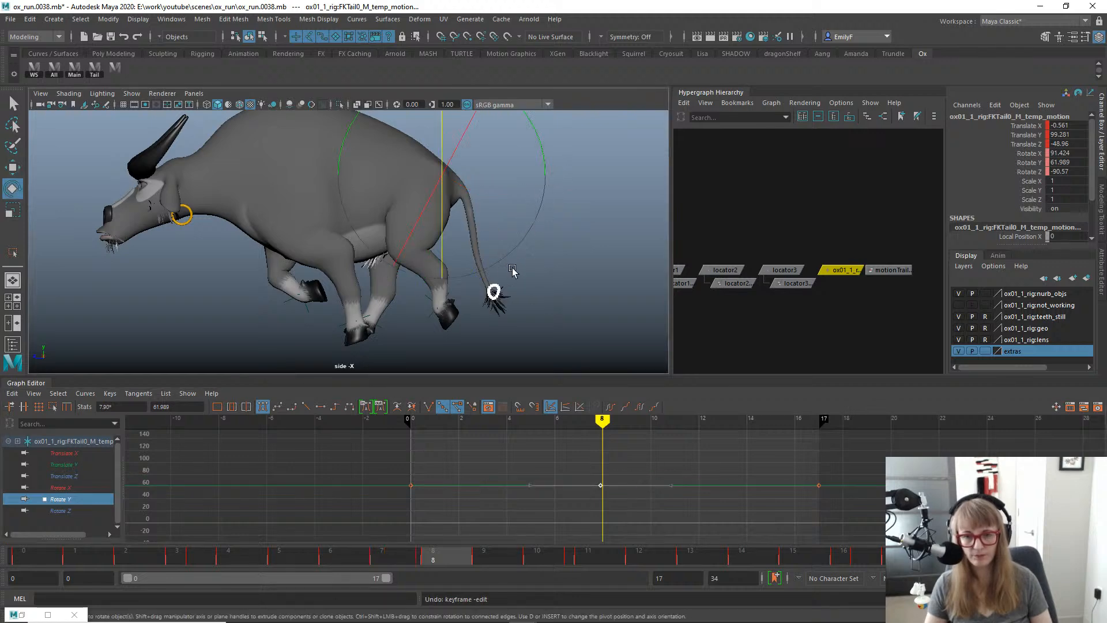
pyautogui.moveTo(561, 465); pyautogui.dragTo(674, 513)
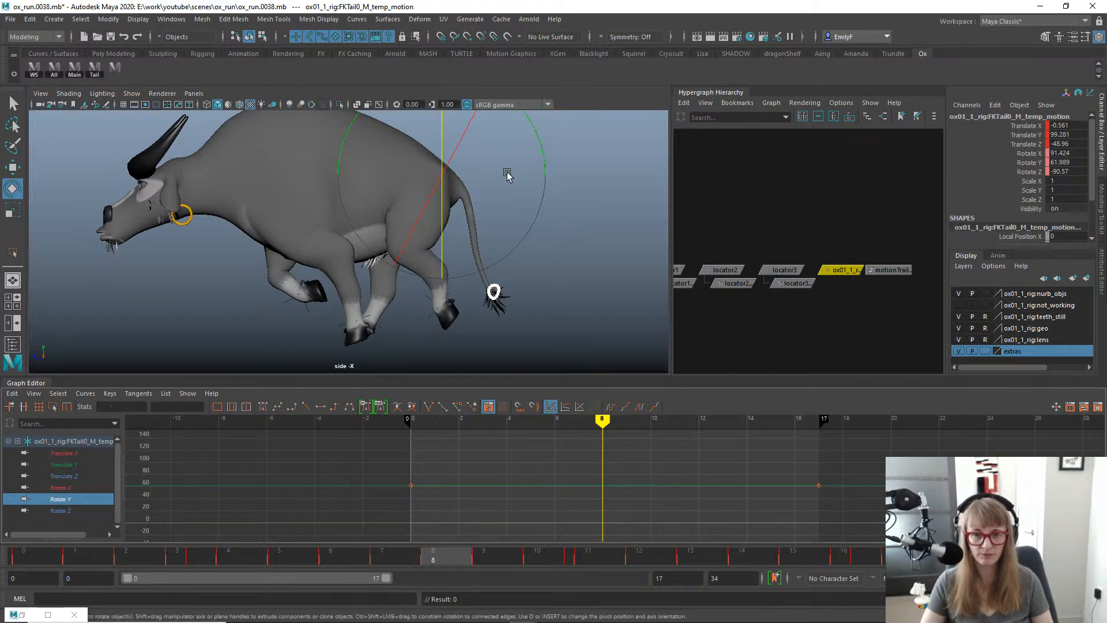
# Key the tail locator's Rotate Y at about 62.6 on frame 8 and about 54.2 on frame 0.
pyautogui.click(542, 147)
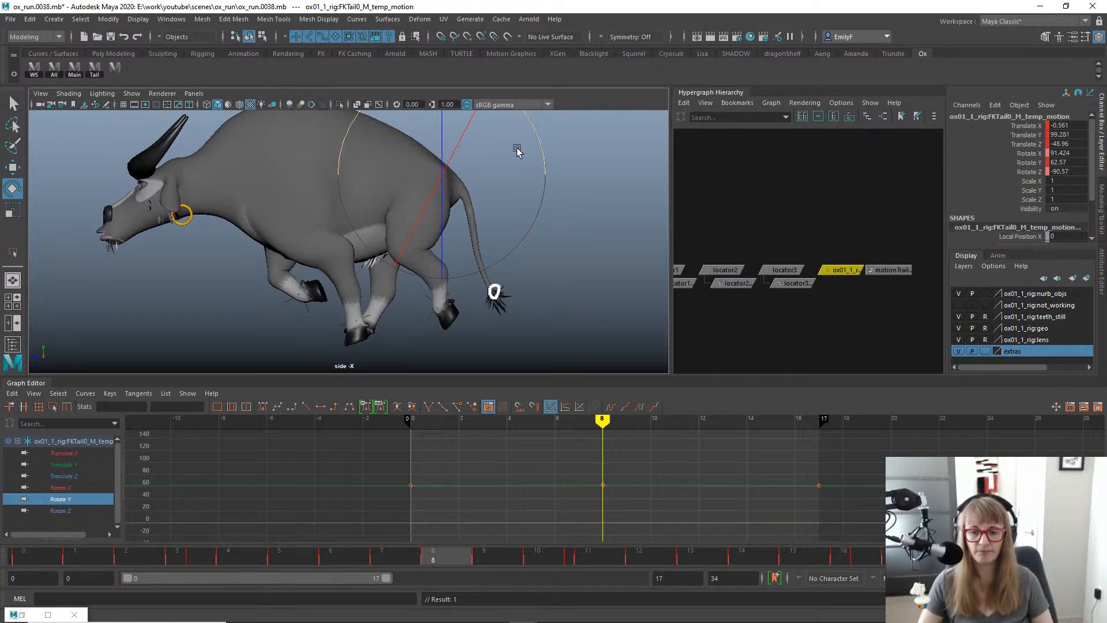
pyautogui.hotkey('alt', 'v')
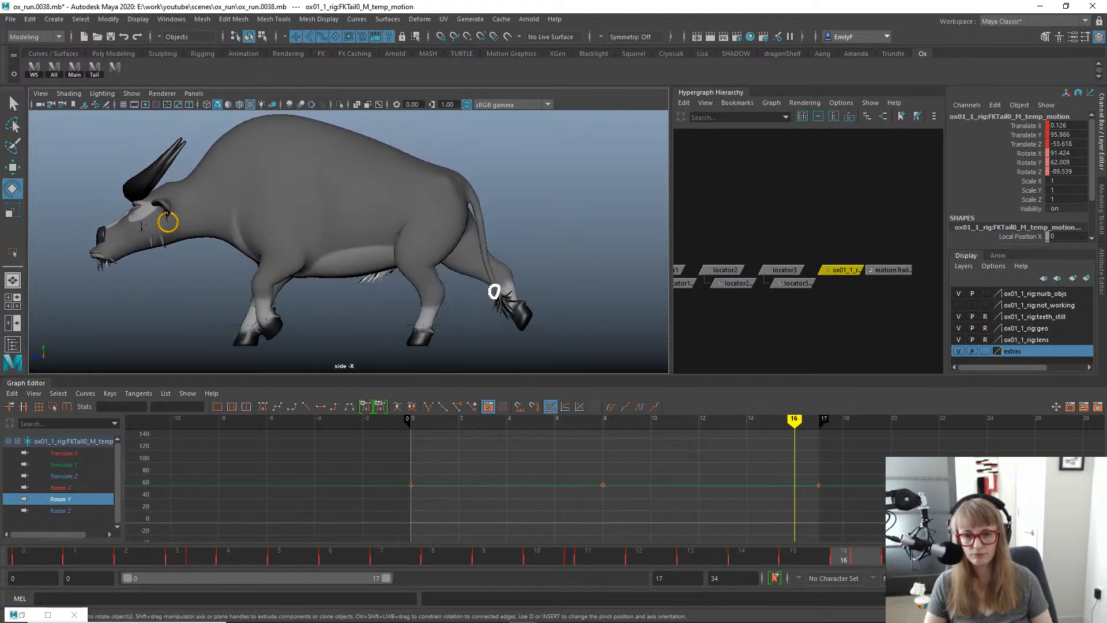
pyautogui.hotkey('alt', 'v')
pyautogui.moveTo(30, 559)
pyautogui.mouseDown()
pyautogui.moveTo(156, 558)
pyautogui.moveTo(50, 556)
pyautogui.mouseUp()
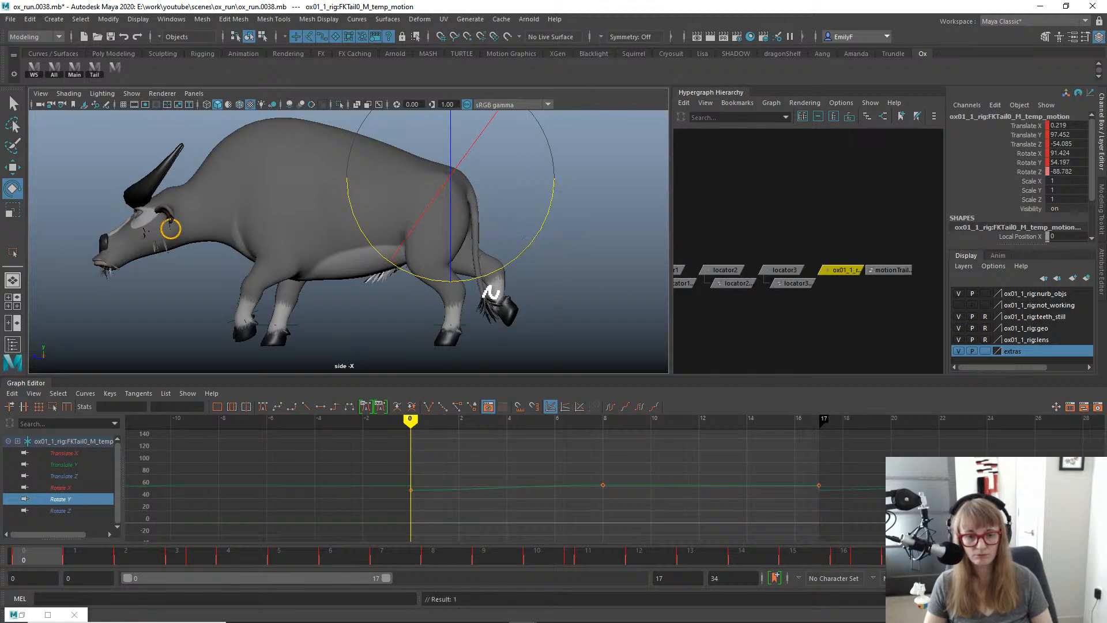
# Play back the cycle, fit the Rotate Y curve in the graph and scrub through it to examine the tail swing in profile.
pyautogui.hotkey('alt', 'v')
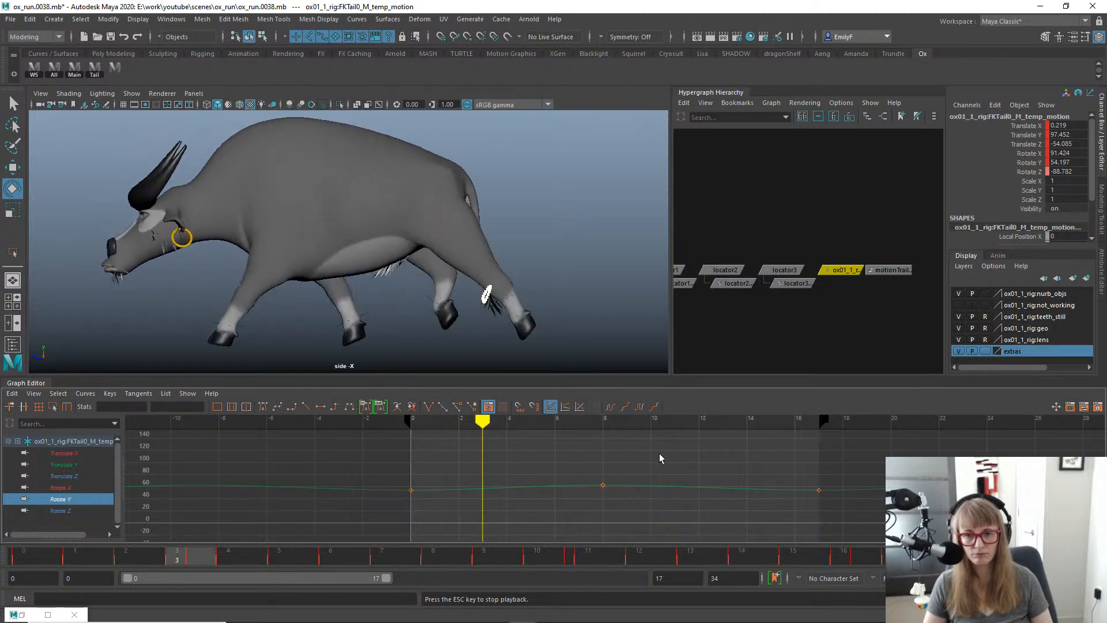
pyautogui.hotkey('alt', 'v')
pyautogui.press('f')
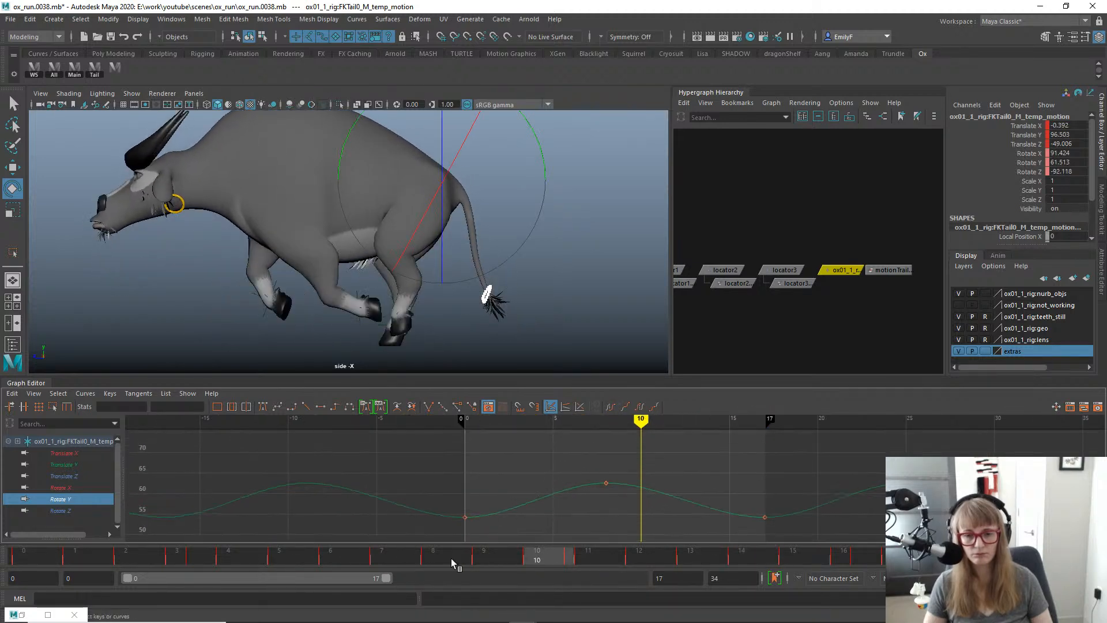
pyautogui.moveTo(235, 562); pyautogui.dragTo(847, 531)
pyautogui.hotkey('alt', 'v')
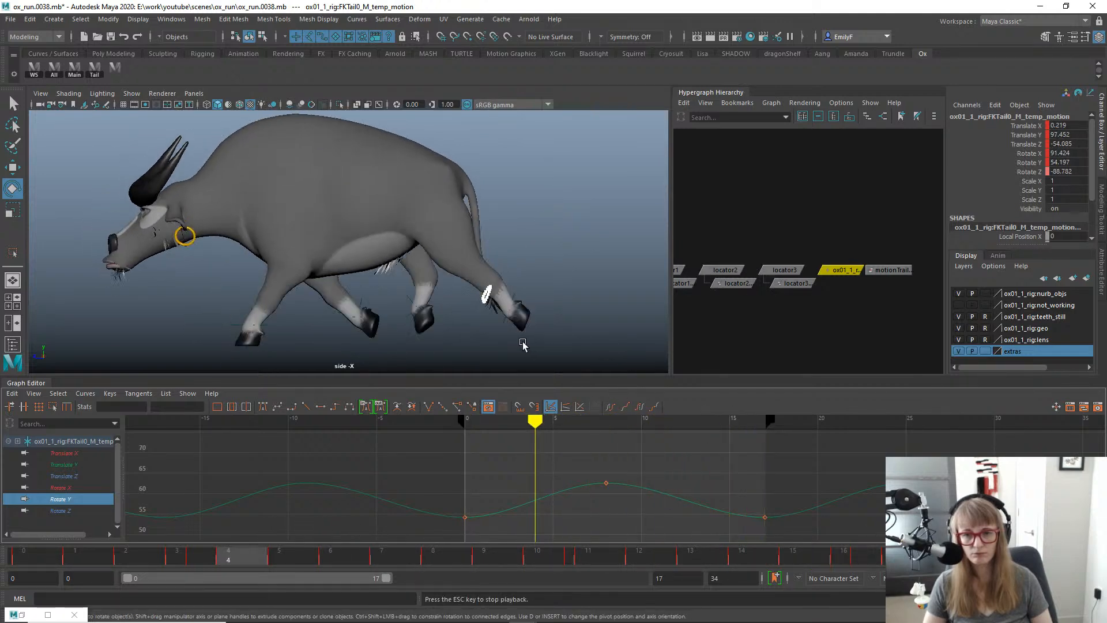
pyautogui.press('Escape')
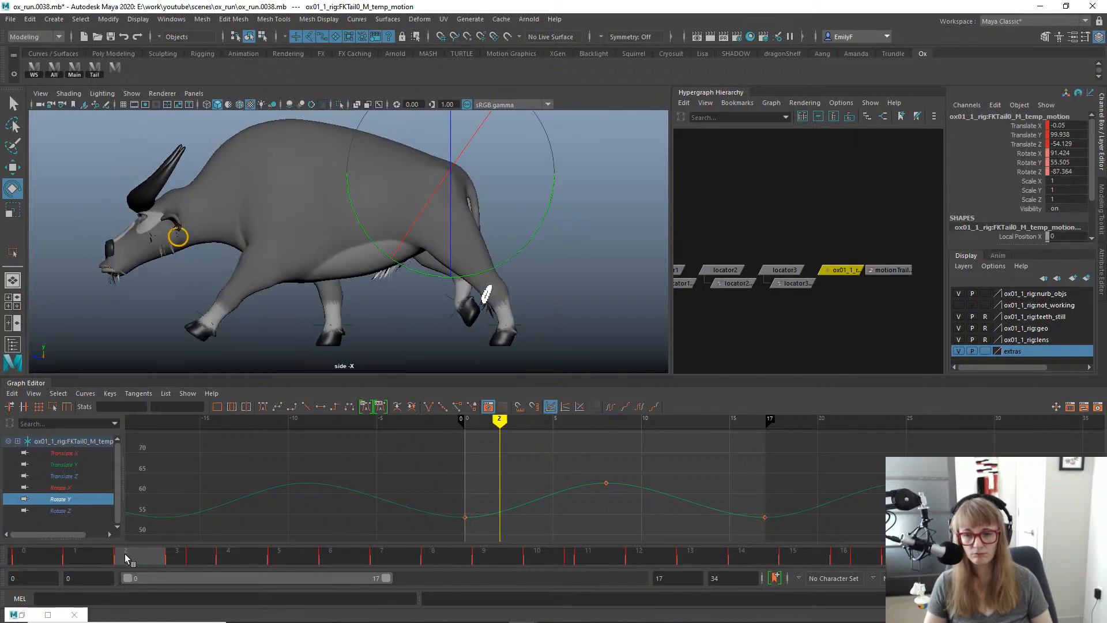
pyautogui.moveTo(125, 556); pyautogui.dragTo(26, 539)
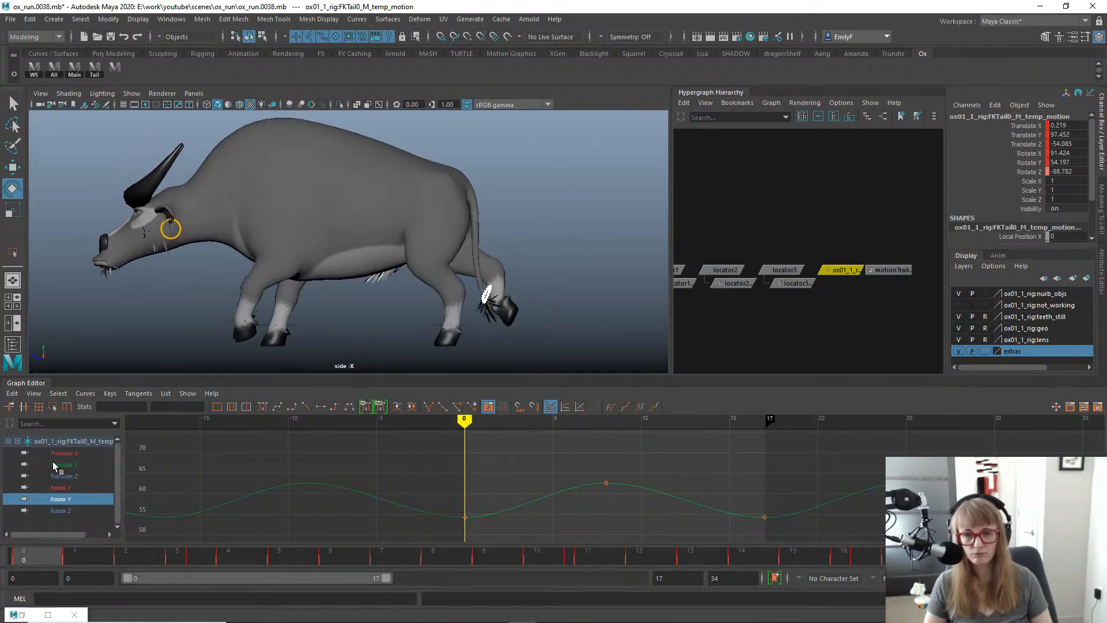
pyautogui.moveTo(53, 463); pyautogui.dragTo(481, 472)
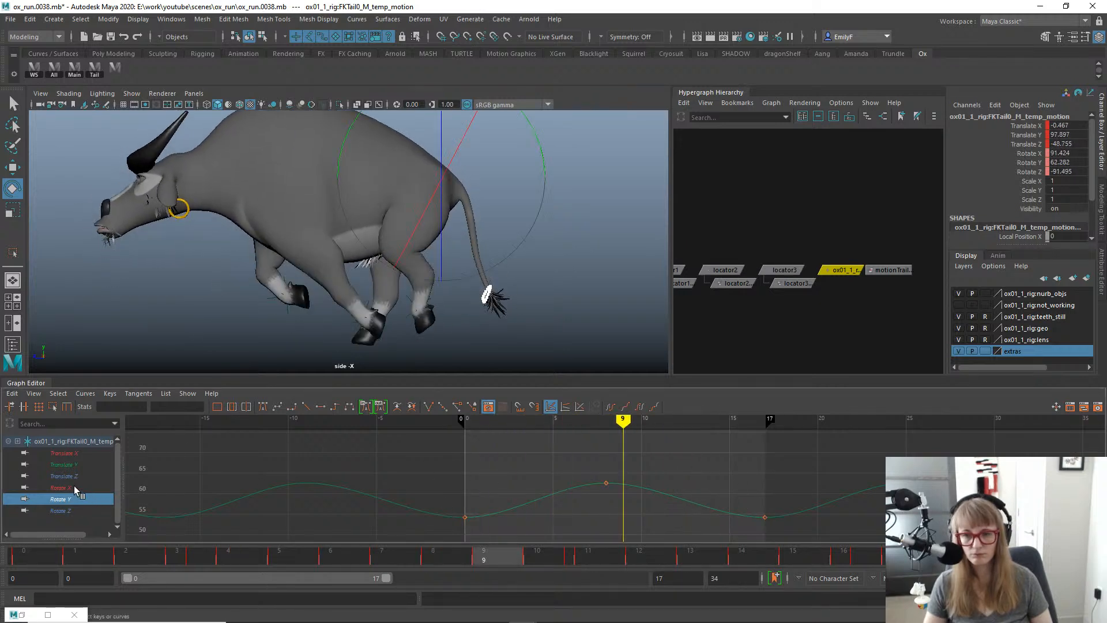
# Isolate the locator's Rotate X curve, switch to the back view and try a small rotation of the tail.
pyautogui.click(74, 488)
pyautogui.press('f')
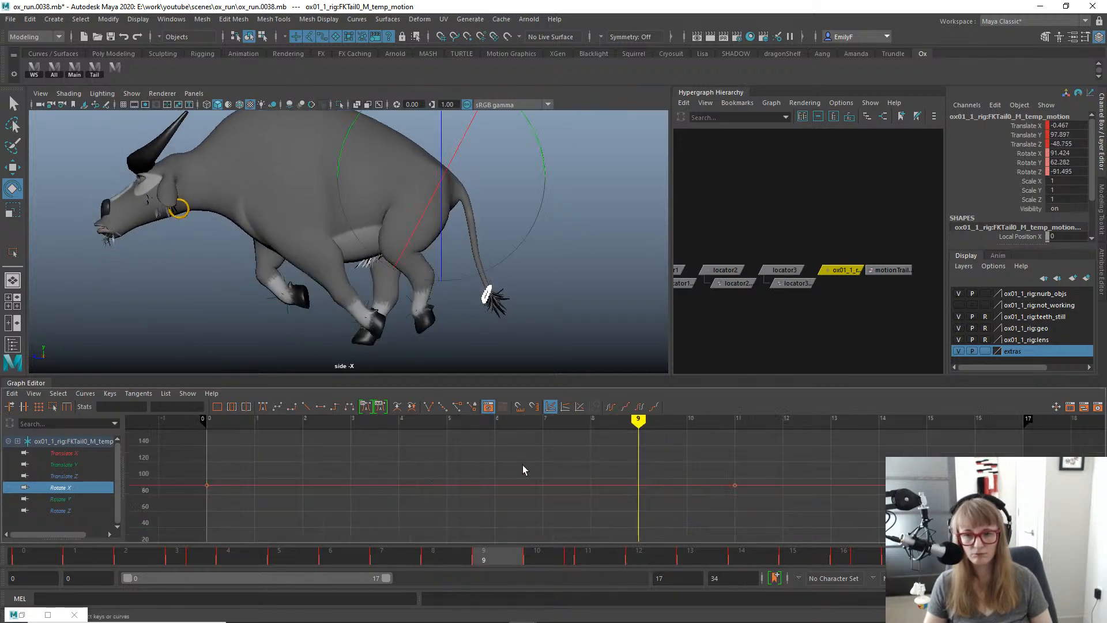
pyautogui.press('space')
pyautogui.moveTo(477, 223); pyautogui.dragTo(494, 240)
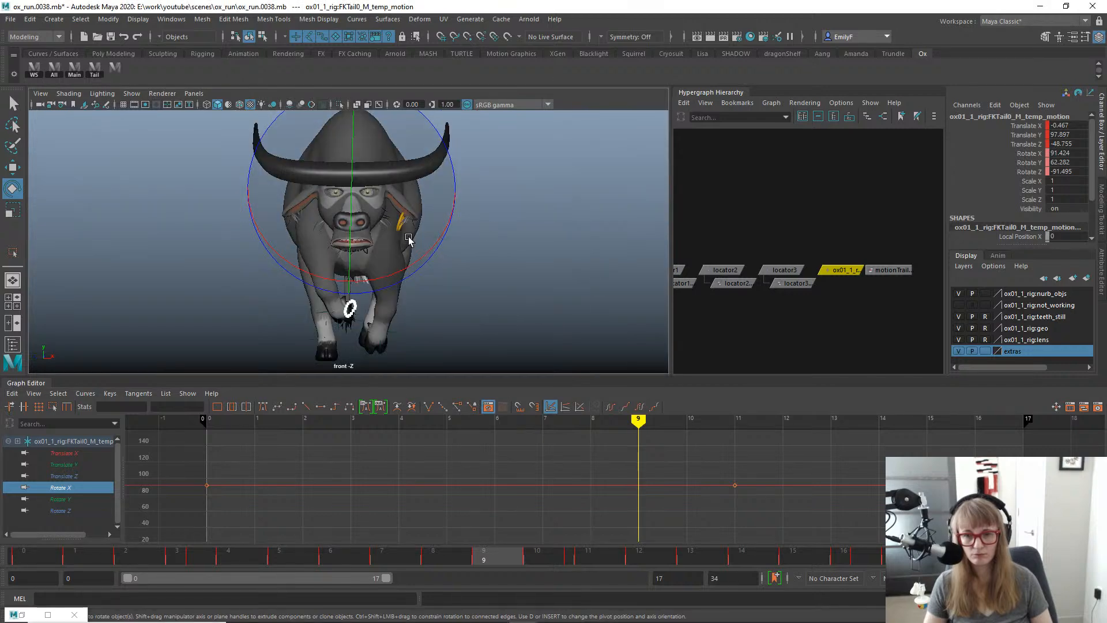
pyautogui.press('space')
pyautogui.moveTo(364, 249); pyautogui.dragTo(357, 255)
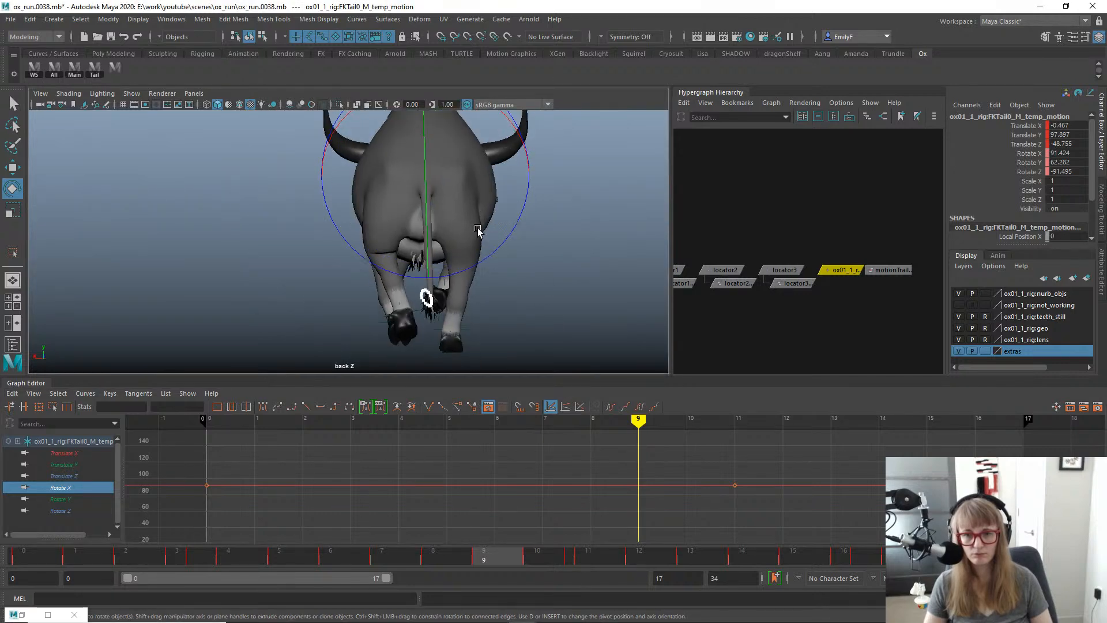
pyautogui.moveTo(475, 168); pyautogui.dragTo(474, 169)
pyautogui.hotkey('ctrl', 'z')
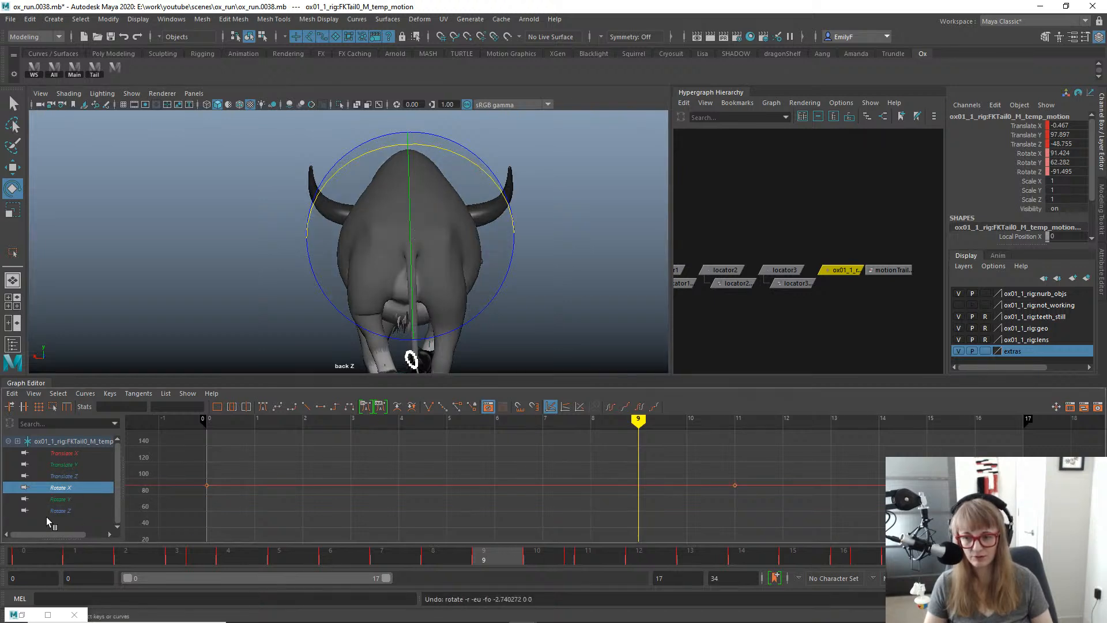
# Show the Rotate X and Rotate Z curves together in normalized view and delete the extra Rotate Z key near frame 17.
pyautogui.keyDown('alt'); pyautogui.moveTo(517, 471); pyautogui.dragTo(541, 430, button='middle'); pyautogui.keyUp('alt')
pyautogui.keyDown('alt'); pyautogui.moveTo(670, 451); pyautogui.dragTo(612, 453, button='right'); pyautogui.keyUp('alt')
pyautogui.press('2')
pyautogui.press('a')
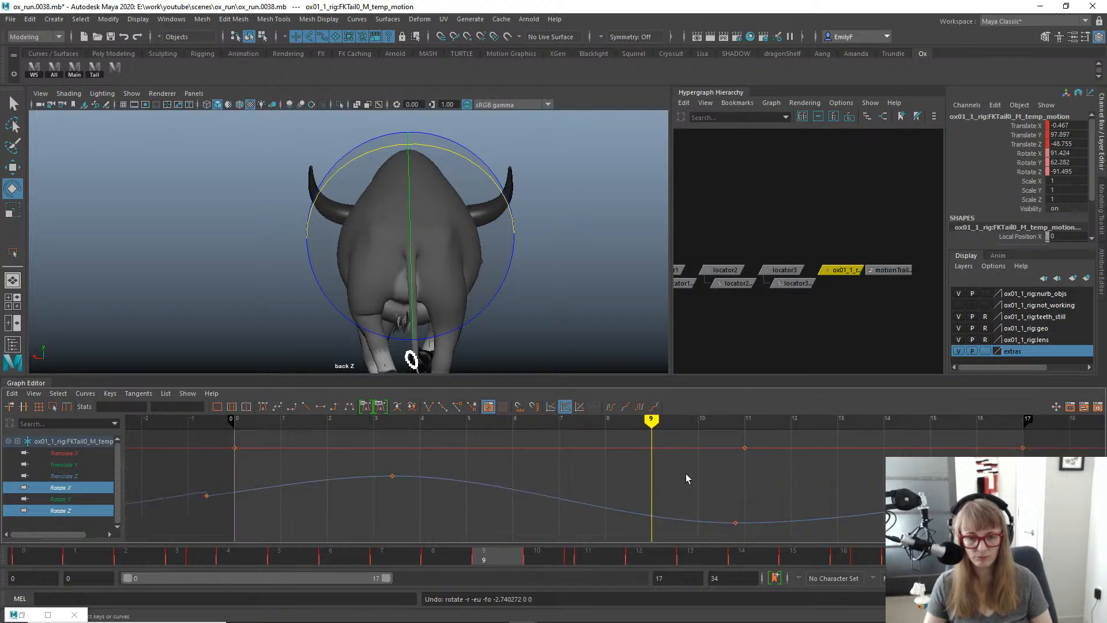
pyautogui.press('3')
pyautogui.keyDown('alt'); pyautogui.moveTo(694, 476); pyautogui.dragTo(640, 466, button='middle'); pyautogui.keyUp('alt')
pyautogui.keyDown('alt'); pyautogui.keyDown('shift'); pyautogui.moveTo(565, 459); pyautogui.dragTo(561, 439, button='right'); pyautogui.keyUp('shift'); pyautogui.keyUp('alt')
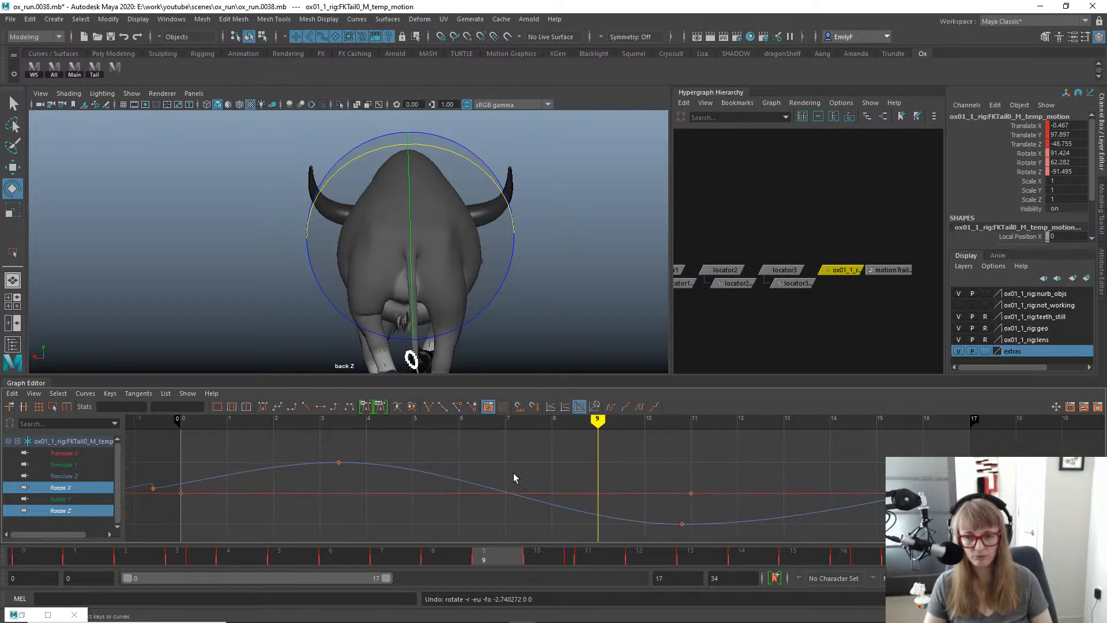
pyautogui.keyDown('alt'); pyautogui.moveTo(510, 473); pyautogui.dragTo(516, 458, button='middle'); pyautogui.keyUp('alt')
pyautogui.moveTo(975, 445); pyautogui.dragTo(999, 490)
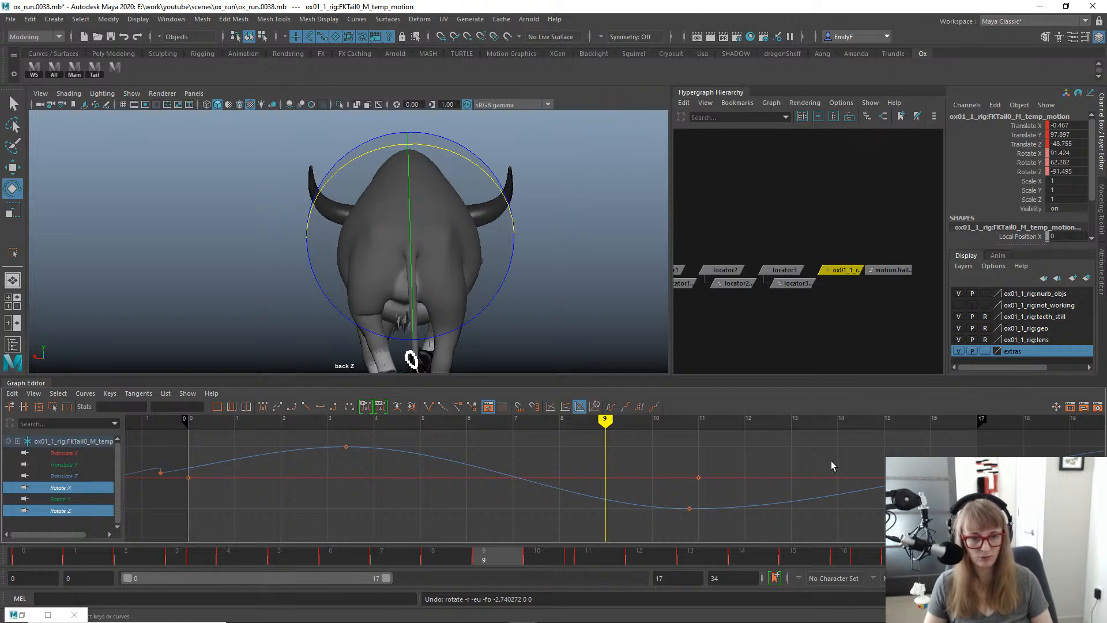
pyautogui.press('Delete')
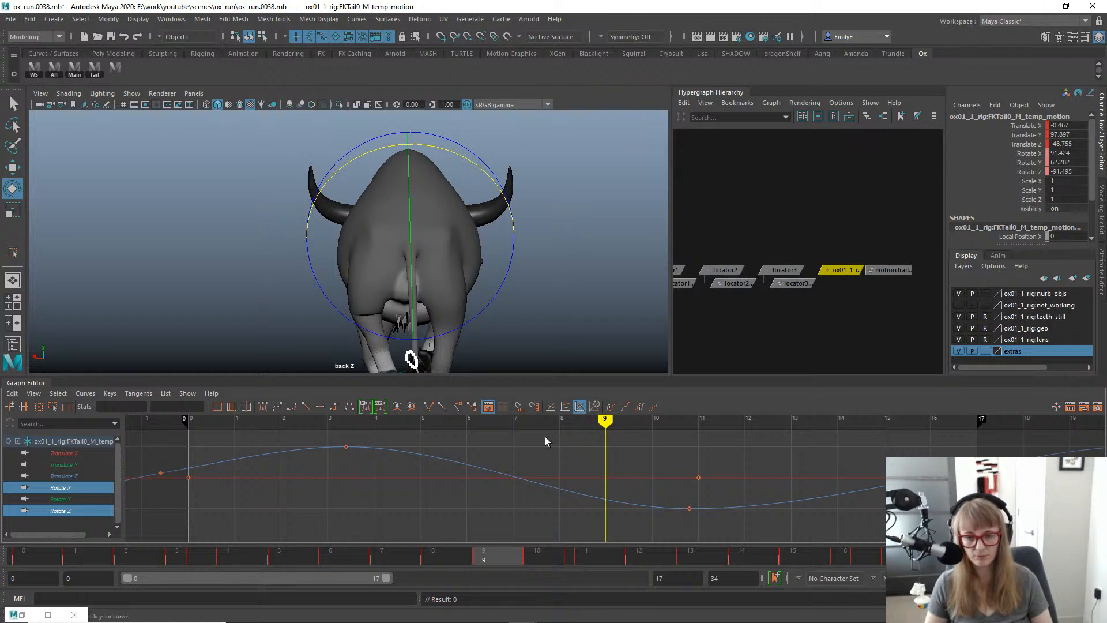
# Turn on time snapping and align the whole Rotate X curve's keys to frames 0, 11 and 17.
pyautogui.click(638, 478)
pyautogui.press('w')
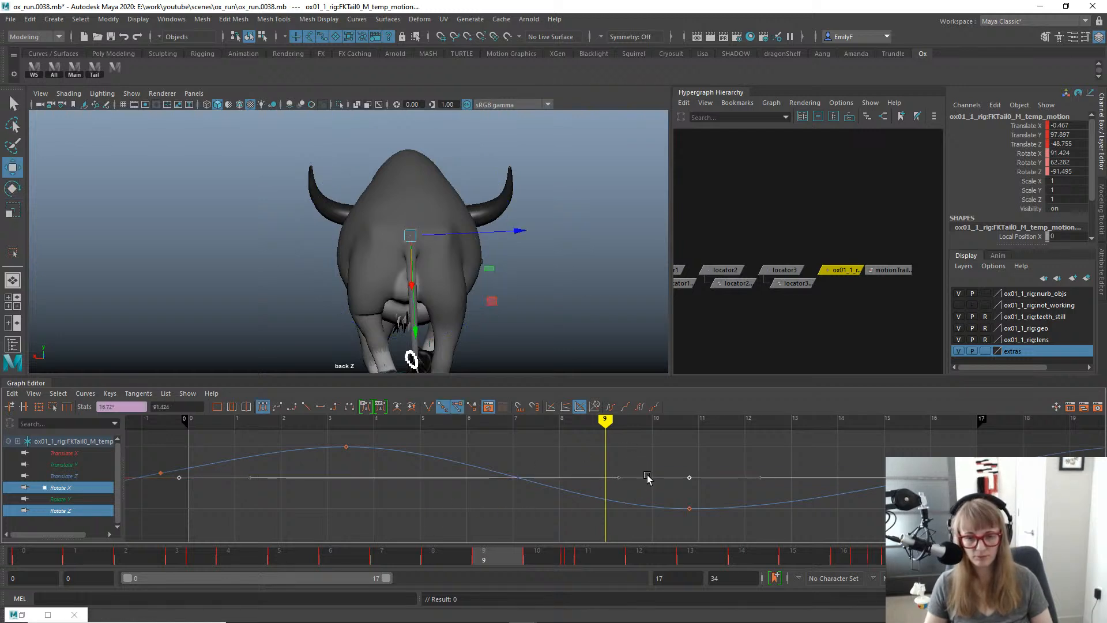
pyautogui.click(520, 408)
pyautogui.keyDown('shift'); pyautogui.moveTo(532, 464); pyautogui.dragTo(544, 463, button='middle'); pyautogui.keyUp('shift')
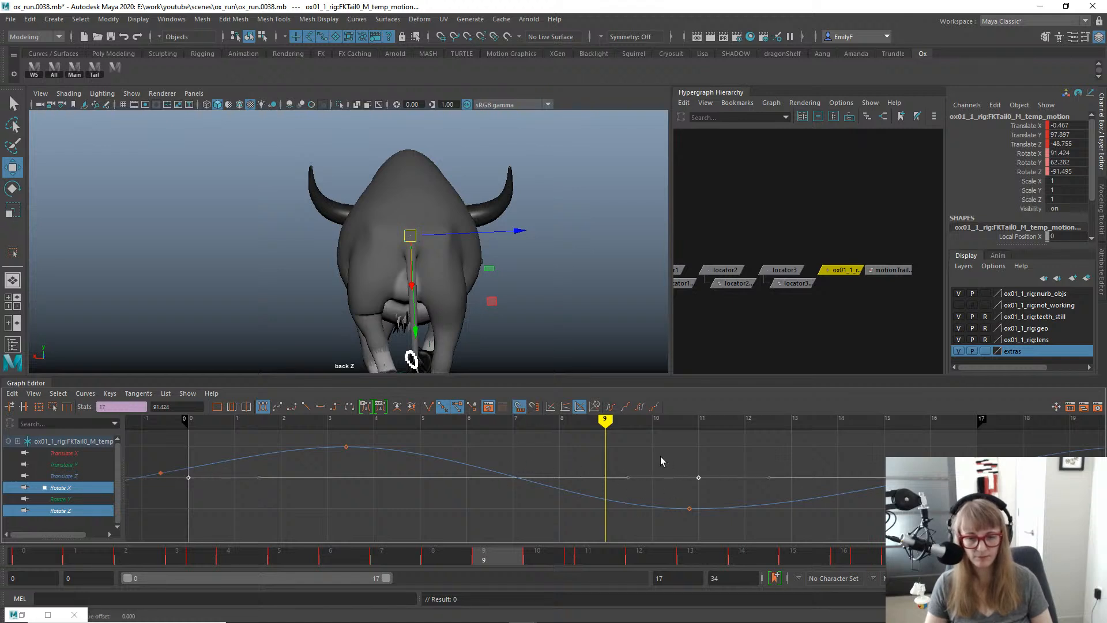
# Raise the Rotate X key at frame 11 to about 92.2.
pyautogui.moveTo(462, 563); pyautogui.dragTo(621, 548)
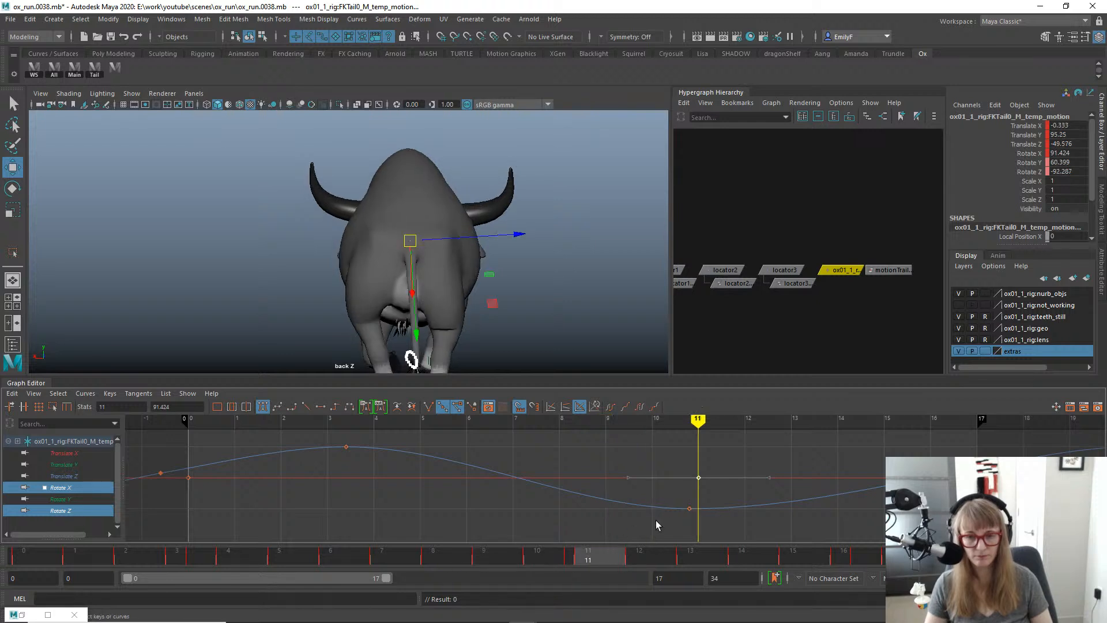
pyautogui.moveTo(701, 460)
pyautogui.keyDown('shift'); pyautogui.mouseDown(button='middle')
pyautogui.moveTo(700, 450)
pyautogui.moveTo(694, 477)
pyautogui.mouseUp(button='middle'); pyautogui.keyUp('shift')
pyautogui.hotkey('ctrl', 'z')
pyautogui.moveTo(600, 554); pyautogui.dragTo(600, 525)
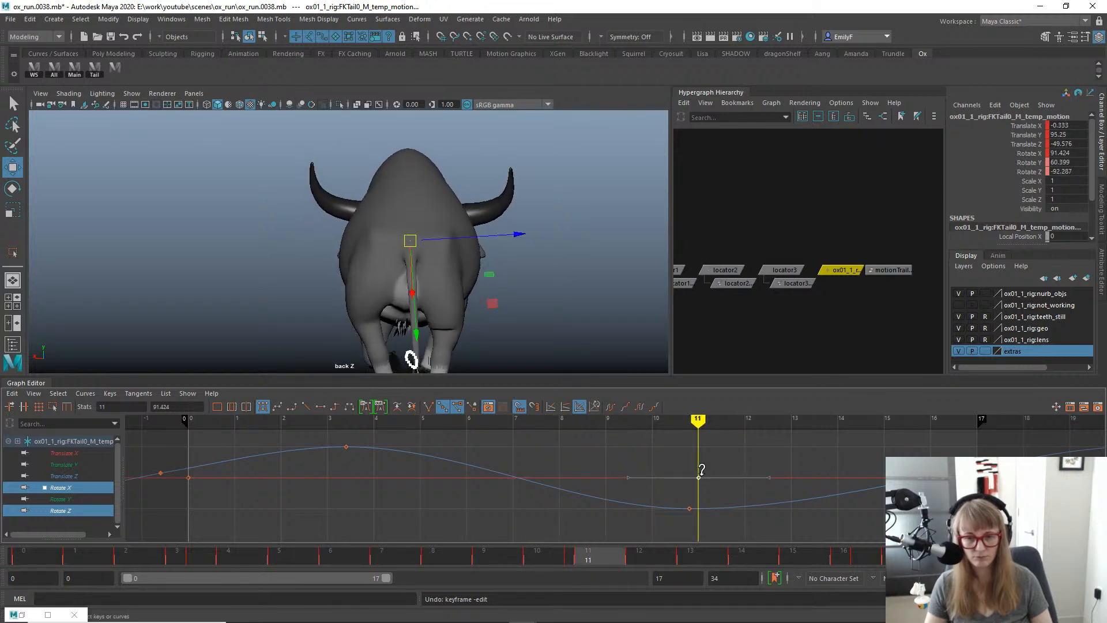
pyautogui.moveTo(701, 470)
pyautogui.keyDown('shift'); pyautogui.mouseDown(button='middle')
pyautogui.moveTo(704, 440)
pyautogui.moveTo(689, 482)
pyautogui.mouseUp(button='middle'); pyautogui.keyUp('shift')
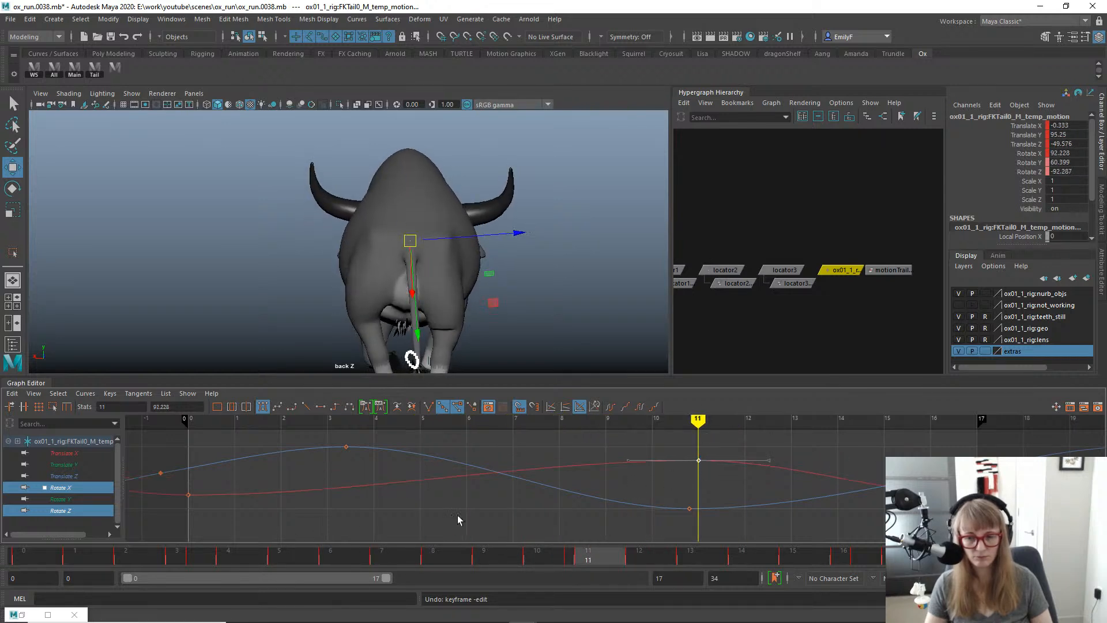
# Move the first and last Rotate X keys to frames 4 and 21 and lower them to about 90.9.
pyautogui.moveTo(132, 553); pyautogui.dragTo(1, 555)
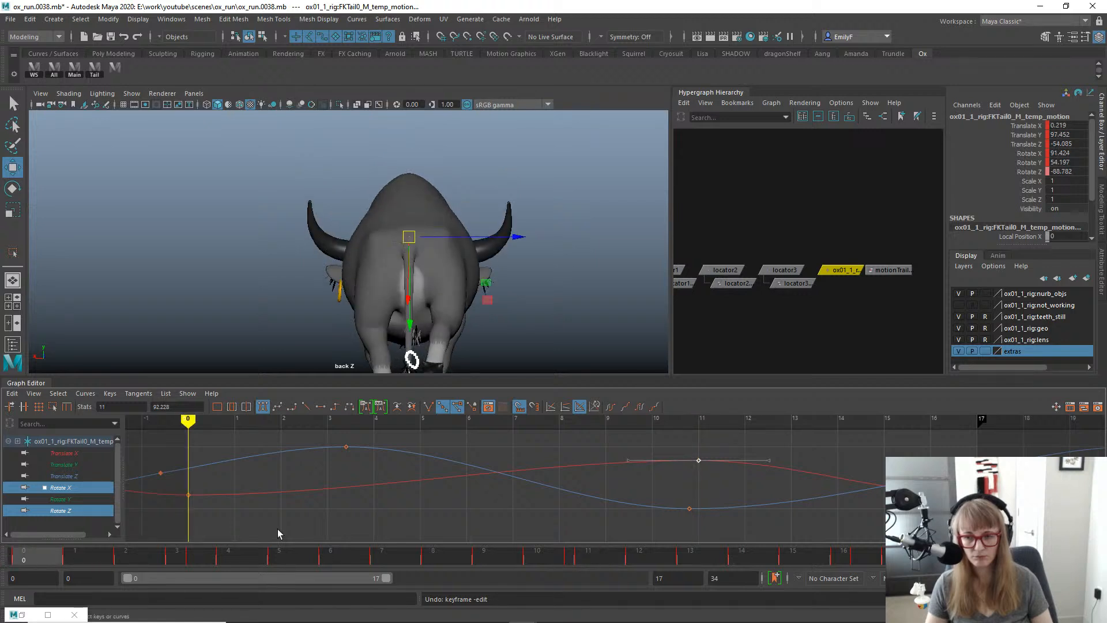
pyautogui.scroll(-9, 336, 506)
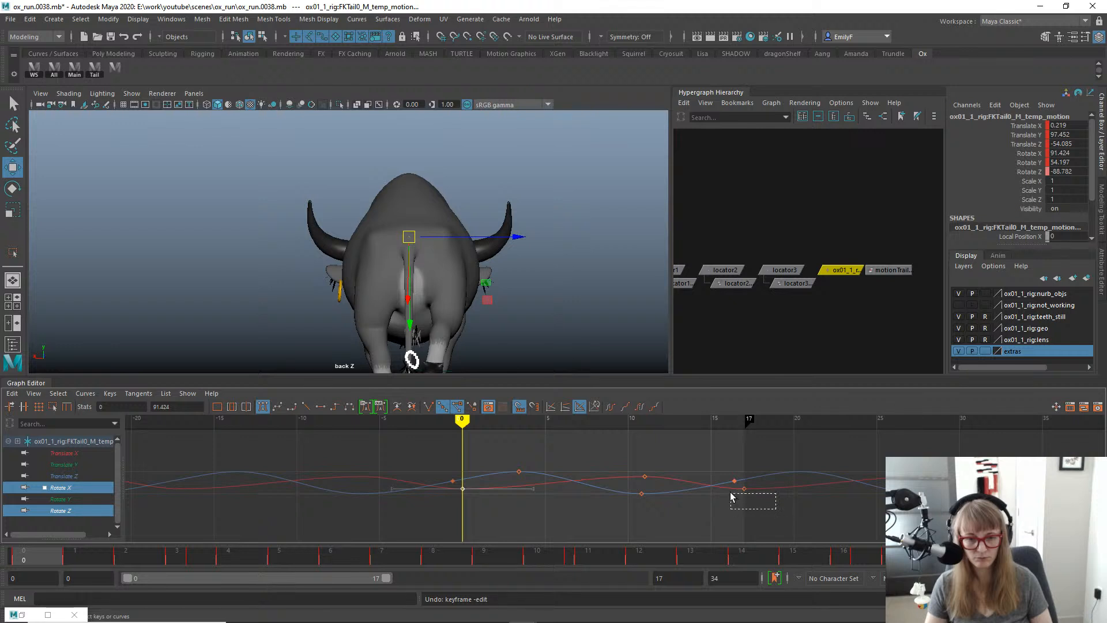
pyautogui.moveTo(732, 496); pyautogui.dragTo(742, 484)
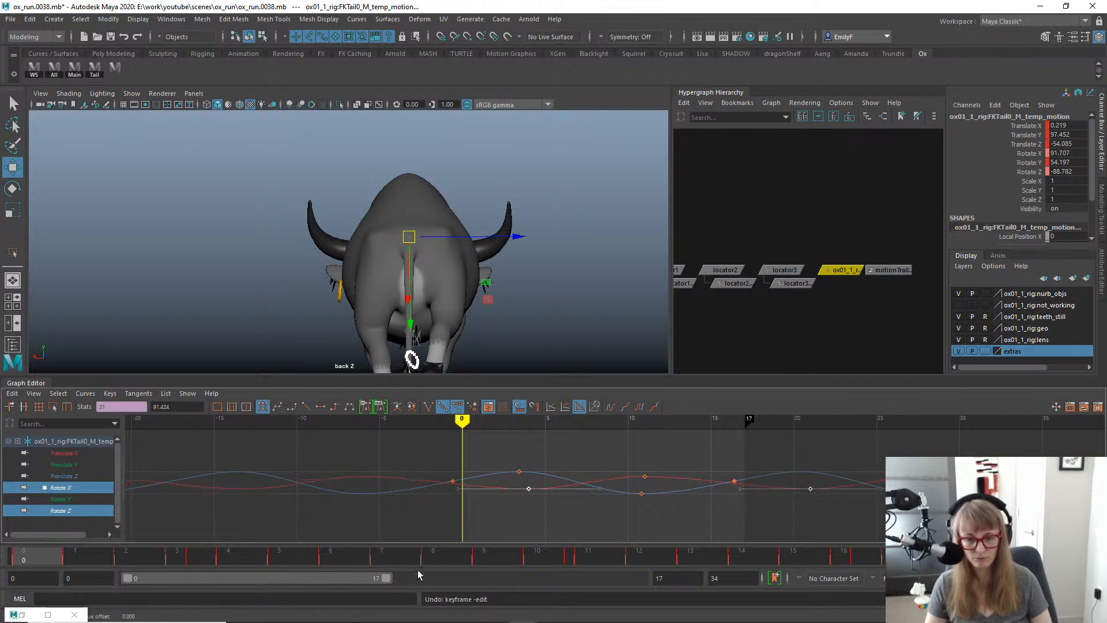
pyautogui.moveTo(213, 561)
pyautogui.mouseDown()
pyautogui.moveTo(340, 555)
pyautogui.moveTo(228, 557)
pyautogui.mouseUp()
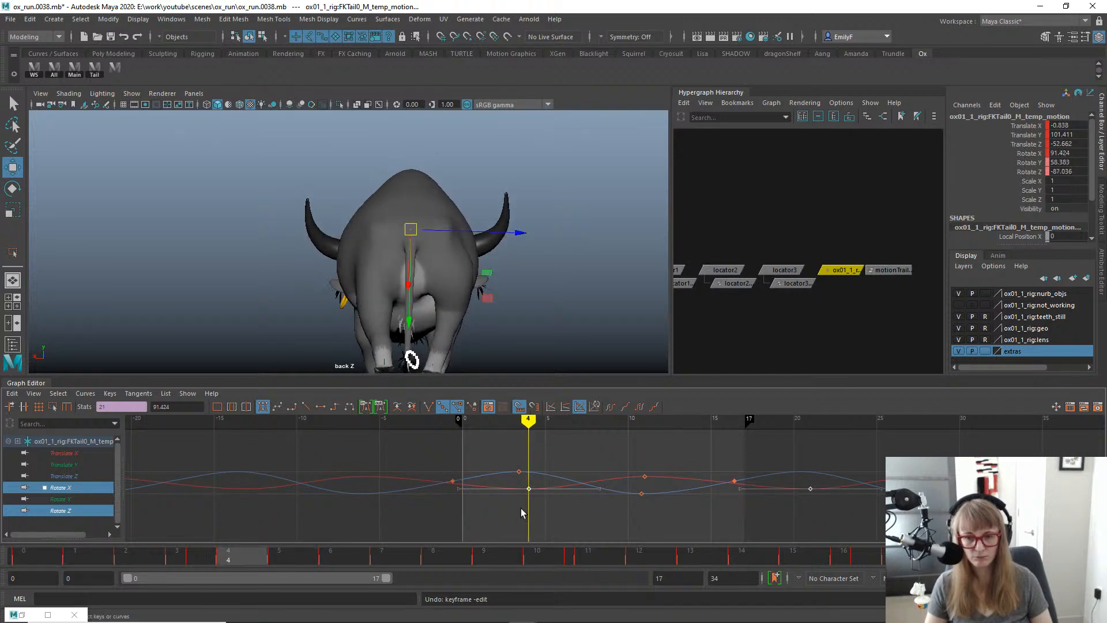
pyautogui.moveTo(574, 498)
pyautogui.mouseDown(button='middle')
pyautogui.moveTo(575, 507)
pyautogui.moveTo(548, 507)
pyautogui.moveTo(558, 494)
pyautogui.mouseUp(button='middle')
pyautogui.press('q')
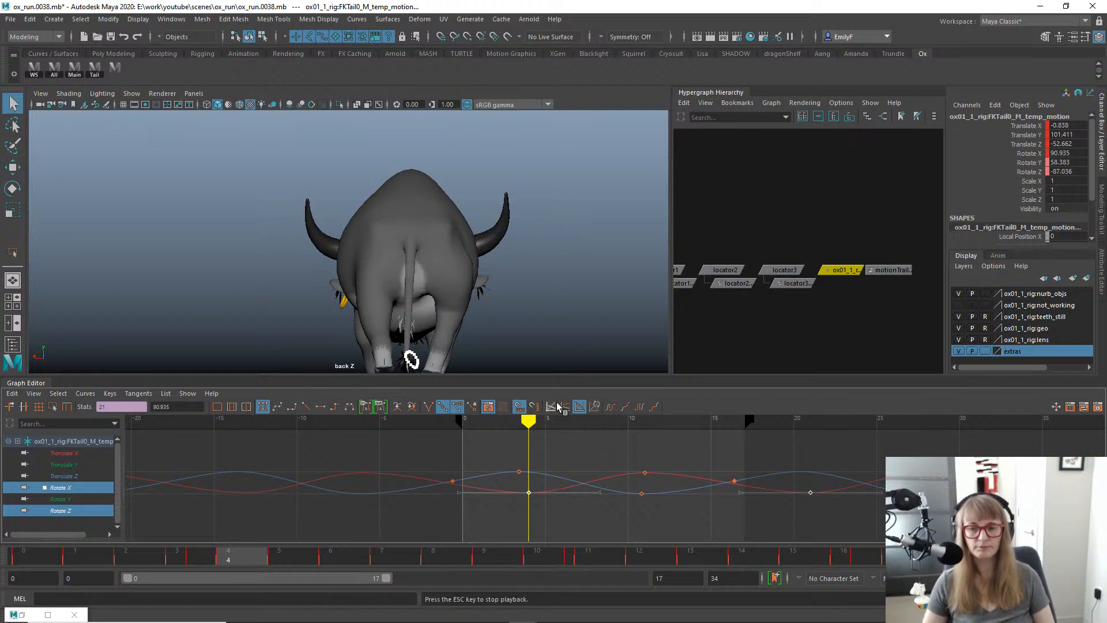
# Play back the tail motion from the back and side views and save the scene as an incremental version, ox_run.0039.mb.
pyautogui.hotkey('alt', 'v')
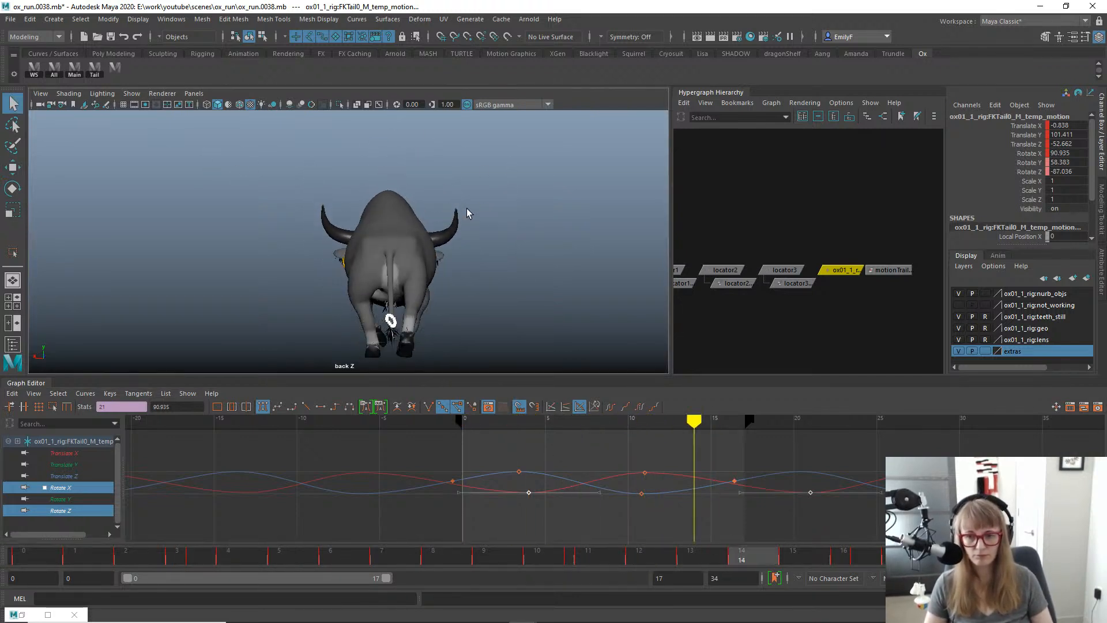
pyautogui.press('space')
pyautogui.moveTo(466, 209); pyautogui.dragTo(555, 207)
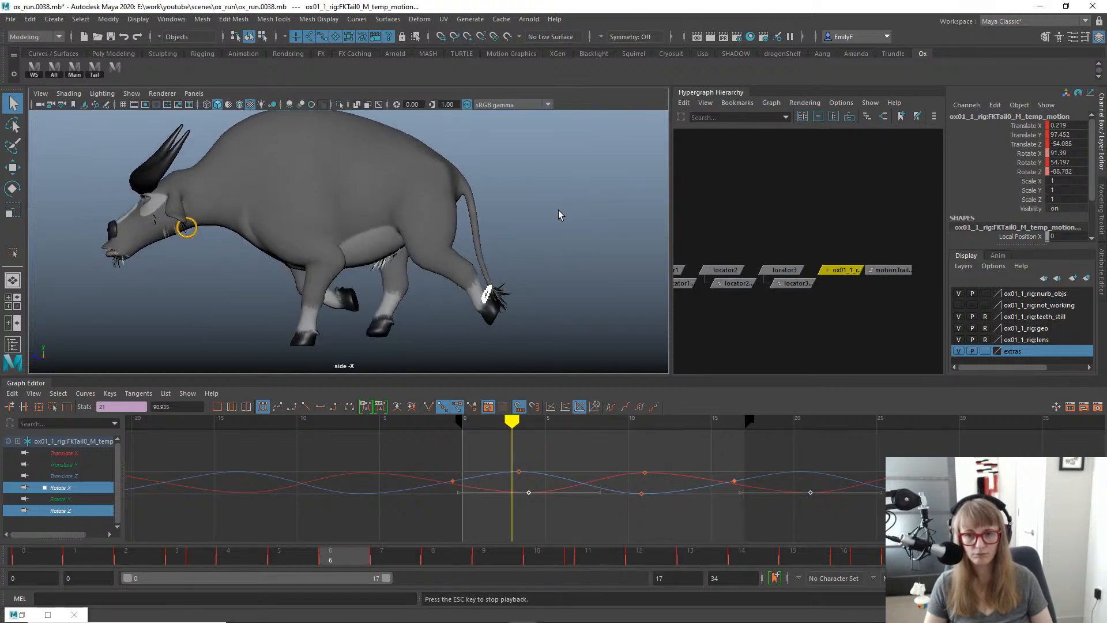
pyautogui.press('Escape')
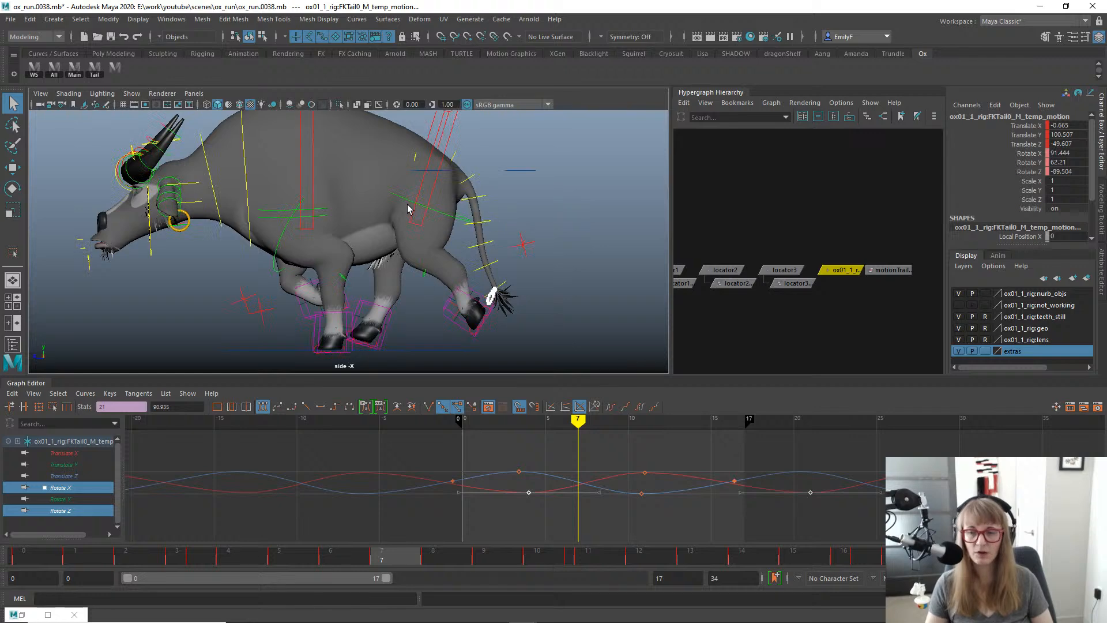
pyautogui.hotkey('ctrl', 'alt', 's')
# Create a world-space locator from the FKTail1_M tail control and isolate the locator's Rotate X, Y and Z curves.
pyautogui.scroll(3, 485, 202)
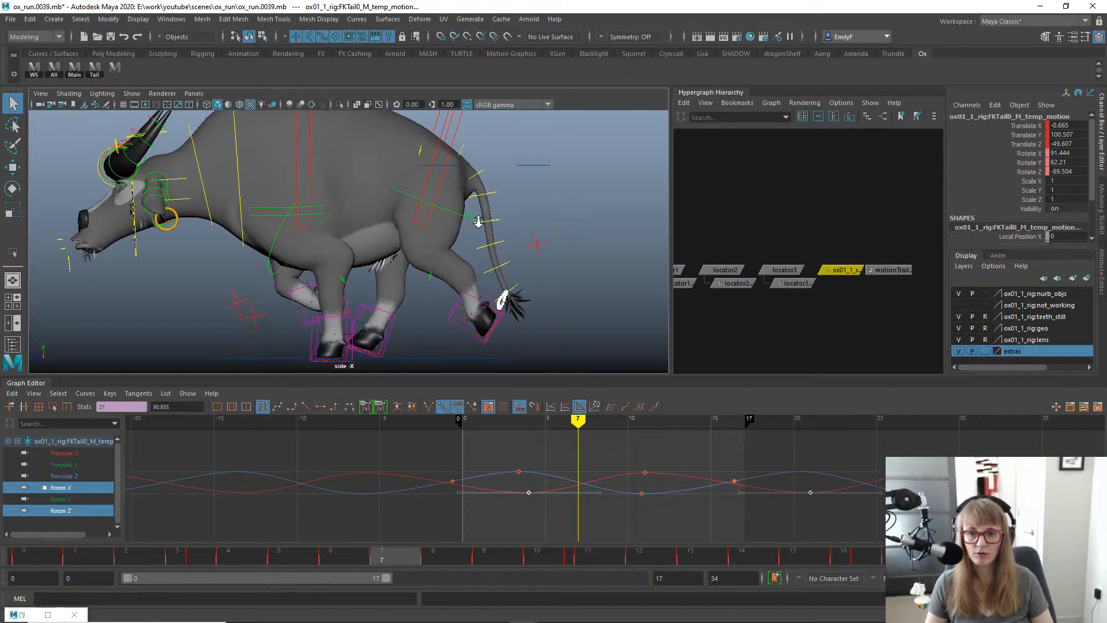
pyautogui.click(427, 165)
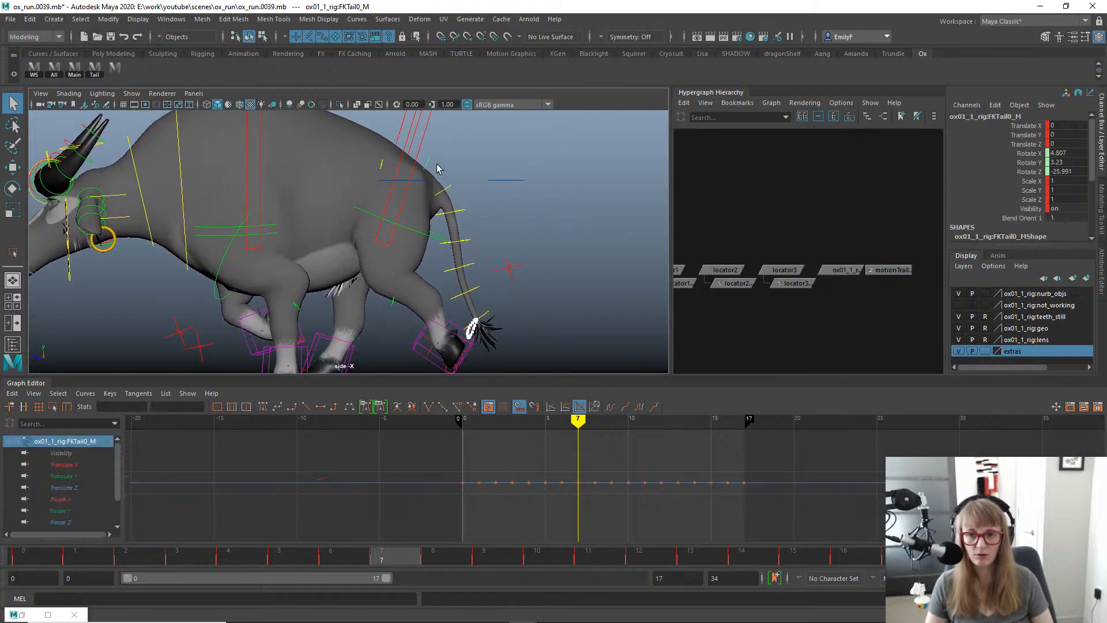
pyautogui.click(450, 195)
pyautogui.press('e')
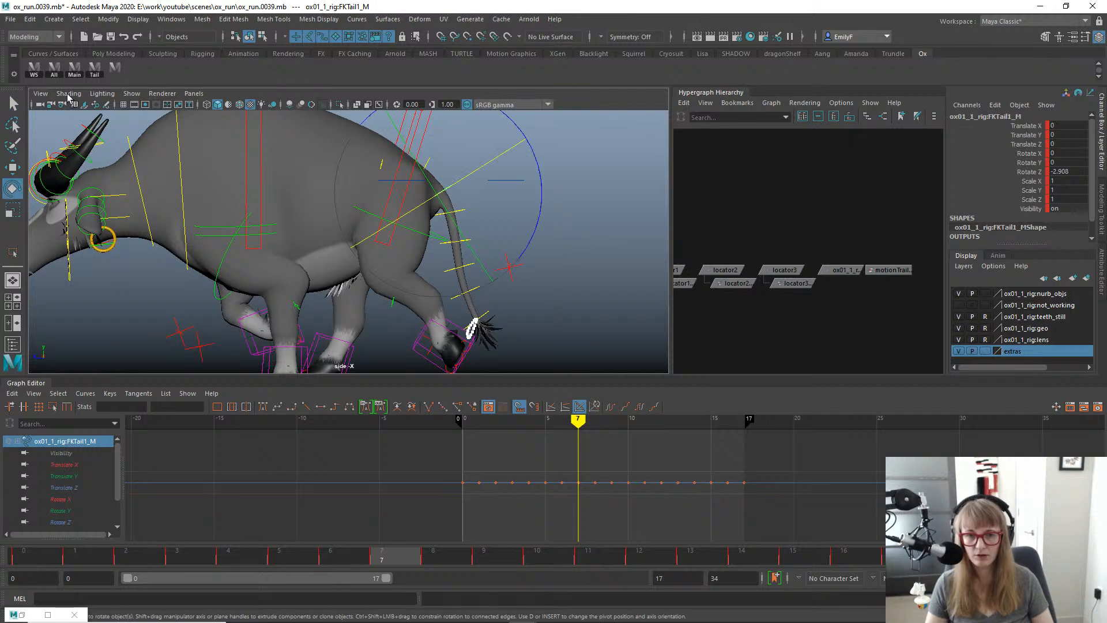
pyautogui.click(38, 65)
pyautogui.click(503, 319)
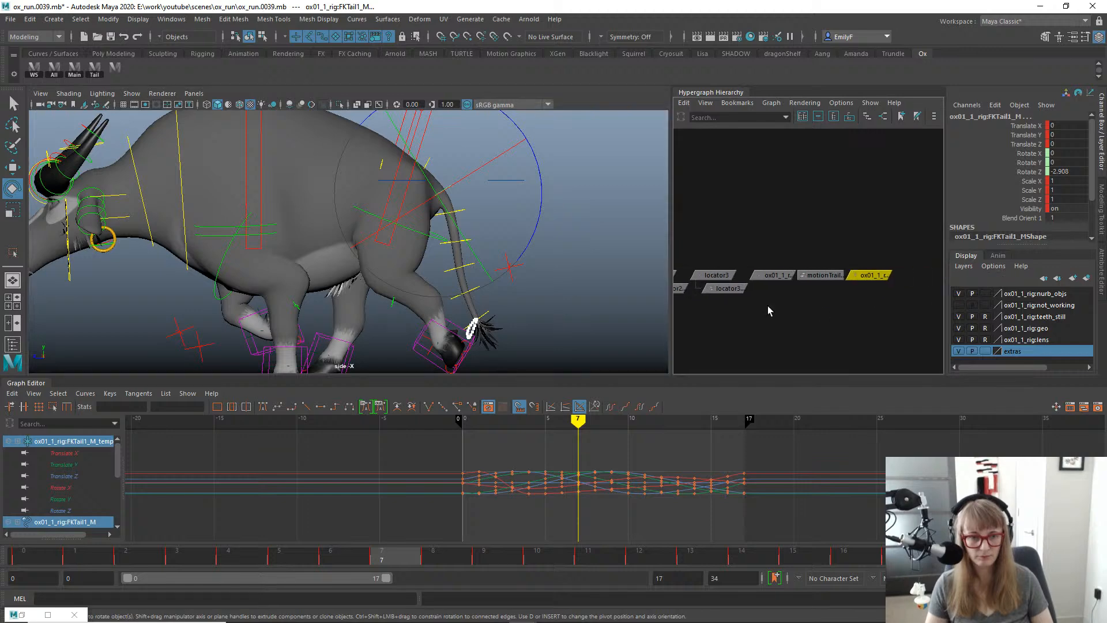
pyautogui.moveTo(853, 229); pyautogui.dragTo(894, 358)
pyautogui.moveTo(1020, 153)
pyautogui.mouseDown()
pyautogui.moveTo(1016, 181)
pyautogui.moveTo(1015, 170)
pyautogui.mouseUp()
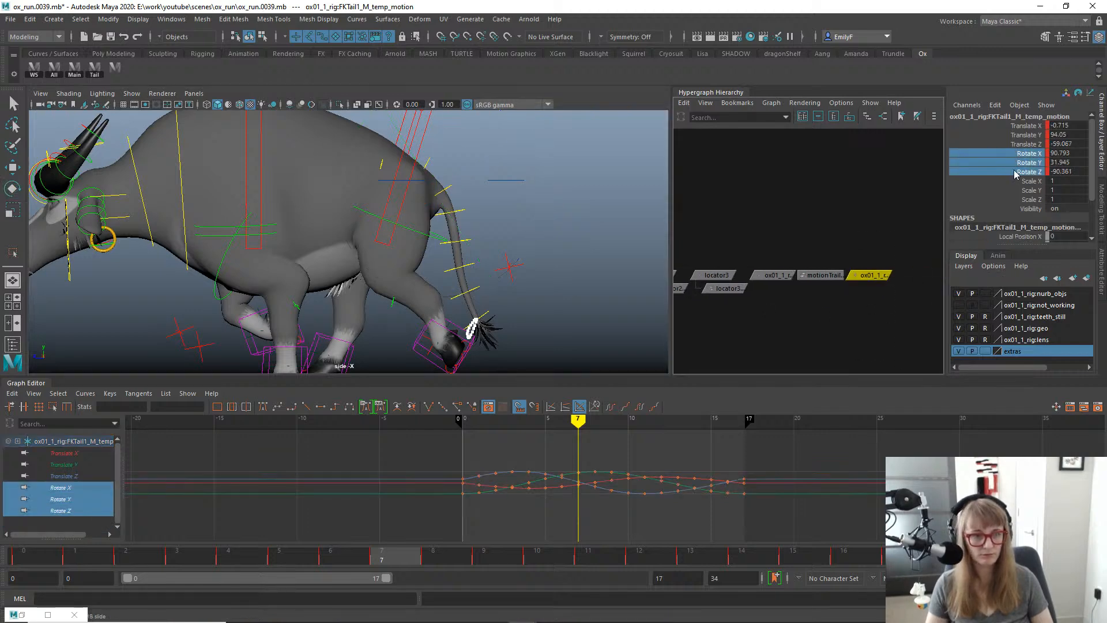
# Set the pre- and post-infinity of the FKTail1_M locator's Rotate X, Y and Z curves to cycle.
pyautogui.moveTo(403, 457); pyautogui.dragTo(806, 568)
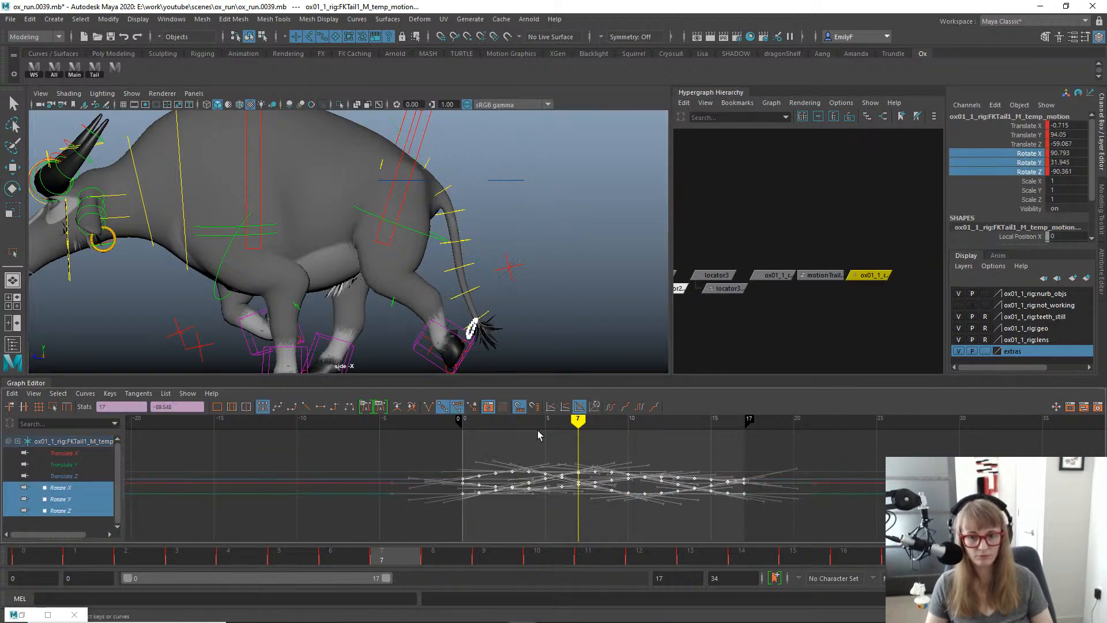
pyautogui.click(644, 408)
pyautogui.click(612, 406)
pyautogui.press('e')
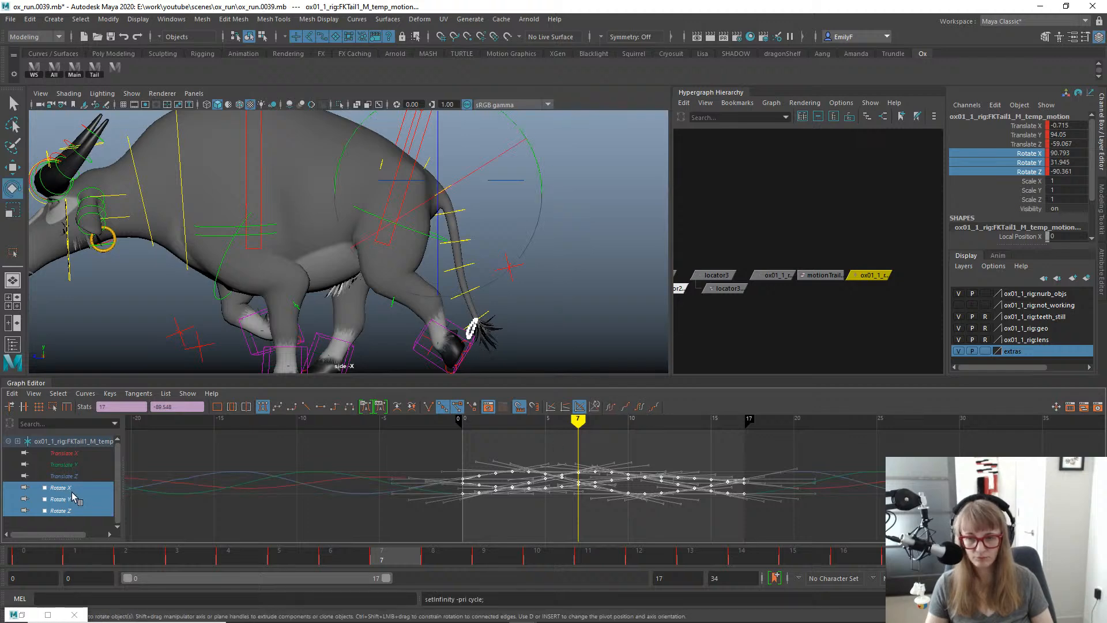
# Isolate the FKTail1_M locator's Rotate Y curve, shift all its keys later so the last lands at about frame 17.7, and play it back.
pyautogui.click(80, 500)
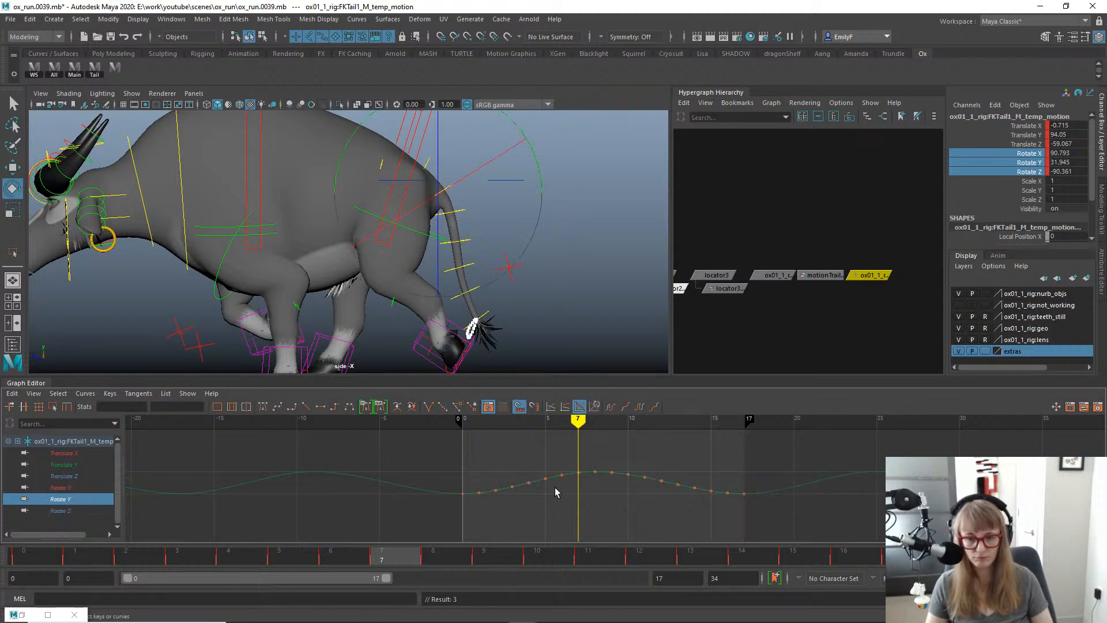
pyautogui.keyDown('alt'); pyautogui.keyDown('shift'); pyautogui.moveTo(555, 486); pyautogui.dragTo(542, 457, button='right'); pyautogui.keyUp('shift'); pyautogui.keyUp('alt')
pyautogui.moveTo(647, 505); pyautogui.dragTo(761, 533)
pyautogui.press('w')
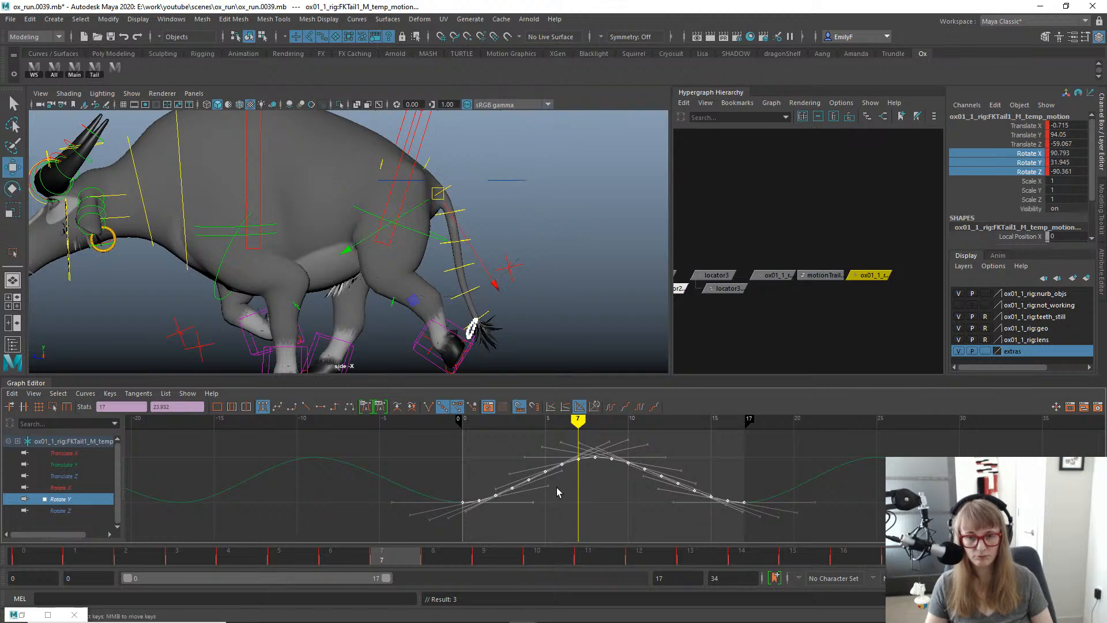
pyautogui.moveTo(25, 560); pyautogui.dragTo(390, 562)
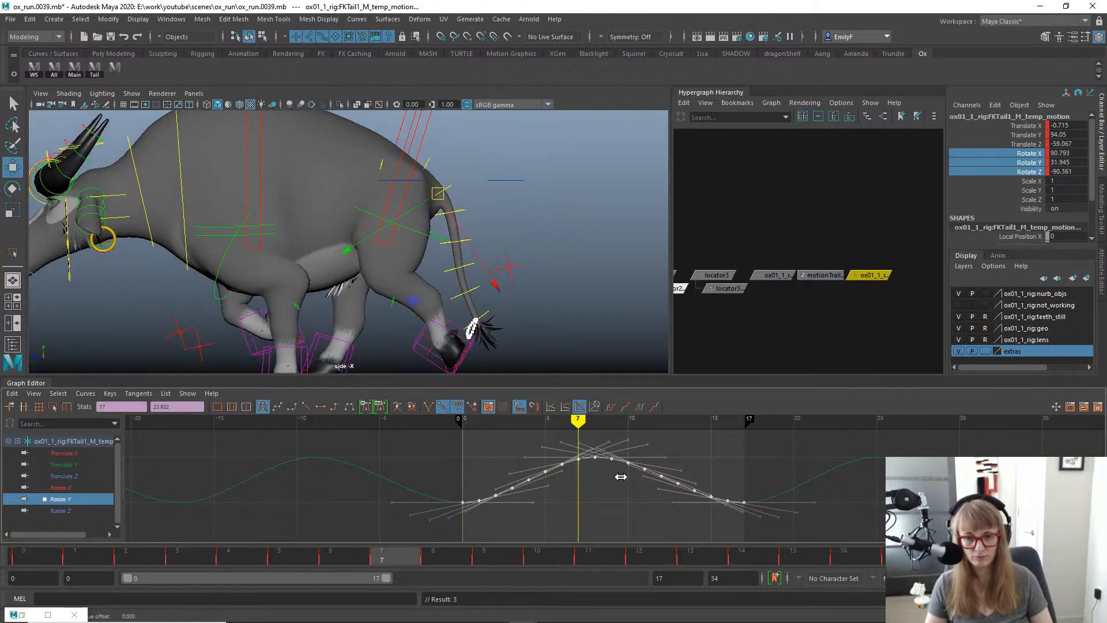
pyautogui.keyDown('shift'); pyautogui.moveTo(595, 484); pyautogui.dragTo(615, 474, button='middle'); pyautogui.keyUp('shift')
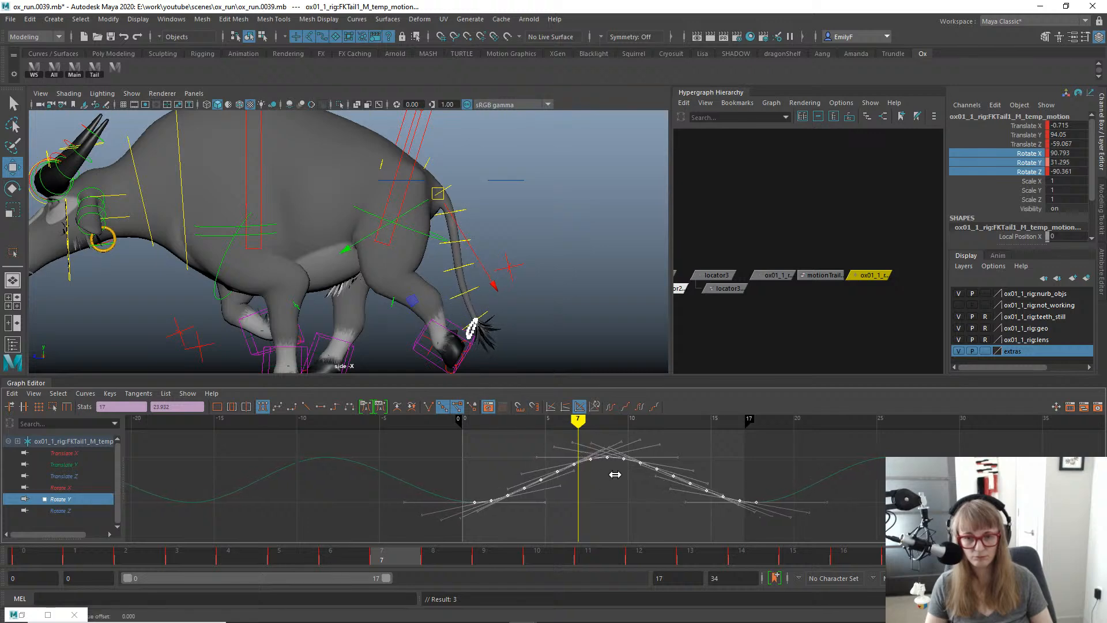
pyautogui.moveTo(320, 562); pyautogui.dragTo(844, 562)
pyautogui.hotkey('alt', 'v')
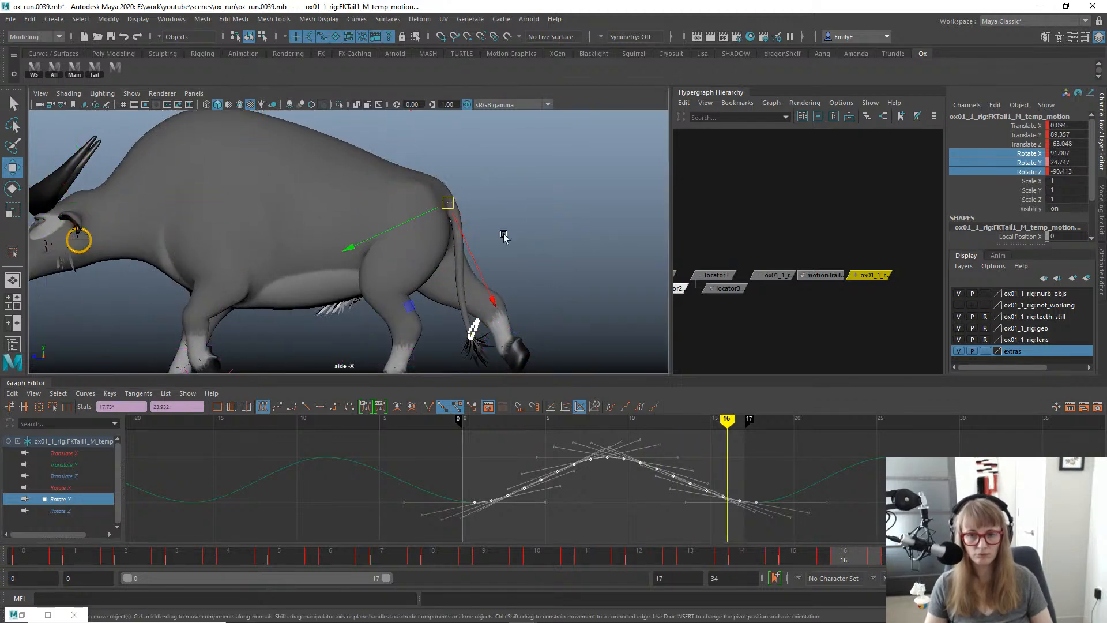
pyautogui.press('Escape')
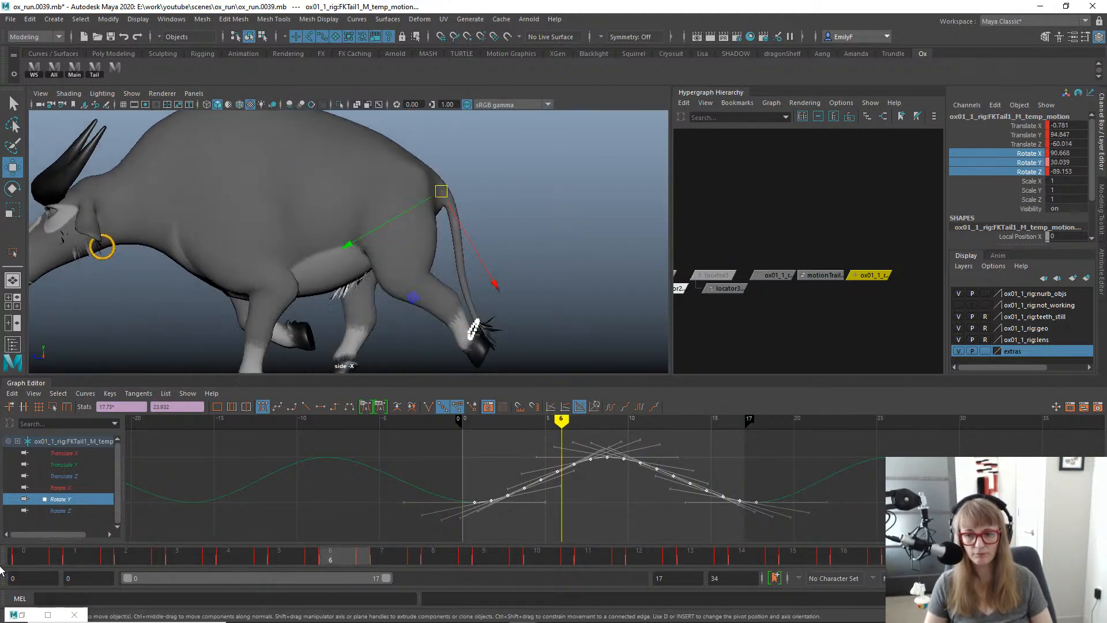
# Shift the Rotate Y curve further so its last key lands at about frame 18.5, and review the swing from the side.
pyautogui.moveTo(30, 559); pyautogui.dragTo(590, 561)
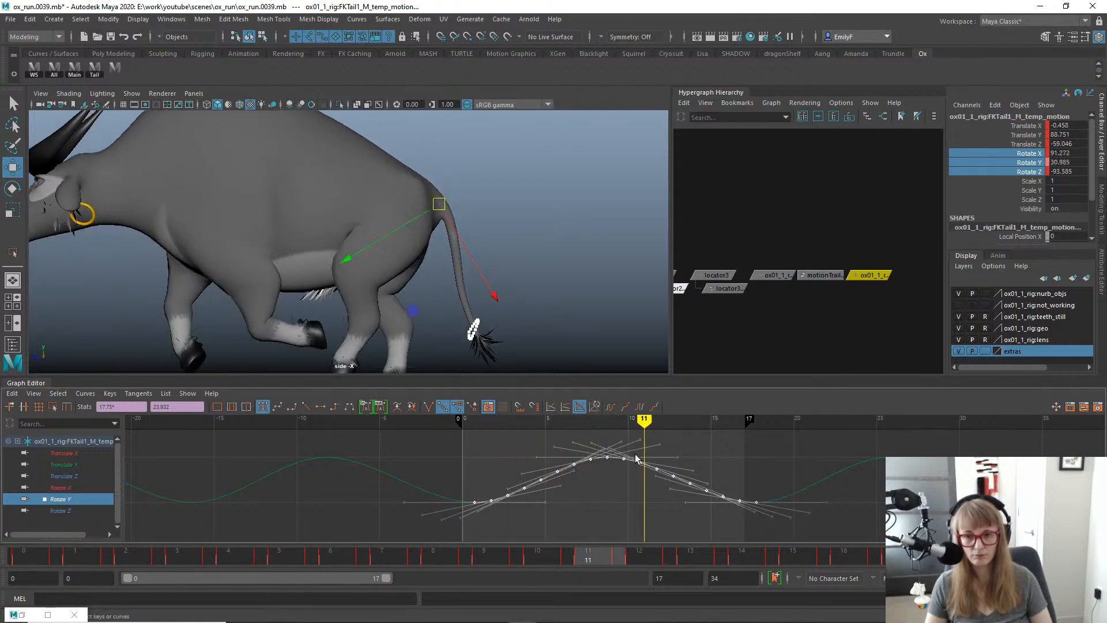
pyautogui.keyDown('shift'); pyautogui.moveTo(646, 456); pyautogui.dragTo(659, 455, button='middle'); pyautogui.keyUp('shift')
pyautogui.hotkey('alt', 'v')
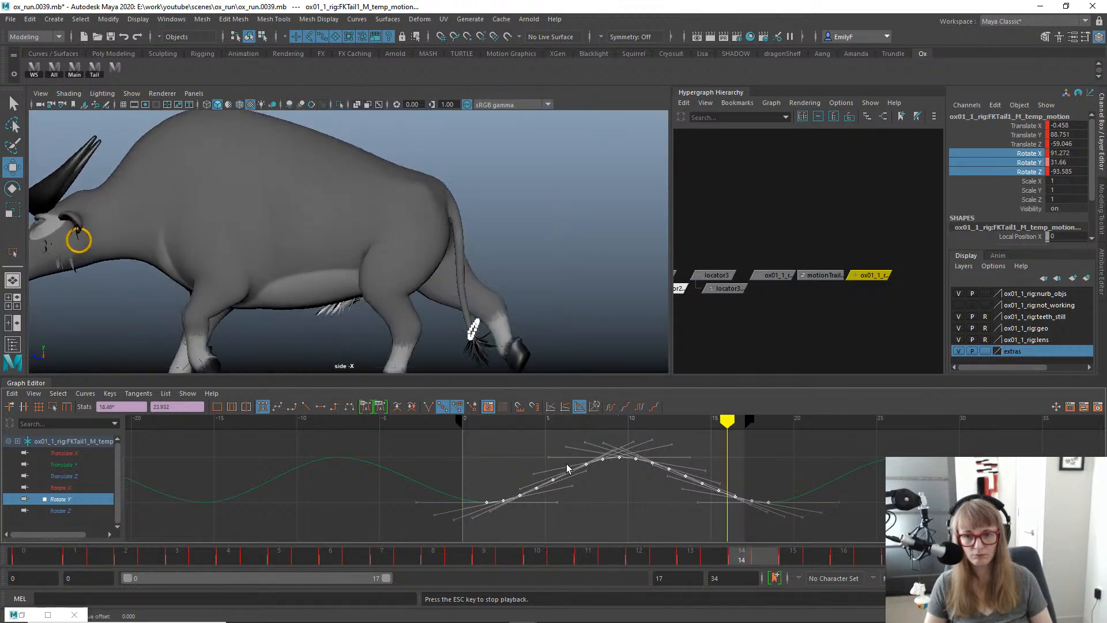
pyautogui.hotkey('alt', 'v')
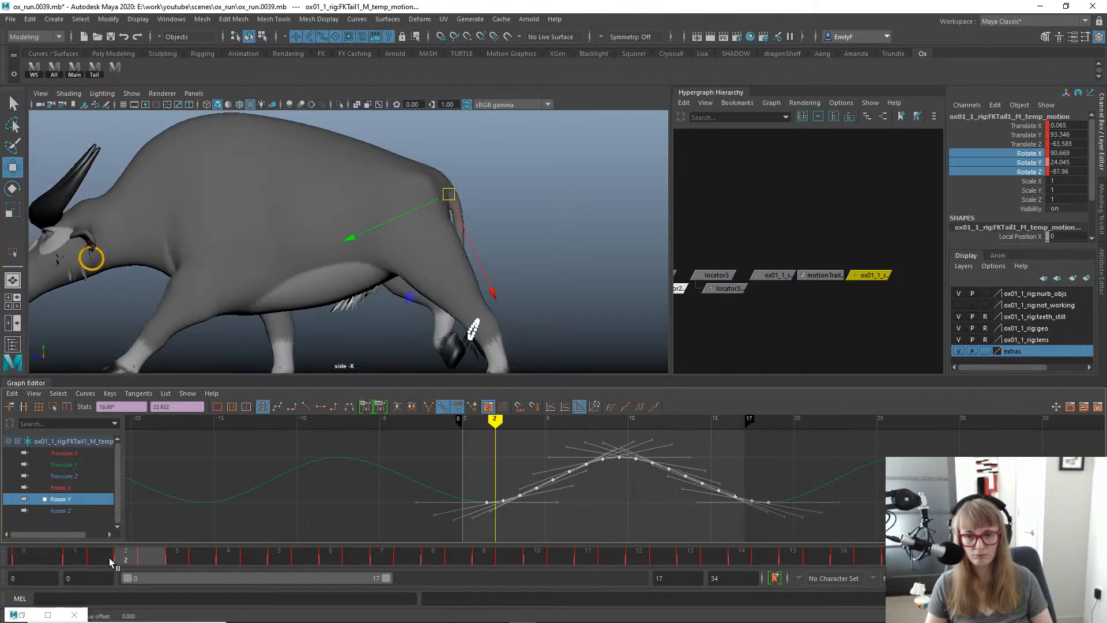
pyautogui.moveTo(109, 558); pyautogui.dragTo(382, 561)
# In the back view, shift all of the FKTail1_M locator's Rotate Z keys about one frame later and play back the tail motion.
pyautogui.press('space')
pyautogui.moveTo(451, 254); pyautogui.dragTo(415, 272)
pyautogui.press('e')
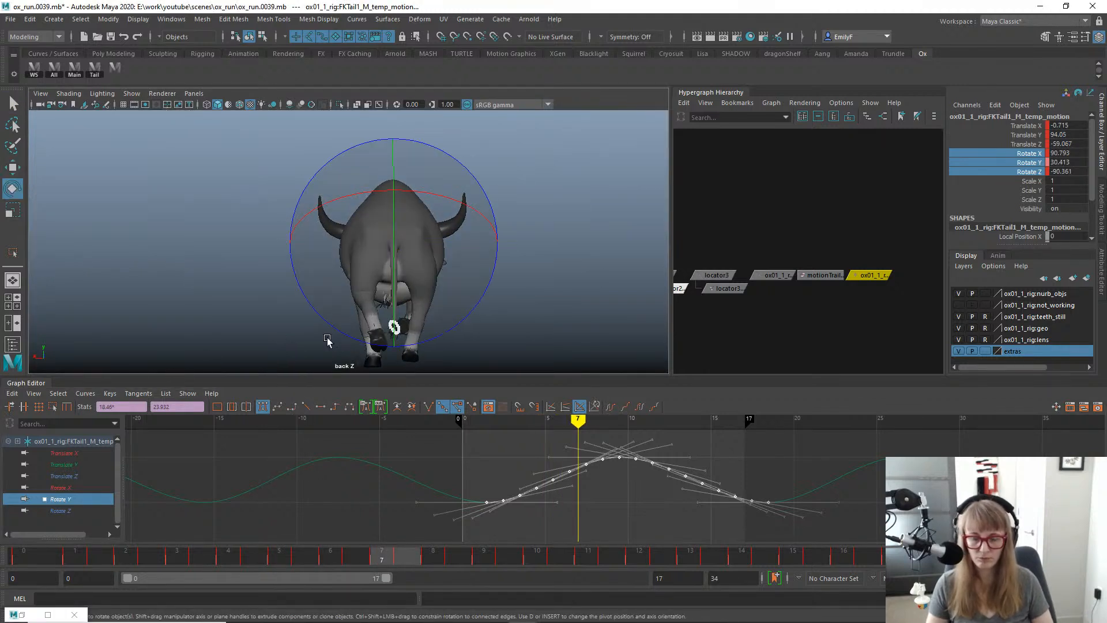
pyautogui.click(63, 510)
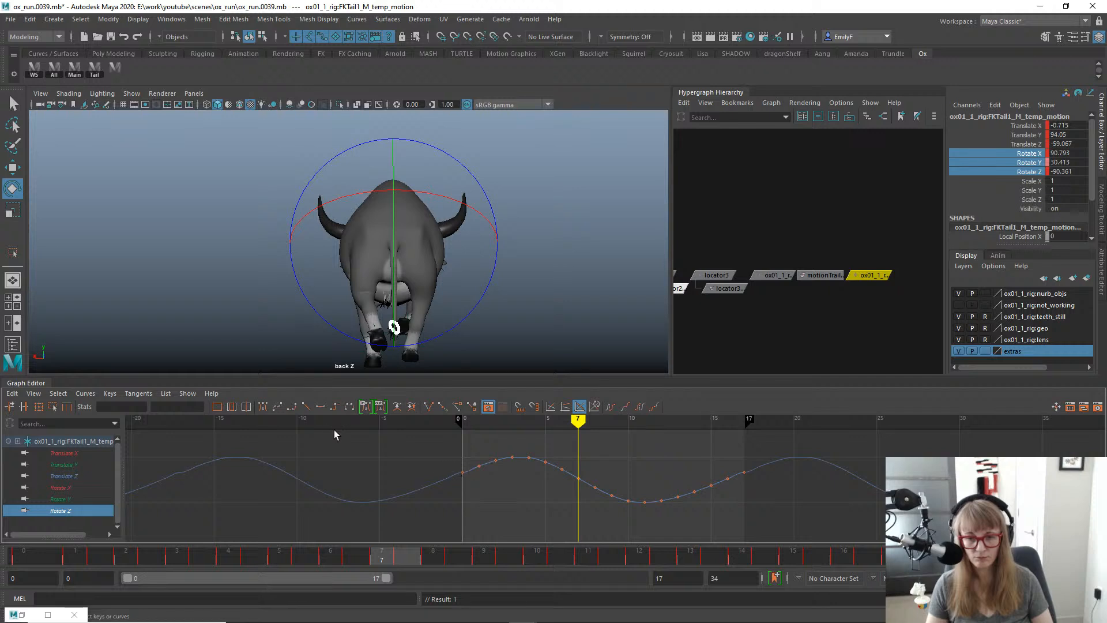
pyautogui.moveTo(389, 433); pyautogui.dragTo(808, 534)
pyautogui.scroll(1, 329, 198)
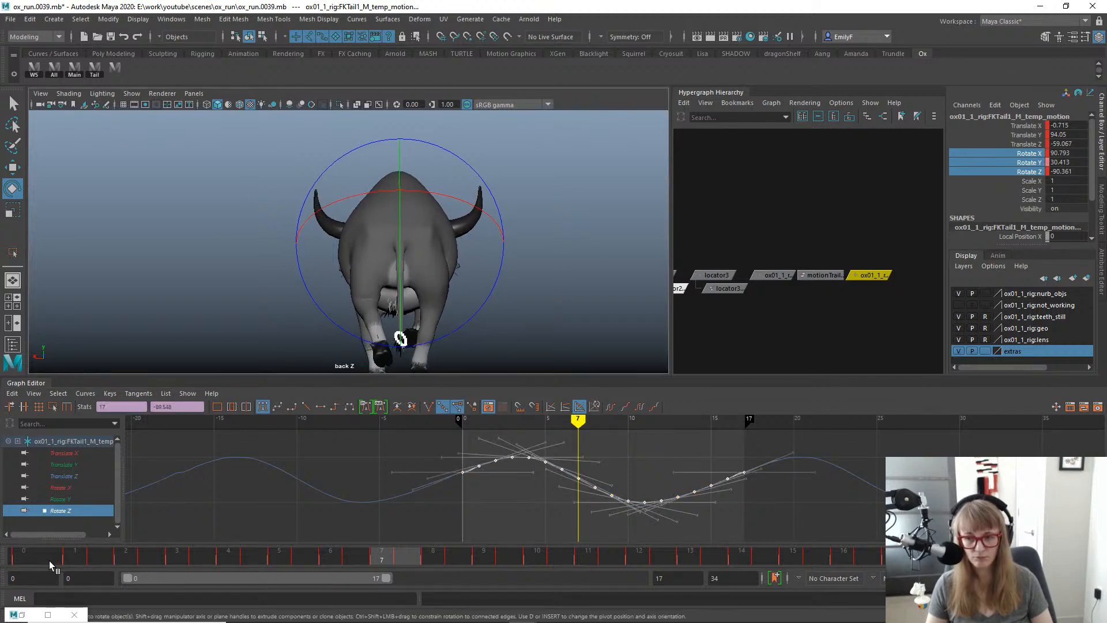
pyautogui.moveTo(49, 561); pyautogui.dragTo(375, 530)
pyautogui.press('w')
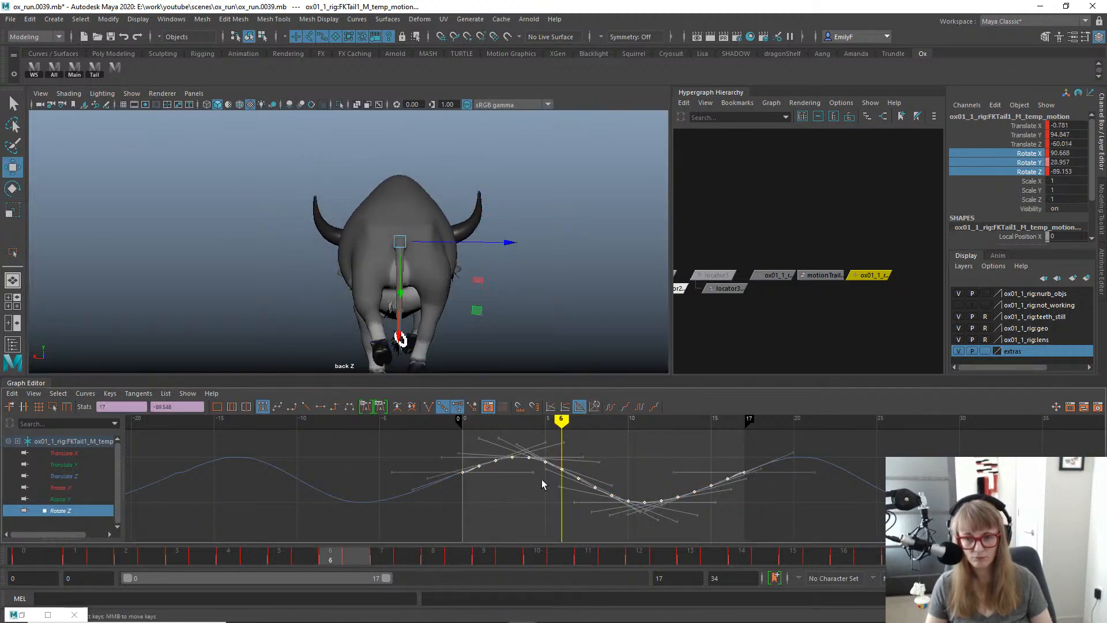
pyautogui.moveTo(541, 479); pyautogui.dragTo(559, 480, button='middle')
pyautogui.press('q')
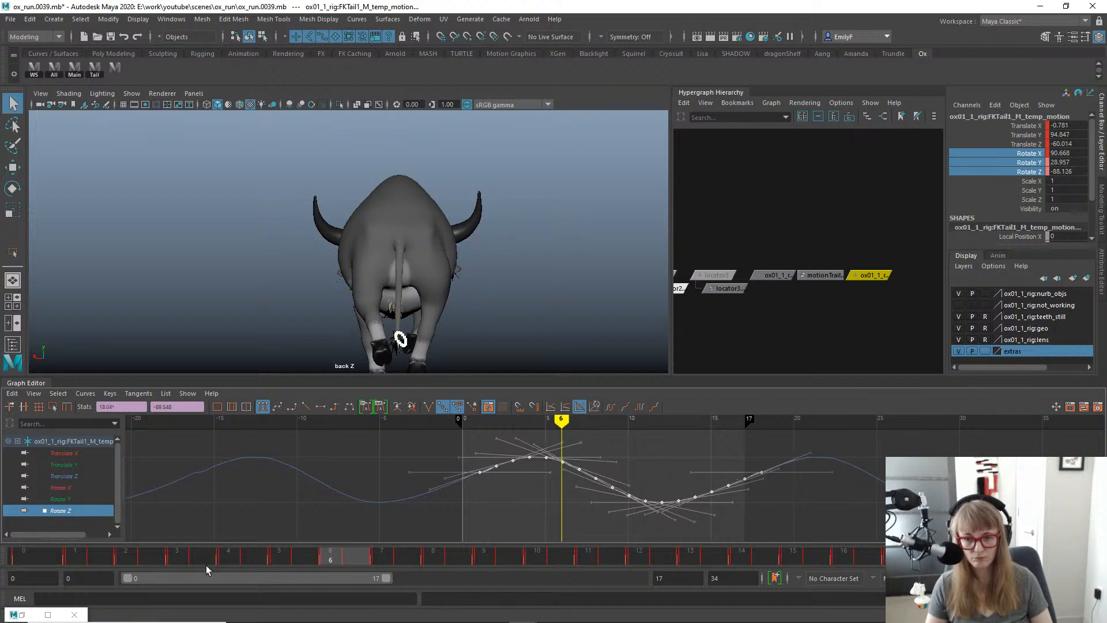
pyautogui.moveTo(330, 559); pyautogui.dragTo(895, 556)
pyautogui.hotkey('alt', 'v')
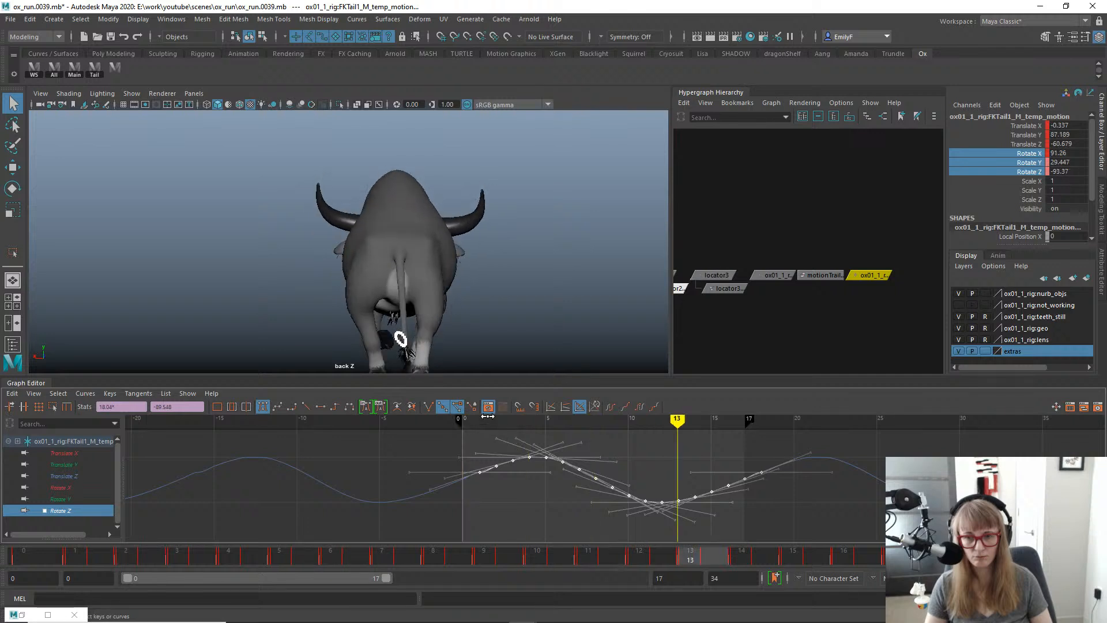
pyautogui.press('e')
pyautogui.moveTo(415, 202)
pyautogui.mouseDown()
pyautogui.moveTo(445, 207)
pyautogui.moveTo(425, 206)
pyautogui.mouseUp()
pyautogui.hotkey('ctrl', 'z')
# Shift the FKTail1_M locator's Rotate X keys later so the last lands at about frame 17.7, and play back from the back and side views.
pyautogui.click(78, 490)
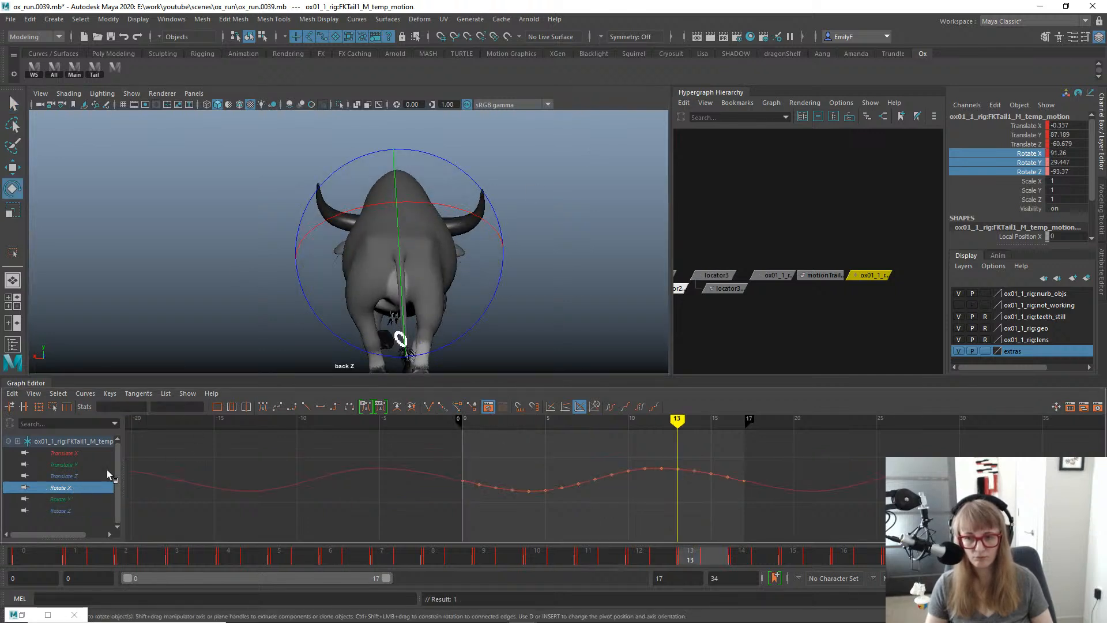
pyautogui.moveTo(358, 448); pyautogui.dragTo(755, 511)
pyautogui.press('w')
pyautogui.moveTo(661, 458); pyautogui.dragTo(671, 458, button='middle')
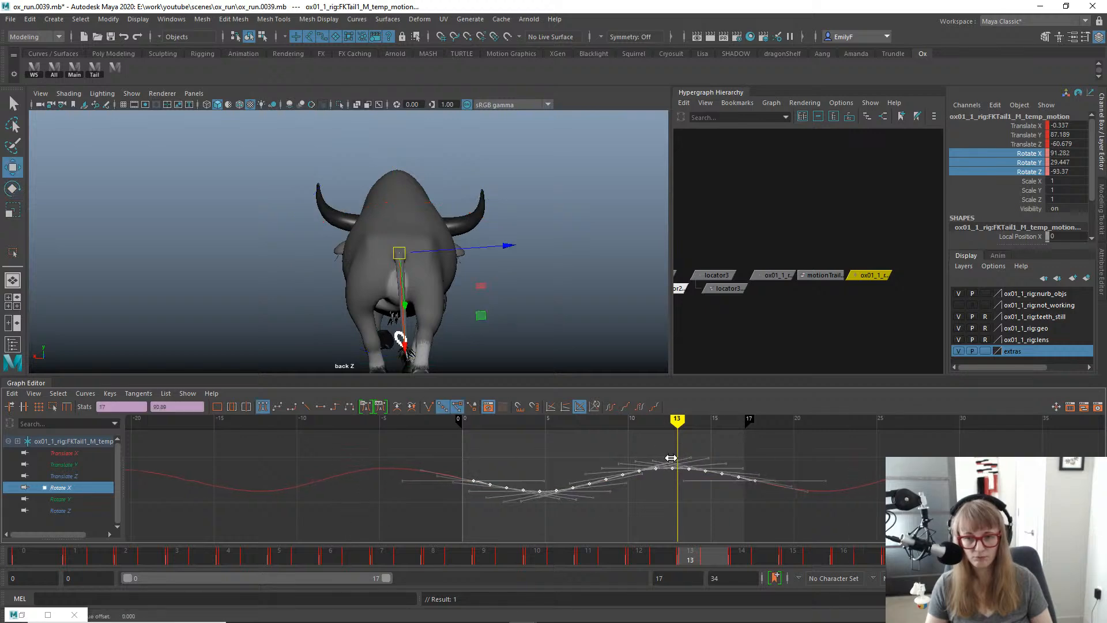
pyautogui.hotkey('alt', 'v')
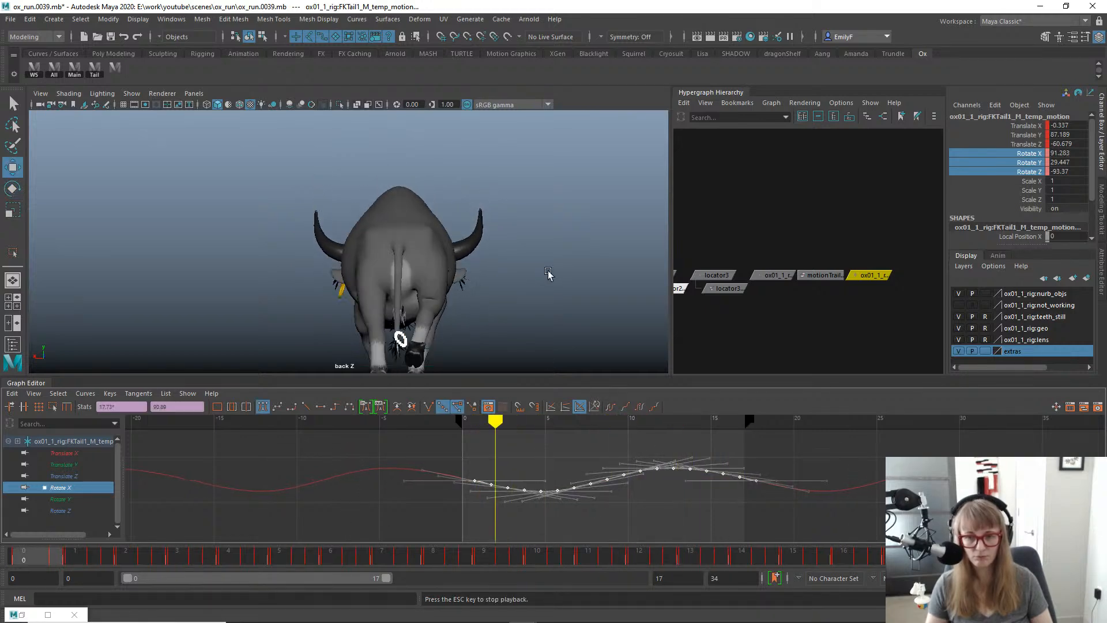
pyautogui.hotkey('alt', '1')
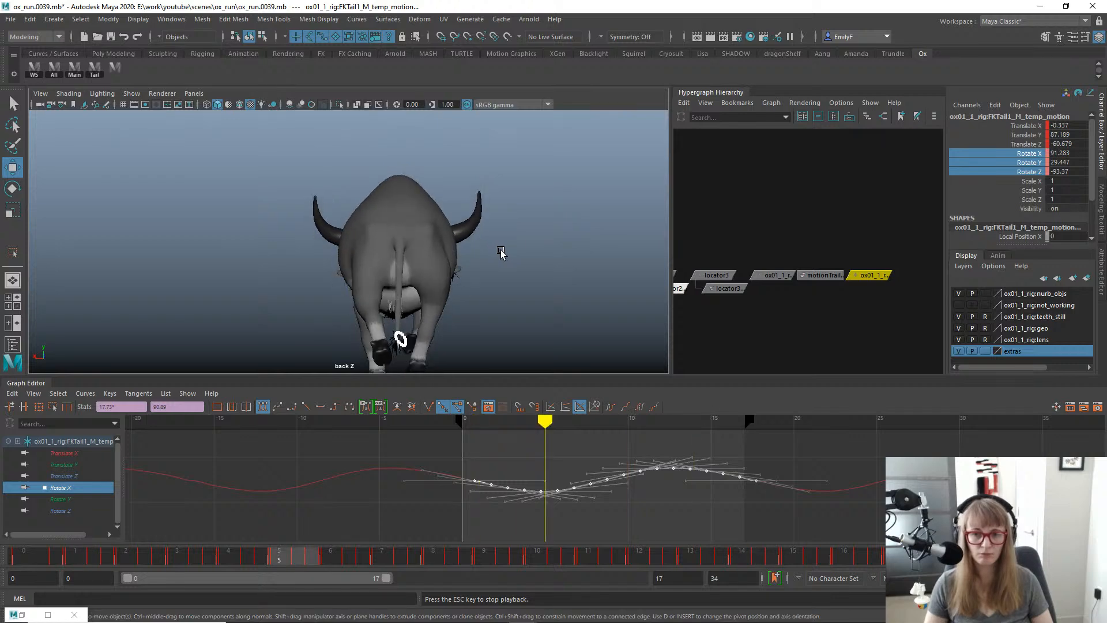
pyautogui.press('space')
pyautogui.moveTo(522, 224); pyautogui.dragTo(584, 227)
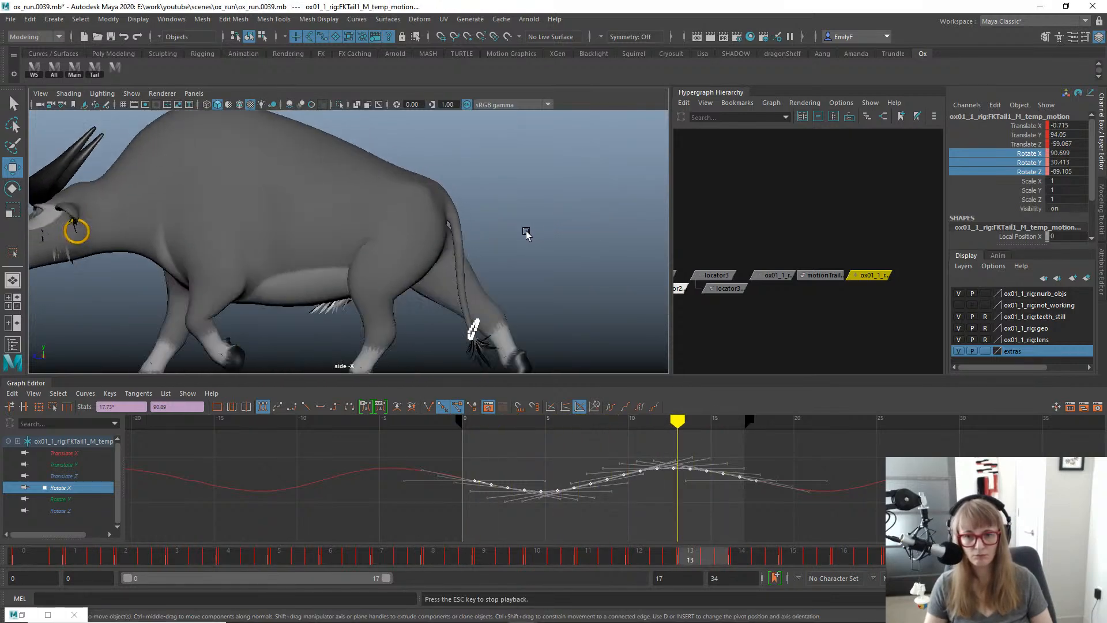
pyautogui.press('Escape')
# Create a world-space rotation locator from the FKTail2_M tail control and isolate its Rotate X, Y and Z curves.
pyautogui.press('q')
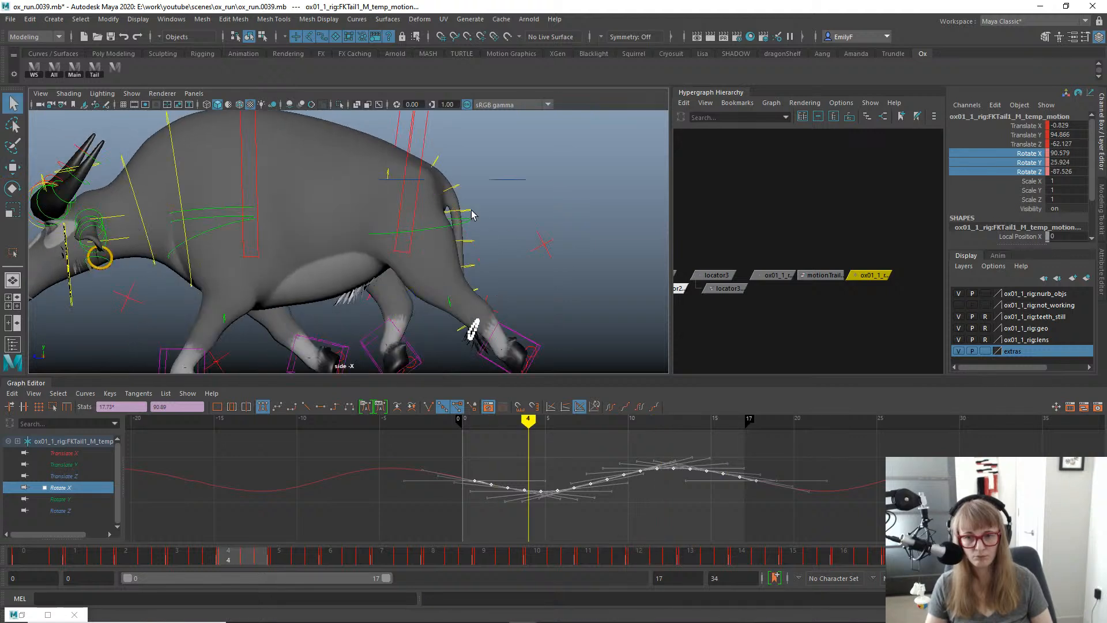
pyautogui.click(472, 213)
pyautogui.click(34, 71)
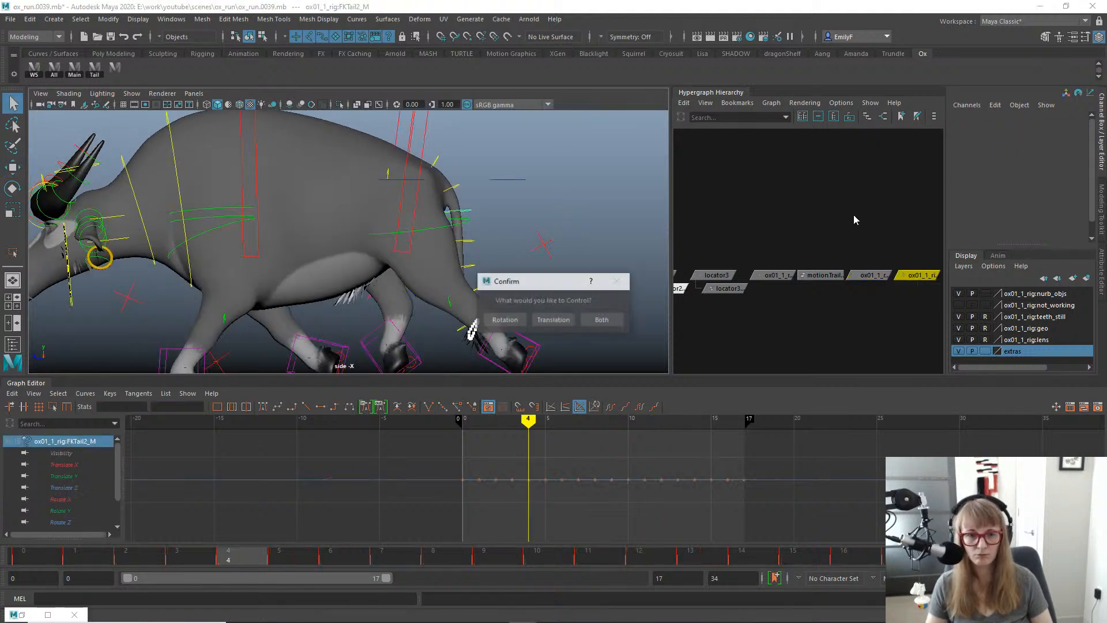
pyautogui.click(504, 320)
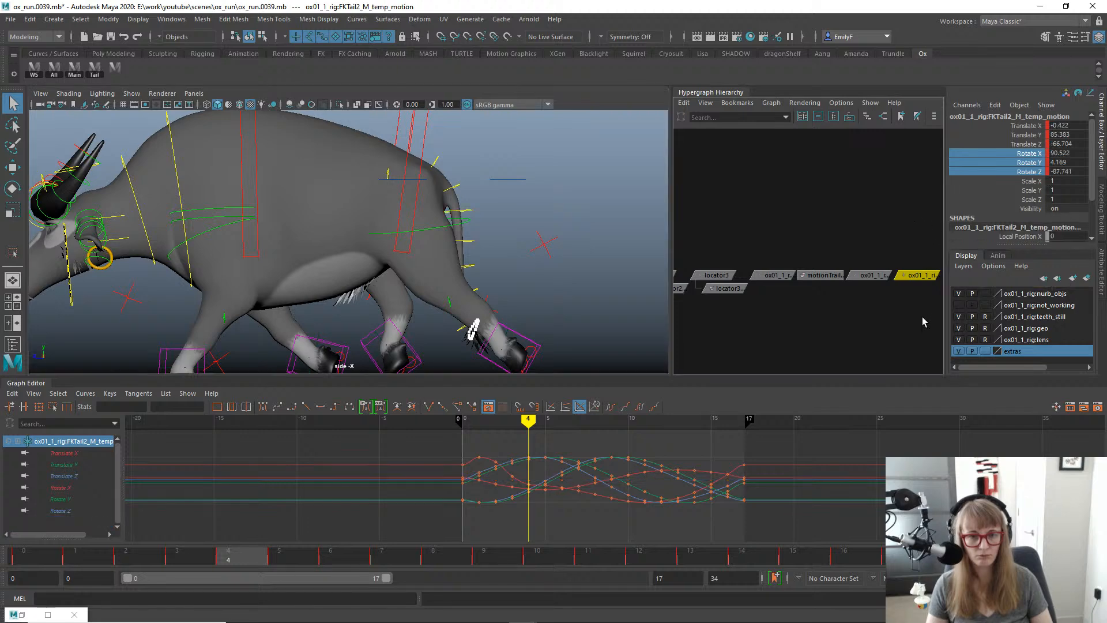
pyautogui.moveTo(60, 492); pyautogui.dragTo(74, 522)
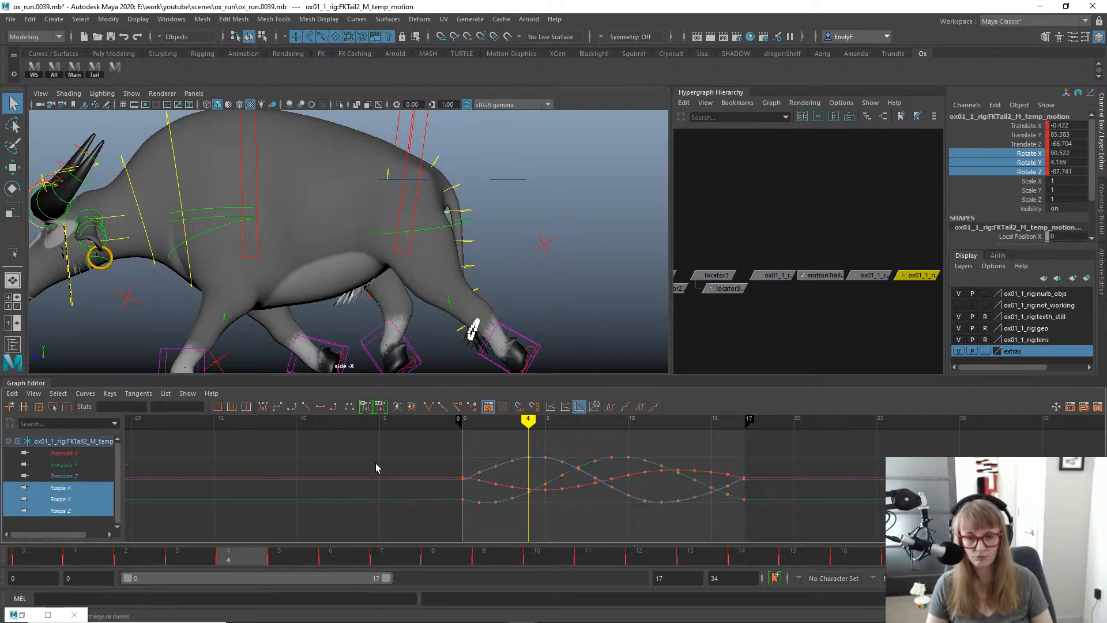
# Make the FKTail2_M locator's three rotation curves cycle before and after their keys.
pyautogui.moveTo(823, 562); pyautogui.dragTo(823, 560)
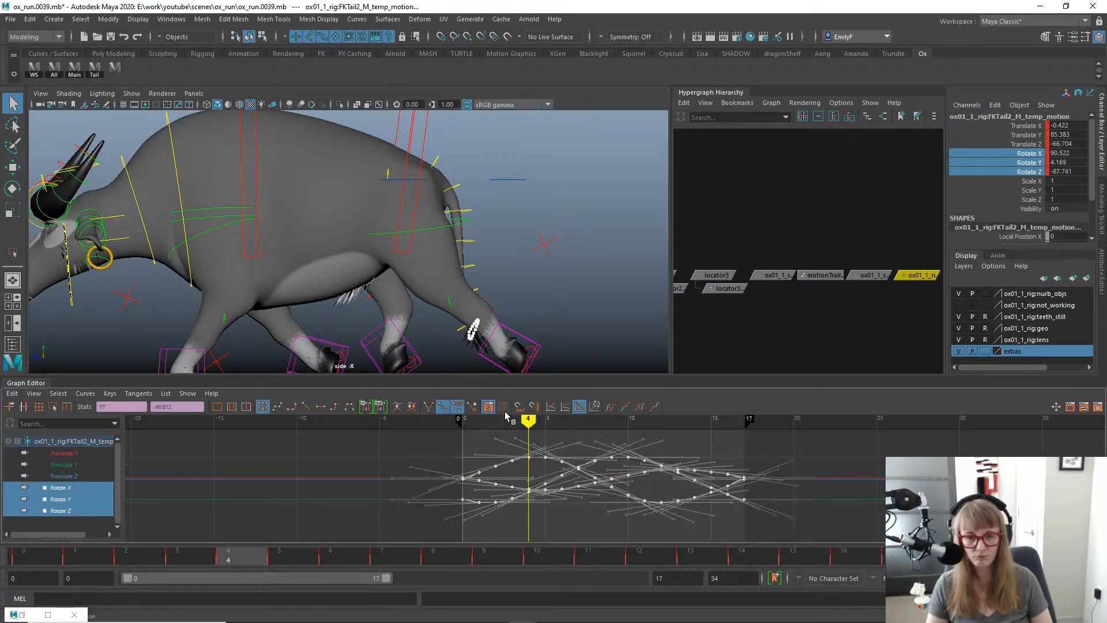
pyautogui.click(637, 406)
pyautogui.click(610, 407)
# Shift the FKTail2_M locator's Rotate Y keys later so the last lands at about frame 18.7, and play back from the side.
pyautogui.click(61, 499)
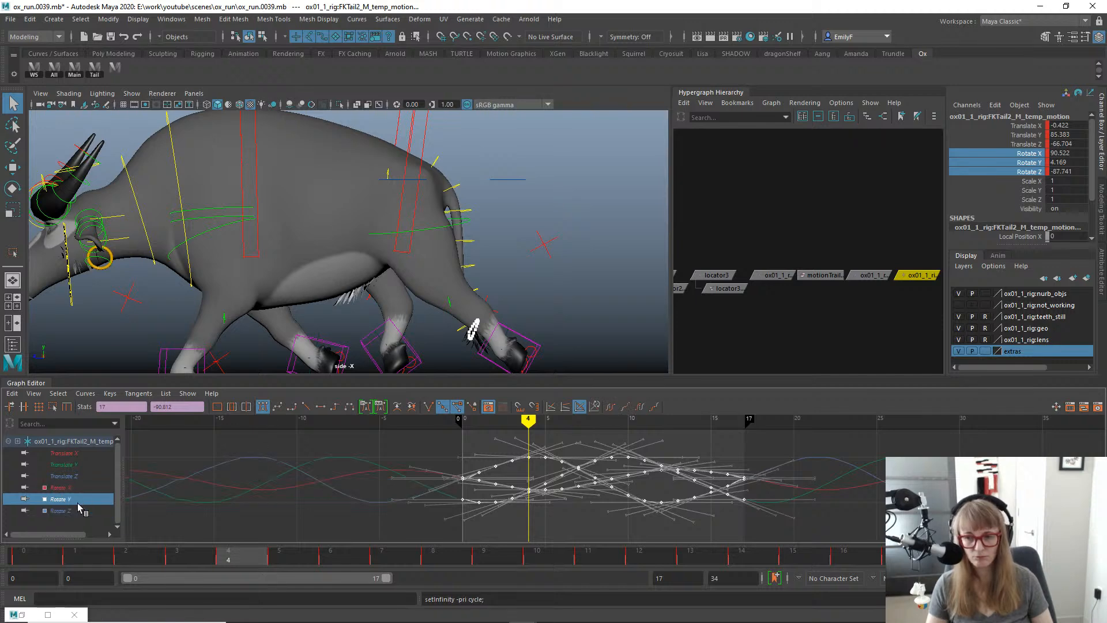
pyautogui.press('e')
pyautogui.moveTo(399, 448); pyautogui.dragTo(813, 516)
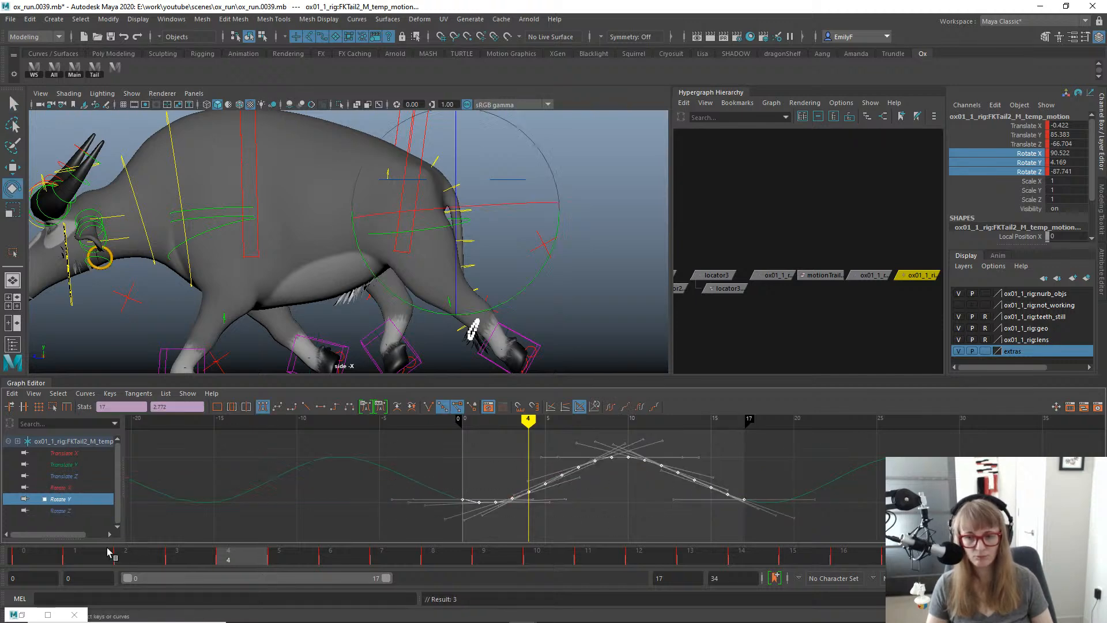
pyautogui.moveTo(104, 559); pyautogui.dragTo(636, 559)
pyautogui.press('w')
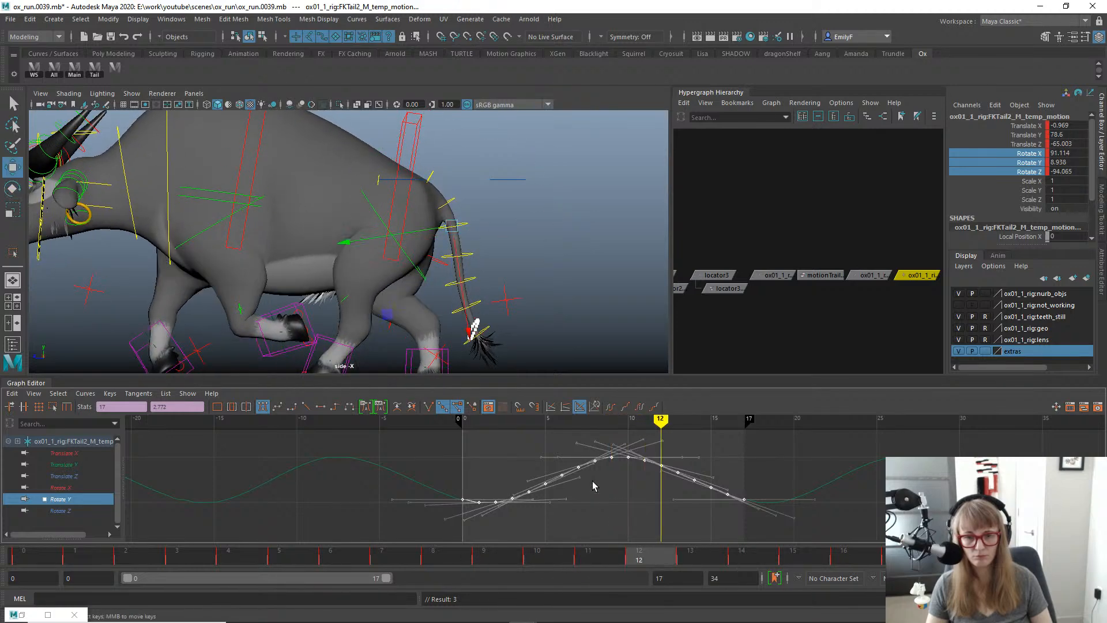
pyautogui.keyDown('shift'); pyautogui.moveTo(597, 484); pyautogui.dragTo(635, 474, button='middle'); pyautogui.keyUp('shift')
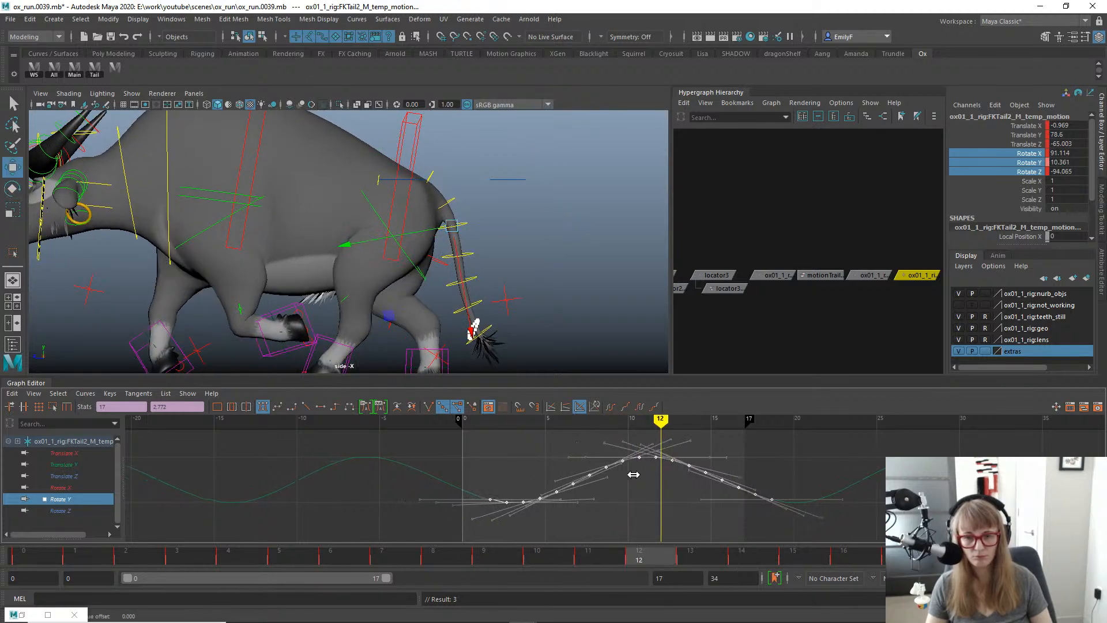
pyautogui.press('q')
pyautogui.hotkey('alt', 'v')
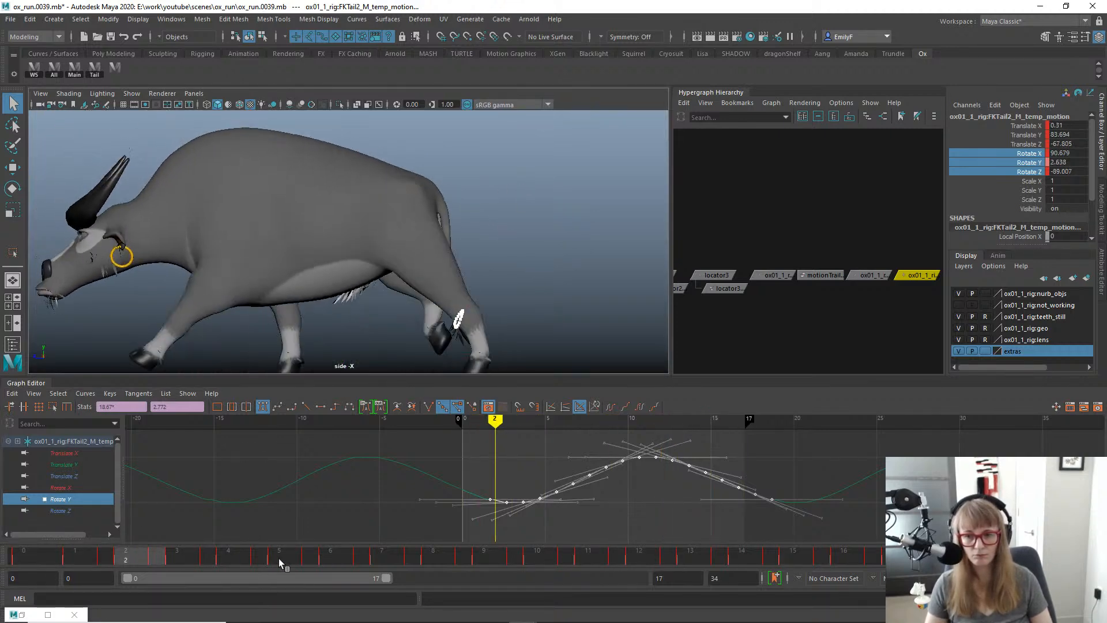
pyautogui.press('Escape')
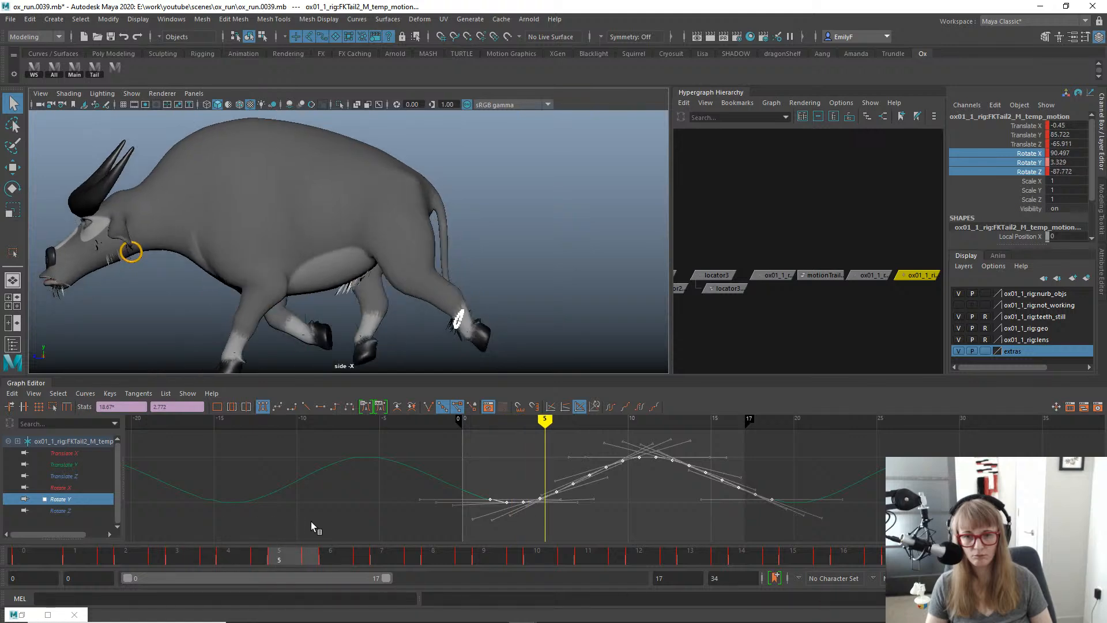
# Shift the FKTail2_M Rotate Y keys further so the last lands at about frame 19.7, and play back from the side and back views.
pyautogui.press('w')
pyautogui.moveTo(569, 486); pyautogui.dragTo(593, 480, button='middle')
pyautogui.press('q')
pyautogui.hotkey('alt', 'v')
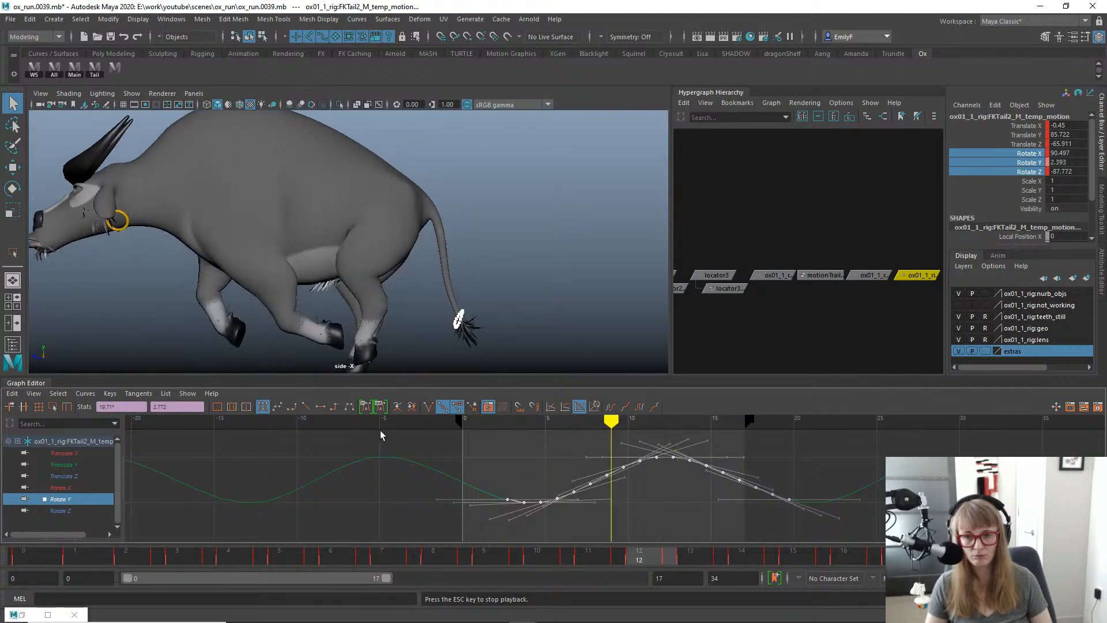
pyautogui.press('Escape')
pyautogui.press('space')
pyautogui.moveTo(481, 265); pyautogui.dragTo(437, 281)
pyautogui.hotkey('alt', 'v')
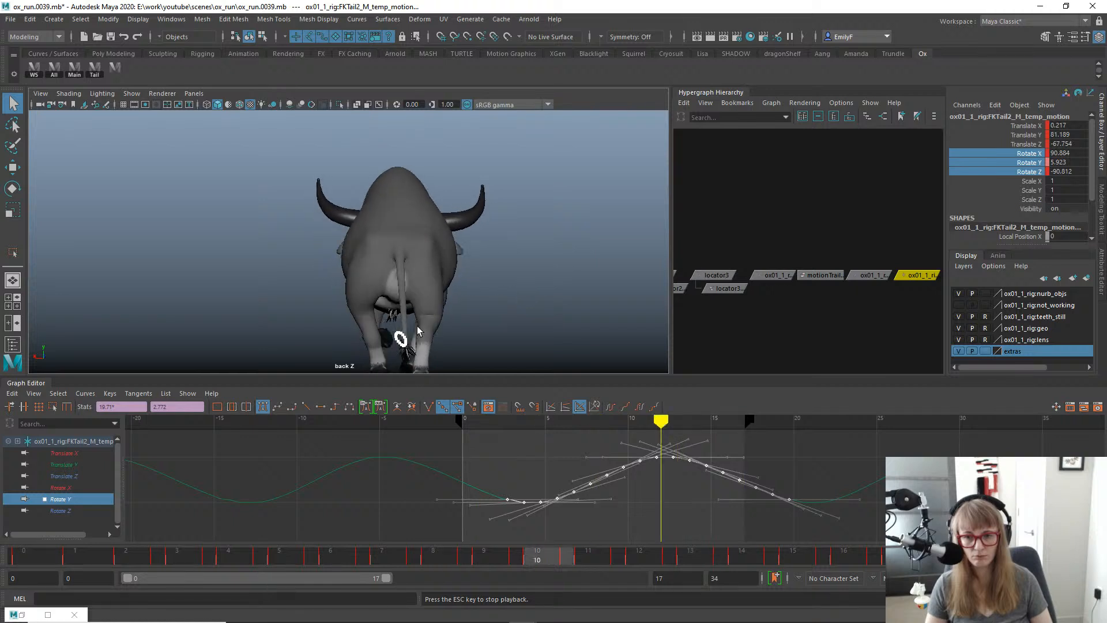
# Shift the FKTail2_M locator's Rotate Z keys later so the last lands at about frame 18.7, and play back from the back view.
pyautogui.press('Escape')
pyautogui.click(60, 510)
pyautogui.press('e')
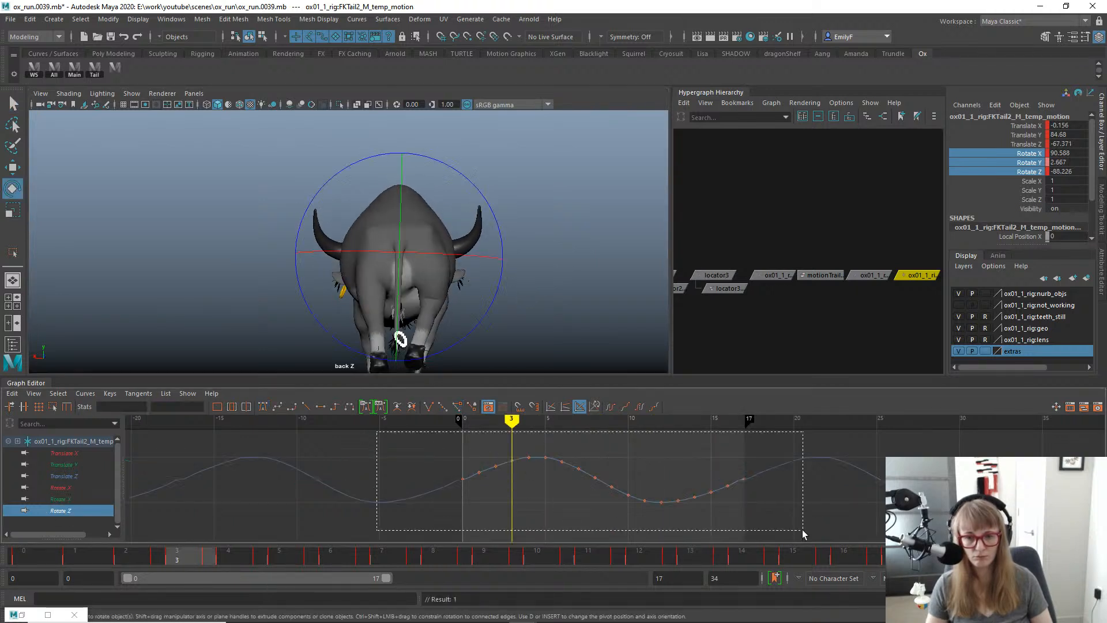
pyautogui.moveTo(804, 534); pyautogui.dragTo(804, 534)
pyautogui.moveTo(252, 564); pyautogui.dragTo(474, 551)
pyautogui.press('w')
pyautogui.moveTo(574, 452); pyautogui.dragTo(605, 451, button='middle')
pyautogui.press('q')
pyautogui.hotkey('alt', 'v')
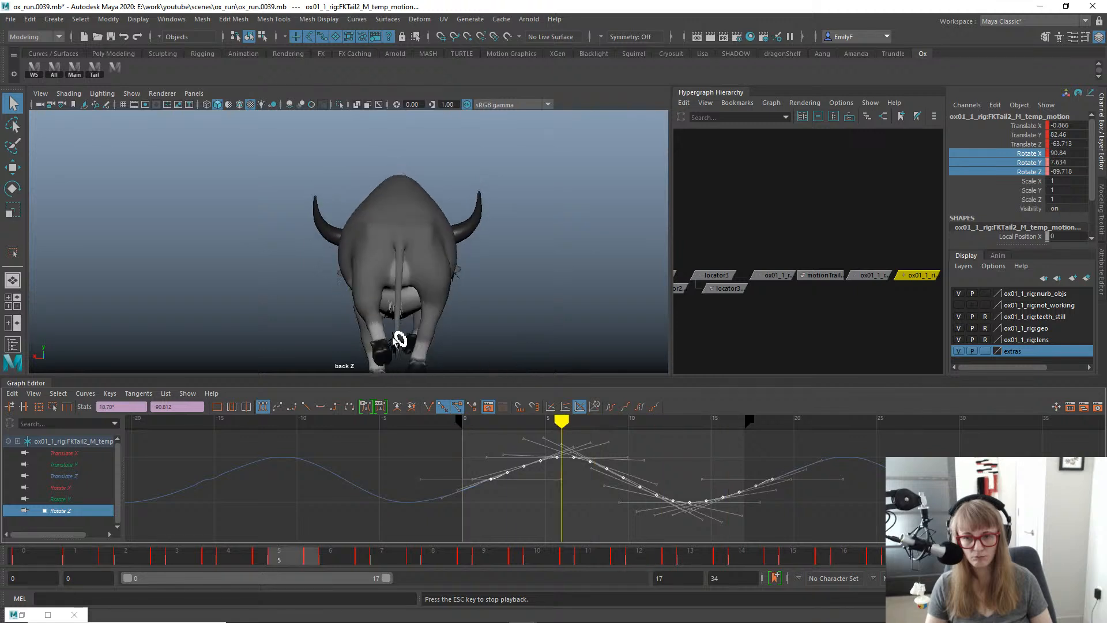
# Scale the Rotate Z keys with the Region tool to about -86 at frame 7 and -96 at frame 14, with the last key at frame 19.
pyautogui.click(278, 561)
pyautogui.moveTo(331, 559); pyautogui.dragTo(380, 556)
pyautogui.click(52, 406)
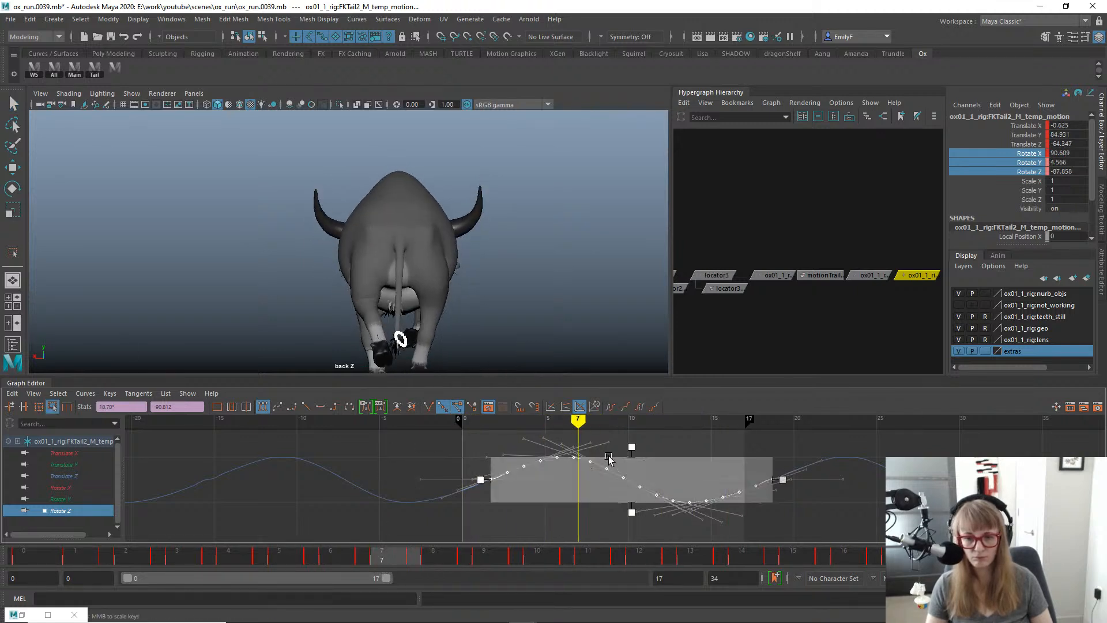
pyautogui.moveTo(630, 448)
pyautogui.mouseDown()
pyautogui.moveTo(634, 433)
pyautogui.moveTo(621, 441)
pyautogui.mouseUp()
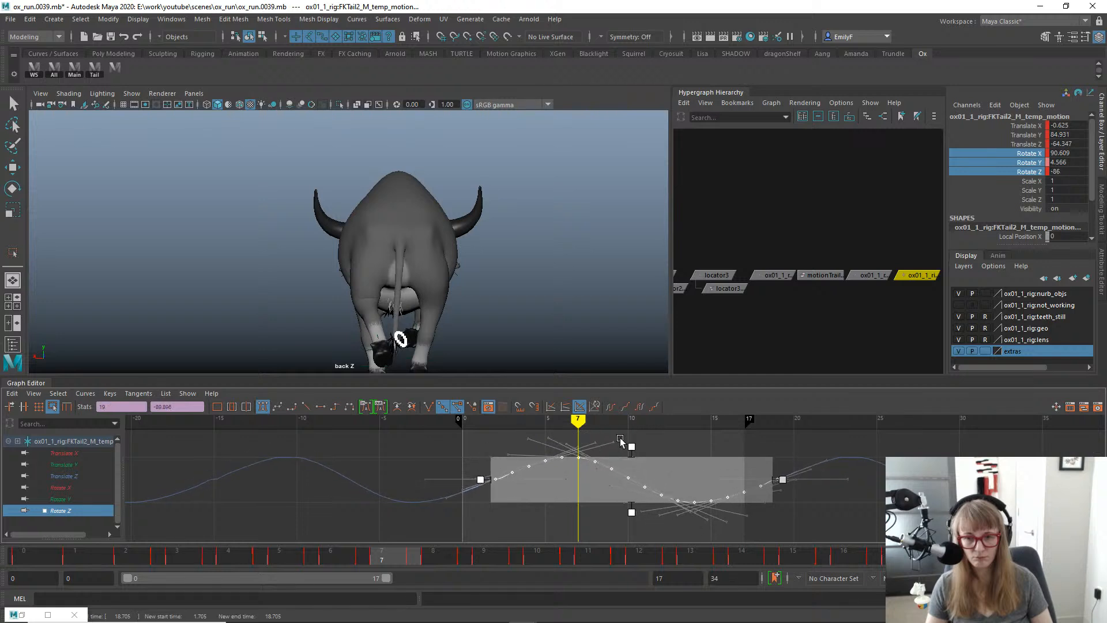
pyautogui.moveTo(424, 557); pyautogui.dragTo(775, 562)
pyautogui.moveTo(631, 512); pyautogui.dragTo(636, 512)
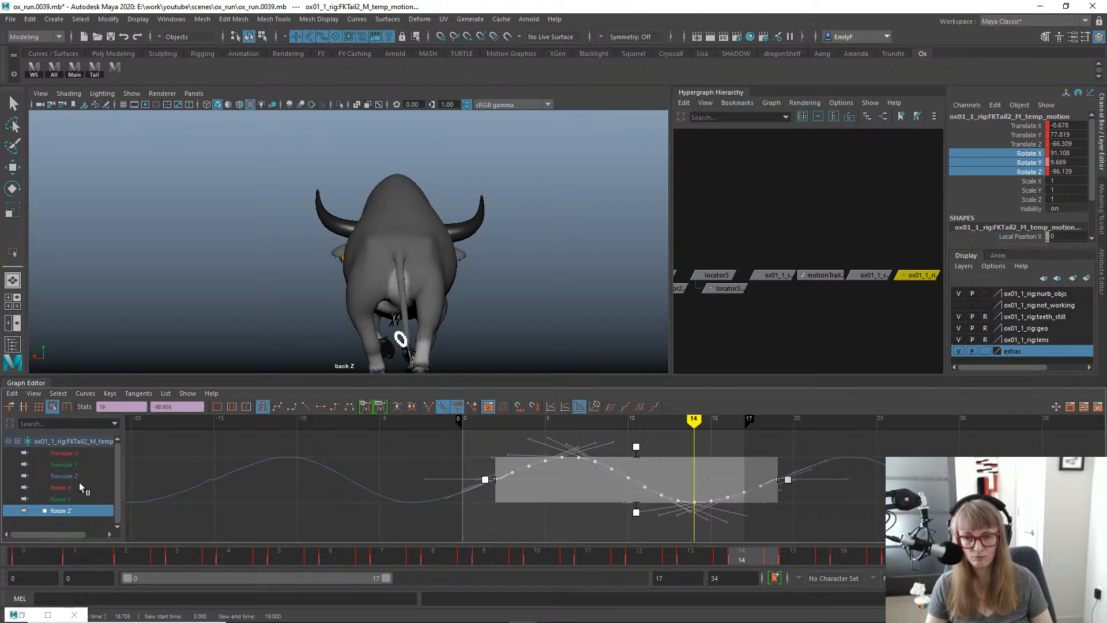
# Try scaling up the FKTail2_M locator's Rotate Y values in the side view, and undo the scaling.
pyautogui.press('space')
pyautogui.moveTo(388, 248); pyautogui.dragTo(627, 310)
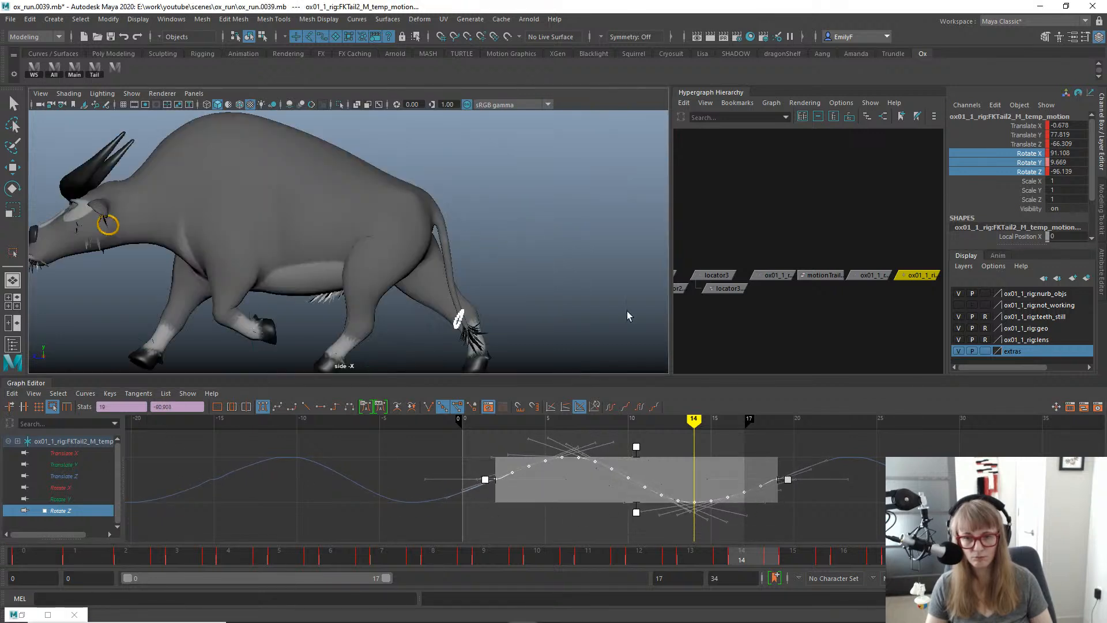
pyautogui.click(58, 499)
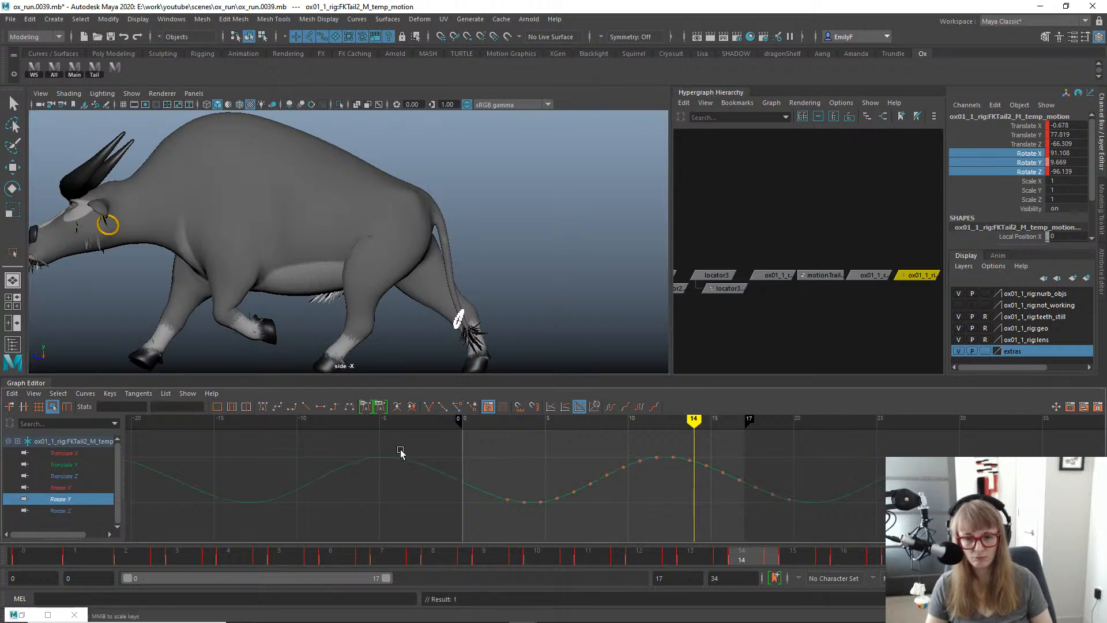
pyautogui.moveTo(835, 545); pyautogui.dragTo(835, 545)
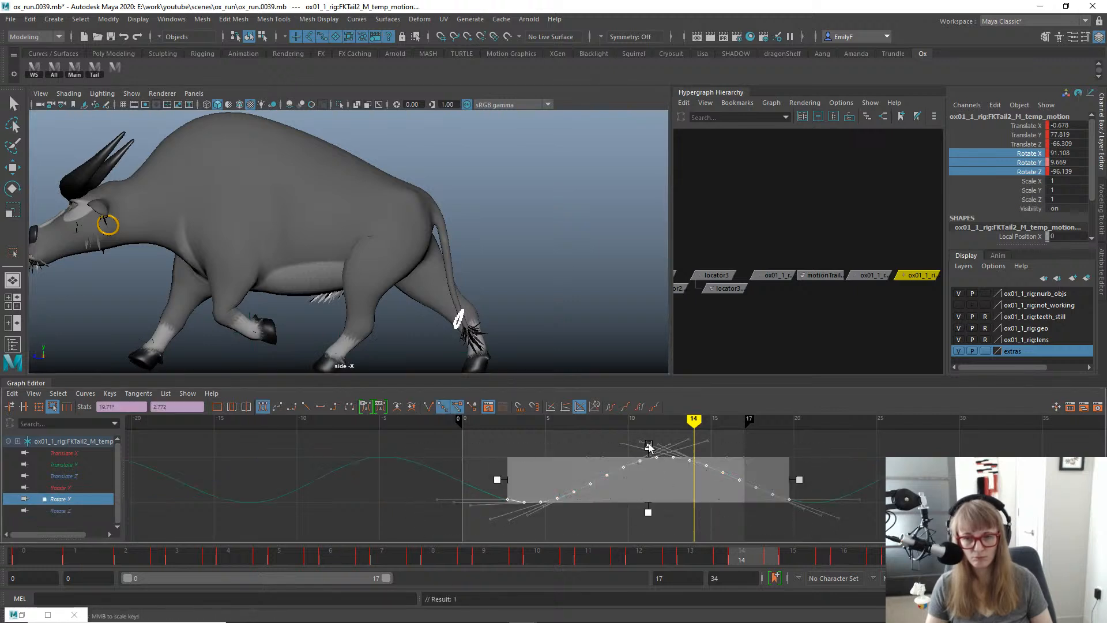
pyautogui.moveTo(649, 445); pyautogui.dragTo(649, 437)
pyautogui.hotkey('ctrl', 'z')
pyautogui.hotkey('ctrl', 'z')
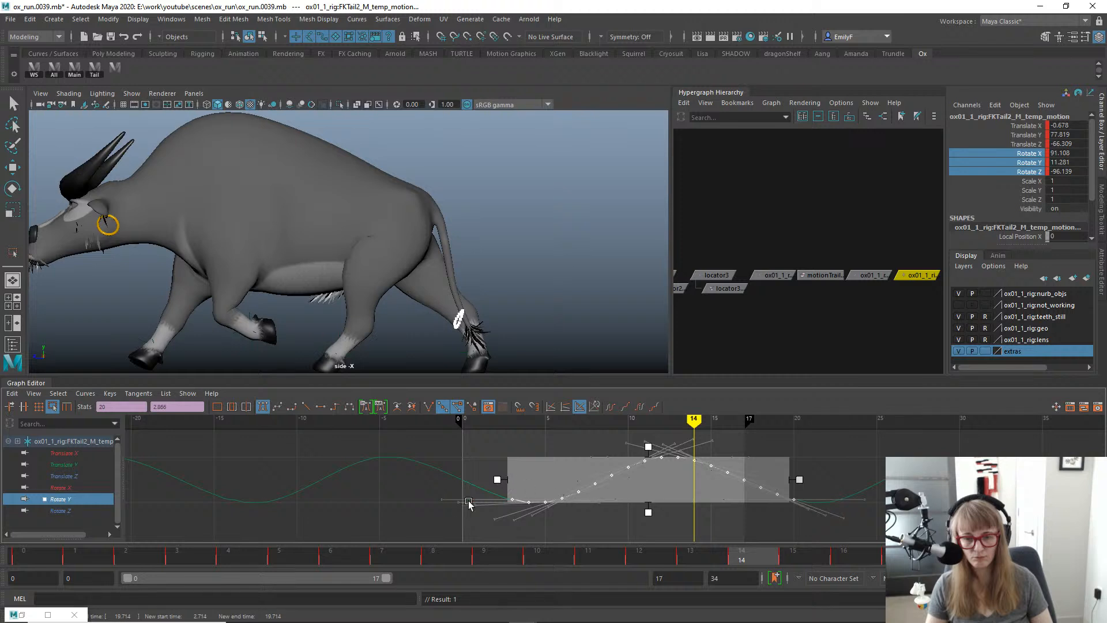
pyautogui.hotkey('ctrl', 'z')
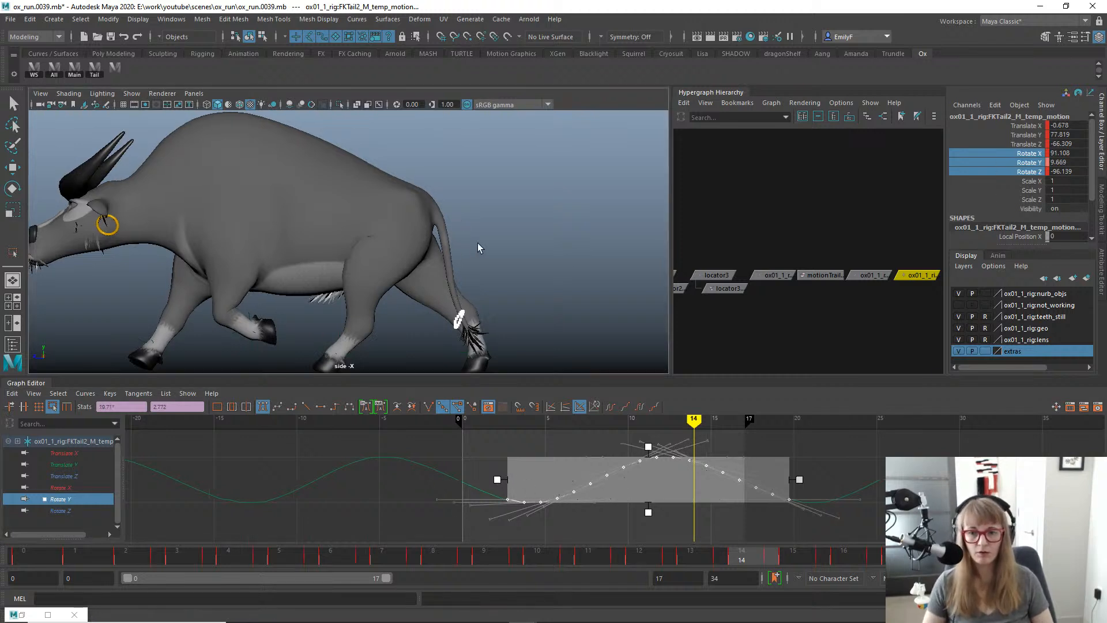
# Bake the FKTail2_M locator's animation over the frame range and delete the Rotate Y keys beyond frame 17.
pyautogui.hotkey('ctrl', 'b')
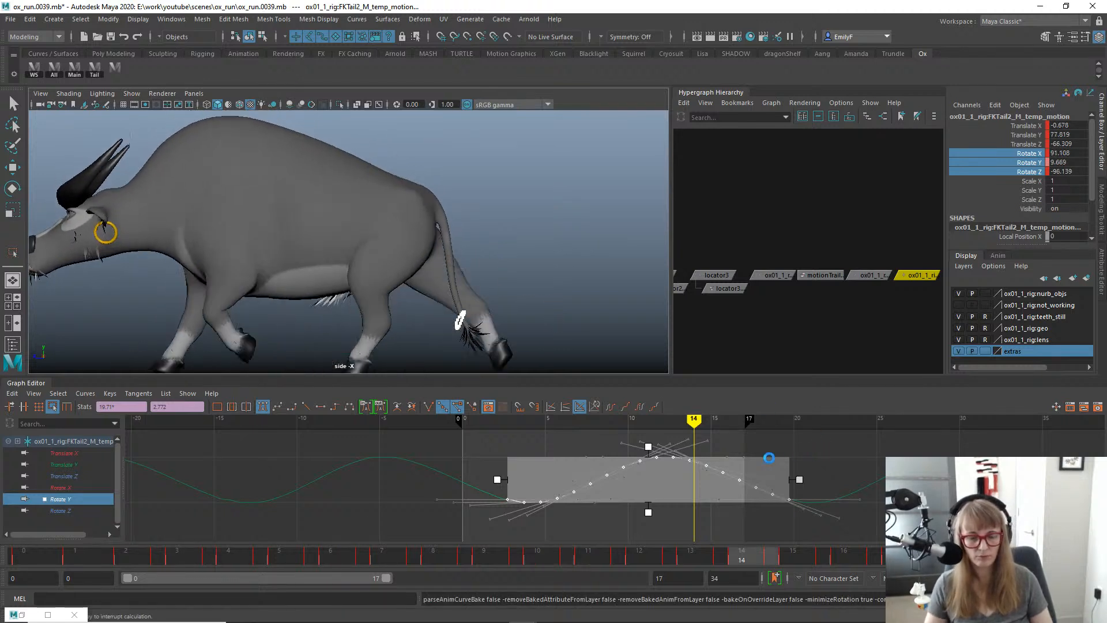
pyautogui.press('q')
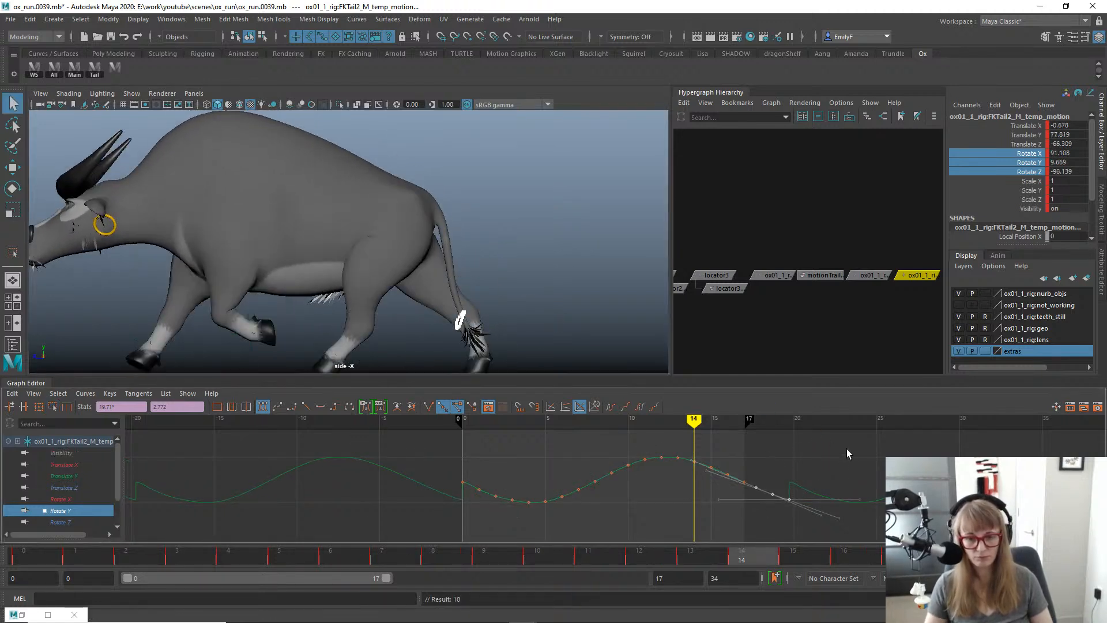
pyautogui.moveTo(752, 522); pyautogui.dragTo(750, 523)
pyautogui.press('Delete')
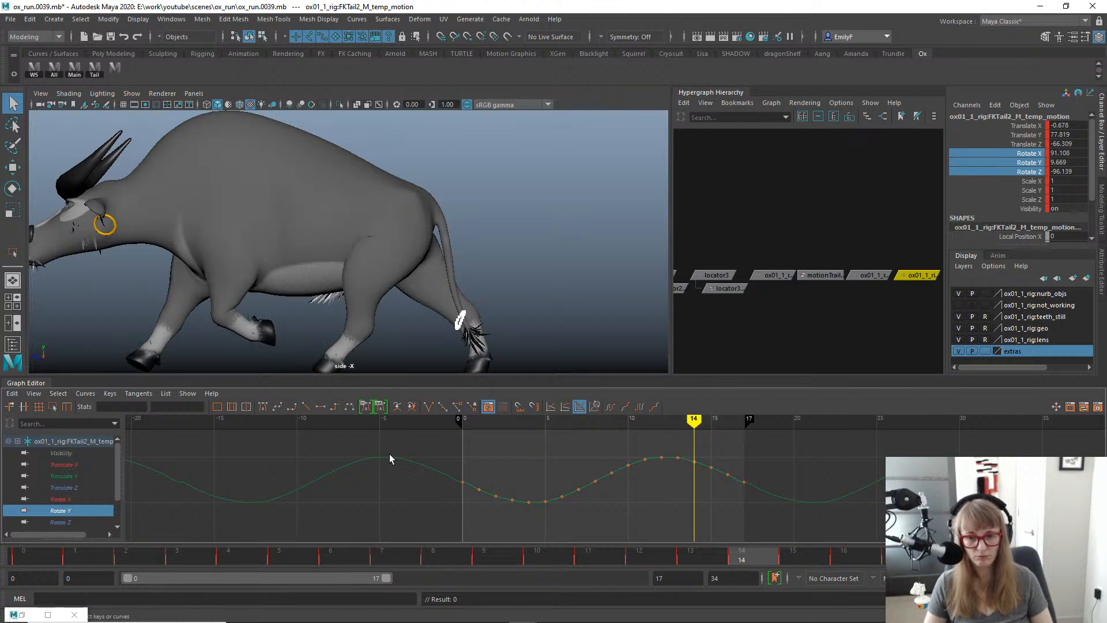
# Scale the baked Rotate Y keys to a wider swing reaching about 12.5 at frame 12, and play back from the side.
pyautogui.moveTo(859, 554); pyautogui.dragTo(859, 553)
pyautogui.press('r')
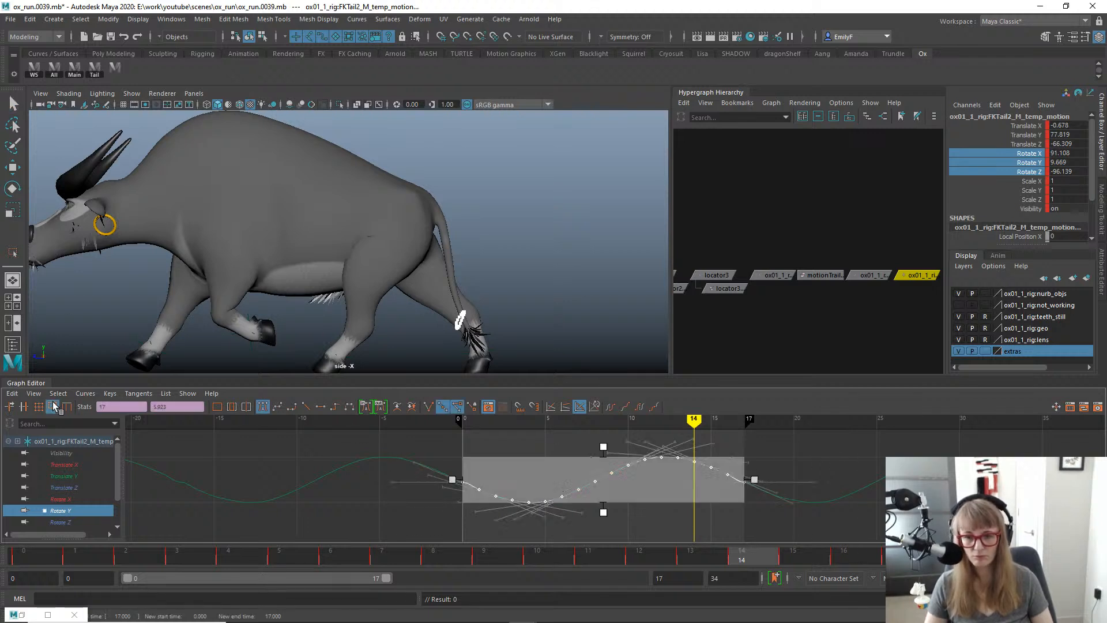
pyautogui.moveTo(603, 447); pyautogui.dragTo(603, 438)
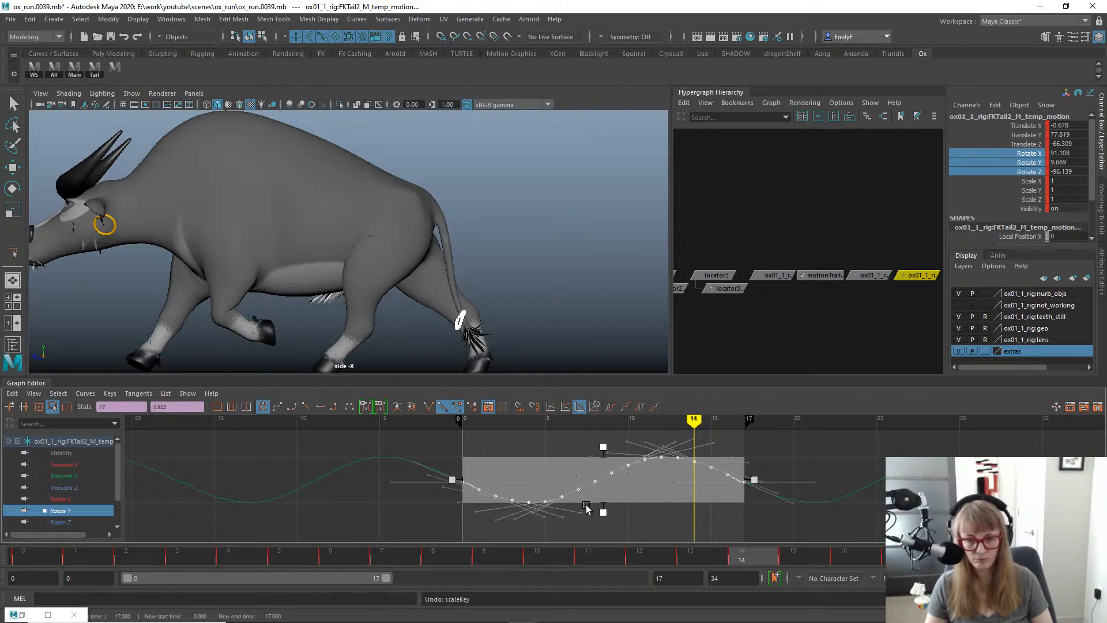
pyautogui.hotkey('ctrl', 'z')
pyautogui.press('1')
pyautogui.press('f')
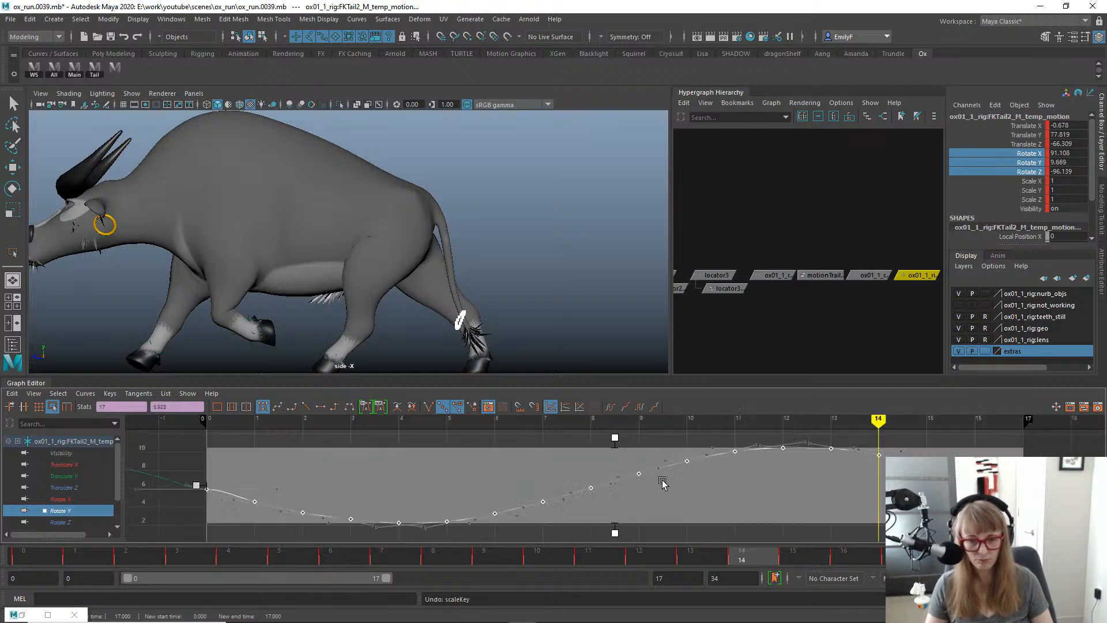
pyautogui.keyDown('alt'); pyautogui.moveTo(733, 491); pyautogui.dragTo(655, 503, button='right'); pyautogui.keyUp('alt')
pyautogui.moveTo(2, 542); pyautogui.dragTo(226, 531)
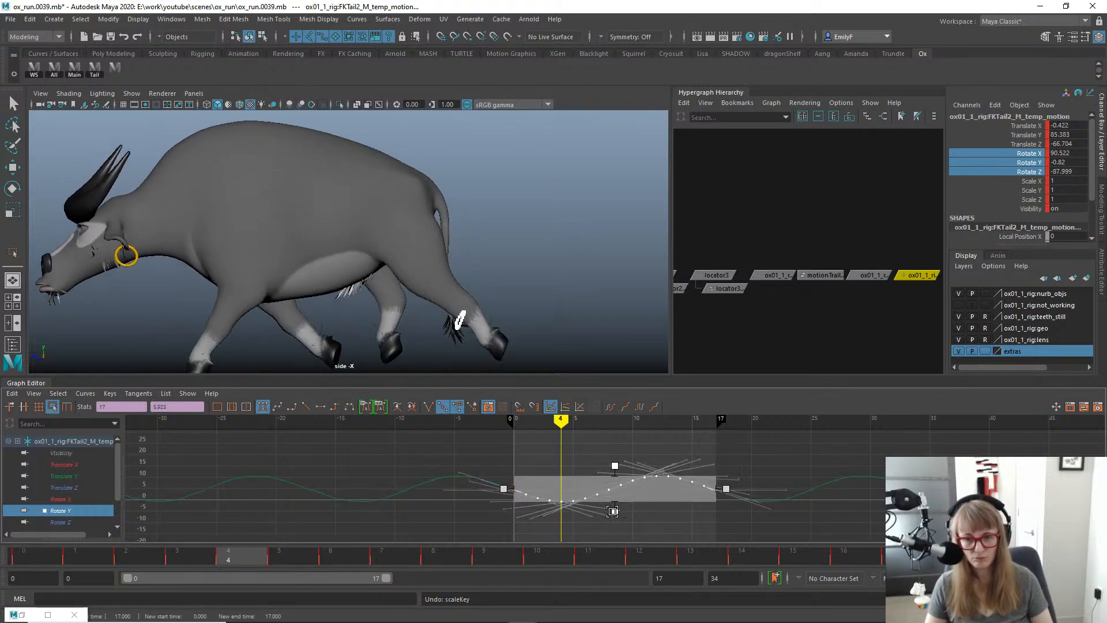
pyautogui.moveTo(163, 553); pyautogui.dragTo(419, 563)
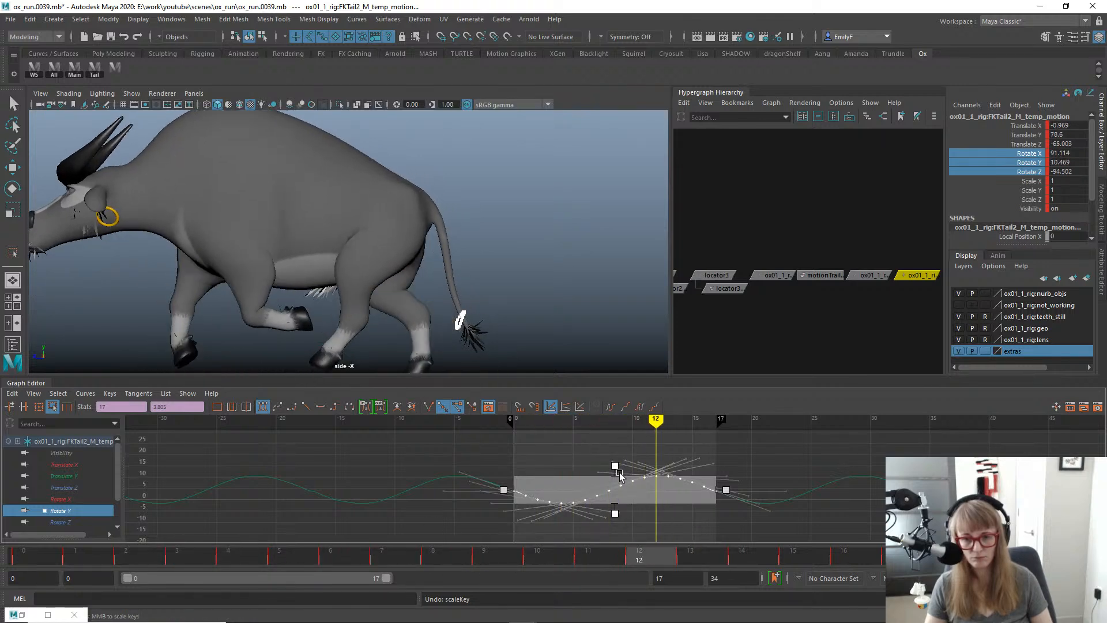
pyautogui.hotkey('alt', 'v')
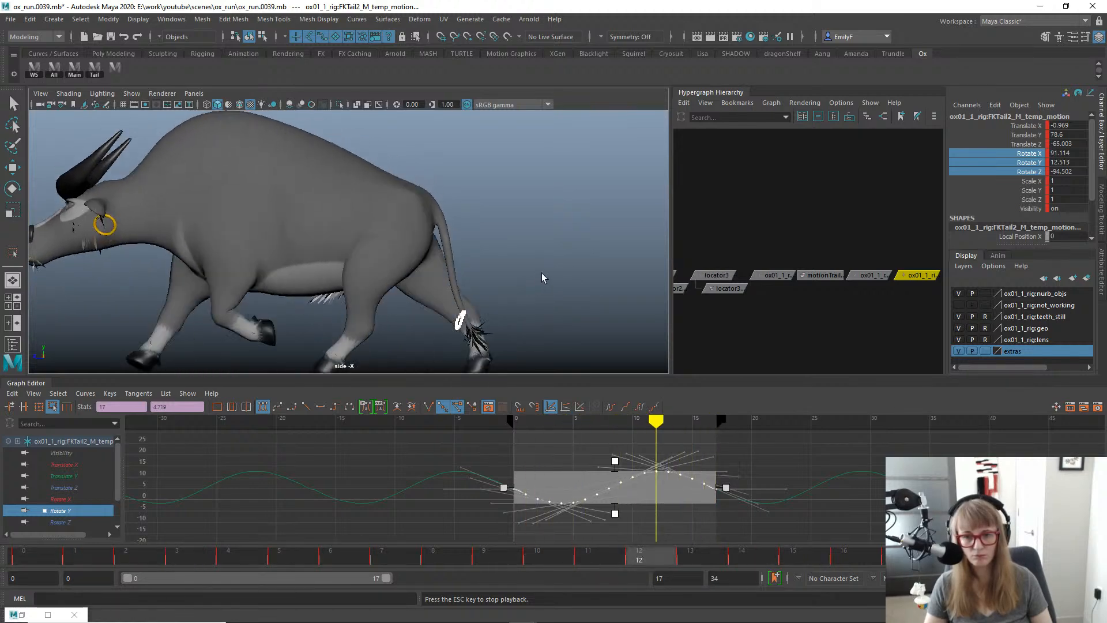
# Try shifting the FKTail2_M locator's Rotate Y keys slightly later during playback, and undo the shift.
pyautogui.hotkey('alt', 'v')
pyautogui.click(573, 459)
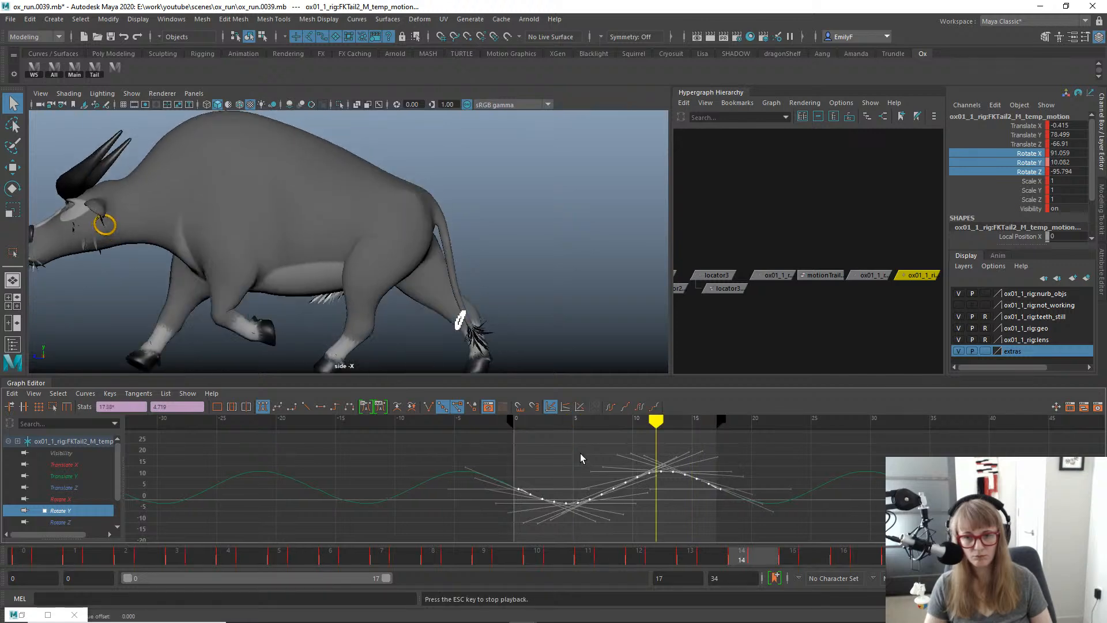
pyautogui.hotkey('alt', 'v')
pyautogui.hotkey('ctrl', 'z')
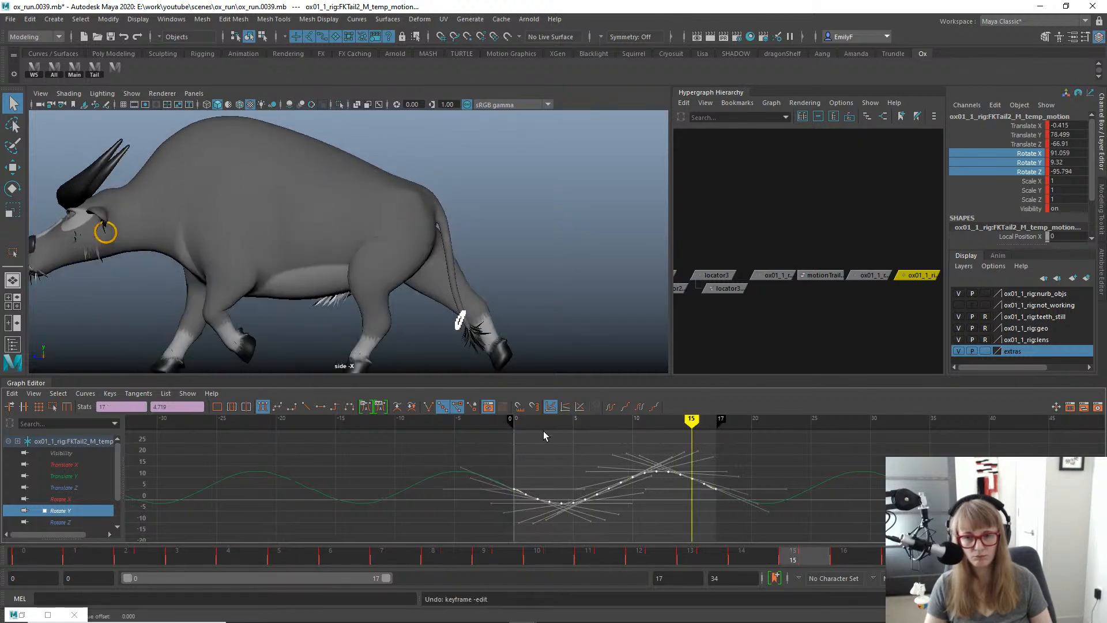
# At frame 0, show the rig controls, create a world-space rotation locator from the FKTail3_M tail control, and select that locator.
pyautogui.moveTo(27, 566)
pyautogui.mouseDown()
pyautogui.moveTo(638, 573)
pyautogui.moveTo(815, 549)
pyautogui.moveTo(75, 558)
pyautogui.moveTo(125, 557)
pyautogui.mouseUp()
pyautogui.moveTo(237, 471)
pyautogui.mouseDown()
pyautogui.moveTo(420, 514)
pyautogui.moveTo(170, 488)
pyautogui.moveTo(450, 505)
pyautogui.moveTo(606, 554)
pyautogui.moveTo(724, 544)
pyautogui.moveTo(267, 489)
pyautogui.moveTo(205, 340)
pyautogui.mouseUp()
pyautogui.hotkey('alt', '1')
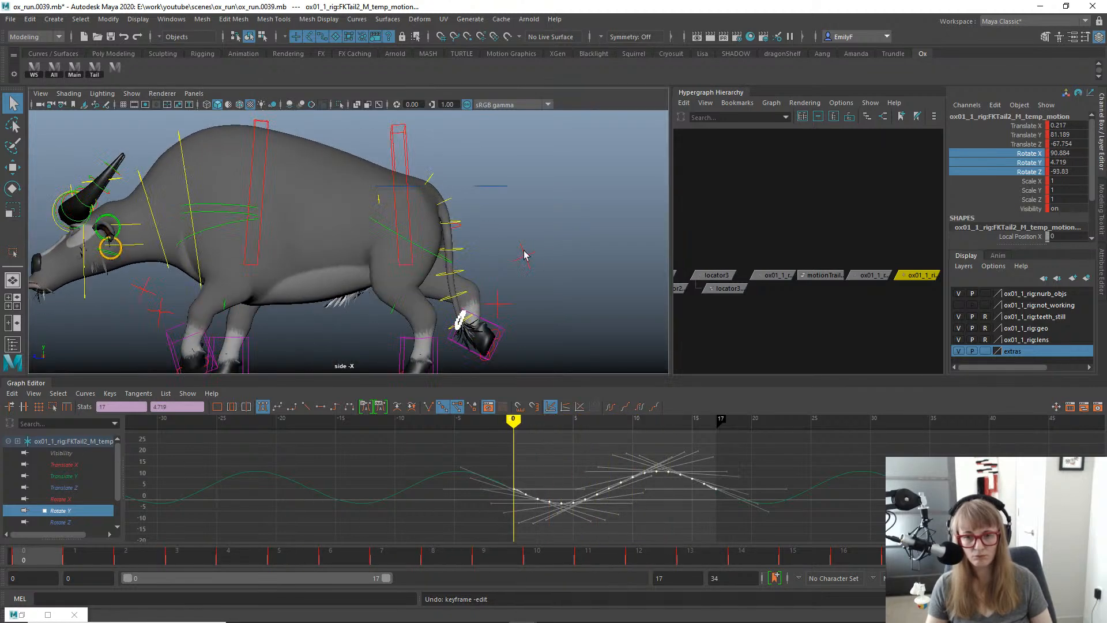
pyautogui.click(463, 252)
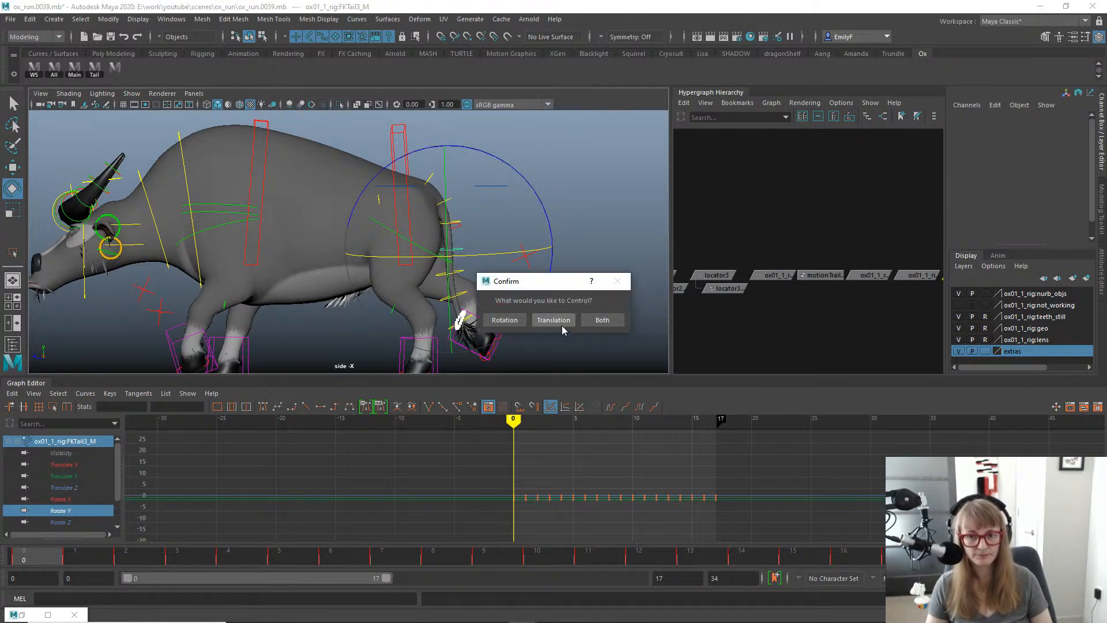
pyautogui.click(504, 321)
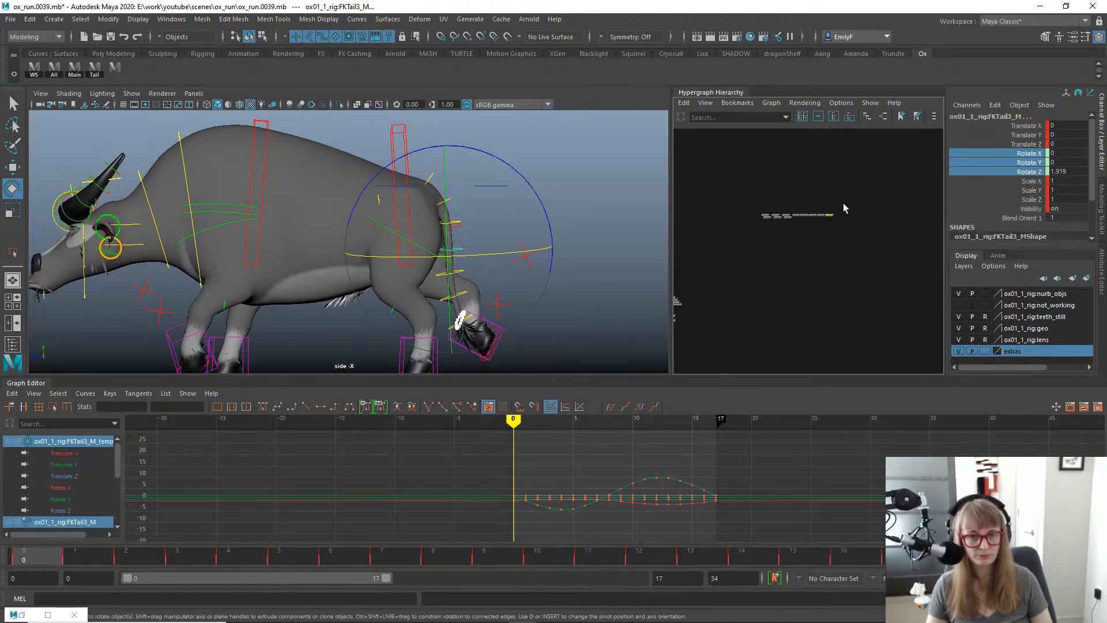
pyautogui.moveTo(829, 230); pyautogui.dragTo(829, 233)
pyautogui.press('f')
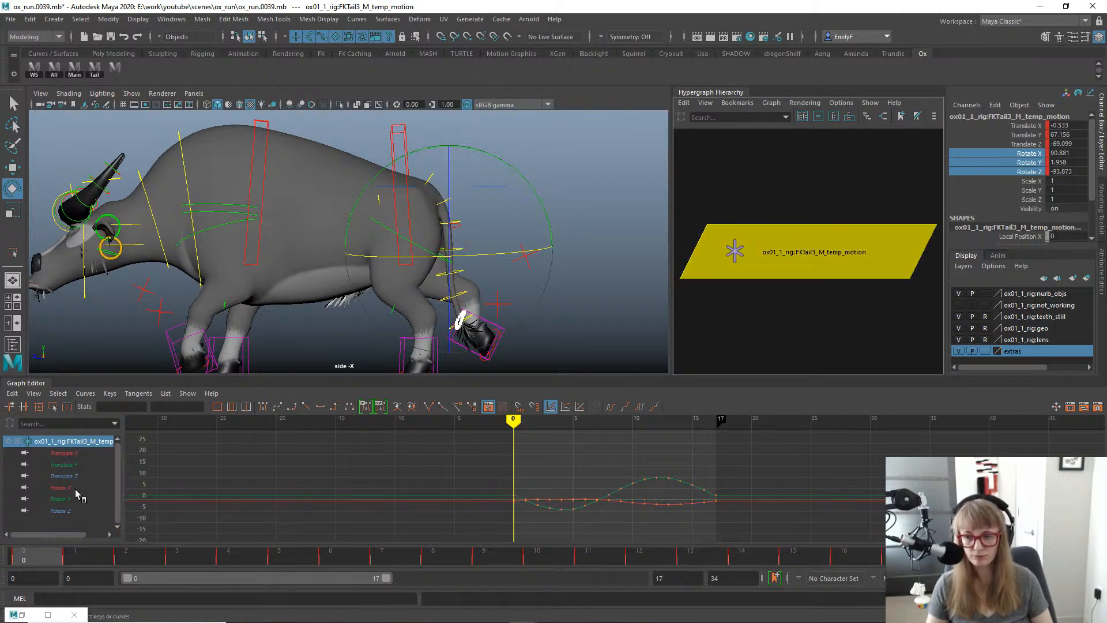
# Make the FKTail3_M locator's Rotate X, Y and Z curves cycle before and after their keys.
pyautogui.moveTo(76, 490); pyautogui.dragTo(66, 519)
pyautogui.press('a')
pyautogui.keyDown('alt'); pyautogui.moveTo(555, 474); pyautogui.dragTo(404, 448, button='right'); pyautogui.keyUp('alt')
pyautogui.moveTo(397, 440); pyautogui.dragTo(763, 533)
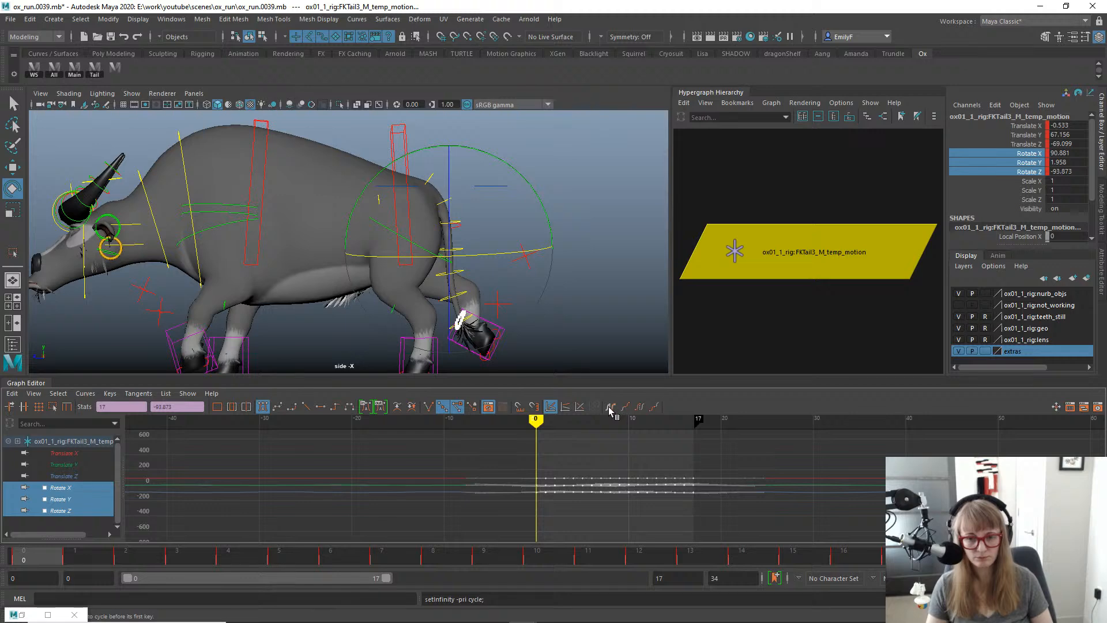
# Isolate the FKTail3_M locator's Rotate Y curve, try shifting its keys about two frames later, and undo the shift.
pyautogui.click(80, 522)
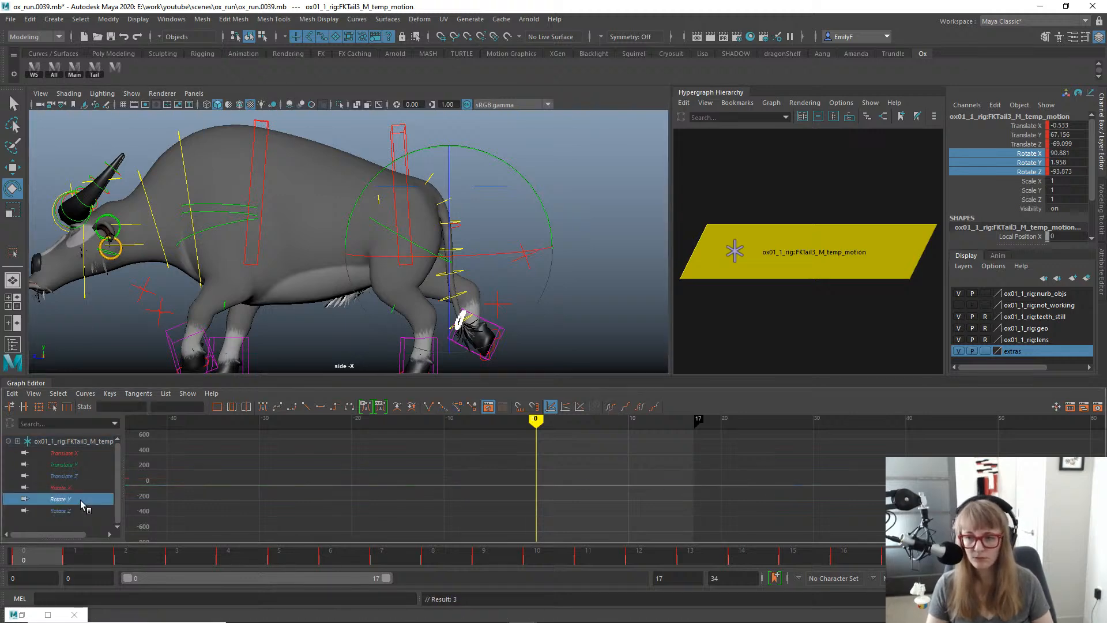
pyautogui.press('a')
pyautogui.keyDown('alt'); pyautogui.moveTo(569, 494); pyautogui.dragTo(463, 465, button='right'); pyautogui.keyUp('alt')
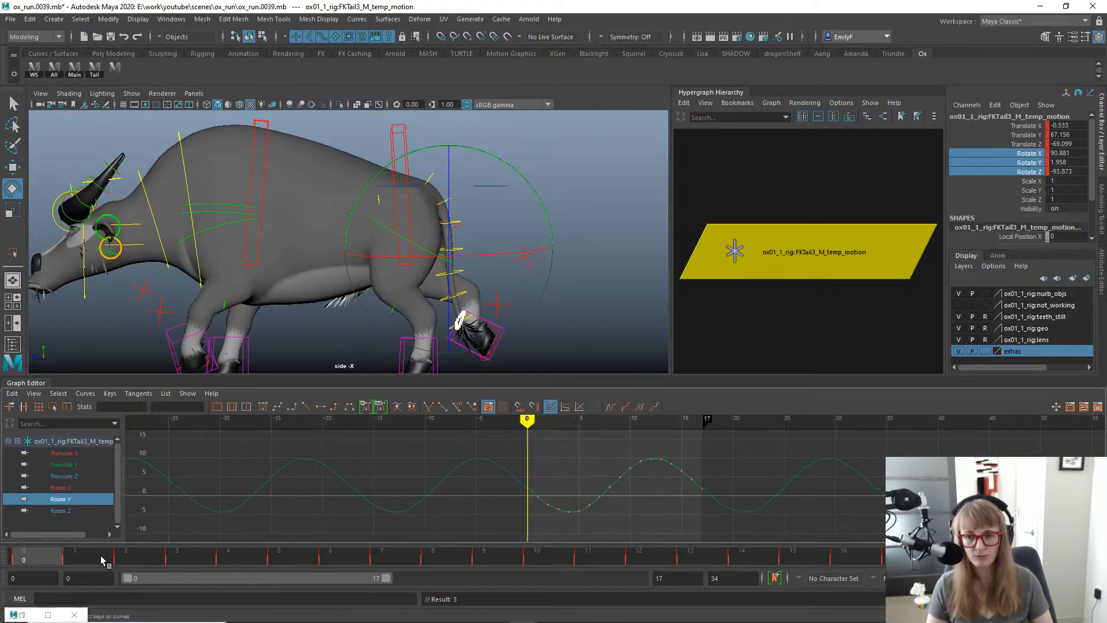
pyautogui.moveTo(104, 560); pyautogui.dragTo(356, 576)
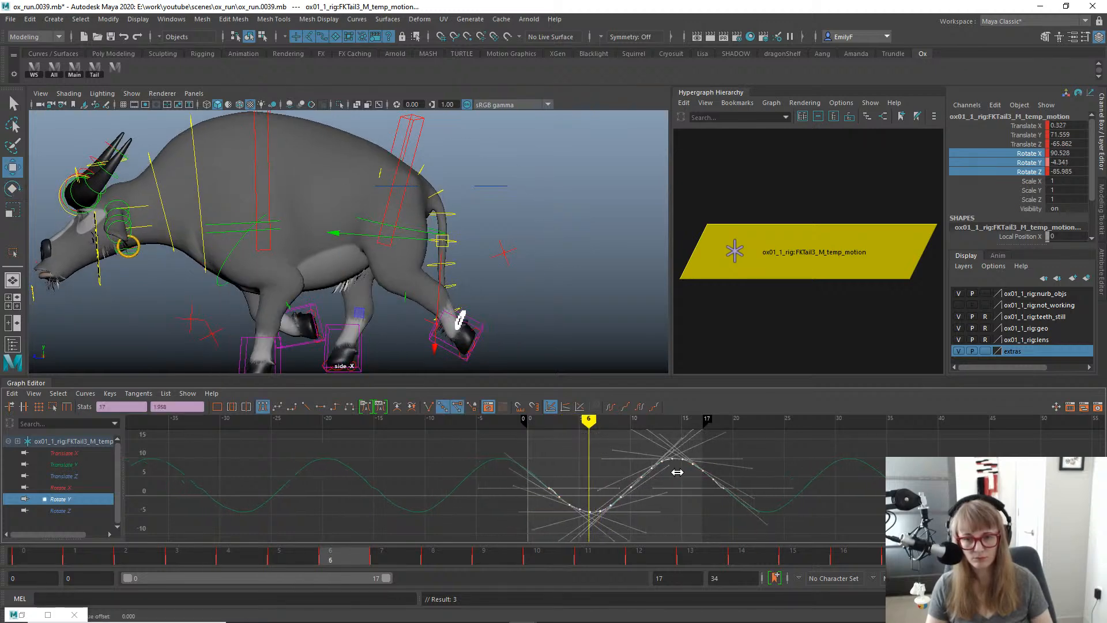
pyautogui.hotkey('ctrl', 'z')
# Hide the rig controls, shift the FKTail3_M Rotate Y keys so the last lands at about frame 18.5, and play back from the side.
pyautogui.keyDown('alt'); pyautogui.moveTo(441, 150); pyautogui.dragTo(487, 191, button='right'); pyautogui.keyUp('alt')
pyautogui.hotkey('alt', '1')
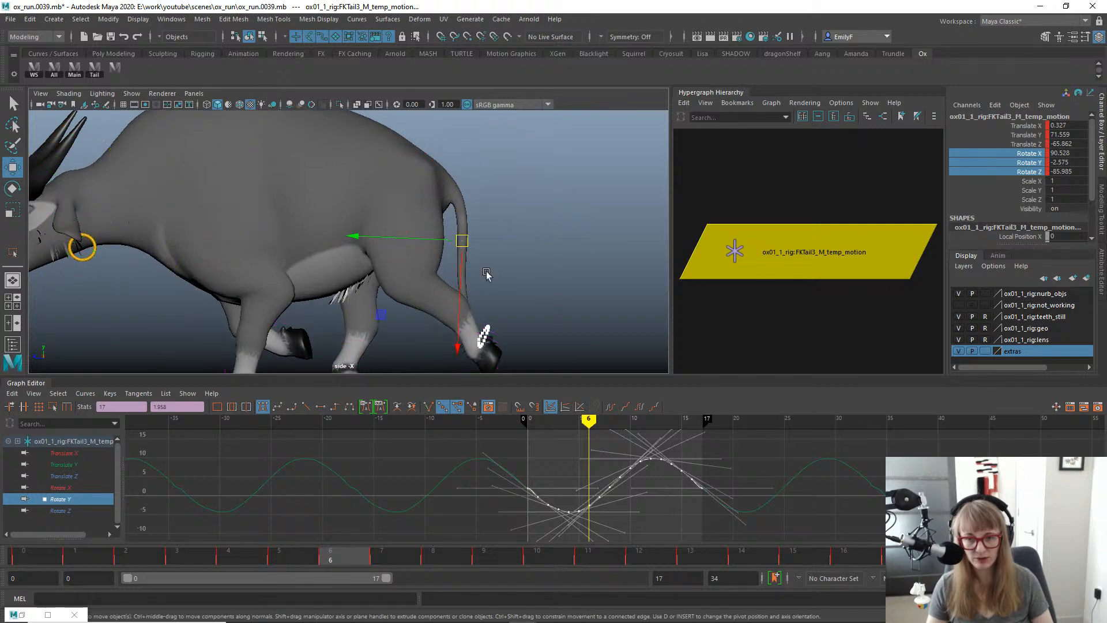
pyautogui.moveTo(40, 558)
pyautogui.mouseDown()
pyautogui.moveTo(343, 571)
pyautogui.moveTo(416, 554)
pyautogui.moveTo(23, 558)
pyautogui.mouseUp()
pyautogui.moveTo(34, 437); pyautogui.dragTo(353, 464)
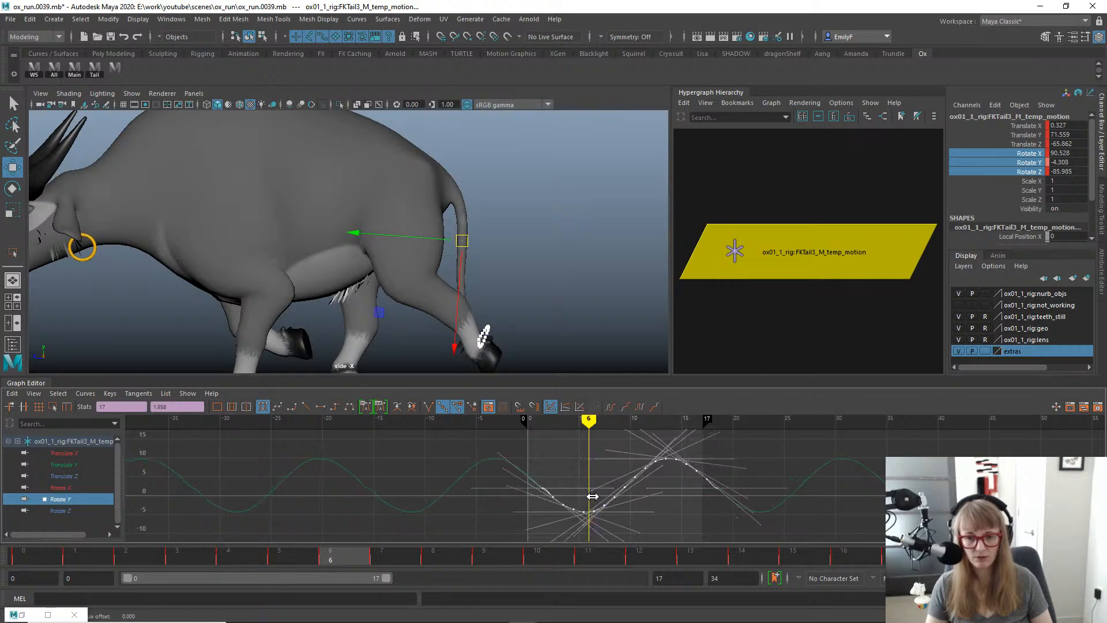
pyautogui.moveTo(281, 555); pyautogui.dragTo(894, 550)
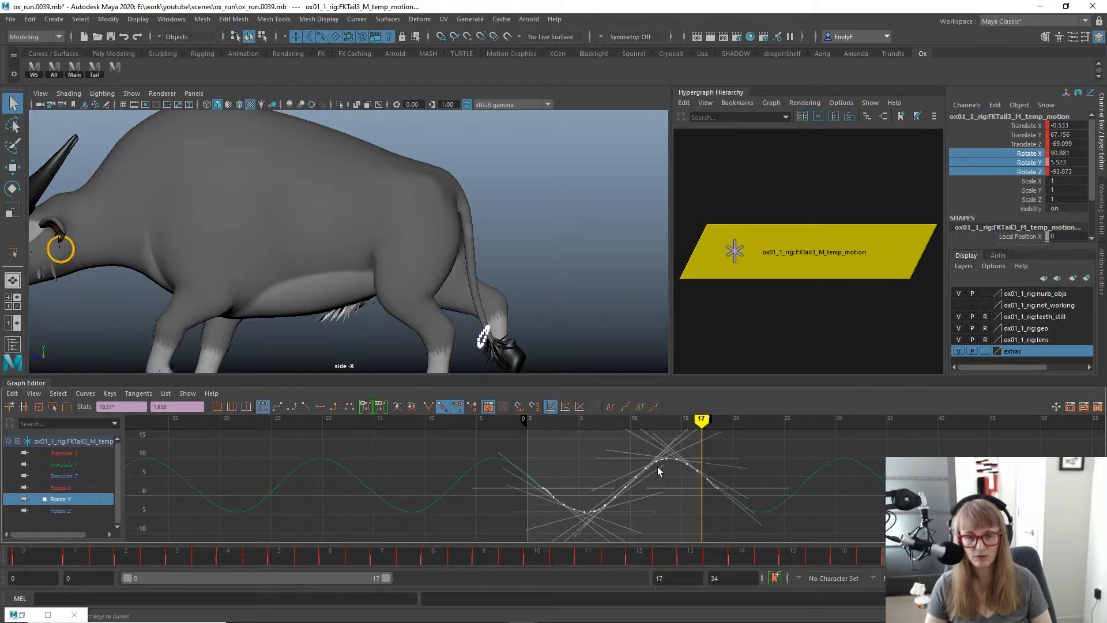
pyautogui.click(743, 556)
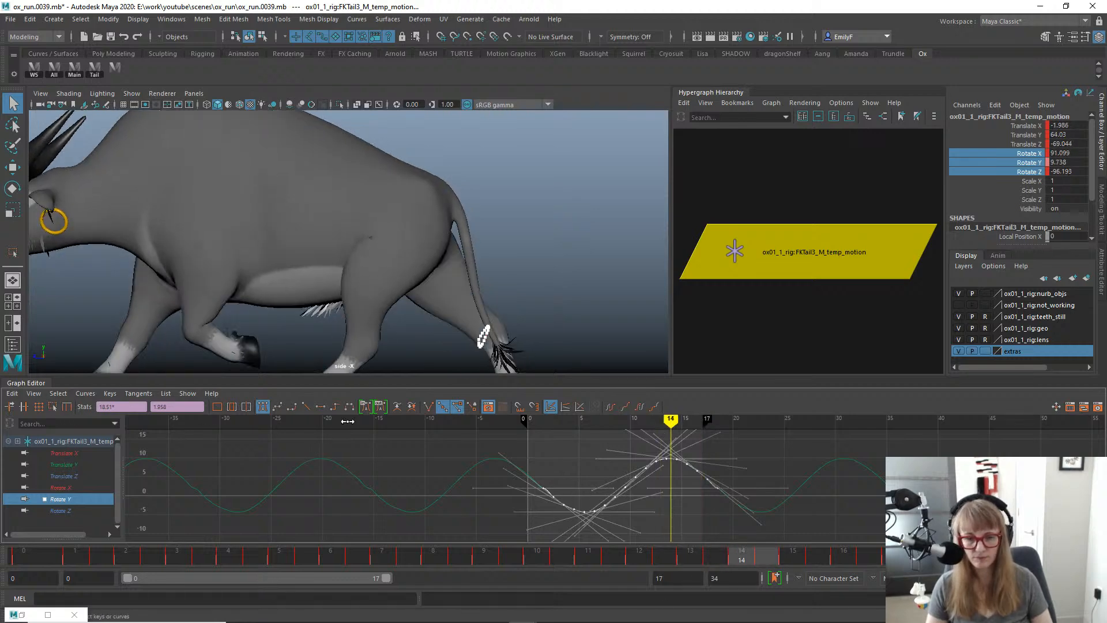
pyautogui.hotkey('alt', 'v')
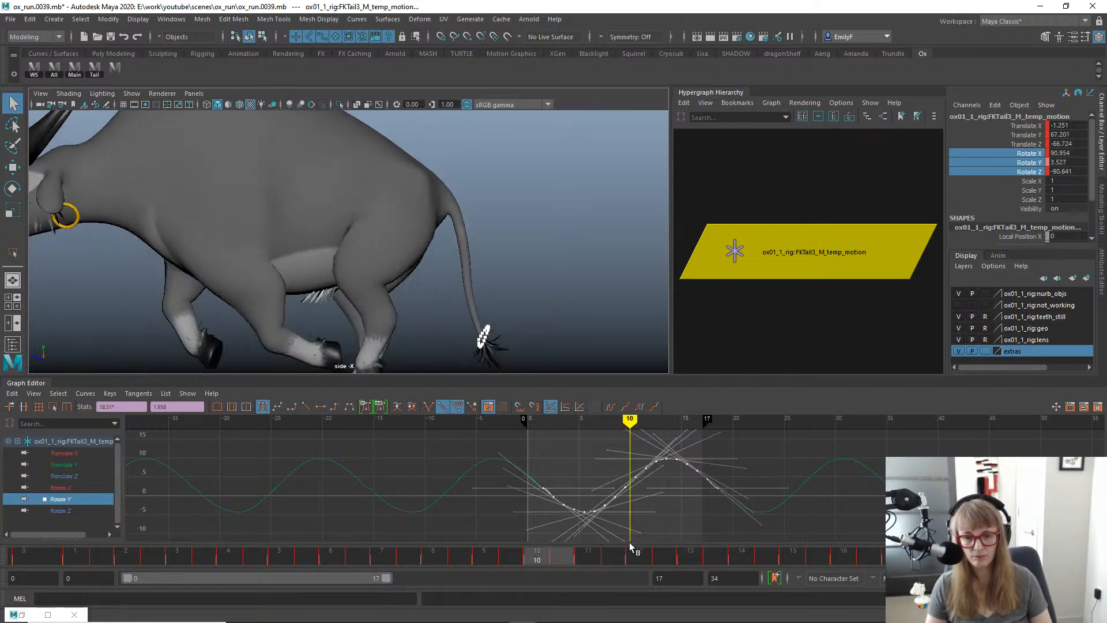
# At frame 14, scale the FKTail3_M locator's Rotate Y keys upward with a lattice to a peak of about 11, and play back.
pyautogui.click(731, 552)
pyautogui.click(51, 407)
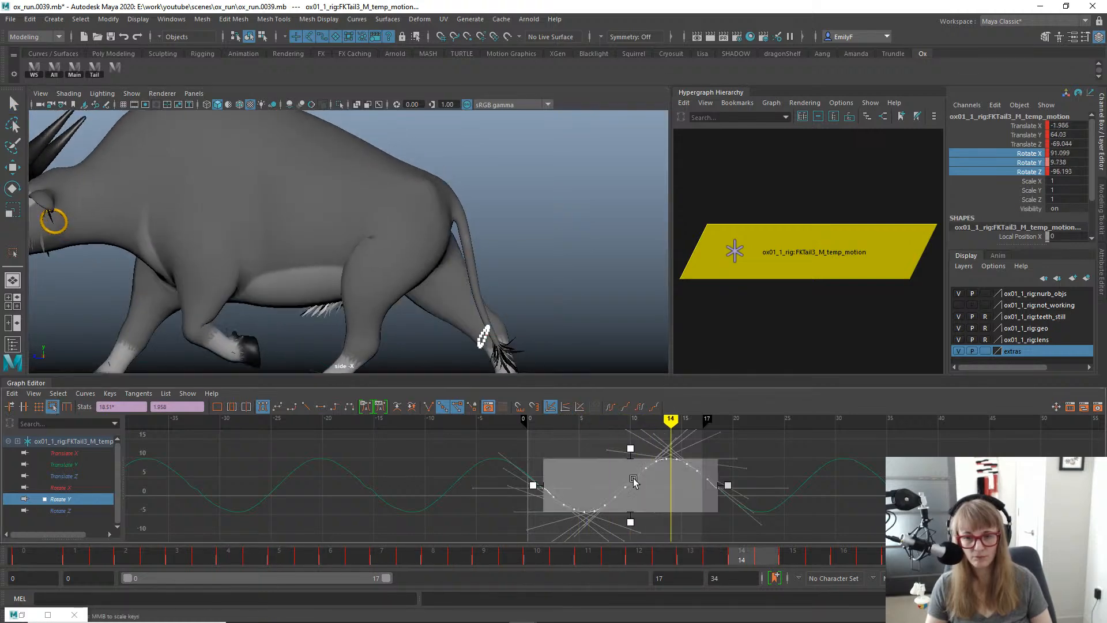
pyautogui.moveTo(630, 447); pyautogui.dragTo(630, 439)
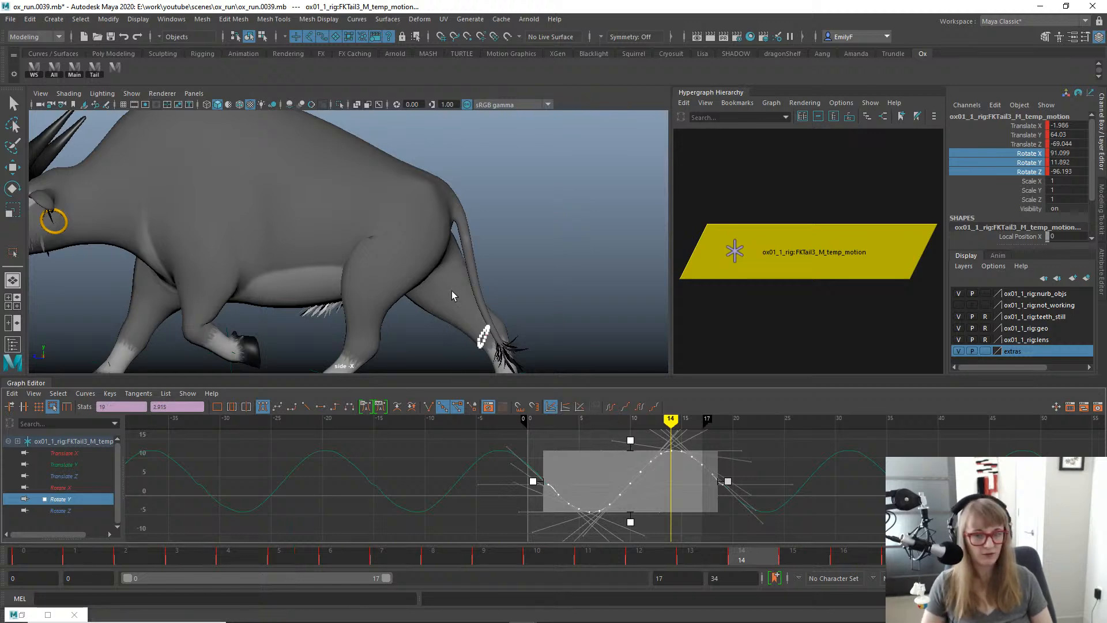
pyautogui.hotkey('alt', 'v')
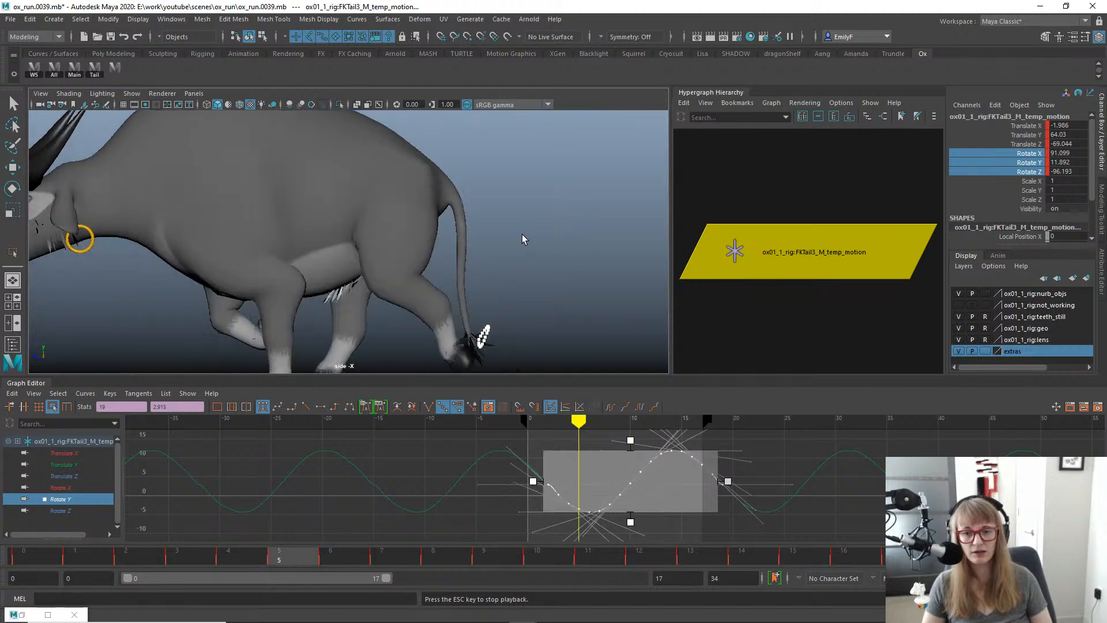
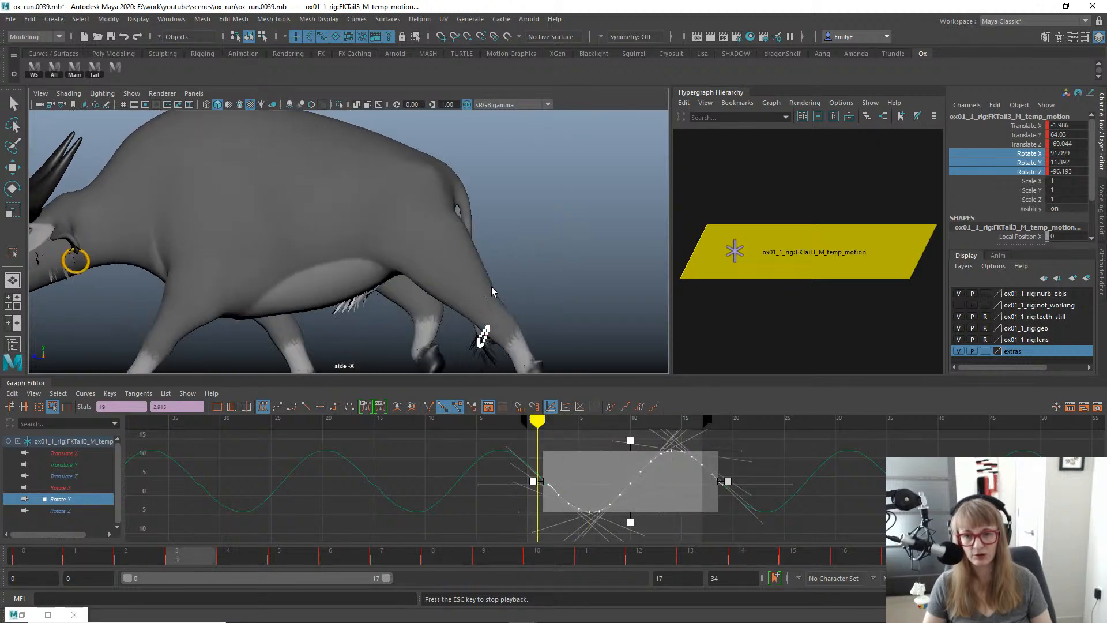
pyautogui.press('Escape')
# Scale the FKTail3_M locator's Rotate Y keys further upward with the lattice to a peak of about 13, and play back.
pyautogui.moveTo(14, 556); pyautogui.dragTo(888, 557)
pyautogui.press('r')
pyautogui.keyDown('alt'); pyautogui.moveTo(647, 459); pyautogui.dragTo(638, 482, button='middle'); pyautogui.keyUp('alt')
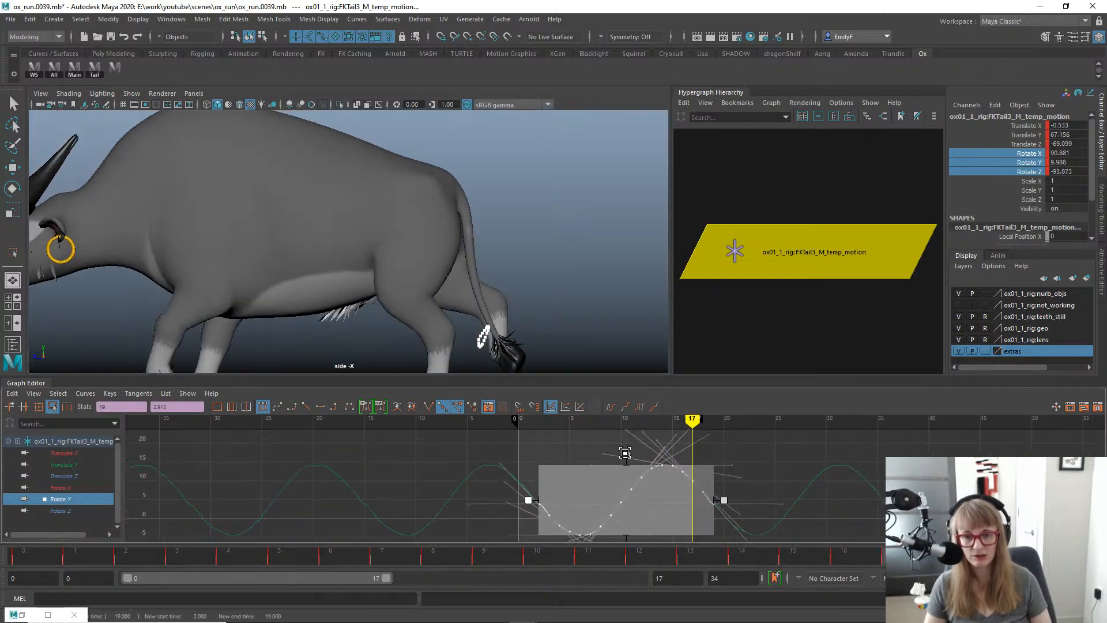
pyautogui.press('q')
pyautogui.hotkey('alt', 'v')
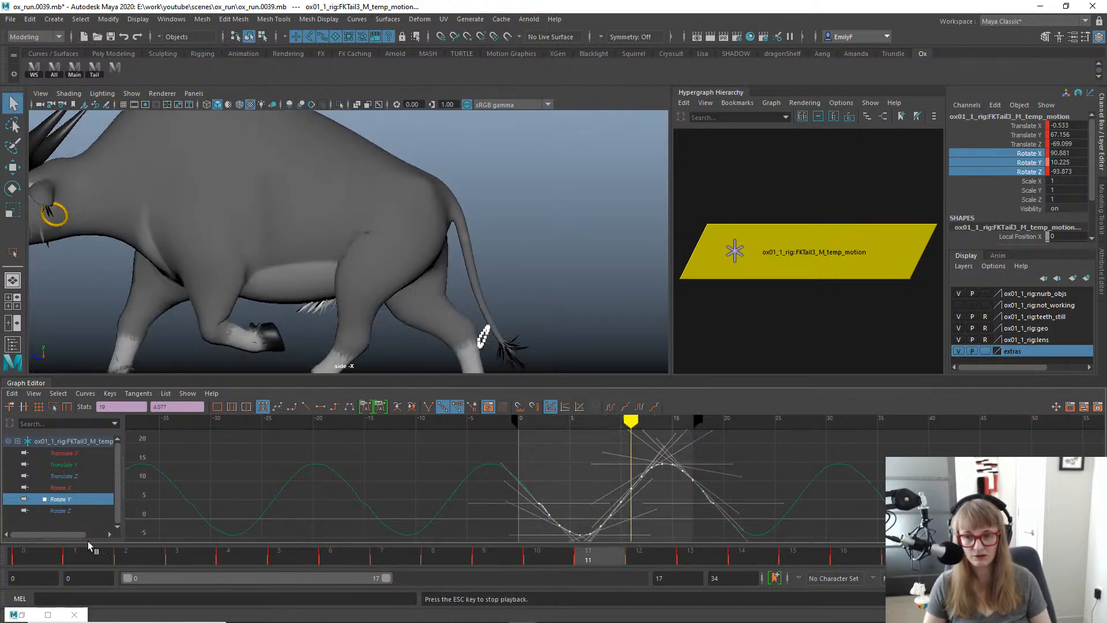
pyautogui.hotkey('alt', 'v')
pyautogui.moveTo(41, 555); pyautogui.dragTo(488, 550)
pyautogui.hotkey('alt', 'v')
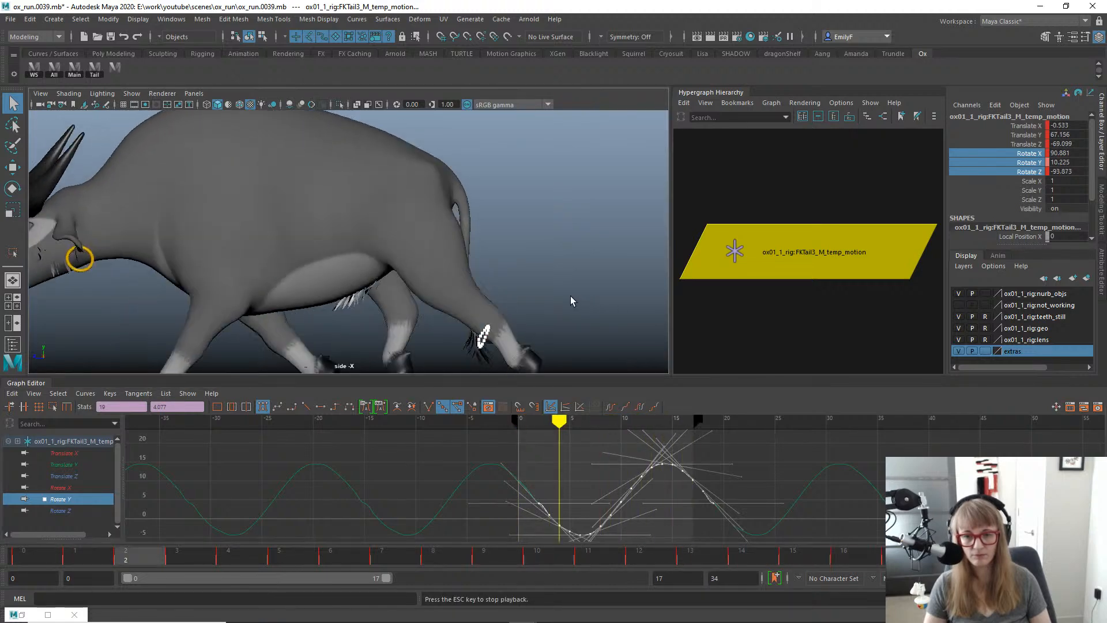
pyautogui.hotkey('alt', 'v')
# Find the motion trail handle in the Hypergraph, delete it, and play back the run.
pyautogui.scroll(-5, 716, 214)
pyautogui.scroll(2, 727, 233)
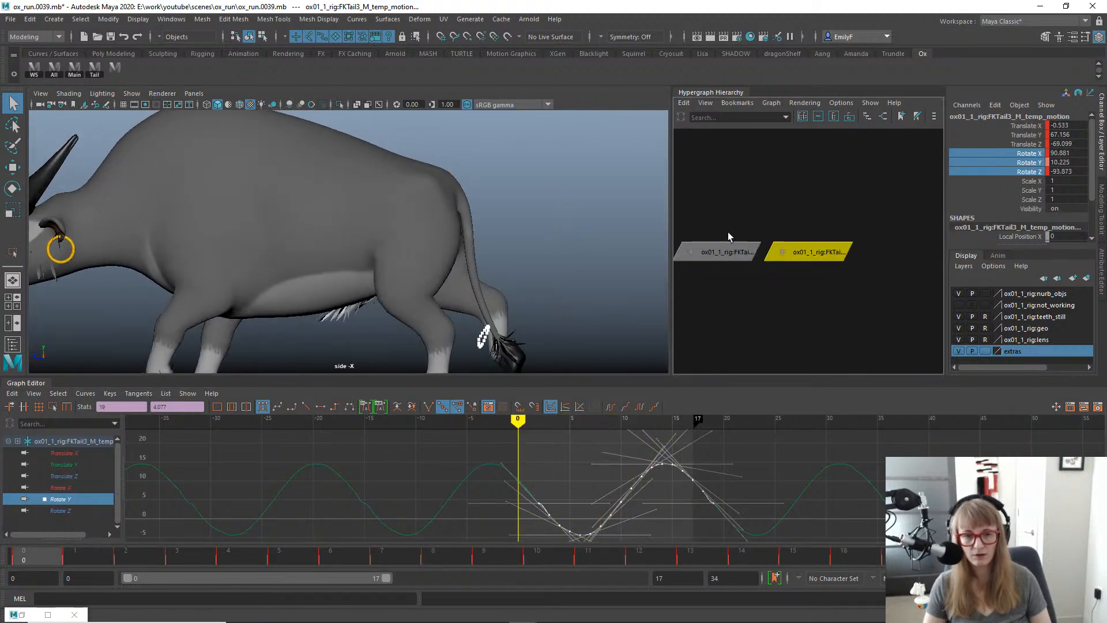
pyautogui.click(874, 253)
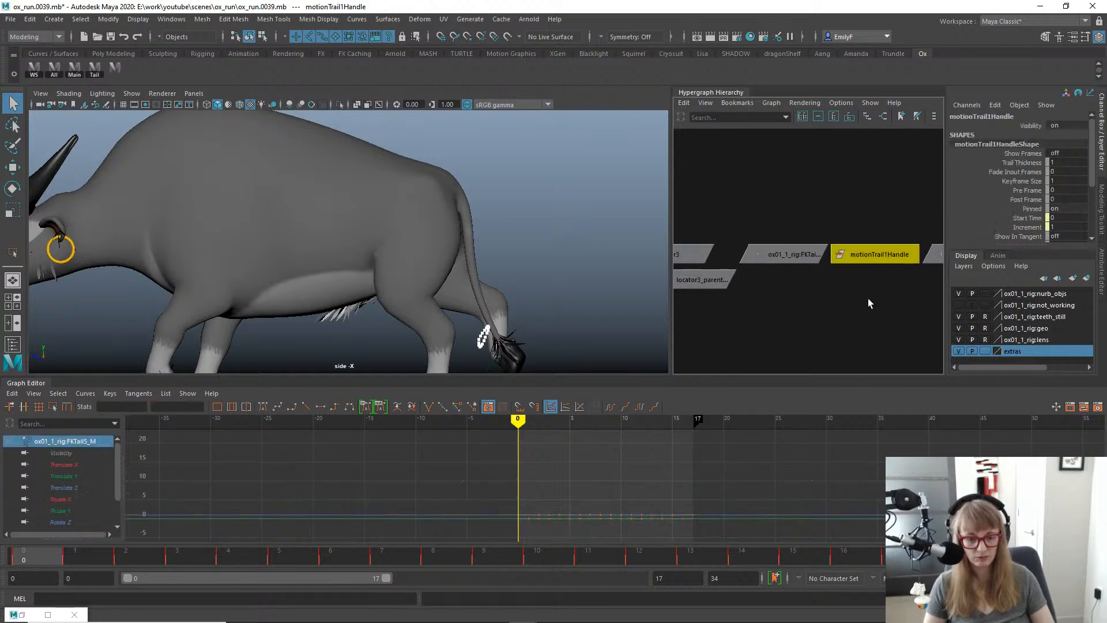
pyautogui.click(868, 299)
pyautogui.hotkey('alt', 'v')
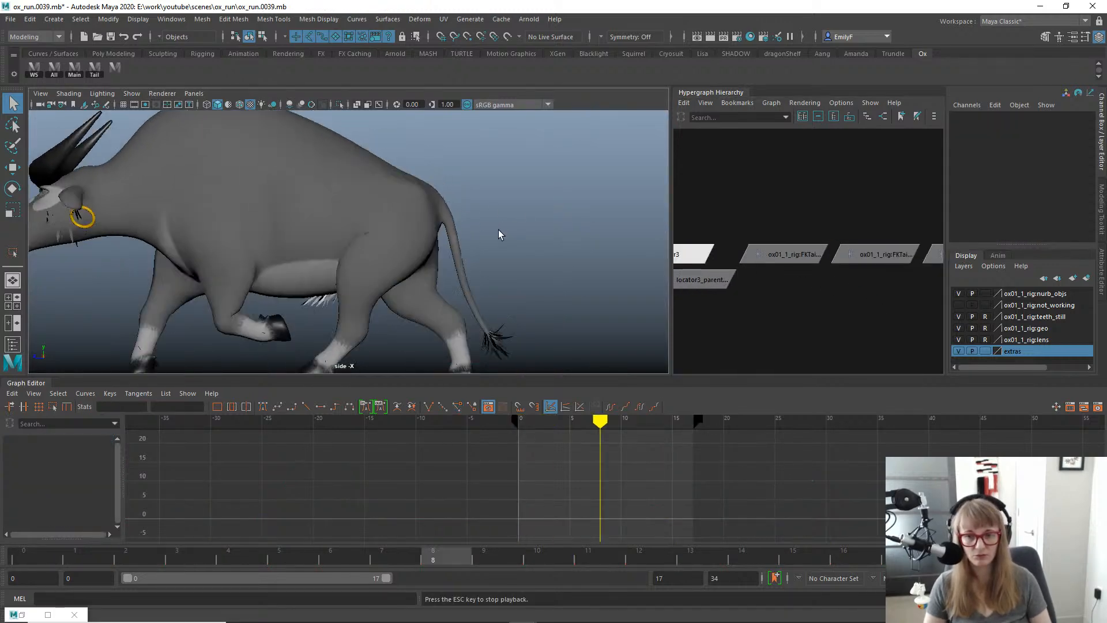
pyautogui.press('Escape')
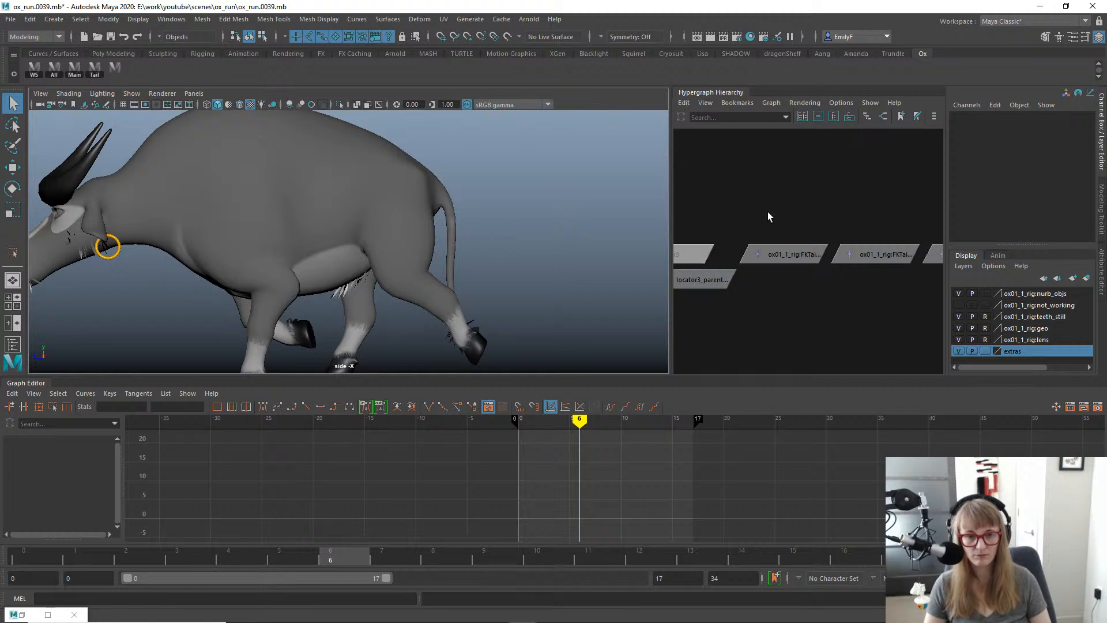
# Select the FKTail3_M world-space locator and play back the run from the back view.
pyautogui.keyDown('alt'); pyautogui.moveTo(892, 260); pyautogui.dragTo(739, 263, button='middle'); pyautogui.keyUp('alt')
pyautogui.click(767, 266)
pyautogui.press('space')
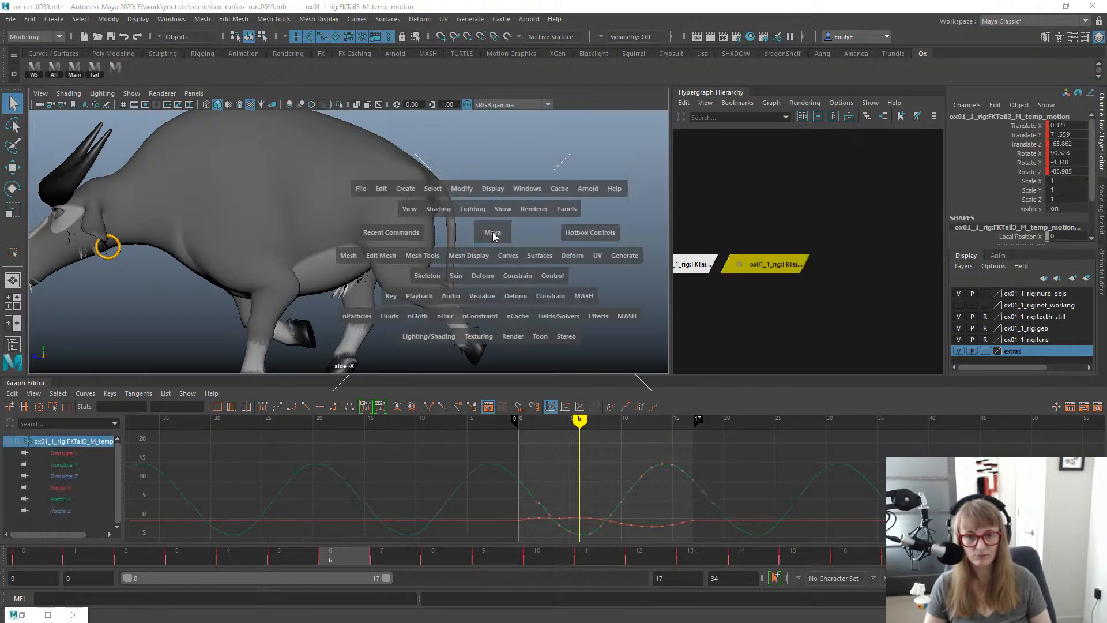
pyautogui.click(462, 249)
pyautogui.hotkey('alt', 'v')
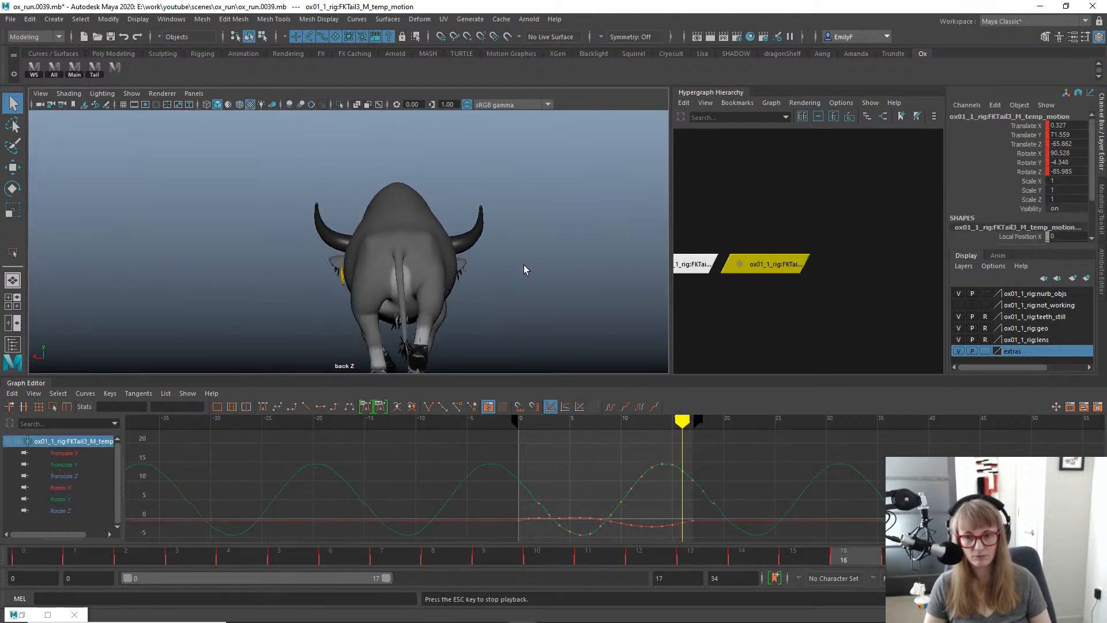
pyautogui.hotkey('alt', 'v')
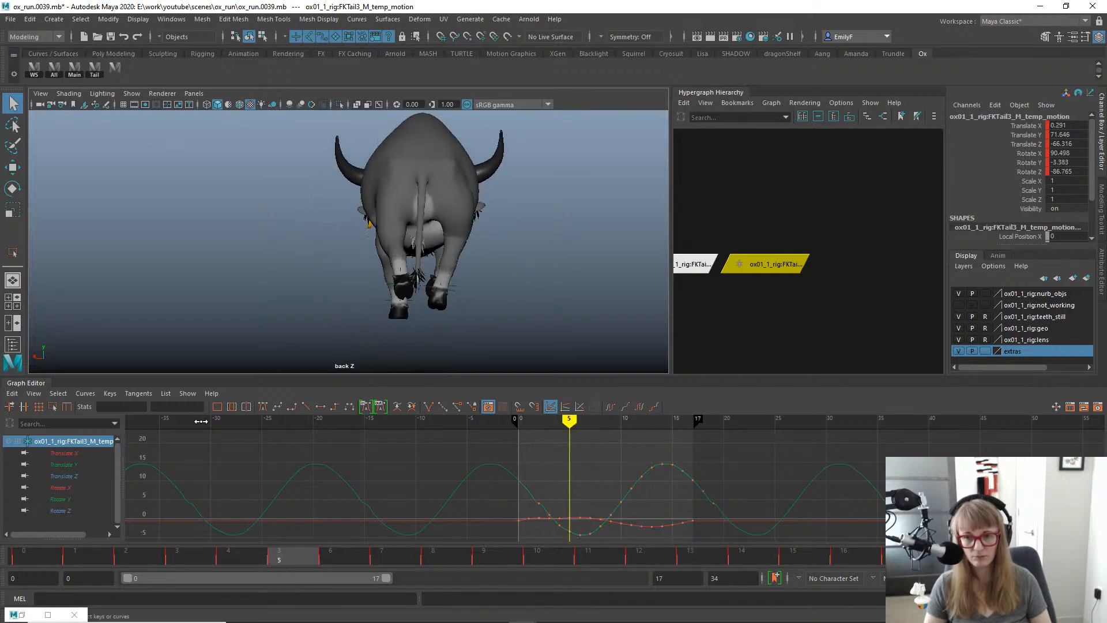
# Isolate the FKTail3_M locator's Rotate Z curve, shift its keys so the last lands at about frame 18.3, and play back.
pyautogui.press('e')
pyautogui.press('f')
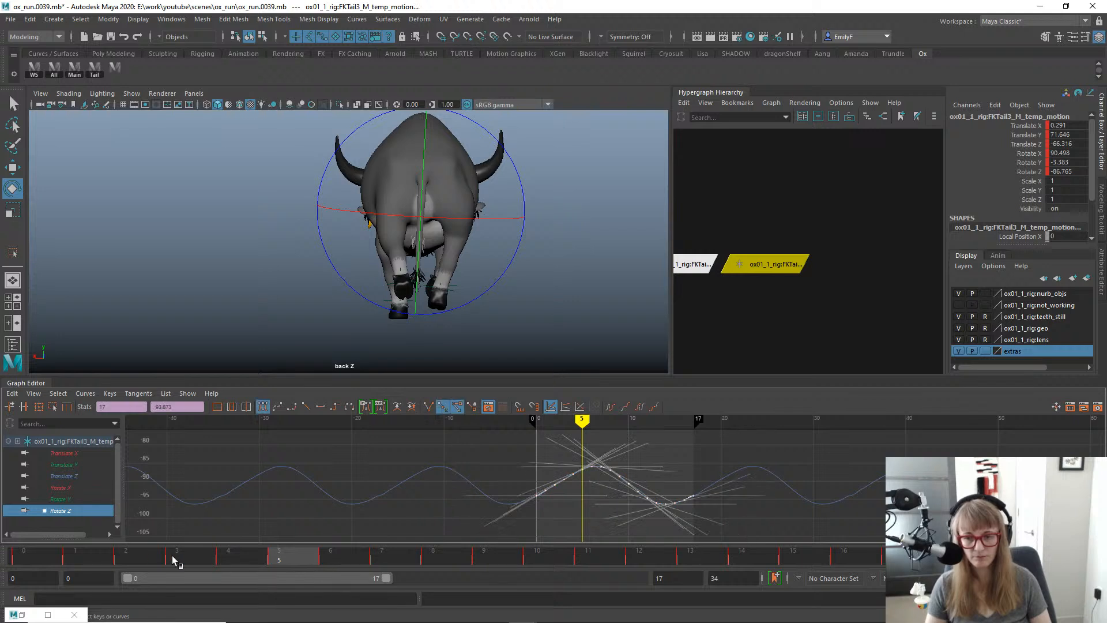
pyautogui.moveTo(67, 560); pyautogui.dragTo(227, 493)
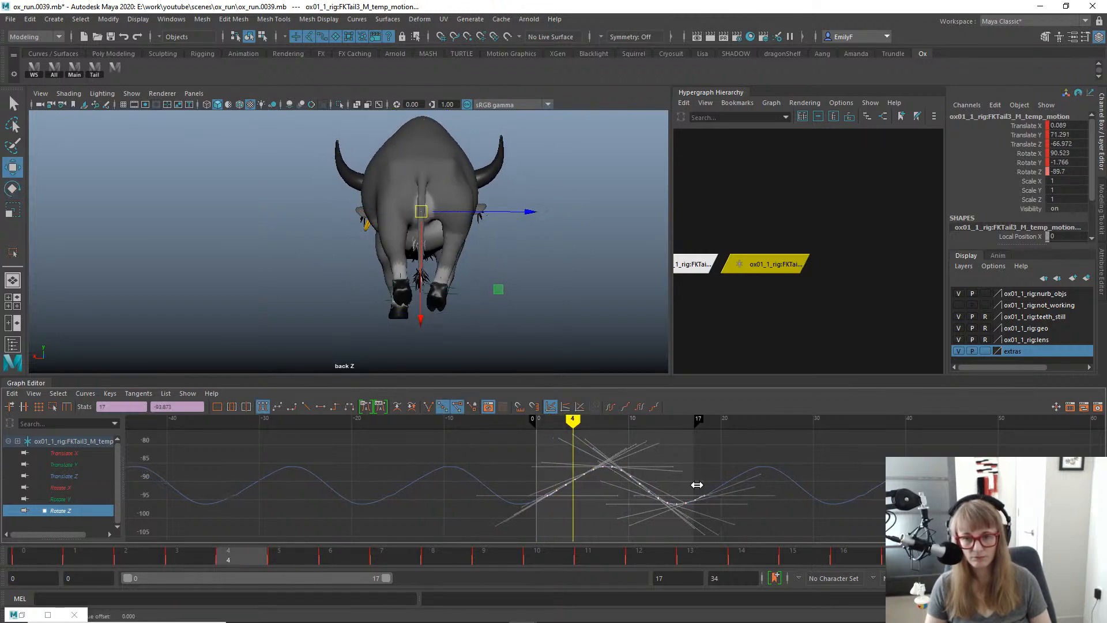
pyautogui.hotkey('alt', 'v')
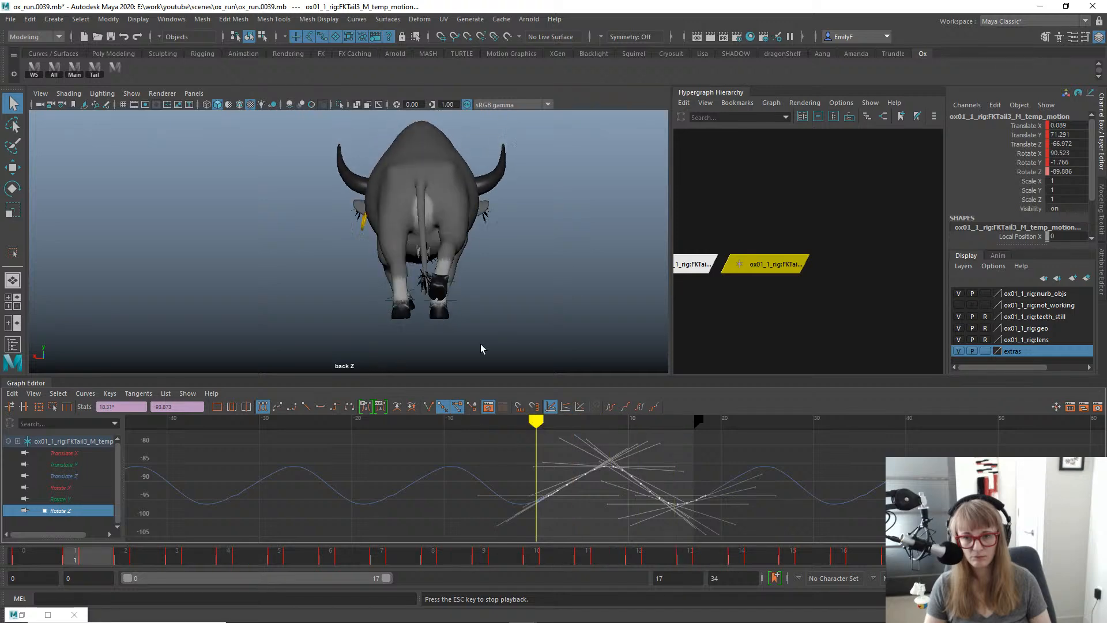
pyautogui.hotkey('alt', 'v')
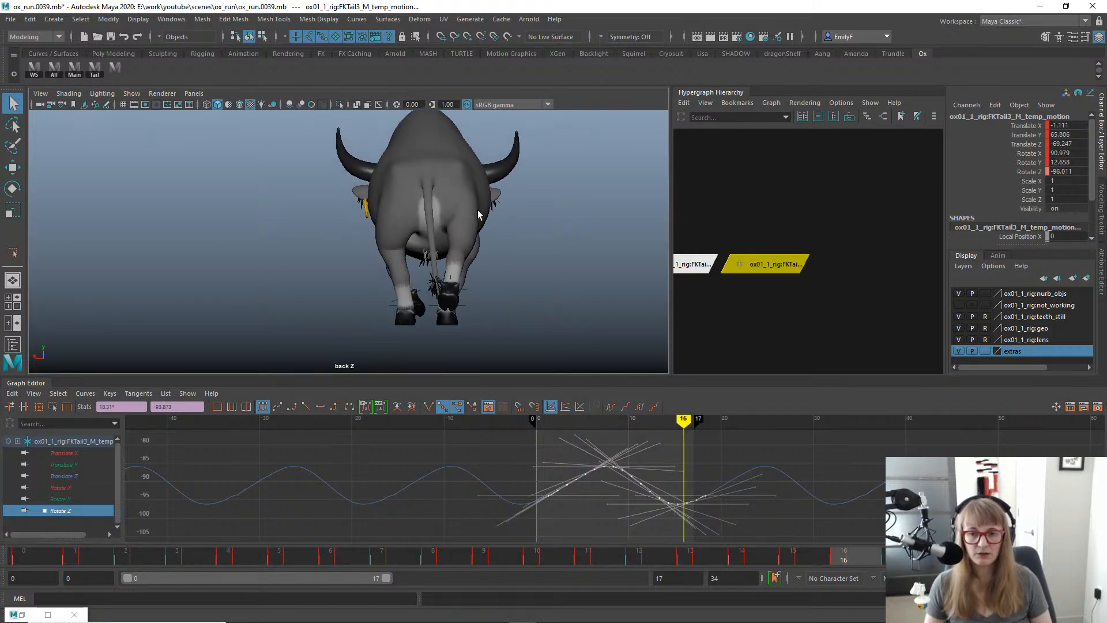
# Return to the side view, play the run, show the rig controls, and scrub the full cycle to check the tail's overlap.
pyautogui.press('space')
pyautogui.moveTo(450, 213); pyautogui.dragTo(517, 216)
pyautogui.hotkey('alt', 'v')
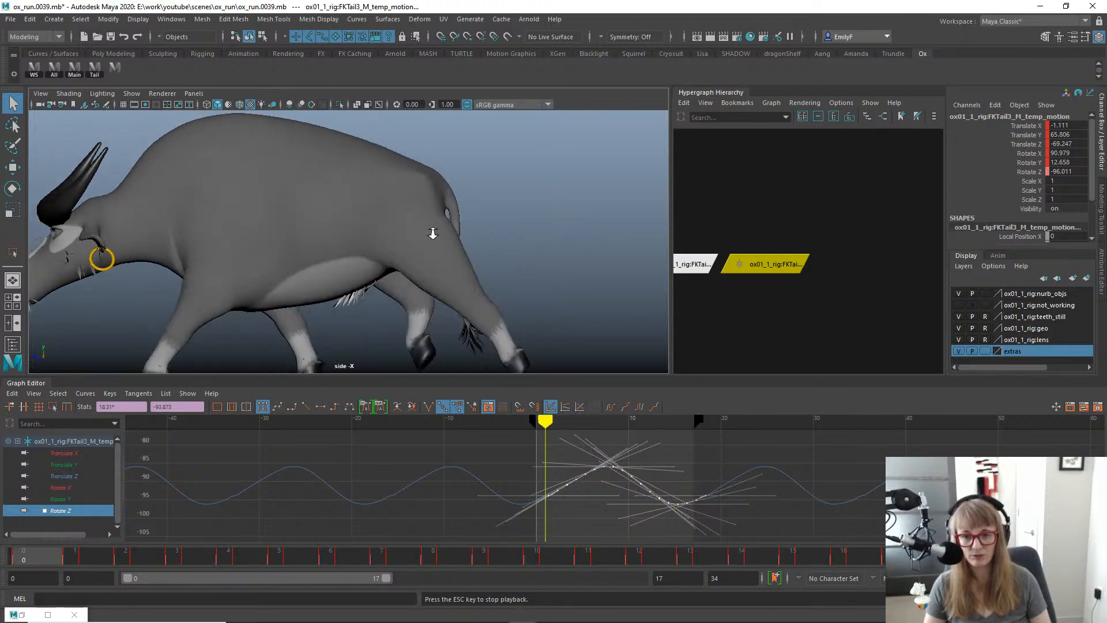
pyautogui.hotkey('alt', 'v')
pyautogui.hotkey('alt', '1')
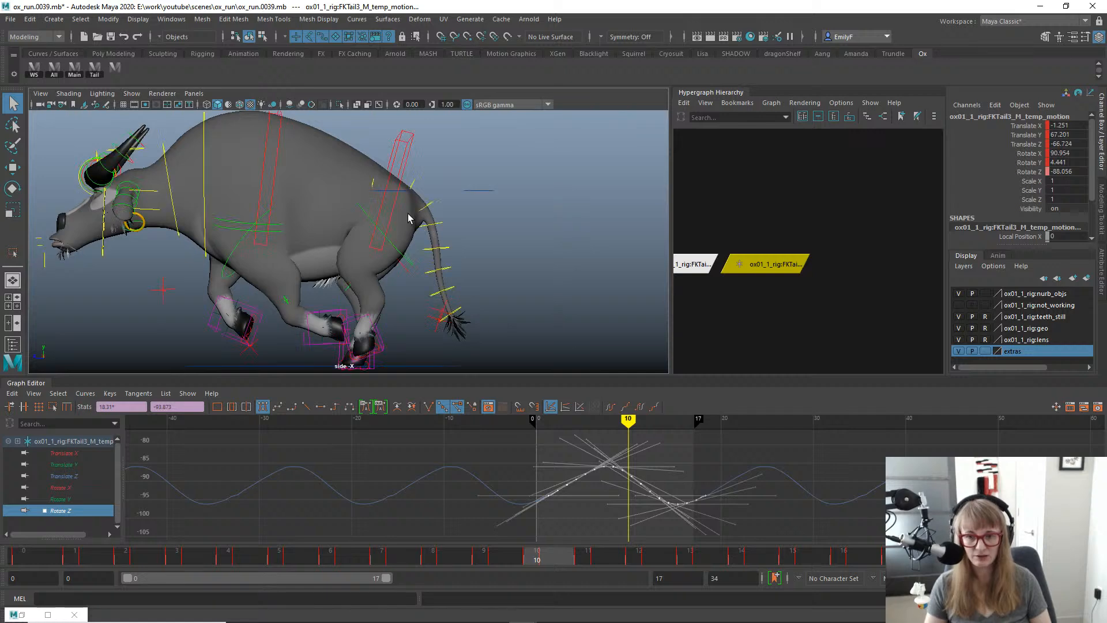
pyautogui.scroll(1, 447, 231)
pyautogui.keyDown('alt'); pyautogui.moveTo(452, 233); pyautogui.dragTo(487, 218, button='middle'); pyautogui.keyUp('alt')
pyautogui.scroll(1, 439, 261)
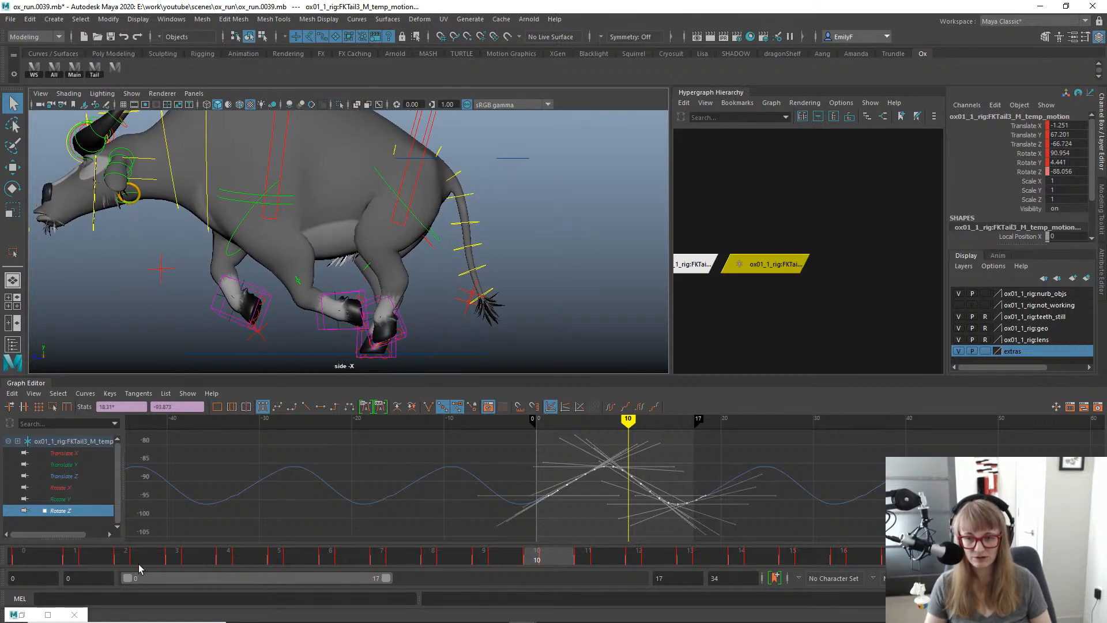
pyautogui.moveTo(80, 555)
pyautogui.mouseDown()
pyautogui.moveTo(891, 557)
pyautogui.moveTo(48, 504)
pyautogui.moveTo(94, 466)
pyautogui.moveTo(259, 465)
pyautogui.moveTo(845, 518)
pyautogui.moveTo(710, 529)
pyautogui.moveTo(55, 427)
pyautogui.moveTo(267, 465)
pyautogui.moveTo(900, 459)
pyautogui.mouseUp()
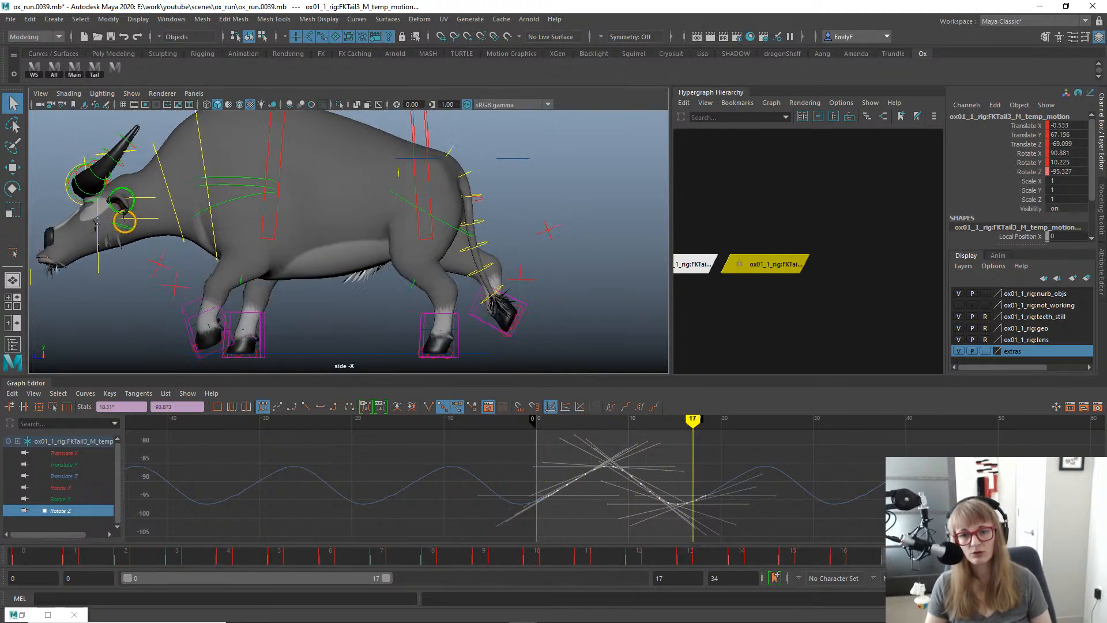
pyautogui.moveTo(809, 490)
pyautogui.mouseDown()
pyautogui.moveTo(413, 494)
pyautogui.moveTo(94, 440)
pyautogui.moveTo(16, 405)
pyautogui.moveTo(900, 513)
pyautogui.mouseUp()
pyautogui.moveTo(834, 528)
pyautogui.mouseDown()
pyautogui.moveTo(234, 459)
pyautogui.moveTo(2, 402)
pyautogui.mouseUp()
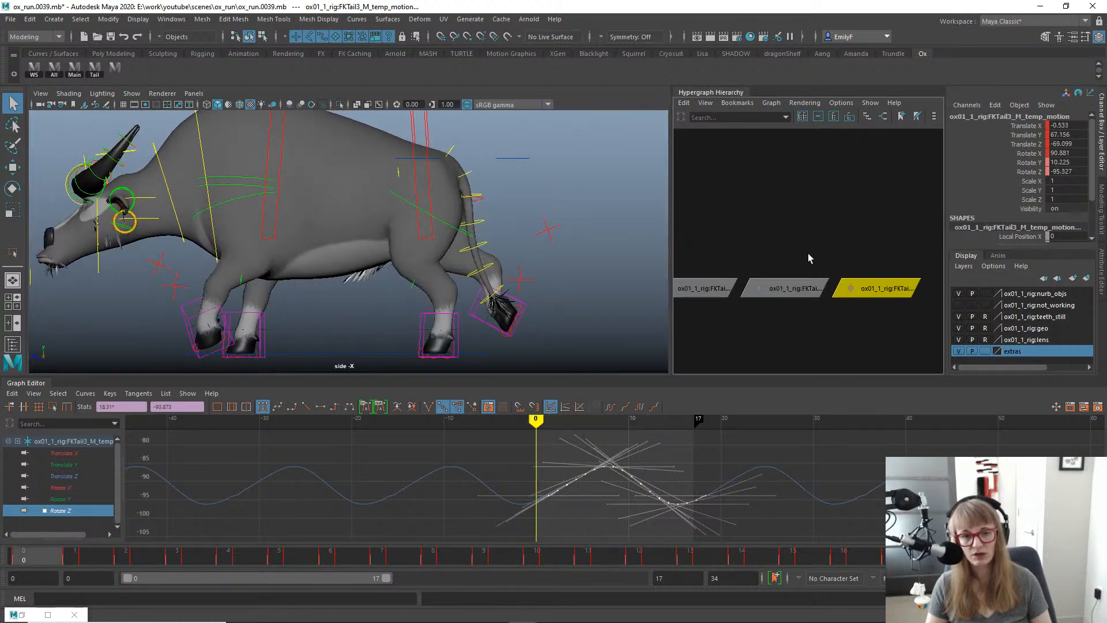
# Isolate the FKTail2_M locator's Rotate Y curve, try moving its keys up, and undo the move.
pyautogui.click(787, 288)
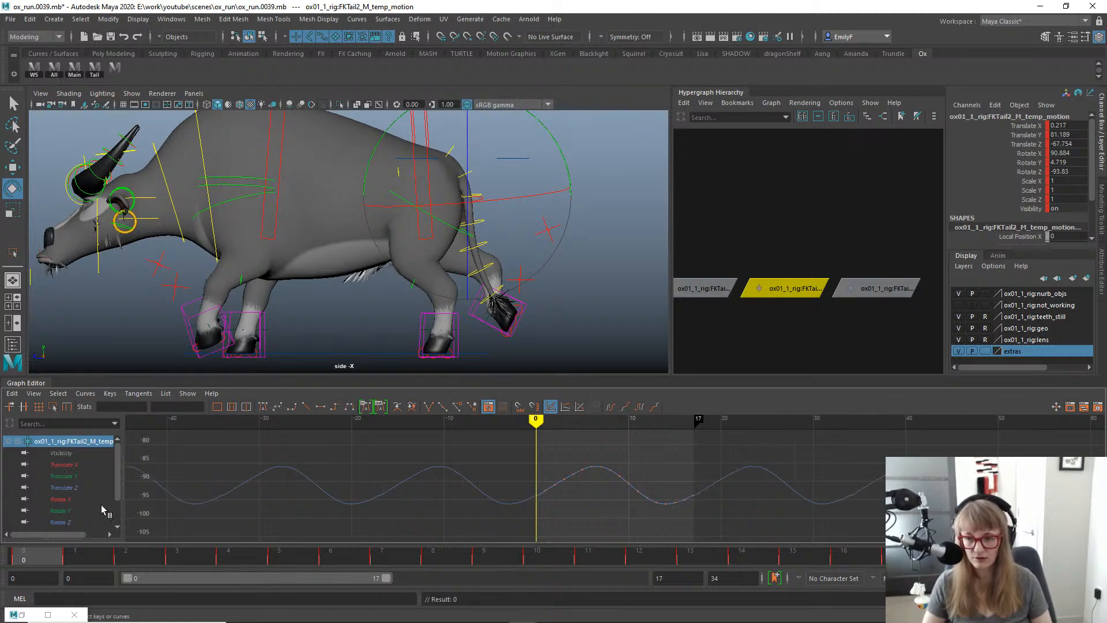
pyautogui.press('a')
pyautogui.keyDown('alt'); pyautogui.moveTo(662, 480); pyautogui.dragTo(409, 436, button='right'); pyautogui.keyUp('alt')
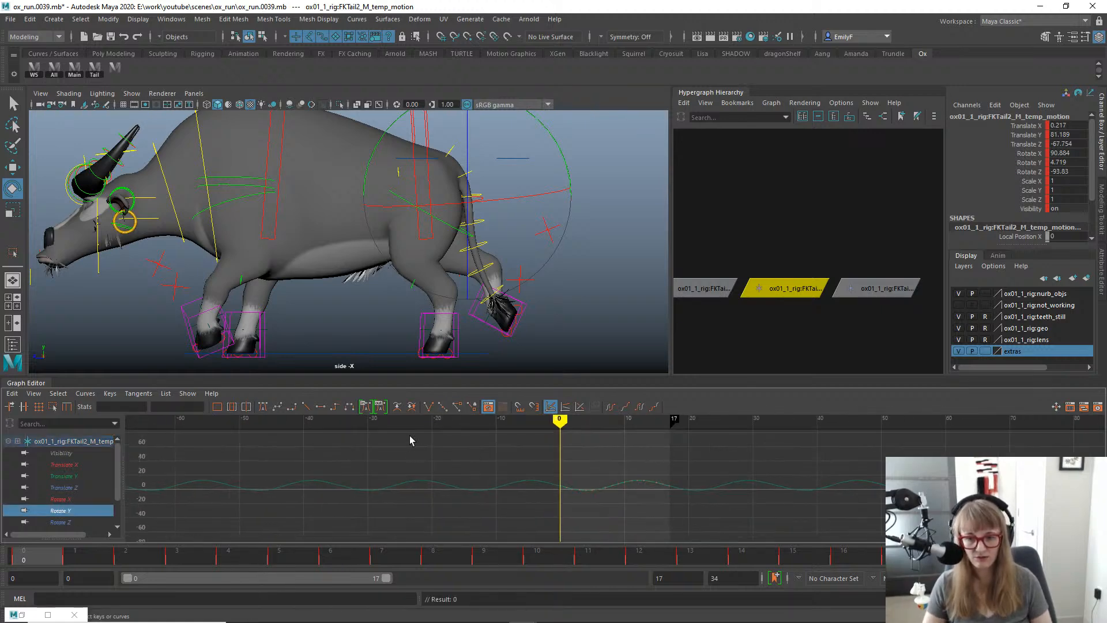
pyautogui.moveTo(419, 440); pyautogui.dragTo(501, 508)
pyautogui.press('w')
pyautogui.moveTo(620, 479)
pyautogui.keyDown('shift'); pyautogui.mouseDown(button='middle')
pyautogui.moveTo(703, 462)
pyautogui.moveTo(529, 460)
pyautogui.moveTo(617, 469)
pyautogui.mouseUp(button='middle'); pyautogui.keyUp('shift')
pyautogui.hotkey('ctrl', 'z')
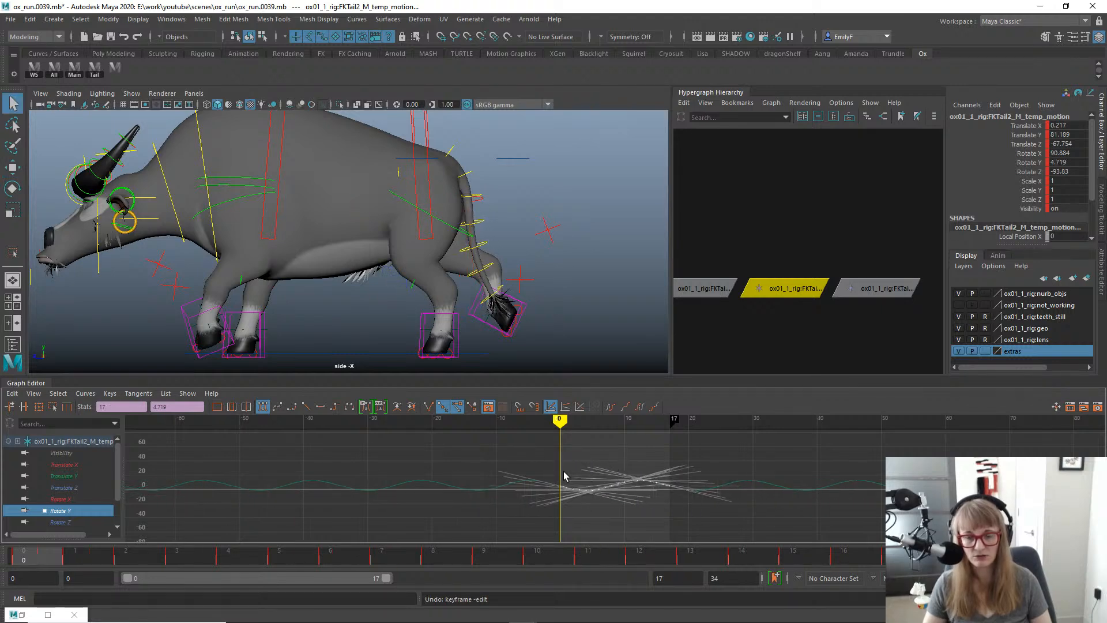
# Hide the rig controls and play back the run from the side to review the tail.
pyautogui.keyDown('alt'); pyautogui.moveTo(564, 477); pyautogui.dragTo(556, 428, button='right'); pyautogui.keyUp('alt')
pyautogui.keyDown('alt'); pyautogui.moveTo(536, 259); pyautogui.dragTo(558, 252, button='right'); pyautogui.keyUp('alt')
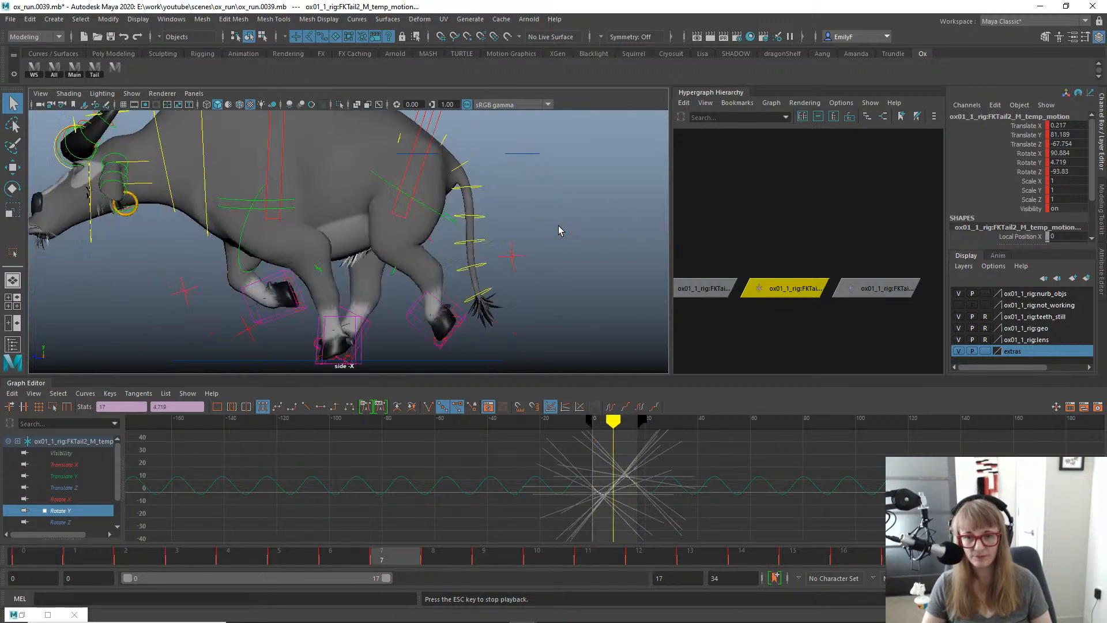
pyautogui.hotkey('alt', '1')
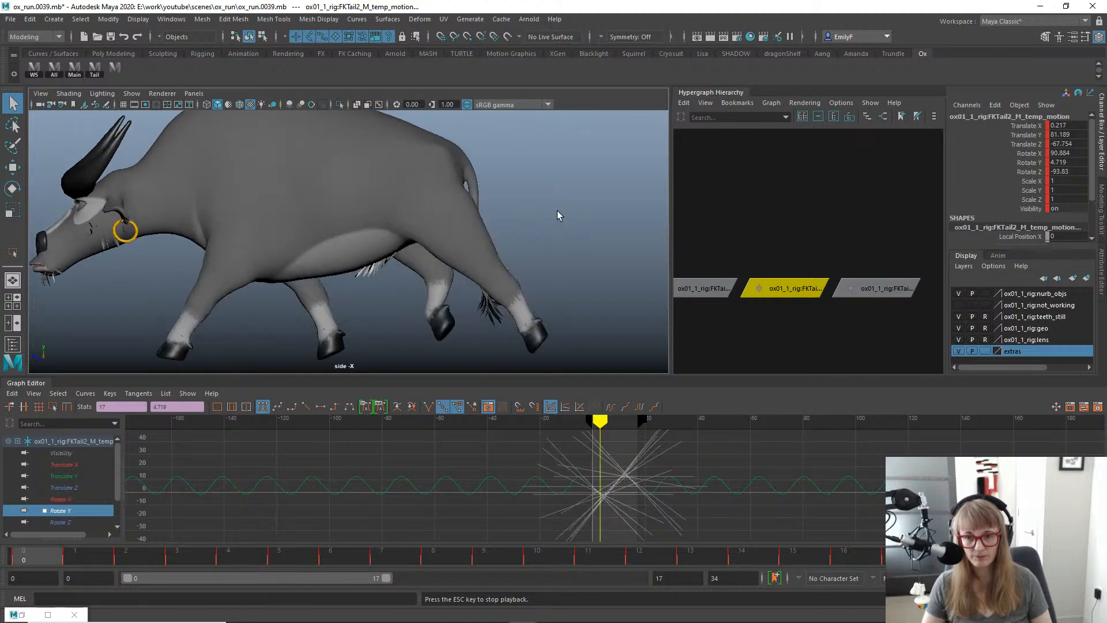
pyautogui.press('Escape')
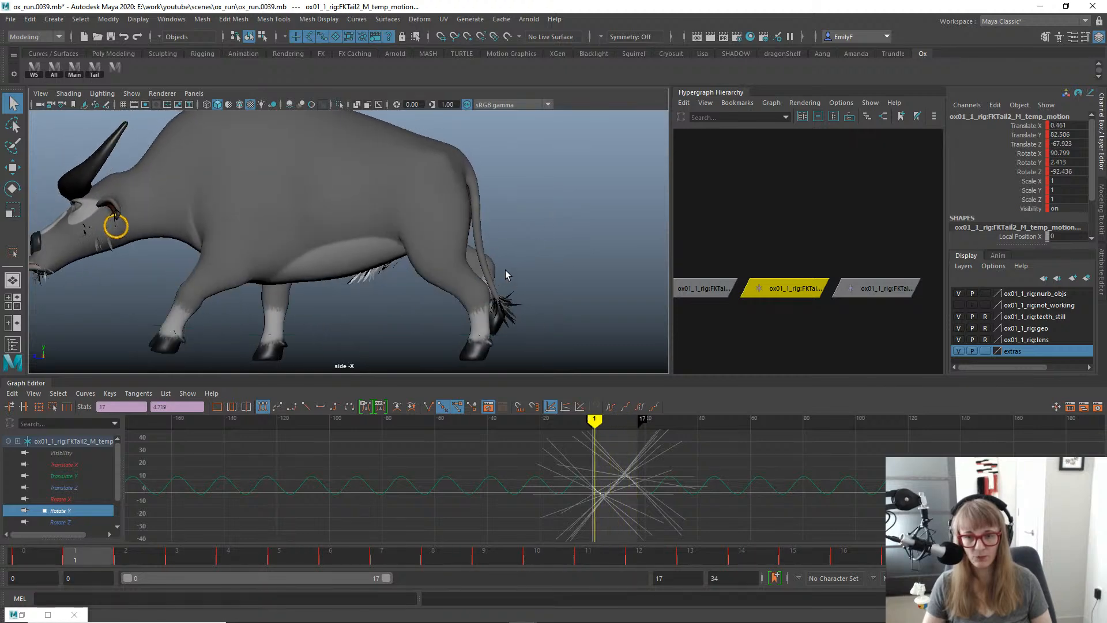
# Show the rig controls, select the FKTail4_M tail control, and create a world-space locator controlling its rotation.
pyautogui.click(500, 237)
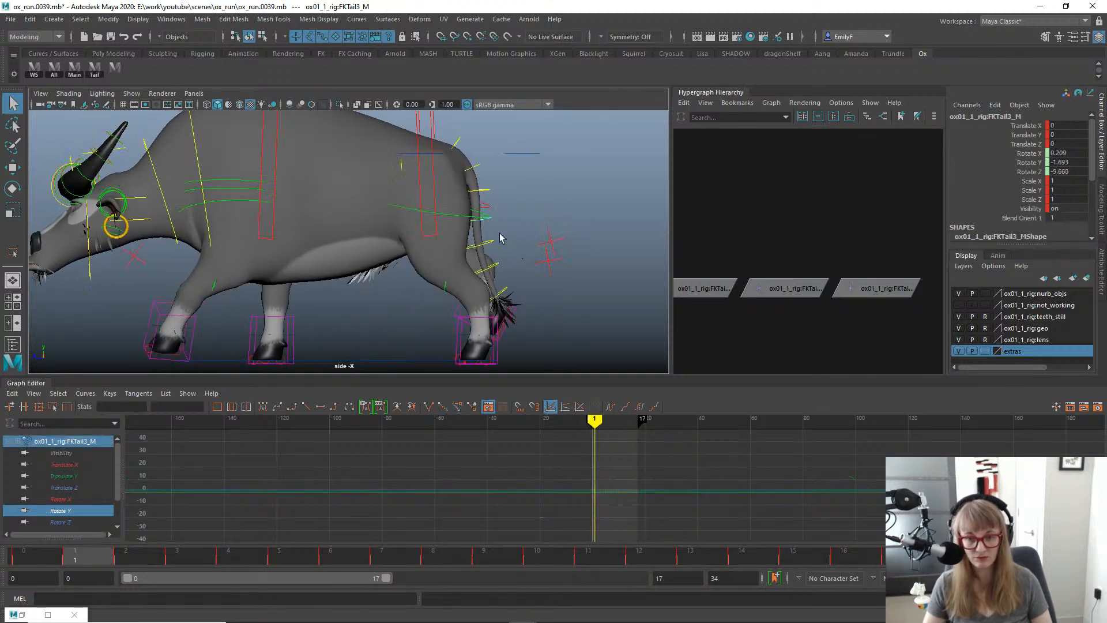
pyautogui.click(490, 241)
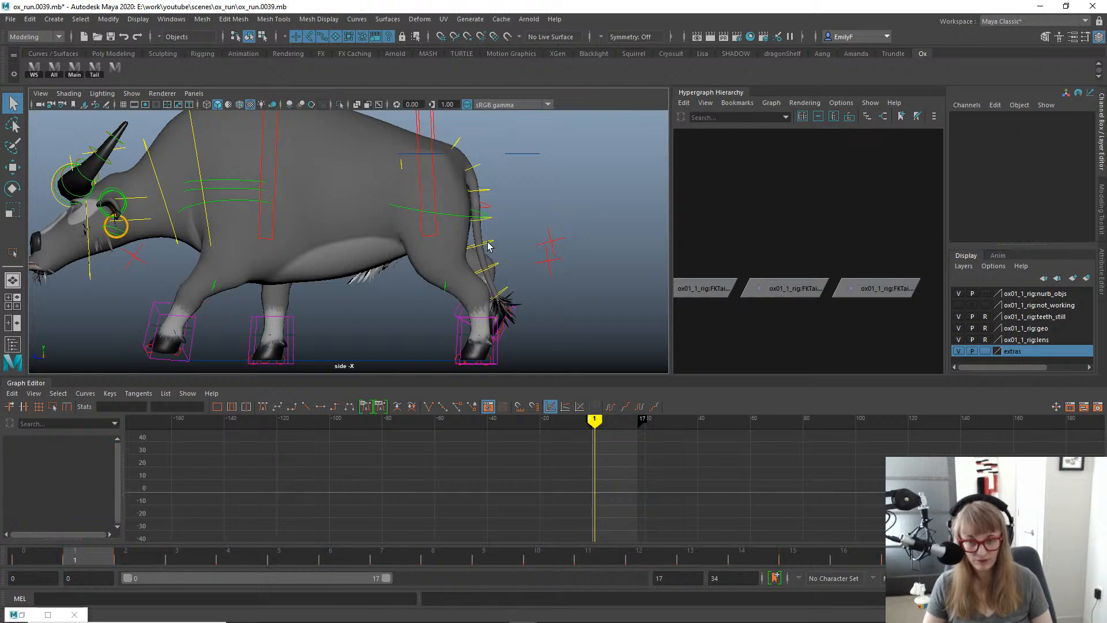
pyautogui.click(488, 246)
pyautogui.keyDown('alt'); pyautogui.moveTo(559, 279); pyautogui.dragTo(458, 254, button='middle'); pyautogui.keyUp('alt')
pyautogui.scroll(1, 323, 166)
pyautogui.keyDown('alt'); pyautogui.moveTo(321, 165); pyautogui.dragTo(379, 184, button='middle'); pyautogui.keyUp('alt')
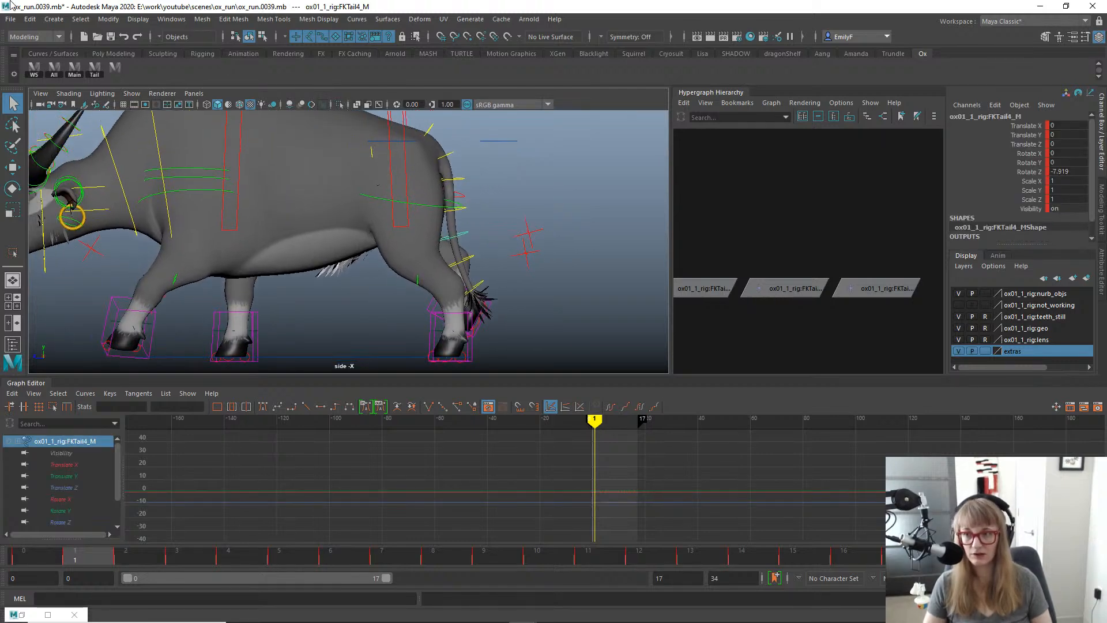
pyautogui.click(43, 74)
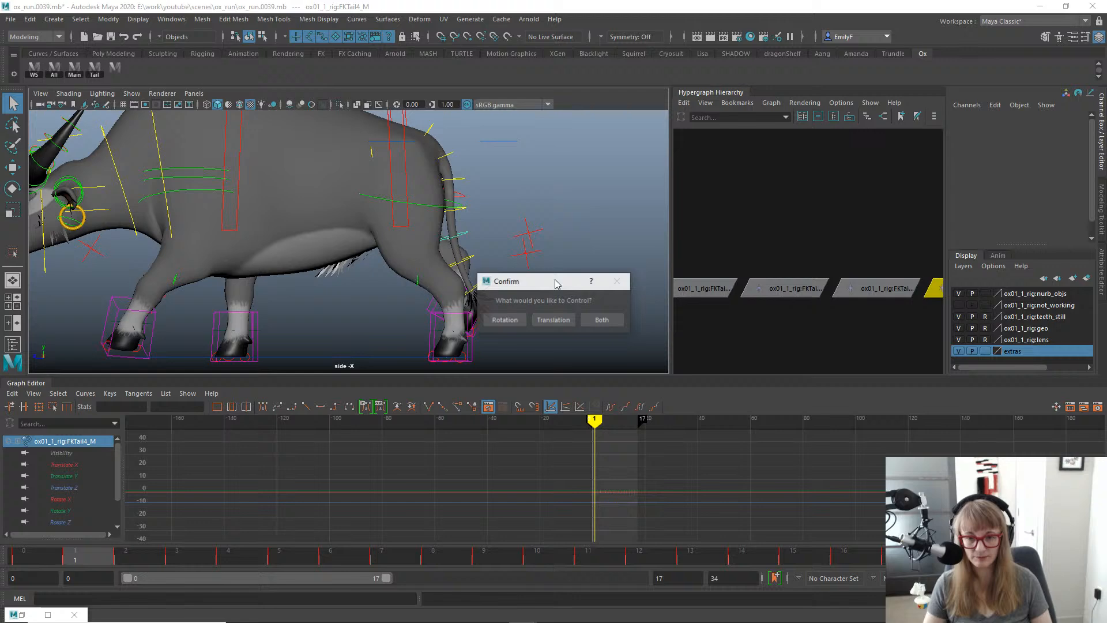
pyautogui.click(509, 324)
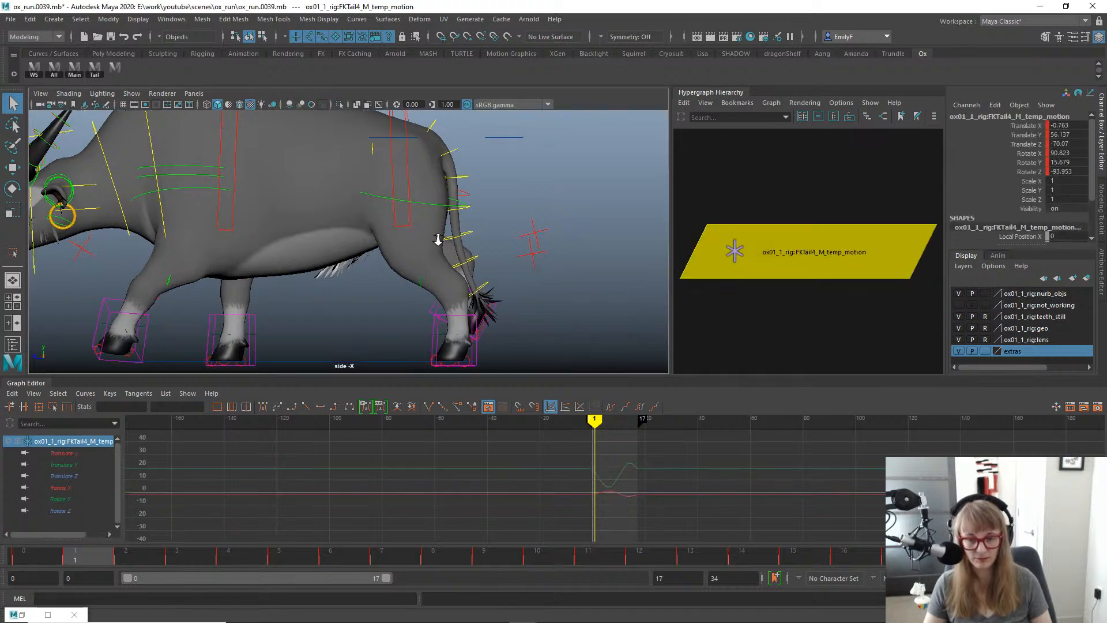
# Select the rotation keys of the FKTail4_M world-space locator and delete the locator.
pyautogui.click(62, 487)
pyautogui.press('f')
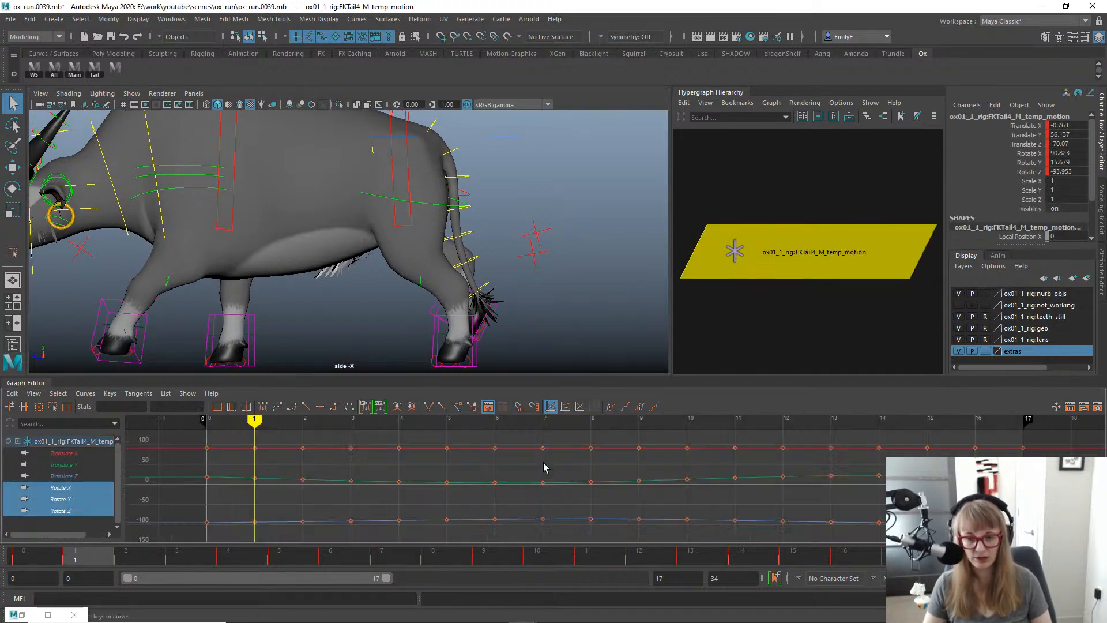
pyautogui.keyDown('alt'); pyautogui.moveTo(749, 489); pyautogui.dragTo(433, 483, button='right'); pyautogui.keyUp('alt')
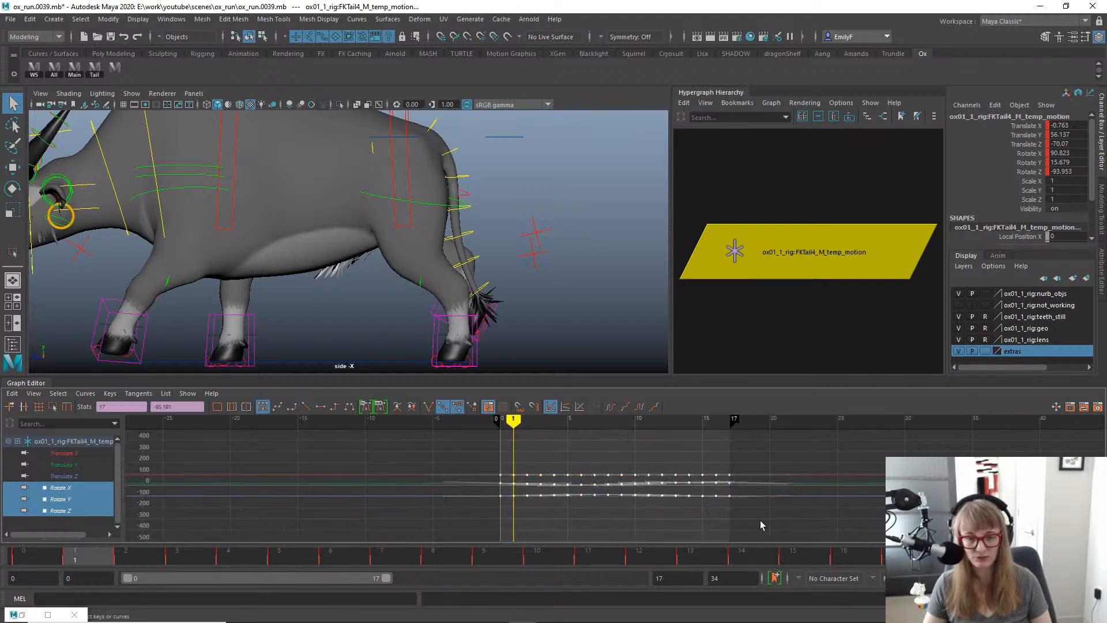
pyautogui.moveTo(818, 163); pyautogui.dragTo(829, 291)
pyautogui.press('Delete')
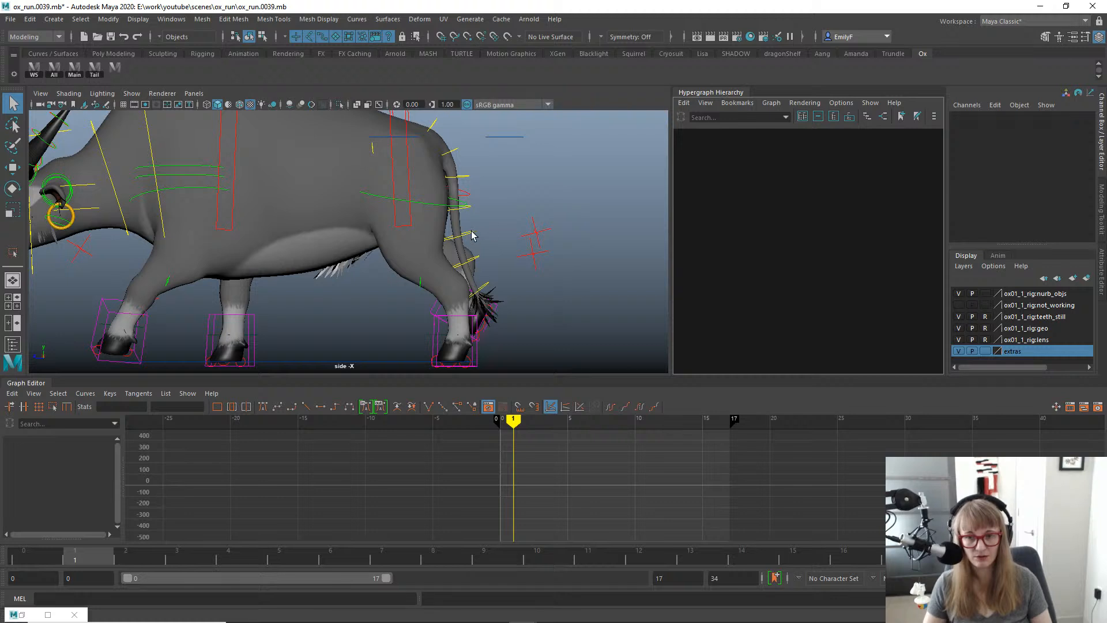
# Create a world-space locator on the FKTail4_M tail control that controls both translation and rotation.
pyautogui.click(468, 234)
pyautogui.click(34, 68)
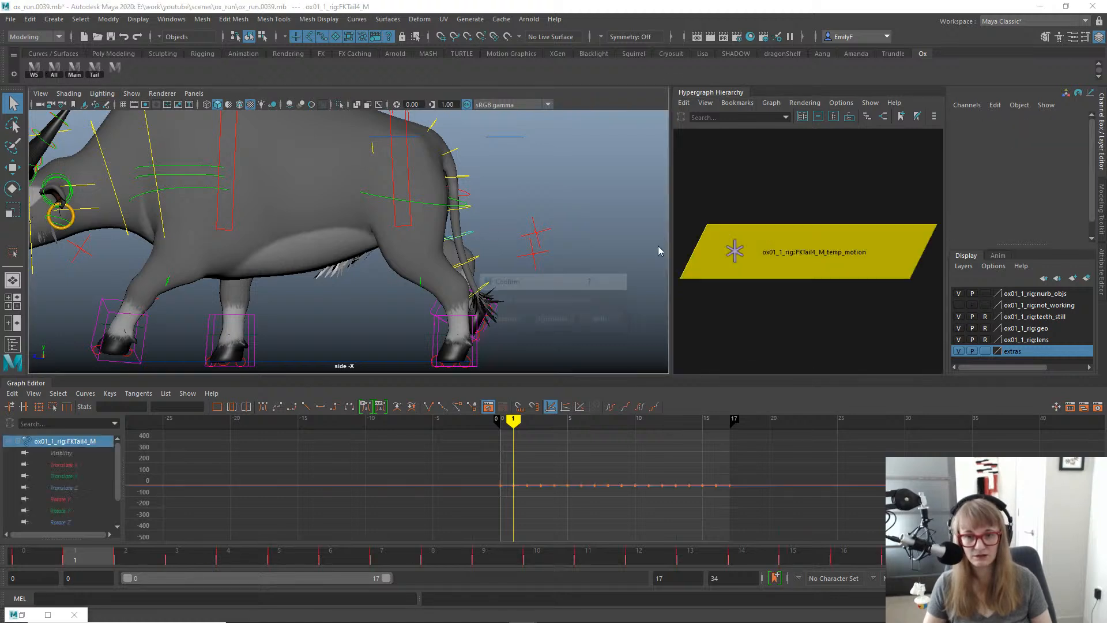
pyautogui.click(600, 320)
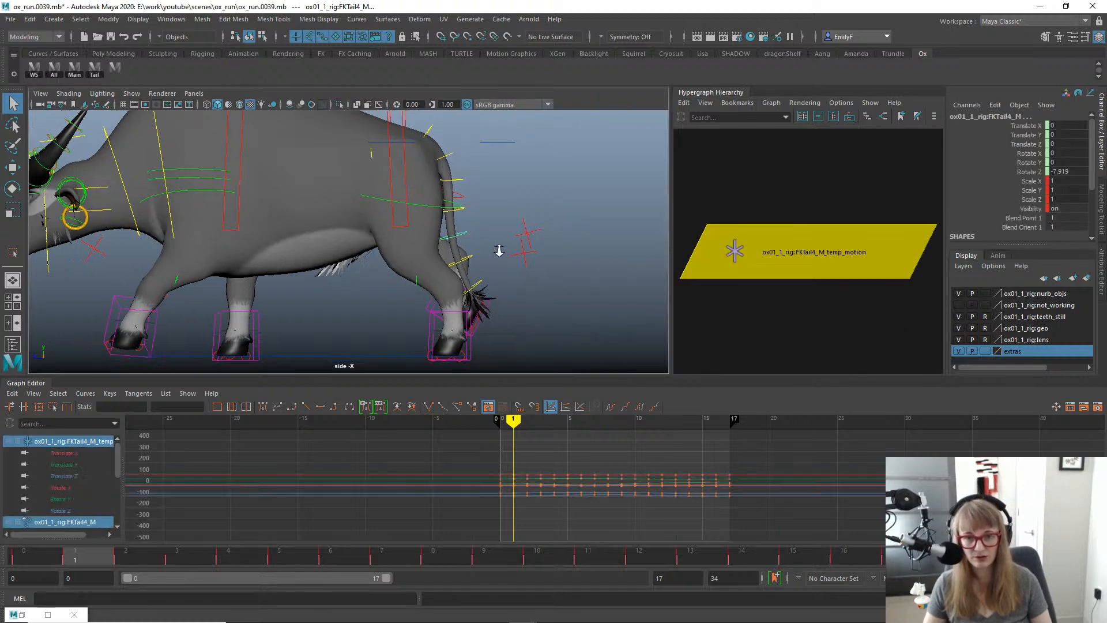
# Try rotating the FKTail3_M control to test how the FKTail4_M locator behaves, and undo the rotation.
pyautogui.click(464, 212)
pyautogui.press('e')
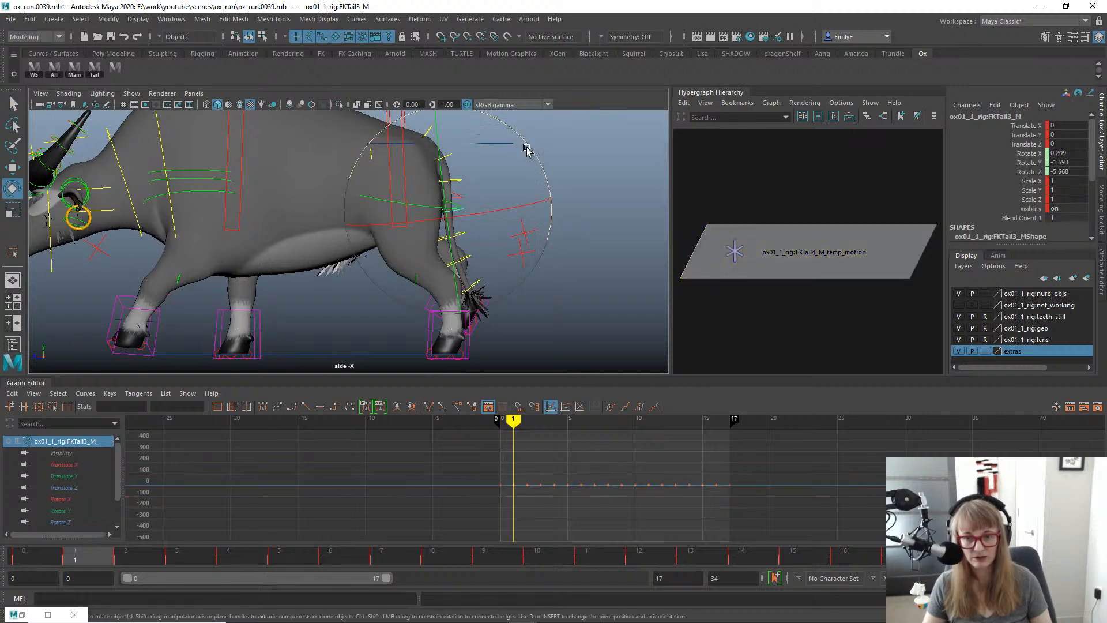
pyautogui.moveTo(529, 145); pyautogui.dragTo(647, 229)
pyautogui.hotkey('ctrl', 'z')
pyautogui.press('q')
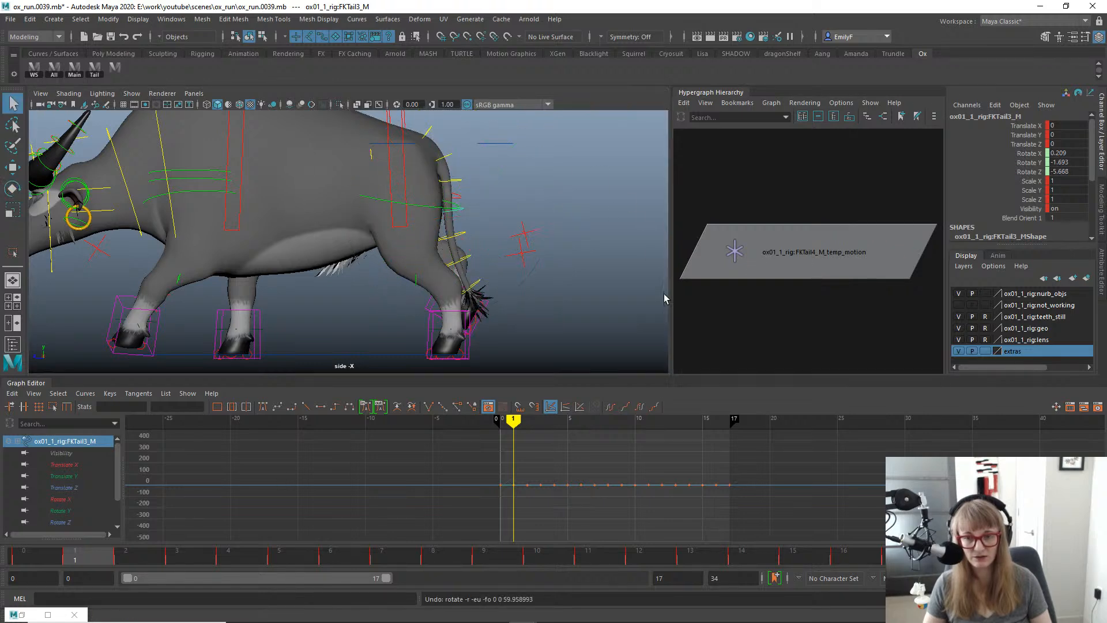
# Delete the FKTail4_M locator that controls both translation and rotation.
pyautogui.scroll(-3, 681, 254)
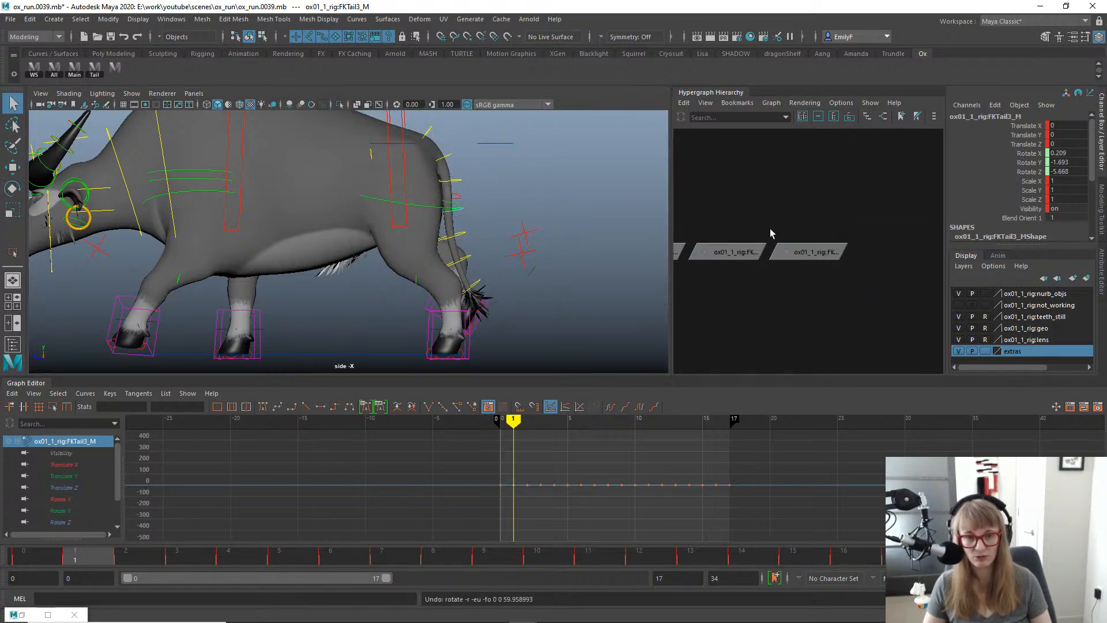
pyautogui.click(805, 252)
pyautogui.press('Delete')
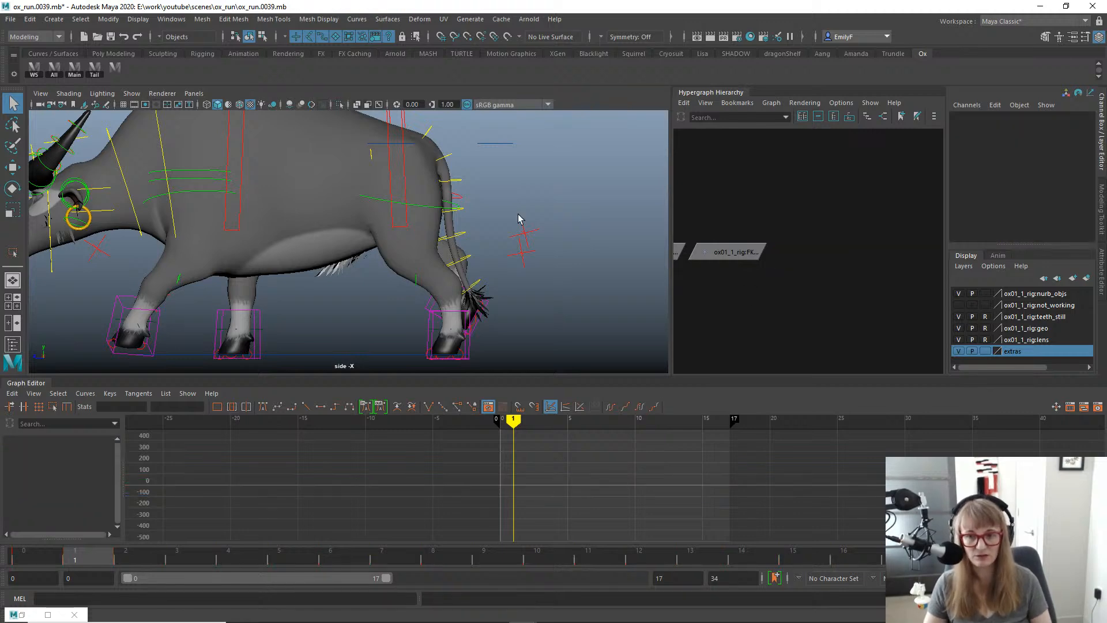
# Create a world-space locator on the FKTail4_M tail control that controls only its rotation.
pyautogui.scroll(2, 503, 230)
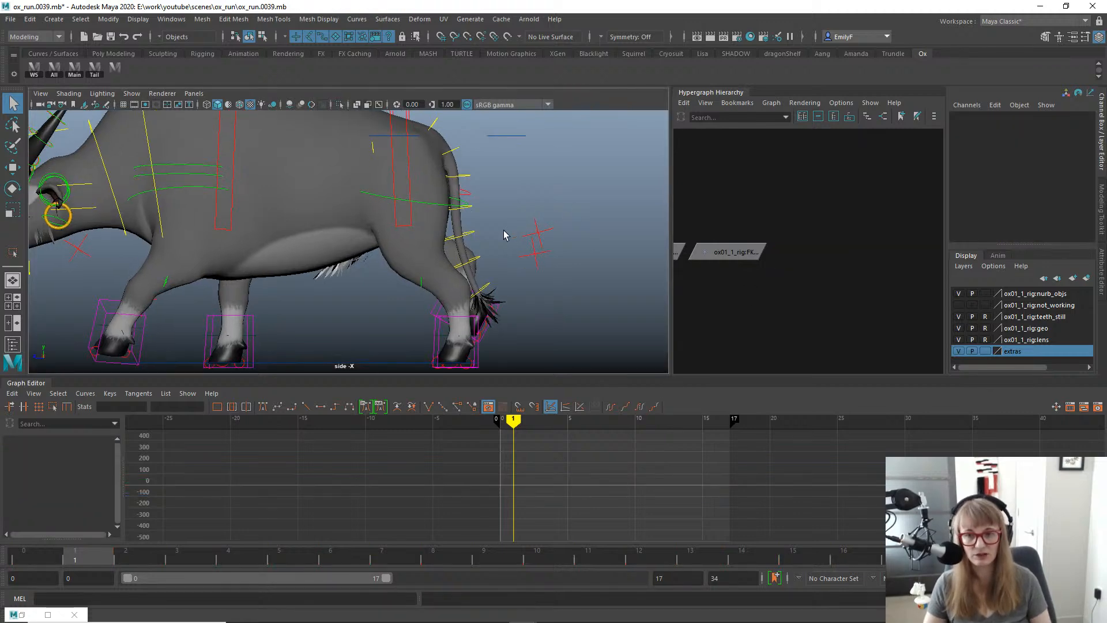
pyautogui.click(471, 237)
pyautogui.click(60, 77)
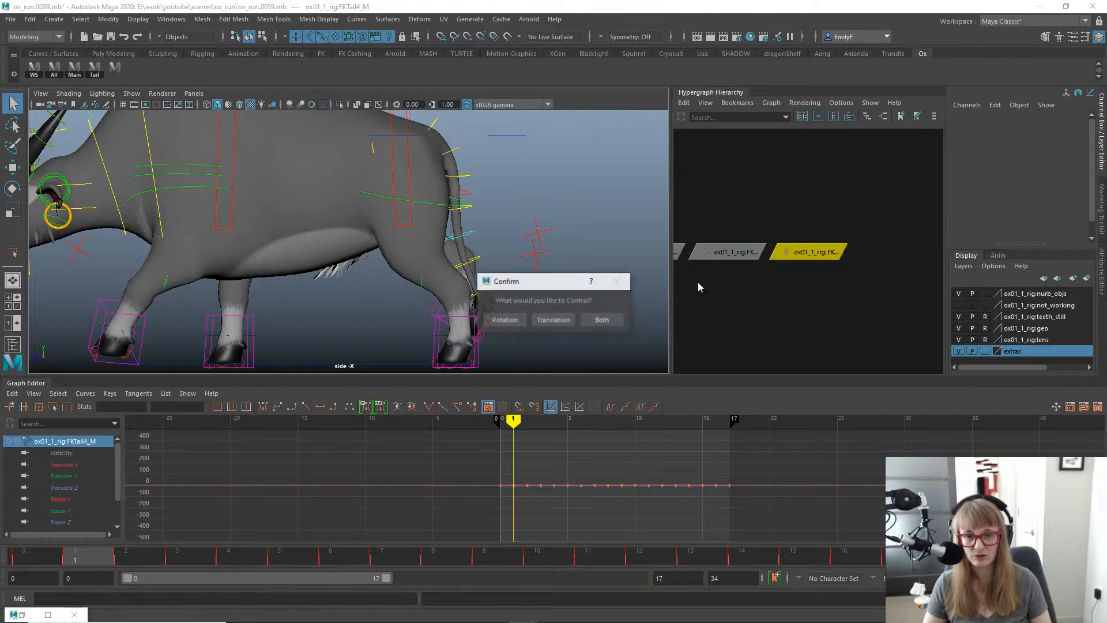
pyautogui.click(504, 321)
# Try rotating FKTail3_M against the rotation-only FKTail4_M locator, and undo the rotation.
pyautogui.click(478, 214)
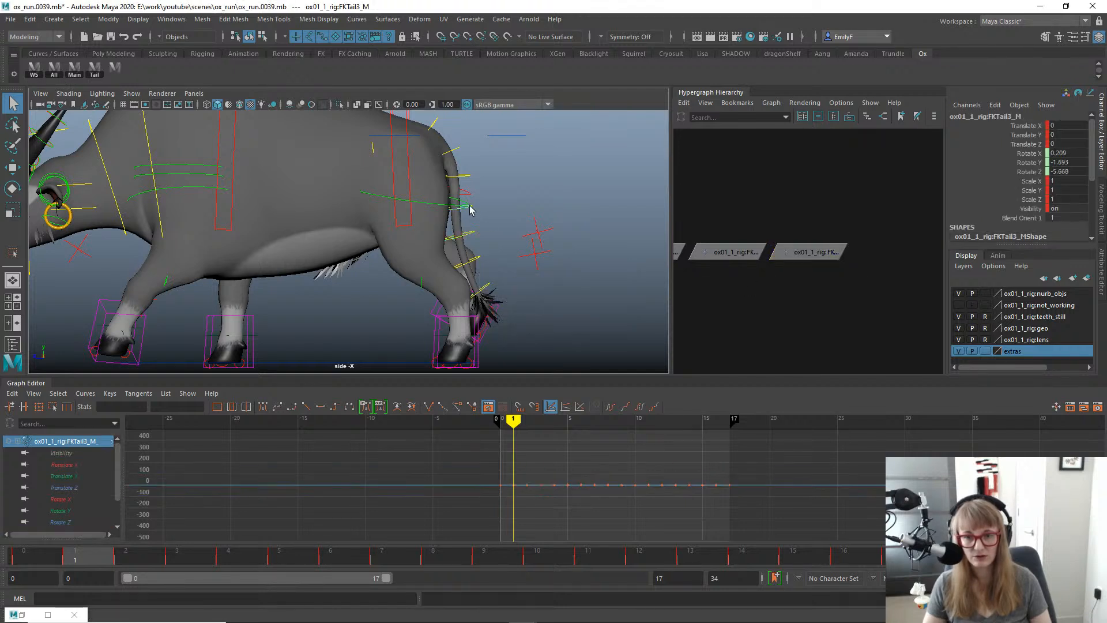
pyautogui.press('e')
pyautogui.moveTo(554, 183); pyautogui.dragTo(522, 199)
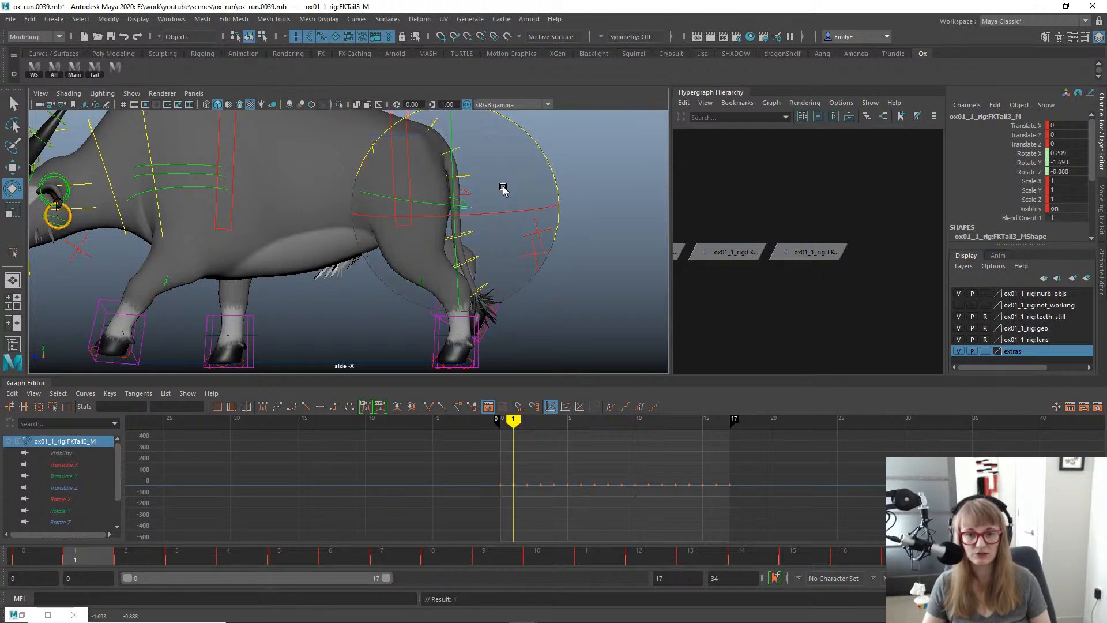
pyautogui.hotkey('ctrl', 'z')
pyautogui.press('q')
# Set the FKTail4_M locator's Rotate X, Y and Z curves to cycle before their first and after their last keys.
pyautogui.click(810, 252)
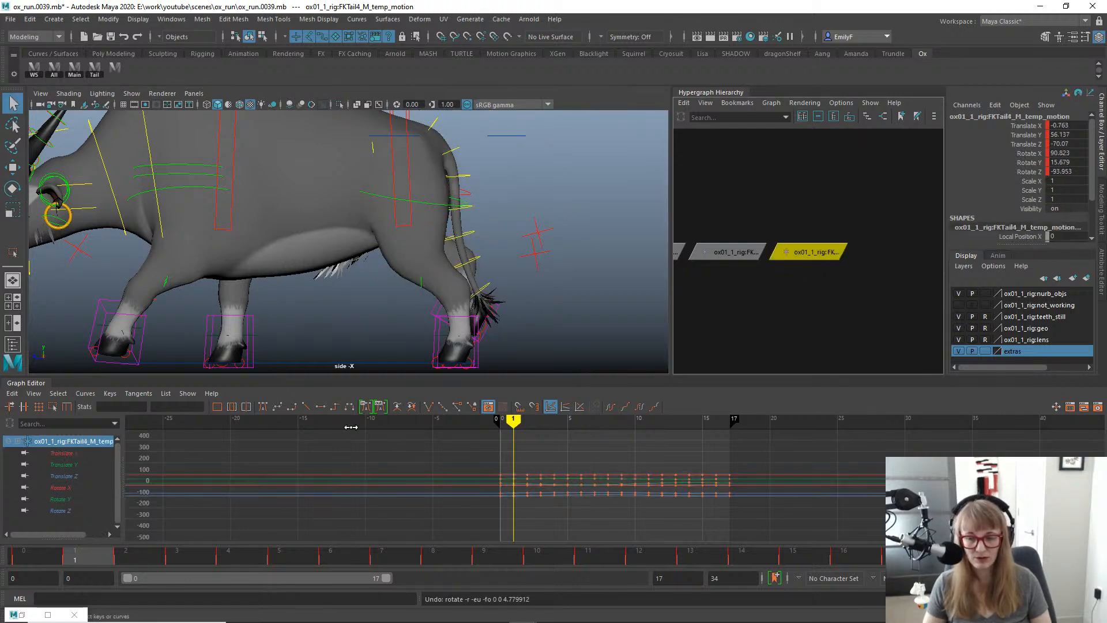
pyautogui.moveTo(58, 488); pyautogui.dragTo(62, 522)
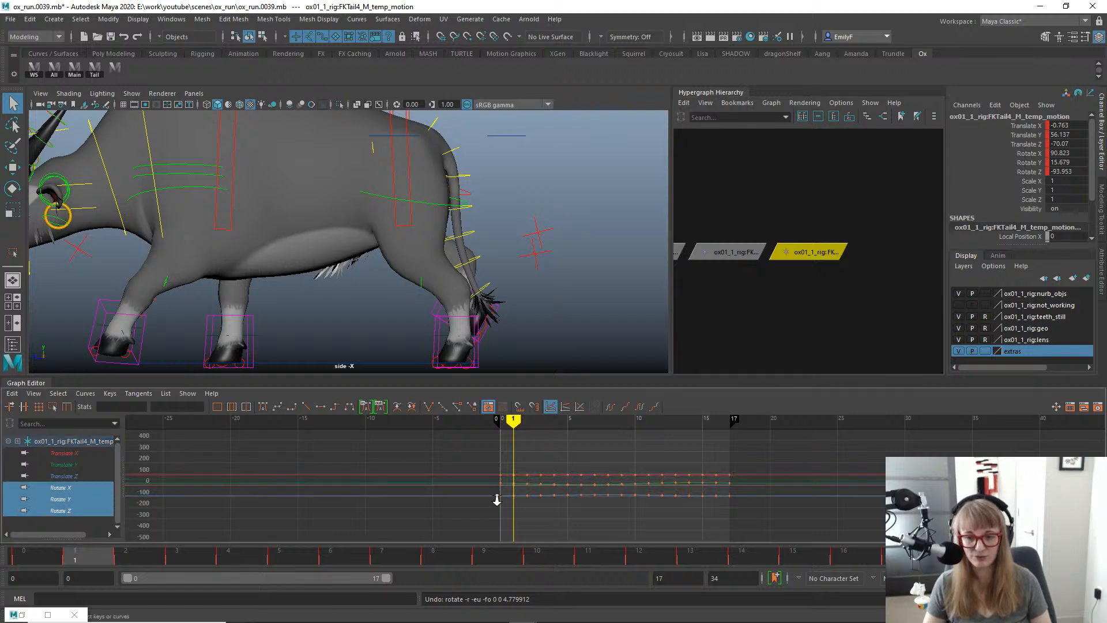
pyautogui.moveTo(631, 511); pyautogui.dragTo(743, 510)
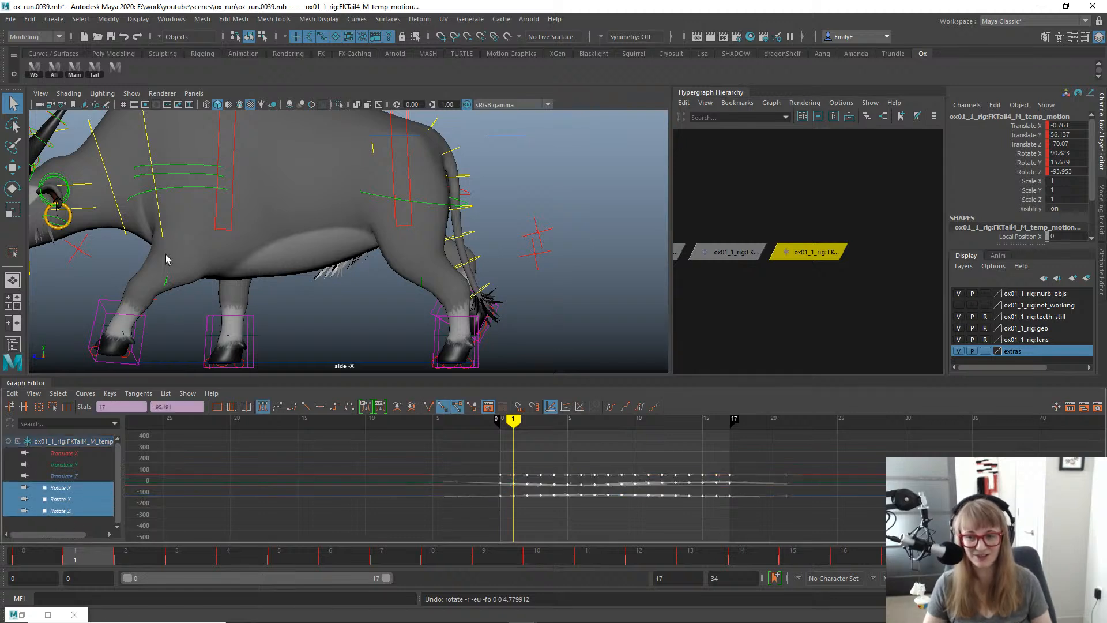
pyautogui.click(611, 406)
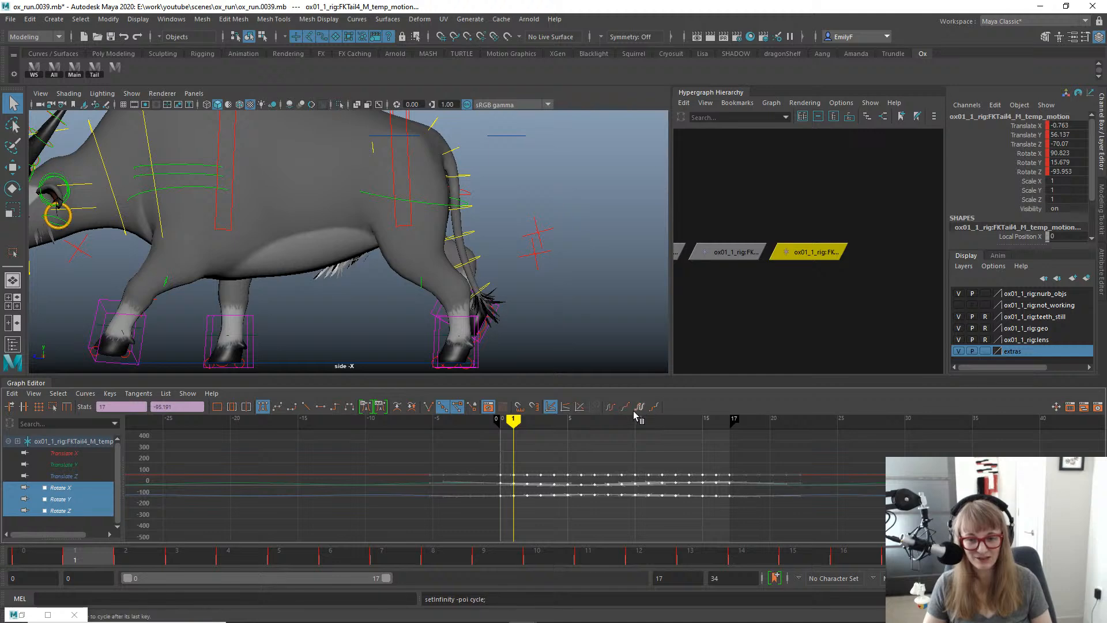
pyautogui.press('a')
pyautogui.keyDown('alt'); pyautogui.moveTo(672, 487); pyautogui.dragTo(581, 492, button='right'); pyautogui.keyUp('alt')
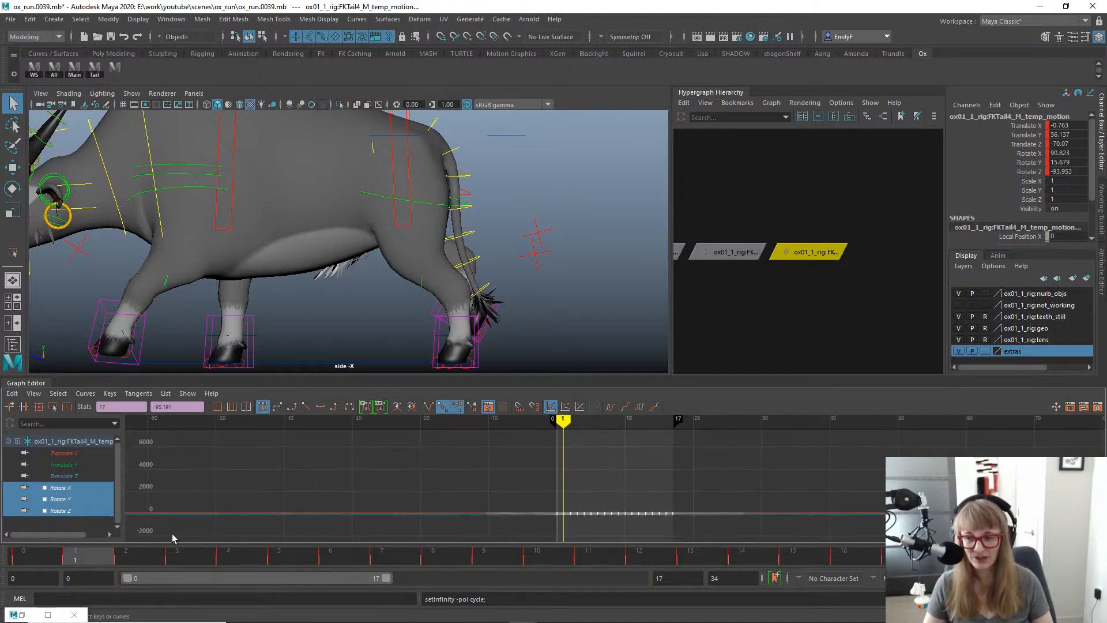
pyautogui.click(85, 477)
pyautogui.click(74, 490)
pyautogui.keyDown('shift'); pyautogui.click(72, 510); pyautogui.keyUp('shift')
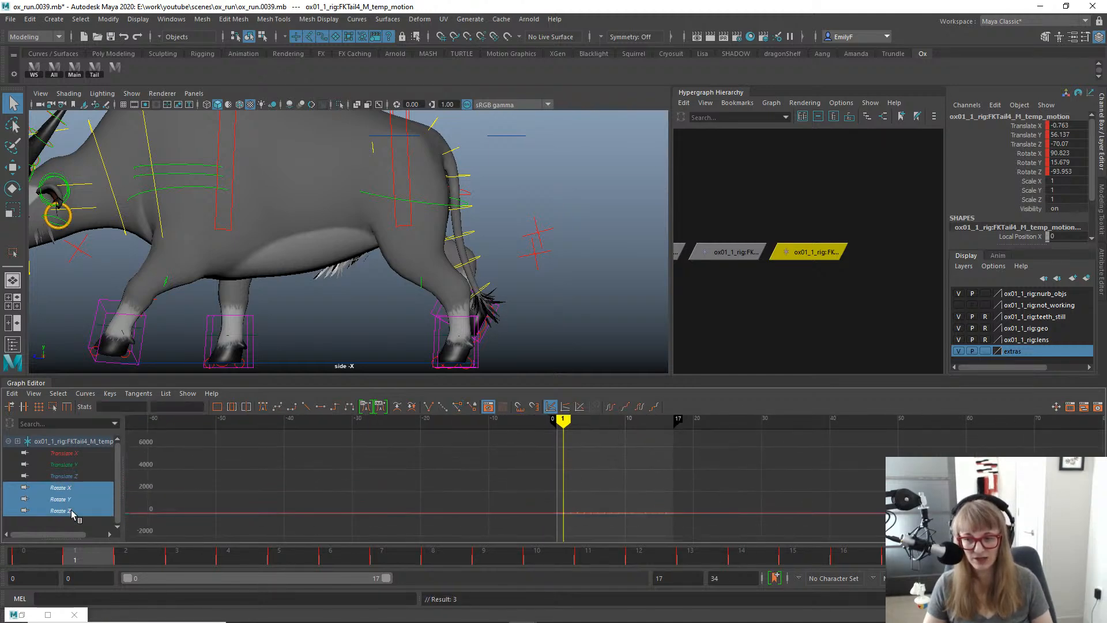
pyautogui.press('a')
pyautogui.keyDown('alt'); pyautogui.moveTo(584, 531); pyautogui.dragTo(558, 491, button='right'); pyautogui.keyUp('alt')
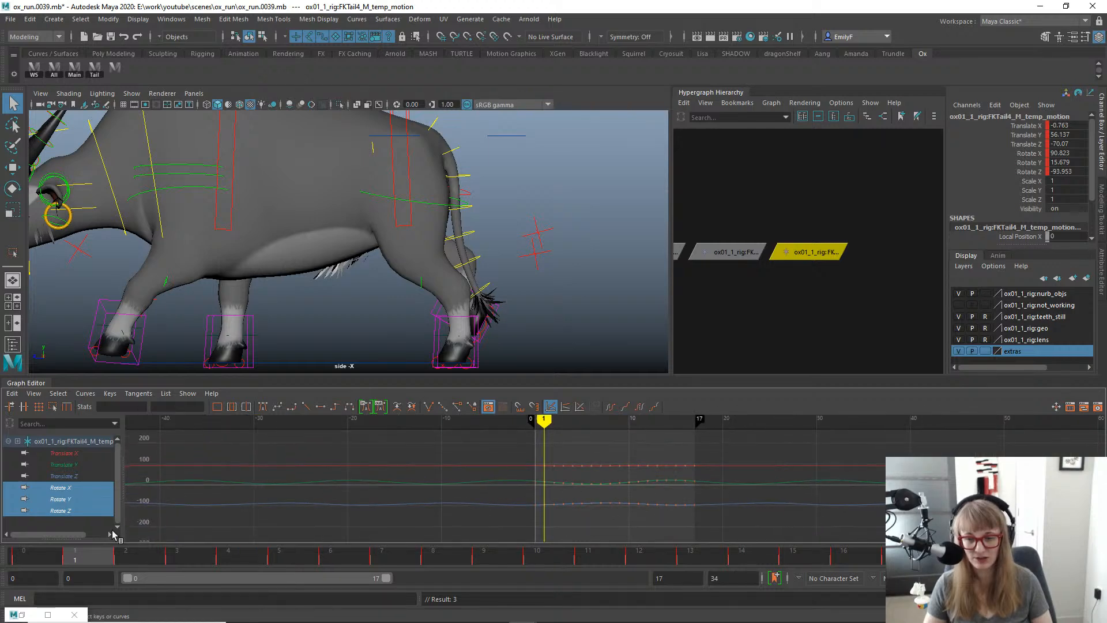
# Isolate the FKTail4_M locator's Rotate Y curve and offset all its keys about 1.7 frames later.
pyautogui.moveTo(84, 557); pyautogui.dragTo(537, 557)
pyautogui.press('e')
pyautogui.click(63, 499)
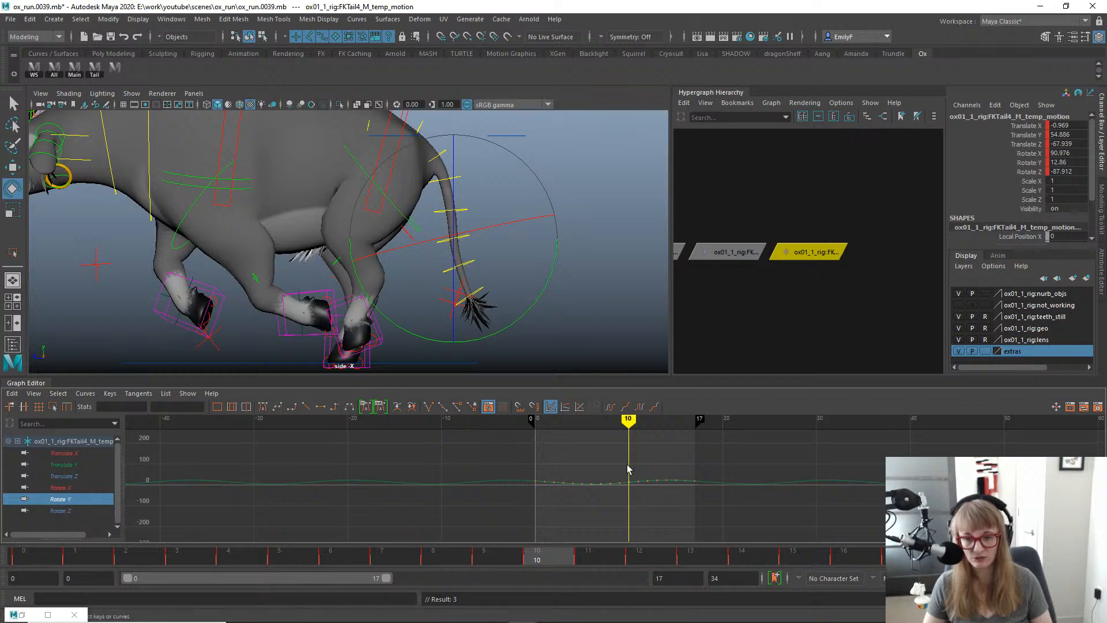
pyautogui.press('f')
pyautogui.keyDown('alt'); pyautogui.moveTo(622, 471); pyautogui.dragTo(599, 462, button='right'); pyautogui.keyUp('alt')
pyautogui.moveTo(746, 532); pyautogui.dragTo(771, 535)
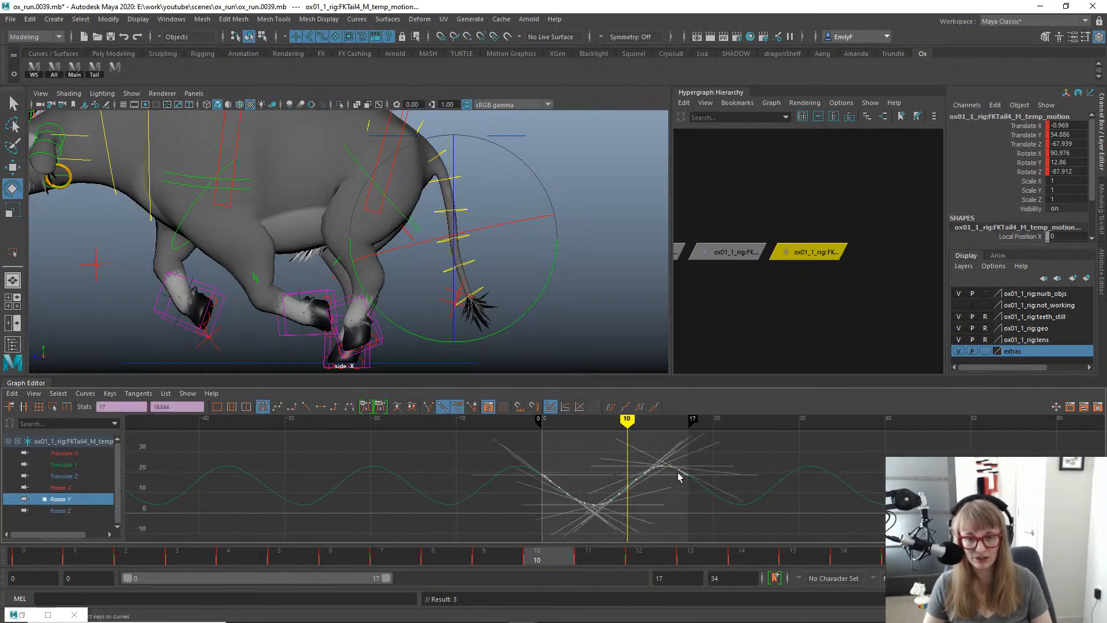
pyautogui.moveTo(678, 474)
pyautogui.keyDown('alt'); pyautogui.mouseDown(button='right')
pyautogui.moveTo(672, 466)
pyautogui.moveTo(672, 481)
pyautogui.mouseUp(button='right'); pyautogui.keyUp('alt')
pyautogui.press('w')
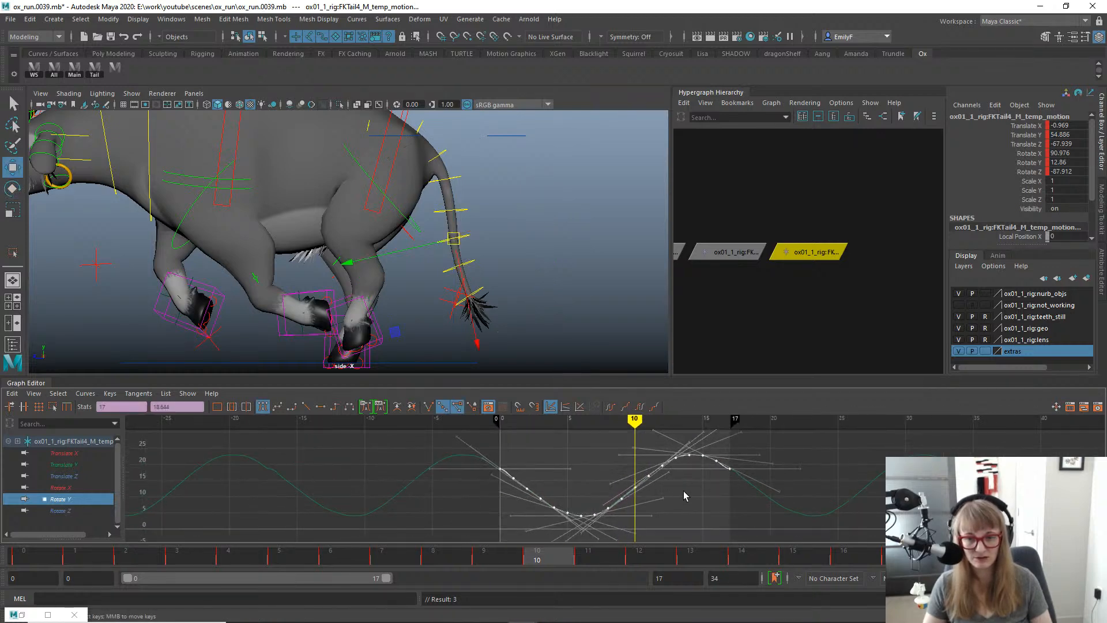
pyautogui.keyDown('shift'); pyautogui.moveTo(684, 492); pyautogui.dragTo(691, 493, button='middle'); pyautogui.keyUp('shift')
pyautogui.hotkey('ctrl', 'z')
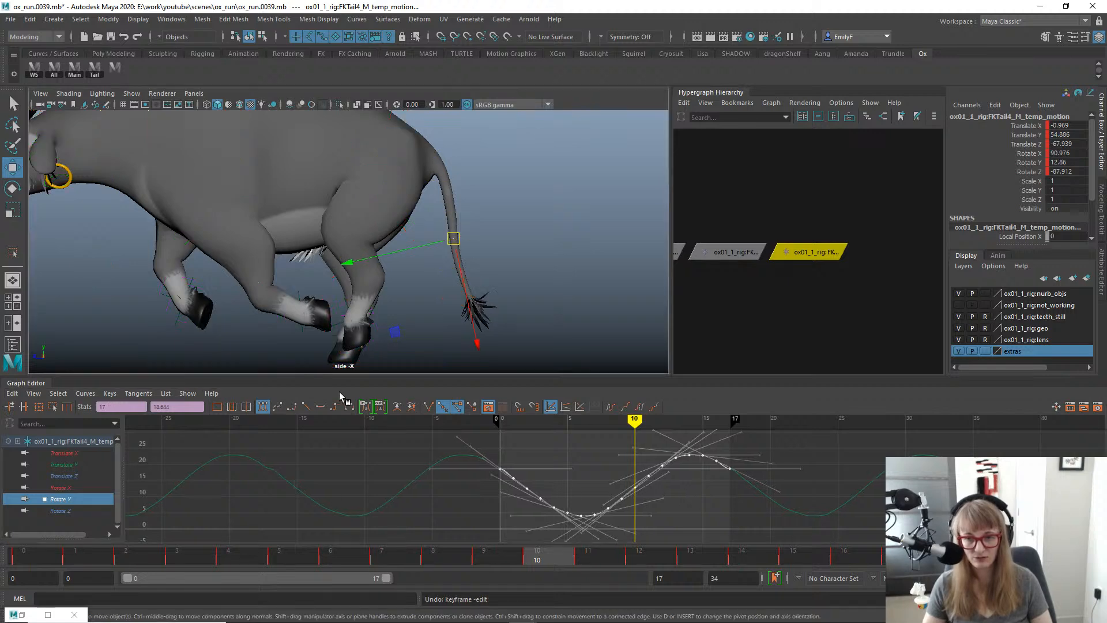
pyautogui.moveTo(21, 554); pyautogui.dragTo(488, 555)
pyautogui.keyDown('shift'); pyautogui.moveTo(594, 489); pyautogui.dragTo(618, 495, button='middle'); pyautogui.keyUp('shift')
pyautogui.press('q')
# Play and scrub the run from the side, and play it from the back view to check the tail.
pyautogui.hotkey('alt', 'v')
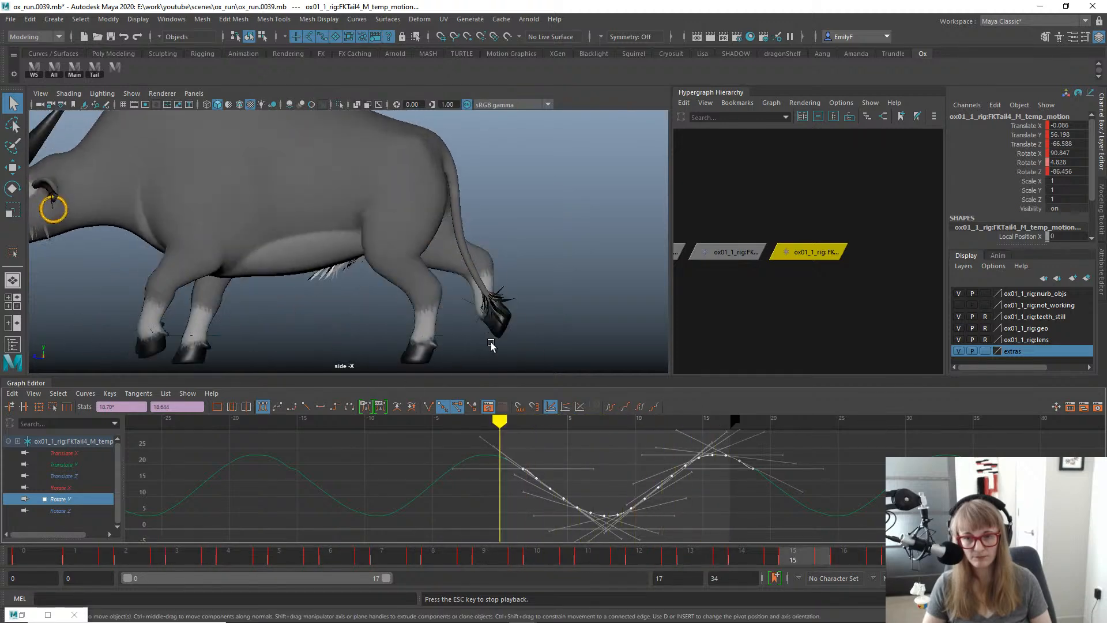
pyautogui.press('Escape')
pyautogui.moveTo(7, 557); pyautogui.dragTo(898, 530)
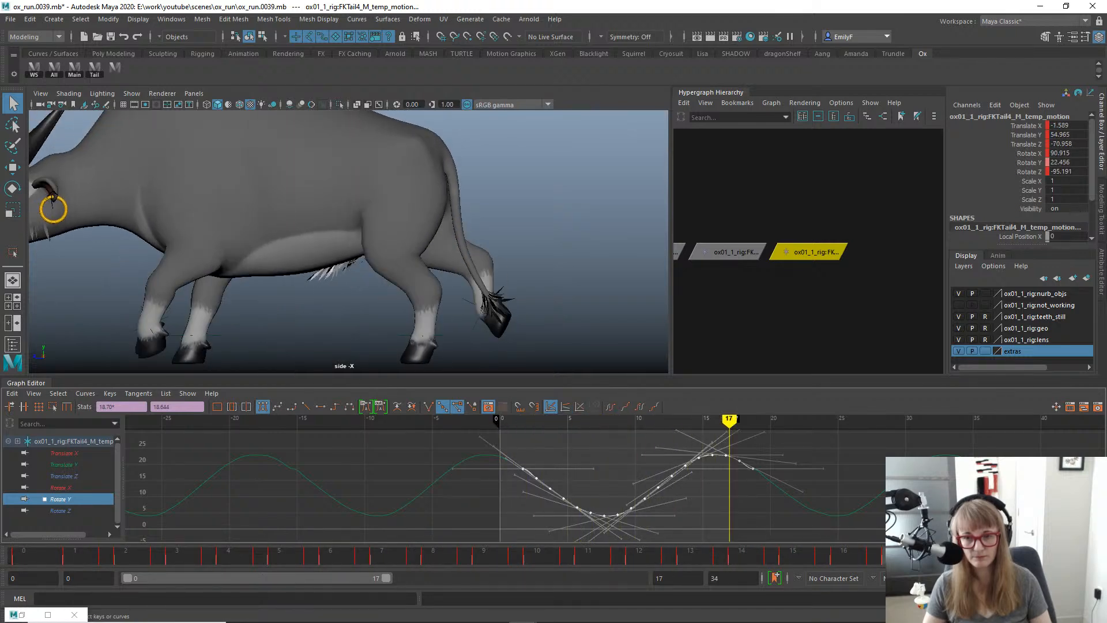
pyautogui.press('space')
pyautogui.moveTo(516, 210); pyautogui.dragTo(466, 226)
pyautogui.hotkey('alt', 'v')
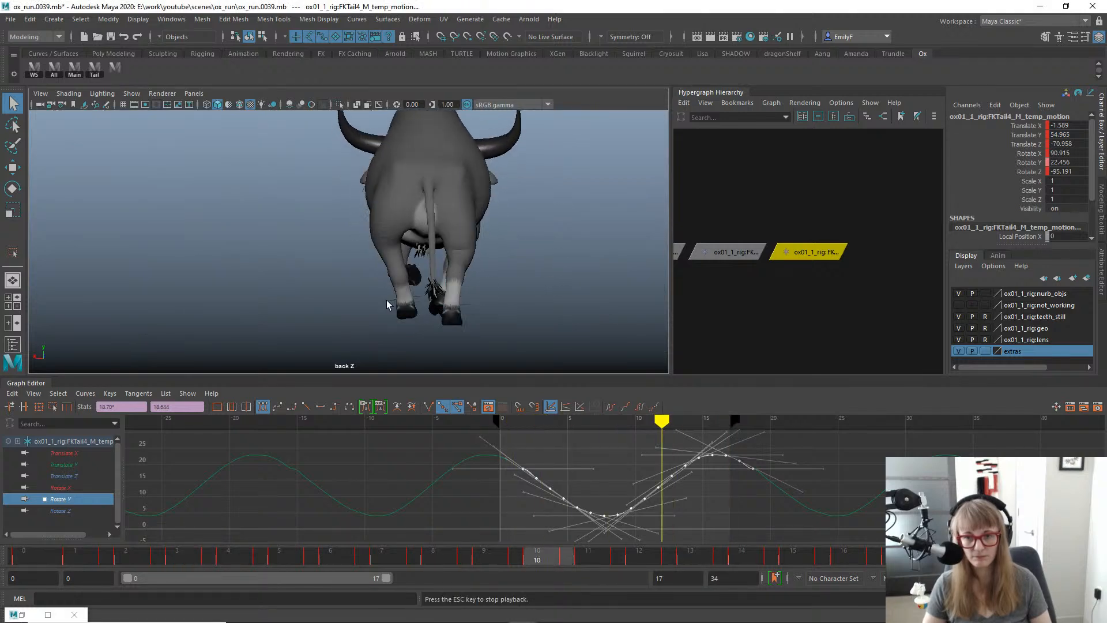
# Isolate the FKTail4_M locator's Rotate Z curve and offset all its keys about 2.3 frames later.
pyautogui.click(58, 510)
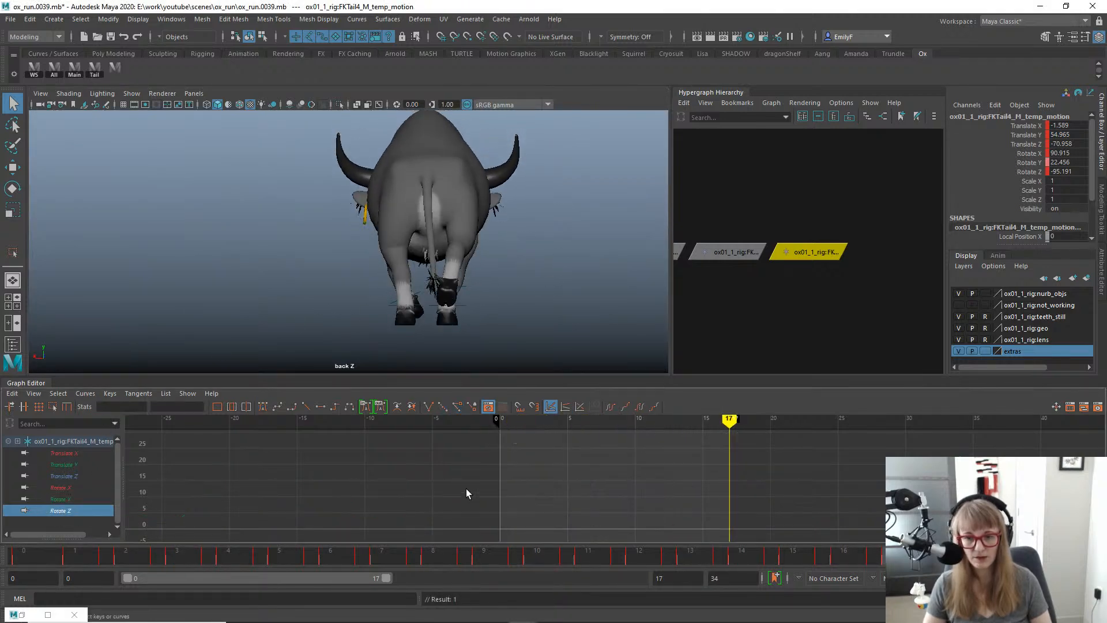
pyautogui.press('f')
pyautogui.keyDown('alt'); pyautogui.keyDown('shift'); pyautogui.moveTo(579, 470); pyautogui.dragTo(549, 425, button='right'); pyautogui.keyUp('shift'); pyautogui.keyUp('alt')
pyautogui.moveTo(773, 540); pyautogui.dragTo(773, 541)
pyautogui.keyDown('alt'); pyautogui.moveTo(585, 488); pyautogui.dragTo(641, 488, button='right'); pyautogui.keyUp('alt')
pyautogui.press('w')
pyautogui.keyDown('shift'); pyautogui.moveTo(647, 493); pyautogui.dragTo(667, 495, button='middle'); pyautogui.keyUp('shift')
pyautogui.hotkey('ctrl', 'z')
pyautogui.moveTo(167, 561); pyautogui.dragTo(590, 540)
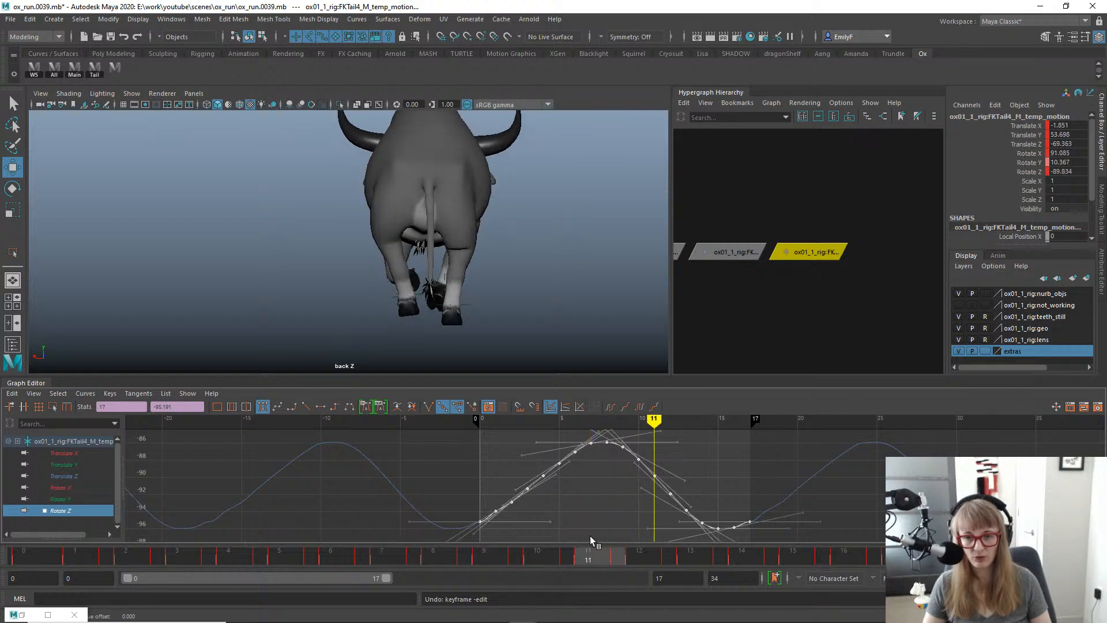
pyautogui.keyDown('shift'); pyautogui.moveTo(627, 456); pyautogui.dragTo(691, 461, button='middle'); pyautogui.keyUp('shift')
pyautogui.press('q')
# Play back the run from the back and side views to review the tail's overlap.
pyautogui.hotkey('alt', 'v')
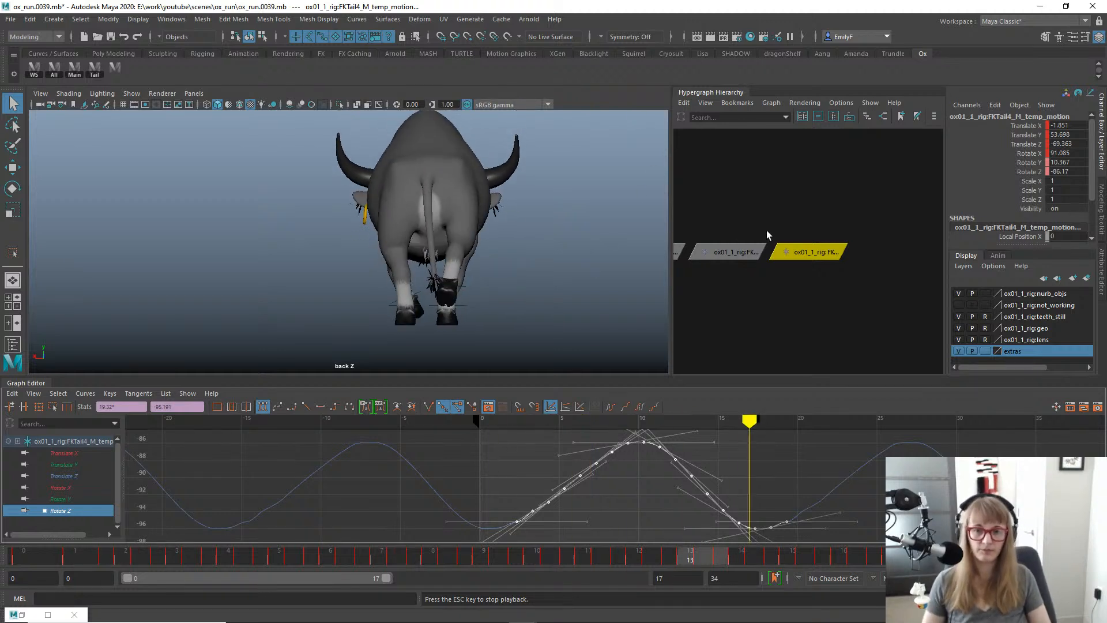
pyautogui.hotkey('alt', 'v')
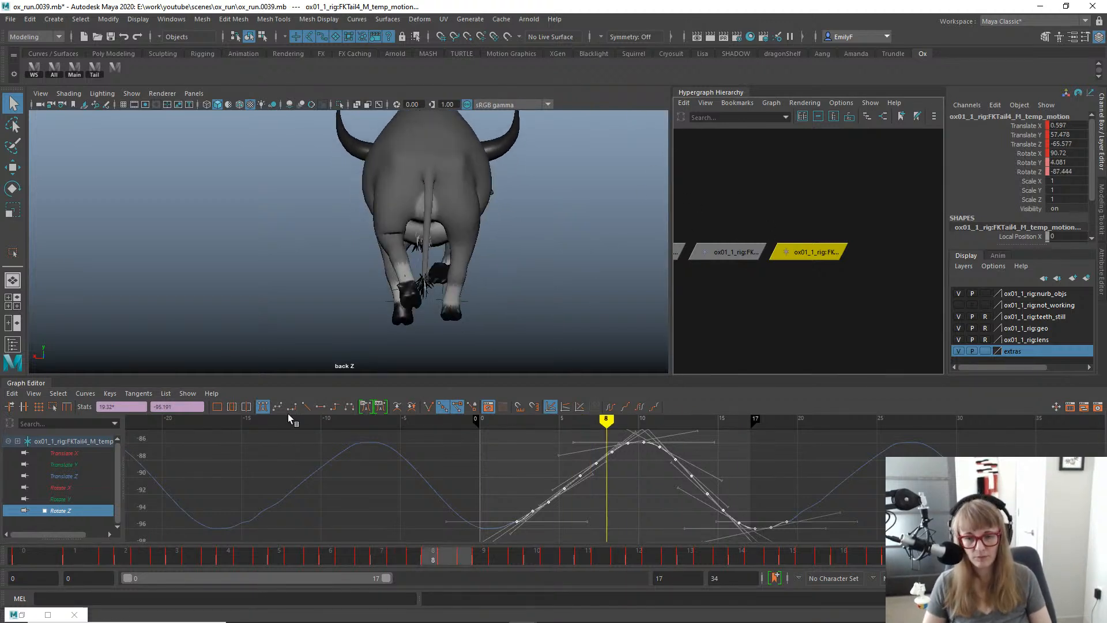
pyautogui.hotkey('alt', 'v')
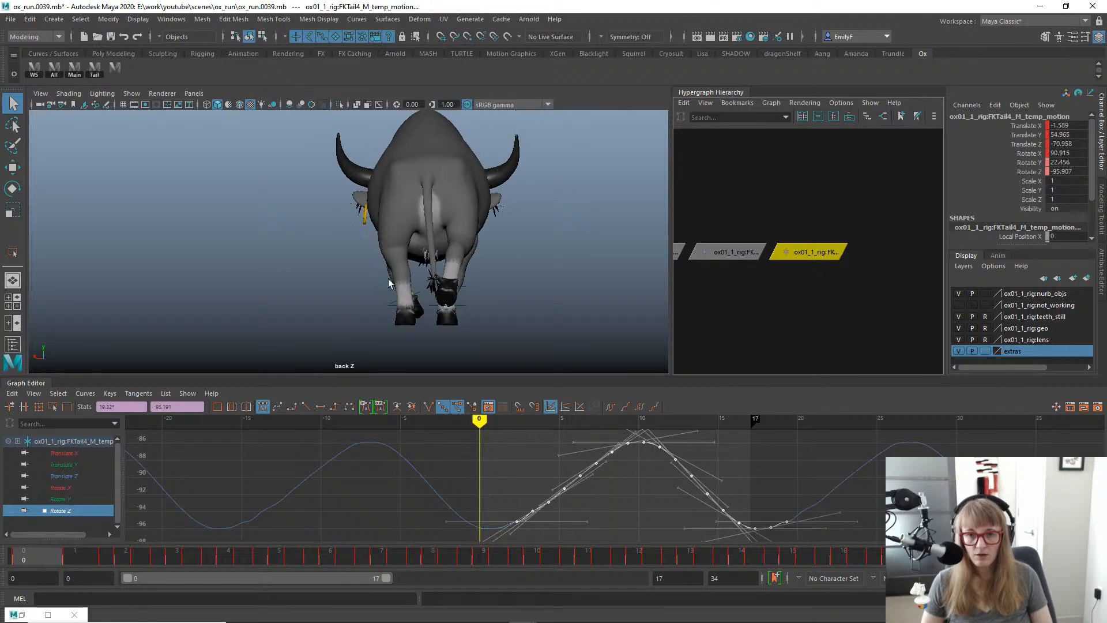
pyautogui.press('space')
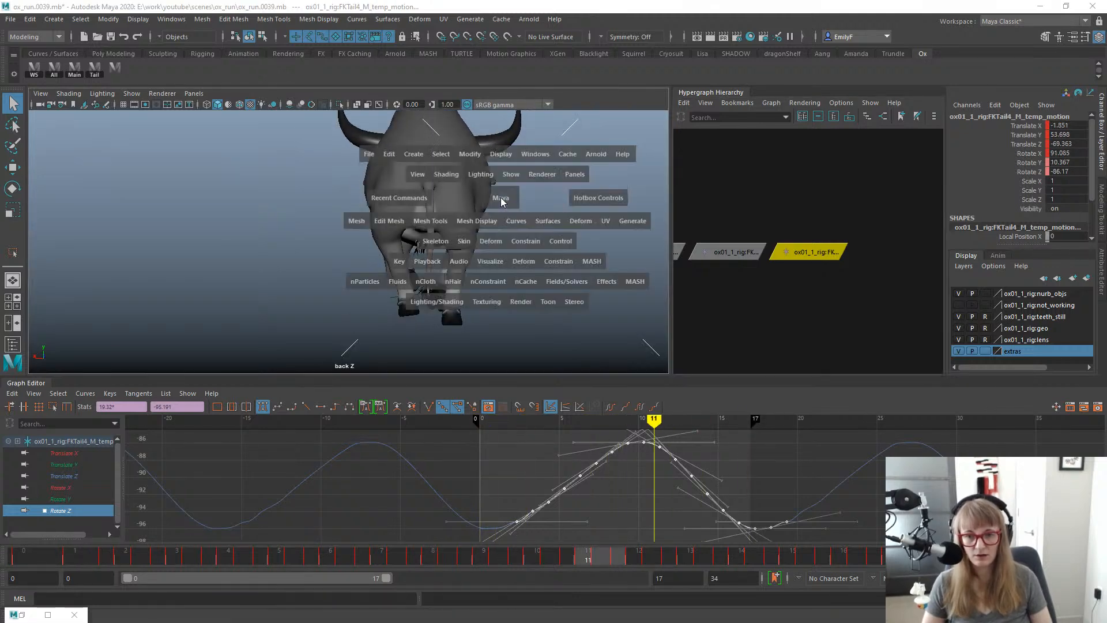
pyautogui.moveTo(494, 219); pyautogui.dragTo(574, 195)
pyautogui.hotkey('alt', 'v')
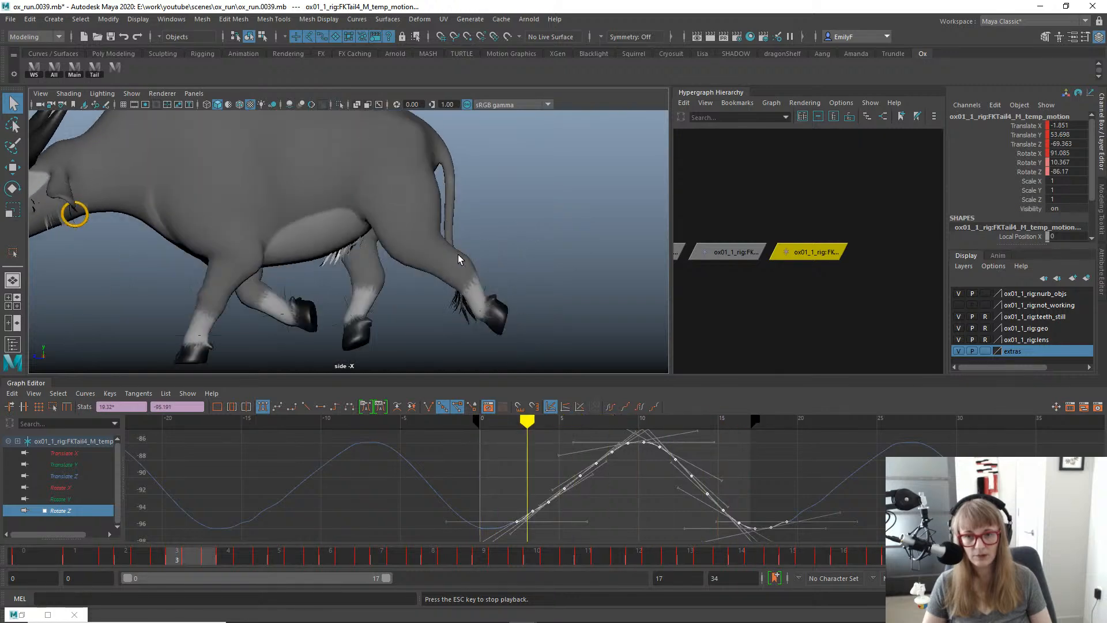
pyautogui.hotkey('alt', 'v')
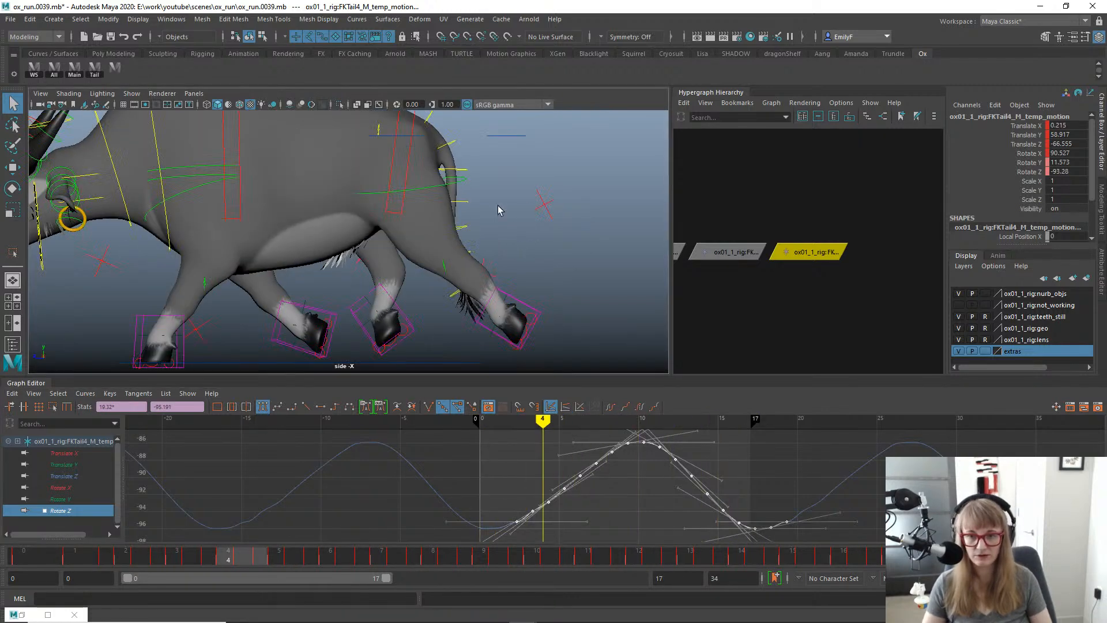
# Create a world-space rotation locator for the FKTail7_M control near the tail tip, starting from frame 0.
pyautogui.hotkey('alt', 'v')
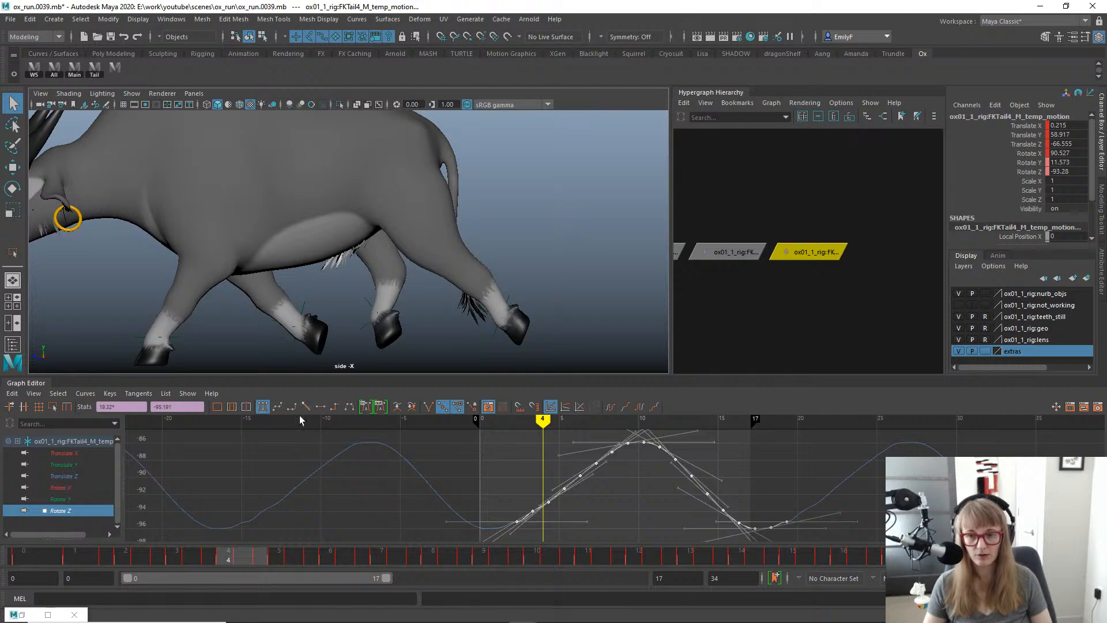
pyautogui.moveTo(98, 561); pyautogui.dragTo(2, 552)
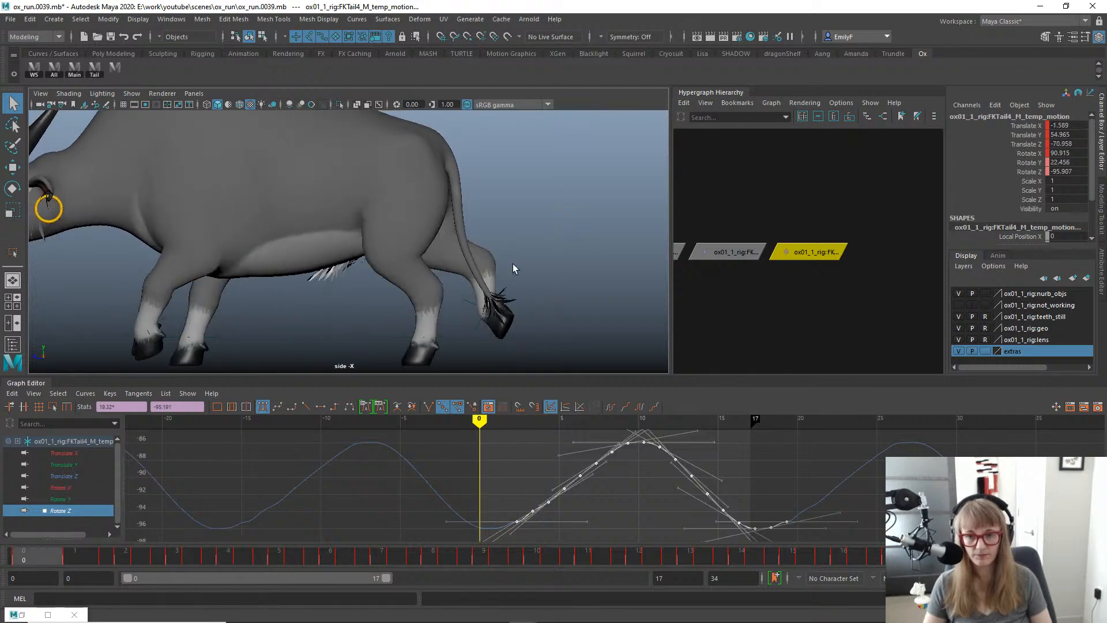
pyautogui.click(491, 247)
pyautogui.click(481, 268)
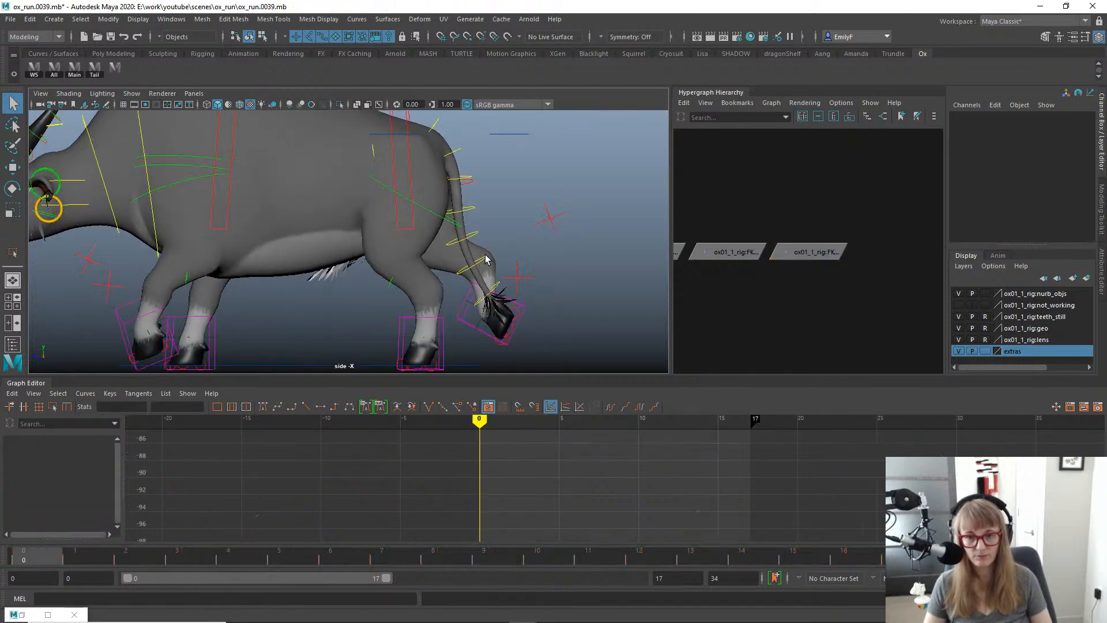
pyautogui.click(482, 259)
pyautogui.click(35, 70)
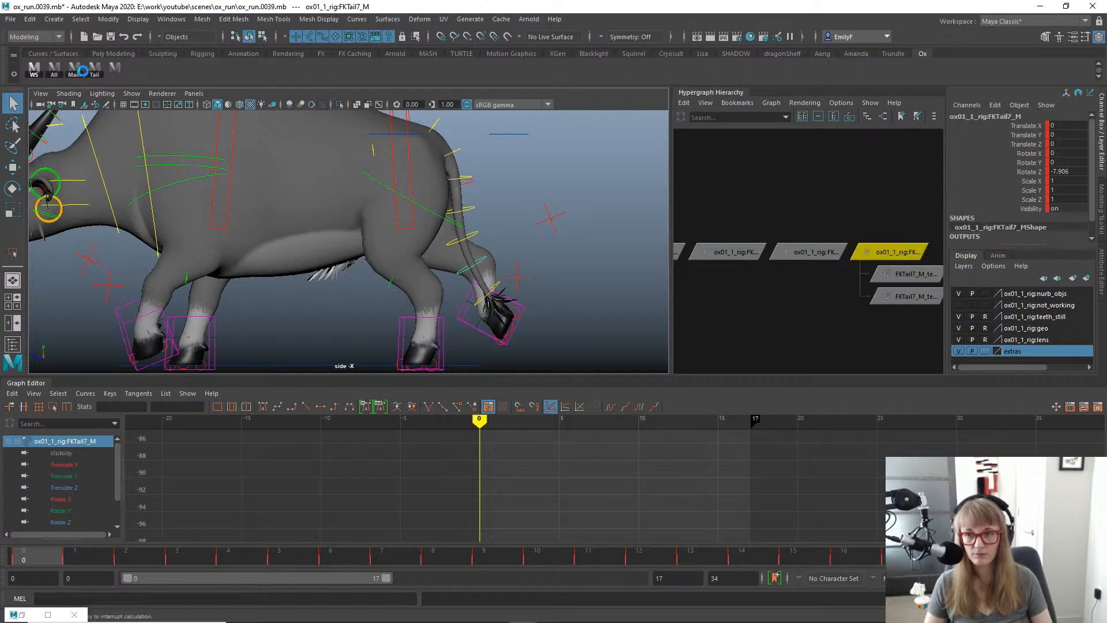
pyautogui.click(505, 320)
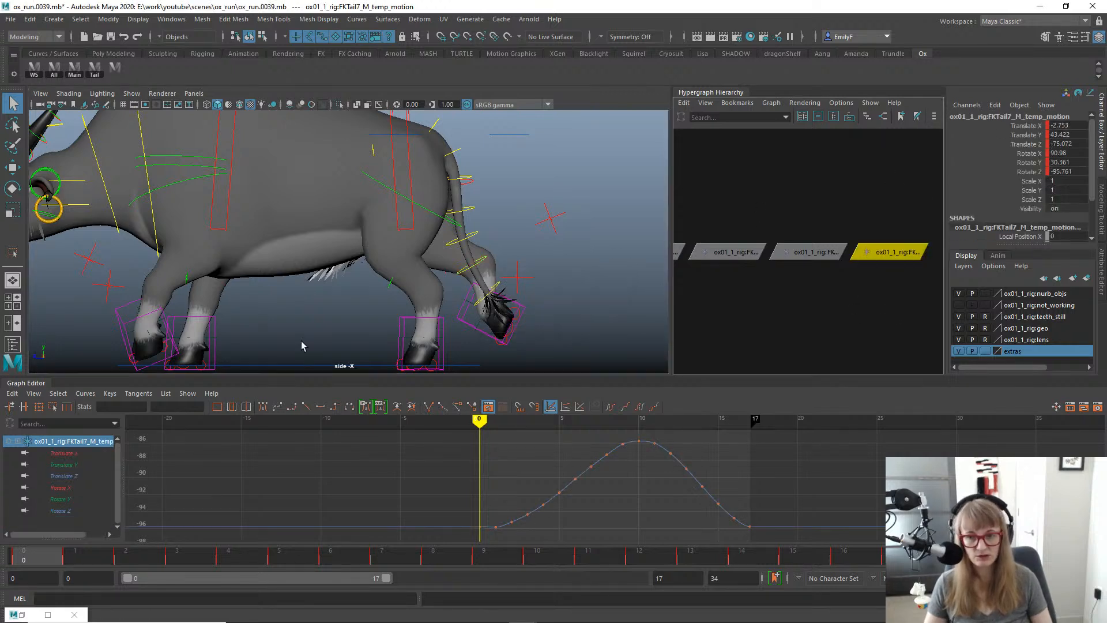
# Set the FKTail7_M locator's Rotate X, Y and Z curves to cycle before and after their keys.
pyautogui.moveTo(64, 487); pyautogui.dragTo(73, 512)
pyautogui.press('f')
pyautogui.keyDown('alt'); pyautogui.moveTo(587, 486); pyautogui.dragTo(496, 455, button='right'); pyautogui.keyUp('alt')
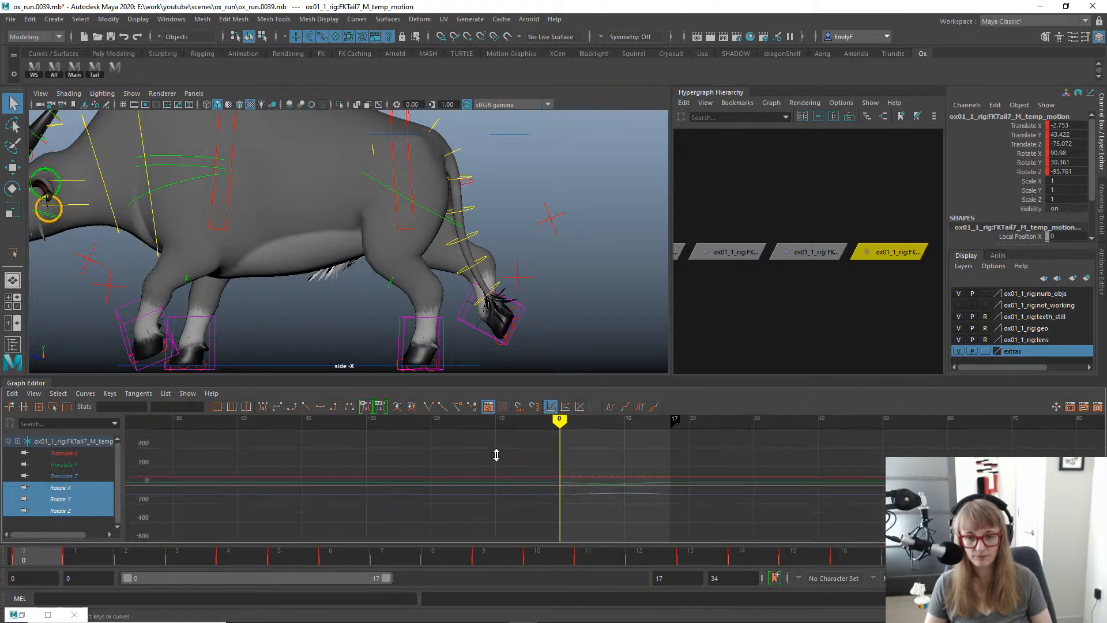
pyautogui.moveTo(505, 444); pyautogui.dragTo(701, 530)
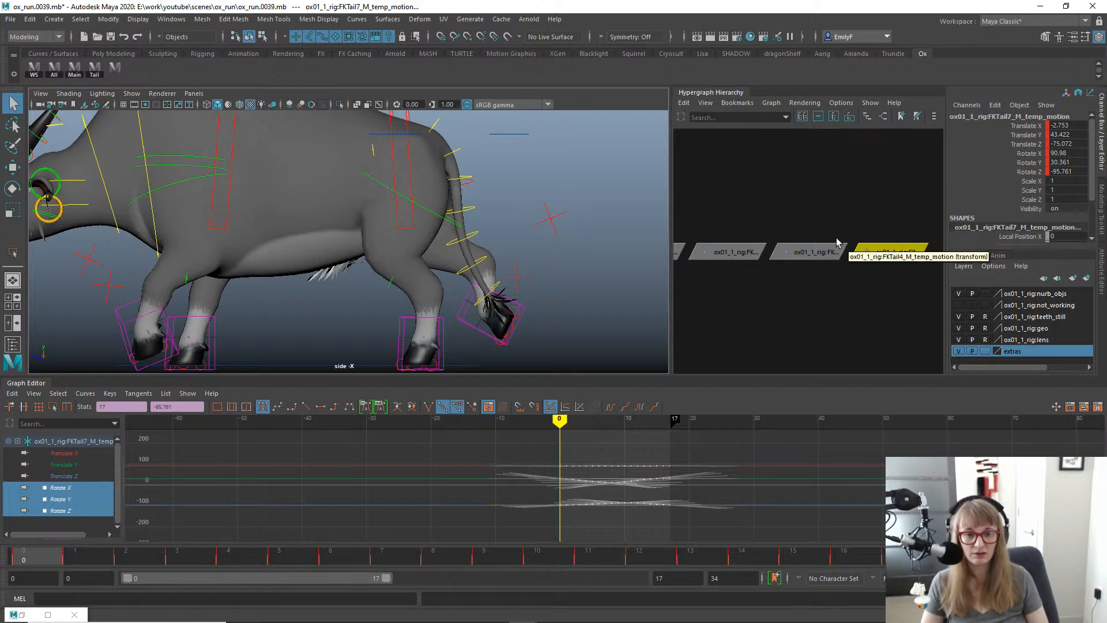
pyautogui.scroll(1, 499, 290)
pyautogui.scroll(-1, 499, 290)
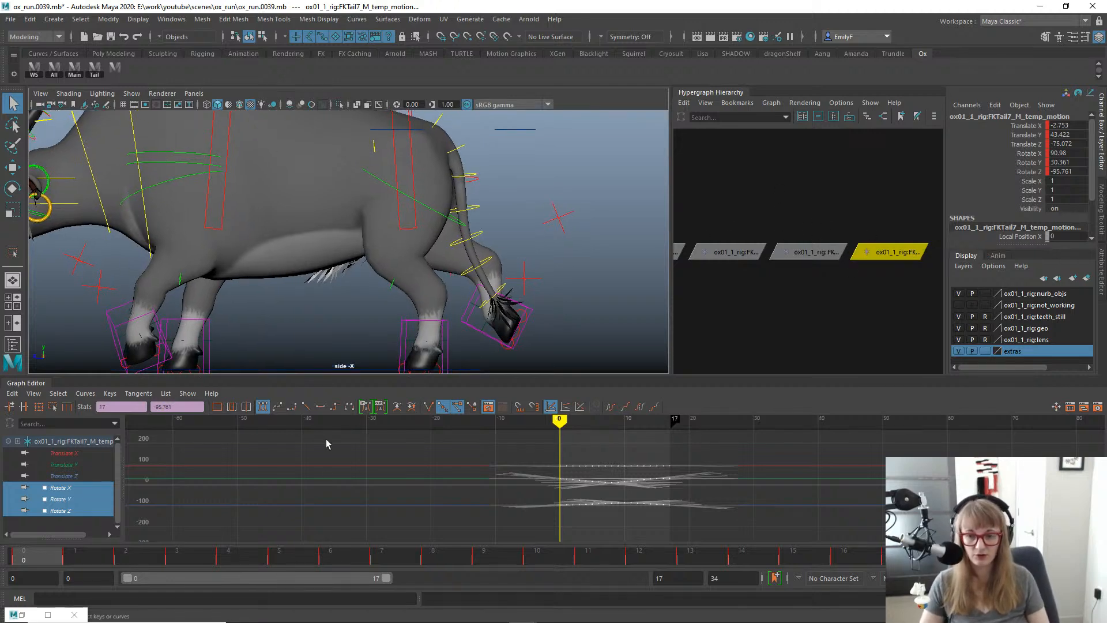
pyautogui.moveTo(115, 562); pyautogui.dragTo(2, 494)
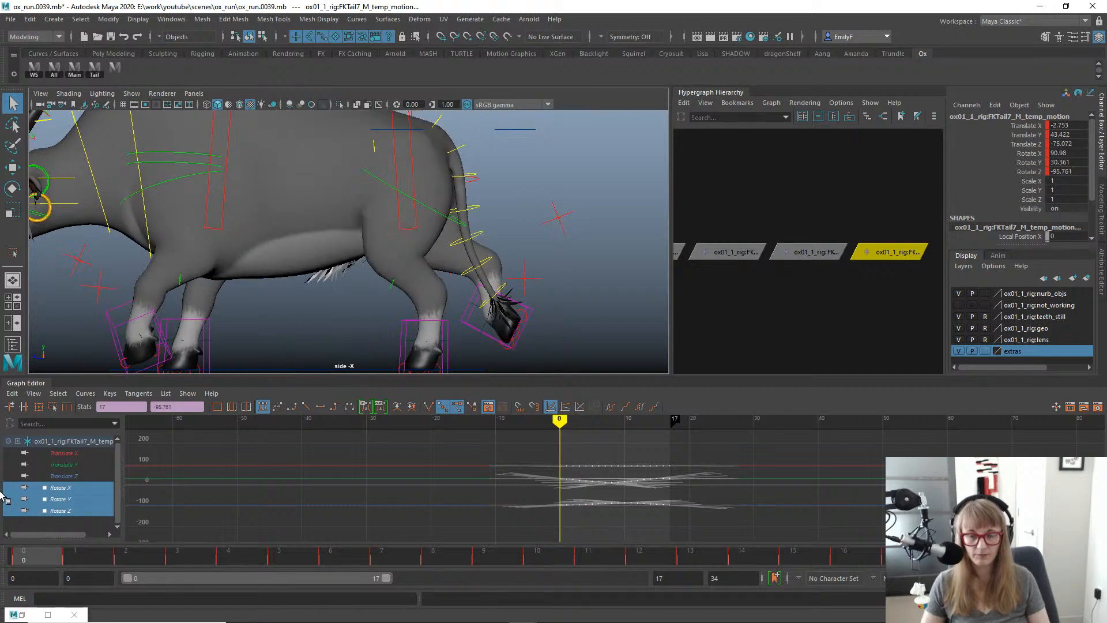
pyautogui.click(611, 407)
pyautogui.scroll(3, 643, 523)
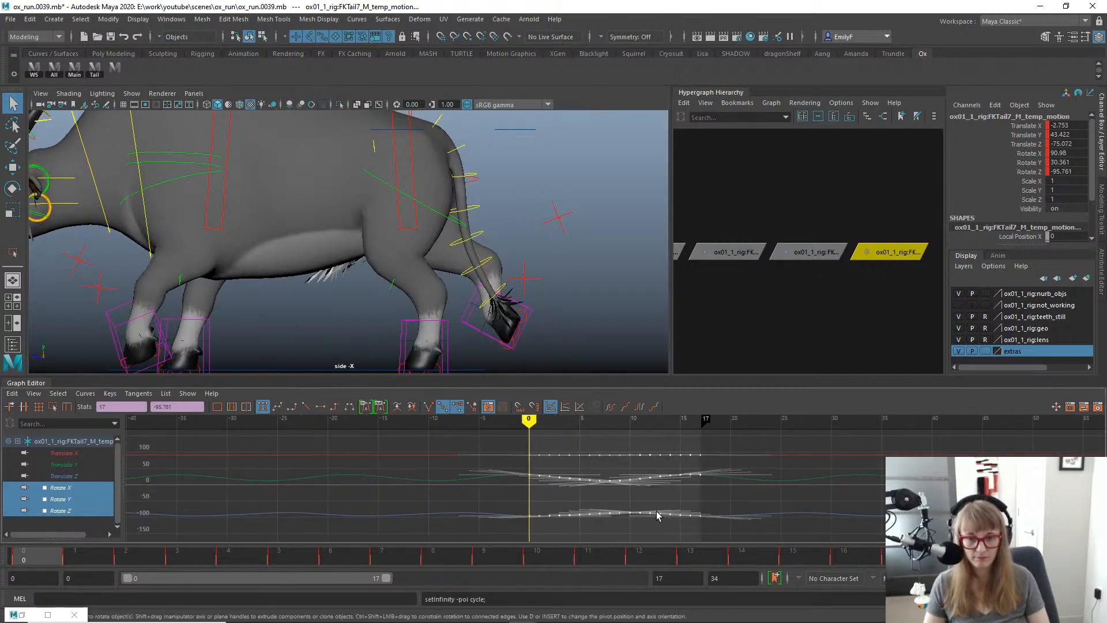
# Isolate the FKTail7_M locator's Rotate Y curve and offset all its keys about 2.5 frames later.
pyautogui.press('e')
pyautogui.click(63, 499)
pyautogui.press('f')
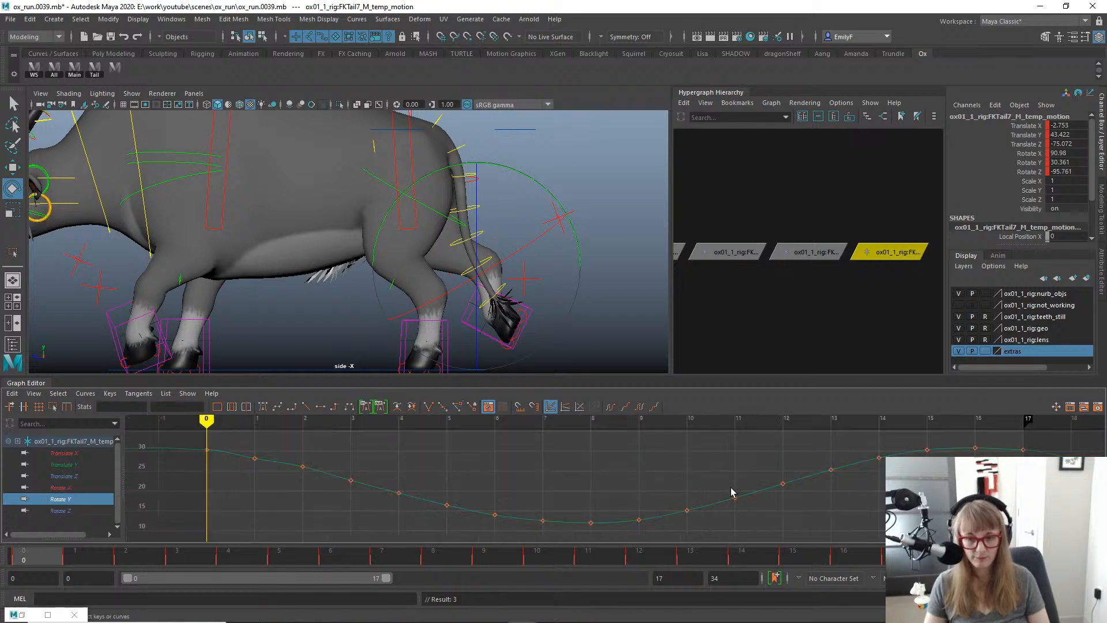
pyautogui.moveTo(81, 562); pyautogui.dragTo(526, 577)
pyautogui.moveTo(525, 457); pyautogui.dragTo(767, 543)
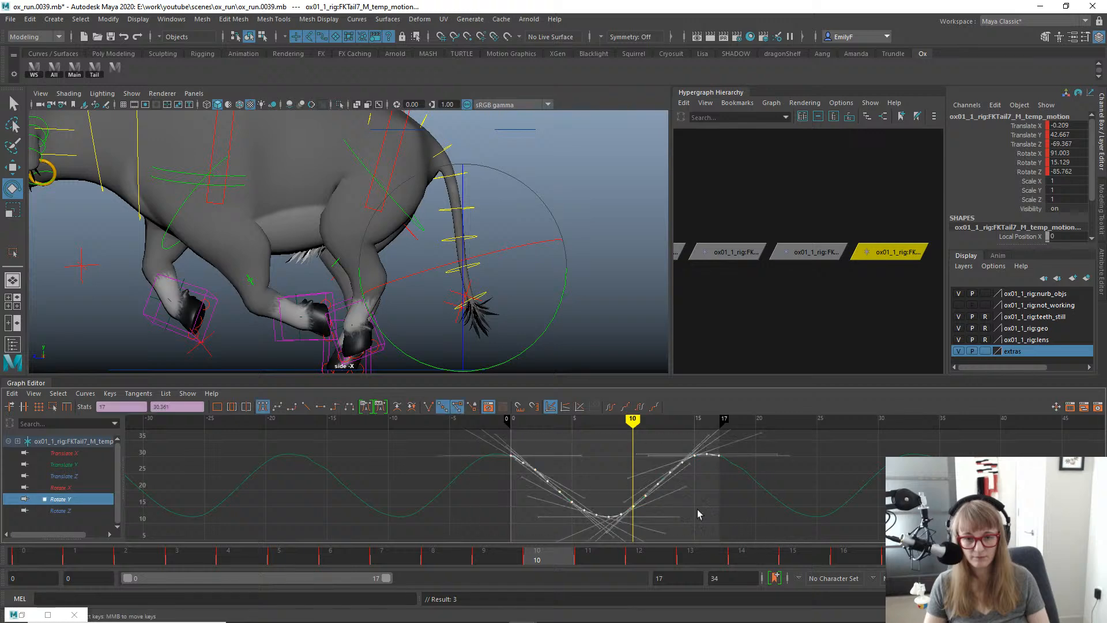
pyautogui.press('w')
pyautogui.keyDown('shift'); pyautogui.moveTo(646, 485); pyautogui.dragTo(679, 487, button='middle'); pyautogui.keyUp('shift')
pyautogui.press('q')
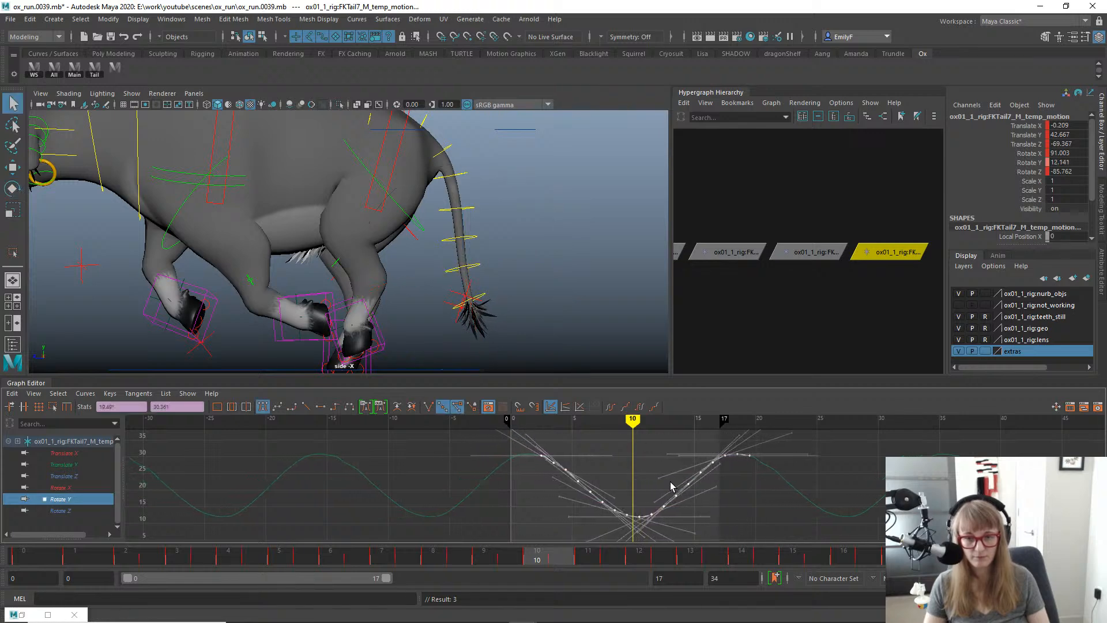
# Play and scrub the run from the side without the rig controls, and play it from the back view to check the tail.
pyautogui.hotkey('alt', '1')
pyautogui.hotkey('alt', 'v')
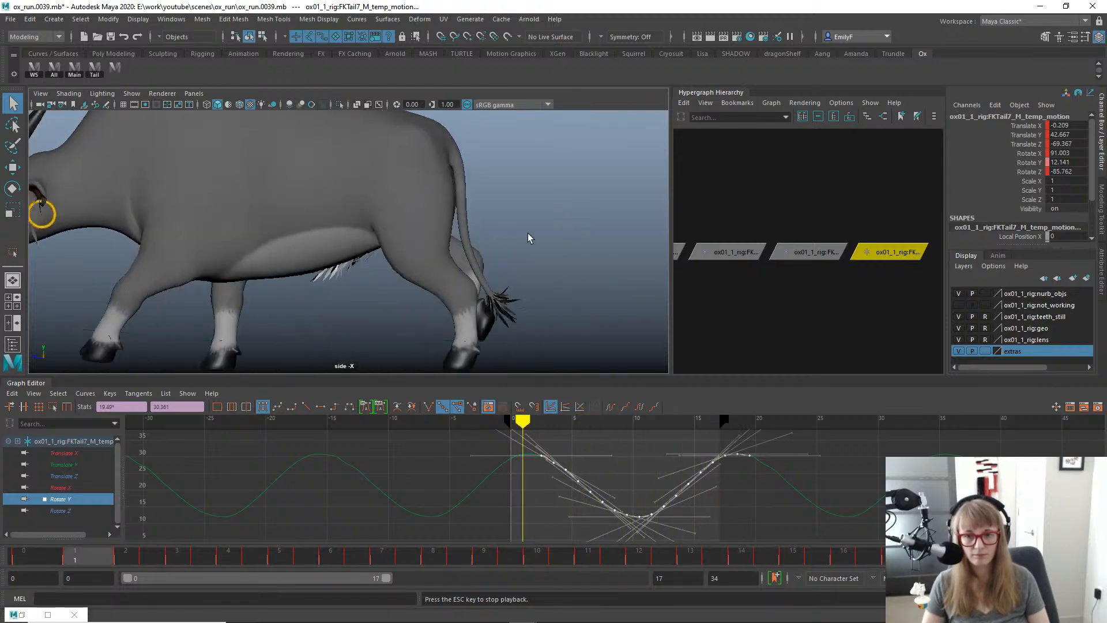
pyautogui.hotkey('alt', 'v')
pyautogui.moveTo(128, 554)
pyautogui.mouseDown()
pyautogui.moveTo(703, 556)
pyautogui.moveTo(882, 571)
pyautogui.mouseUp()
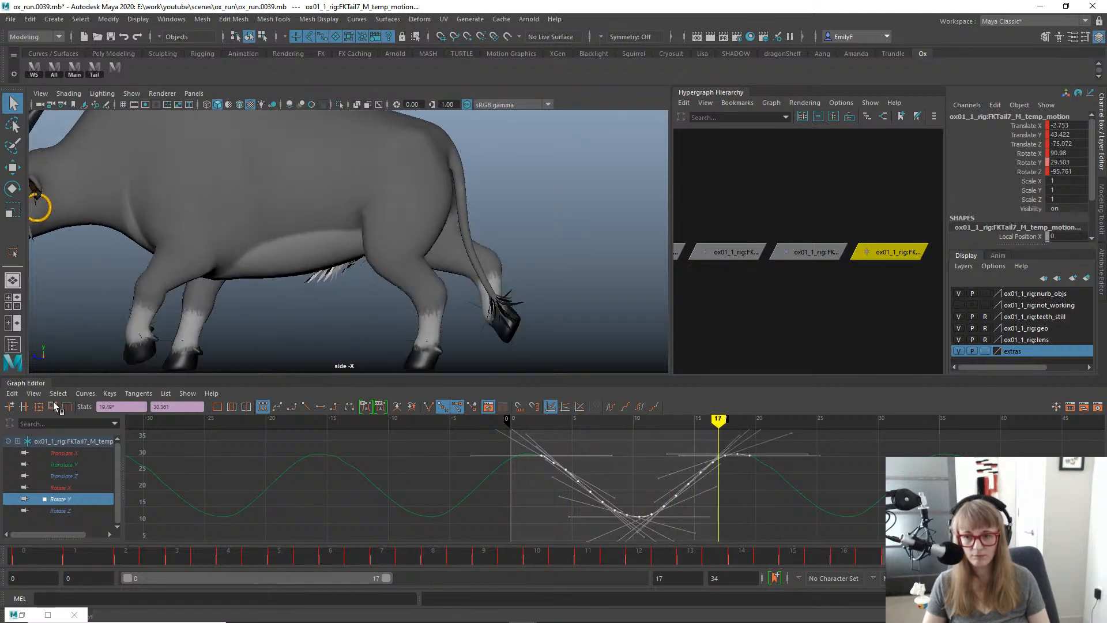
pyautogui.moveTo(845, 263)
pyautogui.keyDown('alt'); pyautogui.mouseDown(button='right')
pyautogui.moveTo(825, 262)
pyautogui.moveTo(834, 264)
pyautogui.mouseUp(button='right'); pyautogui.keyUp('alt')
pyautogui.press('space')
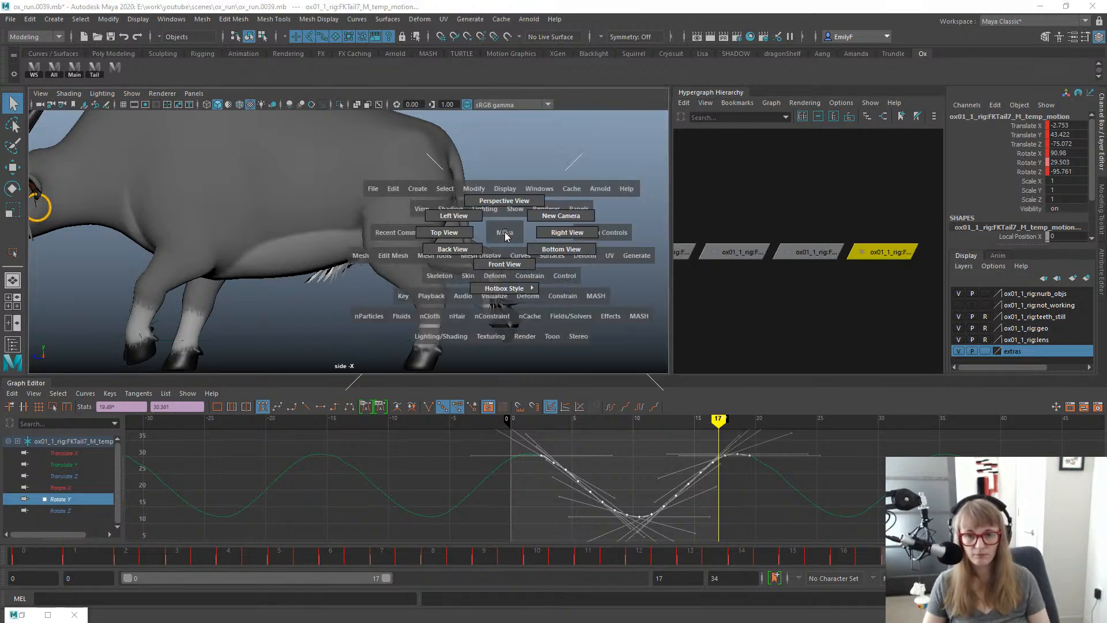
pyautogui.click(466, 248)
pyautogui.hotkey('alt', 'v')
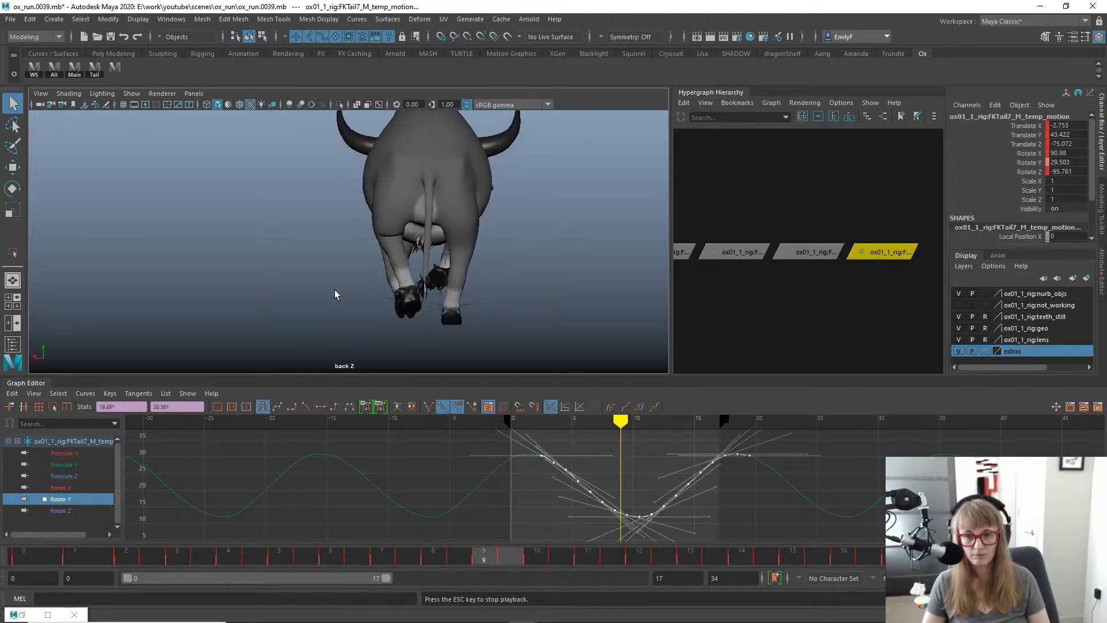
pyautogui.hotkey('alt', 'v')
pyautogui.click(87, 512)
pyautogui.press('f')
pyautogui.keyDown('alt'); pyautogui.moveTo(593, 459); pyautogui.dragTo(468, 460, button='right'); pyautogui.keyUp('alt')
pyautogui.moveTo(467, 460); pyautogui.dragTo(766, 555)
# Delete the tail locators from FKTail1_M to FKTail7_M, keeping and selecting only the FKTail0_M locator.
pyautogui.keyDown('alt'); pyautogui.moveTo(792, 280); pyautogui.dragTo(771, 268, button='right'); pyautogui.keyUp('alt')
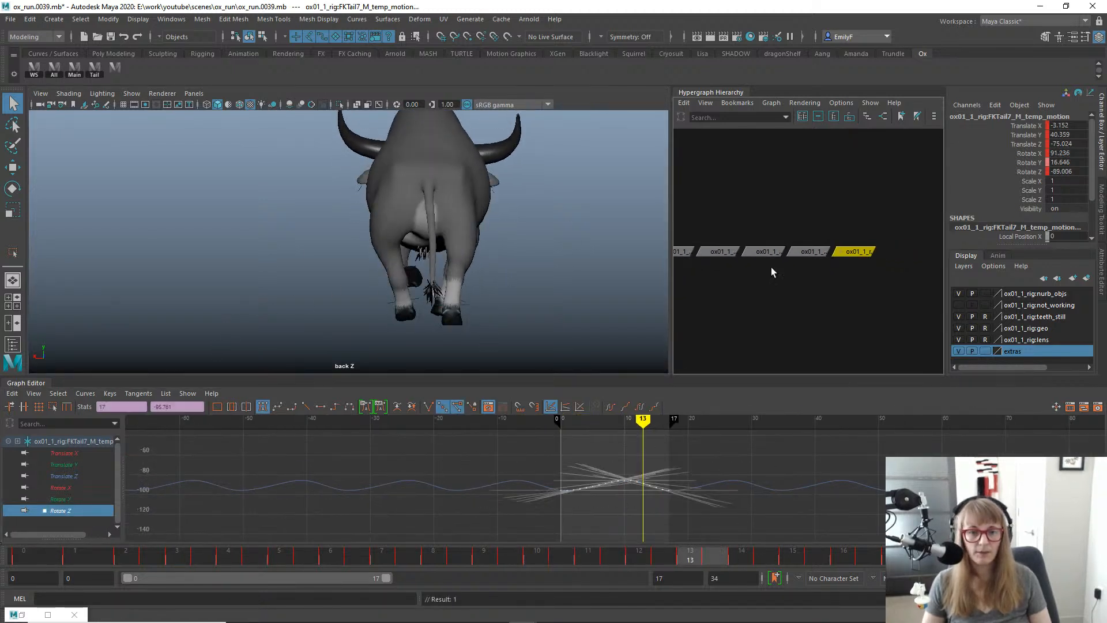
pyautogui.keyDown('alt'); pyautogui.moveTo(825, 254); pyautogui.dragTo(707, 273, button='middle'); pyautogui.keyUp('alt')
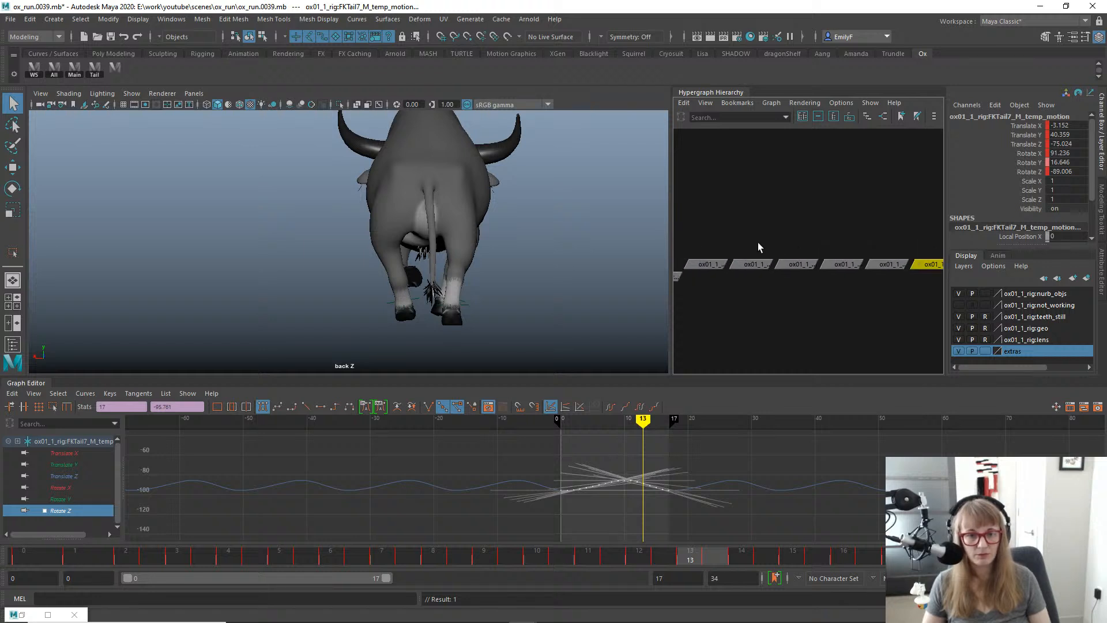
pyautogui.moveTo(1038, 327); pyautogui.dragTo(1035, 328)
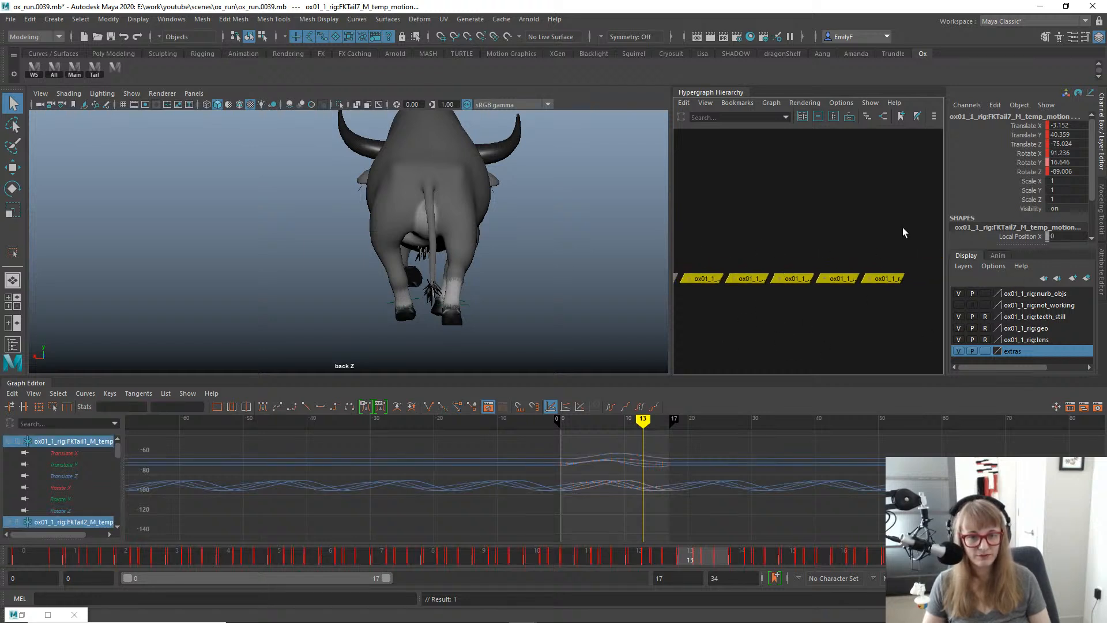
pyautogui.keyDown('alt'); pyautogui.moveTo(714, 300); pyautogui.dragTo(791, 292, button='middle'); pyautogui.keyUp('alt')
pyautogui.keyDown('alt'); pyautogui.moveTo(790, 291); pyautogui.dragTo(800, 290, button='right'); pyautogui.keyUp('alt')
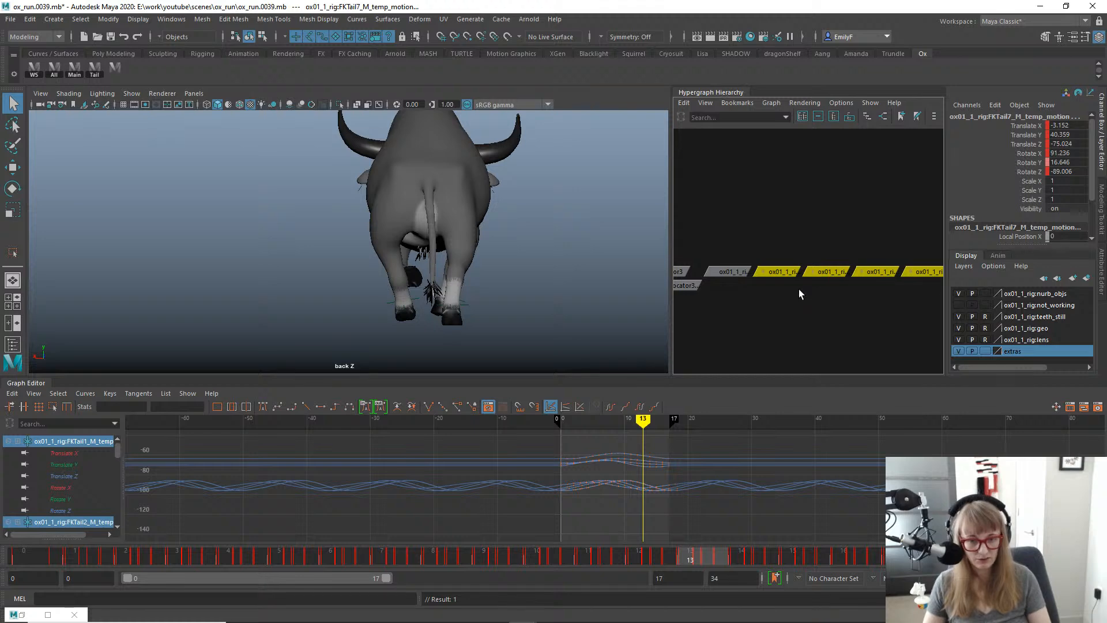
pyautogui.click(798, 289)
pyautogui.moveTo(734, 228); pyautogui.dragTo(749, 281)
pyautogui.press('w')
pyautogui.press('e')
pyautogui.press('q')
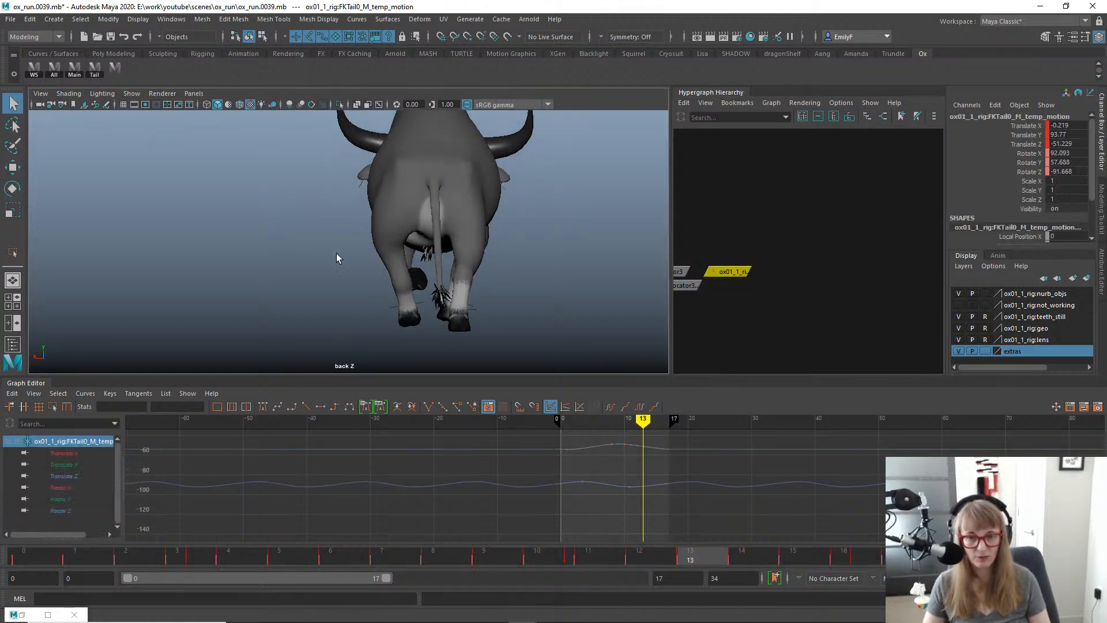
# At frame 0 in the perspective view, create world-space rotation locators for all tail controls below the base, from FKTail1_M down.
pyautogui.keyDown('alt'); pyautogui.moveTo(337, 259); pyautogui.dragTo(363, 256, button='right'); pyautogui.keyUp('alt')
pyautogui.press('space')
pyautogui.moveTo(478, 186); pyautogui.dragTo(476, 161)
pyautogui.keyDown('alt'); pyautogui.moveTo(403, 213); pyautogui.dragTo(455, 247); pyautogui.keyUp('alt')
pyautogui.click(23, 558)
pyautogui.hotkey('alt', '1')
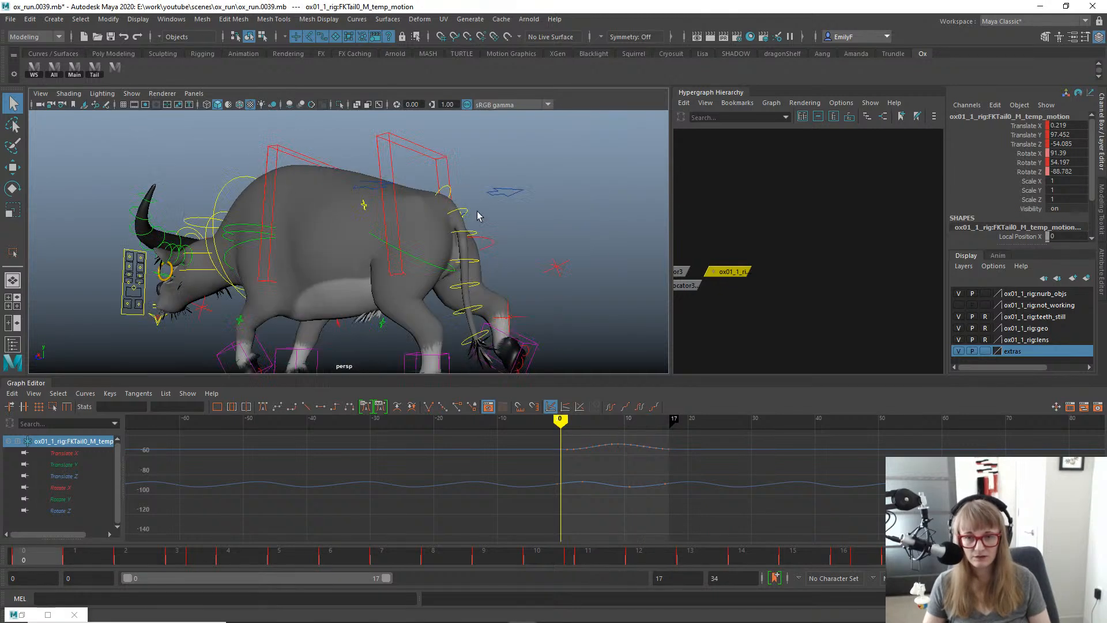
pyautogui.click(470, 206)
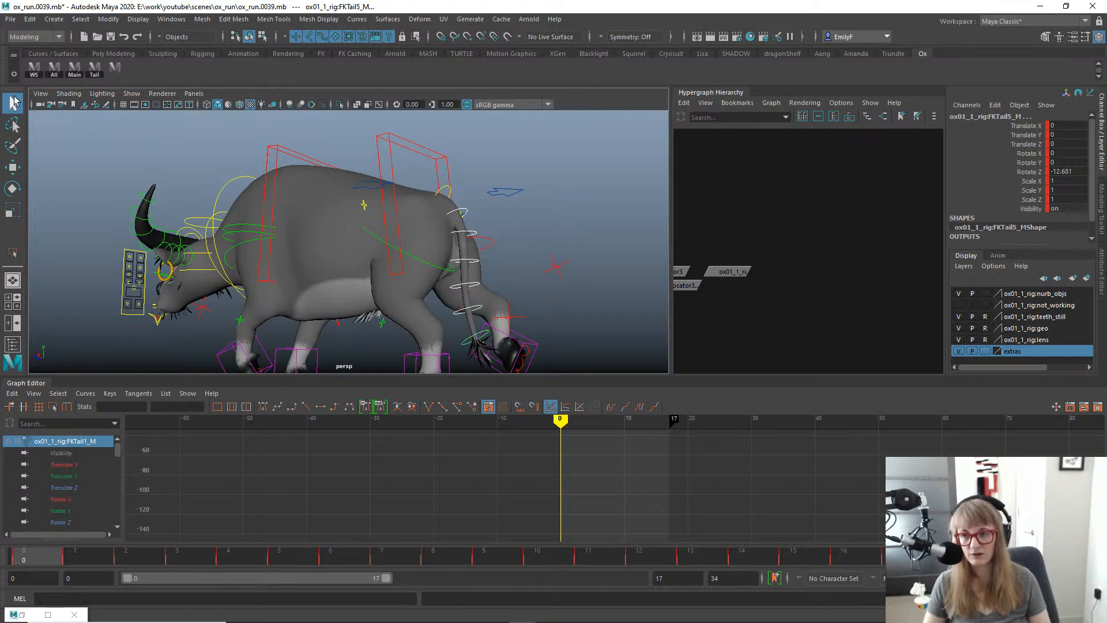
pyautogui.click(34, 71)
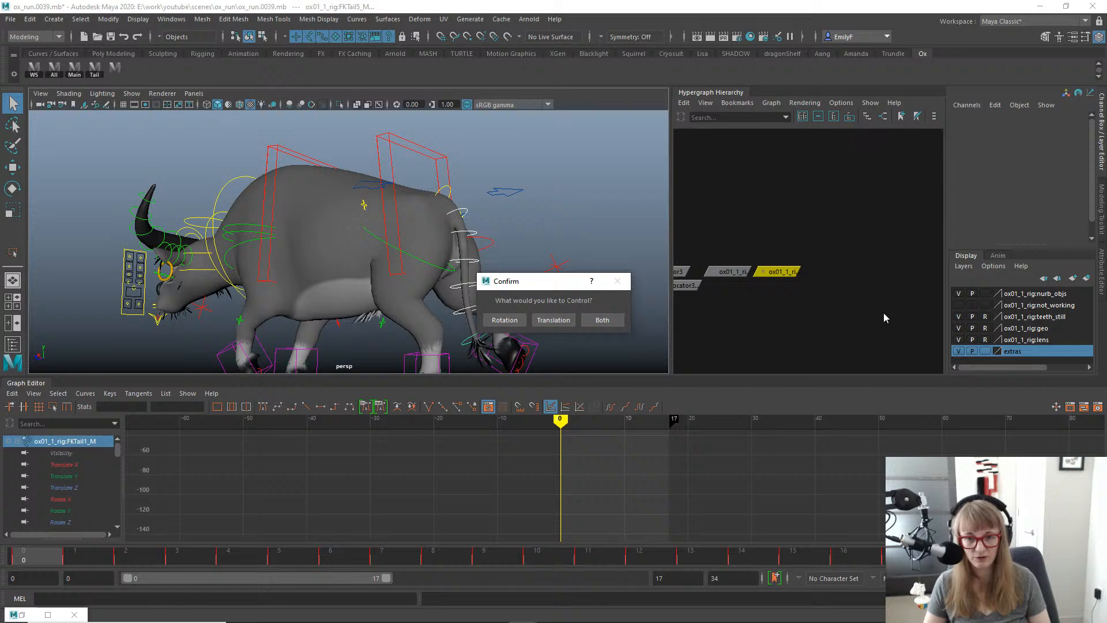
pyautogui.click(500, 320)
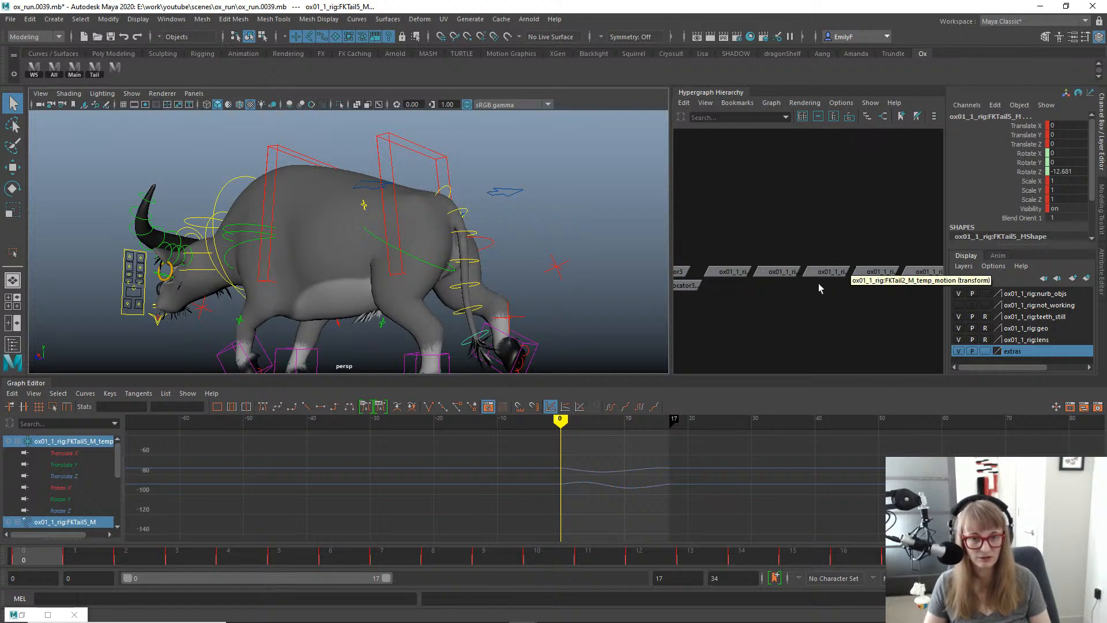
# Set the Rotate X, Y and Z curves of all the new tail locators to cycle before and after their keys.
pyautogui.scroll(-3, 823, 286)
pyautogui.moveTo(913, 258); pyautogui.dragTo(721, 314)
pyautogui.click(1014, 153)
pyautogui.moveTo(1013, 156); pyautogui.dragTo(1010, 172)
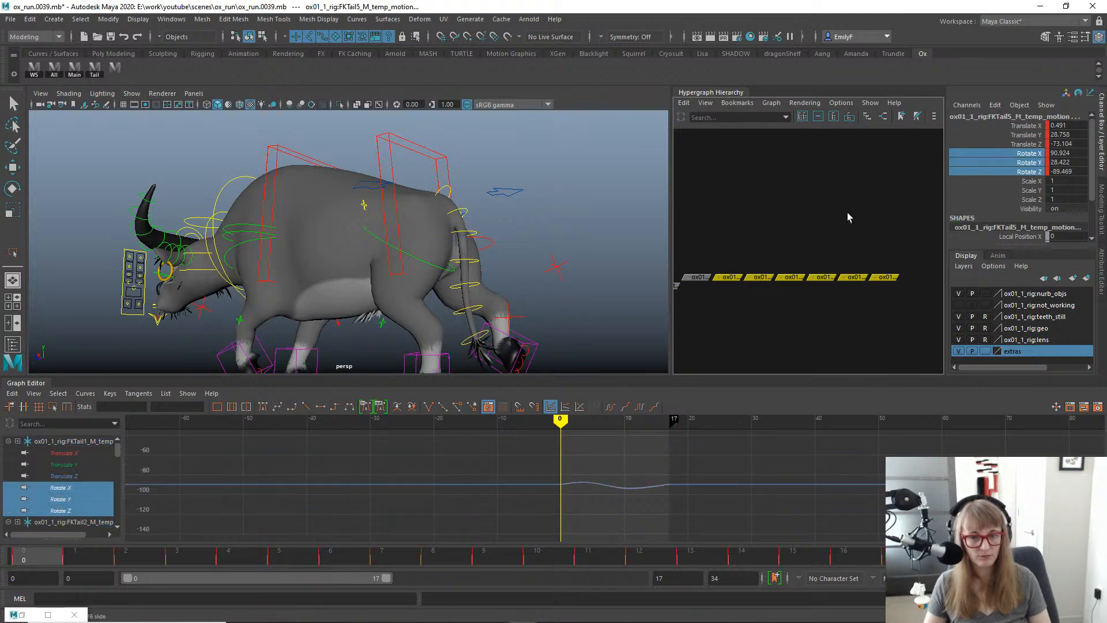
pyautogui.press('f')
pyautogui.scroll(-5, 617, 479)
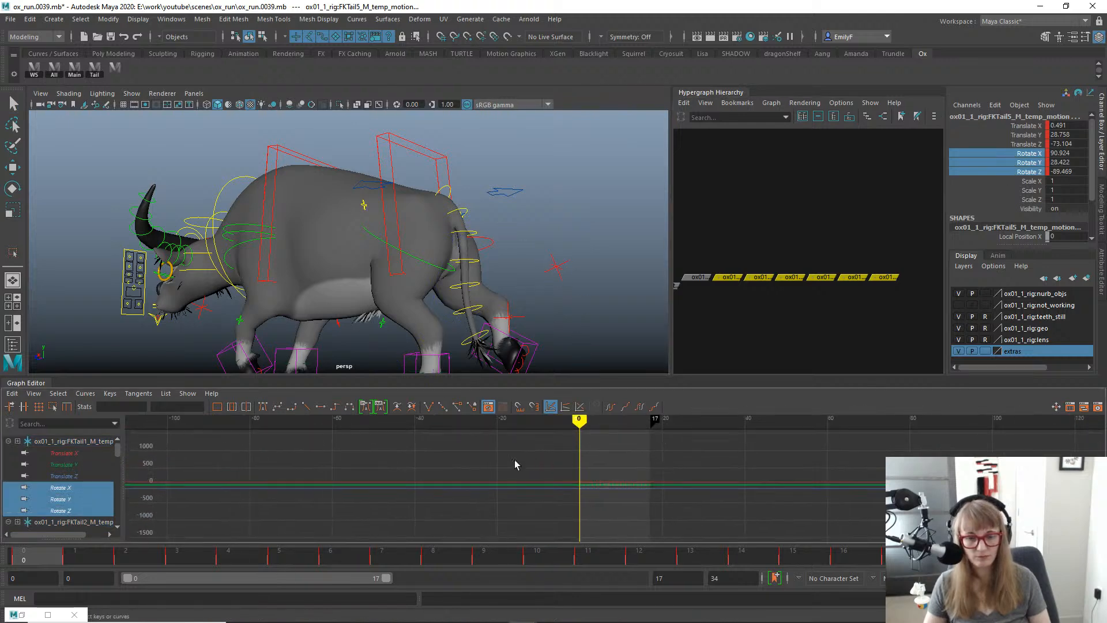
pyautogui.moveTo(517, 462); pyautogui.dragTo(720, 502)
pyautogui.click(645, 408)
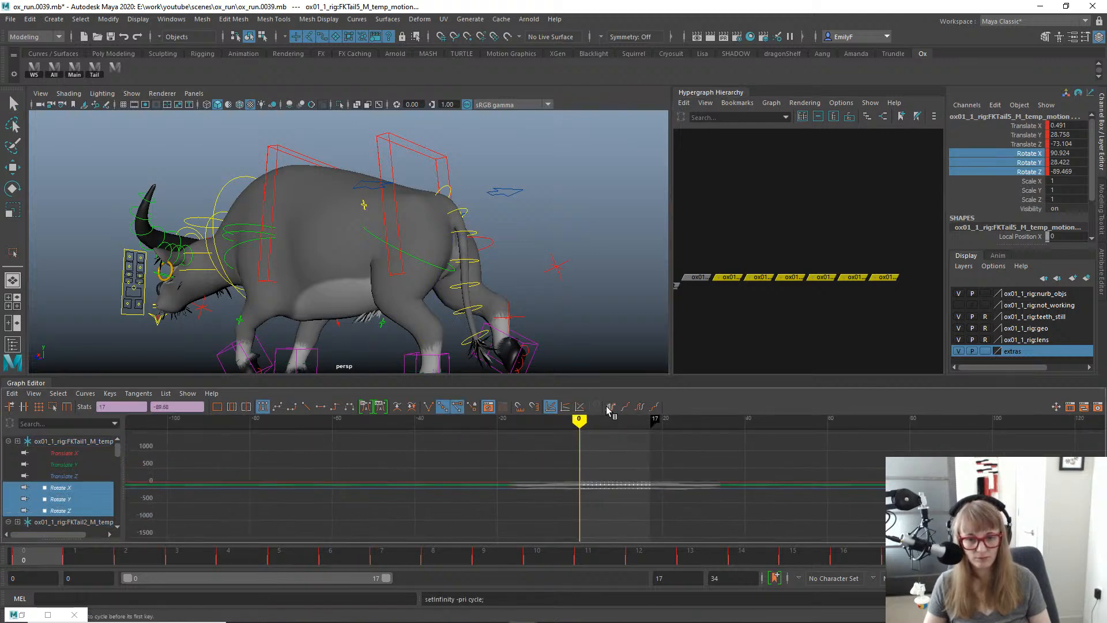
# Show only the Rotate Y curves of all the tail locators in the Graph Editor, with several cycles in view around frames 0 to 17.
pyautogui.click(1001, 172)
pyautogui.click(1005, 164)
pyautogui.press('a')
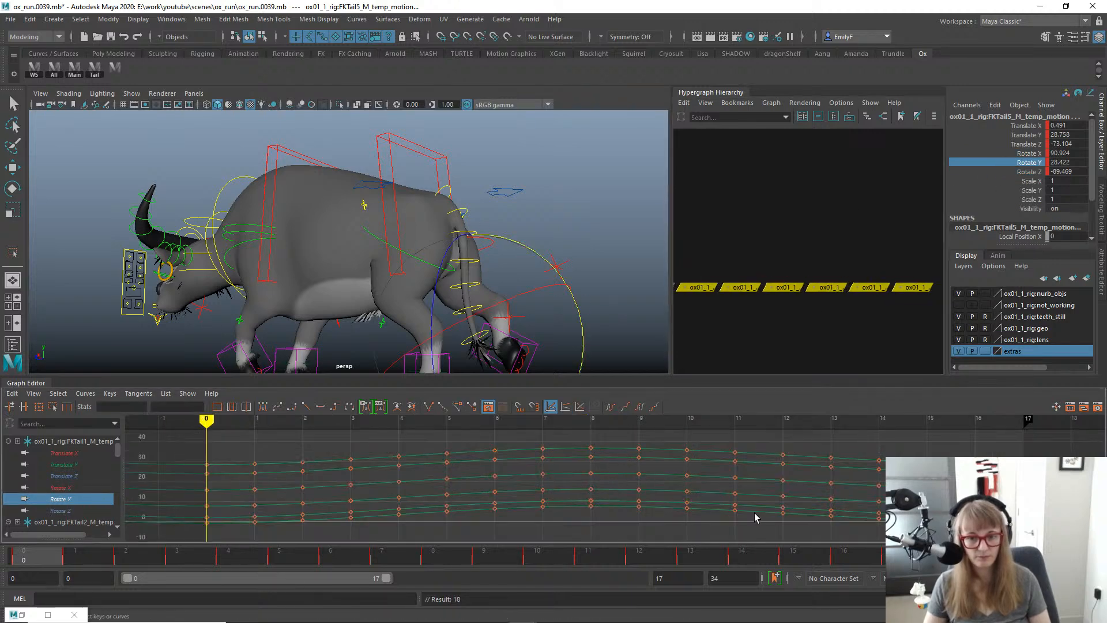
pyautogui.keyDown('alt'); pyautogui.moveTo(756, 517); pyautogui.dragTo(629, 457, button='right'); pyautogui.keyUp('alt')
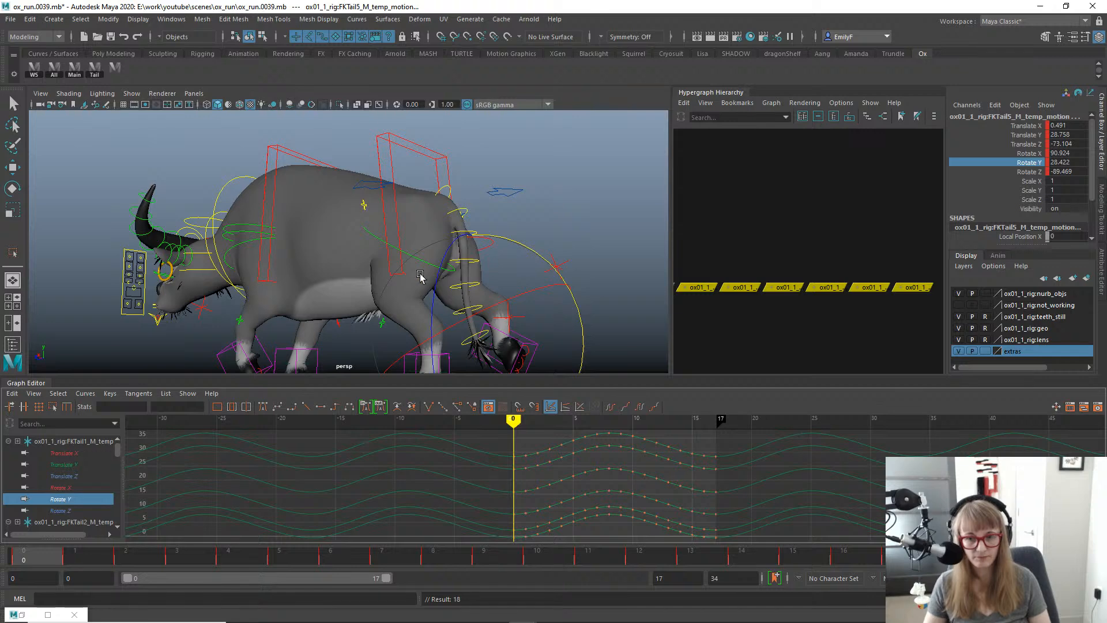
pyautogui.keyDown('alt'); pyautogui.moveTo(404, 278); pyautogui.dragTo(423, 281); pyautogui.keyUp('alt')
pyautogui.keyDown('alt'); pyautogui.moveTo(423, 282); pyautogui.dragTo(527, 270, button='right'); pyautogui.keyUp('alt')
pyautogui.keyDown('alt'); pyautogui.moveTo(526, 270); pyautogui.dragTo(518, 243, button='middle'); pyautogui.keyUp('alt')
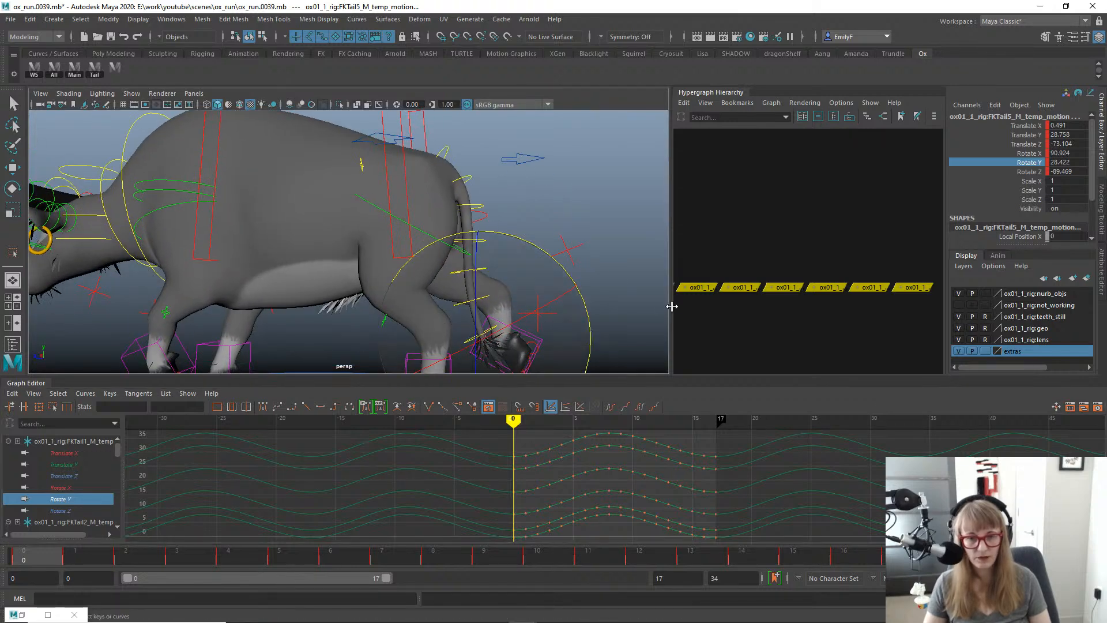
pyautogui.keyDown('alt'); pyautogui.moveTo(795, 294); pyautogui.dragTo(850, 287, button='middle'); pyautogui.keyUp('alt')
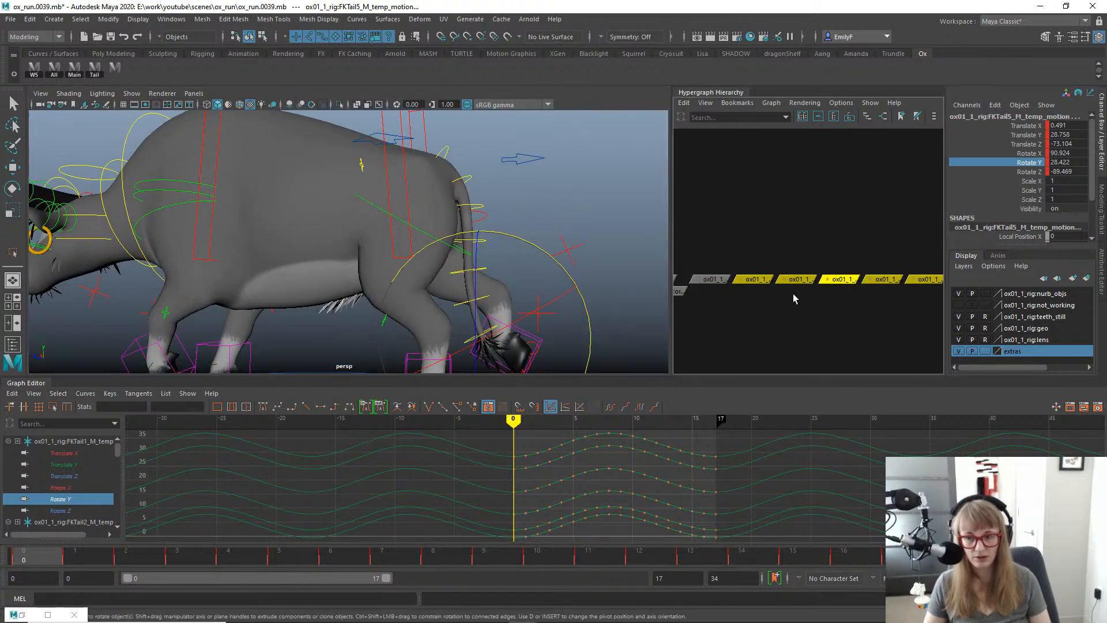
# Reselect all the lower tail locators in the hierarchy, isolate their Rotate Y curves and select every key on them.
pyautogui.click(60, 499)
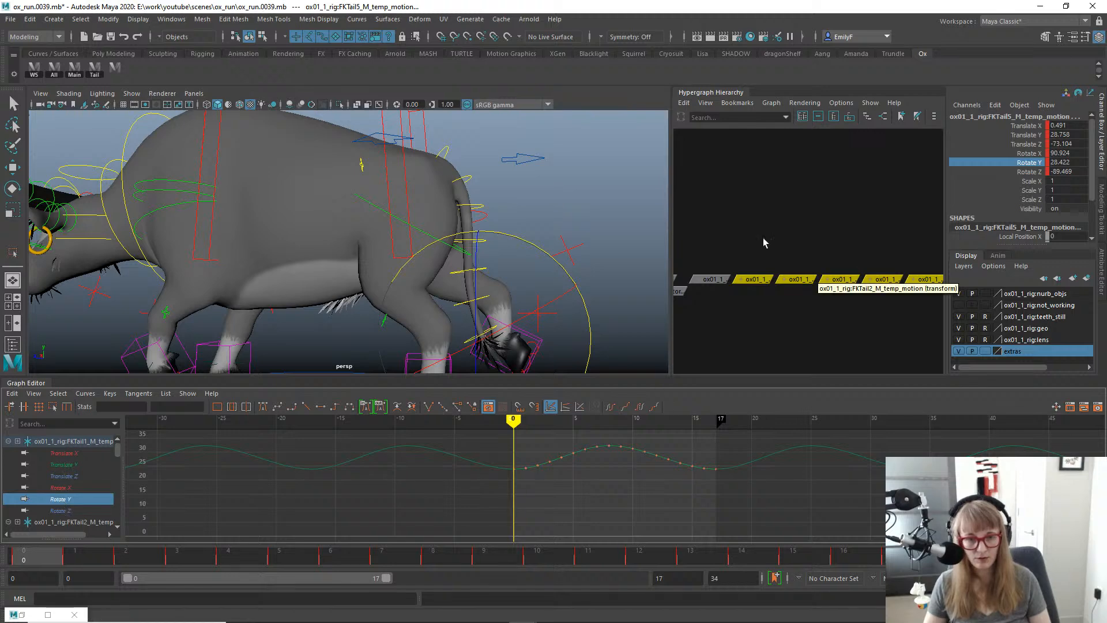
pyautogui.scroll(-3, 771, 263)
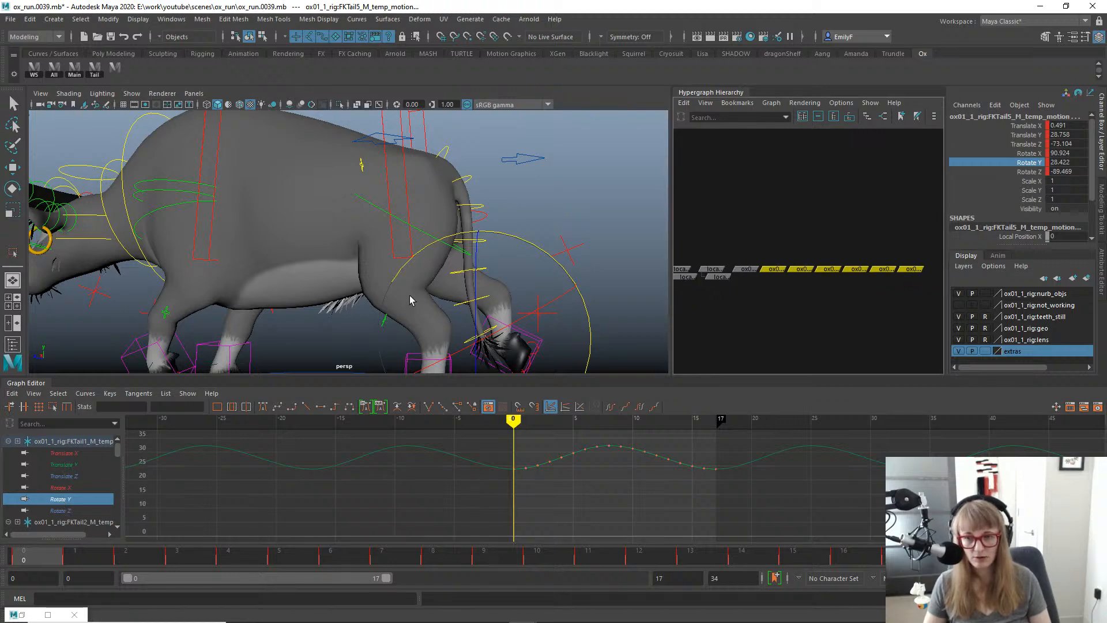
pyautogui.press('q')
pyautogui.moveTo(770, 252); pyautogui.dragTo(921, 282)
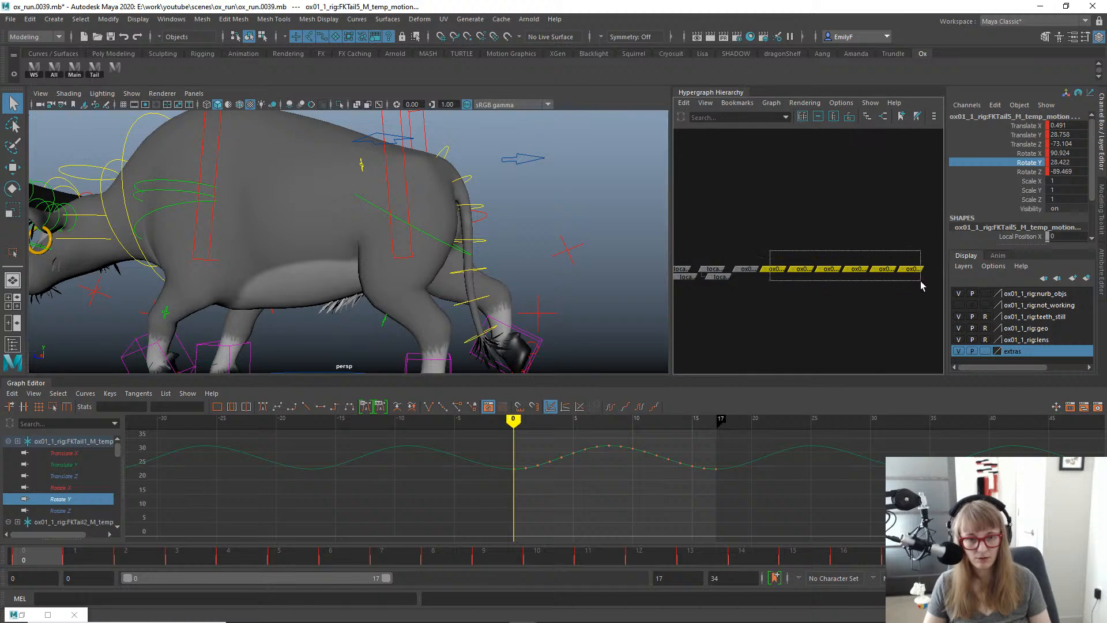
pyautogui.press('e')
pyautogui.click(1024, 162)
pyautogui.keyDown('alt'); pyautogui.keyDown('shift'); pyautogui.moveTo(579, 457); pyautogui.dragTo(596, 477, button='right'); pyautogui.keyUp('shift'); pyautogui.keyUp('alt')
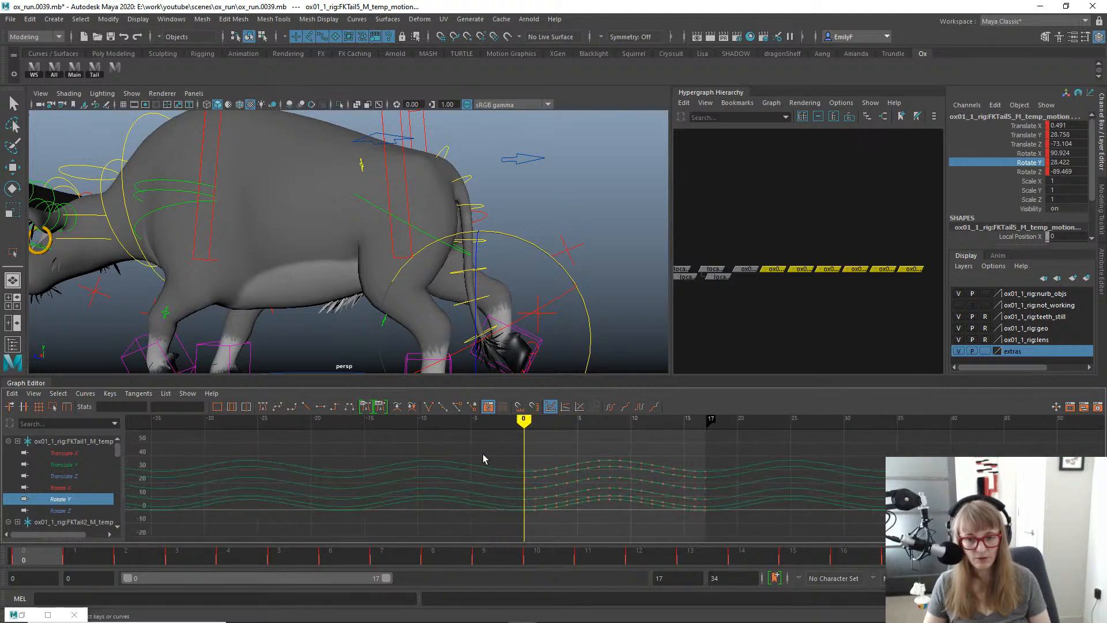
pyautogui.moveTo(767, 543); pyautogui.dragTo(767, 543)
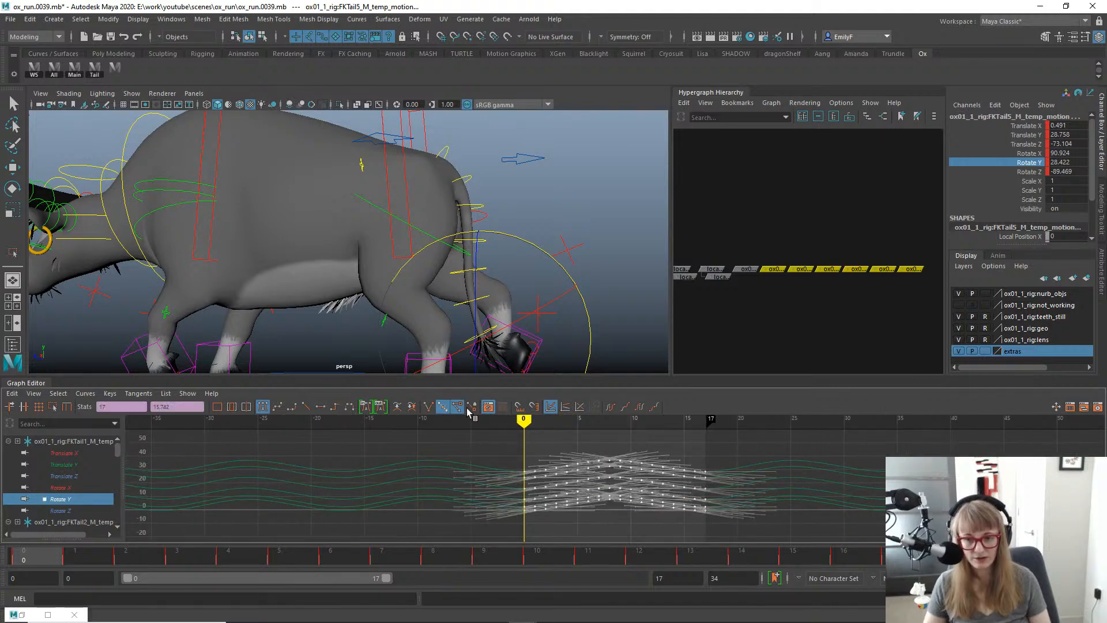
pyautogui.press('w')
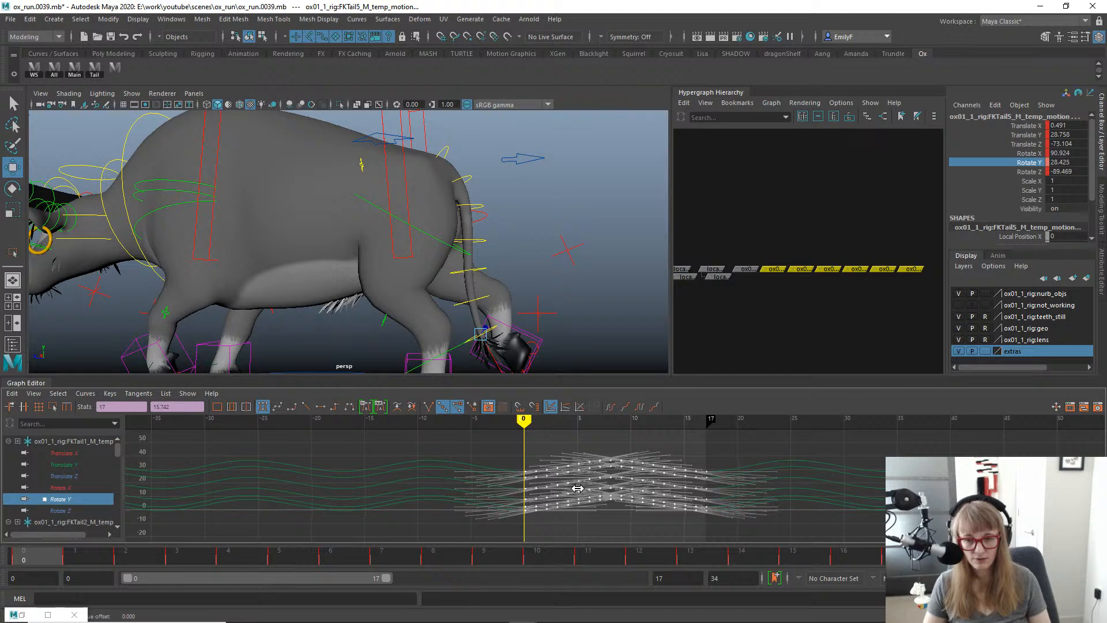
pyautogui.moveTo(577, 489); pyautogui.dragTo(580, 489, button='middle')
pyautogui.hotkey('ctrl', 'z')
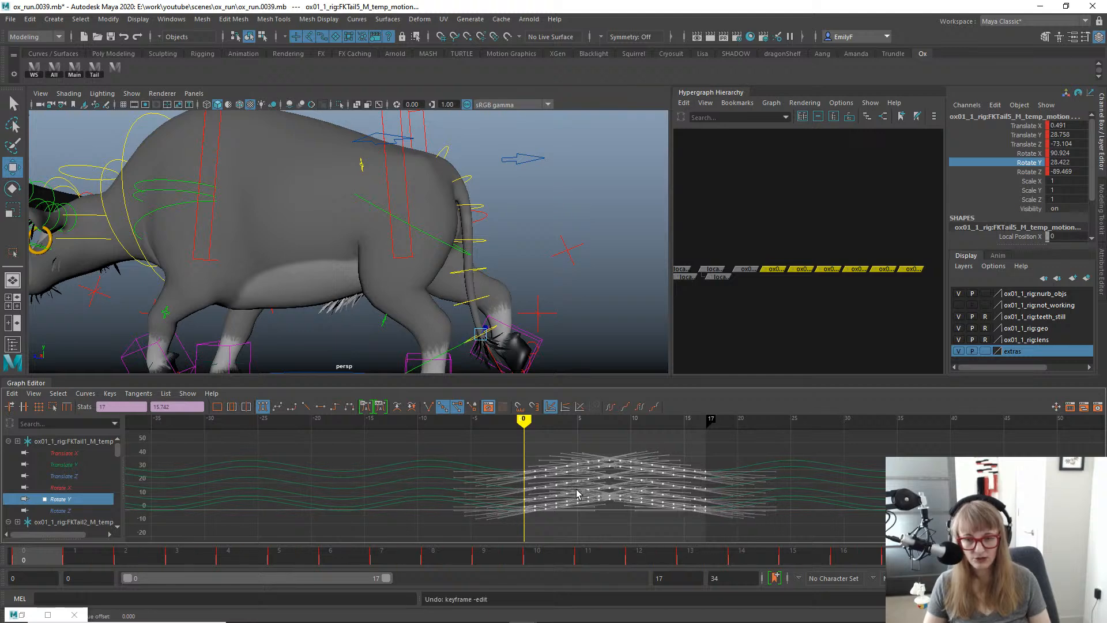
# Stretch the selected Rotate Y keys vertically with the Region tool until they span about -10 to 42, checking the swing in playback.
pyautogui.click(51, 407)
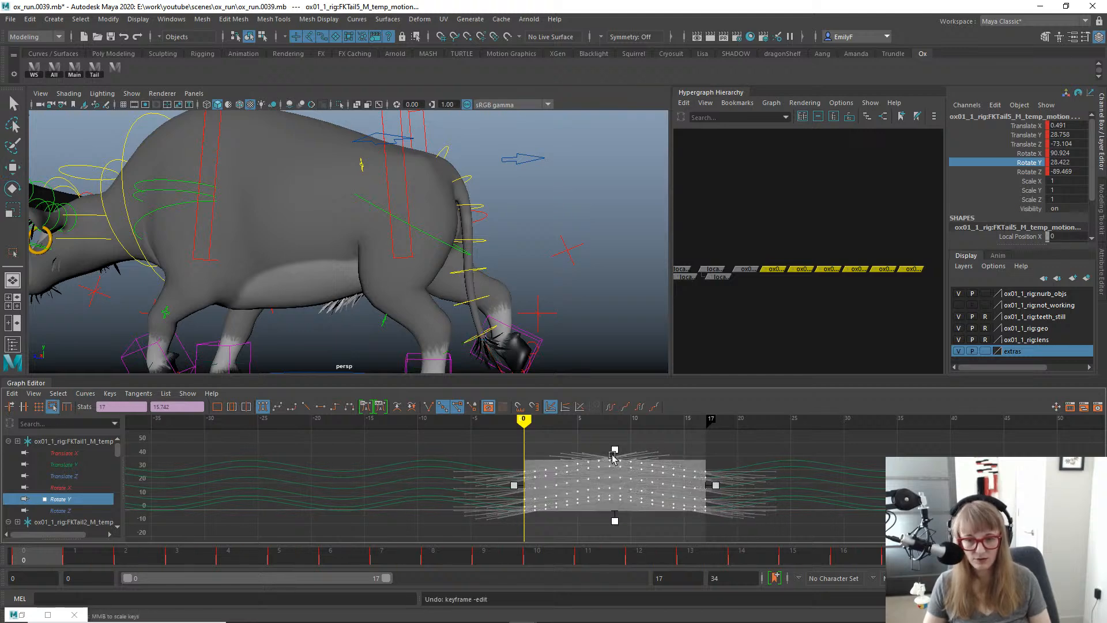
pyautogui.moveTo(614, 450); pyautogui.dragTo(615, 441)
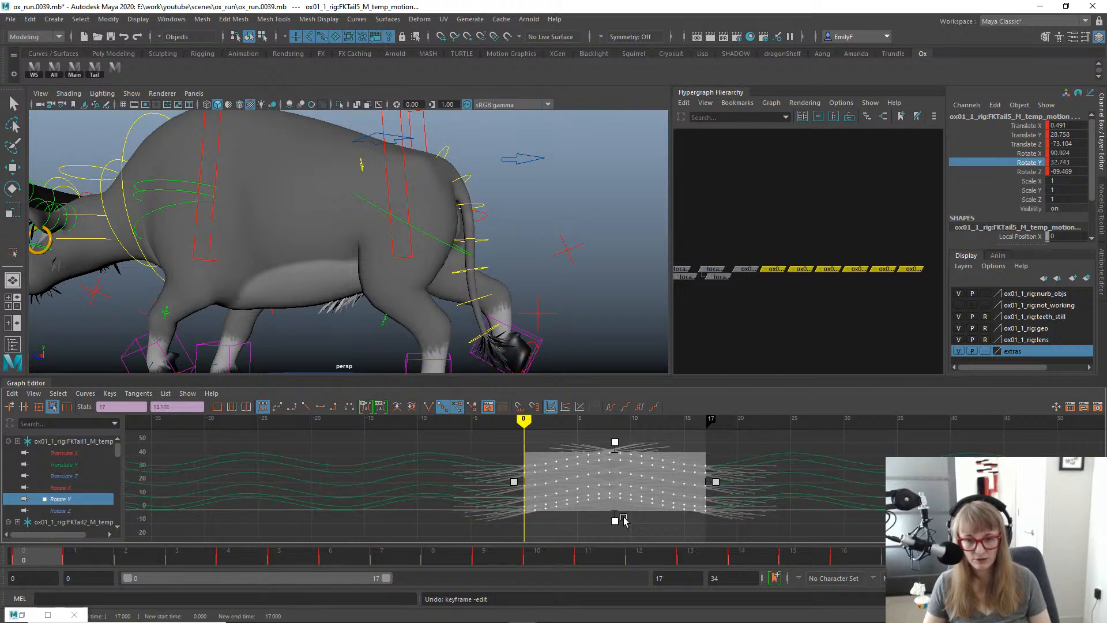
pyautogui.moveTo(616, 522); pyautogui.dragTo(615, 527)
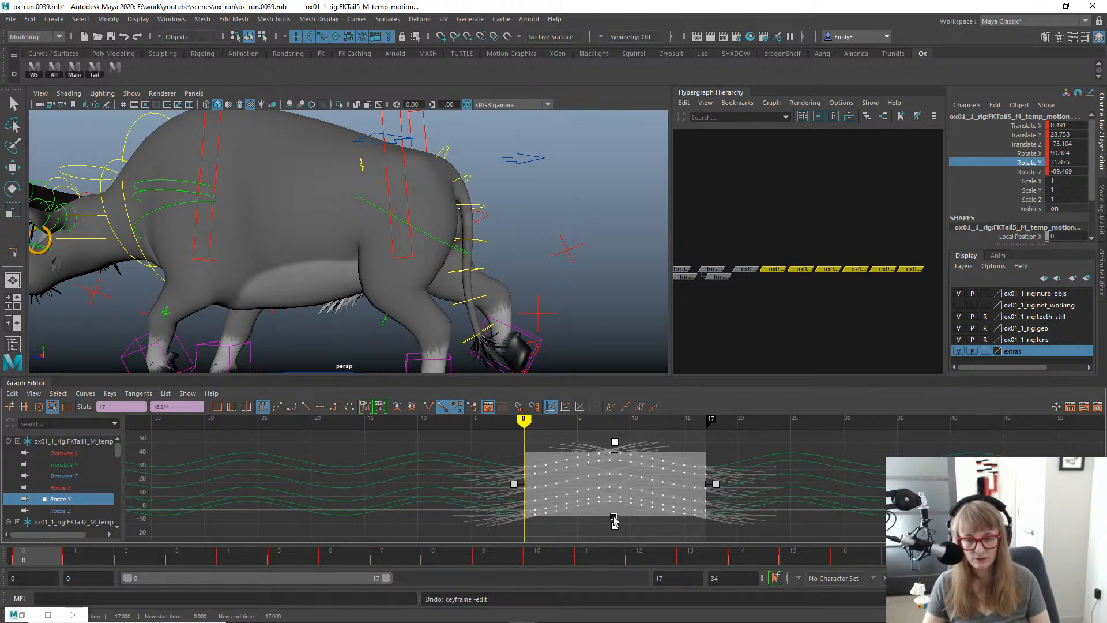
pyautogui.hotkey('alt', 'v')
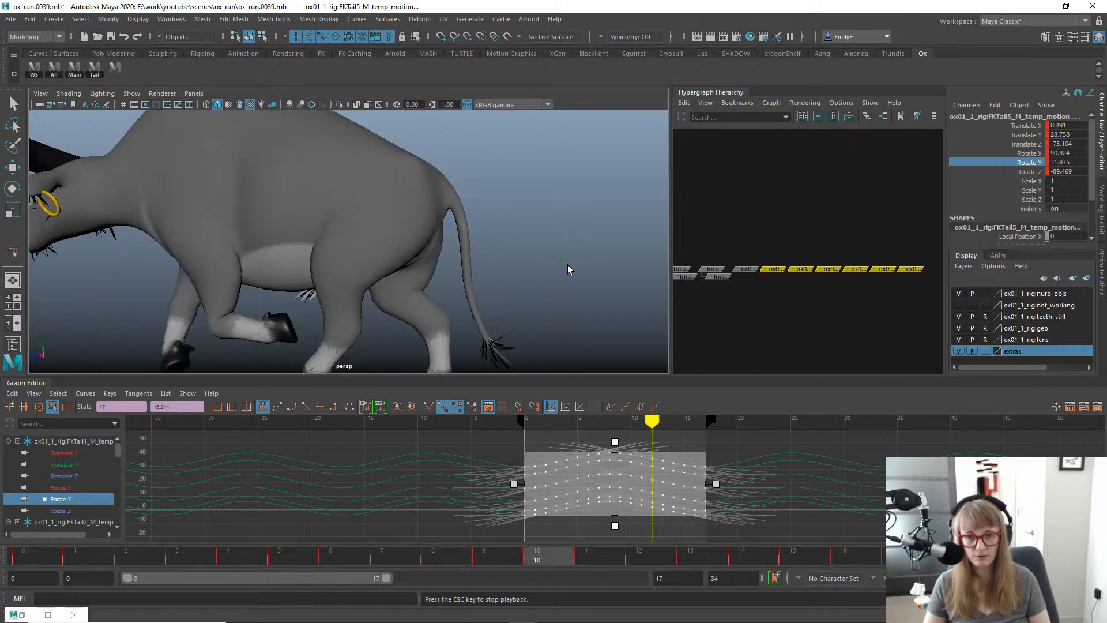
pyautogui.hotkey('alt', 'v')
pyautogui.moveTo(293, 552); pyautogui.dragTo(23, 552)
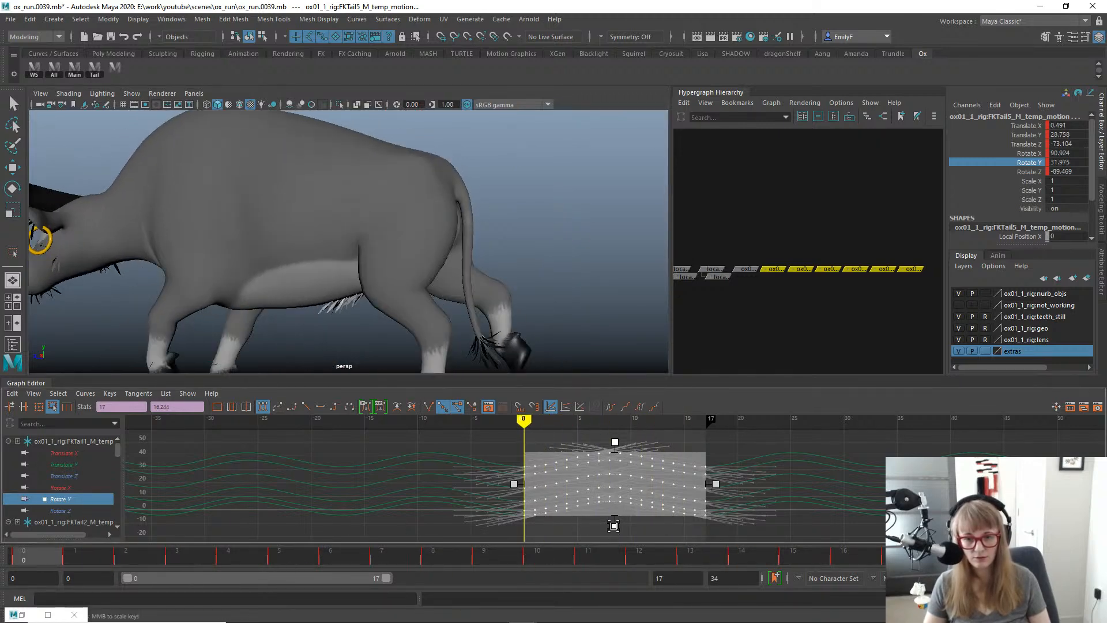
pyautogui.moveTo(613, 525); pyautogui.dragTo(613, 519)
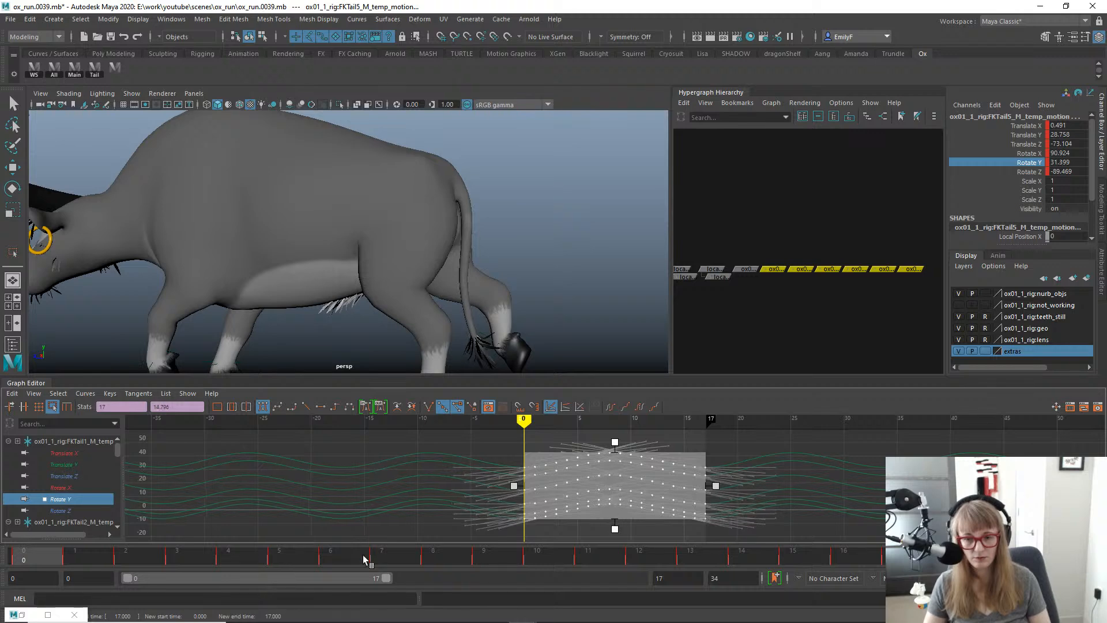
pyautogui.moveTo(365, 559); pyautogui.dragTo(452, 566)
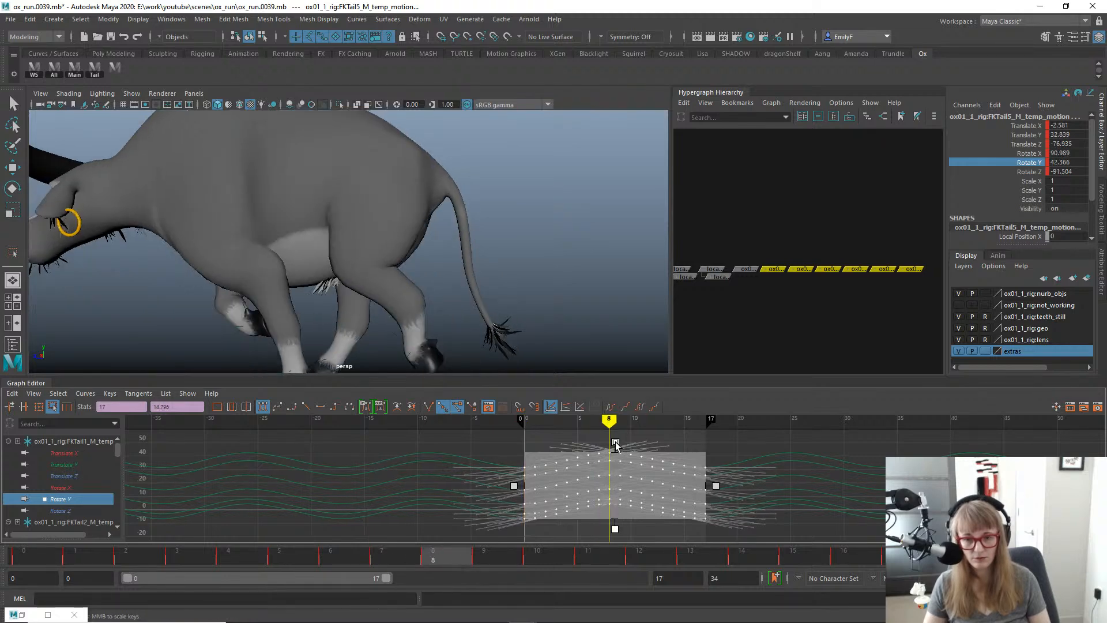
pyautogui.moveTo(616, 442); pyautogui.dragTo(615, 438)
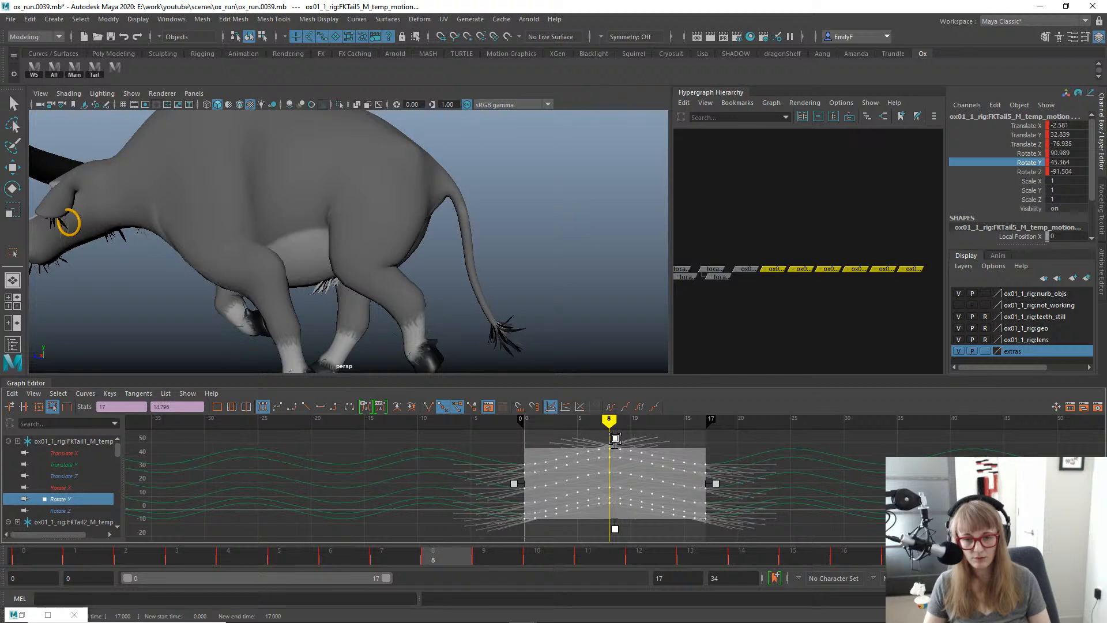
# Shift all the tail locators' Rotate Y keys about one frame later and play the run.
pyautogui.press('q')
pyautogui.press('w')
pyautogui.keyDown('shift'); pyautogui.moveTo(607, 476); pyautogui.dragTo(618, 476, button='middle'); pyautogui.keyUp('shift')
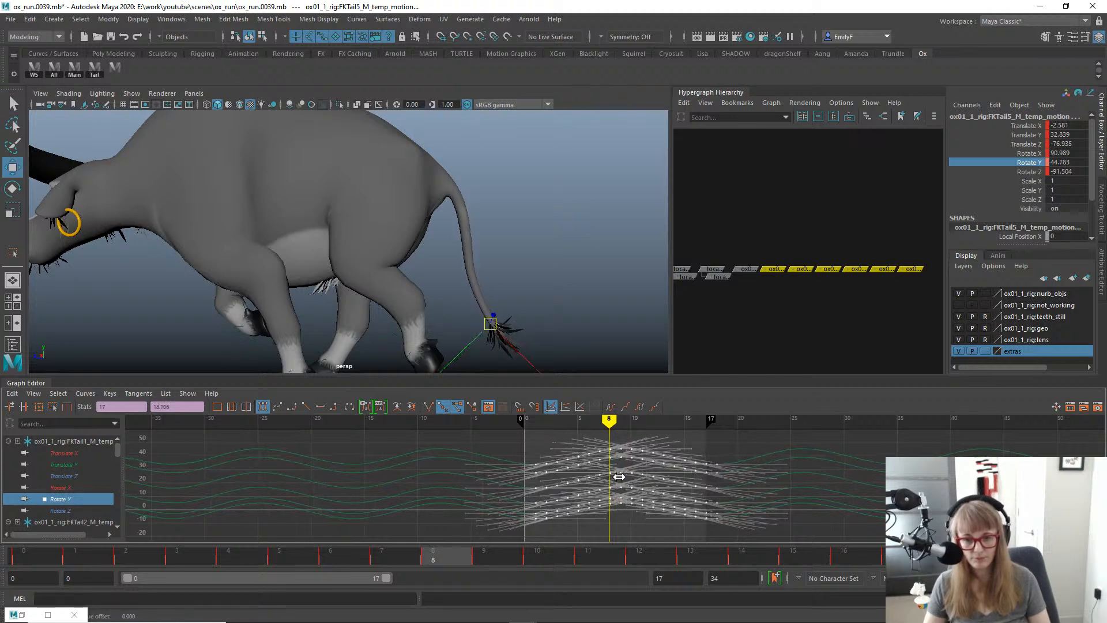
pyautogui.hotkey('alt', 'v')
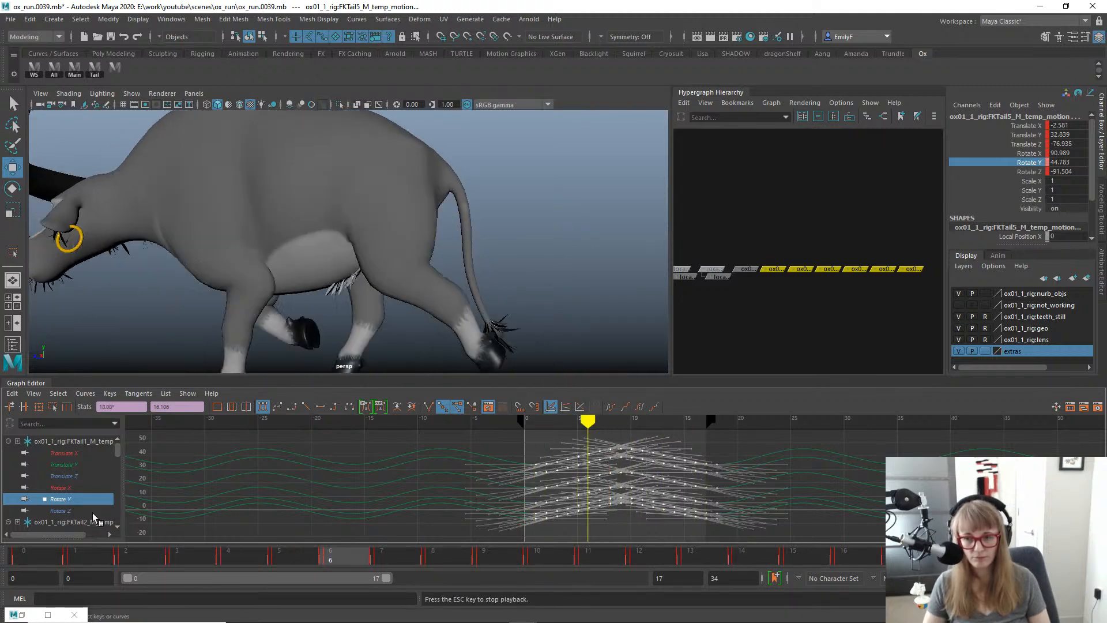
pyautogui.hotkey('alt', 'v')
# Leave one tail locator's Rotate Y curve out of the selection and shift the others' keys about 2.5 frames later, checking playback.
pyautogui.scroll(-3, 76, 478)
pyautogui.keyDown('ctrl'); pyautogui.click(76, 489); pyautogui.keyUp('ctrl')
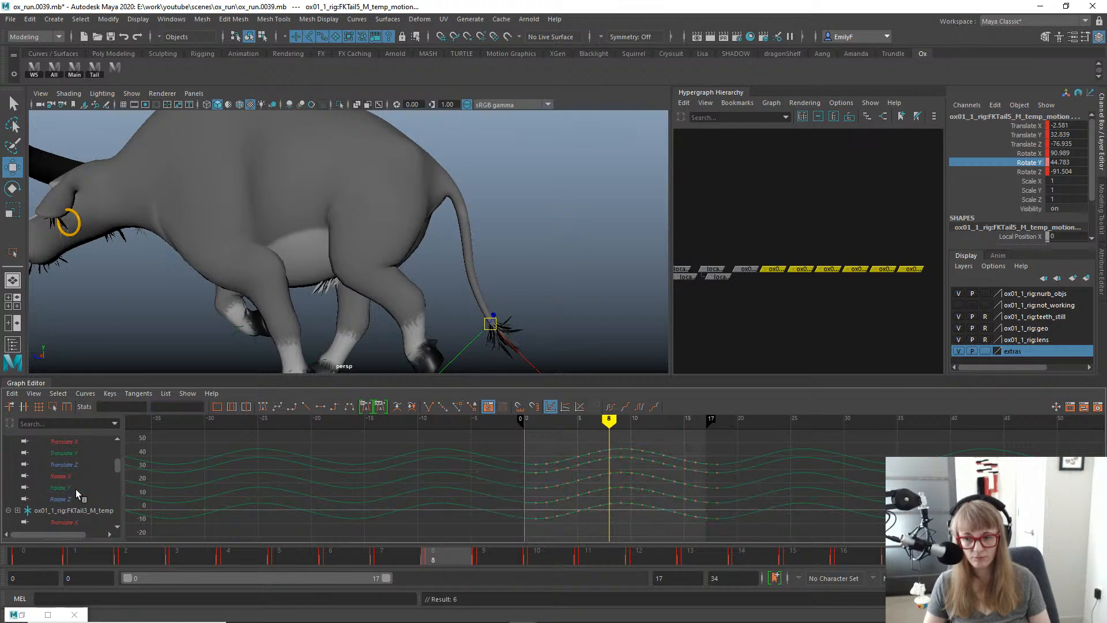
pyautogui.moveTo(559, 461); pyautogui.dragTo(767, 542)
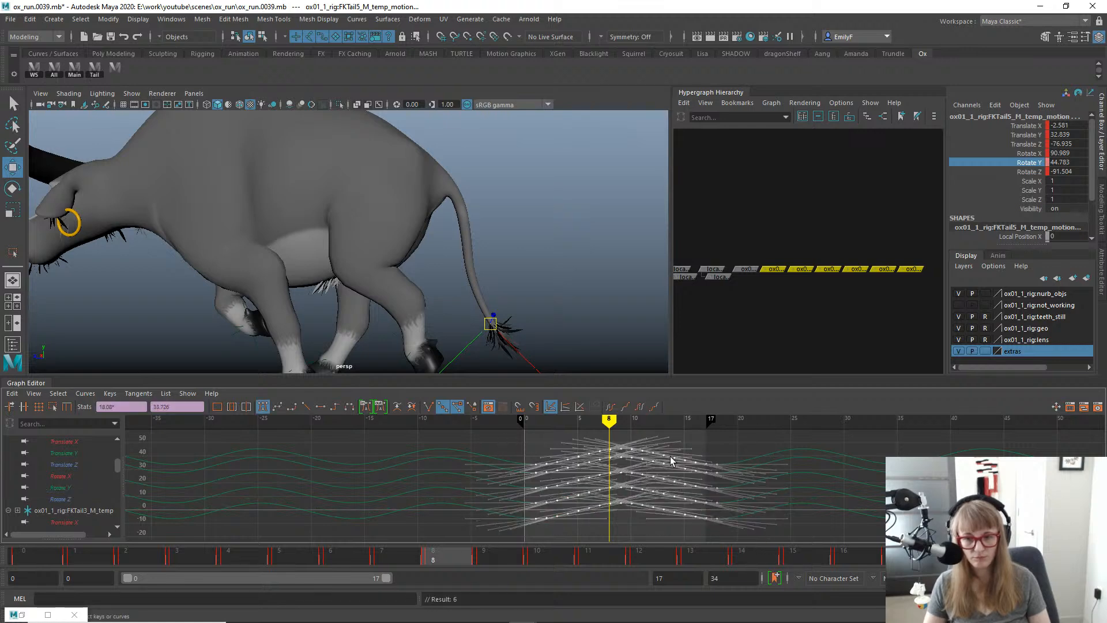
pyautogui.keyDown('shift'); pyautogui.moveTo(670, 460); pyautogui.dragTo(695, 462, button='middle'); pyautogui.keyUp('shift')
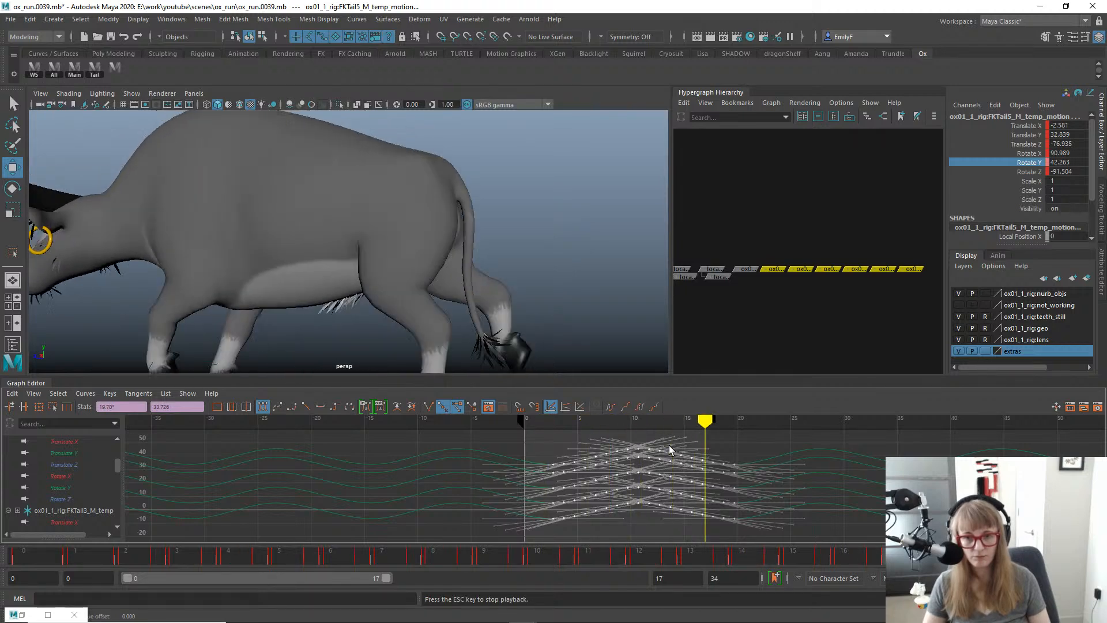
pyautogui.press('Escape')
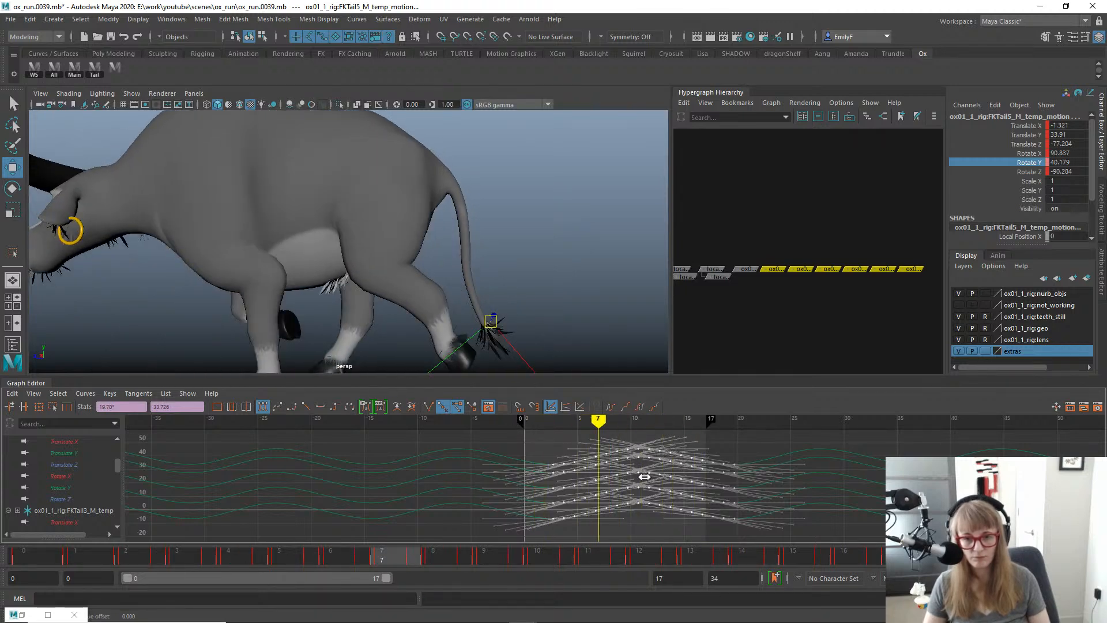
pyautogui.keyDown('shift'); pyautogui.moveTo(645, 476); pyautogui.dragTo(649, 478, button='middle'); pyautogui.keyUp('shift')
pyautogui.hotkey('alt', 'v')
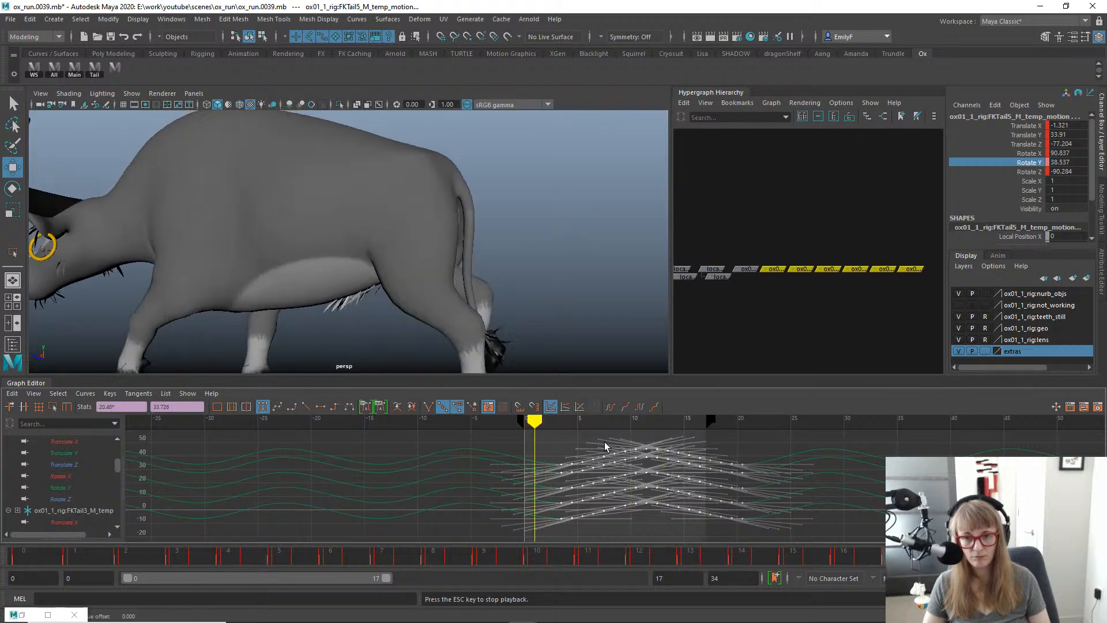
pyautogui.press('Escape')
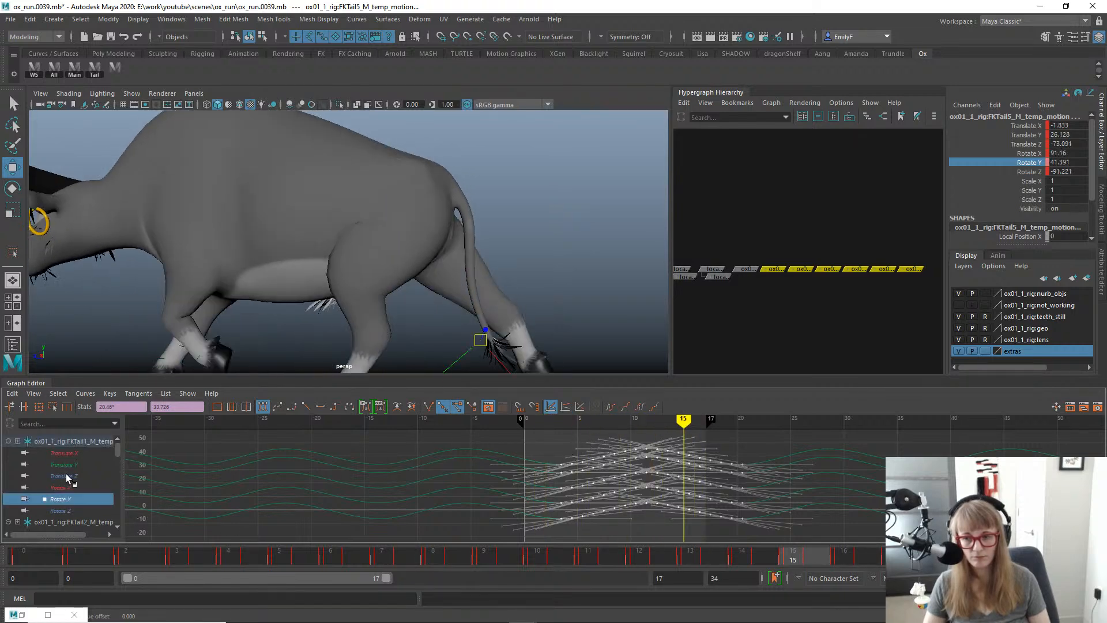
# Exclude FKTail1_M's Rotate Y curve as well, shift the remaining curves' keys about two frames later and play the run.
pyautogui.keyDown('ctrl'); pyautogui.click(75, 500); pyautogui.keyUp('ctrl')
pyautogui.moveTo(482, 426); pyautogui.dragTo(646, 512)
pyautogui.moveTo(793, 546); pyautogui.dragTo(792, 545)
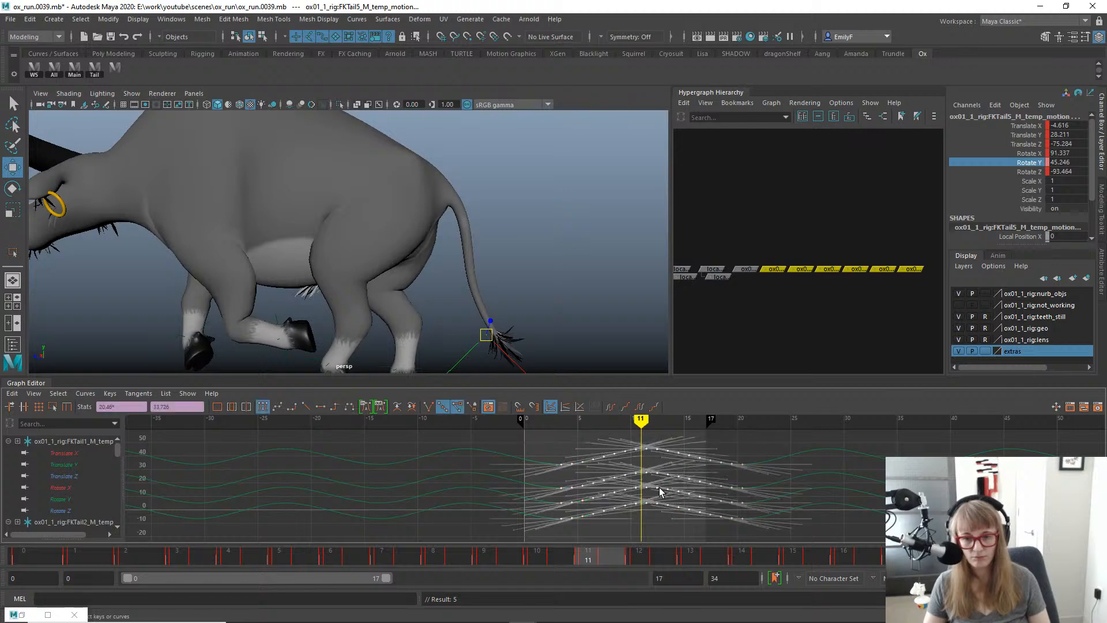
pyautogui.keyDown('shift'); pyautogui.moveTo(658, 487); pyautogui.dragTo(692, 495, button='middle'); pyautogui.keyUp('shift')
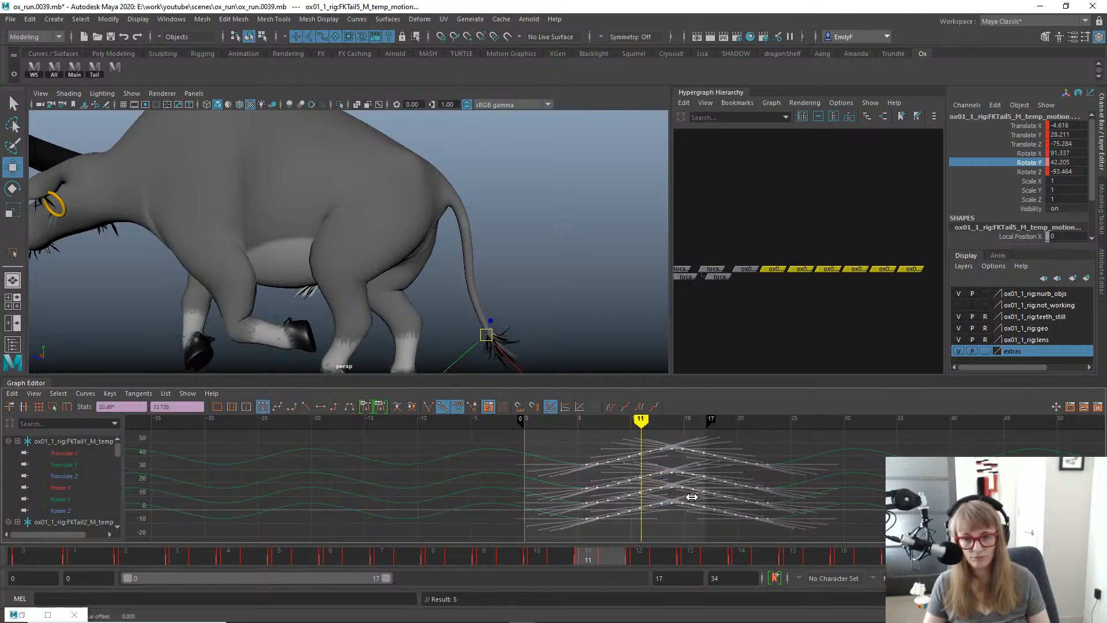
pyautogui.hotkey('alt', 'v')
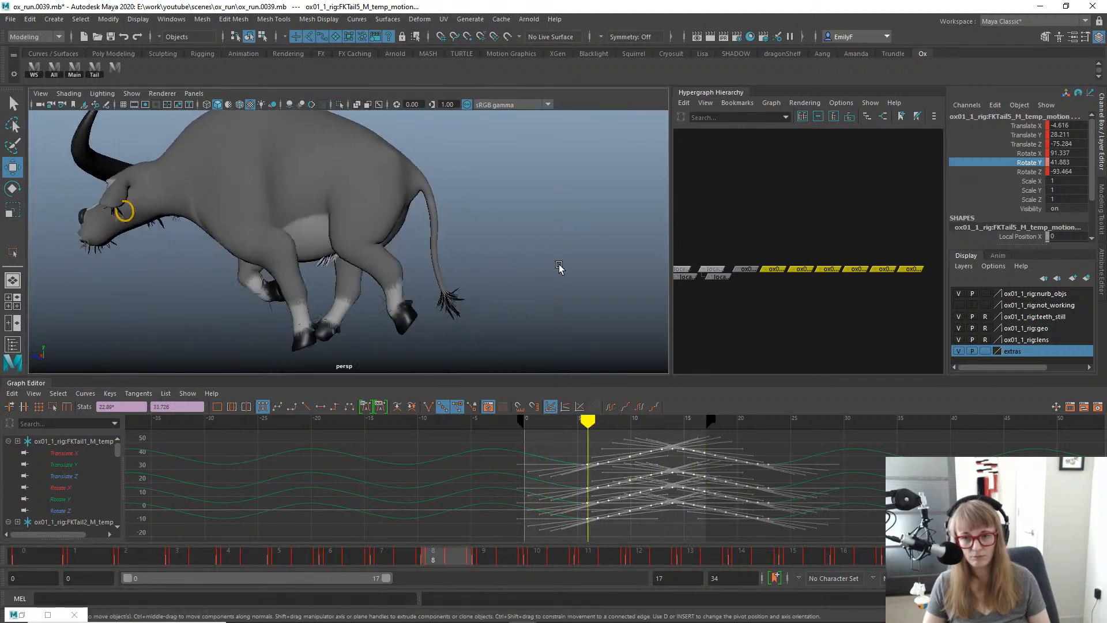
pyautogui.press('Escape')
# Try shifting the remaining Rotate Y keys about one more frame later, play it back and undo the shift.
pyautogui.keyDown('shift'); pyautogui.moveTo(633, 473); pyautogui.dragTo(642, 474, button='middle'); pyautogui.keyUp('shift')
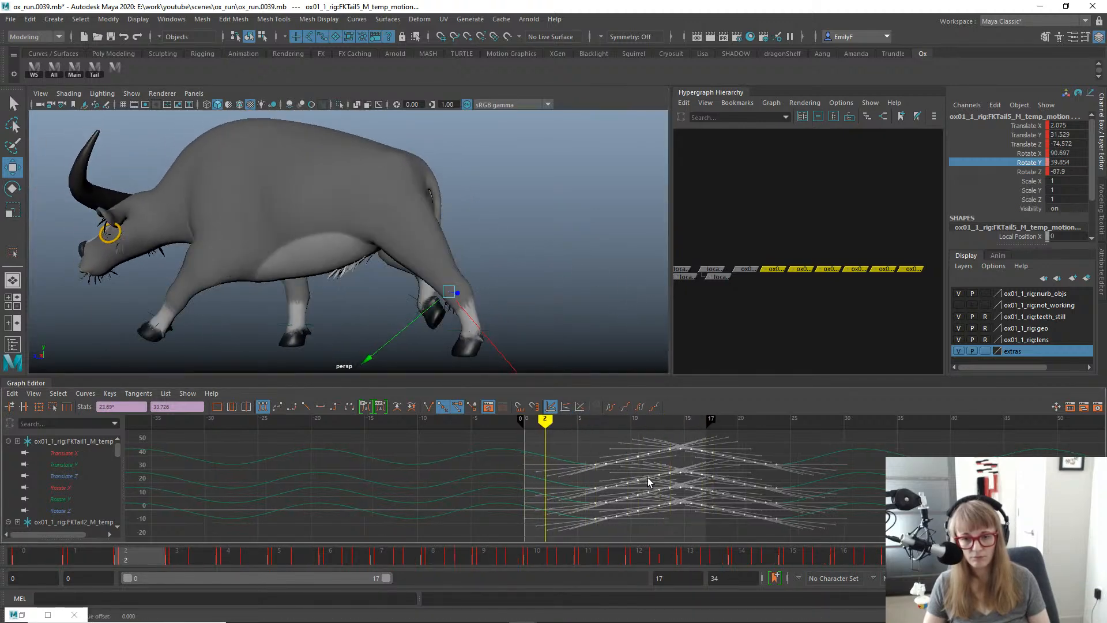
pyautogui.hotkey('alt', 'v')
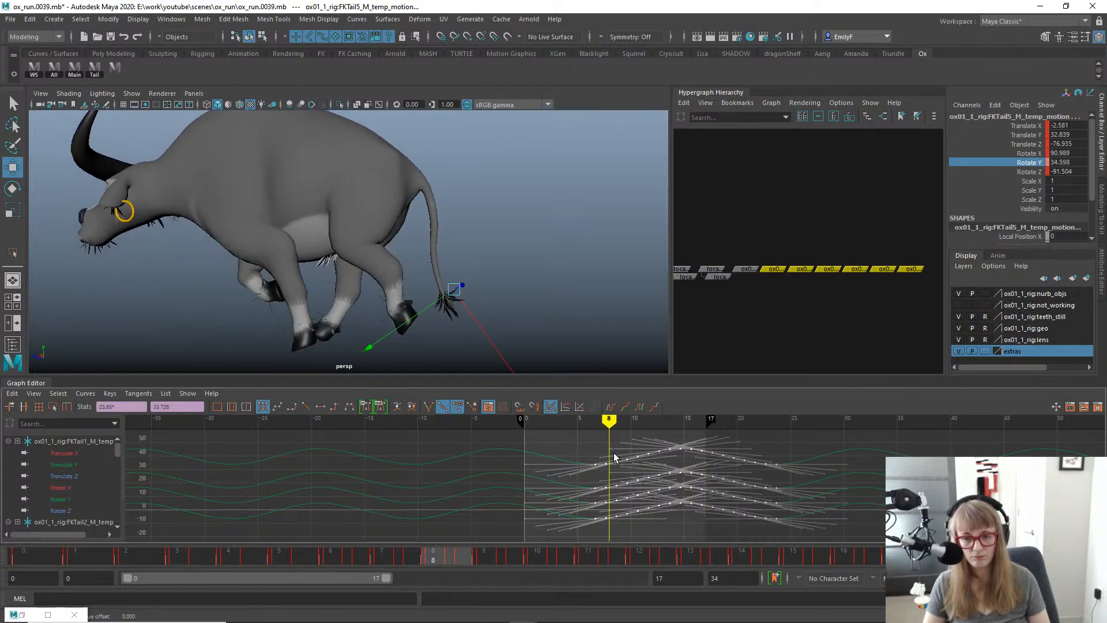
pyautogui.press('Escape')
pyautogui.hotkey('ctrl', 'z')
# Exclude one more tail locator's Rotate Y curve, shift the remaining curves' keys about one frame later and play the run.
pyautogui.scroll(-8, 82, 476)
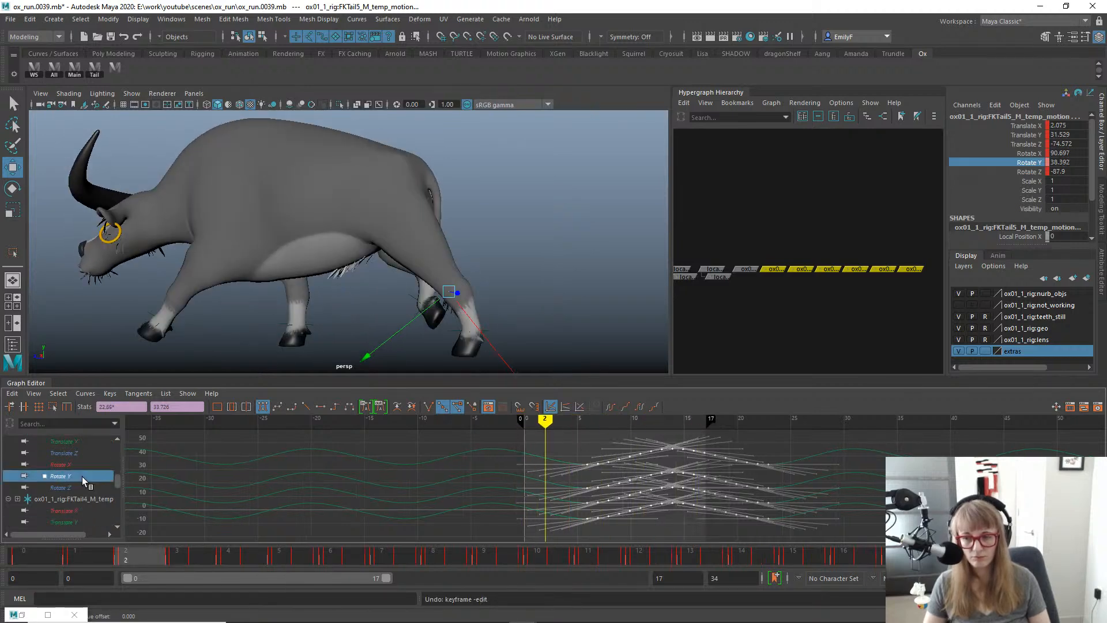
pyautogui.keyDown('ctrl'); pyautogui.click(77, 464); pyautogui.keyUp('ctrl')
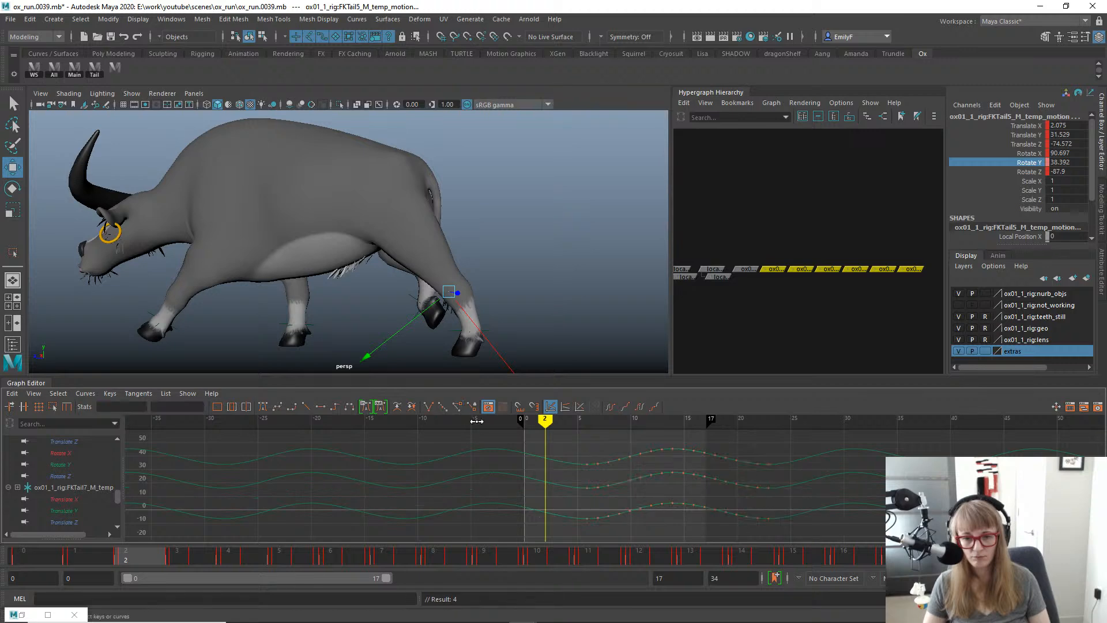
pyautogui.moveTo(671, 497); pyautogui.dragTo(852, 560)
pyautogui.keyDown('shift'); pyautogui.moveTo(642, 487); pyautogui.dragTo(660, 488, button='middle'); pyautogui.keyUp('shift')
pyautogui.hotkey('alt', 'v')
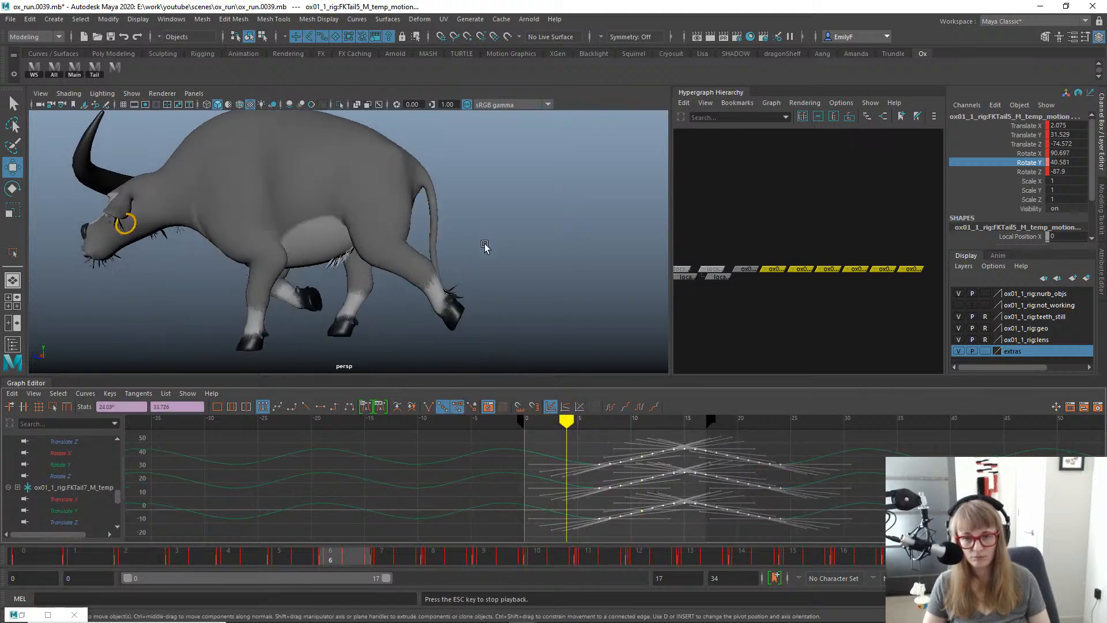
# Stop playback and undo the staggered Rotate Y key shifts along with the last scaling of the lower tail locators' curves.
pyautogui.hotkey('alt', 'v')
pyautogui.scroll(13, 63, 497)
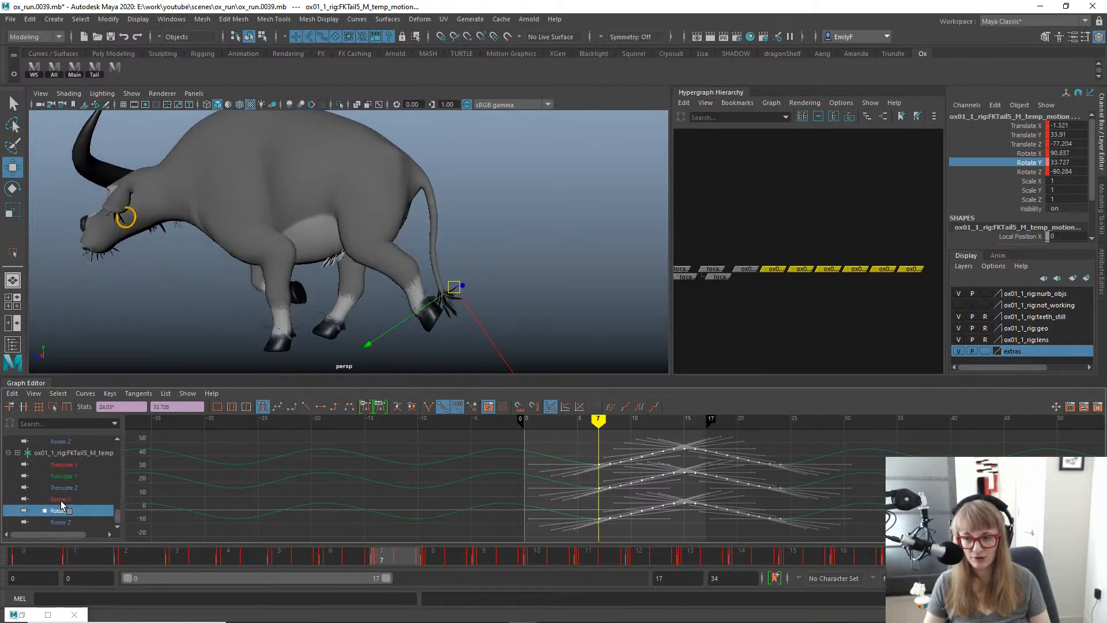
pyautogui.hotkey('ctrl', 'z')
pyautogui.hotkey('ctrl', 'z')
pyautogui.hotkey('ctrl', 'z')
pyautogui.hotkey('ctrl', 'z')
pyautogui.hotkey('ctrl', 'z')
pyautogui.hotkey('ctrl', 'z')
pyautogui.hotkey('ctrl', 'z')
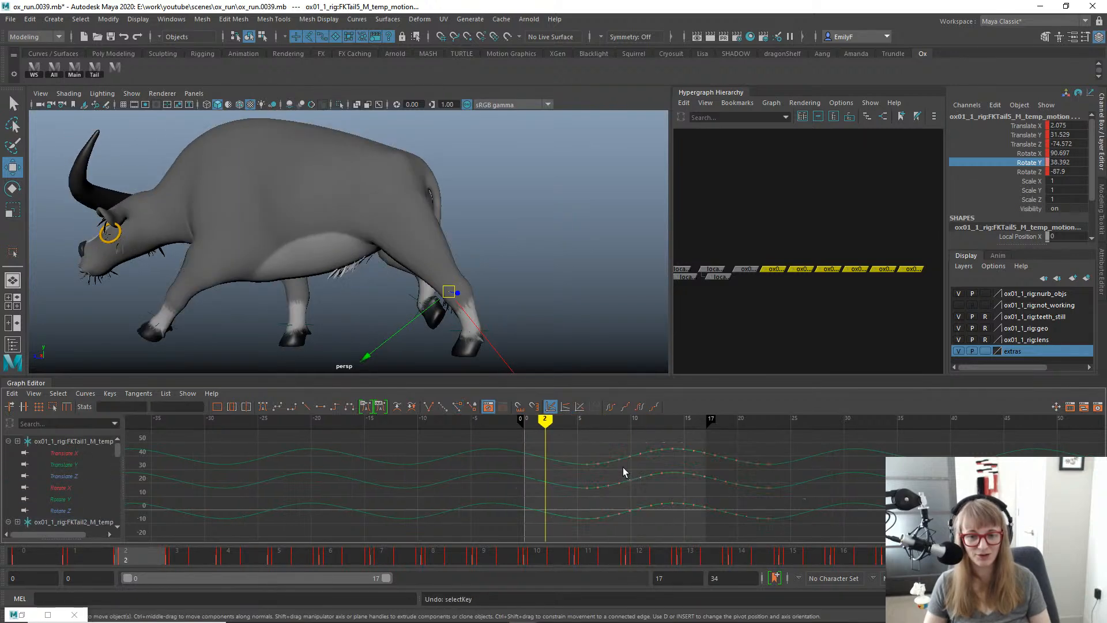
pyautogui.hotkey('ctrl', 'z')
pyautogui.hotkey('ctrl', 'z')
pyautogui.hotkey('ctrl', 'z')
pyautogui.hotkey('ctrl', 'z')
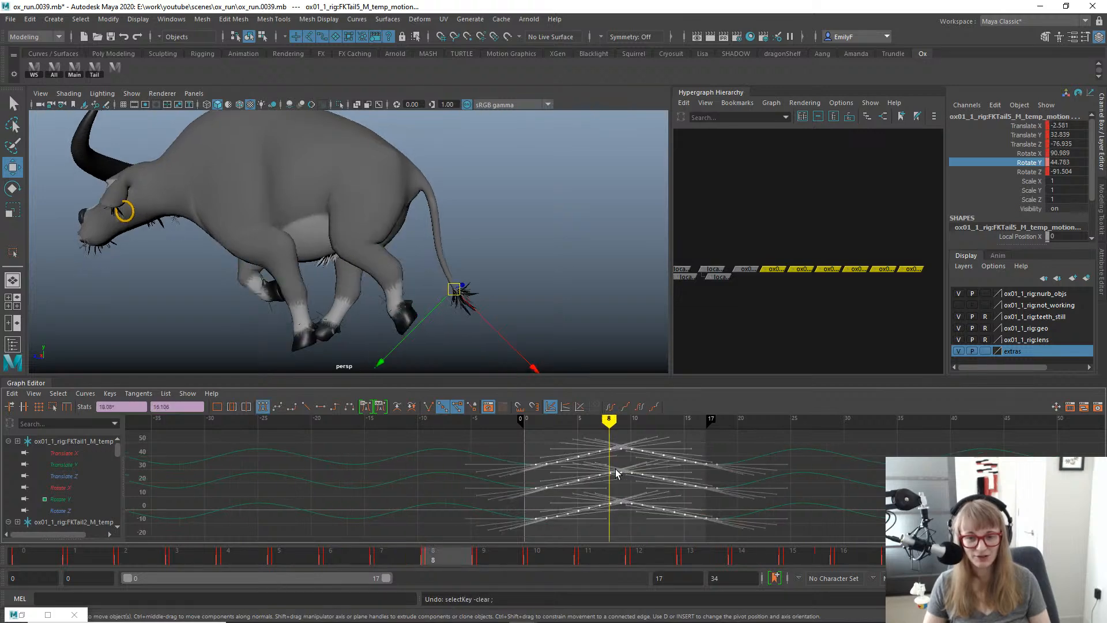
pyautogui.hotkey('ctrl', 'z')
pyautogui.hotkey('ctrl', 'z')
pyautogui.hotkey('ctrl', 'z')
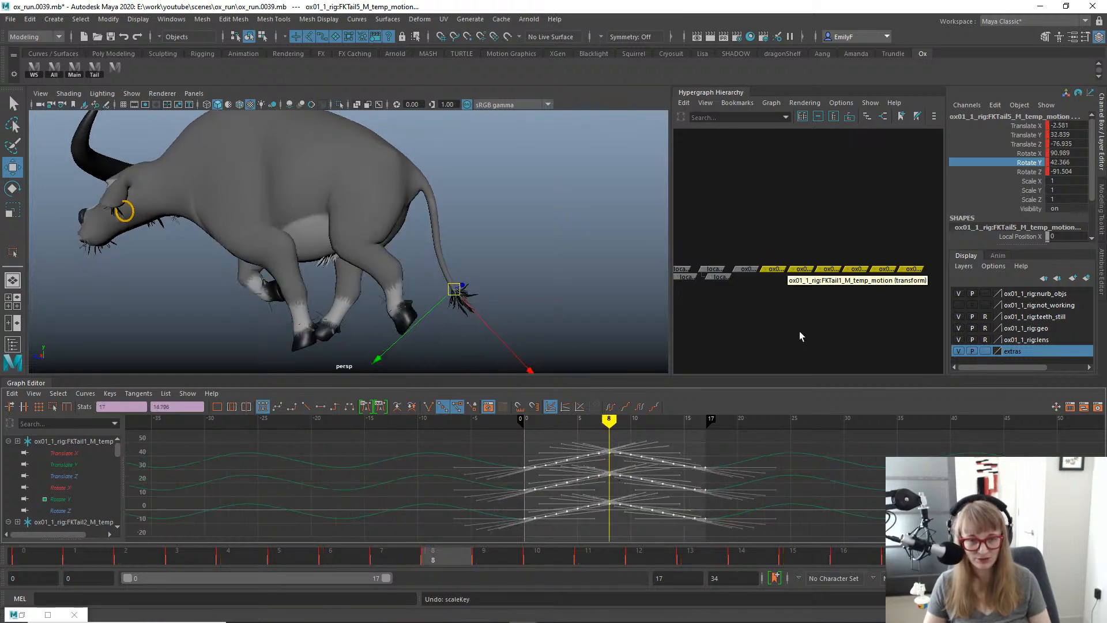
# Reselect the six tail locators, stretch all their Rotate Y keys downward to slightly enlarge the curves, and play the run.
pyautogui.click(791, 237)
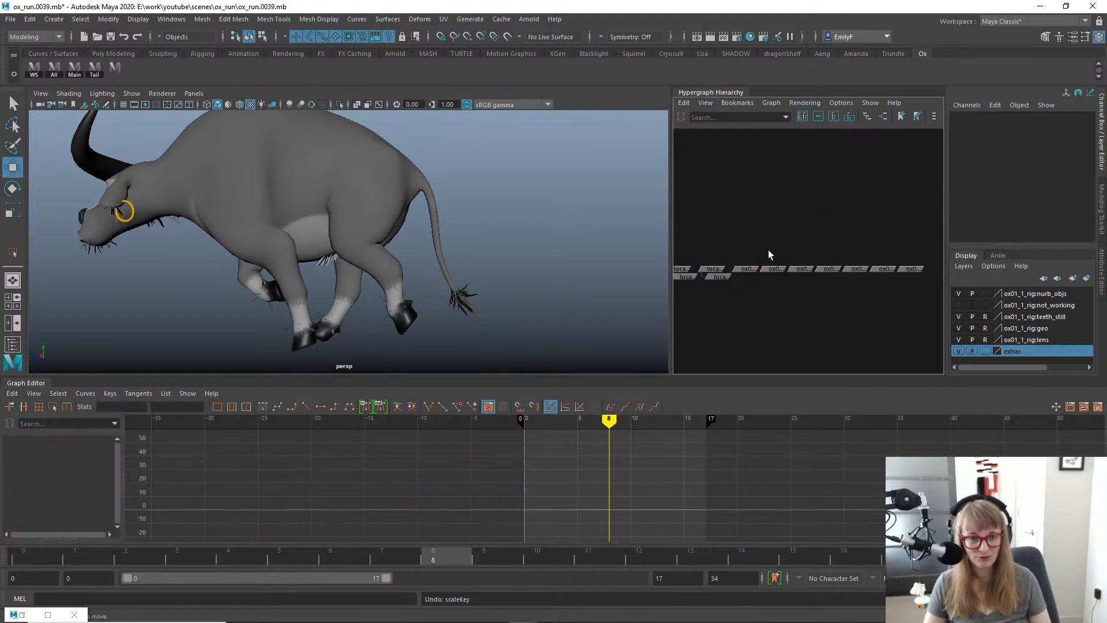
pyautogui.moveTo(768, 254); pyautogui.dragTo(925, 304)
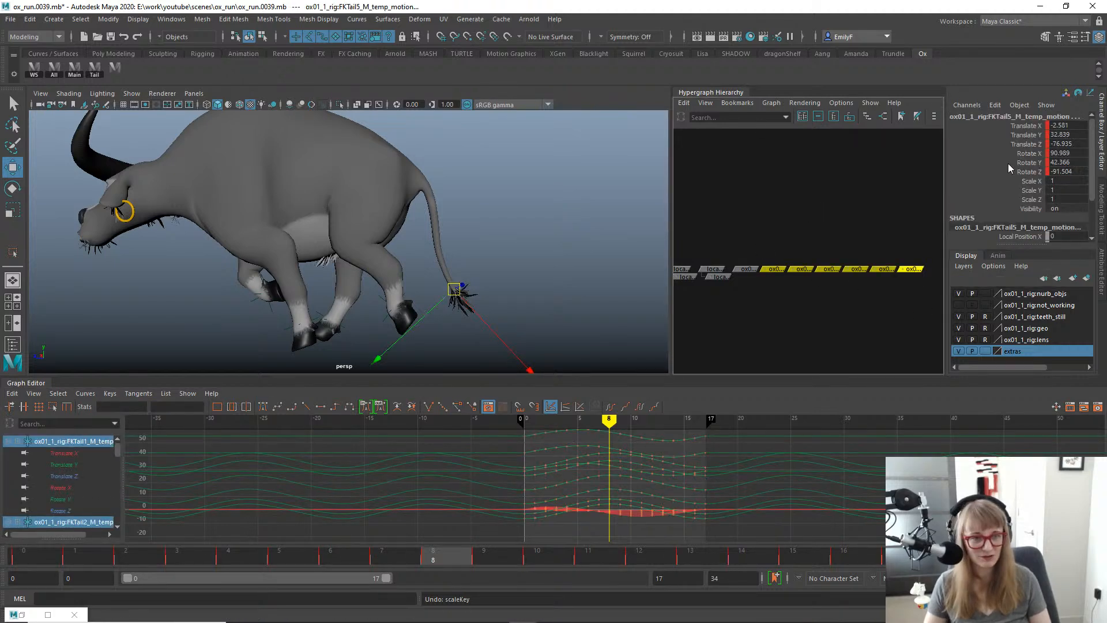
pyautogui.click(1027, 153)
pyautogui.click(1027, 162)
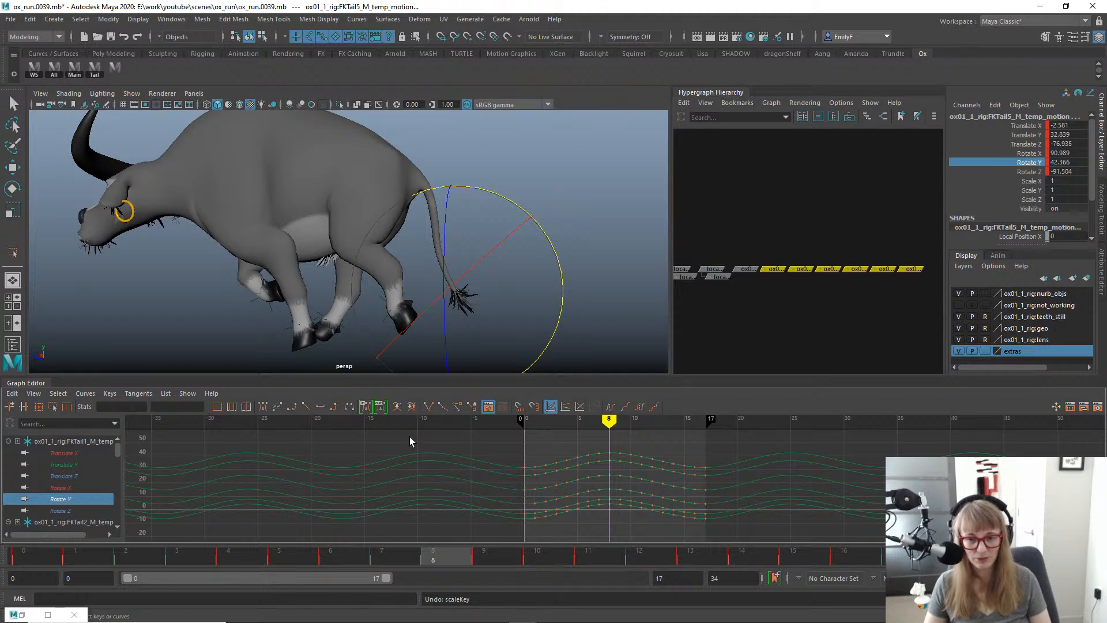
pyautogui.moveTo(768, 540); pyautogui.dragTo(769, 541)
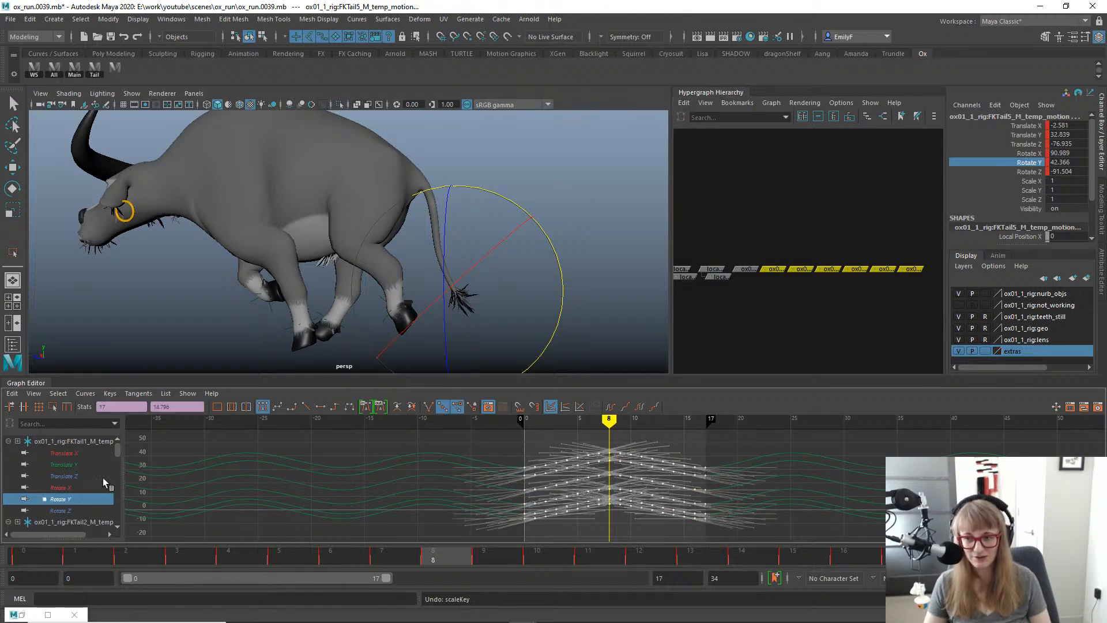
pyautogui.click(52, 406)
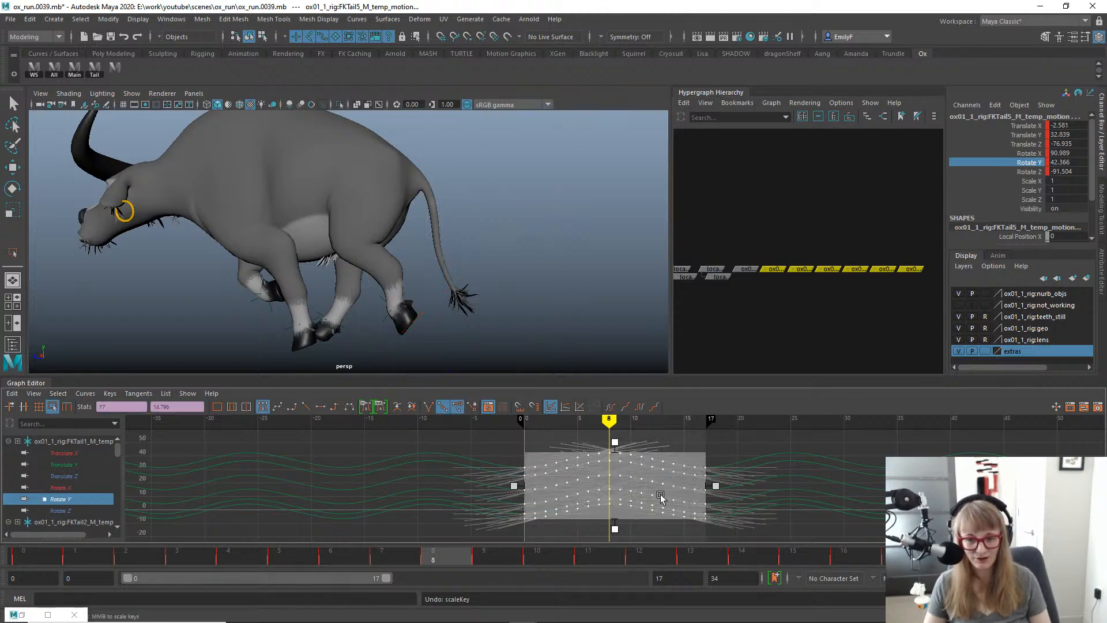
pyautogui.moveTo(615, 438); pyautogui.dragTo(620, 440)
pyautogui.moveTo(617, 531); pyautogui.dragTo(618, 536)
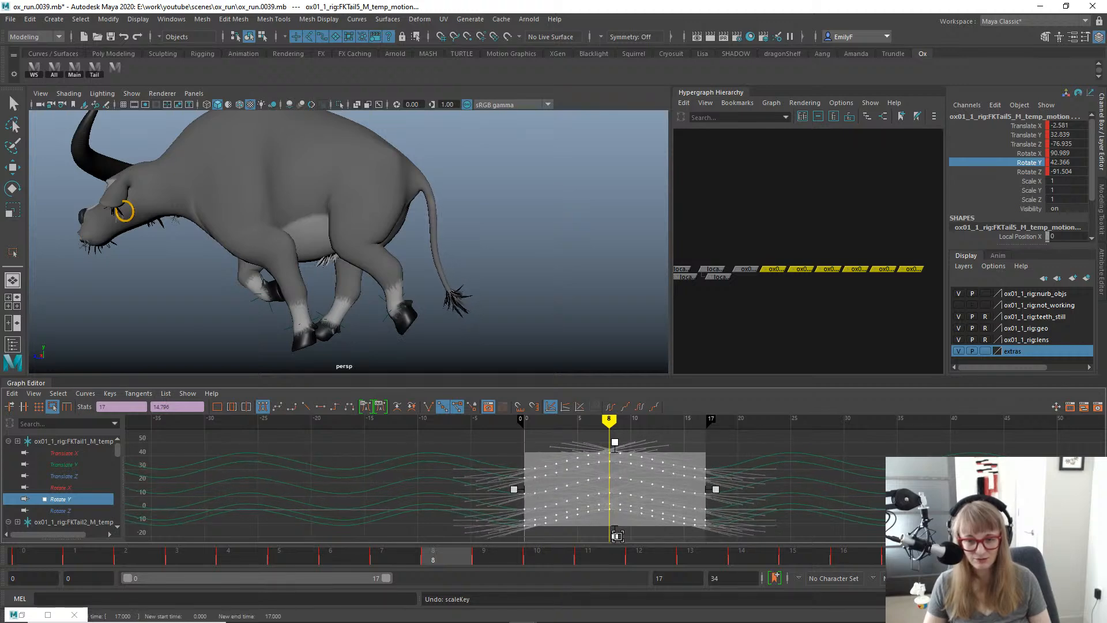
pyautogui.hotkey('alt', 'v')
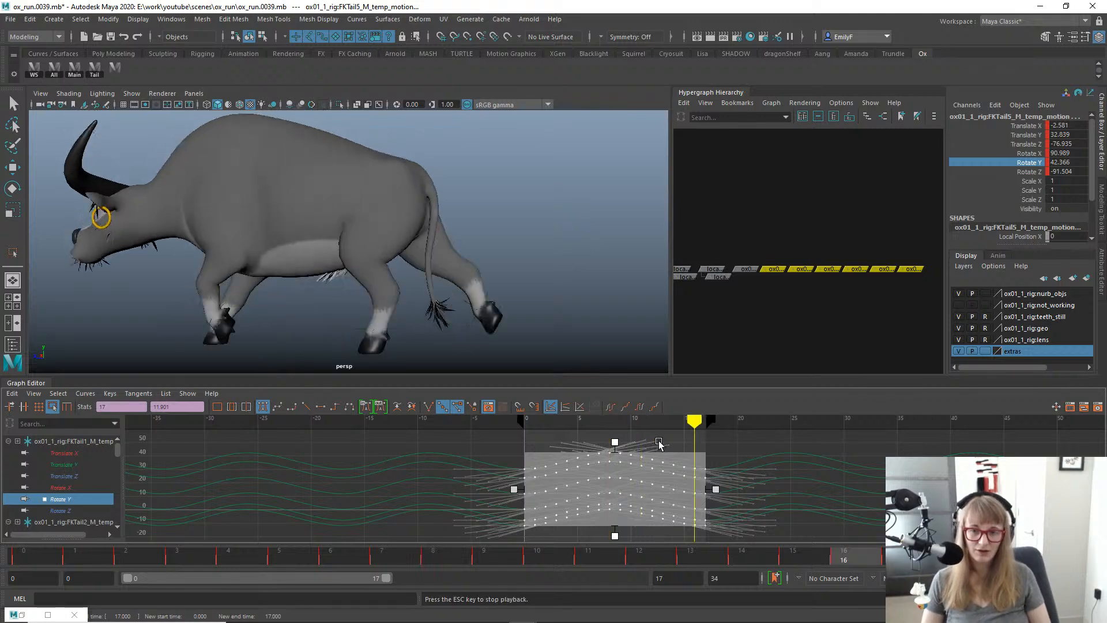
pyautogui.press('Escape')
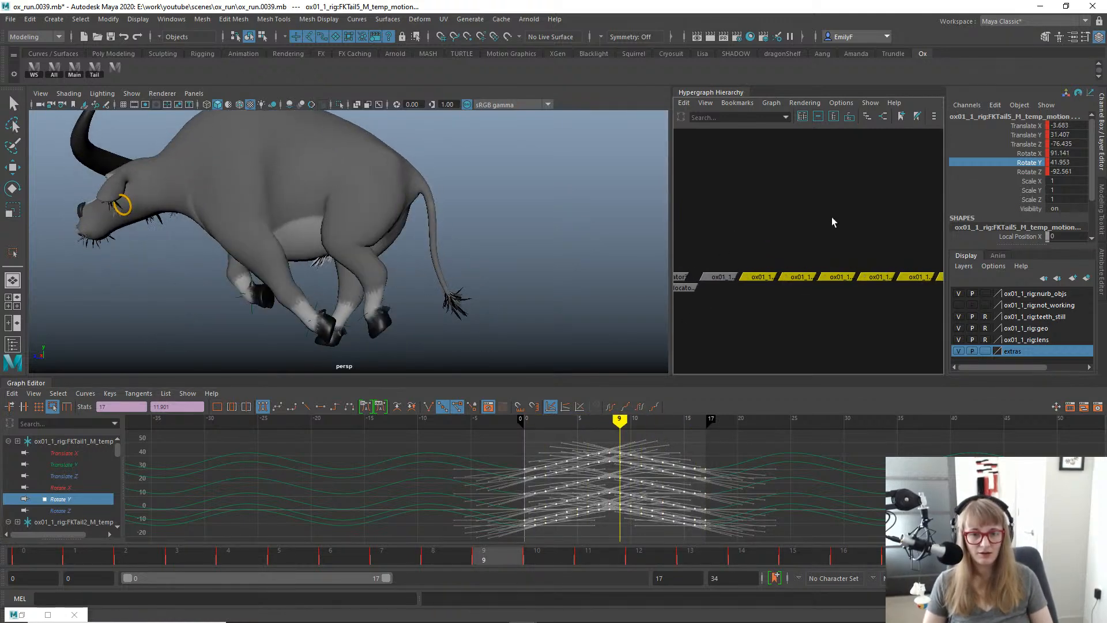
# Shift all six tail locators' Rotate Y keys about 2.7 frames later, checking the offset in playback.
pyautogui.press('w')
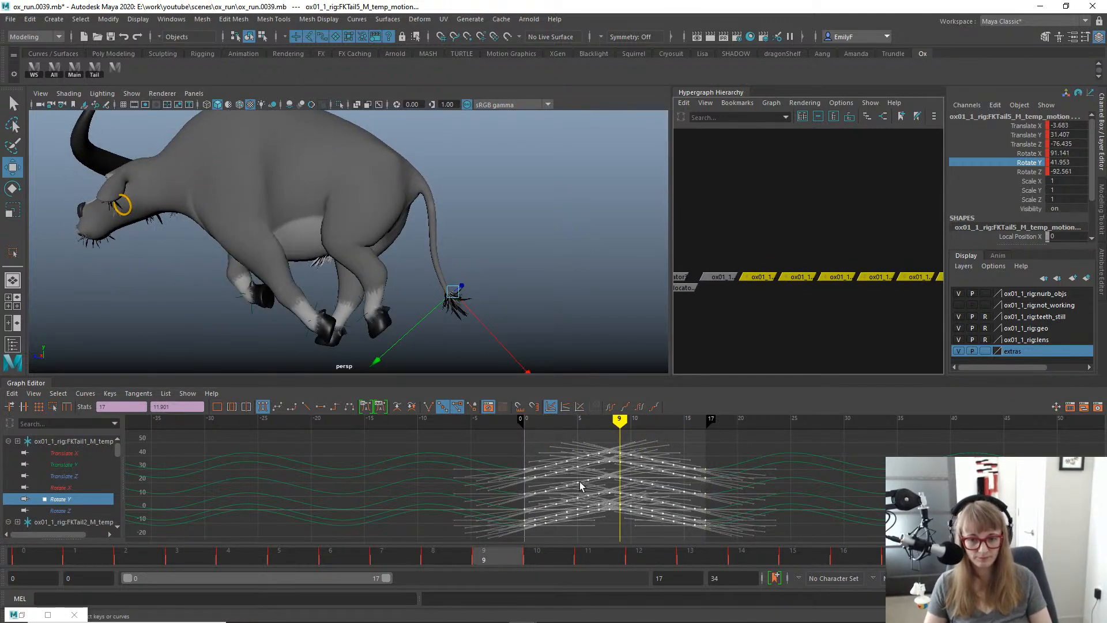
pyautogui.keyDown('shift'); pyautogui.moveTo(582, 478); pyautogui.dragTo(600, 479, button='middle'); pyautogui.keyUp('shift')
pyautogui.moveTo(105, 559); pyautogui.dragTo(333, 566)
pyautogui.keyDown('shift'); pyautogui.moveTo(633, 480); pyautogui.dragTo(650, 482, button='middle'); pyautogui.keyUp('shift')
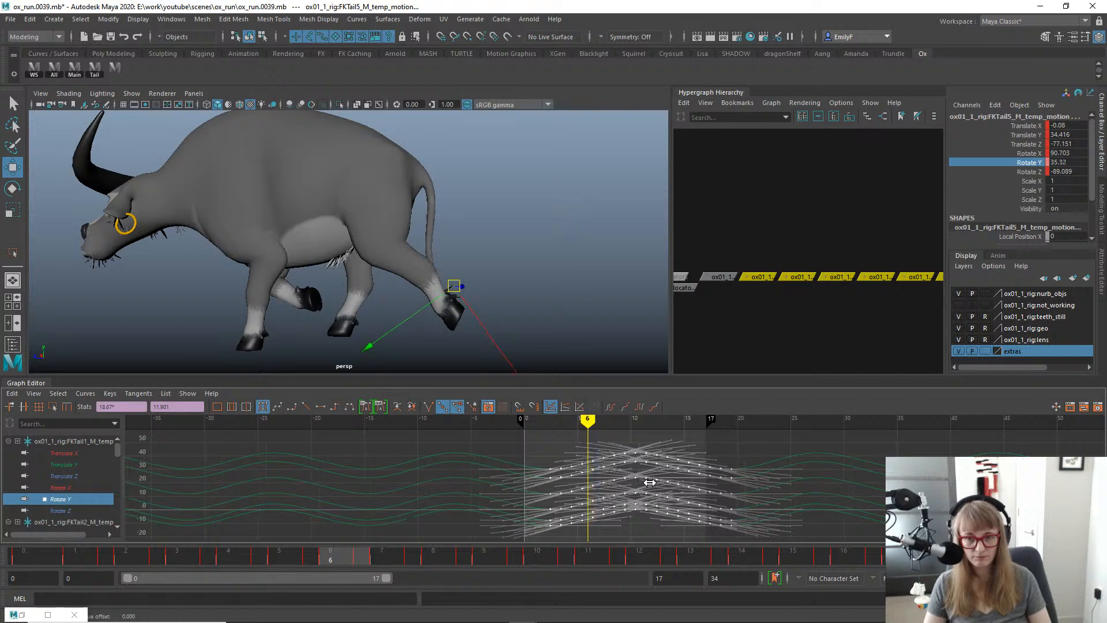
pyautogui.hotkey('alt', 'v')
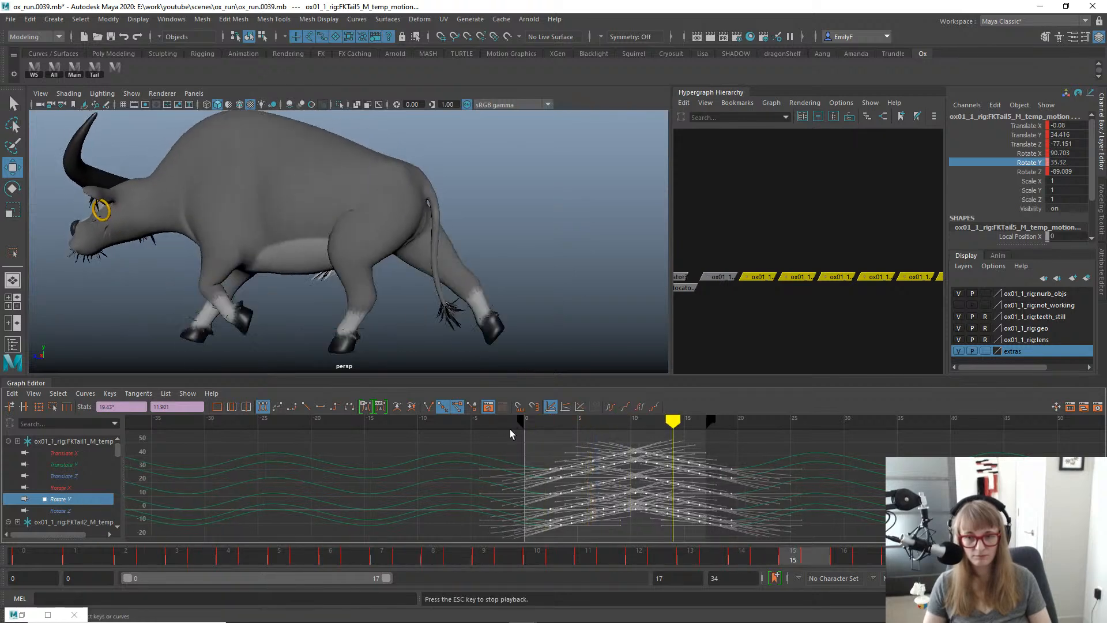
pyautogui.hotkey('alt', 'v')
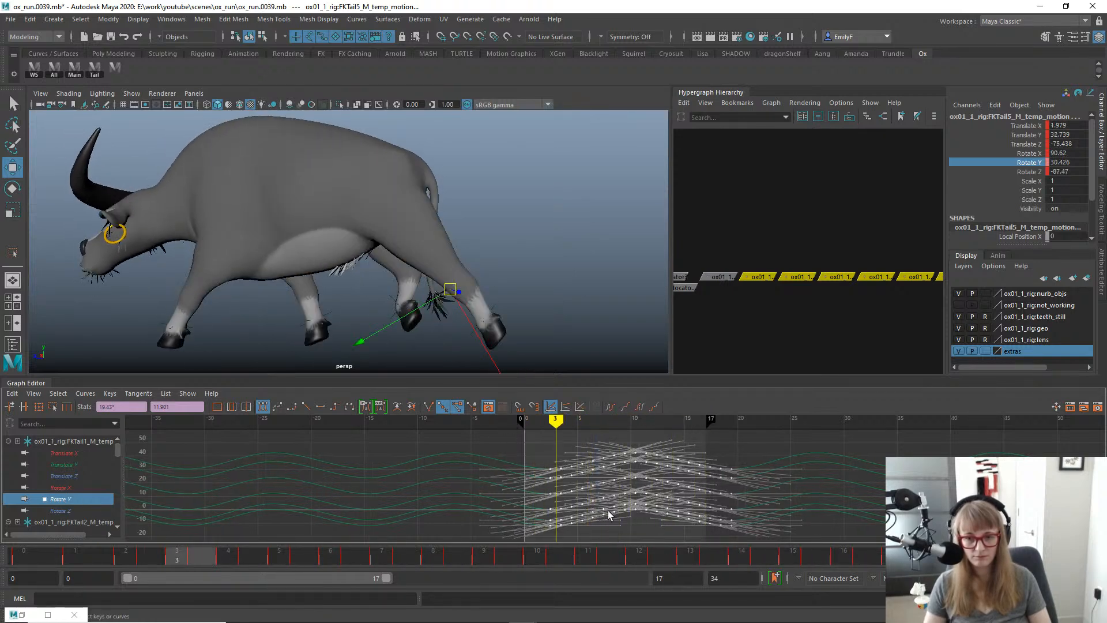
pyautogui.keyDown('shift'); pyautogui.moveTo(609, 515); pyautogui.dragTo(615, 509, button='middle'); pyautogui.keyUp('shift')
pyautogui.hotkey('alt', 'v')
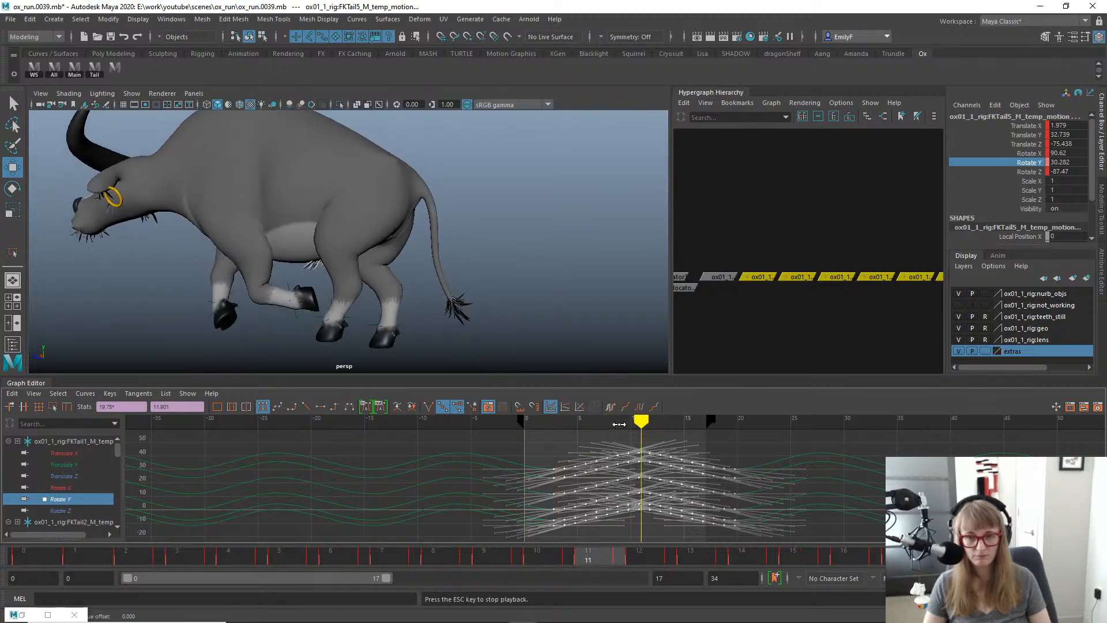
pyautogui.hotkey('alt', 'v')
# Remove the FKTail1_M locator from the selection, leaving the remaining tail locators selected.
pyautogui.keyDown('ctrl'); pyautogui.moveTo(760, 305); pyautogui.dragTo(760, 305); pyautogui.keyUp('ctrl')
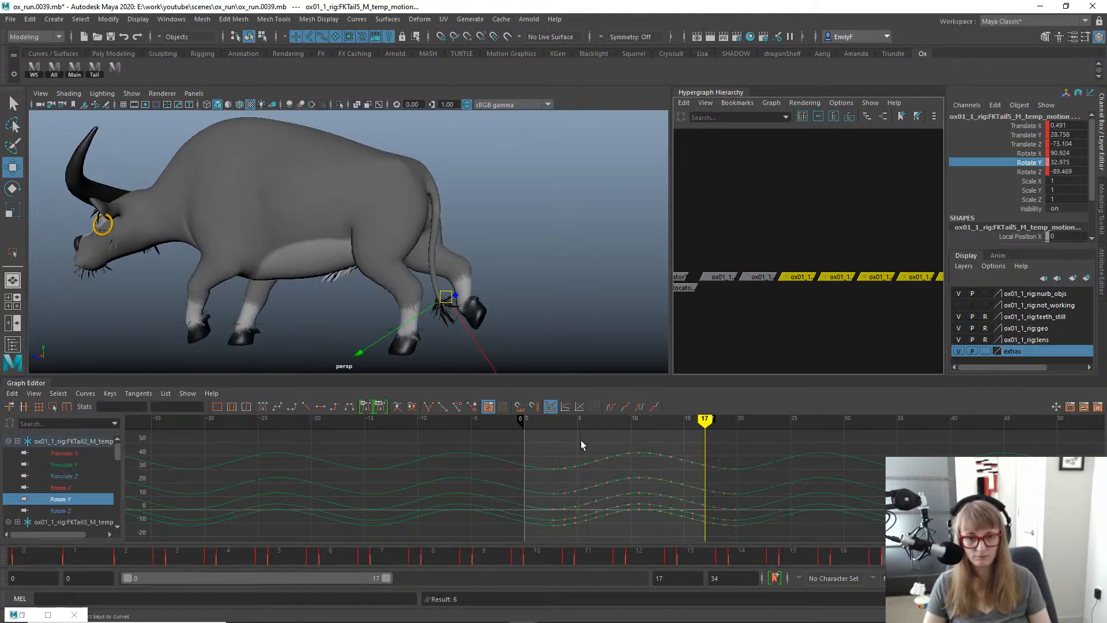
# Shift the Rotate Y keys of FKTail2 and all following tail motion controls about 2.5 frames forward and play back the run cycle.
pyautogui.moveTo(842, 583); pyautogui.dragTo(840, 581)
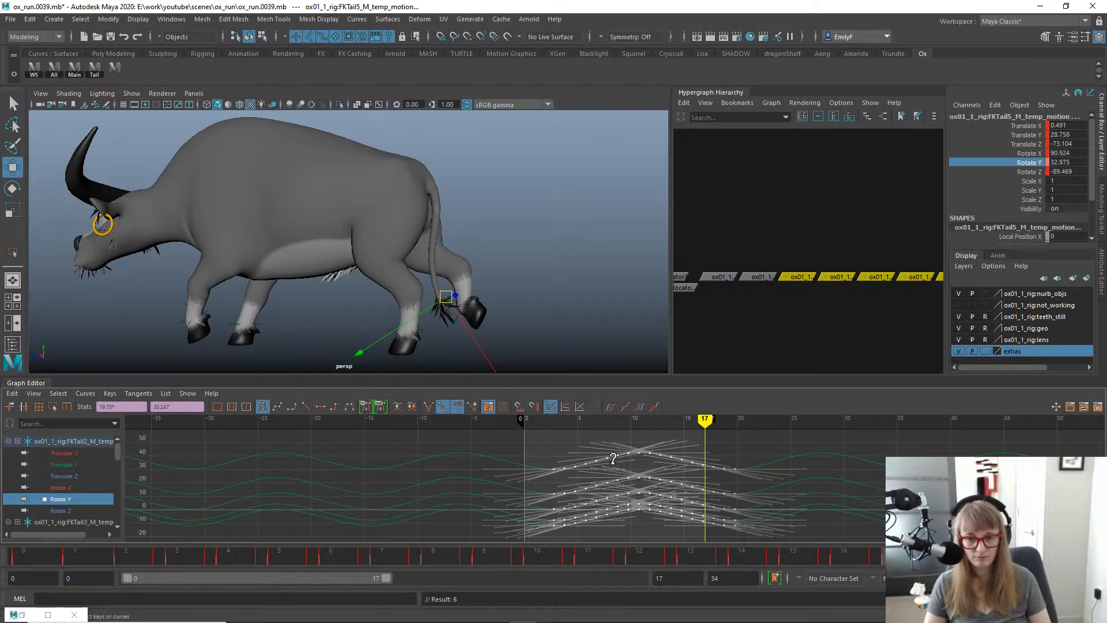
pyautogui.moveTo(613, 458); pyautogui.dragTo(630, 460, button='middle')
pyautogui.hotkey('alt', 'v')
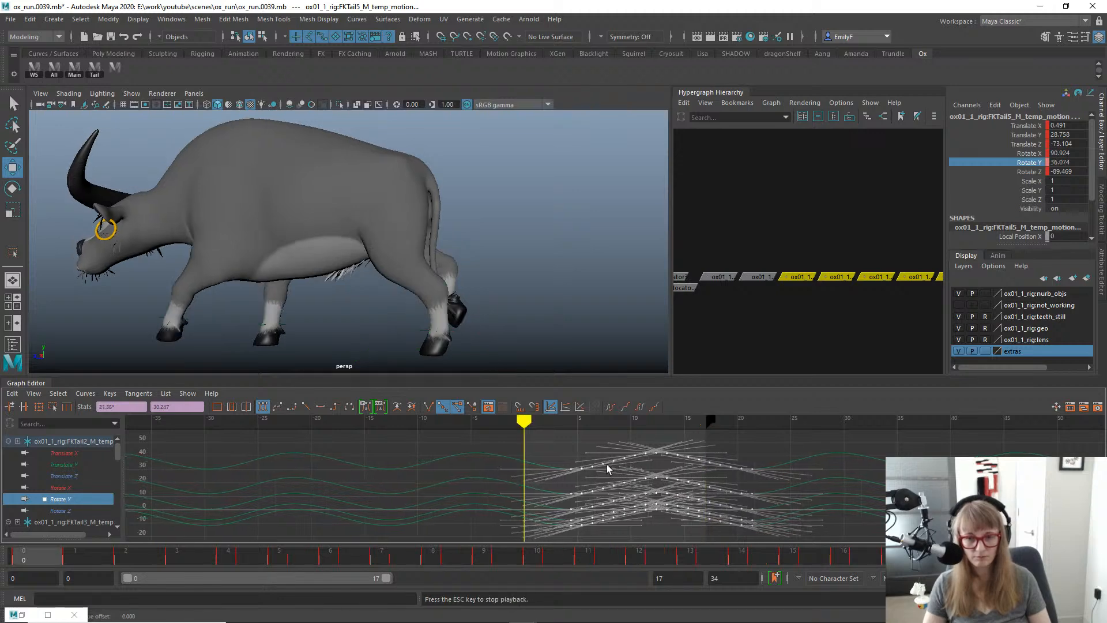
pyautogui.hotkey('alt', 'v')
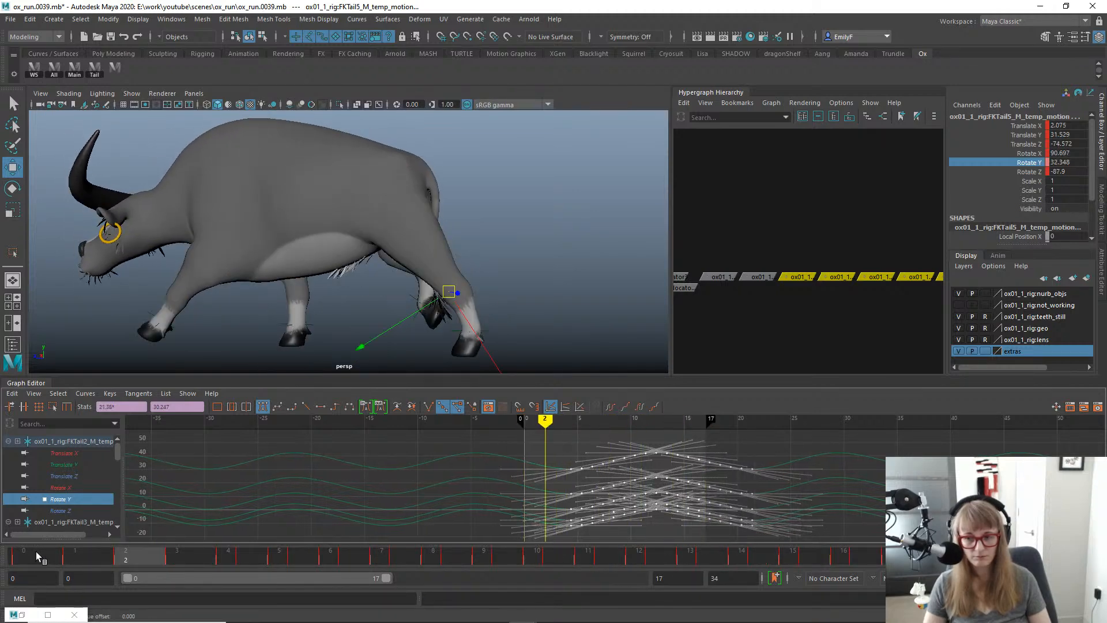
pyautogui.moveTo(35, 551)
pyautogui.mouseDown()
pyautogui.moveTo(148, 568)
pyautogui.moveTo(311, 561)
pyautogui.moveTo(635, 580)
pyautogui.moveTo(837, 563)
pyautogui.mouseUp()
pyautogui.moveTo(700, 489); pyautogui.dragTo(721, 490, button='middle')
pyautogui.press('q')
pyautogui.hotkey('alt', 'v')
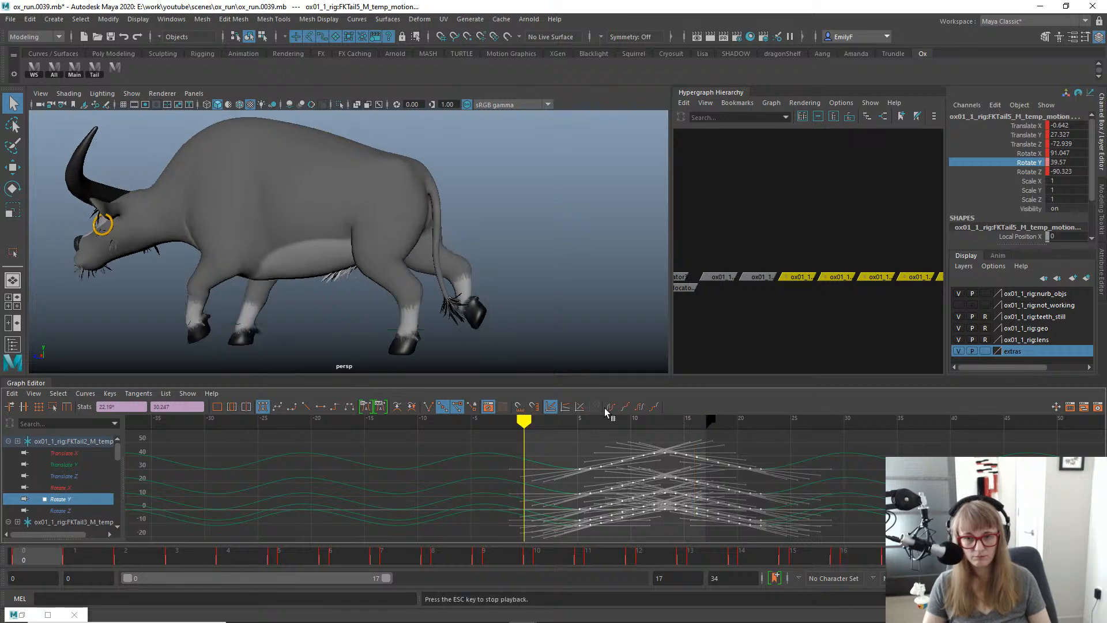
pyautogui.press('Escape')
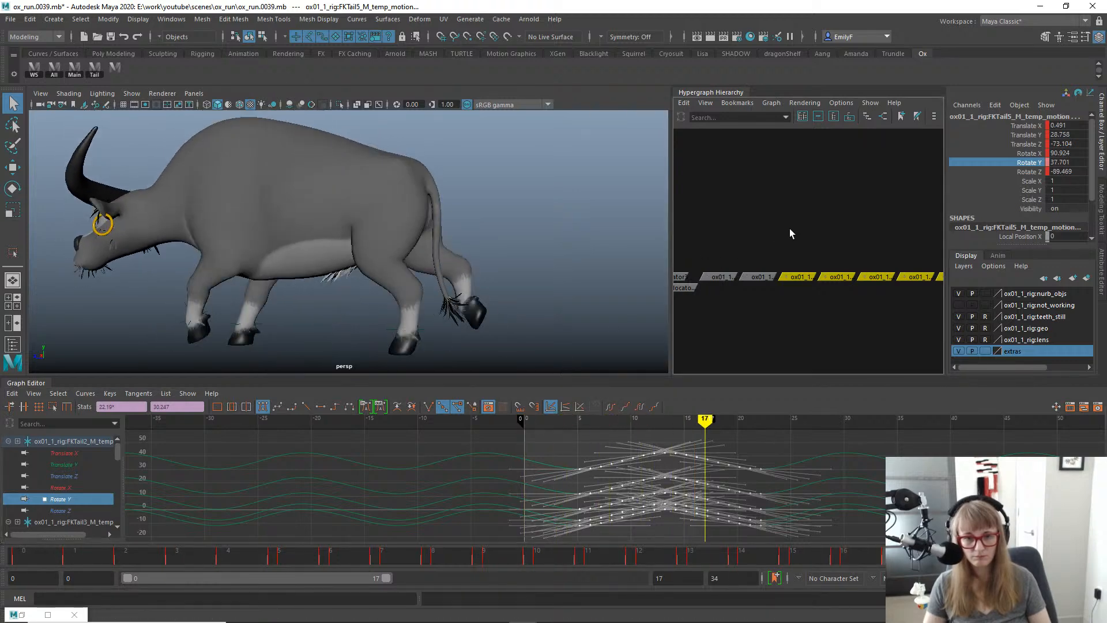
# Exclude FKTail2 from the selection and shift the Rotate Y keys of FKTail3 through the tail tip about 2 frames forward.
pyautogui.keyDown('shift'); pyautogui.moveTo(789, 315); pyautogui.dragTo(788, 314); pyautogui.keyUp('shift')
pyautogui.moveTo(521, 430); pyautogui.dragTo(793, 546)
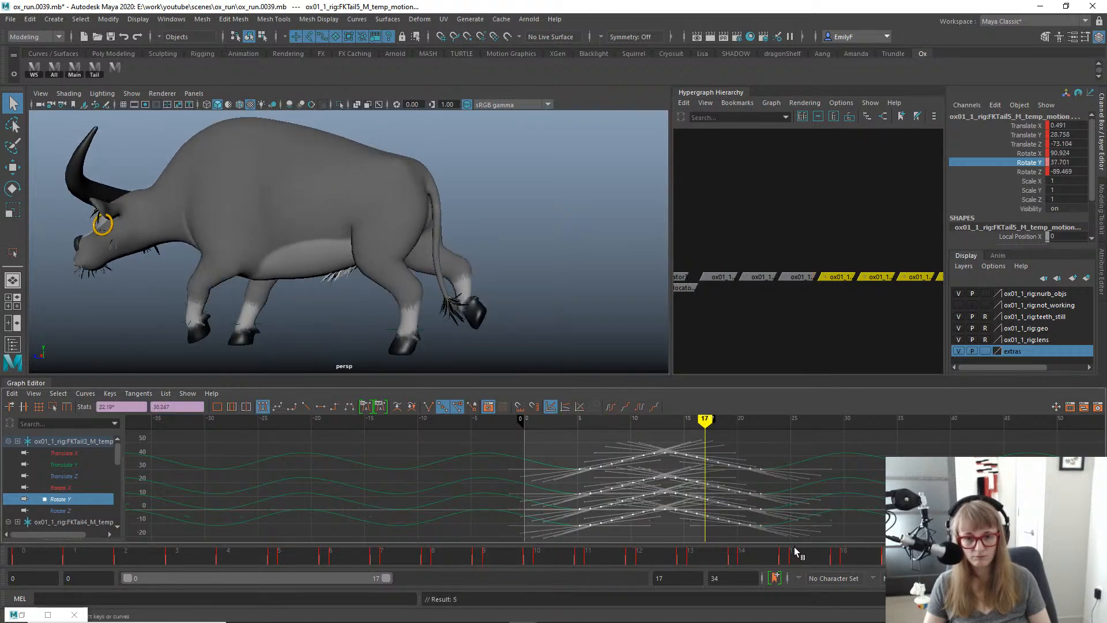
pyautogui.press('w')
pyautogui.moveTo(632, 475); pyautogui.dragTo(654, 474, button='middle')
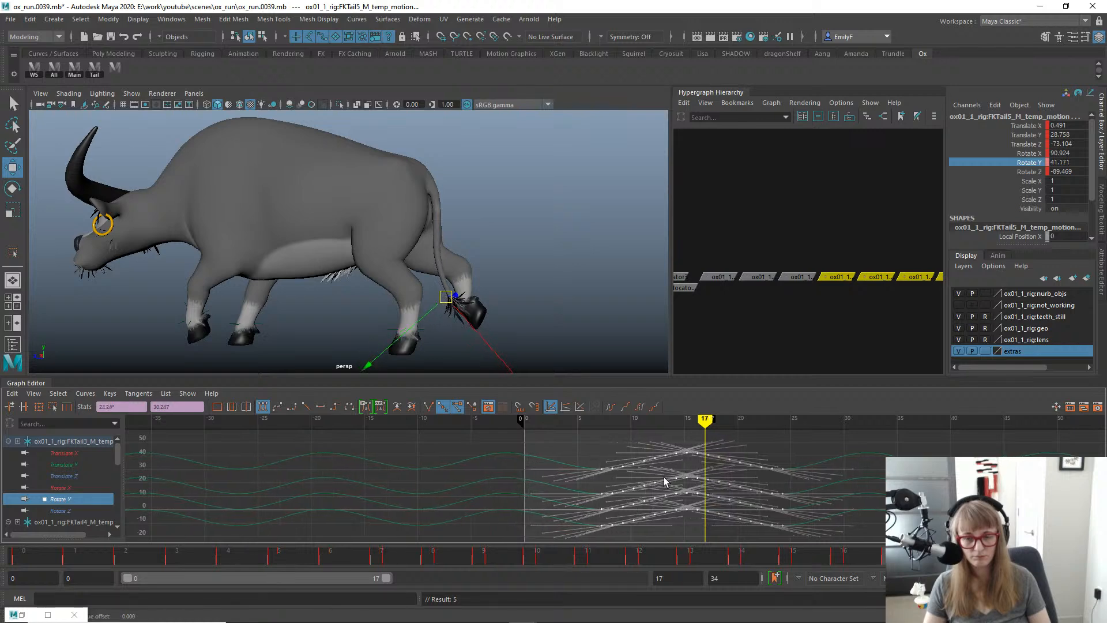
pyautogui.hotkey('alt', 'v')
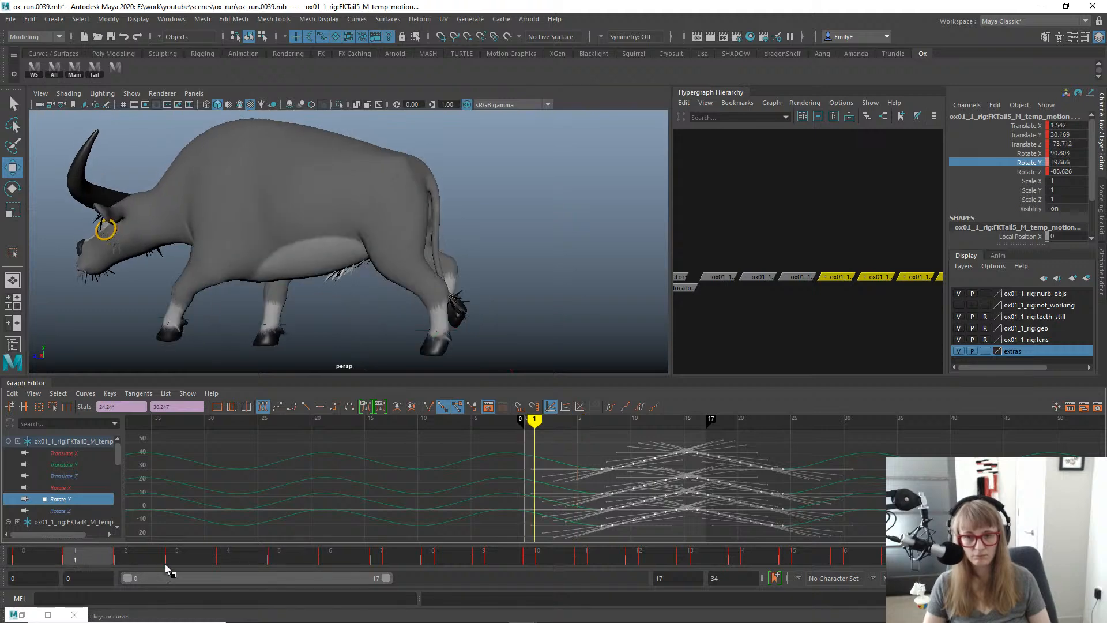
pyautogui.moveTo(428, 573); pyautogui.dragTo(783, 543)
pyautogui.keyDown('shift'); pyautogui.moveTo(601, 468); pyautogui.dragTo(605, 470, button='middle'); pyautogui.keyUp('shift')
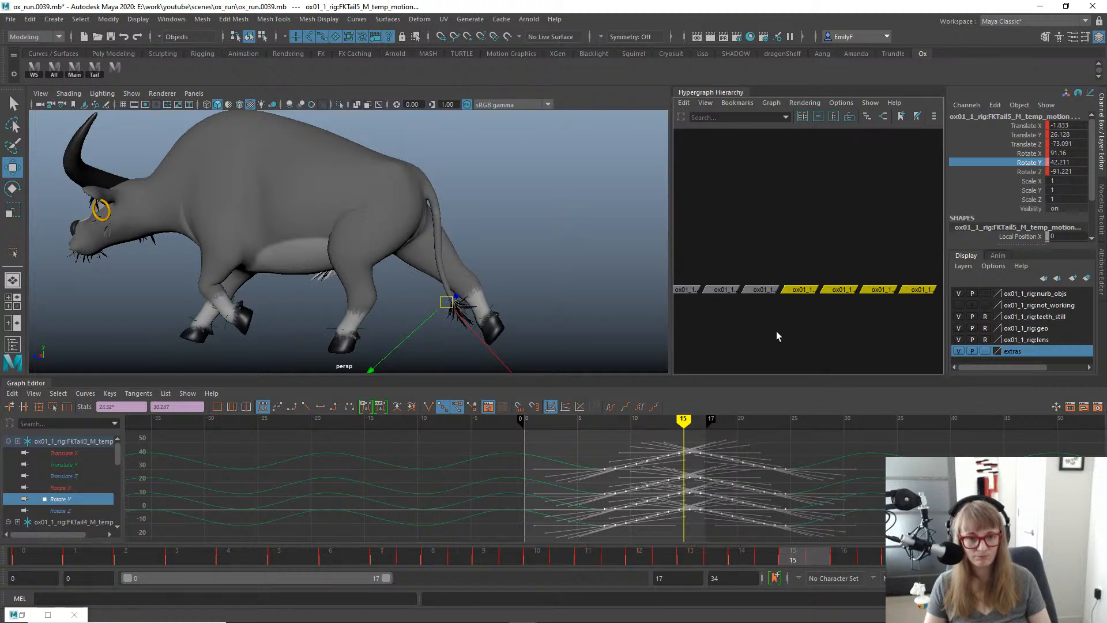
# Exclude FKTail3 from the selection and shift the Rotate Y keys of the remaining three tail controls about 3 frames forward.
pyautogui.moveTo(800, 251); pyautogui.dragTo(798, 333)
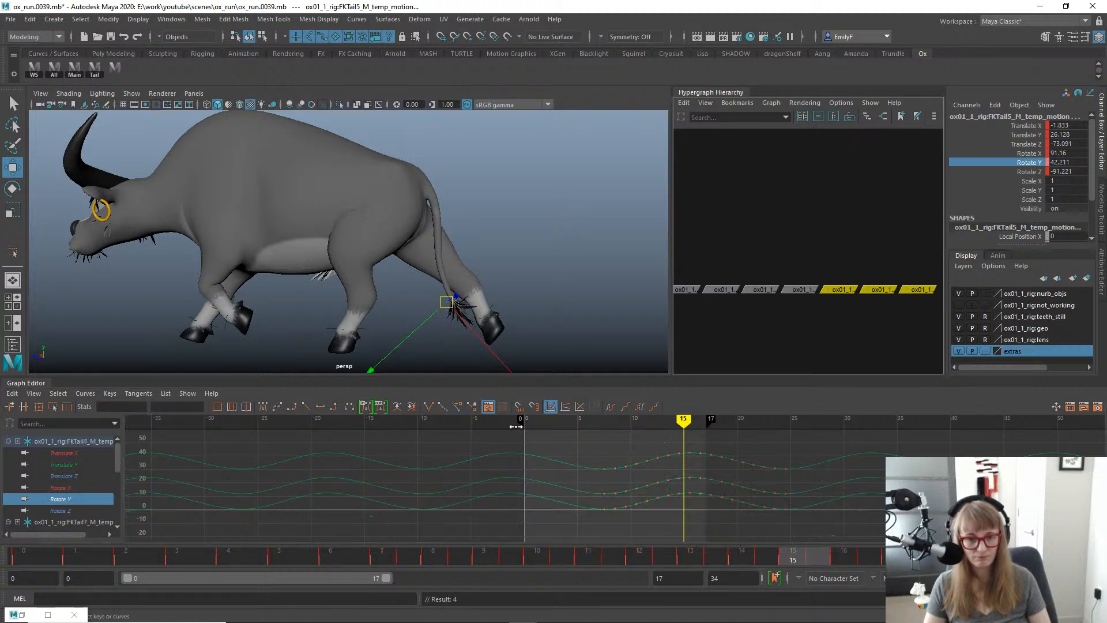
pyautogui.moveTo(516, 427); pyautogui.dragTo(412, 519)
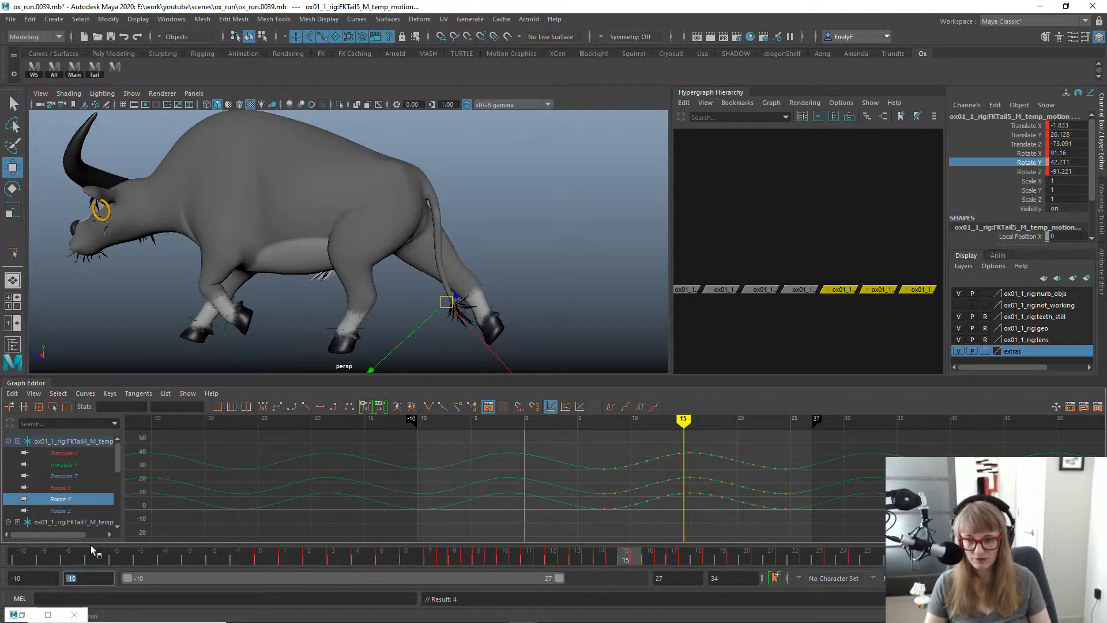
pyautogui.moveTo(415, 421); pyautogui.dragTo(516, 433)
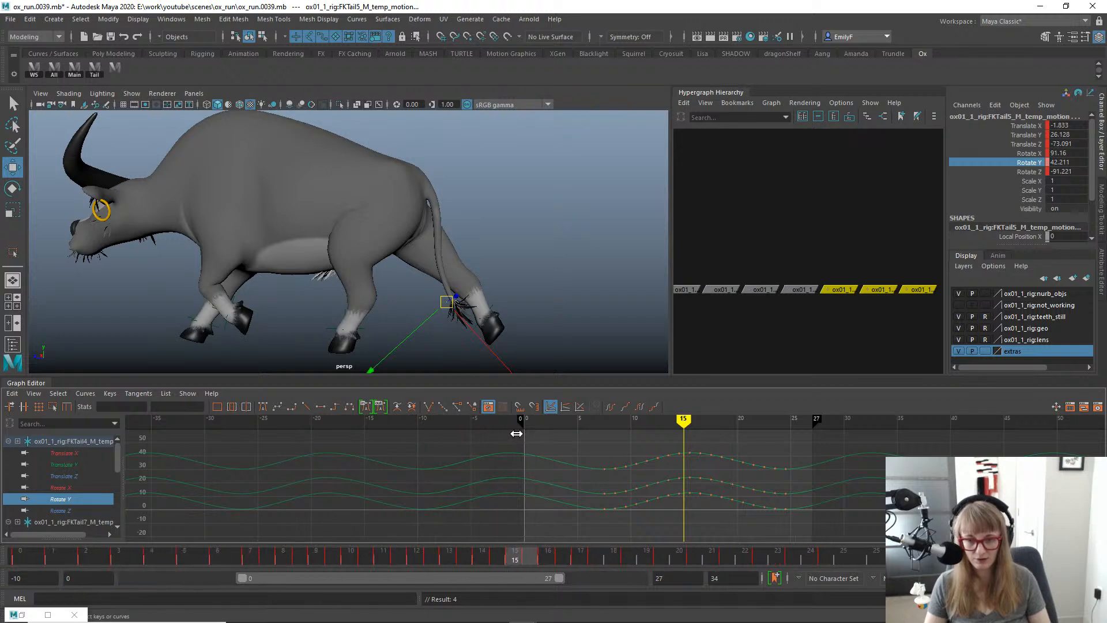
pyautogui.moveTo(581, 443); pyautogui.dragTo(859, 539)
pyautogui.keyDown('shift'); pyautogui.moveTo(732, 482); pyautogui.dragTo(740, 482, button='middle'); pyautogui.keyUp('shift')
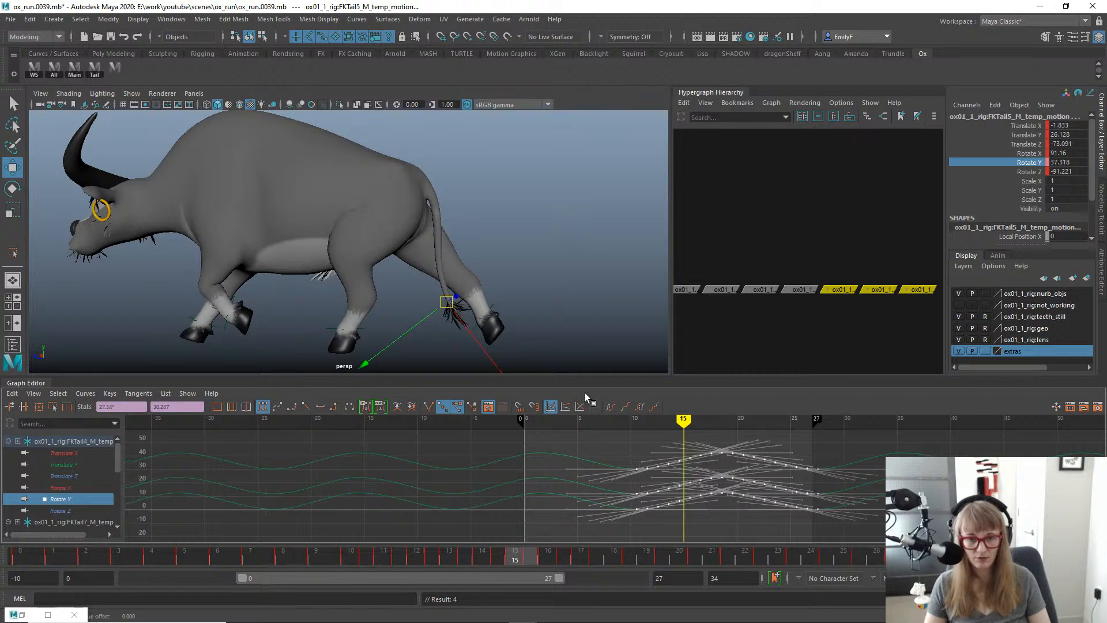
# Restore the playback range to frames 0–17 and review the tail motion during playback from several angles.
pyautogui.press('q')
pyautogui.keyDown('alt'); pyautogui.moveTo(462, 231); pyautogui.dragTo(489, 230); pyautogui.keyUp('alt')
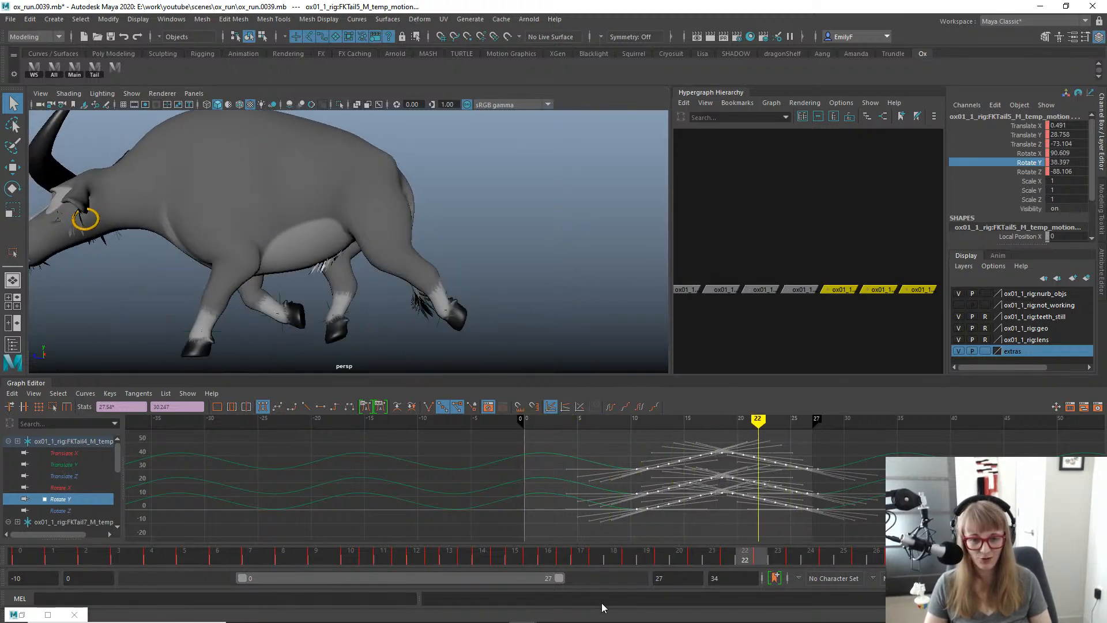
pyautogui.write('17')
pyautogui.press('Return')
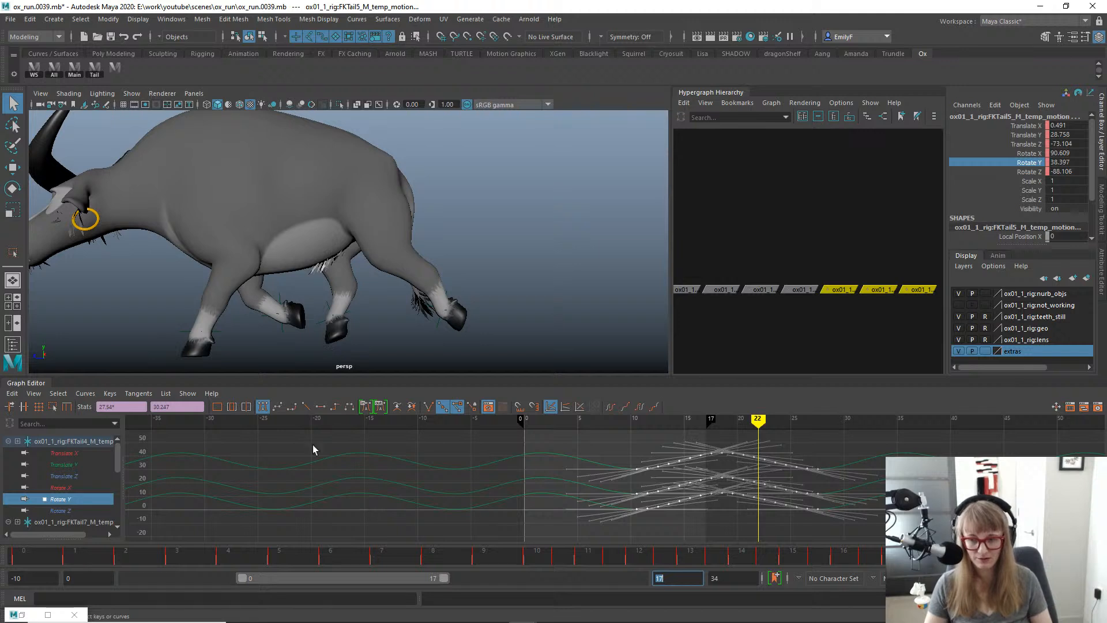
pyautogui.write('.')
pyautogui.press('Return')
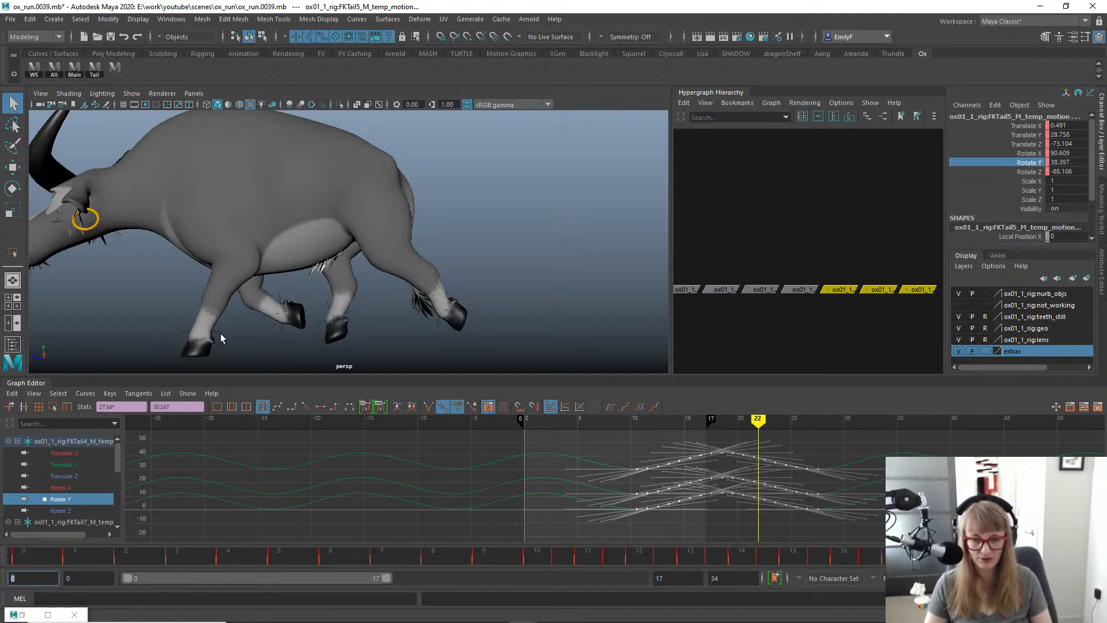
pyautogui.hotkey('alt', 'v')
pyautogui.keyDown('alt'); pyautogui.moveTo(486, 255); pyautogui.dragTo(399, 266); pyautogui.keyUp('alt')
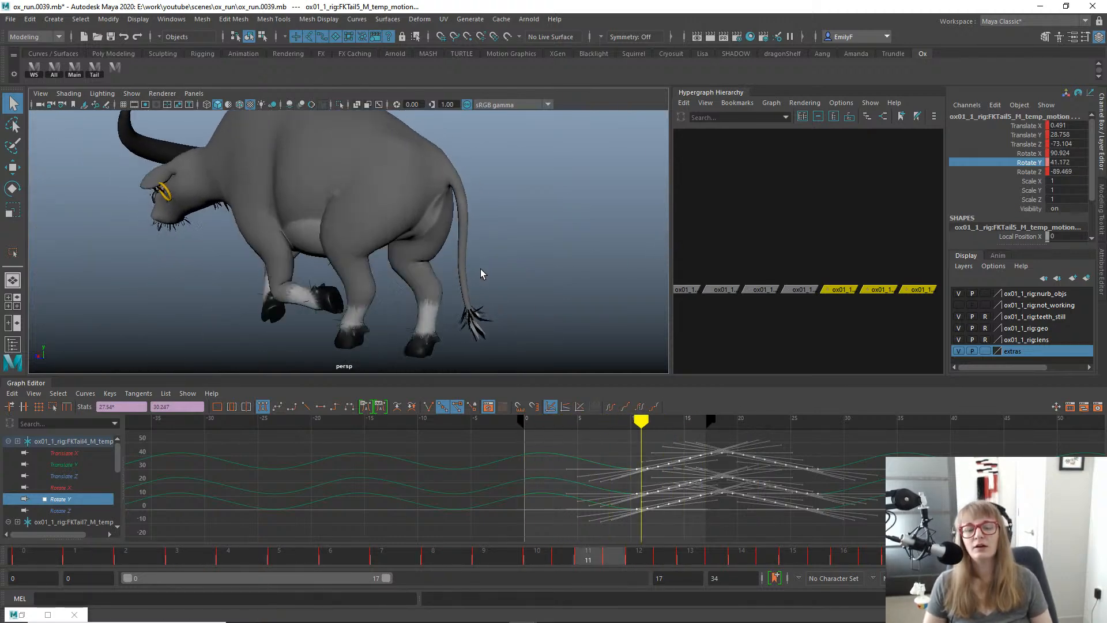
pyautogui.keyDown('alt'); pyautogui.moveTo(480, 268); pyautogui.dragTo(593, 133); pyautogui.keyUp('alt')
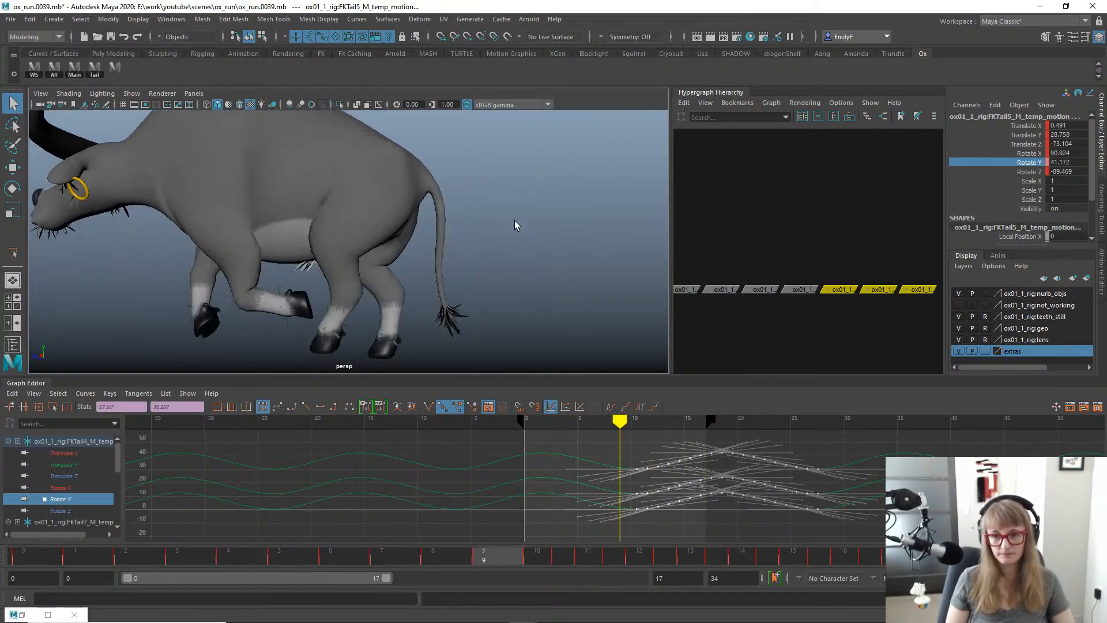
pyautogui.hotkey('alt', 'v')
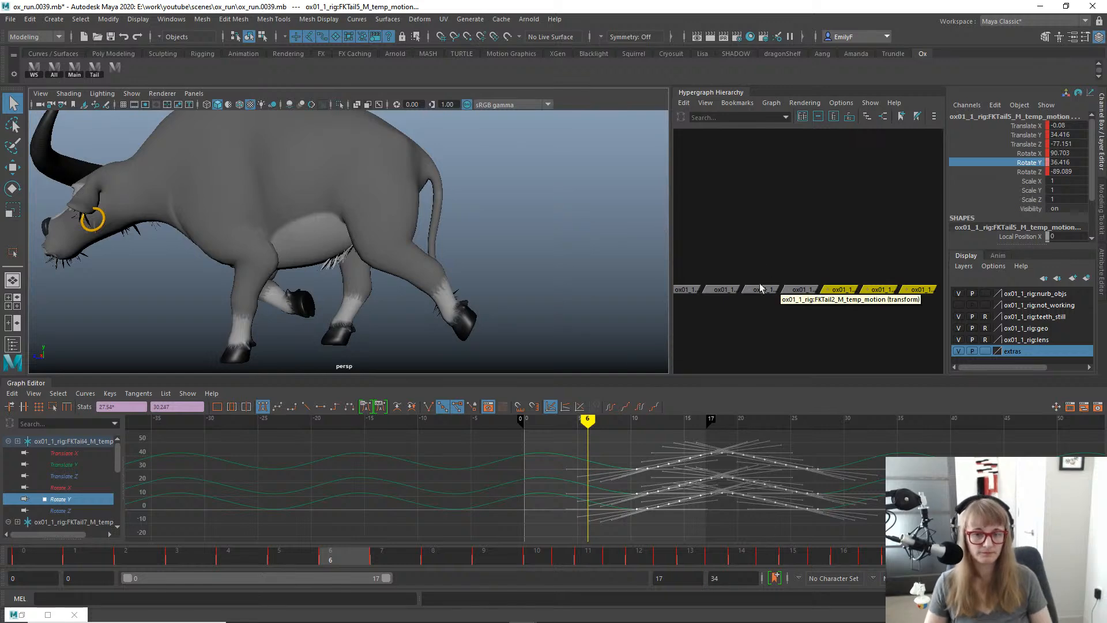
# Exclude FKTail4 and shift the Rotate Y keys of FKTail7 and FKTail5 about 2 frames forward, checking the motion in playback.
pyautogui.keyDown('ctrl'); pyautogui.moveTo(825, 261); pyautogui.dragTo(847, 313); pyautogui.keyUp('ctrl')
pyautogui.moveTo(571, 452); pyautogui.dragTo(697, 479)
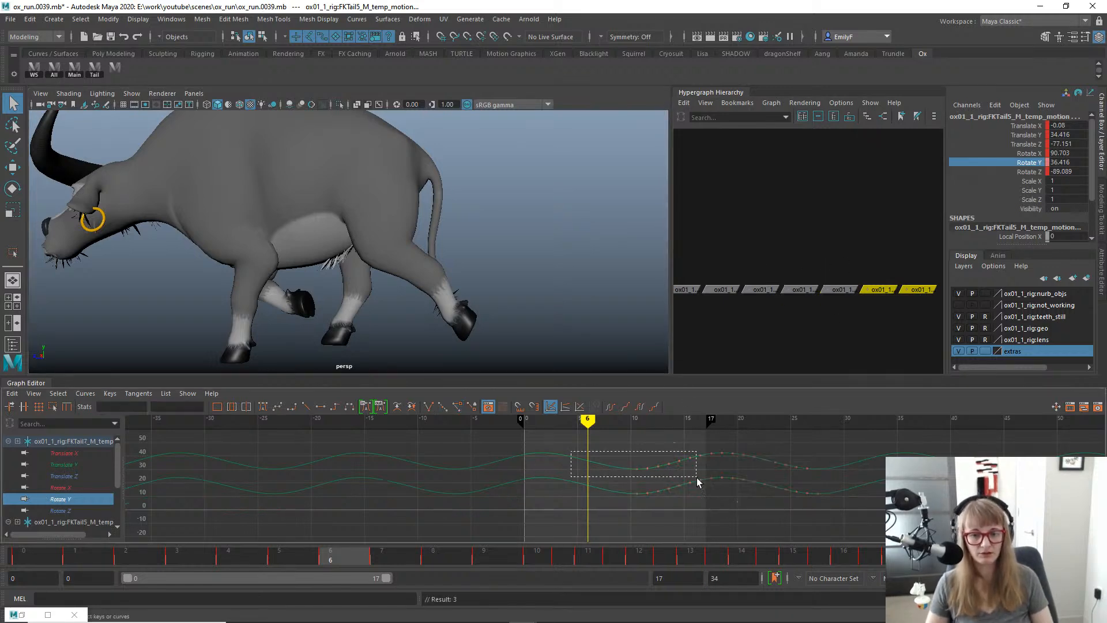
pyautogui.moveTo(859, 532); pyautogui.dragTo(859, 533)
pyautogui.press('w')
pyautogui.keyDown('shift'); pyautogui.moveTo(727, 477); pyautogui.dragTo(758, 477, button='middle'); pyautogui.keyUp('shift')
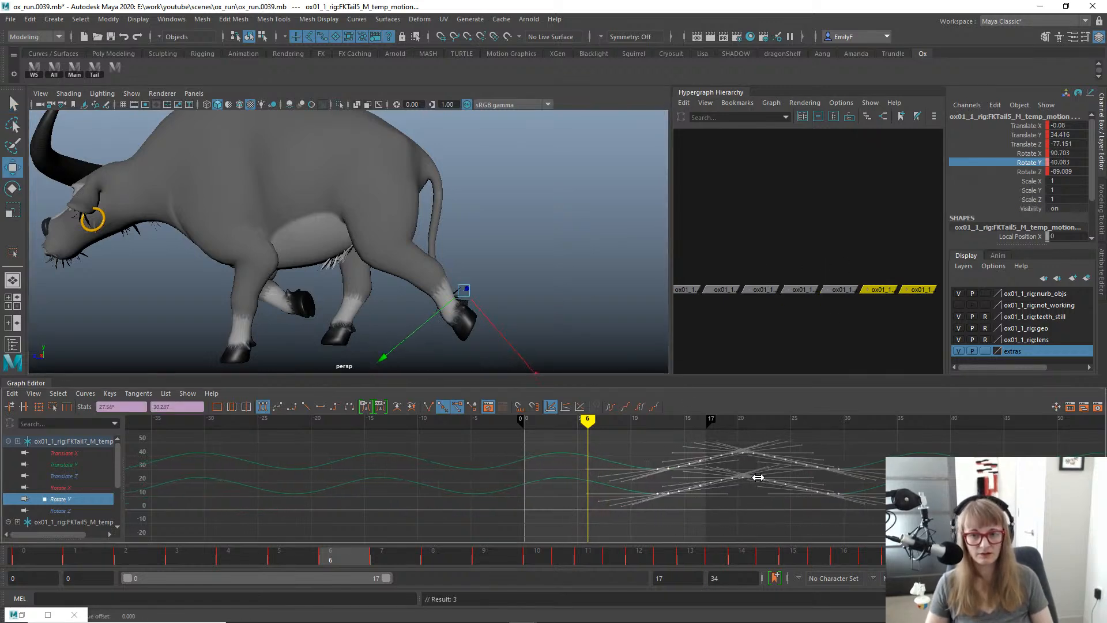
pyautogui.hotkey('alt', 'v')
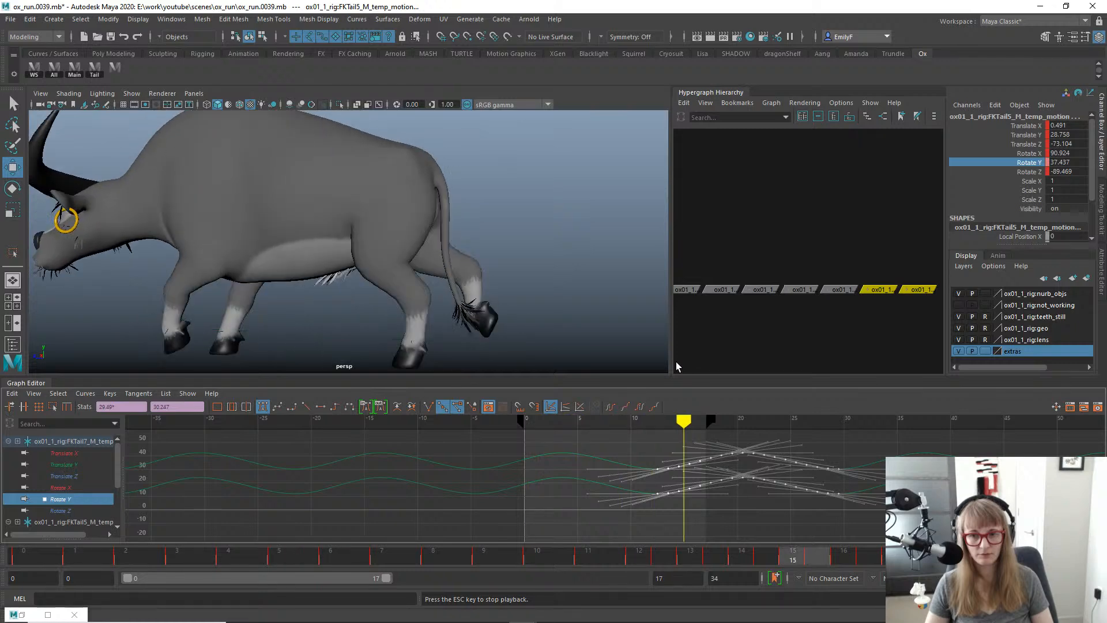
pyautogui.hotkey('alt', 'v')
# Isolate the FKTail5 motion control, shift its Rotate Y keys about 2.5 frames forward, and play back the tail.
pyautogui.keyDown('shift'); pyautogui.moveTo(873, 258); pyautogui.dragTo(880, 319); pyautogui.keyUp('shift')
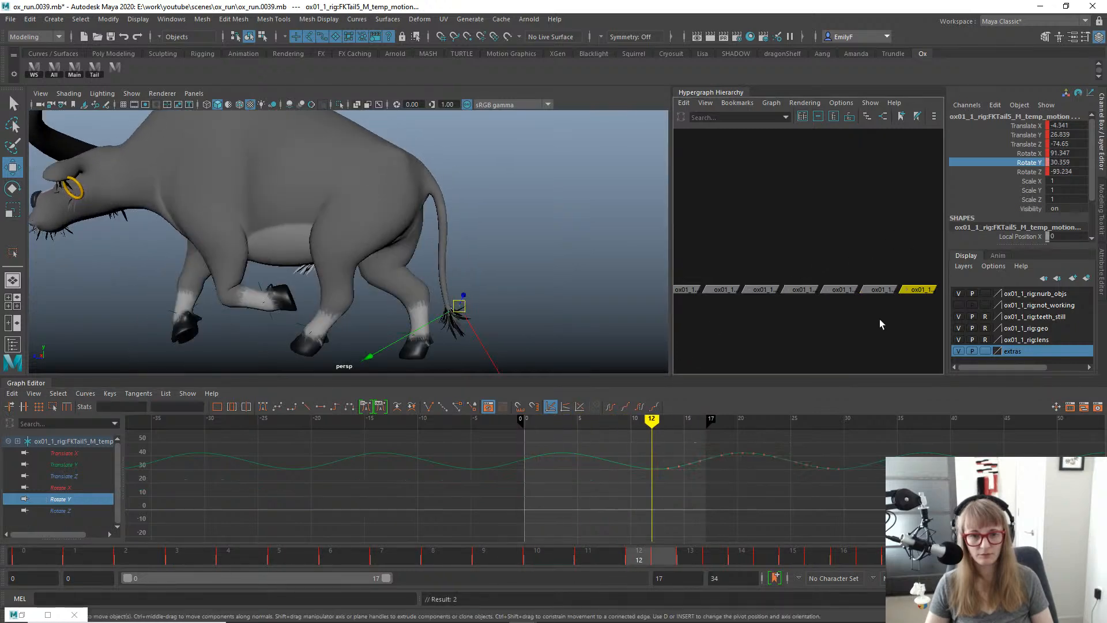
pyautogui.moveTo(578, 427)
pyautogui.mouseDown()
pyautogui.moveTo(634, 477)
pyautogui.moveTo(583, 421)
pyautogui.mouseUp()
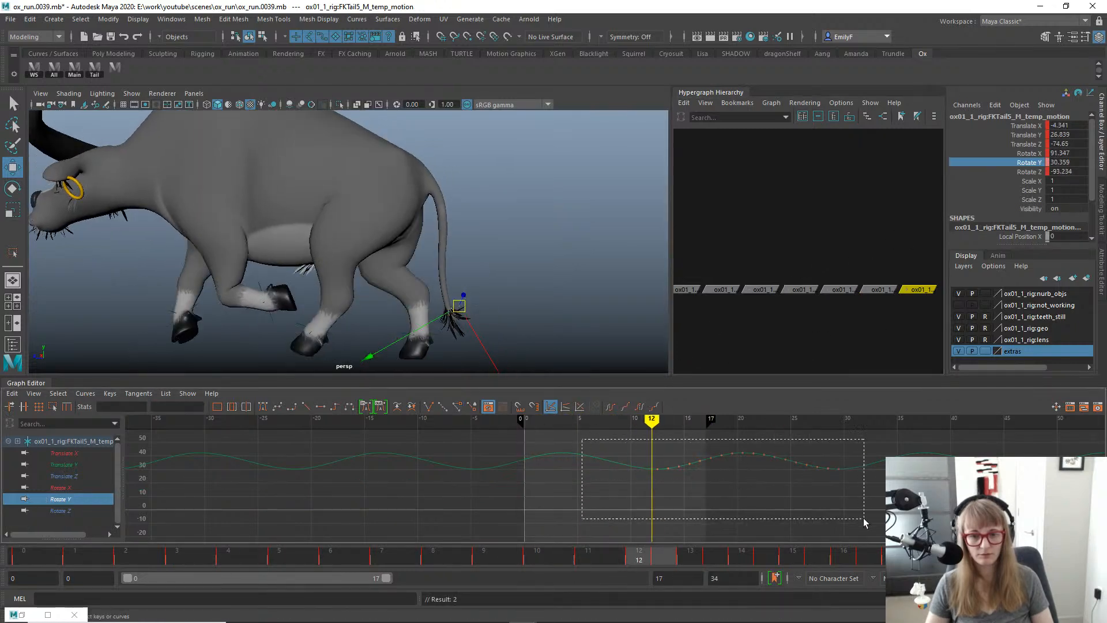
pyautogui.moveTo(863, 518); pyautogui.dragTo(864, 518)
pyautogui.keyDown('shift'); pyautogui.moveTo(785, 490); pyautogui.dragTo(813, 489, button='middle'); pyautogui.keyUp('shift')
pyautogui.hotkey('alt', 'v')
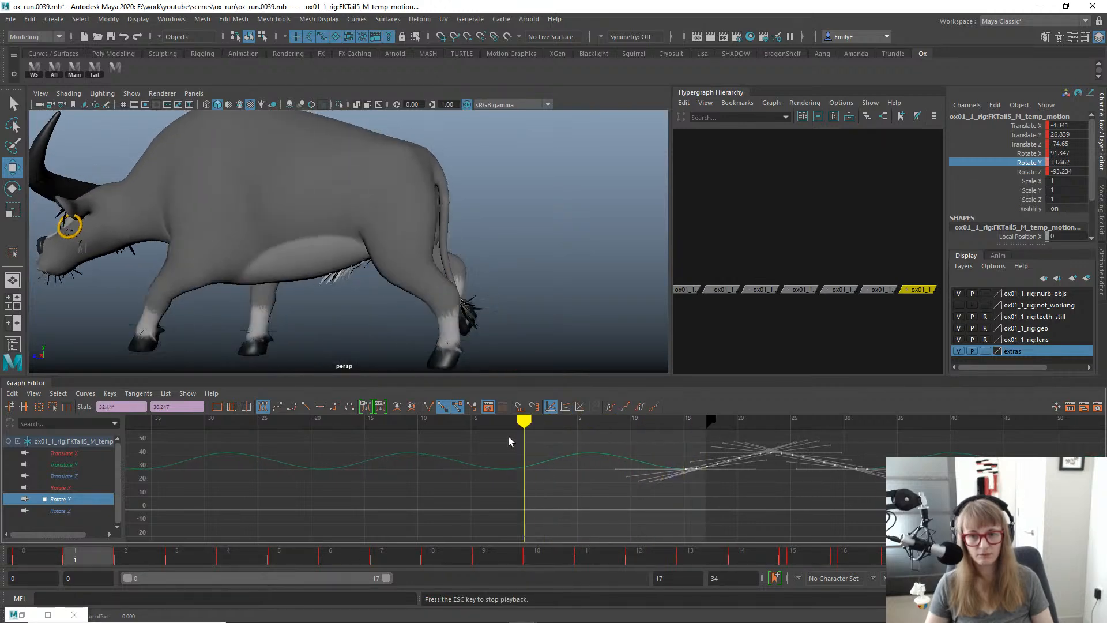
pyautogui.hotkey('alt', 'v')
# Delete all six FKTail temp motion controls from the hierarchy.
pyautogui.keyDown('alt'); pyautogui.moveTo(794, 300); pyautogui.dragTo(766, 316, button='right'); pyautogui.keyUp('alt')
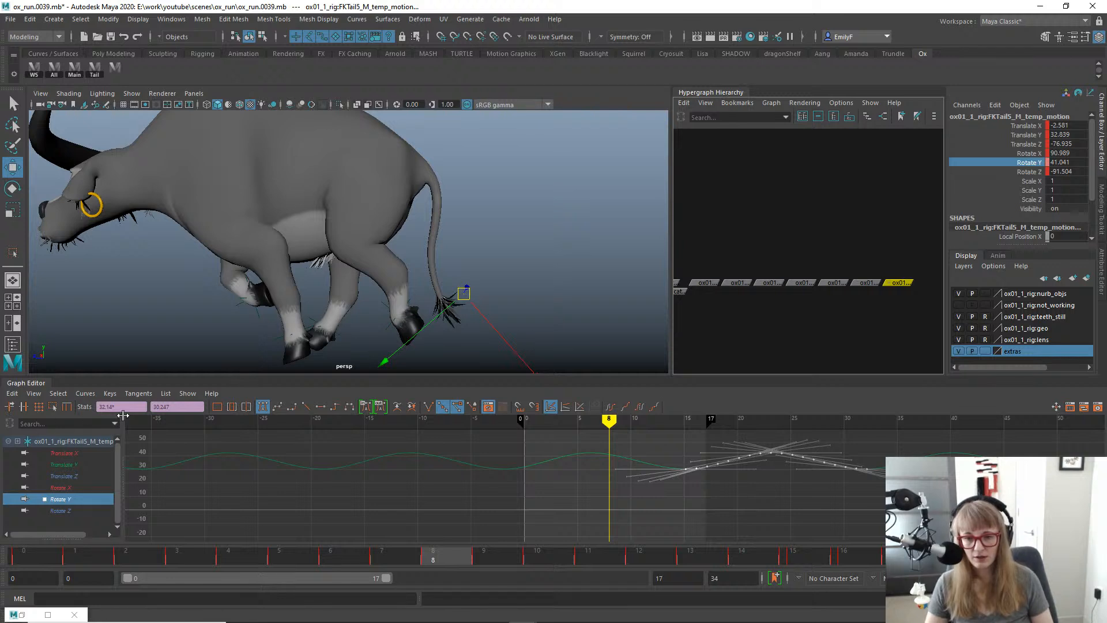
pyautogui.moveTo(736, 316); pyautogui.dragTo(726, 315)
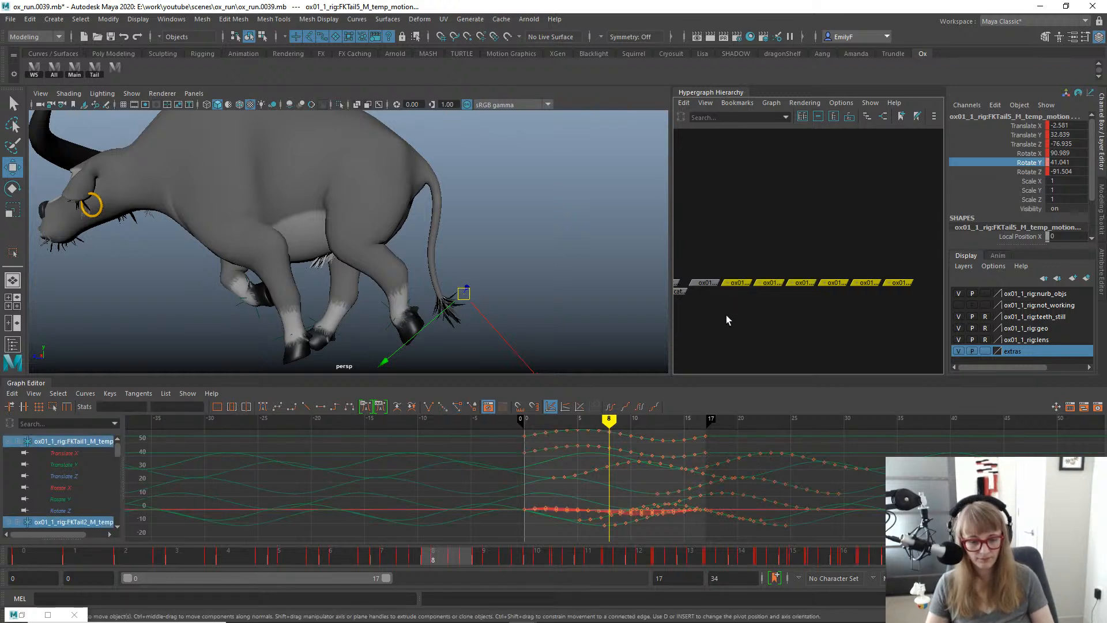
pyautogui.press('Delete')
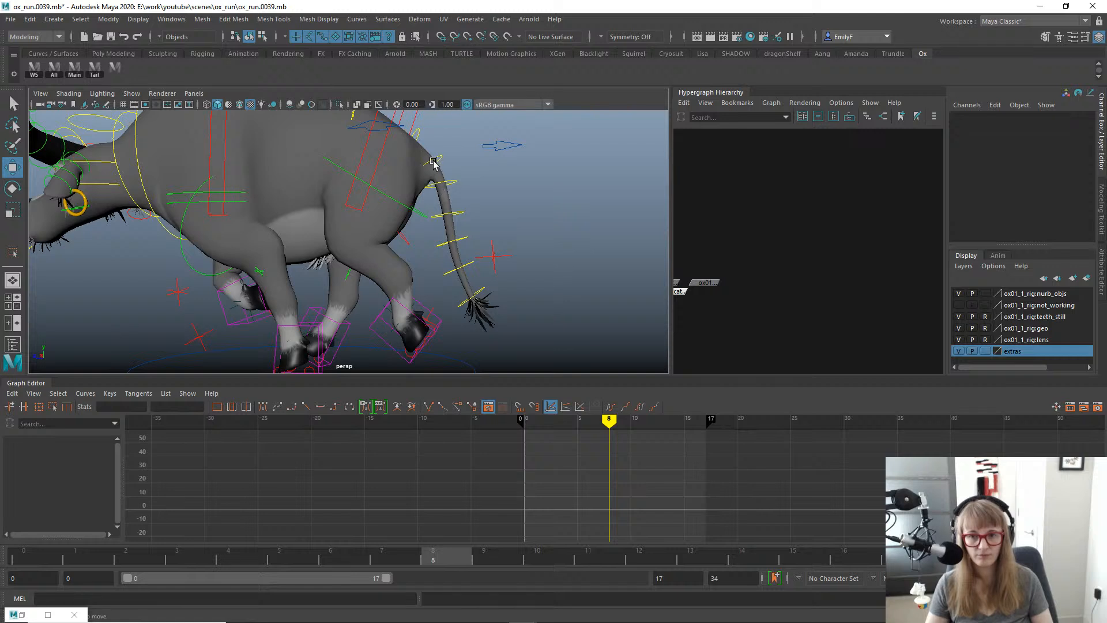
# Select the six FK tail controls from base to tip and create temp motion controls that drive only their rotation.
pyautogui.click(441, 157)
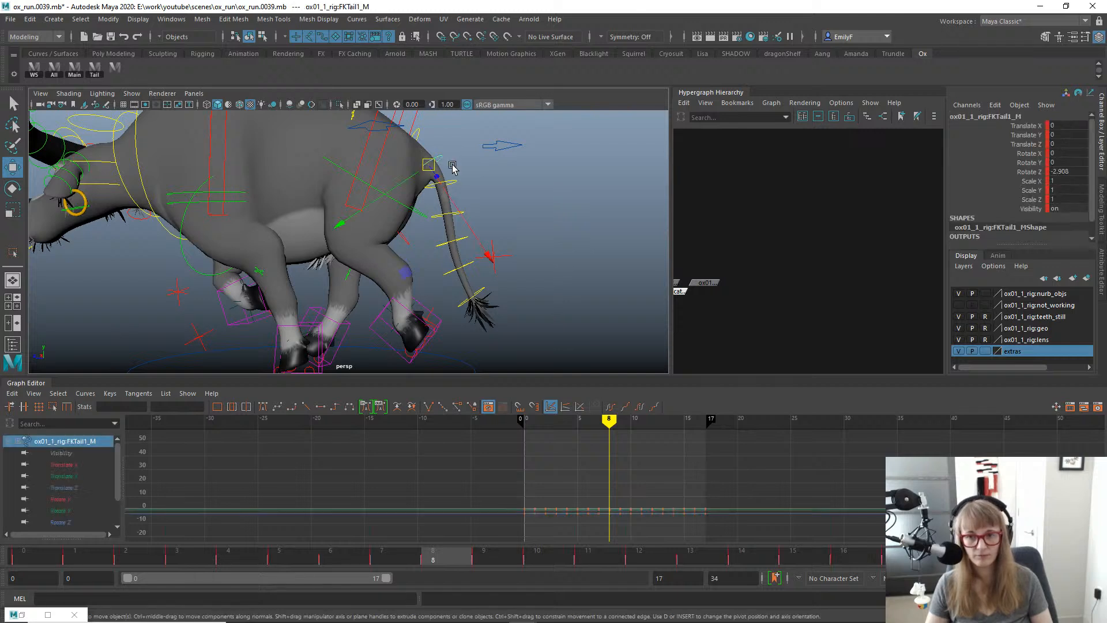
pyautogui.click(458, 182)
pyautogui.press('q')
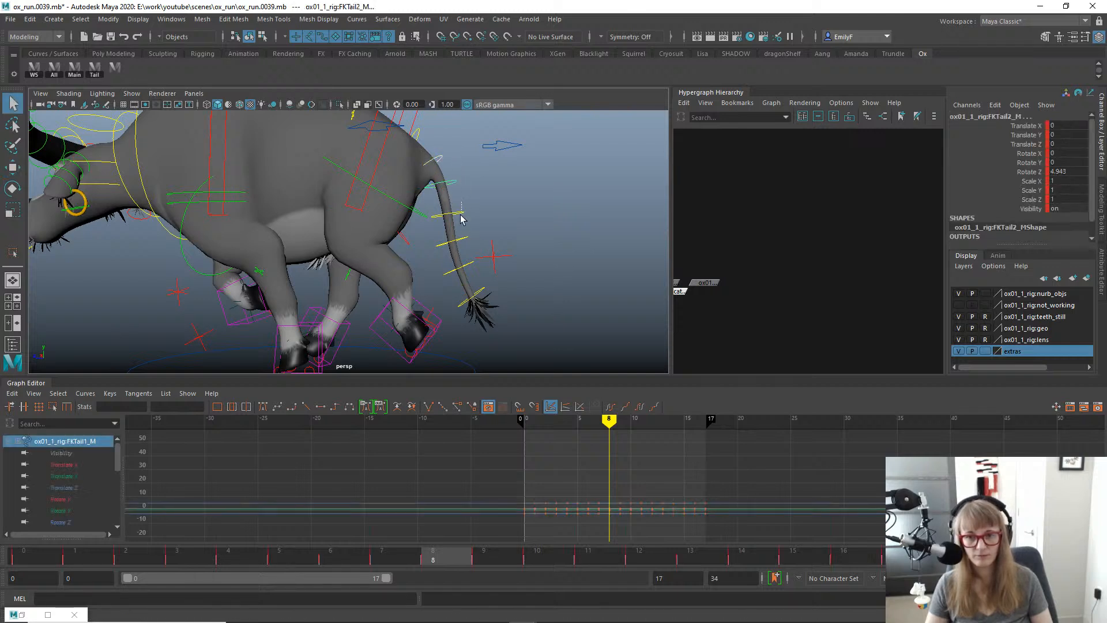
pyautogui.keyDown('shift'); pyautogui.click(465, 246); pyautogui.keyUp('shift')
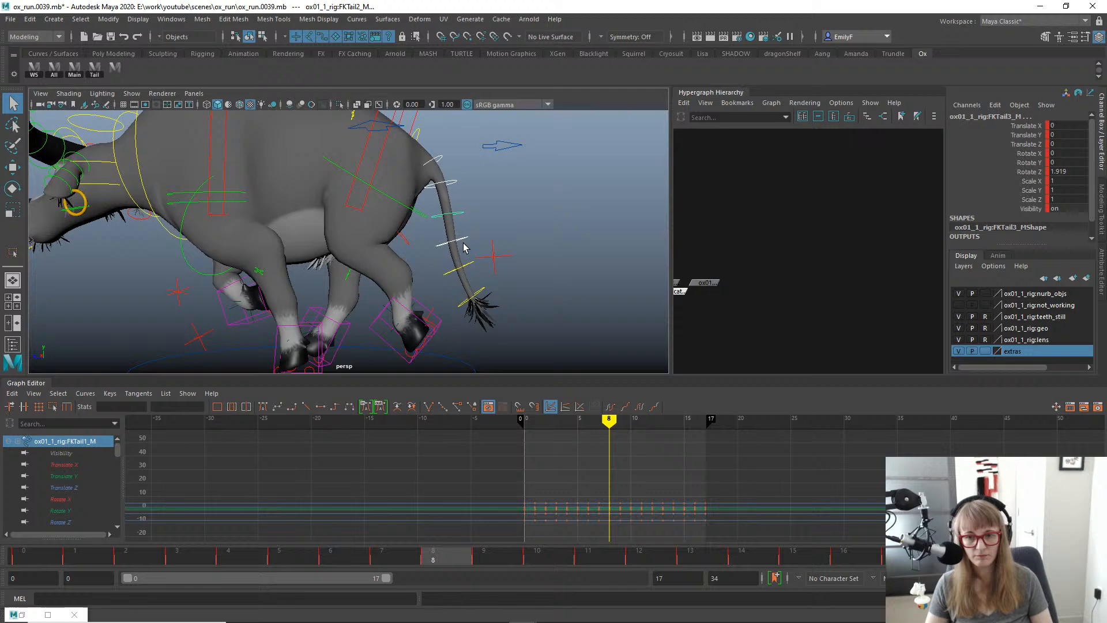
pyautogui.keyDown('shift'); pyautogui.click(481, 291); pyautogui.keyUp('shift')
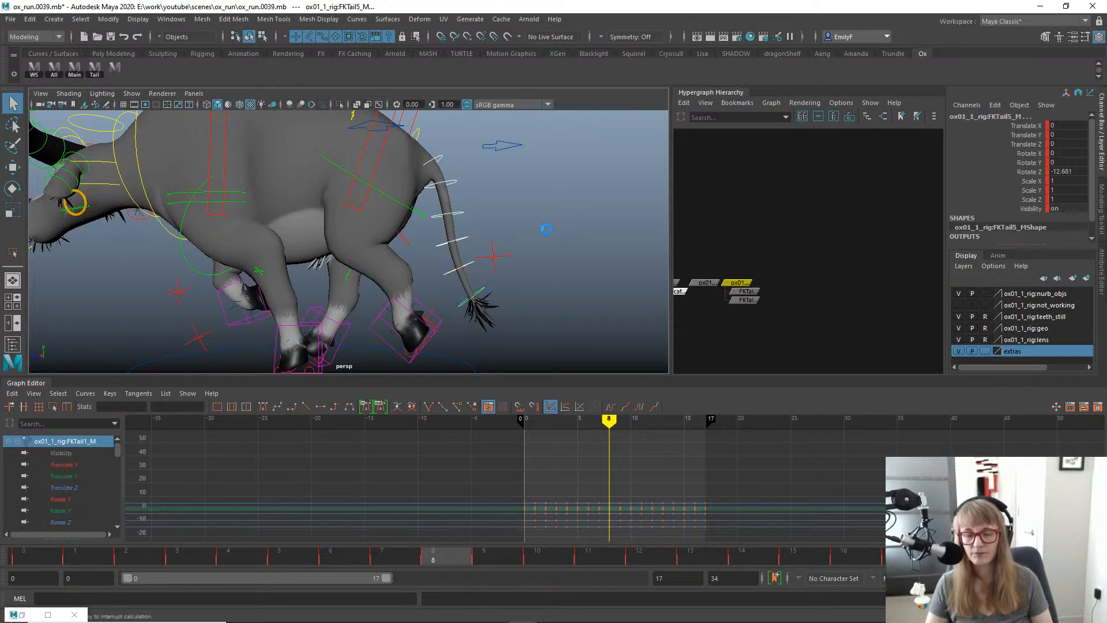
pyautogui.click(503, 324)
pyautogui.click(503, 325)
pyautogui.click(504, 325)
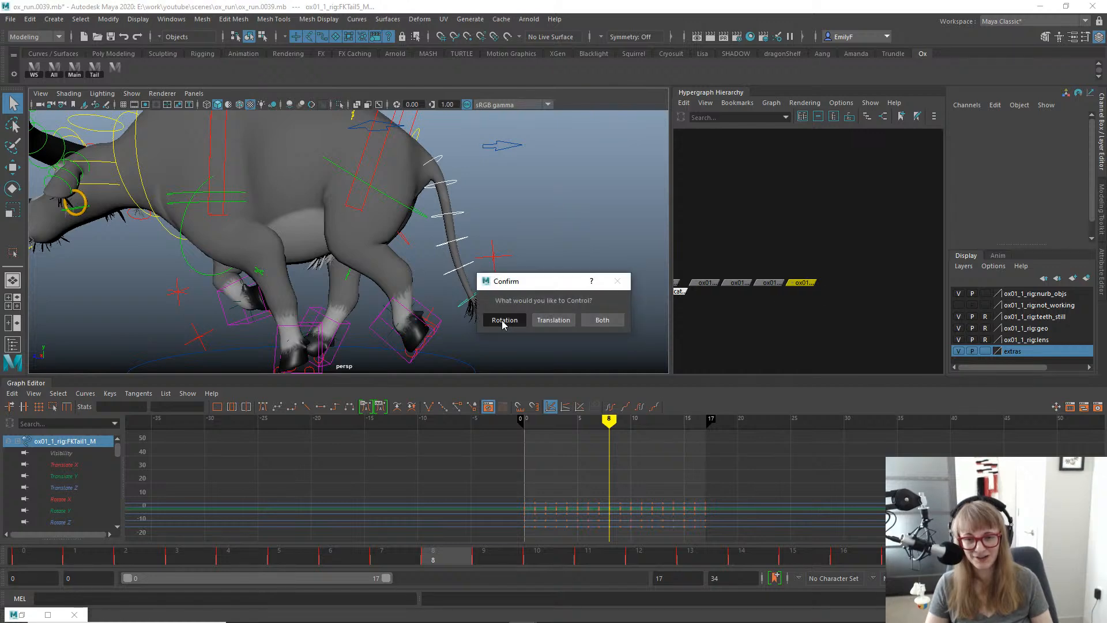
pyautogui.click(504, 320)
pyautogui.click(503, 320)
pyautogui.click(503, 320)
pyautogui.click(503, 320)
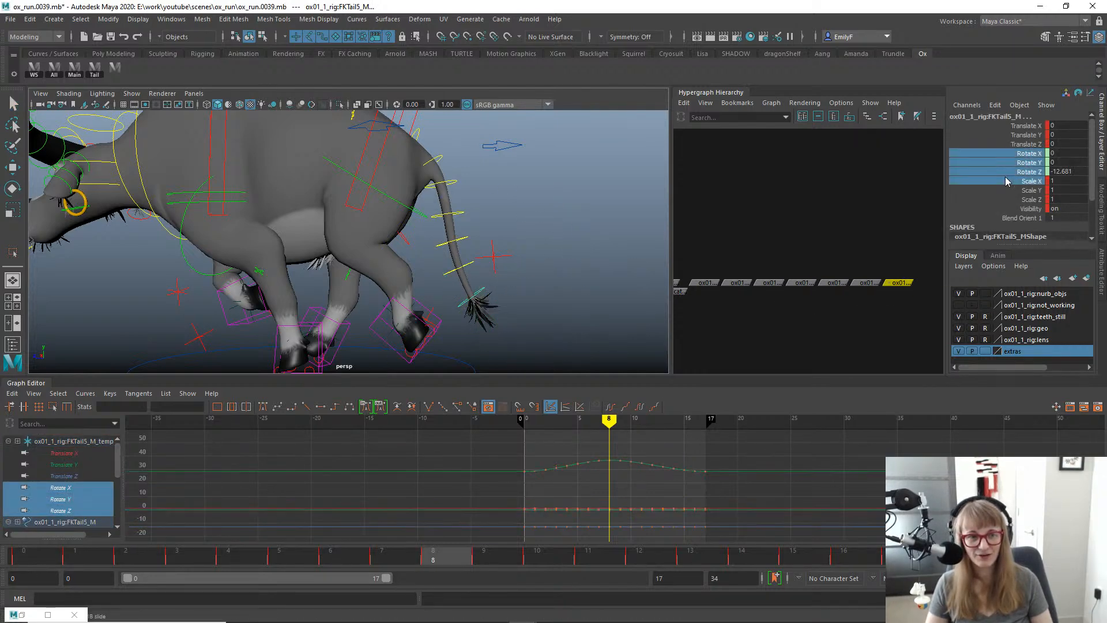
# Select the six tail temp motion controls and set all keys of their Rotate X, Y and Z curves to cycle infinitely.
pyautogui.moveTo(912, 246); pyautogui.dragTo(723, 348)
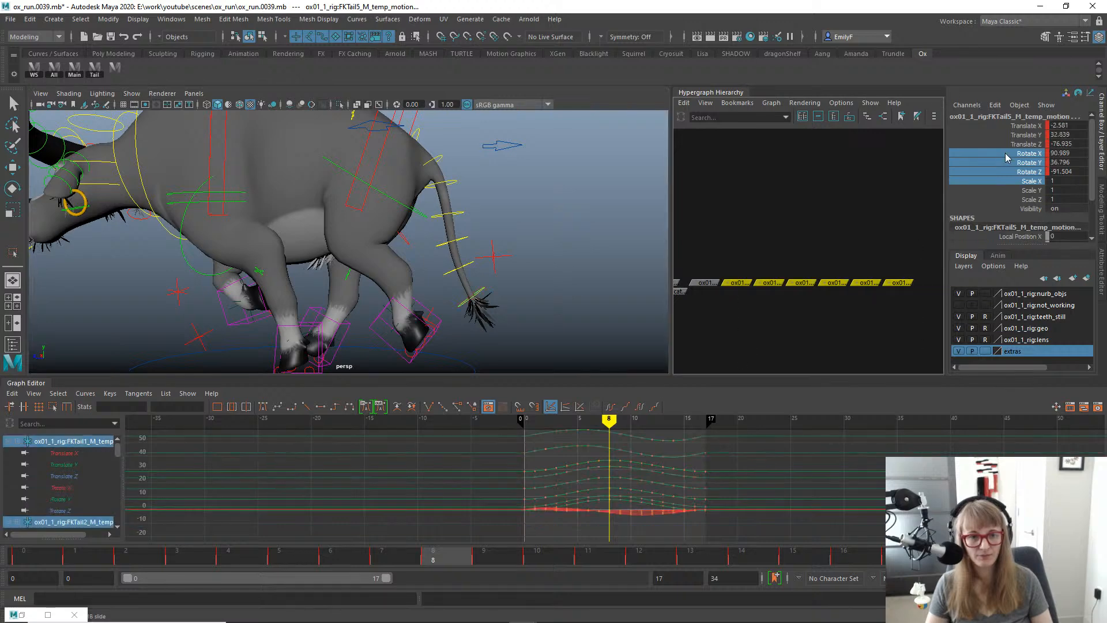
pyautogui.moveTo(1006, 153); pyautogui.dragTo(998, 171)
pyautogui.press('f')
pyautogui.scroll(-8, 609, 471)
pyautogui.press('f')
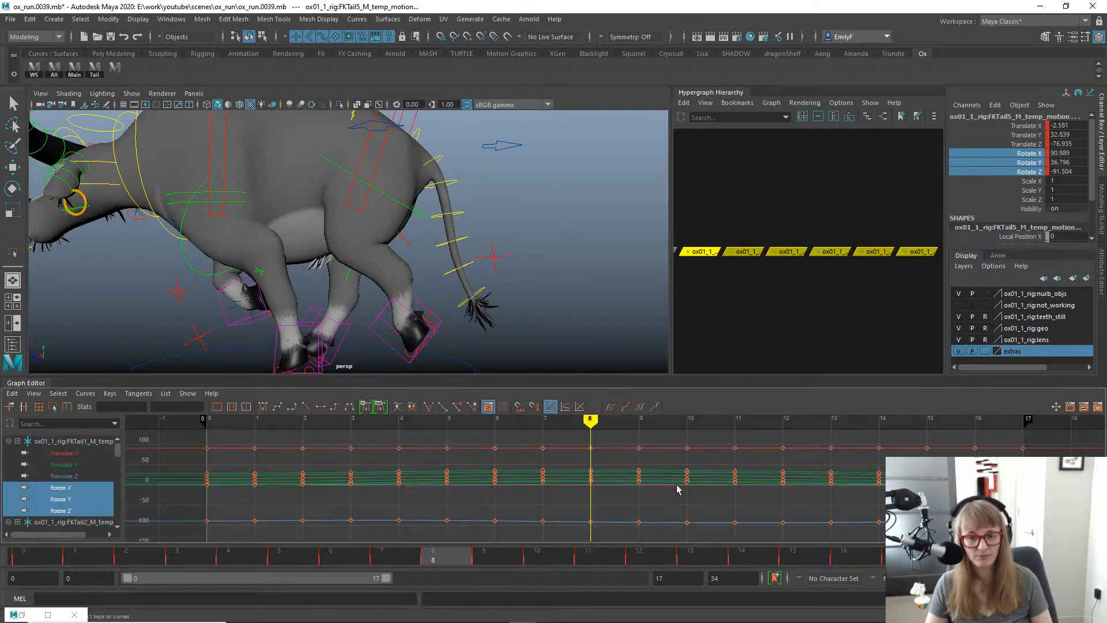
pyautogui.keyDown('alt'); pyautogui.moveTo(677, 487); pyautogui.dragTo(468, 483, button='right'); pyautogui.keyUp('alt')
pyautogui.moveTo(770, 538); pyautogui.dragTo(770, 538)
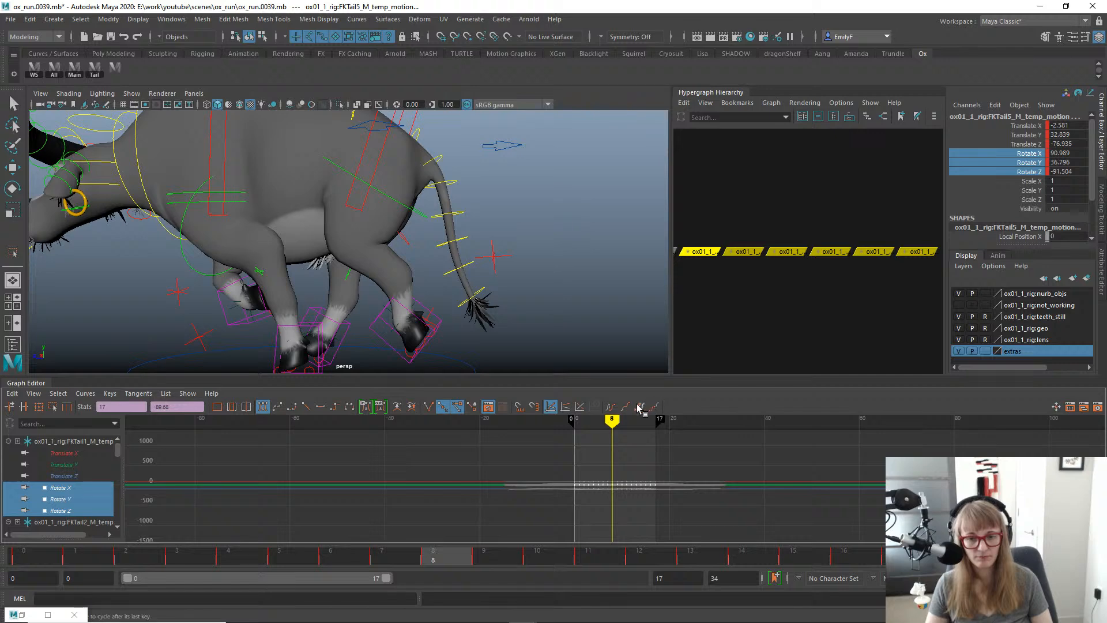
pyautogui.keyDown('alt'); pyautogui.moveTo(529, 487); pyautogui.dragTo(538, 461, button='right'); pyautogui.keyUp('alt')
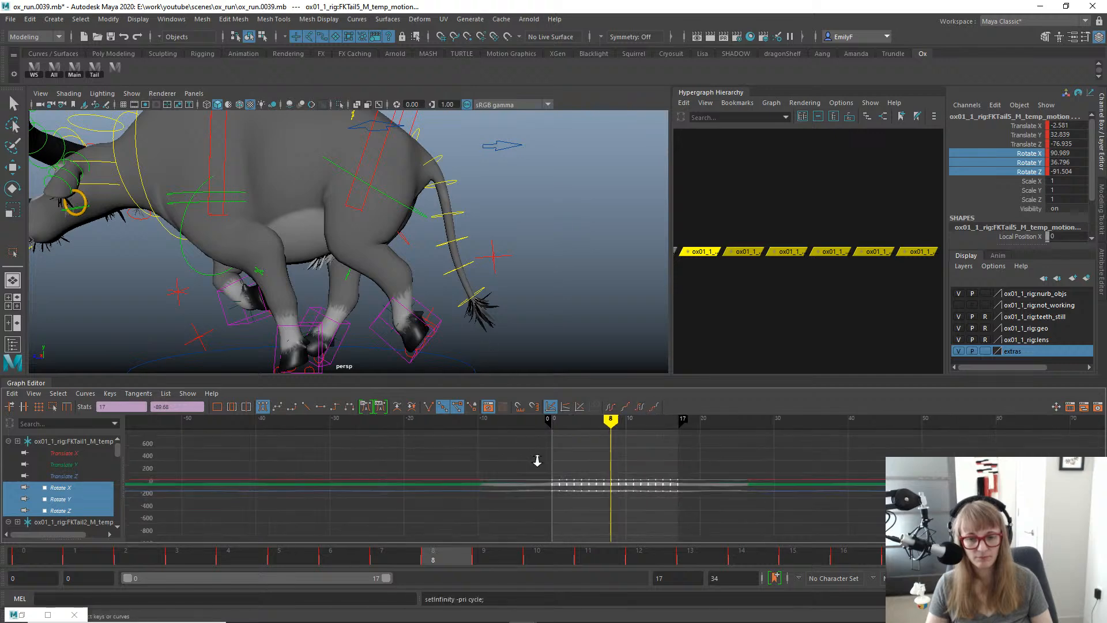
# Isolate the FKTail1 motion control's Rotate Y curve, select its keys, and hide the rig's control curves in the viewport.
pyautogui.moveTo(697, 218); pyautogui.dragTo(703, 283)
pyautogui.moveTo(392, 281)
pyautogui.keyDown('alt'); pyautogui.mouseDown()
pyautogui.moveTo(376, 287)
pyautogui.moveTo(400, 292)
pyautogui.mouseUp(); pyautogui.keyUp('alt')
pyautogui.keyDown('alt'); pyautogui.moveTo(438, 289); pyautogui.dragTo(457, 302, button='middle'); pyautogui.keyUp('alt')
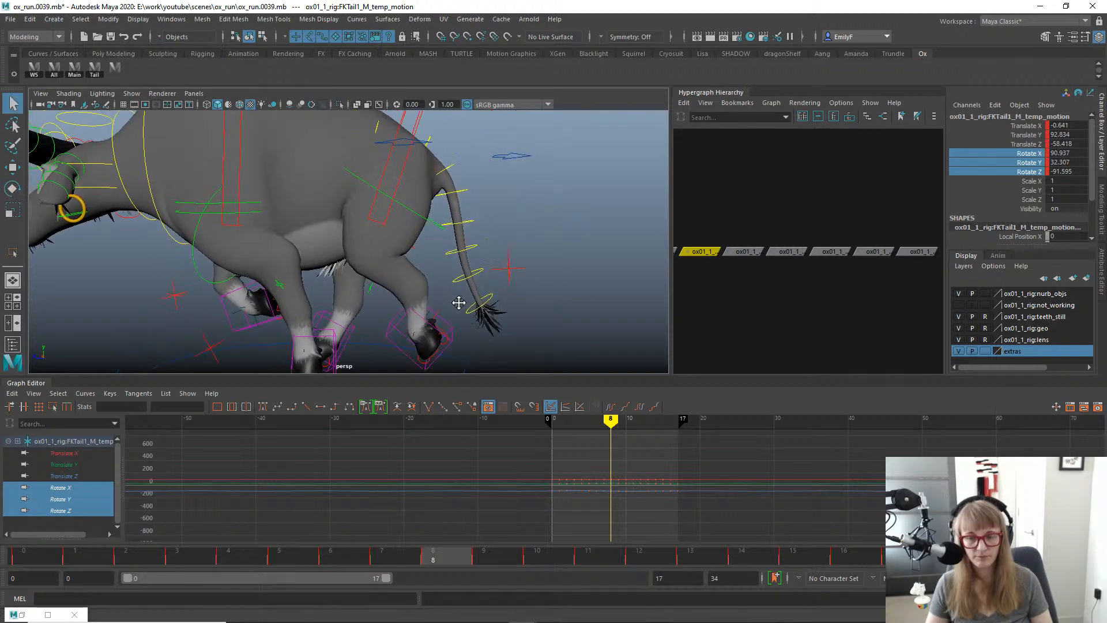
pyautogui.click(71, 499)
pyautogui.press('f')
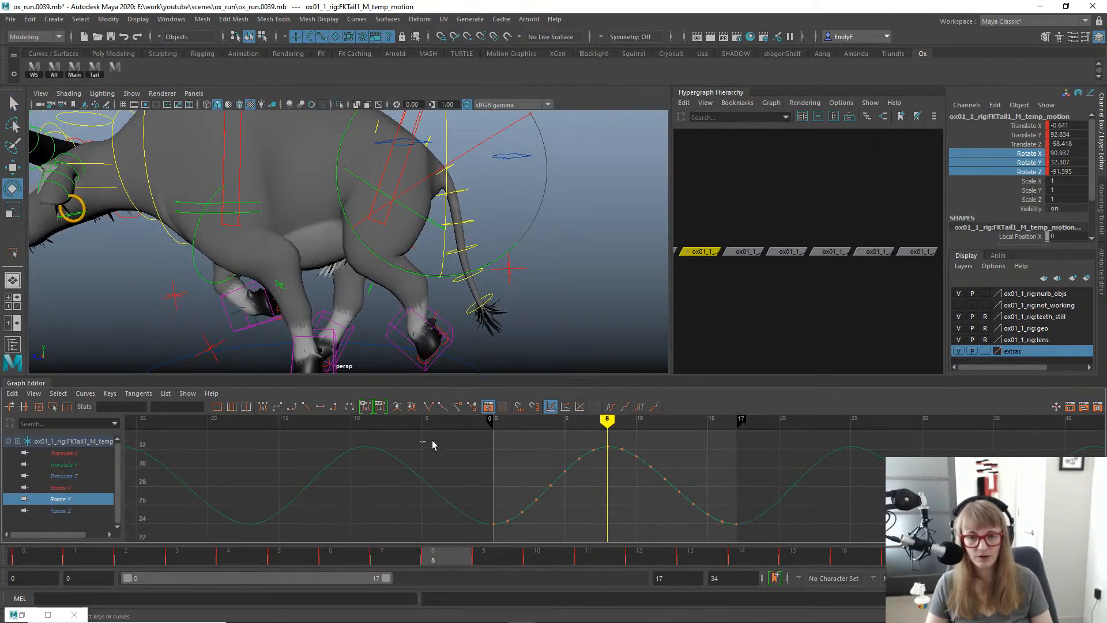
pyautogui.moveTo(788, 544); pyautogui.dragTo(789, 544)
pyautogui.hotkey('alt', '1')
pyautogui.keyDown('alt'); pyautogui.moveTo(342, 231); pyautogui.dragTo(362, 229); pyautogui.keyUp('alt')
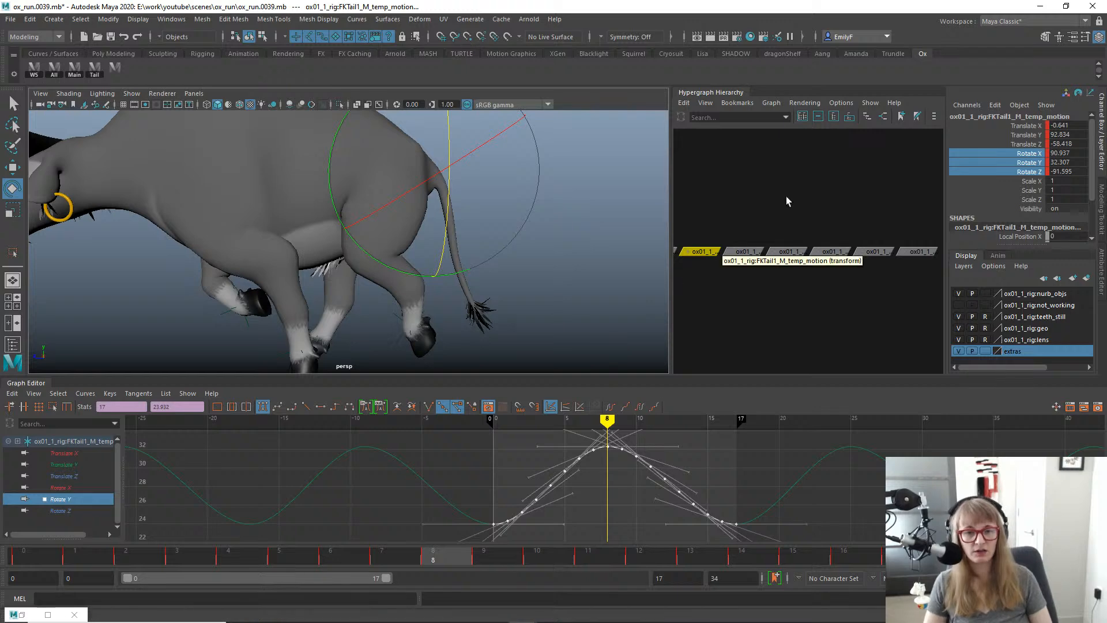
# Select all six tail motion controls, isolate their Rotate Y curves, and shift all the keys 3 frames forward.
pyautogui.scroll(-1, 793, 214)
pyautogui.moveTo(722, 294); pyautogui.dragTo(711, 295)
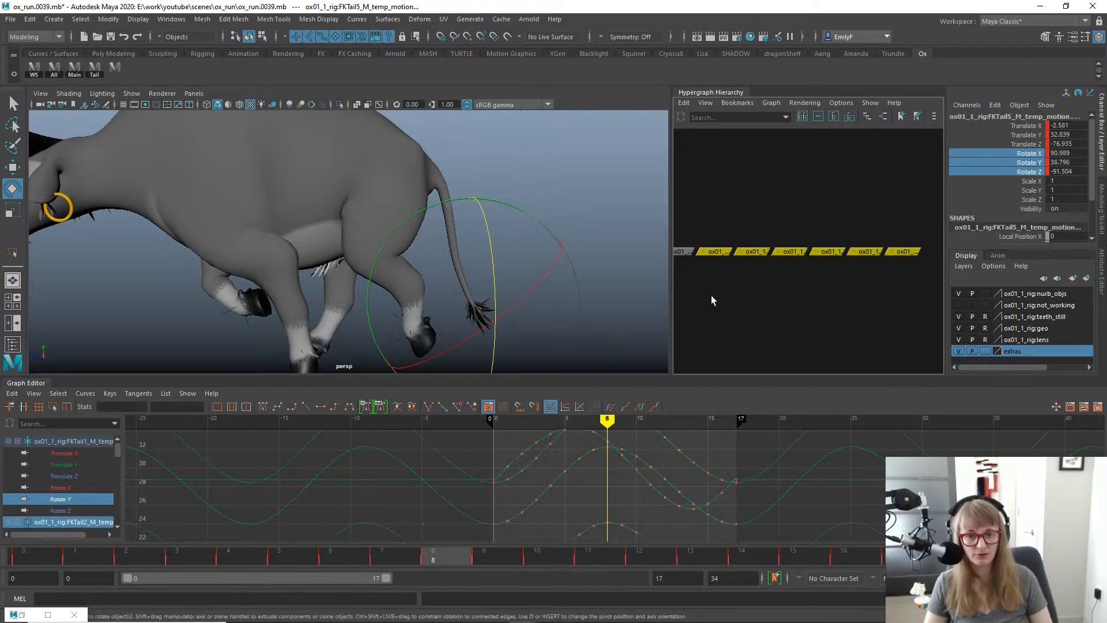
pyautogui.press('f')
pyautogui.click(1028, 162)
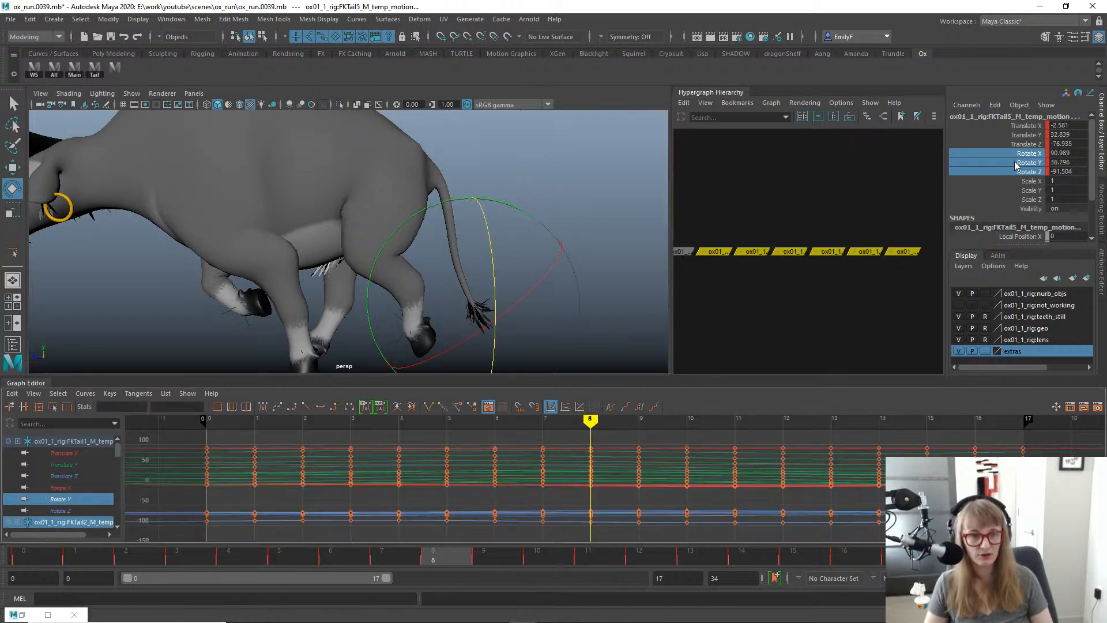
pyautogui.scroll(-5, 778, 487)
pyautogui.press('f')
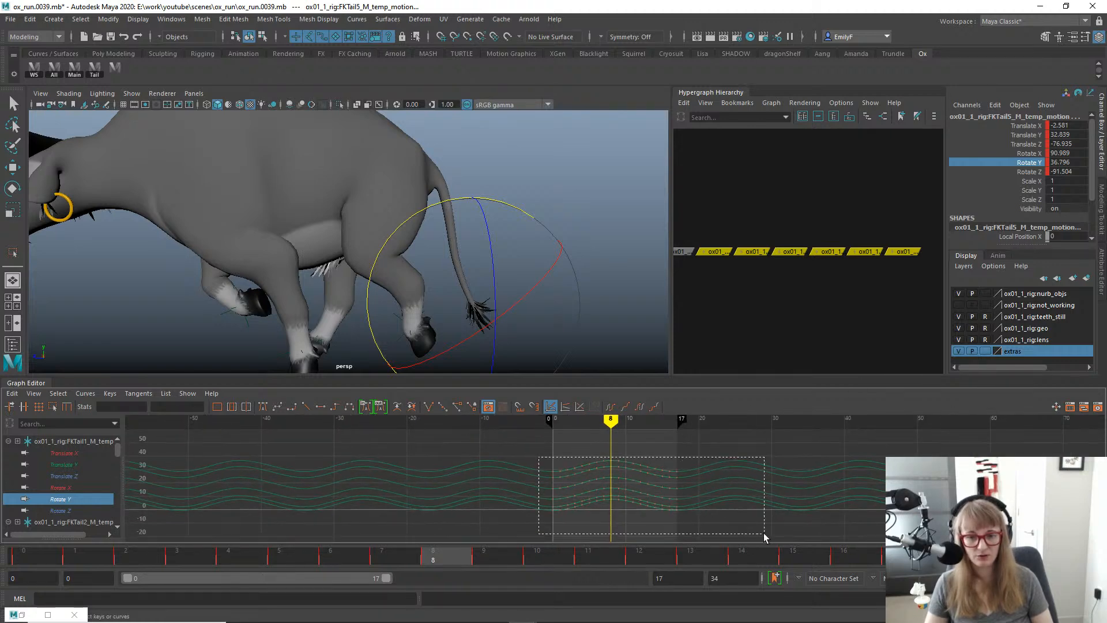
pyautogui.moveTo(764, 538); pyautogui.dragTo(765, 536)
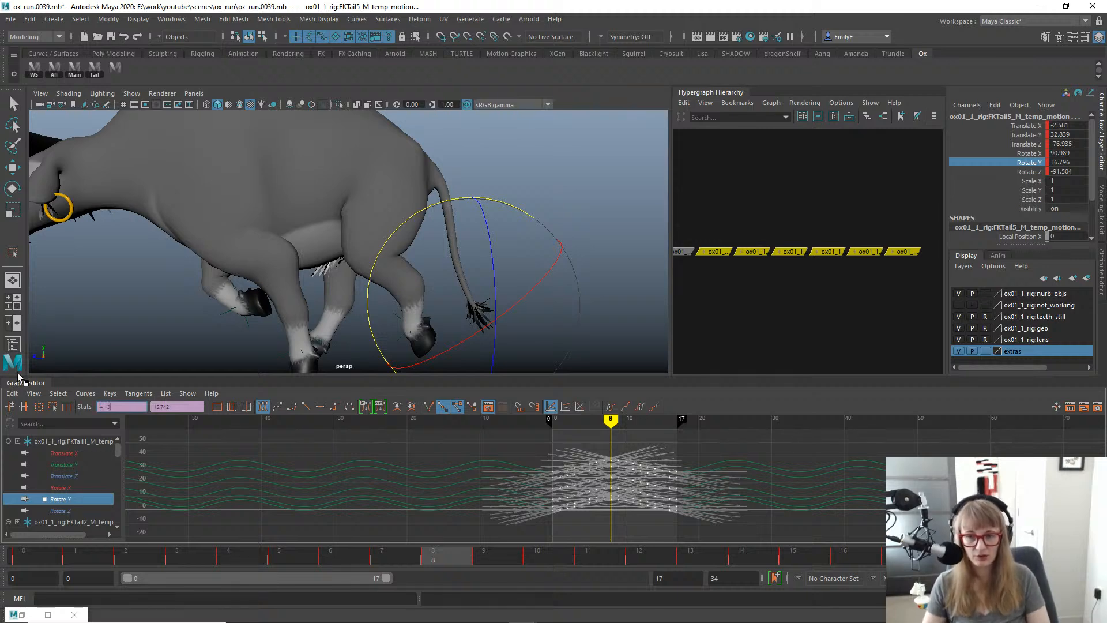
pyautogui.write('+=3')
pyautogui.press('Return')
# Exclude FKTail1 and then FKTail2, shifting the remaining controls' Rotate Y keys 3 frames forward after each exclusion.
pyautogui.keyDown('shift'); pyautogui.moveTo(710, 202); pyautogui.dragTo(703, 280); pyautogui.keyUp('shift')
pyautogui.moveTo(465, 434); pyautogui.dragTo(757, 553)
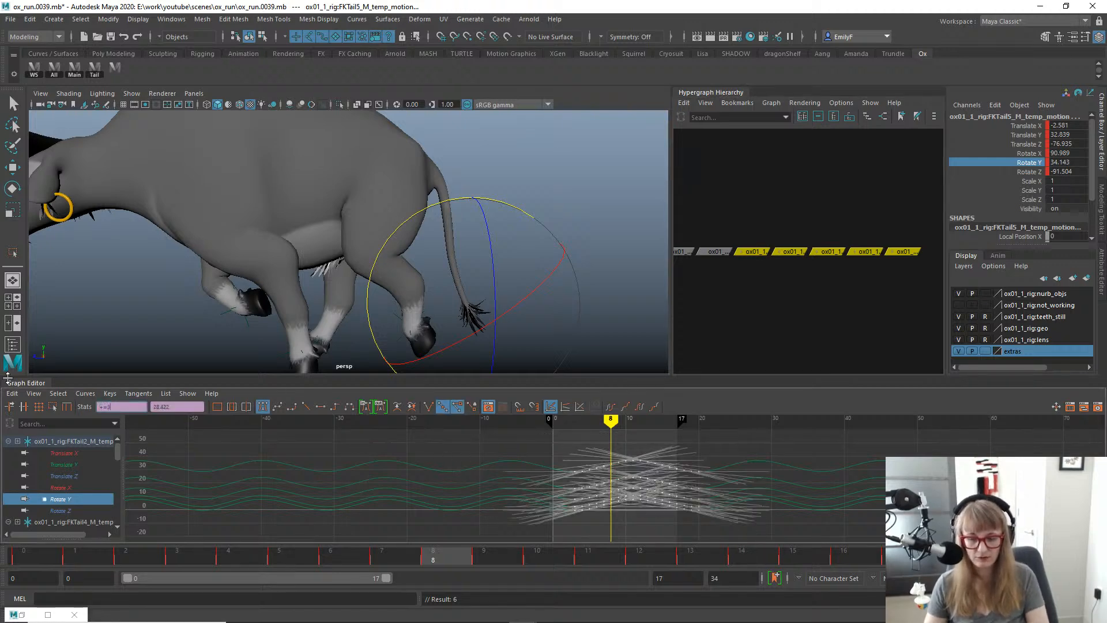
pyautogui.press('Return')
pyautogui.keyDown('shift'); pyautogui.moveTo(749, 192); pyautogui.dragTo(756, 286); pyautogui.keyUp('shift')
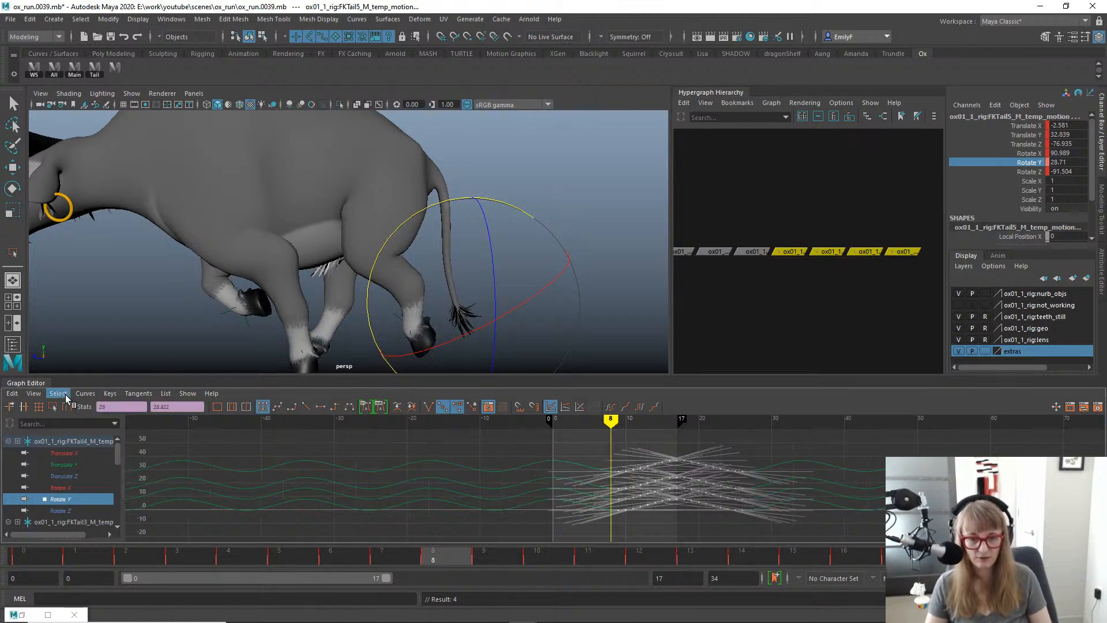
# Exclude FKTail4 and shift the Rotate Y keys of the three remaining tail controls 3 frames forward.
pyautogui.keyDown('shift'); pyautogui.moveTo(789, 180); pyautogui.dragTo(789, 291); pyautogui.keyUp('shift')
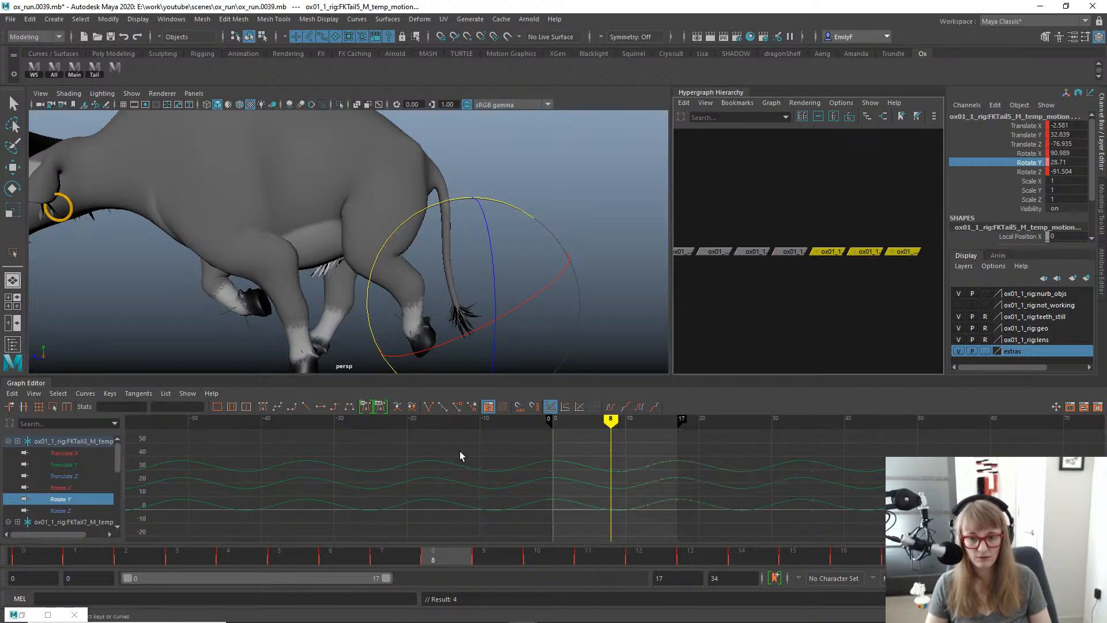
pyautogui.moveTo(460, 452); pyautogui.dragTo(843, 566)
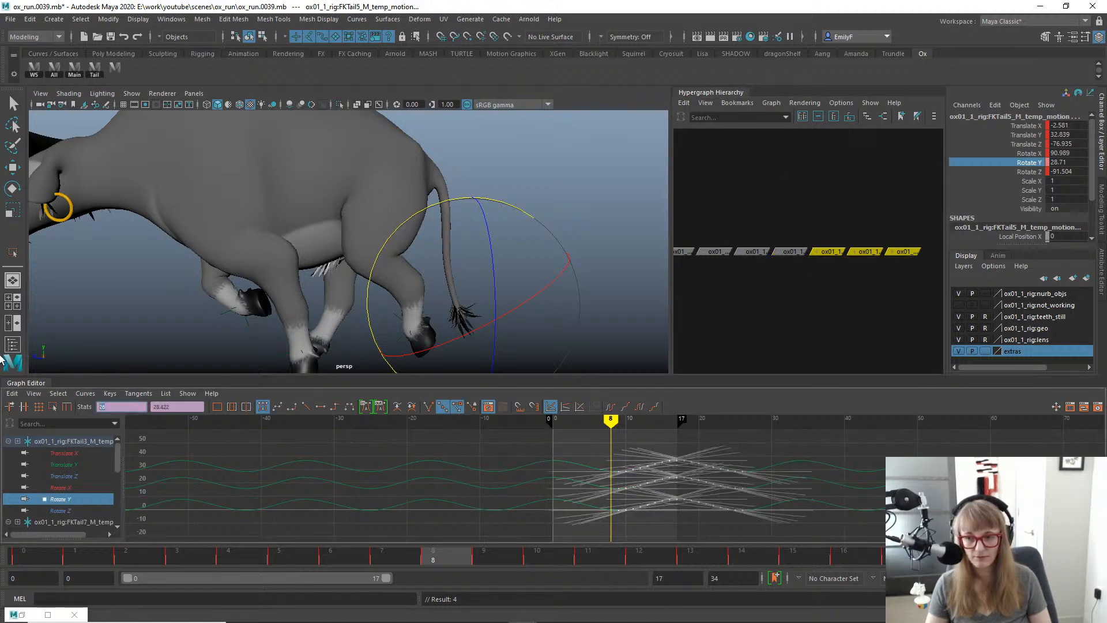
pyautogui.write('+=3')
pyautogui.press('Return')
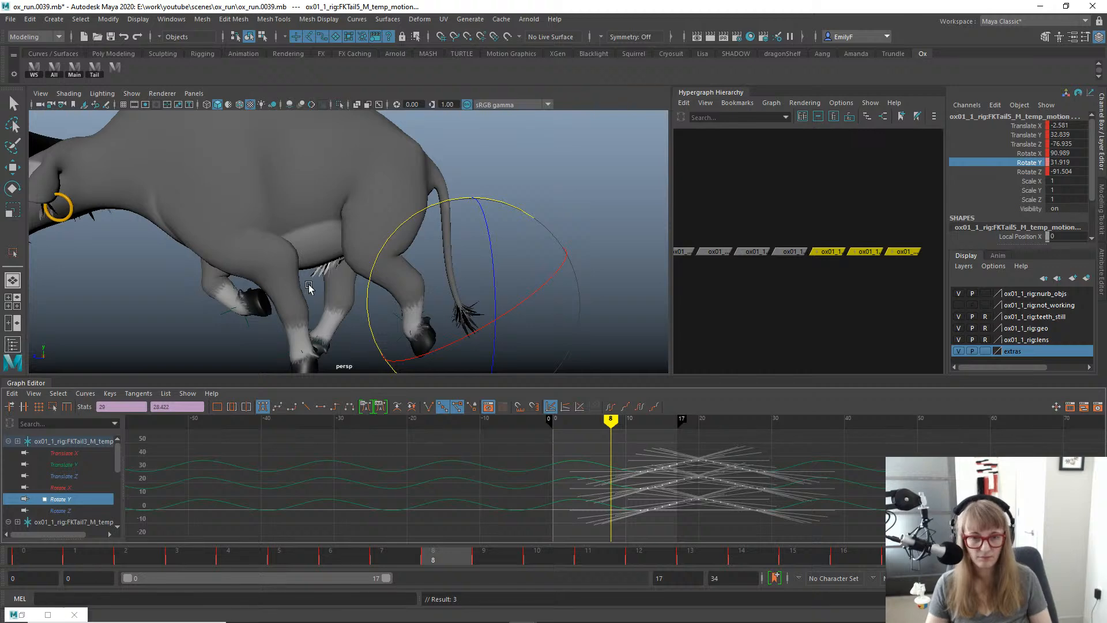
# Exclude FKTail3 and shift the Rotate Y keys of FKTail7 and FKTail5 another 3 frames forward.
pyautogui.keyDown('shift'); pyautogui.moveTo(834, 196); pyautogui.dragTo(822, 288); pyautogui.keyUp('shift')
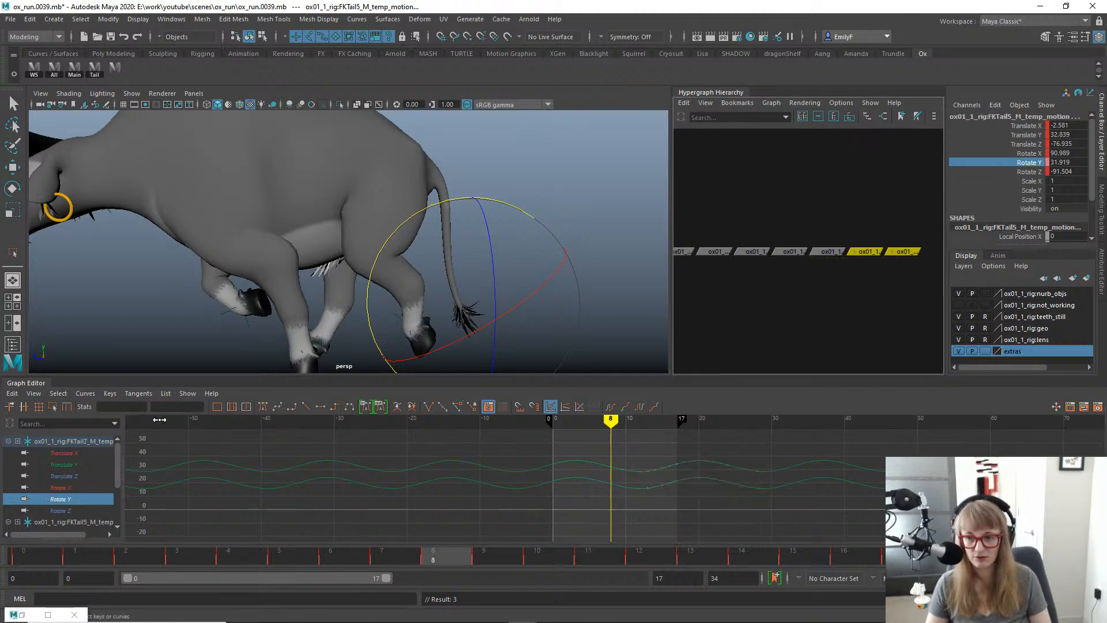
pyautogui.moveTo(566, 446); pyautogui.dragTo(819, 525)
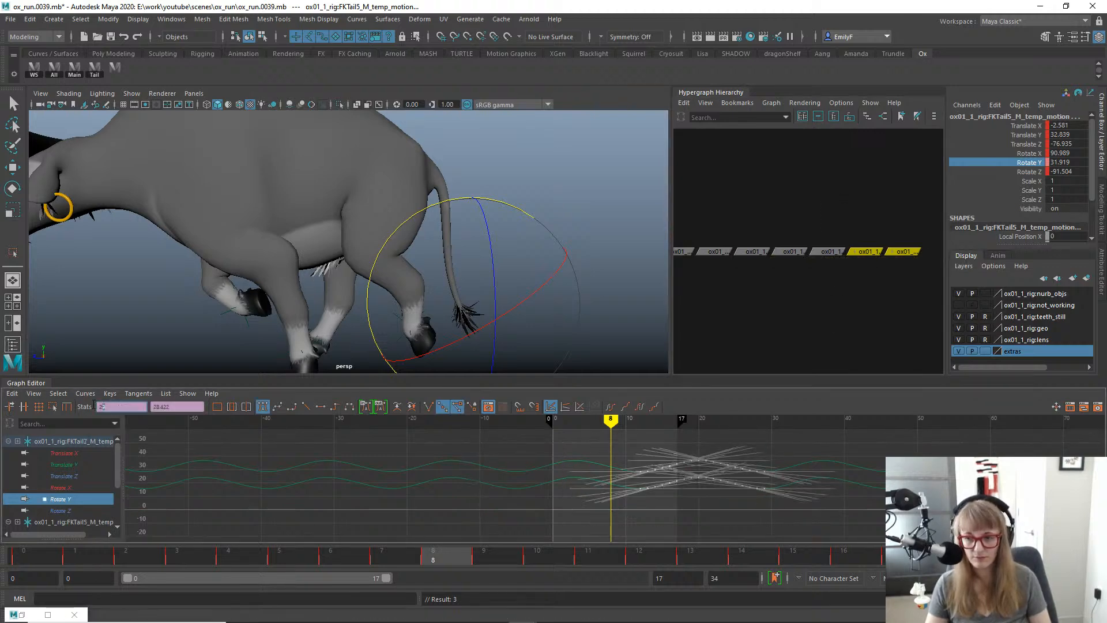
pyautogui.write('+=3')
pyautogui.press('Return')
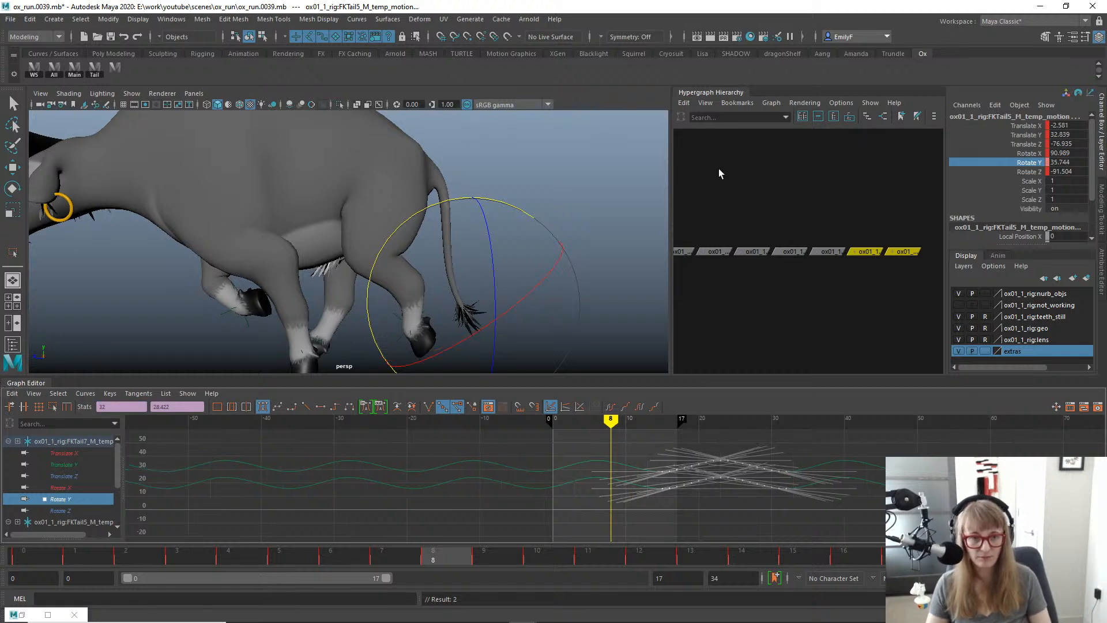
# Isolate the FKTail5 motion control, shift its Rotate Y keys 3 frames forward, and play back the tail motion.
pyautogui.keyDown('shift'); pyautogui.moveTo(879, 224); pyautogui.dragTo(865, 299); pyautogui.keyUp('shift')
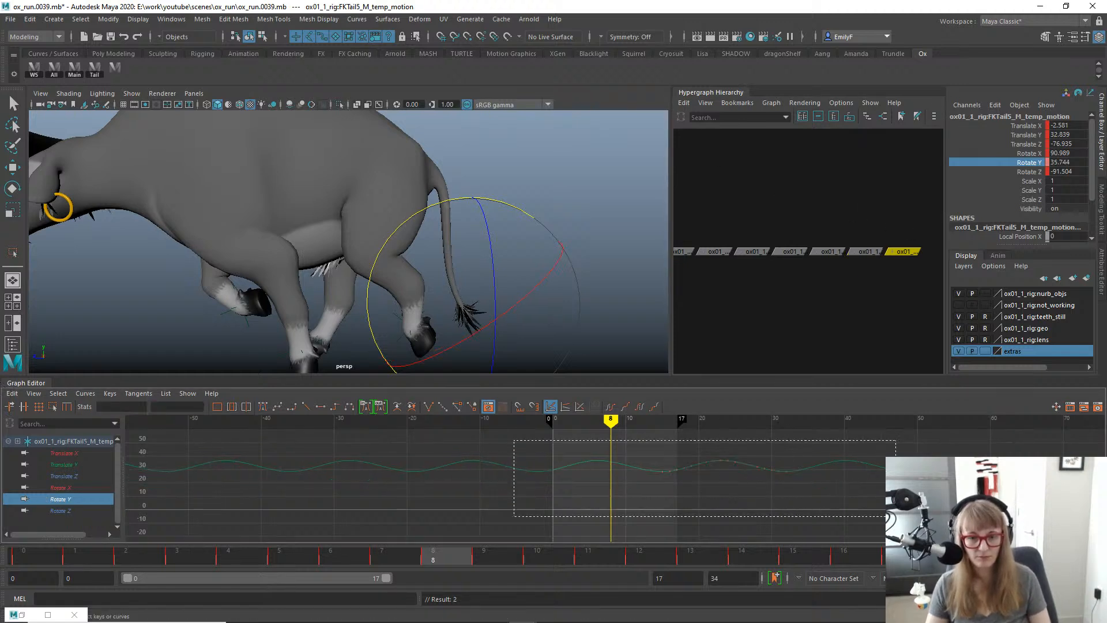
pyautogui.write('+=')
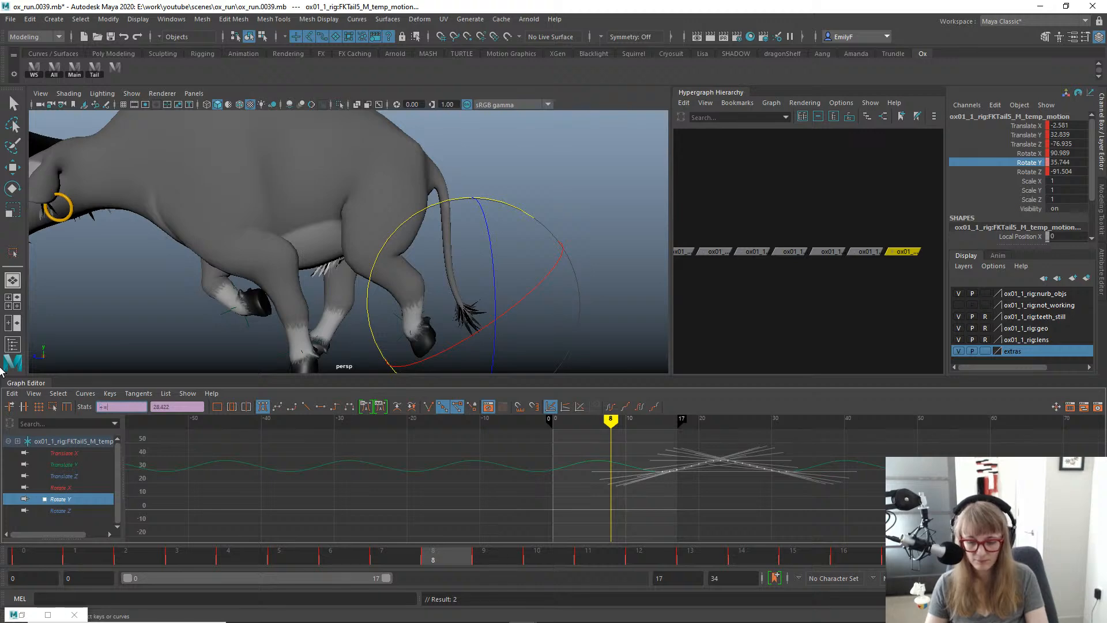
pyautogui.write('3')
pyautogui.press('Return')
pyautogui.hotkey('alt', 'v')
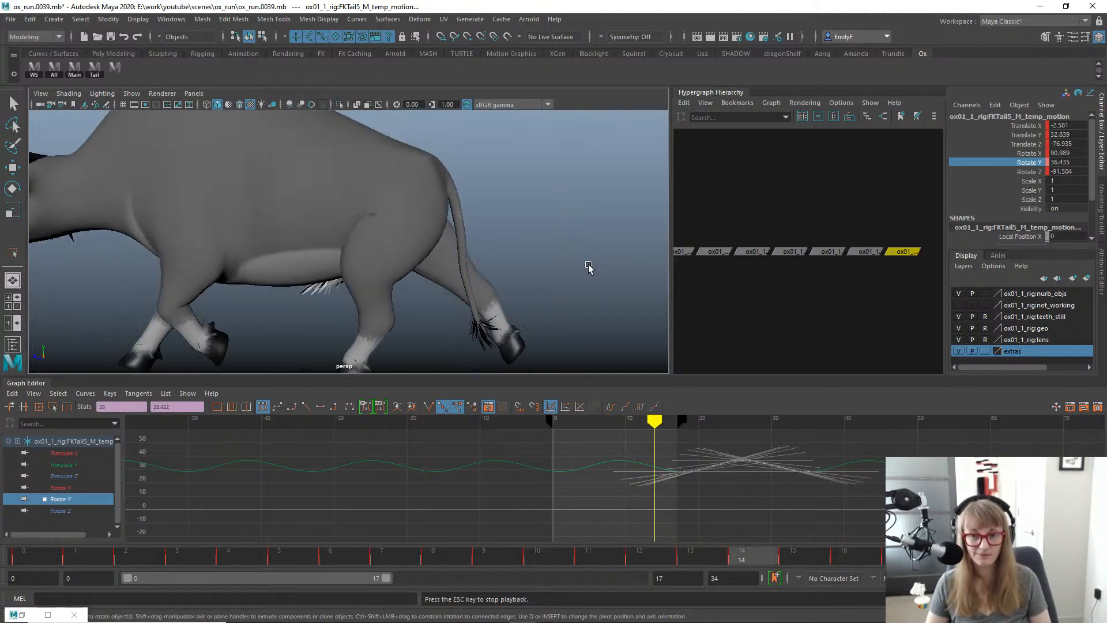
pyautogui.hotkey('alt', 'v')
# Undo all the 3-frame Rotate Y key offsets on the tail motion controls.
pyautogui.hotkey('ctrl', 'z')
pyautogui.hotkey('ctrl', 'z')
pyautogui.hotkey('ctrl', 'z')
pyautogui.hotkey('ctrl', 'z')
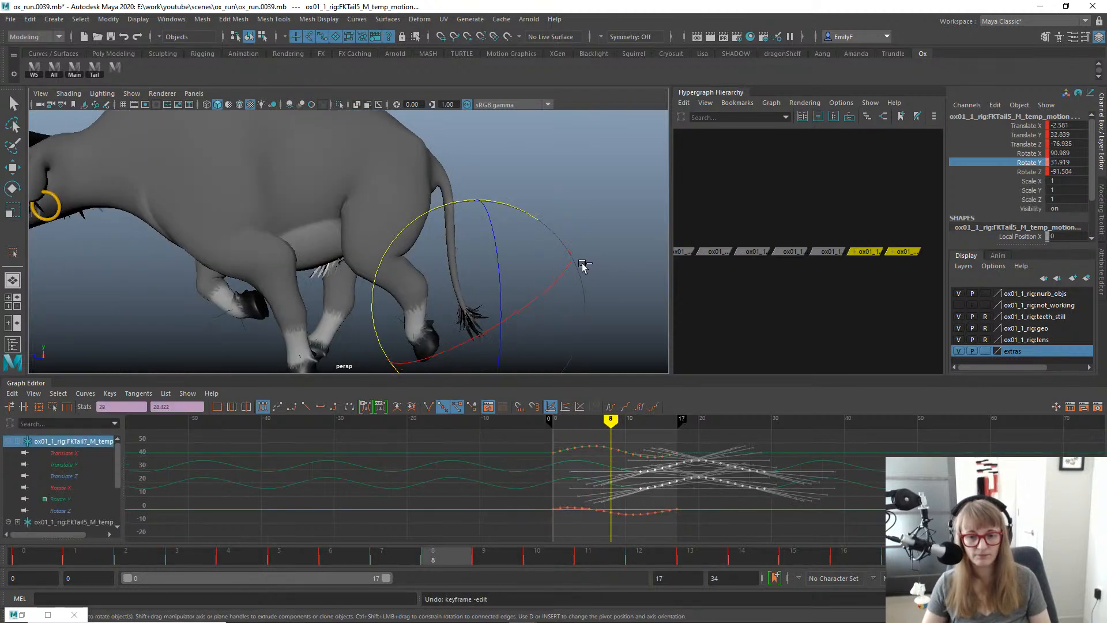
pyautogui.moveTo(584, 265); pyautogui.dragTo(584, 257)
pyautogui.hotkey('ctrl', 'z')
pyautogui.hotkey('ctrl', 'z')
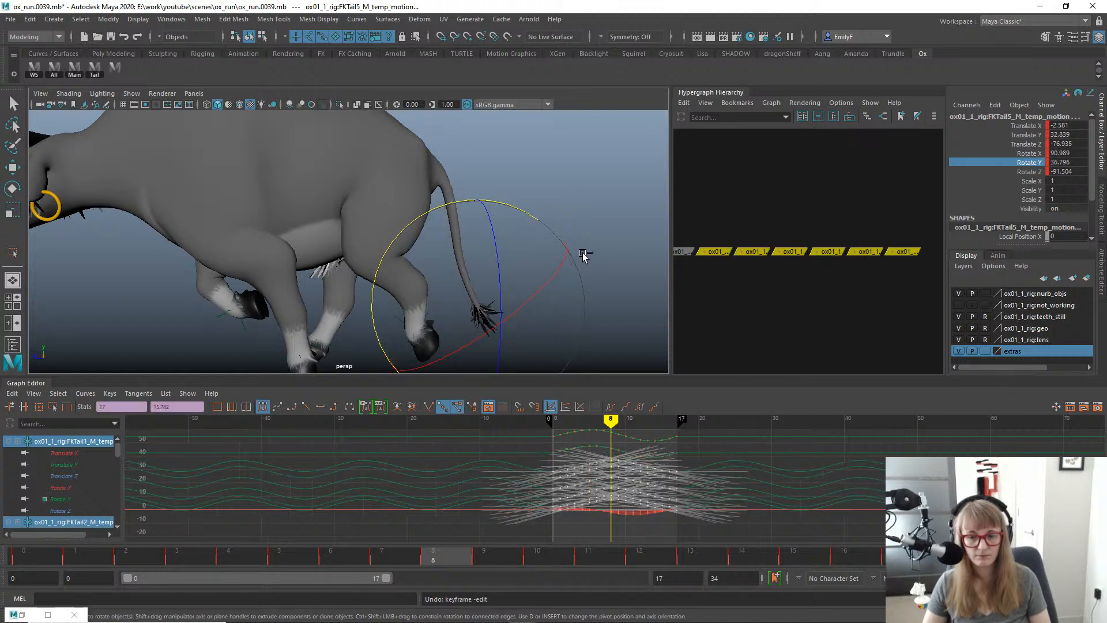
# Select all six tail motion controls, isolate their Rotate Y curves, and shift all the keys 1 frame forward.
pyautogui.press('q')
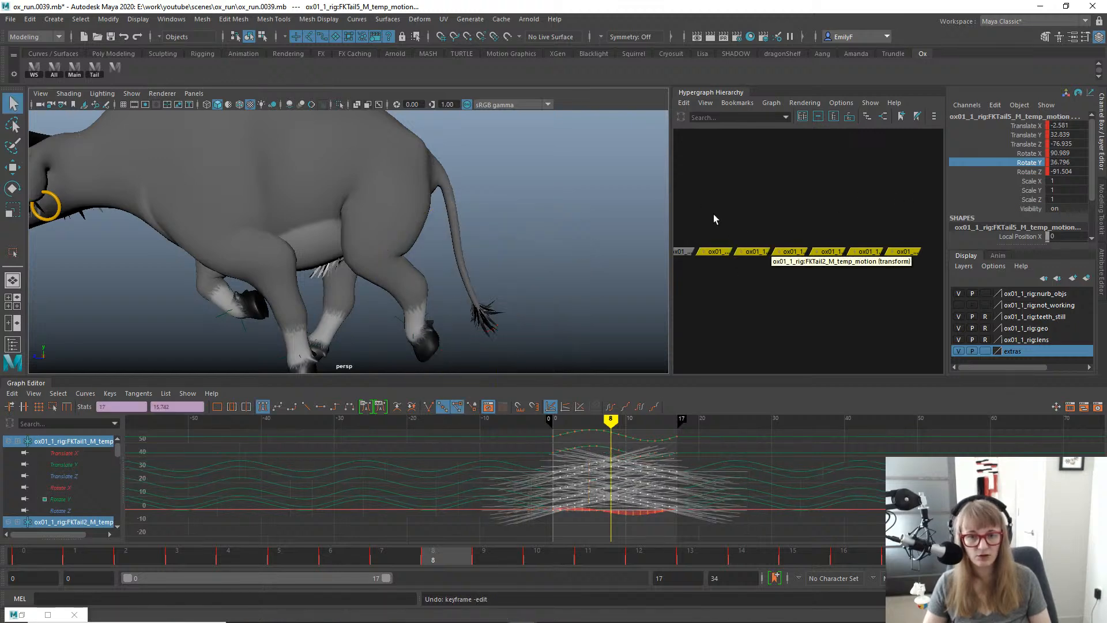
pyautogui.moveTo(714, 215); pyautogui.dragTo(920, 268)
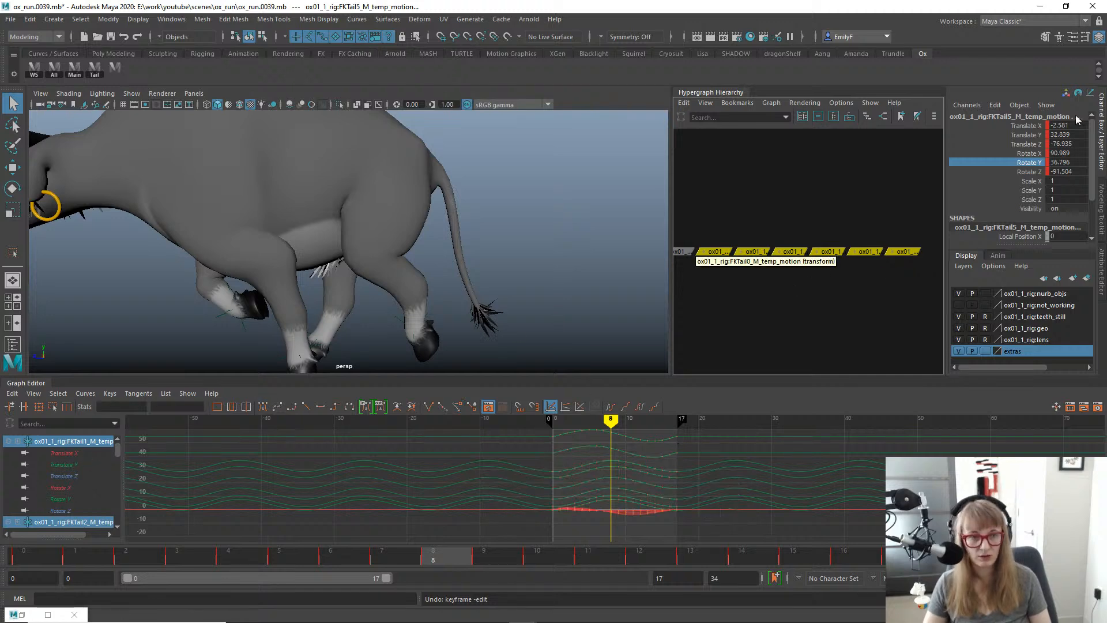
pyautogui.click(998, 173)
pyautogui.click(997, 164)
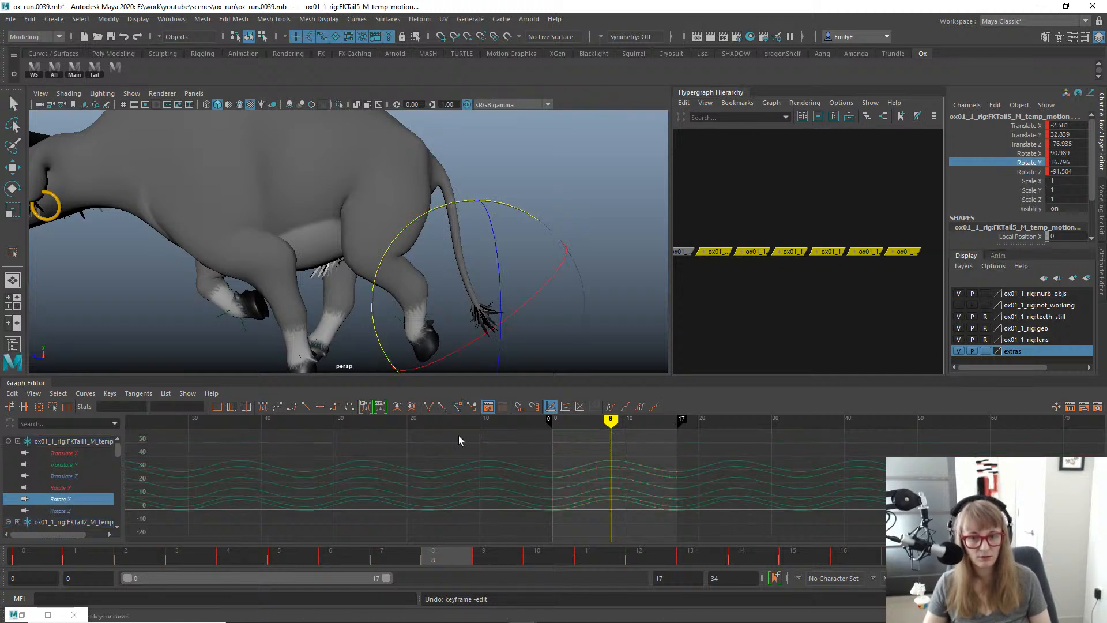
pyautogui.moveTo(468, 439); pyautogui.dragTo(689, 519)
pyautogui.press('w')
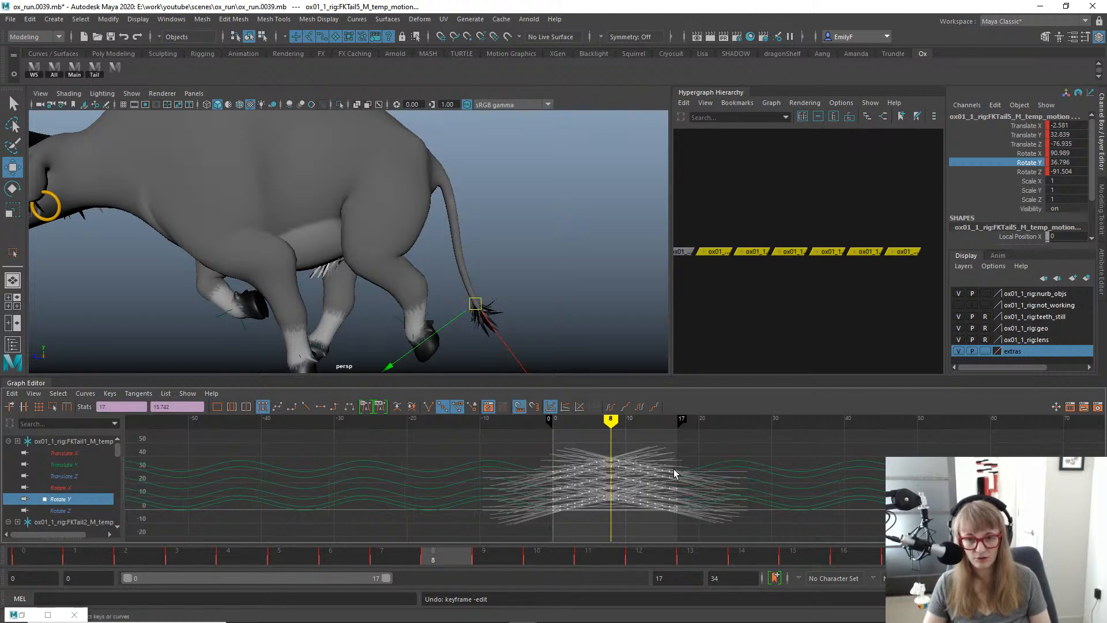
pyautogui.keyDown('shift'); pyautogui.moveTo(675, 473); pyautogui.dragTo(688, 470, button='middle'); pyautogui.keyUp('shift')
# Exclude FKTail1 and shift the Rotate Y keys of the five remaining tail controls 1 frame forward.
pyautogui.keyDown('ctrl'); pyautogui.click(715, 252); pyautogui.keyUp('ctrl')
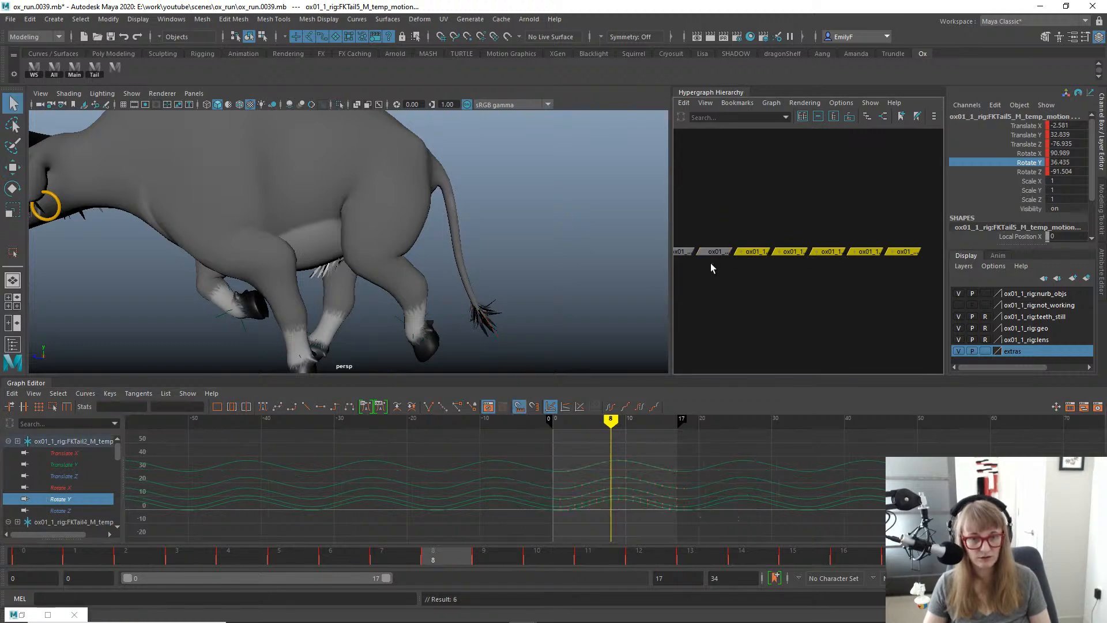
pyautogui.moveTo(502, 449); pyautogui.dragTo(753, 535)
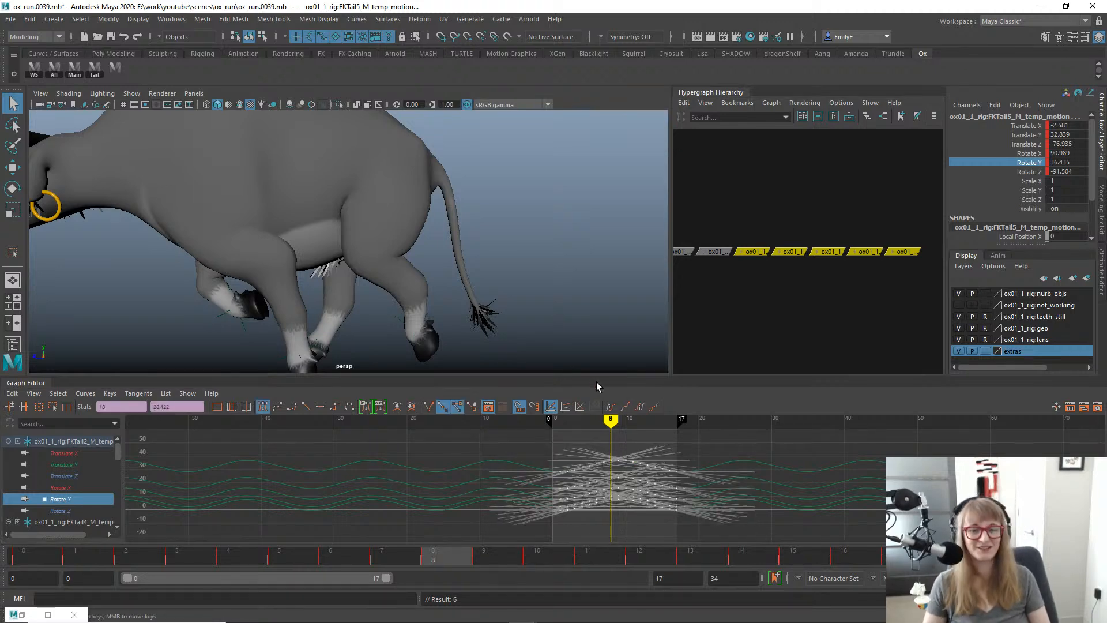
pyautogui.press('w')
pyautogui.keyDown('shift'); pyautogui.moveTo(659, 499); pyautogui.dragTo(673, 497, button='middle'); pyautogui.keyUp('shift')
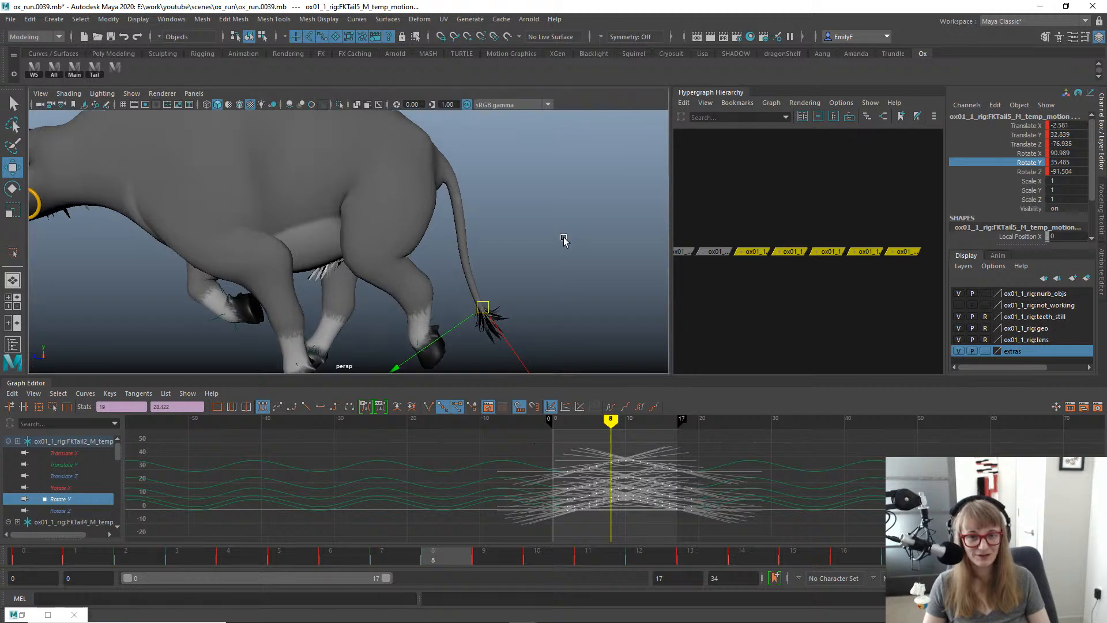
# Exclude FKTail2 and shift the Rotate Y keys of the four remaining tail controls 1 frame forward.
pyautogui.keyDown('ctrl'); pyautogui.click(751, 252); pyautogui.keyUp('ctrl')
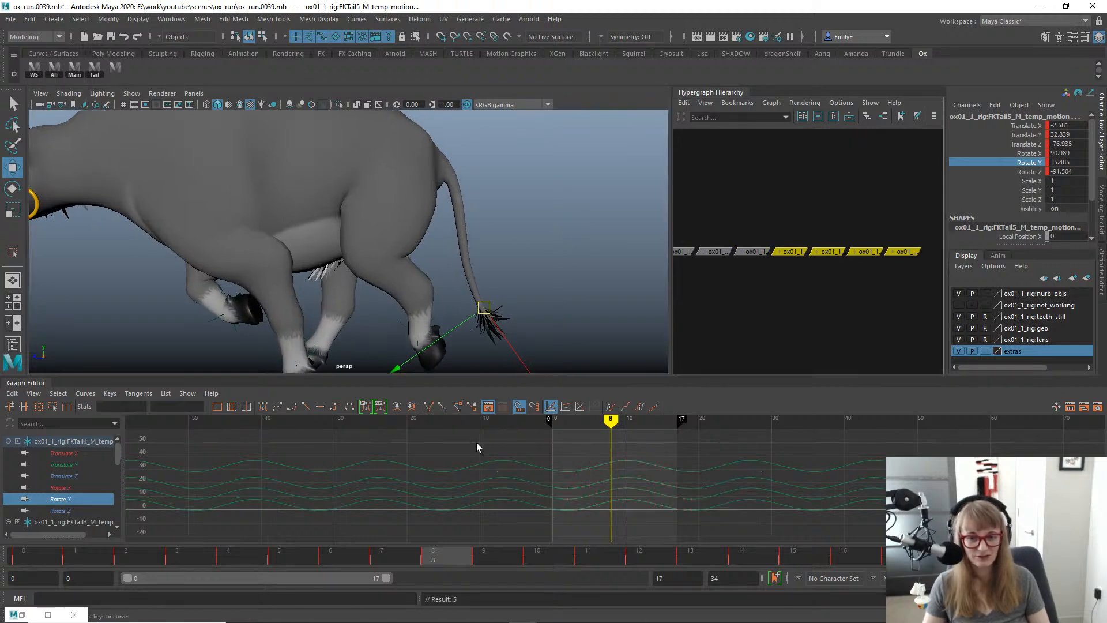
pyautogui.moveTo(477, 443); pyautogui.dragTo(814, 557)
pyautogui.keyDown('shift'); pyautogui.moveTo(657, 475); pyautogui.dragTo(665, 484, button='middle'); pyautogui.keyUp('shift')
pyautogui.press('q')
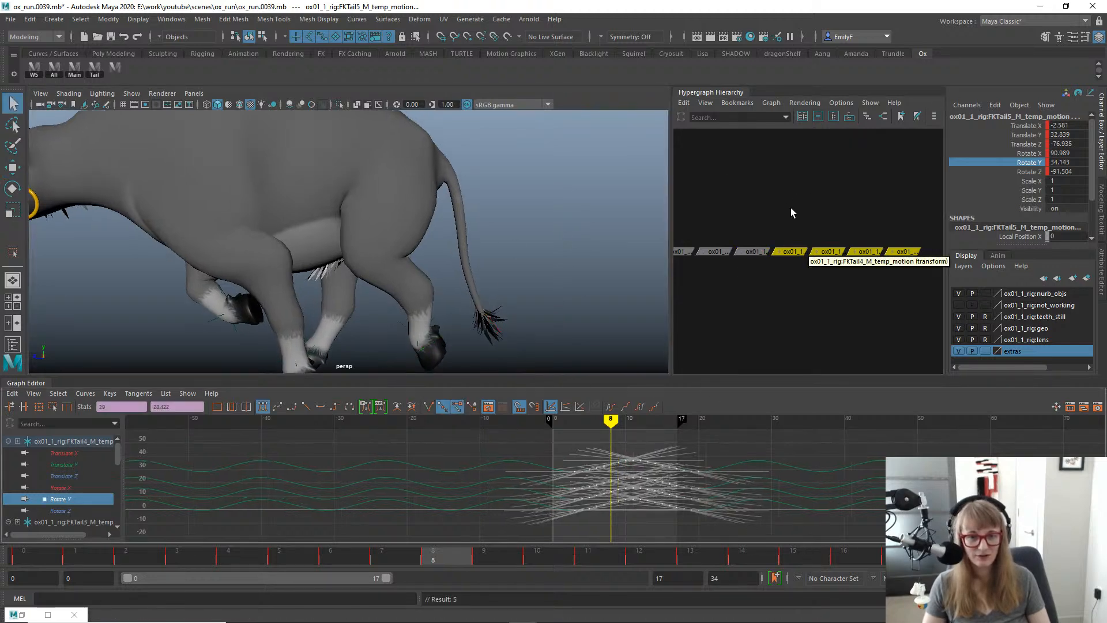
# Exclude FKTail4 and shift the three remaining controls' Rotate Y keys 1 frame forward, and repeat for the two controls left without FKTail3.
pyautogui.keyDown('ctrl'); pyautogui.click(793, 251); pyautogui.keyUp('ctrl')
pyautogui.moveTo(490, 438); pyautogui.dragTo(757, 510)
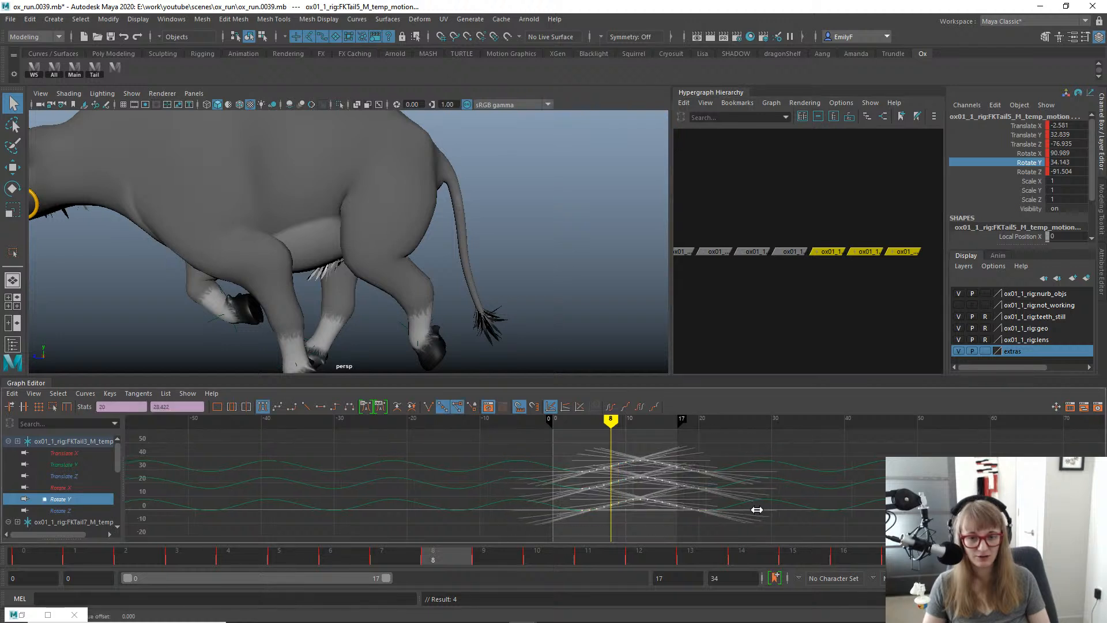
pyautogui.keyDown('ctrl'); pyautogui.click(829, 251); pyautogui.keyUp('ctrl')
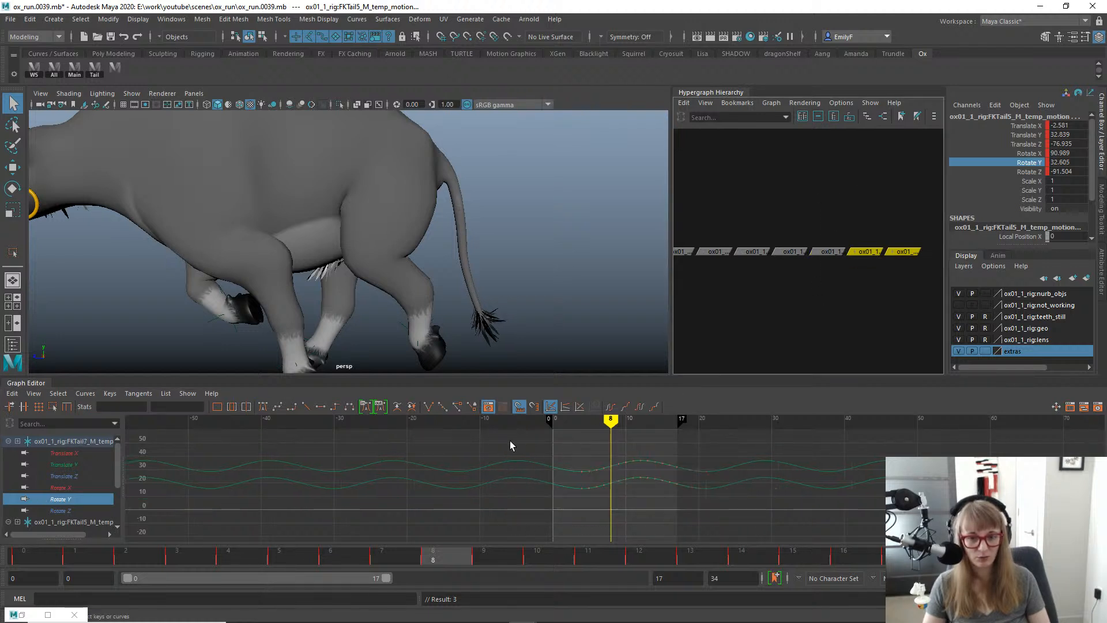
pyautogui.press('w')
pyautogui.moveTo(510, 445); pyautogui.dragTo(645, 491)
pyautogui.keyDown('shift'); pyautogui.moveTo(648, 479); pyautogui.dragTo(647, 473, button='middle'); pyautogui.keyUp('shift')
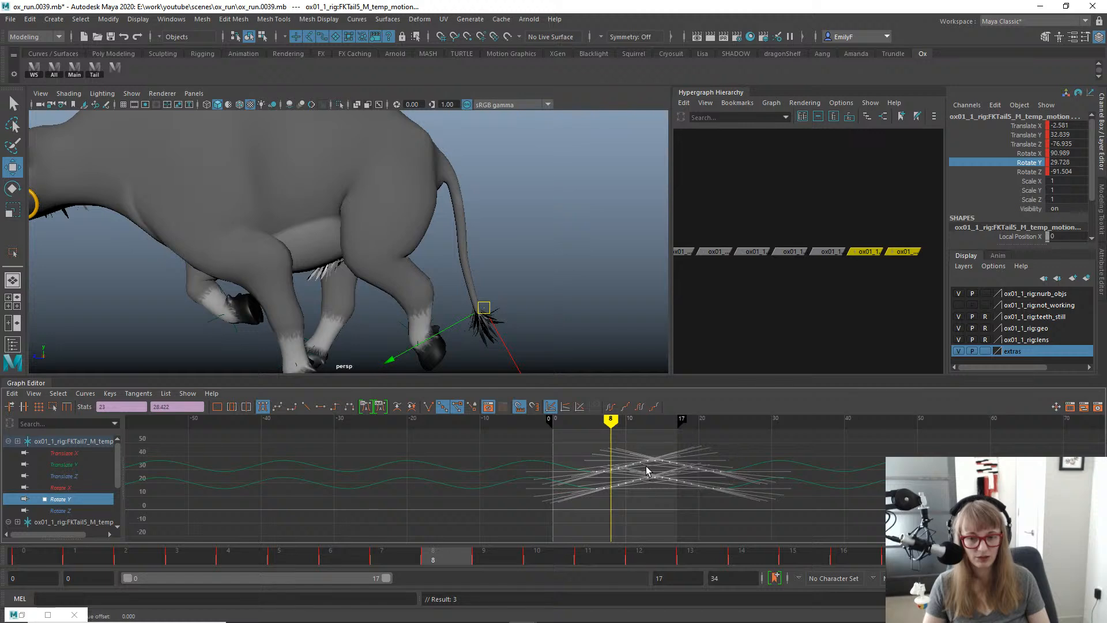
pyautogui.hotkey('ctrl', 'z')
pyautogui.hotkey('ctrl', 'z')
pyautogui.hotkey('ctrl', 'z')
pyautogui.hotkey('ctrl', 'z')
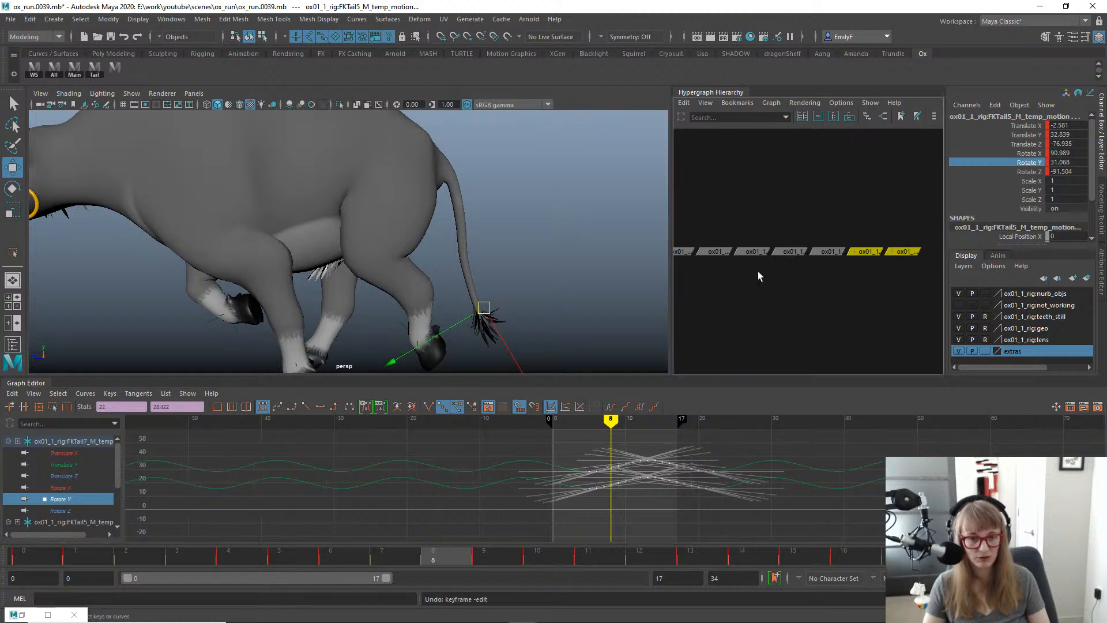
# Shift only FKTail5's Rotate Y keys 1 frame forward, play back the run, and return to frame 0.
pyautogui.keyDown('shift'); pyautogui.moveTo(857, 221); pyautogui.dragTo(857, 291); pyautogui.keyUp('shift')
pyautogui.press('k')
pyautogui.moveTo(605, 476)
pyautogui.mouseDown()
pyautogui.moveTo(652, 477)
pyautogui.moveTo(612, 479)
pyautogui.mouseUp()
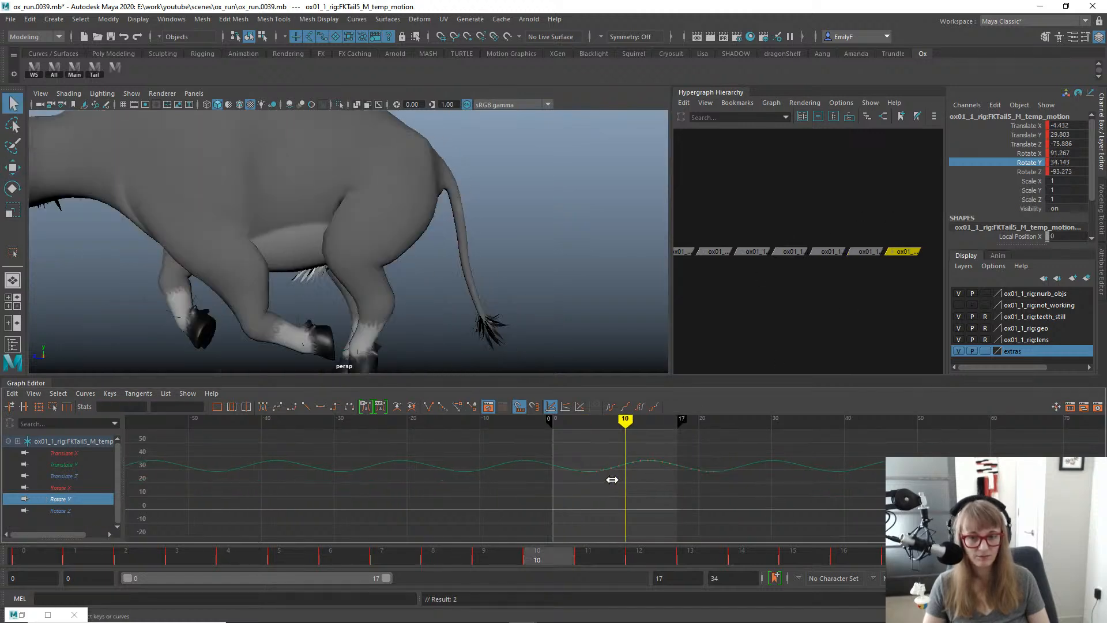
pyautogui.moveTo(727, 511); pyautogui.dragTo(728, 511)
pyautogui.press('w')
pyautogui.press('q')
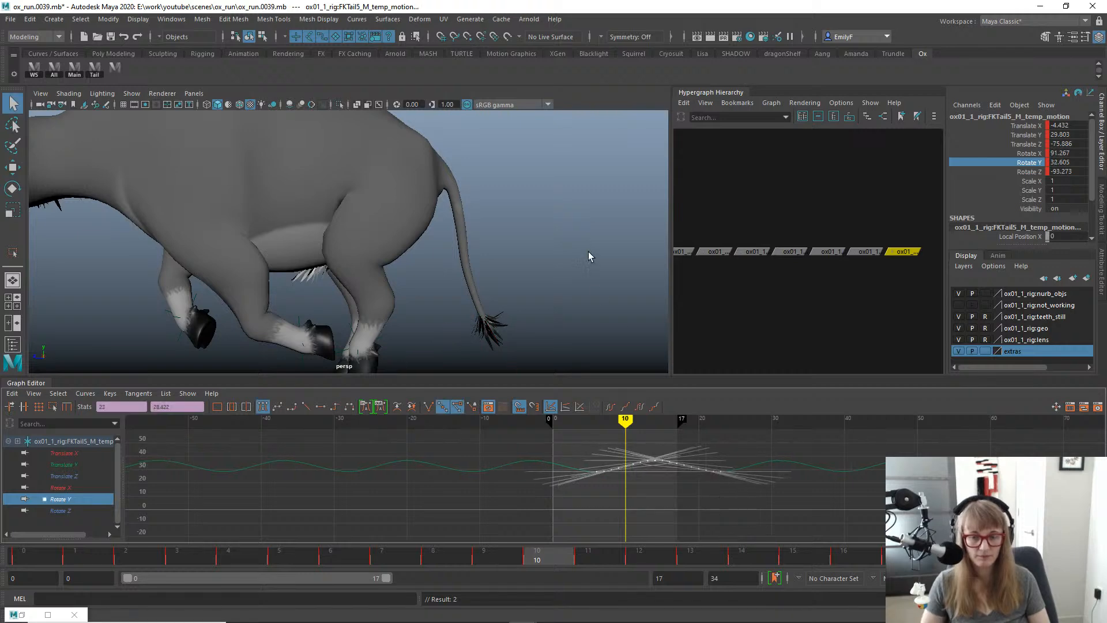
pyautogui.hotkey('alt', 'v')
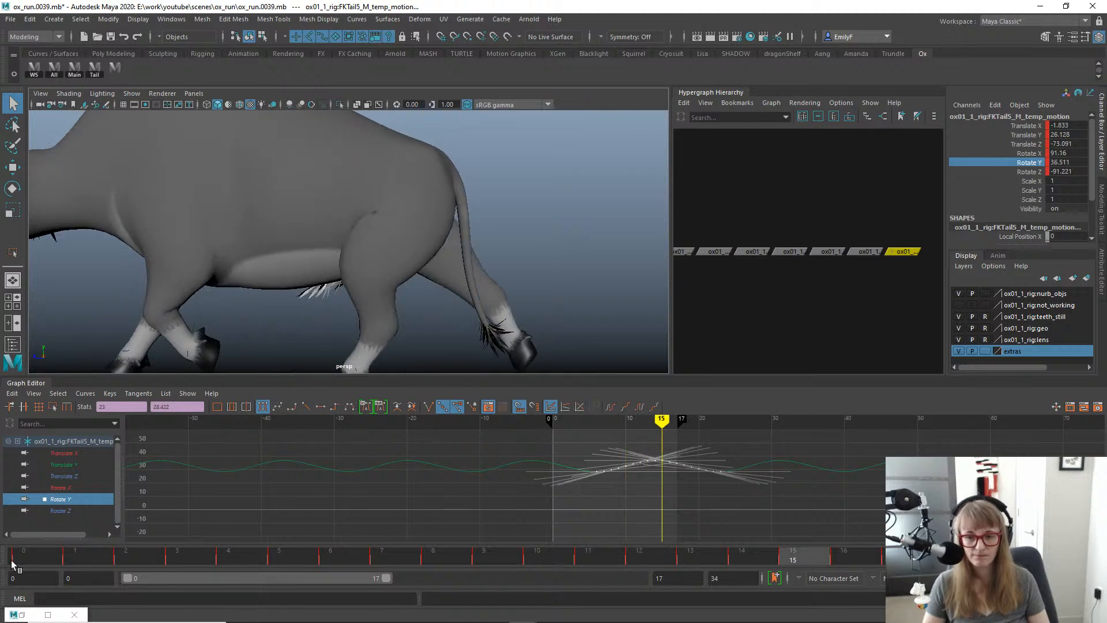
pyautogui.moveTo(45, 565); pyautogui.dragTo(0, 523)
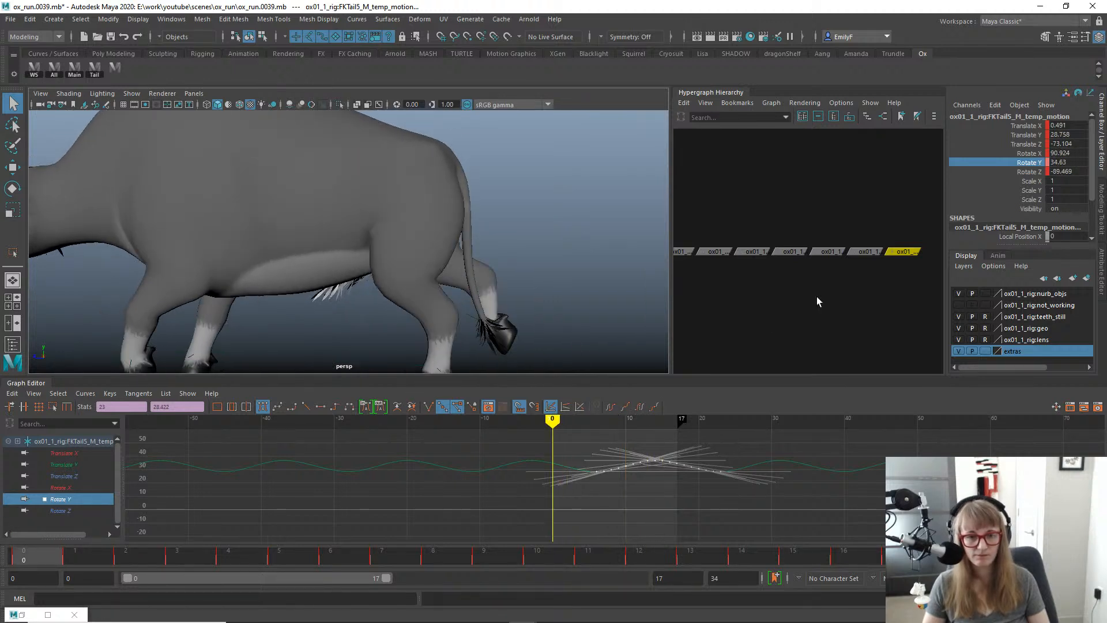
# Reselect all six tail motion controls, isolate their Rotate Y curves, and shift all the keys 3 frames forward.
pyautogui.moveTo(923, 203); pyautogui.dragTo(746, 329)
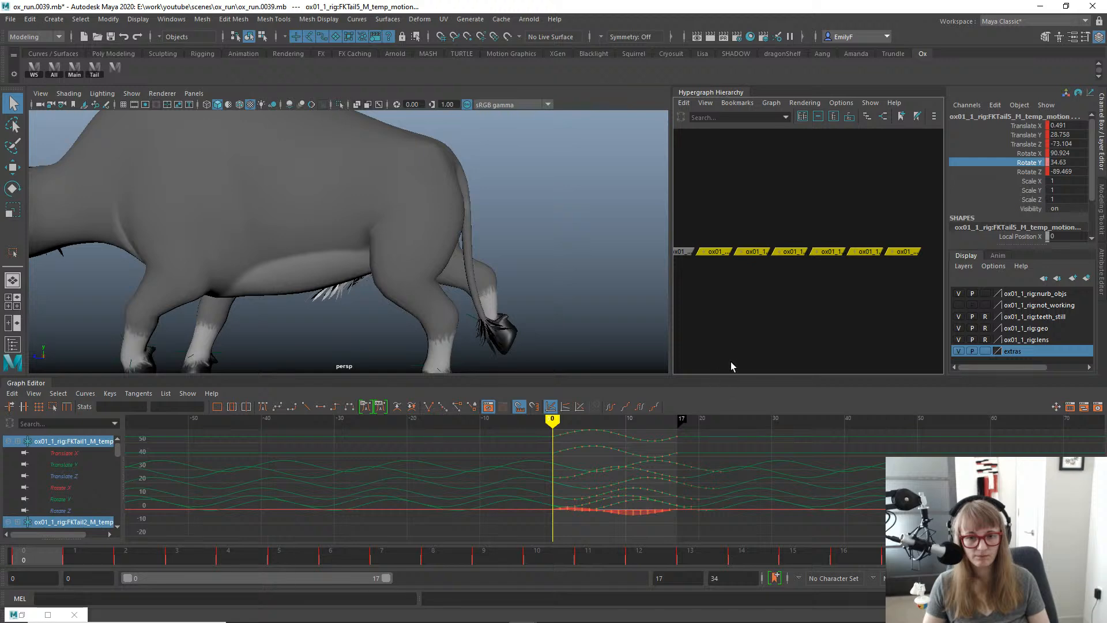
pyautogui.keyDown('alt'); pyautogui.moveTo(747, 306); pyautogui.dragTo(781, 300, button='middle'); pyautogui.keyUp('alt')
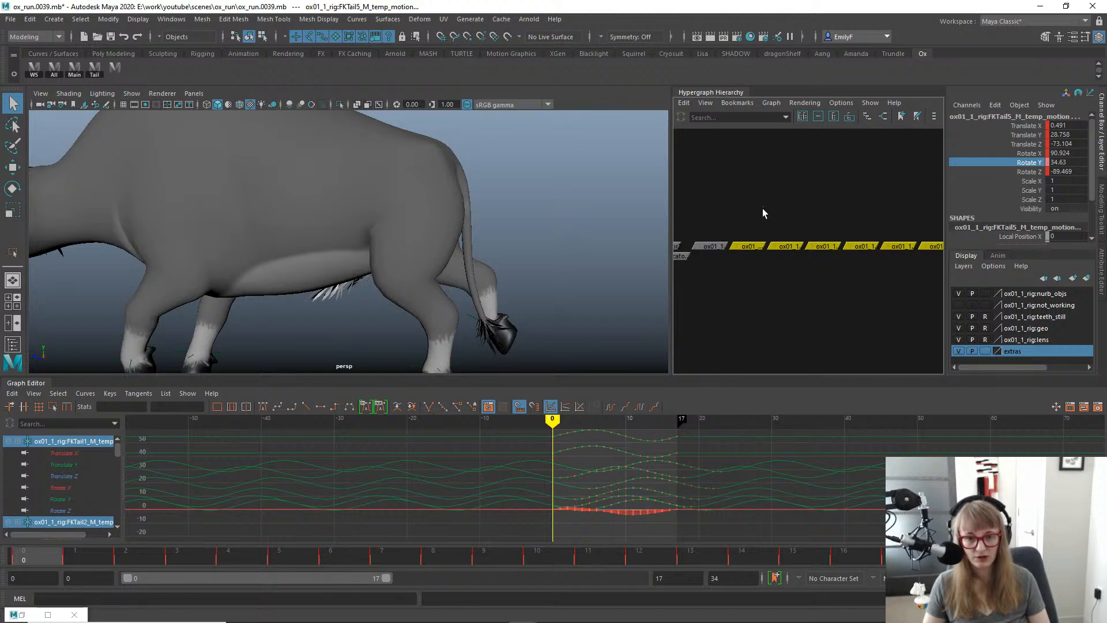
pyautogui.click(787, 246)
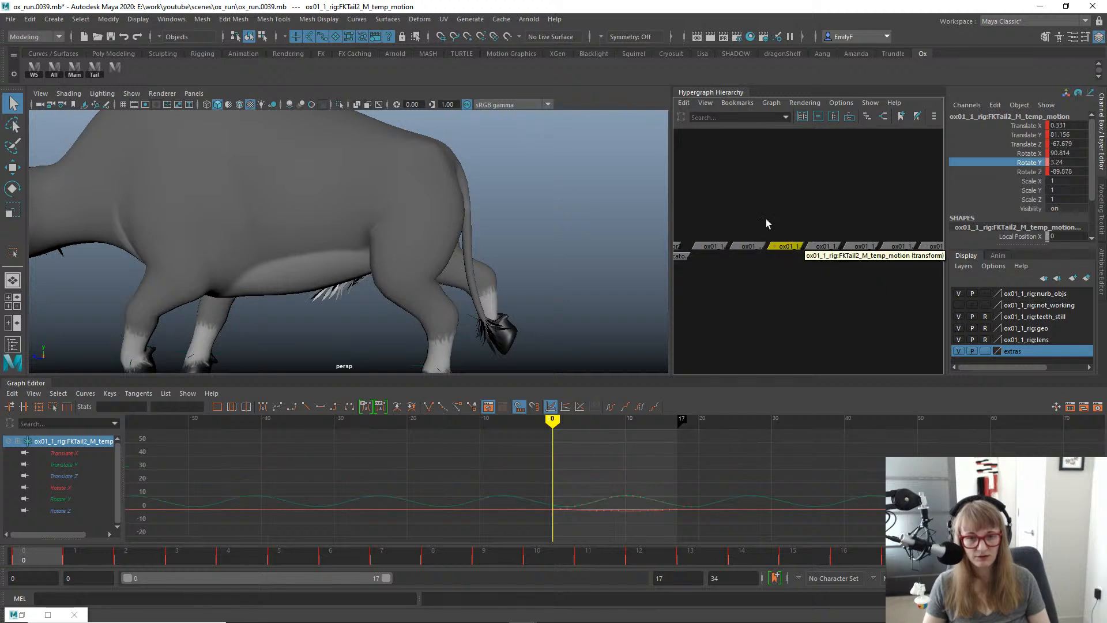
pyautogui.moveTo(765, 221); pyautogui.dragTo(863, 311)
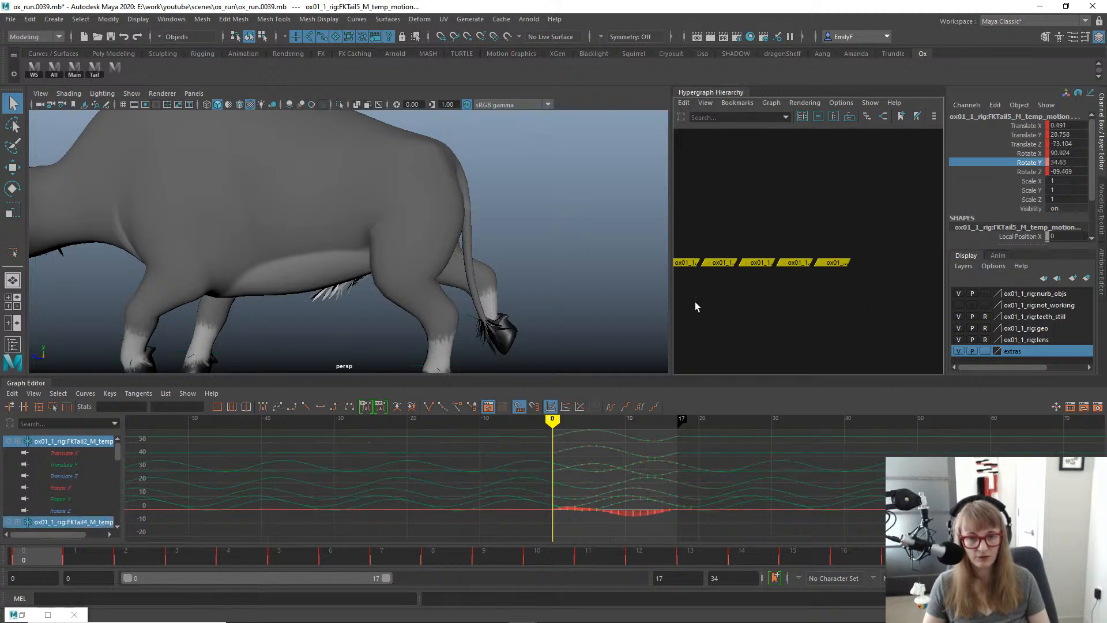
pyautogui.keyDown('alt'); pyautogui.moveTo(697, 304); pyautogui.dragTo(828, 281, button='middle'); pyautogui.keyUp('alt')
pyautogui.moveTo(812, 202); pyautogui.dragTo(760, 293)
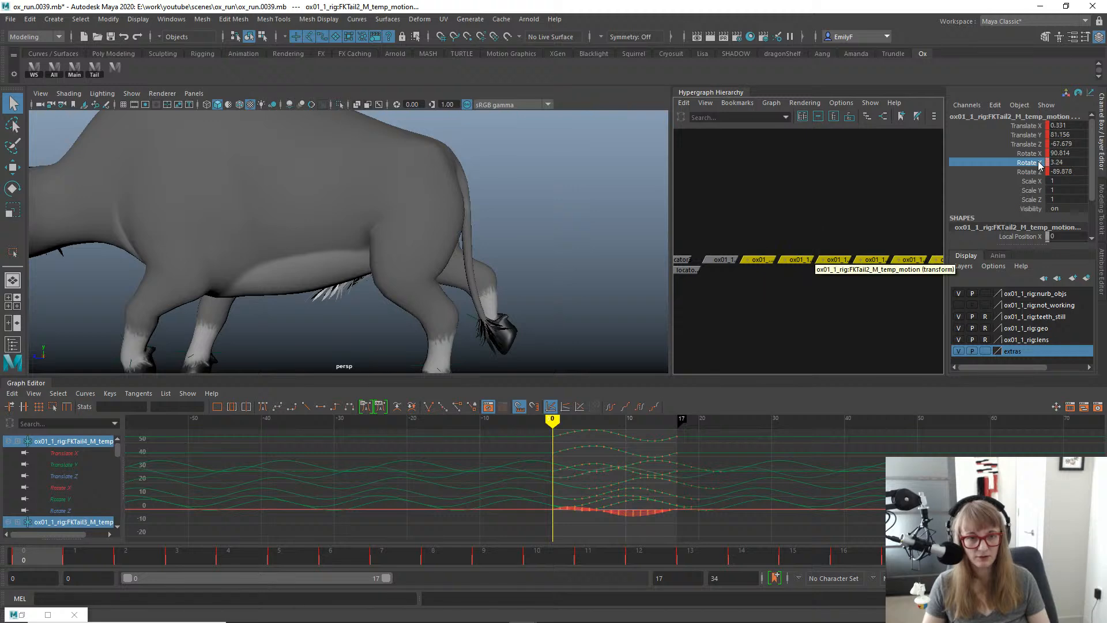
pyautogui.click(1029, 162)
pyautogui.press('e')
pyautogui.keyDown('alt'); pyautogui.keyDown('shift'); pyautogui.moveTo(441, 456); pyautogui.dragTo(489, 450, button='right'); pyautogui.keyUp('shift'); pyautogui.keyUp('alt')
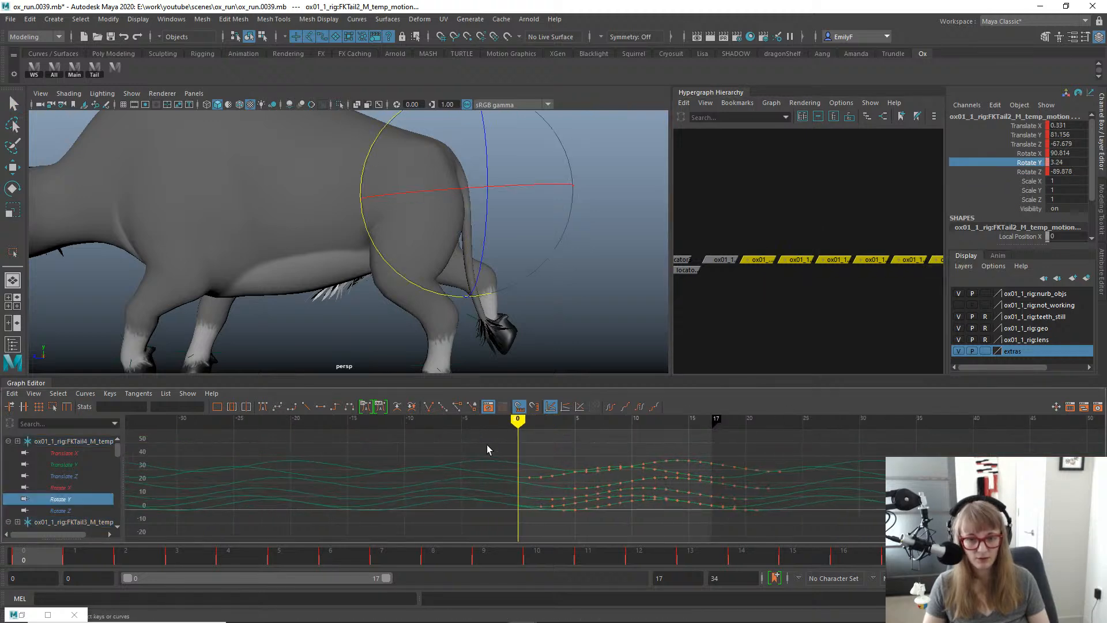
pyautogui.moveTo(648, 495); pyautogui.dragTo(801, 516)
pyautogui.press('w')
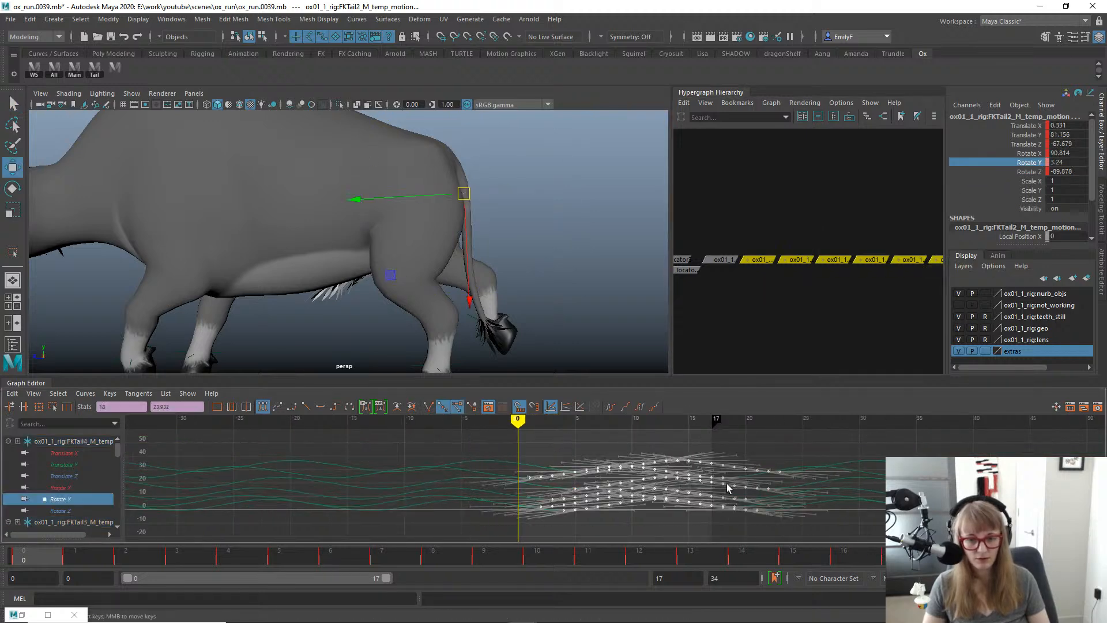
pyautogui.keyDown('shift'); pyautogui.moveTo(727, 487); pyautogui.dragTo(760, 490, button='middle'); pyautogui.keyUp('shift')
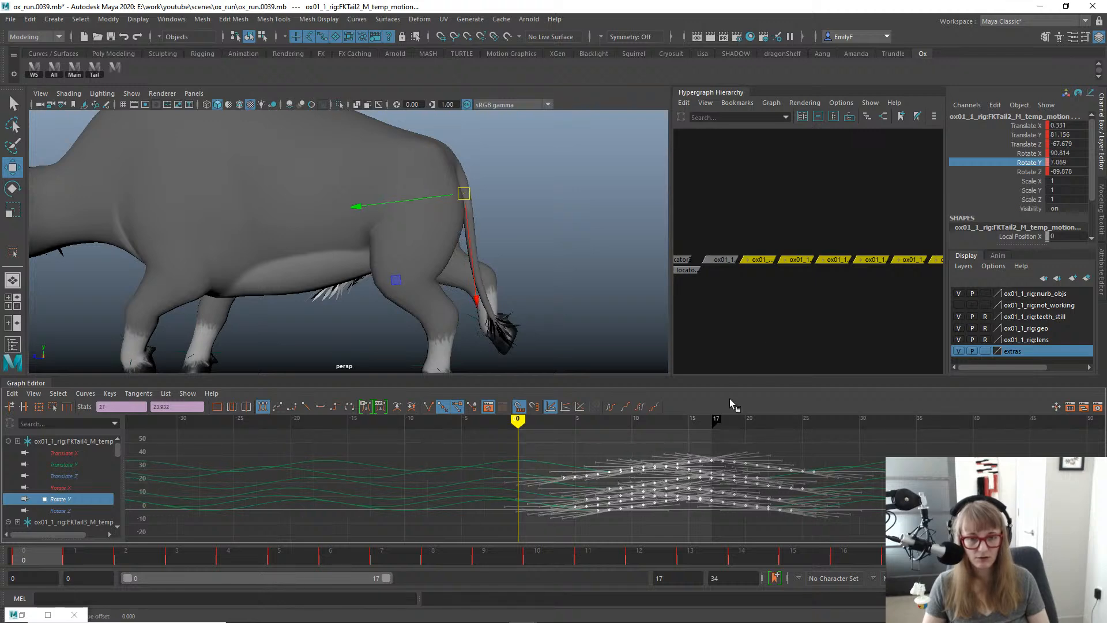
# Exclude FKTail1 and shift the Rotate Y keys of the five remaining tail controls 3 frames forward.
pyautogui.click(470, 435)
pyautogui.moveTo(470, 435); pyautogui.dragTo(882, 519)
pyautogui.keyDown('shift'); pyautogui.moveTo(708, 462); pyautogui.dragTo(746, 466, button='middle'); pyautogui.keyUp('shift')
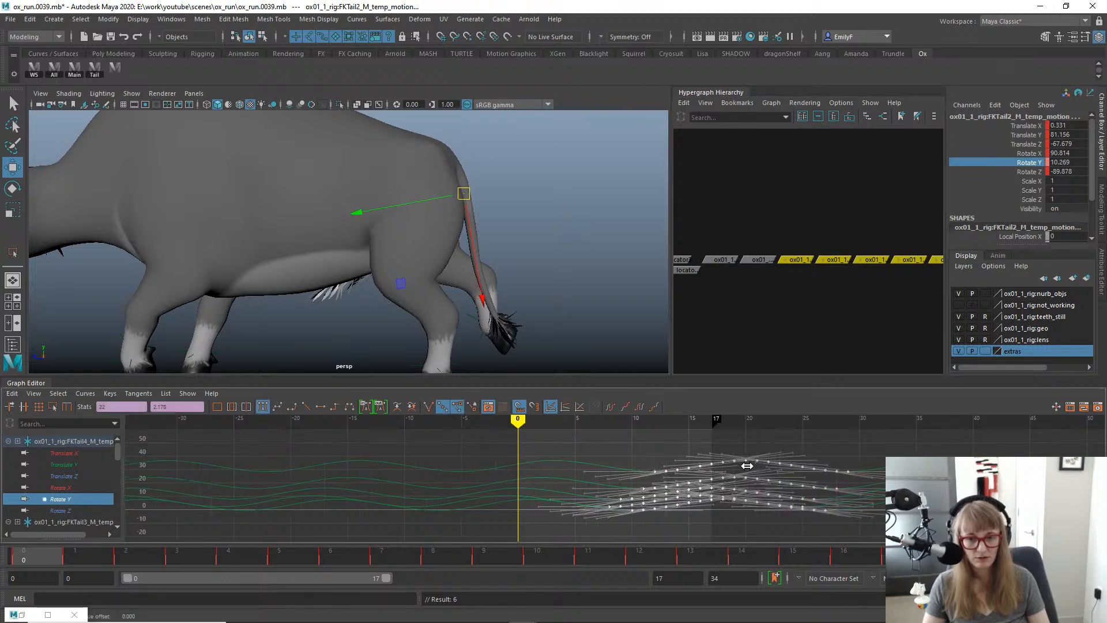
# Exclude FKTail2 and shift the Rotate Y keys of the four remaining tail controls 3 frames forward.
pyautogui.keyDown('ctrl'); pyautogui.moveTo(786, 207); pyautogui.dragTo(789, 297); pyautogui.keyUp('ctrl')
pyautogui.moveTo(491, 427)
pyautogui.mouseDown()
pyautogui.moveTo(833, 546)
pyautogui.moveTo(643, 494)
pyautogui.mouseUp()
pyautogui.moveTo(511, 435); pyautogui.dragTo(865, 541)
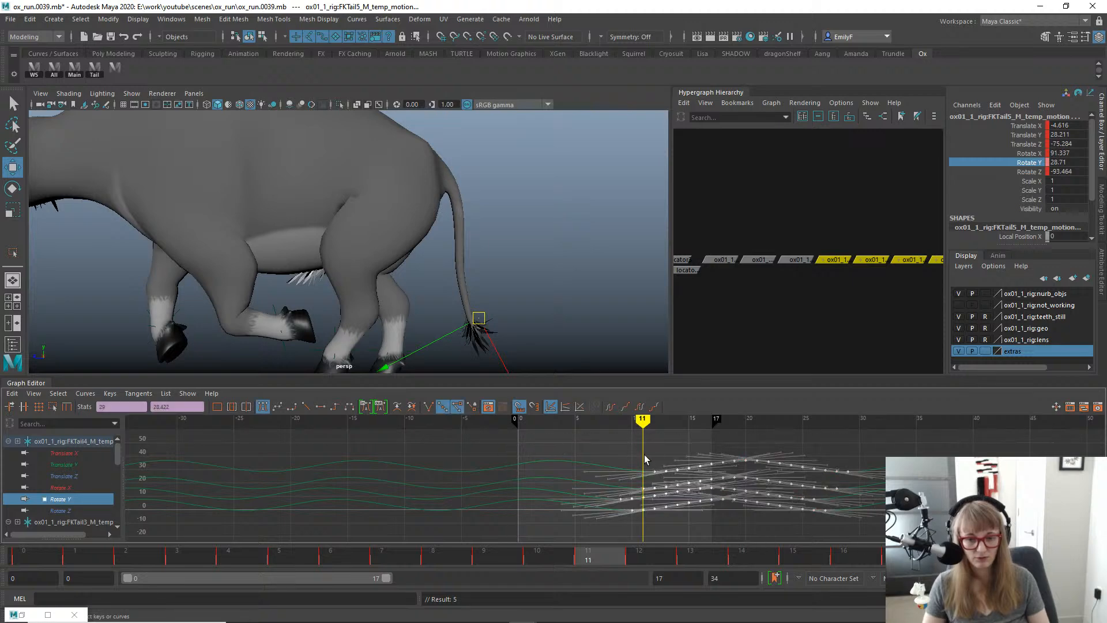
pyautogui.keyDown('shift'); pyautogui.moveTo(662, 457); pyautogui.dragTo(690, 460, button='middle'); pyautogui.keyUp('shift')
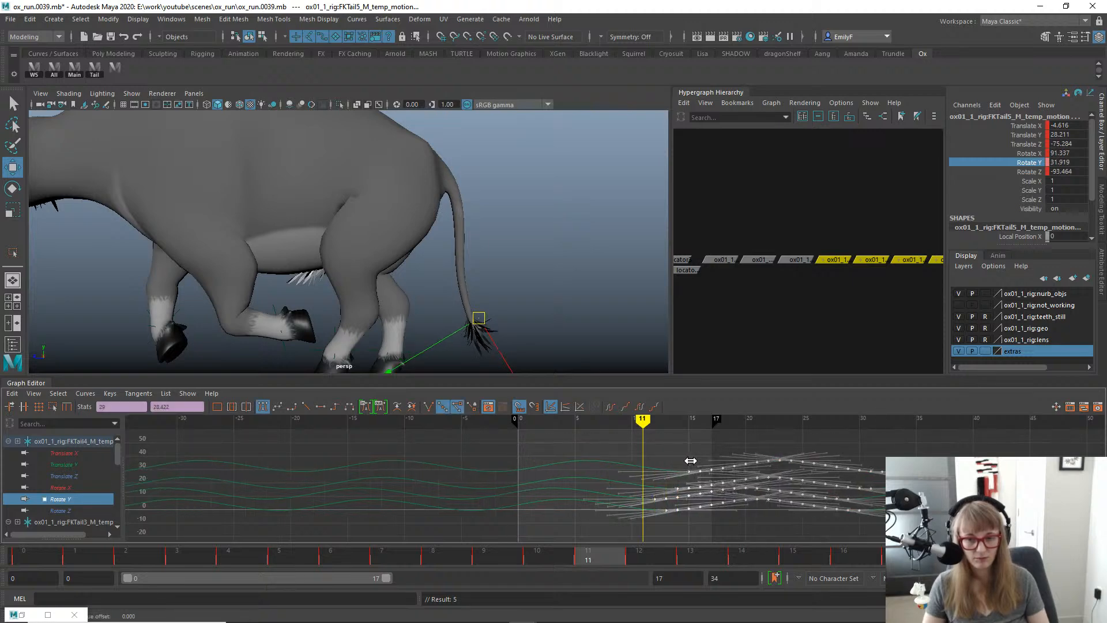
# Exclude FKTail4 and shift the Rotate Y keys of the three remaining tail controls 3 frames forward.
pyautogui.keyDown('ctrl'); pyautogui.moveTo(825, 235); pyautogui.dragTo(830, 300); pyautogui.keyUp('ctrl')
pyautogui.keyDown('alt'); pyautogui.moveTo(729, 461); pyautogui.dragTo(654, 448, button='middle'); pyautogui.keyUp('alt')
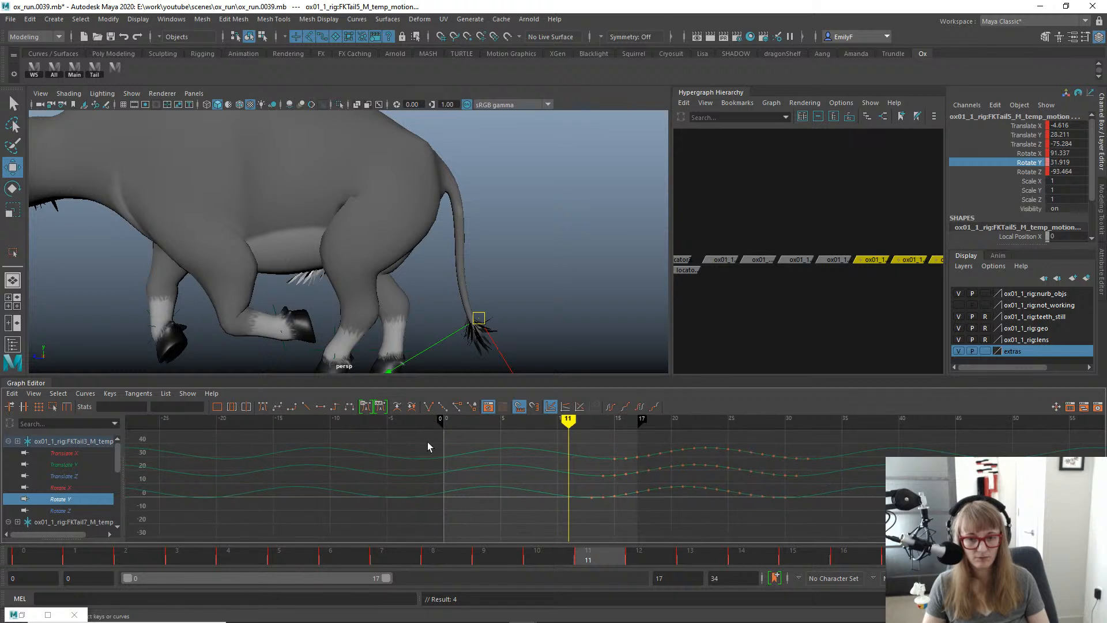
pyautogui.moveTo(898, 542); pyautogui.dragTo(899, 542)
pyautogui.keyDown('alt'); pyautogui.moveTo(496, 431); pyautogui.dragTo(490, 445, button='middle'); pyautogui.keyUp('alt')
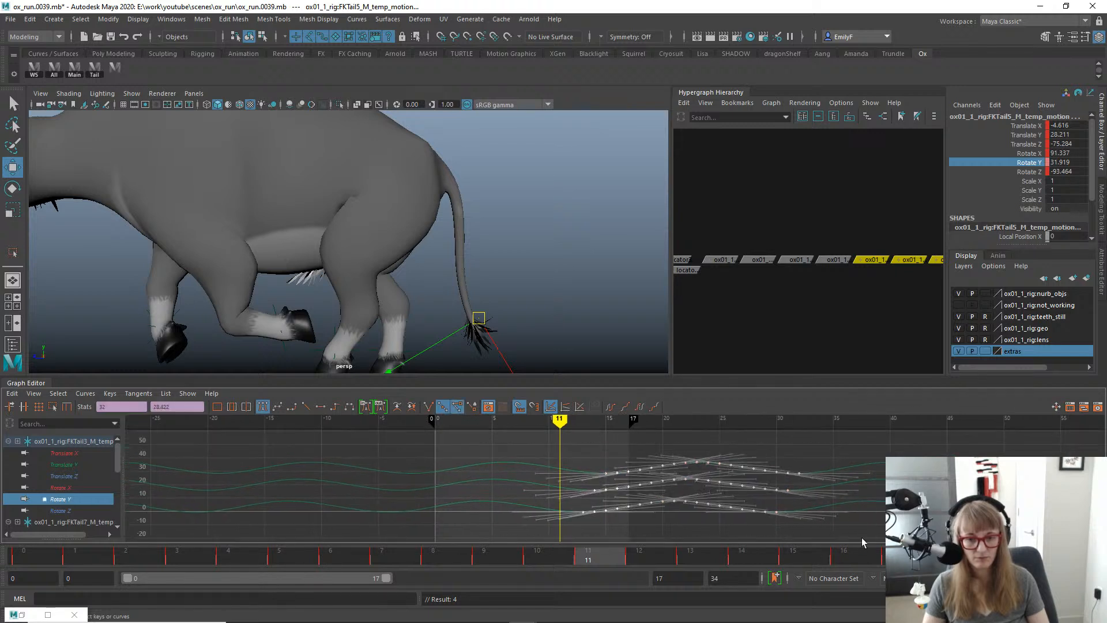
pyautogui.keyDown('shift'); pyautogui.moveTo(606, 471); pyautogui.dragTo(638, 474, button='middle'); pyautogui.keyUp('shift')
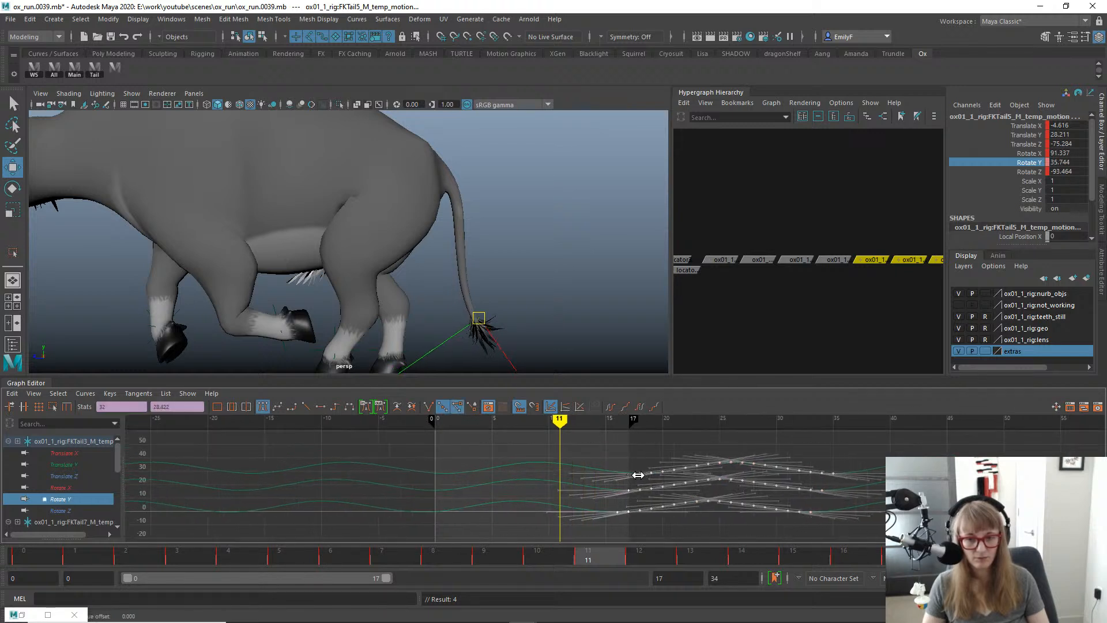
# Exclude FKTail3 and shift the Rotate Y keys of the two remaining tail controls 3 frames forward.
pyautogui.keyDown('shift'); pyautogui.moveTo(871, 223); pyautogui.dragTo(874, 302); pyautogui.keyUp('shift')
pyautogui.moveTo(500, 439); pyautogui.dragTo(640, 486)
pyautogui.keyDown('shift'); pyautogui.moveTo(731, 484); pyautogui.dragTo(774, 486, button='middle'); pyautogui.keyUp('shift')
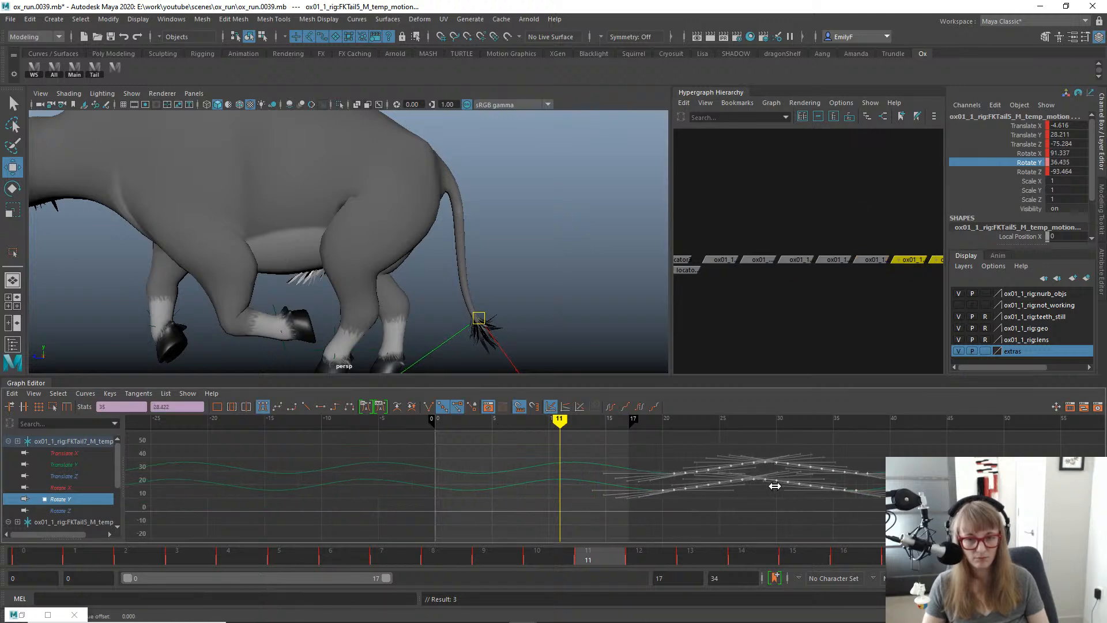
# Shift only FKTail5's Rotate Y keys 3 frames forward, and play back and scrub the run to check the tail motion.
pyautogui.keyDown('alt'); pyautogui.moveTo(843, 223); pyautogui.dragTo(703, 247, button='middle'); pyautogui.keyUp('alt')
pyautogui.click(806, 284)
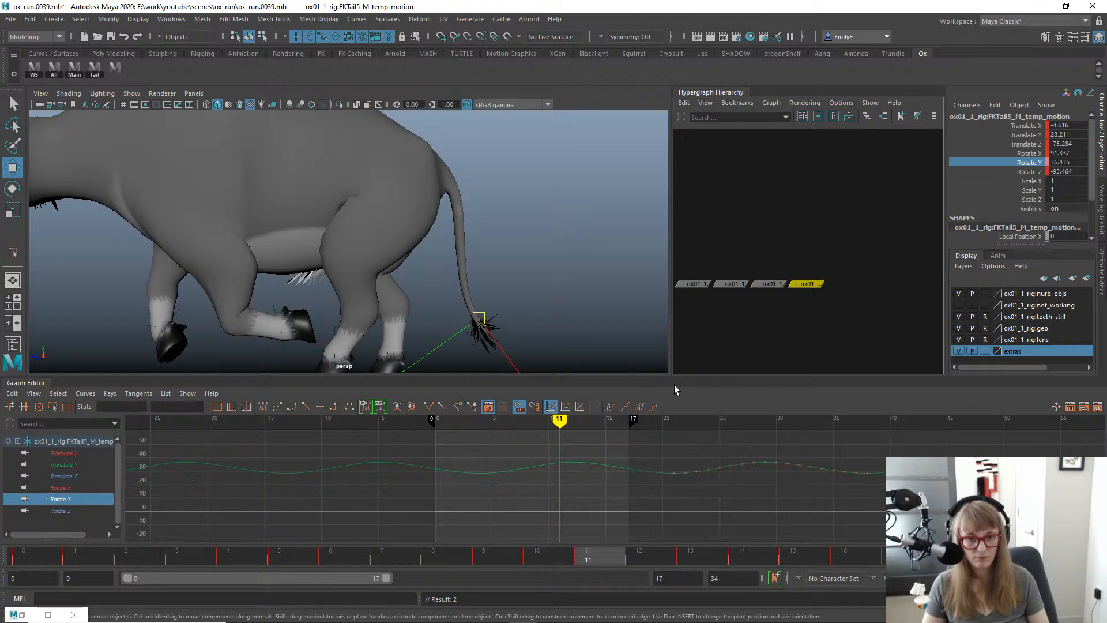
pyautogui.moveTo(522, 434); pyautogui.dragTo(609, 483)
pyautogui.keyDown('shift'); pyautogui.moveTo(799, 495); pyautogui.dragTo(838, 493, button='middle'); pyautogui.keyUp('shift')
pyautogui.press('q')
pyautogui.hotkey('alt', 'v')
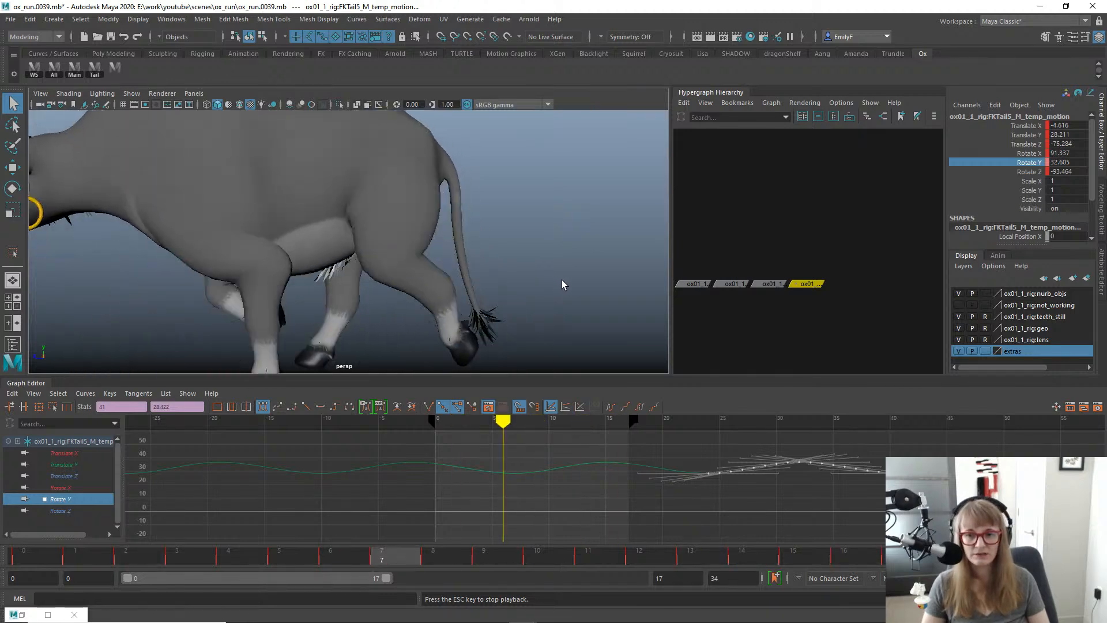
pyautogui.press('Escape')
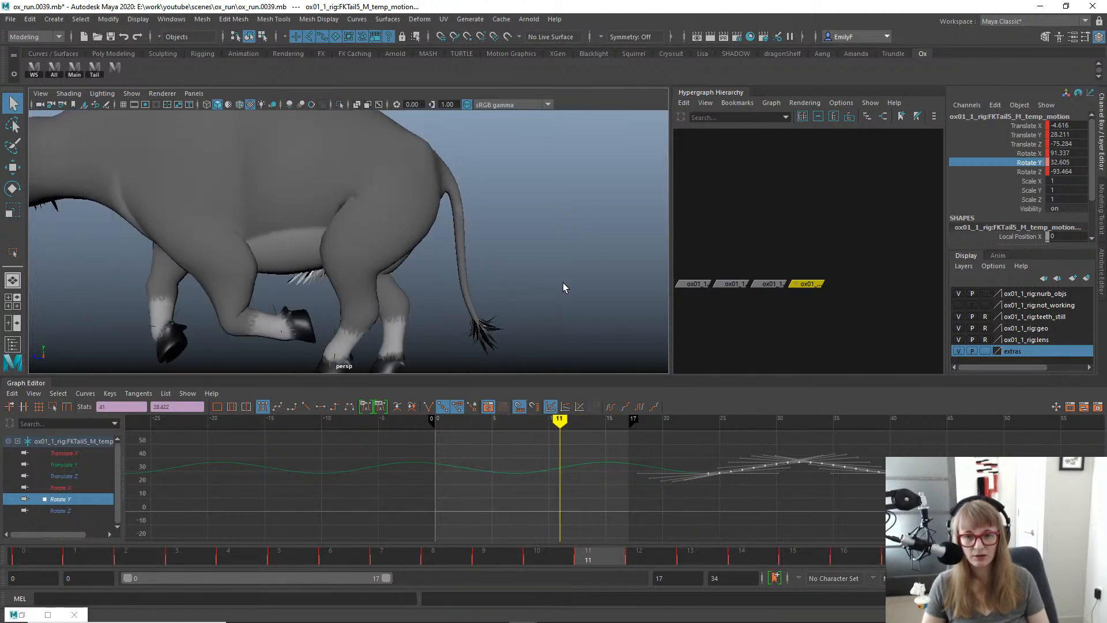
pyautogui.moveTo(145, 558); pyautogui.dragTo(537, 558)
pyautogui.moveTo(589, 608); pyautogui.dragTo(659, 483)
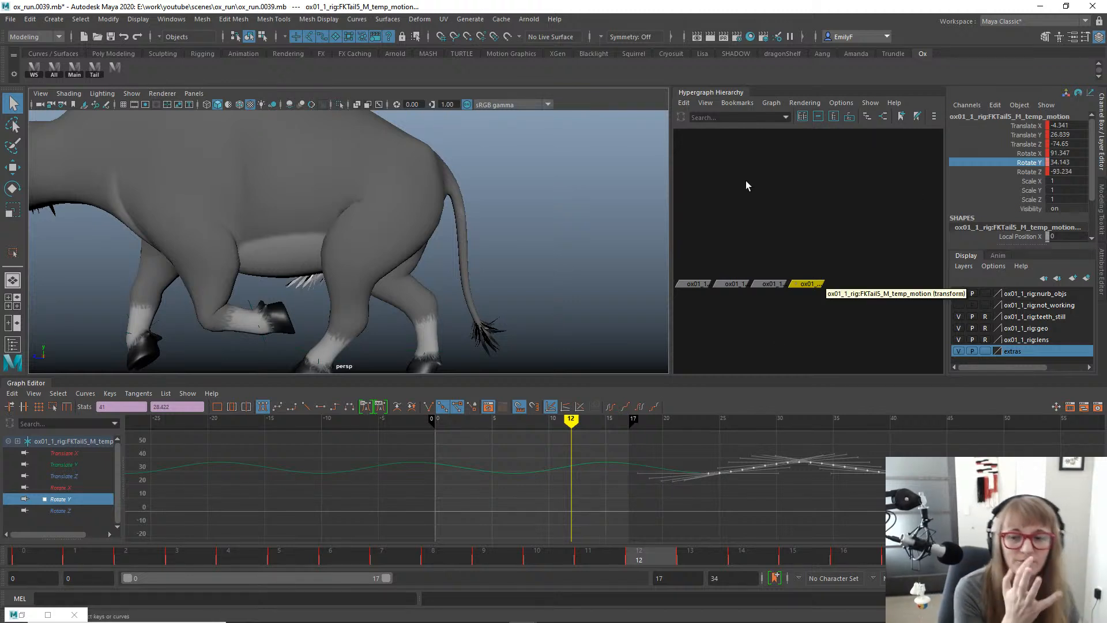
# Select the six temporary tail motion controls in the Hypergraph and delete them.
pyautogui.keyDown('alt'); pyautogui.moveTo(814, 252); pyautogui.dragTo(622, 248, button='right'); pyautogui.keyUp('alt')
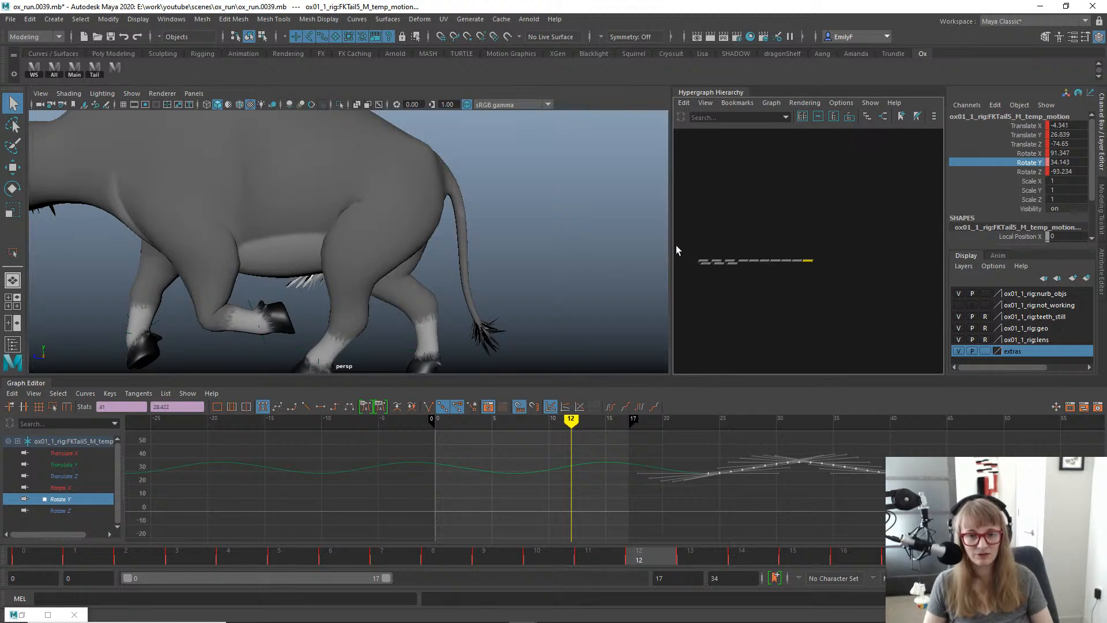
pyautogui.keyDown('alt'); pyautogui.moveTo(715, 228); pyautogui.dragTo(911, 232, button='right'); pyautogui.keyUp('alt')
pyautogui.keyDown('alt'); pyautogui.moveTo(859, 194); pyautogui.dragTo(1018, 129, button='middle'); pyautogui.keyUp('alt')
pyautogui.keyDown('alt'); pyautogui.moveTo(726, 194); pyautogui.dragTo(741, 206, button='middle'); pyautogui.keyUp('alt')
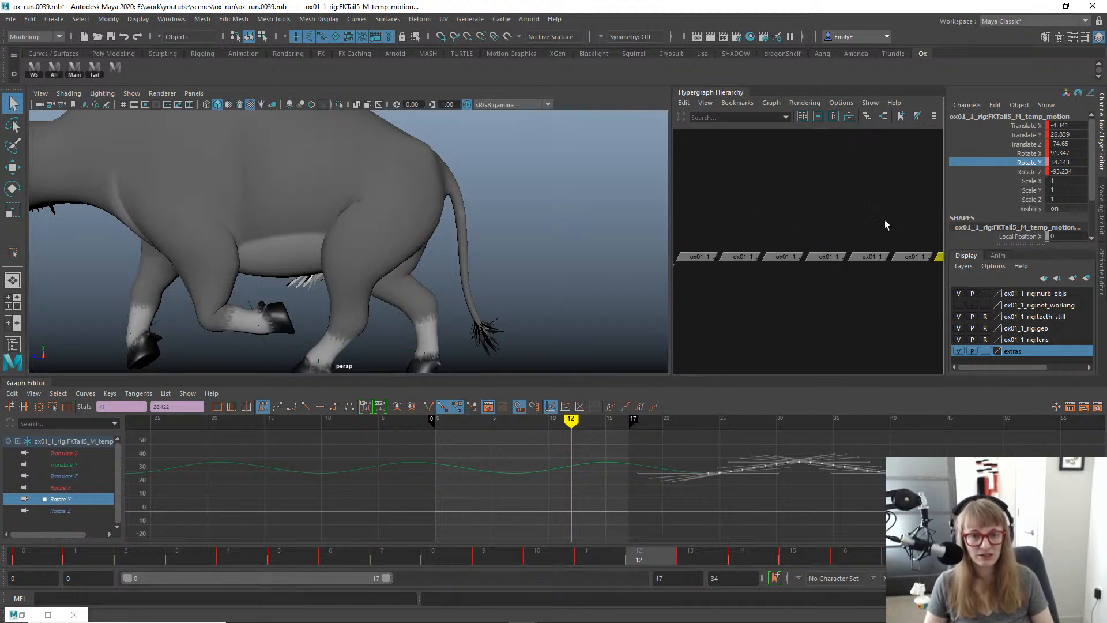
pyautogui.moveTo(886, 221)
pyautogui.keyDown('alt'); pyautogui.mouseDown(button='middle')
pyautogui.moveTo(839, 217)
pyautogui.moveTo(844, 209)
pyautogui.mouseUp(button='middle'); pyautogui.keyUp('alt')
pyautogui.keyDown('alt'); pyautogui.moveTo(843, 213); pyautogui.dragTo(858, 217, button='right'); pyautogui.keyUp('alt')
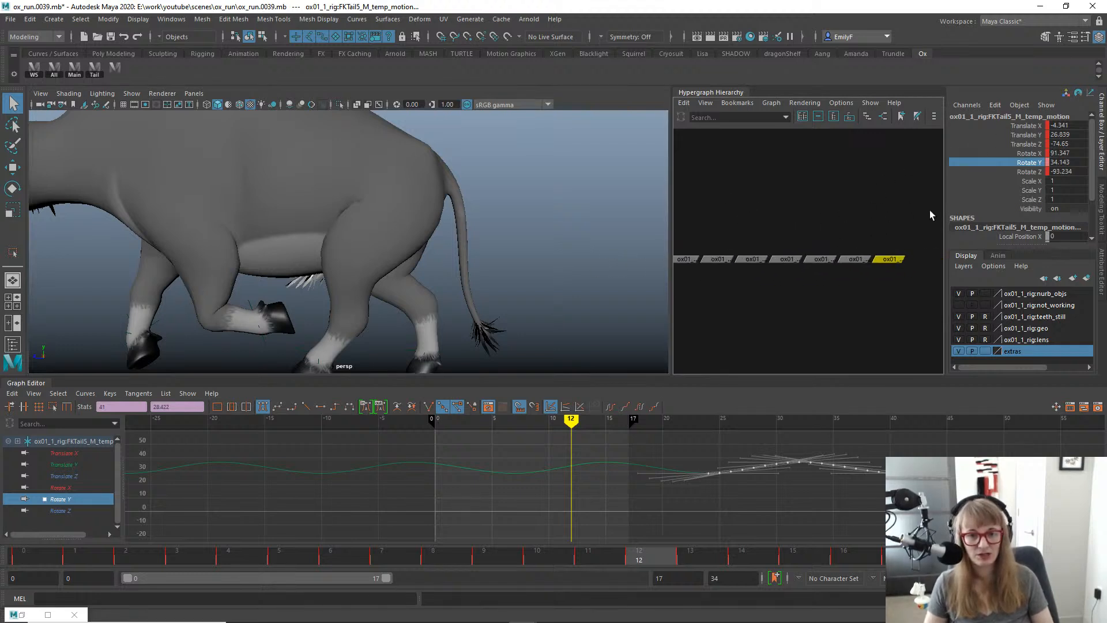
pyautogui.moveTo(930, 215); pyautogui.dragTo(712, 288)
pyautogui.keyDown('alt'); pyautogui.moveTo(711, 289); pyautogui.dragTo(752, 296, button='middle'); pyautogui.keyUp('alt')
pyautogui.press('Delete')
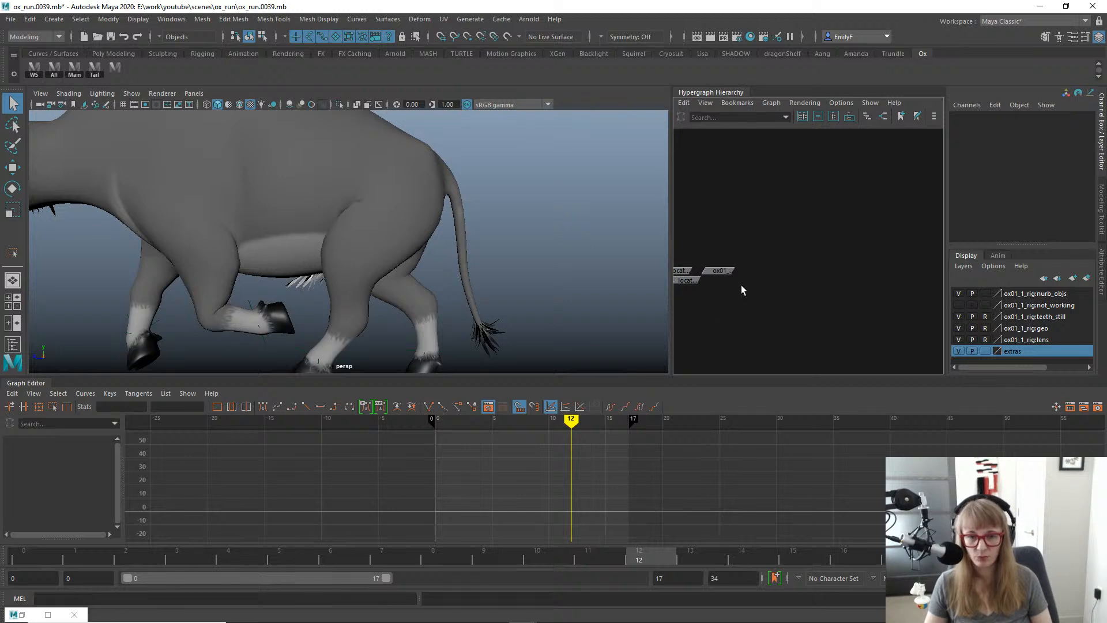
# Show the rig's control curves and select all six FK tail controls, starting with FKTail1_M at the tail base.
pyautogui.click(720, 270)
pyautogui.click(470, 177)
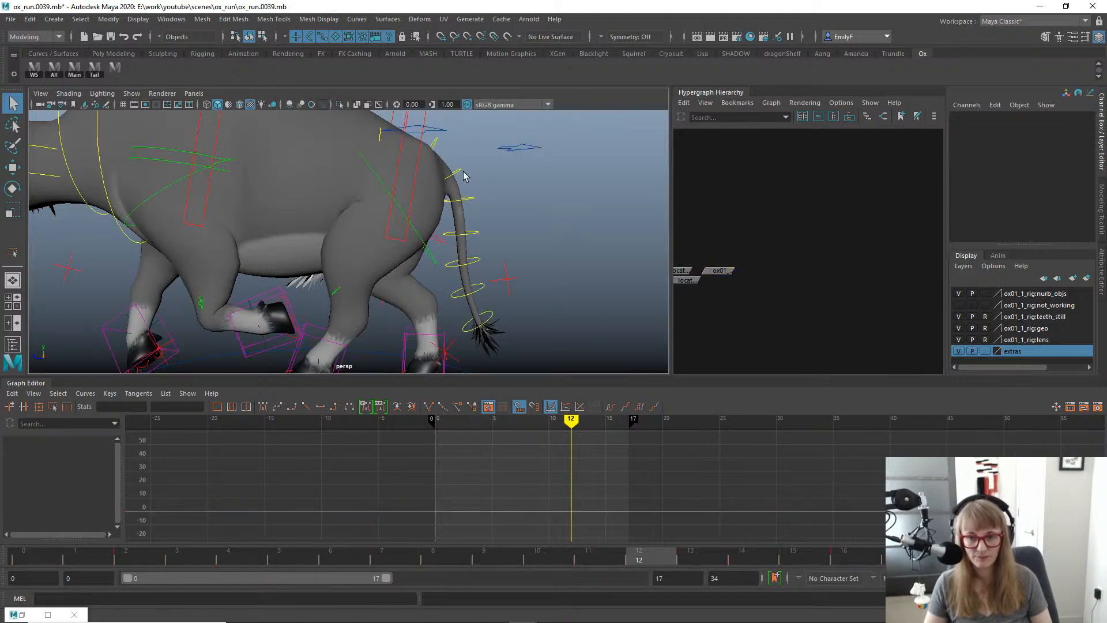
pyautogui.click(455, 173)
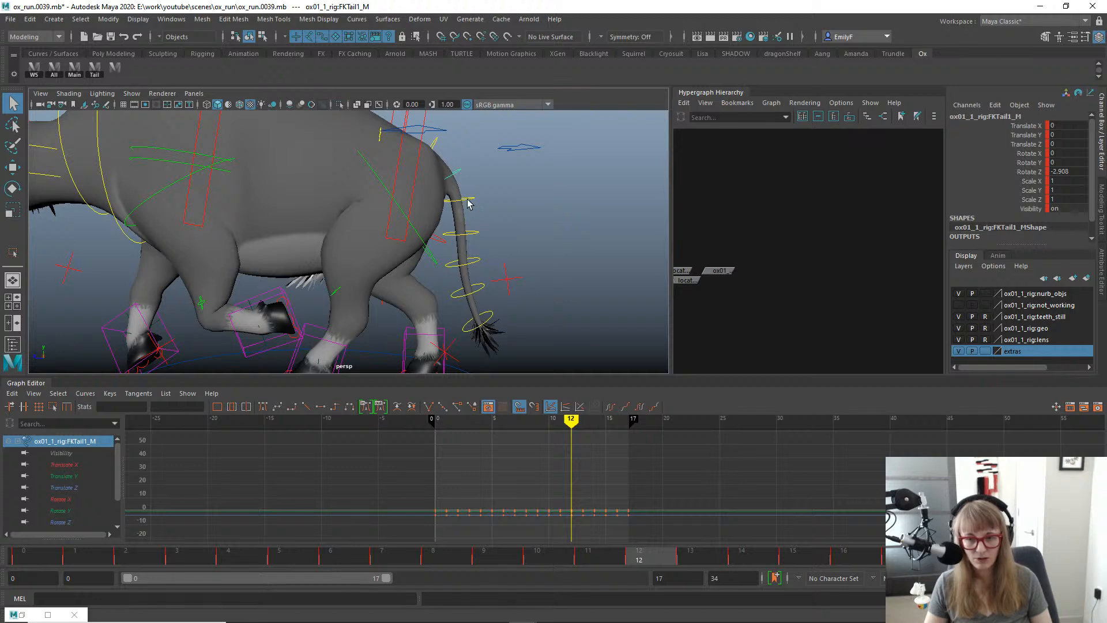
pyautogui.click(477, 260)
pyautogui.click(477, 273)
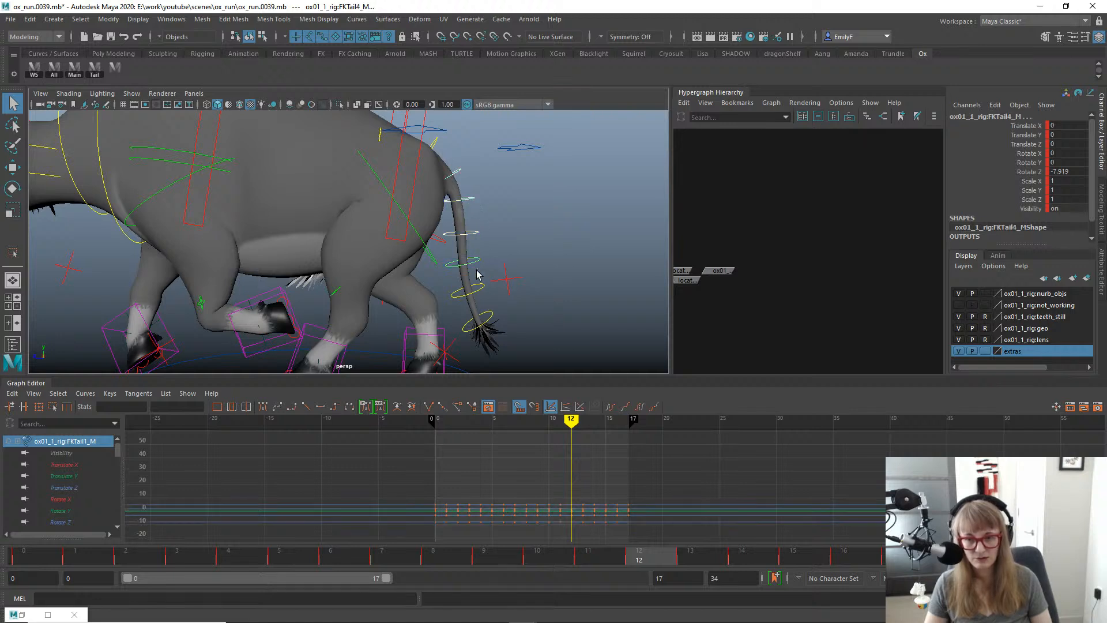
pyautogui.keyDown('shift'); pyautogui.moveTo(498, 312); pyautogui.dragTo(491, 313); pyautogui.keyUp('shift')
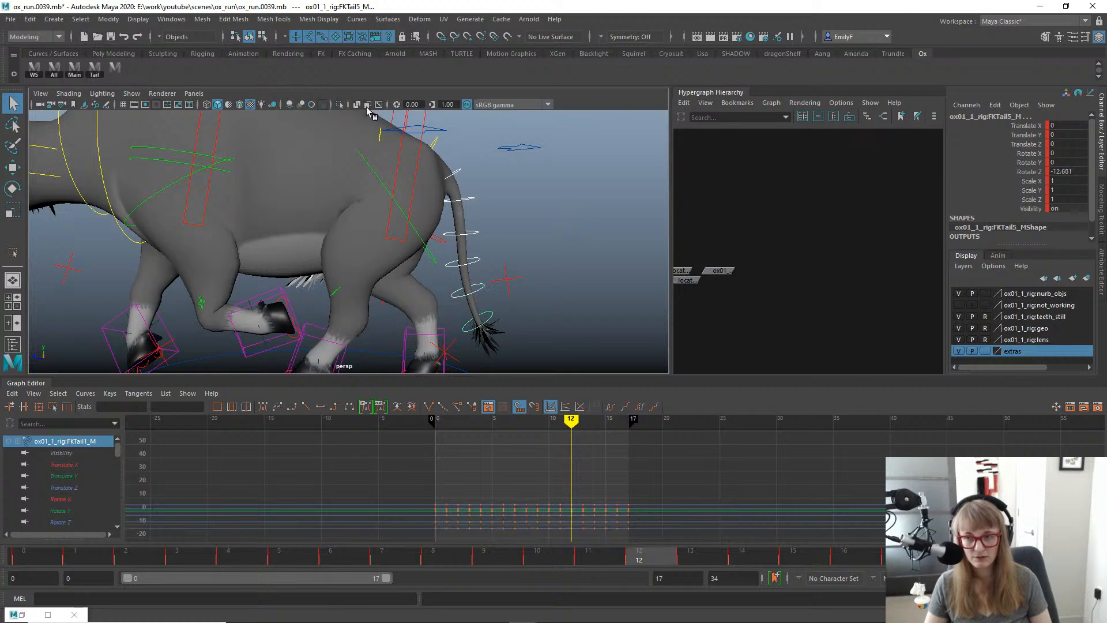
# Create world-space temporary motion controls for the selected FK tail controls and display the Rotate Y curve of FKTail1's temporary control.
pyautogui.click(34, 65)
pyautogui.click(500, 316)
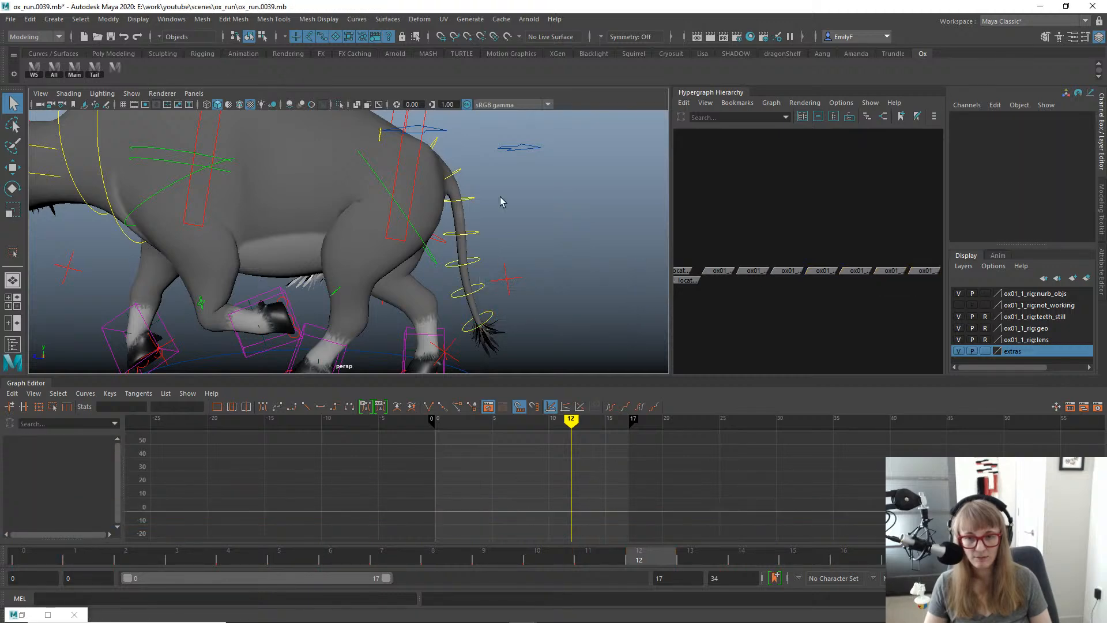
pyautogui.click(462, 175)
pyautogui.press('e')
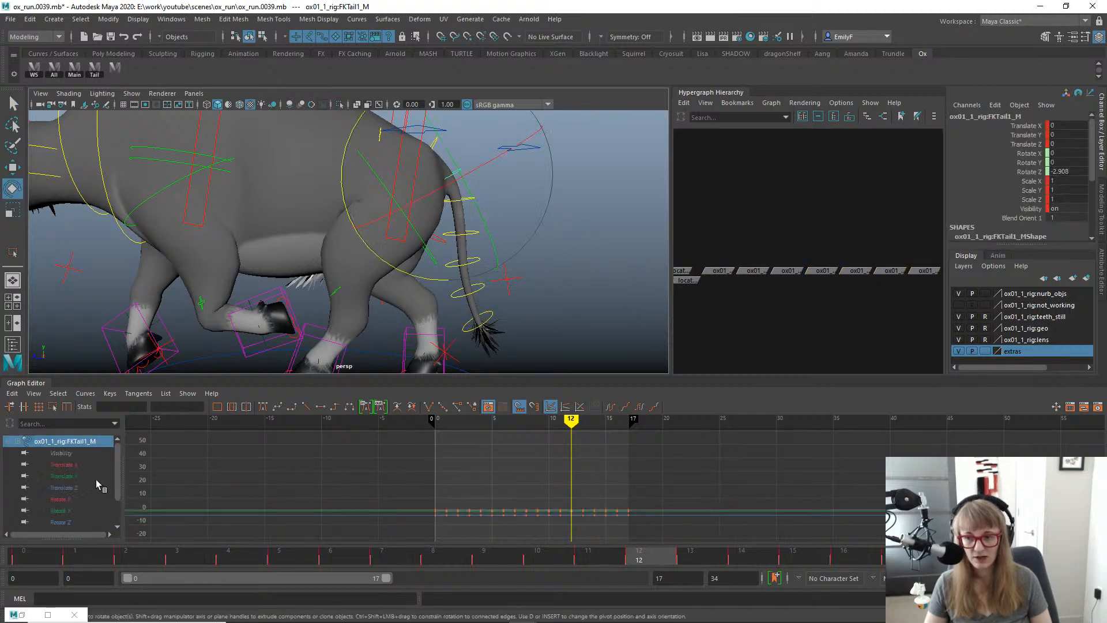
pyautogui.click(60, 510)
pyautogui.click(754, 271)
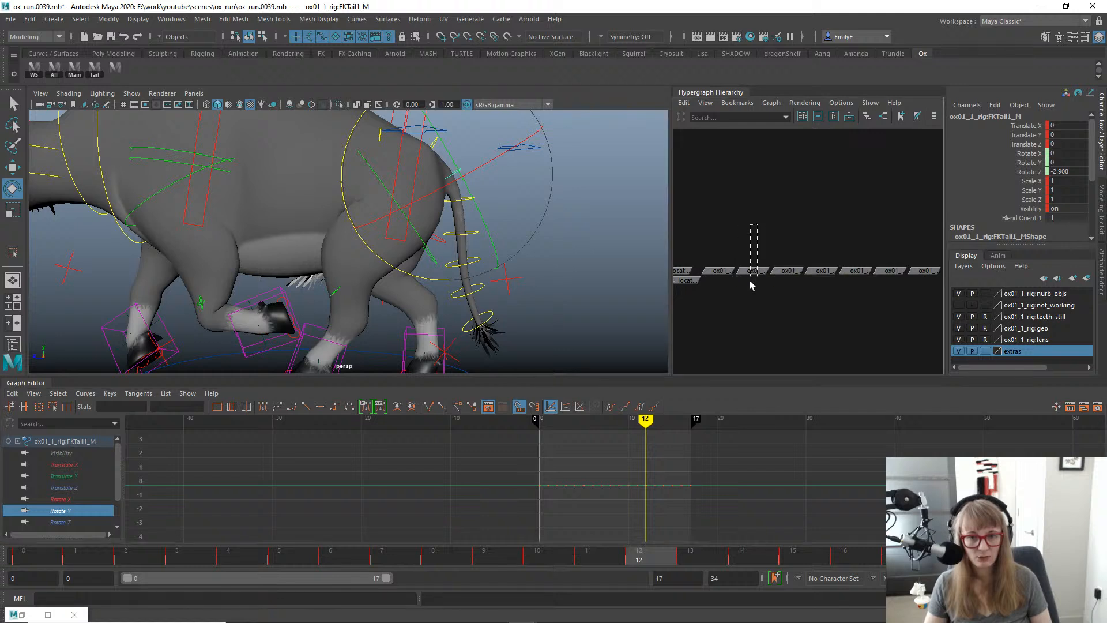
pyautogui.click(60, 499)
pyautogui.press('a')
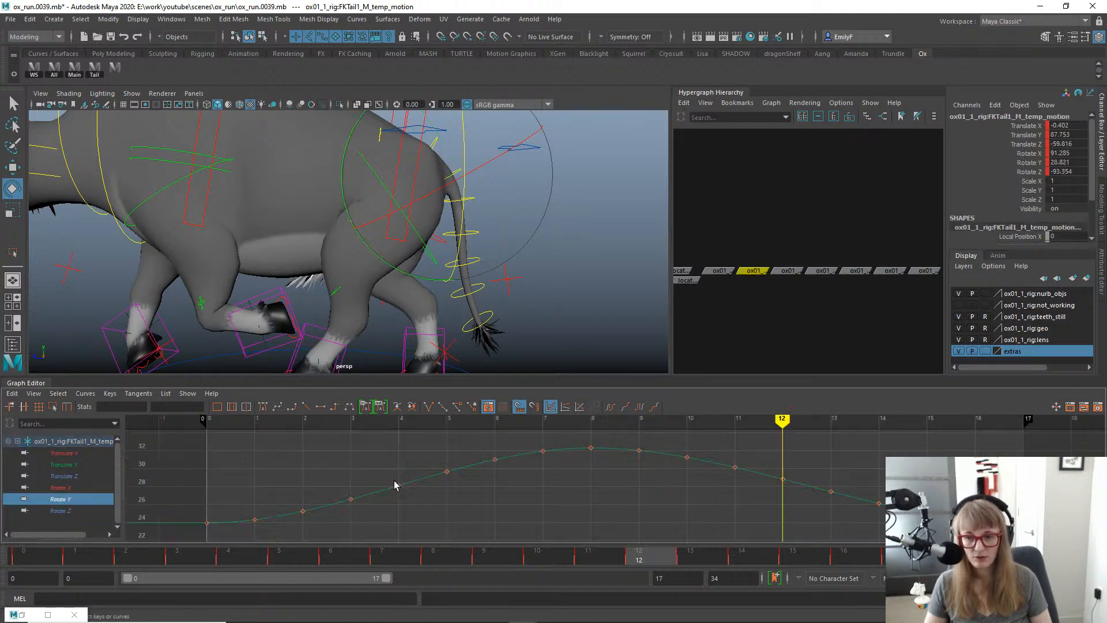
pyautogui.keyDown('alt'); pyautogui.moveTo(888, 476); pyautogui.dragTo(606, 479, button='right'); pyautogui.keyUp('alt')
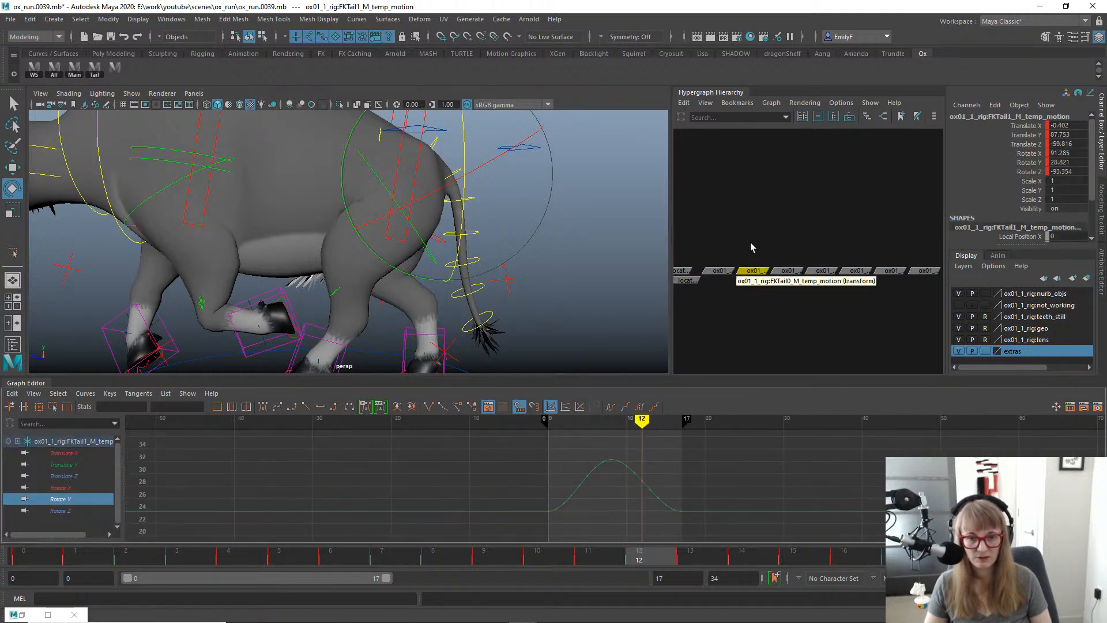
# Select the six temporary tail motion controls and set all their Rotate X, Y and Z curves to cycle before and after the keyed range.
pyautogui.moveTo(776, 250)
pyautogui.keyDown('alt'); pyautogui.mouseDown(button='right')
pyautogui.moveTo(751, 254)
pyautogui.moveTo(760, 254)
pyautogui.mouseUp(button='right'); pyautogui.keyUp('alt')
pyautogui.moveTo(737, 316); pyautogui.dragTo(736, 317)
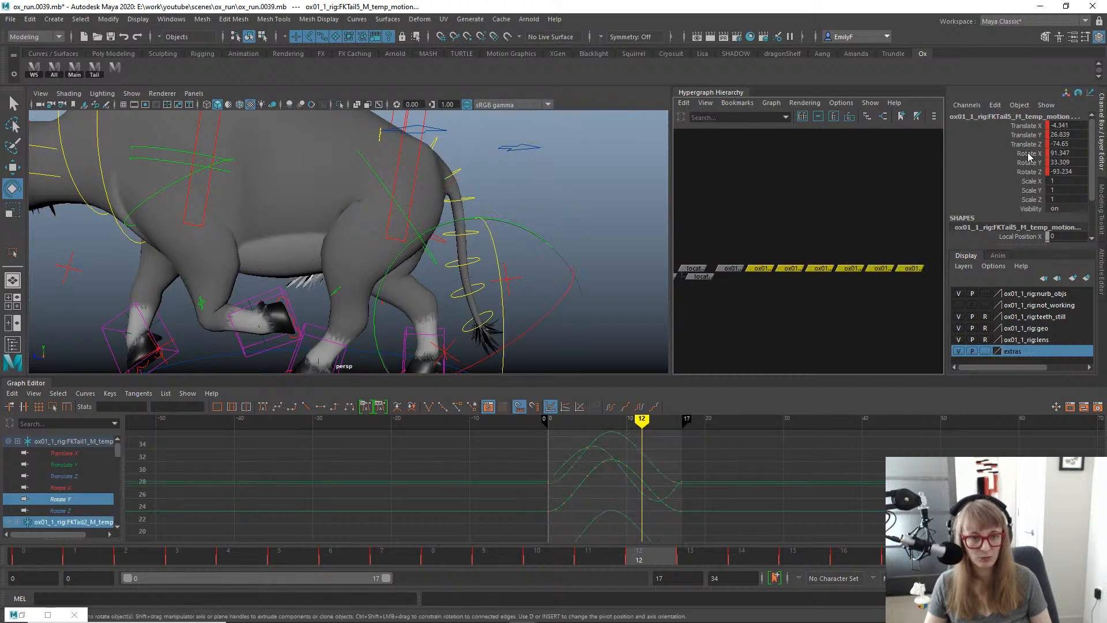
pyautogui.moveTo(1008, 154); pyautogui.dragTo(1010, 172)
pyautogui.press('a')
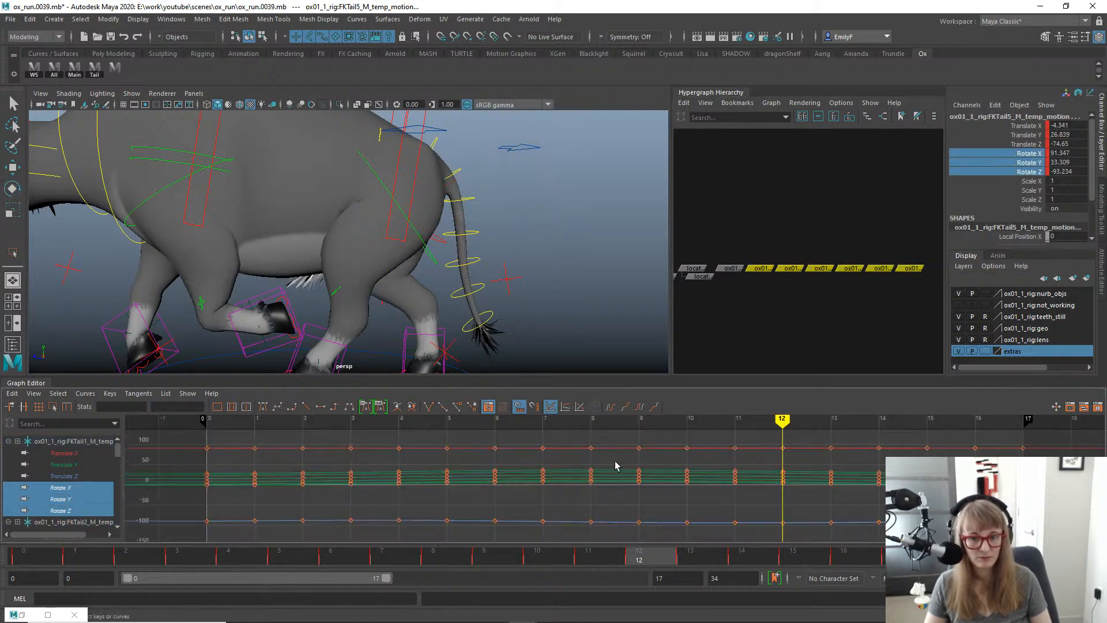
pyautogui.keyDown('alt'); pyautogui.moveTo(657, 469); pyautogui.dragTo(365, 432, button='right'); pyautogui.keyUp('alt')
pyautogui.moveTo(364, 436); pyautogui.dragTo(877, 556)
pyautogui.click(641, 407)
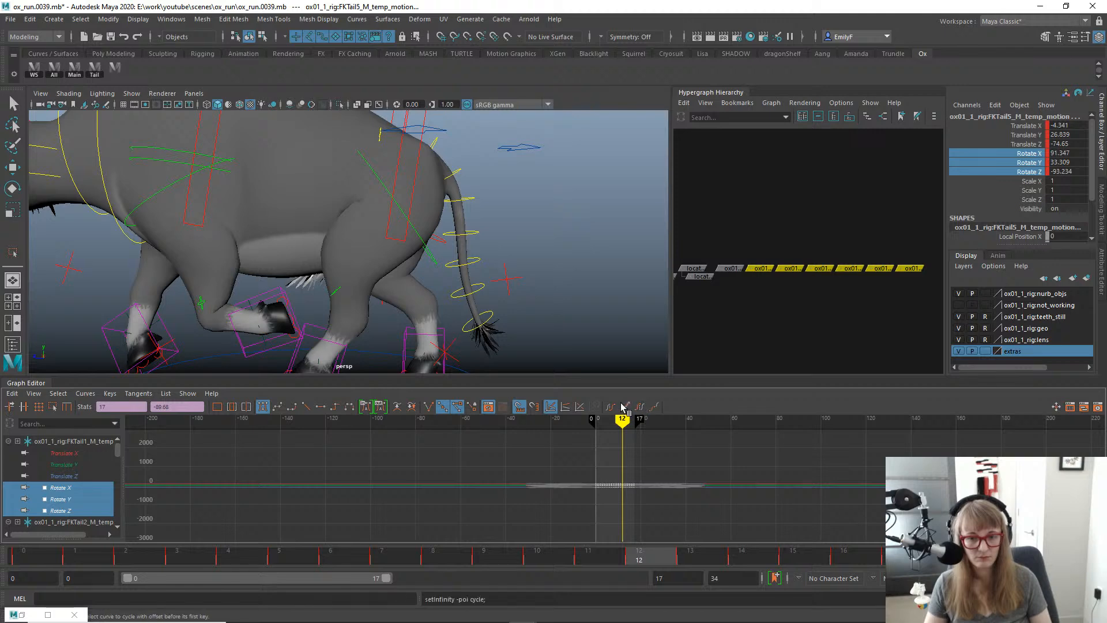
# Show only the Rotate Y curve of FKTail1's temporary control and scrub the run to frame 6 to compare it with the tail.
pyautogui.click(761, 269)
pyautogui.keyDown('alt'); pyautogui.moveTo(406, 263); pyautogui.dragTo(508, 215, button='right'); pyautogui.keyUp('alt')
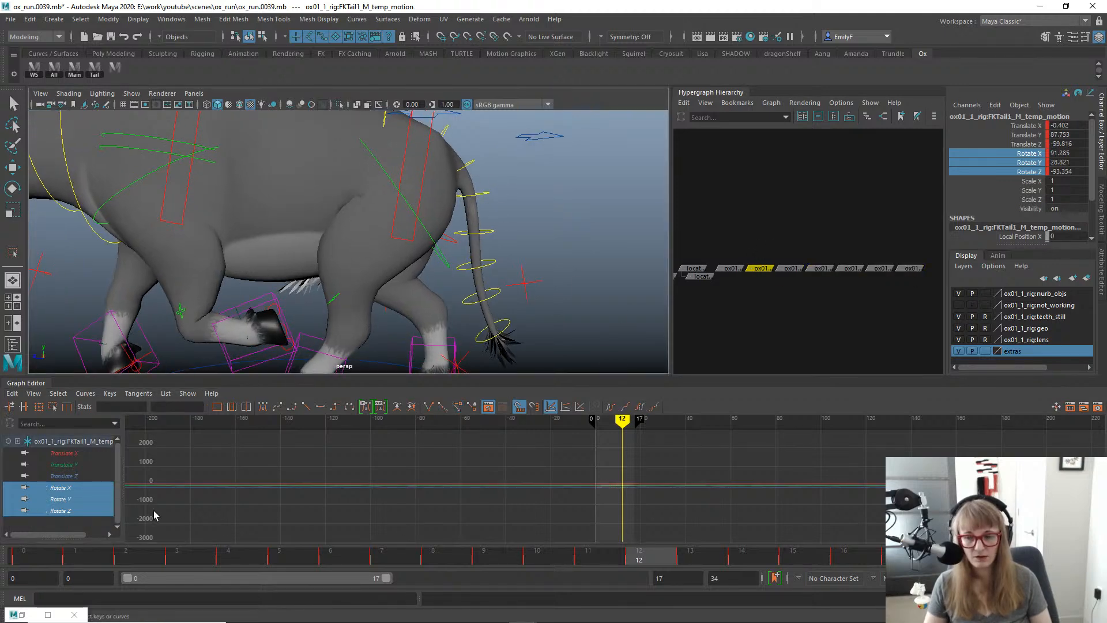
pyautogui.click(60, 502)
pyautogui.press('f')
pyautogui.keyDown('alt'); pyautogui.keyDown('shift'); pyautogui.moveTo(674, 462); pyautogui.dragTo(601, 455, button='right'); pyautogui.keyUp('shift'); pyautogui.keyUp('alt')
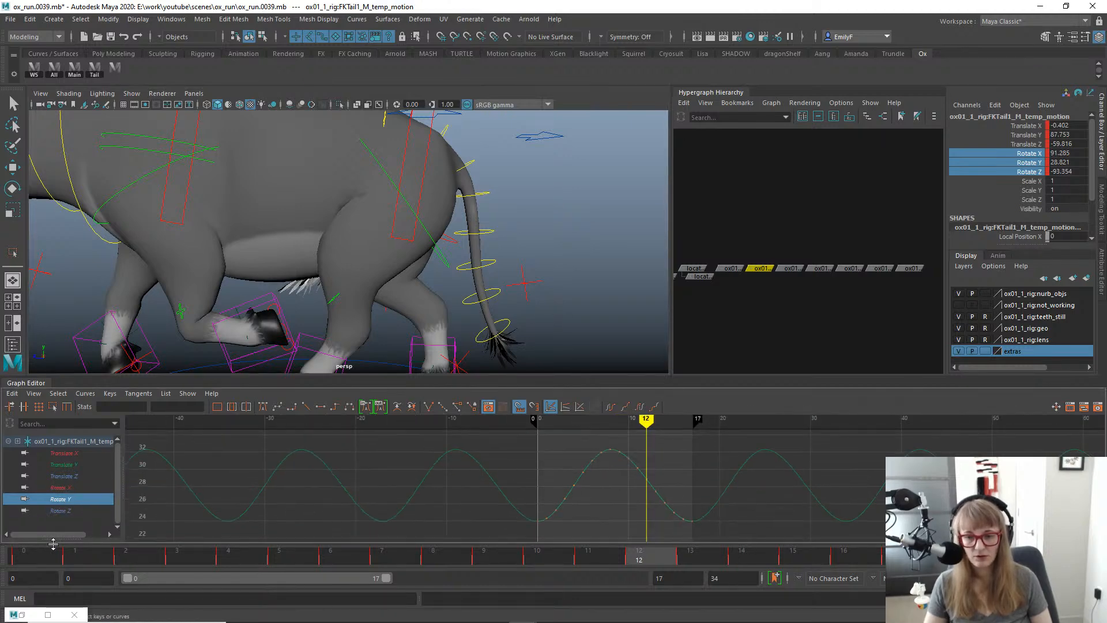
pyautogui.moveTo(64, 562); pyautogui.dragTo(363, 582)
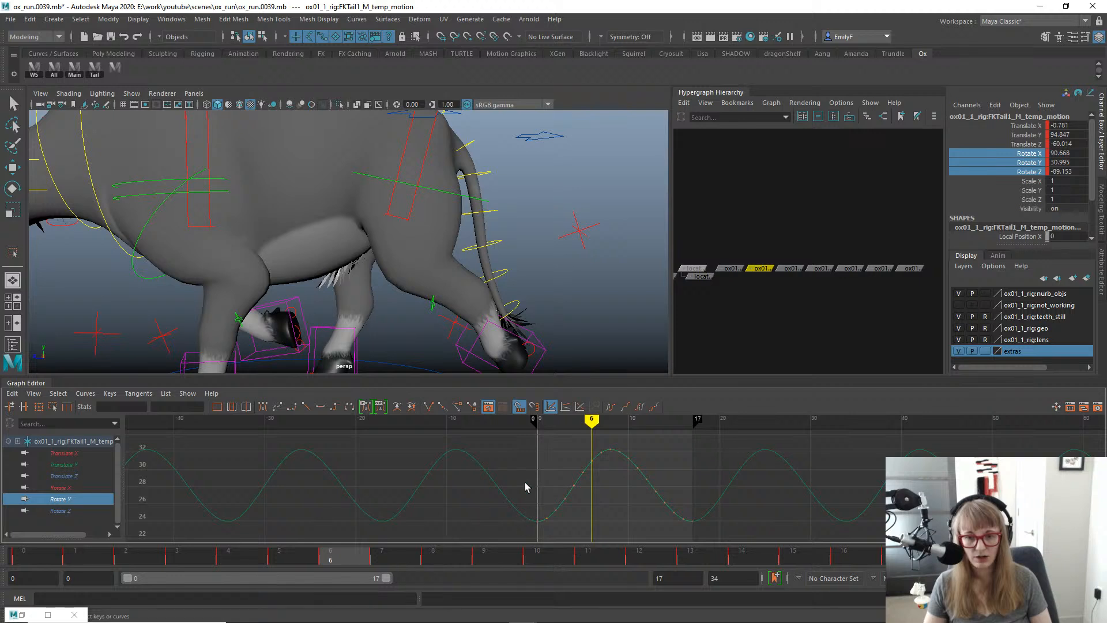
# Try shifting all Rotate Y keys of FKTail1's temporary control forward in time, and undo it.
pyautogui.moveTo(579, 472); pyautogui.dragTo(733, 538)
pyautogui.press('w')
pyautogui.moveTo(653, 490)
pyautogui.keyDown('shift'); pyautogui.mouseDown(button='middle')
pyautogui.moveTo(726, 491)
pyautogui.moveTo(590, 488)
pyautogui.moveTo(662, 494)
pyautogui.mouseUp(button='middle'); pyautogui.keyUp('shift')
pyautogui.hotkey('ctrl', 'z')
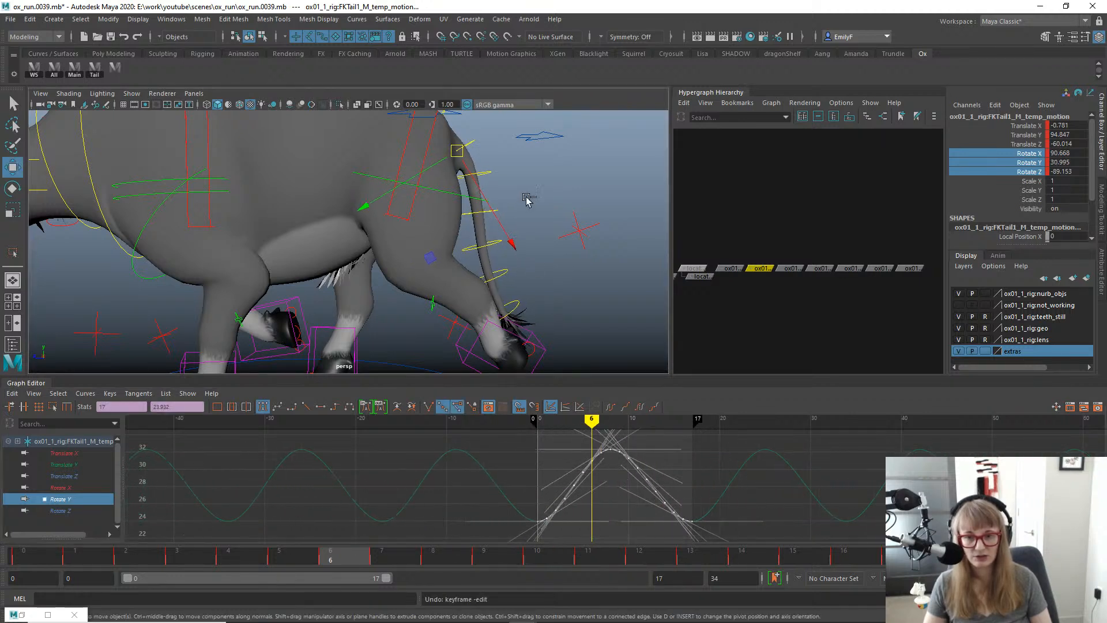
# Scrub to frame 7, try moving FKTail1's temporary control and its Rotate Y keys, and undo both changes.
pyautogui.moveTo(568, 221)
pyautogui.keyDown('alt'); pyautogui.mouseDown()
pyautogui.moveTo(457, 215)
pyautogui.moveTo(551, 226)
pyautogui.mouseUp(); pyautogui.keyUp('alt')
pyautogui.keyDown('alt'); pyautogui.moveTo(552, 226); pyautogui.dragTo(395, 245, button='right'); pyautogui.keyUp('alt')
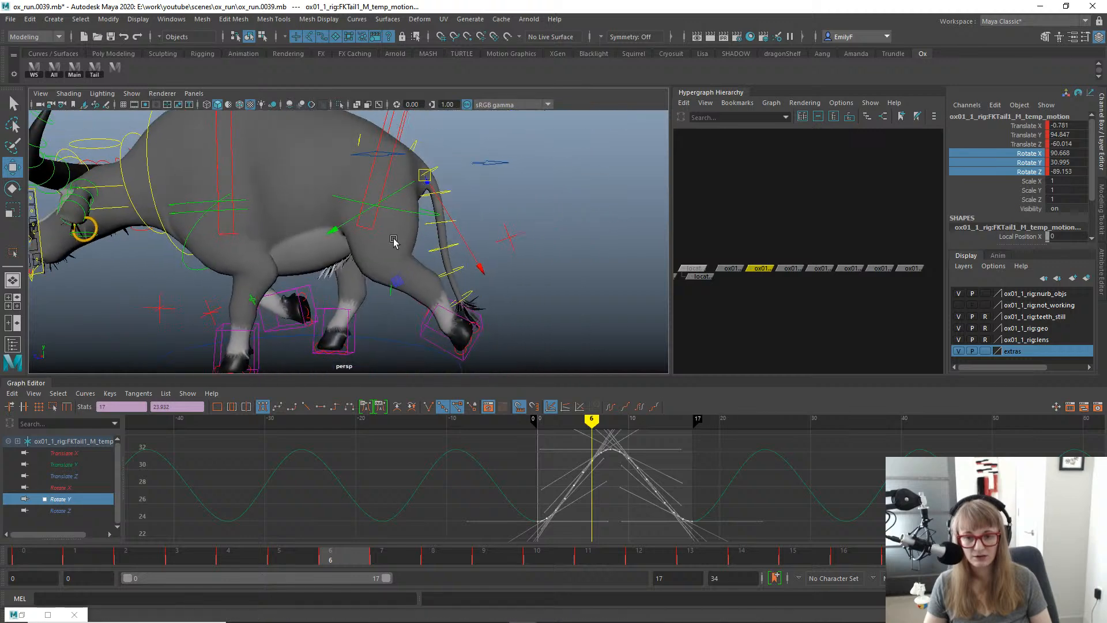
pyautogui.moveTo(418, 562); pyautogui.dragTo(450, 561)
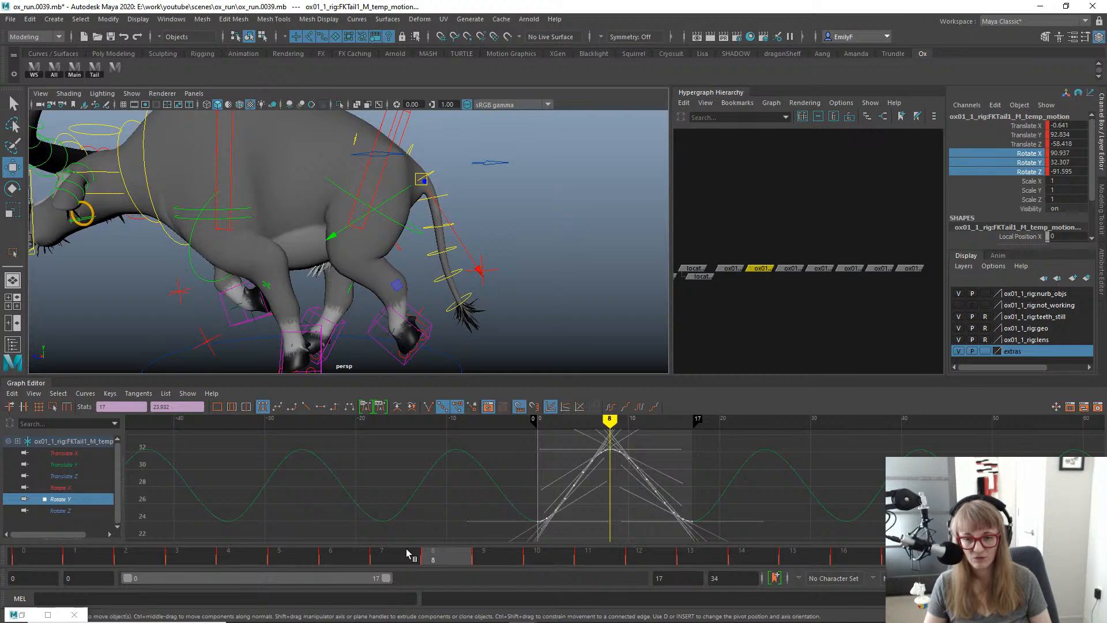
pyautogui.moveTo(305, 557); pyautogui.dragTo(411, 471)
pyautogui.moveTo(457, 306); pyautogui.dragTo(471, 307, button='middle')
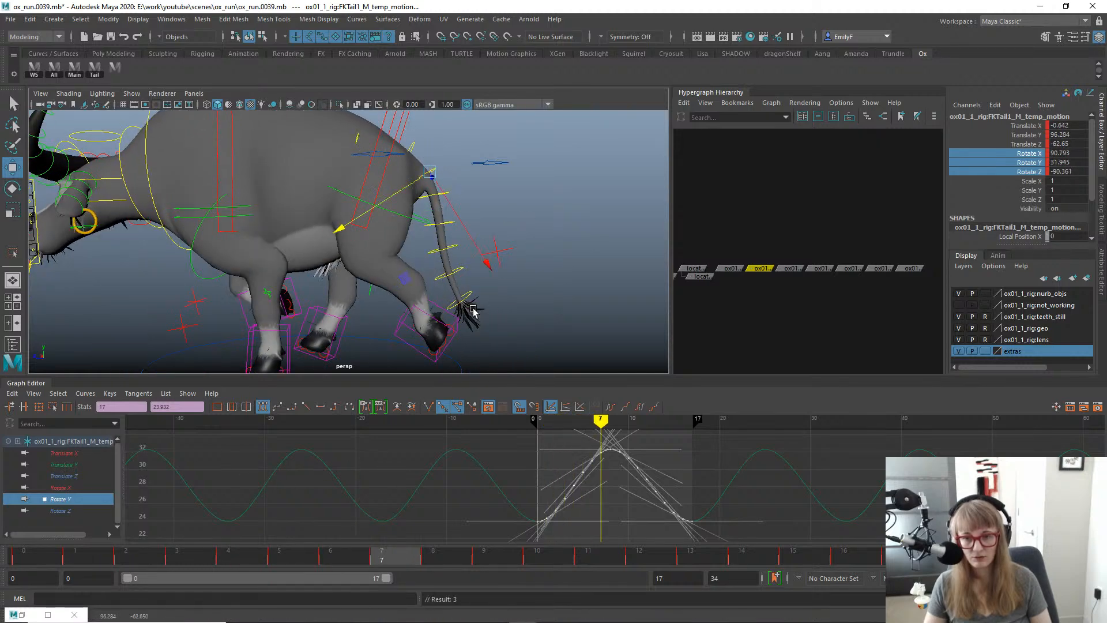
pyautogui.hotkey('ctrl', 'z')
pyautogui.keyDown('shift'); pyautogui.moveTo(584, 501); pyautogui.dragTo(561, 474, button='middle'); pyautogui.keyUp('shift')
pyautogui.hotkey('ctrl', 'z')
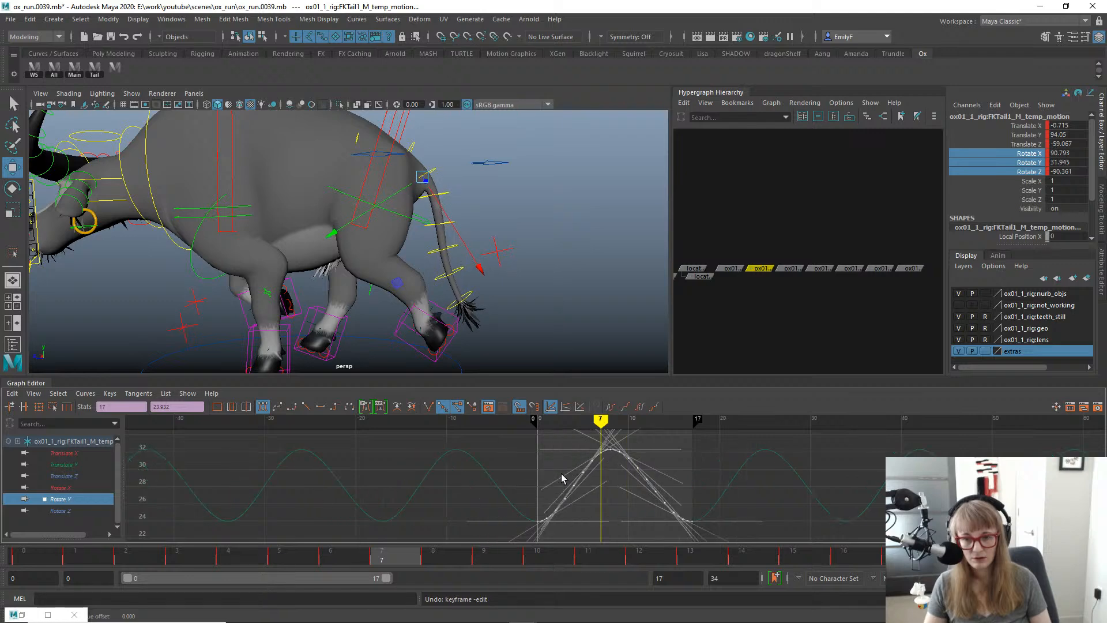
# Try the region scaling tool on the Rotate Y keys of FKTail1's temporary control, and undo it.
pyautogui.press('r')
pyautogui.scroll(-3, 635, 476)
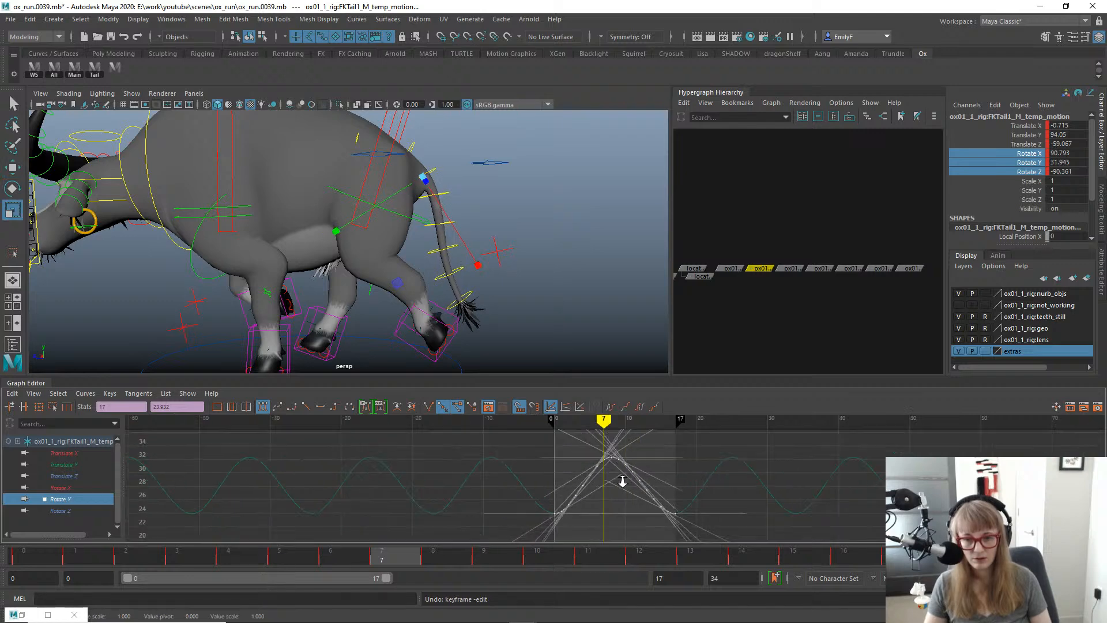
pyautogui.click(52, 406)
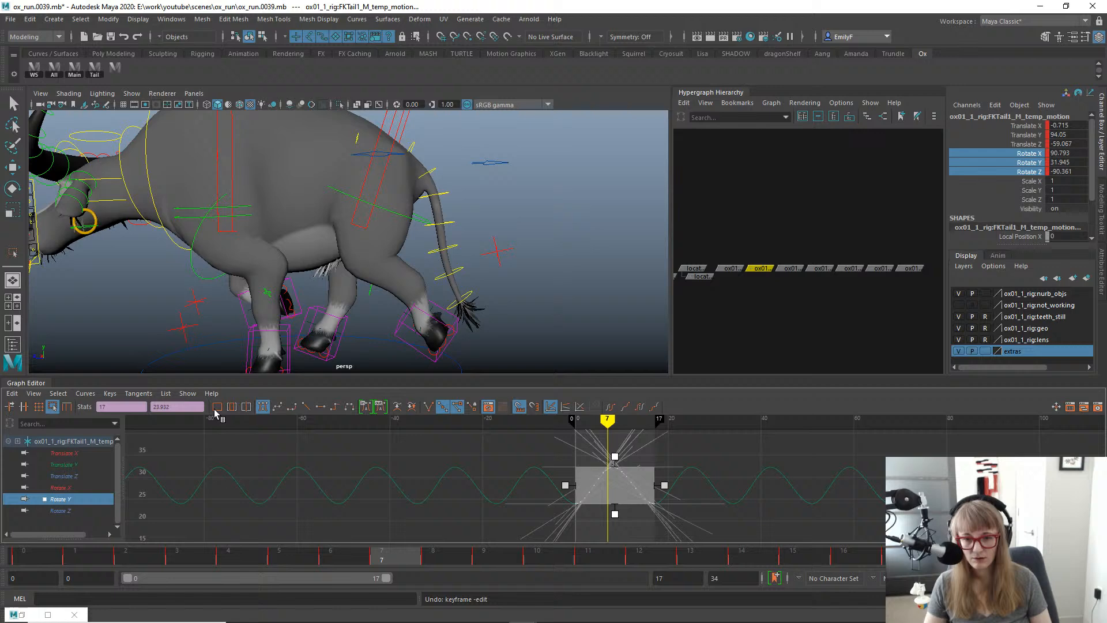
pyautogui.click(617, 448)
pyautogui.hotkey('ctrl', 'z')
pyautogui.press('q')
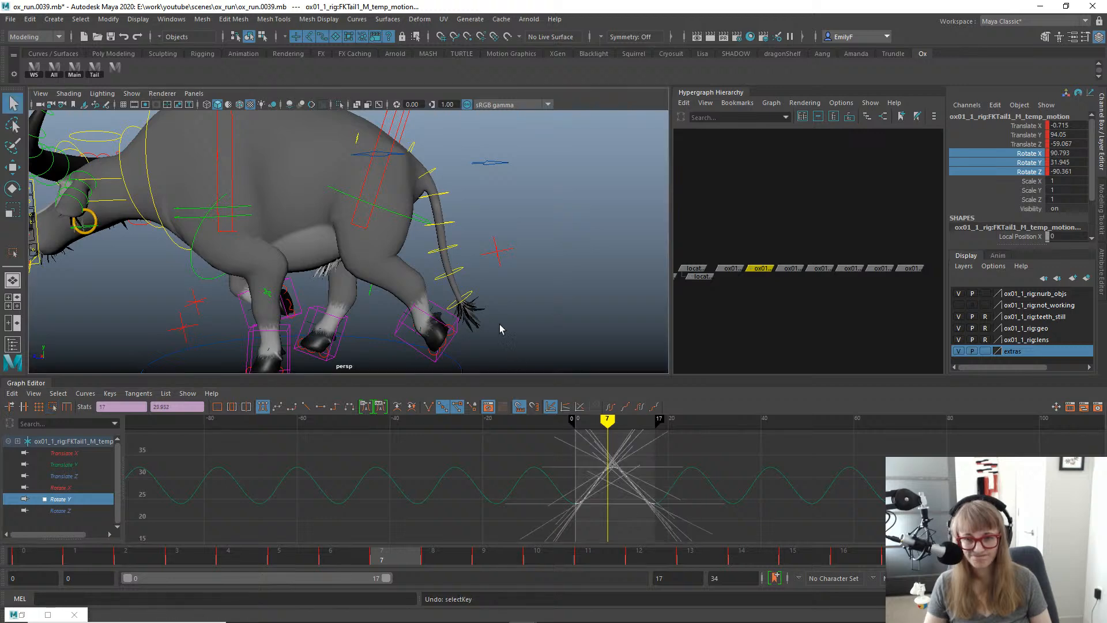
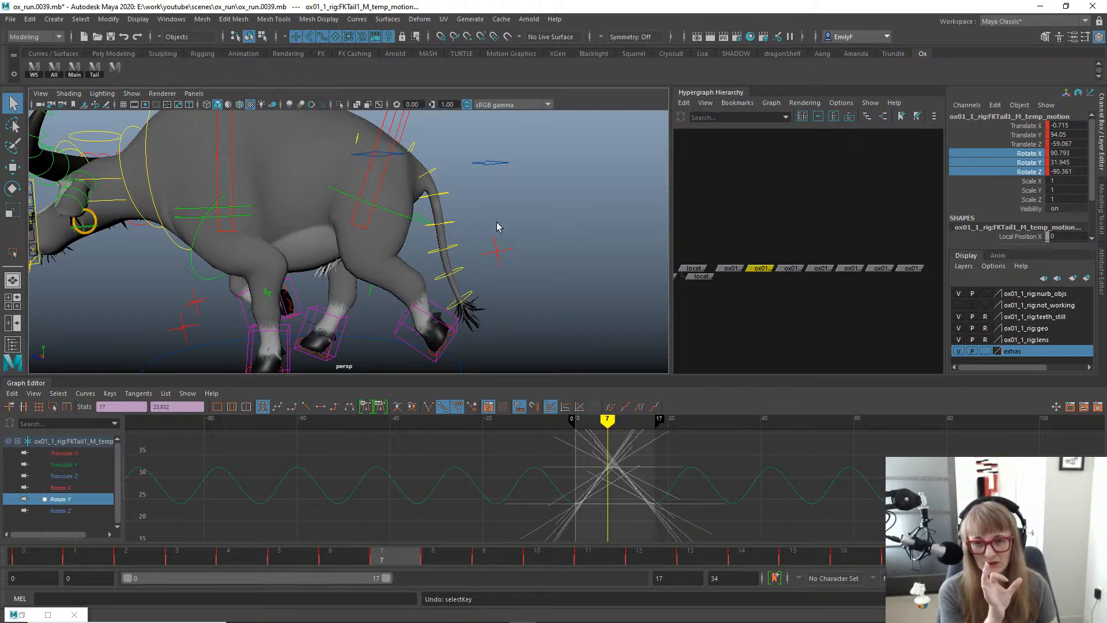
# Try rotating the FKTail4 and FKTail7 temporary controls about 23 degrees in Y at frame 7, and undo it.
pyautogui.click(456, 247)
pyautogui.keyDown('shift'); pyautogui.click(461, 270); pyautogui.keyUp('shift')
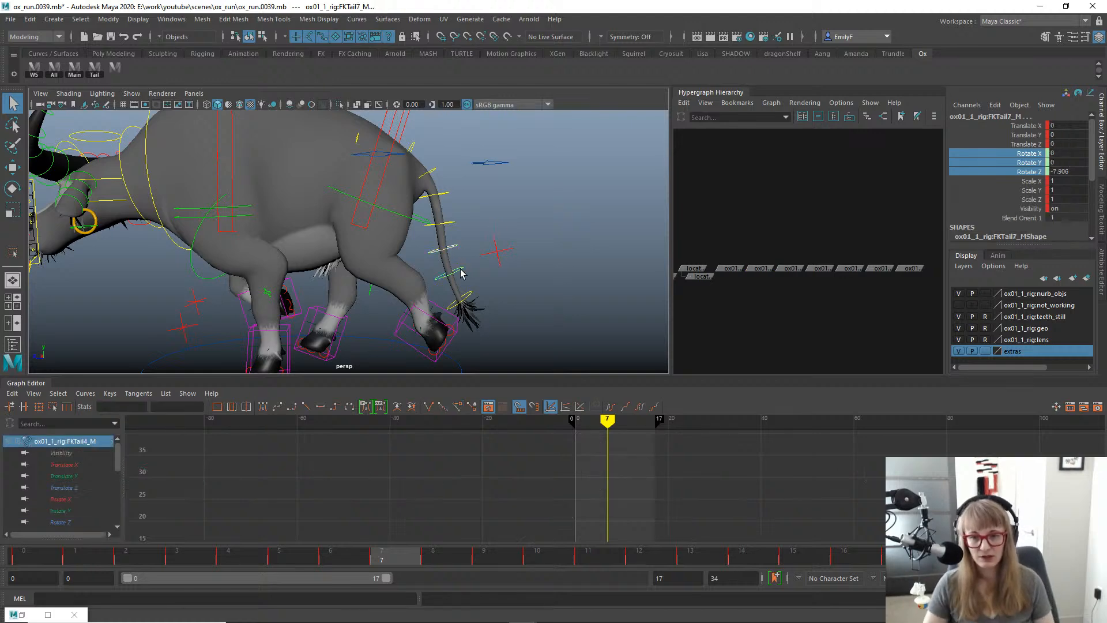
pyautogui.press('e')
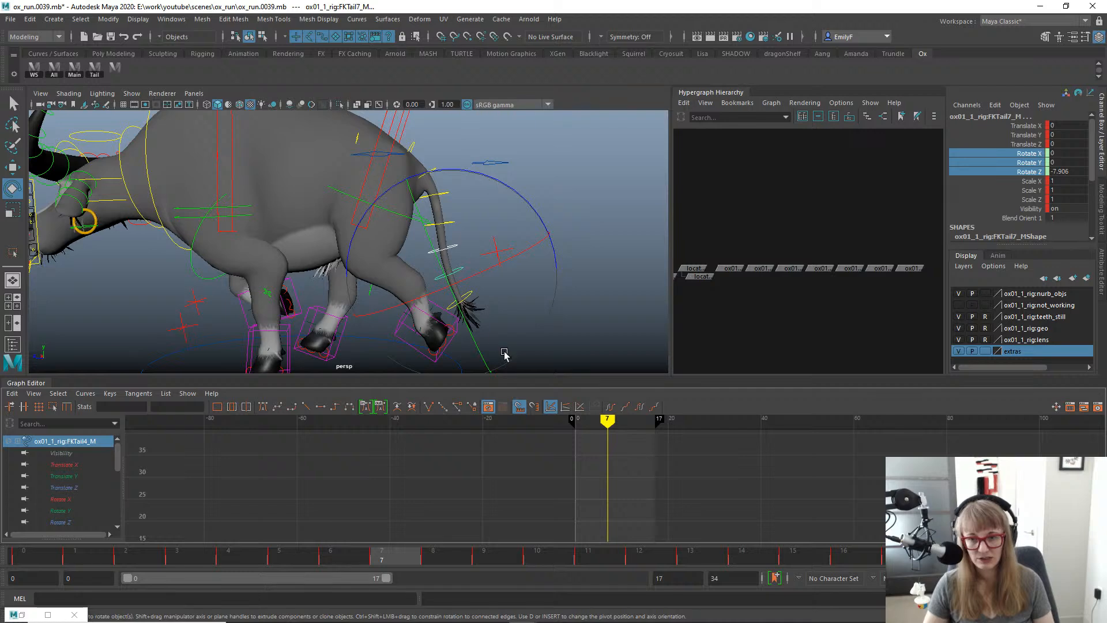
pyautogui.moveTo(887, 221); pyautogui.dragTo(851, 286)
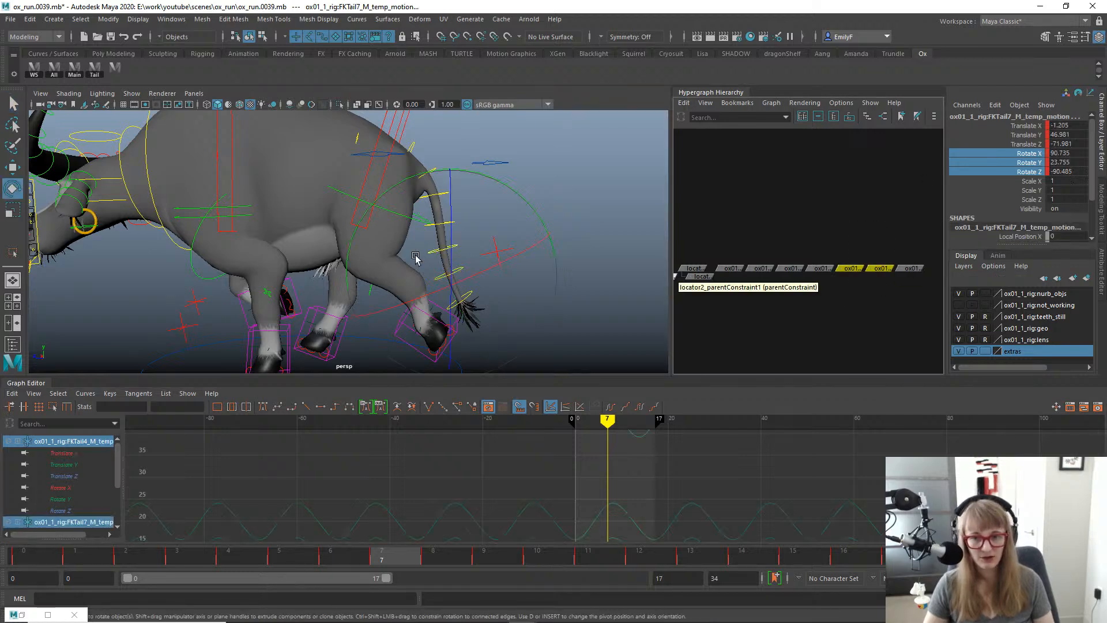
pyautogui.moveTo(521, 196); pyautogui.dragTo(482, 205)
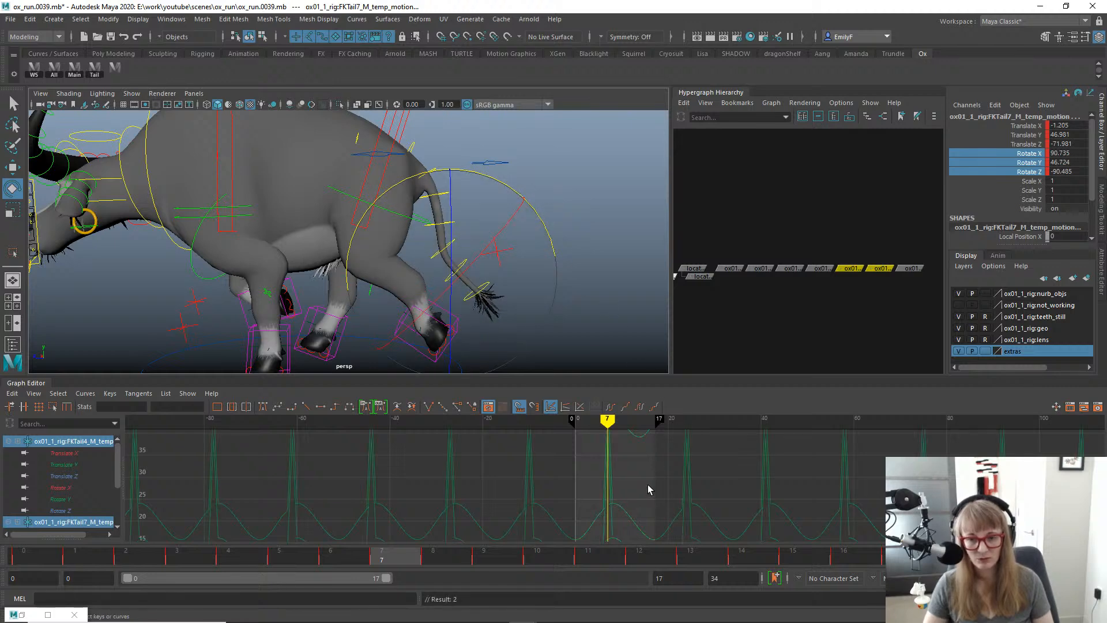
pyautogui.hotkey('ctrl', 'z')
pyautogui.press('f')
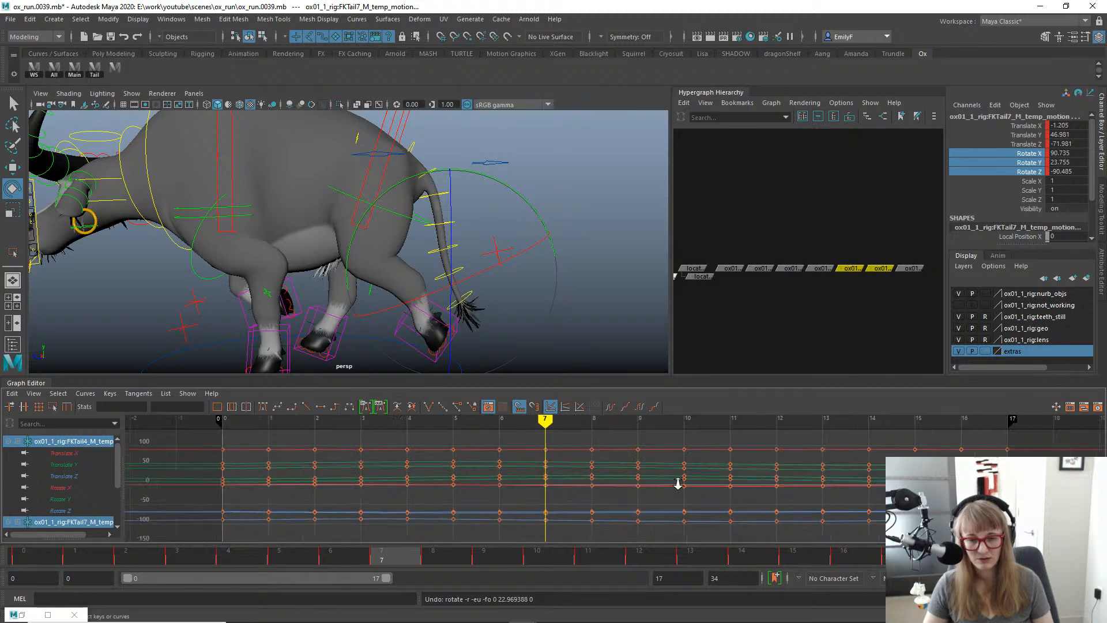
pyautogui.scroll(-5, 678, 483)
# Delete the other five temporary tail controls, keeping FKTail1's, and display only its Rotate Y curve.
pyautogui.moveTo(920, 230); pyautogui.dragTo(754, 312)
pyautogui.click(781, 302)
pyautogui.click(81, 499)
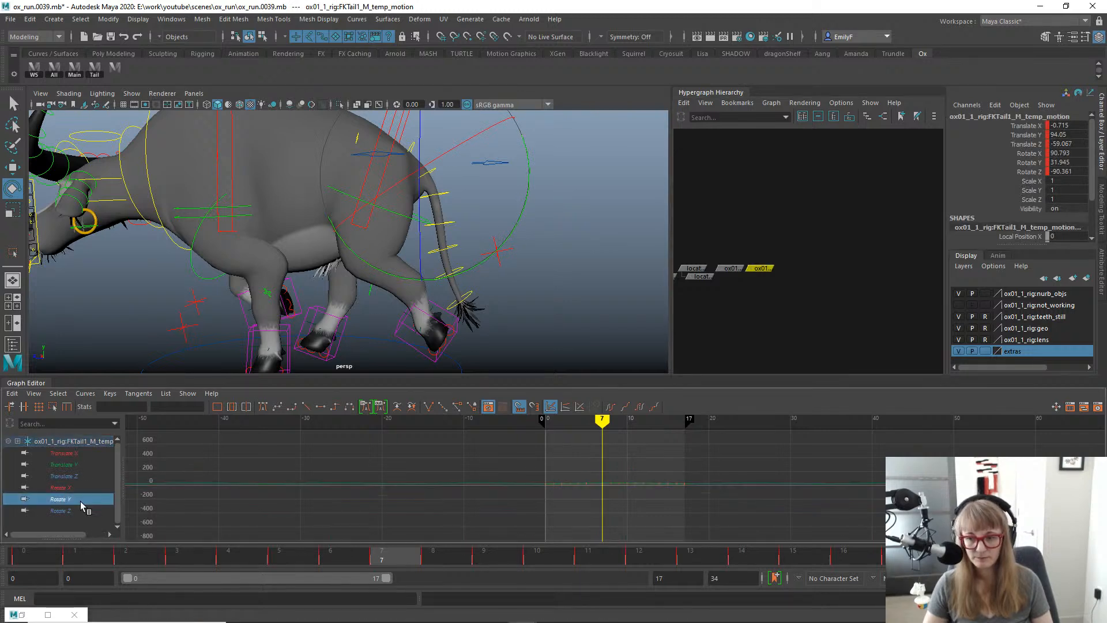
pyautogui.press('f')
pyautogui.keyDown('alt'); pyautogui.keyDown('shift'); pyautogui.moveTo(655, 500); pyautogui.dragTo(594, 443, button='right'); pyautogui.keyUp('shift'); pyautogui.keyUp('alt')
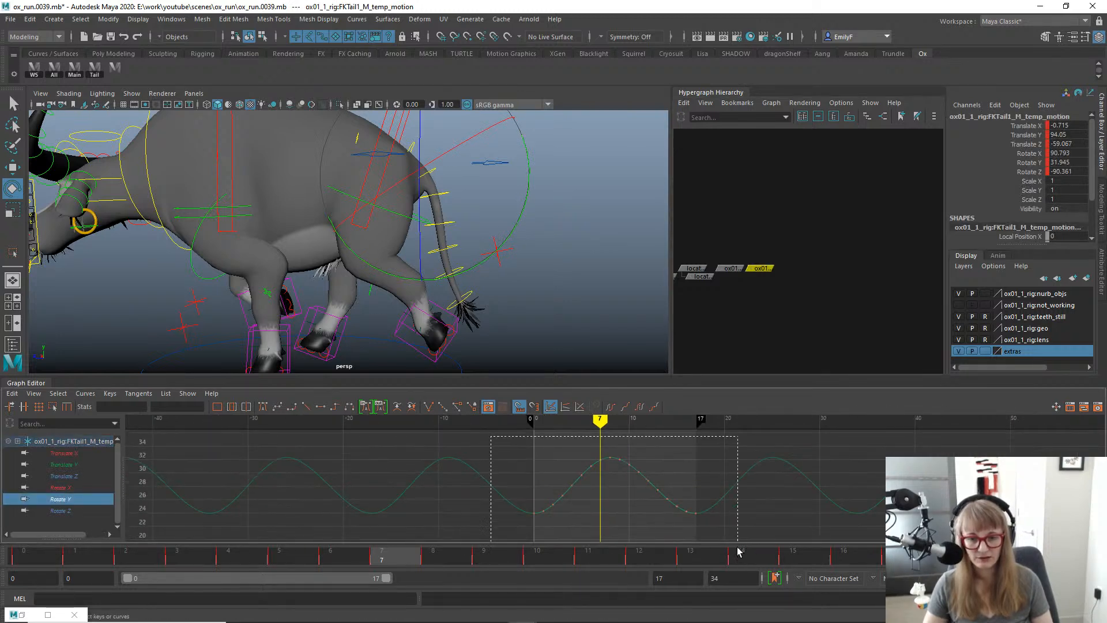
# Shift all Rotate Y keys of FKTail1's temporary control 3 frames forward.
pyautogui.moveTo(738, 550); pyautogui.dragTo(739, 551)
pyautogui.press('w')
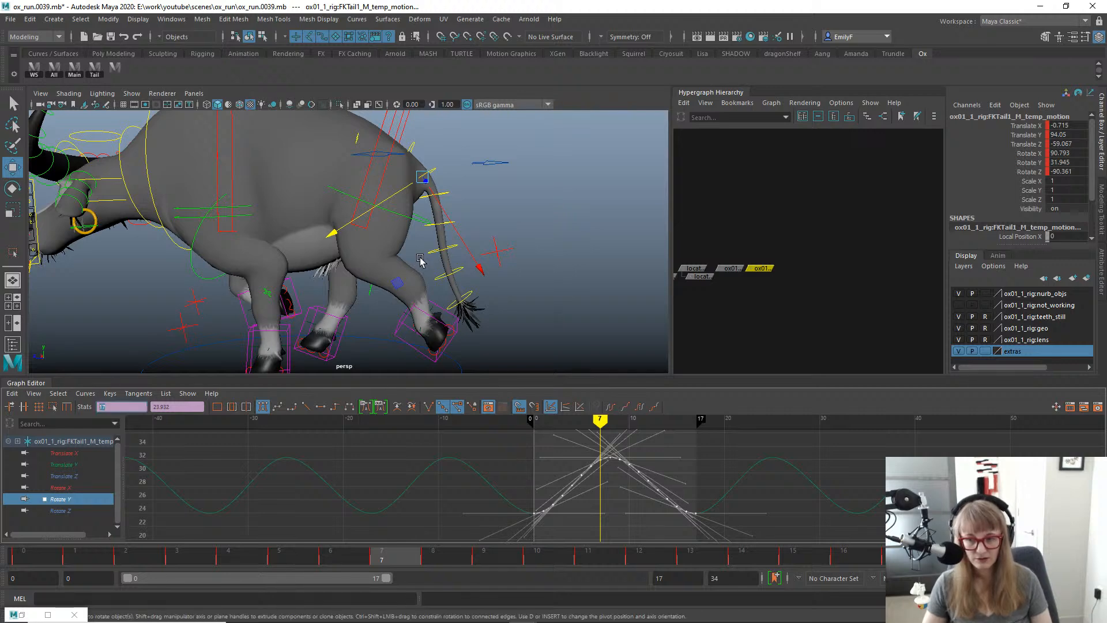
pyautogui.scroll(1, 546, 472)
pyautogui.moveTo(593, 490); pyautogui.dragTo(636, 489, button='middle')
# Hide the rig's control curves and play back the run from the side and from the back view to check the tail.
pyautogui.keyDown('alt'); pyautogui.moveTo(565, 214); pyautogui.dragTo(494, 217, button='right'); pyautogui.keyUp('alt')
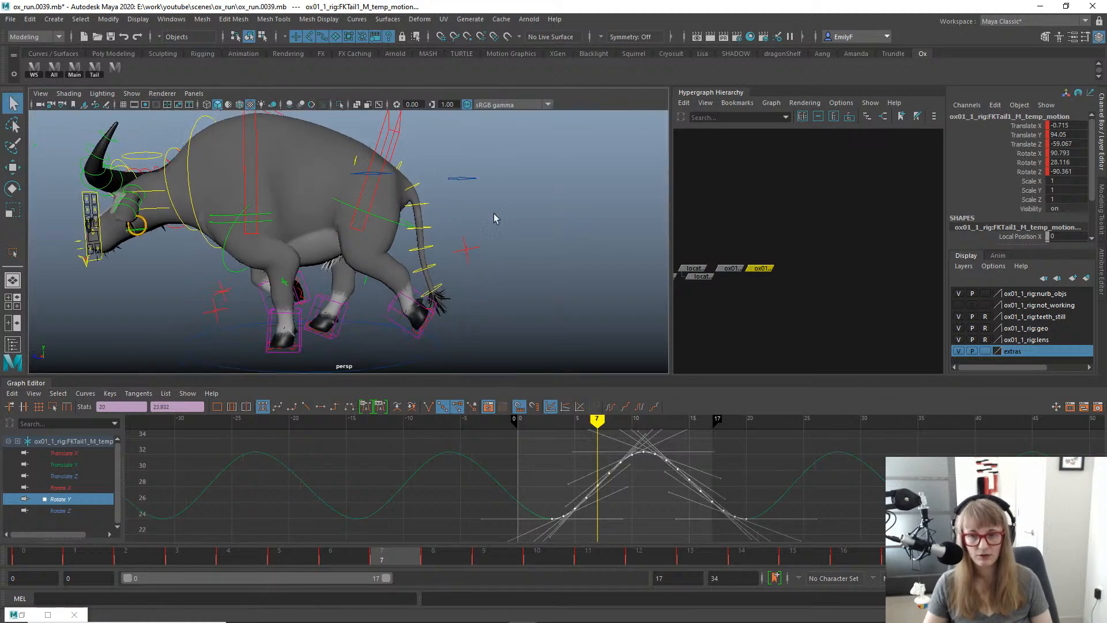
pyautogui.hotkey('alt', '1')
pyautogui.hotkey('alt', 'v')
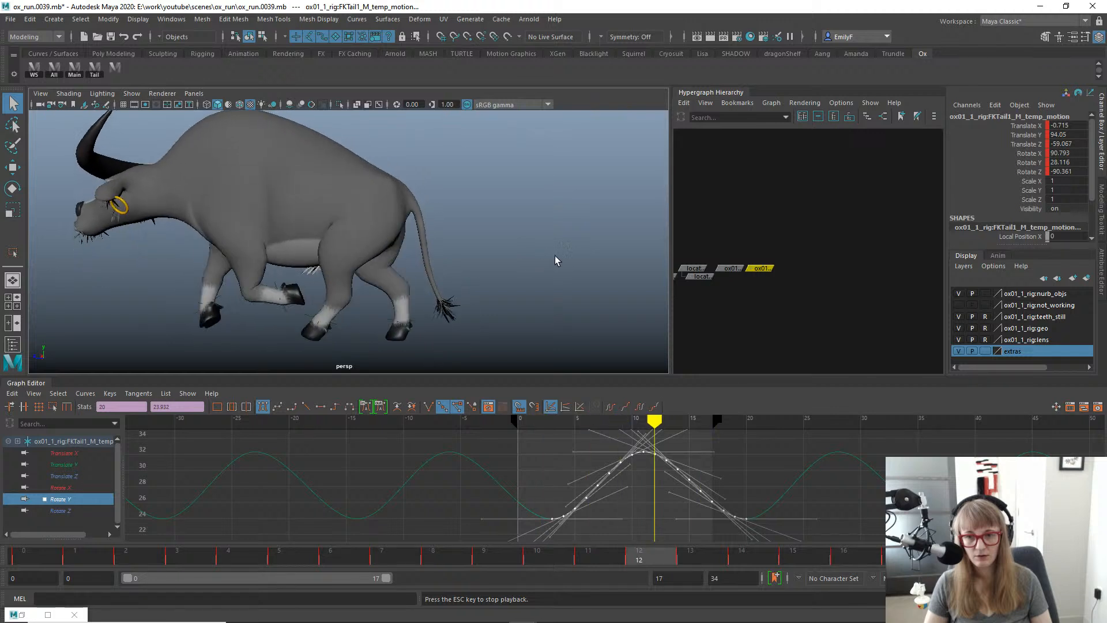
pyautogui.hotkey('alt', 'v')
pyautogui.press('space')
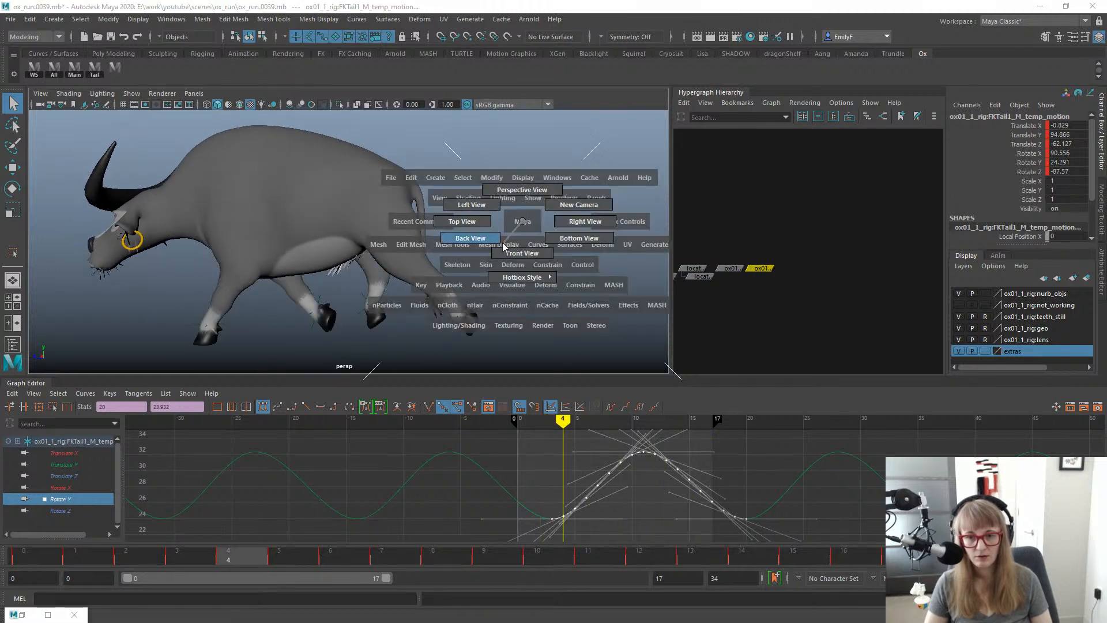
pyautogui.moveTo(522, 221); pyautogui.dragTo(485, 241)
pyautogui.hotkey('alt', 'v')
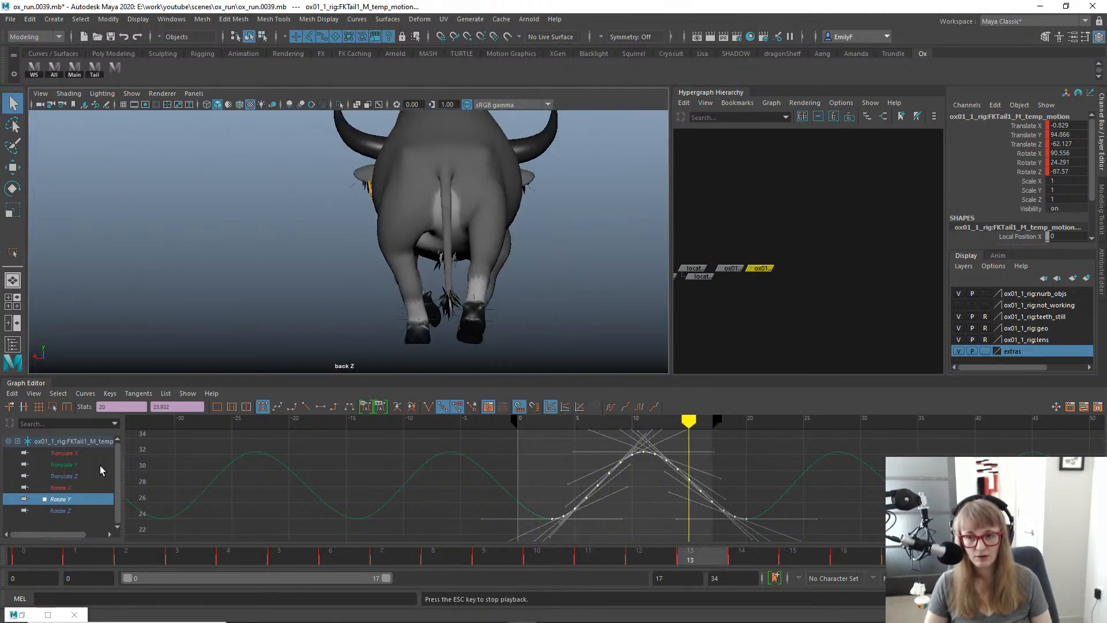
pyautogui.hotkey('alt', 'v')
# Shift all Rotate Z keys of FKTail1's temporary control 3 frames forward, and play back the run from the back view.
pyautogui.press('e')
pyautogui.click(75, 509)
pyautogui.press('f')
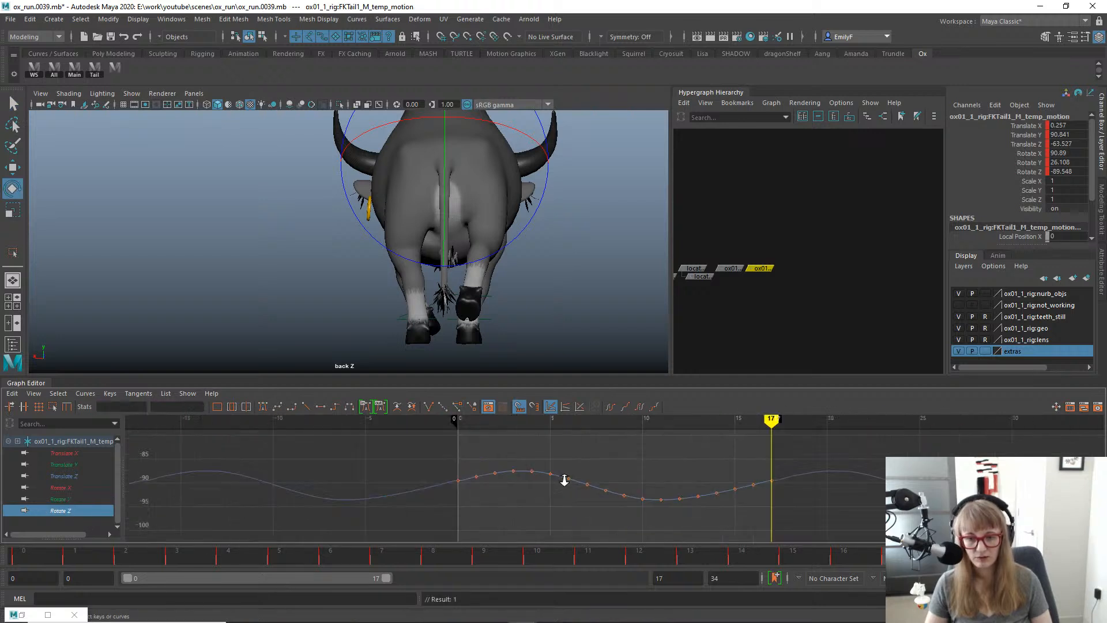
pyautogui.moveTo(442, 440); pyautogui.dragTo(672, 482)
pyautogui.press('w')
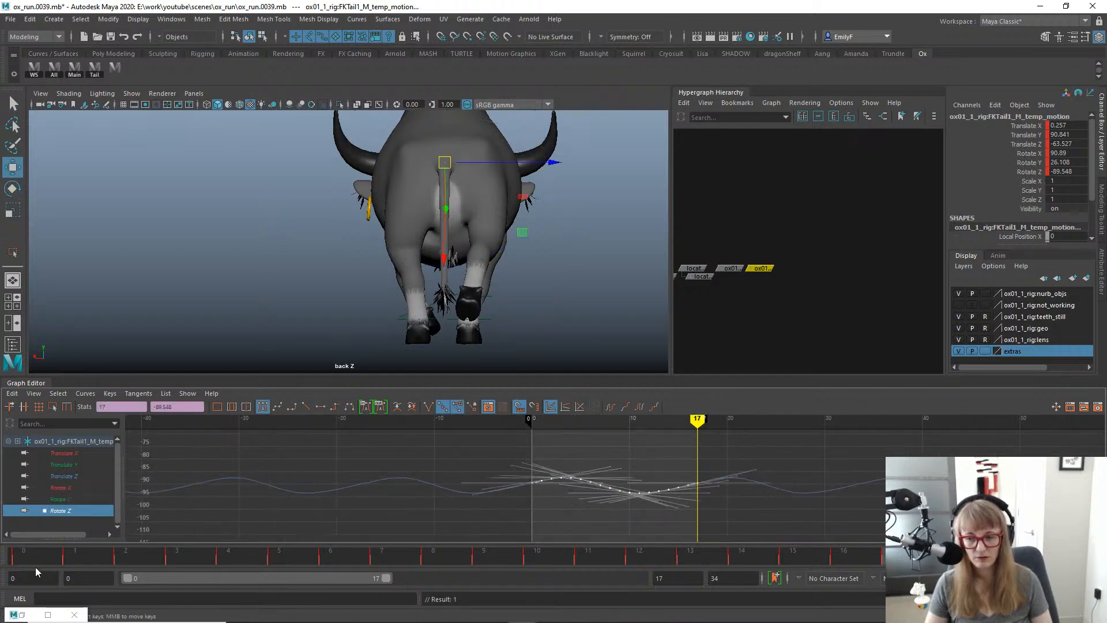
pyautogui.click(75, 553)
pyautogui.moveTo(160, 553); pyautogui.dragTo(351, 563)
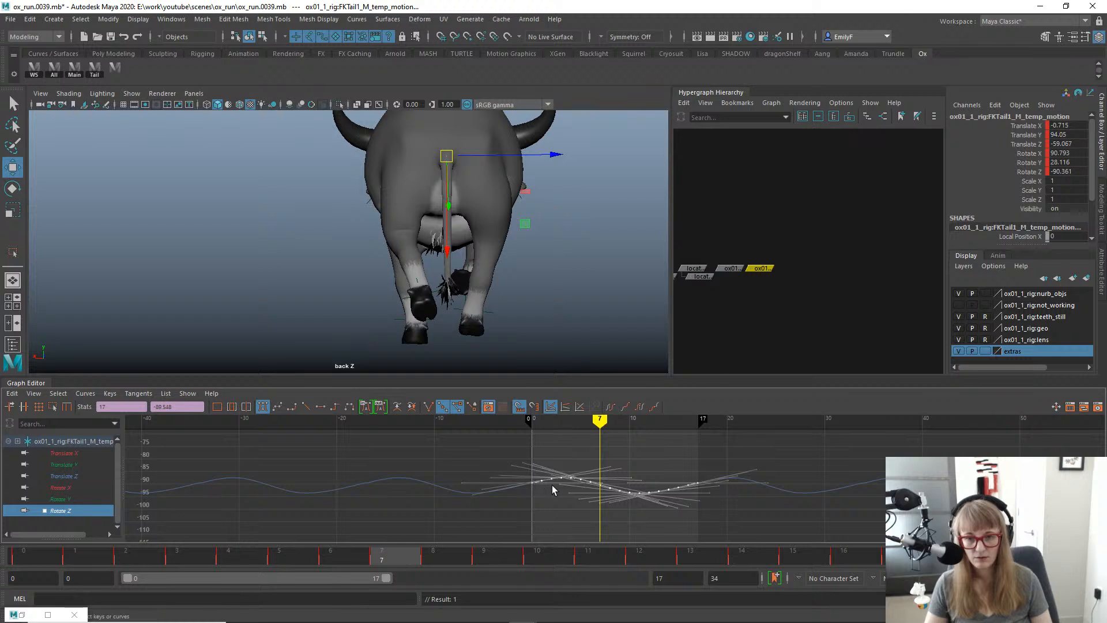
pyautogui.keyDown('shift'); pyautogui.moveTo(552, 486); pyautogui.dragTo(587, 486, button='middle'); pyautogui.keyUp('shift')
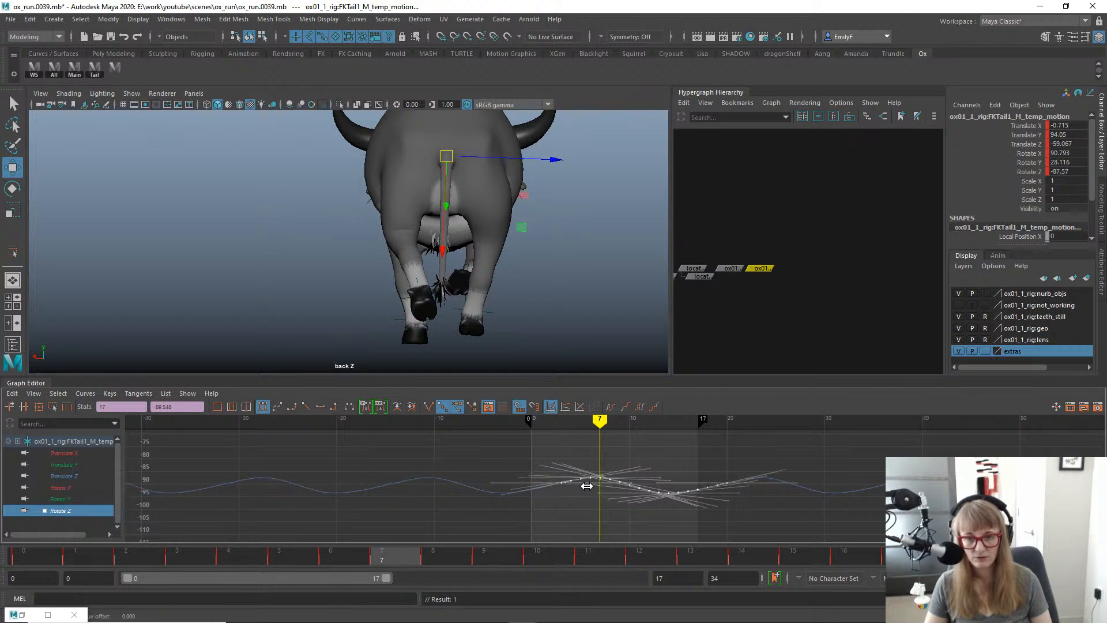
pyautogui.hotkey('alt', 'v')
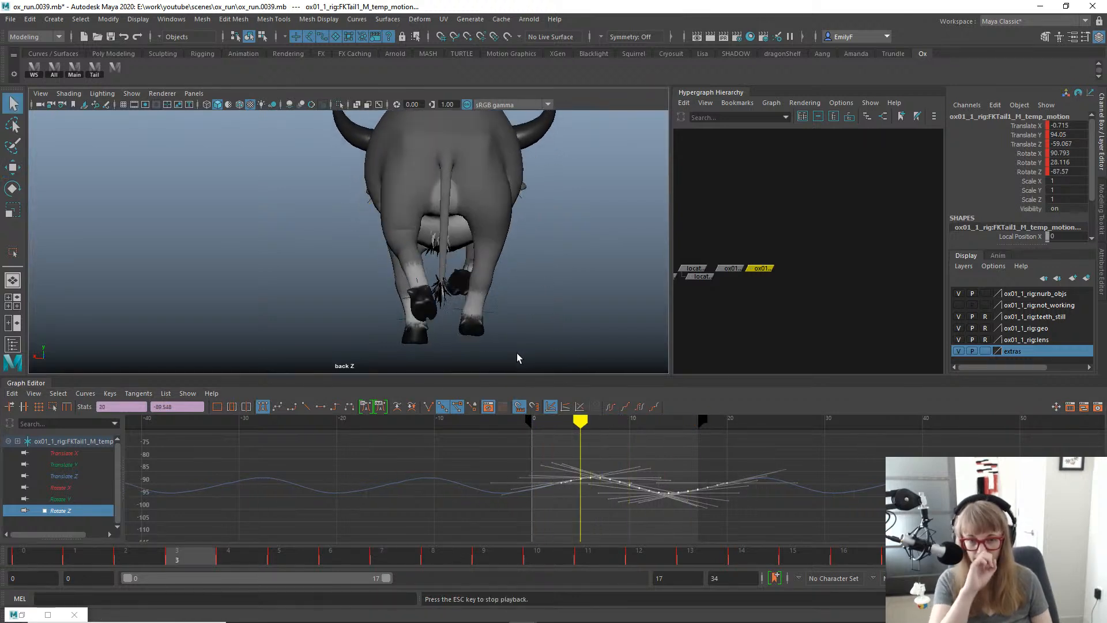
pyautogui.hotkey('alt', 'v')
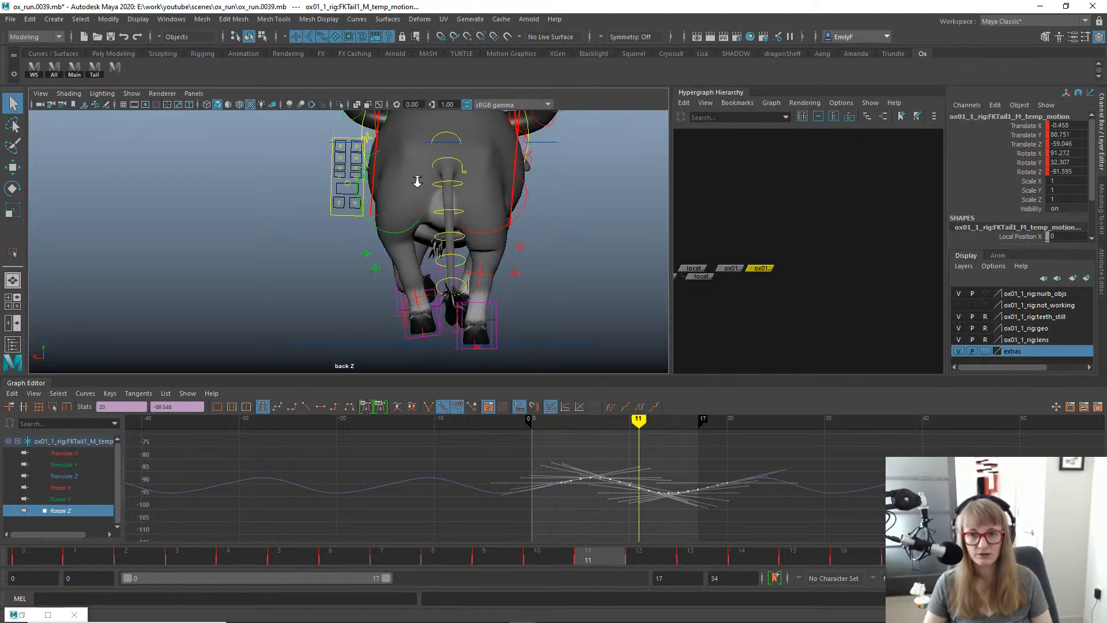
# Create a temporary world-space control for FKTail2 that controls rotation only.
pyautogui.click(433, 232)
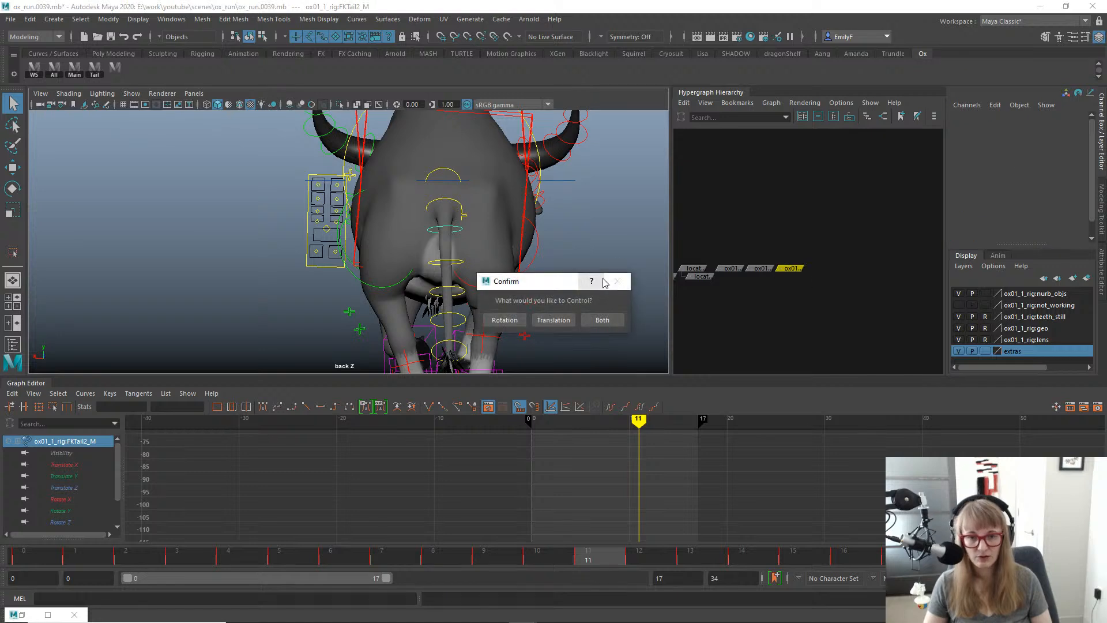
pyautogui.click(504, 320)
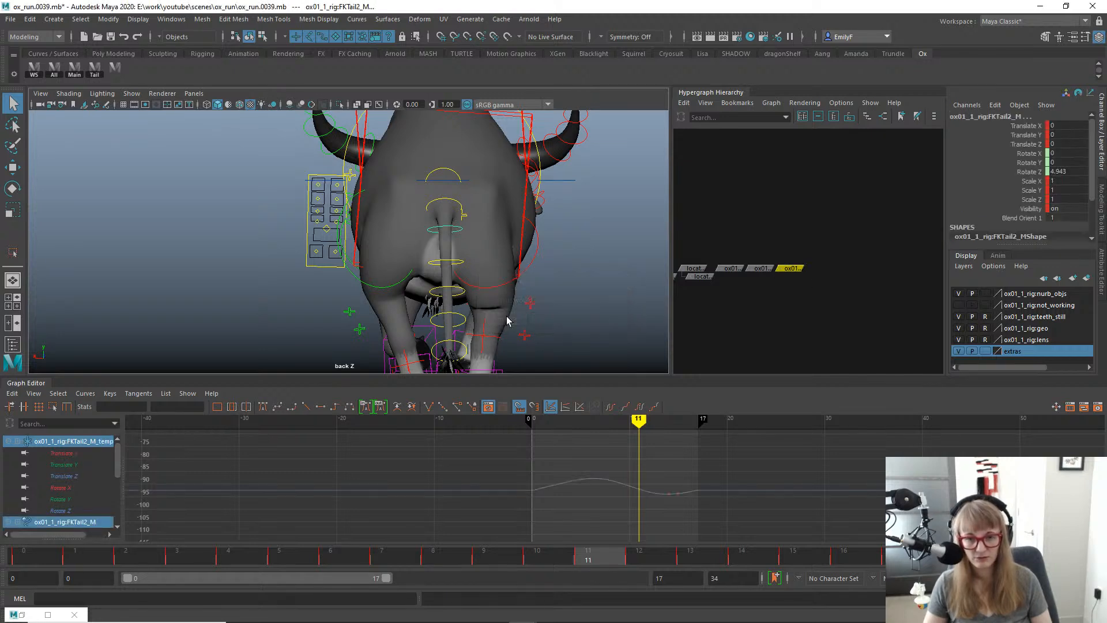
pyautogui.keyDown('alt'); pyautogui.moveTo(444, 266); pyautogui.dragTo(416, 232, button='middle'); pyautogui.keyUp('alt')
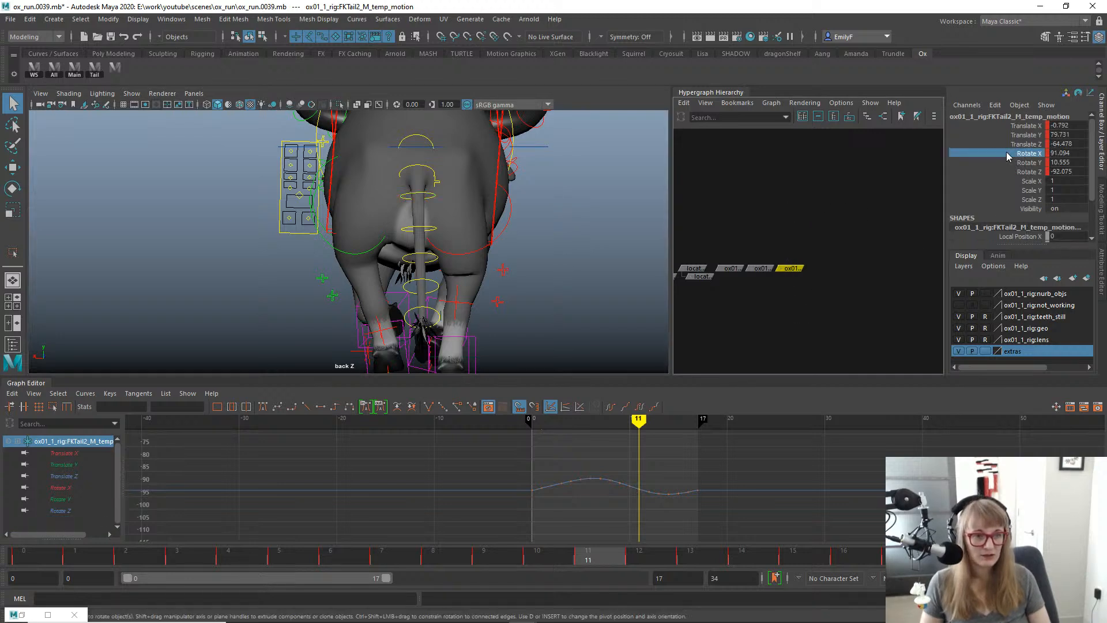
# Make the Rotate X, Y and Z curves of FKTail2's temporary control cycle beyond their keyed range.
pyautogui.moveTo(1027, 153); pyautogui.dragTo(1007, 173)
pyautogui.press('a')
pyautogui.keyDown('alt'); pyautogui.moveTo(830, 519); pyautogui.dragTo(346, 453, button='right'); pyautogui.keyUp('alt')
pyautogui.moveTo(388, 452); pyautogui.dragTo(741, 509)
pyautogui.click(610, 407)
pyautogui.press('e')
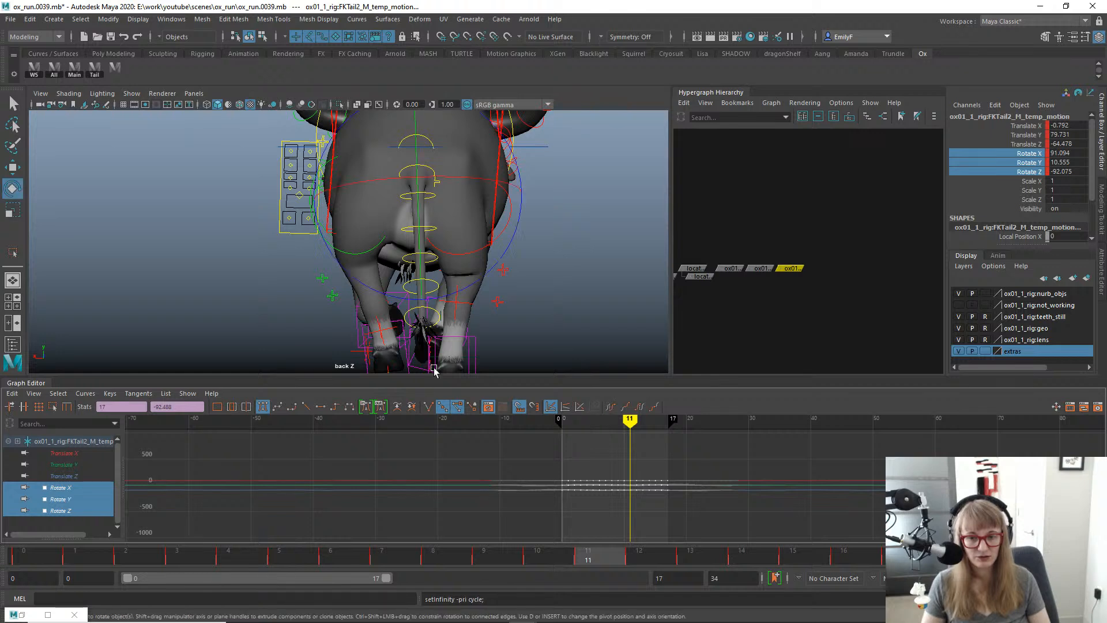
# Shift the Rotate Y and Rotate Z keys of FKTail2's temporary control 3 frames forward, and check the motion in playback.
pyautogui.click(71, 510)
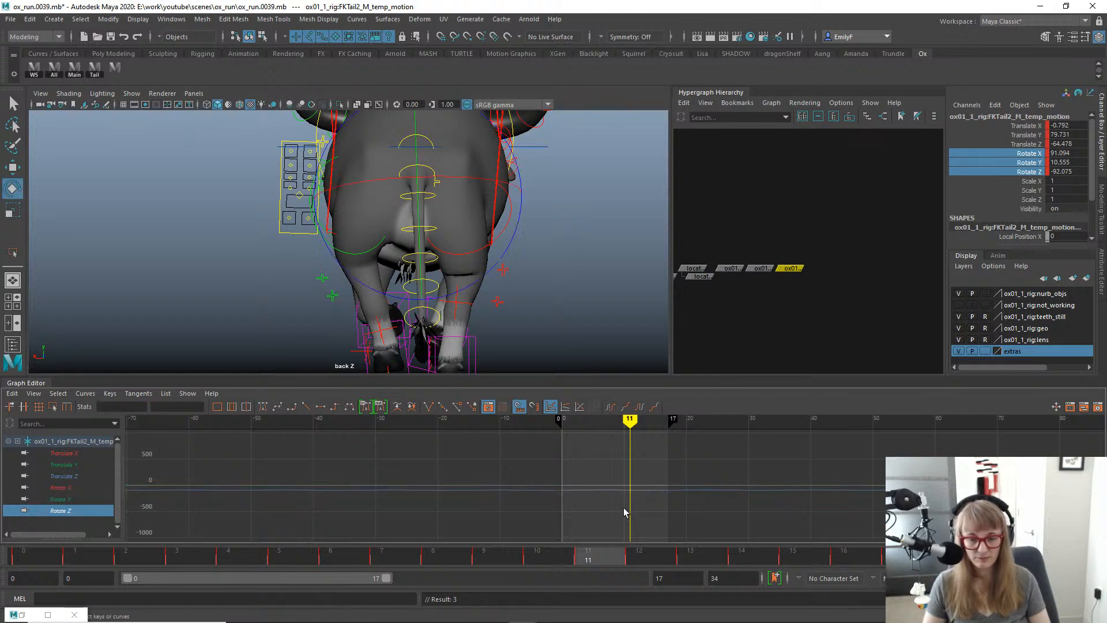
pyautogui.keyDown('ctrl'); pyautogui.click(81, 498); pyautogui.keyUp('ctrl')
pyautogui.press('f')
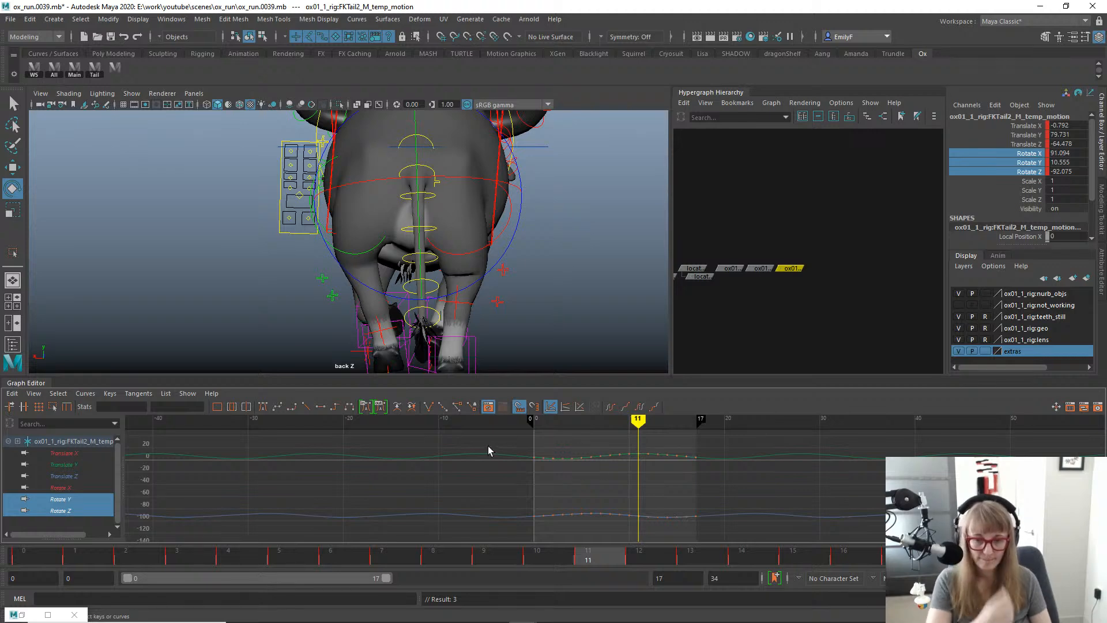
pyautogui.moveTo(807, 542); pyautogui.dragTo(763, 541)
pyautogui.keyDown('shift'); pyautogui.moveTo(603, 474); pyautogui.dragTo(637, 478, button='middle'); pyautogui.keyUp('shift')
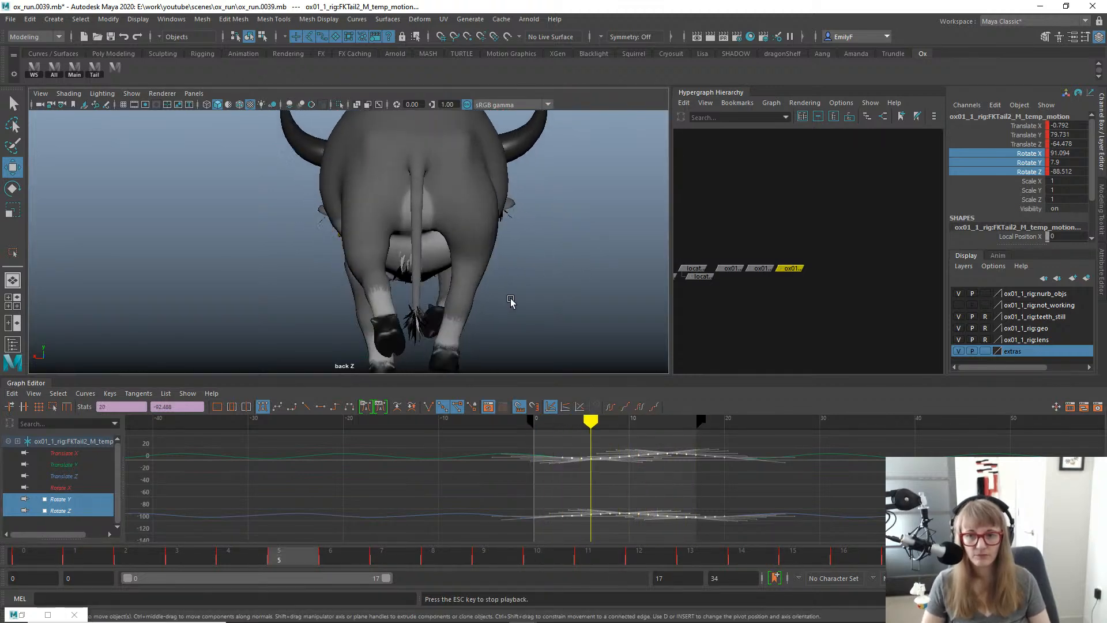
pyautogui.press('Escape')
pyautogui.moveTo(411, 559); pyautogui.dragTo(558, 564)
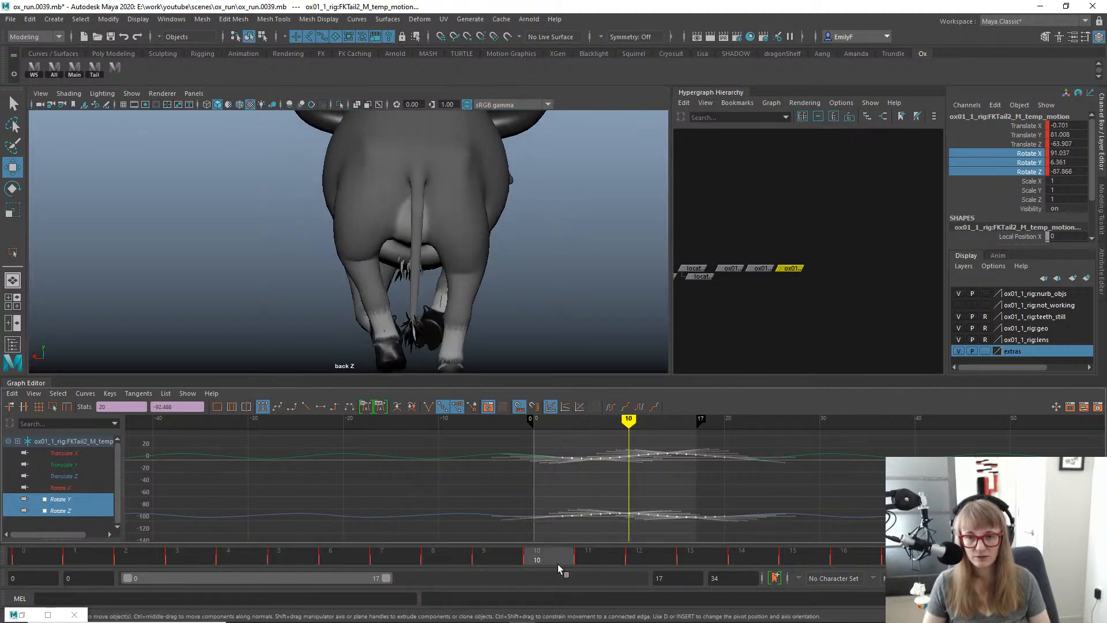
# Scale up the Rotate Z curve of FKTail2's temporary control at both extremes to span about -85 to -96 degrees.
pyautogui.click(69, 512)
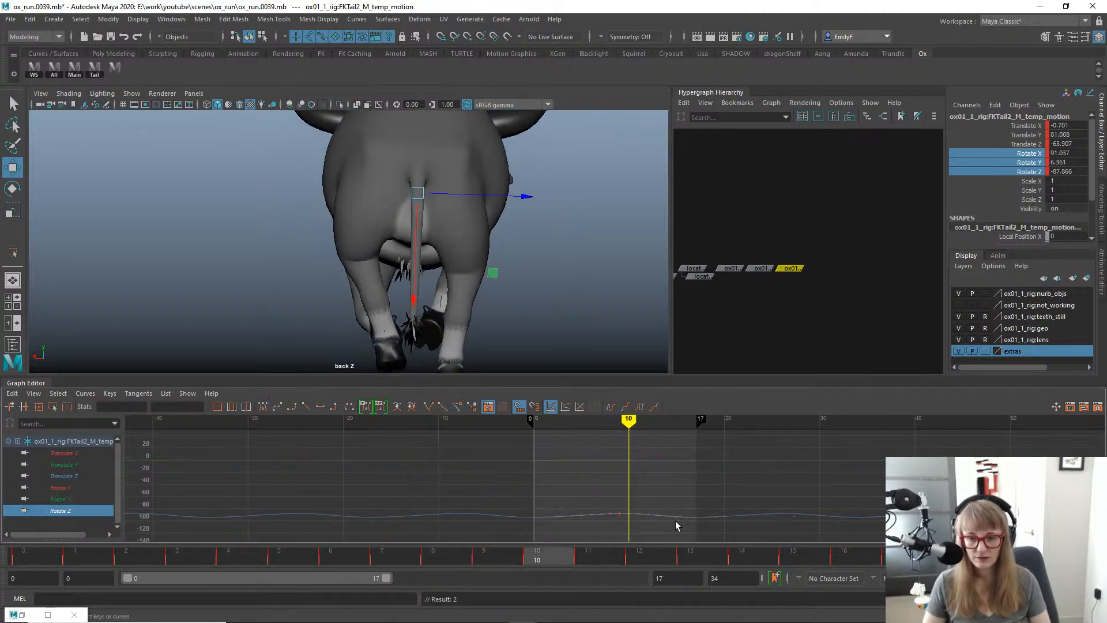
pyautogui.press('f')
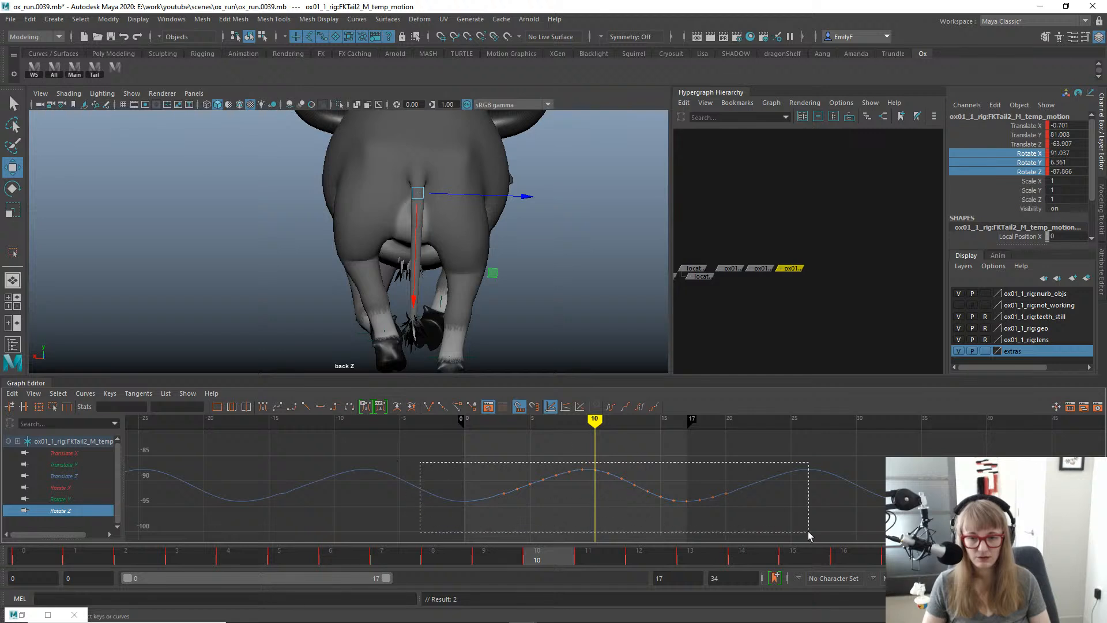
pyautogui.moveTo(809, 535); pyautogui.dragTo(693, 533)
pyautogui.click(52, 407)
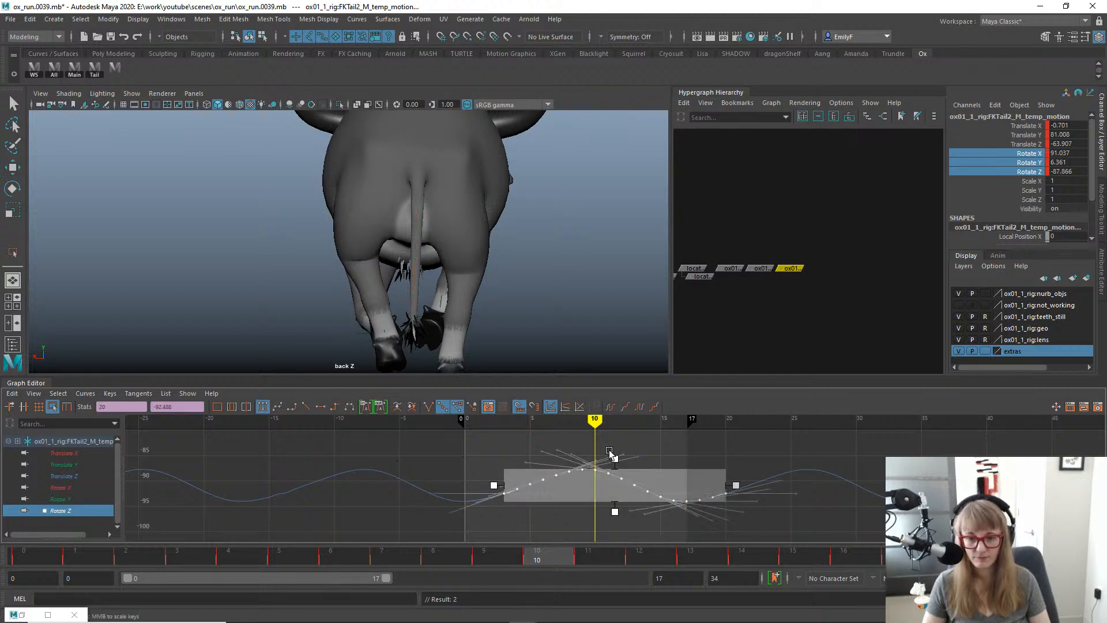
pyautogui.moveTo(614, 459); pyautogui.dragTo(614, 445)
pyautogui.hotkey('alt', 'v')
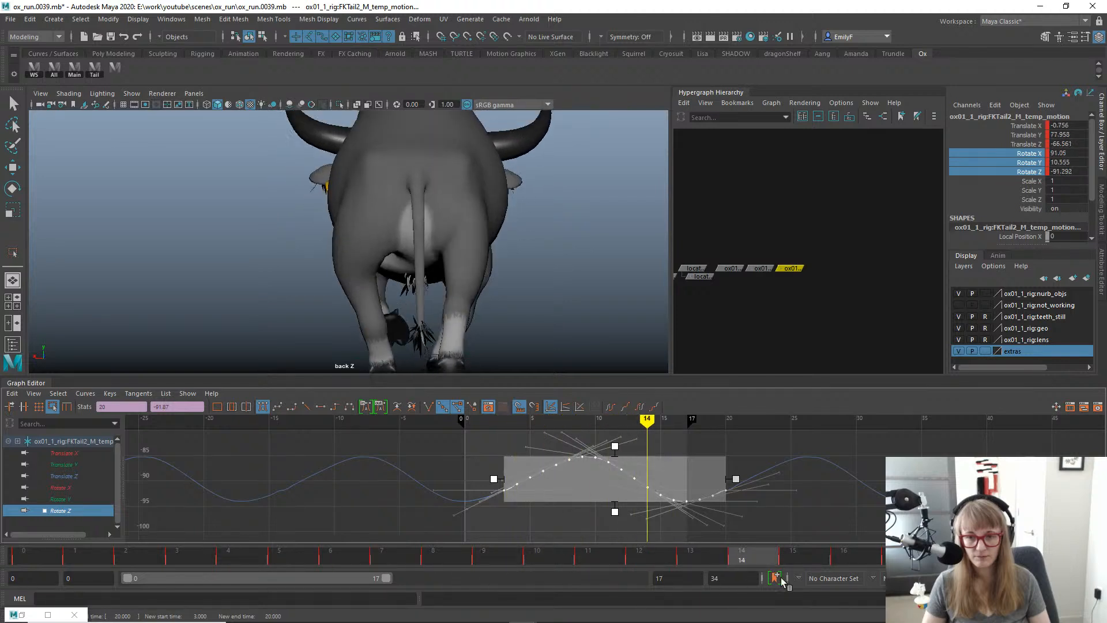
pyautogui.moveTo(616, 512); pyautogui.dragTo(613, 520)
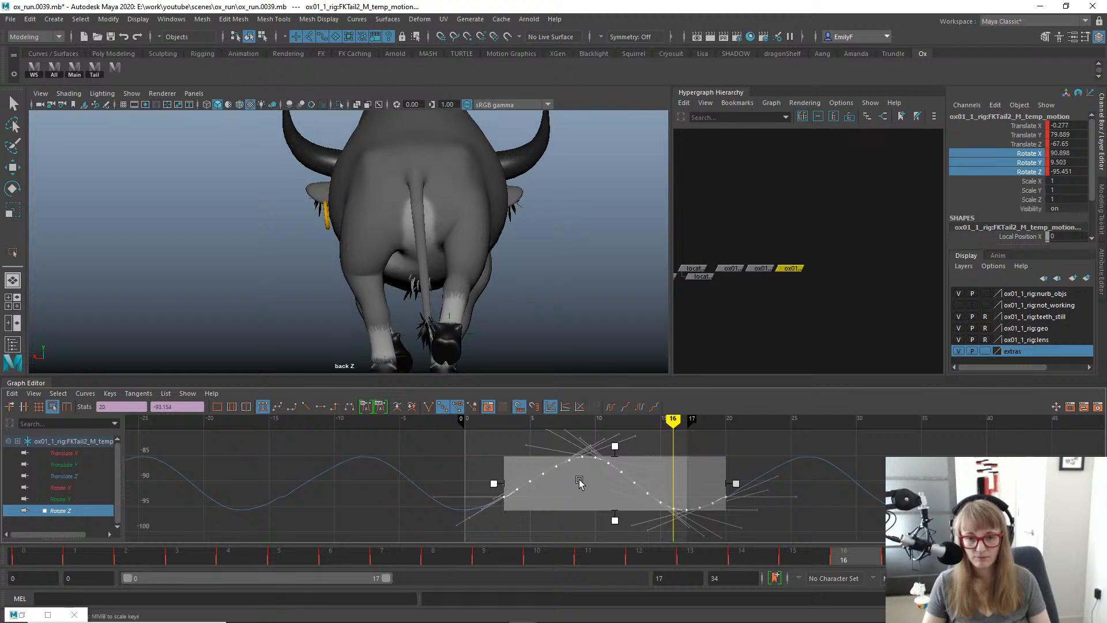
# Try shifting the Rotate Z keys of FKTail2's temporary control 1 more frame forward.
pyautogui.press('w')
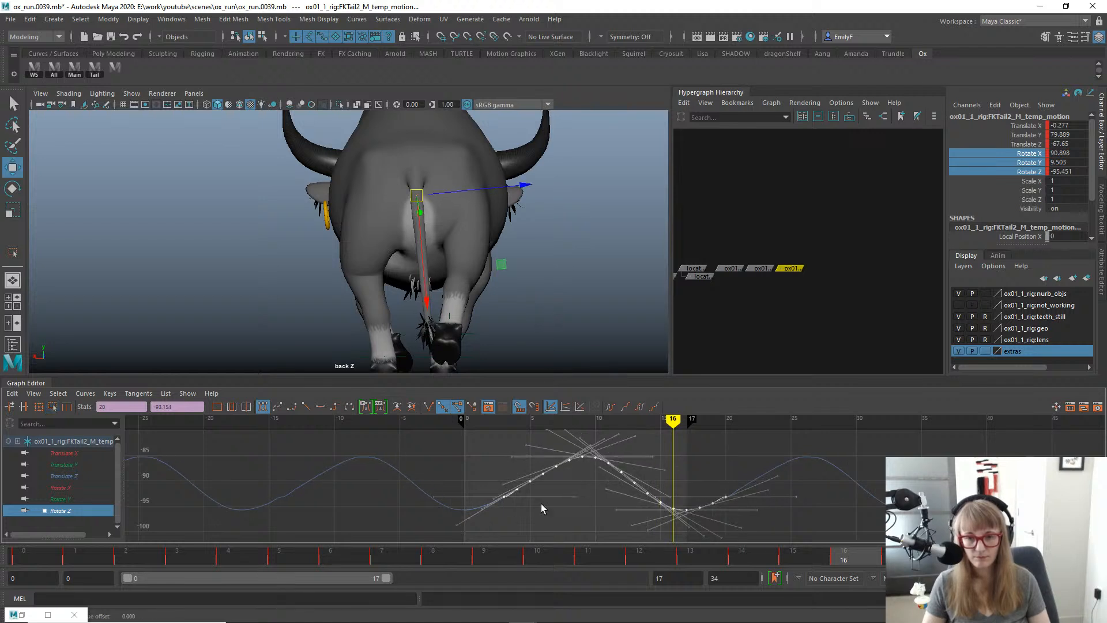
pyautogui.moveTo(24, 557); pyautogui.dragTo(632, 585)
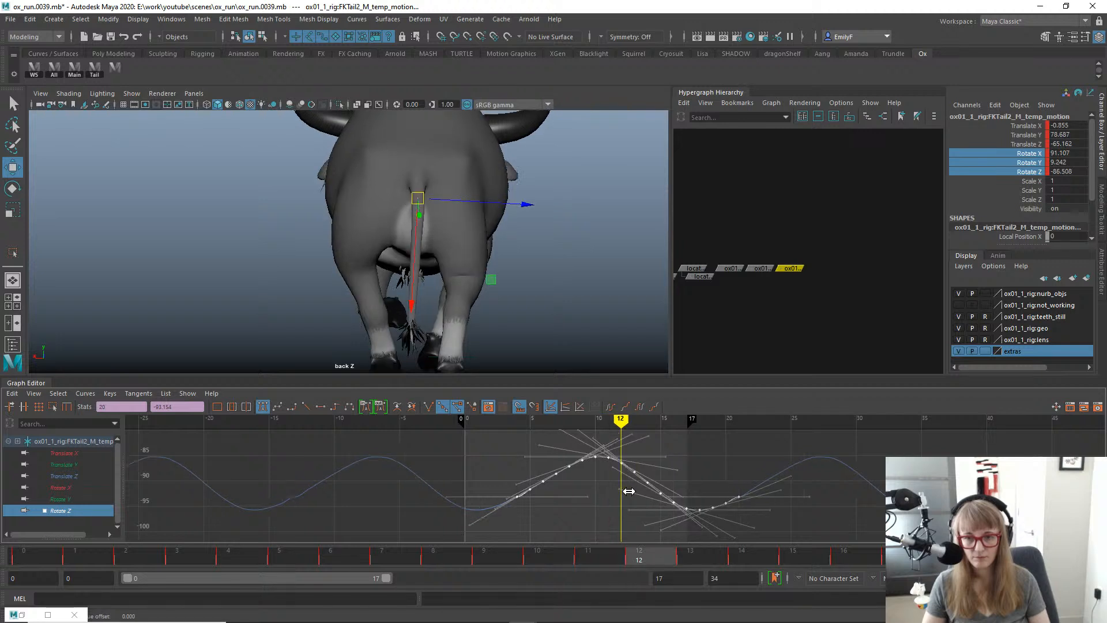
pyautogui.press('q')
# Play back the run from the back and side views to check the FKTail2 swing.
pyautogui.hotkey('alt', 'v')
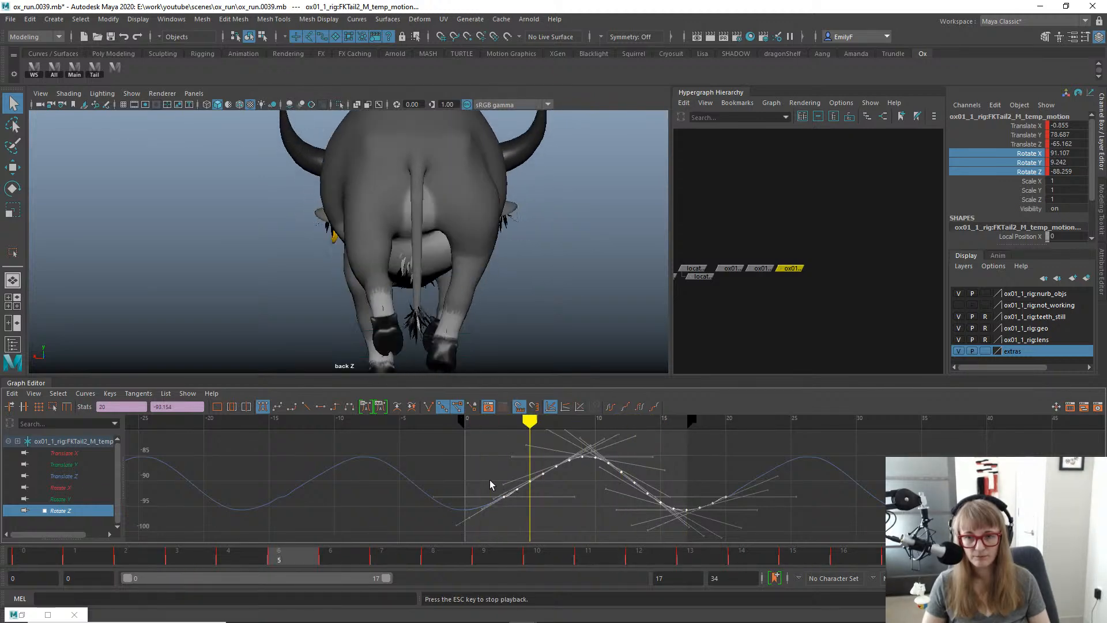
pyautogui.press('space')
pyautogui.moveTo(478, 231); pyautogui.dragTo(431, 229)
pyautogui.moveTo(531, 231); pyautogui.dragTo(531, 231)
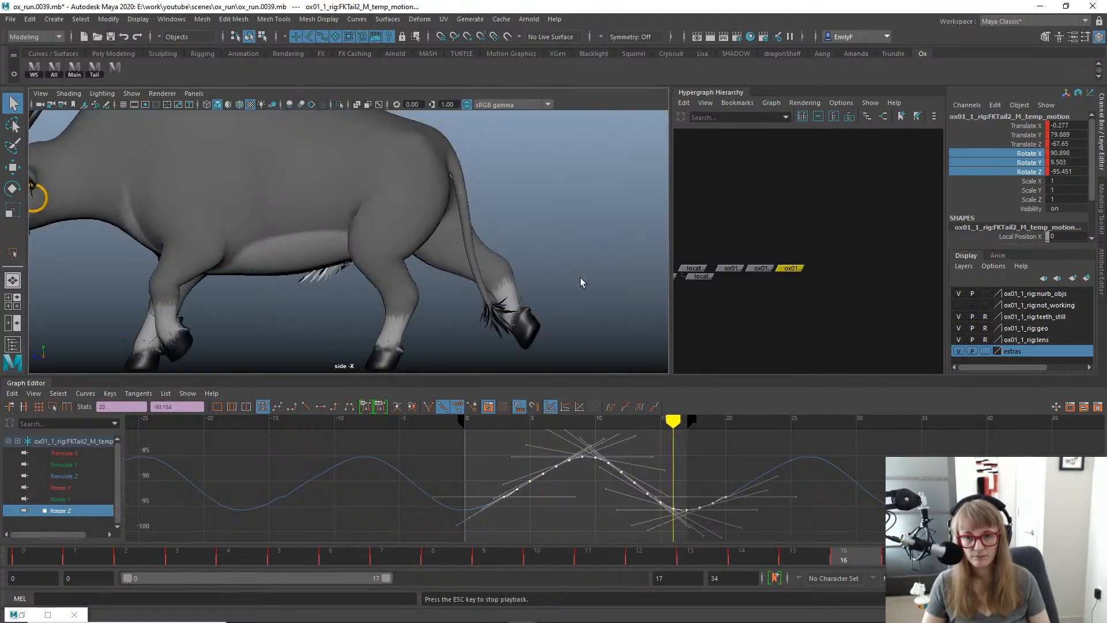
# Stretch the Rotate Y curve of FKTail2's temporary control downward so its low point reaches about -1 degree, and play it back.
pyautogui.click(78, 499)
pyautogui.press('f')
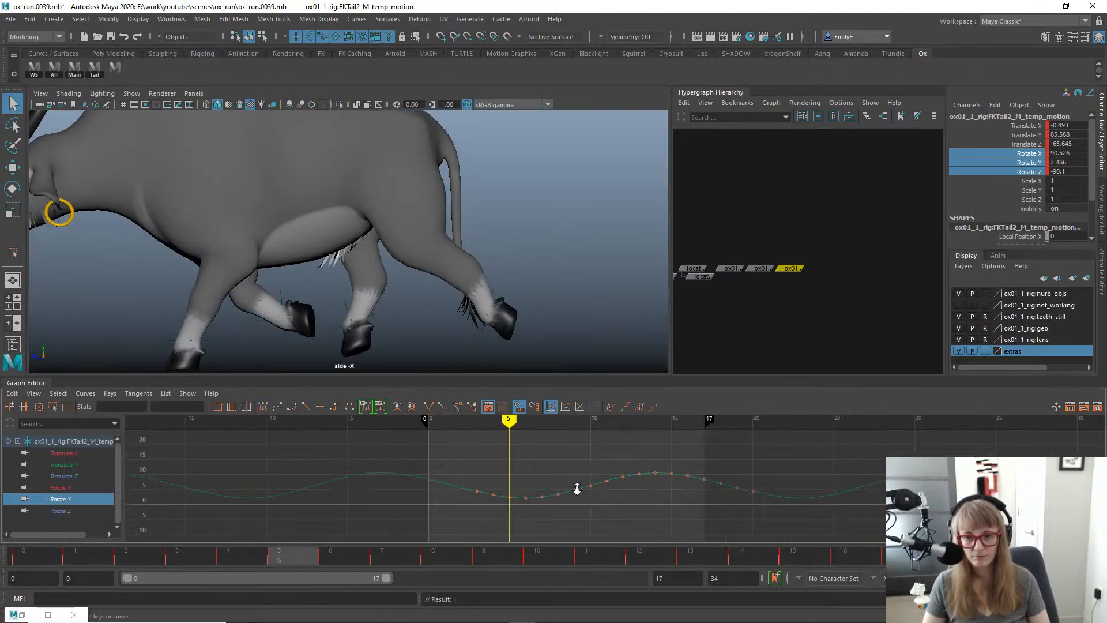
pyautogui.scroll(-5, 577, 488)
pyautogui.moveTo(44, 566); pyautogui.dragTo(425, 571)
pyautogui.keyDown('alt'); pyautogui.keyDown('shift'); pyautogui.moveTo(576, 489); pyautogui.dragTo(593, 436, button='right'); pyautogui.keyUp('shift'); pyautogui.keyUp('alt')
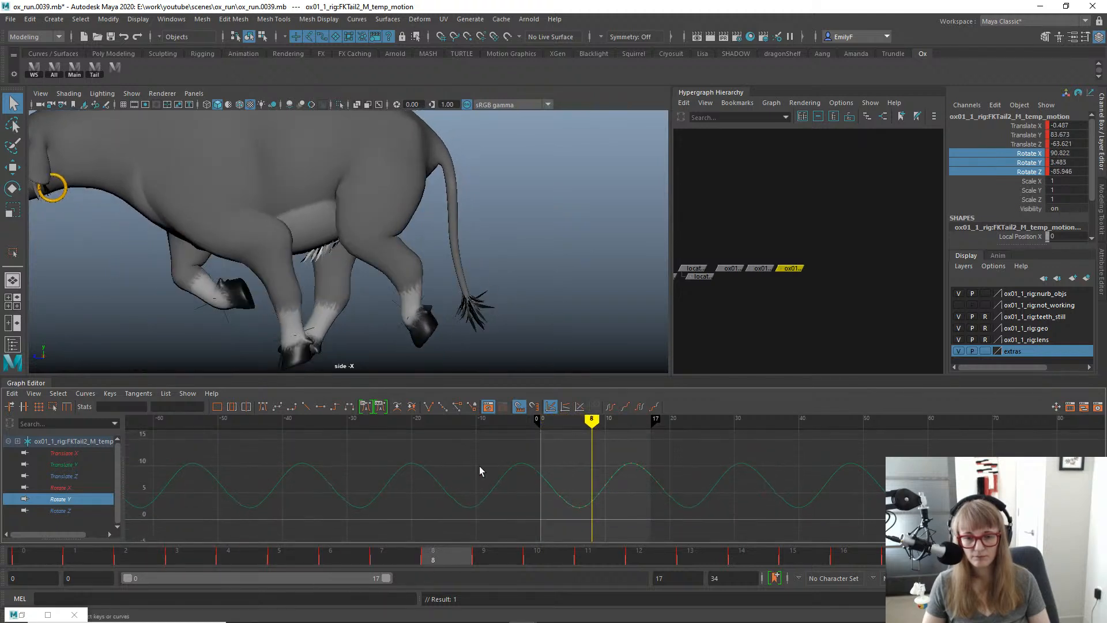
pyautogui.moveTo(706, 530); pyautogui.dragTo(704, 530)
pyautogui.click(52, 407)
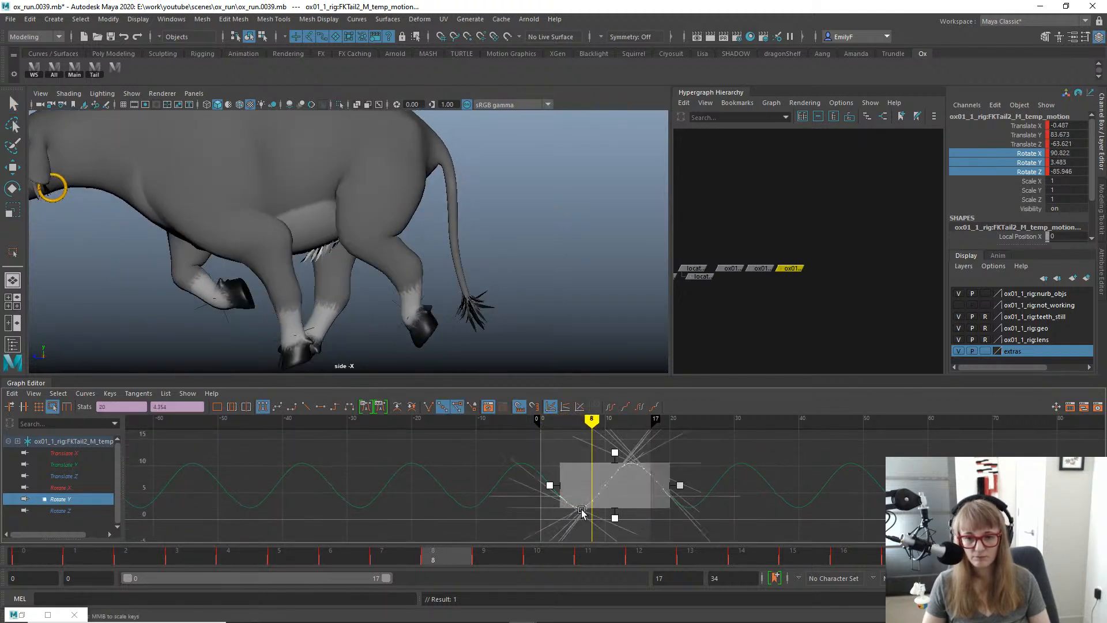
pyautogui.moveTo(614, 518); pyautogui.dragTo(615, 538)
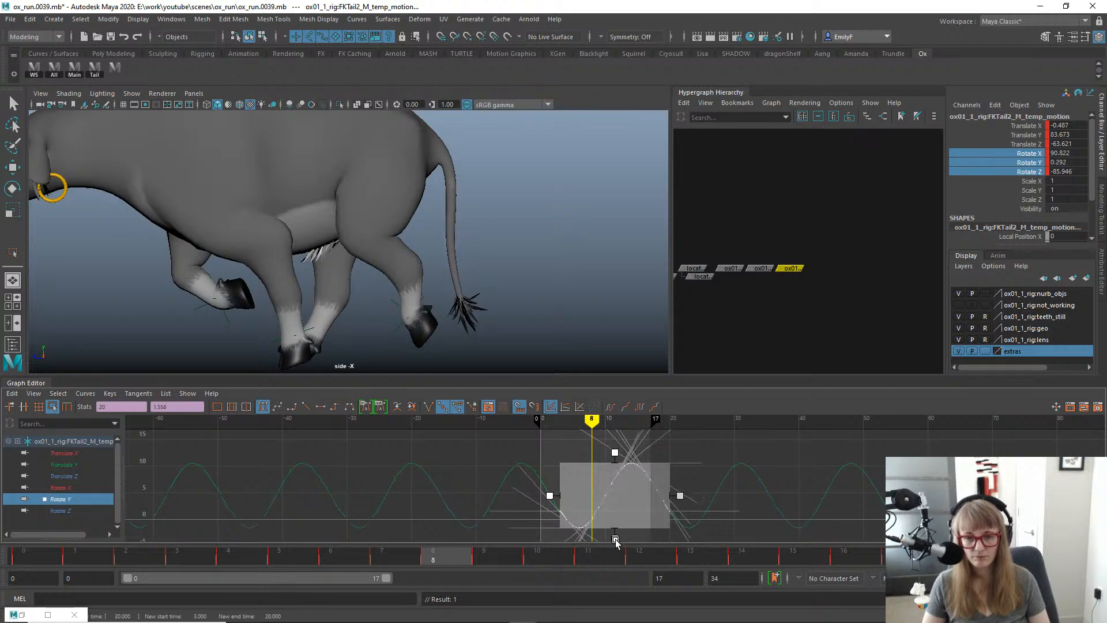
pyautogui.hotkey('alt', 'v')
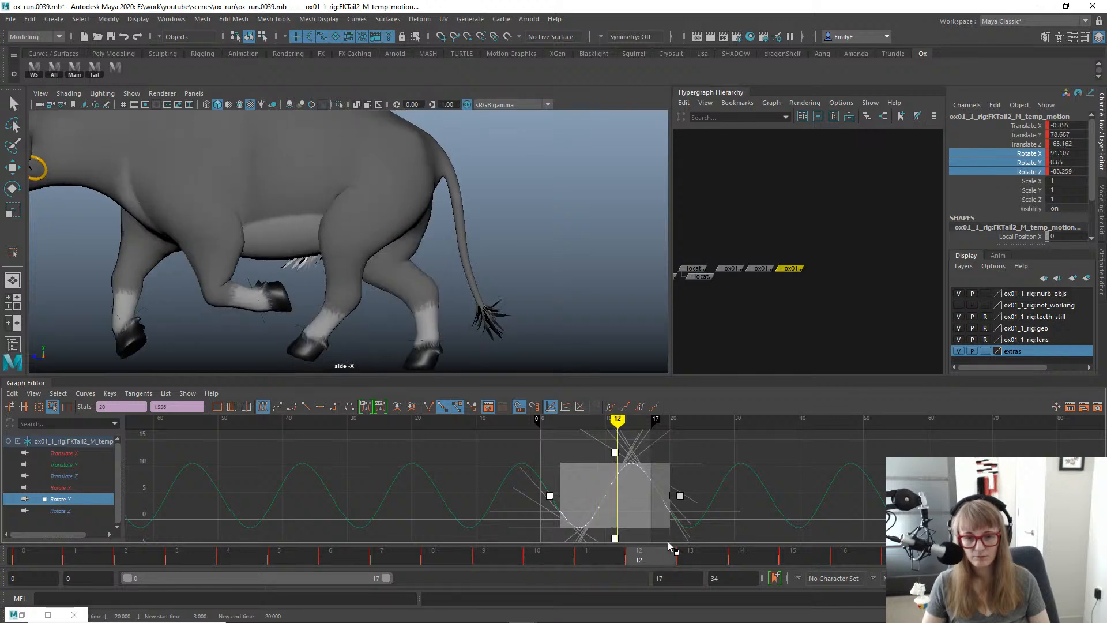
# Stretch the Rotate Y curve of FKTail2's temporary control upward so its peak reaches about 12 degrees.
pyautogui.click(620, 443)
pyautogui.hotkey('ctrl', 'z')
pyautogui.moveTo(615, 453); pyautogui.dragTo(617, 443)
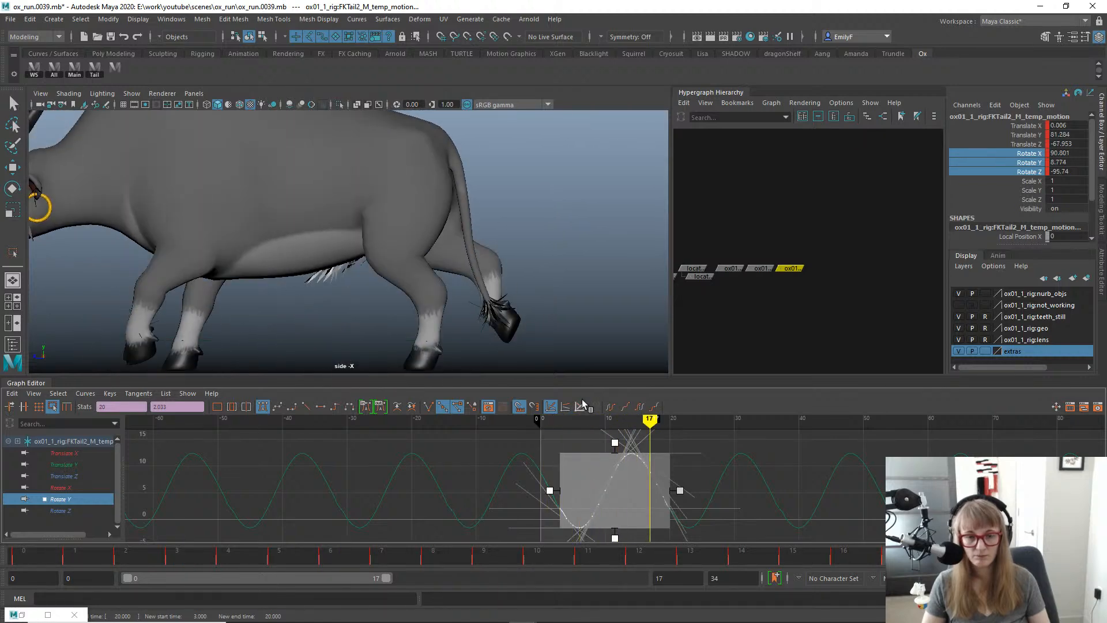
pyautogui.press('Escape')
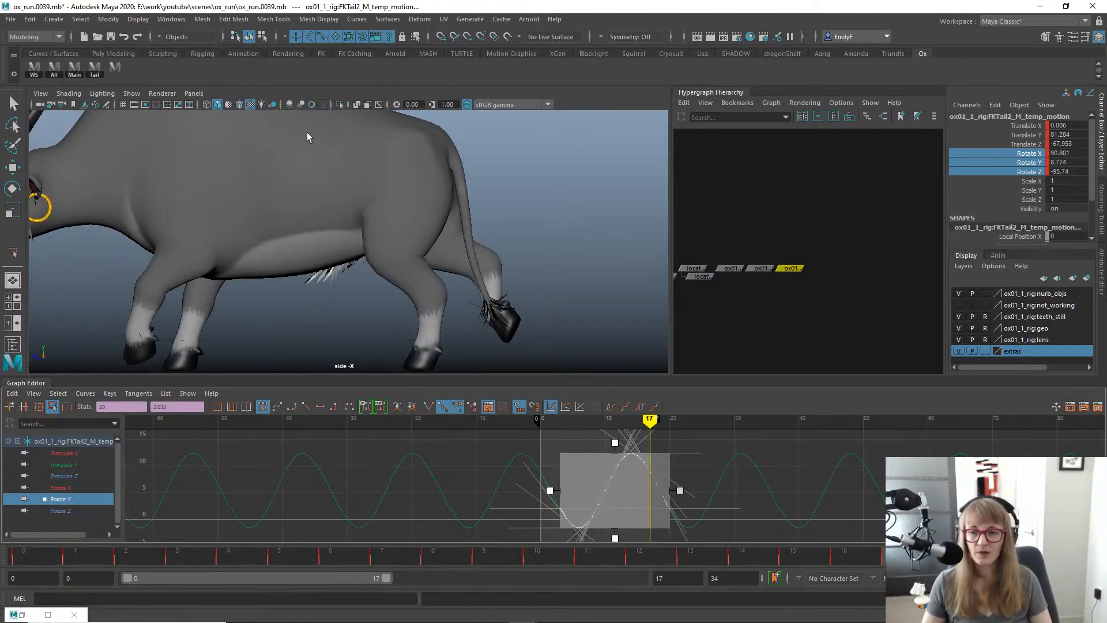
# Show the rig's control curves again and create a rotation-only temporary world-space control for FKTail3.
pyautogui.hotkey('alt', '1')
pyautogui.press('q')
pyautogui.click(474, 210)
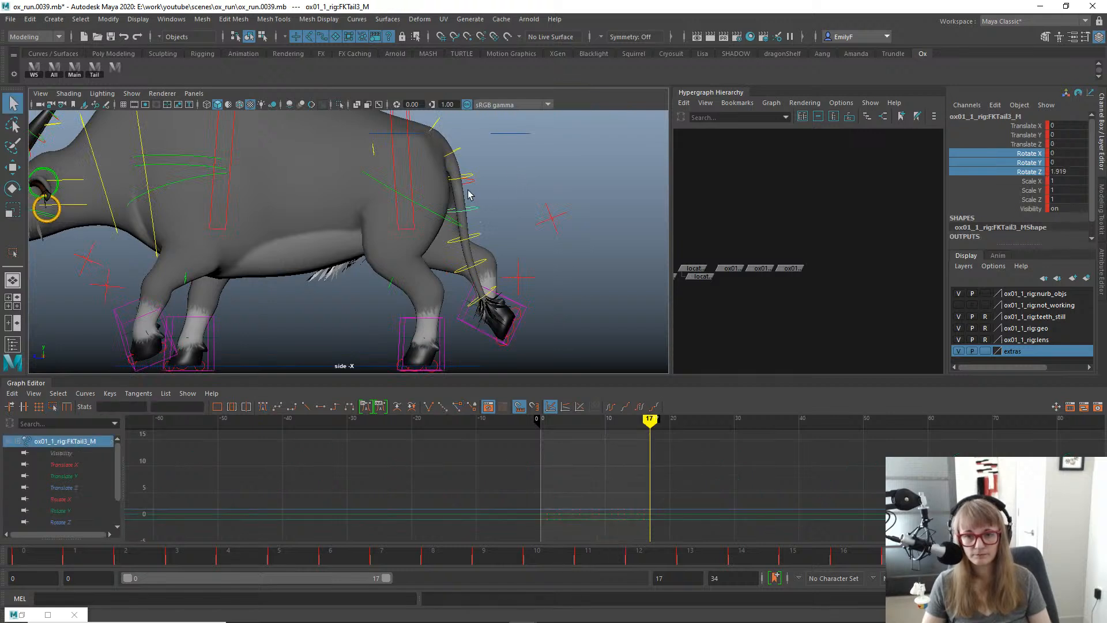
pyautogui.click(473, 180)
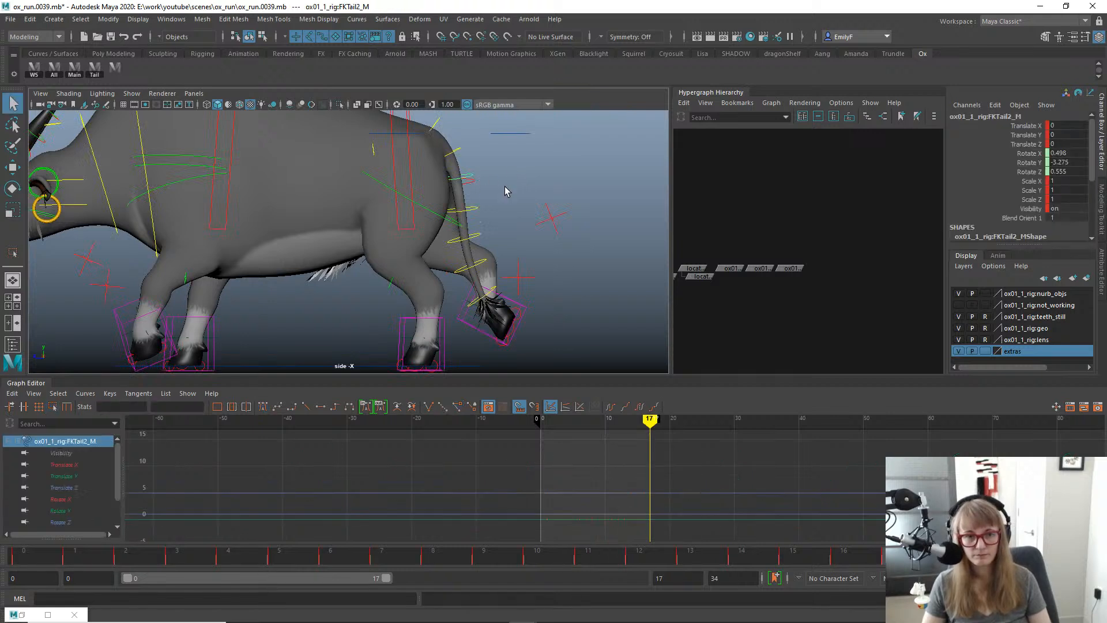
pyautogui.click(474, 214)
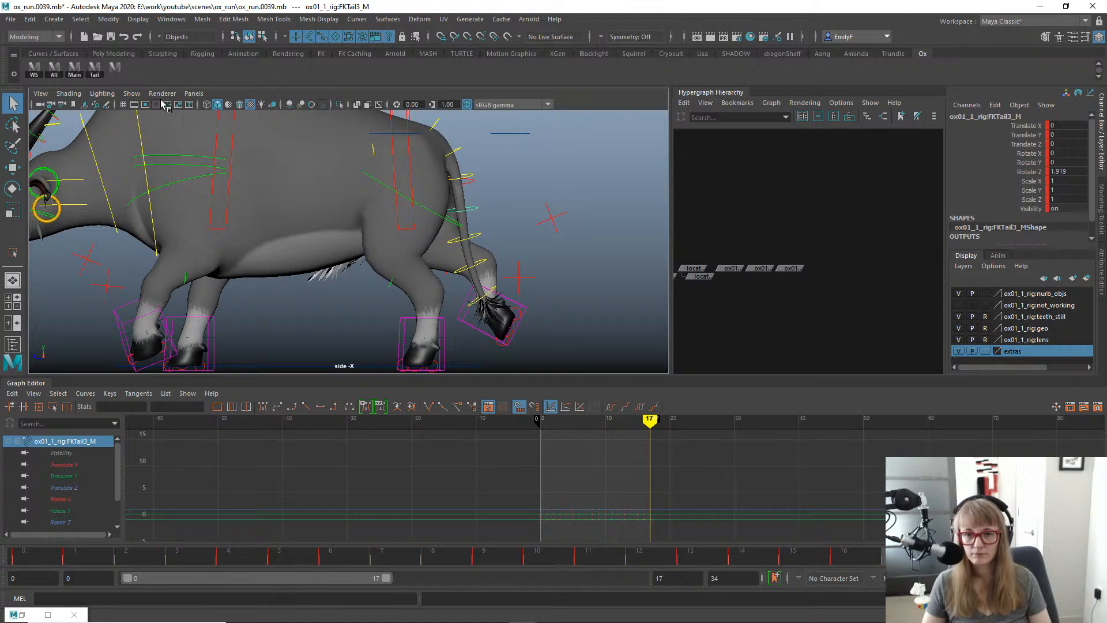
pyautogui.click(115, 68)
pyautogui.click(503, 320)
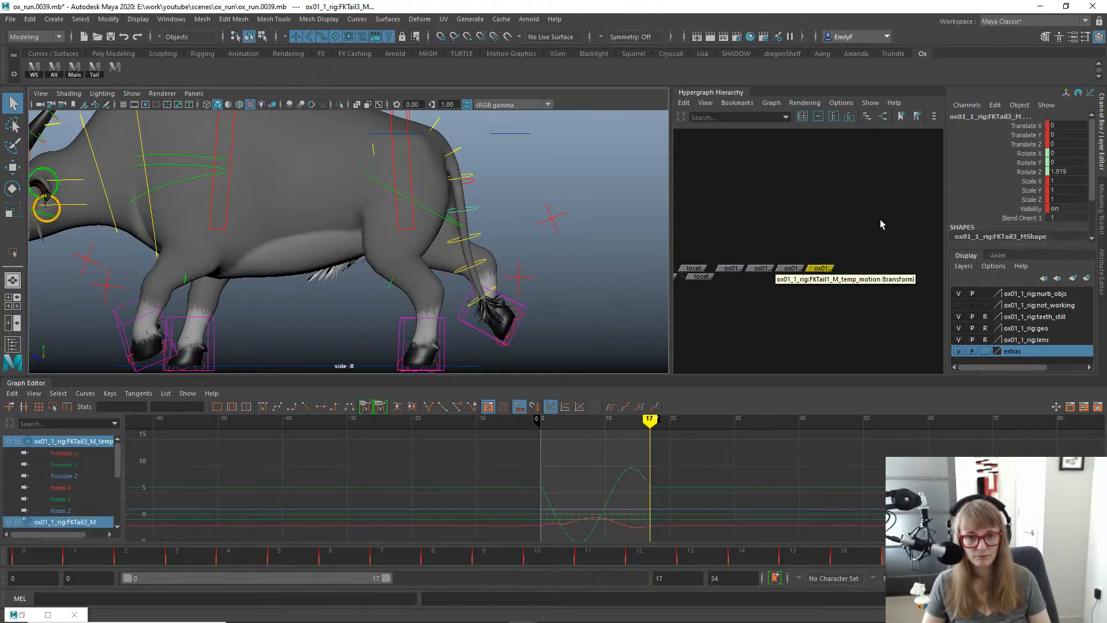
# Make all curves of FKTail3's temporary control cycle beyond their keyed range.
pyautogui.press('f')
pyautogui.scroll(-5, 716, 467)
pyautogui.moveTo(483, 452); pyautogui.dragTo(751, 515)
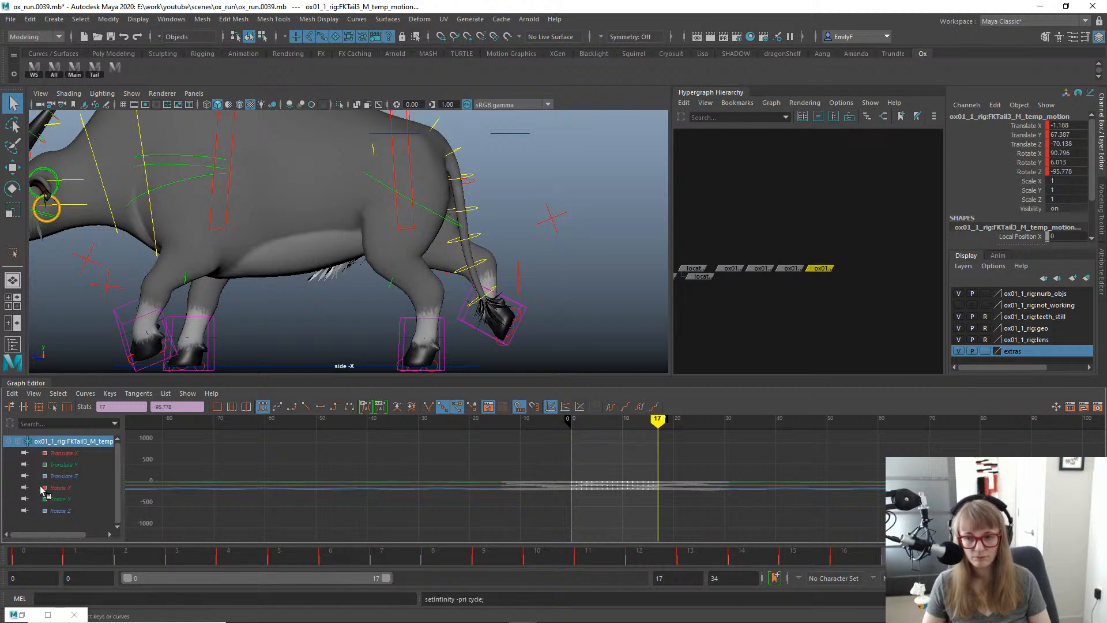
# Shift all Rotate Y keys of FKTail3's temporary control 3 frames forward in time and play back the tail motion.
pyautogui.click(57, 499)
pyautogui.press('f')
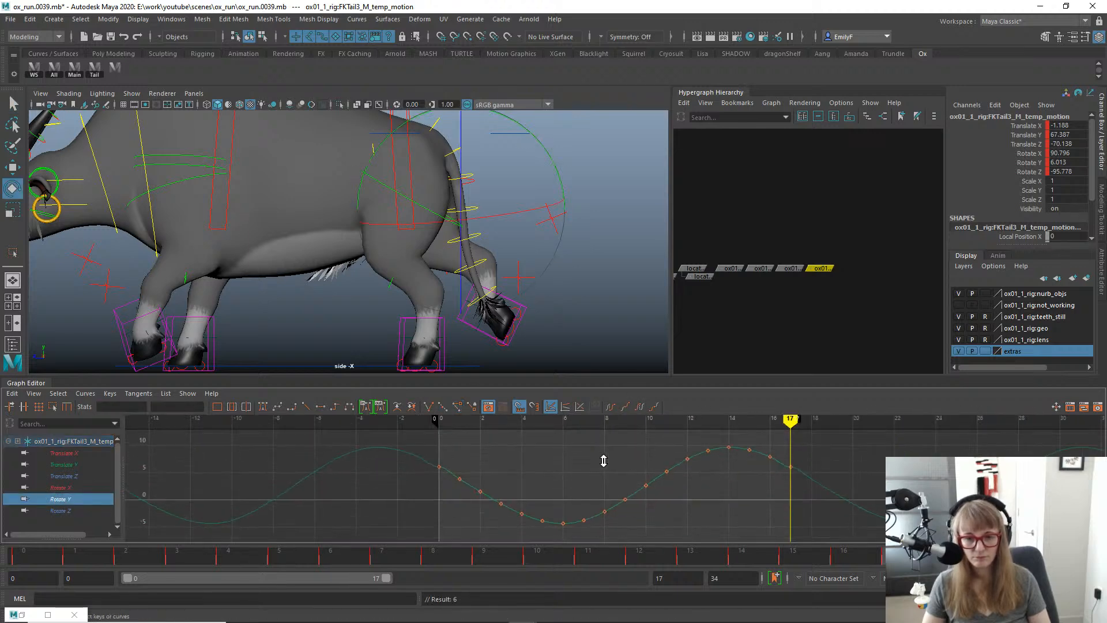
pyautogui.moveTo(855, 556); pyautogui.dragTo(835, 542)
pyautogui.press('w')
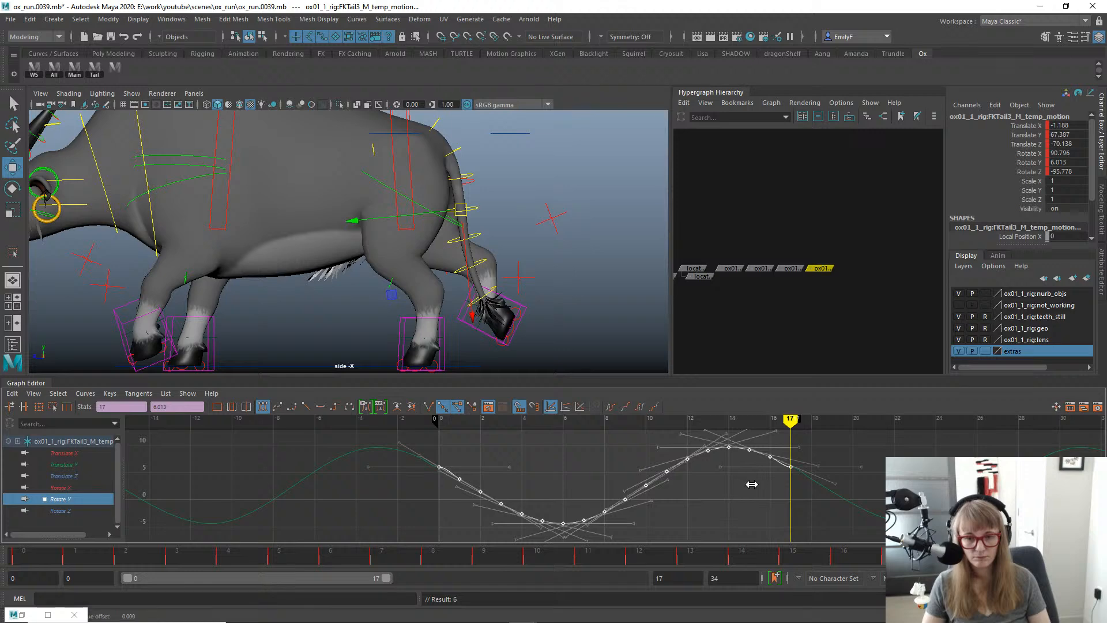
pyautogui.keyDown('shift'); pyautogui.moveTo(752, 484); pyautogui.dragTo(802, 485, button='middle'); pyautogui.keyUp('shift')
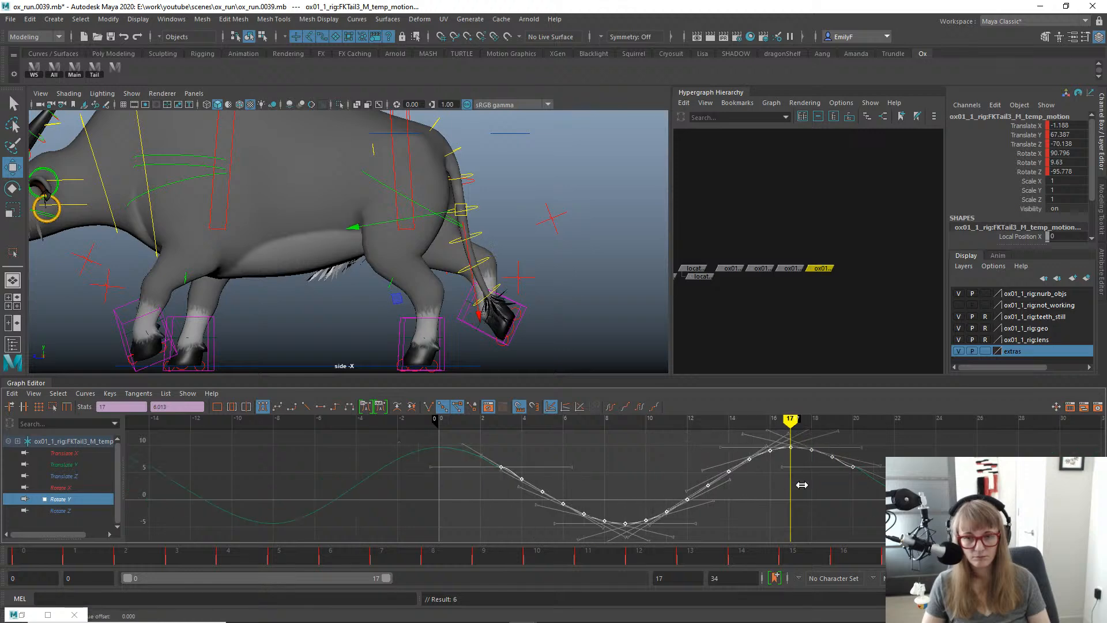
pyautogui.hotkey('alt', 'v')
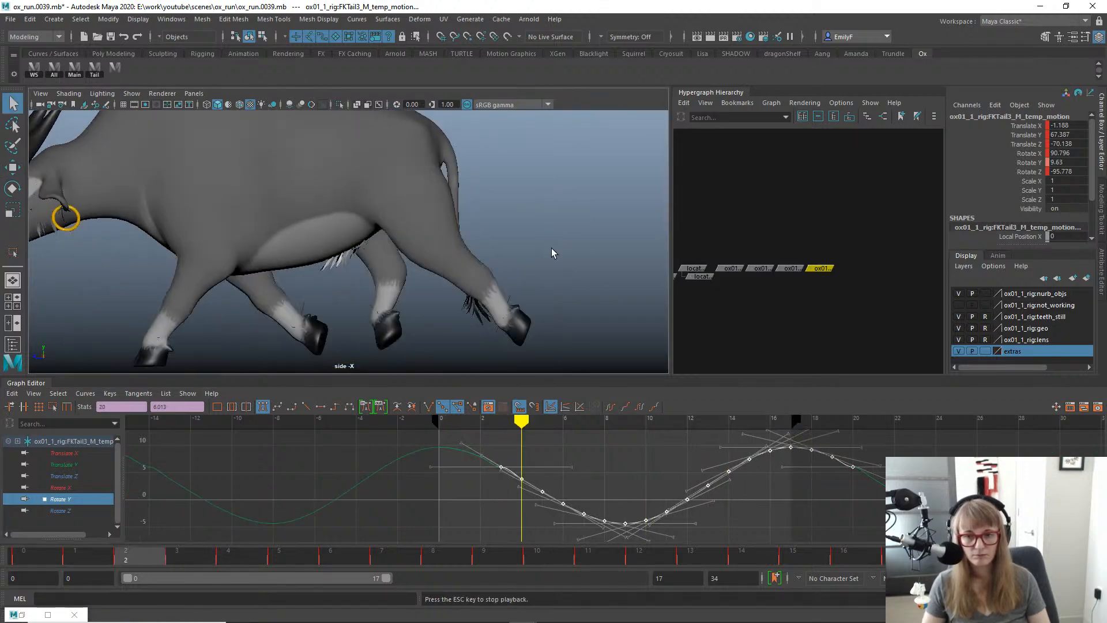
pyautogui.hotkey('alt', 'v')
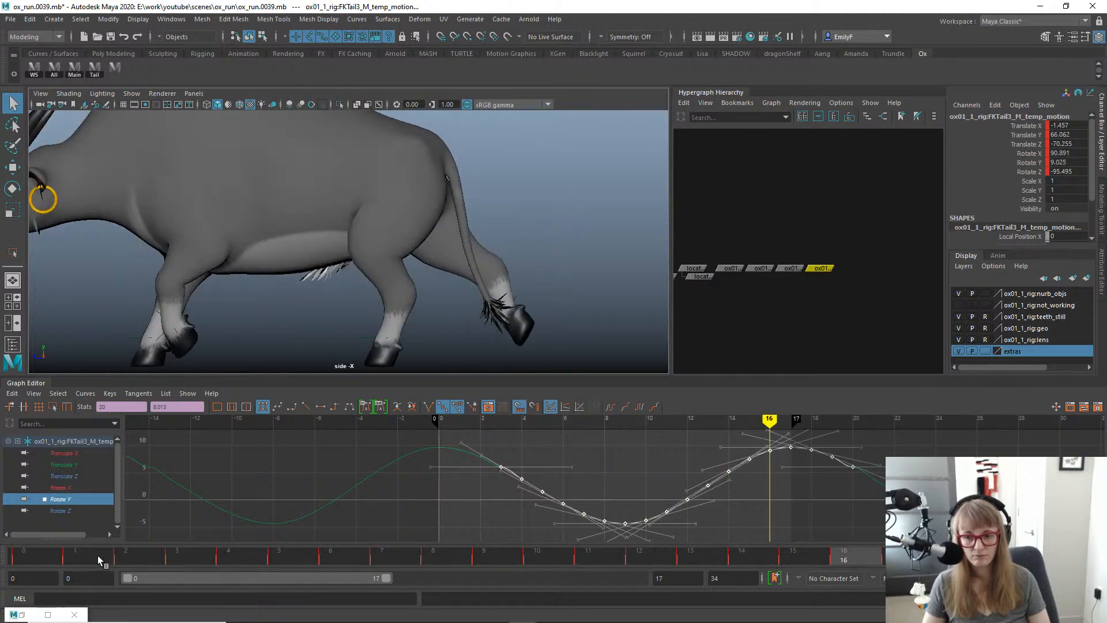
pyautogui.moveTo(100, 557); pyautogui.dragTo(901, 556)
# Stretch the Rotate Y curve of FKTail3's temporary control upward so its peak reaches about 16 degrees, and play it back.
pyautogui.keyDown('alt'); pyautogui.moveTo(732, 494); pyautogui.dragTo(707, 495, button='right'); pyautogui.keyUp('alt')
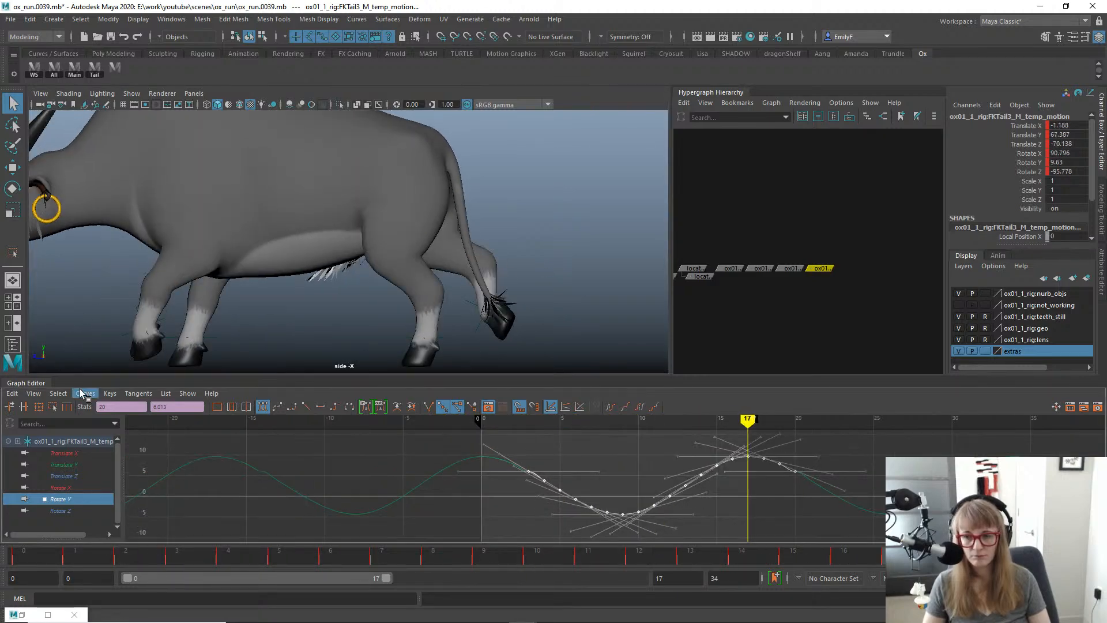
pyautogui.click(49, 406)
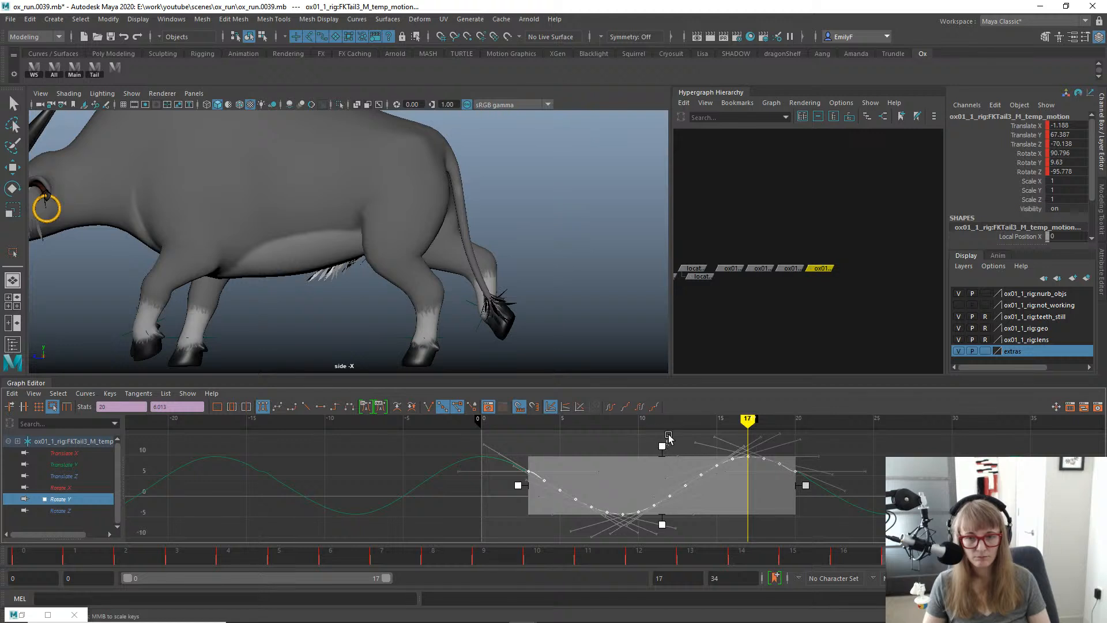
pyautogui.click(669, 438)
pyautogui.hotkey('ctrl', 'z')
pyautogui.moveTo(663, 447); pyautogui.dragTo(637, 457)
pyautogui.scroll(-3, 653, 473)
pyautogui.hotkey('alt', 'v')
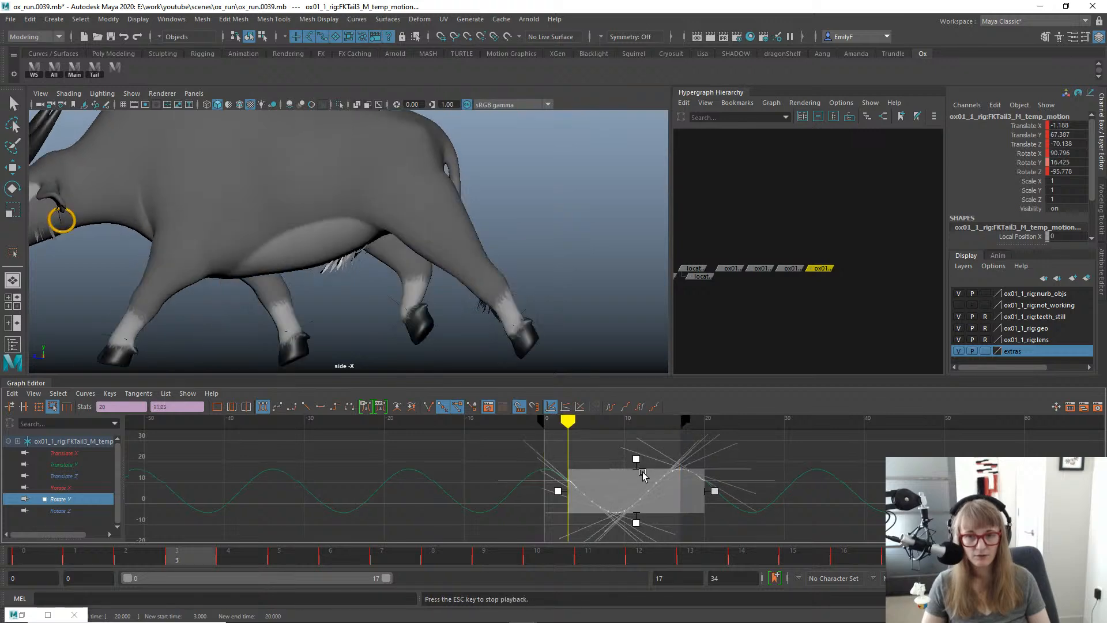
pyautogui.hotkey('alt', 'v')
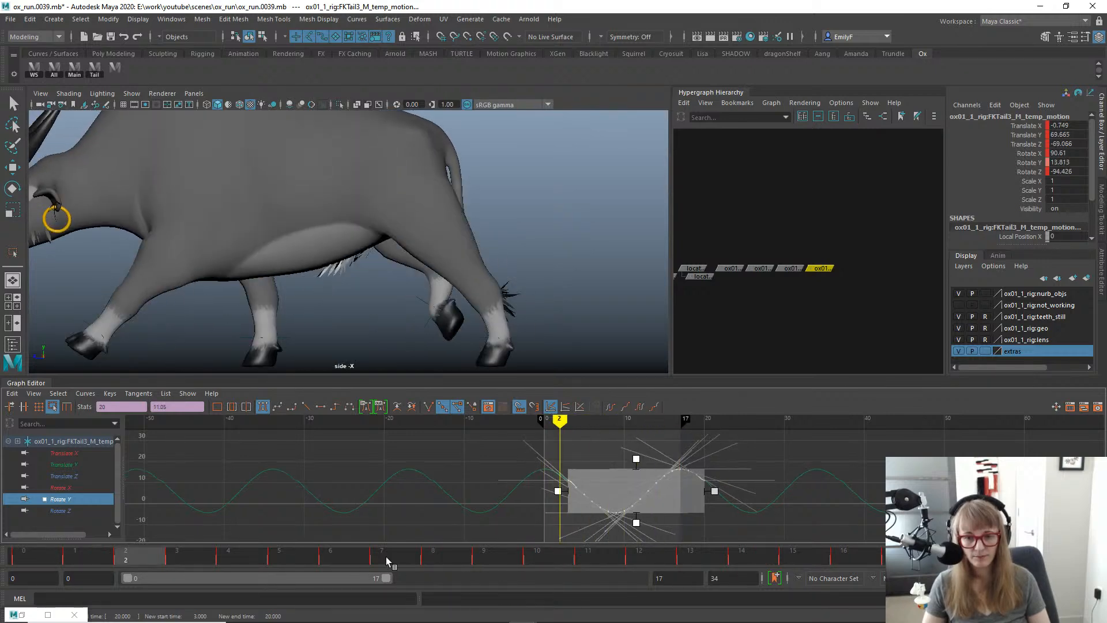
# Stretch the Rotate Y curve of FKTail3's temporary control downward so its low point reaches about -12 degrees, and play it back.
pyautogui.click(380, 552)
pyautogui.click(441, 551)
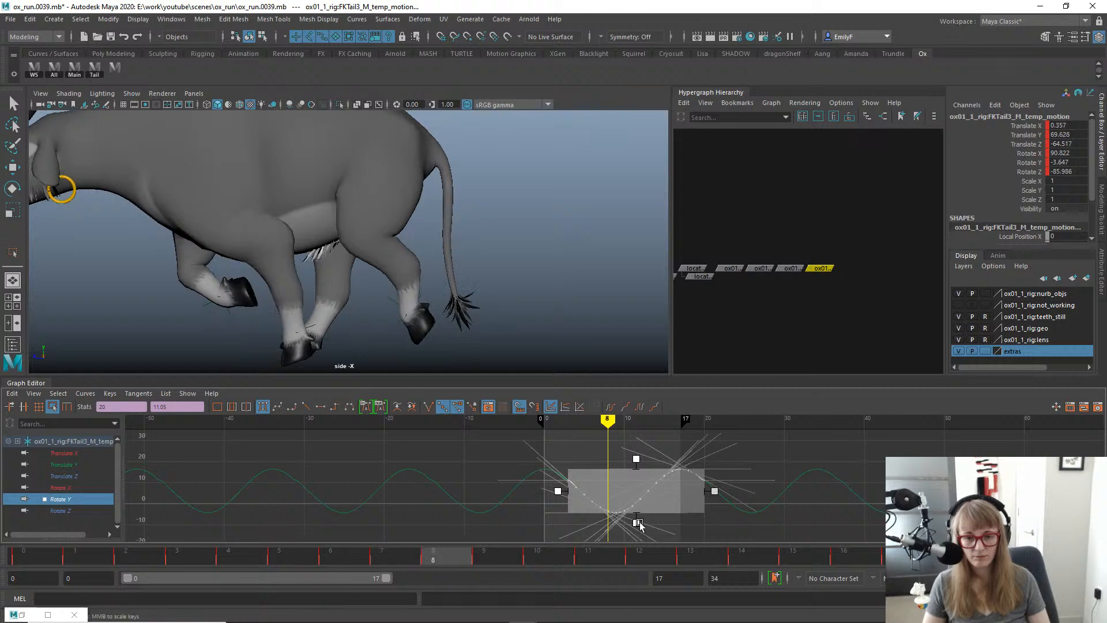
pyautogui.moveTo(635, 523); pyautogui.dragTo(636, 537)
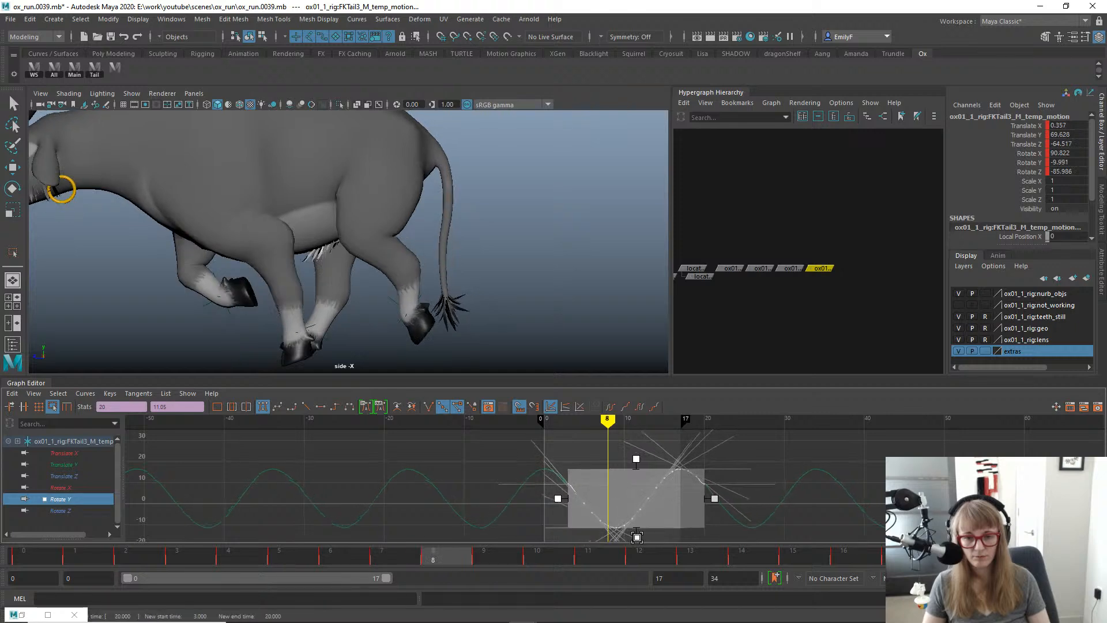
pyautogui.hotkey('alt', 'v')
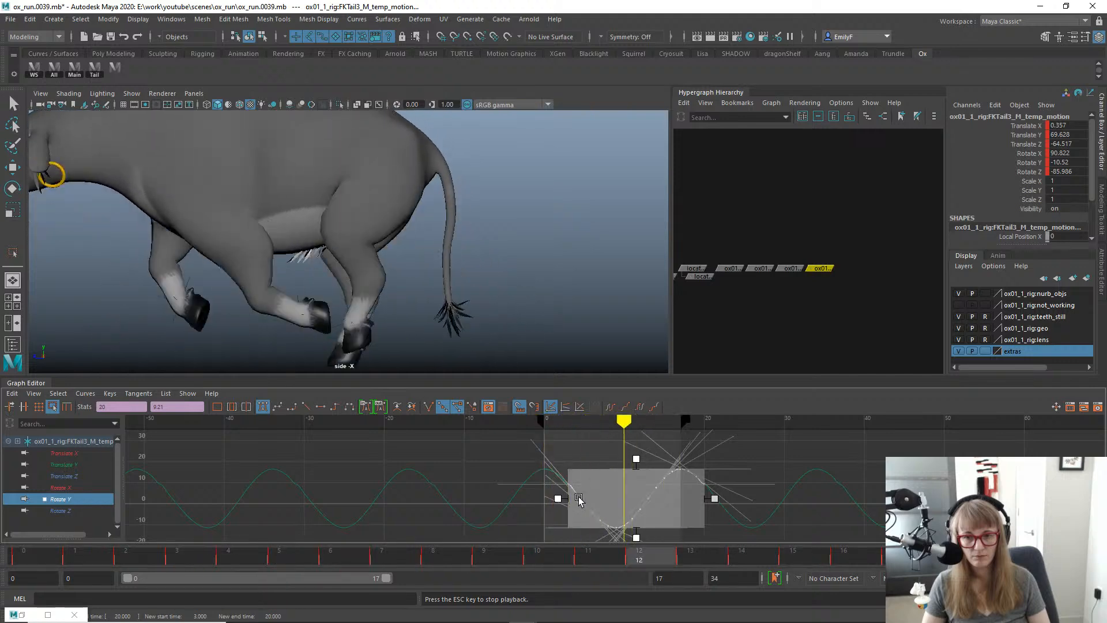
pyautogui.press('Escape')
pyautogui.moveTo(139, 555); pyautogui.dragTo(894, 557)
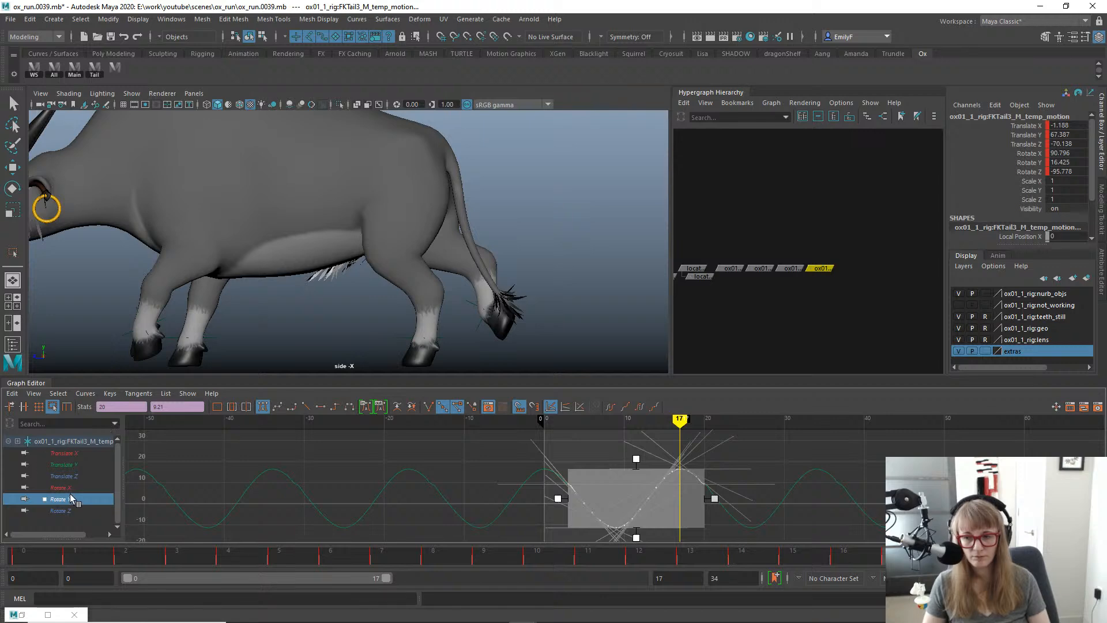
# In the back view, shift all Rotate Z keys of FKTail3's temporary control 3 frames forward in time.
pyautogui.click(64, 511)
pyautogui.press('space')
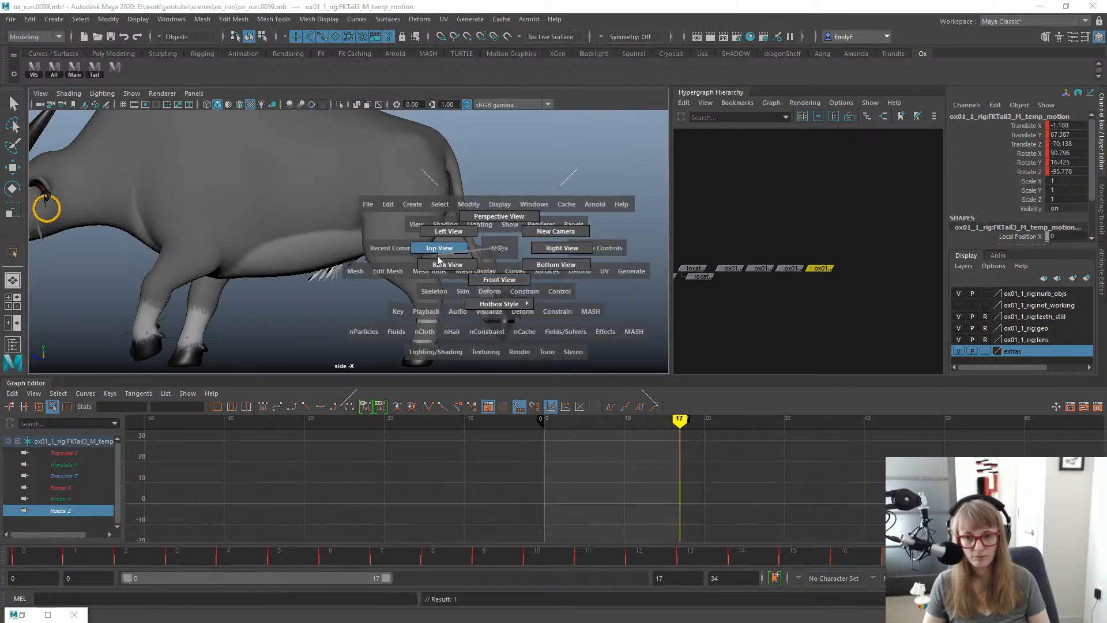
pyautogui.moveTo(438, 260); pyautogui.dragTo(448, 265)
pyautogui.press('f')
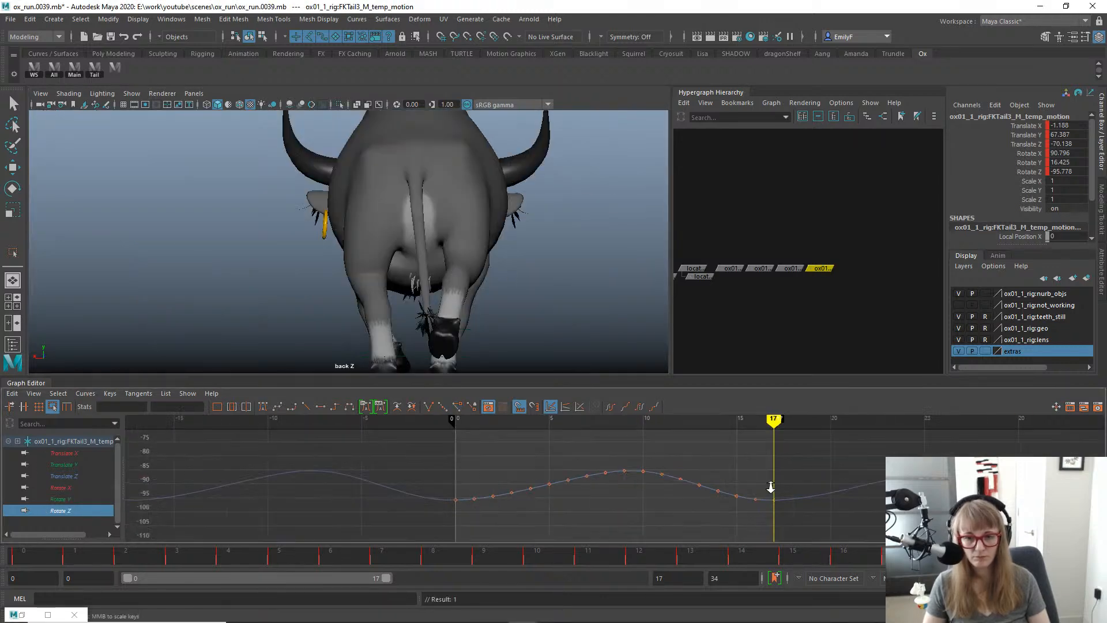
pyautogui.moveTo(119, 562); pyautogui.dragTo(382, 562)
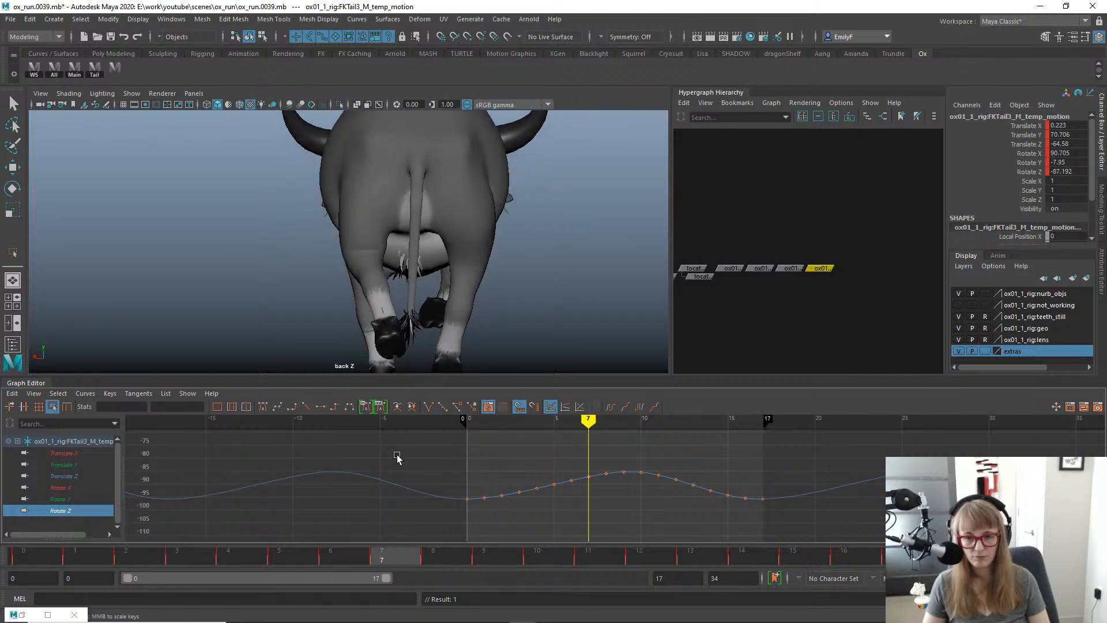
pyautogui.moveTo(395, 457); pyautogui.dragTo(836, 512)
pyautogui.press('w')
pyautogui.keyDown('shift'); pyautogui.moveTo(690, 478); pyautogui.dragTo(731, 476, button='middle'); pyautogui.keyUp('shift')
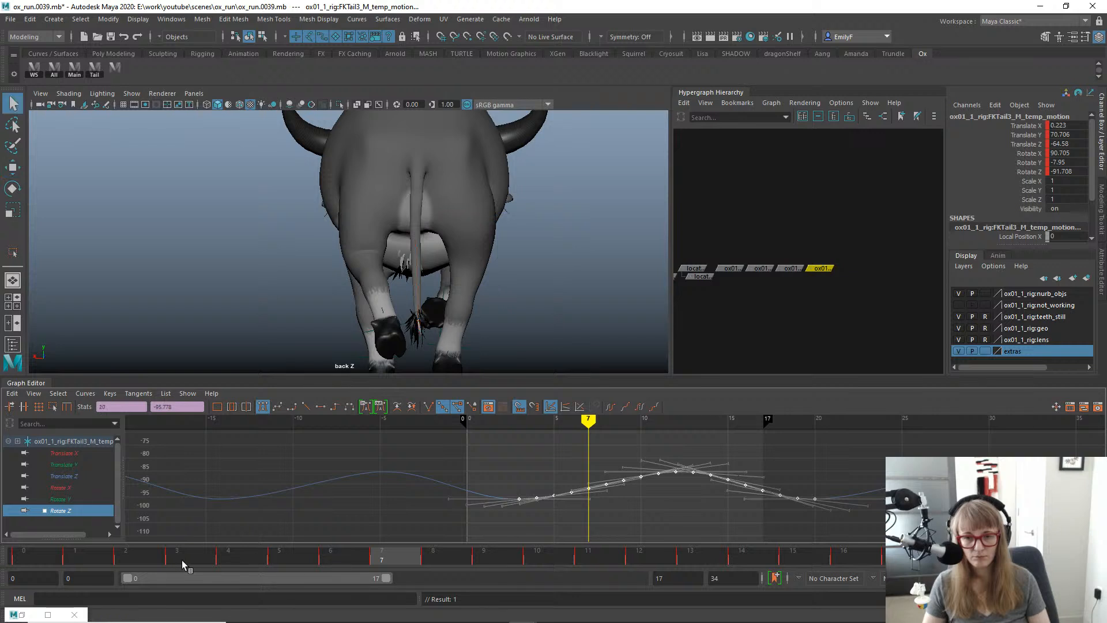
pyautogui.moveTo(56, 559); pyautogui.dragTo(680, 572)
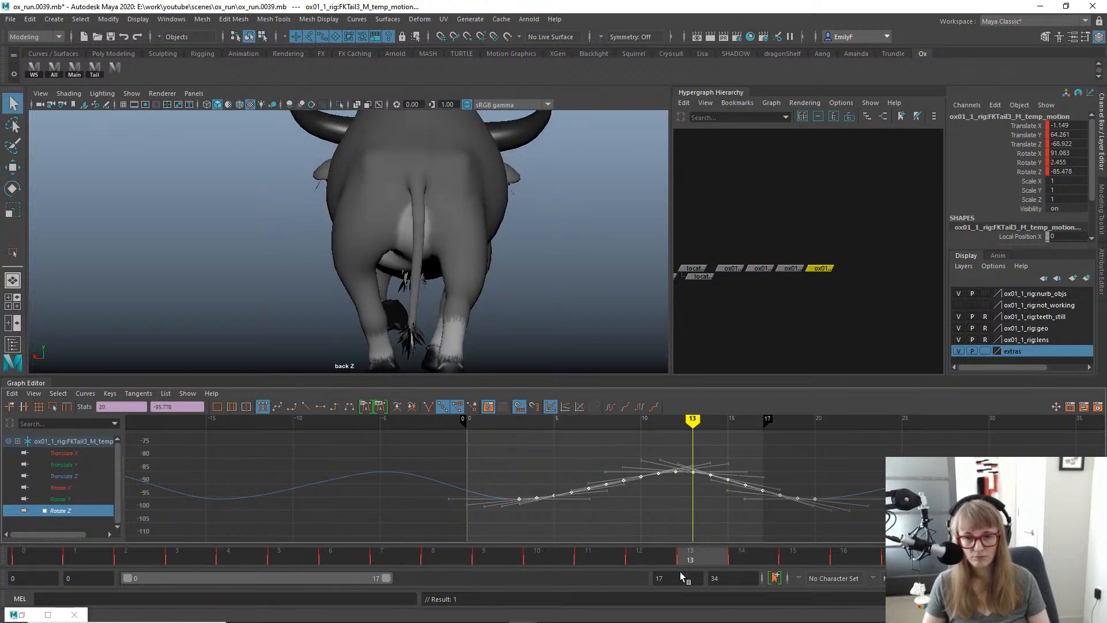
# Stretch the Rotate Z curve of FKTail3's temporary control to range from about -99 to -82 degrees, and play it back.
pyautogui.click(51, 408)
pyautogui.moveTo(667, 462); pyautogui.dragTo(666, 456)
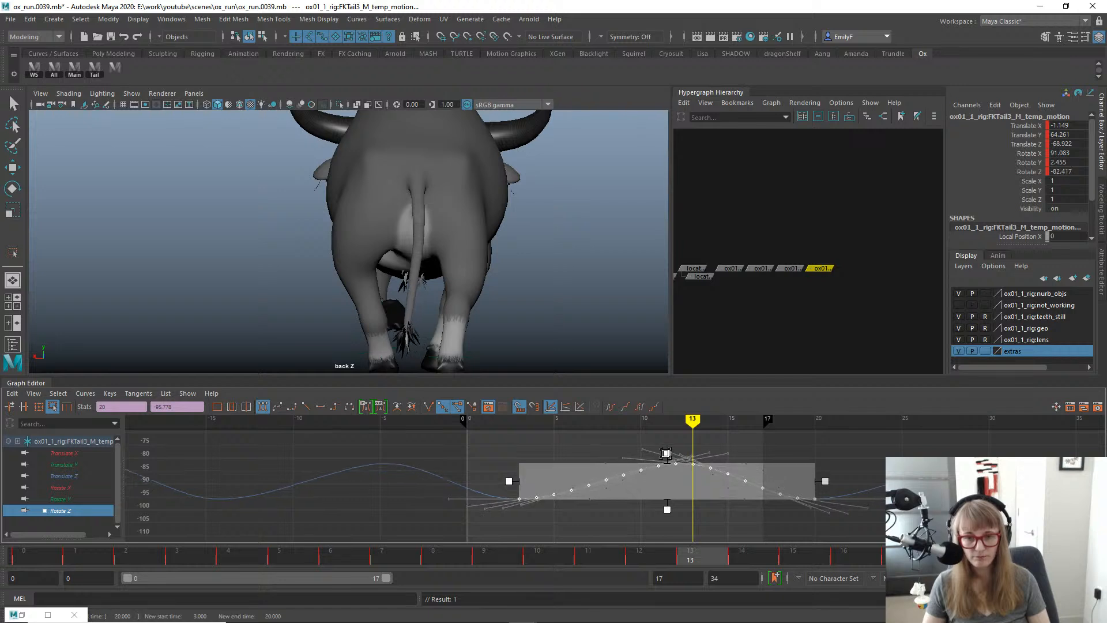
pyautogui.moveTo(43, 562); pyautogui.dragTo(228, 557)
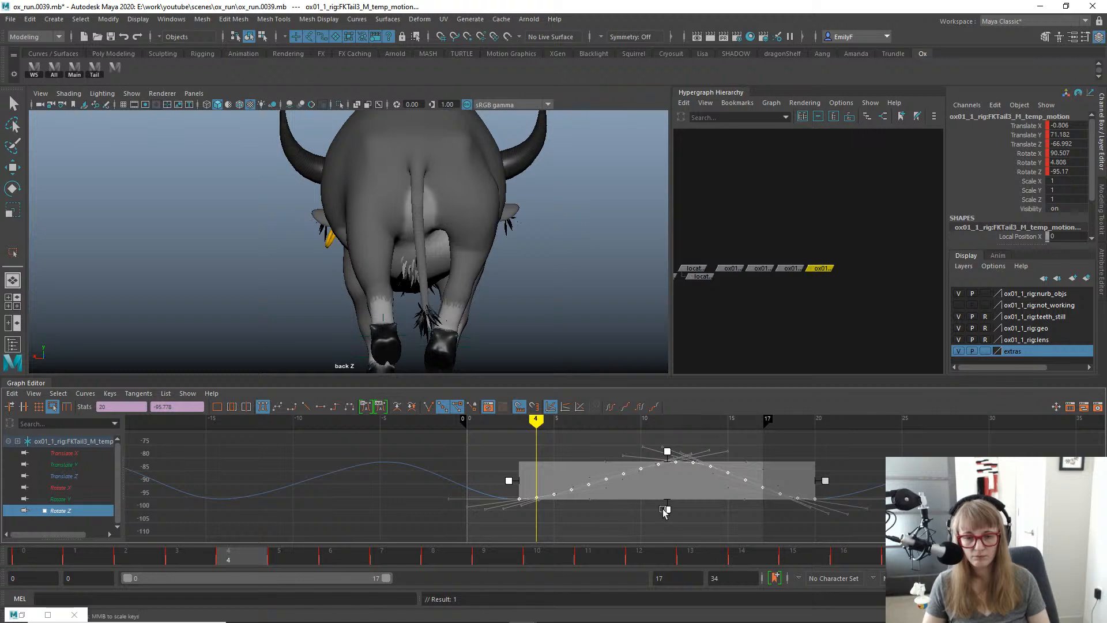
pyautogui.moveTo(669, 509); pyautogui.dragTo(671, 519)
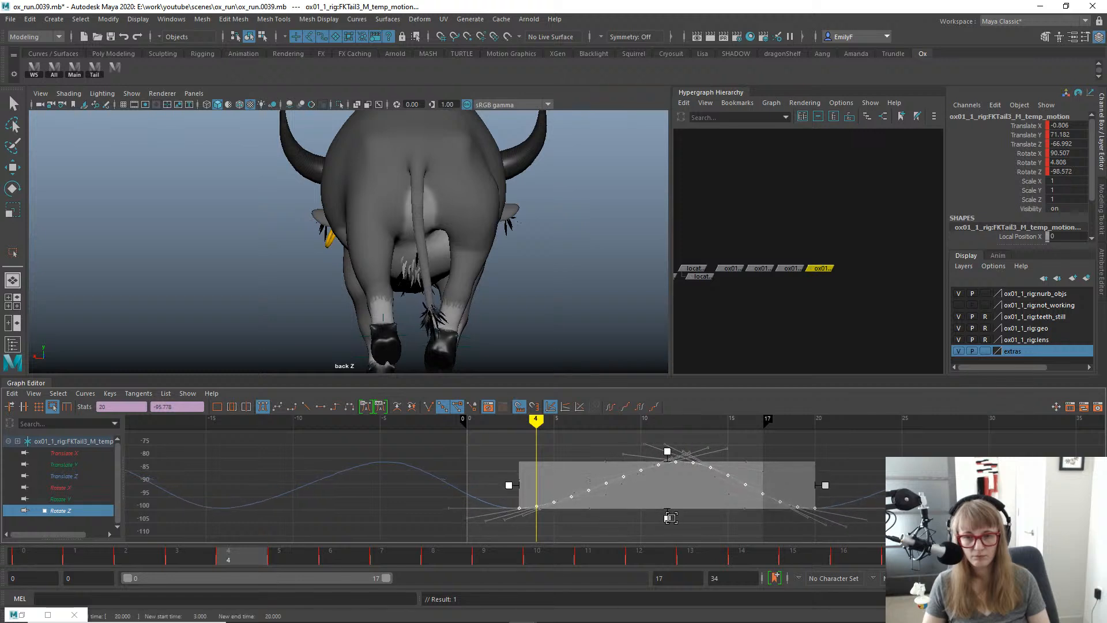
pyautogui.hotkey('alt', 'v')
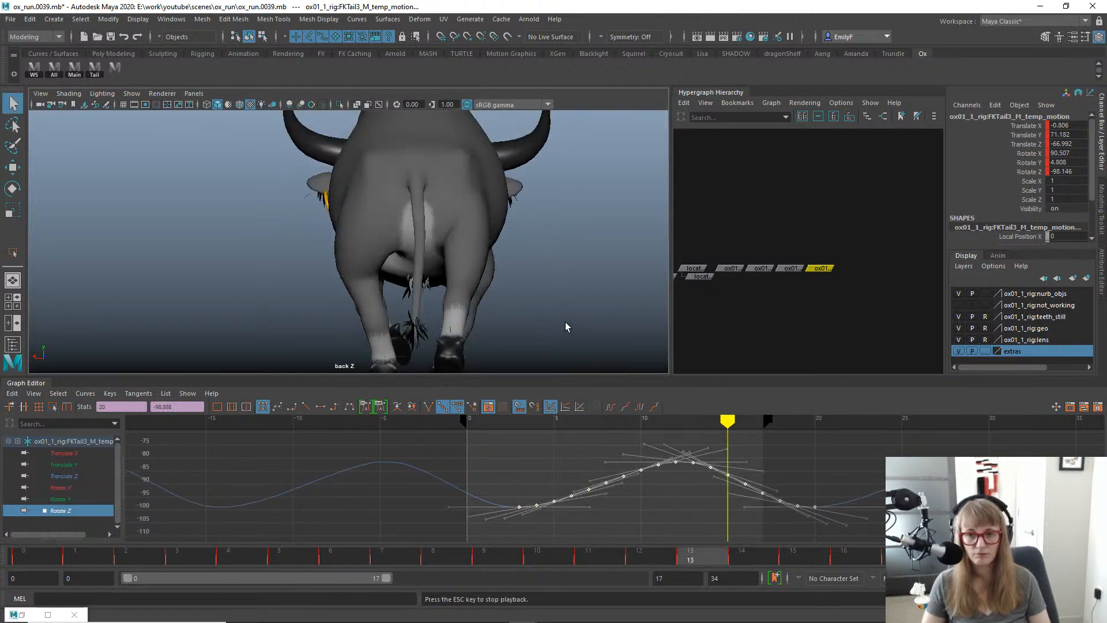
# Return to the side view and review the tail's overlapping motion through the whole run cycle.
pyautogui.press('space')
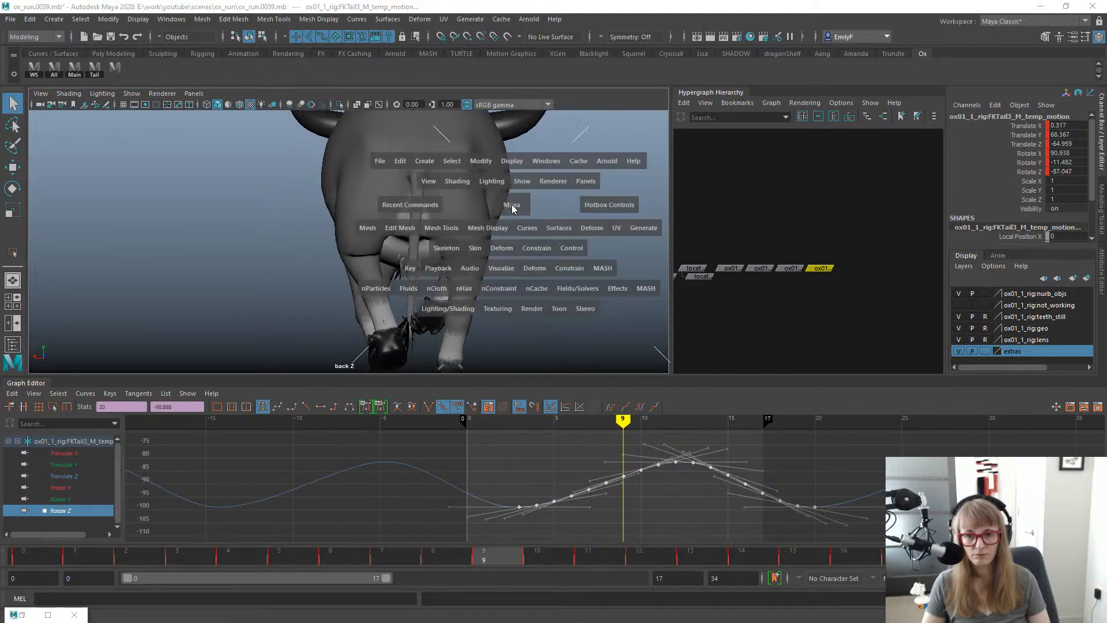
pyautogui.moveTo(443, 185); pyautogui.dragTo(450, 189)
pyautogui.press('space')
pyautogui.moveTo(486, 221); pyautogui.dragTo(534, 216)
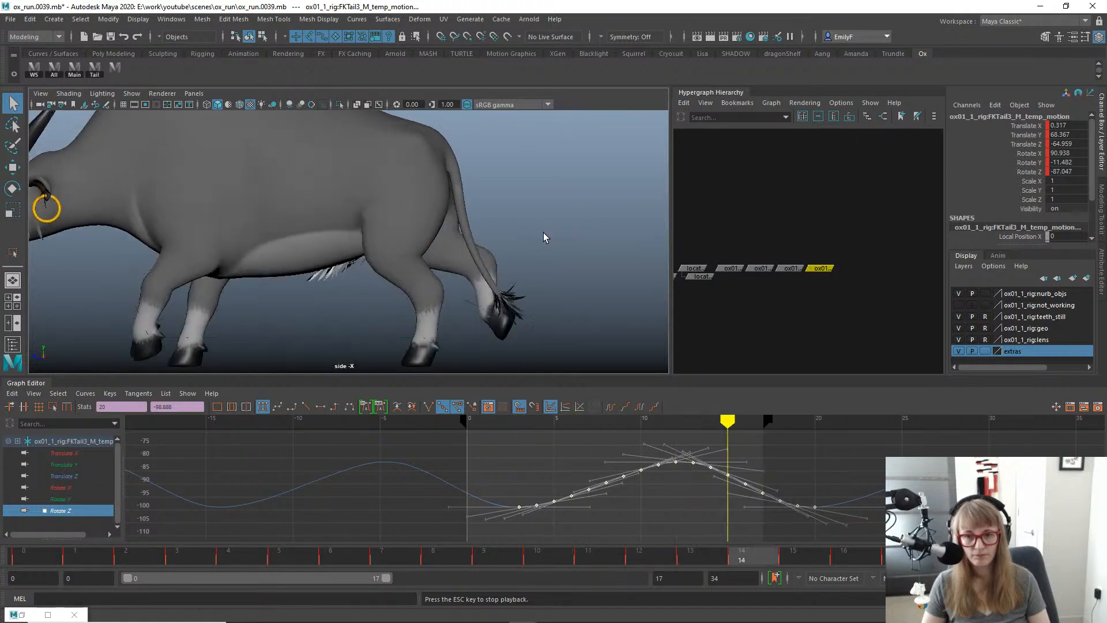
pyautogui.moveTo(68, 559); pyautogui.dragTo(793, 536)
pyautogui.hotkey('alt', 'v')
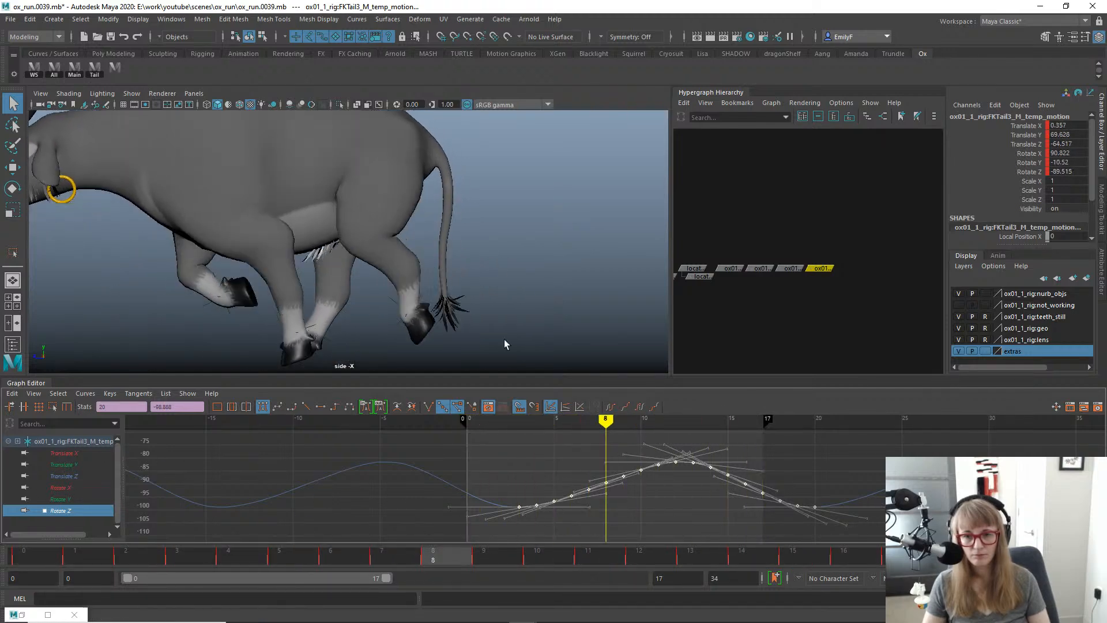
pyautogui.hotkey('alt', 'v')
# Create a rotation-only temporary world-space control for FKTail4 and make all its curves cycle beyond their keyed range.
pyautogui.click(457, 235)
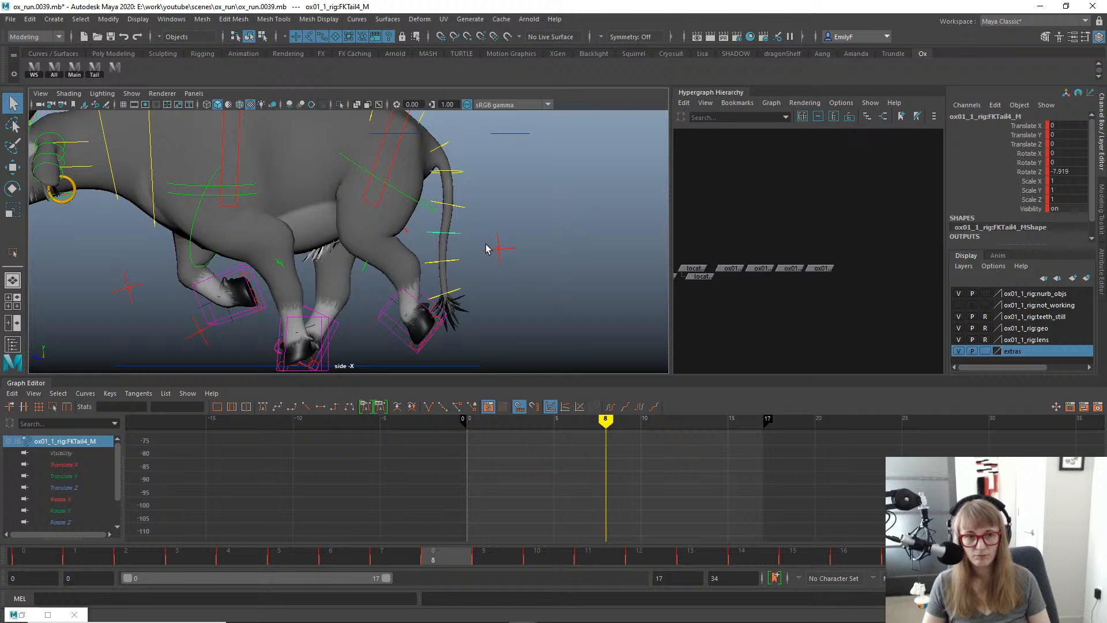
pyautogui.click(33, 68)
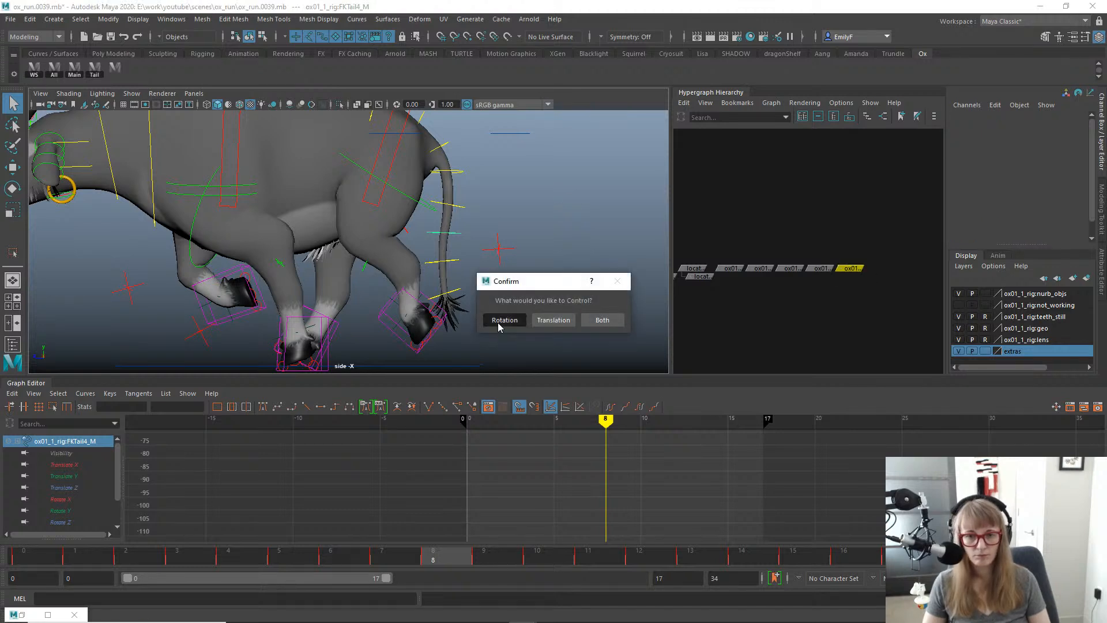
pyautogui.click(504, 321)
pyautogui.scroll(-5, 588, 493)
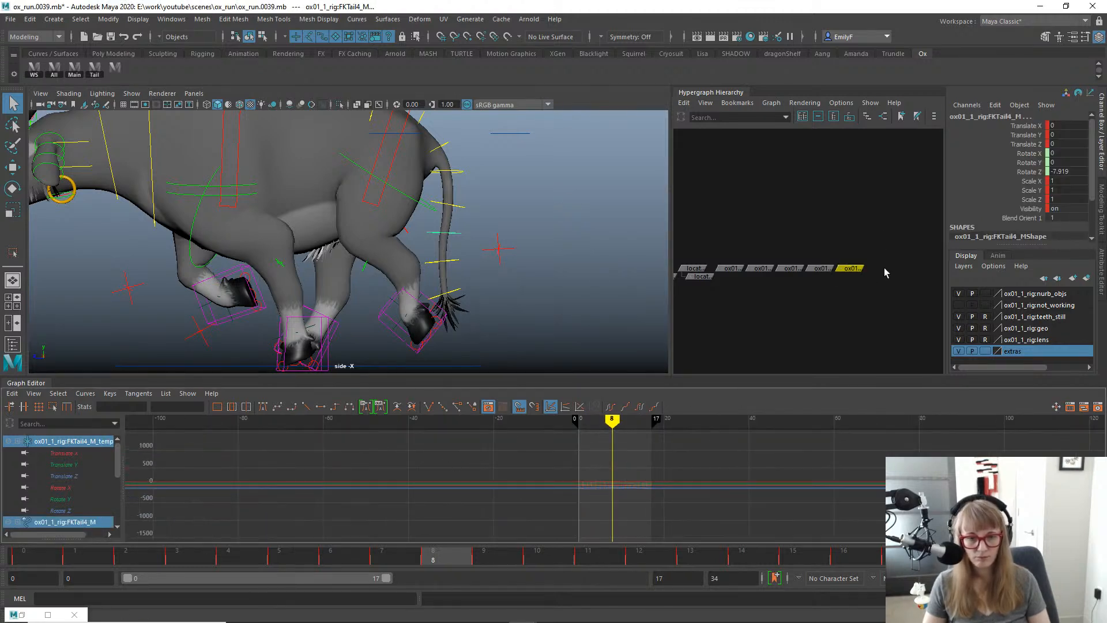
pyautogui.moveTo(883, 263); pyautogui.dragTo(841, 288)
pyautogui.moveTo(514, 445); pyautogui.dragTo(686, 513)
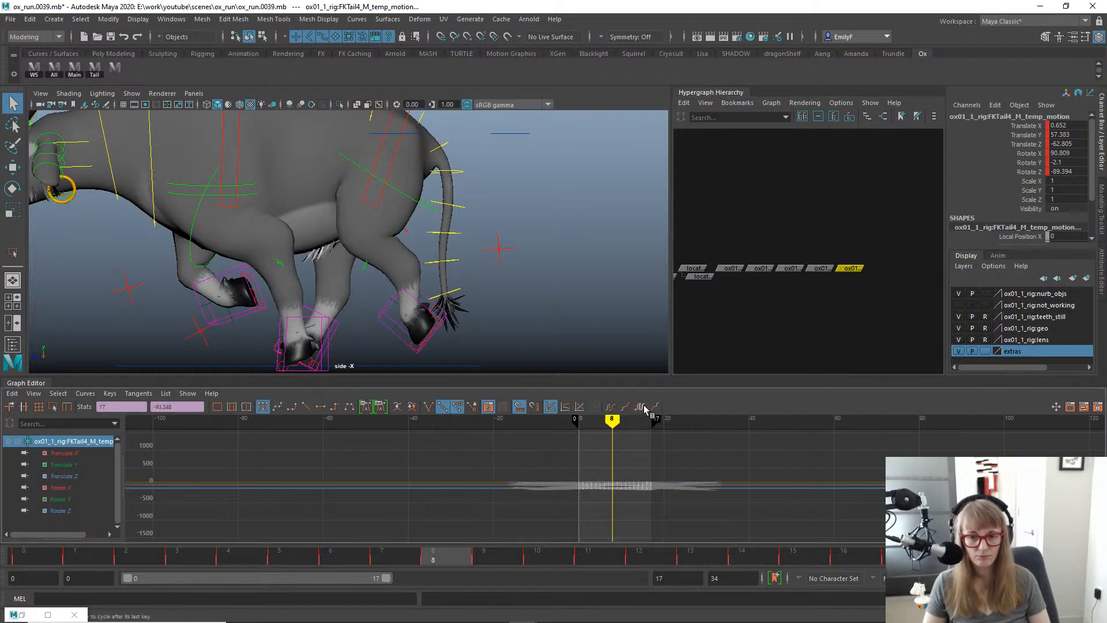
# Shift all Rotate Y keys of FKTail4's temporary control 3 frames forward in time and play back the tail motion.
pyautogui.click(67, 499)
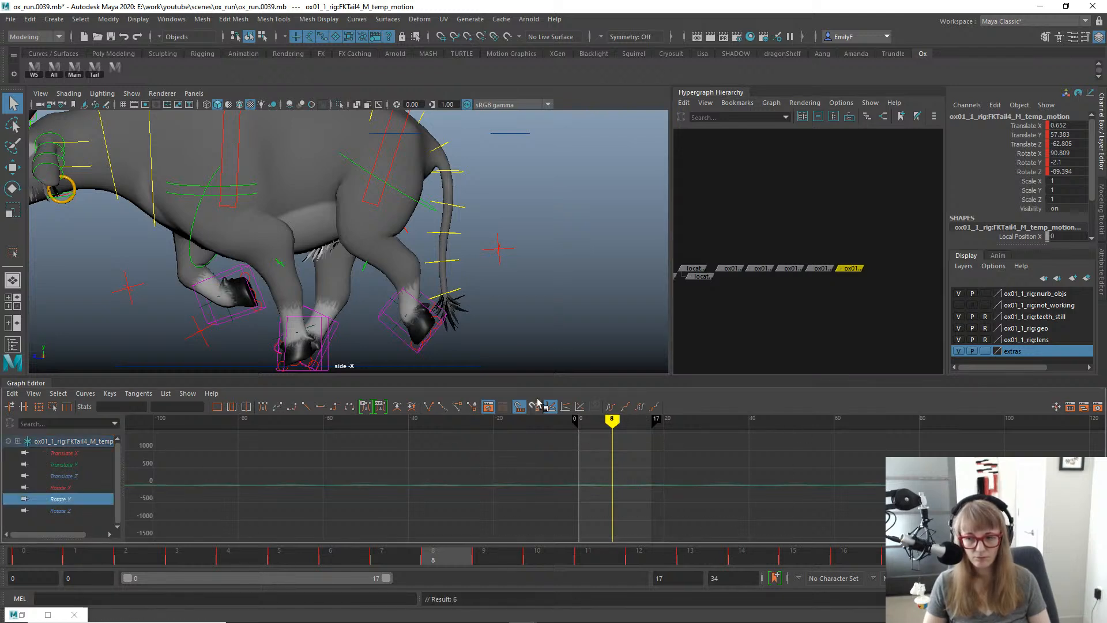
pyautogui.press('f')
pyautogui.moveTo(497, 469); pyautogui.dragTo(774, 536)
pyautogui.press('w')
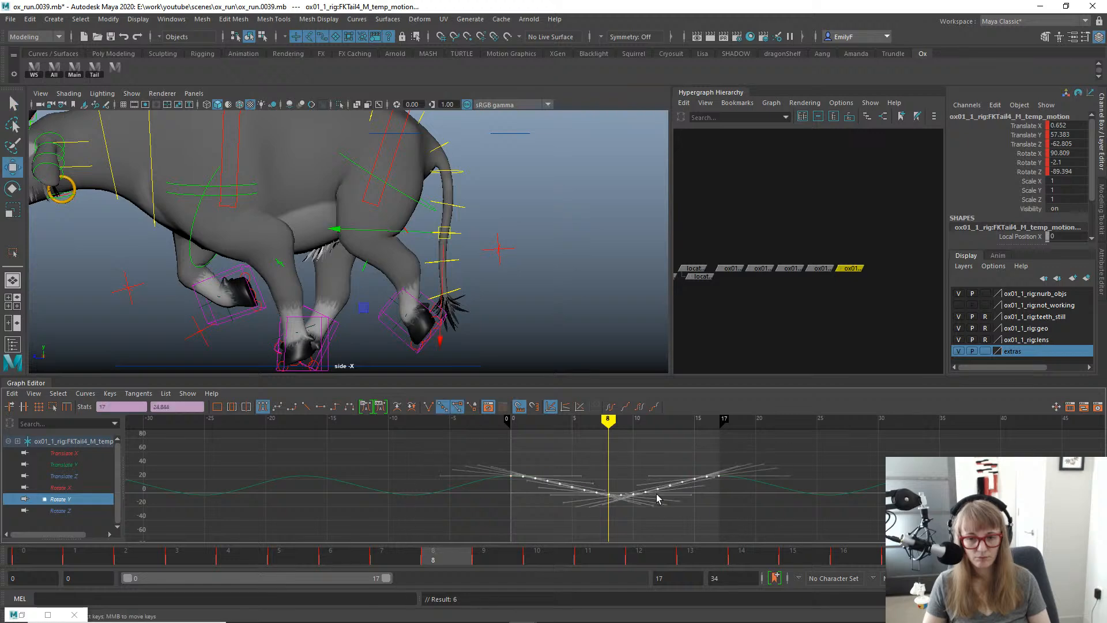
pyautogui.keyDown('shift'); pyautogui.moveTo(659, 495); pyautogui.dragTo(710, 494, button='middle'); pyautogui.keyUp('shift')
pyautogui.press('q')
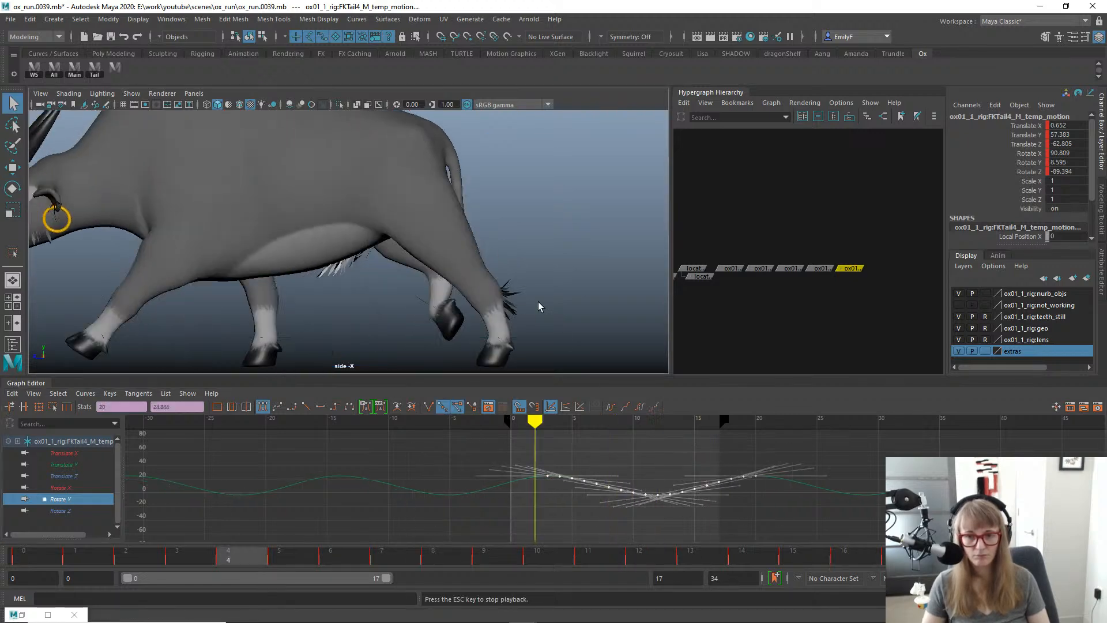
pyautogui.hotkey('alt', 'v')
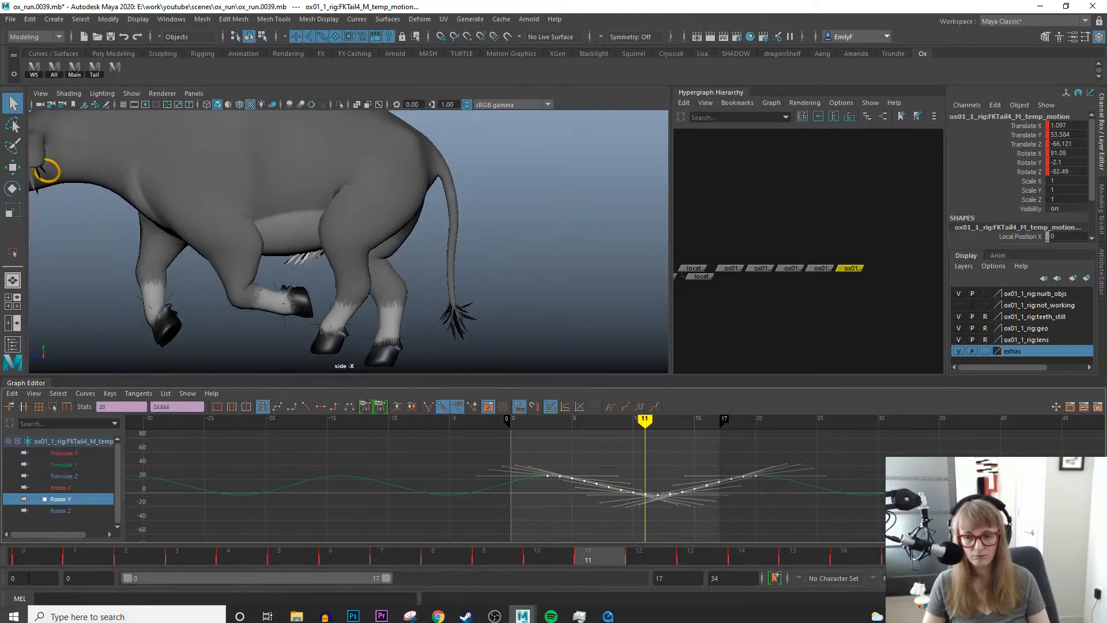
# Stretch the Rotate Y curve of FKTail4's temporary control downward so its low point reaches about -8 degrees.
pyautogui.moveTo(41, 556); pyautogui.dragTo(566, 567)
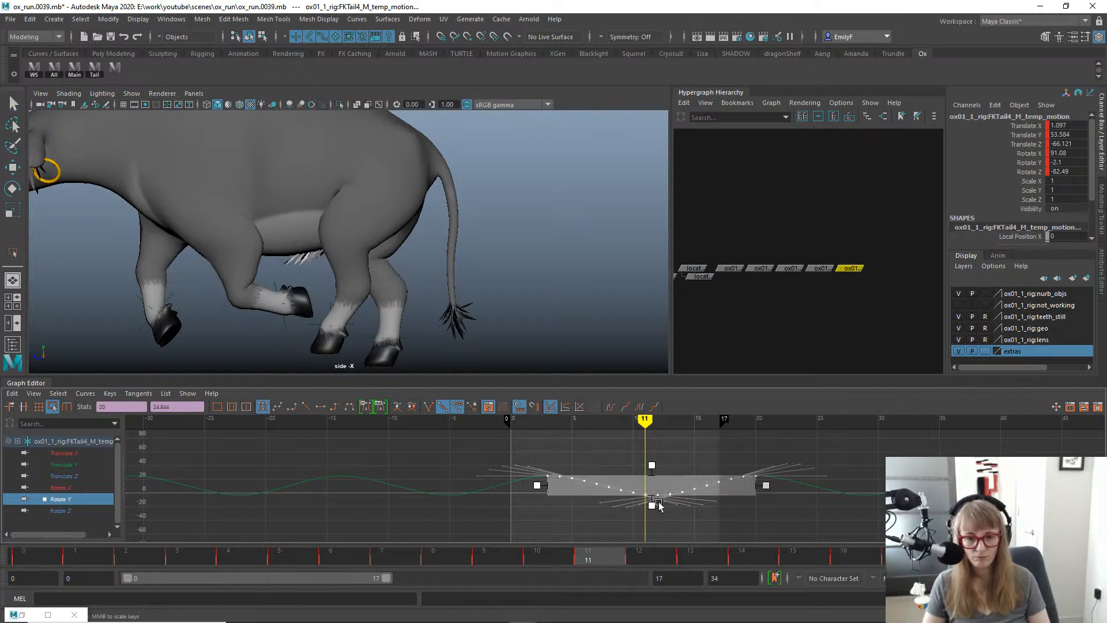
pyautogui.moveTo(653, 507); pyautogui.dragTo(654, 509)
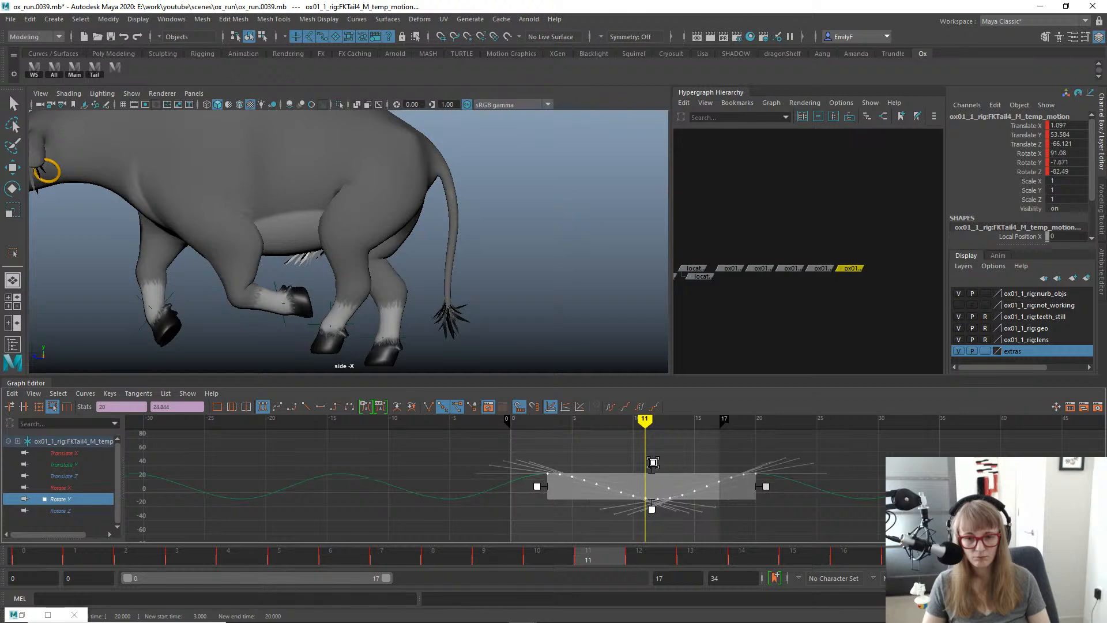
# Play back and scrub the tail motion in the side view, and replay the cycle in the back view.
pyautogui.hotkey('alt', 'v')
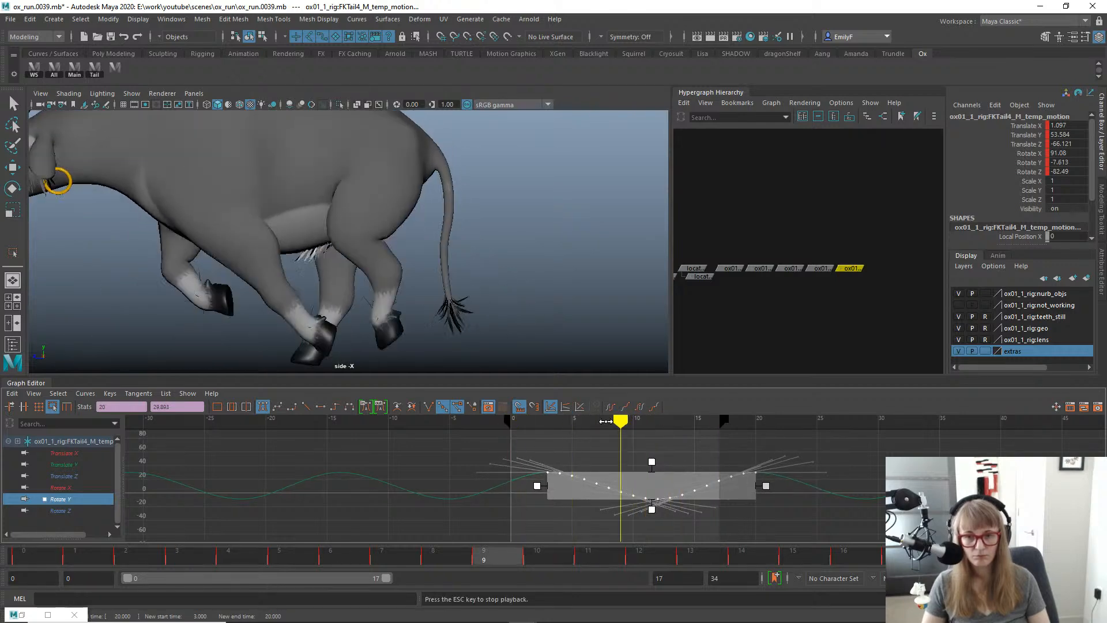
pyautogui.press('Escape')
pyautogui.moveTo(42, 557); pyautogui.dragTo(882, 563)
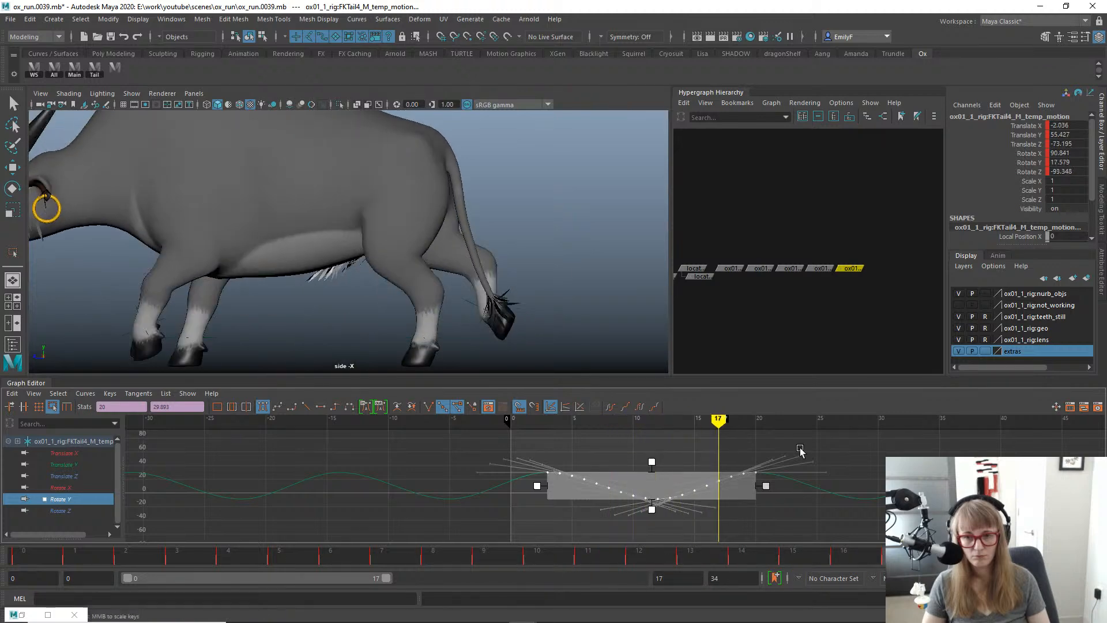
pyautogui.press('space')
pyautogui.moveTo(546, 207); pyautogui.dragTo(551, 246)
pyautogui.hotkey('alt', 'v')
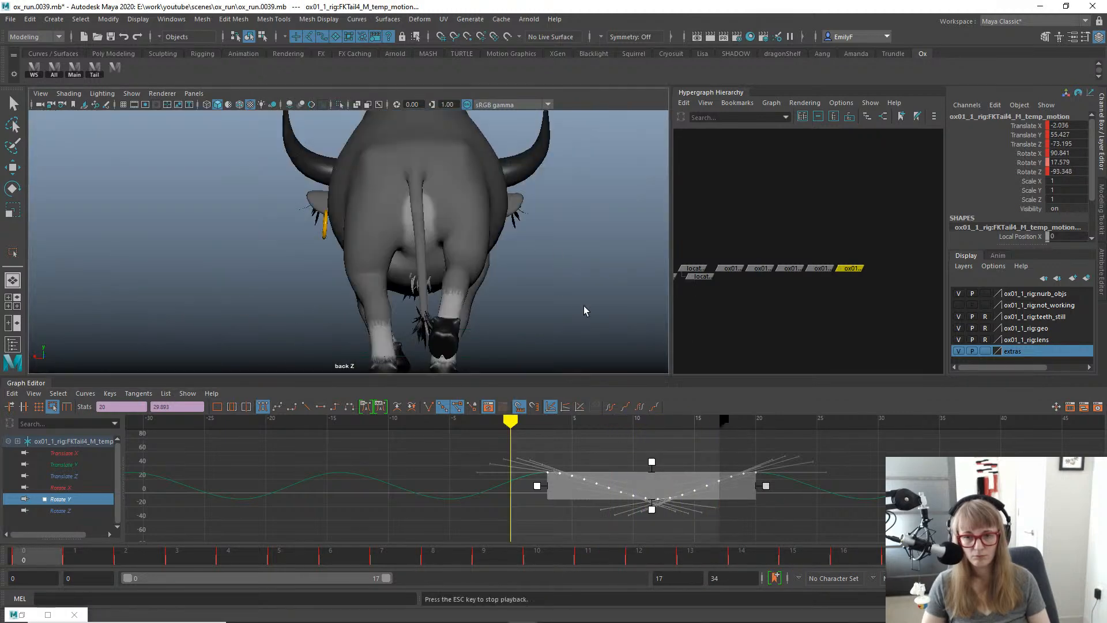
# Shift all Rotate Z keys of FKTail4's temporary control 3 frames forward in time and scrub the result from behind.
pyautogui.click(69, 511)
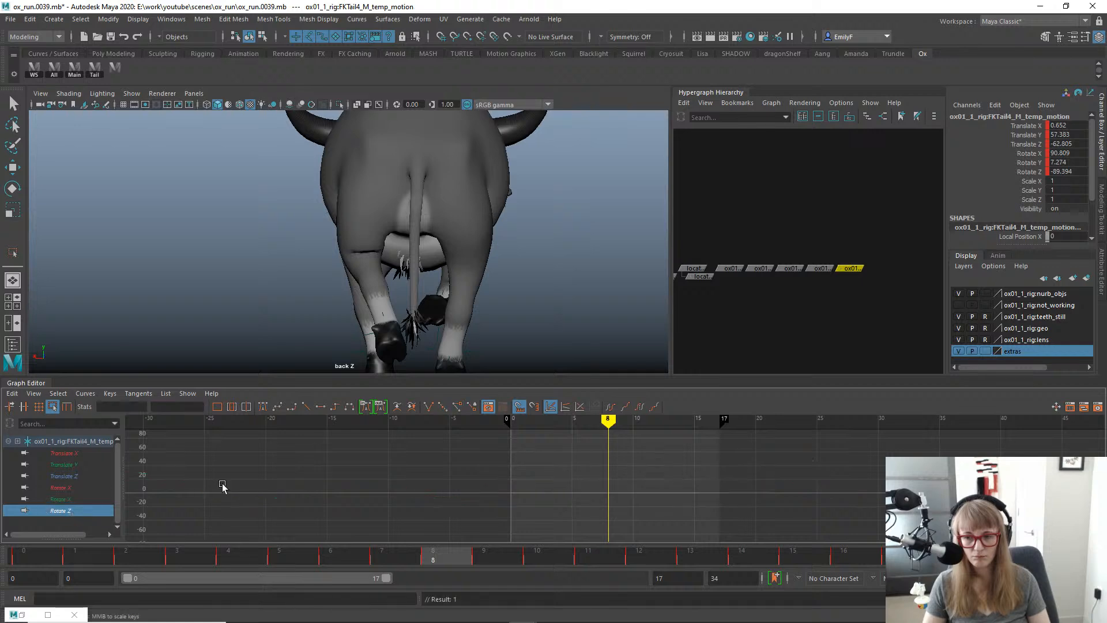
pyautogui.press('f')
pyautogui.keyDown('alt'); pyautogui.moveTo(644, 490); pyautogui.dragTo(579, 477, button='right'); pyautogui.keyUp('alt')
pyautogui.moveTo(797, 535); pyautogui.dragTo(797, 534)
pyautogui.press('w')
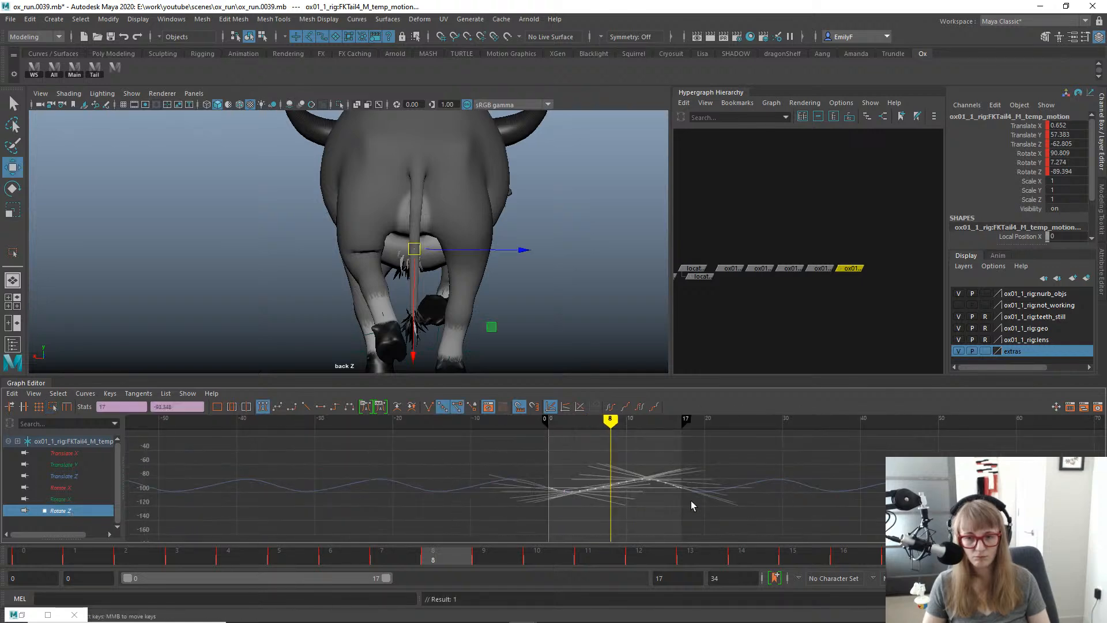
pyautogui.moveTo(692, 500); pyautogui.dragTo(714, 496, button='middle')
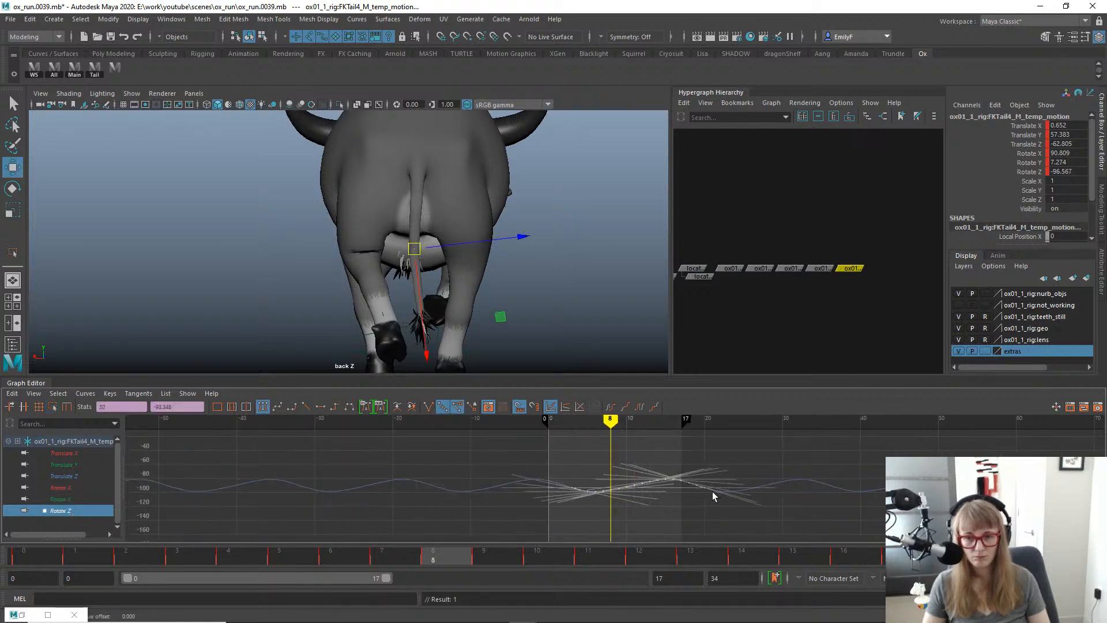
pyautogui.keyDown('alt'); pyautogui.moveTo(686, 510); pyautogui.dragTo(677, 457, button='right'); pyautogui.keyUp('alt')
pyautogui.moveTo(211, 555)
pyautogui.mouseDown()
pyautogui.moveTo(26, 554)
pyautogui.moveTo(480, 552)
pyautogui.mouseUp()
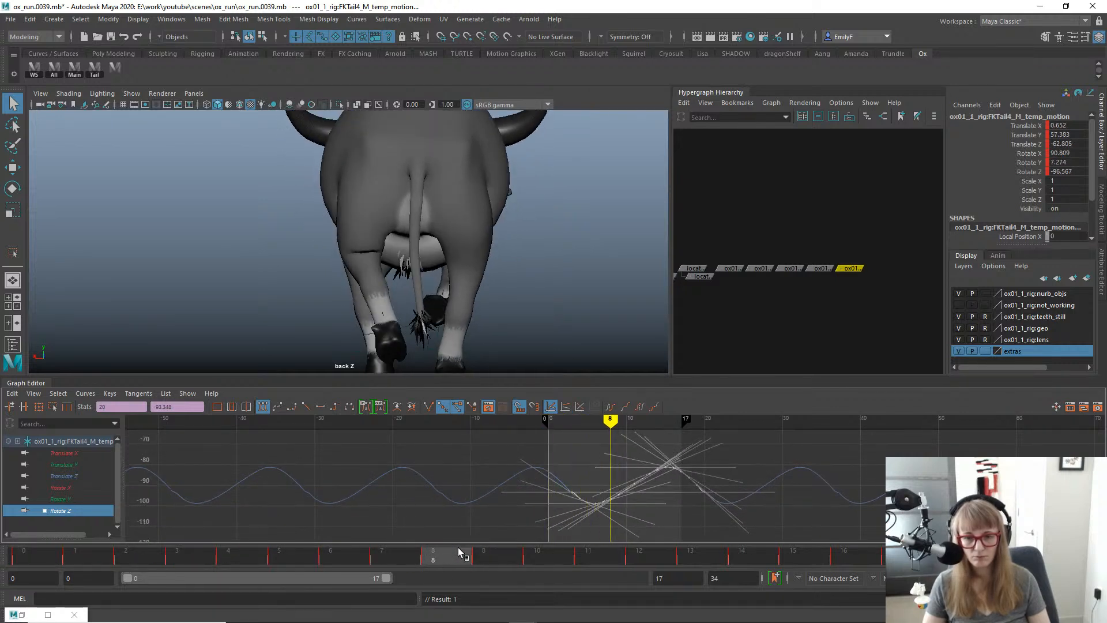
# Stretch the Rotate Z curve of FKTail4's temporary control slightly downward to about -102 degrees and play back the tail motion from behind.
pyautogui.click(54, 407)
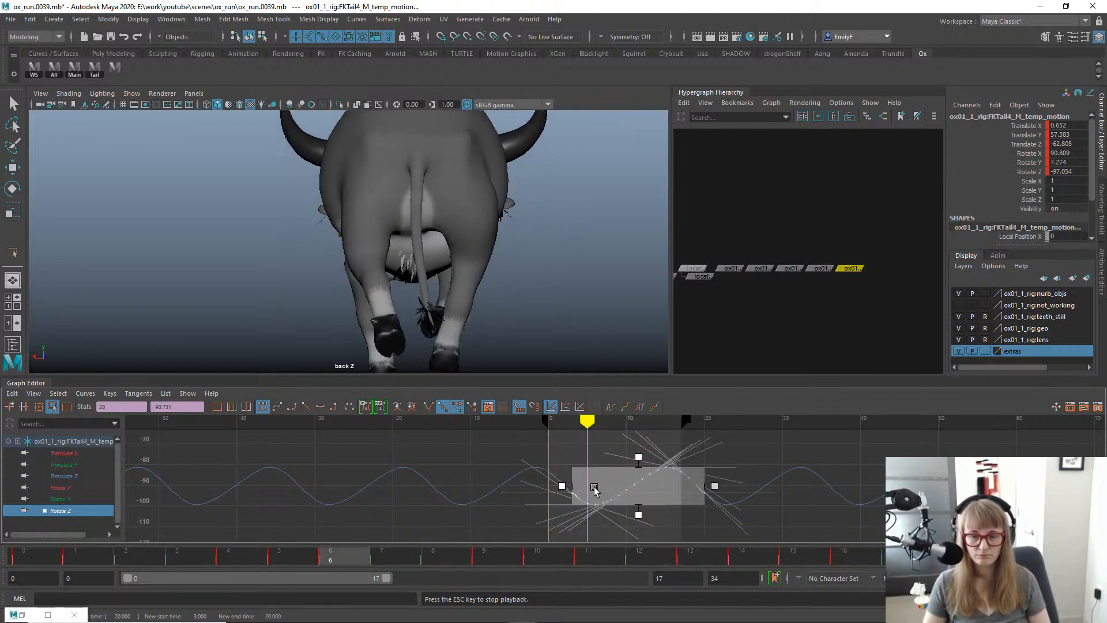
pyautogui.press('Escape')
pyautogui.hotkey('alt', 'v')
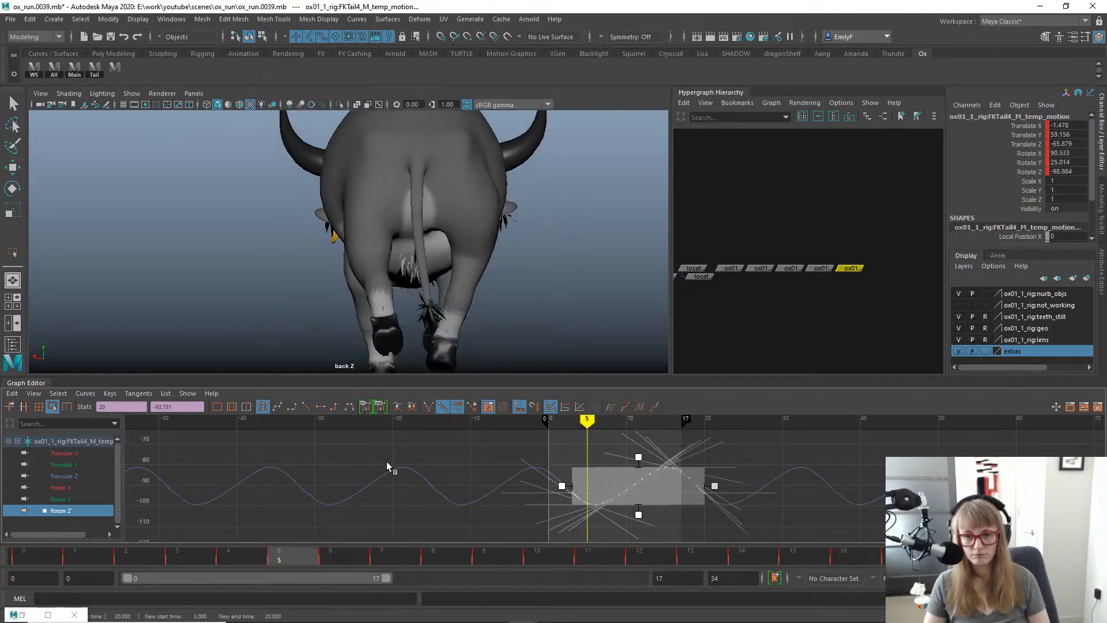
pyautogui.press('Escape')
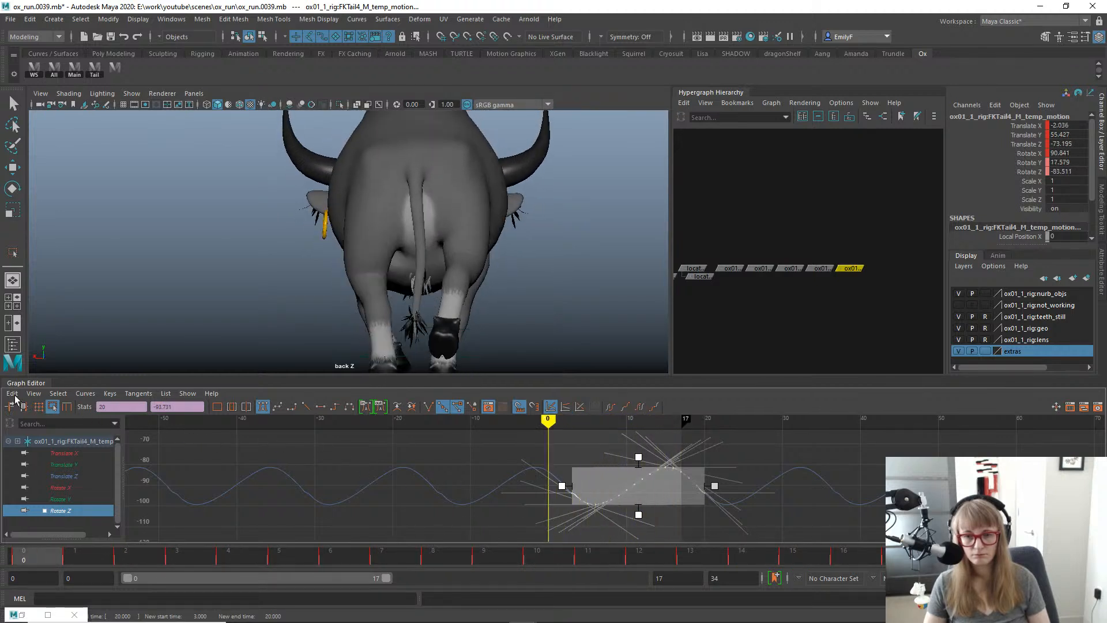
# In the side view, create a temporary world-space control for FKTail7 and make all its curves cycle beyond their keyed range.
pyautogui.press('space')
pyautogui.moveTo(456, 233); pyautogui.dragTo(503, 238)
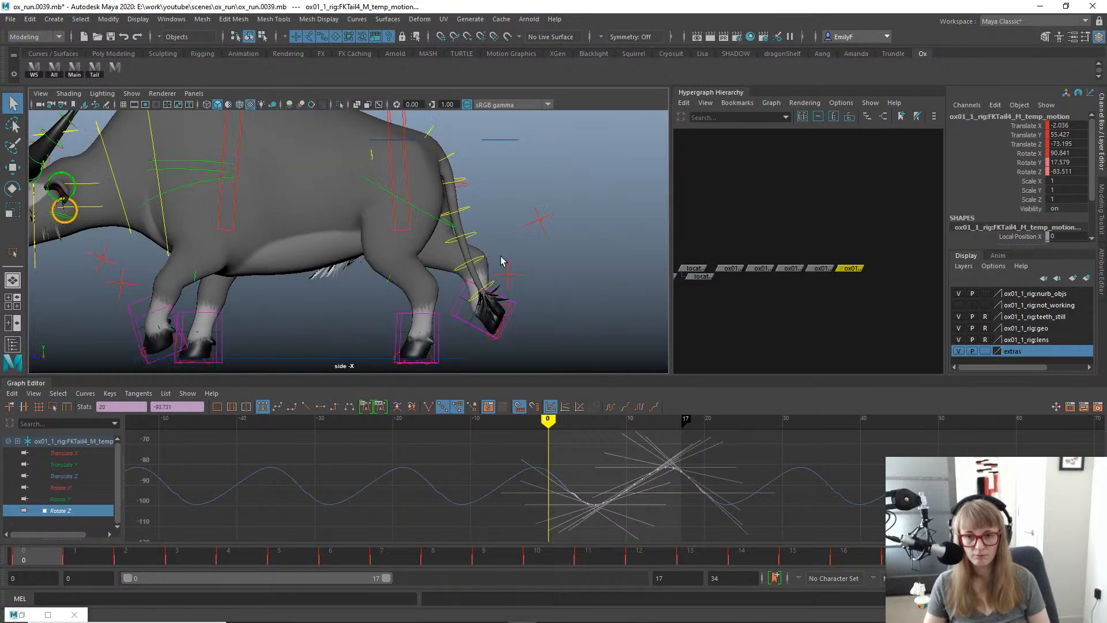
pyautogui.click(476, 263)
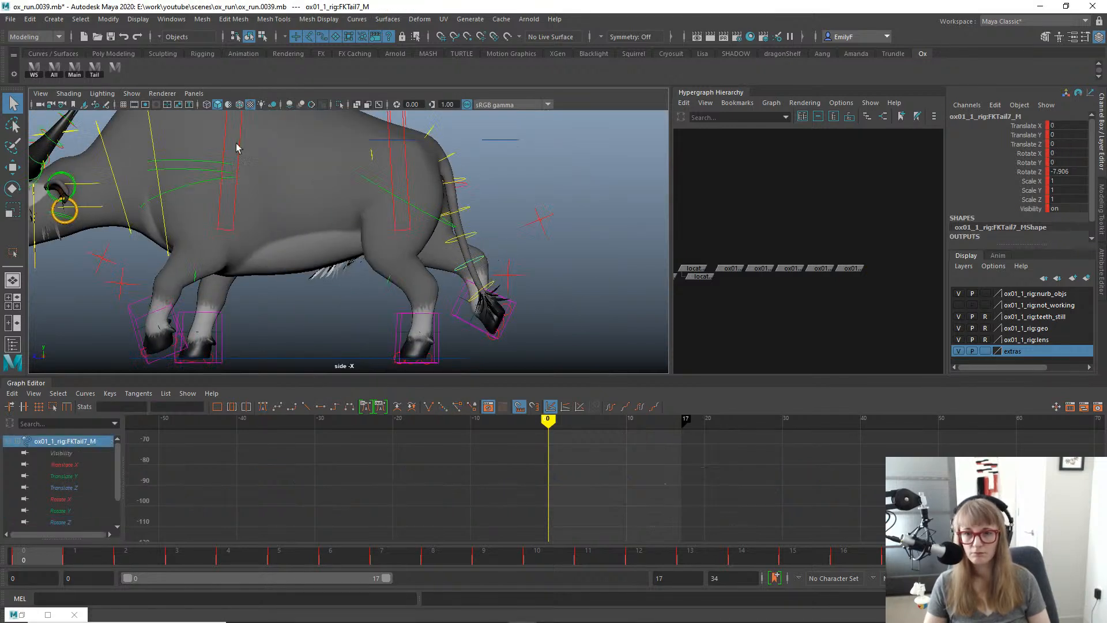
pyautogui.click(34, 69)
pyautogui.click(504, 320)
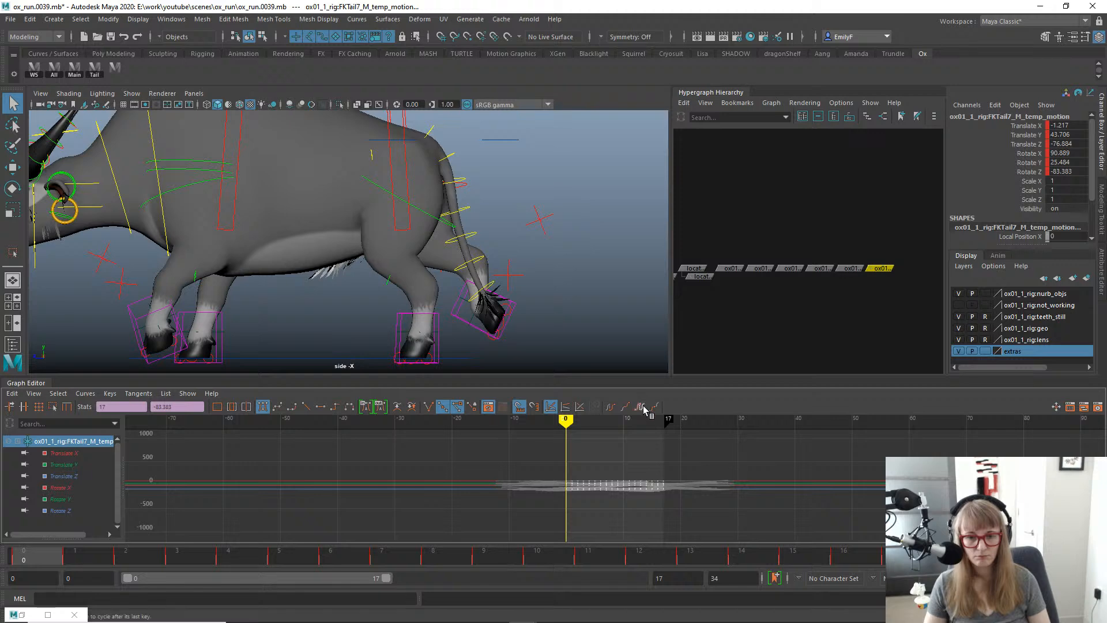
# Shift all Rotate Y keys of FKTail7's temporary control 3 frames forward in time and play back the result.
pyautogui.click(60, 498)
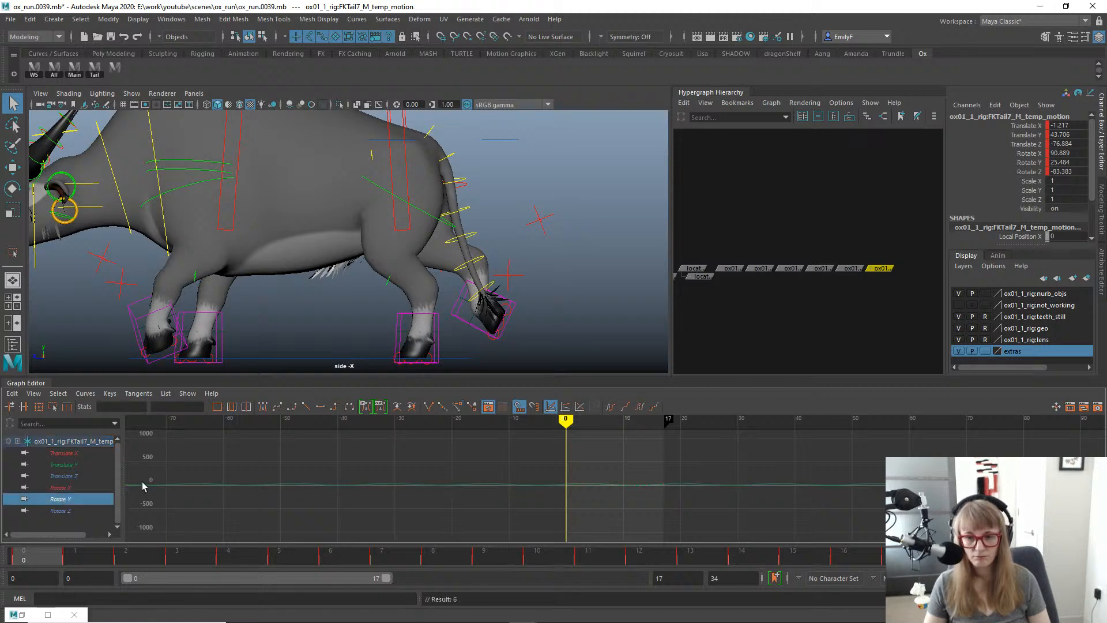
pyautogui.press('f')
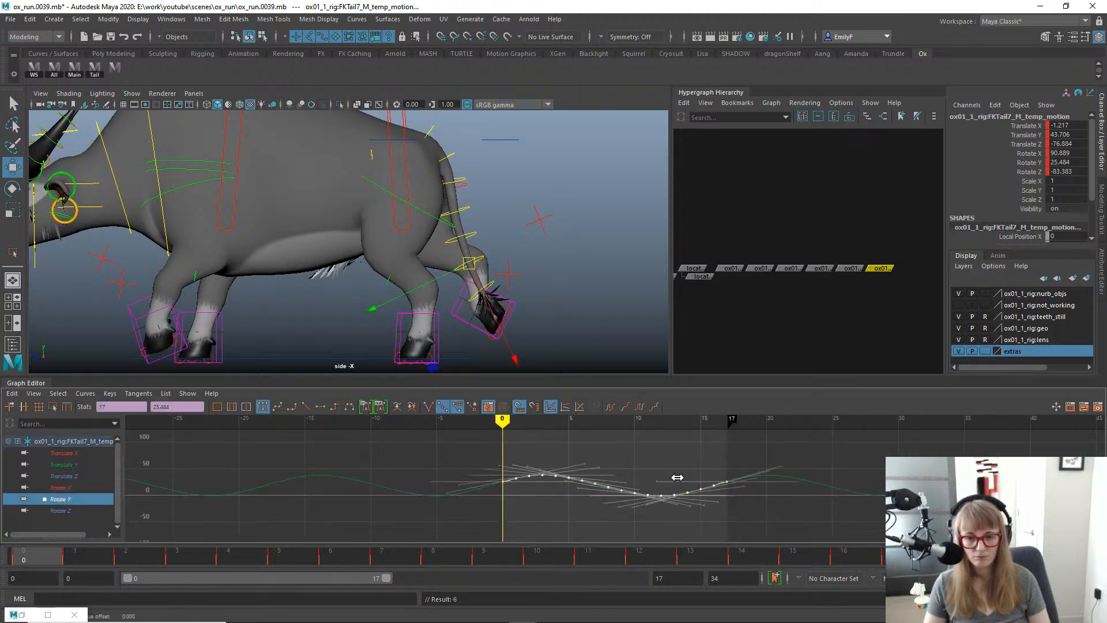
pyautogui.keyDown('shift'); pyautogui.moveTo(677, 478); pyautogui.dragTo(713, 477, button='middle'); pyautogui.keyUp('shift')
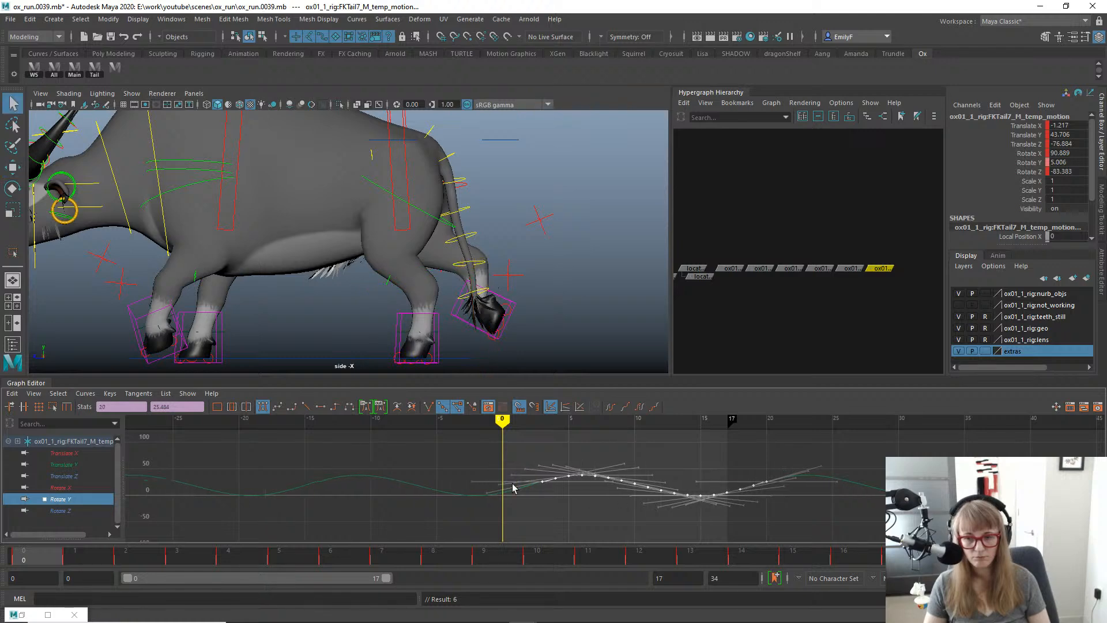
pyautogui.hotkey('alt', 'v')
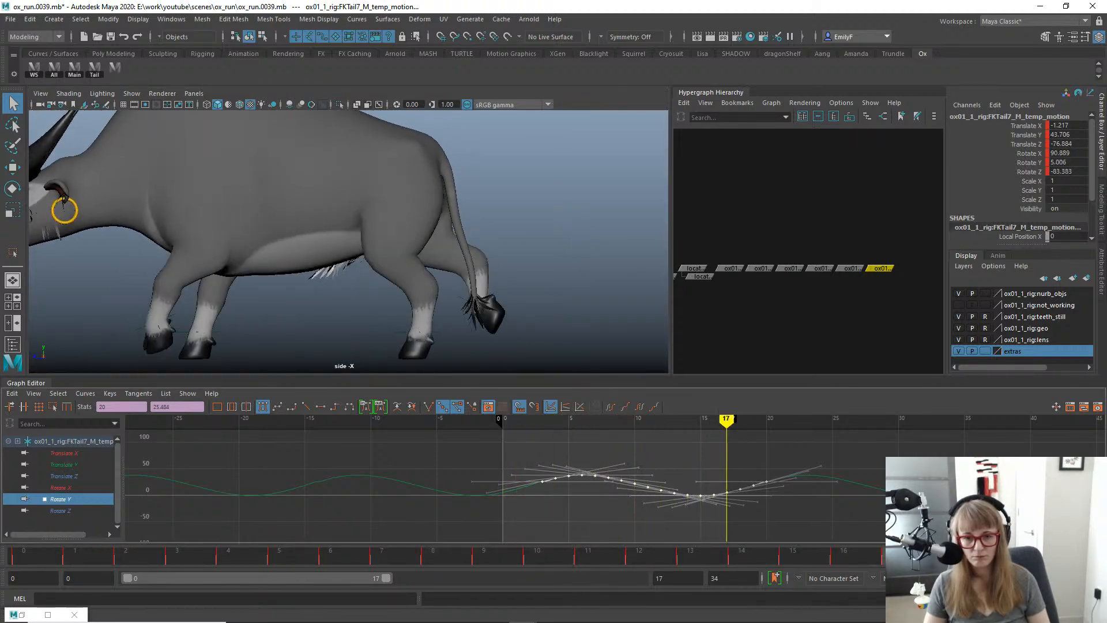
# Replay and scrub the run cycle to examine how the tail tip follows through in the side view.
pyautogui.keyDown('alt'); pyautogui.keyDown('shift'); pyautogui.moveTo(694, 492); pyautogui.dragTo(695, 462, button='right'); pyautogui.keyUp('shift'); pyautogui.keyUp('alt')
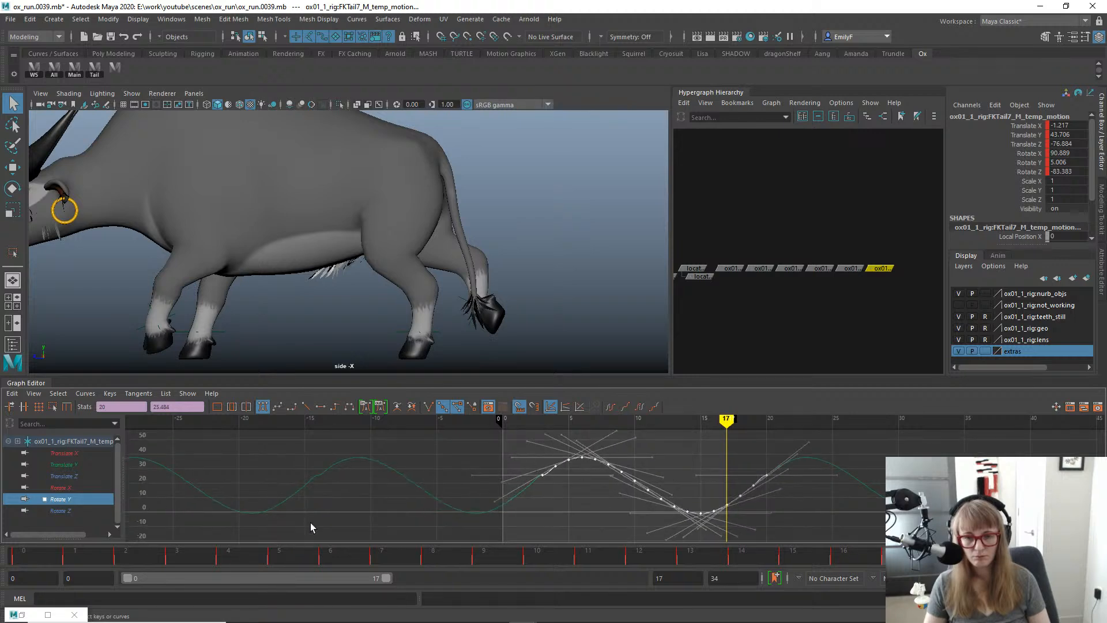
pyautogui.hotkey('alt', 'v')
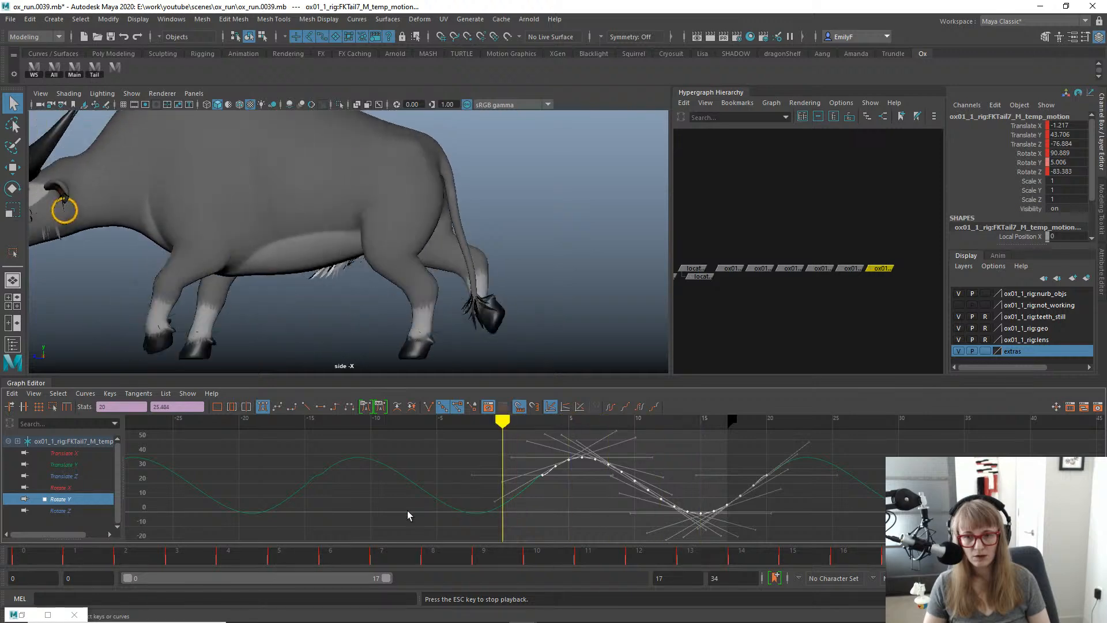
pyautogui.press('Escape')
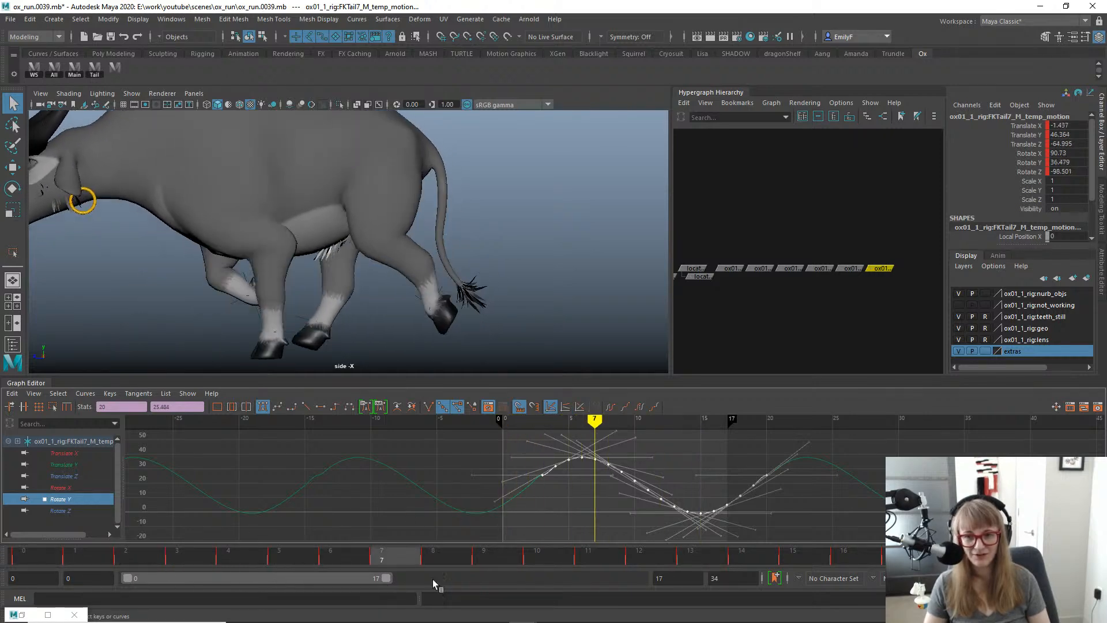
pyautogui.moveTo(593, 583); pyautogui.dragTo(907, 594)
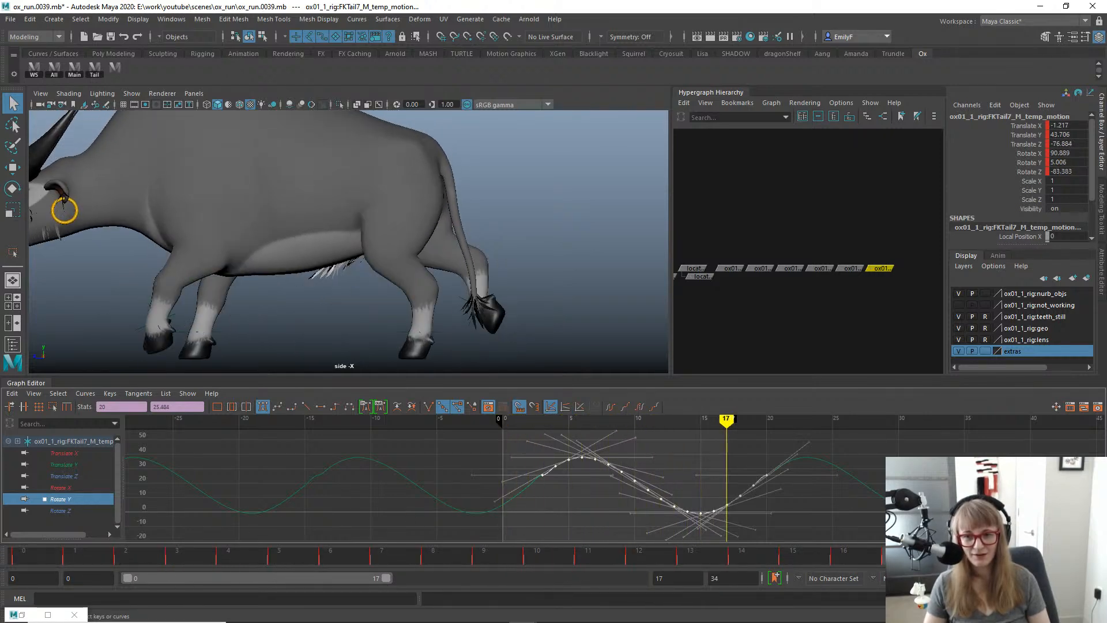
pyautogui.hotkey('alt', 'v')
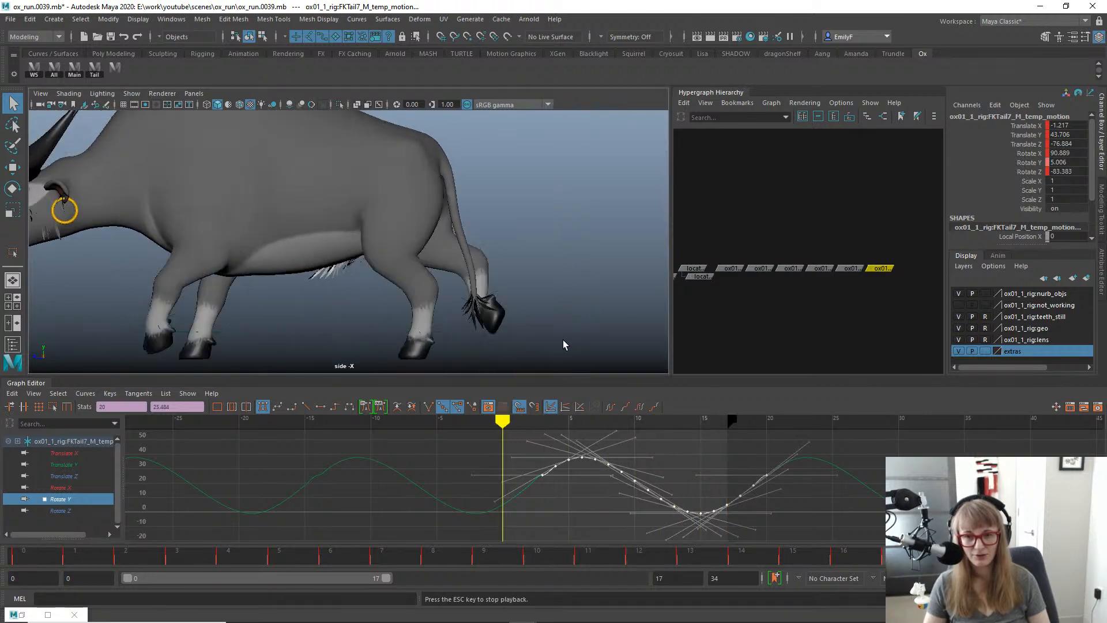
pyautogui.hotkey('alt', 'v')
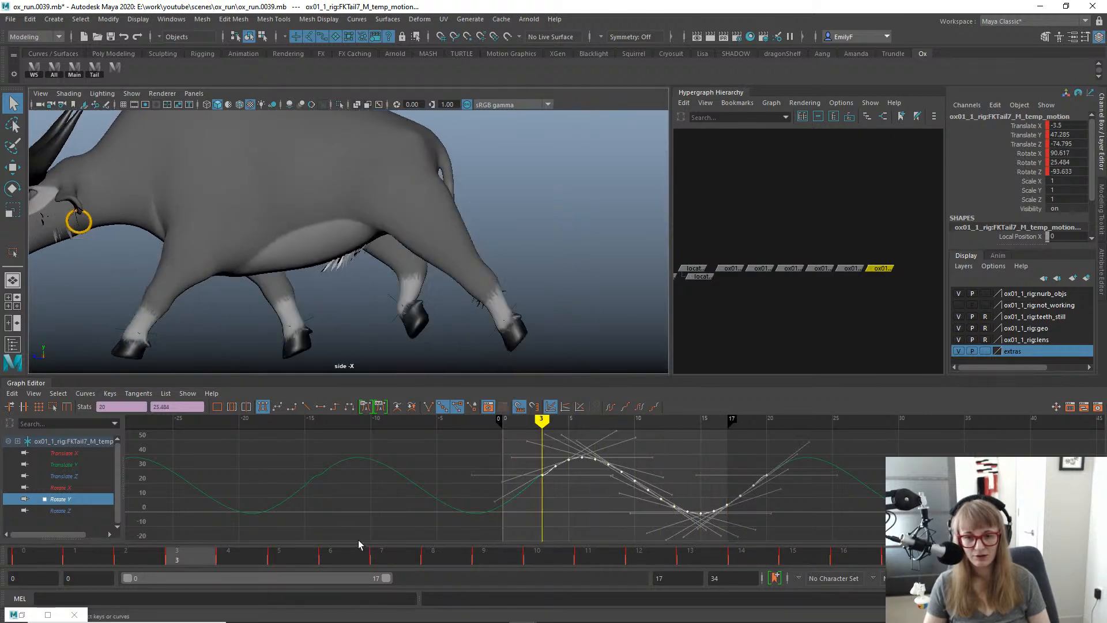
pyautogui.moveTo(378, 565); pyautogui.dragTo(591, 562)
# Try lowering the whole Rotate Y curve of FKTail7's temporary control by about 10 degrees, and undo the offset.
pyautogui.press('w')
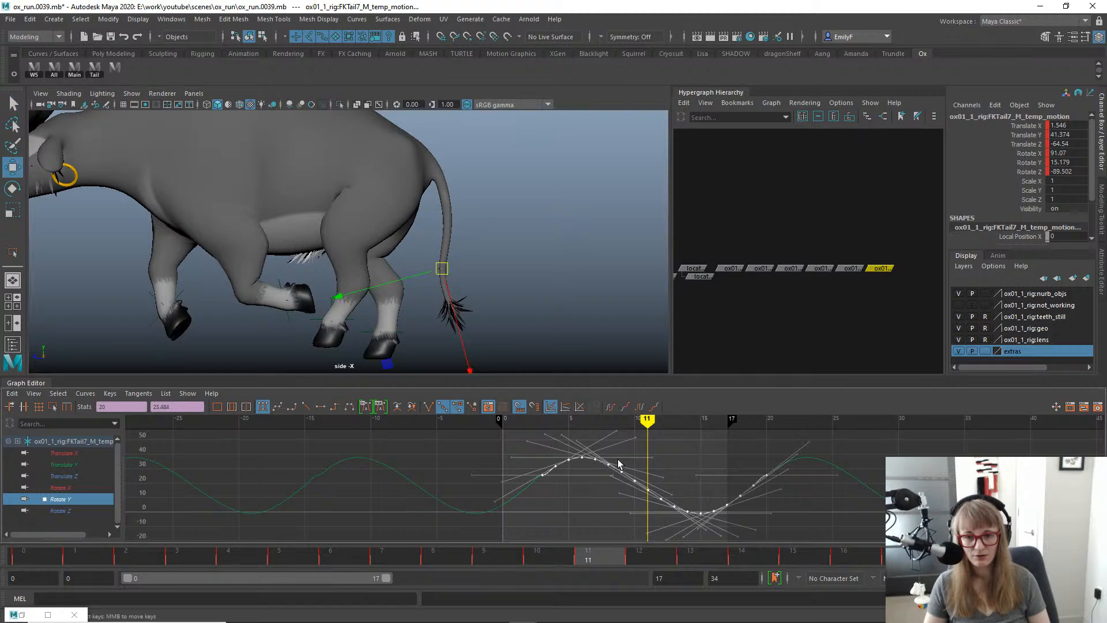
pyautogui.keyDown('shift'); pyautogui.moveTo(624, 465); pyautogui.dragTo(625, 477, button='middle'); pyautogui.keyUp('shift')
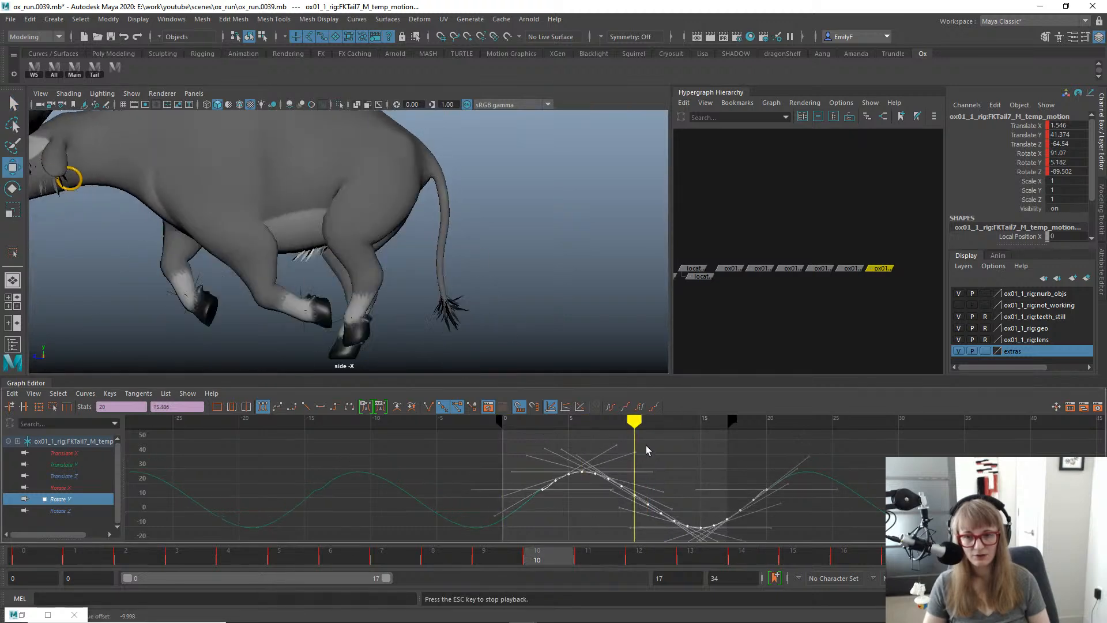
pyautogui.press('Escape')
pyautogui.click(646, 449)
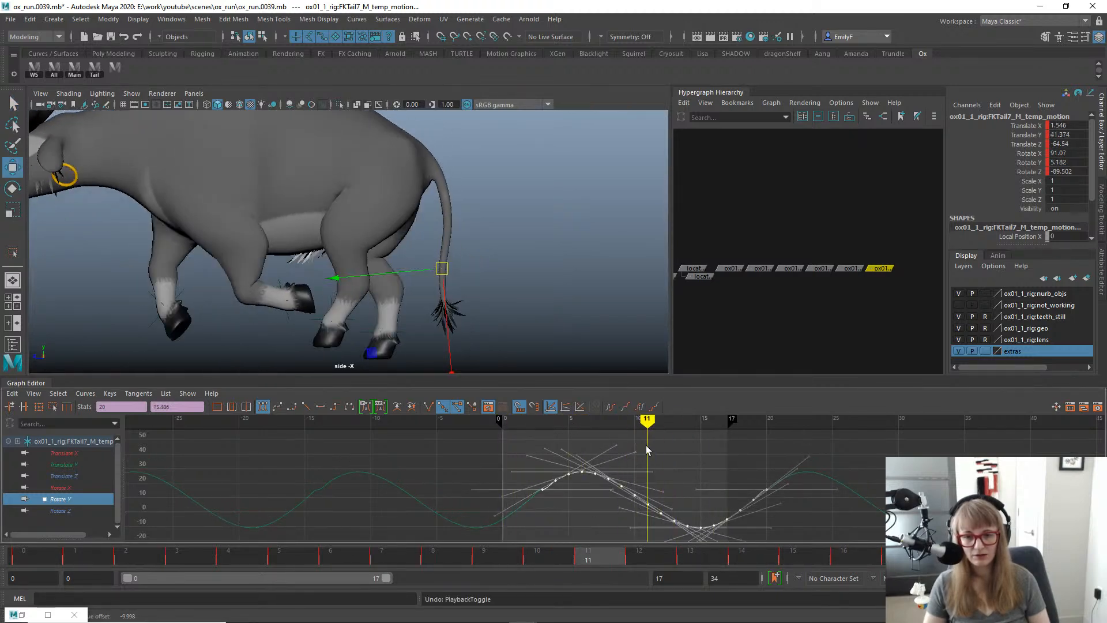
pyautogui.hotkey('ctrl', 'z')
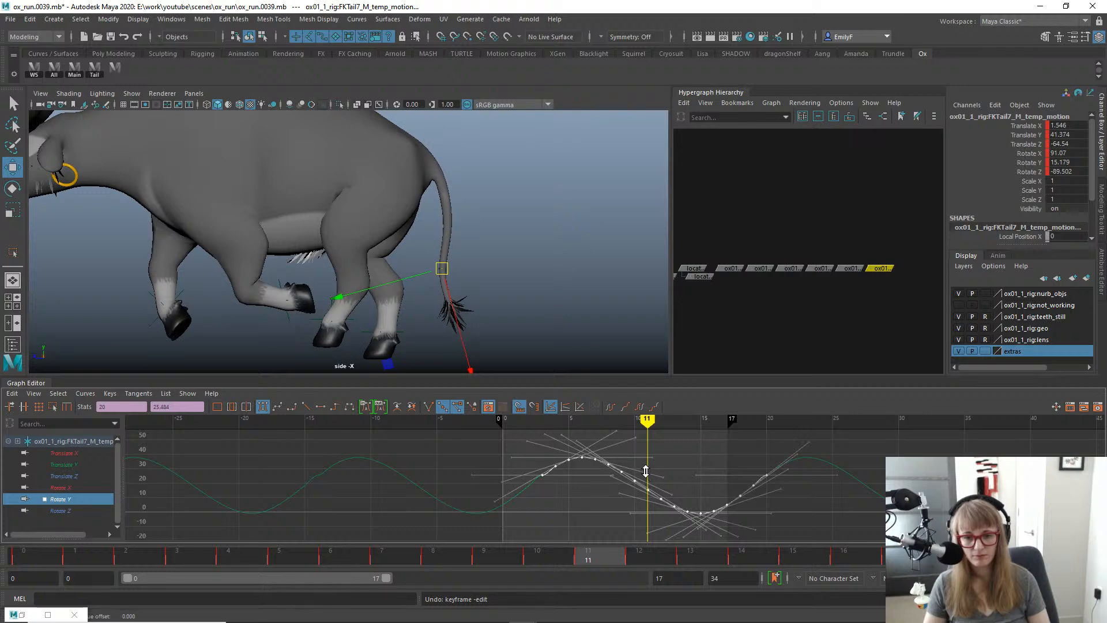
# Raise the whole Rotate Y curve of FKTail7's temporary control by about 6 degrees, and play back and scrub the tail motion.
pyautogui.keyDown('shift'); pyautogui.moveTo(646, 471); pyautogui.dragTo(649, 467, button='middle'); pyautogui.keyUp('shift')
pyautogui.hotkey('alt', 'v')
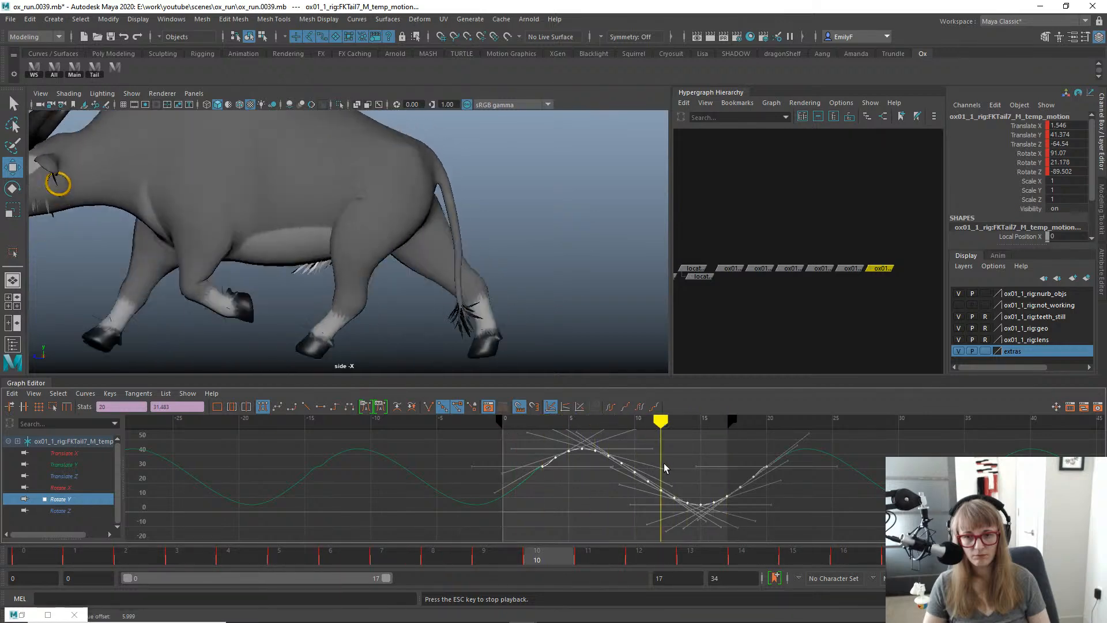
pyautogui.press('Escape')
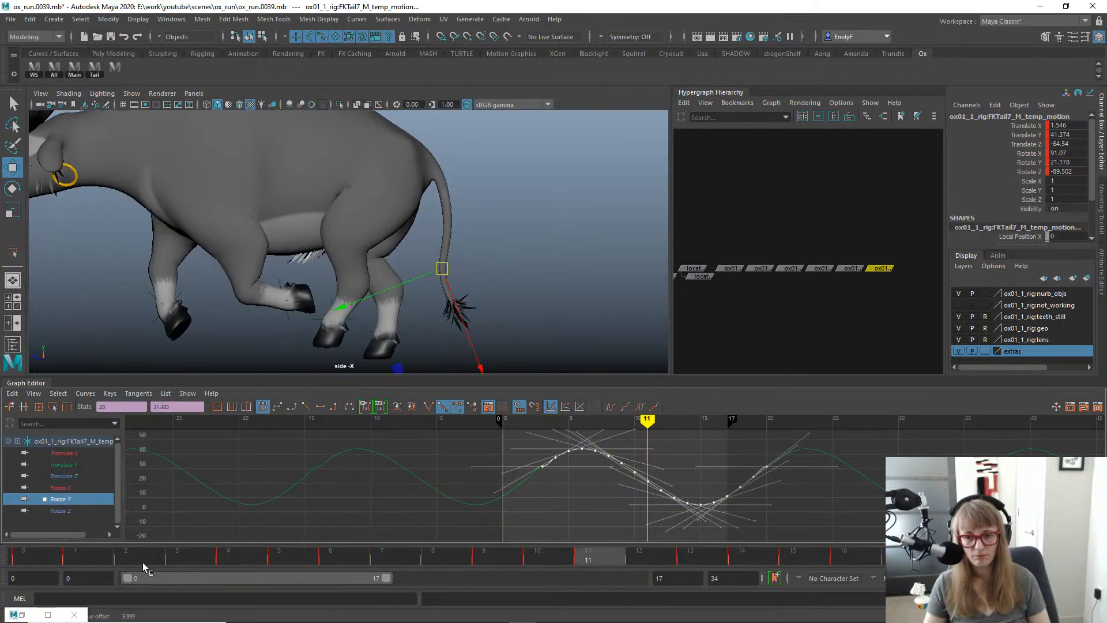
pyautogui.moveTo(143, 563); pyautogui.dragTo(453, 531)
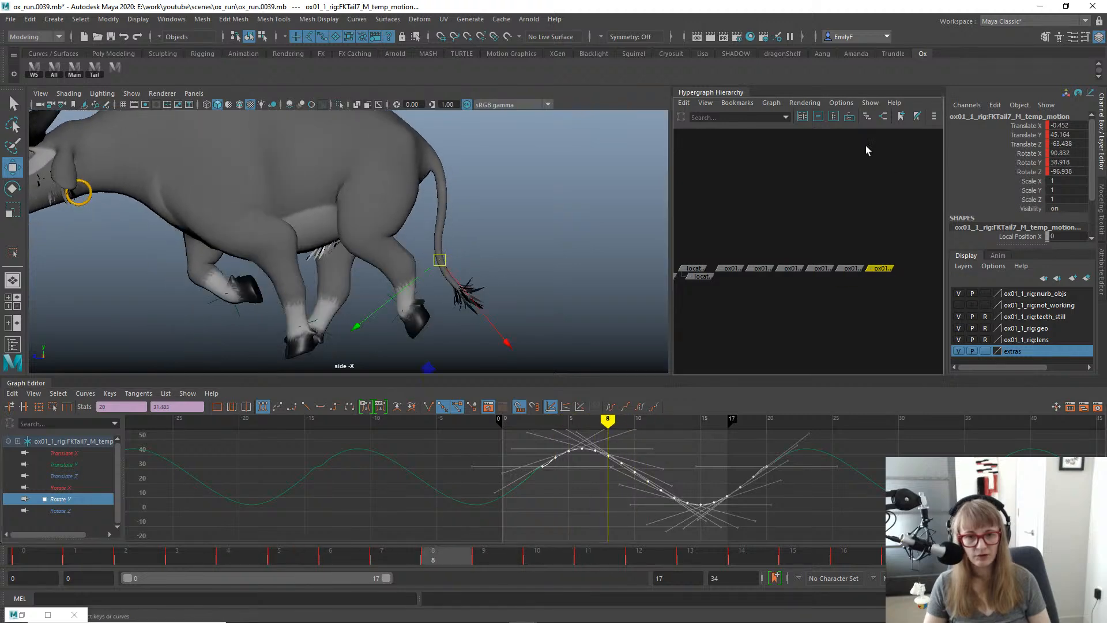
# Try rotating the upper tail's temporary controls outward at frame 8, undoing each test rotation.
pyautogui.click(822, 268)
pyautogui.press('e')
pyautogui.moveTo(523, 278); pyautogui.dragTo(536, 222)
pyautogui.click(790, 269)
pyautogui.hotkey('ctrl', 'z')
pyautogui.click(761, 269)
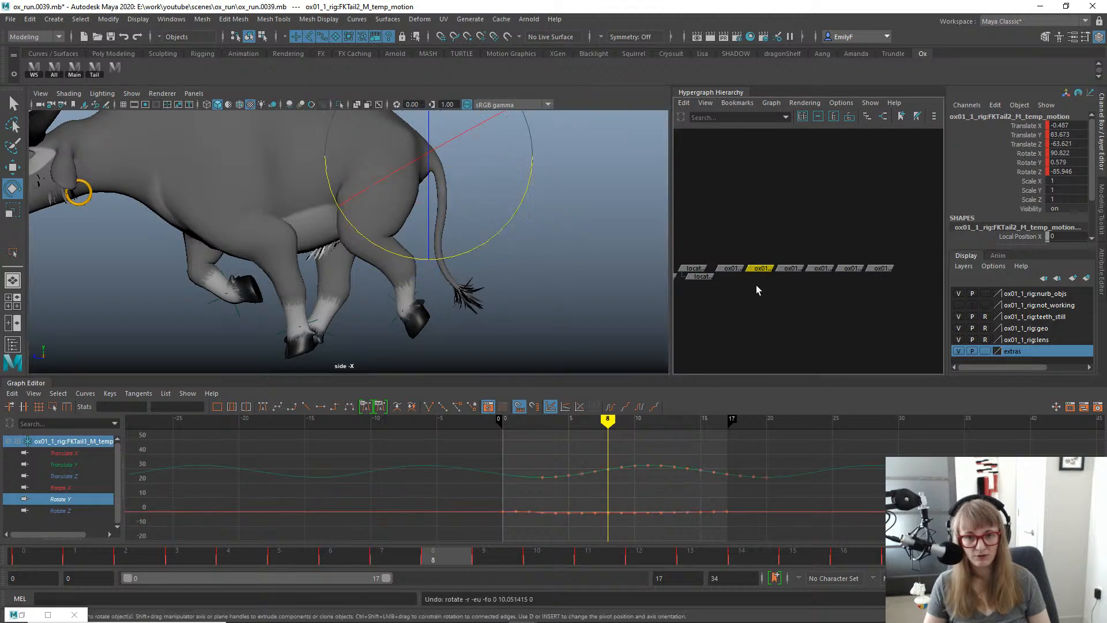
pyautogui.moveTo(474, 241); pyautogui.dragTo(501, 232)
pyautogui.hotkey('ctrl', 'z')
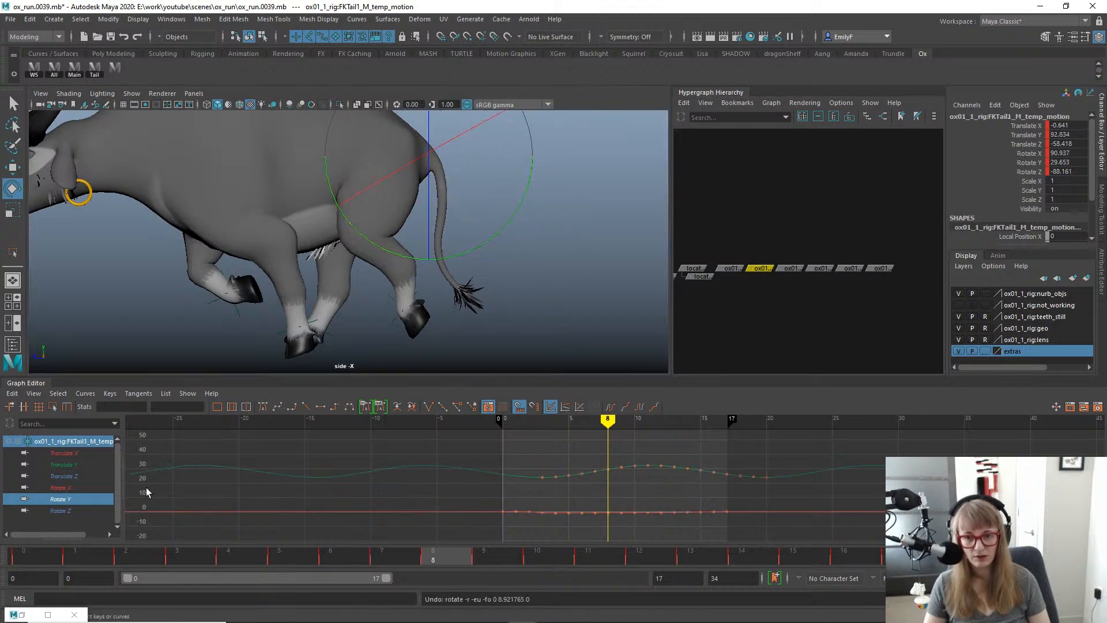
# Stretch the Rotate Y curve of FKTail1's temporary control upward so its peak at frame 11 reaches about 36.5 degrees.
pyautogui.click(57, 499)
pyautogui.press('f')
pyautogui.keyDown('alt'); pyautogui.keyDown('shift'); pyautogui.moveTo(552, 445); pyautogui.dragTo(557, 453, button='right'); pyautogui.keyUp('shift'); pyautogui.keyUp('alt')
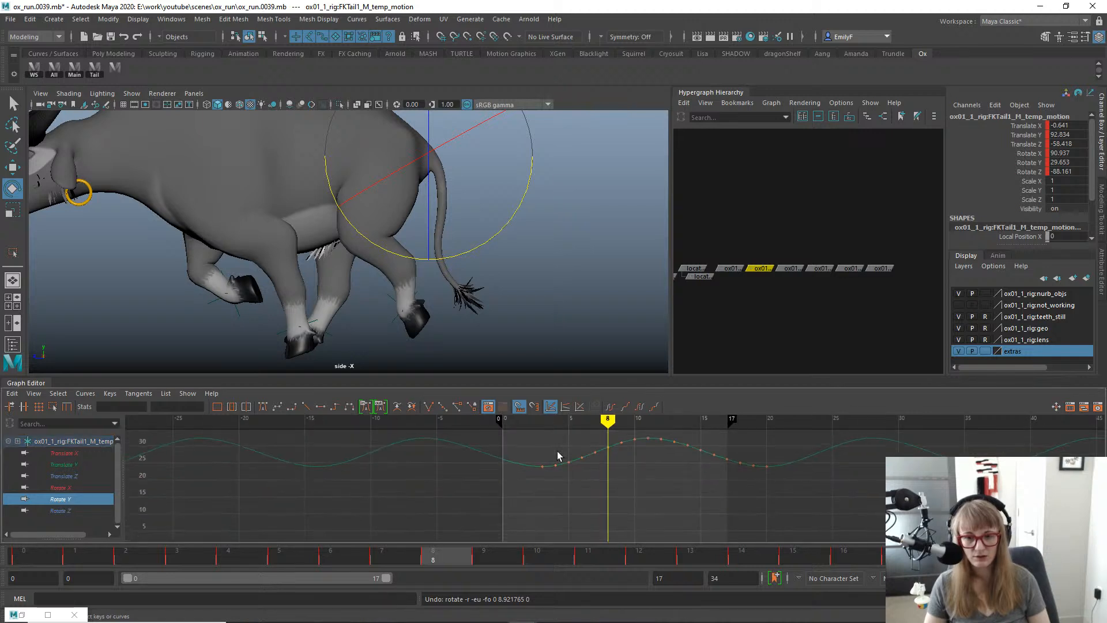
pyautogui.keyDown('alt'); pyautogui.moveTo(558, 454); pyautogui.dragTo(539, 486, button='middle'); pyautogui.keyUp('alt')
pyautogui.moveTo(183, 551); pyautogui.dragTo(589, 555)
pyautogui.moveTo(854, 562); pyautogui.dragTo(852, 560)
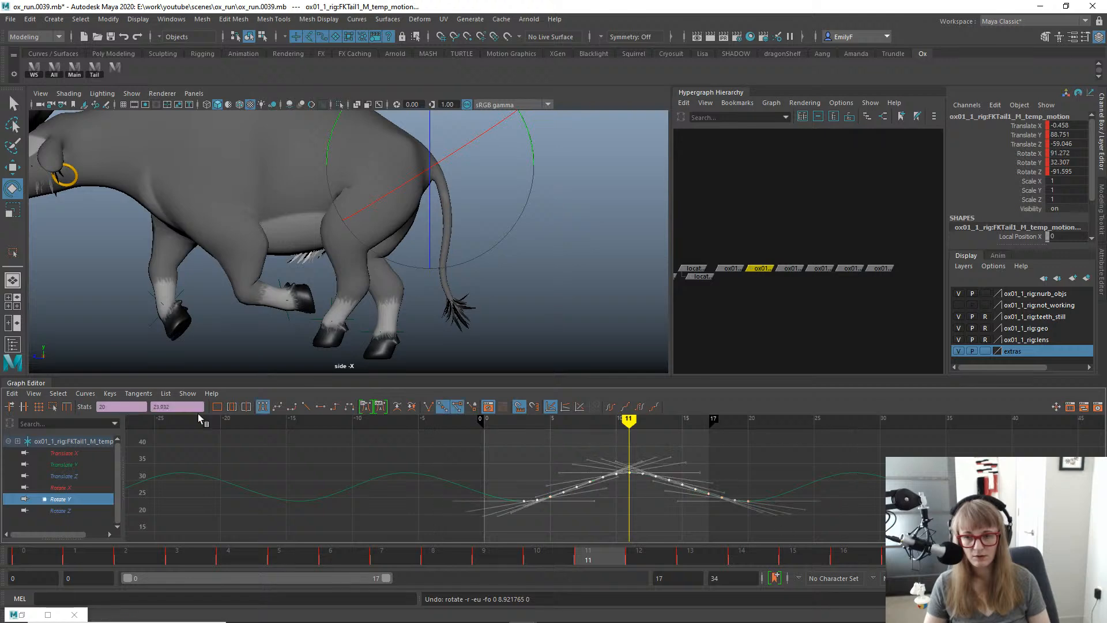
pyautogui.click(51, 406)
pyautogui.moveTo(637, 464); pyautogui.dragTo(640, 449)
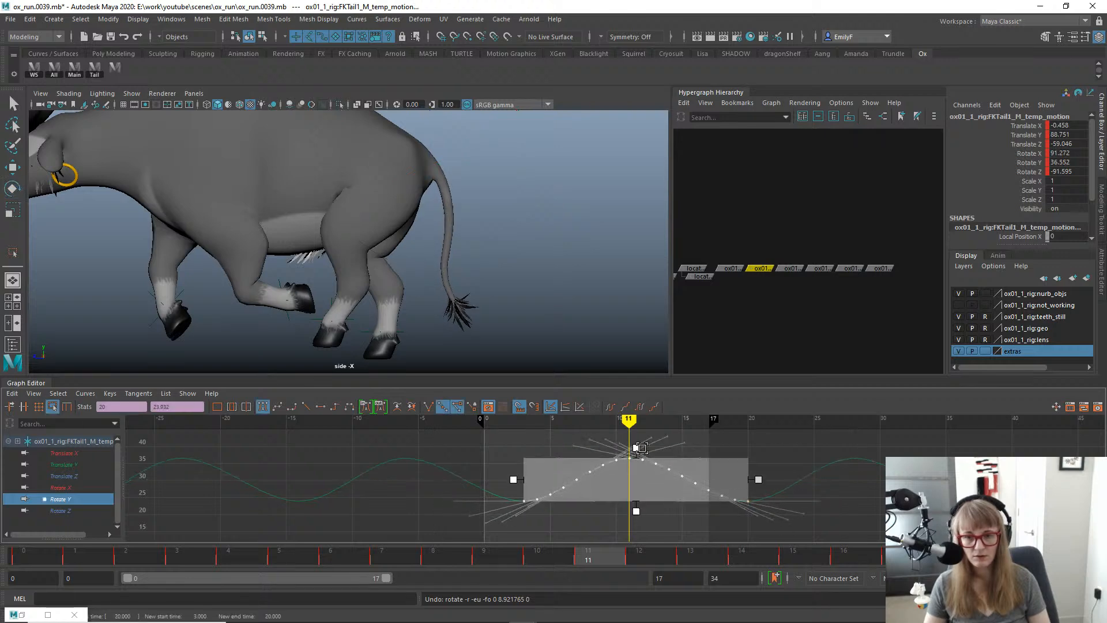
# Stretch the Rotate Y curve of FKTail1's temporary control downward so its lowest keys reach about 20 degrees, and play back the motion.
pyautogui.moveTo(285, 559); pyautogui.dragTo(903, 568)
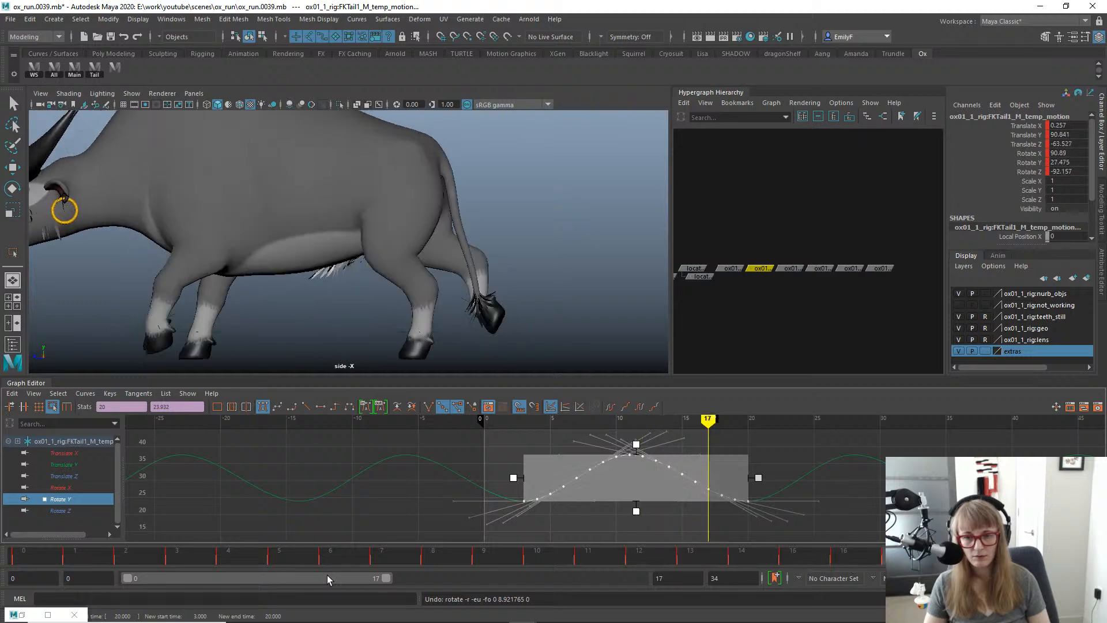
pyautogui.click(147, 553)
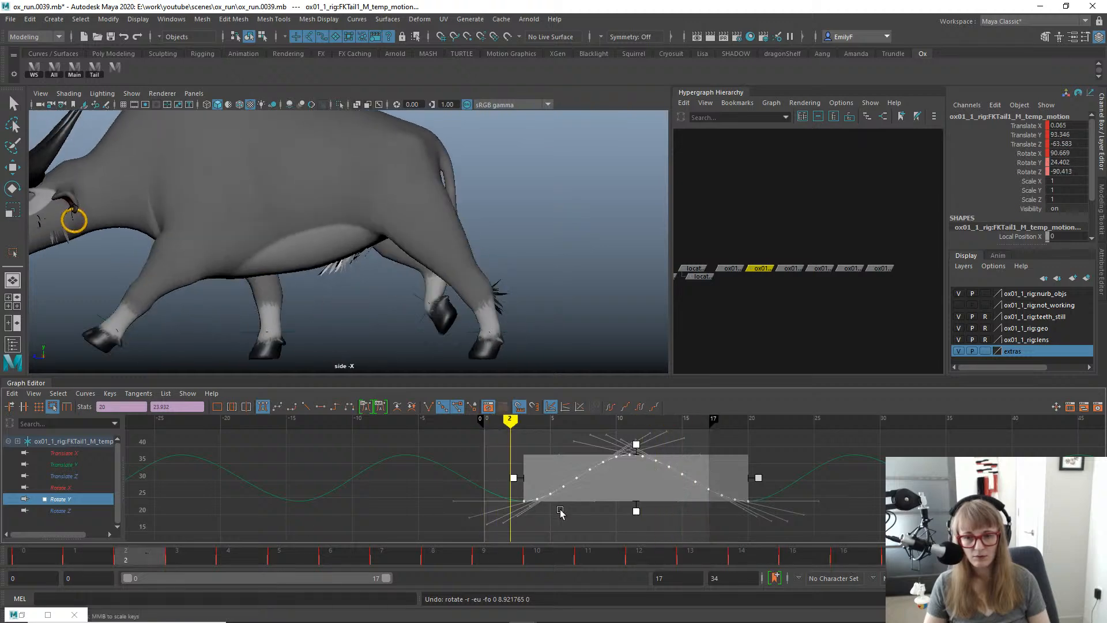
pyautogui.moveTo(635, 510); pyautogui.dragTo(635, 525)
pyautogui.hotkey('alt', 'v')
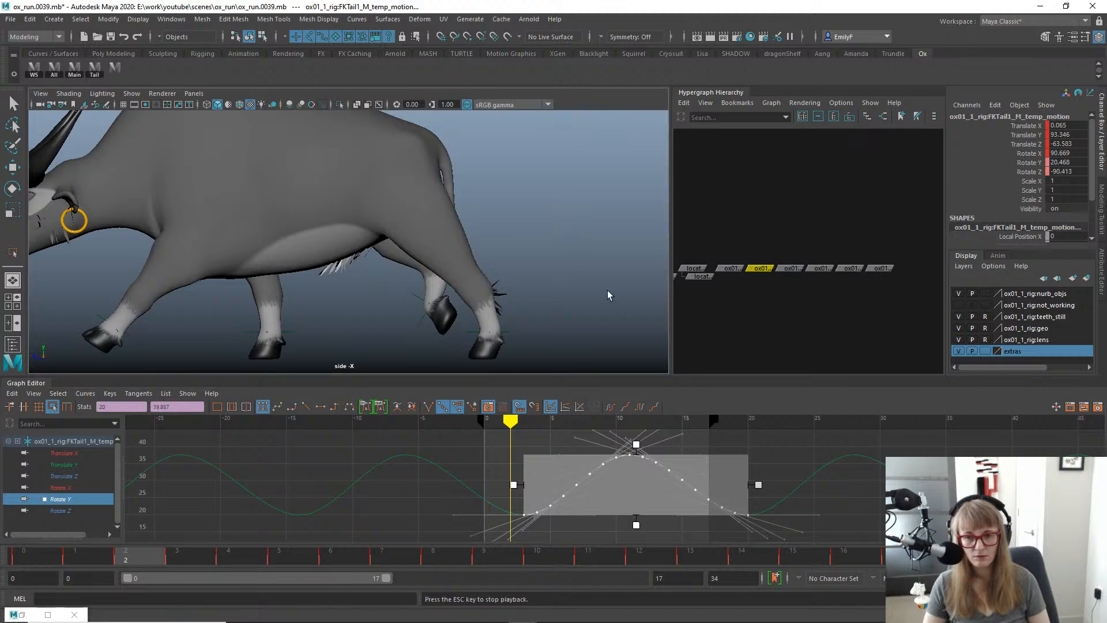
pyautogui.press('Escape')
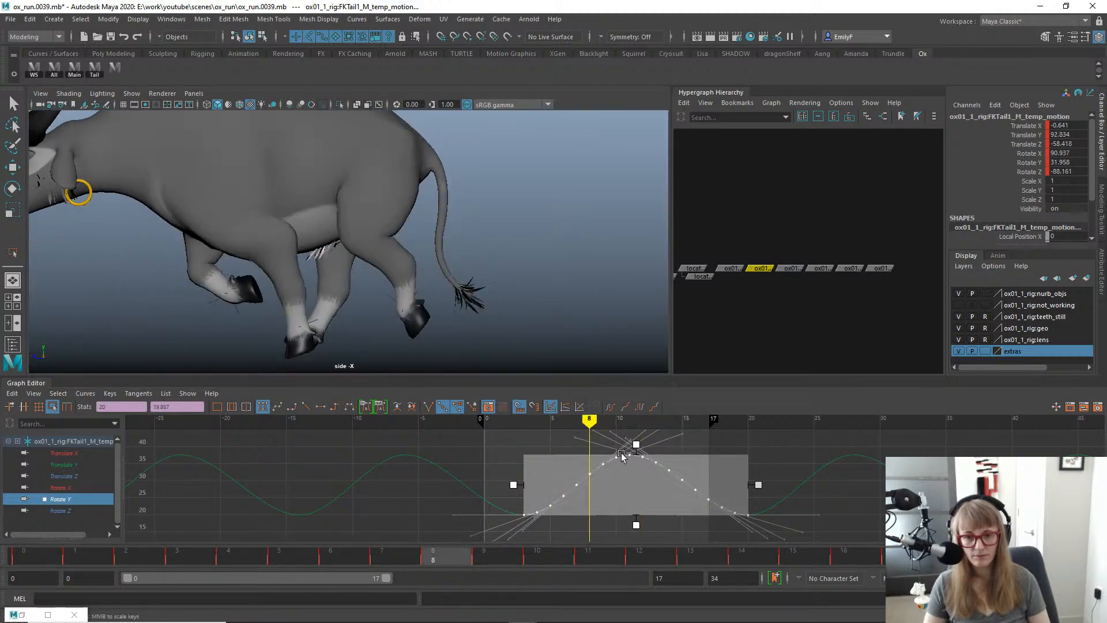
# Try shifting the Rotate Y keys of FKTail1's temporary control slightly later in time, undo the shift, and play back.
pyautogui.press('w')
pyautogui.moveTo(244, 557); pyautogui.dragTo(585, 573)
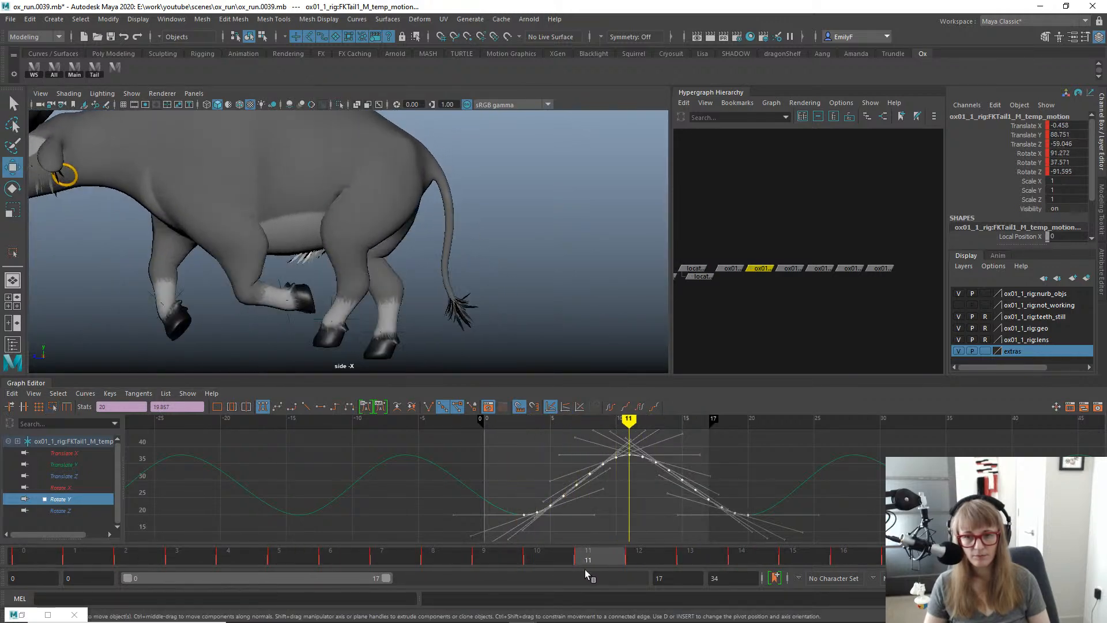
pyautogui.moveTo(592, 475)
pyautogui.keyDown('shift'); pyautogui.mouseDown(button='middle')
pyautogui.moveTo(579, 478)
pyautogui.moveTo(610, 478)
pyautogui.mouseUp(button='middle'); pyautogui.keyUp('shift')
pyautogui.hotkey('ctrl', 'z')
pyautogui.hotkey('alt', 'v')
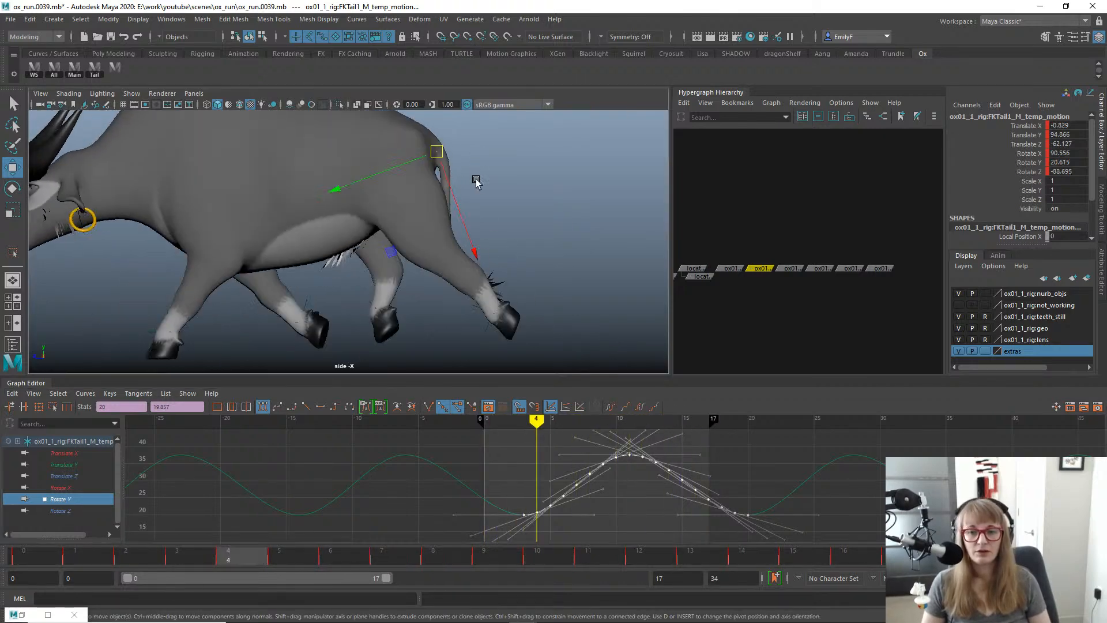
# From the back view, offset all Rotate Z keys of FKTail7's temporary control 3 frames later and play back.
pyautogui.press('space')
pyautogui.moveTo(450, 206); pyautogui.dragTo(449, 206)
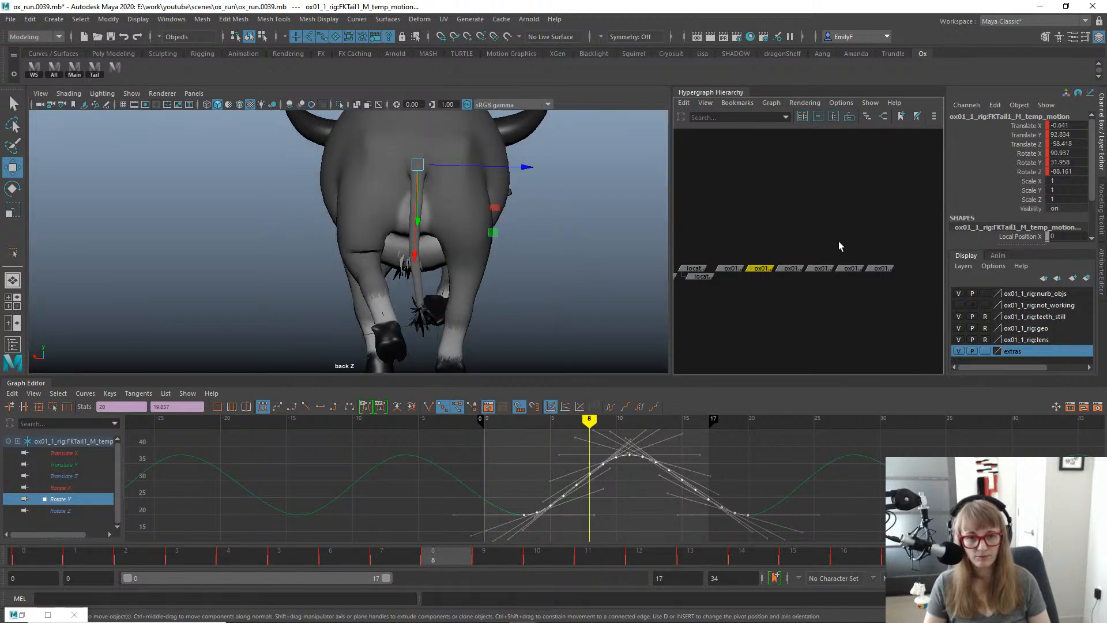
pyautogui.click(851, 268)
pyautogui.click(880, 268)
pyautogui.press('e')
pyautogui.click(60, 510)
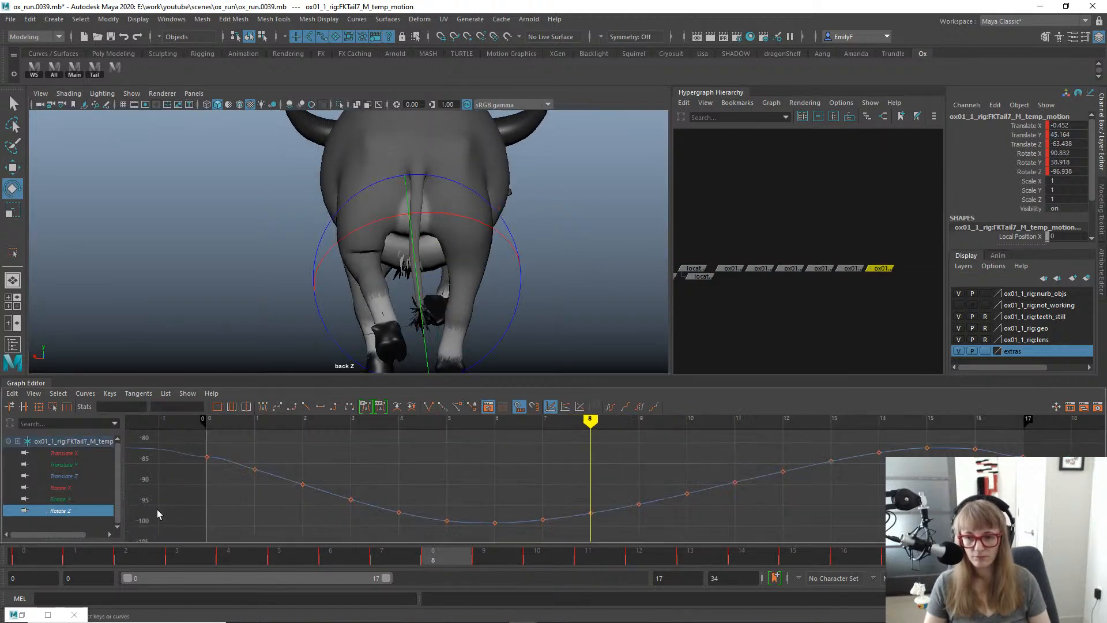
pyautogui.press('f')
pyautogui.moveTo(832, 540); pyautogui.dragTo(832, 540)
pyautogui.press('w')
pyautogui.keyDown('shift'); pyautogui.moveTo(647, 488); pyautogui.dragTo(665, 487, button='middle'); pyautogui.keyUp('shift')
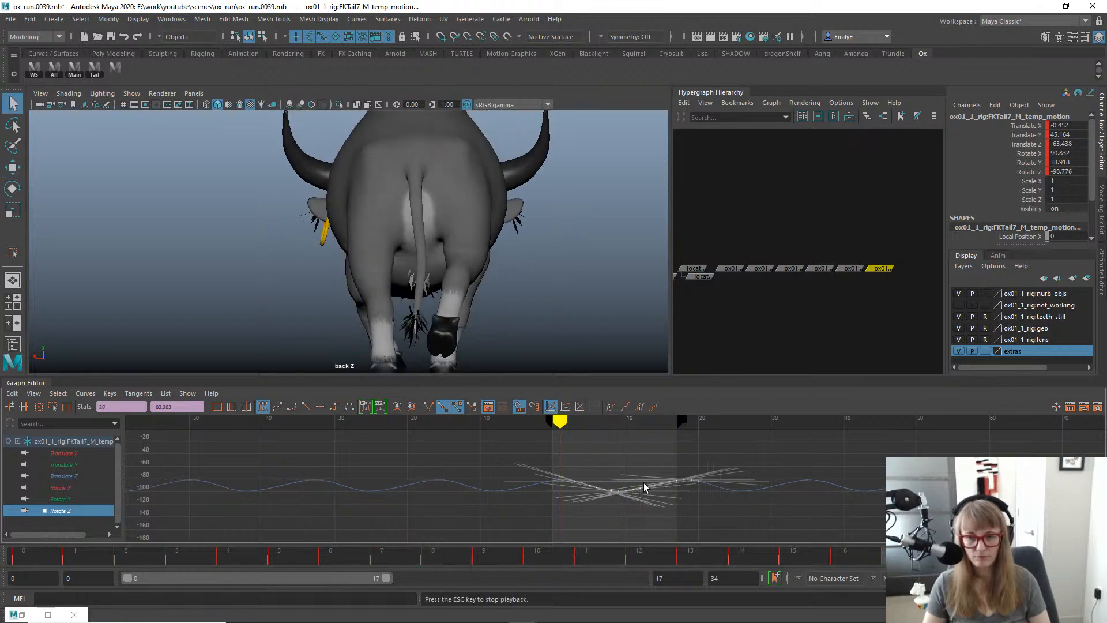
pyautogui.press('Escape')
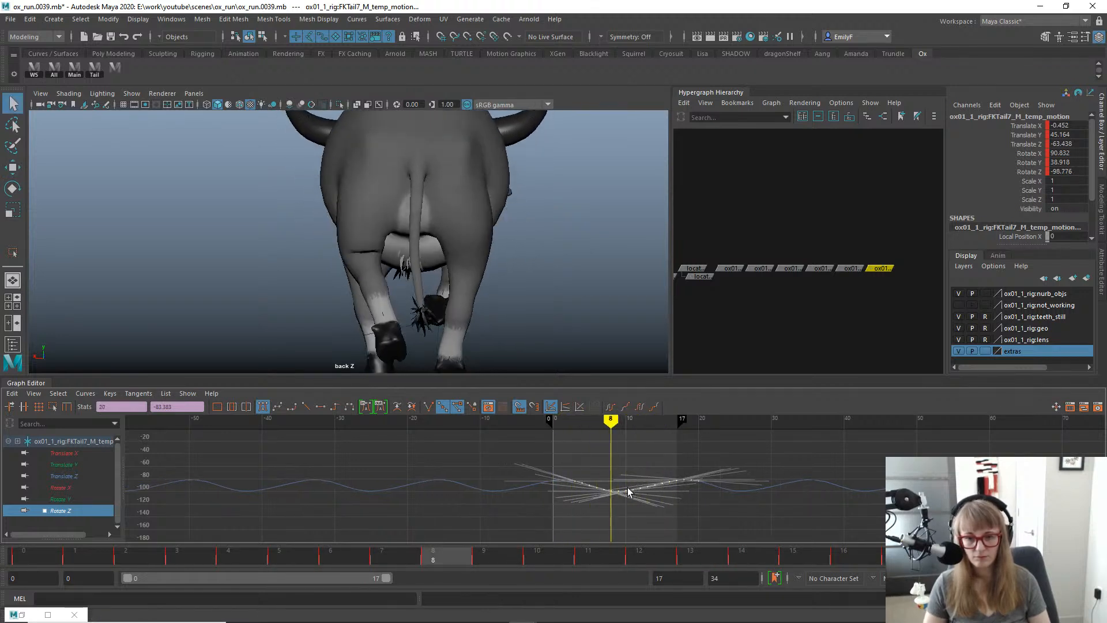
# Stretch FKTail7's Rotate Z curve downward to about -103 degrees at frame 8, and play back from the back and side views.
pyautogui.keyDown('alt'); pyautogui.keyDown('shift'); pyautogui.moveTo(628, 490); pyautogui.dragTo(622, 462, button='right'); pyautogui.keyUp('shift'); pyautogui.keyUp('alt')
pyautogui.click(53, 407)
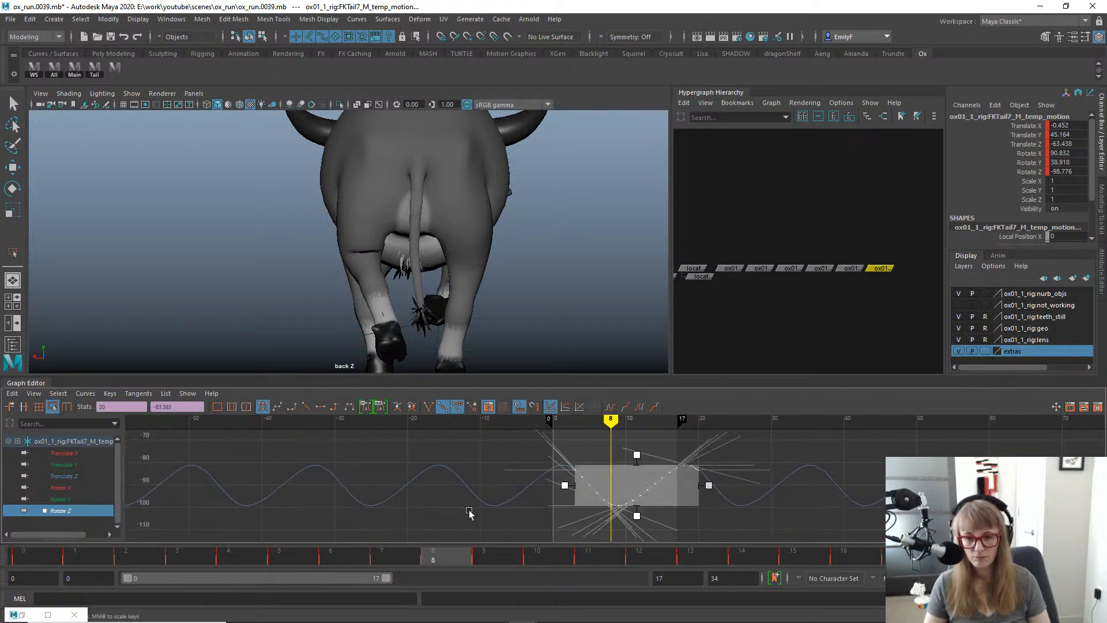
pyautogui.moveTo(636, 517); pyautogui.dragTo(637, 526)
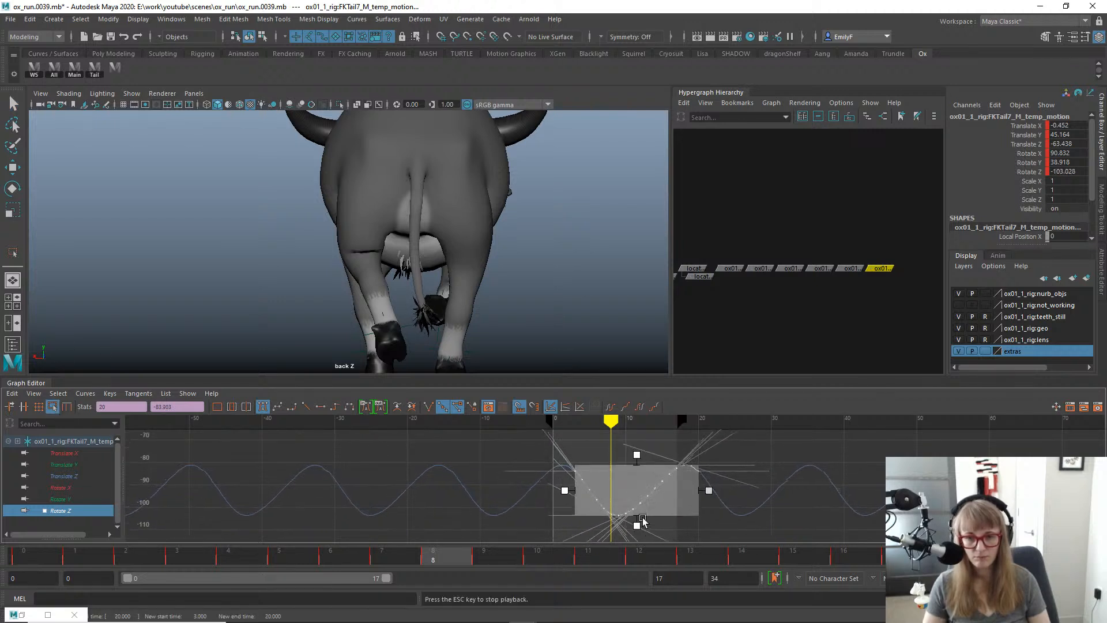
pyautogui.hotkey('alt', 'v')
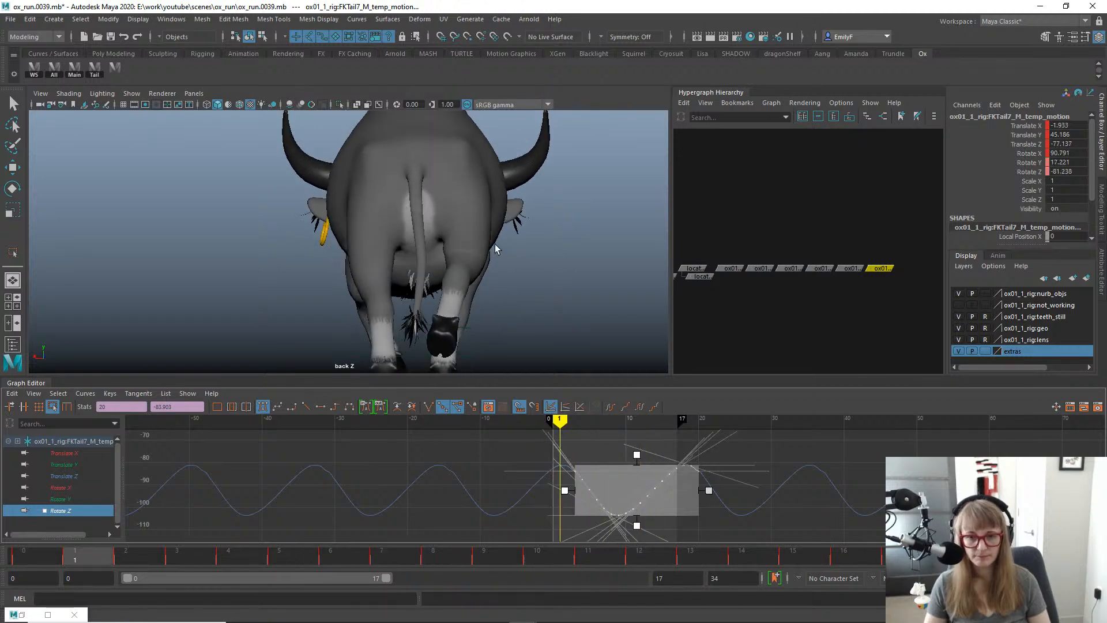
pyautogui.press('space')
pyautogui.moveTo(490, 257); pyautogui.dragTo(531, 264)
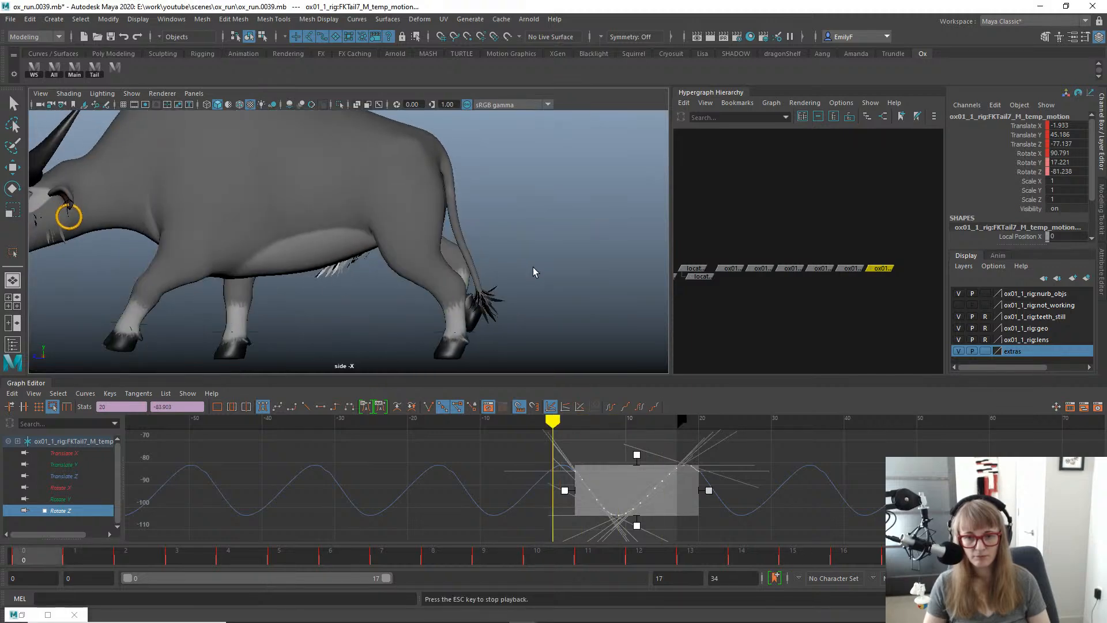
pyautogui.press('Escape')
# Select all Rotate X, Y and Z keys of FKTail5's temporary control and cycle the curves before and after their key range.
pyautogui.press('q')
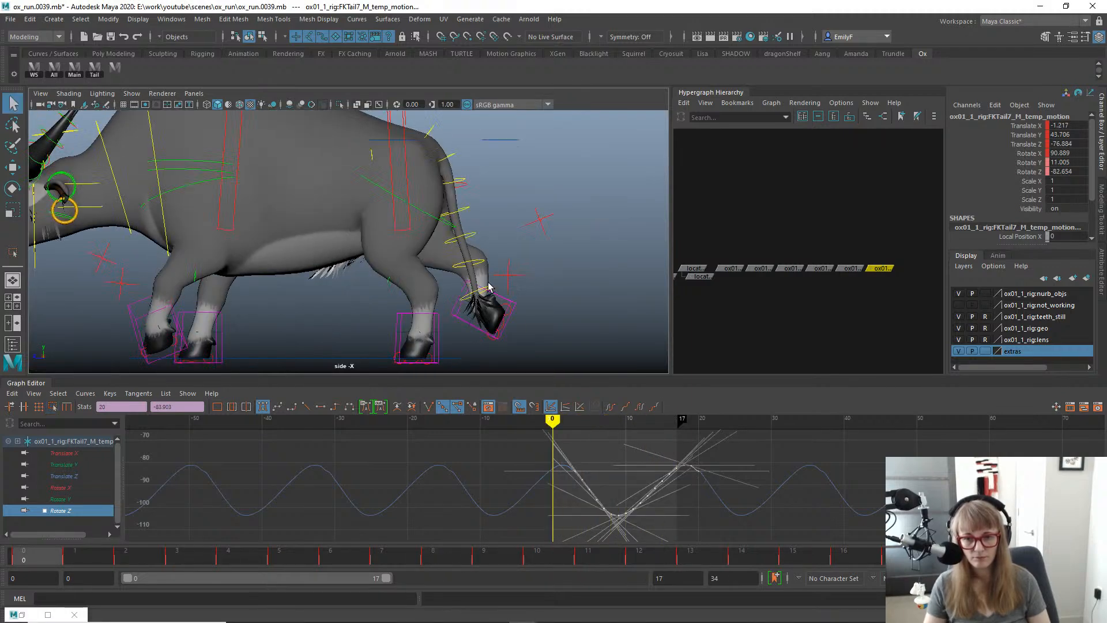
pyautogui.click(484, 288)
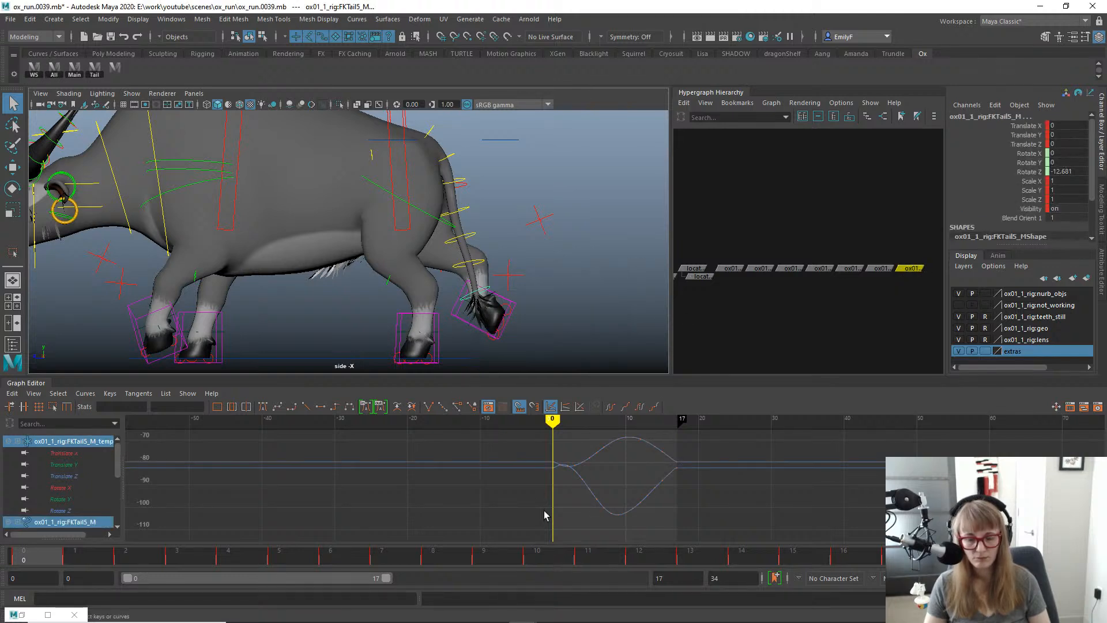
pyautogui.click(918, 268)
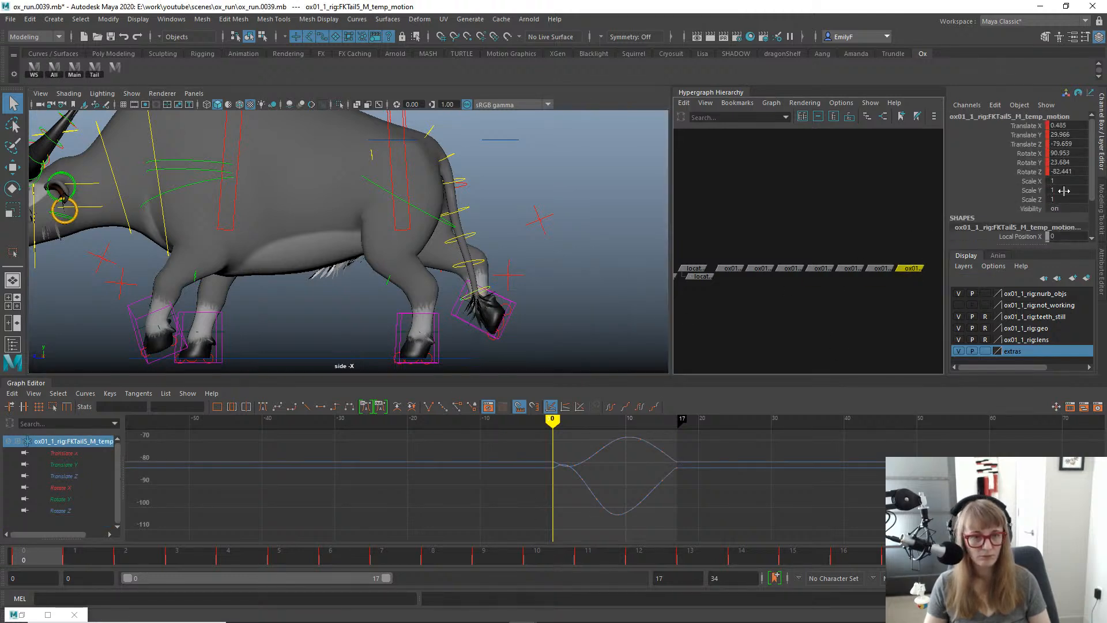
pyautogui.click(1024, 154)
pyautogui.press('e')
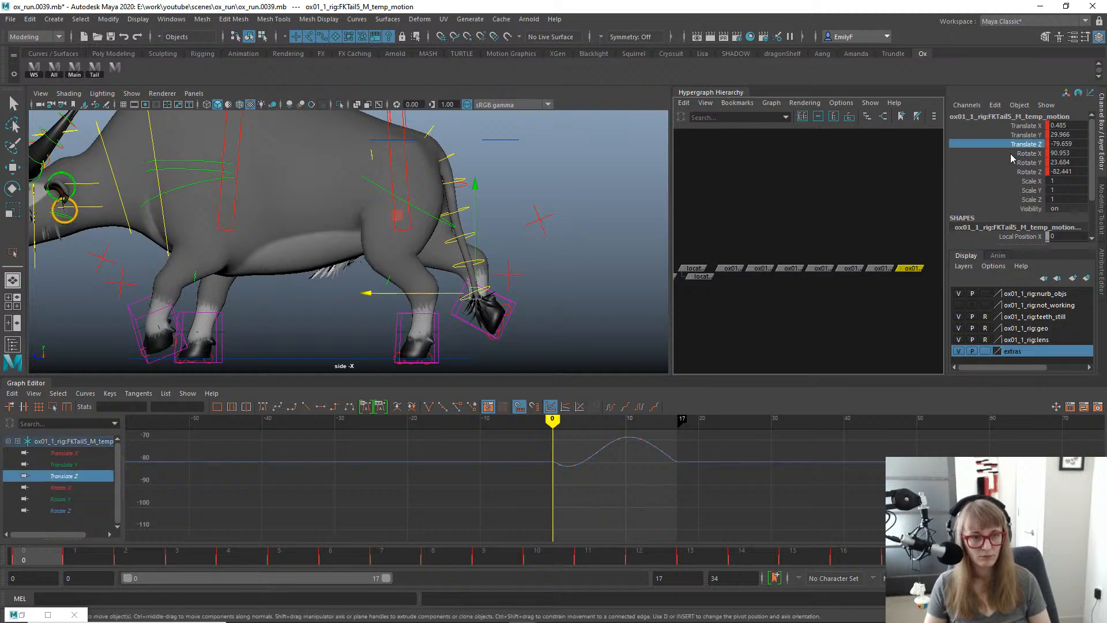
pyautogui.keyDown('shift'); pyautogui.click(1024, 171); pyautogui.keyUp('shift')
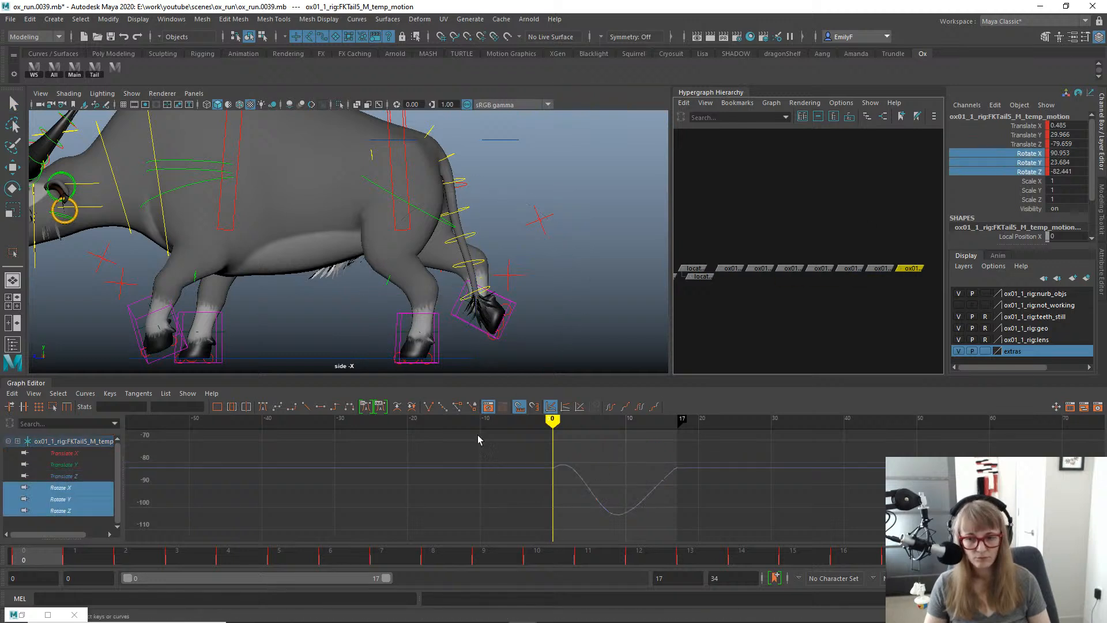
pyautogui.press('f')
pyautogui.keyDown('alt'); pyautogui.moveTo(631, 503); pyautogui.dragTo(383, 441, button='right'); pyautogui.keyUp('alt')
pyautogui.moveTo(383, 440); pyautogui.dragTo(749, 527)
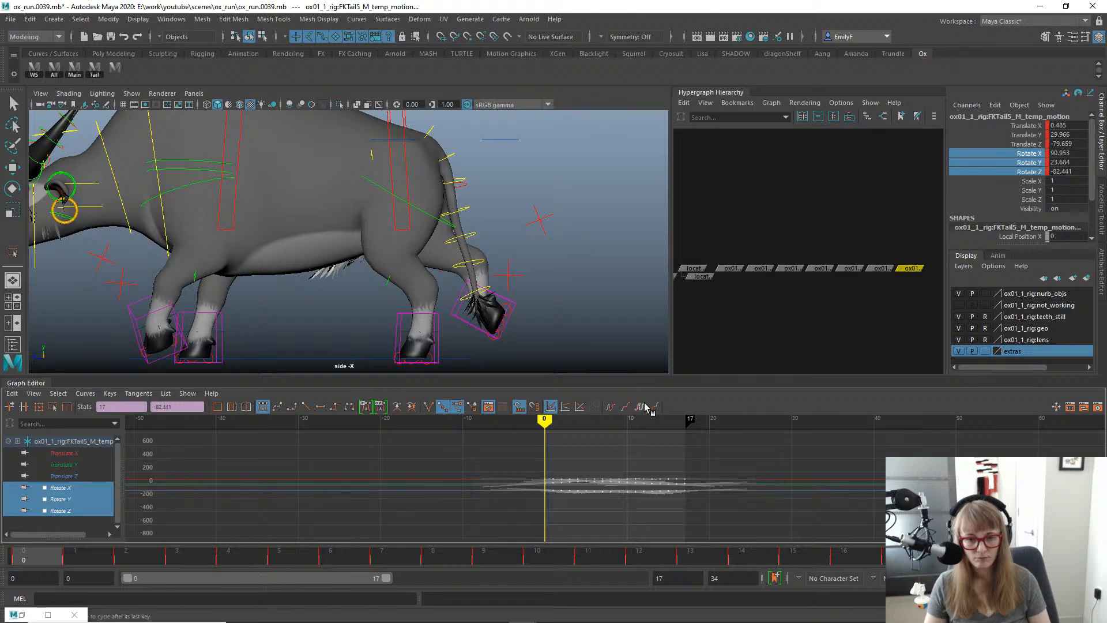
# Offset all Rotate Y keys of FKTail5's temporary control 3 frames later, and play back and scrub the tail motion.
pyautogui.click(87, 501)
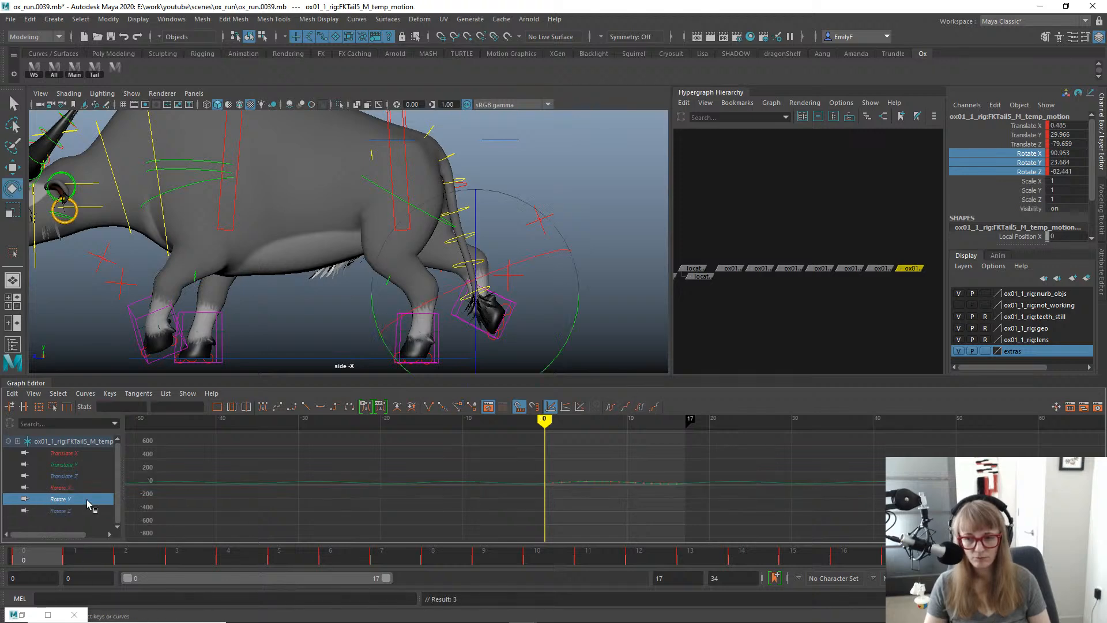
pyautogui.press('f')
pyautogui.keyDown('alt'); pyautogui.keyDown('shift'); pyautogui.moveTo(599, 483); pyautogui.dragTo(490, 460, button='right'); pyautogui.keyUp('shift'); pyautogui.keyUp('alt')
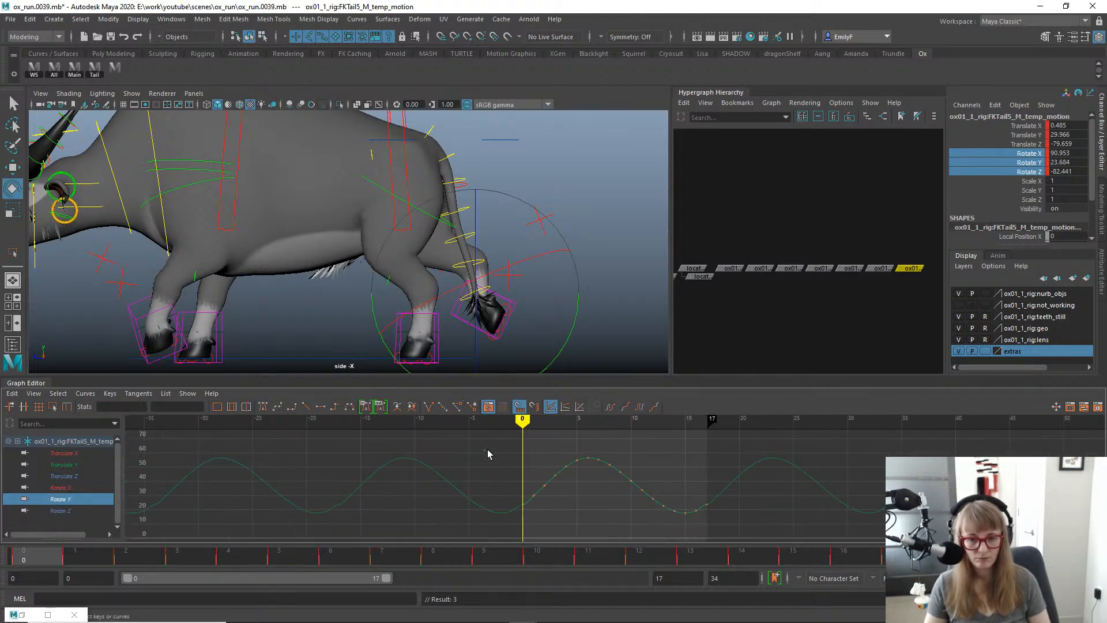
pyautogui.moveTo(487, 454); pyautogui.dragTo(829, 521)
pyautogui.moveTo(61, 559); pyautogui.dragTo(611, 565)
pyautogui.keyDown('shift'); pyautogui.moveTo(629, 483); pyautogui.dragTo(677, 481, button='middle'); pyautogui.keyUp('shift')
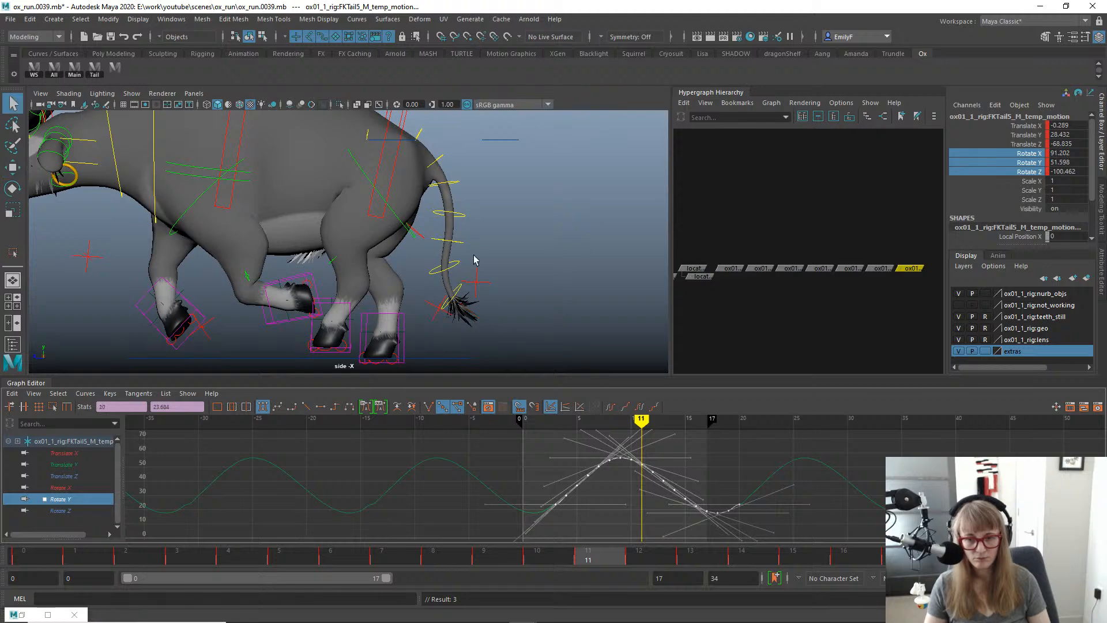
pyautogui.hotkey('alt', 'v')
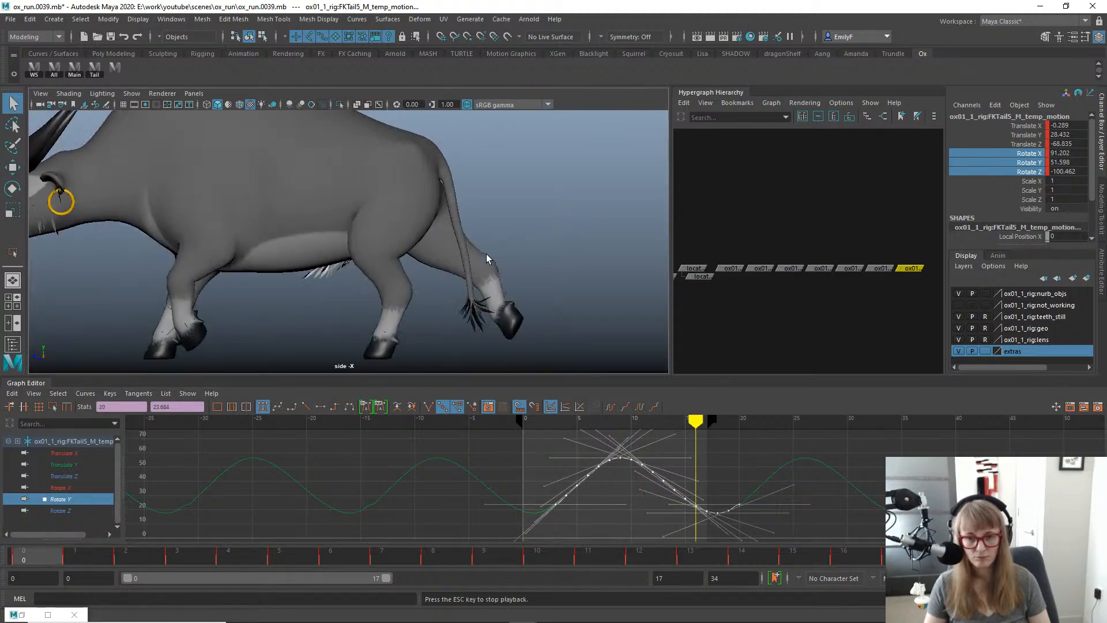
pyautogui.hotkey('alt', 'v')
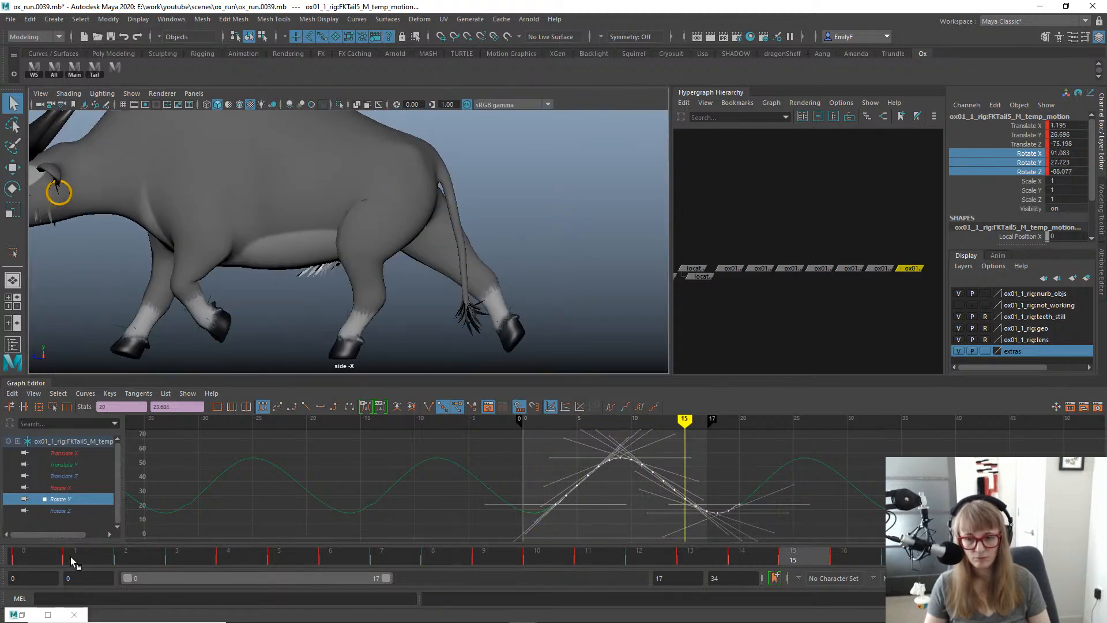
pyautogui.moveTo(71, 562); pyautogui.dragTo(104, 476)
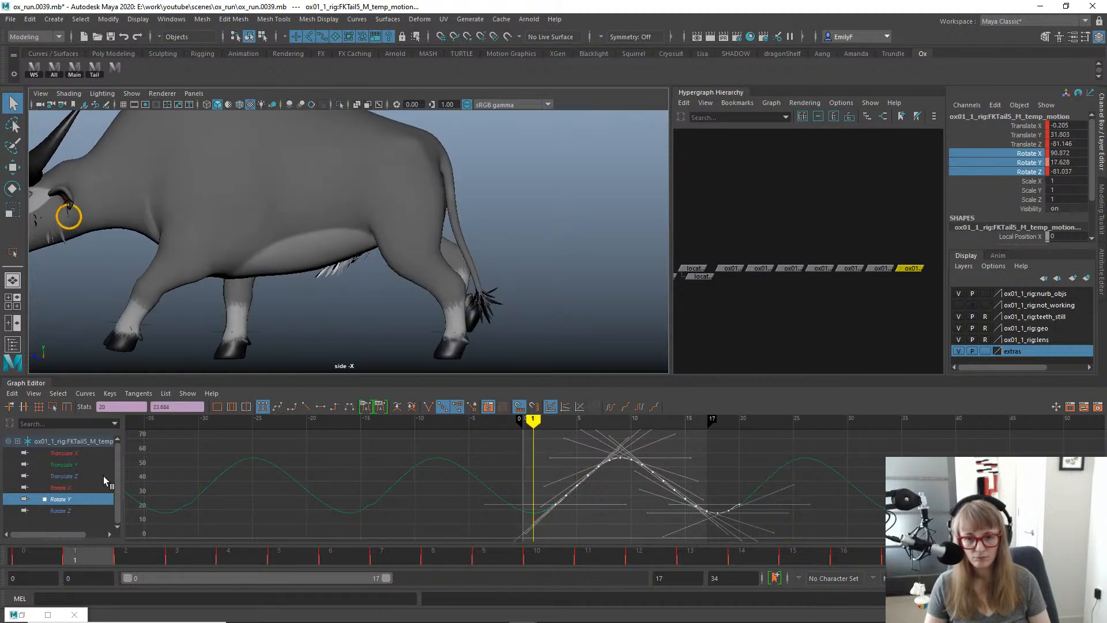
# Stretch FKTail5's Rotate Y curve downward to about 11 degrees at frame 3, and play back from the side and back views.
pyautogui.click(51, 408)
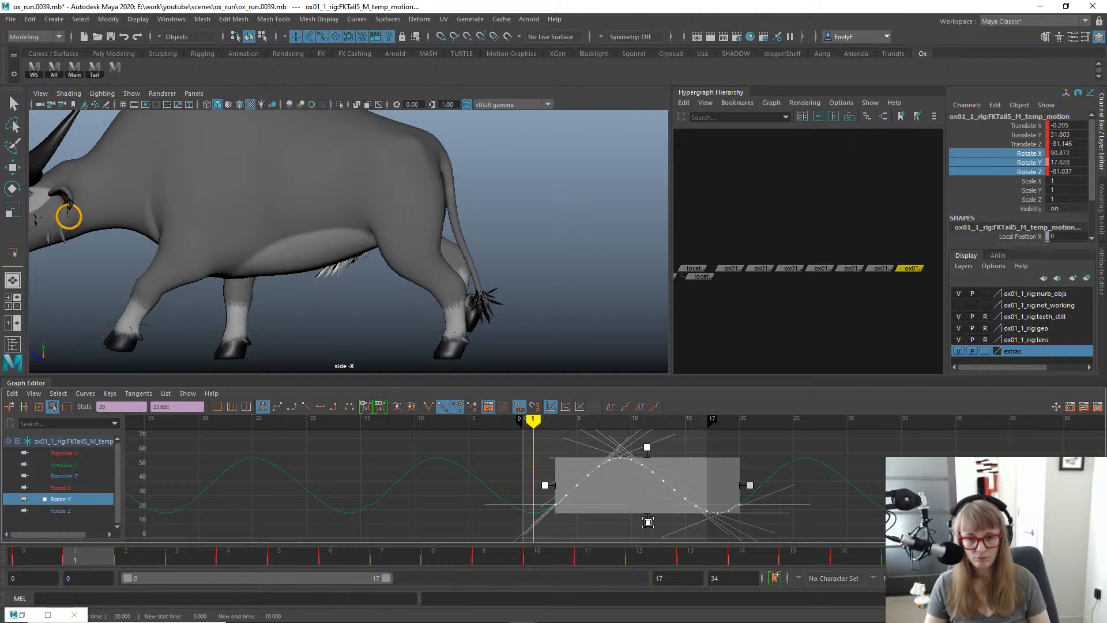
pyautogui.moveTo(649, 523); pyautogui.dragTo(650, 541)
pyautogui.keyDown('alt'); pyautogui.moveTo(650, 541); pyautogui.dragTo(655, 499, button='middle'); pyautogui.keyUp('alt')
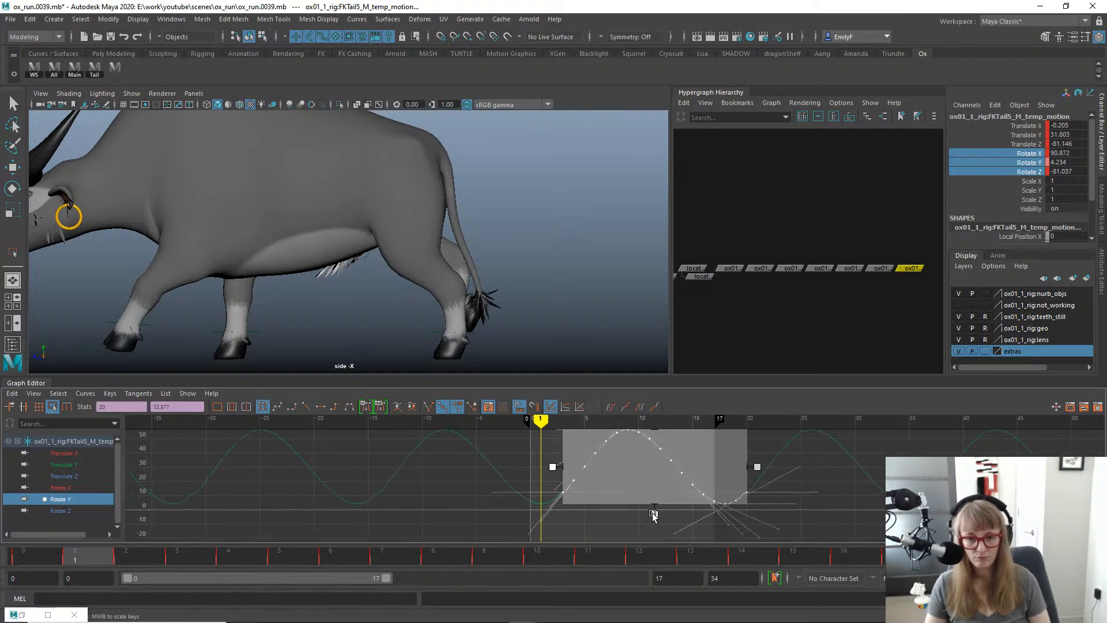
pyautogui.hotkey('alt', 'v')
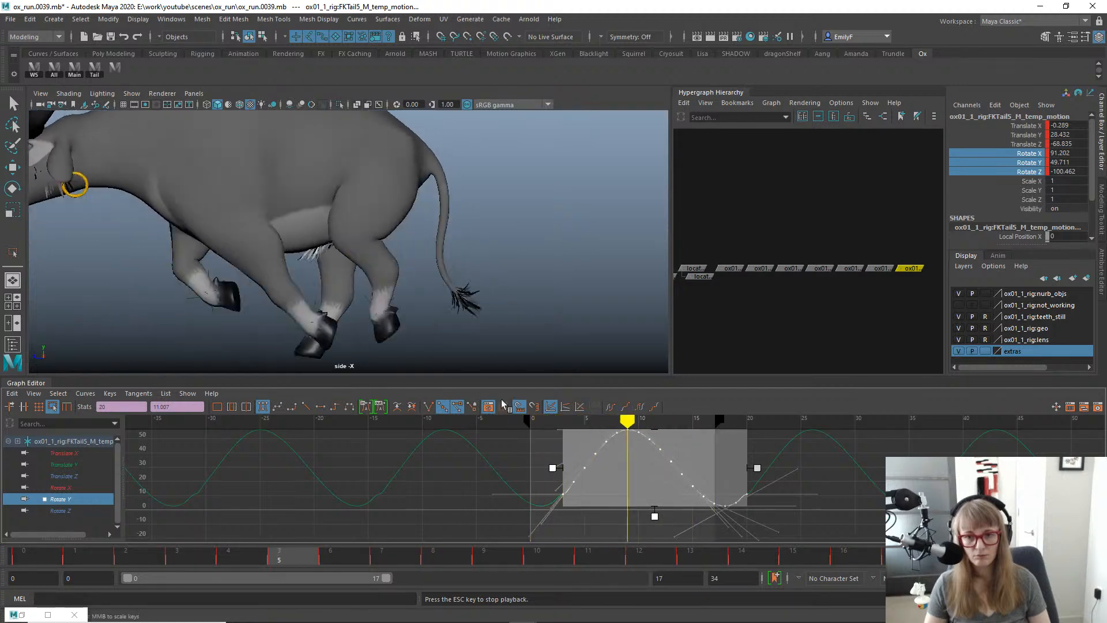
pyautogui.press('space')
pyautogui.moveTo(499, 218); pyautogui.dragTo(459, 225)
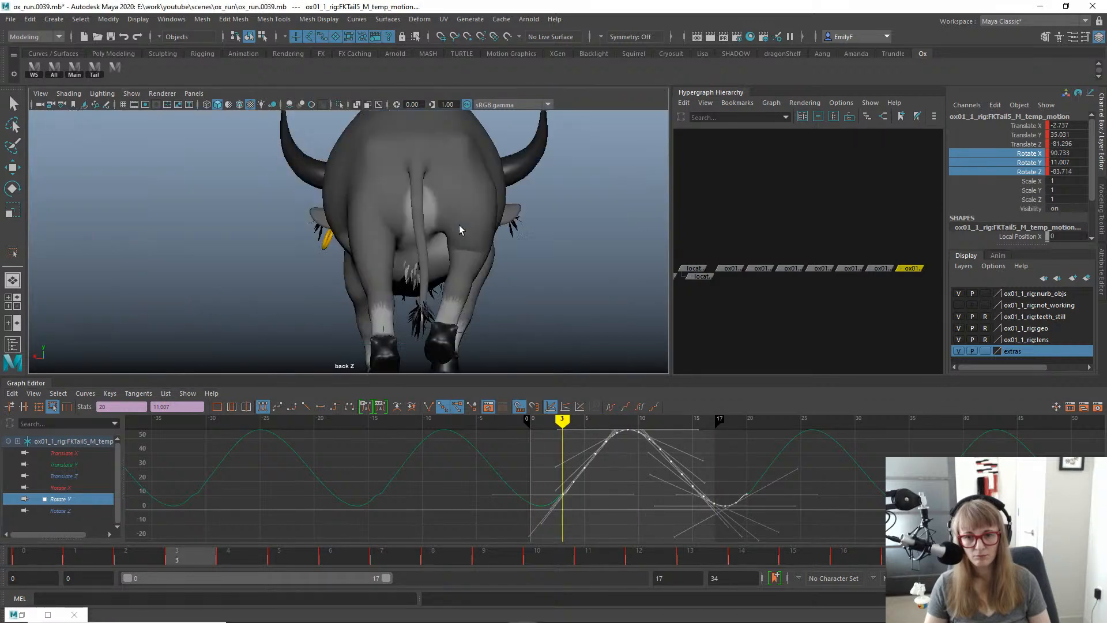
pyautogui.press('Escape')
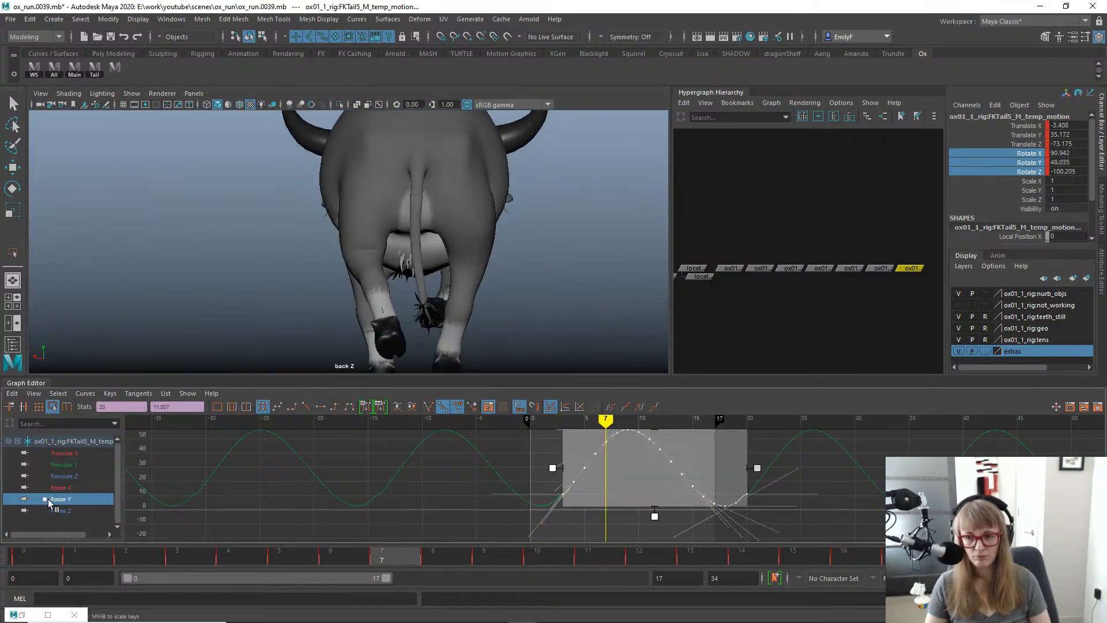
# Offset all Rotate Z keys of FKTail5's temporary control 3 frames later and play back the motion.
pyautogui.click(61, 511)
pyautogui.press('f')
pyautogui.keyDown('alt'); pyautogui.moveTo(628, 487); pyautogui.dragTo(540, 495, button='right'); pyautogui.keyUp('alt')
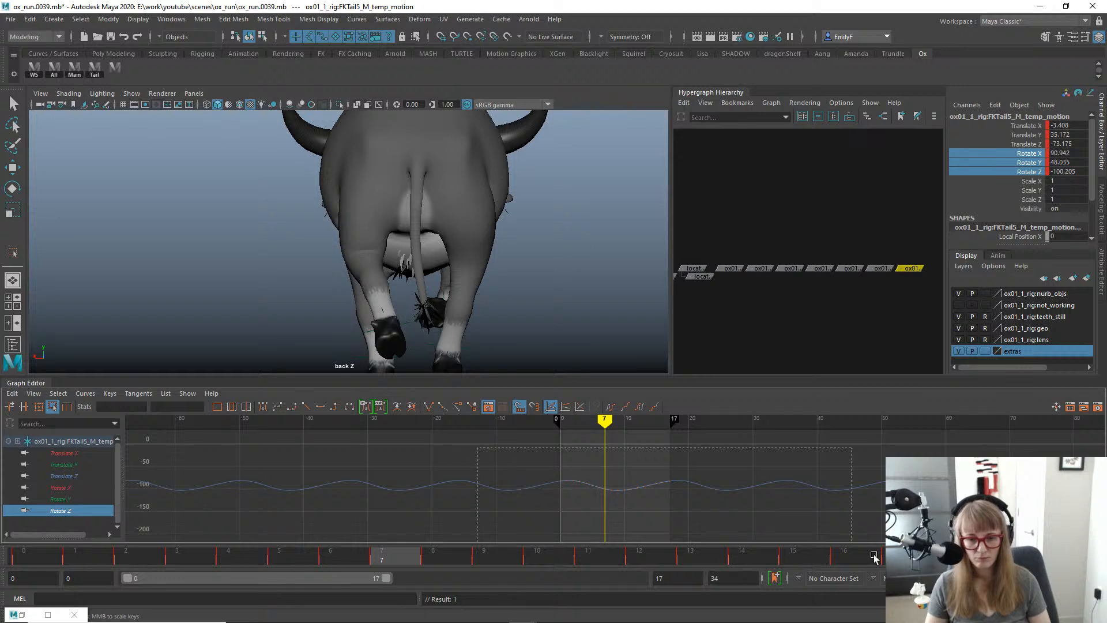
pyautogui.moveTo(477, 447); pyautogui.dragTo(874, 557)
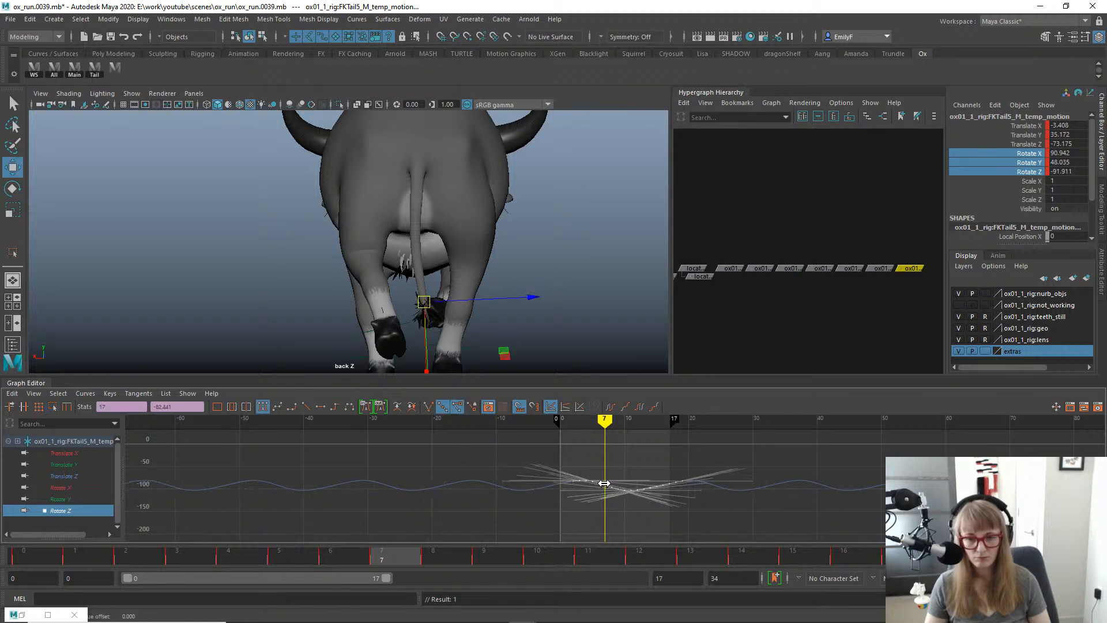
pyautogui.hotkey('alt', 'v')
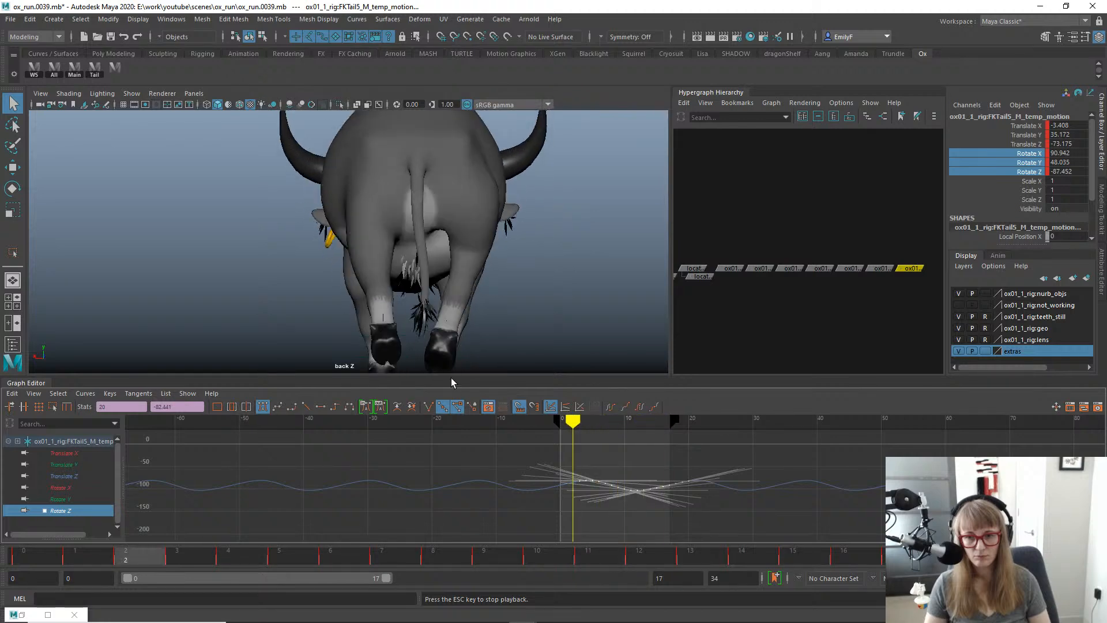
pyautogui.press('Escape')
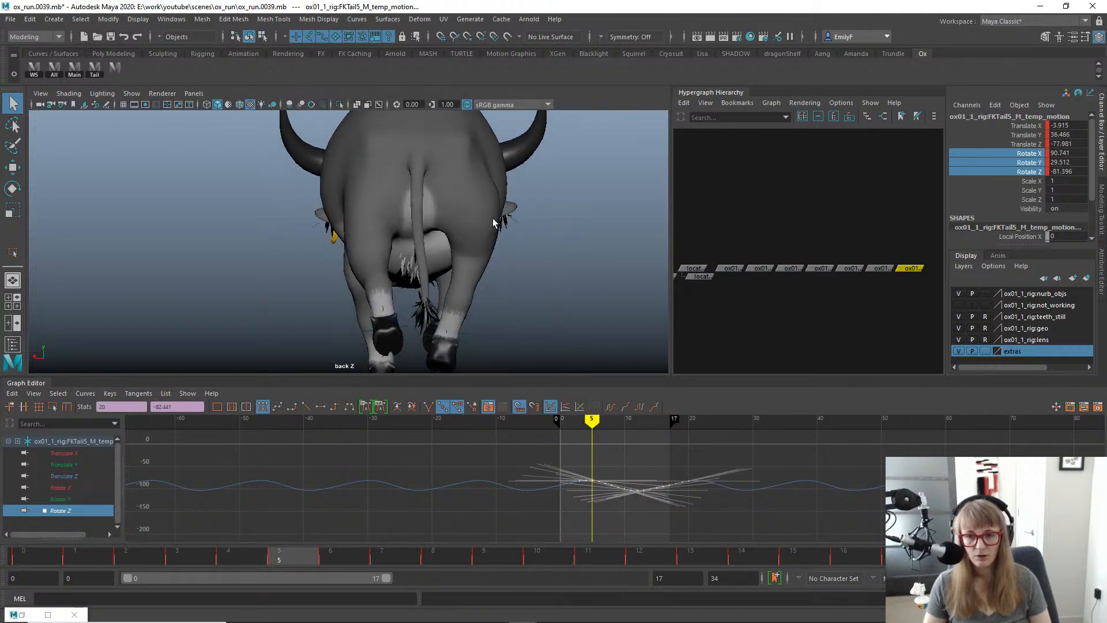
# Play back the ox's tail motion from the side view with the whole body in frame.
pyautogui.press('space')
pyautogui.moveTo(499, 224); pyautogui.dragTo(545, 233)
pyautogui.hotkey('alt', 'v')
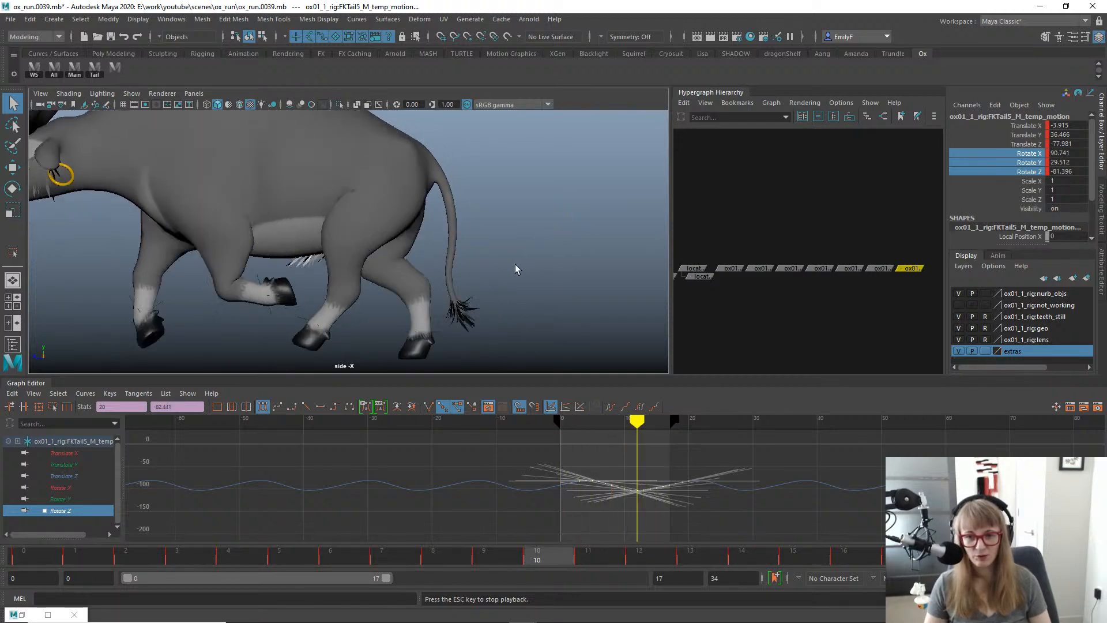
pyautogui.scroll(-4, 340, 227)
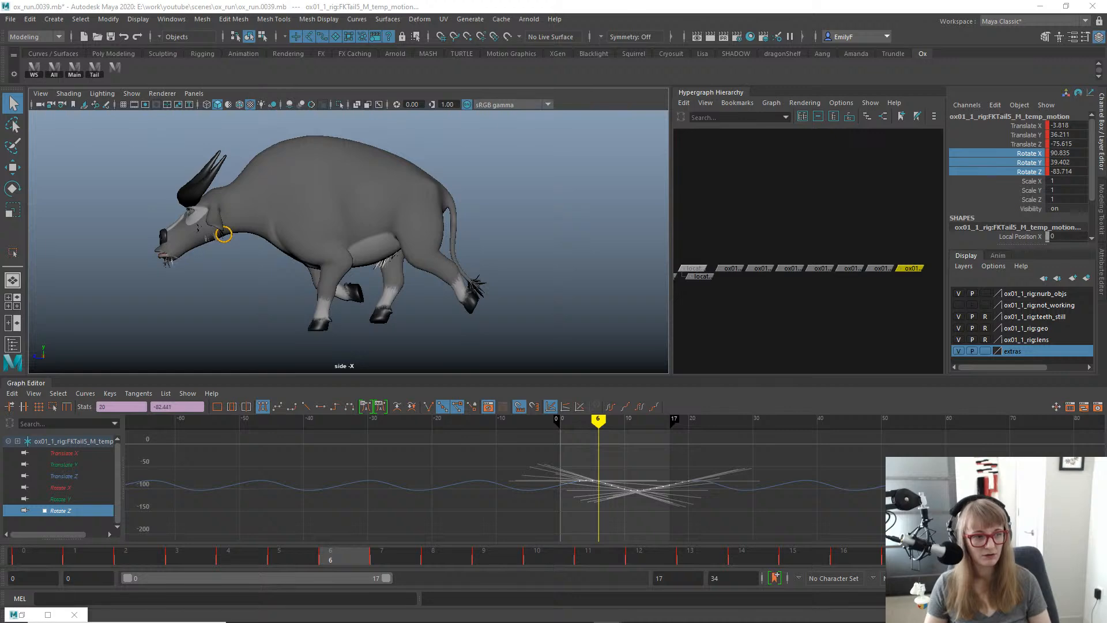
# Review the tail movement in the bison_running02 reference video, and play back the ox run again for comparison.
pyautogui.moveTo(421, 402); pyautogui.dragTo(443, 460)
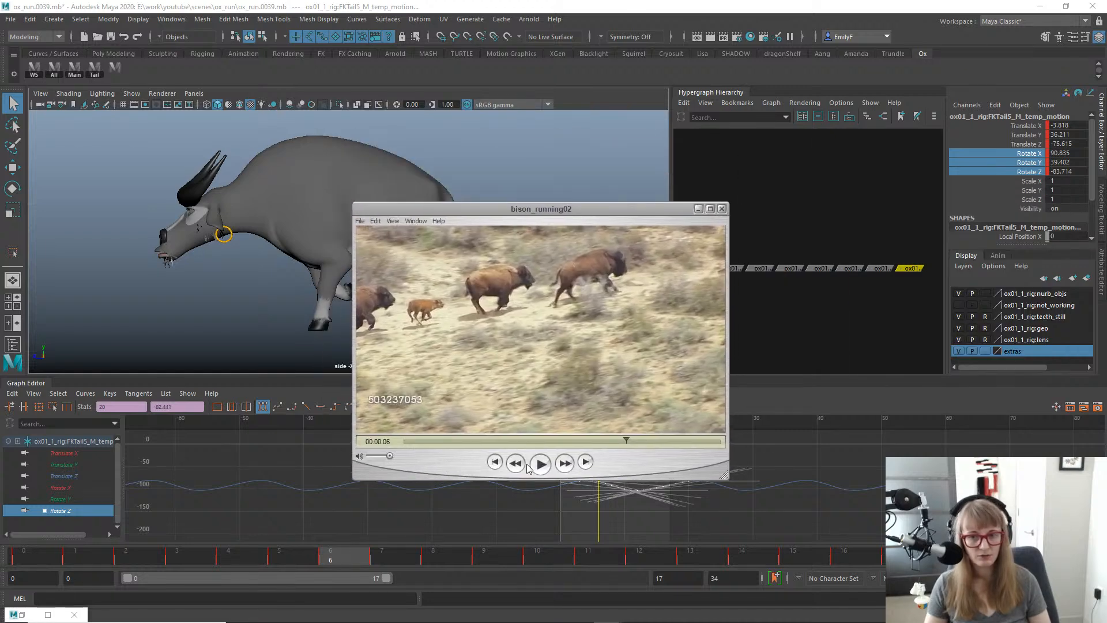
pyautogui.moveTo(627, 441); pyautogui.dragTo(530, 441)
pyautogui.click(540, 463)
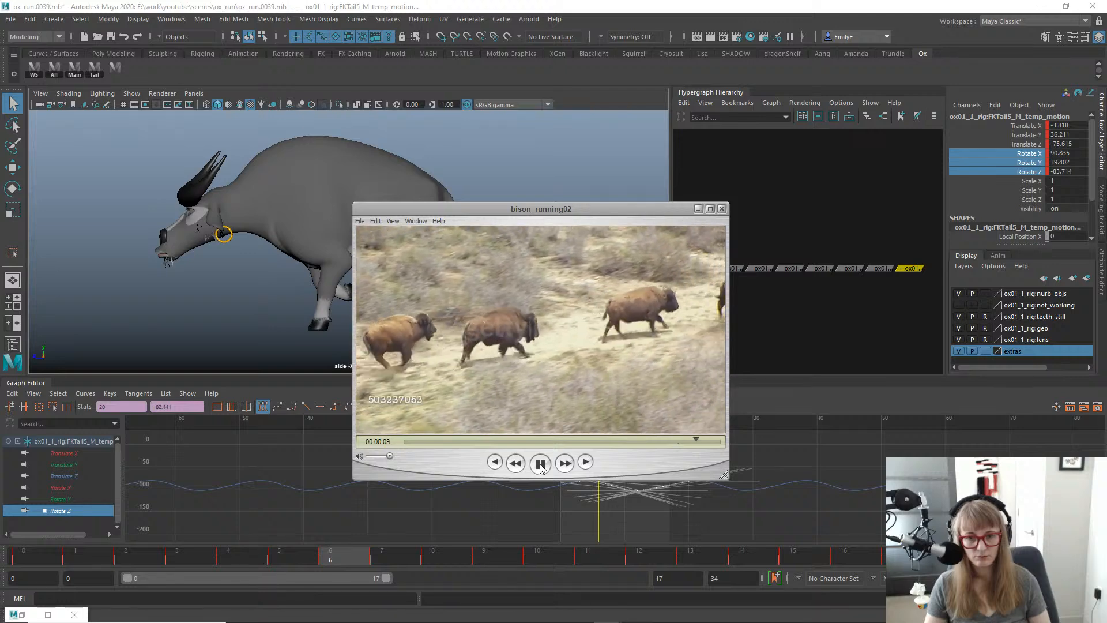
pyautogui.moveTo(506, 211); pyautogui.dragTo(1106, 207)
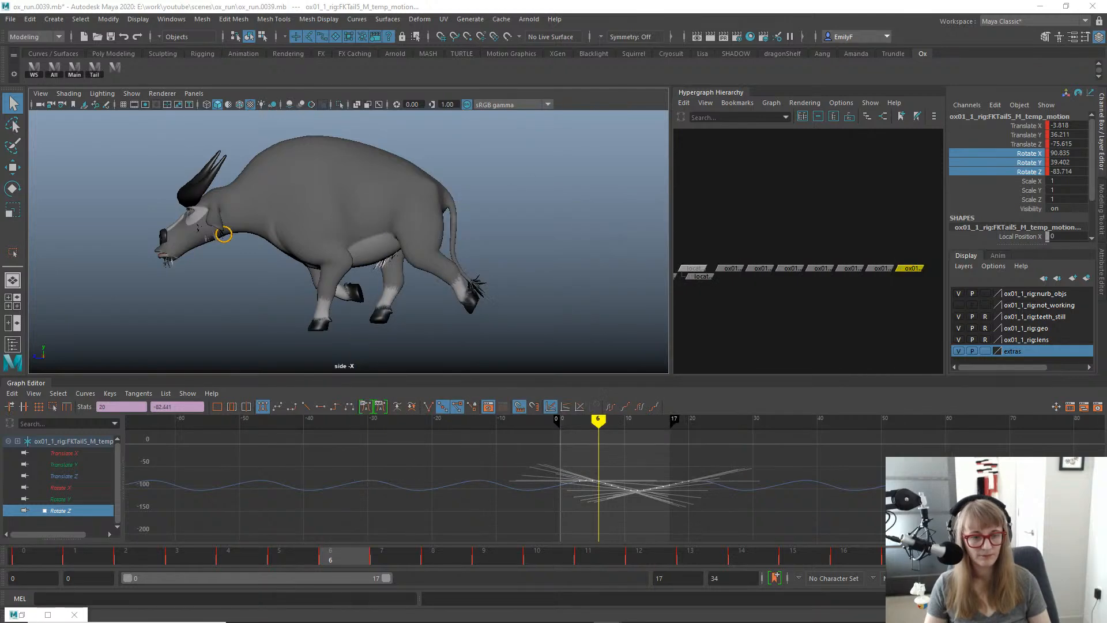
pyautogui.hotkey('alt', 'v')
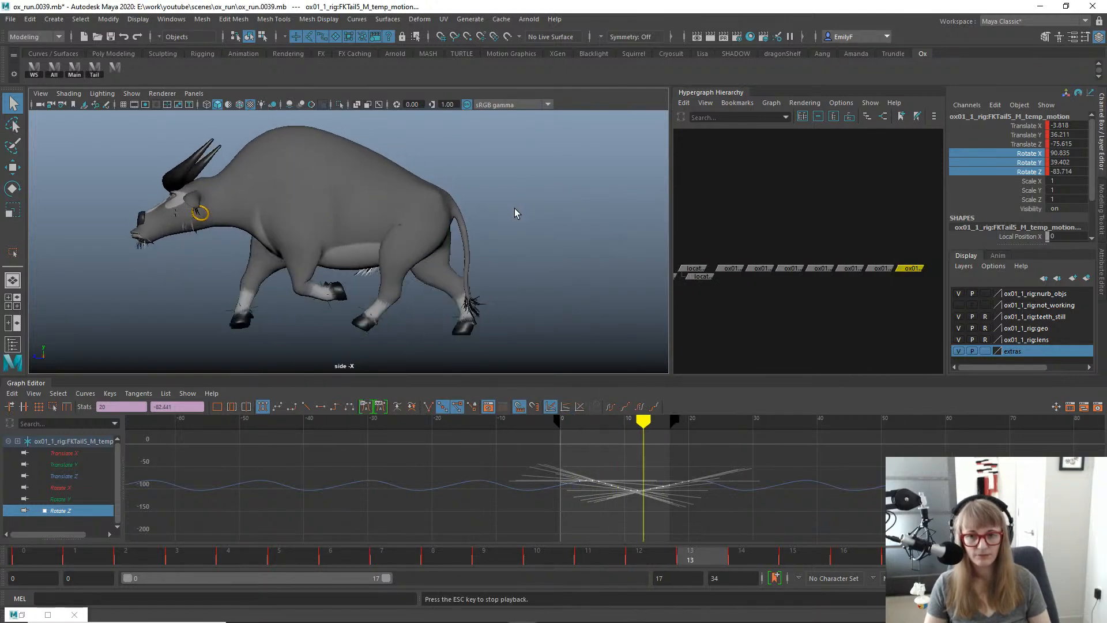
pyautogui.press('Escape')
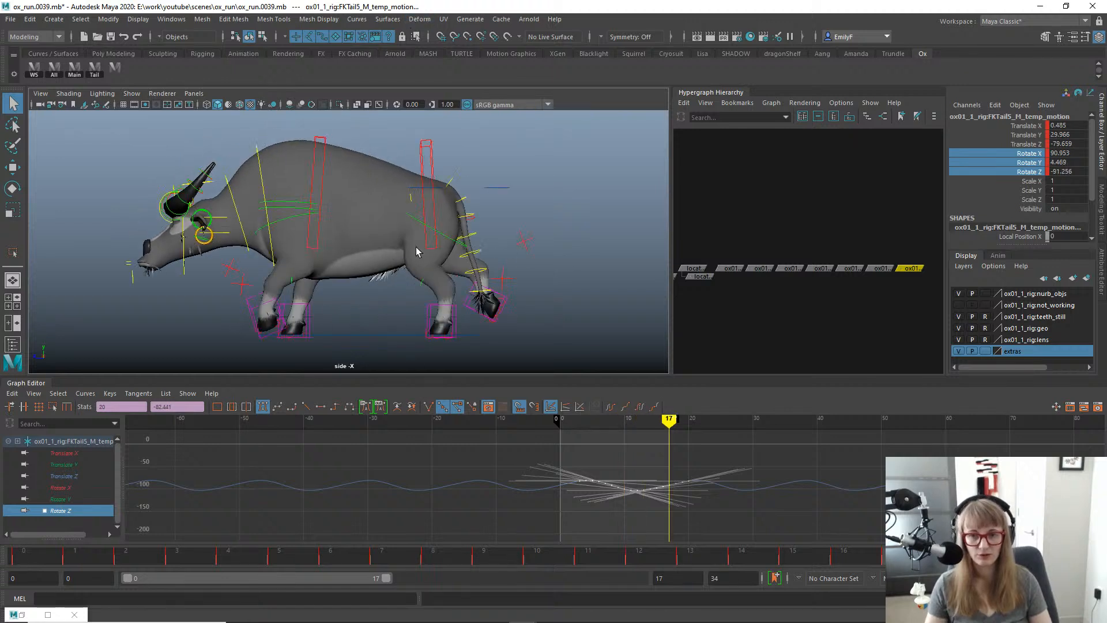
# Bake the rotation channels of the FK tail controls, save the scene as ox_run.0040.mb, and delete the temporary tail controls.
pyautogui.keyDown('alt'); pyautogui.moveTo(417, 252); pyautogui.dragTo(498, 154, button='right'); pyautogui.keyUp('alt')
pyautogui.click(479, 166)
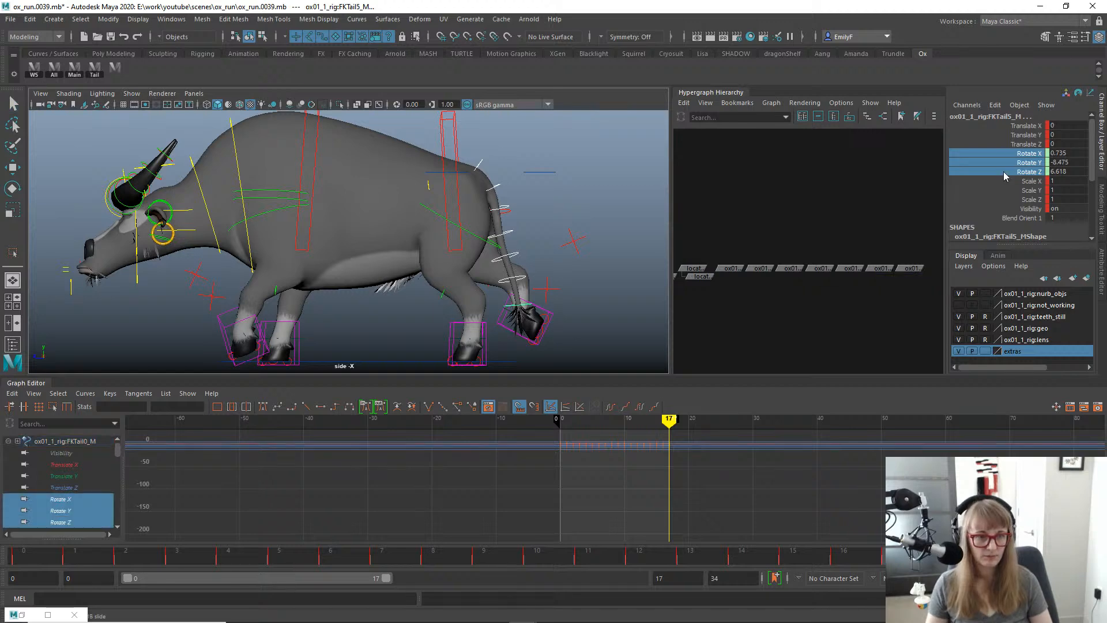
pyautogui.press('g')
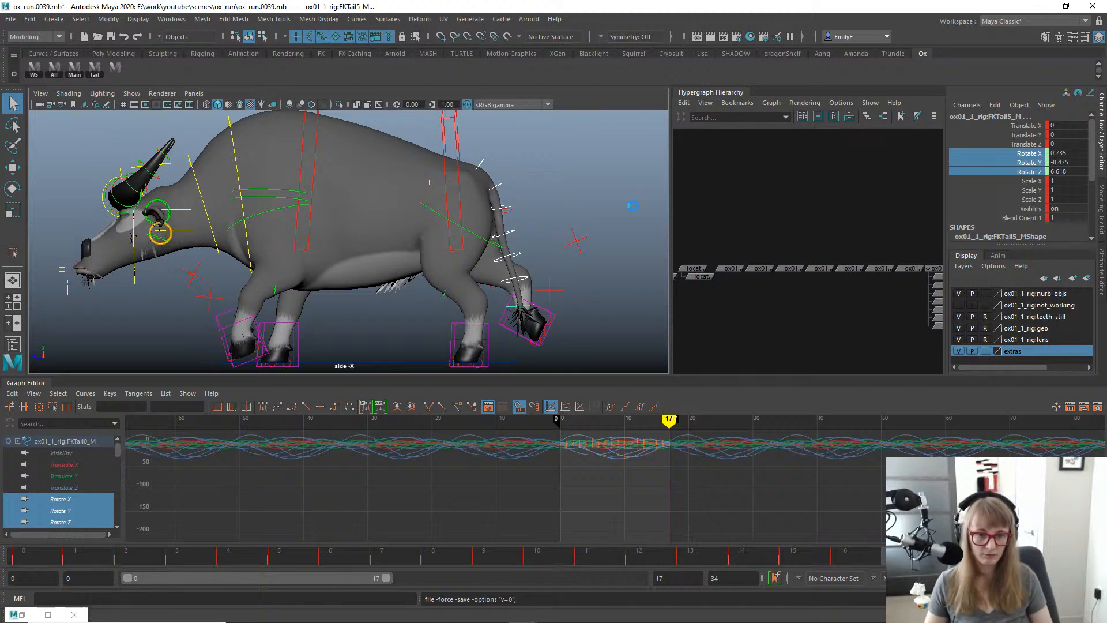
pyautogui.moveTo(926, 215); pyautogui.dragTo(730, 333)
pyautogui.press('Delete')
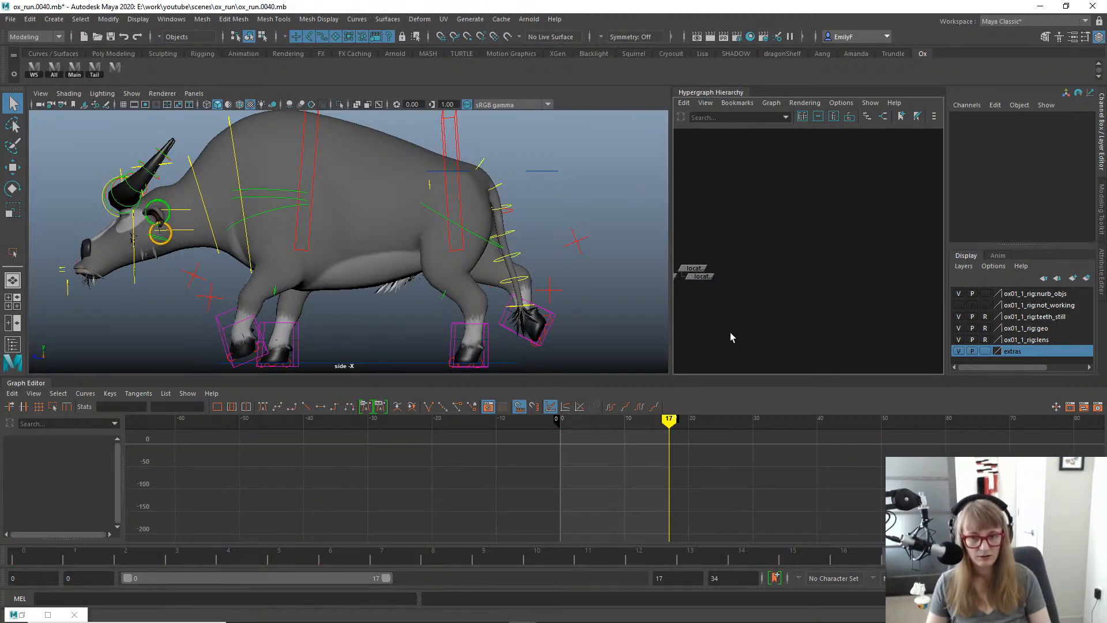
# Examine FKTail2's baked Rotate Z curve while scrubbing and playing back the tail motion from the side.
pyautogui.click(511, 208)
pyautogui.press('e')
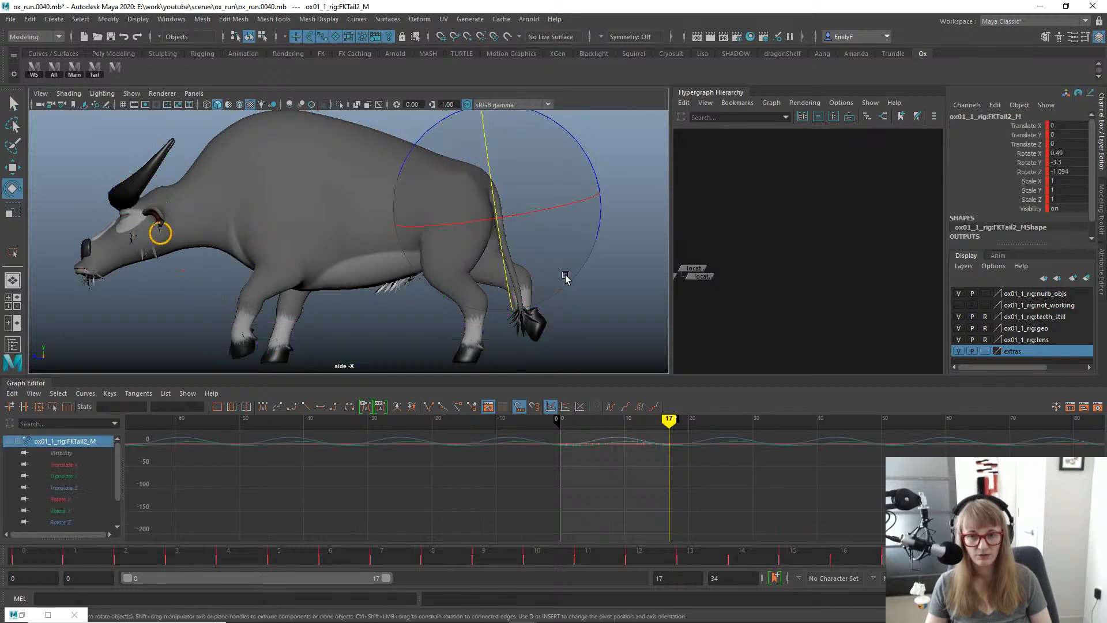
pyautogui.keyDown('alt'); pyautogui.moveTo(565, 278); pyautogui.dragTo(530, 267, button='middle'); pyautogui.keyUp('alt')
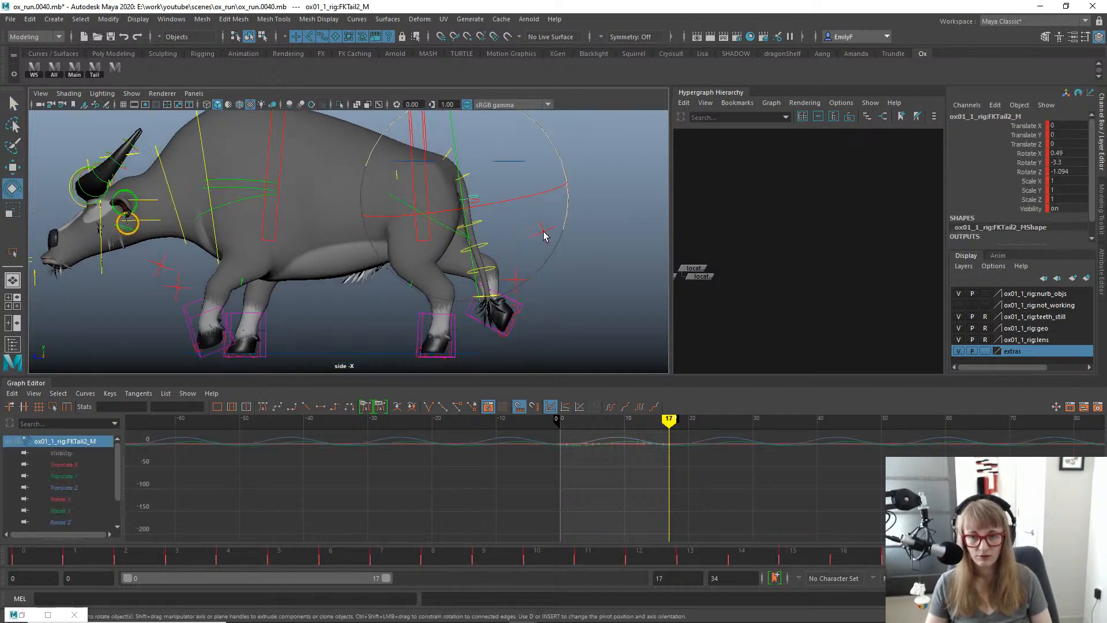
pyautogui.click(63, 522)
pyautogui.press('f')
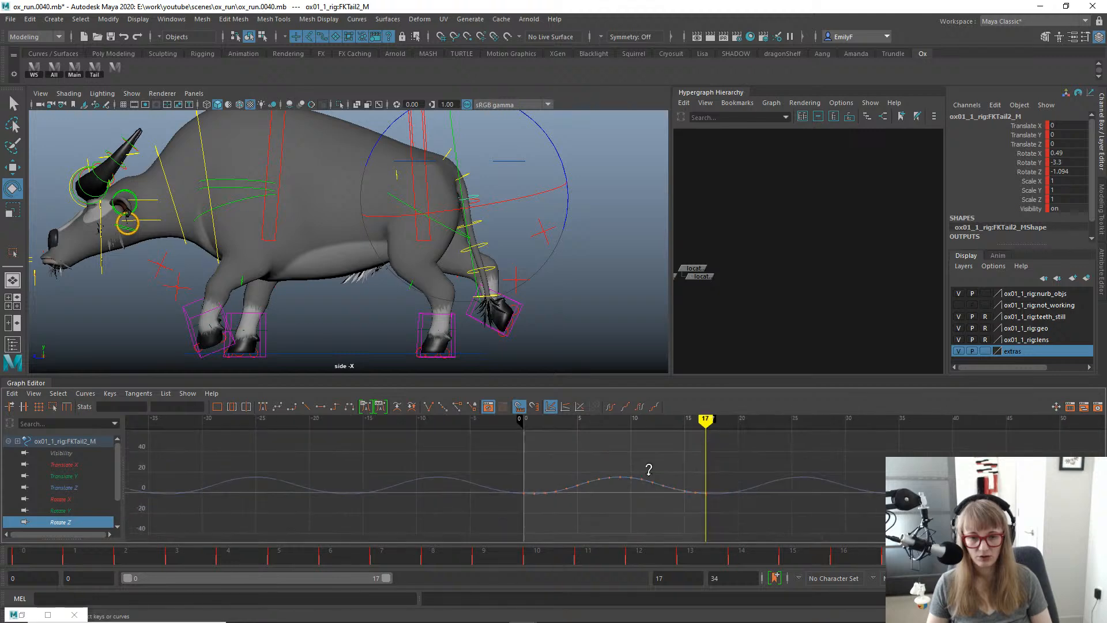
pyautogui.moveTo(42, 556); pyautogui.dragTo(741, 557)
pyautogui.hotkey('alt', 'v')
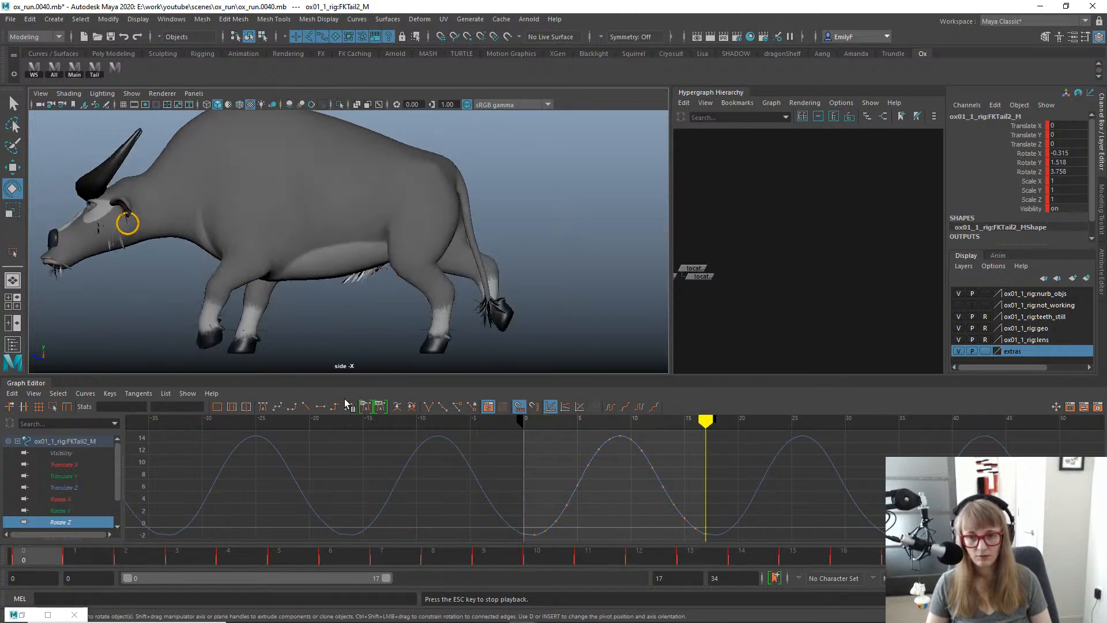
pyautogui.press('Escape')
pyautogui.moveTo(59, 562); pyautogui.dragTo(3, 416)
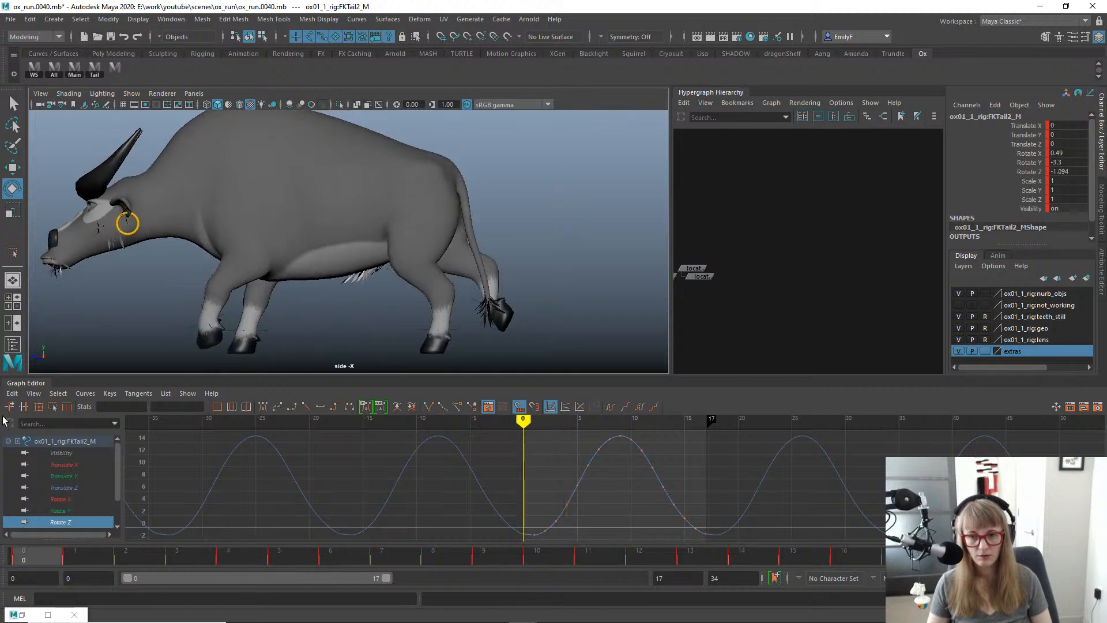
# Create an animation layer from all FK tail controls and key them on it at frames 0 and 17.
pyautogui.keyDown('alt'); pyautogui.moveTo(681, 246); pyautogui.dragTo(783, 253, button='middle'); pyautogui.keyUp('alt')
pyautogui.keyDown('alt'); pyautogui.moveTo(406, 172); pyautogui.dragTo(531, 198, button='right'); pyautogui.keyUp('alt')
pyautogui.press('q')
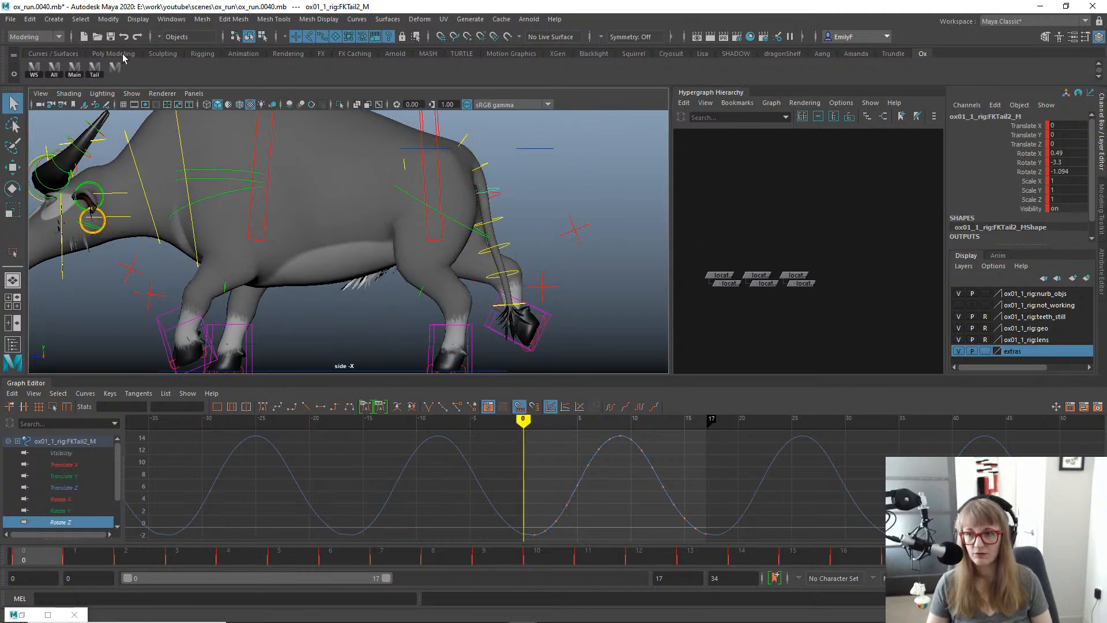
pyautogui.click(94, 70)
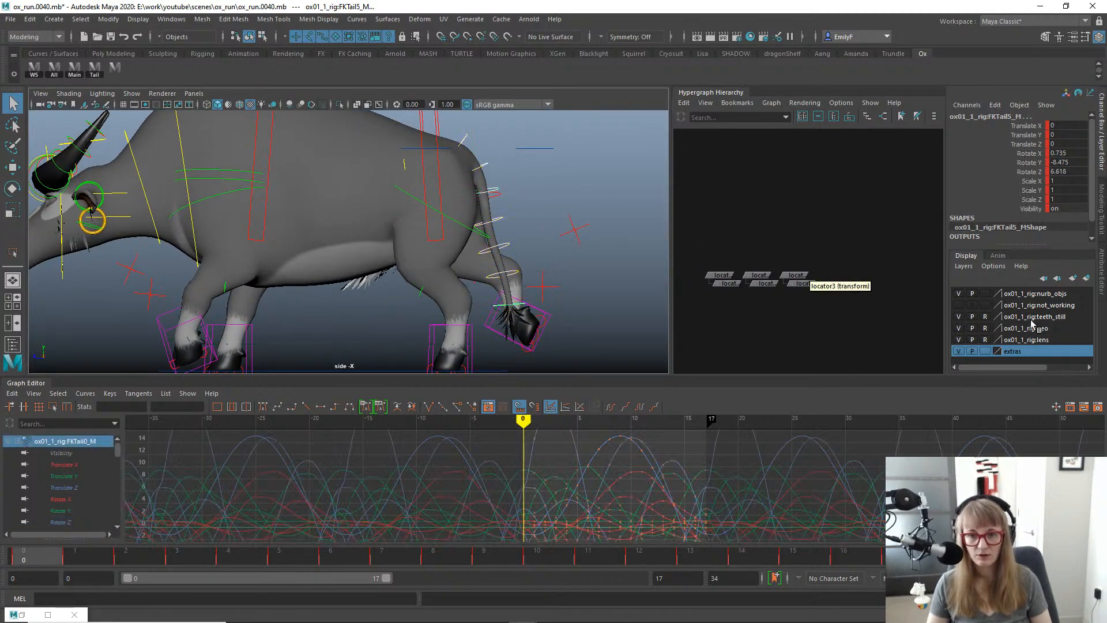
pyautogui.click(998, 256)
pyautogui.click(1087, 278)
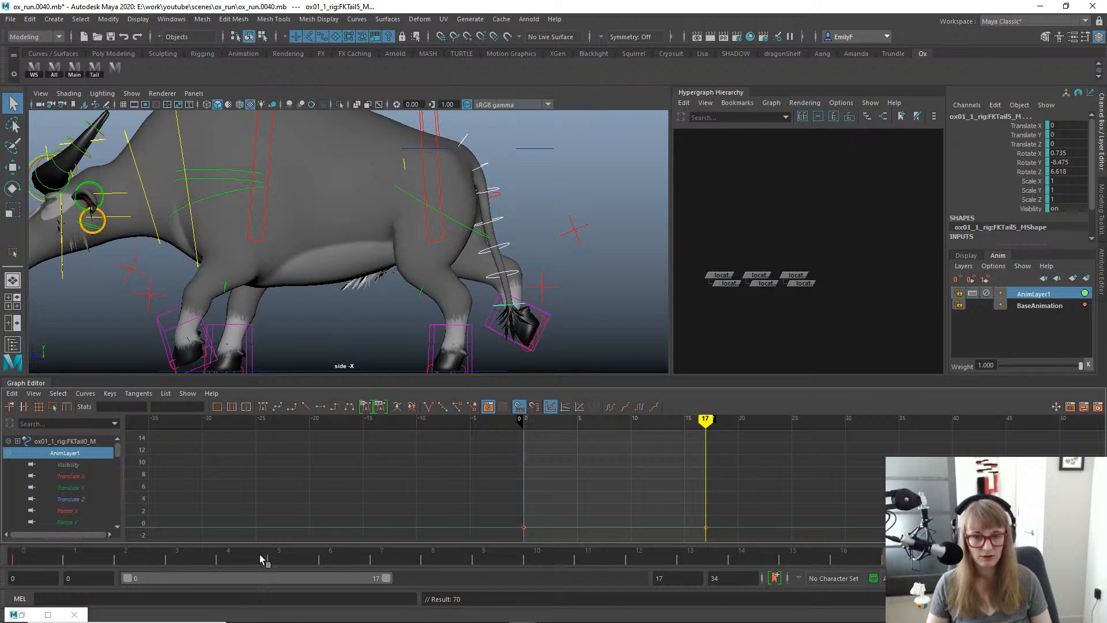
# Cycle the tail controls' curves on AnimLayer1 before and after their key range.
pyautogui.moveTo(26, 560)
pyautogui.mouseDown()
pyautogui.moveTo(118, 571)
pyautogui.moveTo(35, 564)
pyautogui.mouseUp()
pyautogui.press('a')
pyautogui.keyDown('alt'); pyautogui.moveTo(478, 462); pyautogui.dragTo(416, 464, button='right'); pyautogui.keyUp('alt')
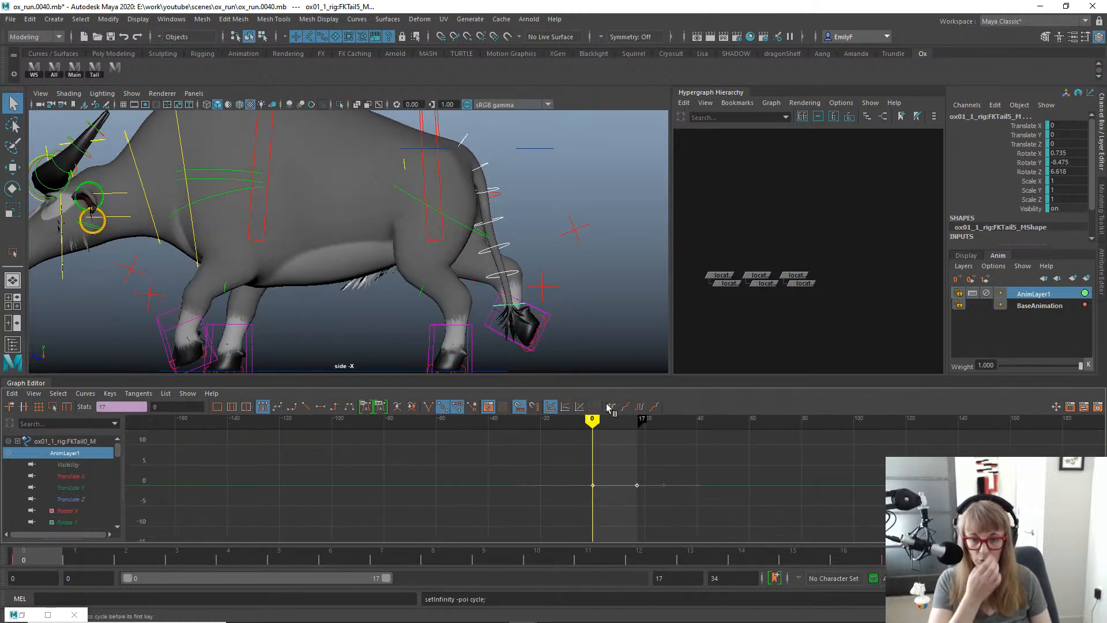
# Rotate FKTail2 around Z to about 12.7 degrees at frame 13 on AnimLayer1.
pyautogui.click(497, 184)
pyautogui.click(500, 189)
pyautogui.press('e')
pyautogui.press('q')
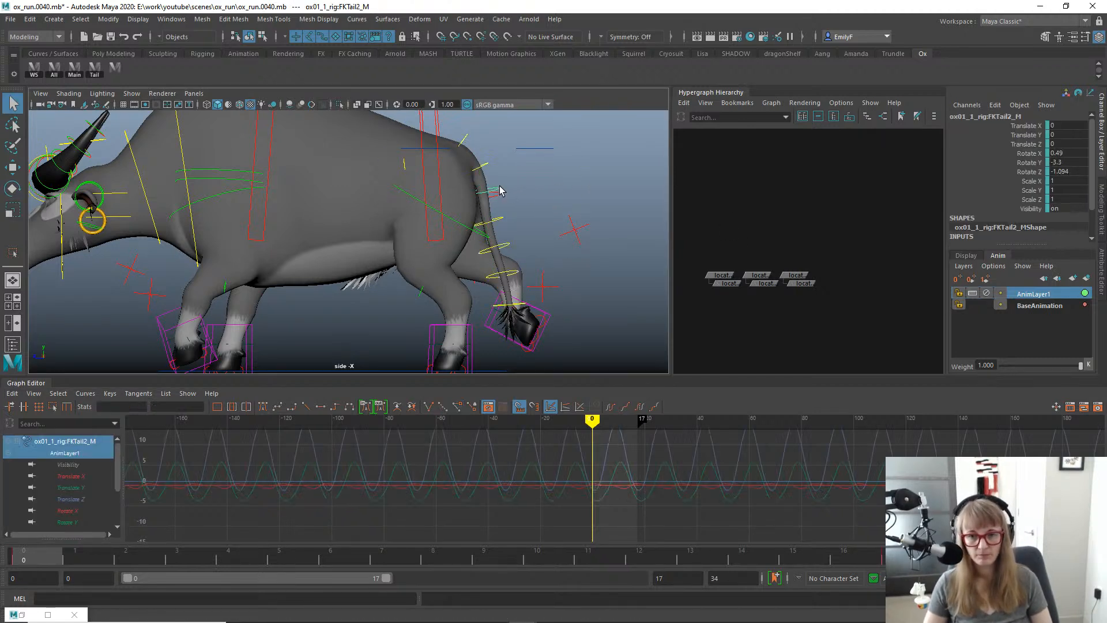
pyautogui.click(1046, 296)
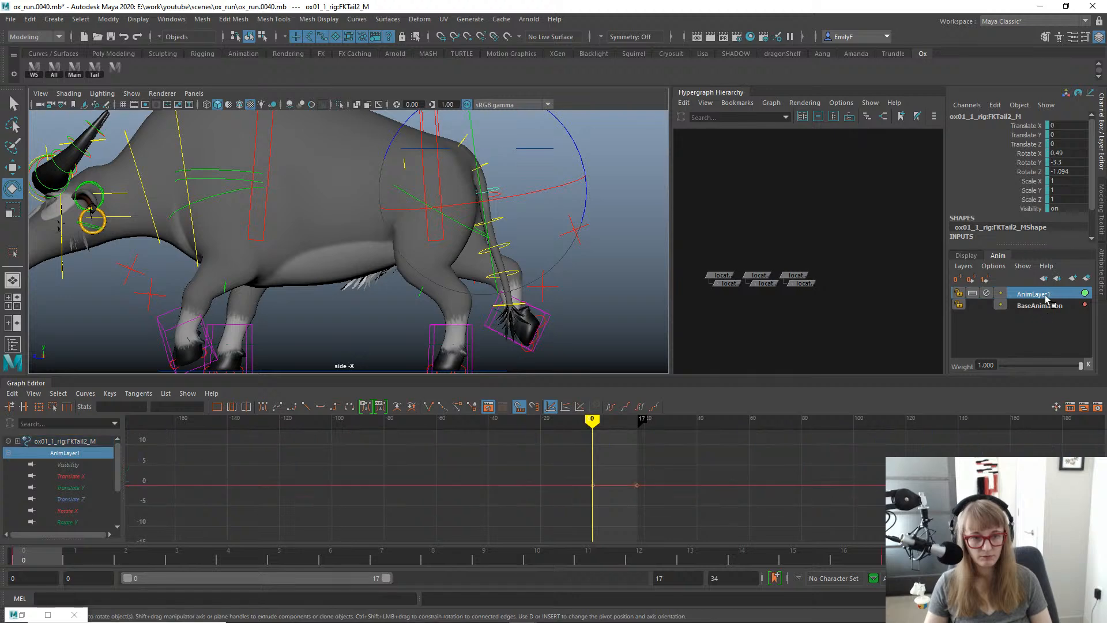
pyautogui.moveTo(32, 552)
pyautogui.mouseDown()
pyautogui.moveTo(164, 583)
pyautogui.moveTo(711, 621)
pyautogui.mouseUp()
pyautogui.hotkey('alt', '1')
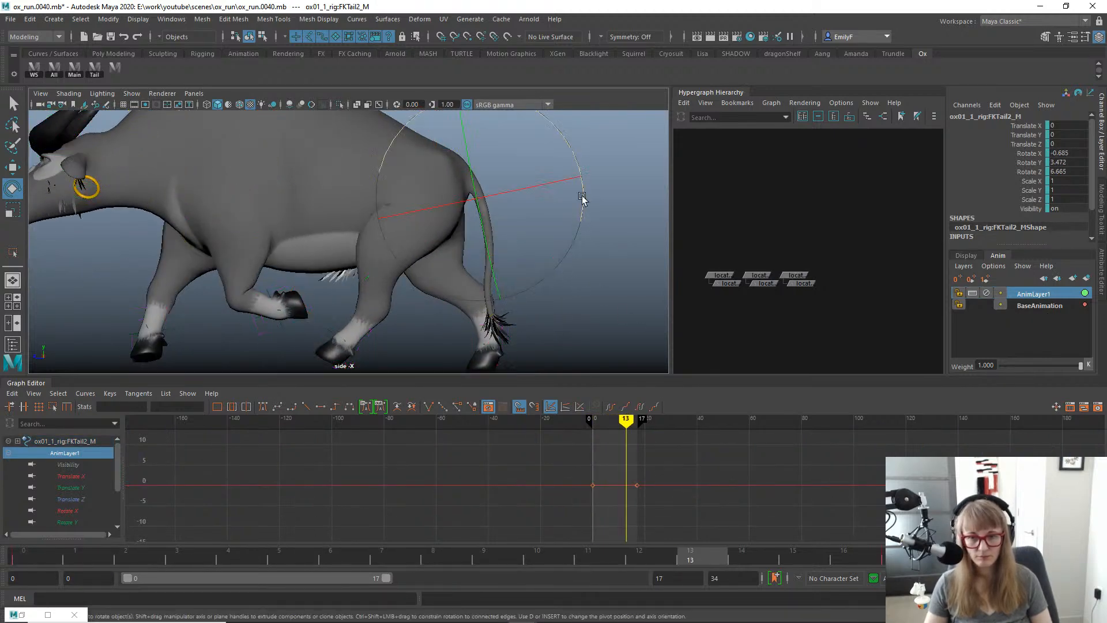
pyautogui.moveTo(587, 203); pyautogui.dragTo(583, 212)
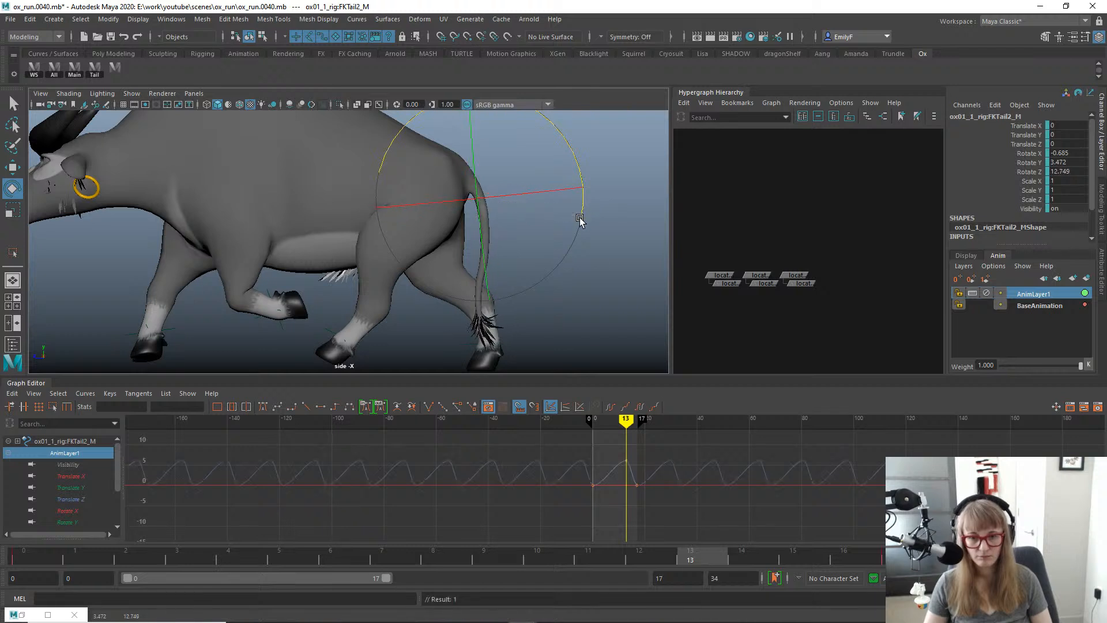
# Move FKTail2's first and last Rotate Z keys on AnimLayer1 4 frames later, and play back and scrub the motion.
pyautogui.click(72, 500)
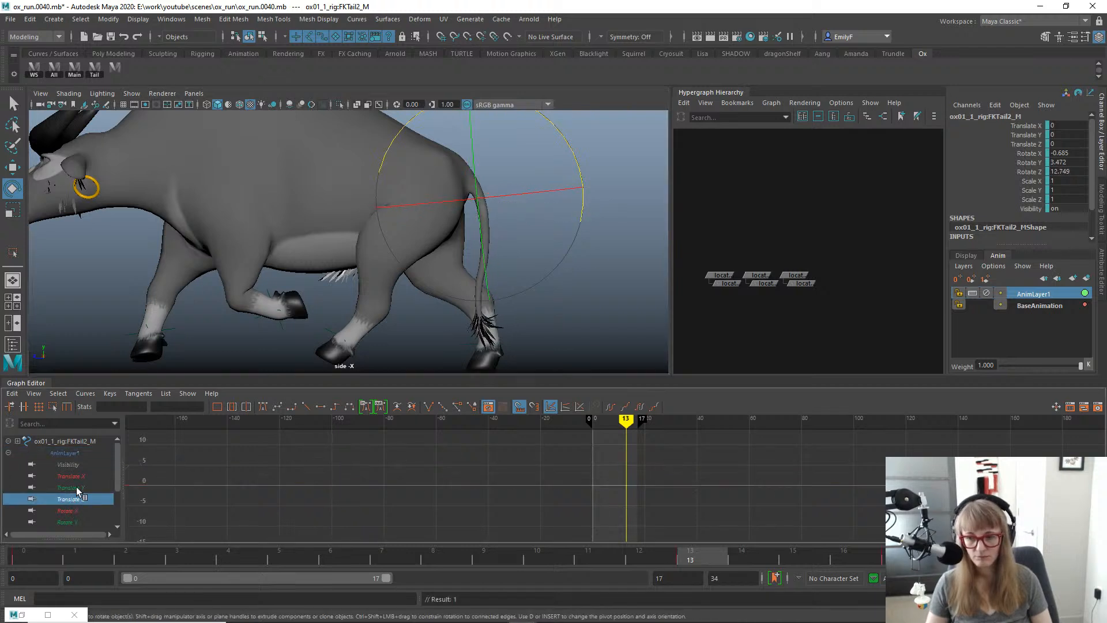
pyautogui.scroll(-2, 76, 487)
pyautogui.click(79, 511)
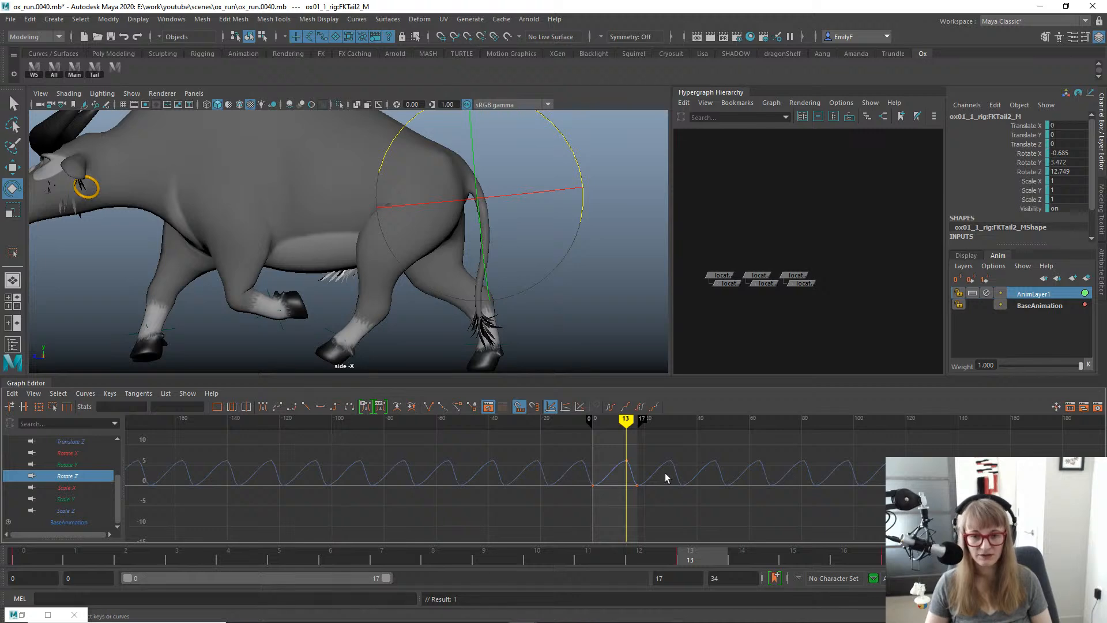
pyautogui.hotkey('alt', 'v')
pyautogui.hotkey('alt', 'v')
pyautogui.keyDown('alt'); pyautogui.keyDown('shift'); pyautogui.moveTo(620, 503); pyautogui.dragTo(653, 497, button='right'); pyautogui.keyUp('shift'); pyautogui.keyUp('alt')
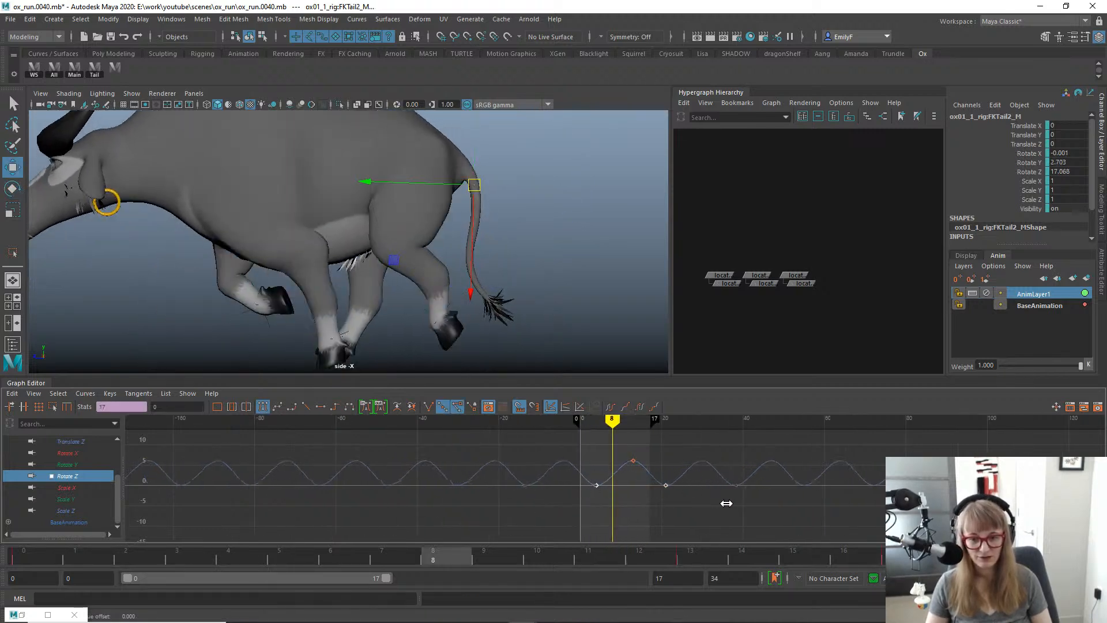
pyautogui.hotkey('alt', 'v')
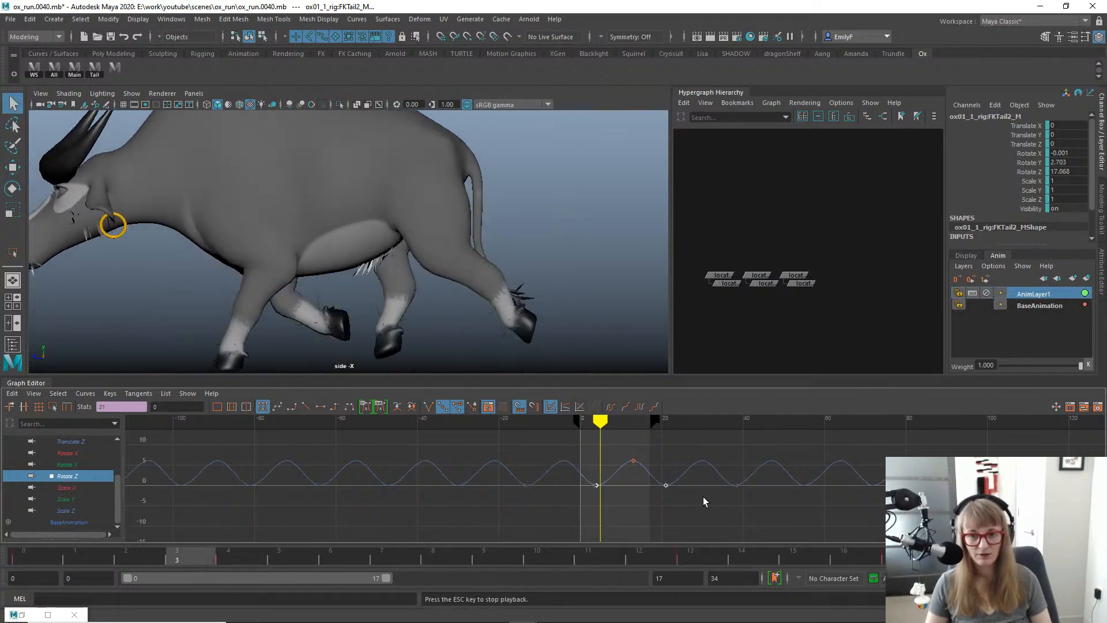
pyautogui.hotkey('alt', 'v')
pyautogui.moveTo(51, 564); pyautogui.dragTo(473, 533)
pyautogui.hotkey('alt', 'v')
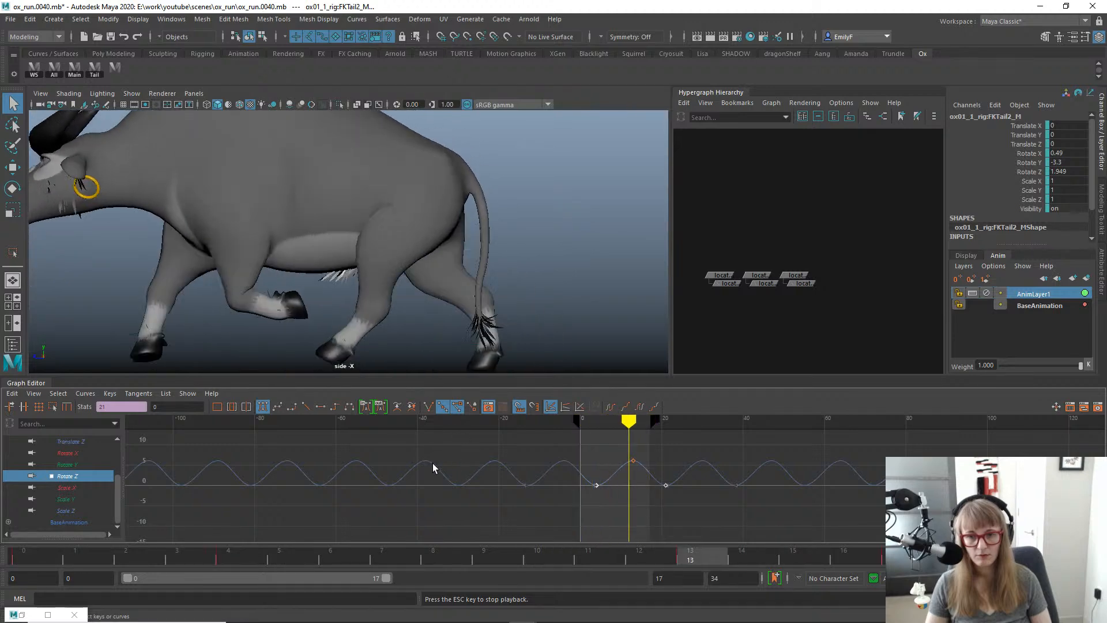
pyautogui.scroll(-4, 326, 280)
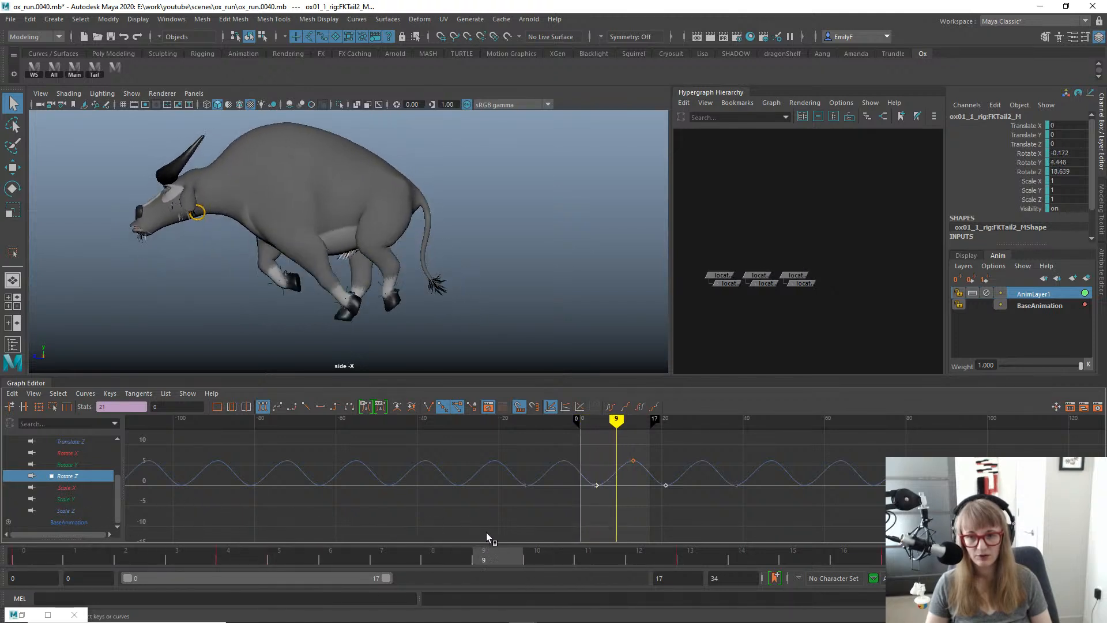
pyautogui.hotkey('alt', 'v')
pyautogui.scroll(2, 498, 205)
# Try rotating FKTail1 around Z to about 0.5 degrees at frame 9 on AnimLayer1, and undo the rotation.
pyautogui.click(444, 179)
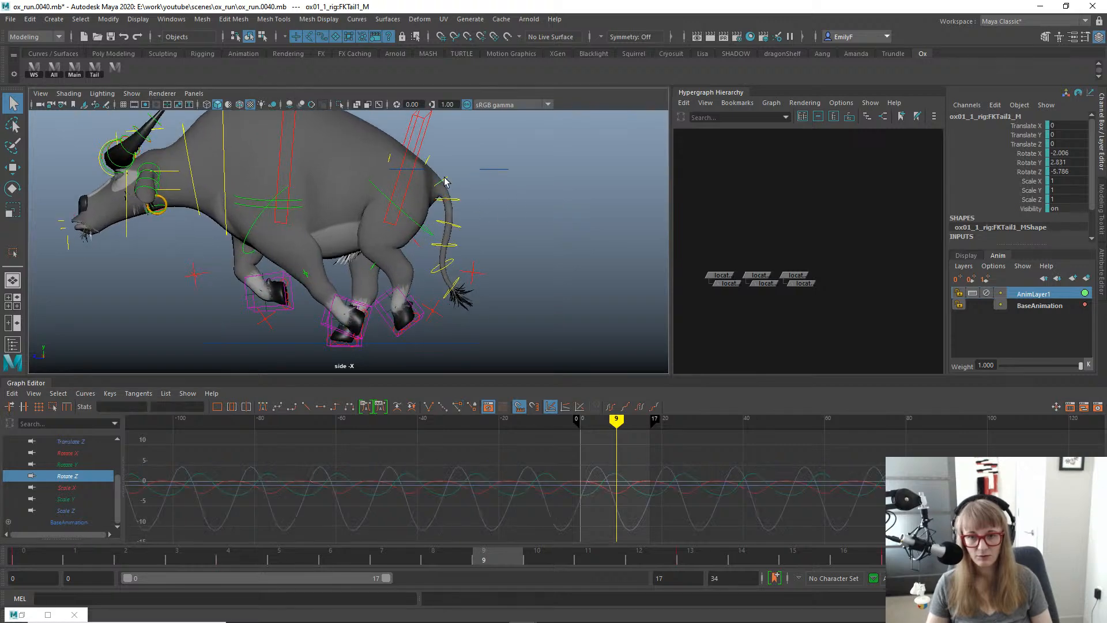
pyautogui.press('e')
pyautogui.click(1045, 295)
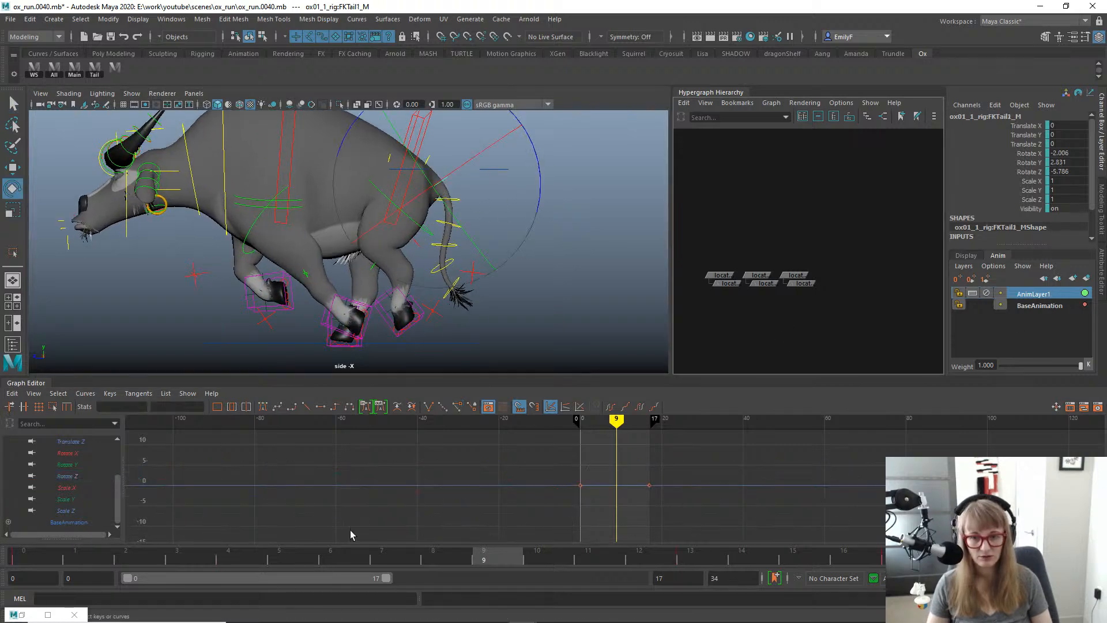
pyautogui.moveTo(49, 562); pyautogui.dragTo(479, 548)
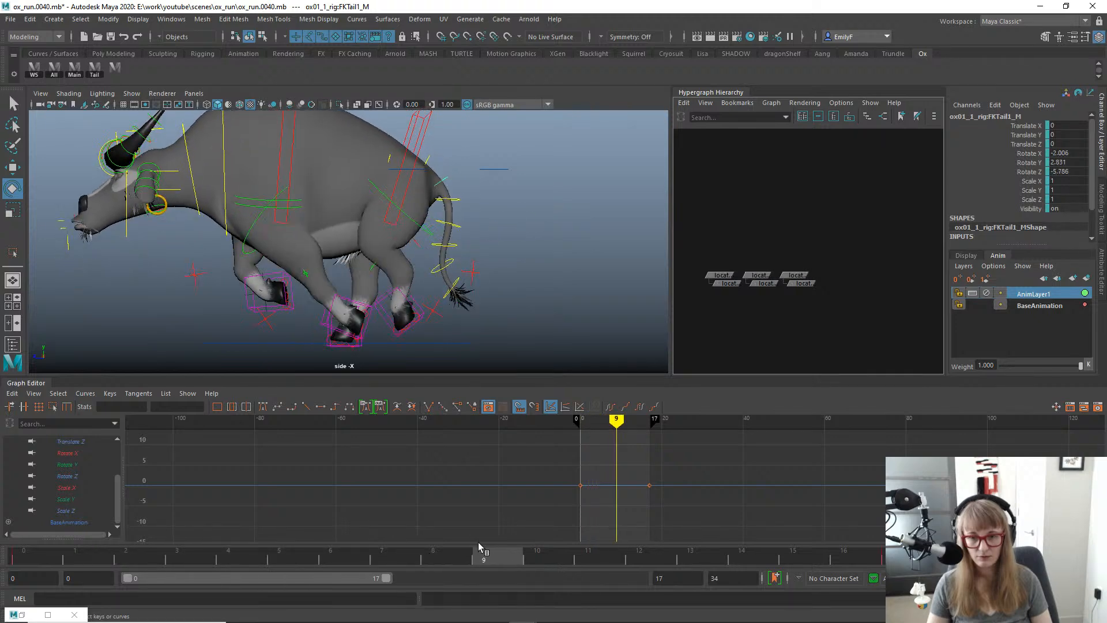
pyautogui.moveTo(540, 159); pyautogui.dragTo(542, 166)
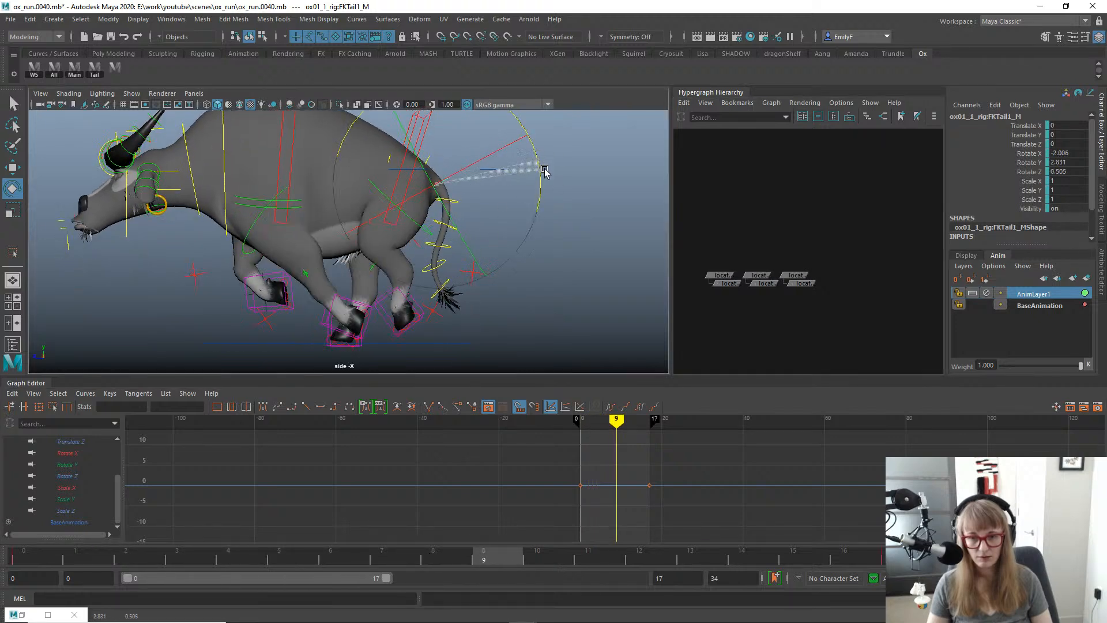
pyautogui.hotkey('ctrl', 'z')
pyautogui.press('q')
# Try rotating the FKTail0 control around Z at frame 9 on AnimLayer1, and undo the rotation.
pyautogui.click(429, 158)
pyautogui.press('e')
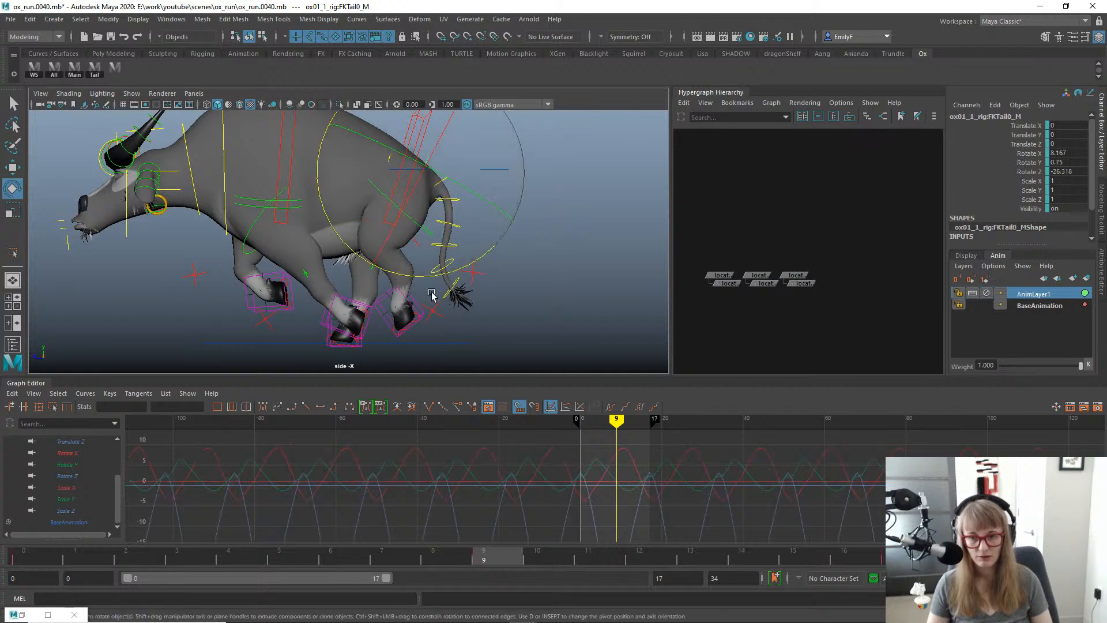
pyautogui.click(423, 280)
pyautogui.hotkey('ctrl', 'z')
pyautogui.moveTo(423, 277); pyautogui.dragTo(414, 278)
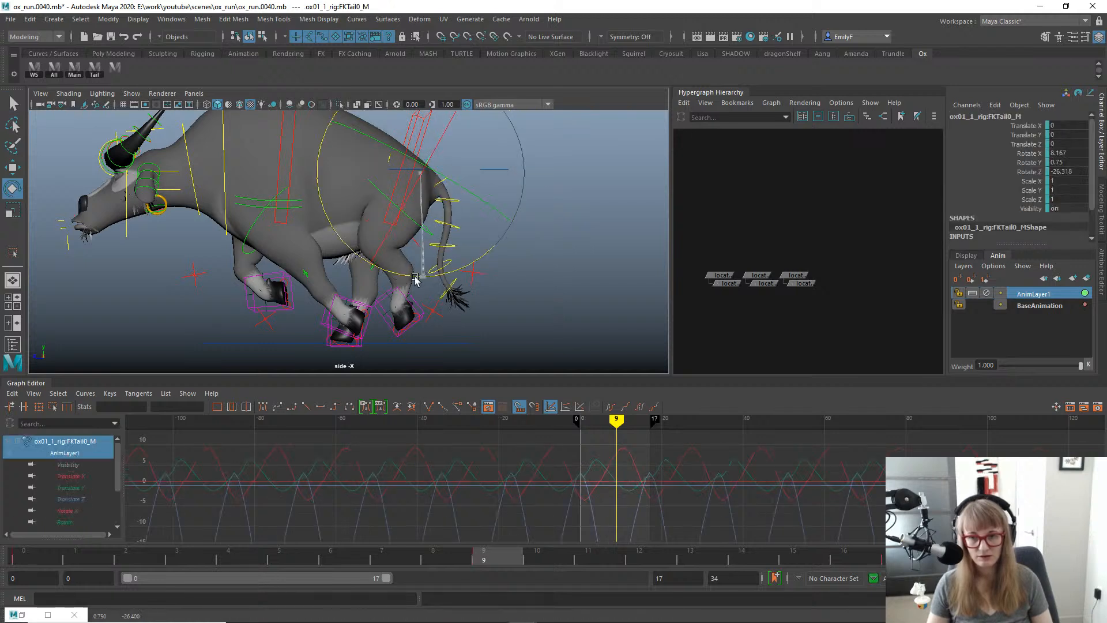
pyautogui.hotkey('ctrl', 'z')
pyautogui.press('q')
# Try shifting all of FKTail0's Rotate Z keys on BaseAnimation 3 frames earlier, play back the motion, and undo the shift.
pyautogui.click(1034, 294)
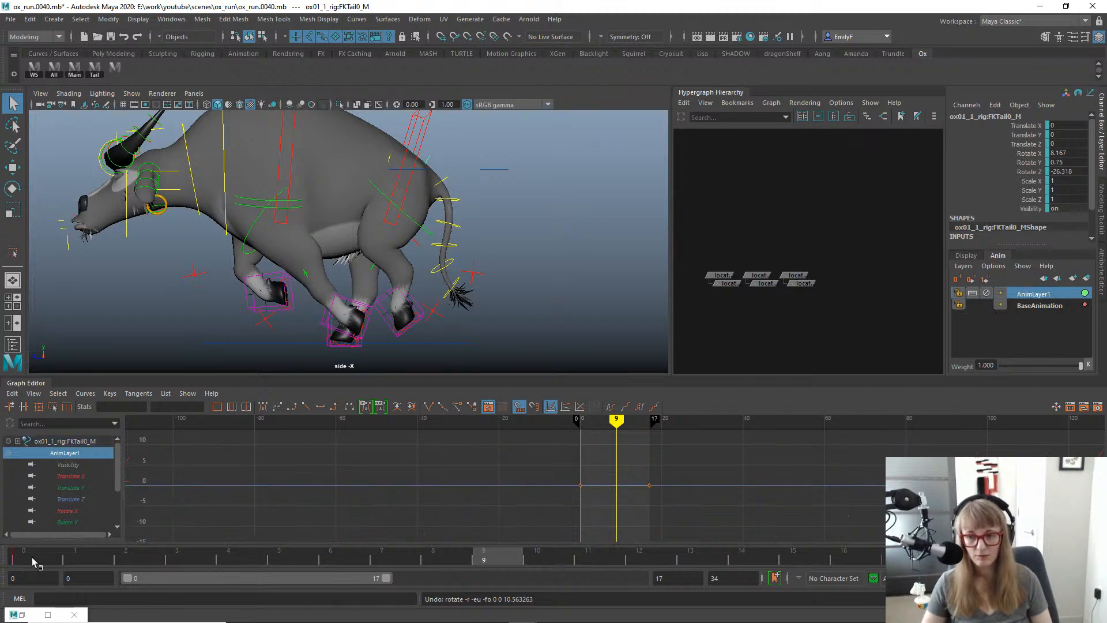
pyautogui.moveTo(32, 557); pyautogui.dragTo(447, 556)
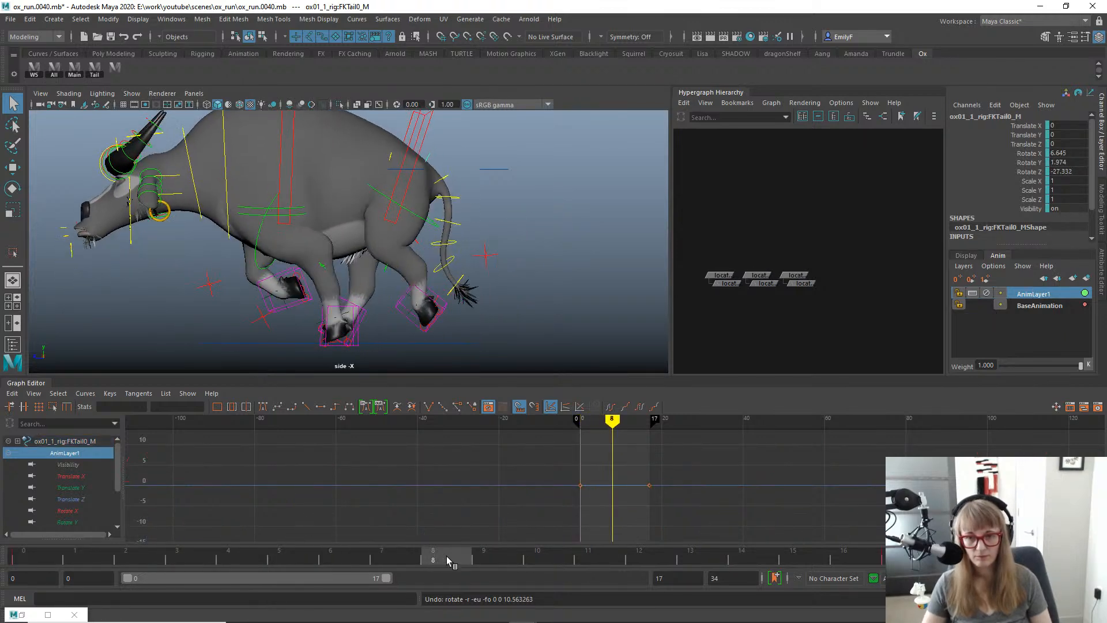
pyautogui.click(1042, 306)
pyautogui.press('f')
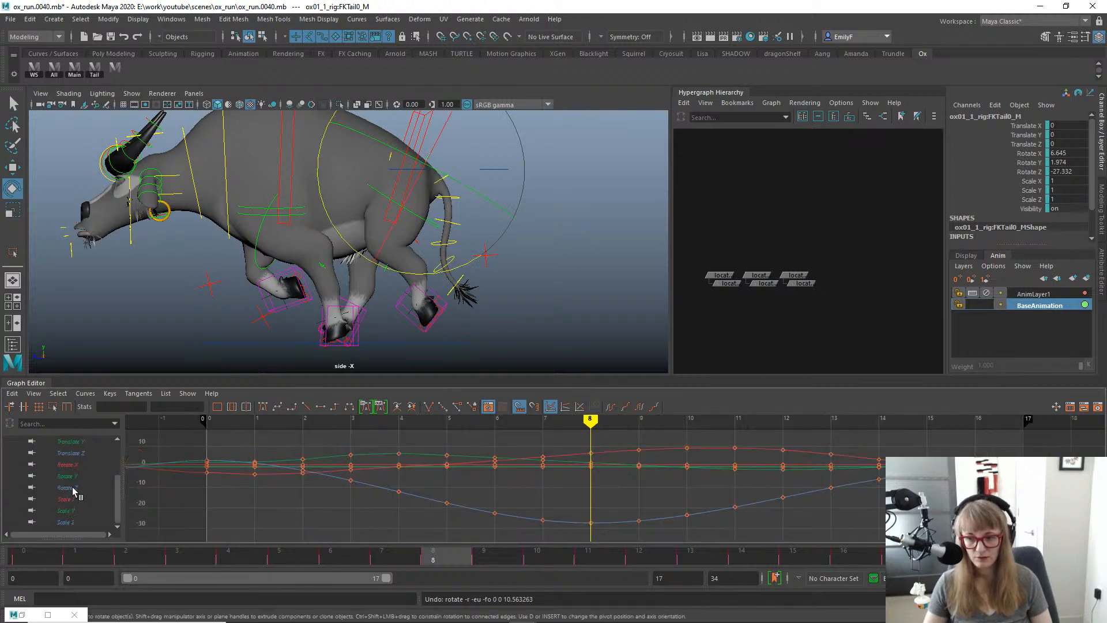
pyautogui.click(73, 490)
pyautogui.keyDown('alt'); pyautogui.moveTo(553, 492); pyautogui.dragTo(482, 411, button='right'); pyautogui.keyUp('alt')
pyautogui.moveTo(711, 529); pyautogui.dragTo(711, 524)
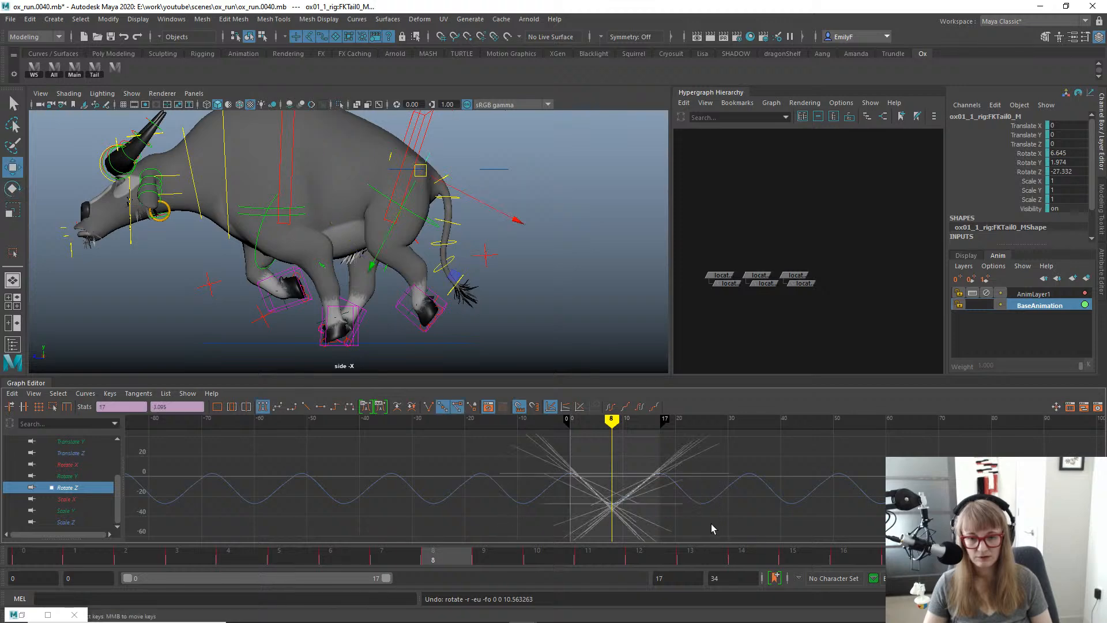
pyautogui.keyDown('shift'); pyautogui.moveTo(711, 523); pyautogui.dragTo(693, 521, button='middle'); pyautogui.keyUp('shift')
pyautogui.hotkey('alt', 'v')
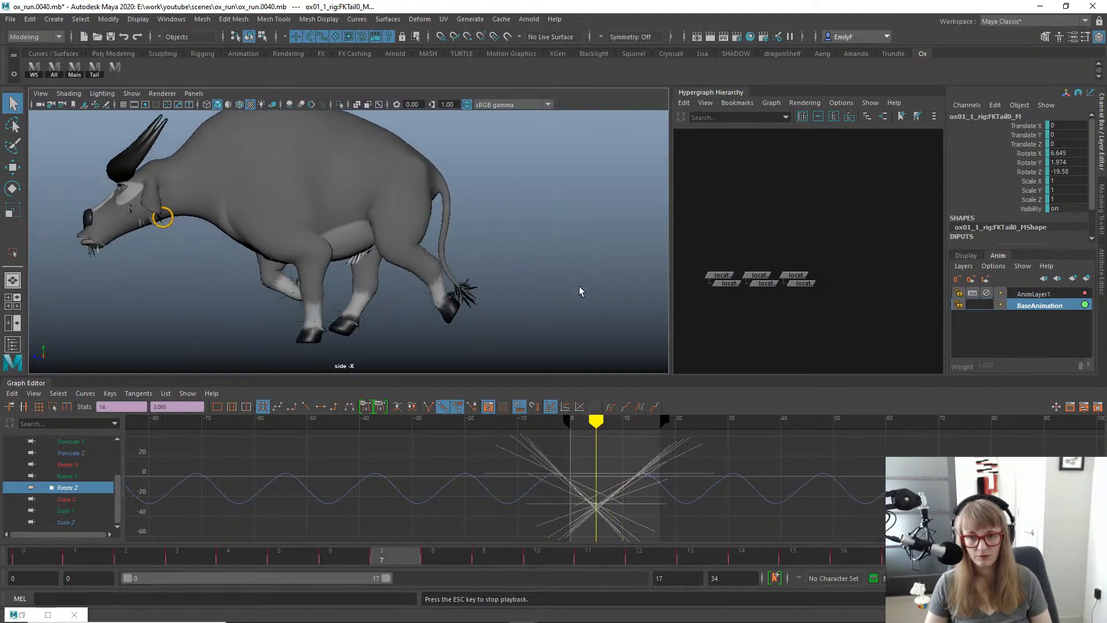
pyautogui.hotkey('alt', 'v')
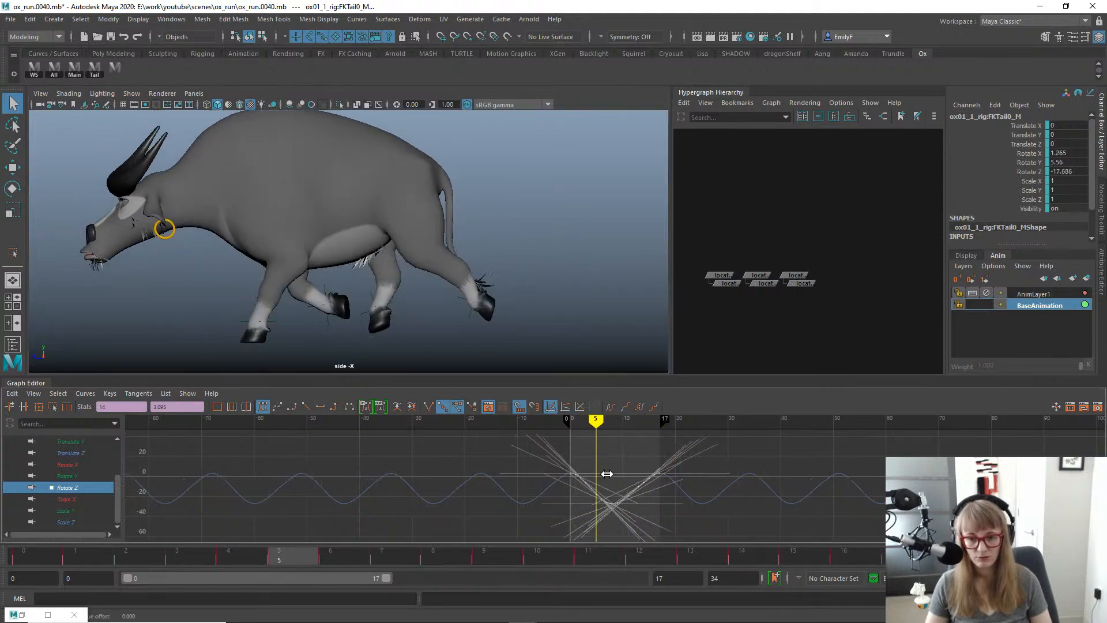
# Try shifting FKTail0's Rotate Z keys on BaseAnimation 1 frame earlier, compare the playback, and undo the shift.
pyautogui.hotkey('alt', 'v')
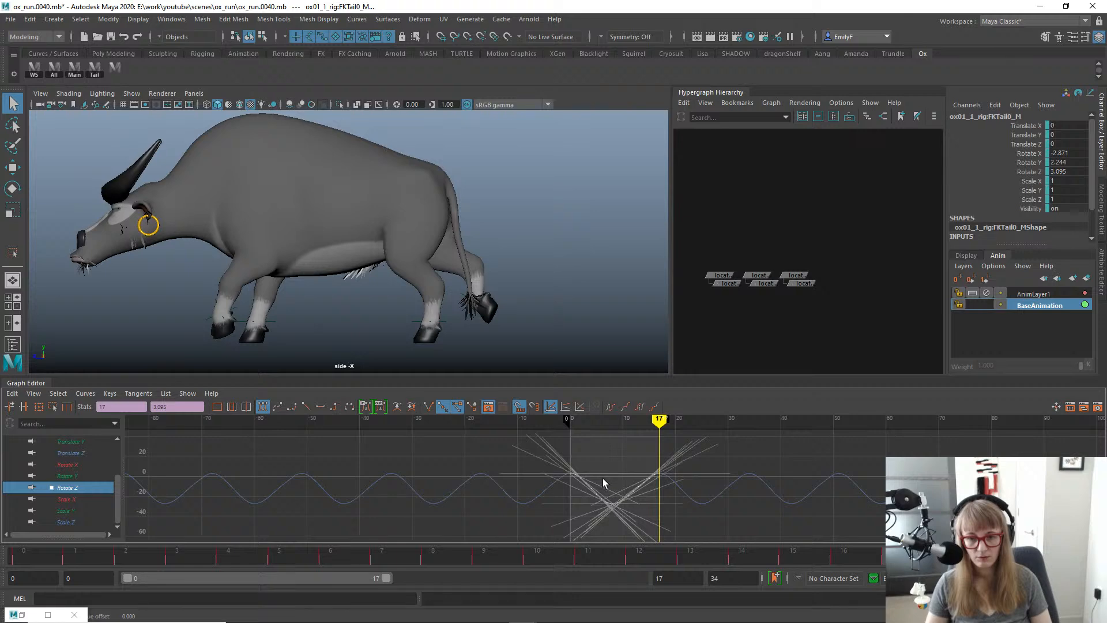
pyautogui.hotkey('alt', 'v')
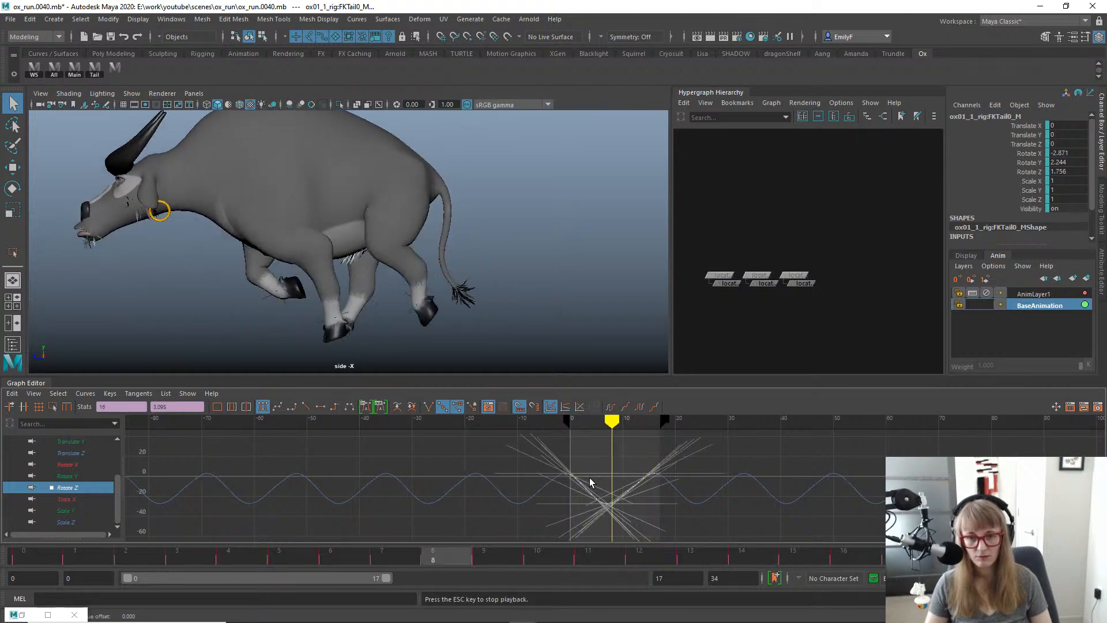
pyautogui.hotkey('alt', 'v')
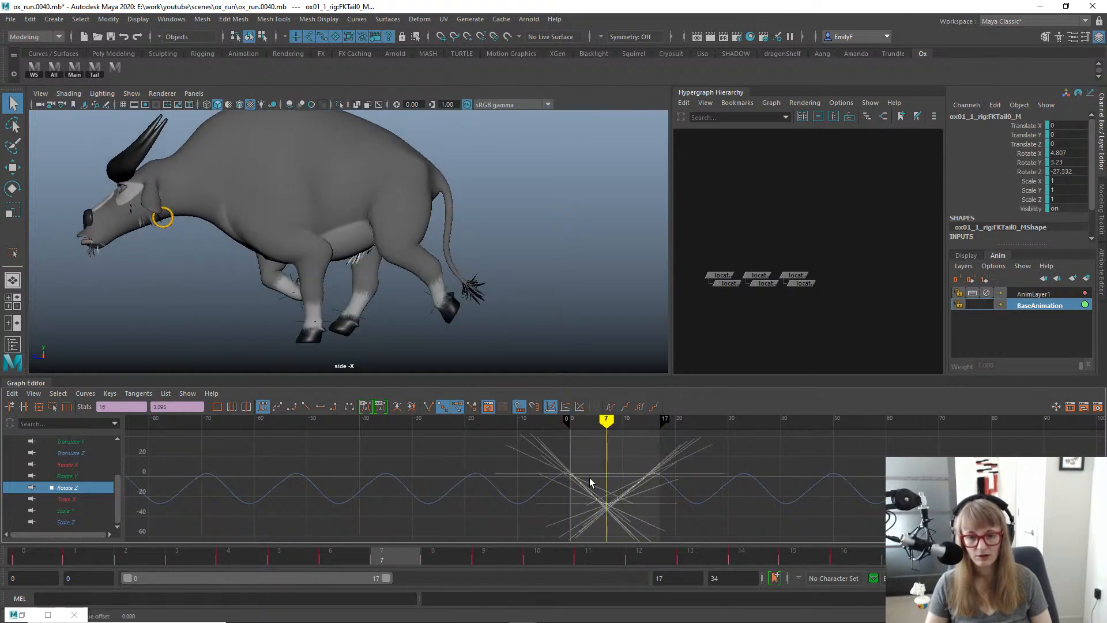
pyautogui.hotkey('ctrl', 'z')
pyautogui.hotkey('ctrl', 'z')
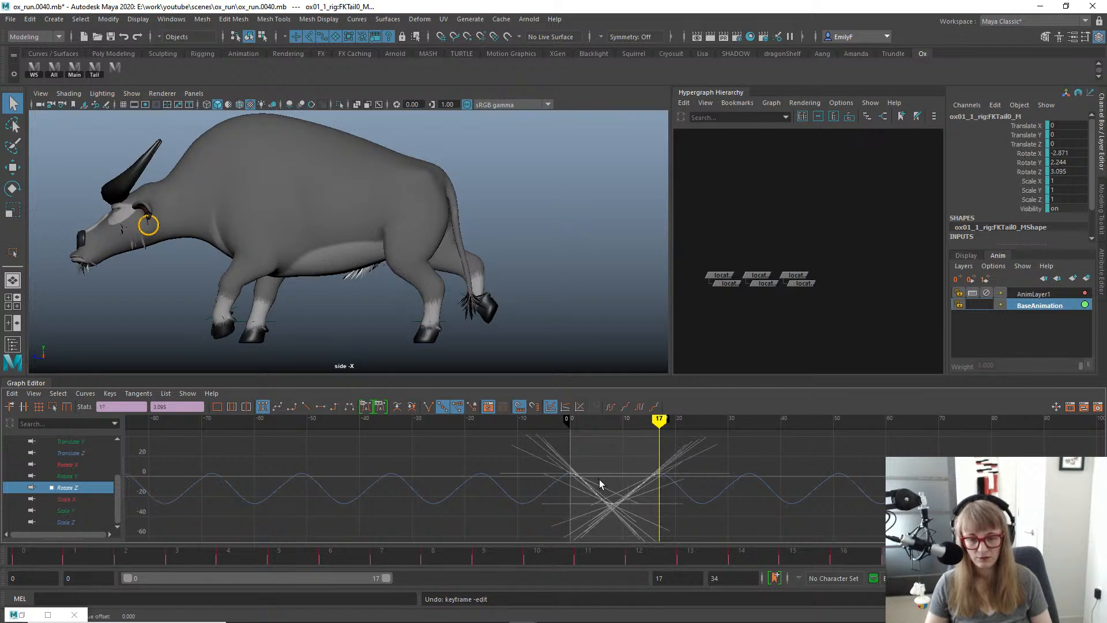
# Try shifting FKTail0's Rotate Z keys on BaseAnimation 1 frame later, play back the motion, and undo the shift.
pyautogui.keyDown('shift'); pyautogui.moveTo(600, 483); pyautogui.dragTo(609, 481, button='middle'); pyautogui.keyUp('shift')
pyautogui.hotkey('alt', 'v')
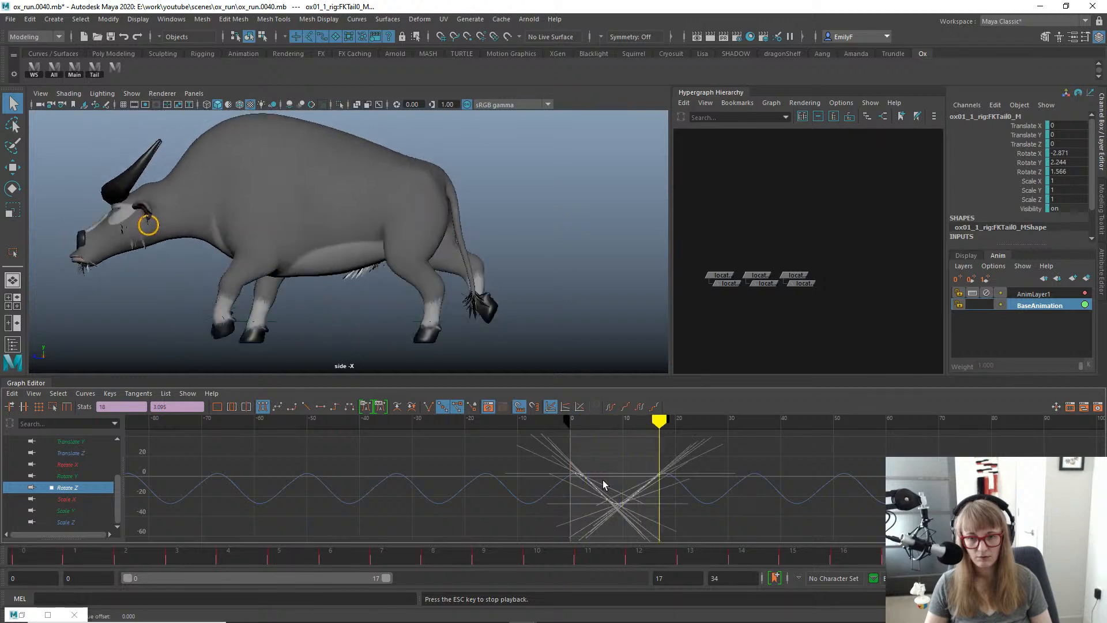
pyautogui.press('Escape')
pyautogui.hotkey('ctrl', 'z')
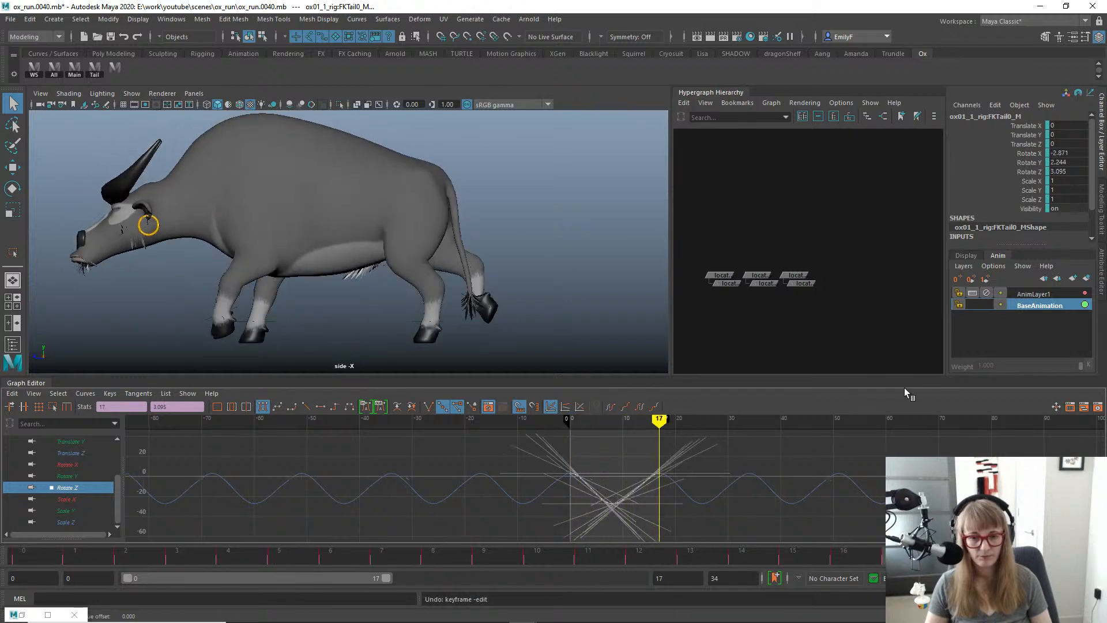
# Rotate FKTail0 around Z to about -21.5 degrees at frame 8 on AnimLayer1, and play back the motion.
pyautogui.click(1035, 295)
pyautogui.moveTo(2, 557); pyautogui.dragTo(433, 560)
pyautogui.press('e')
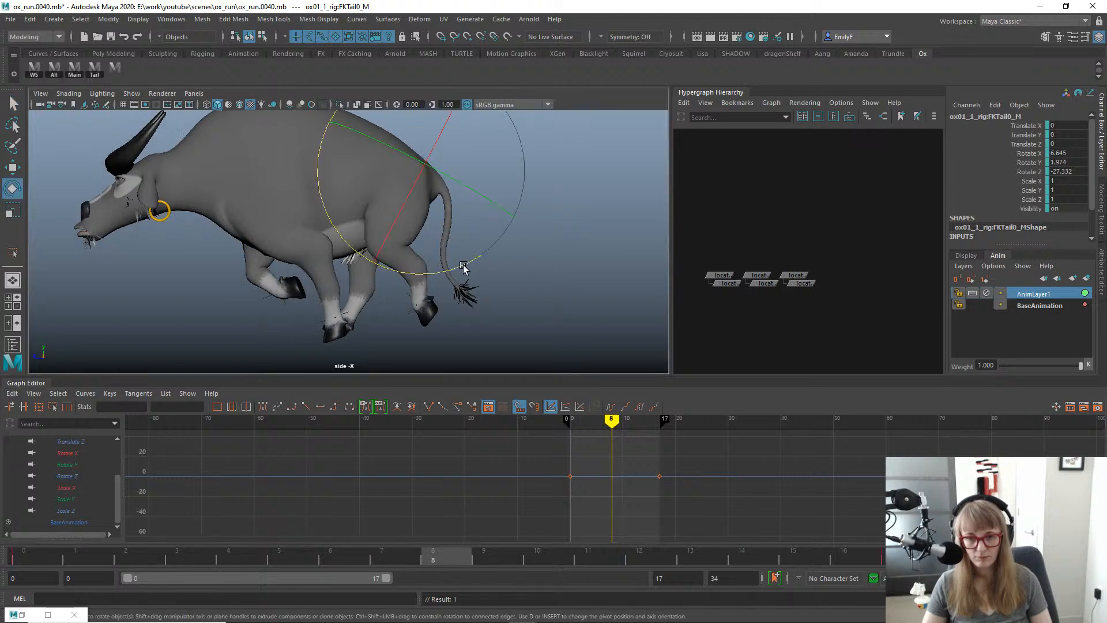
pyautogui.press('q')
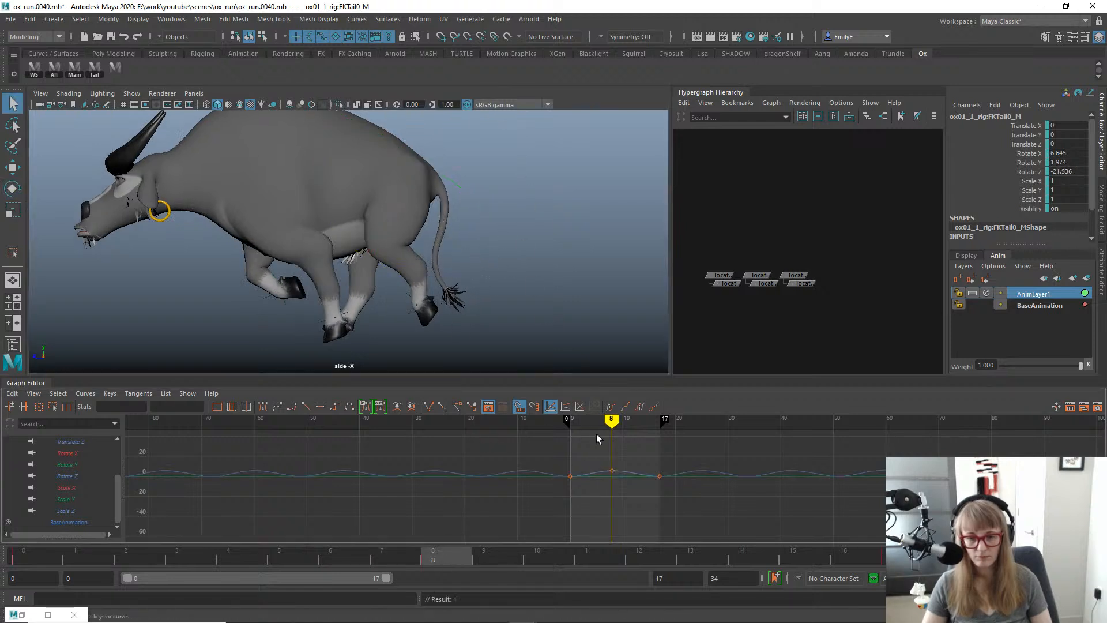
pyautogui.hotkey('alt', 'v')
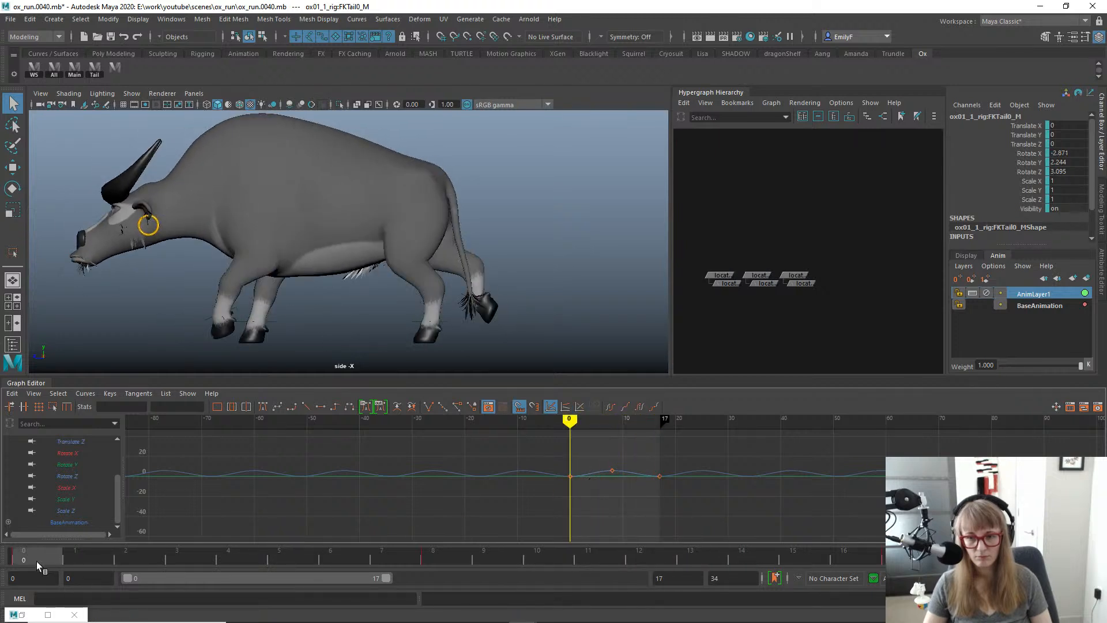
pyautogui.scroll(2, 71, 479)
pyautogui.scroll(-3, 78, 489)
# Lower FKTail0's first and last Rotate Z keys on AnimLayer1 to about -5.06, and play back and scrub the motion.
pyautogui.click(66, 475)
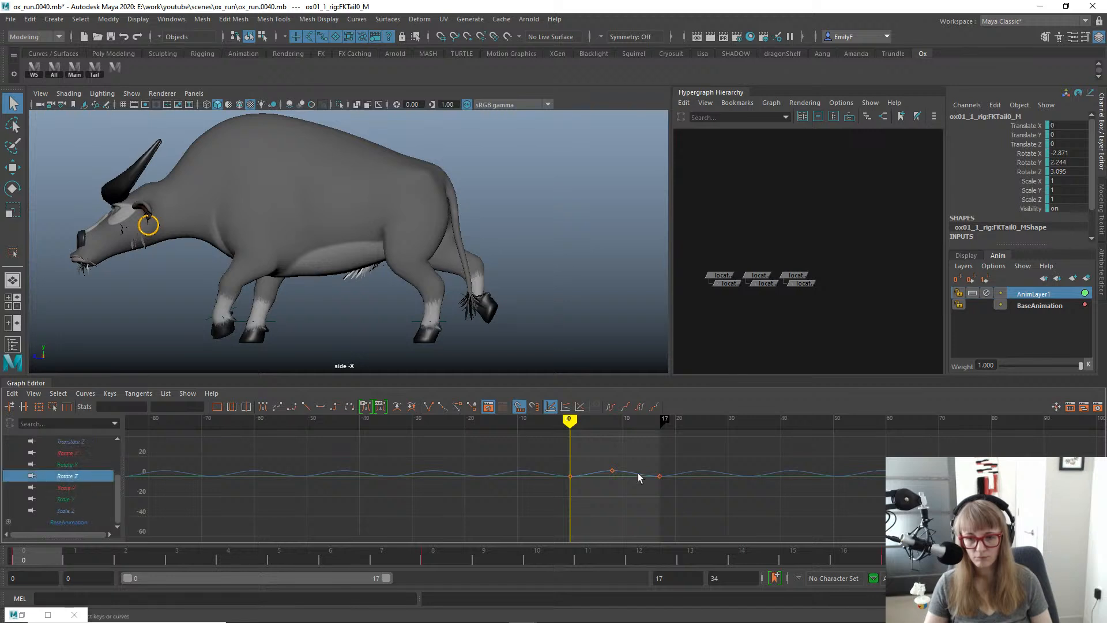
pyautogui.keyDown('alt'); pyautogui.keyDown('shift'); pyautogui.moveTo(655, 442); pyautogui.dragTo(638, 426, button='right'); pyautogui.keyUp('shift'); pyautogui.keyUp('alt')
pyautogui.keyDown('alt'); pyautogui.moveTo(613, 442); pyautogui.dragTo(635, 536, button='middle'); pyautogui.keyUp('alt')
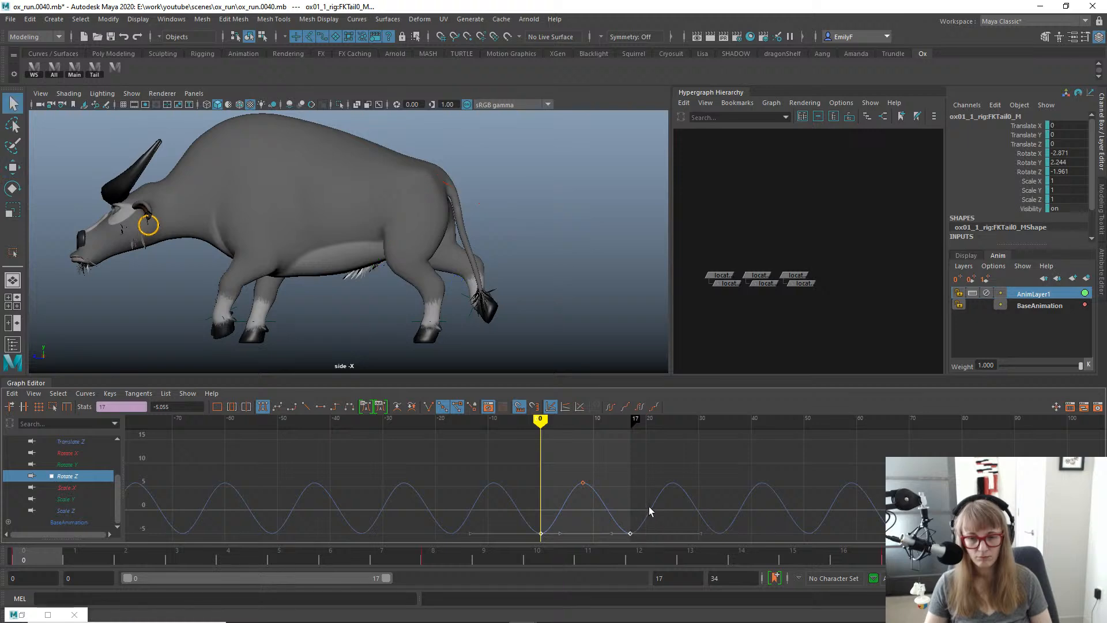
pyautogui.hotkey('alt', 'v')
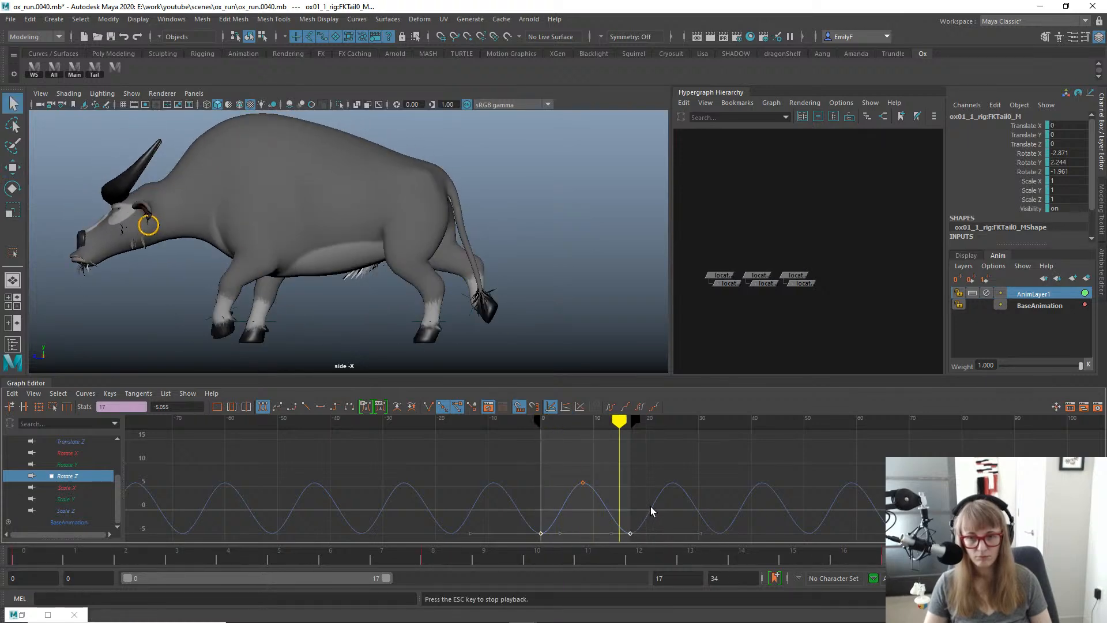
pyautogui.click(82, 553)
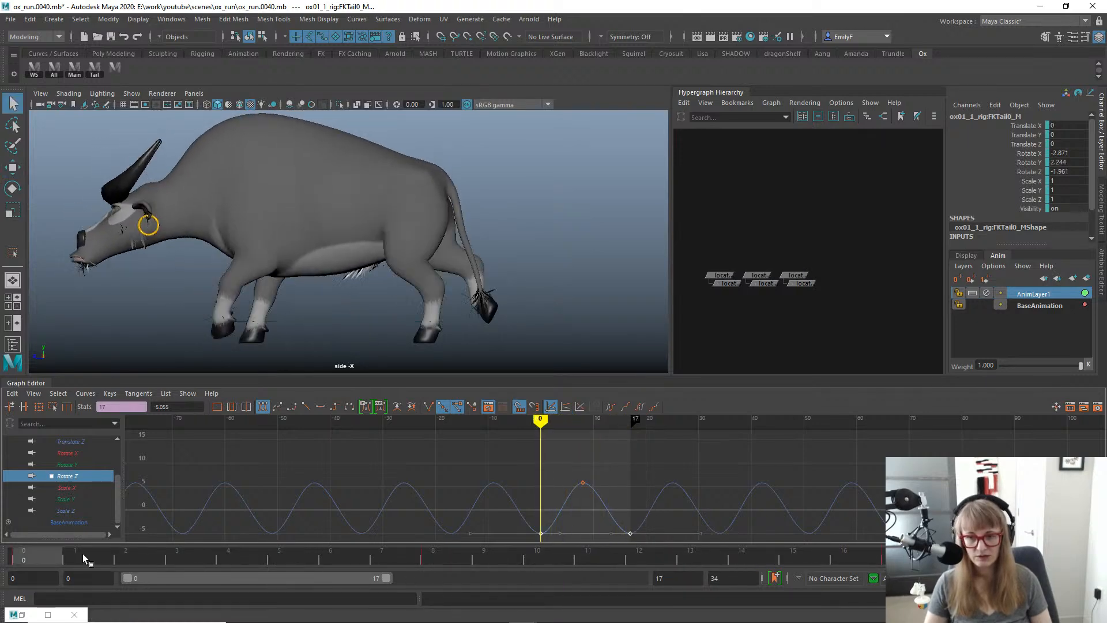
pyautogui.moveTo(82, 554); pyautogui.dragTo(471, 558)
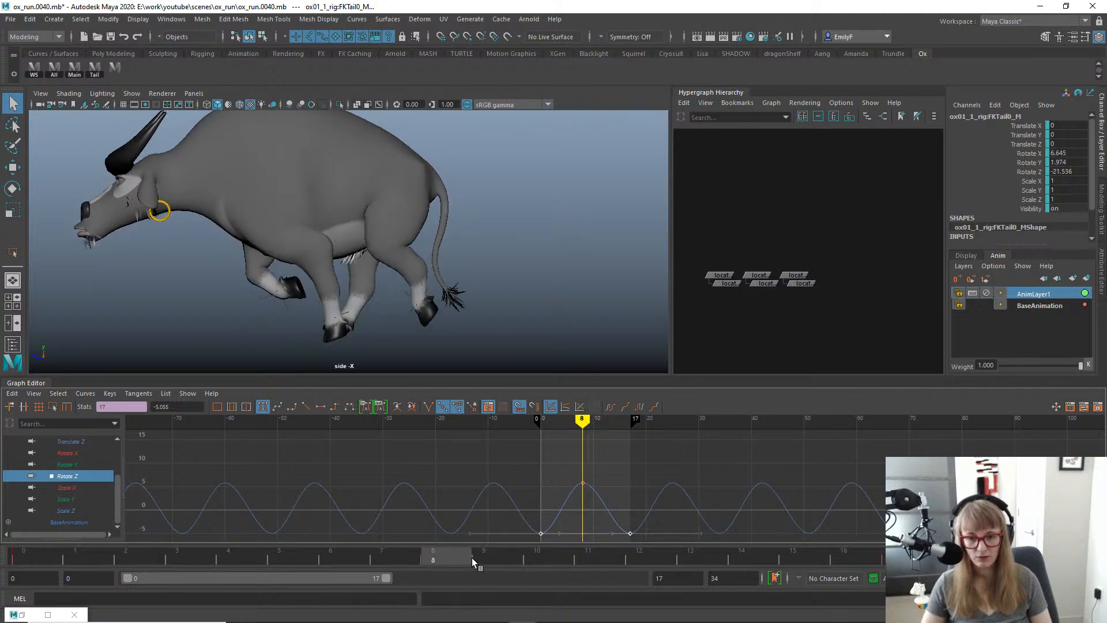
# Raise FKTail0's Rotate Z key at frame 8 on AnimLayer1 to about 8.14, and play back and scrub the result.
pyautogui.click(583, 482)
pyautogui.press('w')
pyautogui.moveTo(597, 472)
pyautogui.keyDown('shift'); pyautogui.mouseDown(button='middle')
pyautogui.moveTo(596, 458)
pyautogui.moveTo(584, 466)
pyautogui.mouseUp(button='middle'); pyautogui.keyUp('shift')
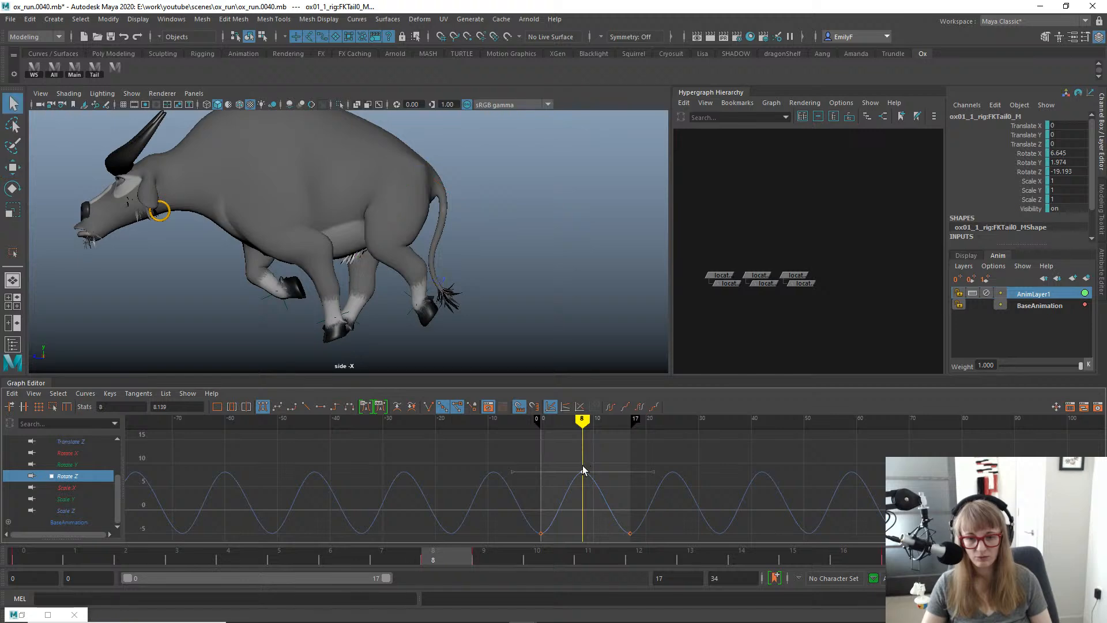
pyautogui.hotkey('alt', 'v')
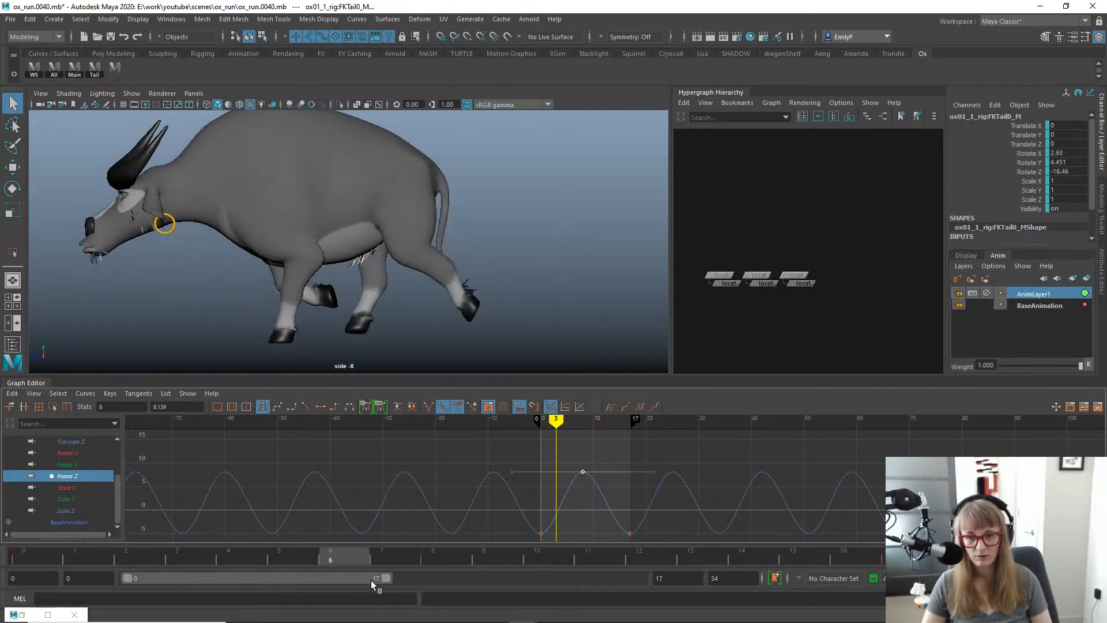
pyautogui.moveTo(577, 576); pyautogui.dragTo(528, 572)
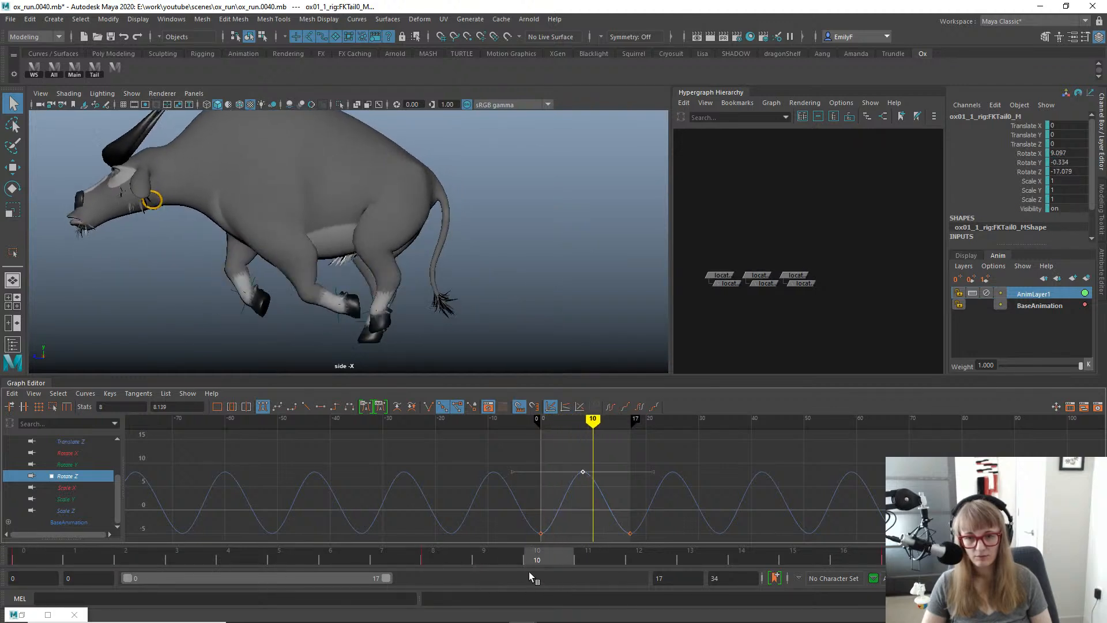
# Move FKTail0's middle Rotate Z key on AnimLayer1 to frame 9 and raise it to about 10.85, then review the playback.
pyautogui.press('w')
pyautogui.keyDown('shift'); pyautogui.moveTo(585, 461); pyautogui.dragTo(591, 438, button='middle'); pyautogui.keyUp('shift')
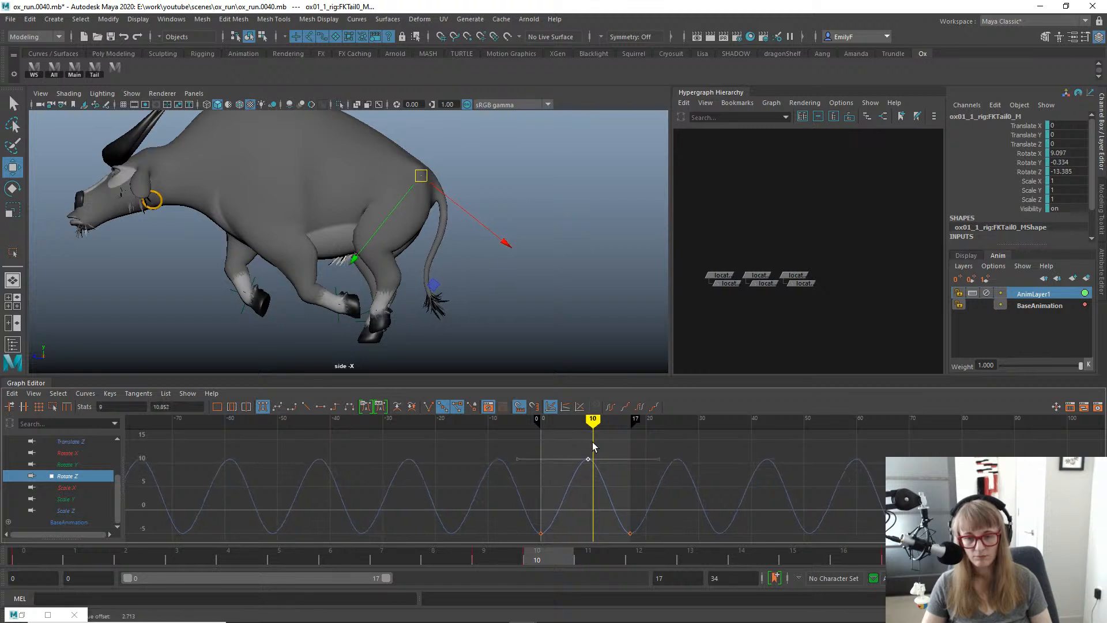
pyautogui.hotkey('alt', 'v')
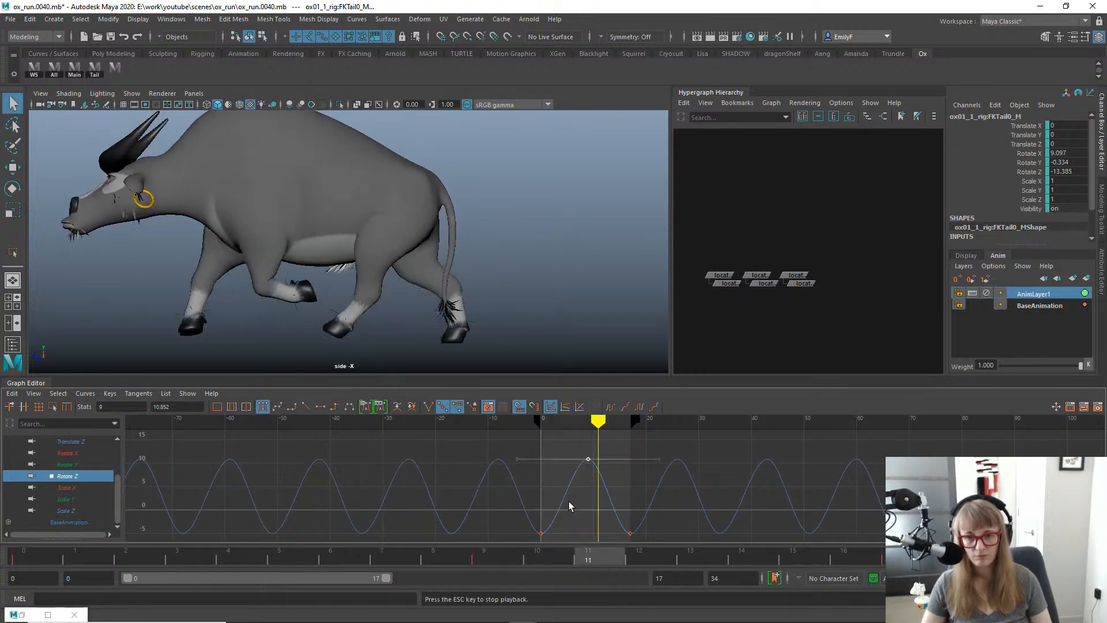
pyautogui.hotkey('alt', 'v')
pyautogui.click(32, 557)
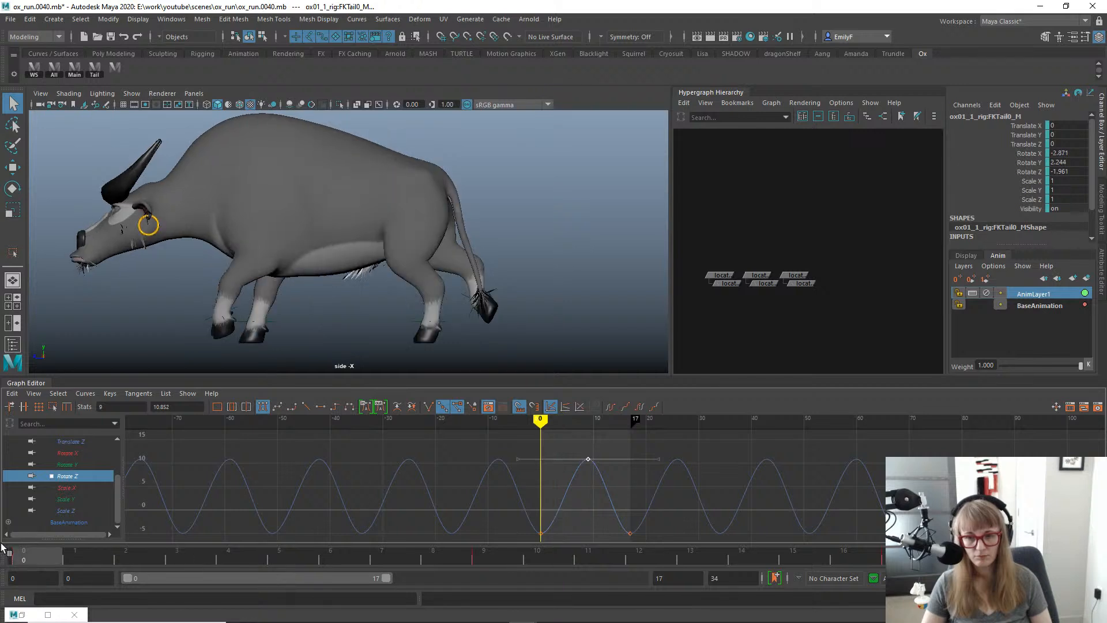
pyautogui.moveTo(7, 552); pyautogui.dragTo(770, 523)
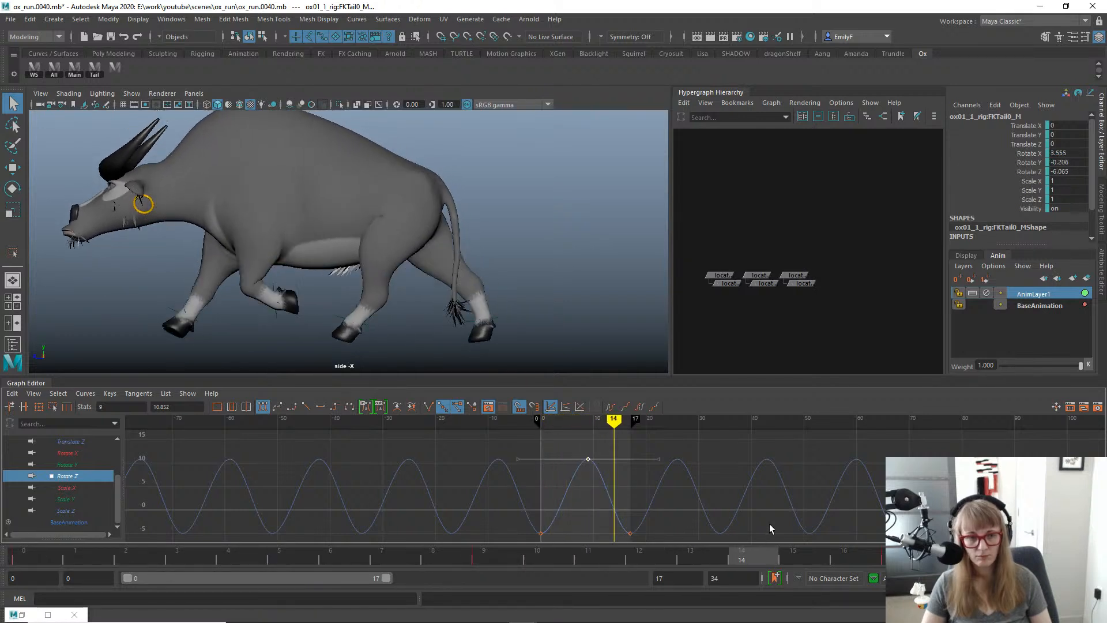
# Compare the tail motion during playback with AnimLayer1 muted and unmuted.
pyautogui.click(985, 293)
pyautogui.hotkey('alt', 'v')
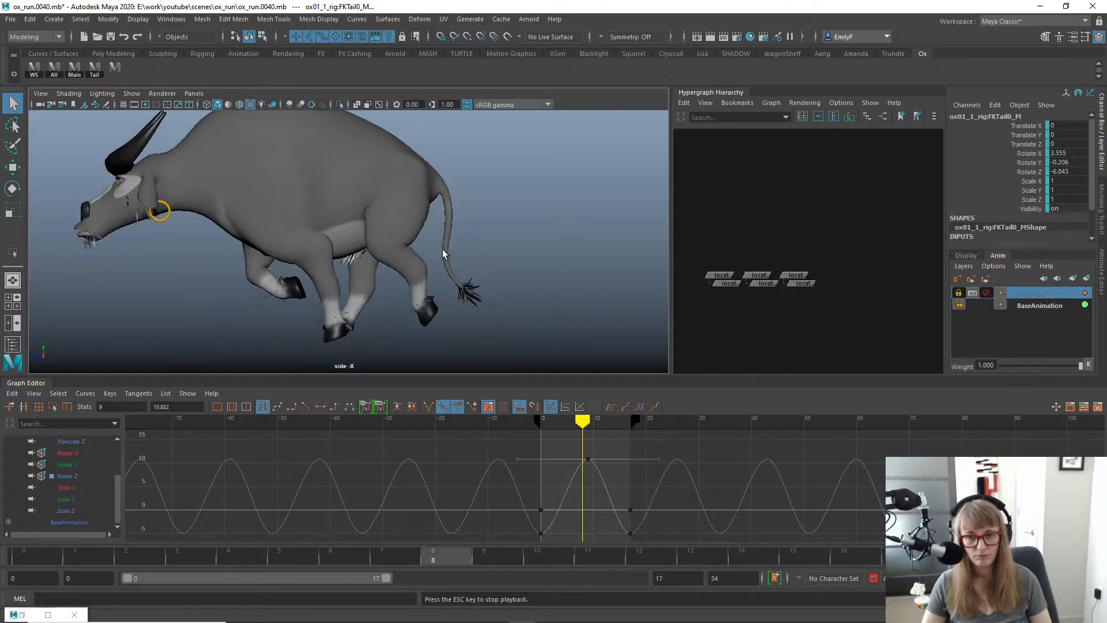
pyautogui.click(986, 293)
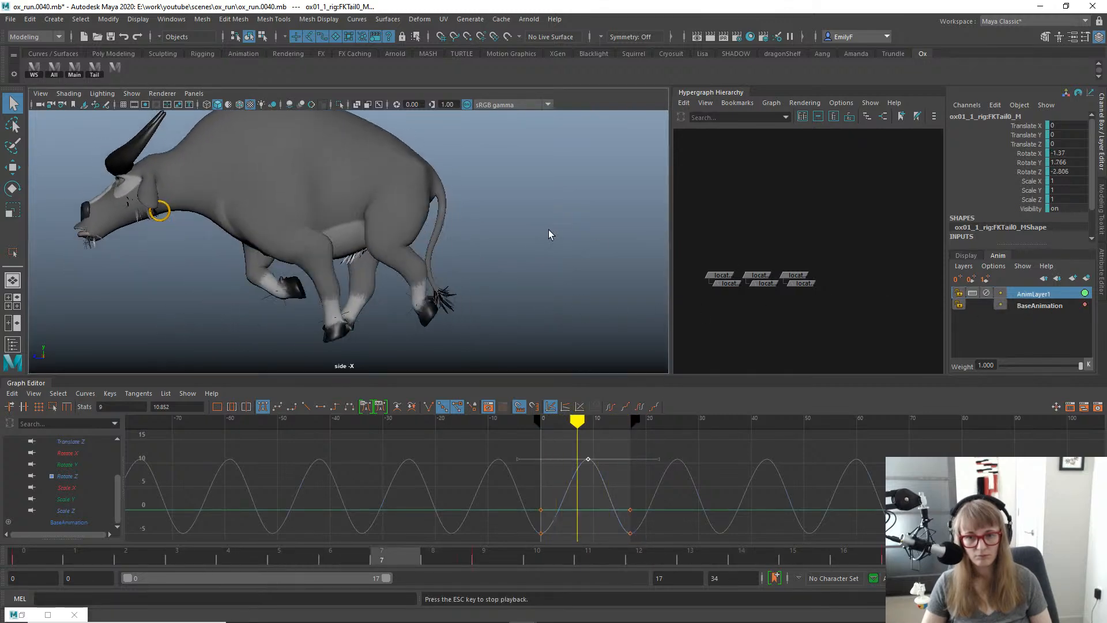
pyautogui.press('Escape')
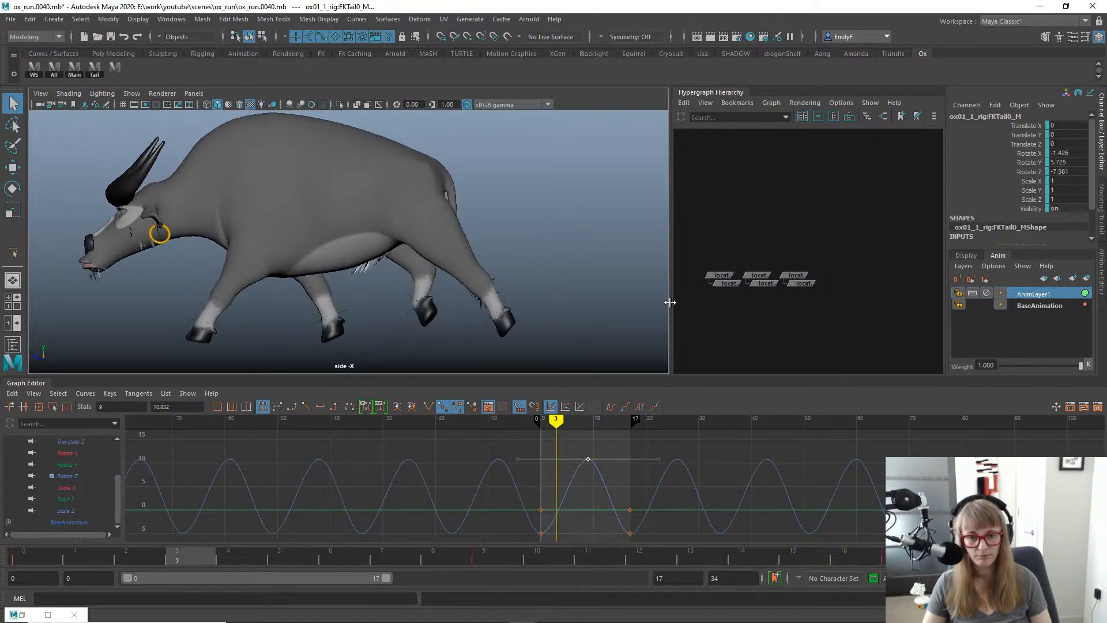
# Rotate FKTail1 around Z to about -0.6 degrees at frame 5 on AnimLayer1, and play back the motion.
pyautogui.click(453, 175)
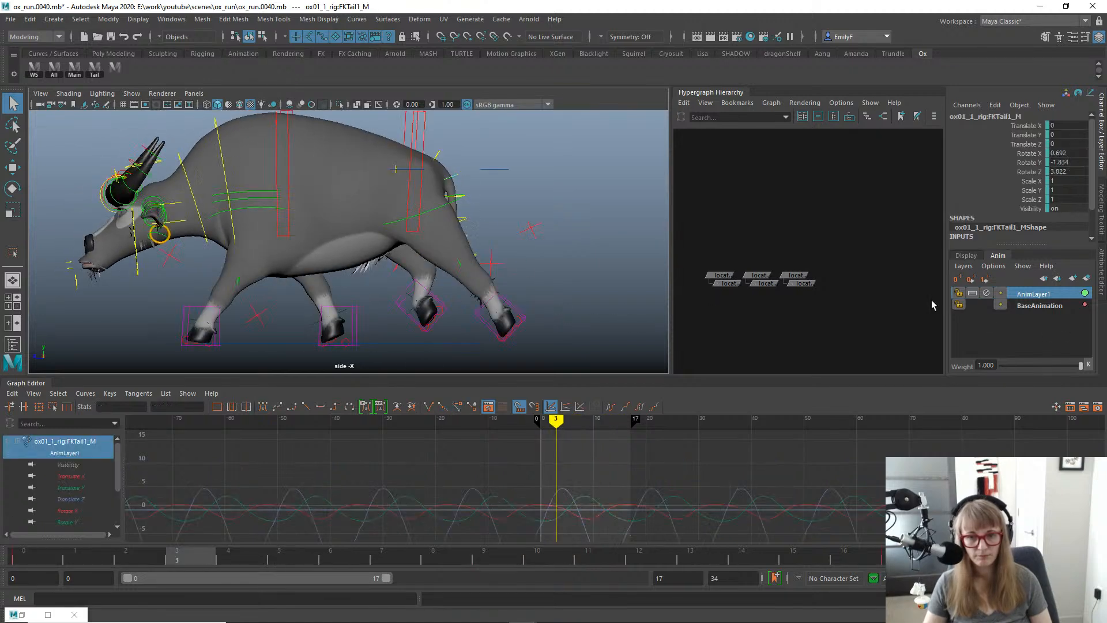
pyautogui.click(1056, 294)
pyautogui.moveTo(118, 559); pyautogui.dragTo(345, 540)
pyautogui.scroll(1, 345, 238)
pyautogui.hotkey('alt', '1')
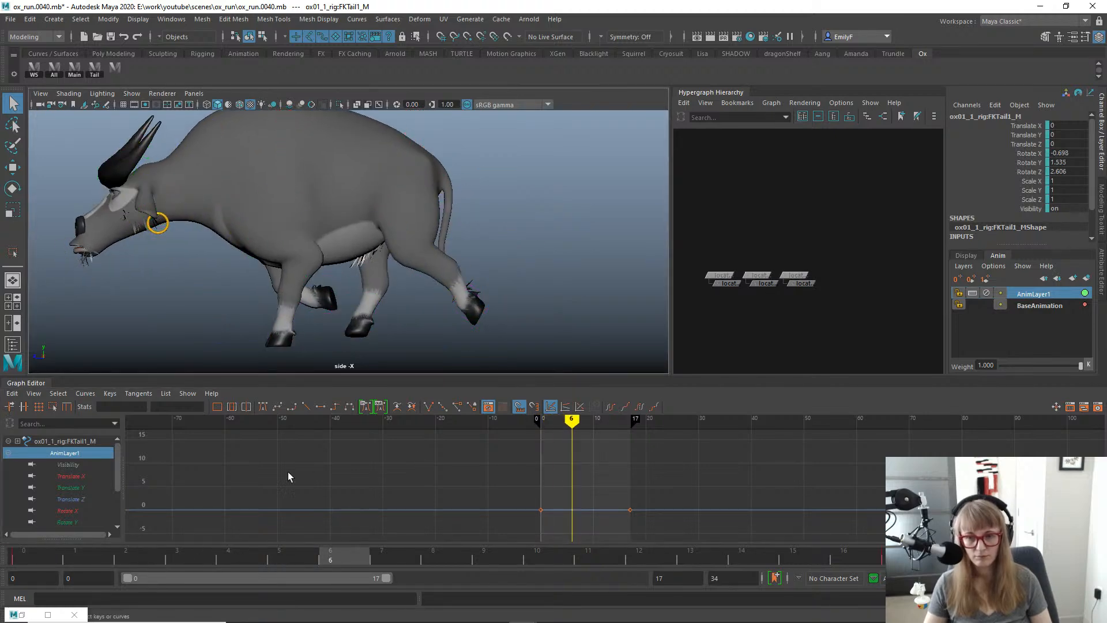
pyautogui.moveTo(36, 558); pyautogui.dragTo(294, 476)
pyautogui.press('e')
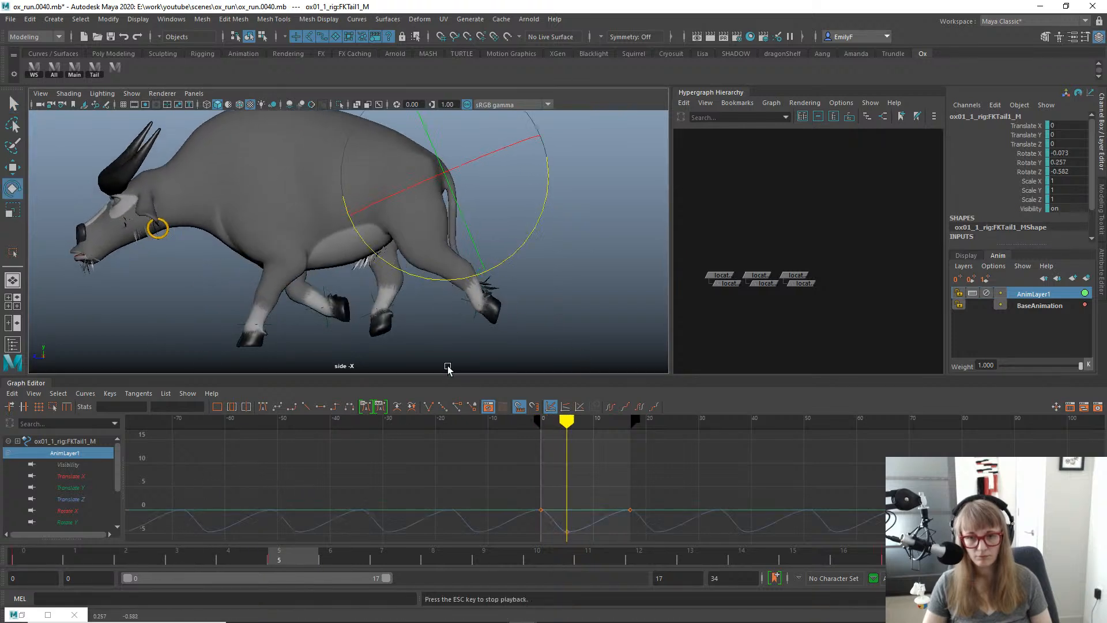
# Shift FKTail1's first and last Rotate Z keys on AnimLayer1 three frames earlier, to frames -3 and 14, and play back the motion.
pyautogui.hotkey('alt', 'v')
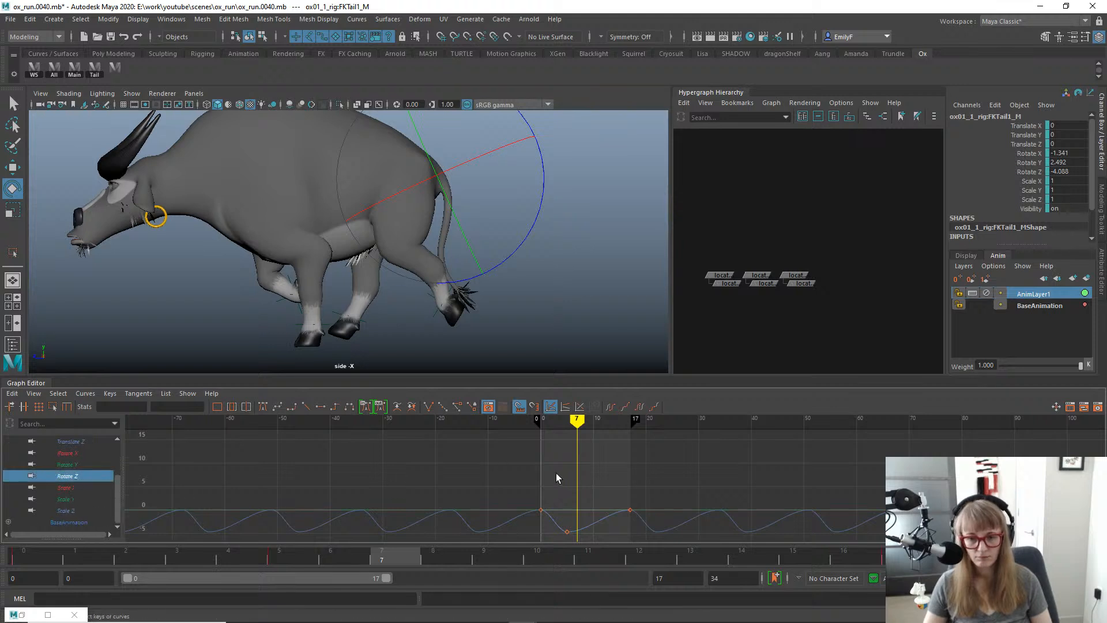
pyautogui.moveTo(488, 470); pyautogui.dragTo(670, 520)
pyautogui.press('w')
pyautogui.keyDown('shift'); pyautogui.moveTo(655, 515); pyautogui.dragTo(644, 513, button='middle'); pyautogui.keyUp('shift')
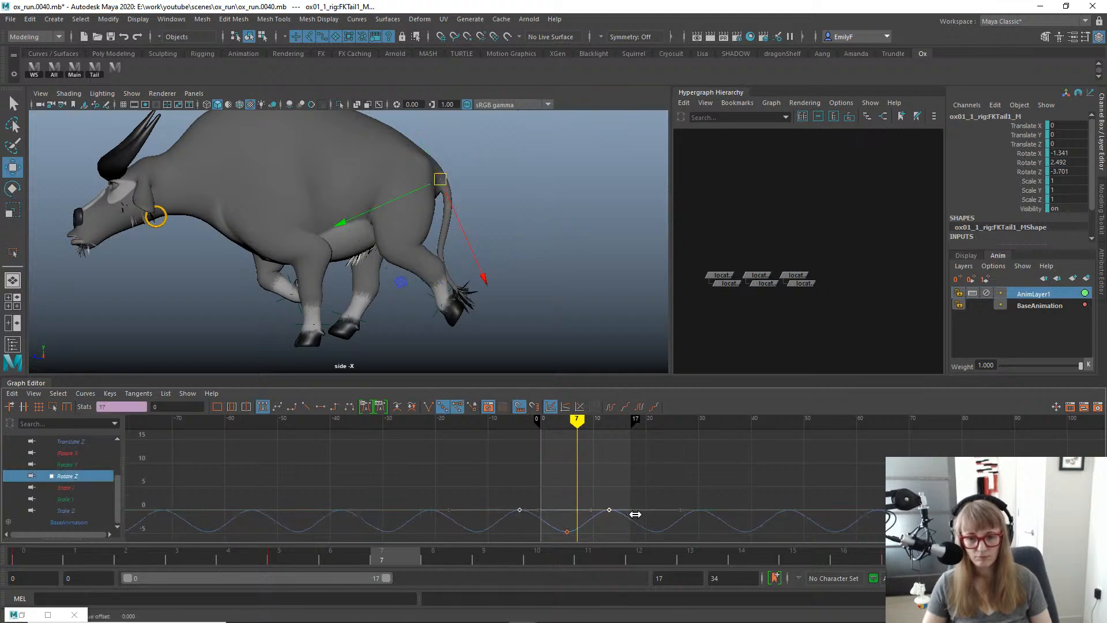
pyautogui.hotkey('alt', 'v')
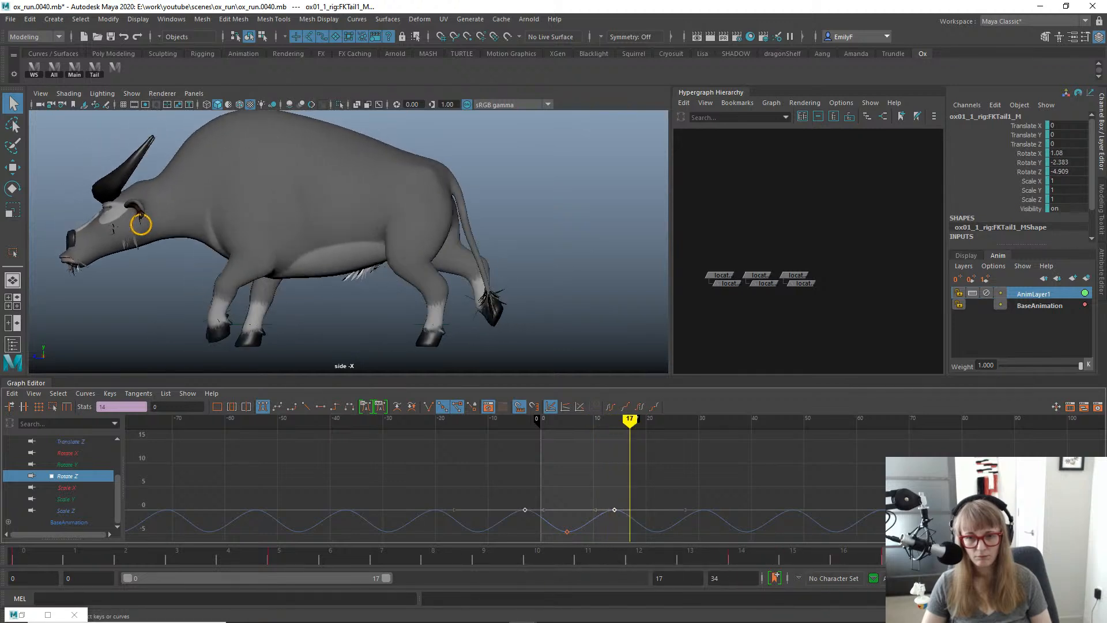
pyautogui.hotkey('alt', 'v')
# Select FKTail5 near the tail tip and examine its baked Rotate Y curve on BaseAnimation.
pyautogui.click(489, 266)
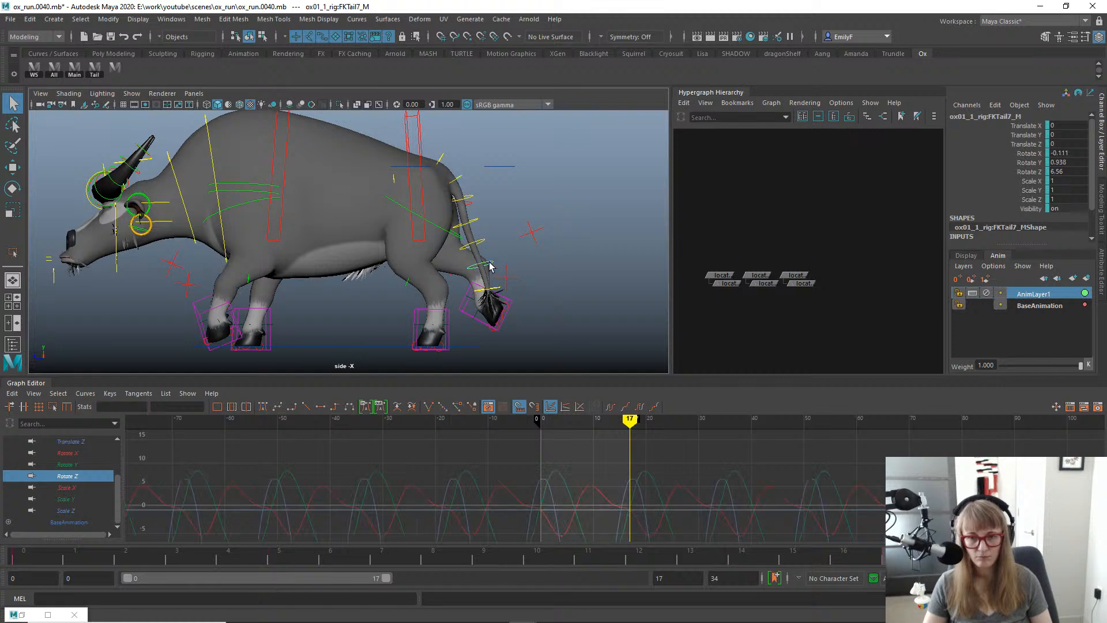
pyautogui.press('e')
pyautogui.press('q')
pyautogui.click(487, 269)
pyautogui.press('e')
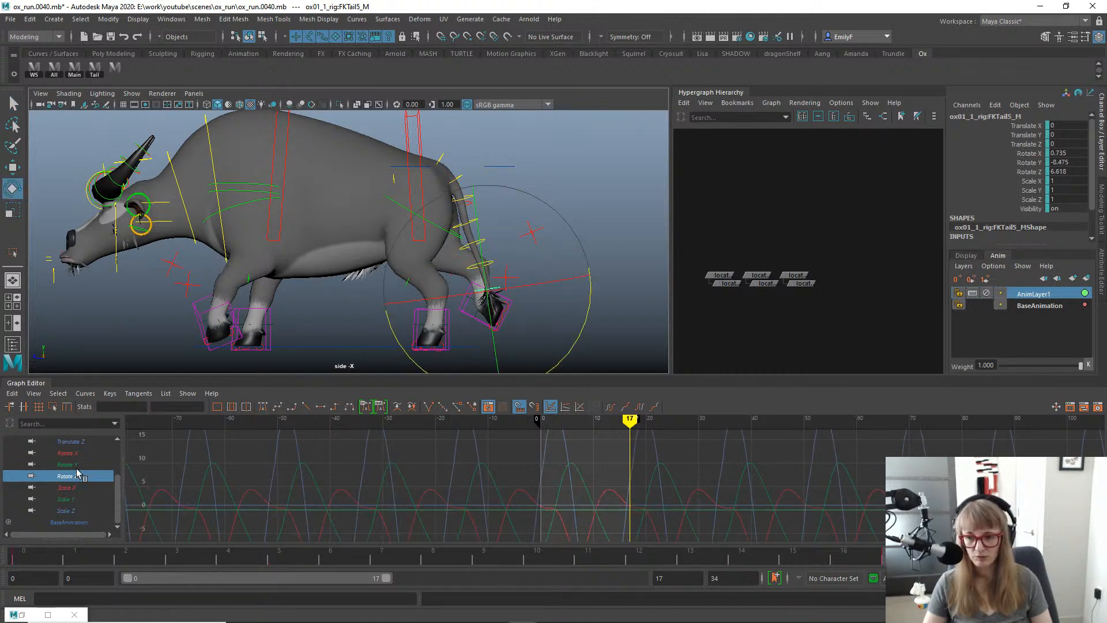
pyautogui.click(1045, 307)
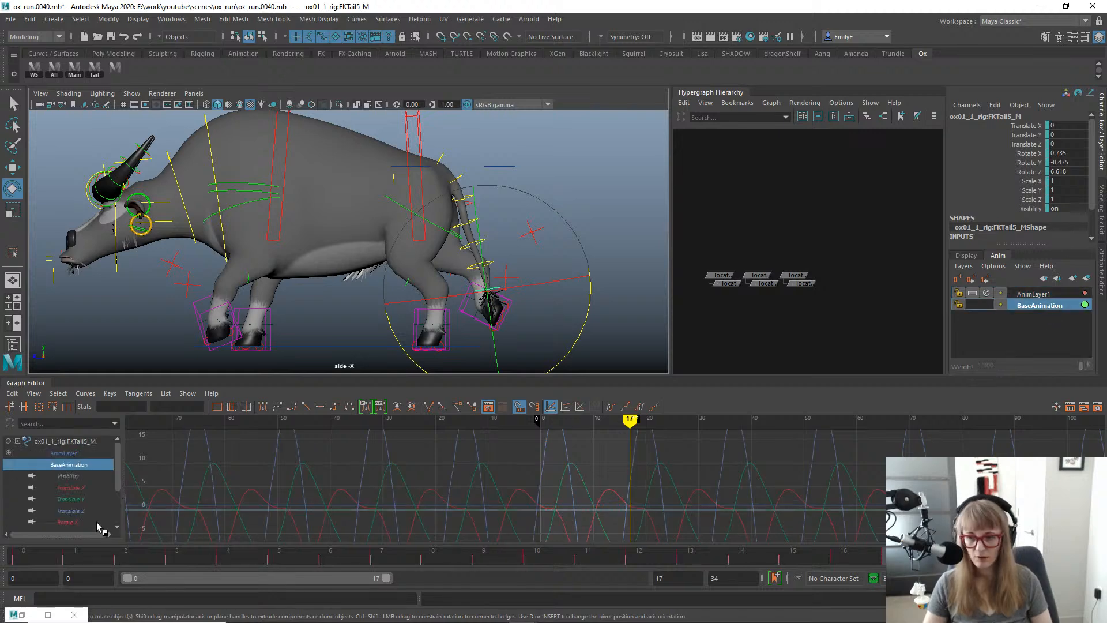
pyautogui.click(65, 510)
pyautogui.press('f')
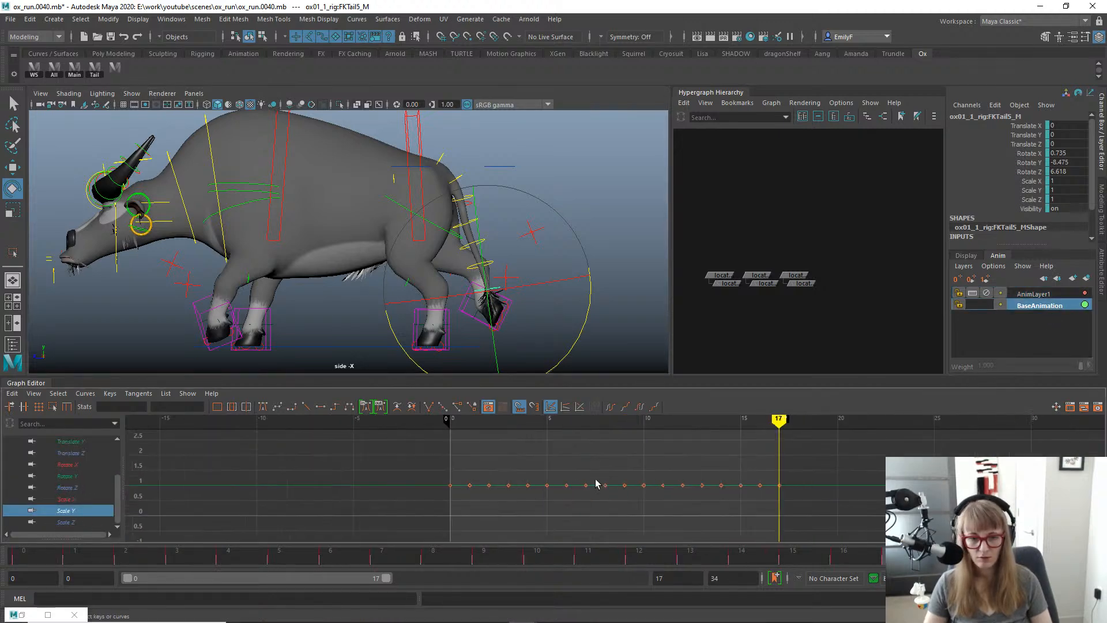
pyautogui.click(67, 476)
pyautogui.press('f')
pyautogui.keyDown('alt'); pyautogui.moveTo(736, 510); pyautogui.dragTo(602, 507, button='right'); pyautogui.keyUp('alt')
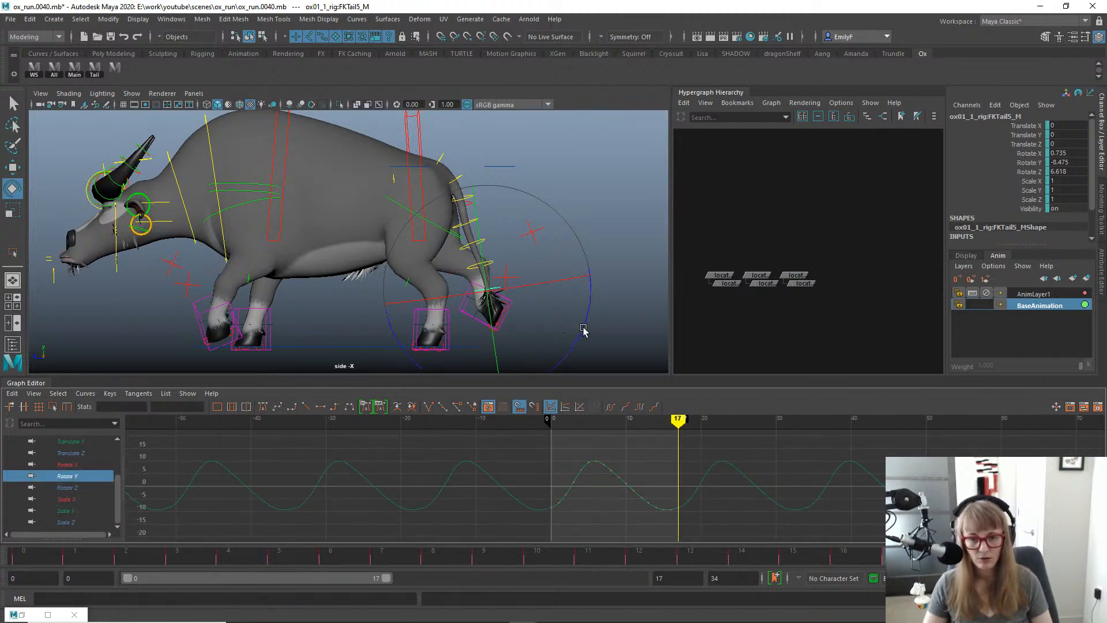
# Scale all FKTail5 Rotate Z keys on BaseAnimation upward with the lattice, bringing the frame 17 key to 14.288.
pyautogui.click(68, 488)
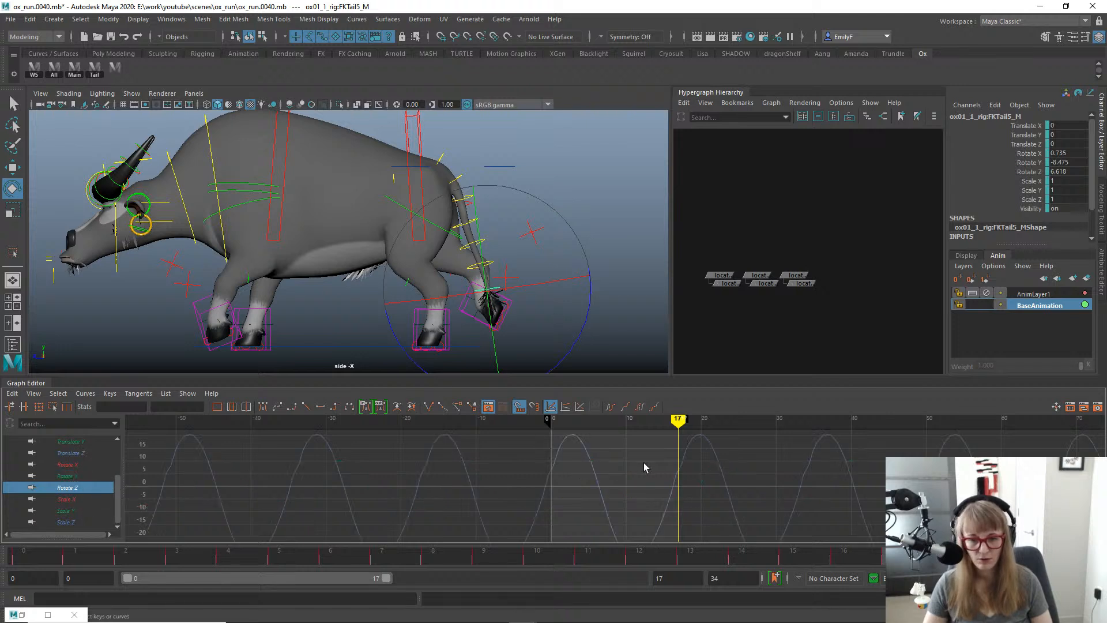
pyautogui.press('f')
pyautogui.keyDown('alt'); pyautogui.moveTo(709, 482); pyautogui.dragTo(645, 423, button='right'); pyautogui.keyUp('alt')
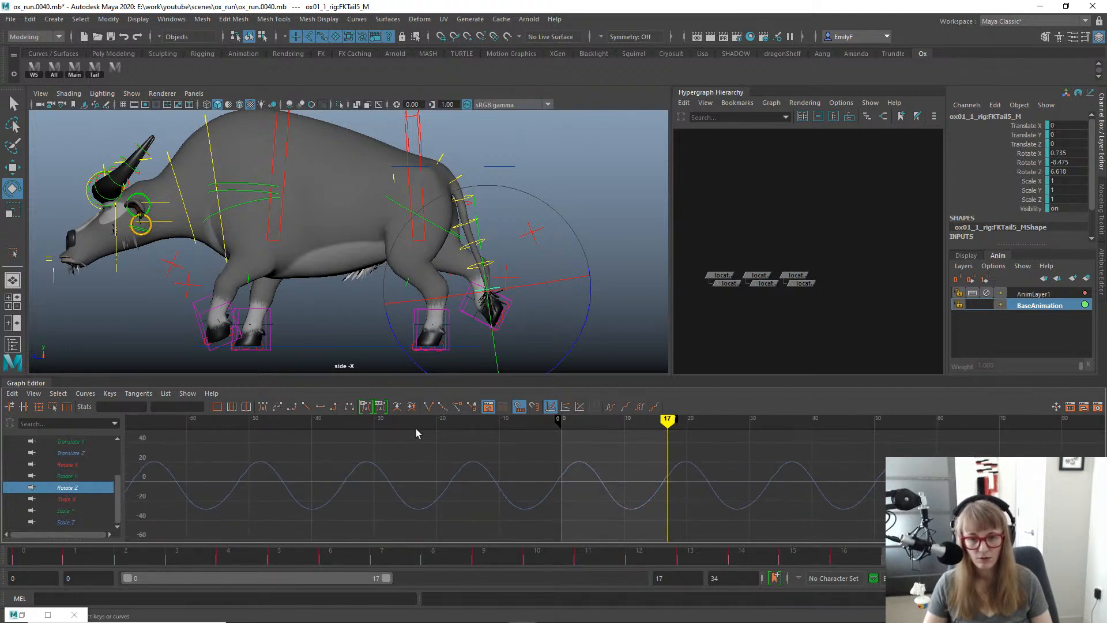
pyautogui.moveTo(776, 551); pyautogui.dragTo(776, 548)
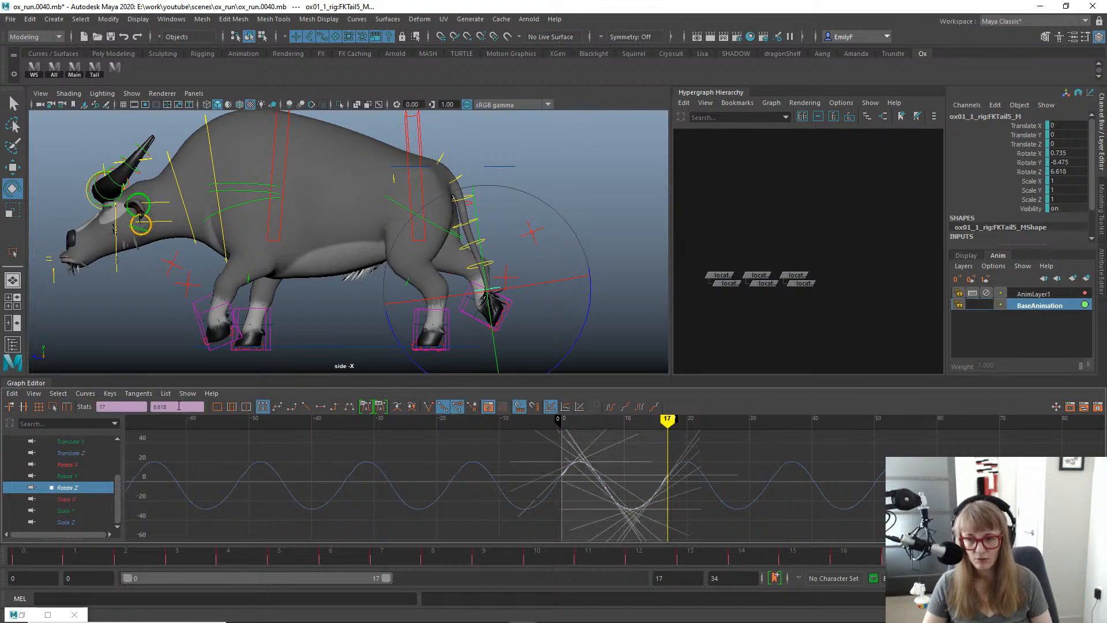
pyautogui.click(52, 406)
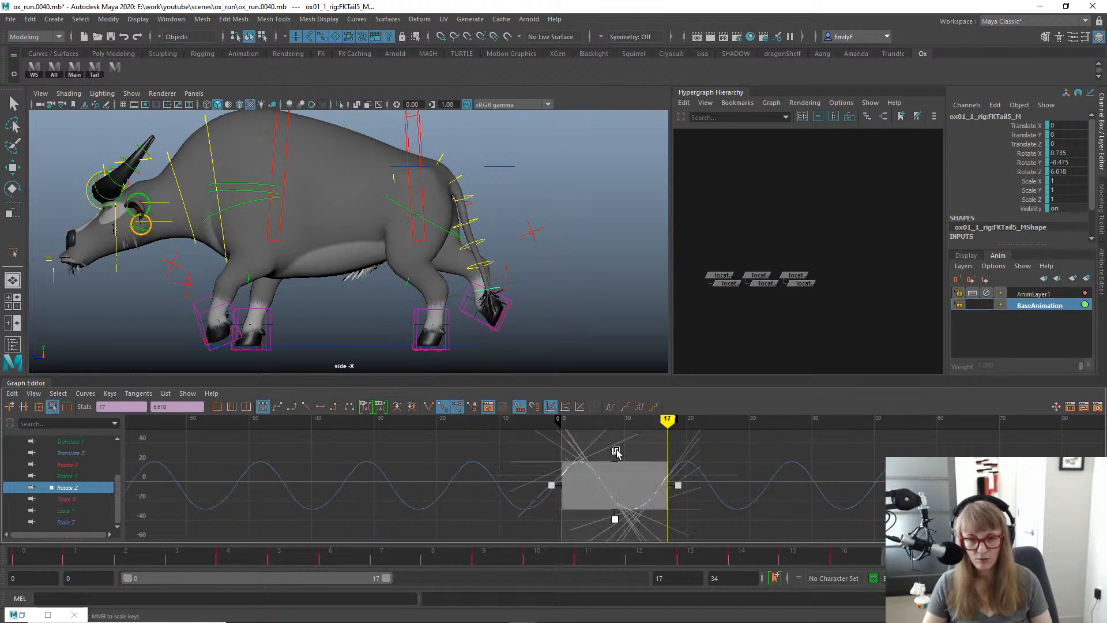
pyautogui.moveTo(615, 452); pyautogui.dragTo(616, 430)
pyautogui.press('q')
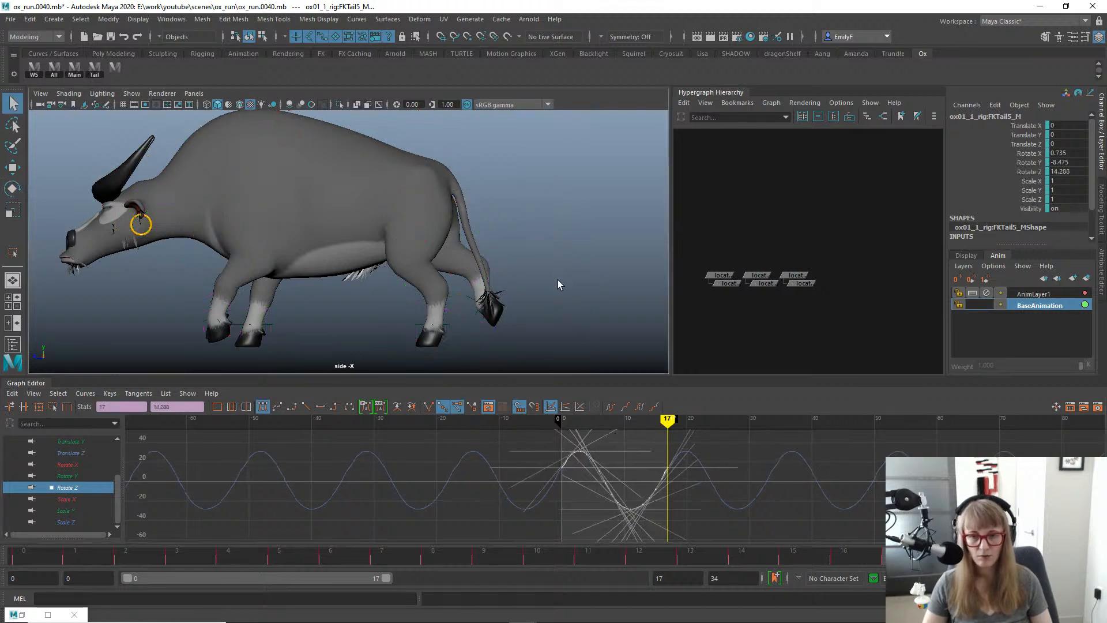
# Play back and scrub the run cycle to review the tail tip's larger swing.
pyautogui.hotkey('alt', 'v')
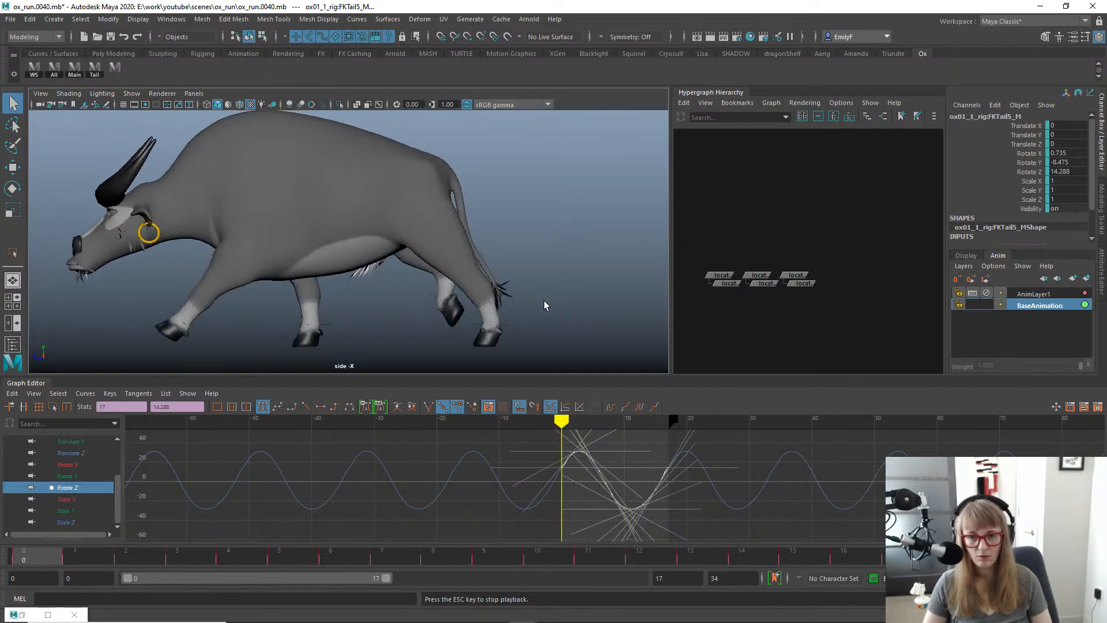
pyautogui.hotkey('alt', 'v')
pyautogui.moveTo(39, 559); pyautogui.dragTo(908, 568)
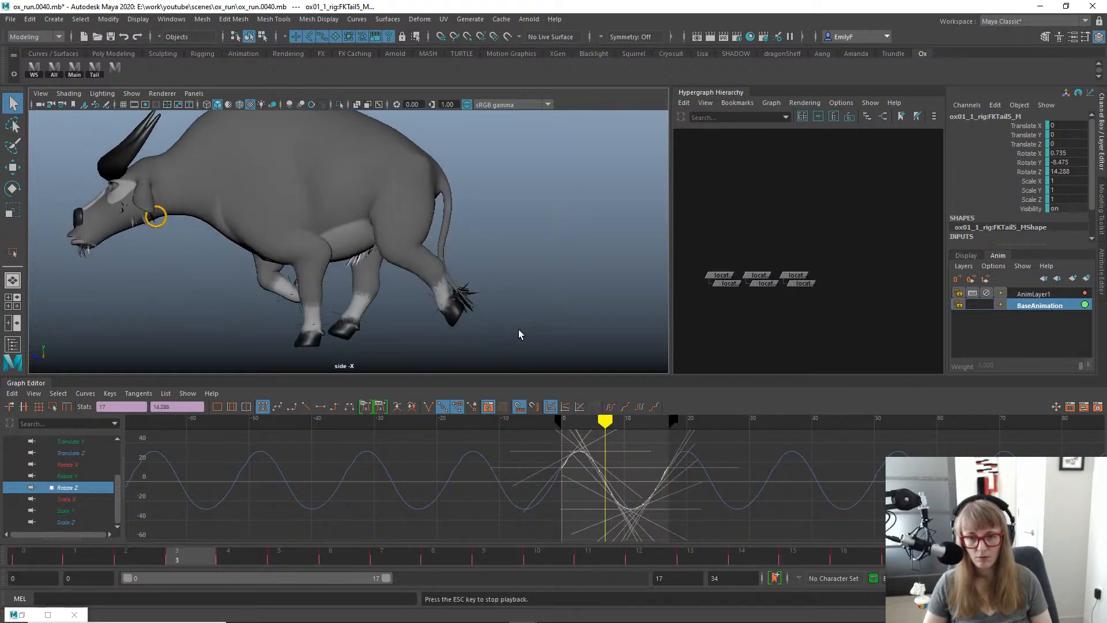
pyautogui.click(373, 552)
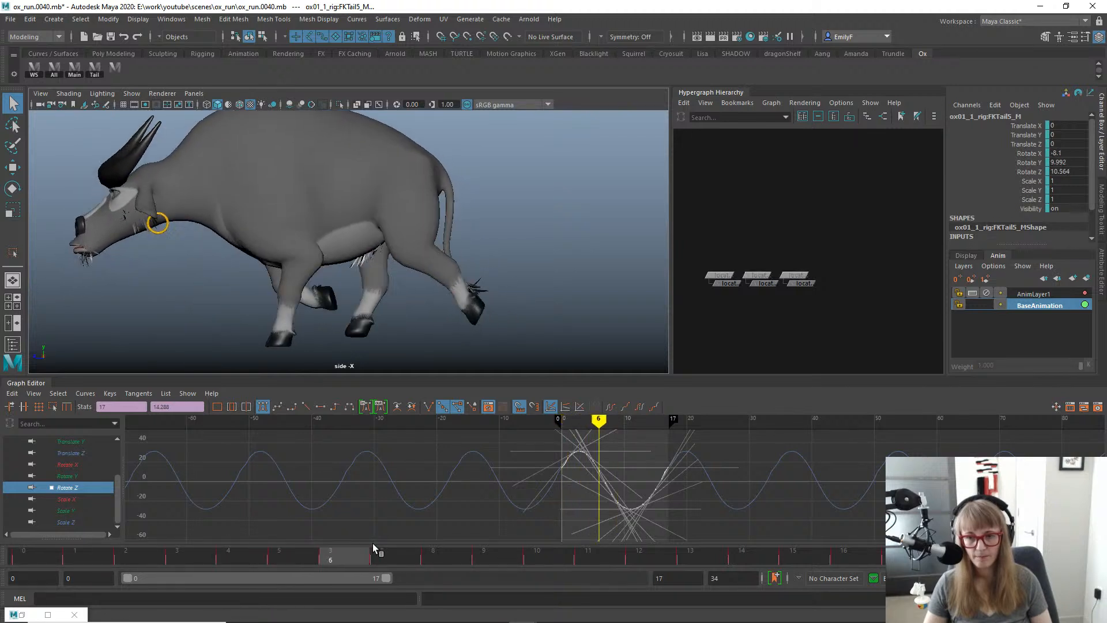
pyautogui.moveTo(373, 548); pyautogui.dragTo(126, 553)
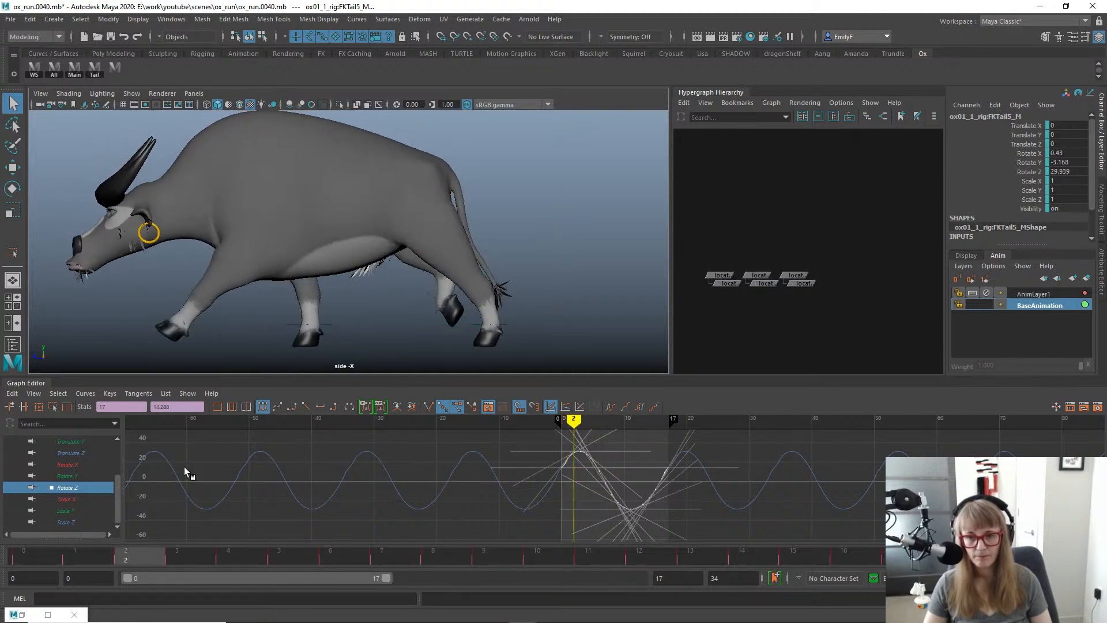
pyautogui.moveTo(185, 466); pyautogui.dragTo(437, 464)
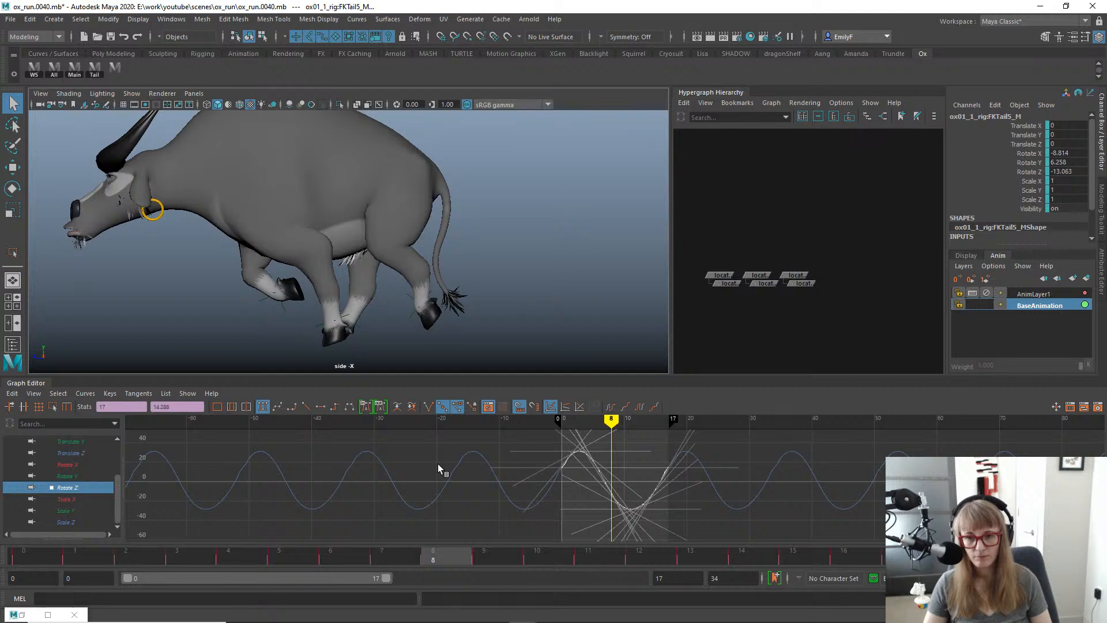
# Rotate the third tail control (FKTail3_M) about Z to 0.506 at frame 8 on AnimLayer1 and play back the run.
pyautogui.click(463, 204)
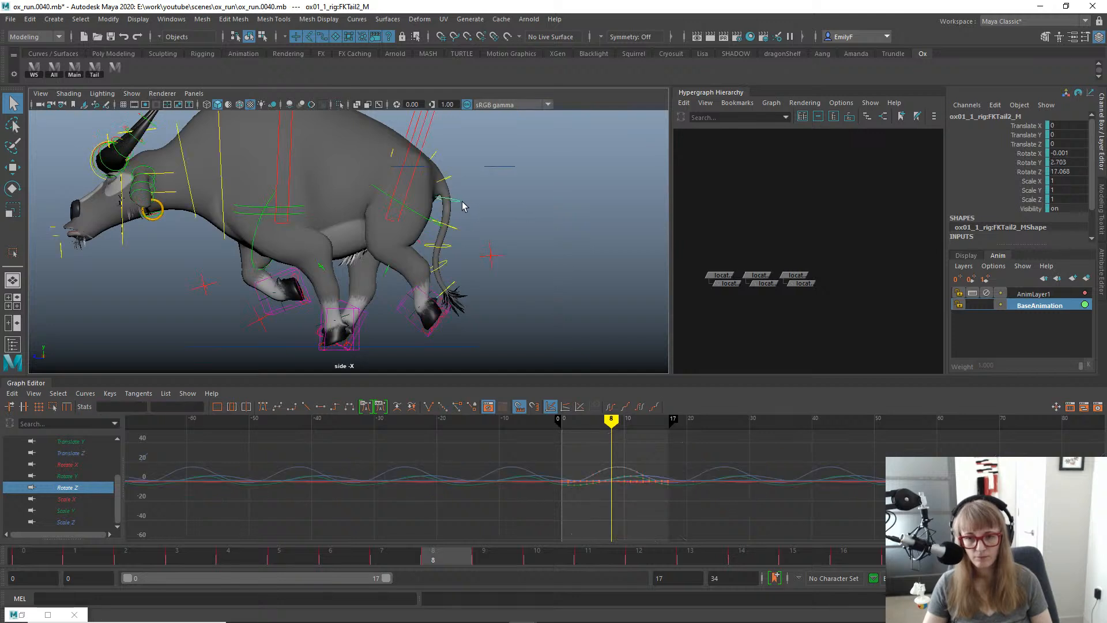
pyautogui.click(457, 231)
pyautogui.moveTo(509, 306); pyautogui.dragTo(519, 292)
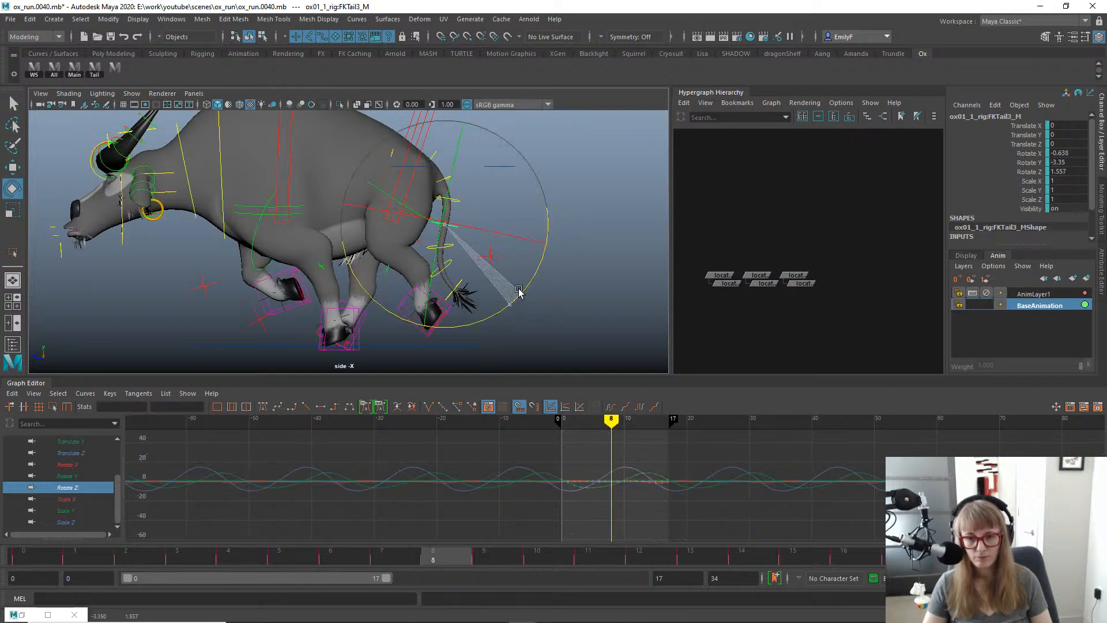
pyautogui.hotkey('ctrl', 'z')
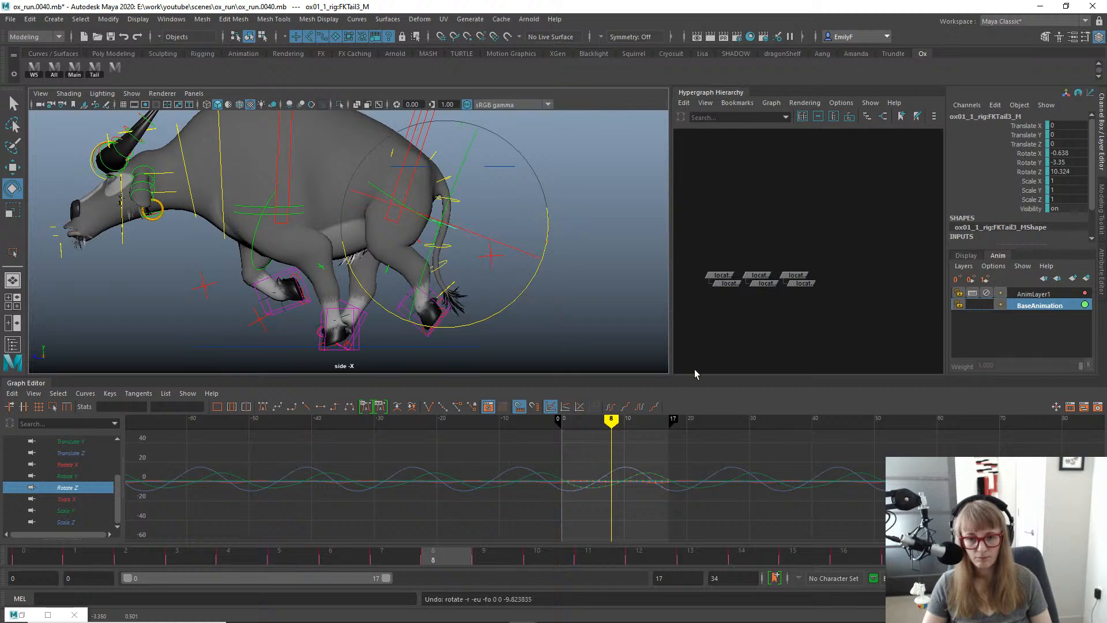
pyautogui.click(1033, 294)
pyautogui.moveTo(497, 315); pyautogui.dragTo(513, 306)
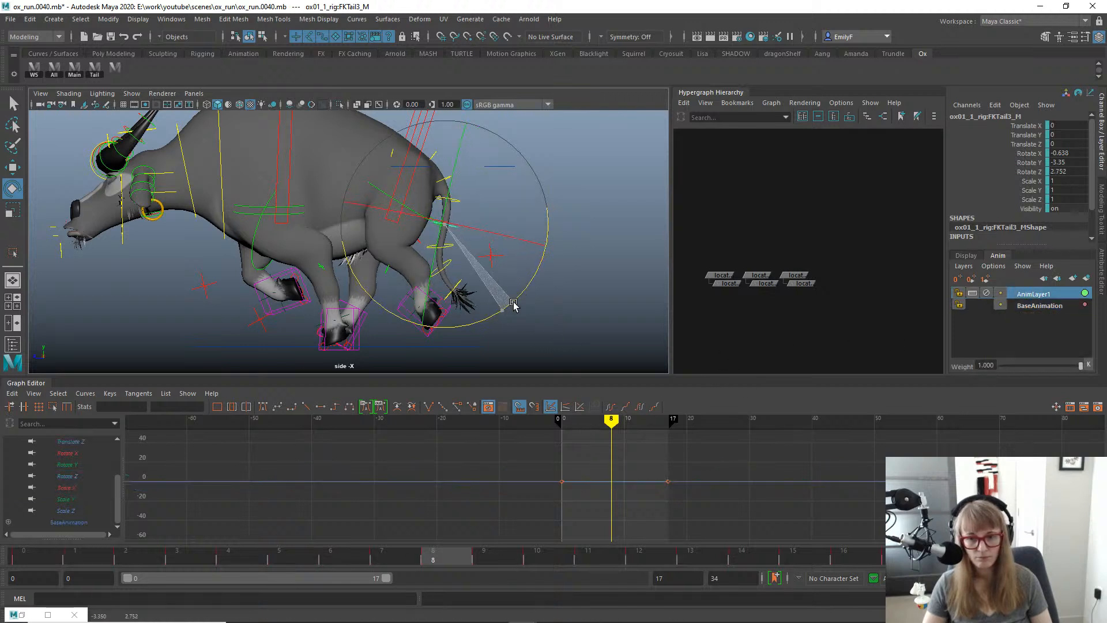
pyautogui.hotkey('alt', 'v')
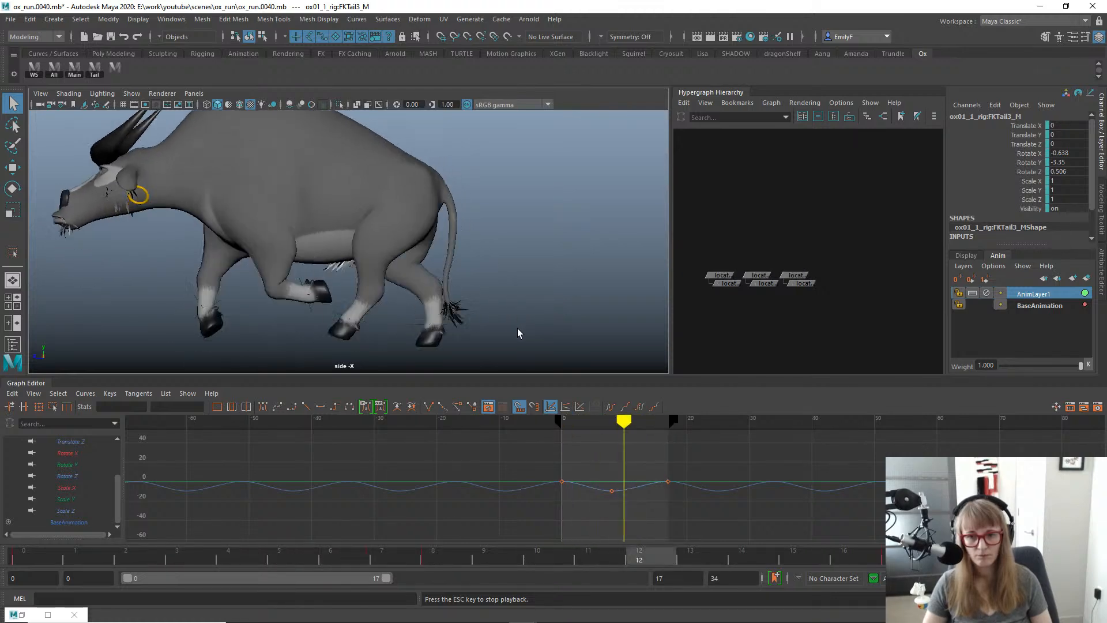
# Try to raise the frame 0 and frame 17 keys on the third tail control's AnimLayer1 Rotate Z curve, and play back.
pyautogui.moveTo(173, 557); pyautogui.dragTo(3, 489)
pyautogui.press('f')
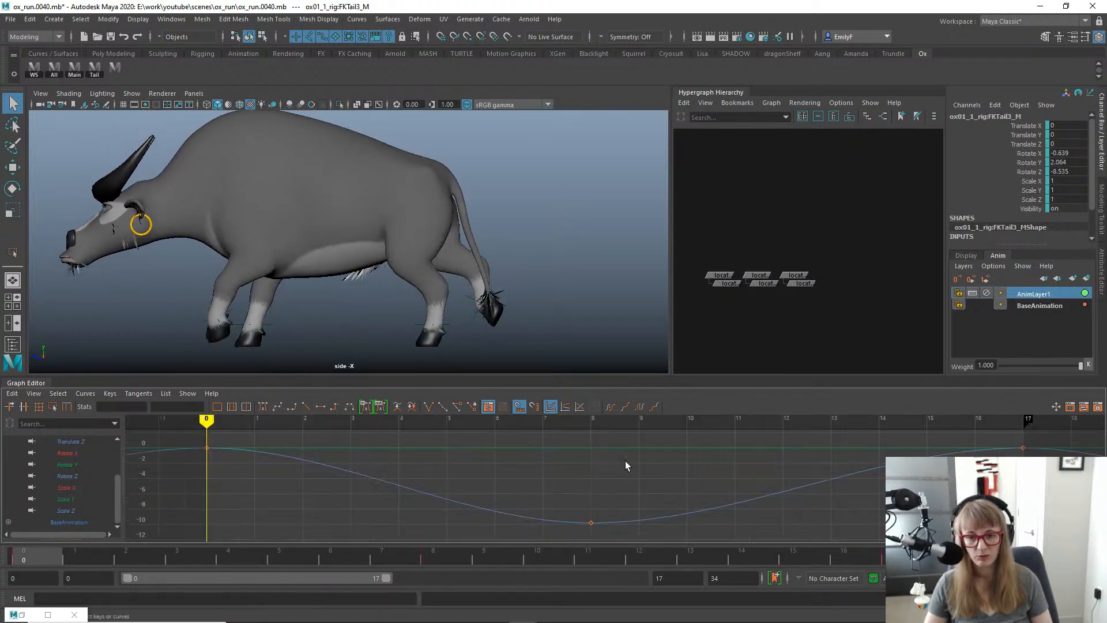
pyautogui.scroll(-5, 612, 462)
pyautogui.keyDown('alt'); pyautogui.keyDown('shift'); pyautogui.moveTo(610, 462); pyautogui.dragTo(614, 397, button='right'); pyautogui.keyUp('shift'); pyautogui.keyUp('alt')
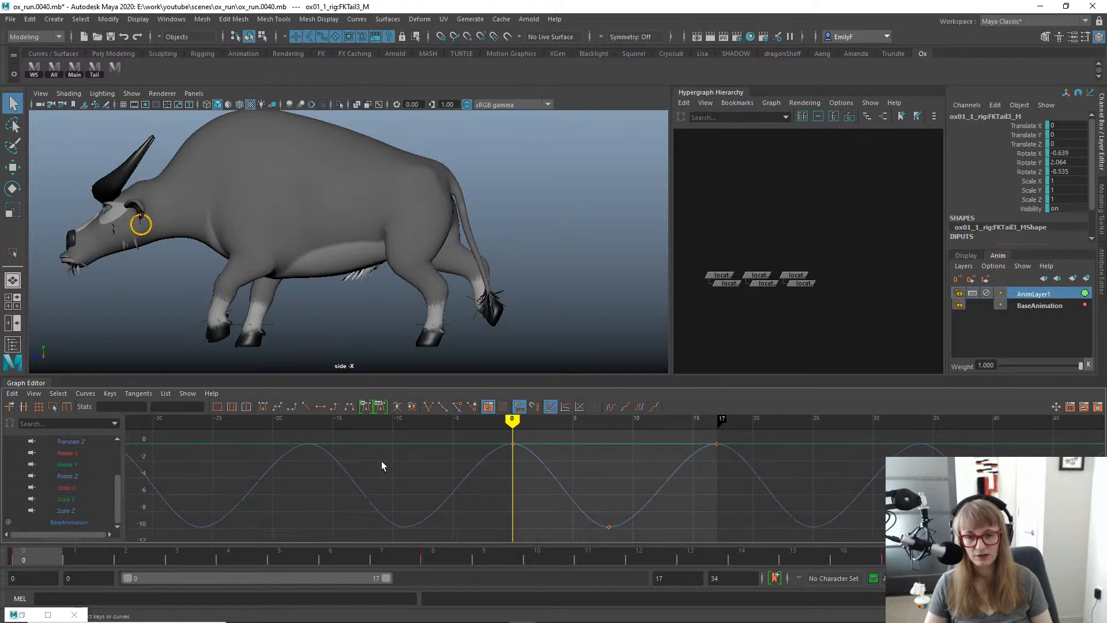
pyautogui.click(67, 476)
pyautogui.keyDown('alt'); pyautogui.moveTo(484, 461); pyautogui.dragTo(458, 501, button='middle'); pyautogui.keyUp('alt')
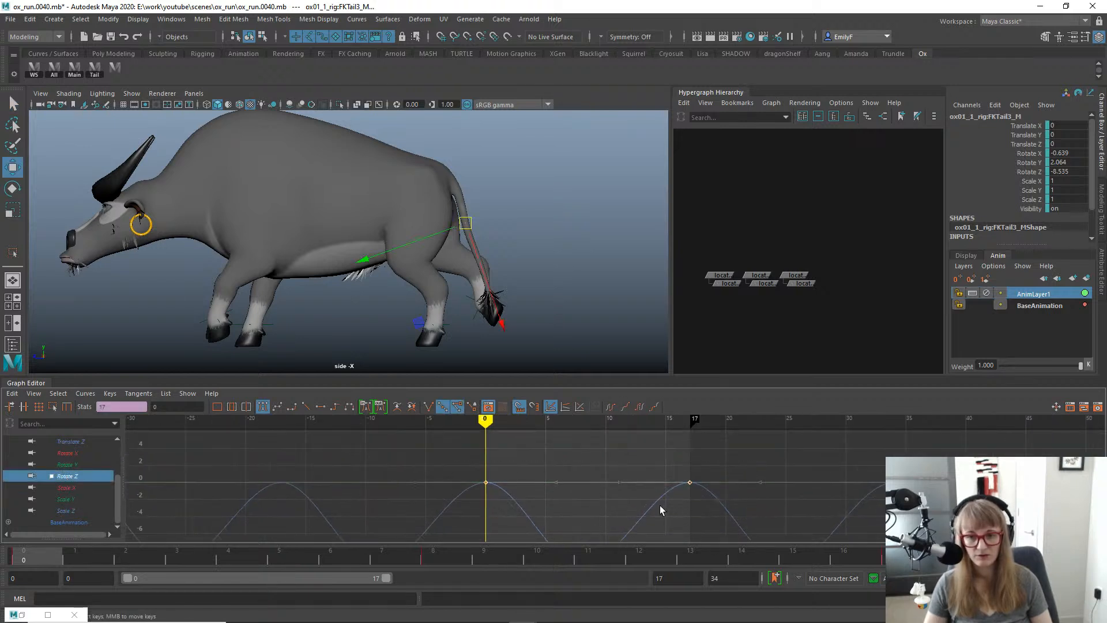
pyautogui.moveTo(659, 505); pyautogui.dragTo(661, 469, button='middle')
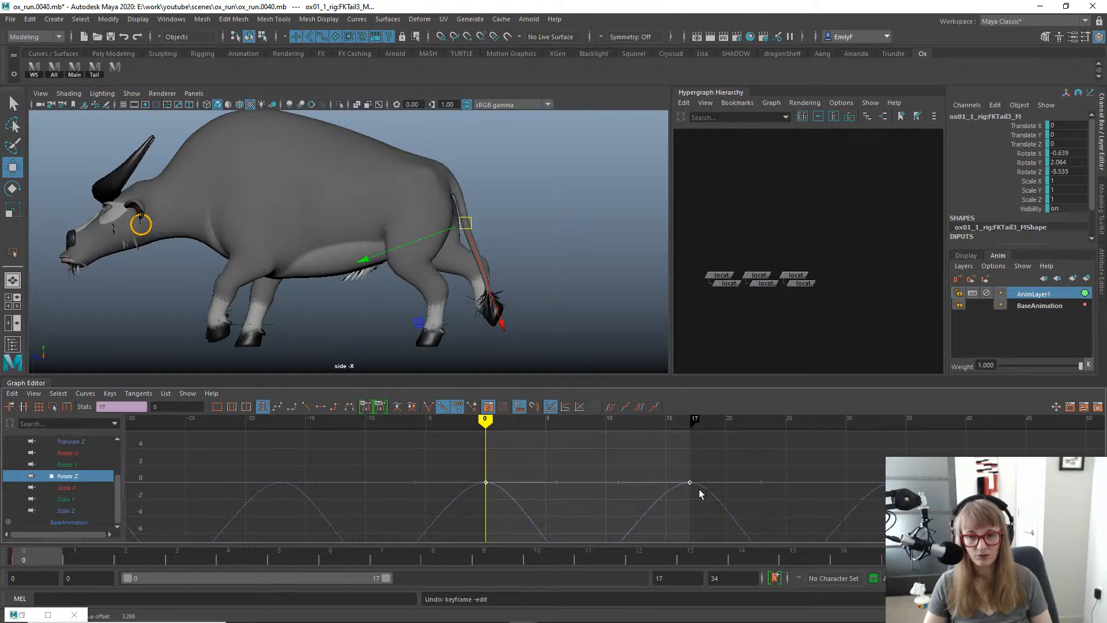
pyautogui.press('q')
pyautogui.hotkey('ctrl', 'z')
pyautogui.hotkey('alt', 'v')
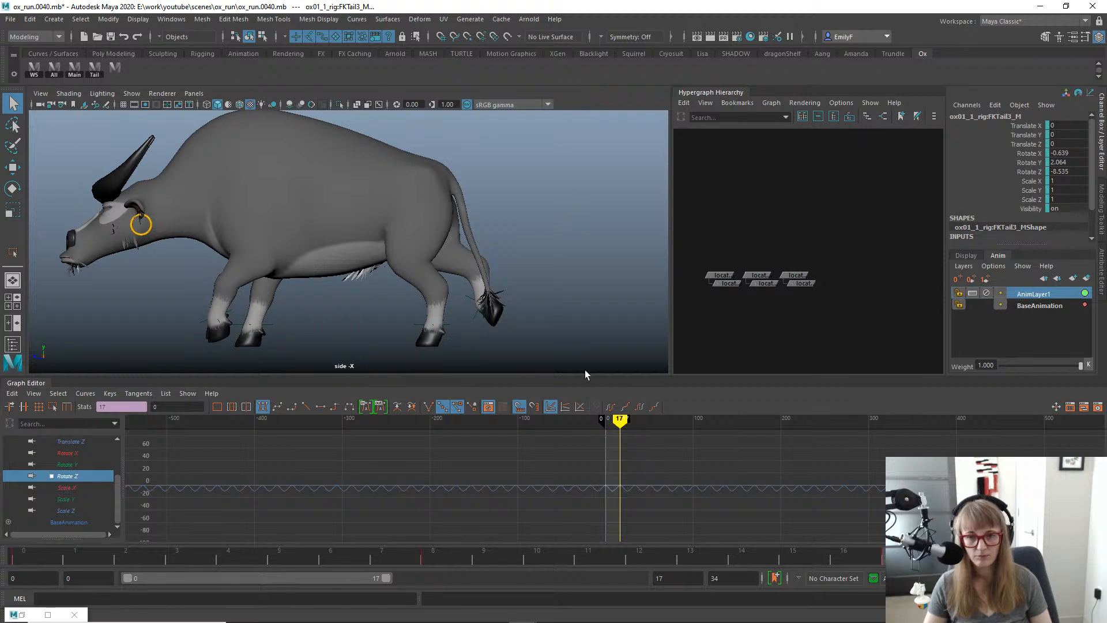
pyautogui.scroll(5, 612, 488)
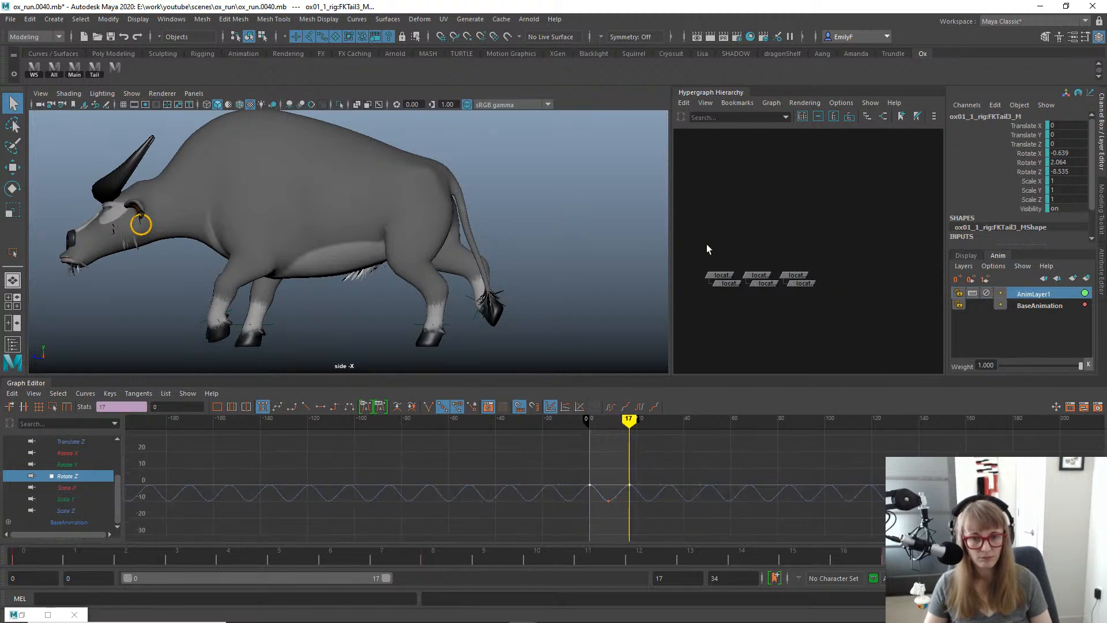
# Try to rotate the first tail control (FKTail1_M) about Z on AnimLayer1 at frame 17.
pyautogui.hotkey('alt', '1')
pyautogui.click(467, 201)
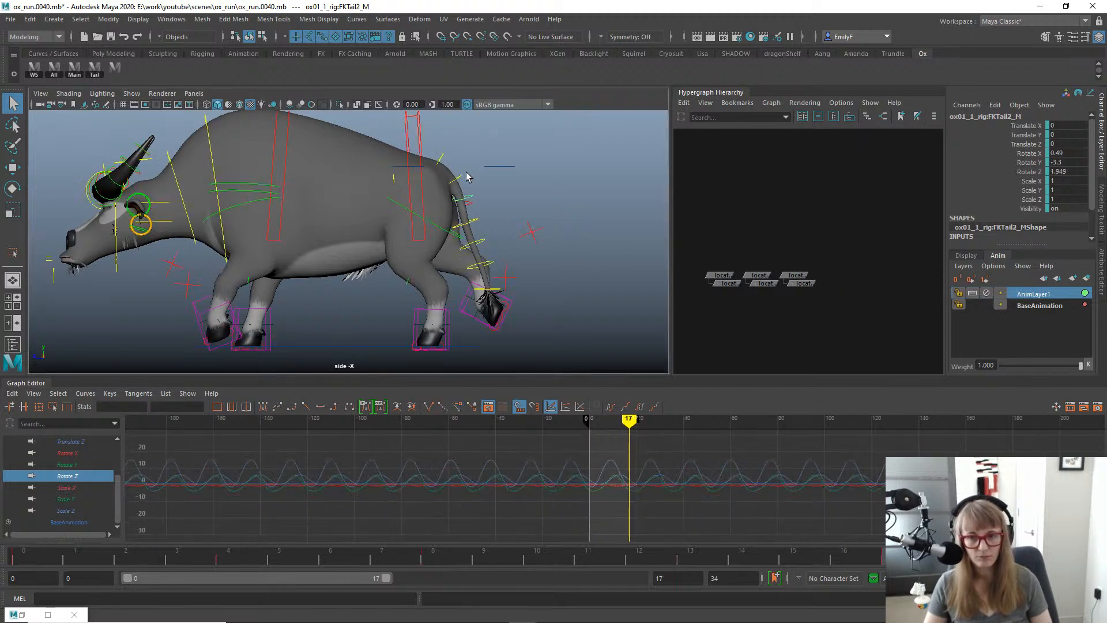
pyautogui.press('e')
pyautogui.click(1047, 291)
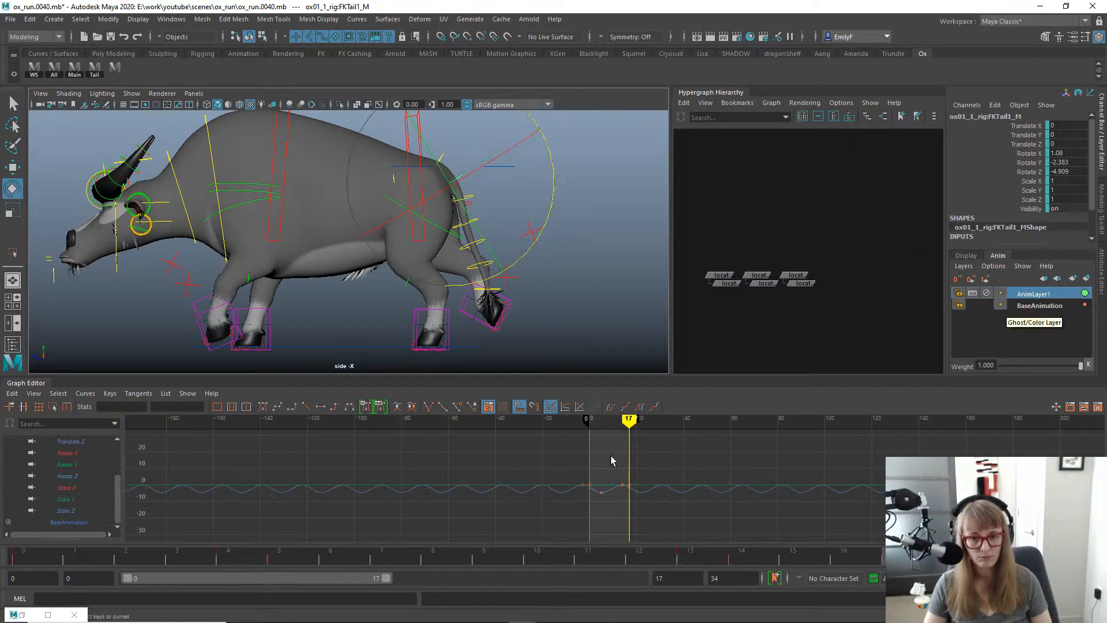
pyautogui.moveTo(548, 178); pyautogui.dragTo(549, 160)
# Try to rotate the second tail control (FKTail2_M) about Z on AnimLayer1 at frame 17.
pyautogui.click(477, 203)
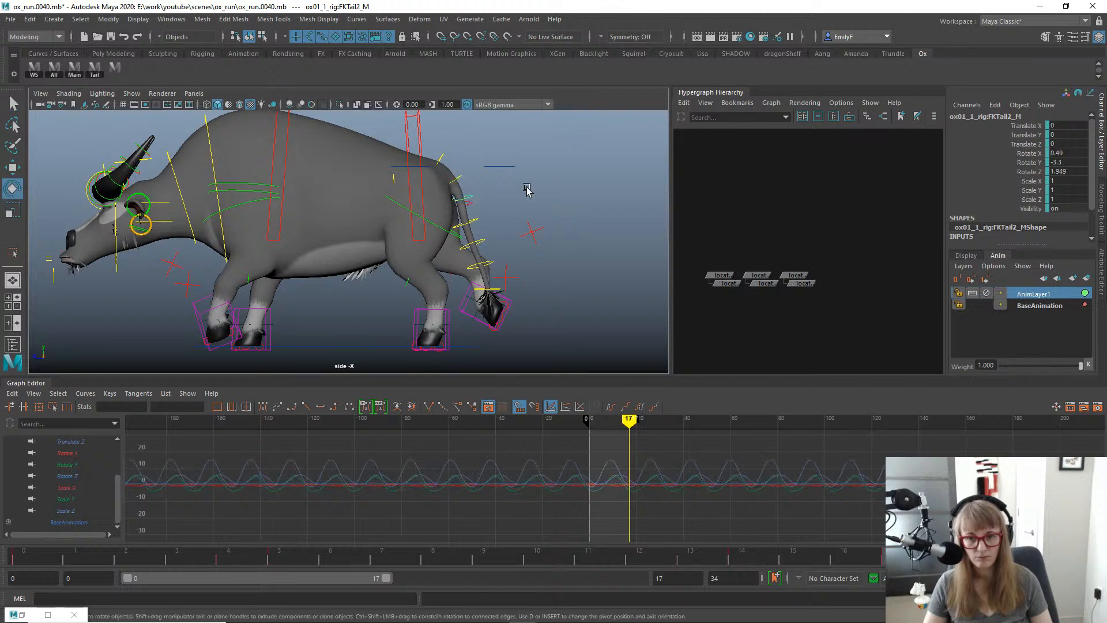
pyautogui.click(1044, 291)
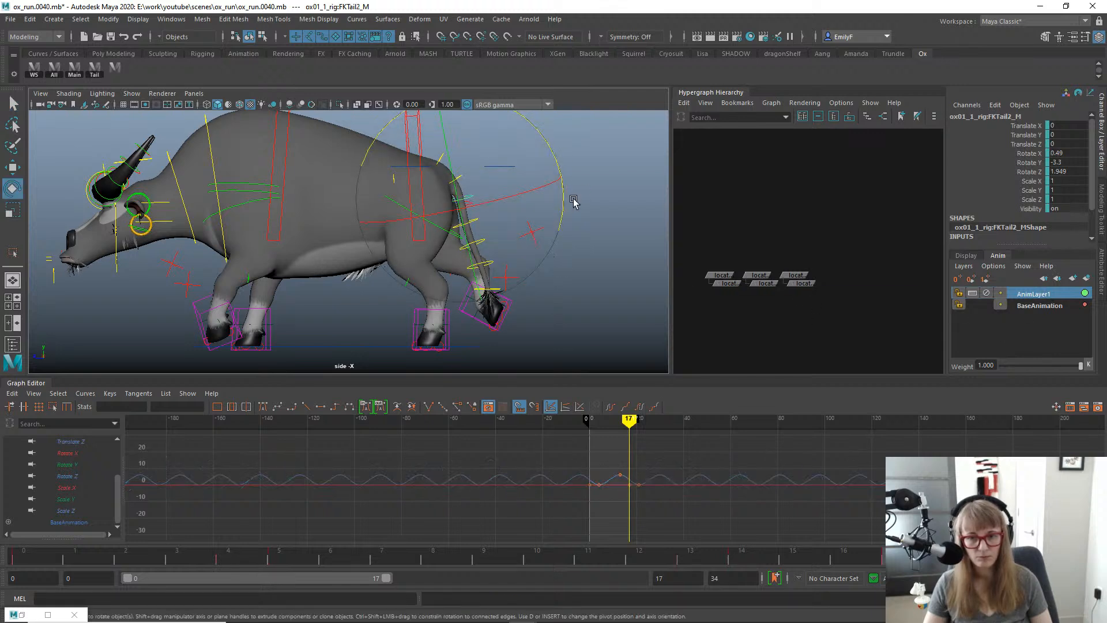
pyautogui.moveTo(570, 201); pyautogui.dragTo(563, 186)
pyautogui.press('q')
pyautogui.hotkey('alt', '1')
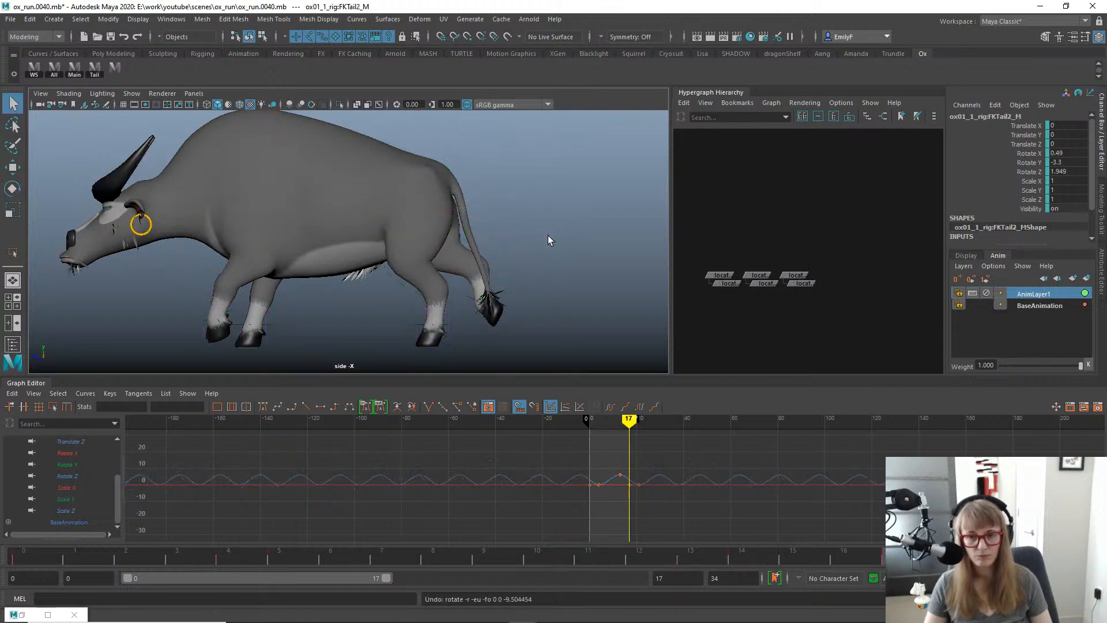
# Play back the run cycle from the side view and from the back view to review the tail's motion.
pyautogui.scroll(-2, 548, 236)
pyautogui.hotkey('alt', 'v')
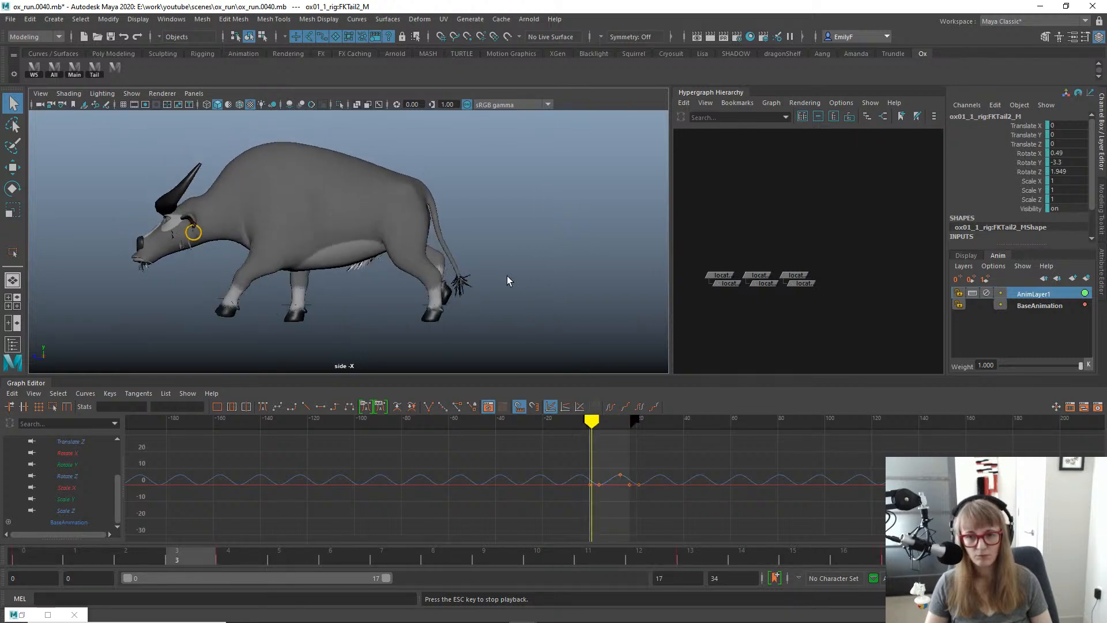
pyautogui.moveTo(478, 229); pyautogui.dragTo(454, 241)
pyautogui.press('space')
pyautogui.hotkey('alt', 'v')
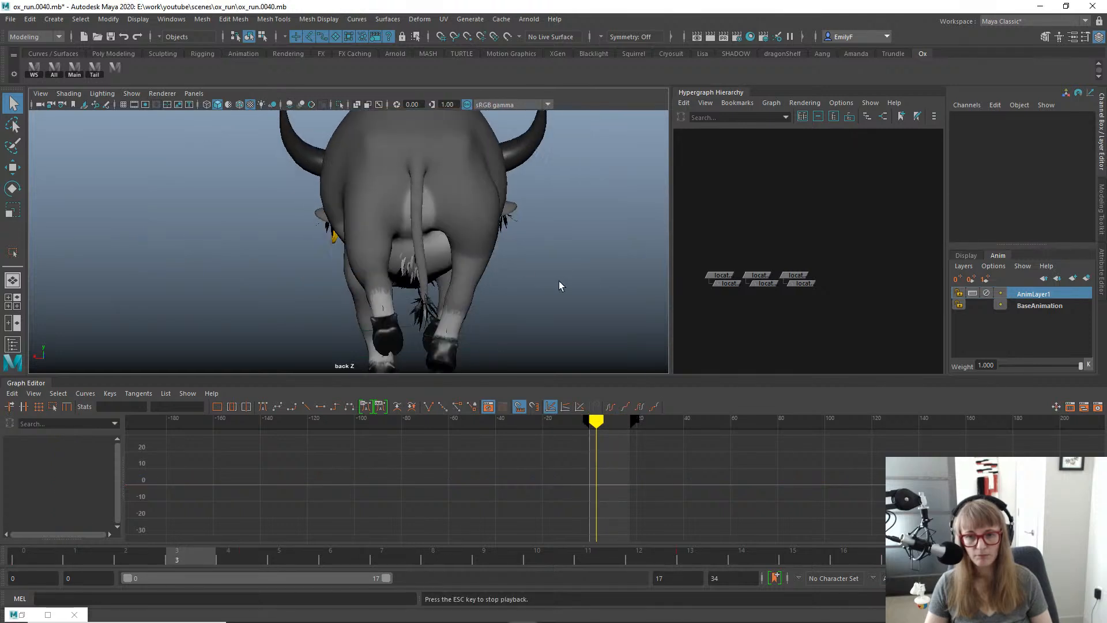
pyautogui.hotkey('alt', 'shift', 'v')
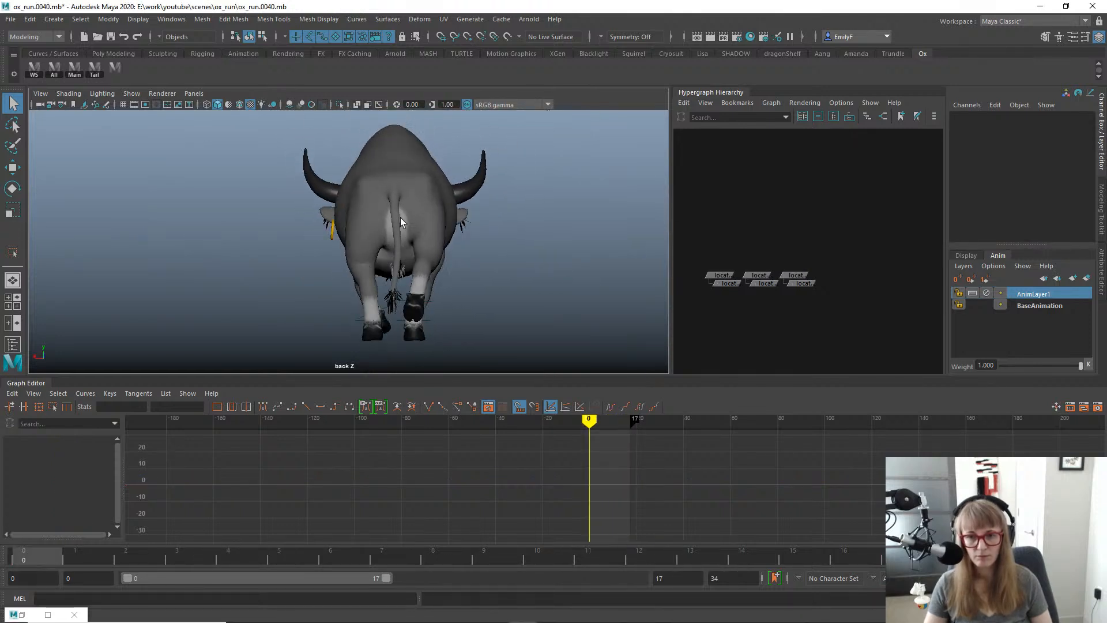
# Try to rotate the second tail control (FKTail2_M) about Y on AnimLayer1 at frame 0 in the back view.
pyautogui.hotkey('alt', '1')
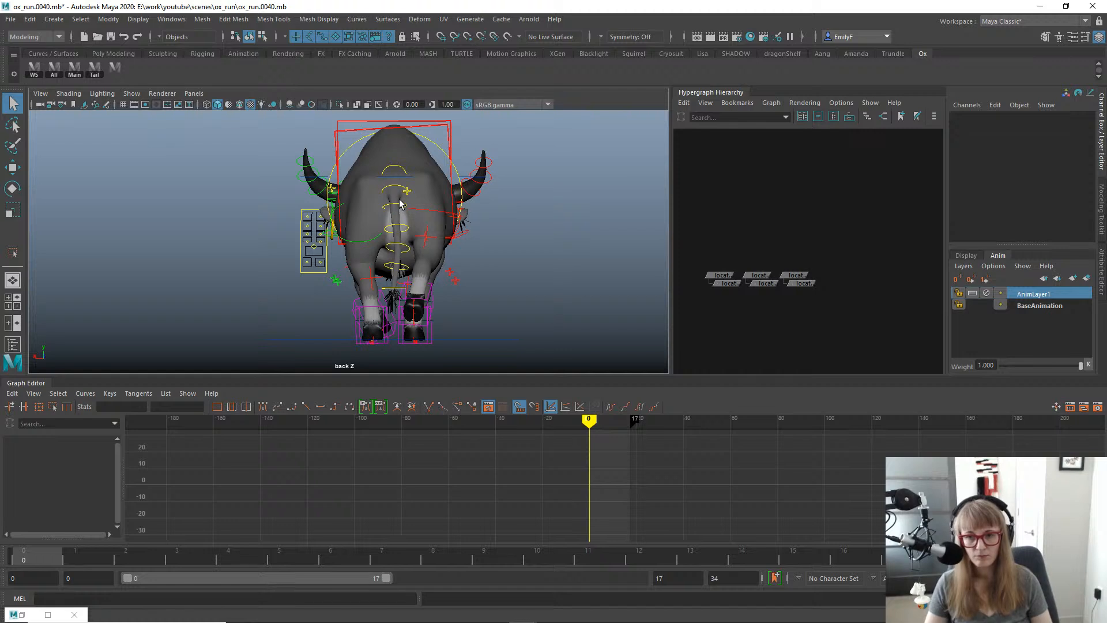
pyautogui.click(387, 205)
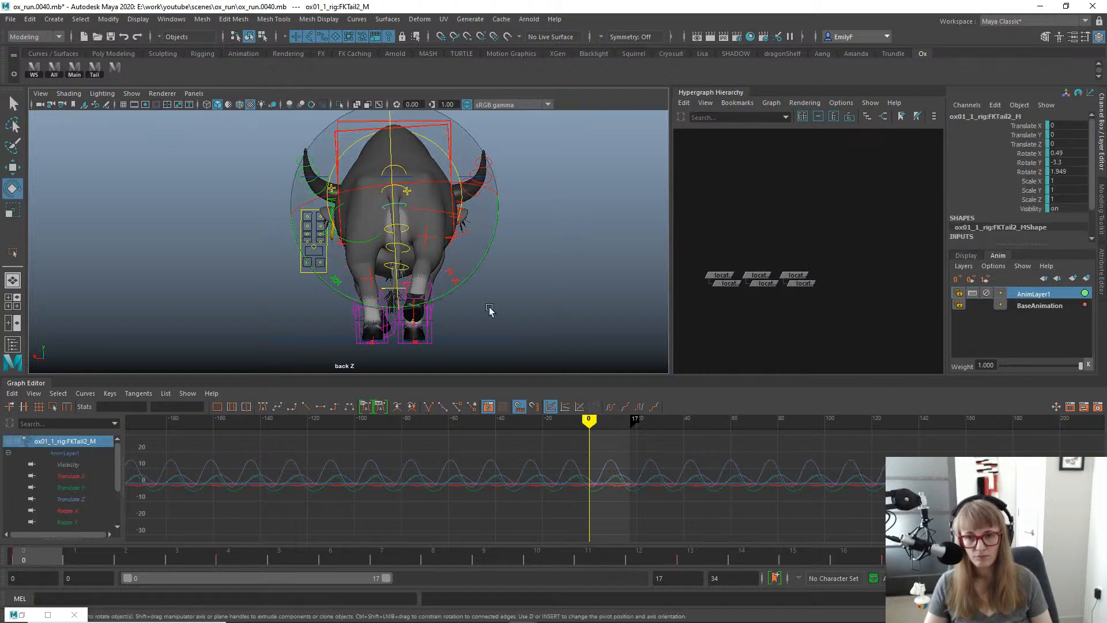
pyautogui.hotkey('alt', '1')
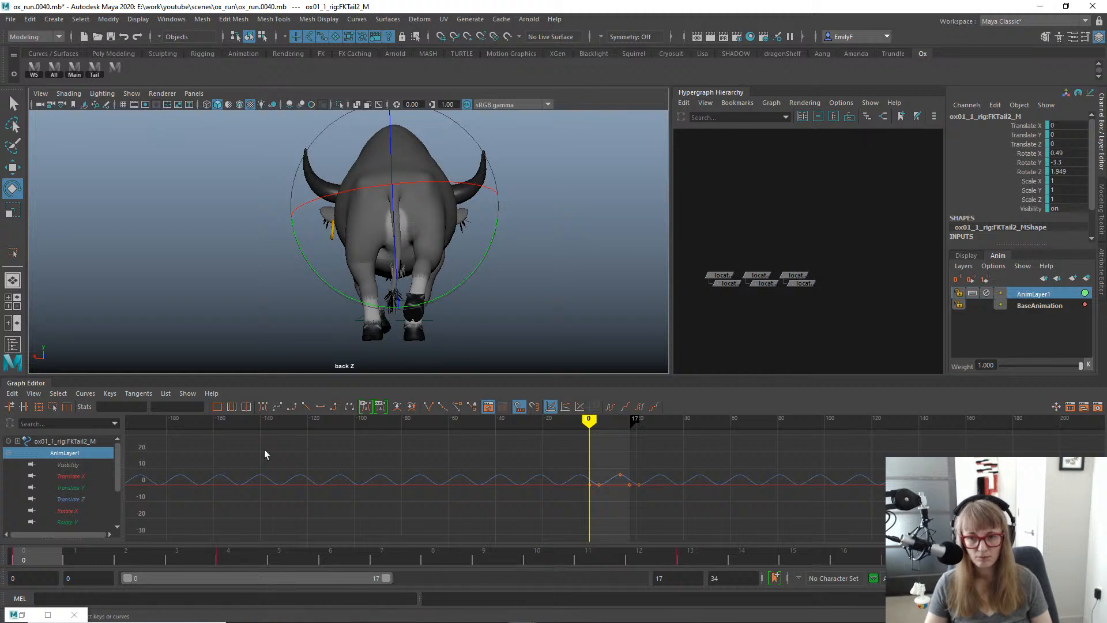
pyautogui.moveTo(49, 555)
pyautogui.mouseDown()
pyautogui.moveTo(292, 566)
pyautogui.moveTo(585, 548)
pyautogui.moveTo(1, 488)
pyautogui.mouseUp()
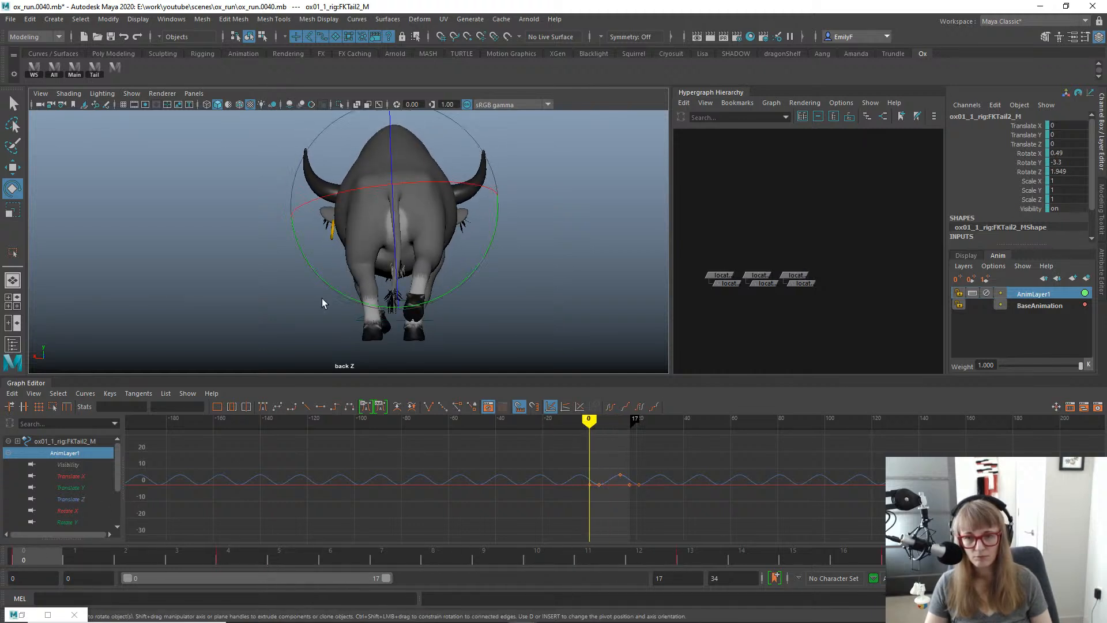
pyautogui.moveTo(460, 285); pyautogui.dragTo(448, 289)
pyautogui.hotkey('ctrl', 'z')
pyautogui.press('q')
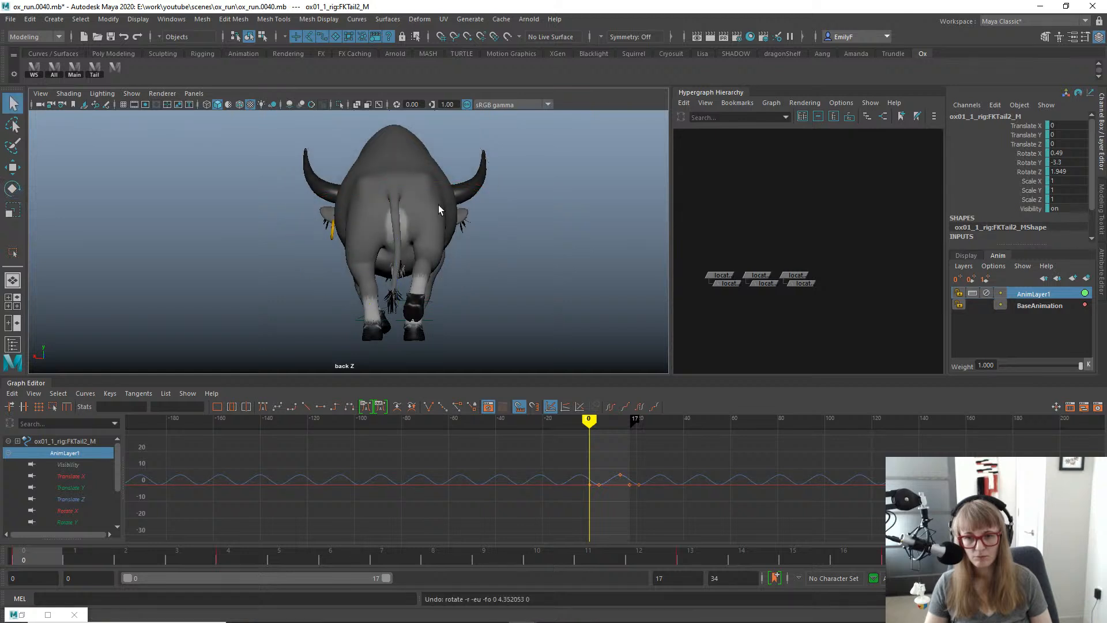
# Try to rotate the first tail control (FKTail1_M) about Y on AnimLayer1 at frame 0.
pyautogui.hotkey('alt', '1')
pyautogui.keyDown('alt'); pyautogui.moveTo(438, 206); pyautogui.dragTo(534, 212, button='right'); pyautogui.keyUp('alt')
pyautogui.click(412, 169)
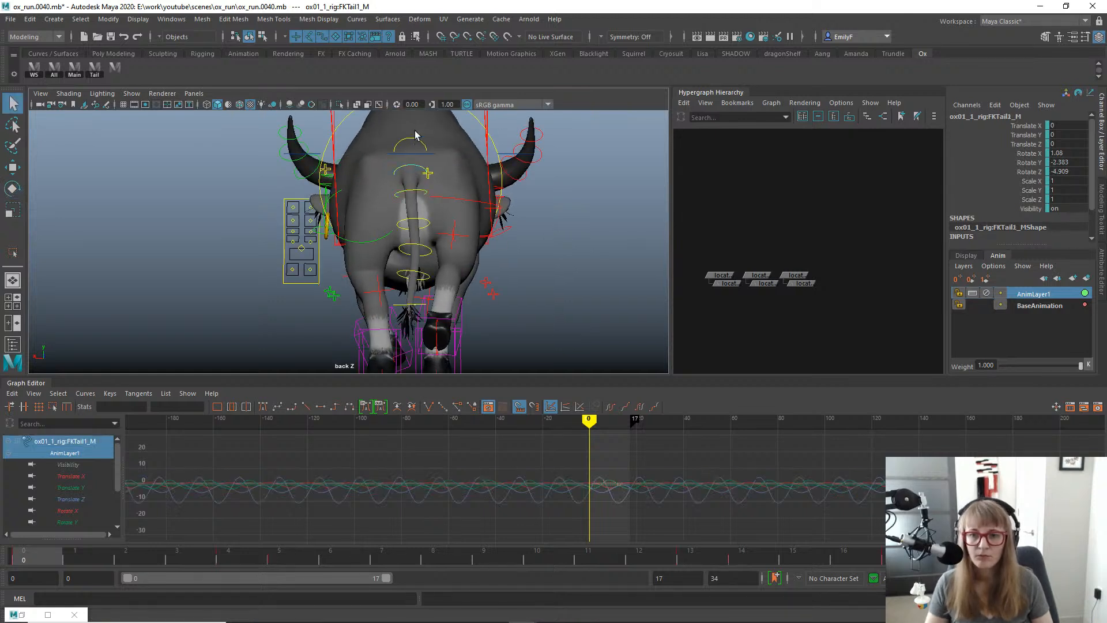
pyautogui.press('e')
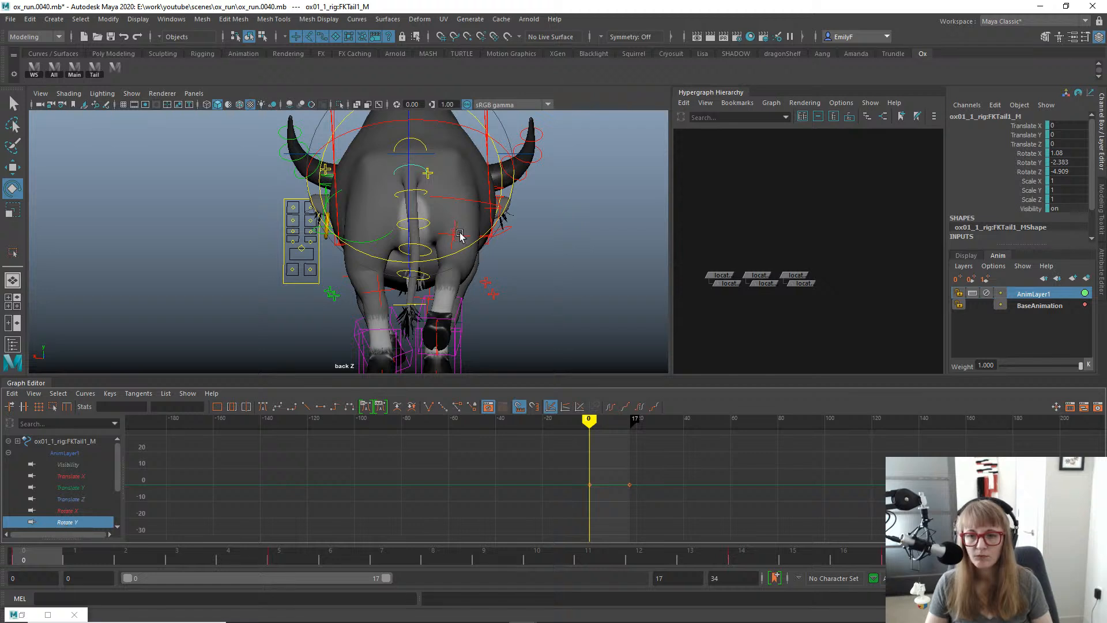
pyautogui.hotkey('ctrl', 'z')
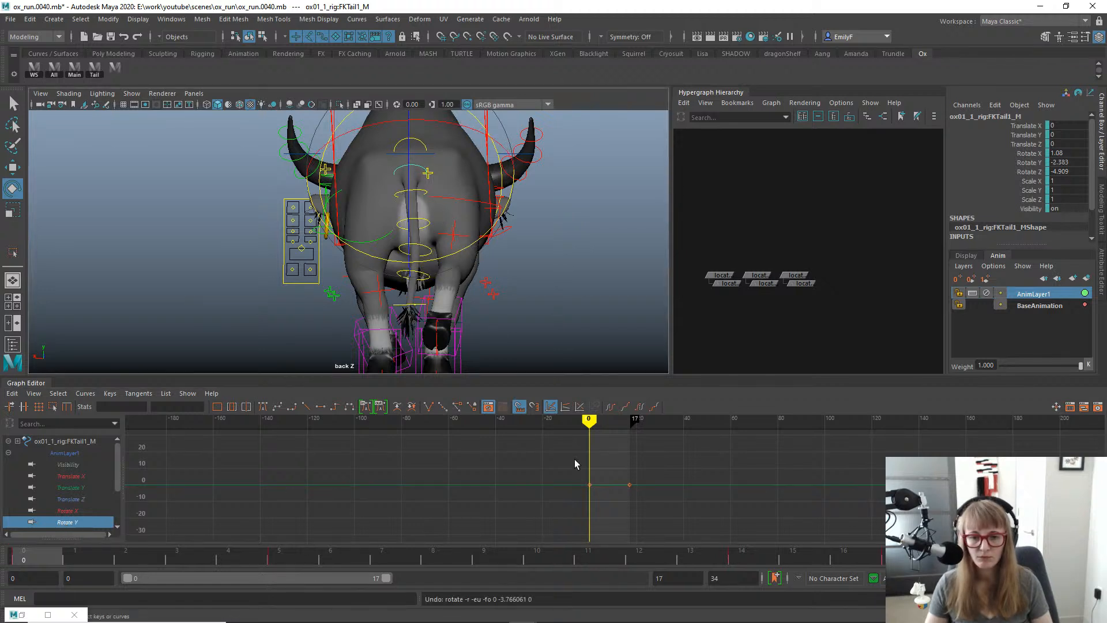
# Try swinging the first tail control sideways with Rotate Y -5.218 at frames 0 and 17 and 5.678 at frame 8, and play it back.
pyautogui.hotkey('alt', '1')
pyautogui.moveTo(49, 558); pyautogui.dragTo(421, 554)
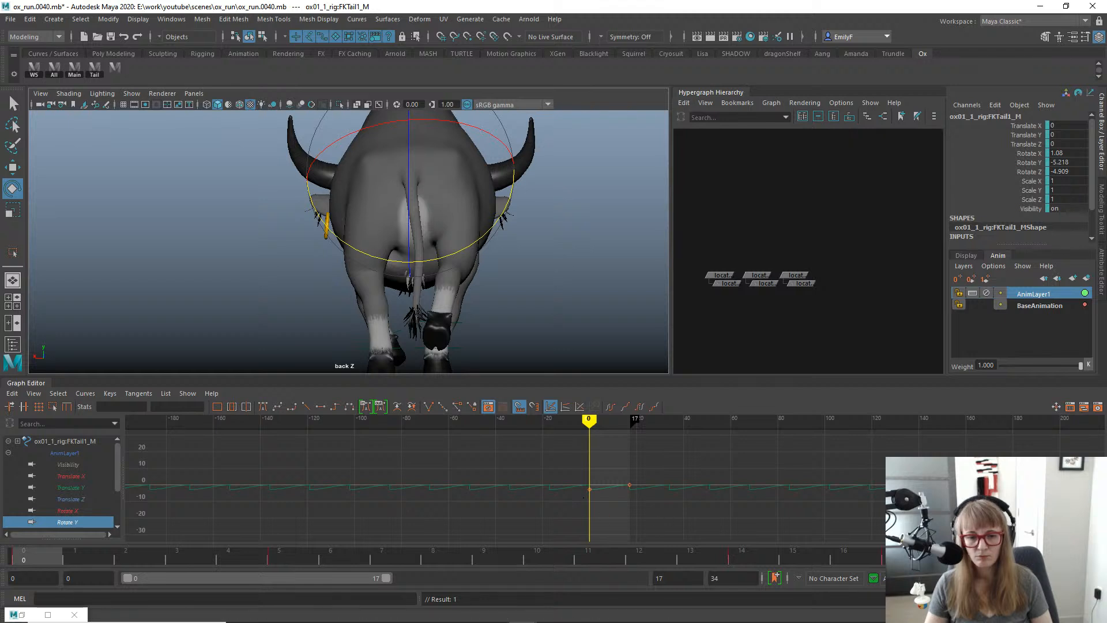
pyautogui.moveTo(57, 556); pyautogui.dragTo(458, 548)
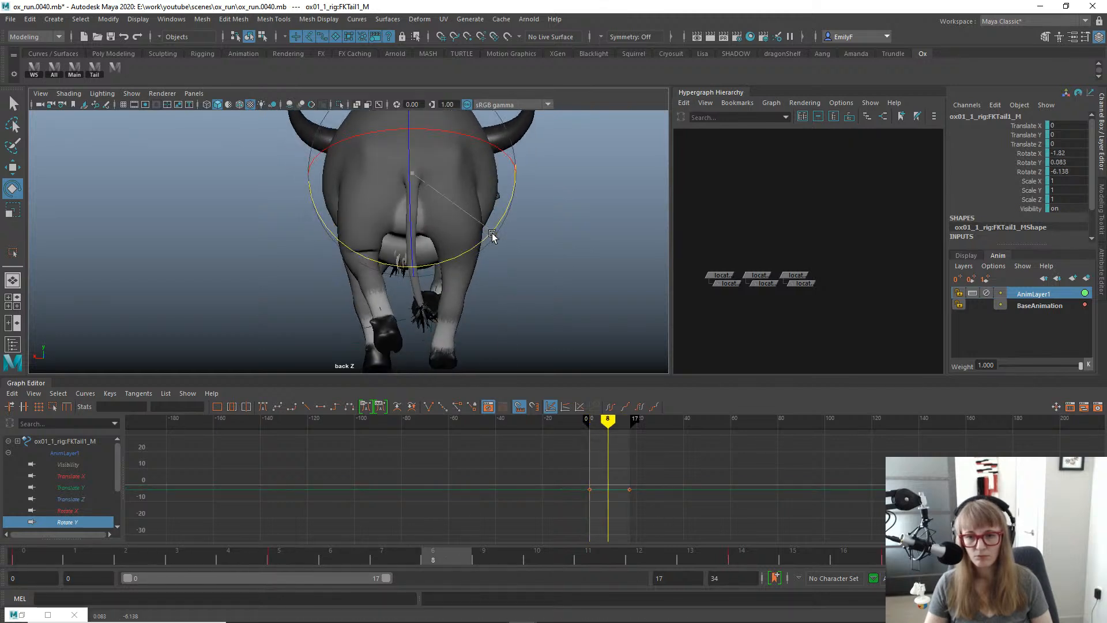
pyautogui.hotkey('alt', 'v')
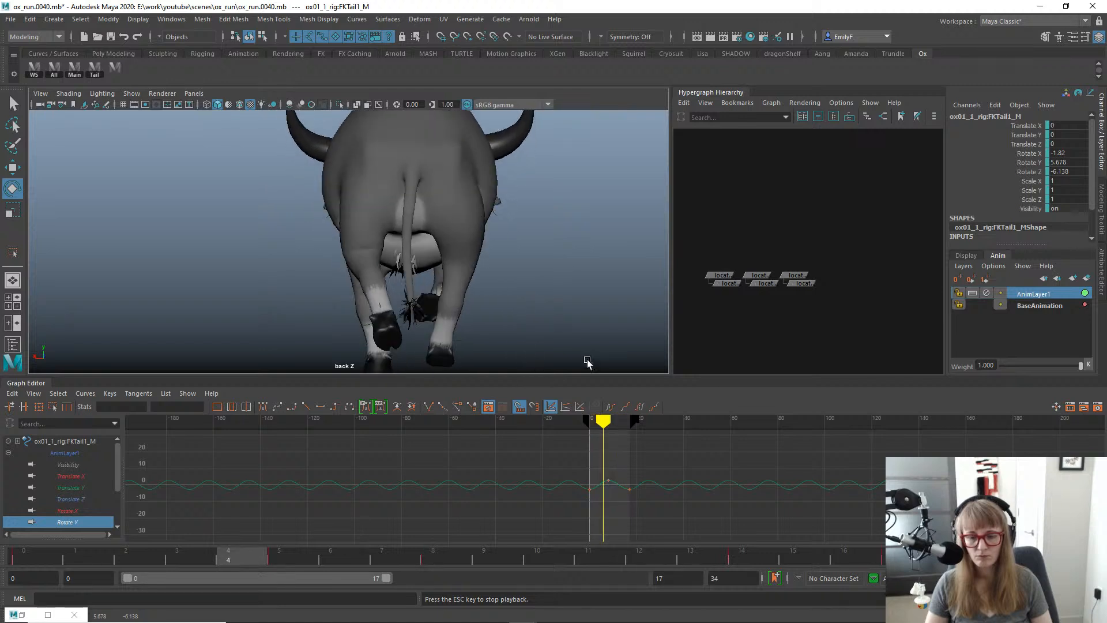
pyautogui.press('Escape')
pyautogui.hotkey('alt', 'v')
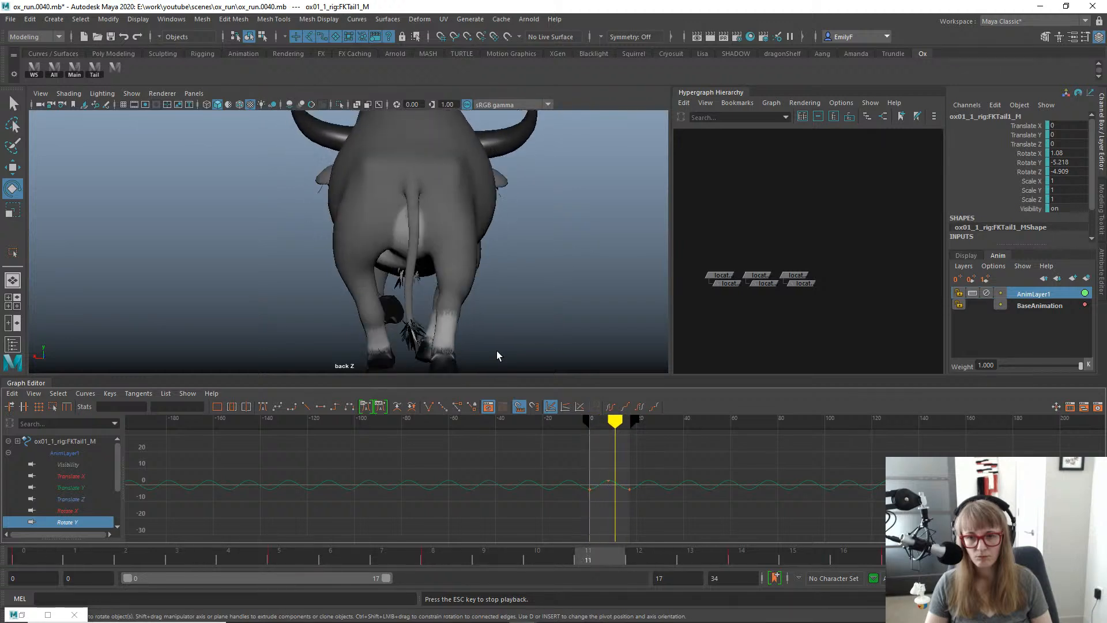
pyautogui.press('Escape')
pyautogui.press('.')
# Undo the first tail control's Rotate Y changes at frame 8 and at the loop's start and end frames.
pyautogui.hotkey('ctrl', 'z')
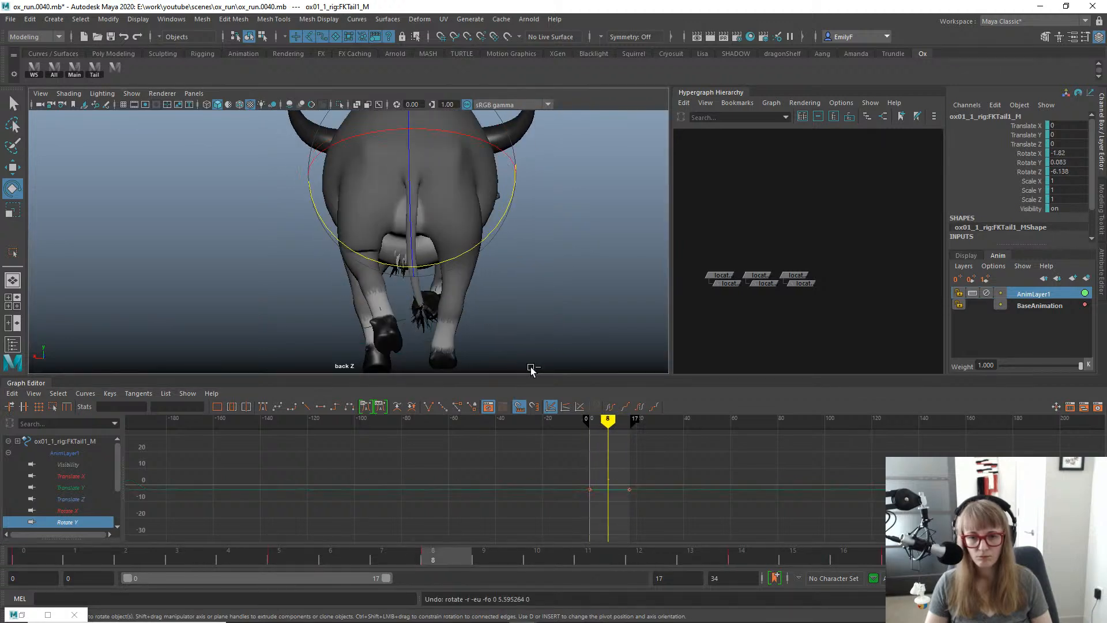
pyautogui.press('.')
pyautogui.hotkey('ctrl', 'z')
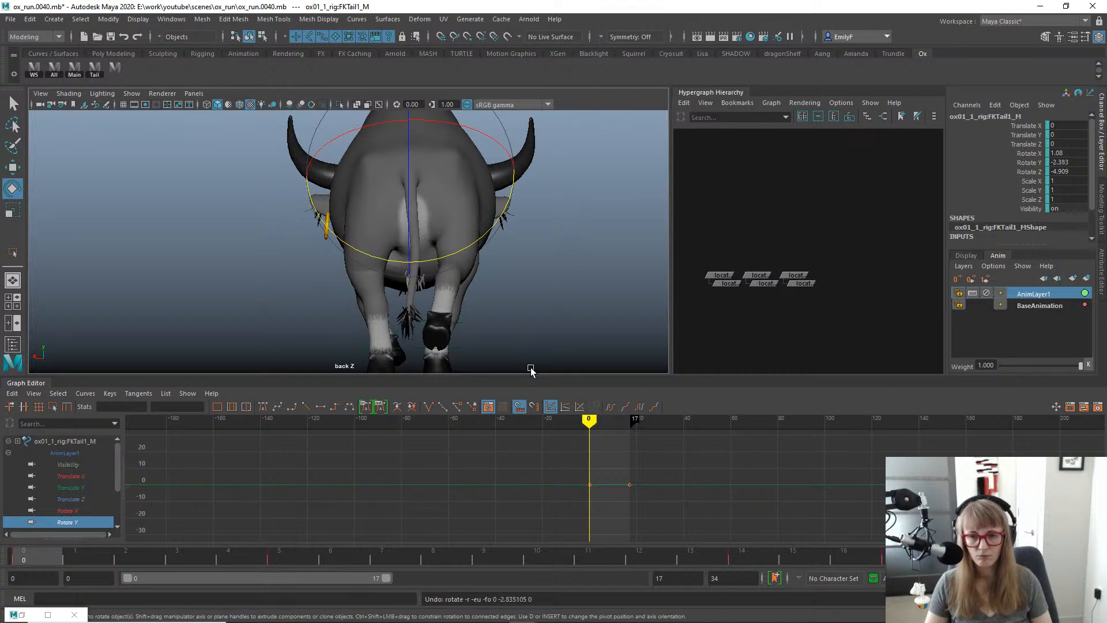
# Play back the run, and rotate the first tail control about Y to 7.298 at frame 7 on AnimLayer1.
pyautogui.hotkey('alt', 'v')
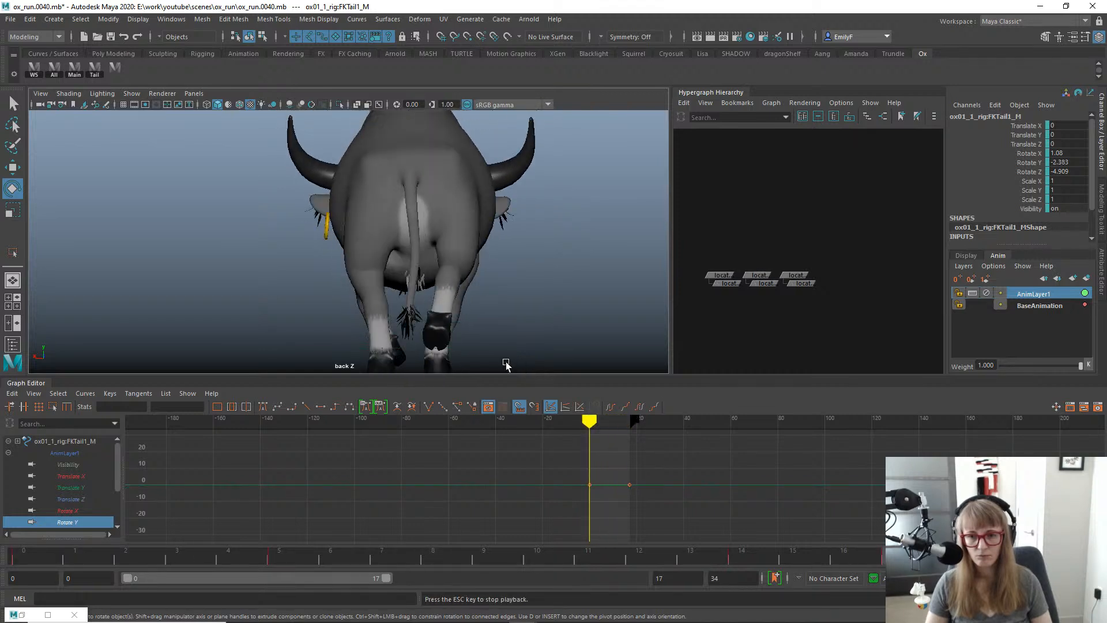
pyautogui.hotkey('alt', 'v')
pyautogui.moveTo(78, 556); pyautogui.dragTo(381, 549)
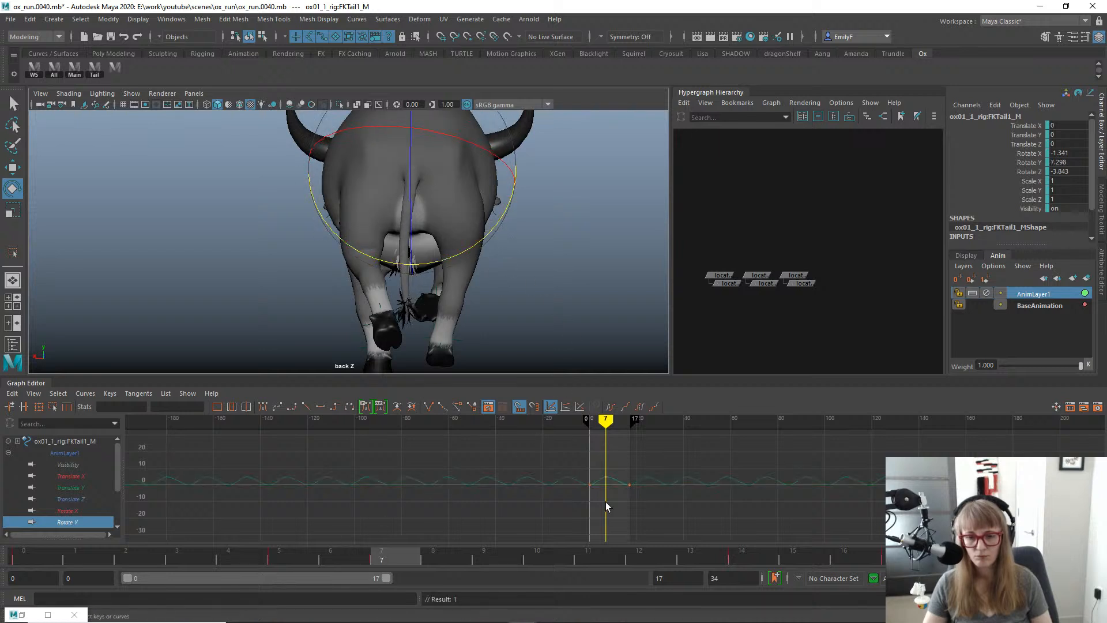
# Try moving the first tail control's Rotate Y loop keys two frames earlier, to frames -2 and 15, and play back the run.
pyautogui.press('f')
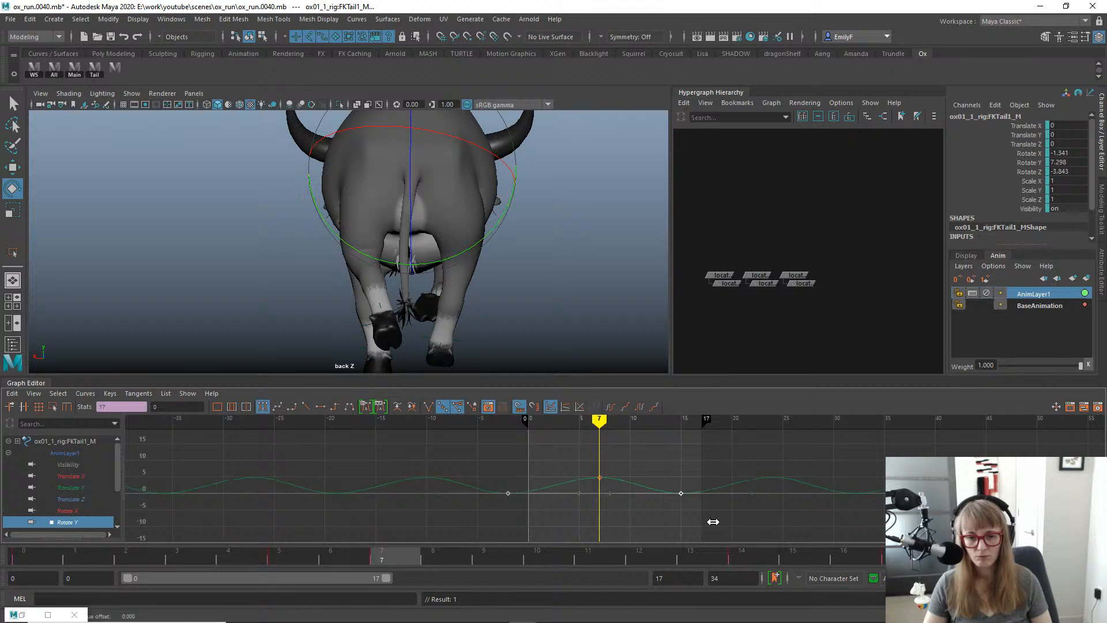
pyautogui.press('q')
pyautogui.hotkey('alt', 'v')
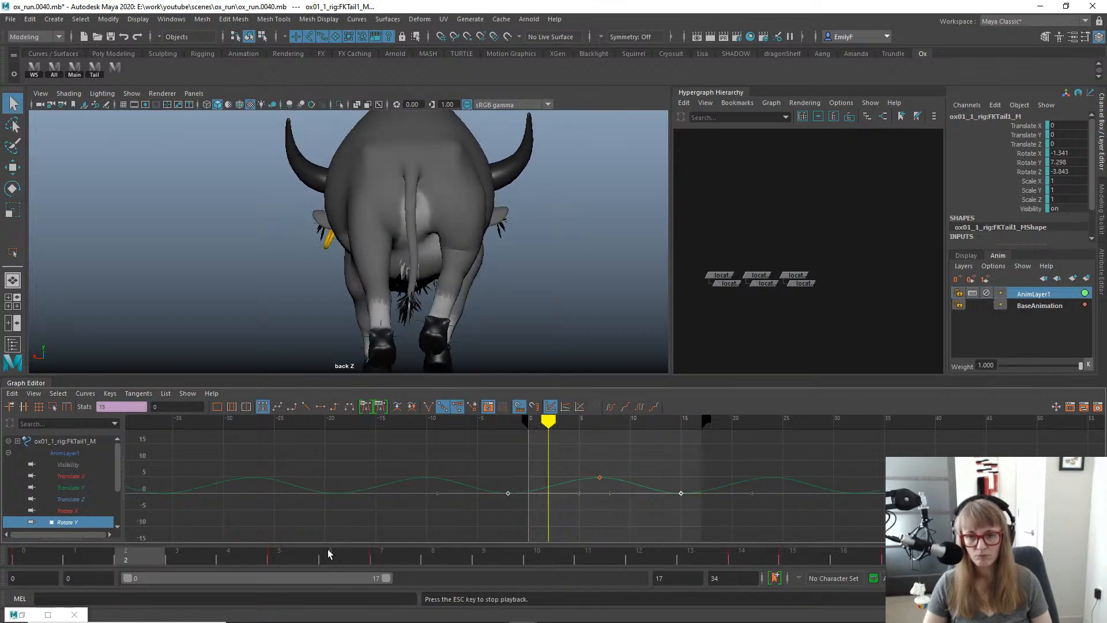
pyautogui.hotkey('alt', 'v')
# Try lowering the first tail control's shifted Rotate Y loop keys to -4.188 on AnimLayer1, and play back the run.
pyautogui.click(38, 558)
pyautogui.moveTo(389, 549); pyautogui.dragTo(774, 549)
pyautogui.press('w')
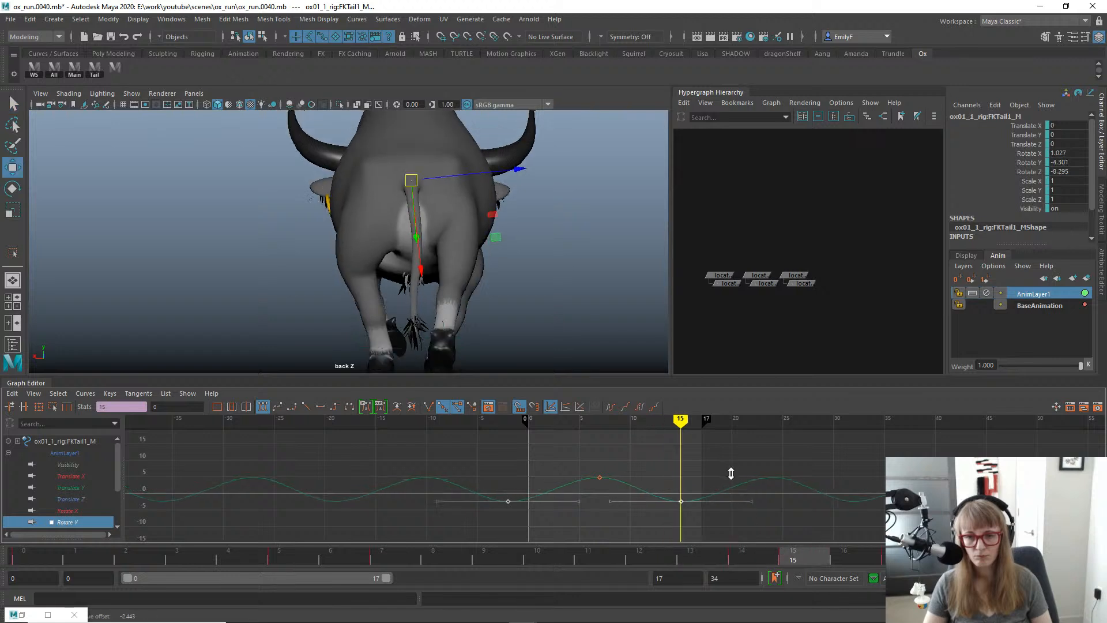
pyautogui.press('q')
pyautogui.hotkey('alt', 'v')
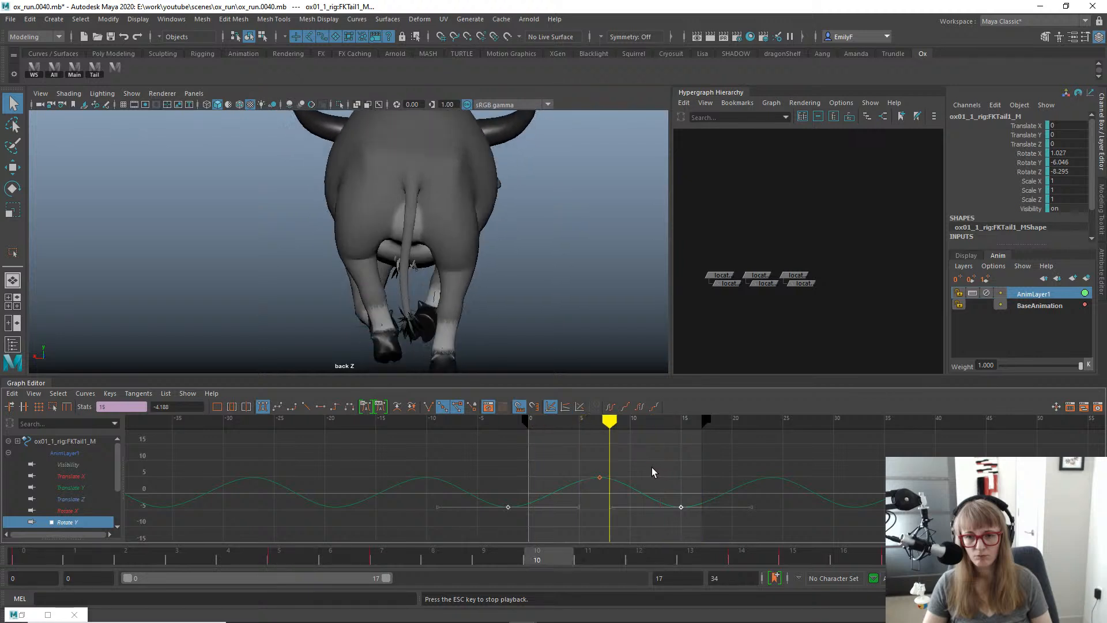
pyautogui.hotkey('alt', 'v')
# Undo the Rotate Y key edits on the first tail control and play back the run from behind.
pyautogui.hotkey('ctrl', 'z')
pyautogui.hotkey('ctrl', 'z')
pyautogui.hotkey('ctrl', 'z')
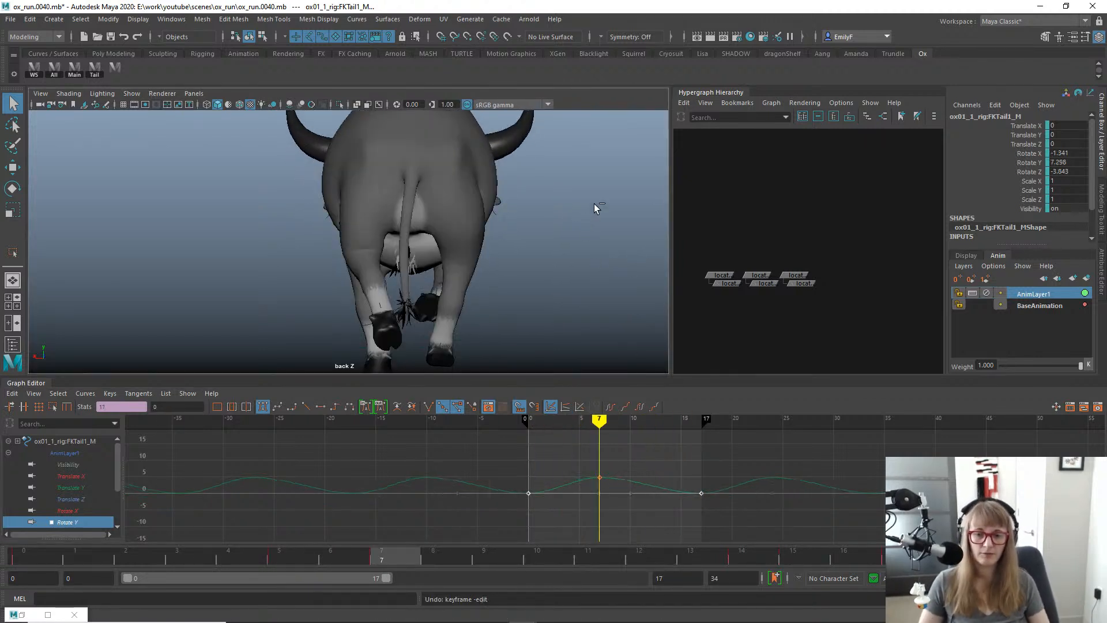
pyautogui.hotkey('alt', 'v')
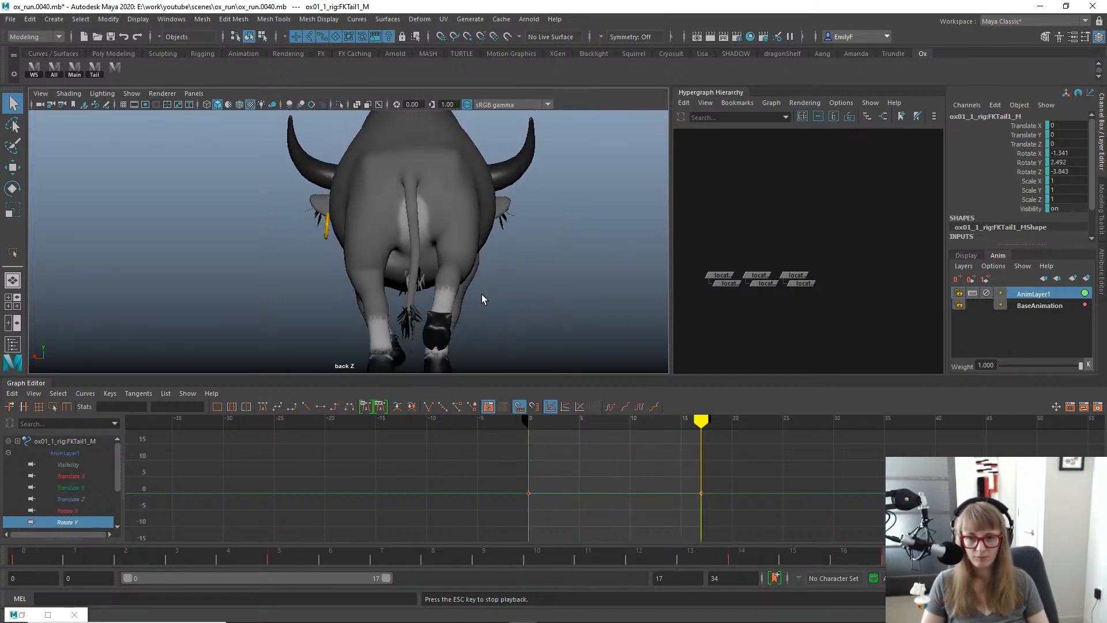
pyautogui.hotkey('alt', 'v')
# Try to rotate the tail base control (FKTail0_M) about Y at frame 17 on AnimLayer1, and play back the run.
pyautogui.click(424, 145)
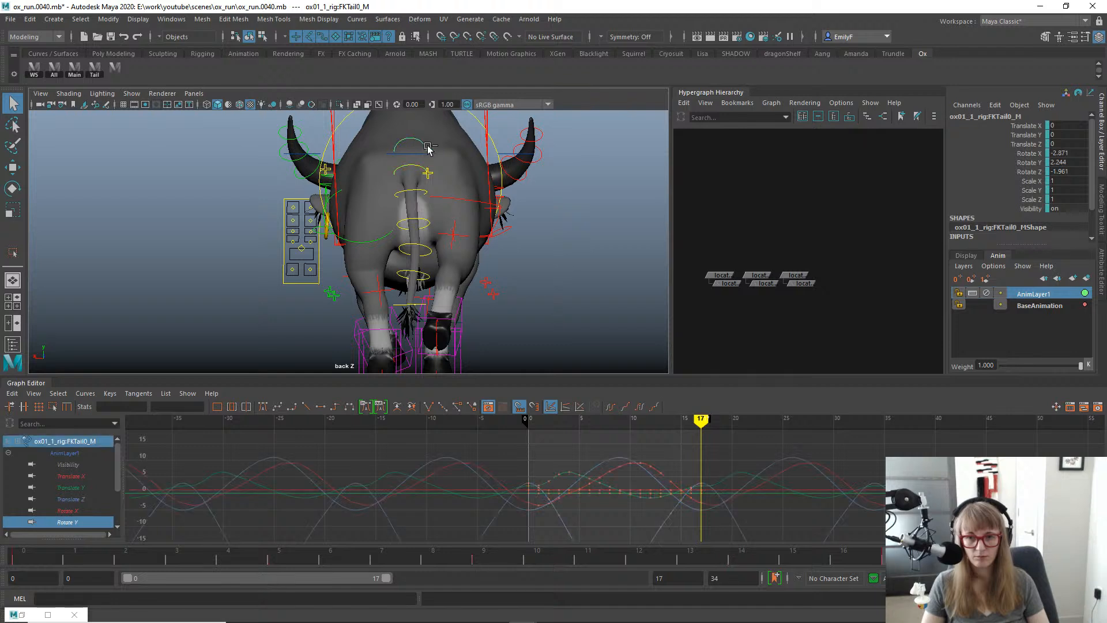
pyautogui.press('e')
pyautogui.moveTo(473, 198); pyautogui.dragTo(467, 198)
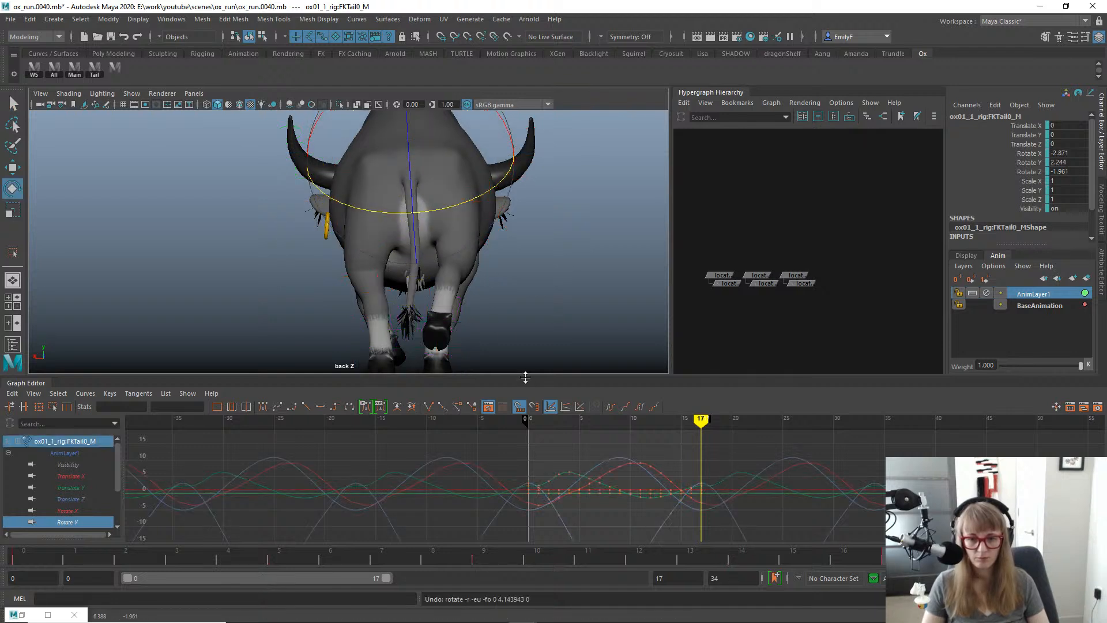
pyautogui.hotkey('alt', 'v')
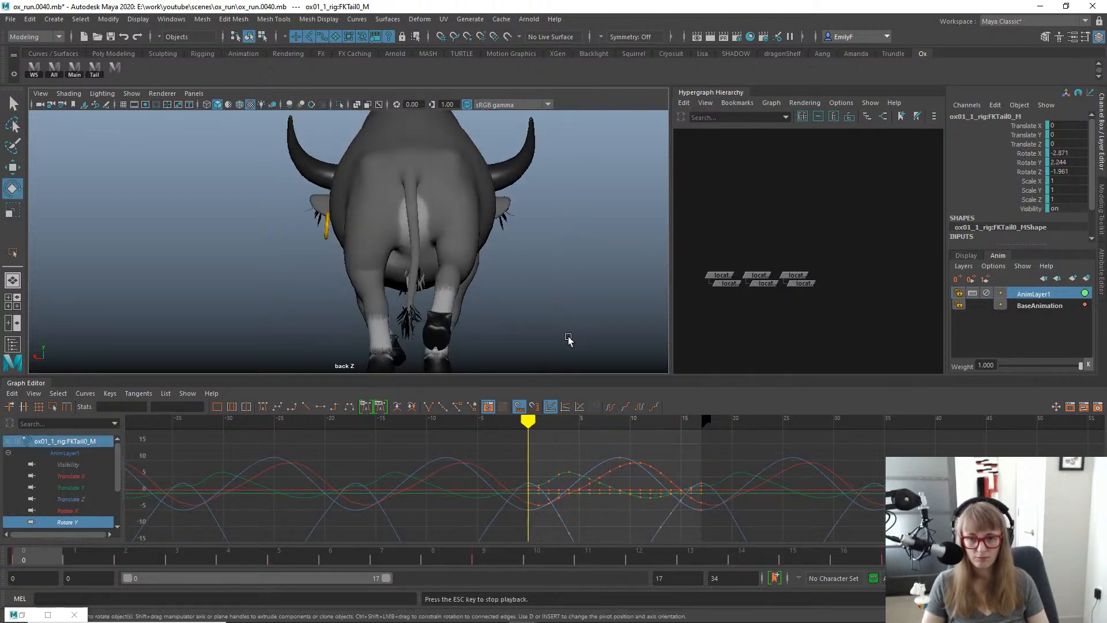
pyautogui.hotkey('alt', 'v')
# Play back the run from the left side and step through its frames to examine the tail's motion.
pyautogui.press('space')
pyautogui.moveTo(493, 228); pyautogui.dragTo(479, 222)
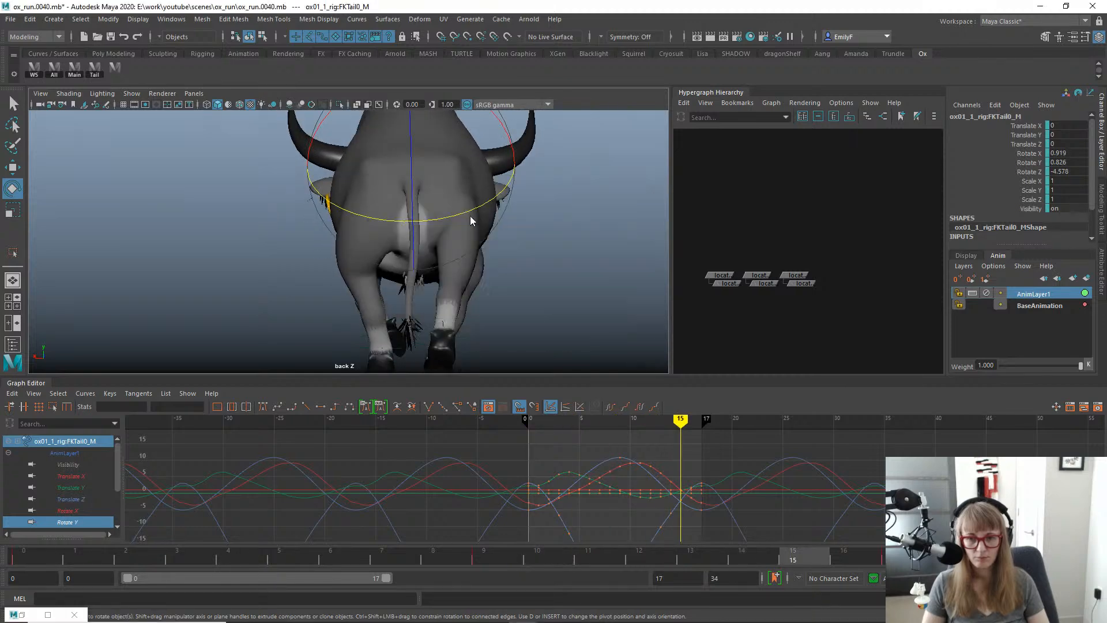
pyautogui.hotkey('alt', 'v')
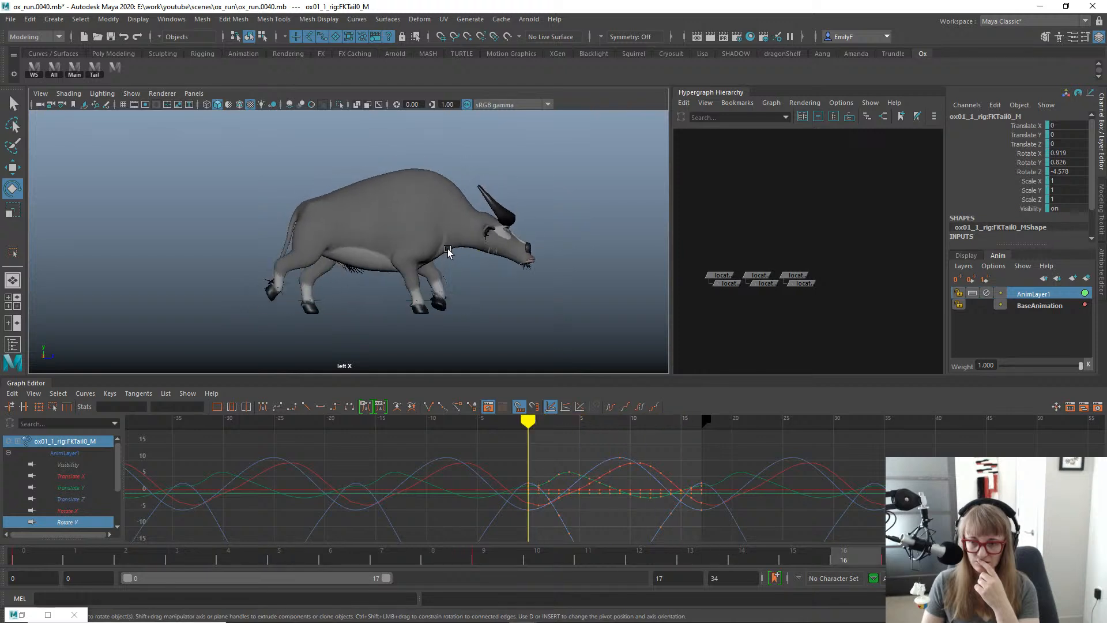
pyautogui.hotkey('alt', 'v')
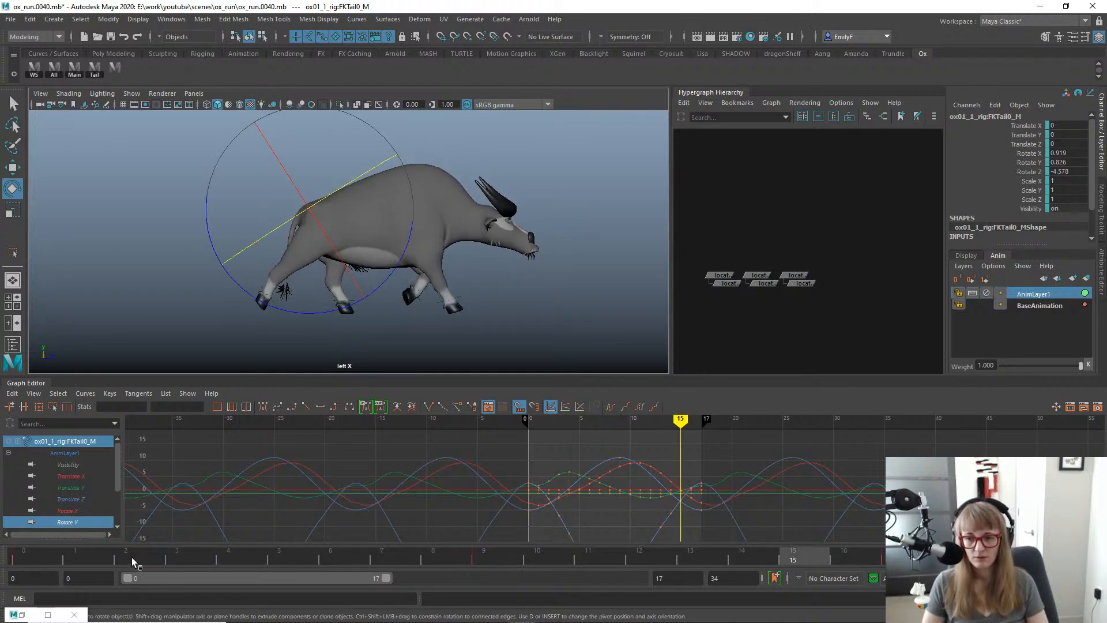
pyautogui.click(32, 562)
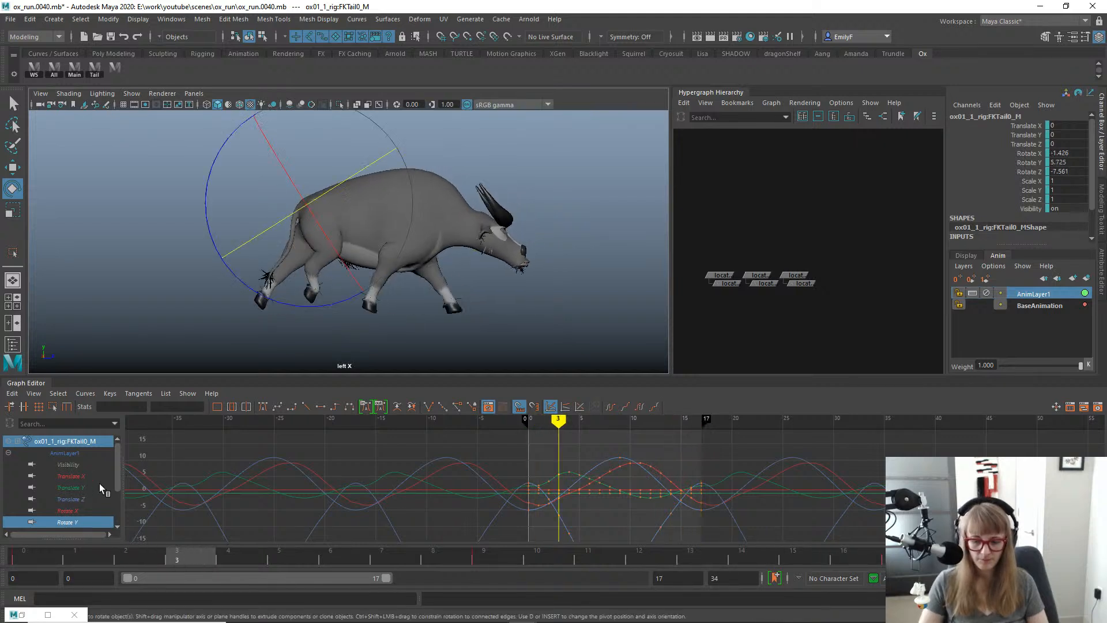
pyautogui.hotkey('alt', ',')
pyautogui.hotkey('alt', ',')
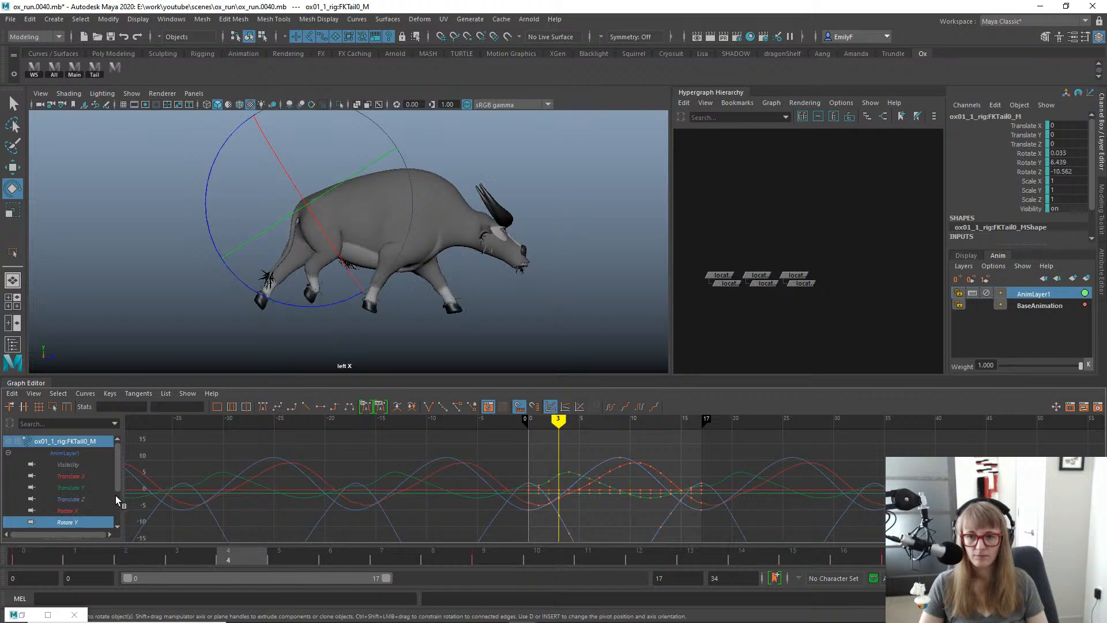
pyautogui.hotkey('alt', '.')
pyautogui.hotkey('alt', '.')
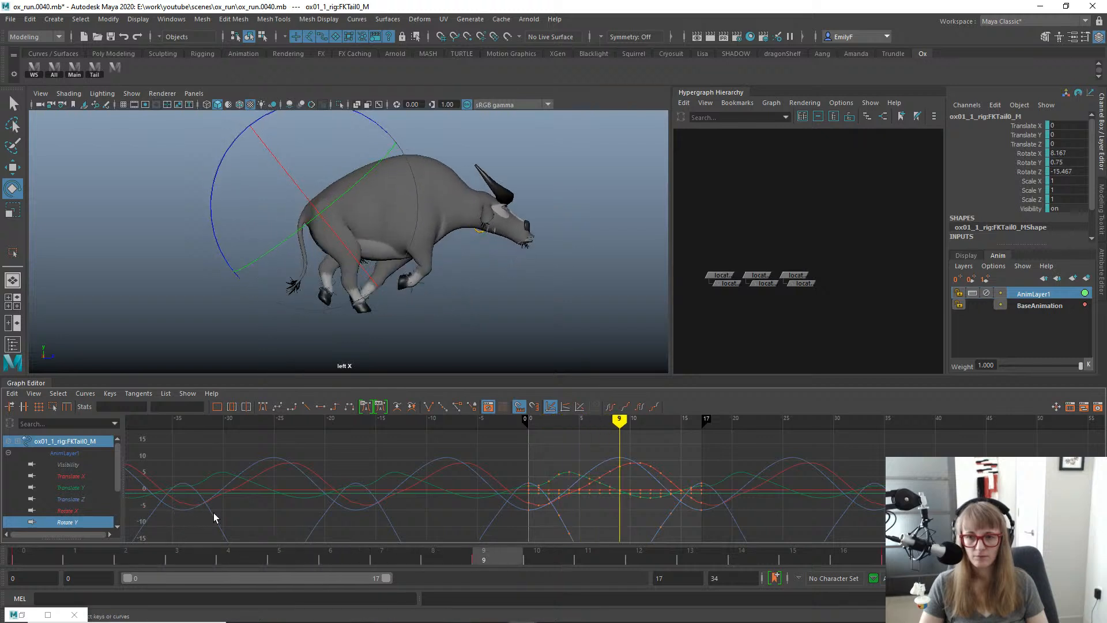
pyautogui.hotkey('alt', '.')
pyautogui.hotkey('alt', '.')
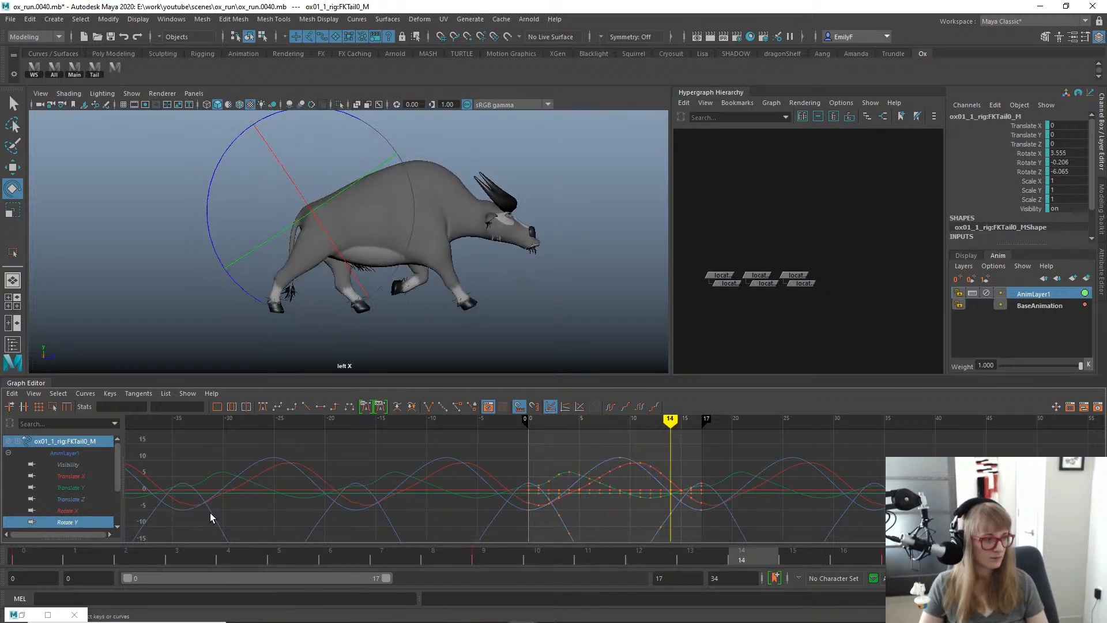
pyautogui.hotkey('alt', '.')
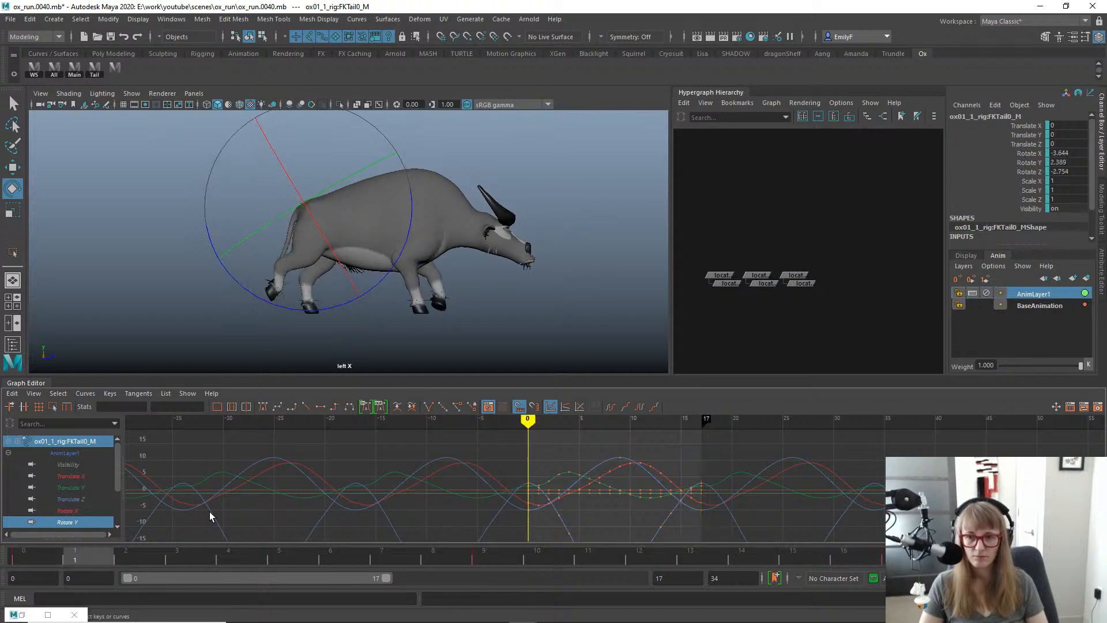
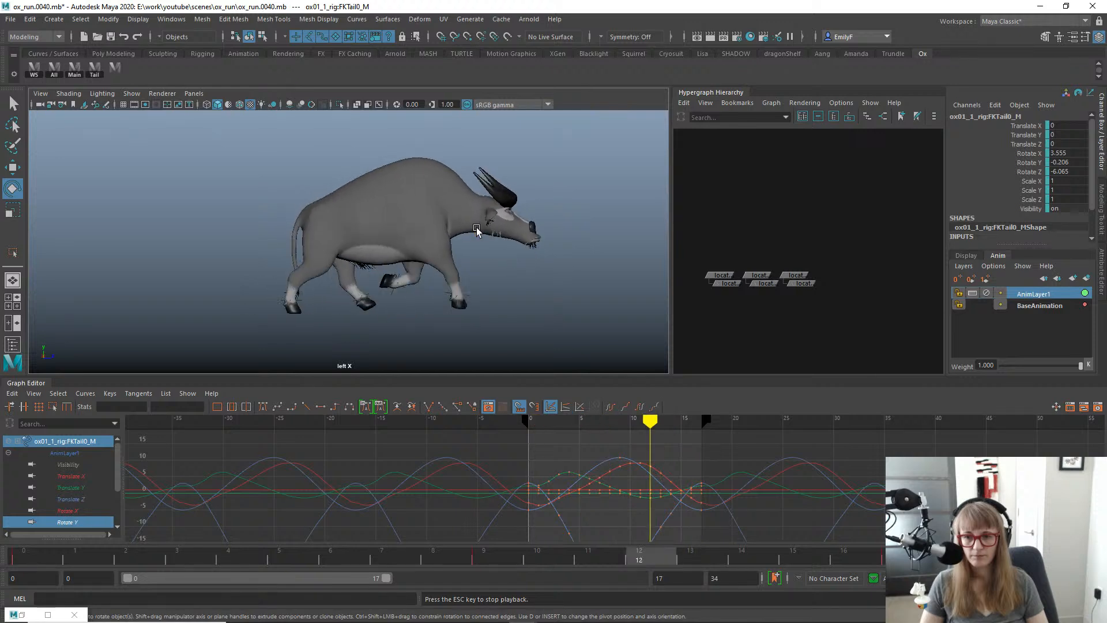
# Show the rig controls in the back view and create a motion trail for the tail tip control (FKTail5_M).
pyautogui.press('space')
pyautogui.moveTo(477, 230); pyautogui.dragTo(461, 238)
pyautogui.press('Escape')
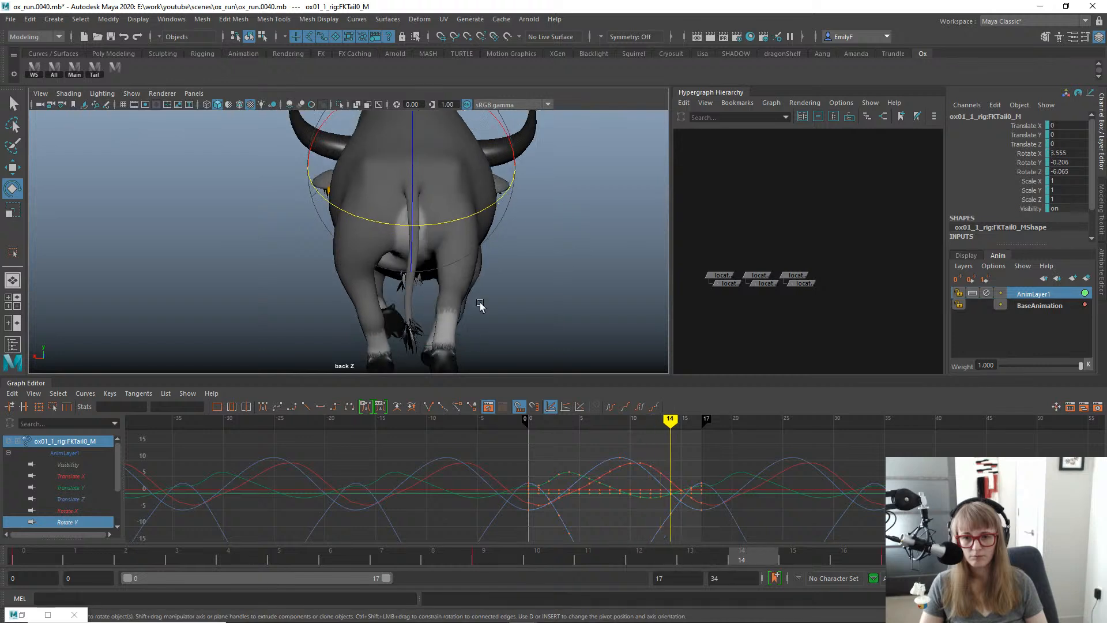
pyautogui.hotkey('alt', '1')
pyautogui.press('q')
pyautogui.click(406, 299)
pyautogui.click(395, 300)
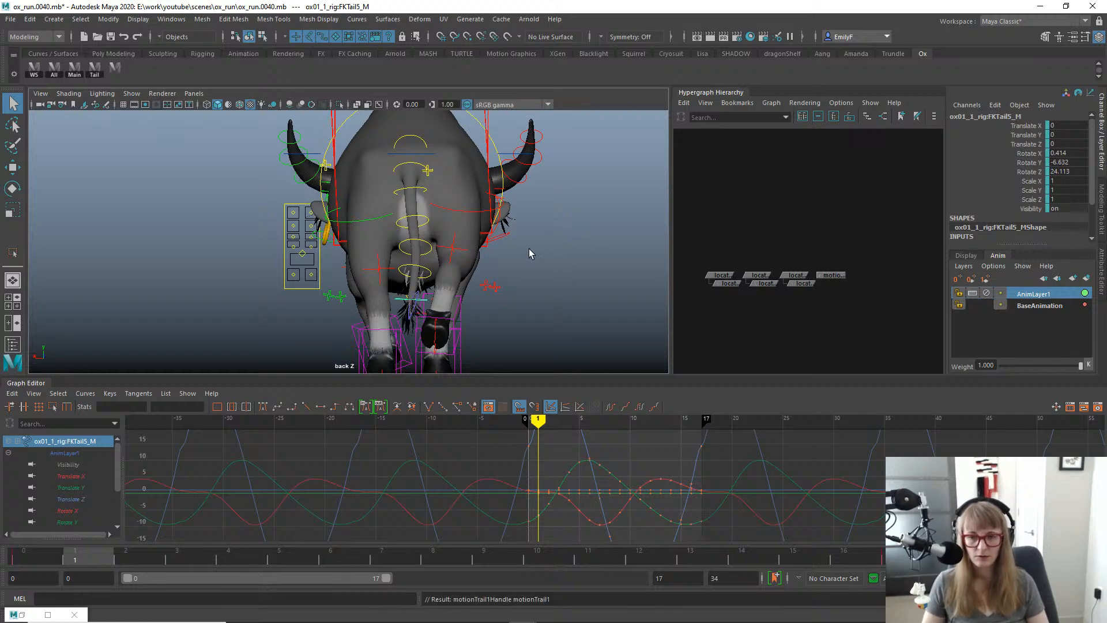
# Create a second motion trail for the tail tip control, hide the rig controls and play back the run from behind.
pyautogui.keyDown('alt'); pyautogui.moveTo(539, 248); pyautogui.dragTo(445, 247, button='right'); pyautogui.keyUp('alt')
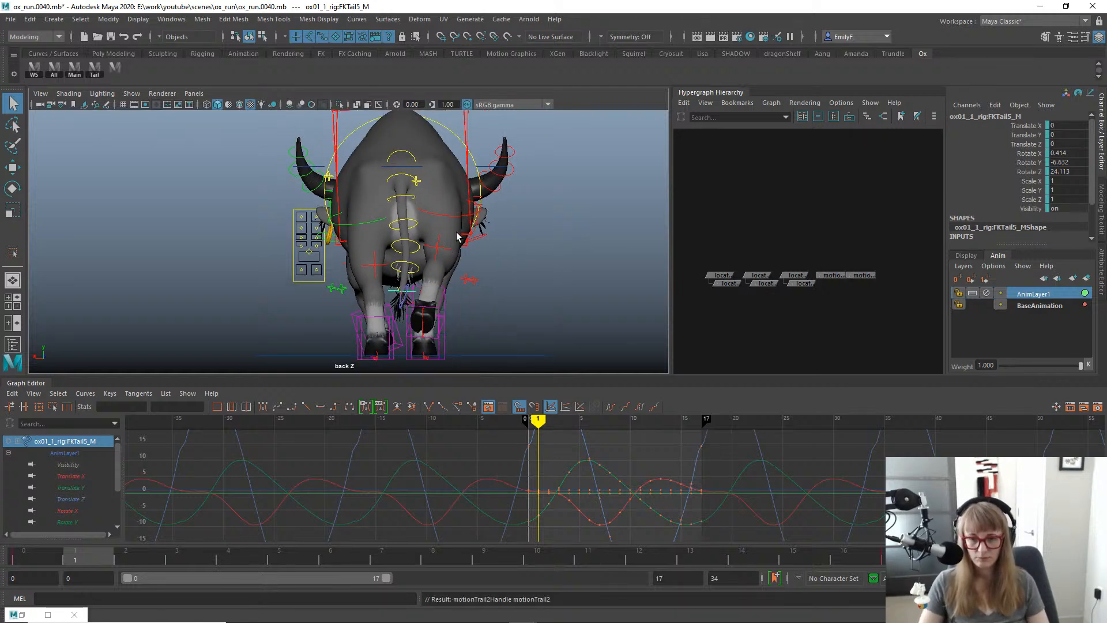
pyautogui.keyDown('alt'); pyautogui.moveTo(507, 263); pyautogui.dragTo(530, 202, button='middle'); pyautogui.keyUp('alt')
pyautogui.hotkey('alt', '1')
pyautogui.keyDown('alt'); pyautogui.moveTo(530, 203); pyautogui.dragTo(643, 239, button='right'); pyautogui.keyUp('alt')
pyautogui.hotkey('alt', 'v')
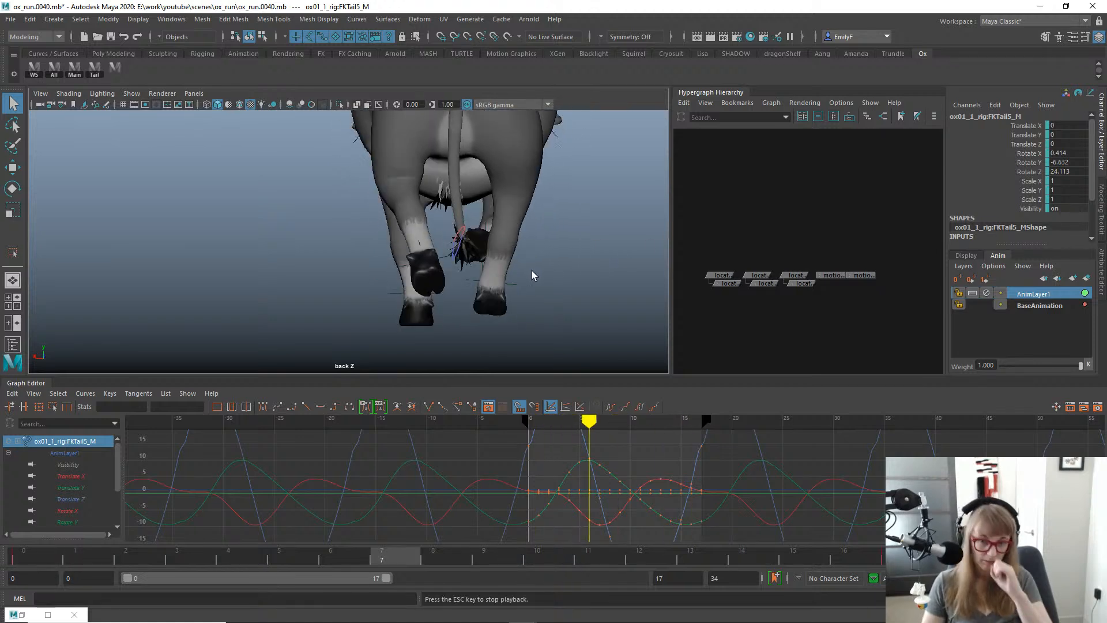
pyautogui.hotkey('alt', 'v')
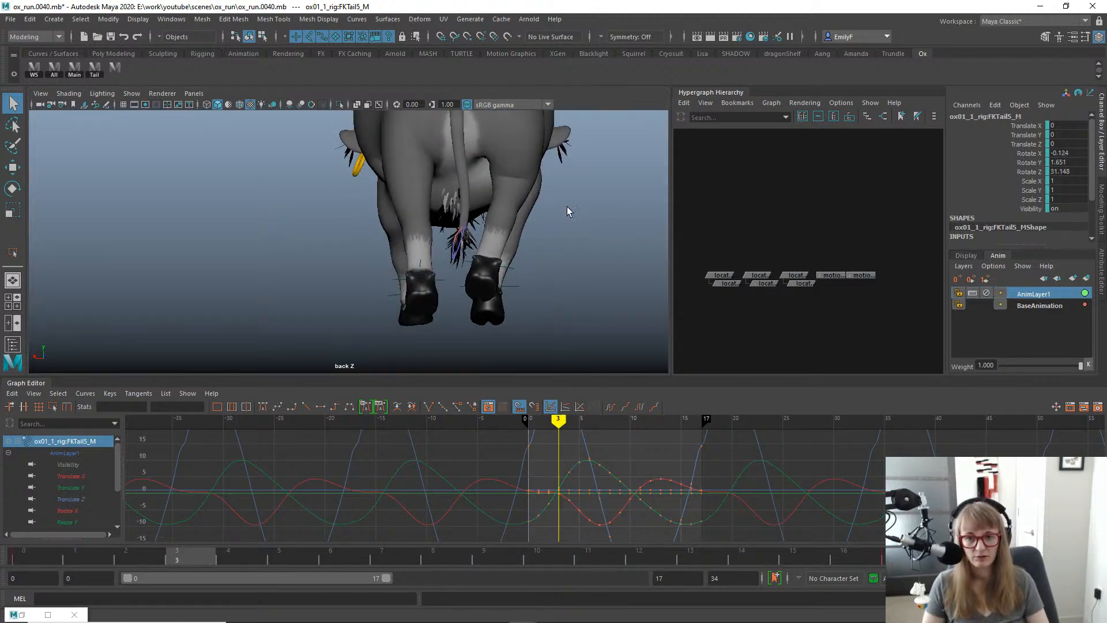
# Play back the run from the left side to examine the tail tip against its motion trails.
pyautogui.press('space')
pyautogui.click(535, 189)
pyautogui.hotkey('alt', 'v')
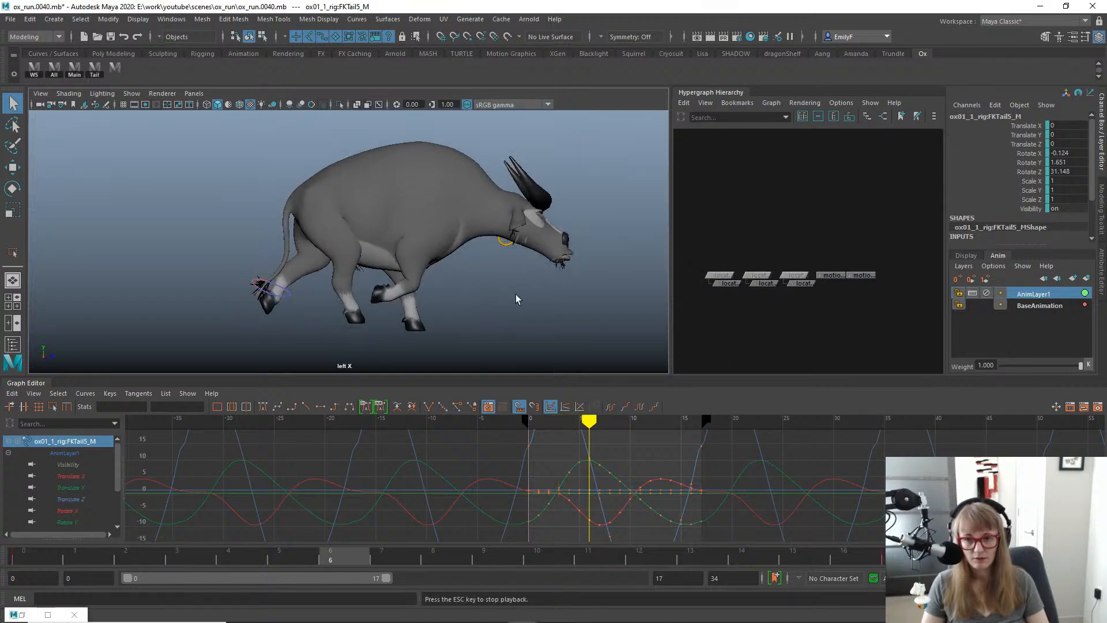
pyautogui.hotkey('alt', 'v')
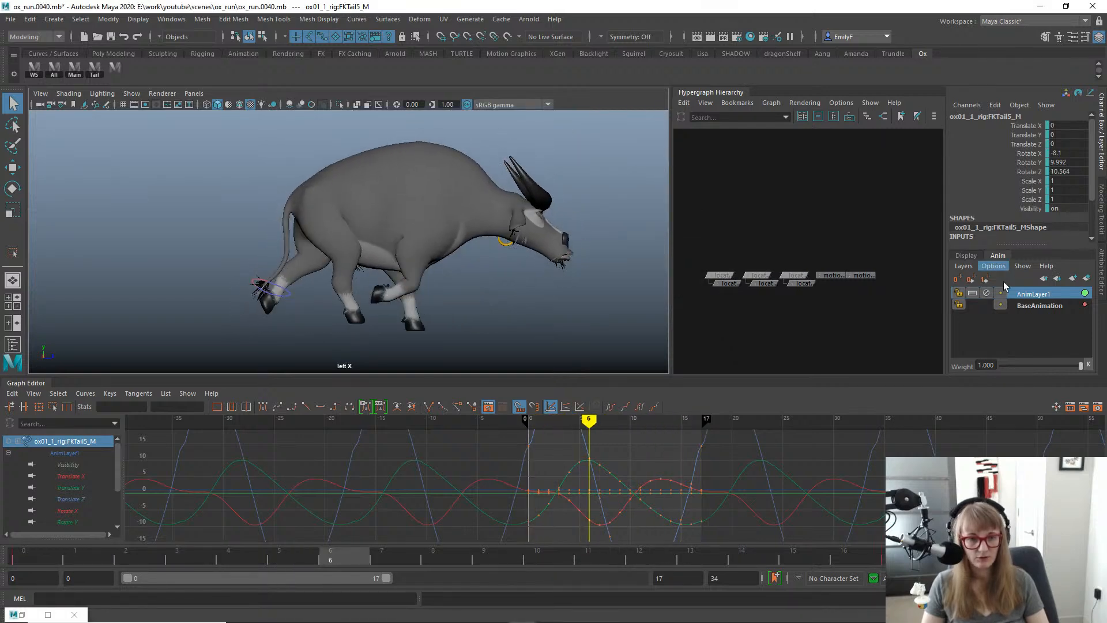
# Mute AnimLayer1 and play back the run from both sides and from behind to compare the tail's base motion.
pyautogui.click(985, 293)
pyautogui.hotkey('alt', 'v')
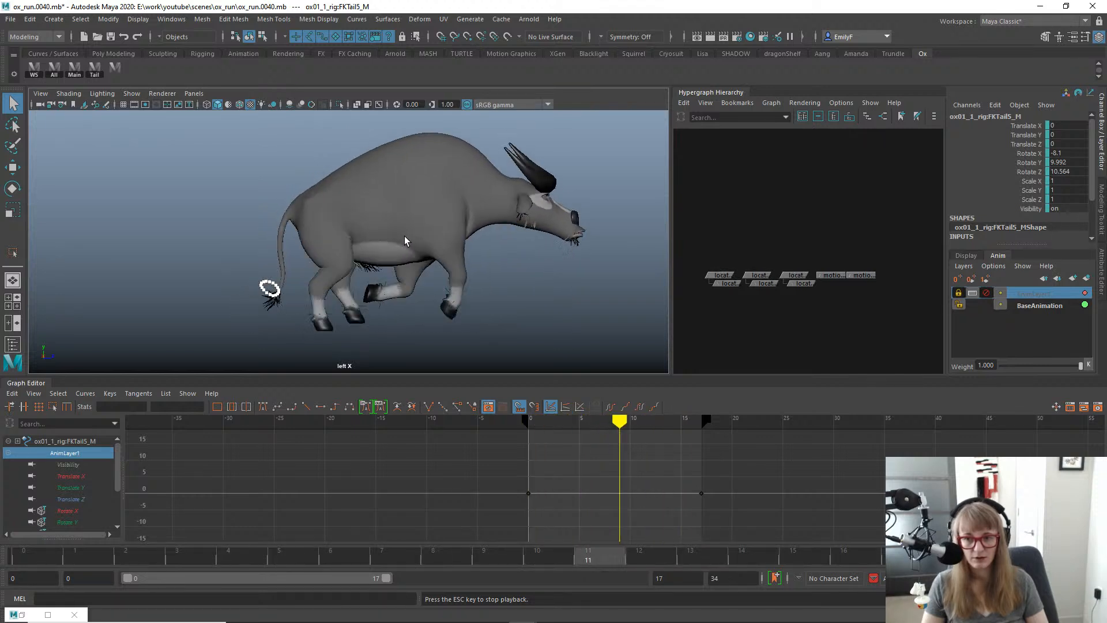
pyautogui.hotkey('alt', 'v')
pyautogui.press('space')
pyautogui.moveTo(406, 241); pyautogui.dragTo(485, 237)
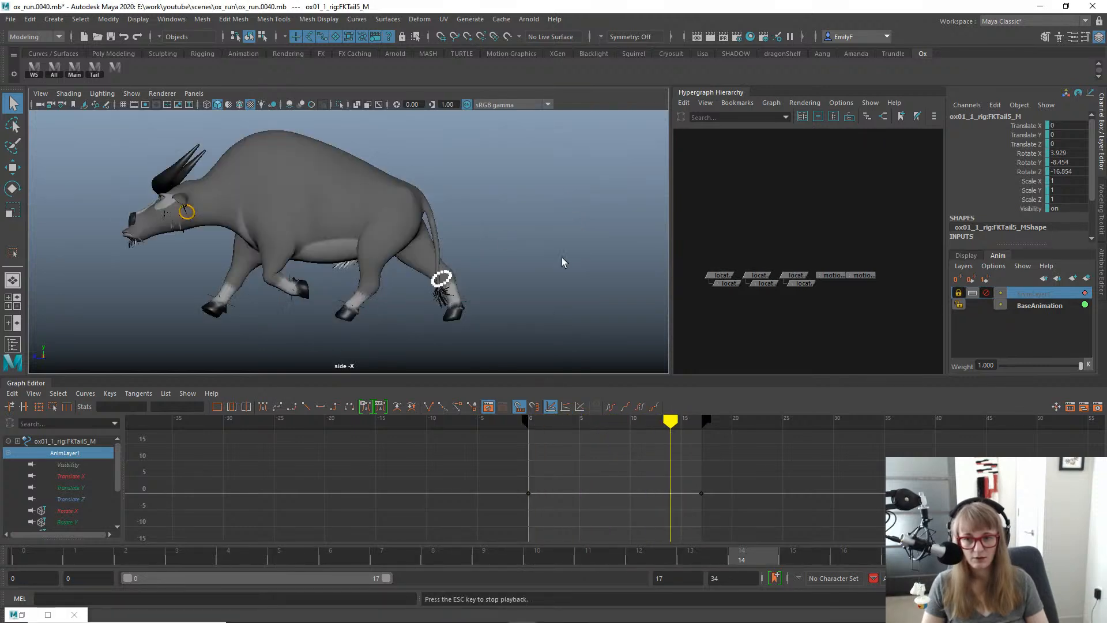
pyautogui.hotkey('alt', 'v')
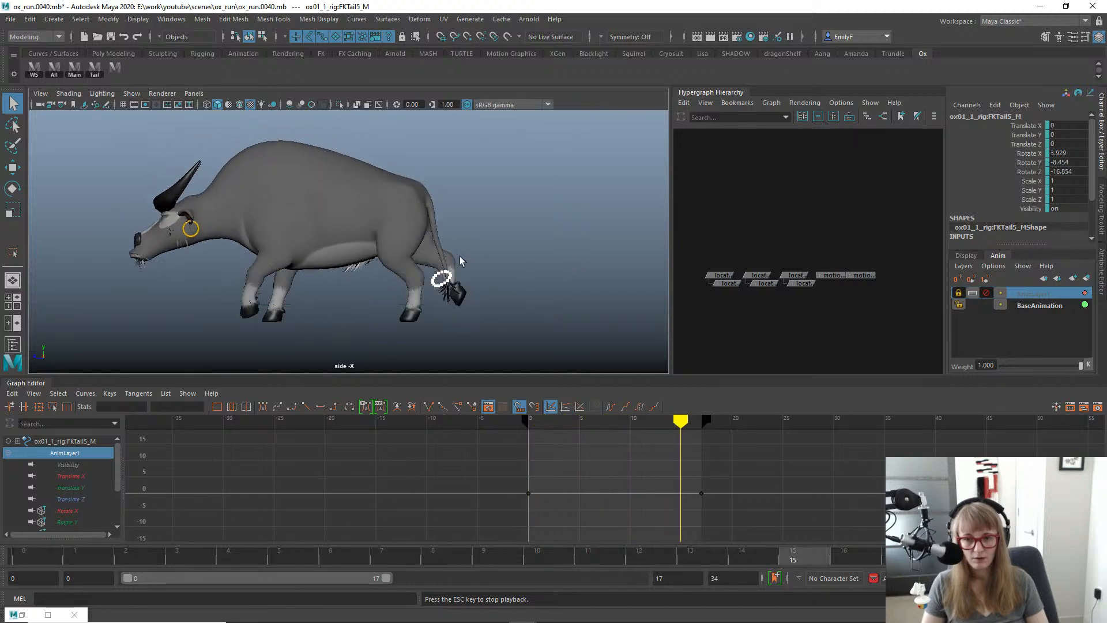
pyautogui.hotkey('alt', 'v')
pyautogui.press('space')
pyautogui.moveTo(460, 261); pyautogui.dragTo(418, 267)
pyautogui.hotkey('alt', 'v')
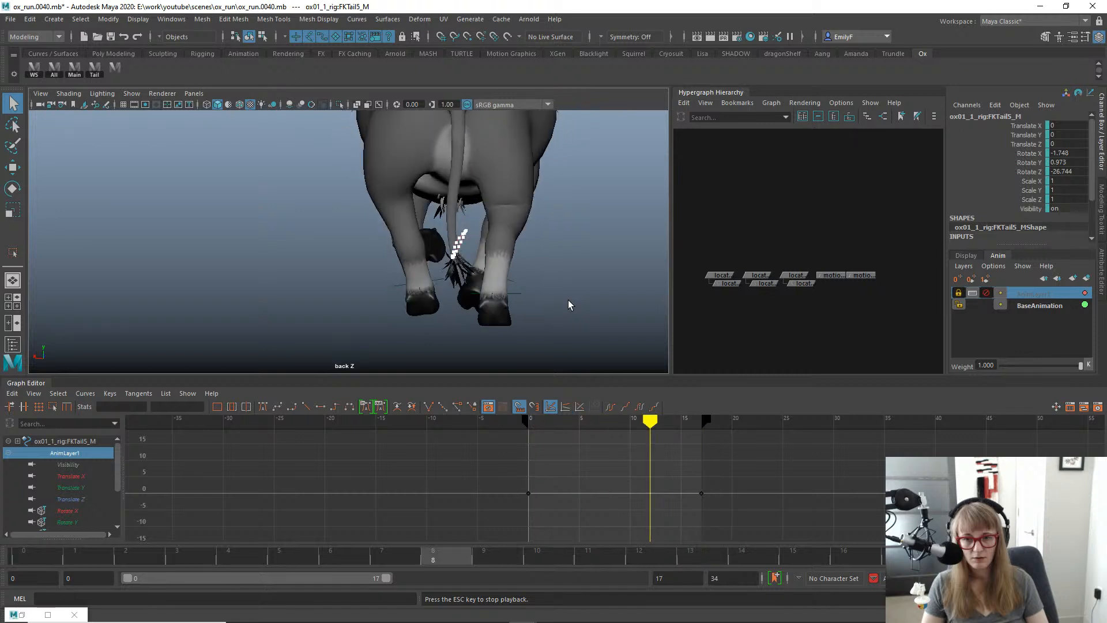
pyautogui.hotkey('alt', 'v')
# Delete both motion trail nodes from the hierarchy graph.
pyautogui.moveTo(870, 229); pyautogui.dragTo(829, 309)
pyautogui.press('Delete')
pyautogui.scroll(-1, 486, 255)
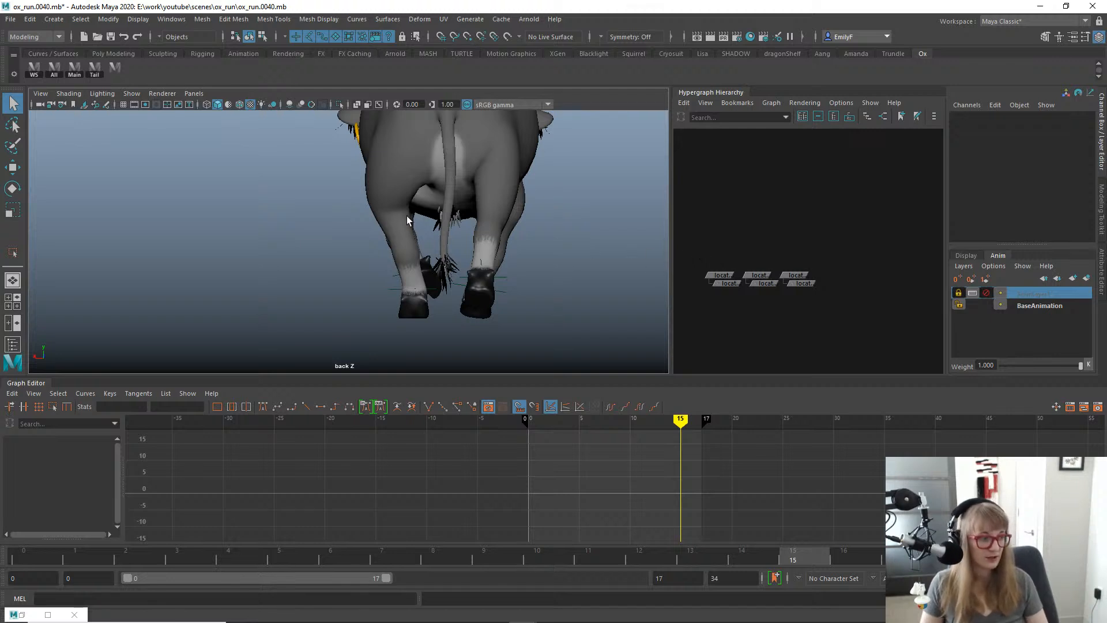
# Play back the run from behind, unmute and unlock AnimLayer1, and compare the playback from behind and from the side.
pyautogui.hotkey('alt', 'v')
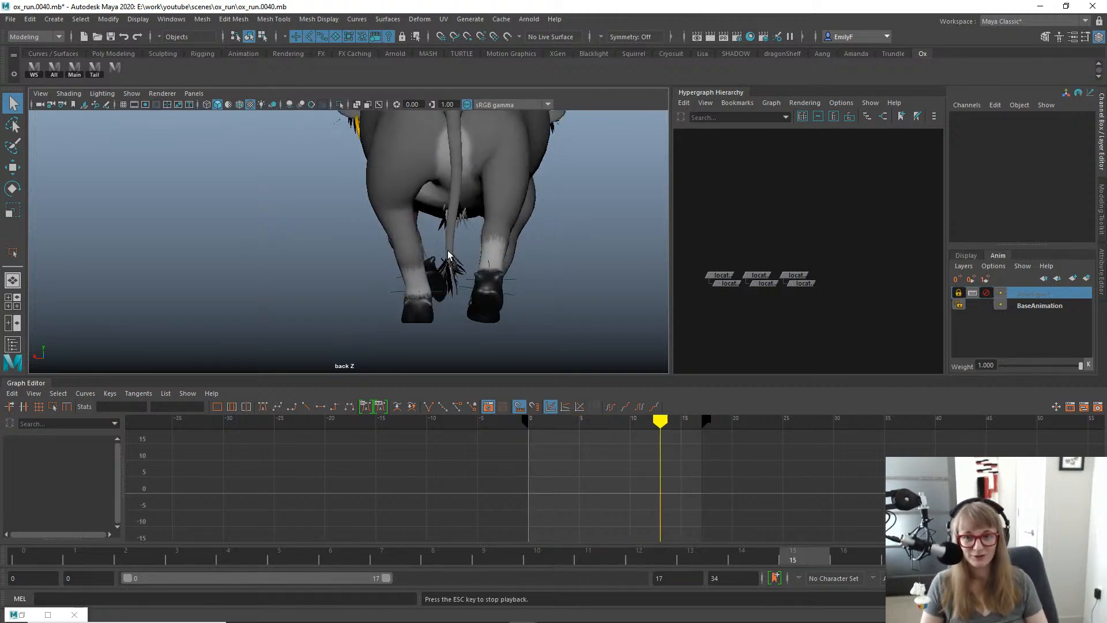
pyautogui.press('Escape')
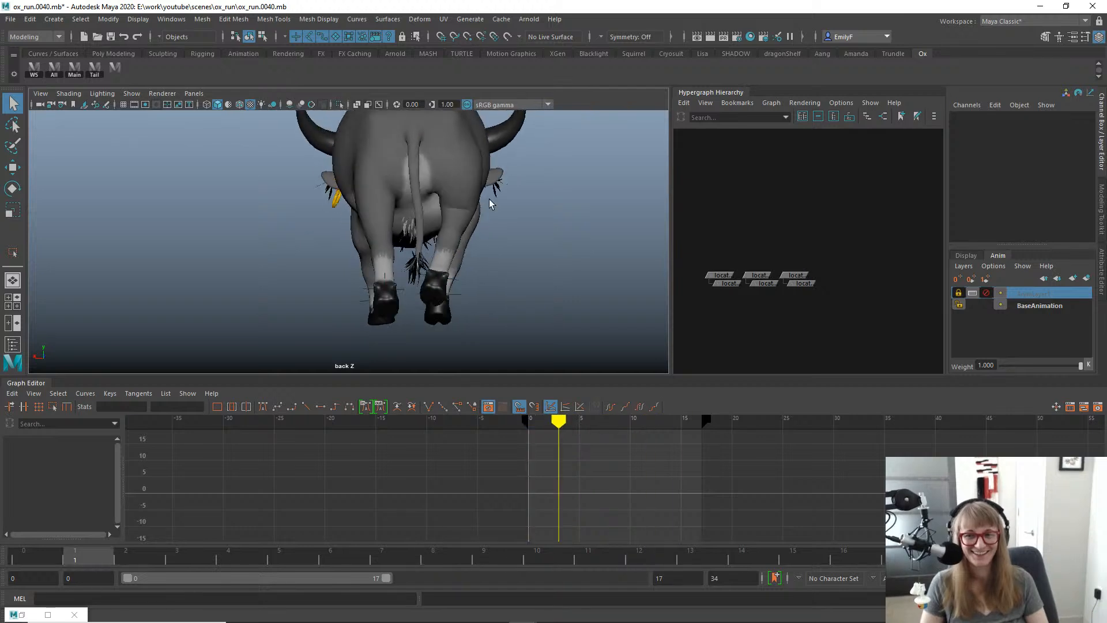
pyautogui.hotkey('alt', 'v')
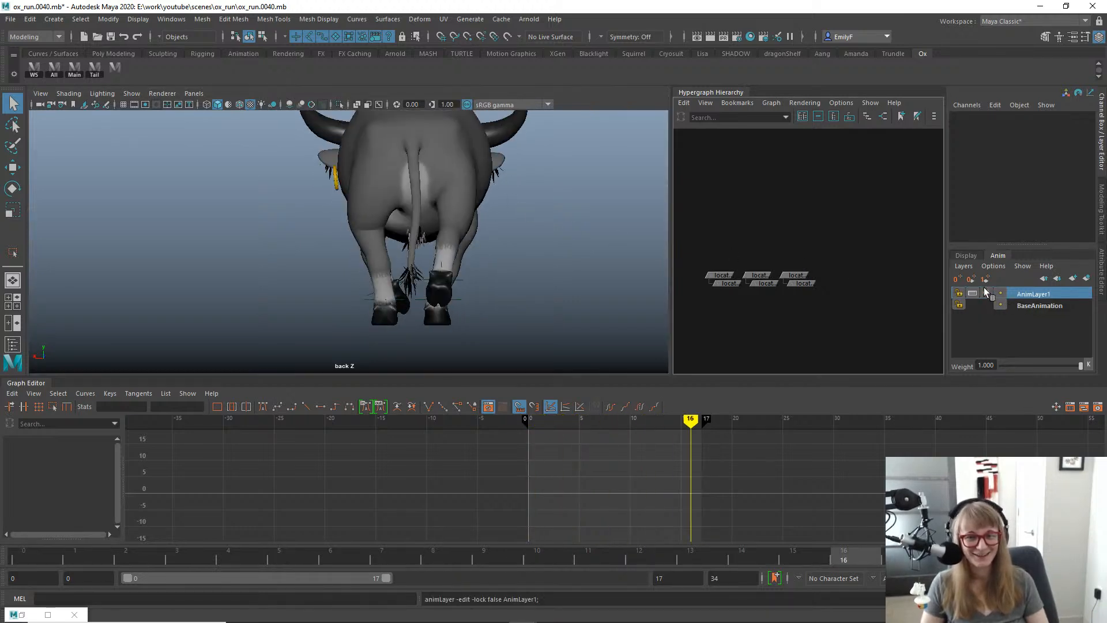
pyautogui.hotkey('alt', 'v')
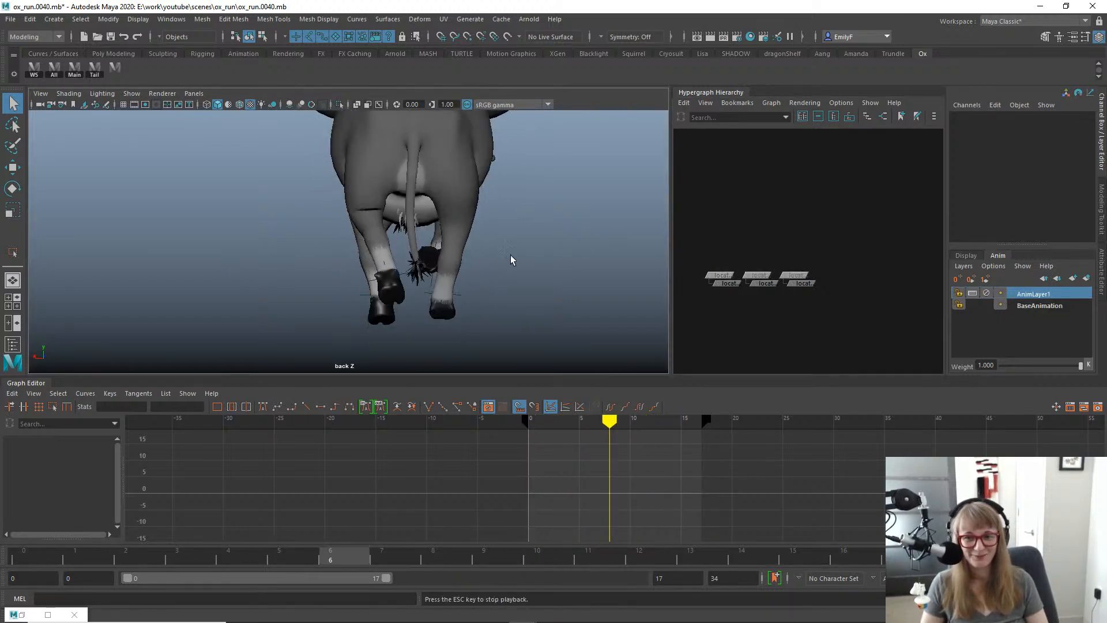
pyautogui.press('space')
pyautogui.moveTo(521, 216); pyautogui.dragTo(556, 219)
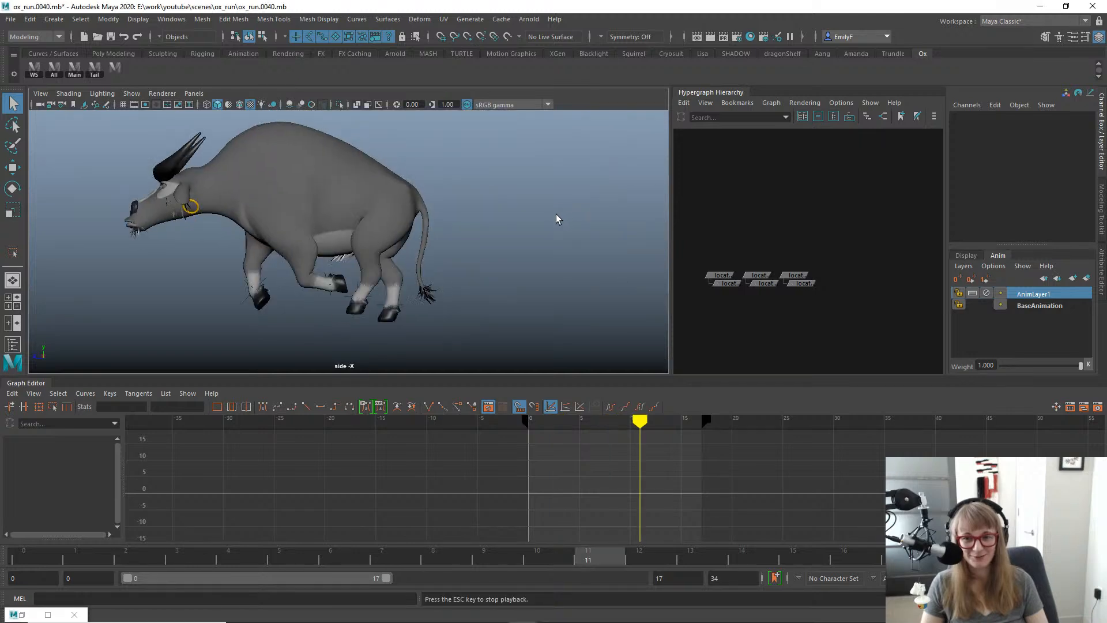
# Toggle AnimLayer1's mute during side-view playback to compare the tail with and without the layer, leaving the layer active.
pyautogui.click(986, 294)
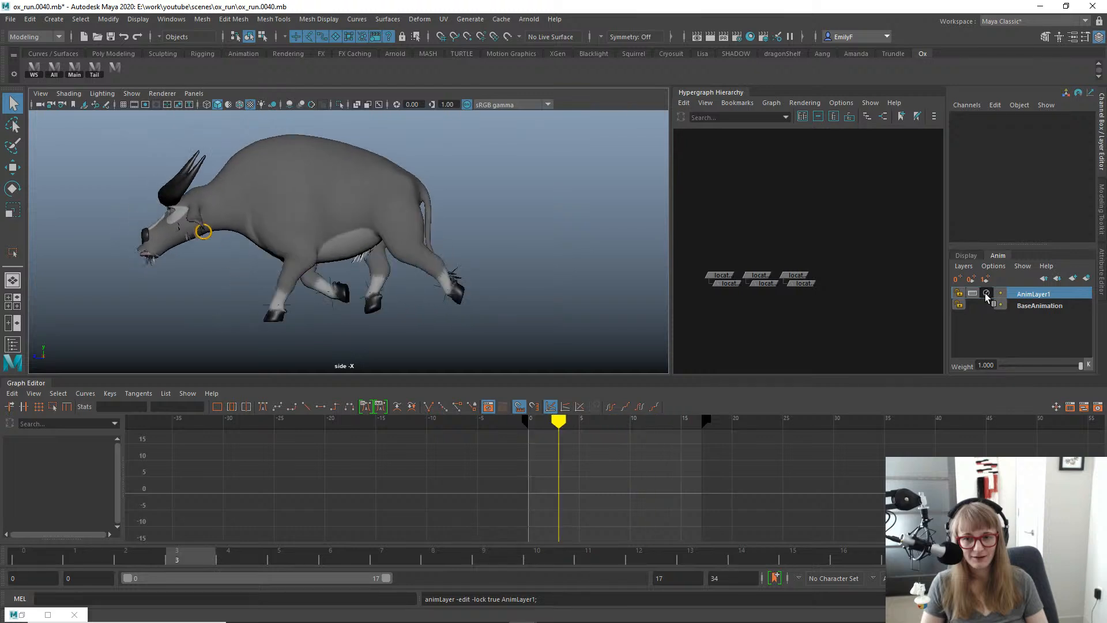
pyautogui.click(986, 295)
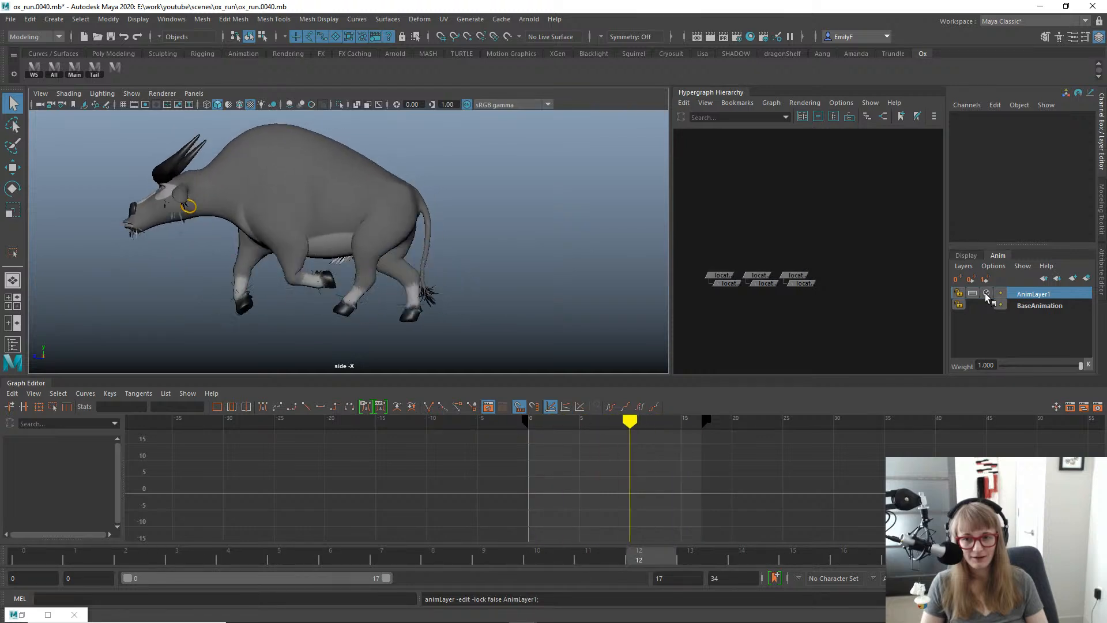
pyautogui.click(987, 294)
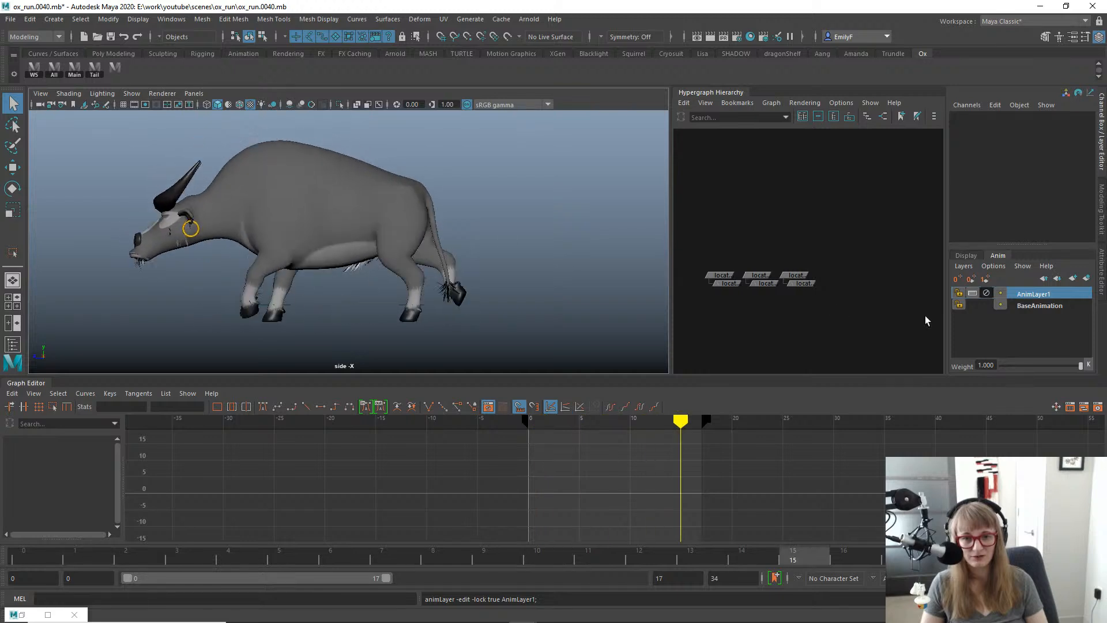
pyautogui.click(958, 293)
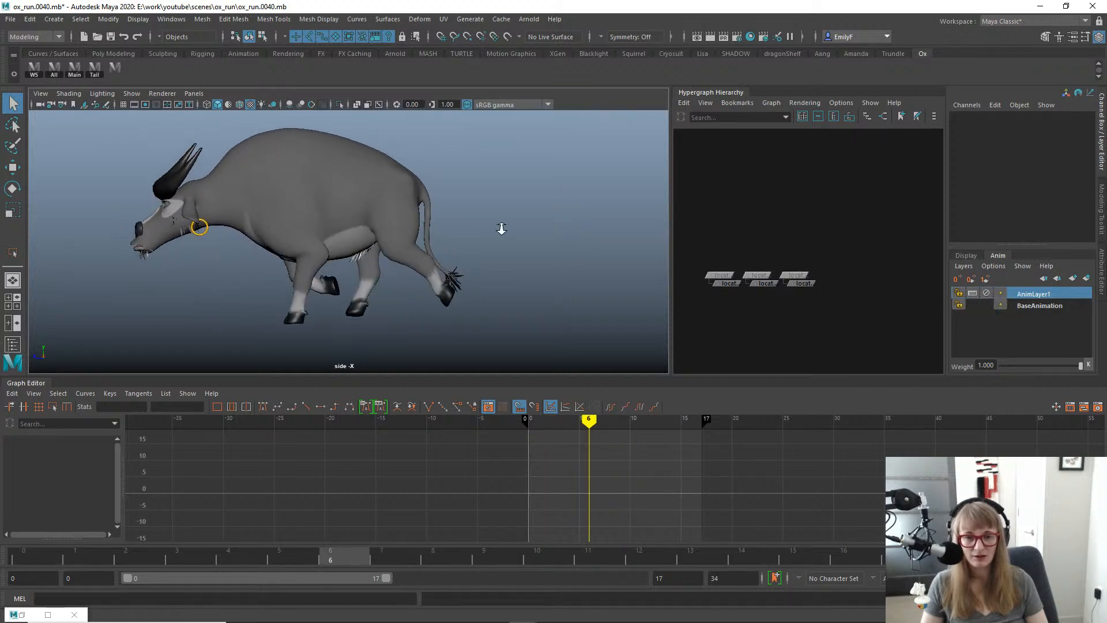
# Select the tail controls in AnimLayer1 and bake their Rotate X, Y and Z channels onto BaseAnimation.
pyautogui.rightClick(1057, 296)
pyautogui.click(1032, 306)
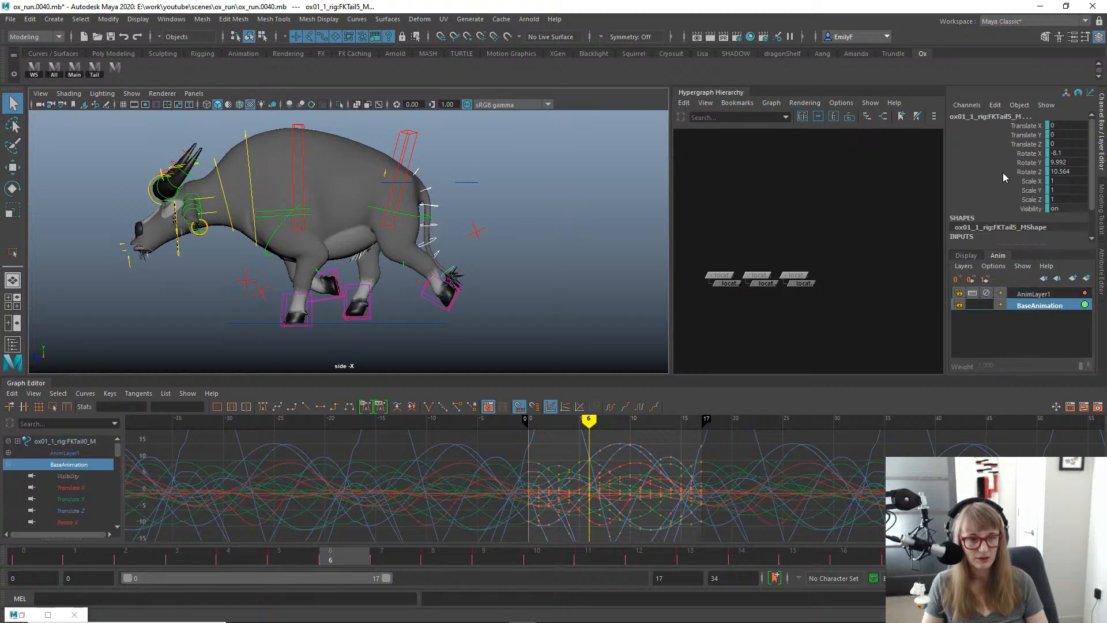
pyautogui.moveTo(1012, 155); pyautogui.dragTo(1012, 171)
pyautogui.keyDown('alt'); pyautogui.moveTo(601, 224); pyautogui.dragTo(606, 223, button='right'); pyautogui.keyUp('alt')
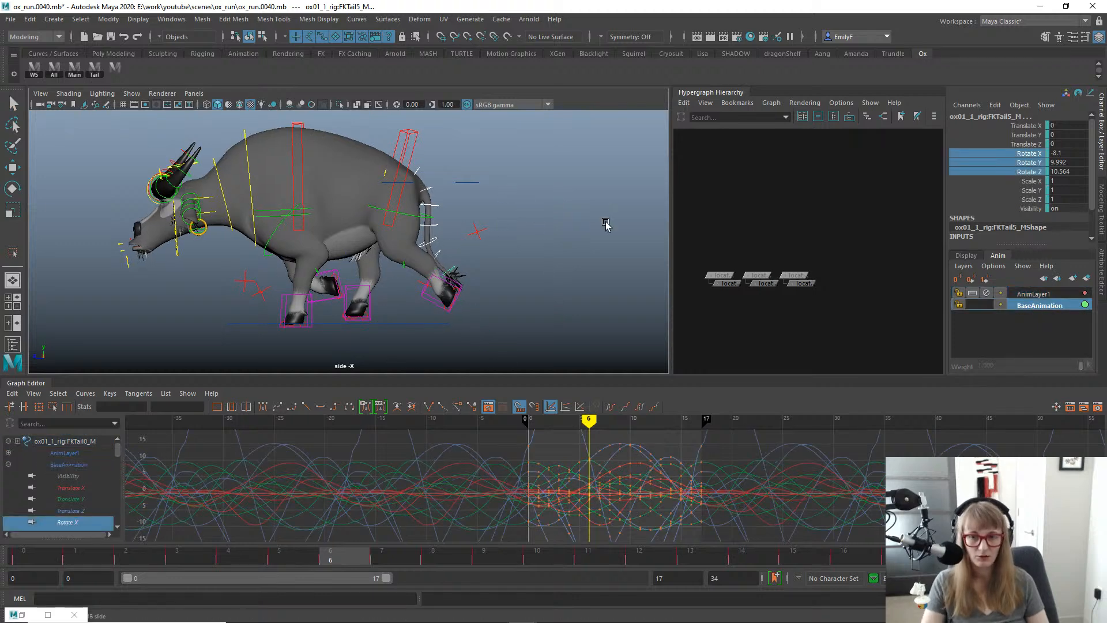
pyautogui.press('g')
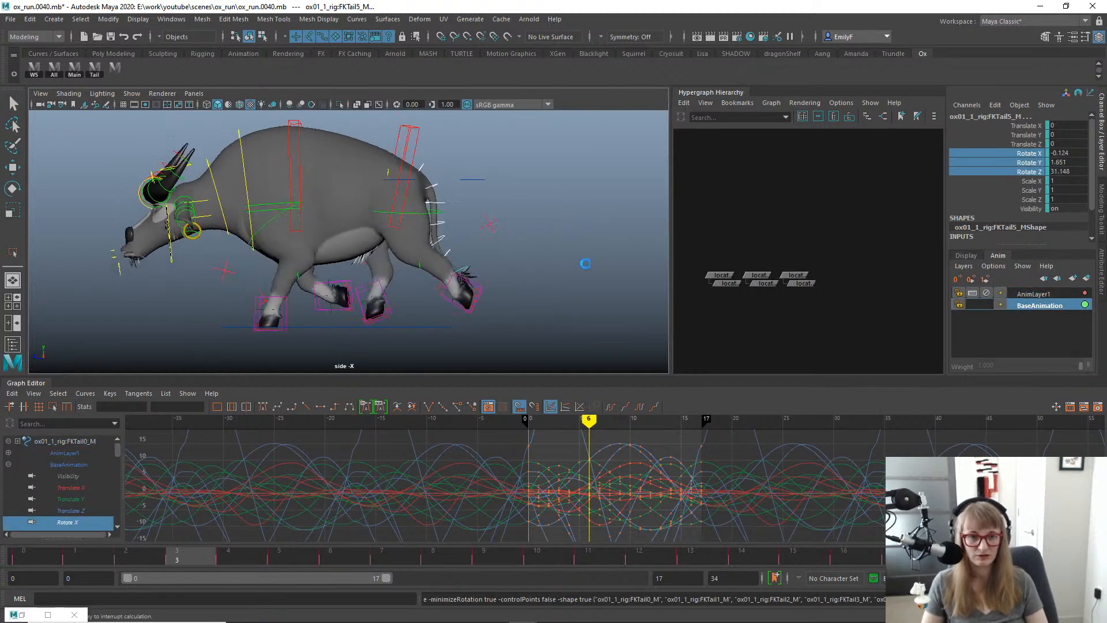
# Delete AnimLayer1 from the animation layers.
pyautogui.click(1034, 294)
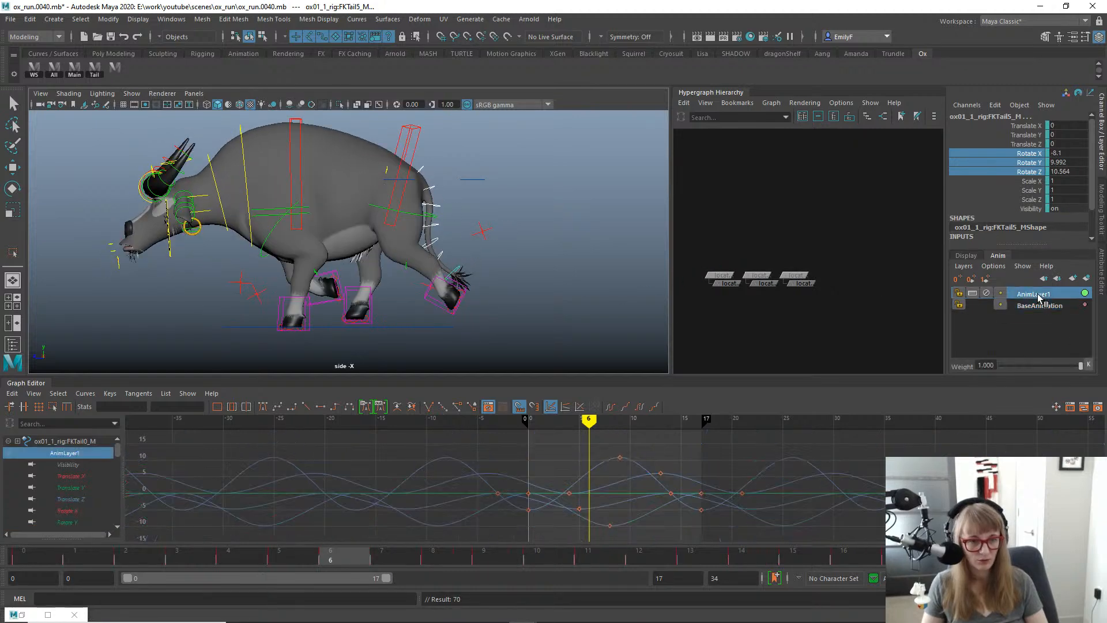
pyautogui.rightClick(1038, 295)
pyautogui.click(1001, 497)
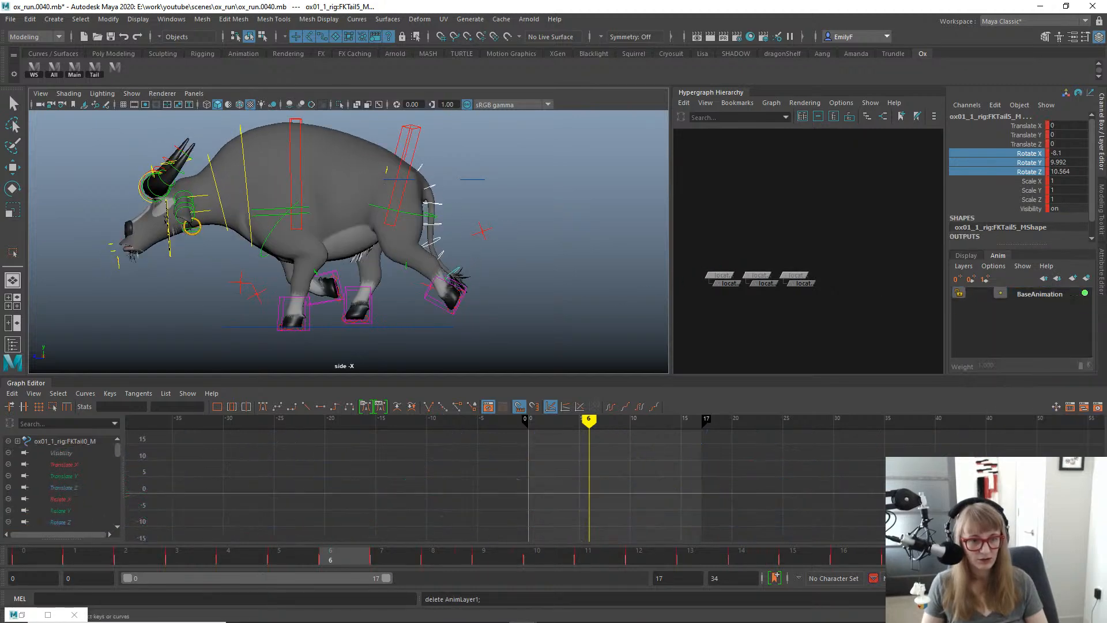
# Hide the rig controls, play back the baked run from the side and save an incremental version of the scene.
pyautogui.hotkey('alt', '1')
pyautogui.hotkey('alt', 'v')
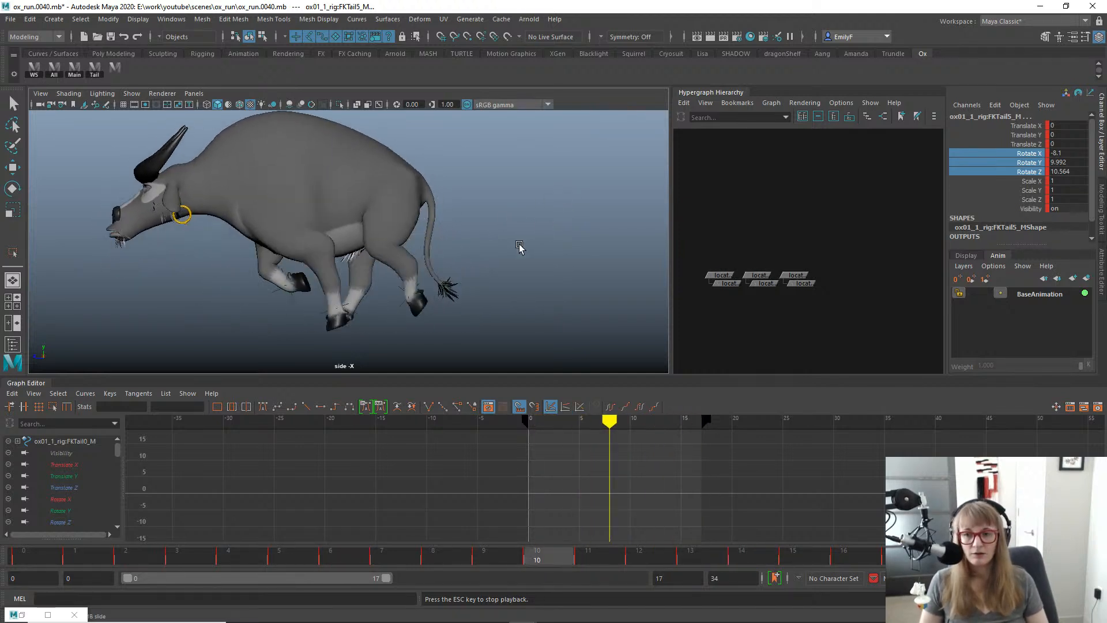
pyautogui.hotkey('alt', 'v')
pyautogui.hotkey('ctrl', 'alt', 's')
# Switch to the perspective view and play back the run while viewing the whole ox from a front three-quarter angle.
pyautogui.scroll(-3, 488, 238)
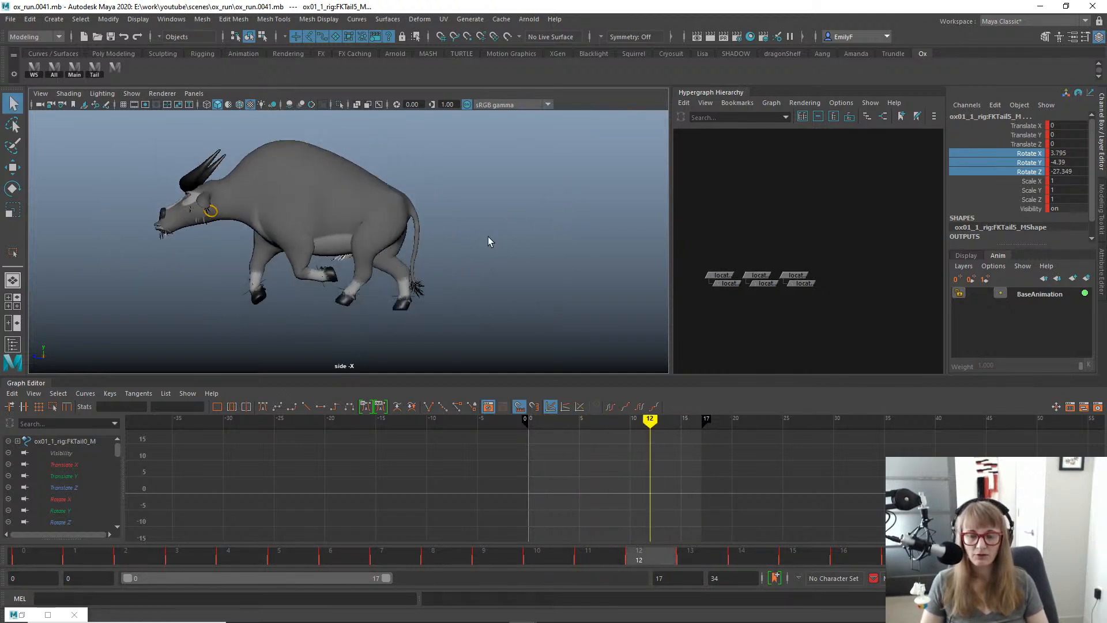
pyautogui.keyDown('alt'); pyautogui.moveTo(452, 218); pyautogui.dragTo(496, 219, button='middle'); pyautogui.keyUp('alt')
pyautogui.press('space')
pyautogui.click(495, 219)
pyautogui.moveTo(495, 219); pyautogui.dragTo(495, 189)
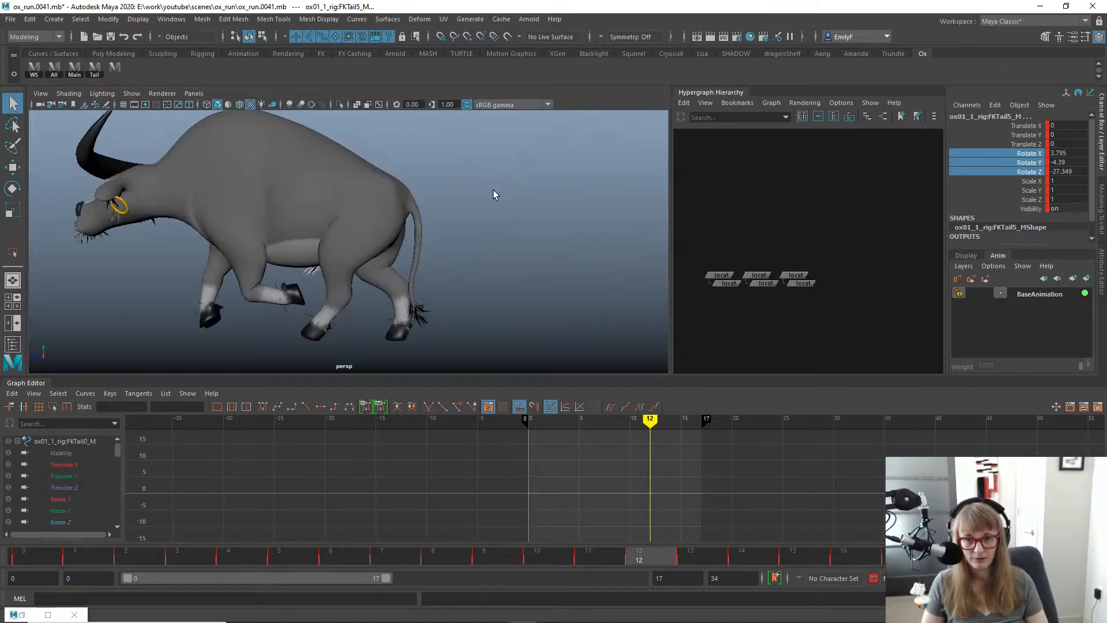
pyautogui.scroll(-4, 491, 199)
pyautogui.hotkey('alt', 'v')
pyautogui.moveTo(378, 217)
pyautogui.keyDown('alt'); pyautogui.mouseDown()
pyautogui.moveTo(496, 218)
pyautogui.moveTo(396, 223)
pyautogui.mouseUp(); pyautogui.keyUp('alt')
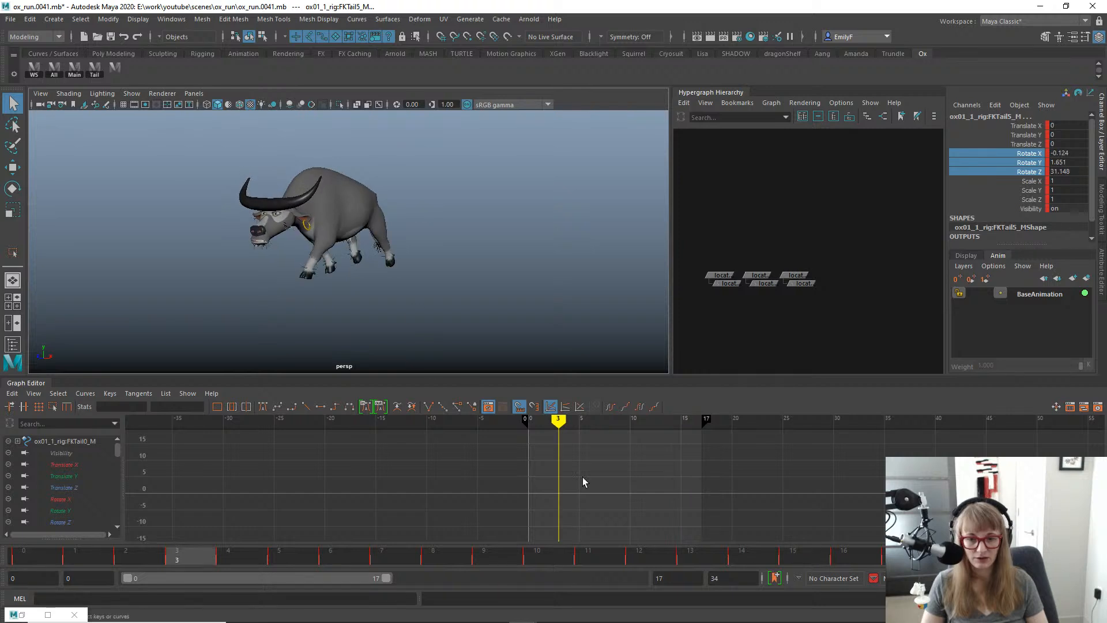
# Extend the animation and playback range to end at frame 60.
pyautogui.moveTo(386, 581); pyautogui.dragTo(519, 539)
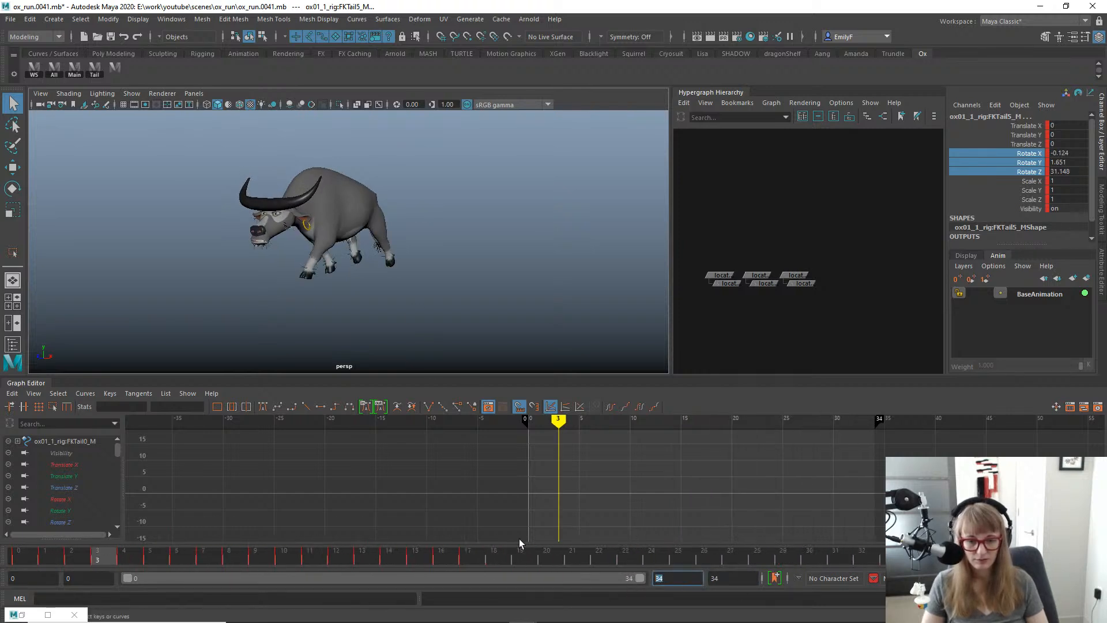
pyautogui.write('60')
pyautogui.press('Return')
# Unmute Translate Z on the ox's Main control so it travels forward, save the scene and play back the run.
pyautogui.keyDown('alt'); pyautogui.moveTo(439, 202); pyautogui.dragTo(434, 203, button='right'); pyautogui.keyUp('alt')
pyautogui.keyDown('alt'); pyautogui.moveTo(434, 203); pyautogui.dragTo(295, 223); pyautogui.keyUp('alt')
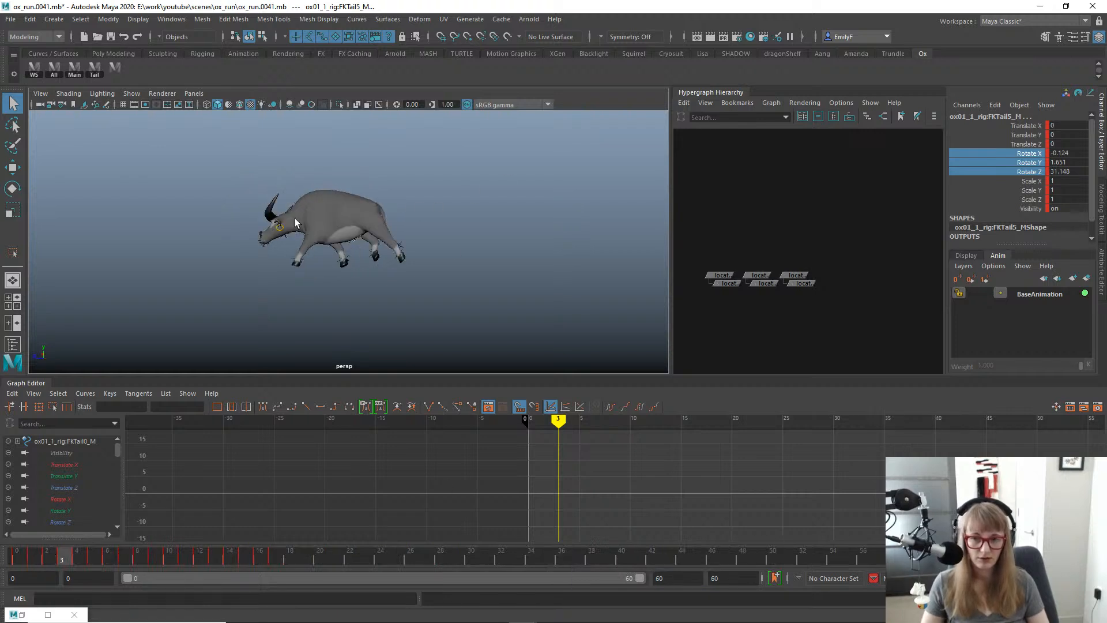
pyautogui.click(365, 269)
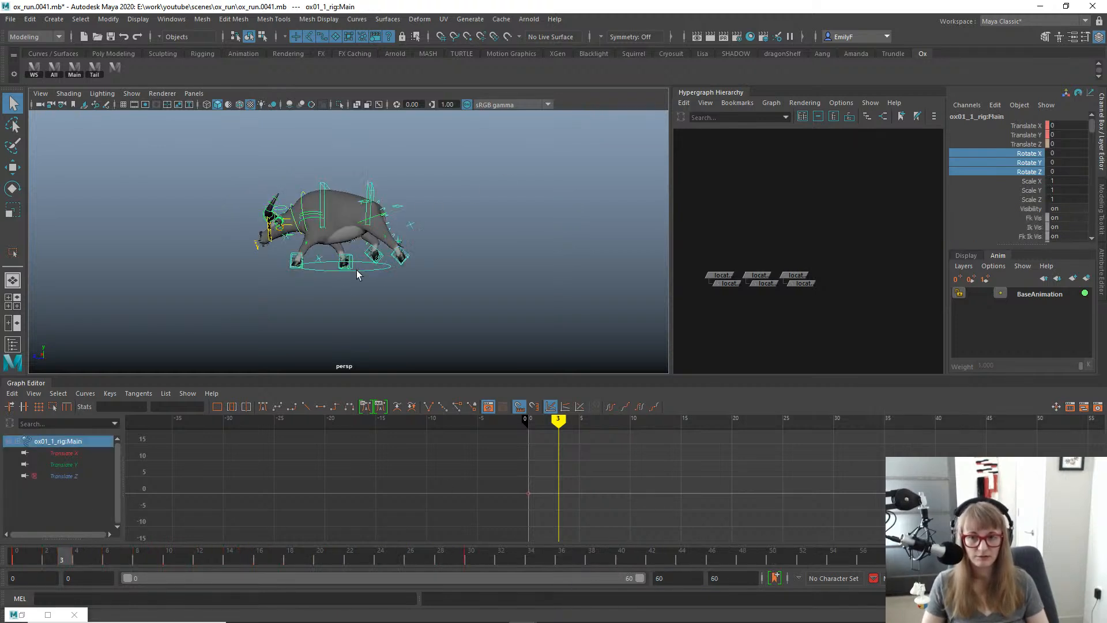
pyautogui.keyDown('alt'); pyautogui.moveTo(365, 270); pyautogui.dragTo(376, 278, button='middle'); pyautogui.keyUp('alt')
pyautogui.click(984, 144)
pyautogui.rightClick(983, 144)
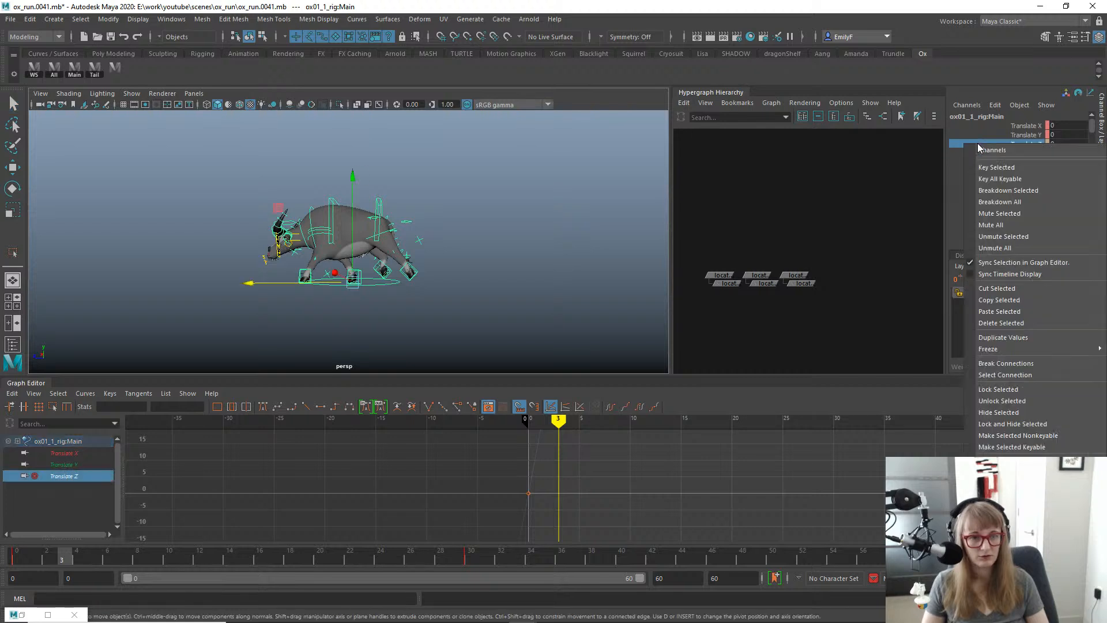
pyautogui.click(1019, 236)
pyautogui.hotkey('ctrl', 's')
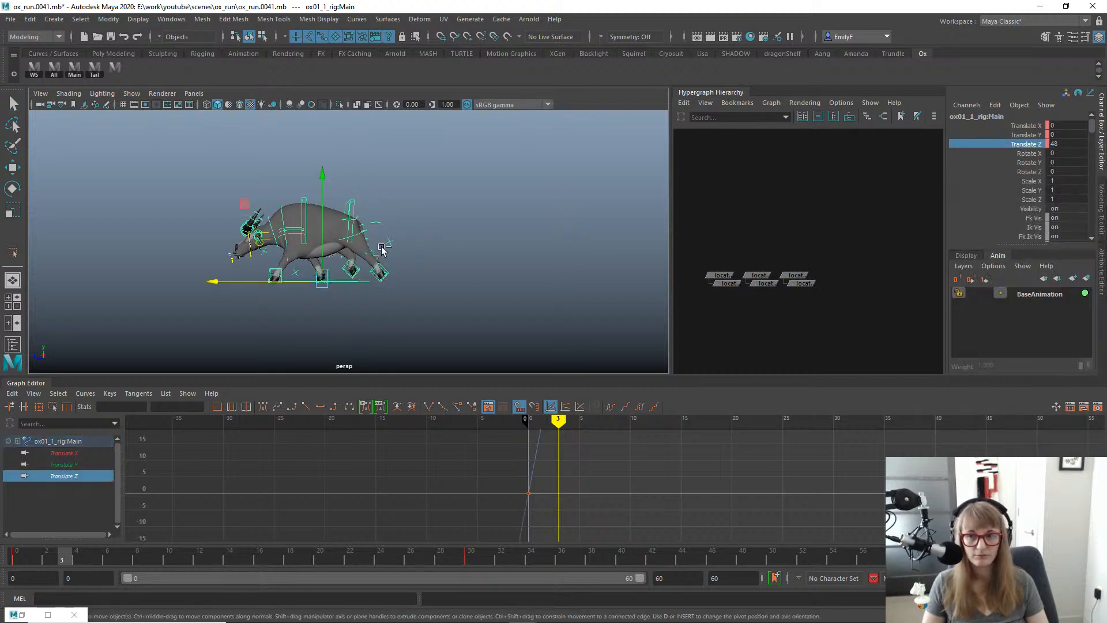
pyautogui.hotkey('alt', 'v')
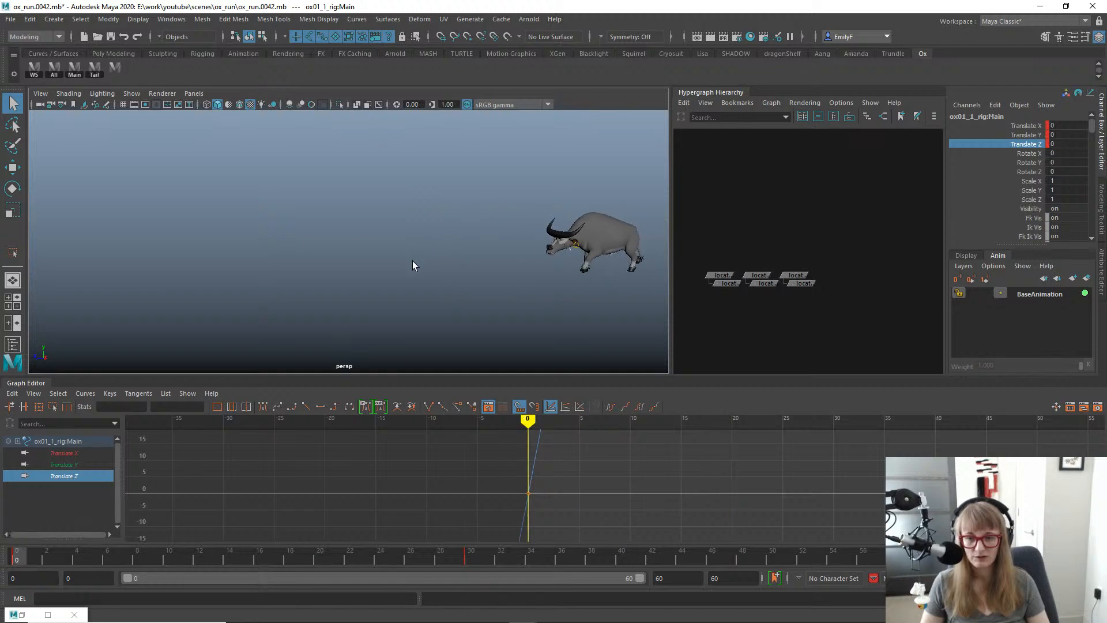
# Open the playblast options and set the movie file to ox_run on the Desktop.
pyautogui.rightClick(231, 555)
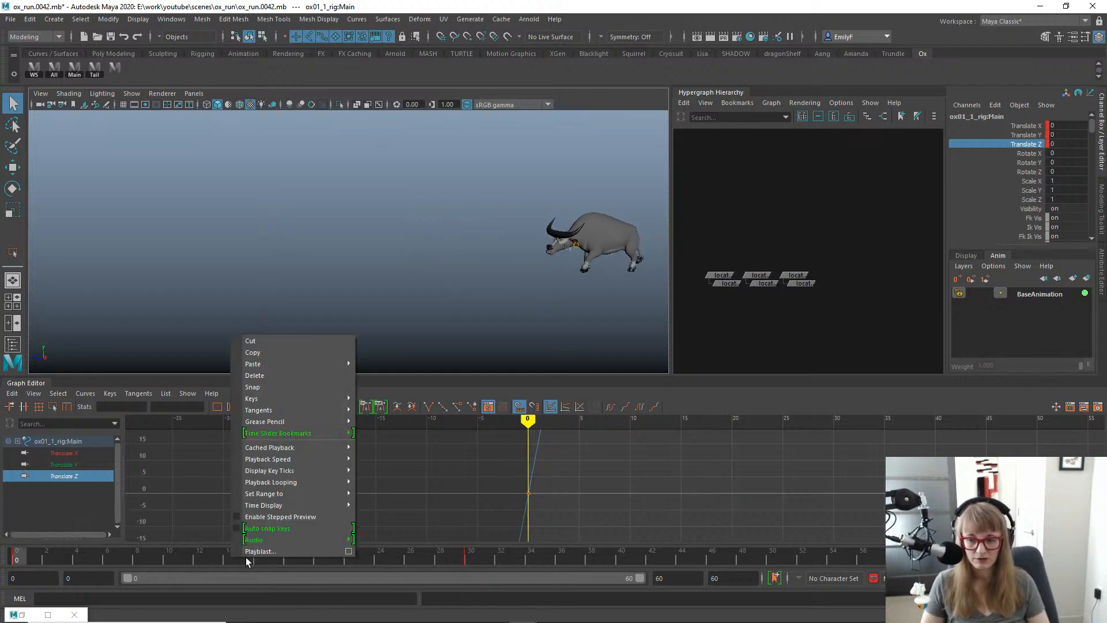
pyautogui.click(349, 551)
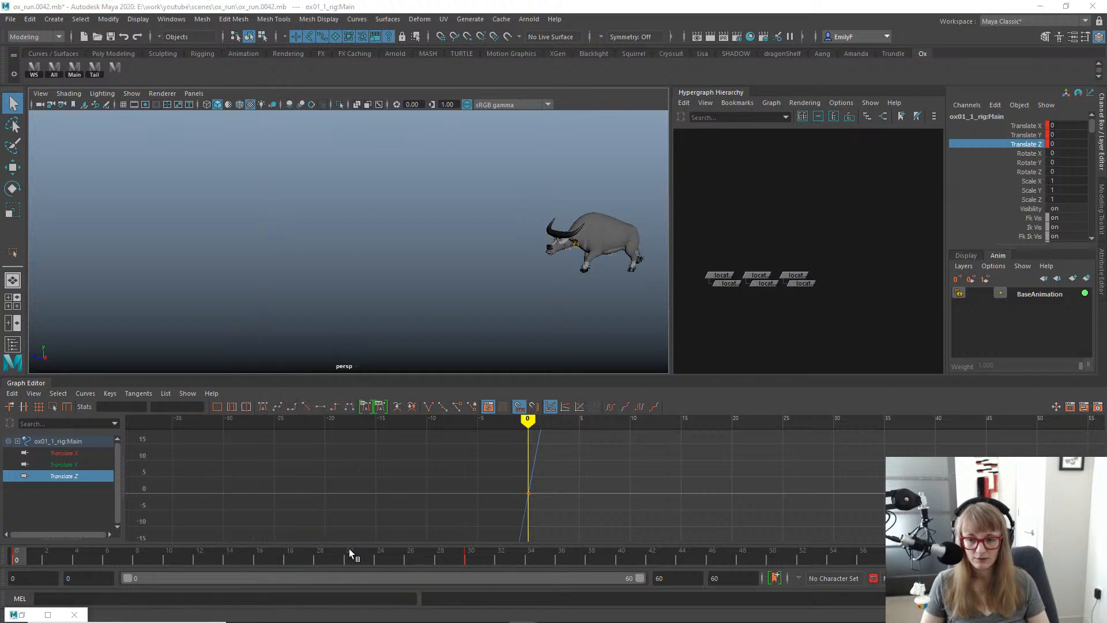
pyautogui.moveTo(534, 406); pyautogui.dragTo(386, 388)
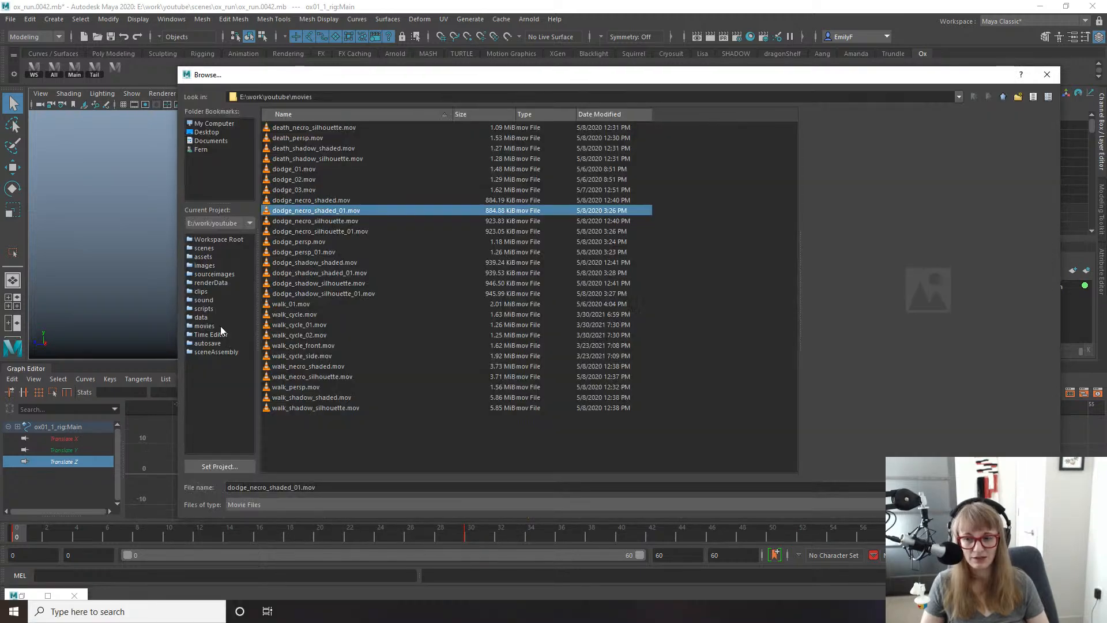
pyautogui.click(206, 132)
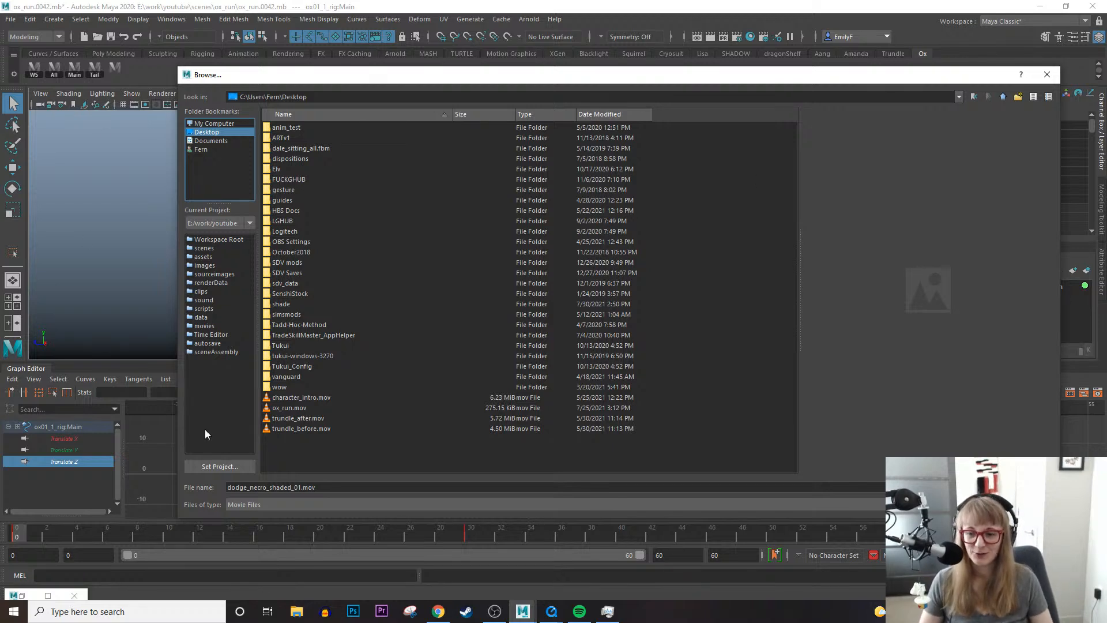
pyautogui.click(337, 486)
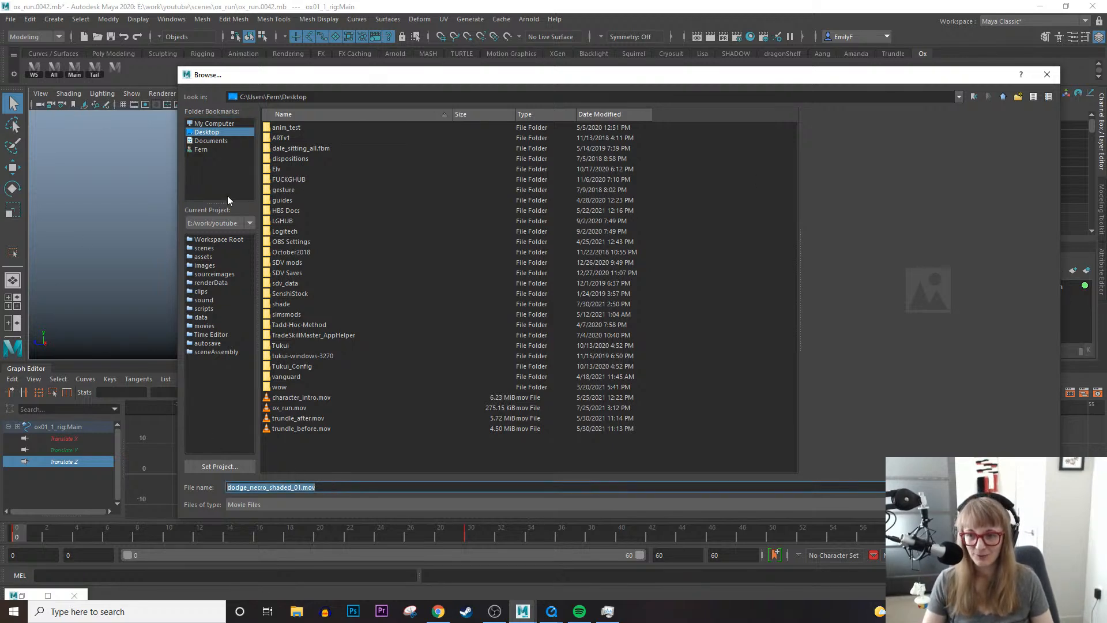
pyautogui.write('ox_run')
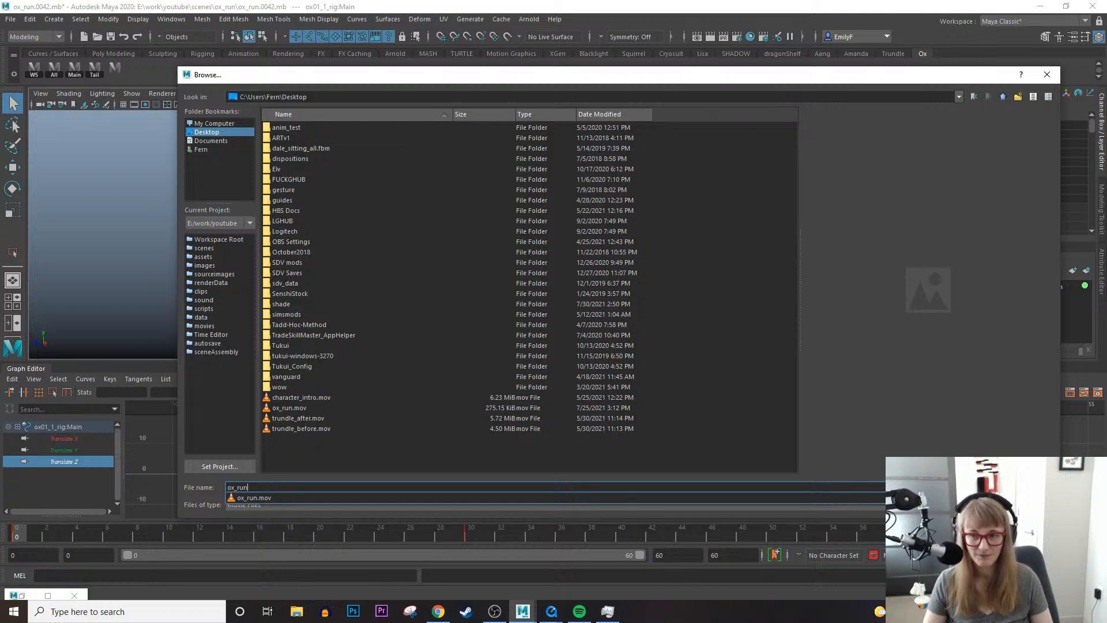
pyautogui.press('Return')
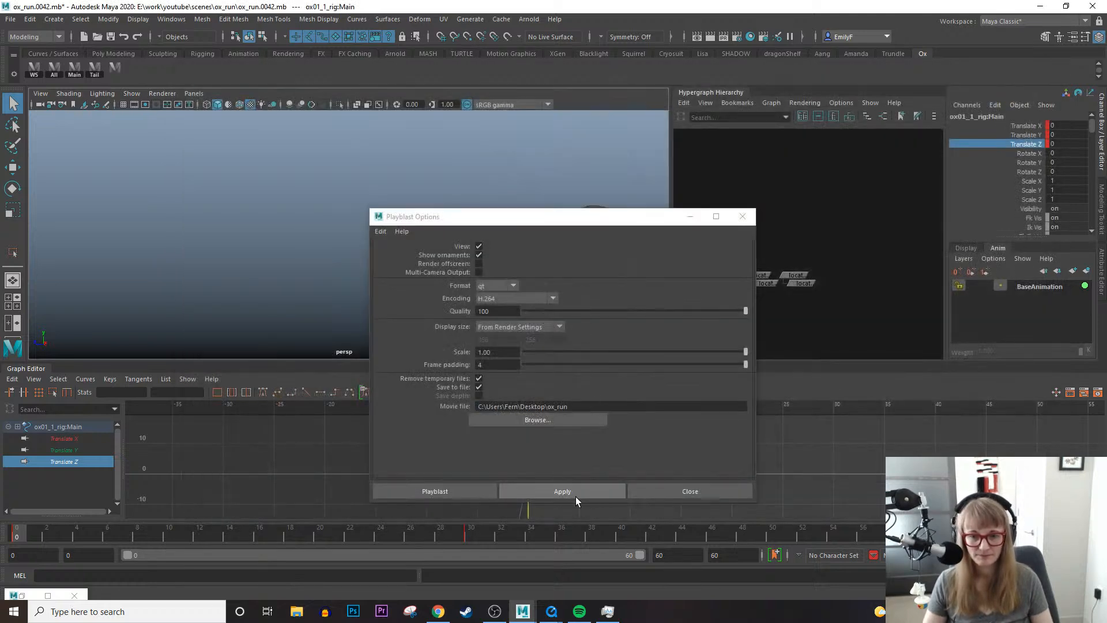
# Create the playblast, overwriting the existing ox_run.mov.
pyautogui.moveTo(539, 217); pyautogui.dragTo(469, 200)
pyautogui.click(473, 474)
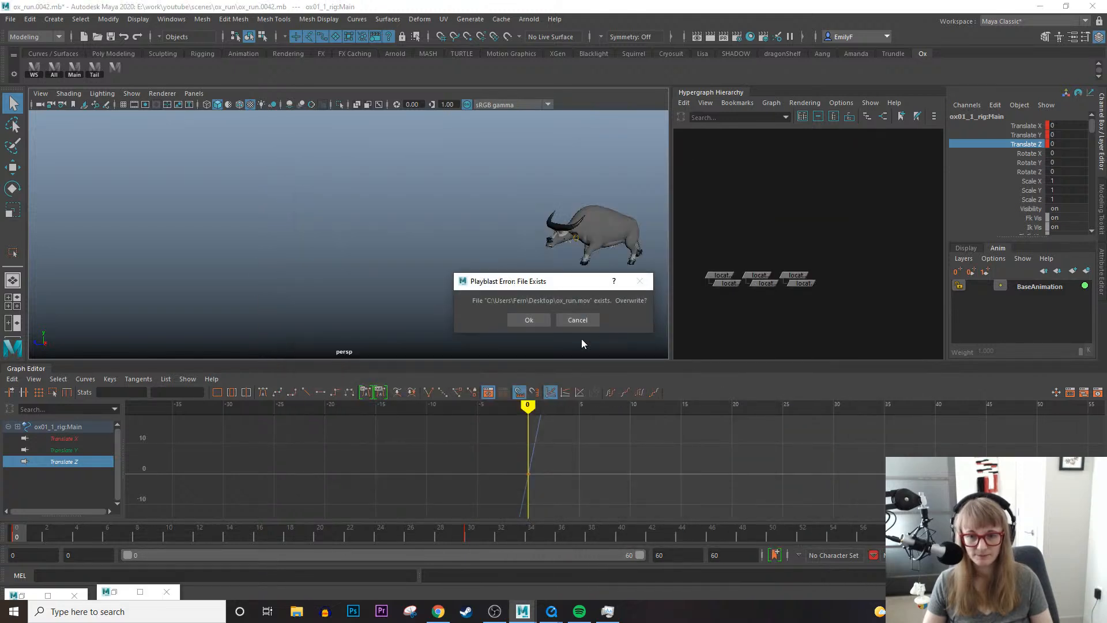
pyautogui.click(511, 319)
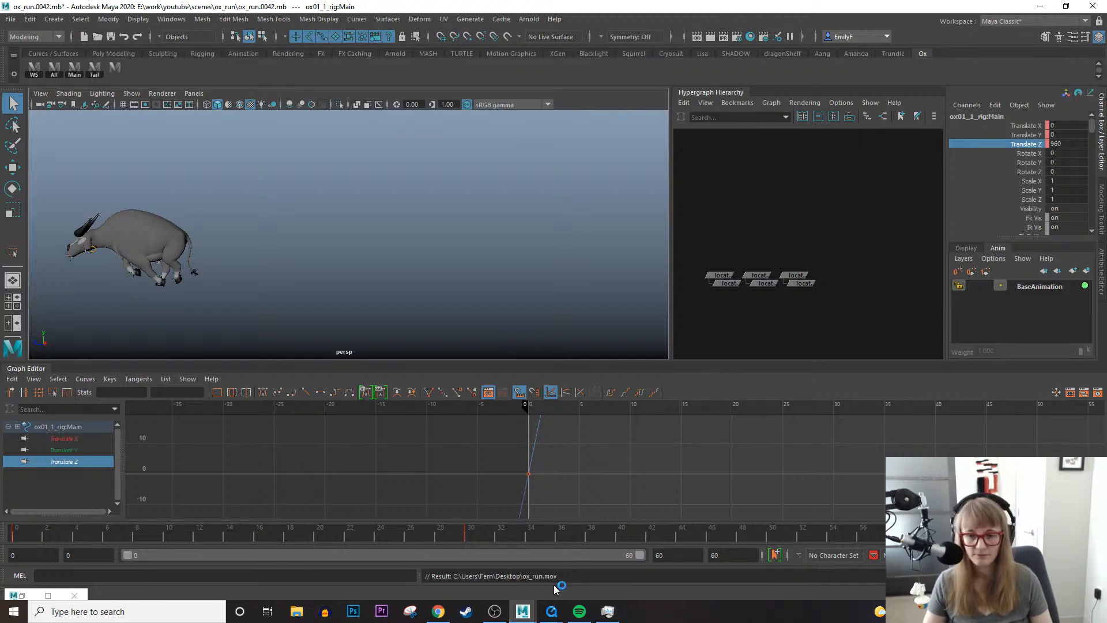
# Switch to VLC media player, watch the ox_run.mov playblast and close the player.
pyautogui.click(551, 610)
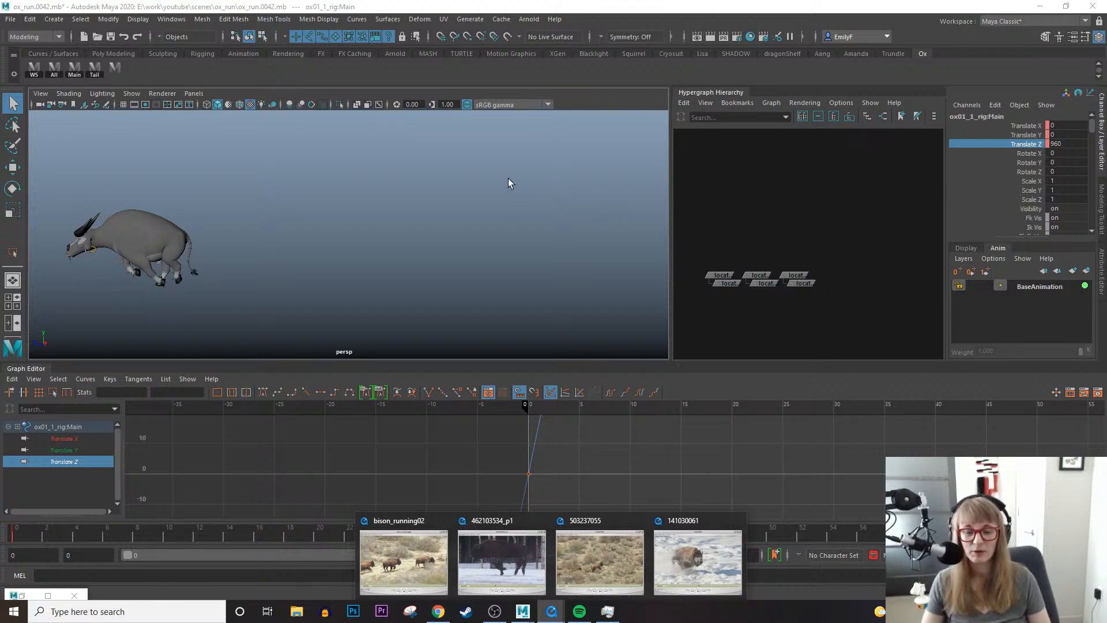
pyautogui.keyDown('alt'); pyautogui.moveTo(507, 178); pyautogui.dragTo(445, 214, button='right'); pyautogui.keyUp('alt')
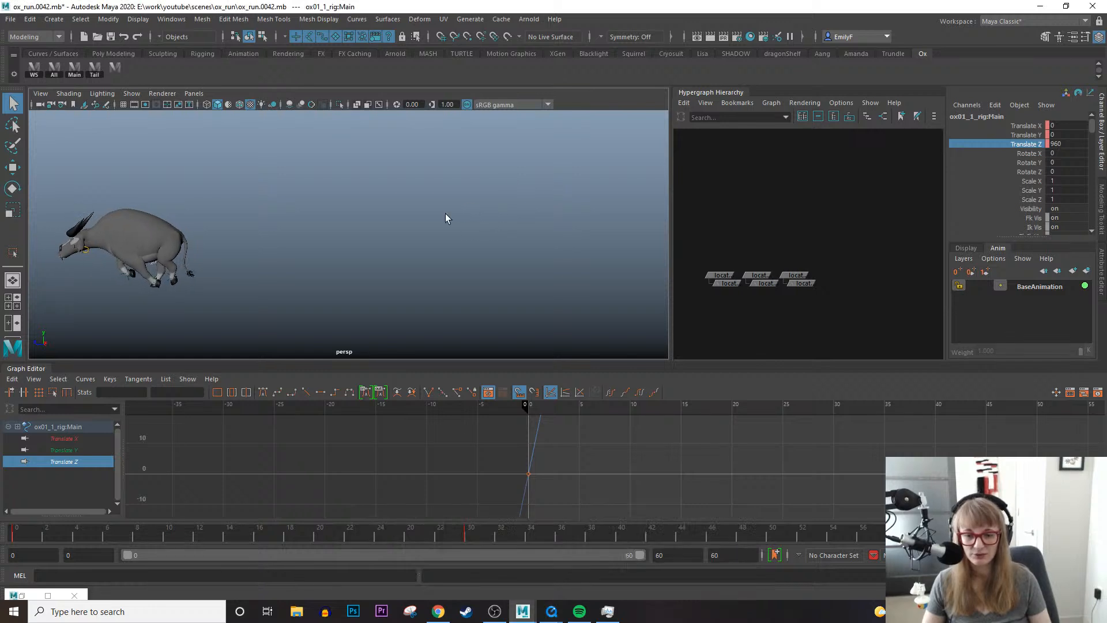
pyautogui.keyDown('alt'); pyautogui.moveTo(445, 214); pyautogui.dragTo(454, 216, button='middle'); pyautogui.keyUp('alt')
pyautogui.click(541, 614)
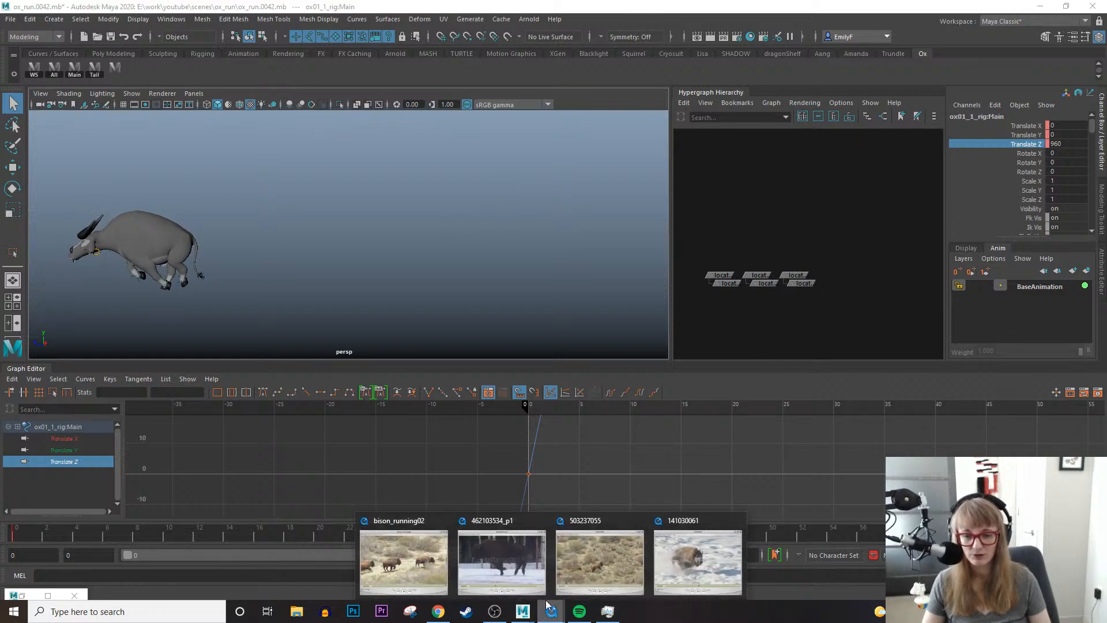
pyautogui.keyDown('alt'); pyautogui.moveTo(365, 202); pyautogui.dragTo(402, 204, button='right'); pyautogui.keyUp('alt')
pyautogui.keyDown('alt'); pyautogui.moveTo(403, 204); pyautogui.dragTo(518, 215, button='middle'); pyautogui.keyUp('alt')
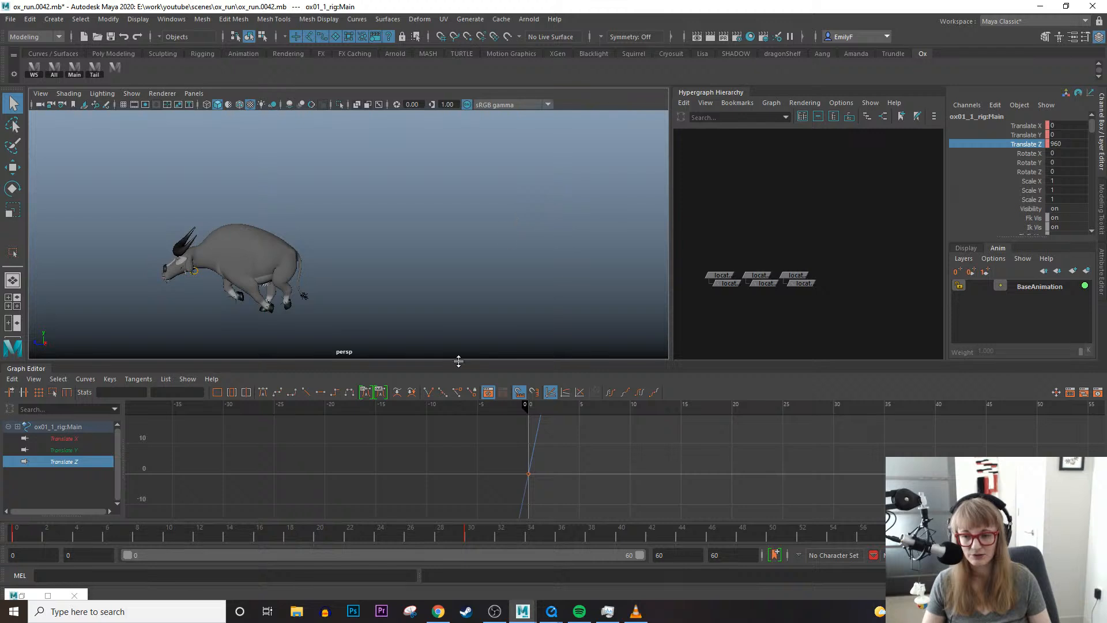
pyautogui.click(635, 611)
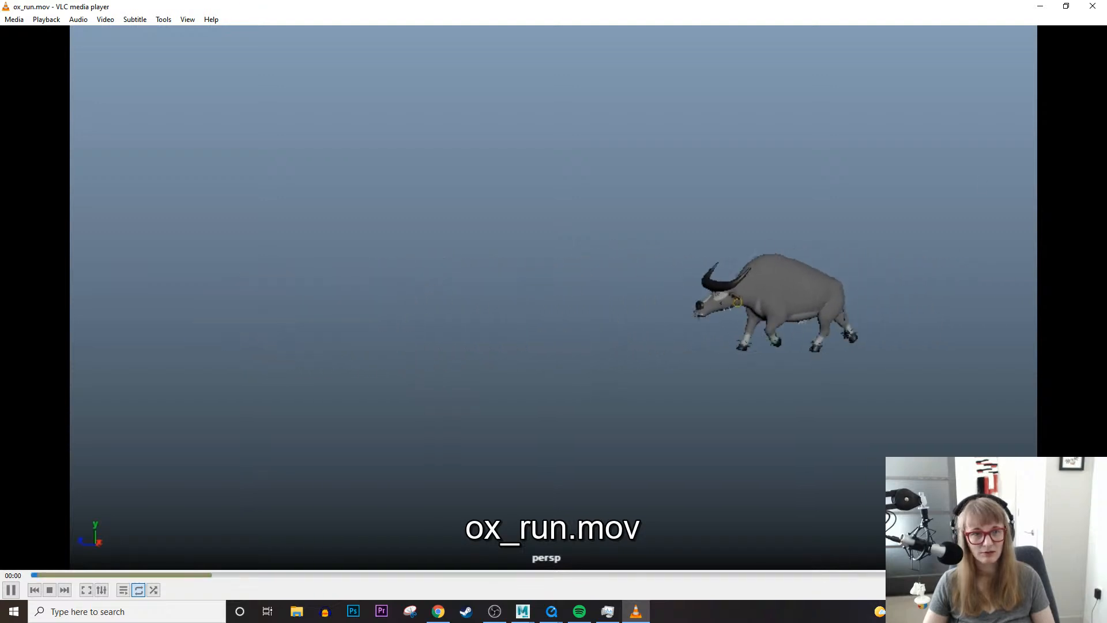
pyautogui.click(1098, 6)
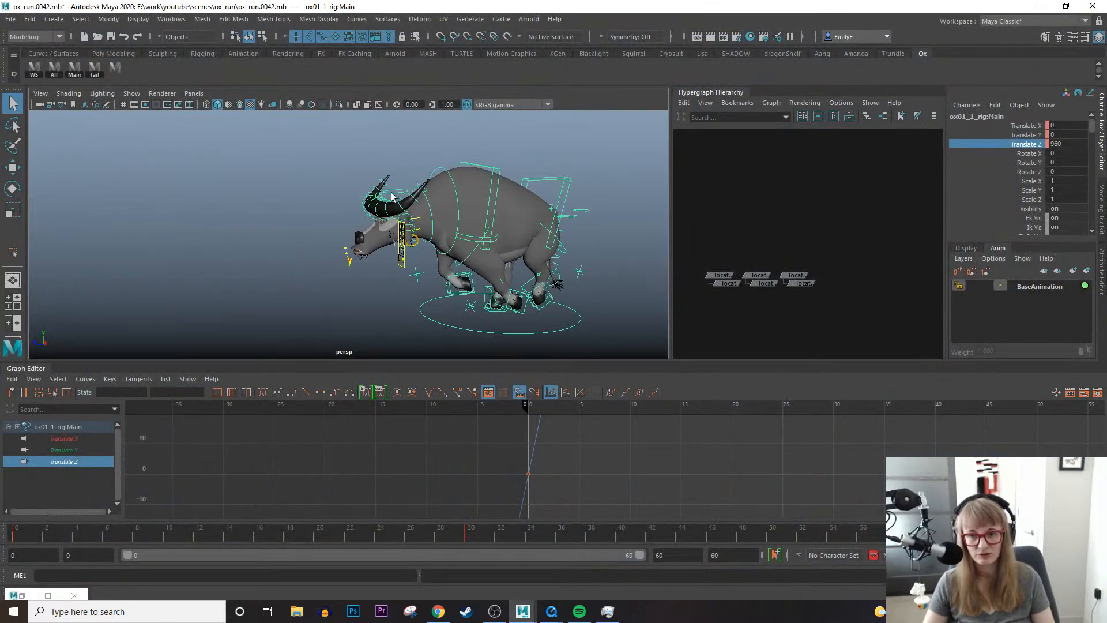
# Select the ox's head control and isolate its Rotate Y curve, with all its keys enclosed in the region scale tool.
pyautogui.click(393, 192)
pyautogui.press('e')
pyautogui.keyDown('alt'); pyautogui.moveTo(442, 276); pyautogui.dragTo(507, 282); pyautogui.keyUp('alt')
pyautogui.keyDown('alt'); pyautogui.moveTo(581, 266); pyautogui.dragTo(513, 265, button='middle'); pyautogui.keyUp('alt')
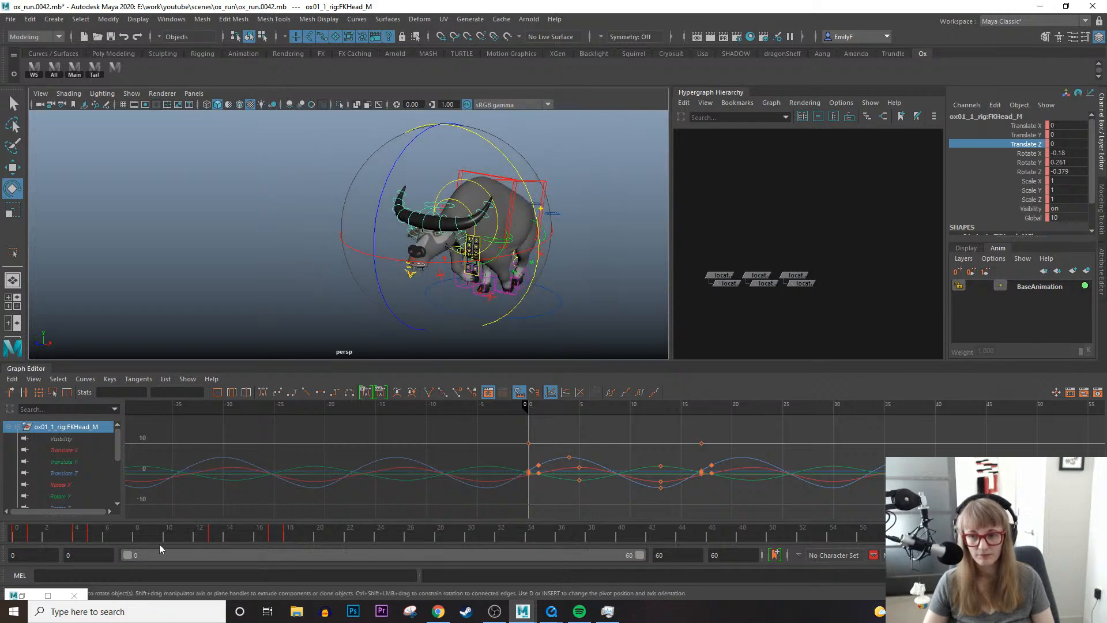
pyautogui.click(63, 494)
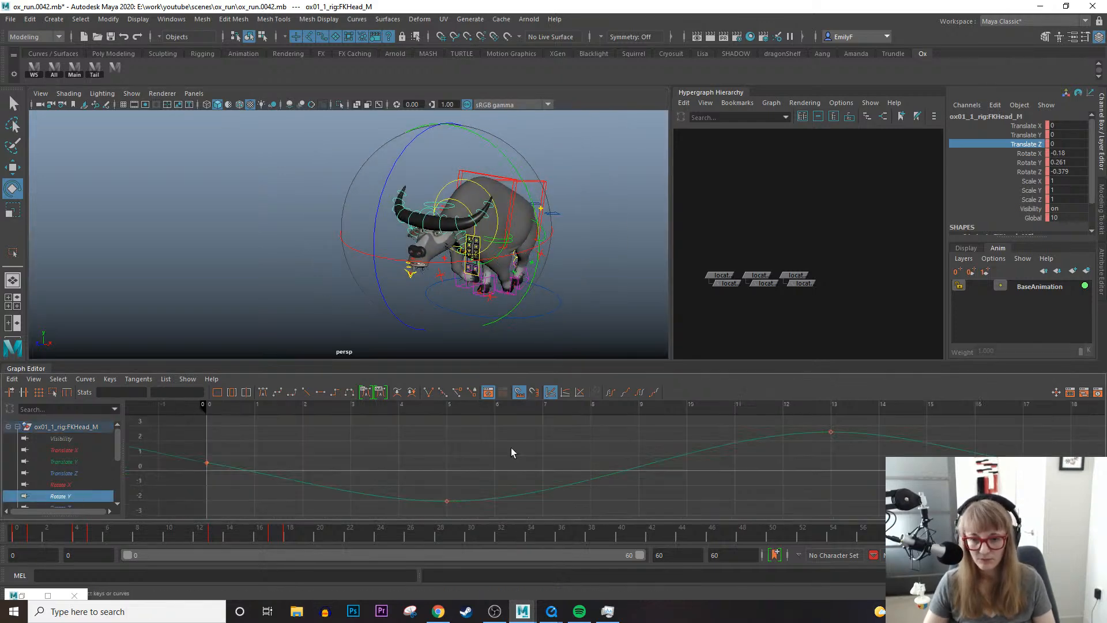
pyautogui.press('f')
pyautogui.click(584, 473)
pyautogui.press('f')
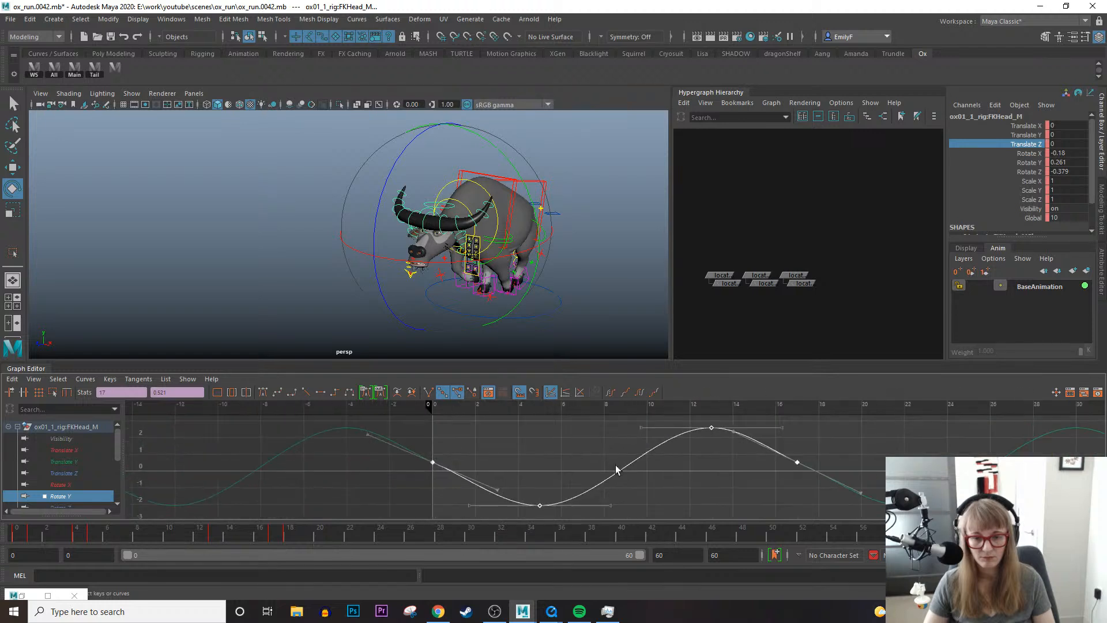
pyautogui.click(52, 393)
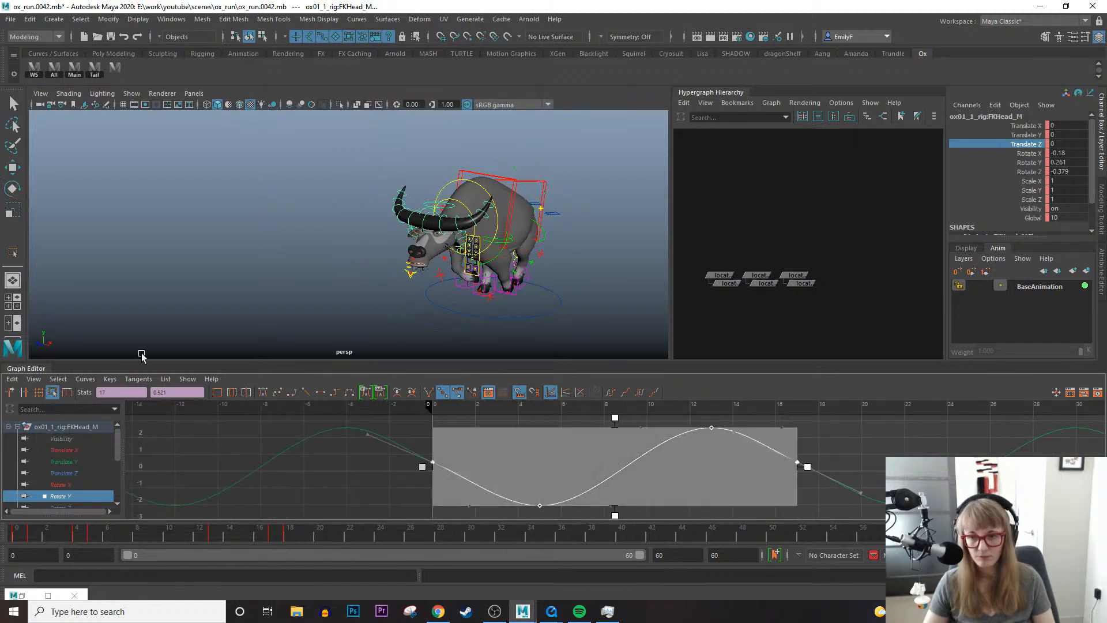
# Switch to the front view and mute Translate Z on the ox's Main control so it runs in place.
pyautogui.press('space')
pyautogui.moveTo(454, 219); pyautogui.dragTo(450, 250)
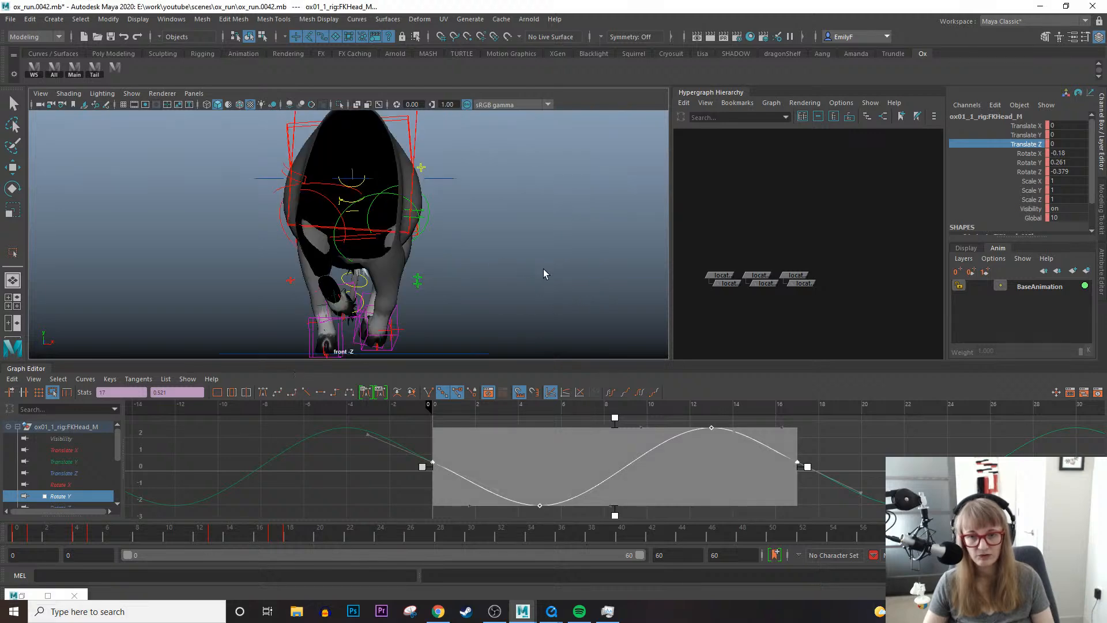
pyautogui.keyDown('alt'); pyautogui.moveTo(543, 269); pyautogui.dragTo(480, 271, button='right'); pyautogui.keyUp('alt')
pyautogui.click(445, 345)
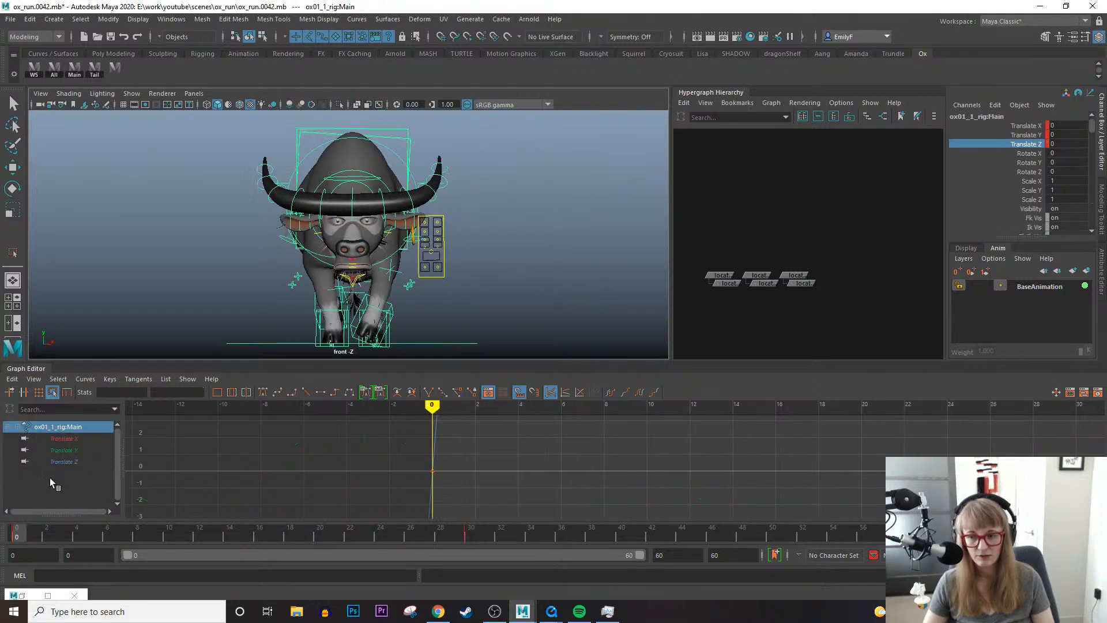
pyautogui.rightClick(993, 144)
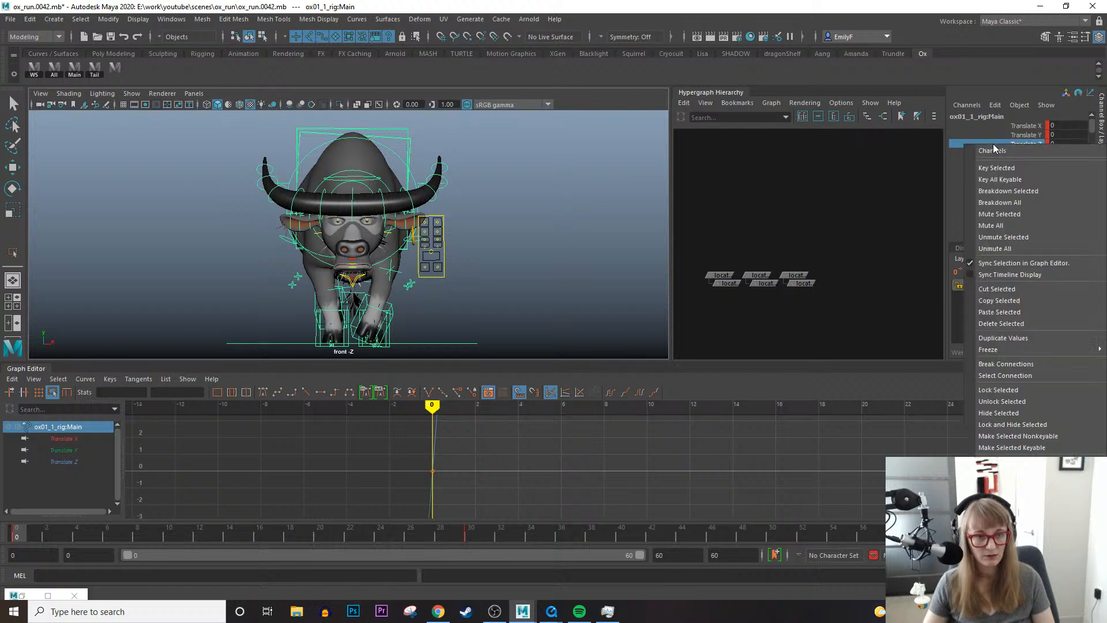
pyautogui.click(1000, 214)
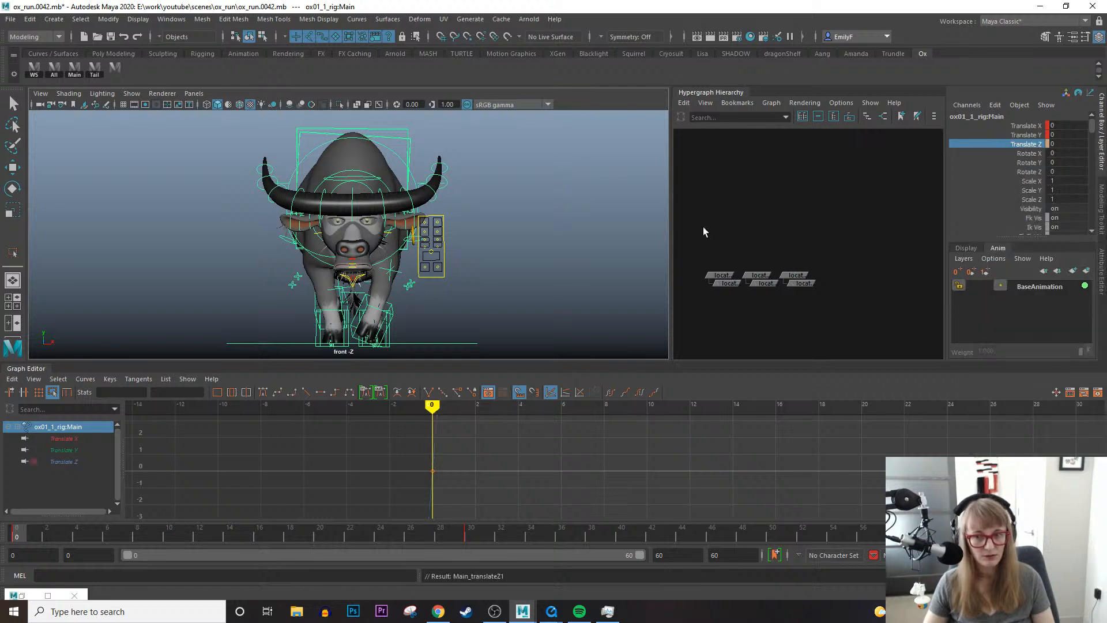
# Reselect the ox's head control with the Rotate tool and isolate its Rotate Y curve in the Graph Editor.
pyautogui.click(416, 163)
pyautogui.press('e')
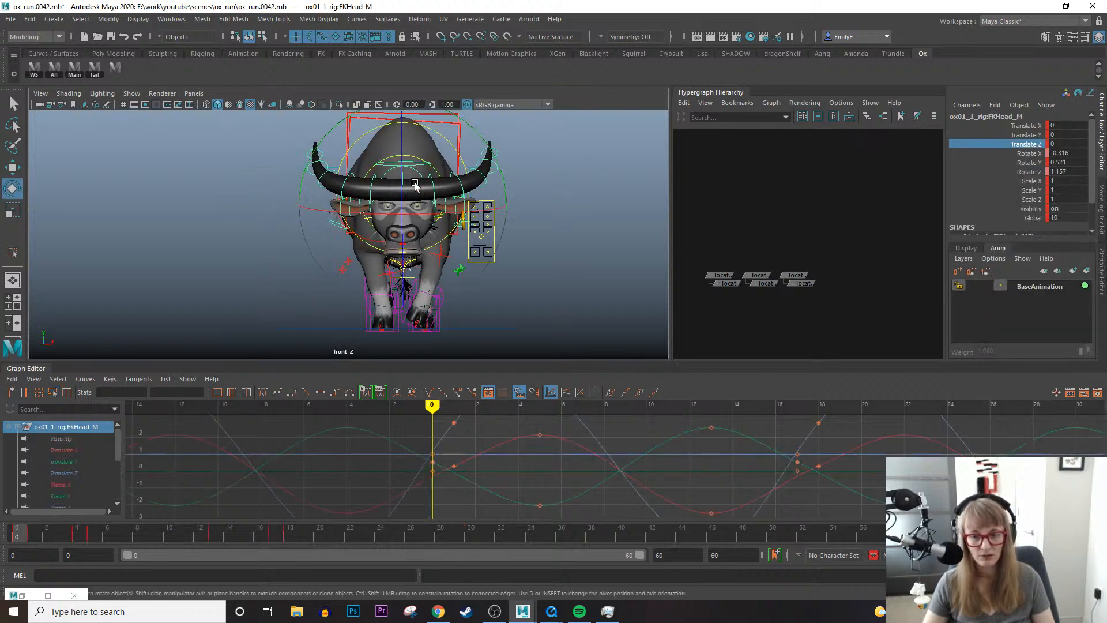
pyautogui.press('q')
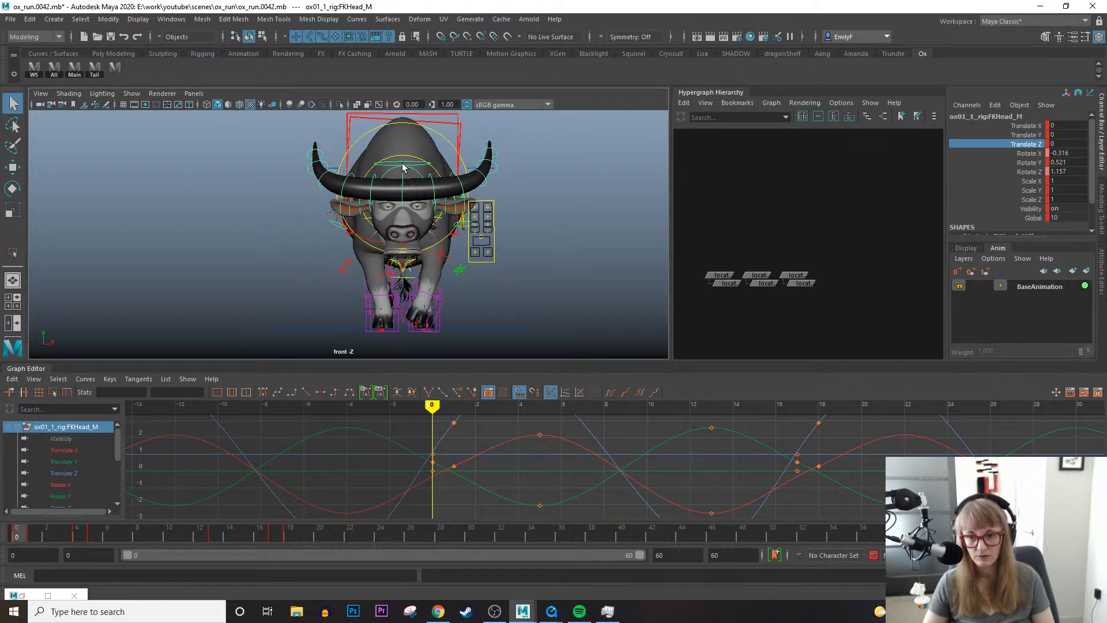
pyautogui.click(392, 168)
pyautogui.click(392, 166)
pyautogui.press('e')
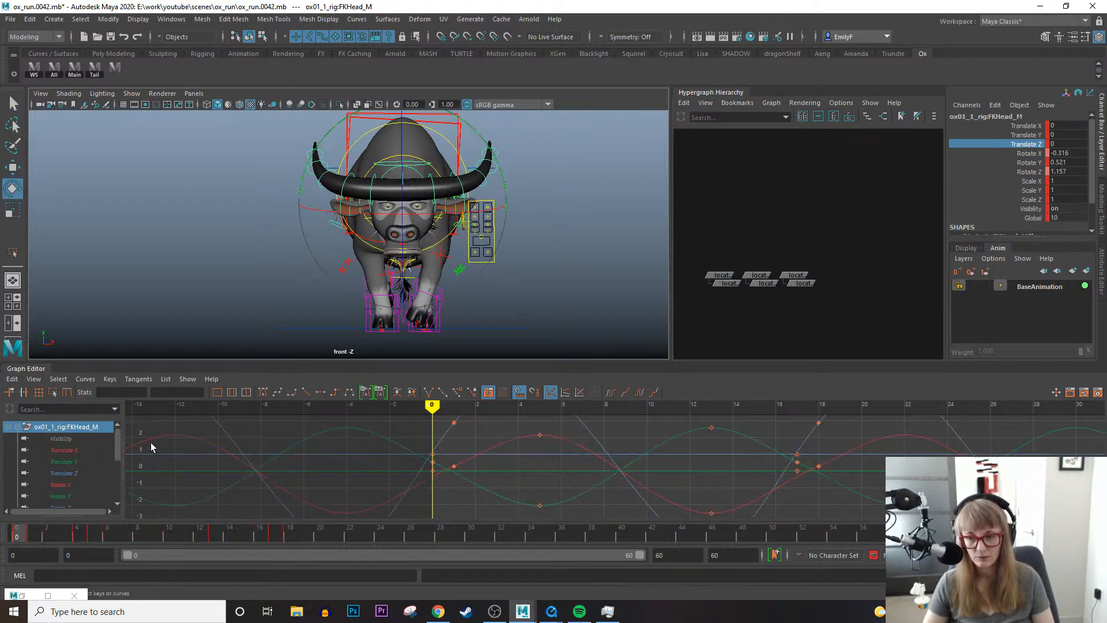
pyautogui.scroll(-3, 70, 476)
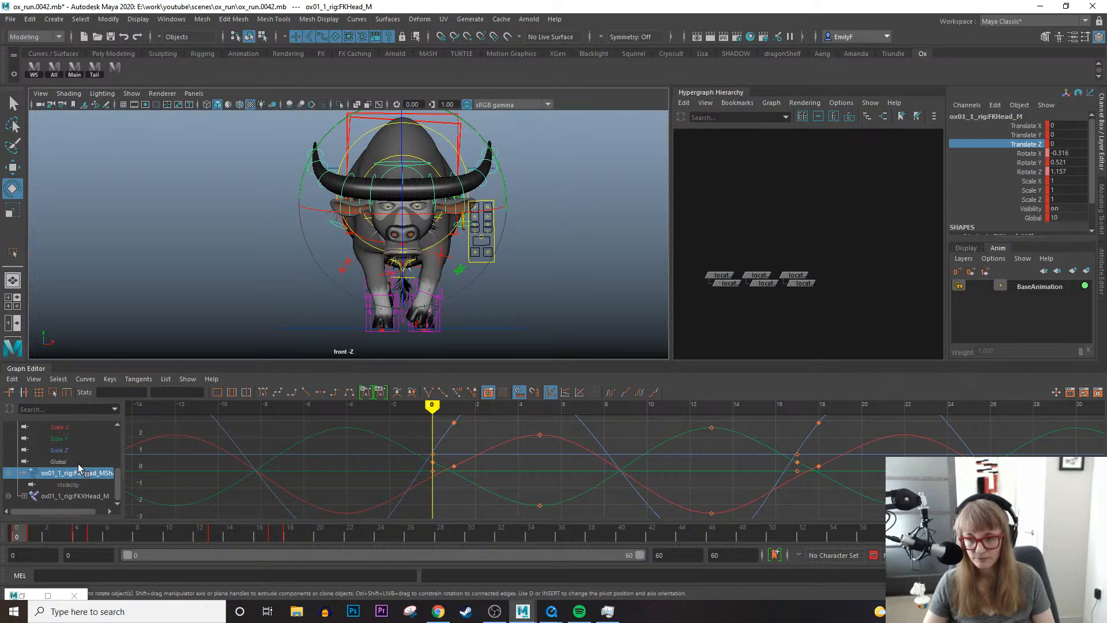
pyautogui.scroll(3, 78, 463)
pyautogui.scroll(-3, 76, 478)
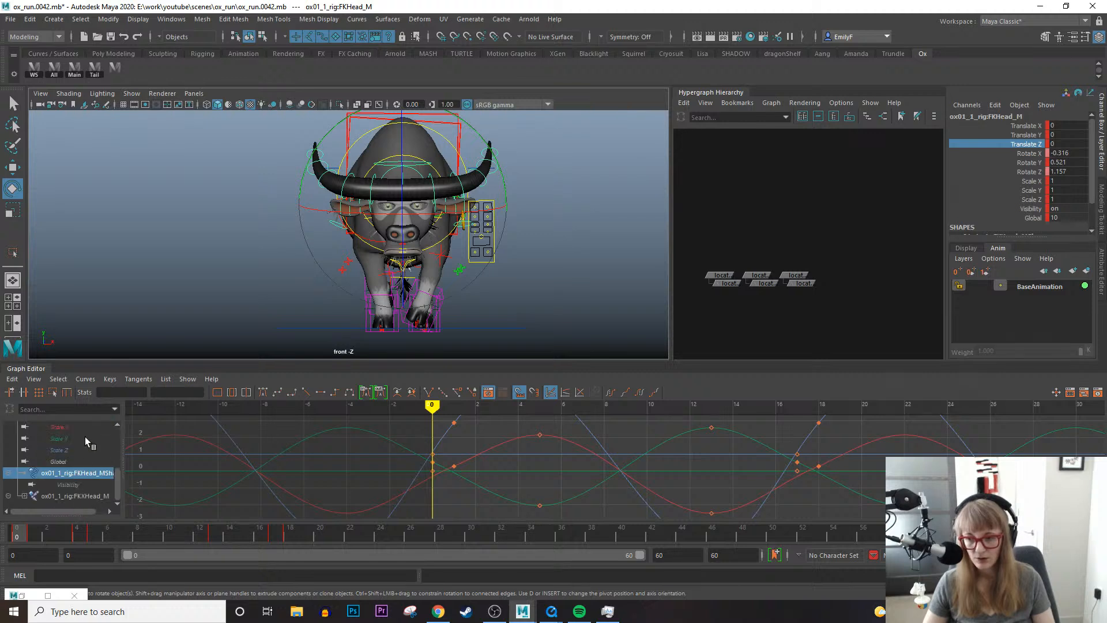
pyautogui.scroll(3, 80, 443)
pyautogui.moveTo(118, 437); pyautogui.dragTo(113, 452)
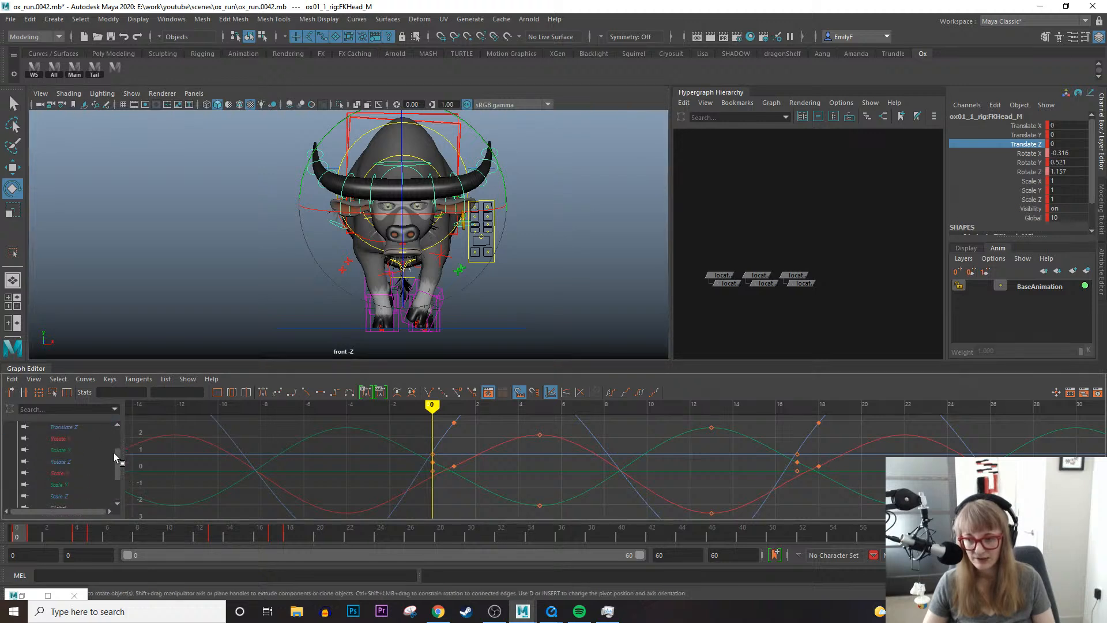
pyautogui.click(80, 472)
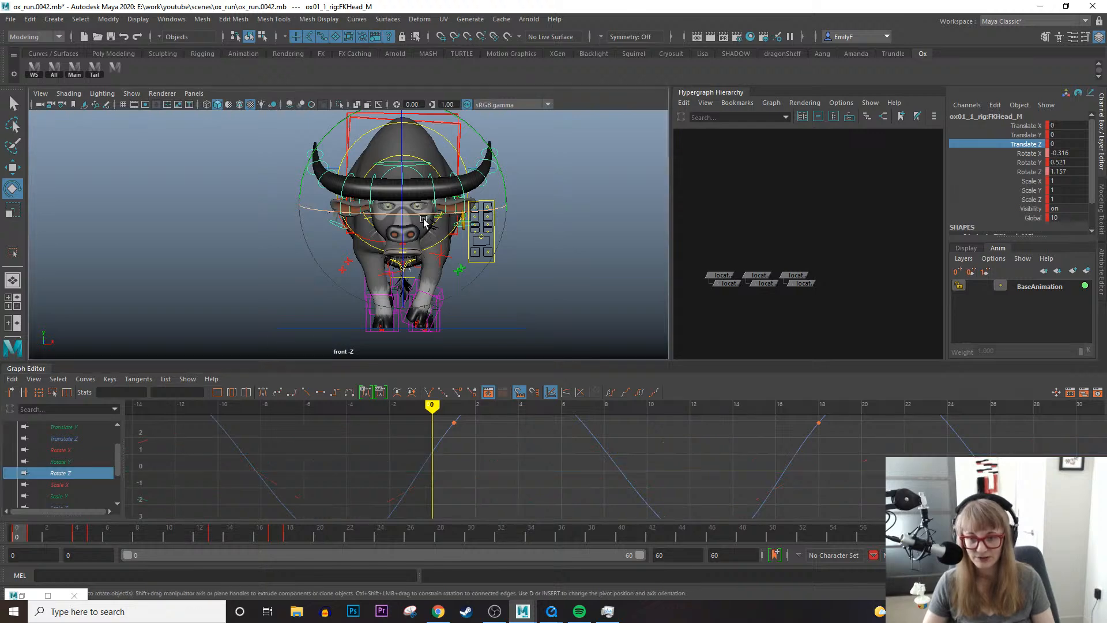
pyautogui.click(68, 462)
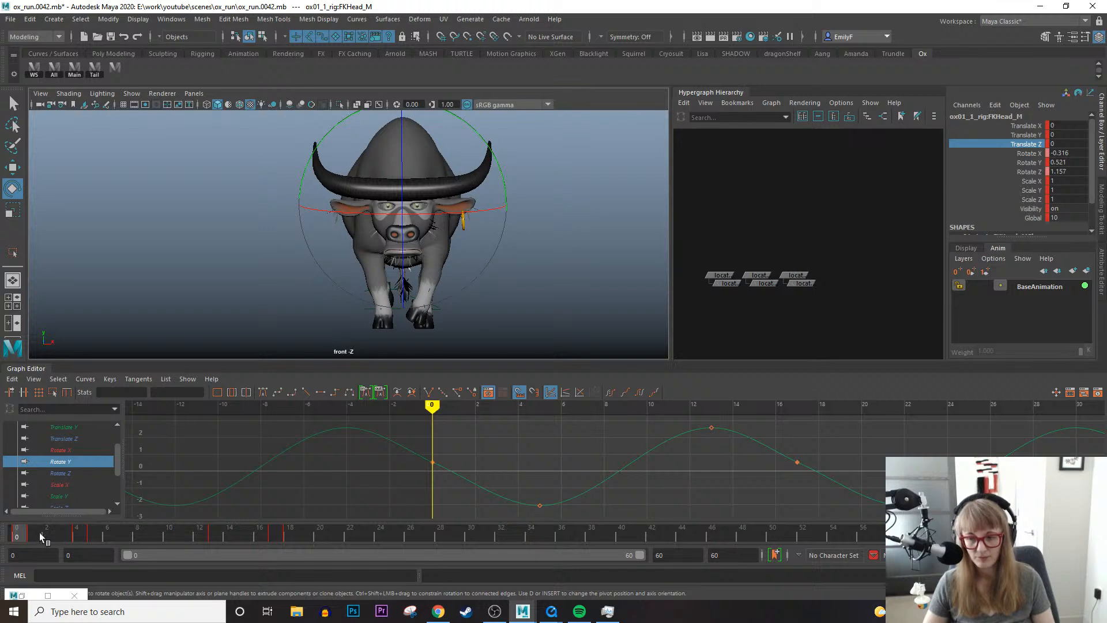
# Try to reduce the amplitude of the head's Rotate Y keys with the region scale tool and undo the scaling.
pyautogui.moveTo(39, 531); pyautogui.dragTo(242, 478)
pyautogui.moveTo(366, 427); pyautogui.dragTo(822, 519)
pyautogui.click(52, 393)
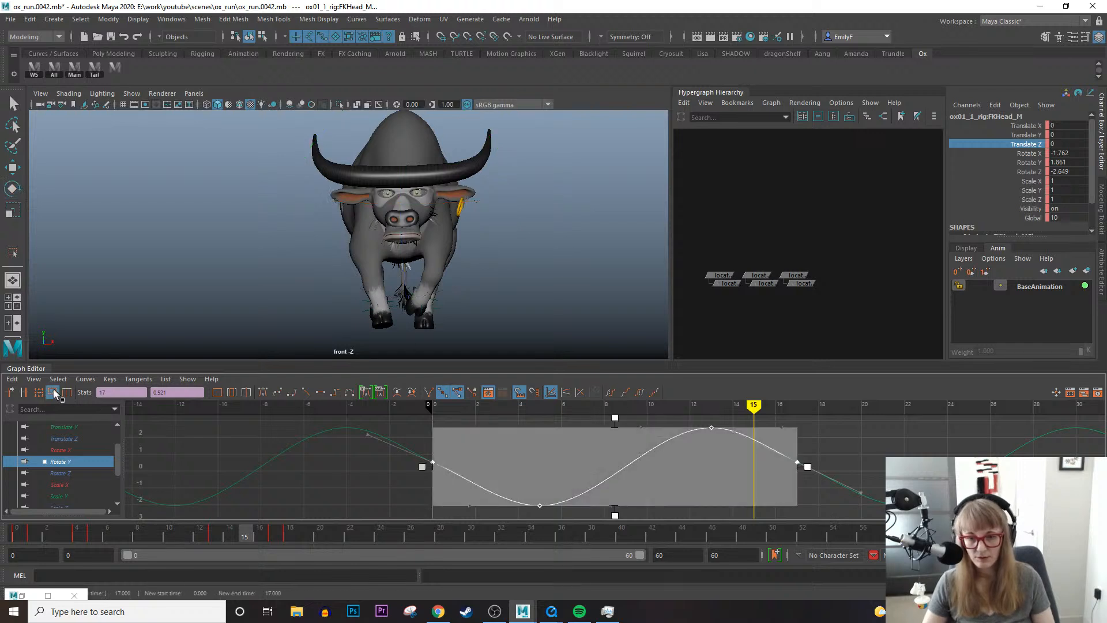
pyautogui.click(614, 431)
pyautogui.moveTo(433, 435); pyautogui.dragTo(859, 507)
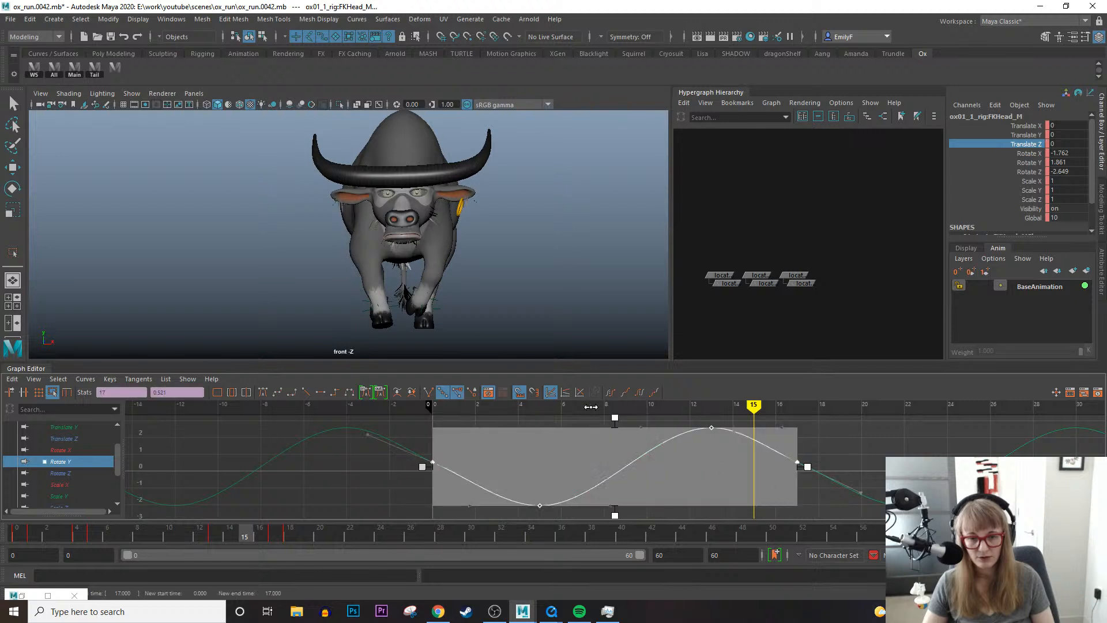
pyautogui.moveTo(615, 422)
pyautogui.mouseDown()
pyautogui.moveTo(615, 441)
pyautogui.moveTo(615, 423)
pyautogui.mouseUp()
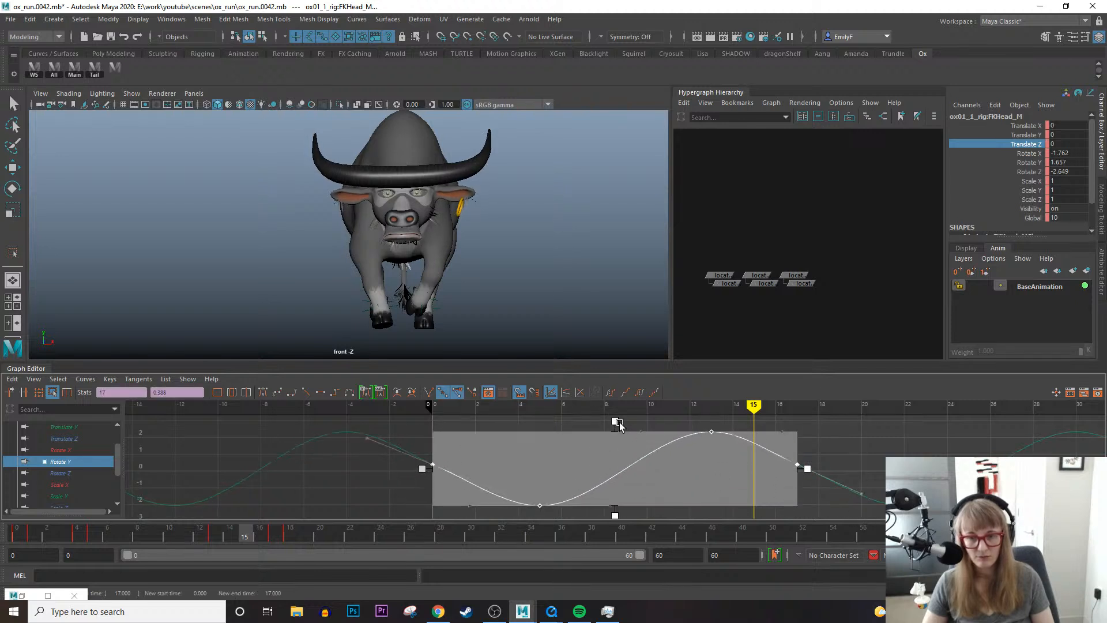
pyautogui.hotkey('ctrl', 'z')
# Scrub through the head motion from the front, switch to the perspective view and play back the run.
pyautogui.moveTo(51, 537); pyautogui.dragTo(590, 572)
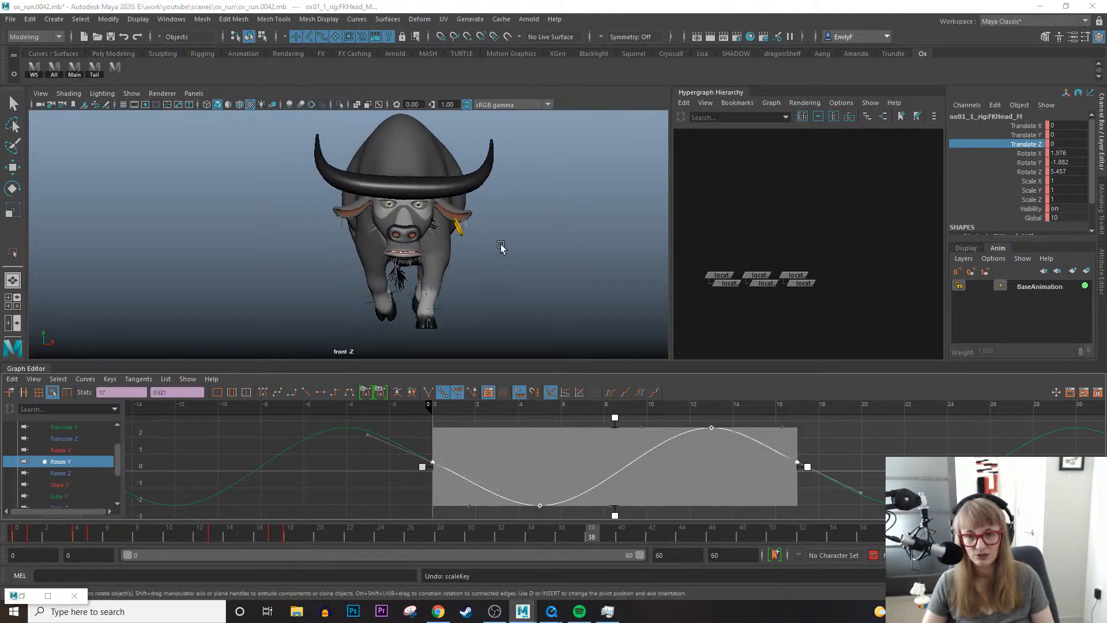
pyautogui.press('space')
pyautogui.moveTo(502, 255); pyautogui.dragTo(504, 228)
pyautogui.hotkey('alt', 'v')
pyautogui.keyDown('alt'); pyautogui.moveTo(537, 222); pyautogui.dragTo(416, 248, button='middle'); pyautogui.keyUp('alt')
pyautogui.keyDown('alt'); pyautogui.moveTo(416, 248); pyautogui.dragTo(581, 269, button='right'); pyautogui.keyUp('alt')
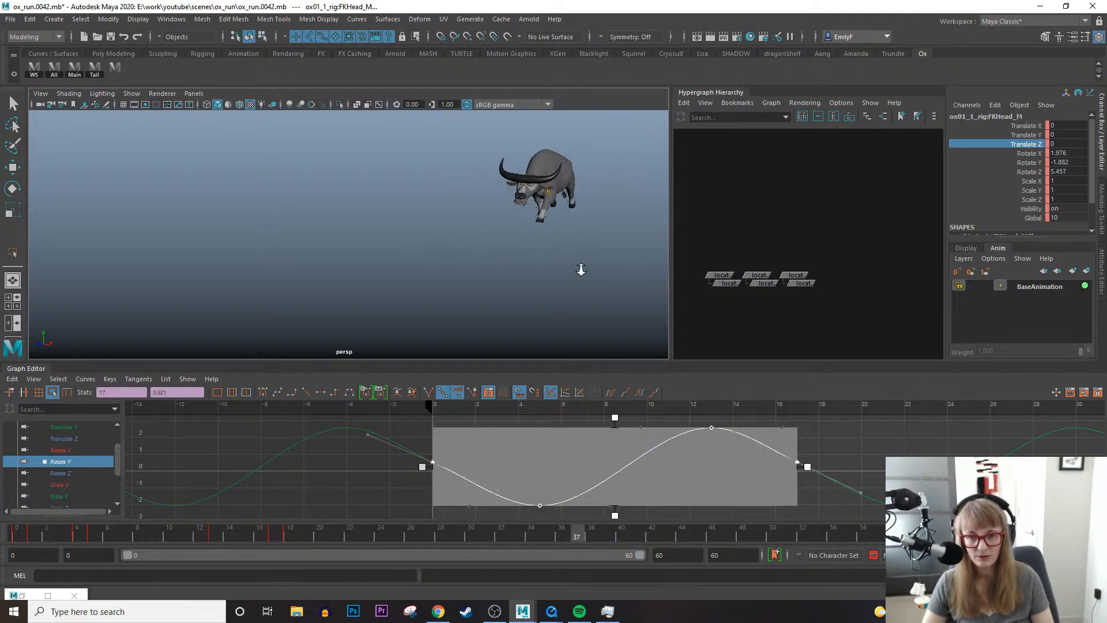
pyautogui.keyDown('alt'); pyautogui.moveTo(581, 269); pyautogui.dragTo(430, 272, button='middle'); pyautogui.keyUp('alt')
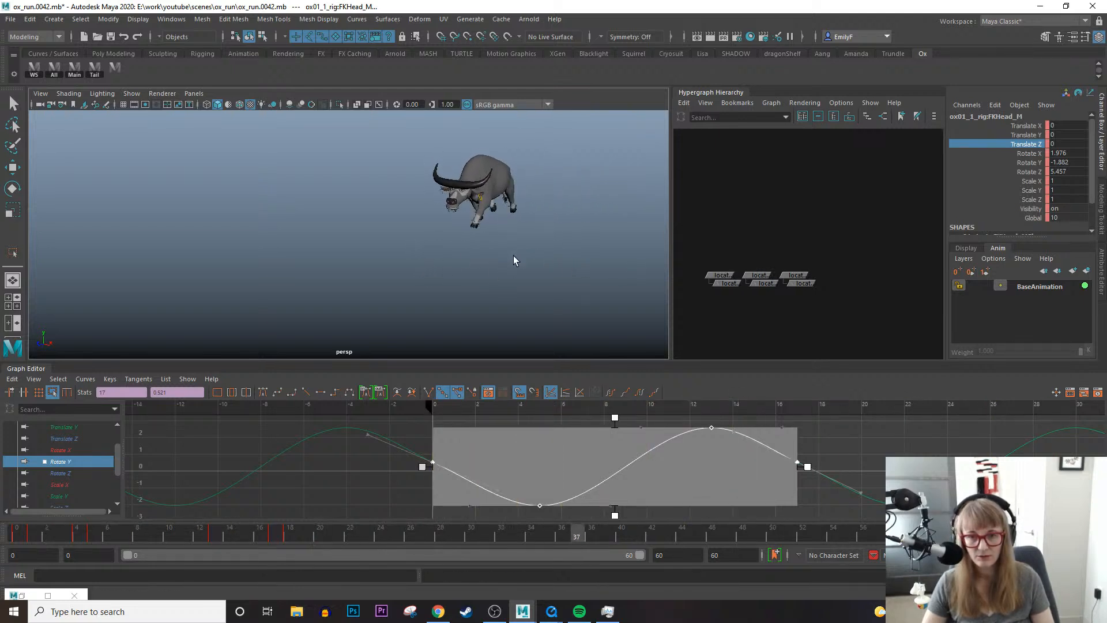
# Set the animation end to frame 17, watch the looping run from the side and stop playback.
pyautogui.doubleClick(732, 555)
pyautogui.write('17')
pyautogui.press('Return')
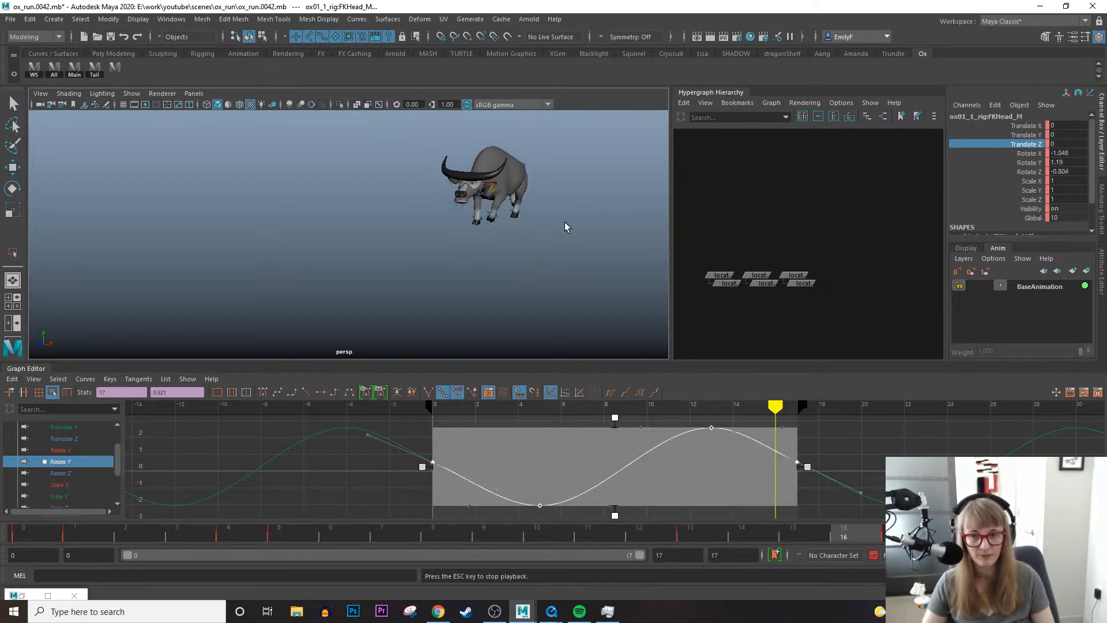
pyautogui.keyDown('alt'); pyautogui.moveTo(459, 207); pyautogui.dragTo(208, 209, button='middle'); pyautogui.keyUp('alt')
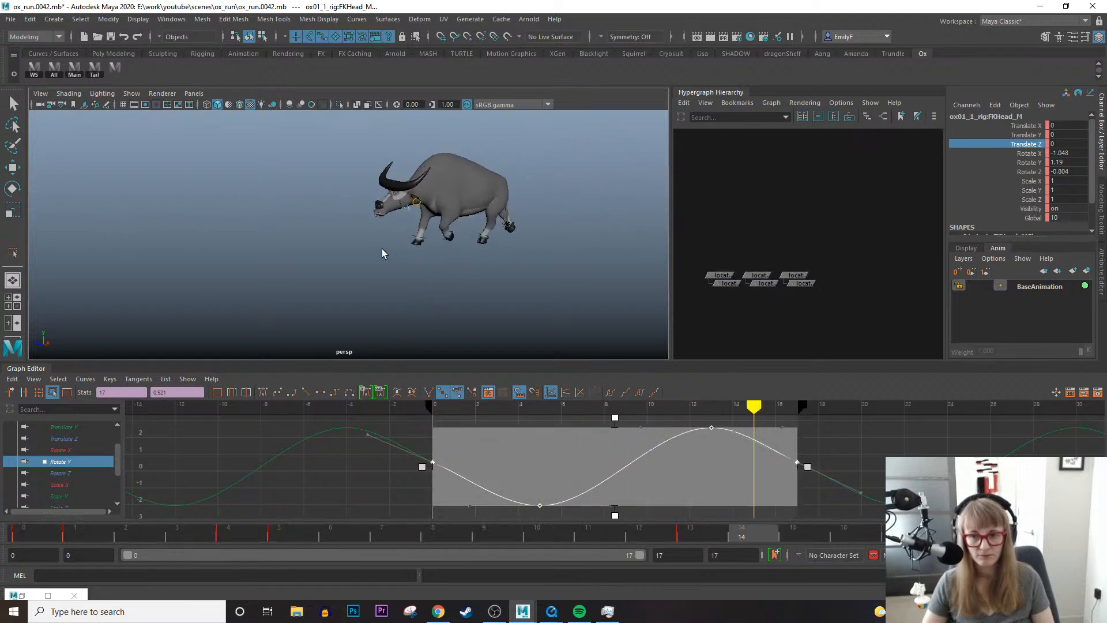
pyautogui.press('Escape')
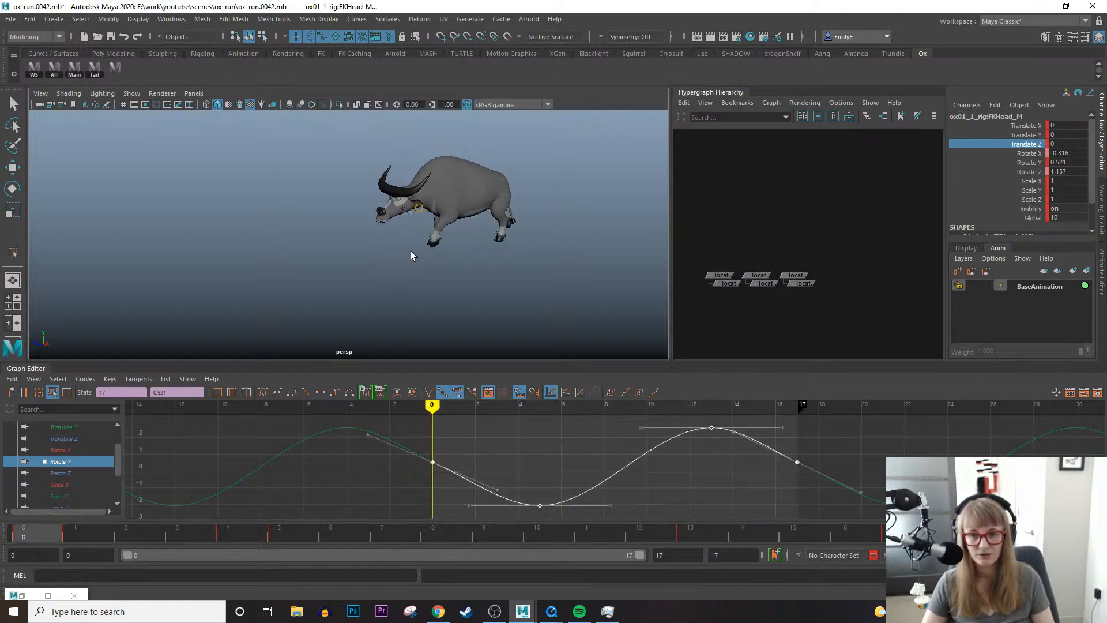
# Save an incremental version of the ox run scene.
pyautogui.press('q')
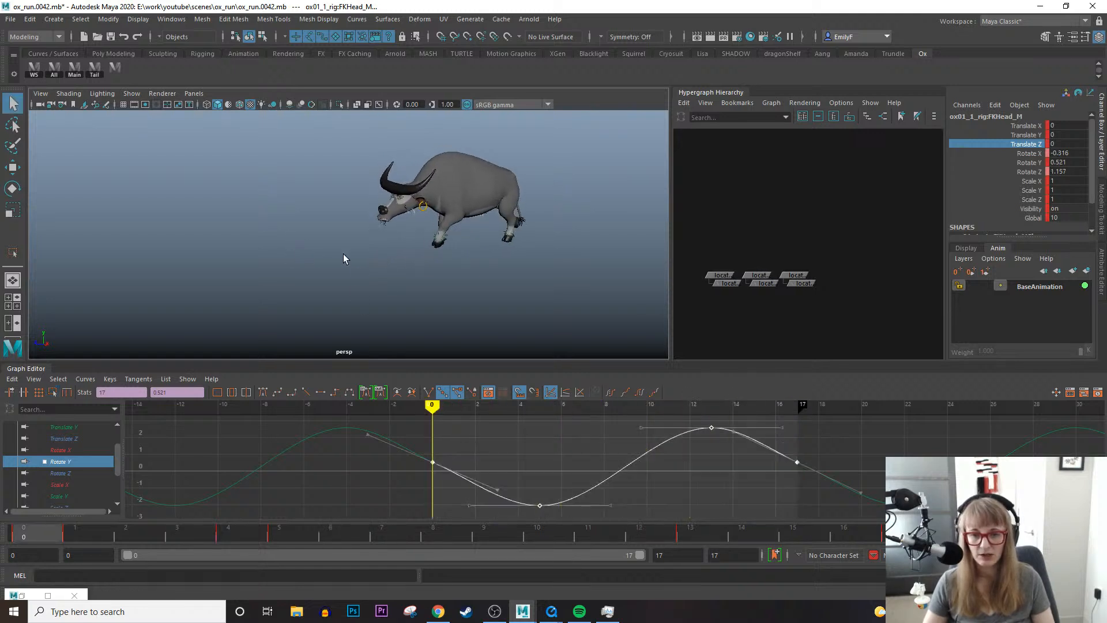
pyautogui.scroll(-1, 375, 245)
pyautogui.keyDown('alt'); pyautogui.moveTo(365, 177); pyautogui.dragTo(337, 214, button='middle'); pyautogui.keyUp('alt')
pyautogui.scroll(3, 340, 212)
pyautogui.hotkey('ctrl', 'alt', 's')
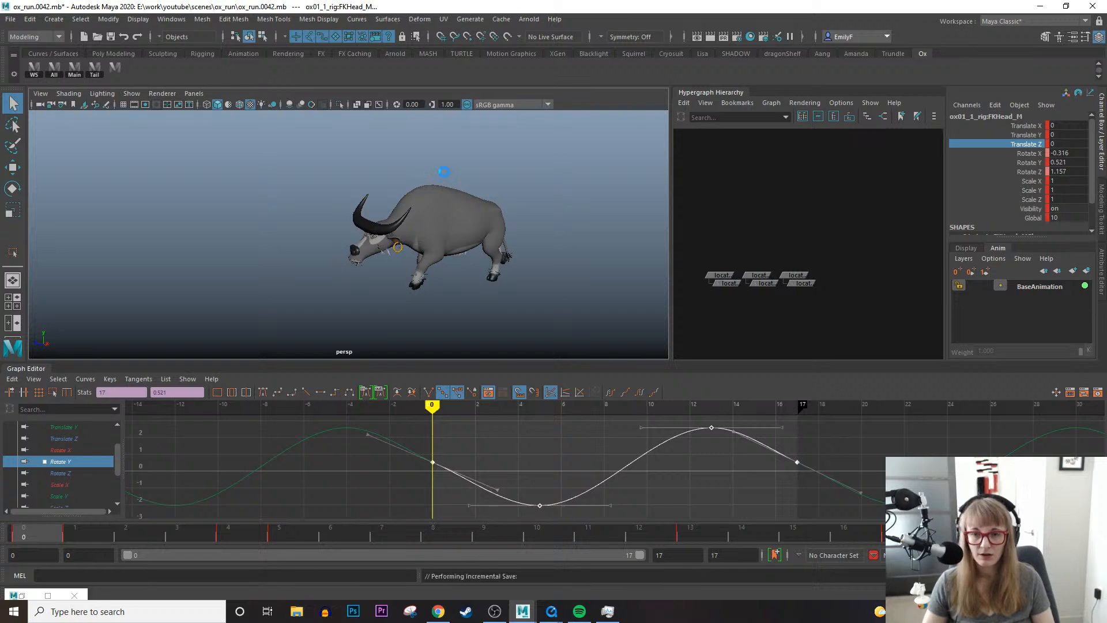
pyautogui.keyDown('alt'); pyautogui.moveTo(430, 213); pyautogui.dragTo(458, 224); pyautogui.keyUp('alt')
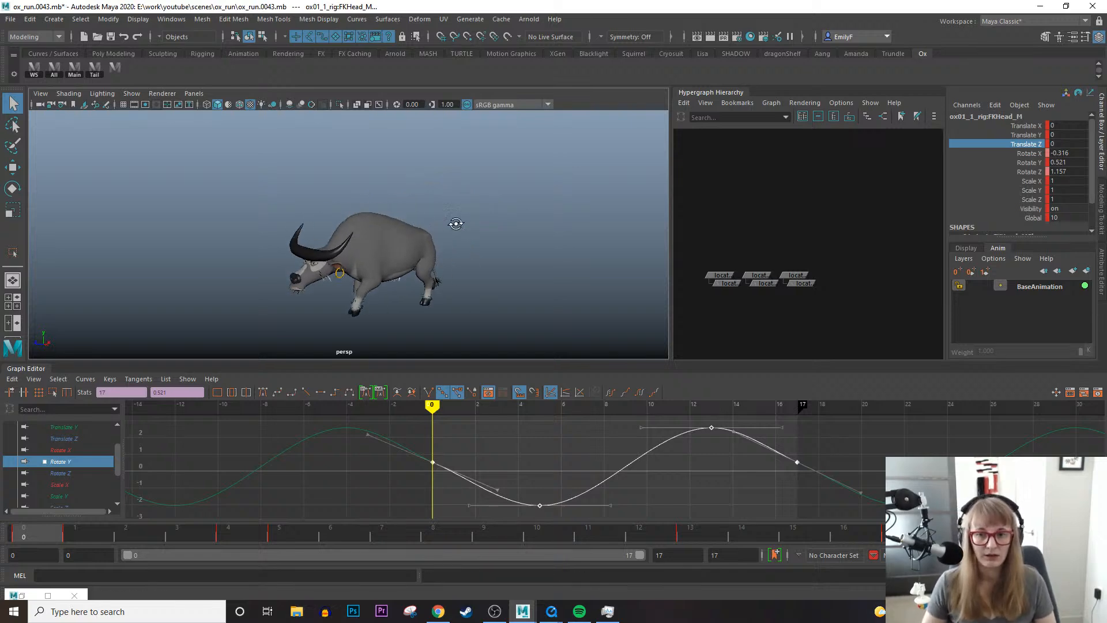
# Select the ox's animation controls together and frame the ox and all their curves.
pyautogui.click(51, 70)
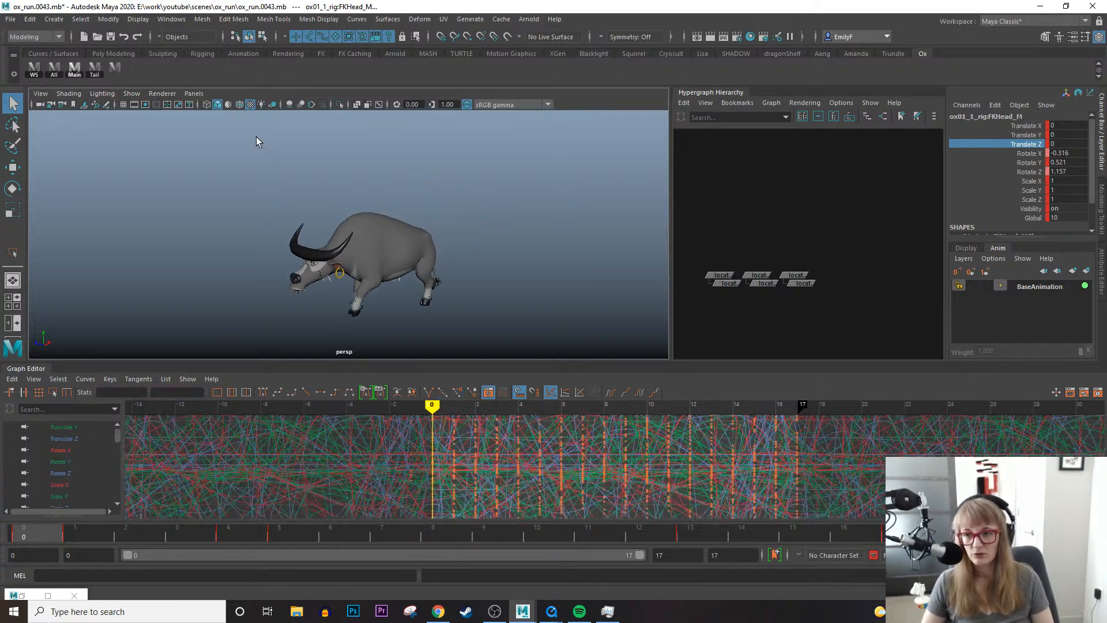
pyautogui.press('f')
pyautogui.press('f')
pyautogui.keyDown('alt'); pyautogui.moveTo(705, 477); pyautogui.dragTo(686, 470, button='right'); pyautogui.keyUp('alt')
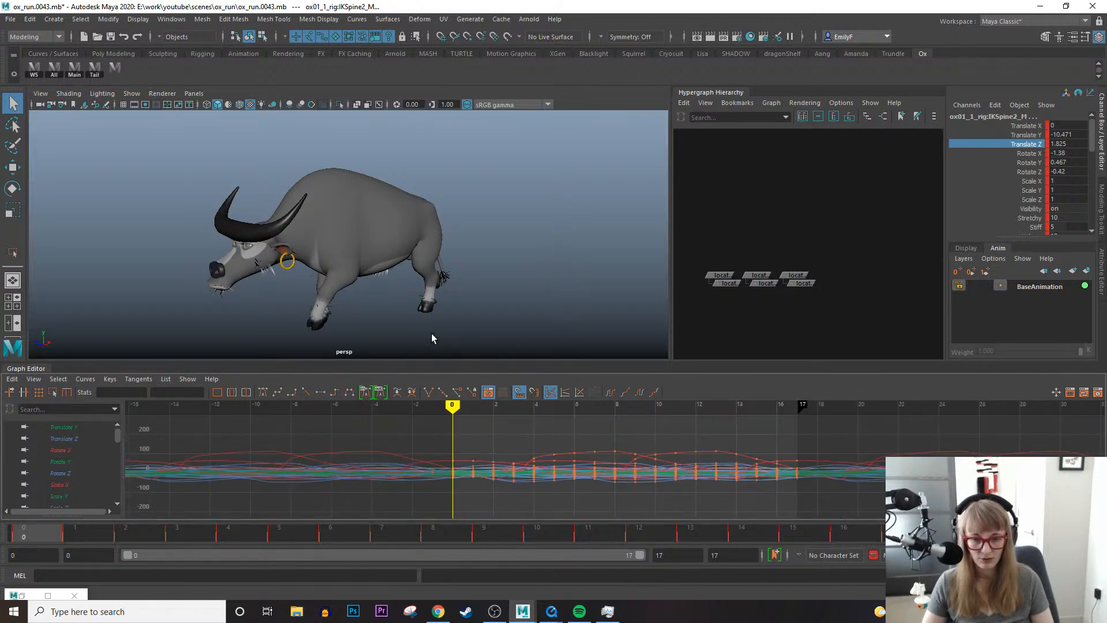
pyautogui.keyDown('alt'); pyautogui.moveTo(394, 167); pyautogui.dragTo(598, 328); pyautogui.keyUp('alt')
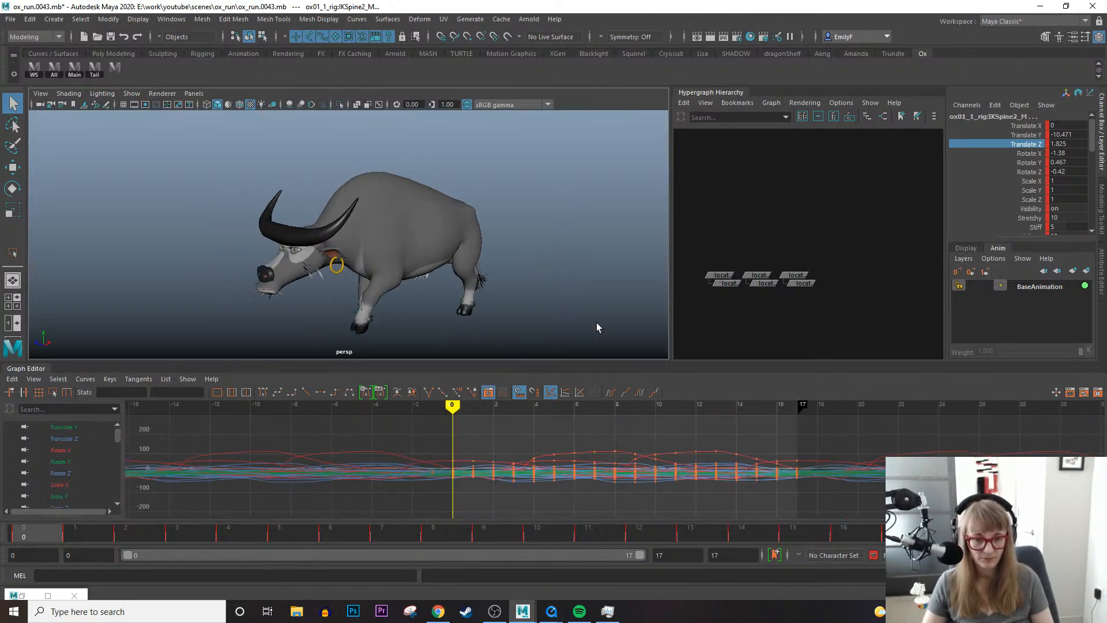
# Set the playback range to end at frame 32 and play back the run, examining it from the side.
pyautogui.doubleClick(736, 557)
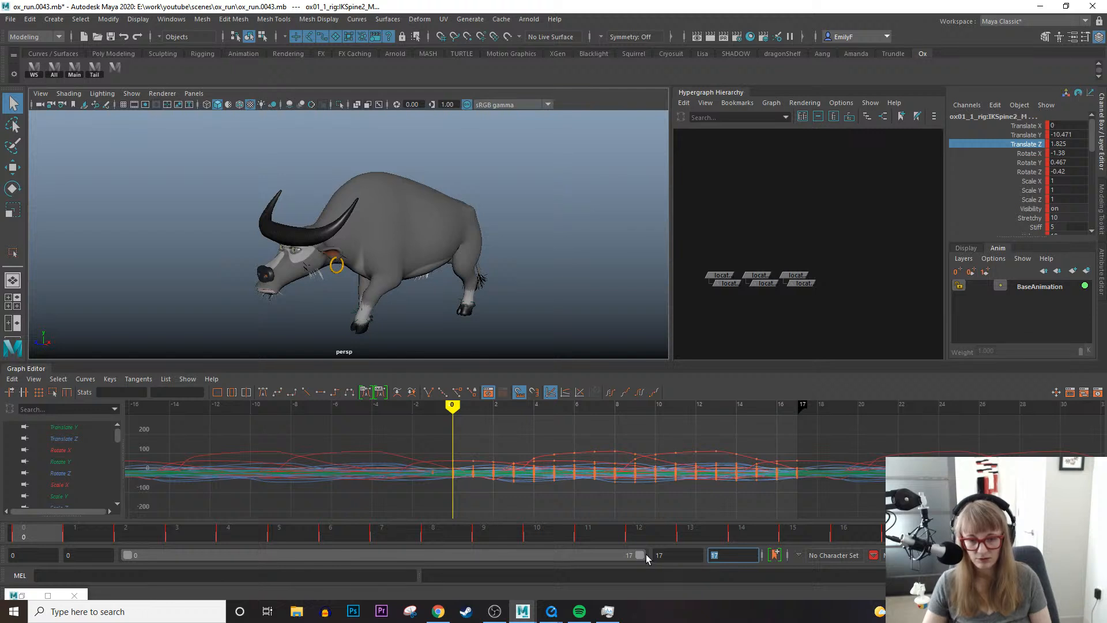
pyautogui.doubleClick(660, 555)
pyautogui.write('32')
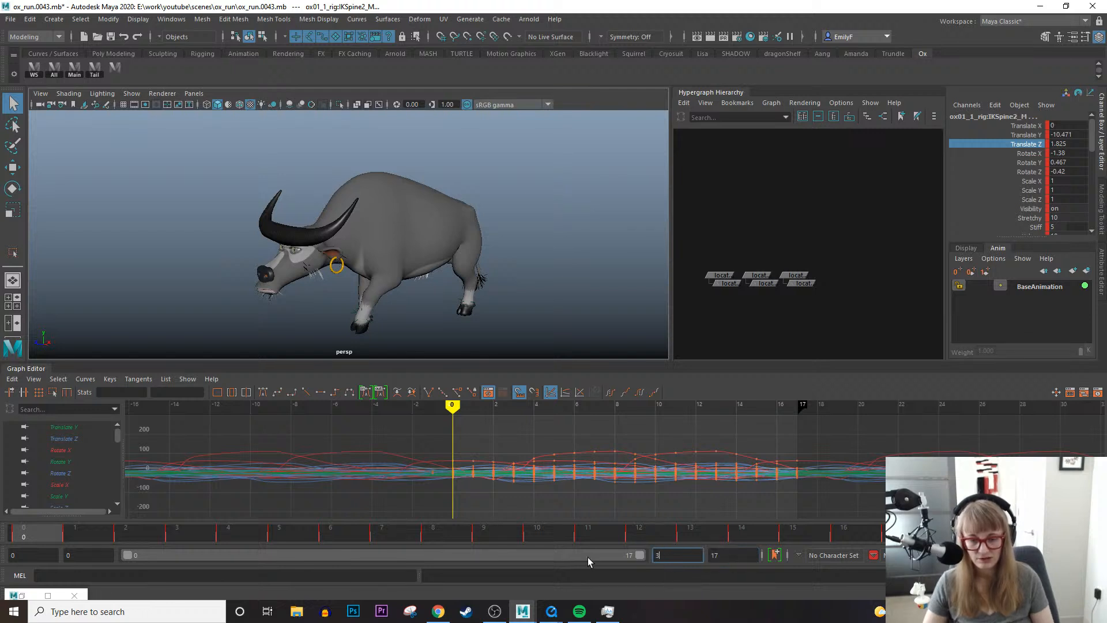
pyautogui.press('Return')
pyautogui.hotkey('alt', 'v')
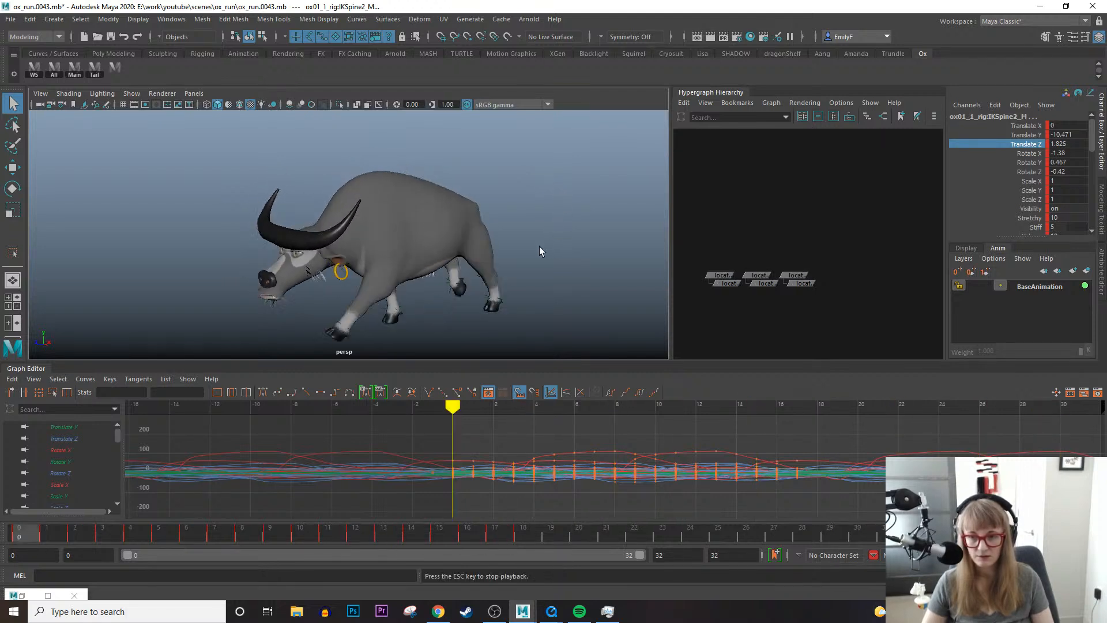
pyautogui.keyDown('alt'); pyautogui.moveTo(538, 246); pyautogui.dragTo(478, 245); pyautogui.keyUp('alt')
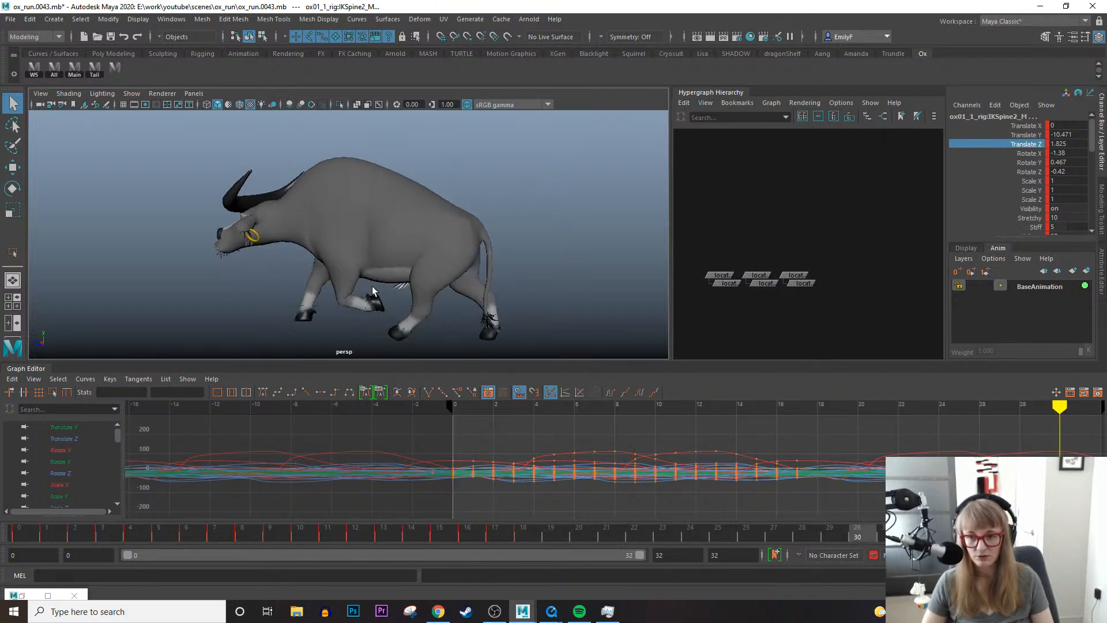
# Examine the looping run from a front three-quarter view, stop playback and scrub through the cycle.
pyautogui.keyDown('alt'); pyautogui.moveTo(372, 288); pyautogui.dragTo(474, 266); pyautogui.keyUp('alt')
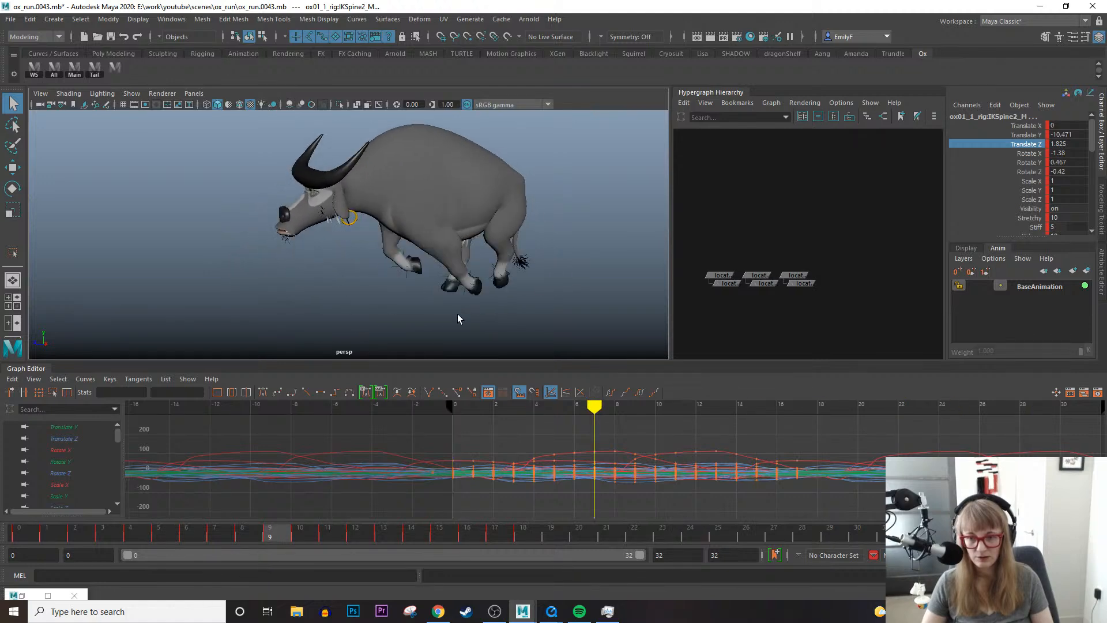
pyautogui.hotkey('alt', 'v')
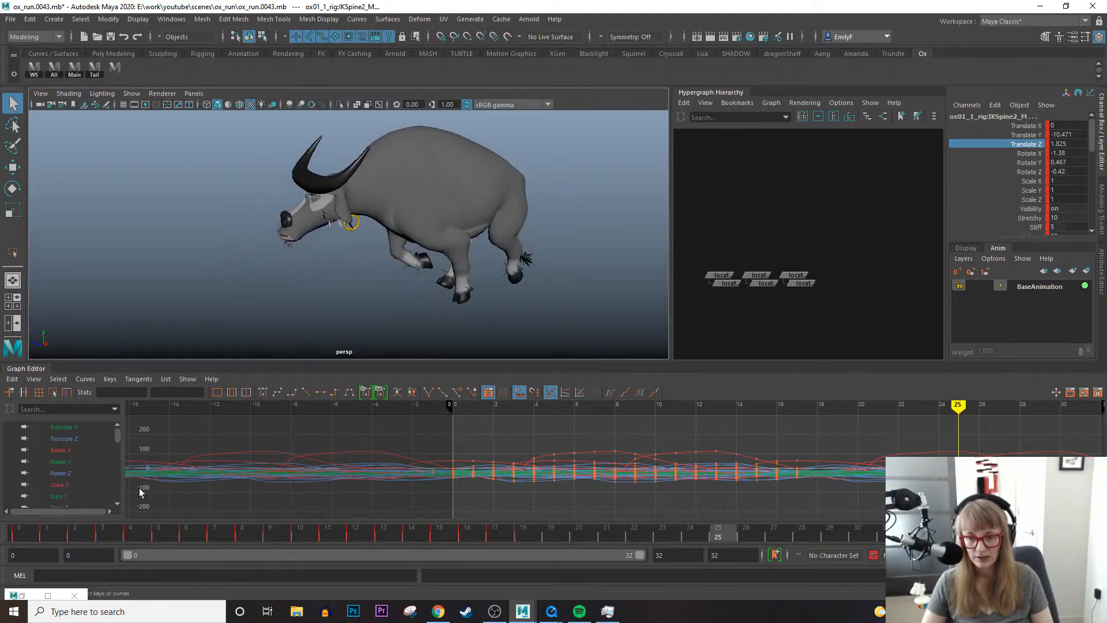
pyautogui.hotkey('alt', 'shift', 'v')
pyautogui.moveTo(73, 519); pyautogui.dragTo(639, 522)
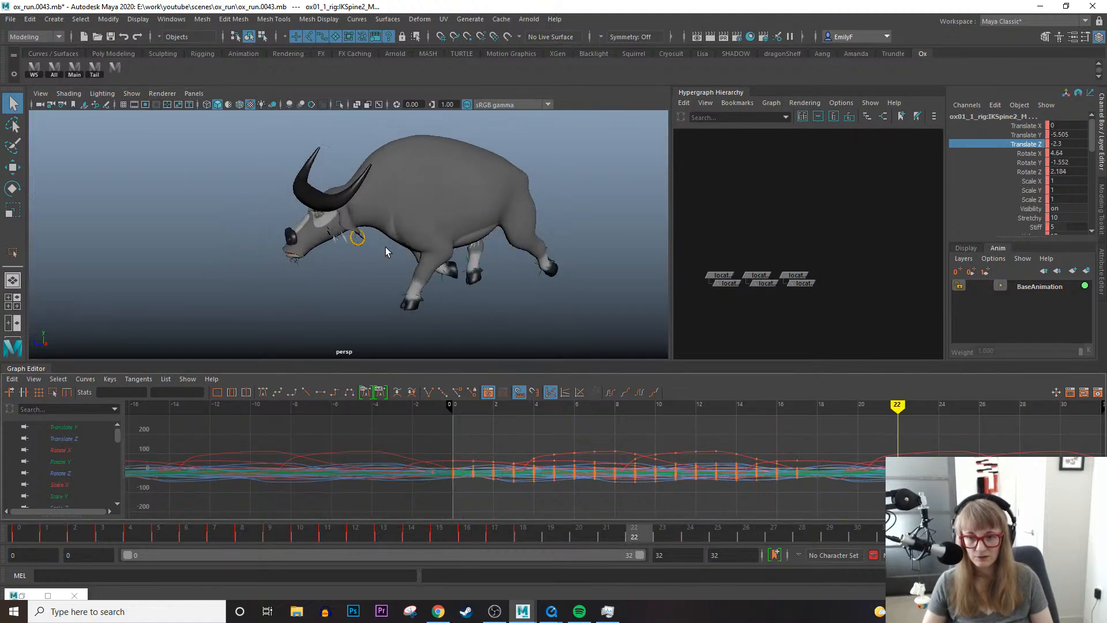
# Show the rig's control curves, return to a side view of the ox and move to frame 8.
pyautogui.hotkey('alt', '1')
pyautogui.keyDown('alt'); pyautogui.moveTo(385, 250); pyautogui.dragTo(465, 232, button='right'); pyautogui.keyUp('alt')
pyautogui.keyDown('alt'); pyautogui.moveTo(464, 232); pyautogui.dragTo(403, 212); pyautogui.keyUp('alt')
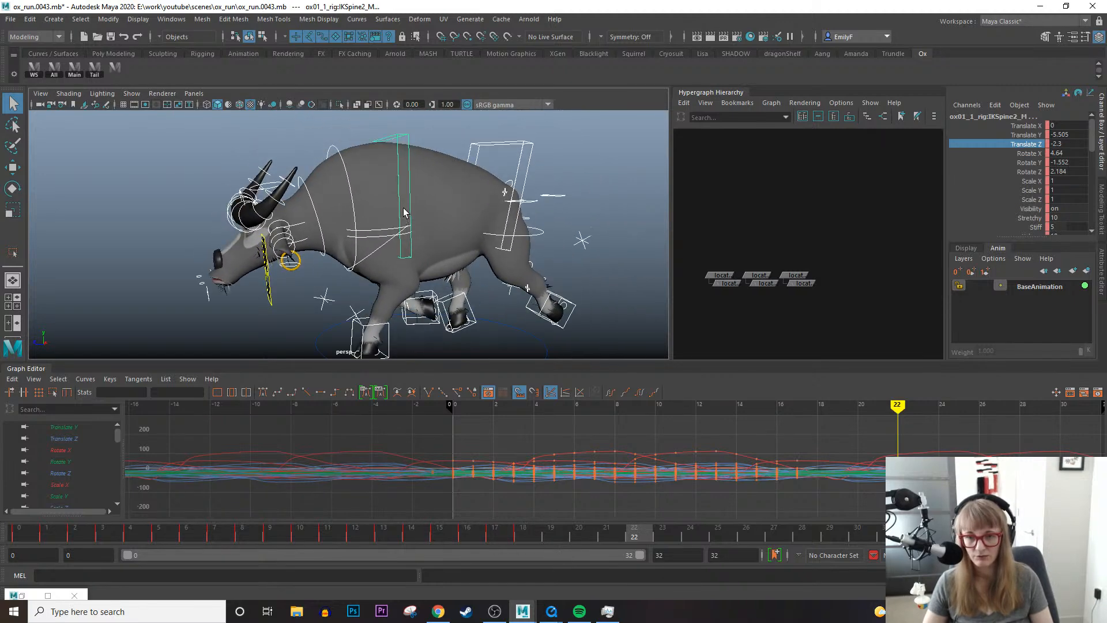
pyautogui.moveTo(58, 536); pyautogui.dragTo(259, 510)
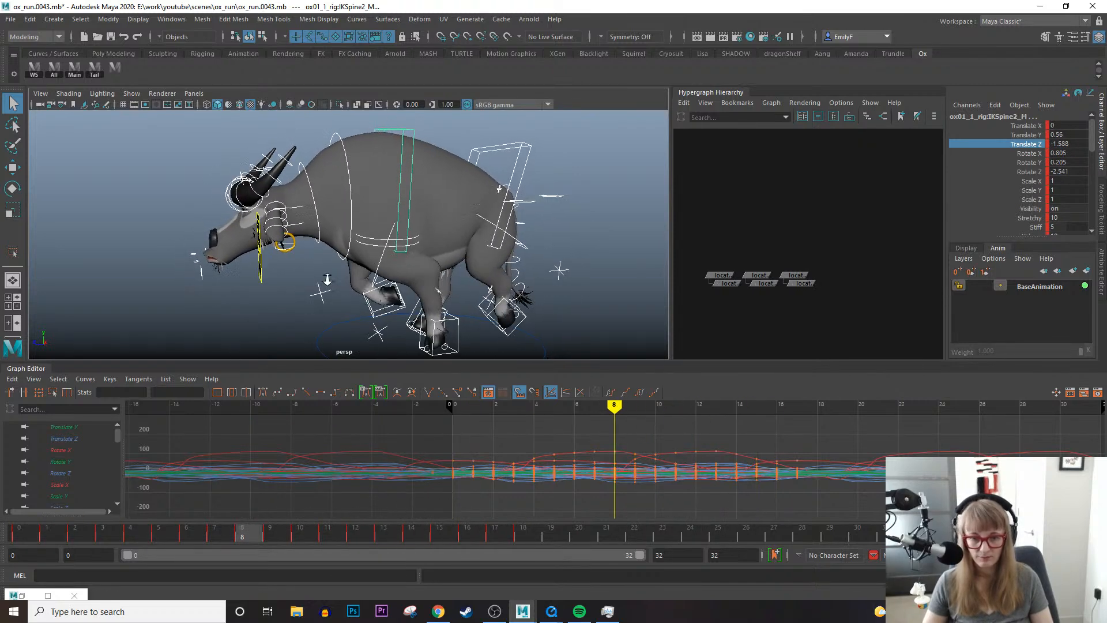
# Try baking the Translate X to Rotate Z channels of all ox controls into keys over frames 0 to 32.
pyautogui.click(1002, 125)
pyautogui.press('w')
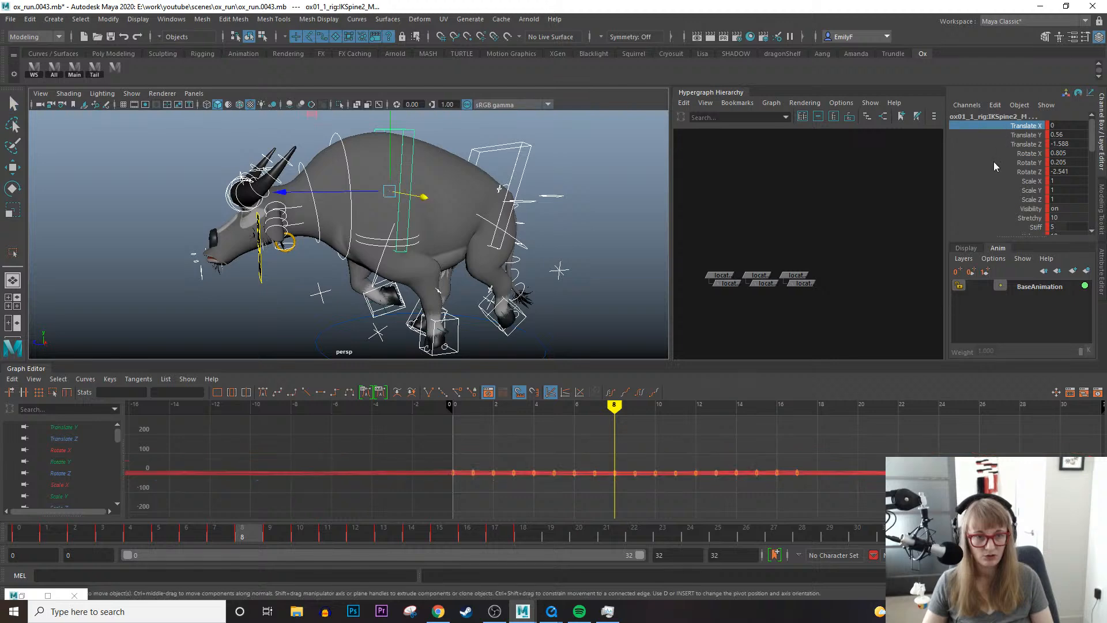
pyautogui.keyDown('shift'); pyautogui.click(1001, 172); pyautogui.keyUp('shift')
pyautogui.scroll(1, 398, 251)
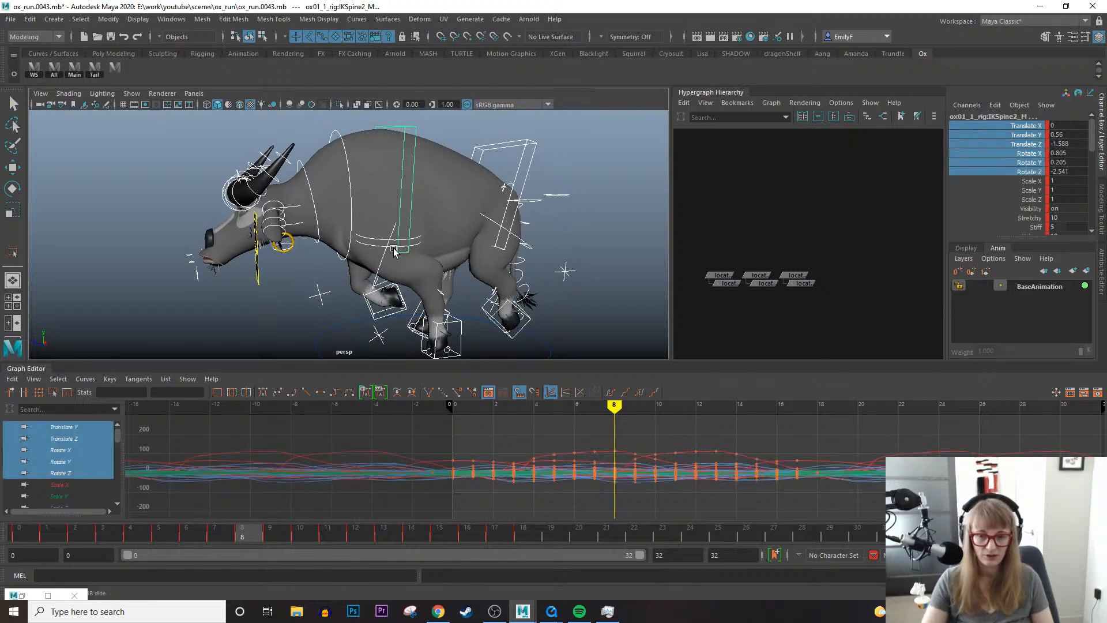
pyautogui.hotkey('alt', 'v')
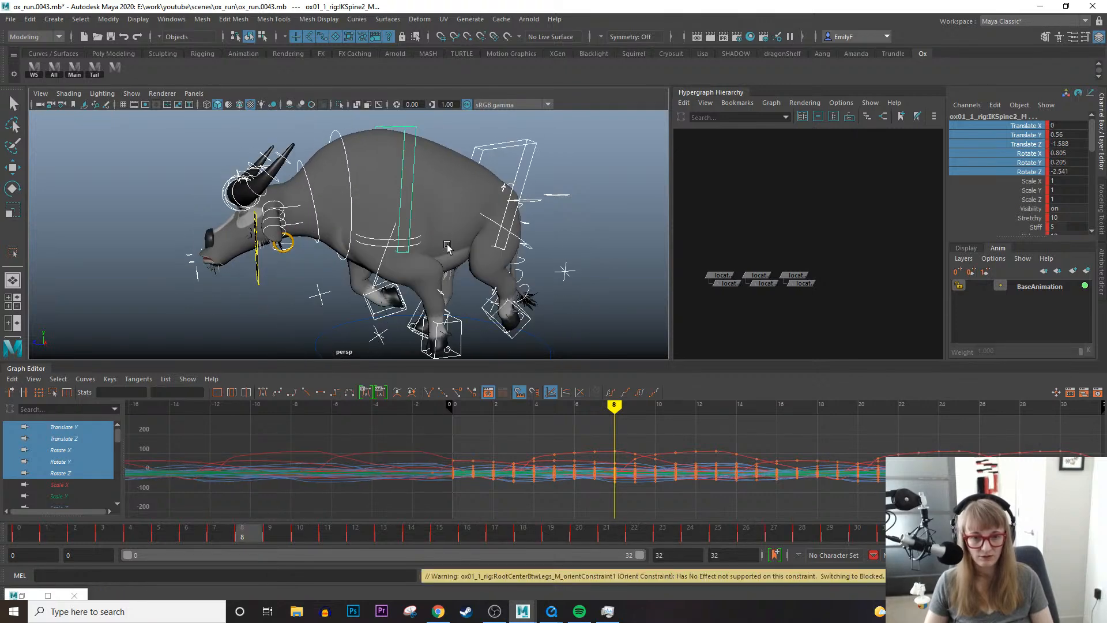
# Play back the baked run from the side, then stop it.
pyautogui.keyDown('alt'); pyautogui.moveTo(454, 249); pyautogui.dragTo(395, 230, button='middle'); pyautogui.keyUp('alt')
pyautogui.hotkey('alt', 'v')
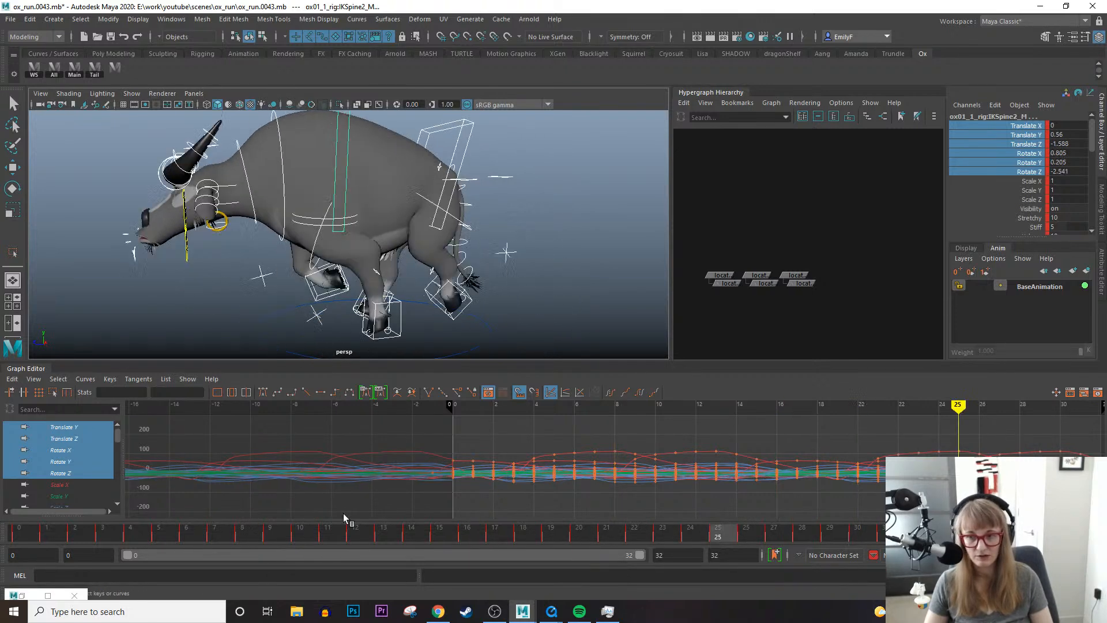
pyautogui.hotkey('alt', 'v')
# Inspect the baked Rotate Z curve of the neck control across the whole range.
pyautogui.press('q')
pyautogui.click(265, 137)
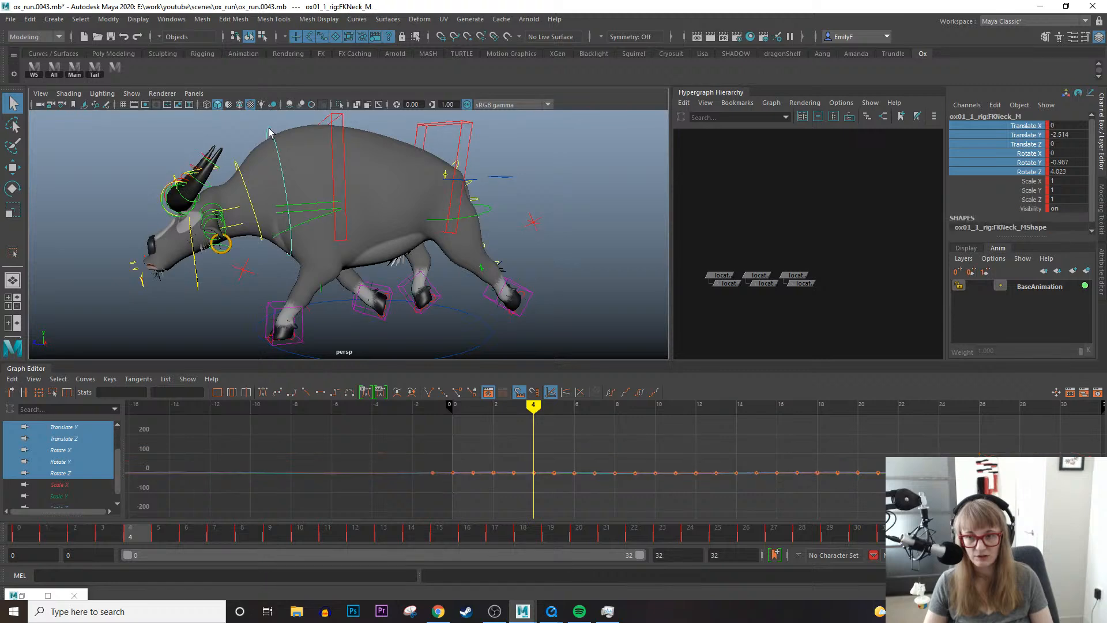
pyautogui.press('e')
pyautogui.click(74, 465)
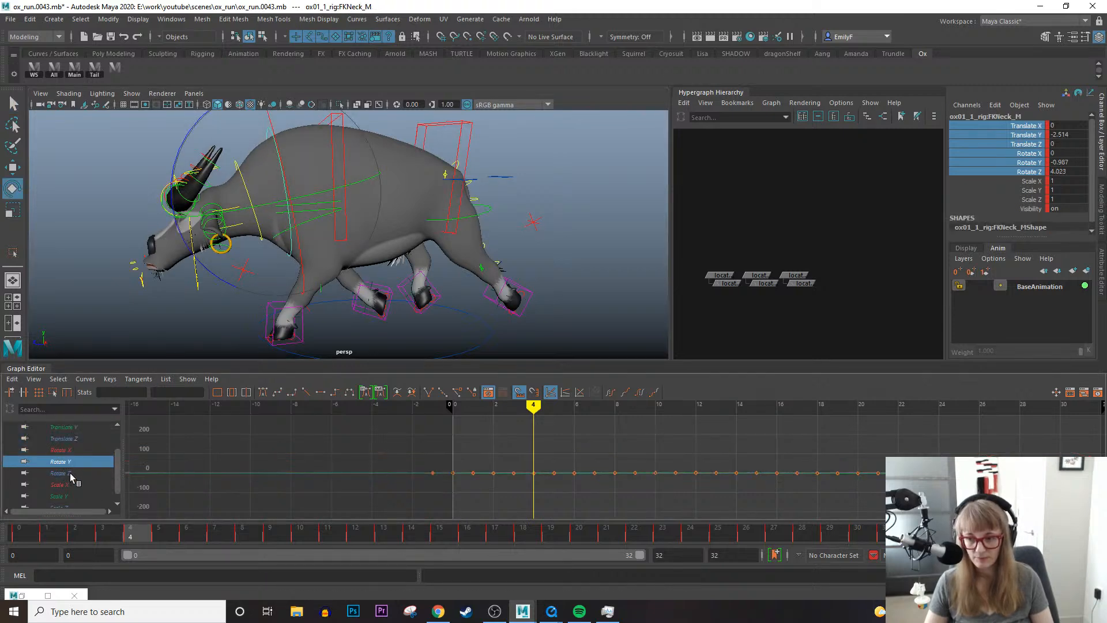
pyautogui.click(70, 473)
pyautogui.press('f')
pyautogui.moveTo(615, 450)
pyautogui.keyDown('alt'); pyautogui.mouseDown(button='right')
pyautogui.moveTo(591, 447)
pyautogui.moveTo(603, 440)
pyautogui.mouseUp(button='right'); pyautogui.keyUp('alt')
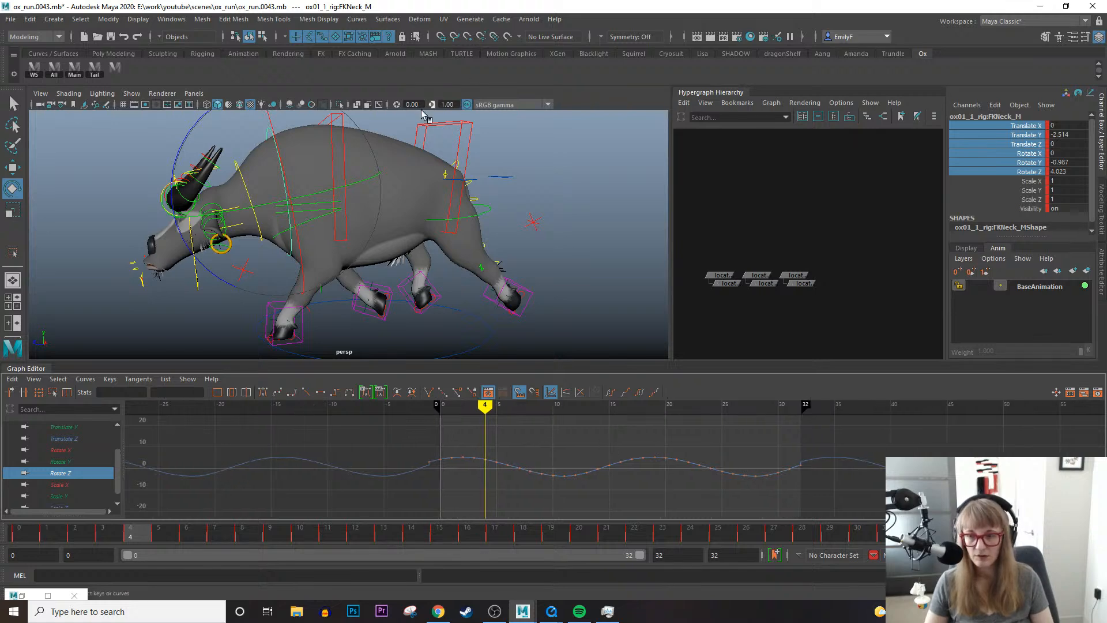
# Try deleting the stray keys at frame -1 on all ox controls and check the curves up to frame 32.
pyautogui.click(54, 73)
pyautogui.press('f')
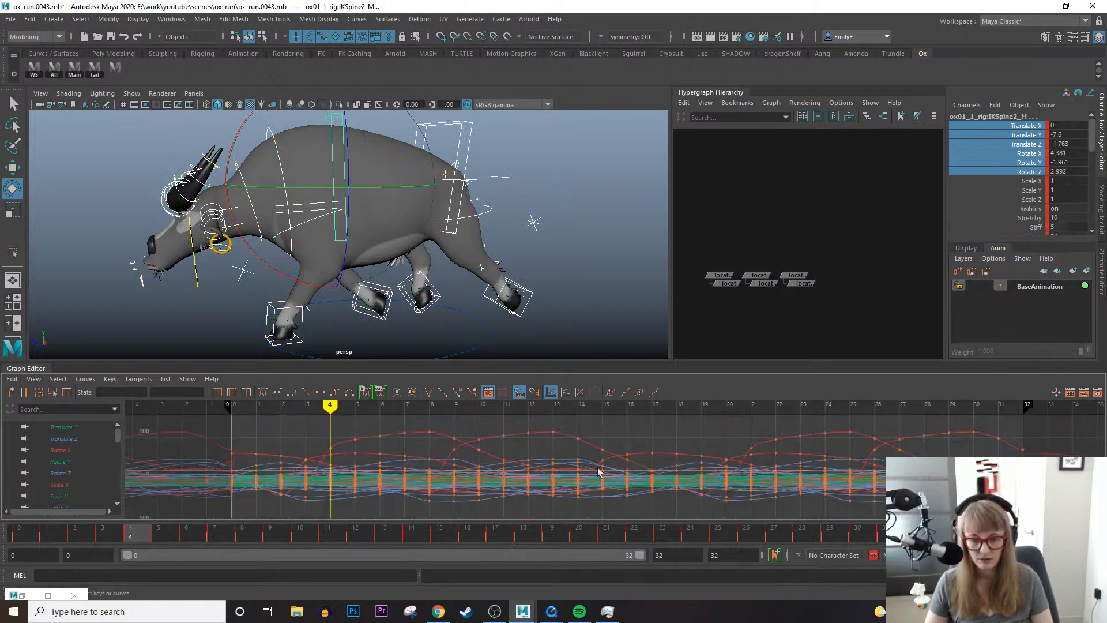
pyautogui.keyDown('alt'); pyautogui.moveTo(351, 463); pyautogui.dragTo(440, 466, button='middle'); pyautogui.keyUp('alt')
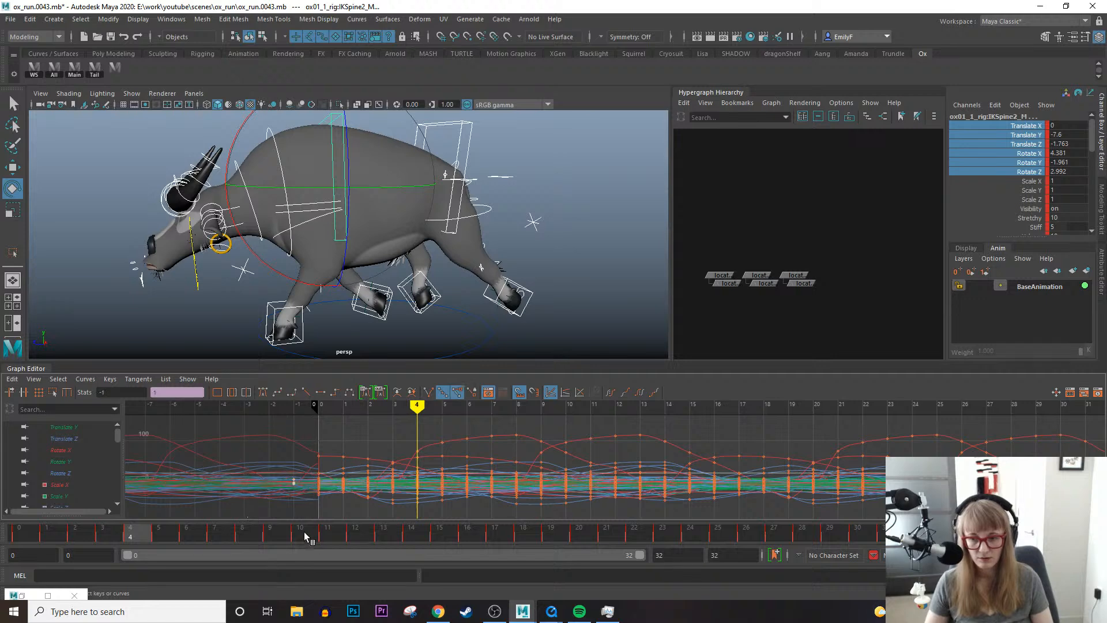
pyautogui.keyDown('alt'); pyautogui.moveTo(637, 466); pyautogui.dragTo(330, 481, button='middle'); pyautogui.keyUp('alt')
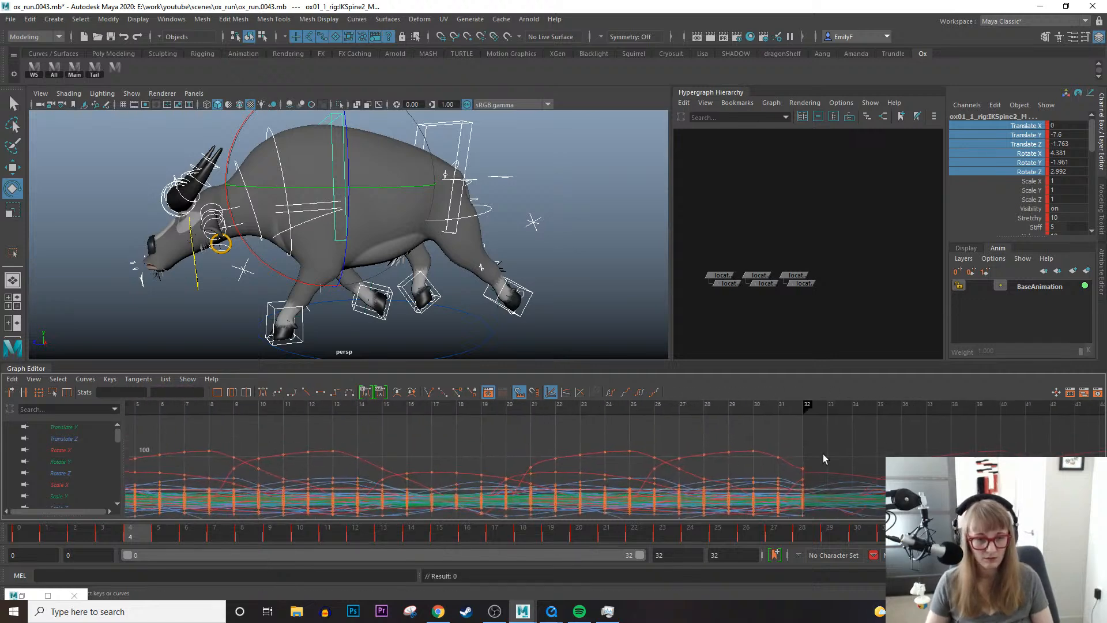
pyautogui.keyDown('alt'); pyautogui.moveTo(878, 441); pyautogui.dragTo(939, 413, button='middle'); pyautogui.keyUp('alt')
pyautogui.keyDown('alt'); pyautogui.moveTo(669, 465); pyautogui.dragTo(810, 455, button='middle'); pyautogui.keyUp('alt')
# Undo the key deletion, the selection changes and the bake of the ox controls.
pyautogui.hotkey('ctrl', 'z')
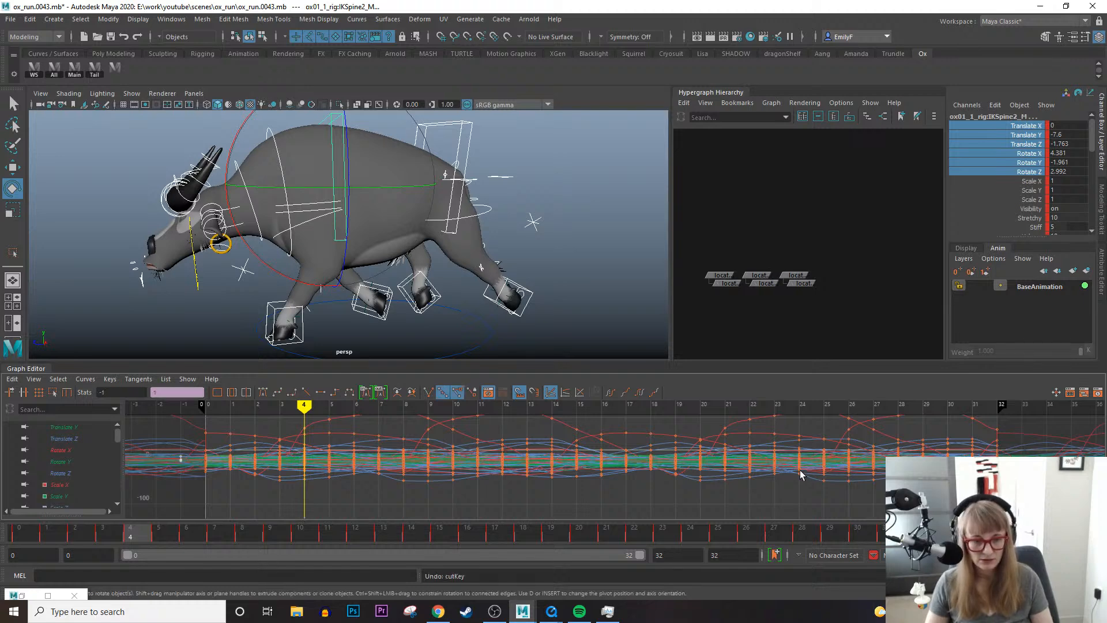
pyautogui.hotkey('ctrl', 'z')
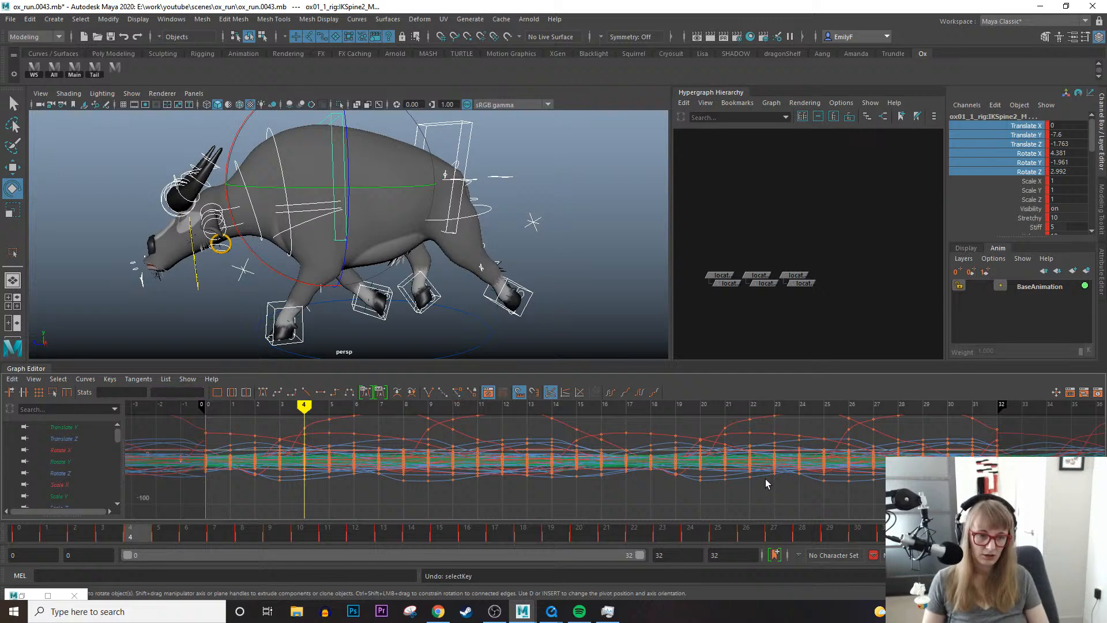
pyautogui.hotkey('ctrl', 'z')
pyautogui.keyDown('alt'); pyautogui.moveTo(753, 483); pyautogui.dragTo(607, 442, button='right'); pyautogui.keyUp('alt')
pyautogui.hotkey('ctrl', 'z')
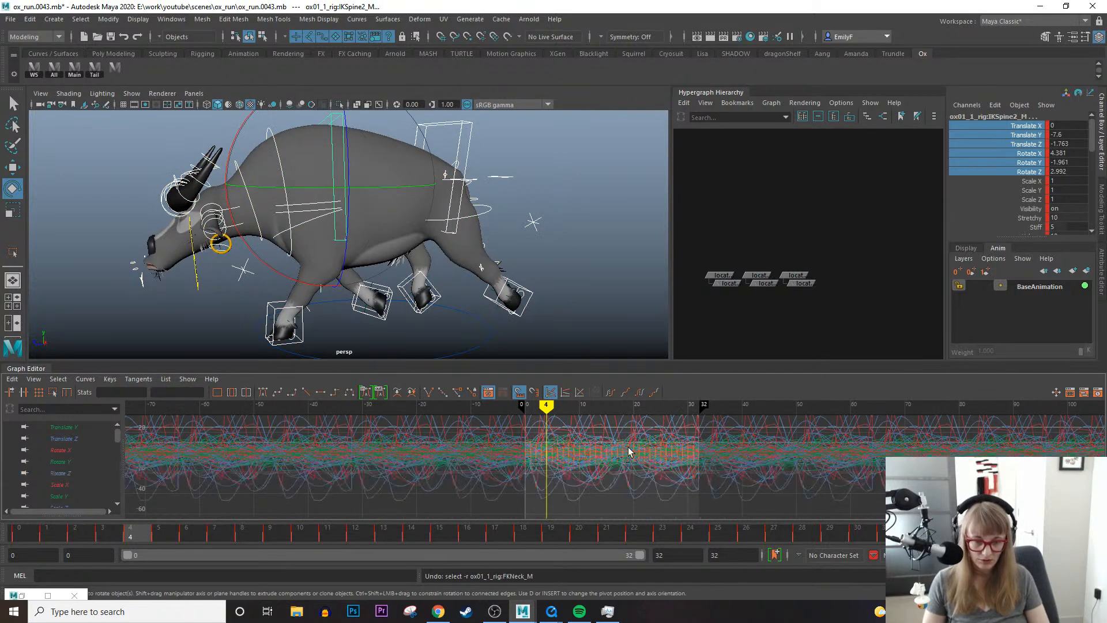
pyautogui.hotkey('ctrl', 'z')
pyautogui.hotkey('ctrl', 'z')
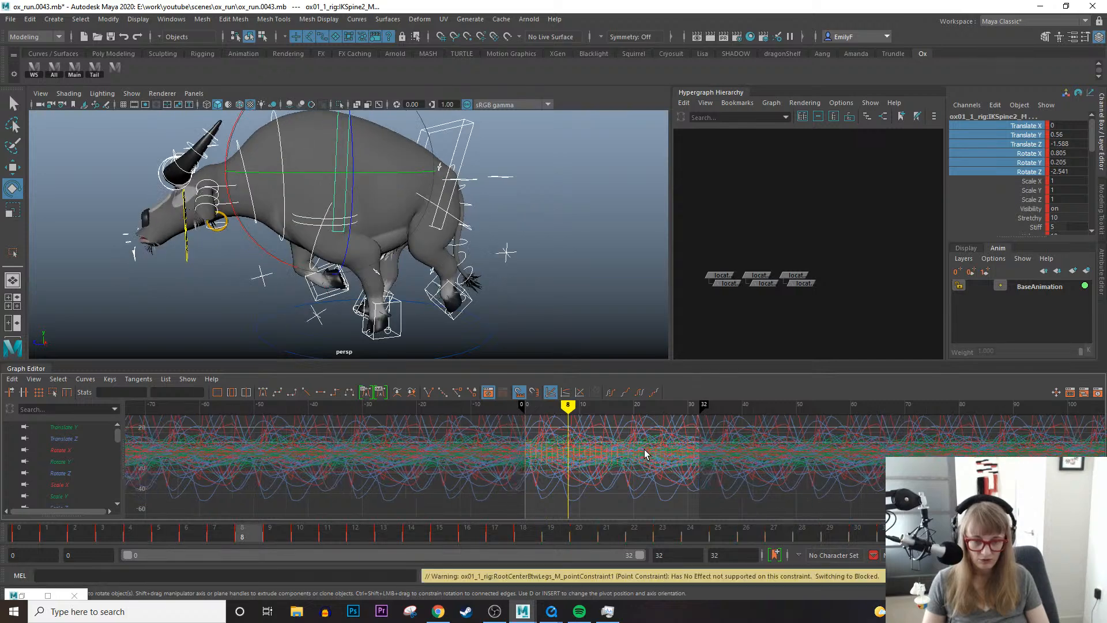
# Compare the ox's poses at frames 0 and 32, and try ending the playback range at frame 33.
pyautogui.click(6, 536)
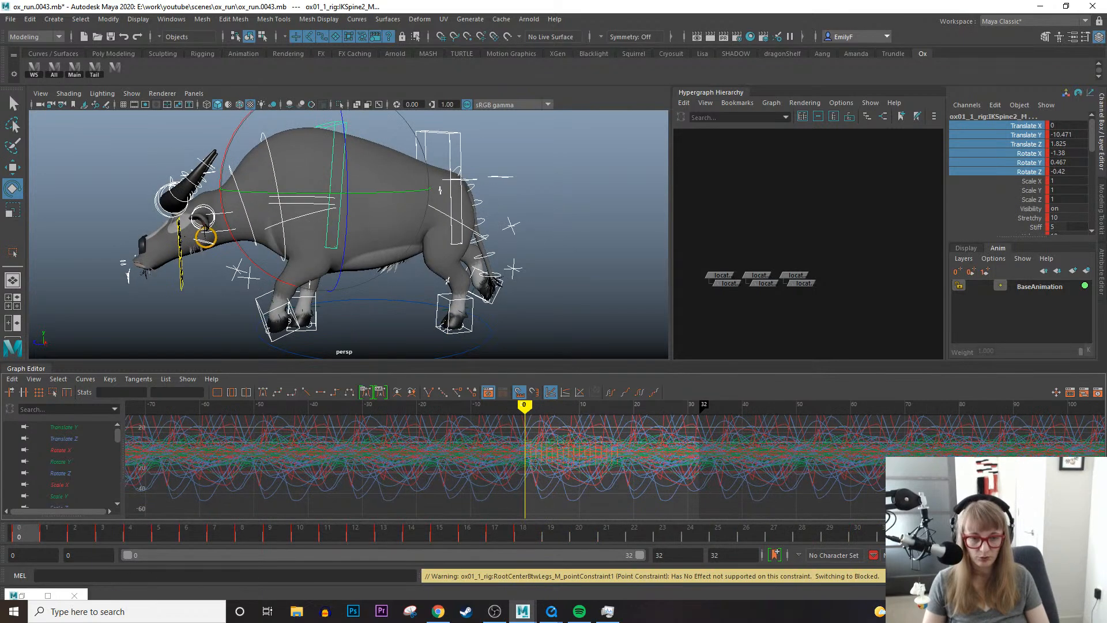
pyautogui.click(915, 536)
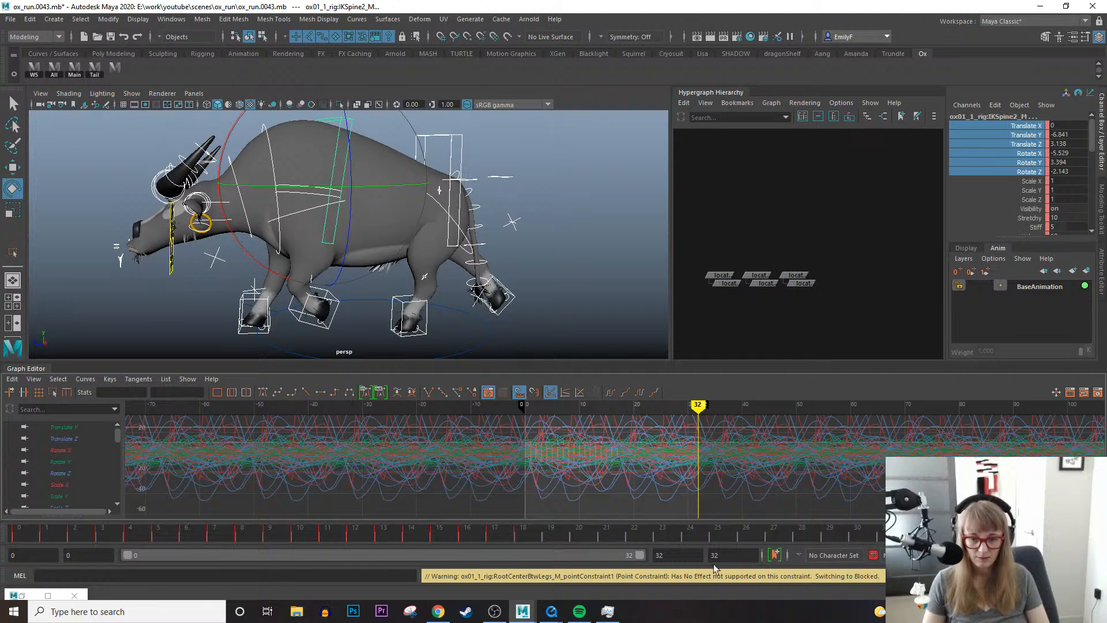
pyautogui.moveTo(675, 555); pyautogui.dragTo(576, 548)
pyautogui.write('33')
pyautogui.press('Return')
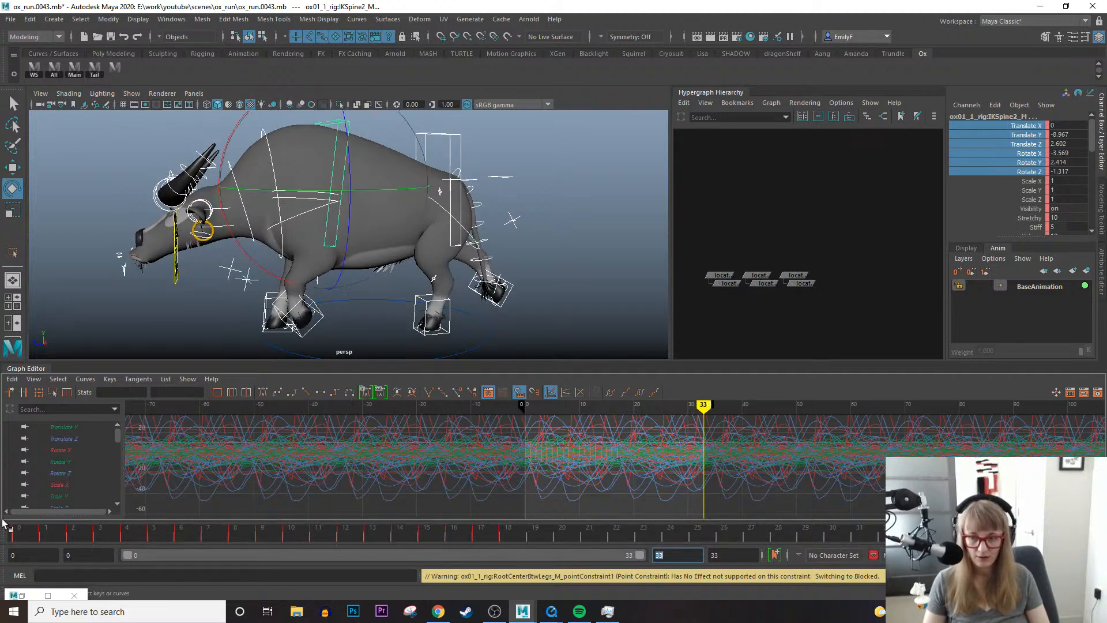
pyautogui.click(24, 536)
pyautogui.hotkey('alt', ',')
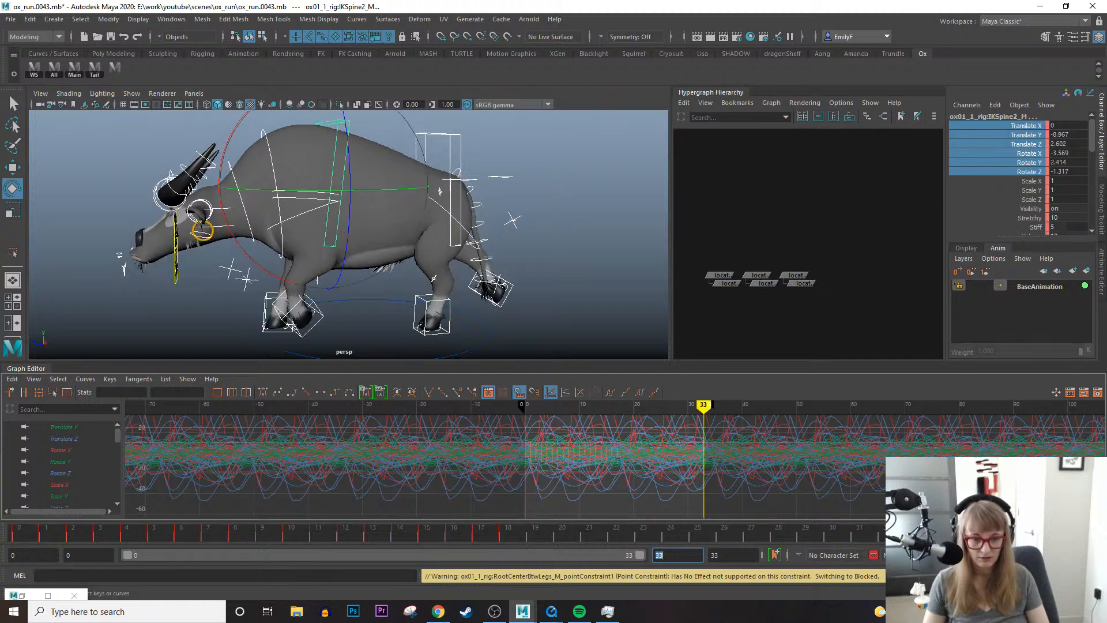
pyautogui.keyDown('alt'); pyautogui.moveTo(573, 307); pyautogui.dragTo(576, 227); pyautogui.keyUp('alt')
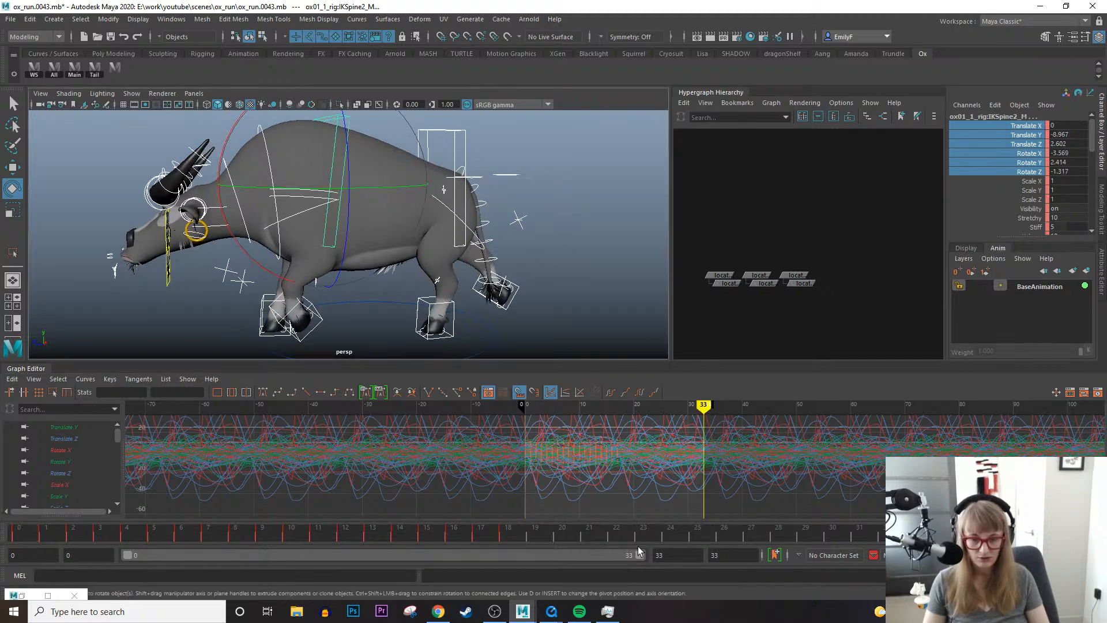
# Set the playback range to end at frame 34 and compare the ox's poses at frames 0 and 34.
pyautogui.moveTo(674, 549); pyautogui.dragTo(534, 519)
pyautogui.write('34')
pyautogui.press('Return')
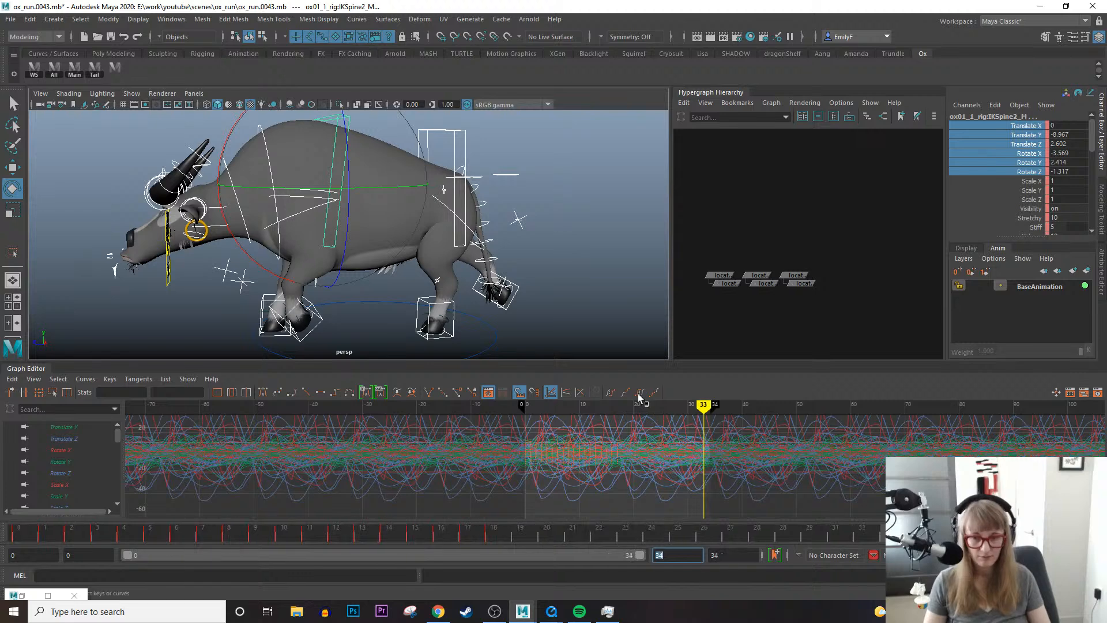
pyautogui.keyDown('alt'); pyautogui.moveTo(605, 262); pyautogui.dragTo(609, 260, button='right'); pyautogui.keyUp('alt')
pyautogui.hotkey('alt', 'shift', 'v')
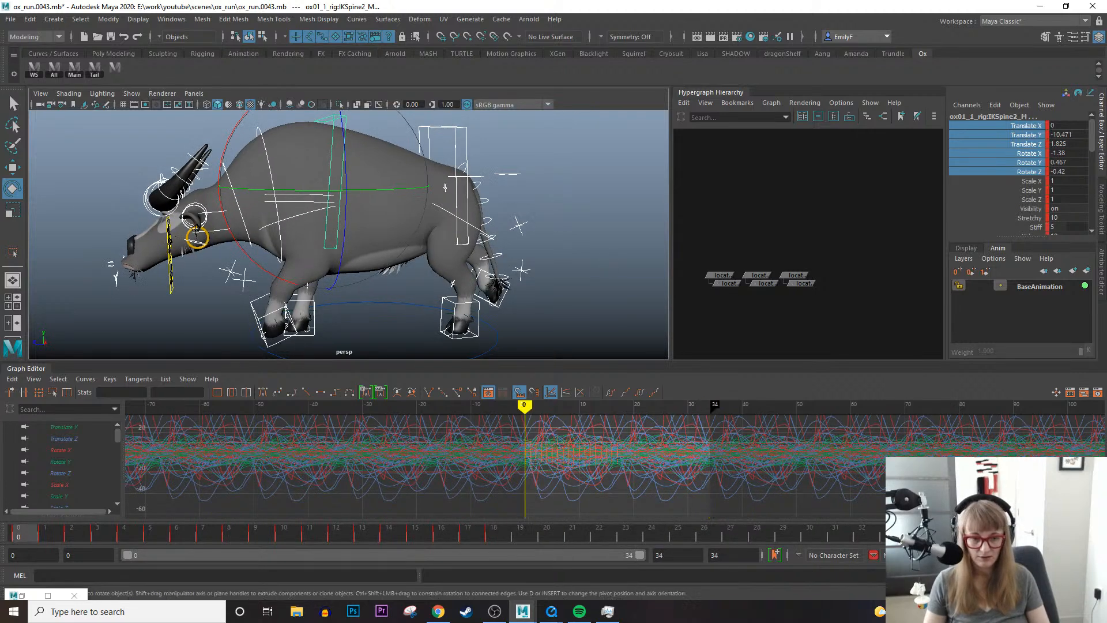
pyautogui.click(917, 534)
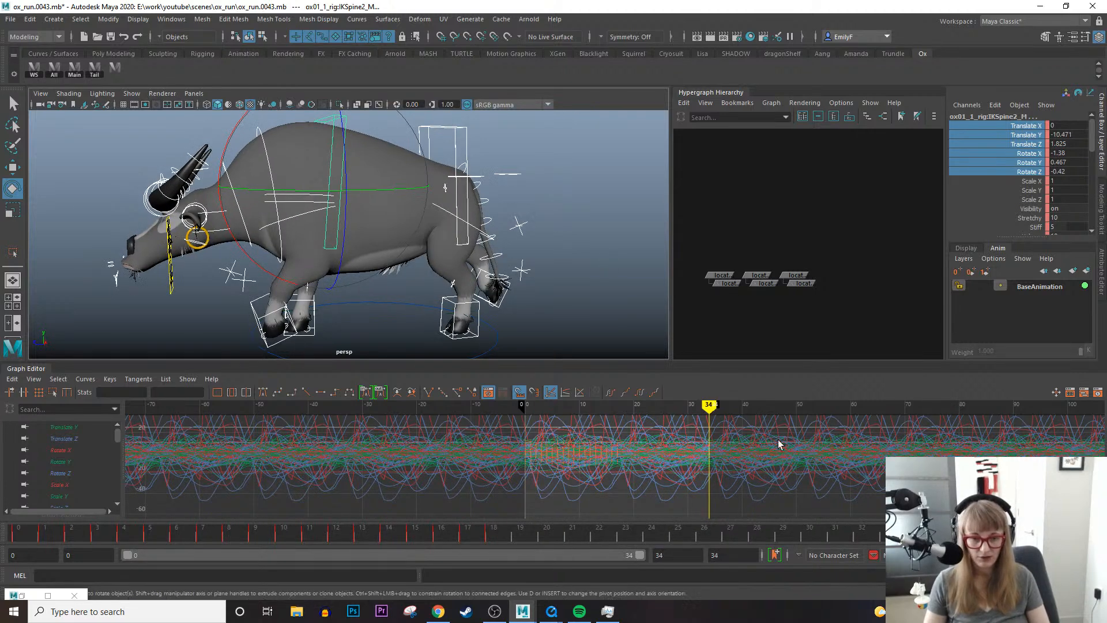
pyautogui.keyDown('alt'); pyautogui.moveTo(460, 257); pyautogui.dragTo(479, 260, button='right'); pyautogui.keyUp('alt')
pyautogui.keyDown('alt'); pyautogui.moveTo(500, 252); pyautogui.dragTo(526, 252, button='middle'); pyautogui.keyUp('alt')
# Select all ox controls and bake their Translate X to Rotate Z channels into keys over frames 0 to 34.
pyautogui.click(86, 144)
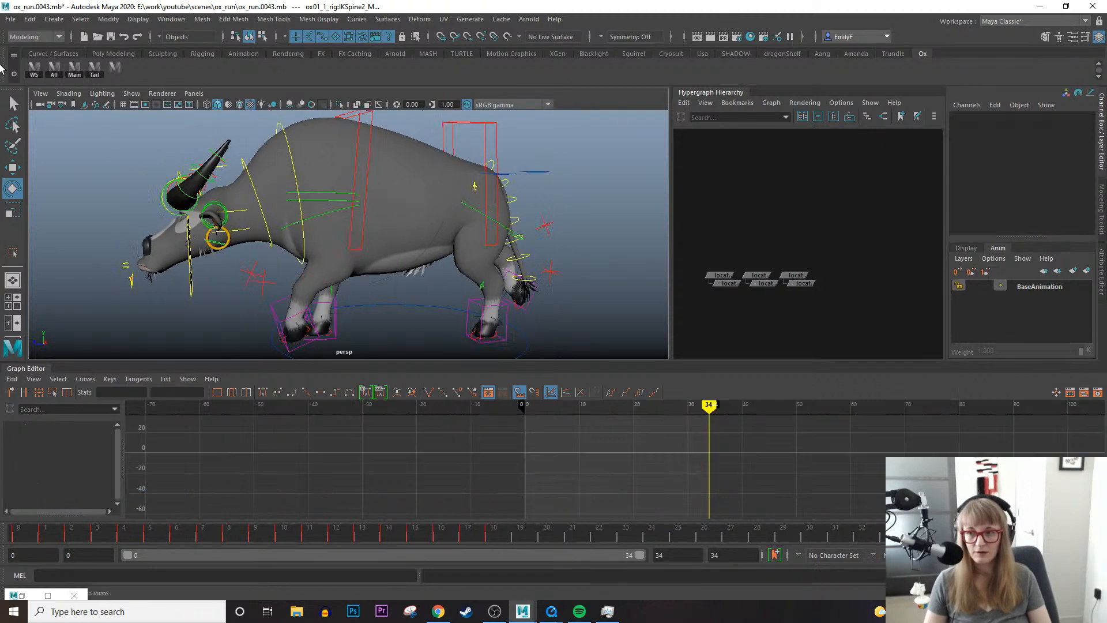
pyautogui.click(54, 73)
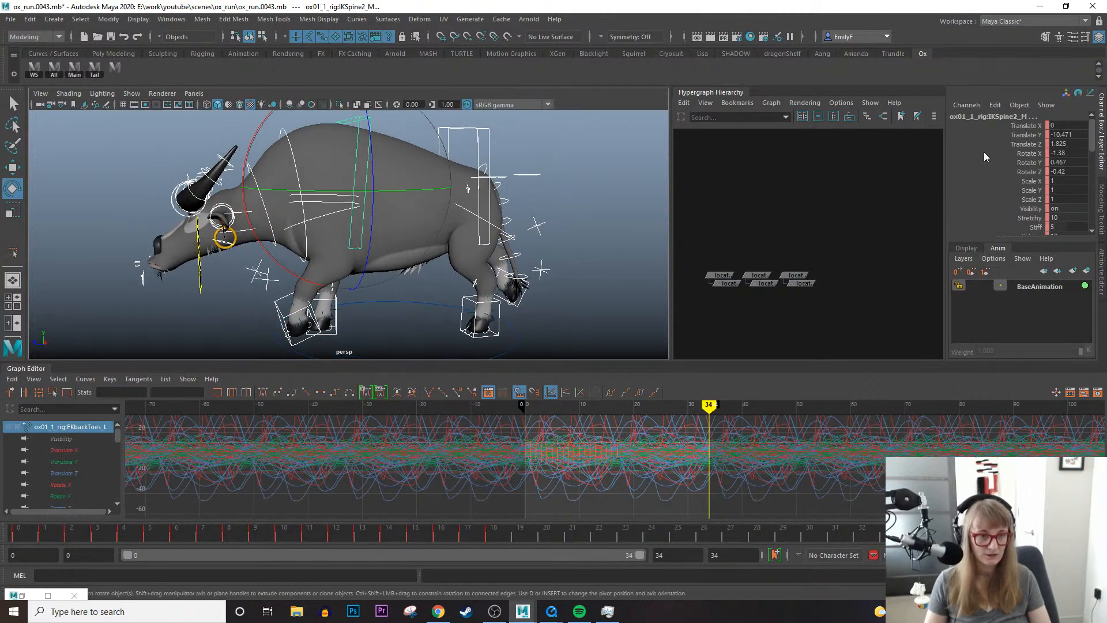
pyautogui.moveTo(1019, 127); pyautogui.dragTo(1013, 171)
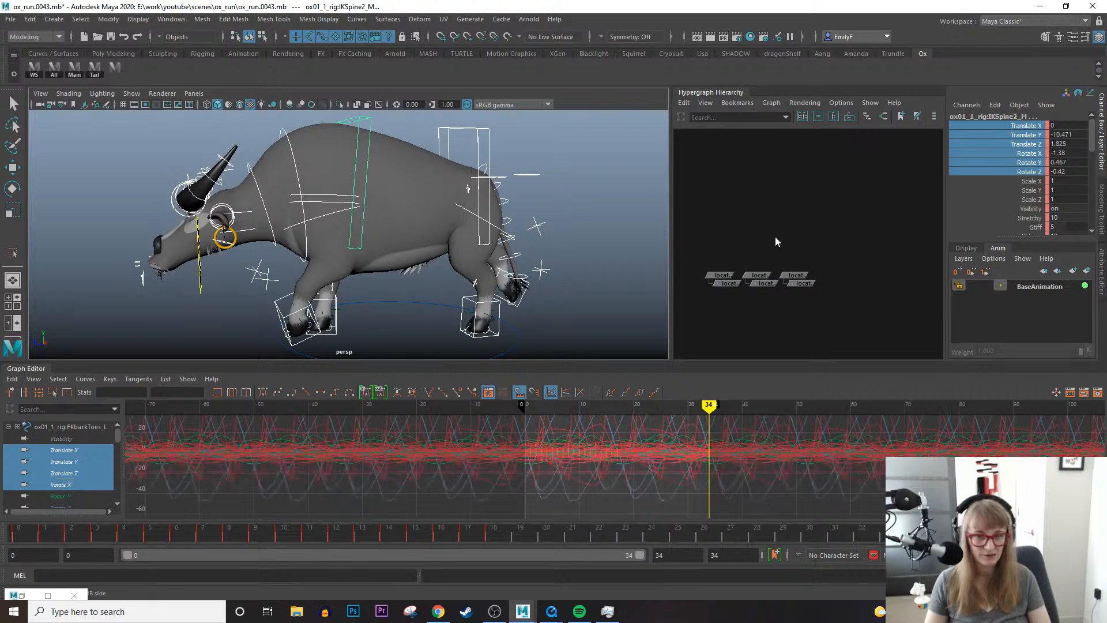
pyautogui.keyDown('alt'); pyautogui.moveTo(432, 282); pyautogui.dragTo(462, 257); pyautogui.keyUp('alt')
pyautogui.press('g')
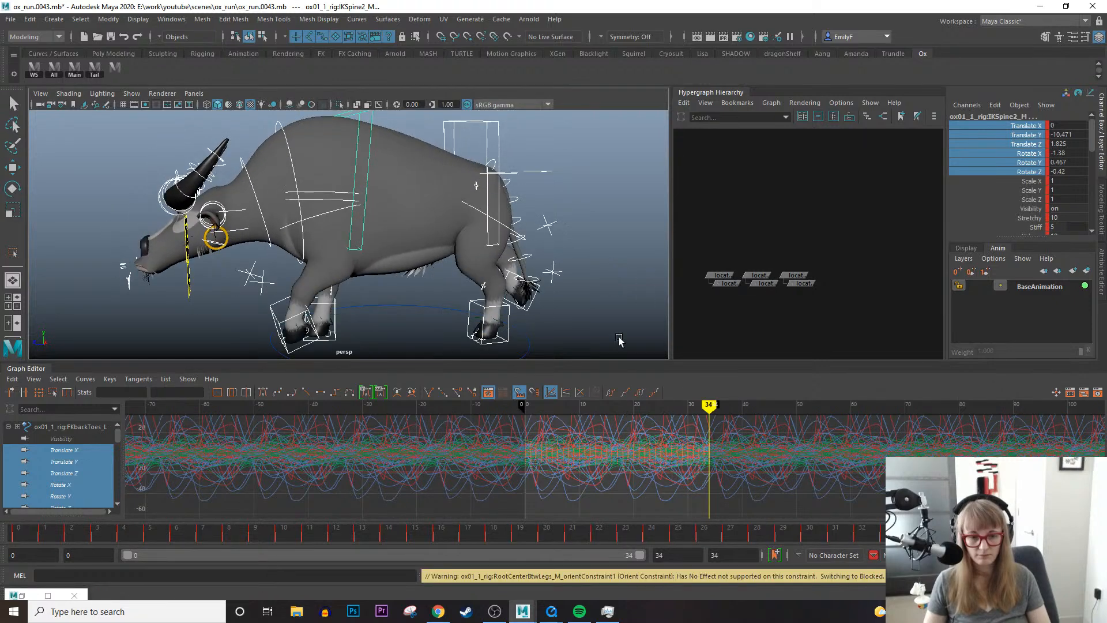
# Frame the baked curves, scrub through the run and compare the poses at frames 0 and 34.
pyautogui.press('f')
pyautogui.keyDown('alt'); pyautogui.moveTo(705, 456); pyautogui.dragTo(711, 424, button='right'); pyautogui.keyUp('alt')
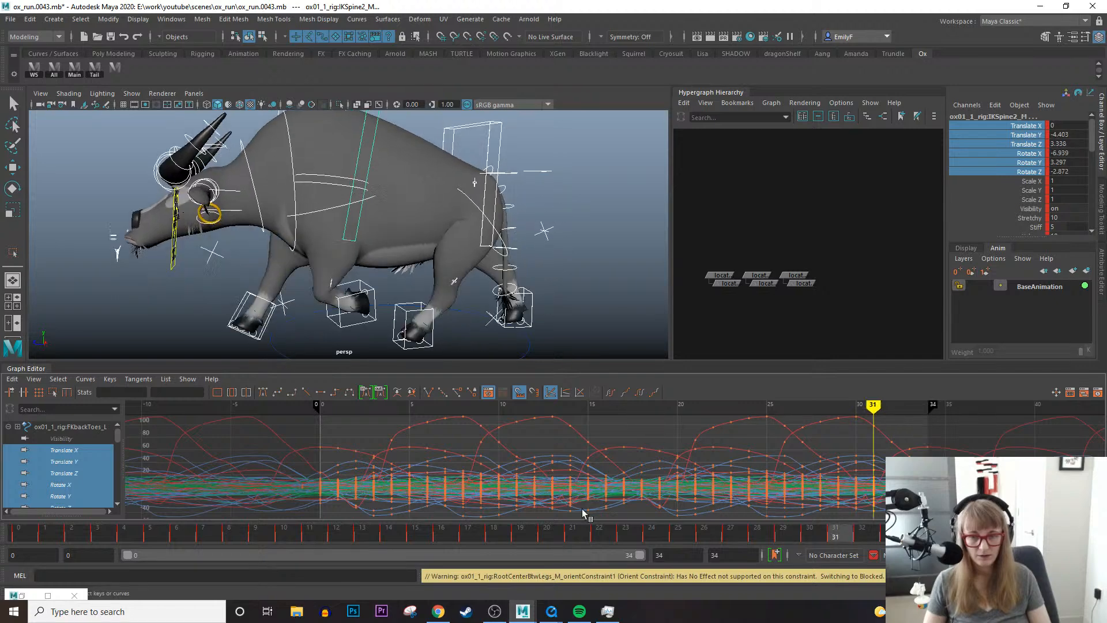
pyautogui.click(21, 530)
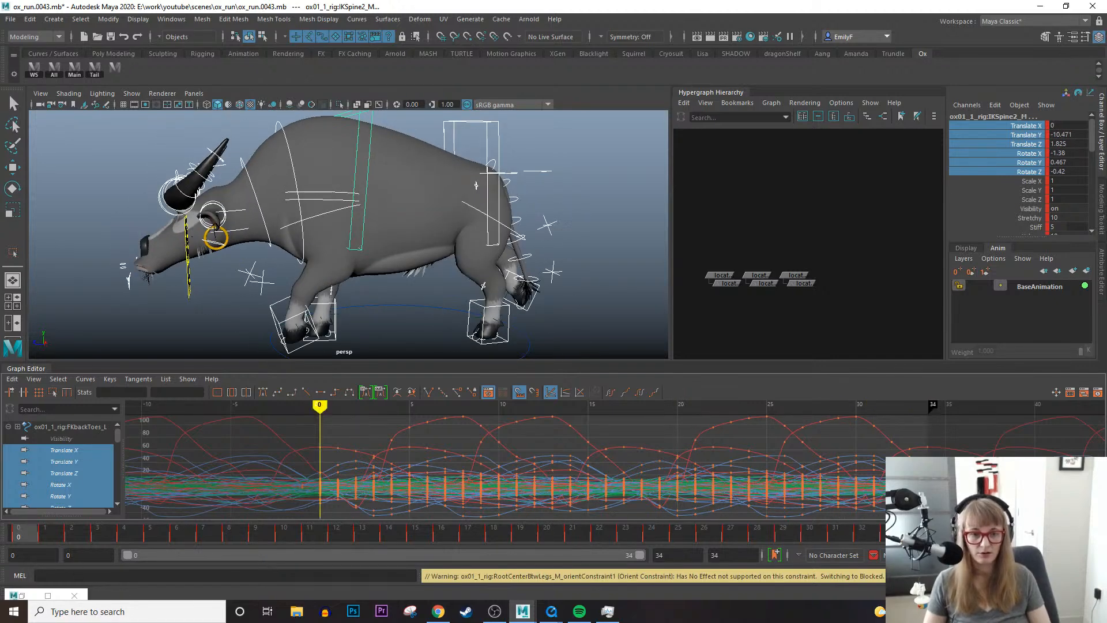
pyautogui.click(916, 531)
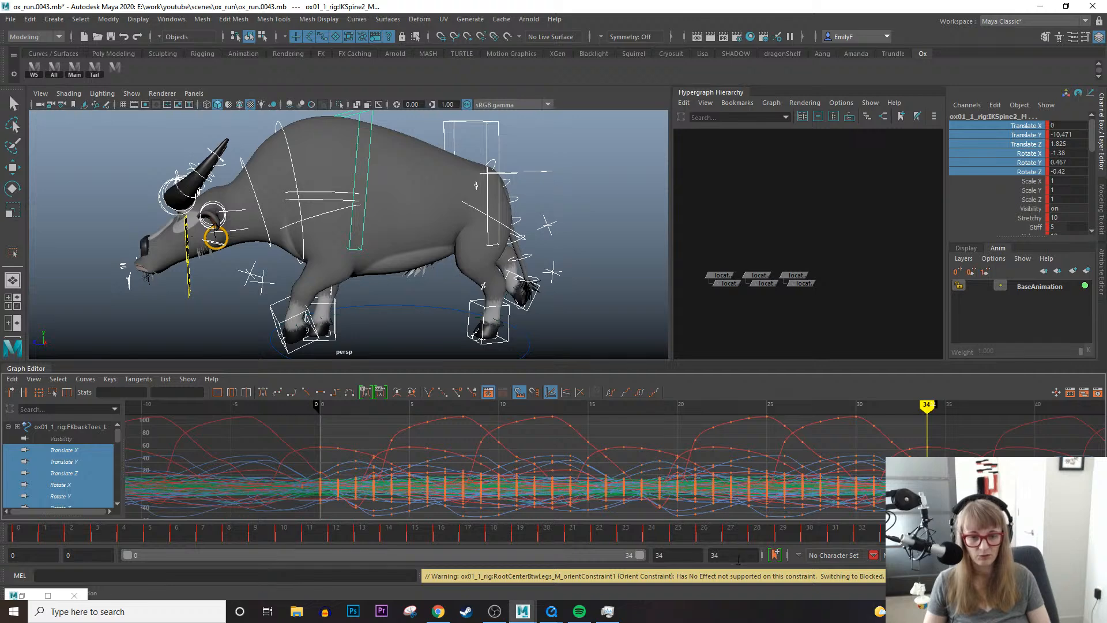
# Set the playback range to end at frame 33 and play the run cycle from frame 0 to check the loop.
pyautogui.doubleClick(737, 556)
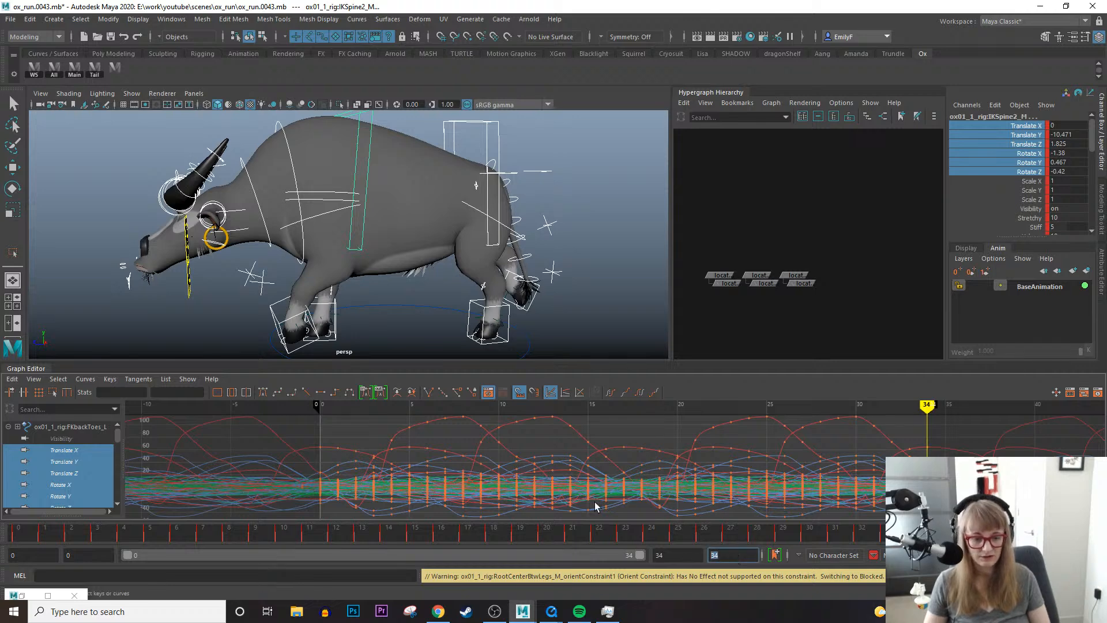
pyautogui.write('33')
pyautogui.press('Return')
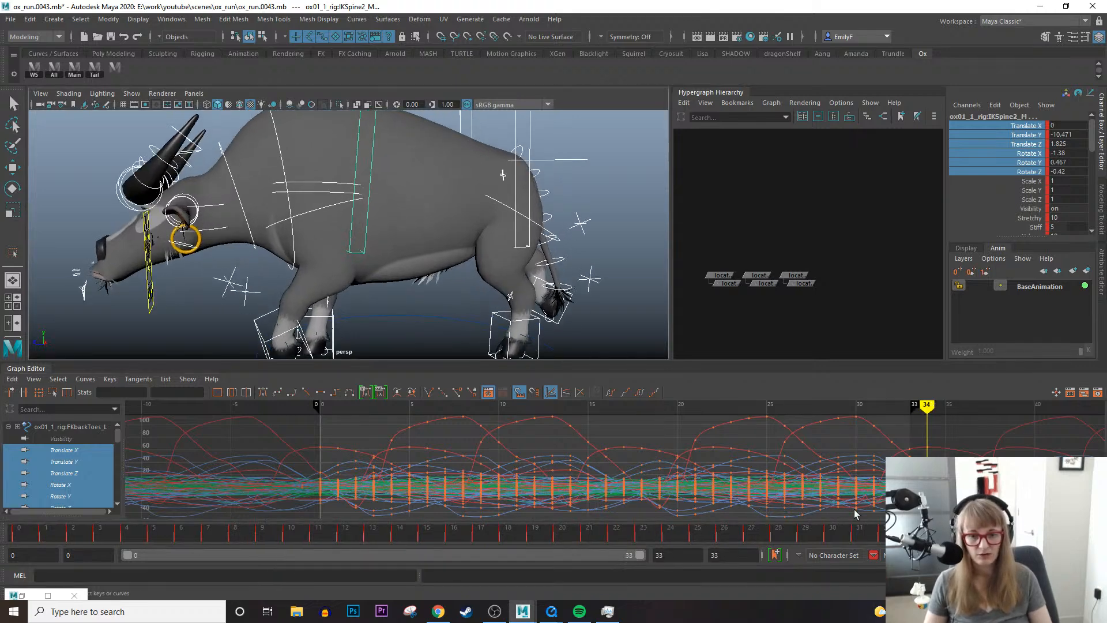
pyautogui.press(',')
pyautogui.click(21, 533)
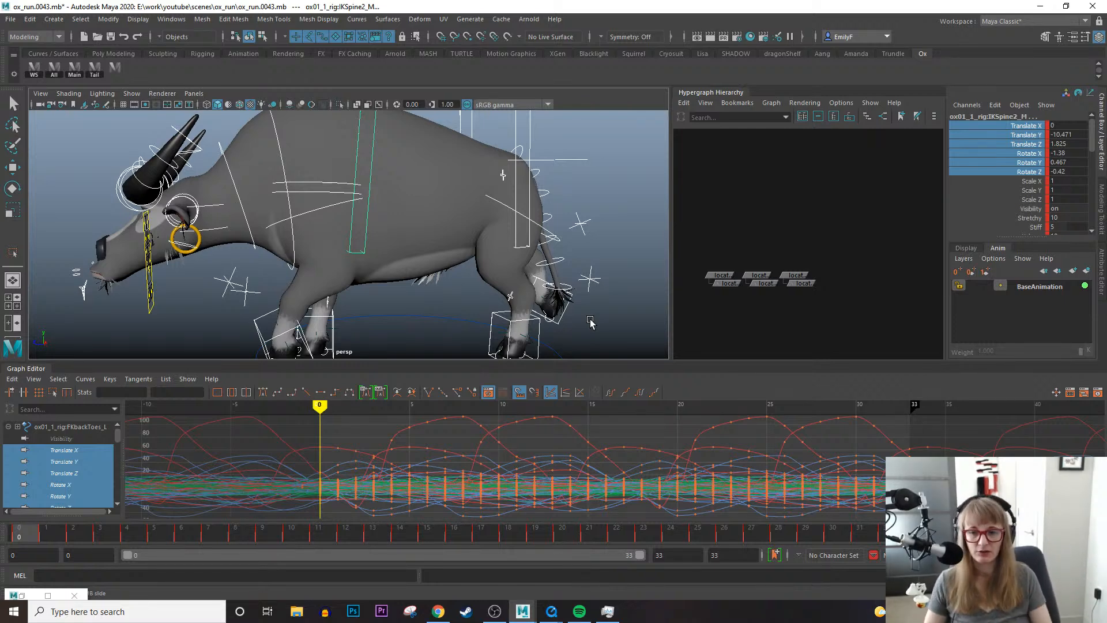
pyautogui.keyDown('alt'); pyautogui.moveTo(395, 189); pyautogui.dragTo(379, 213, button='right'); pyautogui.keyUp('alt')
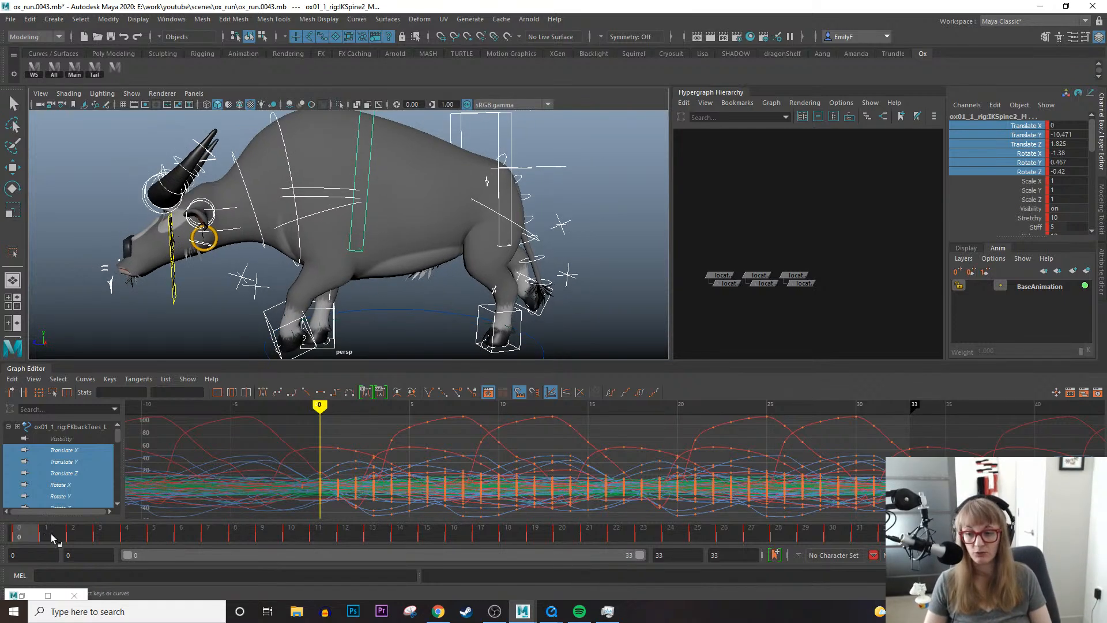
pyautogui.moveTo(50, 534); pyautogui.dragTo(127, 536)
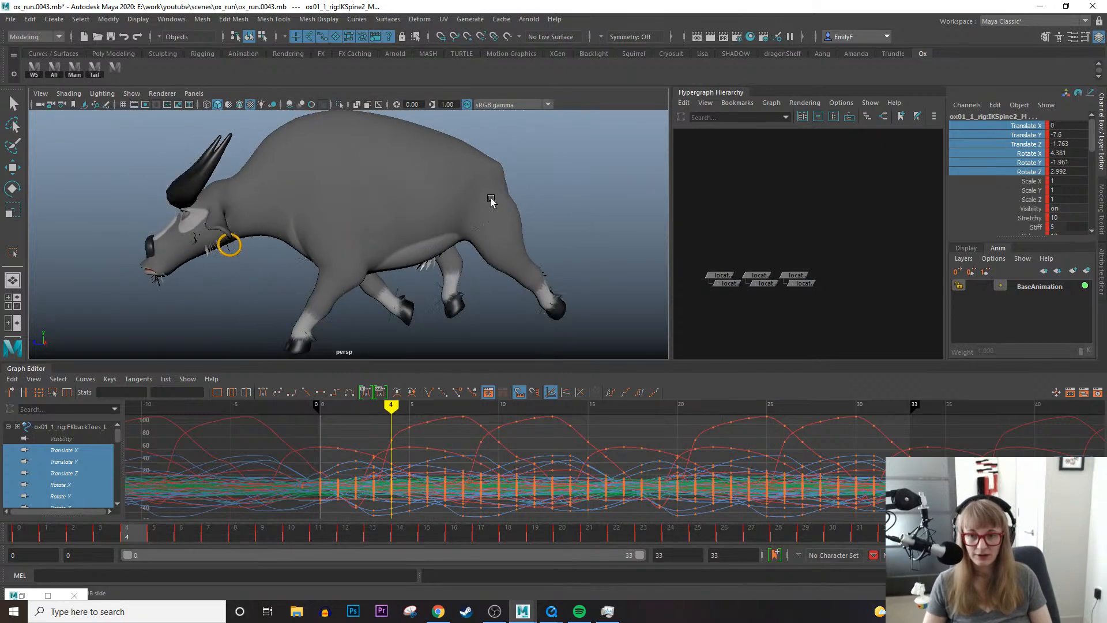
pyautogui.hotkey('alt', 'v')
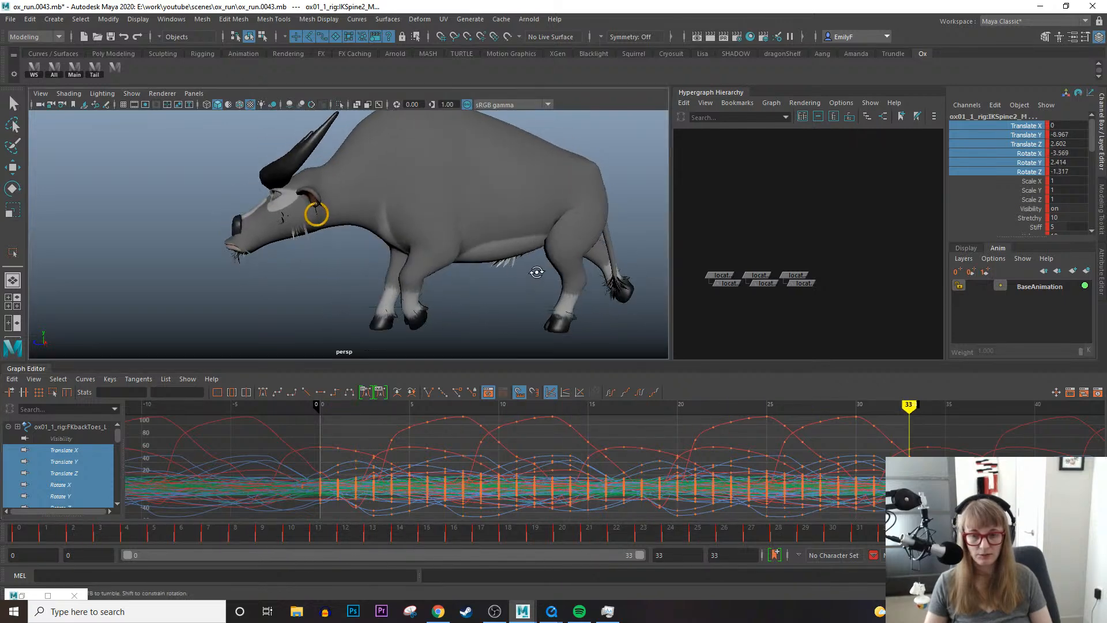
pyautogui.hotkey('alt', 'v')
# Isolate the neck control's Rotate Z curve and delete its stray key at frame -1.
pyautogui.keyDown('alt'); pyautogui.moveTo(536, 272); pyautogui.dragTo(527, 240); pyautogui.keyUp('alt')
pyautogui.keyDown('alt'); pyautogui.moveTo(527, 240); pyautogui.dragTo(532, 304, button='middle'); pyautogui.keyUp('alt')
pyautogui.click(360, 158)
pyautogui.press('e')
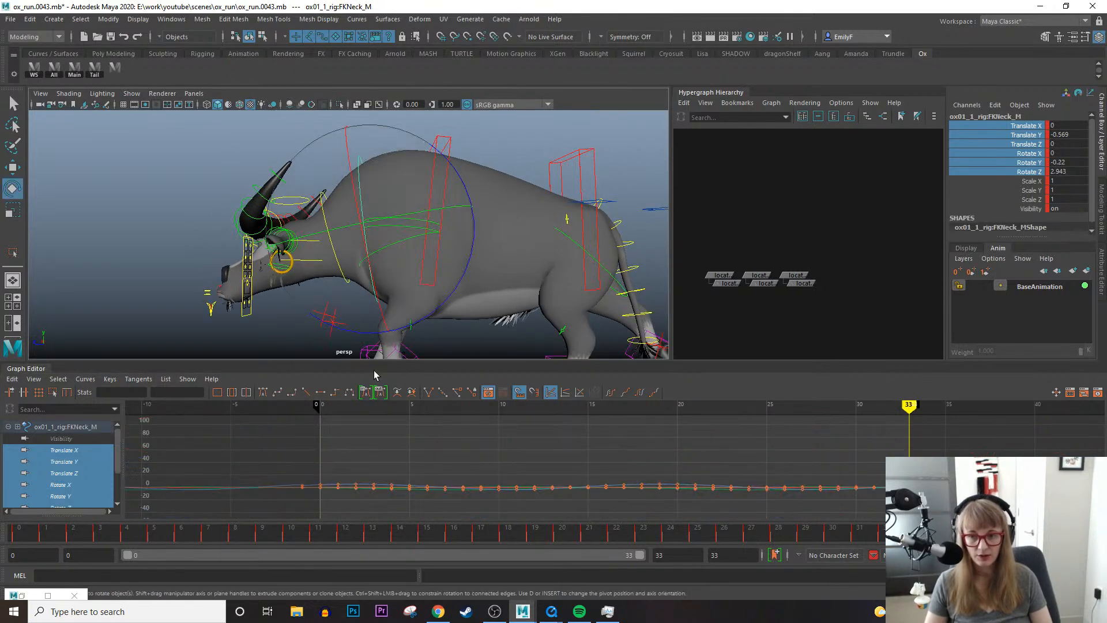
pyautogui.scroll(-2, 71, 461)
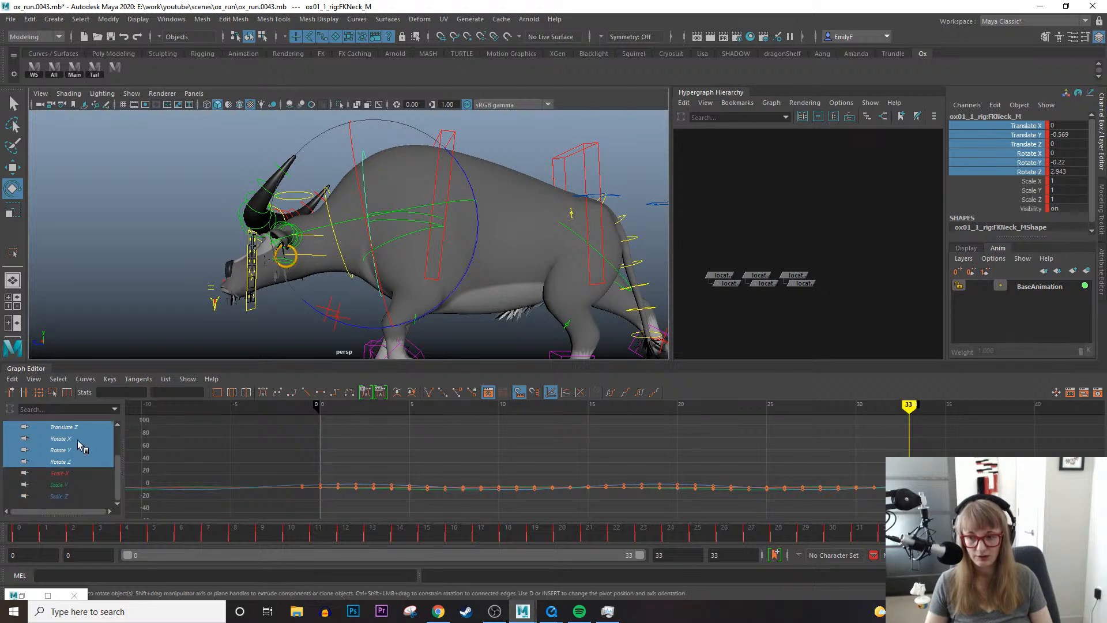
pyautogui.click(60, 461)
pyautogui.press('f')
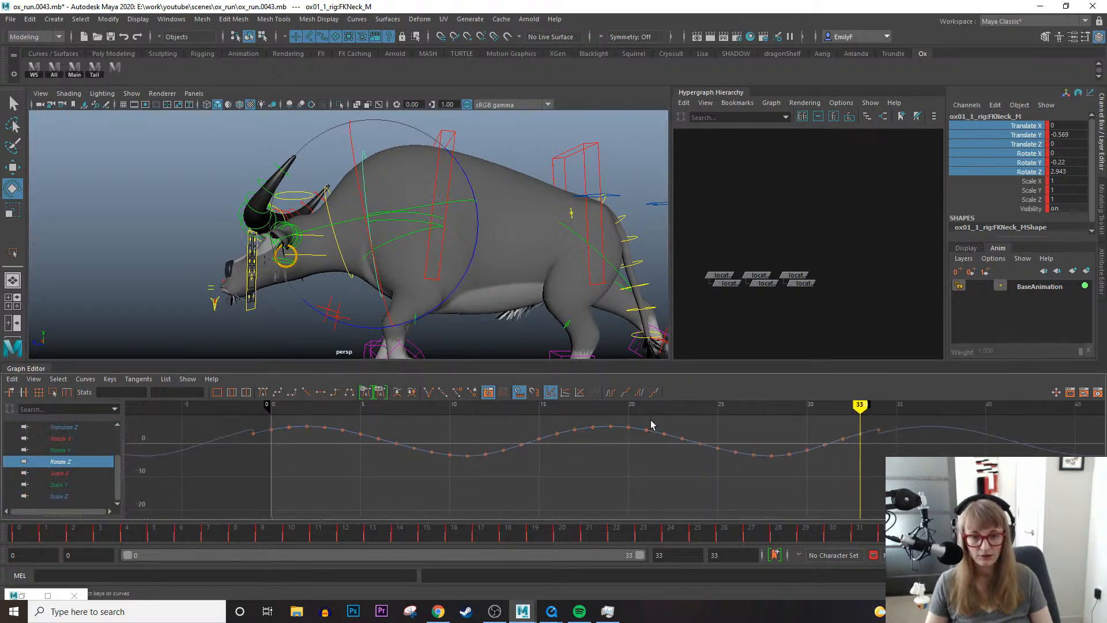
pyautogui.keyDown('alt'); pyautogui.moveTo(650, 437); pyautogui.dragTo(650, 457, button='middle'); pyautogui.keyUp('alt')
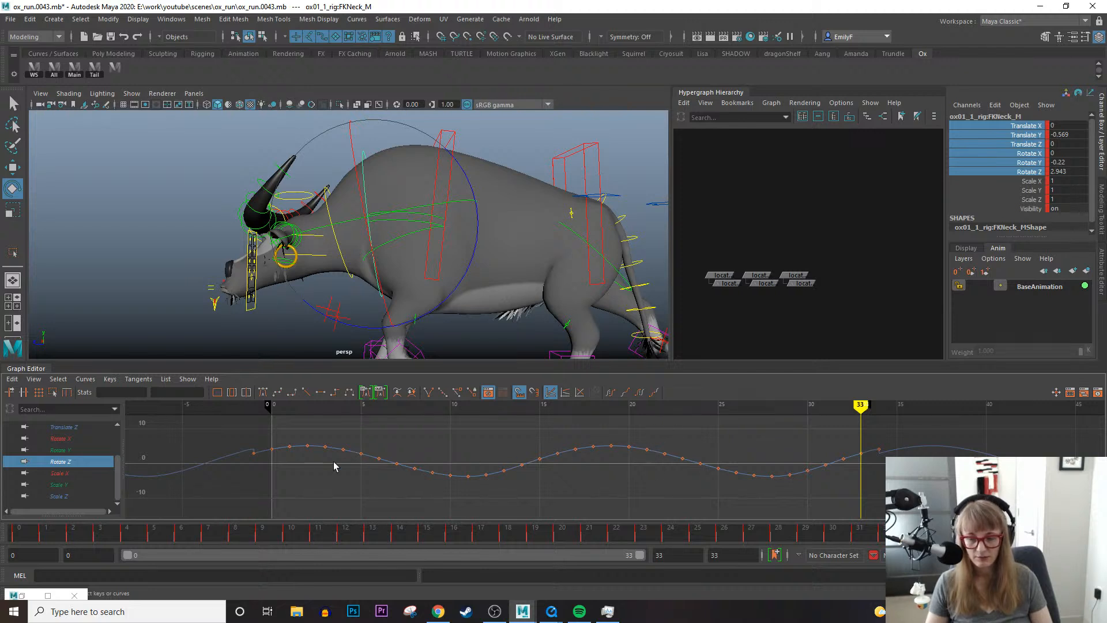
pyautogui.moveTo(219, 437); pyautogui.dragTo(253, 479)
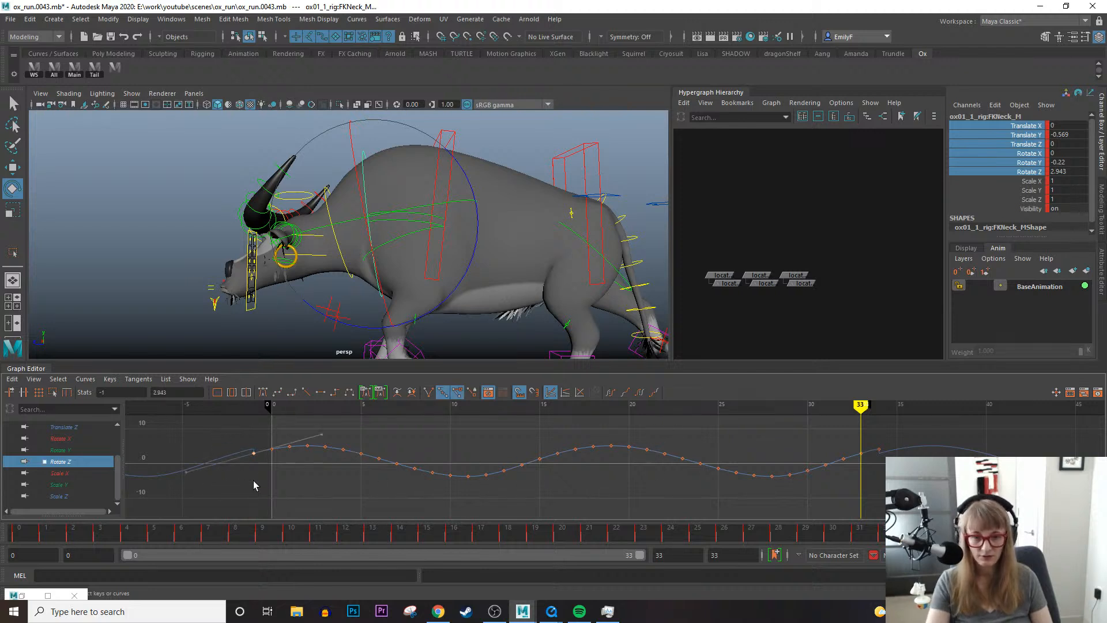
pyautogui.press('Delete')
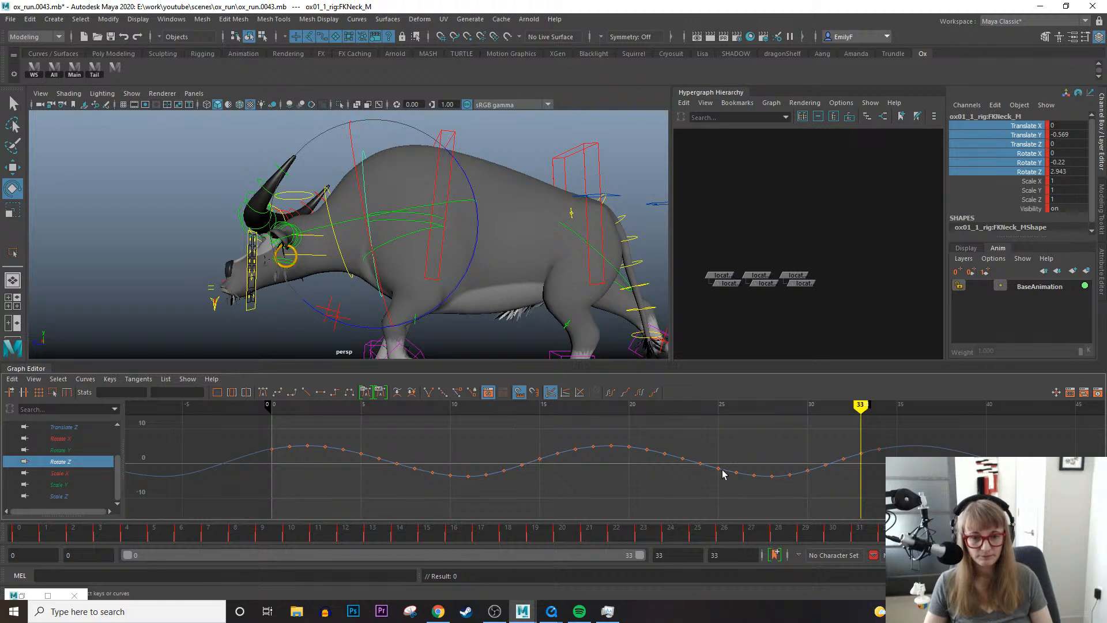
# Scale the neck's Rotate Z keys at frames 24 to 31 slightly downward to deepen the second dip.
pyautogui.moveTo(722, 470)
pyautogui.keyDown('alt'); pyautogui.keyDown('shift'); pyautogui.mouseDown(button='right')
pyautogui.moveTo(744, 464)
pyautogui.moveTo(709, 465)
pyautogui.mouseUp(button='right'); pyautogui.keyUp('shift'); pyautogui.keyUp('alt')
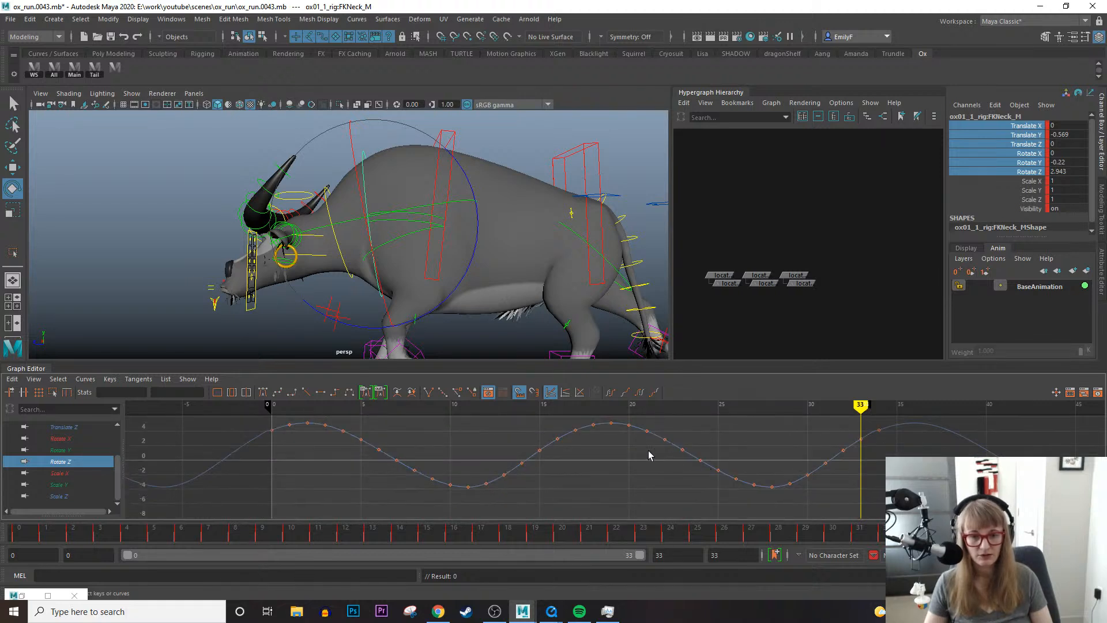
pyautogui.moveTo(833, 499); pyautogui.dragTo(712, 458)
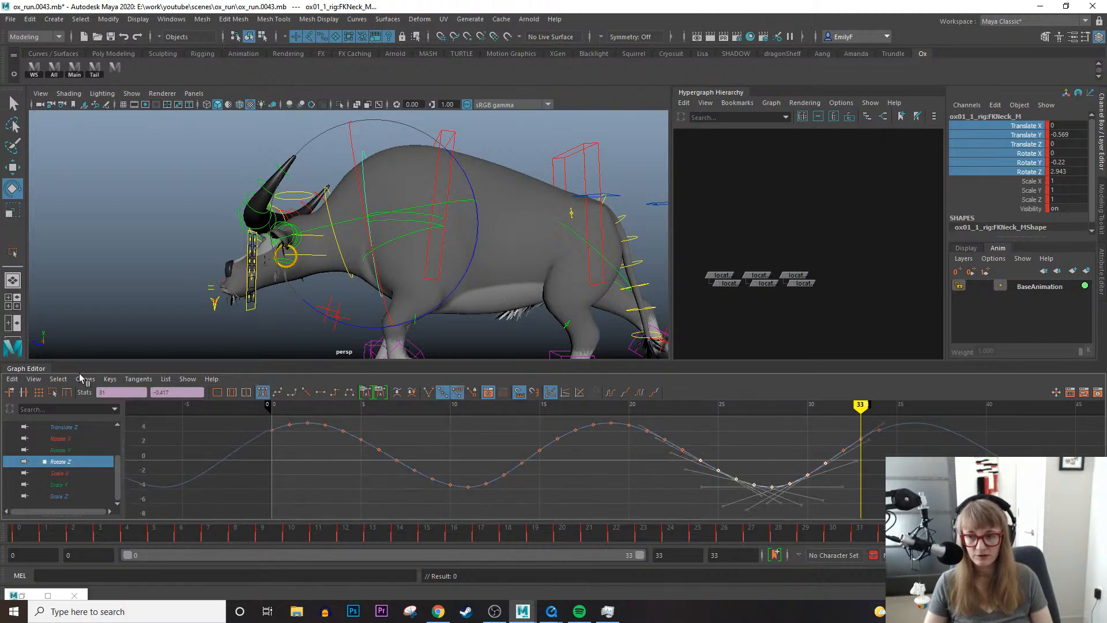
pyautogui.click(54, 393)
pyautogui.moveTo(764, 496); pyautogui.dragTo(765, 503, button='middle')
pyautogui.keyDown('alt'); pyautogui.moveTo(636, 460); pyautogui.dragTo(649, 477, button='middle'); pyautogui.keyUp('alt')
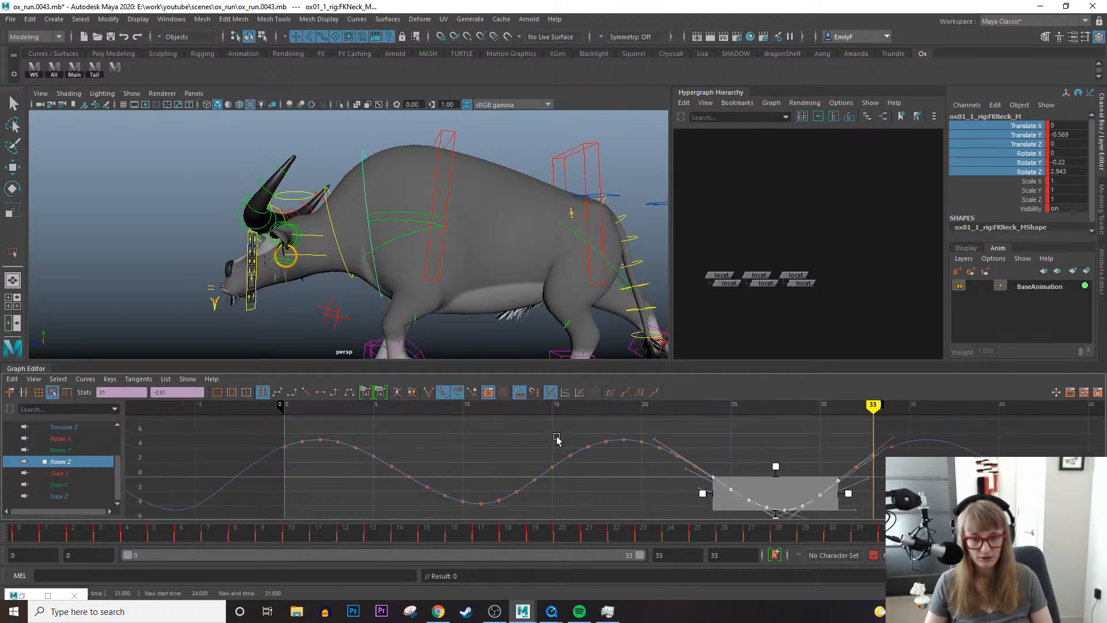
# Scale the neck's Rotate Z keys at frames 14 to 24 to lower the second peak slightly, and play the cycle.
pyautogui.moveTo(517, 433); pyautogui.dragTo(713, 476)
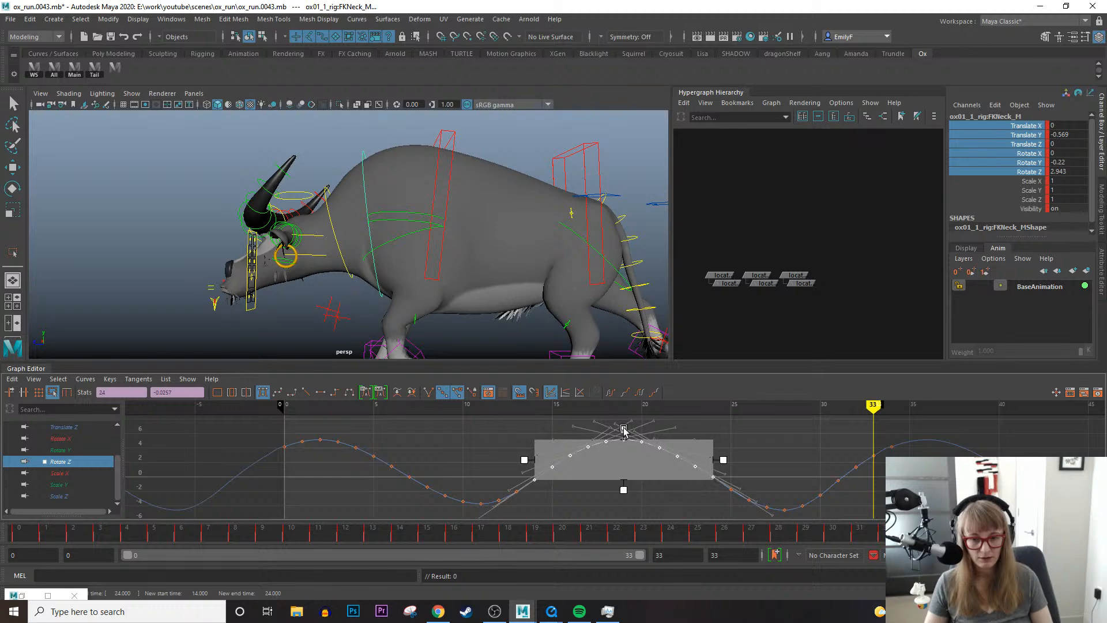
pyautogui.moveTo(624, 430); pyautogui.dragTo(625, 433)
pyautogui.press('q')
pyautogui.hotkey('alt', 'v')
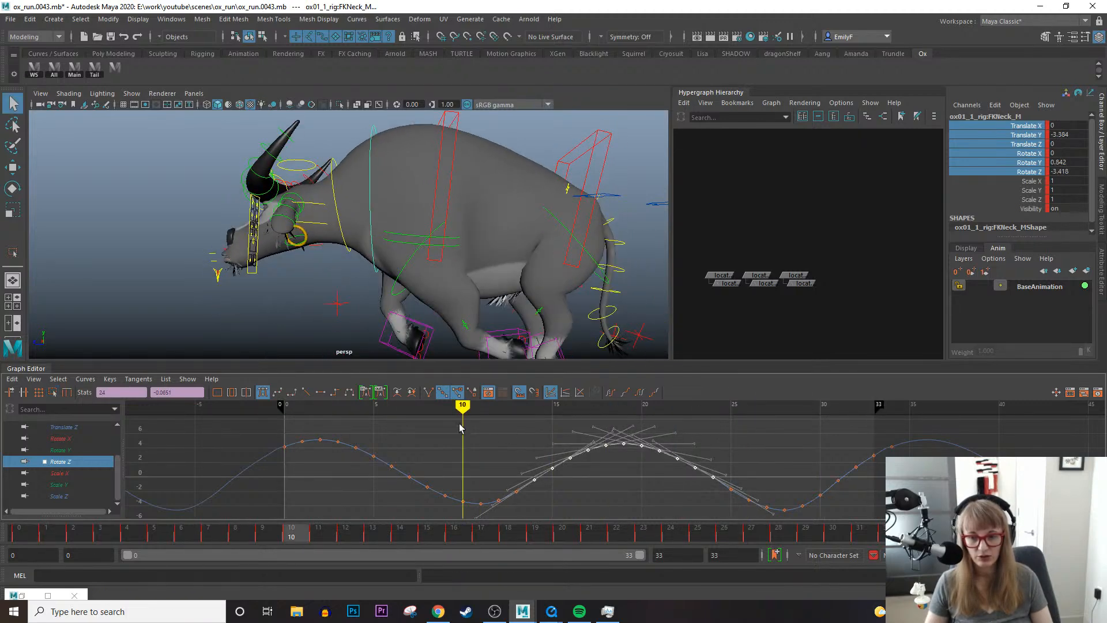
# Raise the neck's first Rotate Z peak by scaling the keys at frames 0 to 6 together with frames 33 and 34.
pyautogui.moveTo(331, 451); pyautogui.dragTo(411, 476)
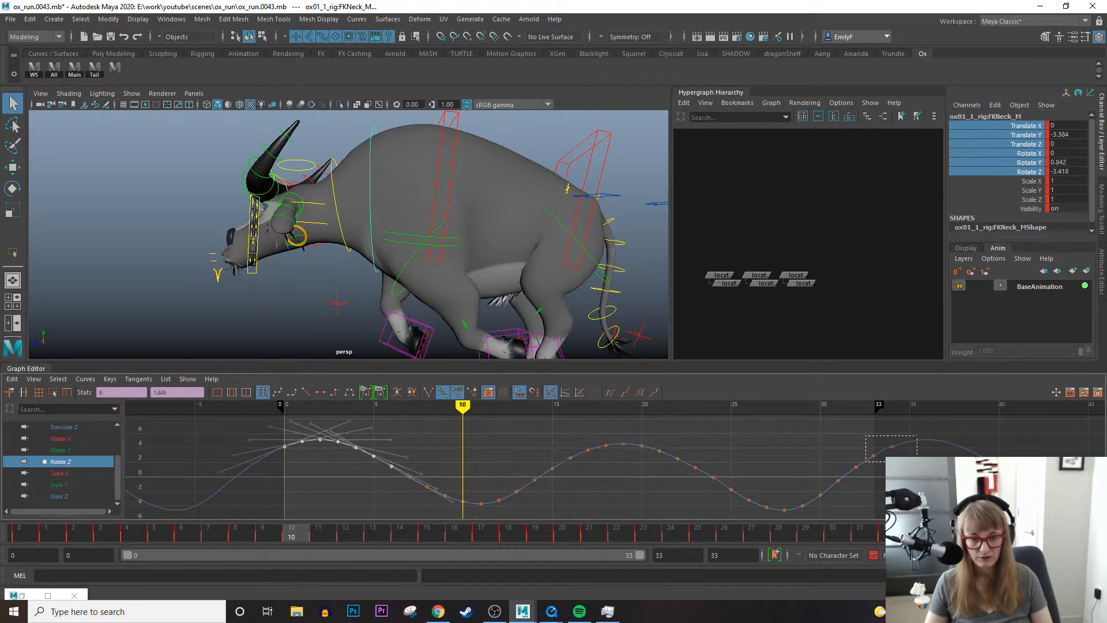
pyautogui.keyDown('shift'); pyautogui.moveTo(917, 462); pyautogui.dragTo(917, 462); pyautogui.keyUp('shift')
pyautogui.click(51, 392)
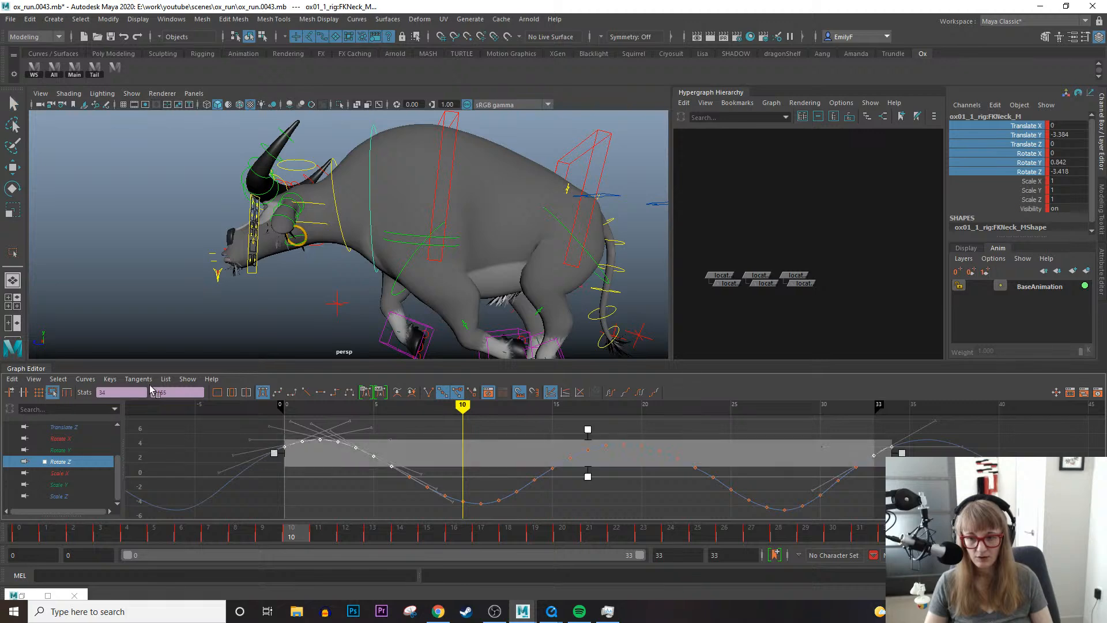
pyautogui.moveTo(586, 430); pyautogui.dragTo(588, 420)
# Set the playback range to end at frame 34.
pyautogui.doubleClick(677, 554)
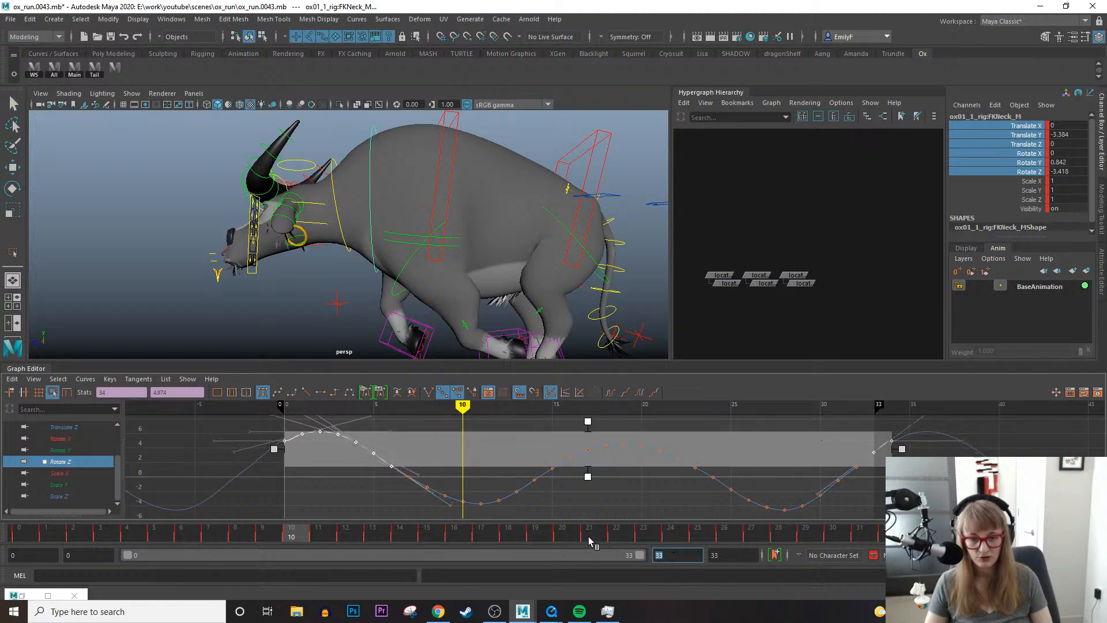
pyautogui.write('34')
pyautogui.press('Return')
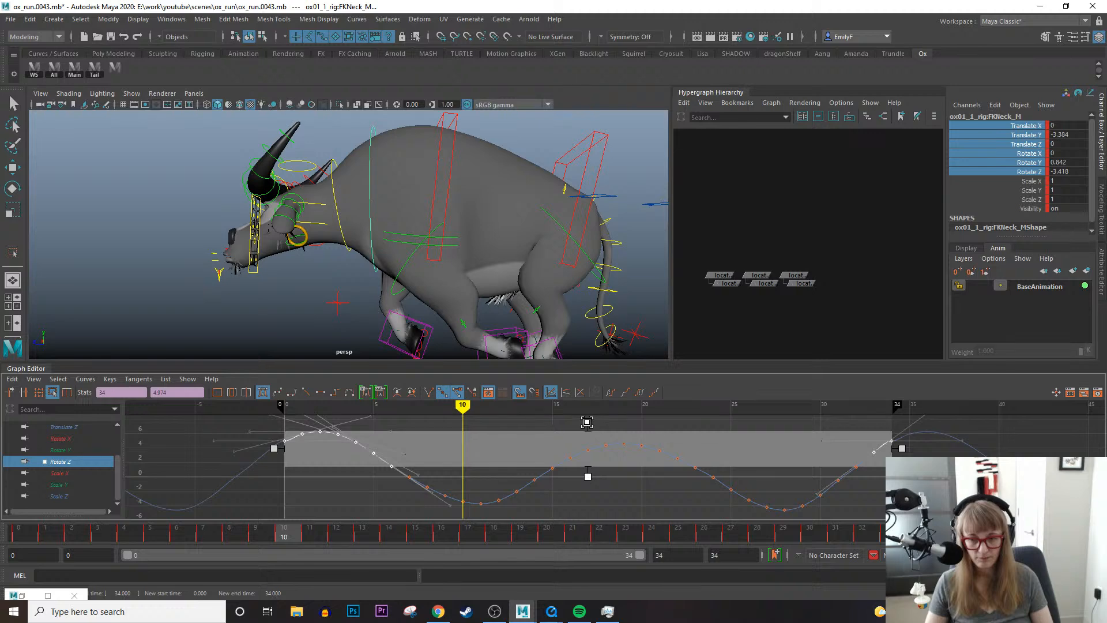
pyautogui.press('q')
# Isolate the head control's Rotate X curve and scale the keys at frames 17 to 26 to lower the second peak slightly.
pyautogui.keyDown('alt'); pyautogui.moveTo(267, 153); pyautogui.dragTo(316, 185); pyautogui.keyUp('alt')
pyautogui.click(317, 185)
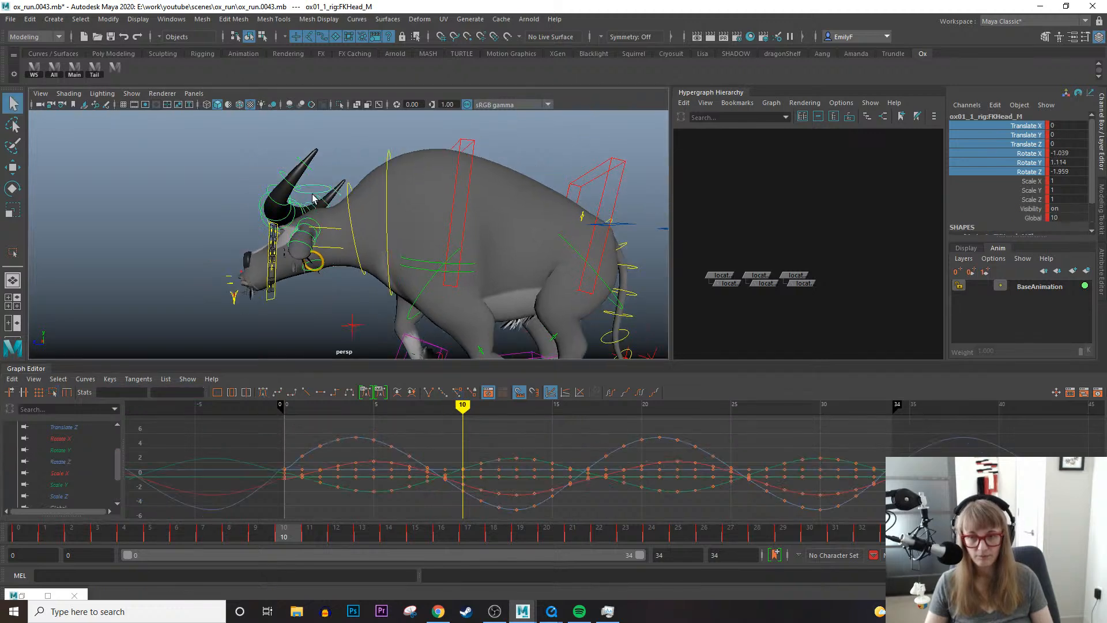
pyautogui.press('e')
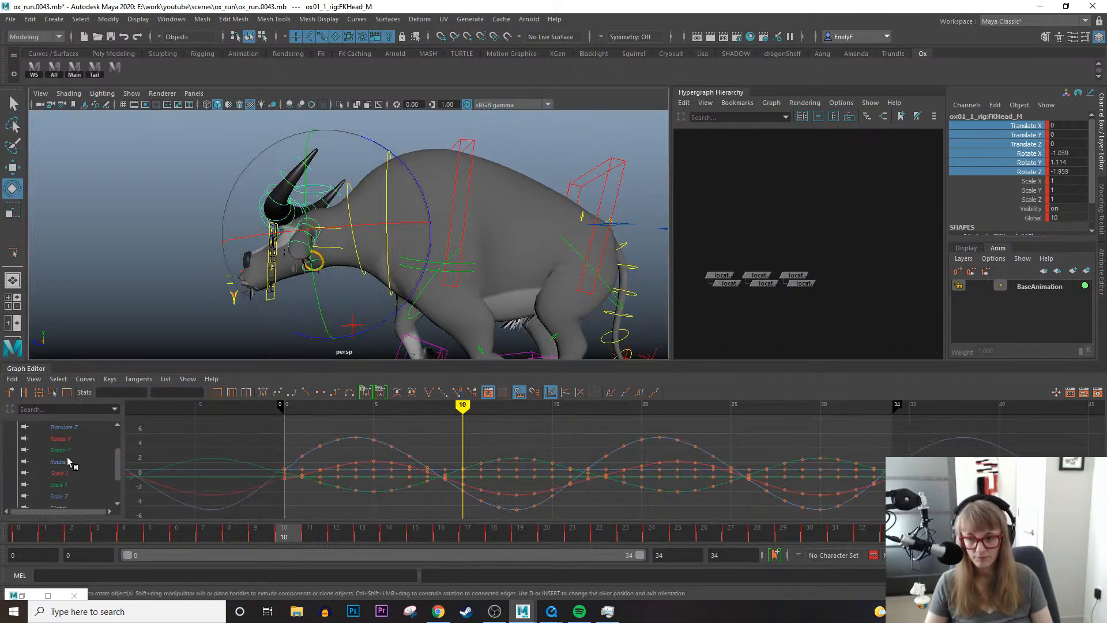
pyautogui.click(72, 440)
pyautogui.keyDown('alt'); pyautogui.moveTo(638, 508); pyautogui.dragTo(647, 441, button='right'); pyautogui.keyUp('alt')
pyautogui.moveTo(557, 421); pyautogui.dragTo(753, 472)
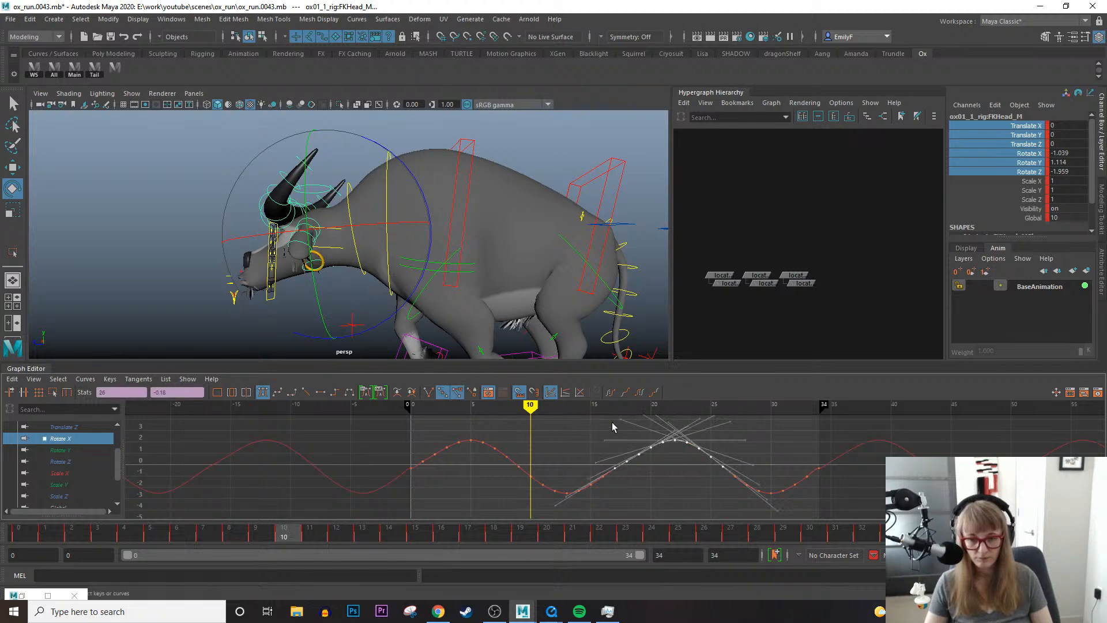
pyautogui.click(52, 392)
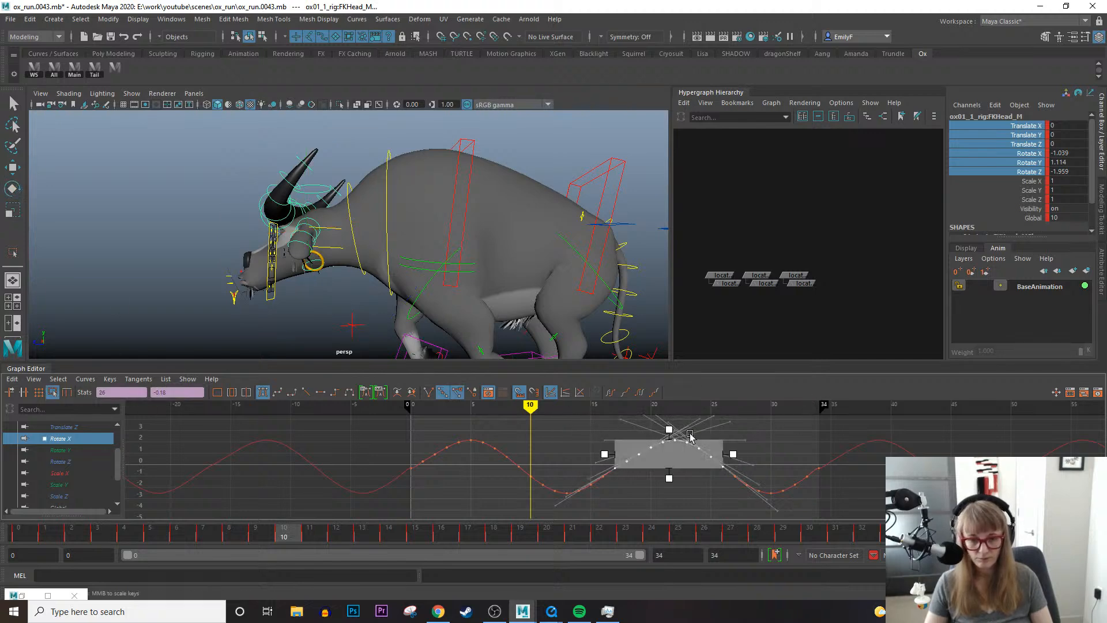
pyautogui.moveTo(667, 428); pyautogui.dragTo(669, 434)
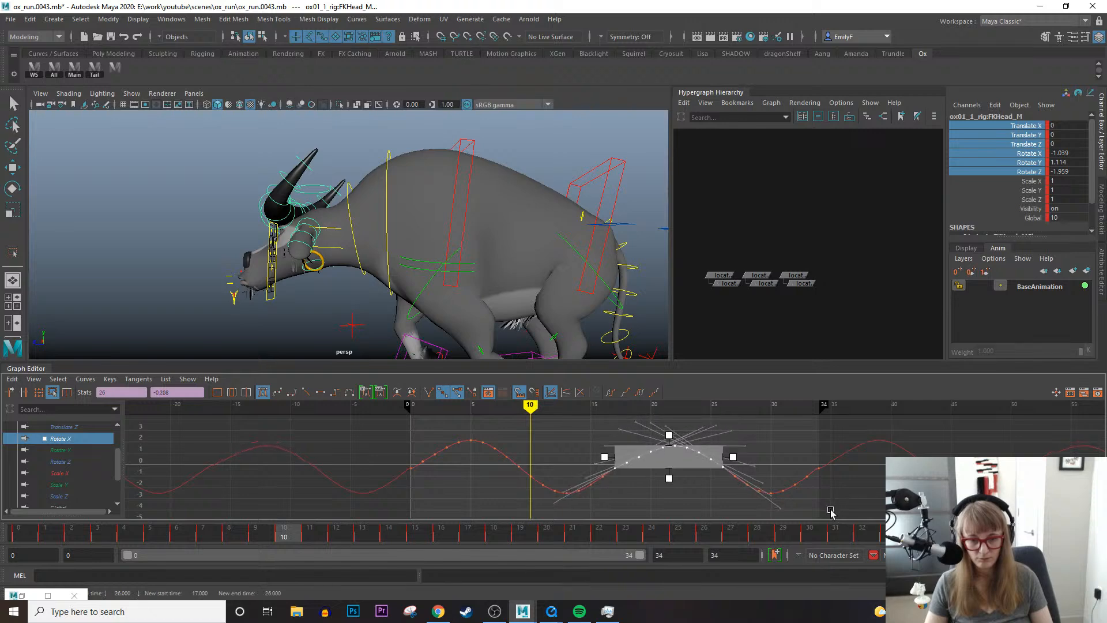
pyautogui.moveTo(826, 509); pyautogui.dragTo(701, 473)
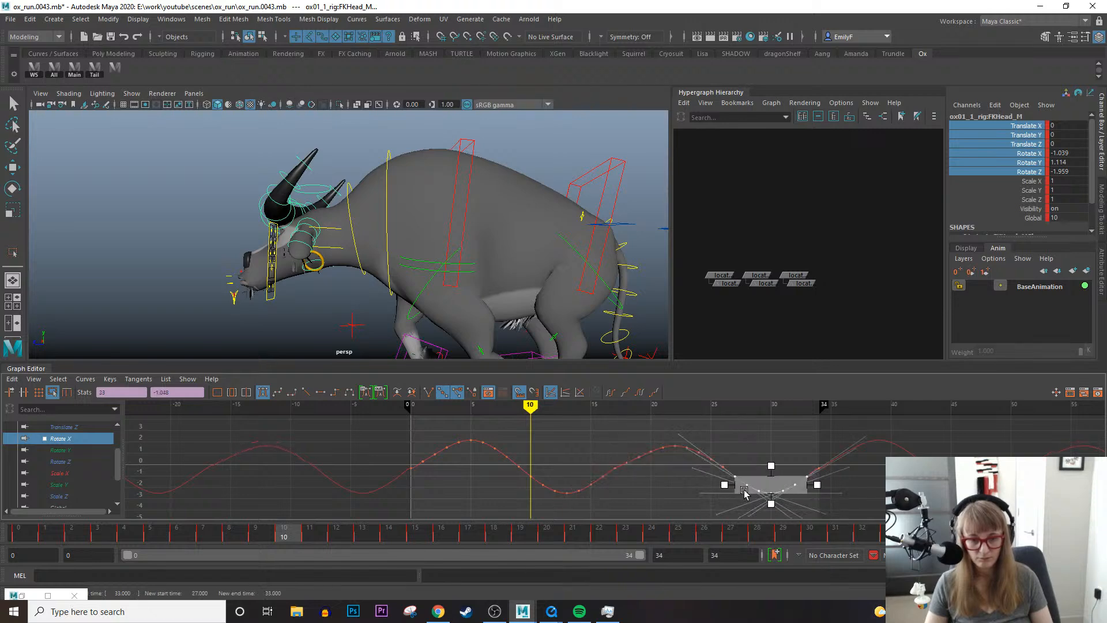
pyautogui.moveTo(772, 507); pyautogui.dragTo(771, 502)
pyautogui.hotkey('ctrl', 'z')
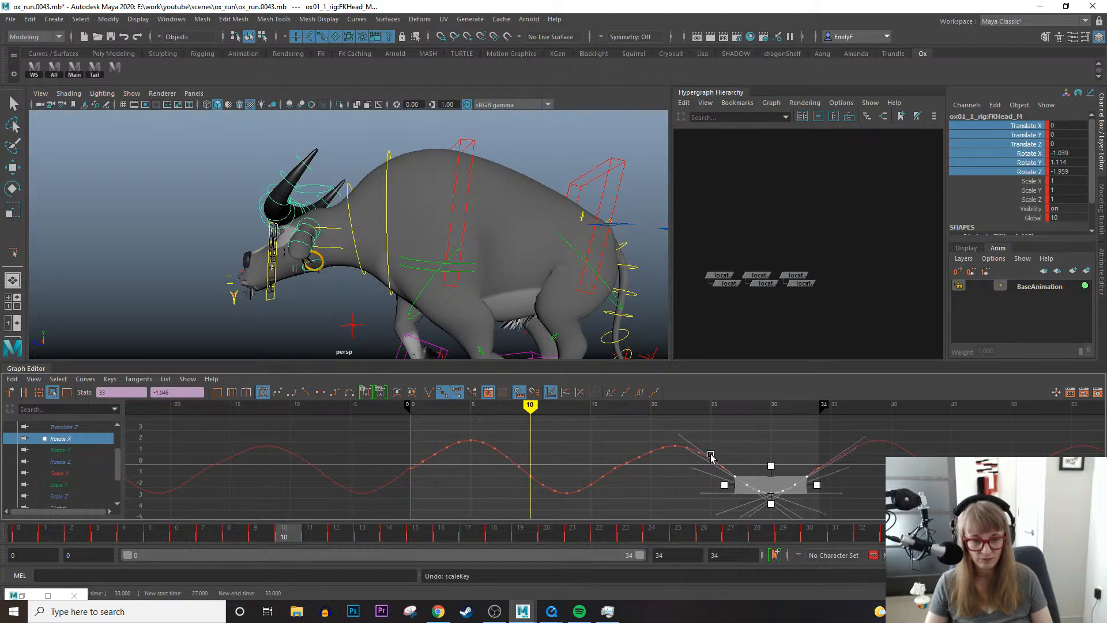
# Scale the head's Rotate X keys at frames 26 to 34 to make the second dip shallower, and play the cycle.
pyautogui.moveTo(698, 460); pyautogui.dragTo(859, 513)
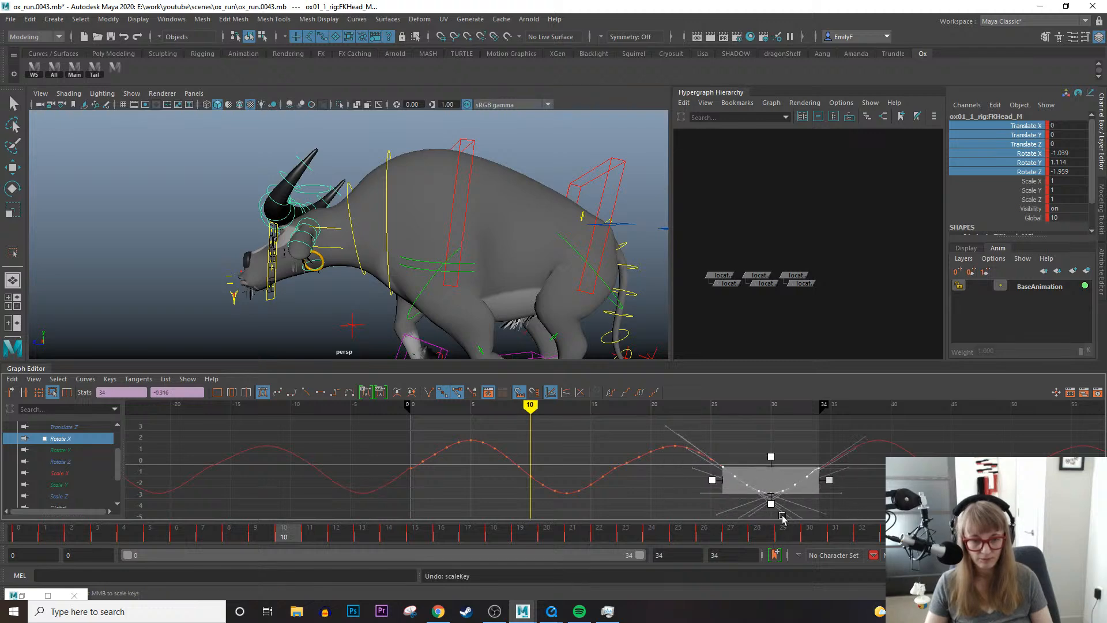
pyautogui.moveTo(772, 505); pyautogui.dragTo(773, 499)
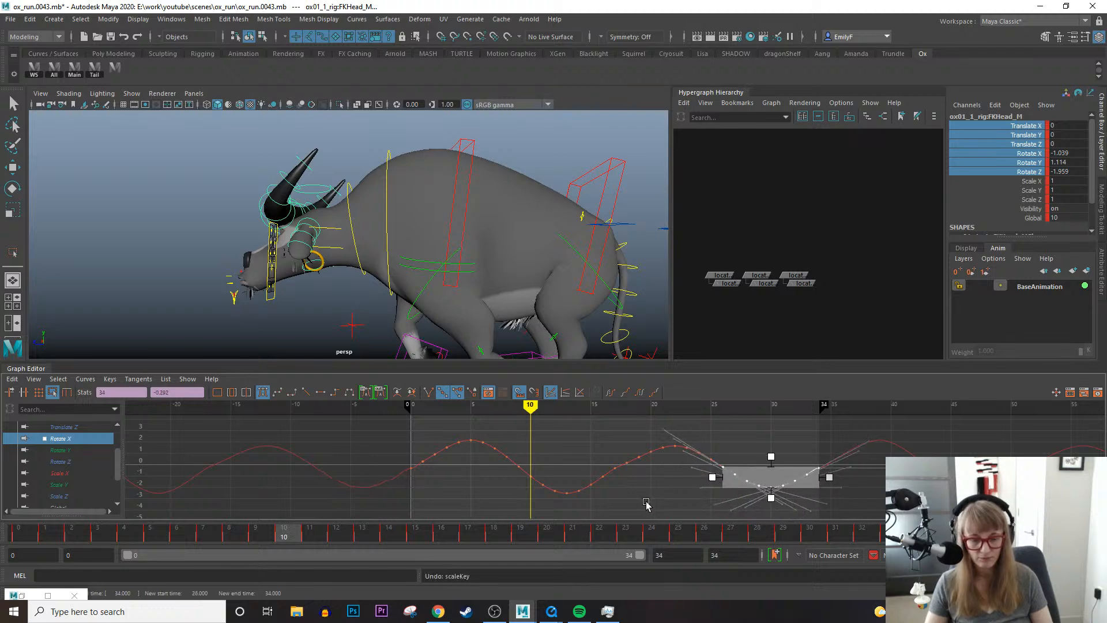
pyautogui.press('q')
pyautogui.hotkey('alt', 'v')
pyautogui.hotkey('alt', 'v')
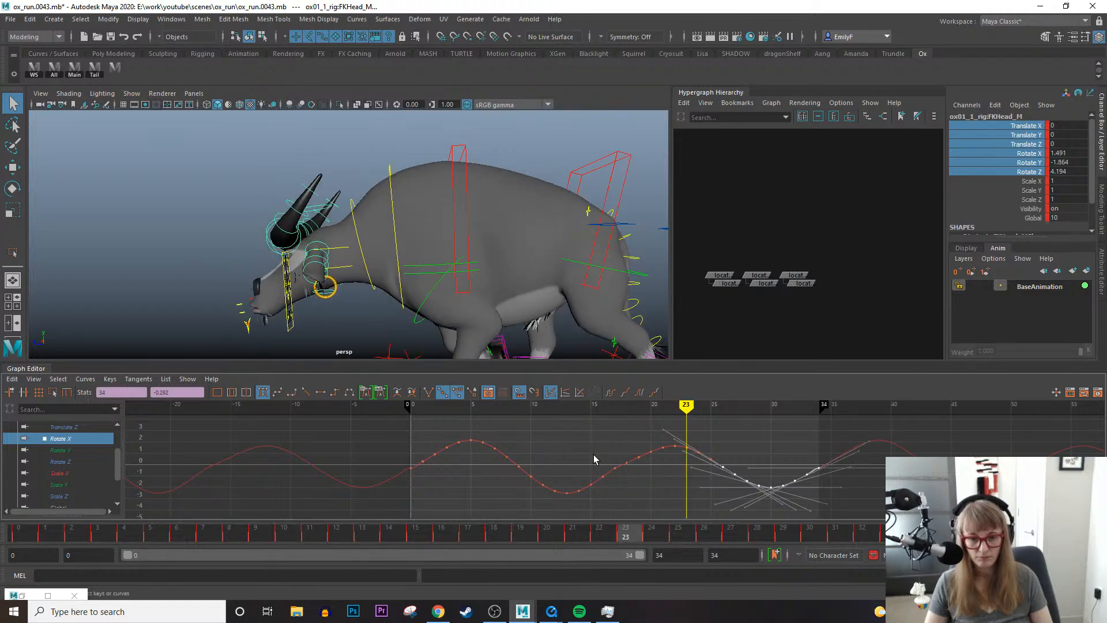
# Delete the head's Rotate X keys between frames 15 and 20 to smooth the rise, and play the cycle.
pyautogui.moveTo(592, 436); pyautogui.dragTo(643, 489)
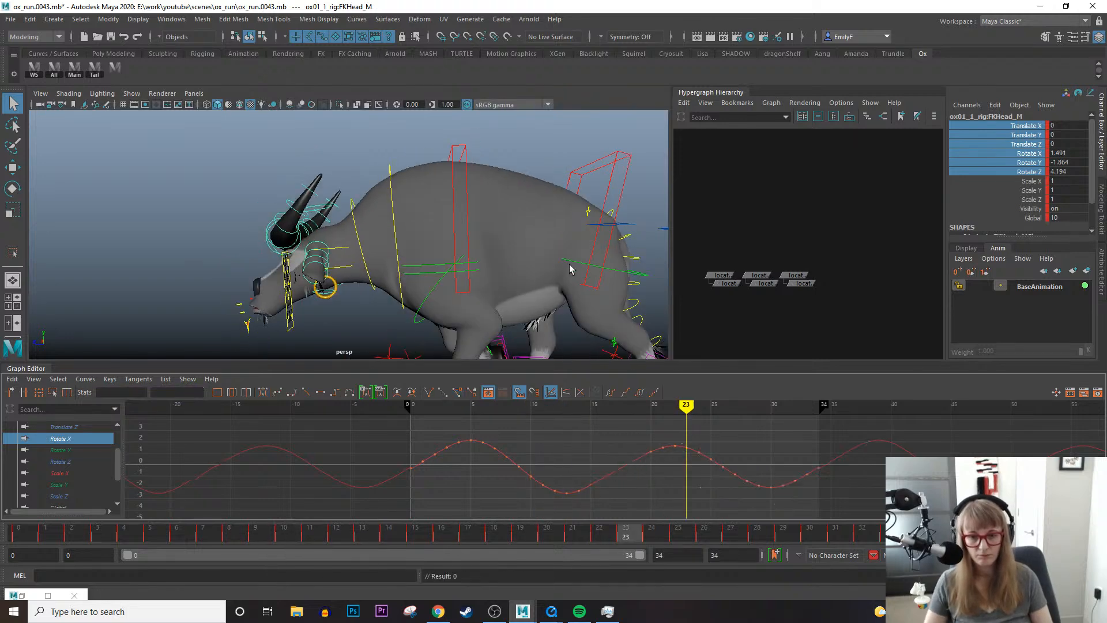
pyautogui.hotkey('alt', 'v')
pyautogui.hotkey('alt', 'v')
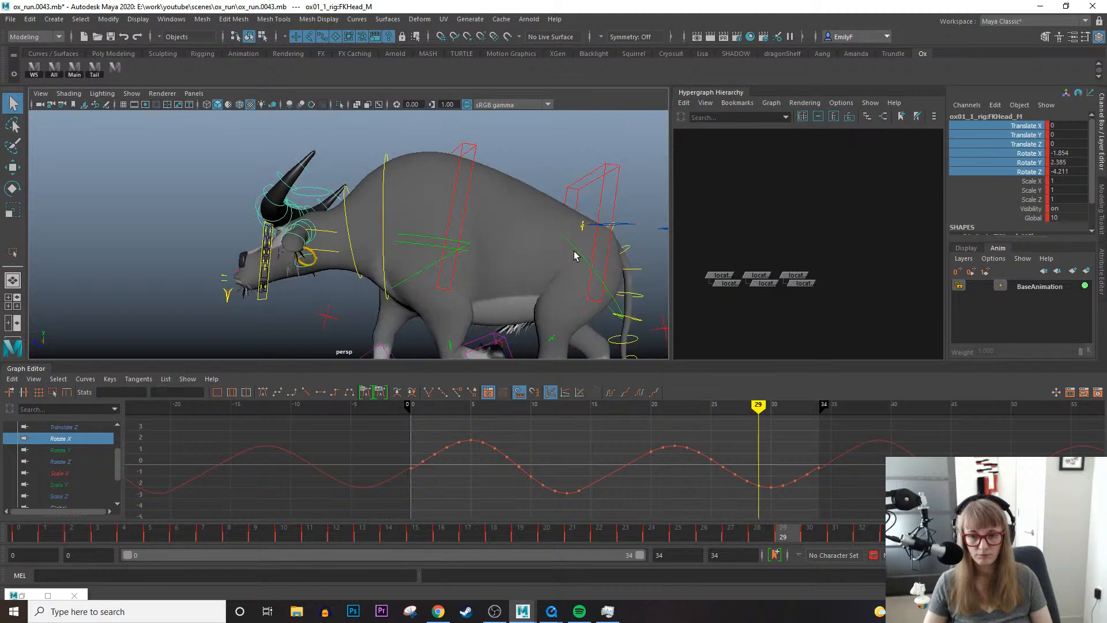
# Isolate the front left leg IK control's Rotate X curve and scrub through the cycle to check the hoof's rotation.
pyautogui.keyDown('alt'); pyautogui.moveTo(489, 259); pyautogui.dragTo(426, 276); pyautogui.keyUp('alt')
pyautogui.keyDown('alt'); pyautogui.moveTo(427, 276); pyautogui.dragTo(494, 304, button='right'); pyautogui.keyUp('alt')
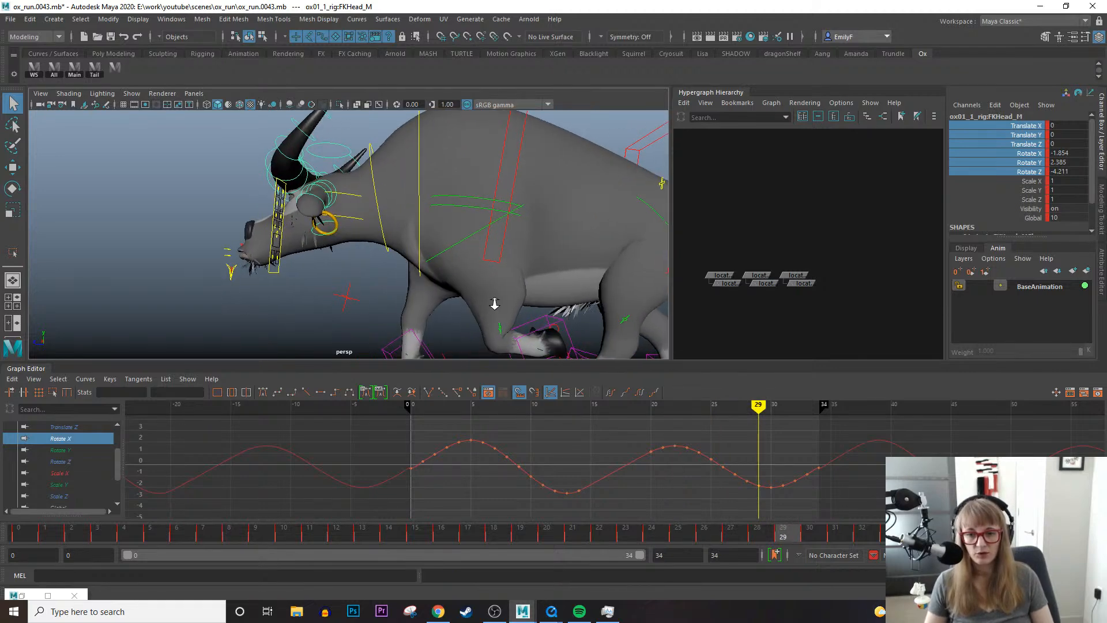
pyautogui.click(533, 332)
pyautogui.press('w')
pyautogui.keyDown('alt'); pyautogui.moveTo(577, 298); pyautogui.dragTo(555, 229, button='middle'); pyautogui.keyUp('alt')
pyautogui.press('e')
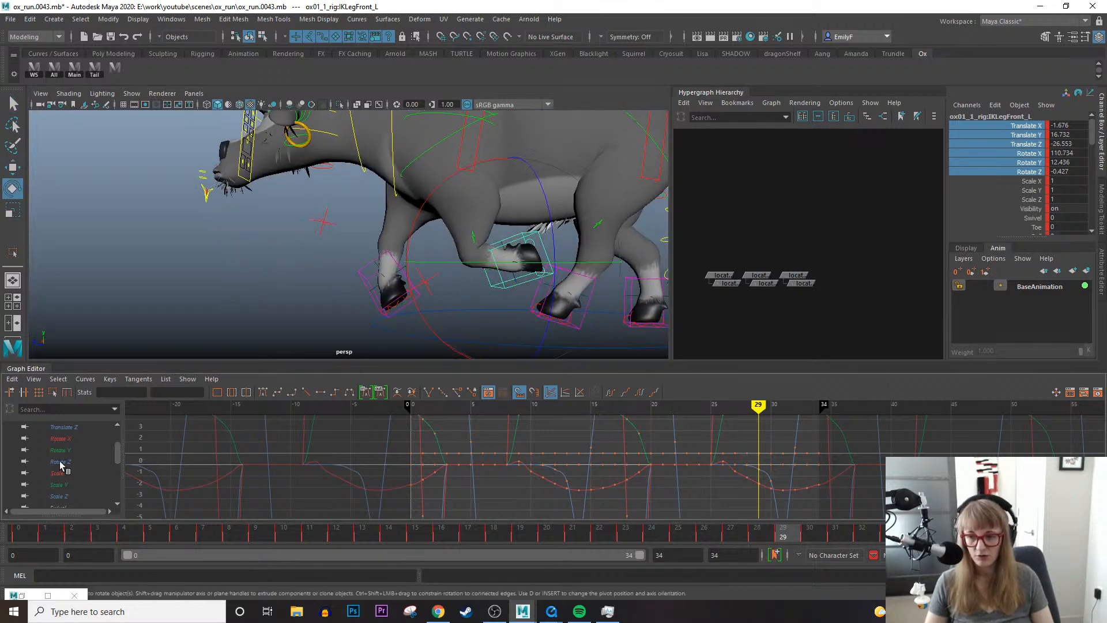
pyautogui.press('f')
pyautogui.keyDown('alt'); pyautogui.moveTo(676, 456); pyautogui.dragTo(595, 444, button='right'); pyautogui.keyUp('alt')
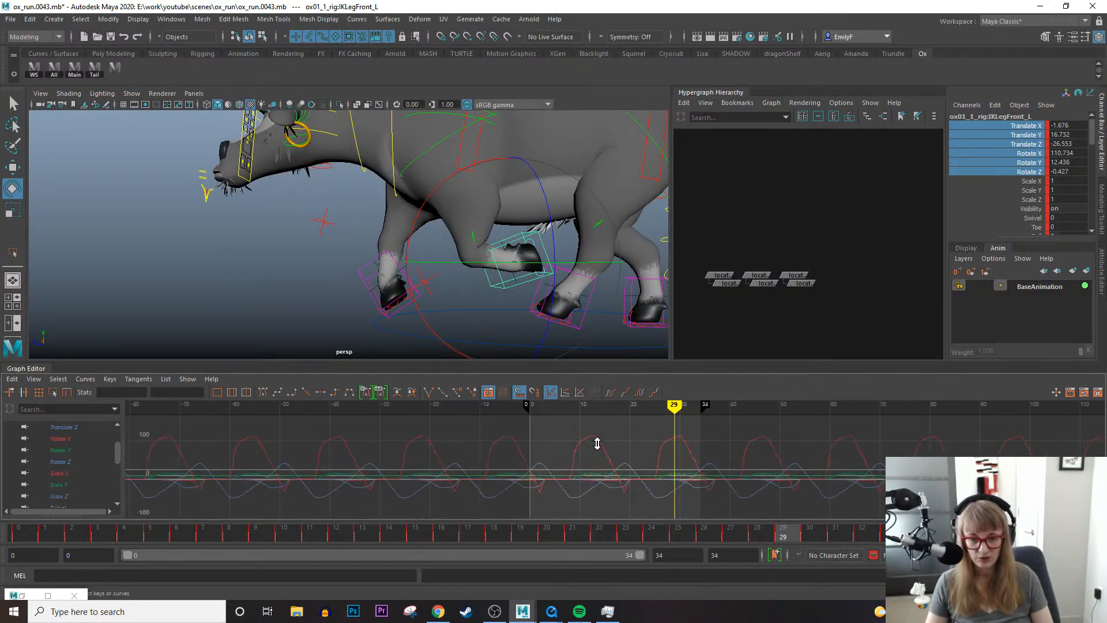
pyautogui.click(61, 438)
pyautogui.press('f')
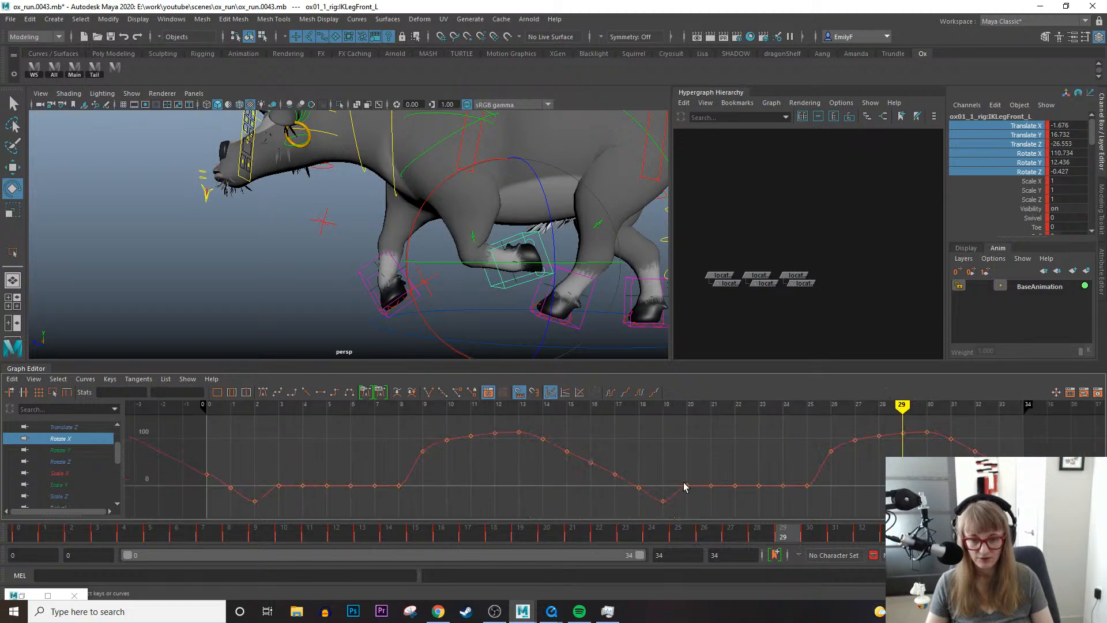
pyautogui.keyDown('alt'); pyautogui.moveTo(686, 486); pyautogui.dragTo(531, 491, button='right'); pyautogui.keyUp('alt')
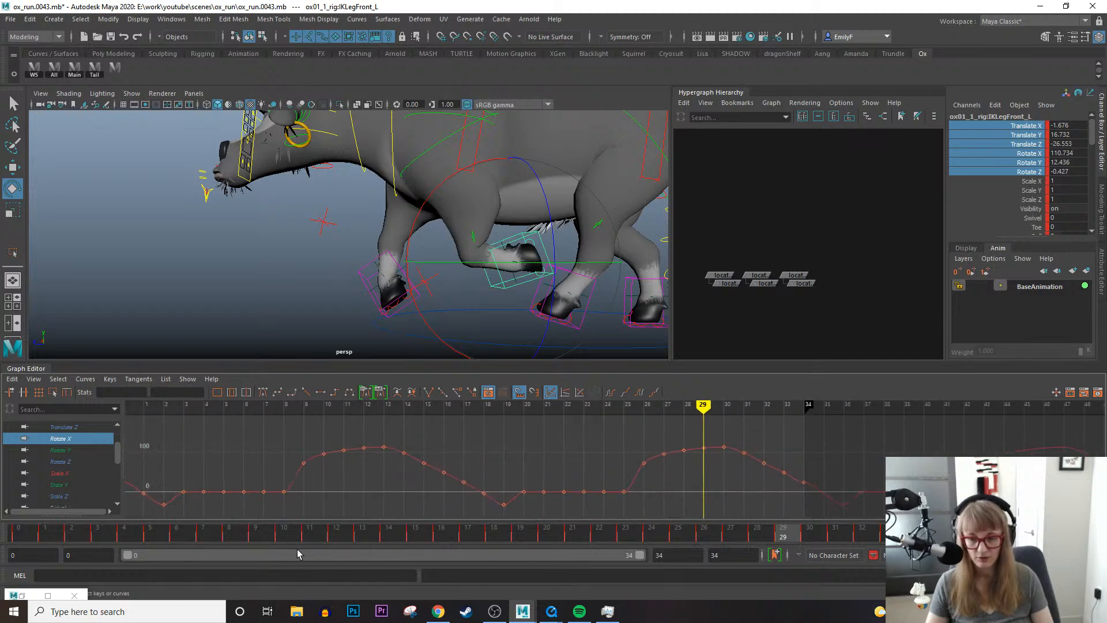
pyautogui.moveTo(296, 537); pyautogui.dragTo(888, 513)
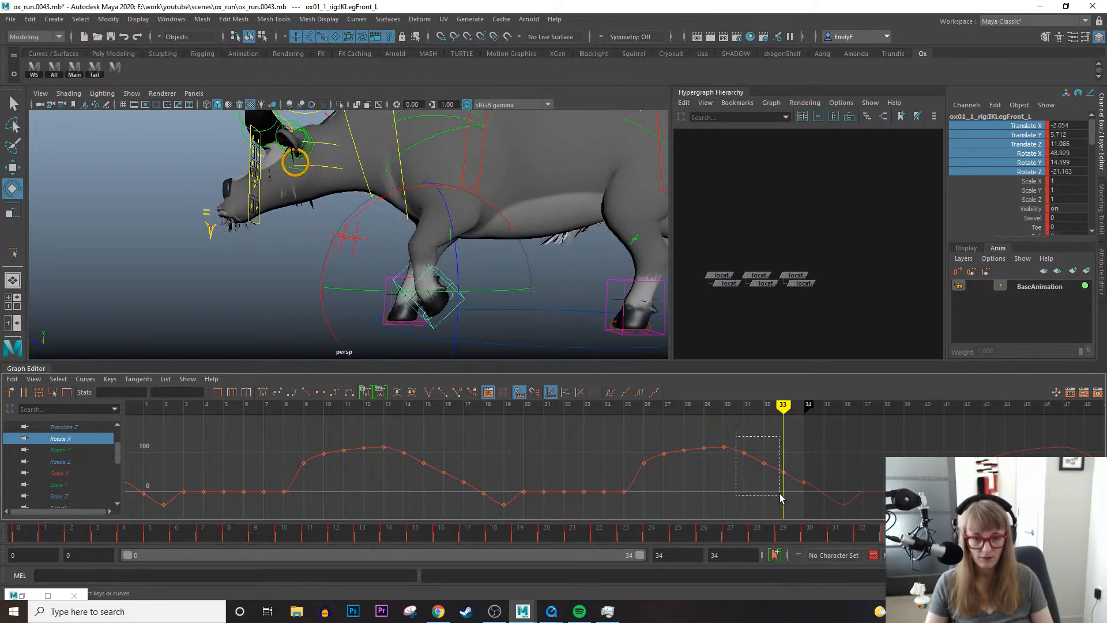
# Delete the front left leg's Rotate X keys at frames 31 to 33 and angle the frame 34 tangent to follow the descent.
pyautogui.moveTo(780, 493); pyautogui.dragTo(784, 498)
pyautogui.press('Delete')
pyautogui.moveTo(778, 447); pyautogui.dragTo(853, 535)
pyautogui.moveTo(745, 444); pyautogui.dragTo(760, 508)
pyautogui.moveTo(755, 490); pyautogui.dragTo(758, 451, button='middle')
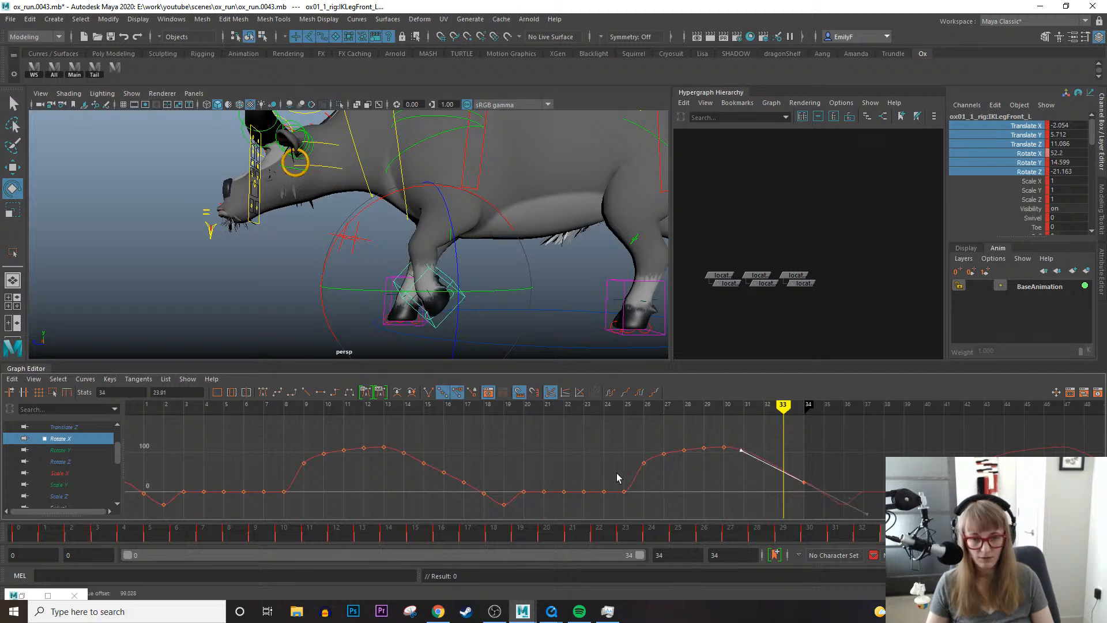
# Lower the leg's Rotate X keys at frames 0 and 34 together and angle the frame 0 tangent along the downward slope.
pyautogui.keyDown('alt'); pyautogui.moveTo(635, 476); pyautogui.dragTo(732, 465, button='middle'); pyautogui.keyUp('alt')
pyautogui.scroll(-1, 733, 464)
pyautogui.moveTo(276, 477); pyautogui.dragTo(277, 479)
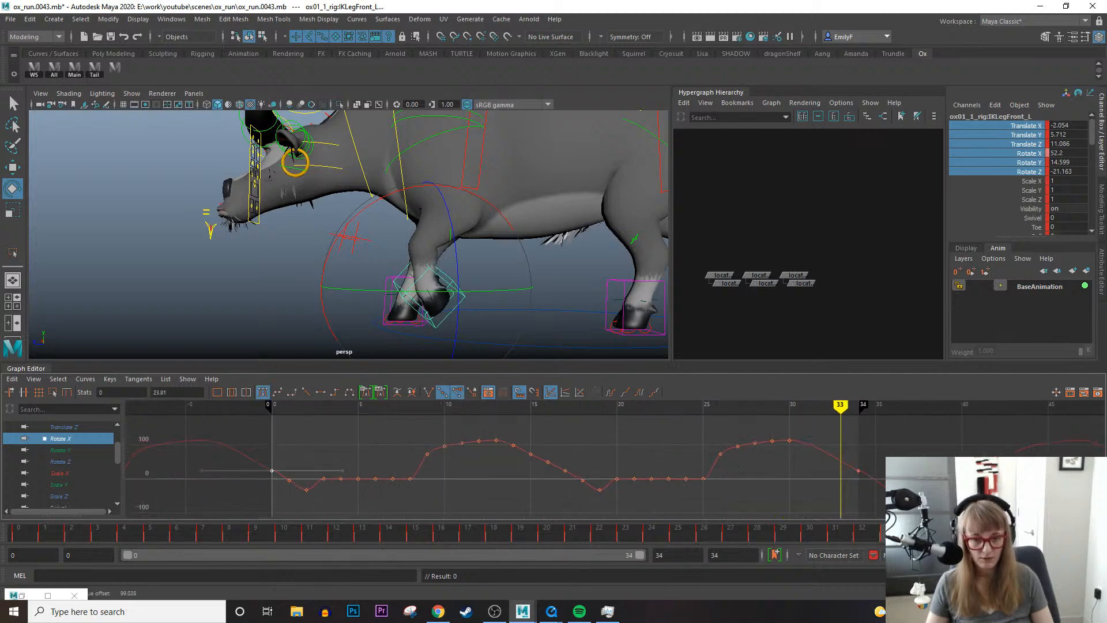
pyautogui.keyDown('shift'); pyautogui.moveTo(851, 499); pyautogui.dragTo(878, 445); pyautogui.keyUp('shift')
pyautogui.moveTo(852, 494); pyautogui.dragTo(853, 494)
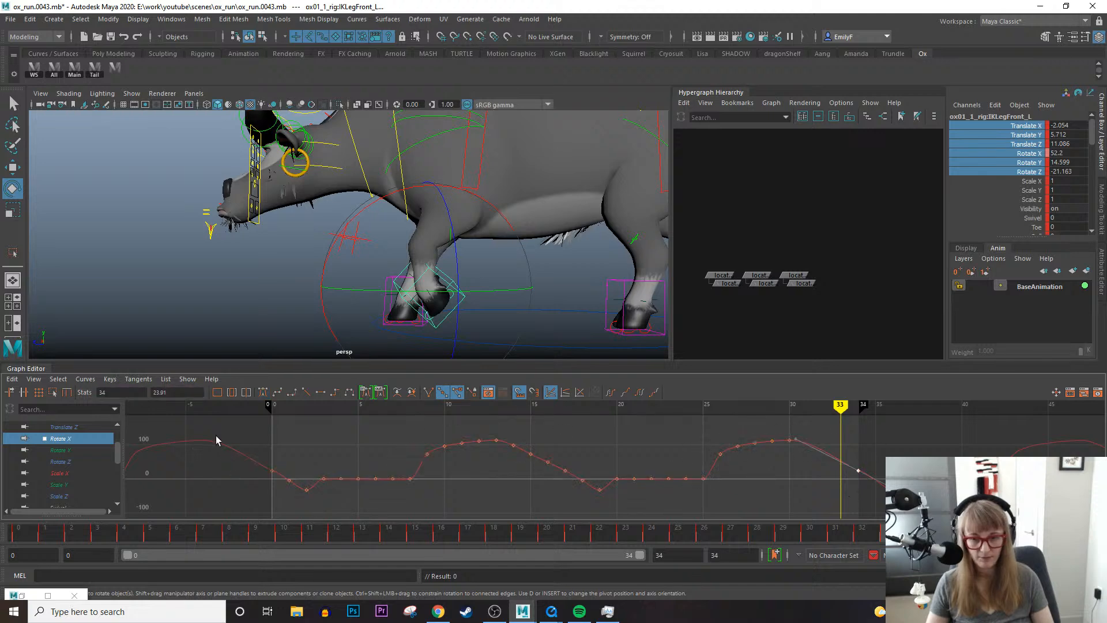
pyautogui.moveTo(274, 483); pyautogui.dragTo(274, 484)
pyautogui.keyDown('shift'); pyautogui.moveTo(274, 484); pyautogui.dragTo(261, 494, button='middle'); pyautogui.keyUp('shift')
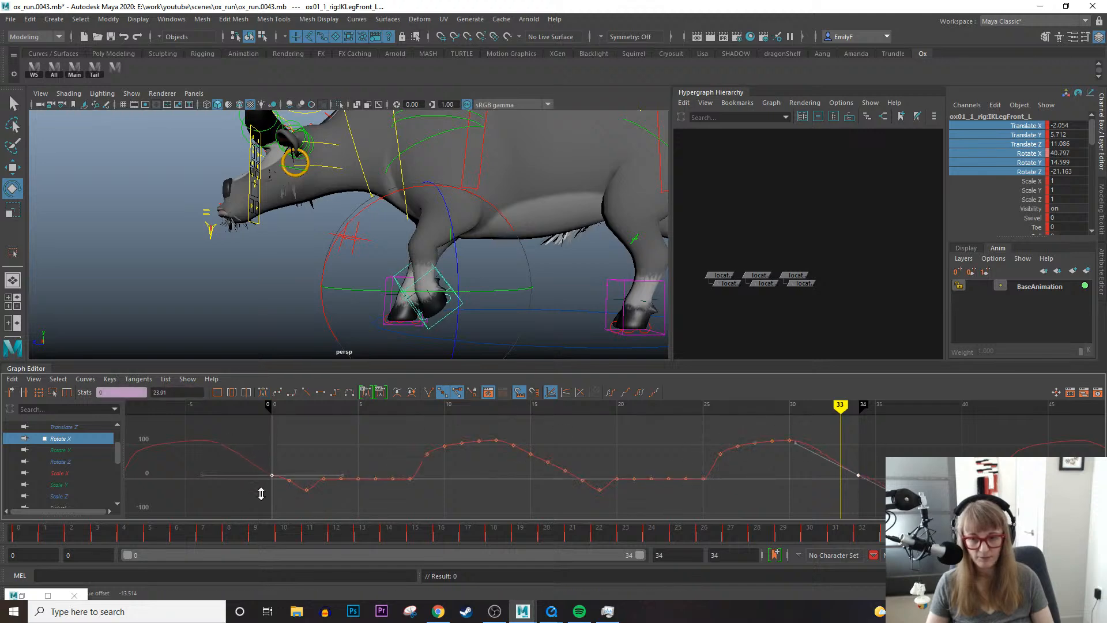
pyautogui.moveTo(227, 501); pyautogui.dragTo(227, 501)
pyautogui.moveTo(218, 474); pyautogui.dragTo(233, 439, button='middle')
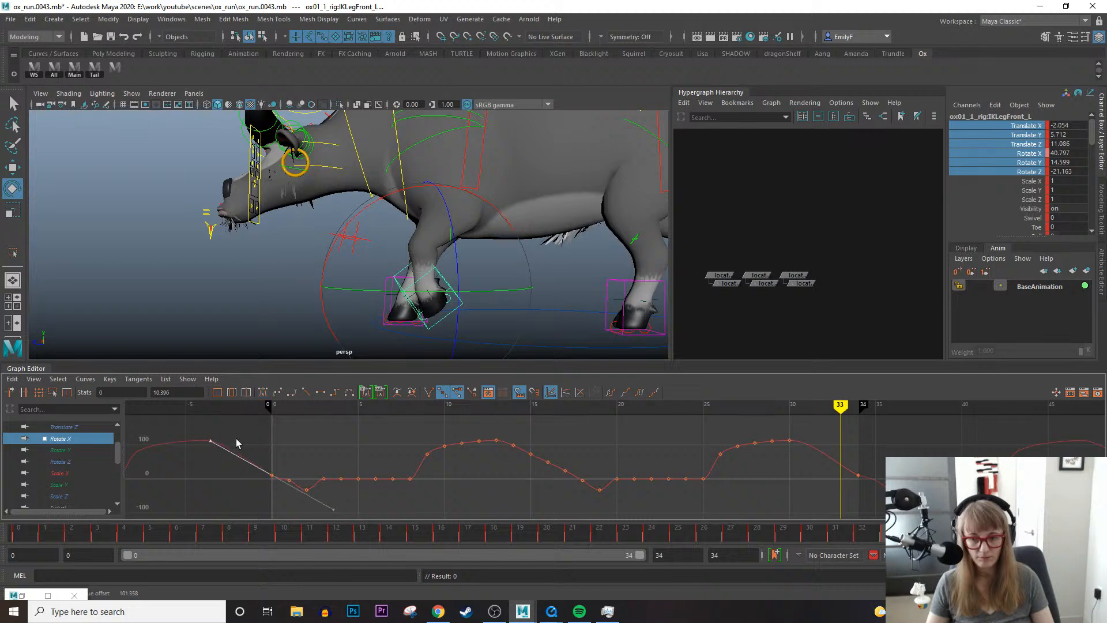
# Delete the leg's Rotate X key at frame 1, match the frame 34 tangent to the loop start, and play the cycle.
pyautogui.moveTo(279, 462); pyautogui.dragTo(297, 505)
pyautogui.press('Delete')
pyautogui.moveTo(850, 448); pyautogui.dragTo(872, 497)
pyautogui.moveTo(888, 452); pyautogui.dragTo(893, 456)
pyautogui.press('q')
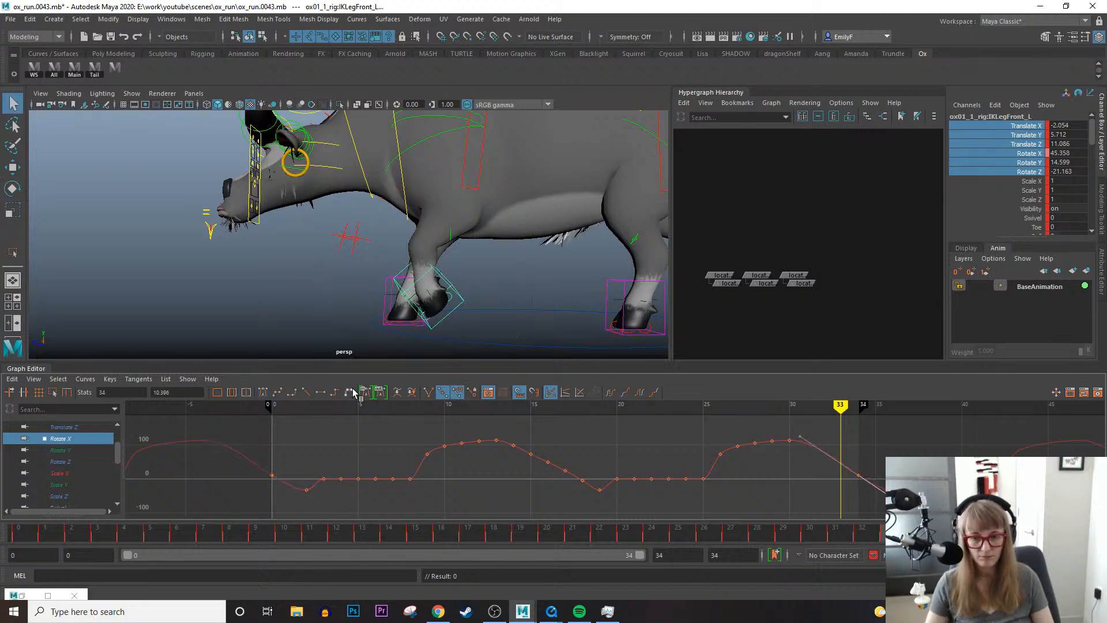
pyautogui.hotkey('alt', 'v')
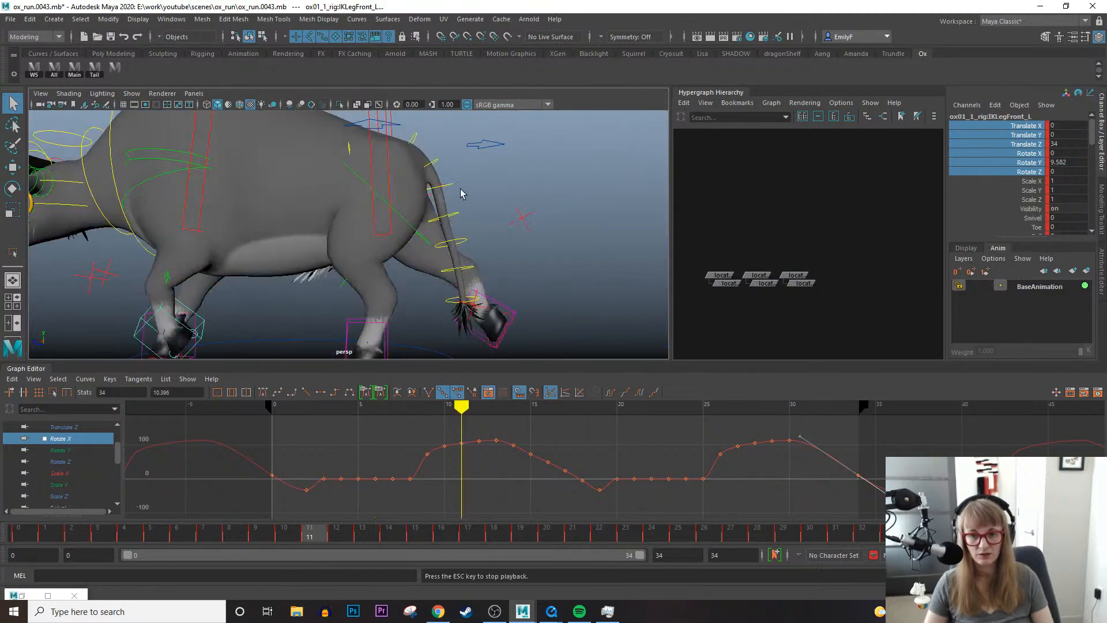
# Select all the tail controls and isolate their Rotate Z curves.
pyautogui.click(553, 173)
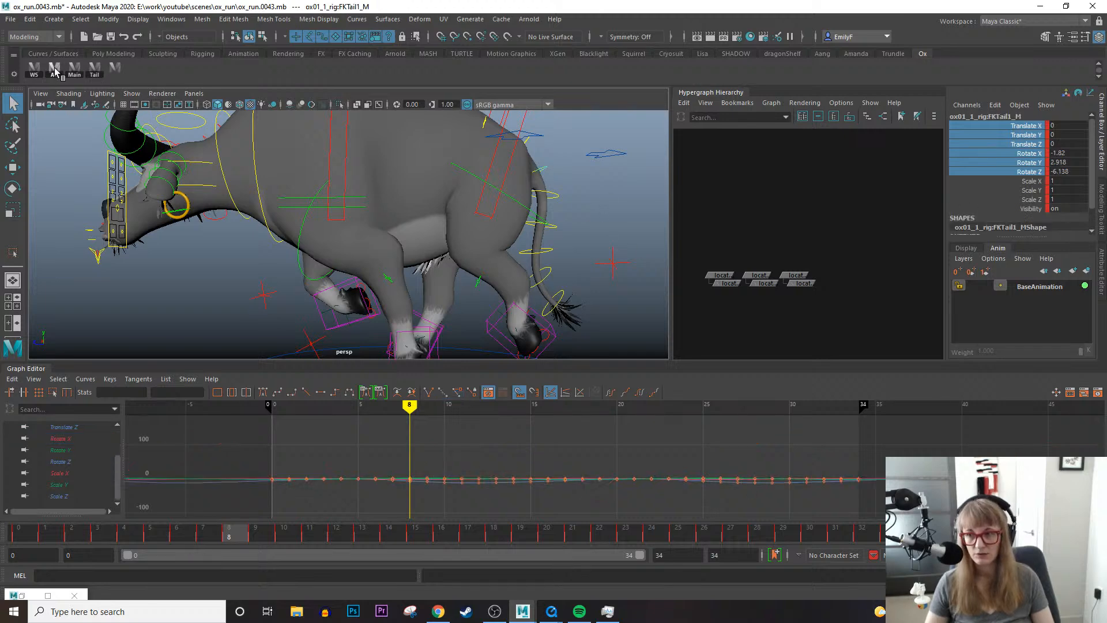
pyautogui.click(94, 69)
pyautogui.press('e')
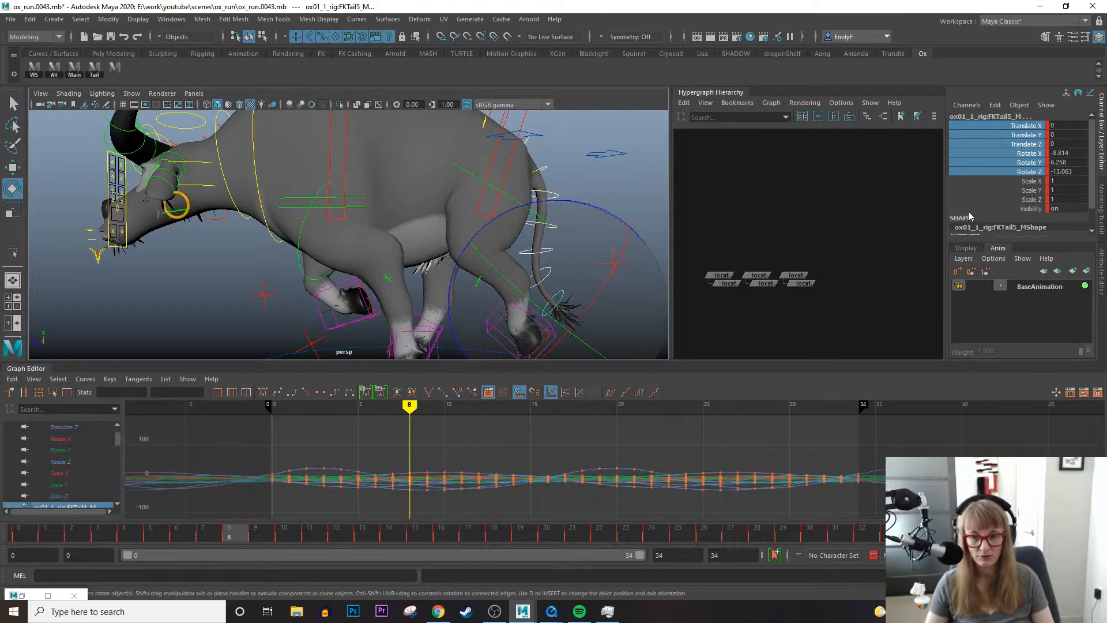
pyautogui.click(1018, 162)
pyautogui.click(1017, 171)
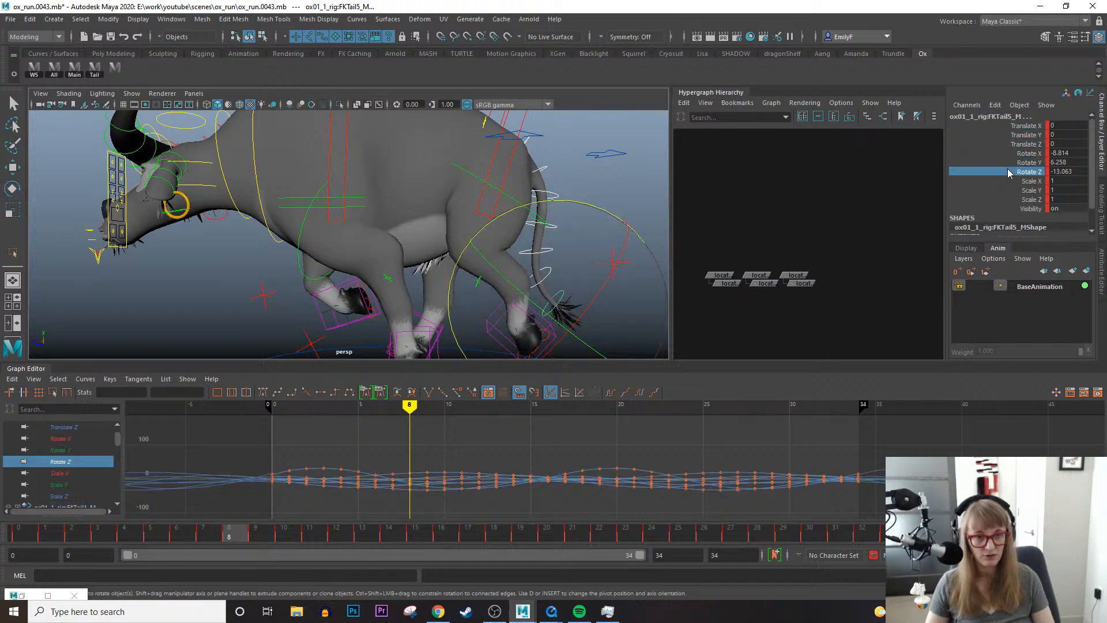
pyautogui.keyDown('alt'); pyautogui.moveTo(579, 245); pyautogui.dragTo(503, 326, button='middle'); pyautogui.keyUp('alt')
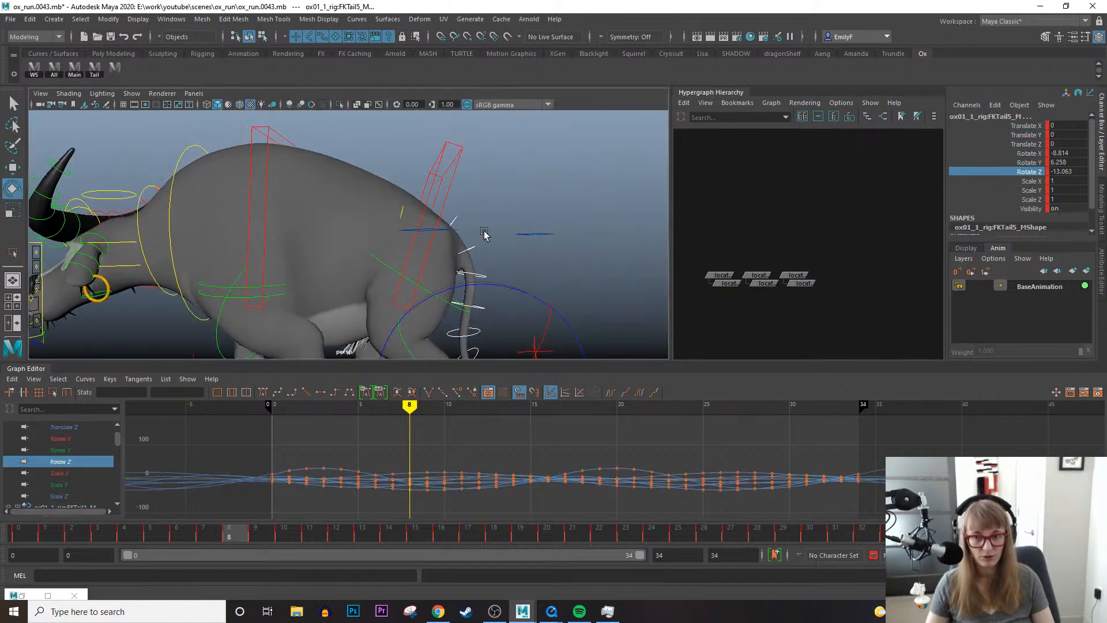
pyautogui.scroll(1, 484, 214)
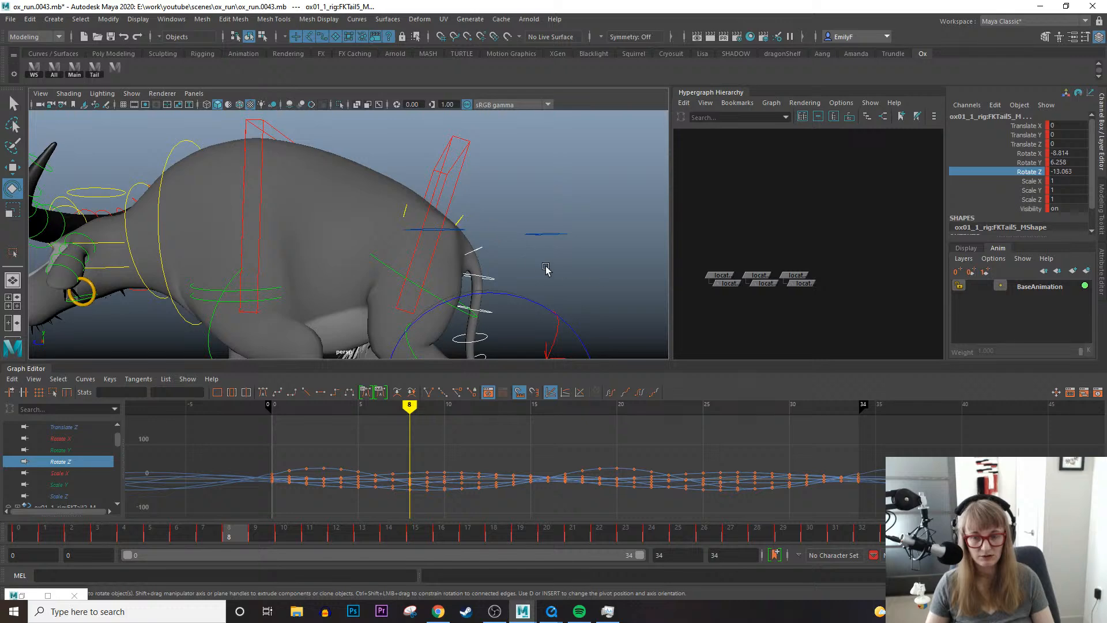
# Check the upper tail controls individually, reselect the whole tail, and frame its Rotate Z curves to compare the two loops.
pyautogui.click(459, 220)
pyautogui.press('q')
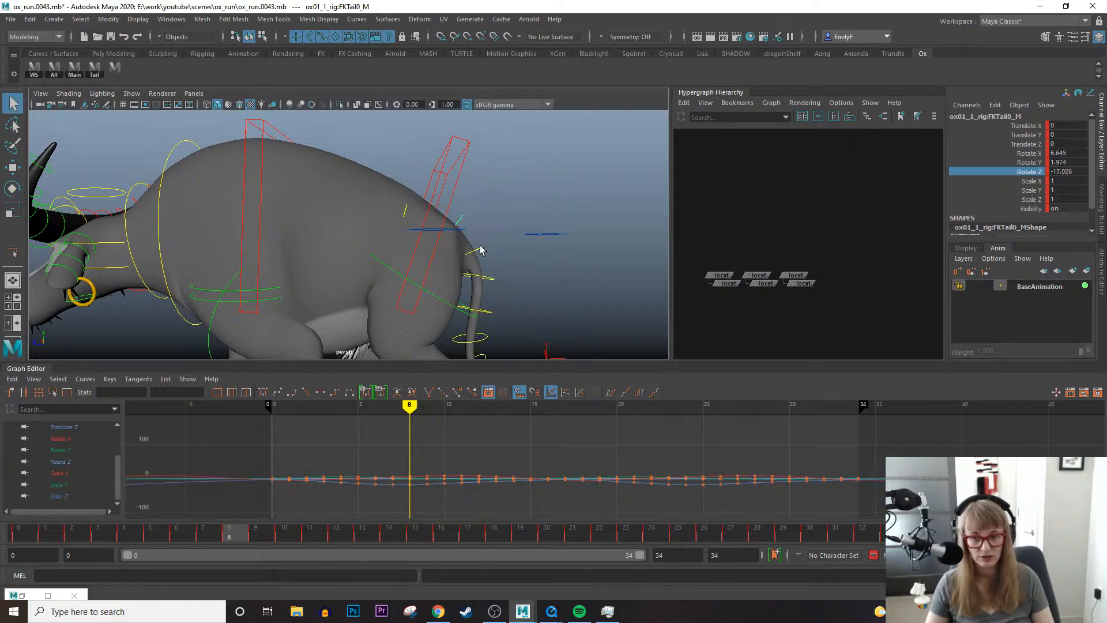
pyautogui.click(479, 250)
pyautogui.press('e')
pyautogui.click(102, 69)
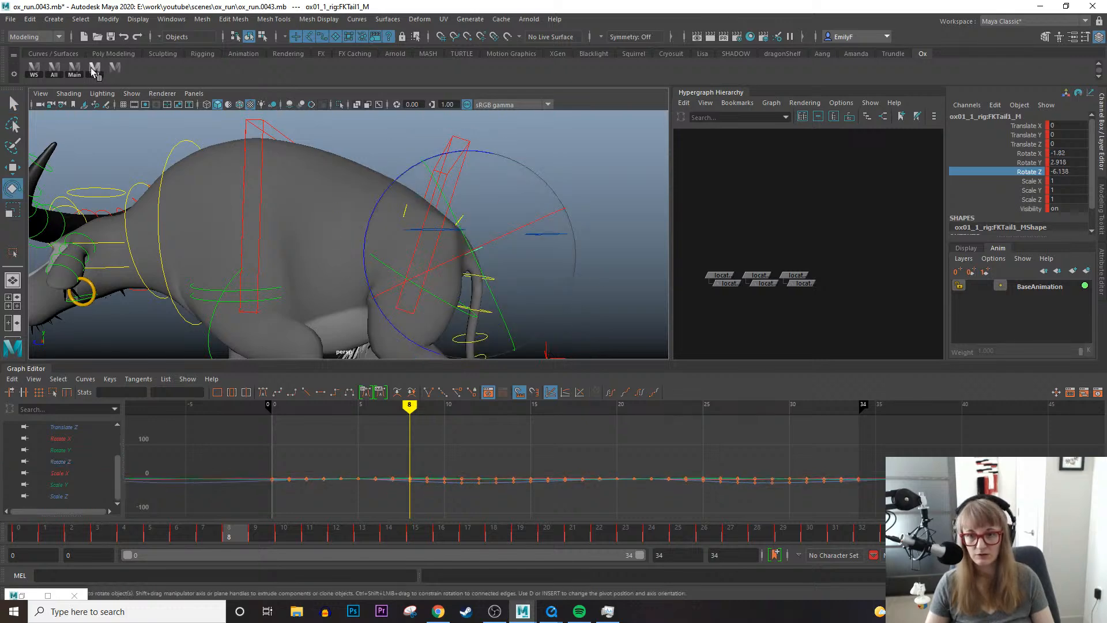
pyautogui.click(1001, 190)
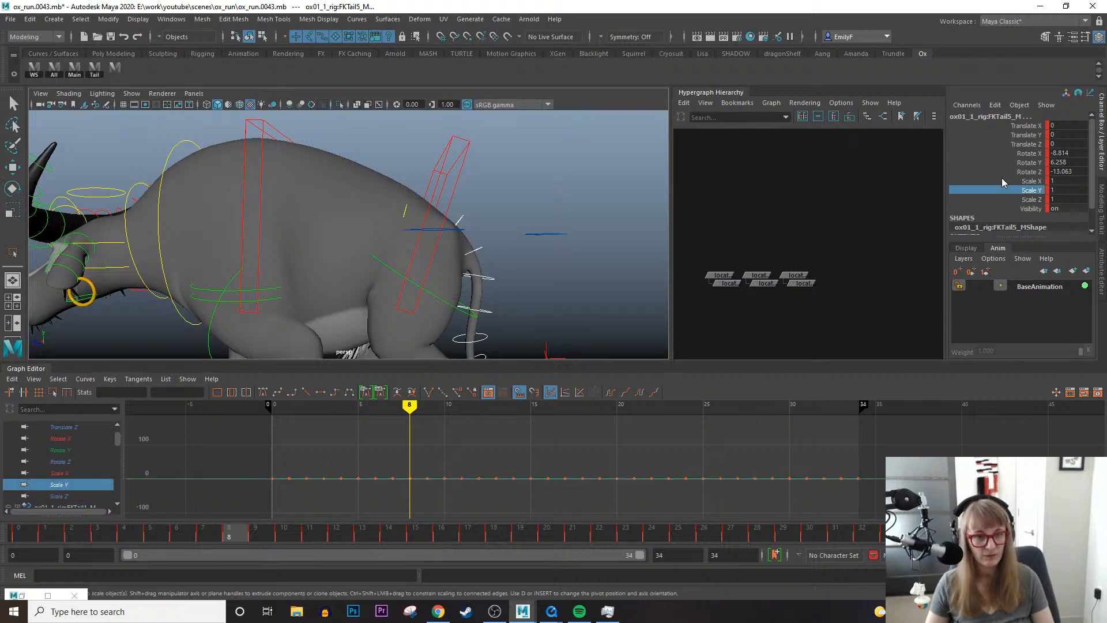
pyautogui.click(999, 173)
pyautogui.press('f')
pyautogui.keyDown('alt'); pyautogui.moveTo(827, 472); pyautogui.dragTo(750, 372, button='right'); pyautogui.keyUp('alt')
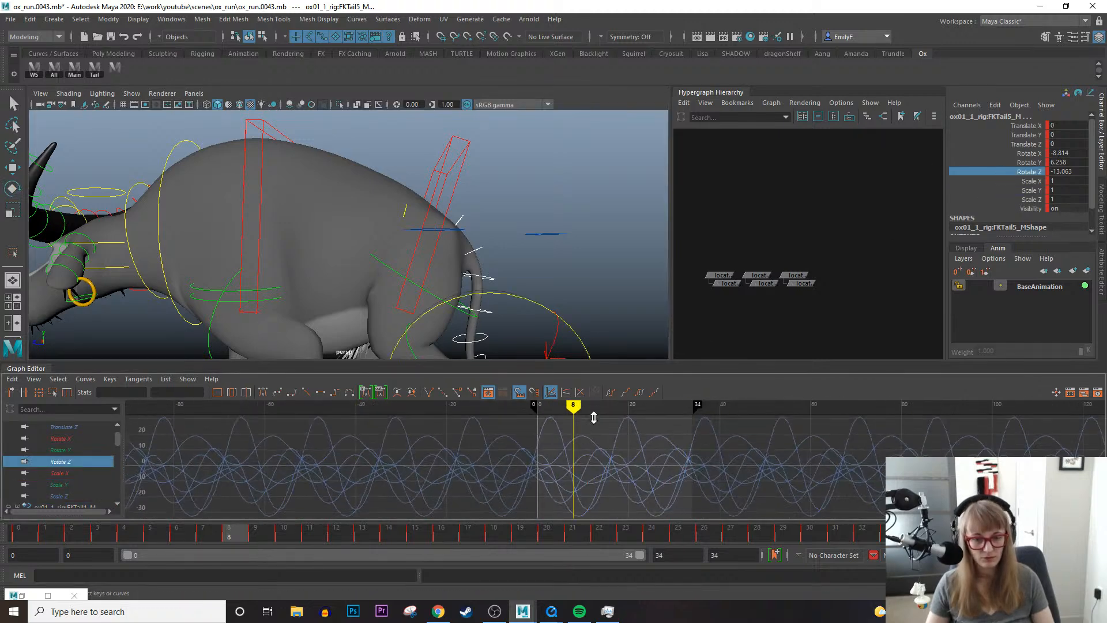
pyautogui.keyDown('alt'); pyautogui.moveTo(583, 460); pyautogui.dragTo(638, 435, button='right'); pyautogui.keyUp('alt')
pyautogui.press('q')
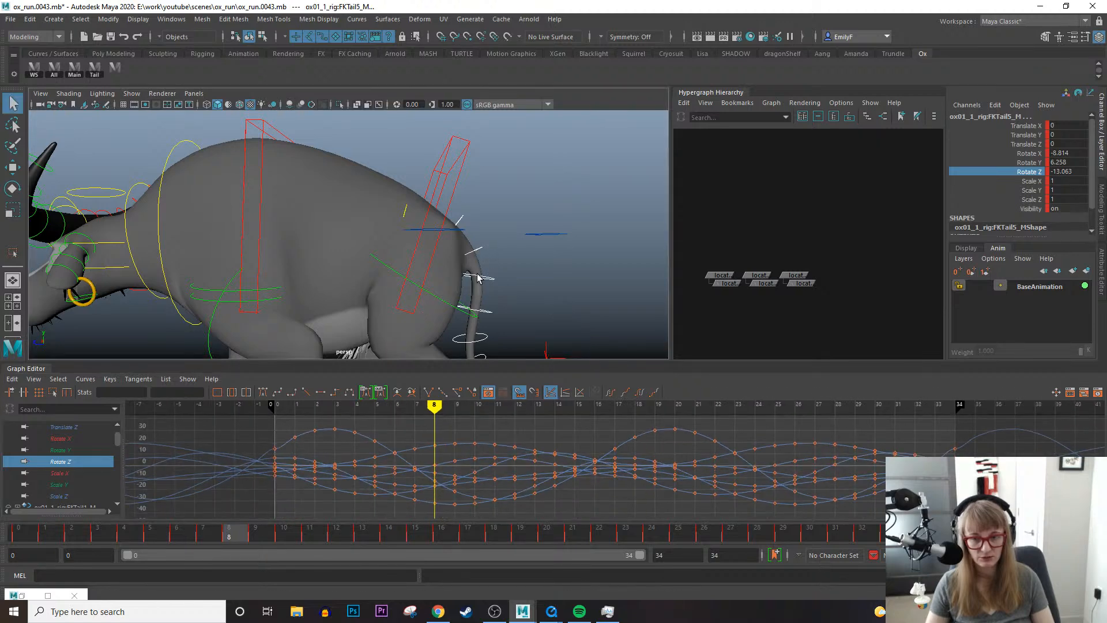
# Scale FKTail2's Rotate Z keys at frames 0 to 2 and 18 to 34 to raise the second peak to about 22, and play the cycle.
pyautogui.click(480, 276)
pyautogui.press('e')
pyautogui.press('f')
pyautogui.keyDown('alt'); pyautogui.moveTo(850, 477); pyautogui.dragTo(632, 441, button='right'); pyautogui.keyUp('alt')
pyautogui.moveTo(635, 425); pyautogui.dragTo(882, 518)
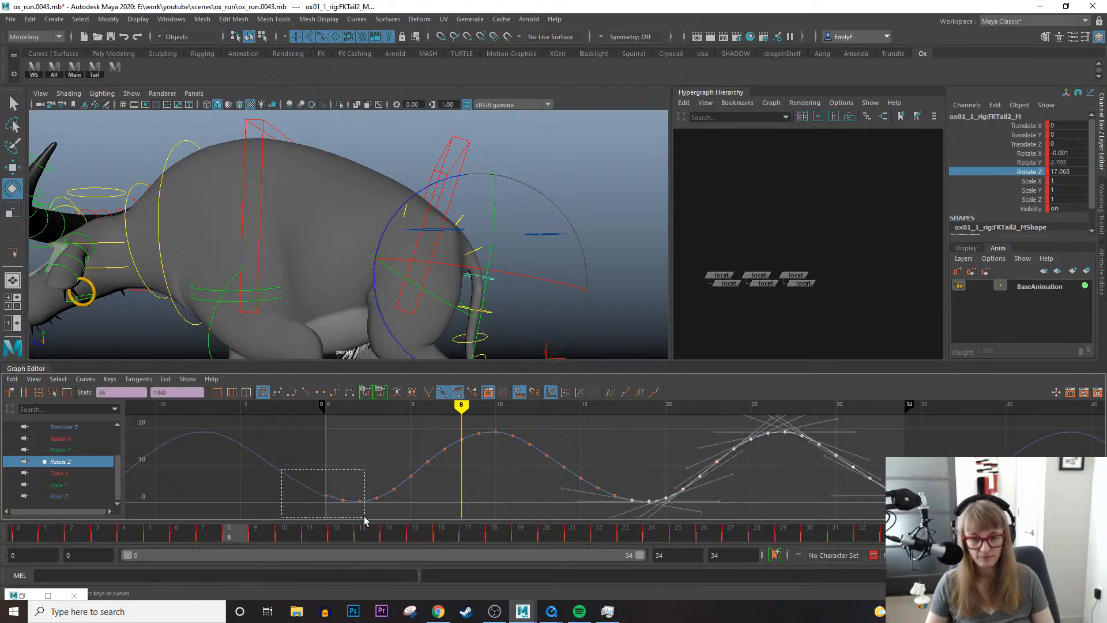
pyautogui.keyDown('shift'); pyautogui.moveTo(365, 520); pyautogui.dragTo(365, 517); pyautogui.keyUp('shift')
pyautogui.click(52, 392)
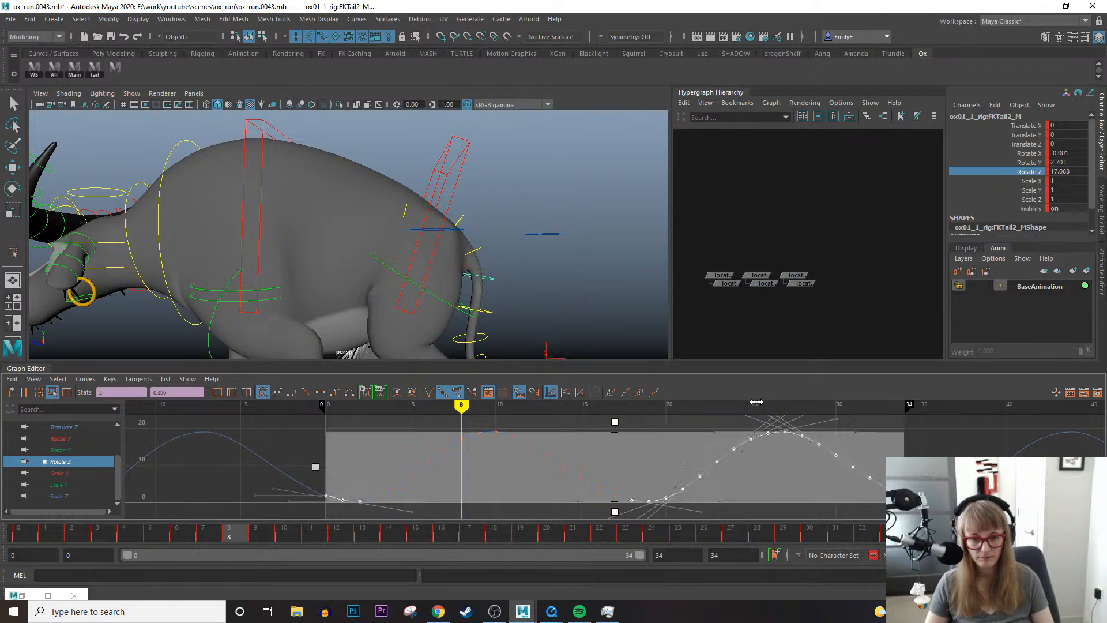
pyautogui.moveTo(617, 423); pyautogui.dragTo(615, 418)
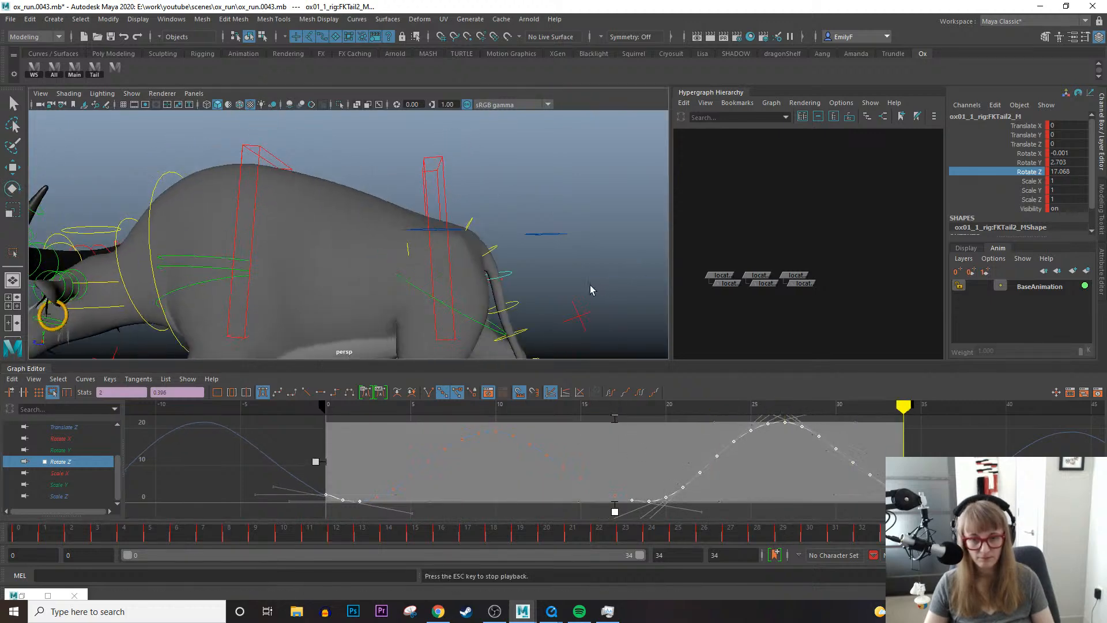
pyautogui.hotkey('alt', 'v')
pyautogui.press('q')
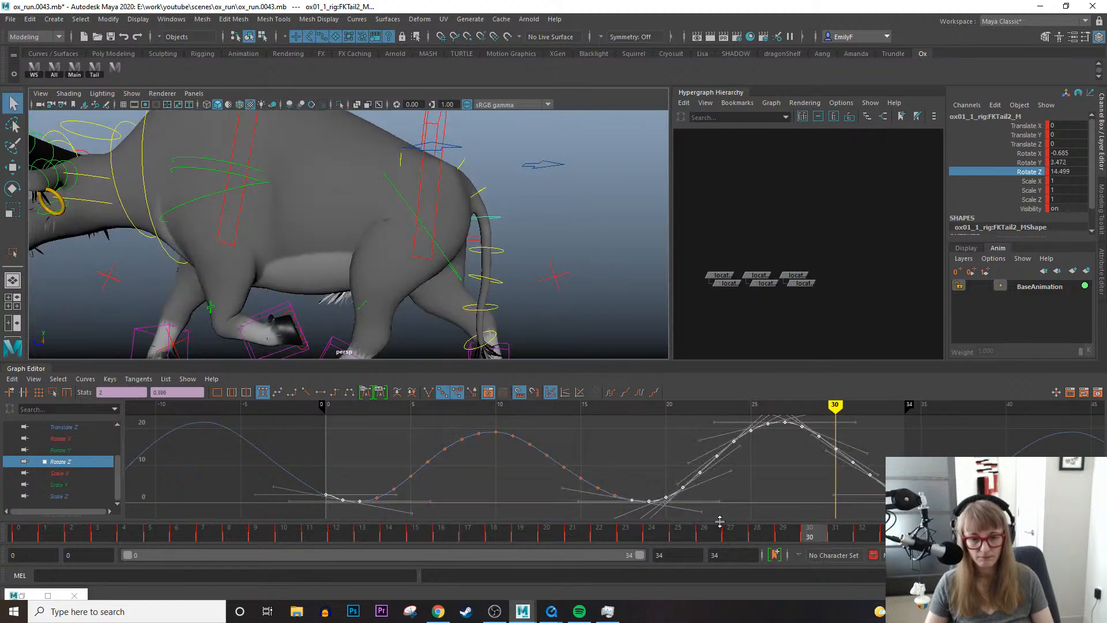
pyautogui.moveTo(720, 522); pyautogui.dragTo(615, 517)
pyautogui.hotkey('ctrl', 'z')
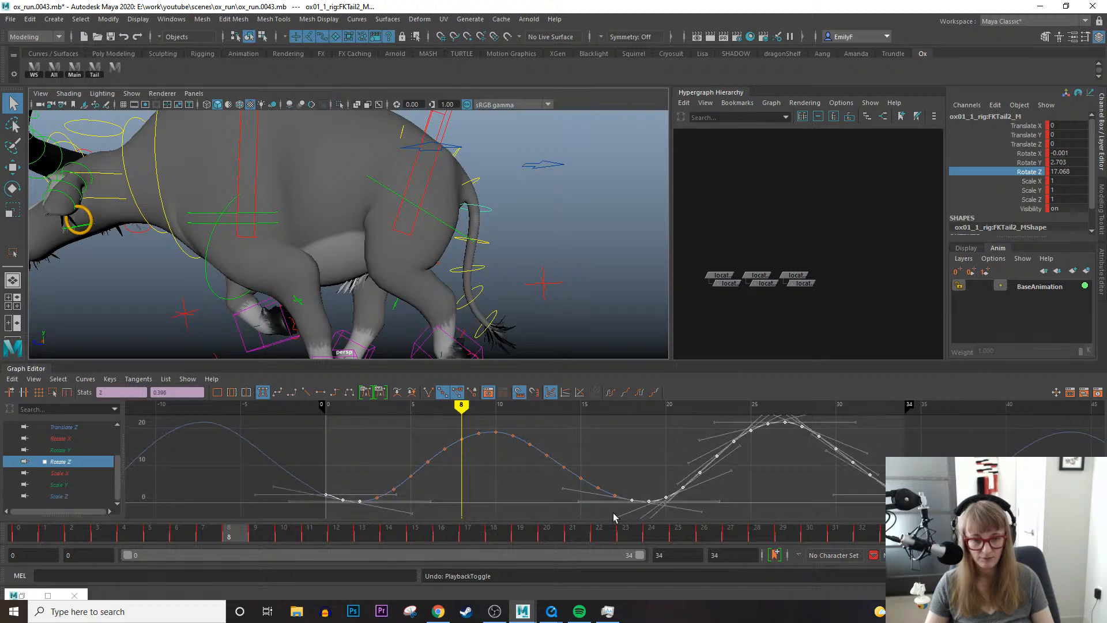
# Scale FKTail2's Rotate Z keys at frames 10 to 27 to deepen the dip between the peaks, and play the cycle.
pyautogui.moveTo(798, 510); pyautogui.dragTo(488, 419)
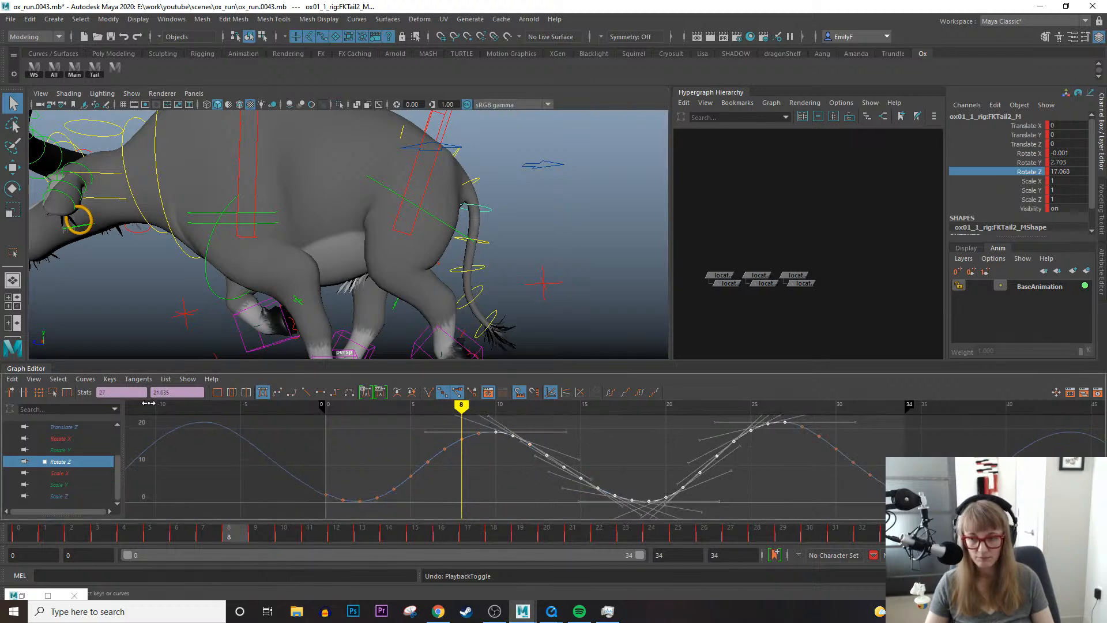
pyautogui.click(52, 392)
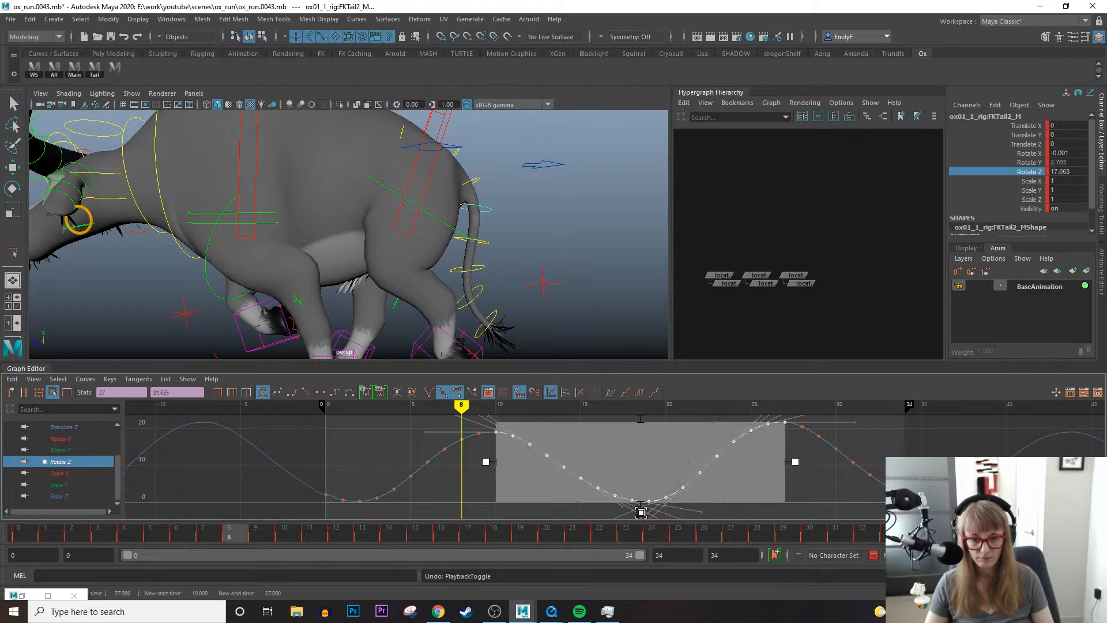
pyautogui.moveTo(636, 521); pyautogui.dragTo(636, 526)
pyautogui.hotkey('alt', 'v')
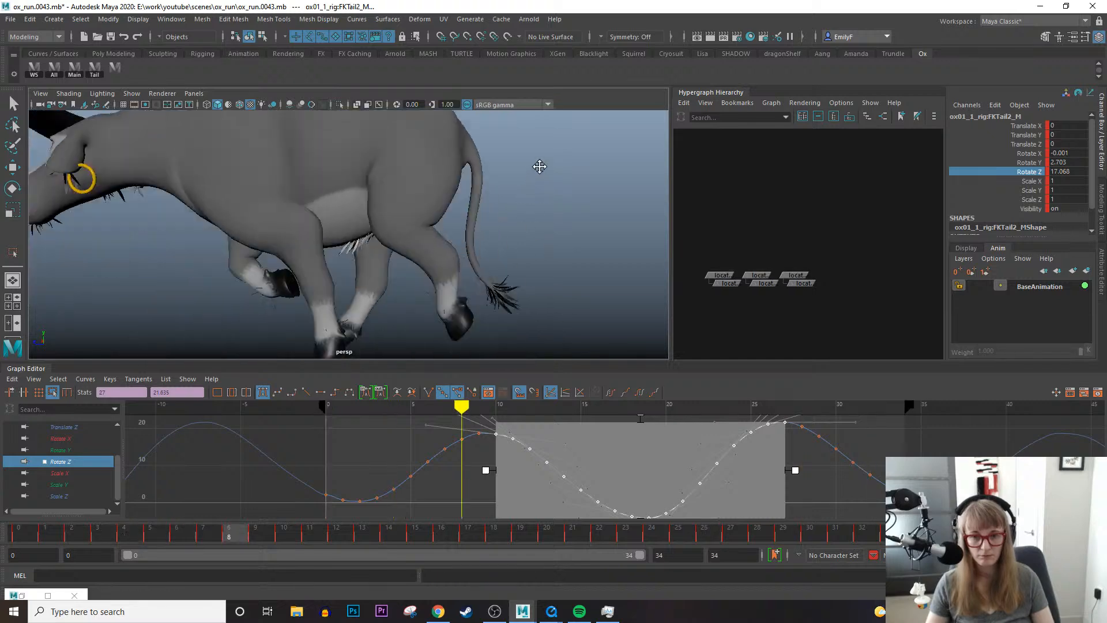
pyautogui.hotkey('alt', 'v')
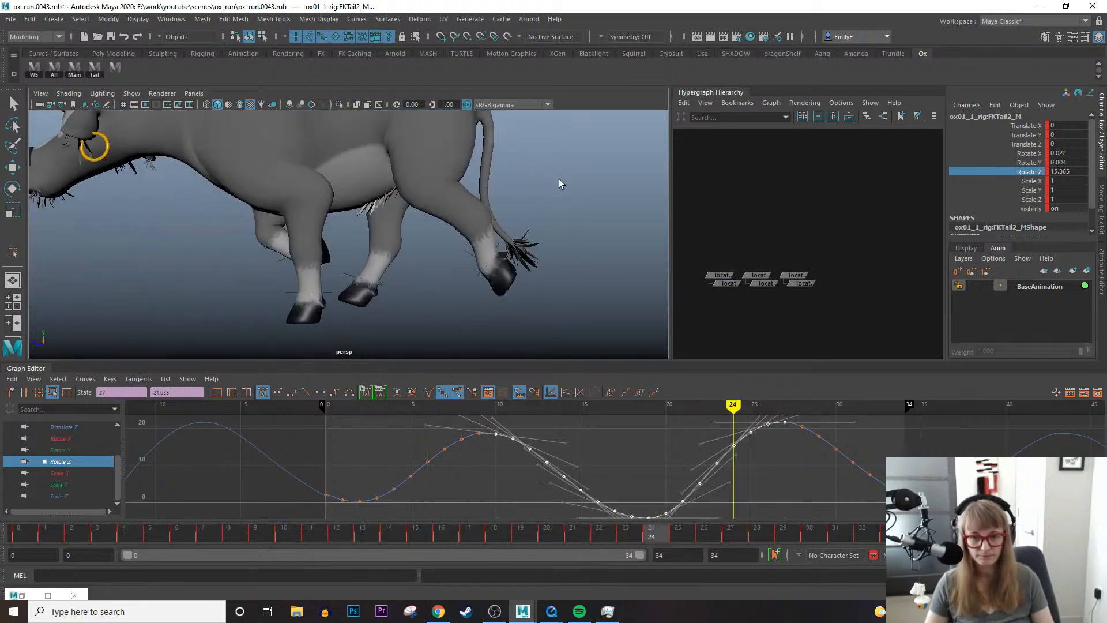
# Show the rig controls again, select the FKTail3 control and frame all of its animation curves.
pyautogui.keyDown('alt'); pyautogui.moveTo(559, 179); pyautogui.dragTo(548, 210, button='middle'); pyautogui.keyUp('alt')
pyautogui.press('q')
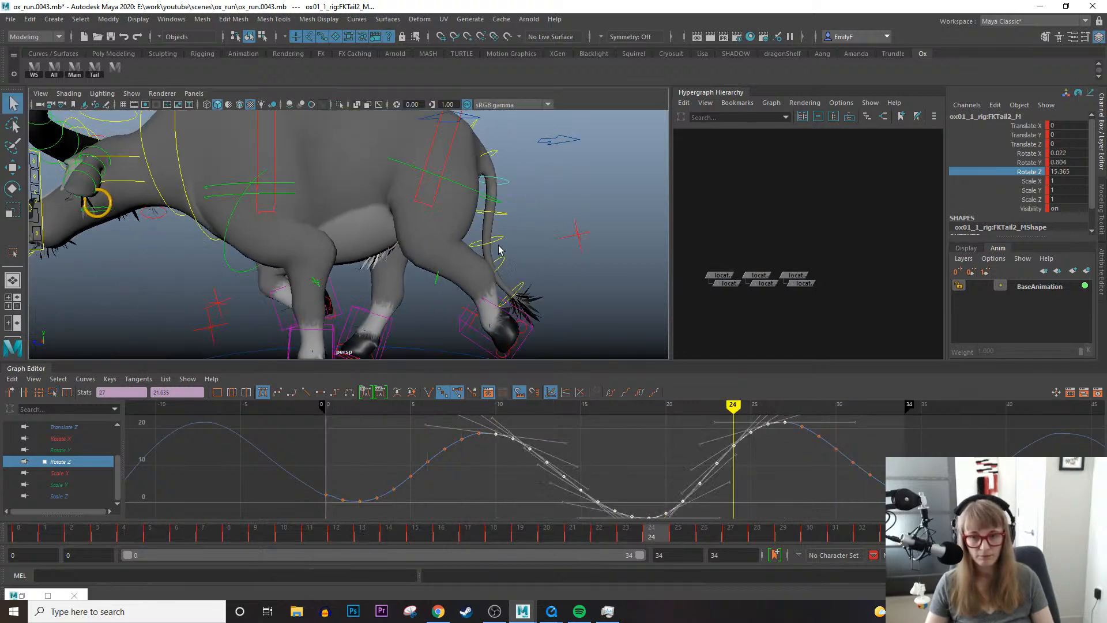
pyautogui.click(504, 221)
pyautogui.click(503, 215)
pyautogui.press('e')
pyautogui.press('a')
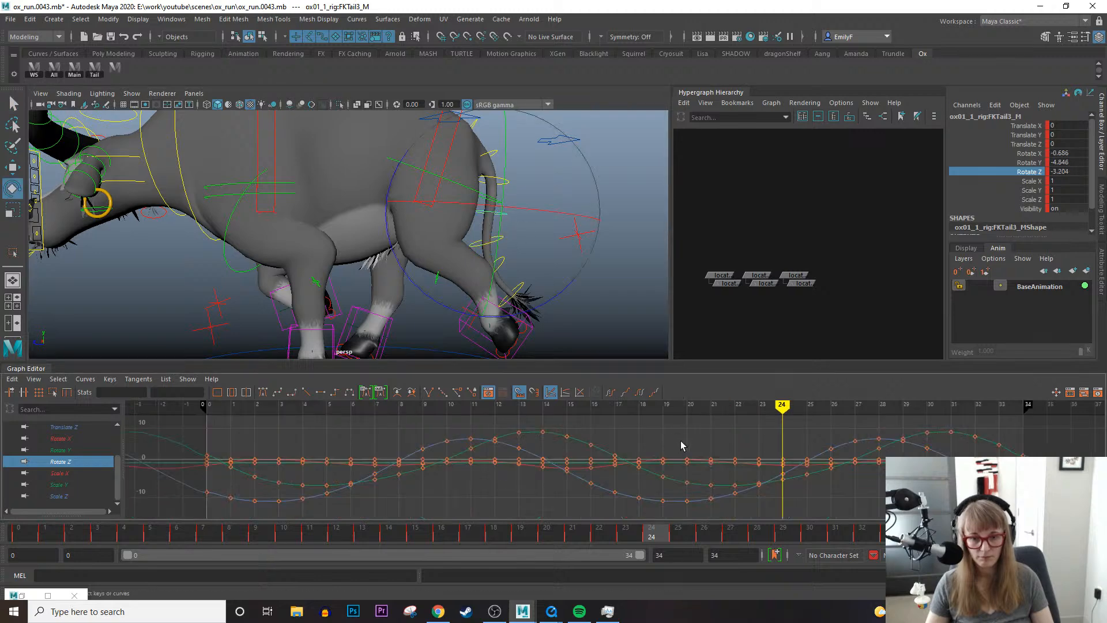
# Add FKTail2 to the selection and isolate both tail controls' Rotate Z curves for comparison.
pyautogui.keyDown('alt'); pyautogui.moveTo(632, 452); pyautogui.dragTo(475, 447, button='right'); pyautogui.keyUp('alt')
pyautogui.keyDown('alt'); pyautogui.moveTo(501, 279); pyautogui.dragTo(557, 294, button='middle'); pyautogui.keyUp('alt')
pyautogui.press('q')
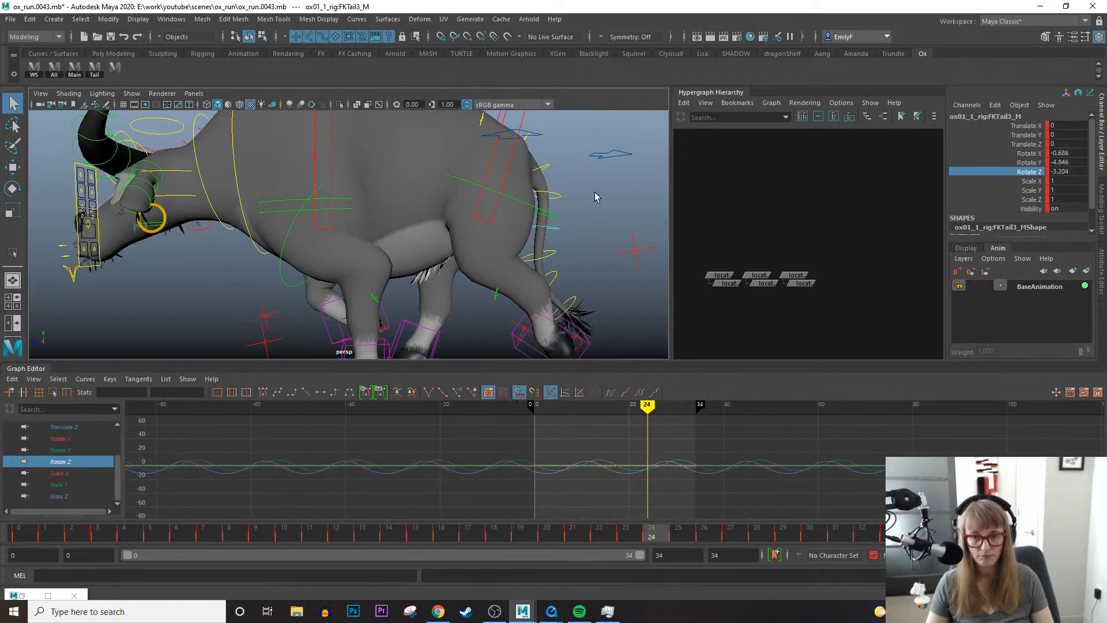
pyautogui.click(561, 200)
pyautogui.press('e')
pyautogui.press('a')
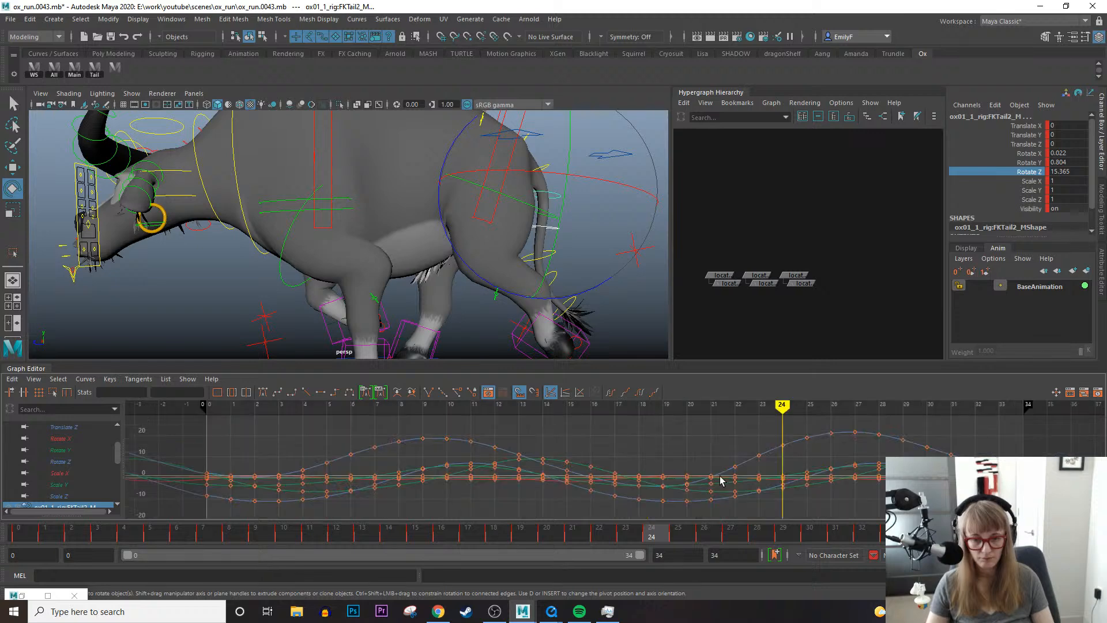
pyautogui.click(1009, 172)
pyautogui.press('f')
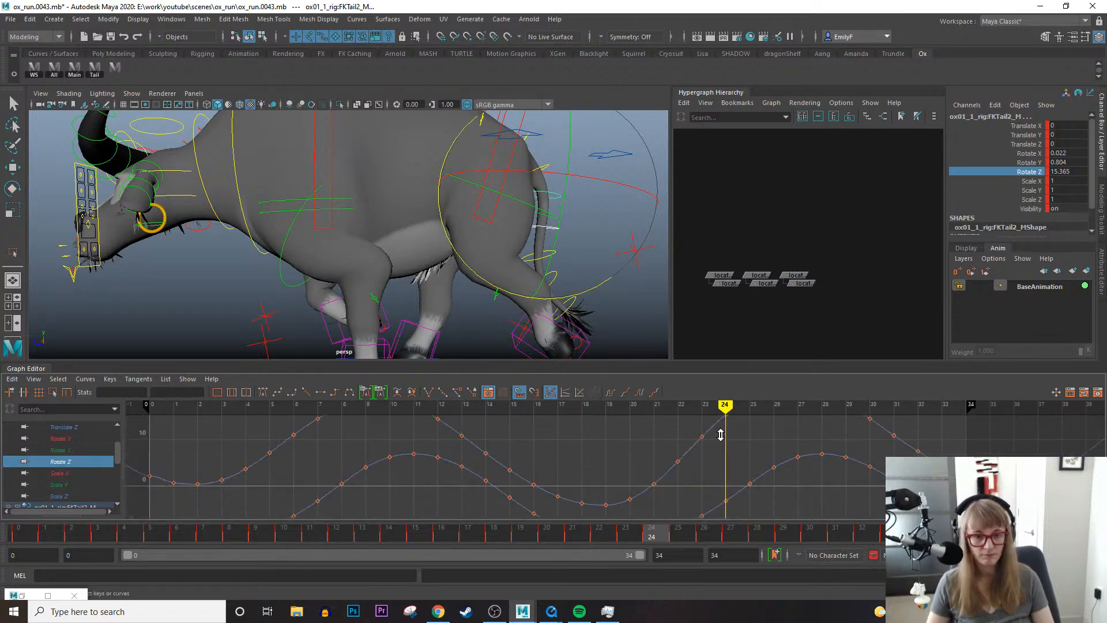
# Scale FKTail3's Rotate Z keys at frames 19 to 34 to raise the second peak to about 14.
pyautogui.keyDown('alt'); pyautogui.keyDown('shift'); pyautogui.moveTo(721, 434); pyautogui.dragTo(722, 458, button='right'); pyautogui.keyUp('shift'); pyautogui.keyUp('alt')
pyautogui.moveTo(981, 518); pyautogui.dragTo(726, 460)
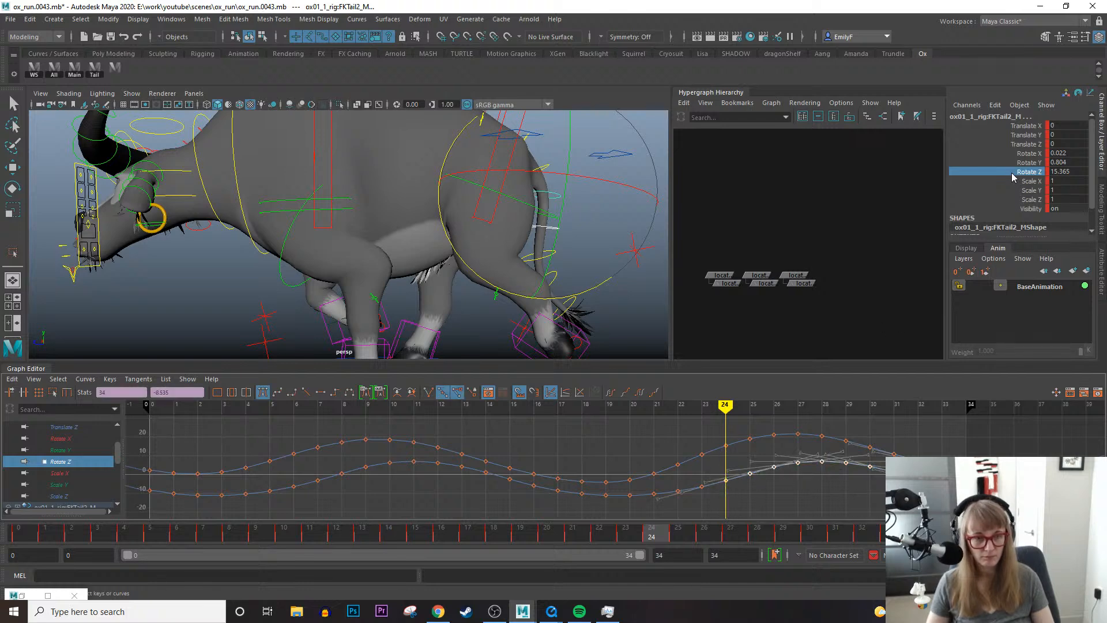
pyautogui.press('q')
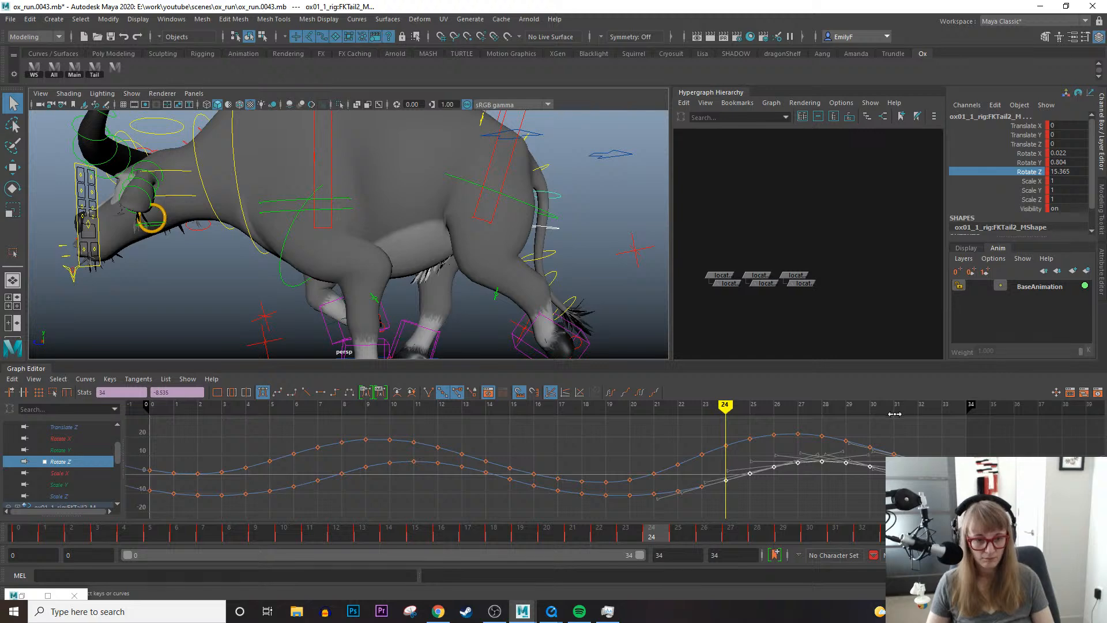
pyautogui.moveTo(715, 463); pyautogui.dragTo(798, 513)
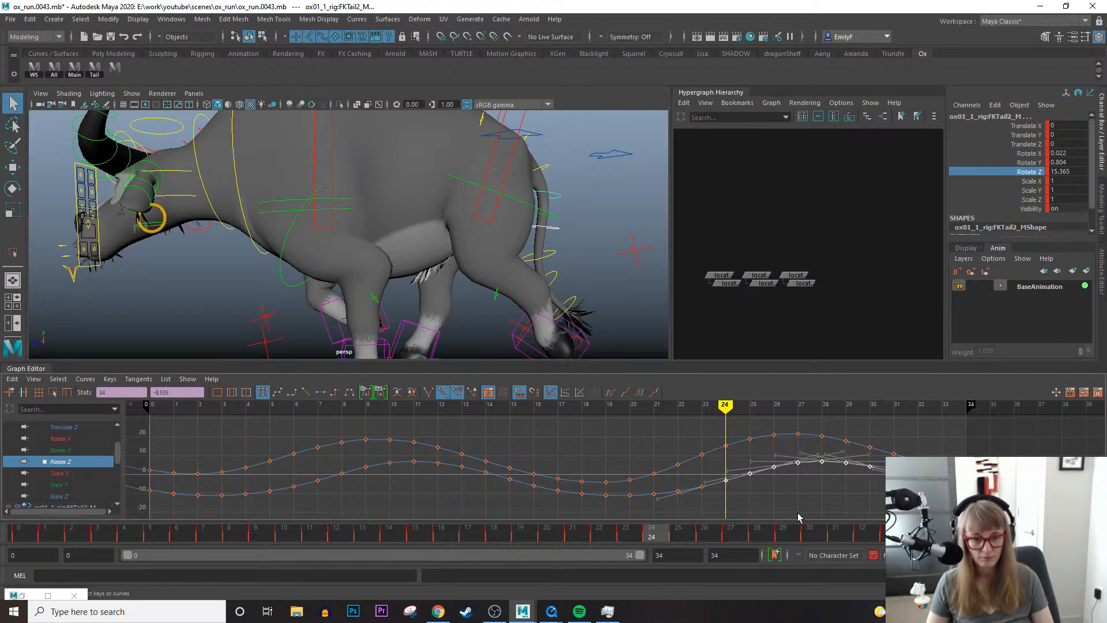
pyautogui.moveTo(591, 487); pyautogui.dragTo(596, 488)
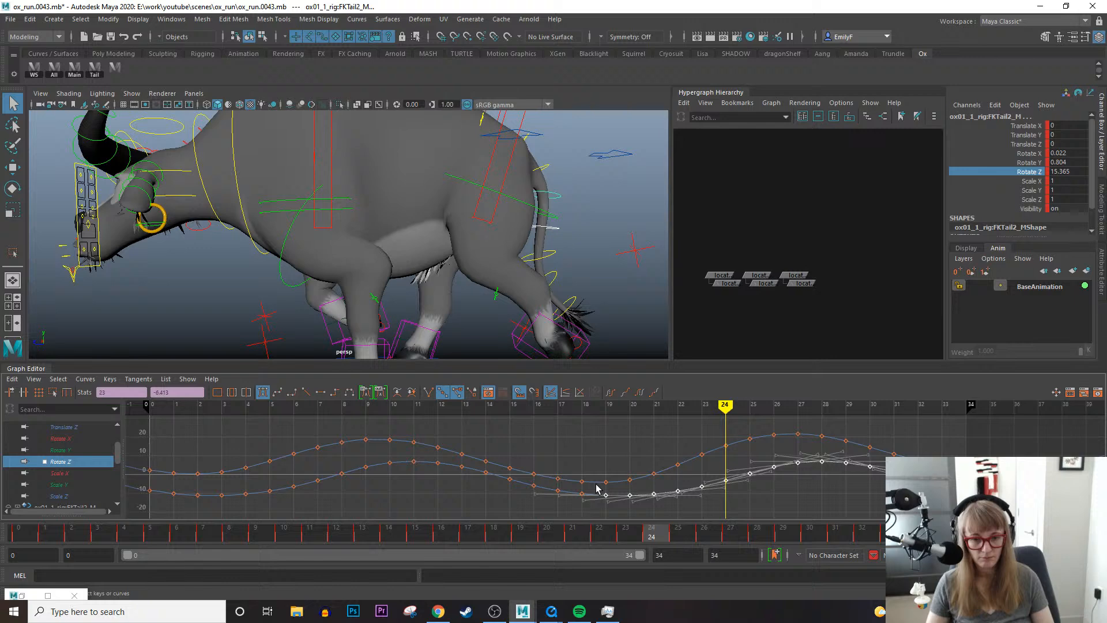
pyautogui.click(53, 393)
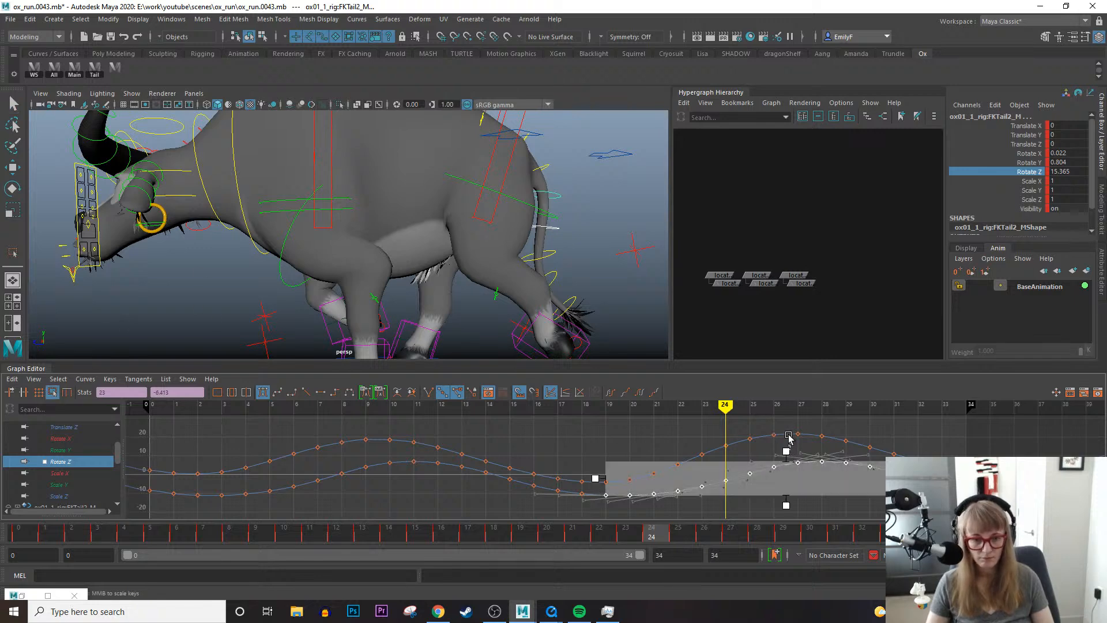
pyautogui.click(788, 435)
pyautogui.hotkey('ctrl', 'z')
pyautogui.moveTo(787, 451); pyautogui.dragTo(776, 433)
pyautogui.click(775, 440)
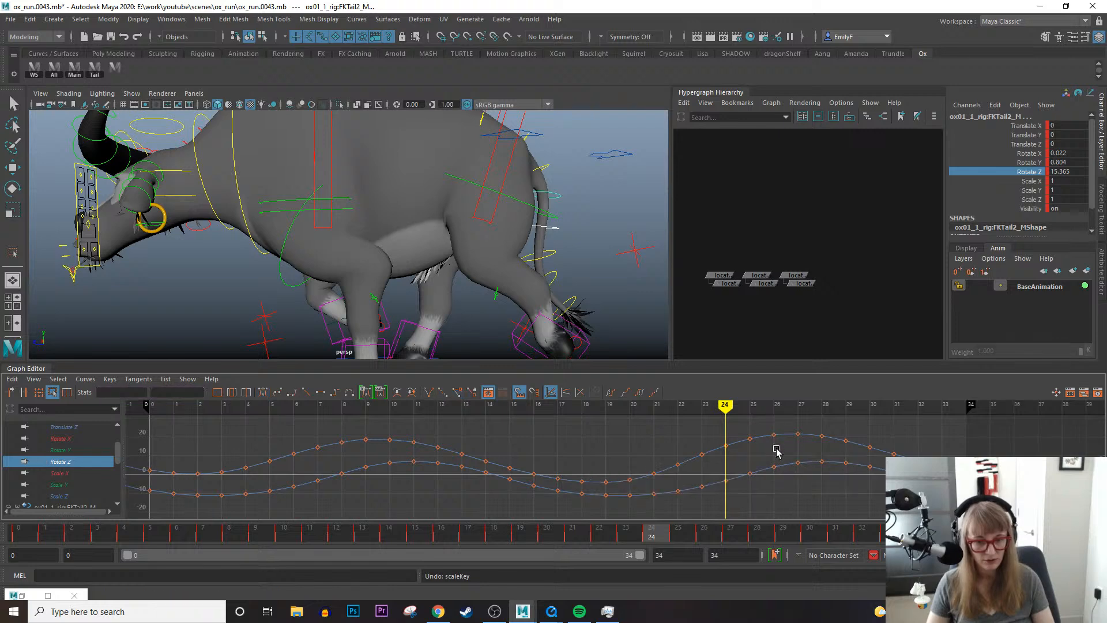
pyautogui.hotkey('ctrl', 'z')
pyautogui.moveTo(774, 450); pyautogui.dragTo(777, 433)
# Play the cycle and check the tail motion from the ox's other side.
pyautogui.hotkey('alt', 'v')
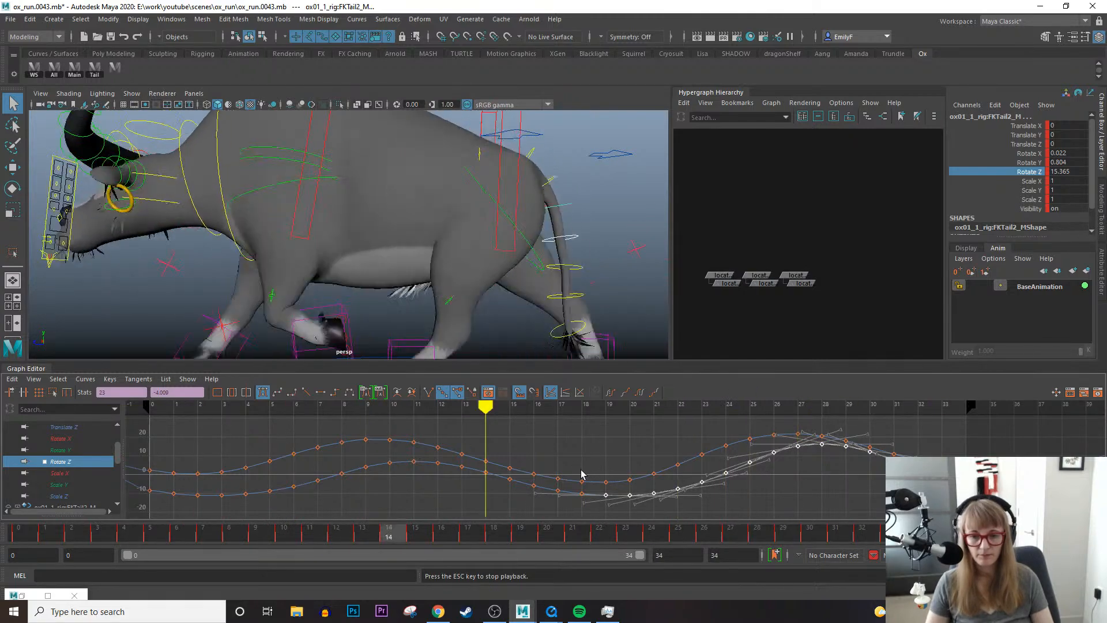
pyautogui.hotkey('alt', 'v')
pyautogui.keyDown('alt'); pyautogui.moveTo(415, 247); pyautogui.dragTo(299, 254, button='right'); pyautogui.keyUp('alt')
pyautogui.keyDown('alt'); pyautogui.moveTo(299, 254); pyautogui.dragTo(582, 307); pyautogui.keyUp('alt')
pyautogui.hotkey('alt', 'v')
pyautogui.keyDown('alt'); pyautogui.moveTo(331, 277); pyautogui.dragTo(422, 263, button='middle'); pyautogui.keyUp('alt')
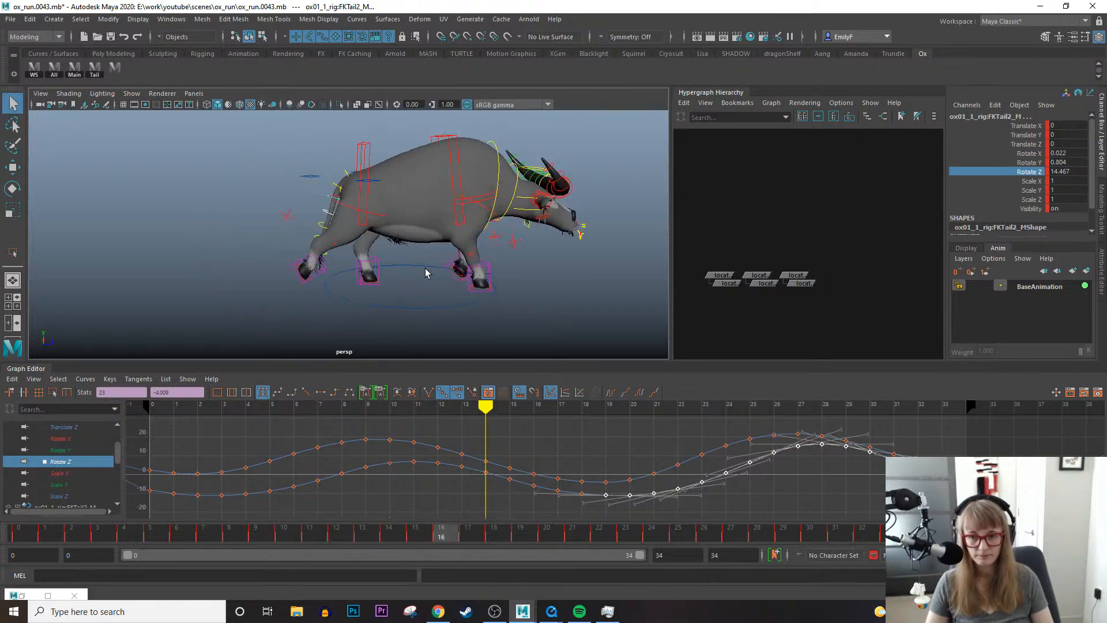
pyautogui.hotkey('alt', 'v')
# Select the IKLegFront_R control, isolate and frame its Translate Y curve, and go to frame 26.
pyautogui.click(407, 268)
pyautogui.press('w')
pyautogui.click(69, 462)
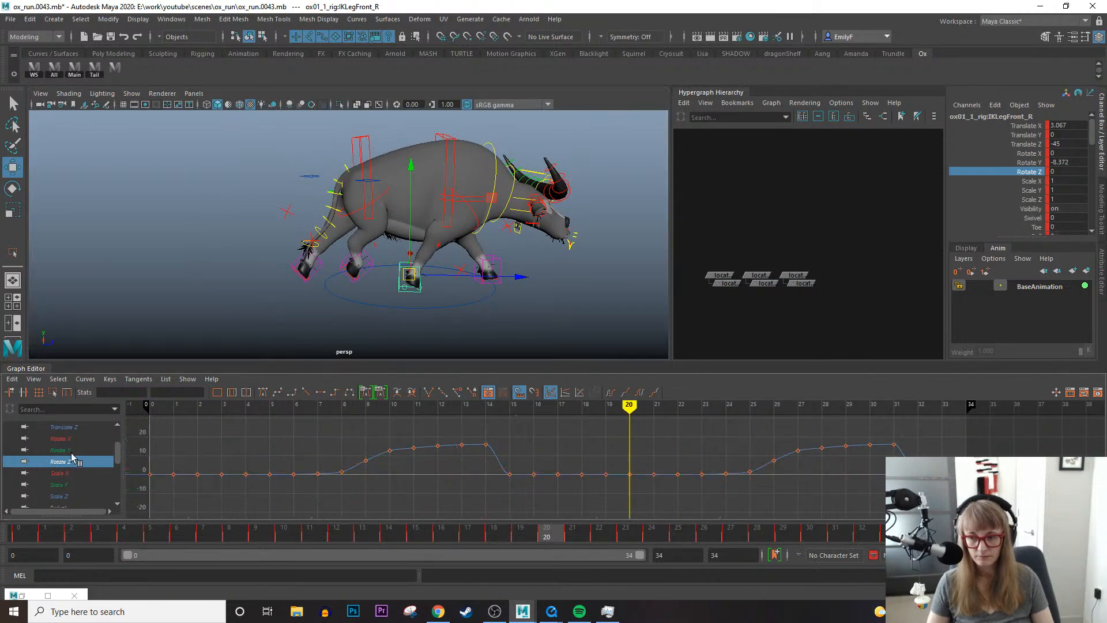
pyautogui.click(71, 452)
pyautogui.scroll(2, 72, 456)
pyautogui.click(66, 461)
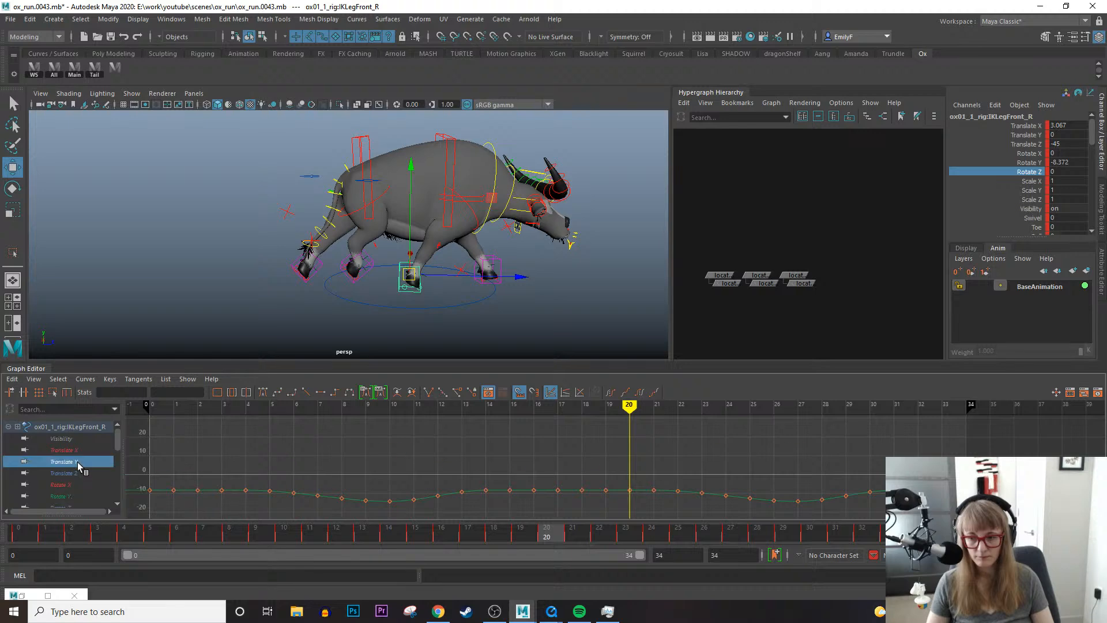
pyautogui.press('f')
pyautogui.press('f')
pyautogui.moveTo(401, 533); pyautogui.dragTo(708, 525)
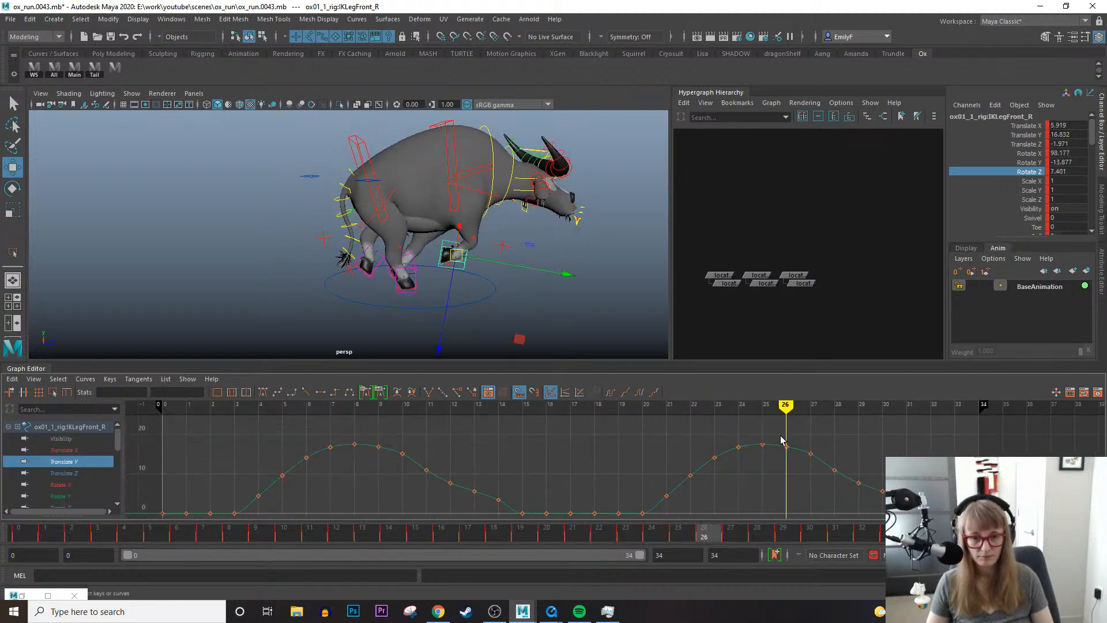
# Try scaling up IKLegFront_R's Translate Y keys at frames 23 to 28 to lift the foot higher.
pyautogui.press('w')
pyautogui.moveTo(456, 254); pyautogui.dragTo(411, 248)
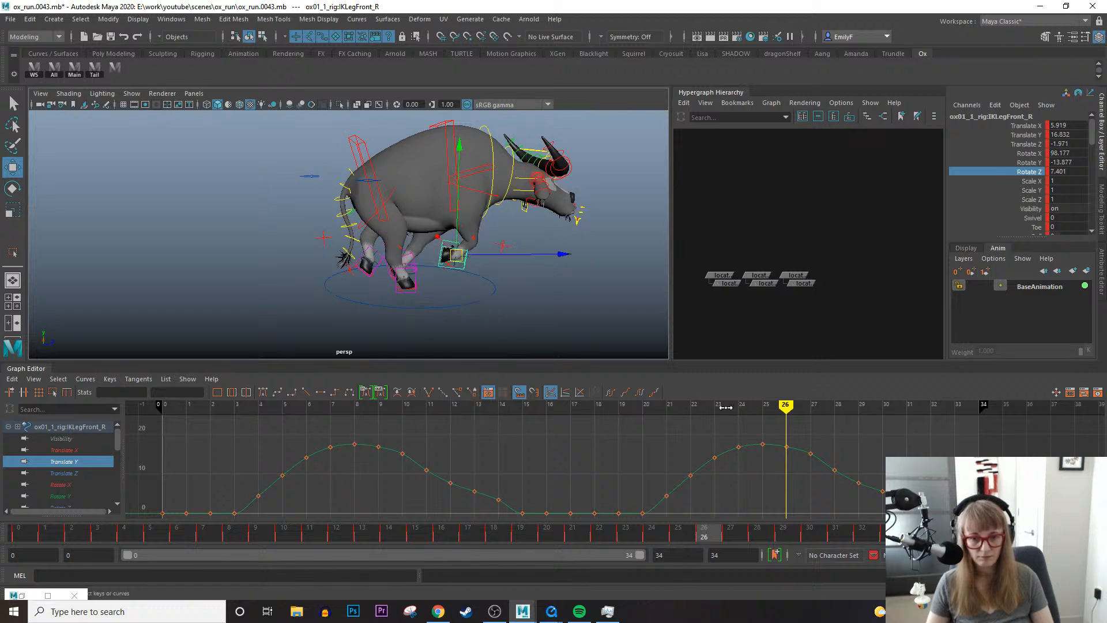
pyautogui.moveTo(777, 432); pyautogui.dragTo(846, 474)
pyautogui.click(53, 392)
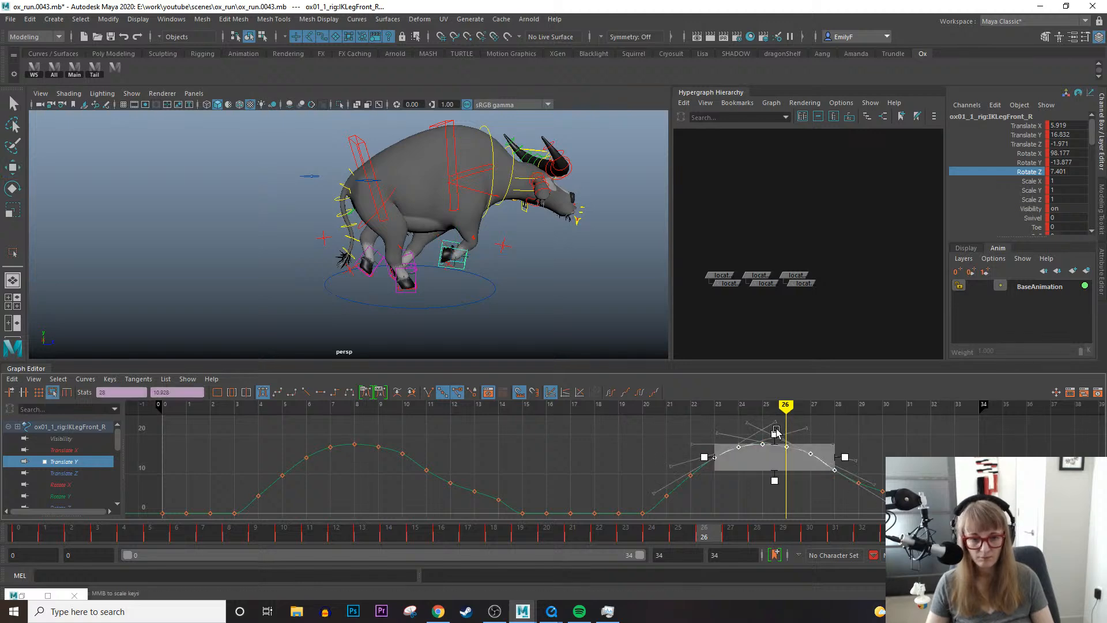
pyautogui.moveTo(776, 433); pyautogui.dragTo(776, 425)
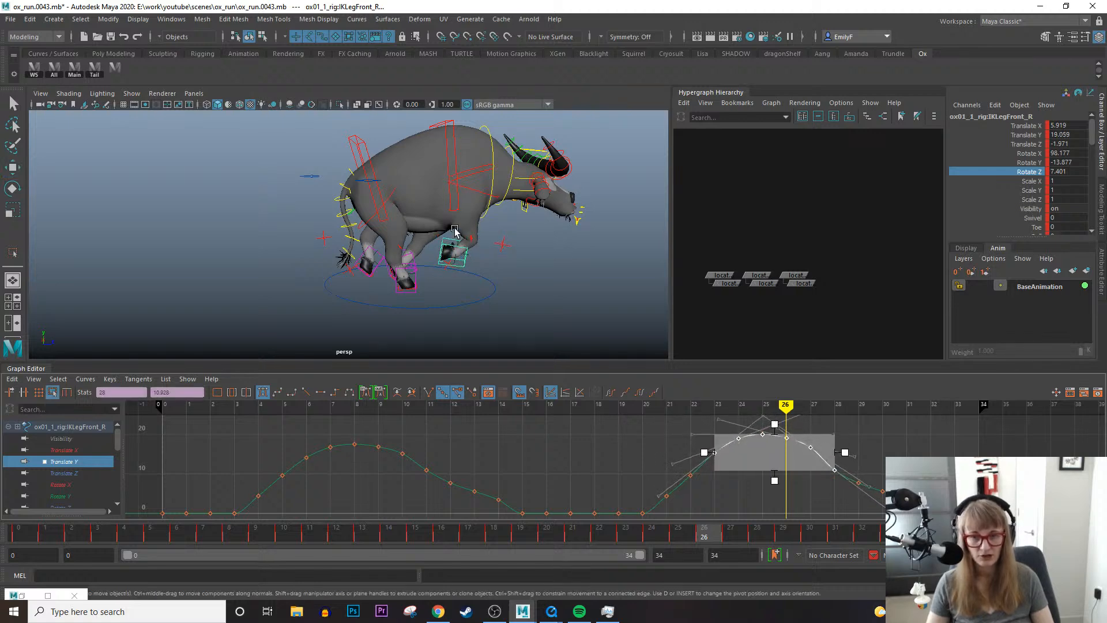
pyautogui.keyDown('alt'); pyautogui.moveTo(454, 231); pyautogui.dragTo(521, 297); pyautogui.keyUp('alt')
pyautogui.hotkey('ctrl', 'z')
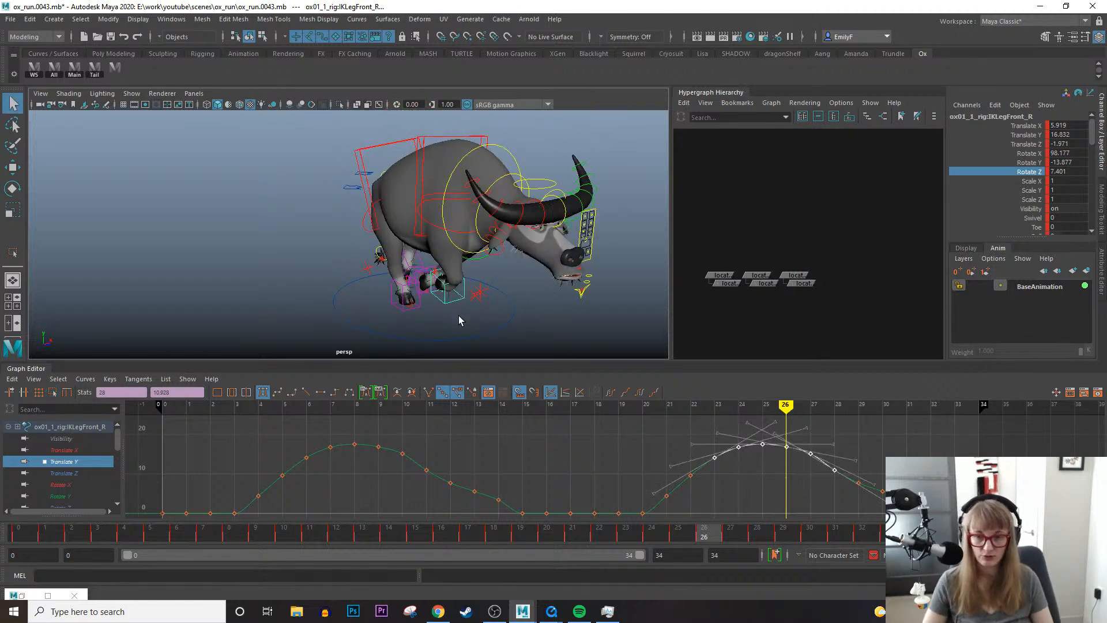
# Isolate IKLegFront_R's Rotate X curve and rotate the foot to about 103.5 at frame 26.
pyautogui.press('e')
pyautogui.keyDown('alt'); pyautogui.moveTo(460, 316); pyautogui.dragTo(493, 287); pyautogui.keyUp('alt')
pyautogui.press('q')
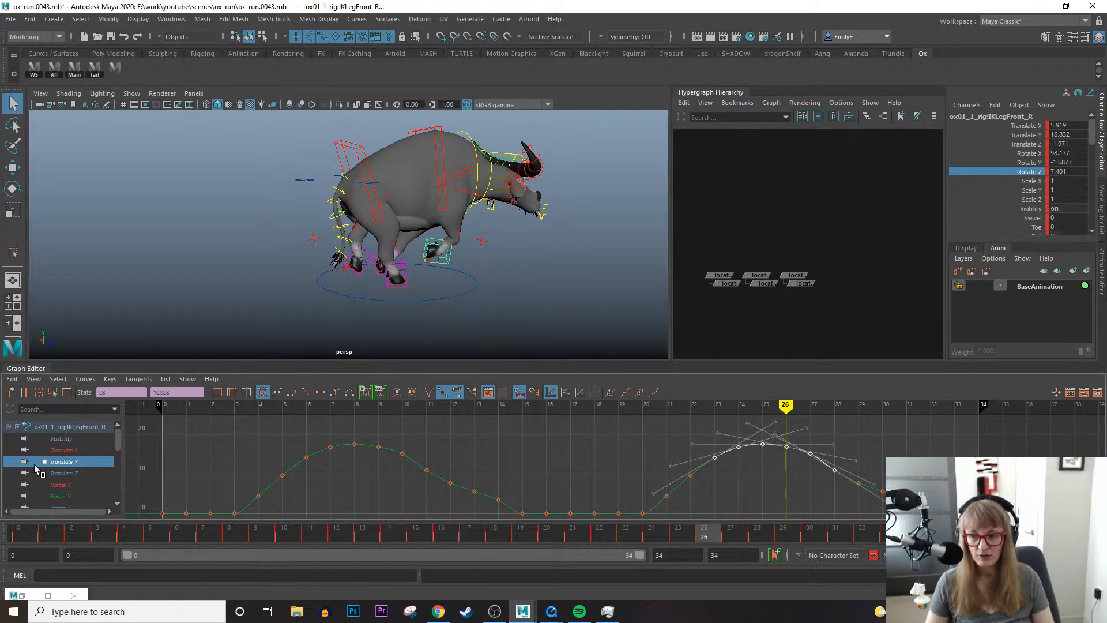
pyautogui.click(60, 485)
pyautogui.press('a')
pyautogui.keyDown('alt'); pyautogui.moveTo(803, 446); pyautogui.dragTo(717, 467, button='middle'); pyautogui.keyUp('alt')
pyautogui.press('e')
pyautogui.moveTo(495, 153); pyautogui.dragTo(503, 160)
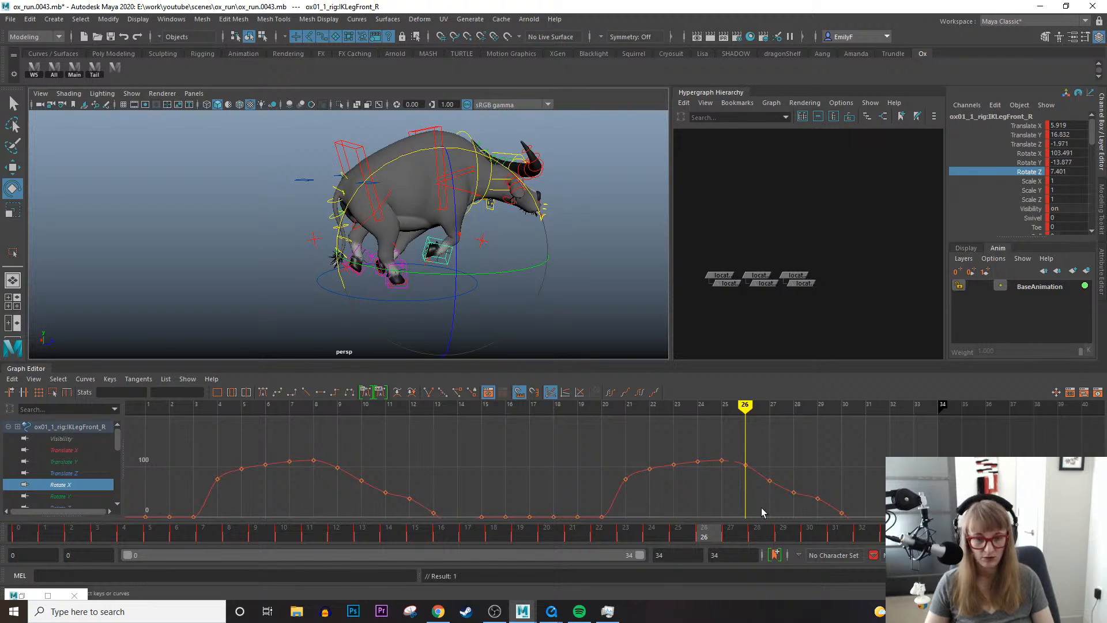
# Delete IKLegFront_R's Rotate X keys at frames 27 and 28, raise the frame 26 key to about 108, and hide the controls.
pyautogui.moveTo(764, 447); pyautogui.dragTo(800, 505)
pyautogui.press('Delete')
pyautogui.press('Delete')
pyautogui.press('w')
pyautogui.moveTo(739, 435); pyautogui.dragTo(754, 465)
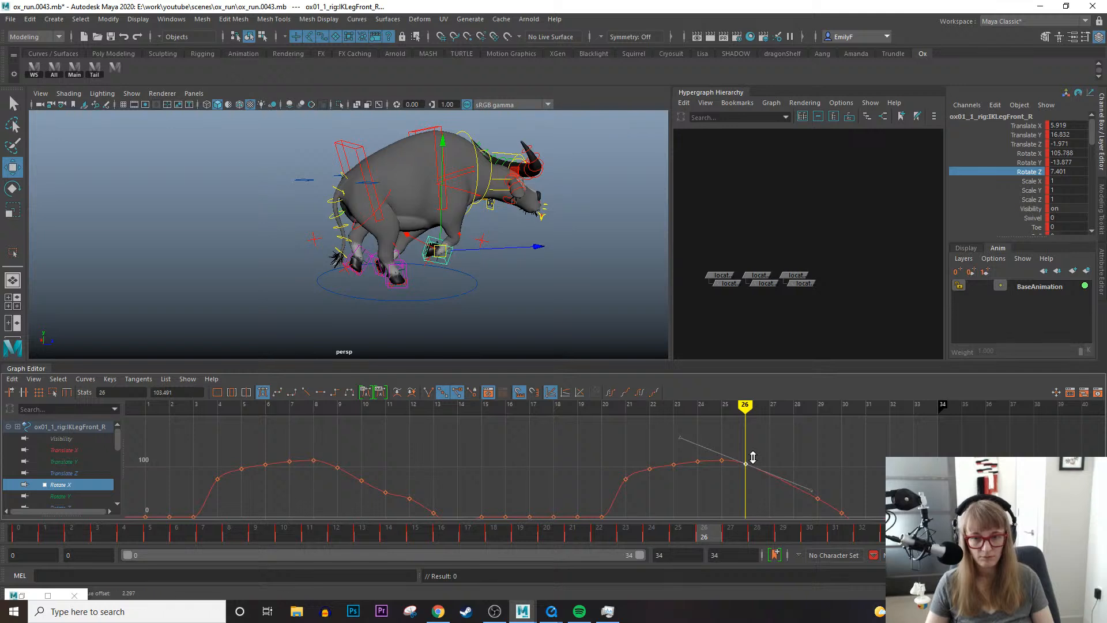
pyautogui.keyDown('shift'); pyautogui.moveTo(753, 457); pyautogui.dragTo(753, 456, button='middle'); pyautogui.keyUp('shift')
pyautogui.press('q')
pyautogui.keyDown('alt'); pyautogui.moveTo(499, 301); pyautogui.dragTo(491, 241); pyautogui.keyUp('alt')
pyautogui.hotkey('alt', '1')
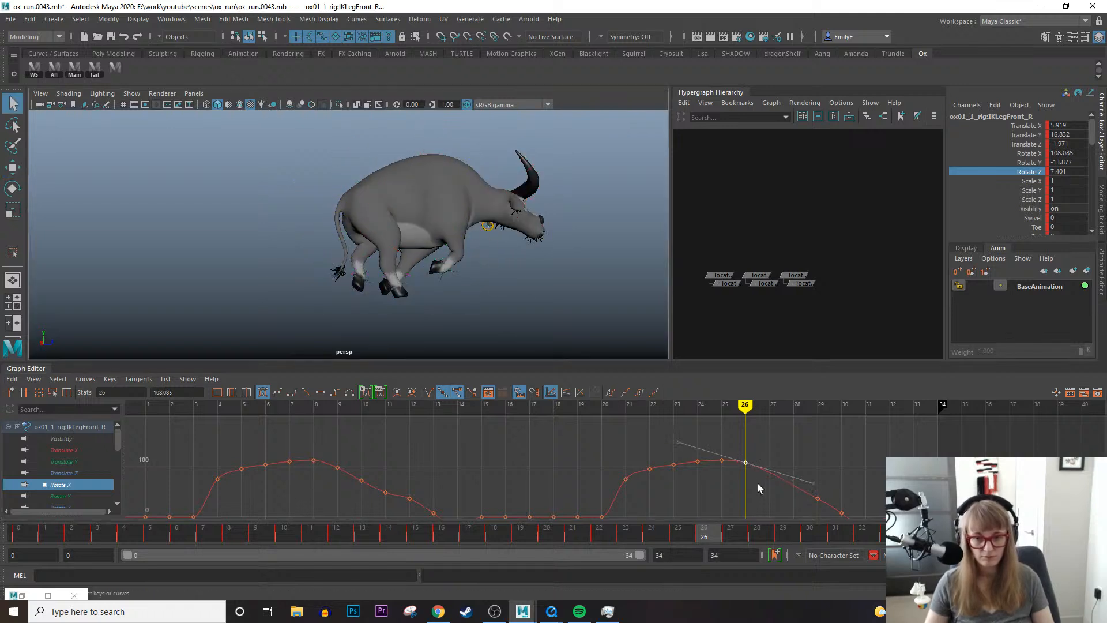
# Delete IKLegFront_R's Rotate X key at frame 25 and play the cycle.
pyautogui.moveTo(719, 440); pyautogui.dragTo(739, 473)
pyautogui.press('Delete')
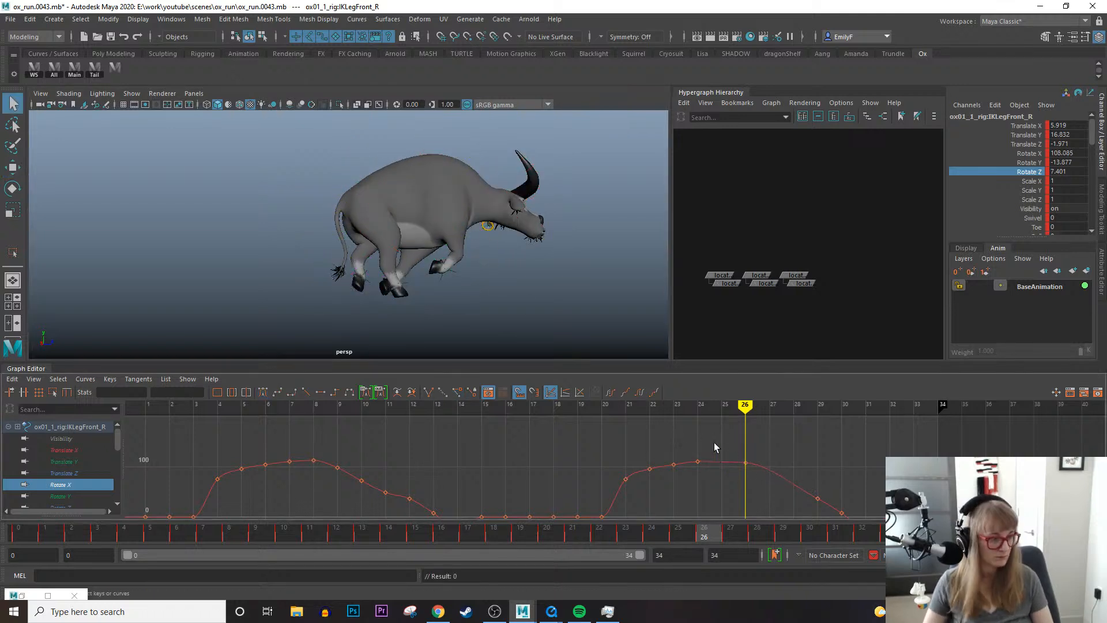
pyautogui.hotkey('alt', 'v')
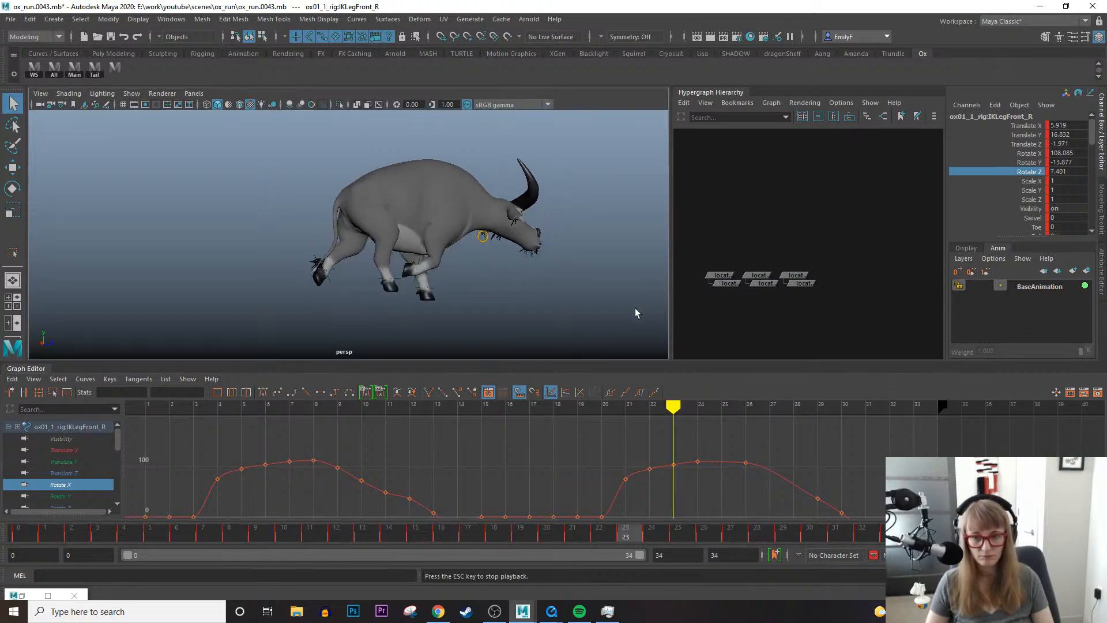
pyautogui.hotkey('alt', 'v')
pyautogui.keyDown('alt'); pyautogui.moveTo(441, 344); pyautogui.dragTo(468, 306, button='middle'); pyautogui.keyUp('alt')
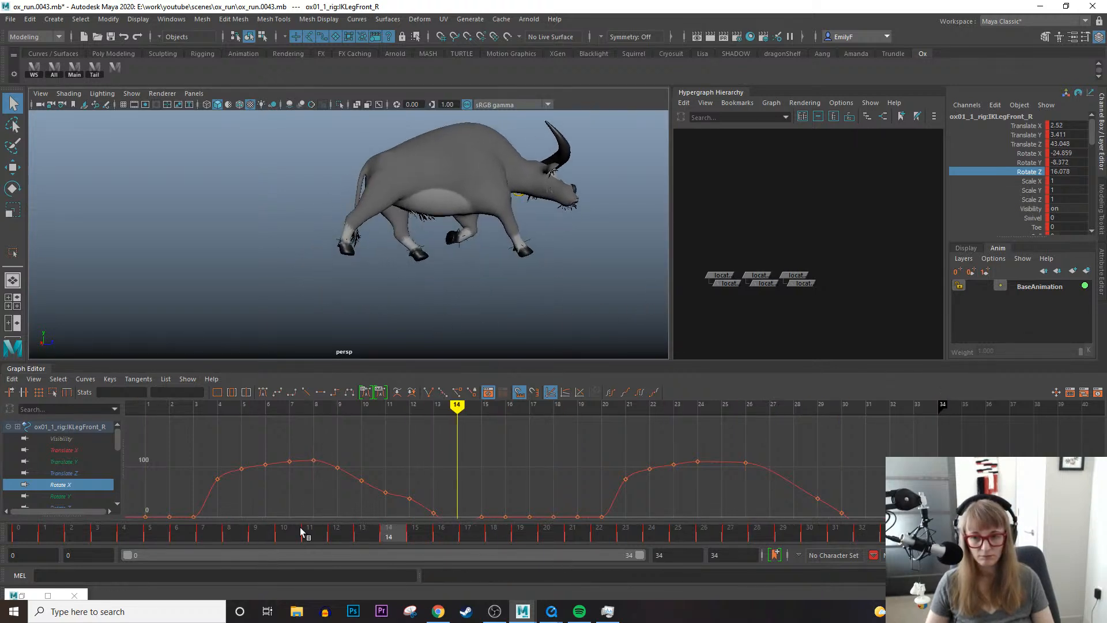
# Lower IKLegFront_R's Rotate X keys at frames 8 and 9, bringing frame 9 to about 93.5.
pyautogui.moveTo(300, 531); pyautogui.dragTo(263, 539)
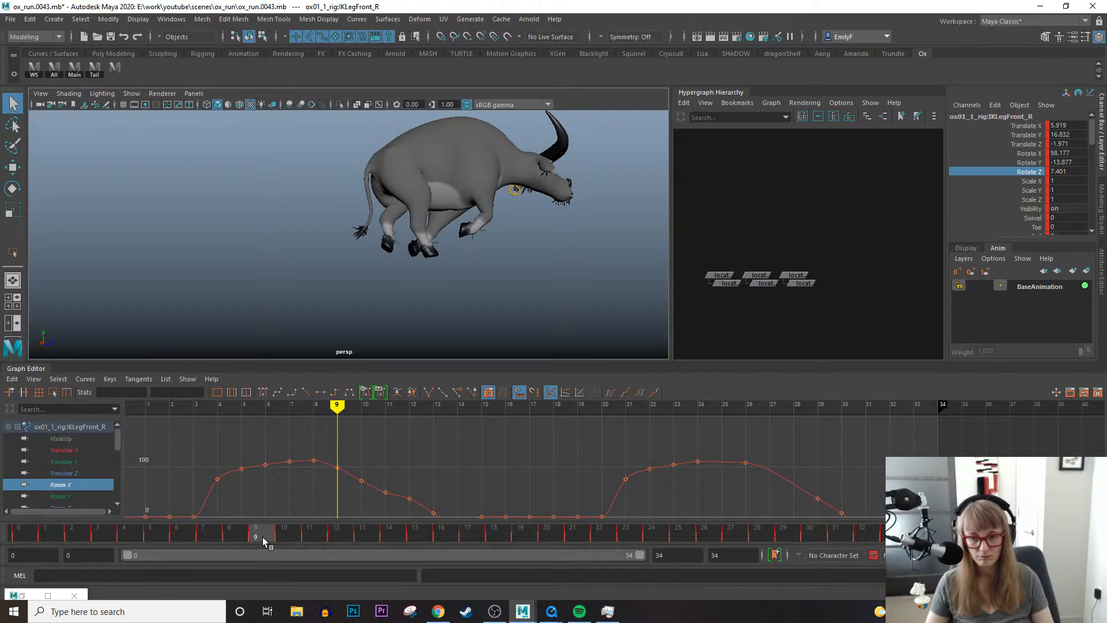
pyautogui.moveTo(309, 431); pyautogui.dragTo(346, 482)
pyautogui.press('w')
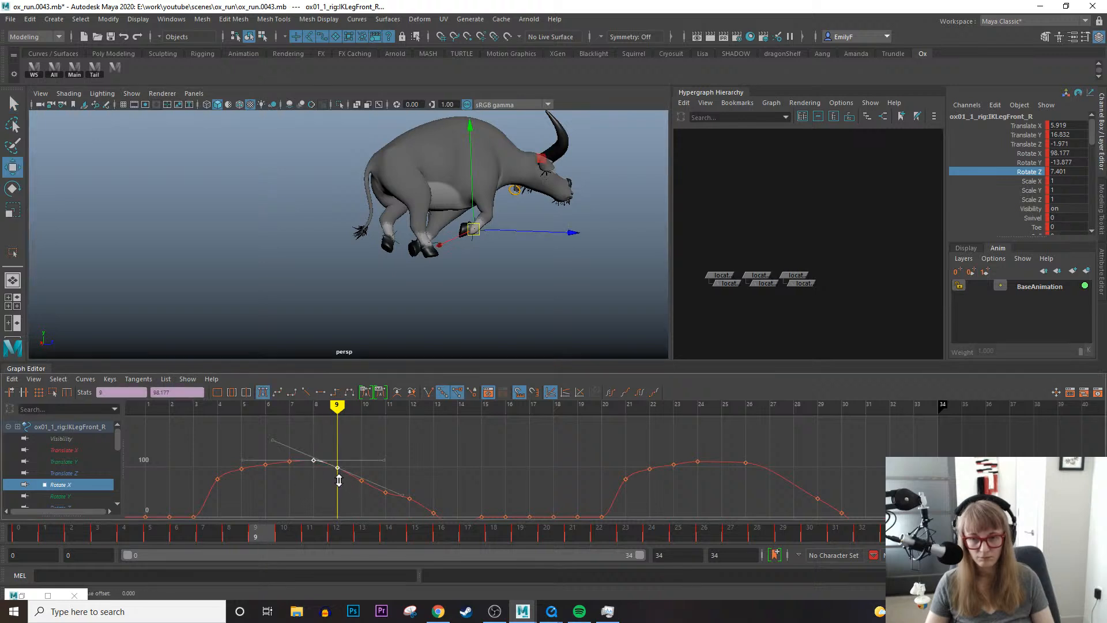
pyautogui.moveTo(339, 480); pyautogui.dragTo(340, 482, button='middle')
pyautogui.click(322, 463)
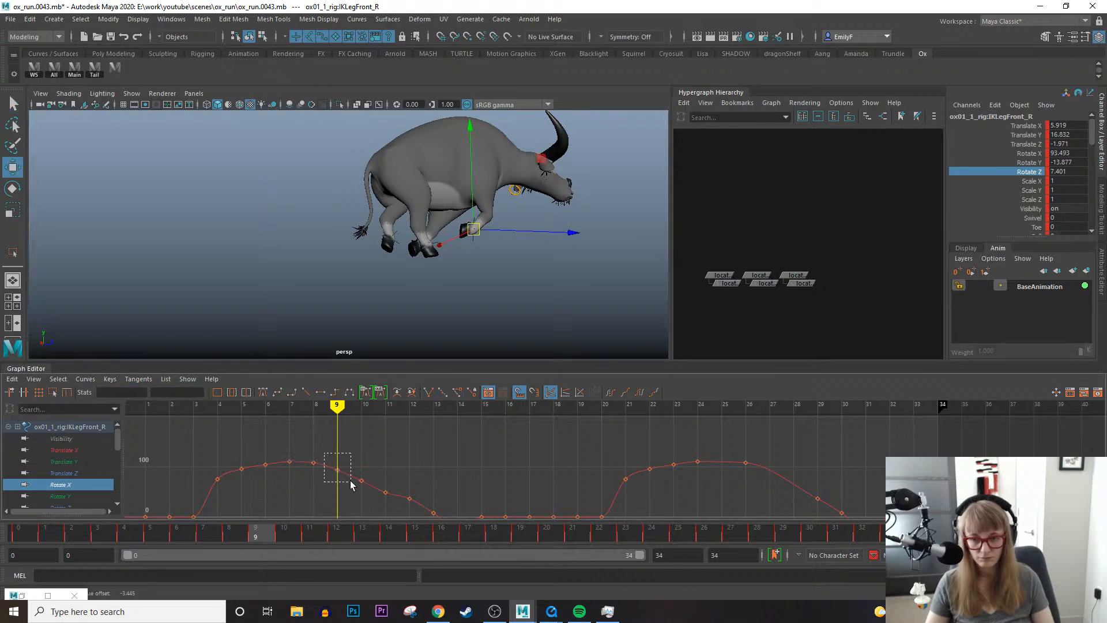
pyautogui.moveTo(364, 491); pyautogui.dragTo(365, 490)
pyautogui.press('q')
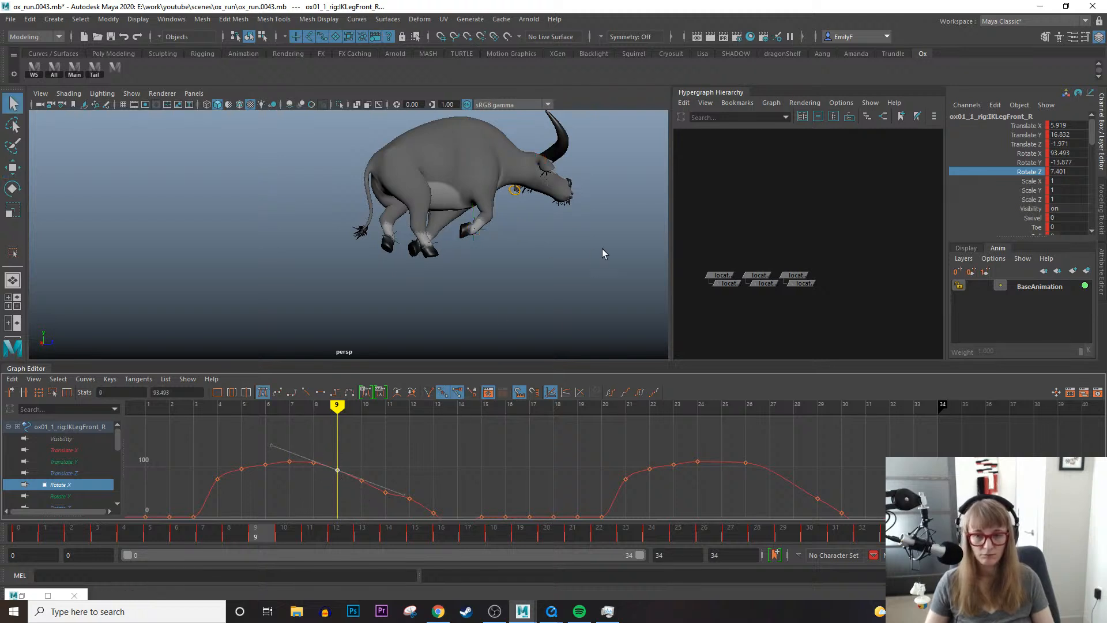
# Play the cycle and review the ox's run from several angles.
pyautogui.hotkey('alt', 'v')
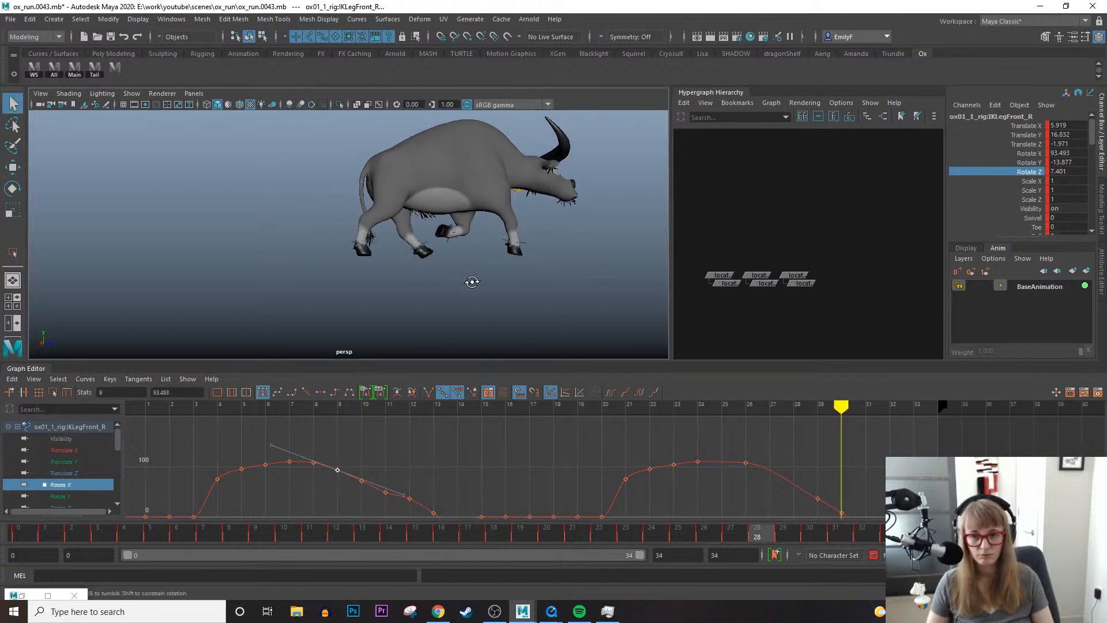
pyautogui.press('Escape')
pyautogui.keyDown('alt'); pyautogui.moveTo(477, 240); pyautogui.dragTo(487, 265, button='middle'); pyautogui.keyUp('alt')
pyautogui.keyDown('alt'); pyautogui.moveTo(486, 265); pyautogui.dragTo(219, 253); pyautogui.keyUp('alt')
pyautogui.keyDown('alt'); pyautogui.moveTo(398, 256); pyautogui.dragTo(413, 258, button='middle'); pyautogui.keyUp('alt')
pyautogui.keyDown('alt'); pyautogui.moveTo(413, 258); pyautogui.dragTo(329, 242, button='right'); pyautogui.keyUp('alt')
pyautogui.keyDown('alt'); pyautogui.moveTo(329, 242); pyautogui.dragTo(421, 265); pyautogui.keyUp('alt')
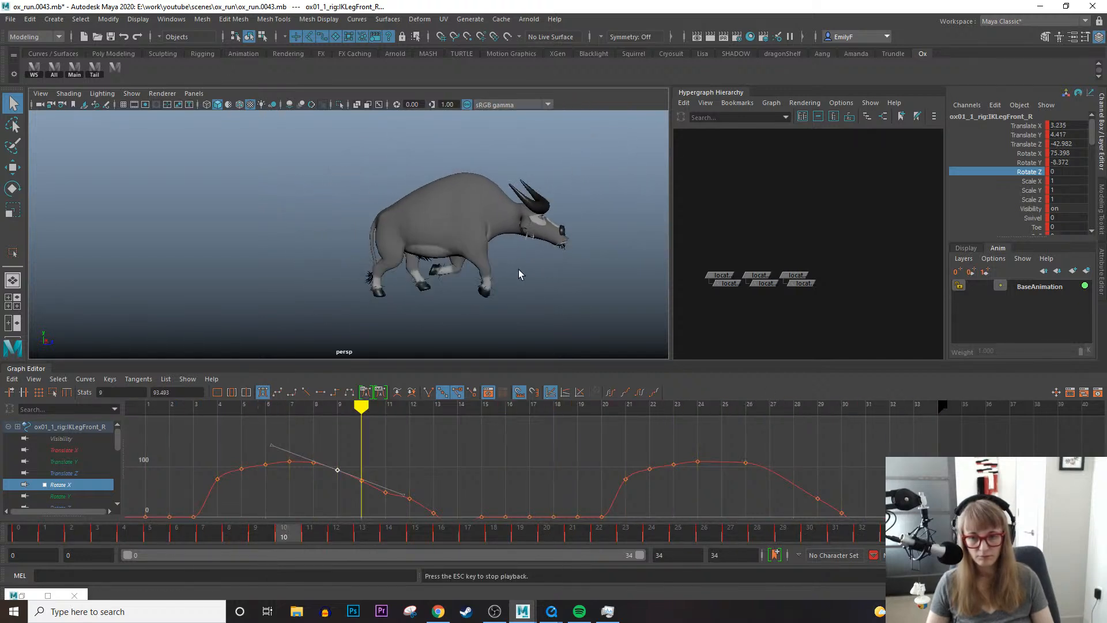
# Go to frame 11, show the controls again, select the FKHead control and frame its animation curves.
pyautogui.moveTo(130, 532); pyautogui.dragTo(323, 421)
pyautogui.keyDown('alt'); pyautogui.moveTo(346, 225); pyautogui.dragTo(307, 206); pyautogui.keyUp('alt')
pyautogui.hotkey('alt', '1')
pyautogui.click(385, 195)
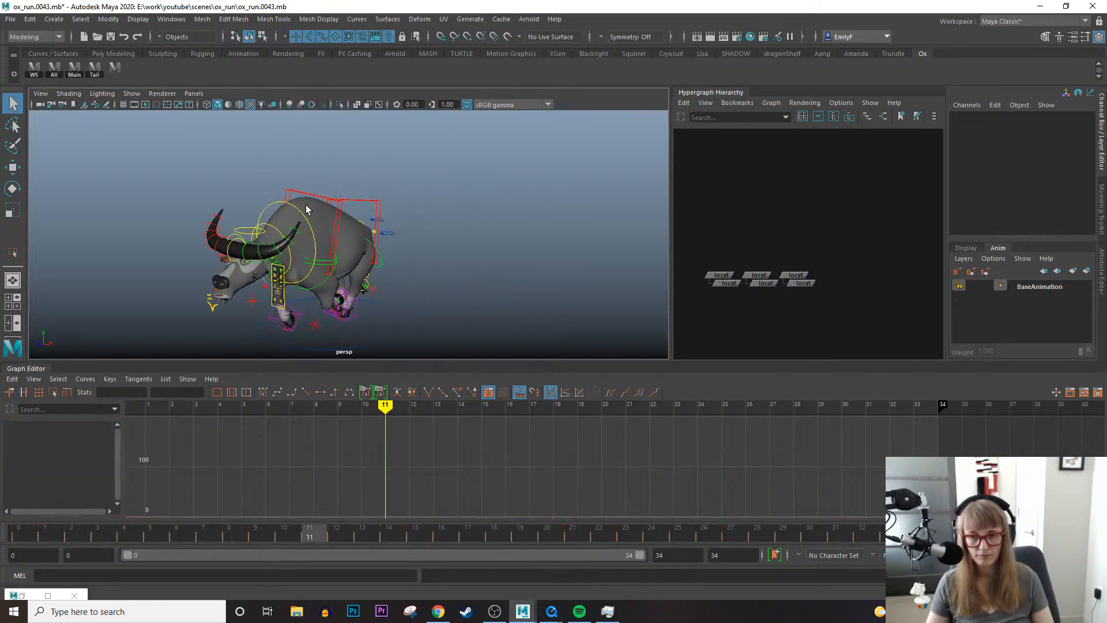
pyautogui.click(252, 232)
pyautogui.press('f')
pyautogui.scroll(-5, 496, 278)
pyautogui.press('e')
pyautogui.press('a')
pyautogui.scroll(-5, 689, 470)
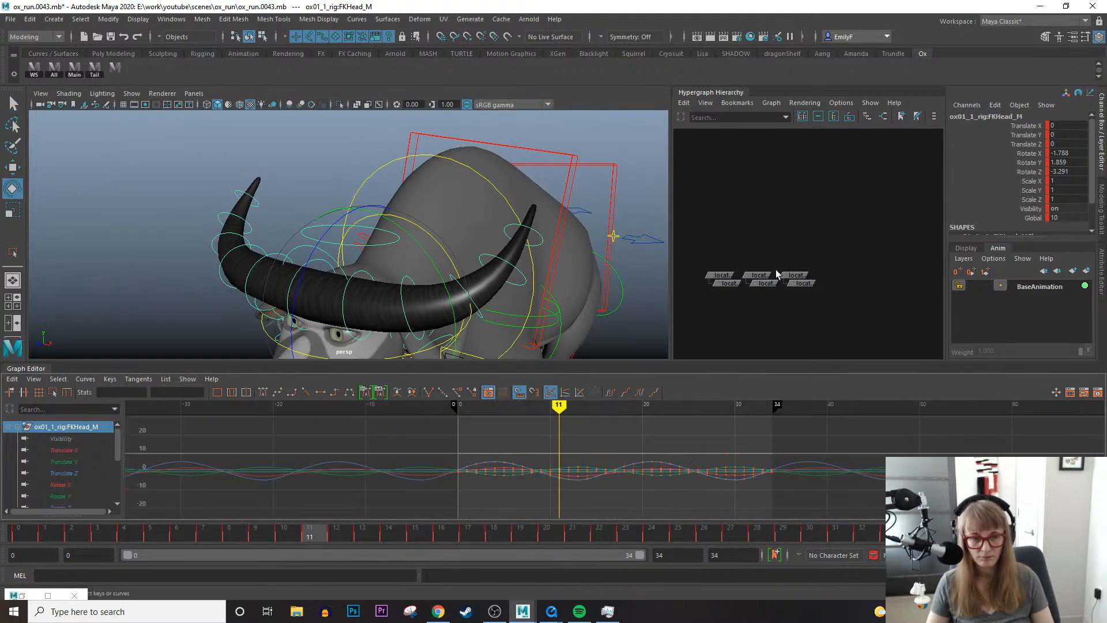
# Isolate FKHead_M's Rotate X curve and delete the keys on its rise between frames 14 and 21.
pyautogui.click(64, 496)
pyautogui.click(68, 484)
pyautogui.press('f')
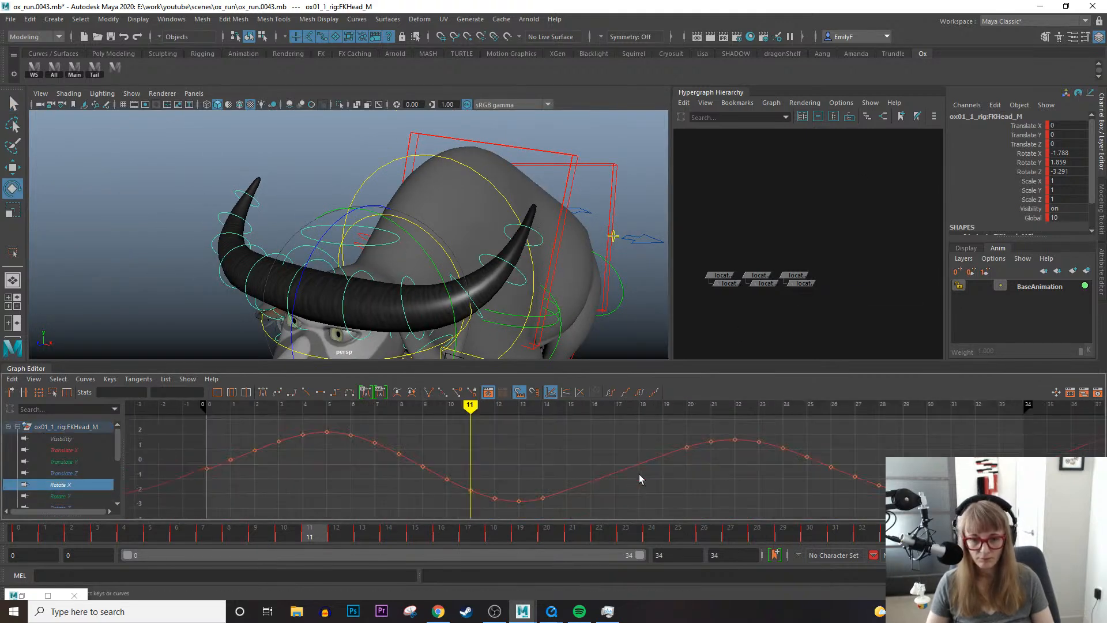
pyautogui.keyDown('alt'); pyautogui.moveTo(640, 478); pyautogui.dragTo(650, 438, button='right'); pyautogui.keyUp('alt')
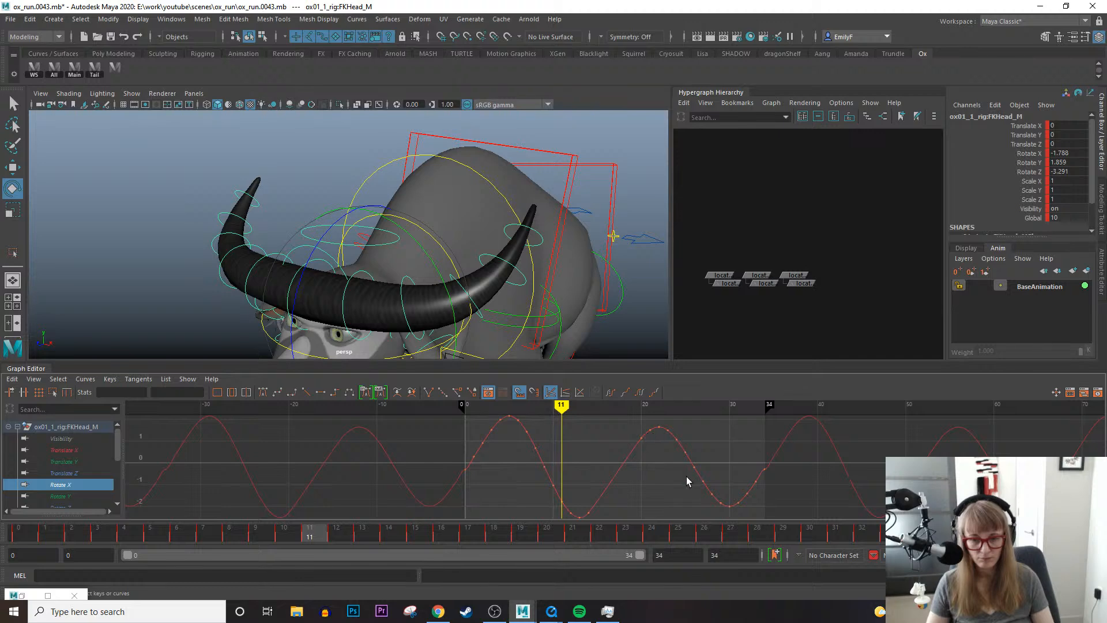
pyautogui.keyDown('alt'); pyautogui.moveTo(686, 477); pyautogui.dragTo(678, 471, button='right'); pyautogui.keyUp('alt')
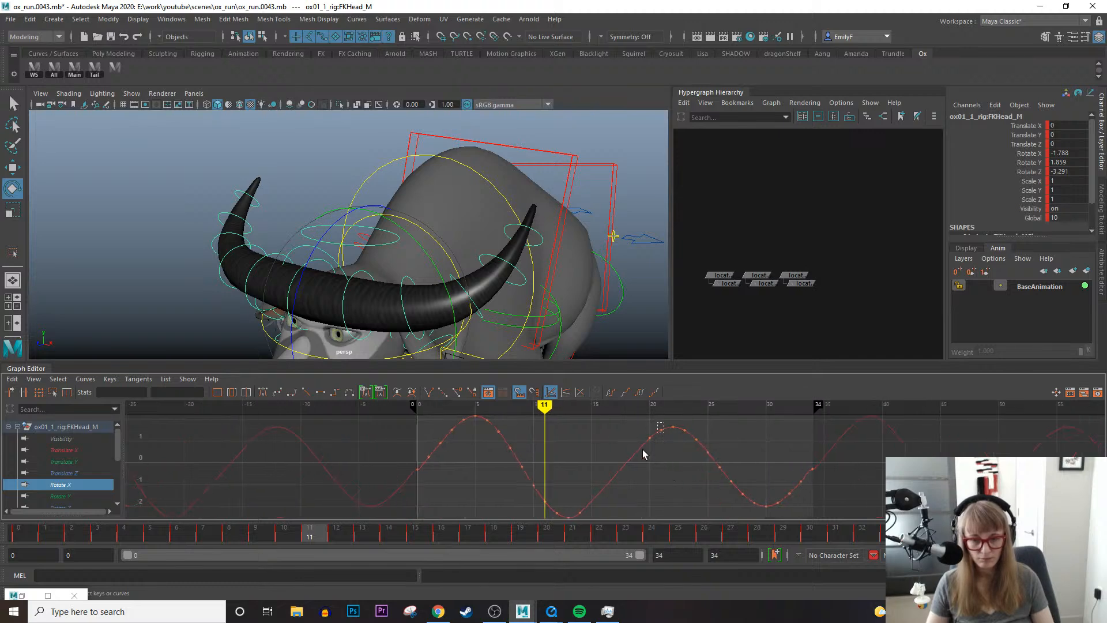
pyautogui.moveTo(644, 455); pyautogui.dragTo(578, 526)
pyautogui.press('Delete')
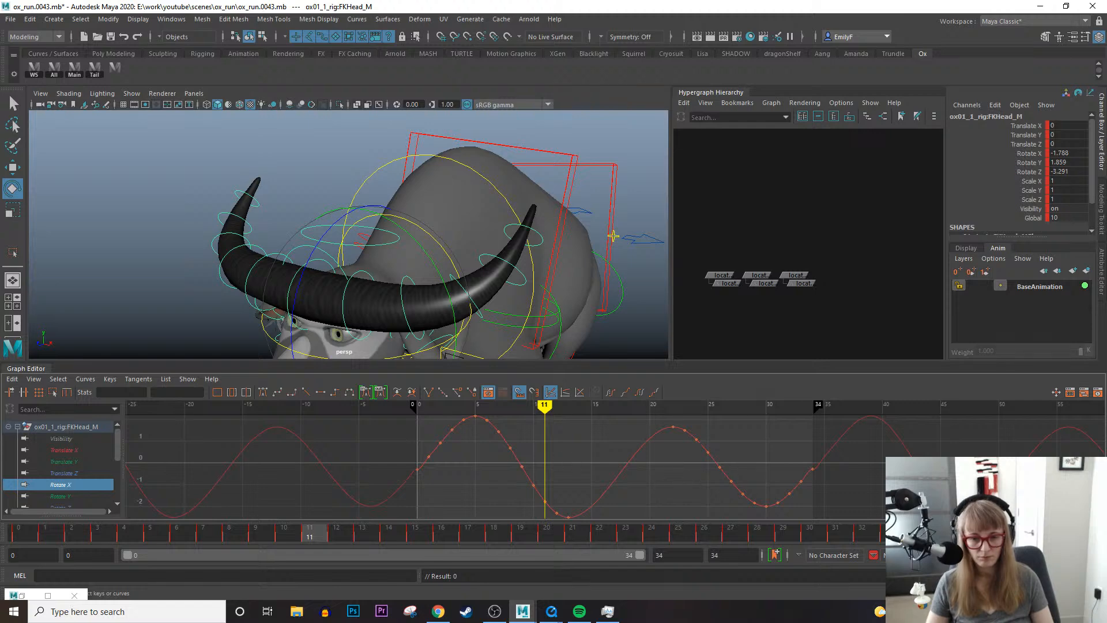
# Scale FKHead_M's Rotate X keys from frame 25 to 34 vertically, softening the second dip to about -1.8.
pyautogui.moveTo(668, 512); pyautogui.dragTo(669, 511)
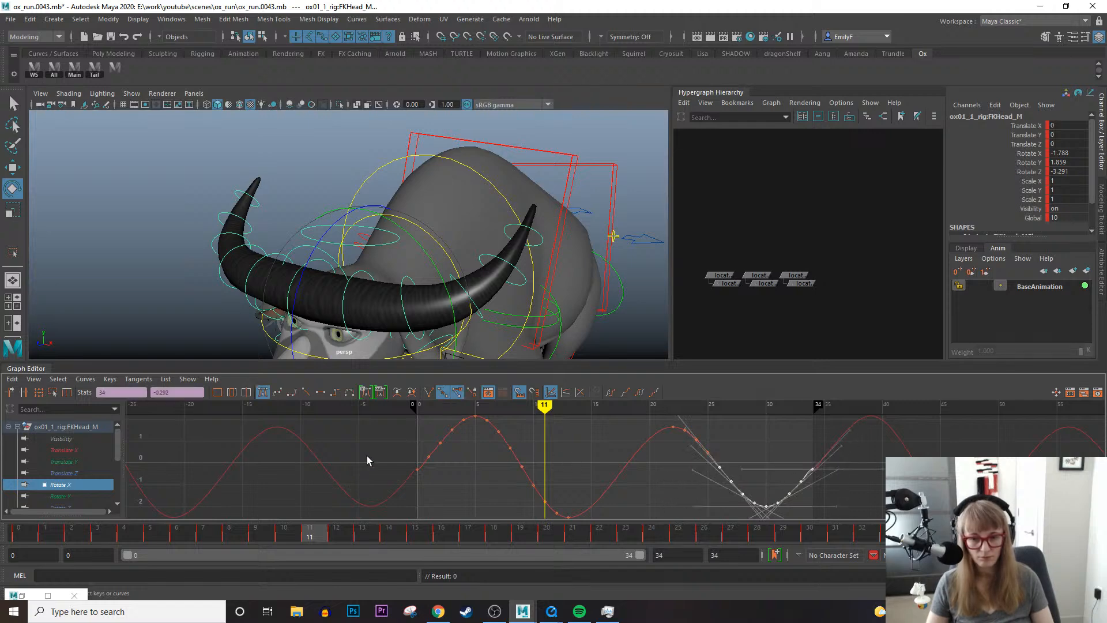
pyautogui.moveTo(441, 512); pyautogui.dragTo(444, 508)
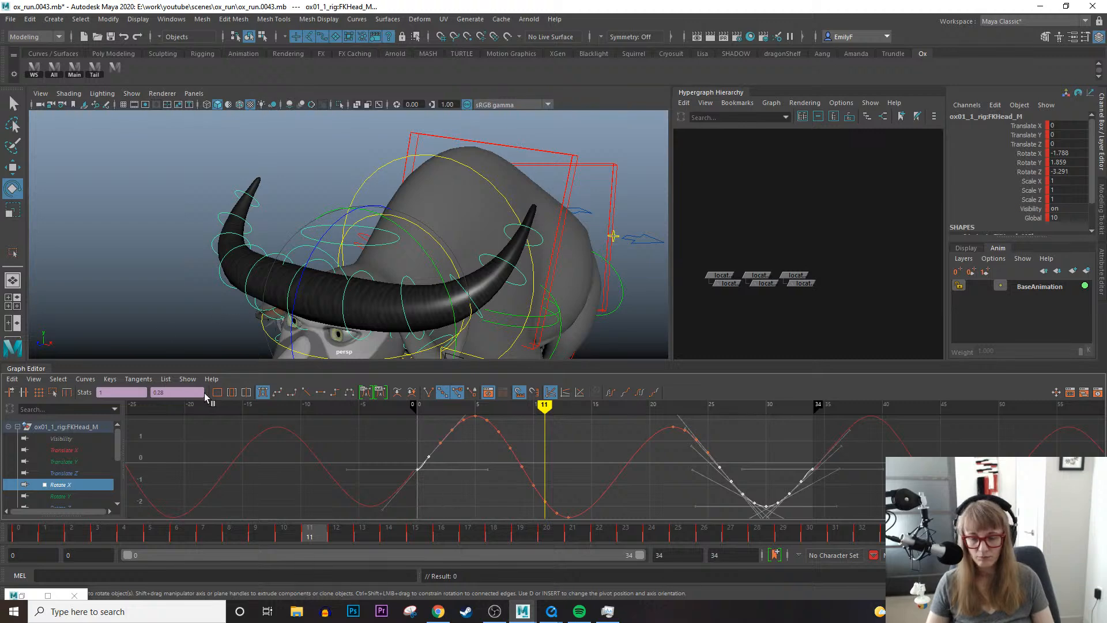
pyautogui.moveTo(378, 441); pyautogui.dragTo(463, 459)
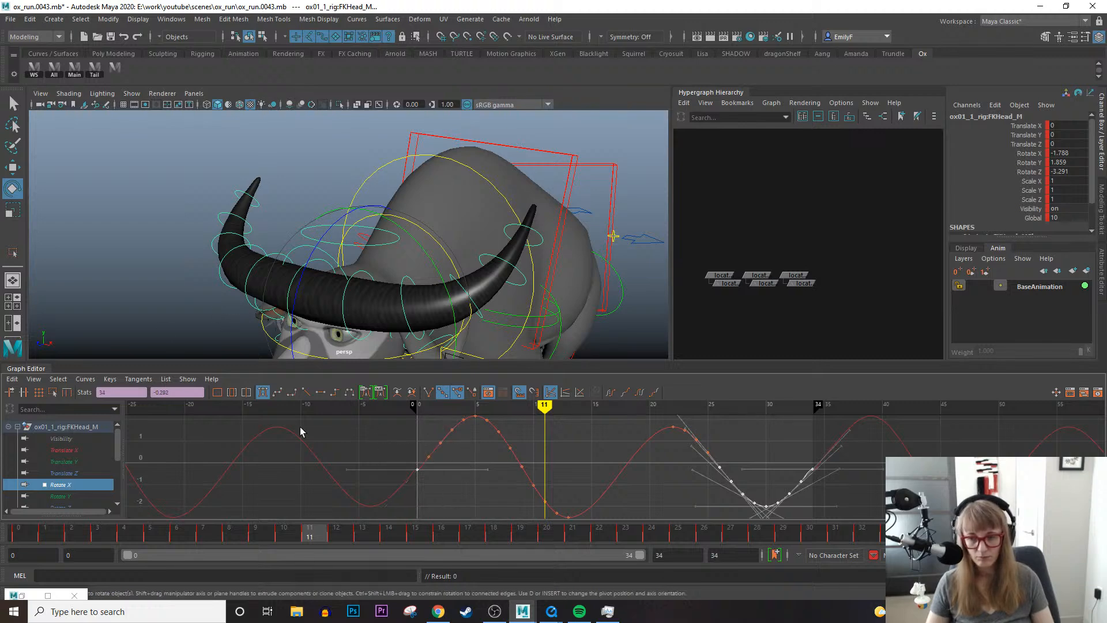
pyautogui.click(52, 392)
pyautogui.moveTo(610, 515); pyautogui.dragTo(617, 509)
pyautogui.click(354, 485)
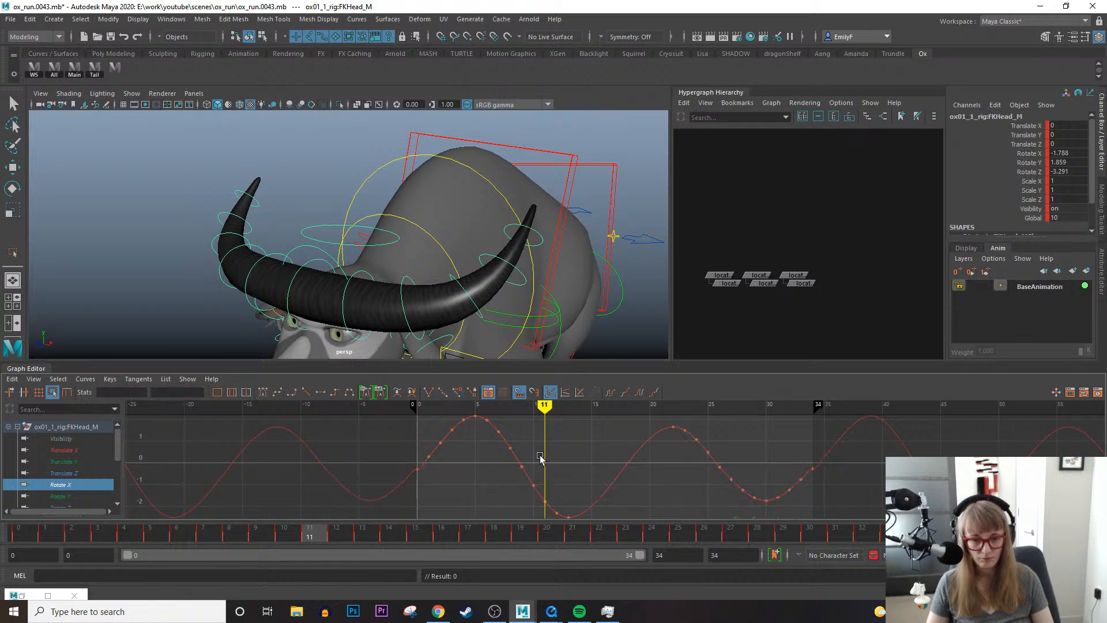
pyautogui.press('f')
pyautogui.press('e')
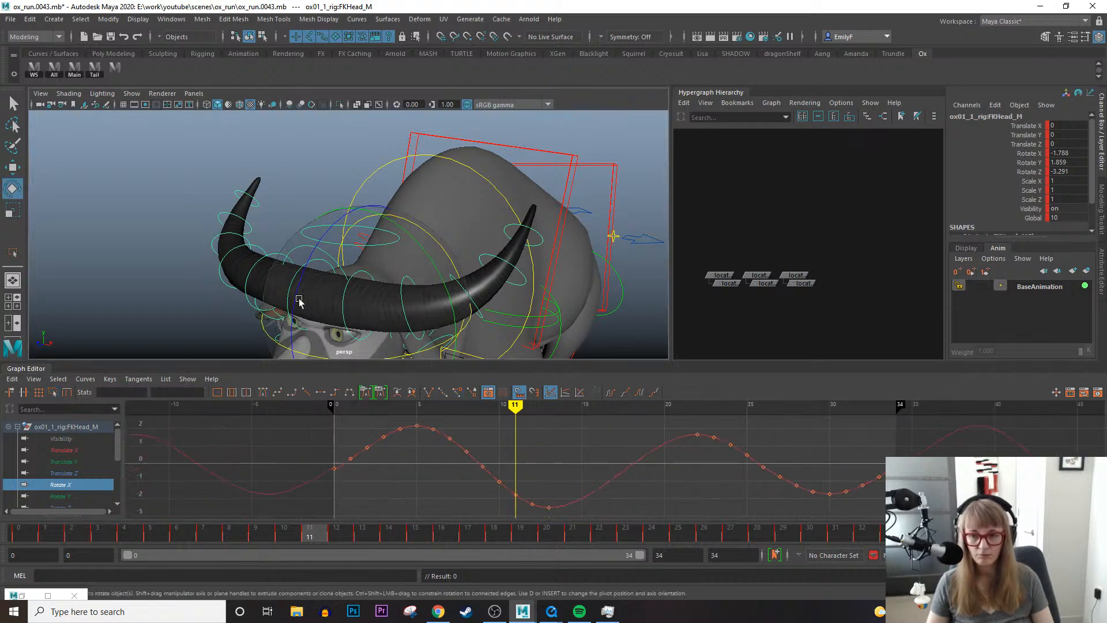
# Isolate FKHead_M's Rotate Z curve and scale its keys from frame 17 to 34, lowering the second peak to about 4.
pyautogui.scroll(-3, 69, 471)
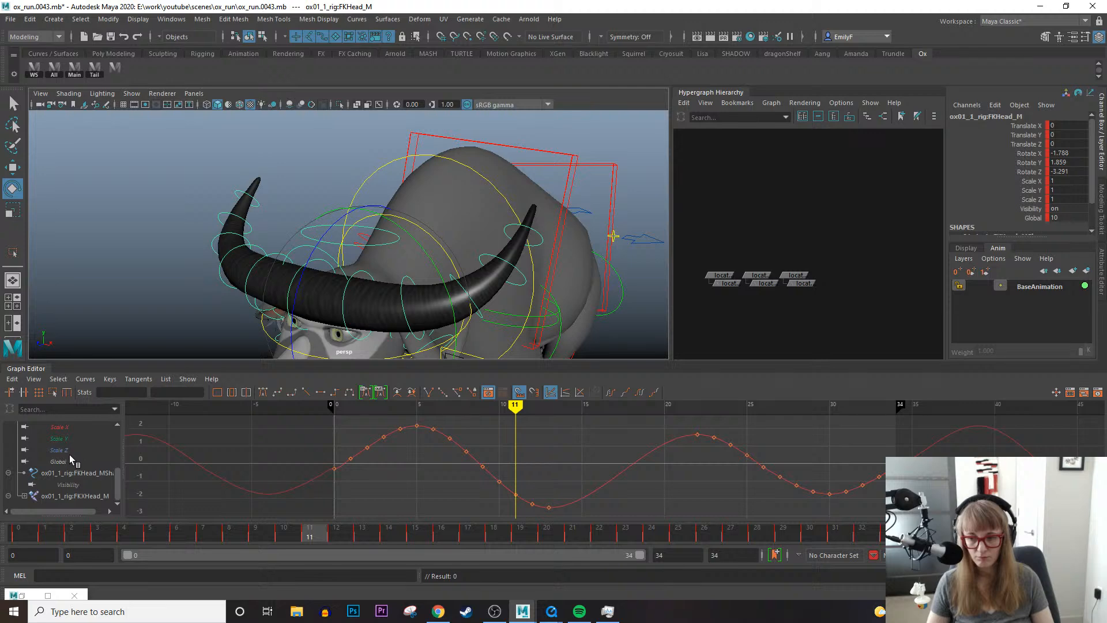
pyautogui.scroll(3, 73, 459)
pyautogui.click(71, 505)
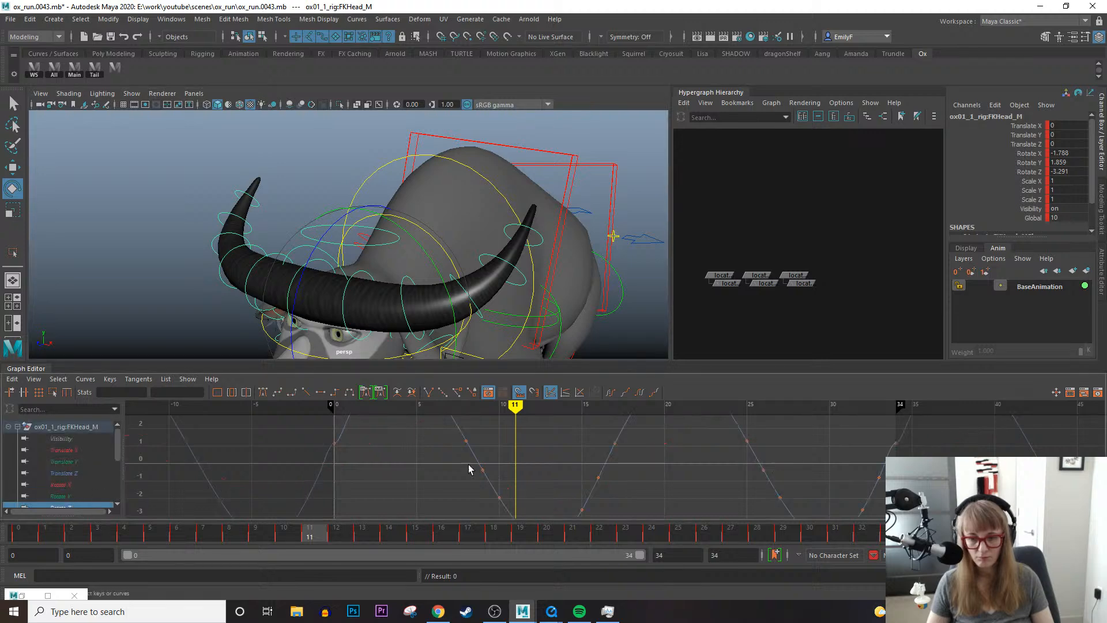
pyautogui.press('f')
pyautogui.press('f')
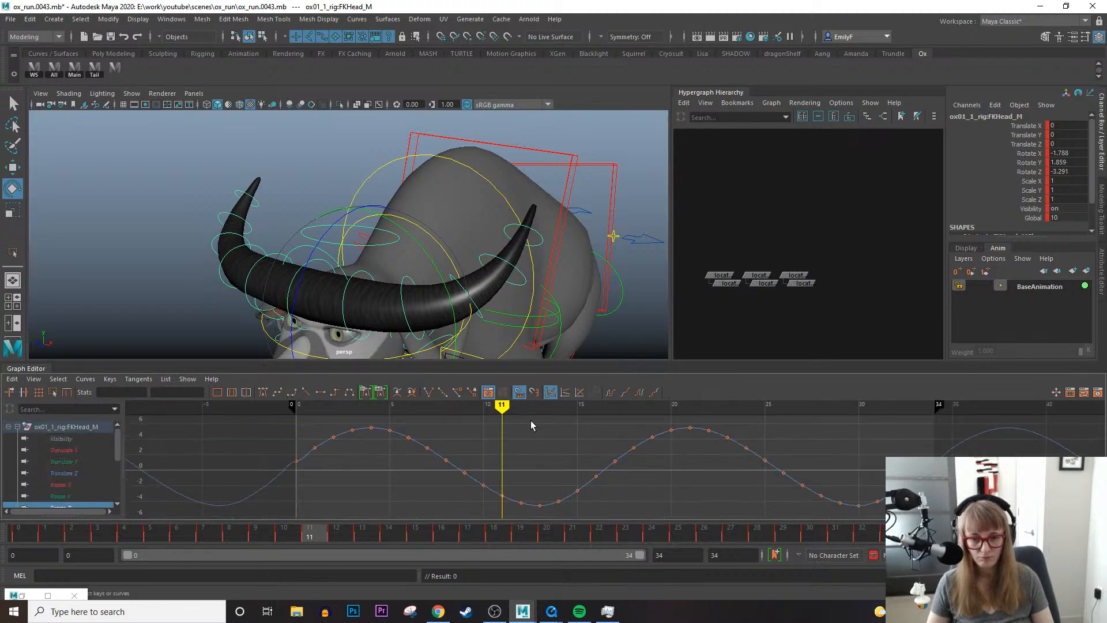
pyautogui.moveTo(773, 479); pyautogui.dragTo(944, 466)
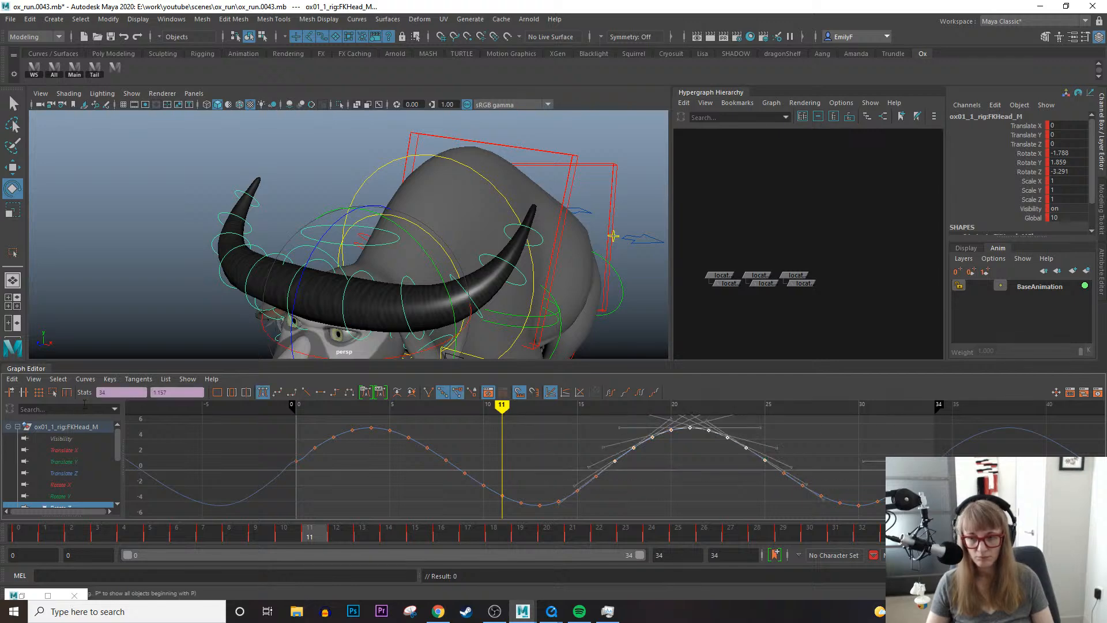
pyautogui.click(53, 392)
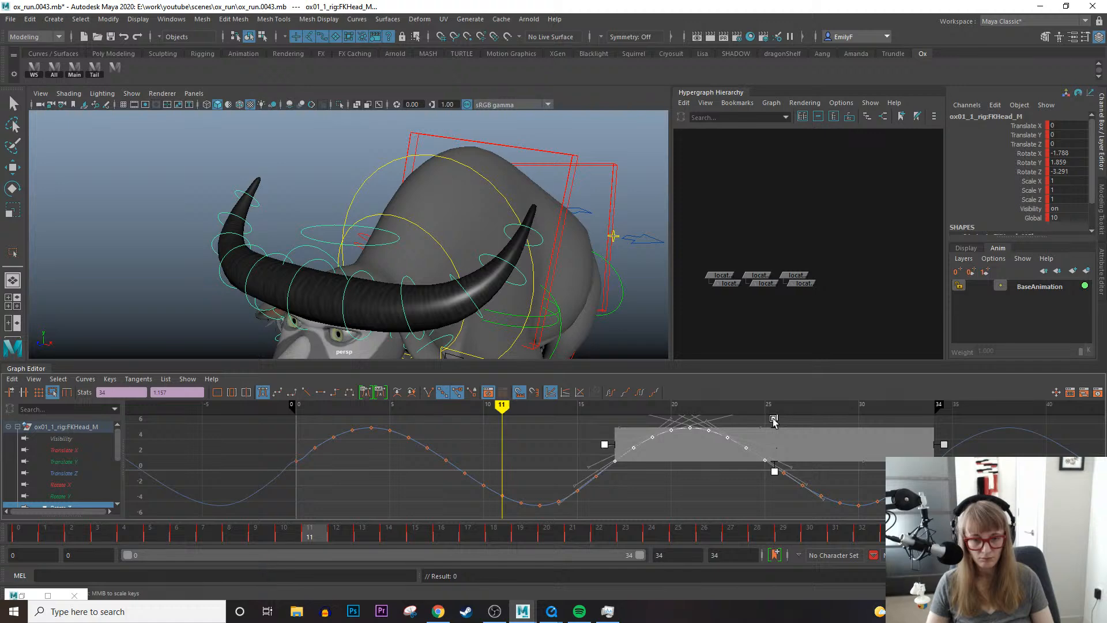
pyautogui.moveTo(773, 419); pyautogui.dragTo(775, 428)
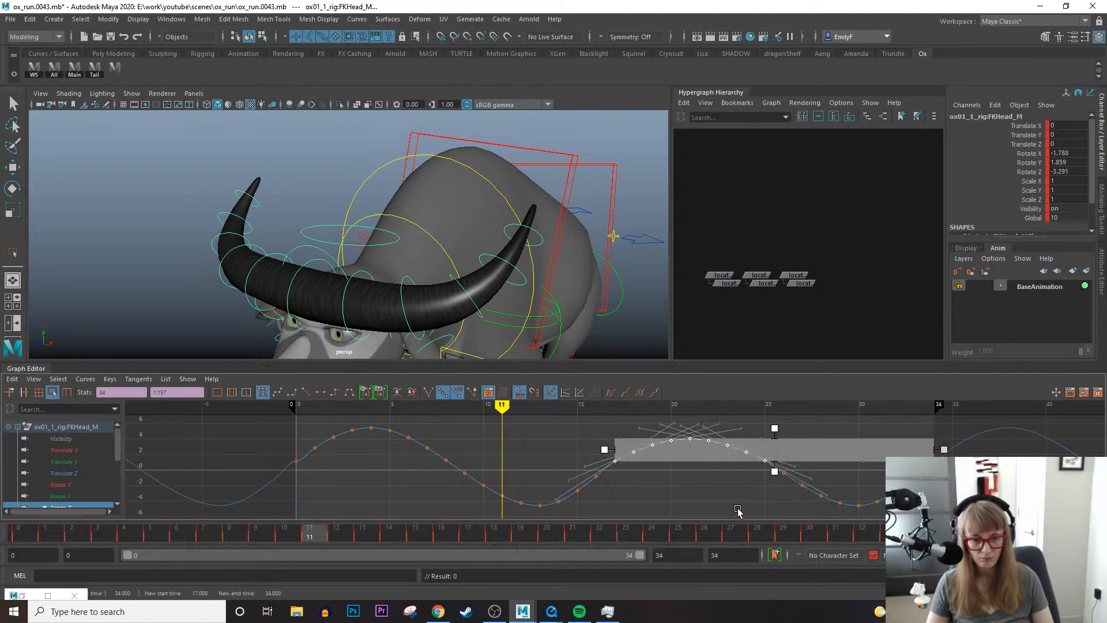
# Raise the last dip of FKHead_M's Rotate Z curve to about -3.6 and delete its keys at frames 16 to 18.
pyautogui.click(738, 511)
pyautogui.moveTo(769, 467); pyautogui.dragTo(859, 506)
pyautogui.click(701, 512)
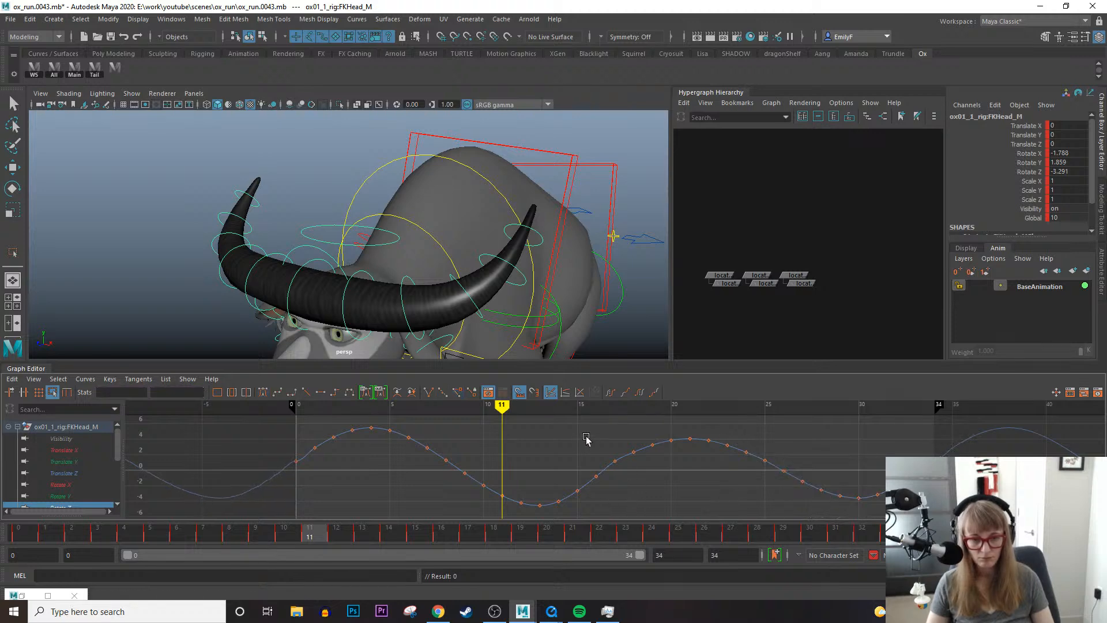
pyautogui.moveTo(586, 438); pyautogui.dragTo(645, 486)
pyautogui.press('Delete')
# Play the cycle with the rig controls hidden and review the head motion from the front and side.
pyautogui.hotkey('alt', 'v')
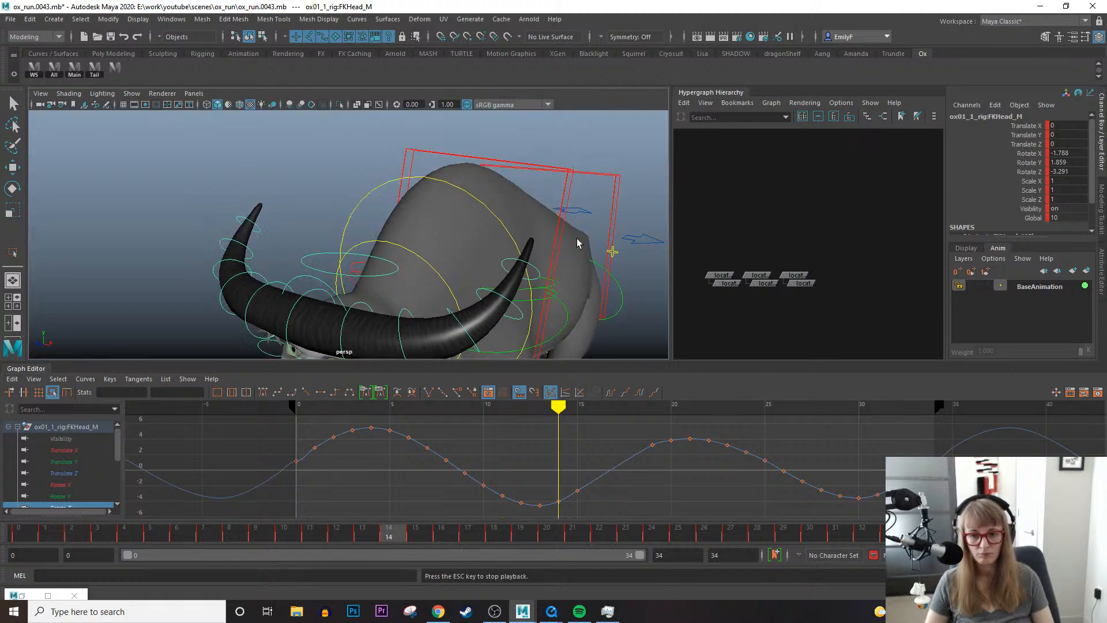
pyautogui.scroll(-3, 418, 210)
pyautogui.keyDown('alt'); pyautogui.moveTo(559, 192); pyautogui.dragTo(611, 110, button='middle'); pyautogui.keyUp('alt')
pyautogui.hotkey('alt', '1')
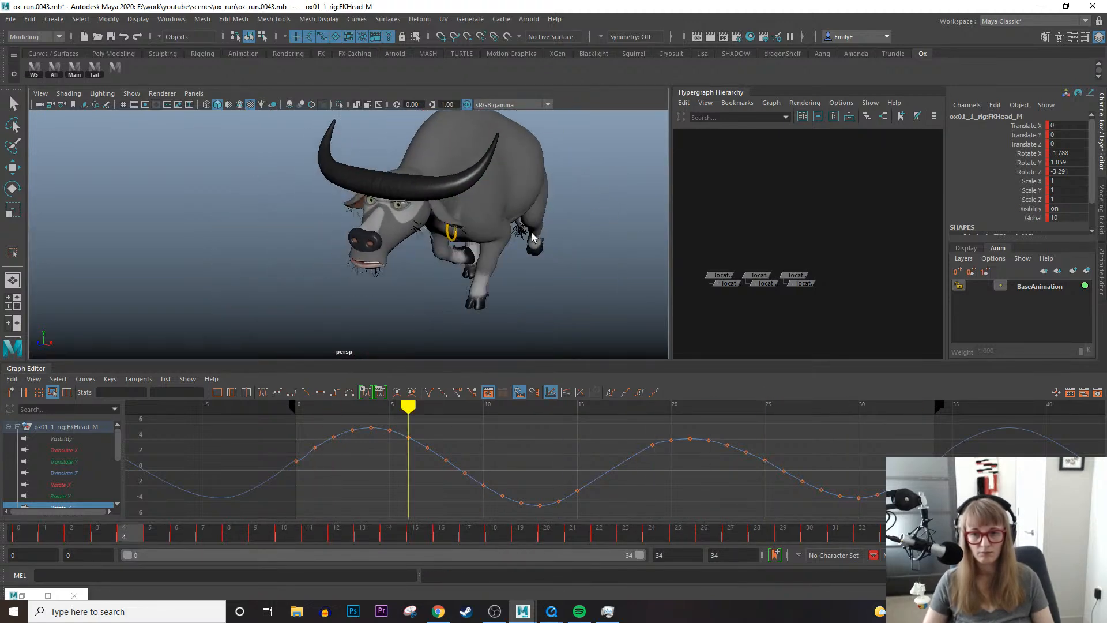
pyautogui.keyDown('alt'); pyautogui.moveTo(533, 237); pyautogui.dragTo(619, 224); pyautogui.keyUp('alt')
pyautogui.hotkey('alt', 'v')
pyautogui.keyDown('alt'); pyautogui.moveTo(455, 258); pyautogui.dragTo(536, 257); pyautogui.keyUp('alt')
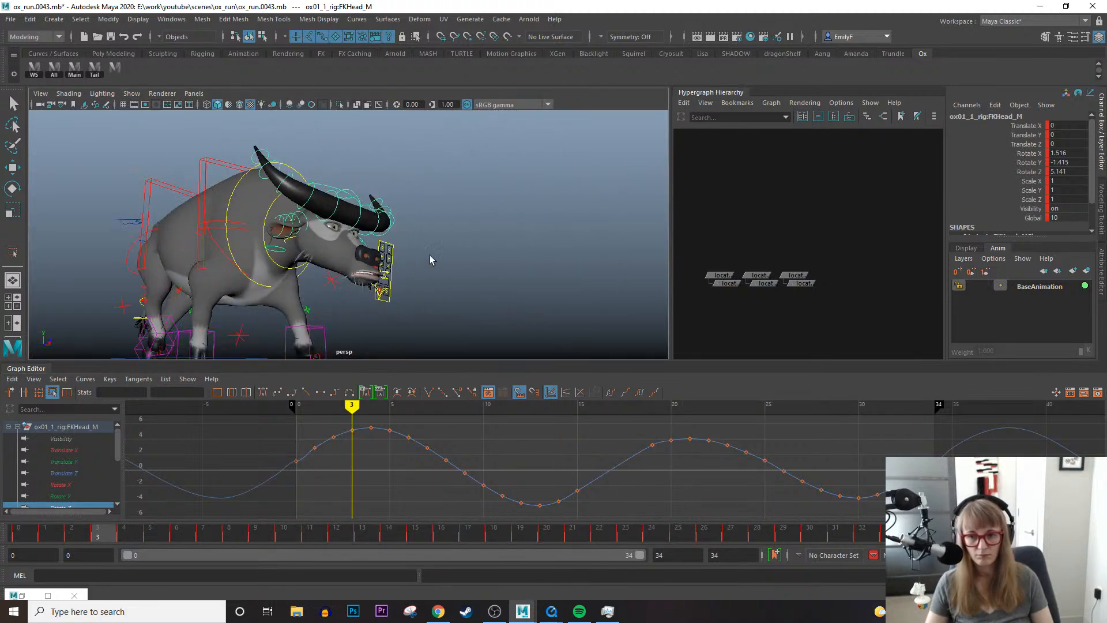
# Select the FKJaw_M control, view the mouth from the side and isolate its Rotate X curve.
pyautogui.click(378, 293)
pyautogui.press('f')
pyautogui.scroll(-3, 584, 309)
pyautogui.keyDown('alt'); pyautogui.moveTo(369, 207); pyautogui.dragTo(501, 239, button='middle'); pyautogui.keyUp('alt')
pyautogui.keyDown('alt'); pyautogui.moveTo(502, 239); pyautogui.dragTo(437, 235); pyautogui.keyUp('alt')
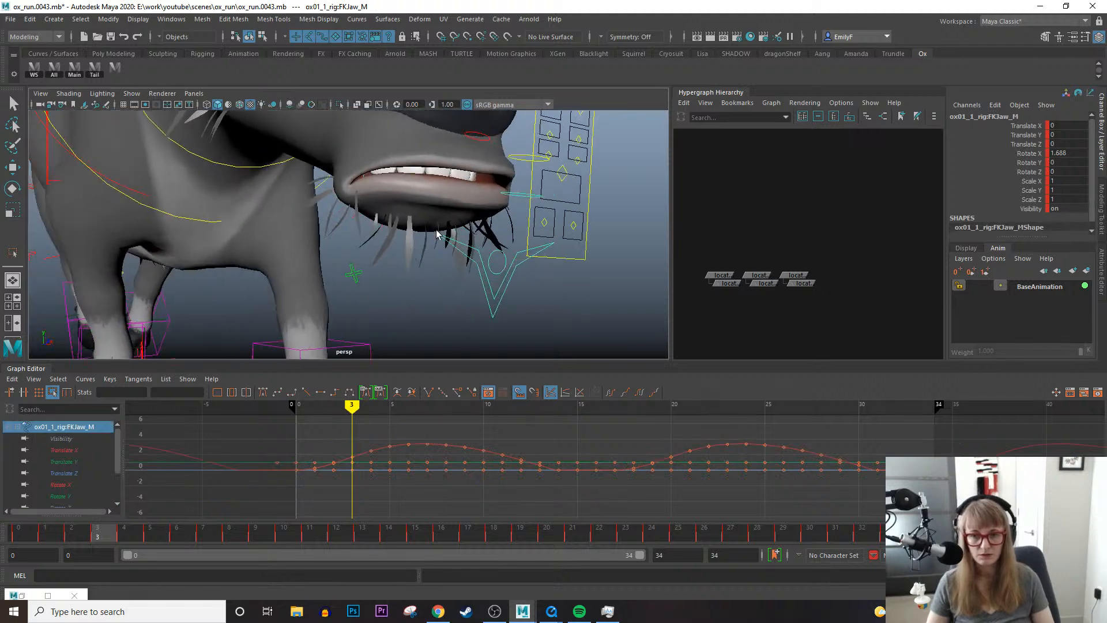
pyautogui.press('e')
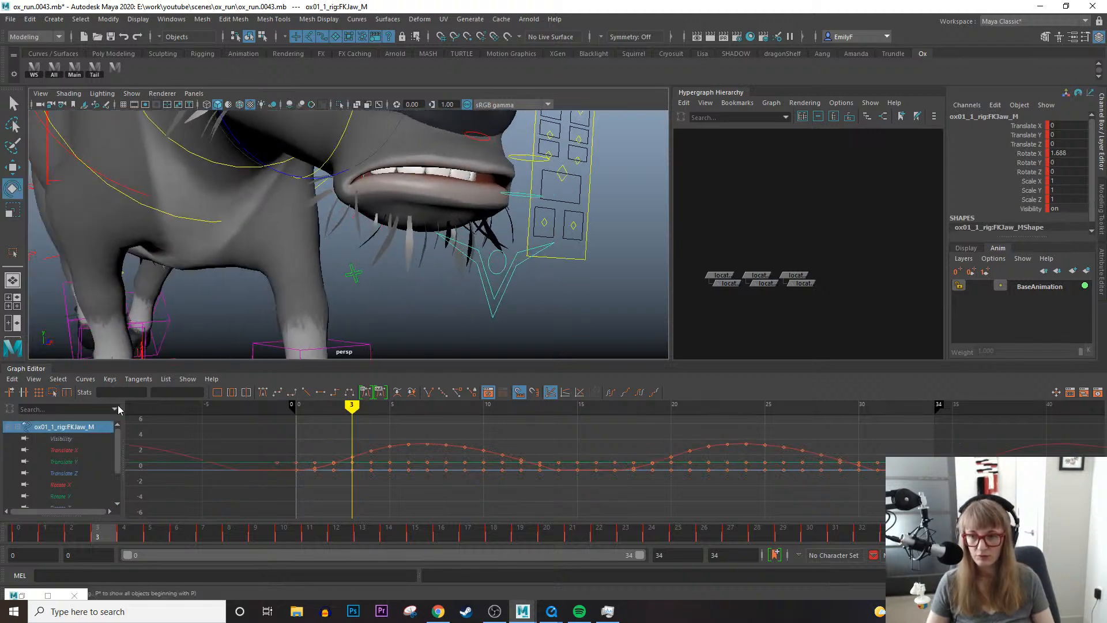
pyautogui.keyDown('alt'); pyautogui.moveTo(300, 256); pyautogui.dragTo(427, 251); pyautogui.keyUp('alt')
pyautogui.keyDown('alt'); pyautogui.moveTo(427, 251); pyautogui.dragTo(309, 260, button='right'); pyautogui.keyUp('alt')
pyautogui.keyDown('alt'); pyautogui.moveTo(343, 138); pyautogui.dragTo(504, 244, button='middle'); pyautogui.keyUp('alt')
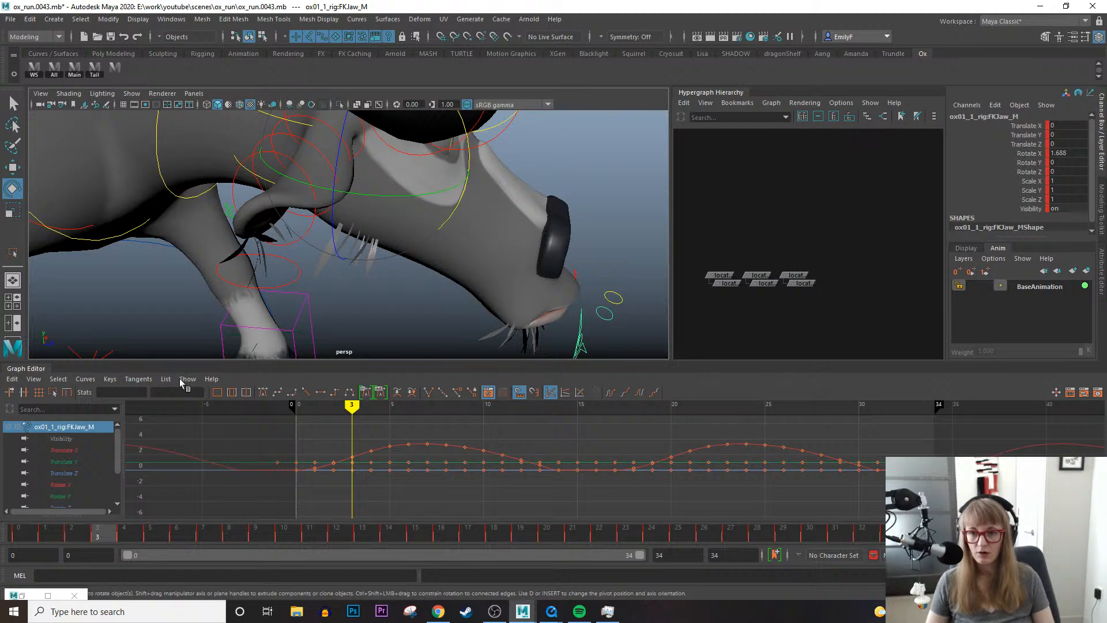
pyautogui.click(80, 484)
pyautogui.press('f')
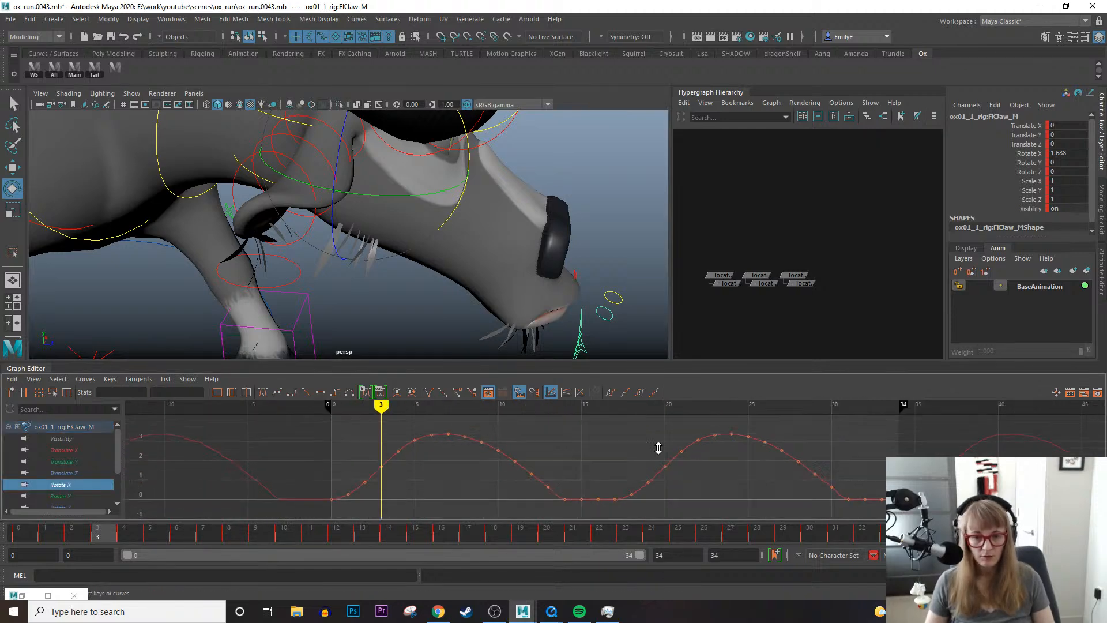
# Compare the jaw at frames 25 and 8, then scale up its first Rotate X hump to peak at about 4.
pyautogui.moveTo(268, 536); pyautogui.dragTo(680, 557)
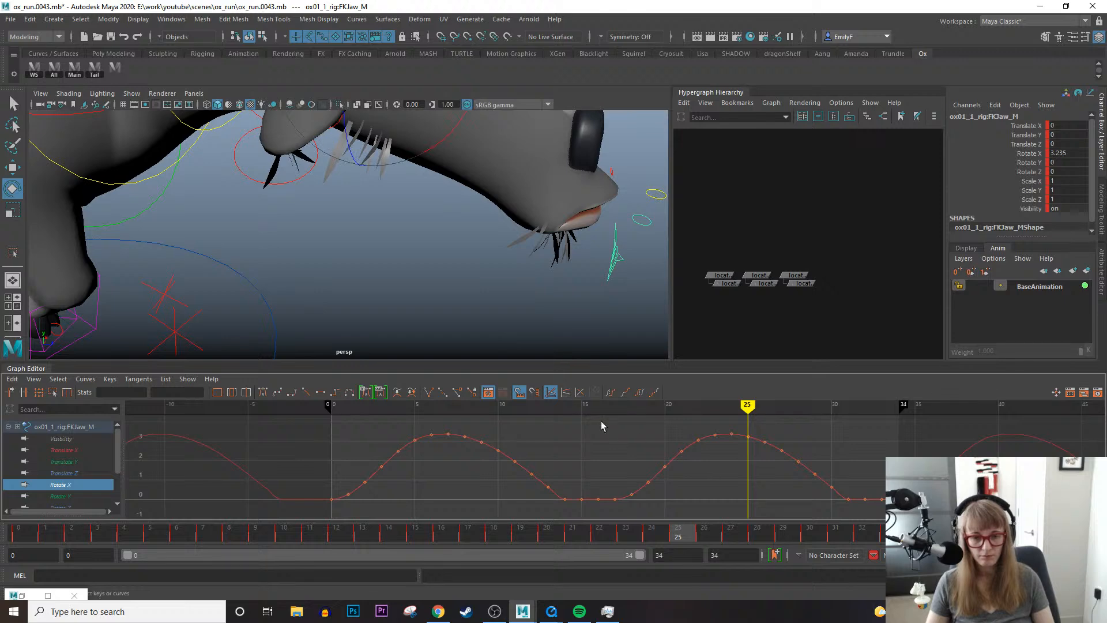
pyautogui.moveTo(816, 482); pyautogui.dragTo(816, 481)
pyautogui.moveTo(118, 540); pyautogui.dragTo(231, 543)
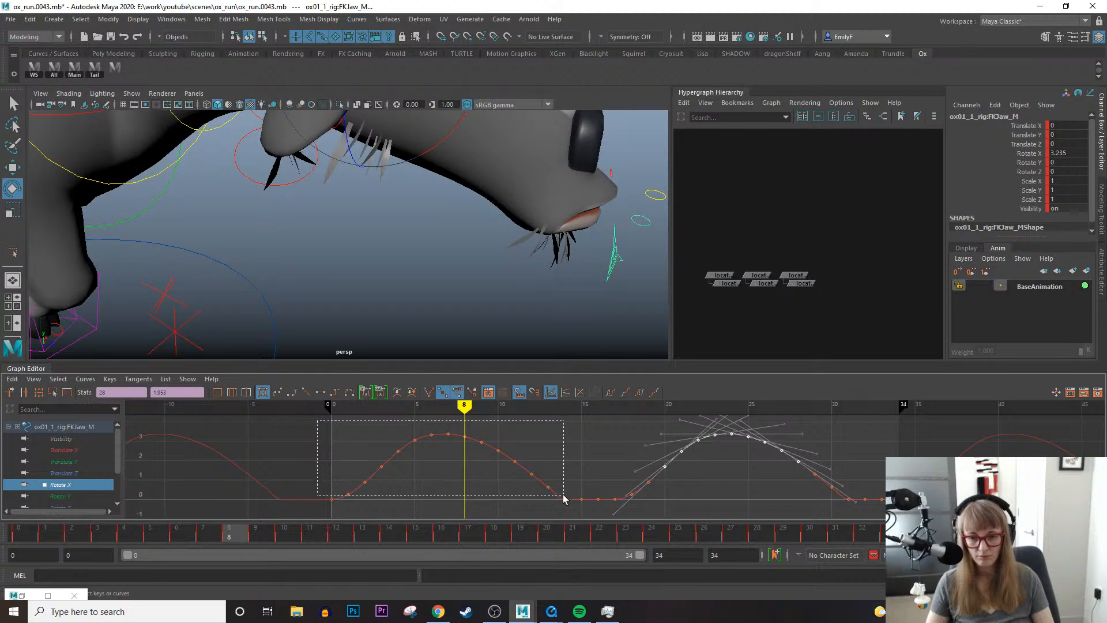
pyautogui.moveTo(563, 497); pyautogui.dragTo(563, 498)
pyautogui.scroll(-3, 424, 450)
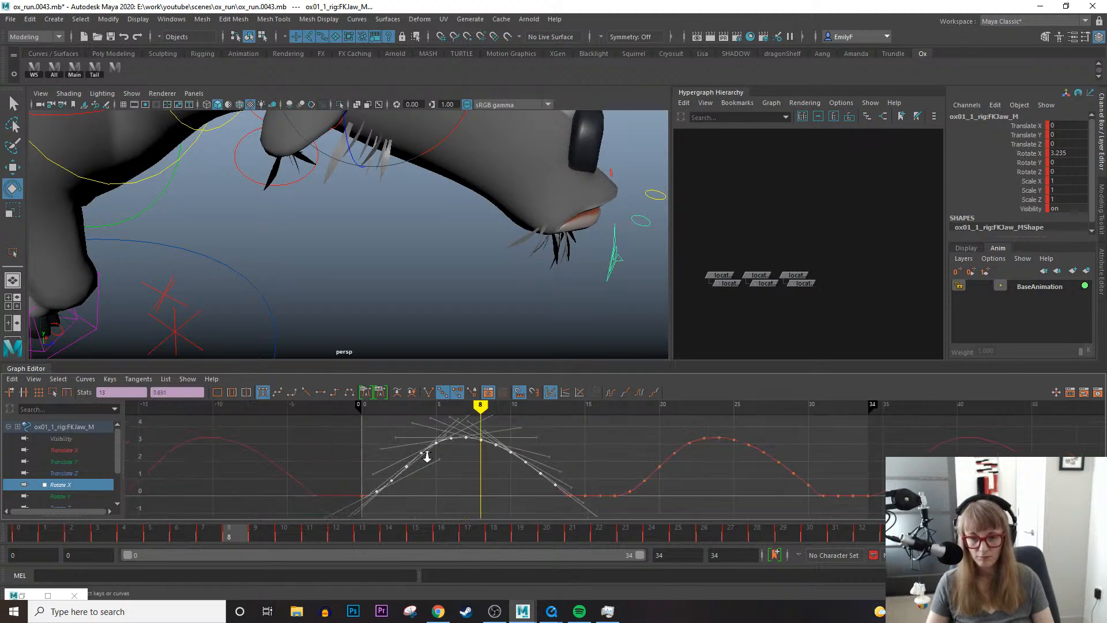
pyautogui.moveTo(582, 519); pyautogui.dragTo(583, 519)
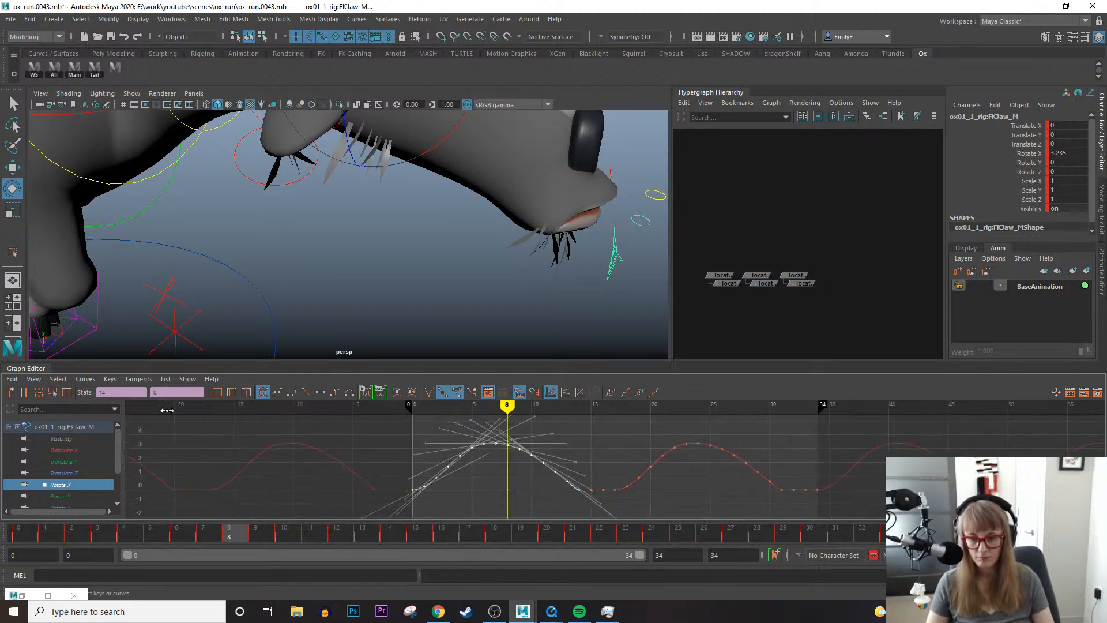
pyautogui.click(52, 392)
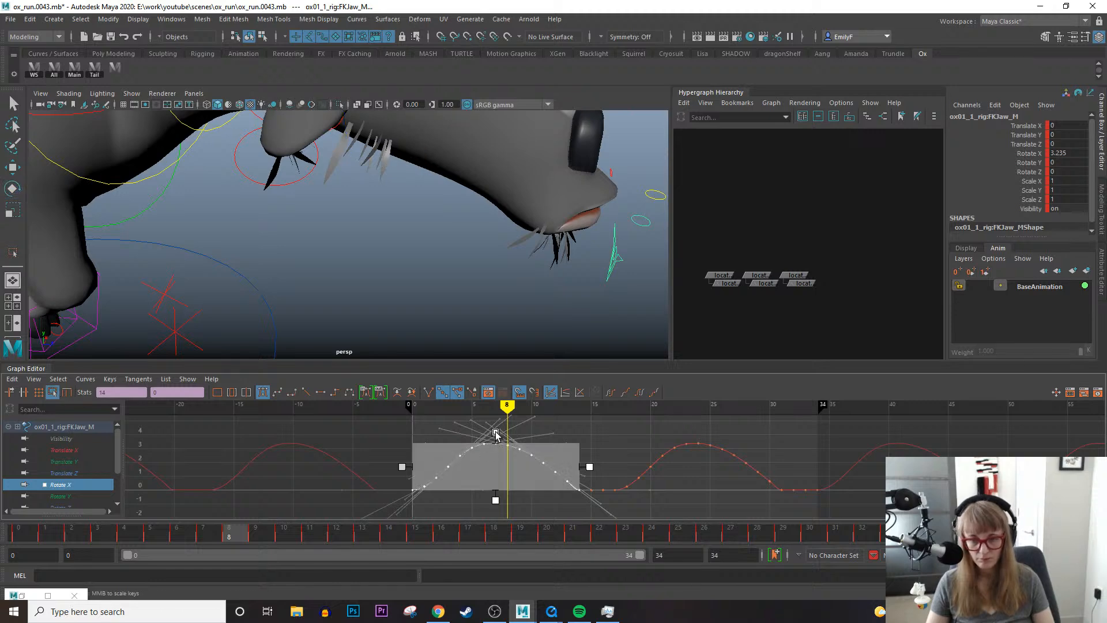
pyautogui.moveTo(496, 437); pyautogui.dragTo(498, 423)
pyautogui.press('q')
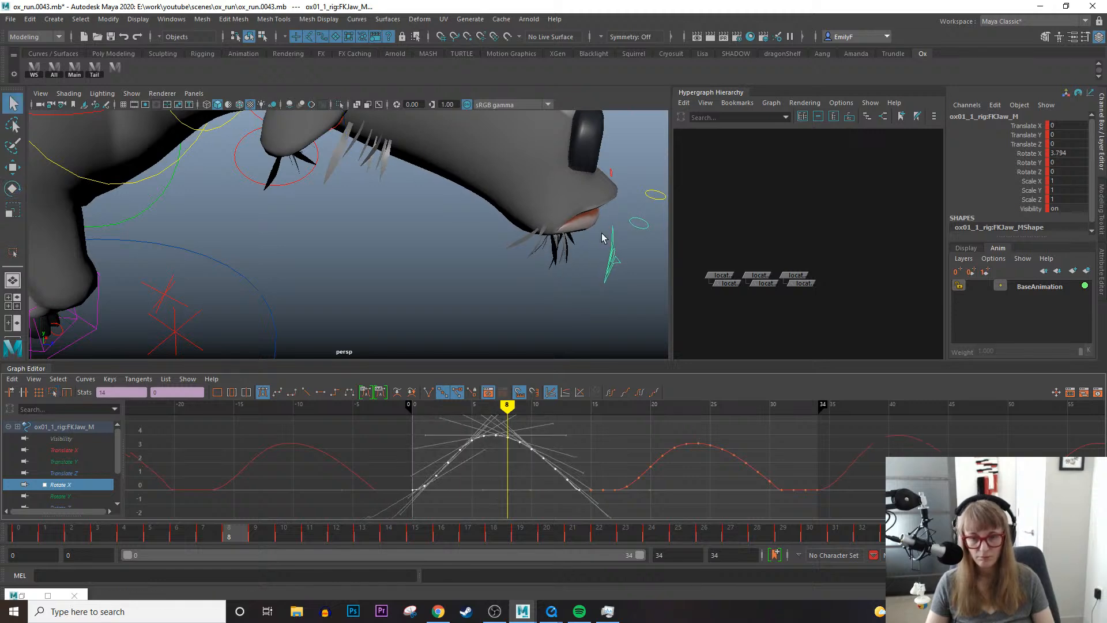
# Play the cycle and check the jaw motion from the front of the head.
pyautogui.keyDown('alt'); pyautogui.moveTo(604, 239); pyautogui.dragTo(490, 225); pyautogui.keyUp('alt')
pyautogui.keyDown('alt'); pyautogui.moveTo(489, 225); pyautogui.dragTo(335, 186, button='right'); pyautogui.keyUp('alt')
pyautogui.hotkey('alt', 'v')
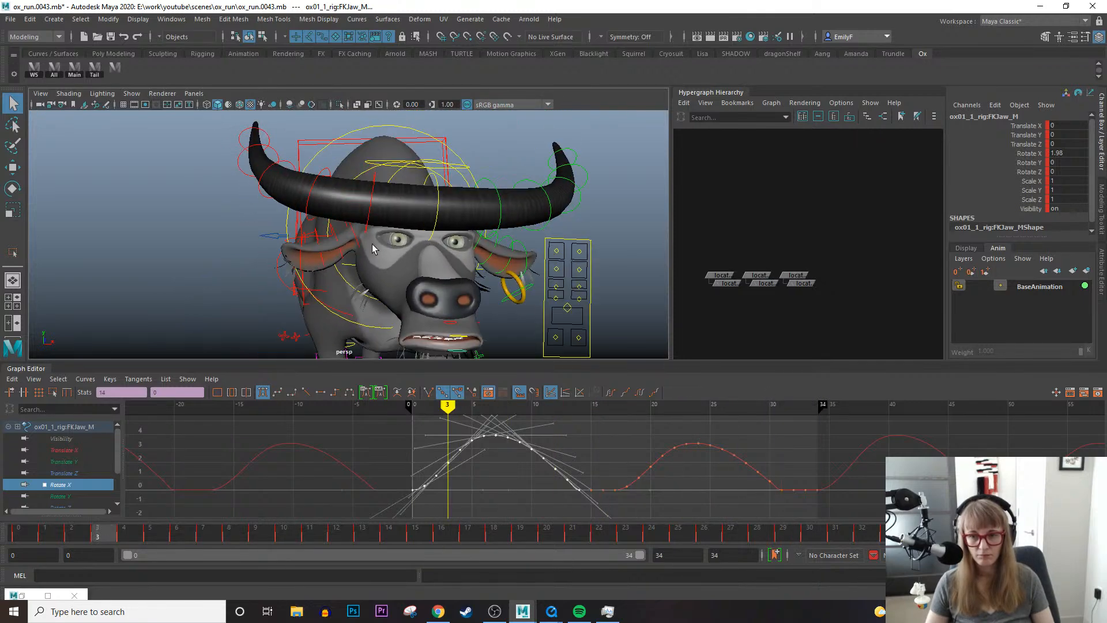
# Isolate the FKEar_R control's Rotate Y curve and scale its second hump down to peak at about 8.
pyautogui.click(354, 237)
pyautogui.press('e')
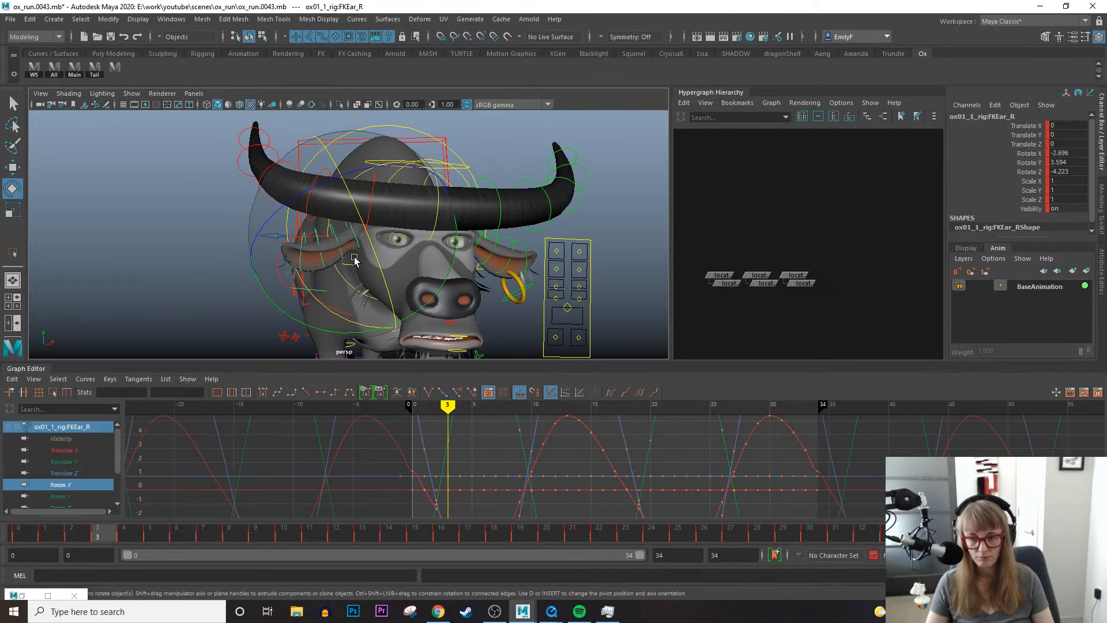
pyautogui.click(61, 496)
pyautogui.press('f')
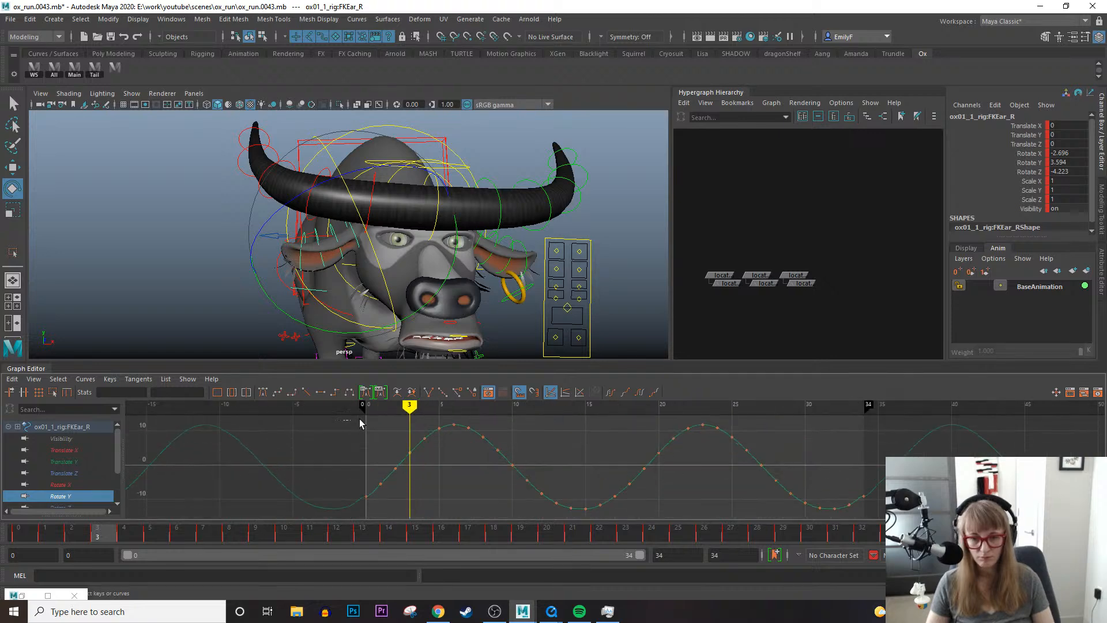
pyautogui.moveTo(540, 497); pyautogui.dragTo(541, 495)
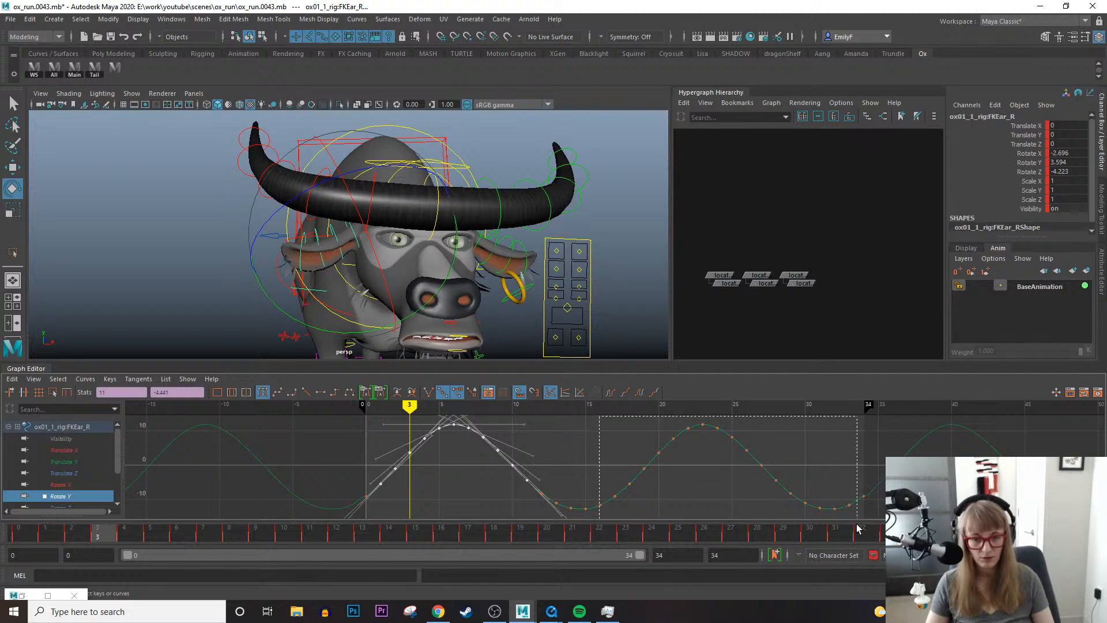
pyautogui.moveTo(859, 528); pyautogui.dragTo(854, 528)
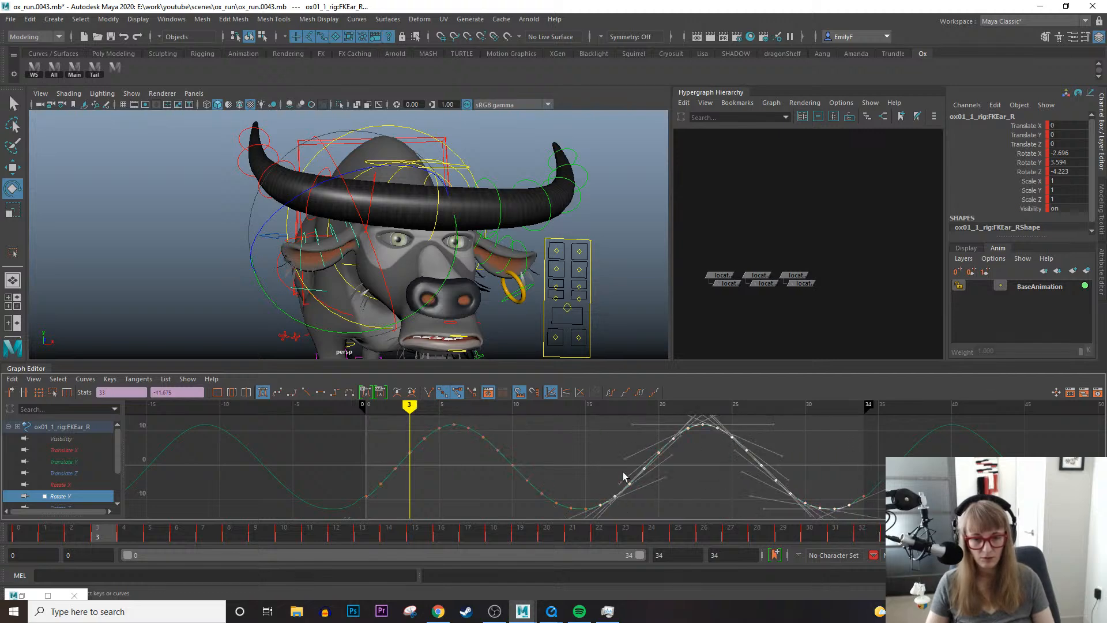
pyautogui.keyDown('shift'); pyautogui.moveTo(596, 515); pyautogui.dragTo(579, 519); pyautogui.keyUp('shift')
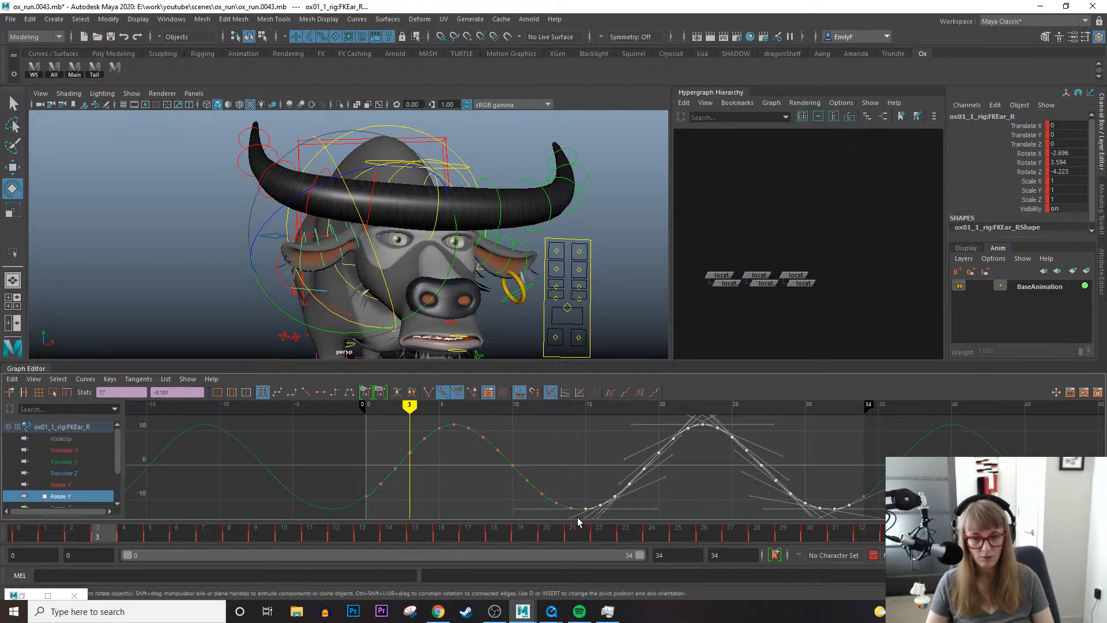
pyautogui.click(51, 392)
pyautogui.moveTo(715, 421)
pyautogui.keyDown('alt'); pyautogui.mouseDown(button='middle')
pyautogui.moveTo(713, 438)
pyautogui.moveTo(705, 414)
pyautogui.mouseUp(button='middle'); pyautogui.keyUp('alt')
# Make the dip between frames 10 and 20 of the right ear's Rotate Y curve slightly shallower.
pyautogui.click(682, 511)
pyautogui.moveTo(496, 455); pyautogui.dragTo(503, 444)
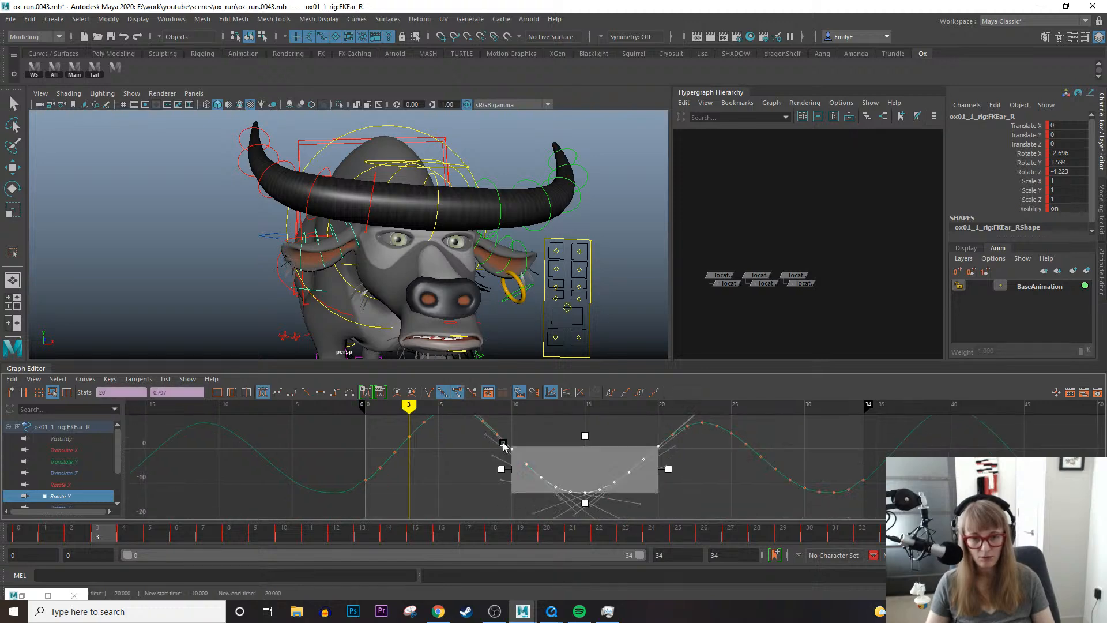
pyautogui.moveTo(586, 503); pyautogui.dragTo(586, 498)
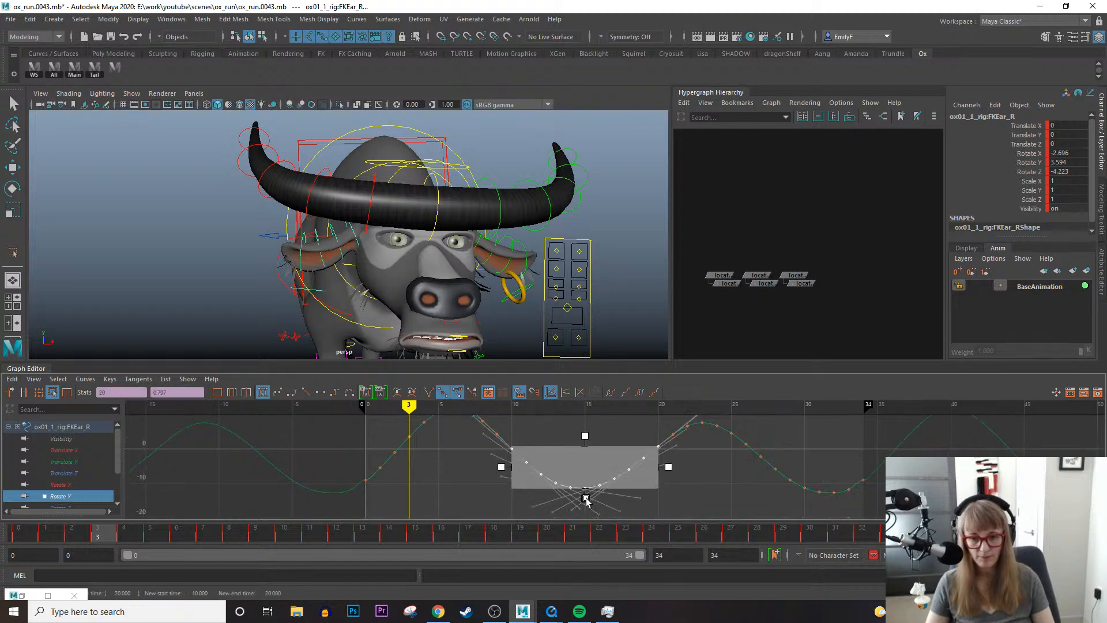
pyautogui.click(781, 501)
# Play the cycle with the rig controls hidden and check the ear motion from the front.
pyautogui.hotkey('alt', 'v')
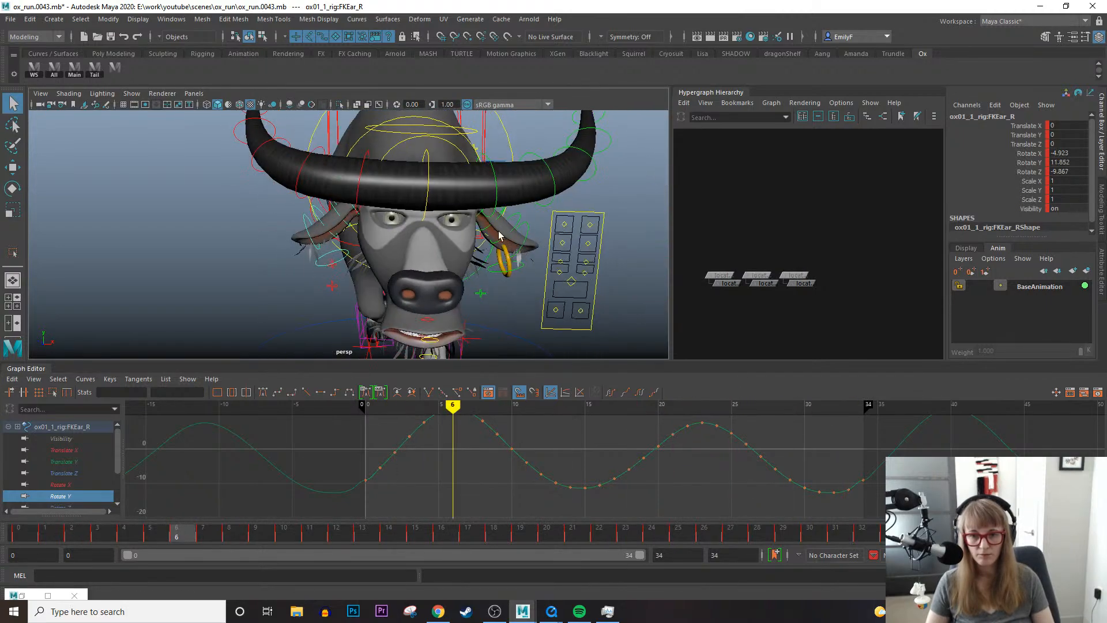
pyautogui.keyDown('alt'); pyautogui.moveTo(486, 233); pyautogui.dragTo(339, 202, button='right'); pyautogui.keyUp('alt')
pyautogui.hotkey('alt', '1')
pyautogui.hotkey('alt', 'v')
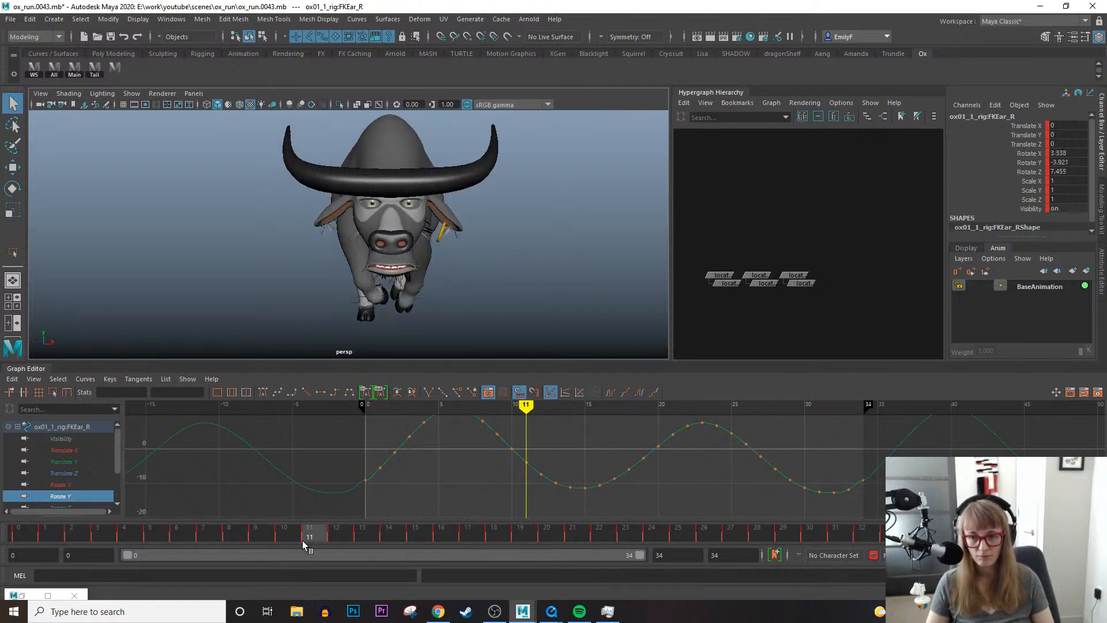
pyautogui.hotkey('alt', 'v')
# Isolate the FKearRing1_L control's Rotate Z curve and scale its second hump down to peak at about 27.
pyautogui.click(463, 252)
pyautogui.press('e')
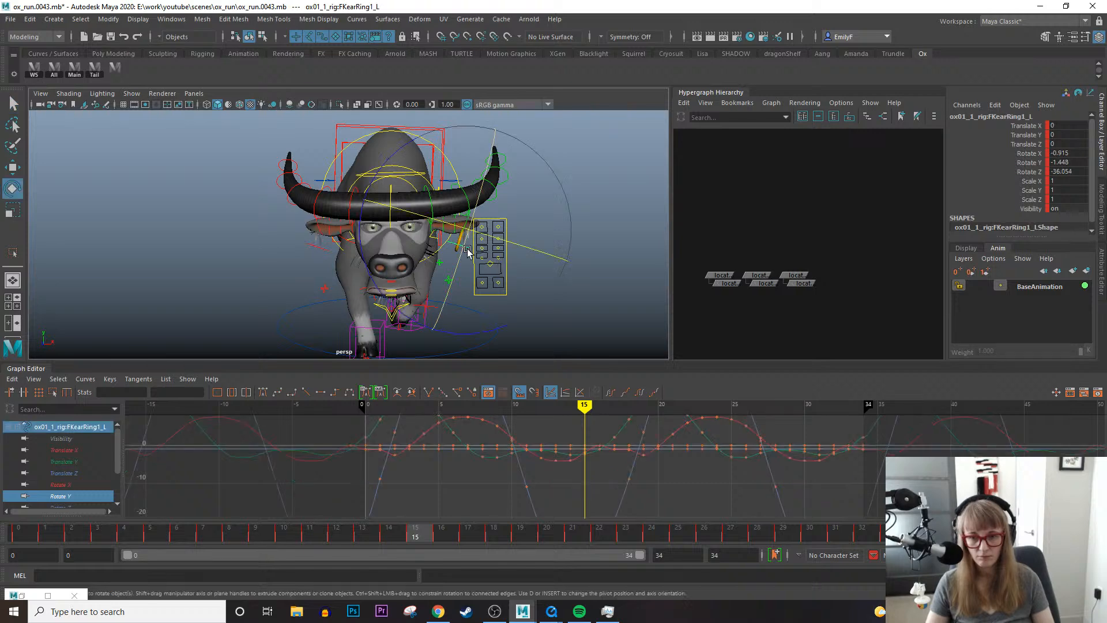
pyautogui.scroll(-2, 69, 464)
pyautogui.click(72, 472)
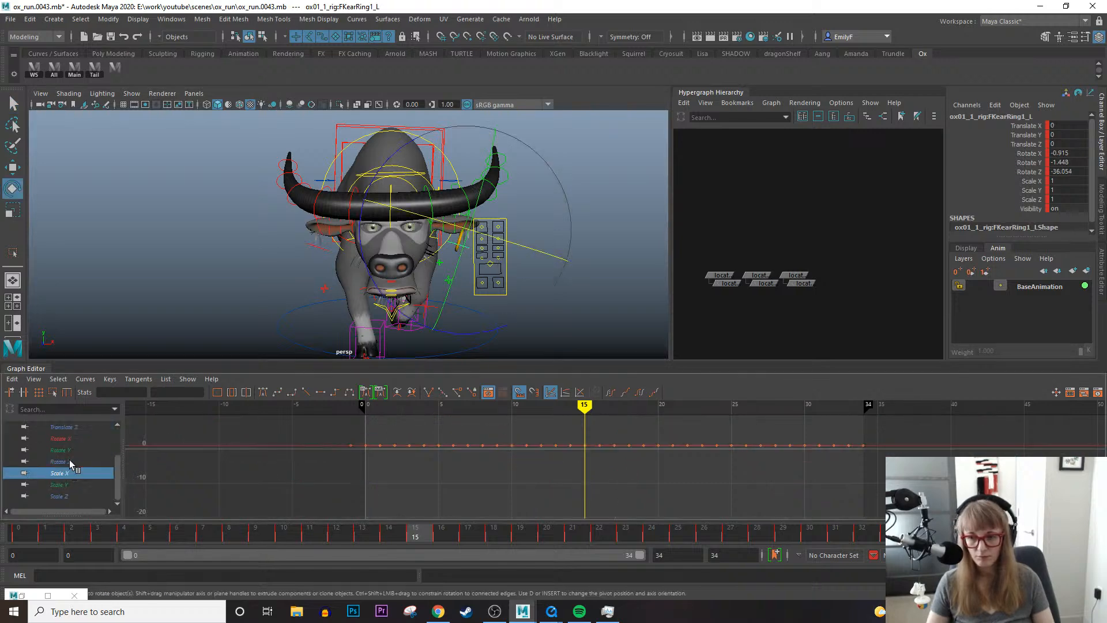
pyautogui.click(71, 459)
pyautogui.press('f')
pyautogui.scroll(-5, 680, 445)
pyautogui.keyDown('alt'); pyautogui.keyDown('shift'); pyautogui.moveTo(680, 444); pyautogui.dragTo(685, 412, button='right'); pyautogui.keyUp('shift'); pyautogui.keyUp('alt')
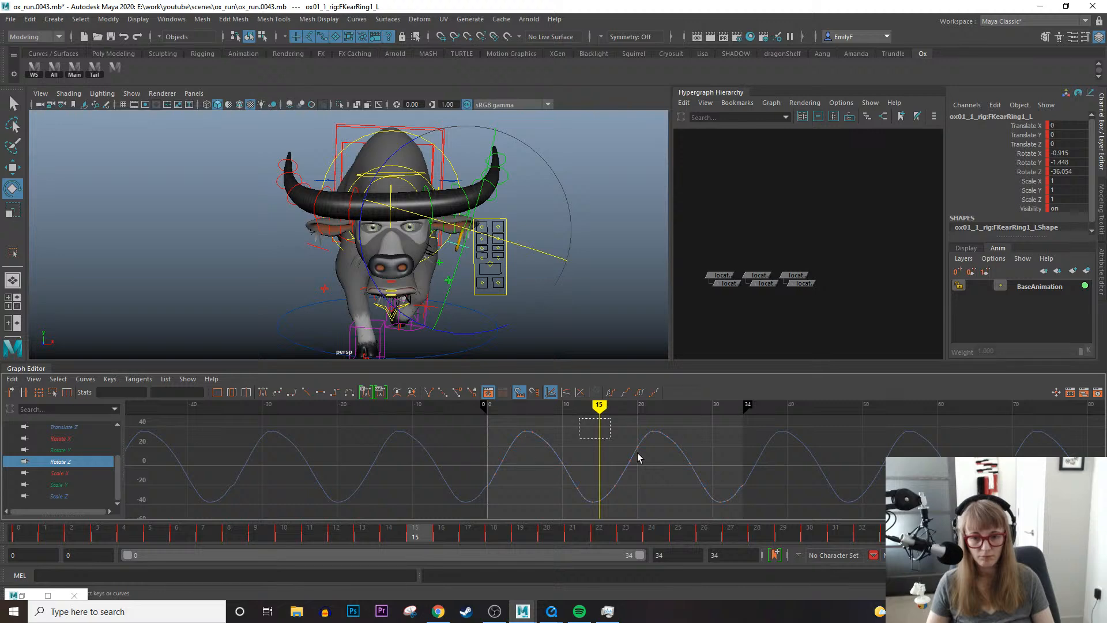
pyautogui.moveTo(723, 478); pyautogui.dragTo(723, 478)
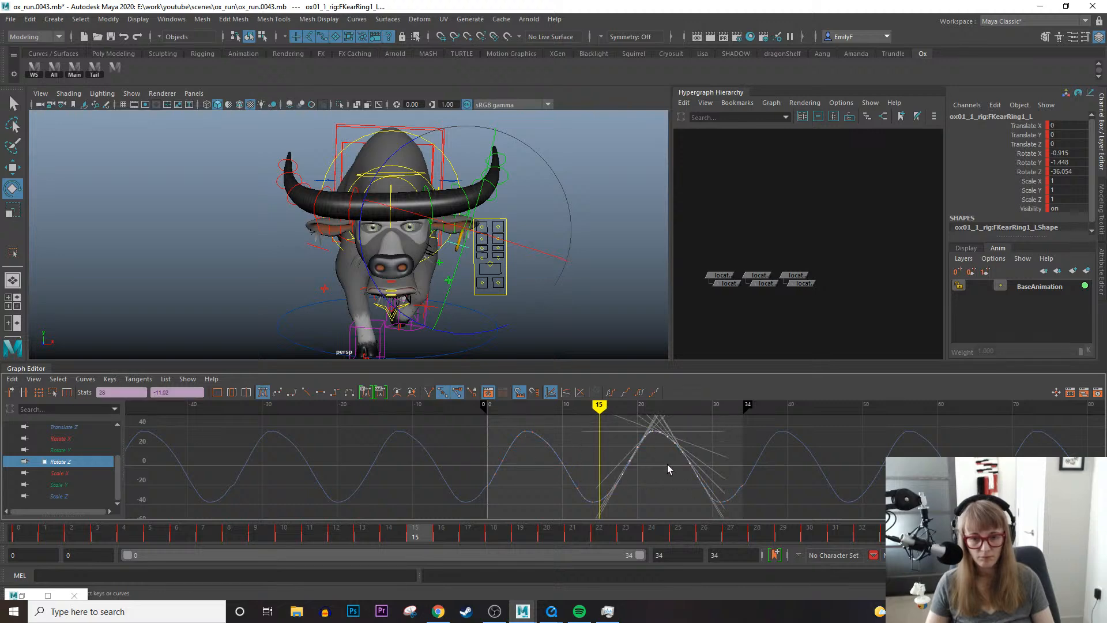
pyautogui.click(54, 393)
pyautogui.moveTo(661, 423); pyautogui.dragTo(661, 428, button='middle')
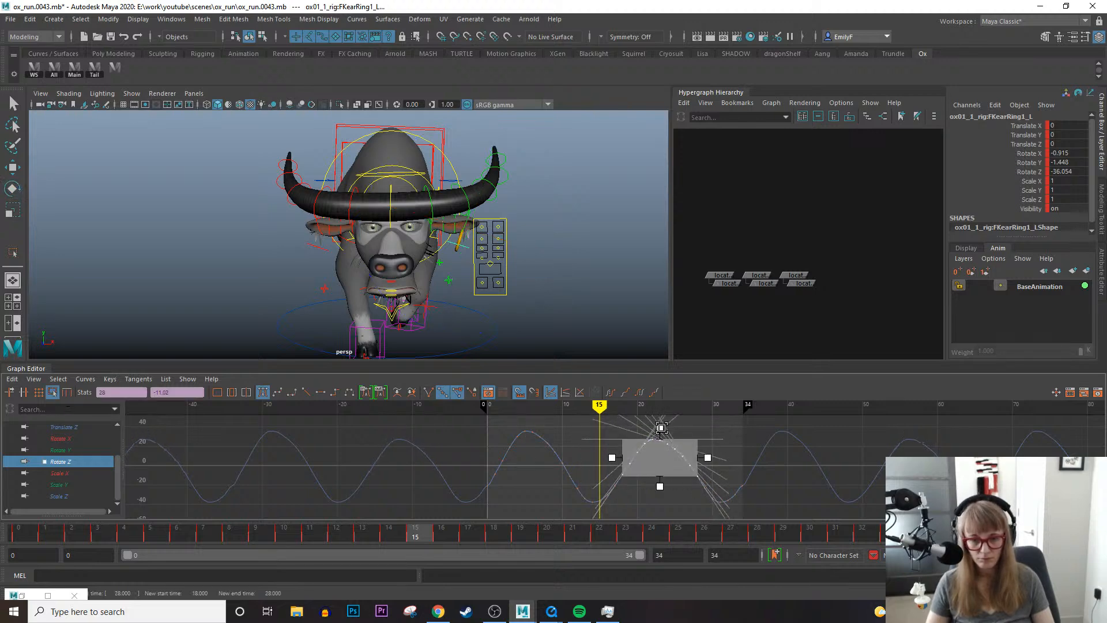
# Scale the earring's first Rotate Z hump up to about 39 and deepen the dip around frame 15 to about -39.
pyautogui.moveTo(600, 469); pyautogui.dragTo(599, 468, button='middle')
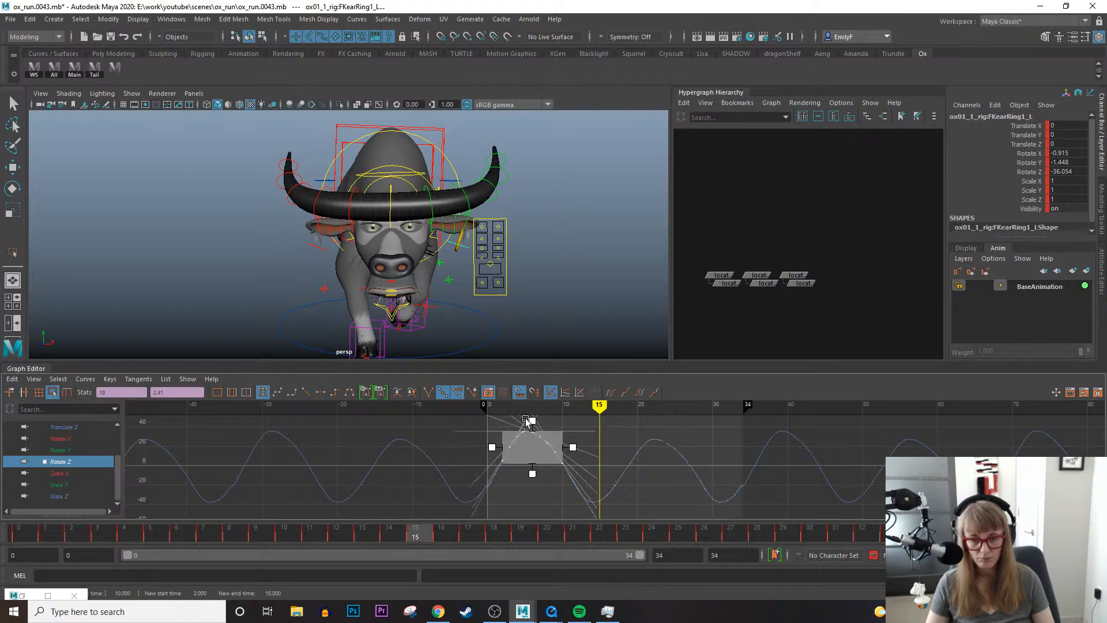
pyautogui.press('q')
pyautogui.click(542, 467)
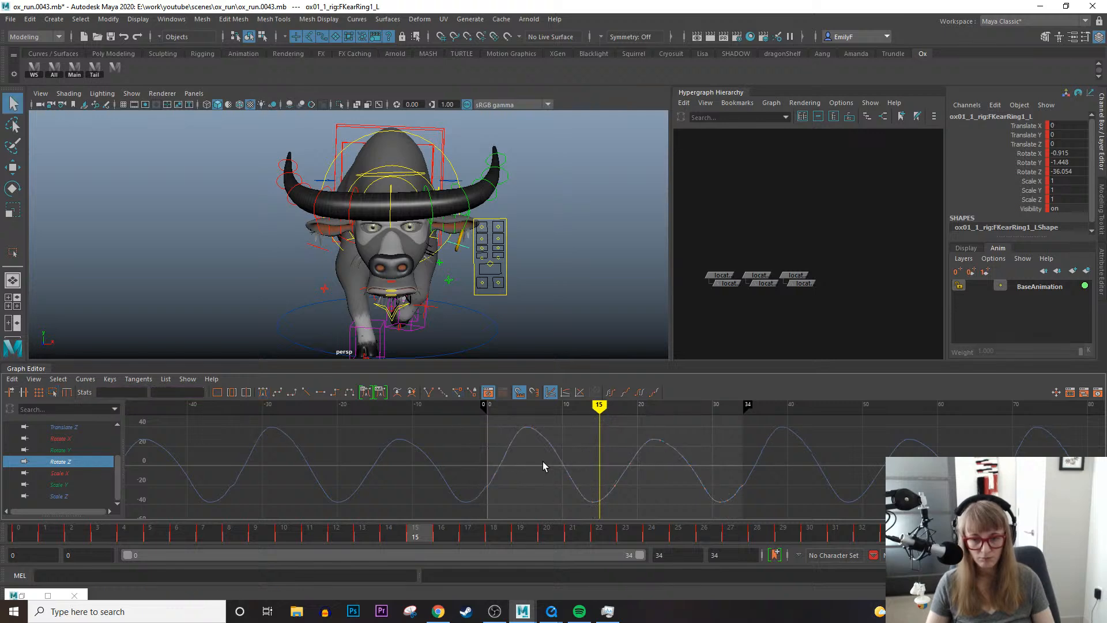
pyautogui.moveTo(661, 513); pyautogui.dragTo(662, 513)
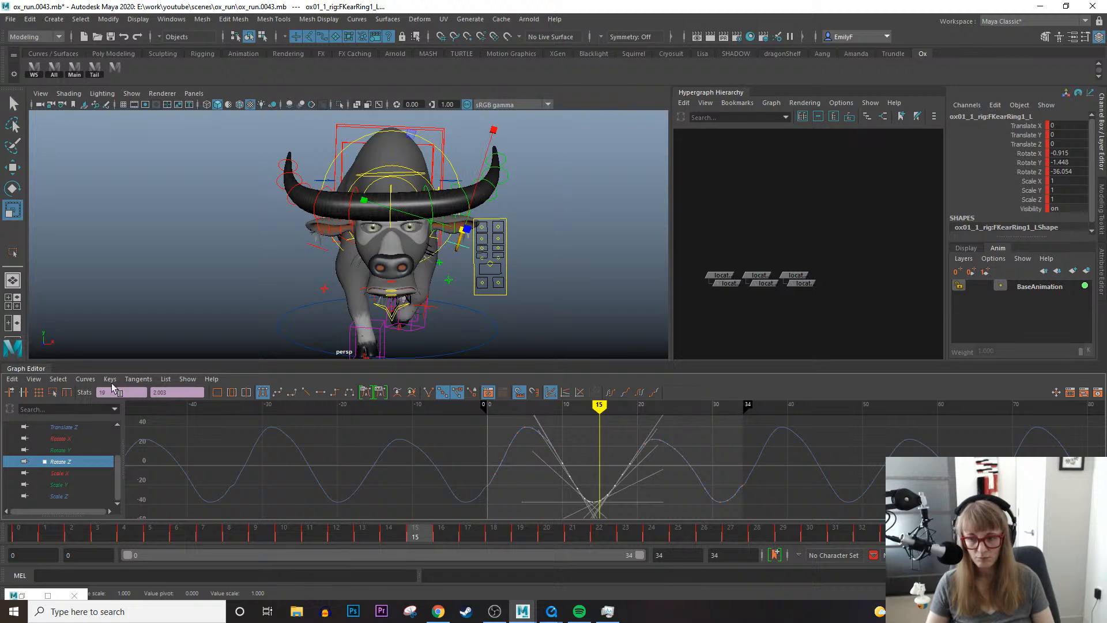
pyautogui.keyDown('alt'); pyautogui.moveTo(602, 505); pyautogui.dragTo(607, 486, button='middle'); pyautogui.keyUp('alt')
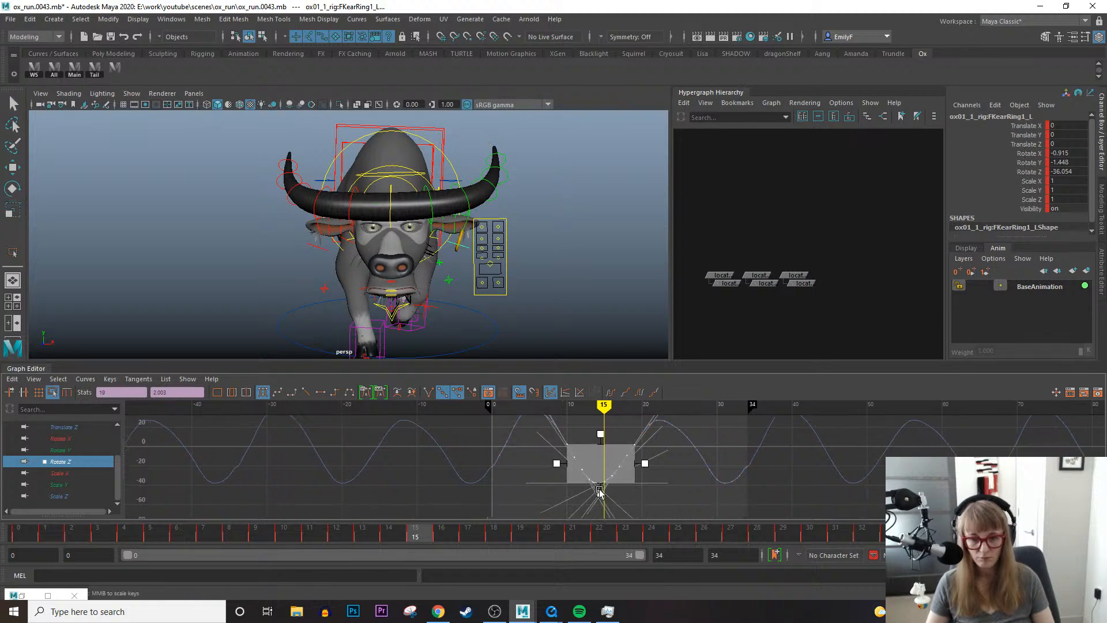
pyautogui.click(689, 482)
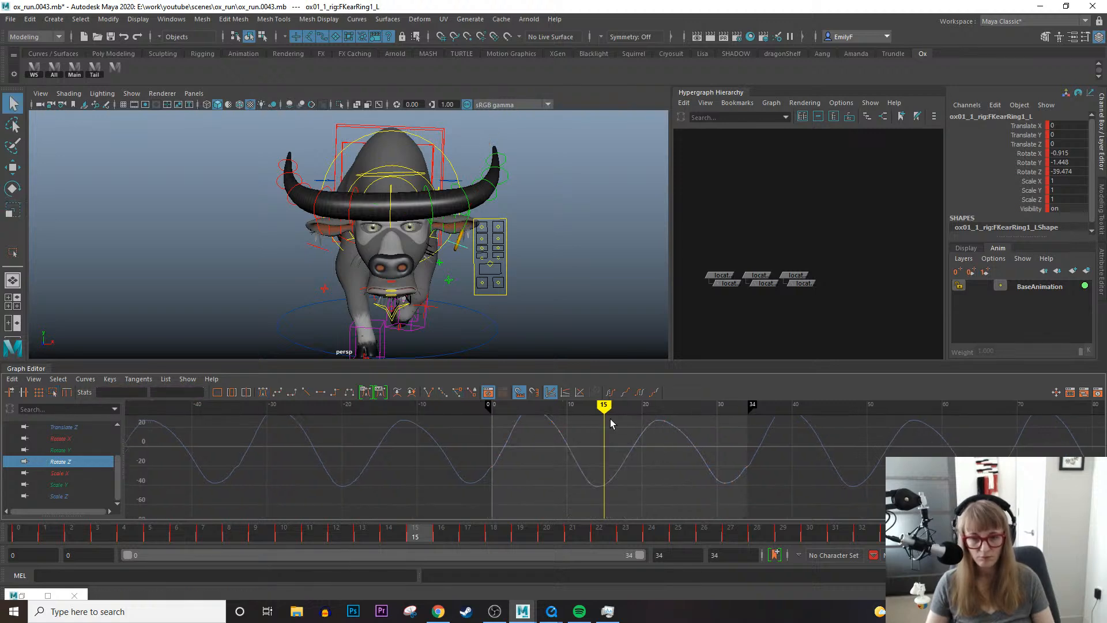
# Play the cycle and review the earring and body motion from the front and side.
pyautogui.hotkey('alt', 'v')
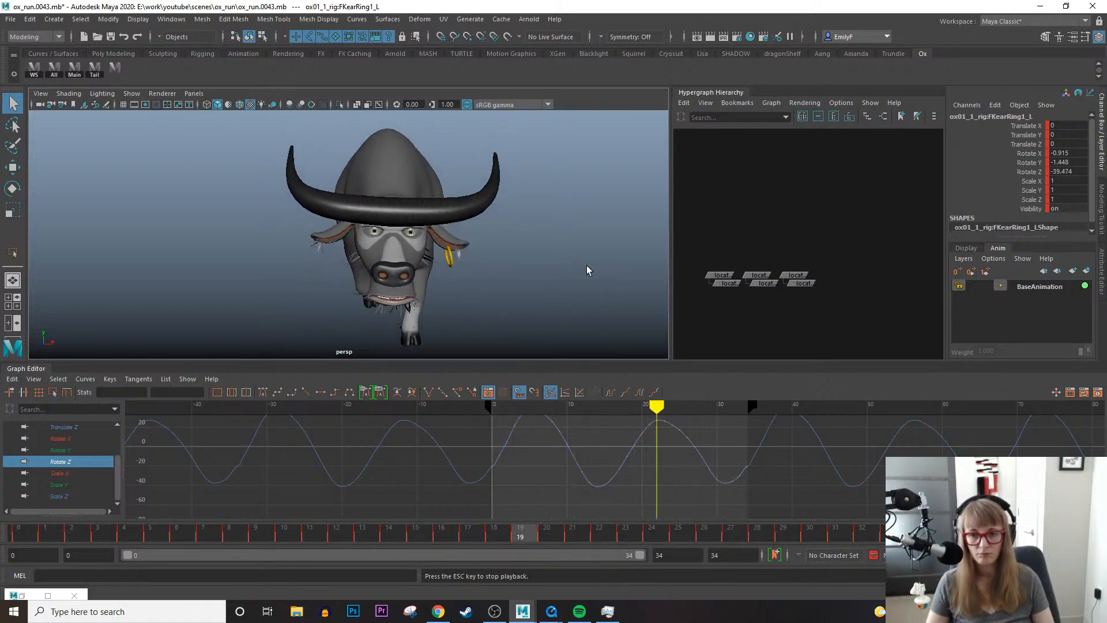
pyautogui.keyDown('alt'); pyautogui.moveTo(593, 266); pyautogui.dragTo(306, 248); pyautogui.keyUp('alt')
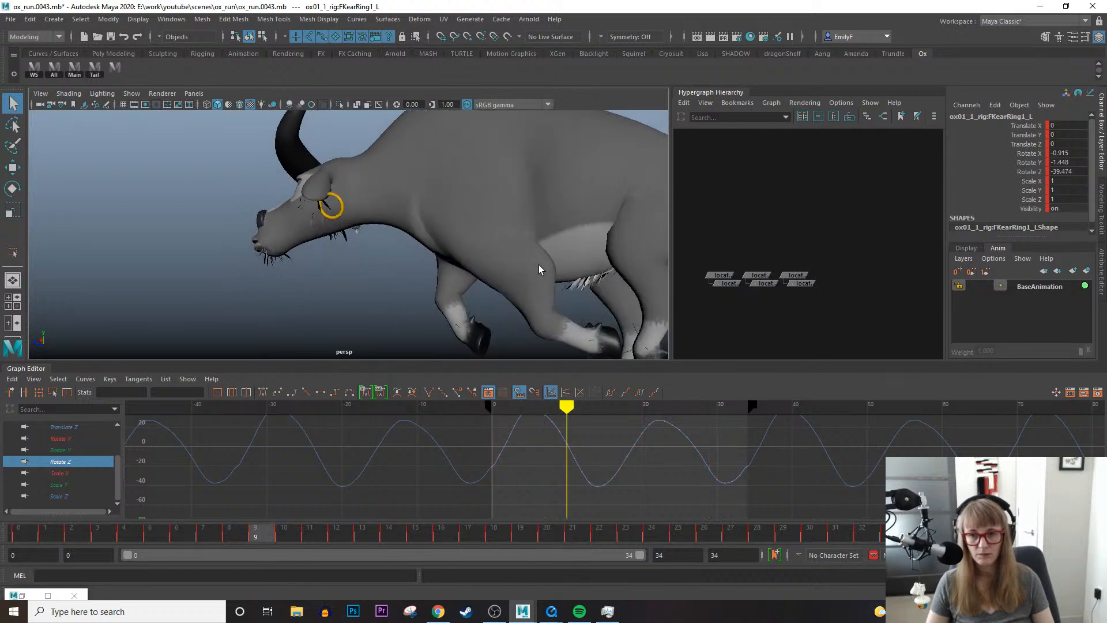
pyautogui.keyDown('alt'); pyautogui.moveTo(544, 256); pyautogui.dragTo(312, 190, button='right'); pyautogui.keyUp('alt')
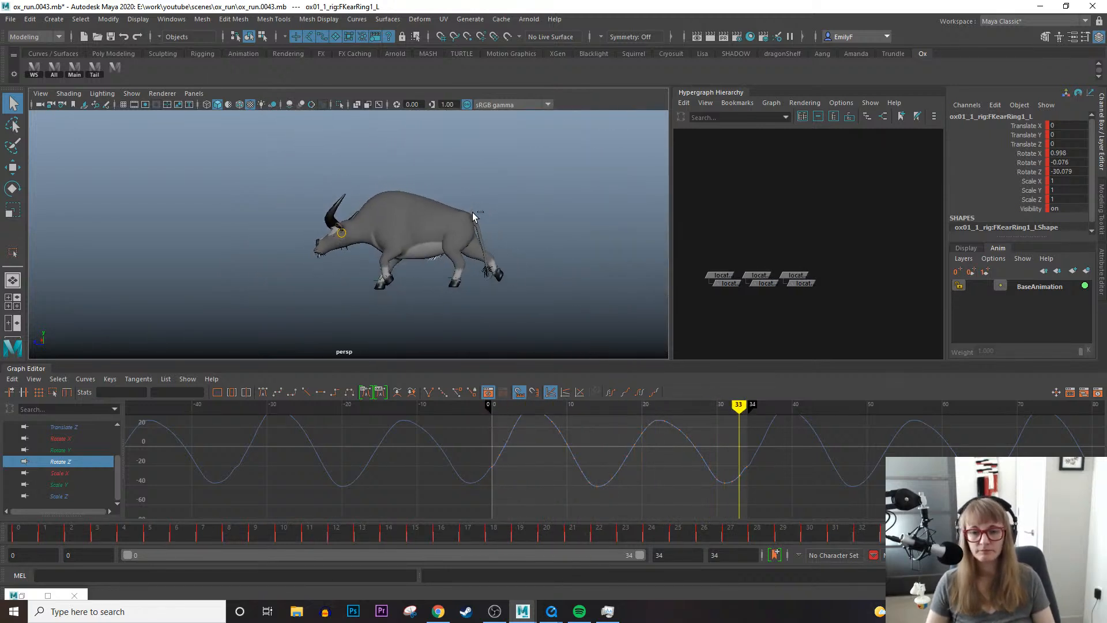
# Save an incremented version of the scene and extend the playback range to frame 60.
pyautogui.hotkey('ctrl', 'alt', 's')
pyautogui.keyDown('alt'); pyautogui.moveTo(422, 238); pyautogui.dragTo(505, 268); pyautogui.keyUp('alt')
pyautogui.write('60')
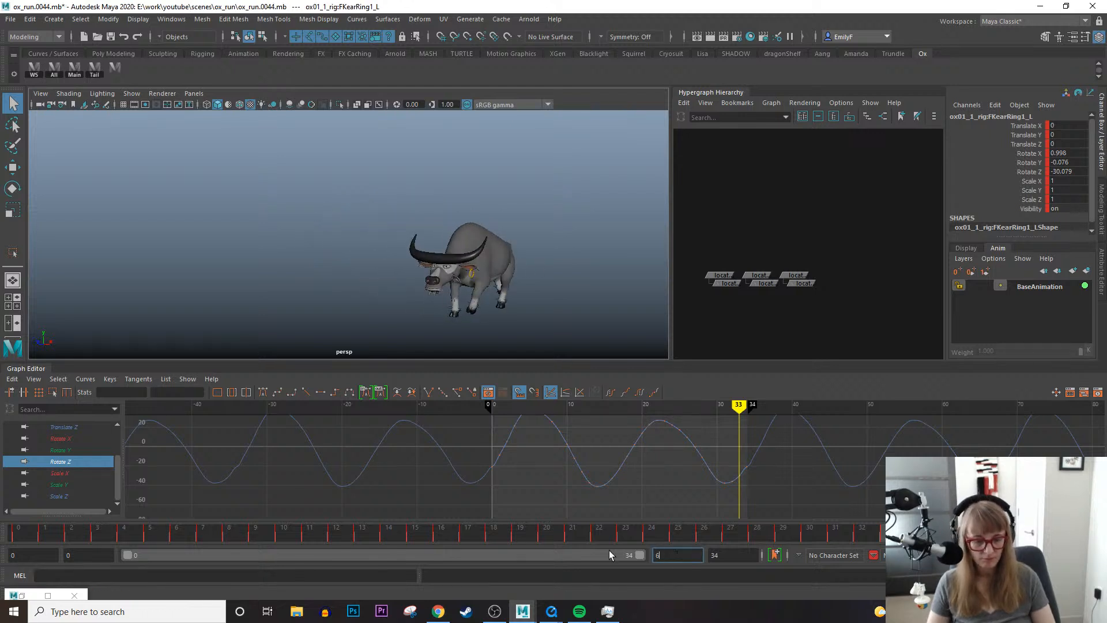
pyautogui.press('Return')
# Unmute the Translate Z channel of the Main control.
pyautogui.keyDown('alt'); pyautogui.moveTo(451, 295); pyautogui.dragTo(517, 262); pyautogui.keyUp('alt')
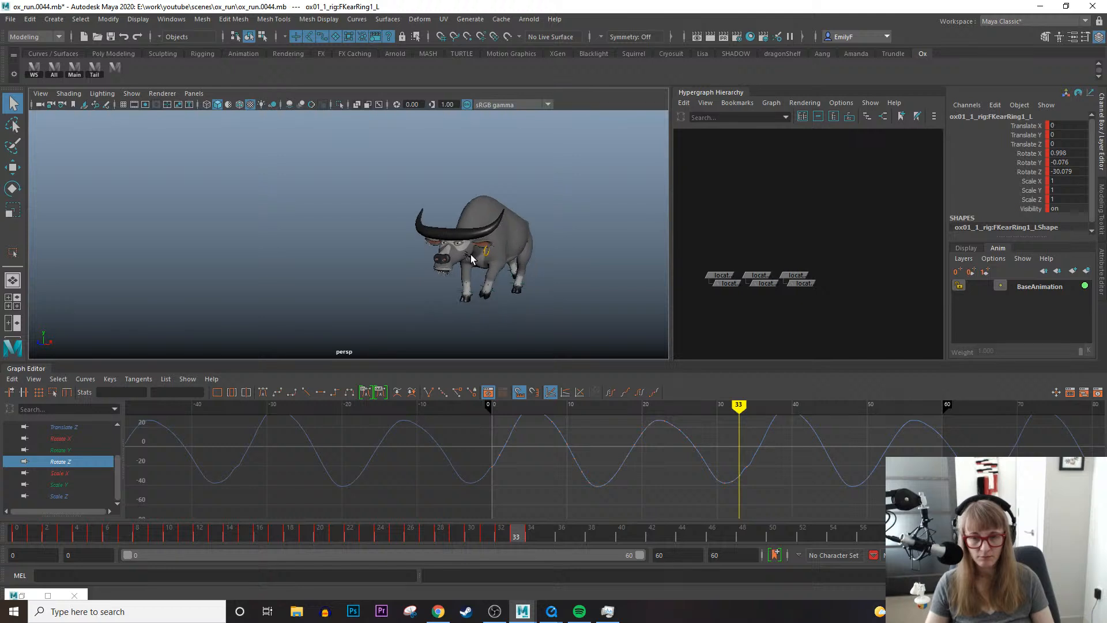
pyautogui.click(512, 297)
pyautogui.click(1020, 144)
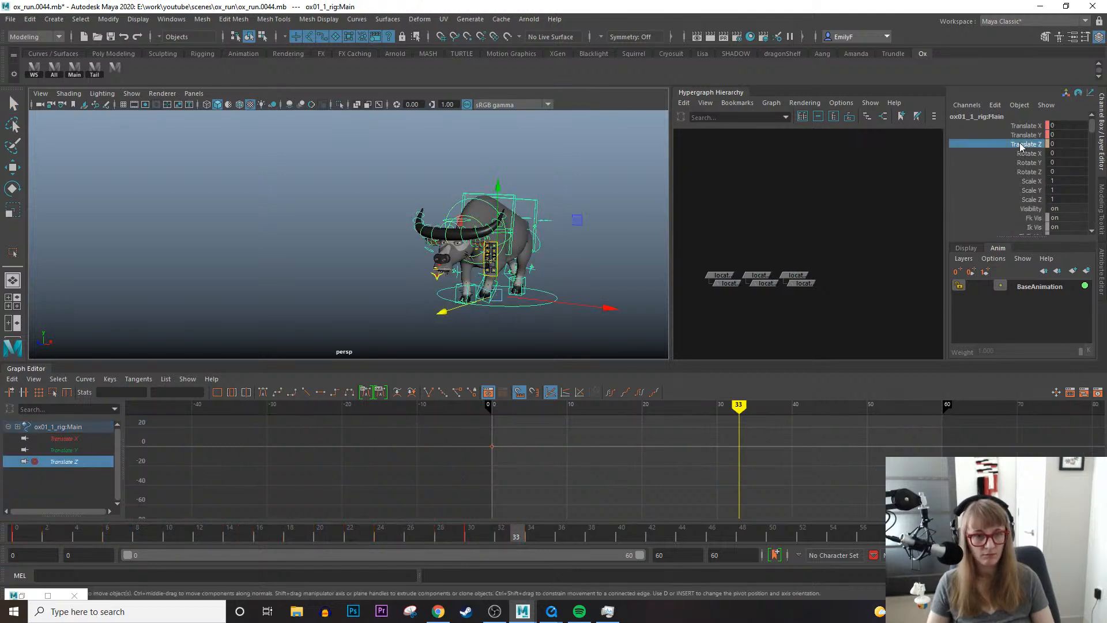
pyautogui.rightClick(1020, 143)
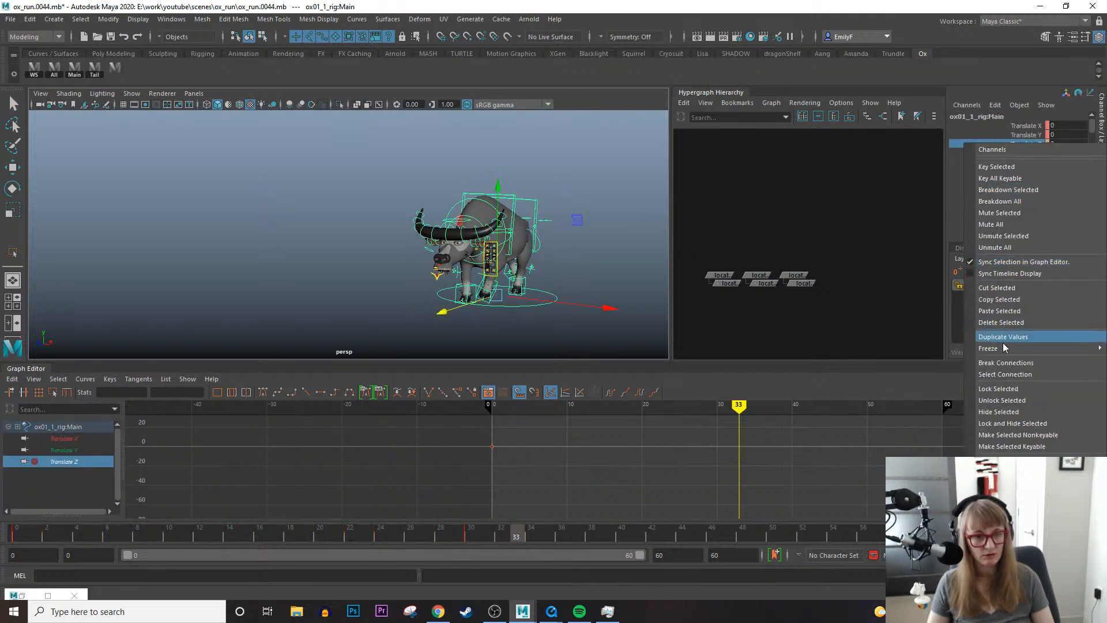
pyautogui.click(1025, 237)
pyautogui.press('f')
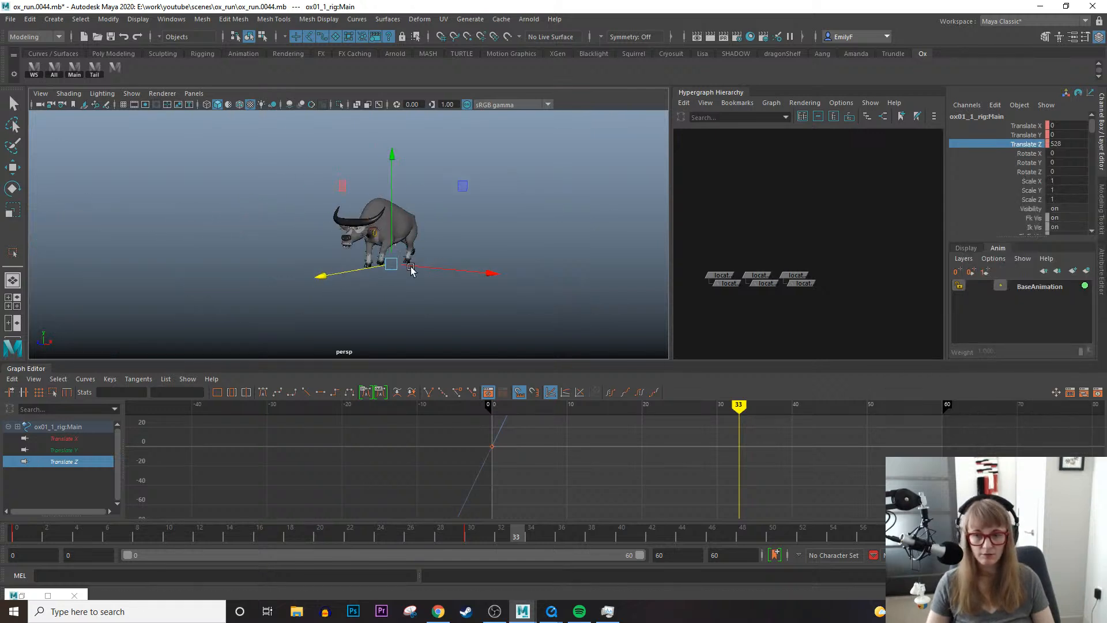
# Play the run travelling forward and review it from the front and side.
pyautogui.hotkey('alt', 'v')
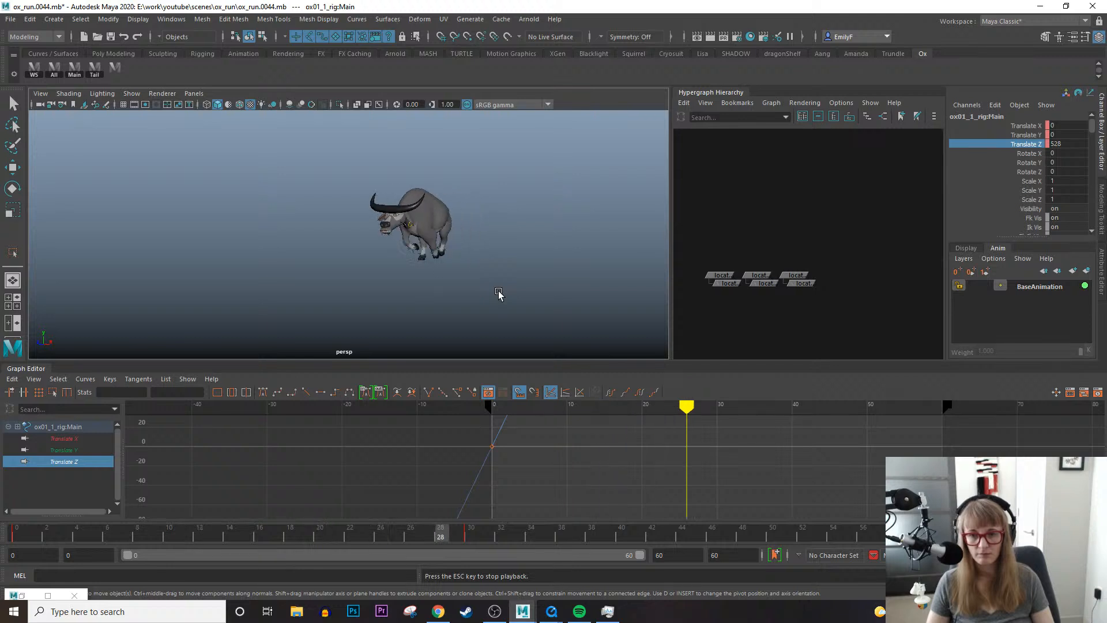
pyautogui.hotkey('alt', 'v')
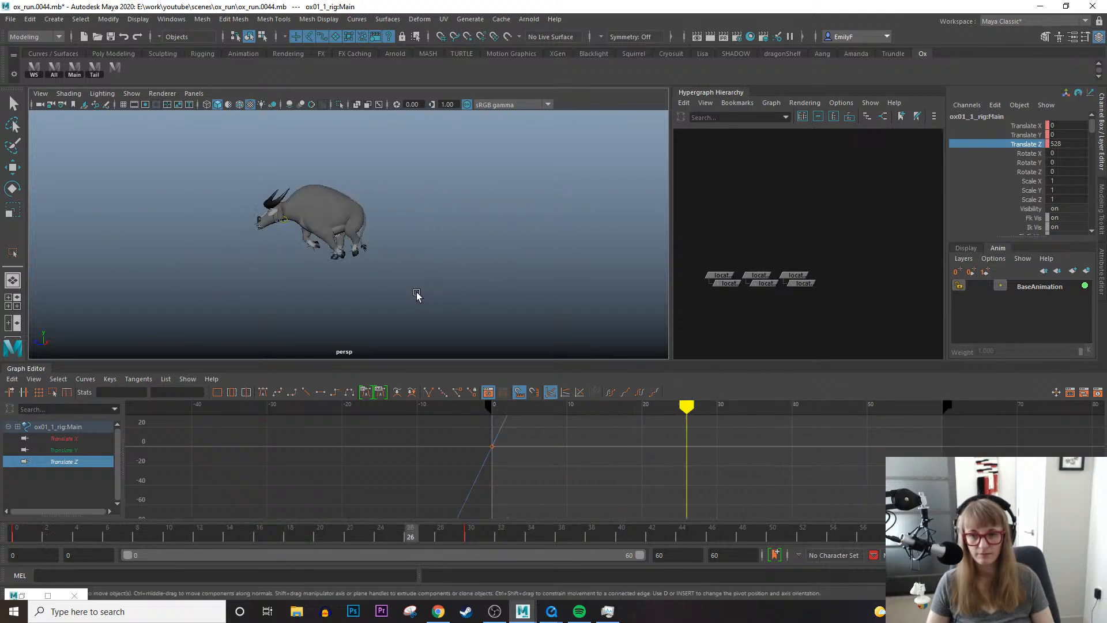
pyautogui.hotkey('alt', 'v')
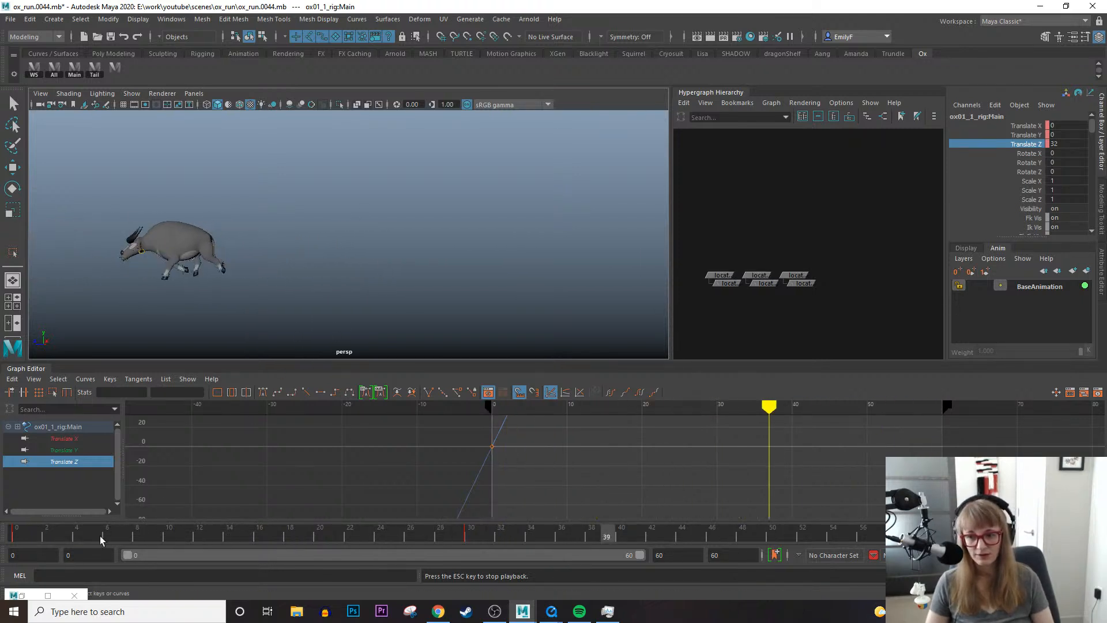
# Return to frame 0 with the rig controls shown and mute the Main control's Translate Z channel.
pyautogui.click(17, 536)
pyautogui.keyDown('alt'); pyautogui.moveTo(380, 311); pyautogui.dragTo(556, 262, button='right'); pyautogui.keyUp('alt')
pyautogui.hotkey('alt', '1')
pyautogui.keyDown('alt'); pyautogui.moveTo(555, 262); pyautogui.dragTo(417, 194, button='middle'); pyautogui.keyUp('alt')
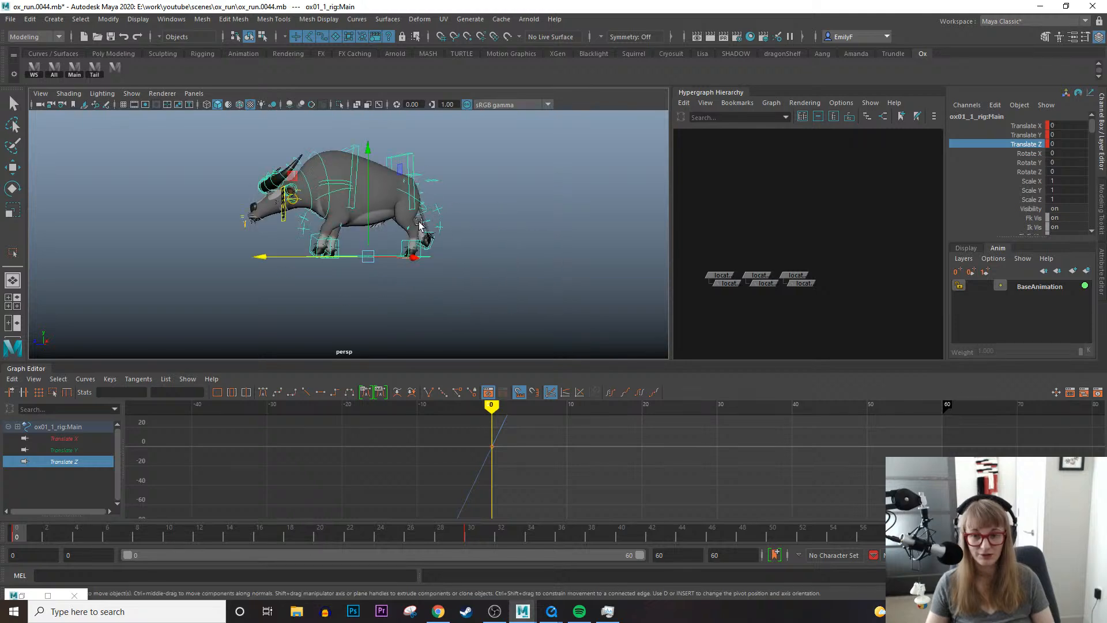
pyautogui.keyDown('alt'); pyautogui.moveTo(417, 195); pyautogui.dragTo(536, 265, button='right'); pyautogui.keyUp('alt')
pyautogui.rightClick(992, 144)
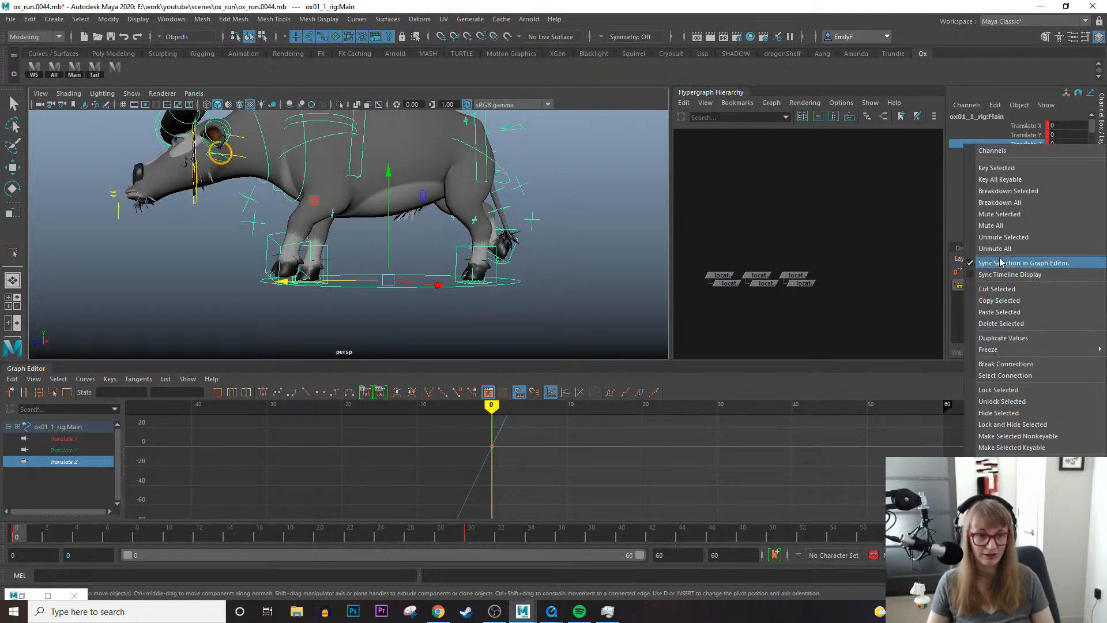
pyautogui.click(1006, 219)
# Play the run in place and check the whole body from the side.
pyautogui.hotkey('alt', 'v')
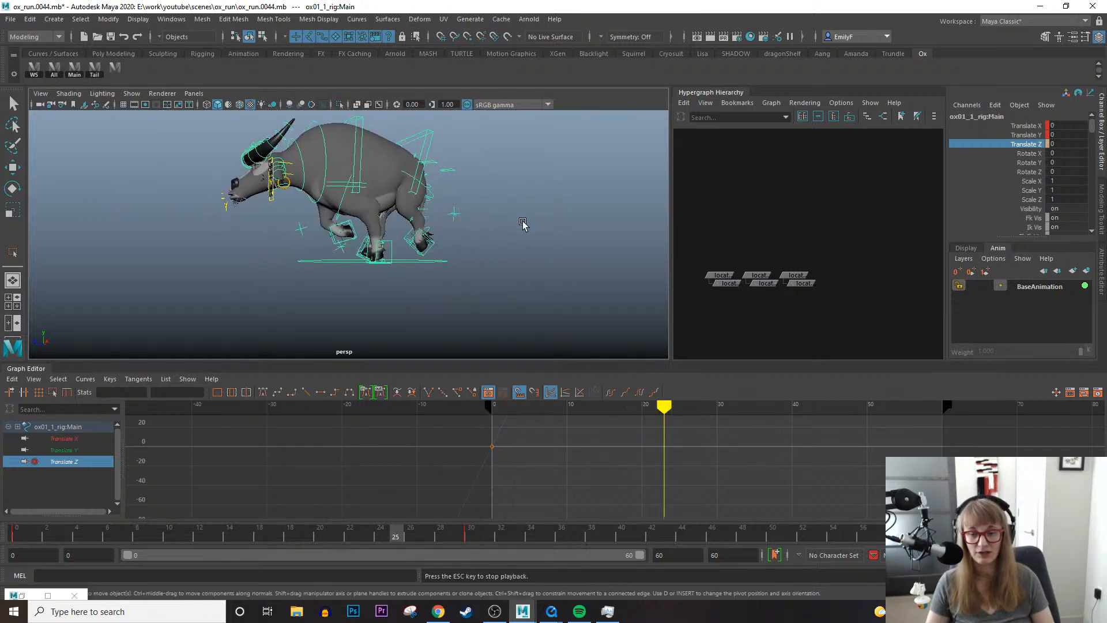
pyautogui.keyDown('alt'); pyautogui.moveTo(597, 182); pyautogui.dragTo(630, 244, button='middle'); pyautogui.keyUp('alt')
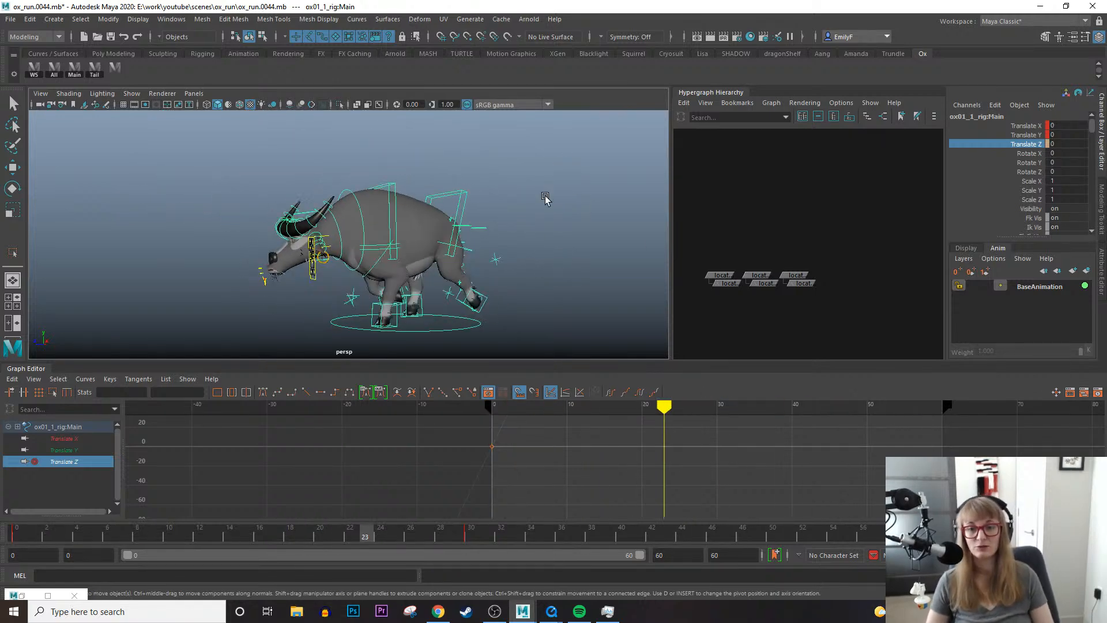
pyautogui.press('Escape')
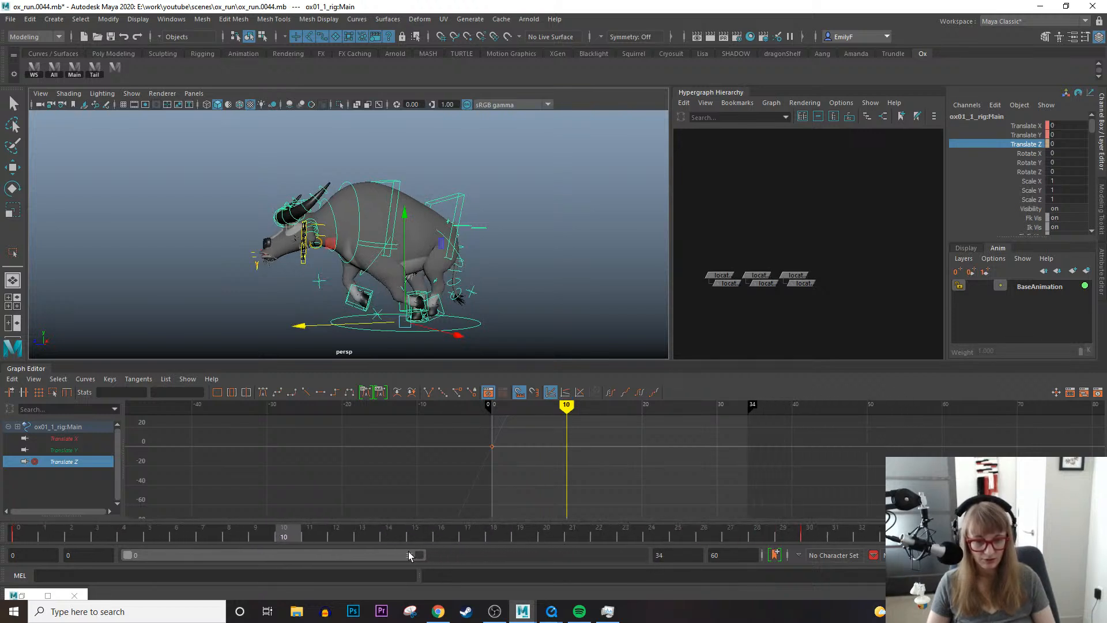
# Play the run with the playback range ending at frame 33 and compare the poses at frames 0 and 34.
pyautogui.hotkey('alt', 'v')
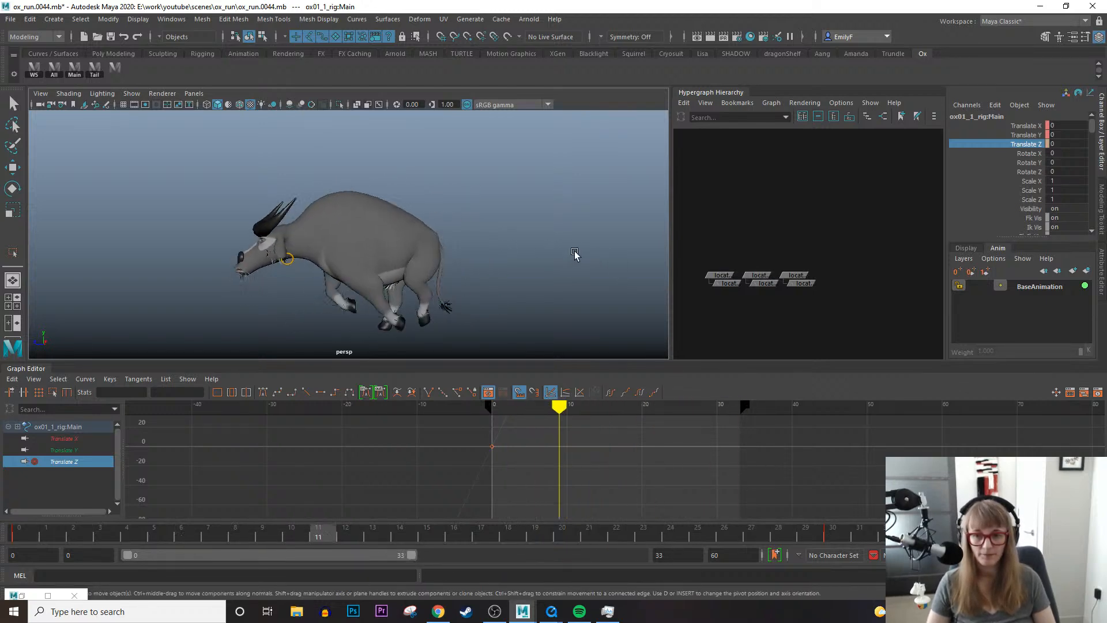
pyautogui.press('Escape')
pyautogui.click(5, 531)
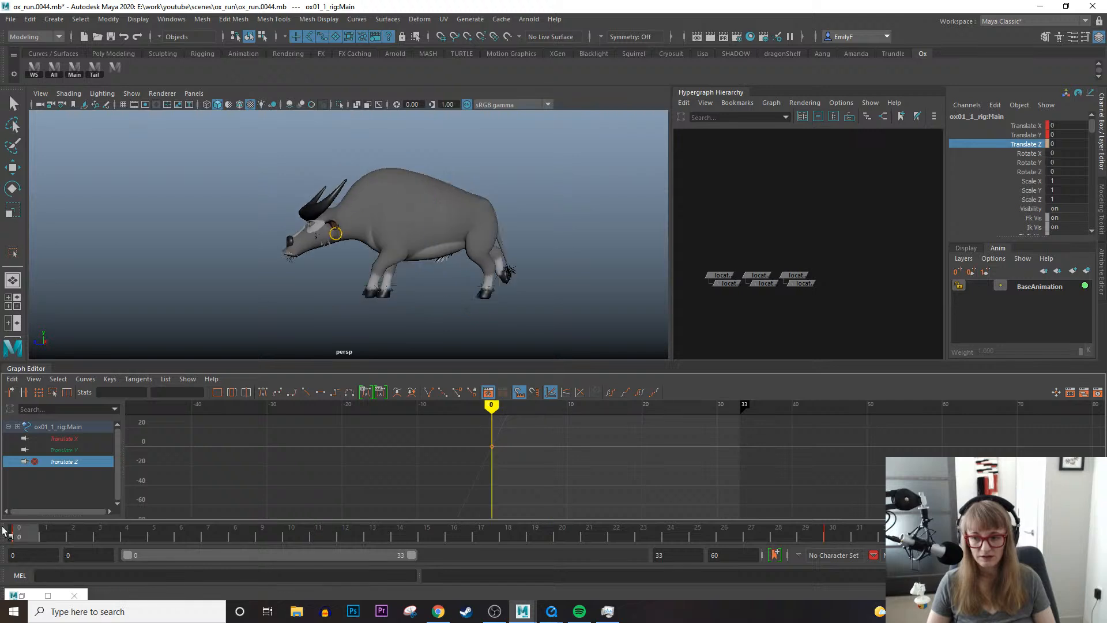
pyautogui.hotkey('alt', ',')
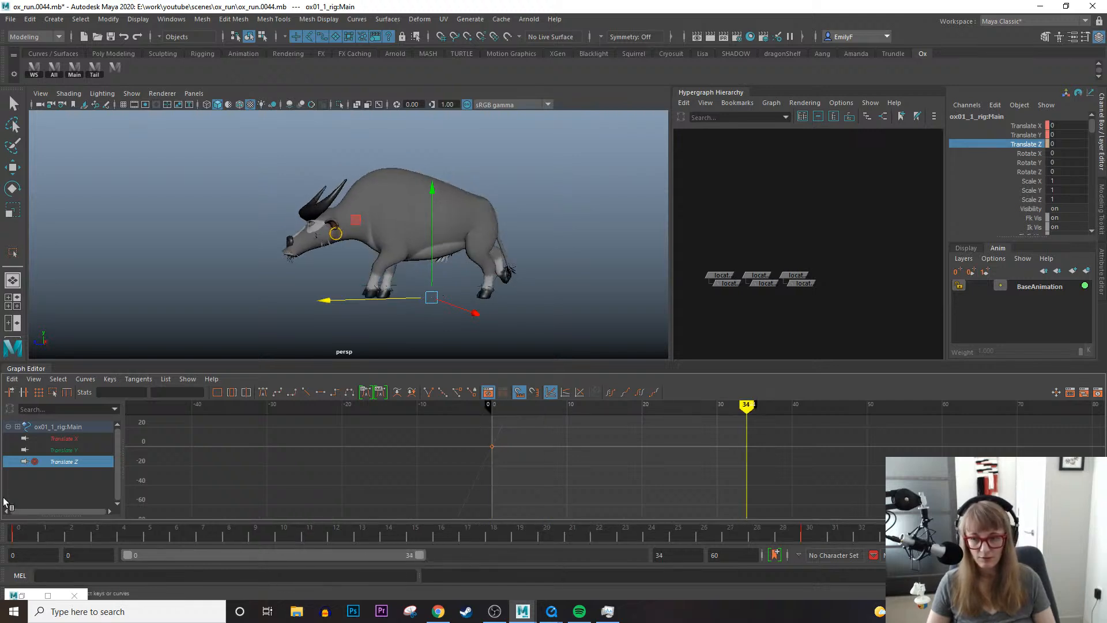
# Set the playback end frame to 33.
pyautogui.press('BackSpace')
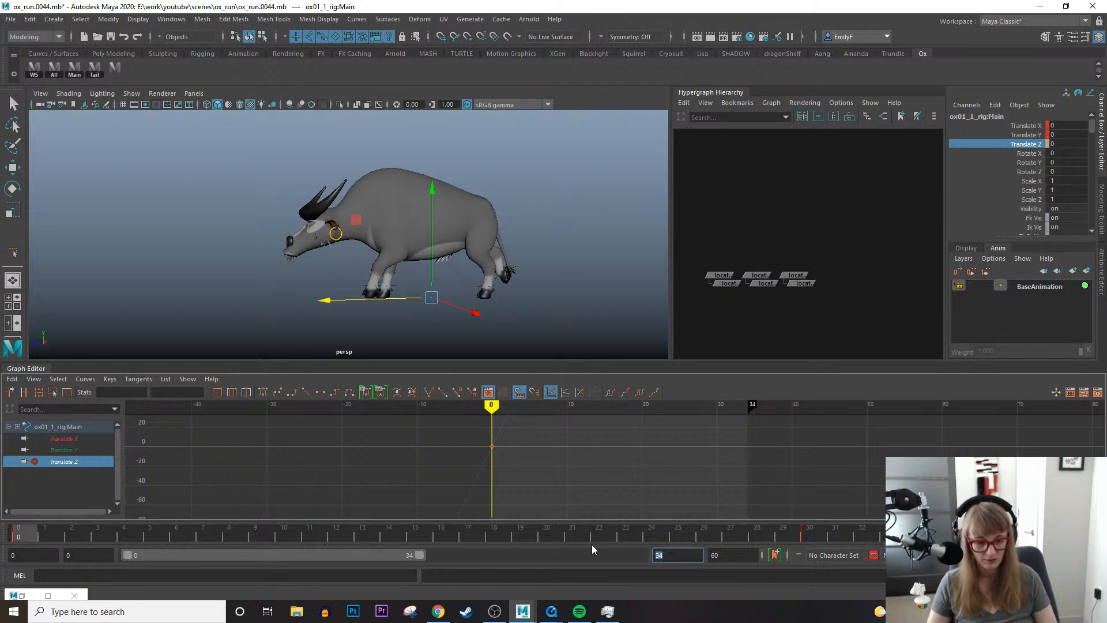
pyautogui.write('3')
pyautogui.press('Return')
# Play the run over frames 0 to 33 and review the loop from the side and the front three-quarter angle.
pyautogui.hotkey('alt', 'v')
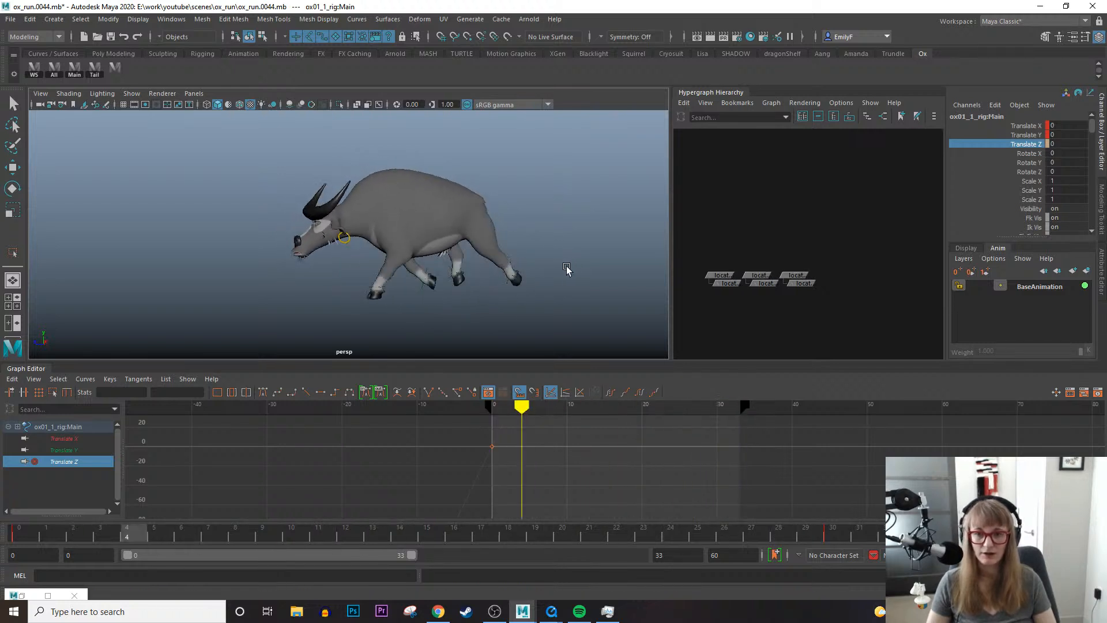
pyautogui.keyDown('alt'); pyautogui.moveTo(583, 279); pyautogui.dragTo(622, 265); pyautogui.keyUp('alt')
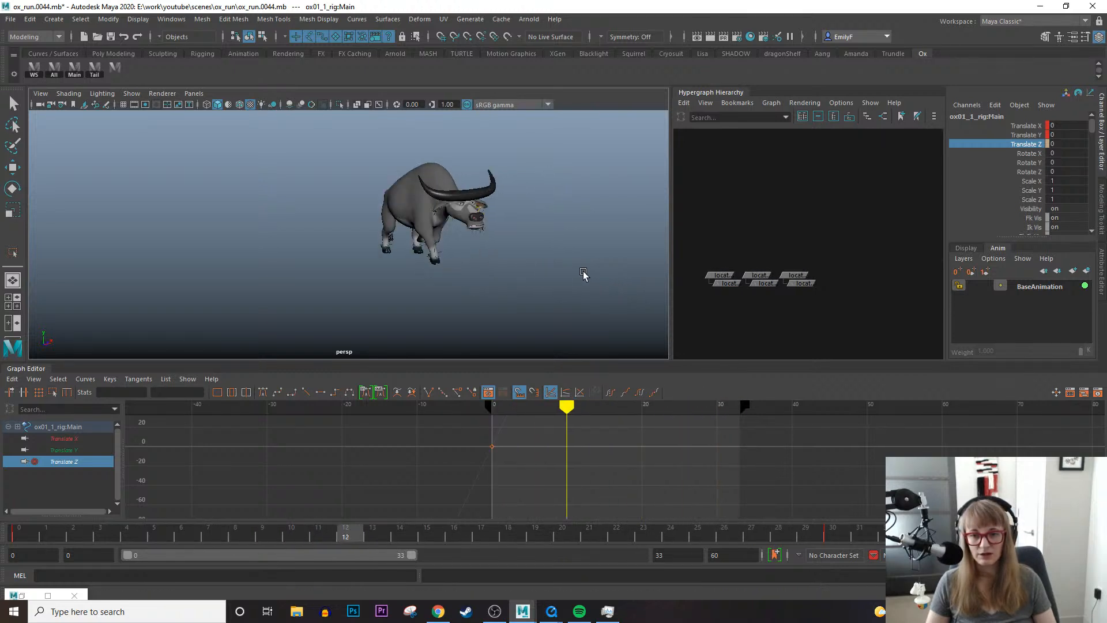
pyautogui.keyDown('alt'); pyautogui.moveTo(559, 289); pyautogui.dragTo(561, 306, button='middle'); pyautogui.keyUp('alt')
pyautogui.keyDown('alt'); pyautogui.moveTo(484, 244); pyautogui.dragTo(492, 249, button='right'); pyautogui.keyUp('alt')
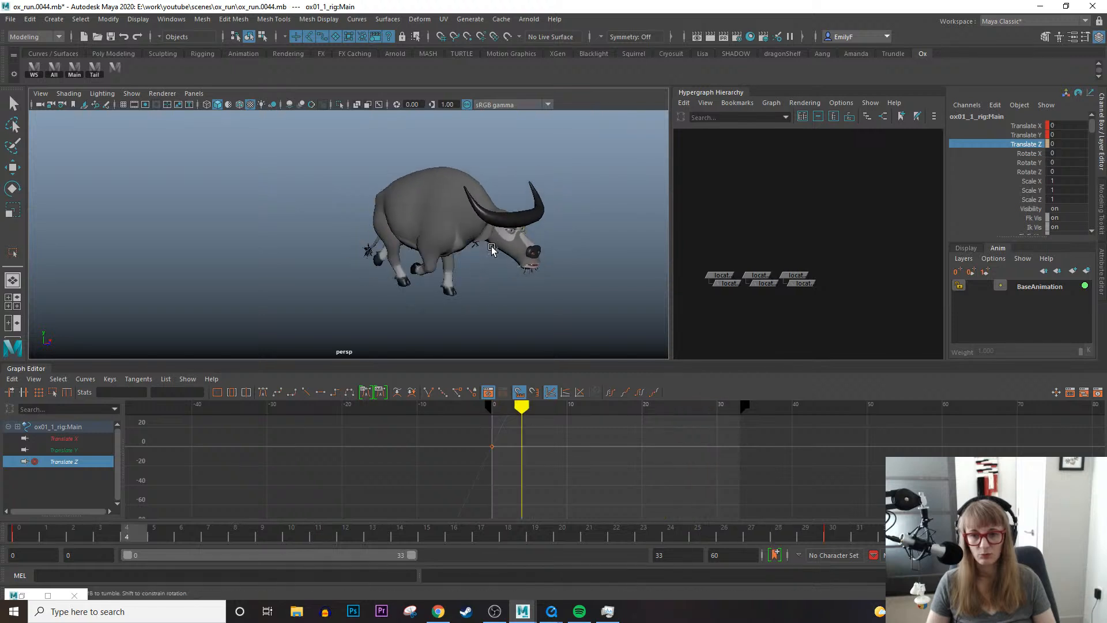
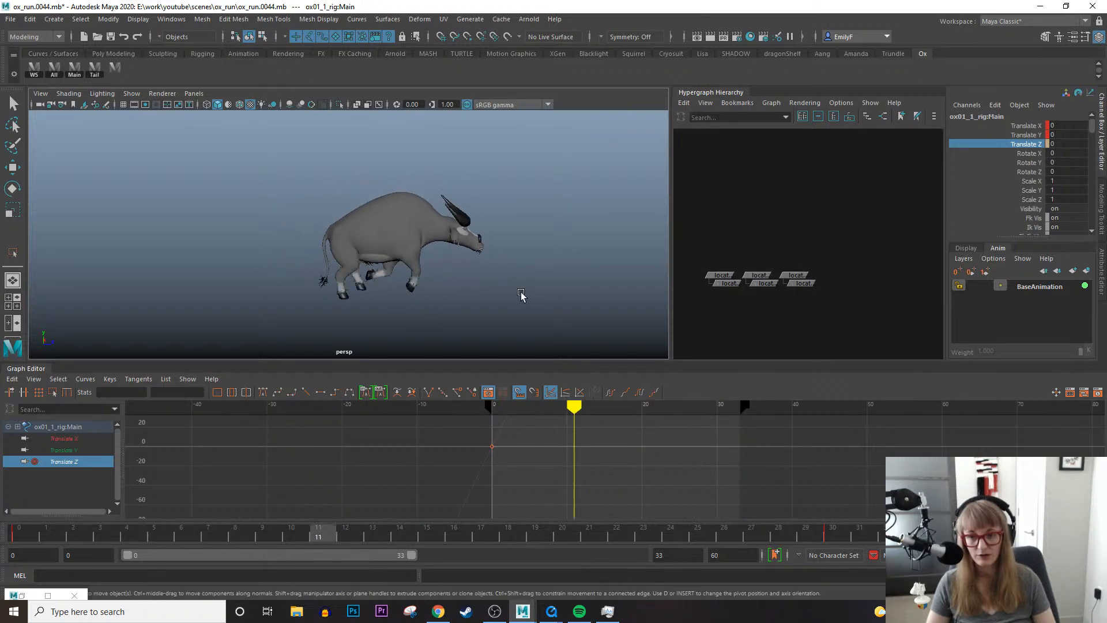
# Stop playback at frame 0 and frame the ox in a three-quarter view with the rig controls hidden.
pyautogui.press('Escape')
pyautogui.keyDown('alt'); pyautogui.moveTo(447, 240); pyautogui.dragTo(403, 244); pyautogui.keyUp('alt')
pyautogui.keyDown('alt'); pyautogui.moveTo(464, 252); pyautogui.dragTo(373, 231, button='middle'); pyautogui.keyUp('alt')
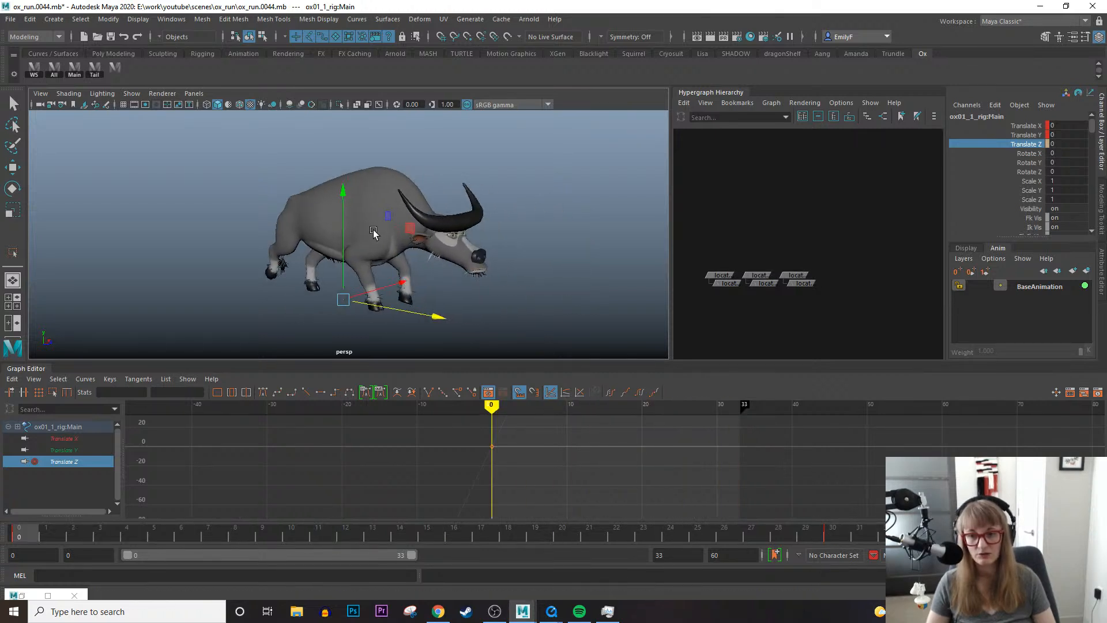
pyautogui.press('f')
pyautogui.keyDown('alt'); pyautogui.moveTo(468, 304); pyautogui.dragTo(415, 271, button='right'); pyautogui.keyUp('alt')
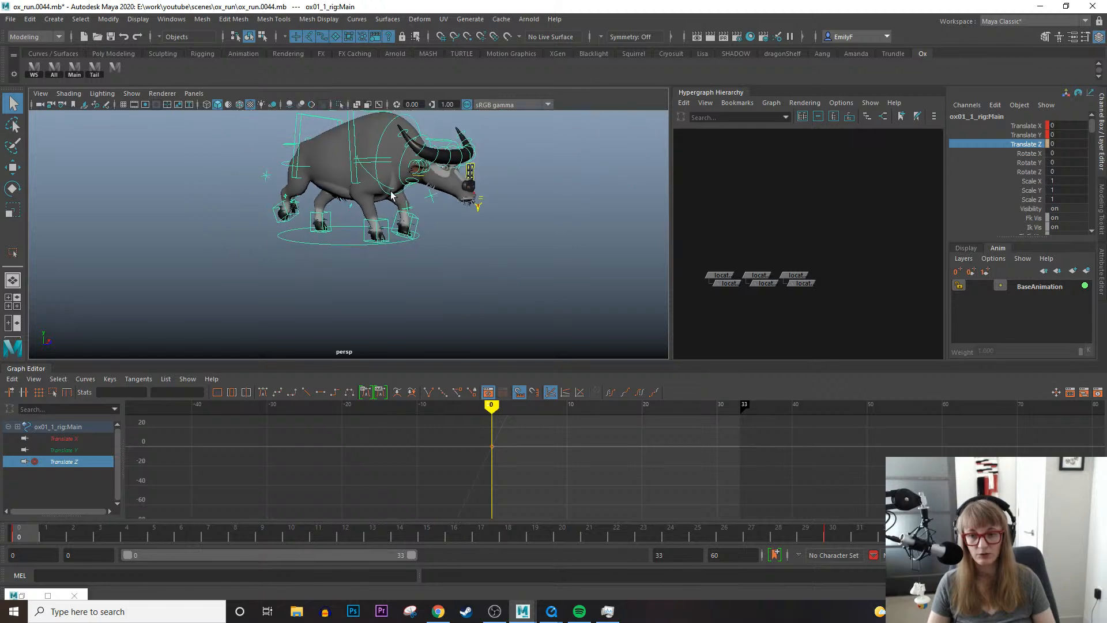
pyautogui.keyDown('alt'); pyautogui.moveTo(484, 167); pyautogui.dragTo(462, 242, button='middle'); pyautogui.keyUp('alt')
pyautogui.hotkey('alt', '1')
pyautogui.keyDown('alt'); pyautogui.moveTo(369, 225); pyautogui.dragTo(351, 228, button='middle'); pyautogui.keyUp('alt')
pyautogui.scroll(-4, 350, 228)
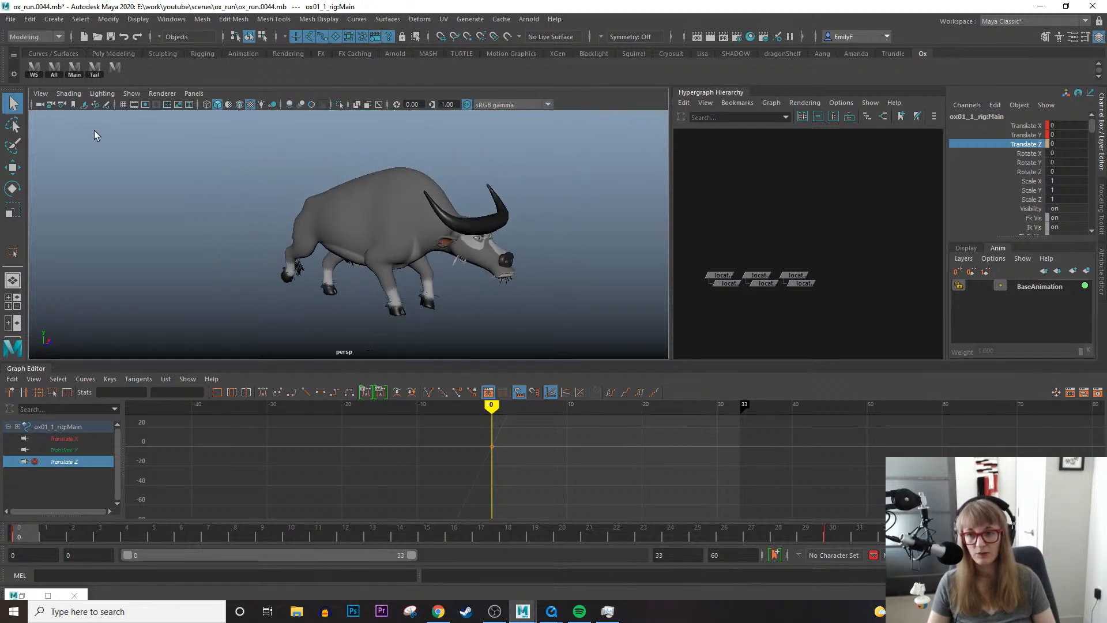
# Enable Viewport 2.0 multisampling anti-aliasing with a sample count of 16 and play the run with it.
pyautogui.click(162, 94)
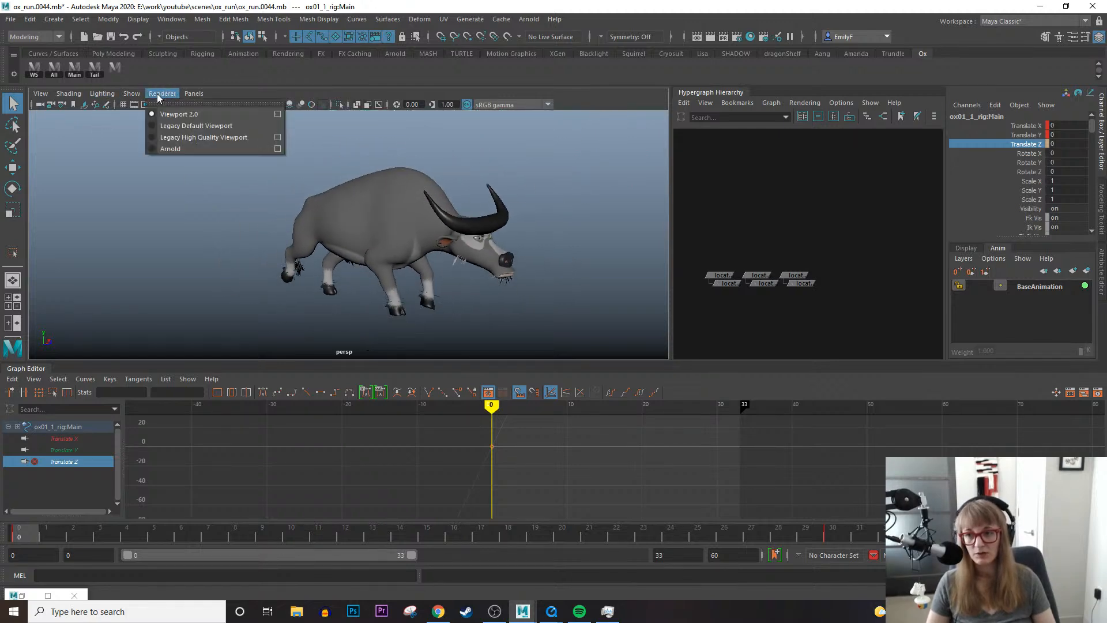
pyautogui.click(278, 115)
pyautogui.moveTo(516, 54); pyautogui.dragTo(766, 108)
pyautogui.click(623, 399)
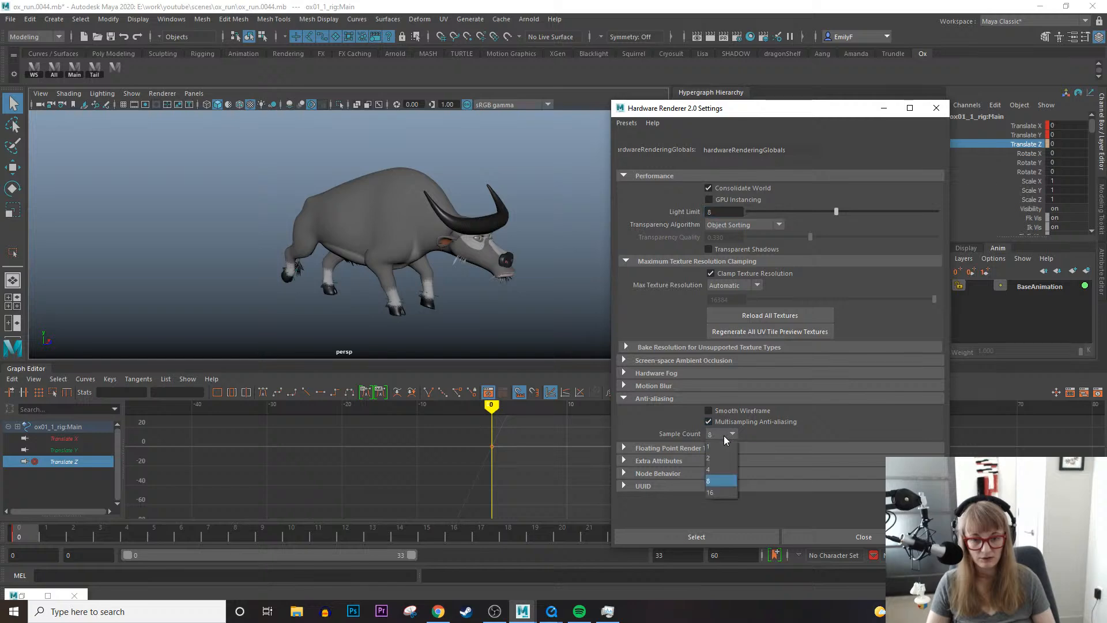
pyautogui.click(834, 540)
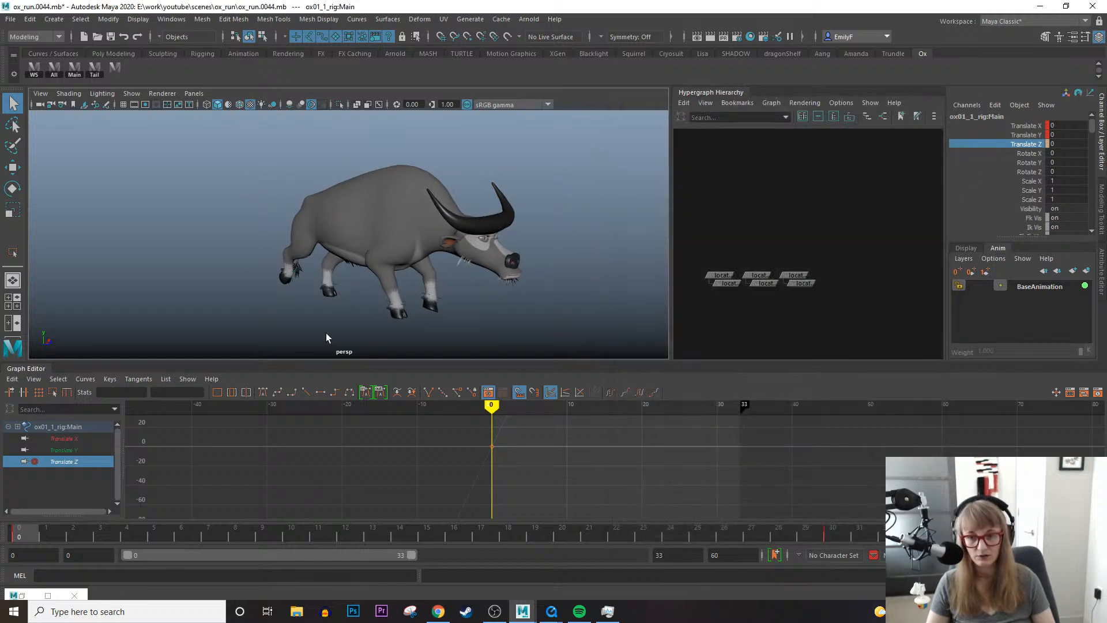
pyautogui.hotkey('alt', 'v')
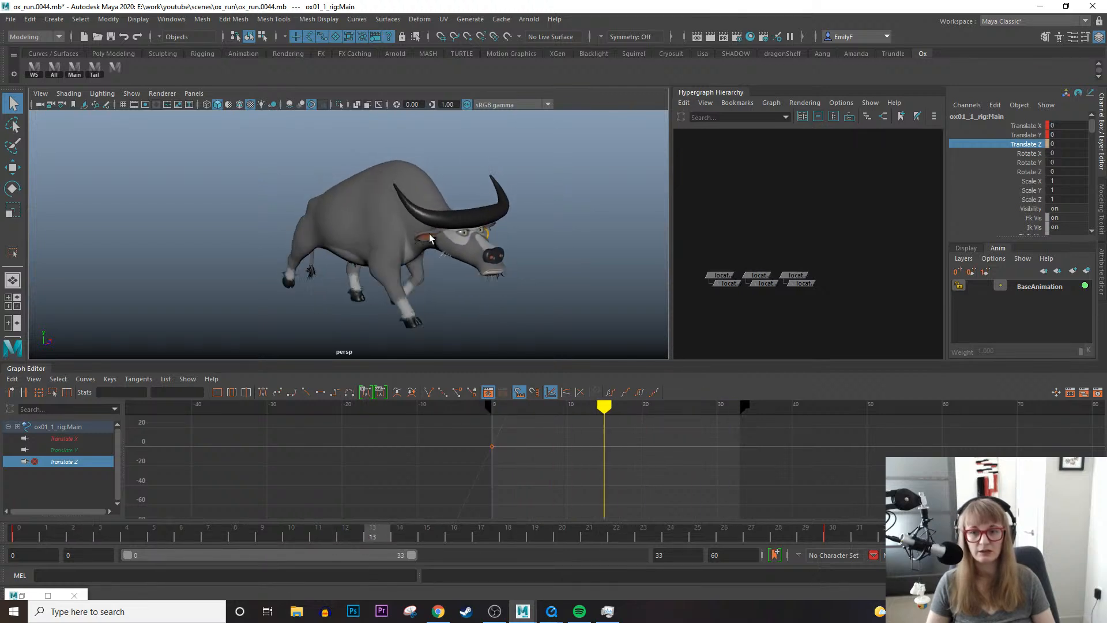
# Turn off multisampling anti-aliasing in the Viewport 2.0 settings and play the run again.
pyautogui.click(162, 94)
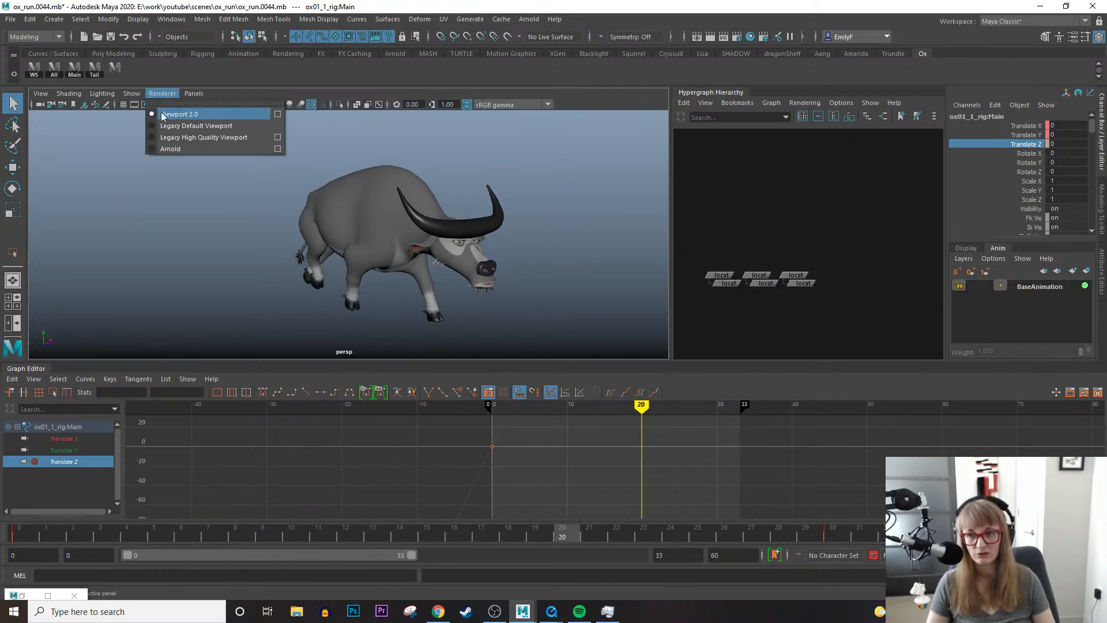
pyautogui.click(277, 114)
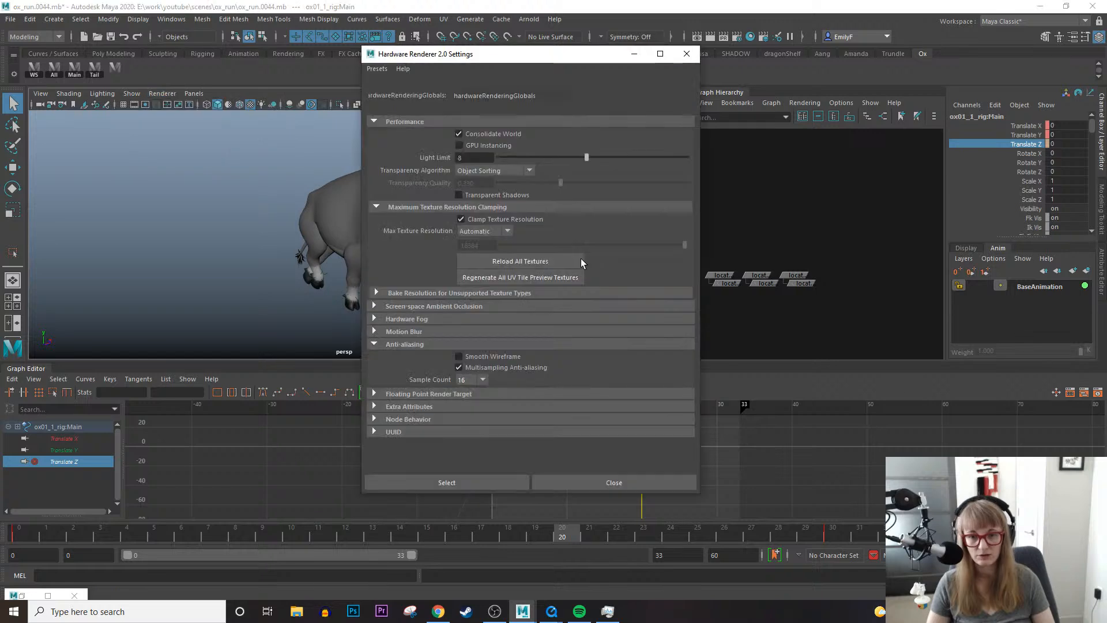
pyautogui.click(464, 366)
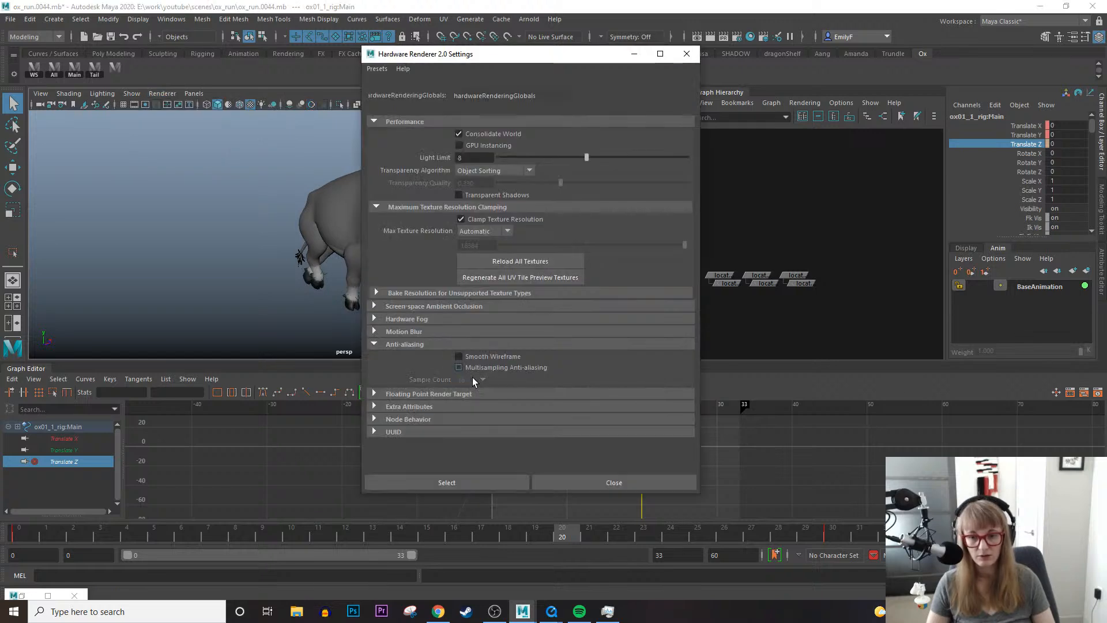
pyautogui.click(590, 482)
pyautogui.hotkey('alt', 'v')
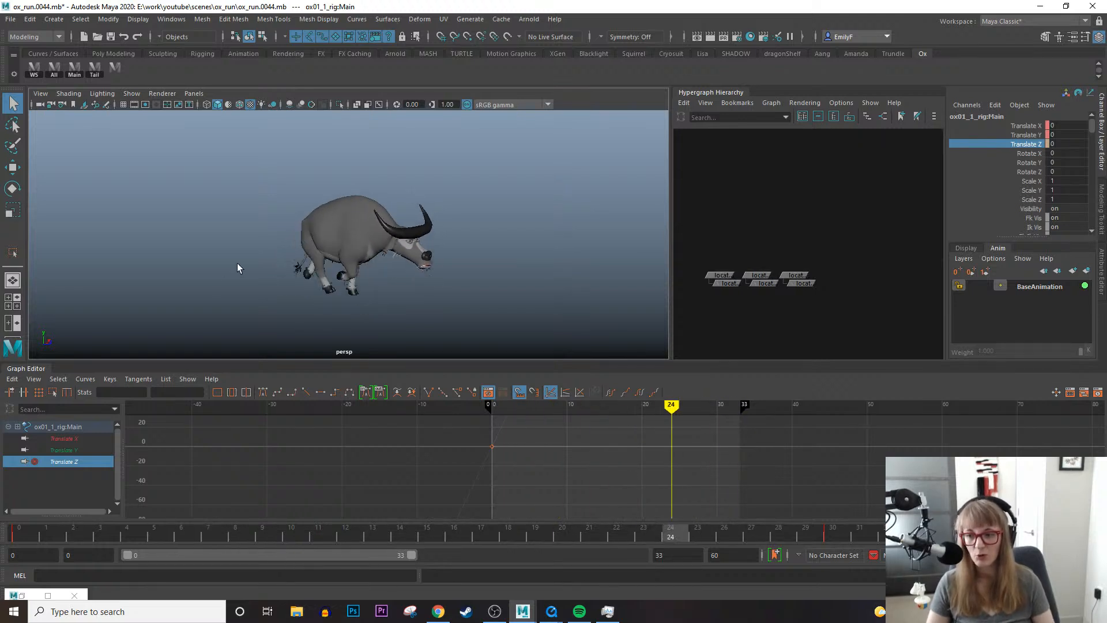
# Save the scene as ox_run.0045.mb and reframe the ox in a closer three-quarter view.
pyautogui.scroll(2, 450, 233)
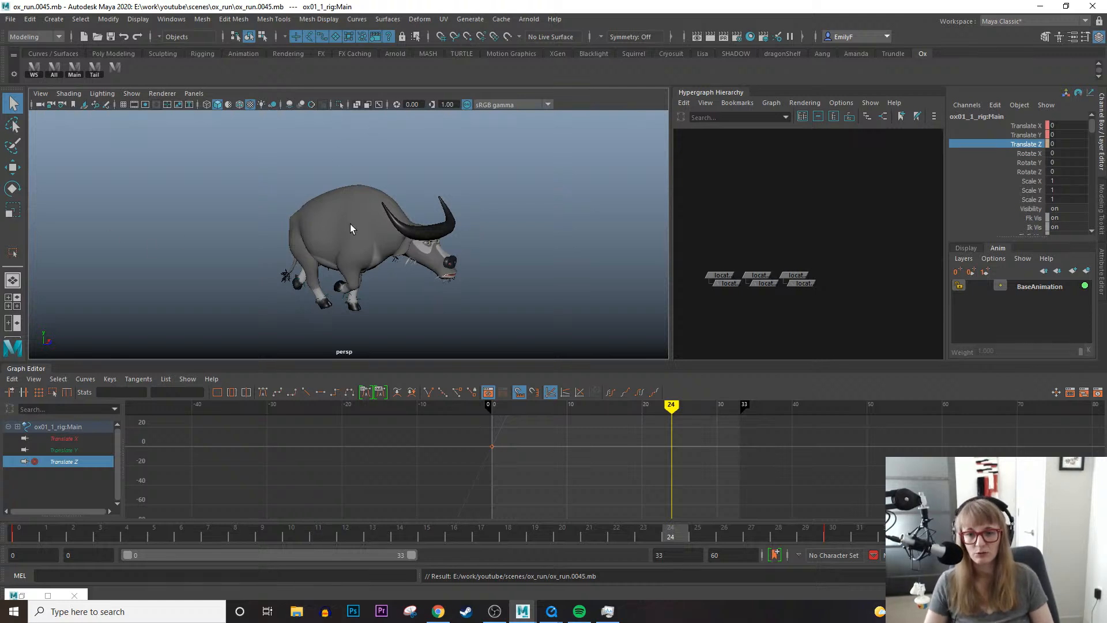
pyautogui.keyDown('alt'); pyautogui.moveTo(351, 229); pyautogui.dragTo(469, 206); pyautogui.keyUp('alt')
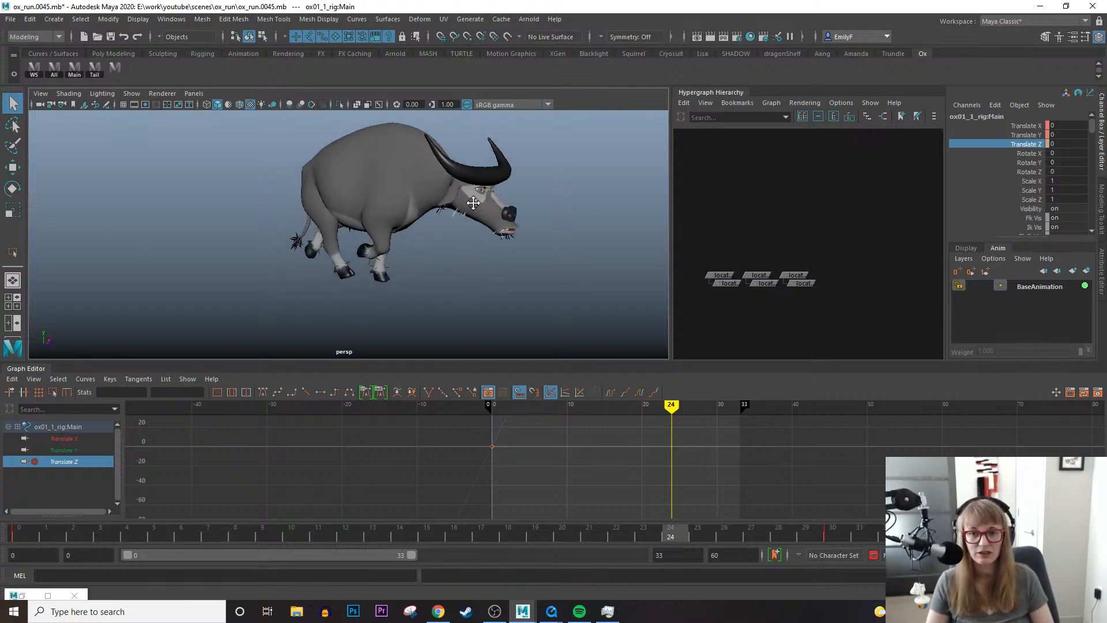
pyautogui.keyDown('alt'); pyautogui.moveTo(474, 202); pyautogui.dragTo(473, 245, button='middle'); pyautogui.keyUp('alt')
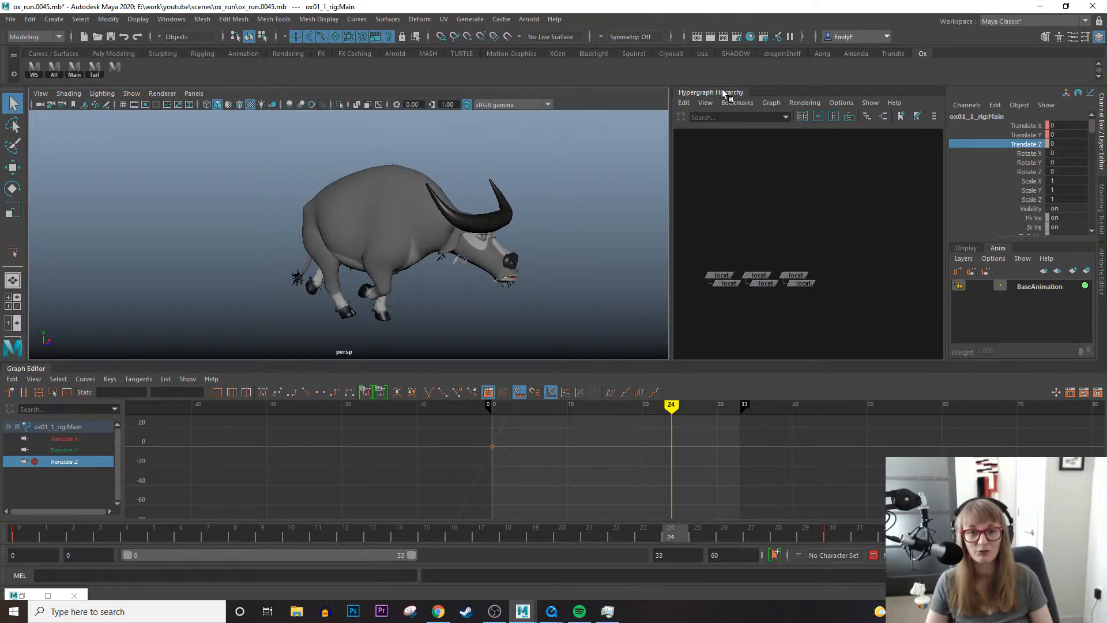